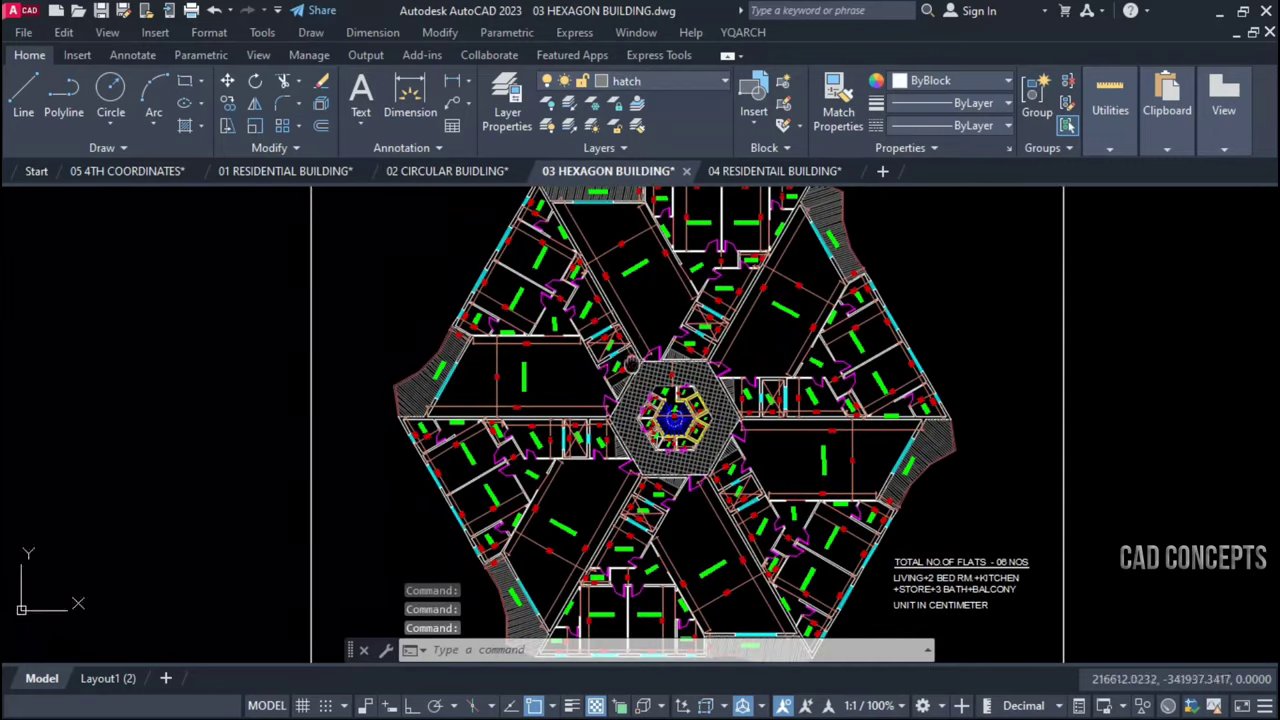
Switch to the 04 RESIDENTAIL BUILDING drawing and crossing-select the 9.9, 9.1, 9.8, 12.8, 7.2 dimensions
click(725, 172)
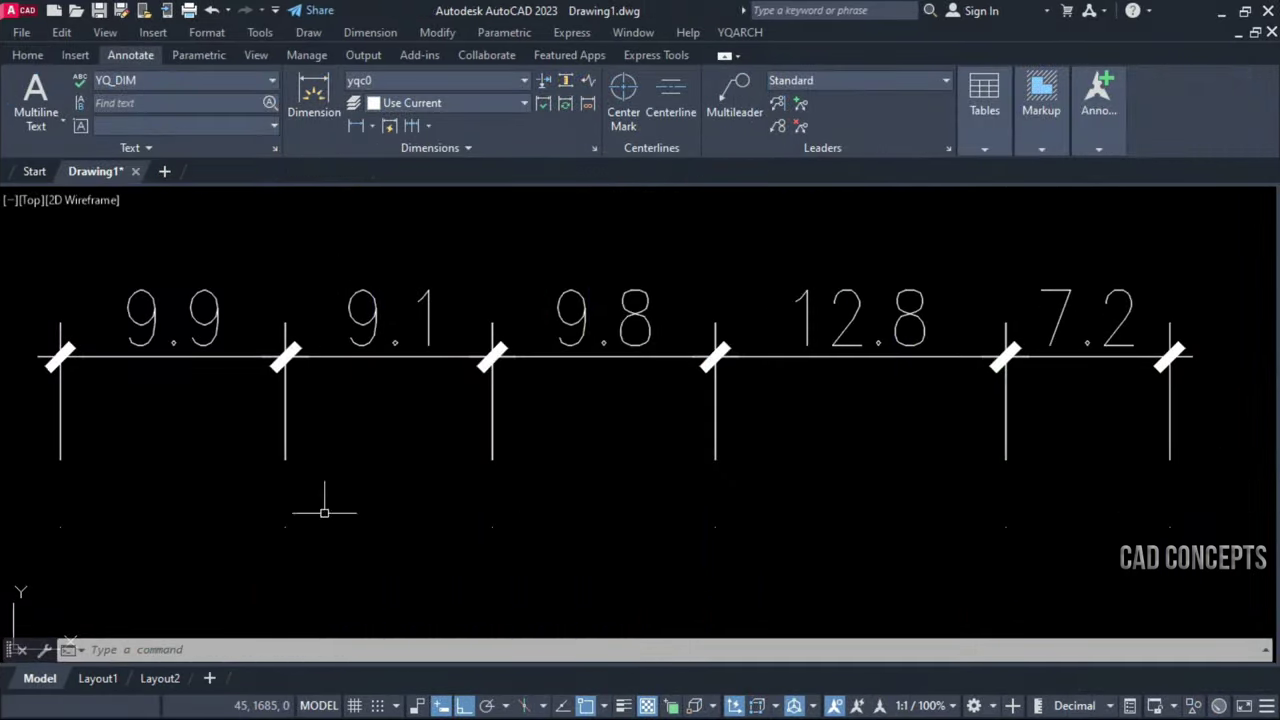
drag(1199, 517, 32, 298)
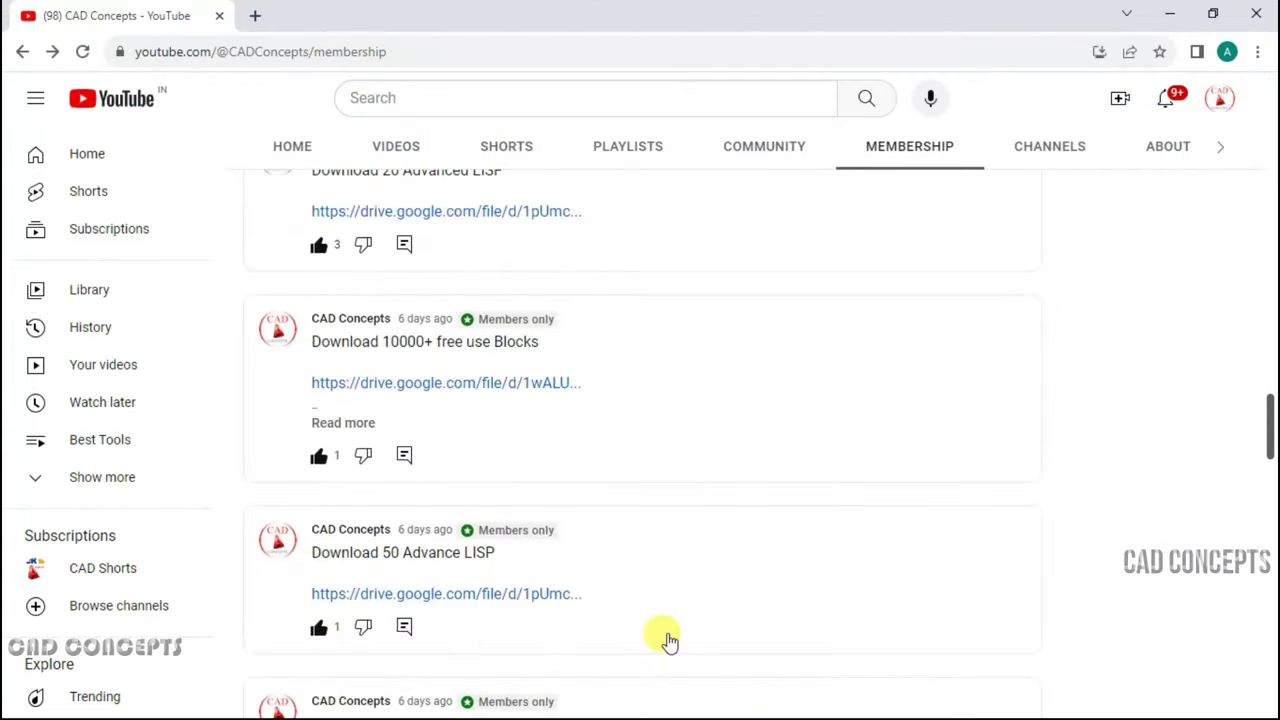
scroll(720, 642, up, 10)
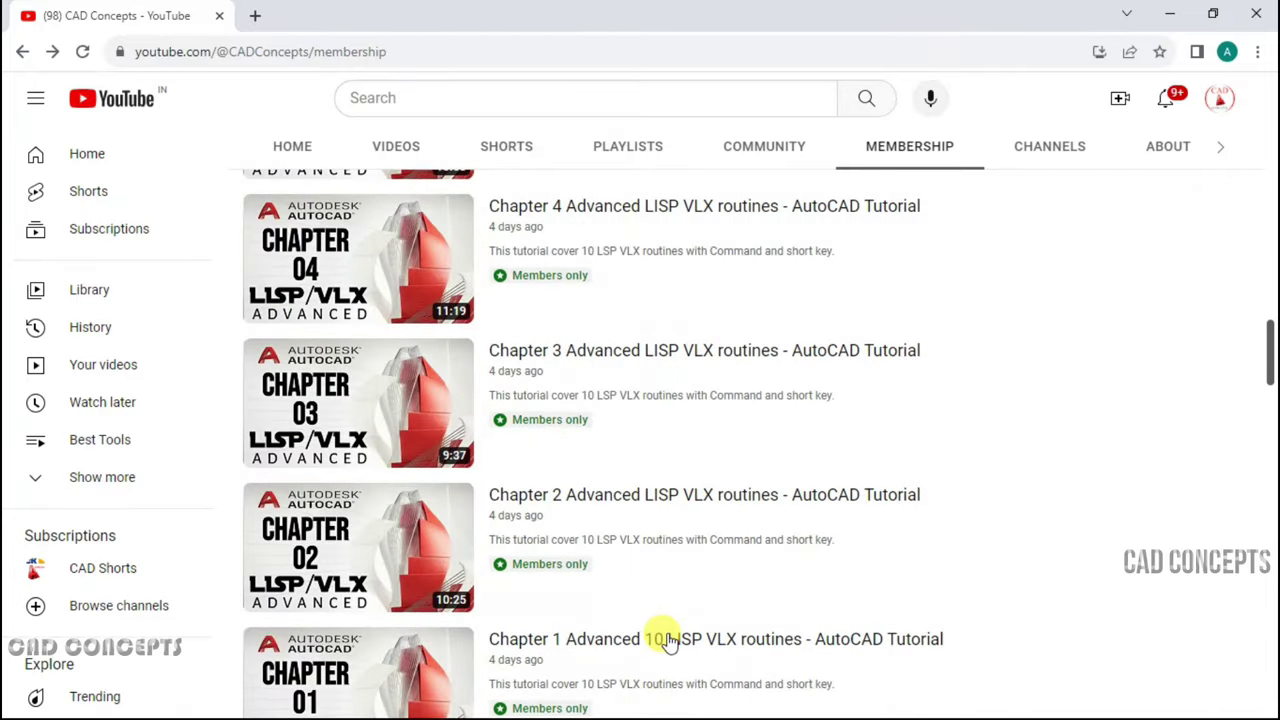
scroll(720, 642, up, 5)
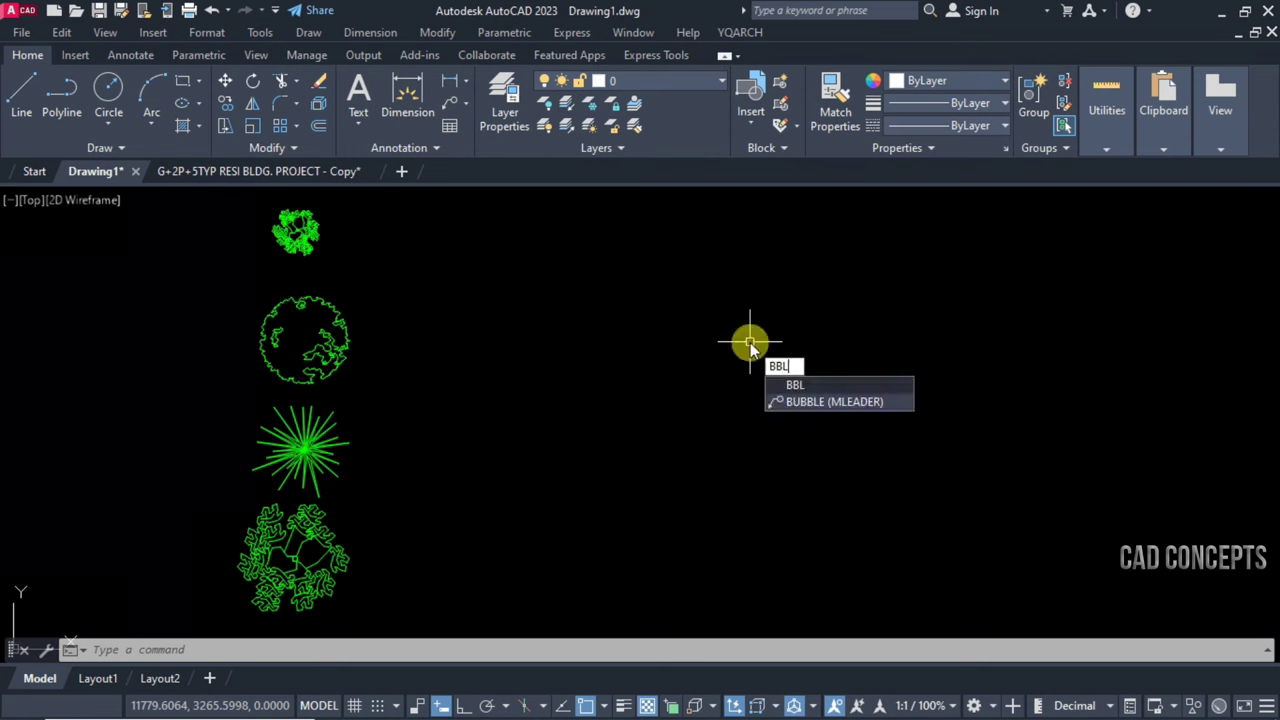
Count the selected tree blocks with BBL and place the quantity table beside them
key(Return)
click(390, 210)
click(243, 523)
key(Return)
key(Return)
key(Return)
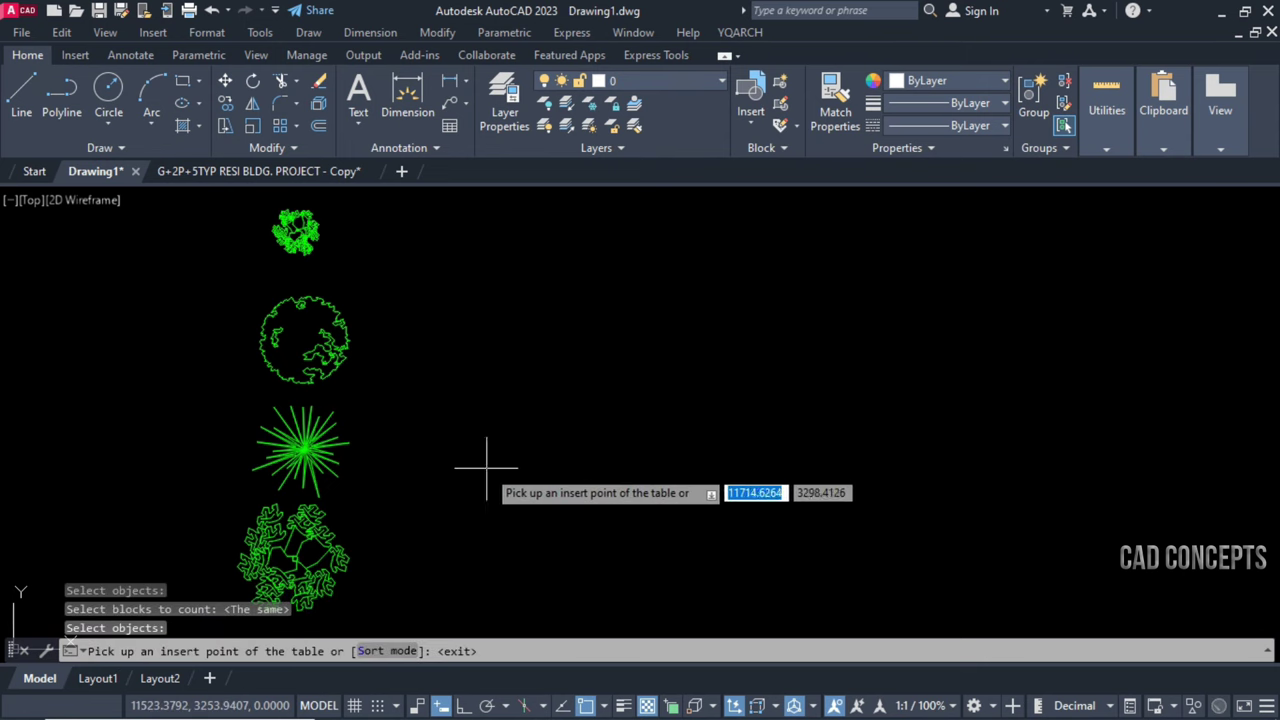
click(497, 218)
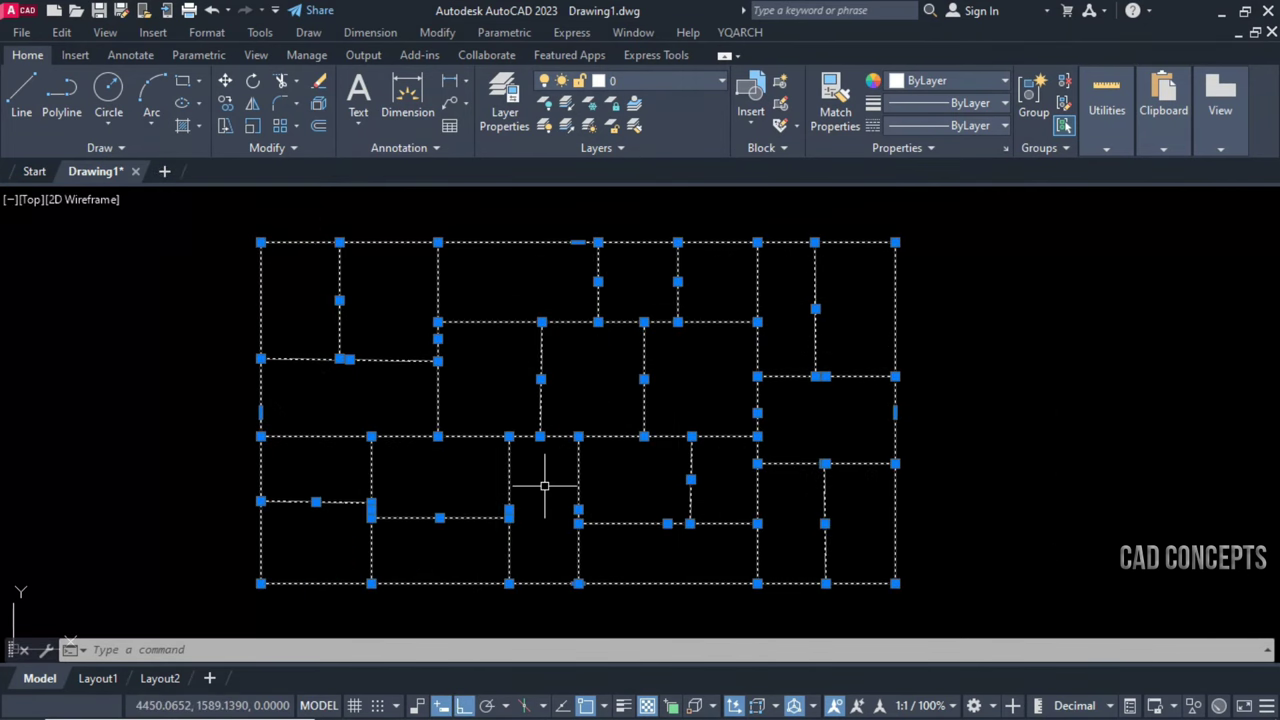
Check the room grid for non-orthogonal lines at degree(2), flagging seven skewed lines red
key(Escape)
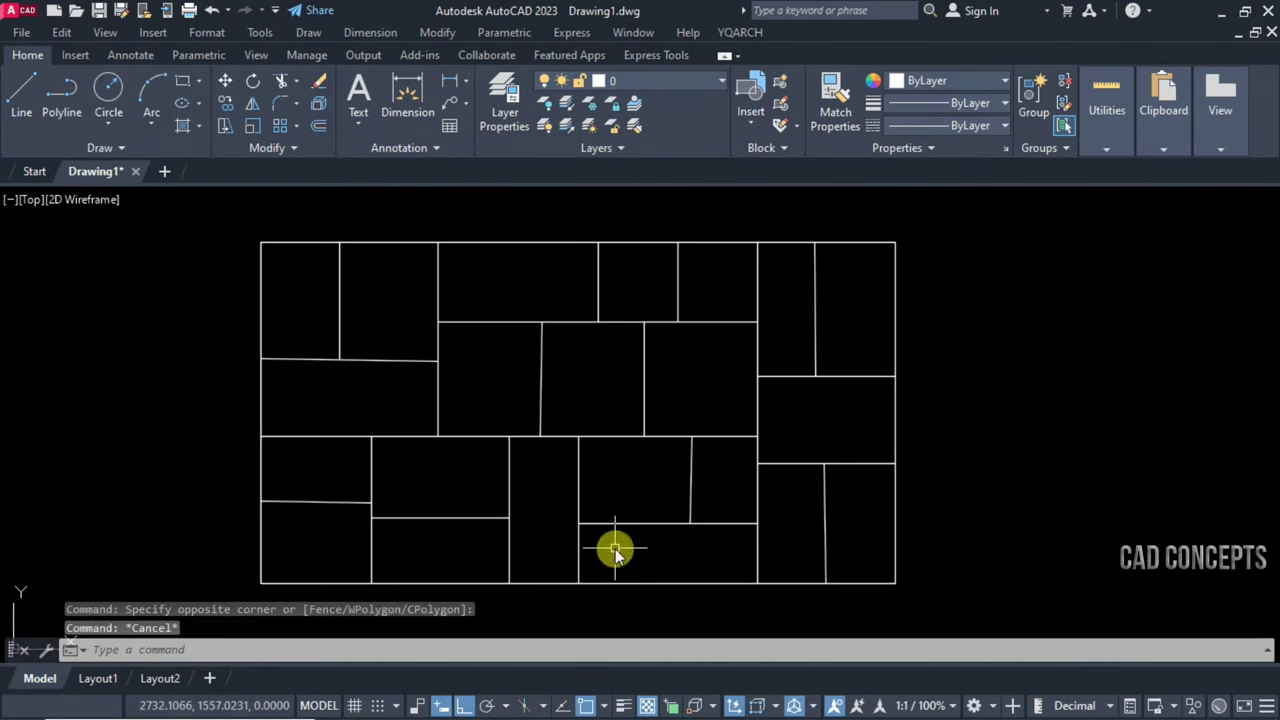
click(306, 651)
key(Return)
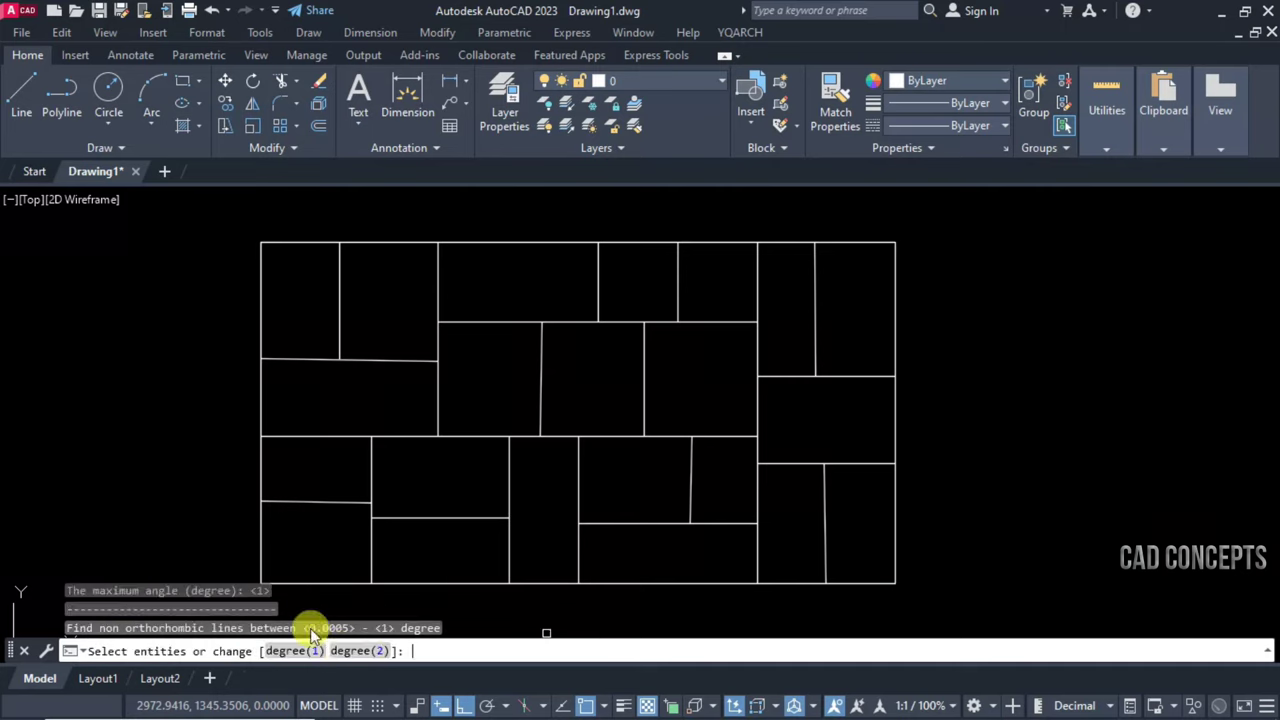
drag(240, 210, 940, 580)
key(Return)
key(Escape)
key(Escape)
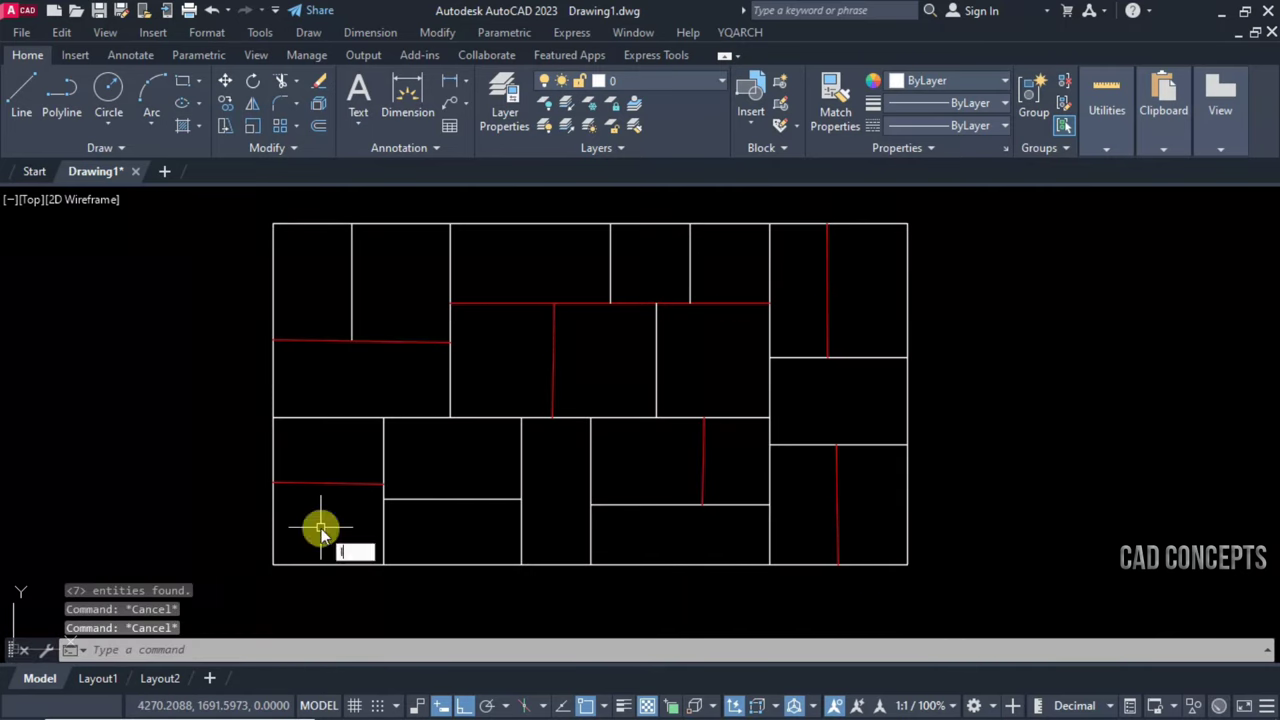
Select the two red vertical lines and the horizontal red line
scroll(414, 371, up, 3)
scroll(441, 351, up, 3)
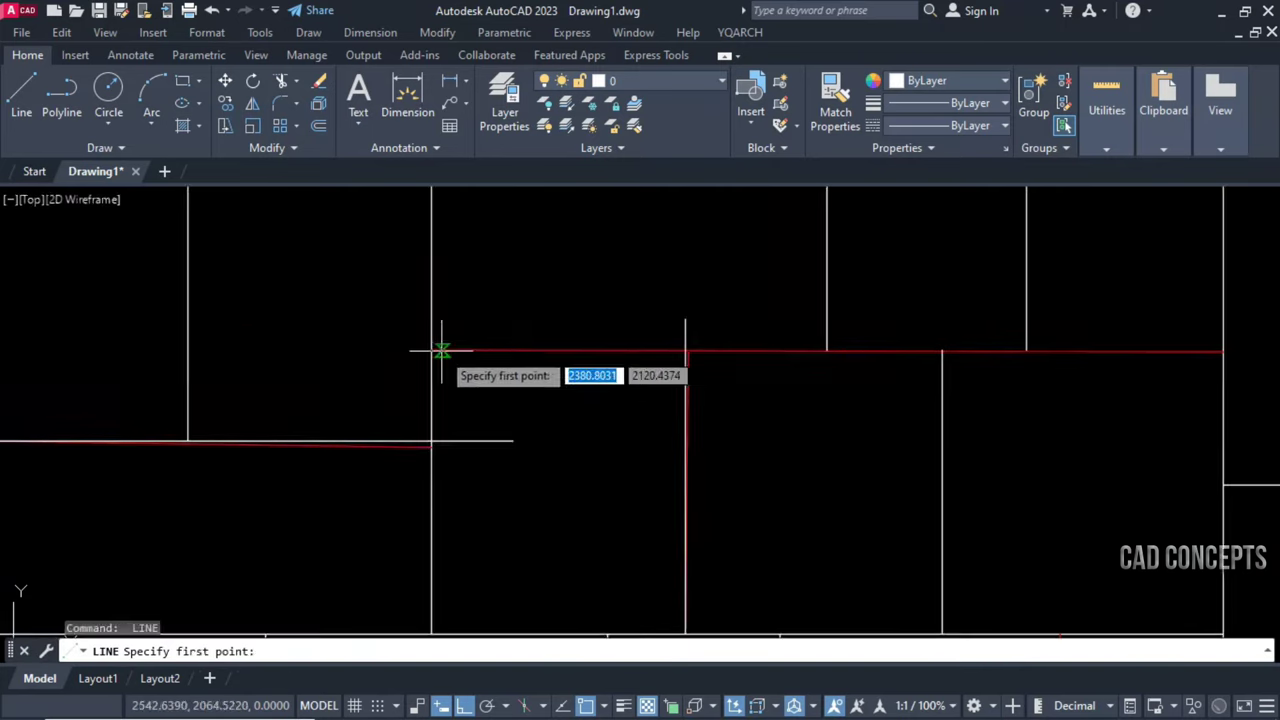
click(441, 351)
scroll(834, 471, down, 5)
key(Escape)
drag(860, 570, 776, 272)
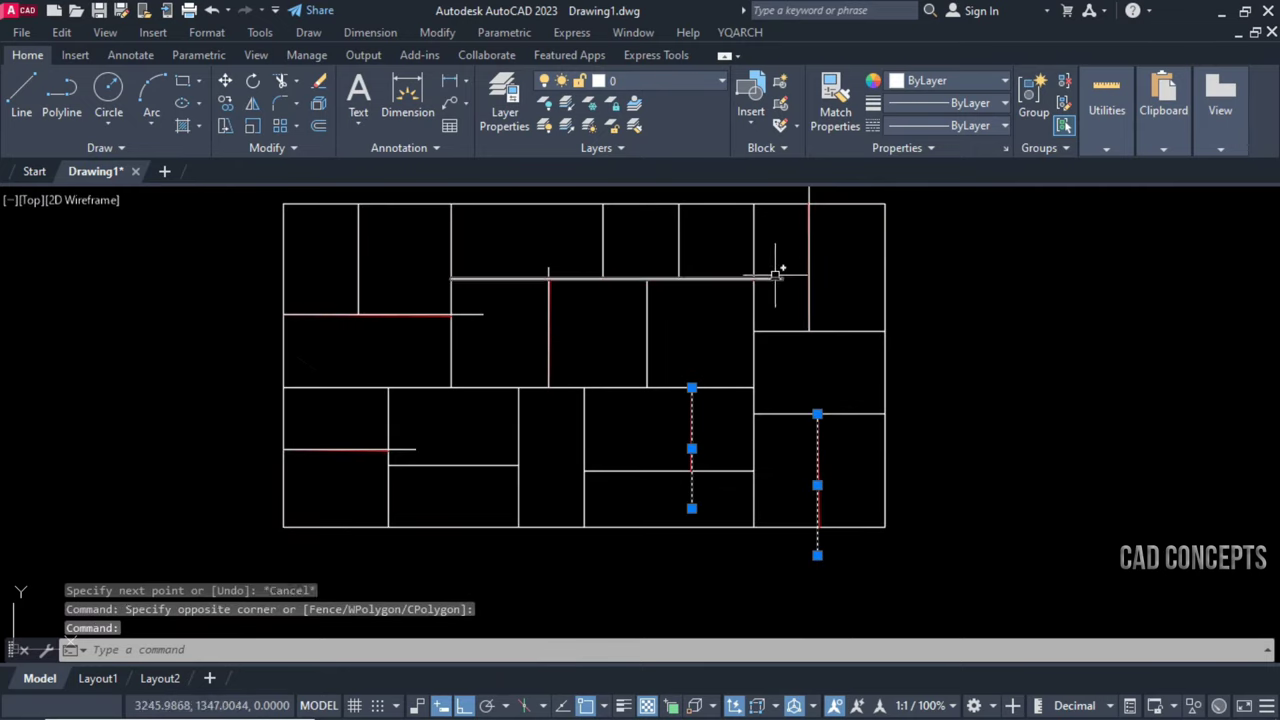
click(776, 277)
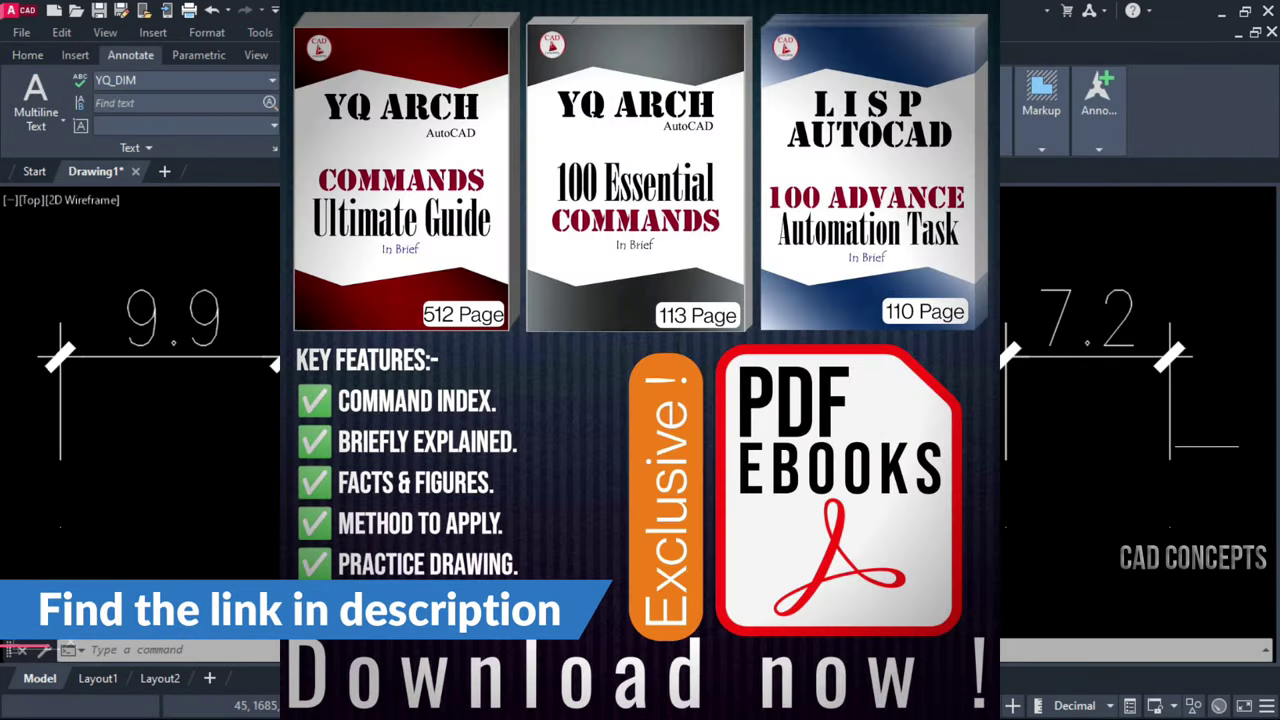
Select everything with Ctrl+A, then crossing-window over the dimensions
key(ctrl+a)
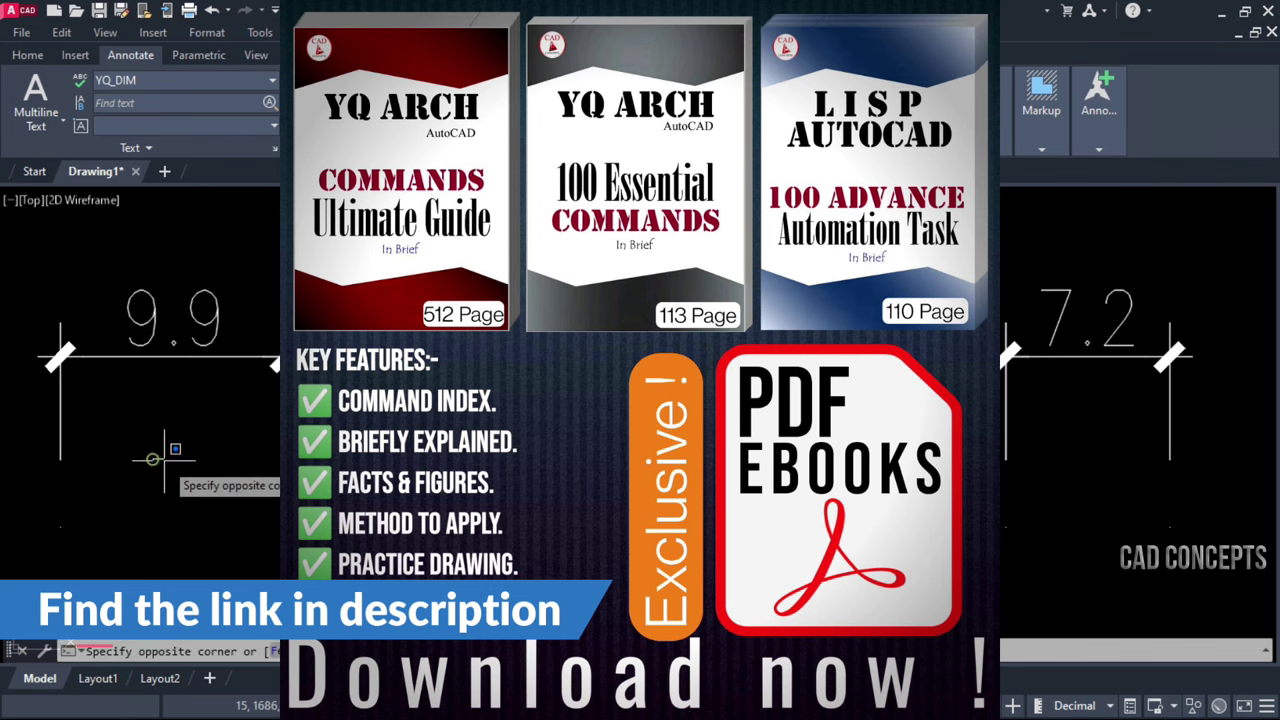
click(1195, 320)
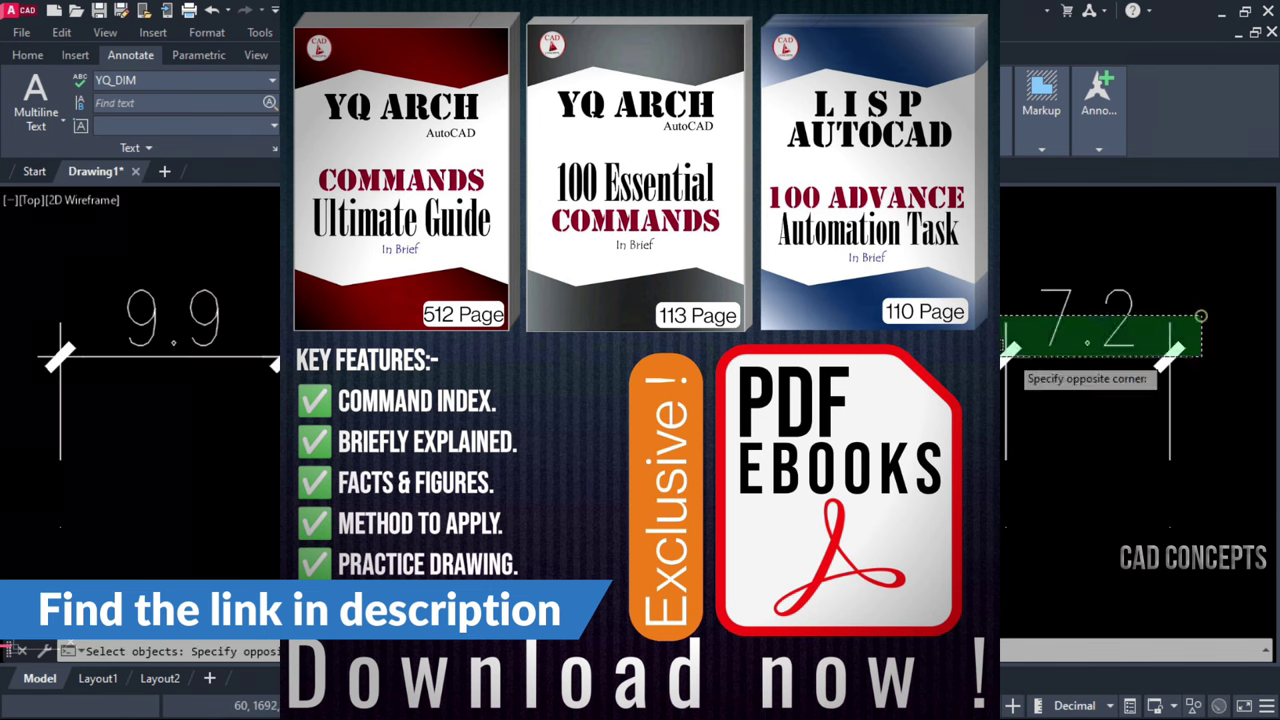
click(34, 526)
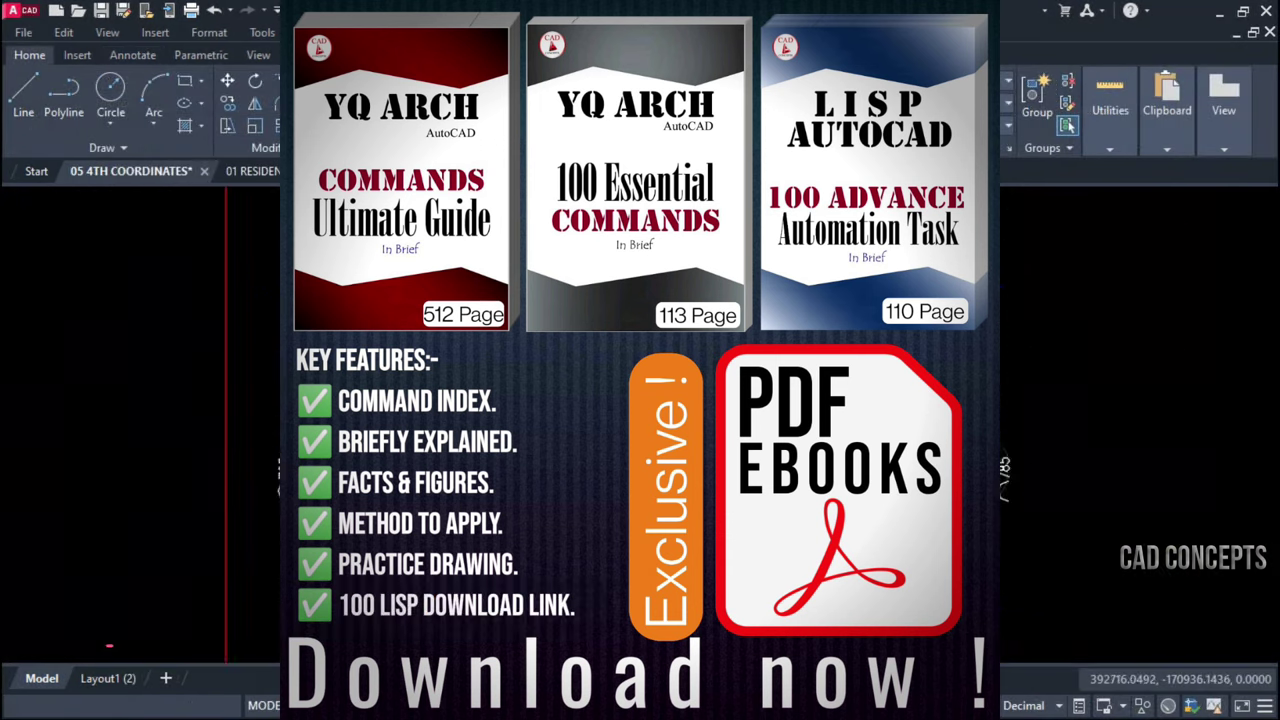
Zoom in on the curved flats of the 02 CIRCULAR BUILDING plan
scroll(762, 497, up, 3)
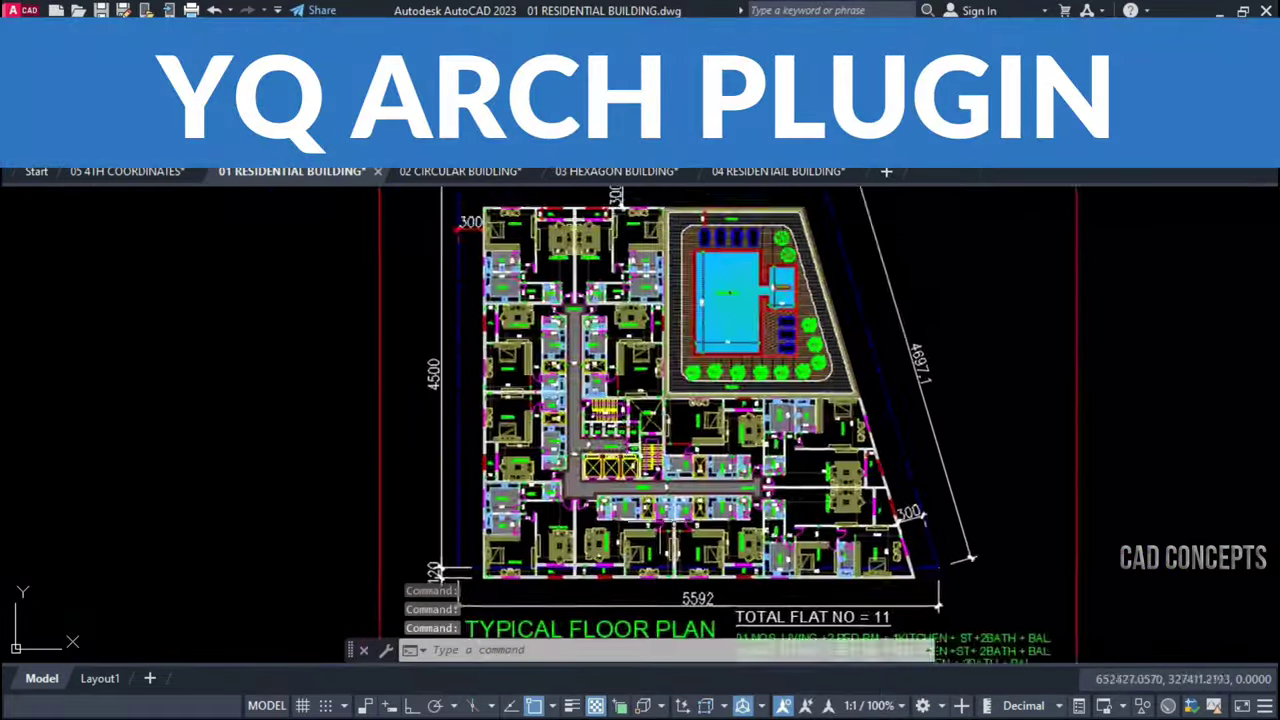
scroll(716, 227, up, 3)
scroll(716, 227, up, 3)
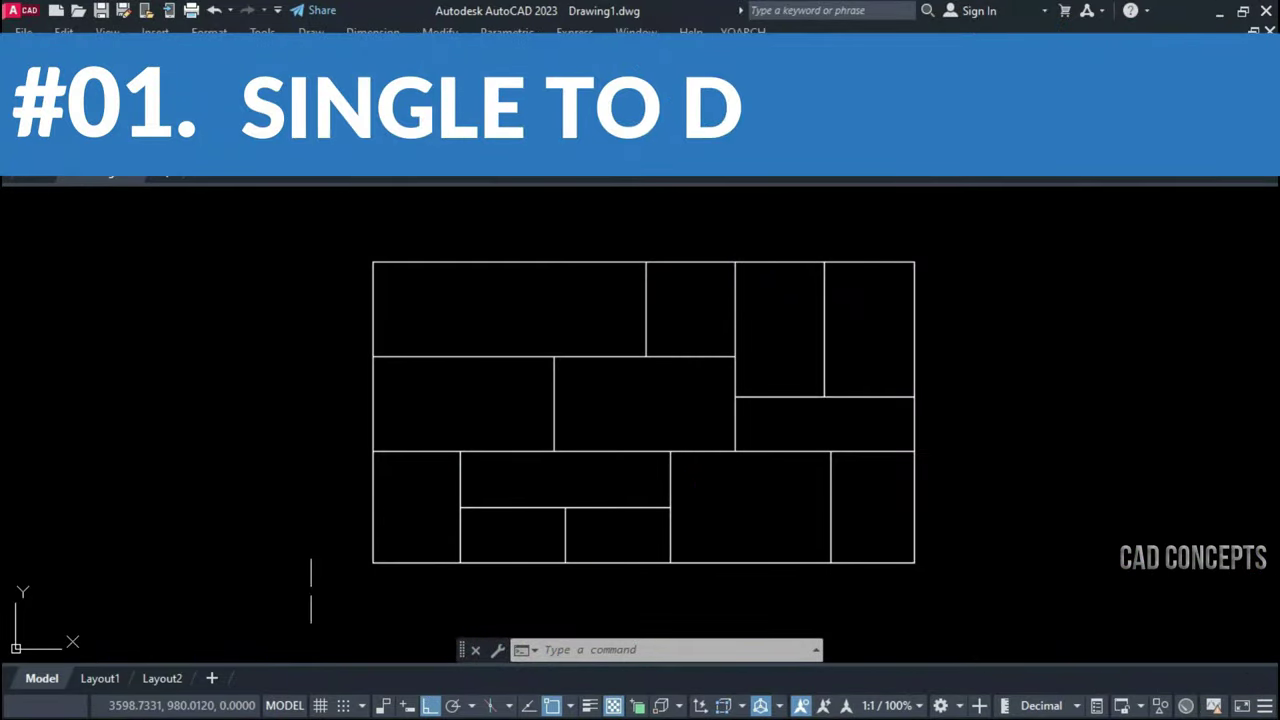
Trial-select the room grid lines with several windows, recentring the view, then clear the selection
click(285, 592)
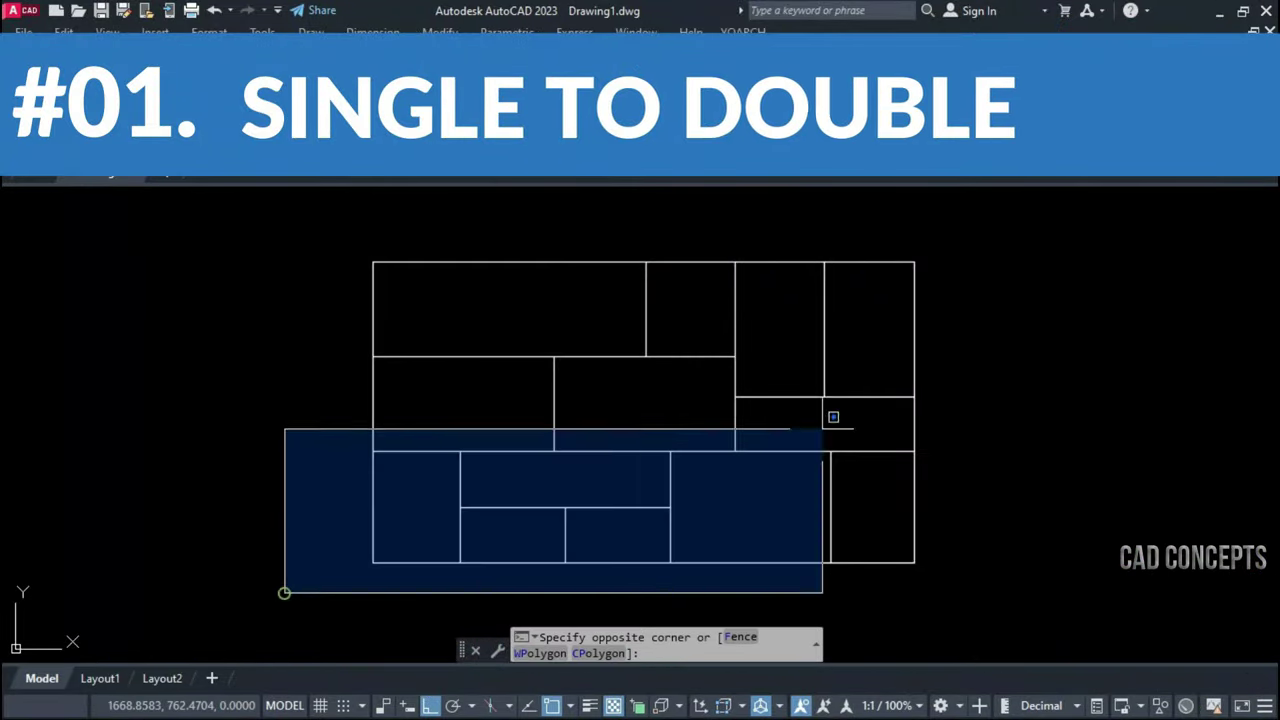
click(1091, 258)
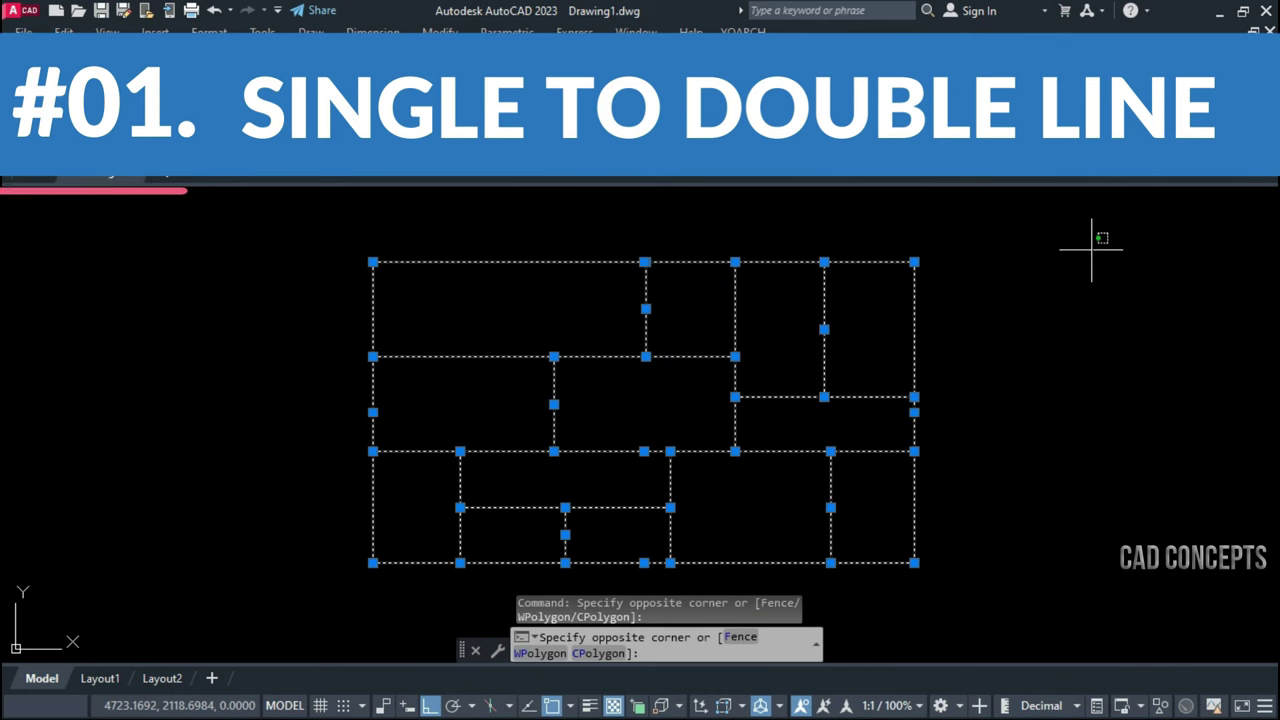
key(Escape)
key(Escape)
key(Escape)
middle_drag(1023, 366, 1033, 341)
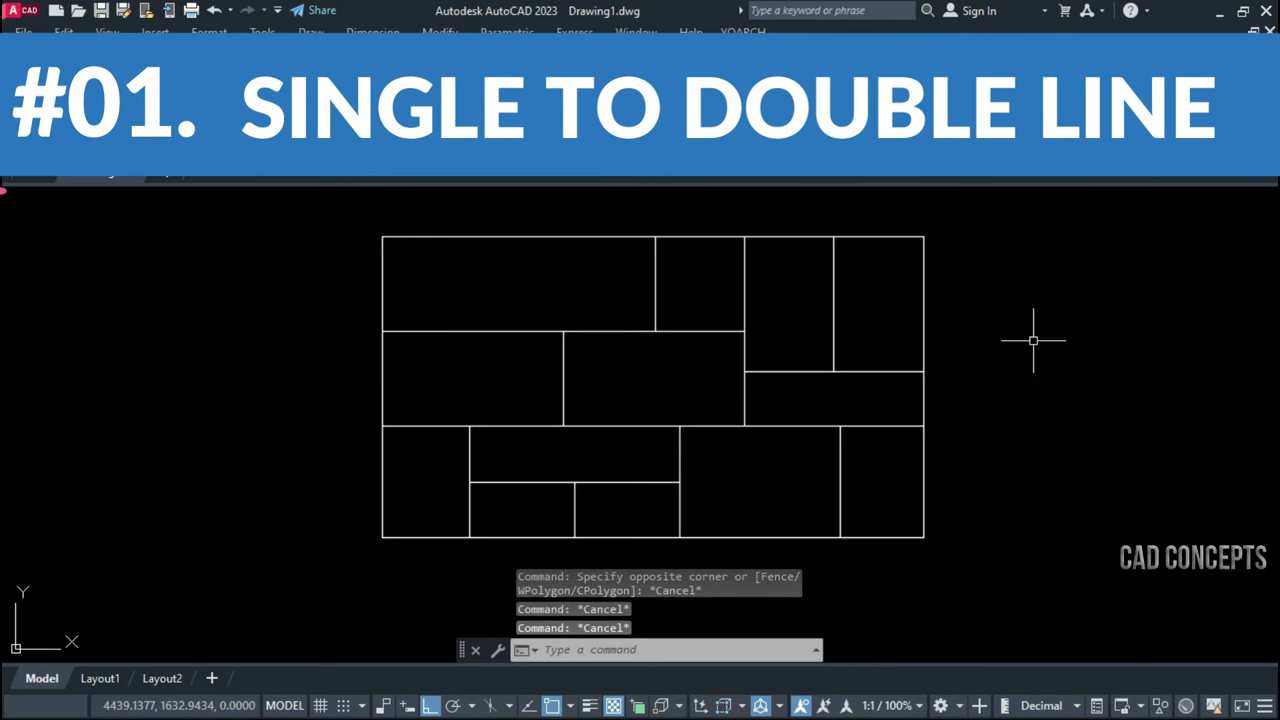
click(796, 343)
click(720, 451)
key(Escape)
click(777, 303)
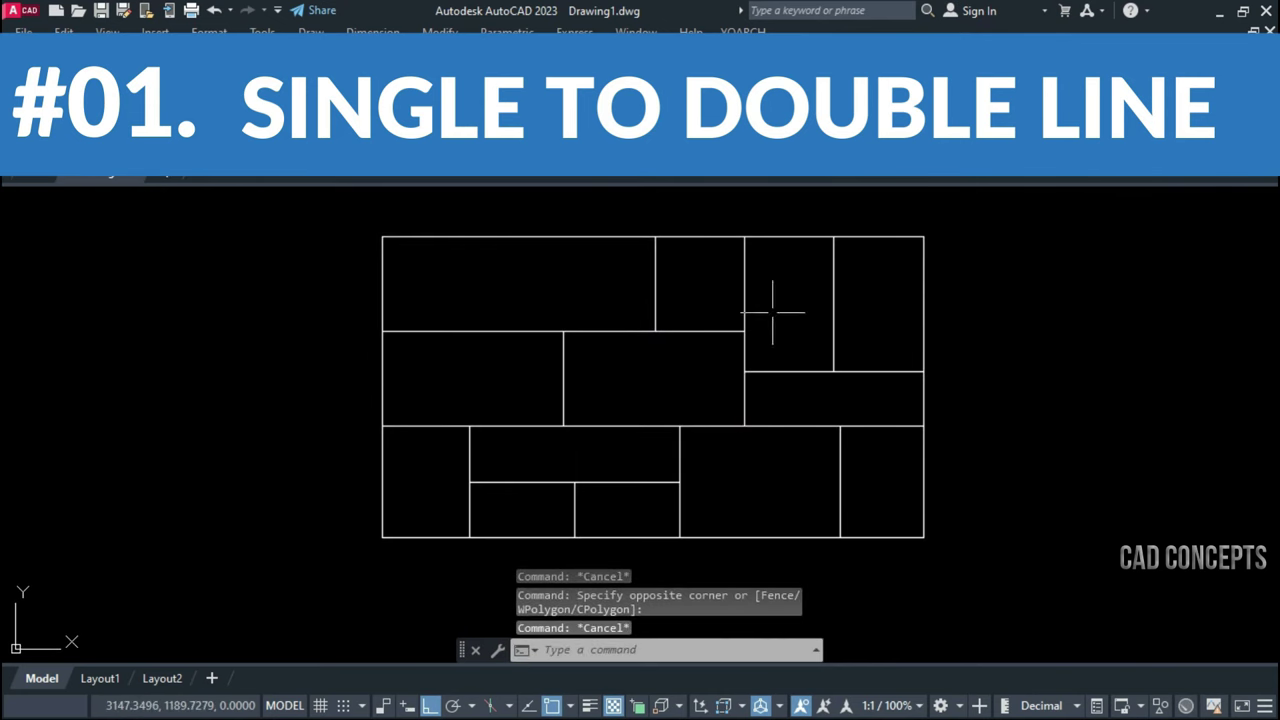
click(458, 517)
click(343, 554)
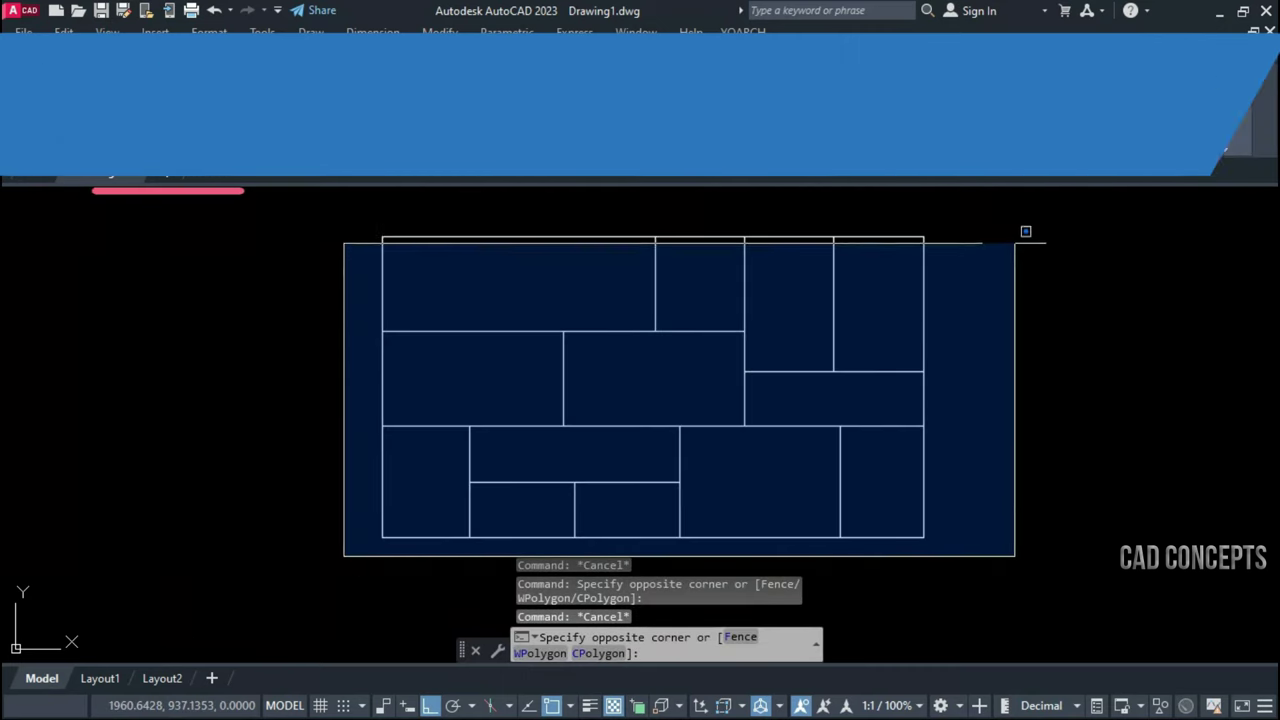
click(1000, 237)
key(Escape)
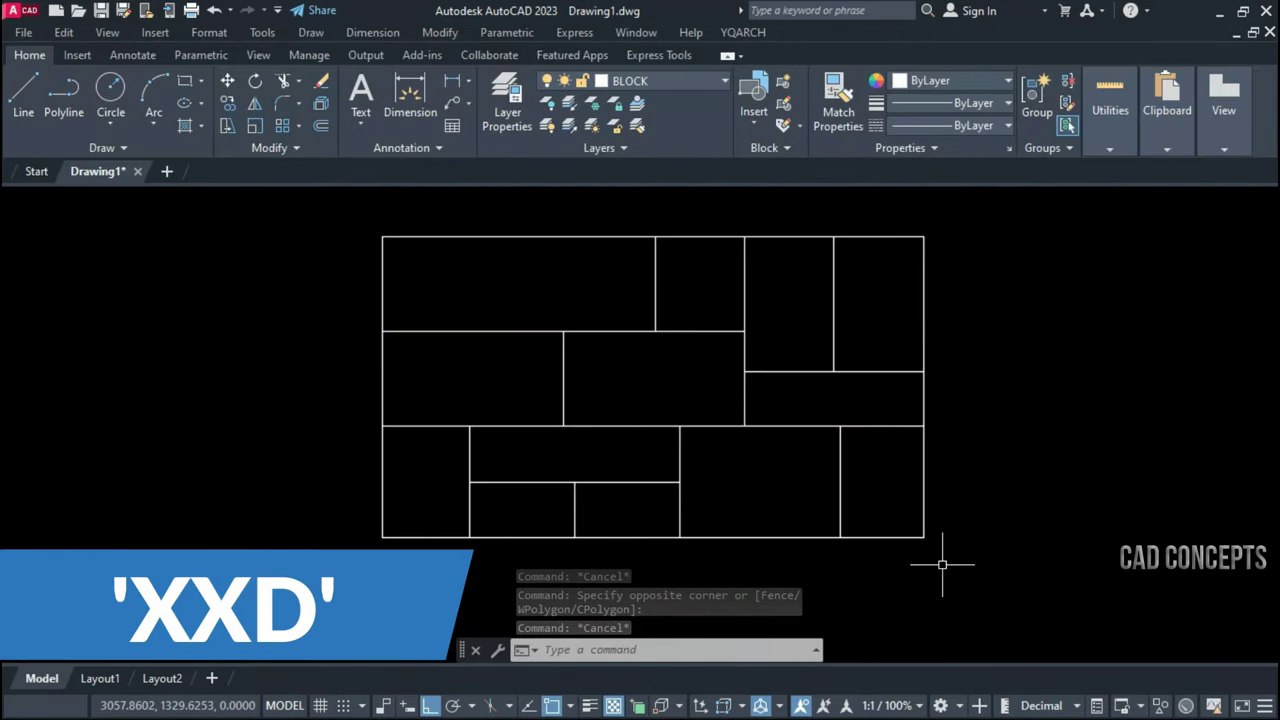
Convert all the grid's single lines into 25-thick double lines
text(x)
key(Return)
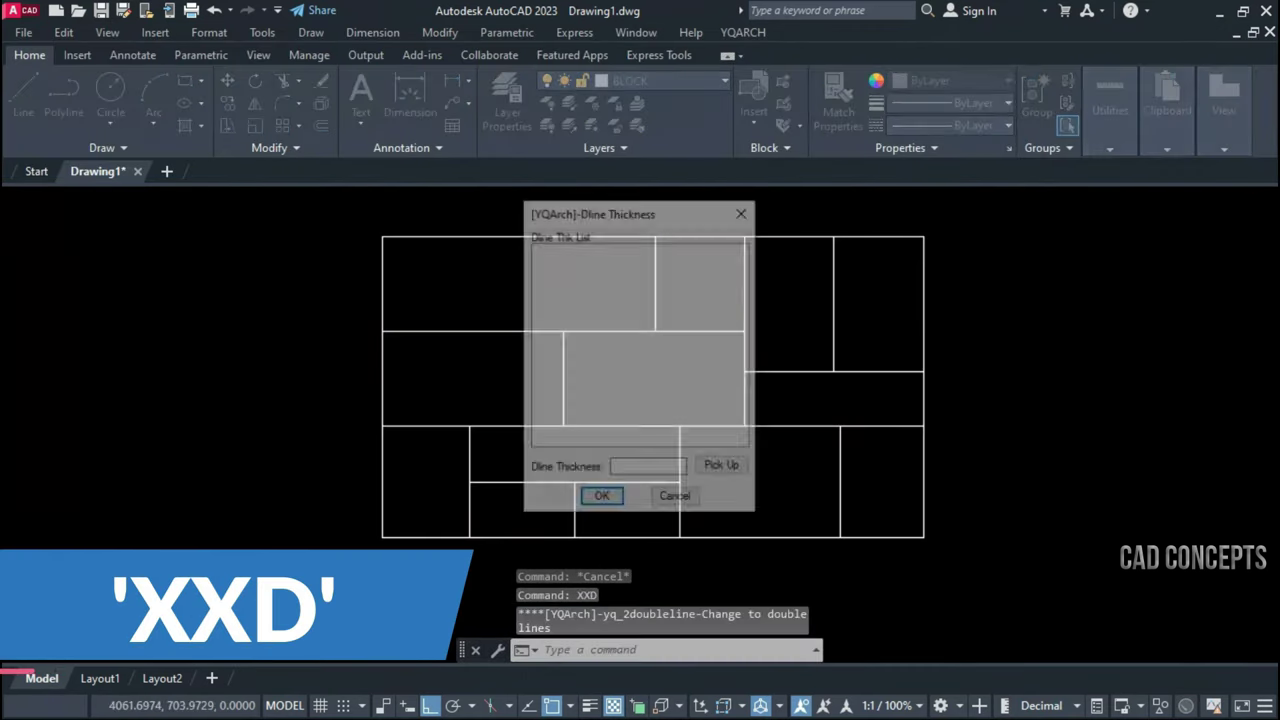
click(547, 286)
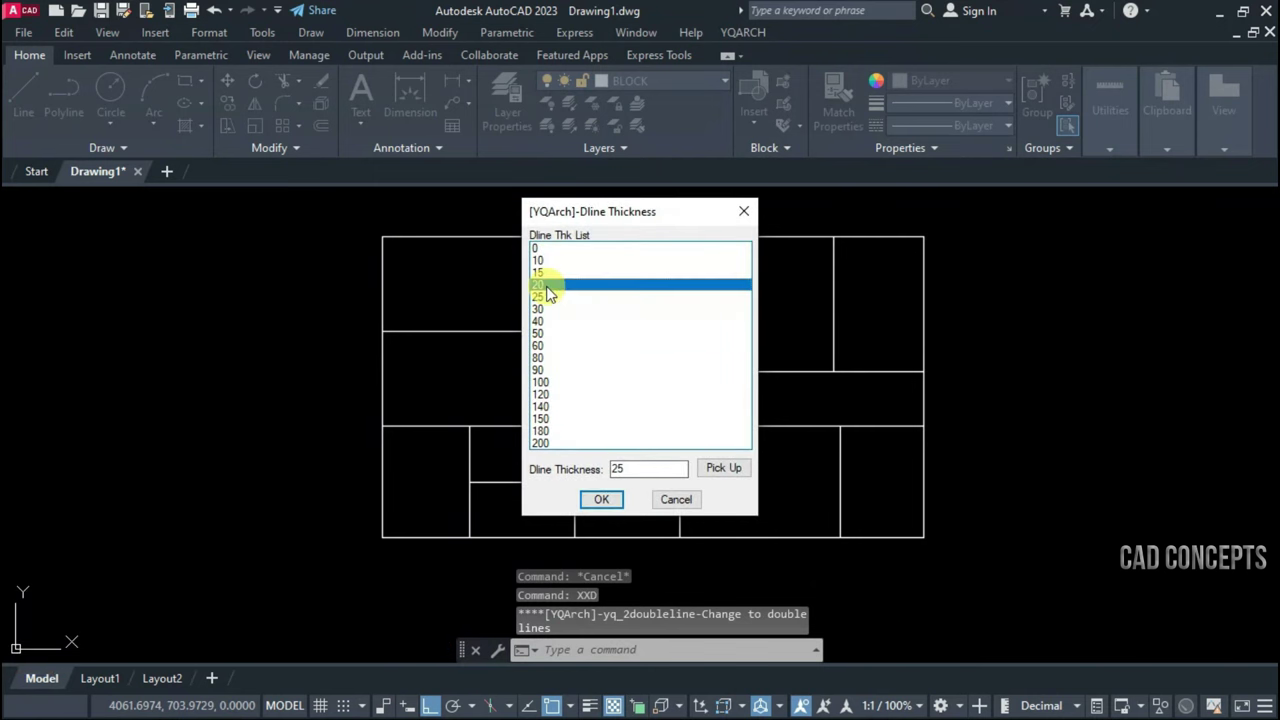
click(600, 499)
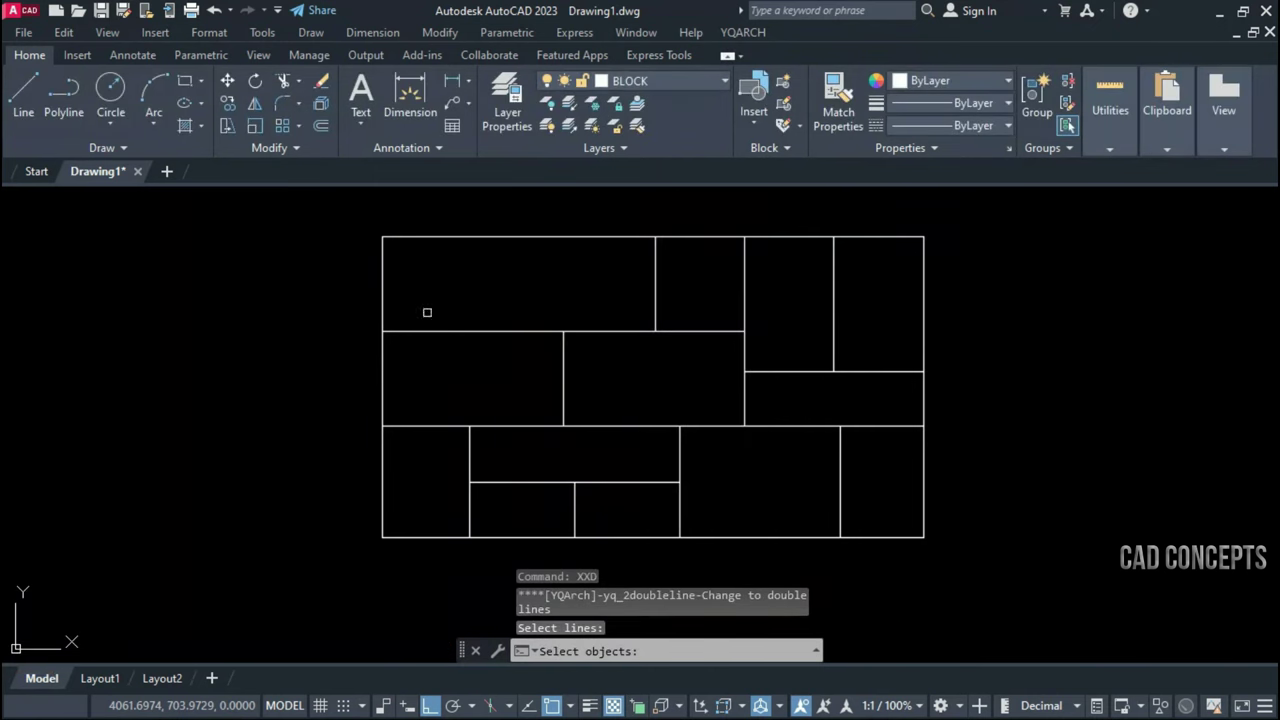
click(363, 219)
click(1073, 549)
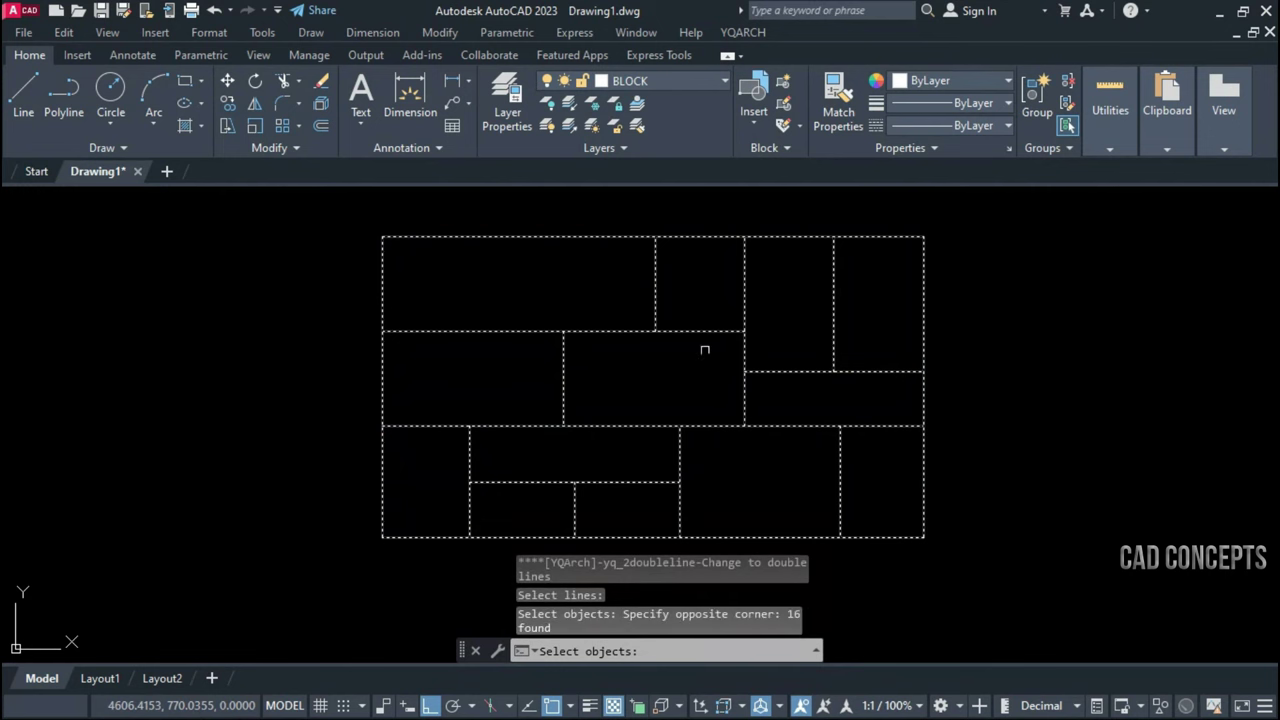
right_click(685, 355)
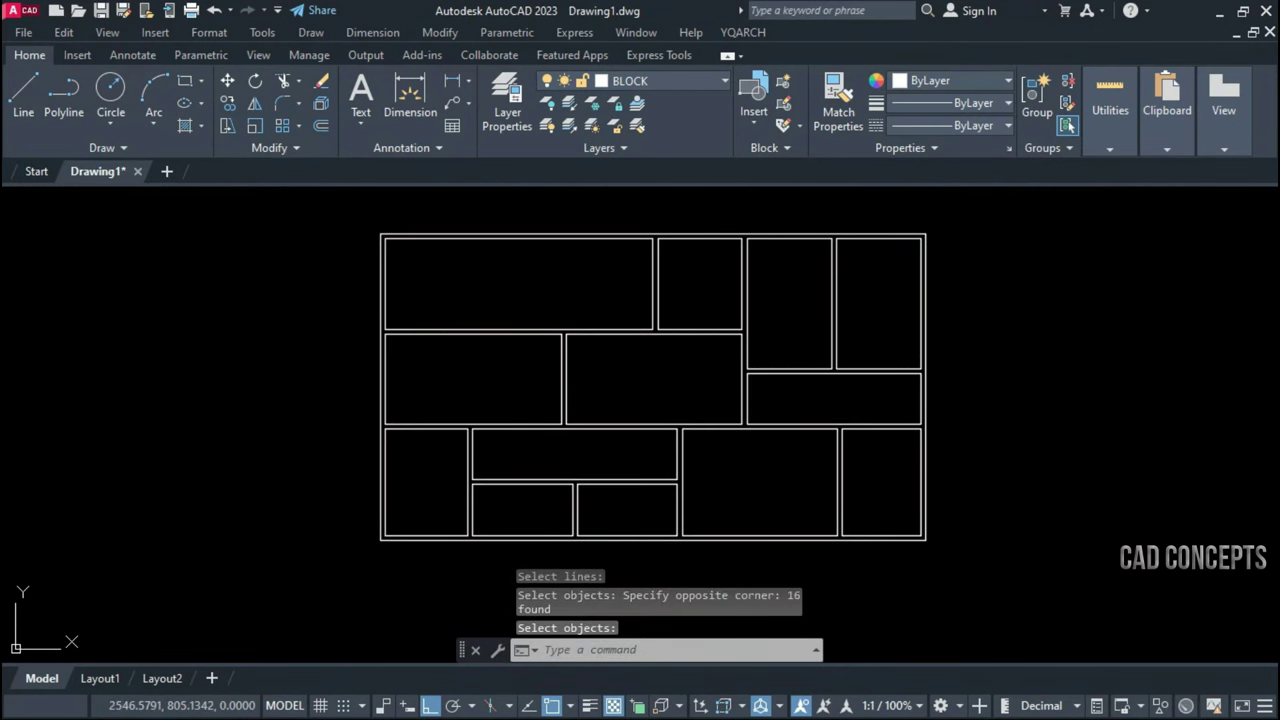
click(690, 440)
click(642, 422)
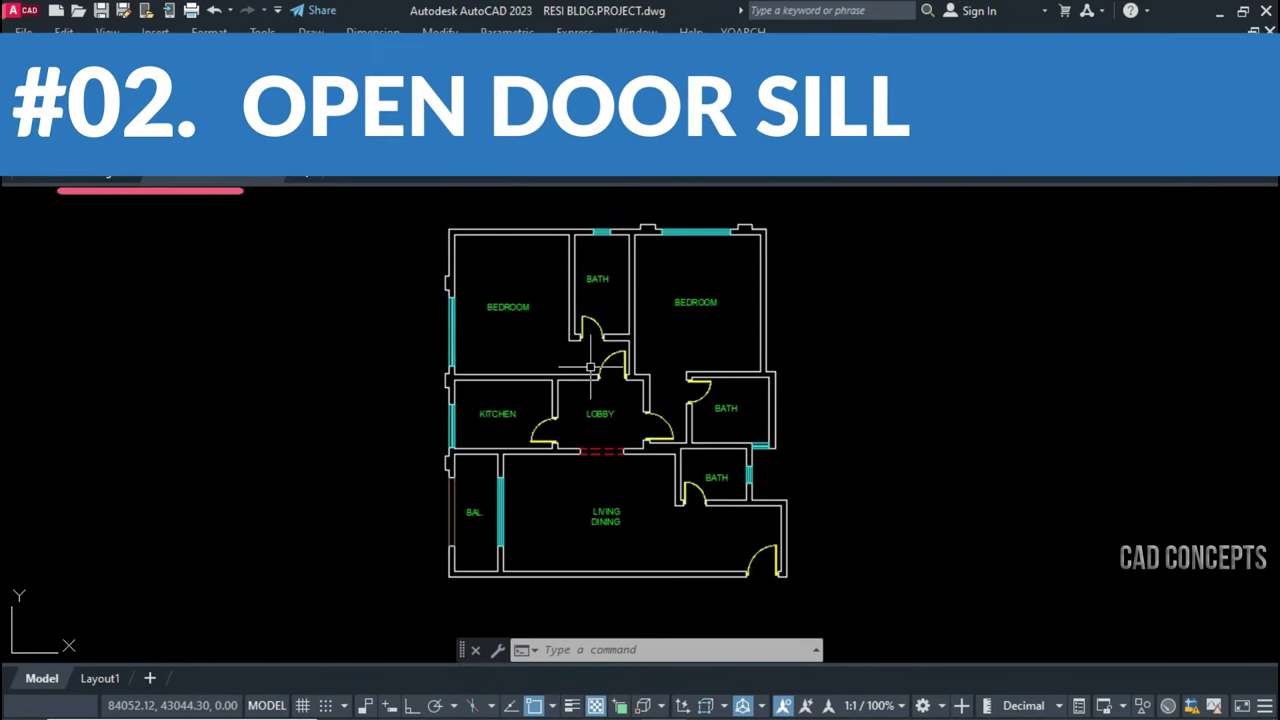
Shift the view around the living and dining area, selecting a door and clearing it
middle_drag(591, 367, 604, 372)
scroll(799, 578, up, 5)
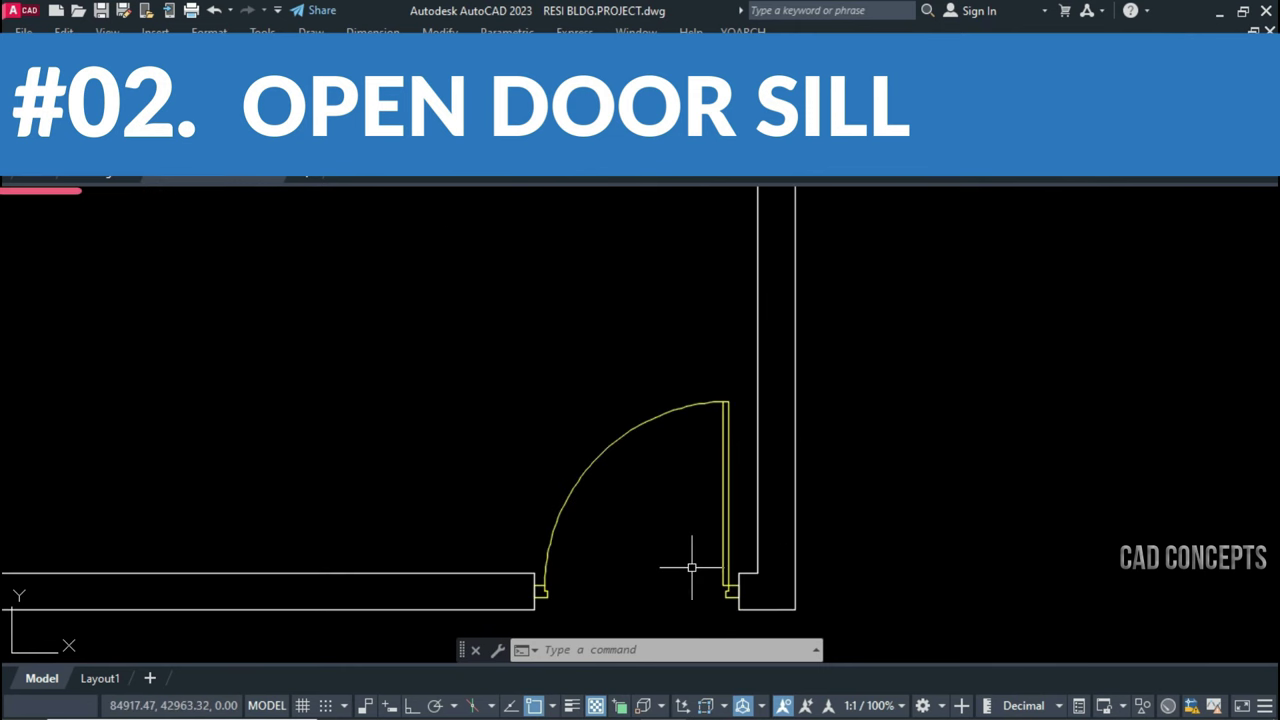
click(712, 560)
click(577, 329)
scroll(890, 490, down, 3)
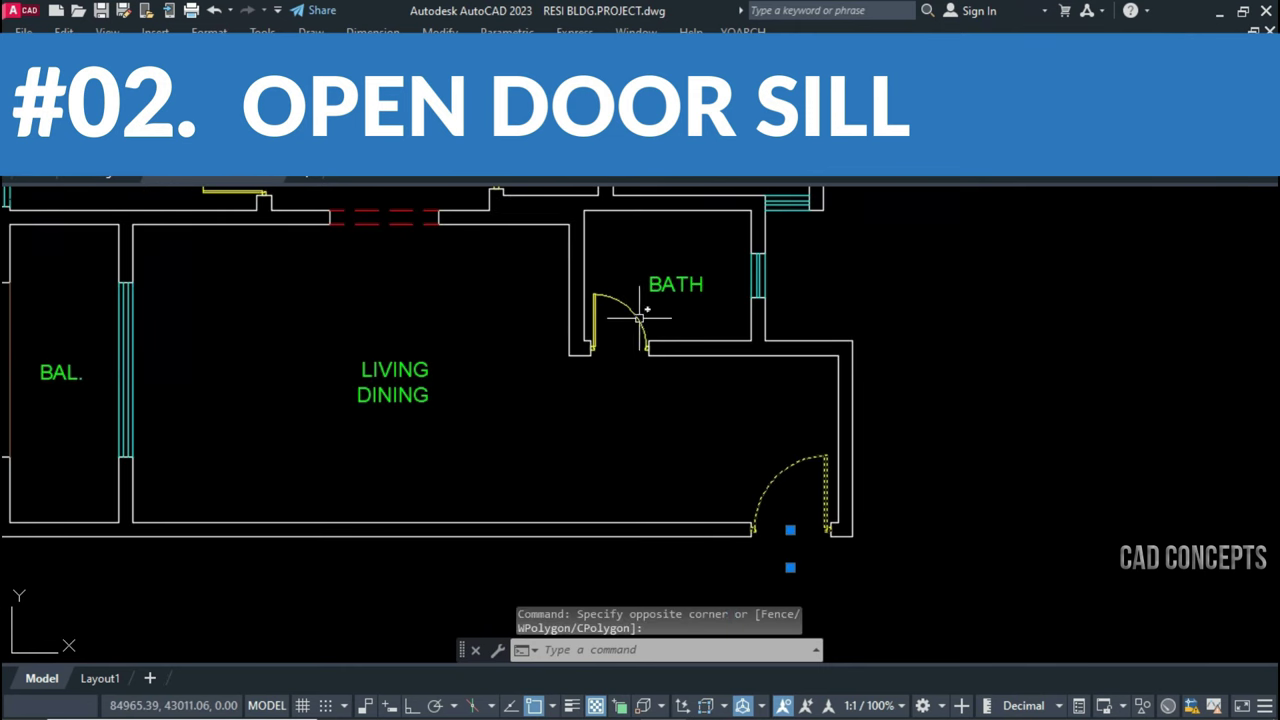
key(Escape)
key(Escape)
middle_drag(588, 335, 760, 470)
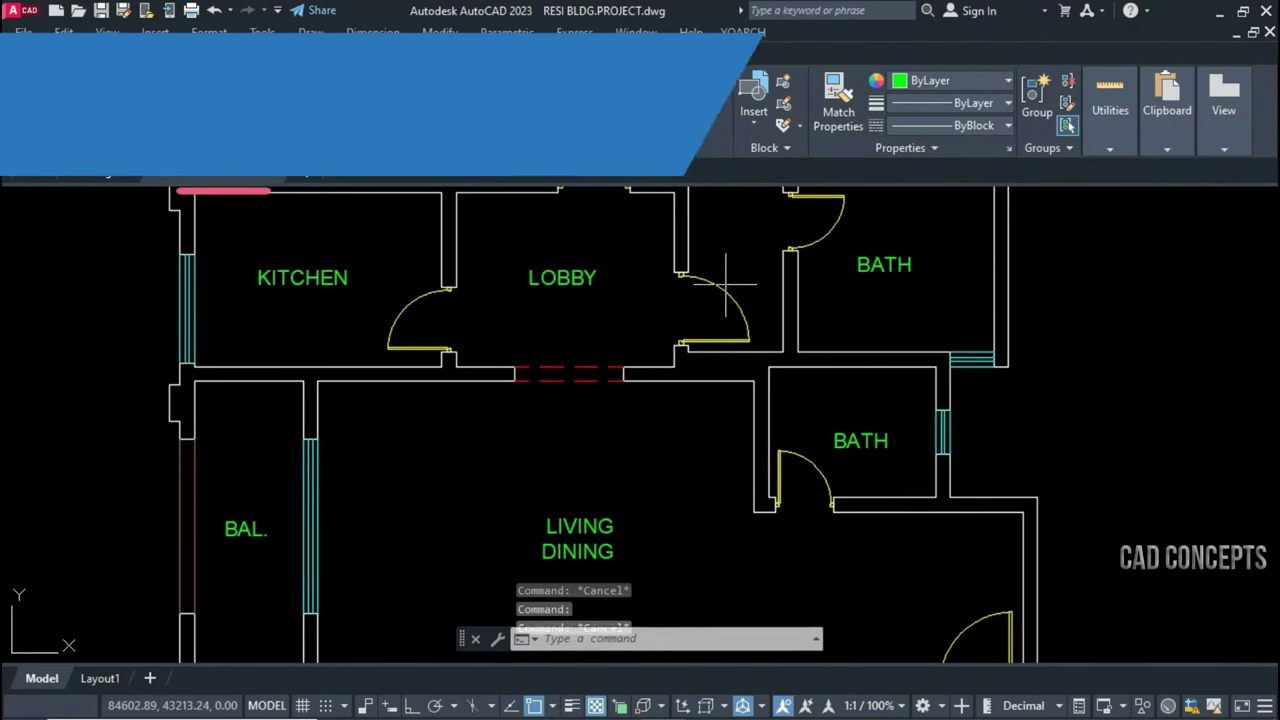
click(727, 283)
scroll(730, 286, down, 2)
key(Escape)
Bring the whole floor plan into view and trial-select it
scroll(769, 291, down, 2)
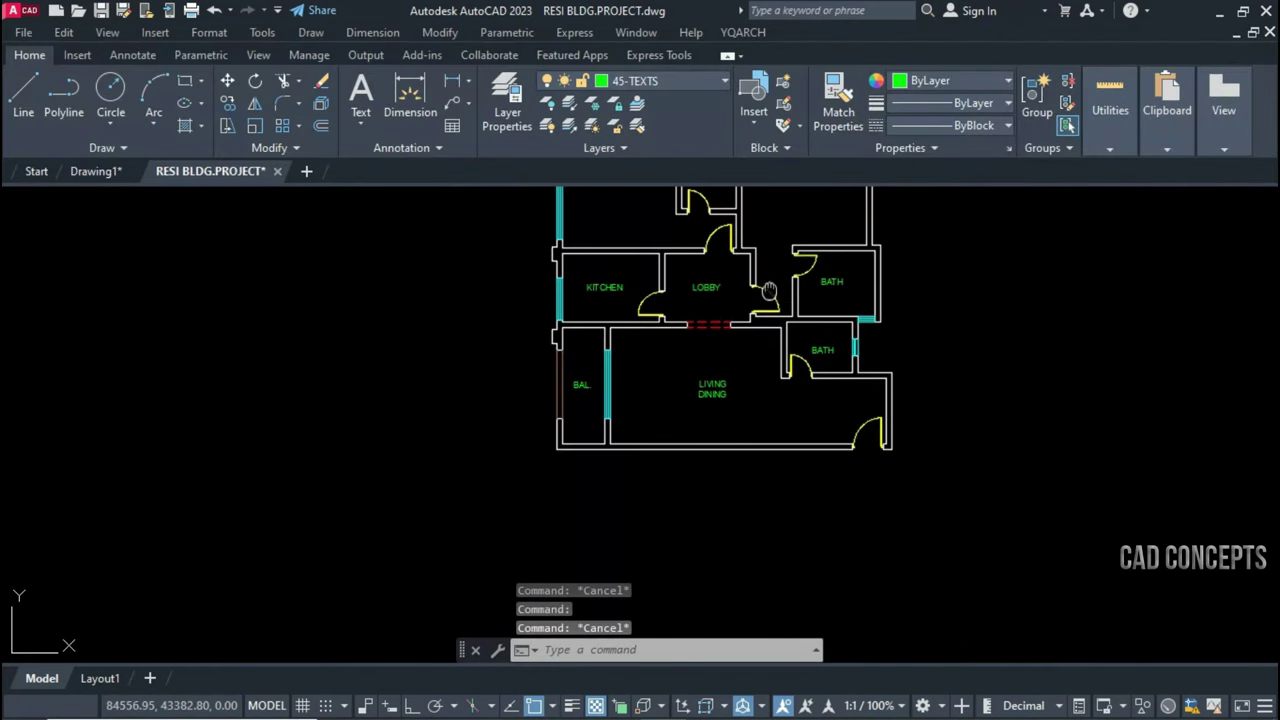
middle_drag(769, 291, 740, 404)
click(482, 195)
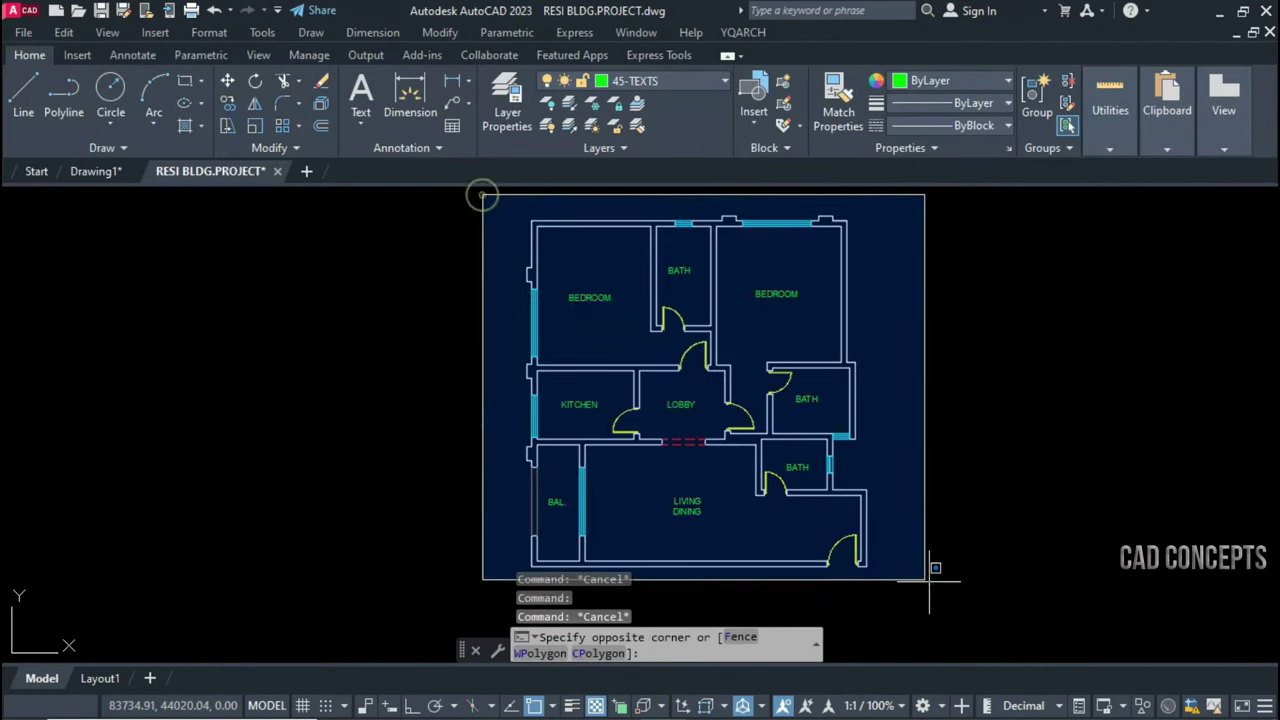
click(930, 570)
key(Escape)
key(Escape)
Run MDX in Add Mode over the whole plan to draw sills across the seven door openings
text(M)
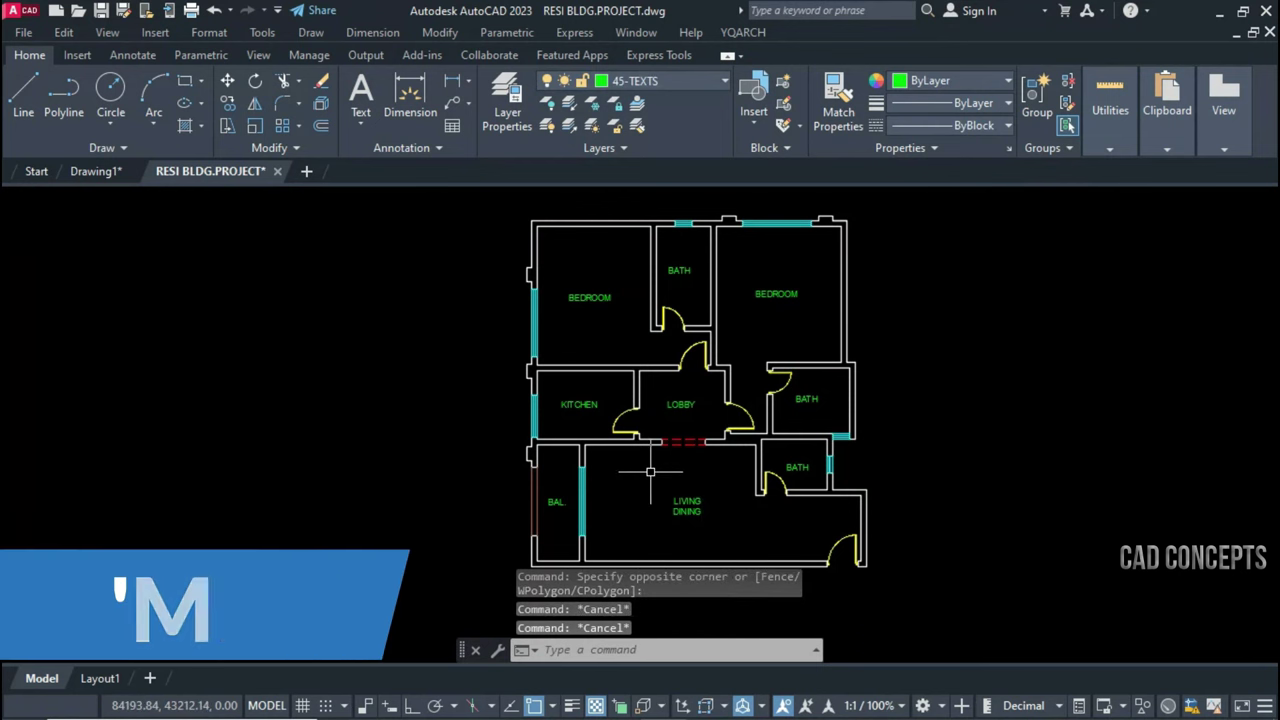
text(DX)
key(Return)
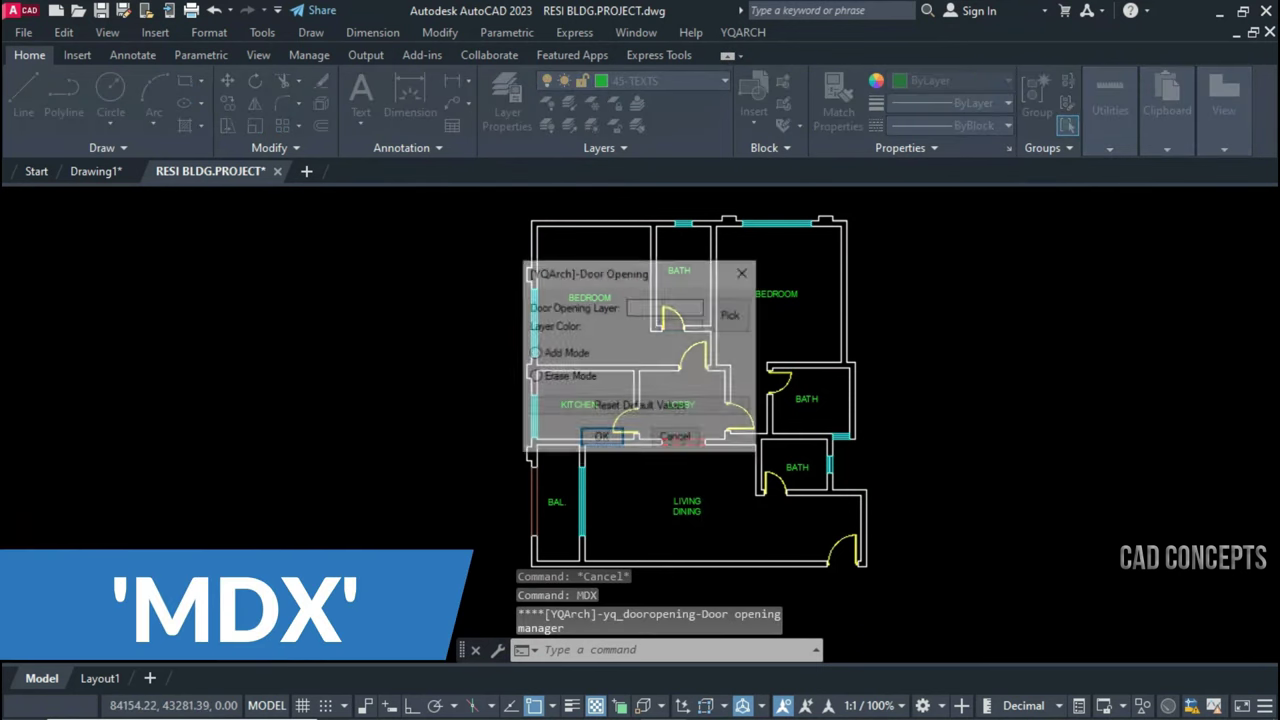
click(574, 356)
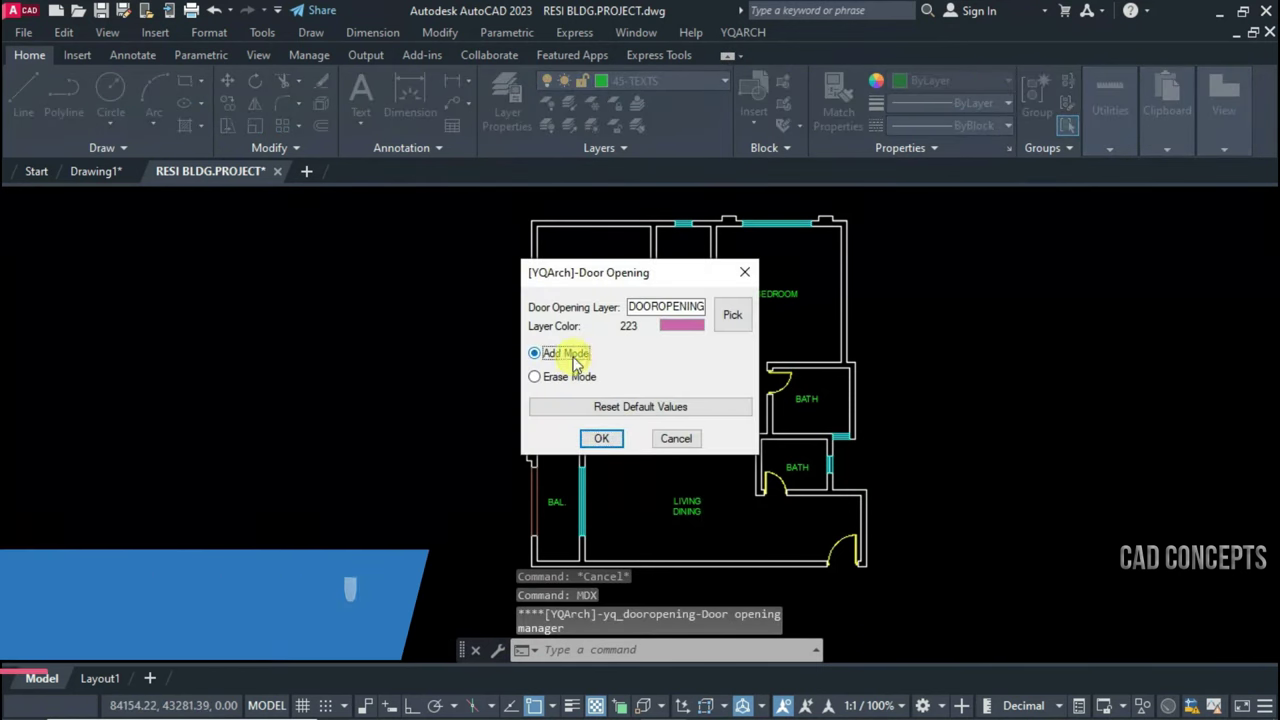
click(598, 439)
click(492, 213)
click(875, 575)
scroll(880, 450, up, 3)
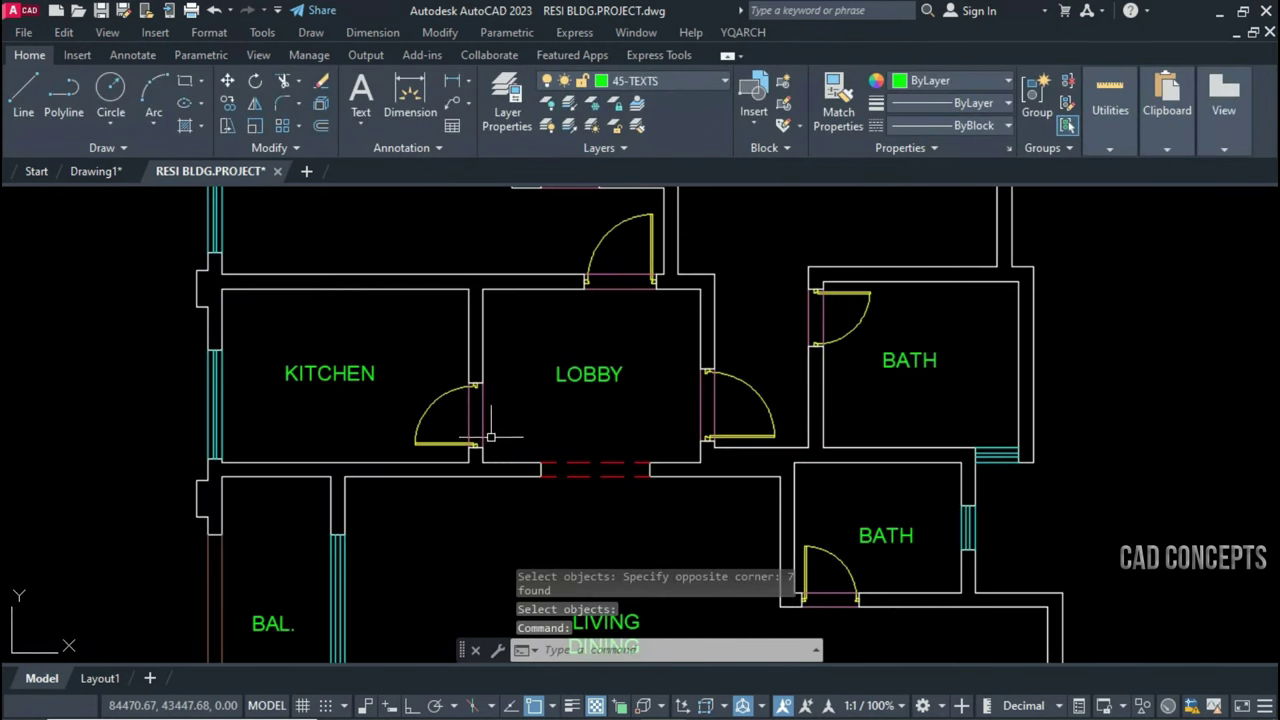
key(Return)
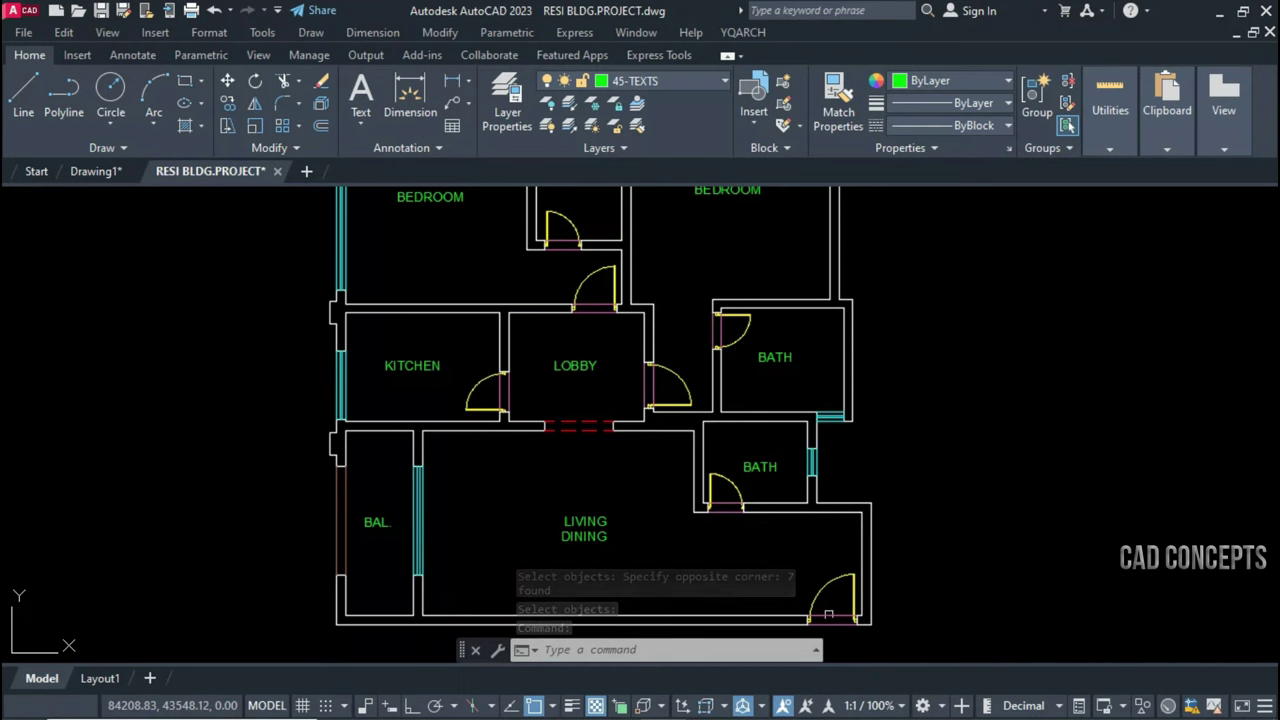
middle_drag(614, 403, 634, 451)
scroll(570, 294, down, 3)
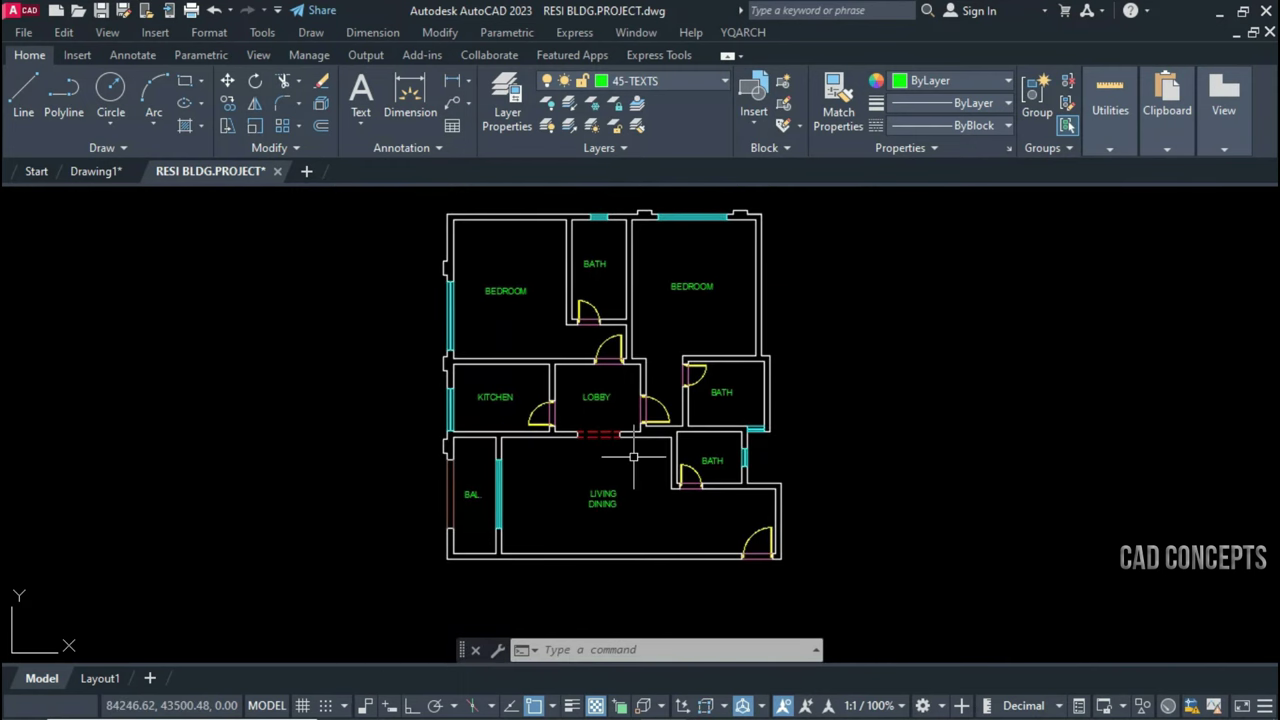
Run MDX in Erase Mode over the whole plan to remove the door sill lines
text(MDX)
key(Return)
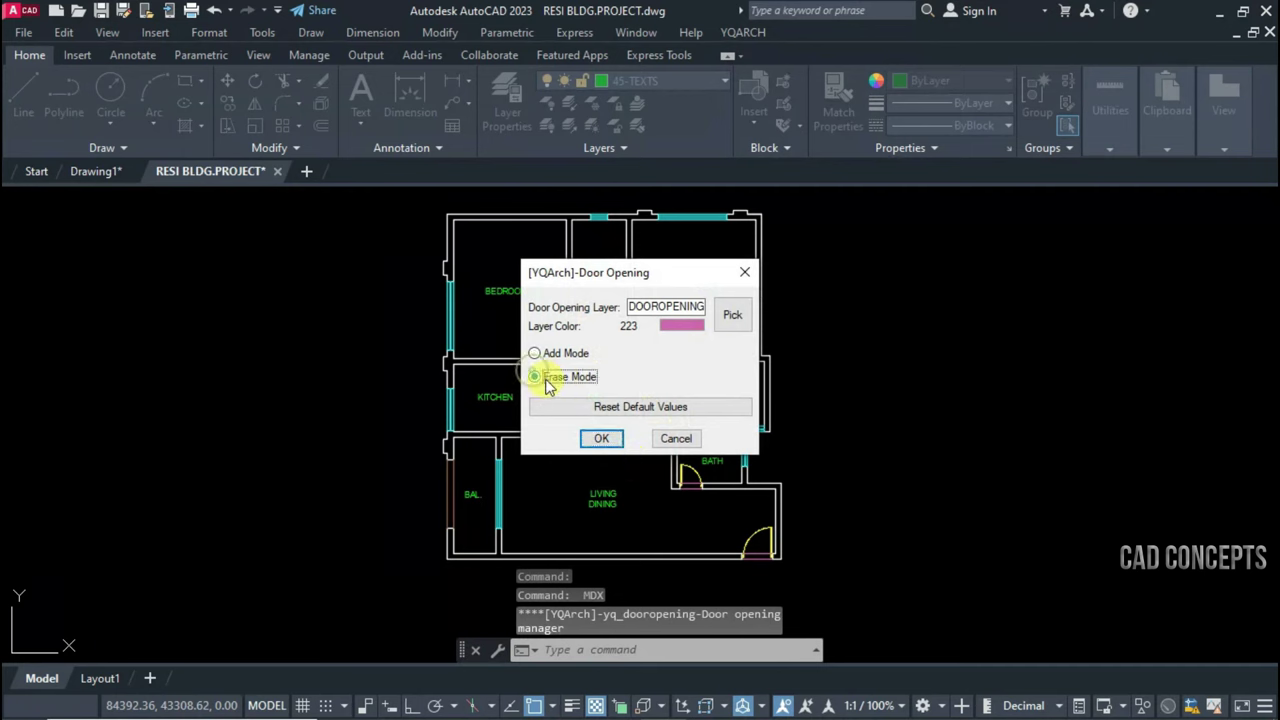
click(596, 440)
click(421, 213)
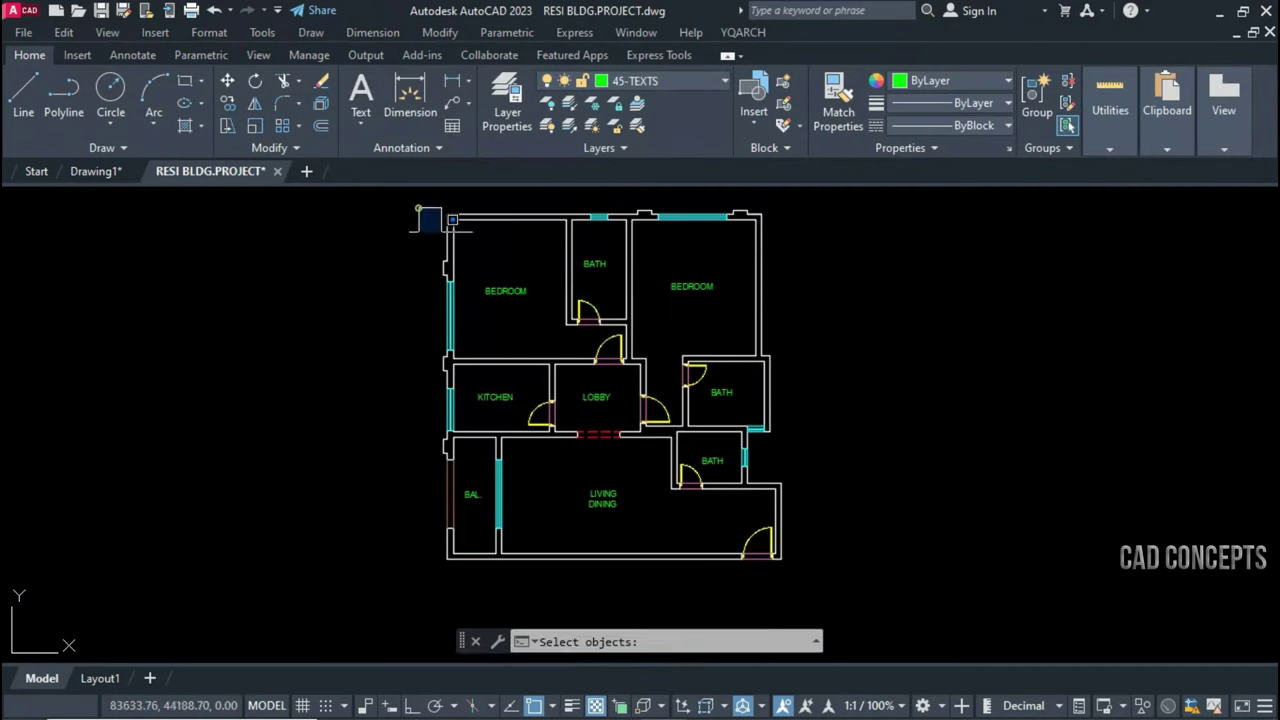
click(906, 592)
key(Return)
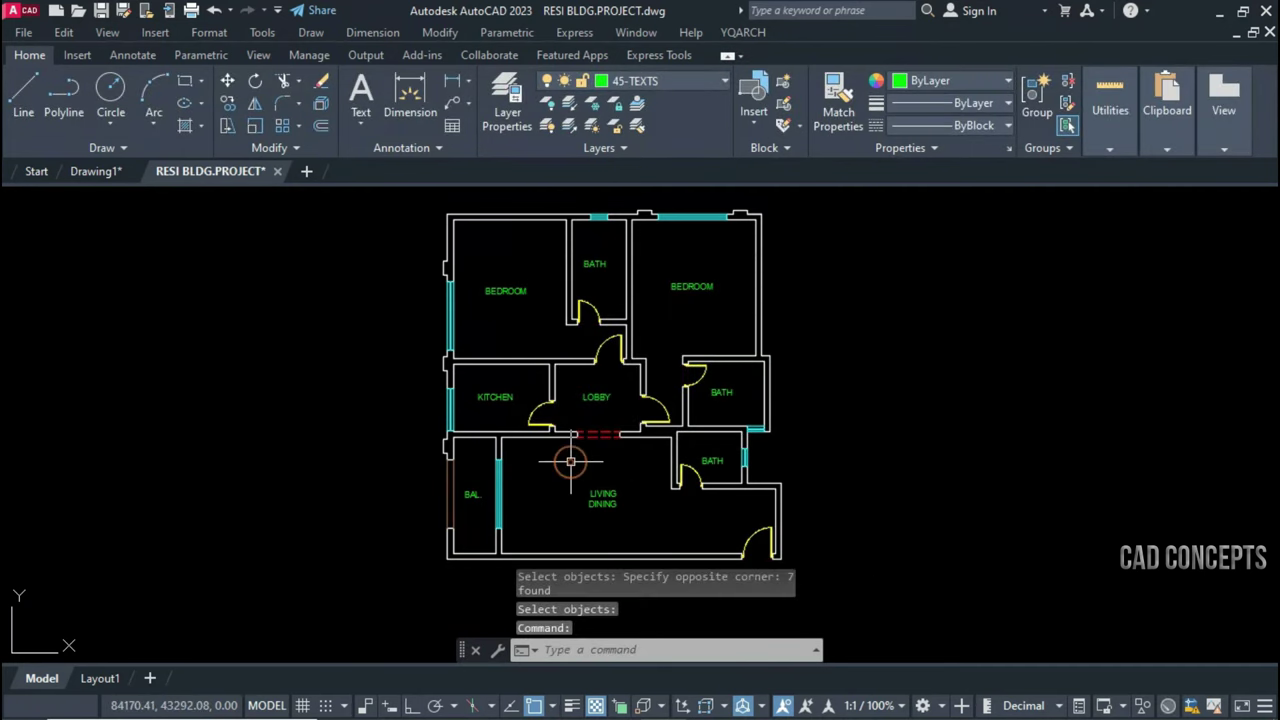
Repeat the door opening tool in Add Mode over the plan to restore the sills
right_click(608, 443)
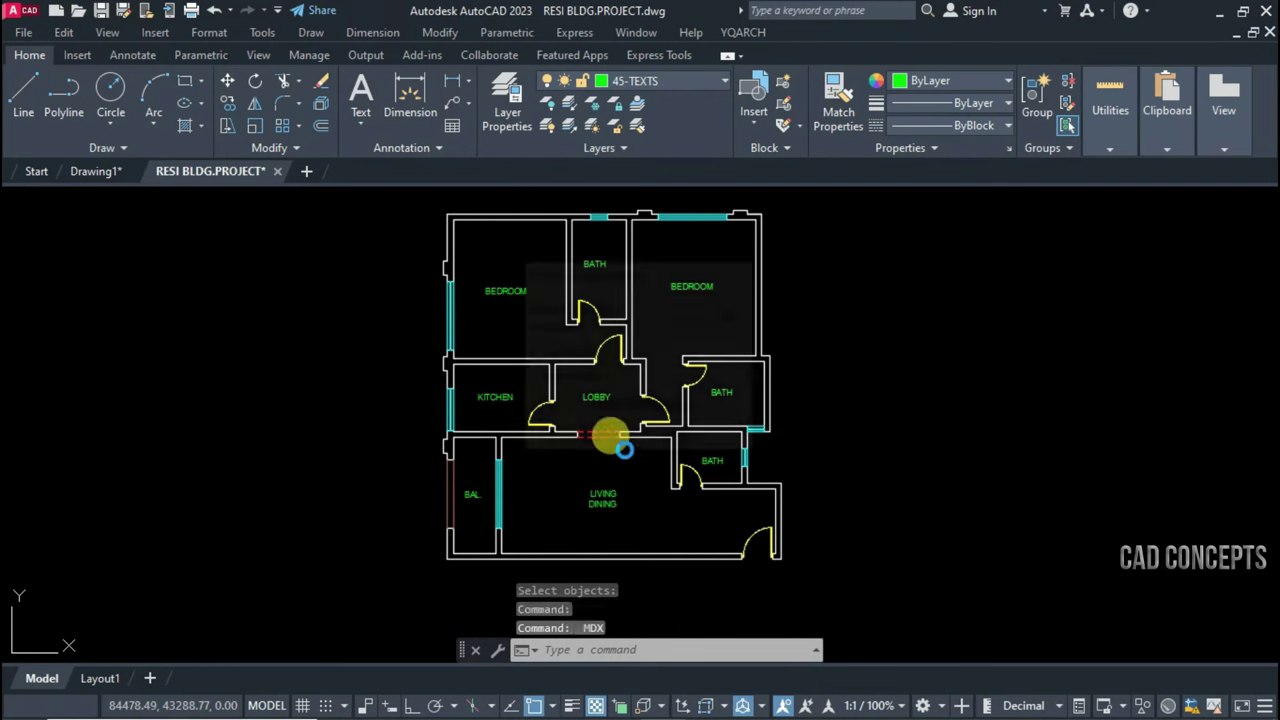
click(598, 437)
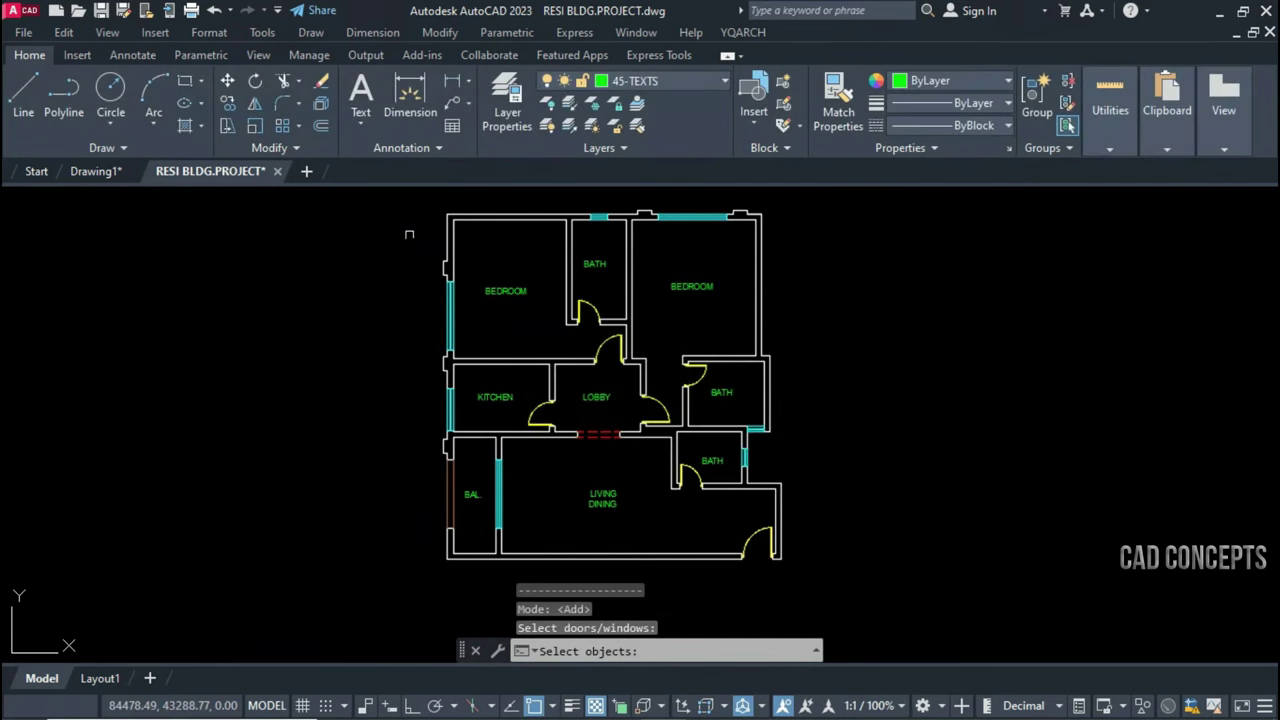
click(406, 207)
click(800, 514)
key(Return)
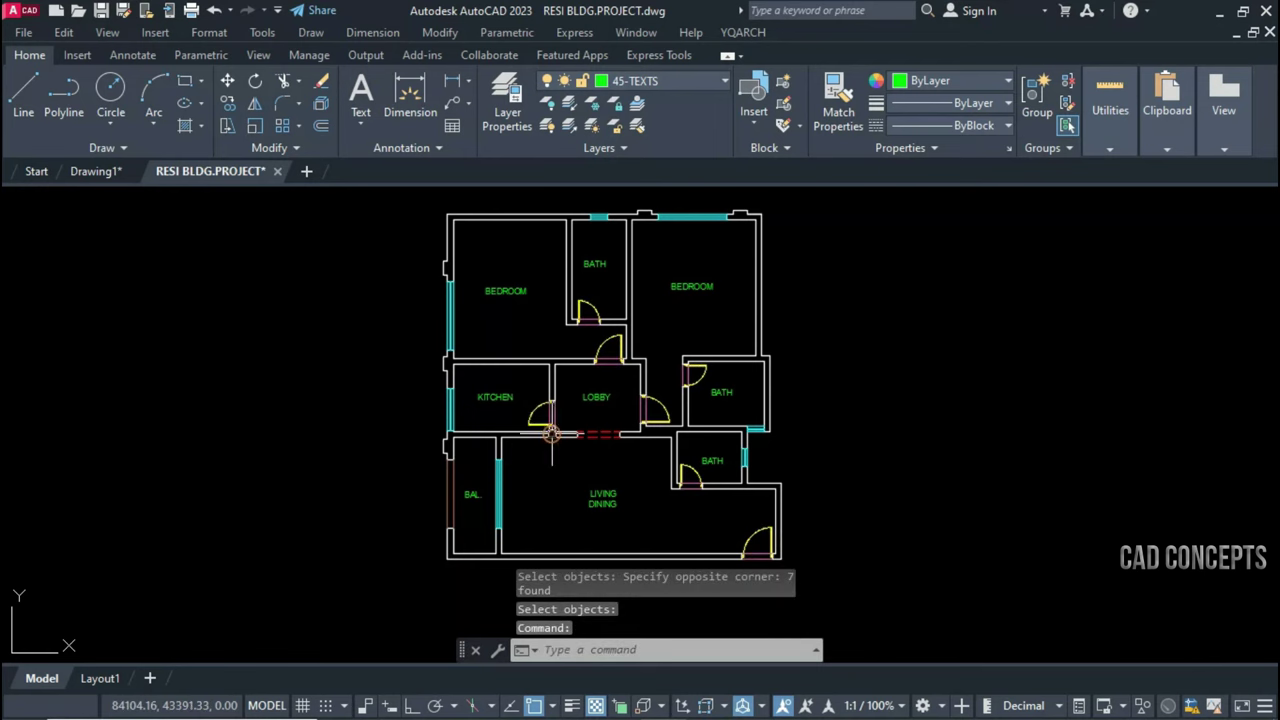
Restart the door opening tool in Erase Mode
right_click(595, 376)
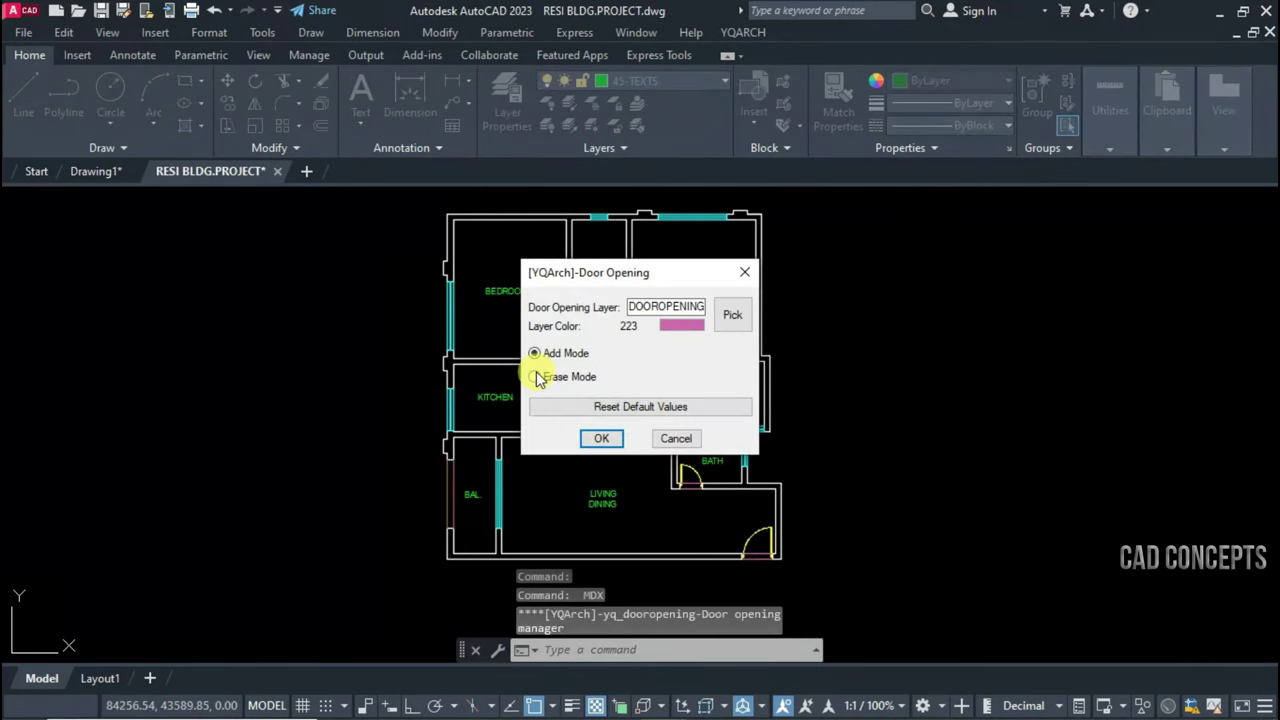
click(598, 440)
click(408, 214)
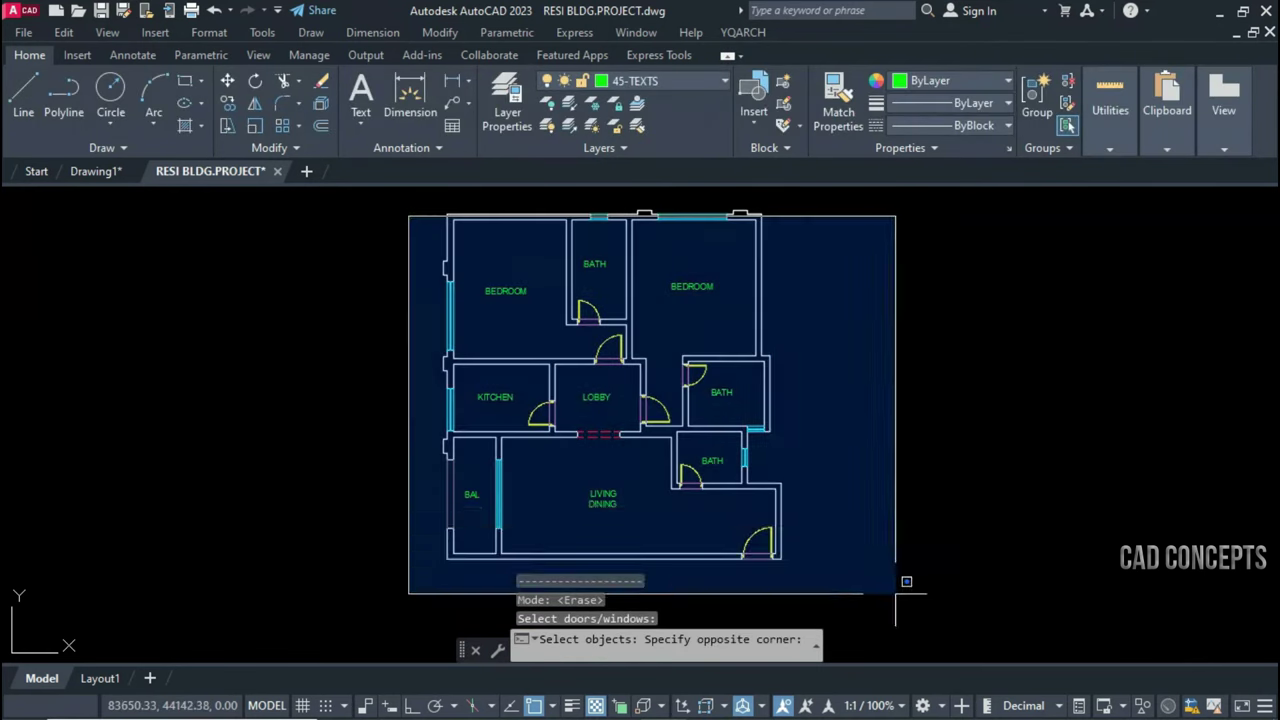
scroll(818, 530, up, 2)
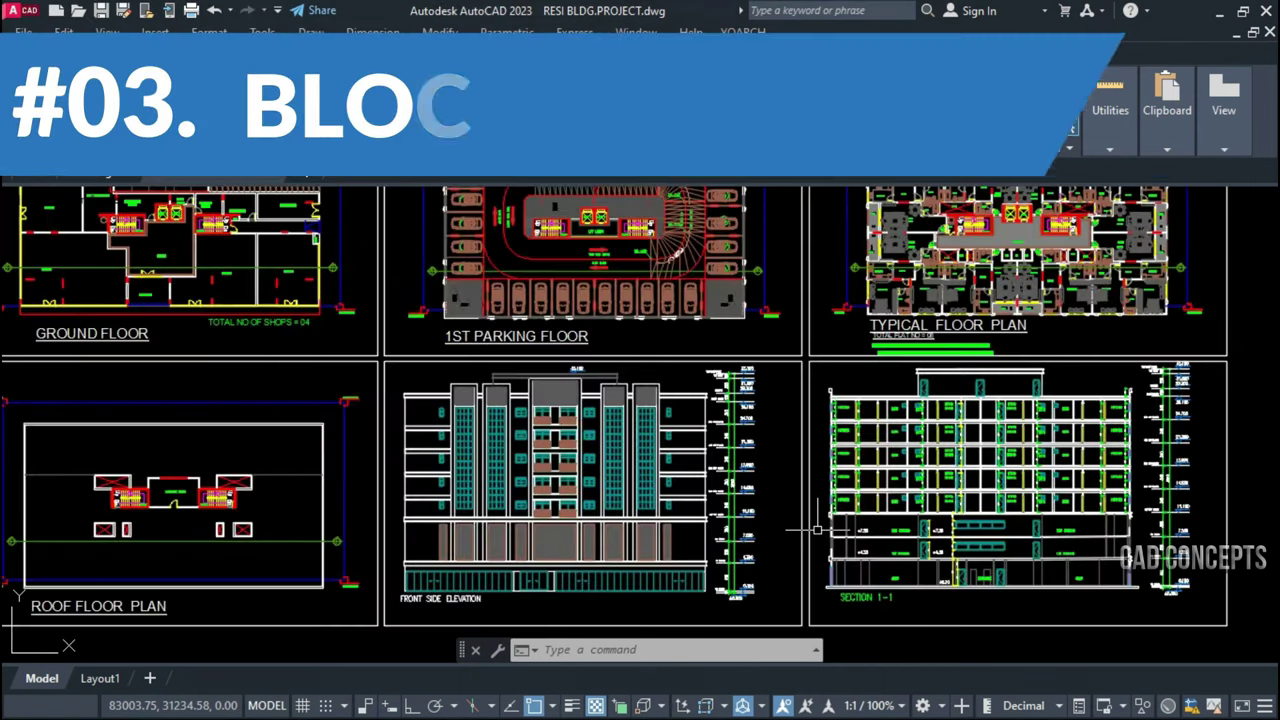
scroll(313, 476, down, 3)
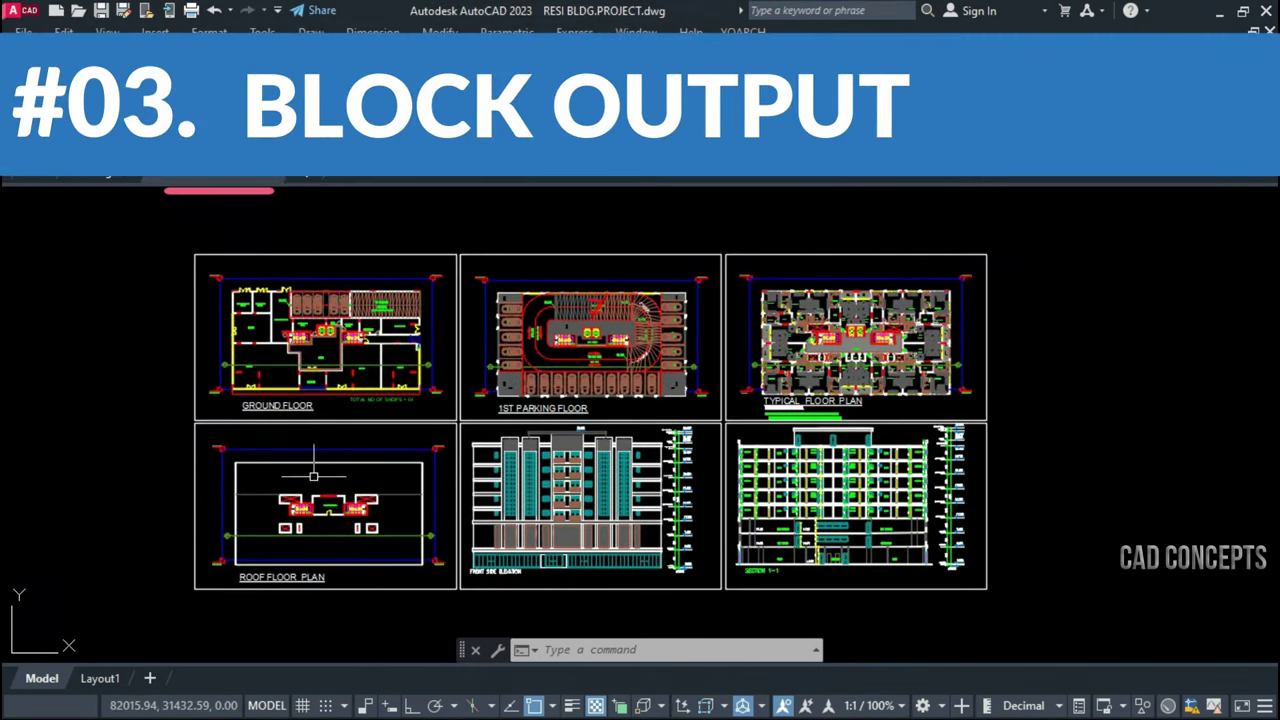
scroll(335, 365, up, 5)
middle_drag(393, 396, 546, 548)
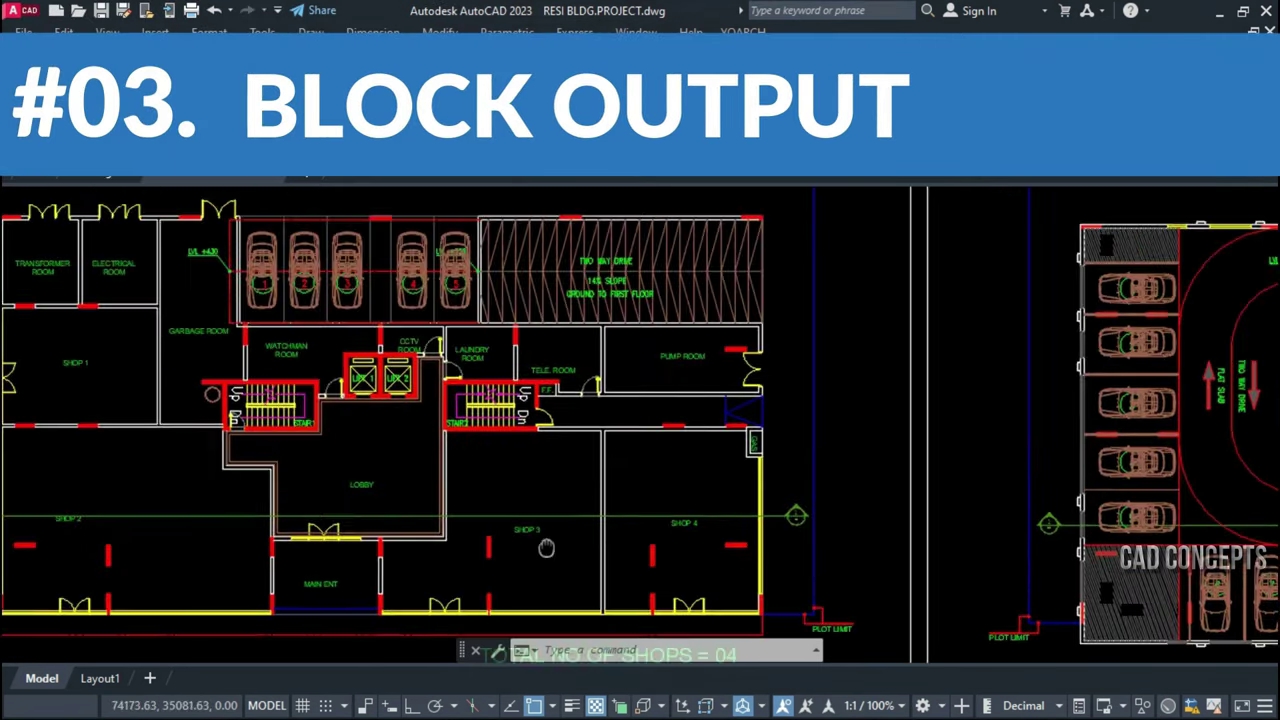
middle_drag(1200, 430, 265, 430)
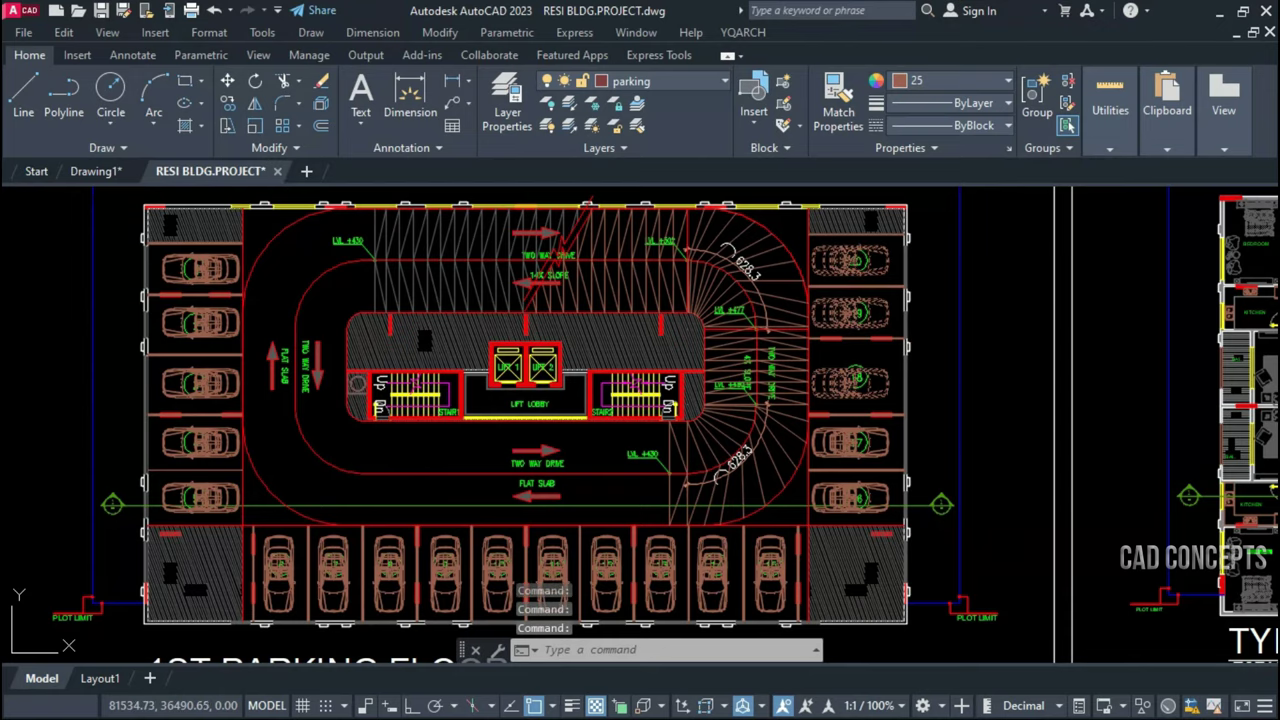
middle_drag(900, 430, 340, 430)
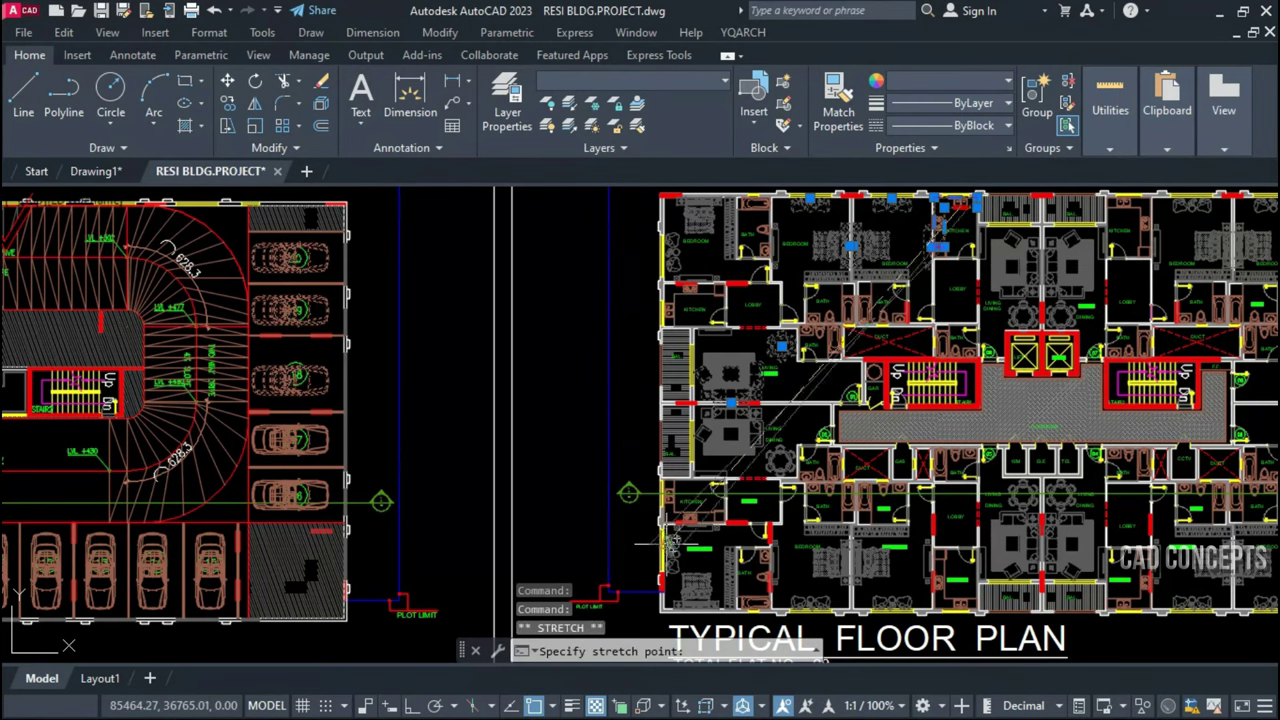
key(Escape)
key(Escape)
scroll(655, 545, down, 8)
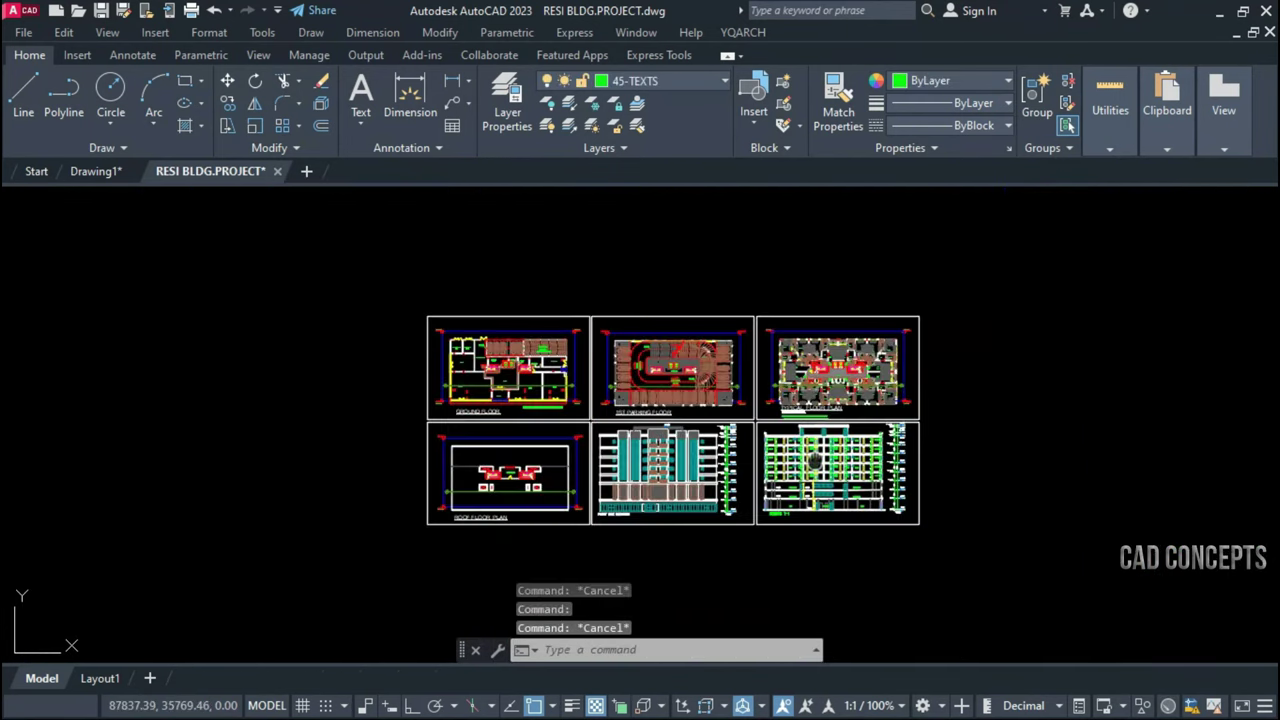
scroll(837, 429, up, 2)
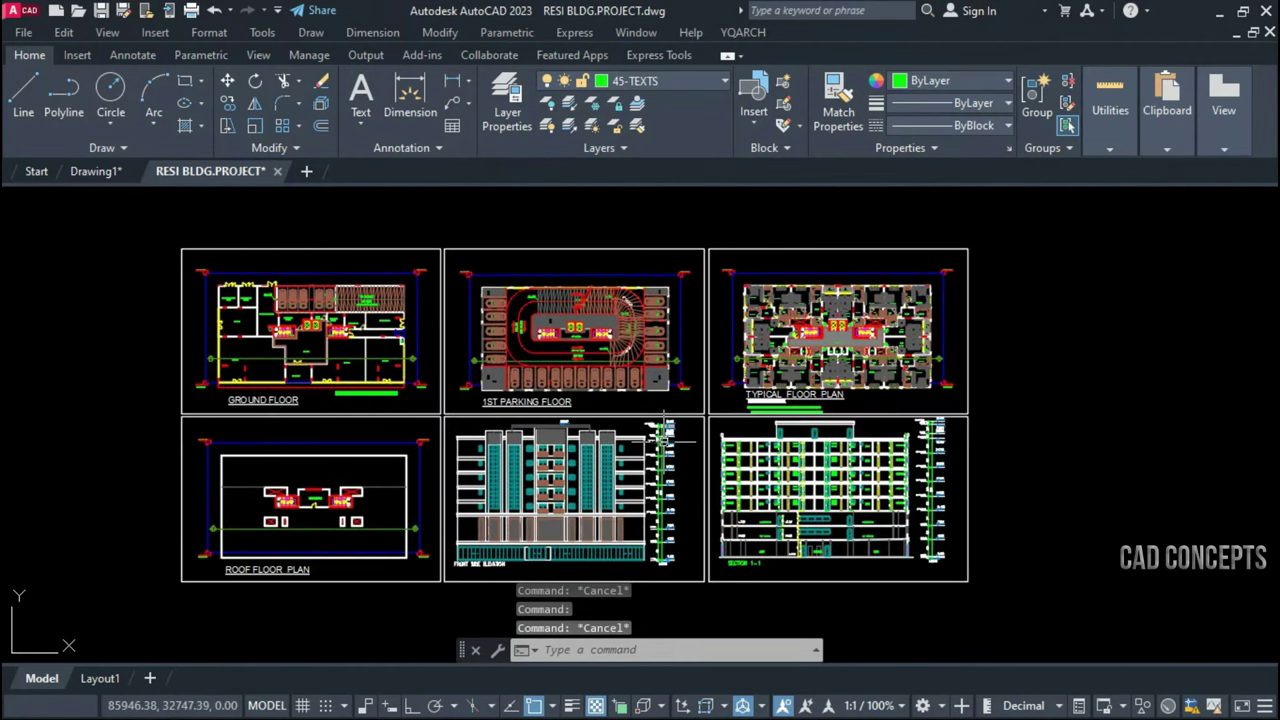
Write the blocks from all six sheets out with BBW into the BLOCK OUTPUT folder
text(BBW)
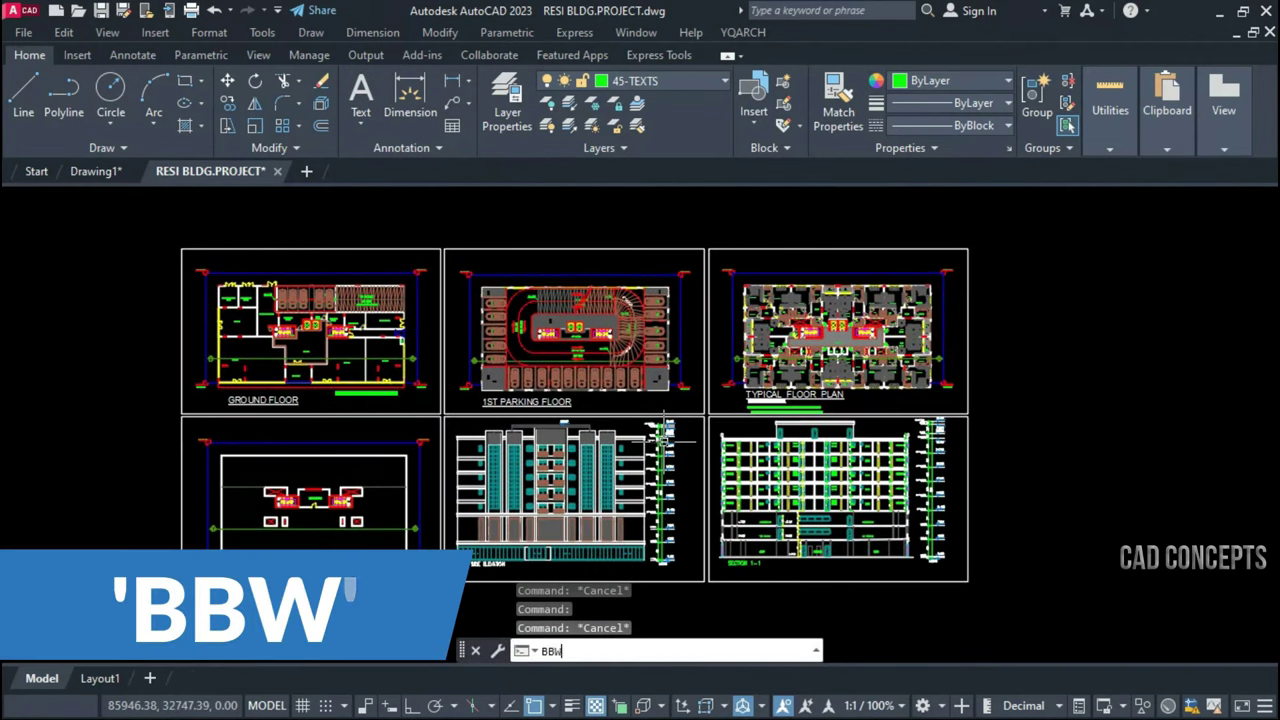
key(Return)
click(150, 224)
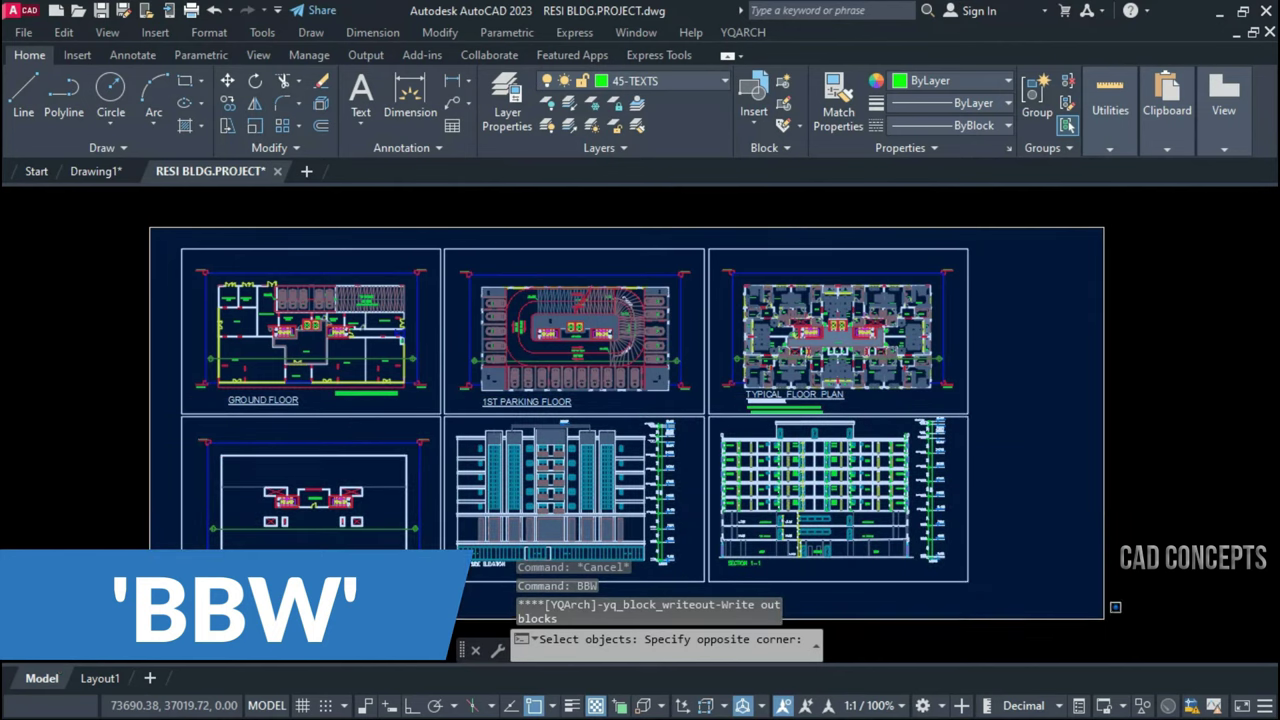
click(1104, 621)
key(Return)
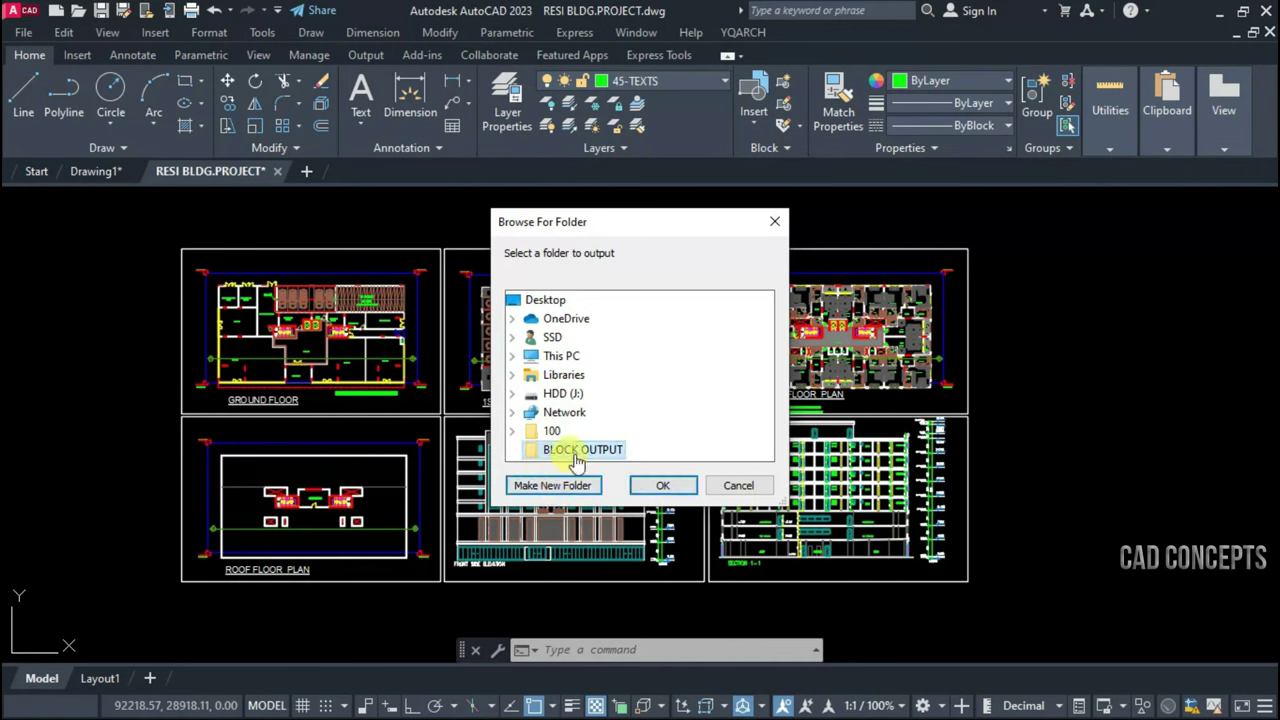
click(659, 485)
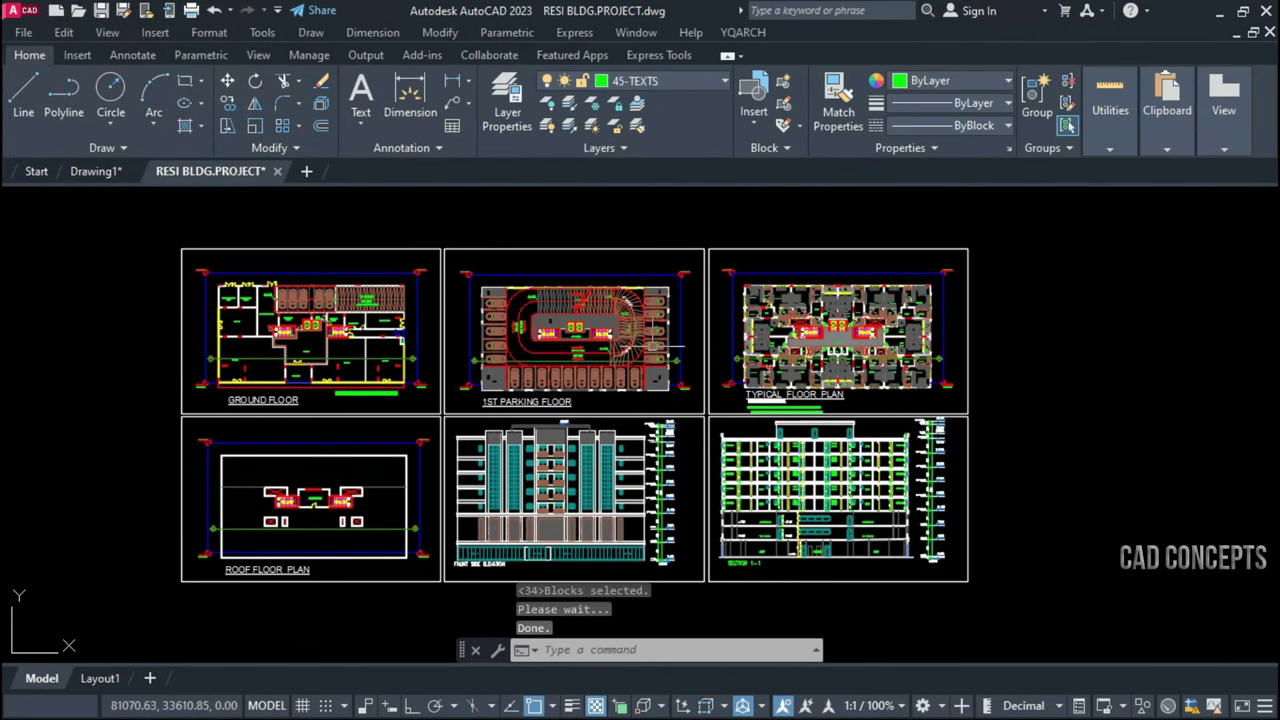
middle_drag(1183, 421, 1005, 418)
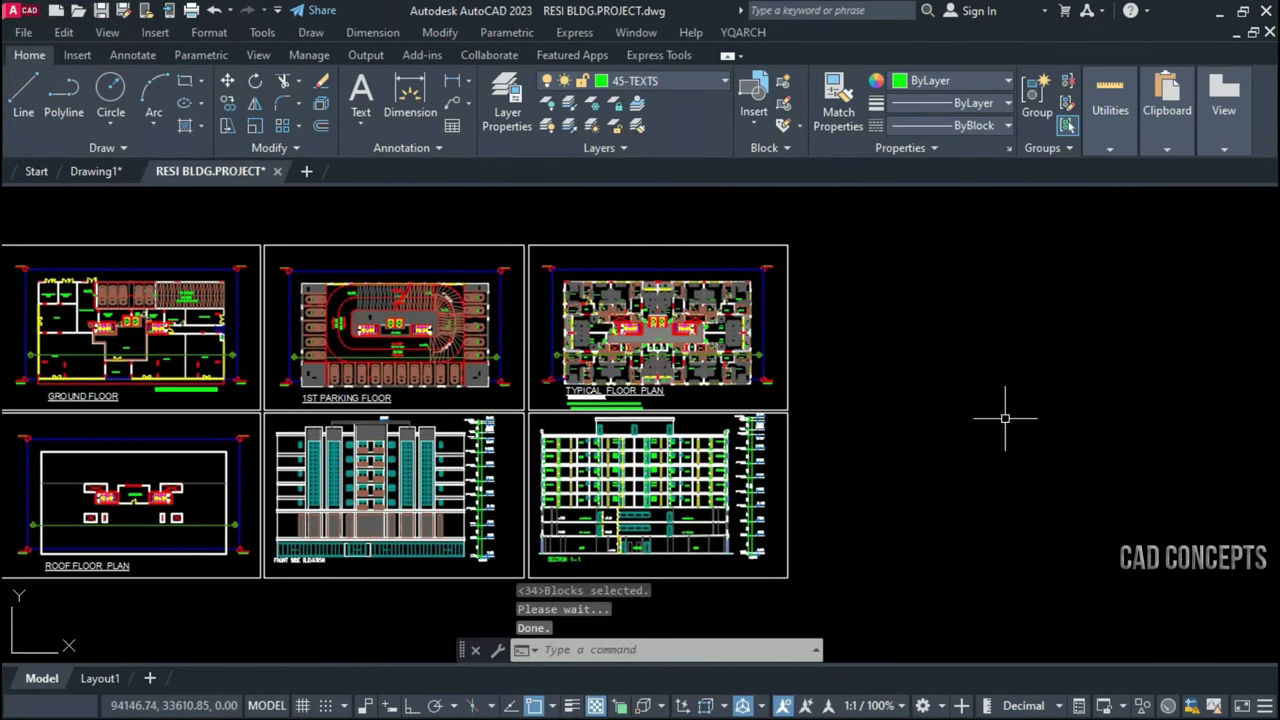
Browse the exported files, inspecting a door block, yq_sink_01, yq_sofa_01 and yq_matong_01
click(1222, 88)
scroll(1057, 460, down, 2)
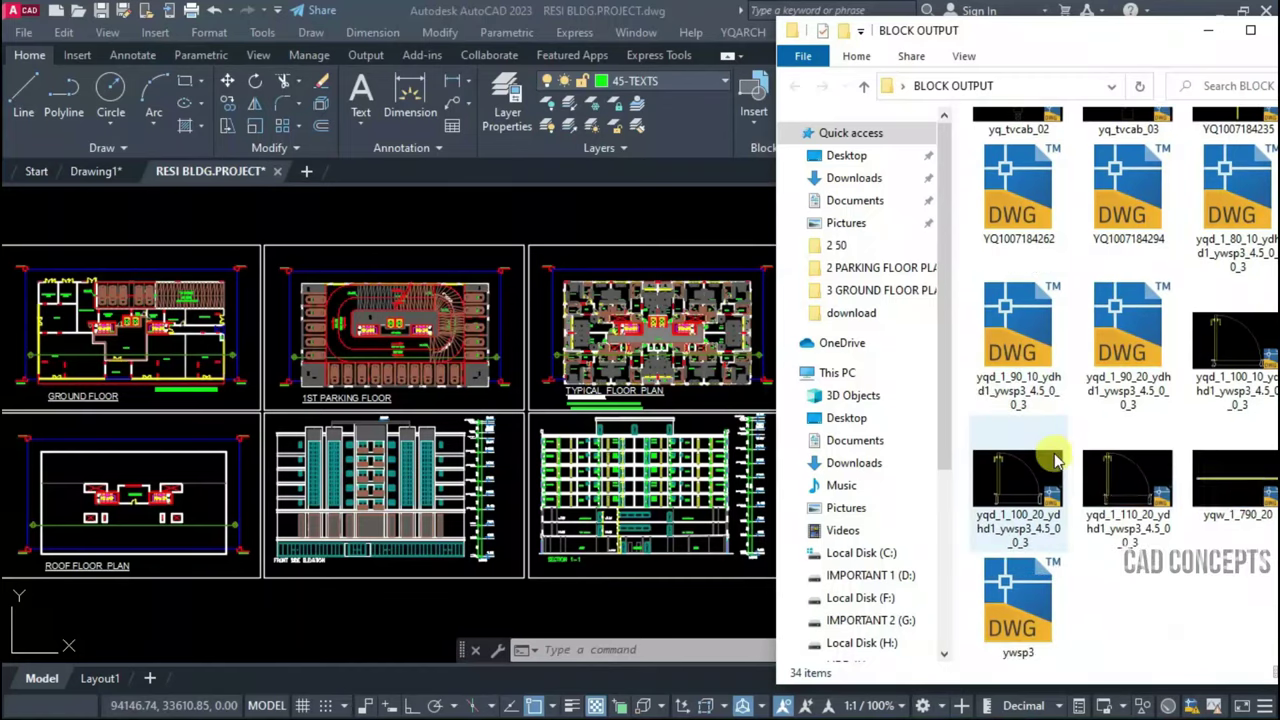
scroll(1057, 540, down, 2)
click(1030, 490)
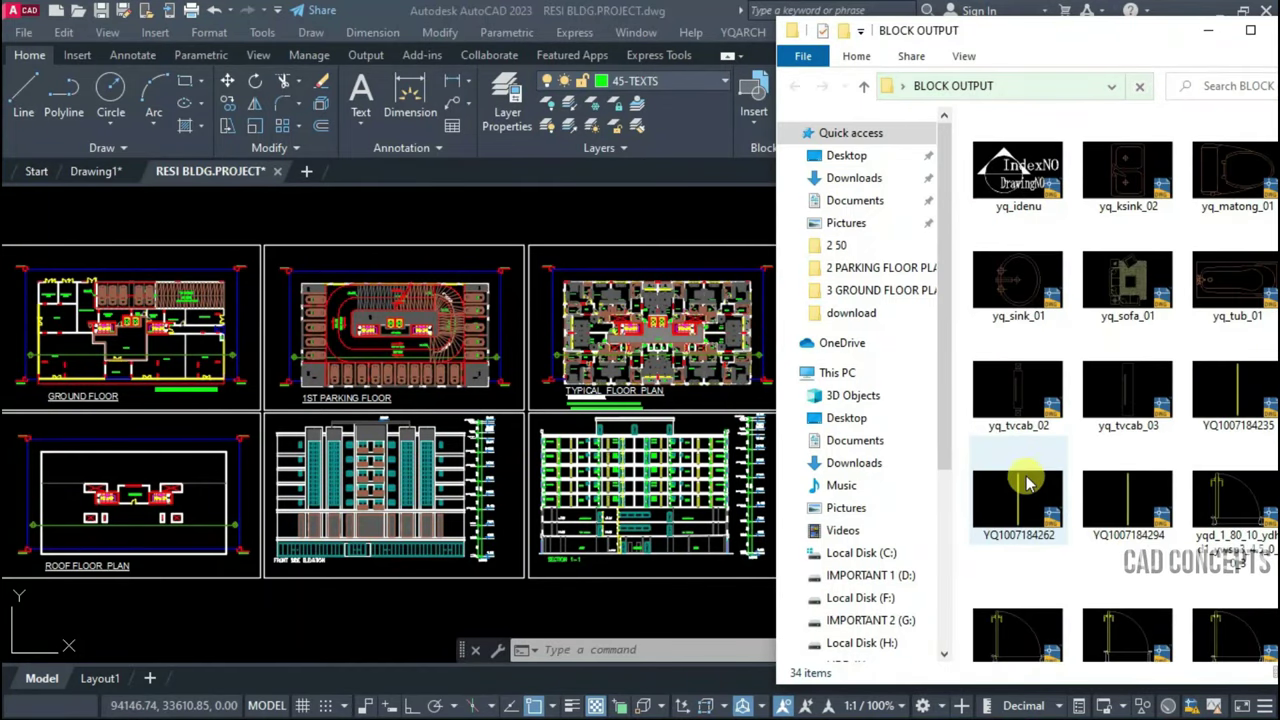
click(1017, 300)
click(1150, 292)
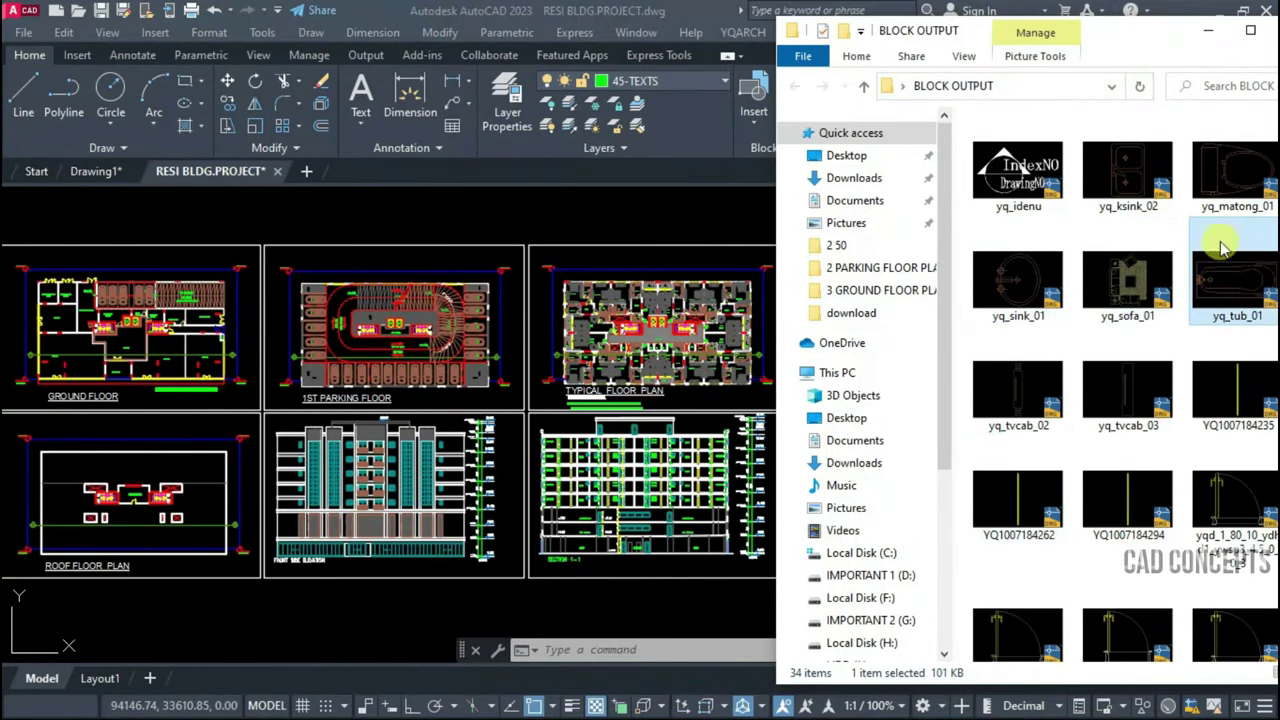
click(1230, 180)
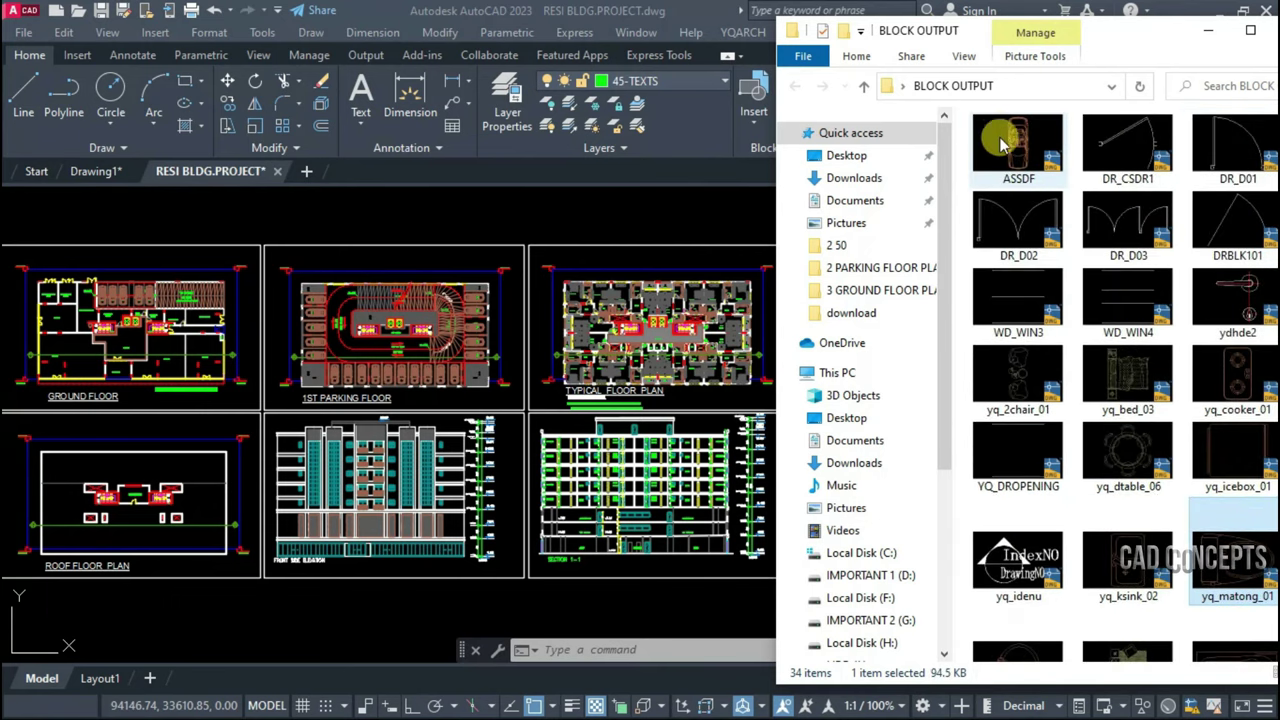
scroll(1100, 400, down, 5)
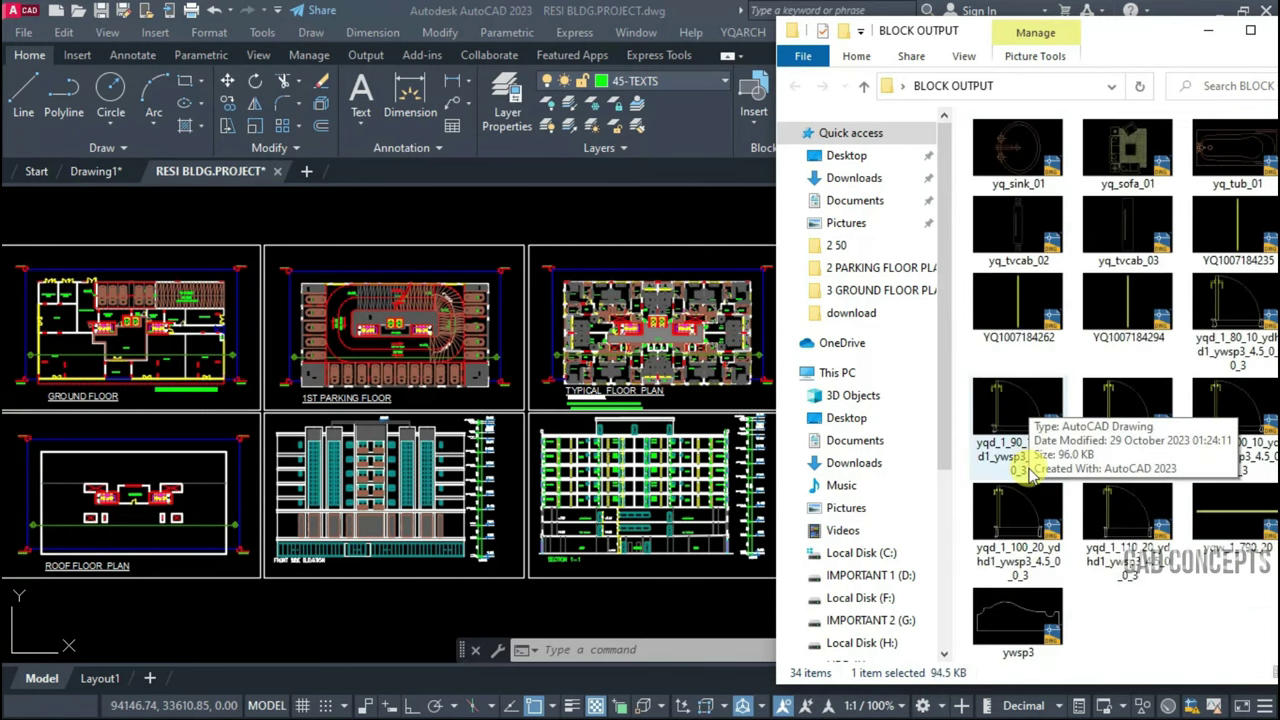
click(1192, 612)
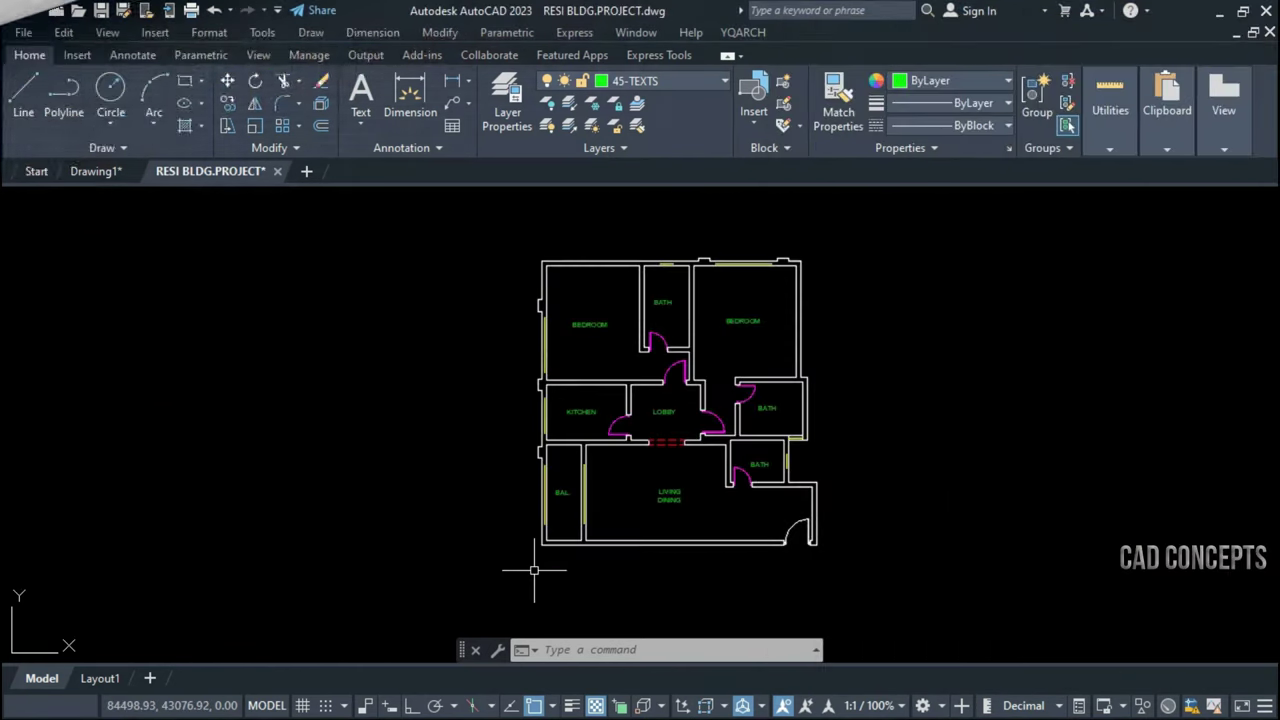
click(534, 570)
click(863, 217)
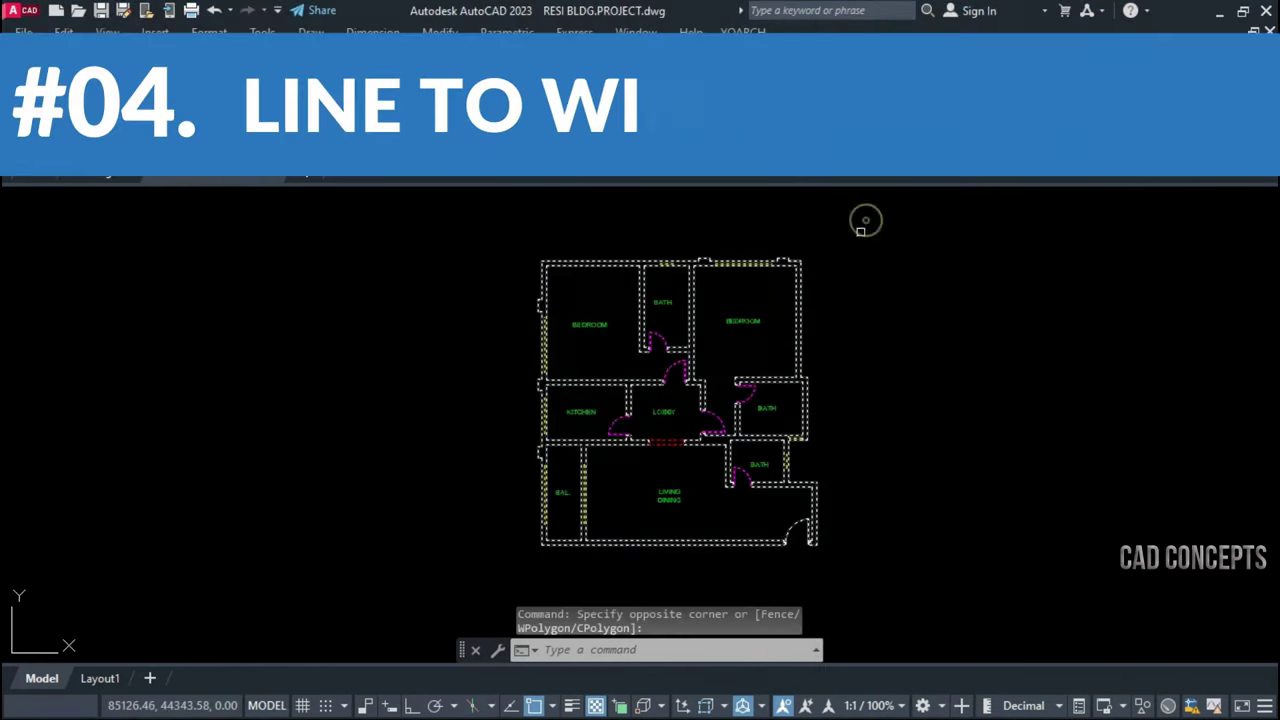
key(Escape)
key(Escape)
key(Escape)
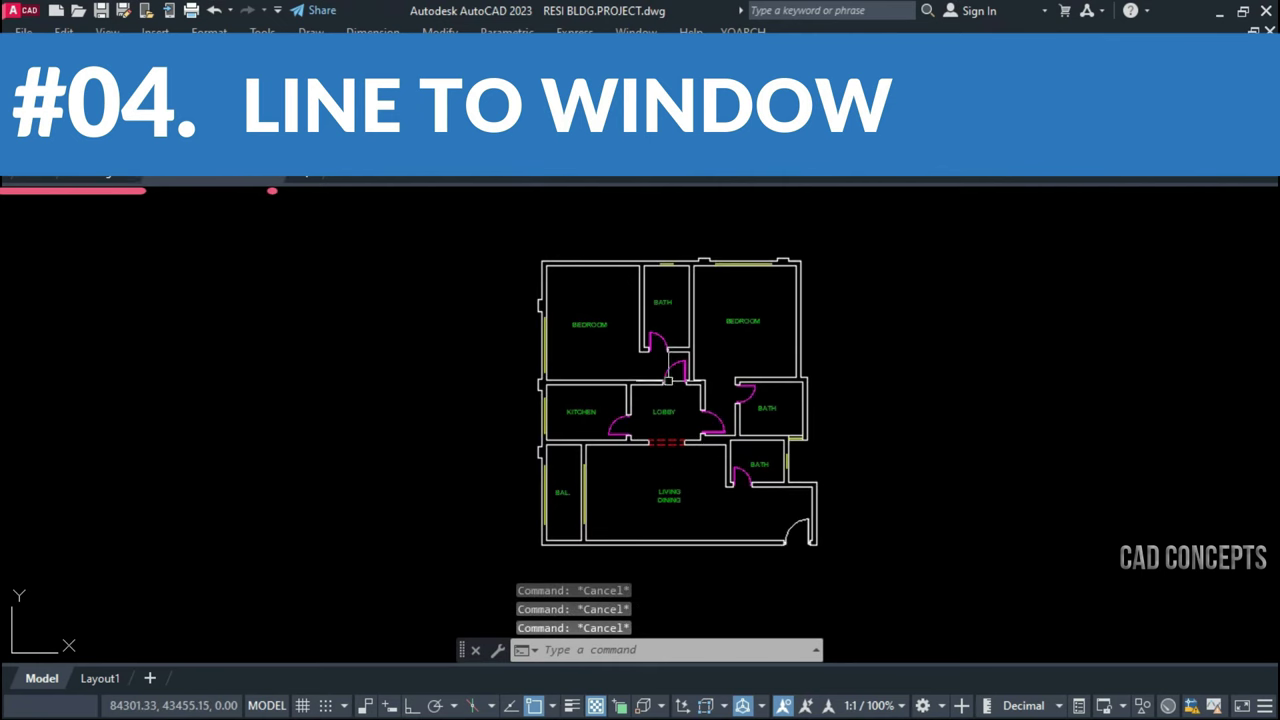
scroll(730, 248, up, 5)
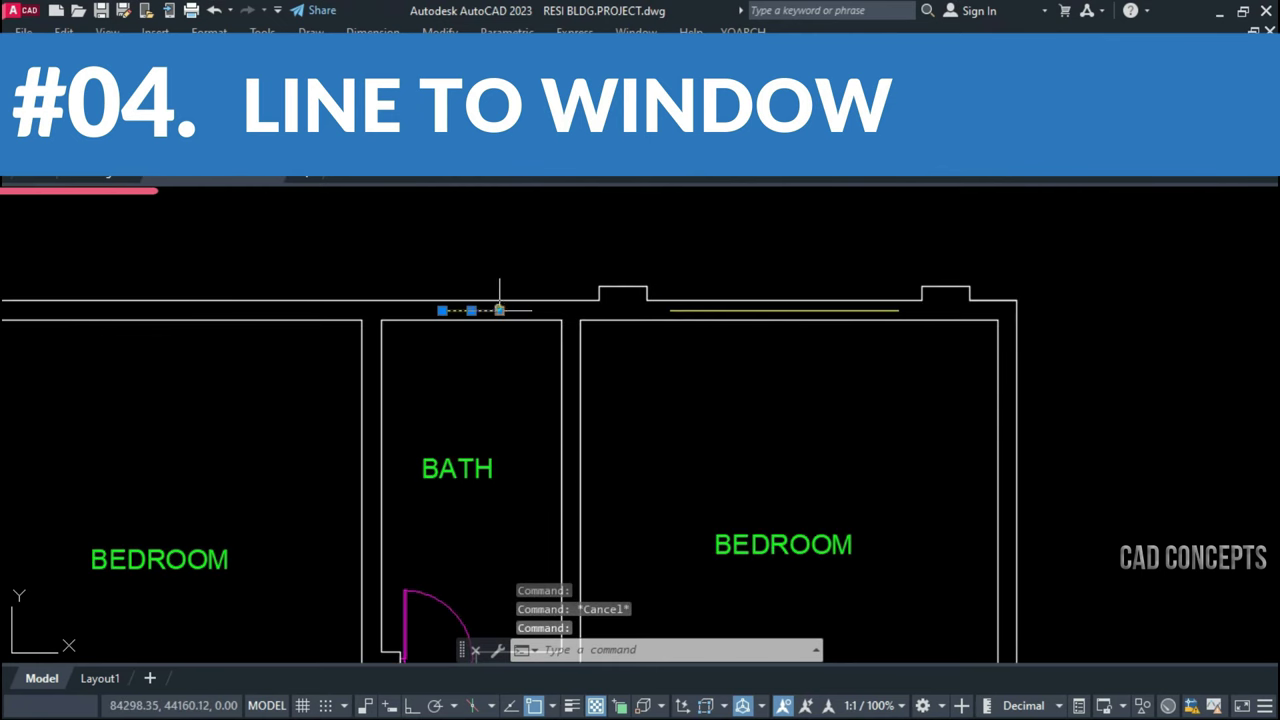
scroll(580, 293, down, 3)
scroll(580, 293, down, 2)
middle_drag(599, 407, 566, 404)
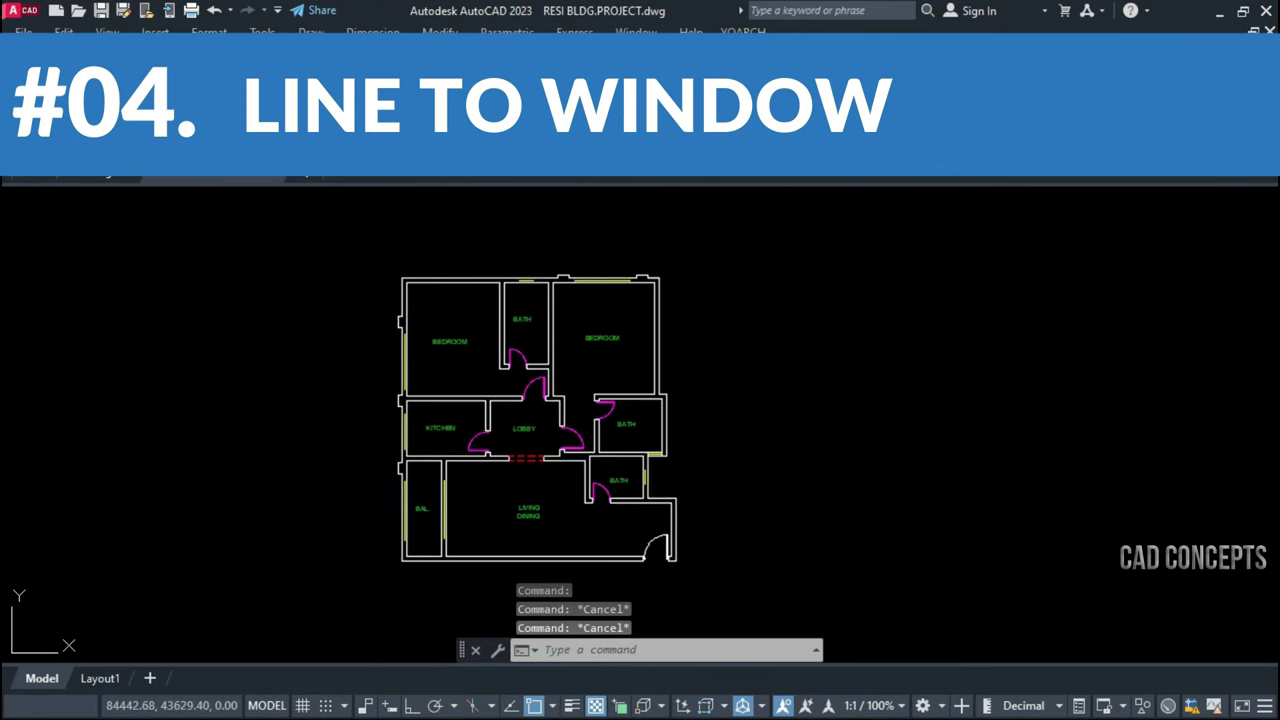
click(366, 575)
click(777, 243)
key(Escape)
key(Escape)
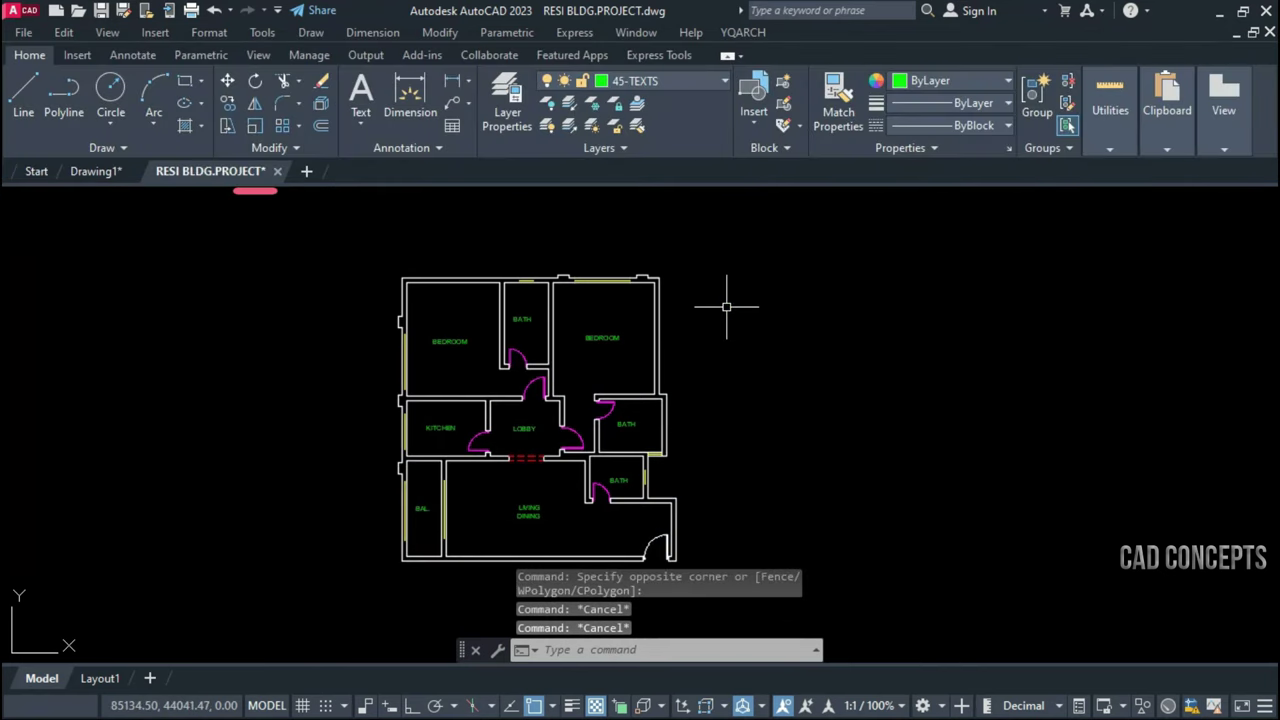
text(wal)
key(Return)
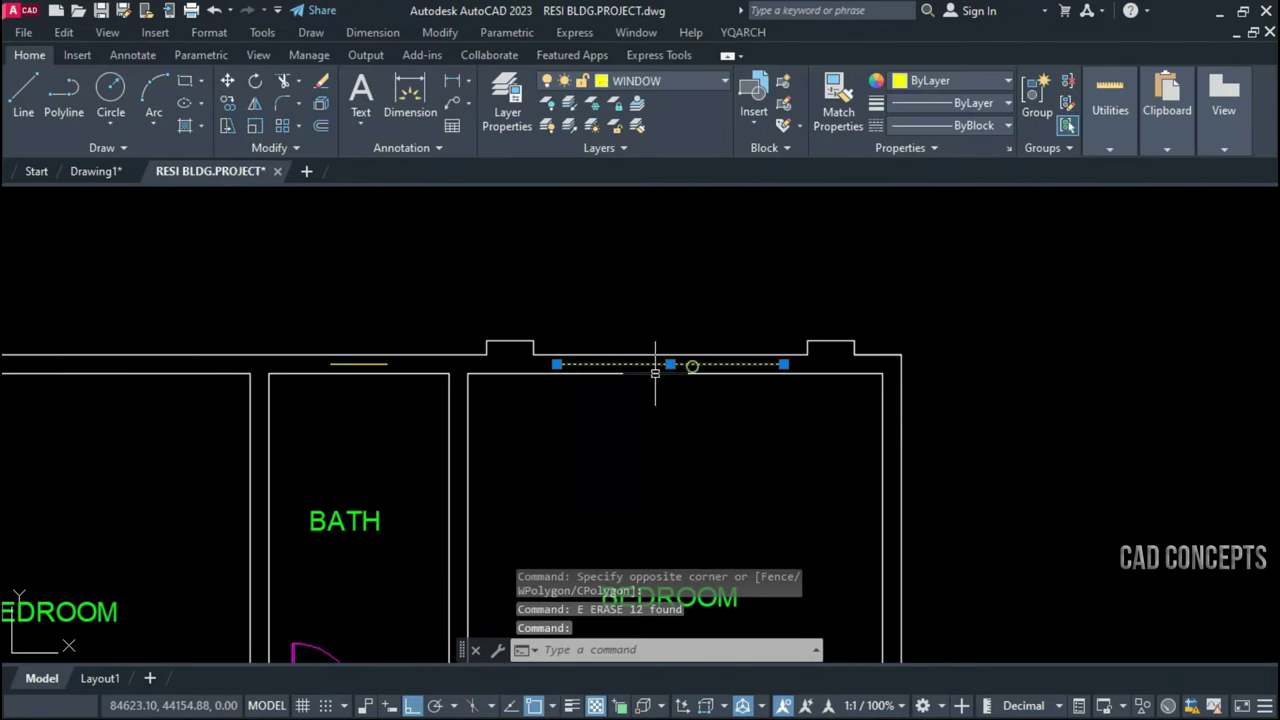
key(Escape)
scroll(366, 363, down, 2)
scroll(443, 451, down, 1)
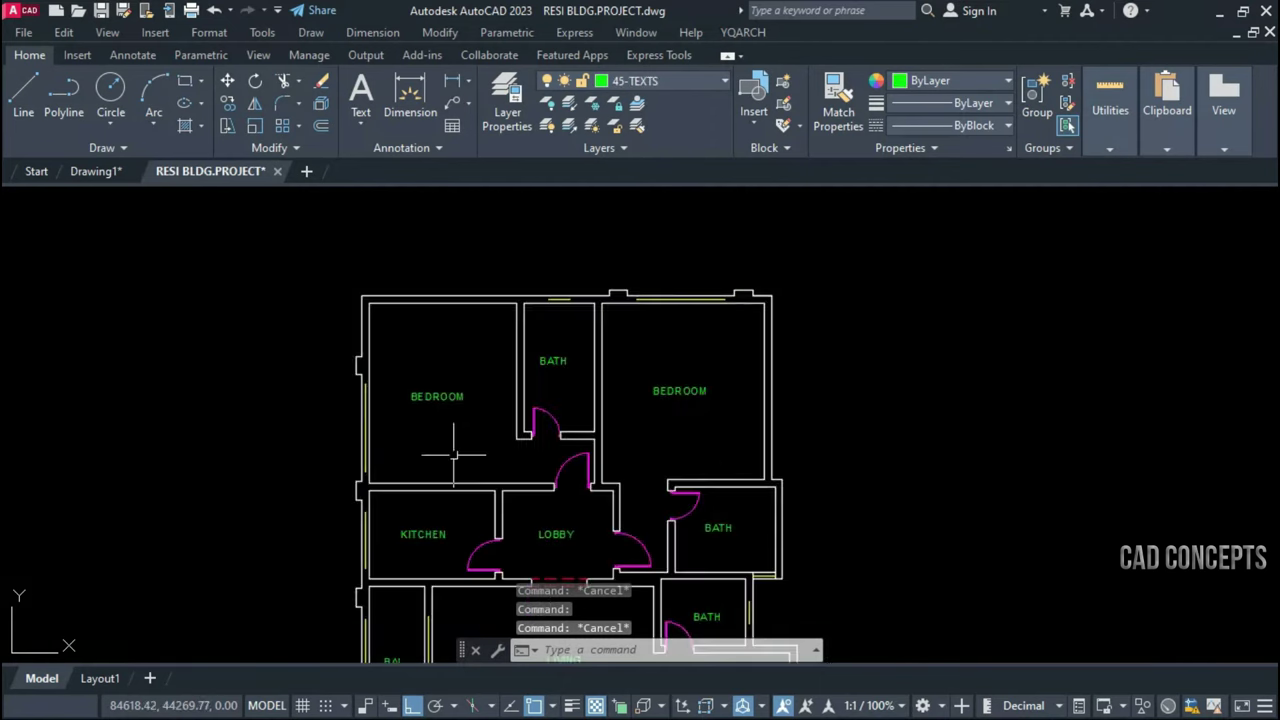
scroll(351, 444, up, 3)
click(323, 432)
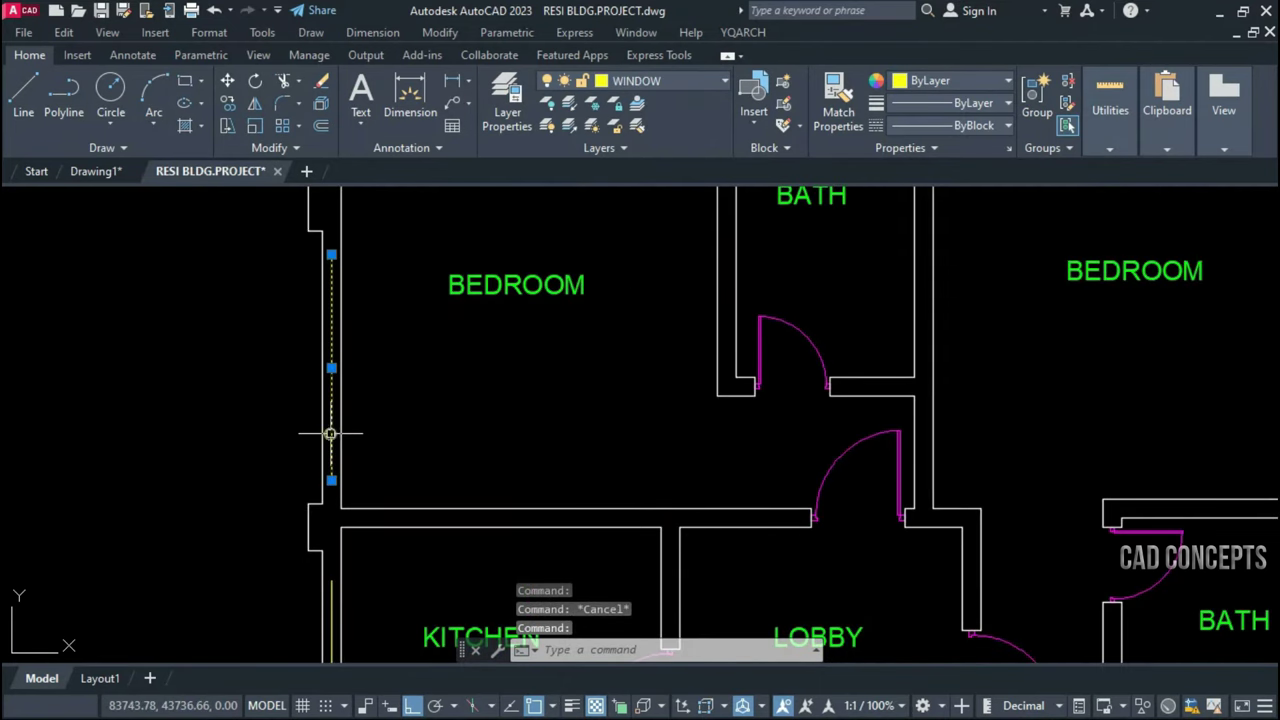
key(Escape)
scroll(579, 422, down, 5)
scroll(579, 422, up, 4)
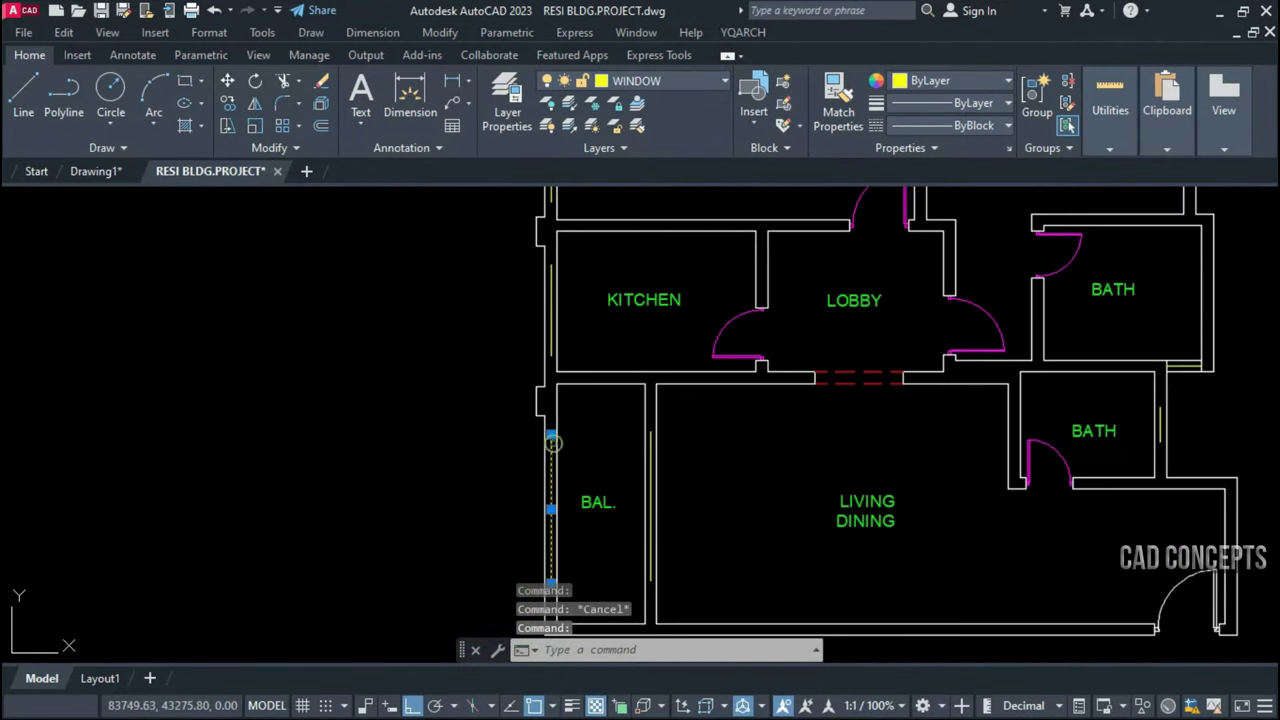
scroll(551, 439, down, 2)
scroll(551, 439, down, 2)
scroll(814, 423, up, 6)
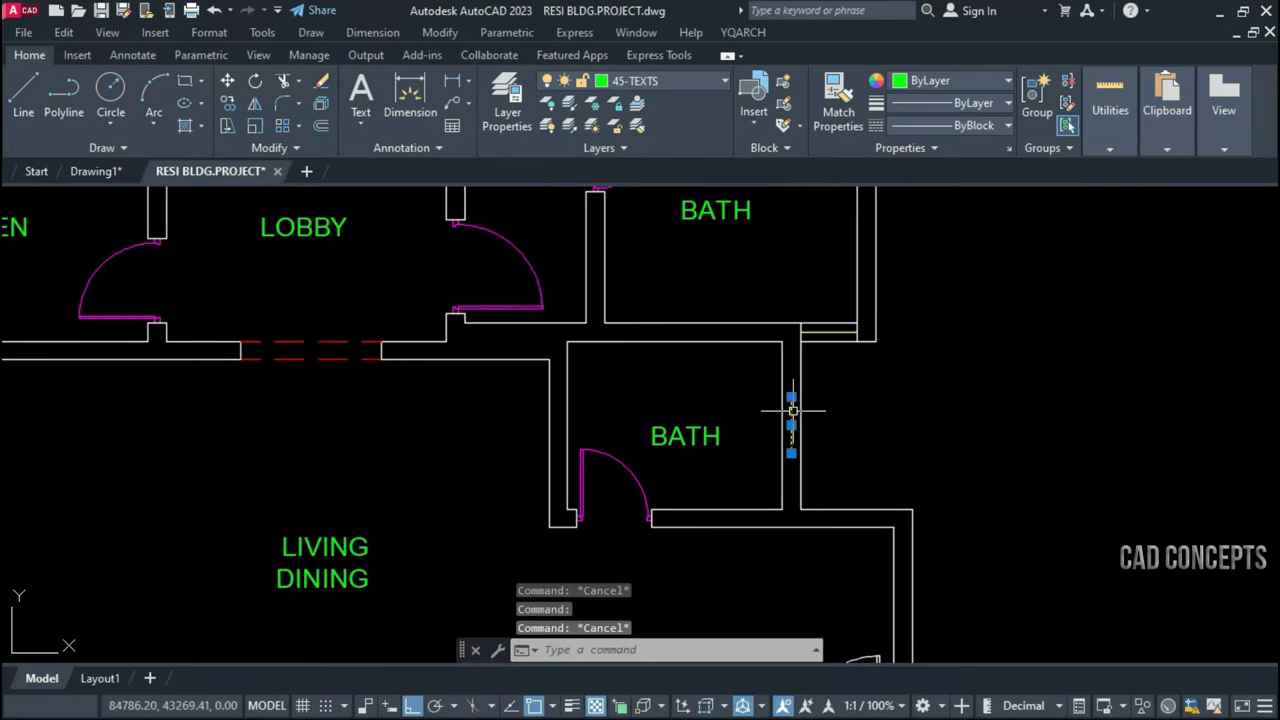
key(Escape)
scroll(779, 450, down, 3)
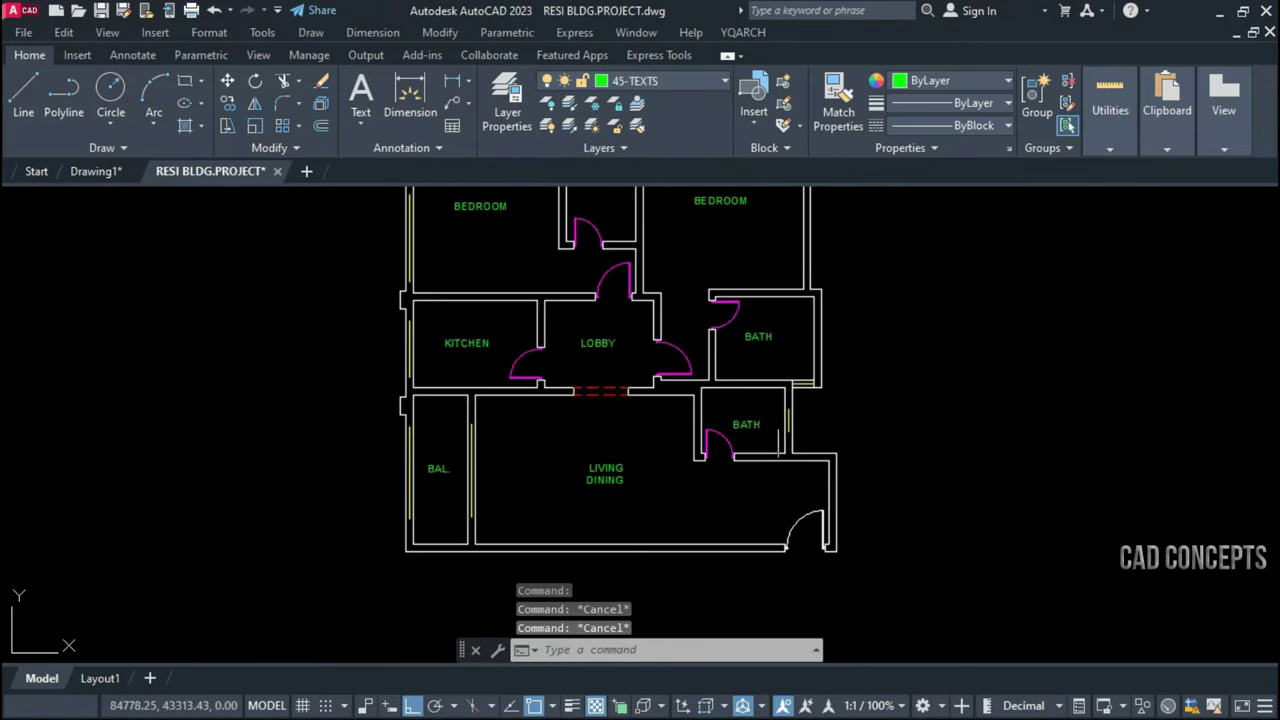
scroll(779, 450, down, 3)
click(437, 291)
click(938, 602)
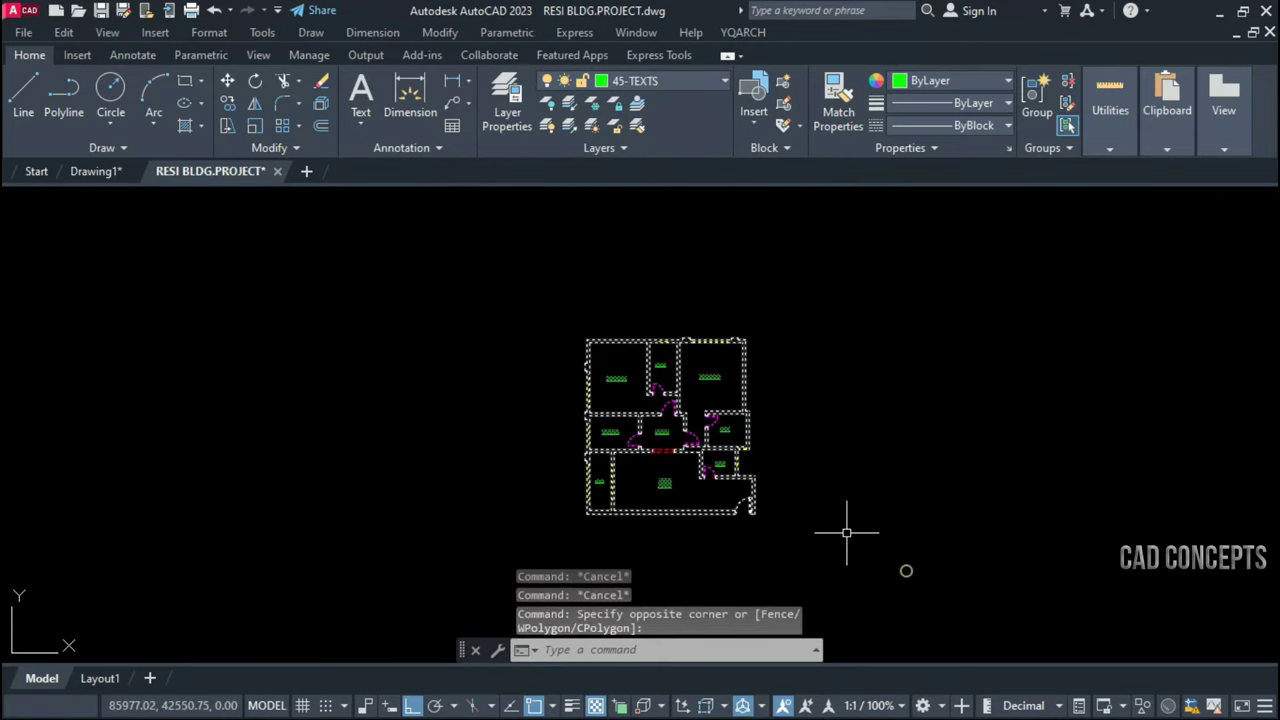
key(Escape)
scroll(724, 470, up, 2)
Convert the plan's 8 yellow lines to windows with XWD, then undo it
text(xwd)
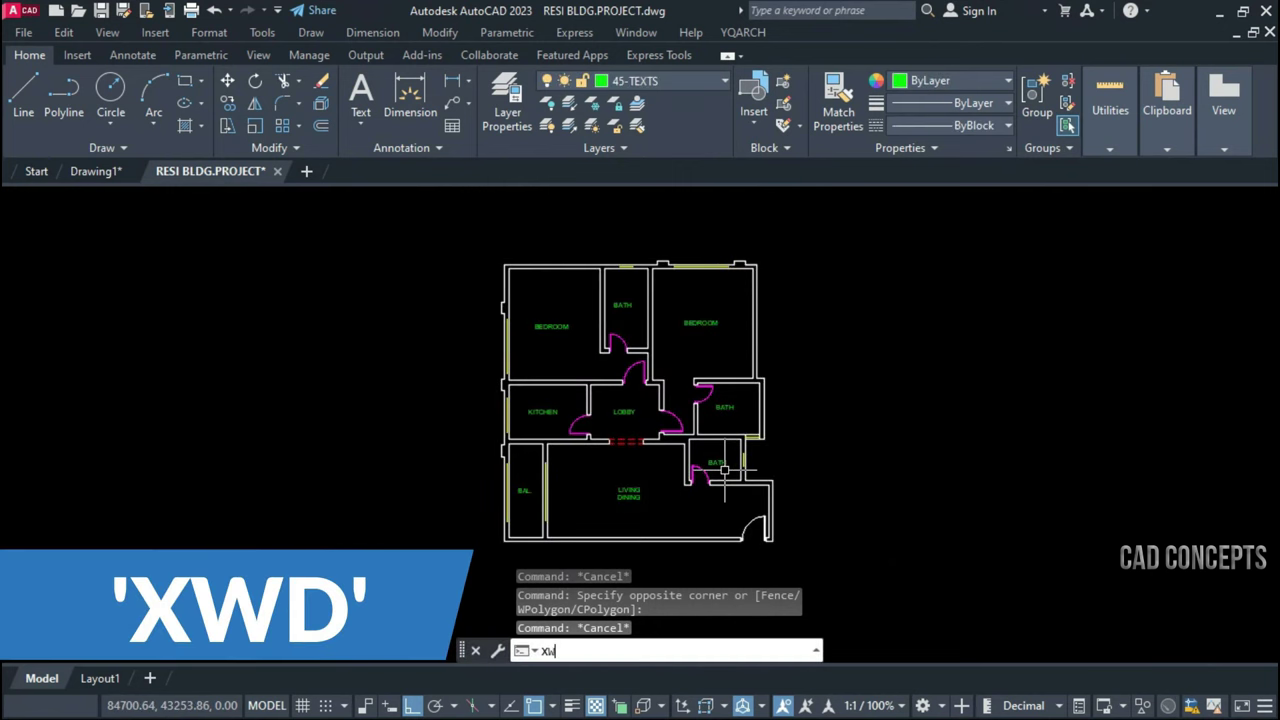
key(Return)
click(490, 550)
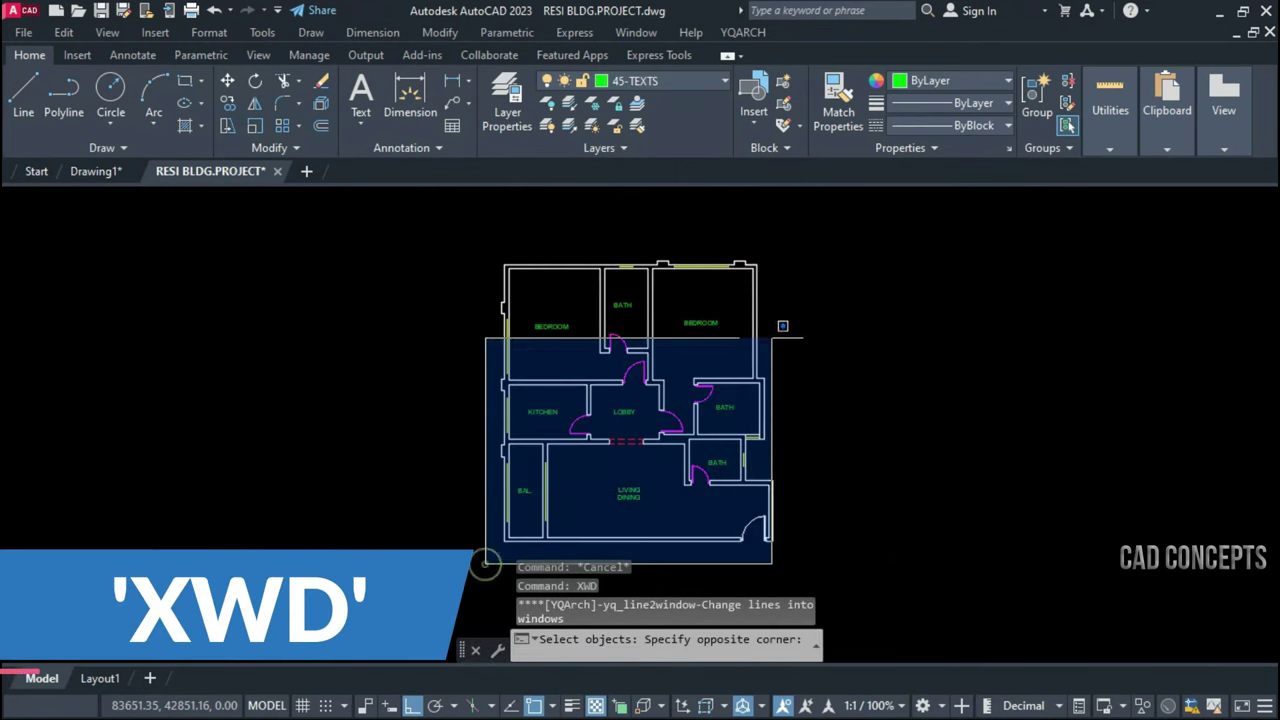
click(798, 252)
key(Return)
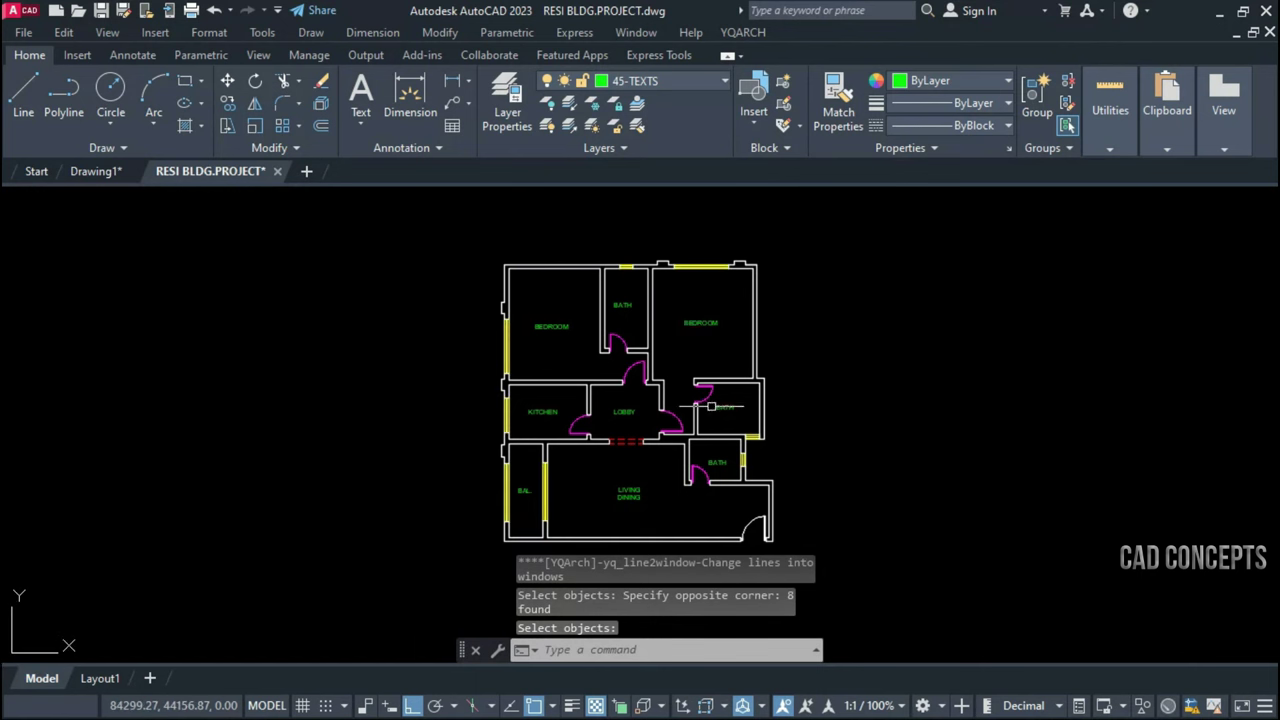
key(ctrl+z)
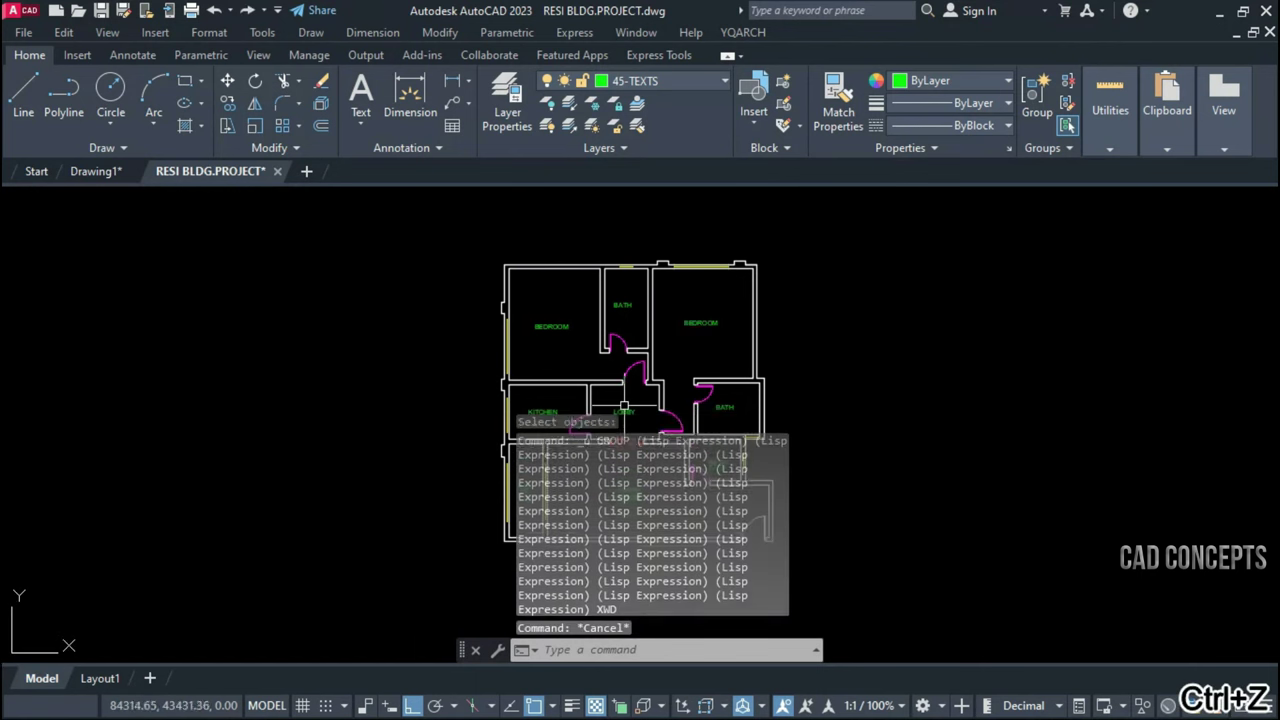
key(ctrl+z)
text(x)
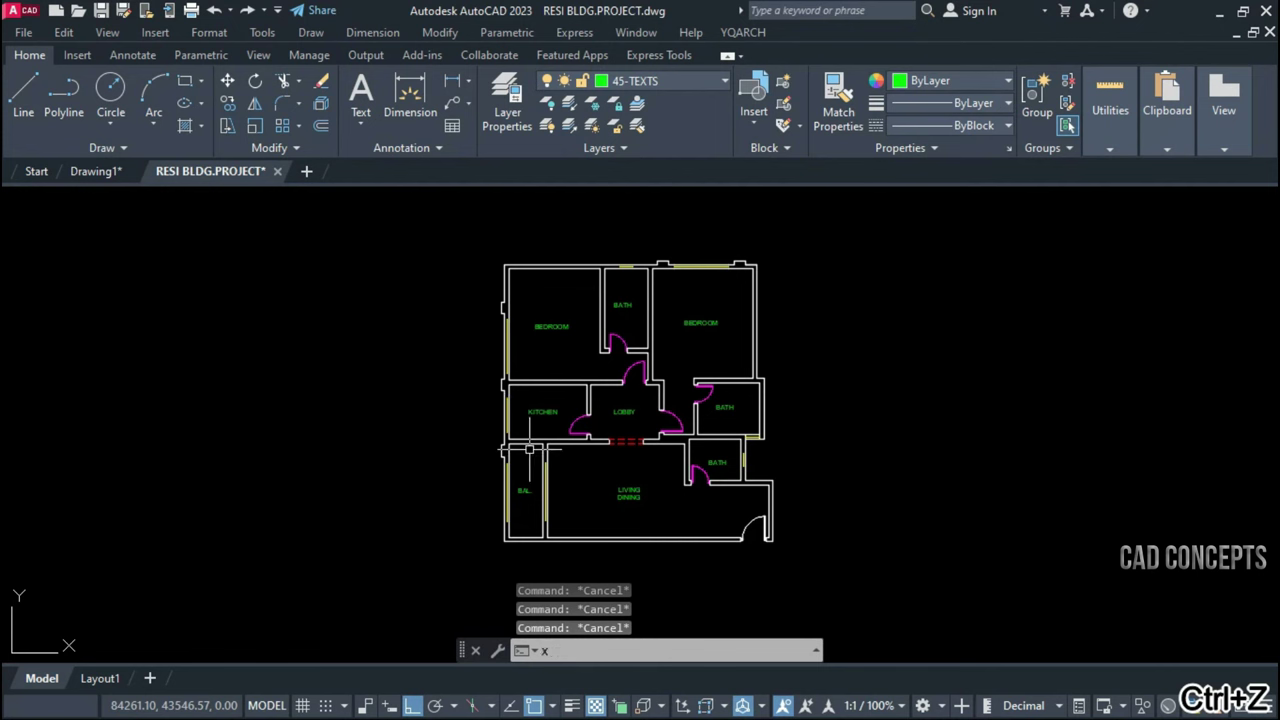
Rerun WD on the same 8 lines to turn them into window symbols
text(wd)
key(Return)
click(430, 604)
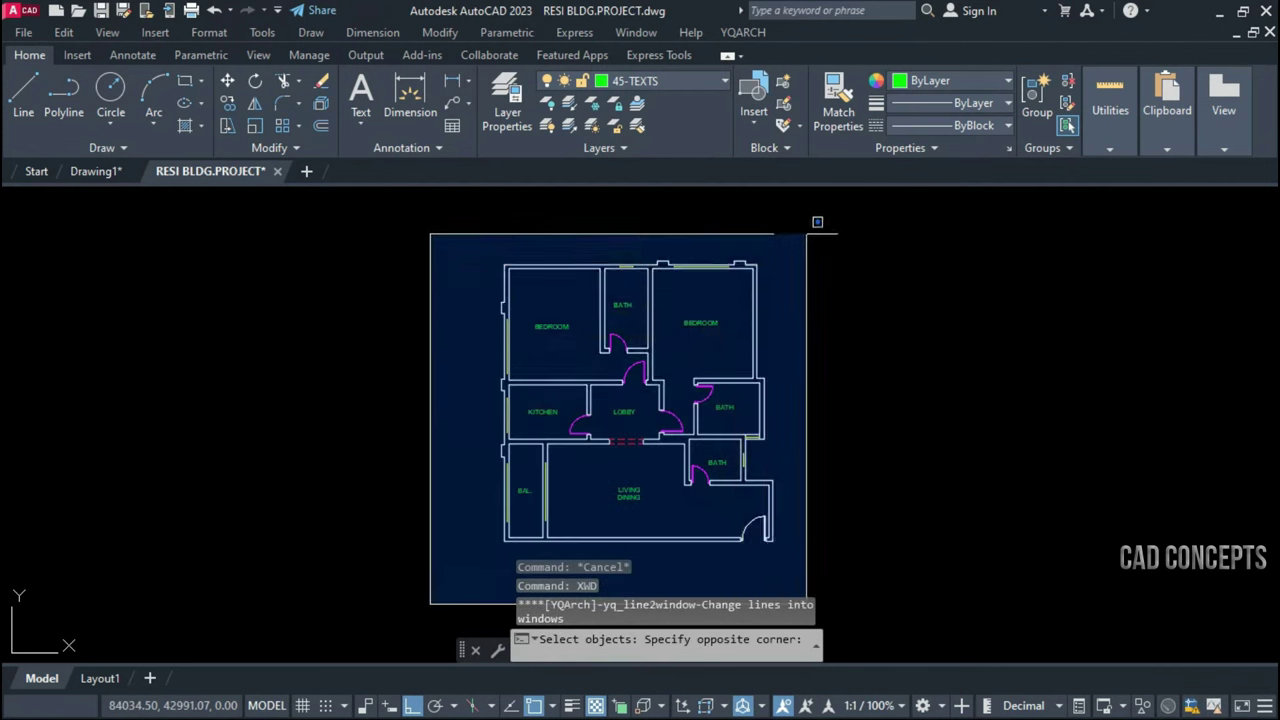
click(815, 224)
key(Return)
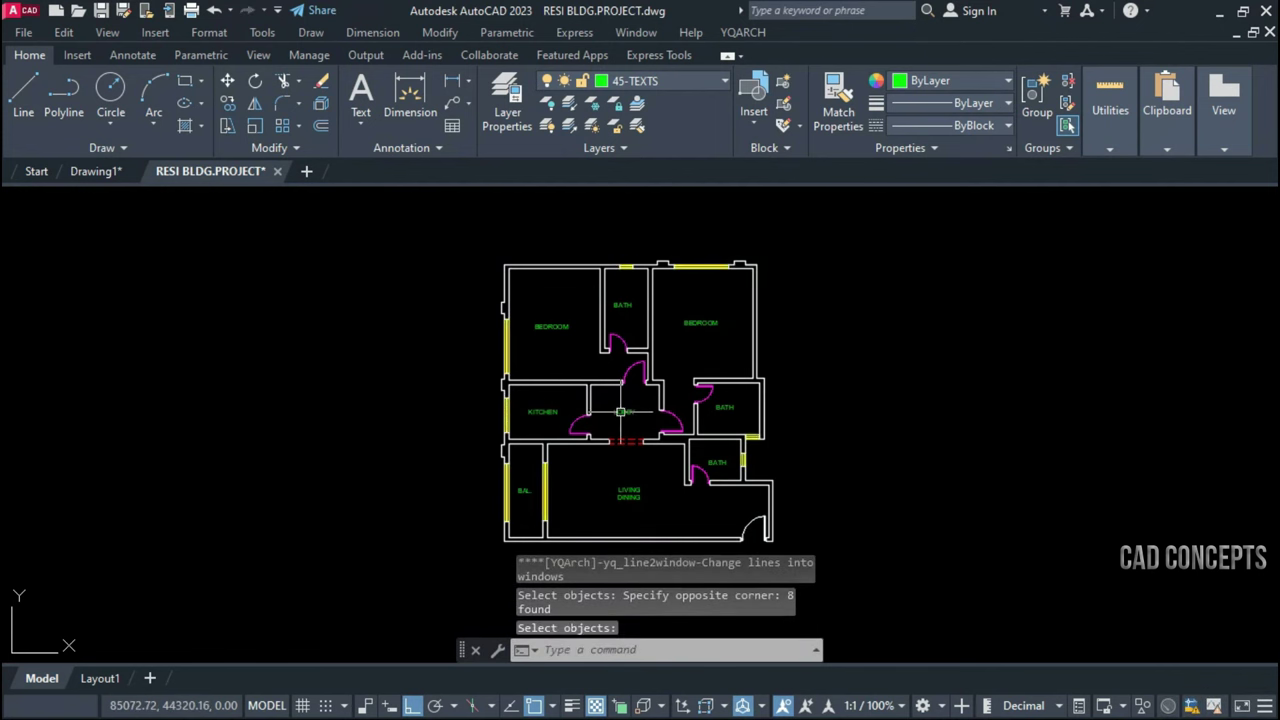
Pan up over the bedrooms and bath to review the new windows
scroll(539, 499, up, 4)
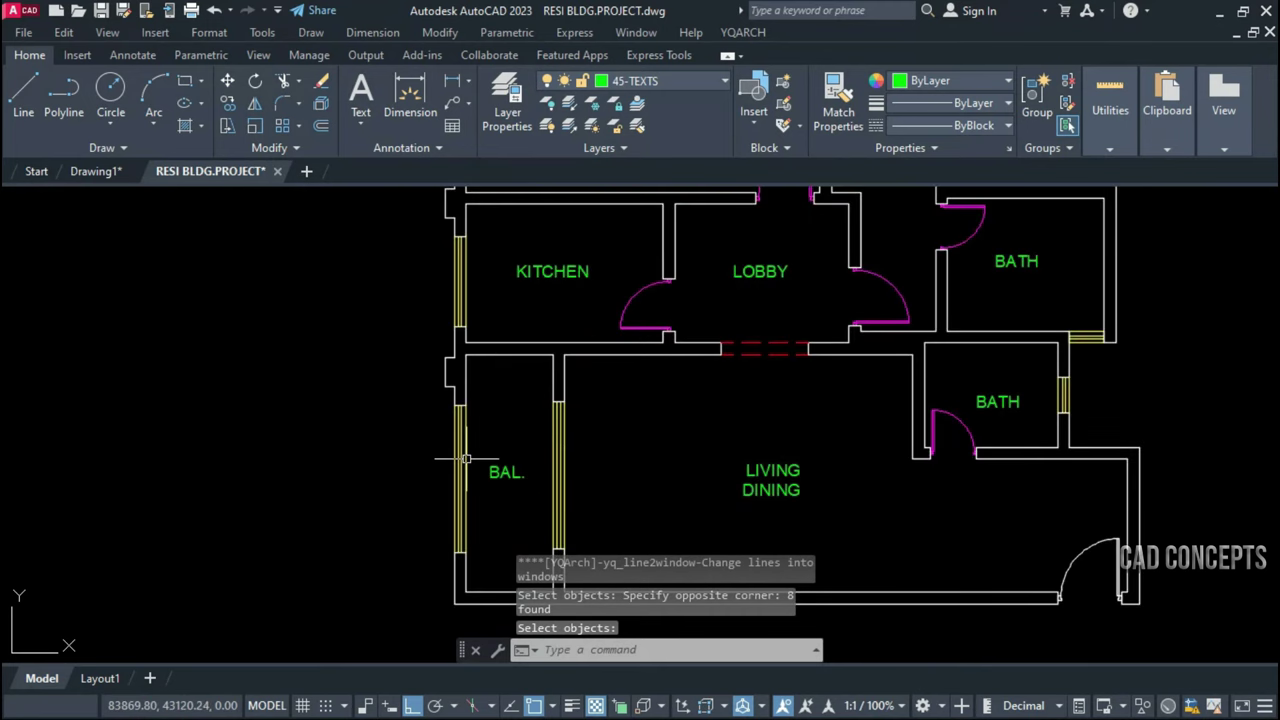
middle_drag(457, 324, 452, 417)
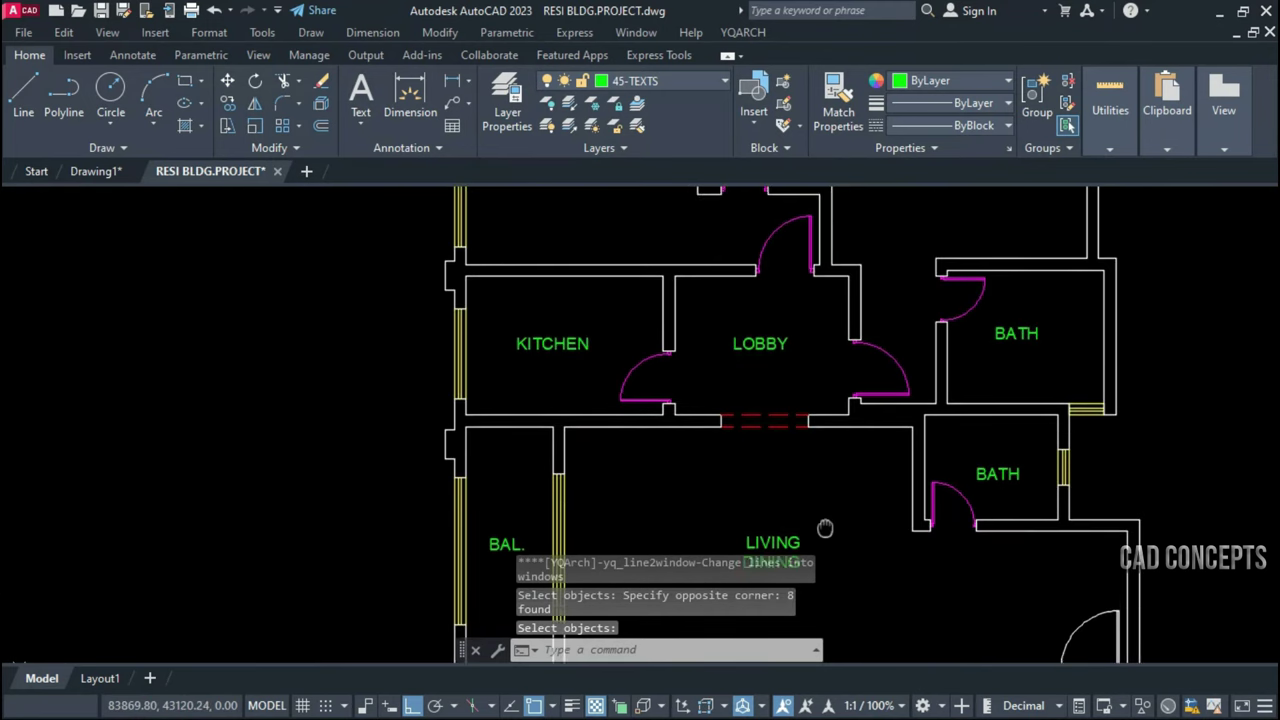
middle_drag(581, 319, 576, 495)
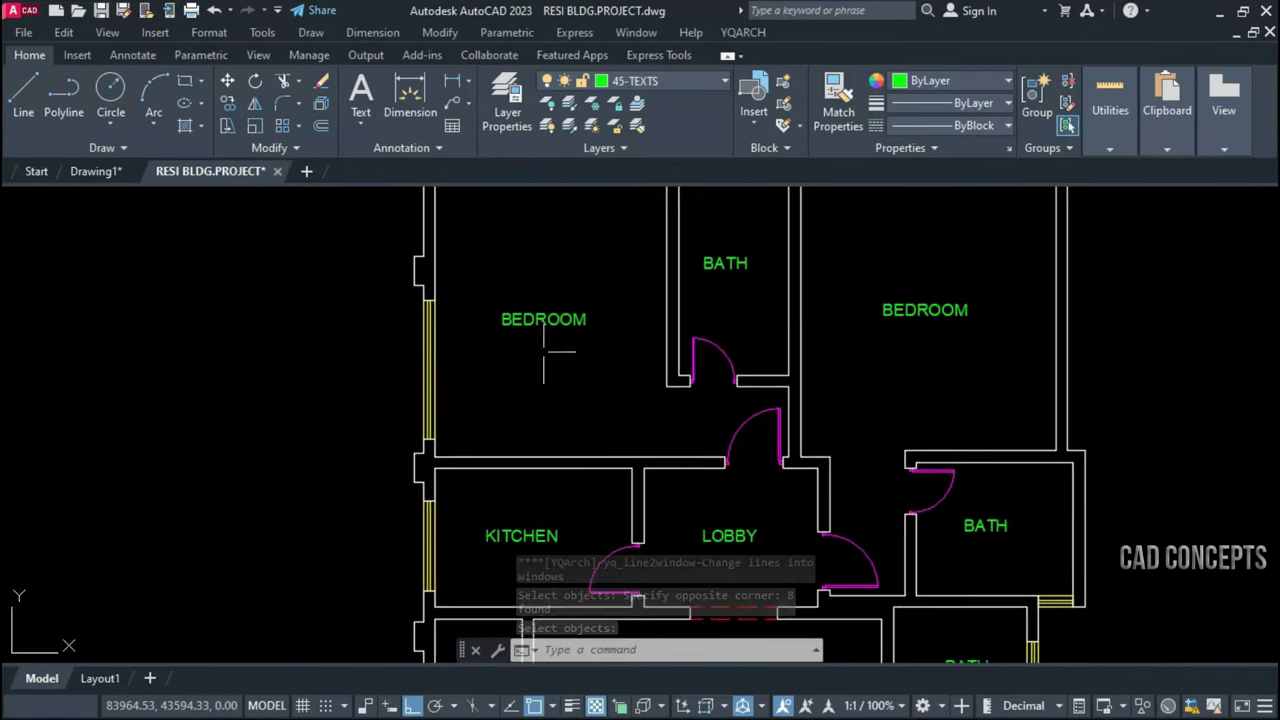
middle_drag(571, 348, 563, 521)
scroll(722, 327, down, 5)
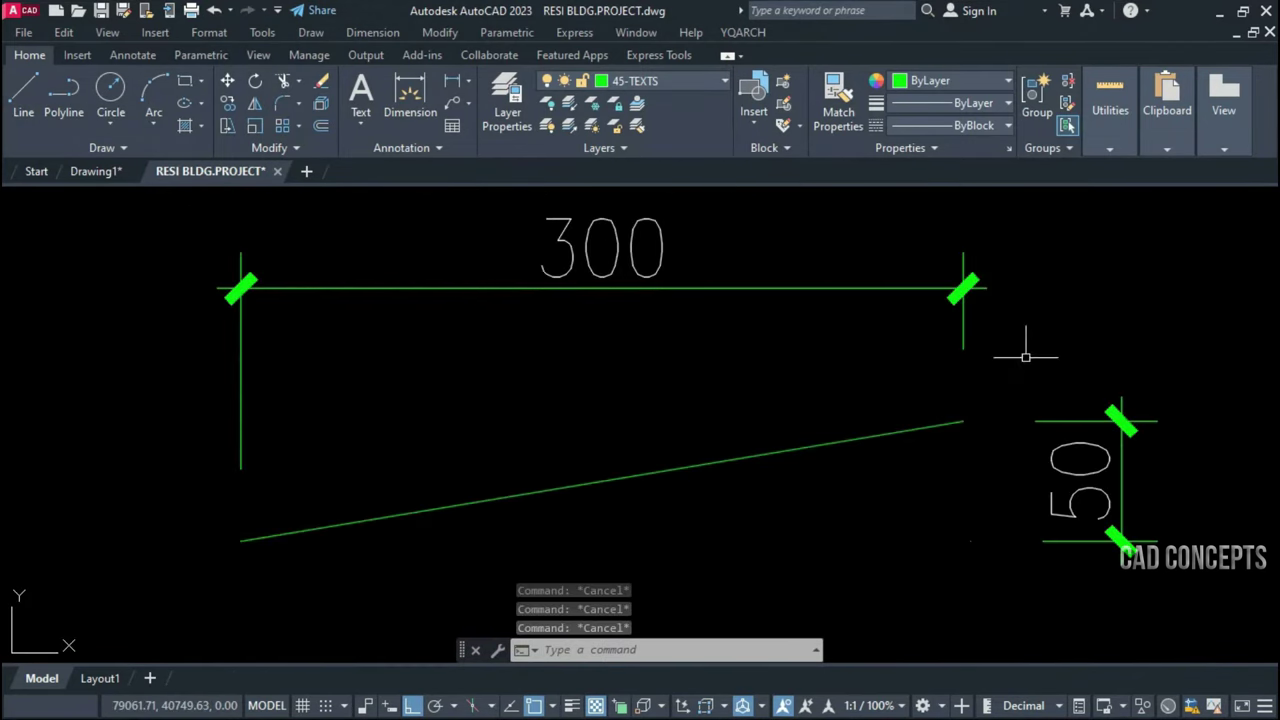
Inspect the sloped line and the nearby 50 dimension before annotating
click(666, 249)
click(427, 393)
key(Escape)
click(1120, 505)
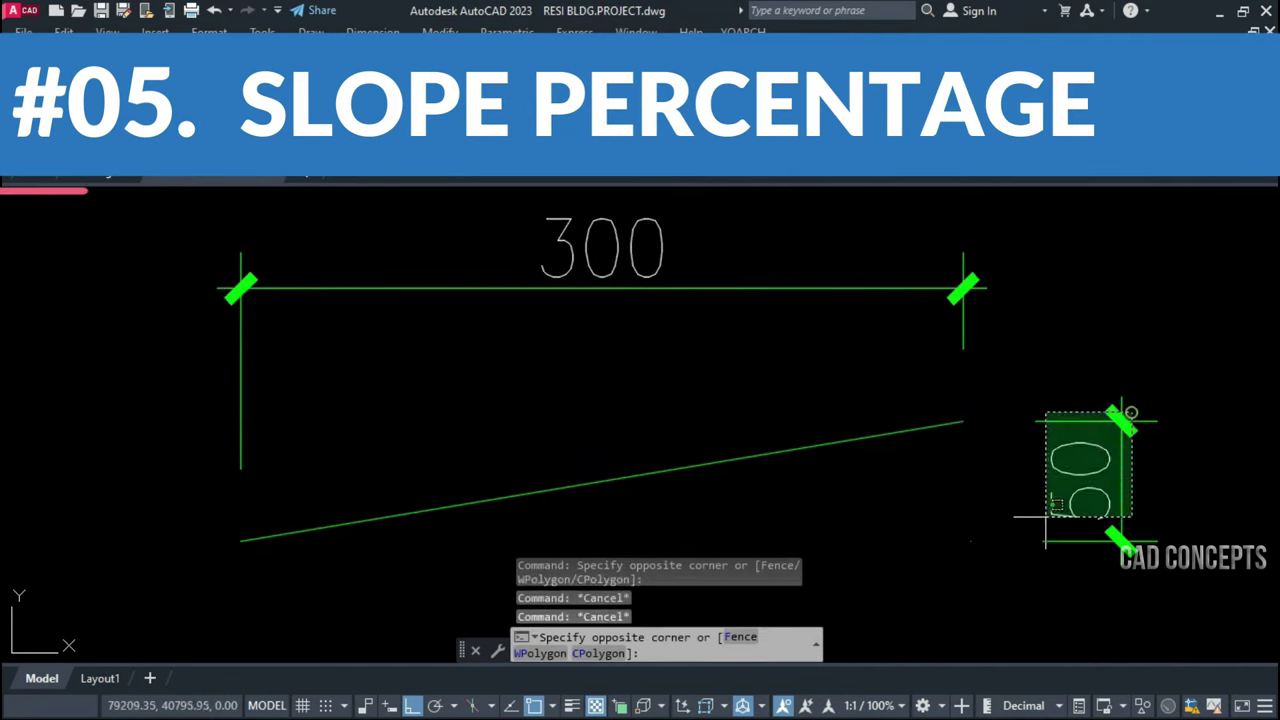
key(Escape)
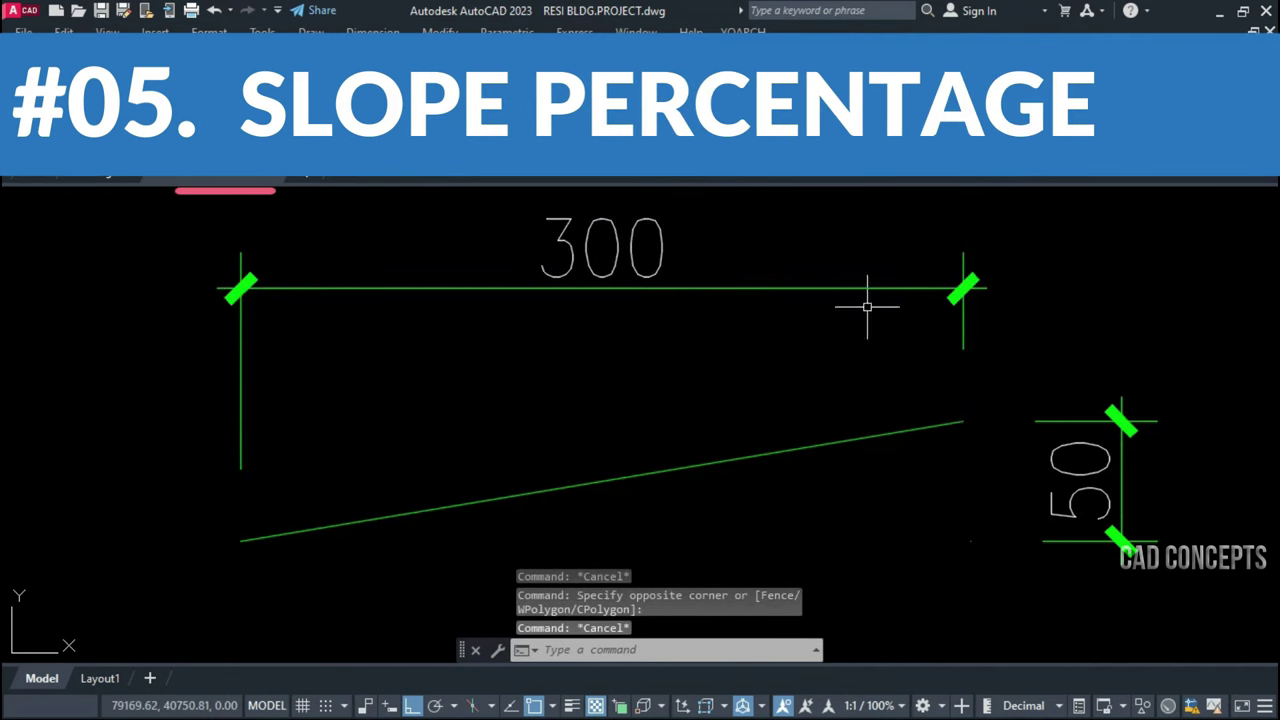
click(330, 526)
key(Escape)
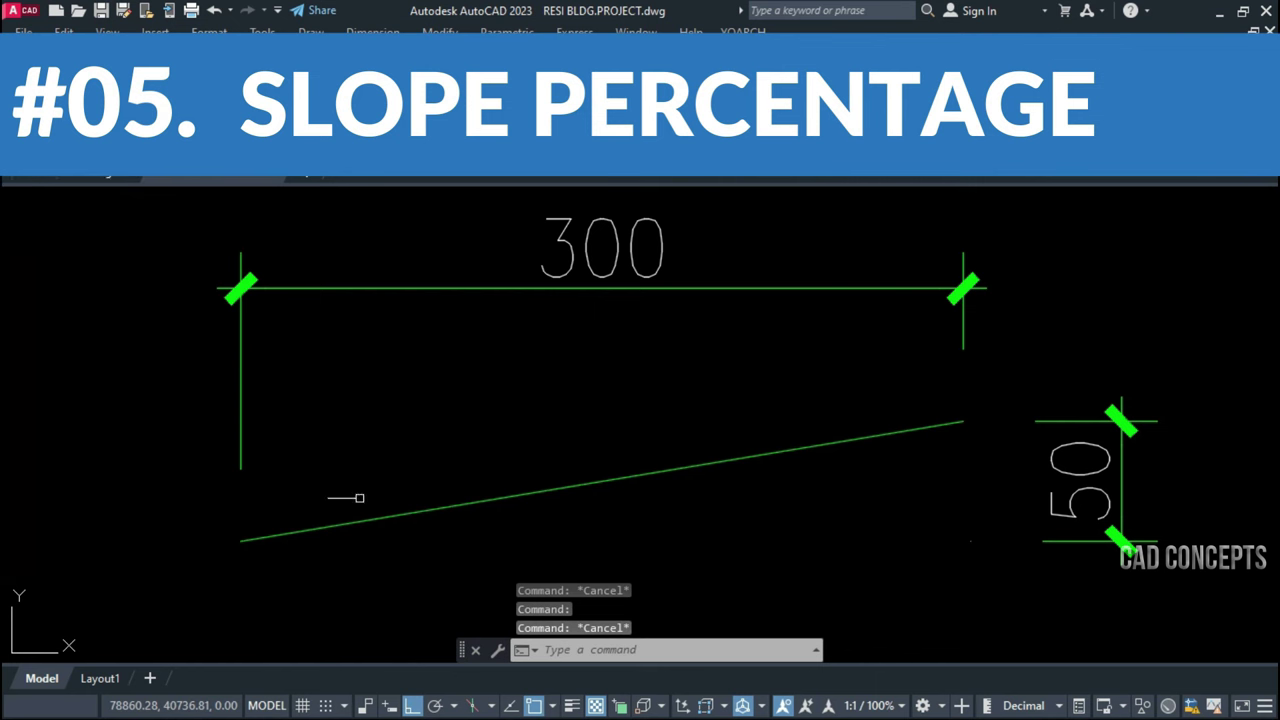
click(490, 458)
key(Escape)
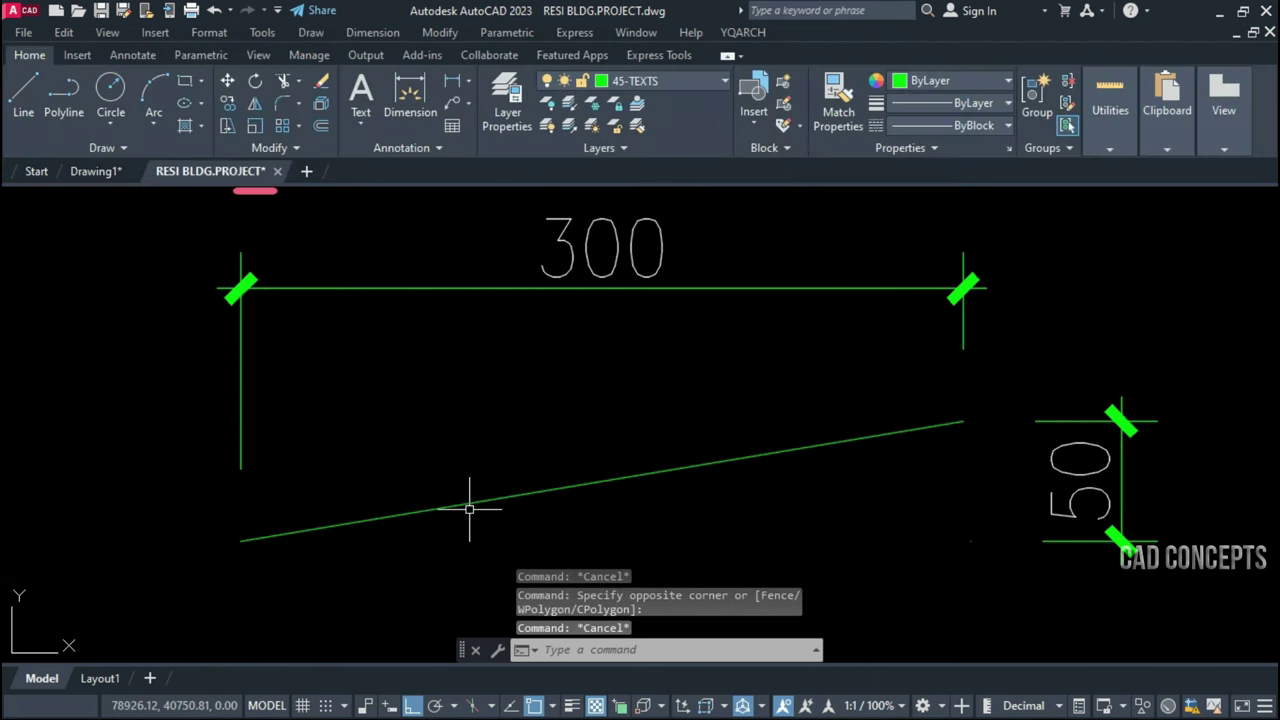
Draw a PD slope symbol along the sloped line with length 300 and height 50
text(P)
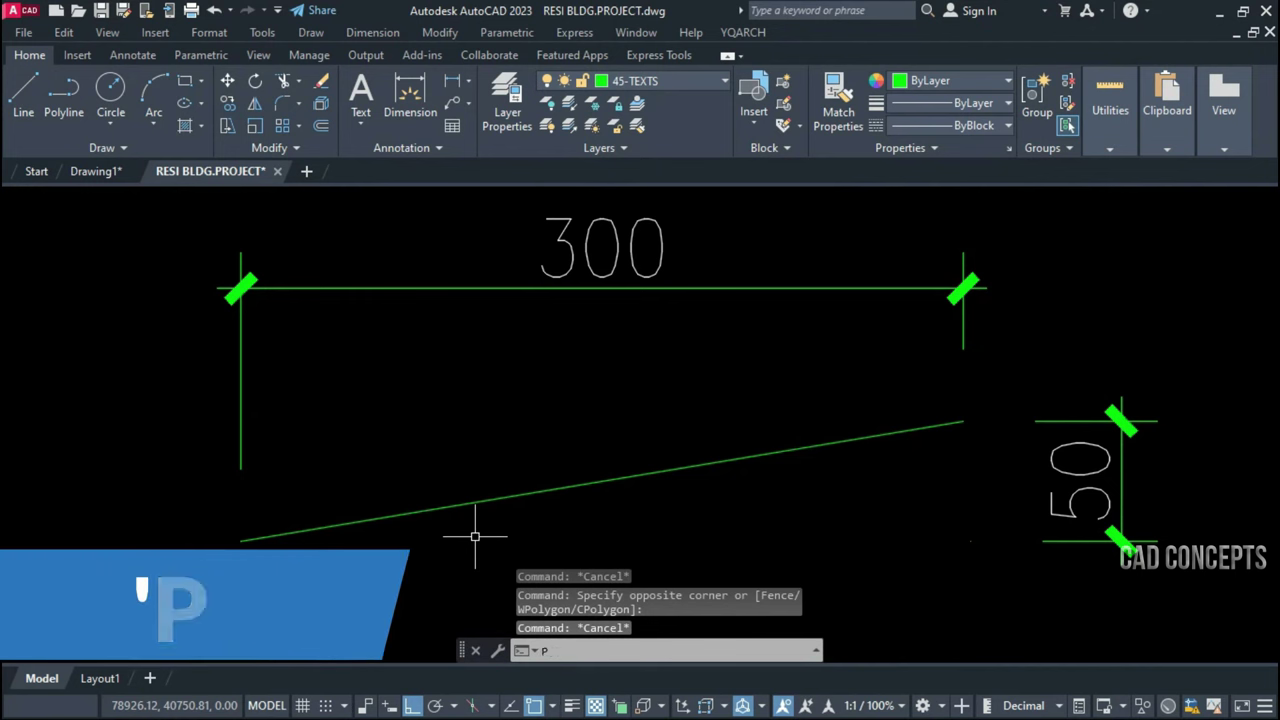
text(D)
key(Return)
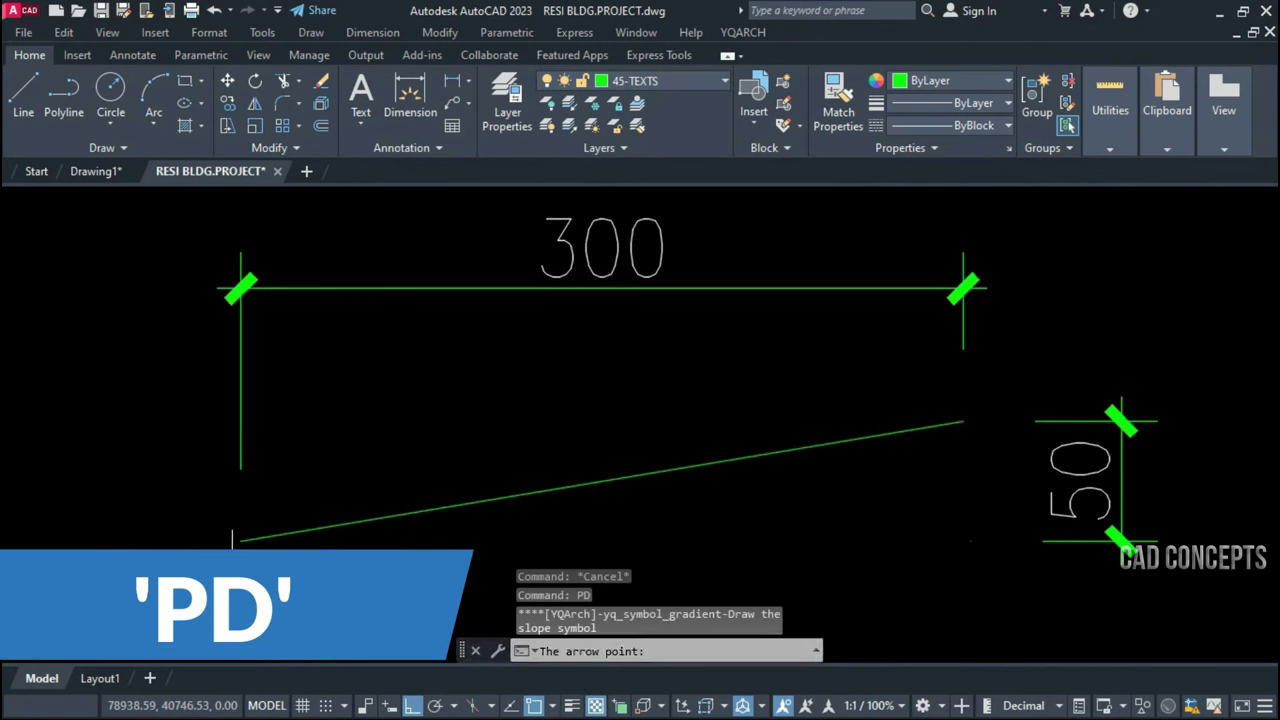
click(240, 541)
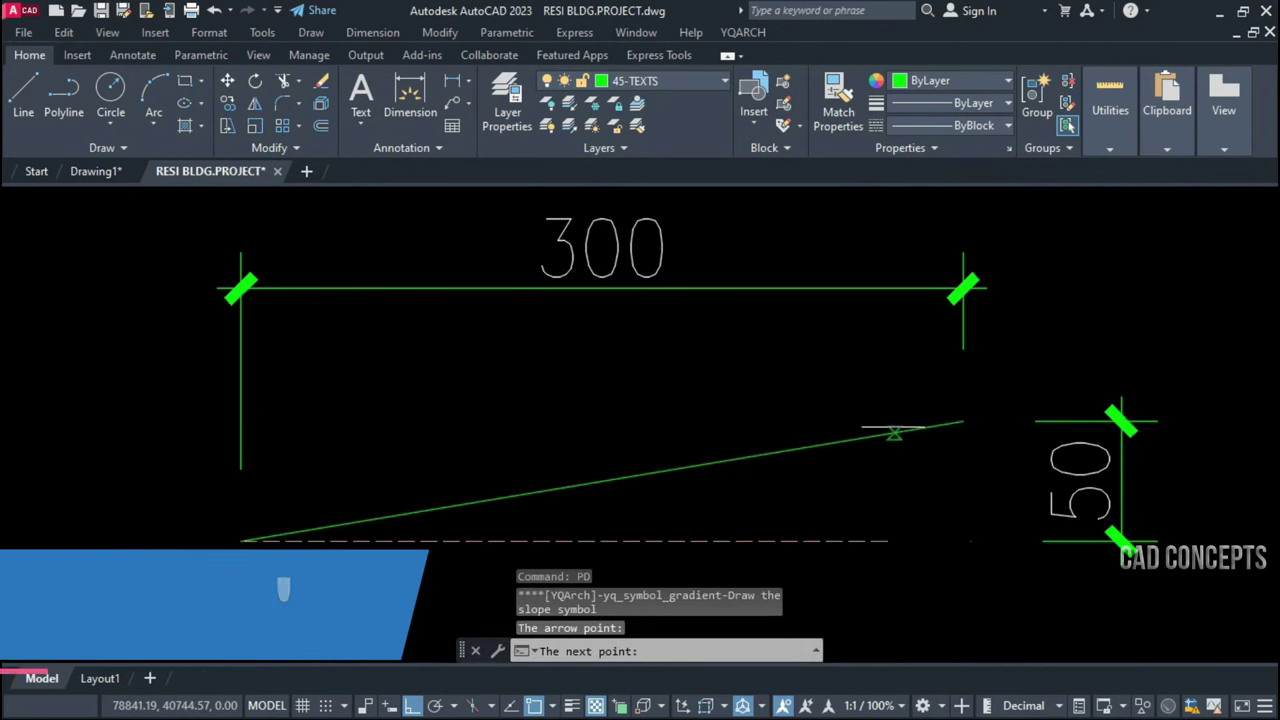
click(962, 421)
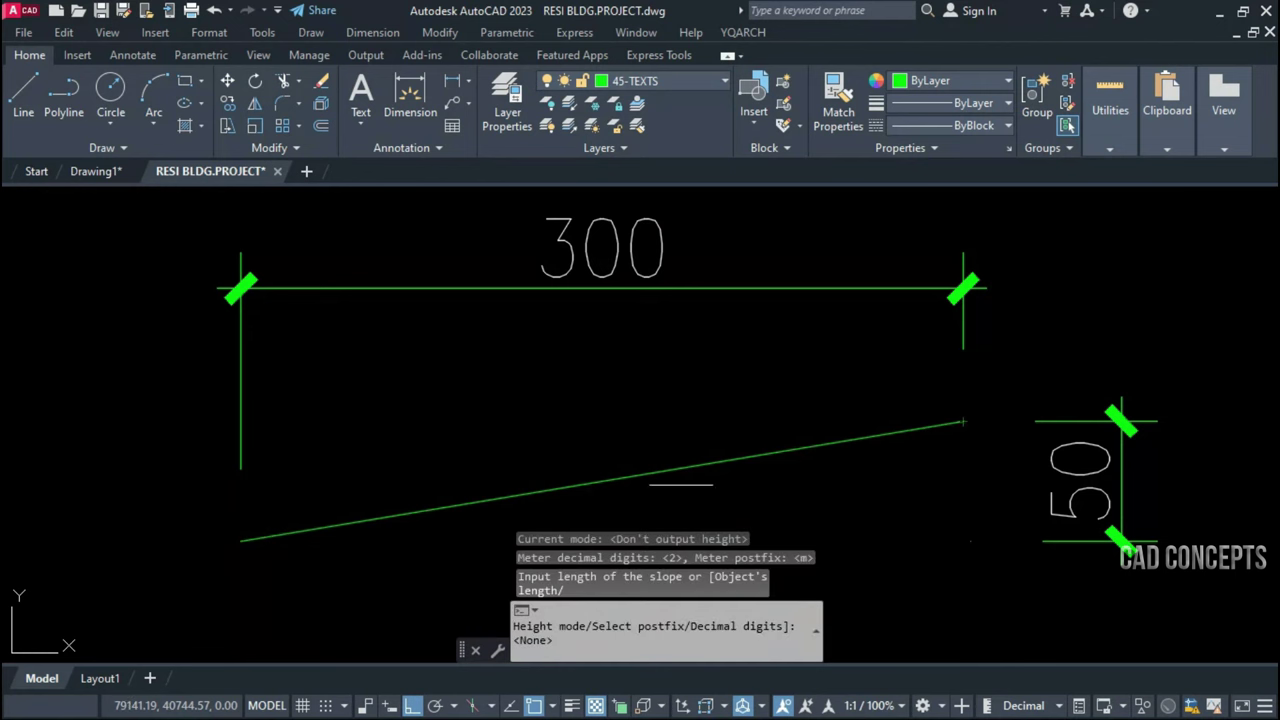
click(573, 638)
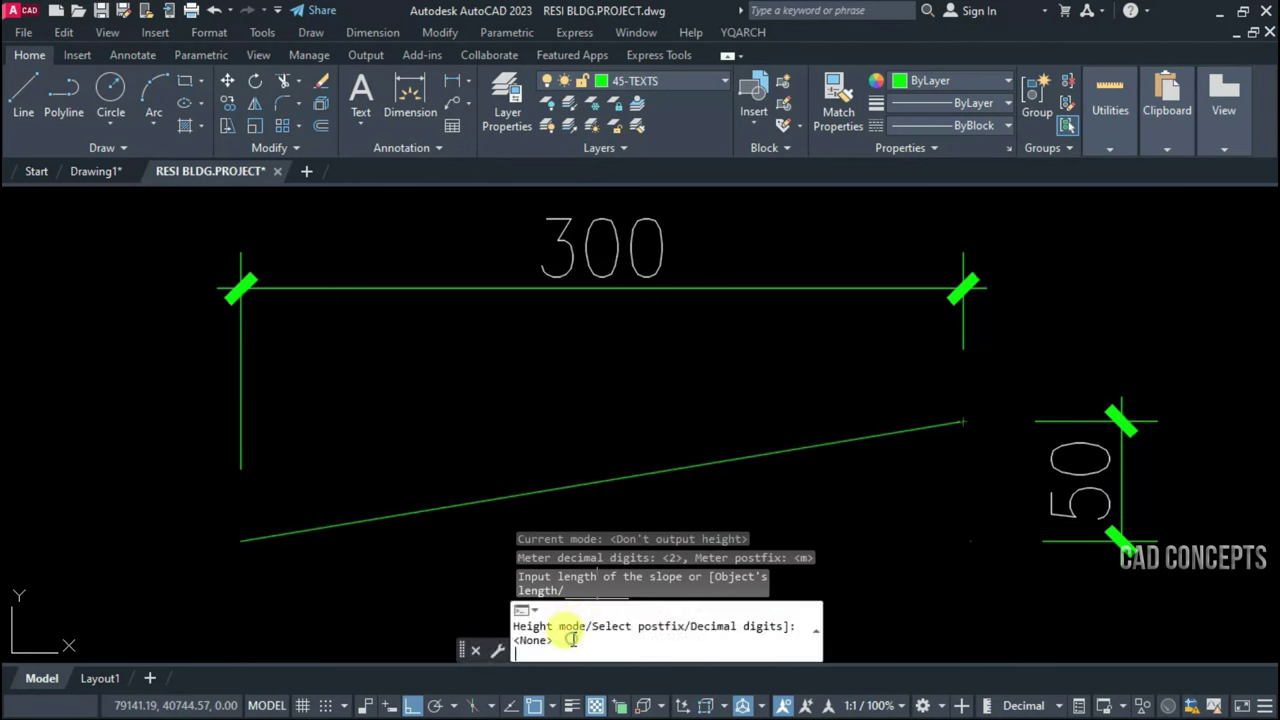
text(300)
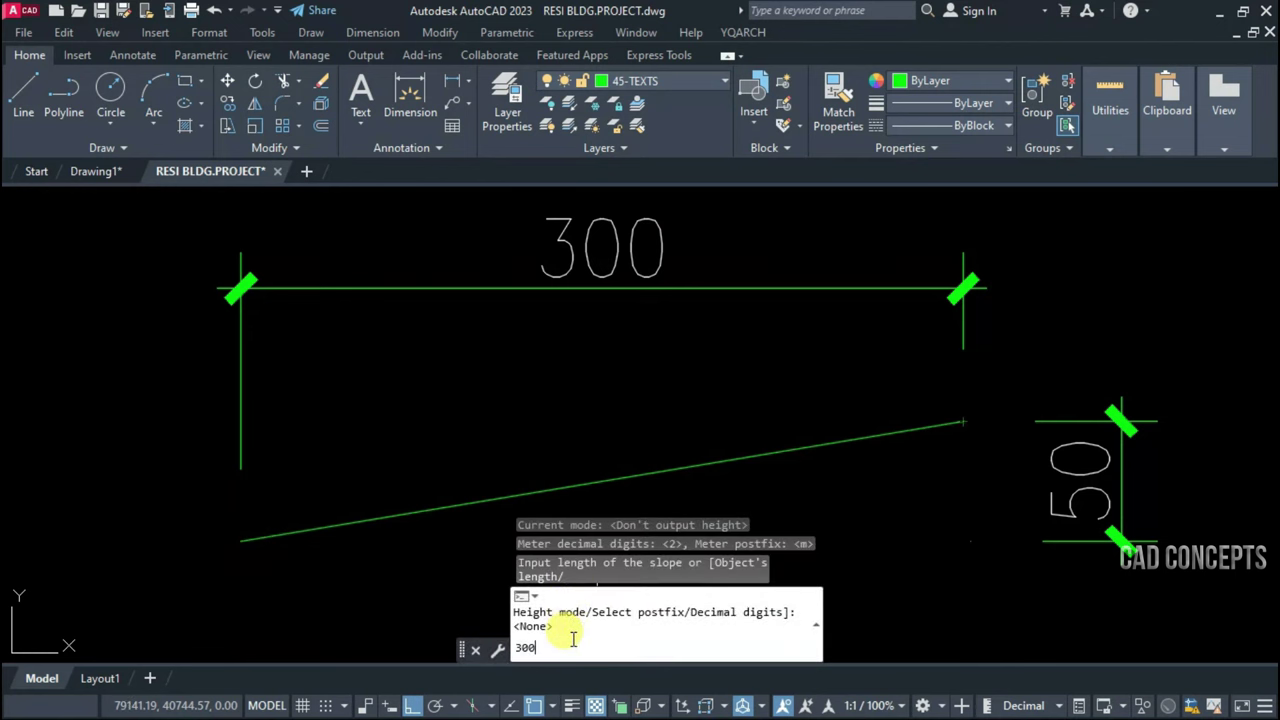
key(Return)
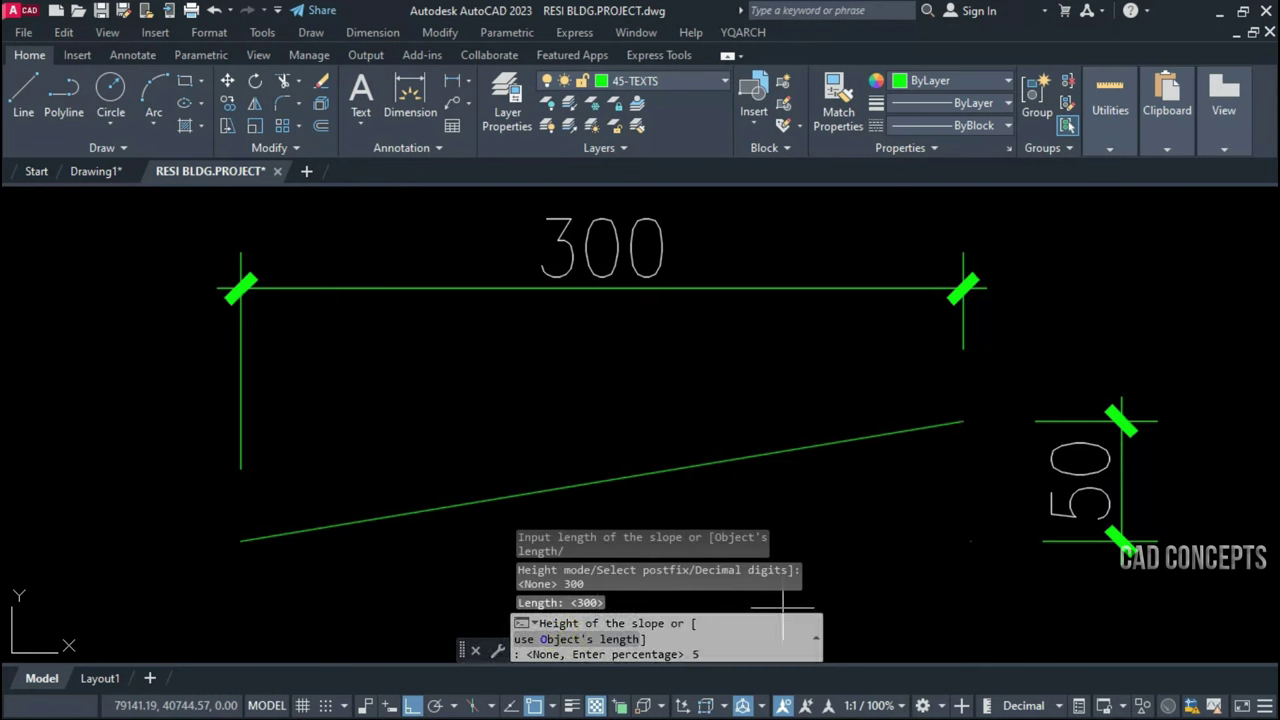
text(0)
key(Return)
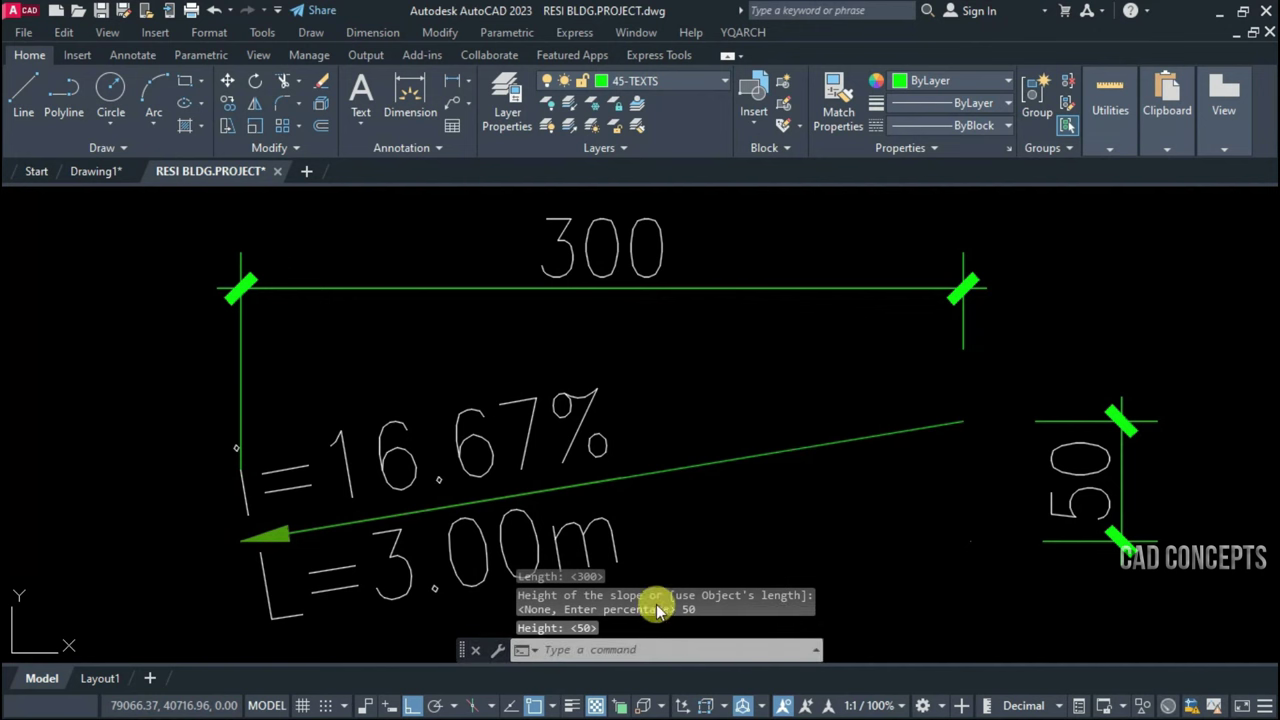
Check the new I=16.67% and L=3.00m texts and the slope arrow line
middle_drag(697, 527, 705, 501)
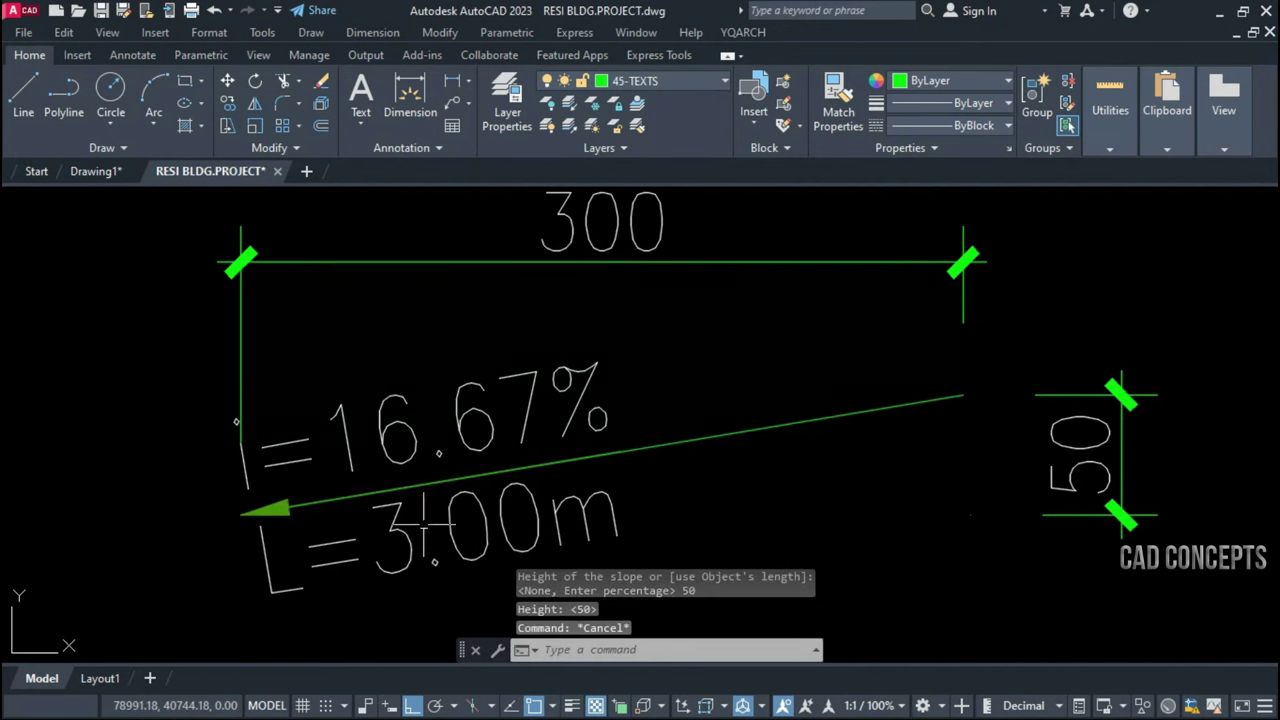
key(Escape)
key(Escape)
click(352, 456)
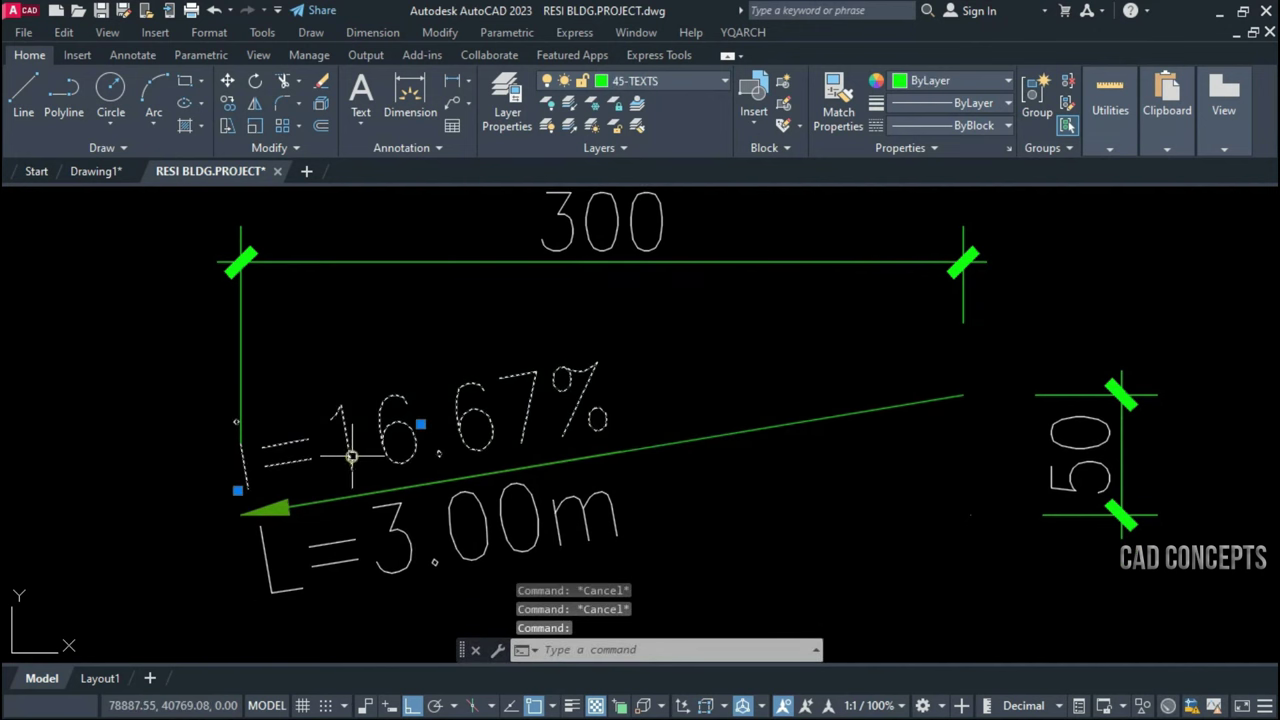
key(Escape)
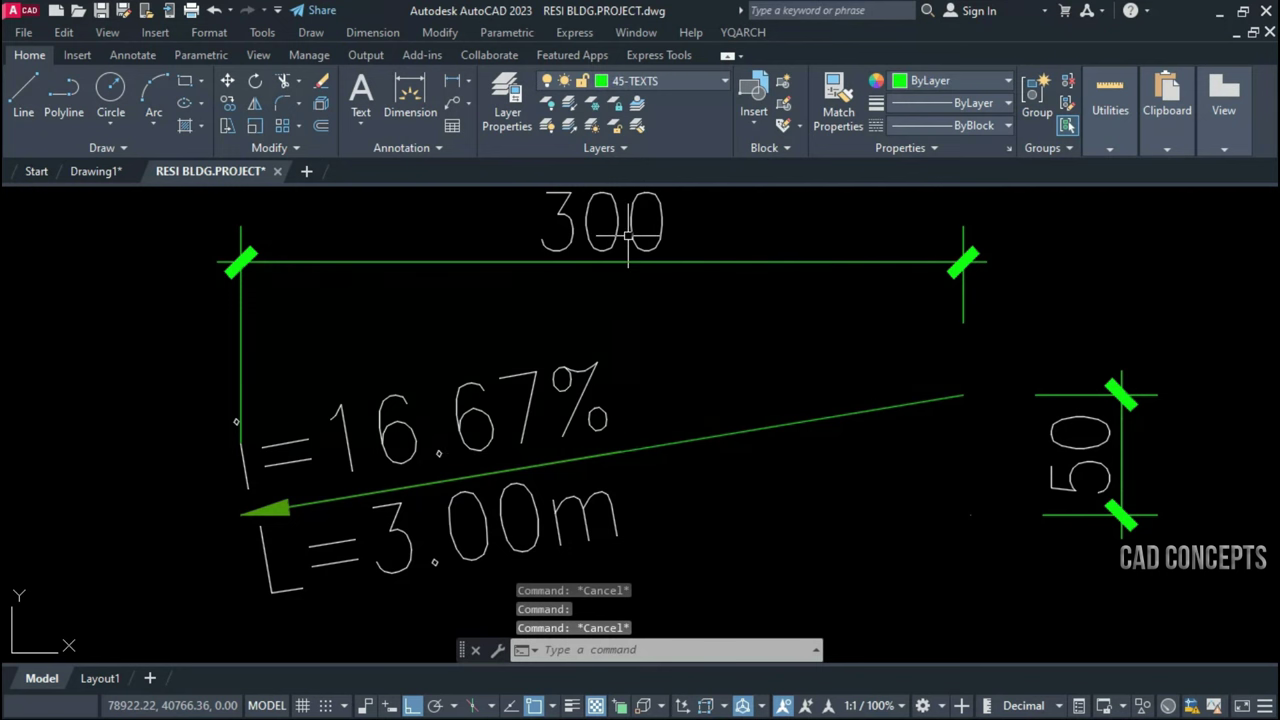
click(480, 445)
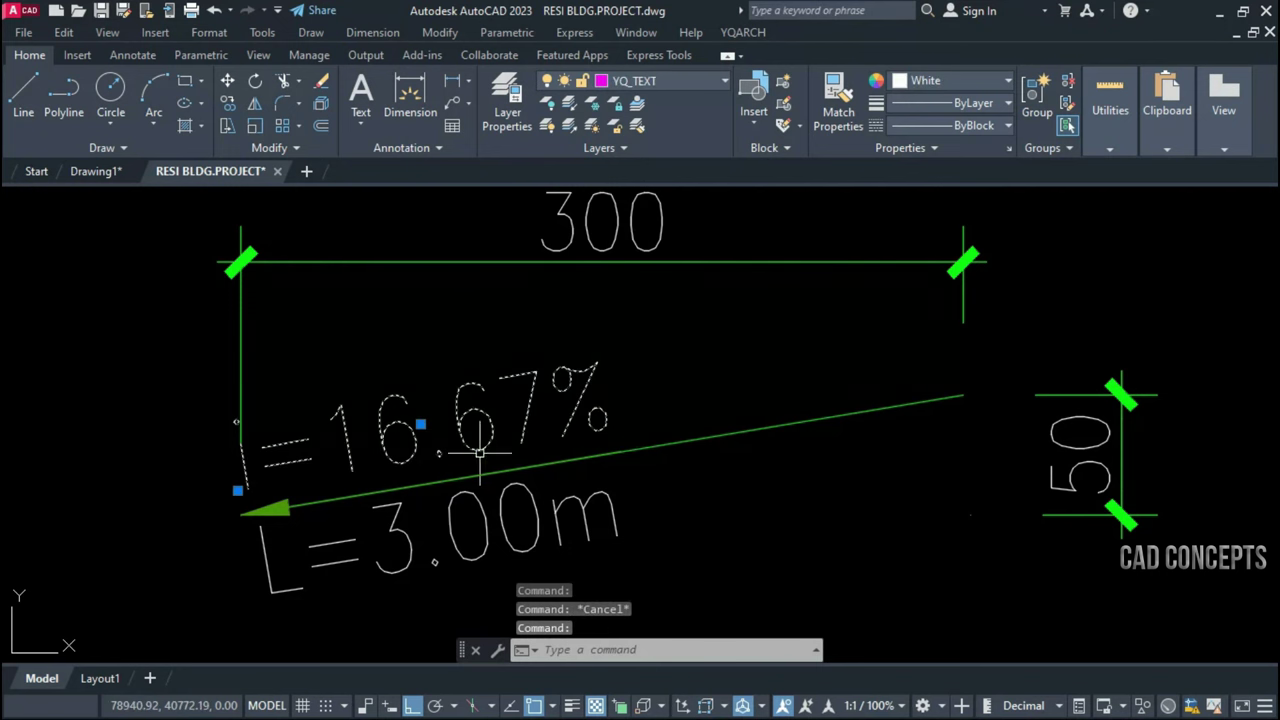
click(480, 508)
key(Escape)
click(510, 470)
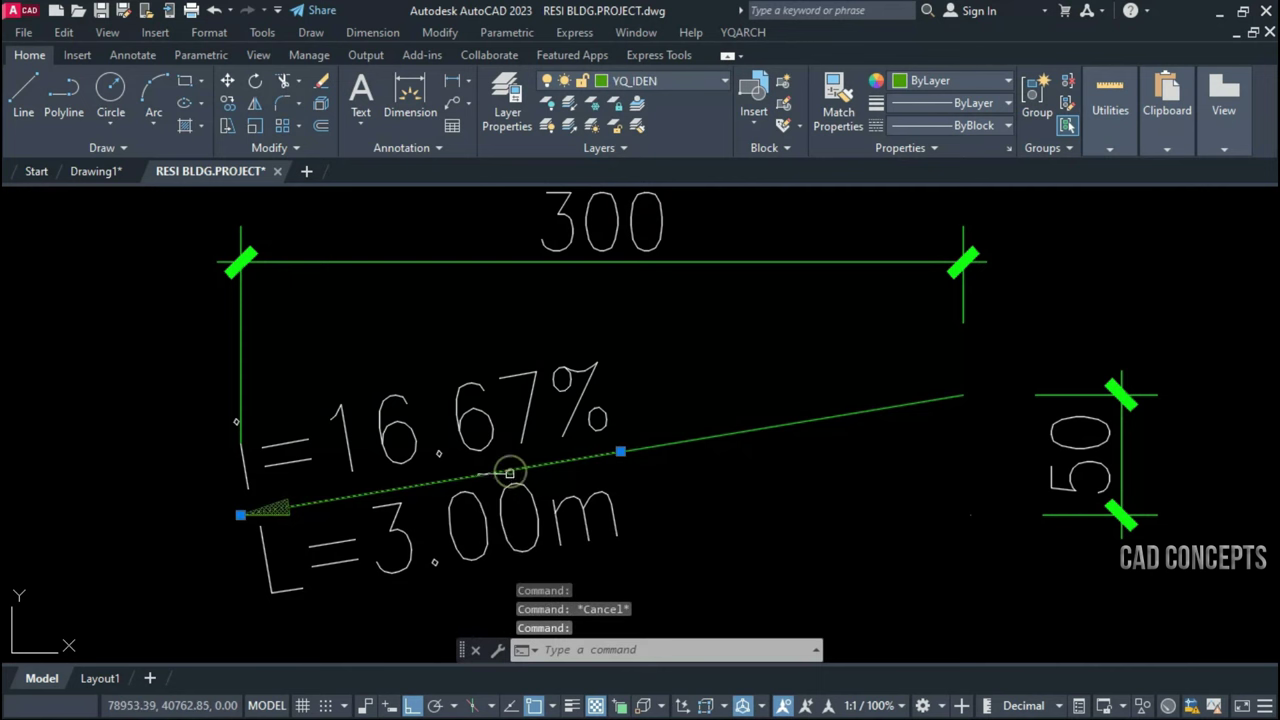
key(Escape)
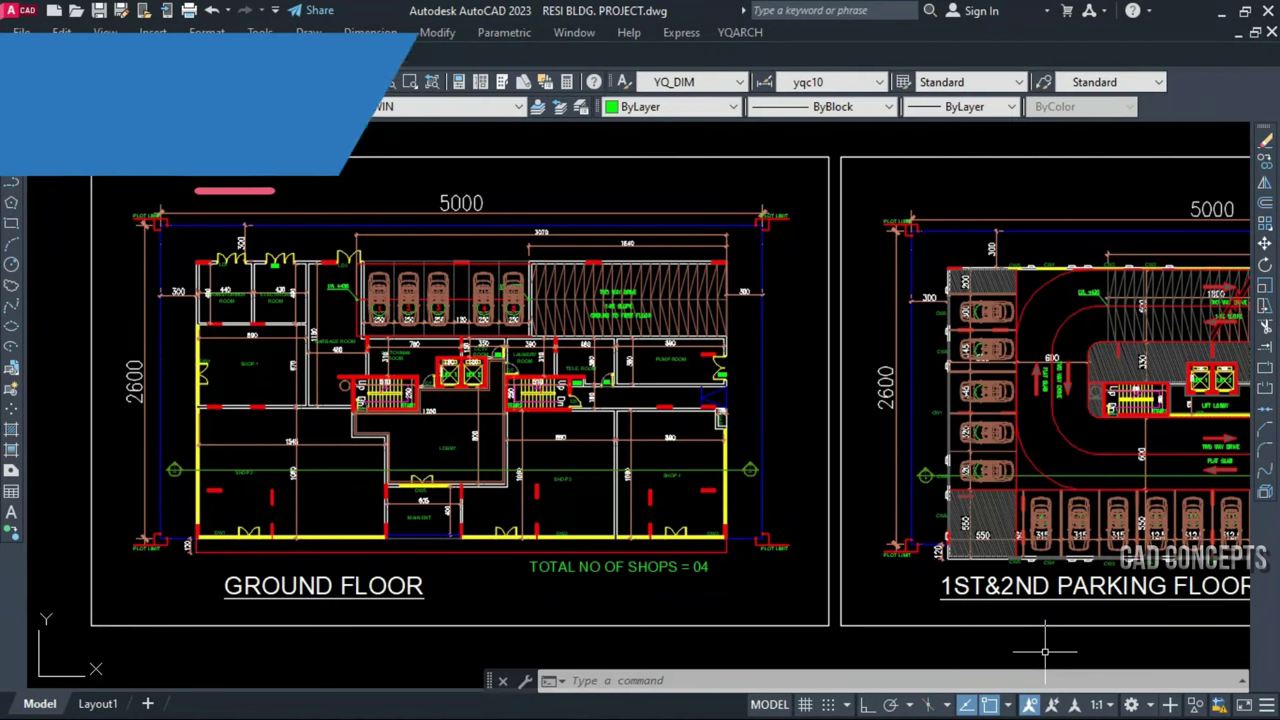
Pan past the 1st&2nd parking and typical floor plans toward the roof plan
middle_drag(1044, 651, 394, 660)
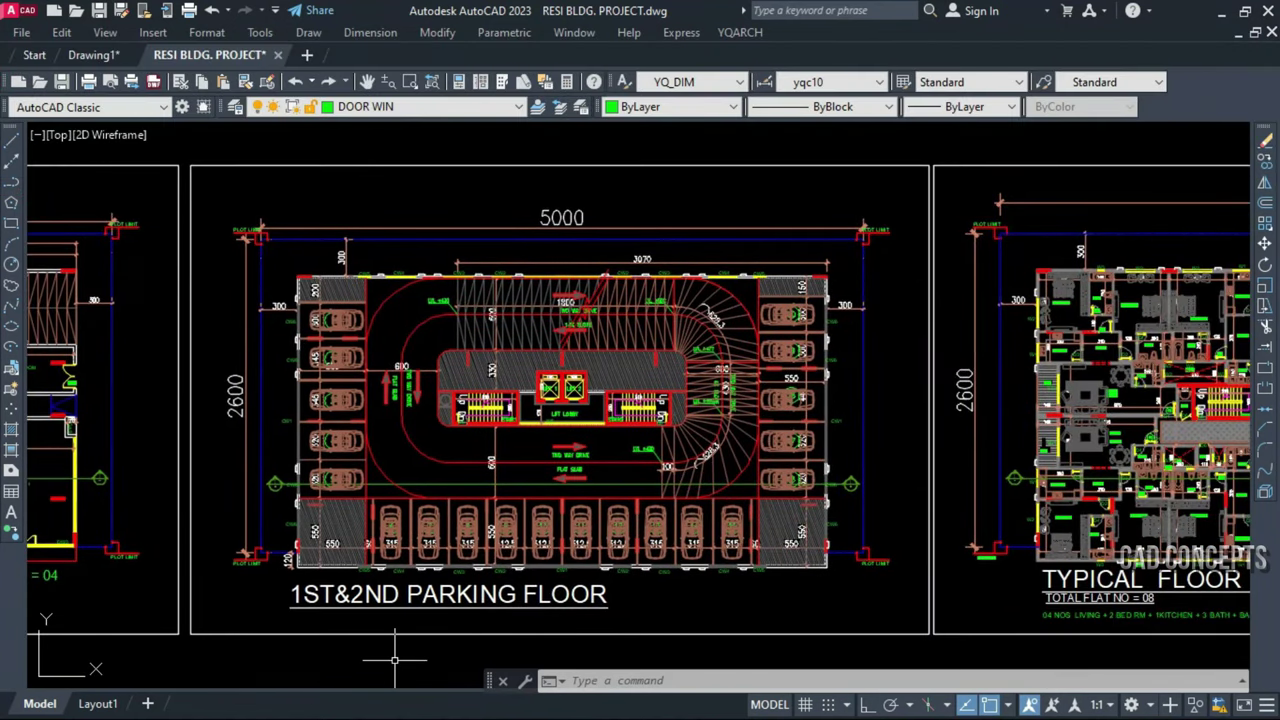
middle_drag(1093, 659, 663, 660)
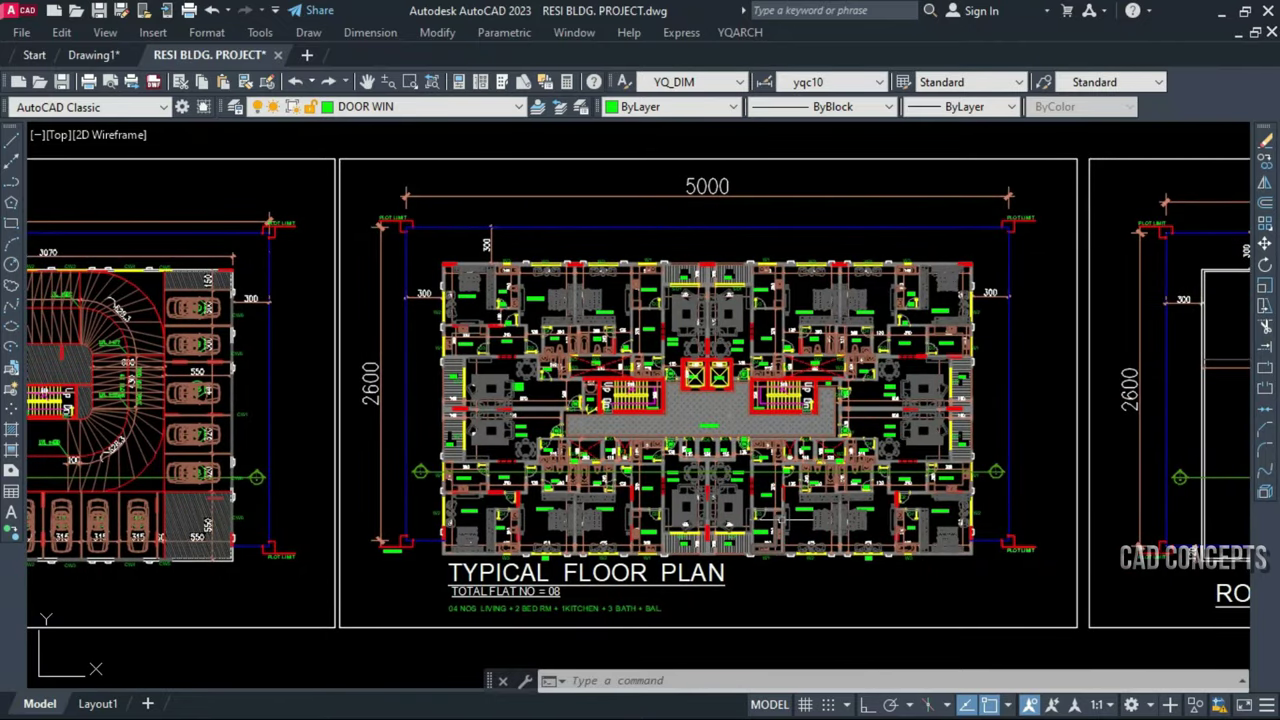
middle_drag(1240, 460, 640, 460)
scroll(934, 429, up, 5)
scroll(1020, 375, up, 5)
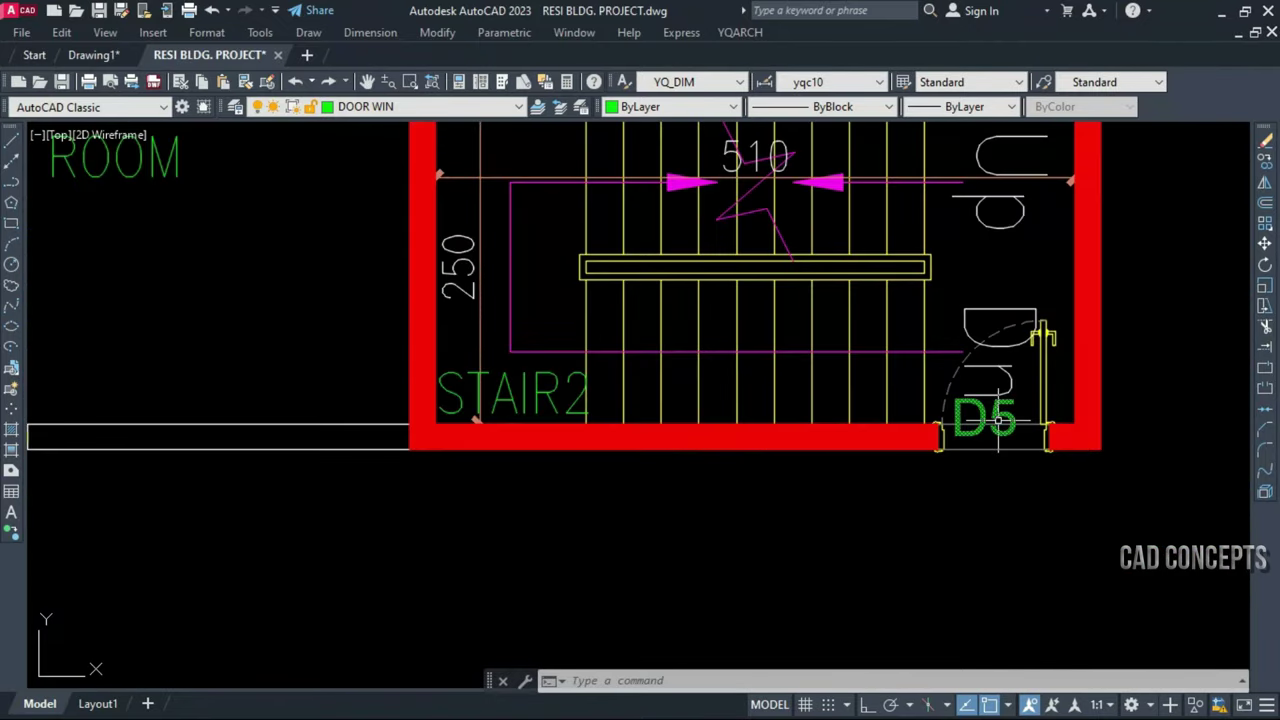
click(1043, 400)
key(Escape)
scroll(1045, 415, down, 5)
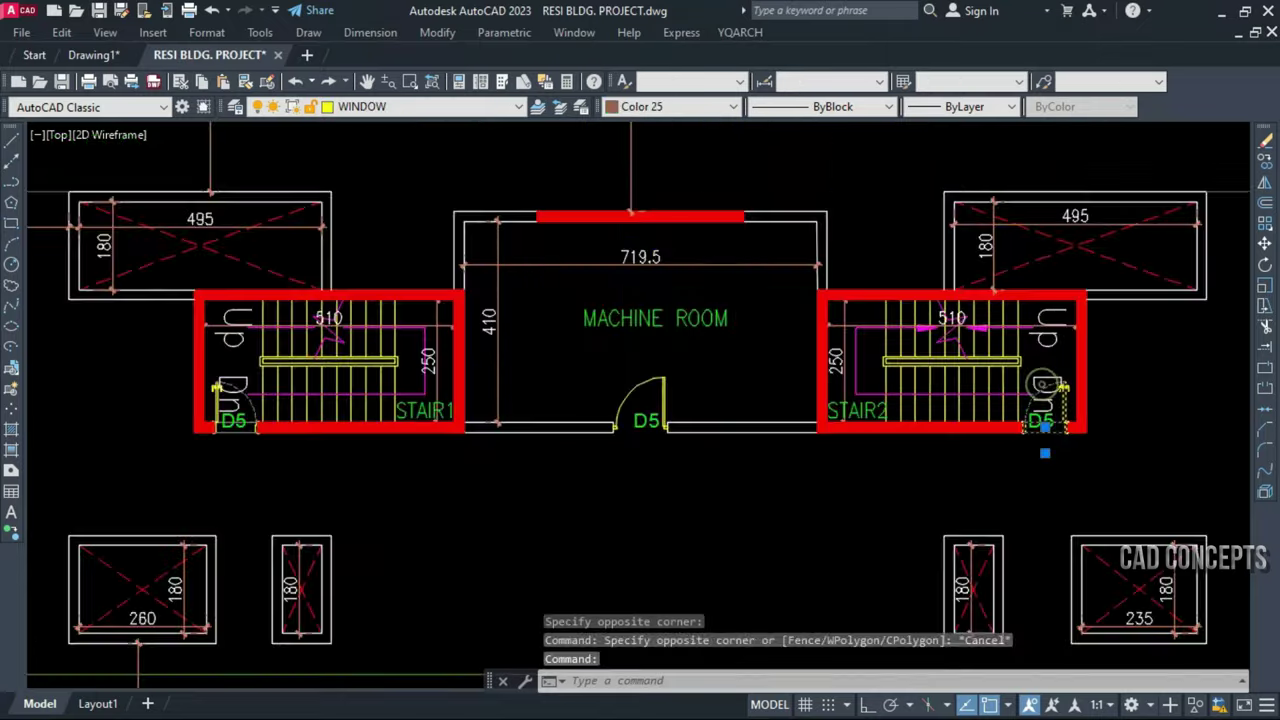
scroll(1045, 420, down, 4)
key(Escape)
scroll(605, 383, up, 3)
scroll(900, 400, down, 5)
middle_drag(400, 400, 837, 403)
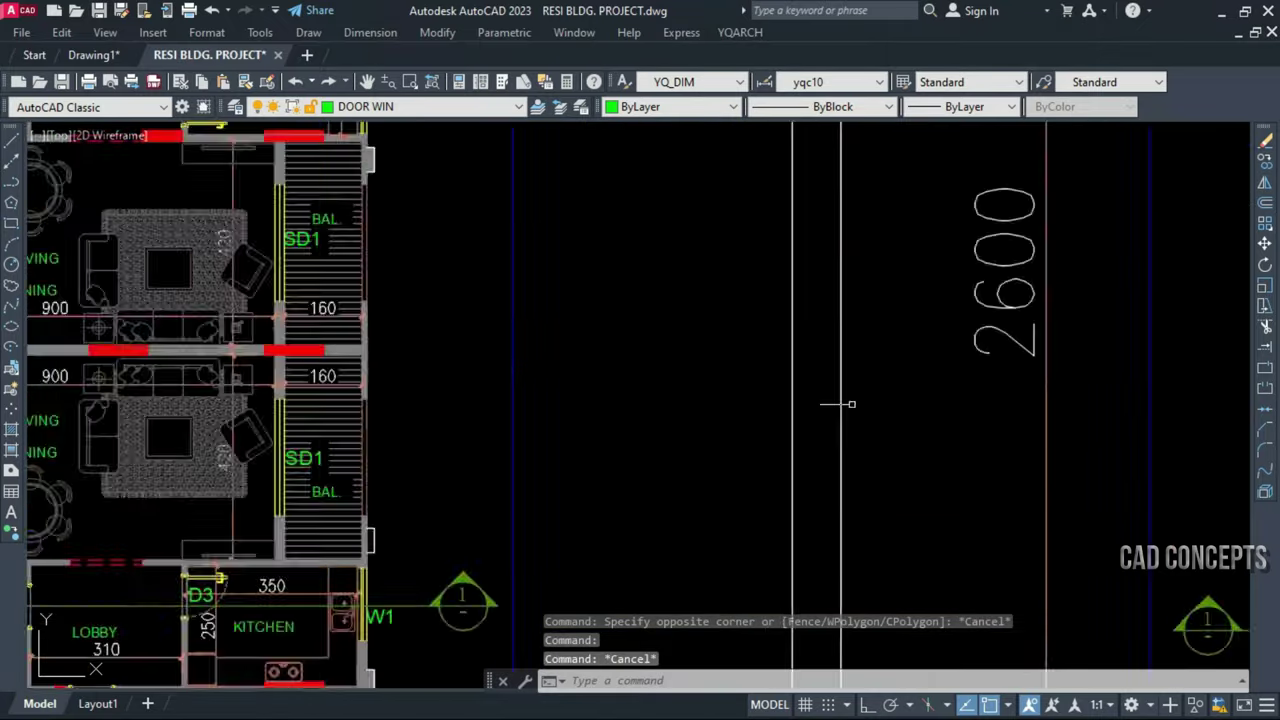
scroll(837, 403, down, 4)
scroll(485, 438, up, 4)
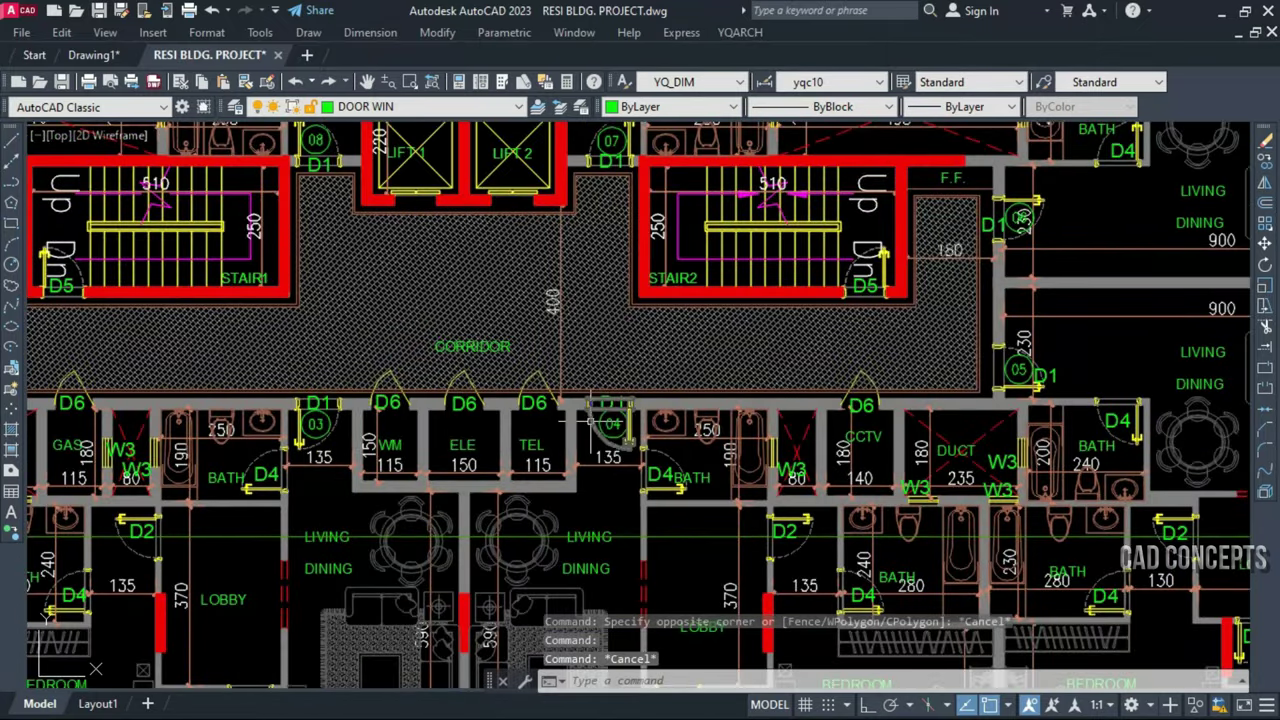
Zoom in and out over the typical floor, checking the corridor hatch and a WINDOW-layer object
click(595, 395)
key(Escape)
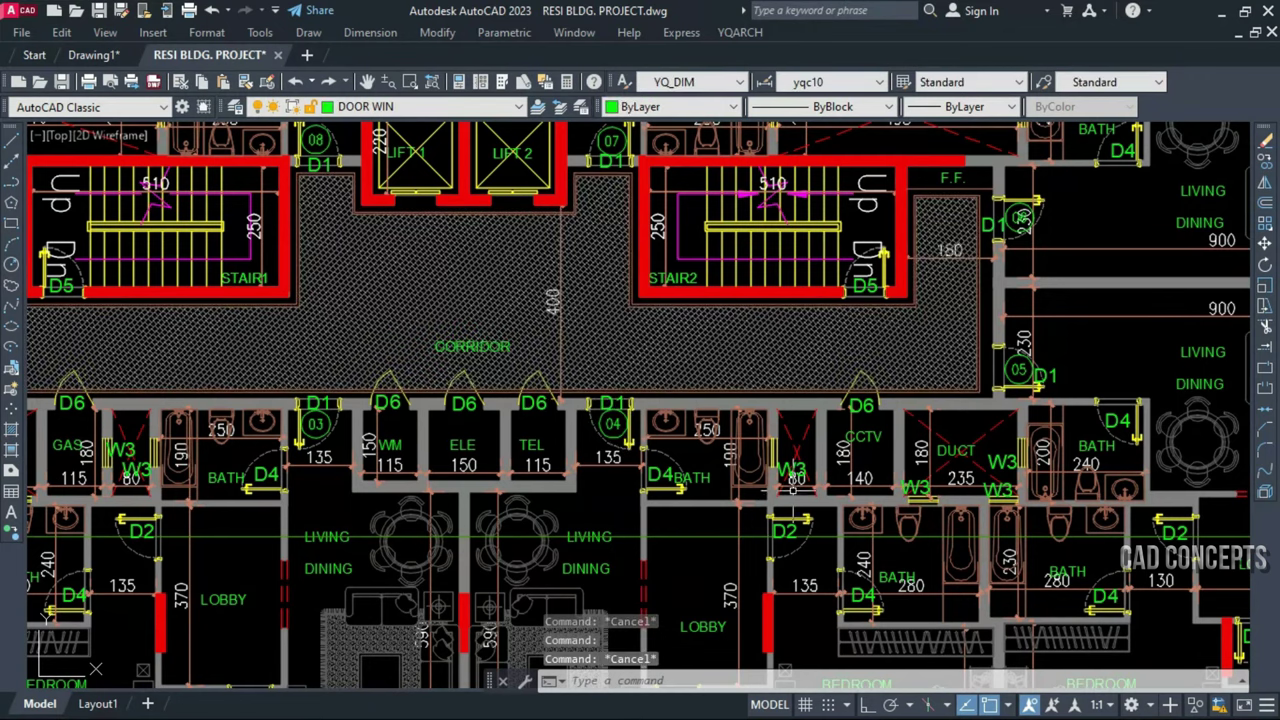
scroll(757, 517, down, 5)
scroll(620, 330, up, 5)
scroll(513, 341, up, 2)
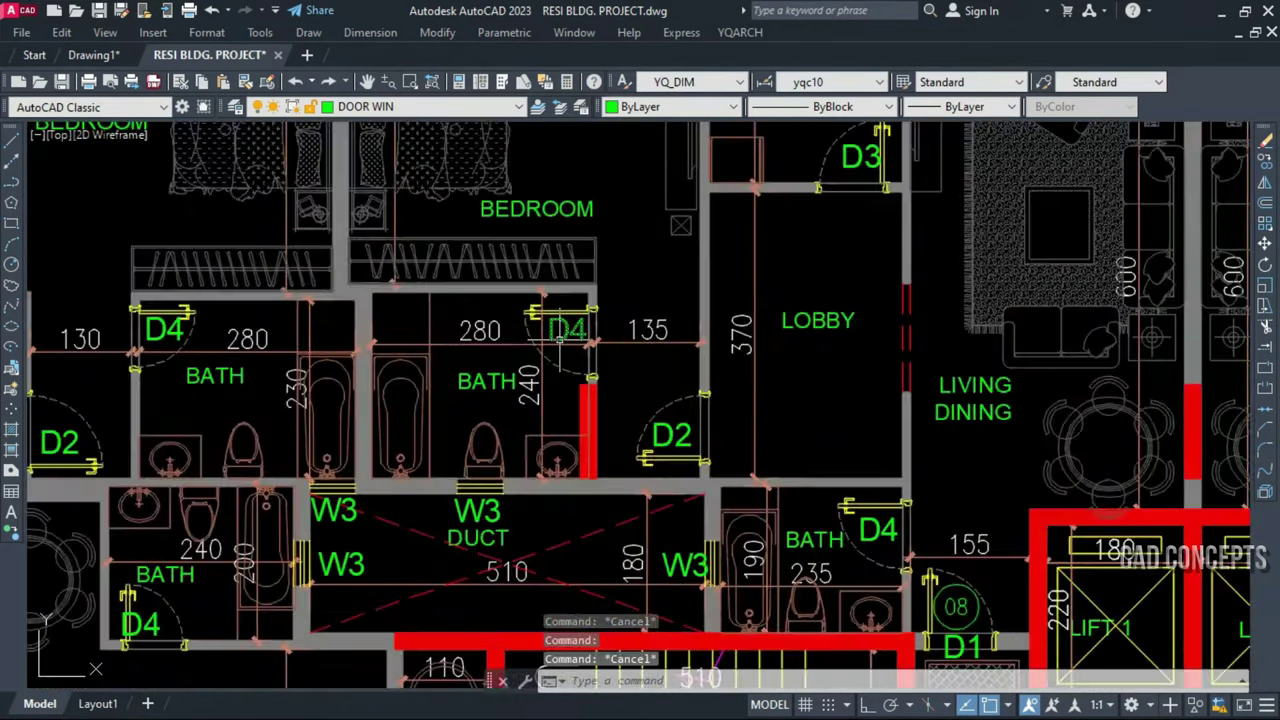
click(663, 398)
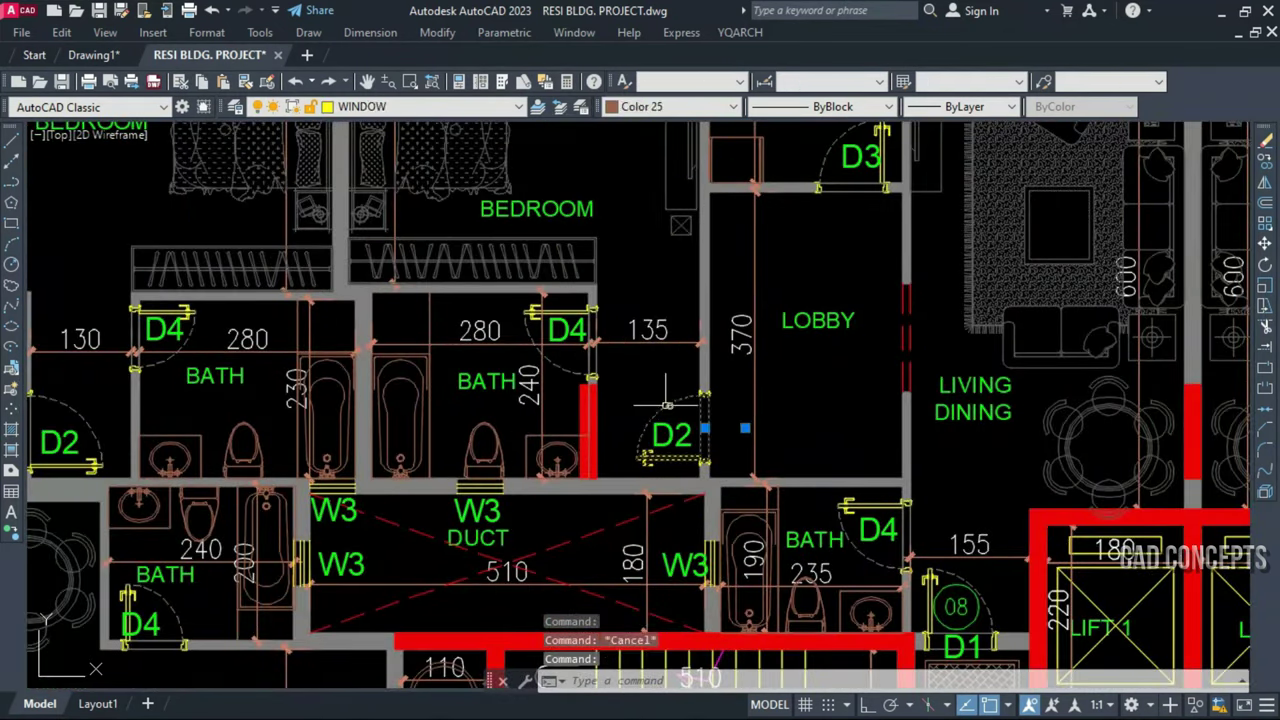
key(Escape)
scroll(640, 385, down, 5)
scroll(578, 366, down, 2)
scroll(578, 366, up, 5)
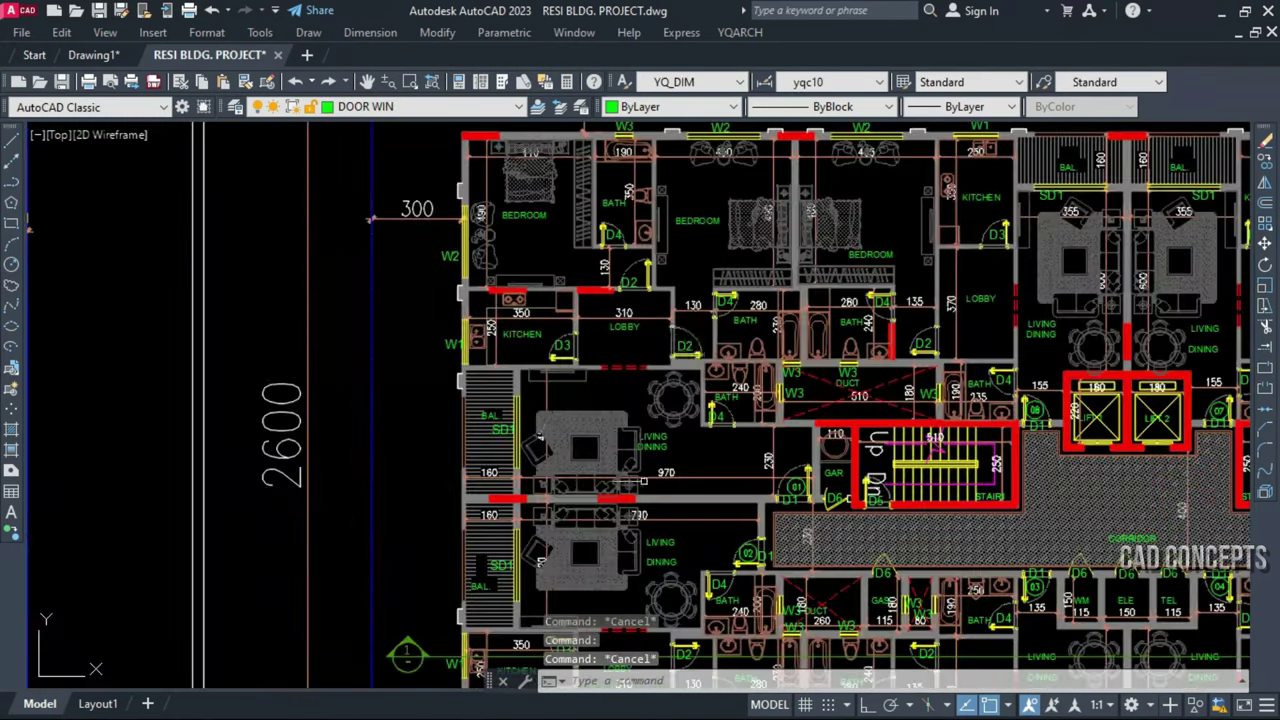
scroll(640, 340, up, 3)
click(665, 330)
key(Escape)
scroll(470, 380, down, 5)
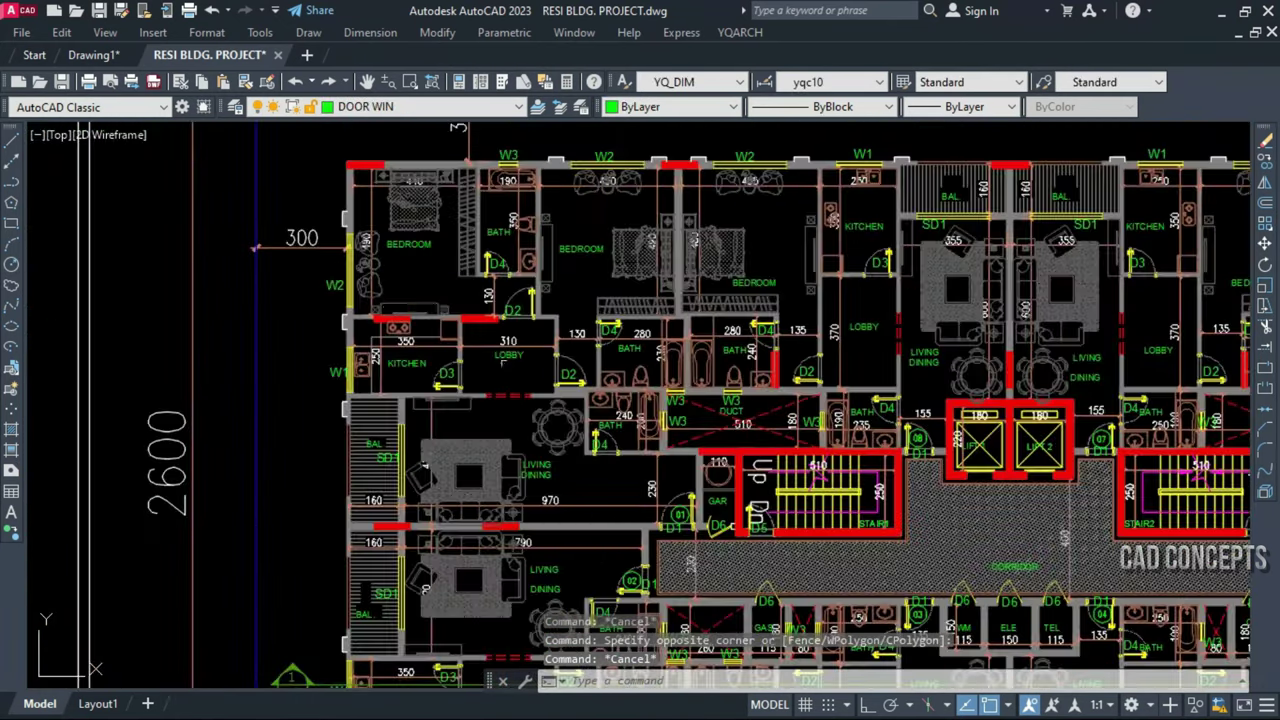
scroll(520, 430, down, 3)
scroll(528, 440, up, 2)
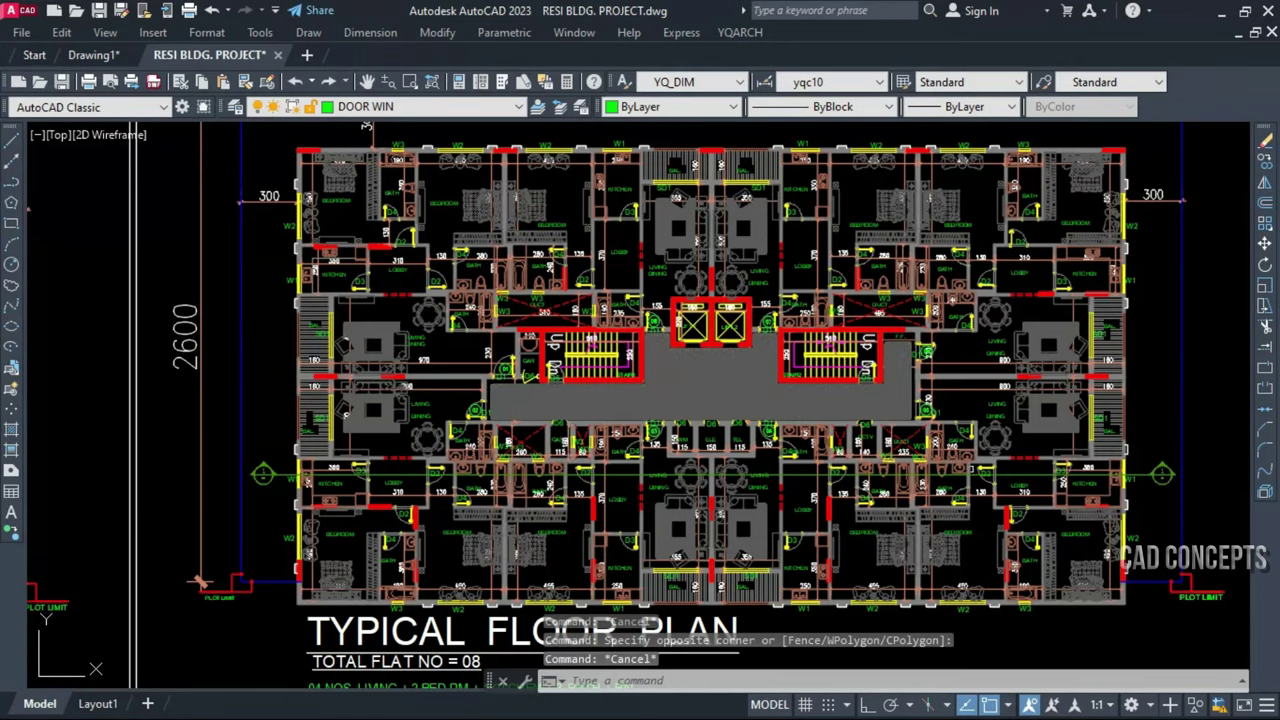
scroll(640, 400, down, 3)
scroll(428, 474, up, 2)
scroll(428, 474, up, 2)
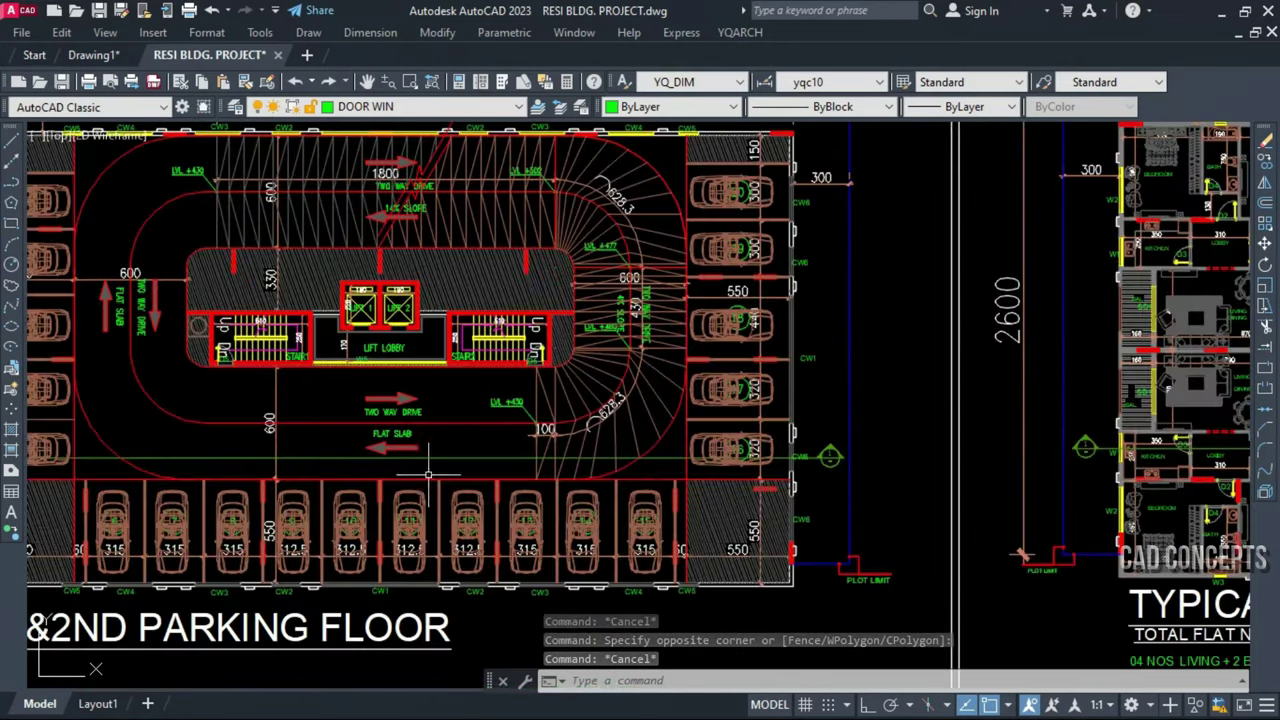
scroll(496, 580, down, 5)
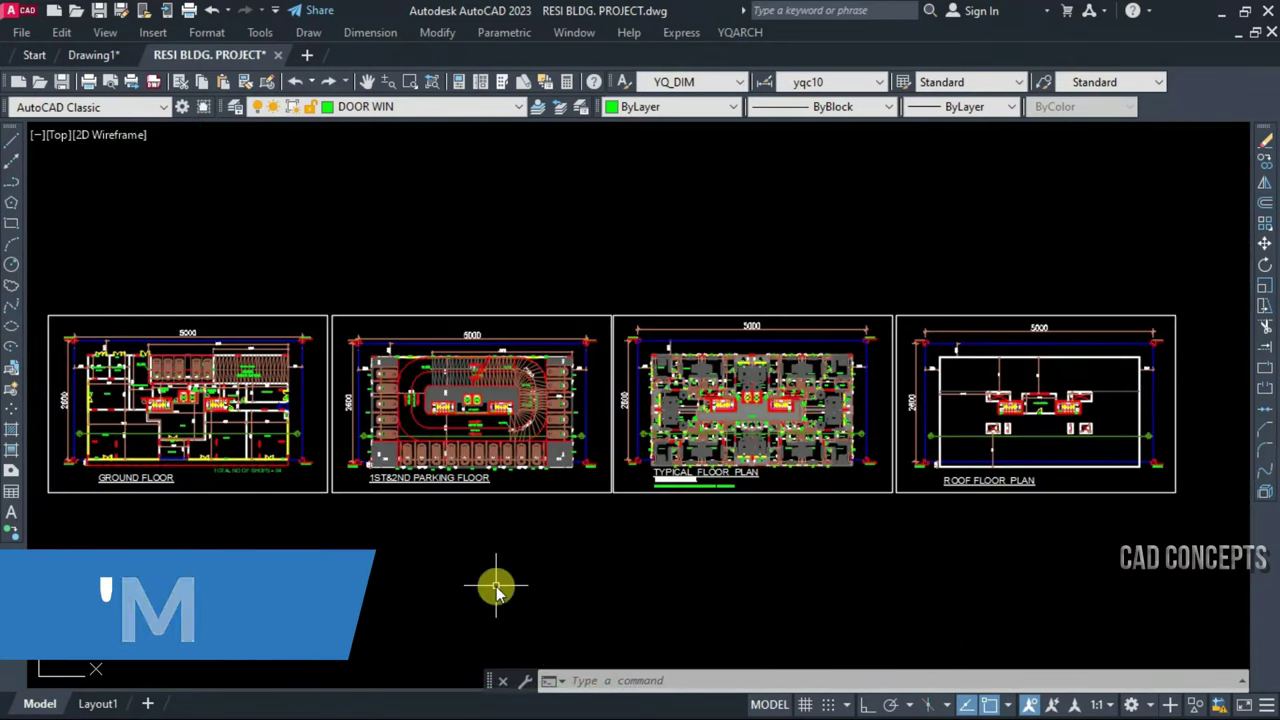
Start MCB statistics for floor GROUND, taking the DOOR WIN layer from door DW4
text(MCB)
key(Return)
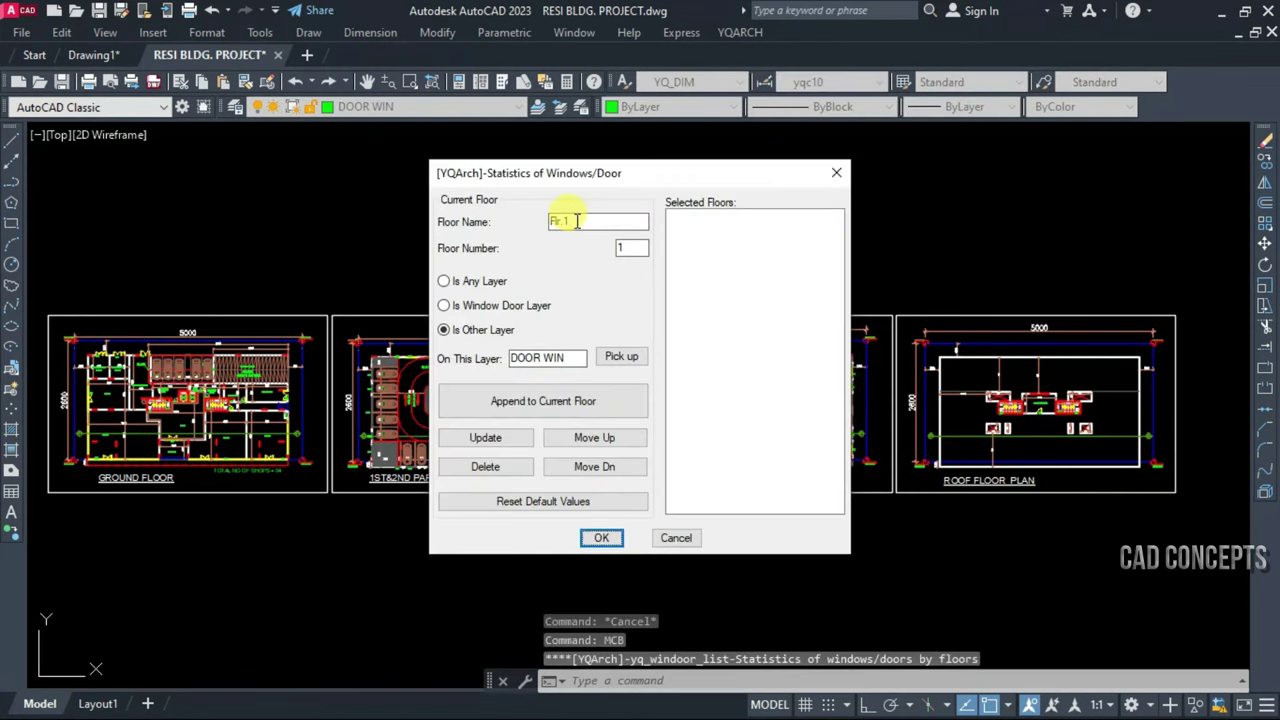
text(GRO)
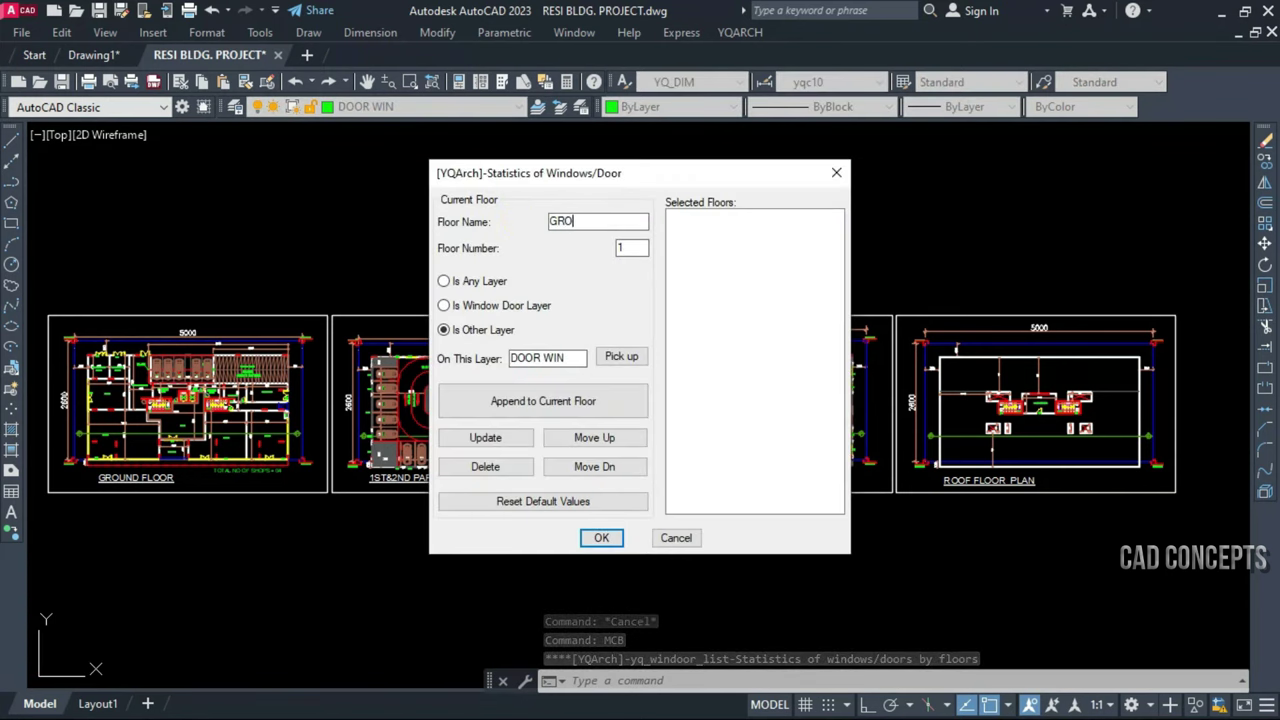
text(UND FLOOR)
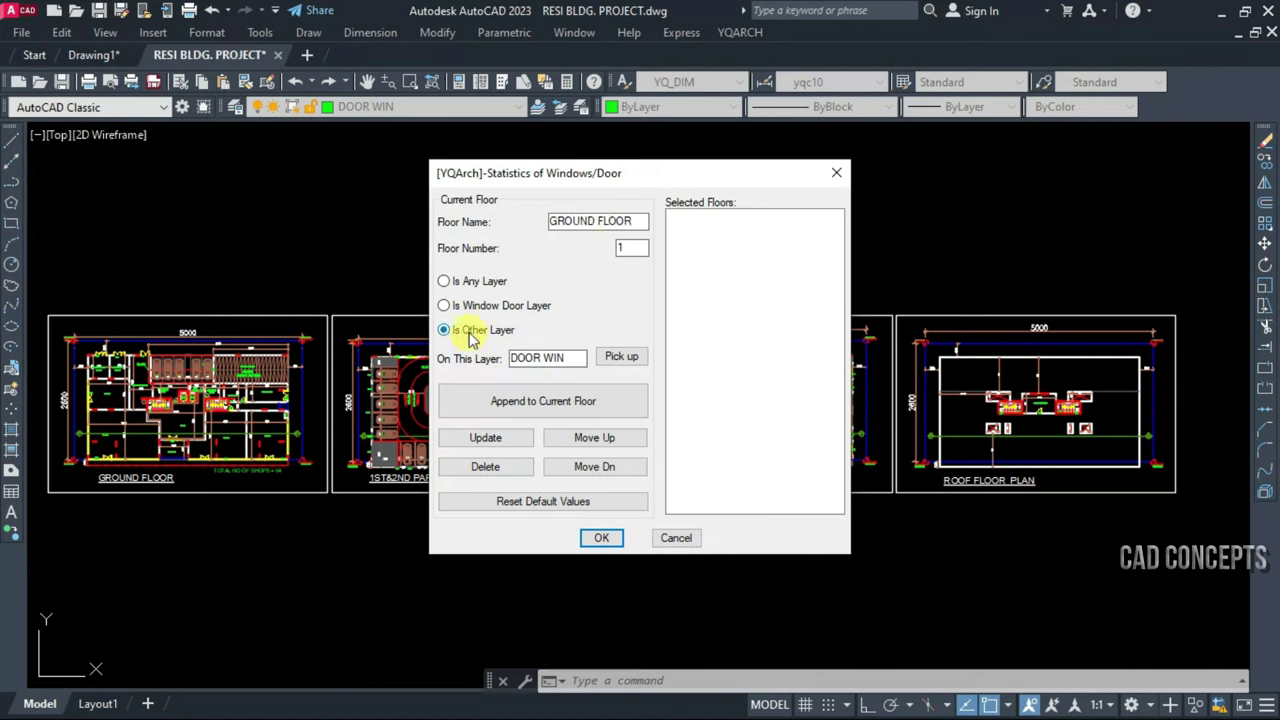
click(622, 358)
scroll(100, 382, up, 4)
scroll(100, 382, up, 2)
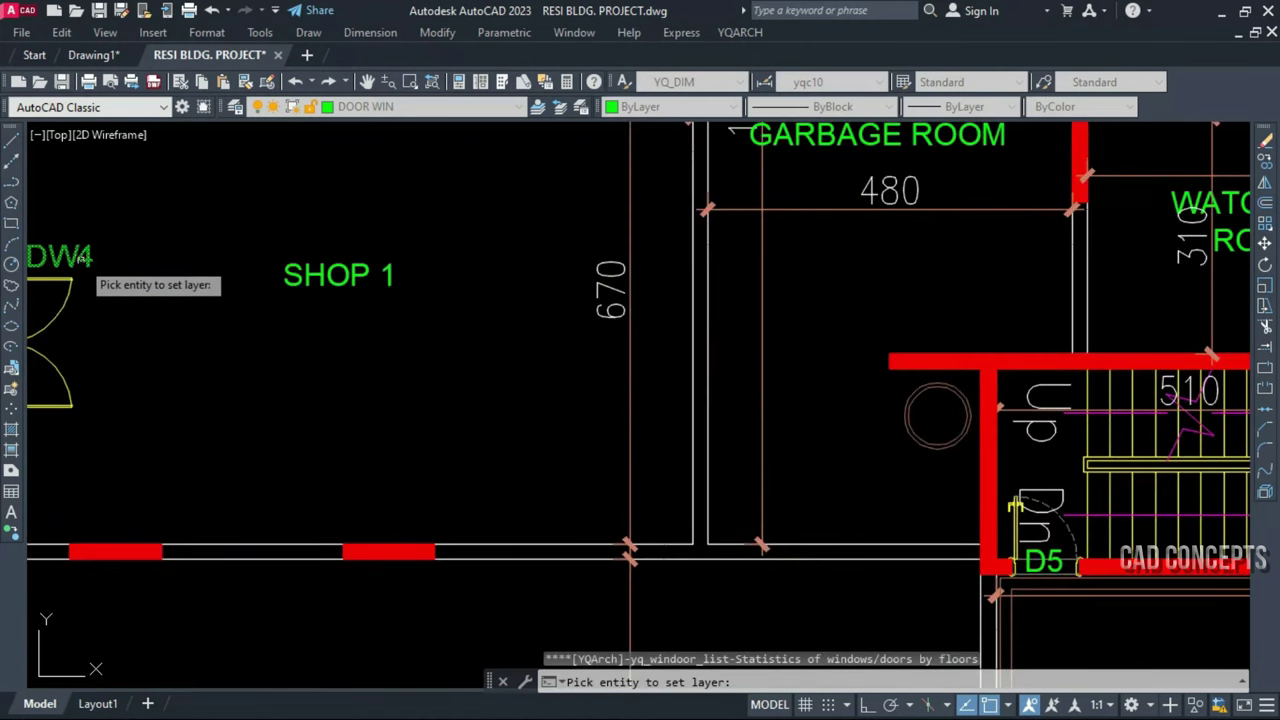
click(79, 257)
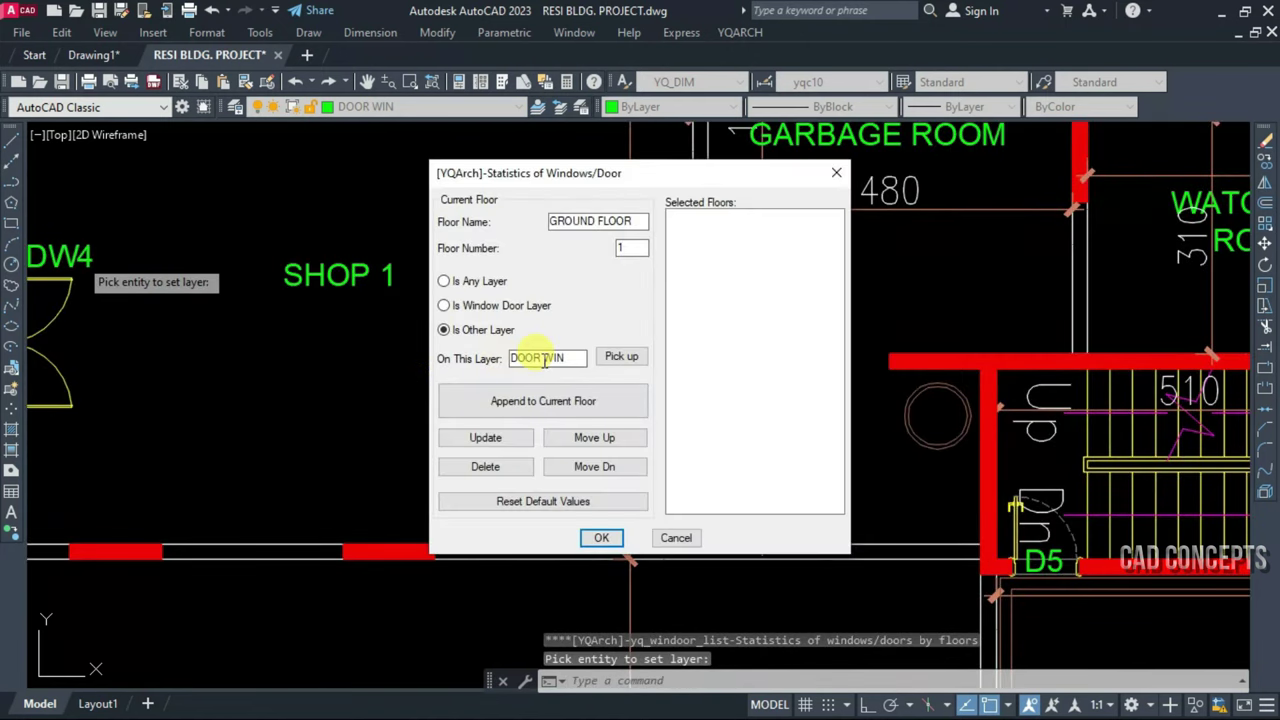
Window-select the ground floor plan, capturing its 15 door and window objects
click(517, 418)
scroll(525, 390, down, 3)
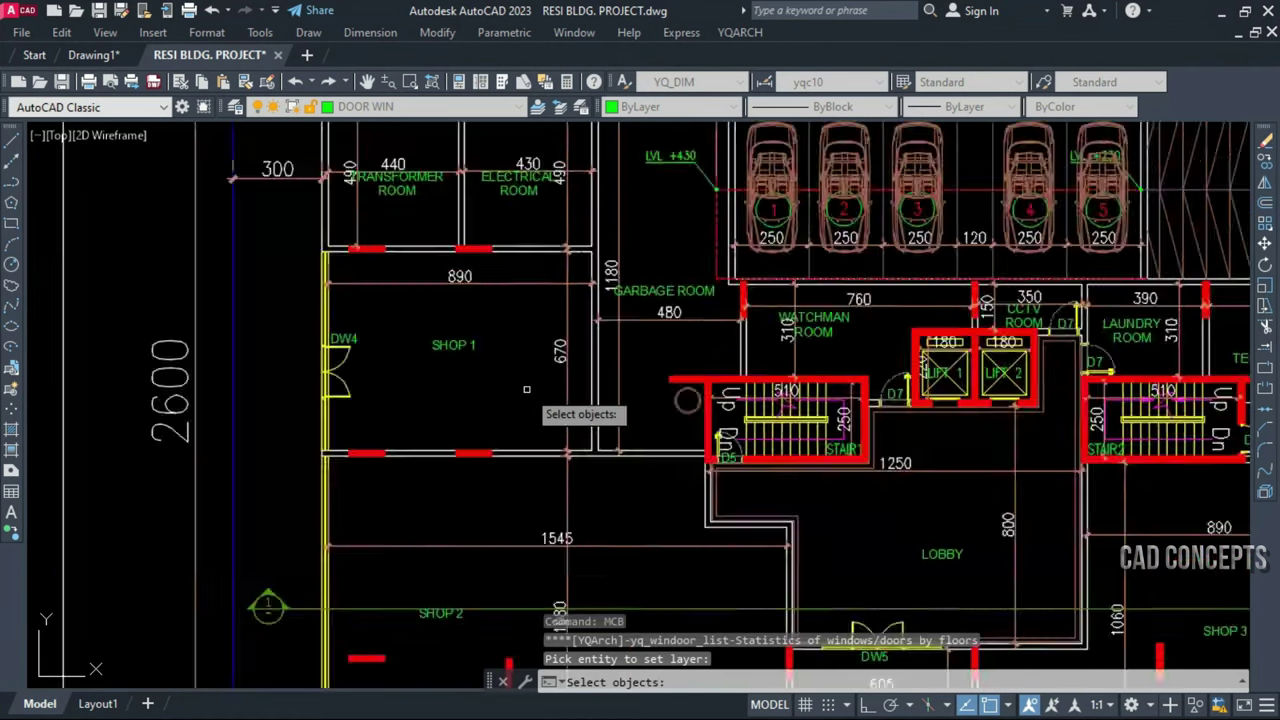
scroll(515, 387, down, 2)
scroll(515, 385, down, 2)
click(391, 251)
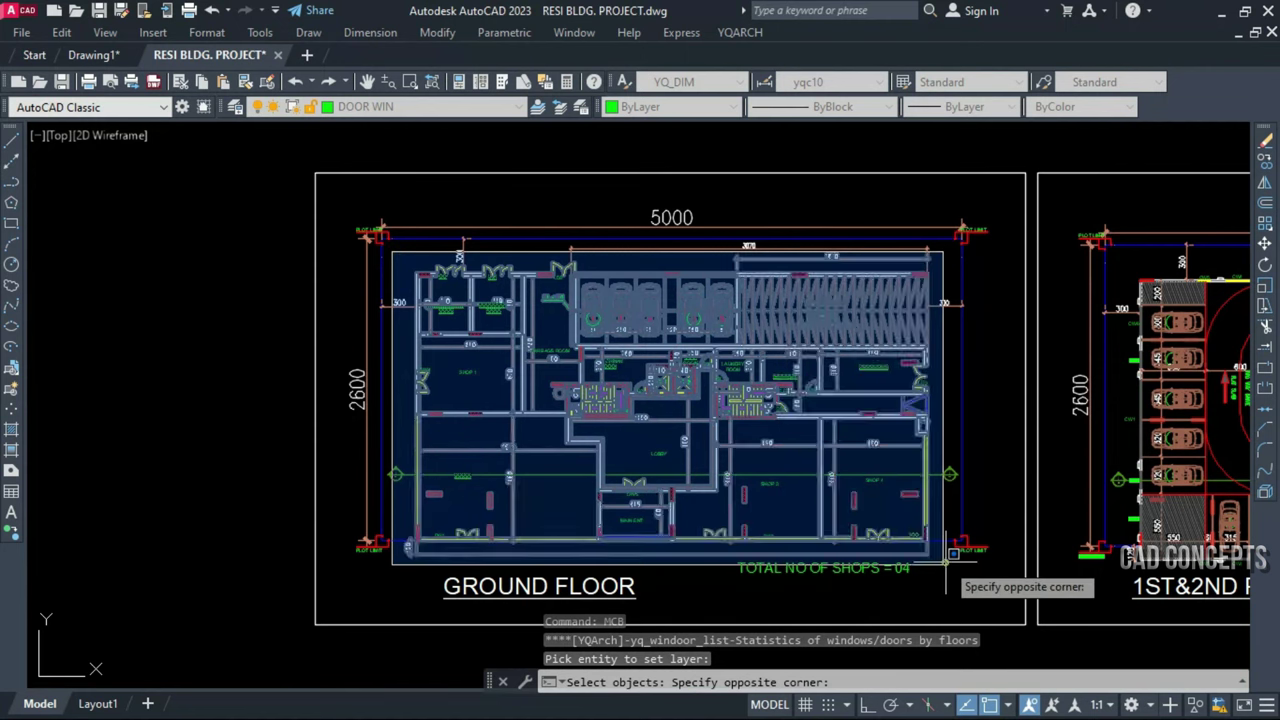
click(977, 595)
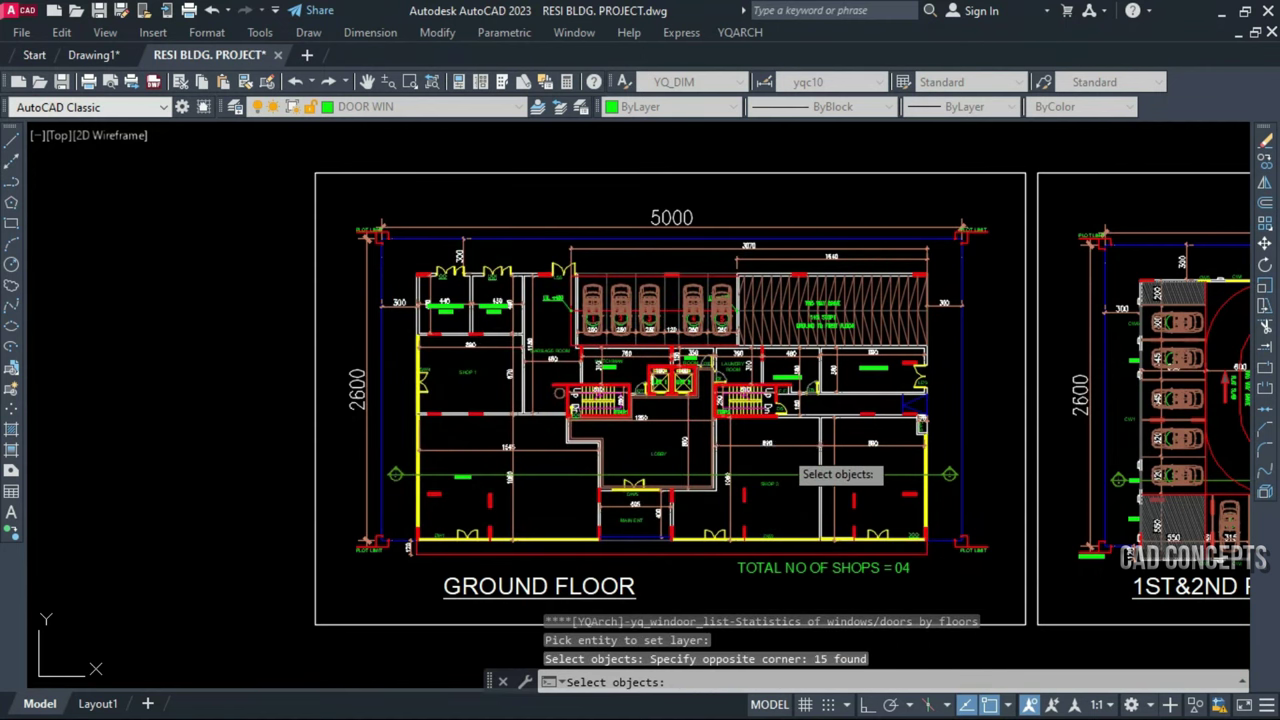
key(Return)
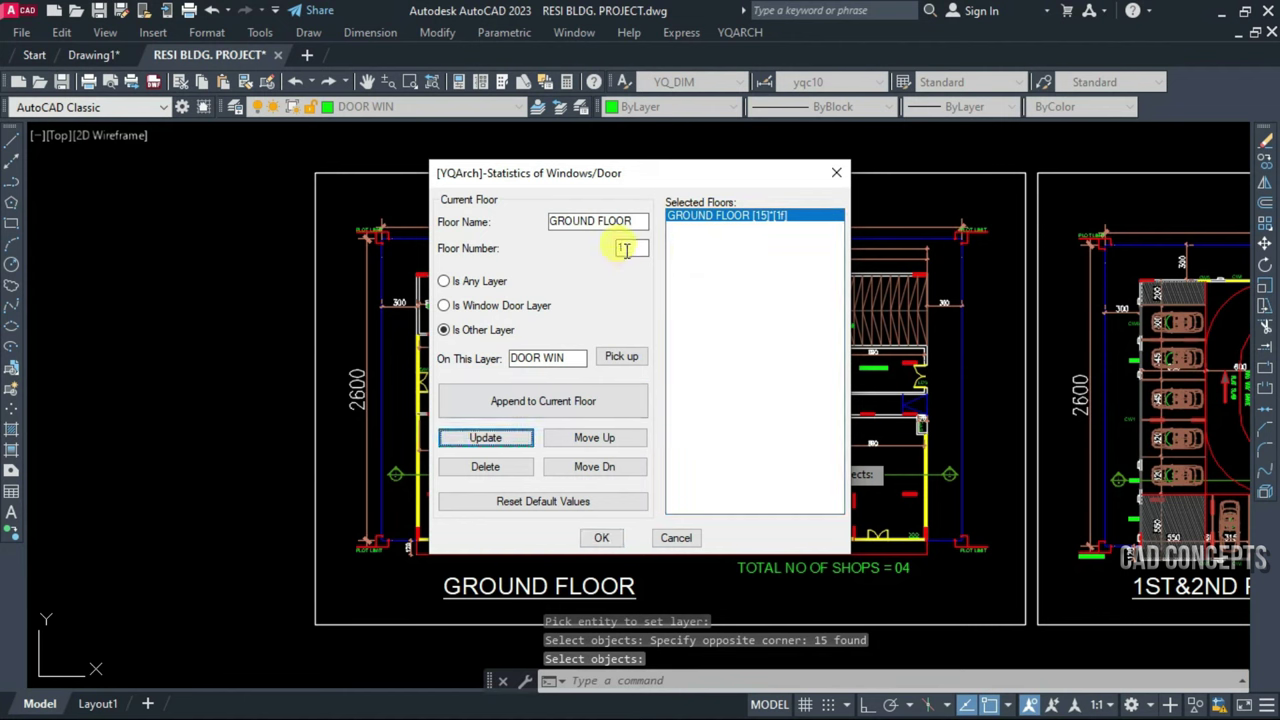
click(507, 413)
mouse_move(1007, 431)
middle_down()
mouse_move(448, 422)
mouse_move(203, 444)
middle_up()
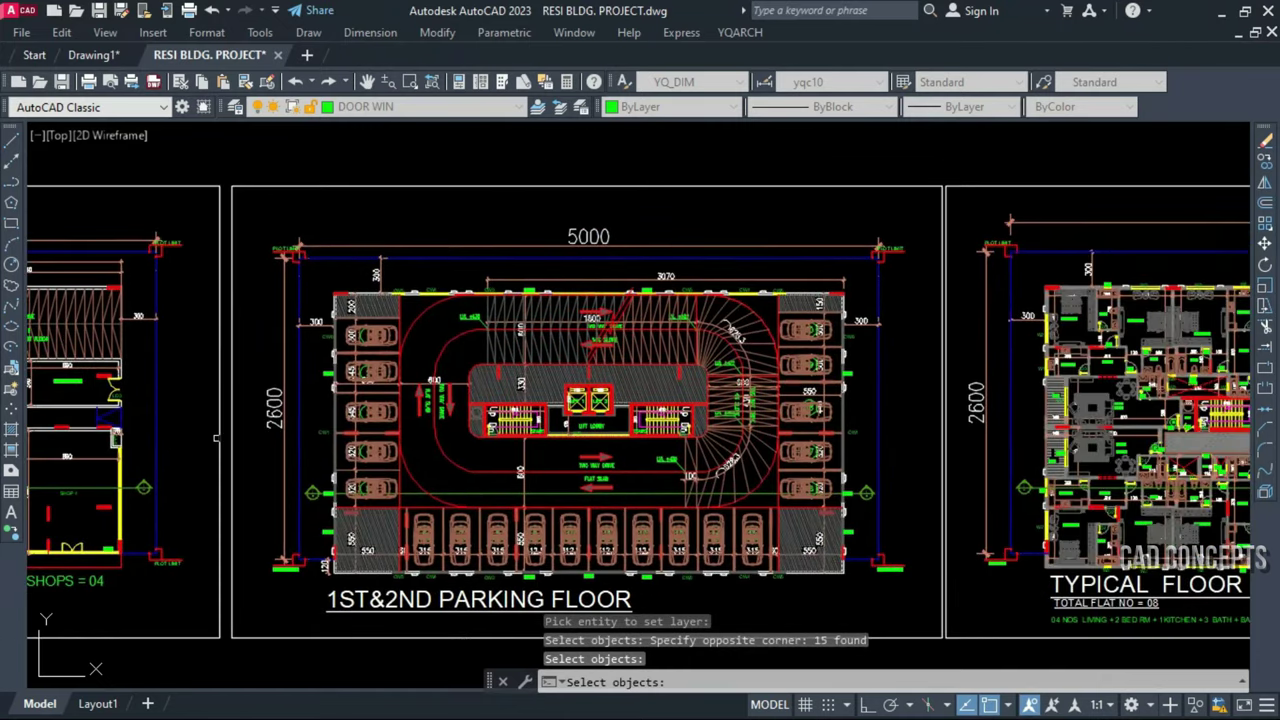
Window-select the parking floor's 30 objects and save them as PARKING FLOOR, floor 2
click(308, 273)
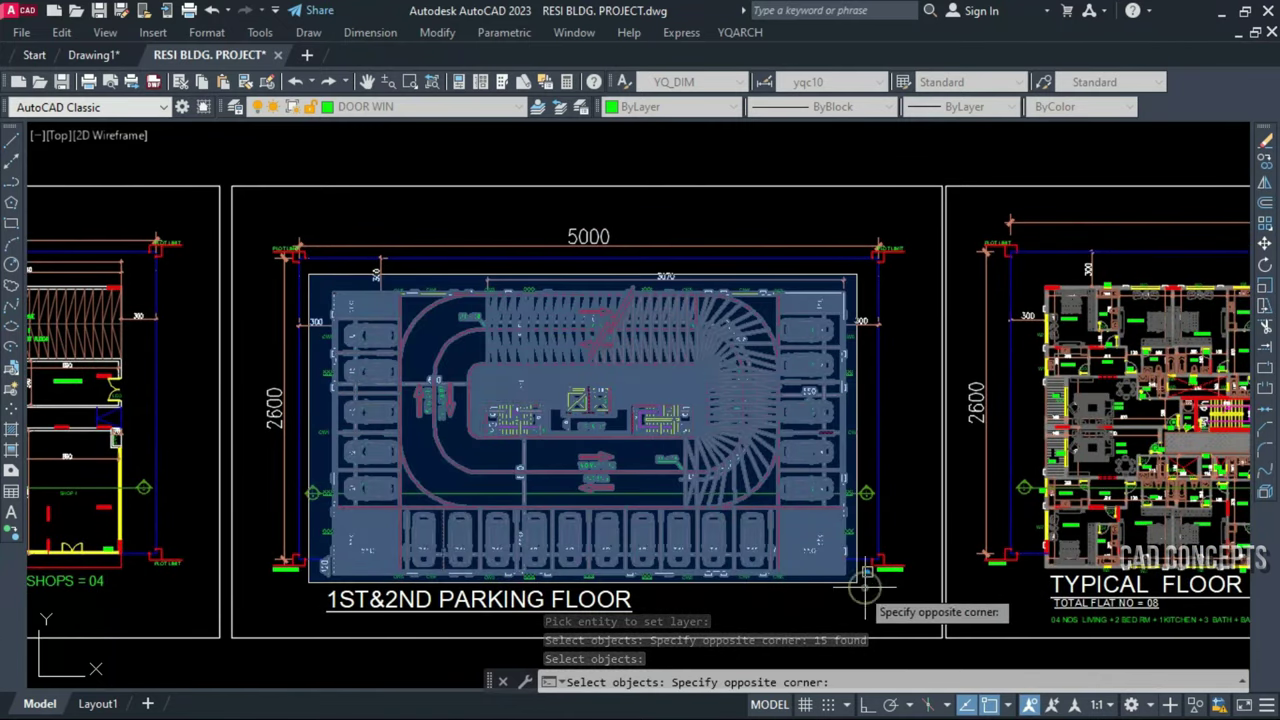
click(866, 575)
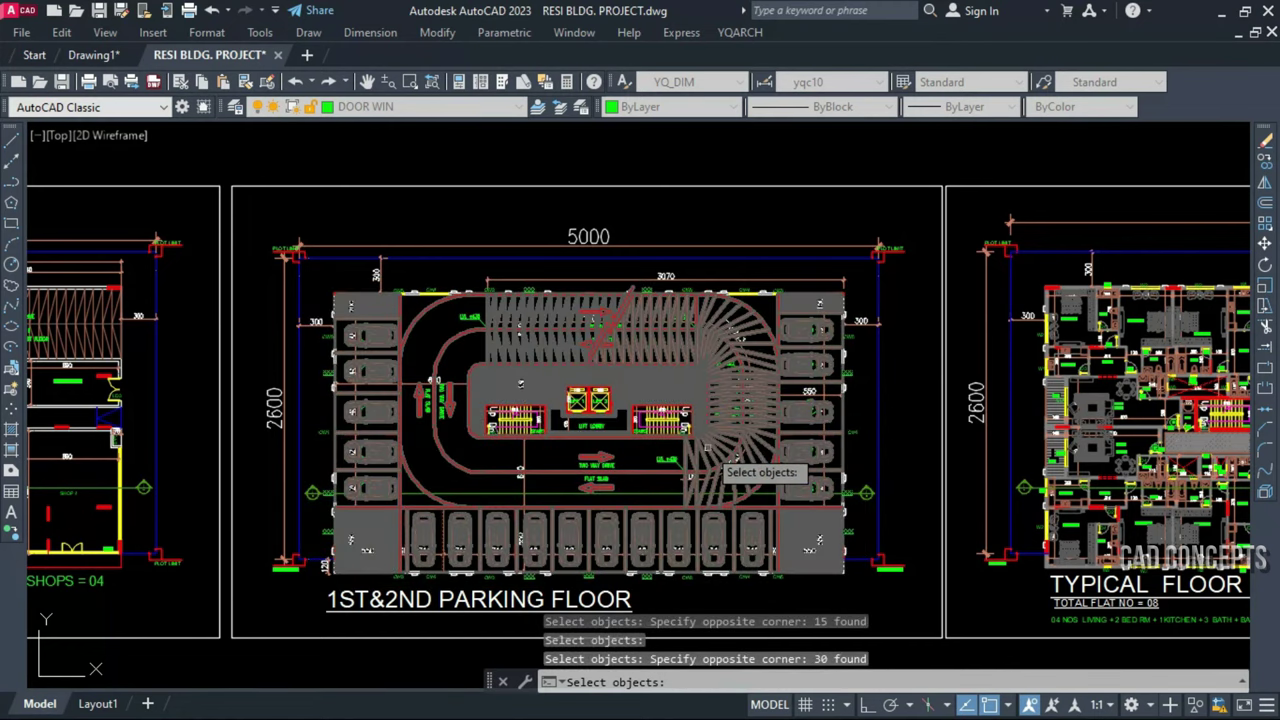
key(Return)
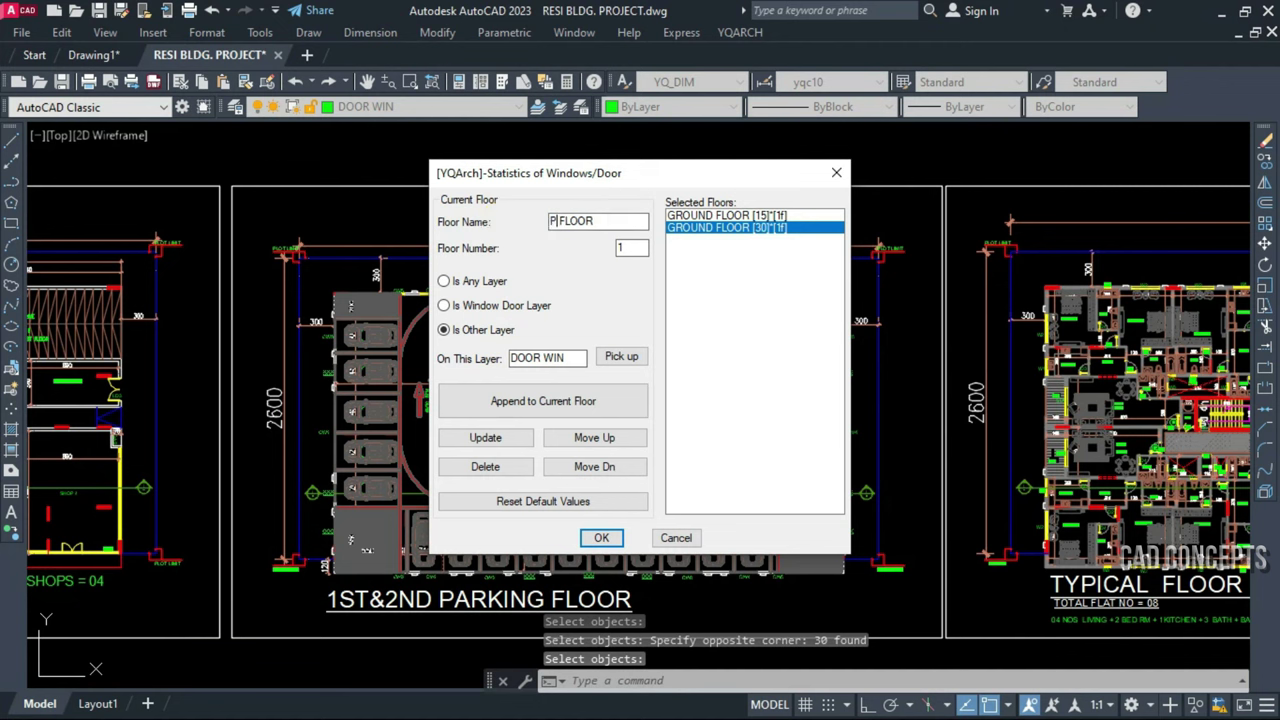
text(ARKINGF)
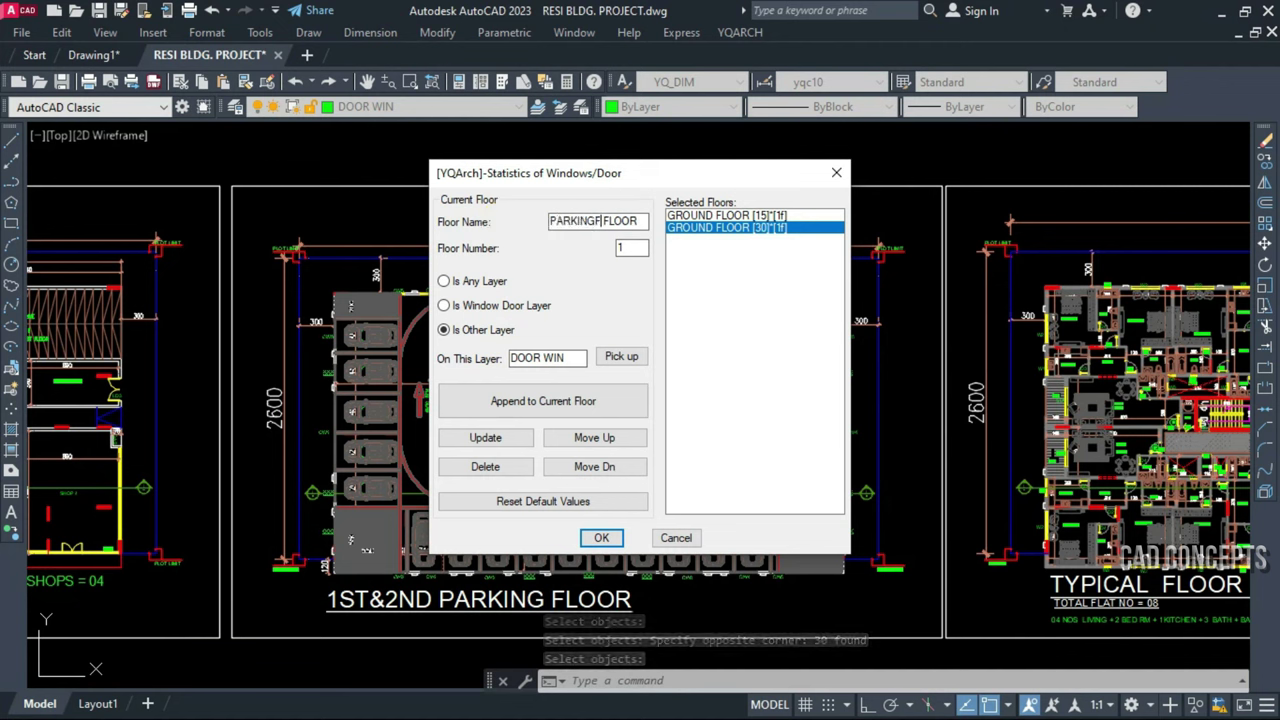
key(BackSpace)
text(2)
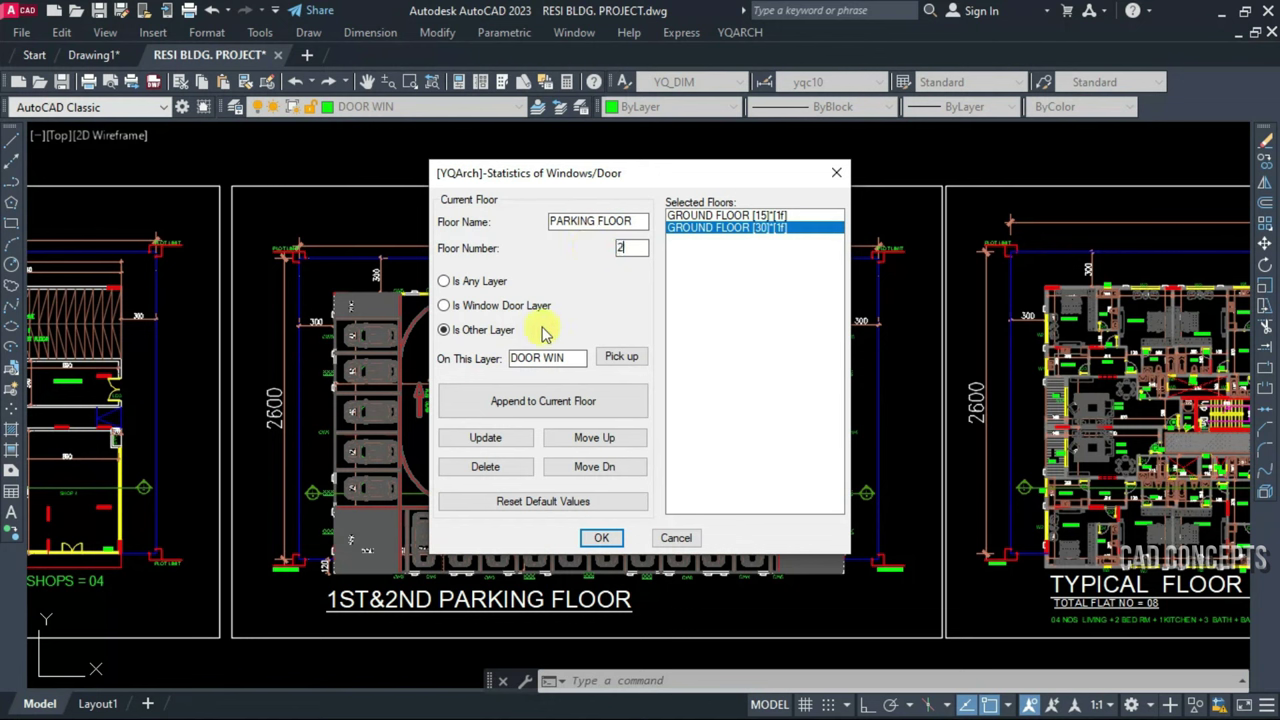
click(488, 440)
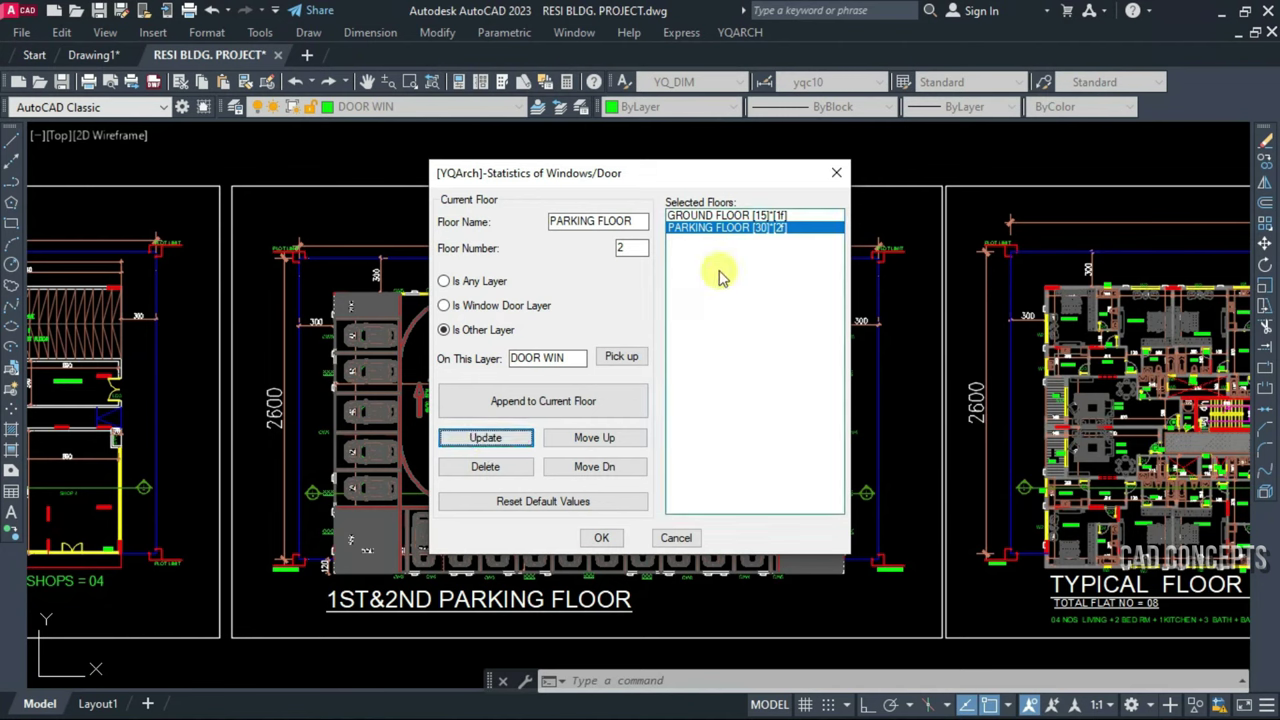
click(540, 416)
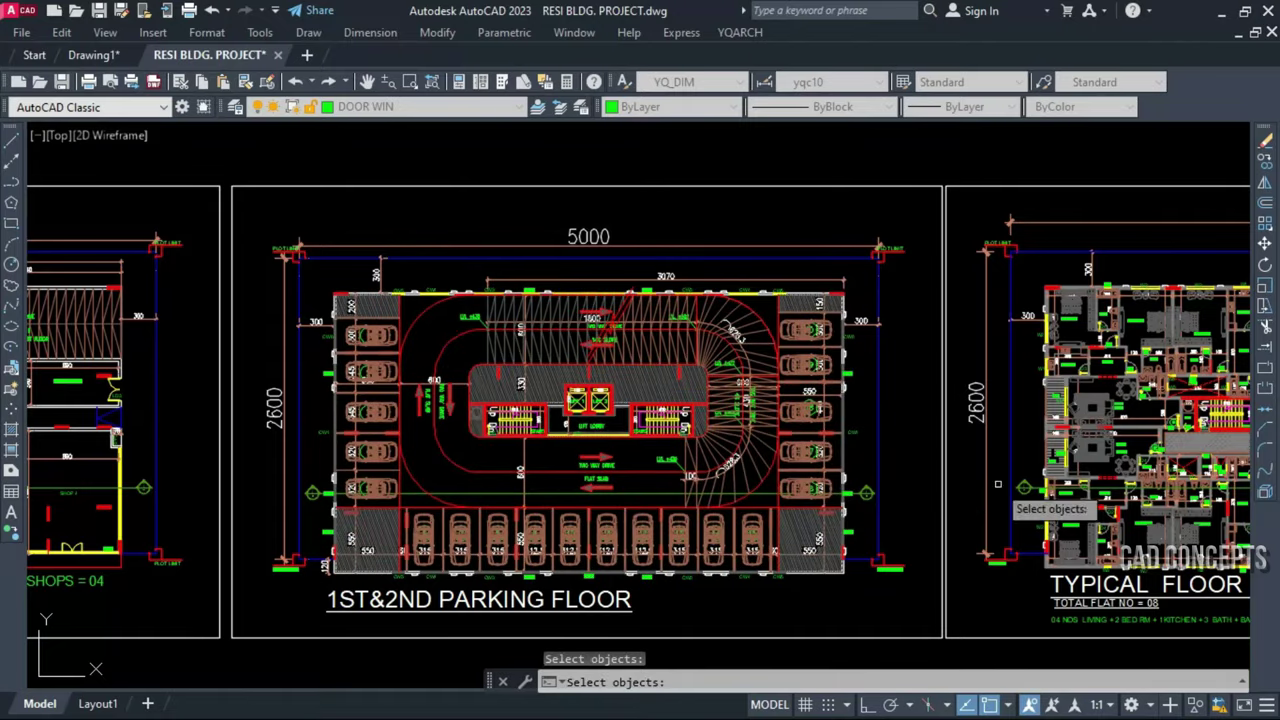
Window-select the typical floor's 105 objects and save them as TYPICAL FLOOR, floor number 5
middle_drag(970, 490, 316, 502)
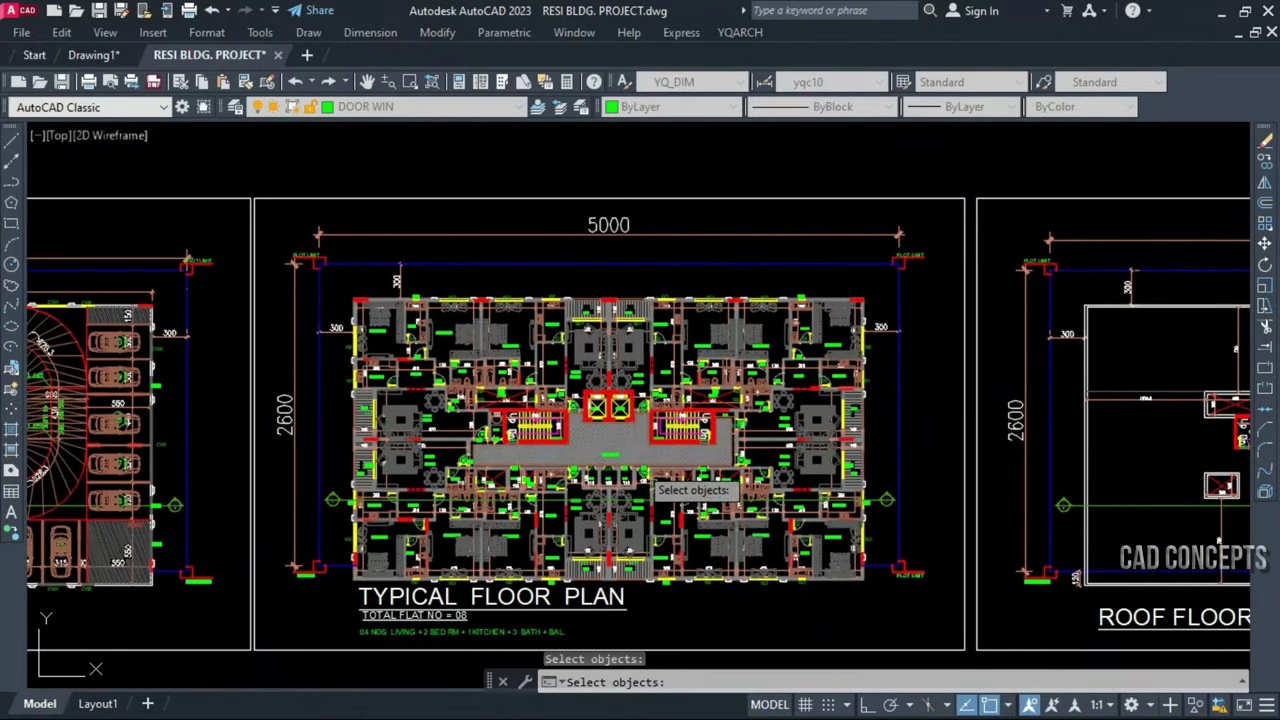
click(338, 284)
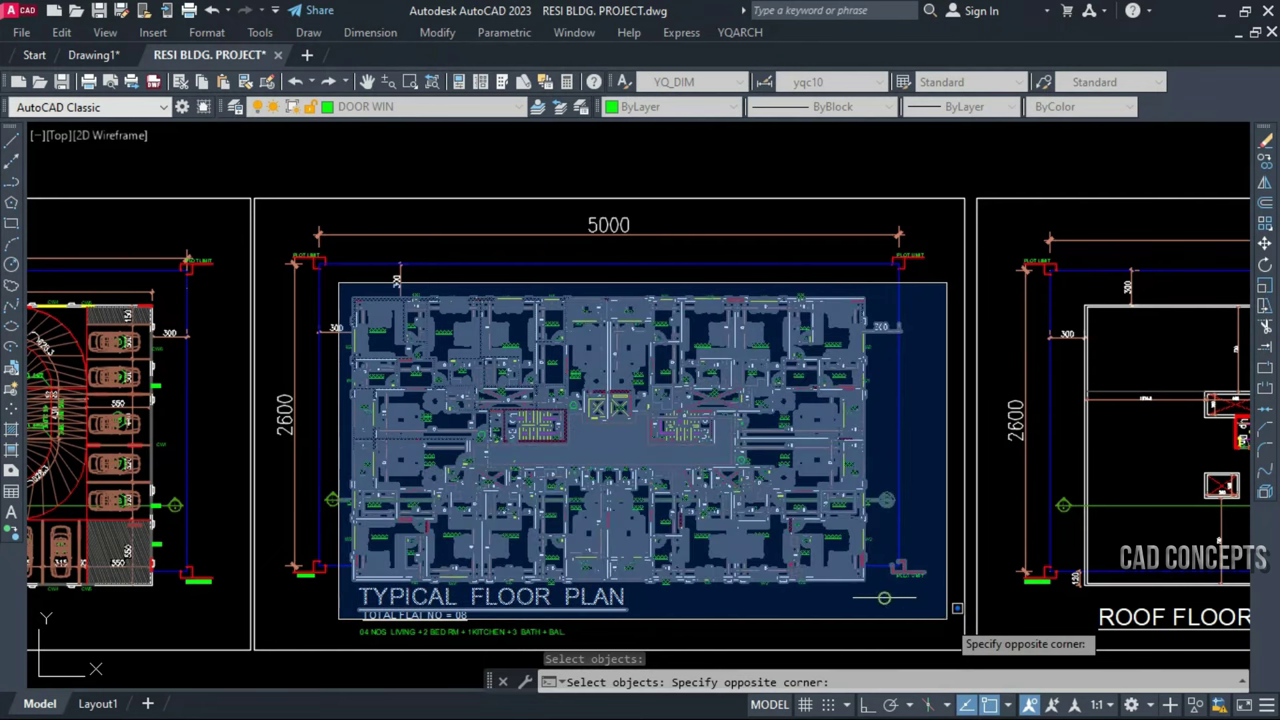
click(884, 598)
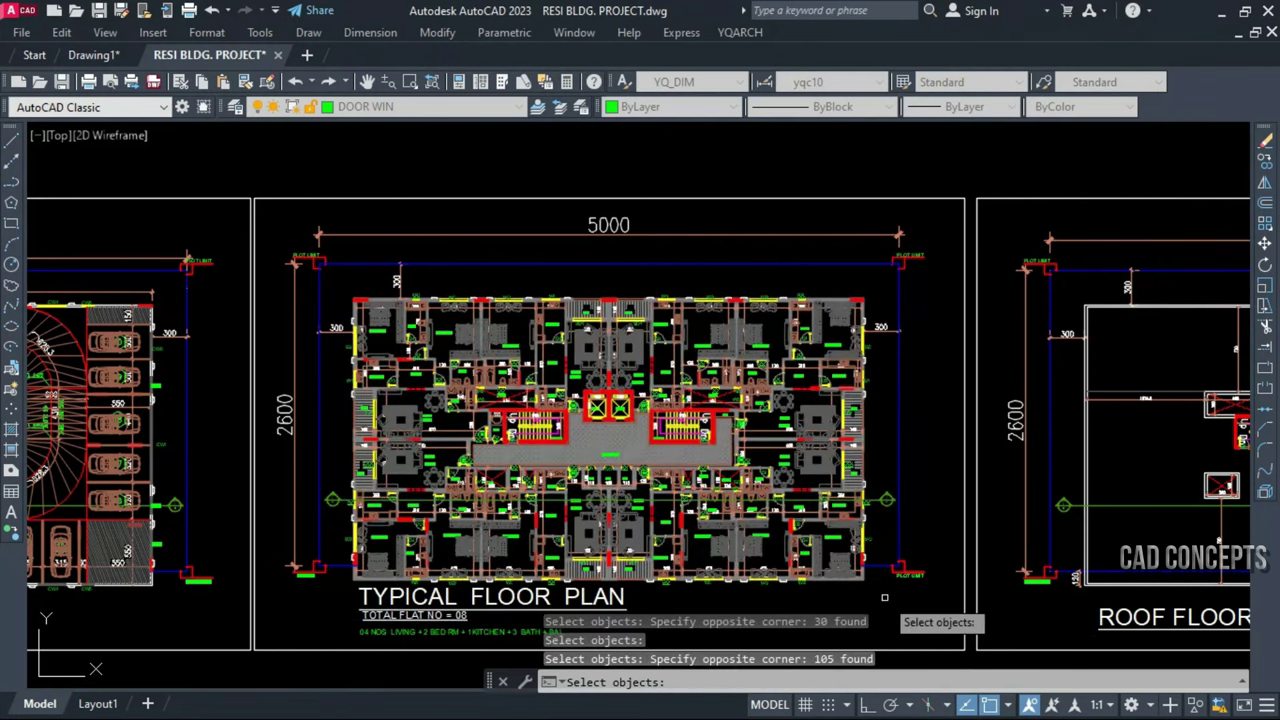
key(Return)
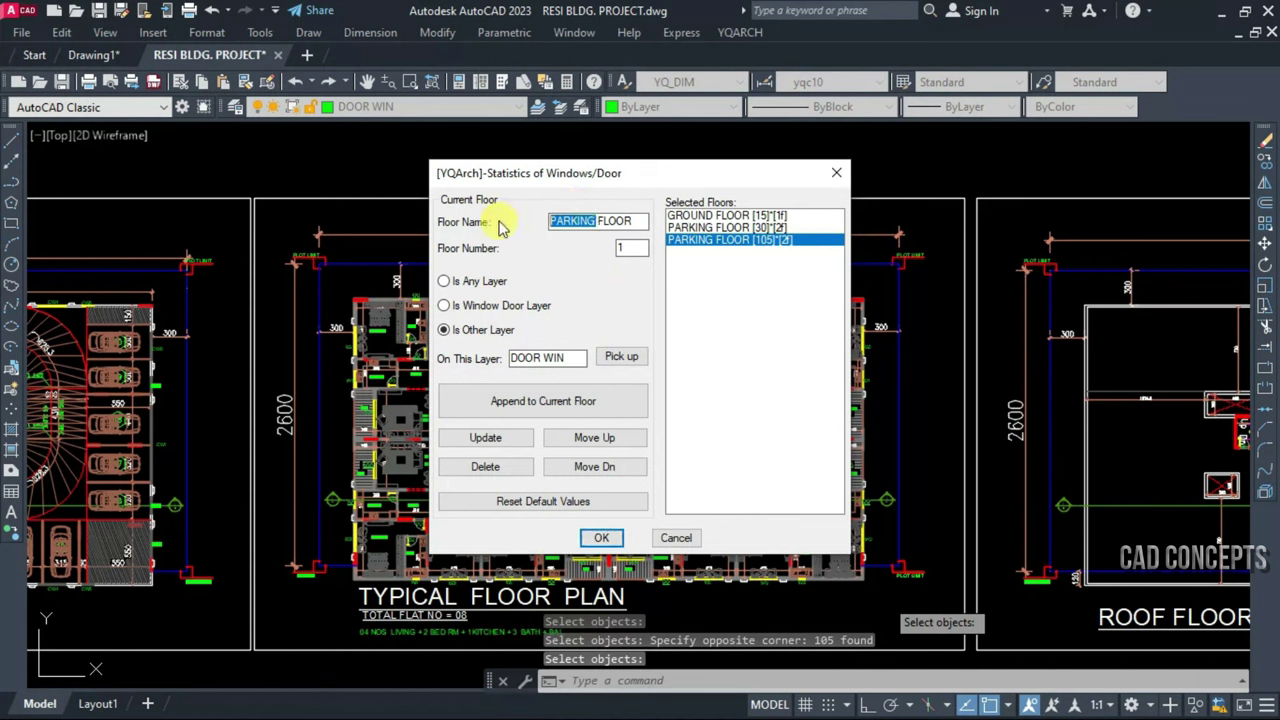
text(YPO)
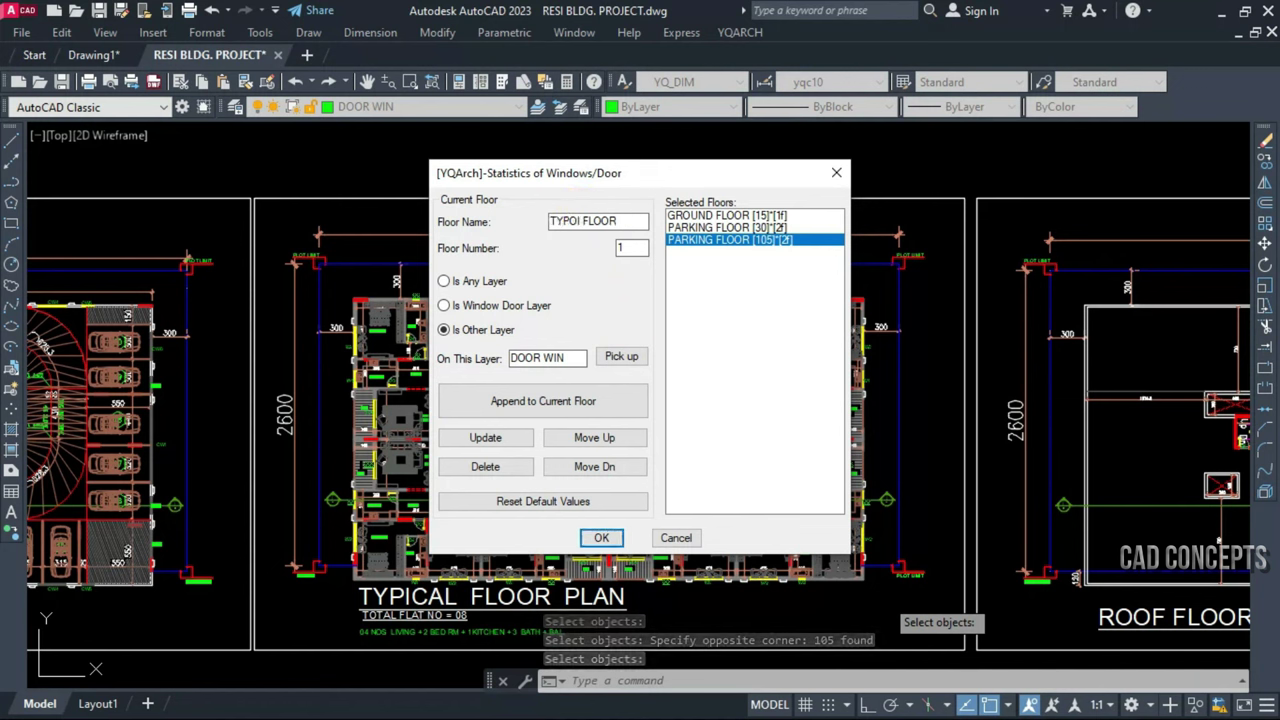
key(BackSpace)
key(BackSpace)
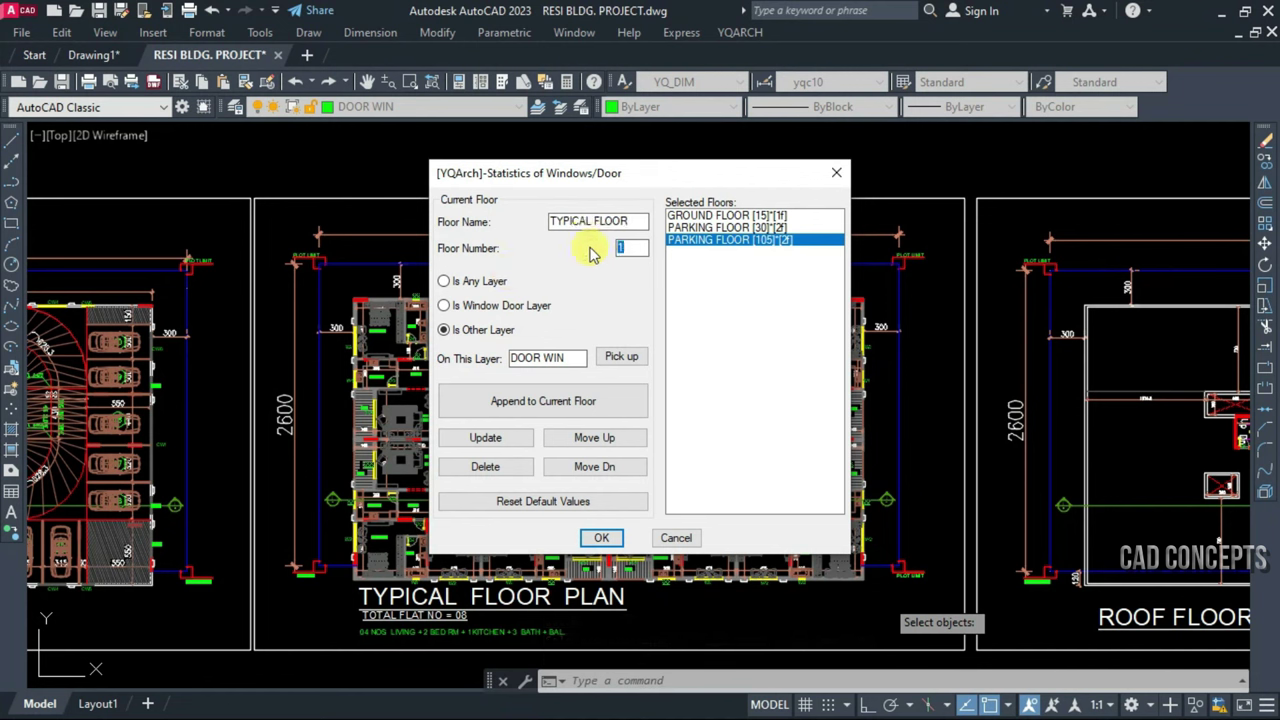
click(487, 440)
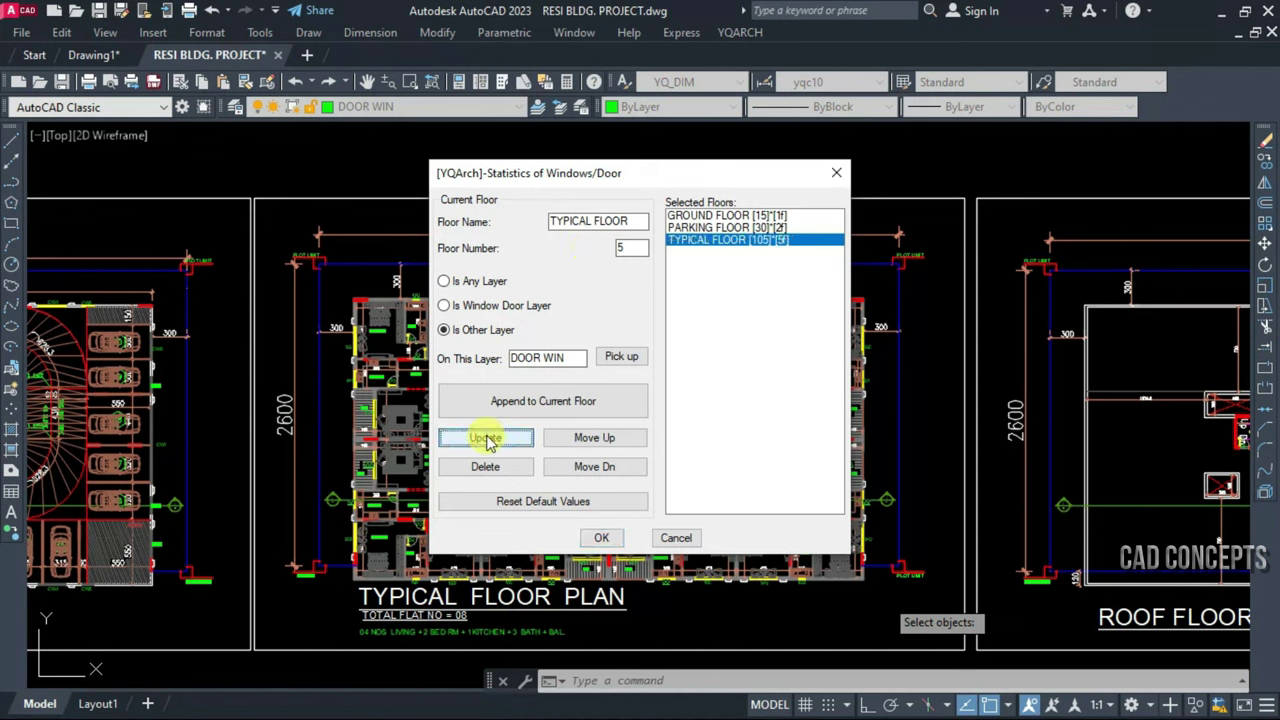
click(543, 401)
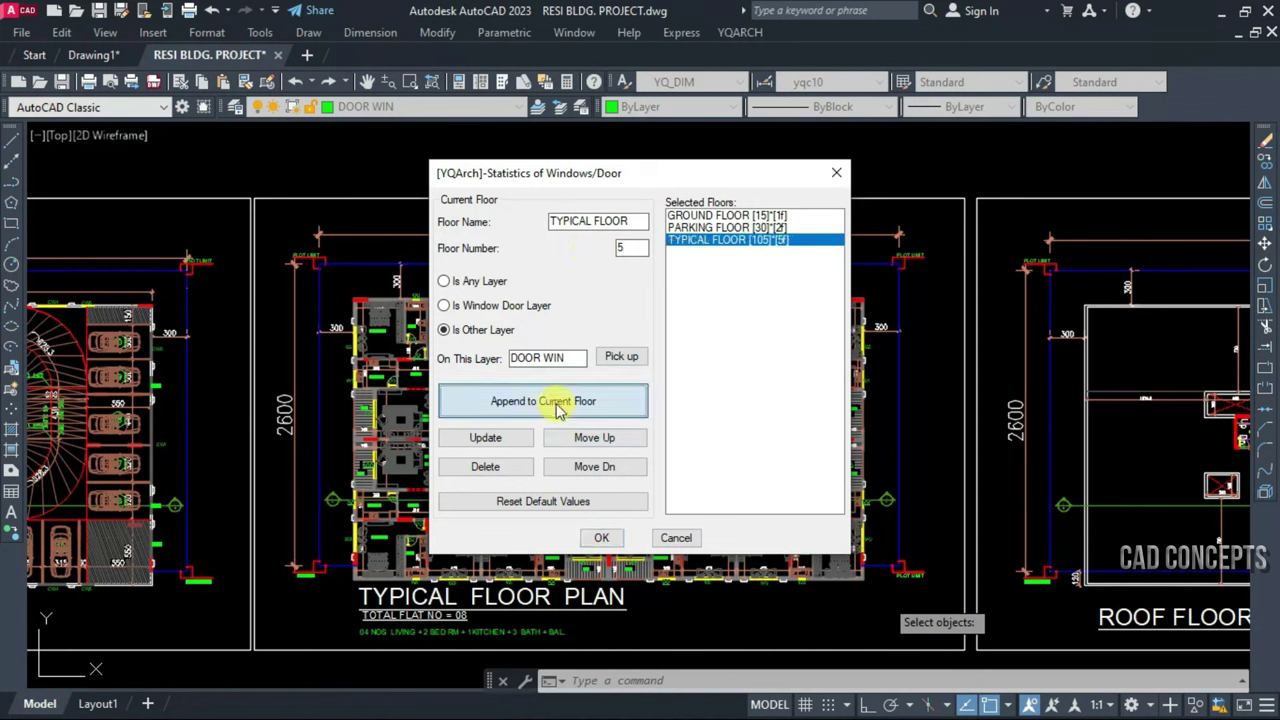
middle_drag(900, 442, 348, 456)
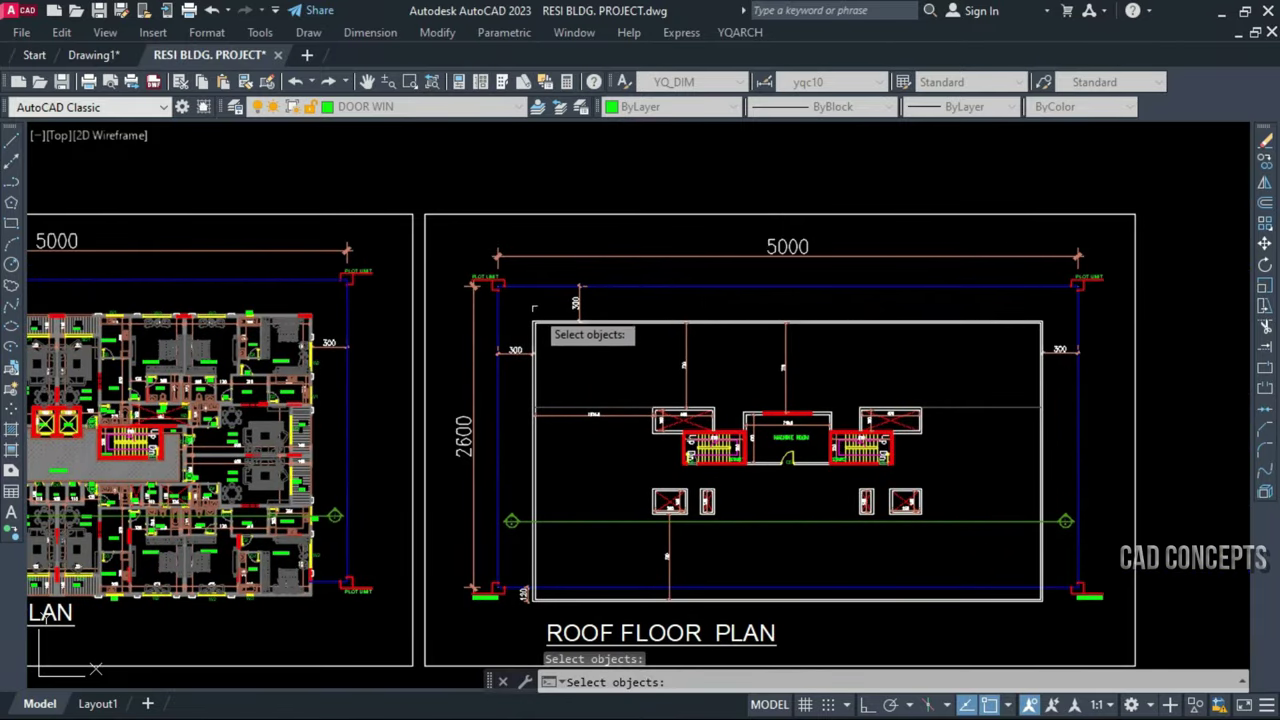
Save the roof plan's 3 openings as ROOF FLOOR, floor 1, then review all four entries
click(522, 302)
click(1036, 590)
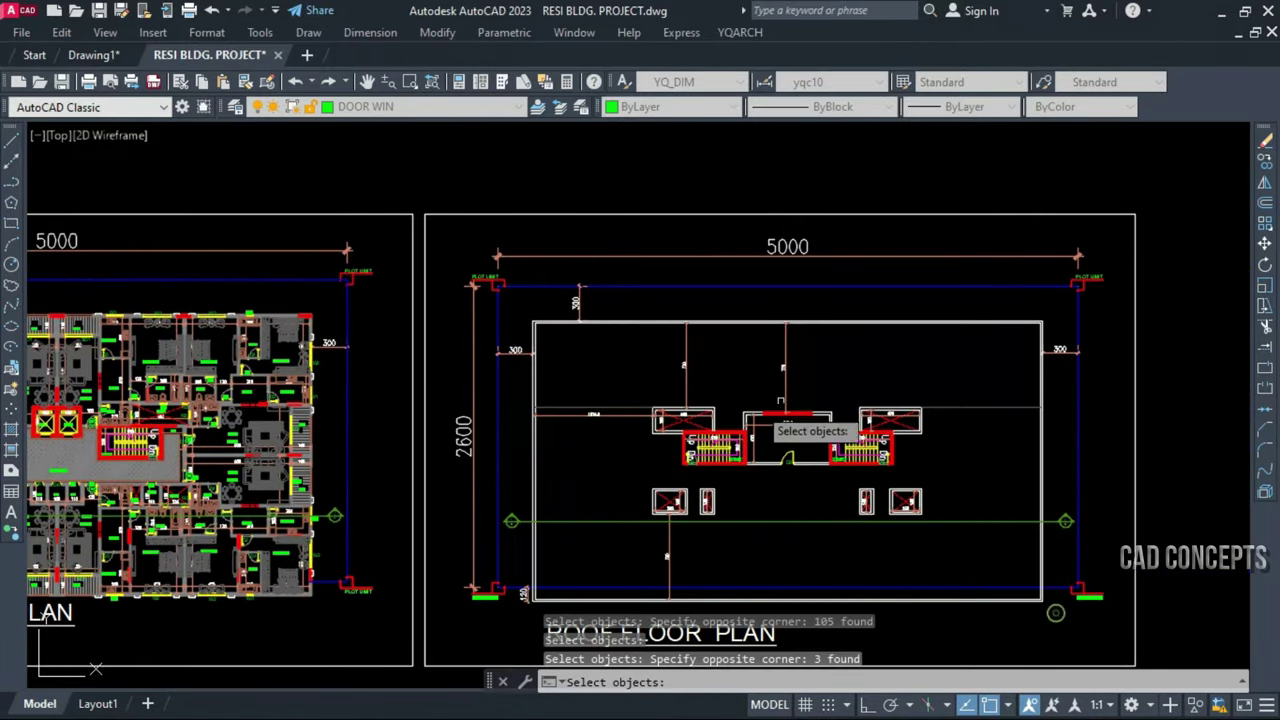
key(Return)
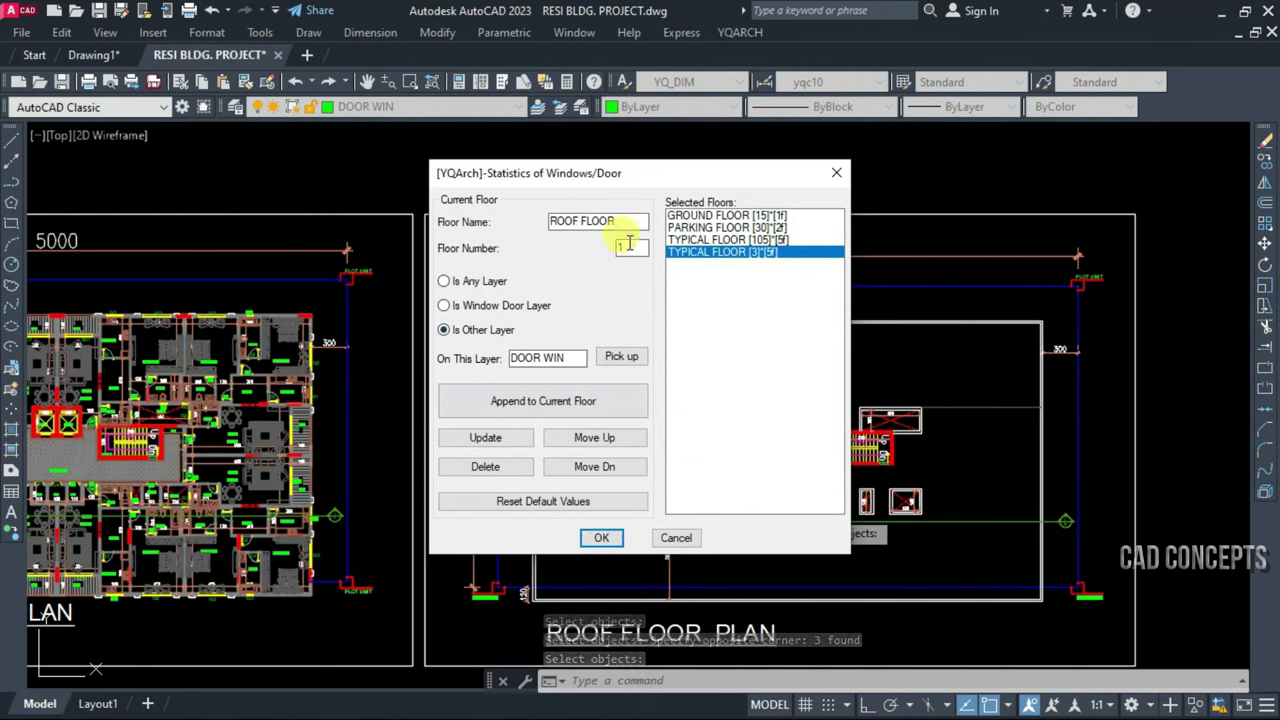
click(500, 438)
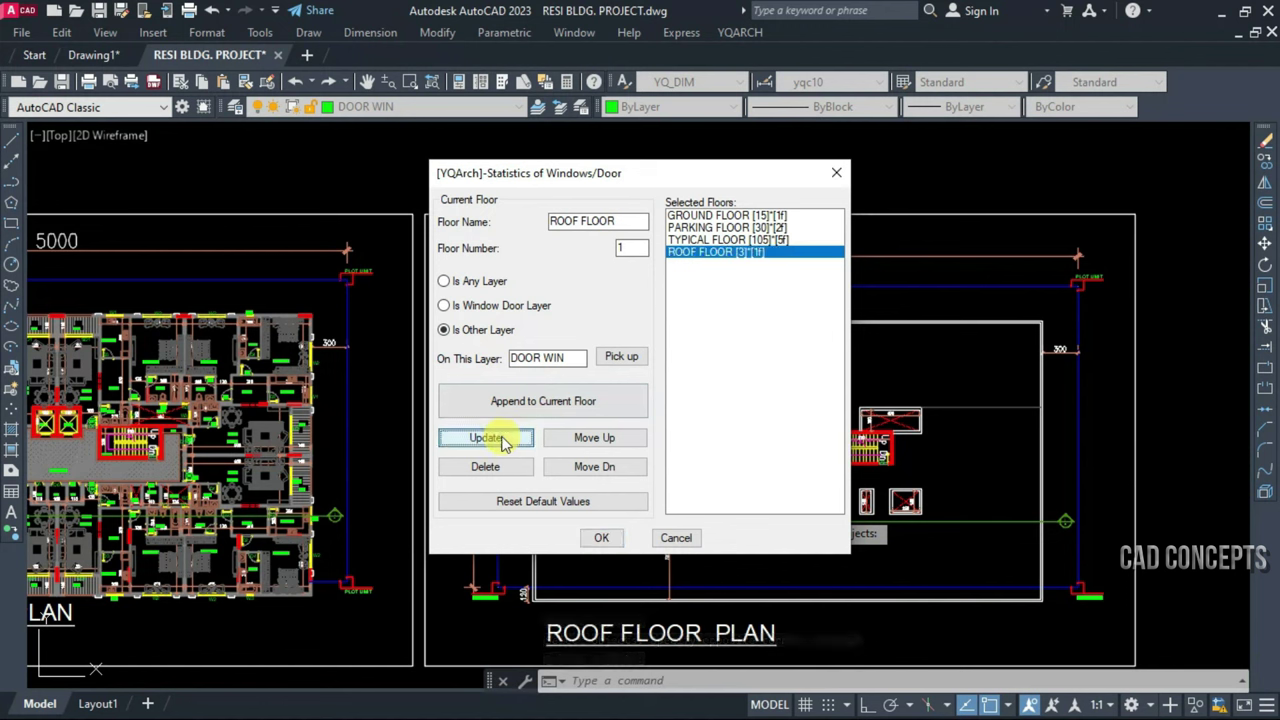
click(724, 216)
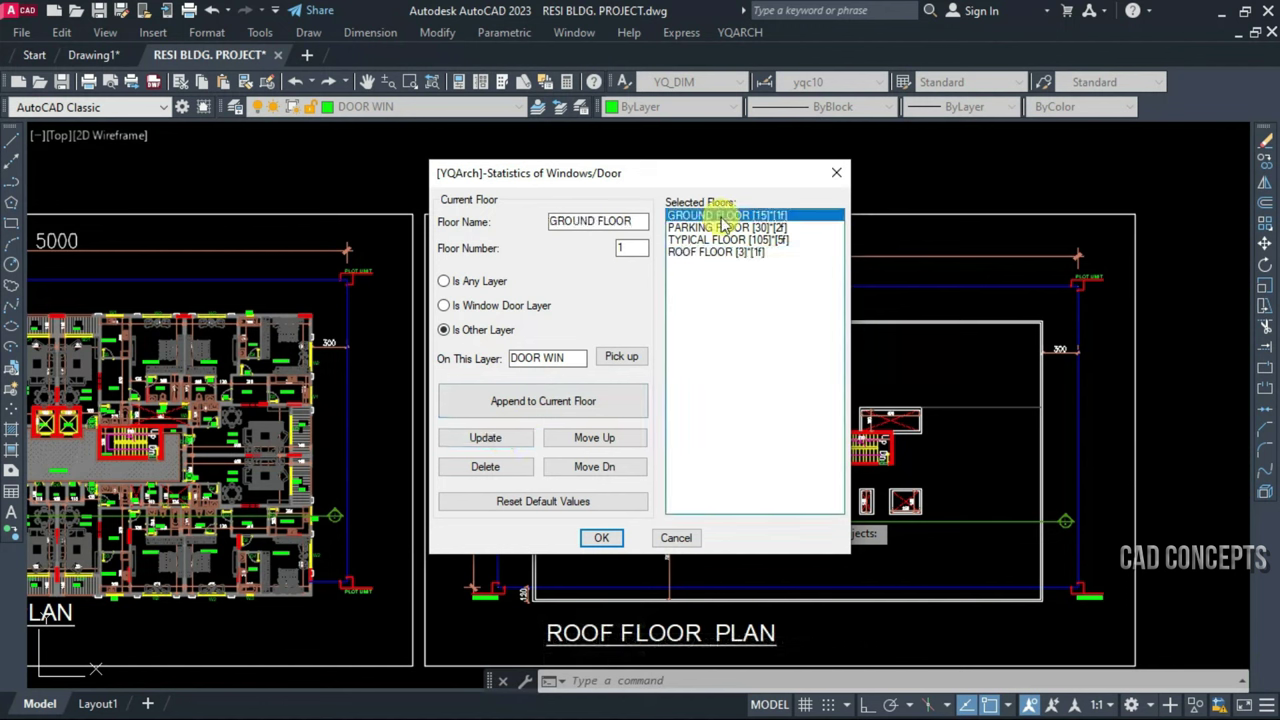
click(721, 228)
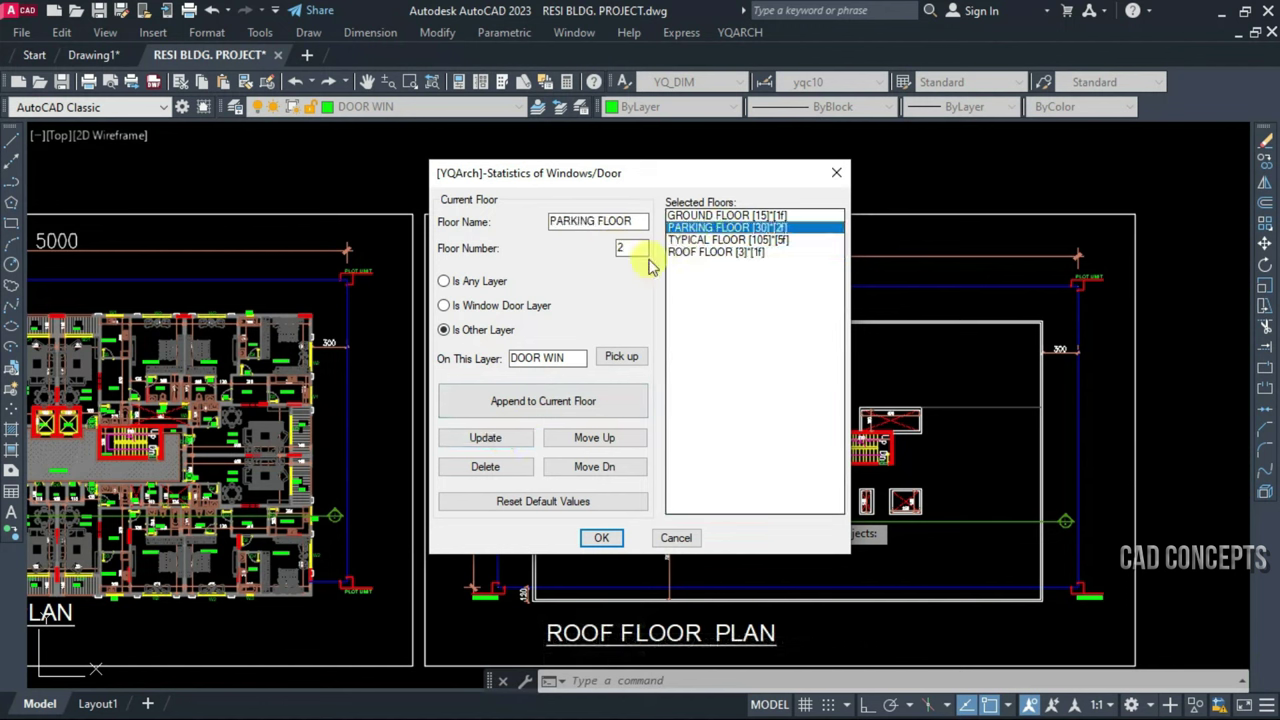
click(719, 241)
click(700, 253)
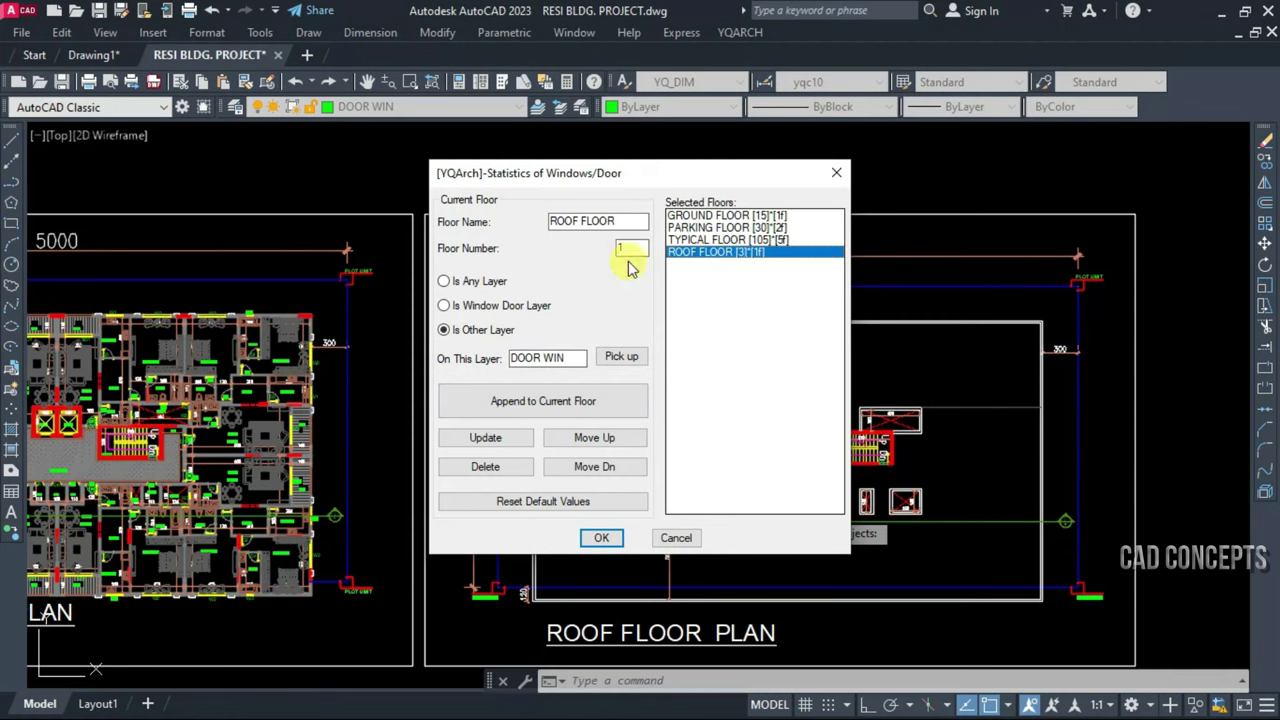
Generate the door/window statistics table and place it below the floor plans
click(605, 540)
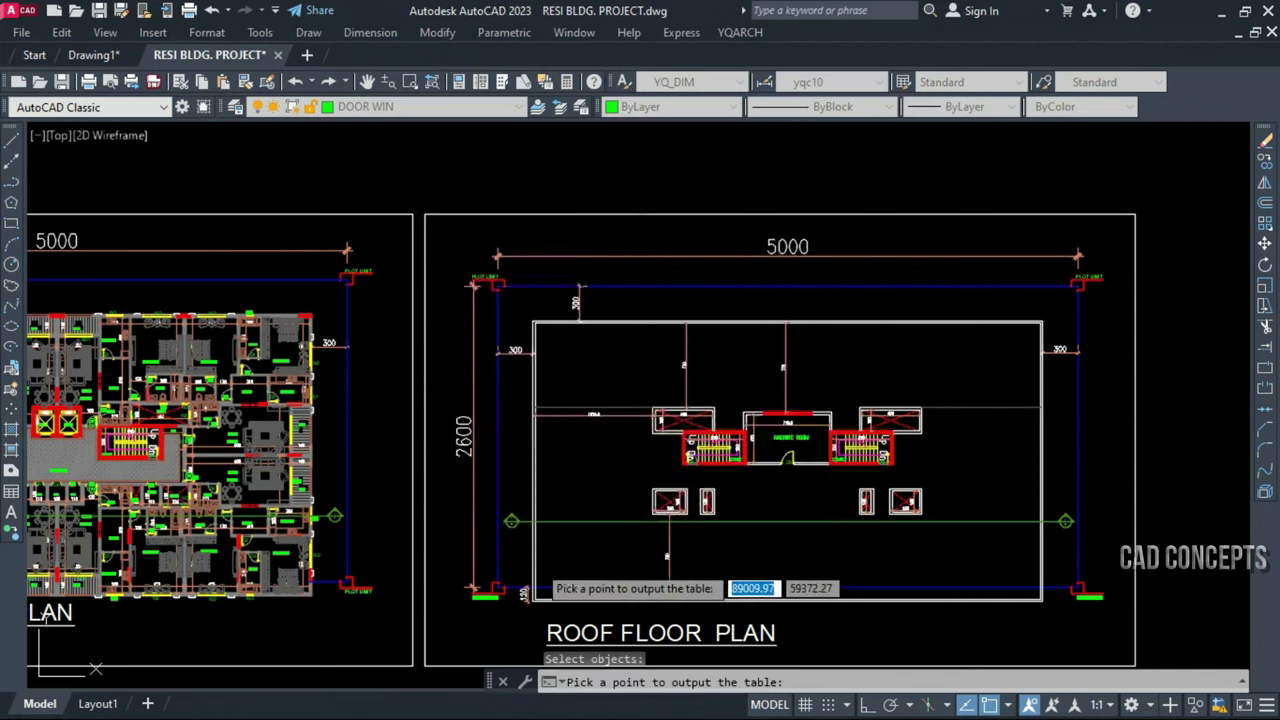
scroll(536, 565, down, 7)
middle_drag(514, 612, 696, 480)
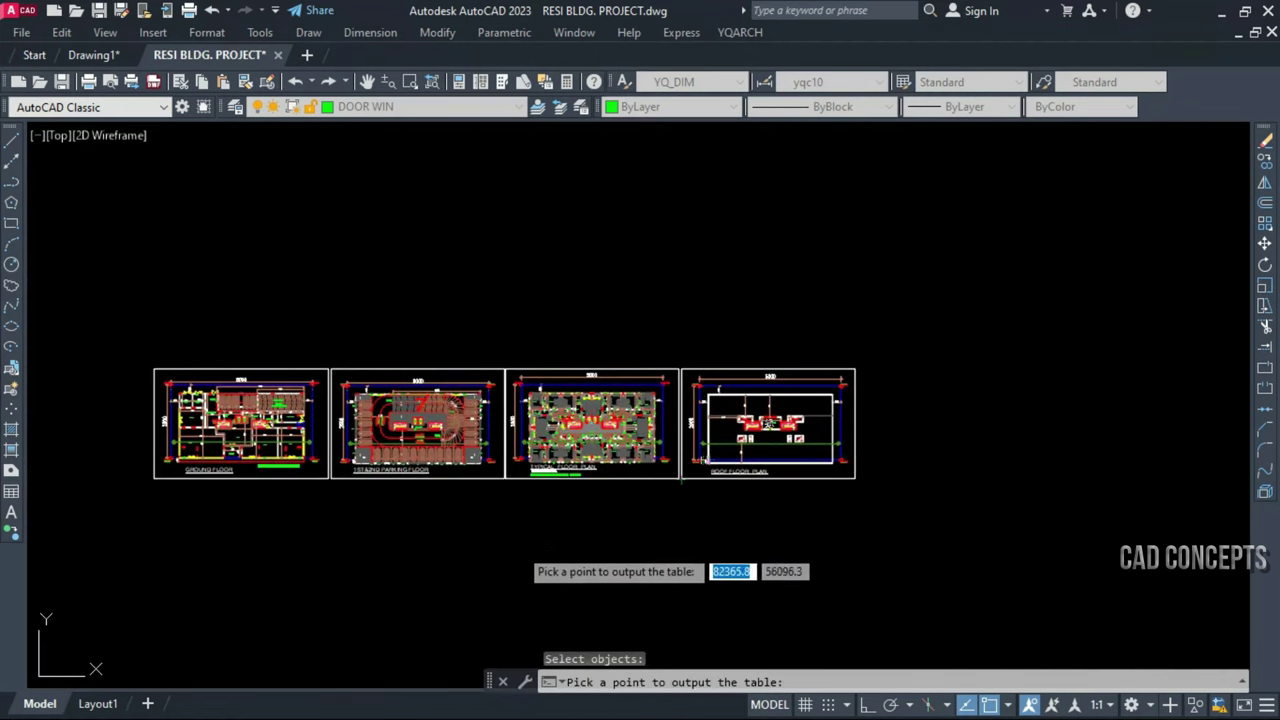
scroll(498, 552, up, 2)
middle_drag(520, 462, 606, 365)
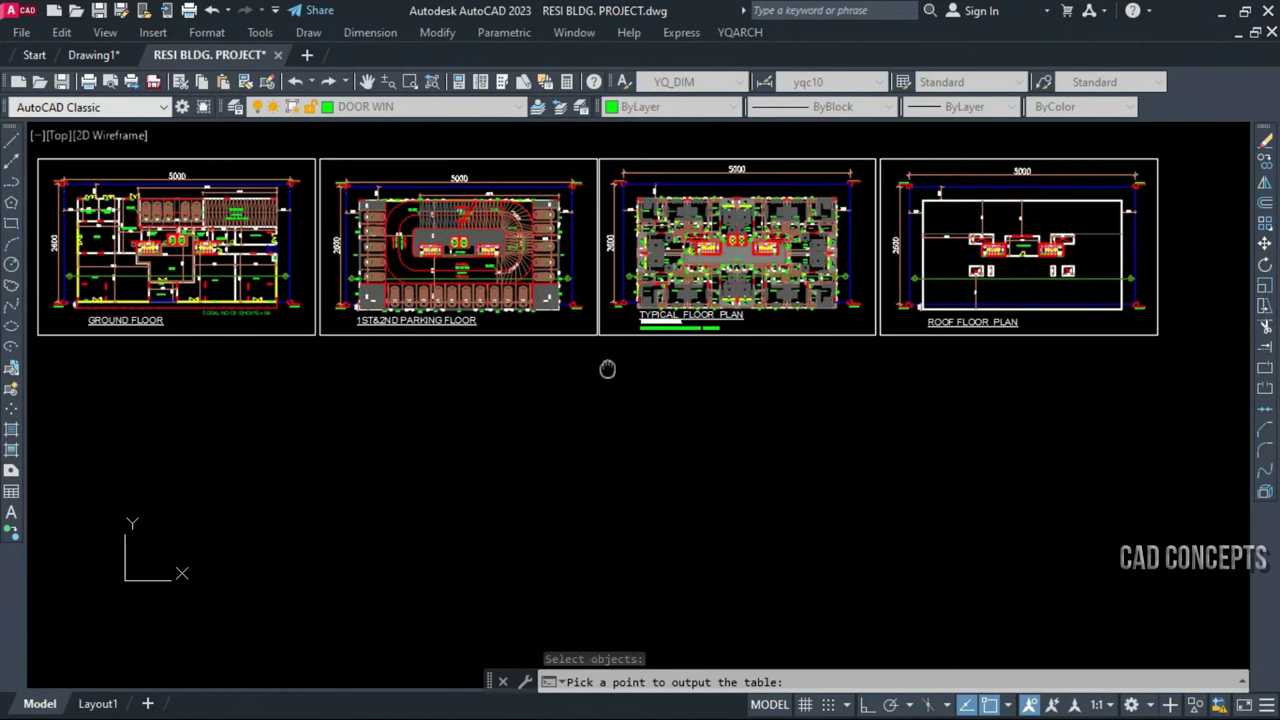
click(604, 362)
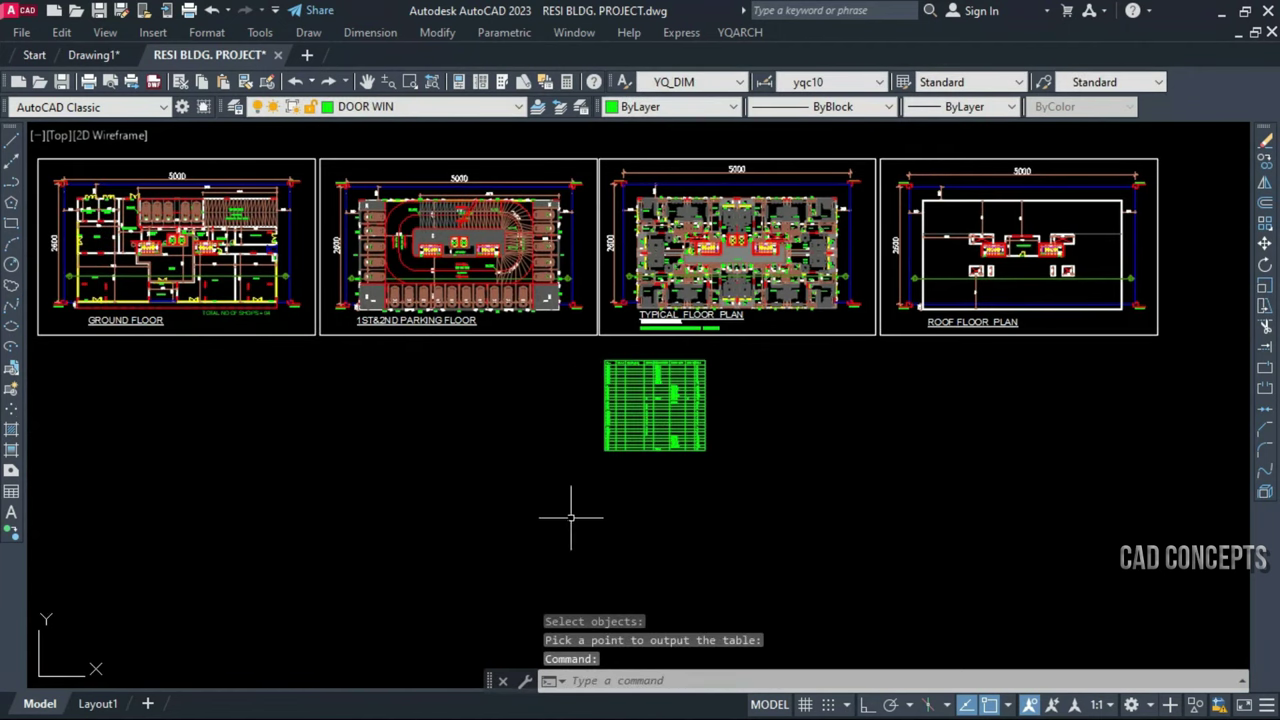
Edit the GROUND FLOOR table header to read GR FLOOR
scroll(655, 395, up, 3)
scroll(666, 386, up, 3)
scroll(666, 290, up, 2)
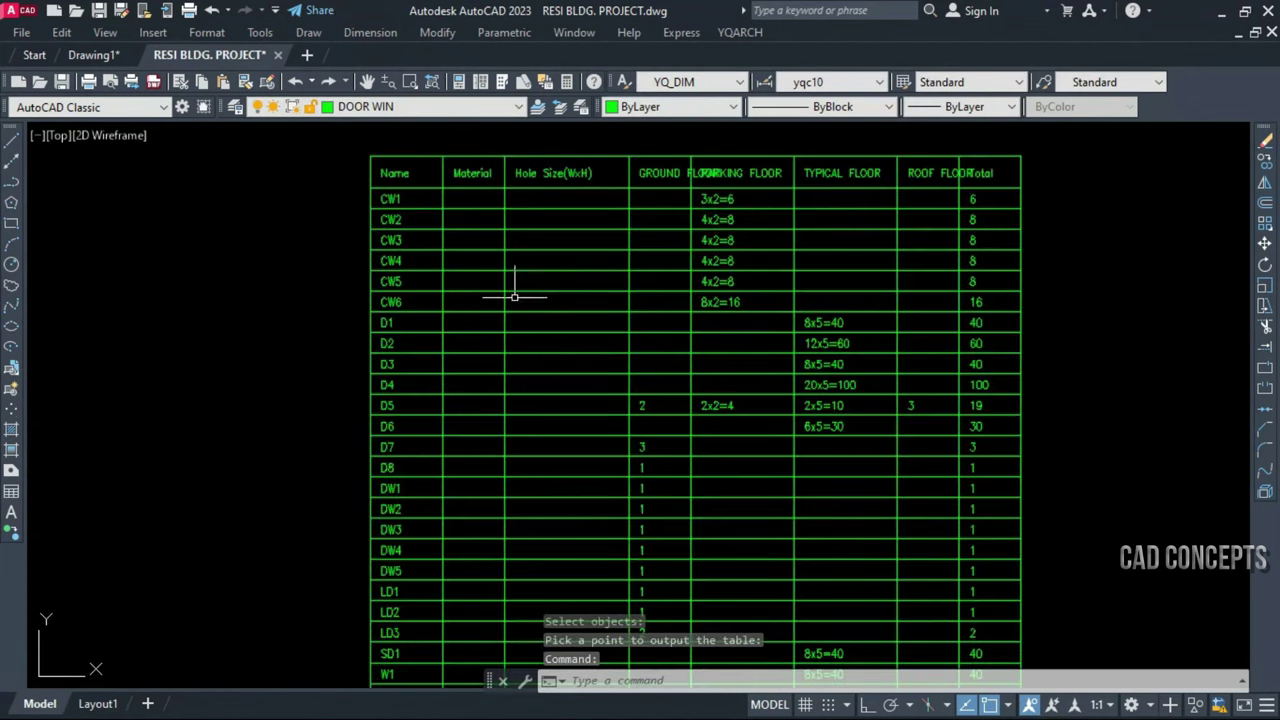
scroll(535, 276, down, 2)
scroll(540, 277, down, 2)
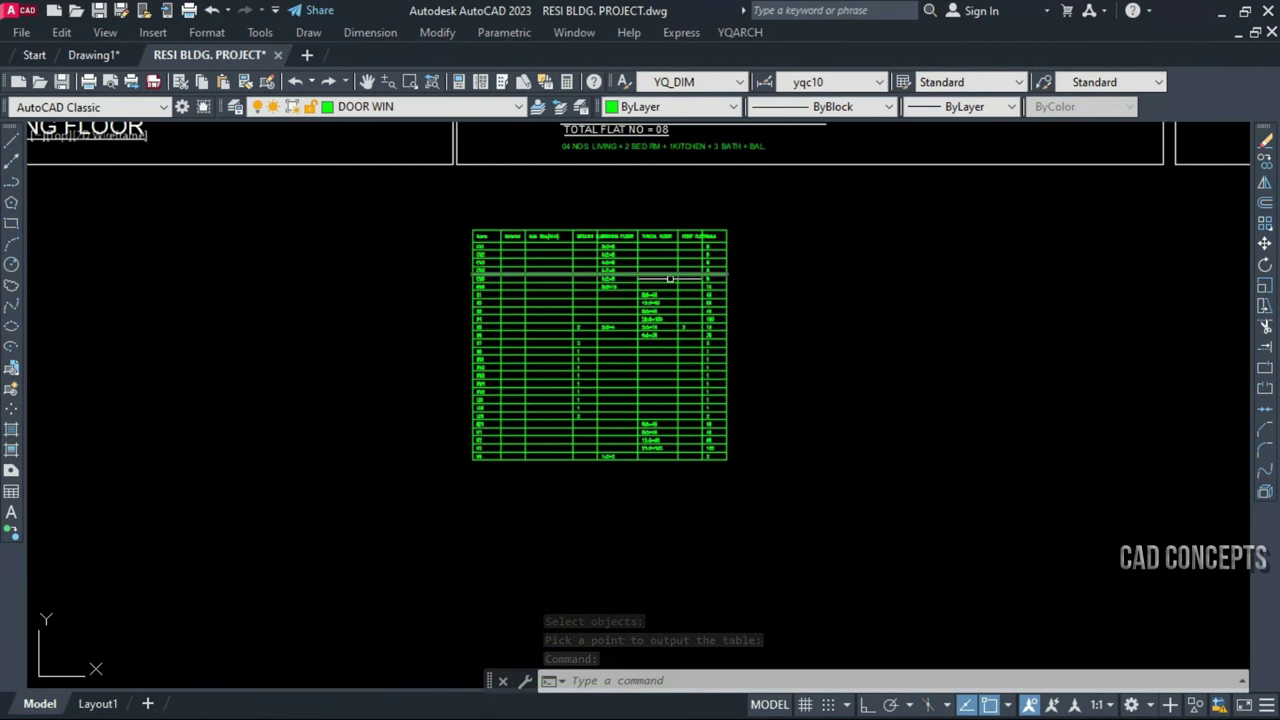
scroll(575, 230, up, 2)
scroll(575, 230, up, 3)
scroll(650, 240, up, 2)
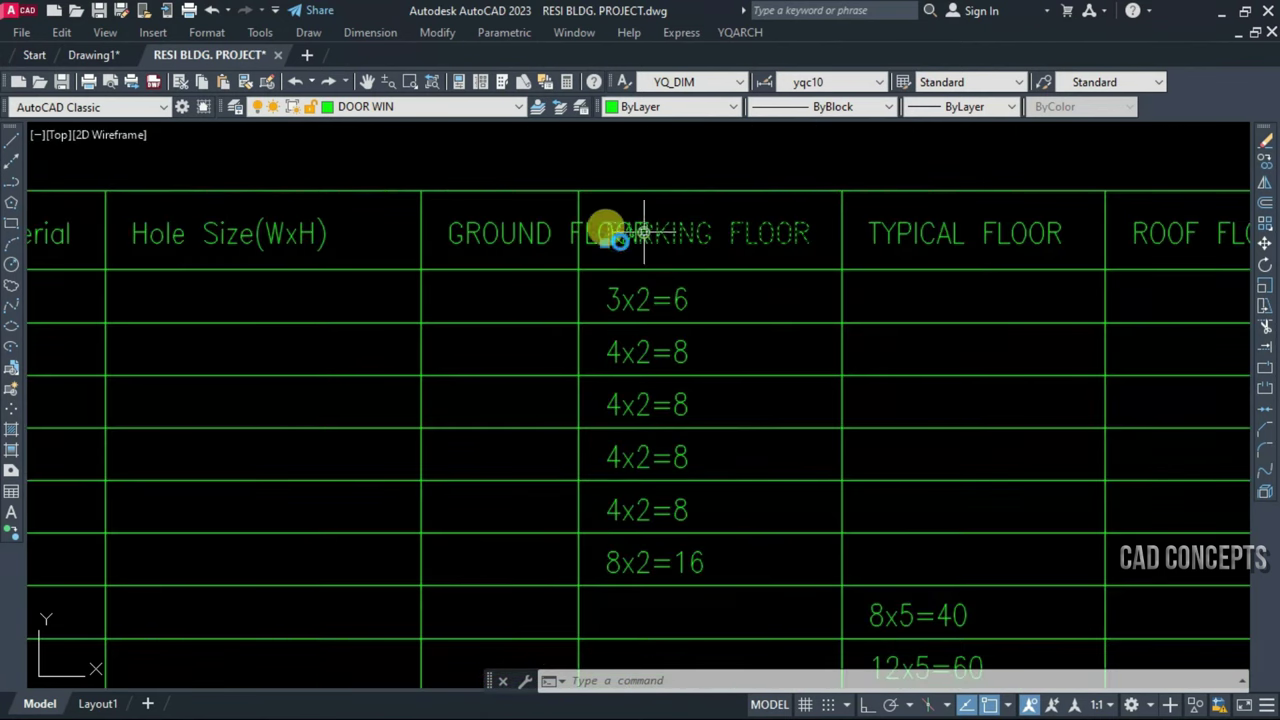
click(543, 234)
double_click(549, 237)
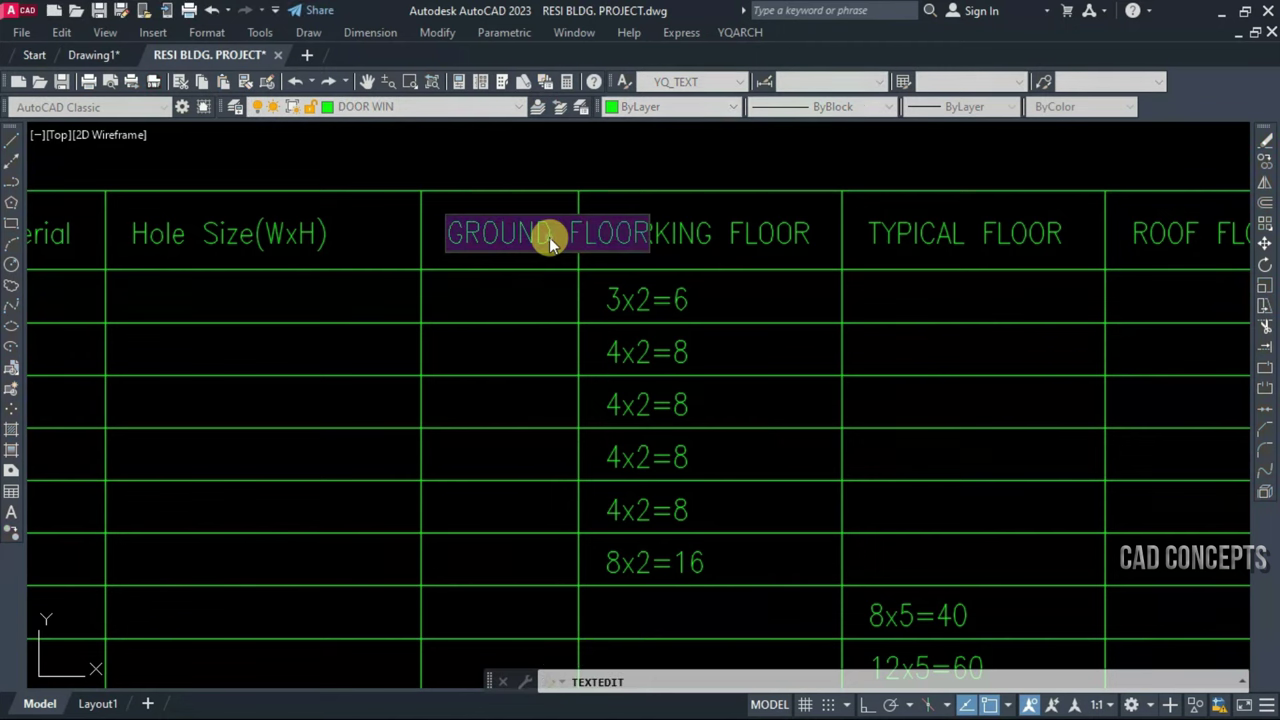
drag(549, 237, 483, 228)
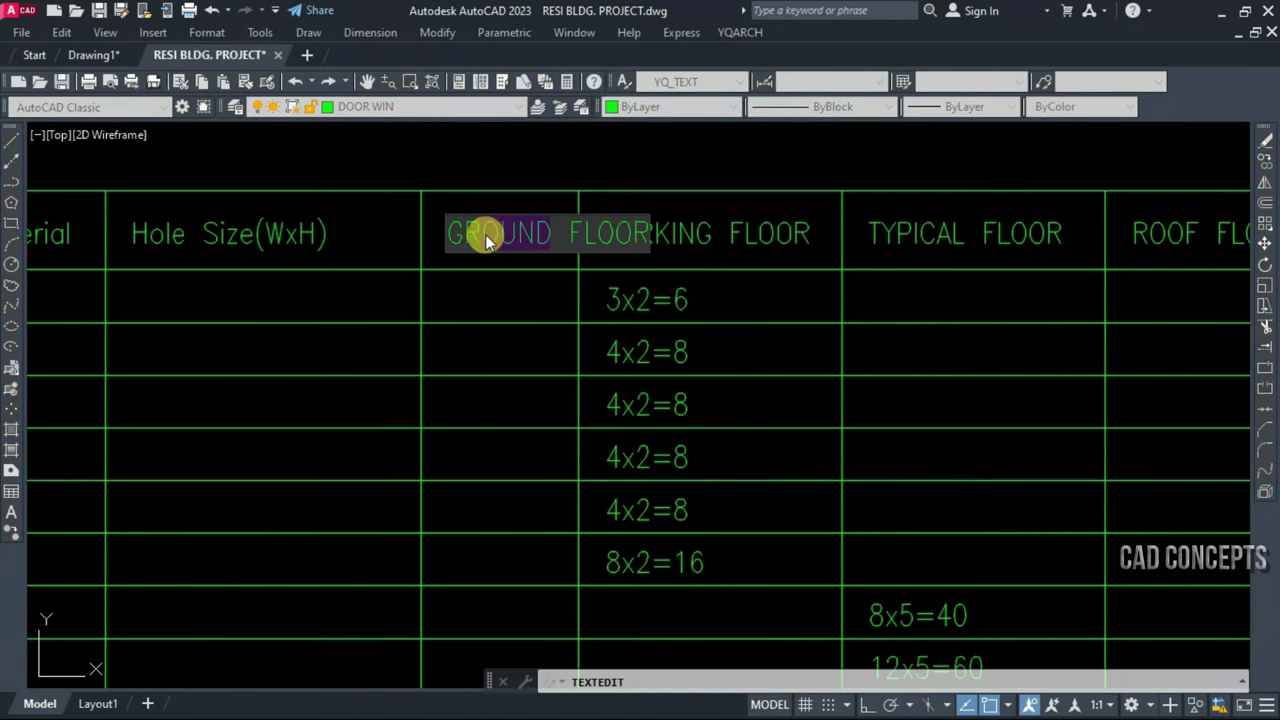
key(BackSpace)
click(508, 334)
Select all similar table lines via Select Similar and set their colour to White
scroll(519, 302, down, 5)
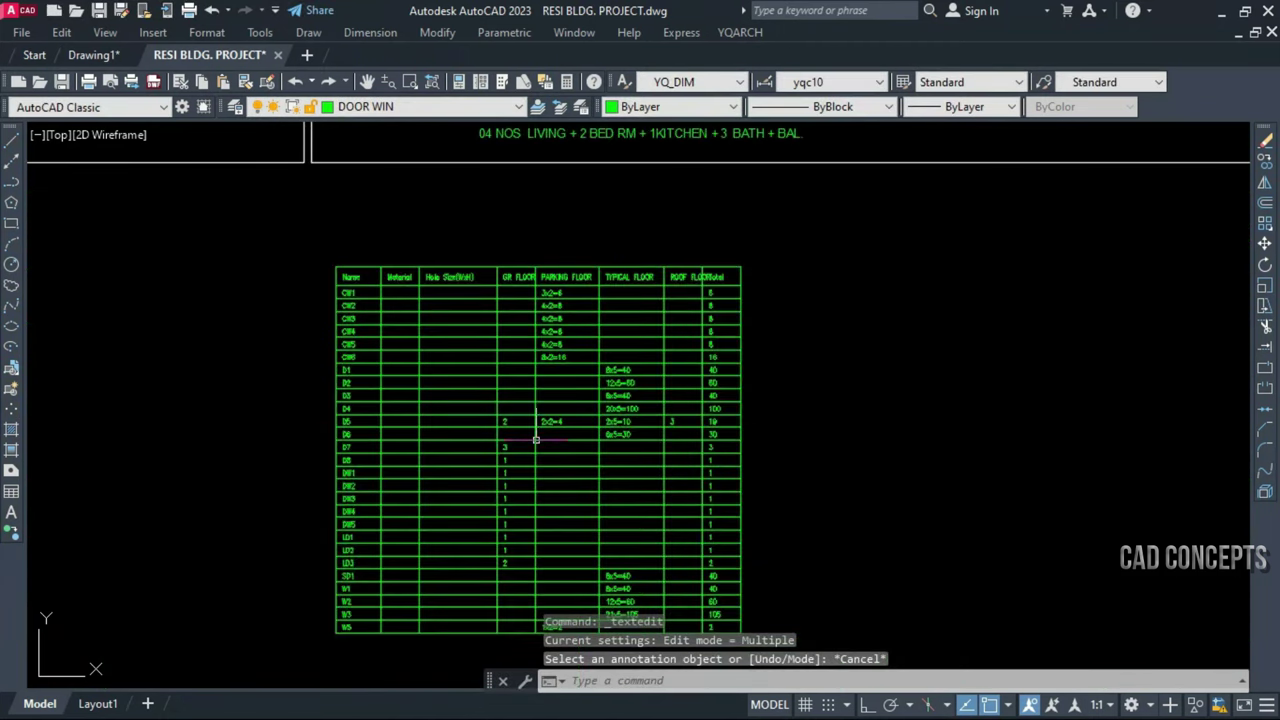
middle_drag(536, 439, 550, 417)
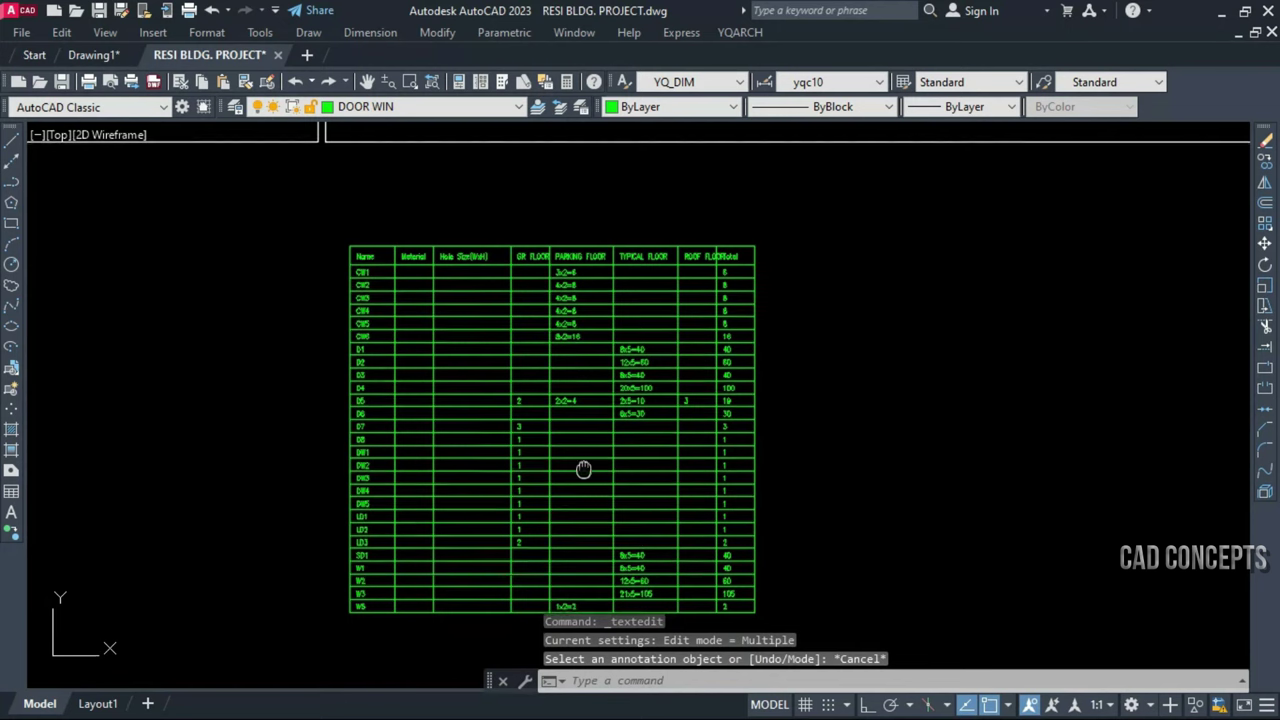
click(441, 663)
click(345, 486)
right_click(400, 494)
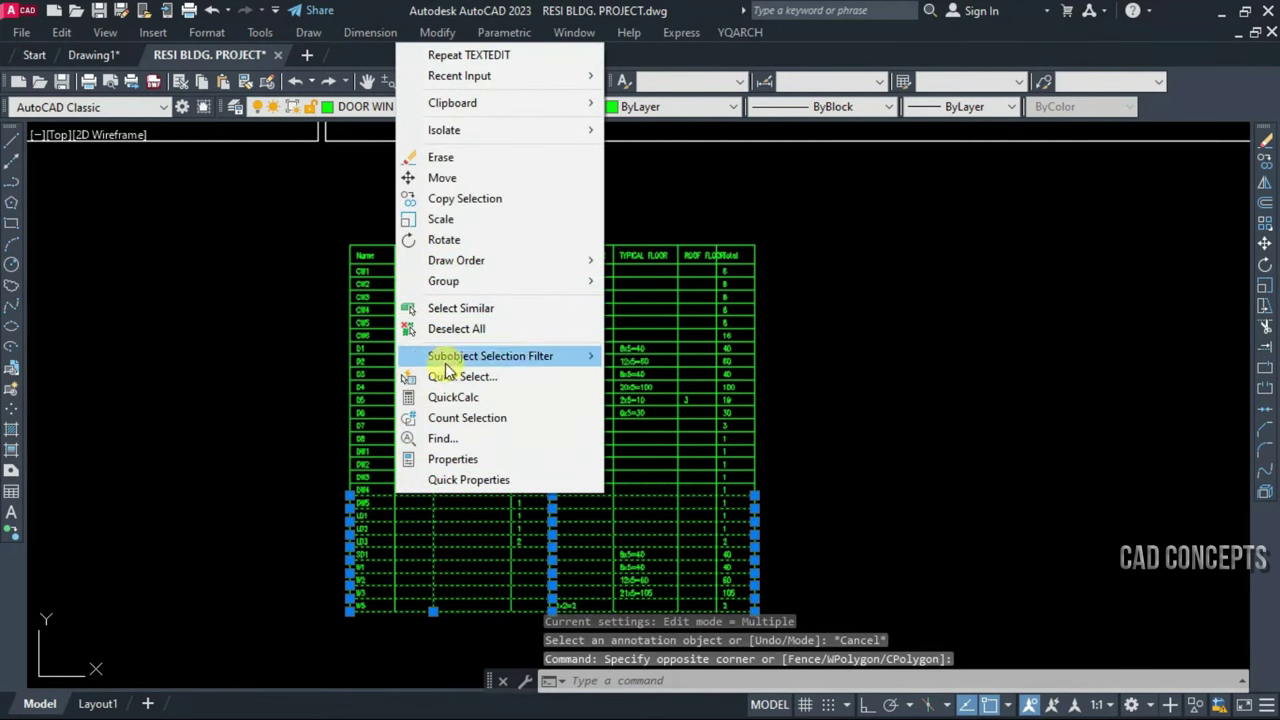
click(460, 308)
click(670, 106)
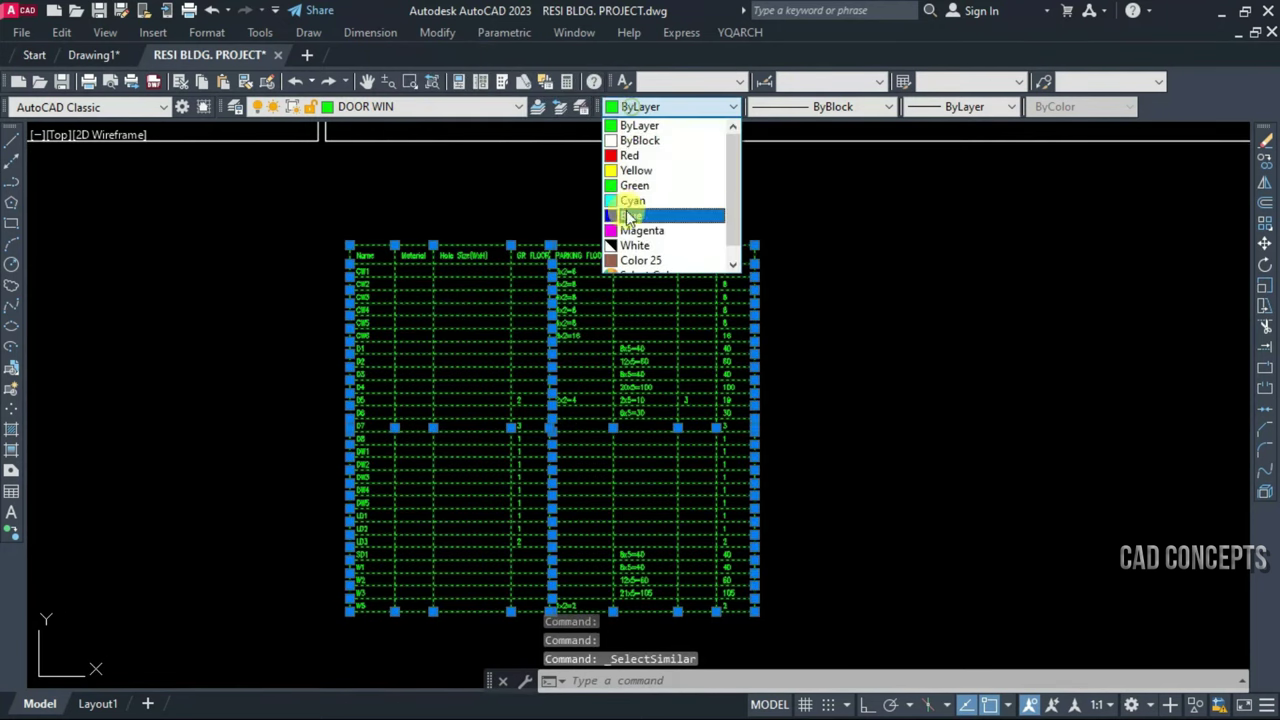
click(636, 245)
key(Escape)
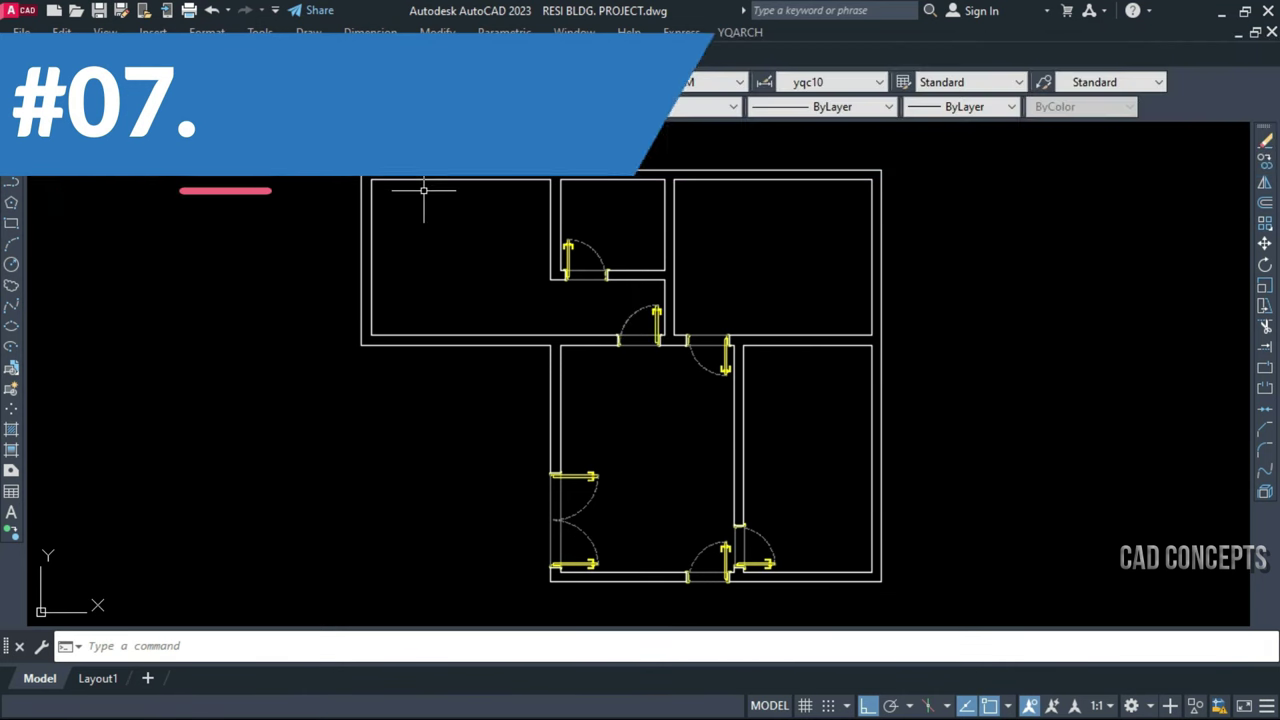
Cut 150-wide windows into the left outer wall, the top-right room's top wall and the bottom-right room's right wall
text(zdc)
key(Return)
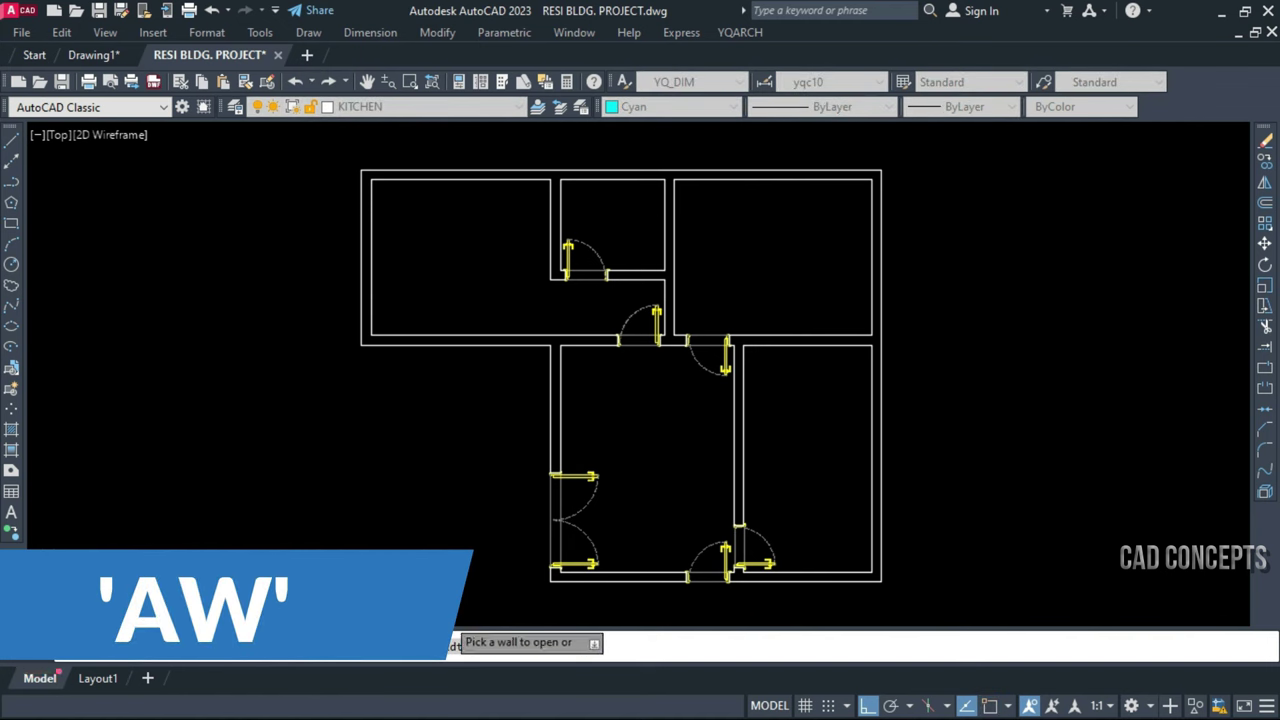
click(470, 646)
click(541, 340)
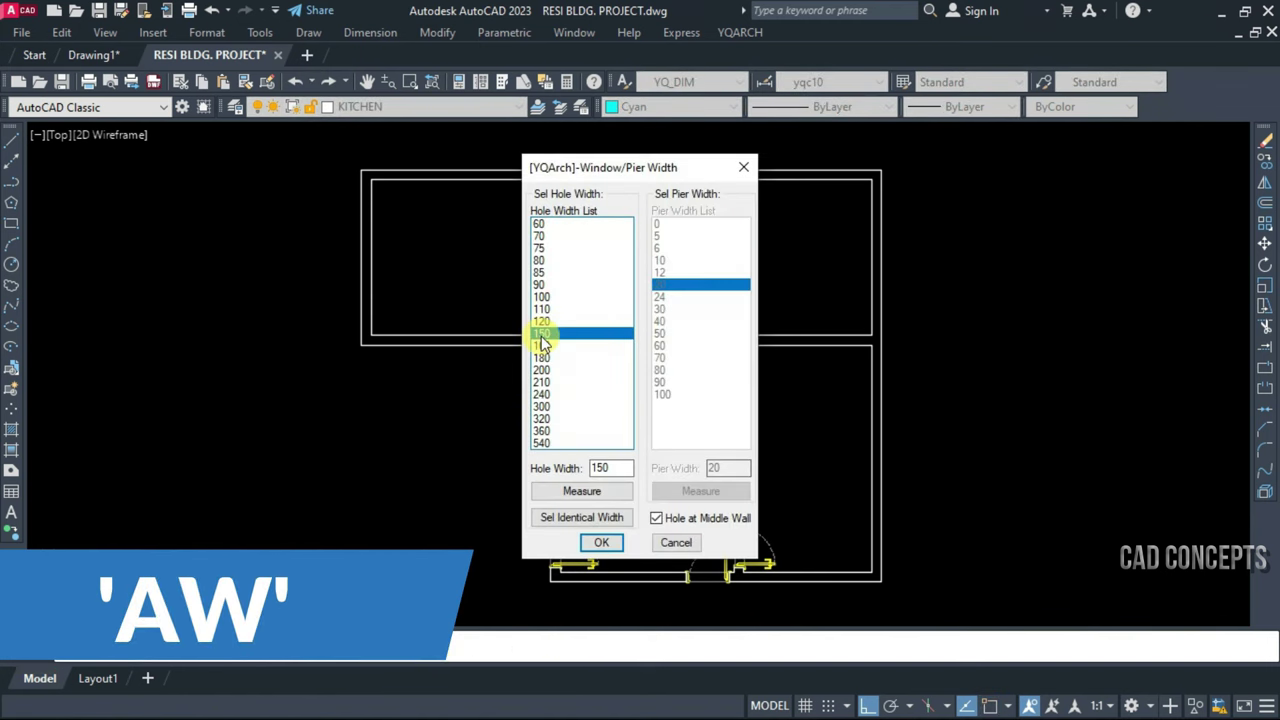
click(598, 543)
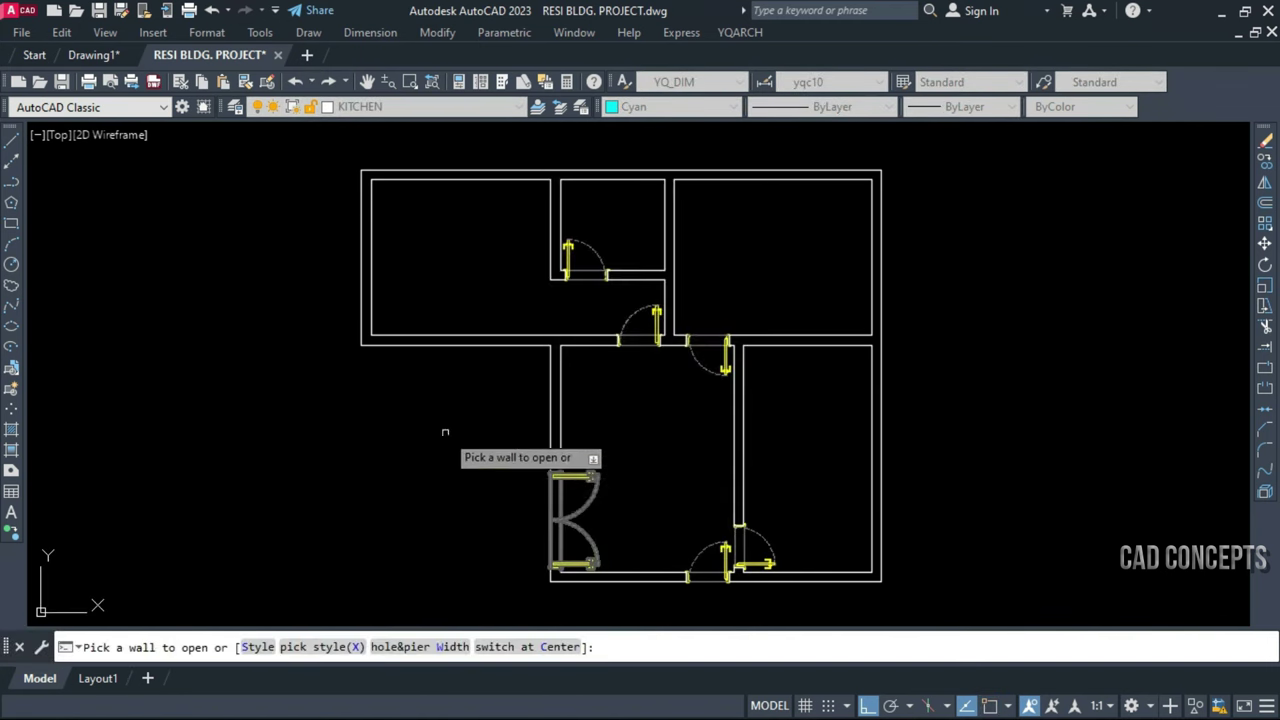
click(366, 244)
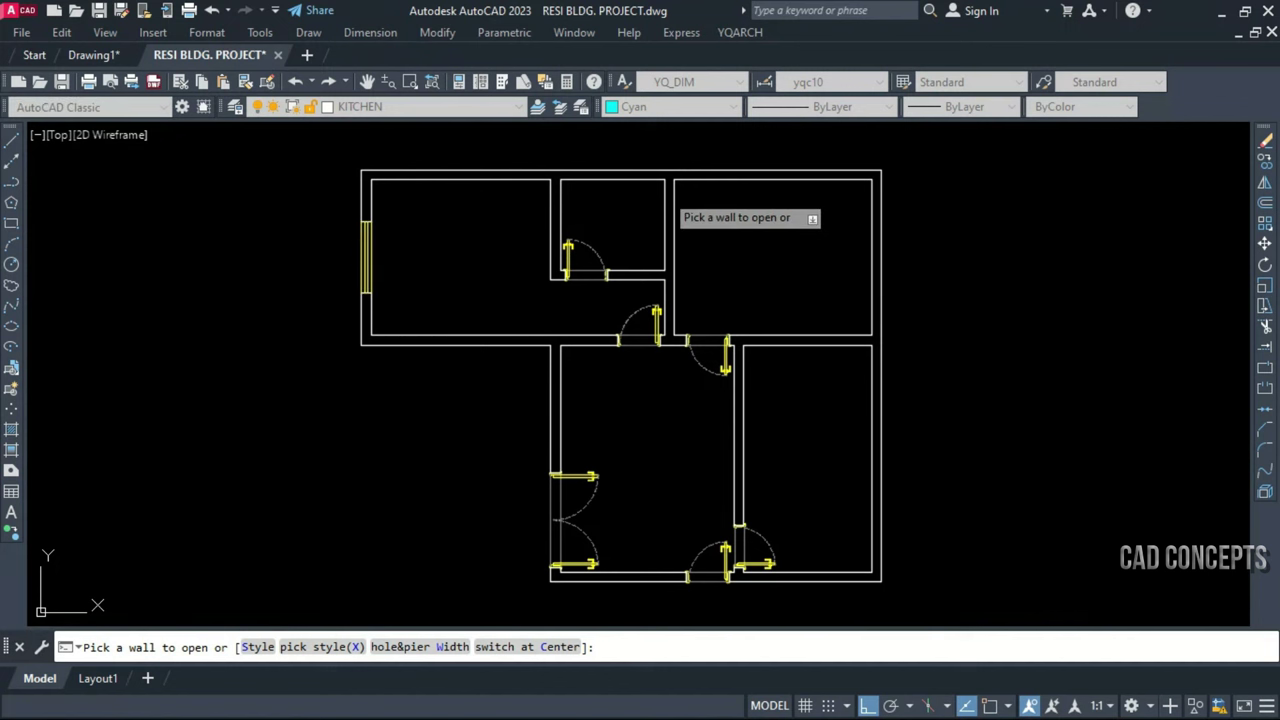
click(758, 179)
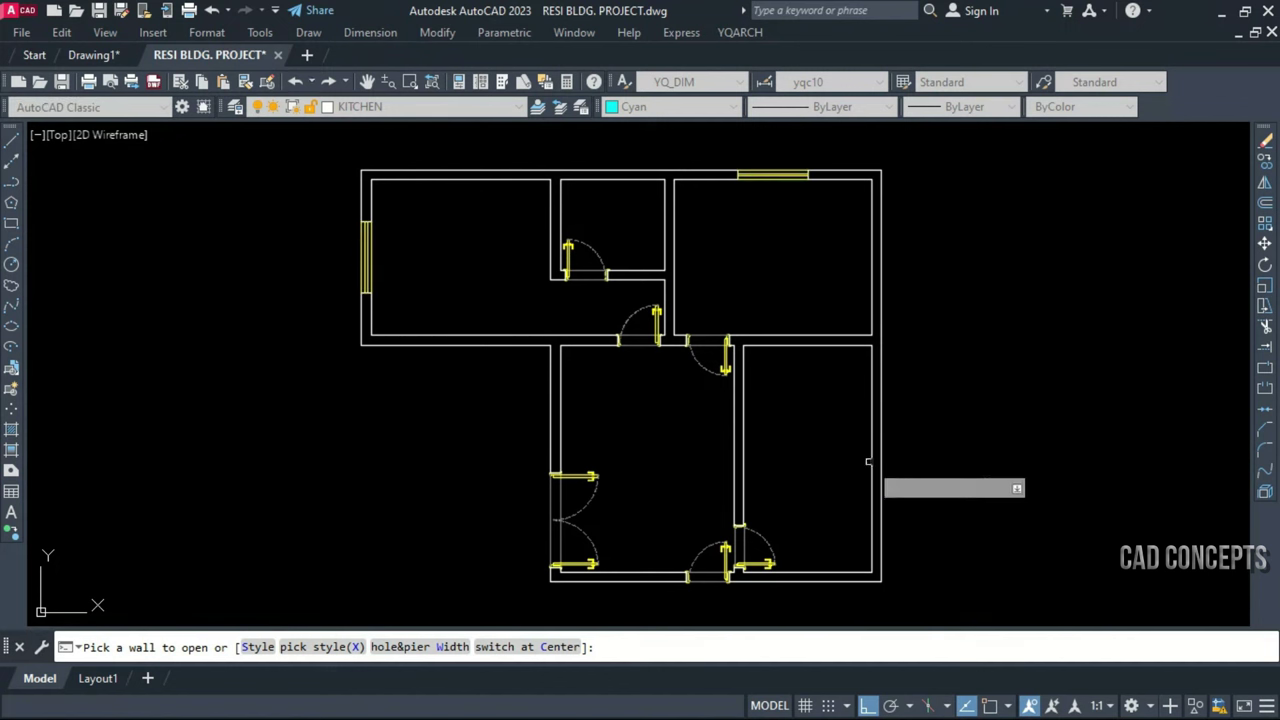
click(873, 465)
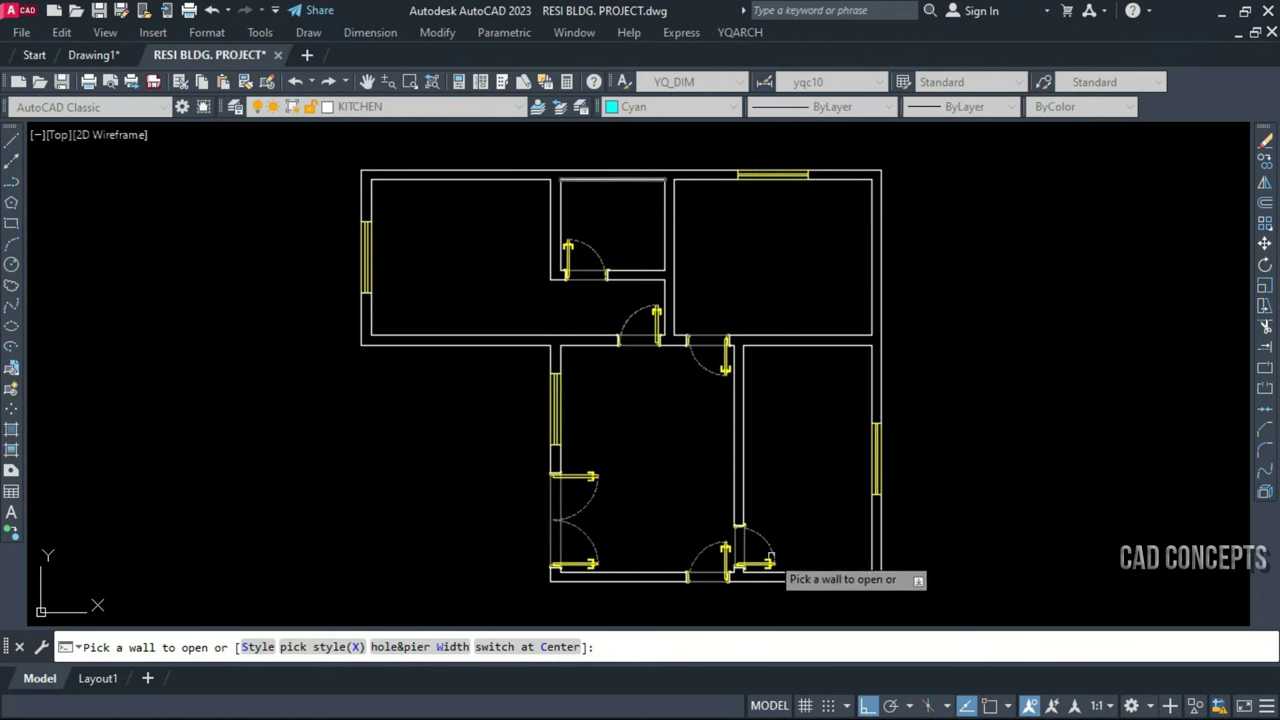
right_click(803, 570)
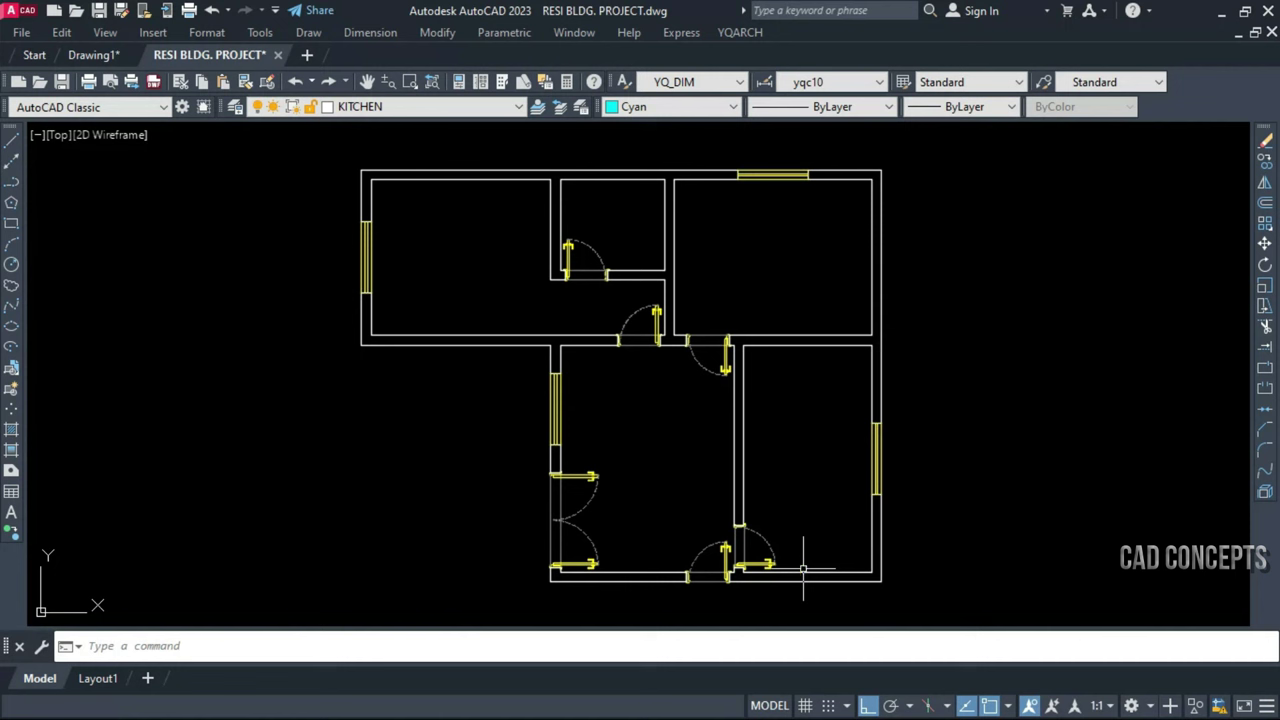
Add a window to the bottom wall, then a 60-wide opening in the middle room's top wall
key(Return)
click(808, 574)
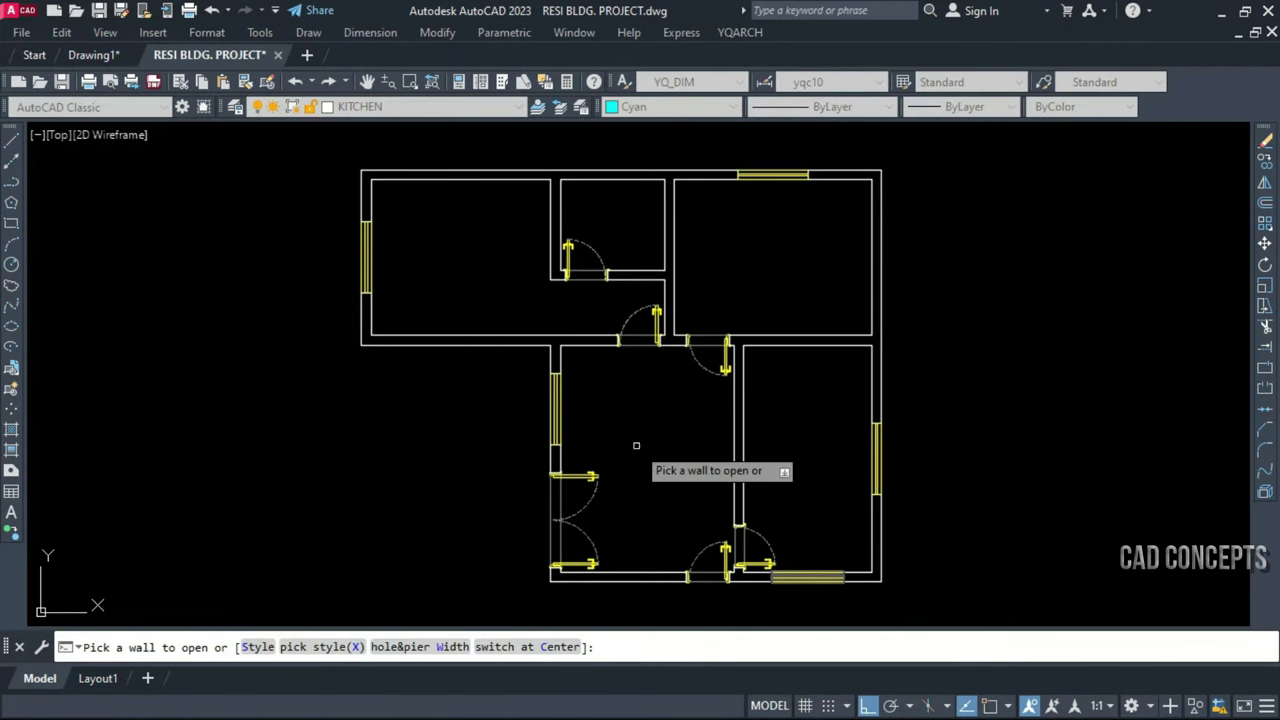
right_click(530, 566)
key(Return)
click(436, 645)
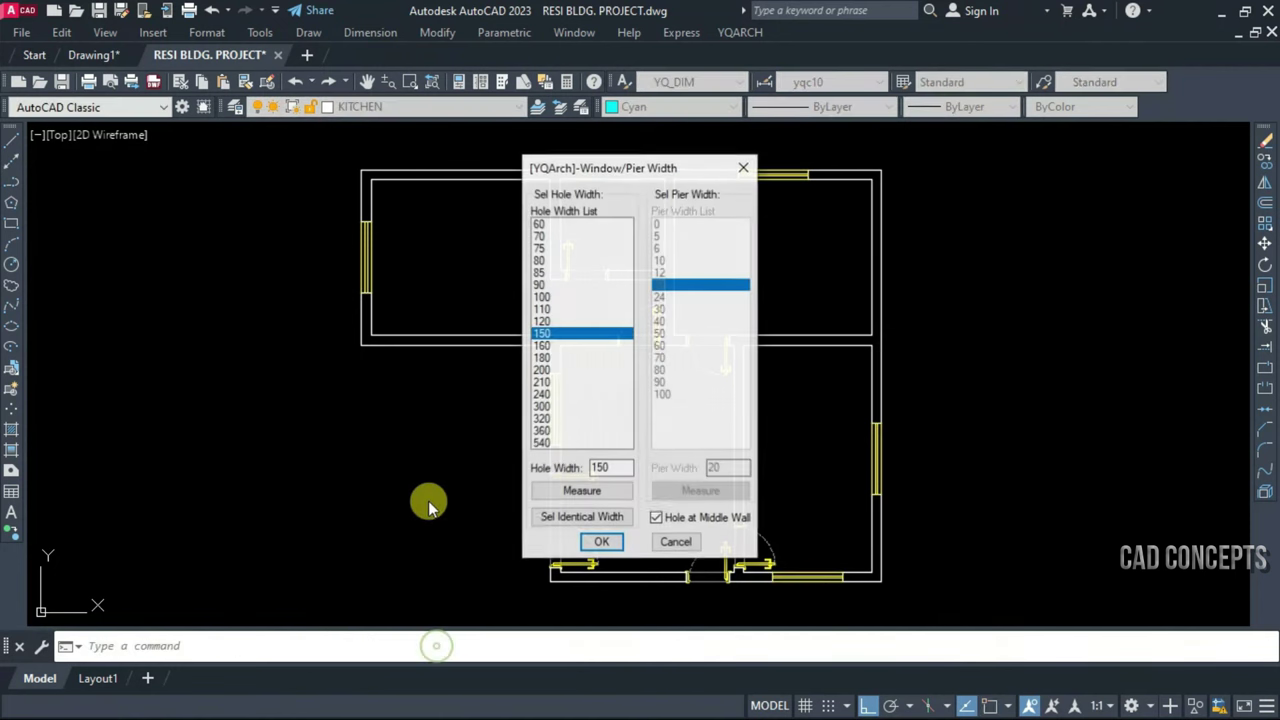
click(540, 224)
click(601, 541)
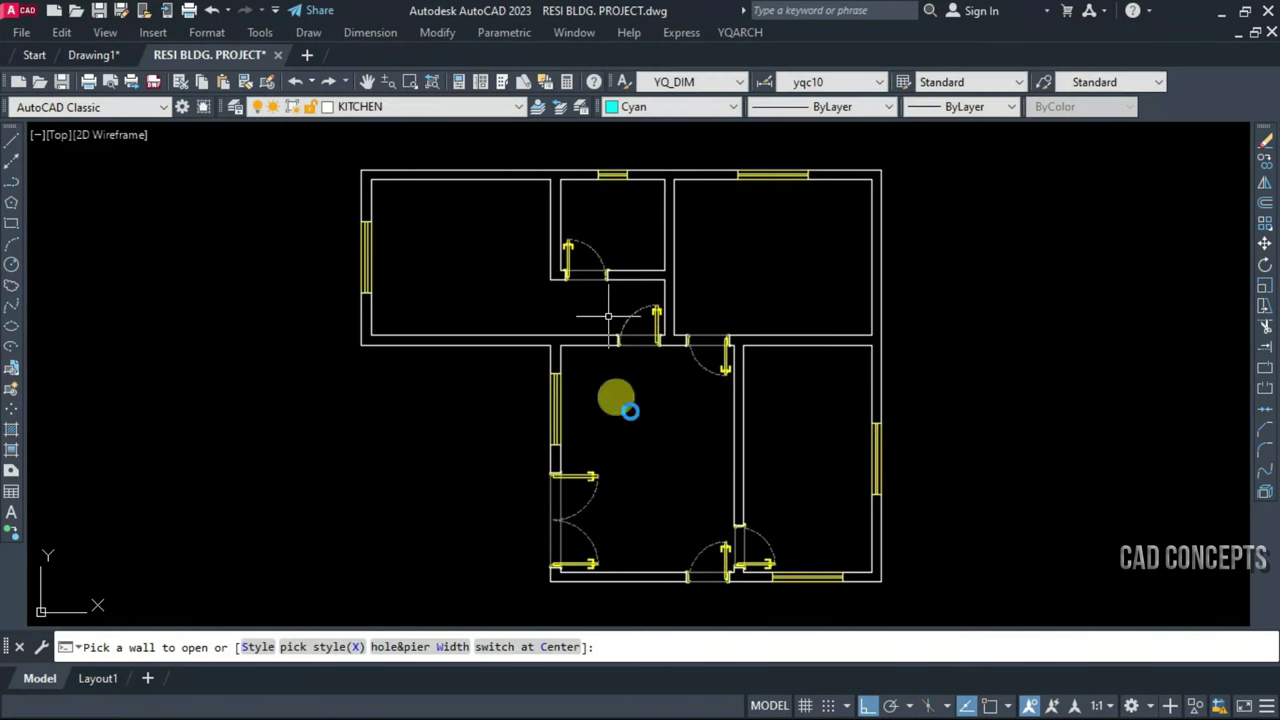
right_click(628, 408)
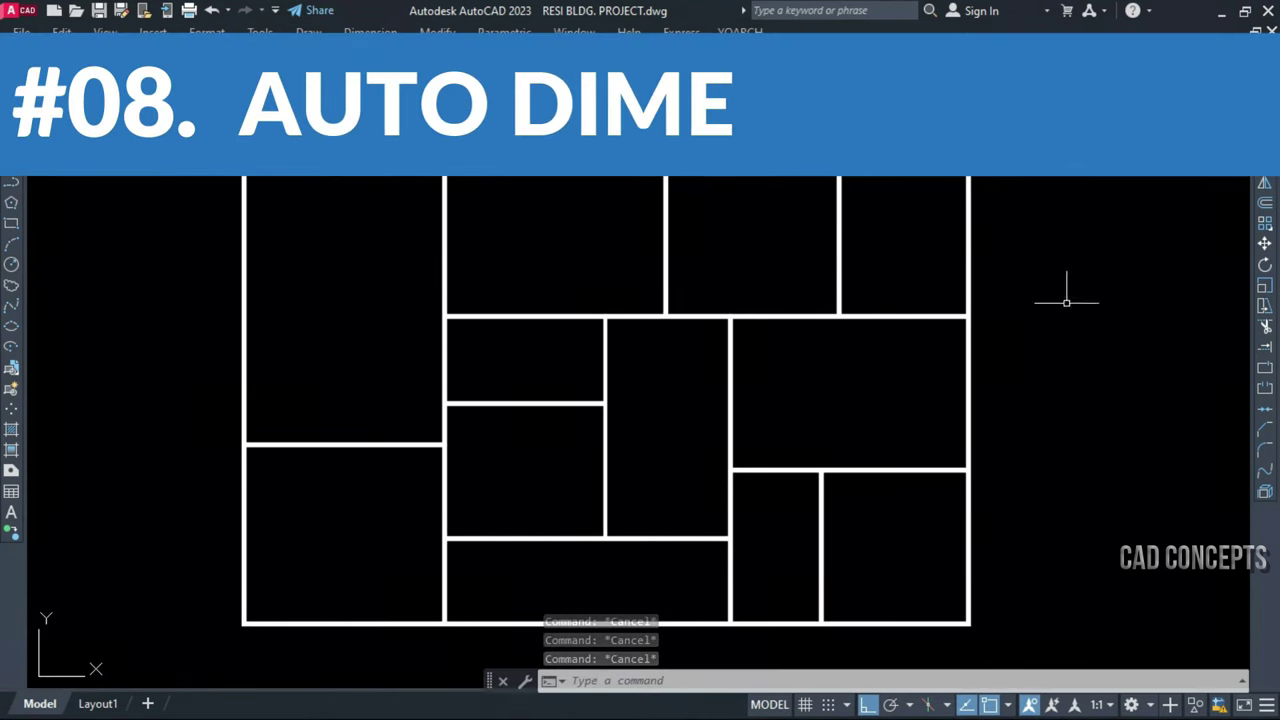
Dimension all sides of the 33 grid rooms with DSS defaults, giving values like 507.9 and 485.1
click(994, 180)
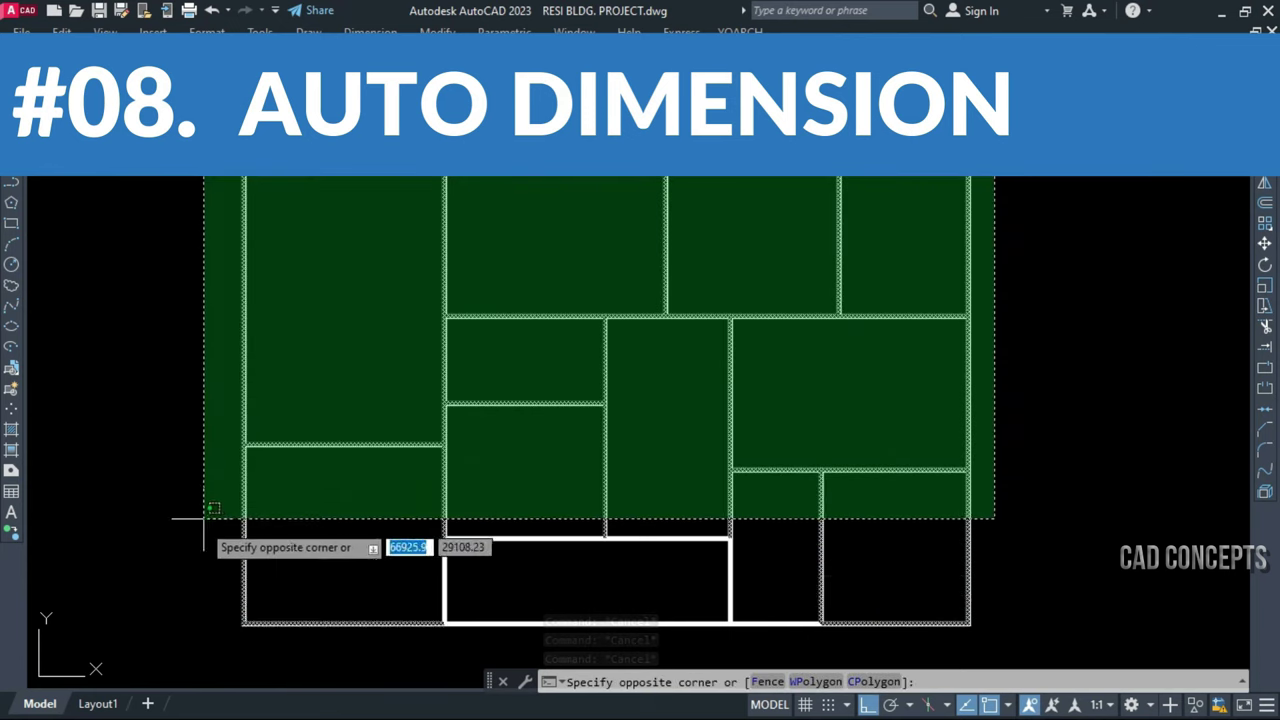
click(140, 620)
key(Escape)
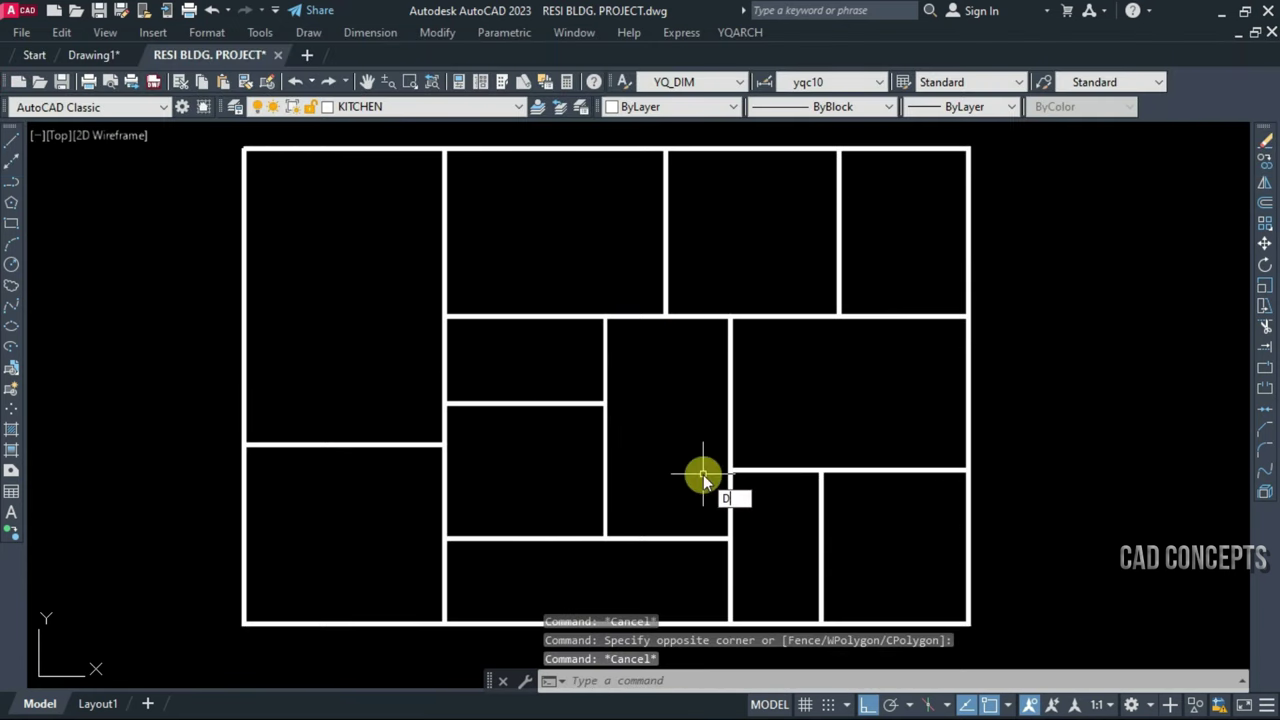
text(DSS)
key(Return)
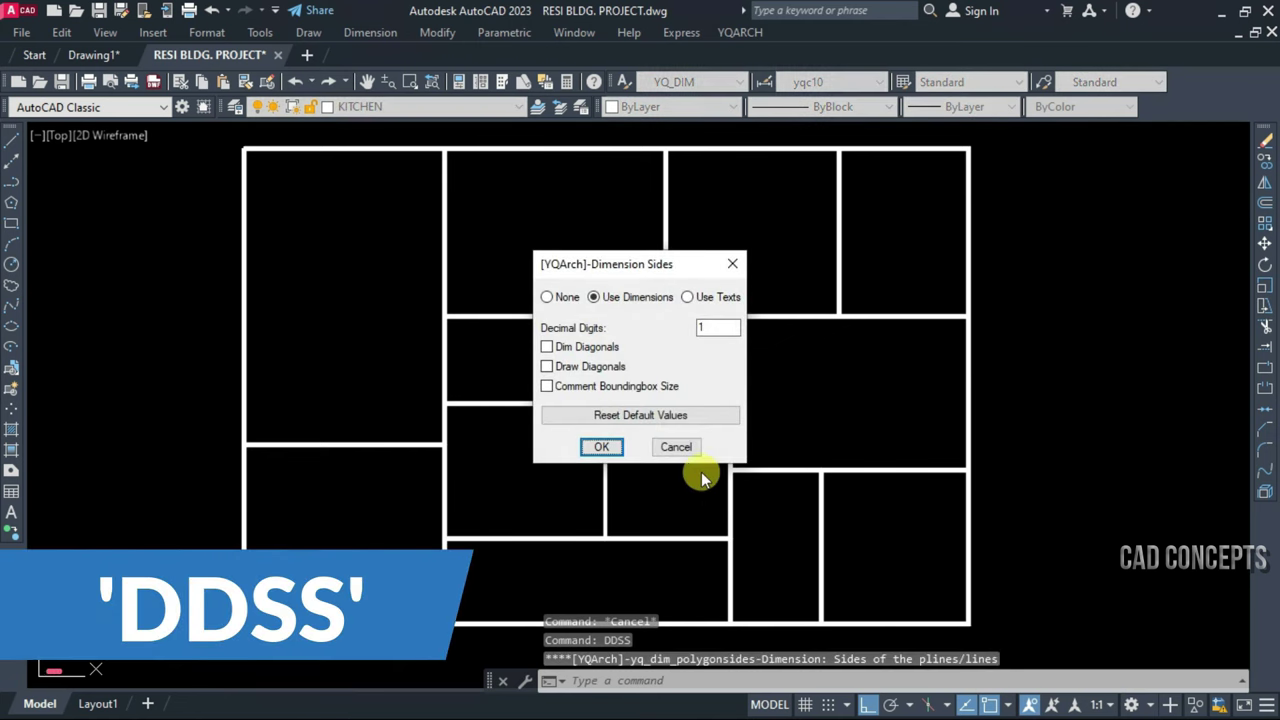
click(601, 447)
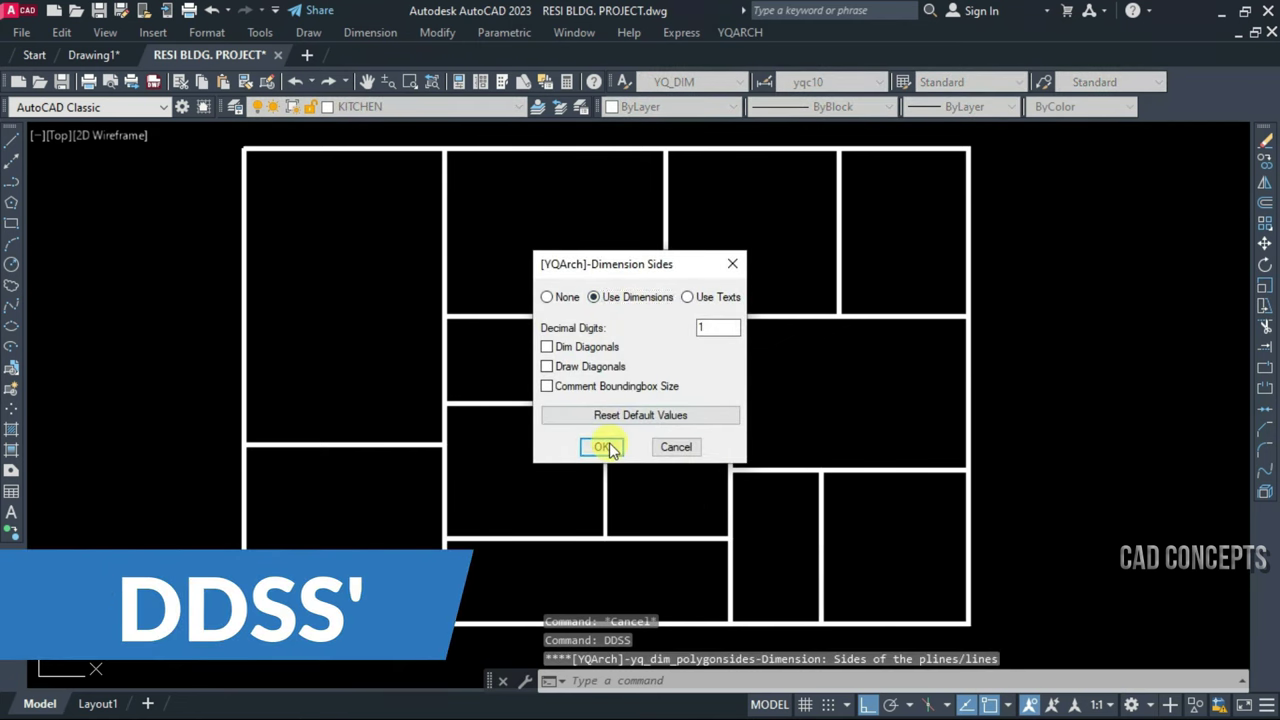
click(986, 638)
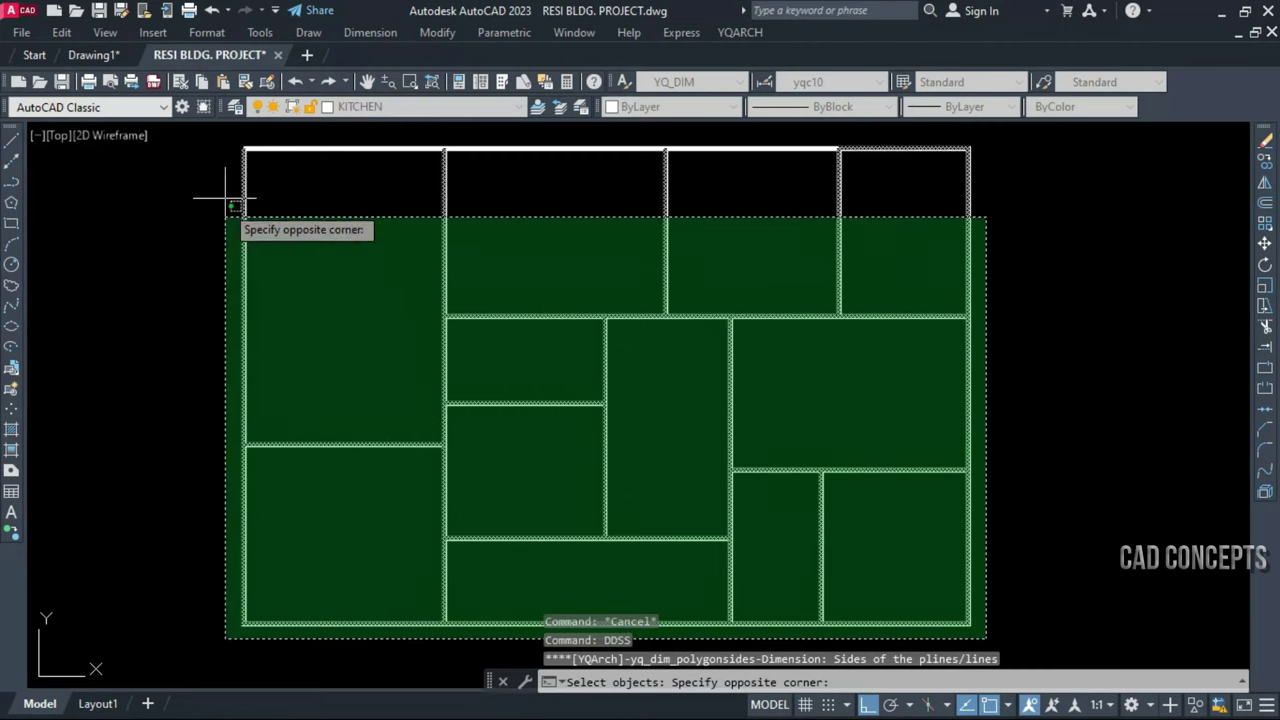
click(238, 142)
right_click(305, 217)
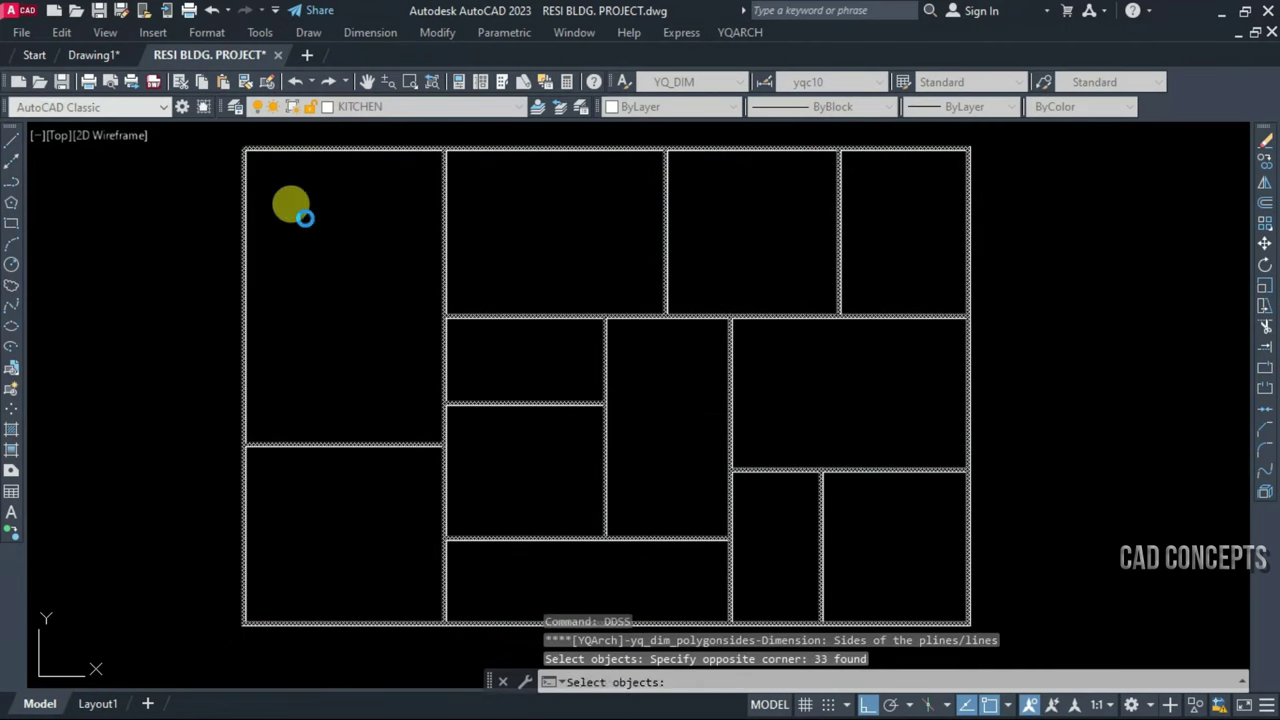
key(Escape)
key(Escape)
key(Escape)
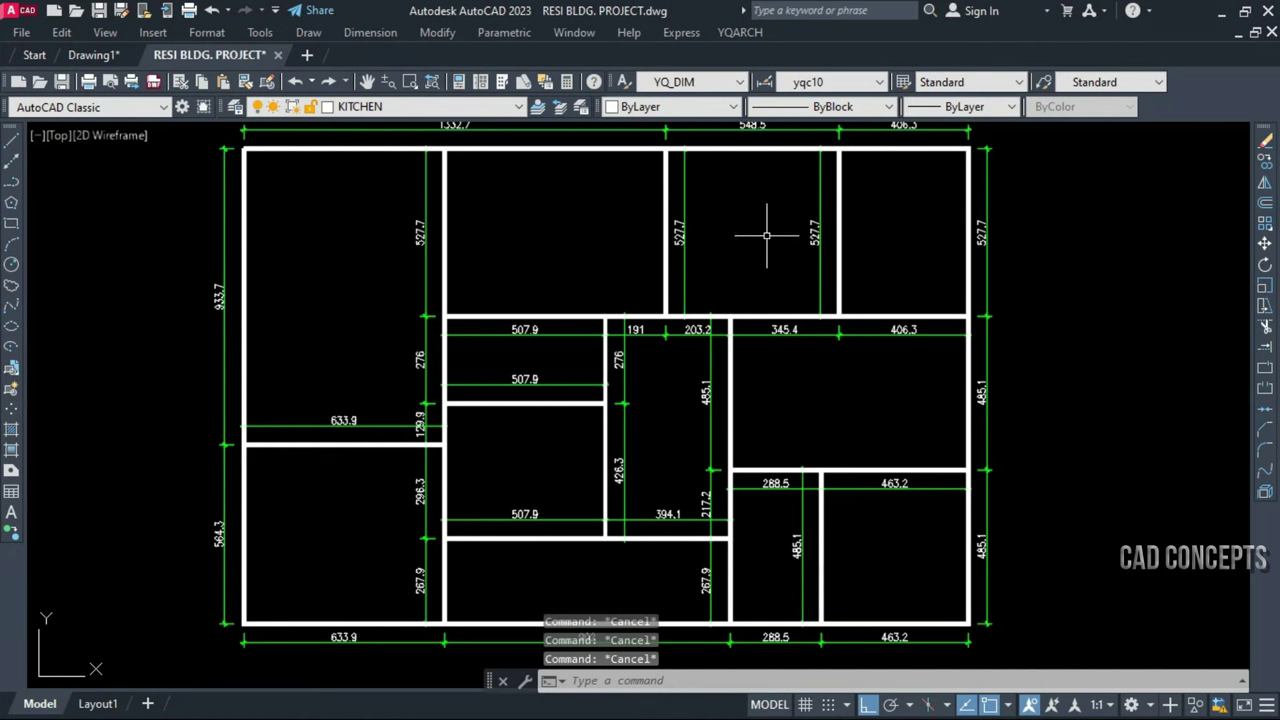
middle_drag(766, 236, 769, 248)
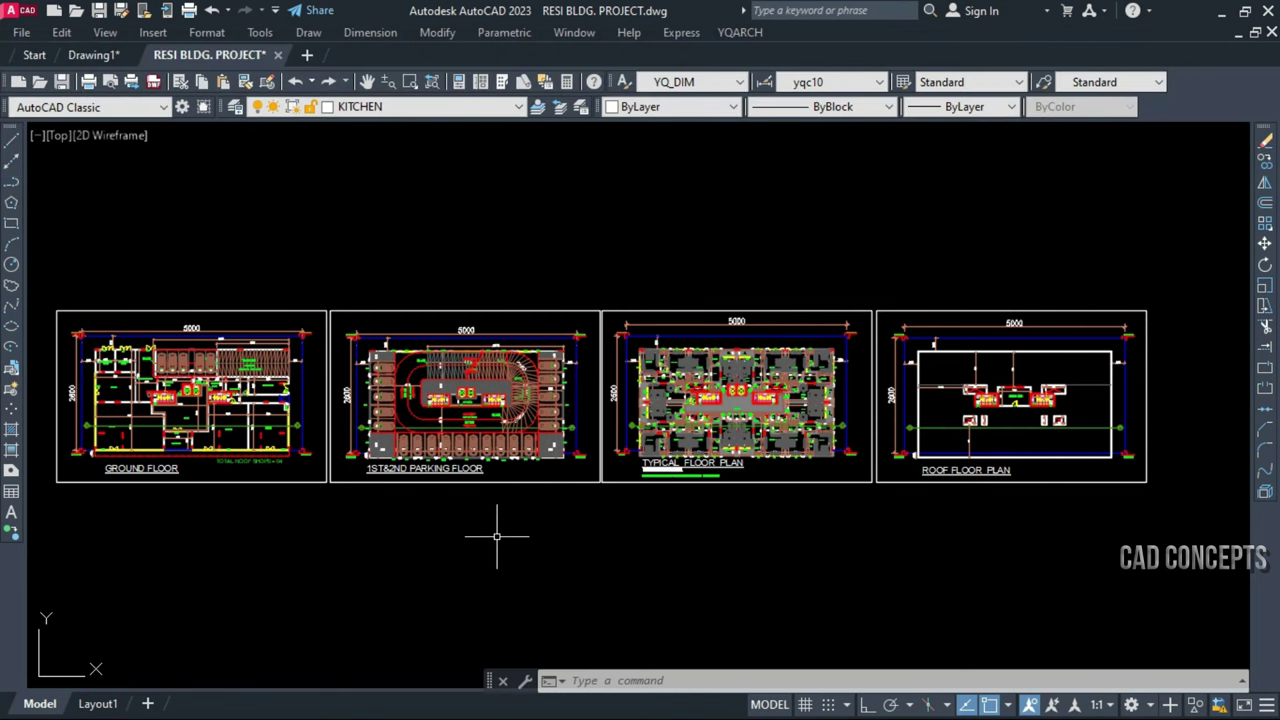
Count the blocks in all four floor plans with BB, sorted by Name+Value small to great
text(B)
text(BL)
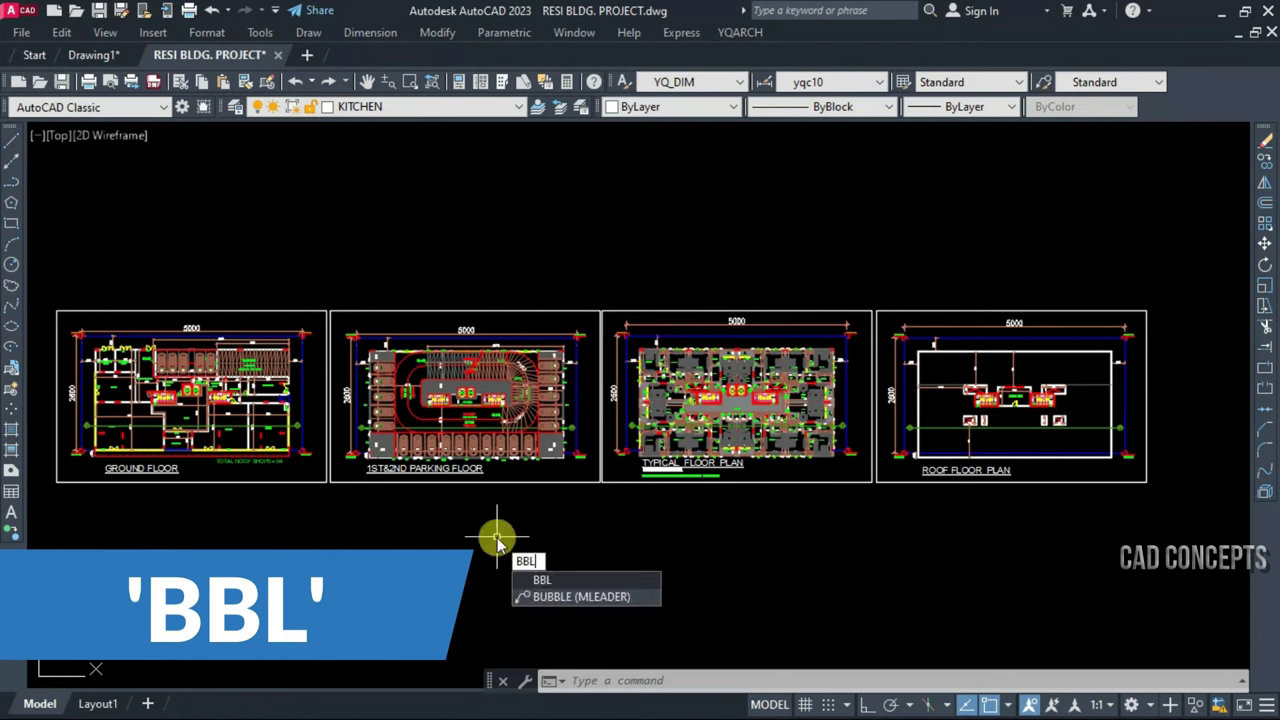
key(Return)
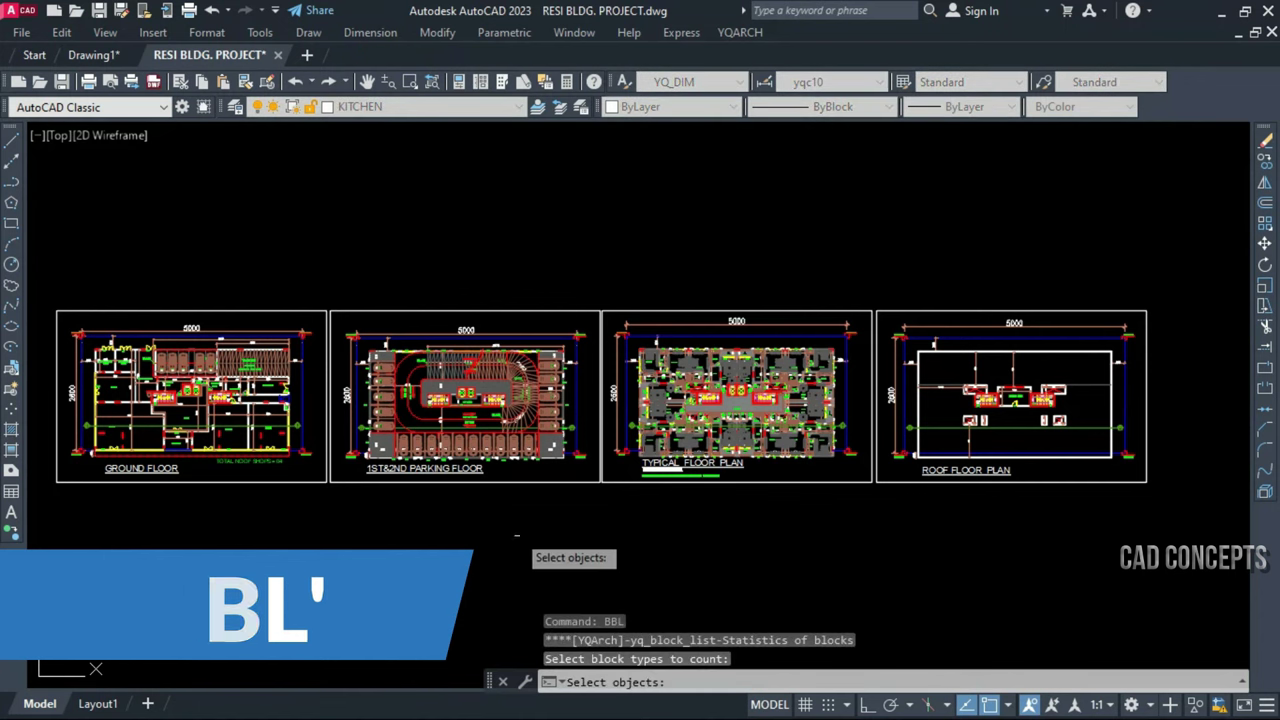
click(1178, 271)
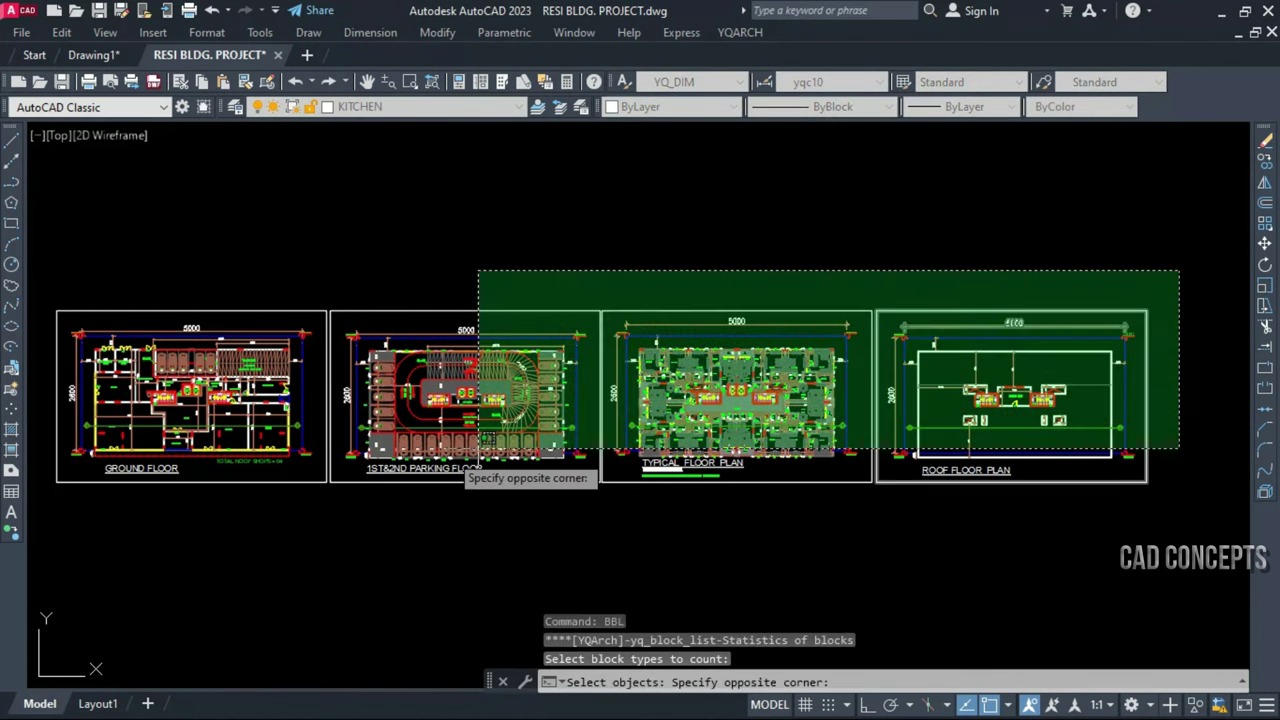
click(479, 450)
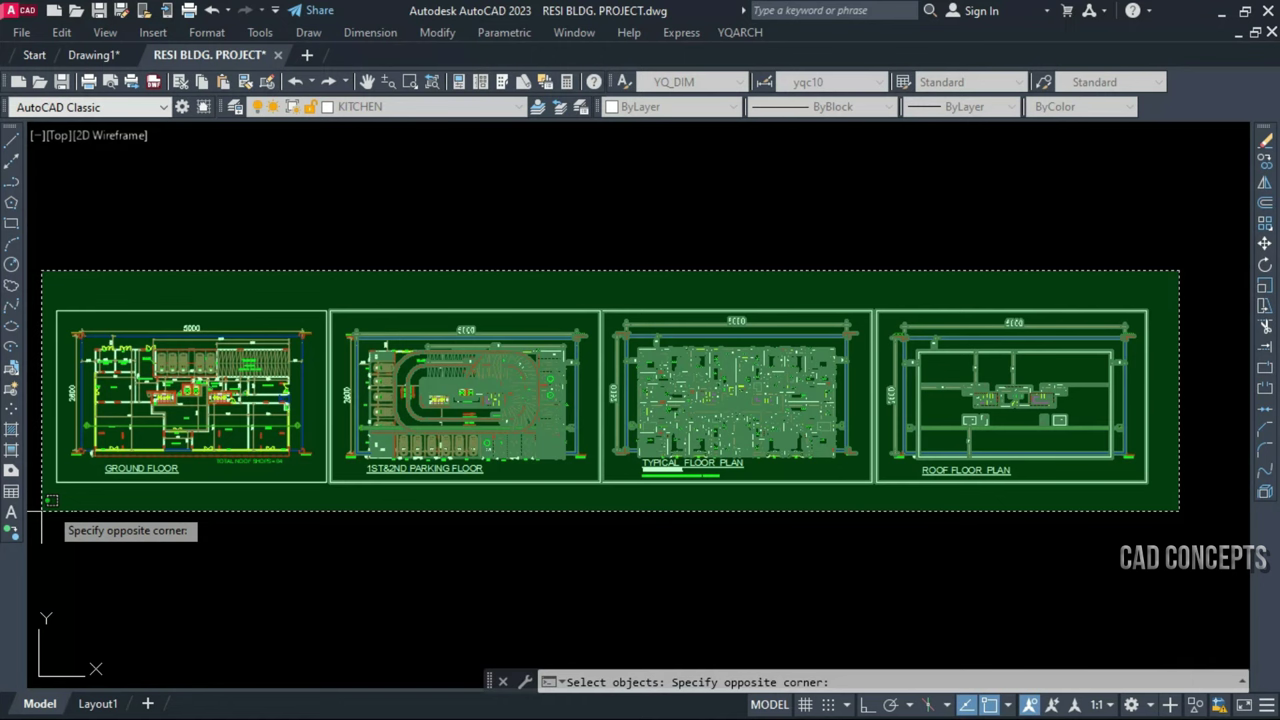
click(56, 500)
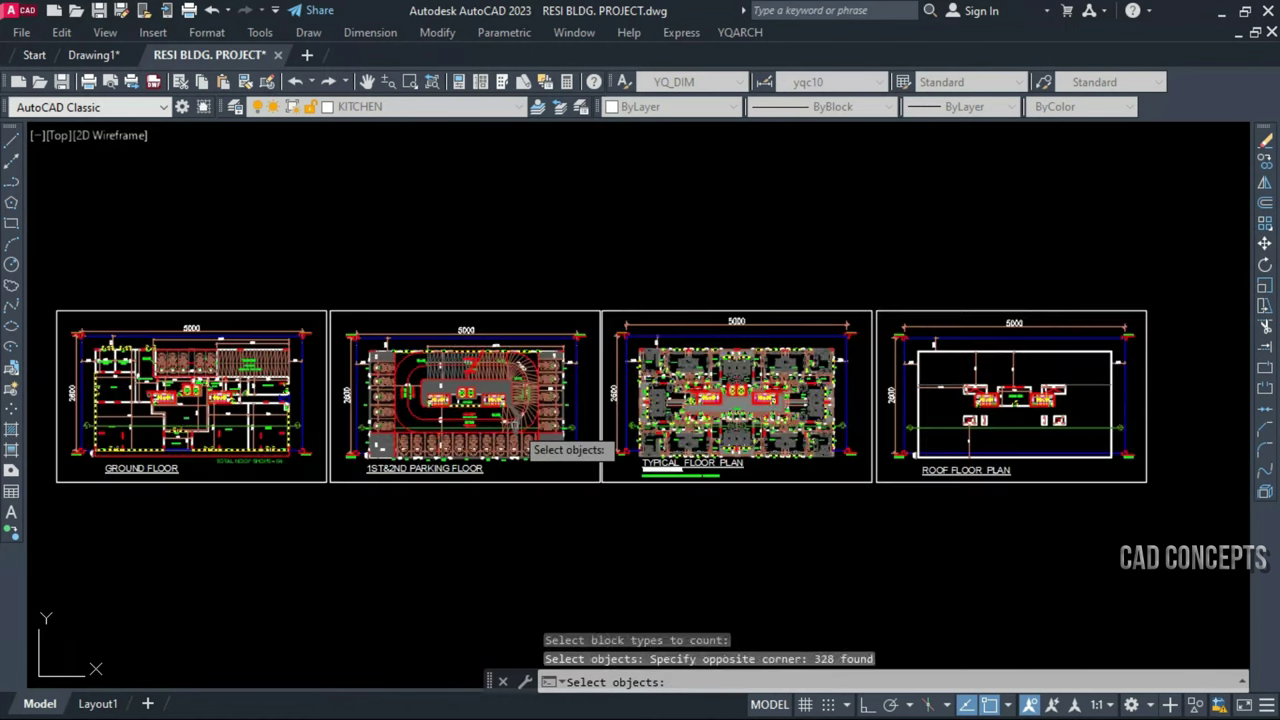
key(Return)
key(Return)
text(S)
key(Return)
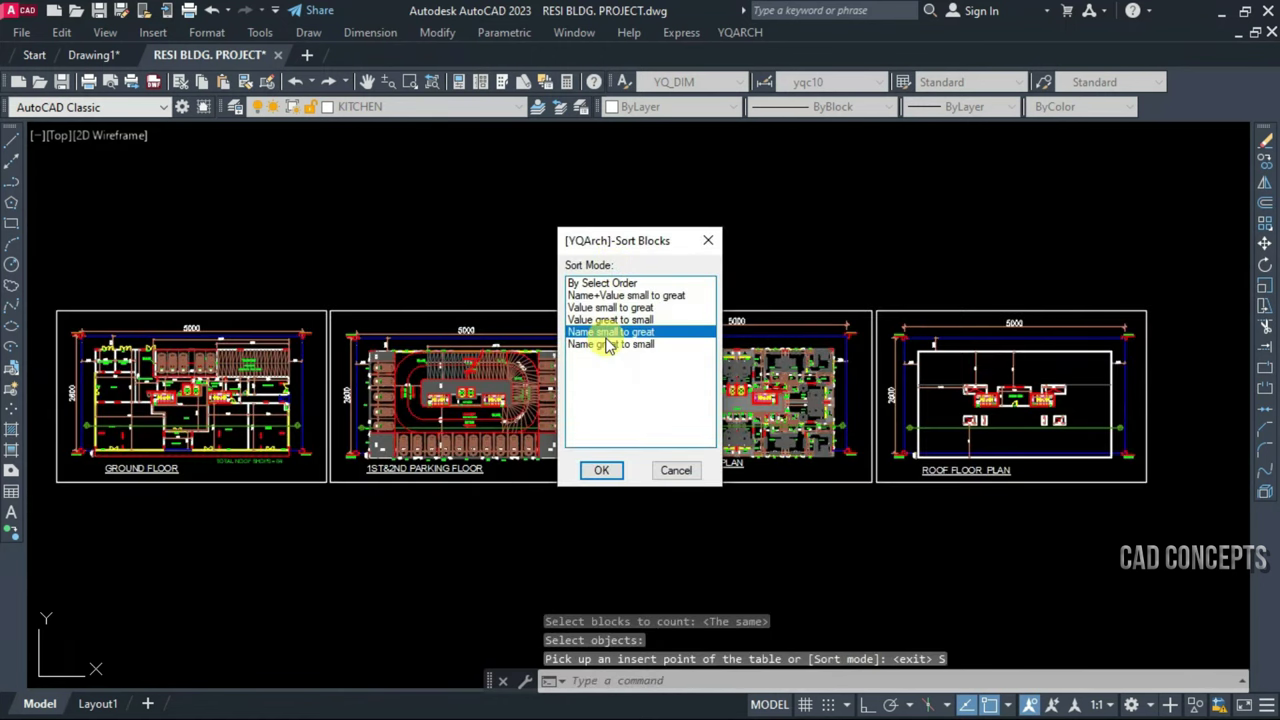
click(618, 296)
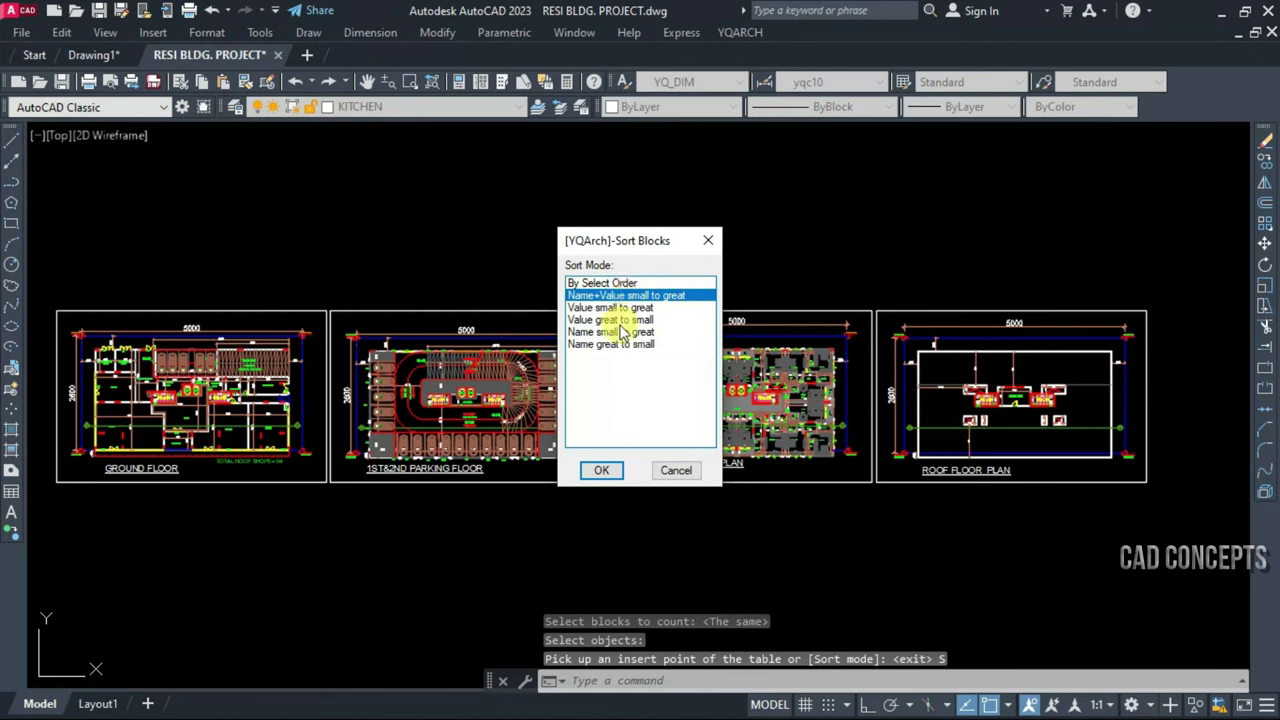
click(601, 470)
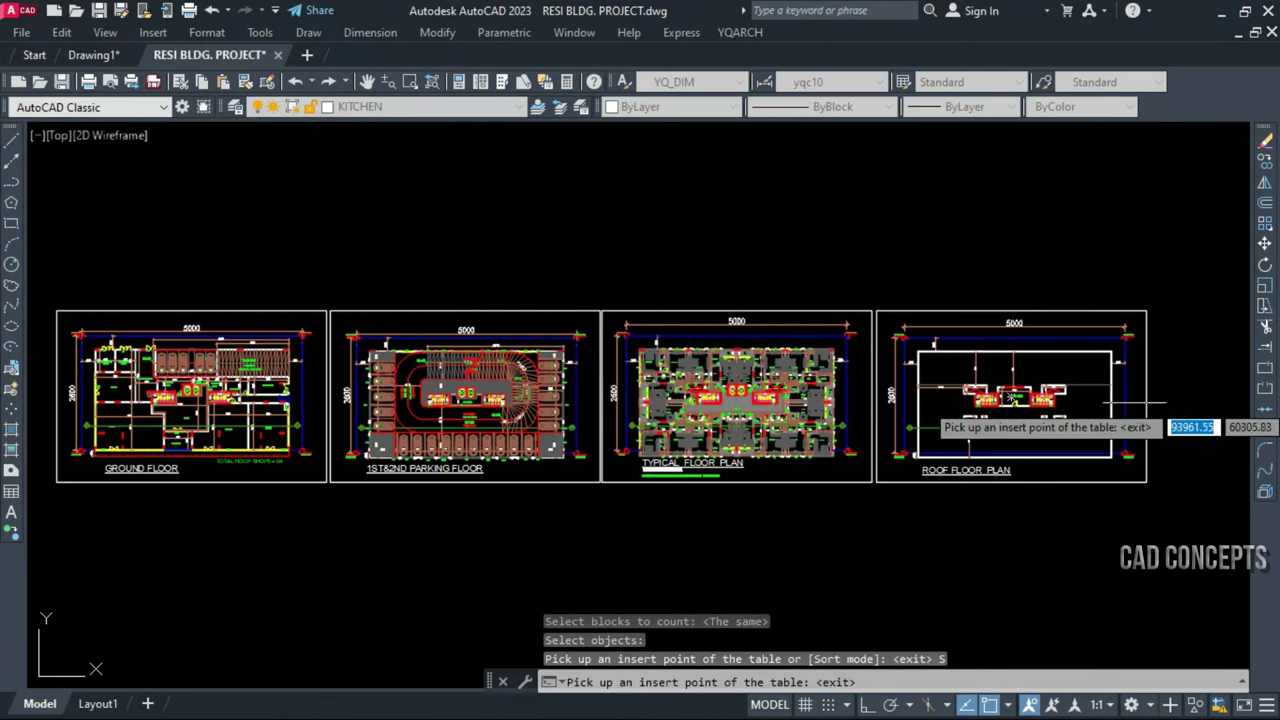
Insert the thumbnail, name and quantity table right of the Roof Floor Plan and zoom around to review it
scroll(925, 411, down, 2)
click(1085, 360)
scroll(1141, 418, up, 4)
scroll(1130, 295, up, 2)
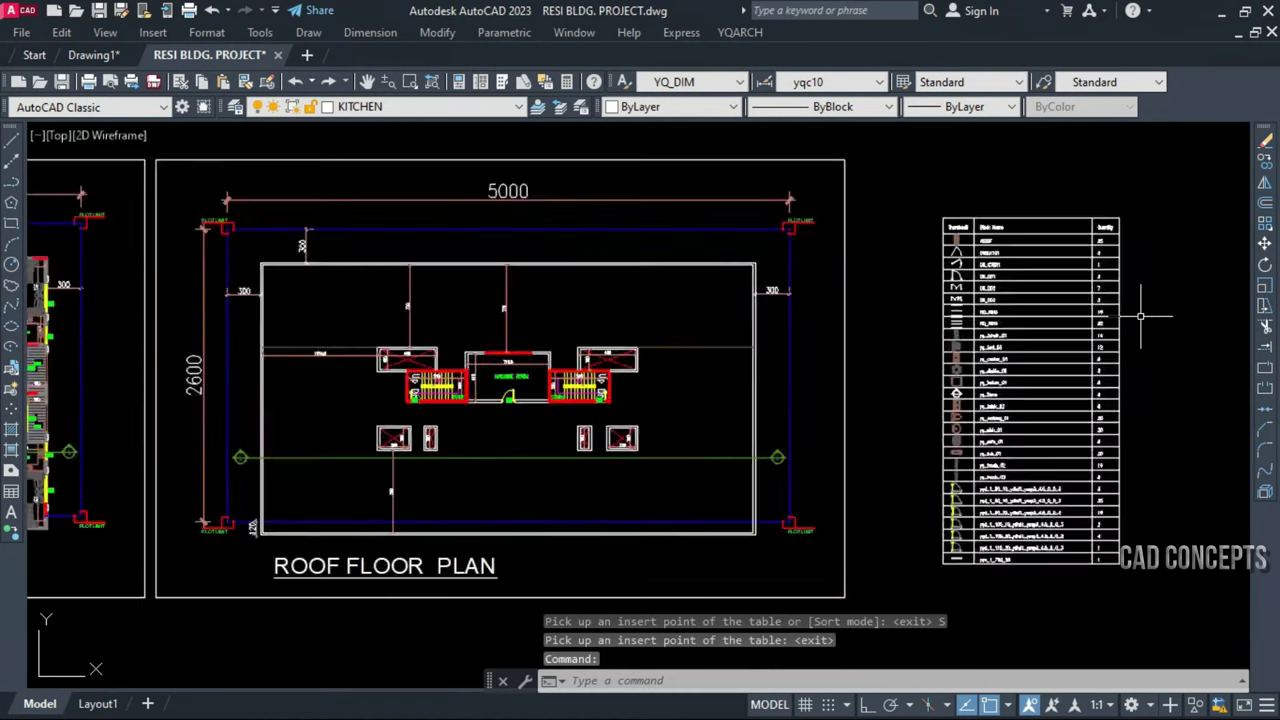
scroll(1140, 330, up, 2)
scroll(1140, 346, up, 1)
scroll(826, 300, up, 1)
scroll(760, 230, up, 3)
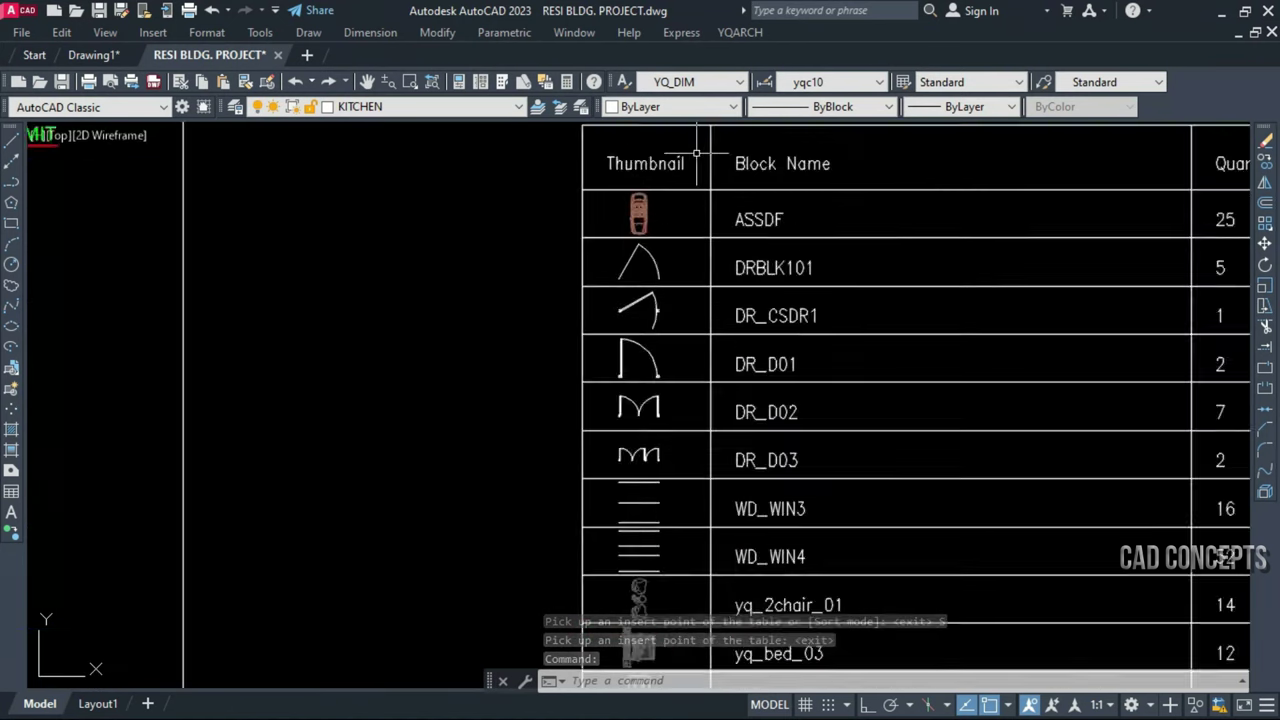
scroll(700, 163, up, 3)
scroll(663, 206, down, 3)
scroll(1130, 275, up, 2)
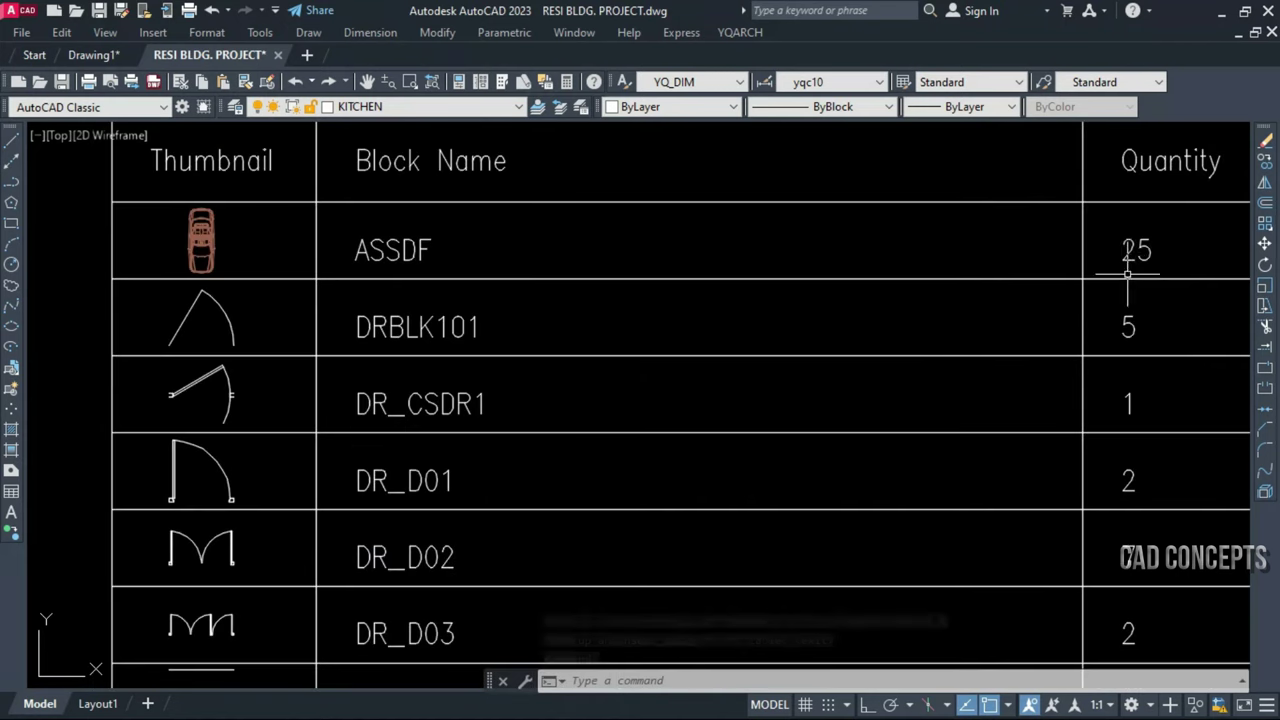
scroll(443, 262, down, 3)
scroll(430, 340, up, 3)
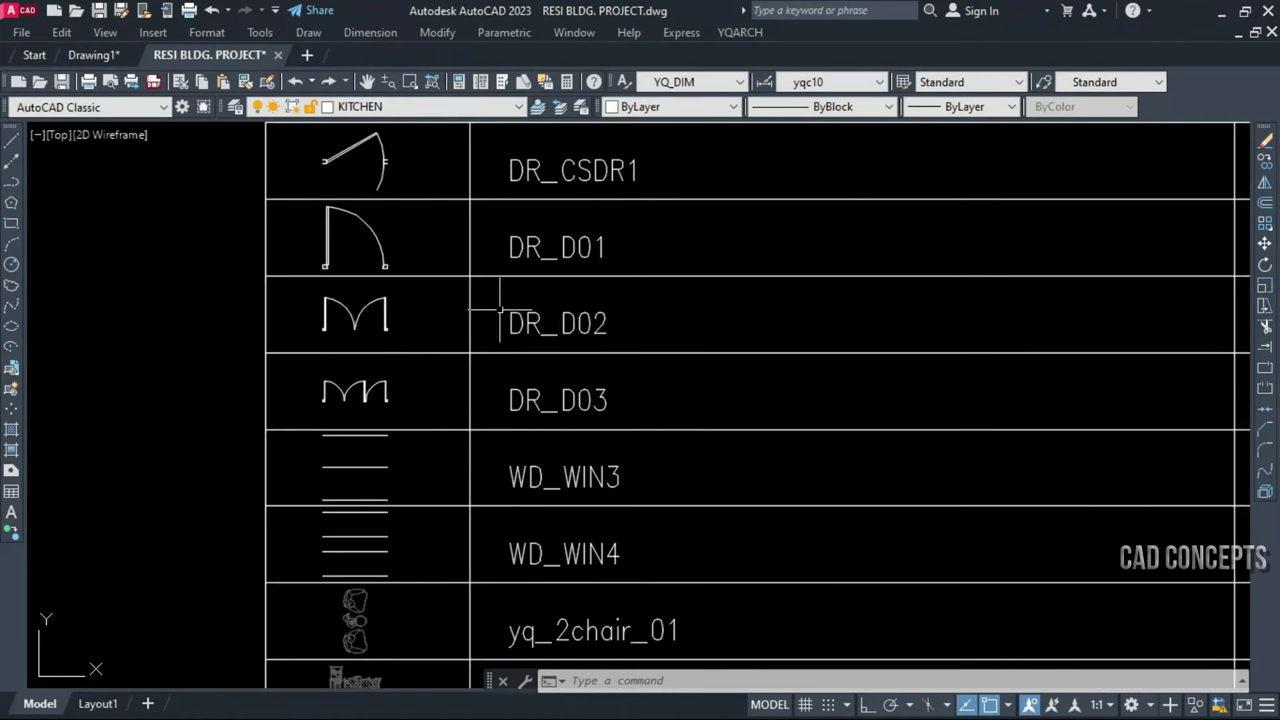
scroll(505, 330, down, 3)
scroll(518, 470, up, 2)
scroll(518, 463, up, 1)
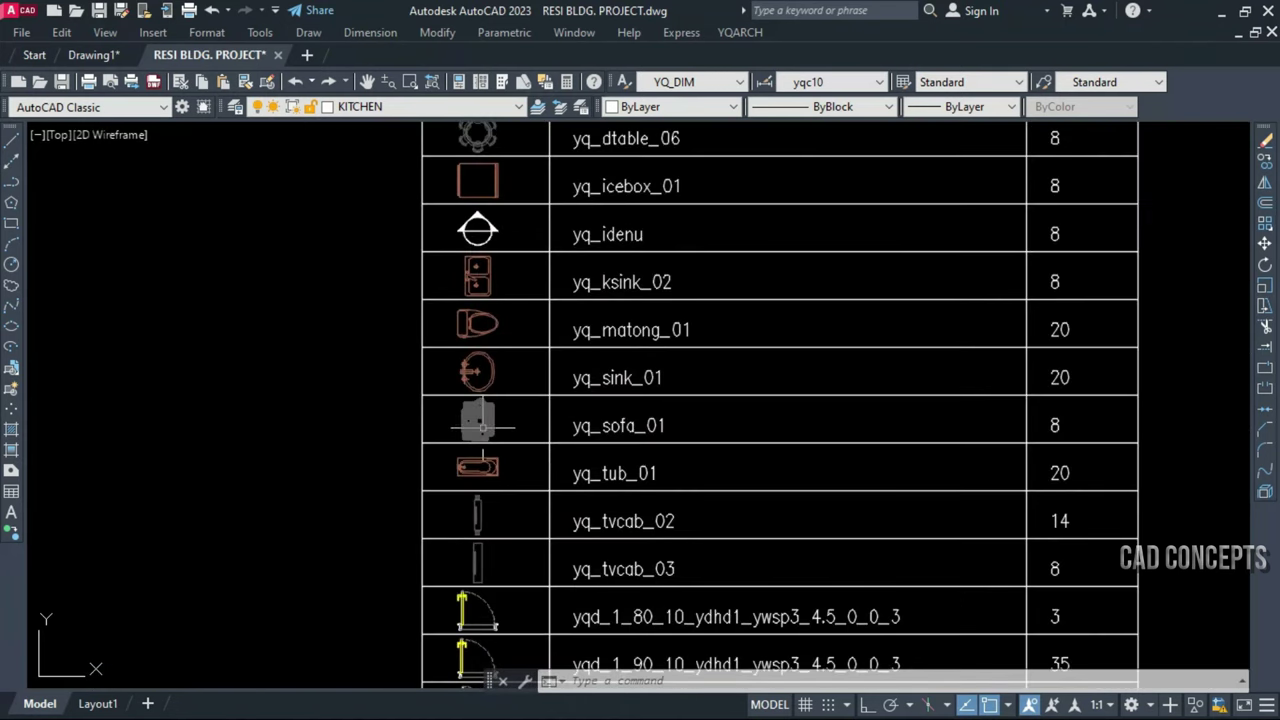
scroll(481, 426, down, 2)
scroll(536, 453, up, 2)
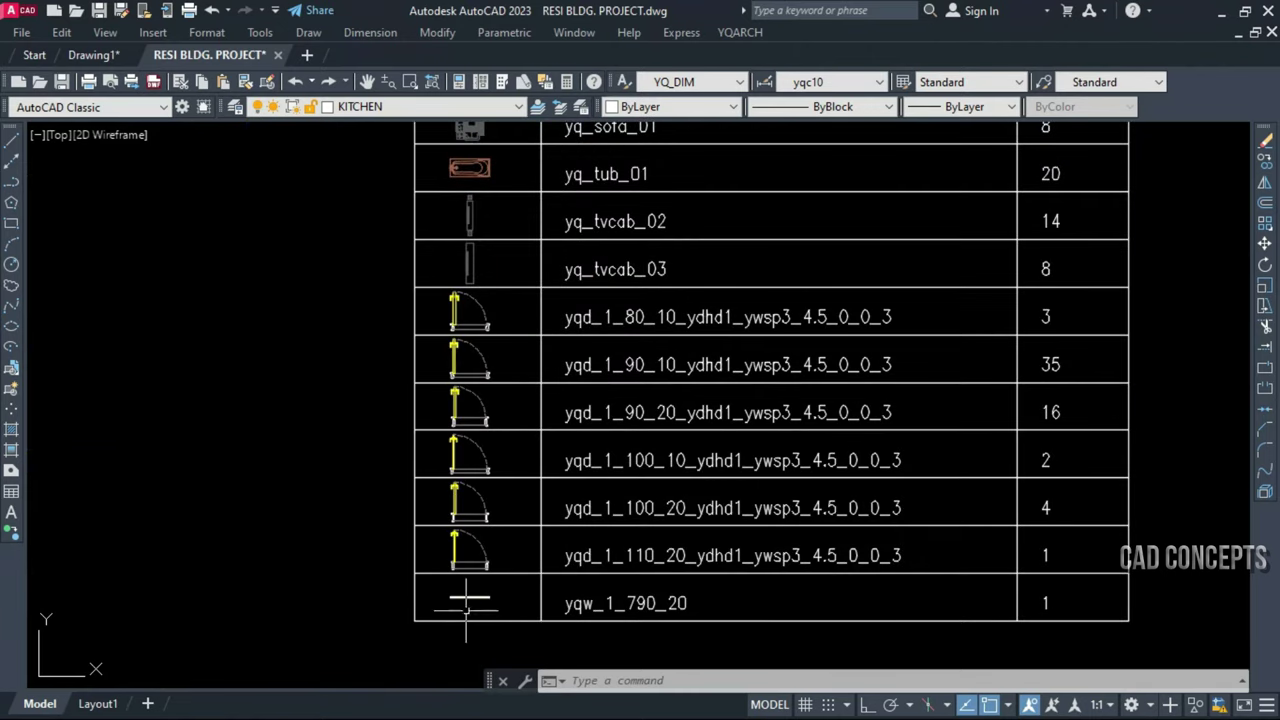
middle_drag(832, 405, 644, 450)
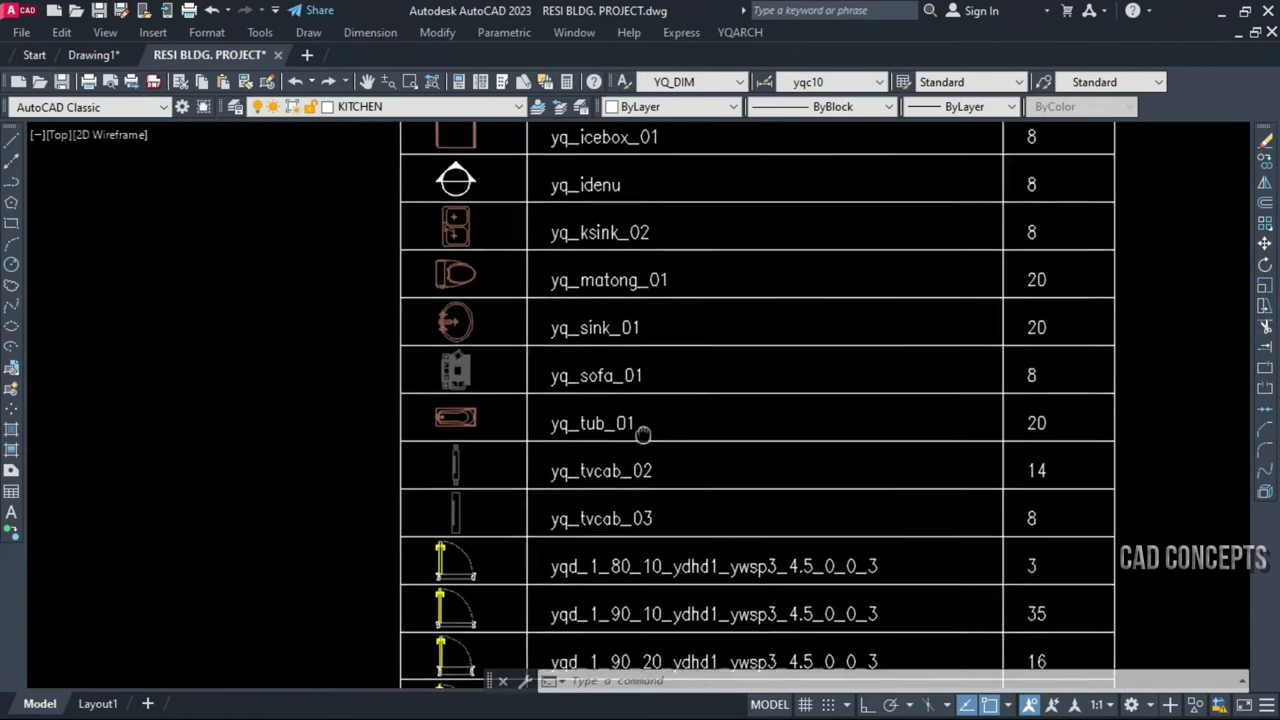
scroll(644, 450, down, 3)
scroll(644, 450, up, 2)
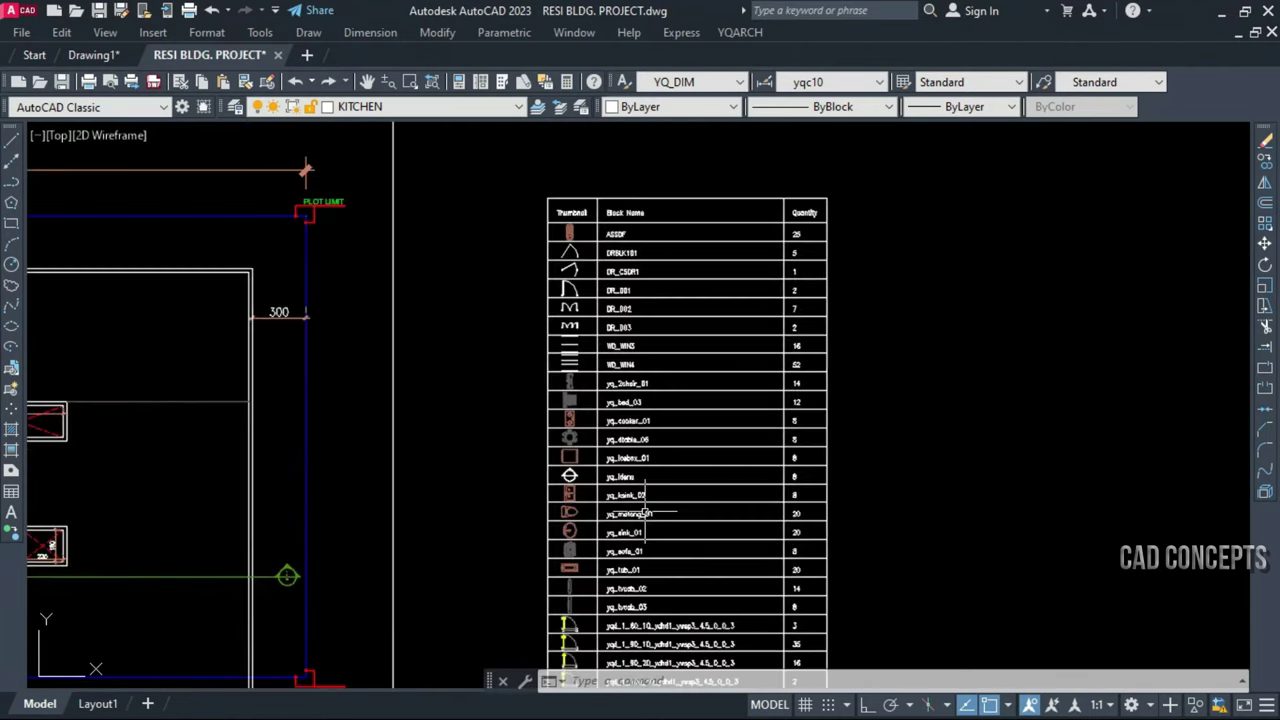
middle_drag(646, 508, 678, 436)
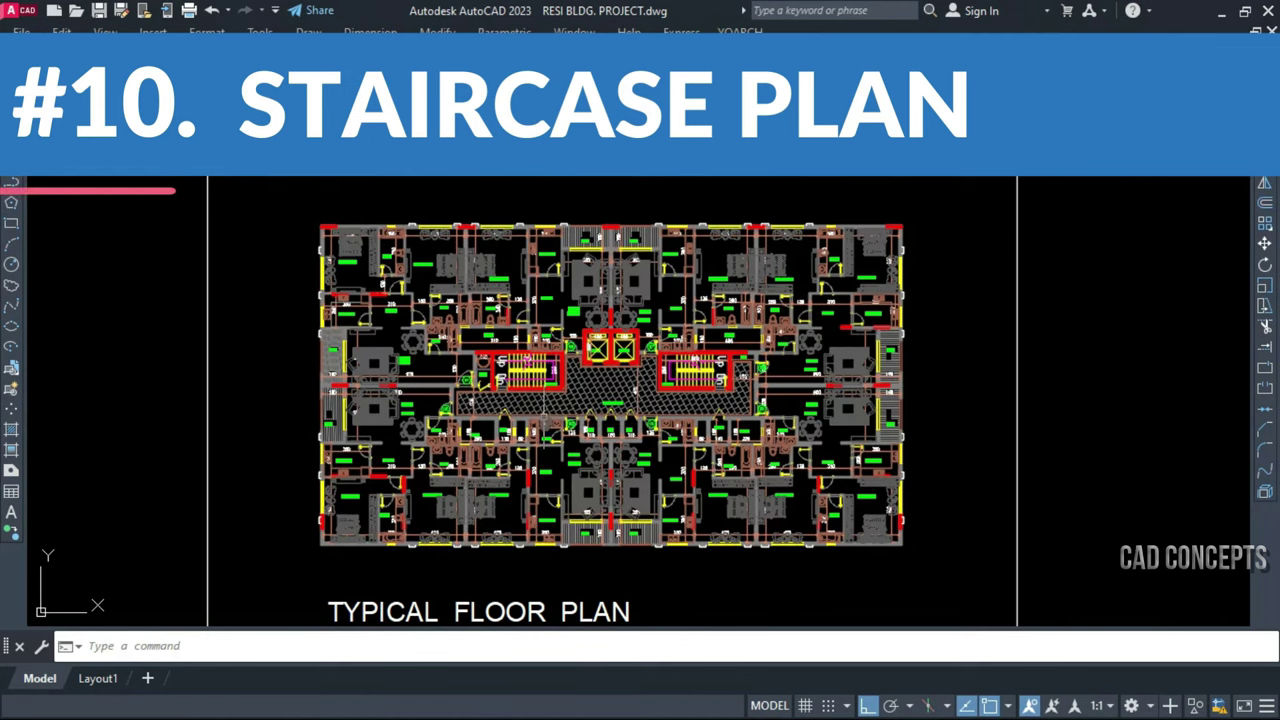
Delete the existing staircase steps and arrows inside the 510 by 250 STAIR1 room
scroll(550, 410, up, 5)
scroll(618, 450, up, 2)
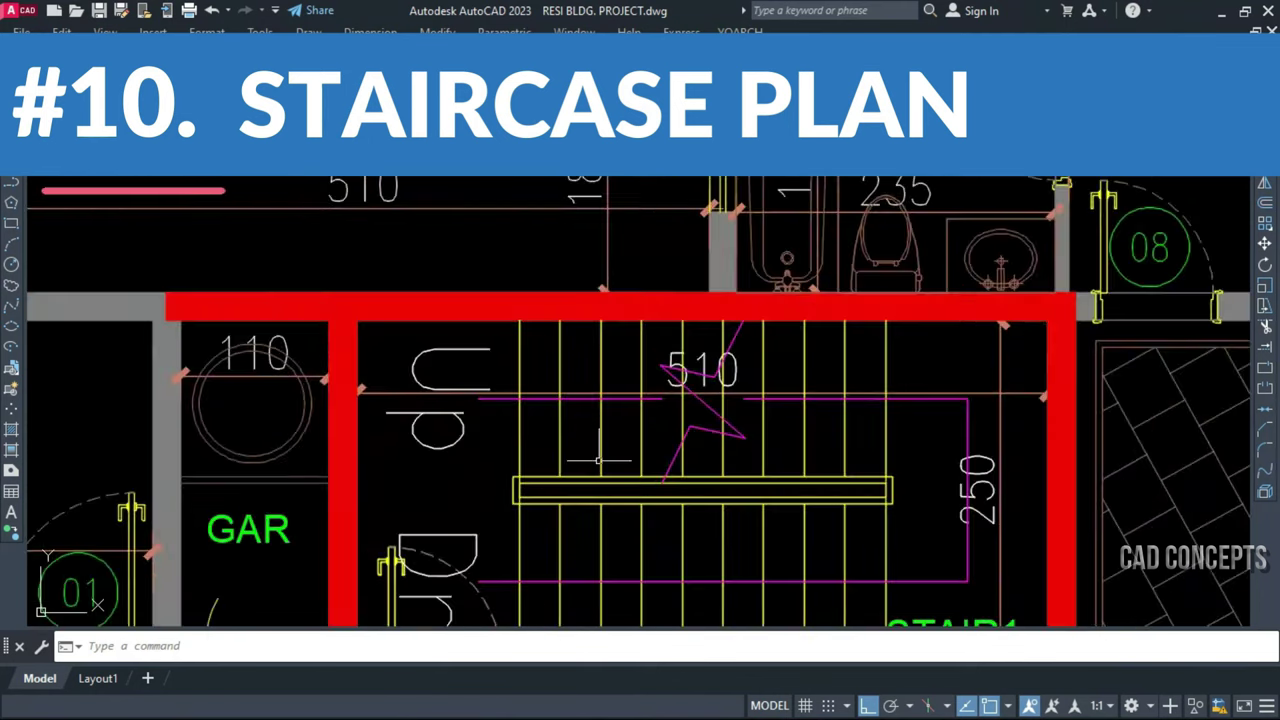
scroll(640, 430, down, 4)
click(688, 450)
click(665, 478)
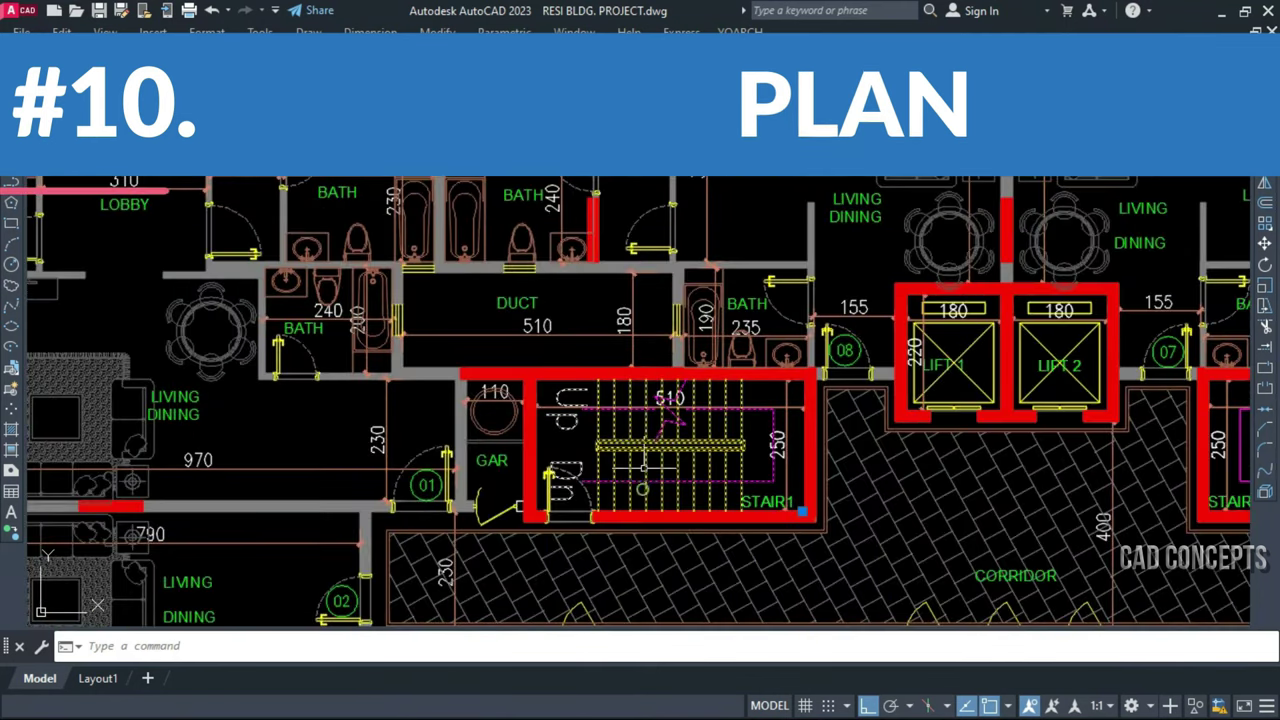
key(Delete)
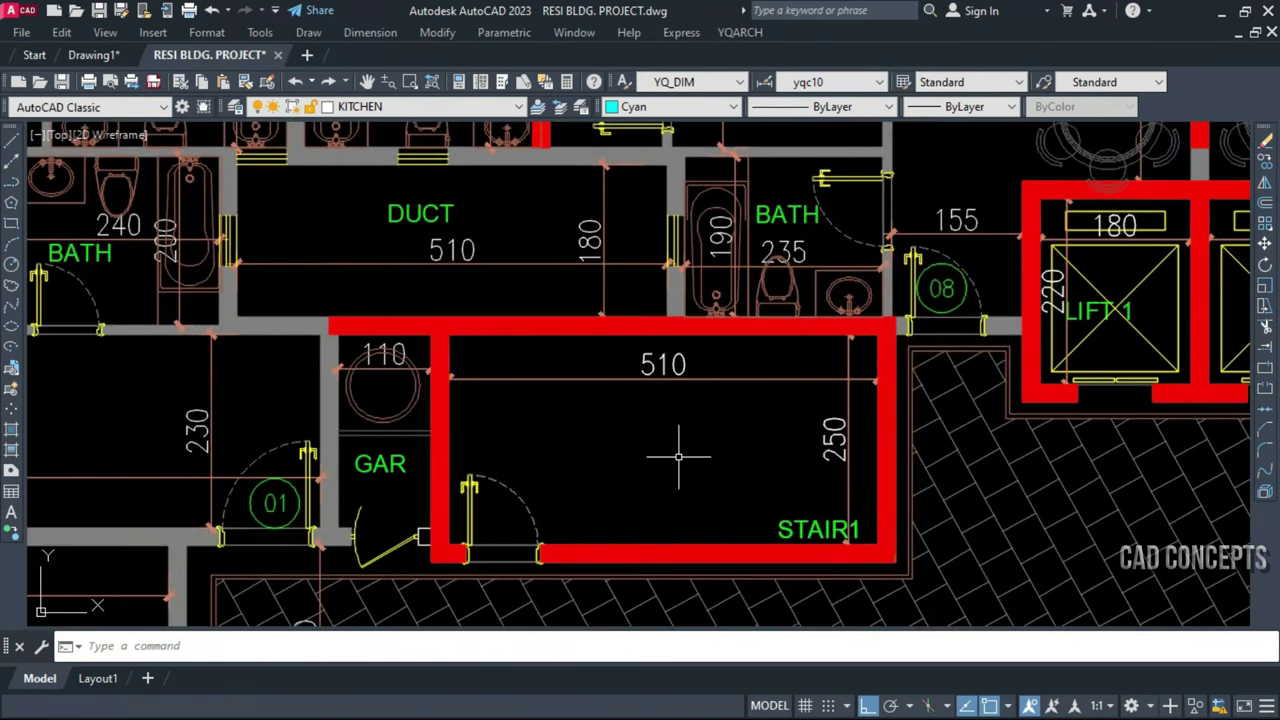
scroll(678, 457, up, 2)
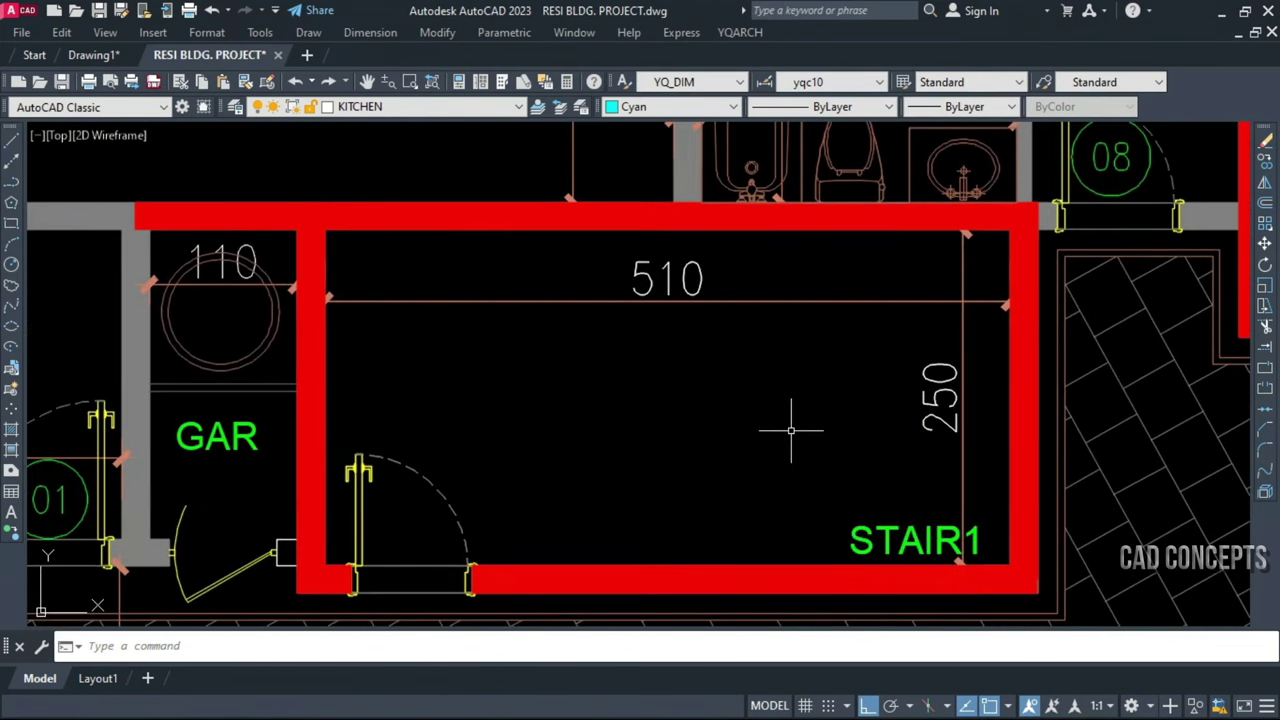
Set up an LTJ double-tread, standard-floor staircase, first run on the right, 250 wide from the walls
text(LTJ)
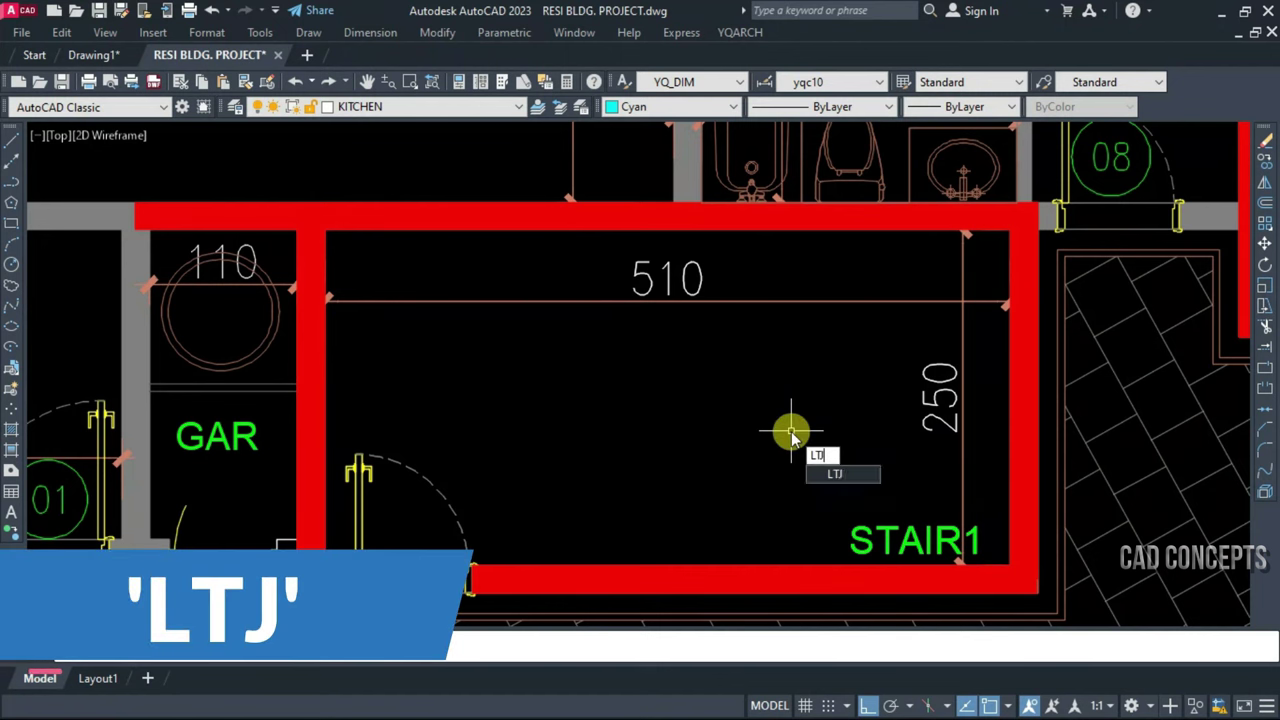
key(Return)
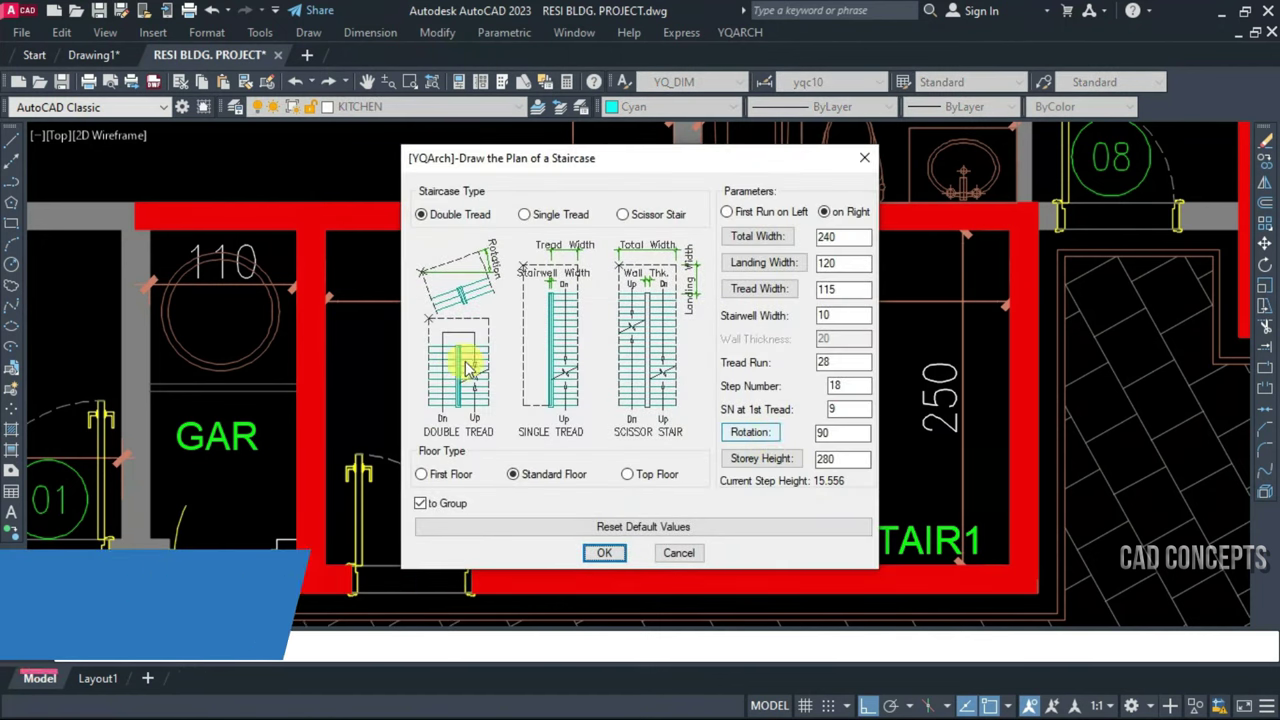
click(428, 218)
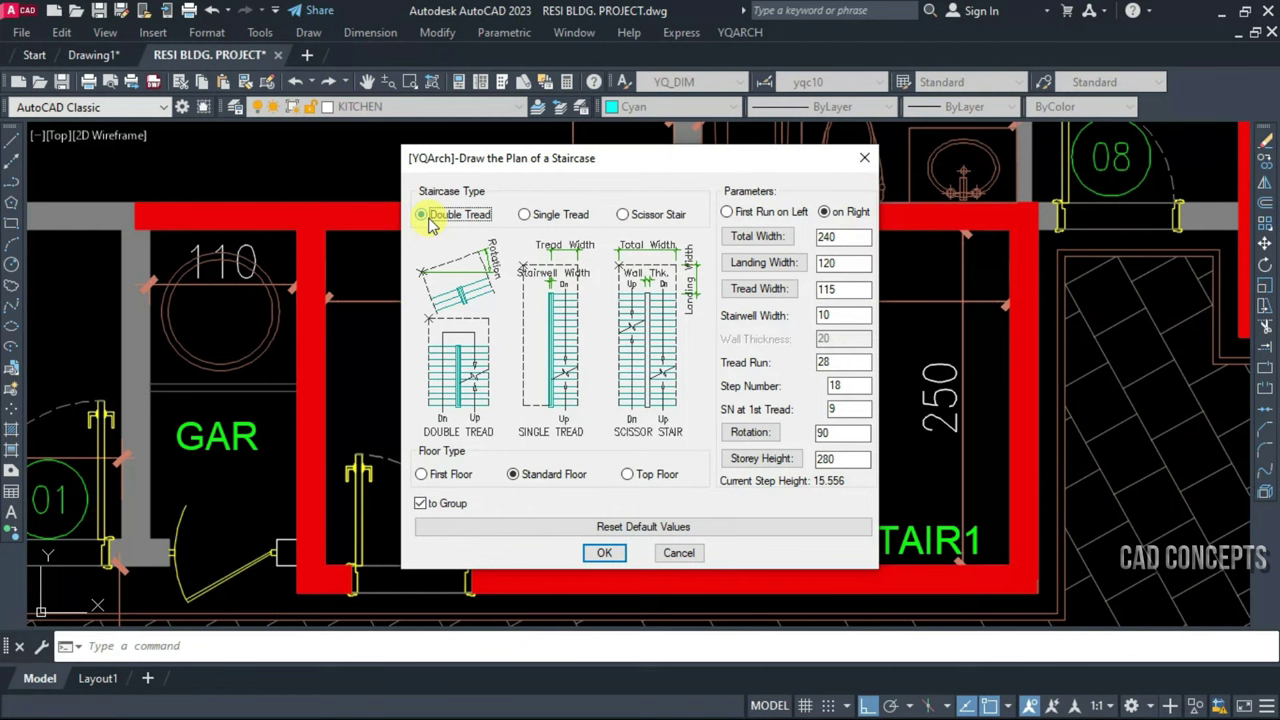
click(540, 476)
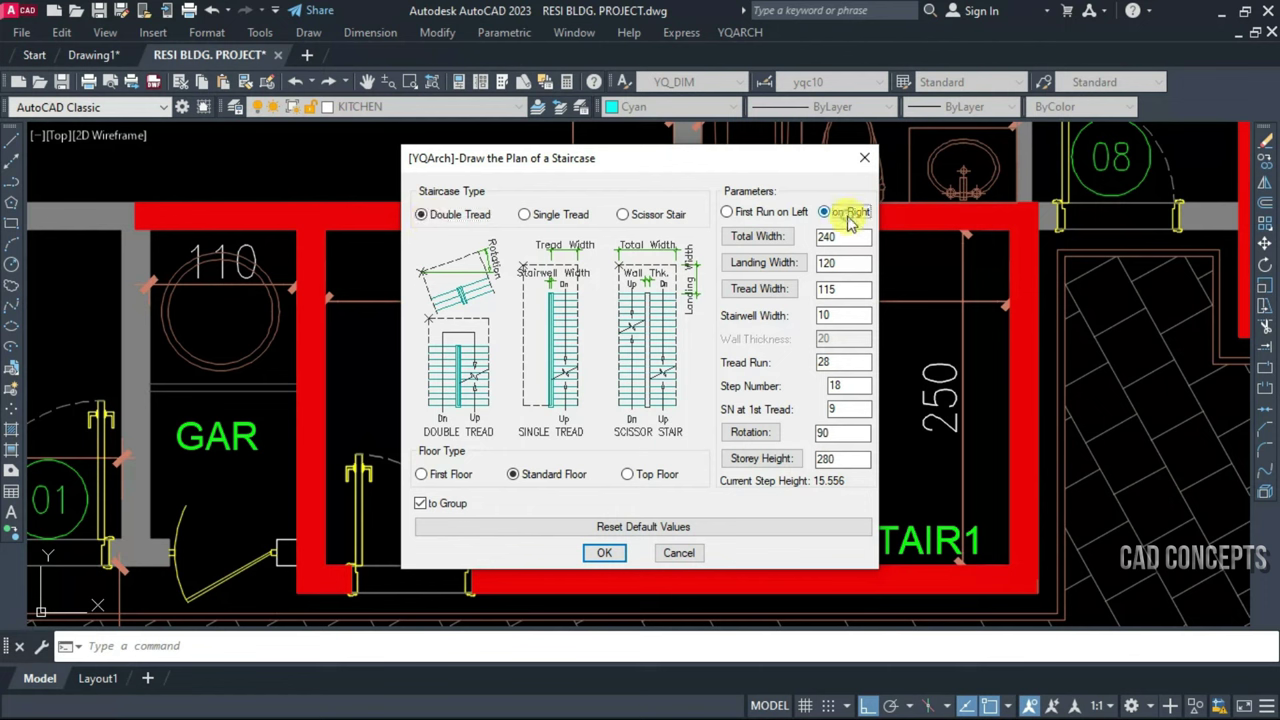
click(830, 213)
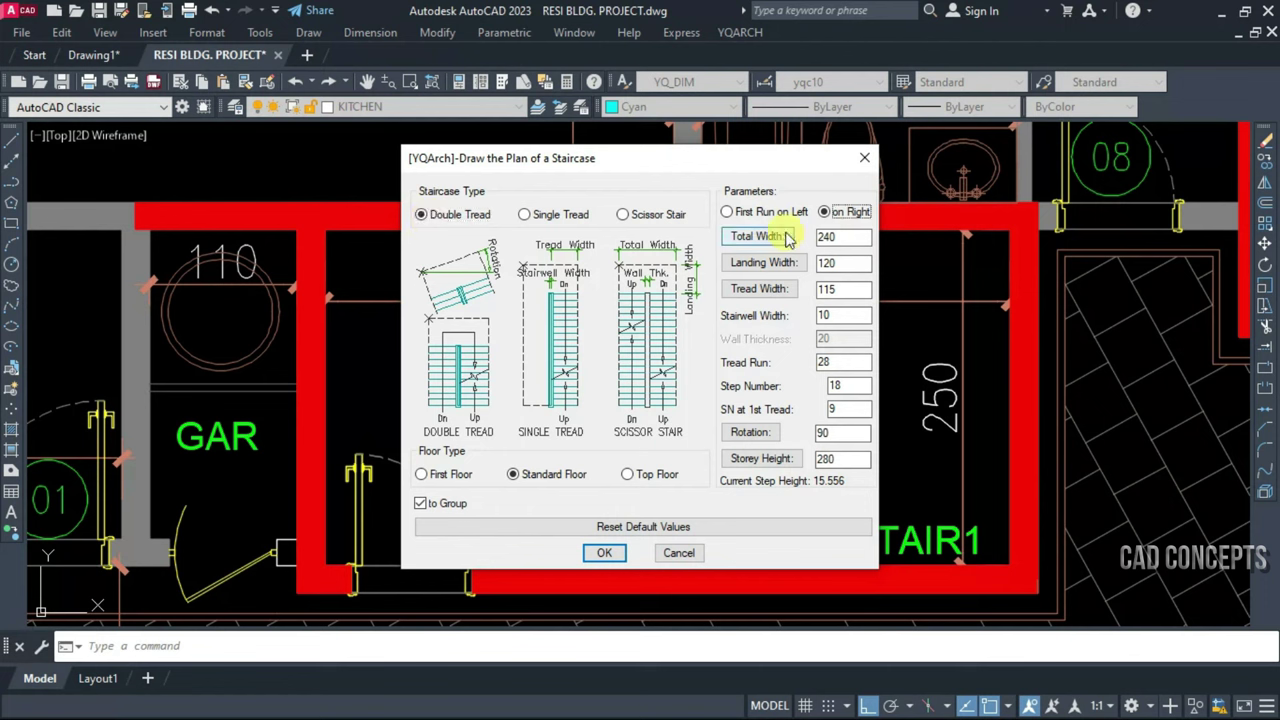
click(785, 238)
click(825, 230)
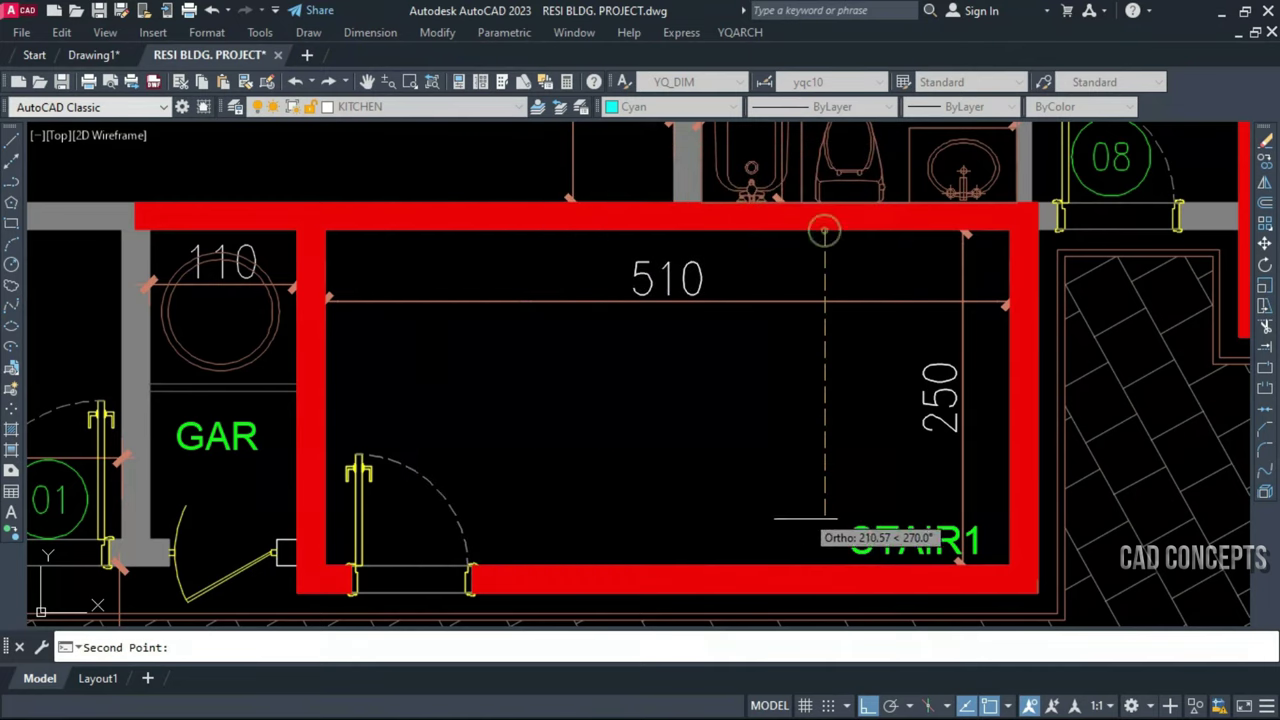
click(828, 570)
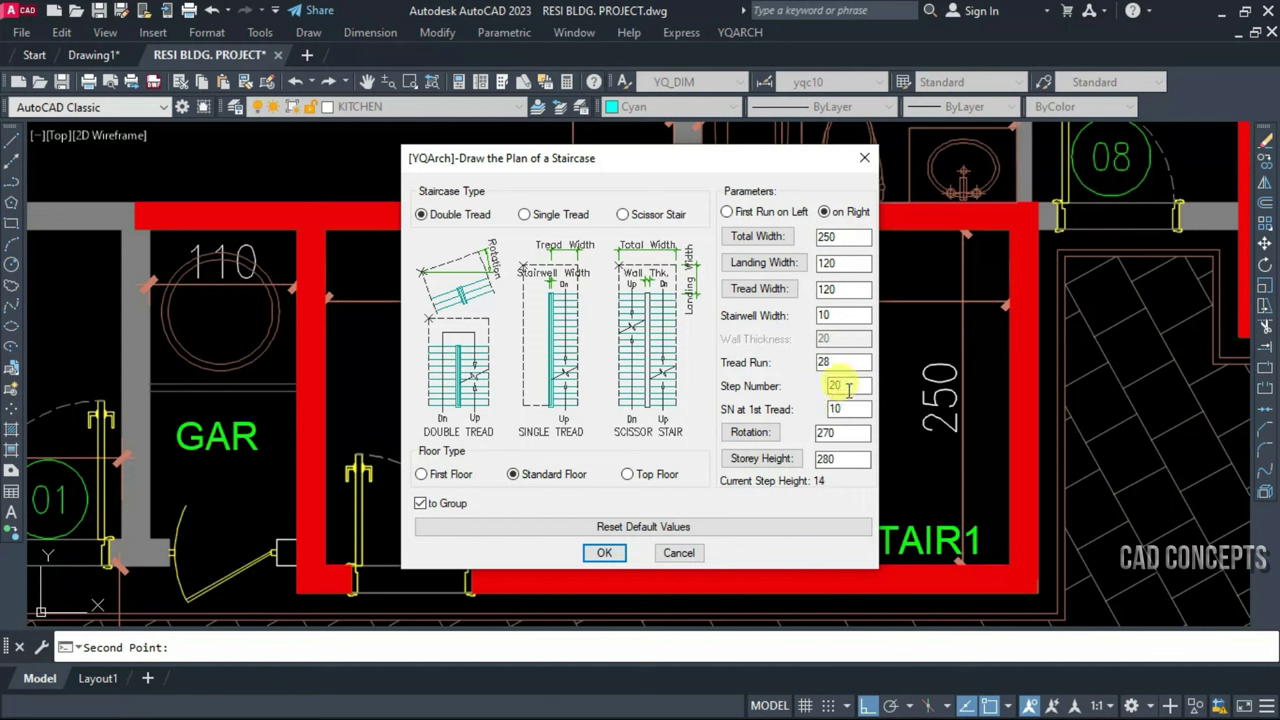
click(604, 552)
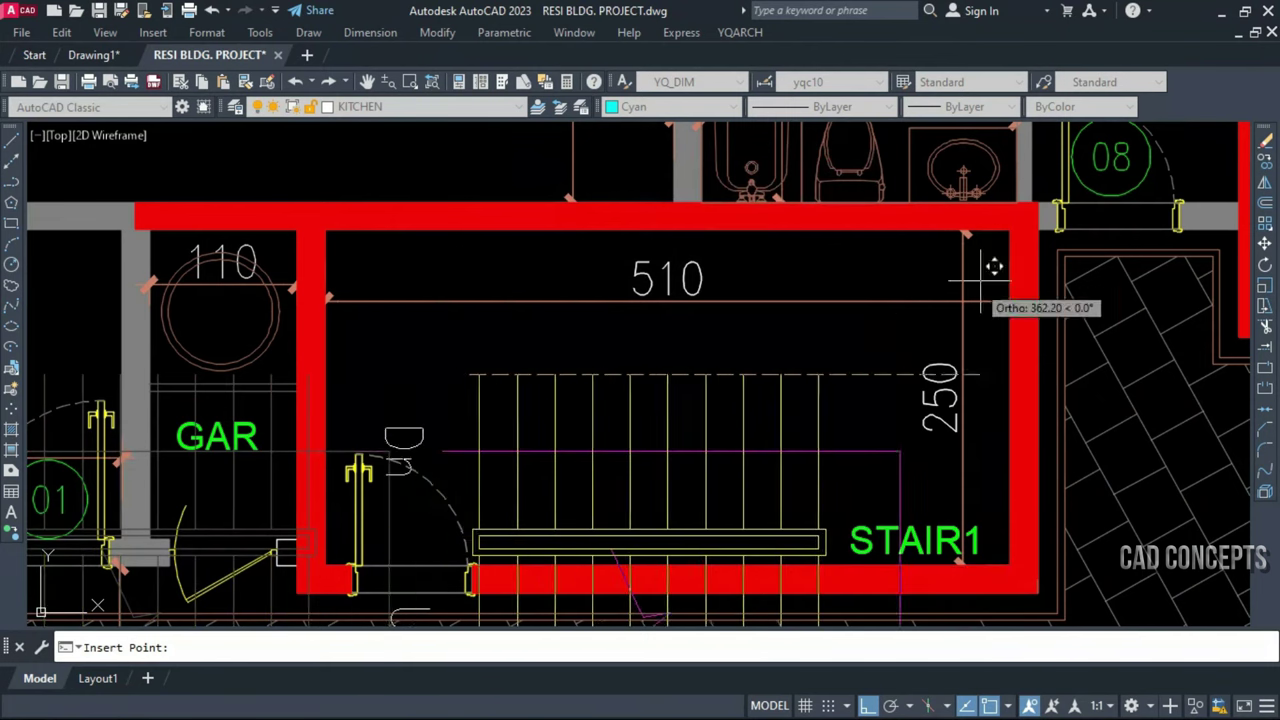
Place the double-tread staircase inside STAIR1 and check it by selecting it
click(1008, 233)
click(659, 470)
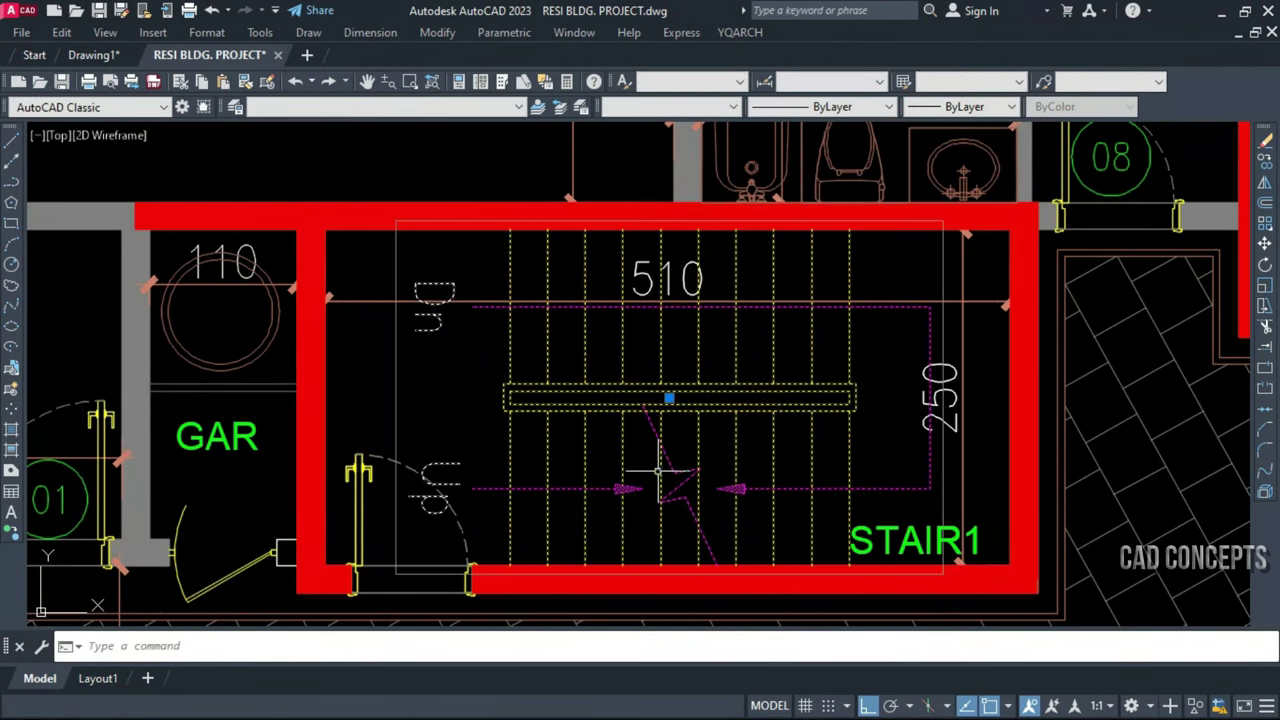
key(Escape)
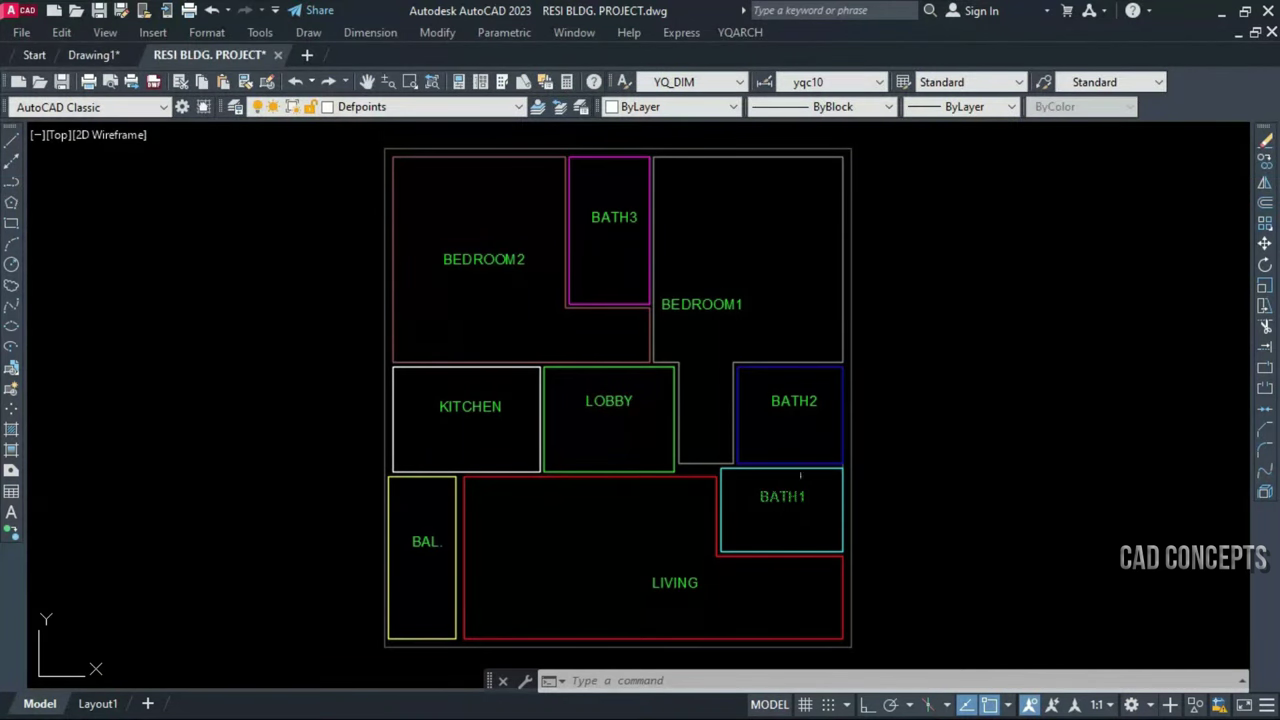
Compute the nine room areas with MJ, no hatching kept, and place the 117.93 m² total table
key(ctrl+z)
text(M)
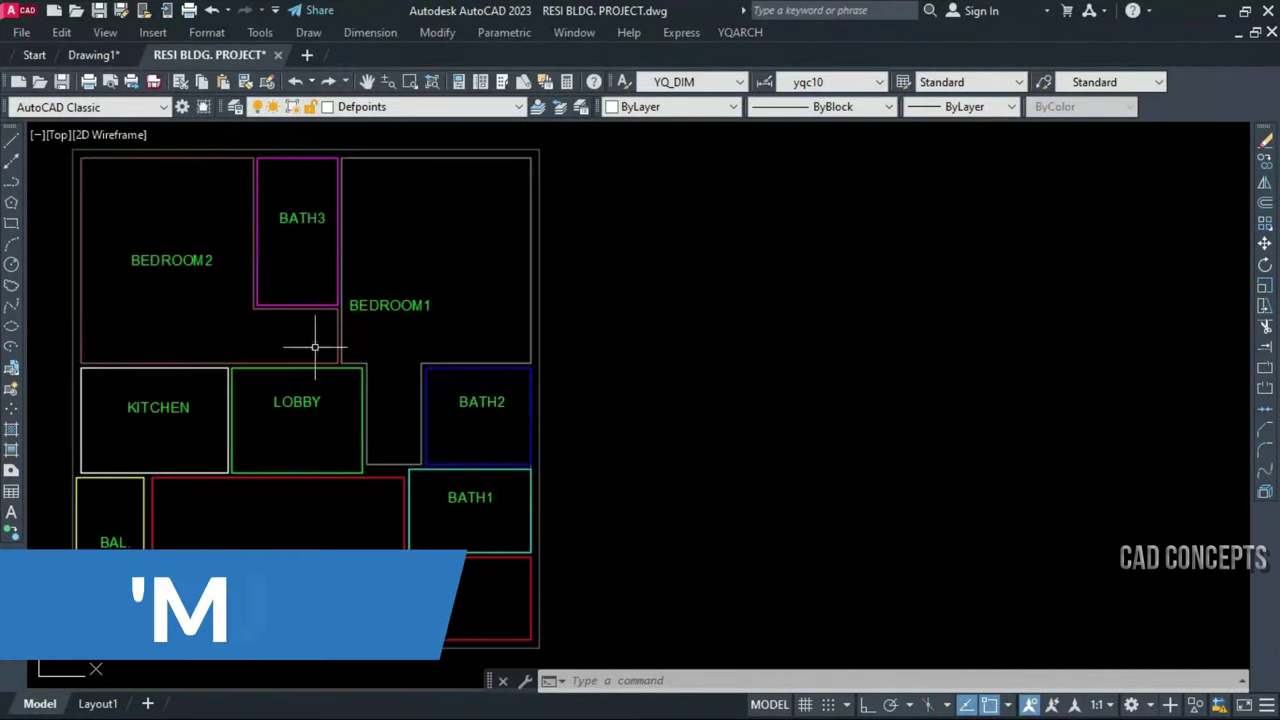
text(J)
key(Return)
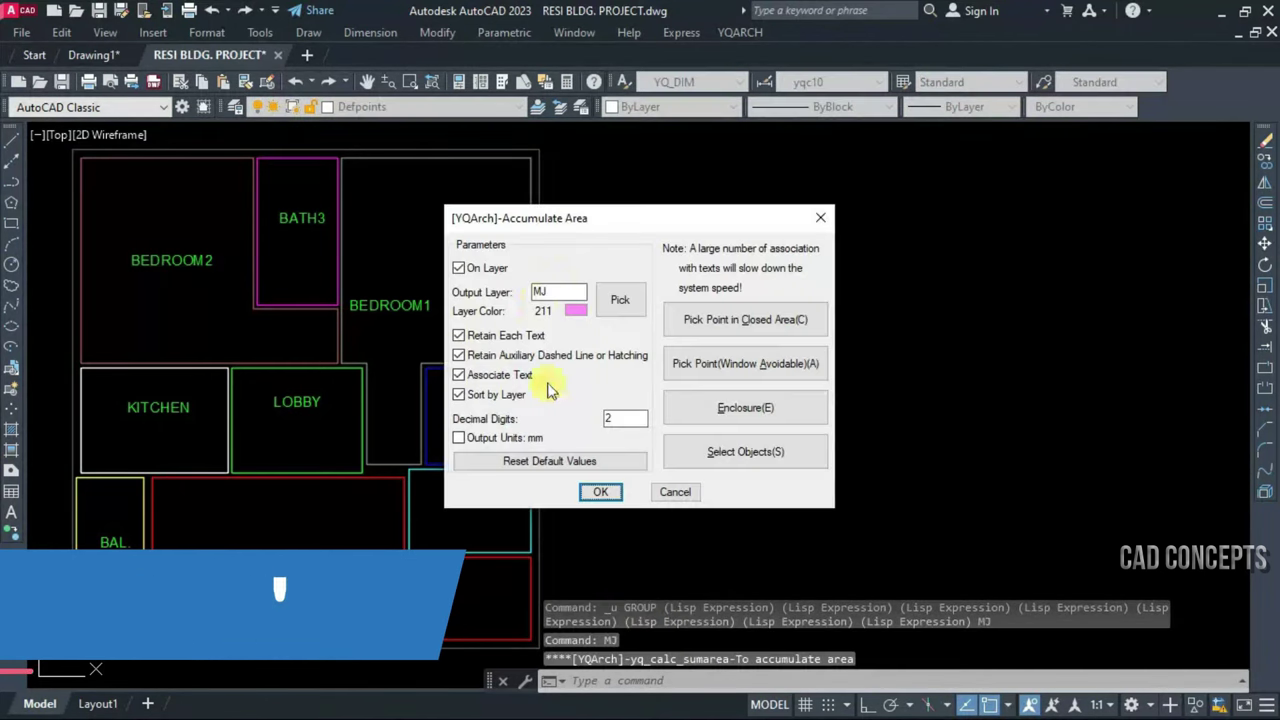
click(557, 369)
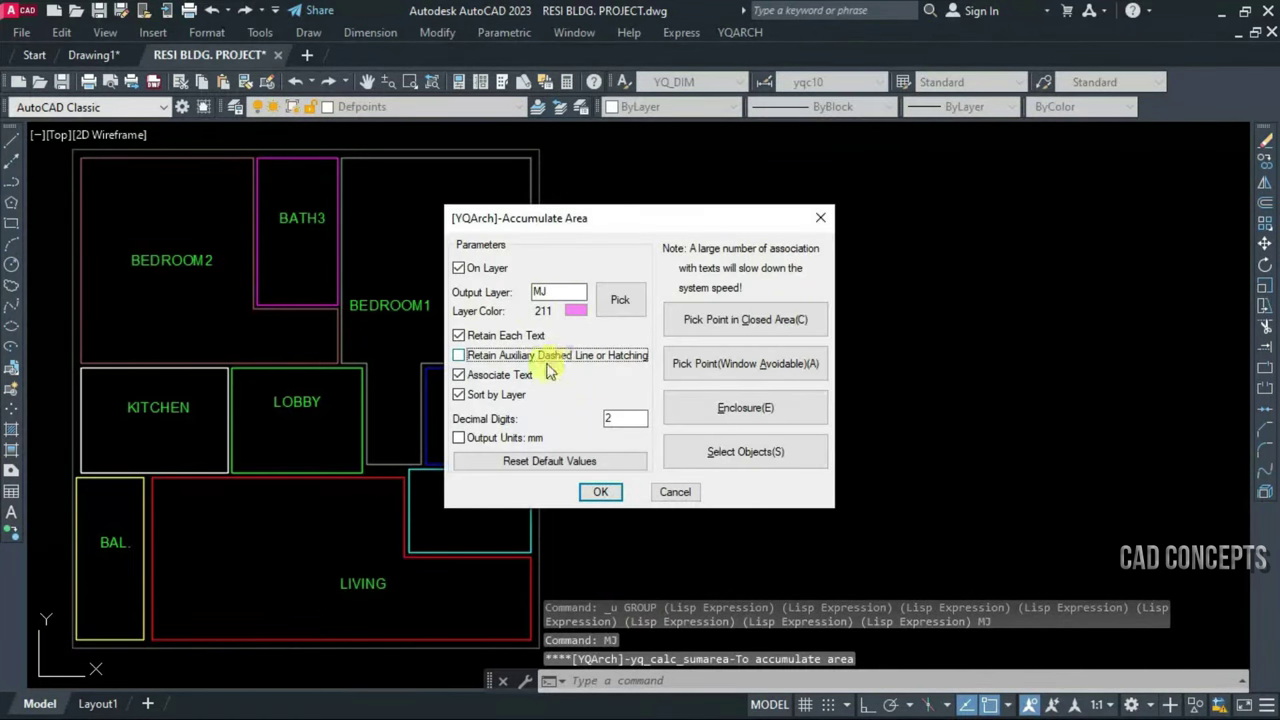
click(600, 491)
drag(536, 650, 72, 140)
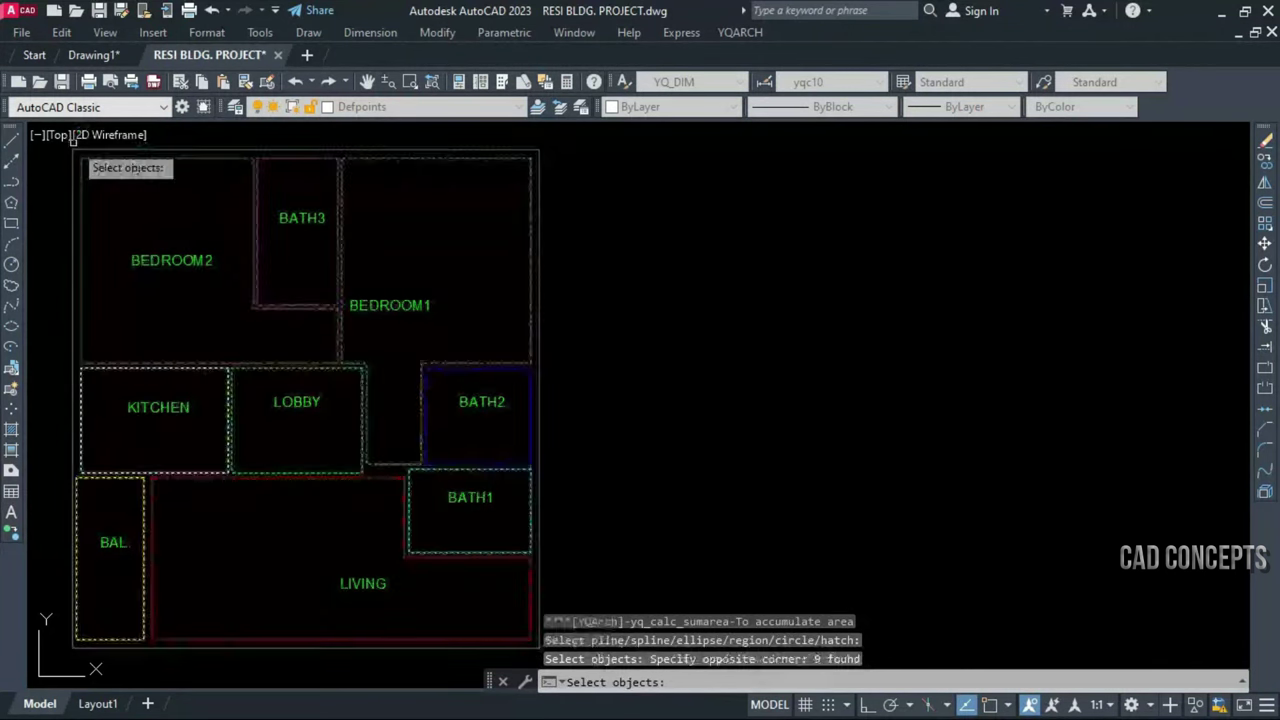
right_click(415, 271)
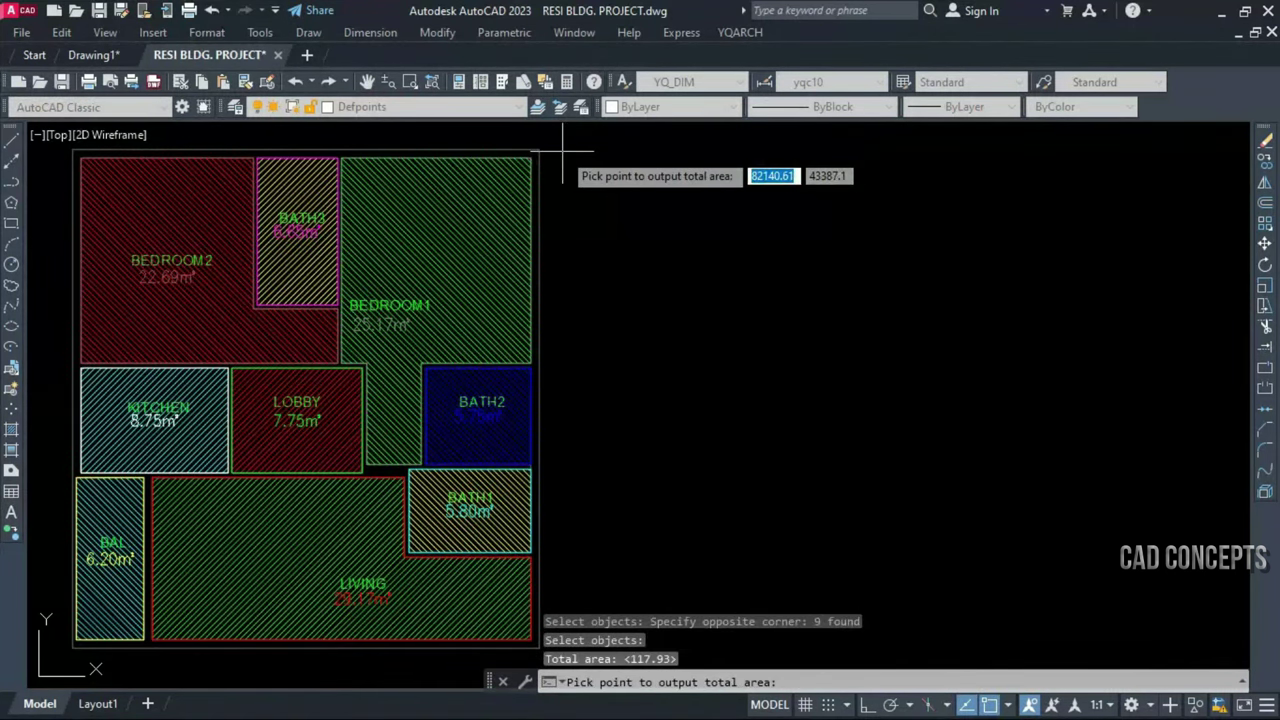
click(563, 153)
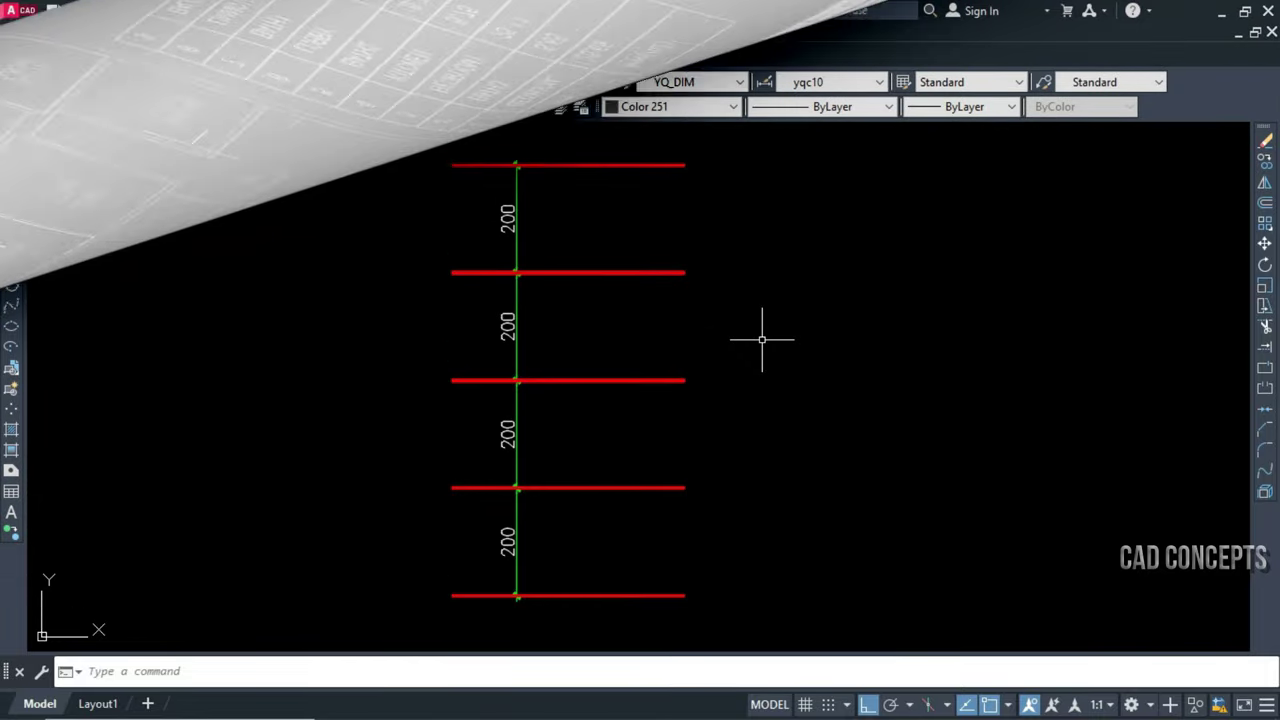
Start the BG automatic level-mark command on the red floor lines
middle_drag(762, 340, 786, 343)
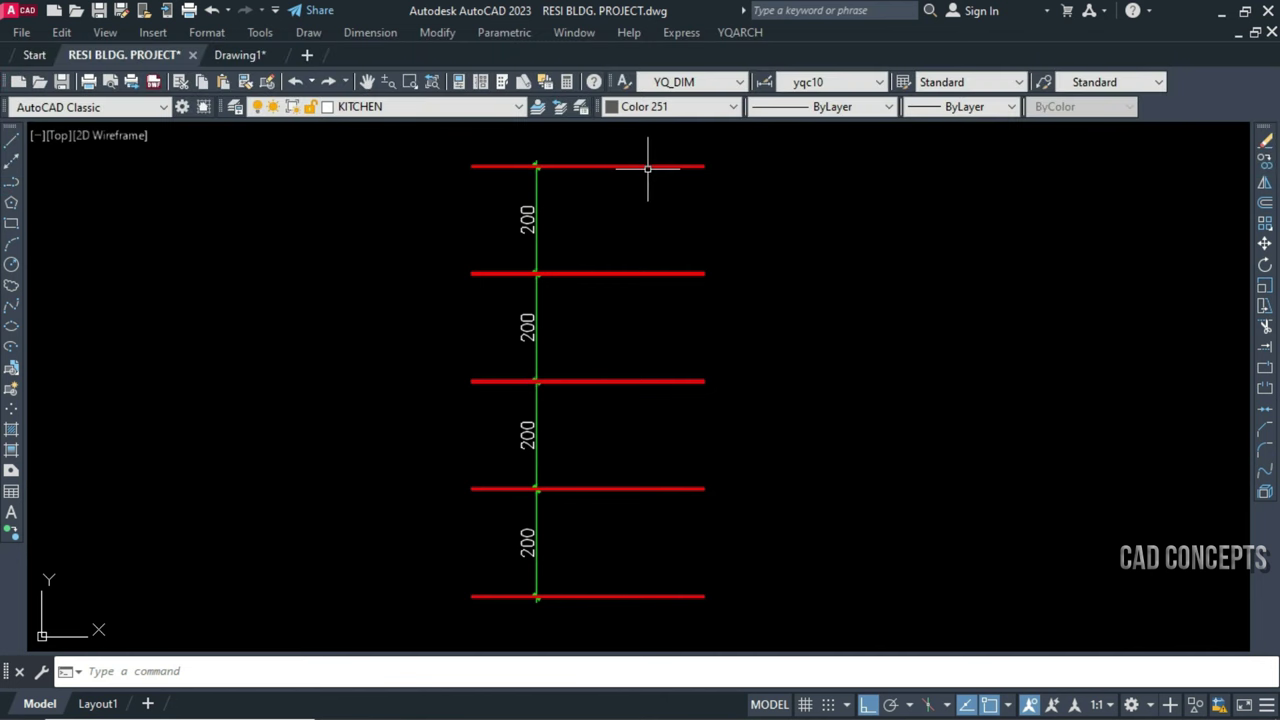
text(bg)
key(Return)
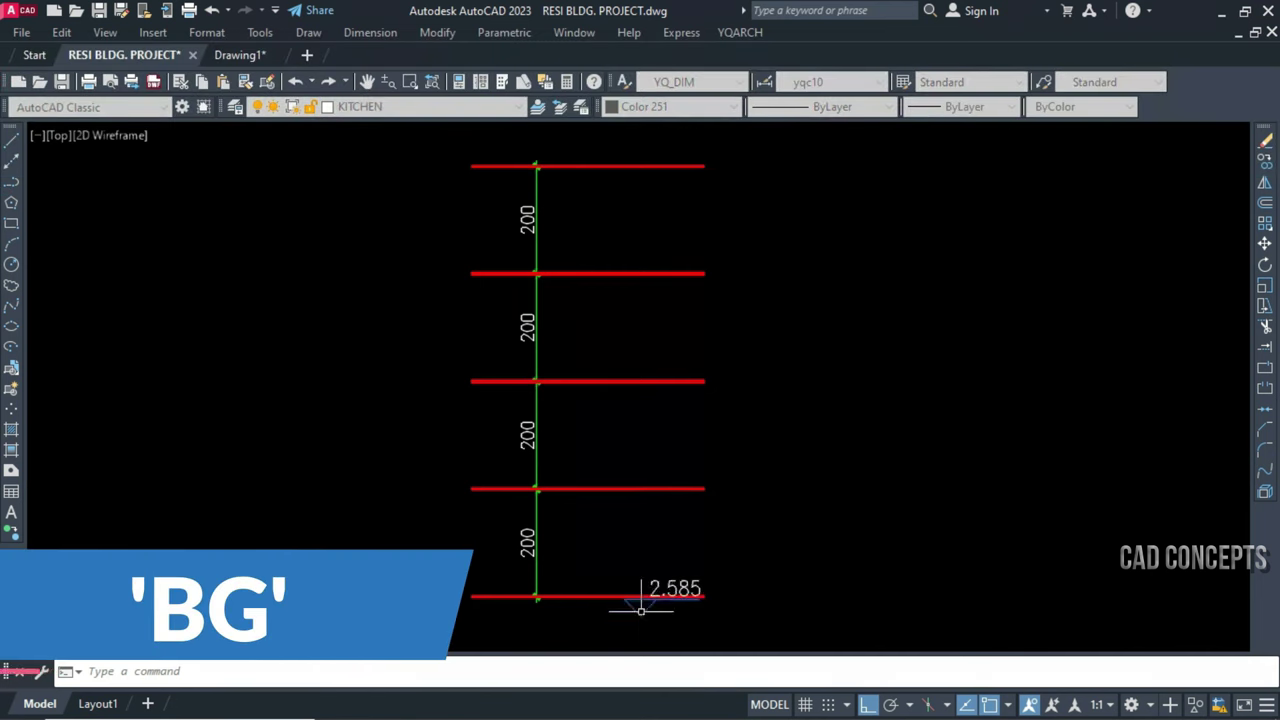
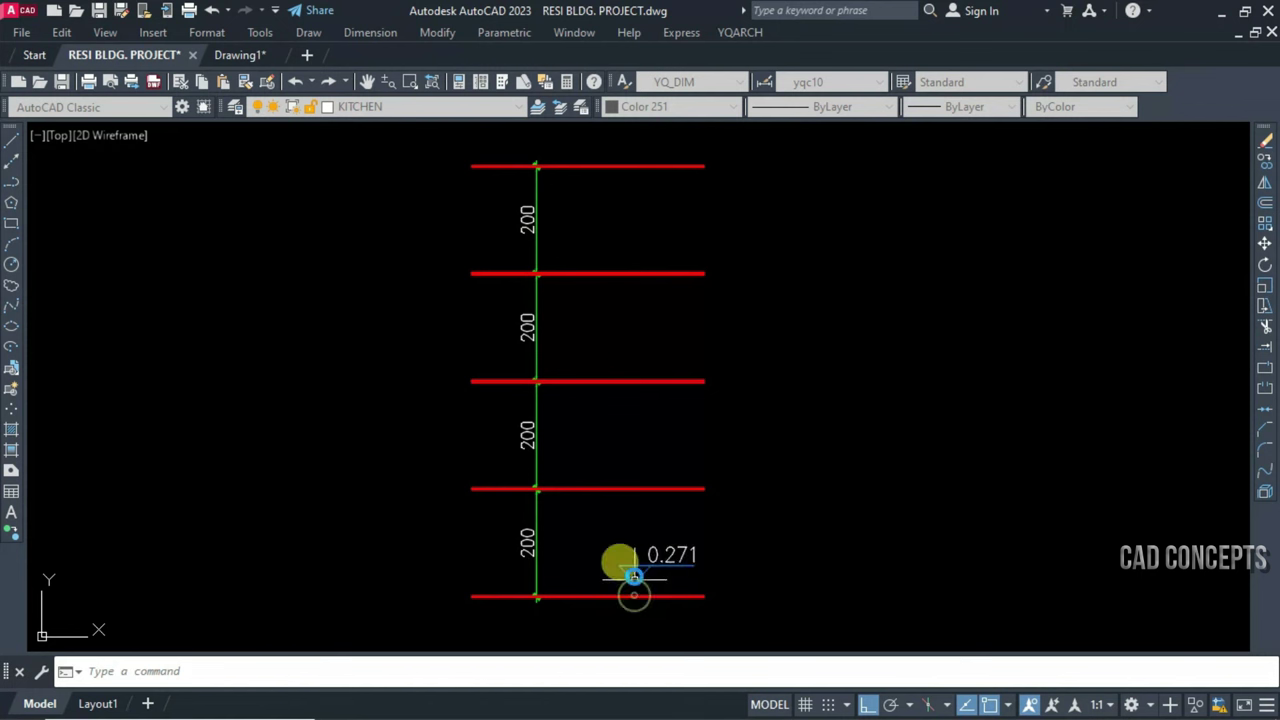
Place level markers ±0.000, 2.000, 4.000, 6.000 and 8.000 on the red lines, bottom to top
click(632, 598)
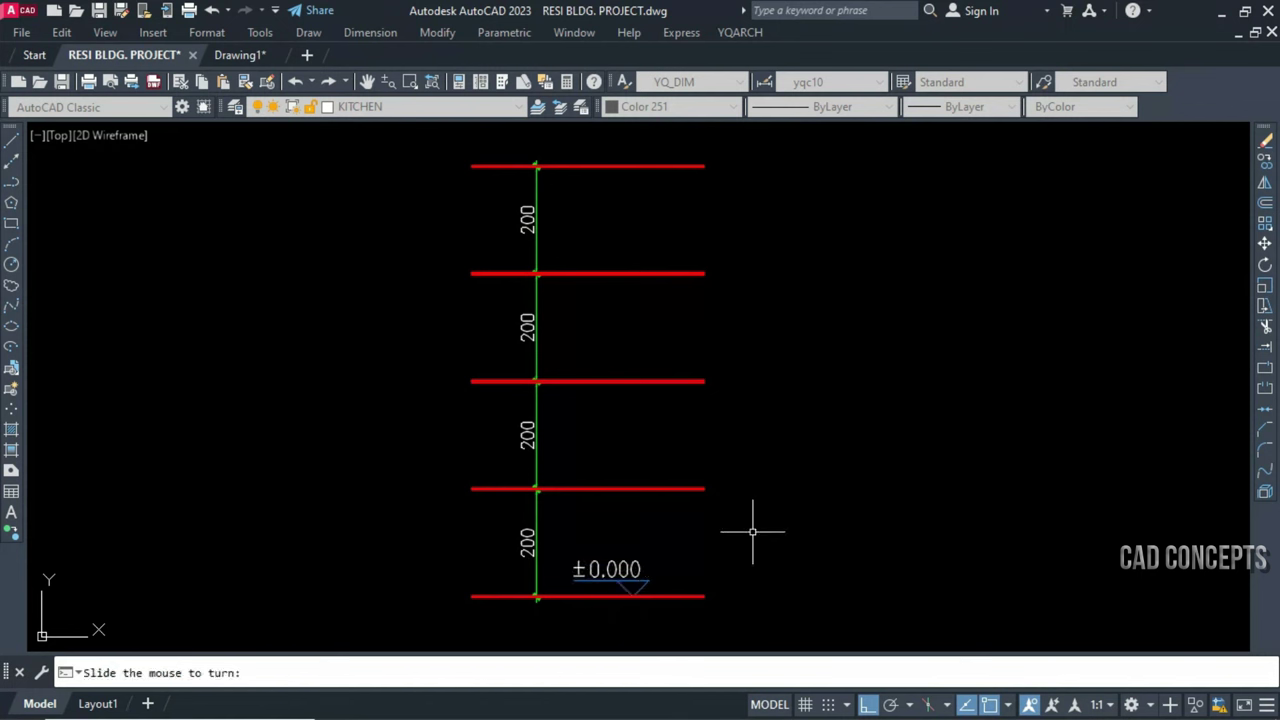
click(575, 540)
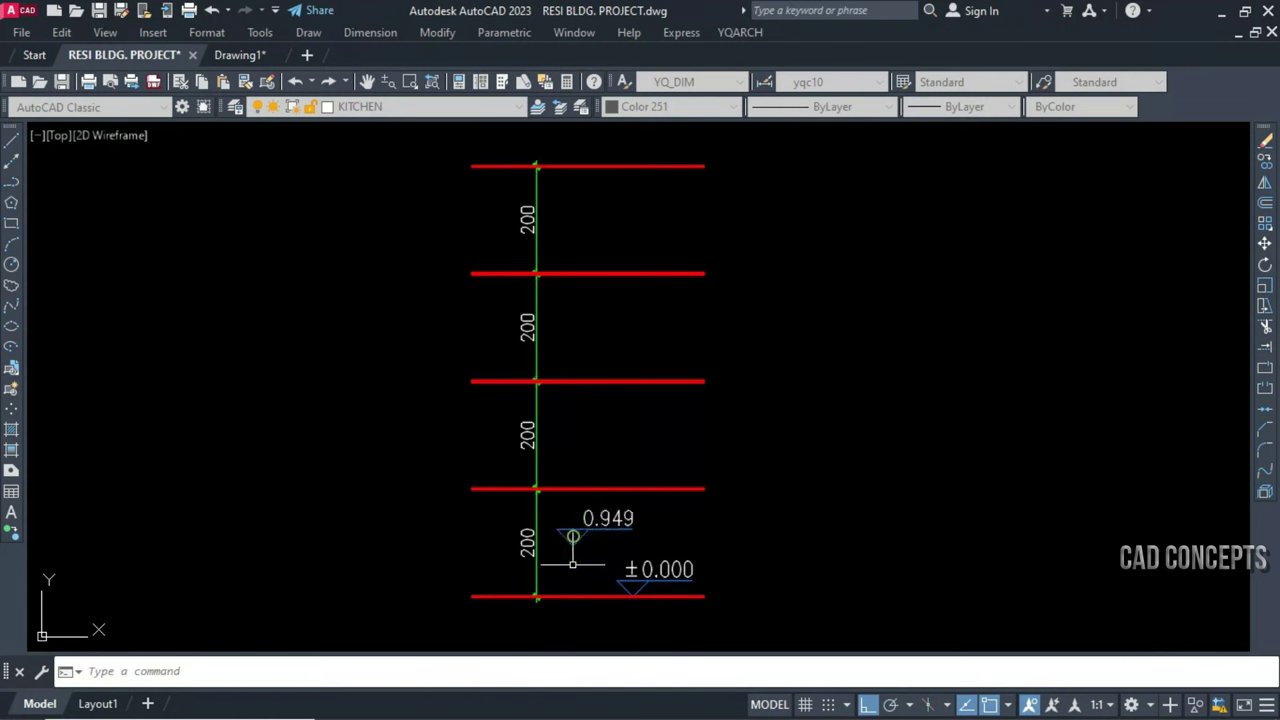
click(634, 488)
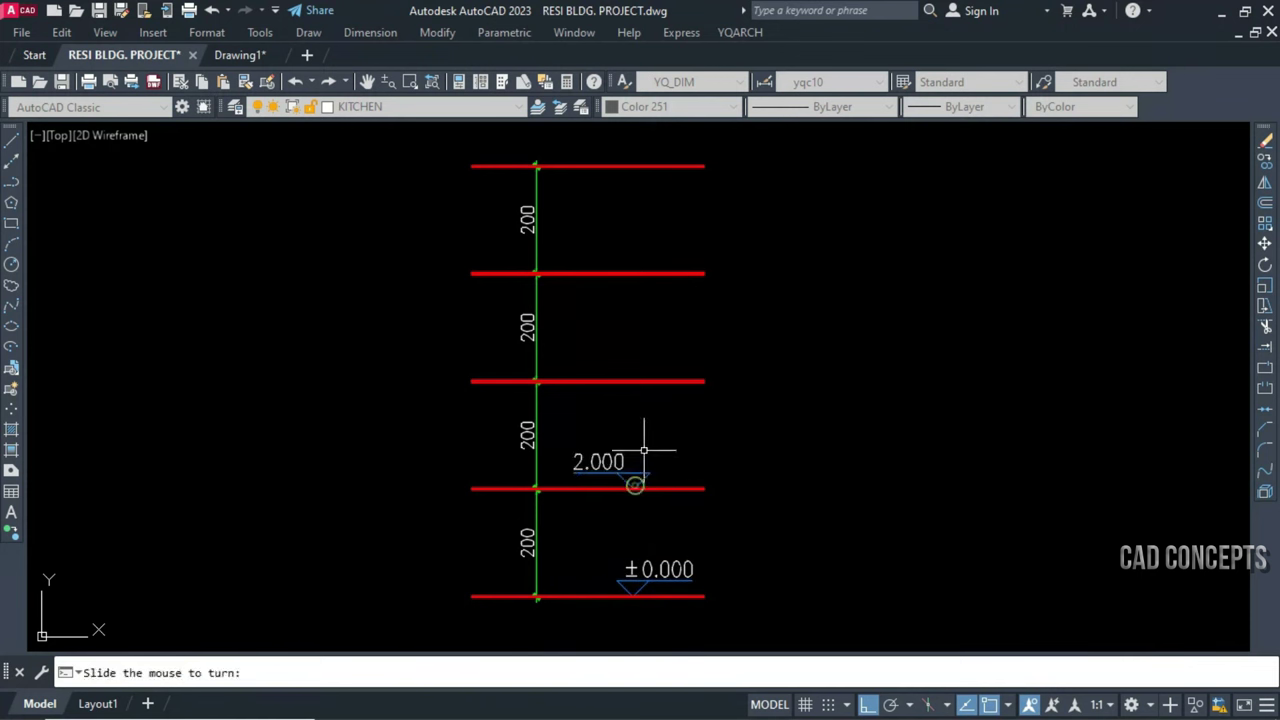
click(592, 437)
click(631, 389)
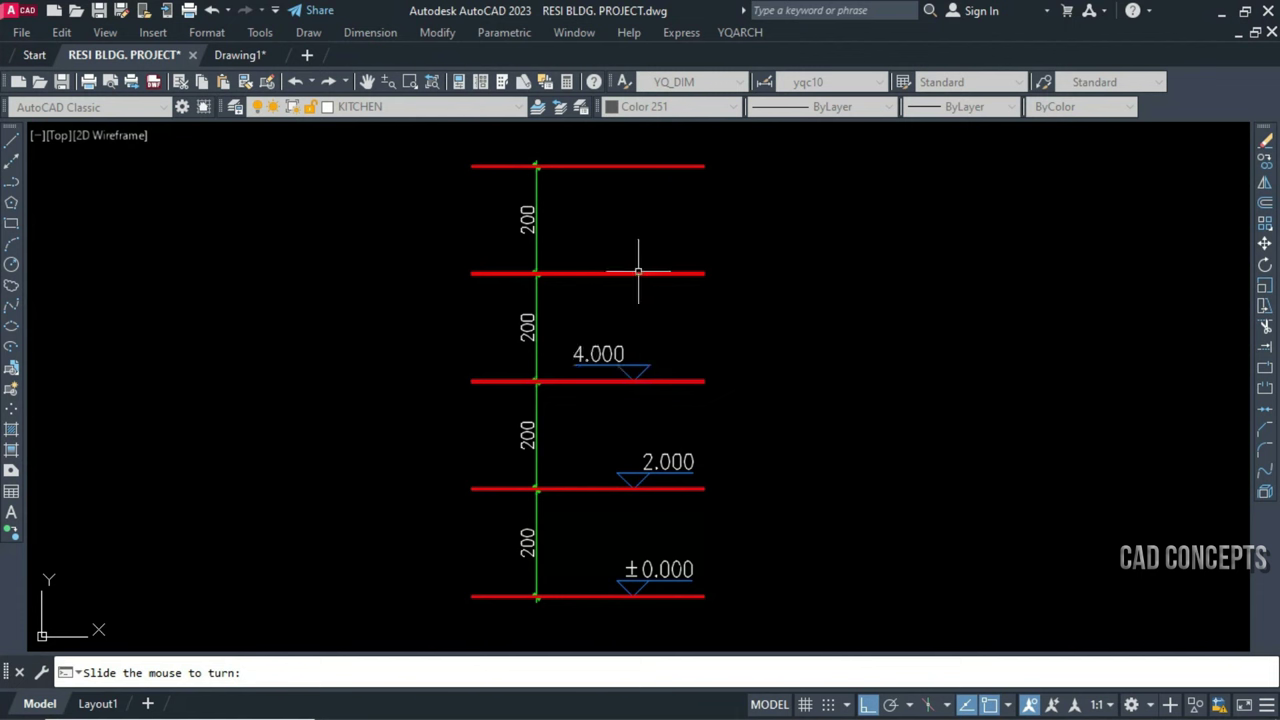
click(605, 272)
click(628, 273)
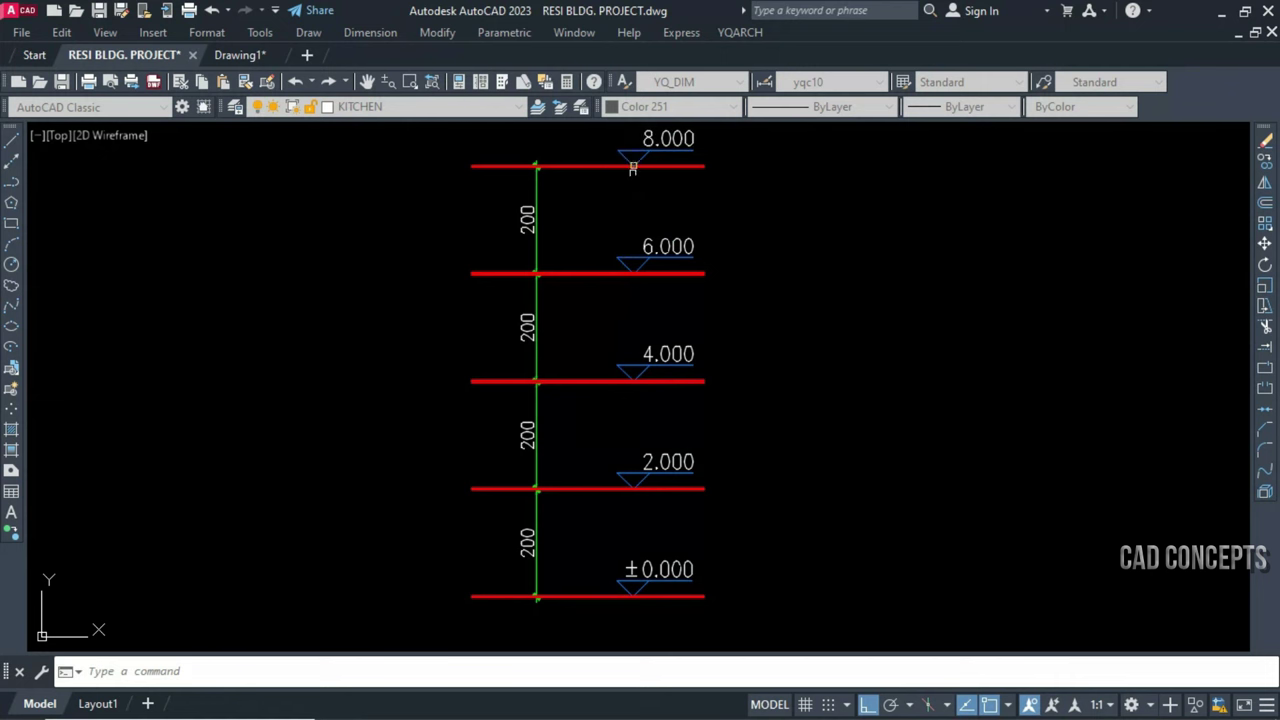
click(632, 167)
click(598, 160)
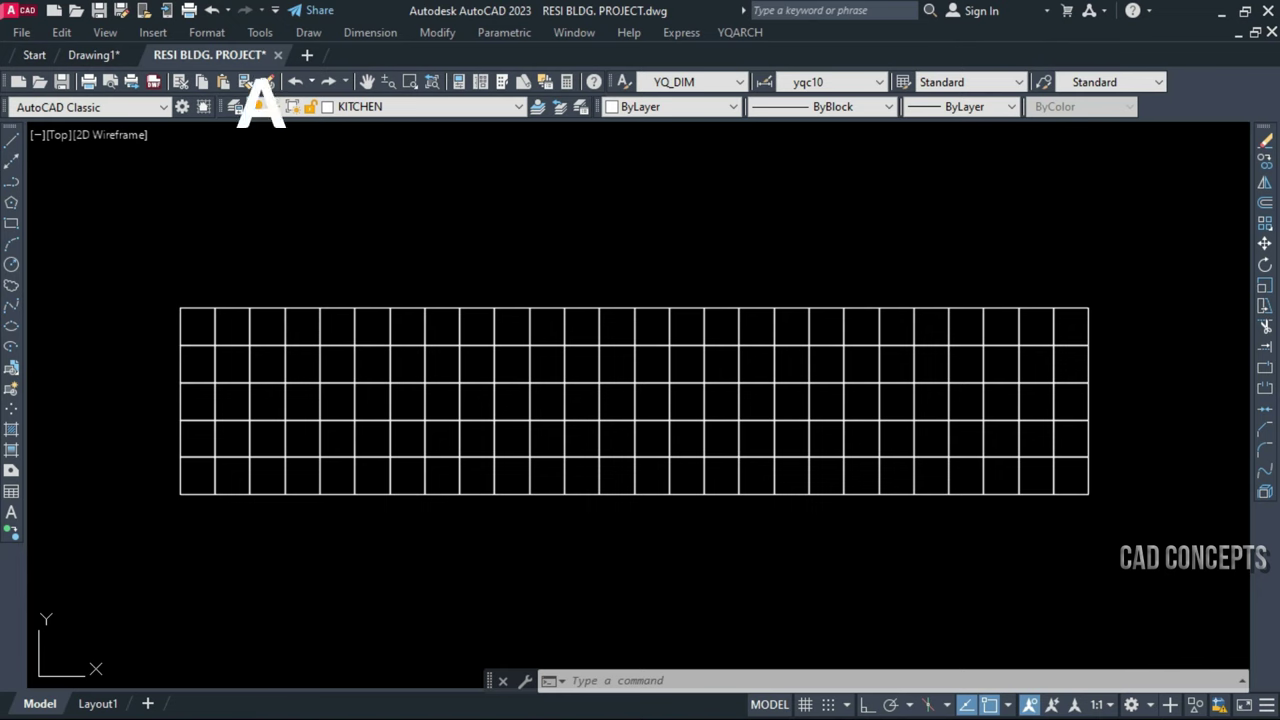
Trial-select the grid, clear it, and start the ABH automatic serial-number command
click(103, 543)
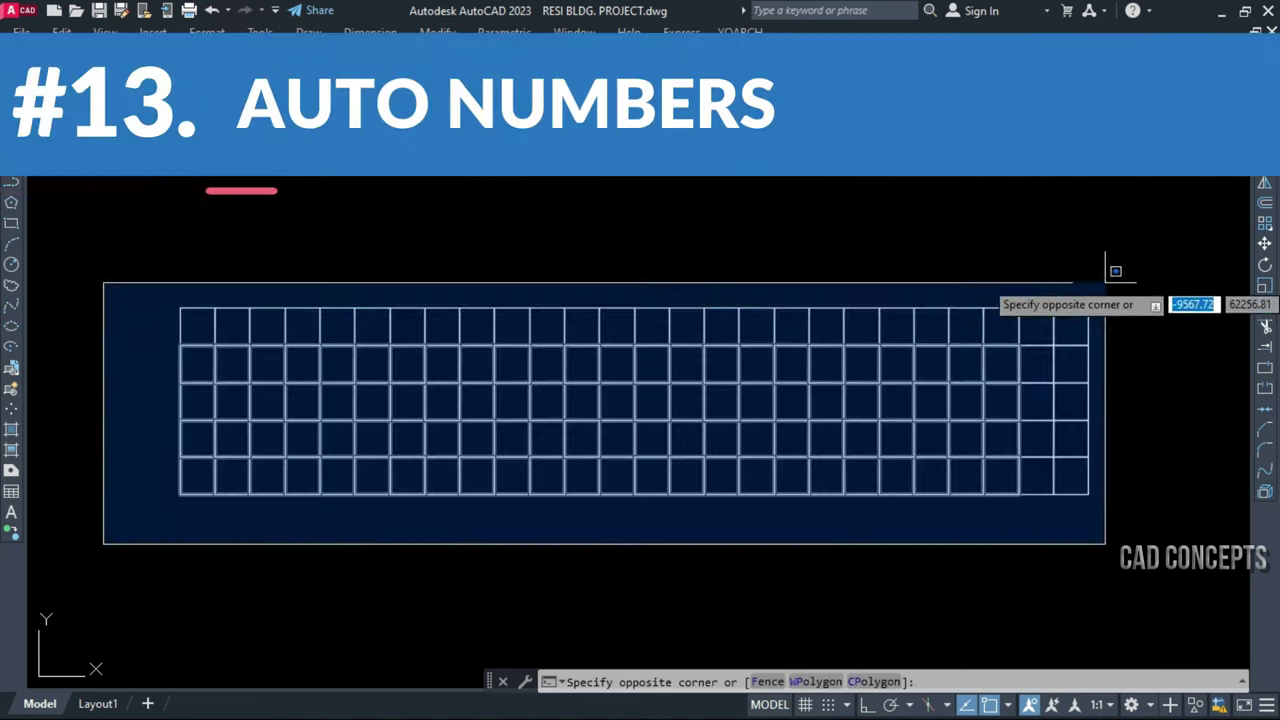
click(1154, 280)
key(Escape)
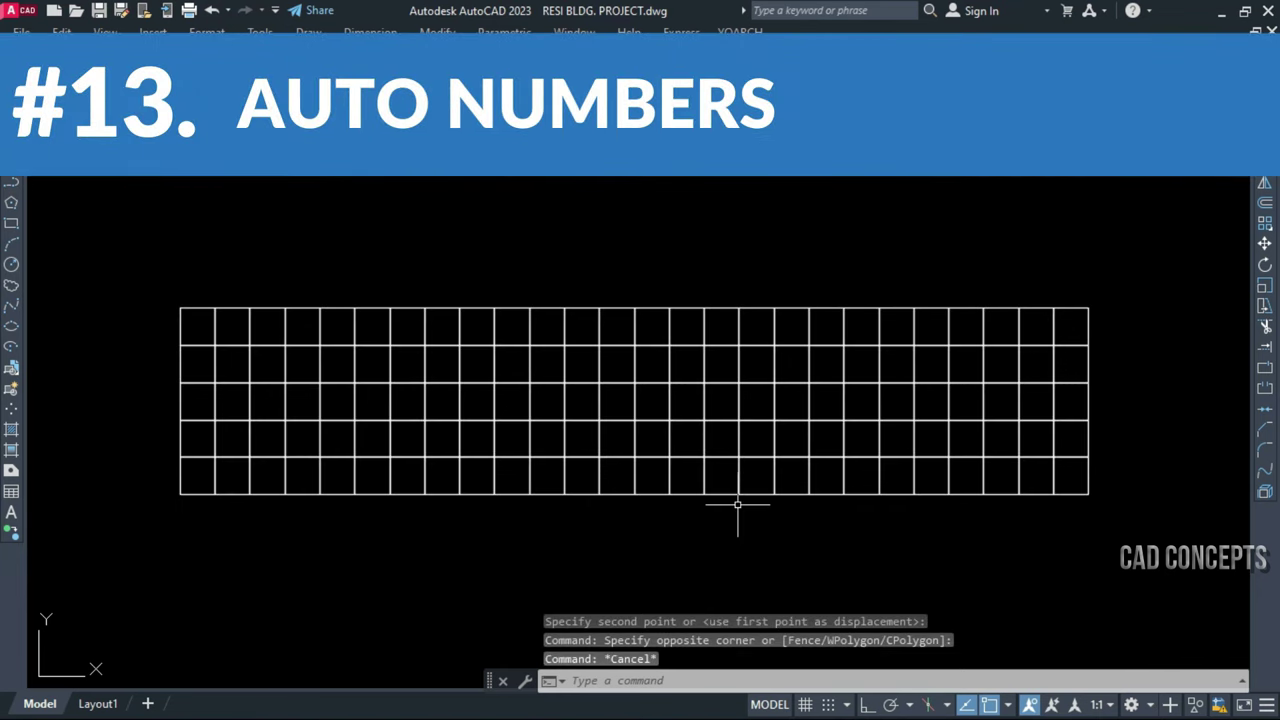
text(ABH)
key(Return)
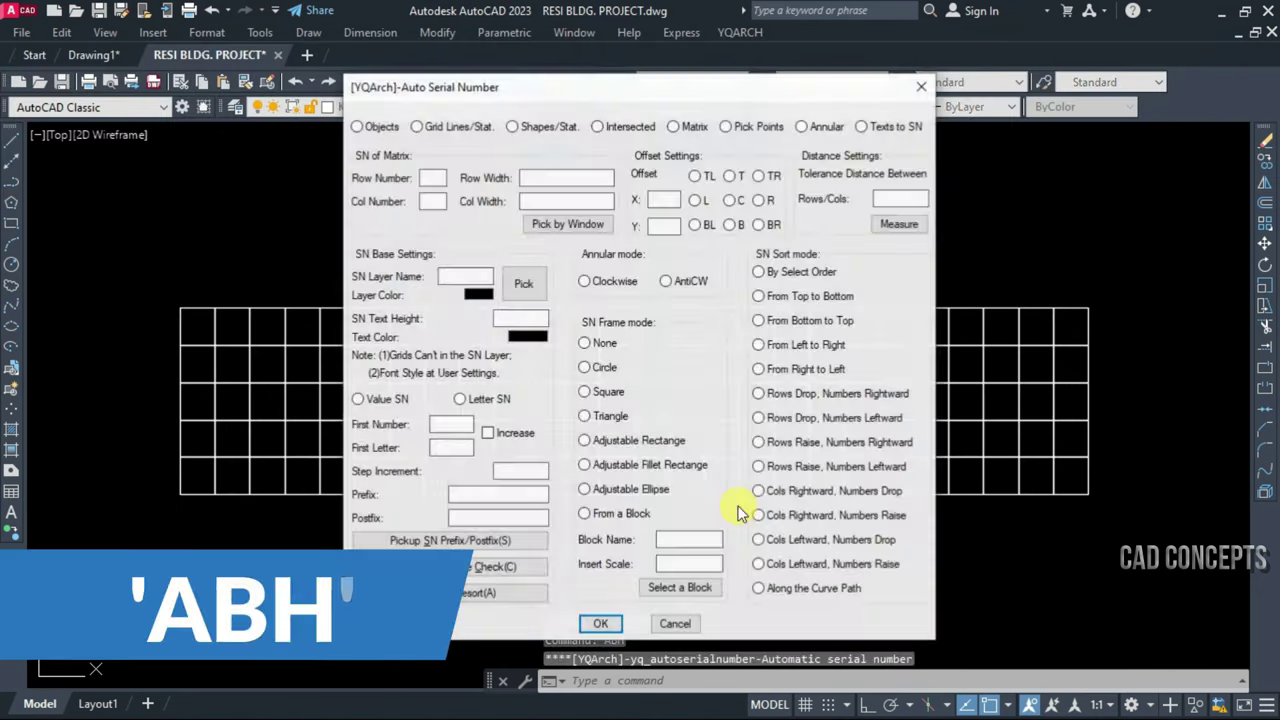
Number Objects on a green layer with circle frames, sorted top to bottom, and begin selecting the grid
click(379, 130)
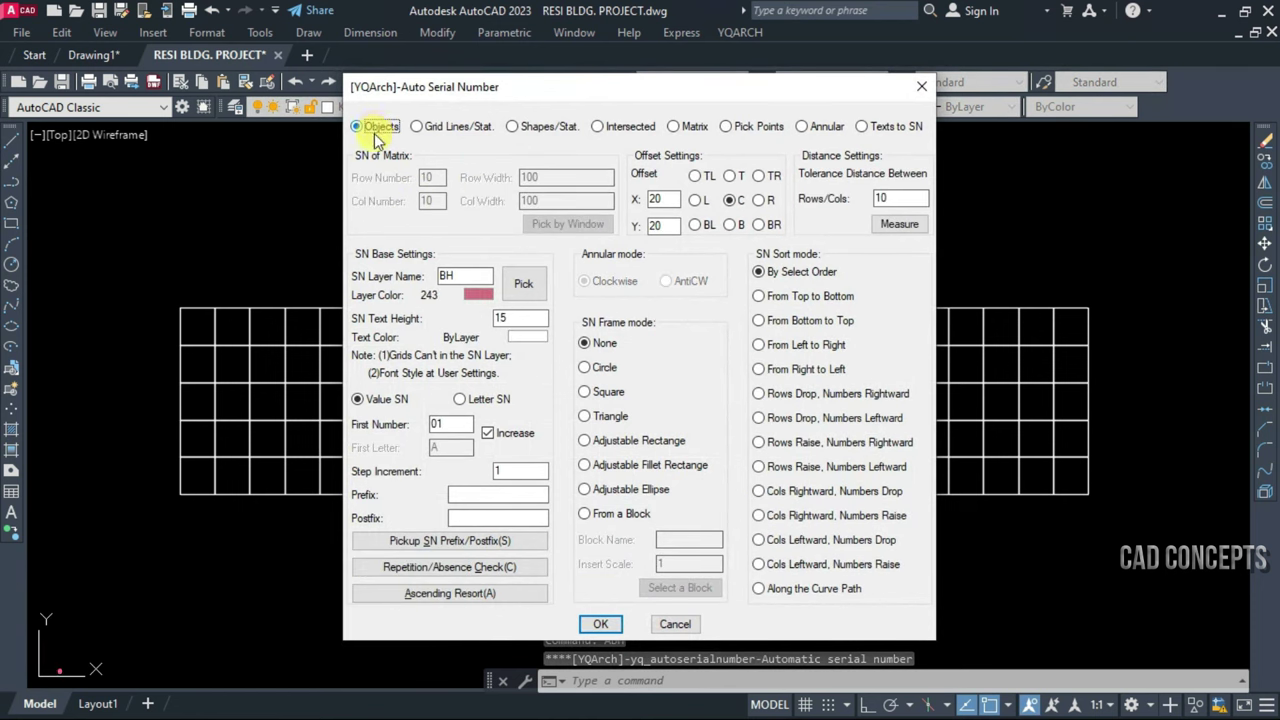
click(478, 295)
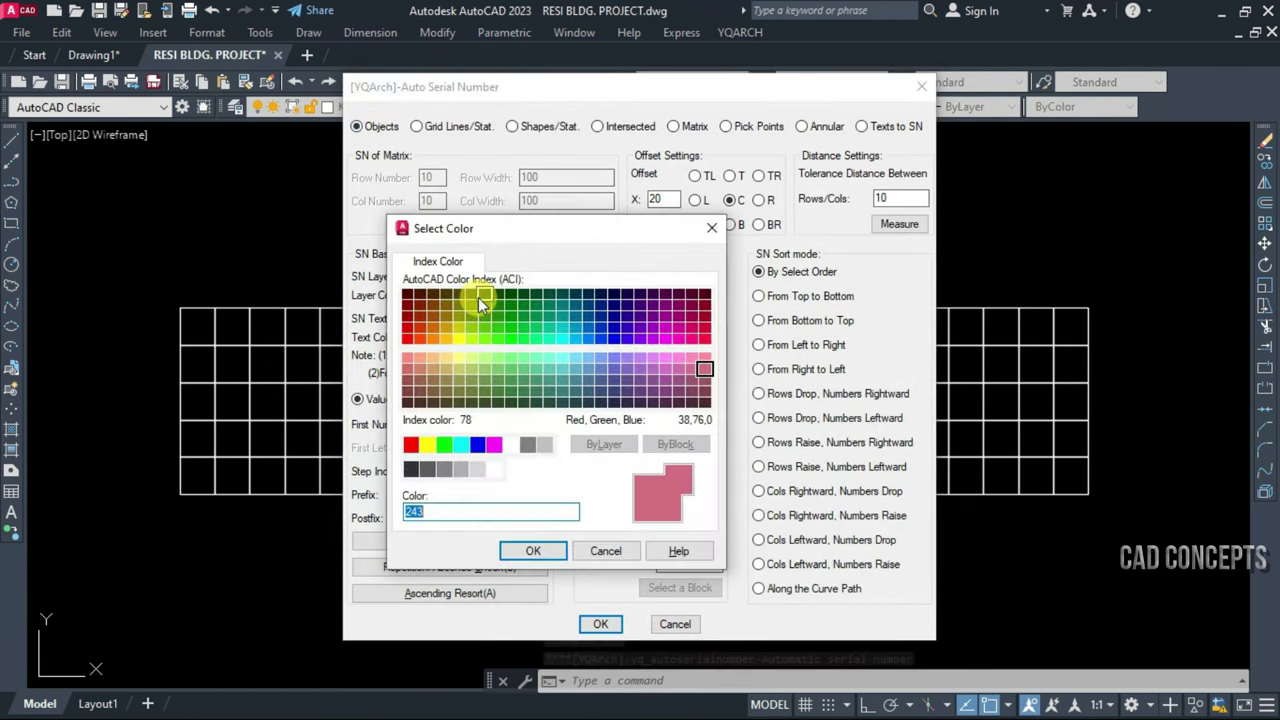
click(444, 444)
click(519, 556)
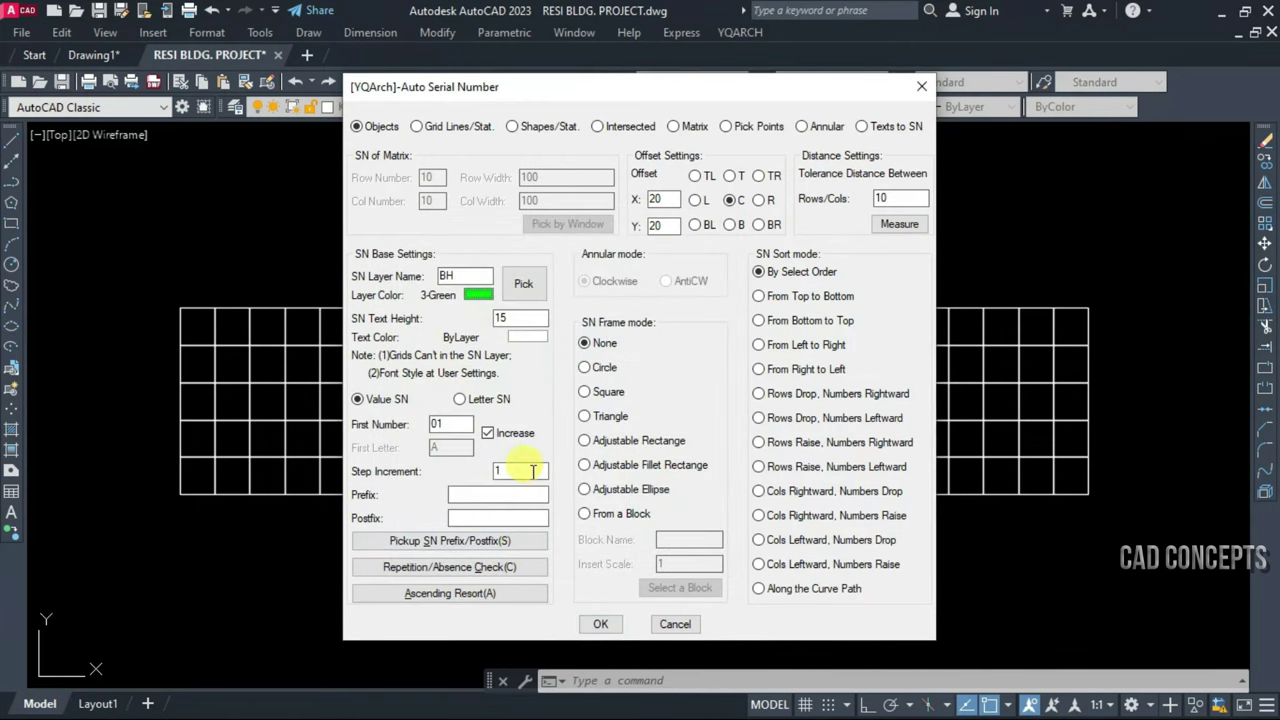
click(378, 399)
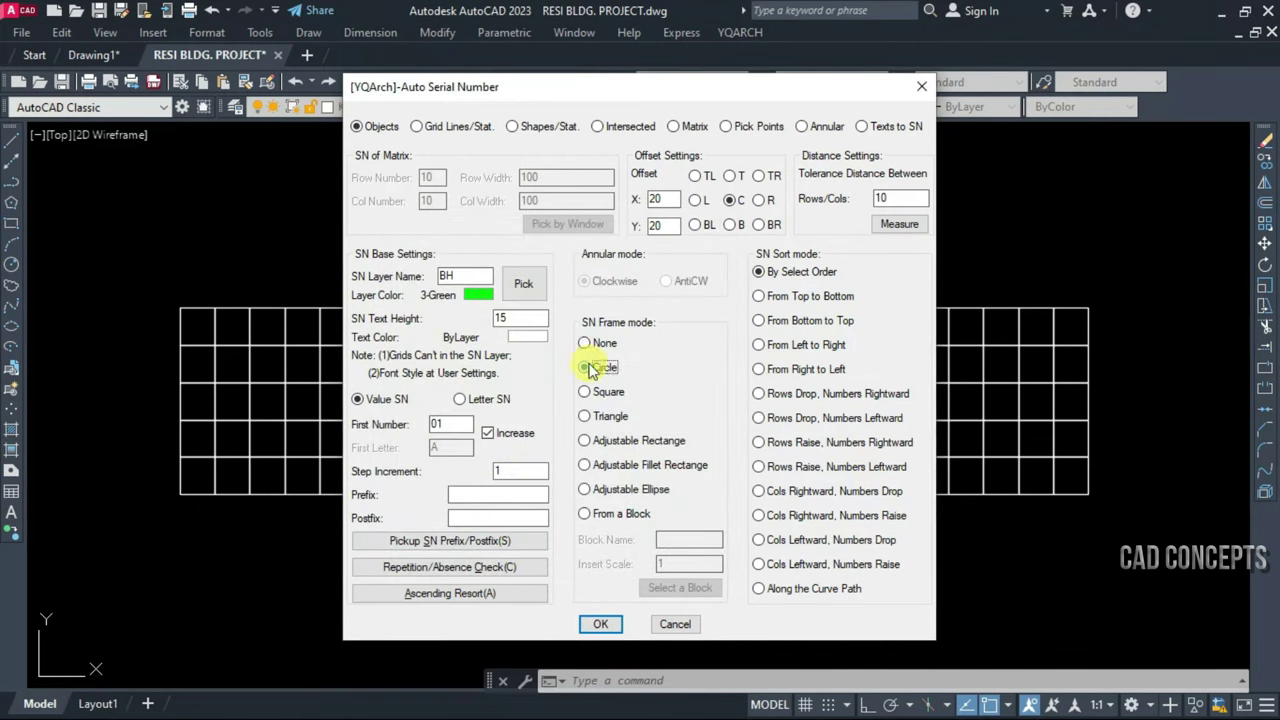
click(760, 297)
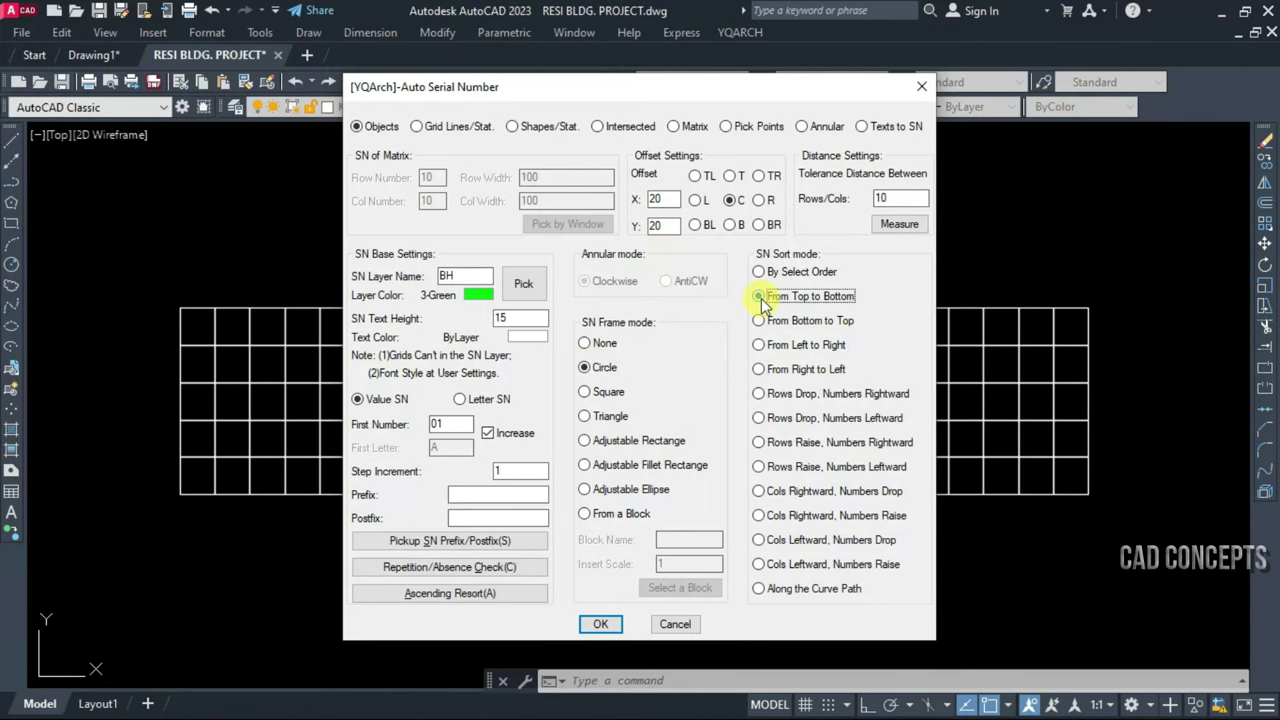
click(600, 624)
click(117, 283)
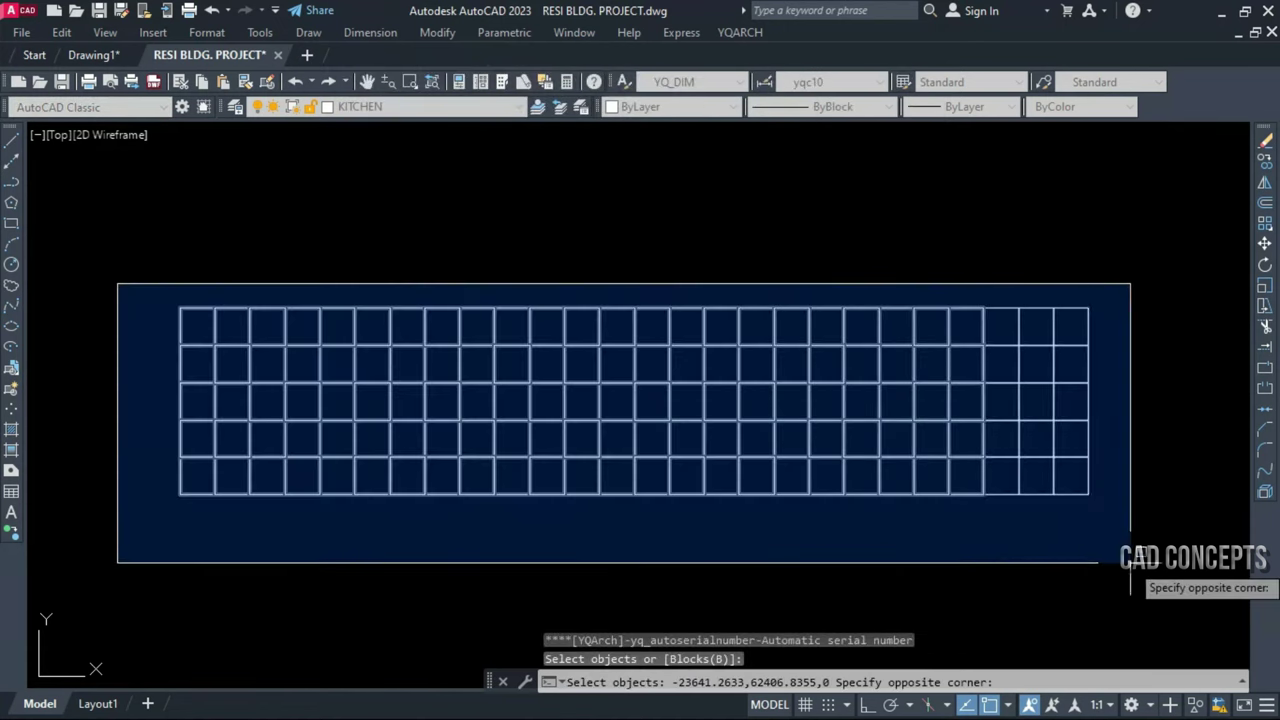
Finish selecting the grid, then undo the dot-only serial numbers that resulted
click(1131, 562)
key(Return)
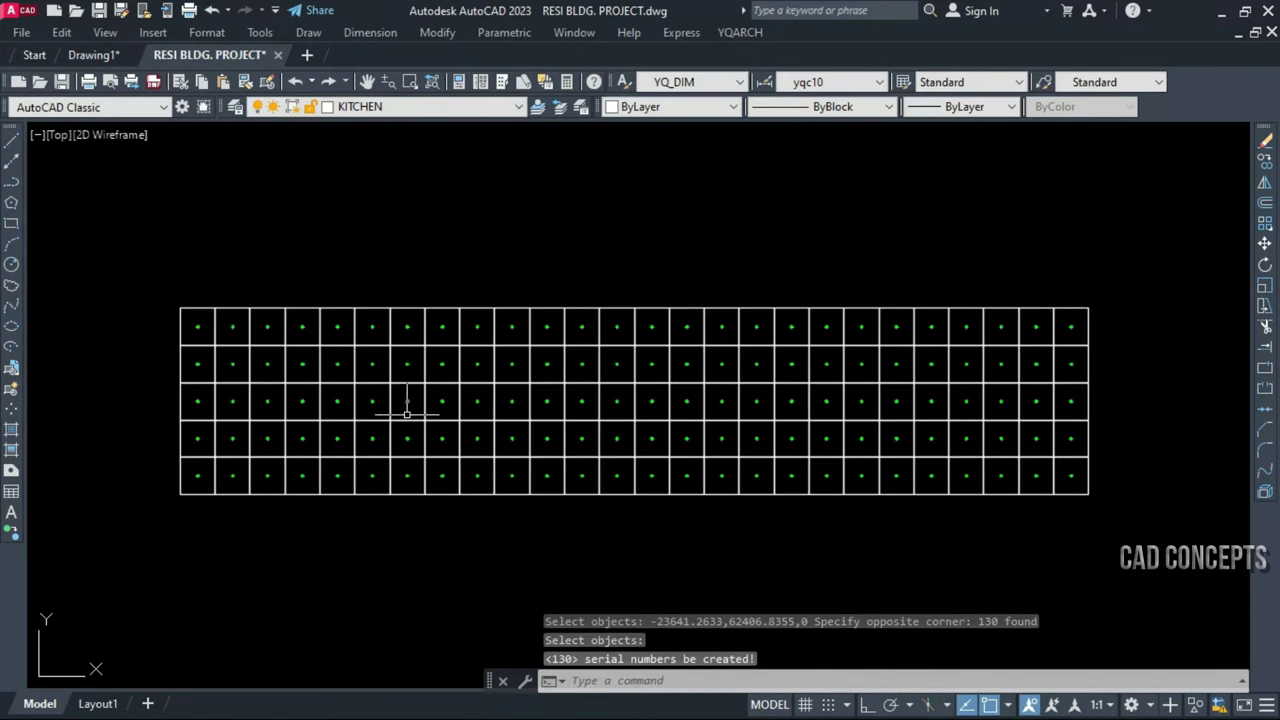
key(ctrl+z)
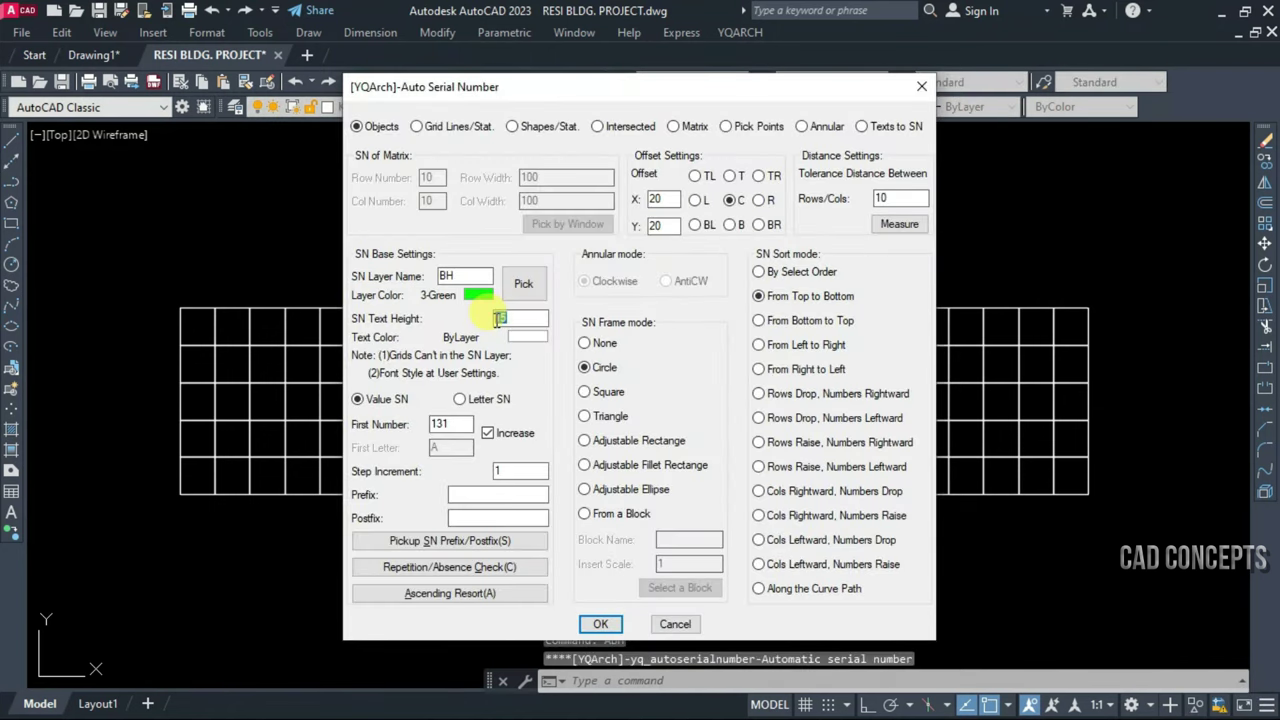
Reapply the numbering to all 130 grid cells, giving circled serials 01 to 130
key(Return)
click(153, 322)
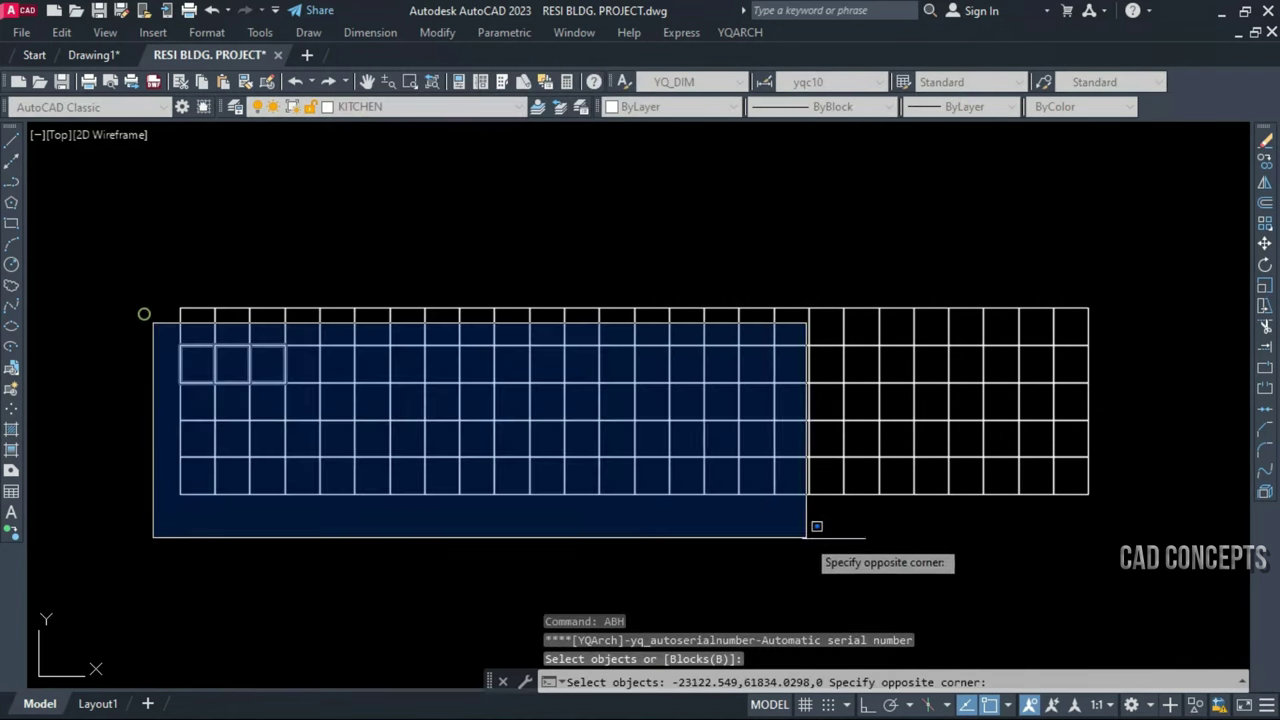
click(1128, 543)
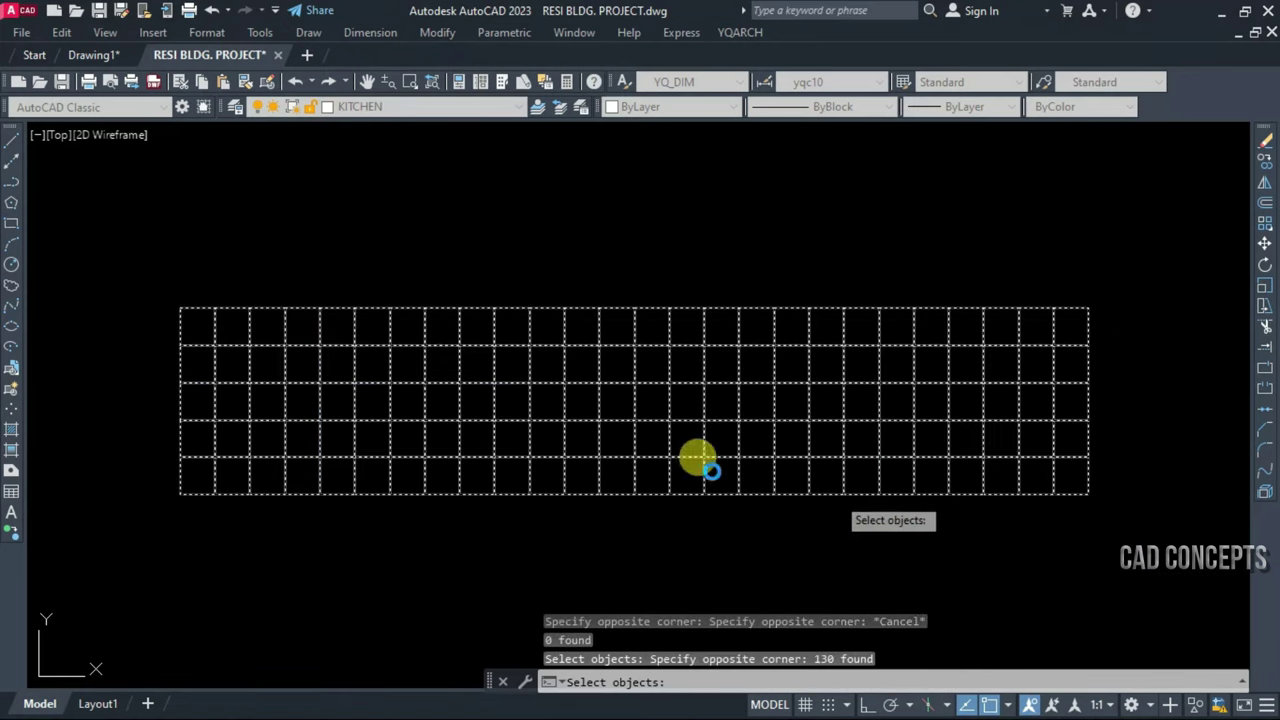
key(Return)
key(Escape)
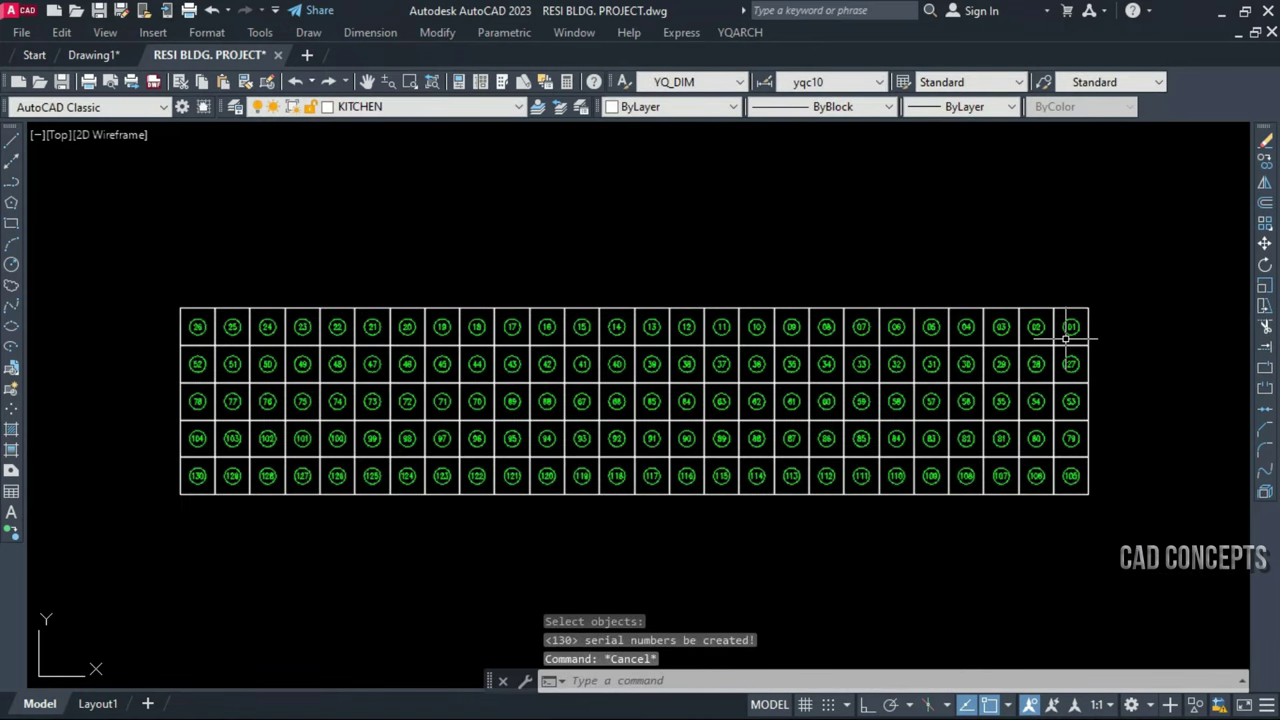
Zoom and pan across the grid to check the green circled numbers
scroll(1066, 340, up, 1)
scroll(1075, 322, down, 1)
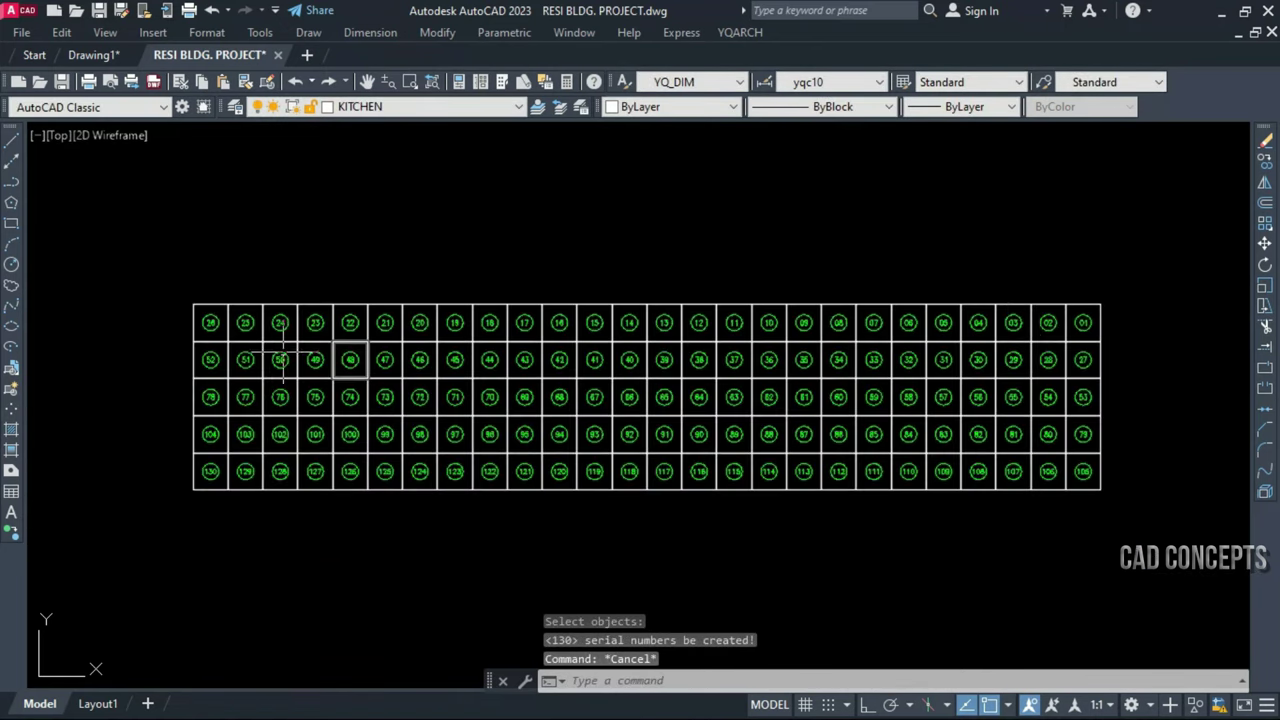
scroll(282, 360, up, 2)
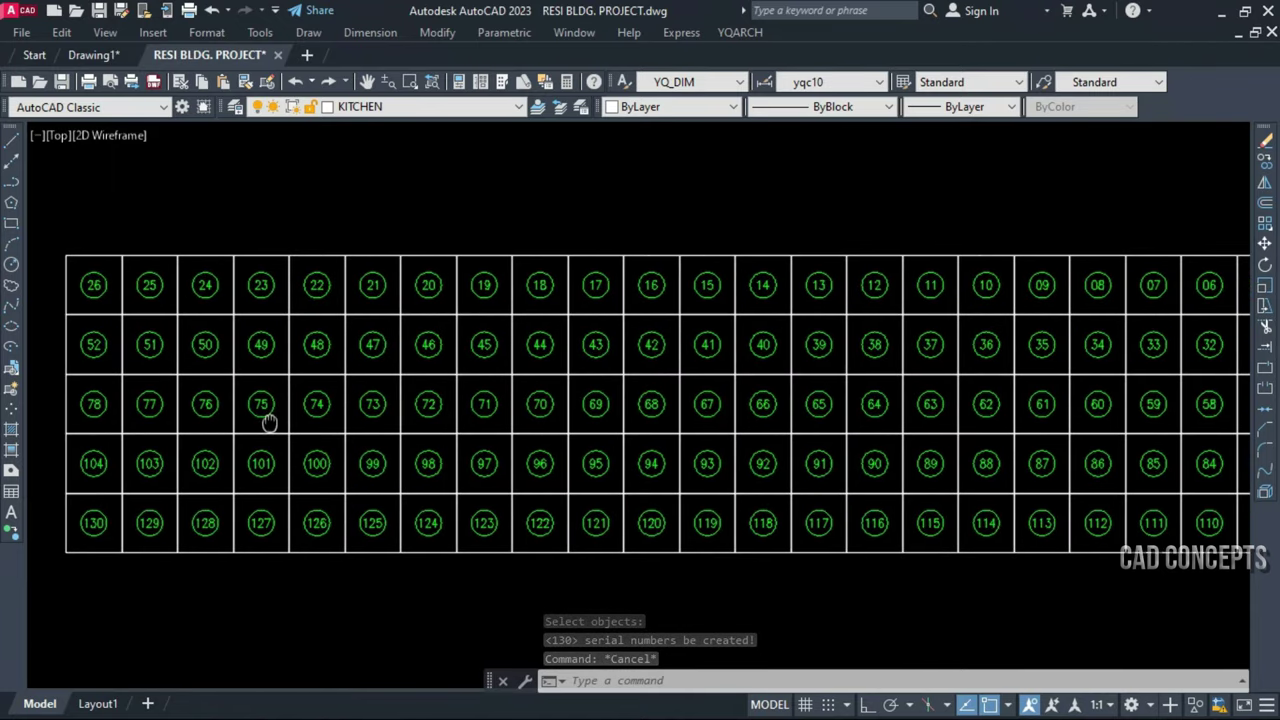
middle_drag(268, 420, 251, 420)
scroll(251, 420, down, 2)
scroll(975, 315, up, 4)
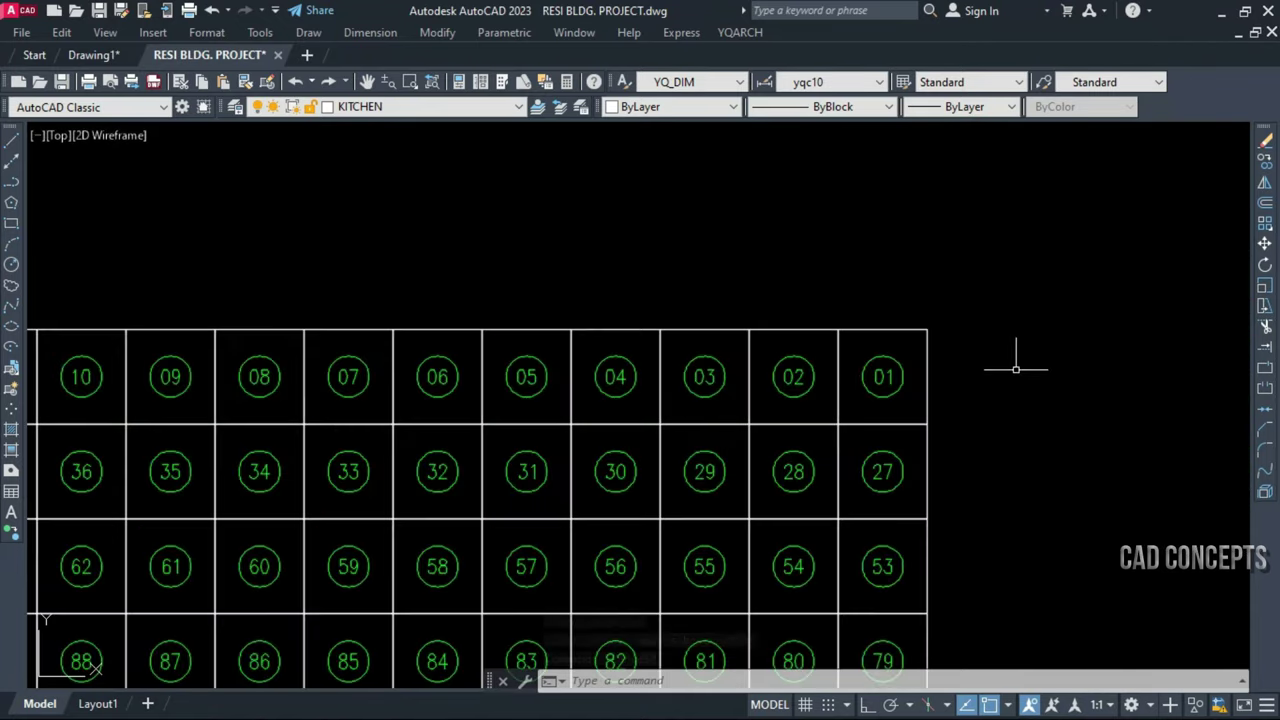
scroll(1098, 393, down, 3)
scroll(488, 452, up, 2)
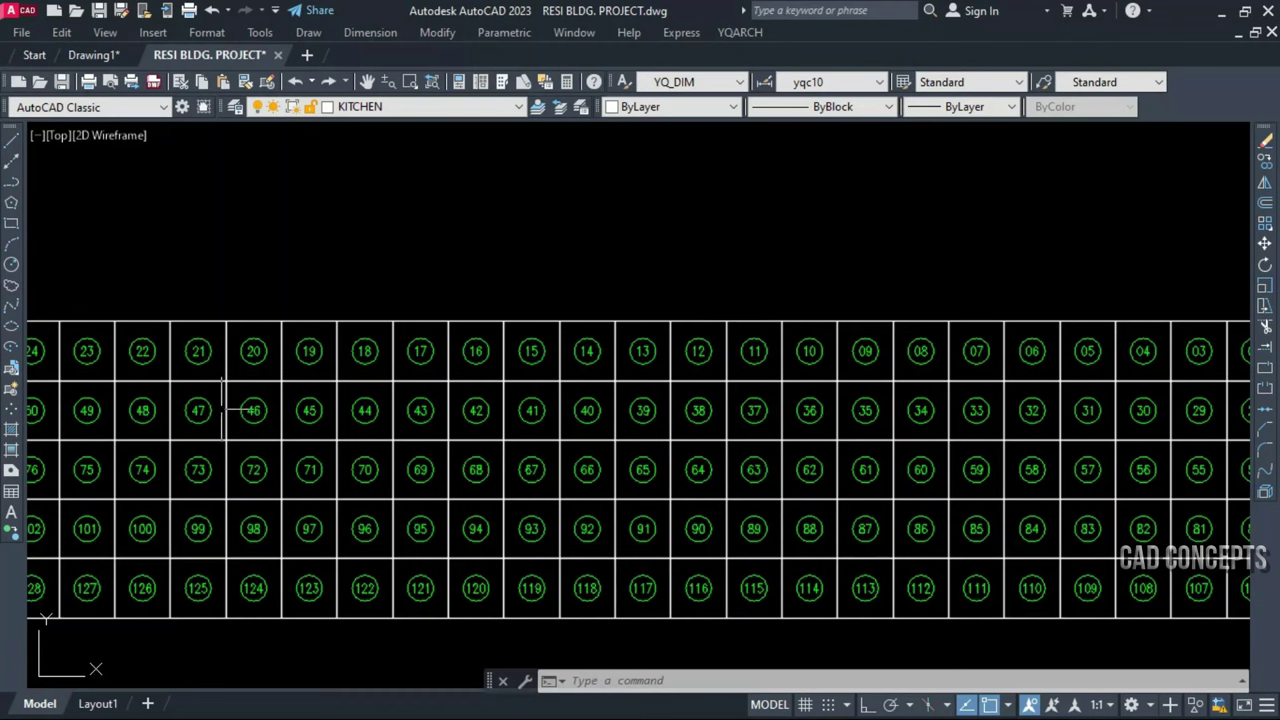
scroll(224, 410, down, 1)
scroll(150, 515, down, 1)
middle_drag(263, 503, 297, 497)
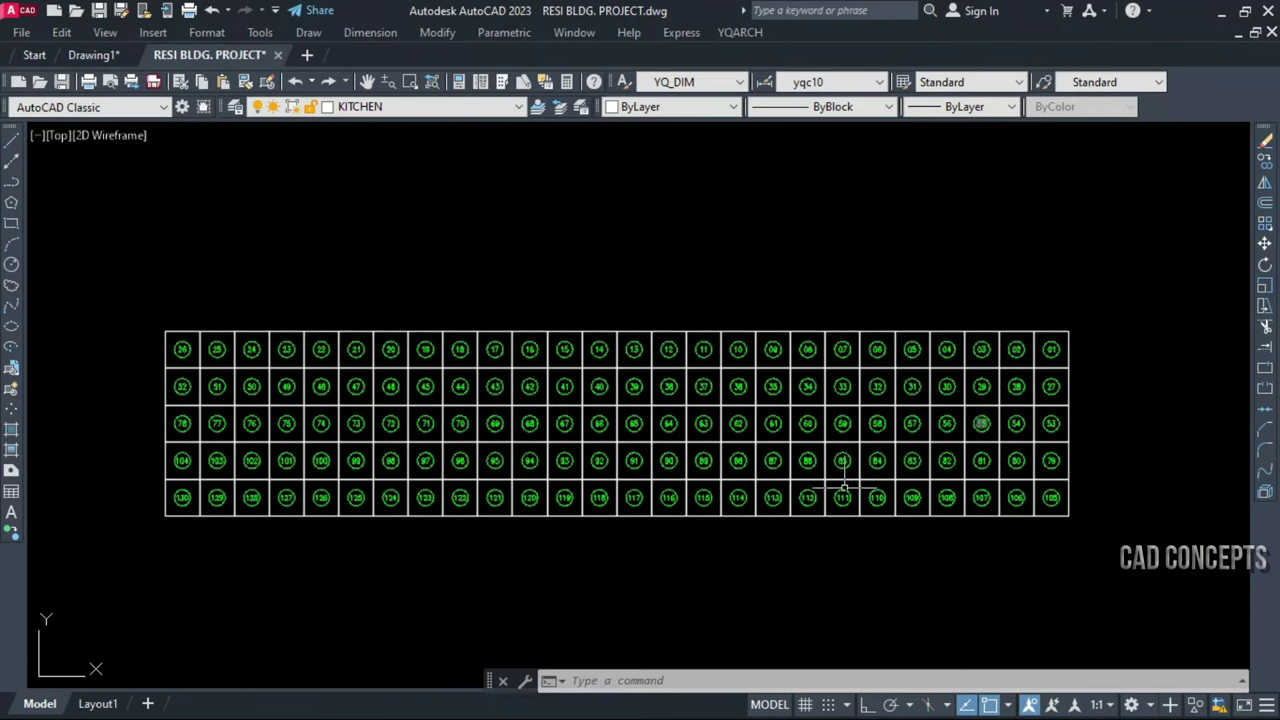
click(84, 530)
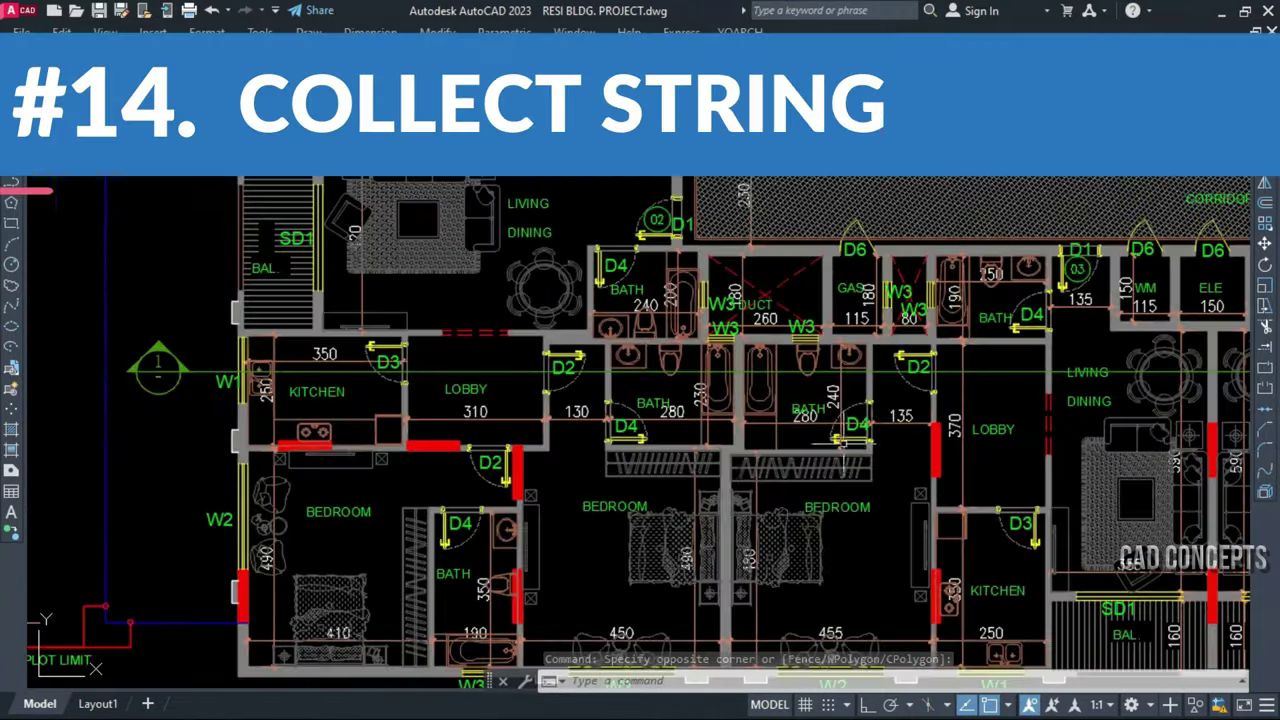
Select an object in the plan and start a move, then cancel it
scroll(840, 440, down, 5)
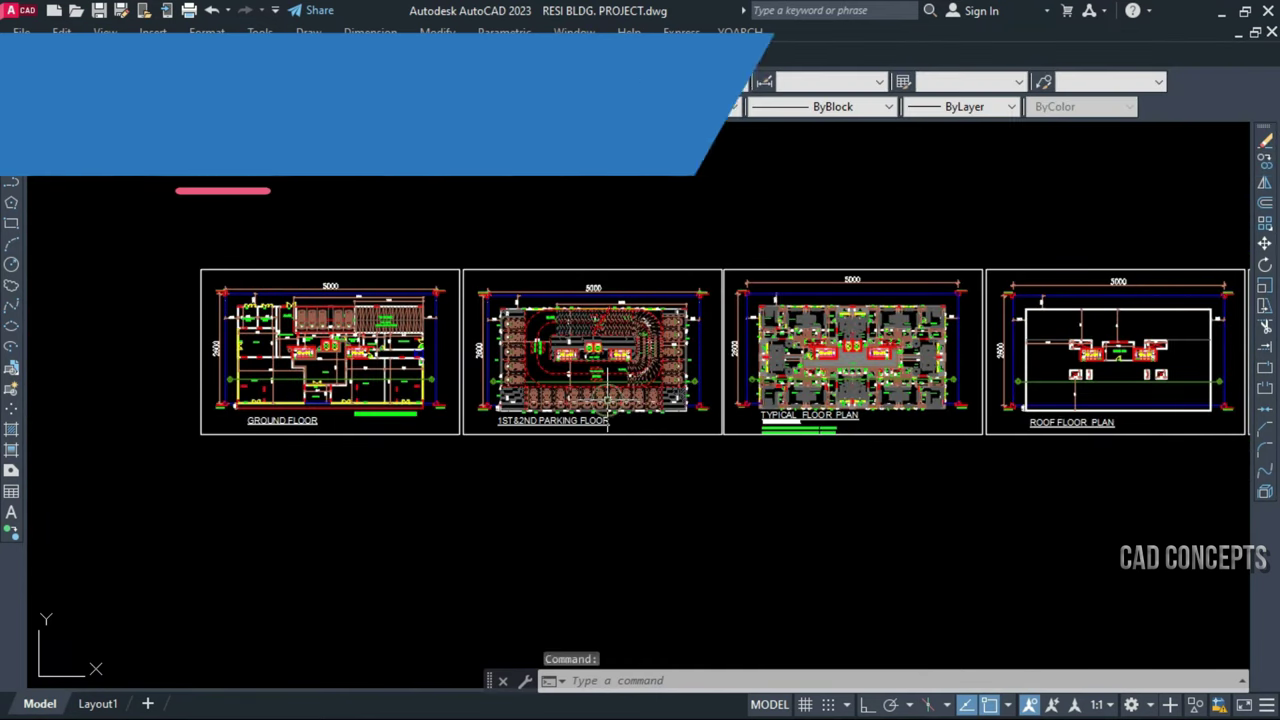
click(607, 425)
text(m)
key(Return)
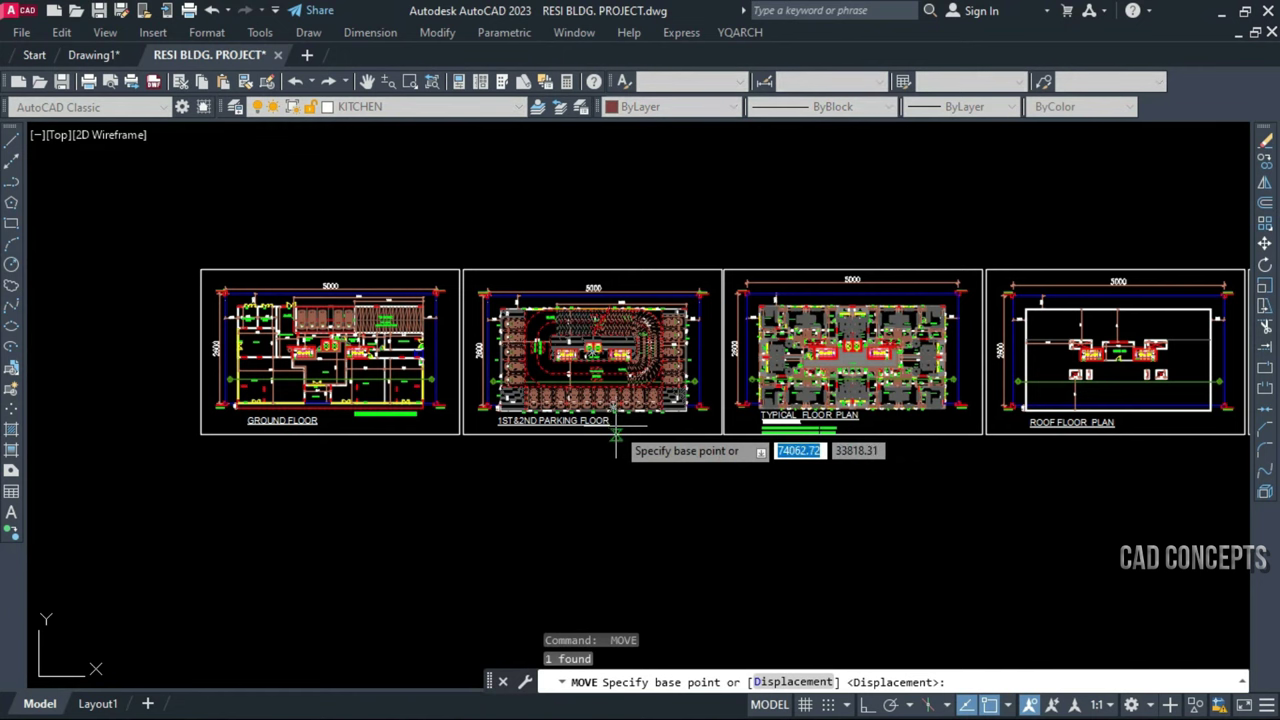
key(Escape)
click(614, 428)
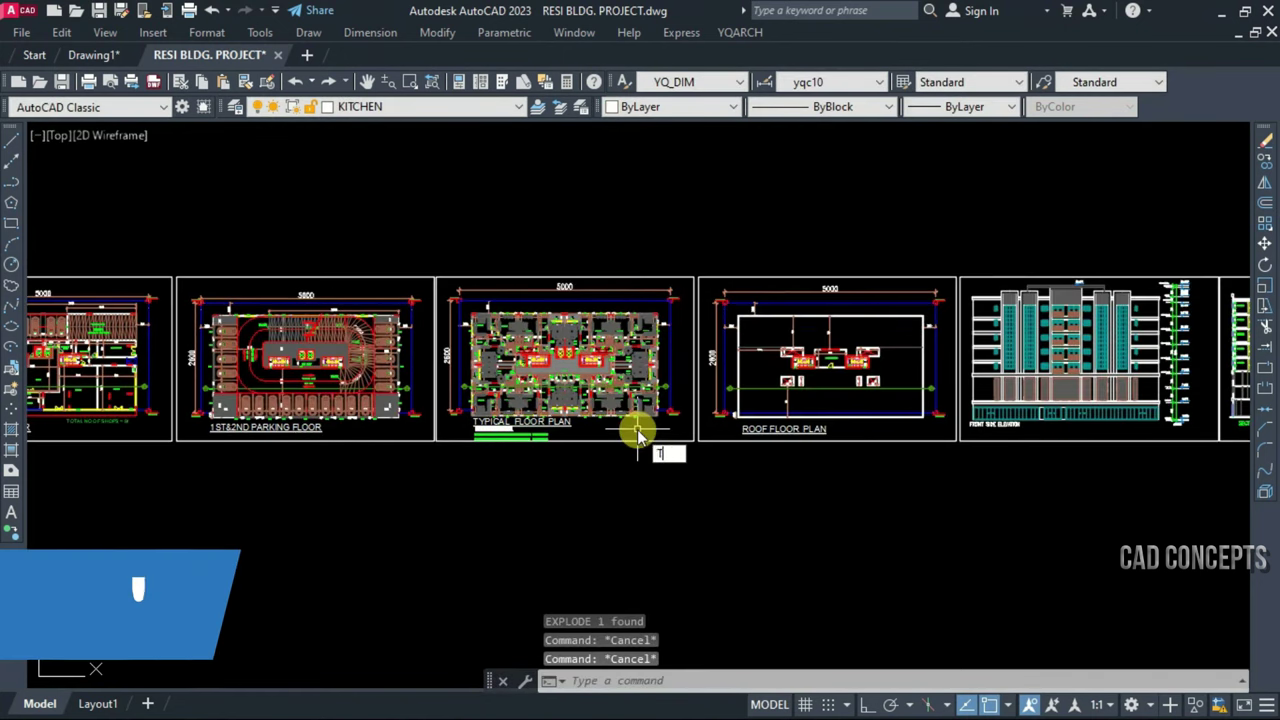
Collect text strings from all six sheets with TQ and place the count table below them
text(TQ)
key(Return)
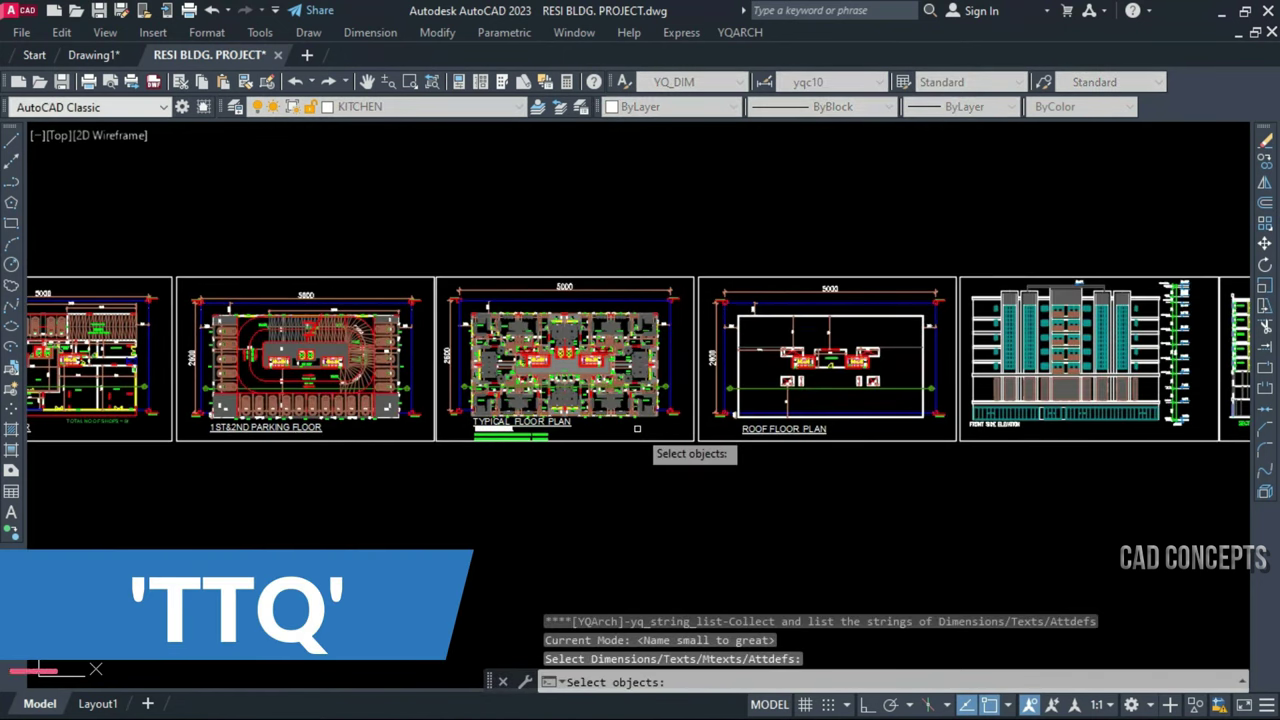
scroll(637, 430, down, 2)
click(148, 318)
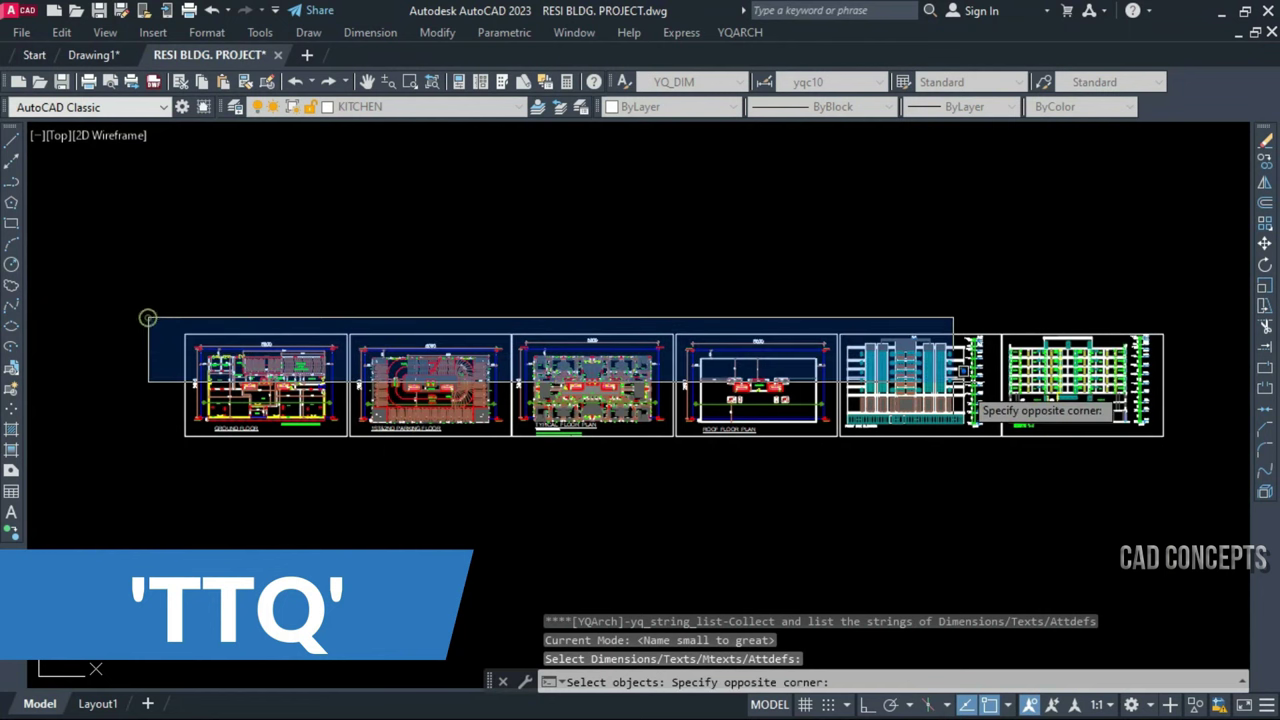
click(1175, 480)
right_click(455, 568)
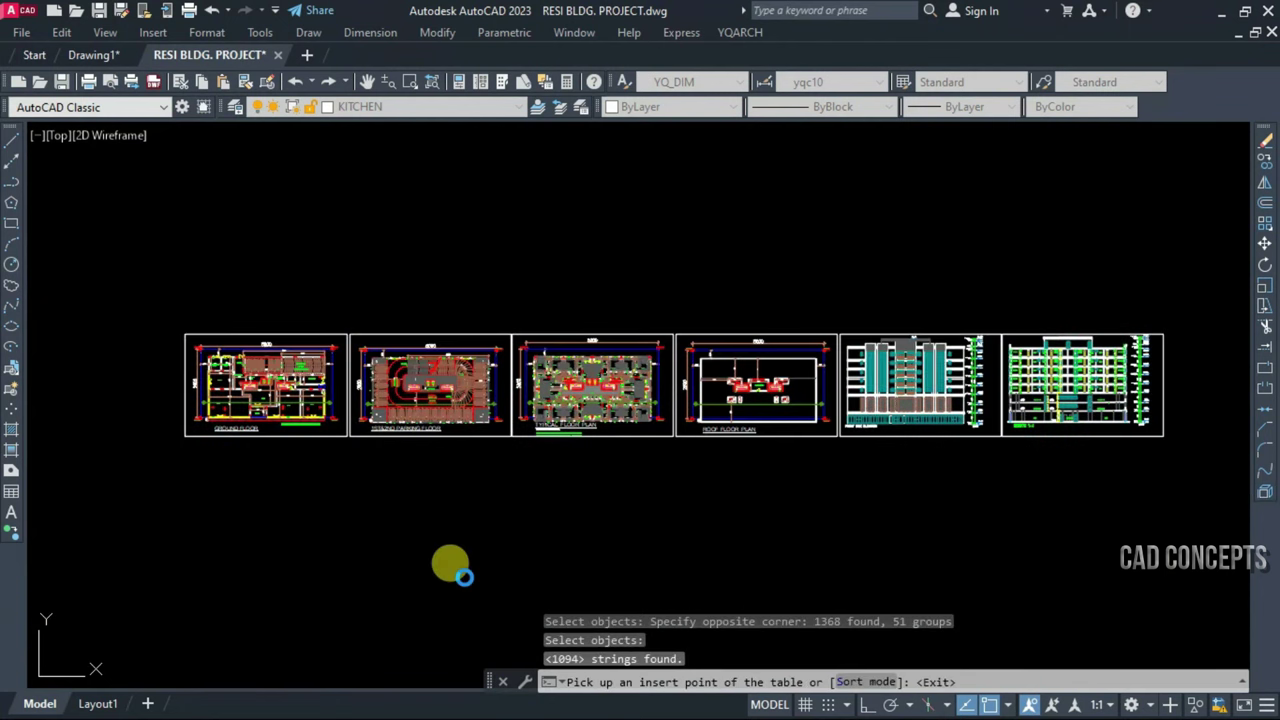
click(464, 576)
Zoom and pan through the strings table to review its rows and quantities
scroll(521, 480, down, 2)
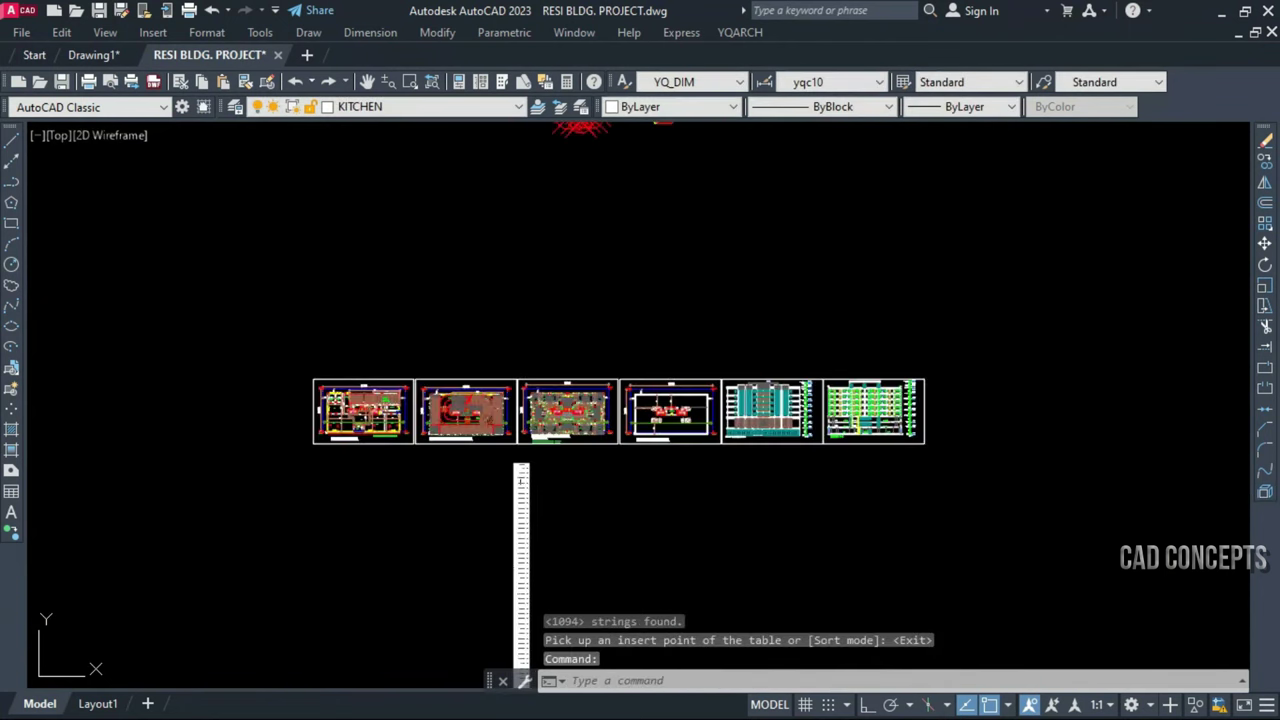
middle_drag(514, 620, 554, 466)
scroll(559, 440, up, 2)
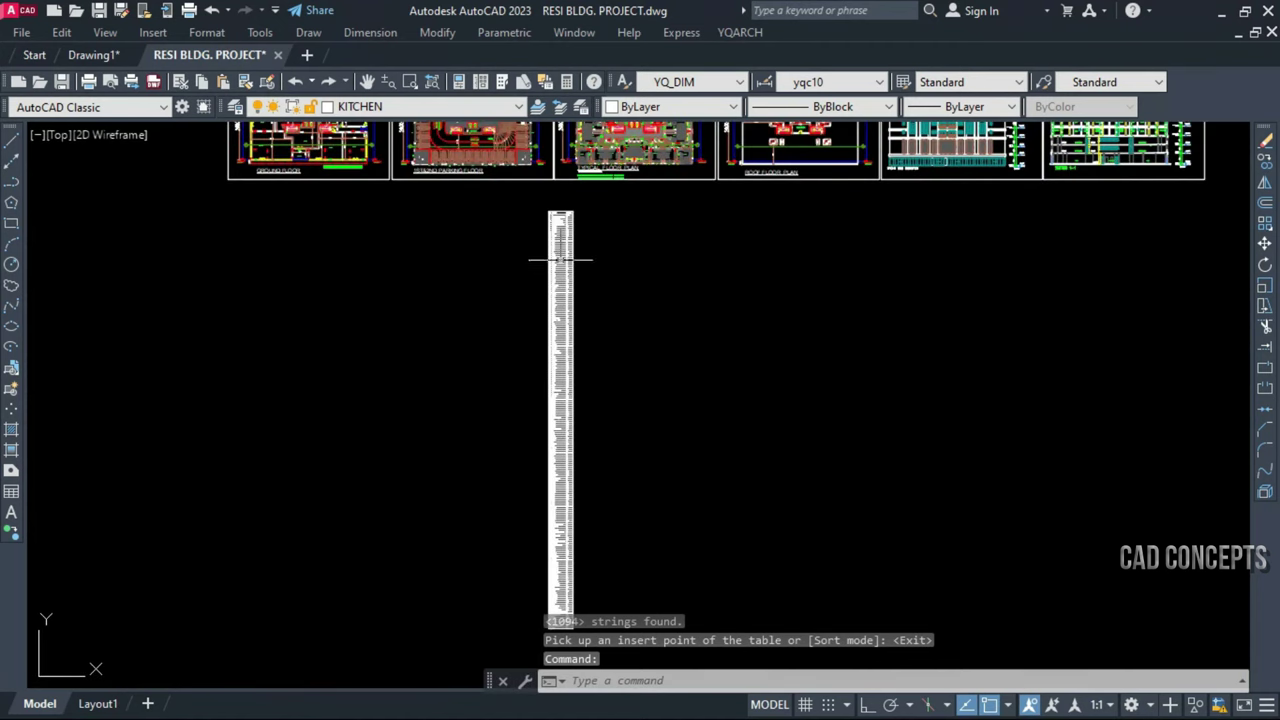
scroll(560, 259, up, 5)
scroll(491, 194, up, 5)
scroll(508, 357, up, 2)
scroll(653, 340, down, 2)
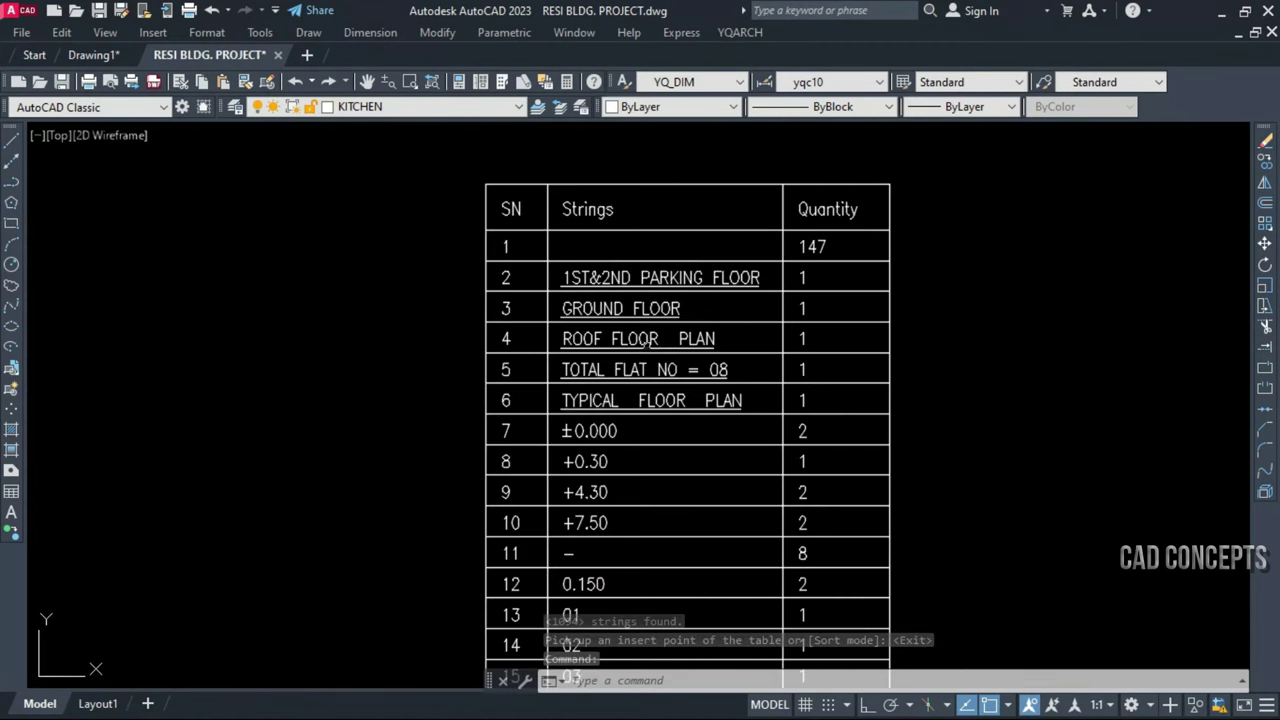
scroll(656, 320, up, 2)
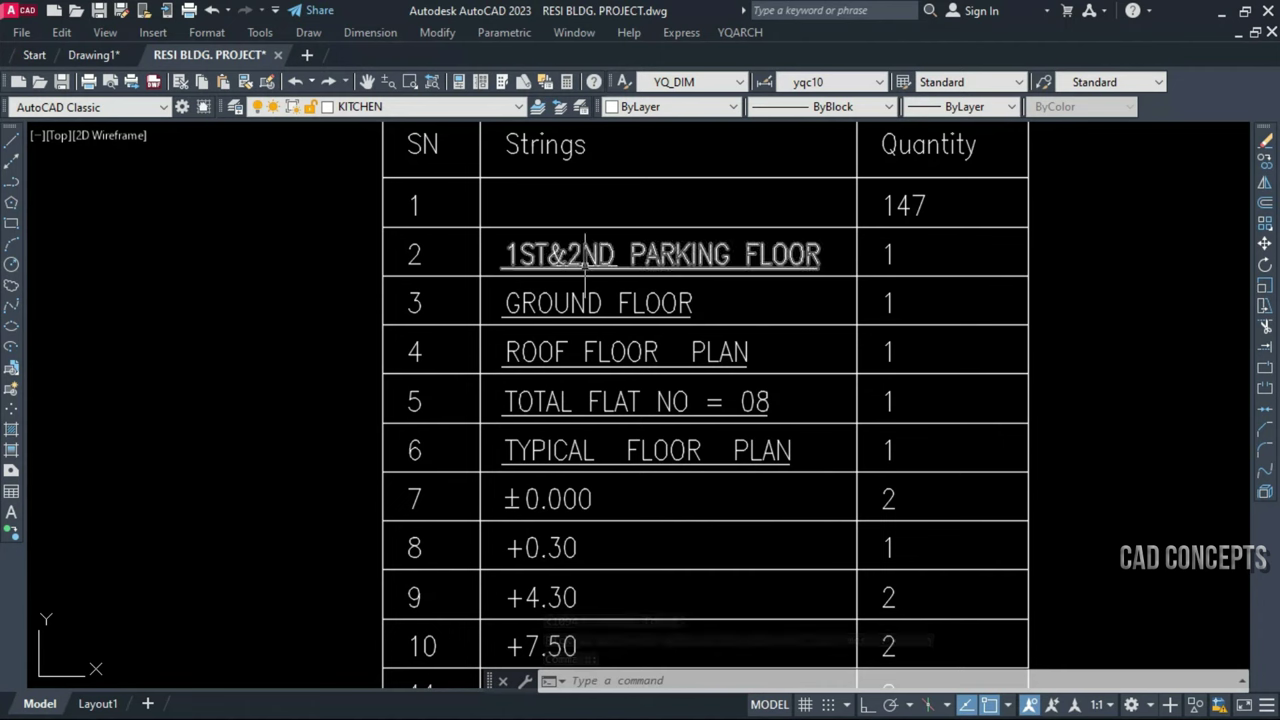
scroll(609, 600, down, 3)
middle_drag(609, 600, 623, 531)
middle_drag(624, 594, 624, 389)
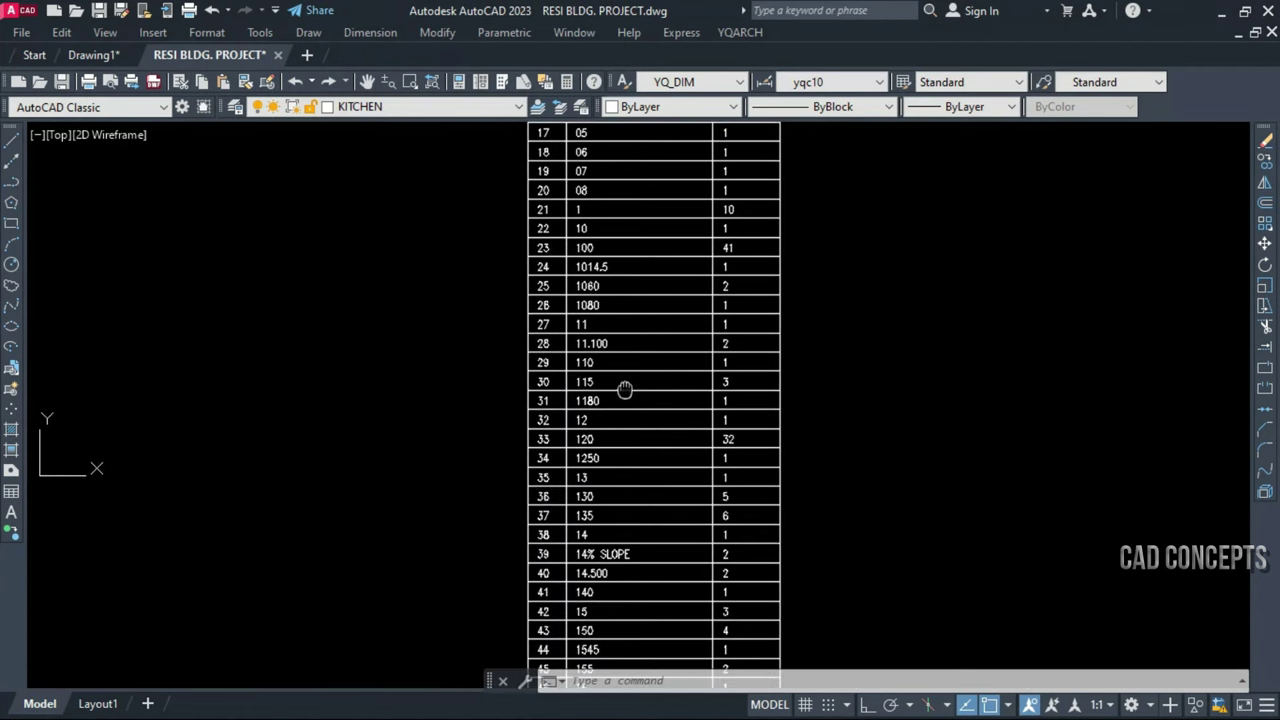
scroll(588, 535, down, 4)
scroll(586, 580, up, 5)
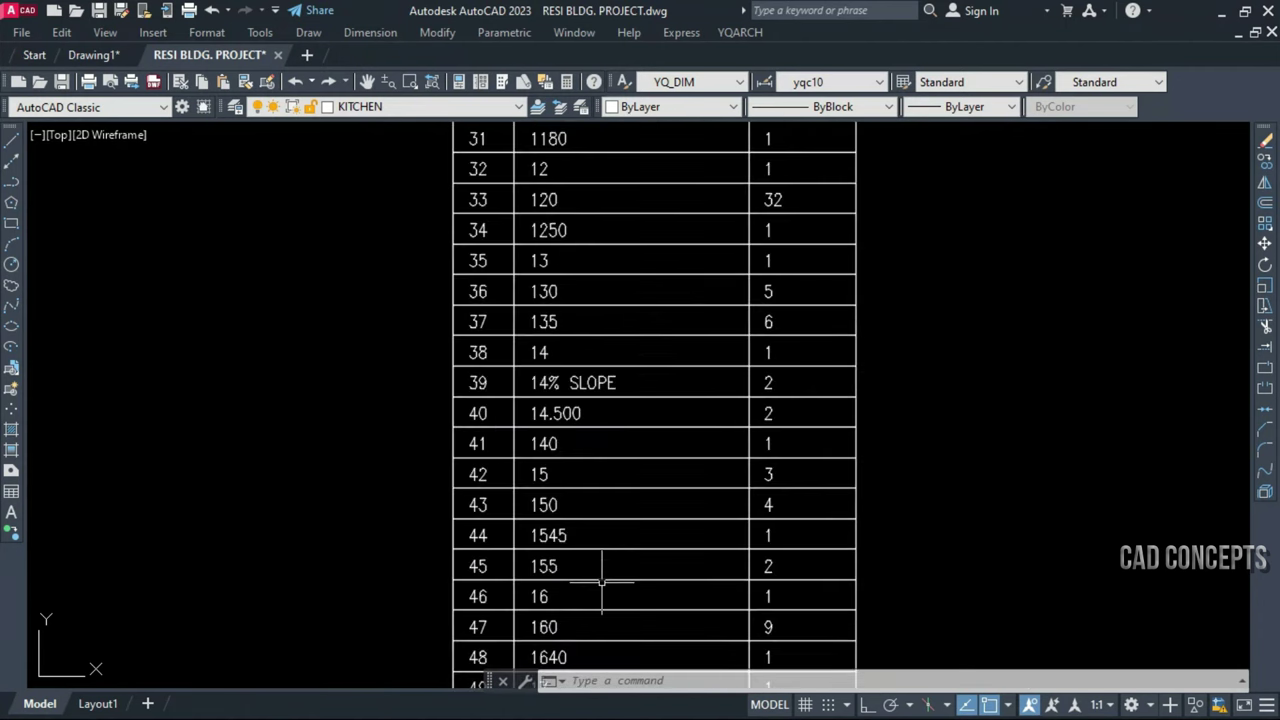
scroll(586, 580, down, 5)
scroll(578, 524, up, 7)
scroll(578, 524, down, 5)
scroll(572, 610, up, 7)
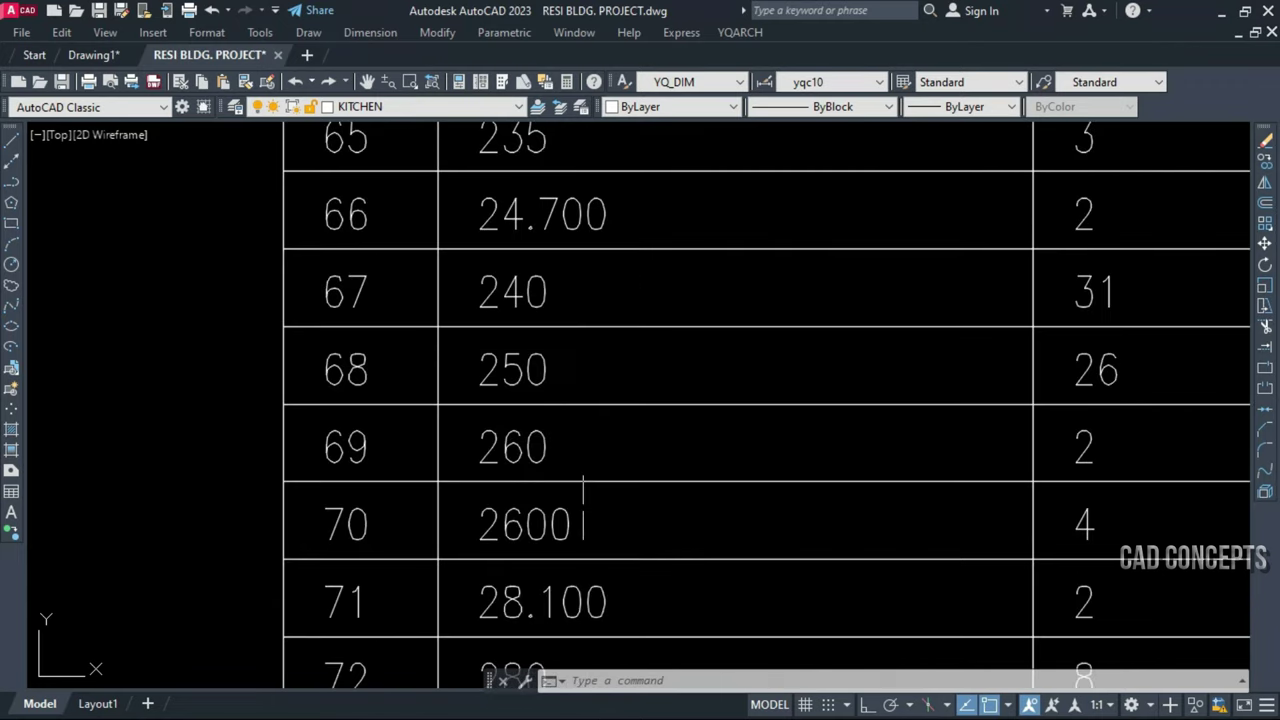
scroll(585, 515, down, 8)
scroll(590, 600, up, 8)
scroll(598, 603, down, 8)
scroll(600, 605, up, 6)
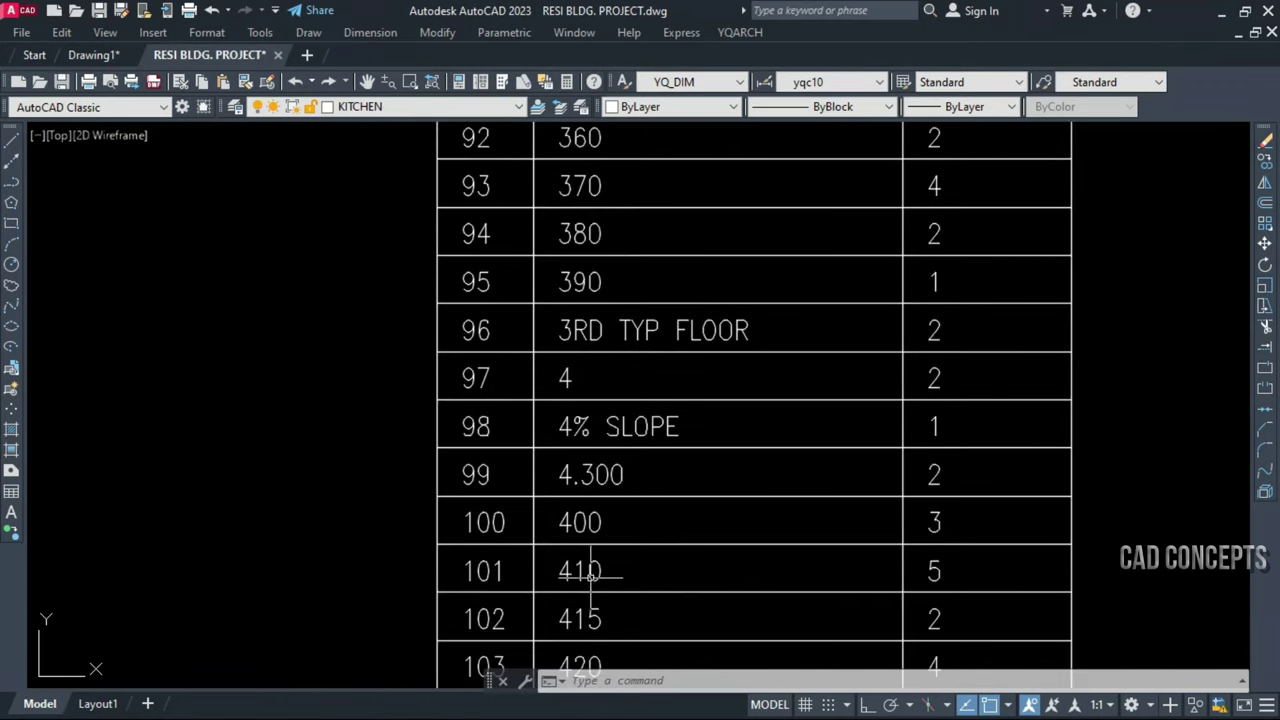
scroll(605, 612, down, 9)
scroll(609, 617, down, 2)
scroll(610, 620, up, 7)
scroll(600, 663, down, 3)
scroll(651, 557, up, 3)
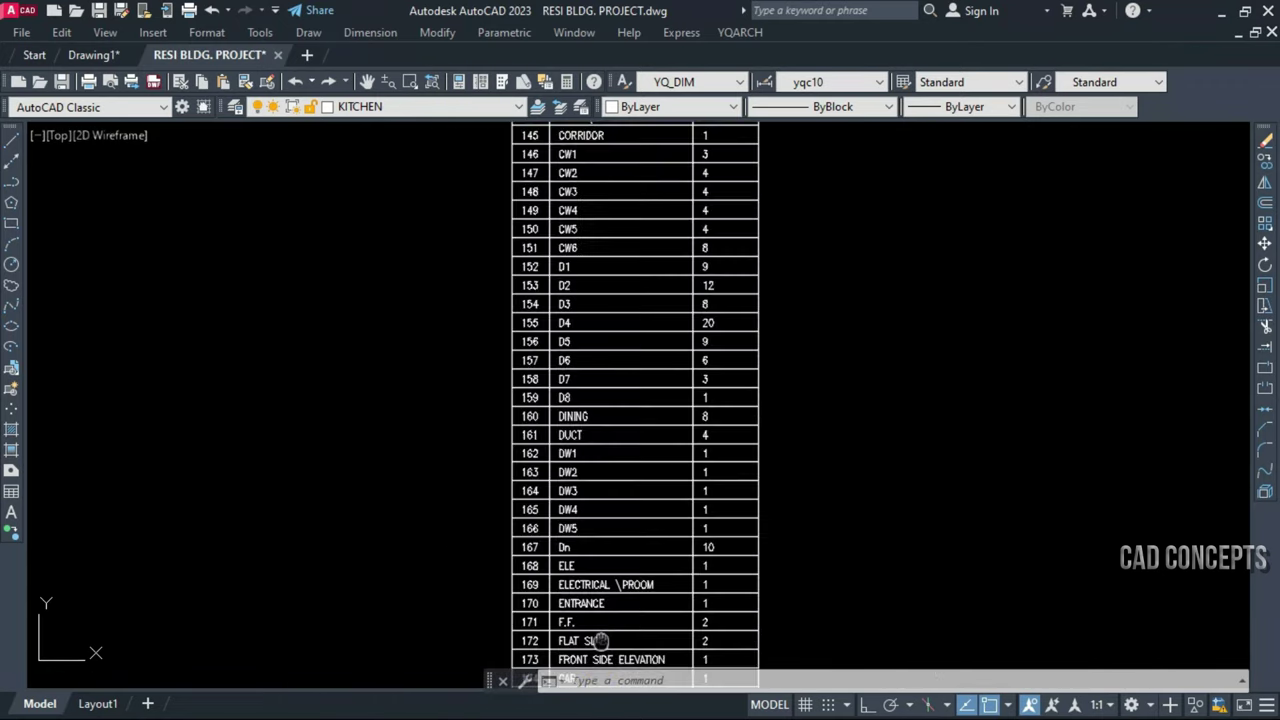
scroll(600, 371, down, 2)
scroll(600, 371, up, 2)
scroll(620, 617, down, 5)
scroll(612, 625, up, 7)
scroll(611, 629, down, 7)
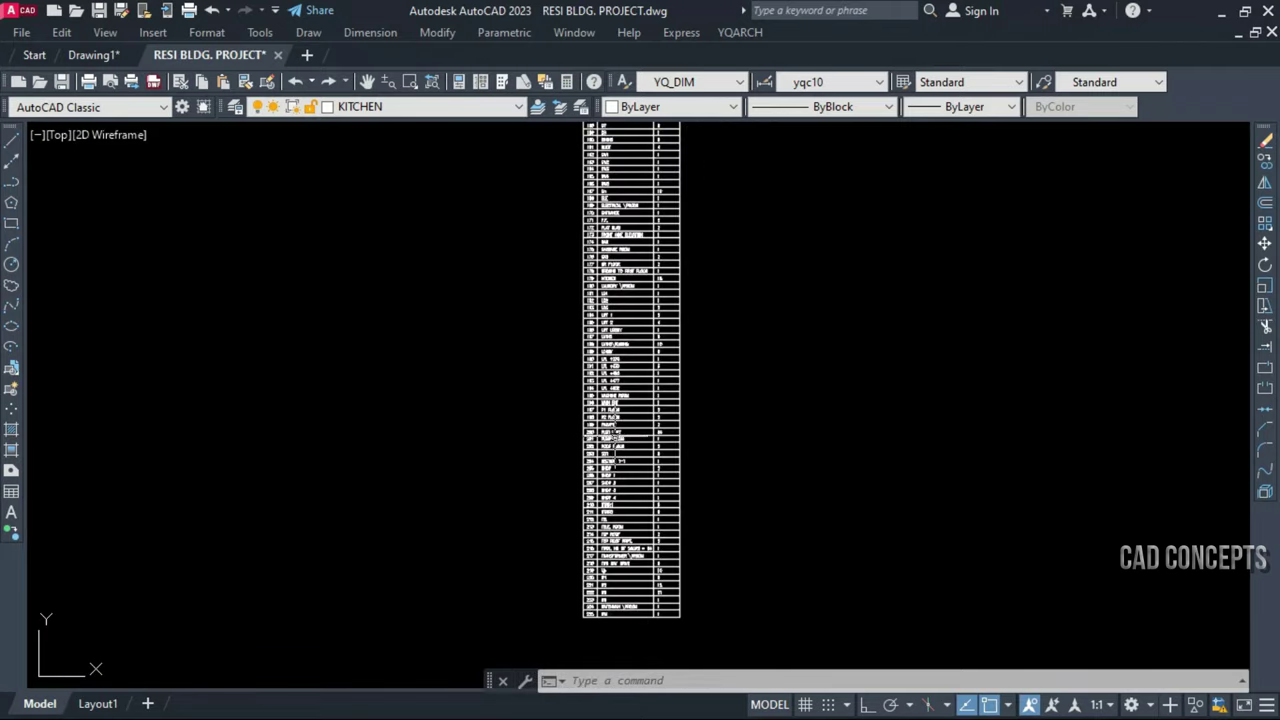
scroll(614, 600, up, 7)
scroll(616, 580, down, 2)
scroll(616, 580, down, 4)
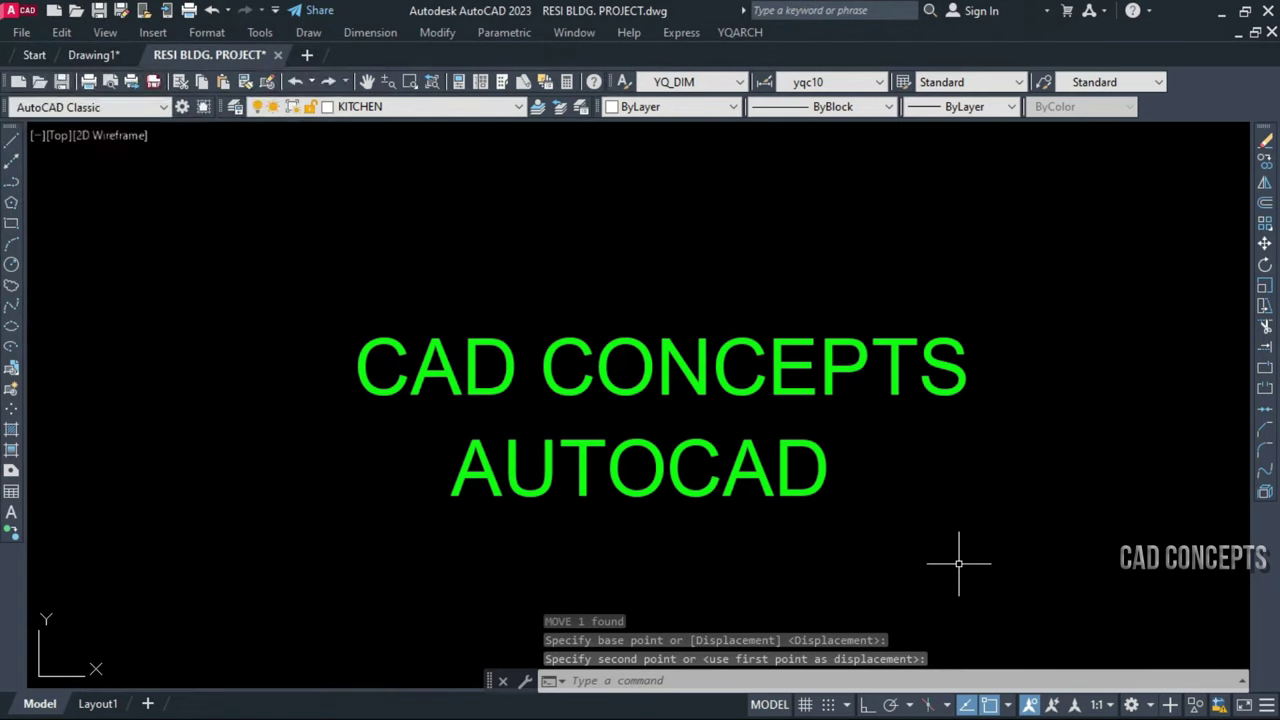
Show that the CAD CONCEPTS line moves as one object, then cancel the move
click(958, 563)
click(321, 220)
key(Escape)
click(423, 405)
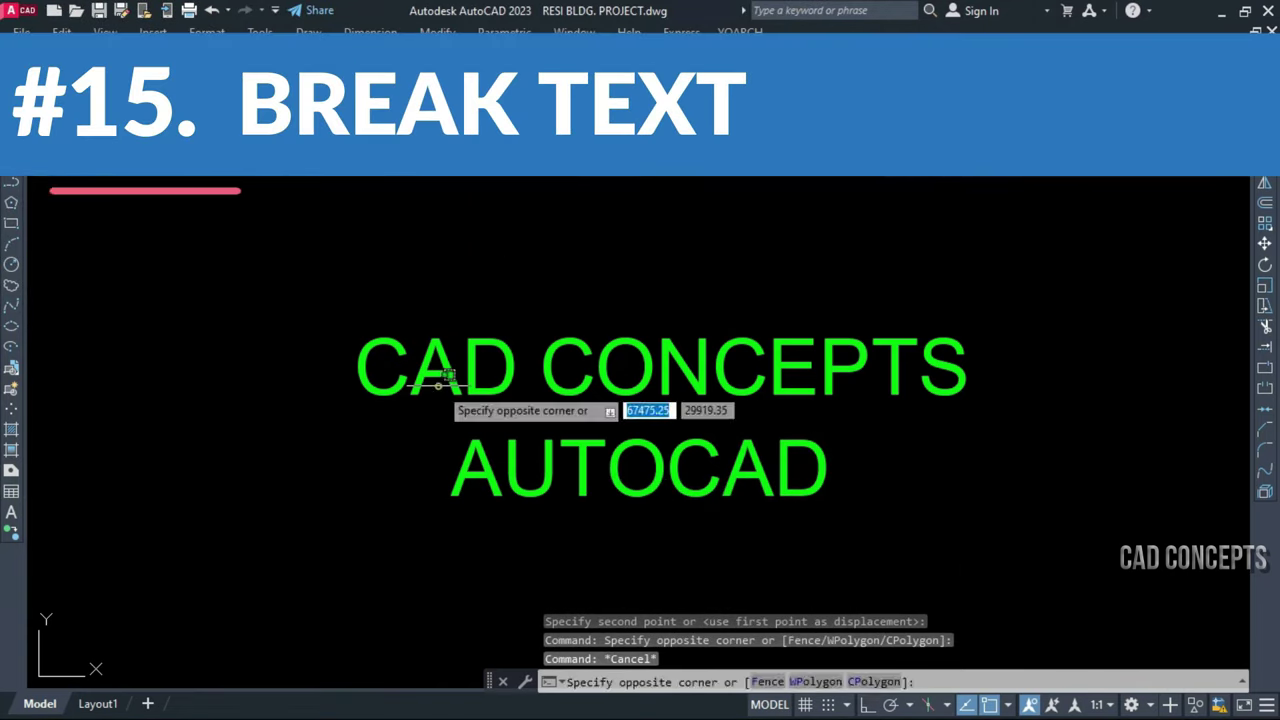
click(360, 310)
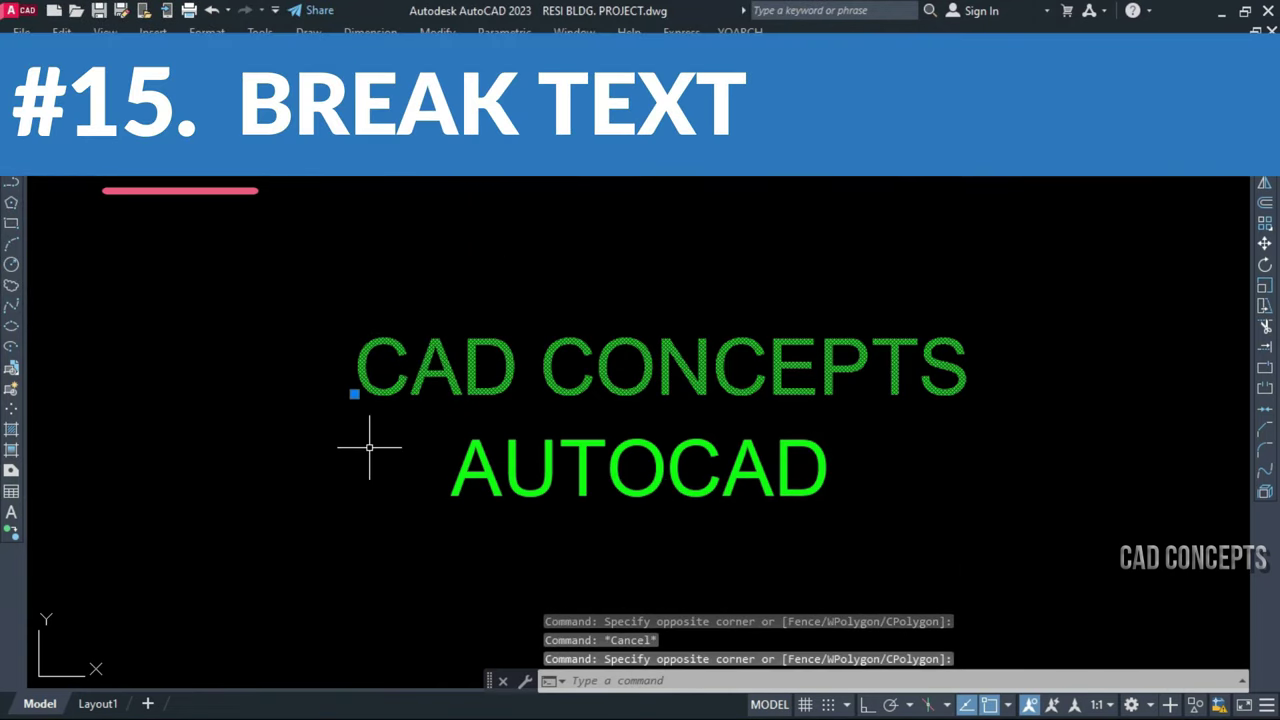
text(m)
key(Return)
click(290, 520)
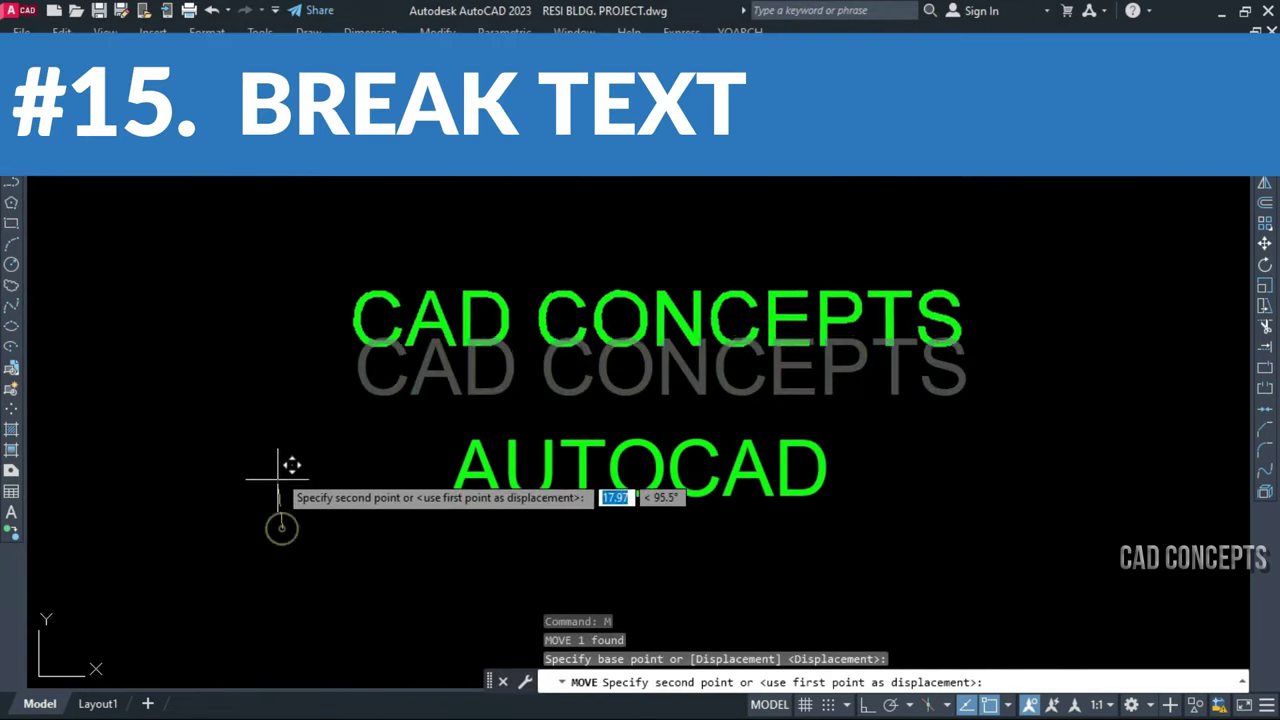
key(Escape)
Show that the AUTOCAD line also moves as one object, then cancel
click(494, 421)
click(360, 540)
text(m)
key(Return)
click(340, 522)
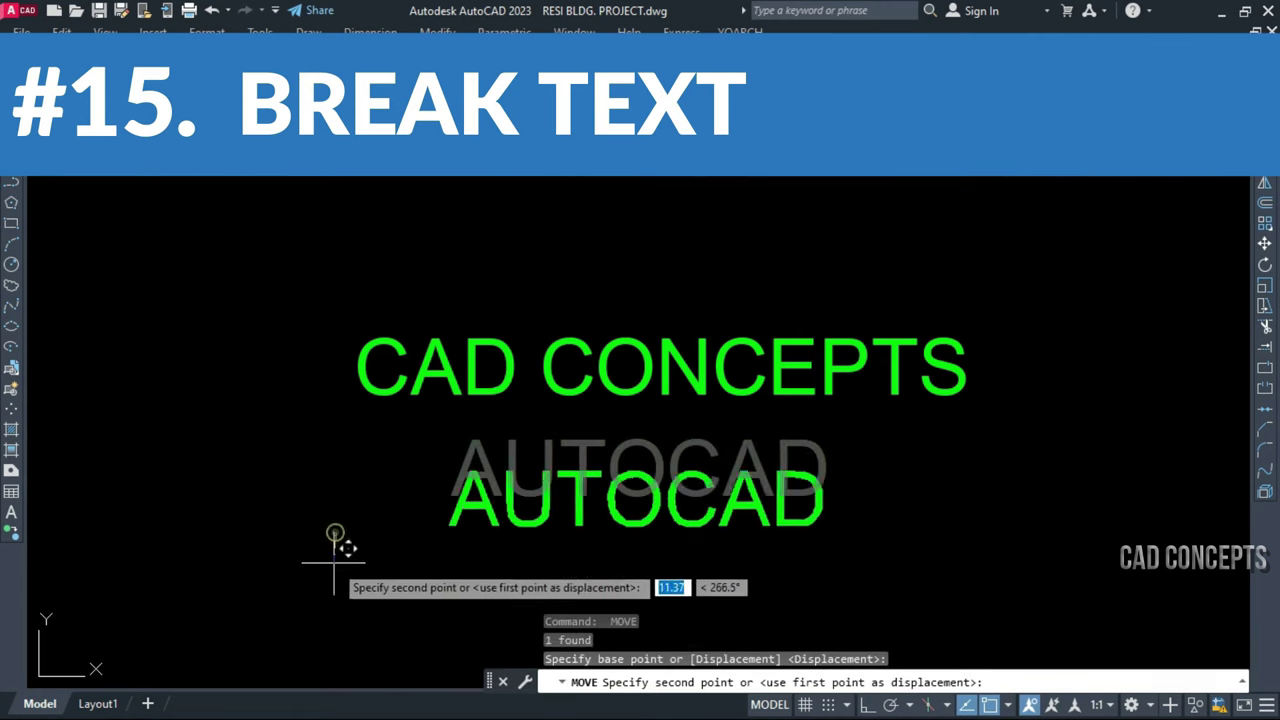
key(Escape)
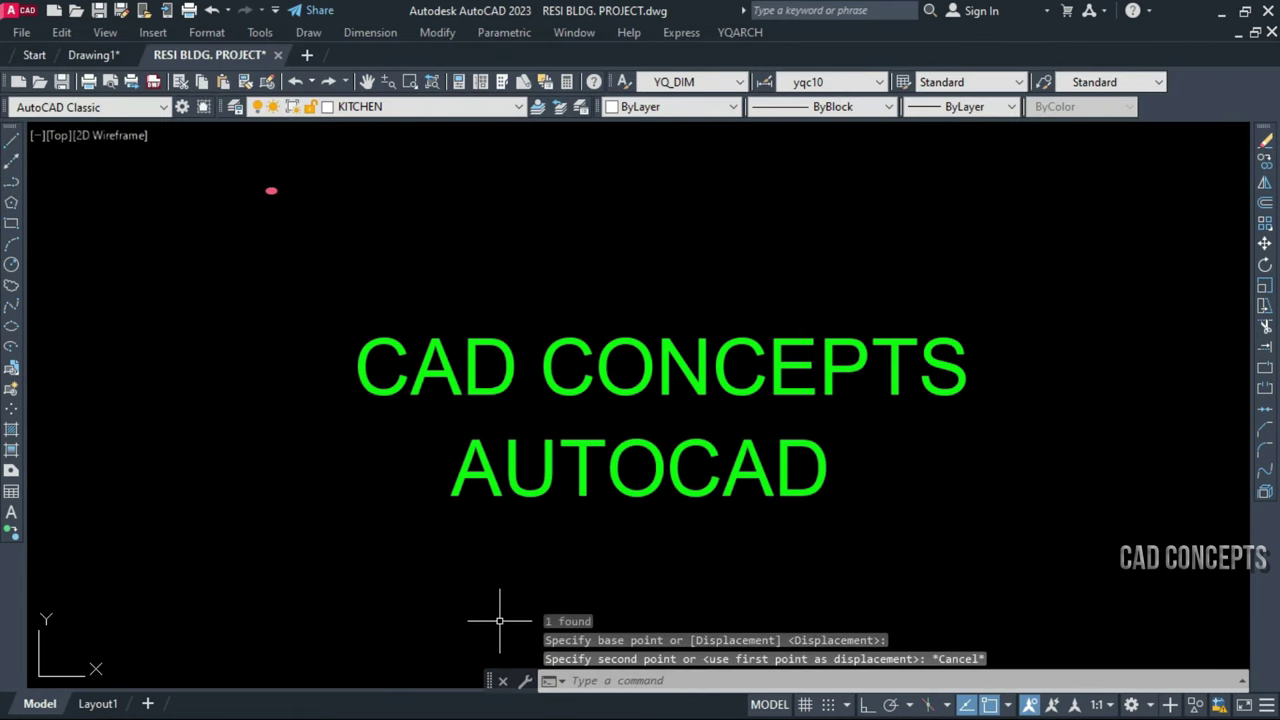
key(Escape)
text(TT)
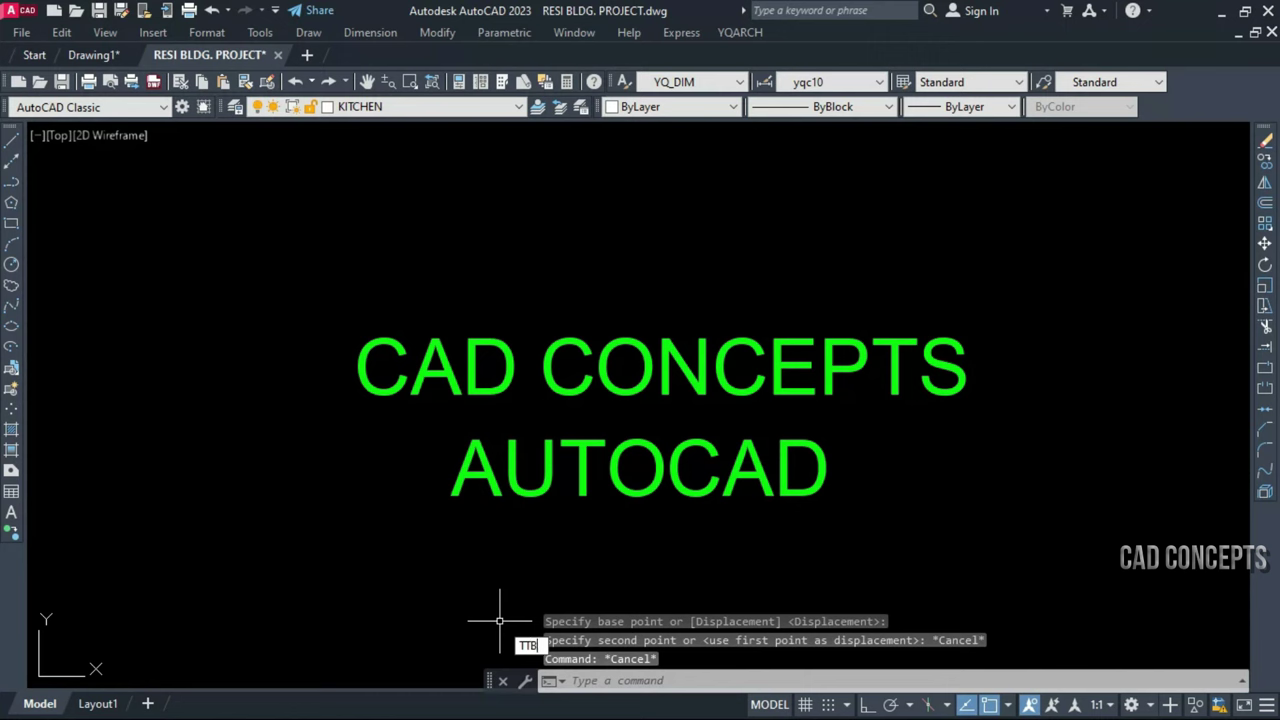
Break both the CAD CONCEPTS and AUTOCAD lines into individual letters
text(BB)
key(Return)
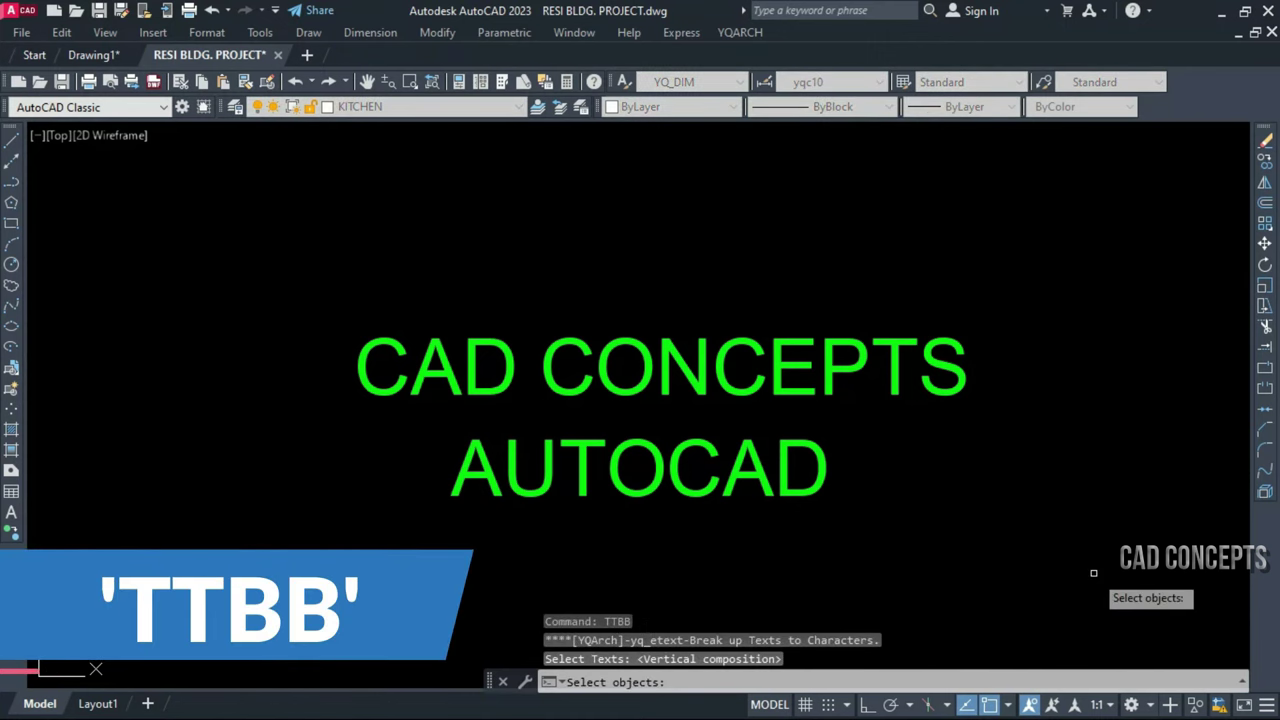
click(1029, 548)
click(330, 253)
right_click(333, 228)
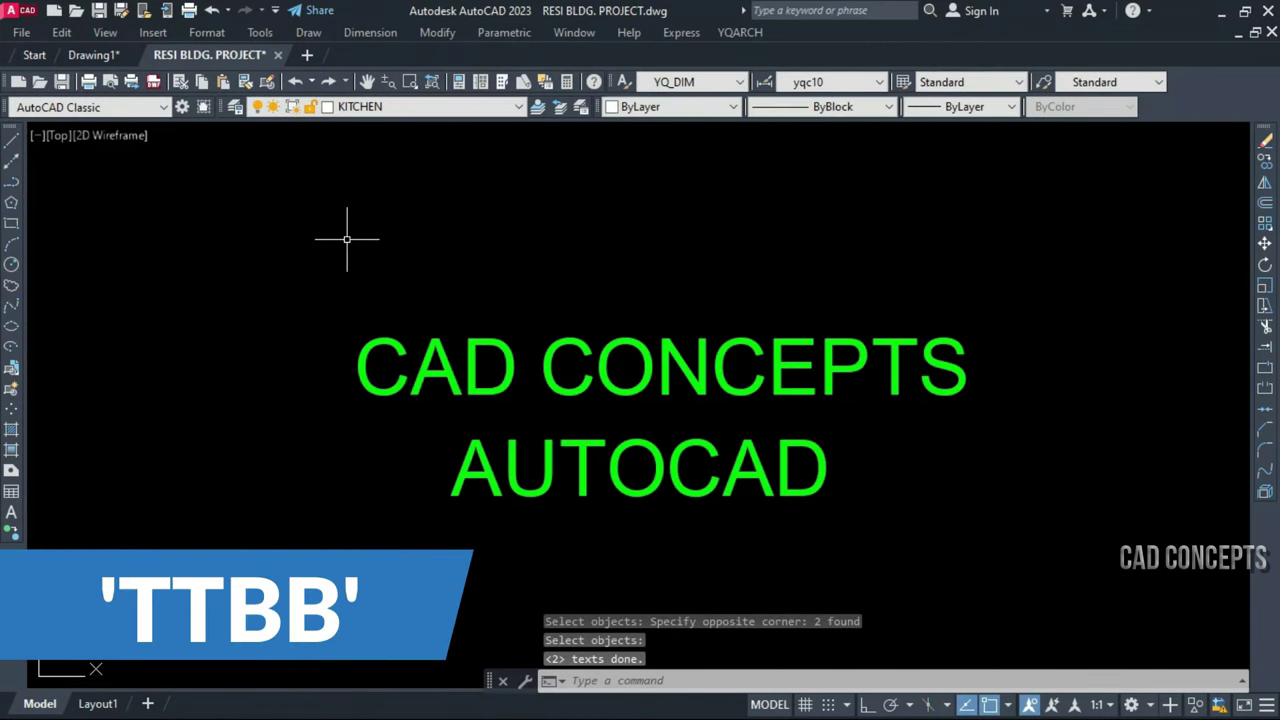
Select the separated letter C alone and test moving it, then cancel
click(663, 286)
click(403, 406)
key(Escape)
click(408, 297)
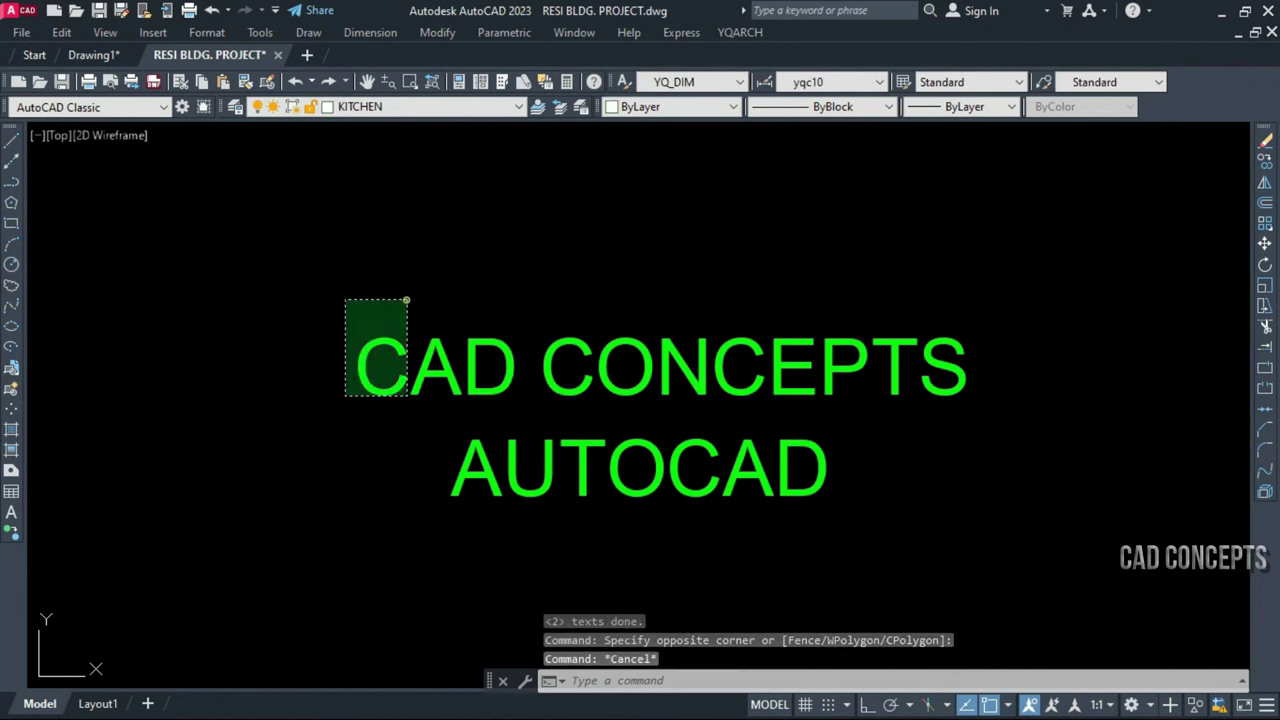
click(350, 396)
key(Return)
click(300, 438)
key(Escape)
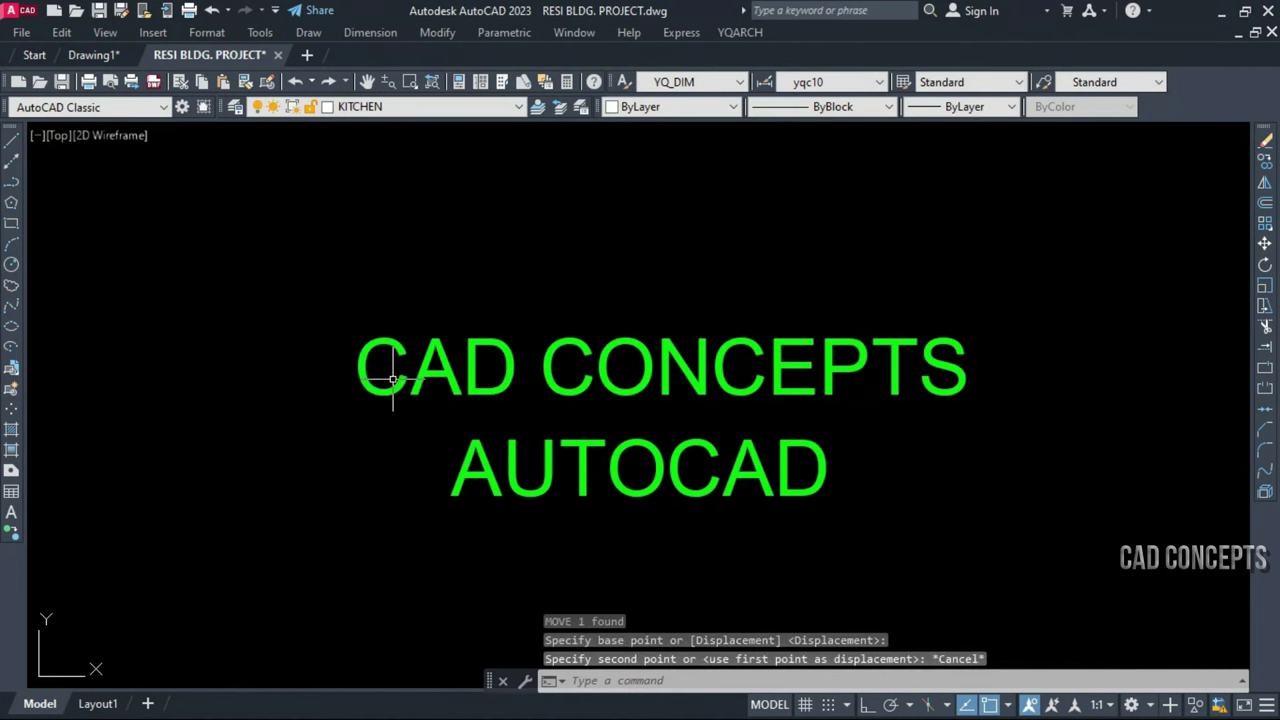
key(Escape)
Move-test the letters of the word CAD on their own, then cancel
click(586, 372)
key(Escape)
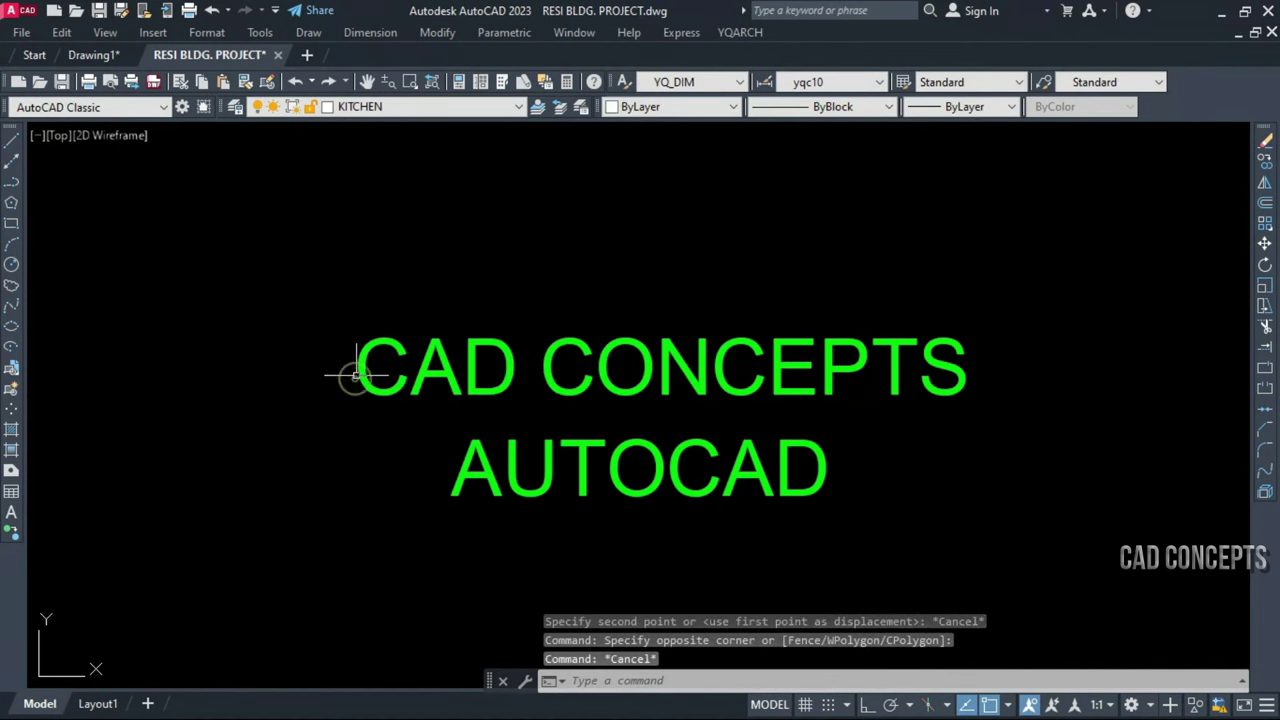
text(m)
key(Return)
click(470, 310)
click(395, 365)
key(Return)
click(315, 420)
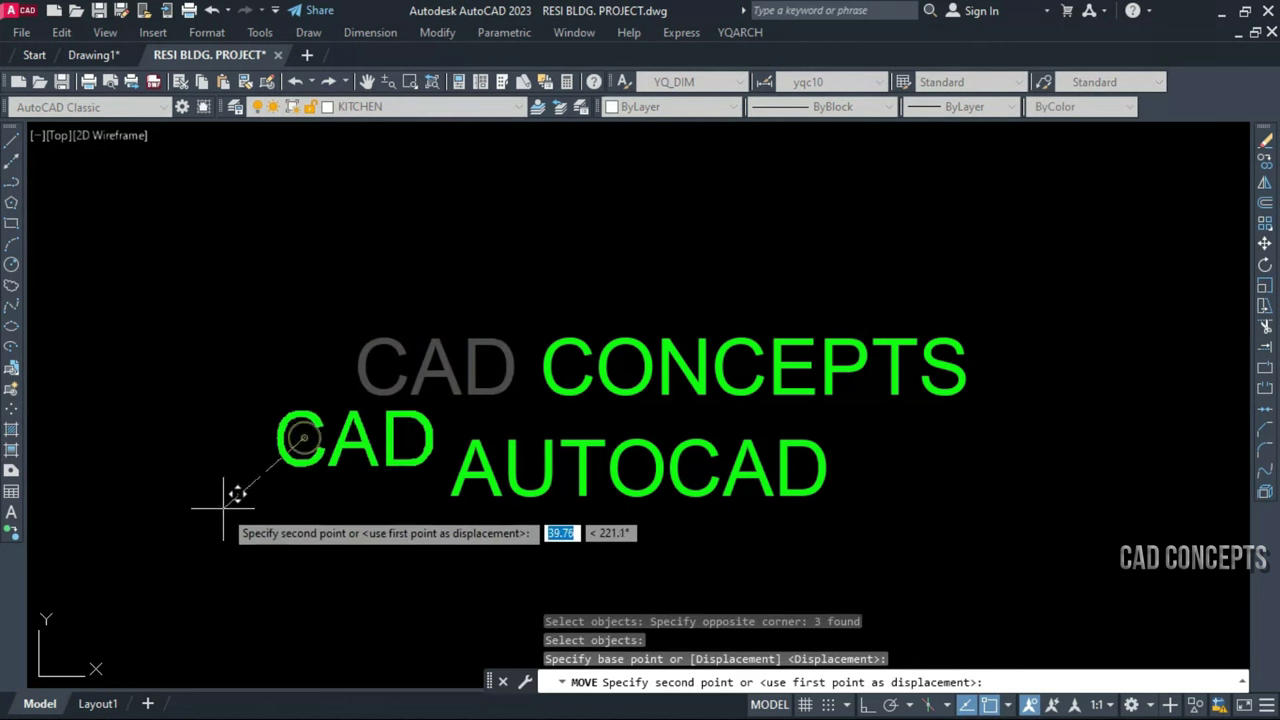
key(Escape)
Move-test the letter groups CAD CON and AUTO separately, cancelling each move
click(661, 295)
text(m)
key(Return)
click(340, 457)
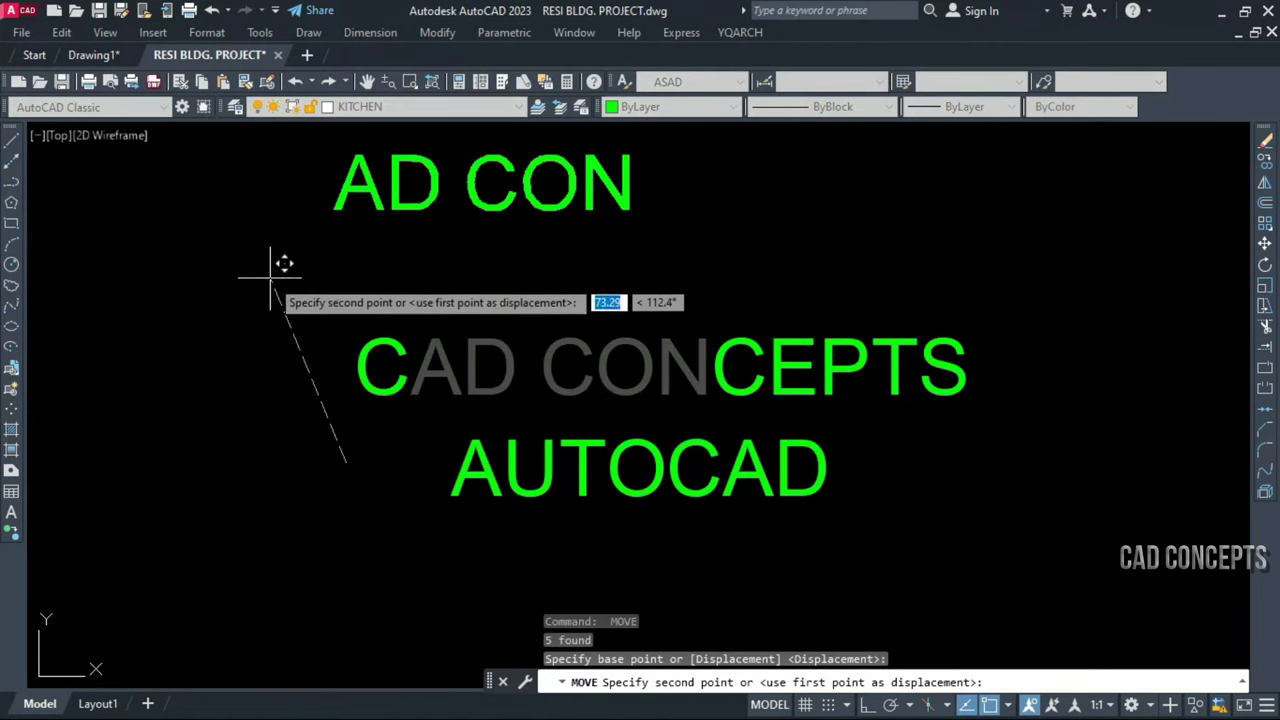
key(Escape)
click(625, 423)
click(540, 476)
text(m)
key(Return)
click(286, 560)
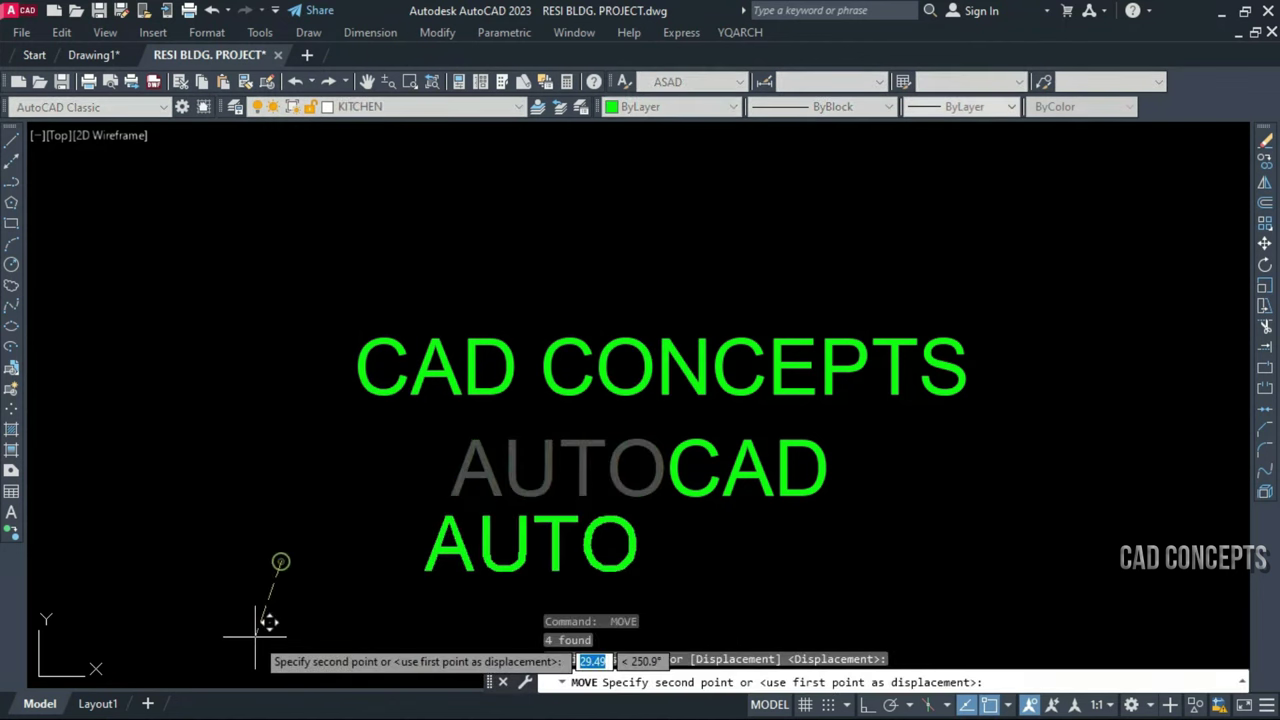
key(Escape)
text(ZZD)
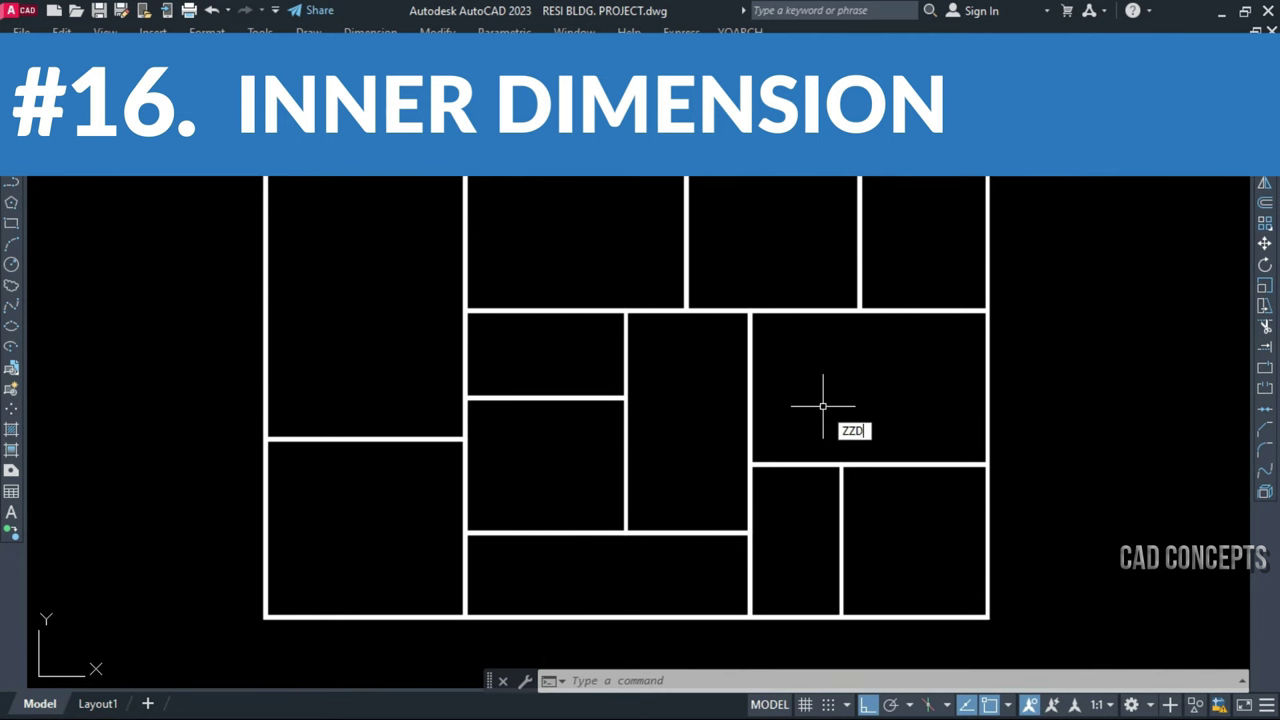
Cancel the mistyped wipeout and give the top-left room its closed-space dimensions
key(Return)
key(Escape)
text(DD)
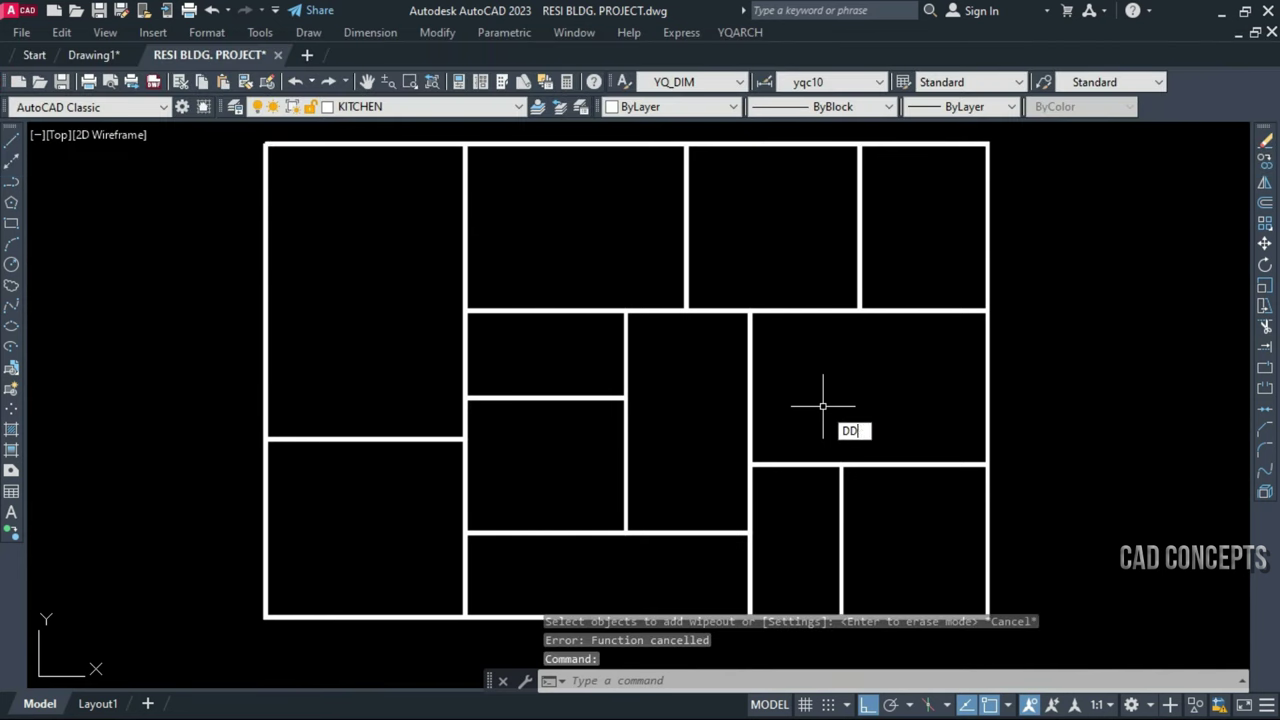
text(z)
key(Return)
click(369, 246)
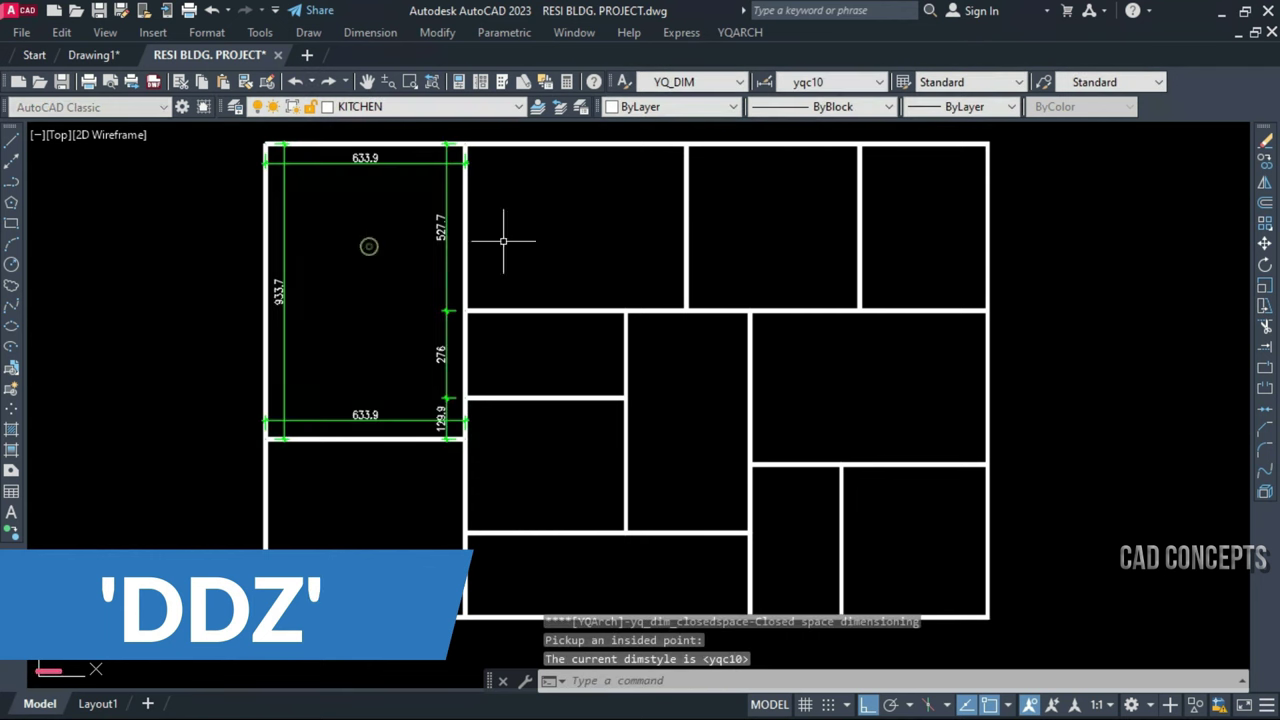
click(566, 222)
click(569, 223)
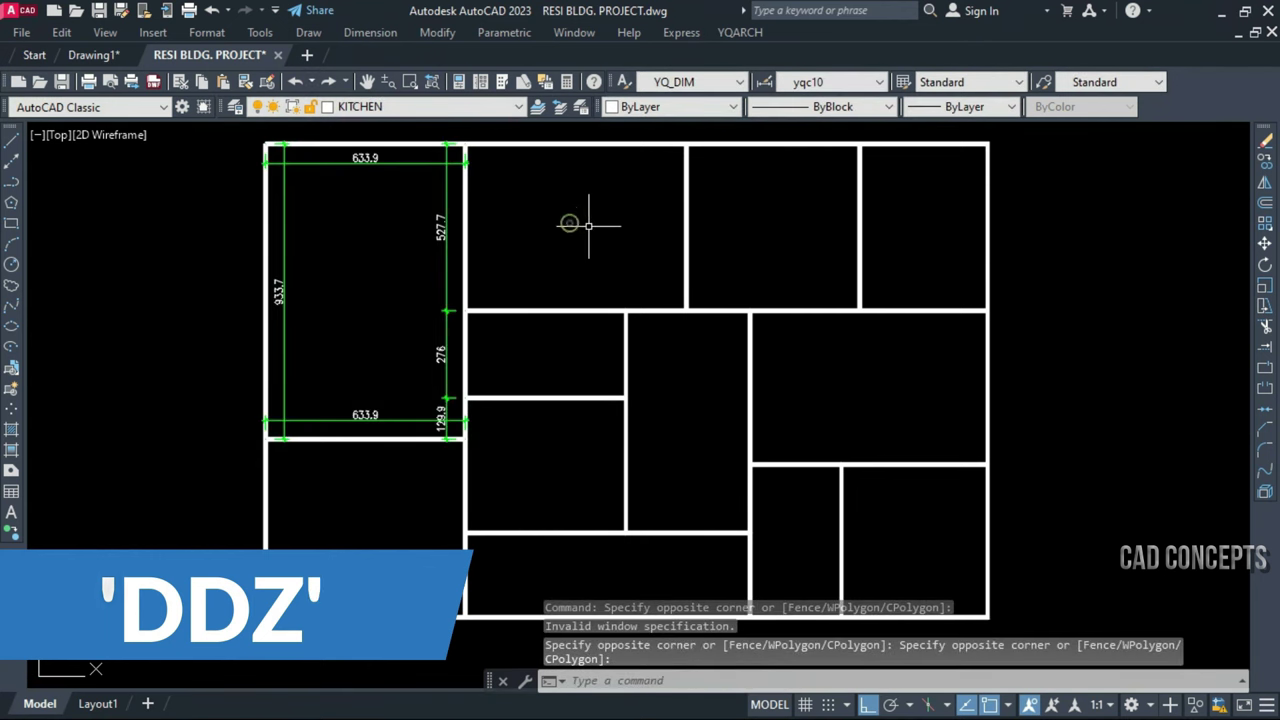
key(Escape)
key(Return)
Dimension the top, right, bottom, left, central and bottom-left rooms, then end the command
click(600, 223)
click(770, 218)
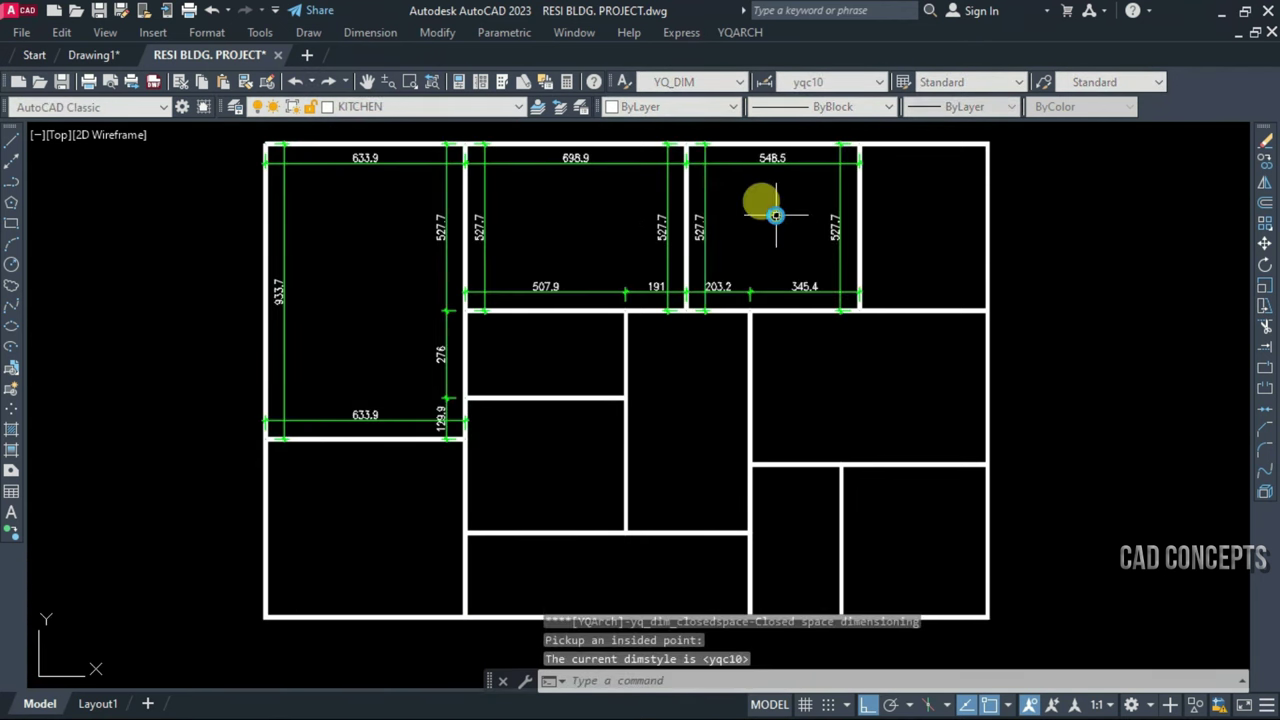
click(905, 220)
click(875, 390)
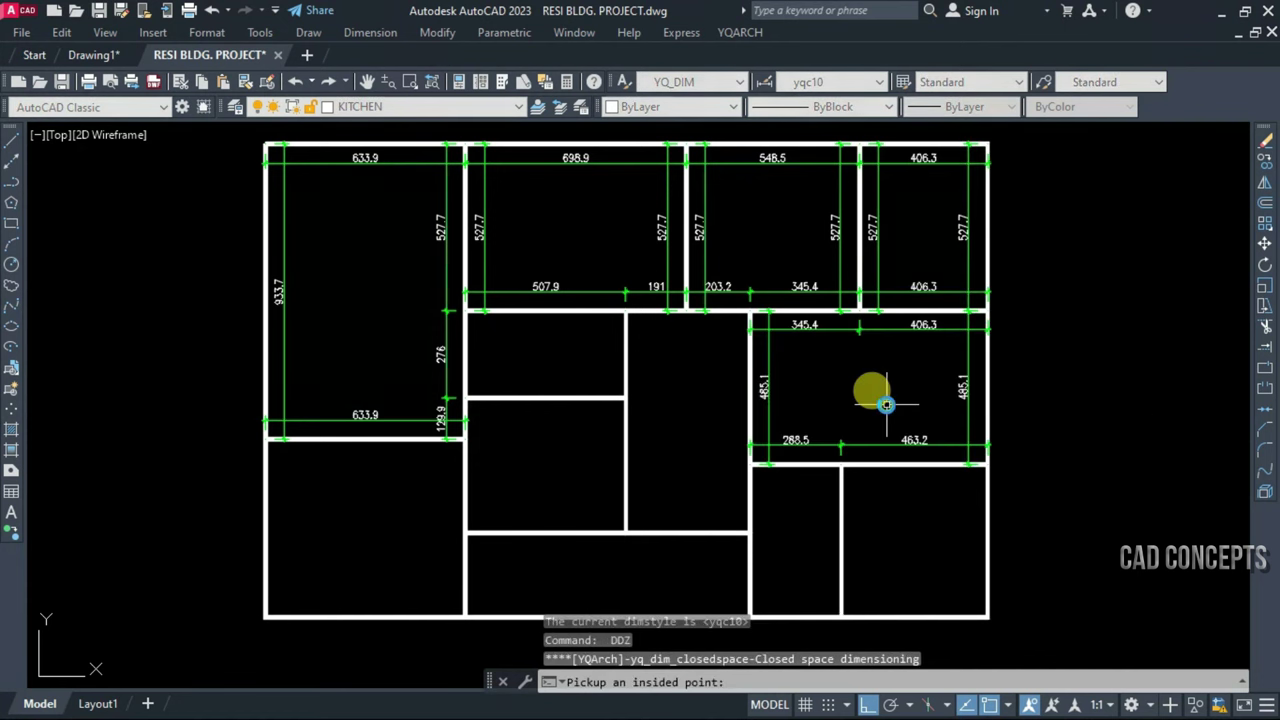
click(872, 490)
click(791, 517)
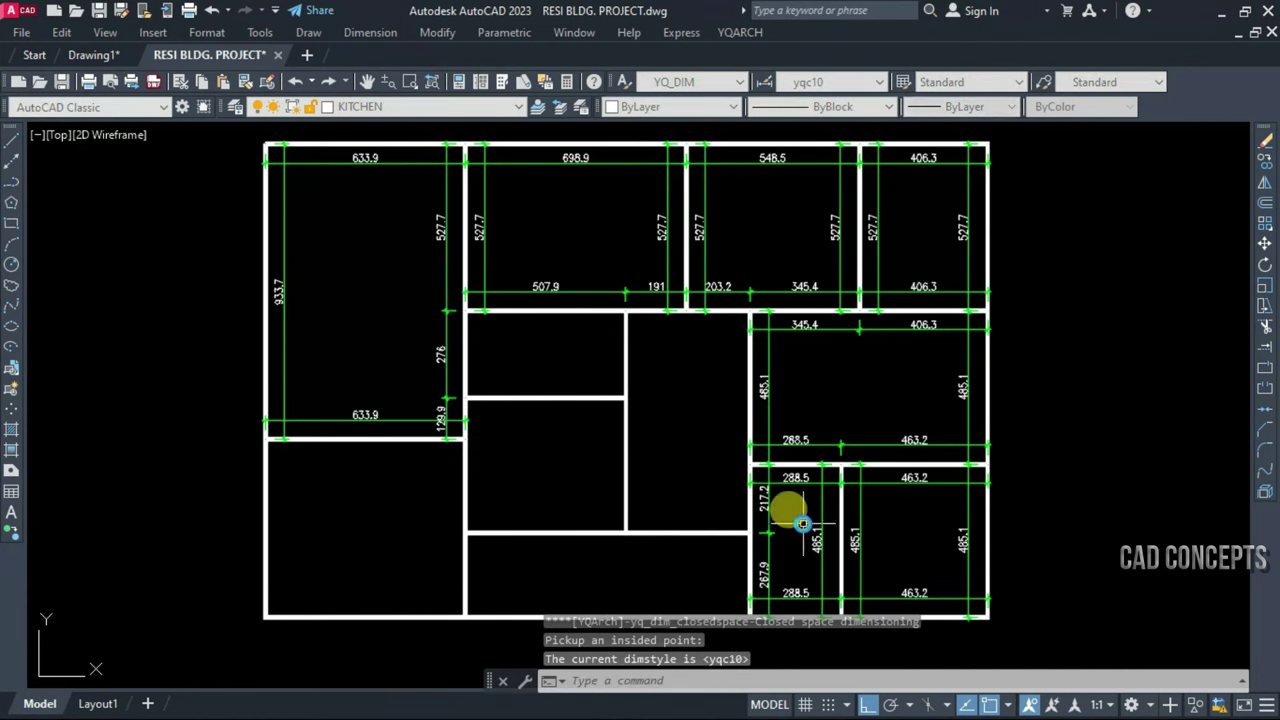
click(578, 562)
click(563, 466)
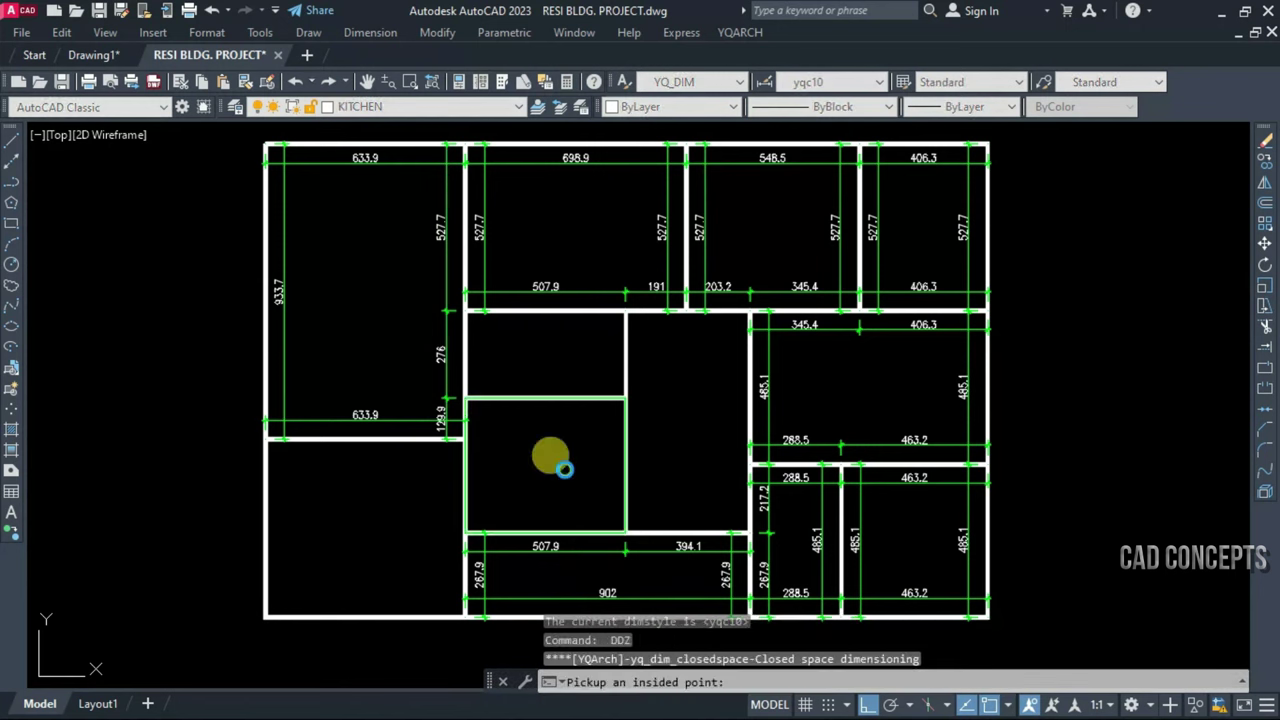
click(569, 349)
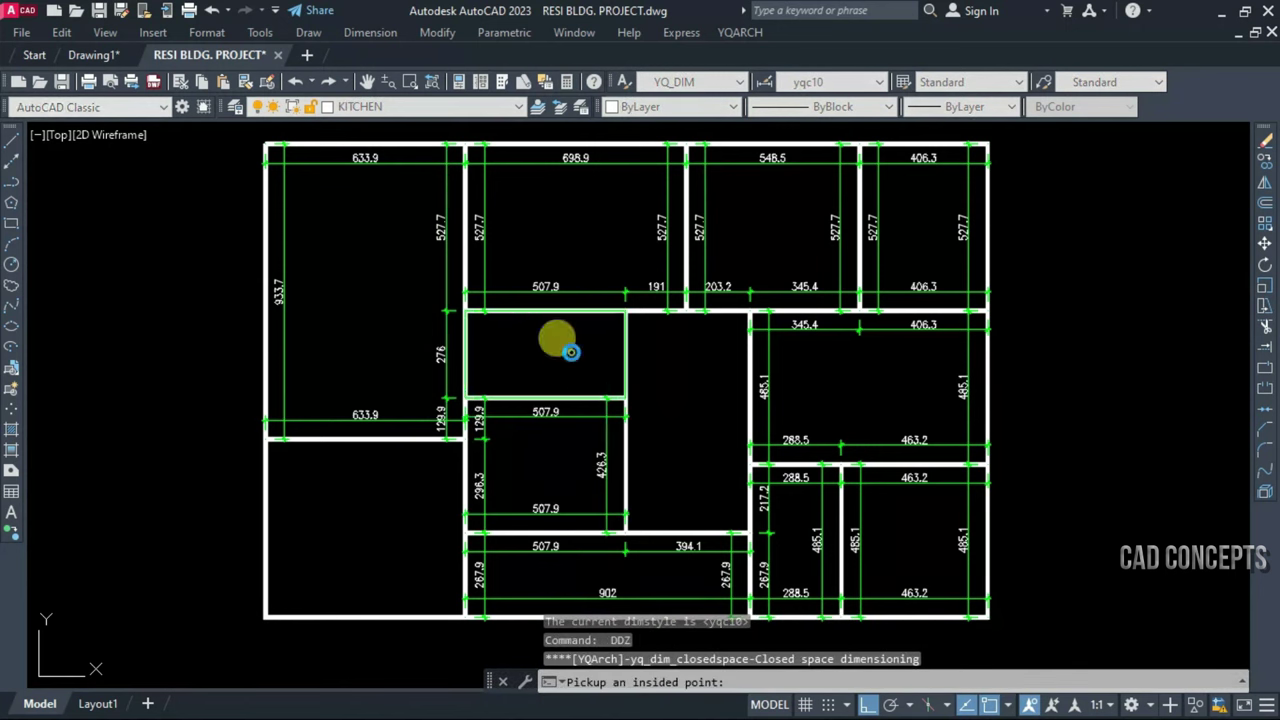
click(705, 400)
click(396, 497)
key(Escape)
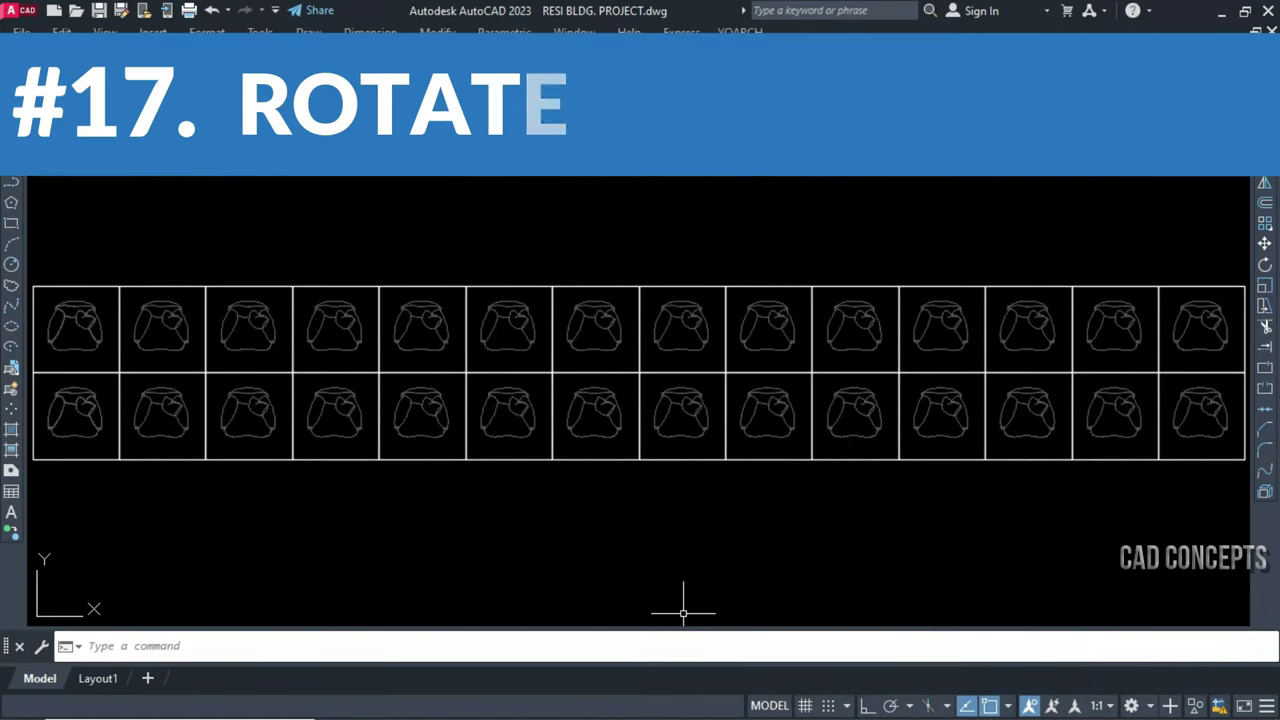
Rotate every chair block 180° about its own middle using ART with the M setting
click(38, 293)
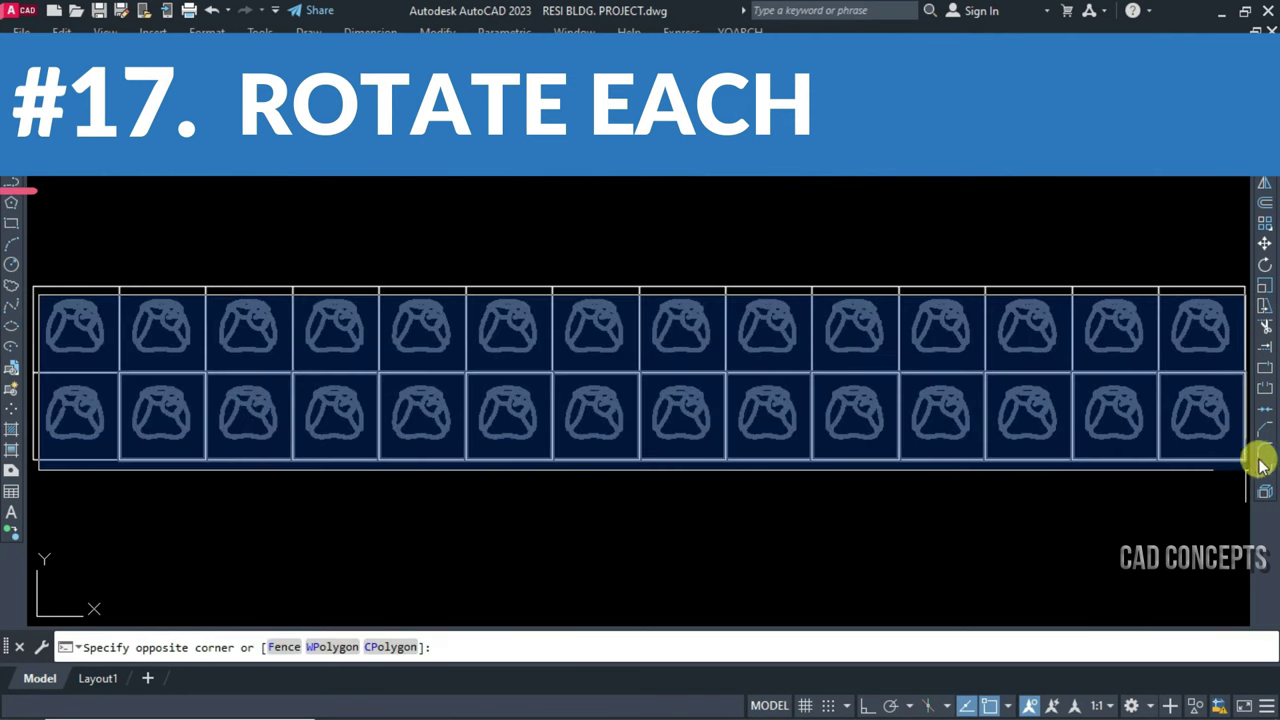
click(1243, 450)
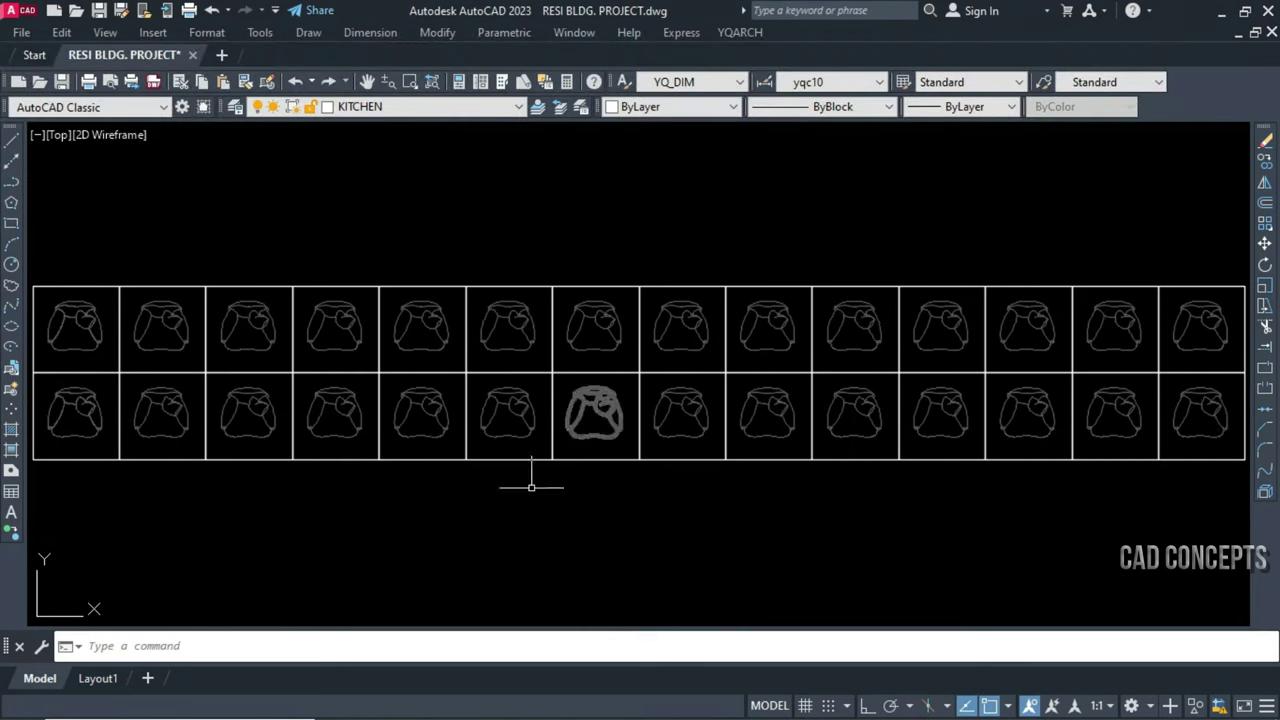
text(AR)
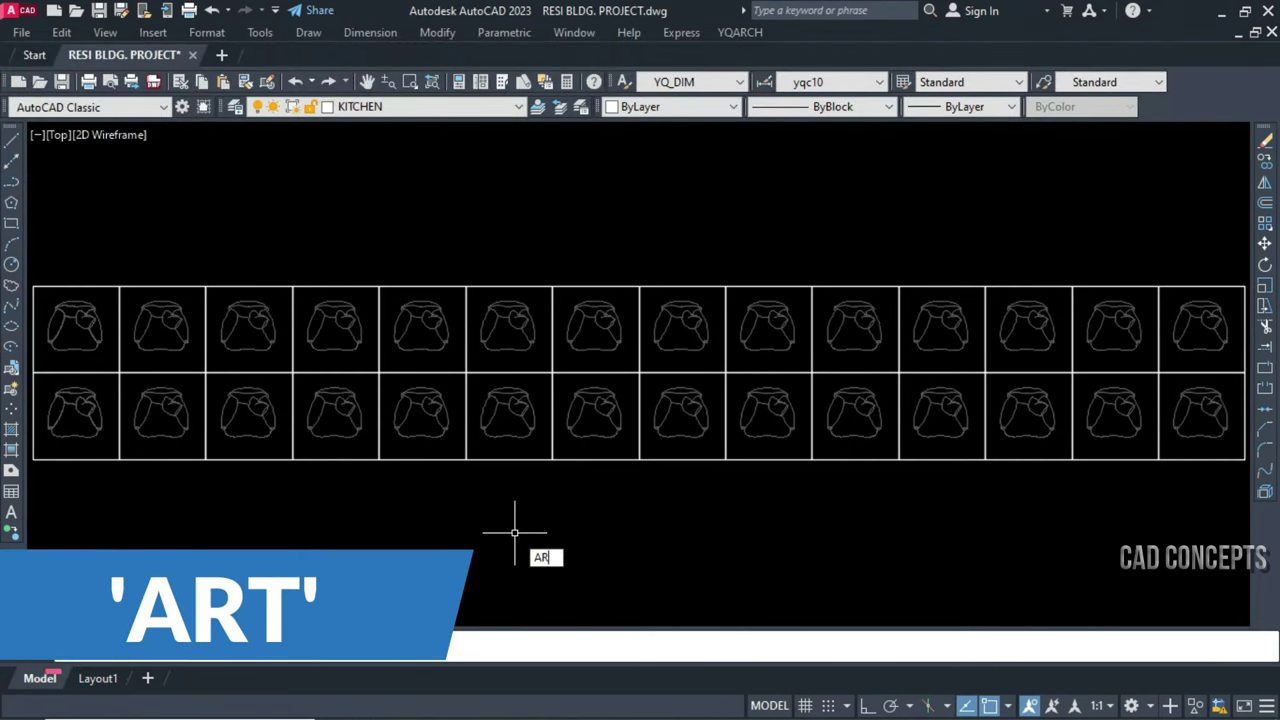
text(T)
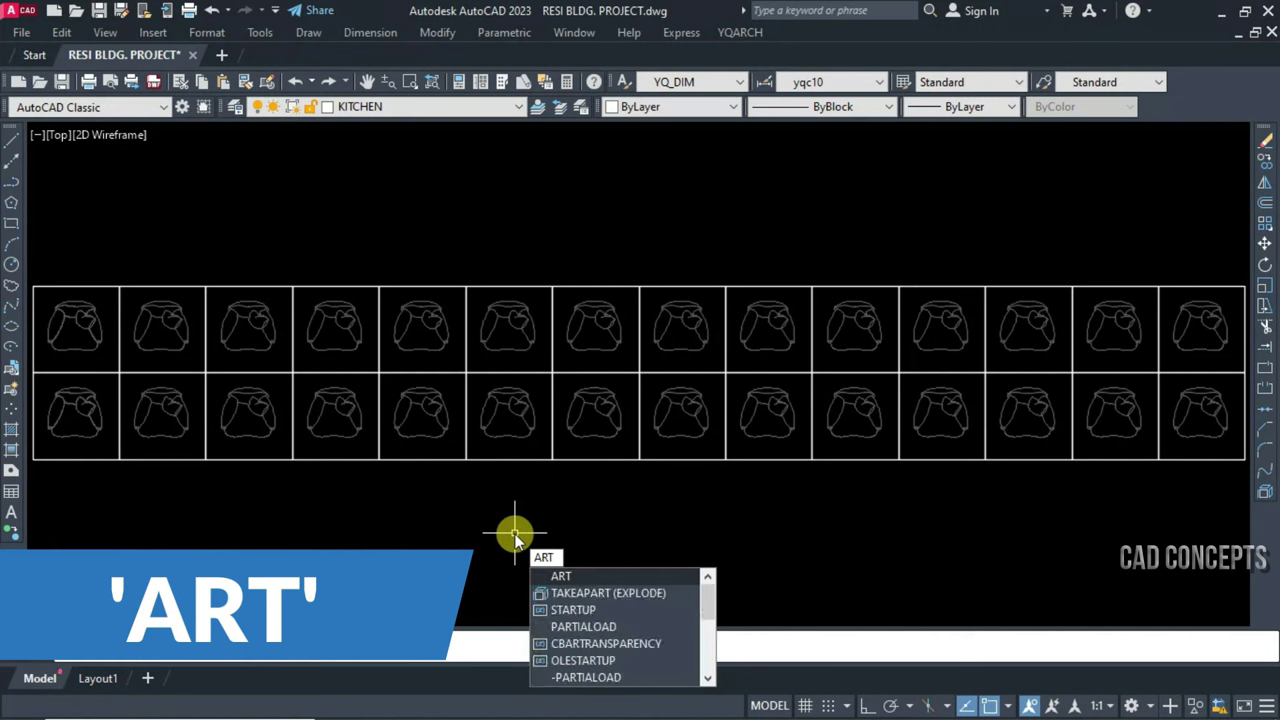
key(Return)
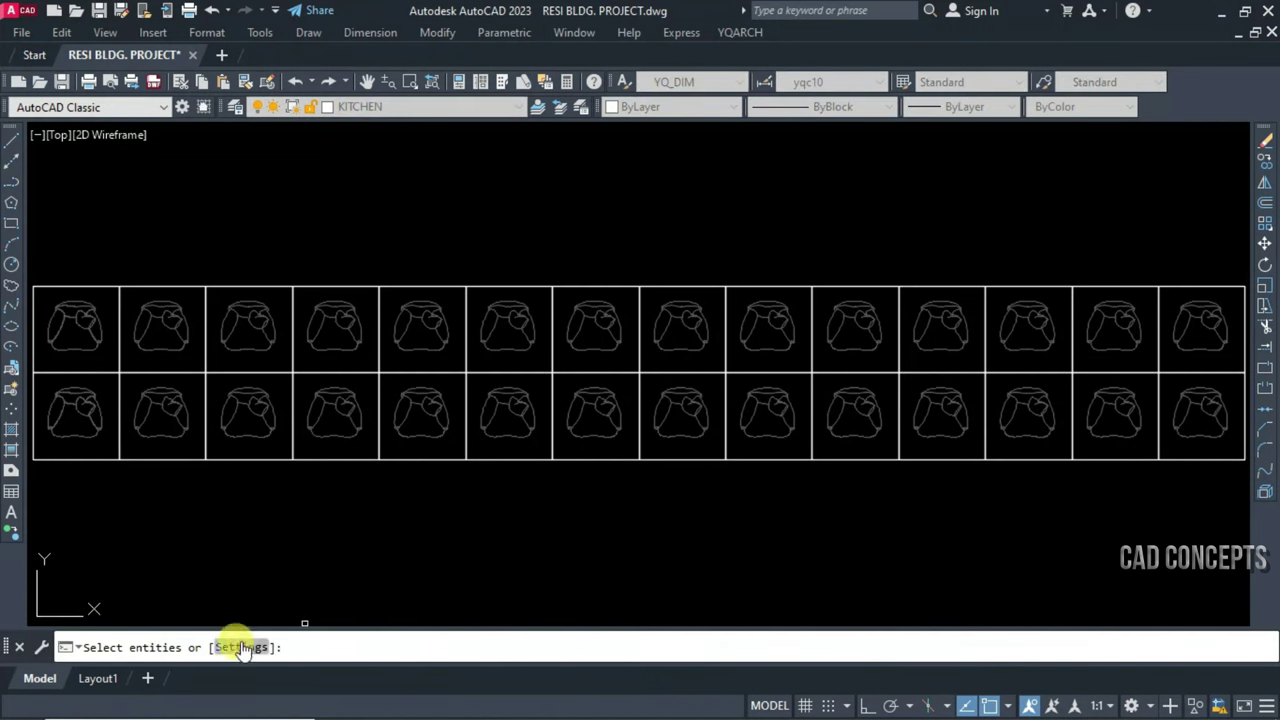
click(242, 648)
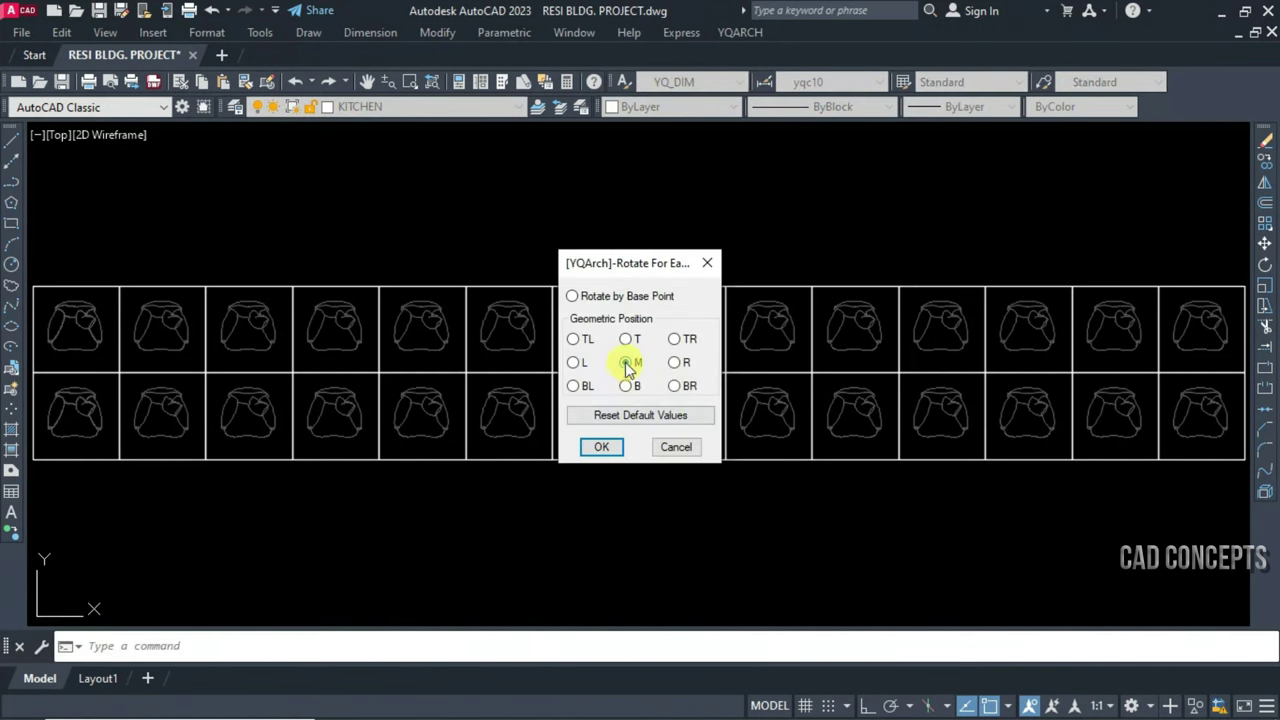
click(605, 447)
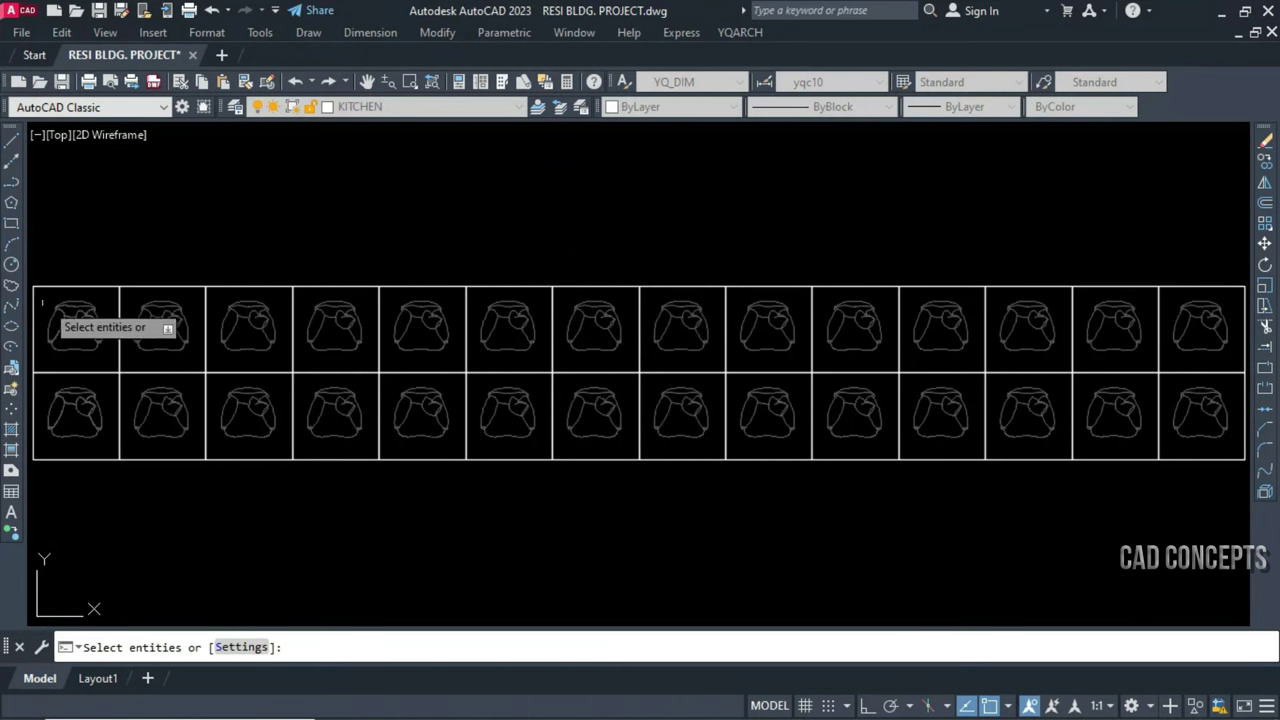
click(40, 297)
click(1235, 443)
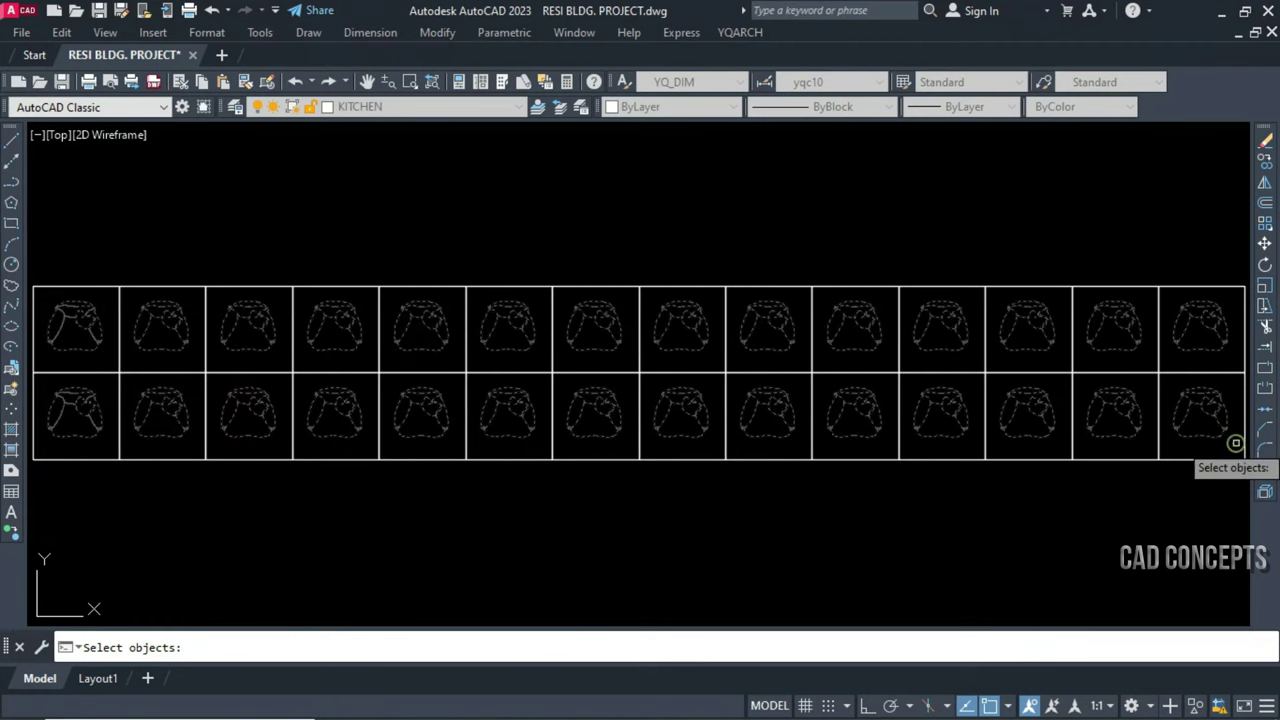
key(Return)
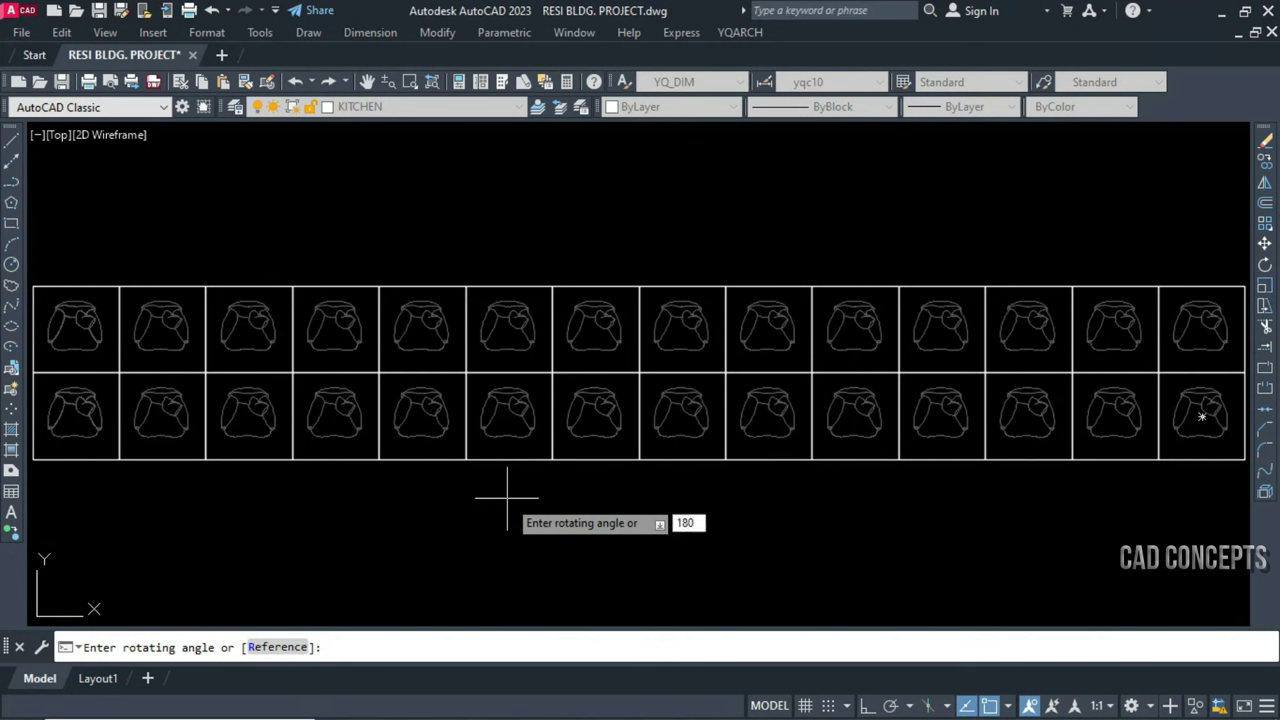
click(507, 497)
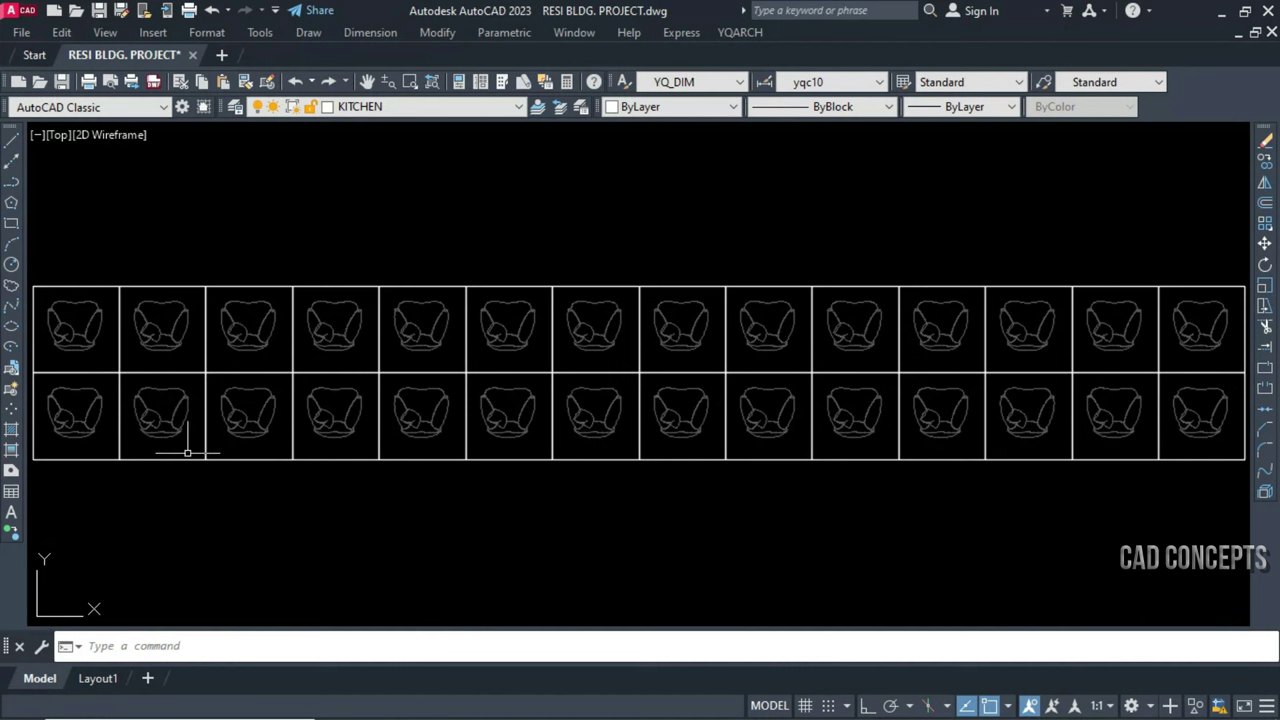
Rotate each chair block a further 90° about its middle
key(Return)
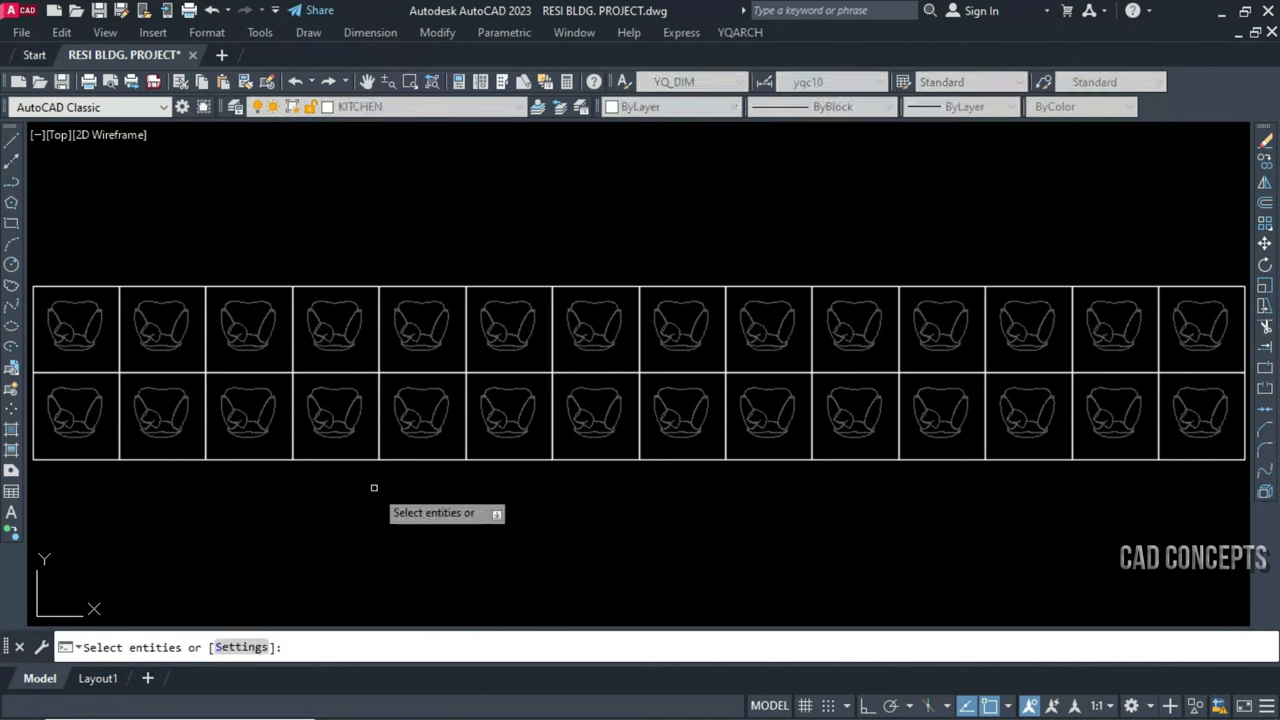
key(Return)
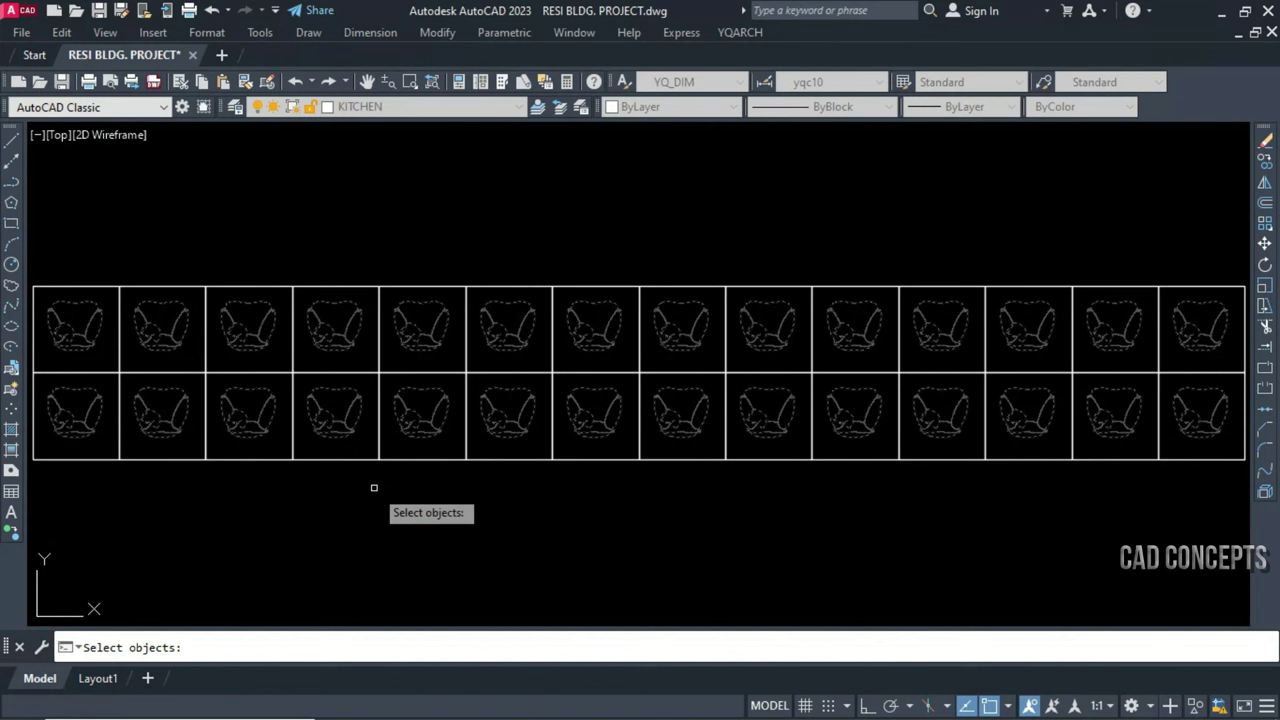
key(Return)
text(90)
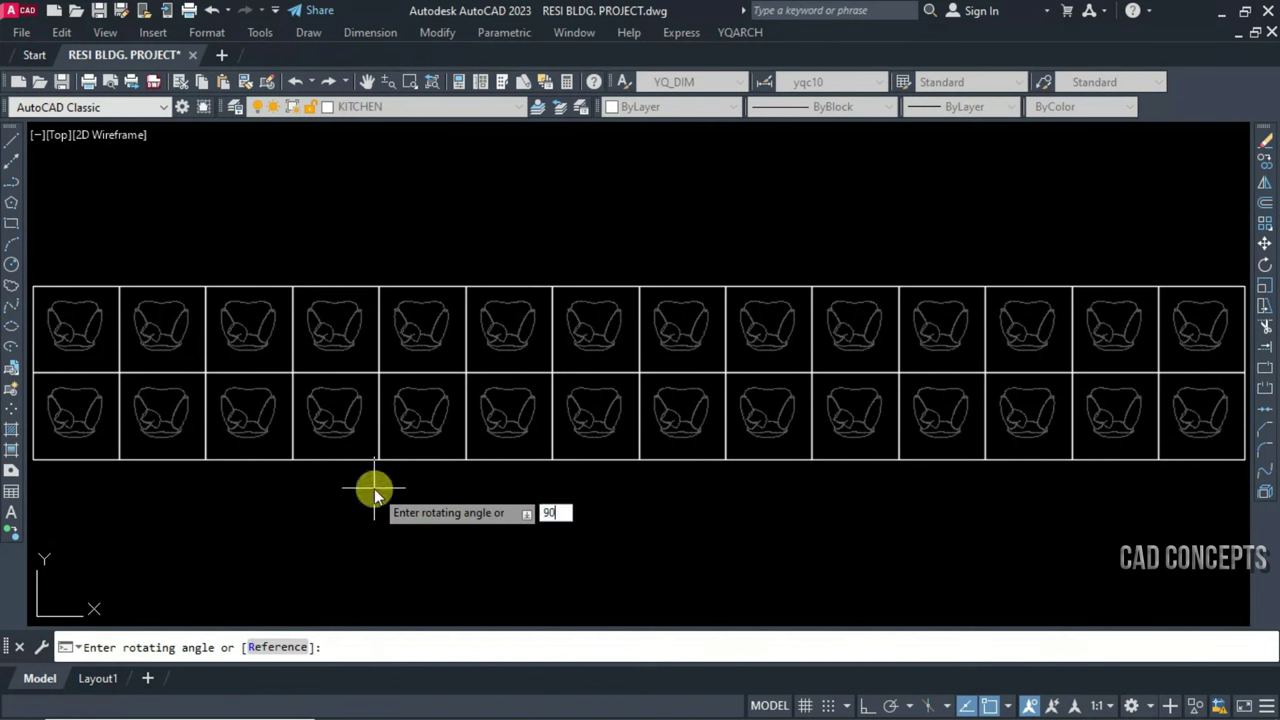
key(Return)
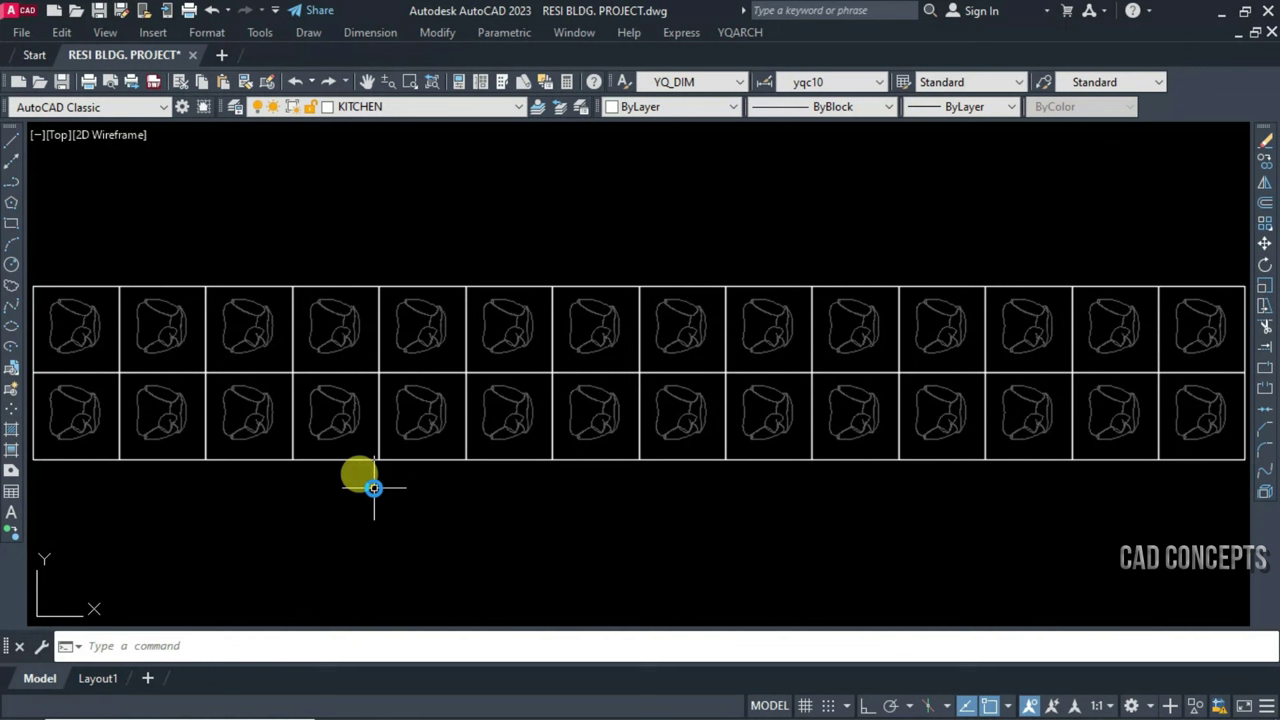
Select all chair blocks and rotate each one 45° about its middle
key(Return)
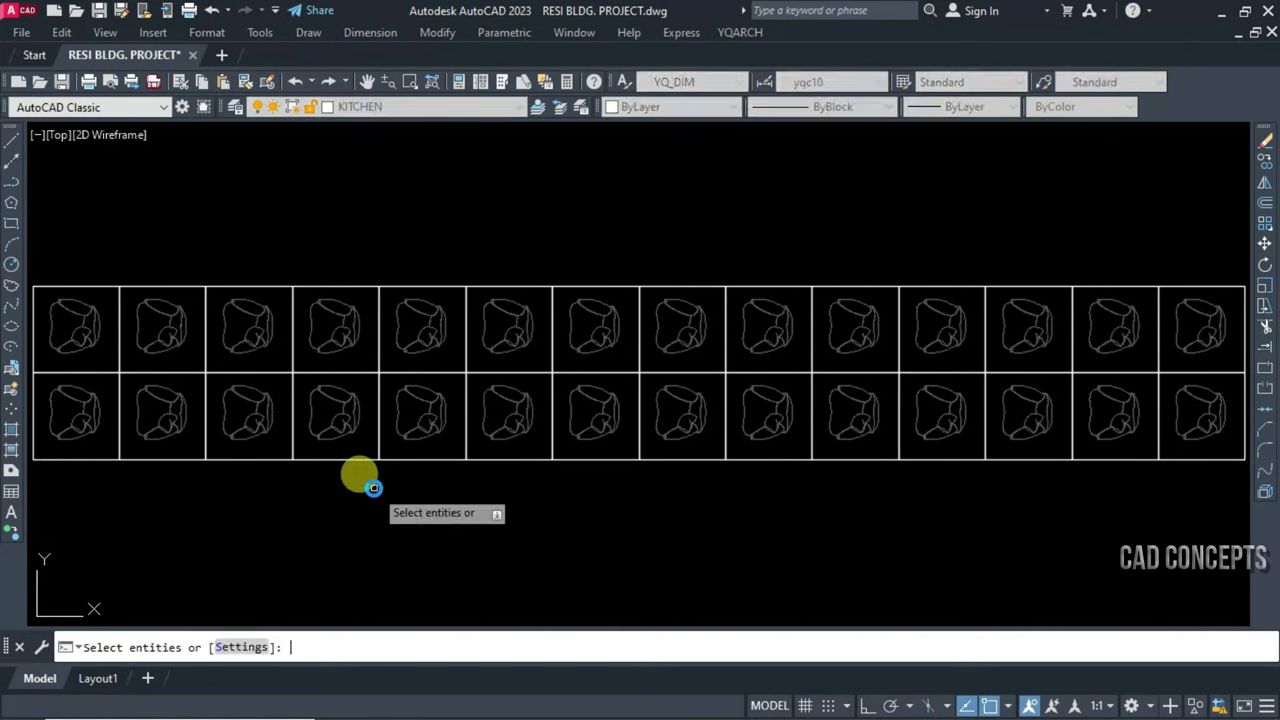
text(all)
key(Return)
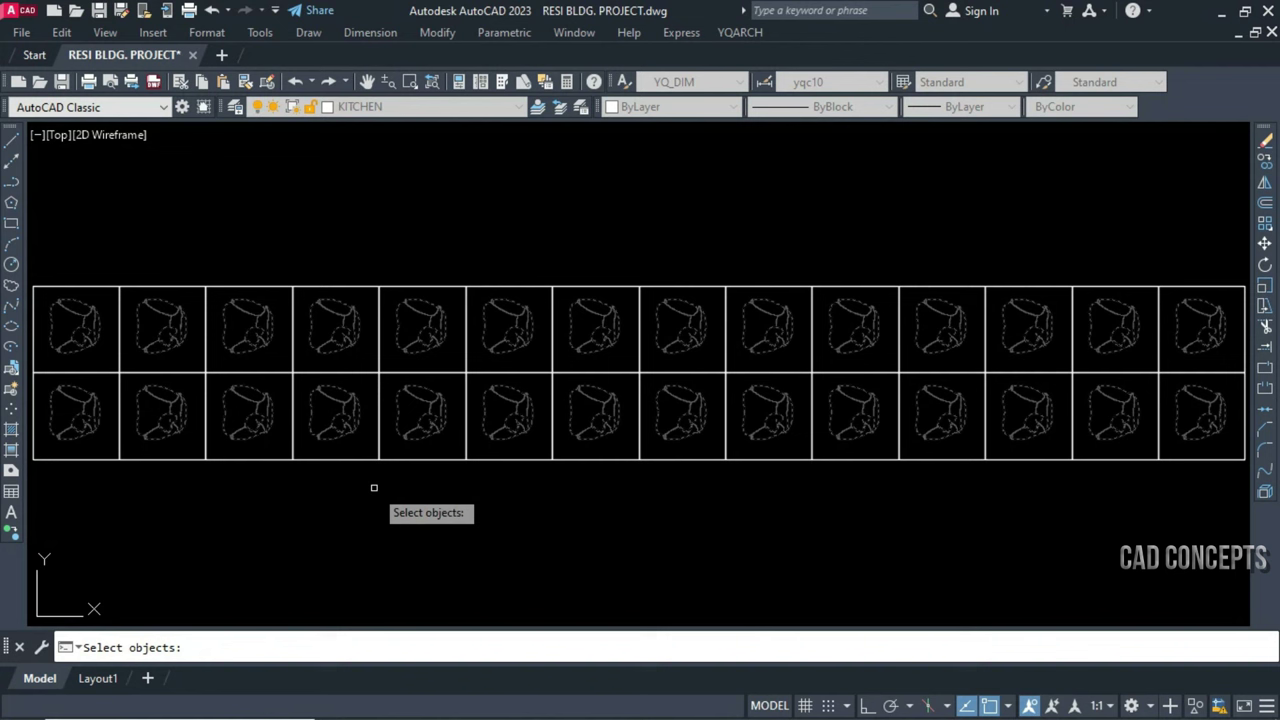
key(Return)
text(45)
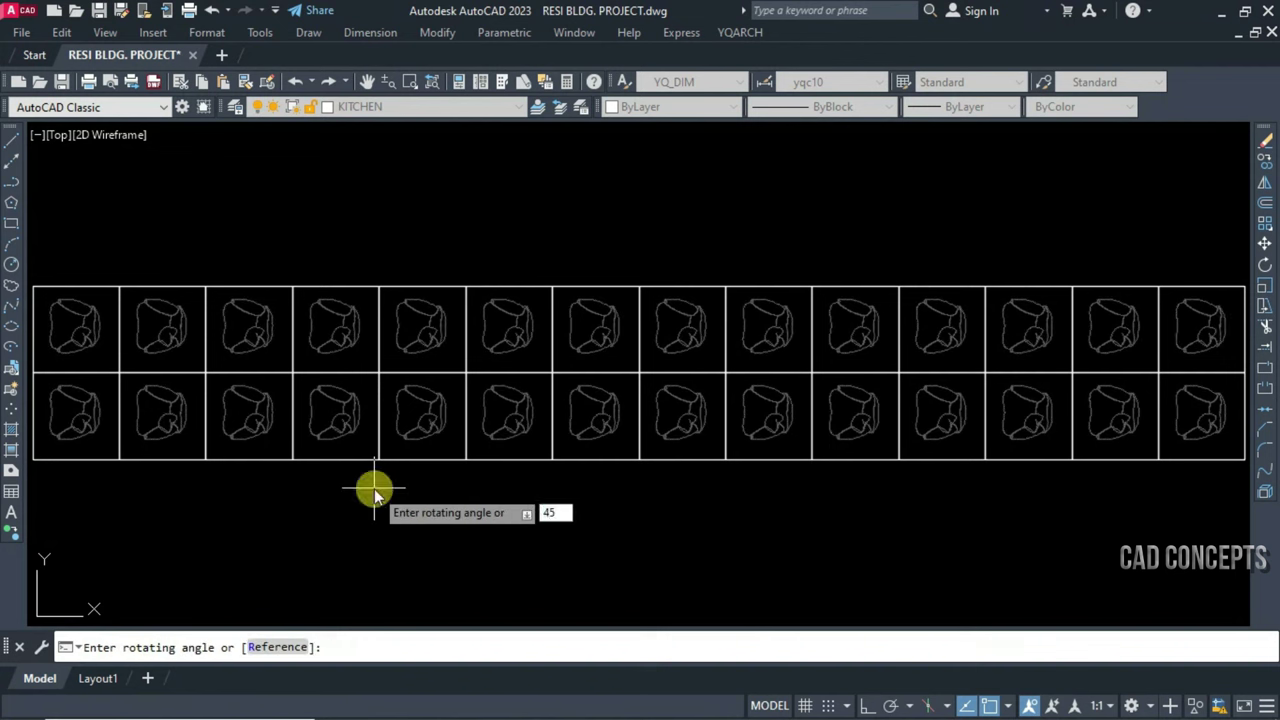
key(Return)
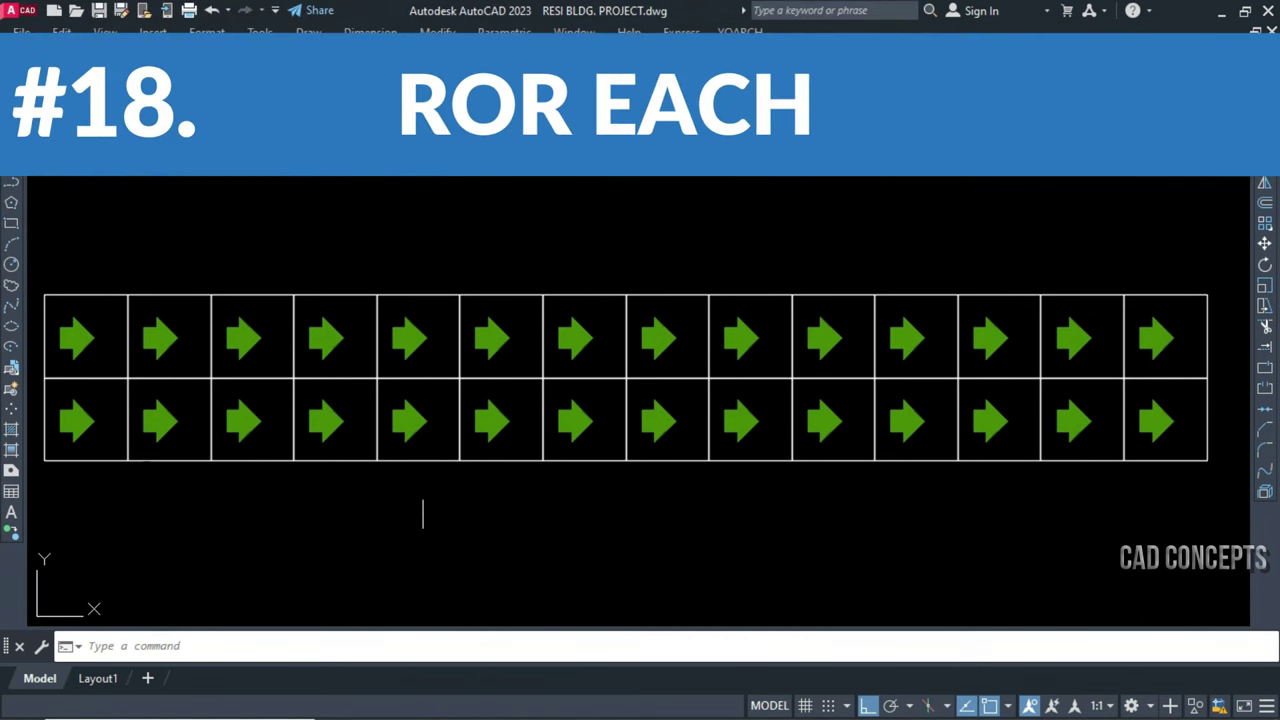
Mirror each arrow individually about a vertical line with AMI, erasing the source arrows
text(A)
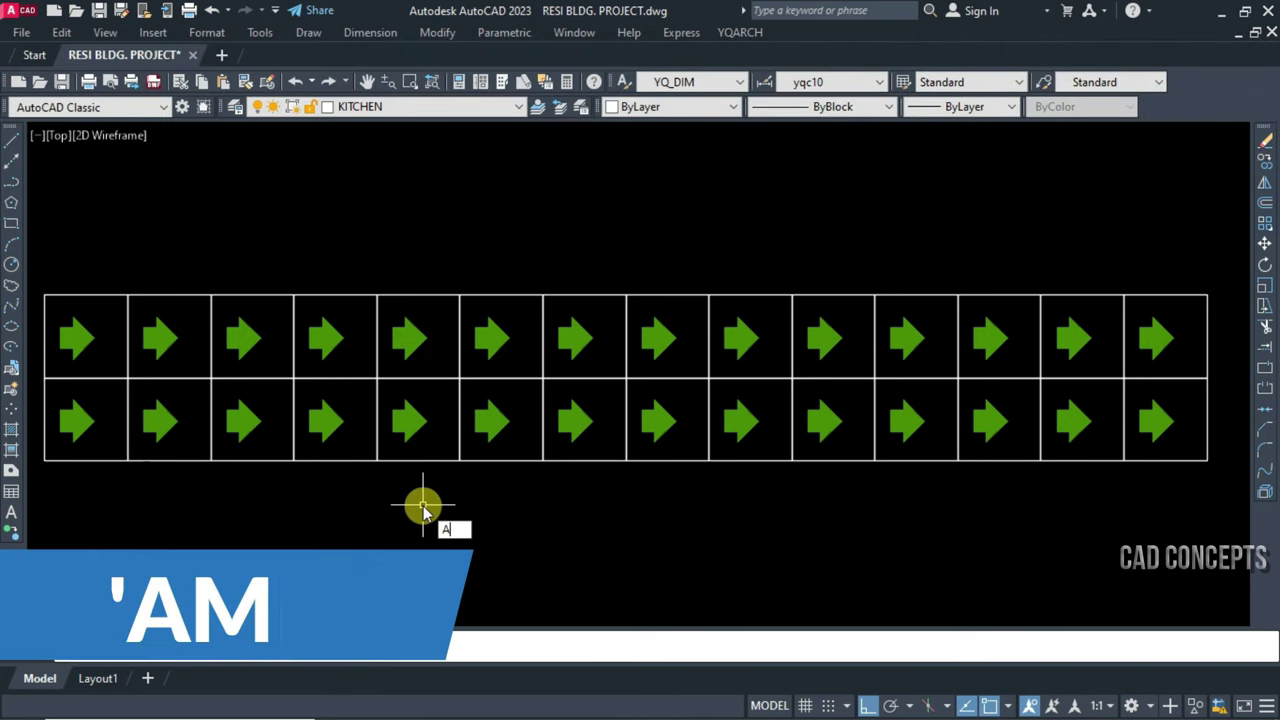
text(MI)
key(Return)
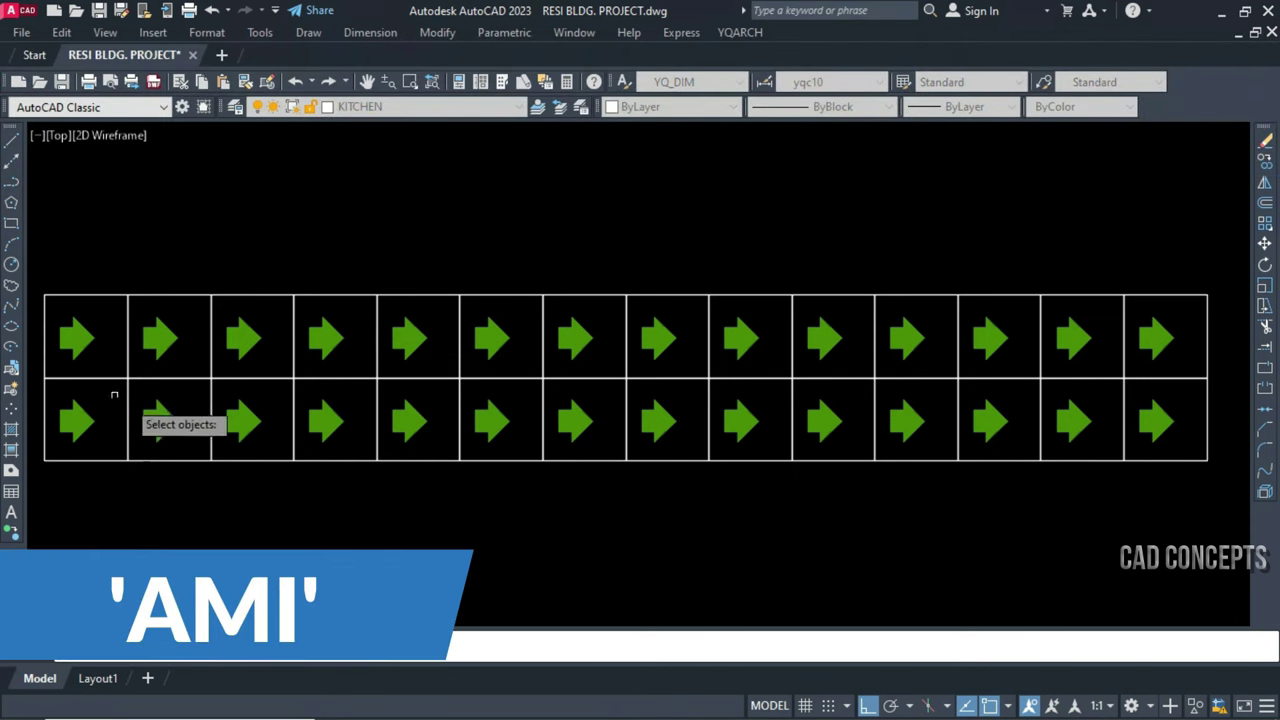
click(54, 300)
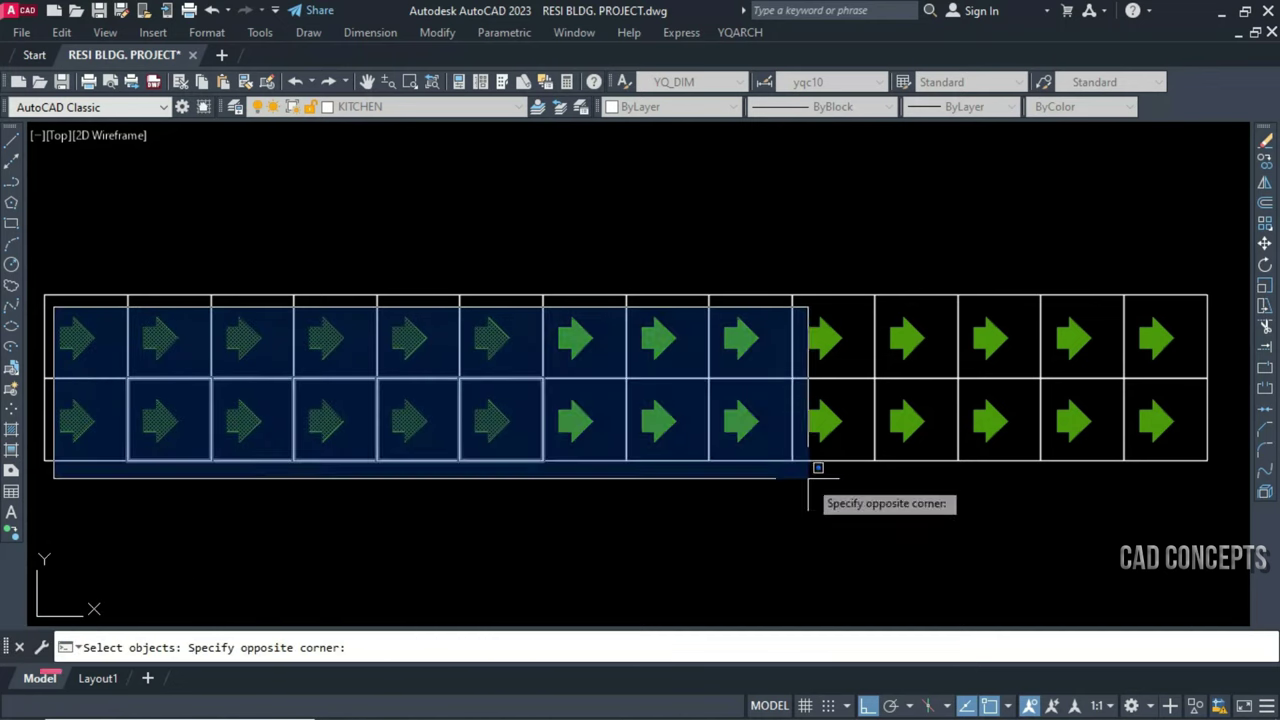
click(1187, 447)
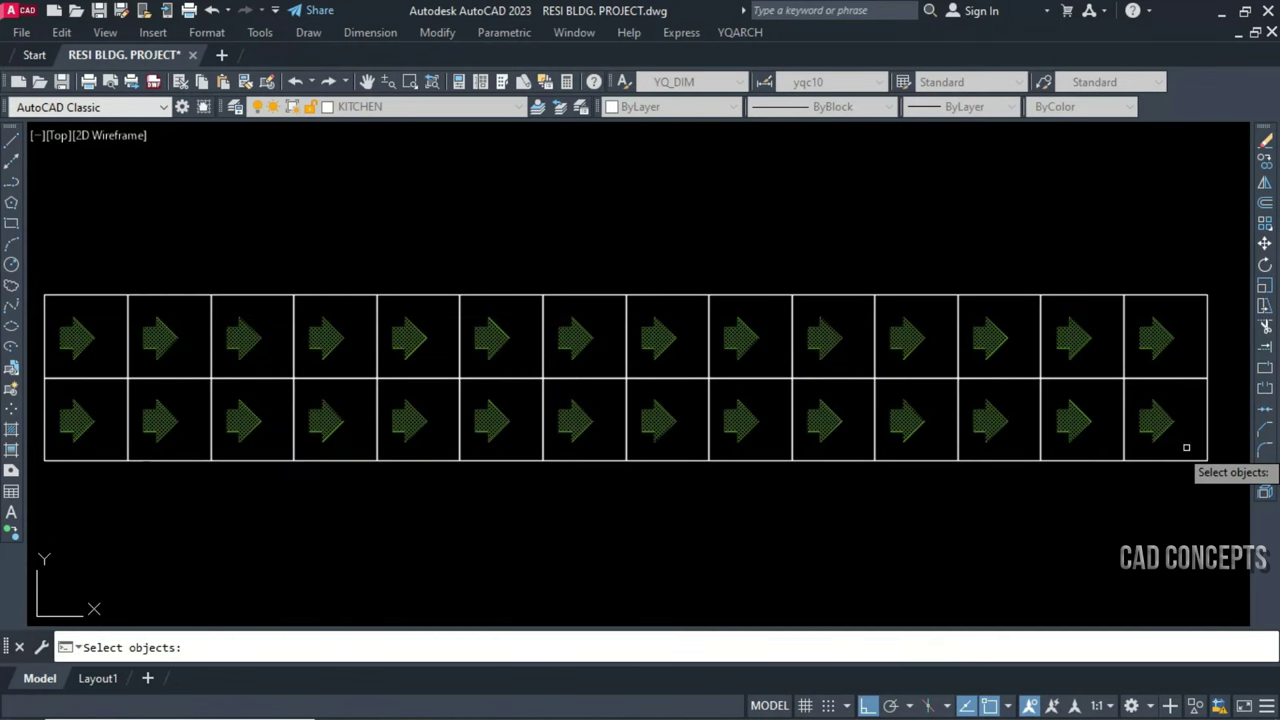
key(Return)
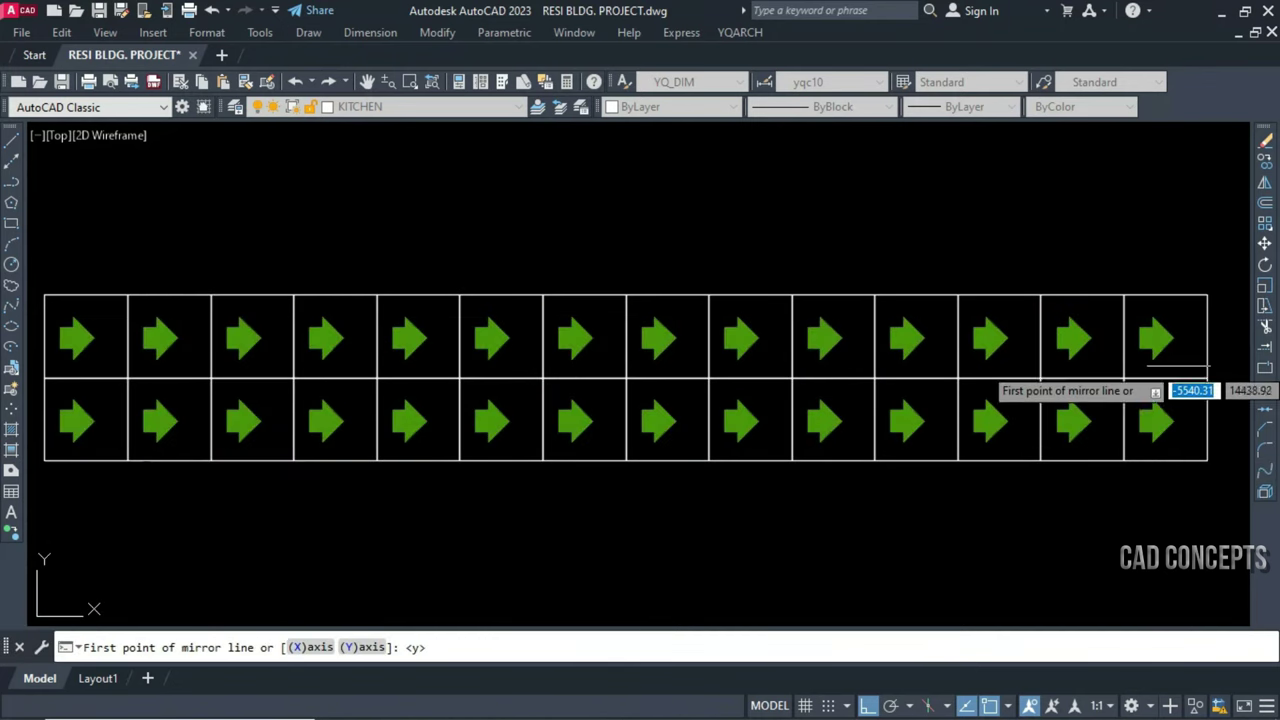
click(1182, 305)
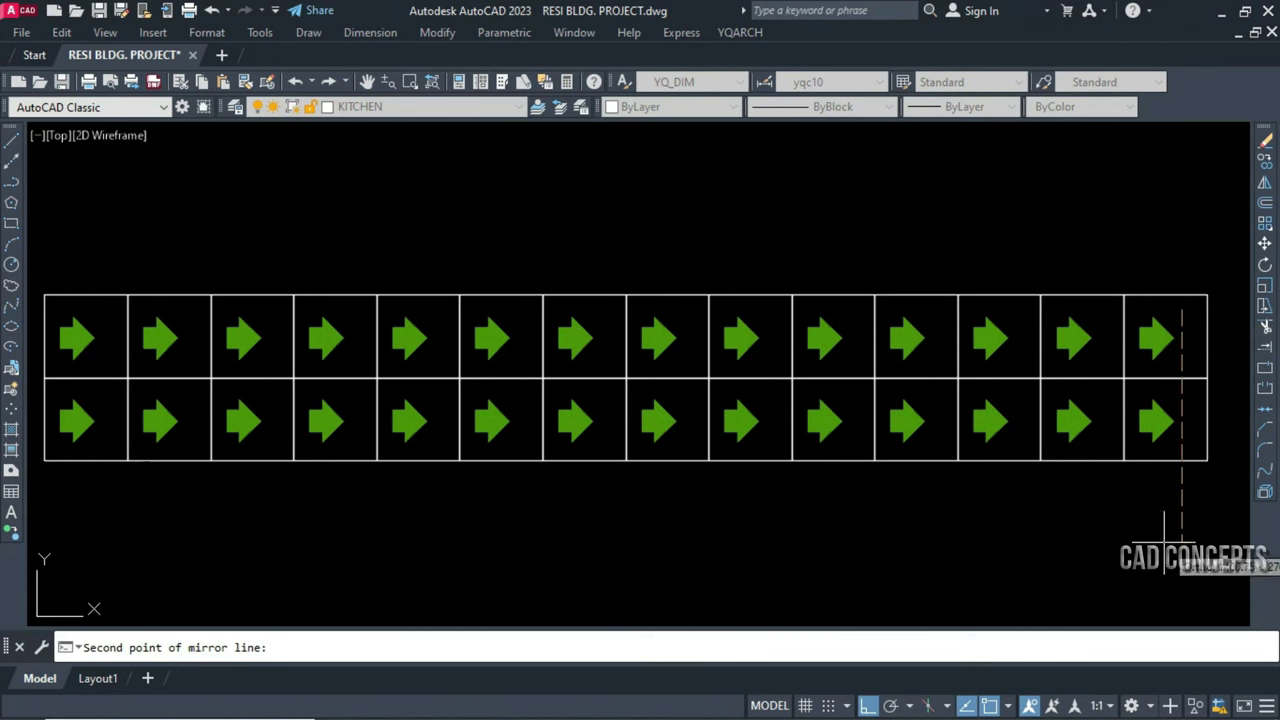
click(1160, 570)
text(y)
key(Return)
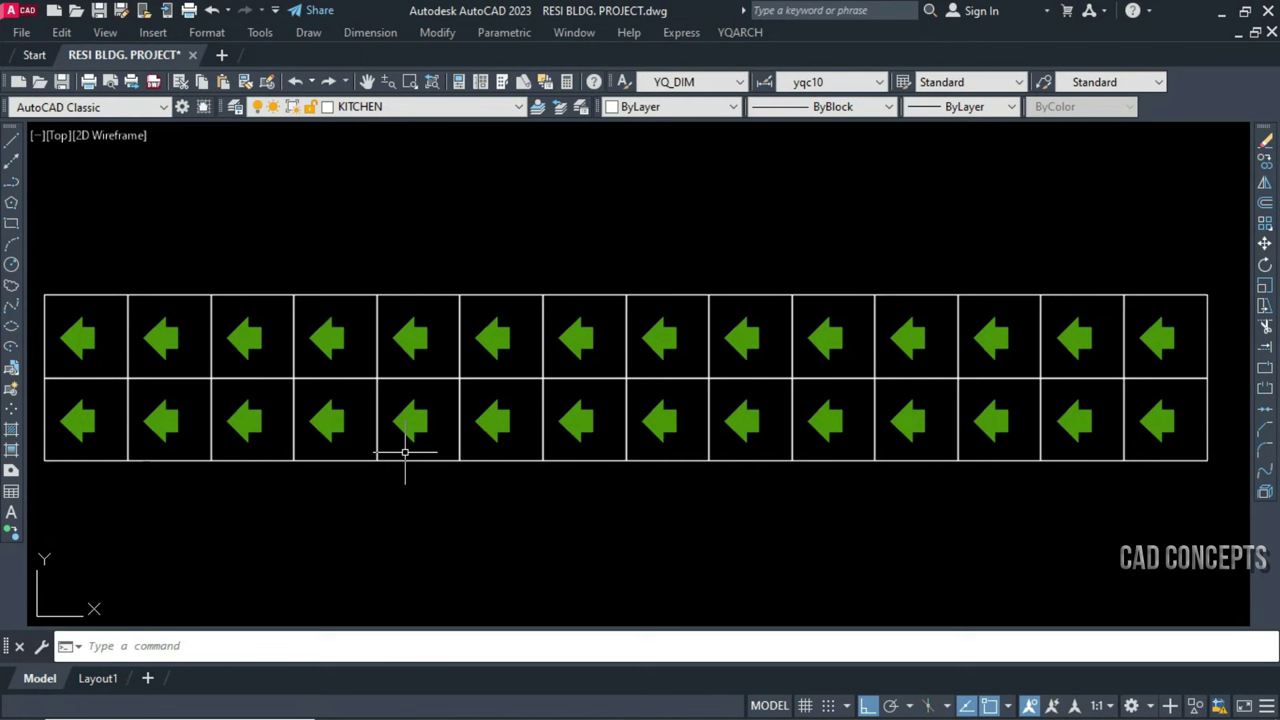
Mirror all the arrows again so they point right, erasing the left-pointing originals
key(Return)
click(52, 308)
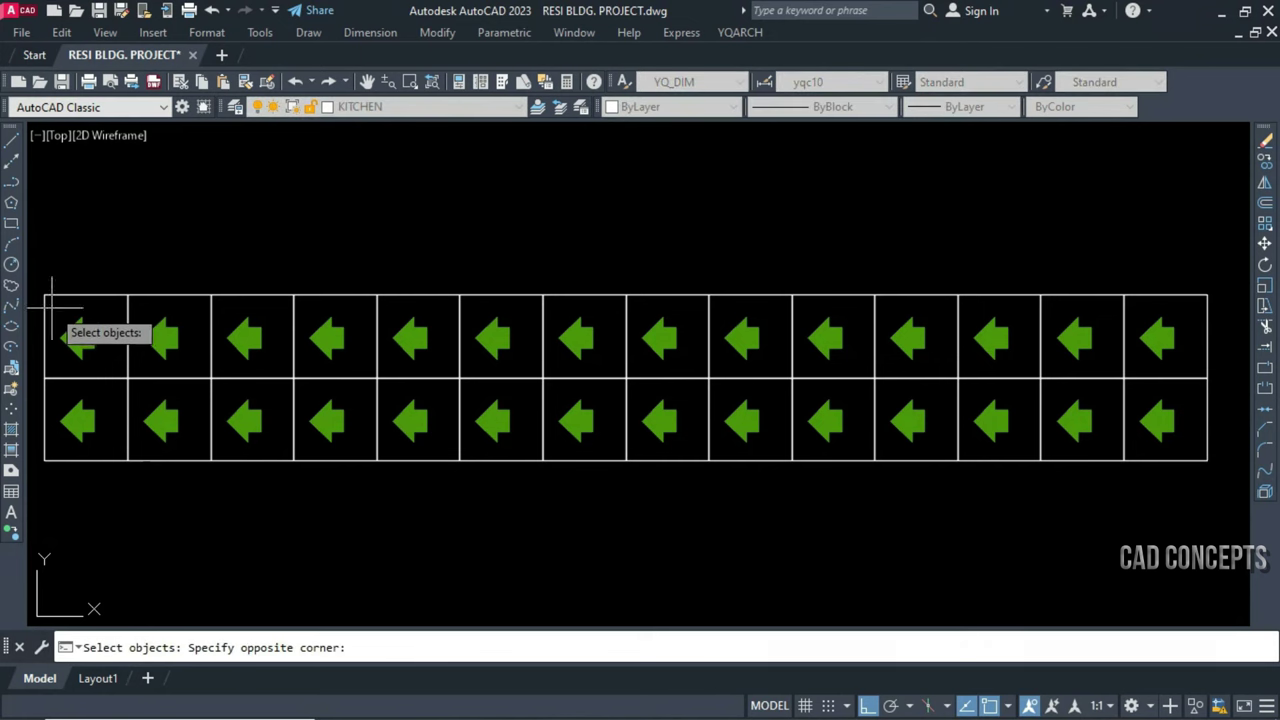
click(1218, 452)
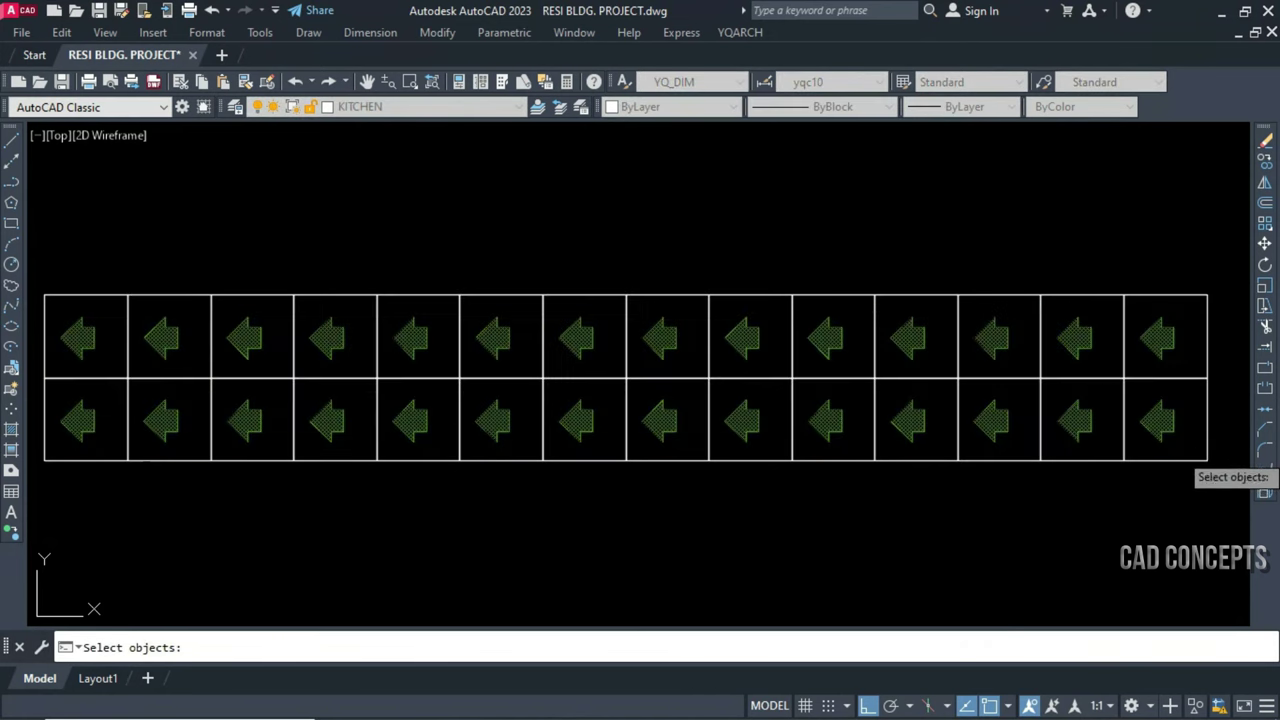
key(Return)
click(1185, 305)
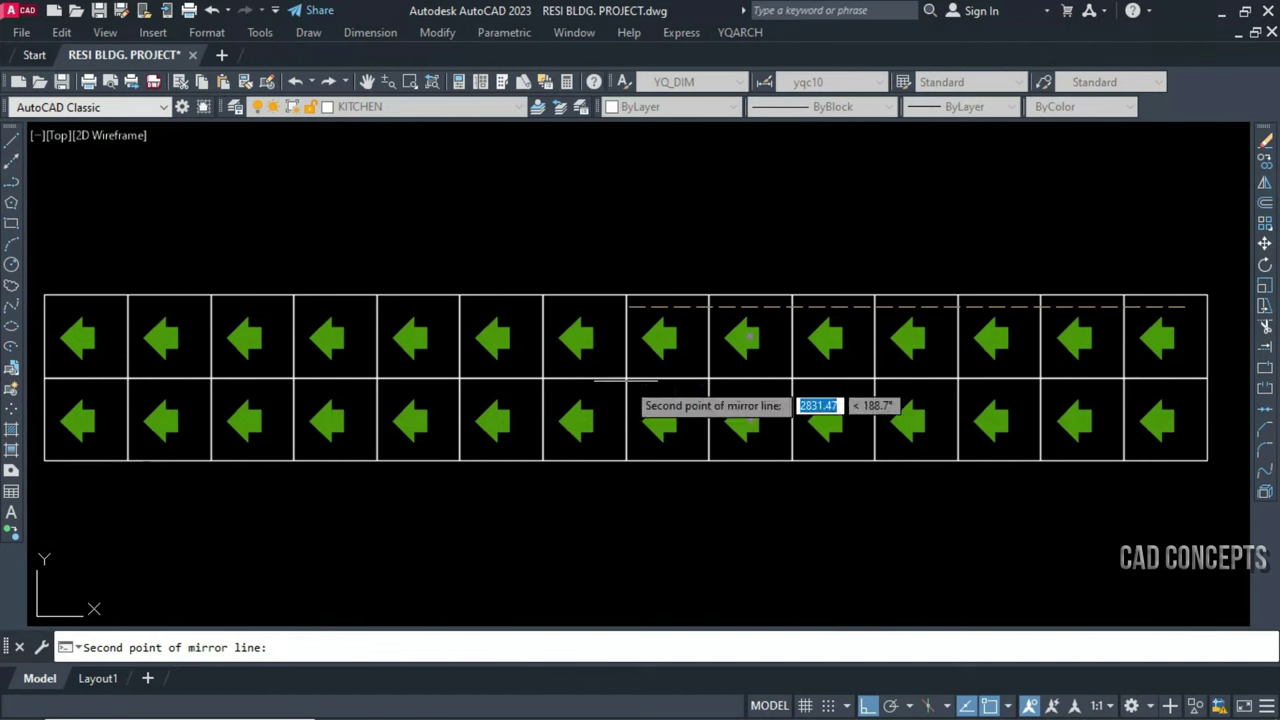
click(315, 469)
text(y)
key(Return)
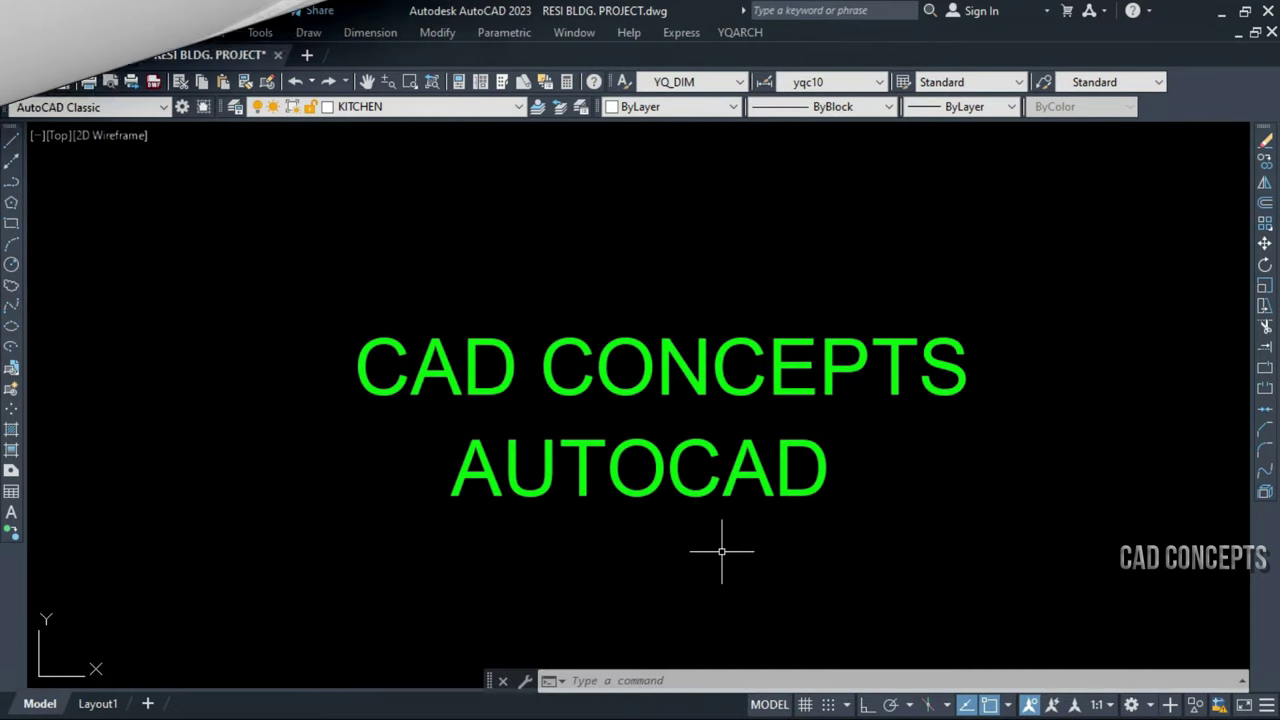
Select the letters AD and CA, starting and cancelling a move on each
text(m)
key(Return)
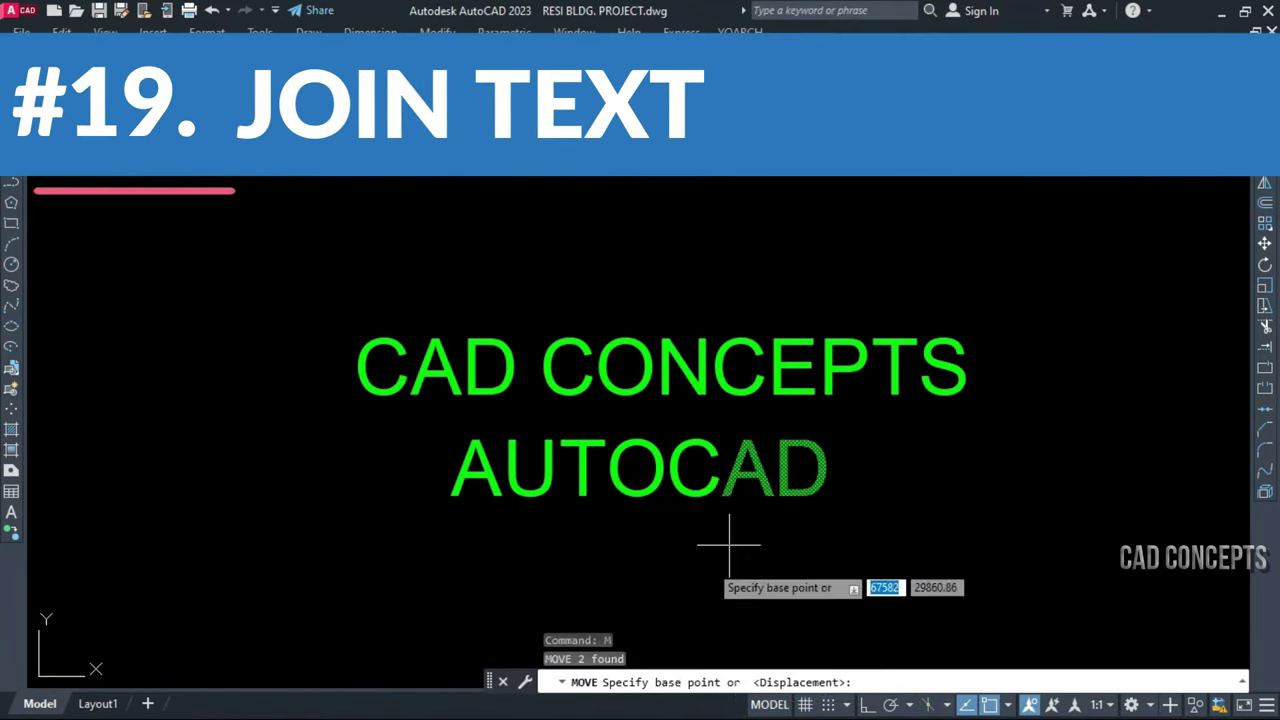
key(Escape)
click(777, 560)
click(699, 505)
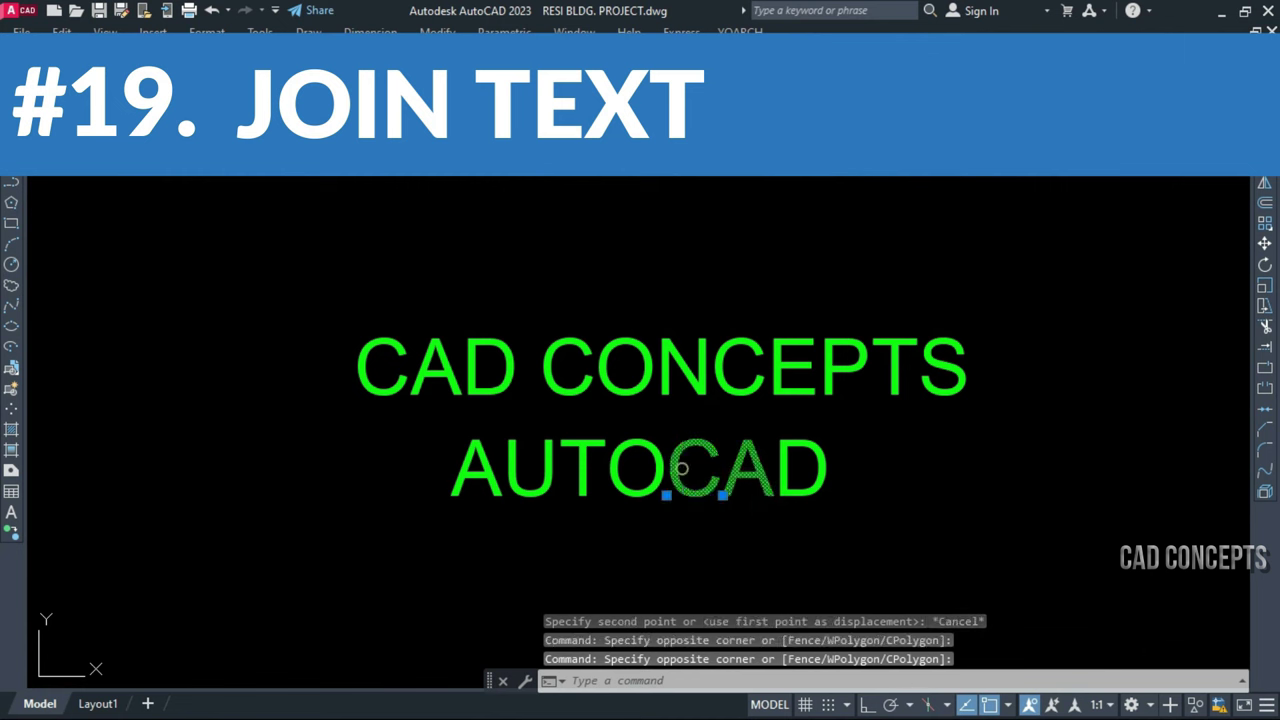
text(m)
key(Return)
click(700, 505)
key(Escape)
Select the letters UTO and D C, cancel their moves, and clear the selection
drag(657, 585, 540, 445)
text(m)
key(Return)
click(600, 470)
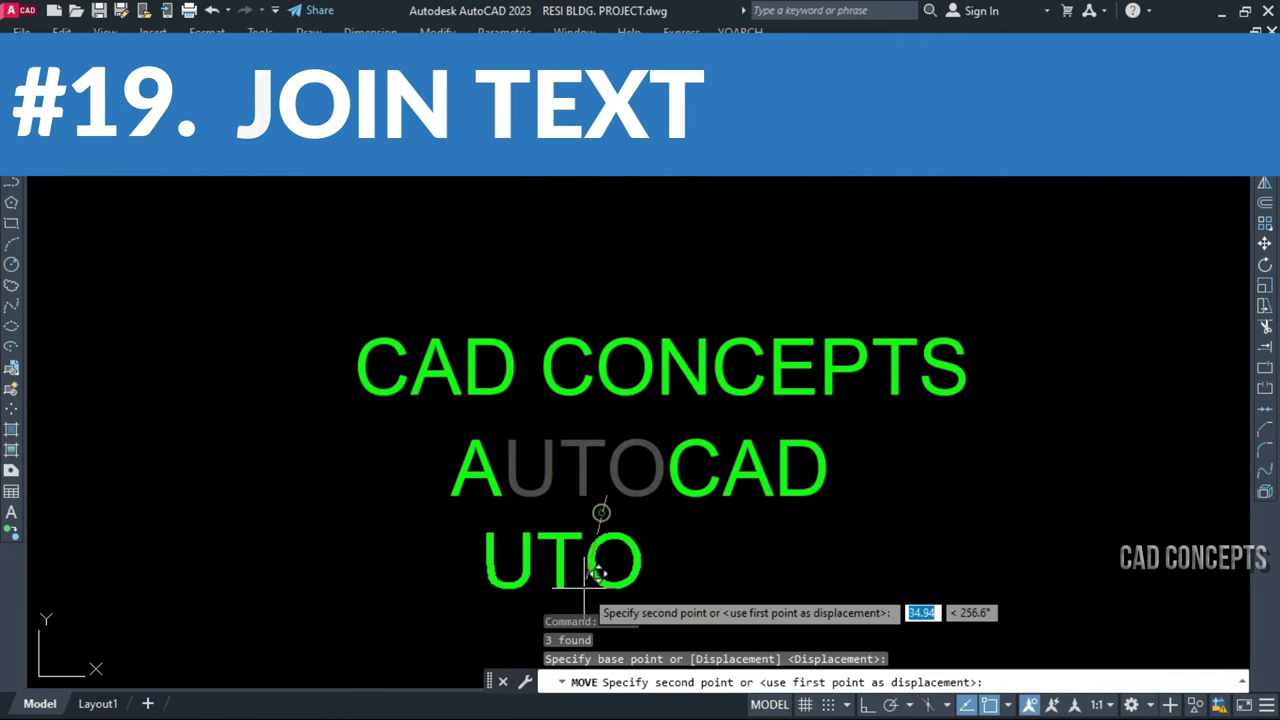
key(Escape)
click(540, 393)
text(m)
key(Return)
click(496, 357)
key(Escape)
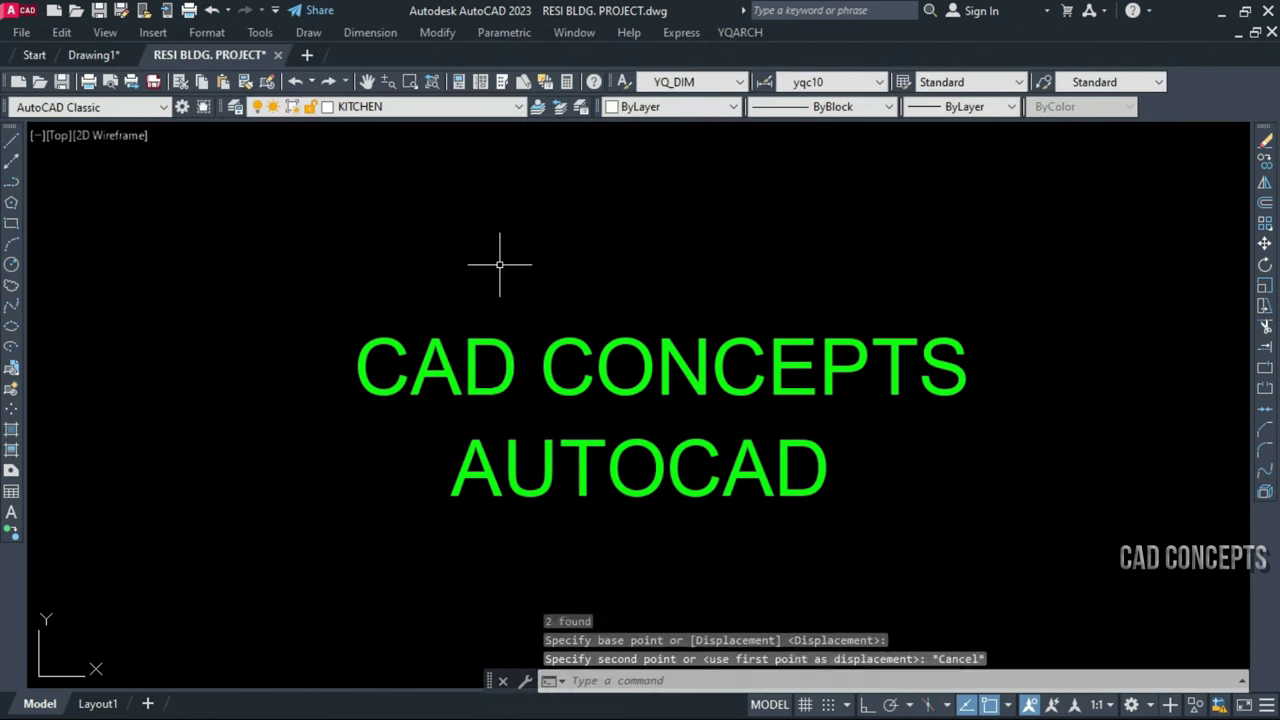
key(Escape)
Merge all the separate letter texts into whole lines with TTJ
text(tt)
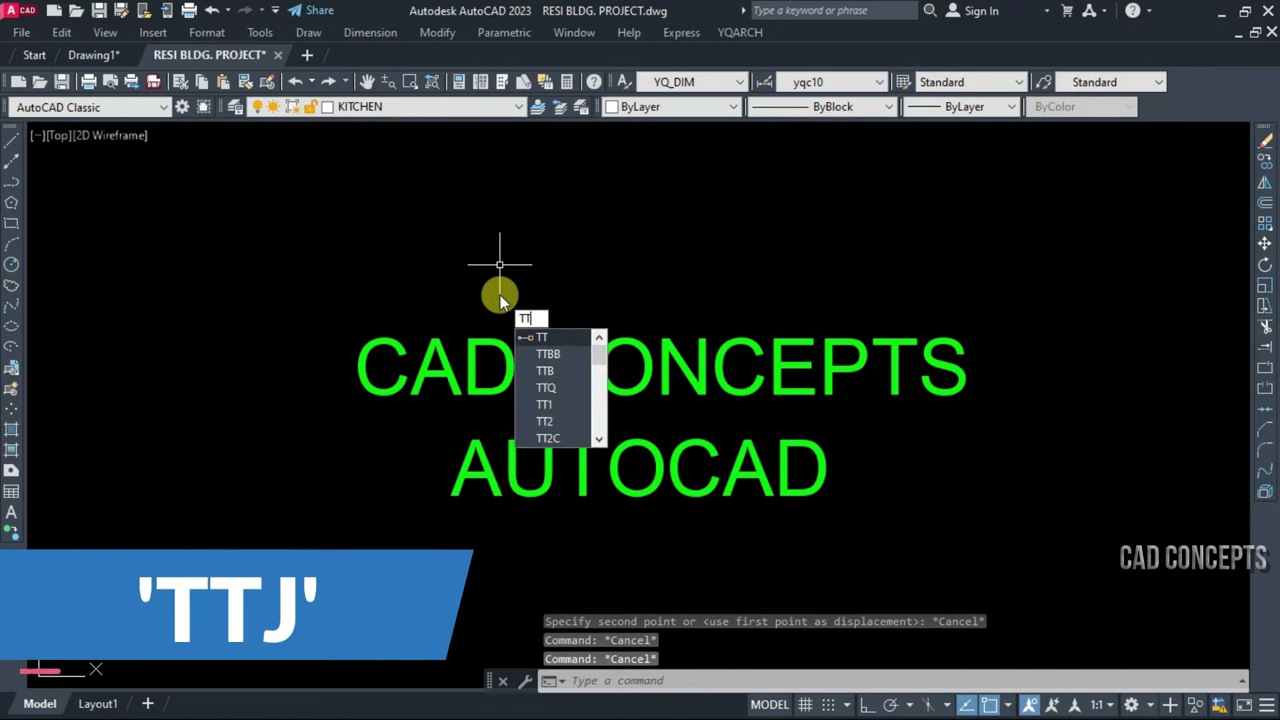
text(j)
key(Return)
click(942, 508)
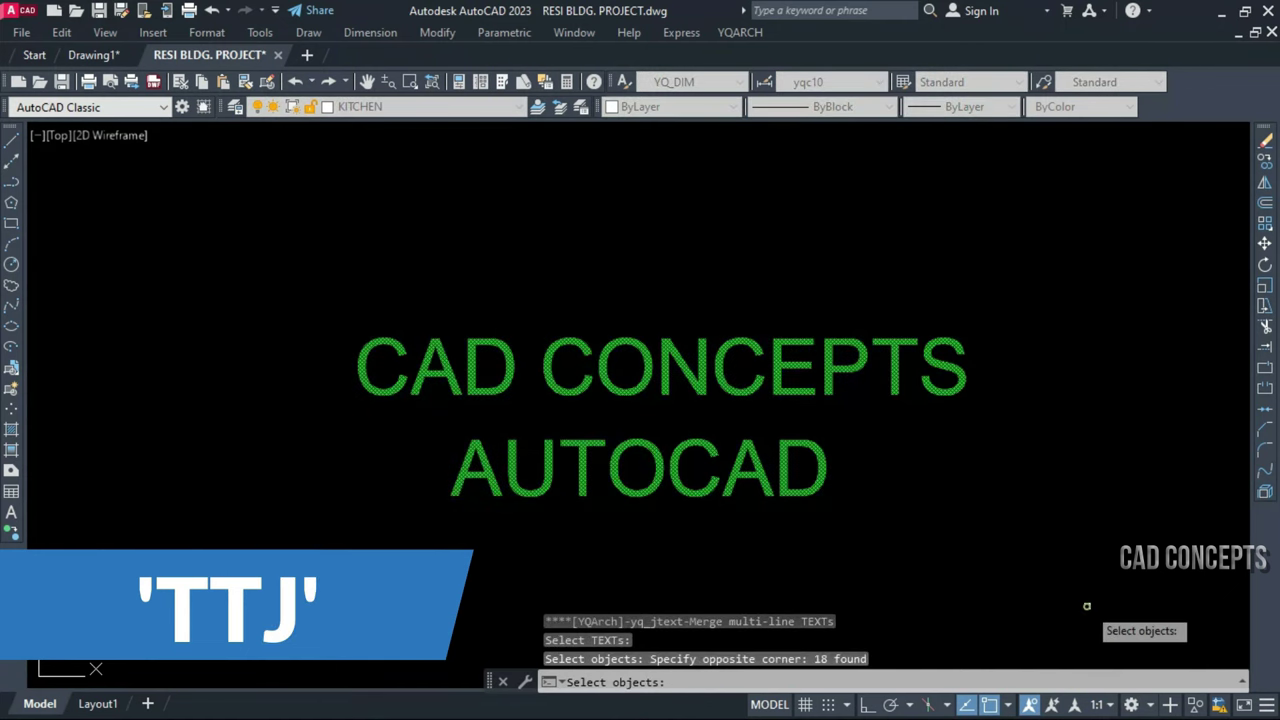
key(Return)
Edit the merged texts, placing the cursor between CAD and CONCEPTS to add a space
click(547, 476)
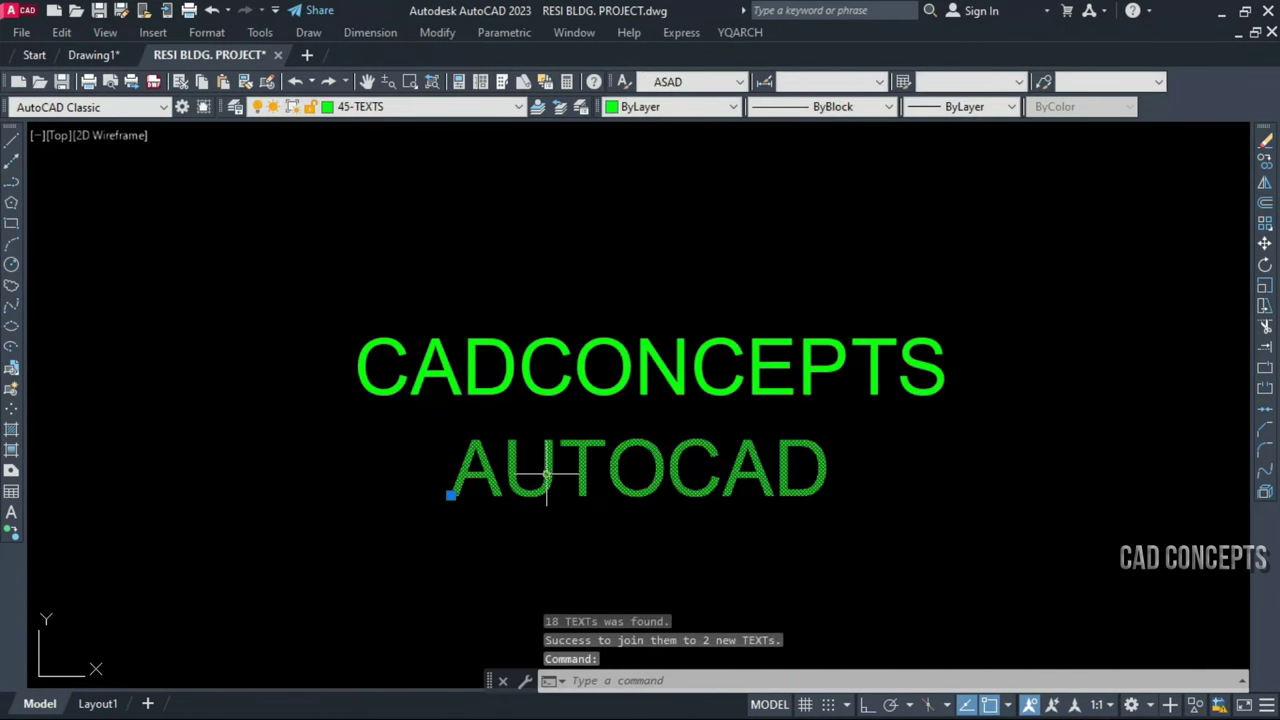
double_click(545, 476)
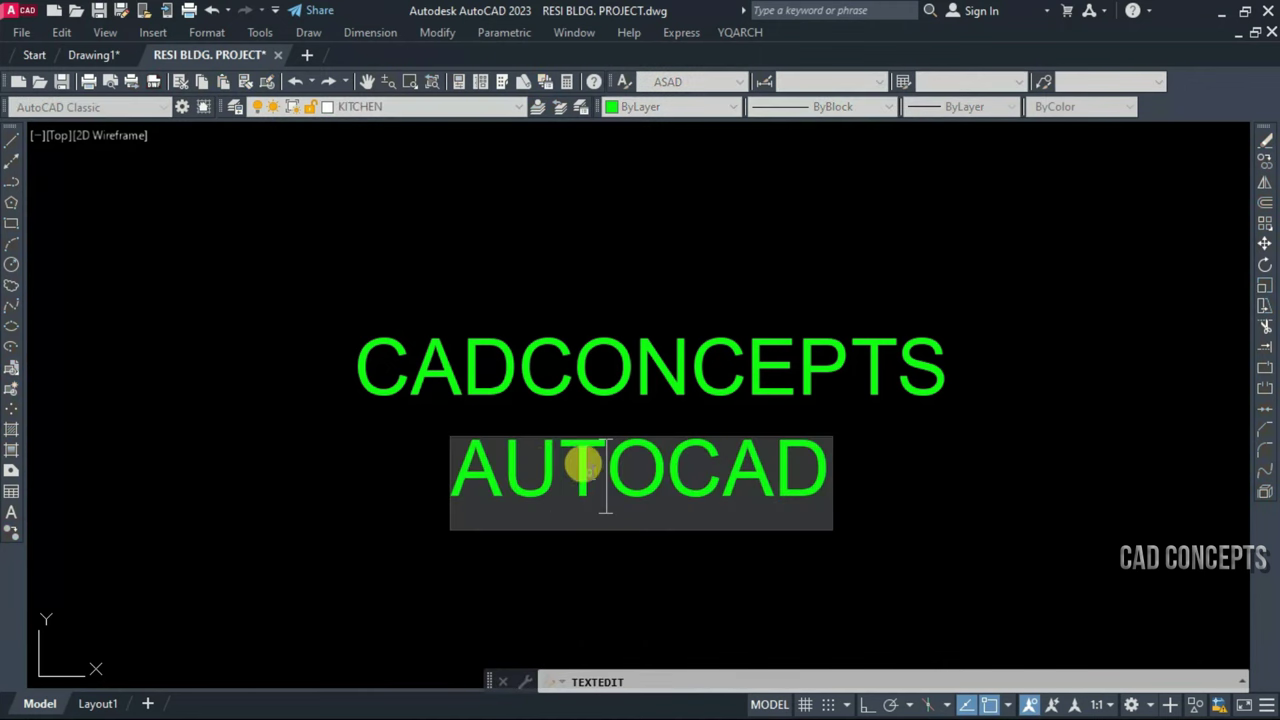
key(Return)
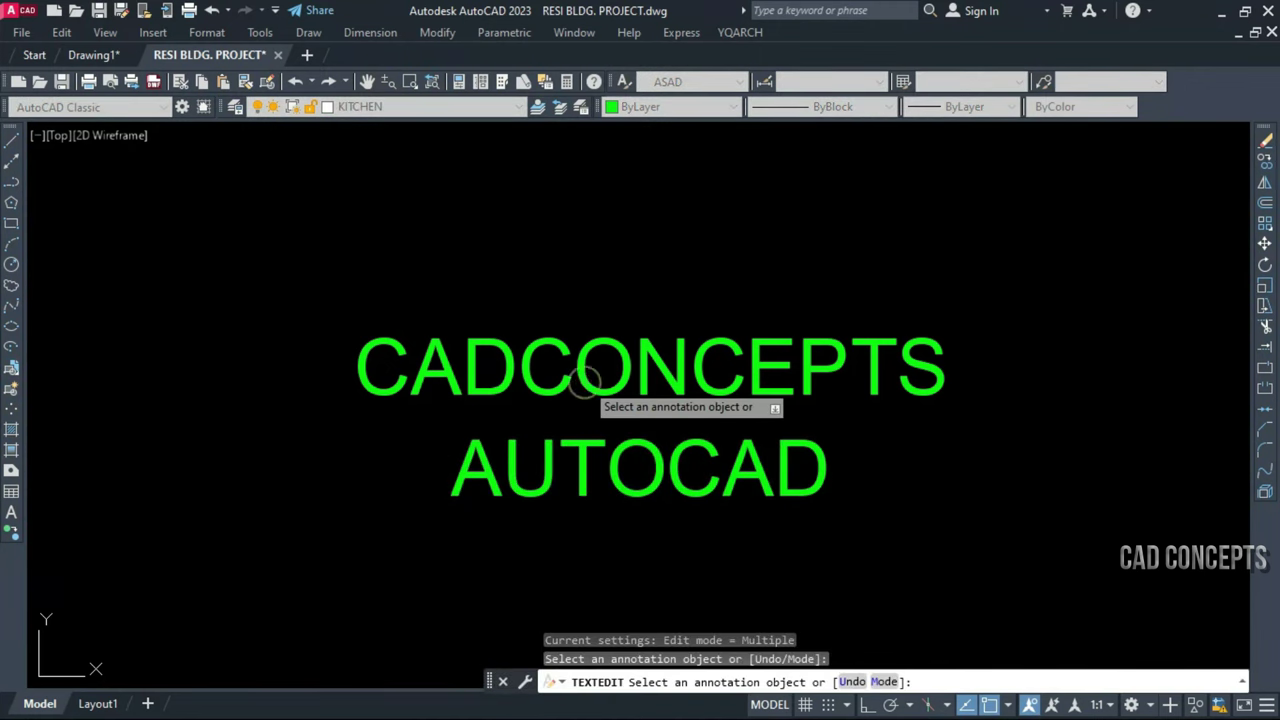
click(587, 378)
click(631, 383)
click(519, 383)
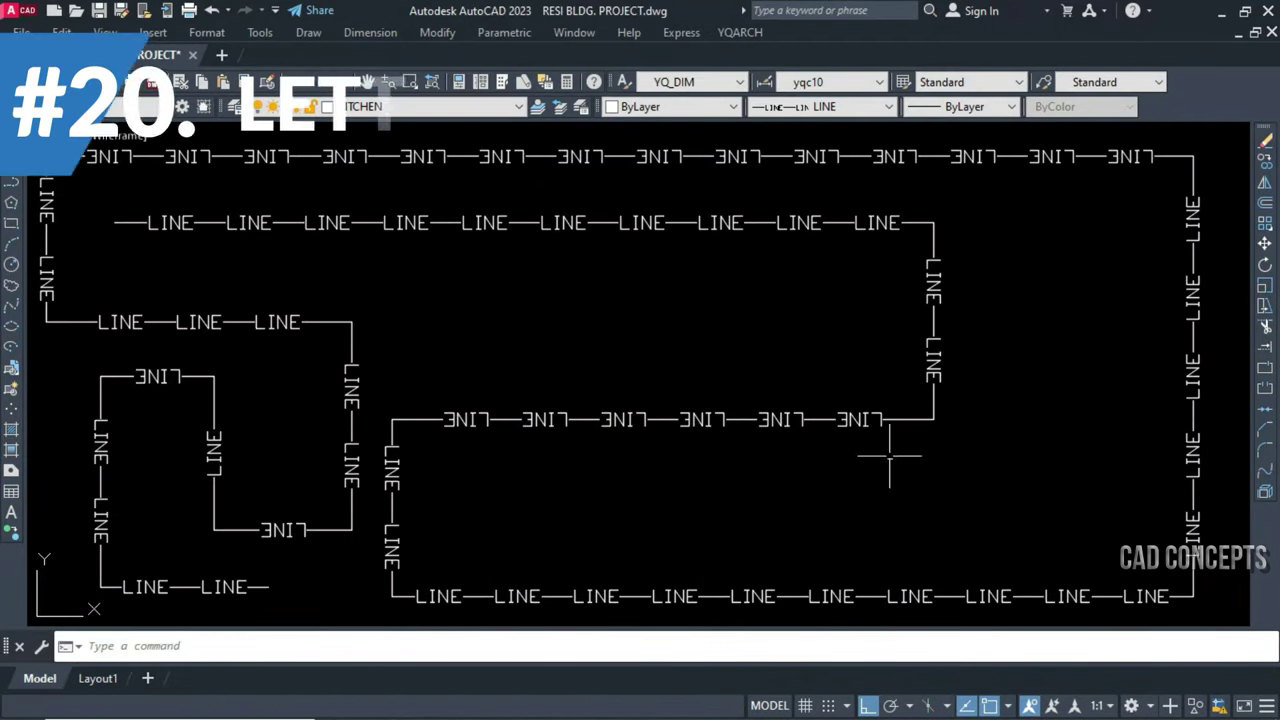
Select all the lettered polylines in the drawing
click(889, 455)
key(ctrl+a)
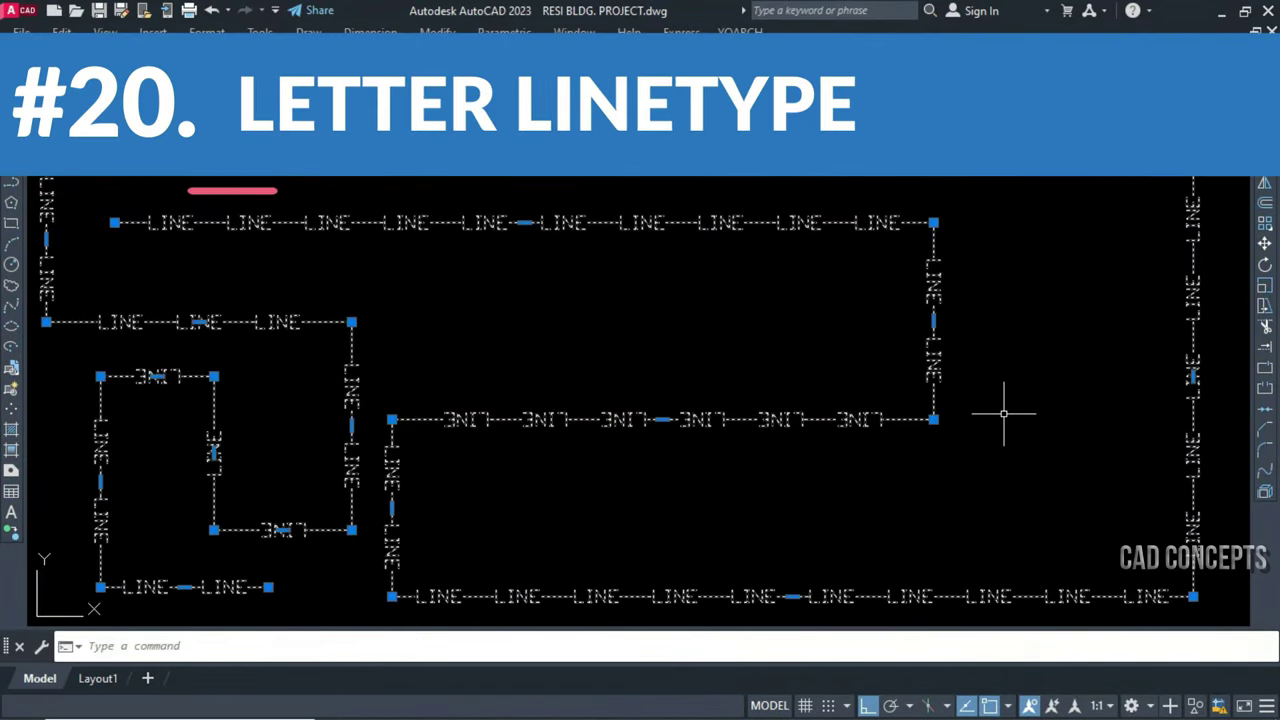
key(Escape)
click(969, 420)
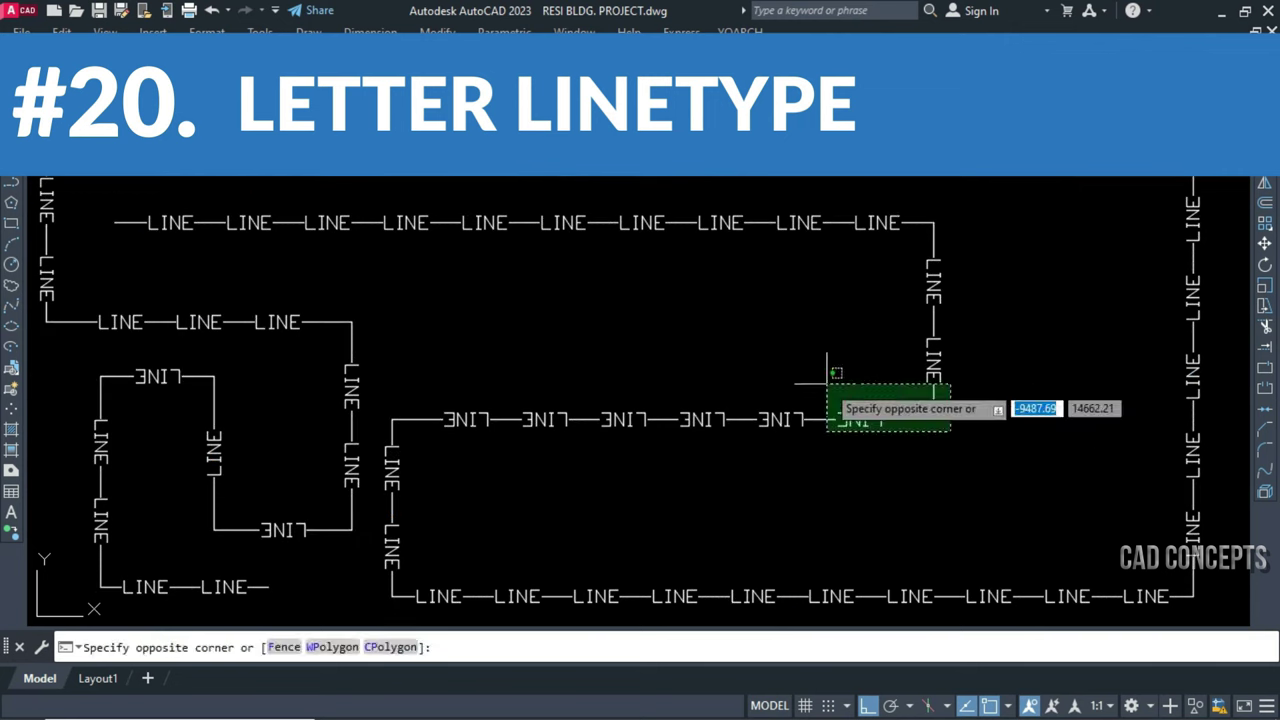
click(858, 437)
key(ctrl+a)
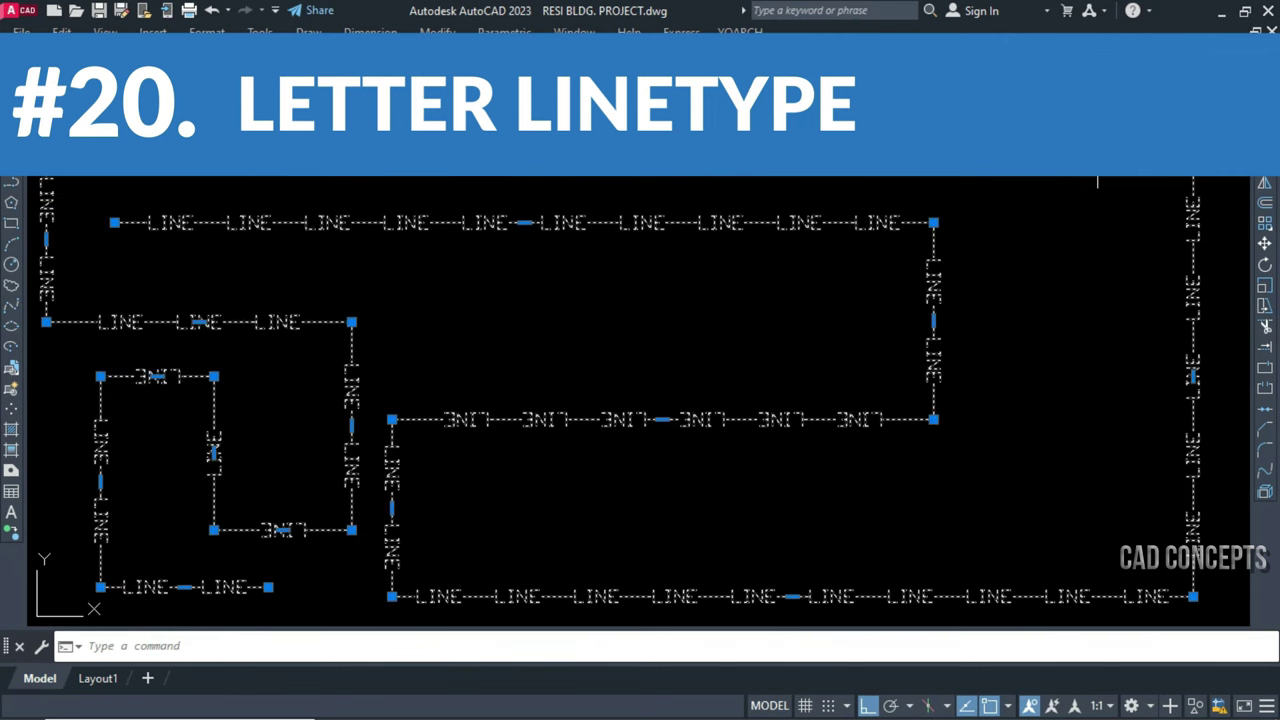
key(Escape)
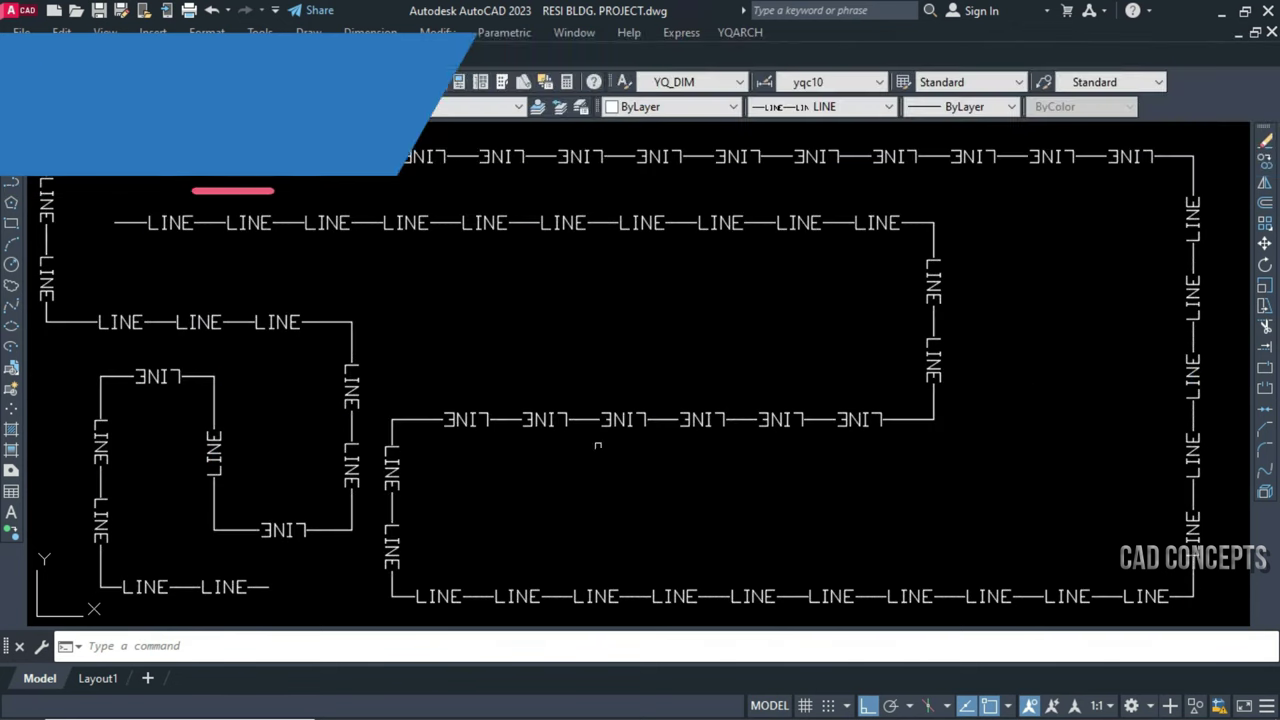
click(622, 420)
key(ctrl+a)
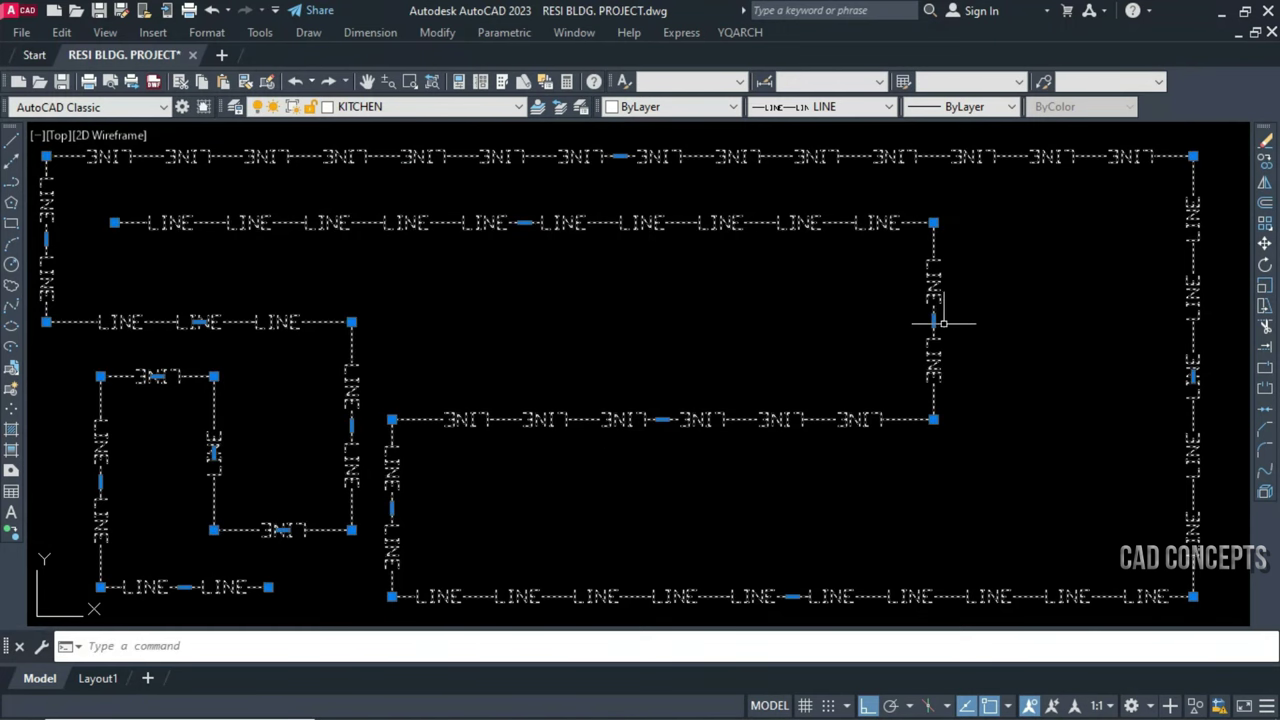
Stretch a vertical lettered line right and a lower horizontal line downward by midpoint grips
click(934, 322)
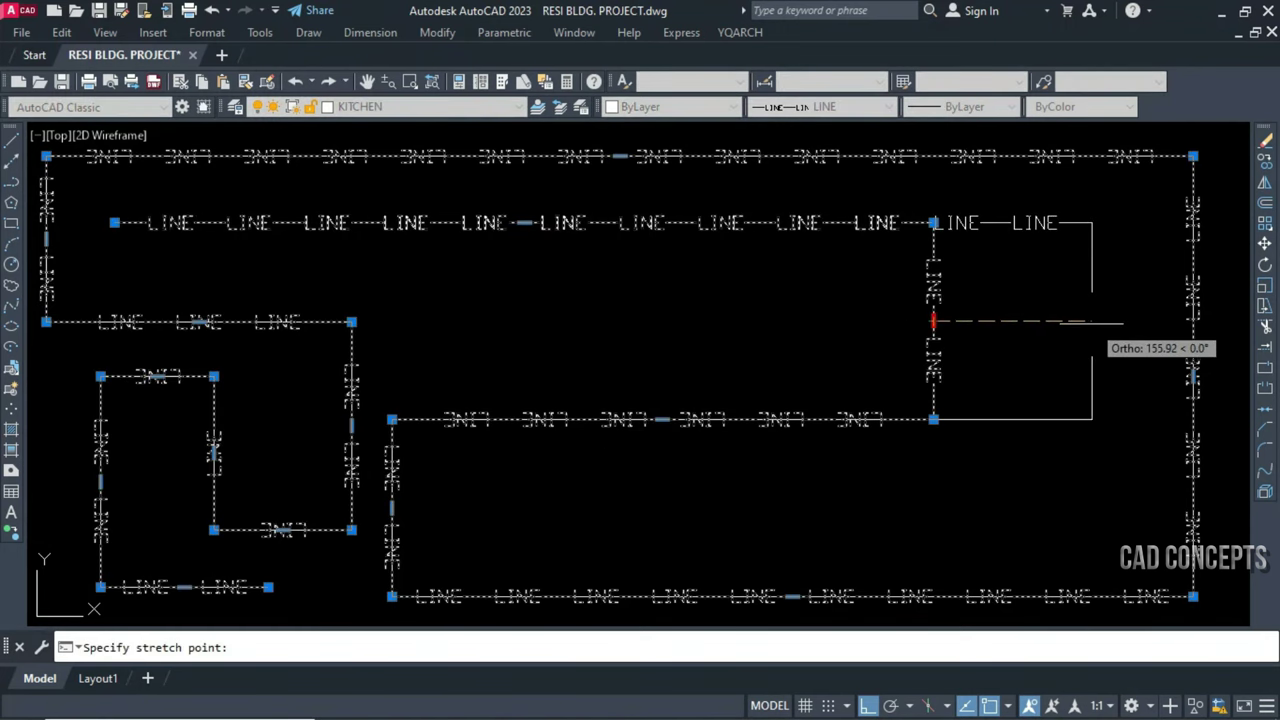
click(1092, 322)
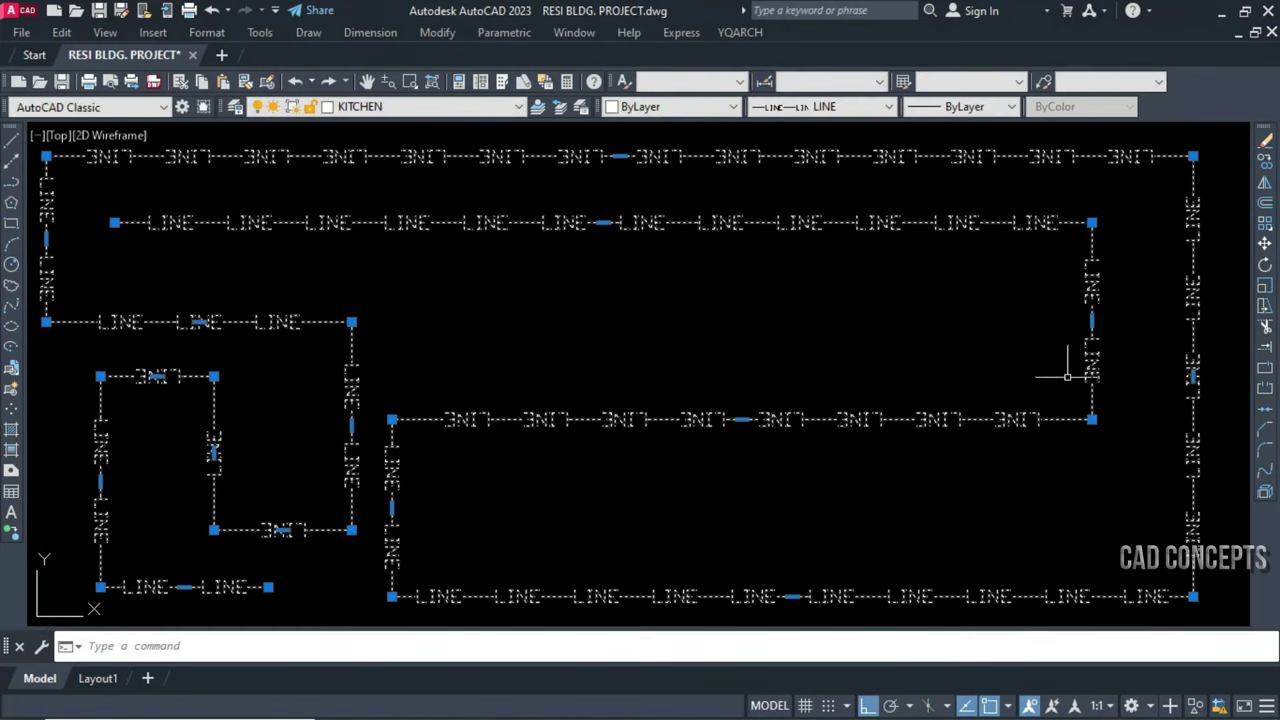
click(741, 419)
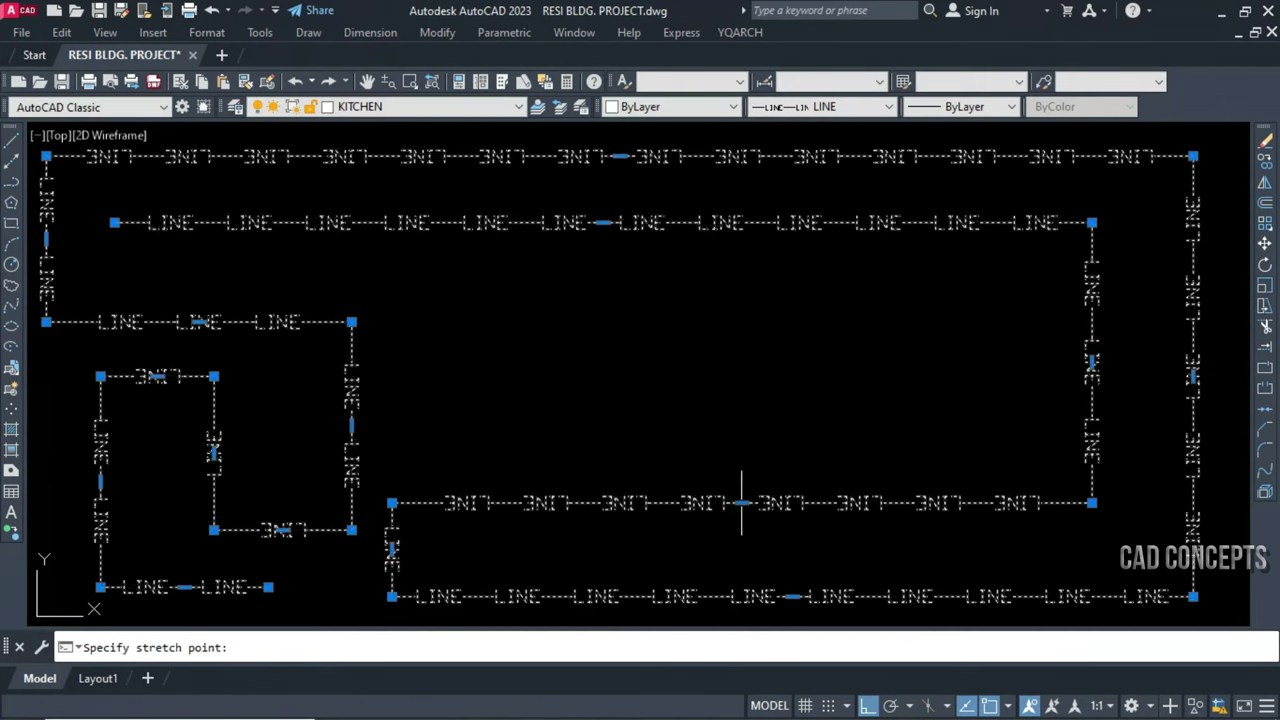
click(745, 503)
key(Escape)
Window-select all the linework and delete it
click(754, 371)
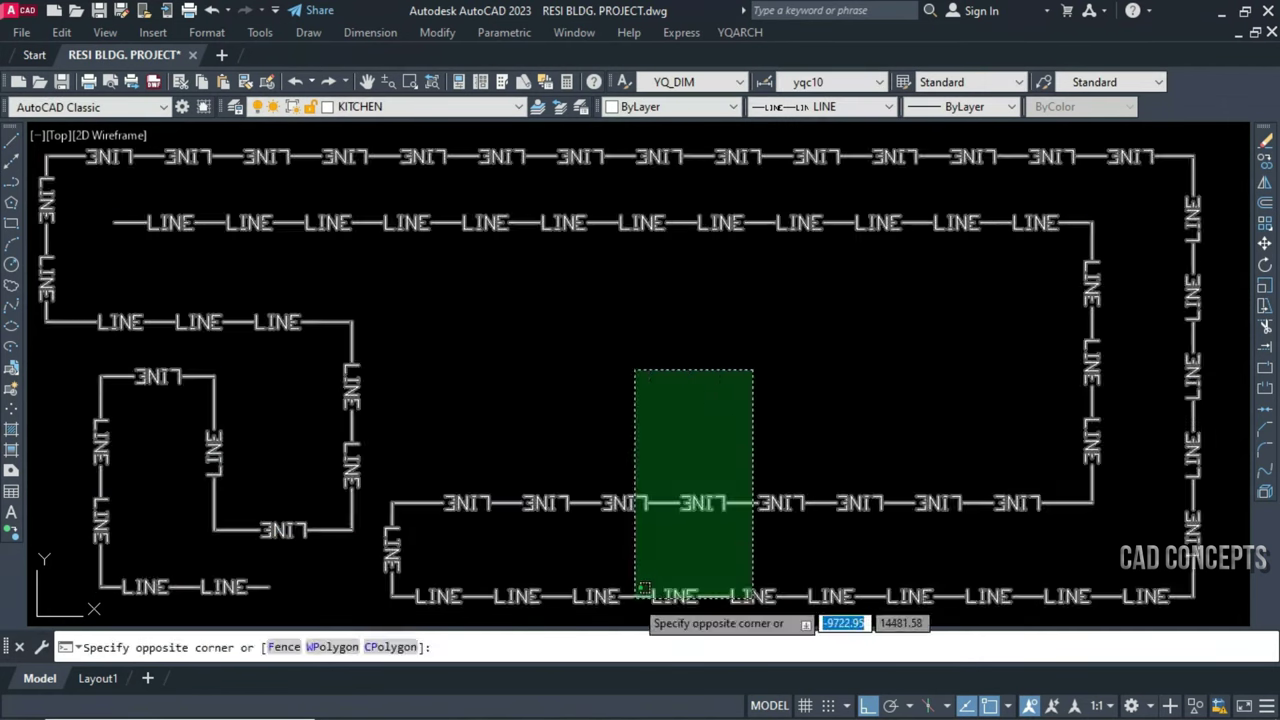
click(634, 600)
key(Delete)
Create the '10 SCALE' letter linetype with text height 3 and solid length 6 via MLT
text(MLT)
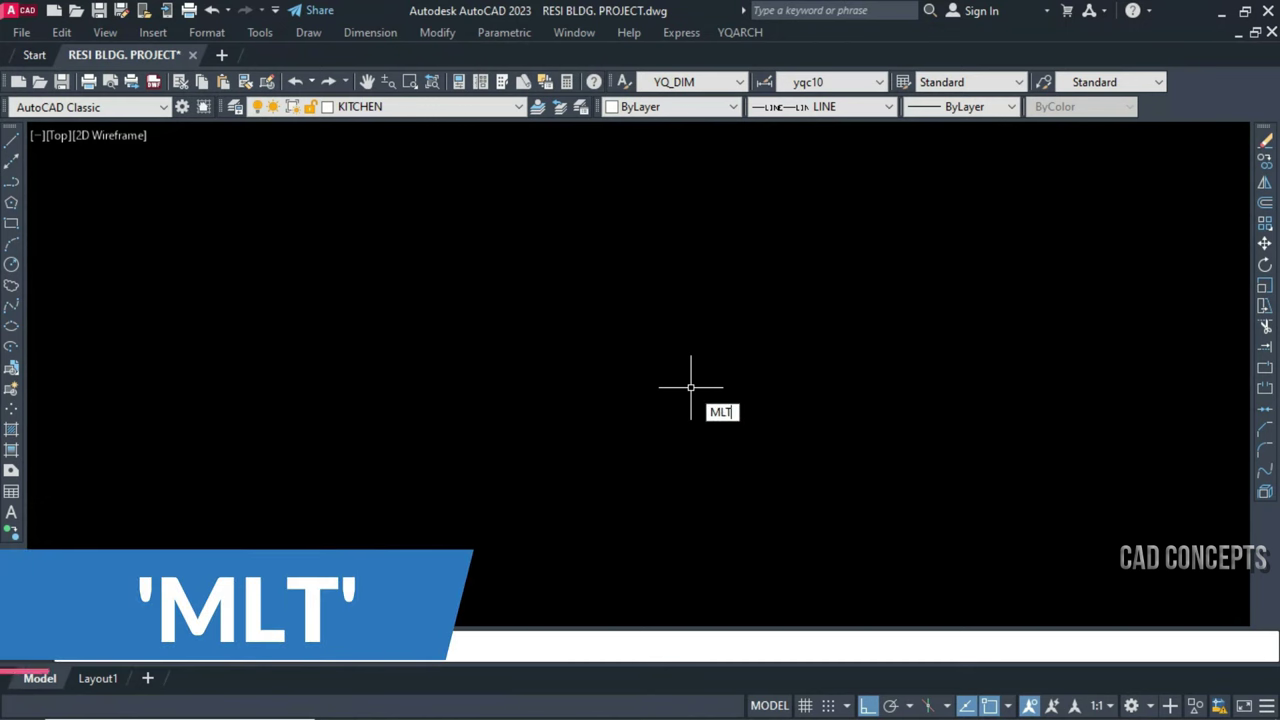
key(Return)
click(600, 482)
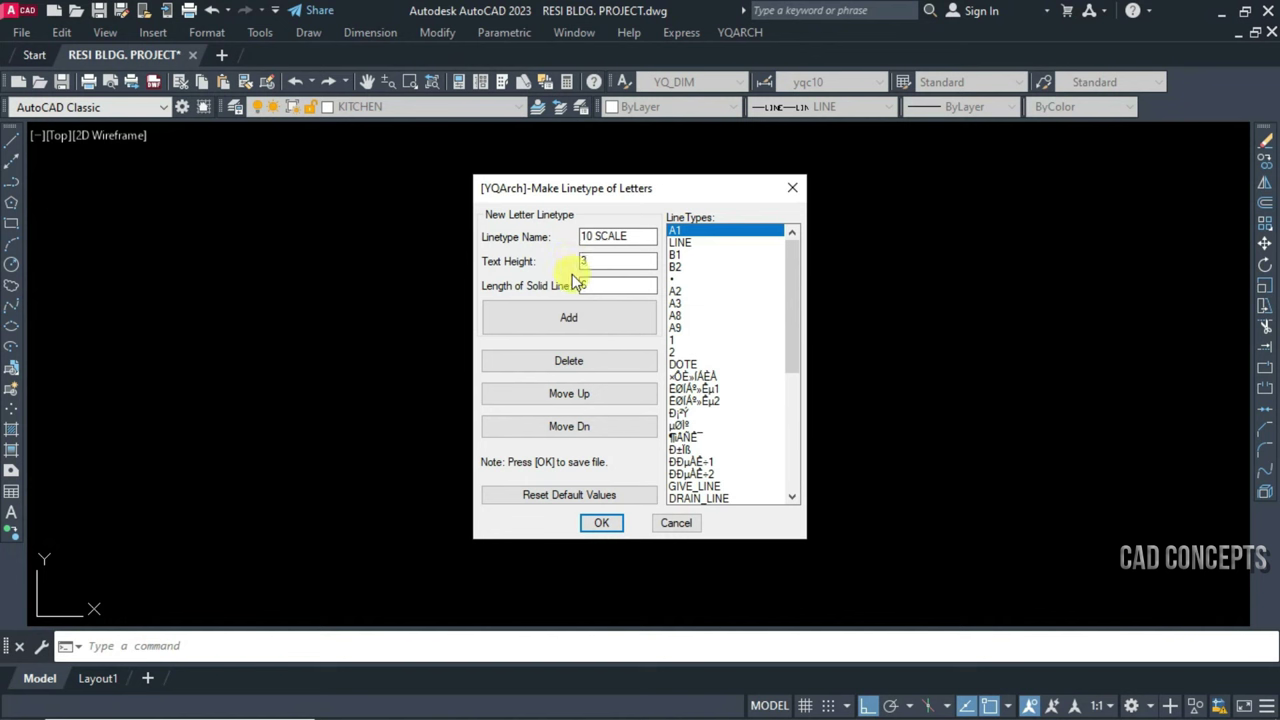
click(603, 318)
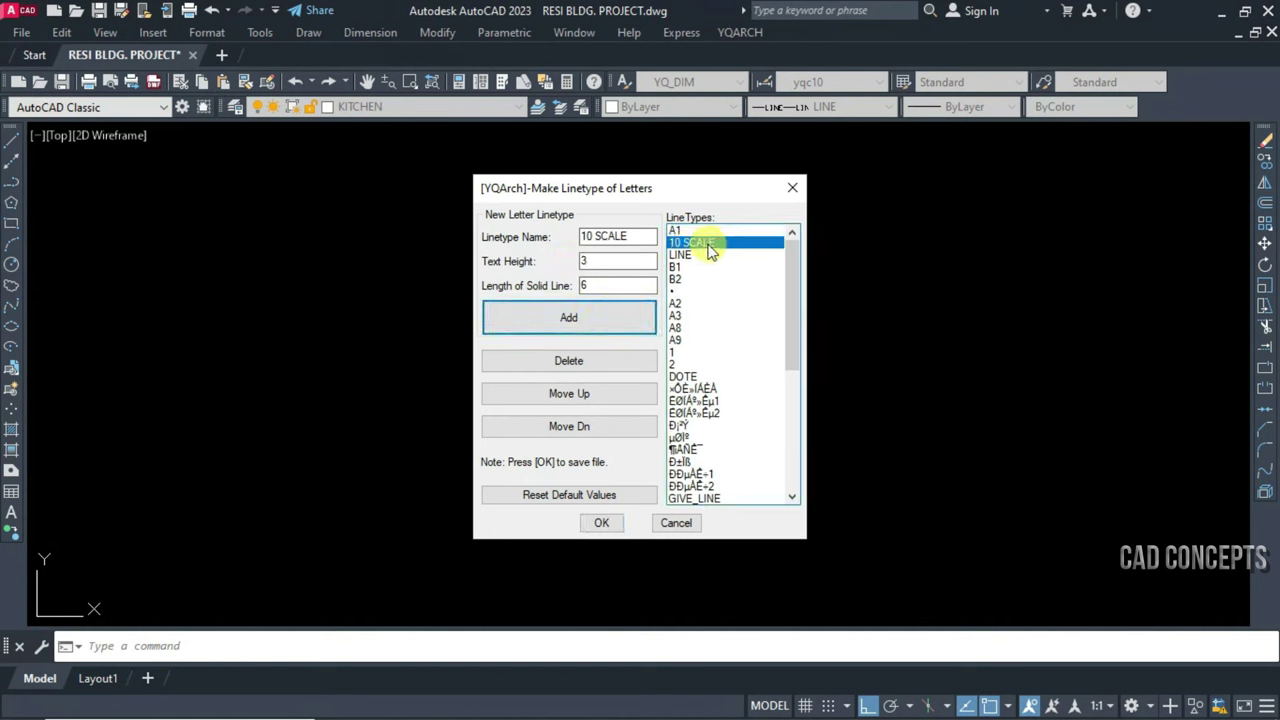
click(601, 524)
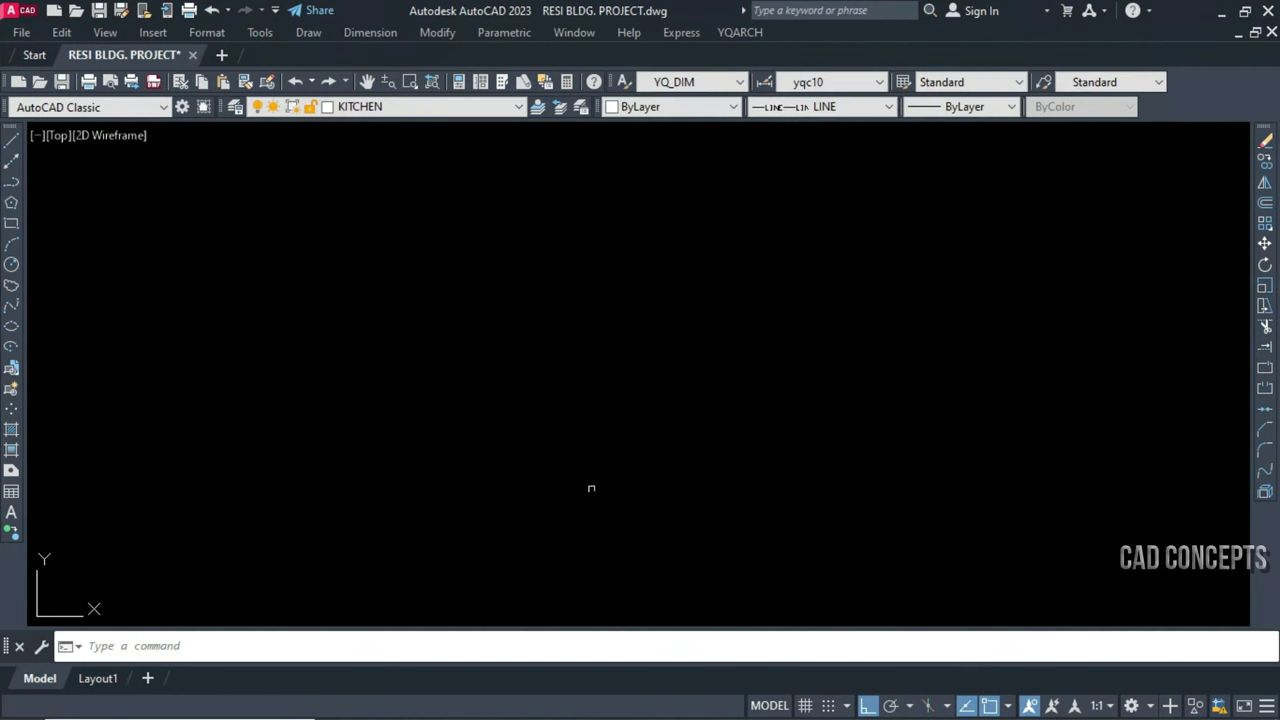
Make 10 SCALE the current linetype and draw a seven-point lettered polyline across the drawing
click(819, 106)
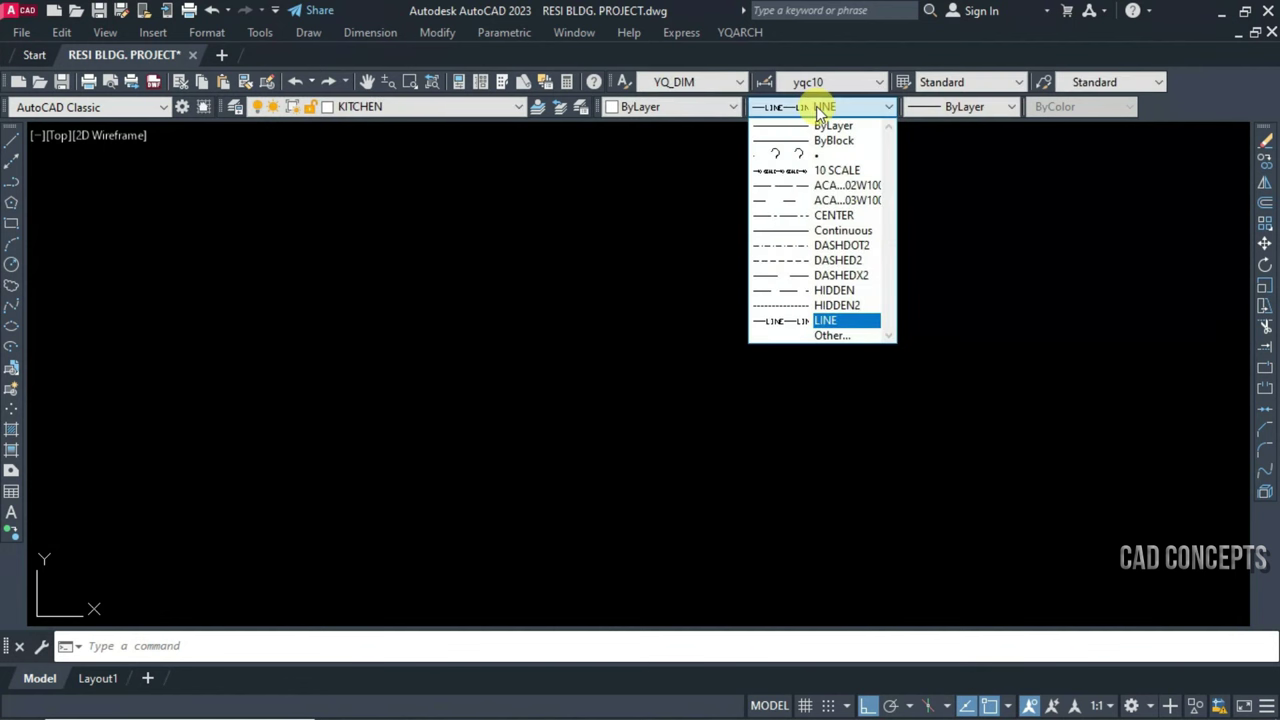
click(843, 172)
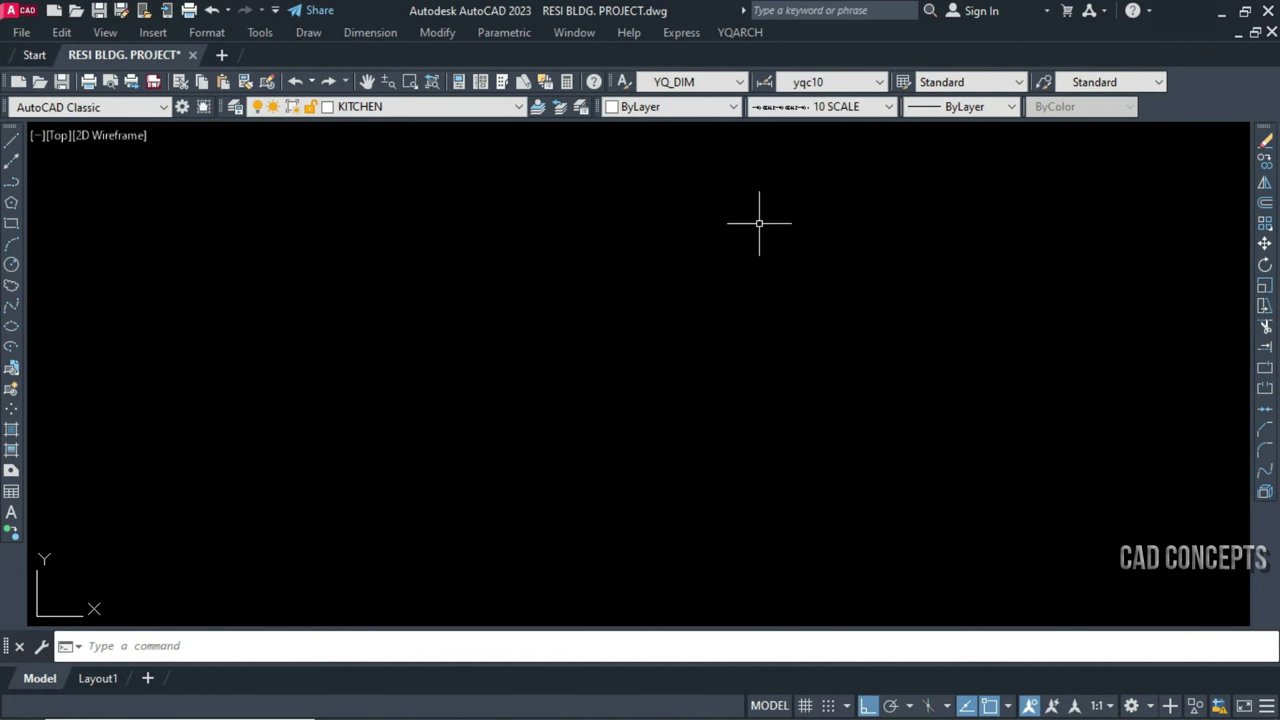
text(Pl)
key(Return)
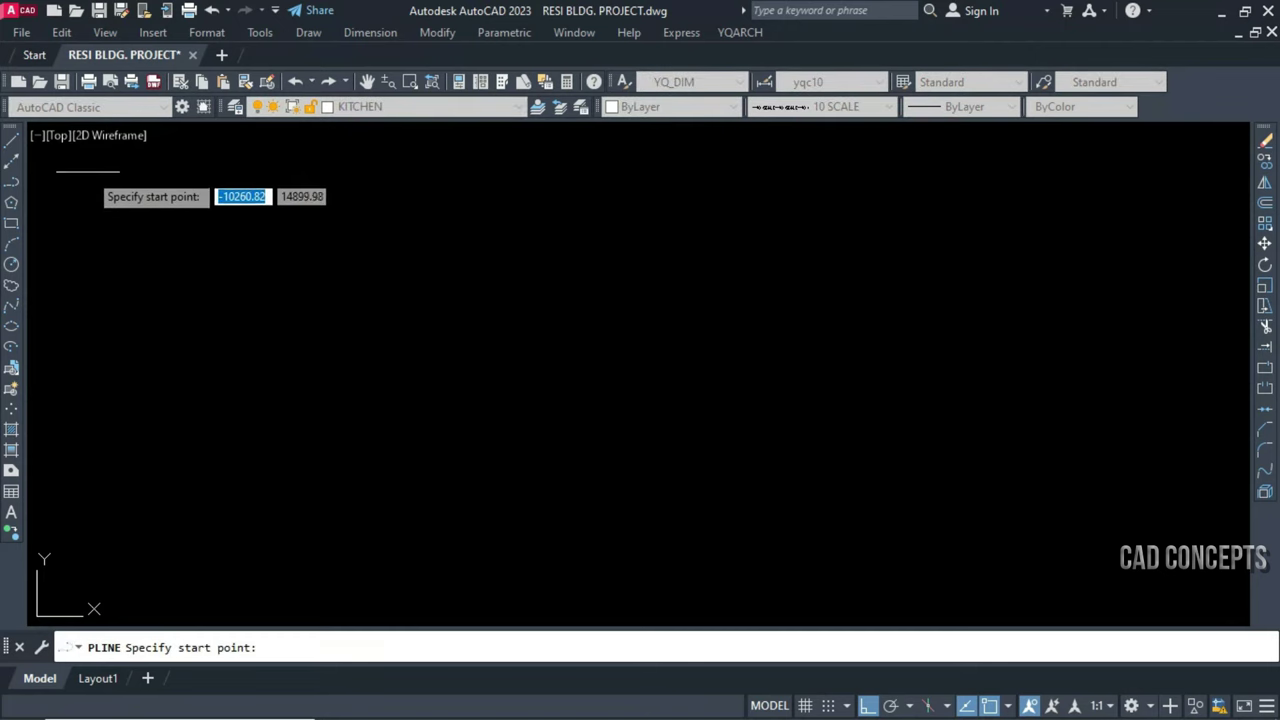
click(88, 170)
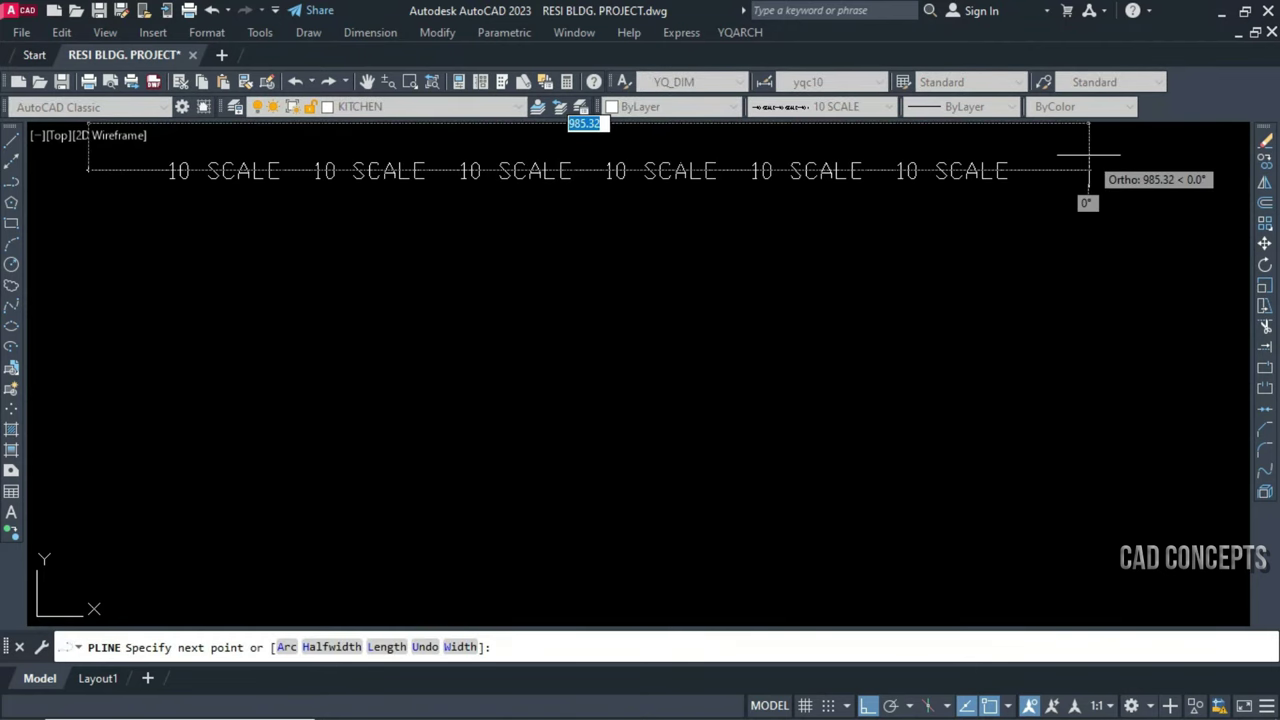
click(1162, 170)
click(1165, 366)
click(129, 366)
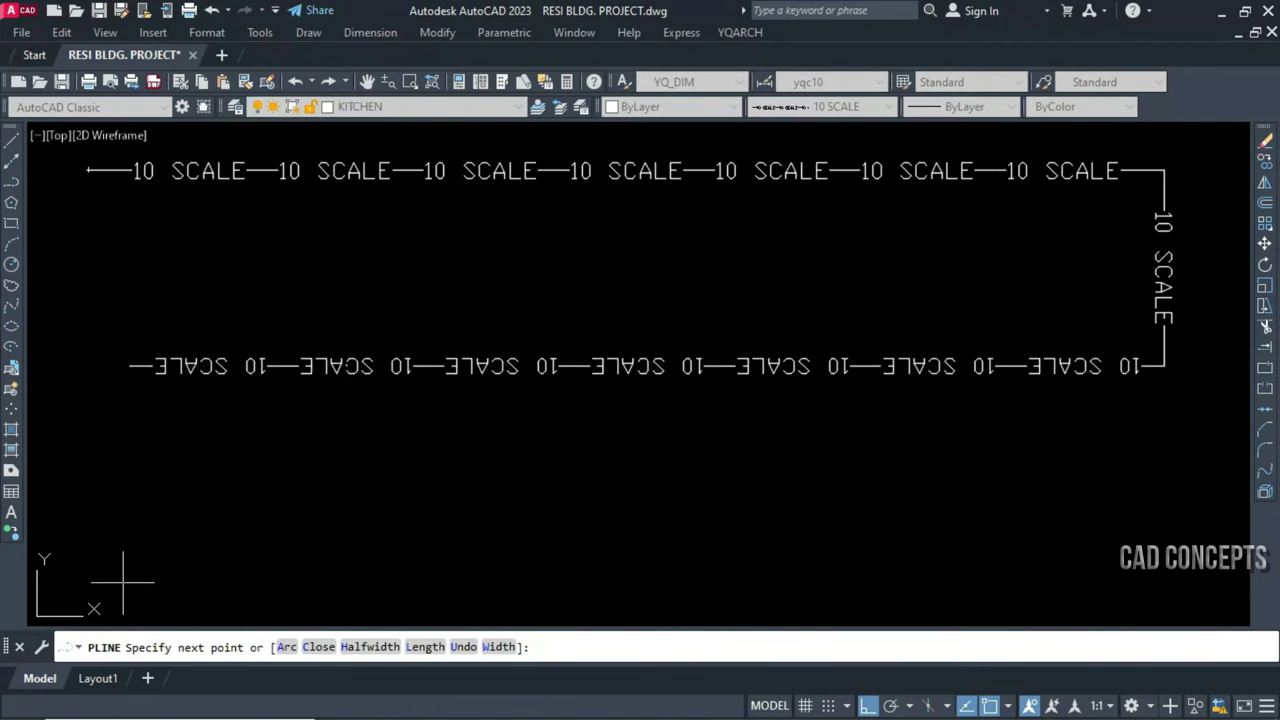
click(129, 580)
click(1224, 580)
click(1224, 190)
key(Return)
Erase the lettered polyline, then start and abandon a circle
click(1050, 366)
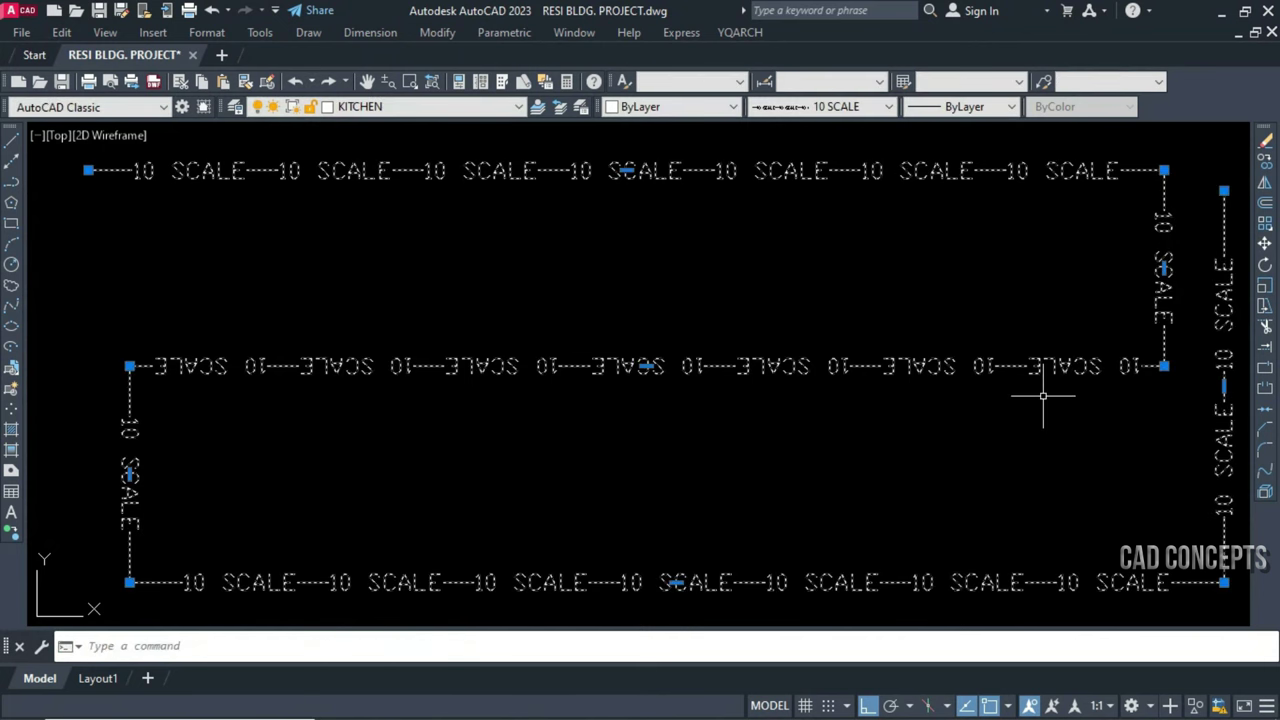
text(E)
key(Return)
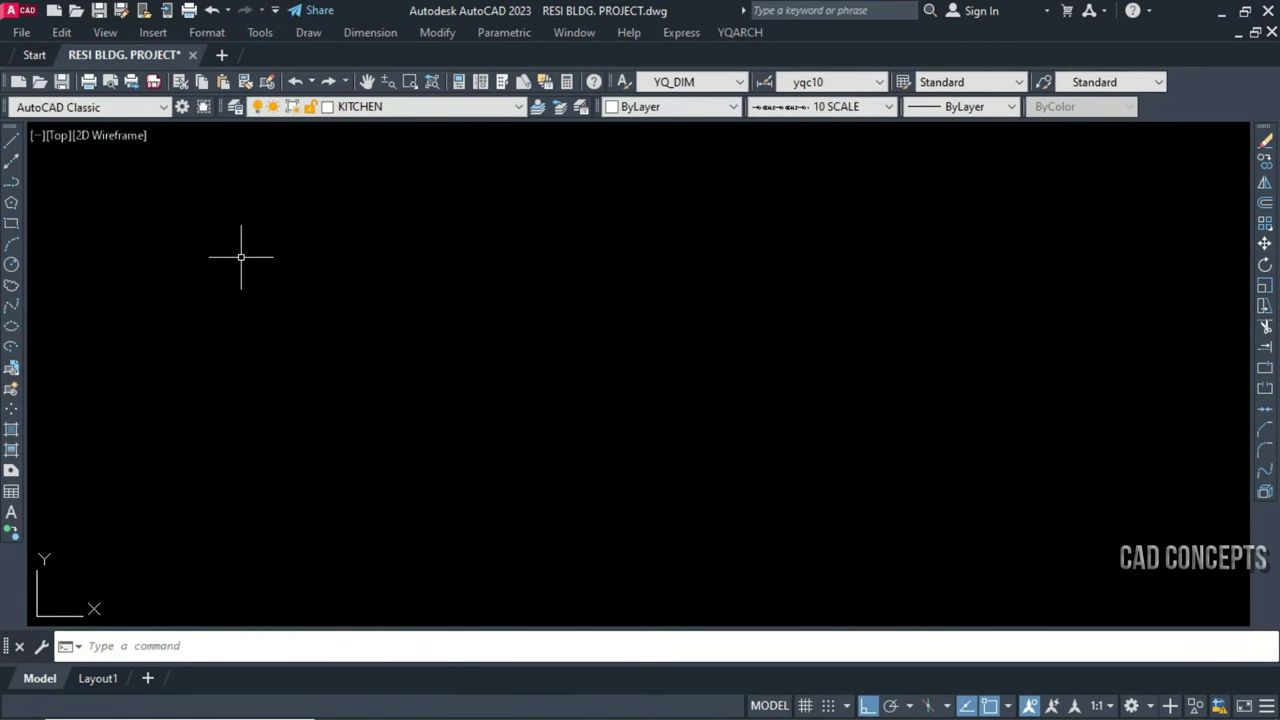
text(C)
key(Return)
click(212, 421)
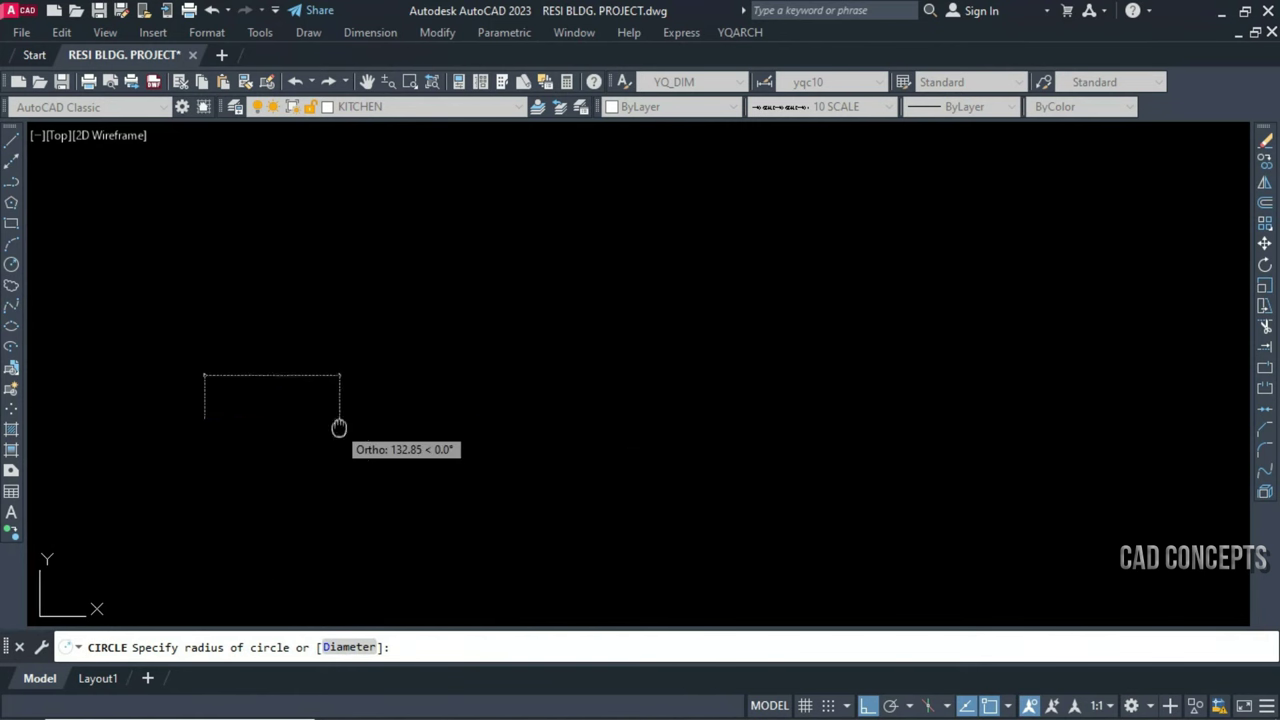
scroll(575, 400, down, 2)
click(11, 222)
Draw a 10 SCALE lettered rectangle across the drawing, then erase it
click(72, 195)
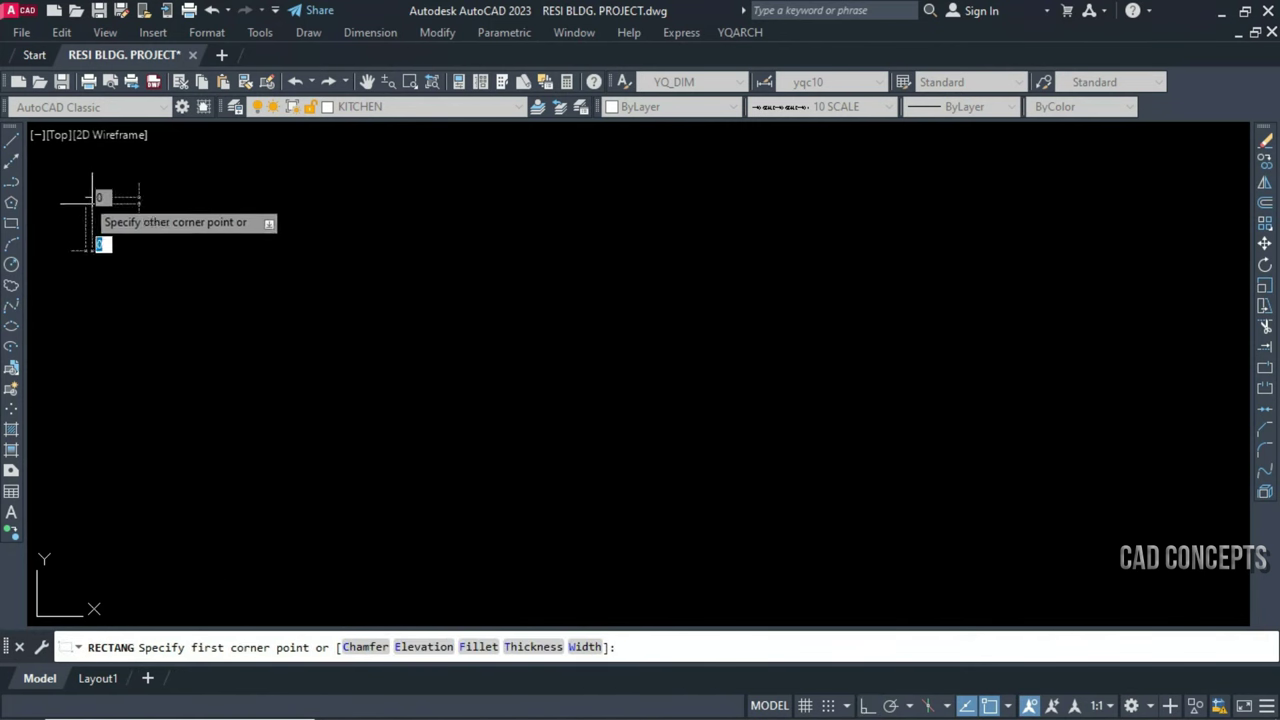
click(1212, 593)
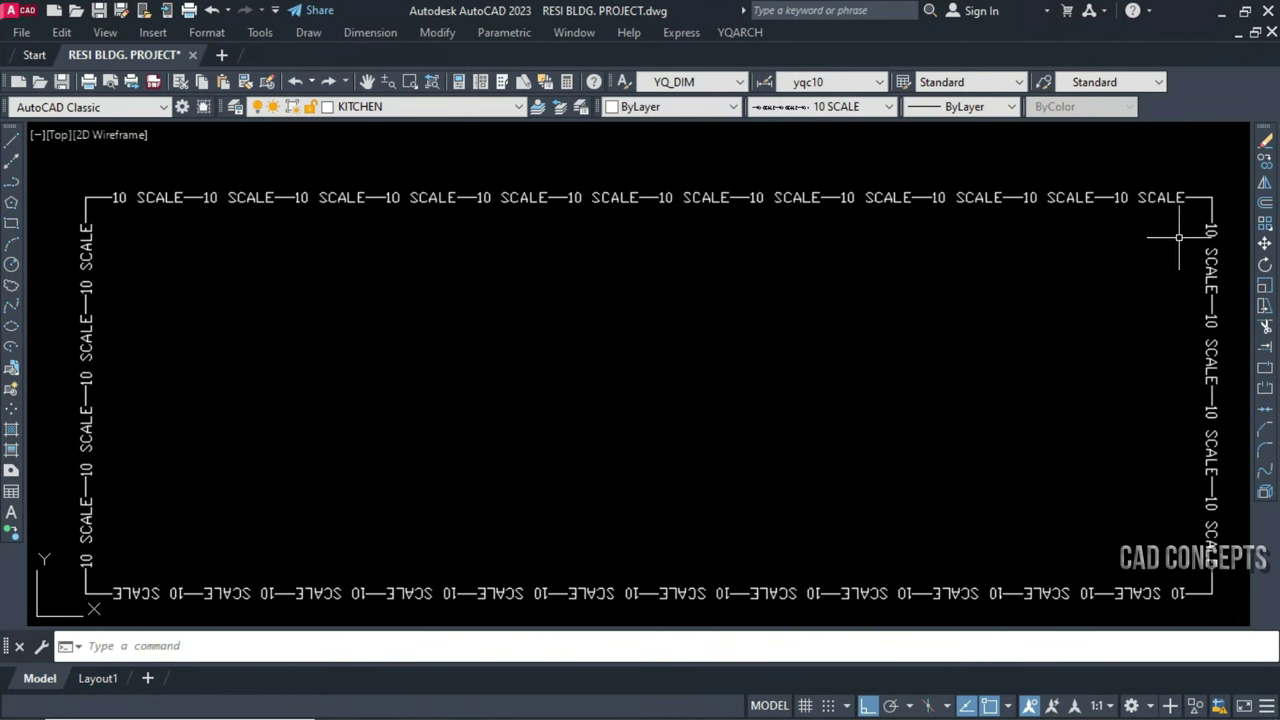
key(ctrl+a)
text(E)
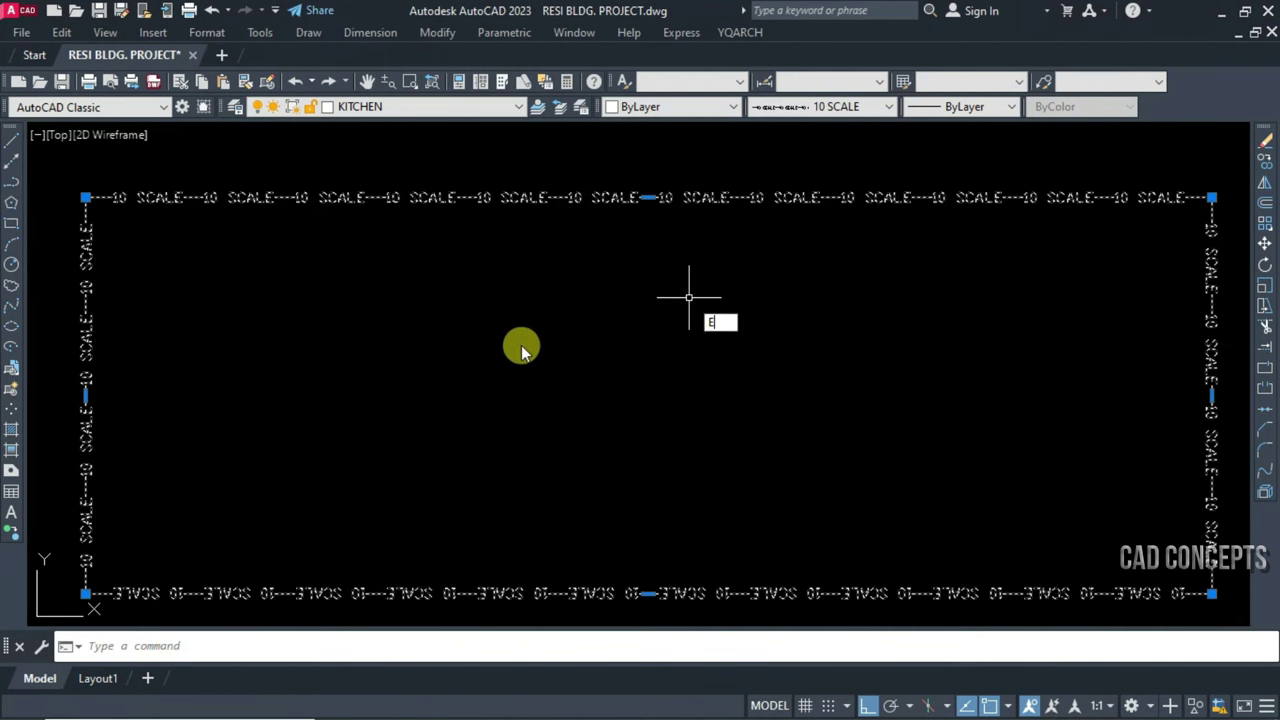
key(Return)
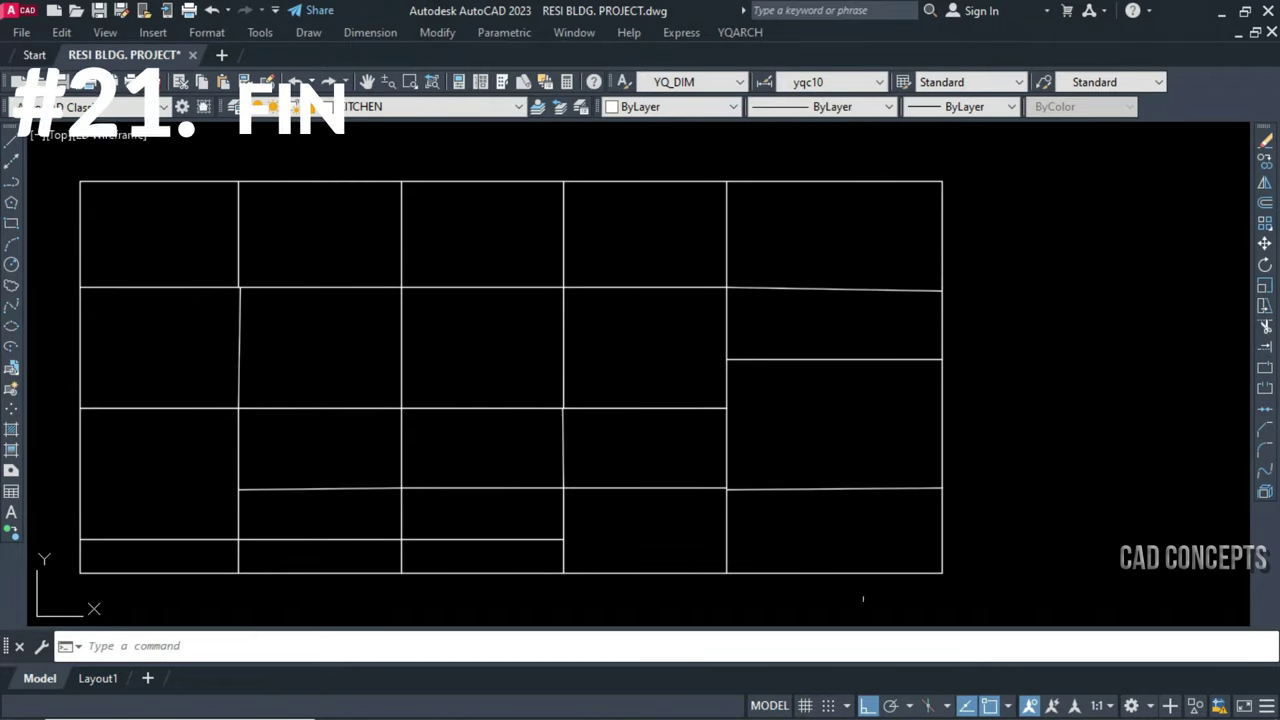
click(968, 611)
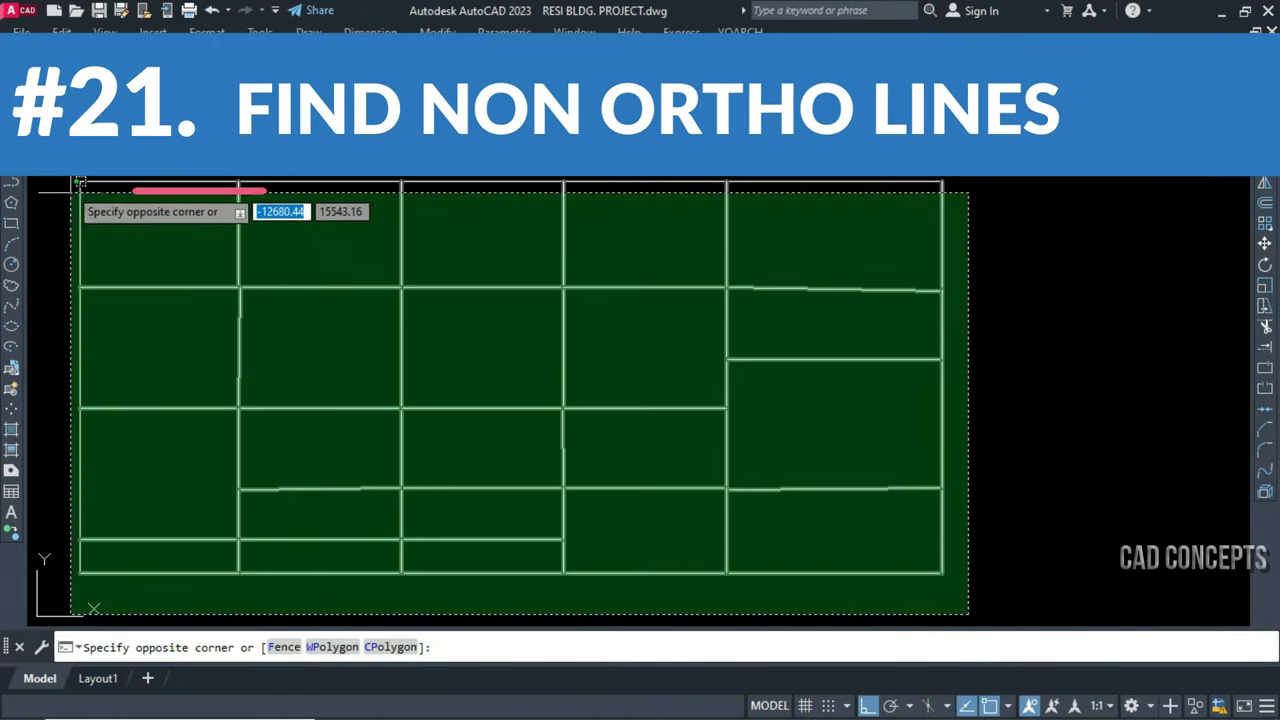
click(62, 190)
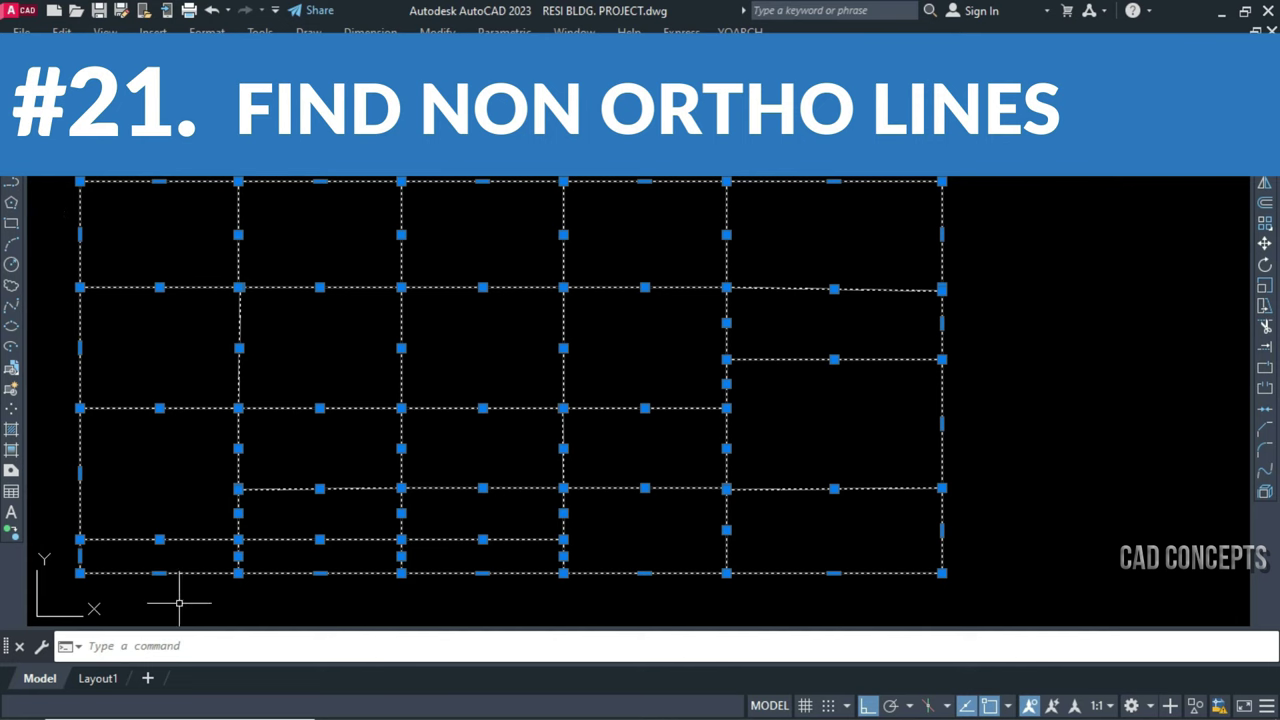
key(Escape)
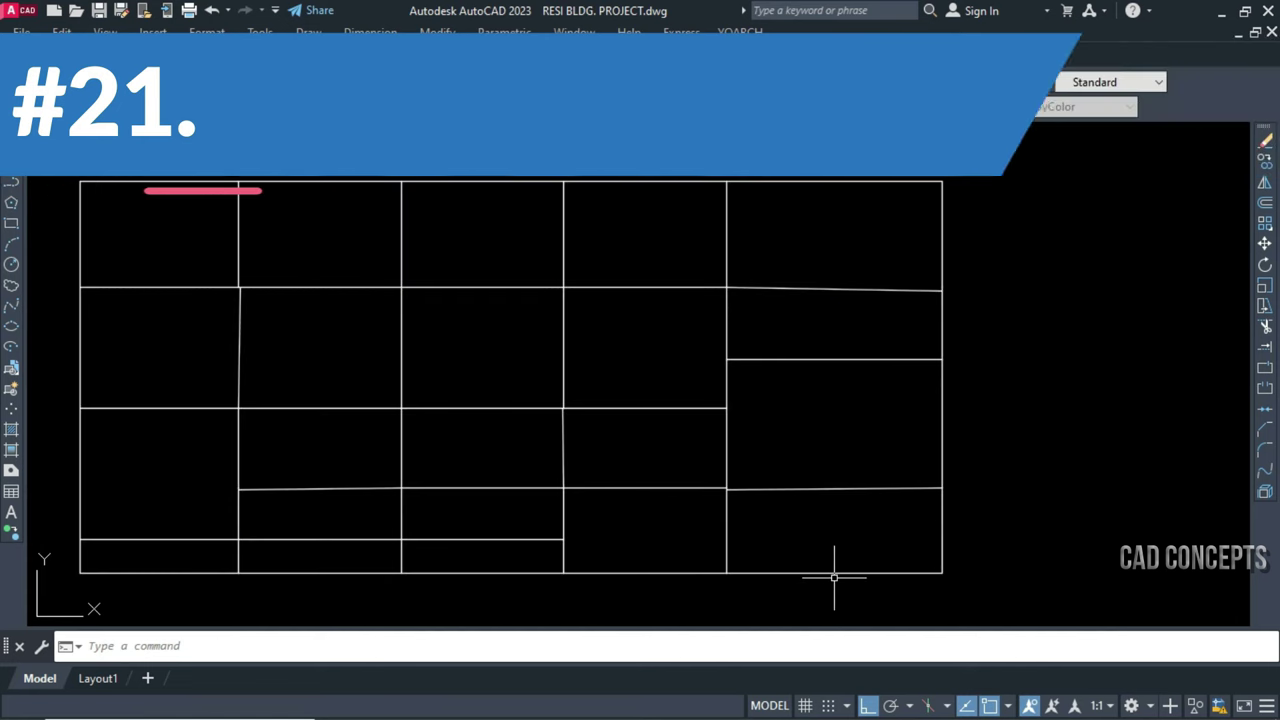
text(L)
key(Return)
click(994, 366)
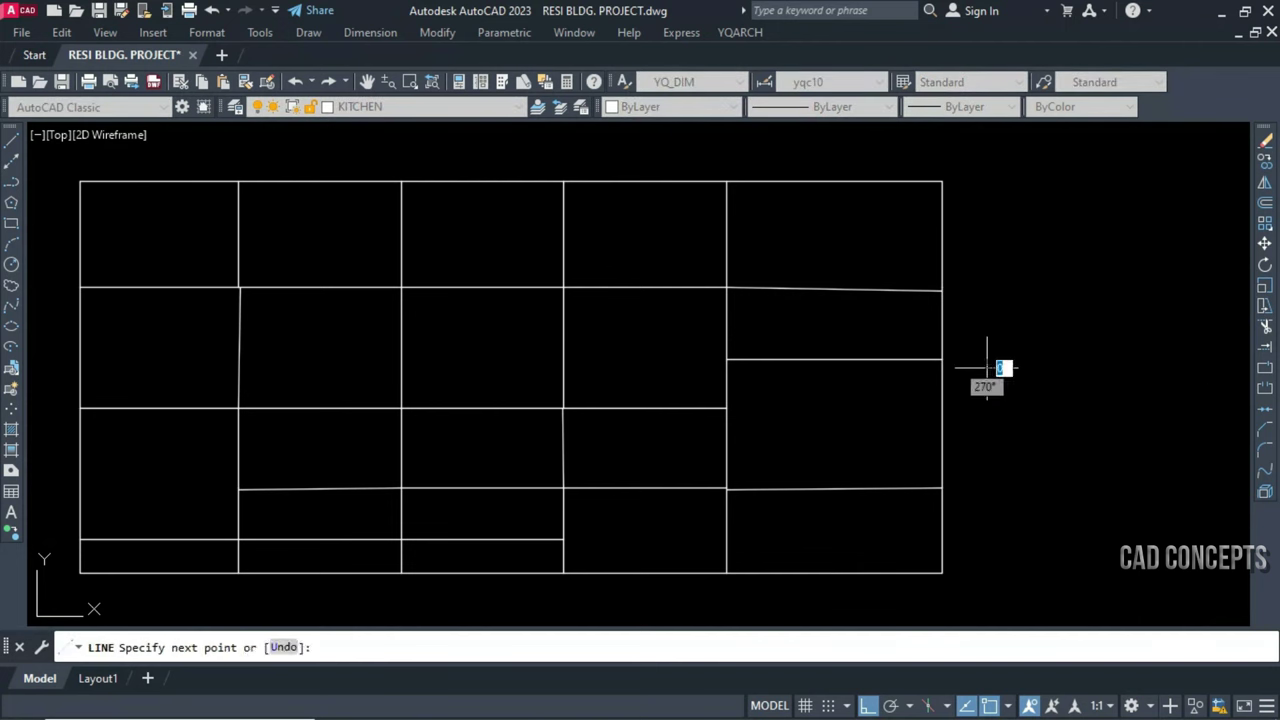
click(1194, 366)
key(Return)
key(Return)
click(1017, 237)
click(1002, 428)
key(Return)
drag(1066, 408, 1014, 320)
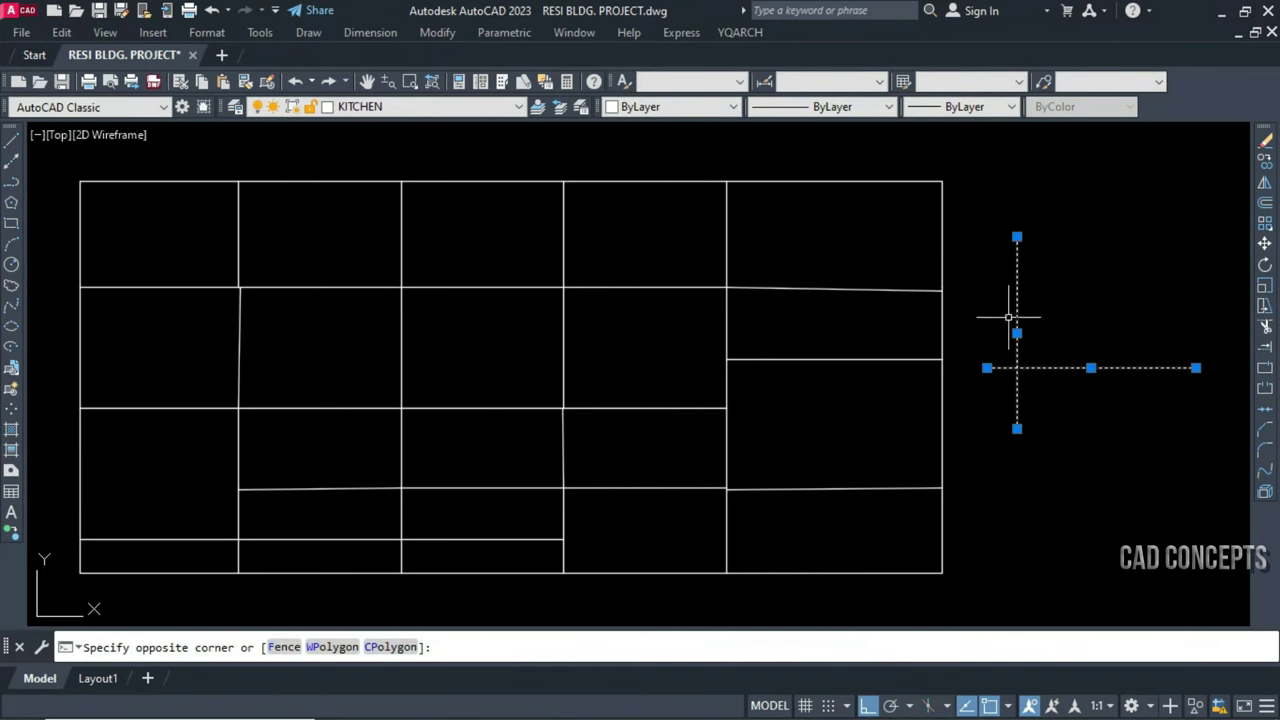
key(Return)
click(1090, 520)
click(1122, 418)
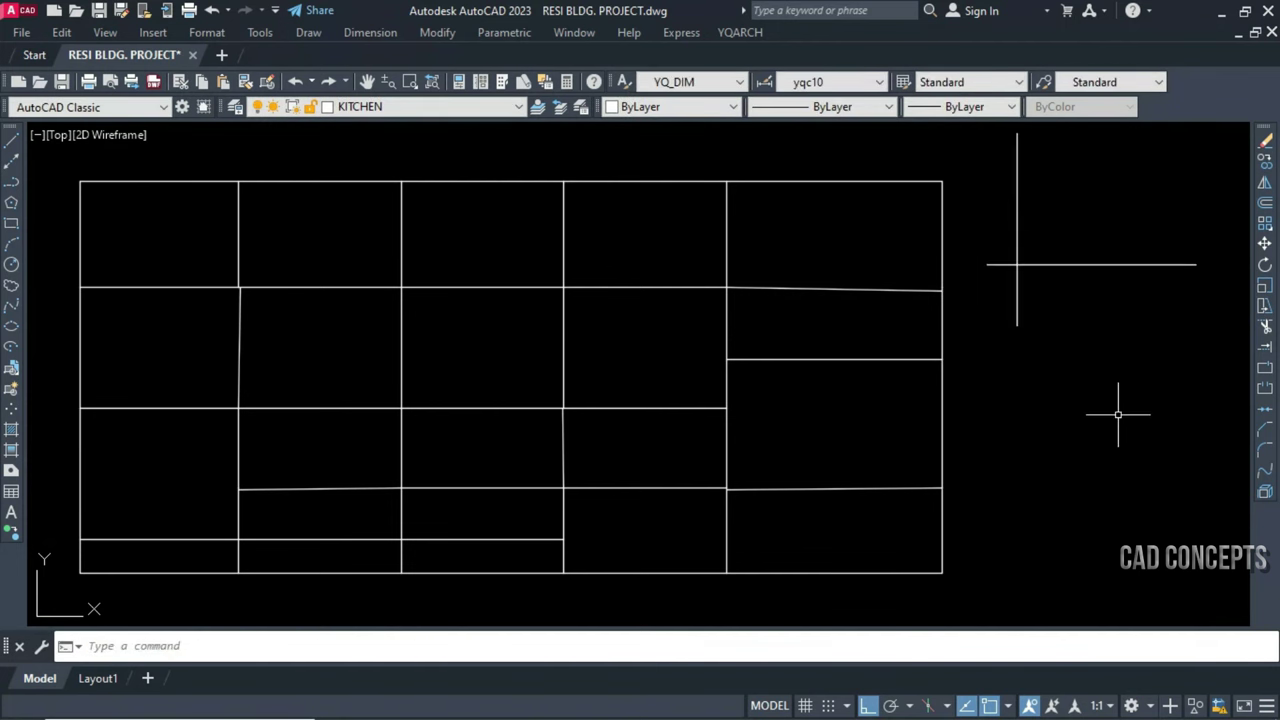
click(1265, 305)
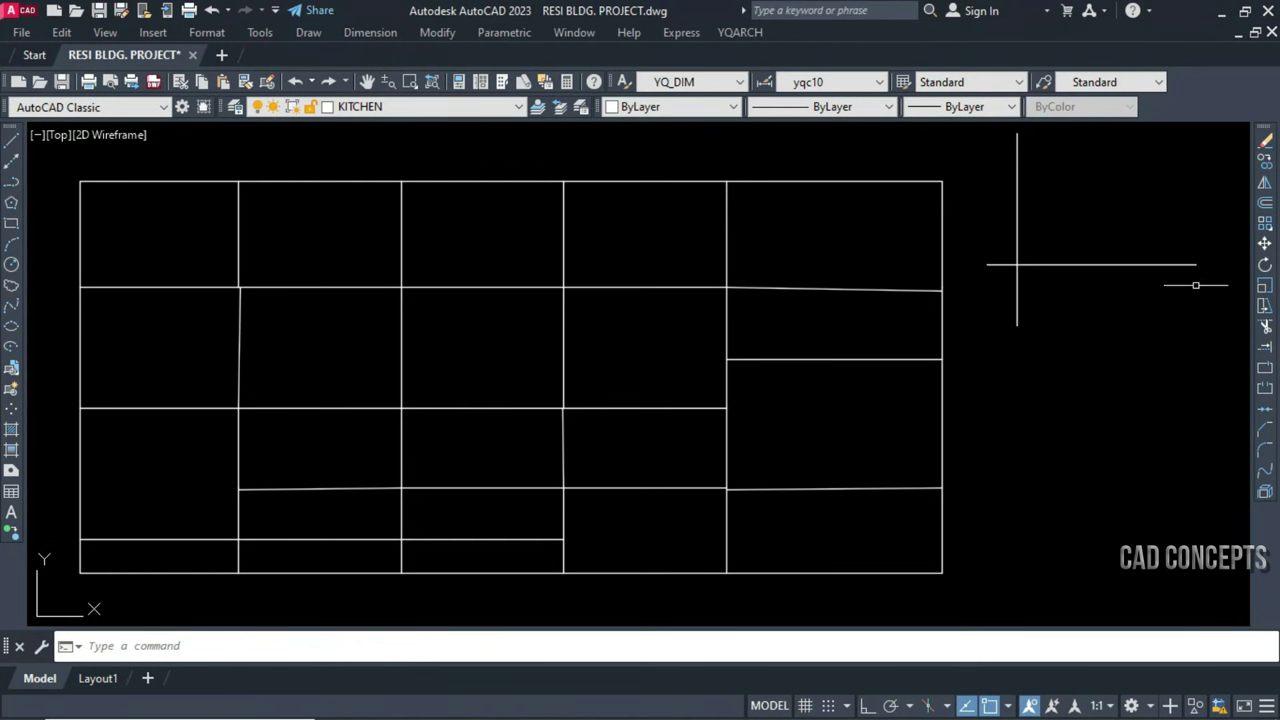
click(1168, 308)
click(1196, 310)
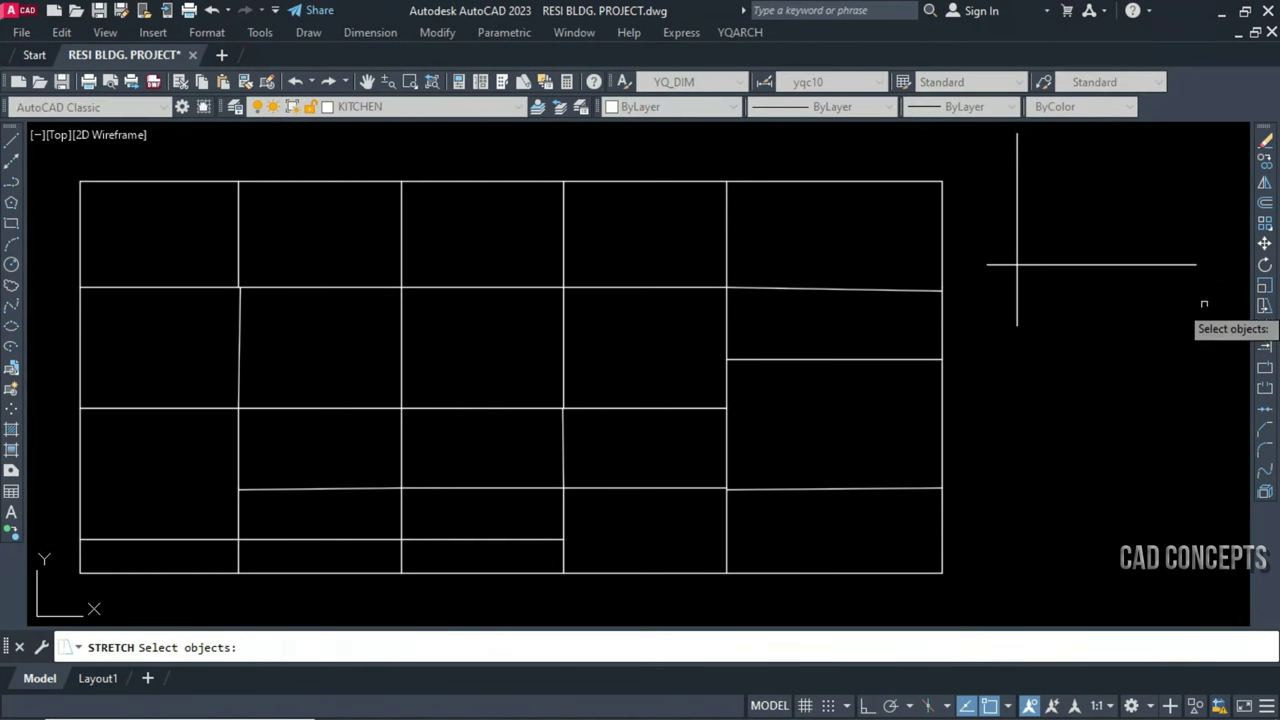
click(1200, 297)
click(1143, 220)
click(1157, 368)
click(1158, 376)
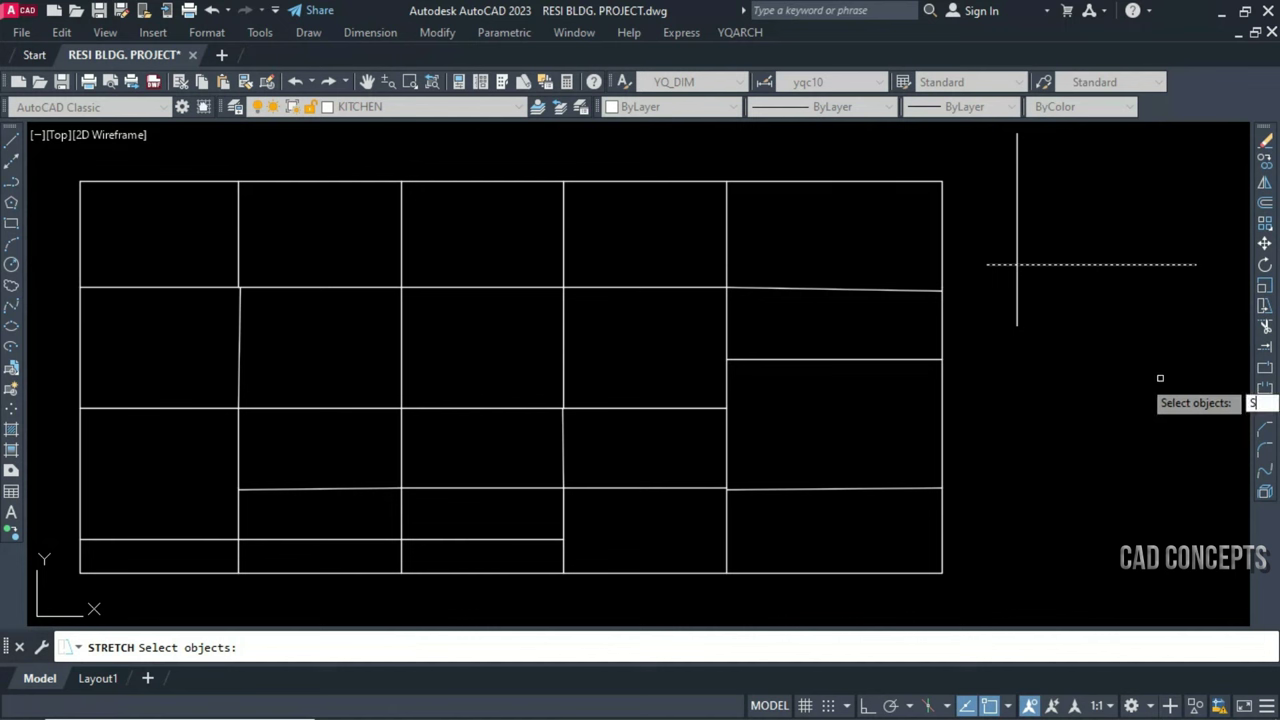
click(1160, 378)
click(1168, 403)
click(1229, 357)
click(1160, 208)
key(Return)
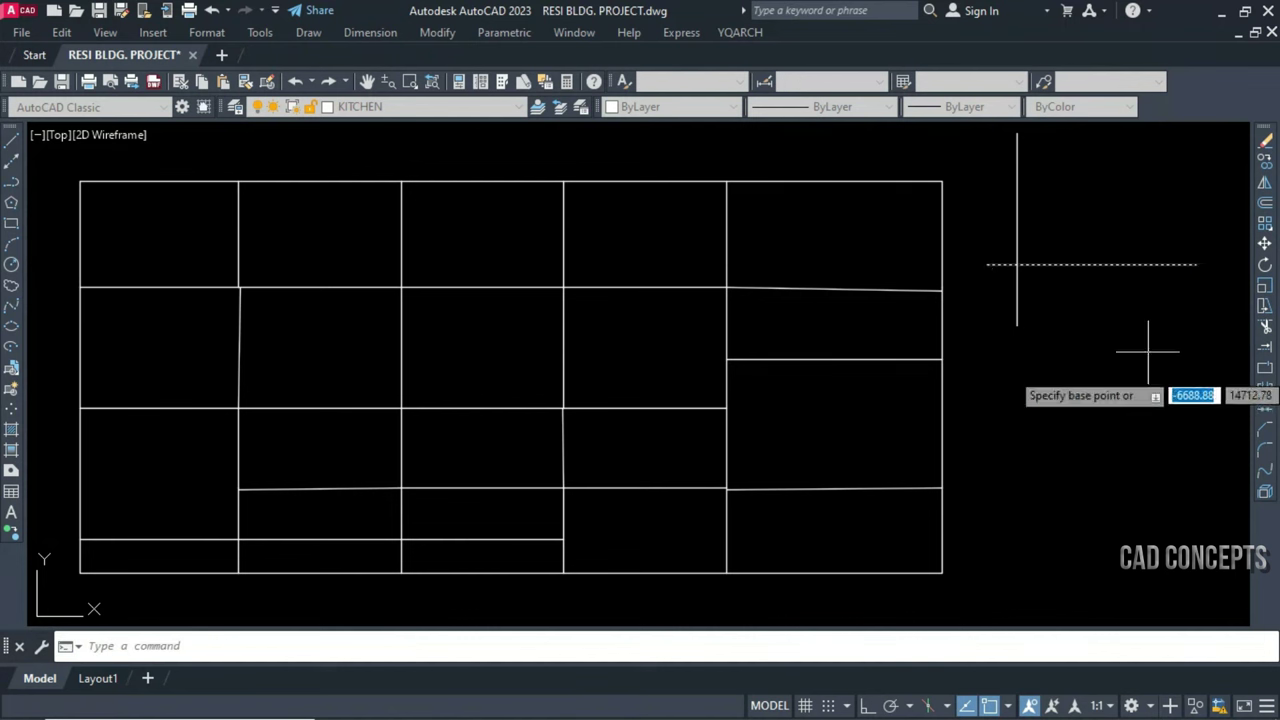
click(1148, 351)
click(1150, 364)
click(1103, 326)
click(1023, 391)
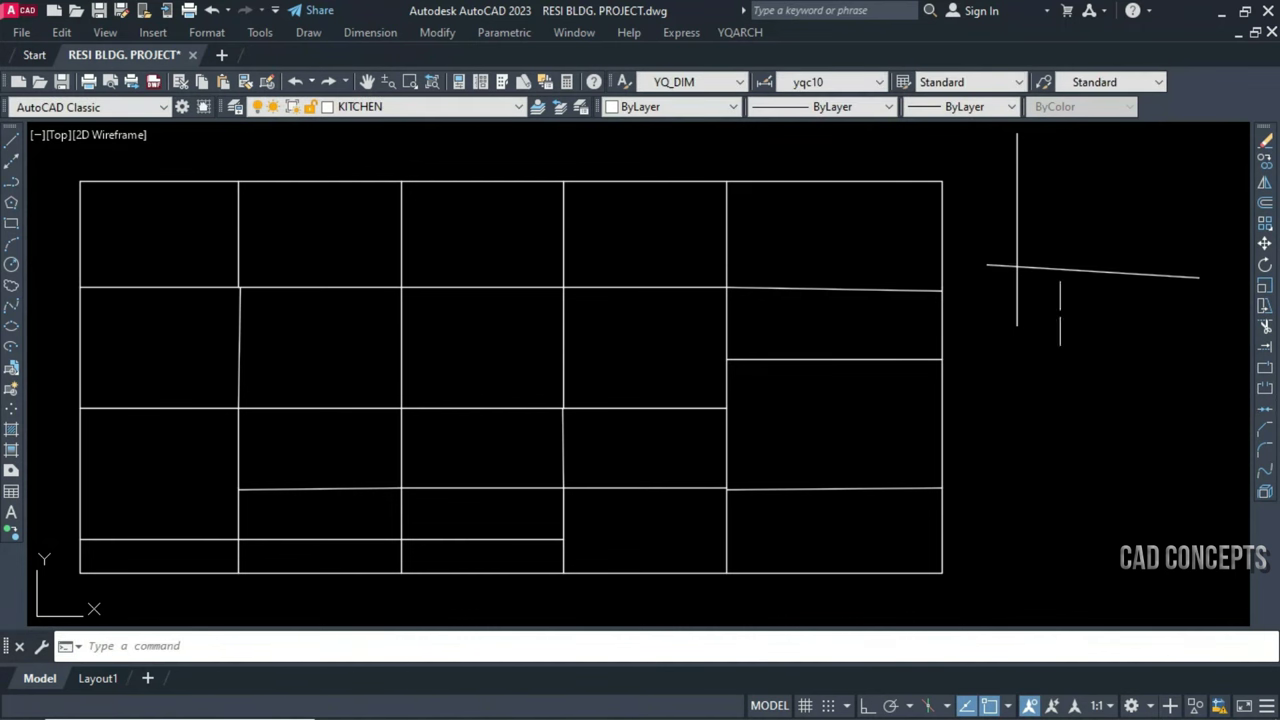
key(Return)
click(1014, 434)
click(1000, 429)
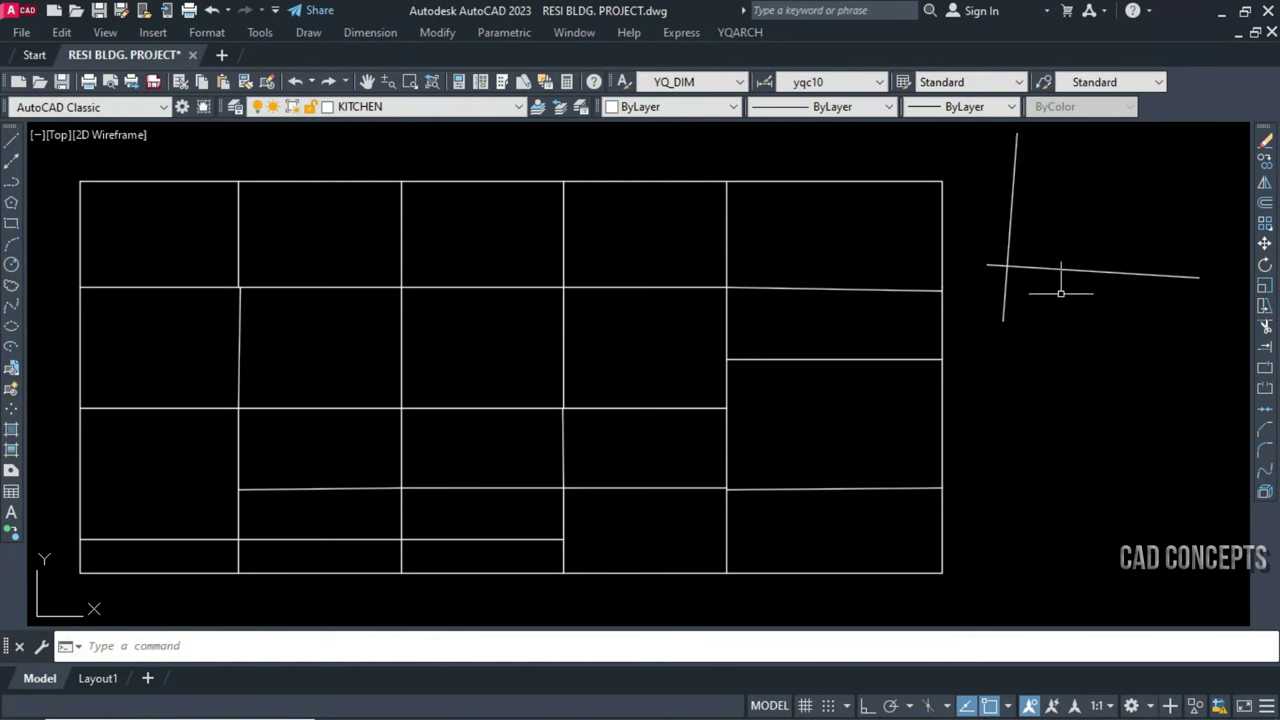
drag(1061, 293, 991, 321)
text(m)
key(Return)
click(1134, 430)
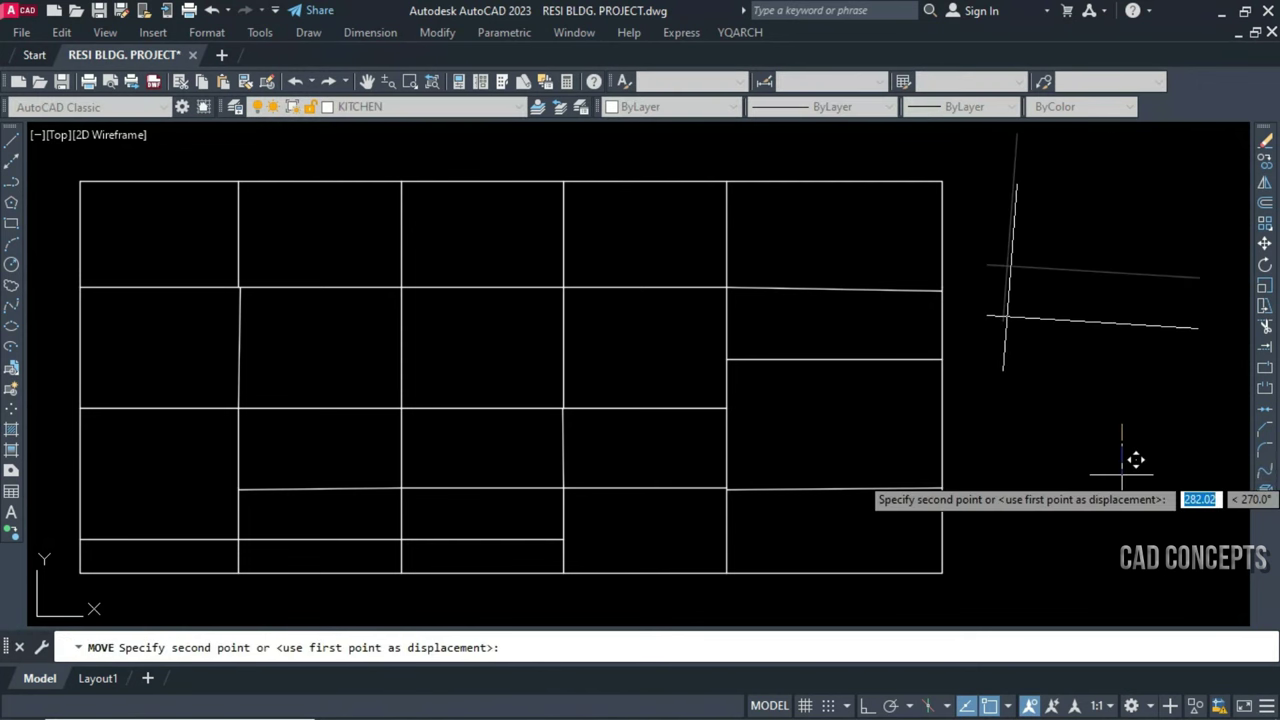
click(1134, 481)
drag(1154, 480, 997, 287)
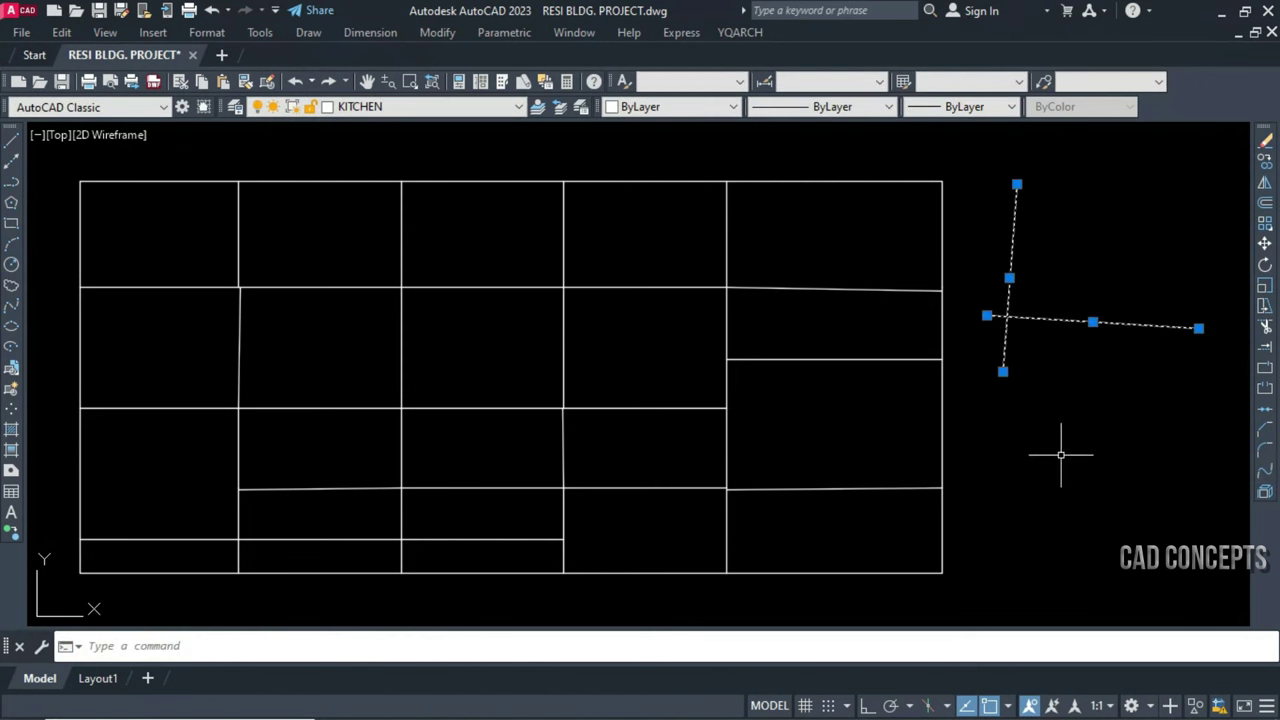
text(E)
key(Return)
middle_drag(668, 528, 743, 523)
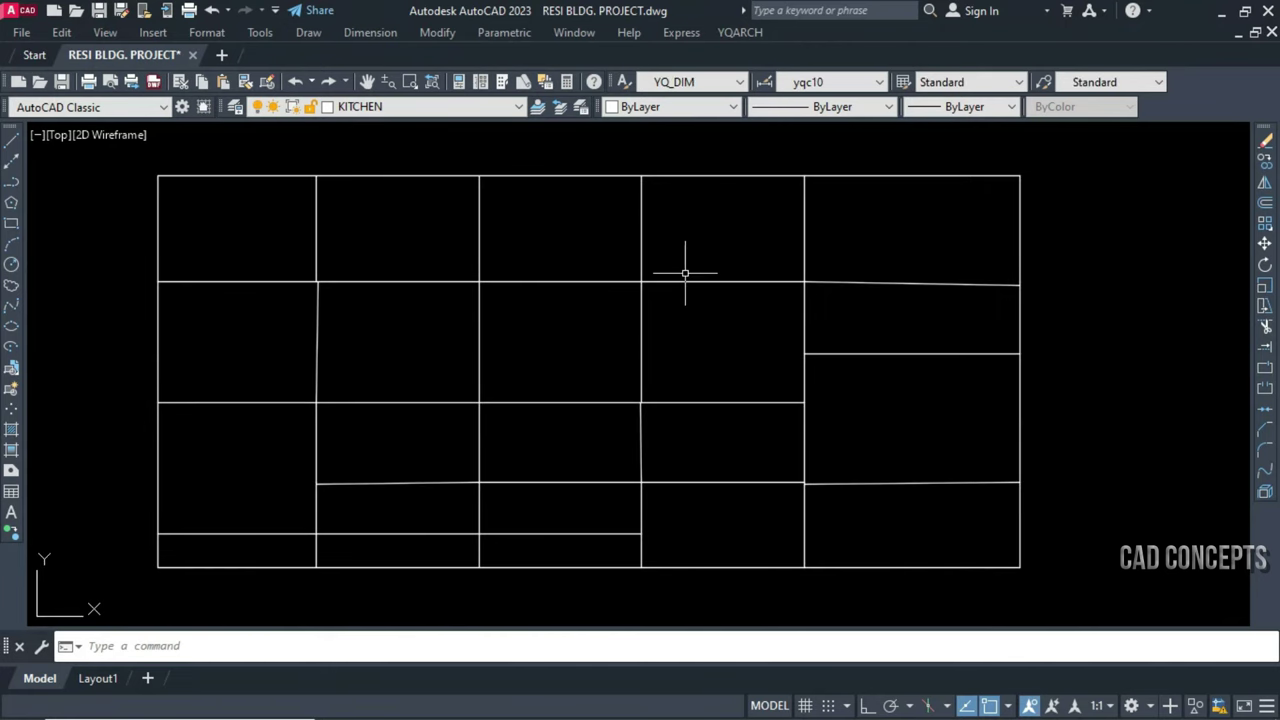
Run BPX on a window over all grid lines to pick out the slightly off-angle ones
text(BPX)
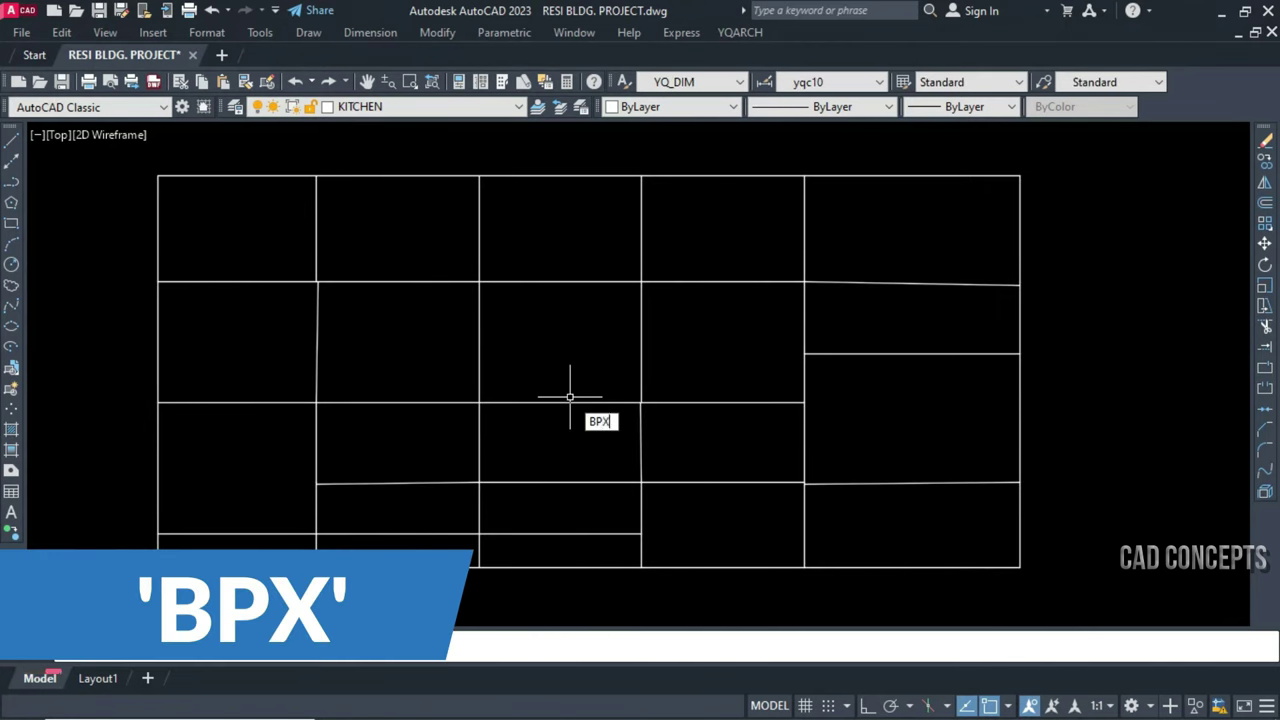
key(Return)
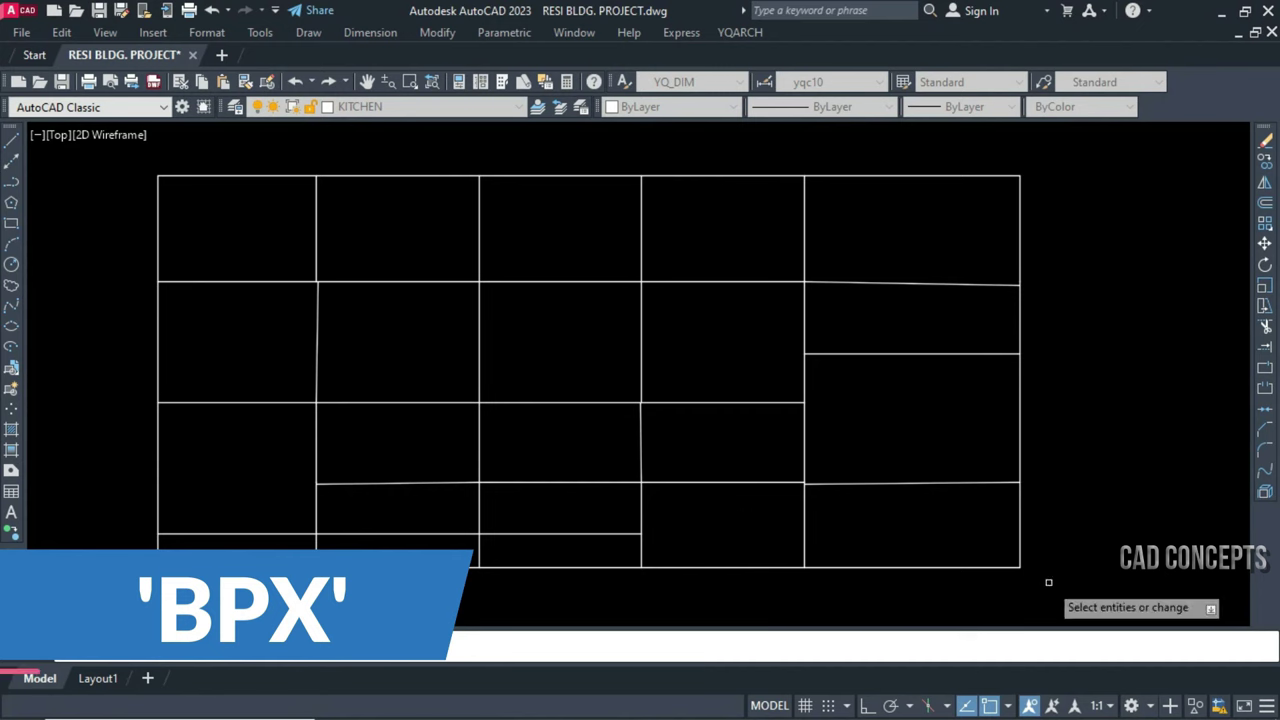
click(1048, 581)
click(145, 165)
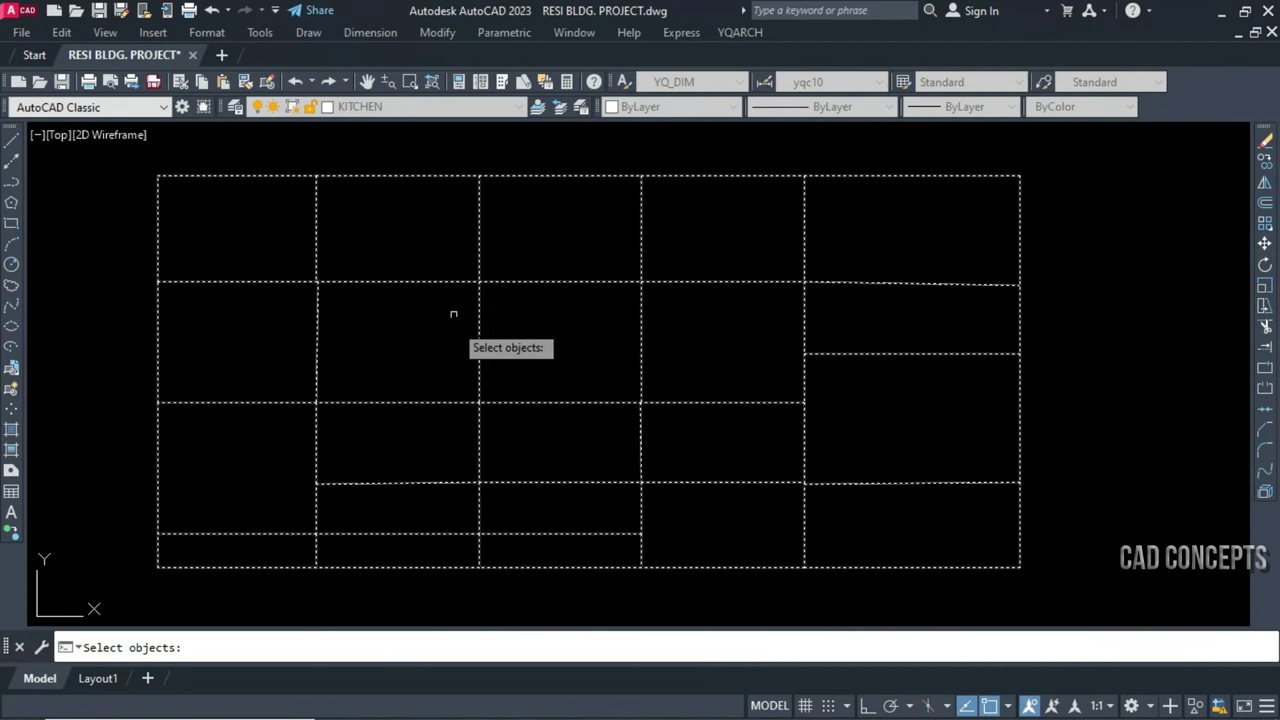
key(Return)
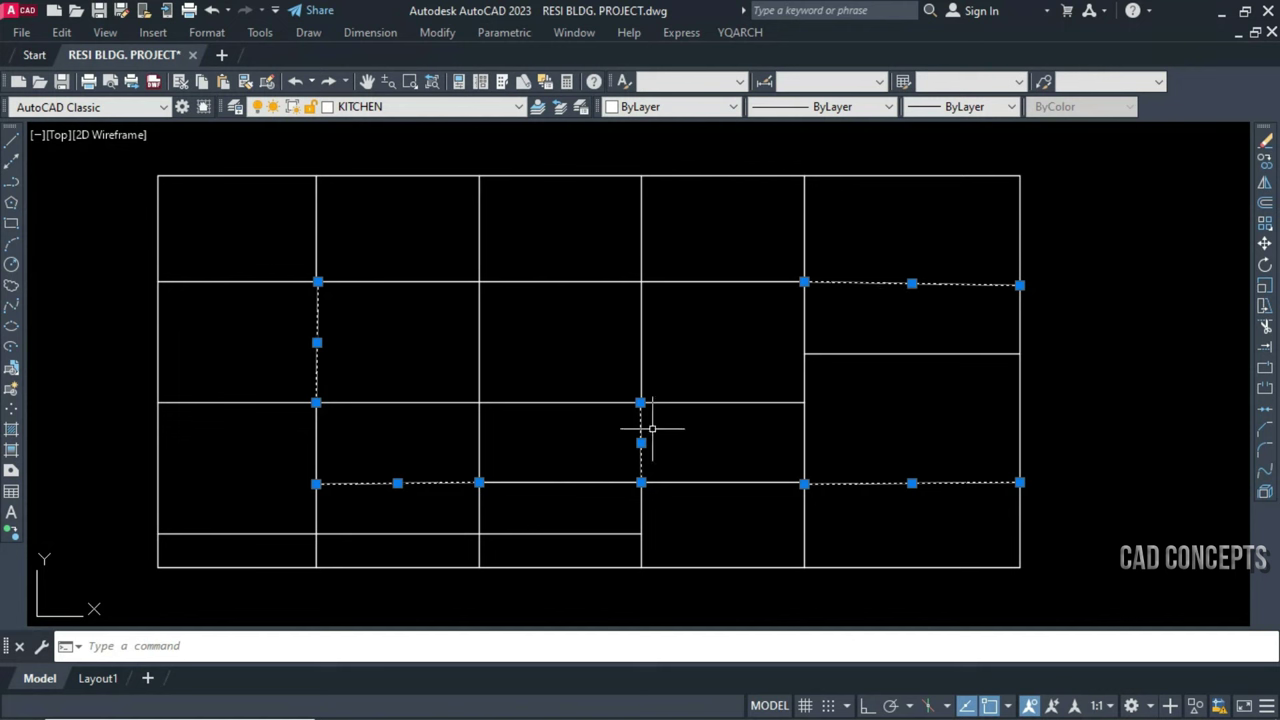
Colour the five found non-orthogonal lines Red and clear the selection
click(666, 106)
click(646, 157)
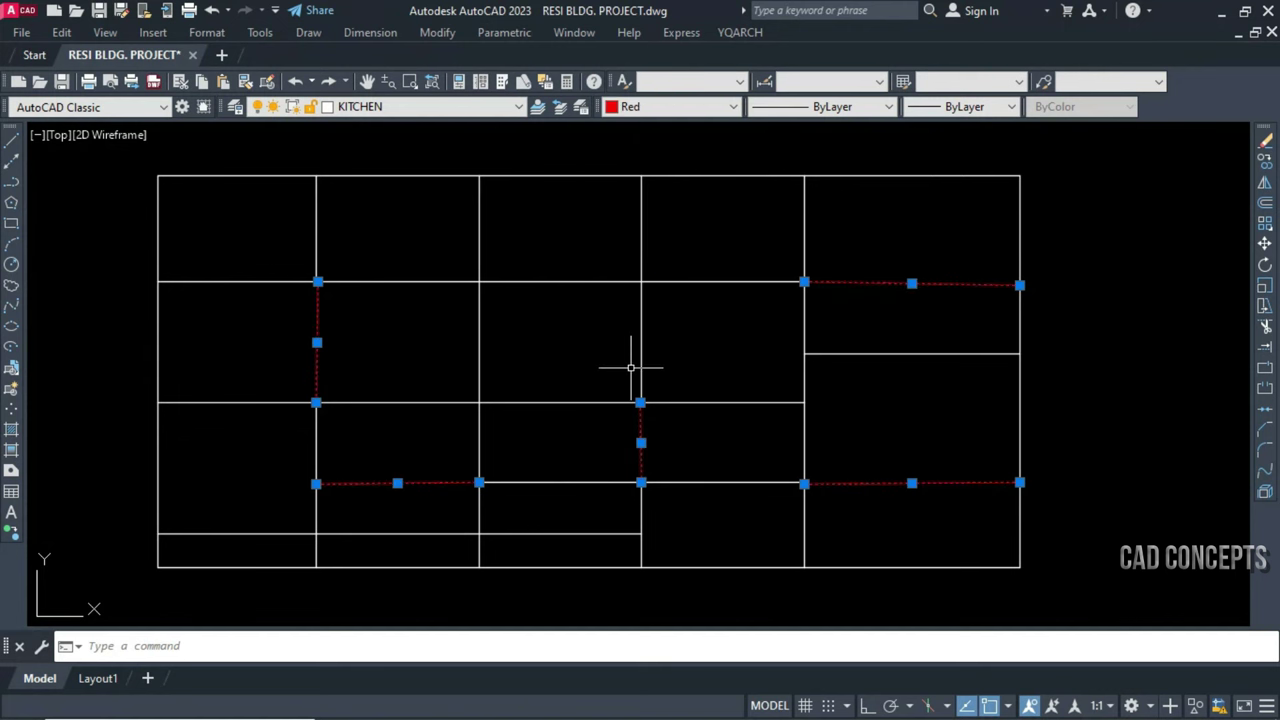
key(Escape)
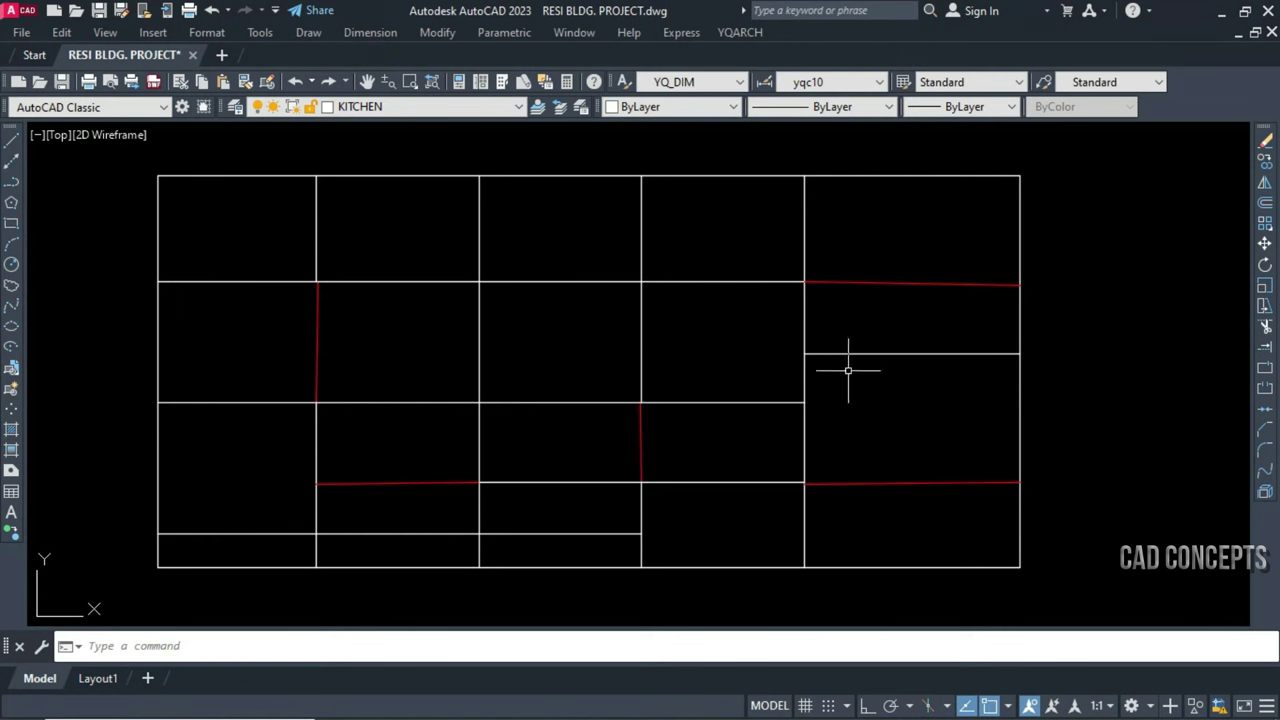
Start a line from the left end of a red grid line
text(l)
key(Return)
click(806, 283)
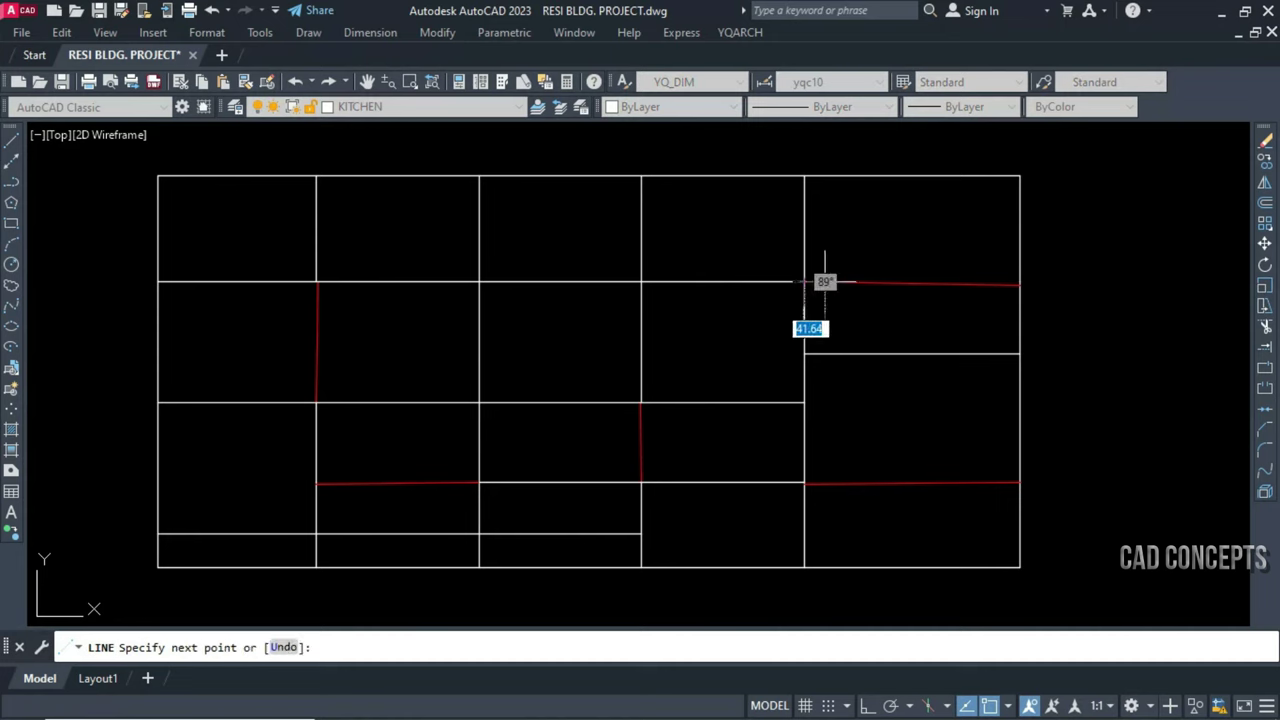
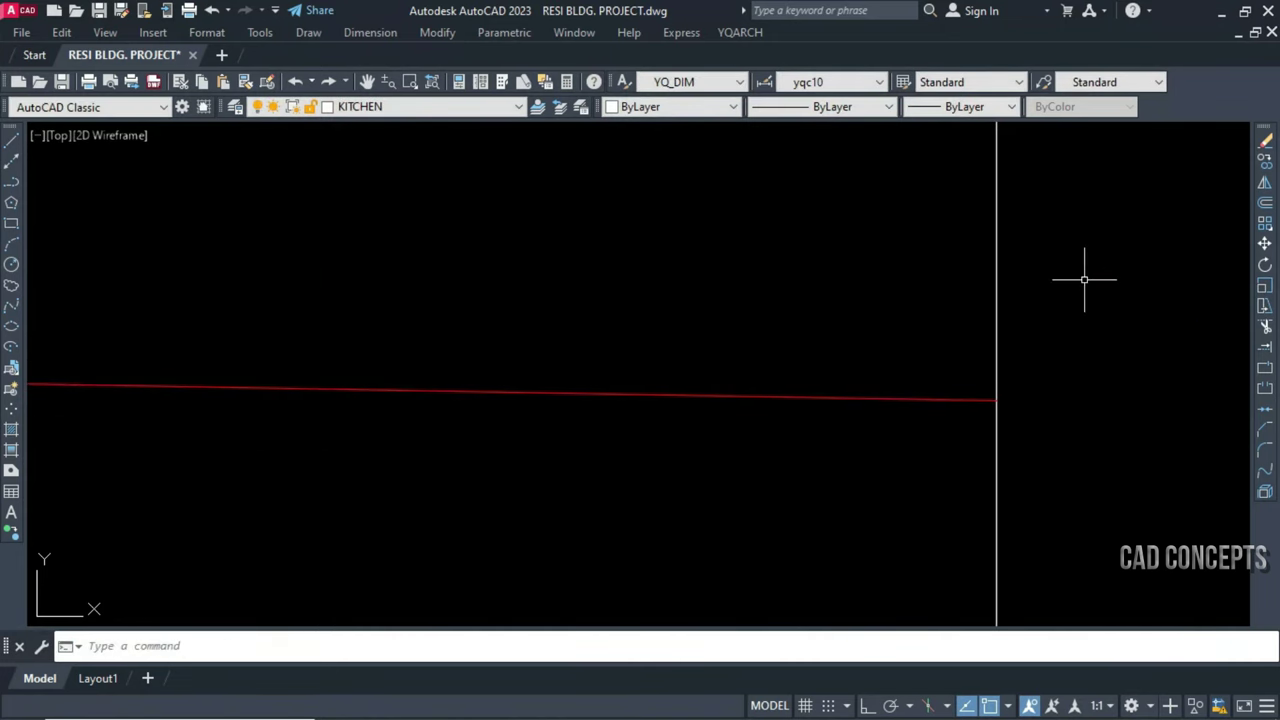
Draw a horizontal test line with Ortho on, from the red line's left end across the grid
text(l)
key(Return)
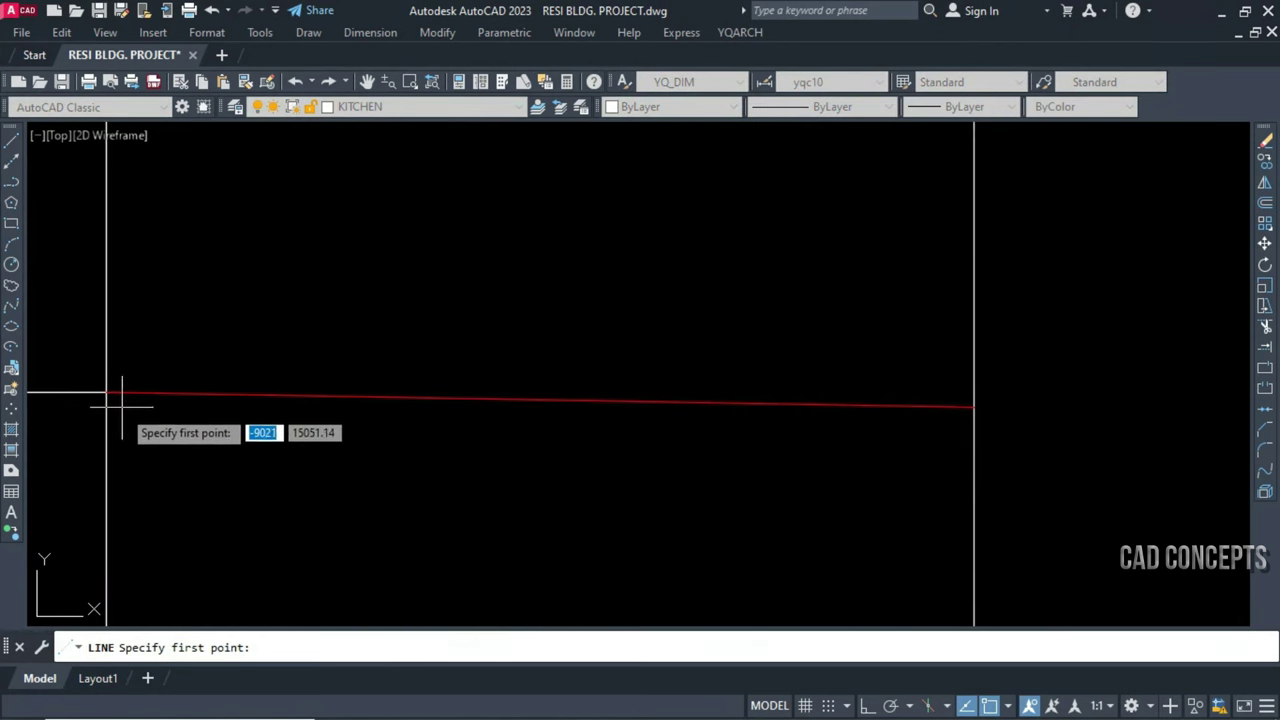
click(106, 392)
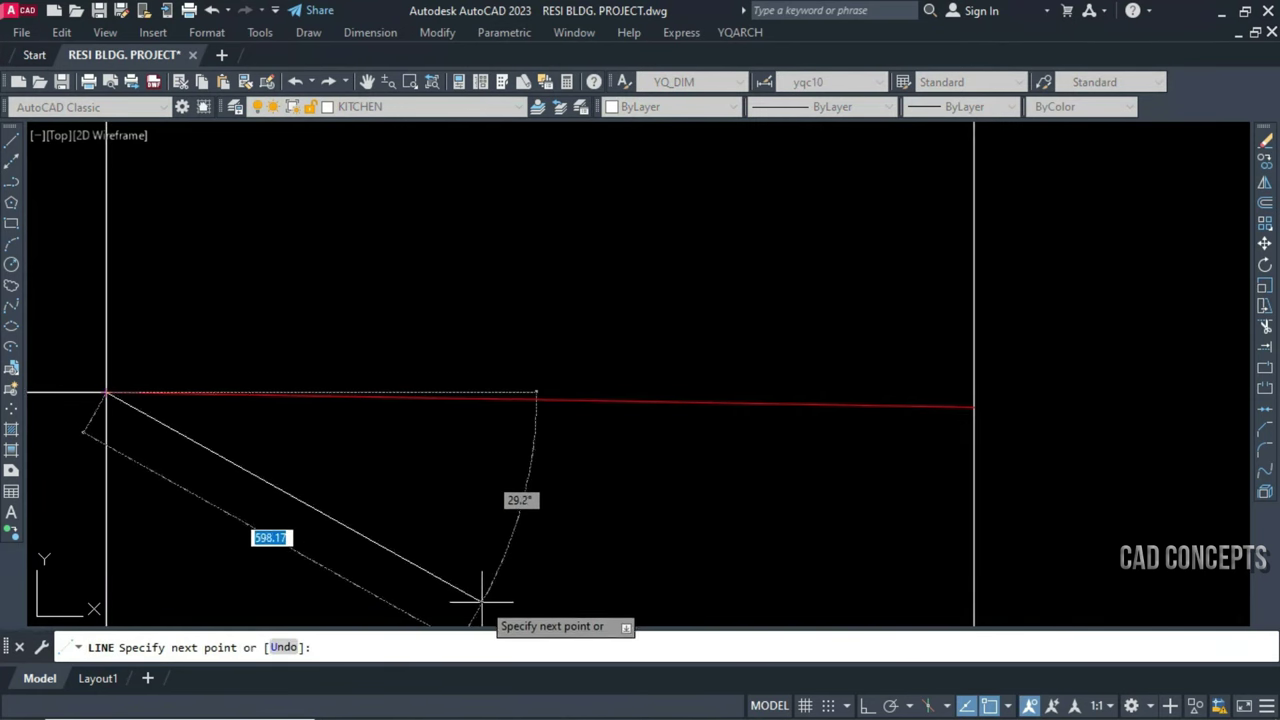
key(F8)
click(1140, 392)
key(Return)
Start another line at a grid intersection, then cancel it
scroll(1005, 370, down, 4)
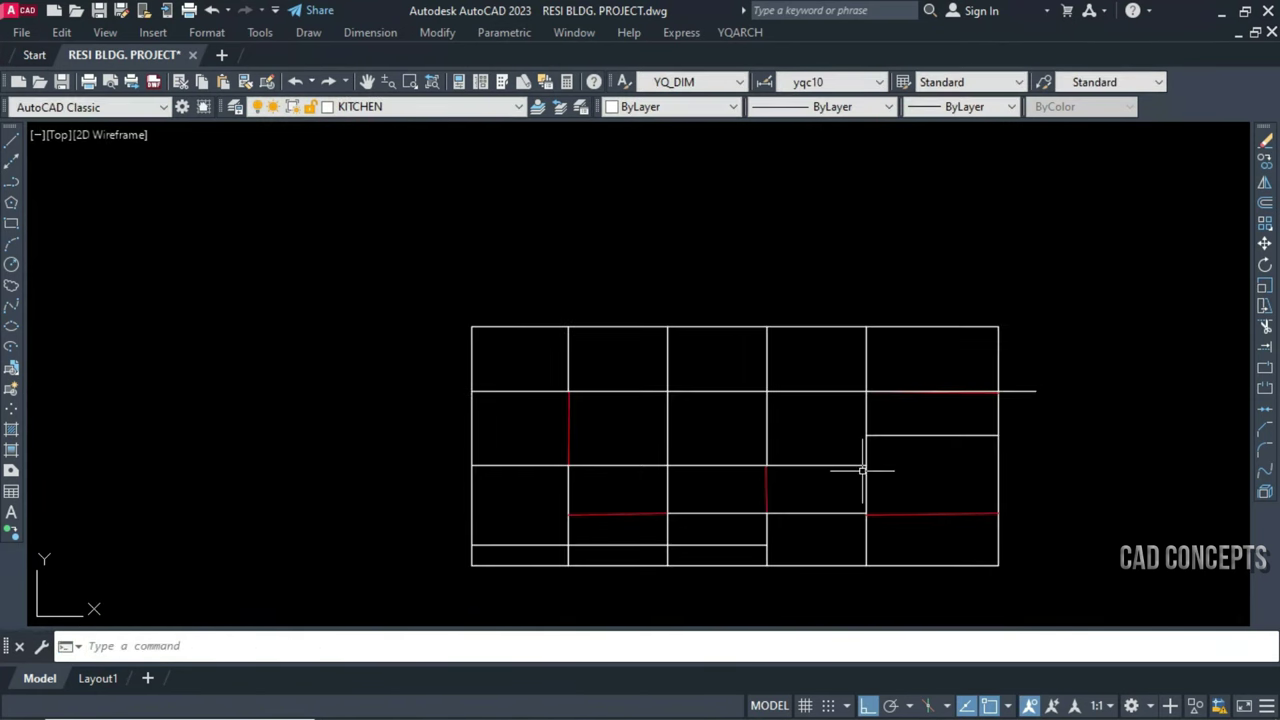
text(l)
key(Return)
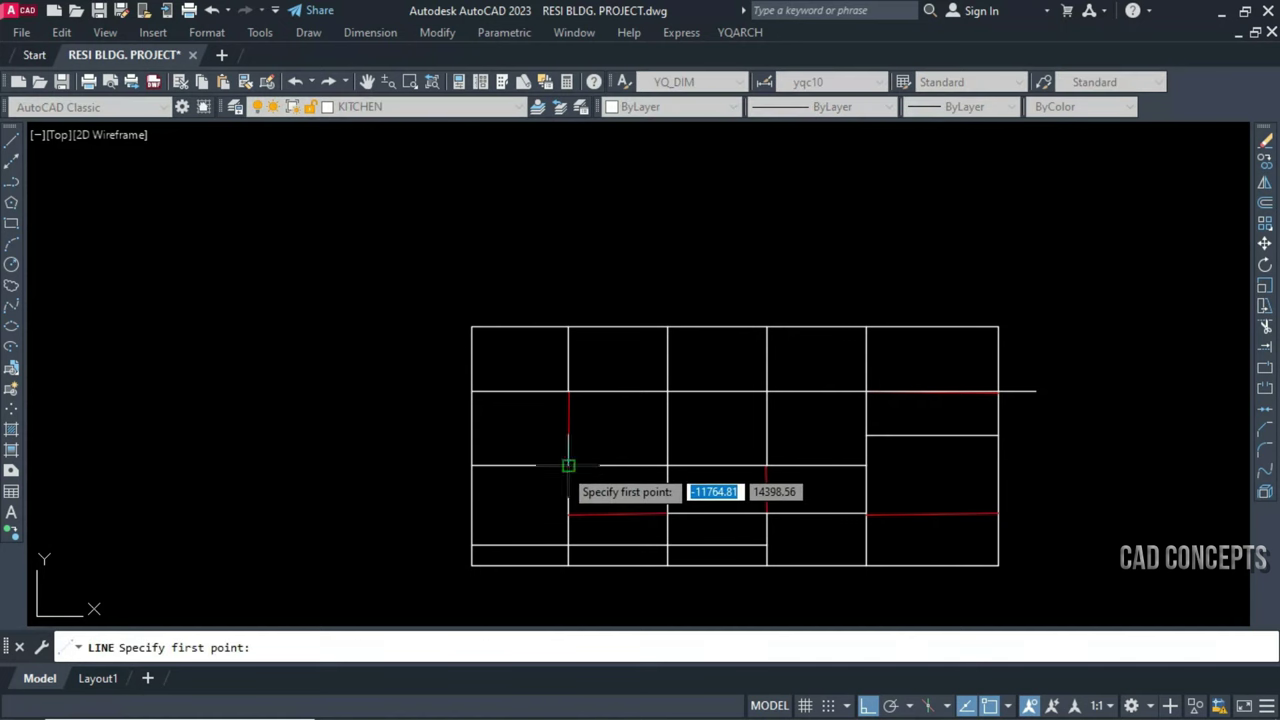
click(568, 465)
scroll(568, 465, up, 3)
scroll(568, 430, up, 3)
scroll(580, 170, down, 2)
scroll(589, 257, down, 2)
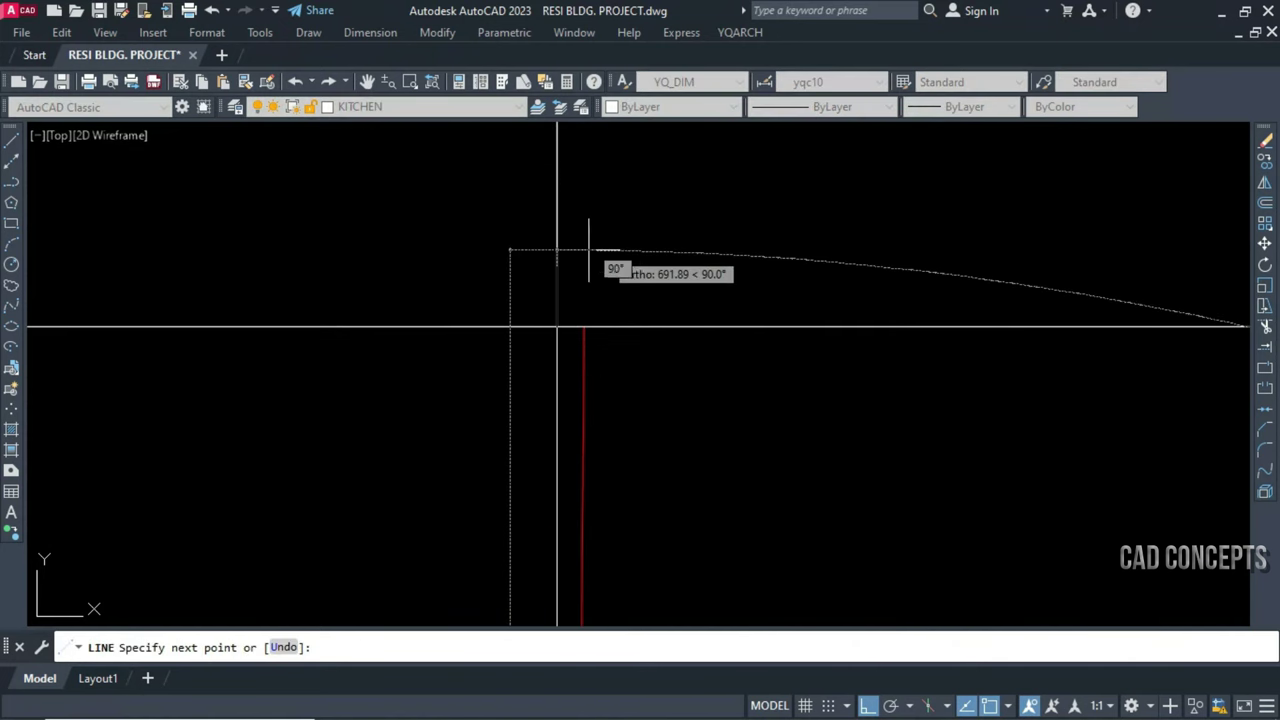
scroll(520, 266, down, 3)
scroll(554, 322, down, 3)
key(Escape)
Crossing-select the line protruding past the grid's right edge, delete it, and recenter the plan
click(1064, 236)
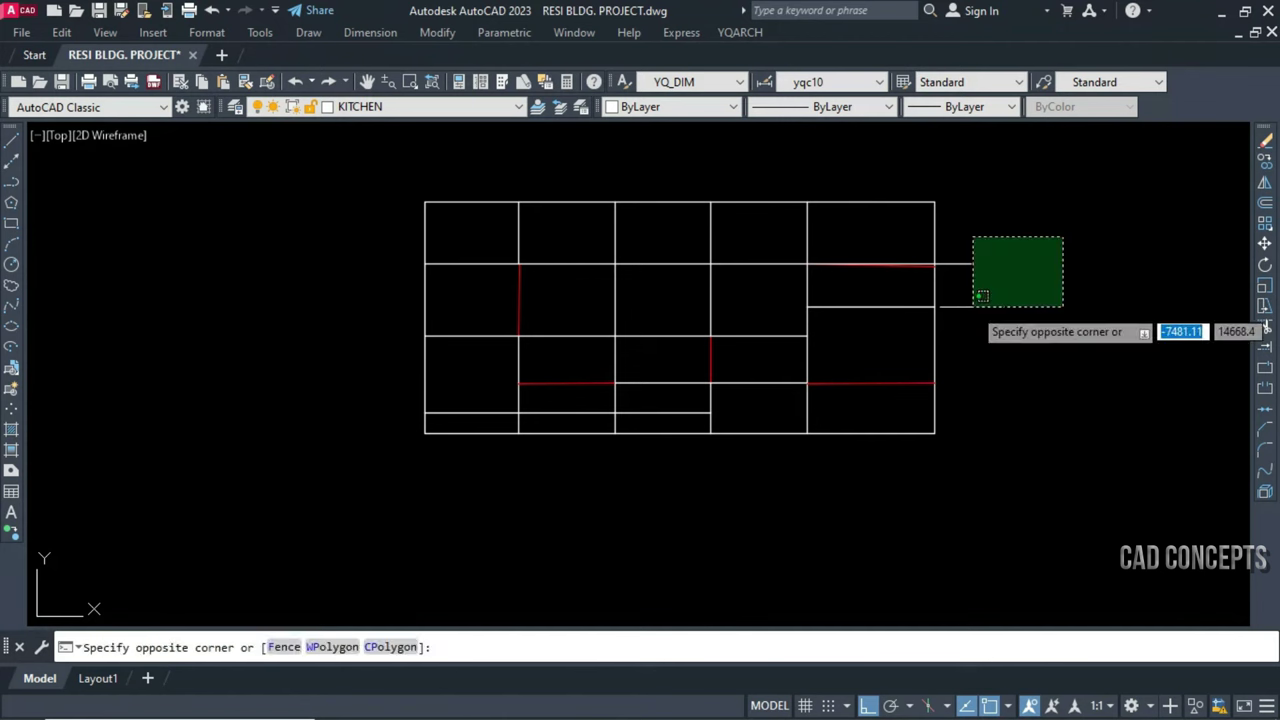
click(971, 300)
key(Delete)
scroll(868, 263, up, 2)
middle_drag(868, 263, 911, 324)
text(BPX)
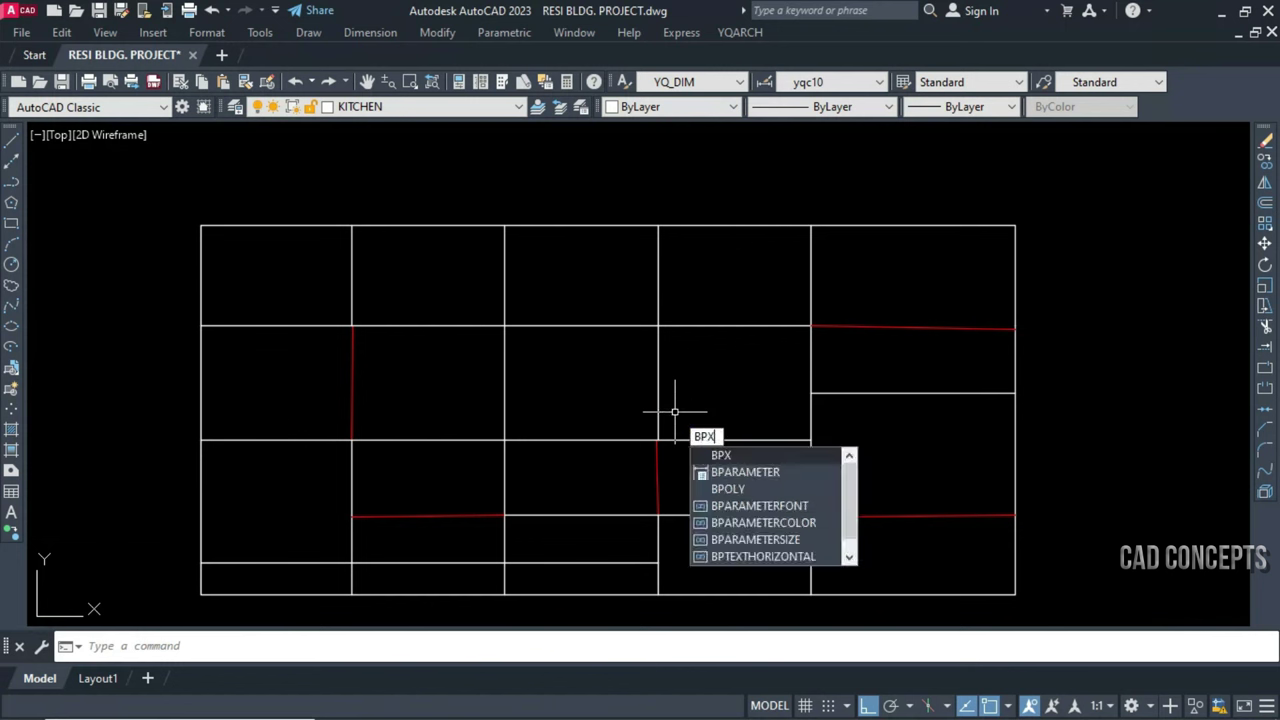
Run BPX with a minimum angle tolerance of 0.0005 and a maximum of 1 degree
key(Return)
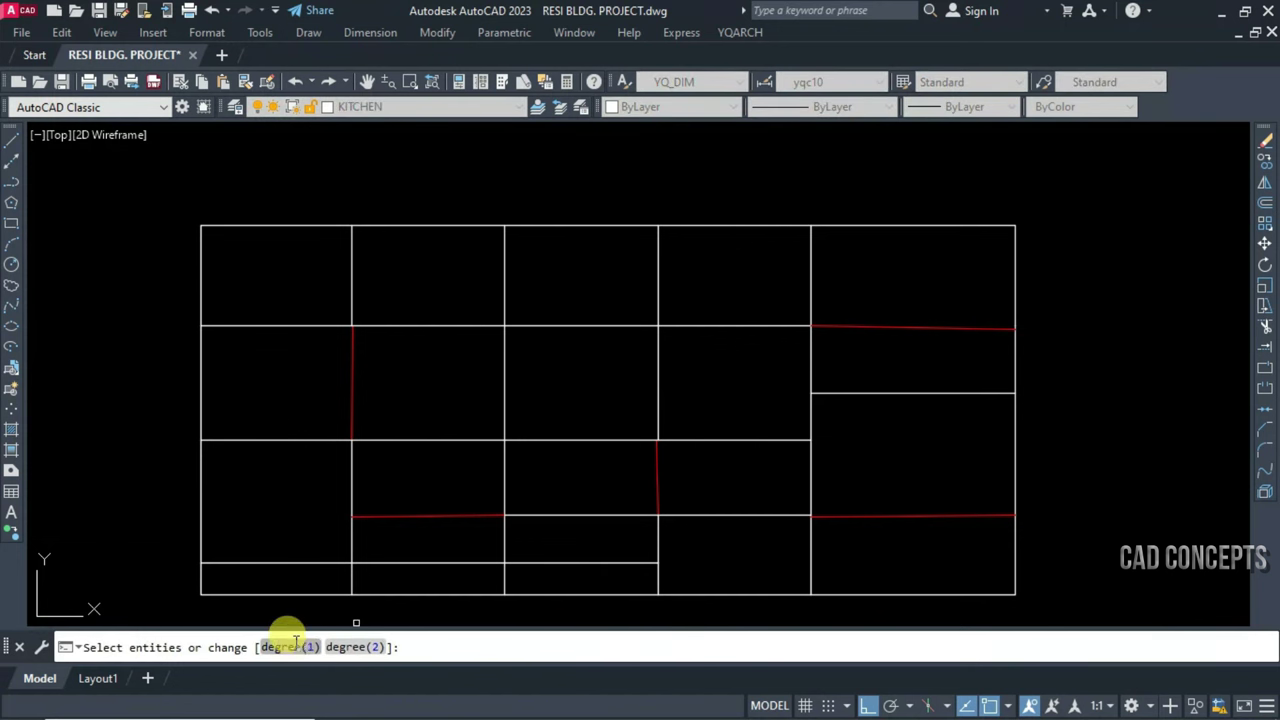
click(290, 646)
key(Return)
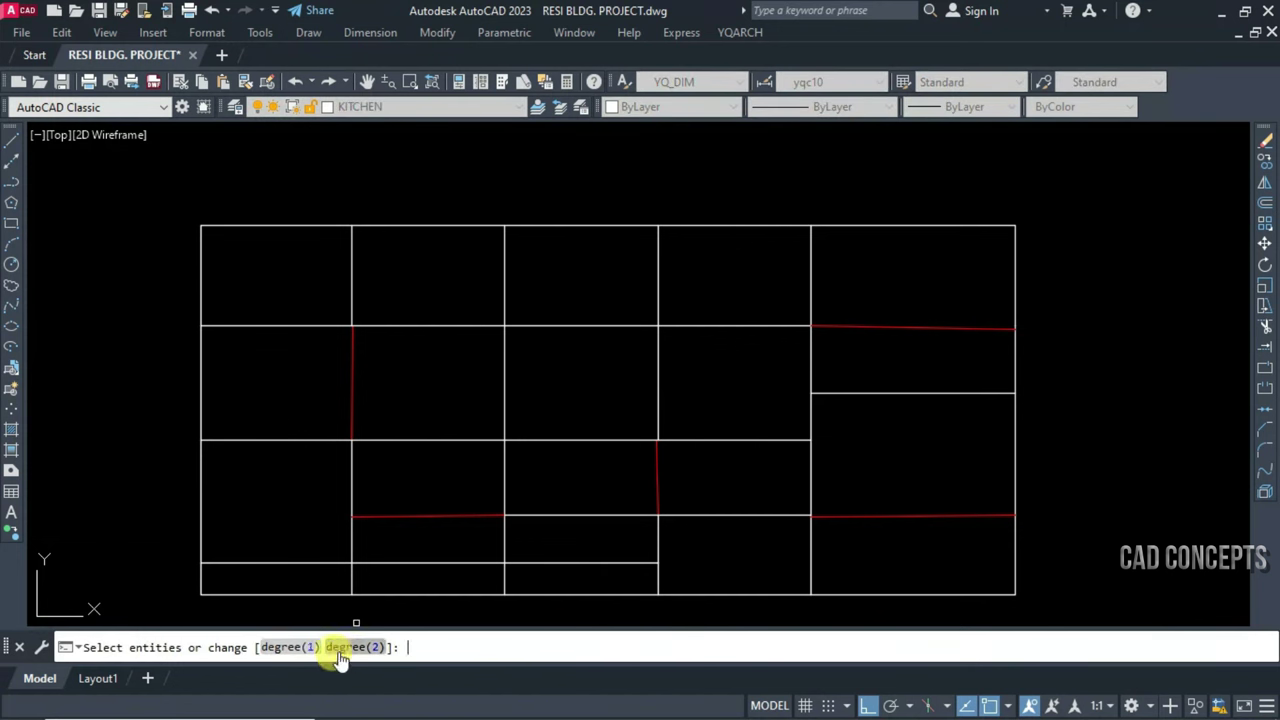
click(343, 647)
key(Return)
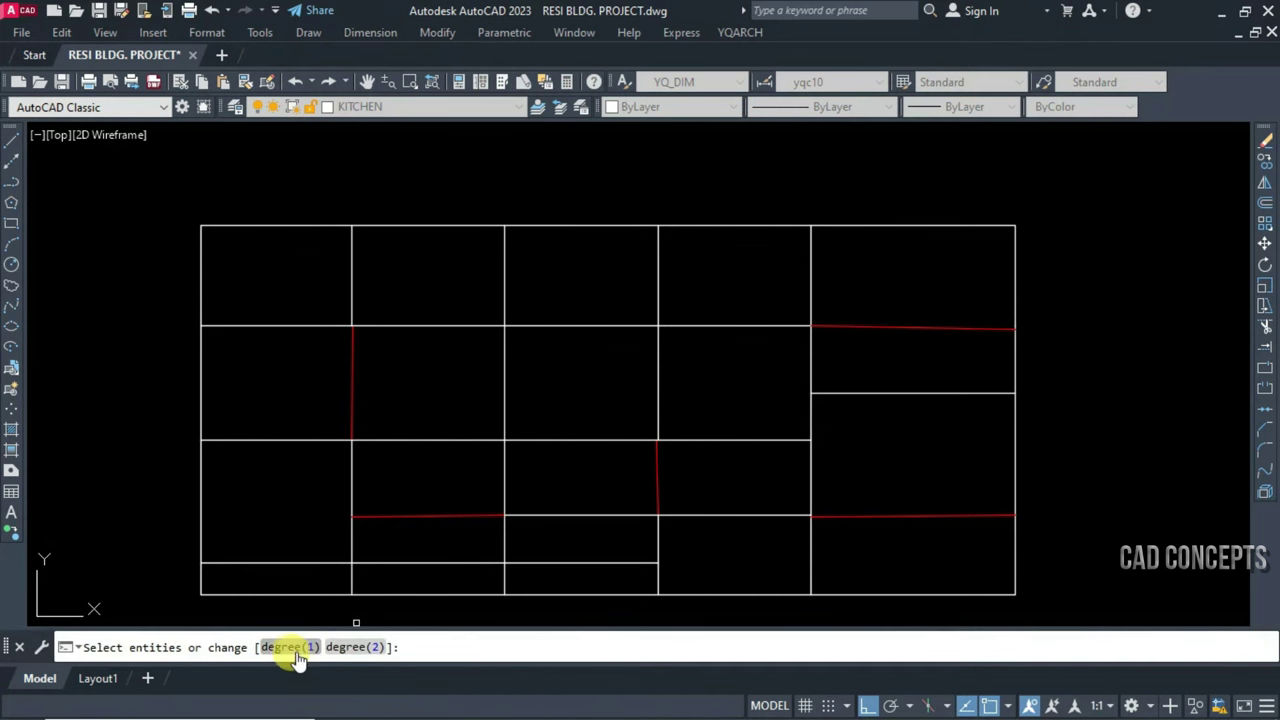
click(293, 647)
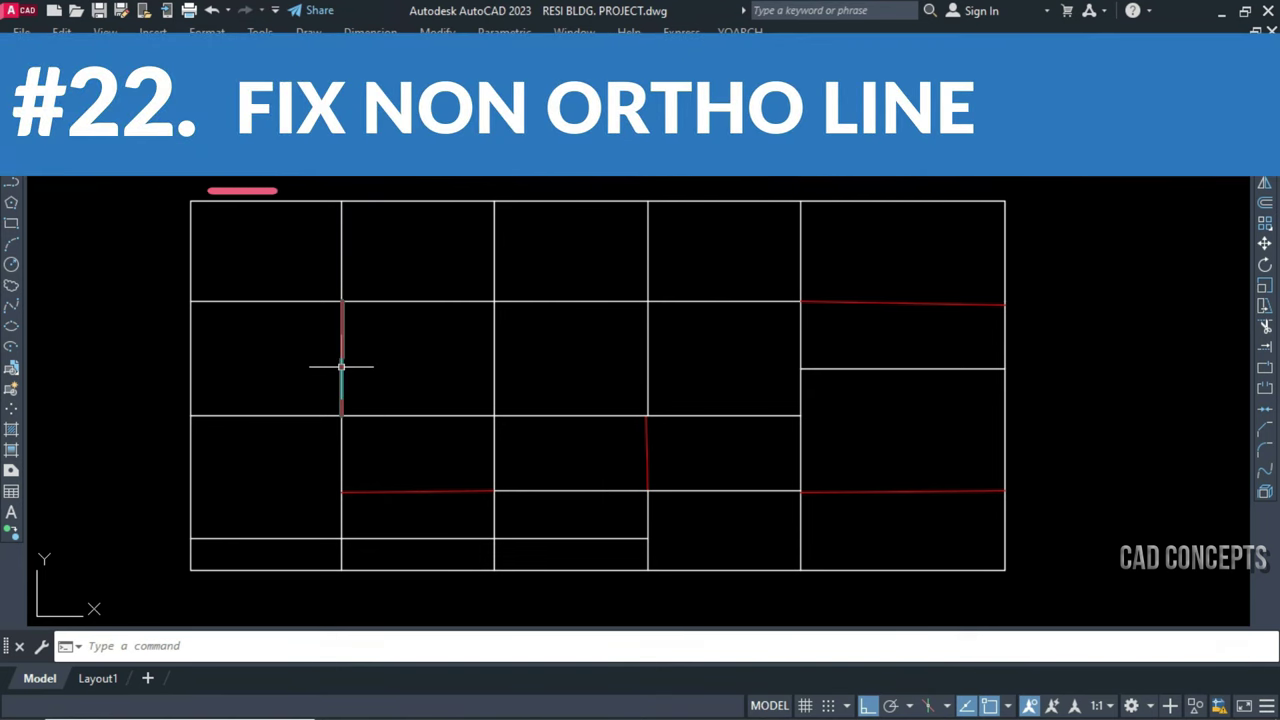
Zoom Window around the floor plan so it fills the view
scroll(331, 289, up, 3)
scroll(400, 320, up, 3)
scroll(423, 337, up, 3)
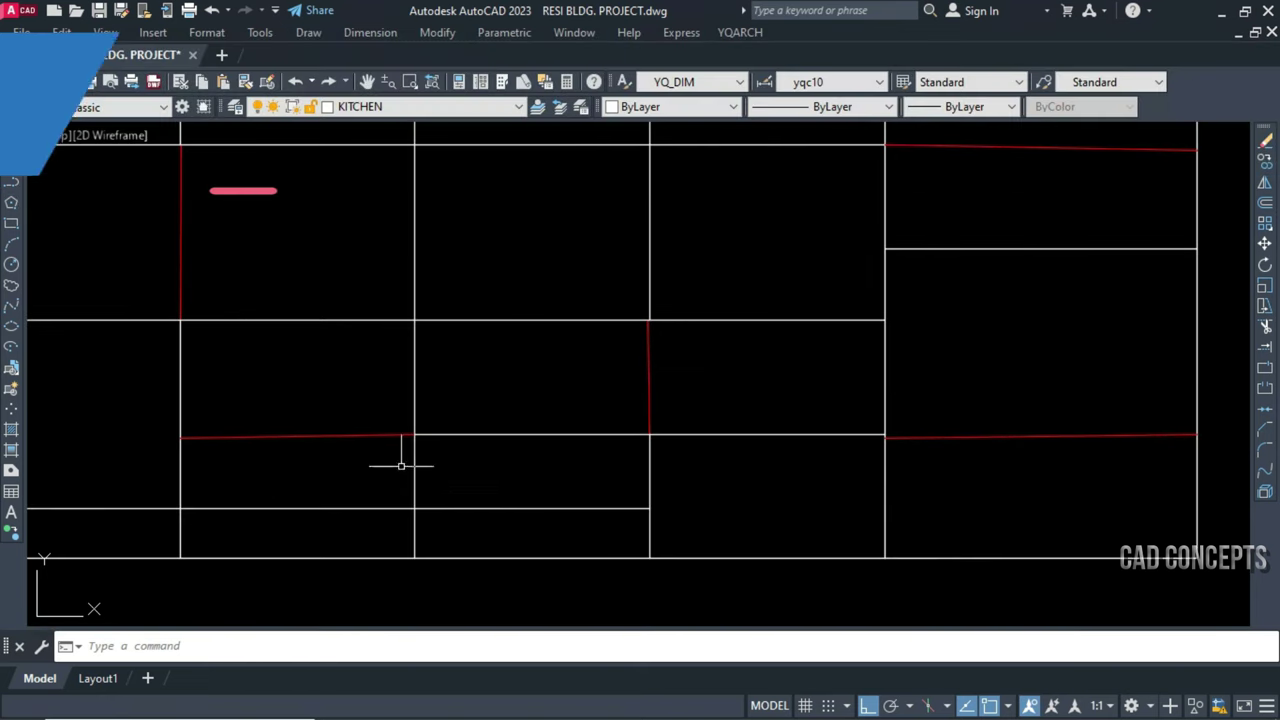
scroll(489, 571, down, 2)
middle_drag(494, 571, 508, 549)
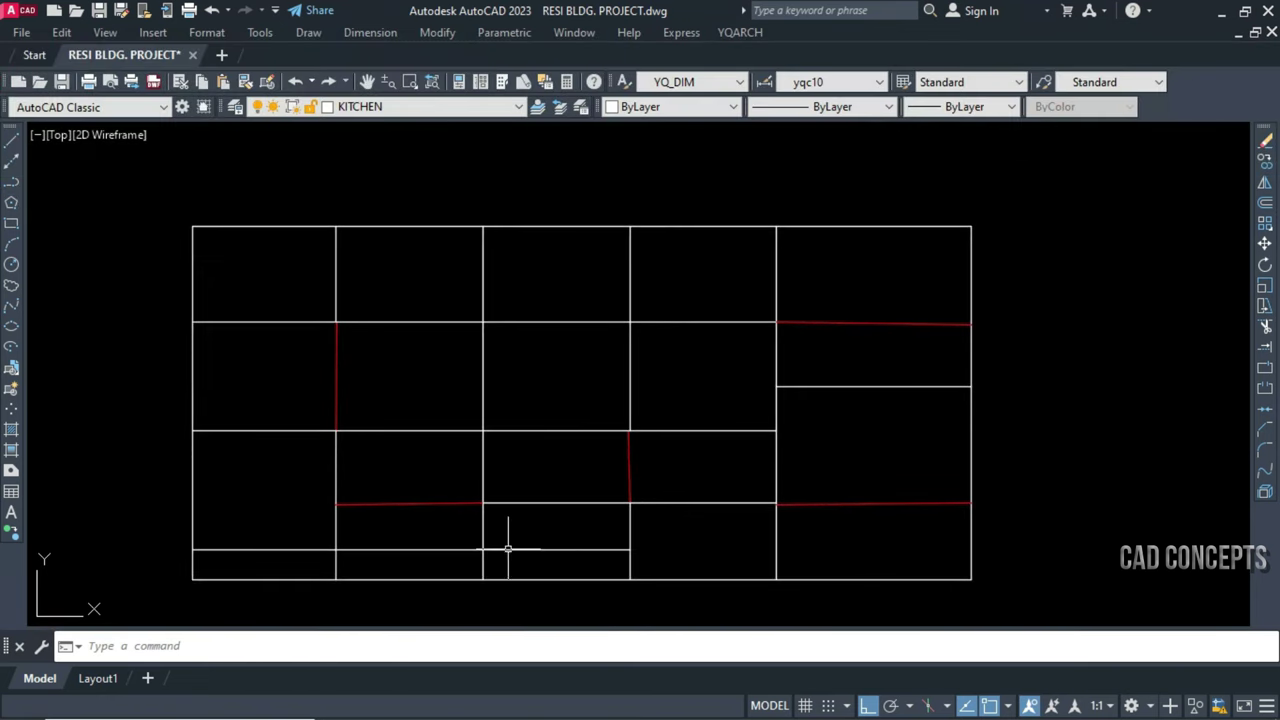
click(410, 82)
click(162, 216)
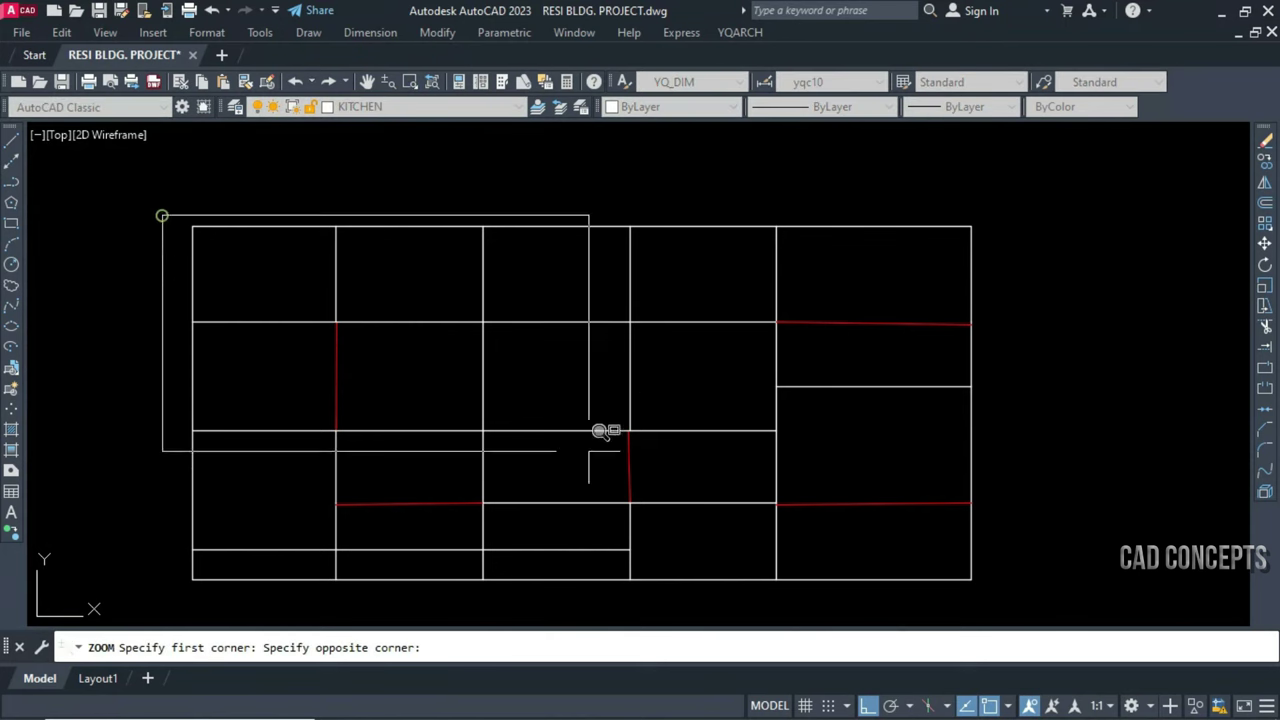
click(1017, 588)
text(X)
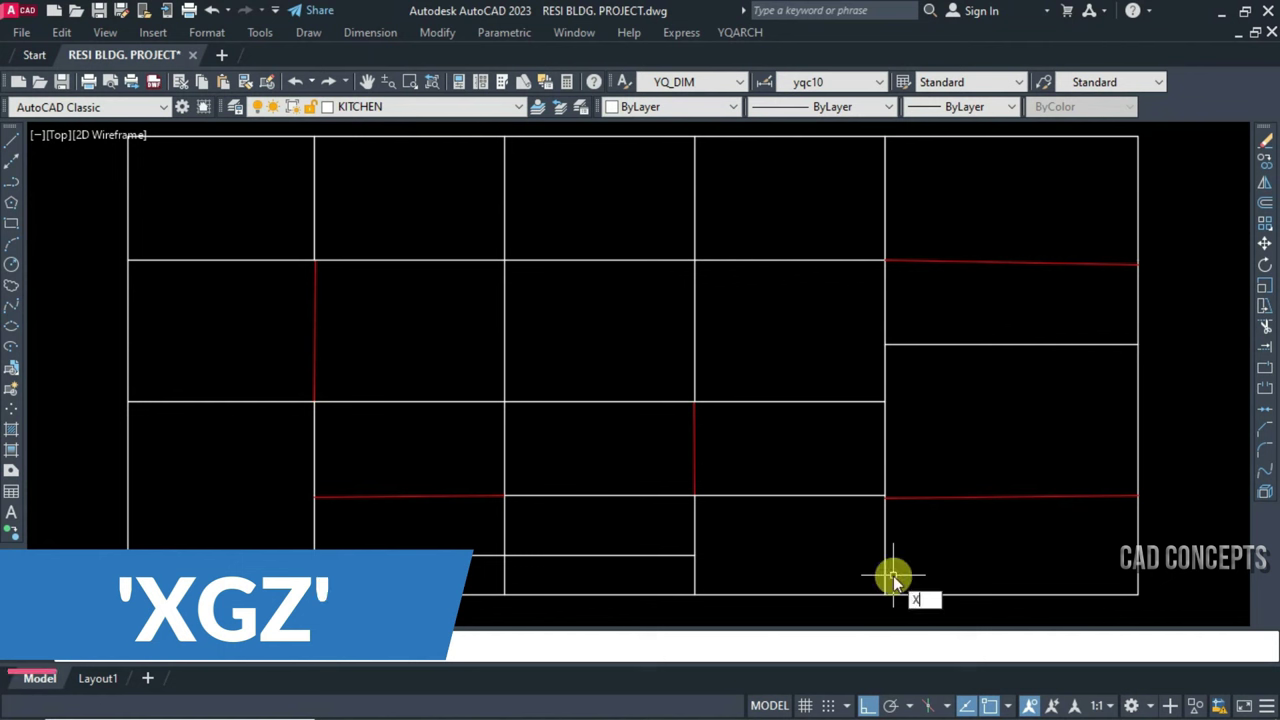
Run XGZ to snap each skewed red grid line orthogonal, panning between them, then exit
text(GZ)
key(Return)
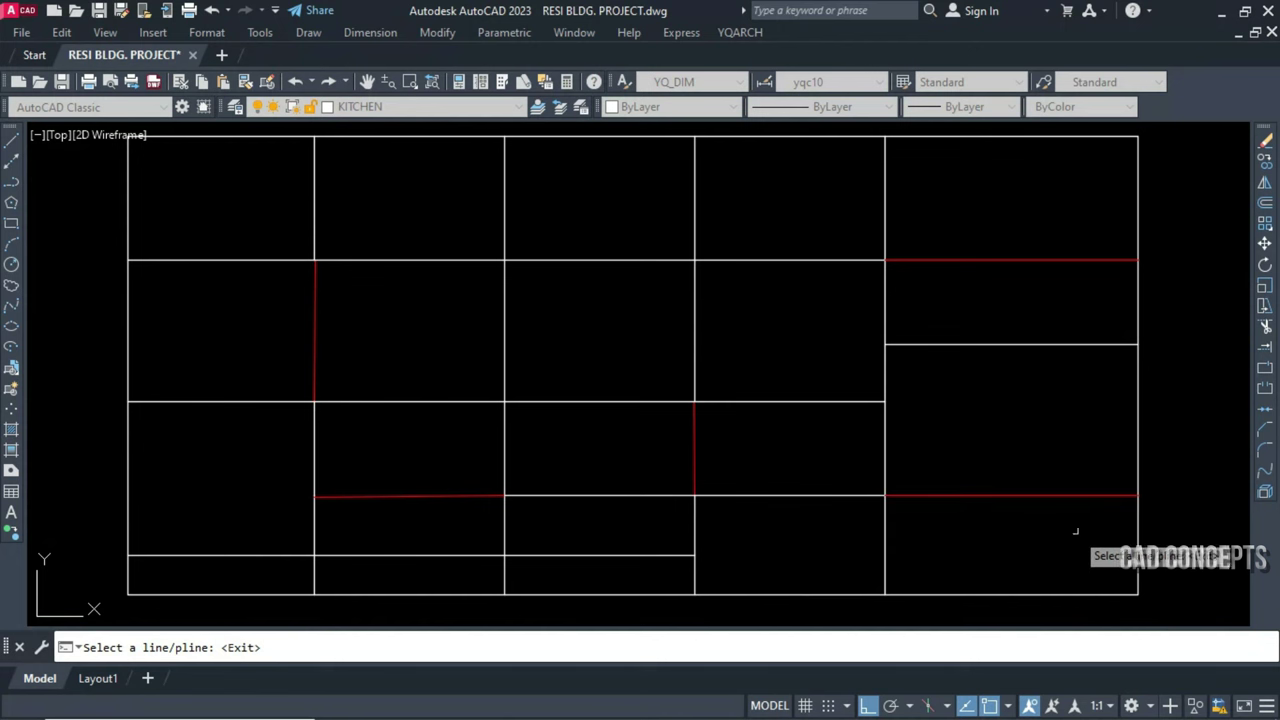
scroll(692, 407, up, 5)
scroll(692, 407, up, 3)
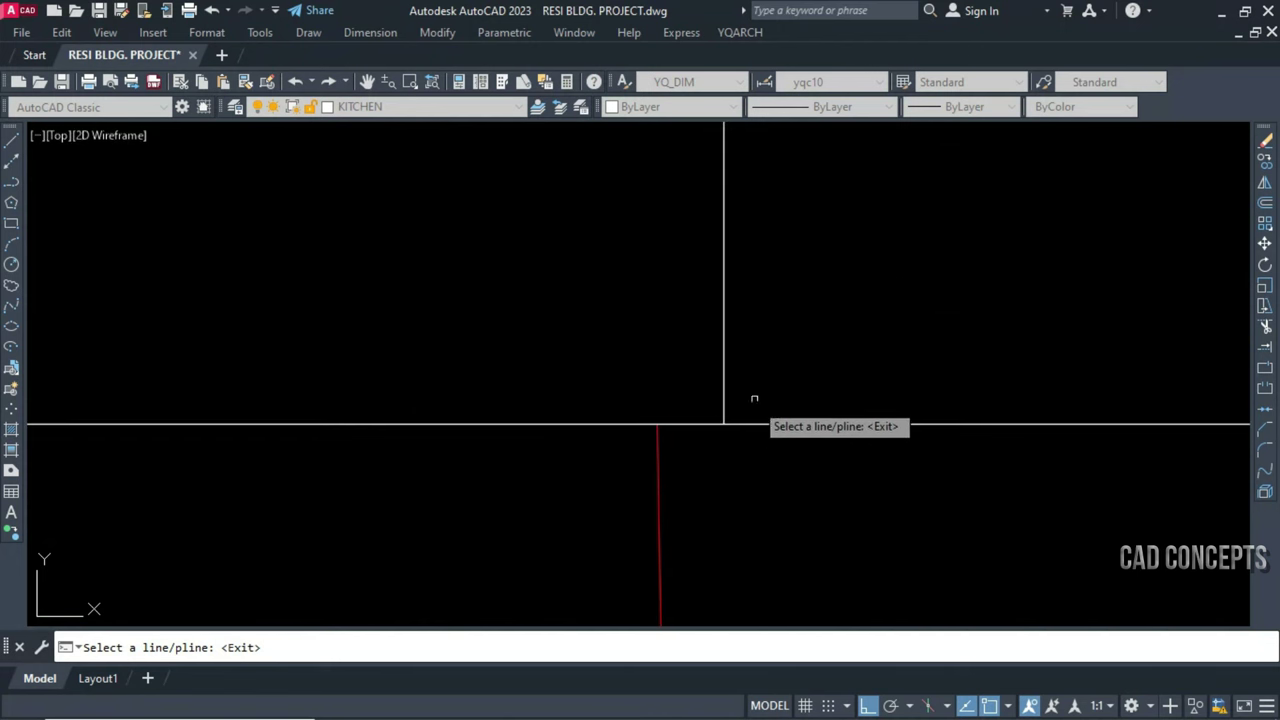
scroll(692, 318, down, 5)
scroll(688, 378, down, 1)
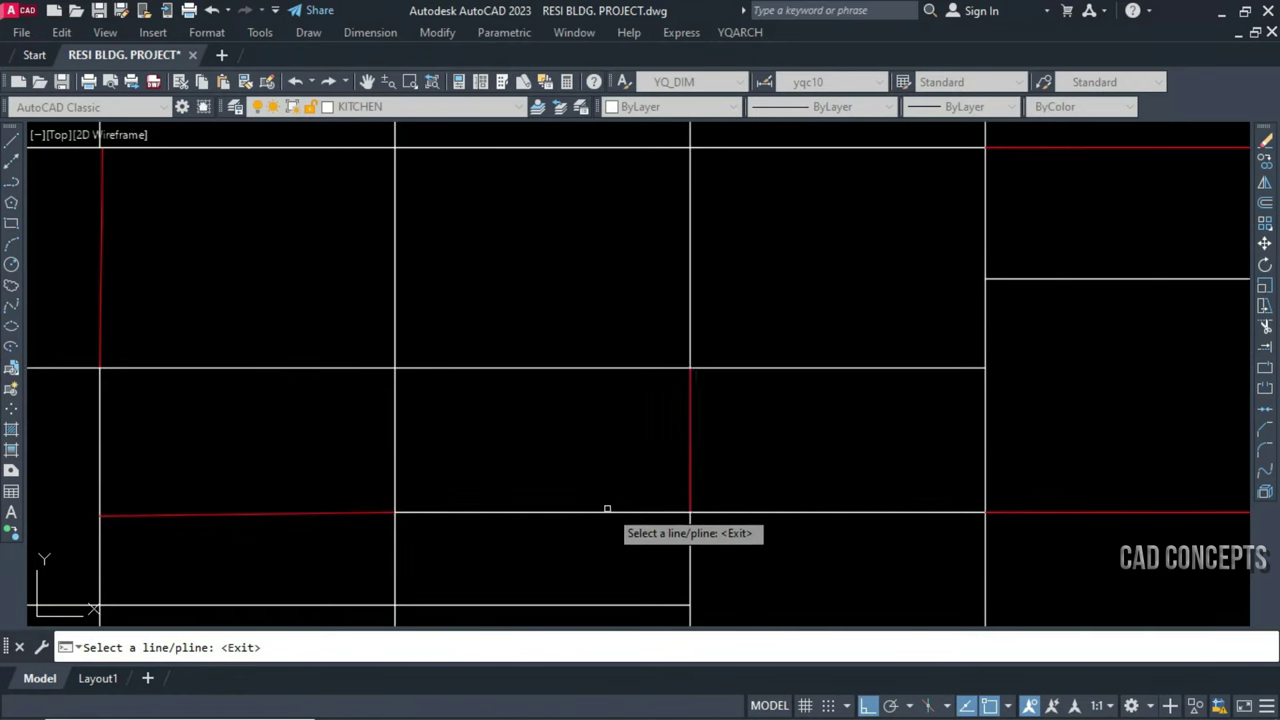
middle_drag(606, 509, 851, 474)
scroll(352, 490, up, 2)
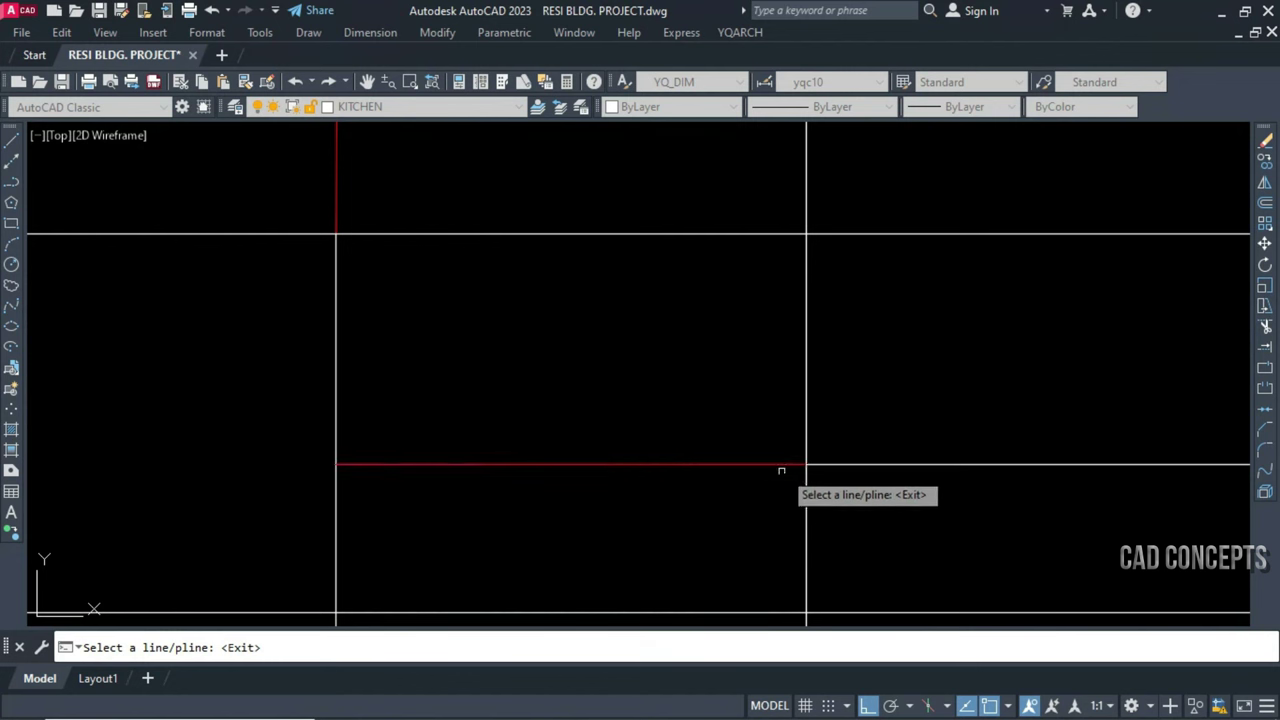
scroll(778, 518, down, 4)
scroll(601, 254, up, 4)
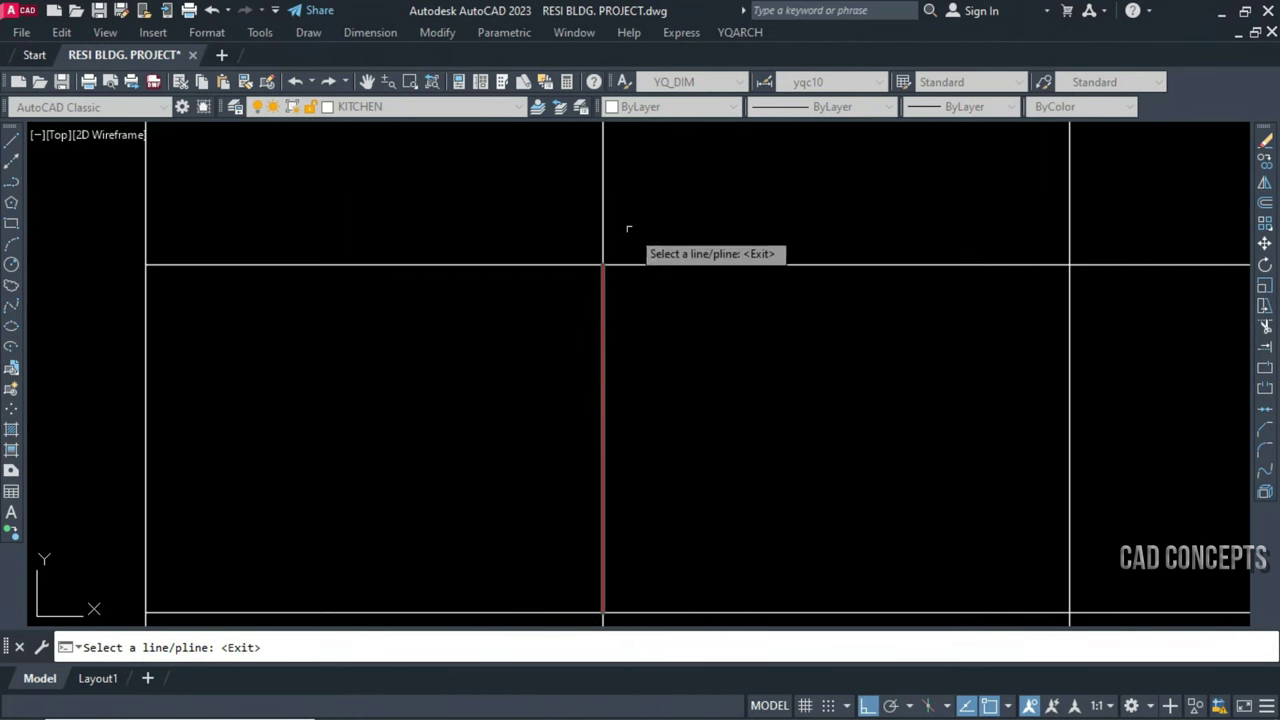
scroll(514, 360, down, 5)
key(Escape)
click(287, 546)
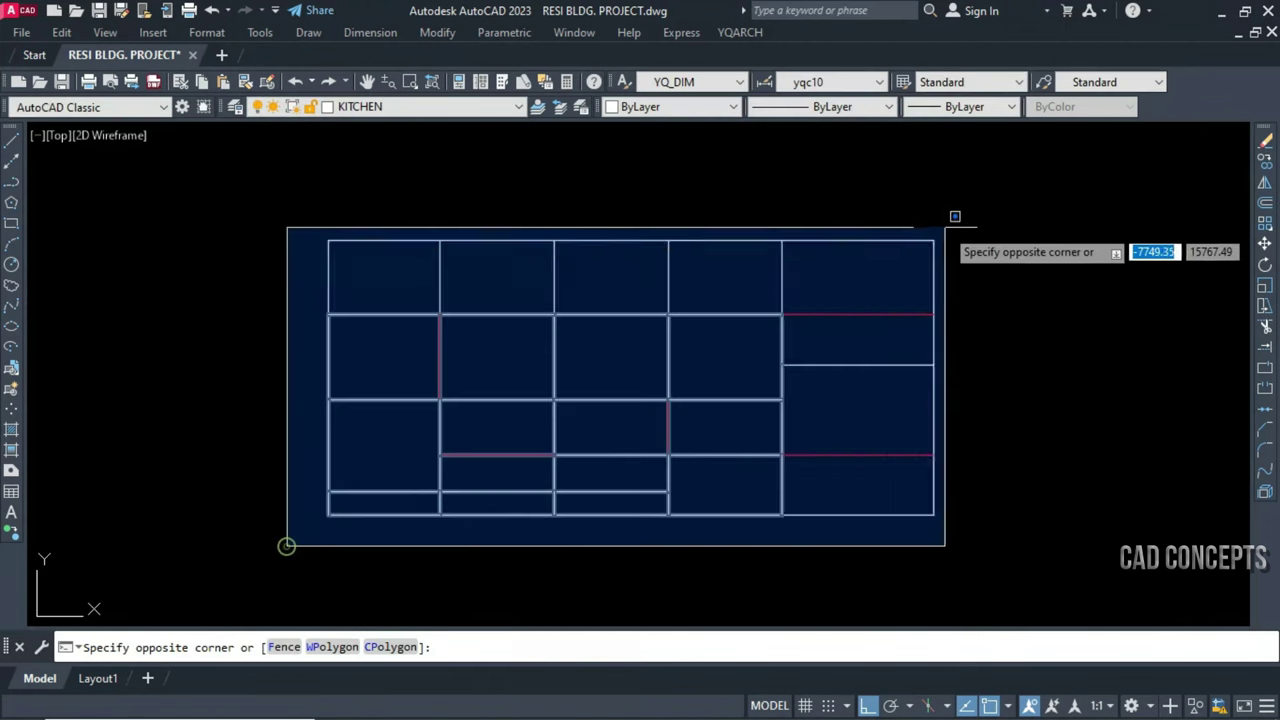
click(952, 224)
text(B)
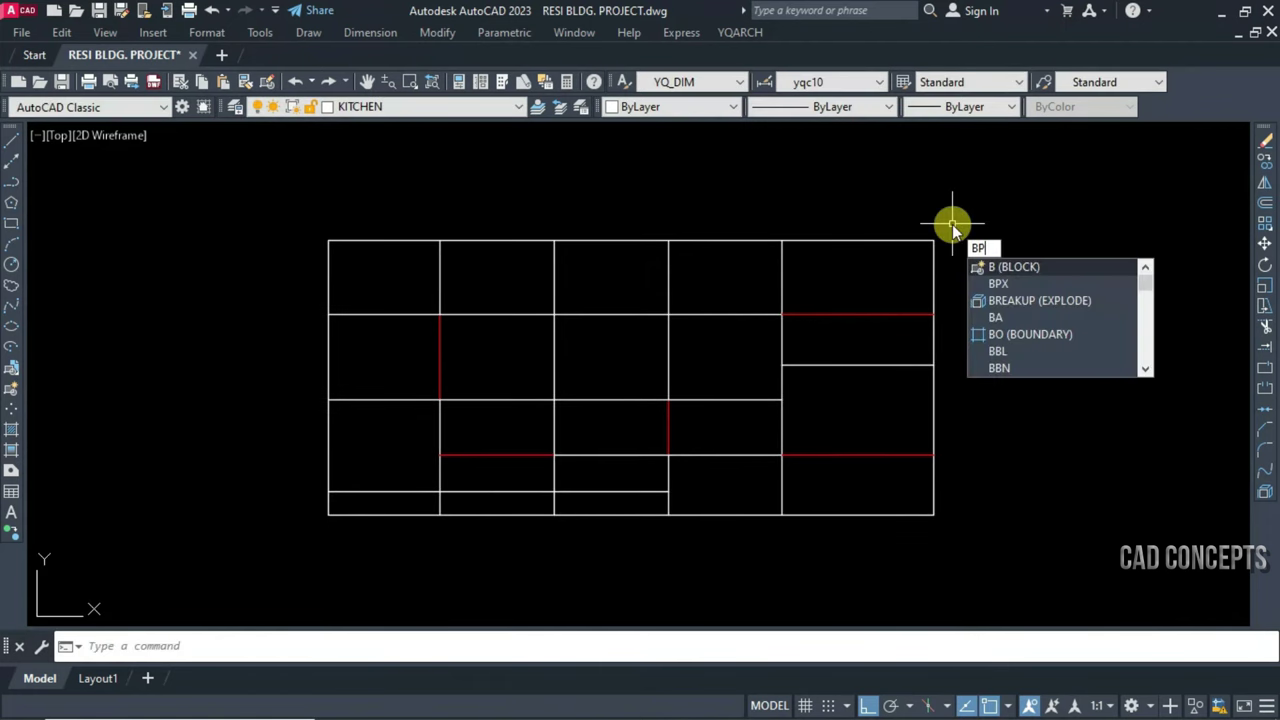
text(P)
key(Return)
click(989, 544)
click(389, 300)
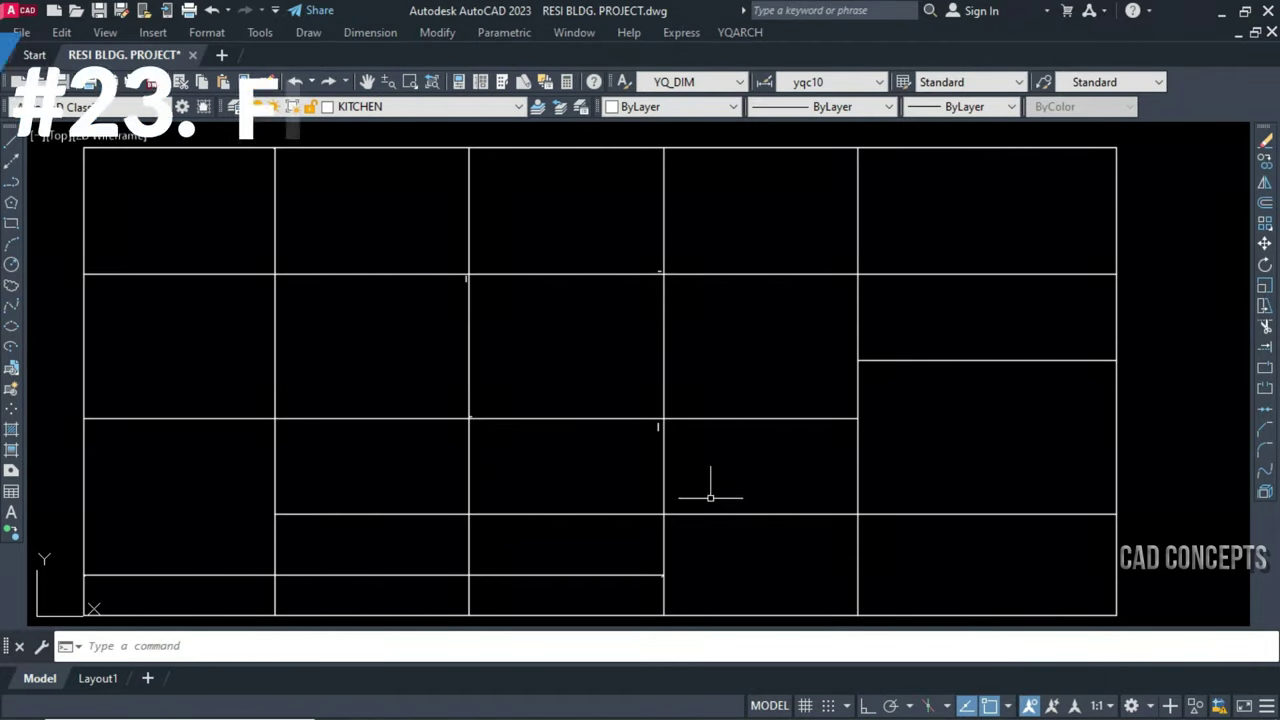
middle_drag(709, 491, 730, 488)
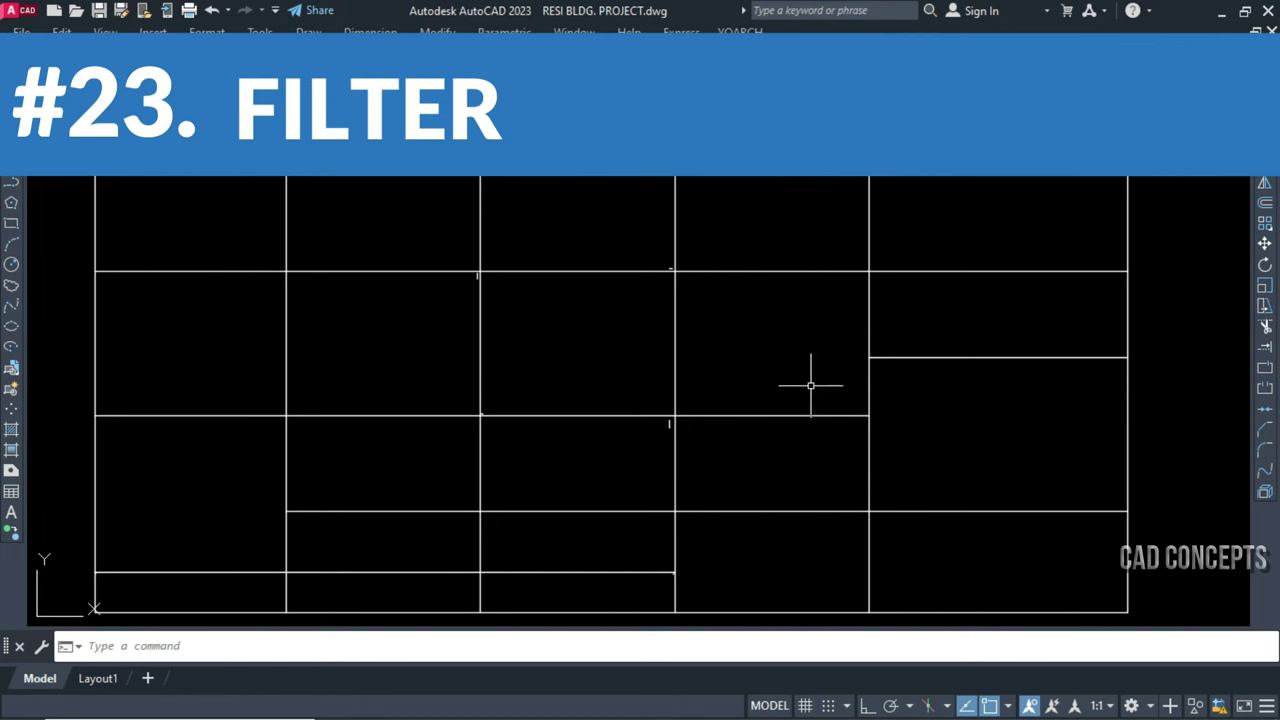
scroll(671, 267, up, 5)
scroll(674, 266, up, 3)
click(686, 326)
click(537, 431)
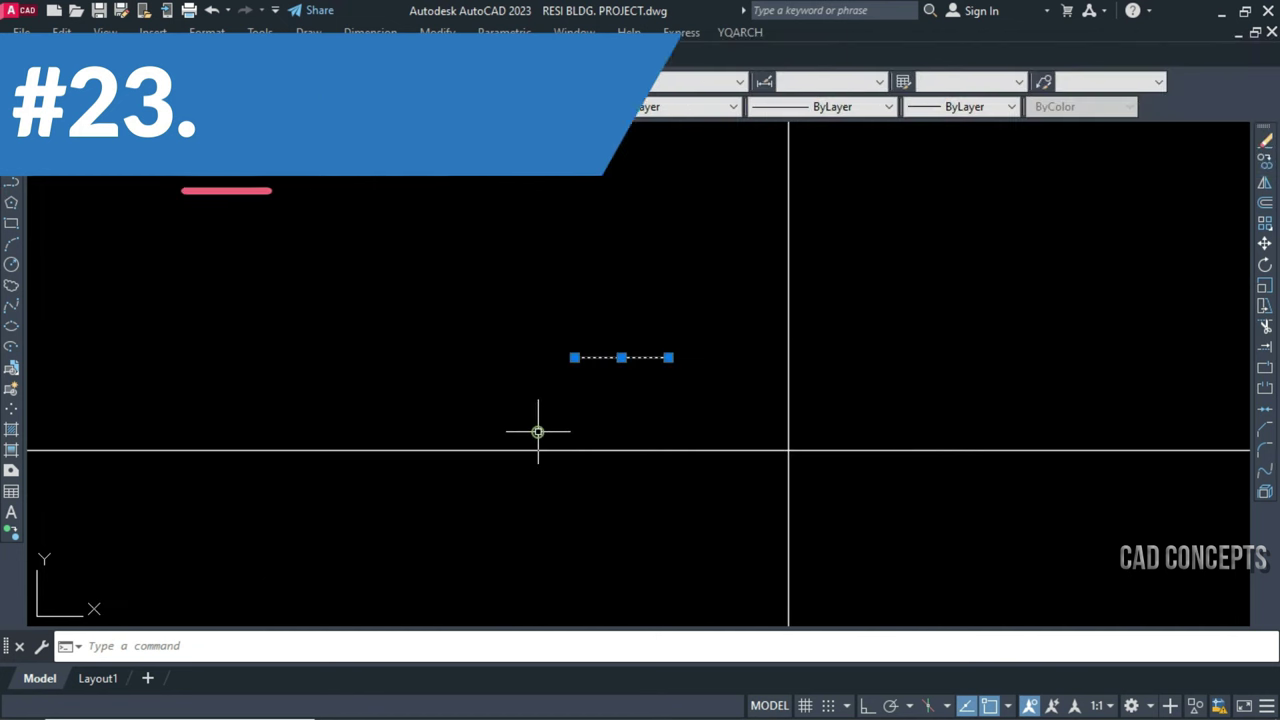
scroll(537, 431, down, 4)
scroll(517, 402, down, 2)
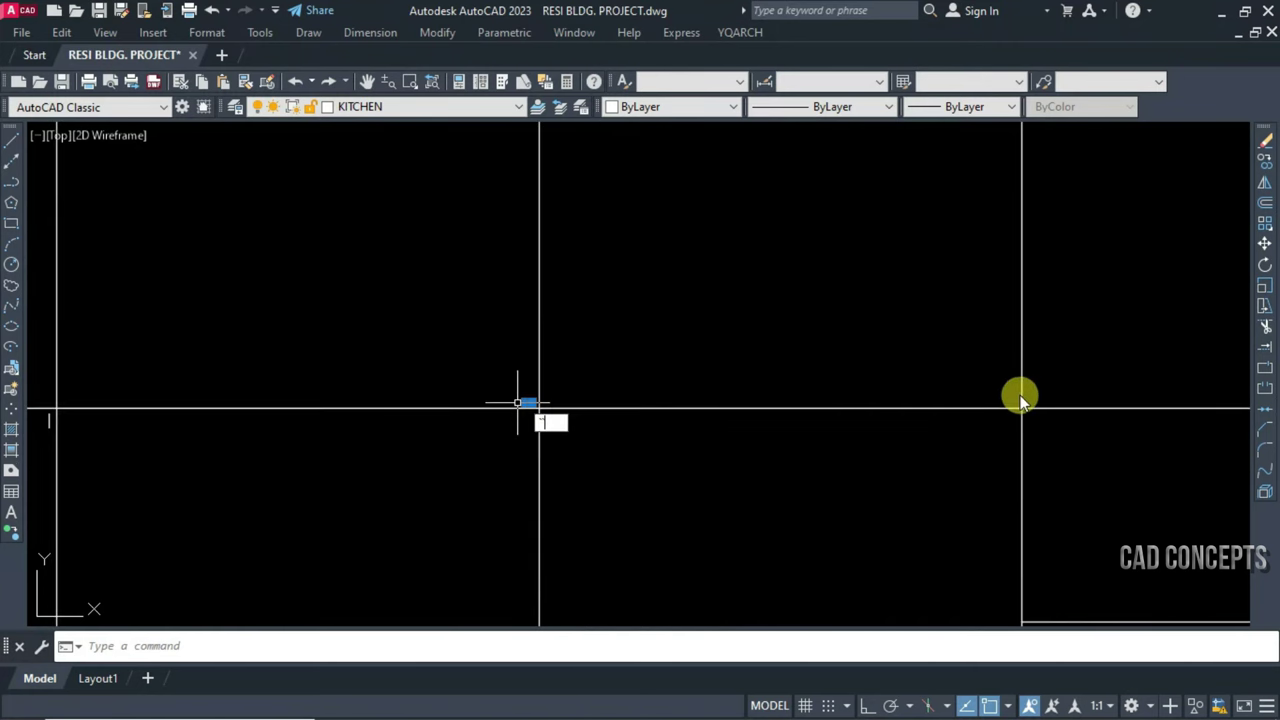
key(Escape)
scroll(826, 440, down, 3)
scroll(703, 560, up, 3)
scroll(743, 463, up, 2)
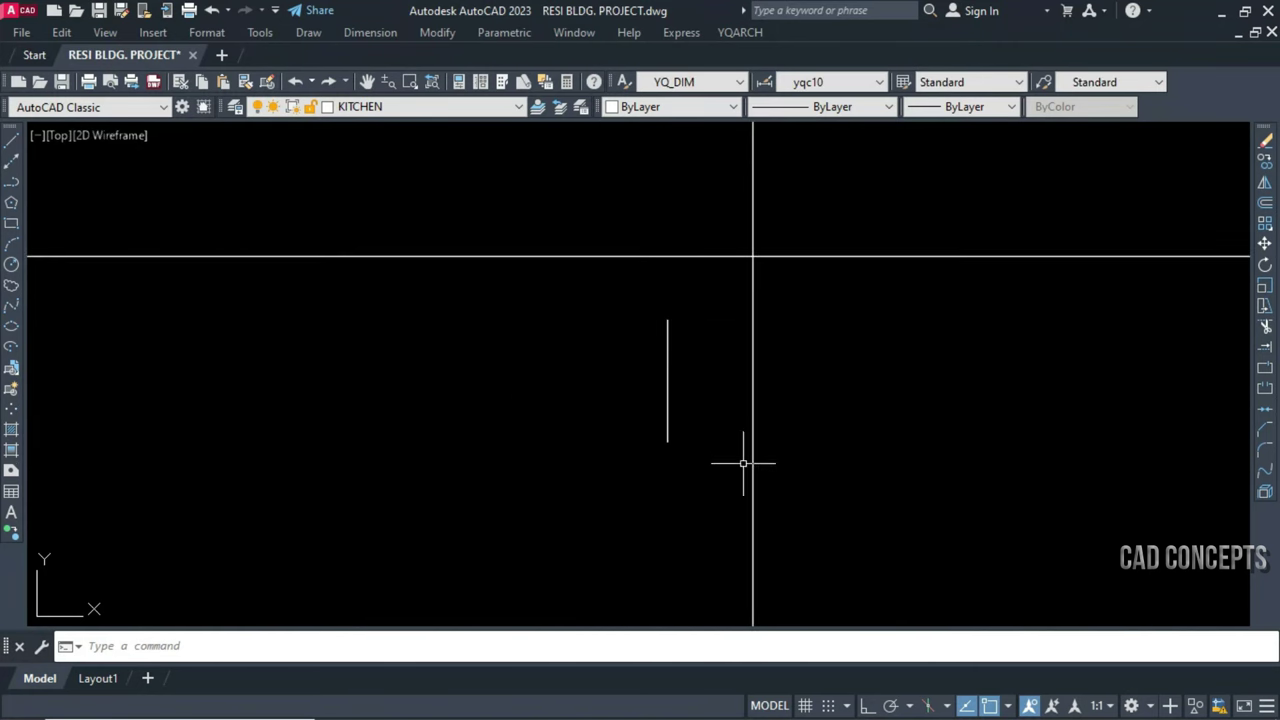
click(700, 354)
key(Escape)
scroll(543, 509, down, 2)
scroll(737, 380, down, 2)
scroll(715, 378, up, 3)
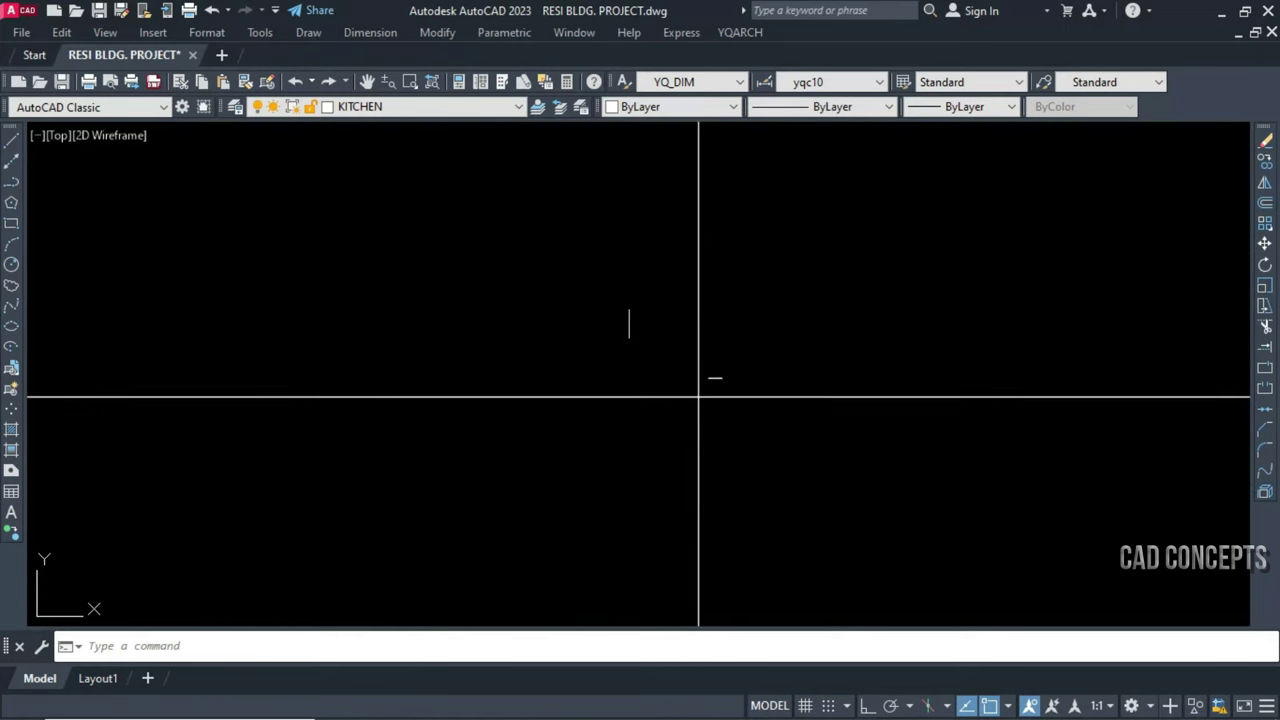
click(715, 378)
scroll(666, 429, down, 2)
scroll(643, 349, down, 2)
scroll(685, 293, down, 2)
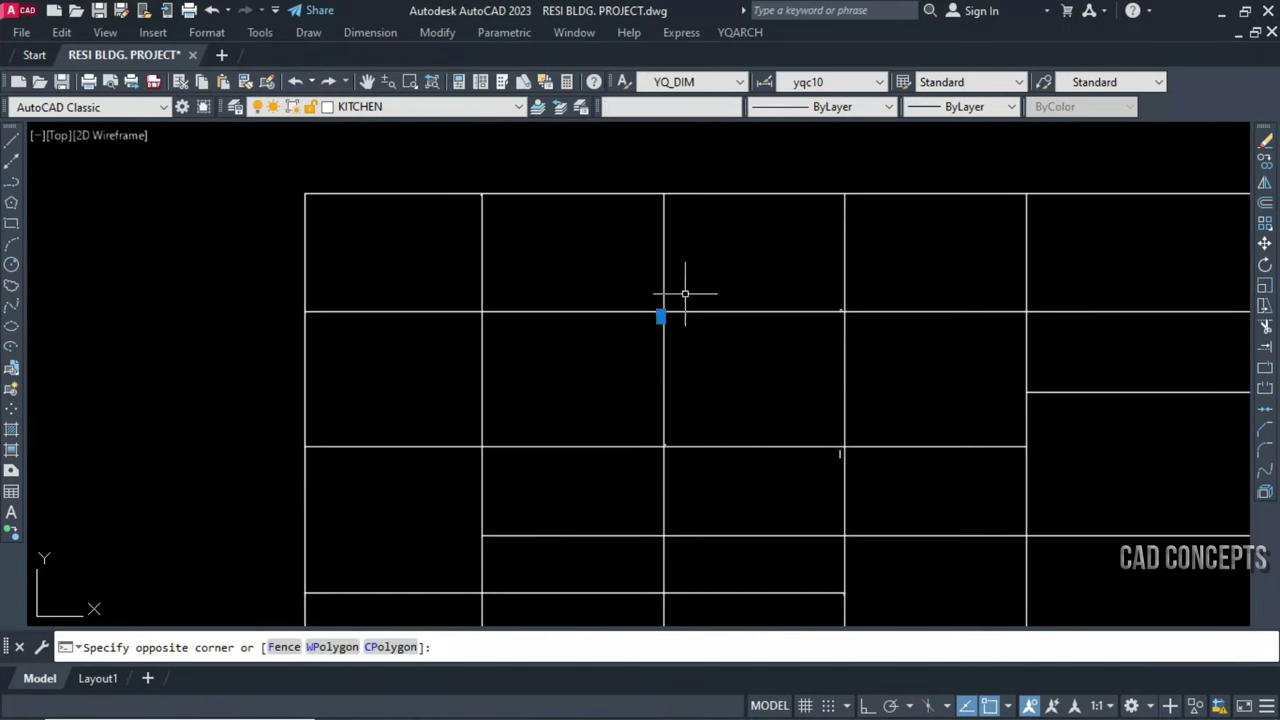
click(685, 293)
click(403, 545)
click(472, 472)
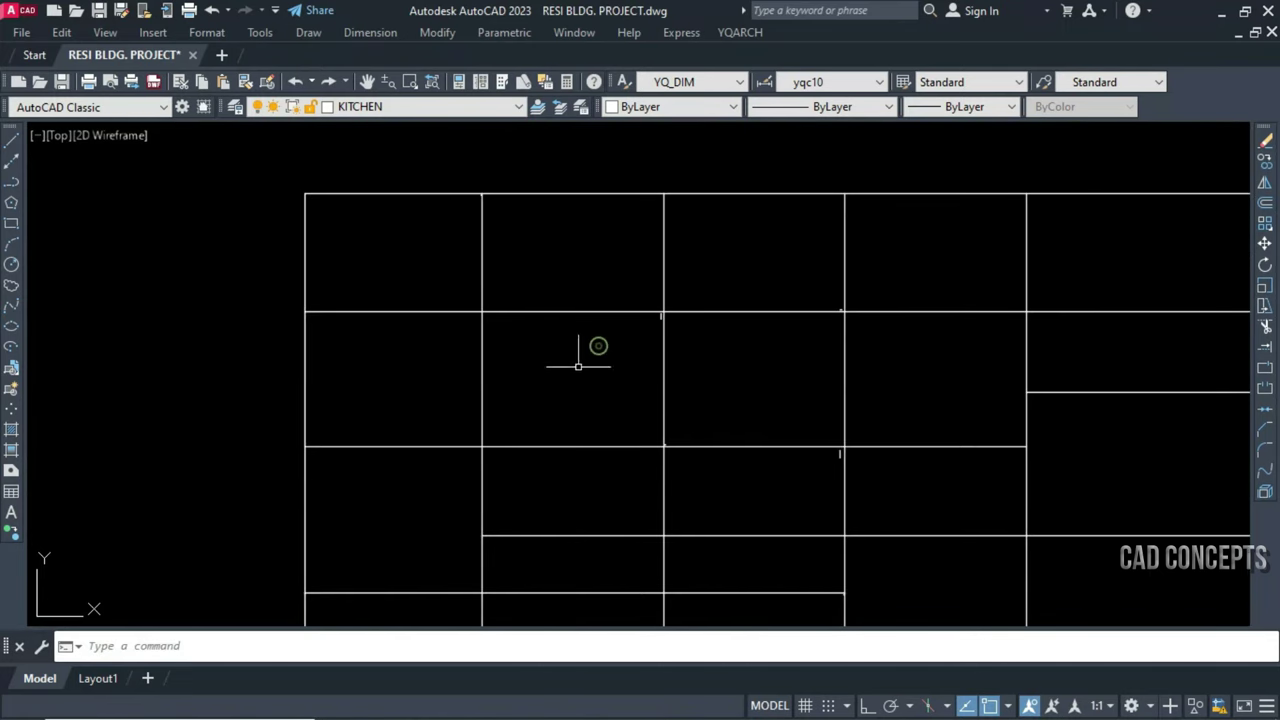
scroll(570, 365, down, 2)
click(494, 446)
click(663, 550)
key(Escape)
scroll(617, 392, up, 4)
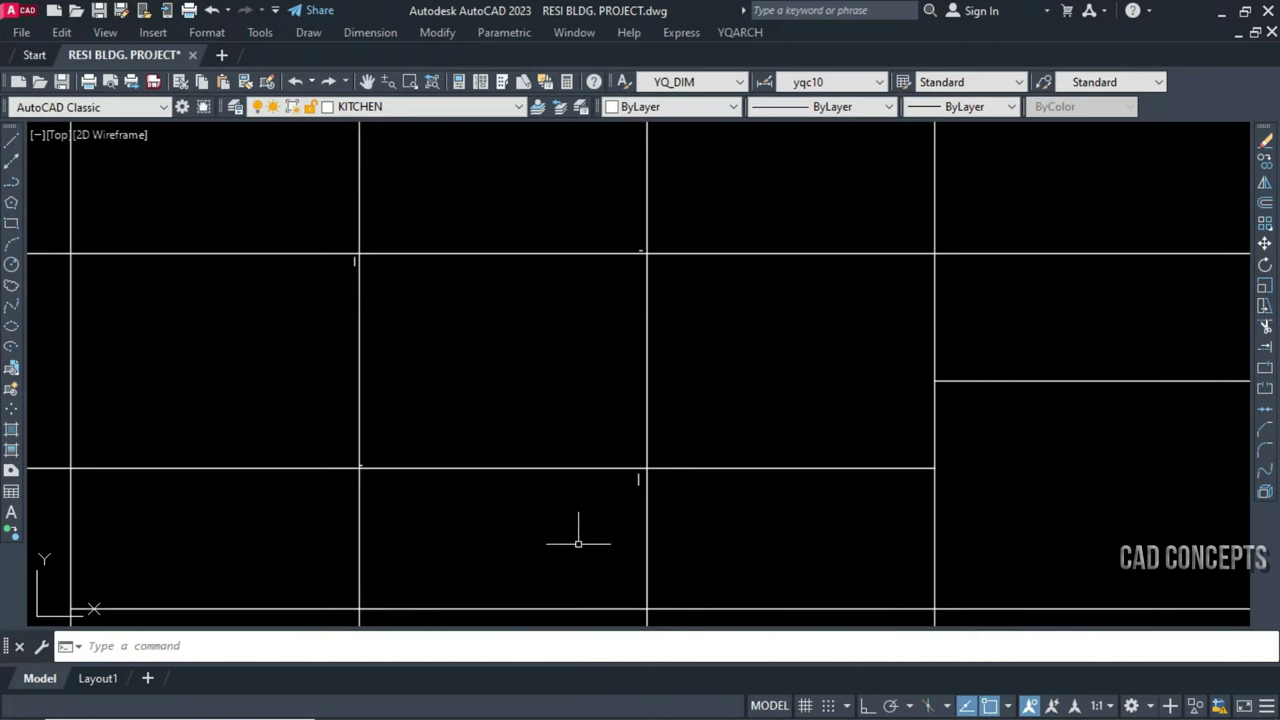
click(605, 295)
click(649, 253)
scroll(742, 375, down, 3)
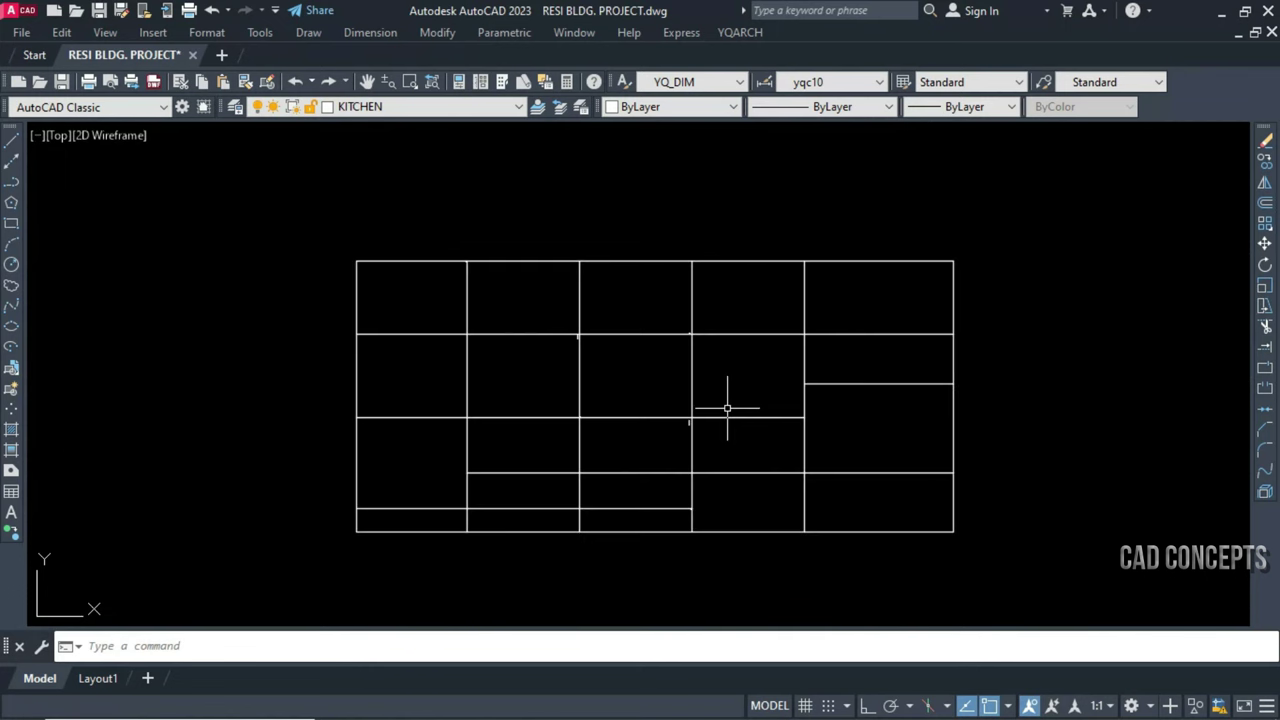
Run LC and set the minimum length by picking the top and bottom of a short line
text(l)
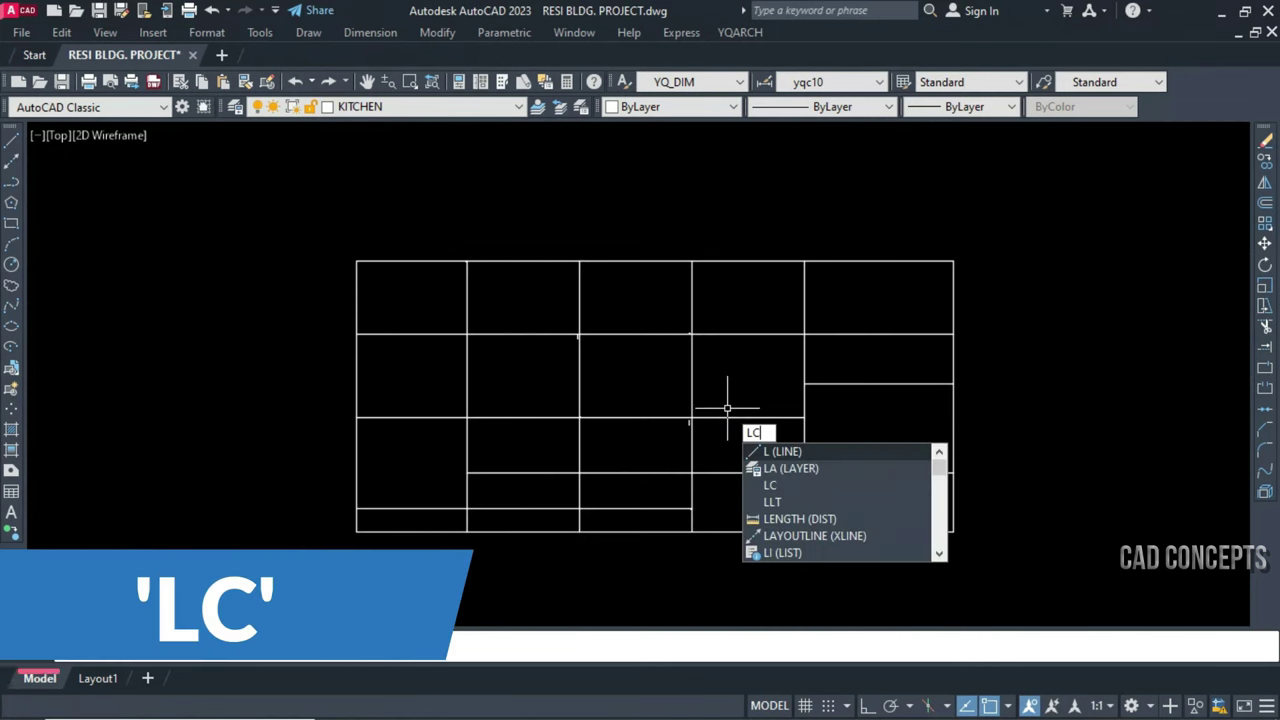
key(Return)
scroll(355, 262, up, 5)
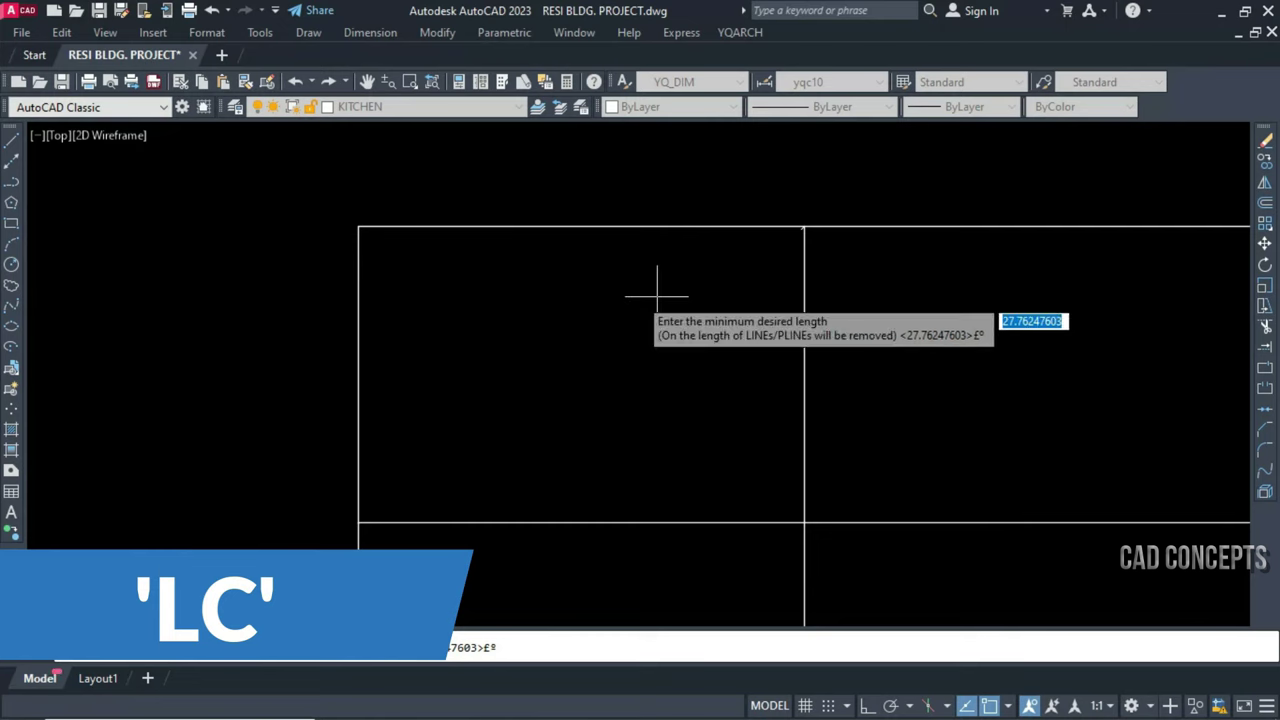
scroll(529, 277, down, 3)
scroll(777, 423, up, 2)
scroll(865, 380, up, 1)
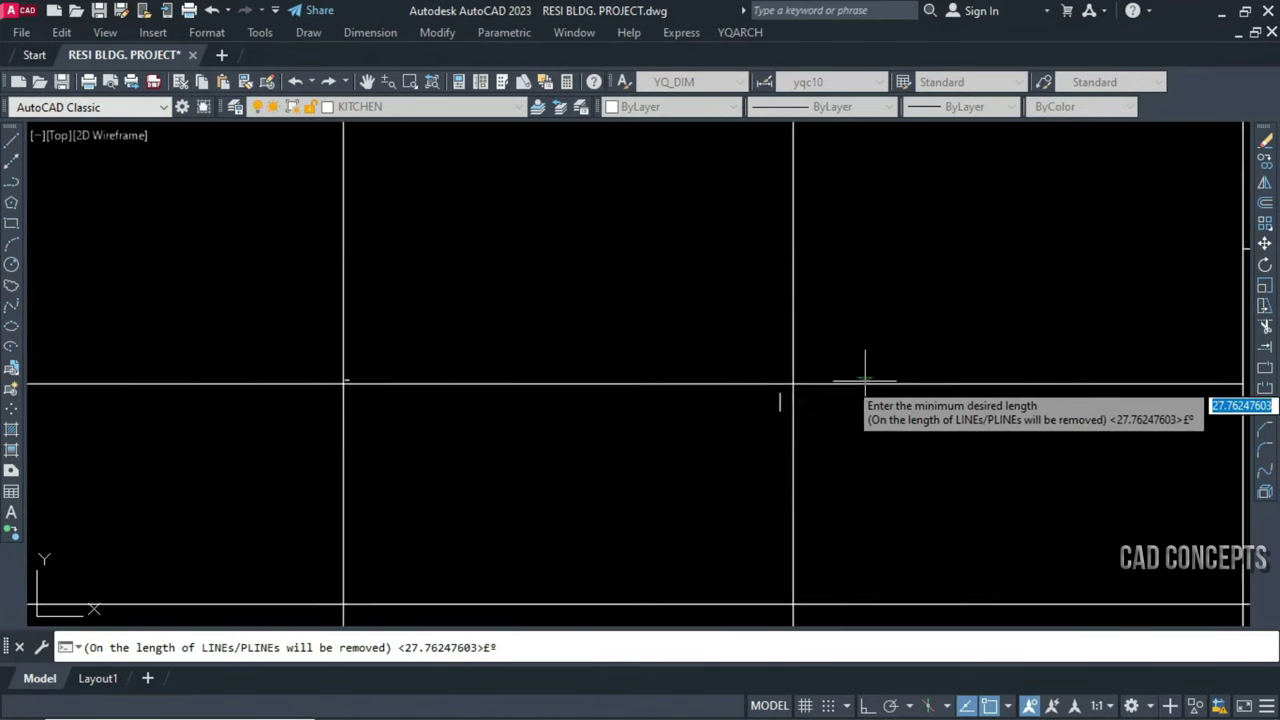
scroll(865, 380, up, 3)
click(566, 398)
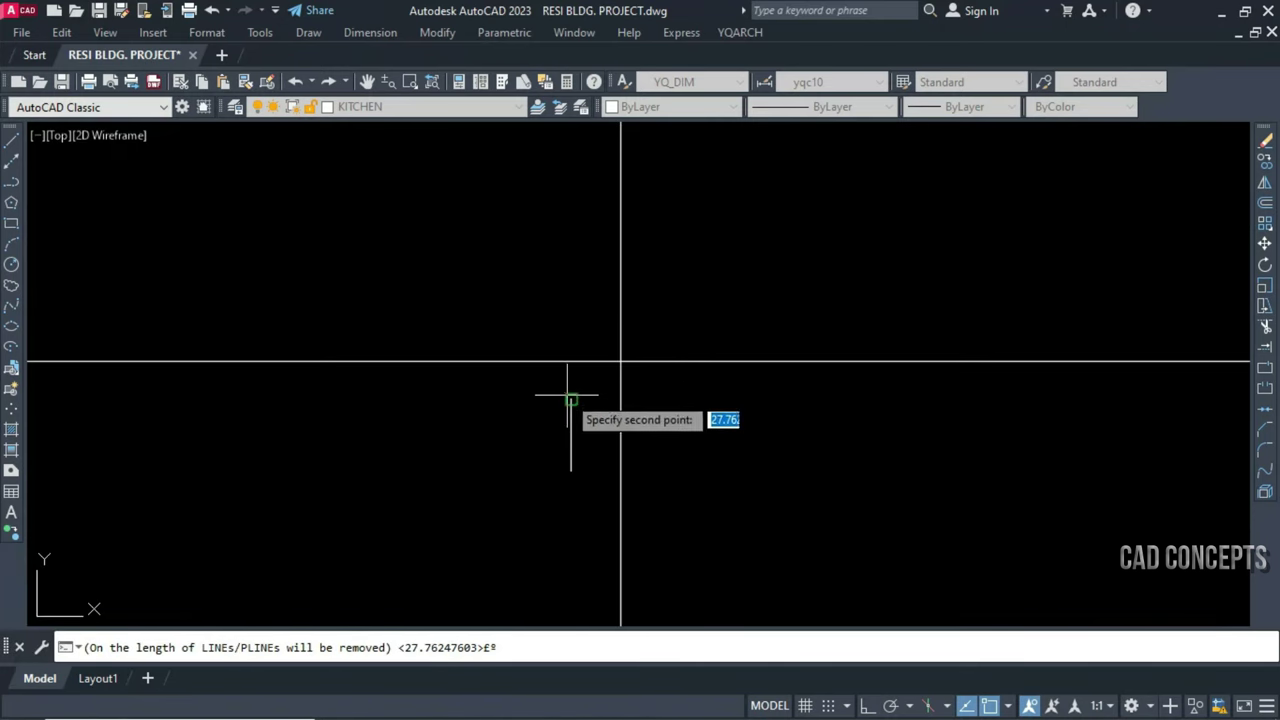
click(570, 471)
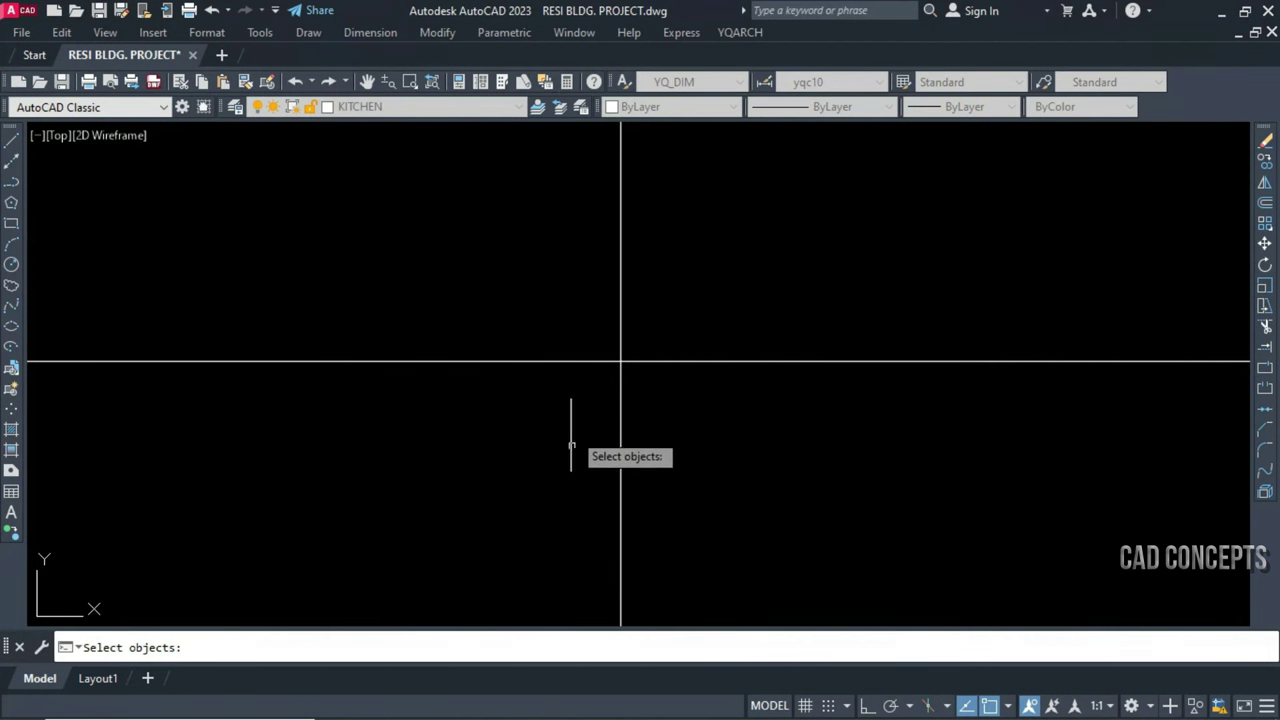
Window-select the whole room grid to erase the short stray lines
scroll(572, 446, down, 5)
scroll(580, 451, down, 2)
middle_drag(605, 496, 661, 472)
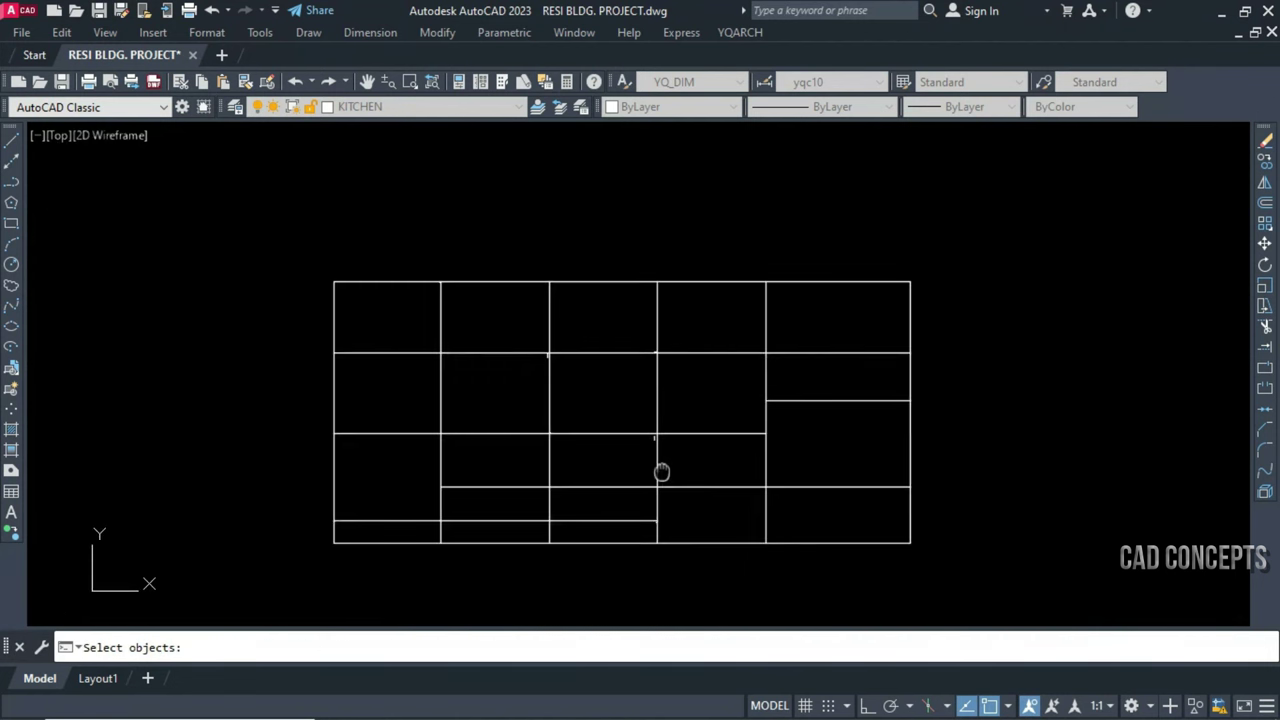
click(265, 224)
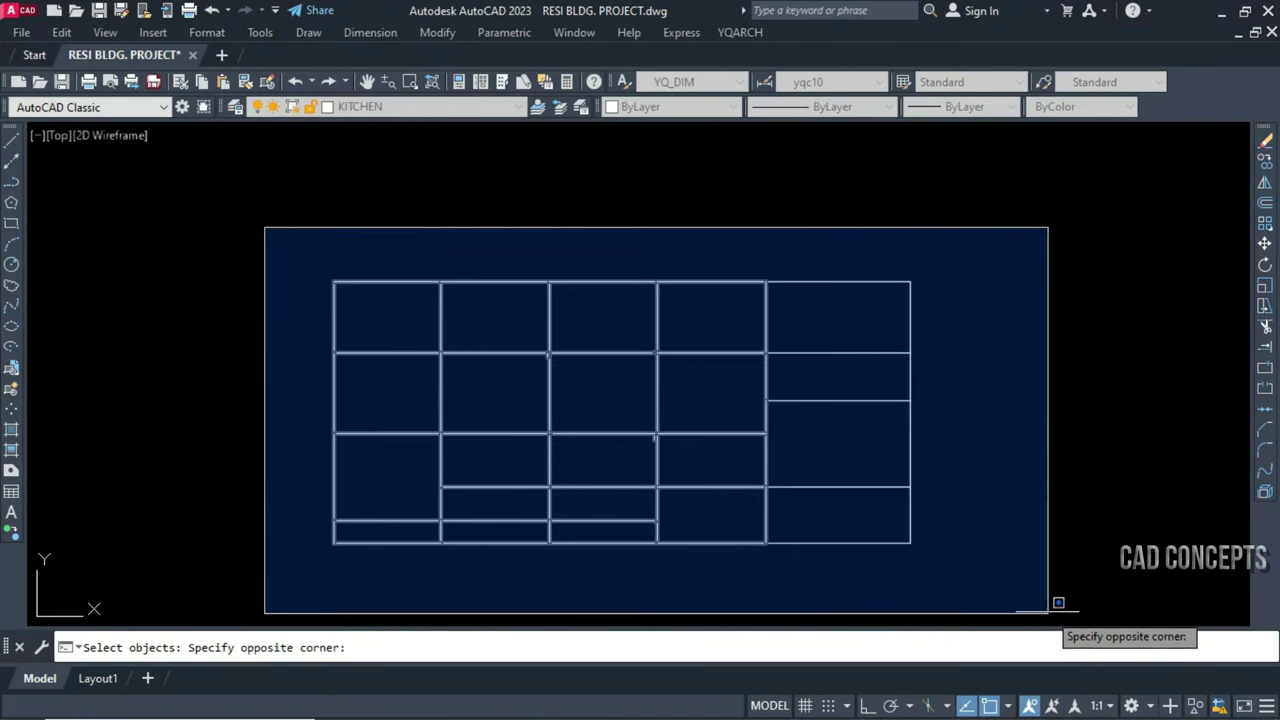
click(1040, 598)
key(Return)
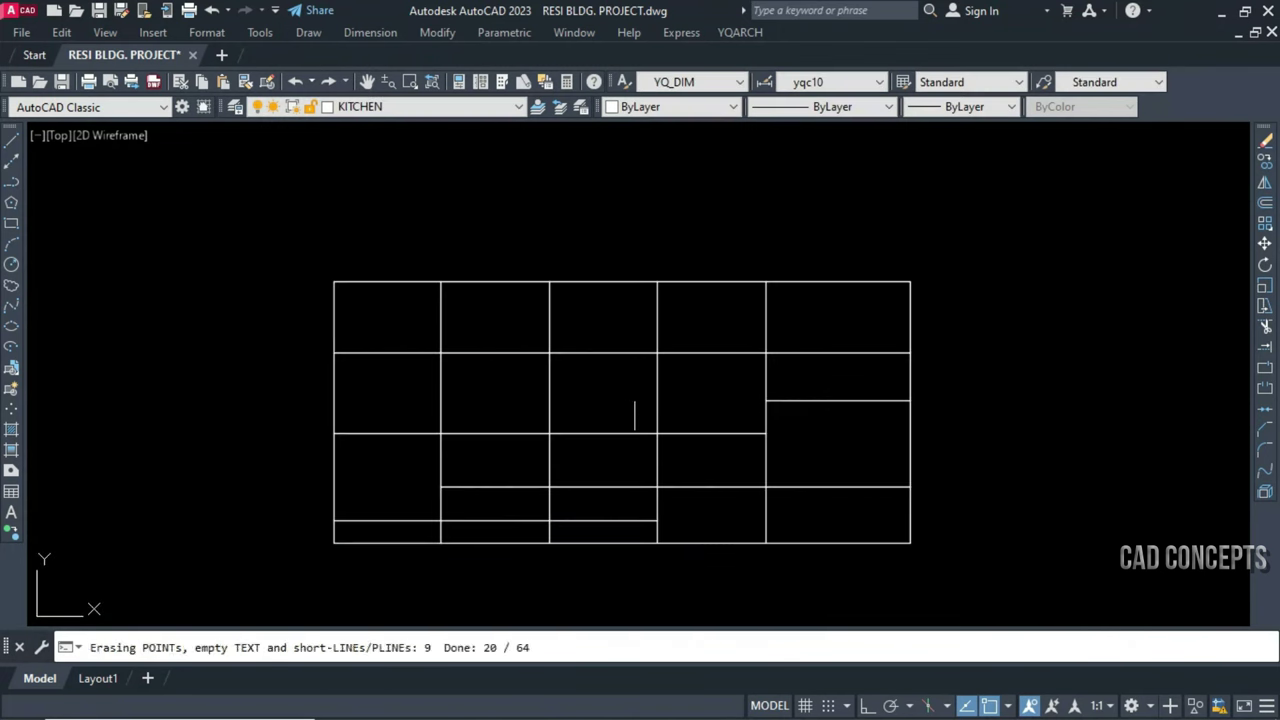
Zoom and pan around the cleaned room grid to review it
scroll(531, 354, up, 5)
scroll(569, 314, up, 3)
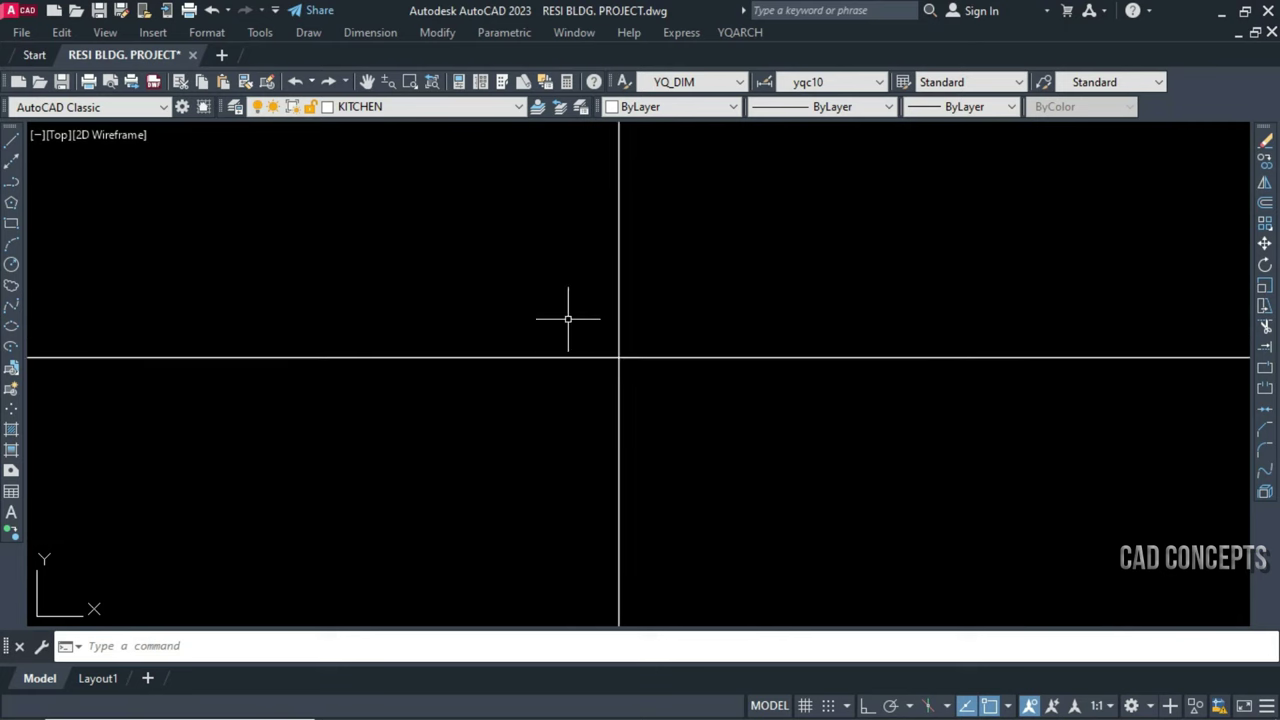
scroll(563, 497, down, 5)
scroll(561, 270, up, 3)
scroll(561, 270, down, 3)
scroll(414, 289, up, 1)
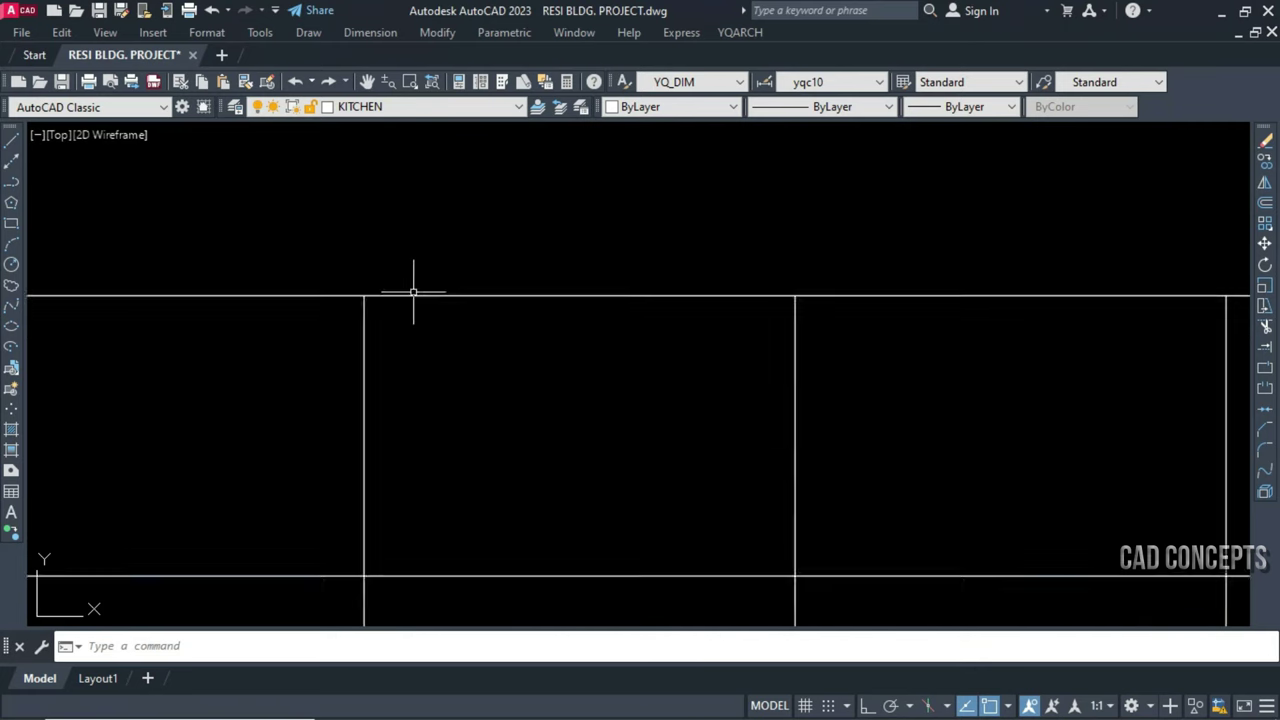
scroll(400, 277, up, 1)
scroll(412, 547, down, 3)
scroll(412, 547, down, 2)
middle_drag(449, 457, 476, 482)
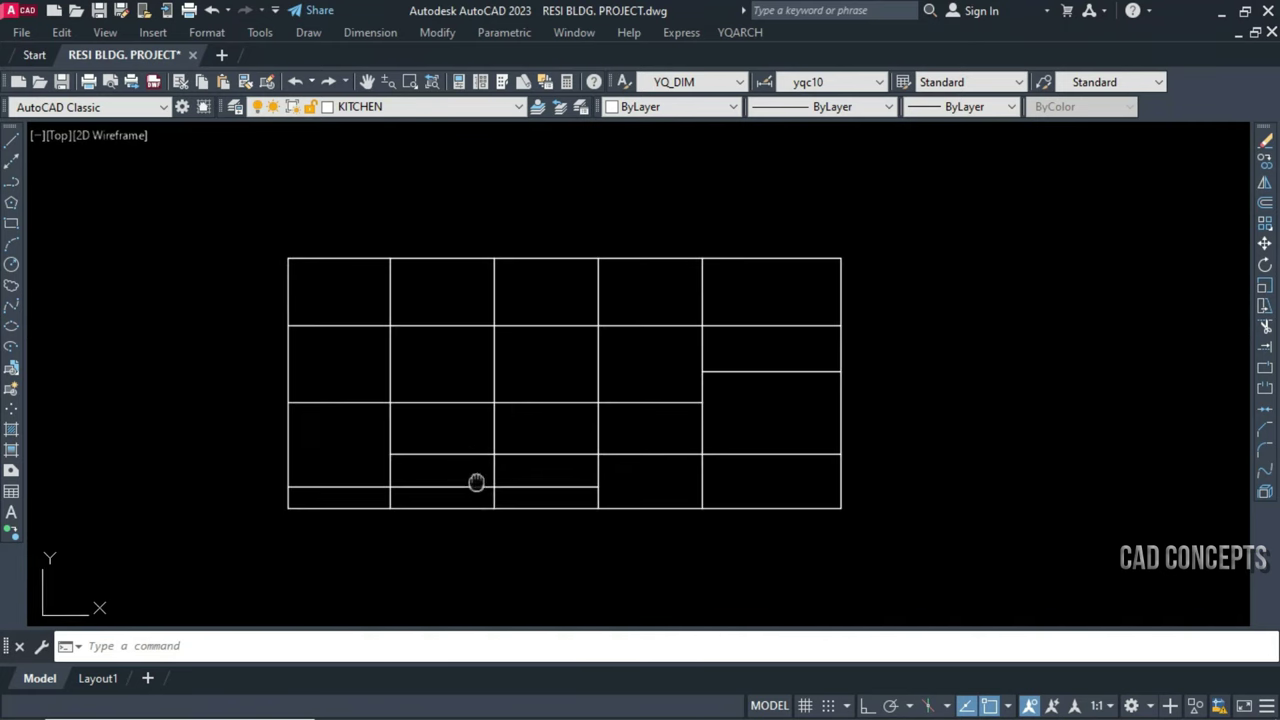
scroll(577, 461, up, 2)
Zoom Window around the grid of crossing lines so it fills the drawing area
middle_drag(569, 429, 583, 480)
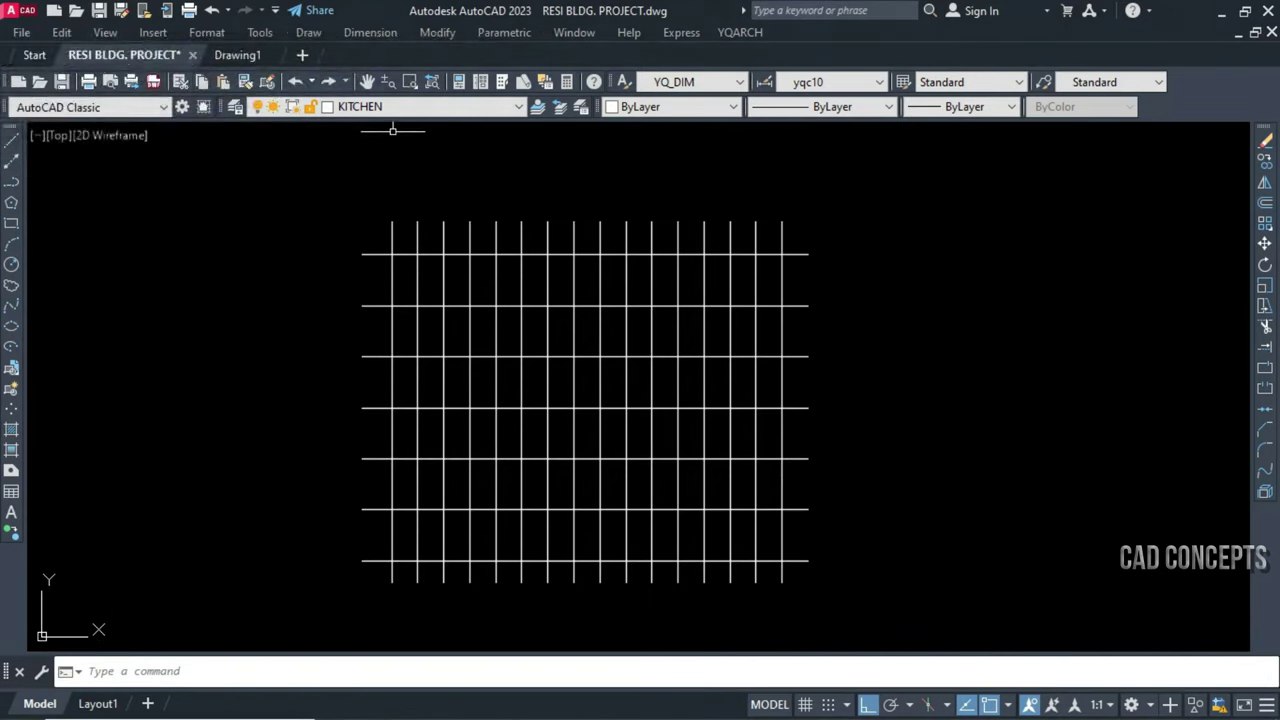
click(337, 197)
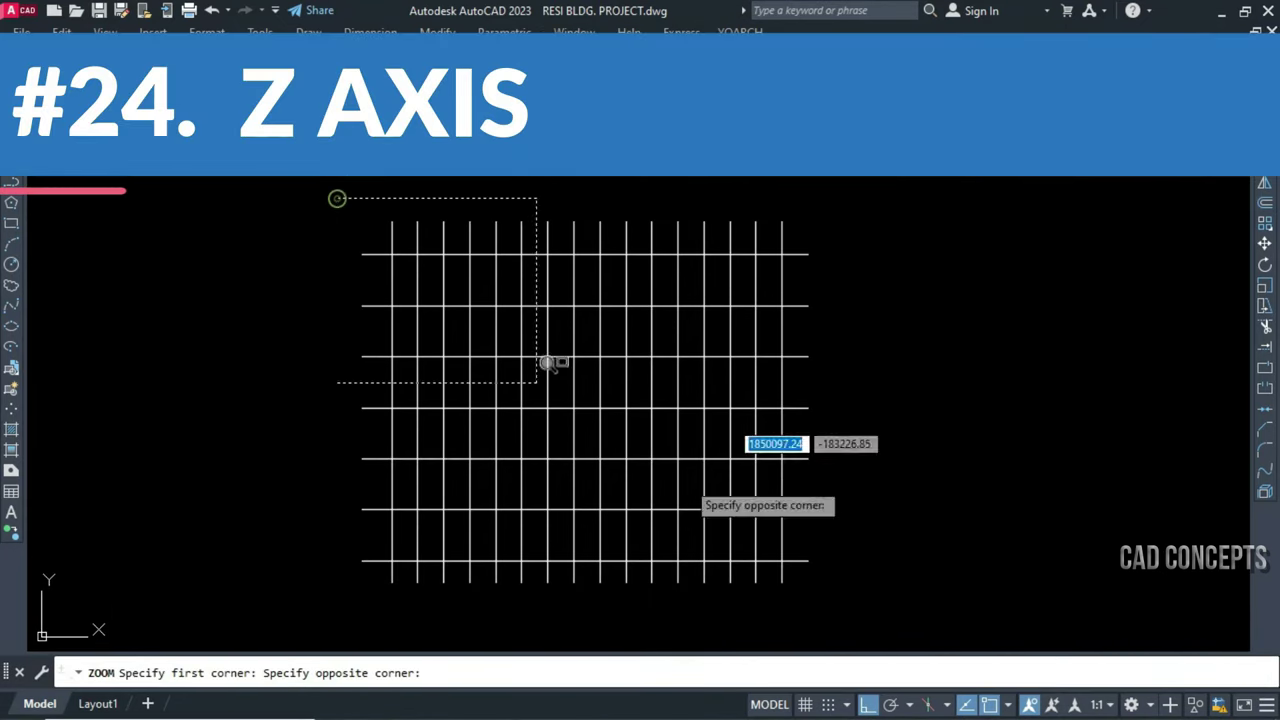
click(830, 600)
text(3DO)
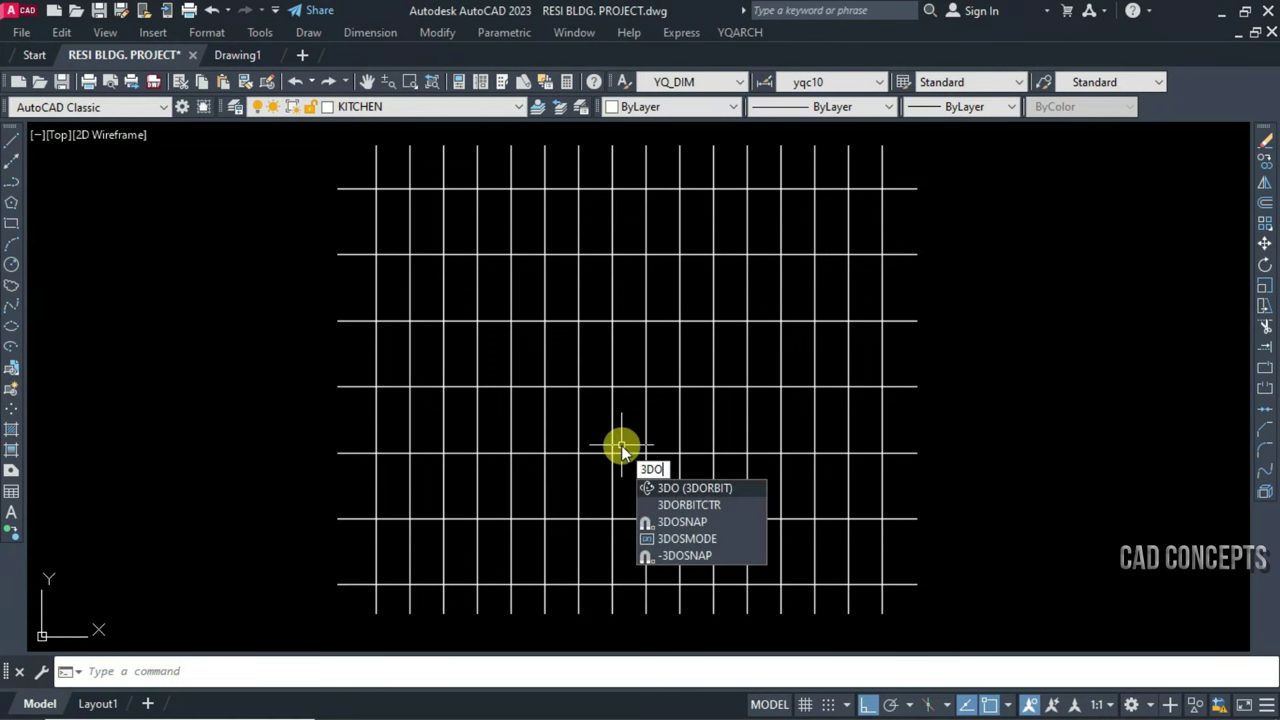
Orbit the line grid with 3DORBIT into a tilted view revealing two different line heights
key(Return)
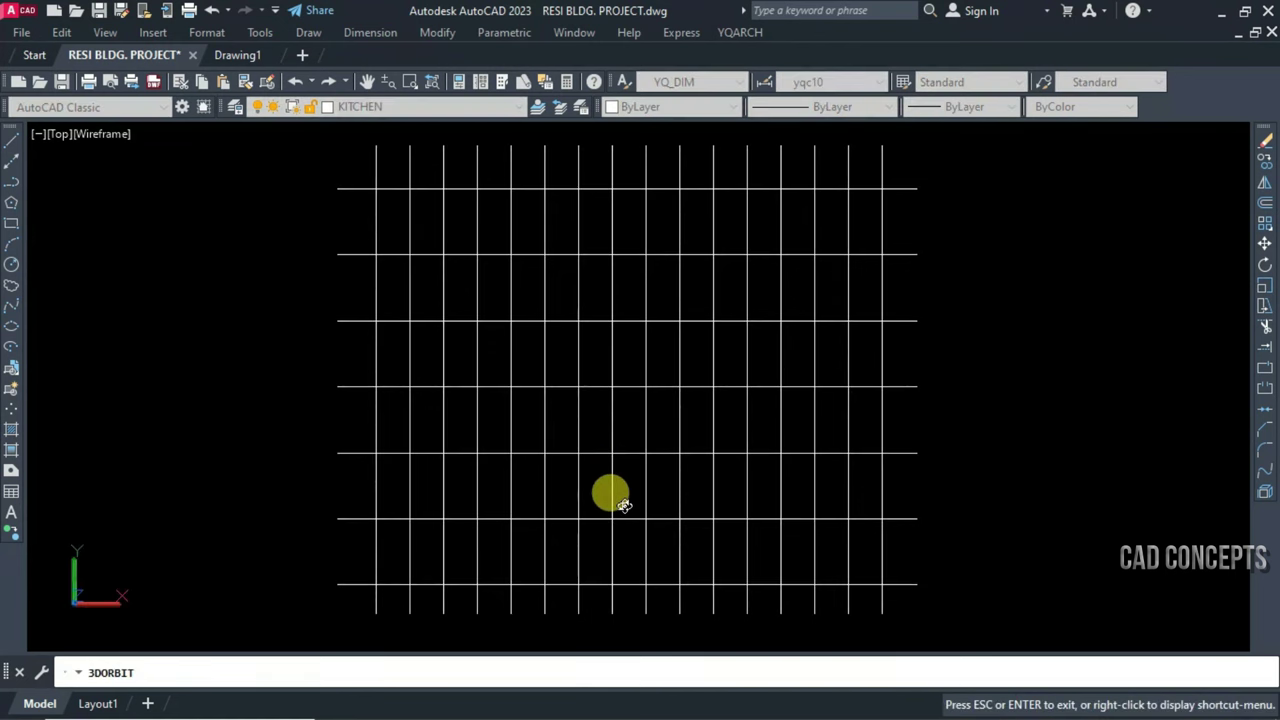
mouse_move(623, 505)
mouse_down()
mouse_move(650, 320)
mouse_move(674, 289)
mouse_move(720, 333)
mouse_move(480, 323)
mouse_move(474, 291)
mouse_move(511, 366)
mouse_move(594, 409)
mouse_move(699, 362)
mouse_move(717, 283)
mouse_move(723, 331)
mouse_move(620, 331)
mouse_move(643, 314)
mouse_move(682, 341)
mouse_up()
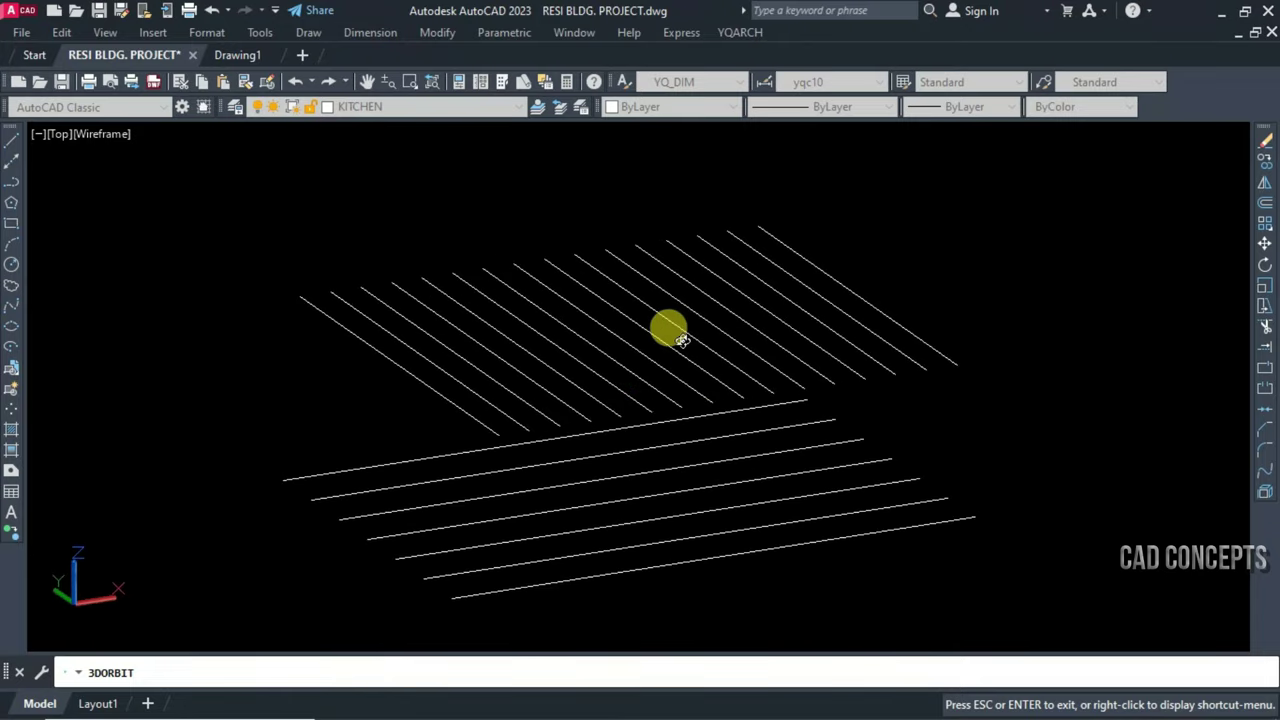
key(Escape)
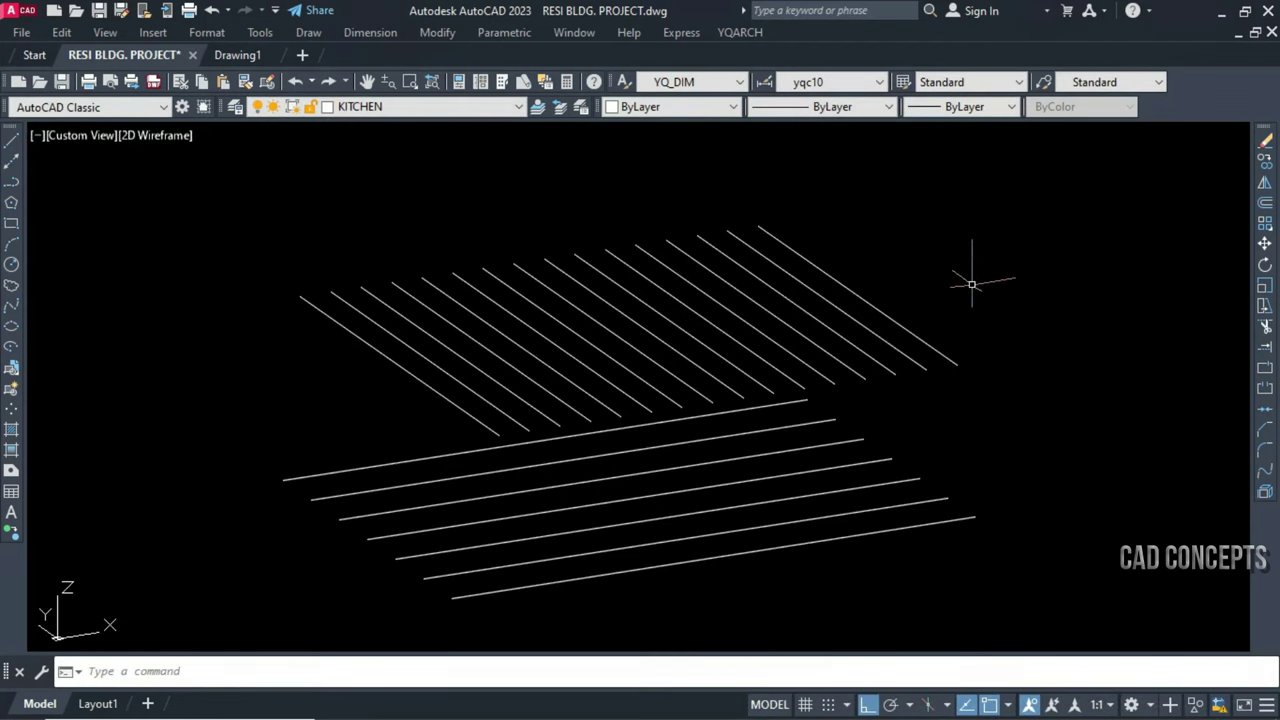
Move all the grid lines to zero elevation with Zero Z (ZO)
click(971, 284)
click(400, 570)
key(Escape)
text(Z0)
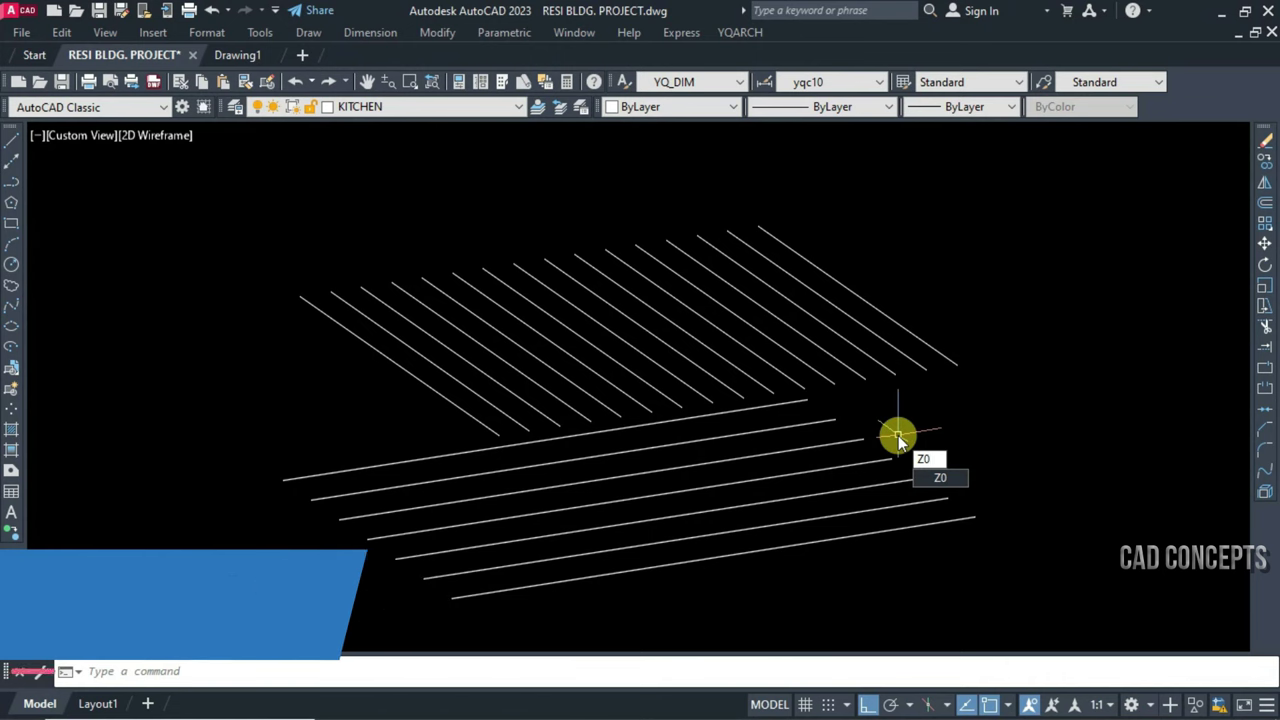
key(Return)
click(1020, 286)
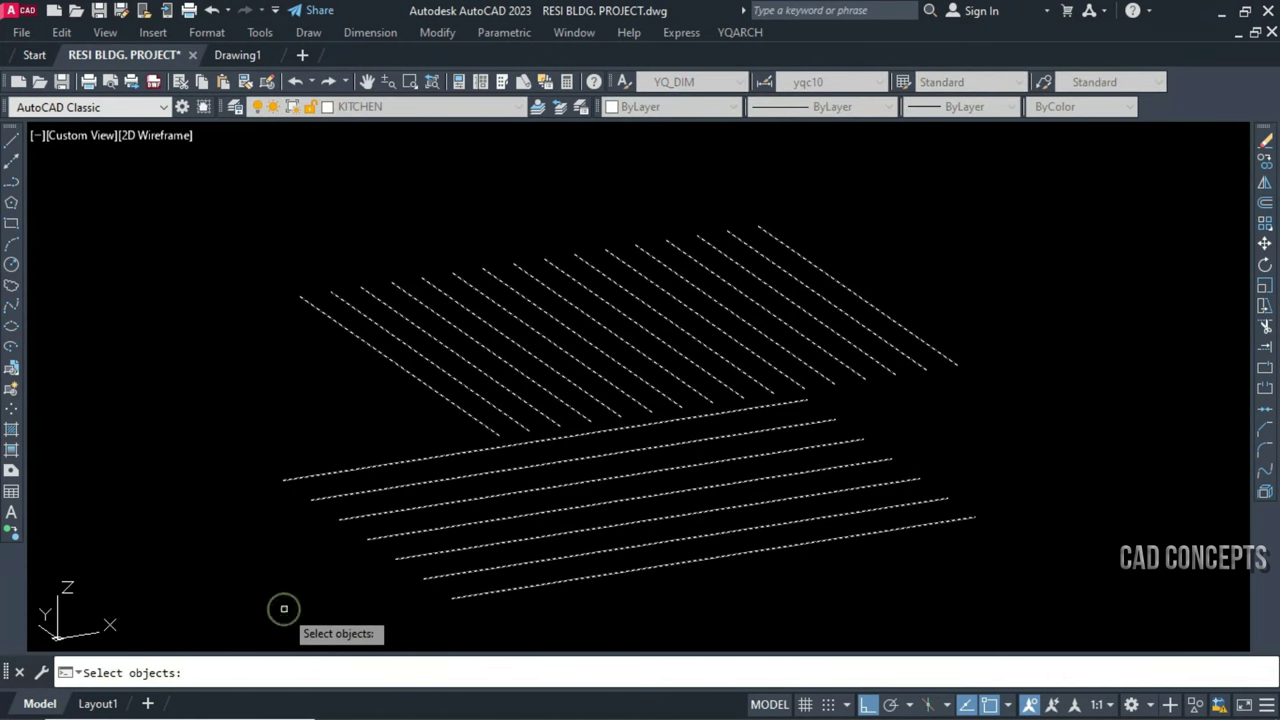
key(Return)
text(3DO)
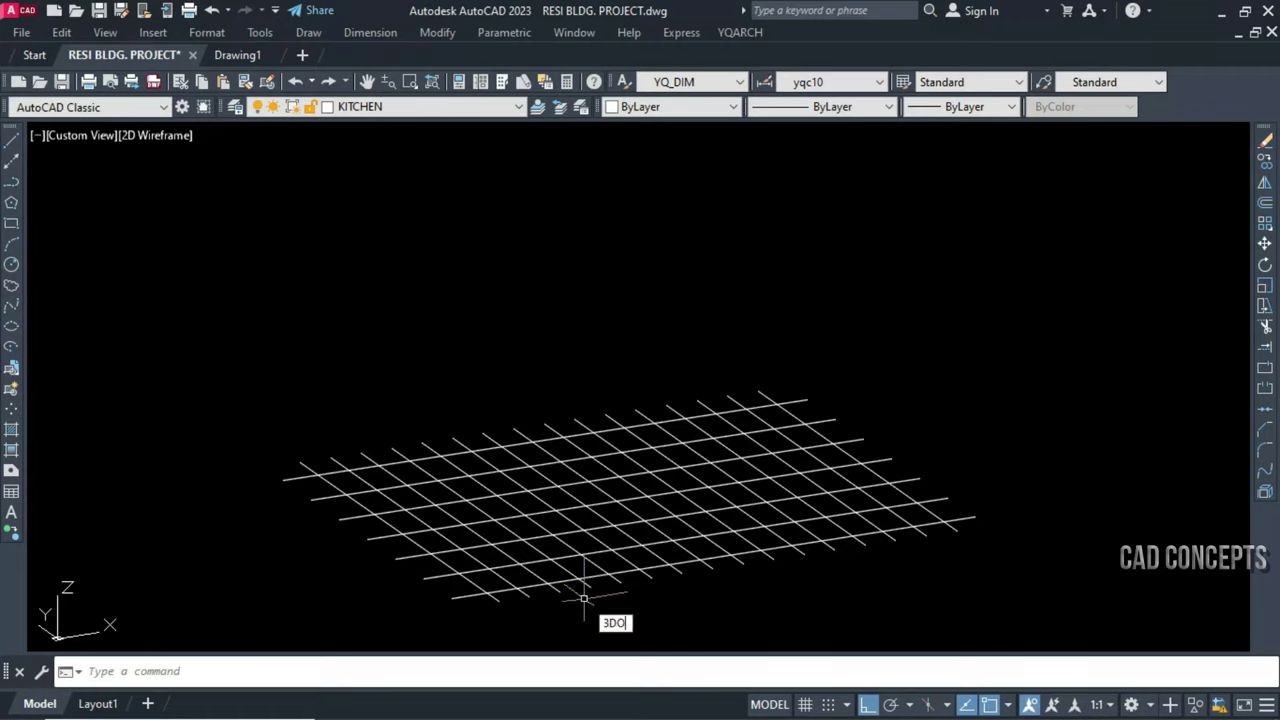
Orbit the view to confirm the grid now lies flat
key(Return)
mouse_move(580, 590)
mouse_down()
mouse_move(592, 505)
mouse_move(528, 586)
mouse_move(466, 557)
mouse_move(457, 522)
mouse_move(460, 460)
mouse_move(563, 409)
mouse_move(686, 414)
mouse_move(700, 568)
mouse_up()
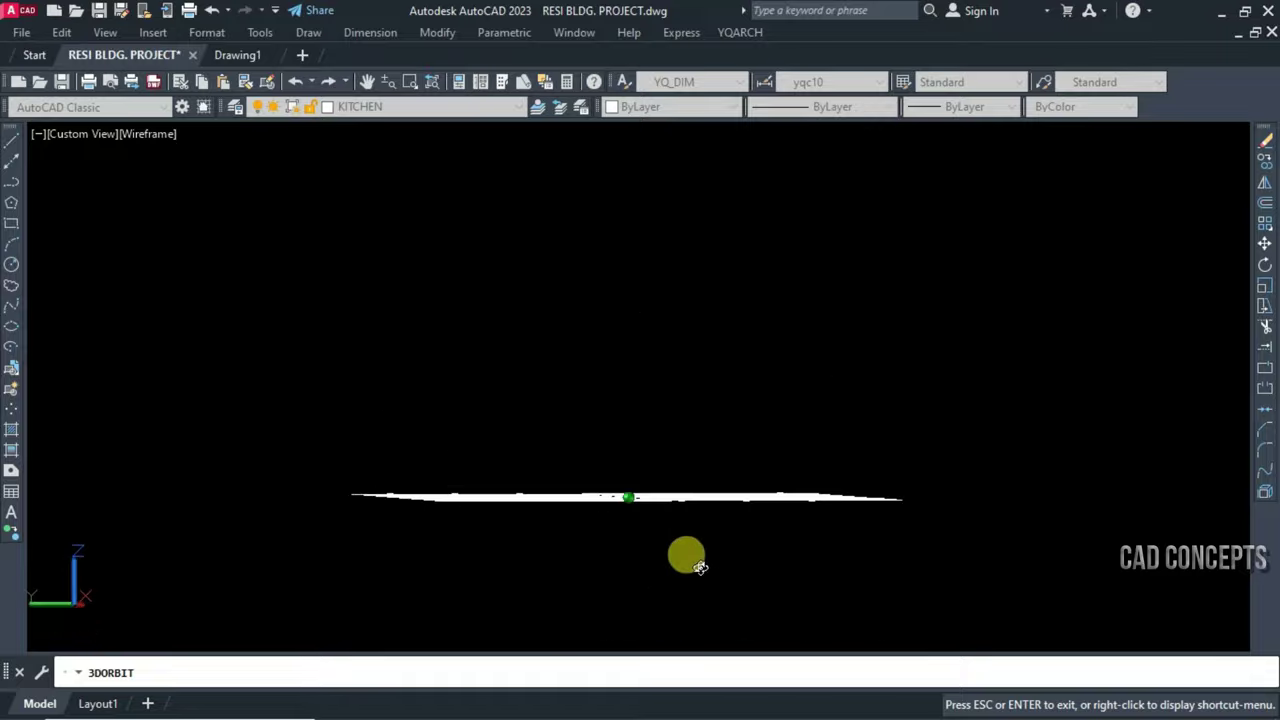
mouse_move(670, 608)
mouse_down()
mouse_move(497, 420)
mouse_move(640, 357)
mouse_move(750, 410)
mouse_move(769, 509)
mouse_move(754, 546)
mouse_move(700, 580)
mouse_move(634, 580)
mouse_move(616, 545)
mouse_move(679, 591)
mouse_move(717, 585)
mouse_move(628, 451)
mouse_move(670, 579)
mouse_up()
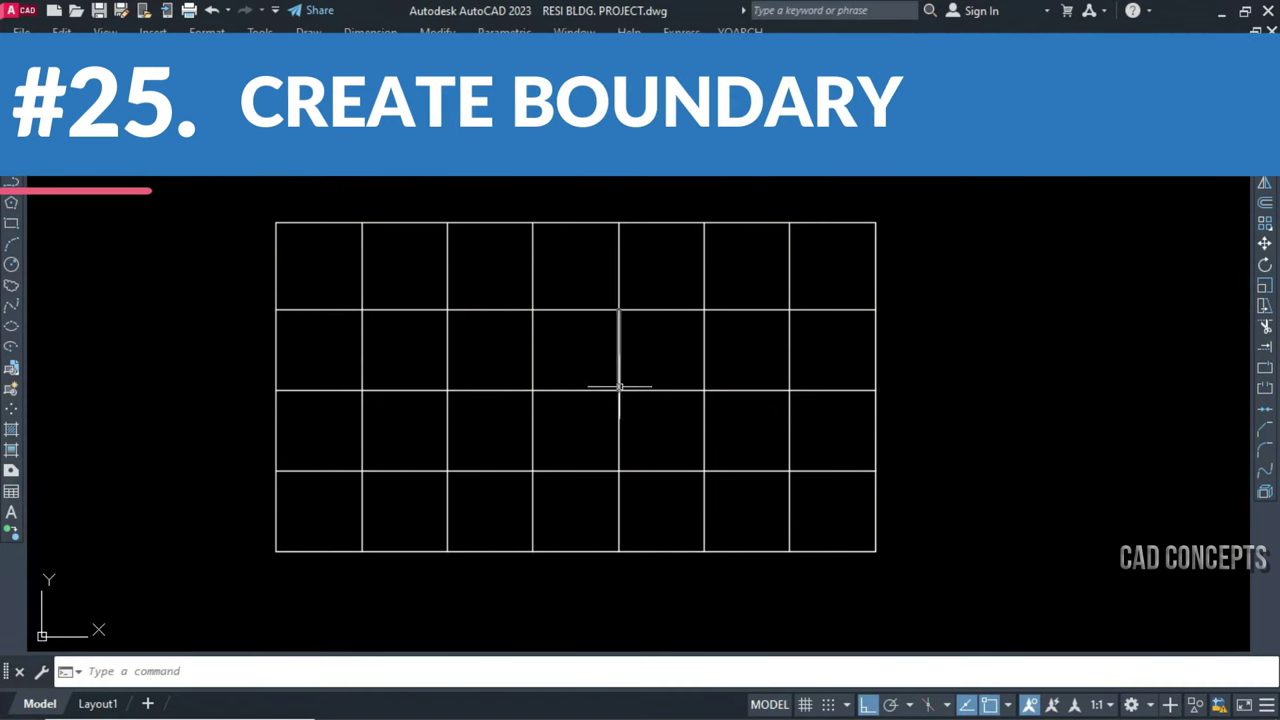
Pick several top and vertical grid segments to inspect them, then clear the selection
scroll(619, 387, up, 2)
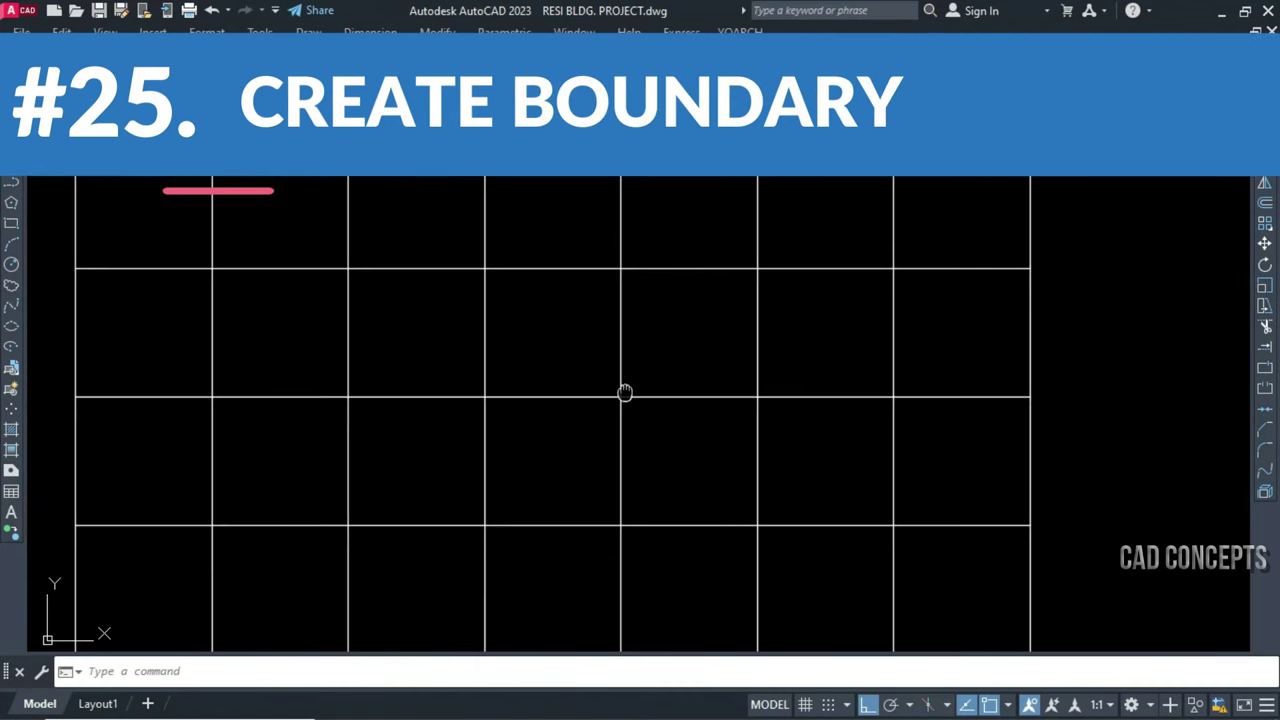
scroll(626, 391, down, 2)
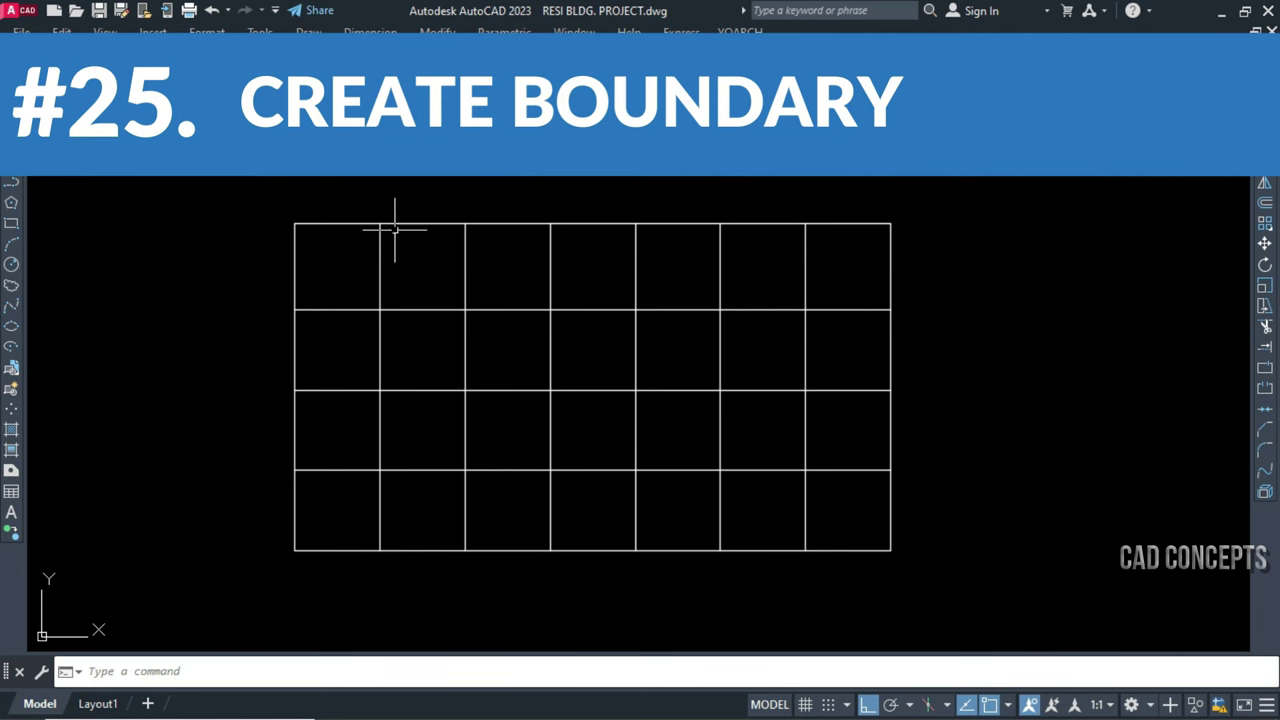
click(415, 200)
click(391, 278)
click(421, 310)
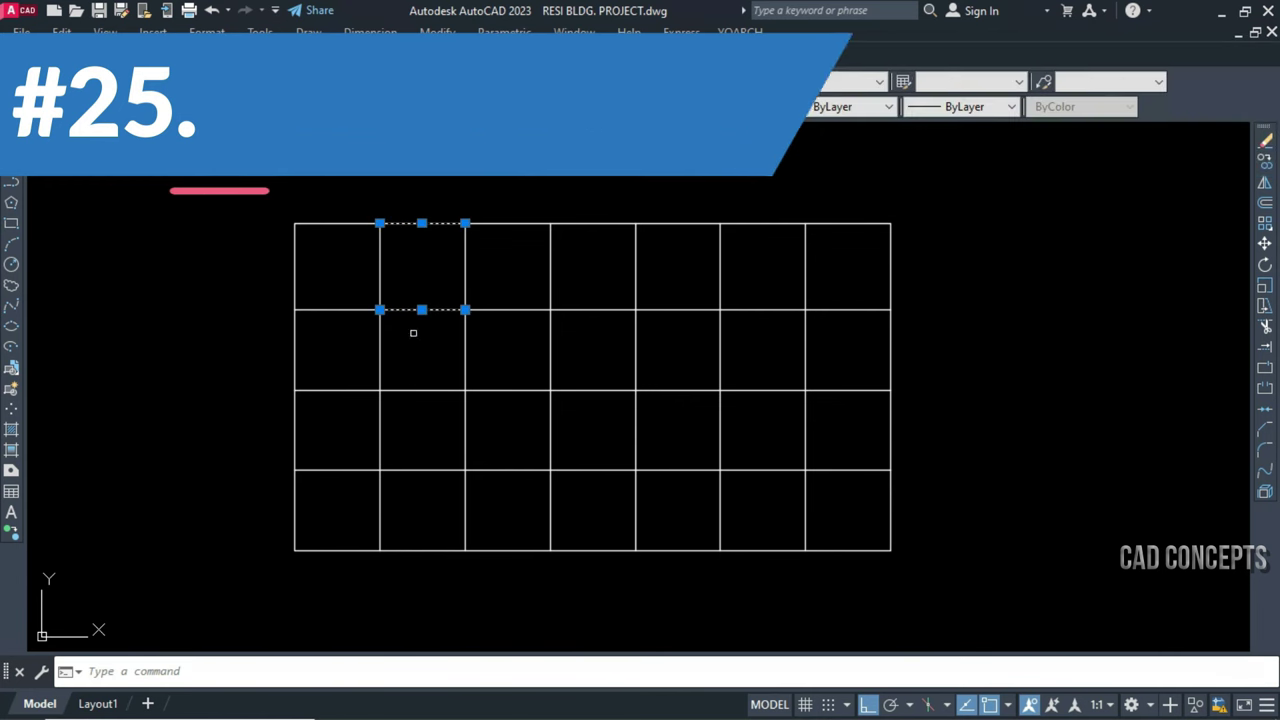
click(434, 263)
click(371, 272)
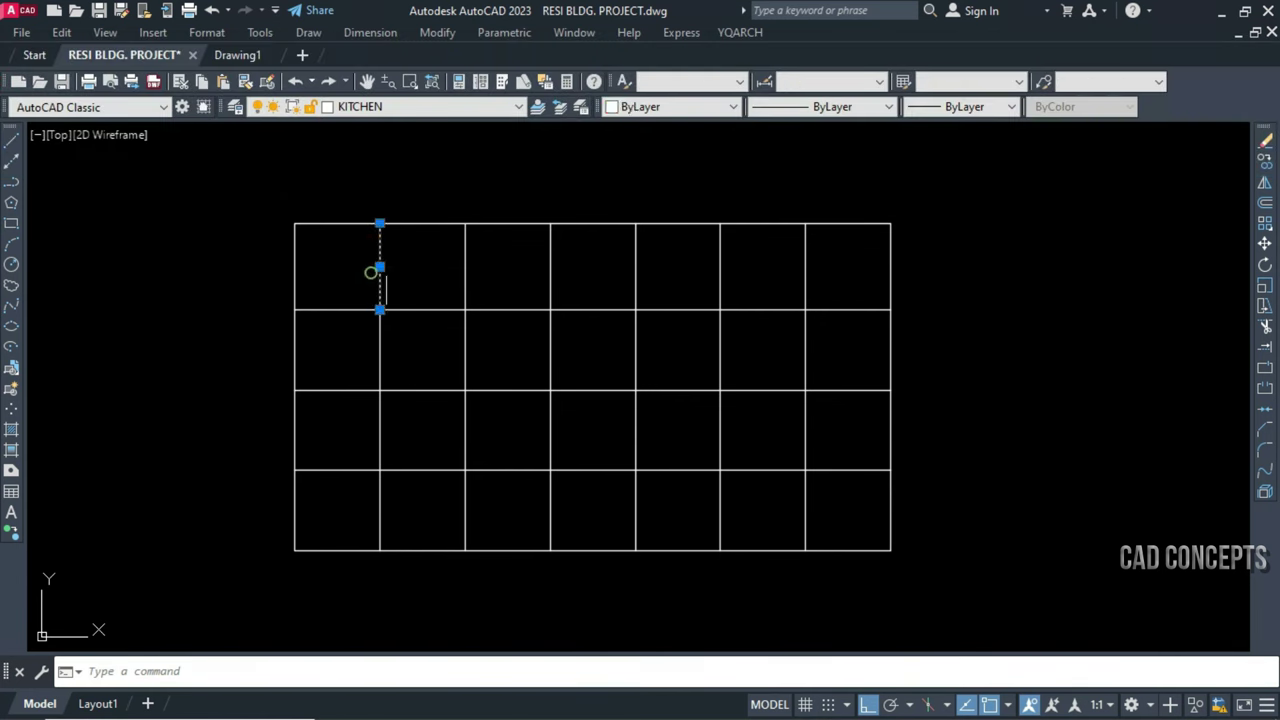
key(Escape)
click(414, 257)
click(506, 374)
click(574, 351)
click(574, 448)
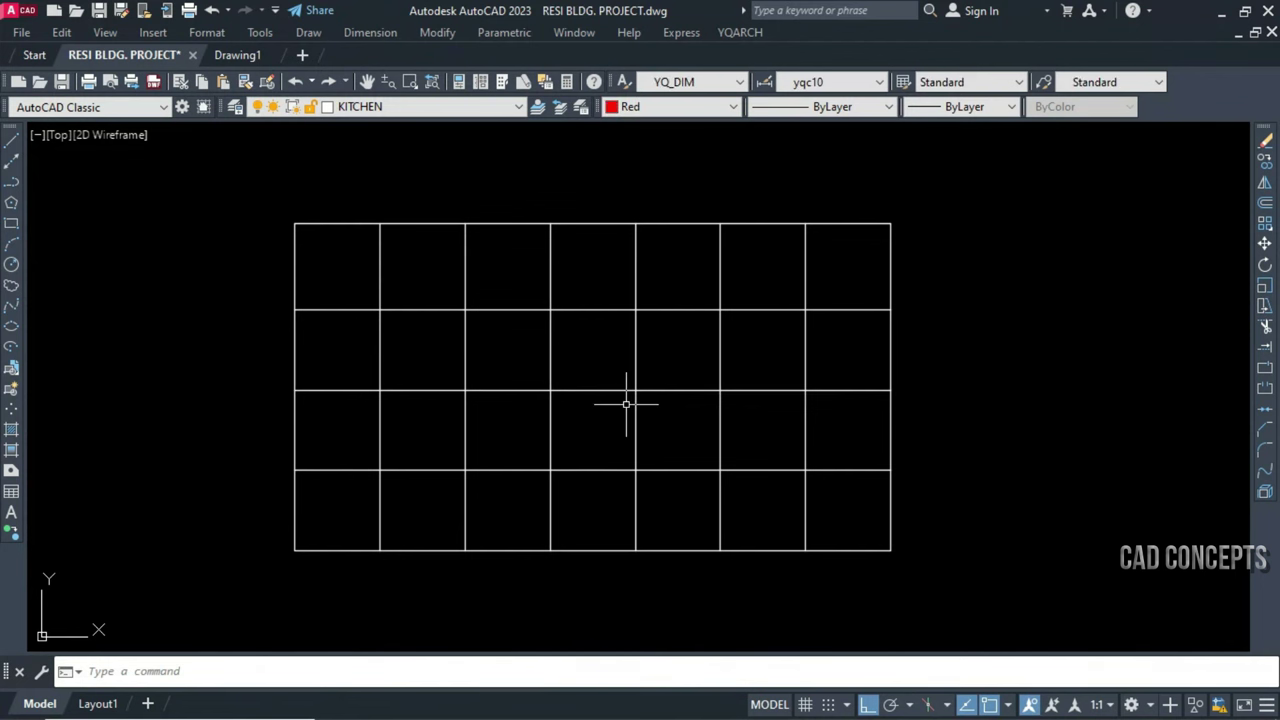
Run NLK on a window selection of the whole grid, then select all lines
text(NLK)
key(Return)
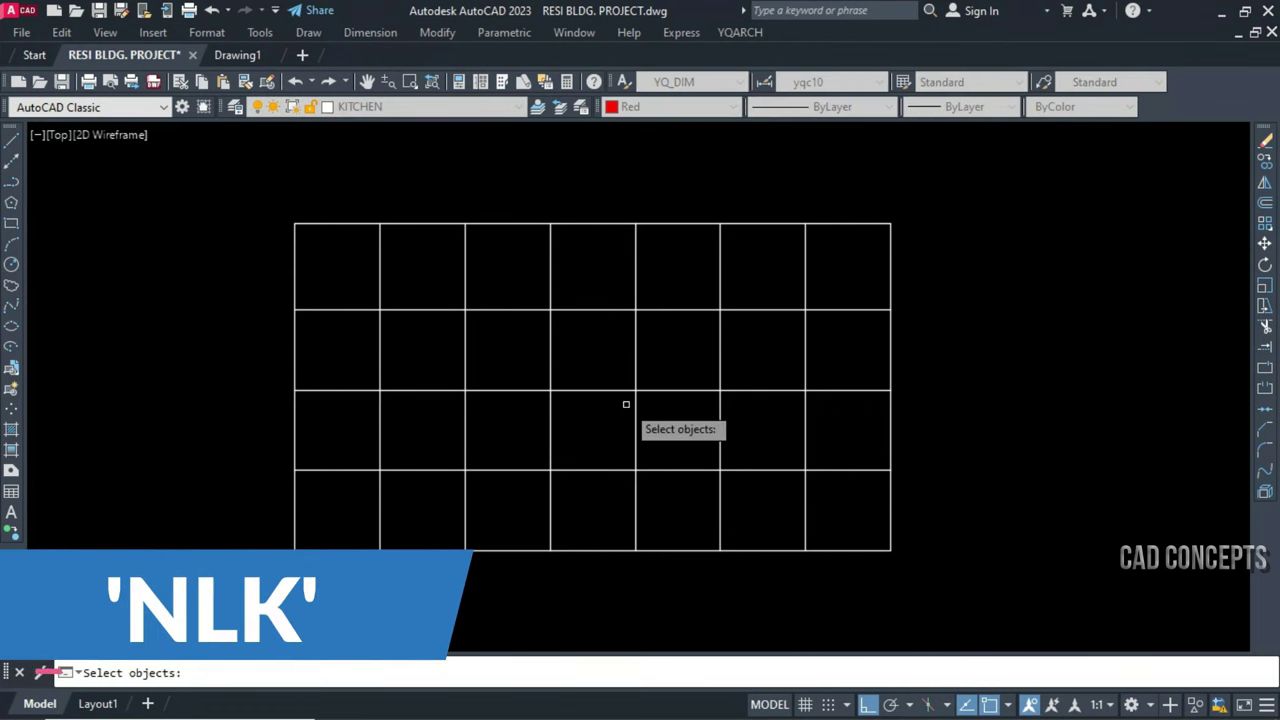
click(168, 230)
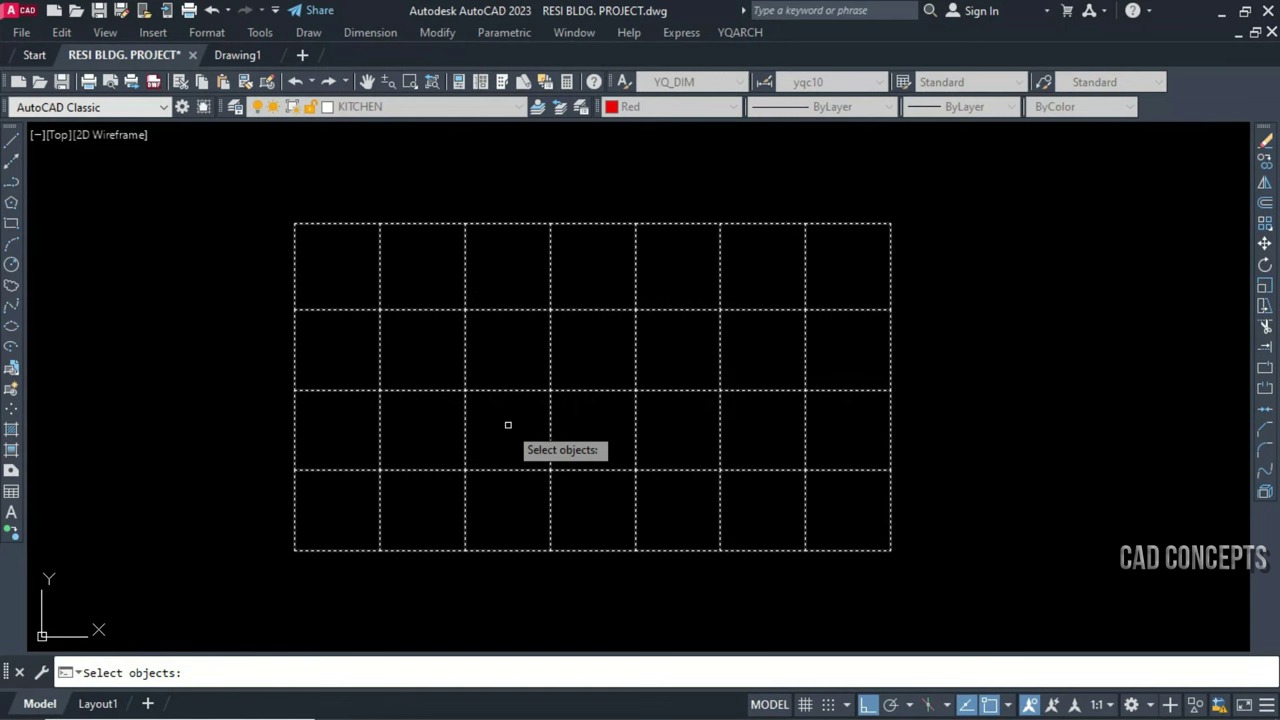
key(Return)
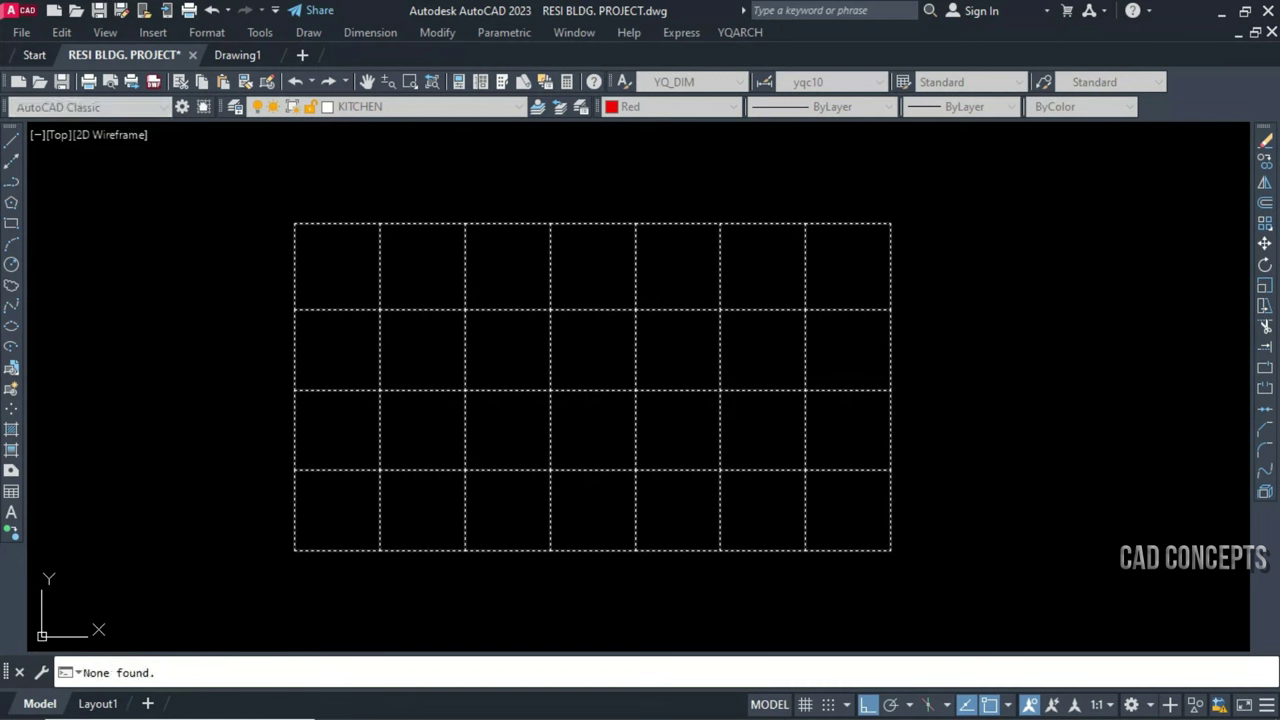
key(ctrl+a)
Select all similar grid lines, bring them to front, and regenerate the drawing
key(Escape)
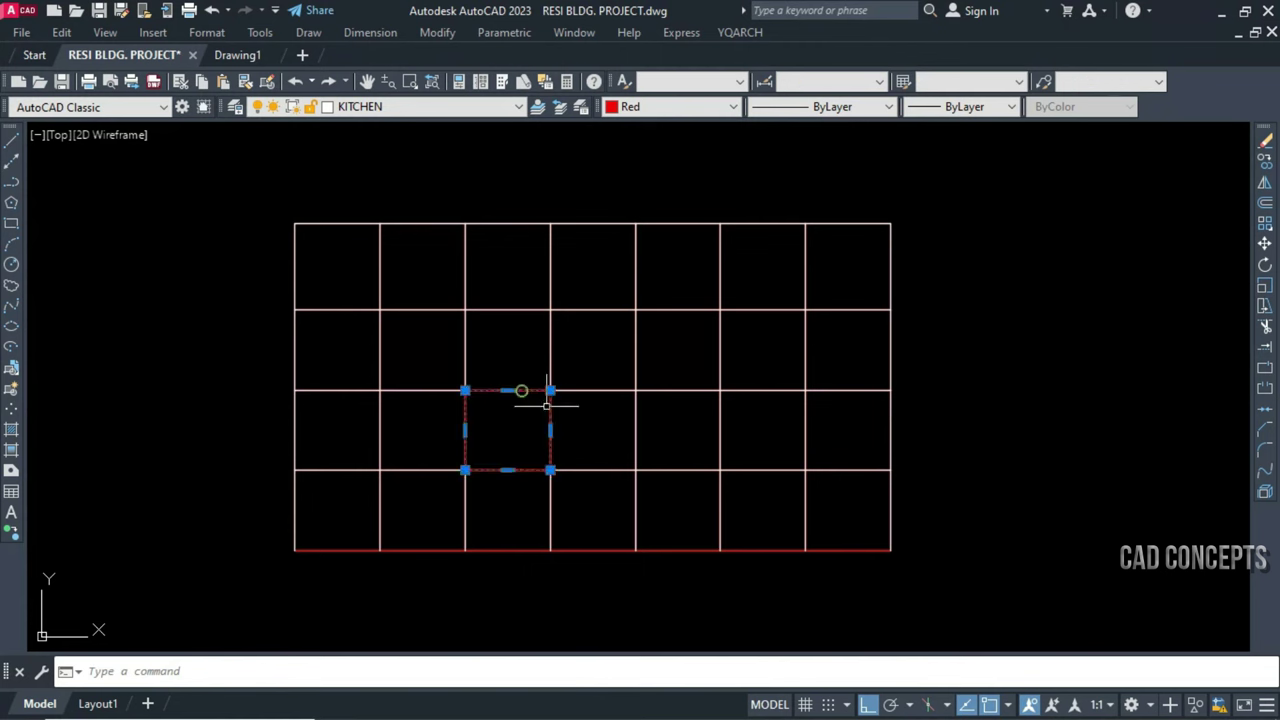
right_click(594, 388)
click(686, 527)
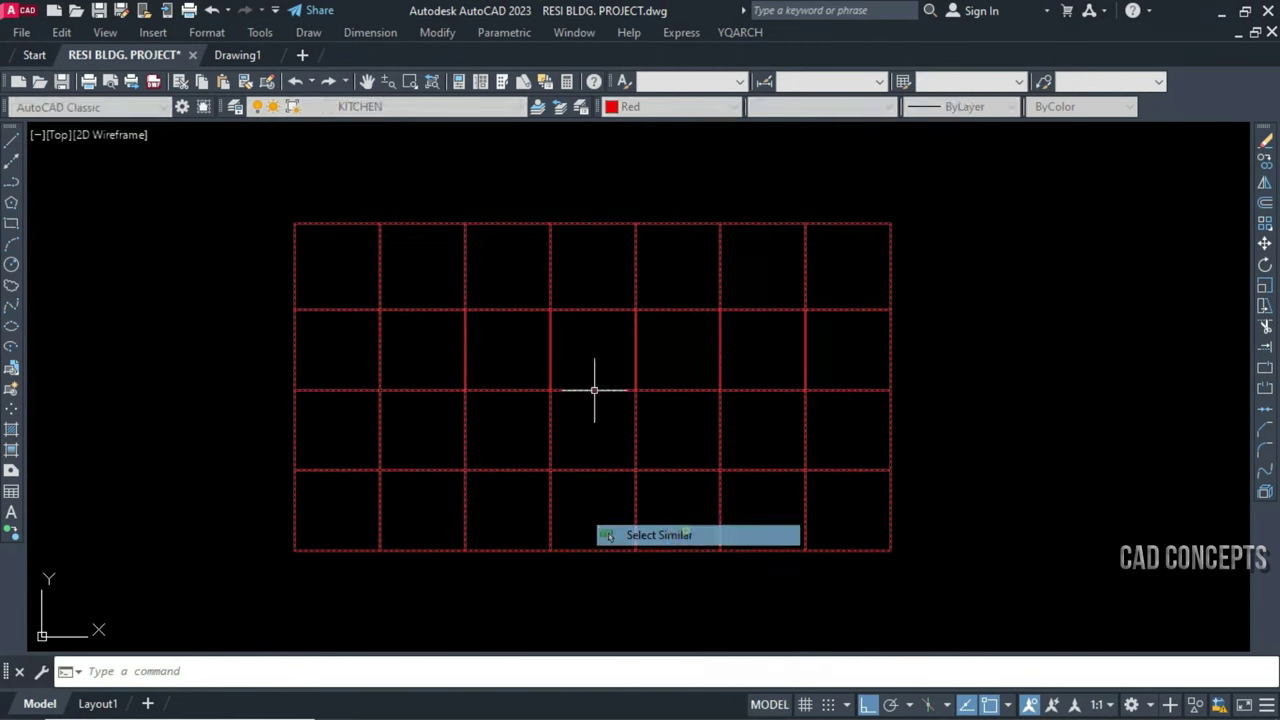
right_click(688, 530)
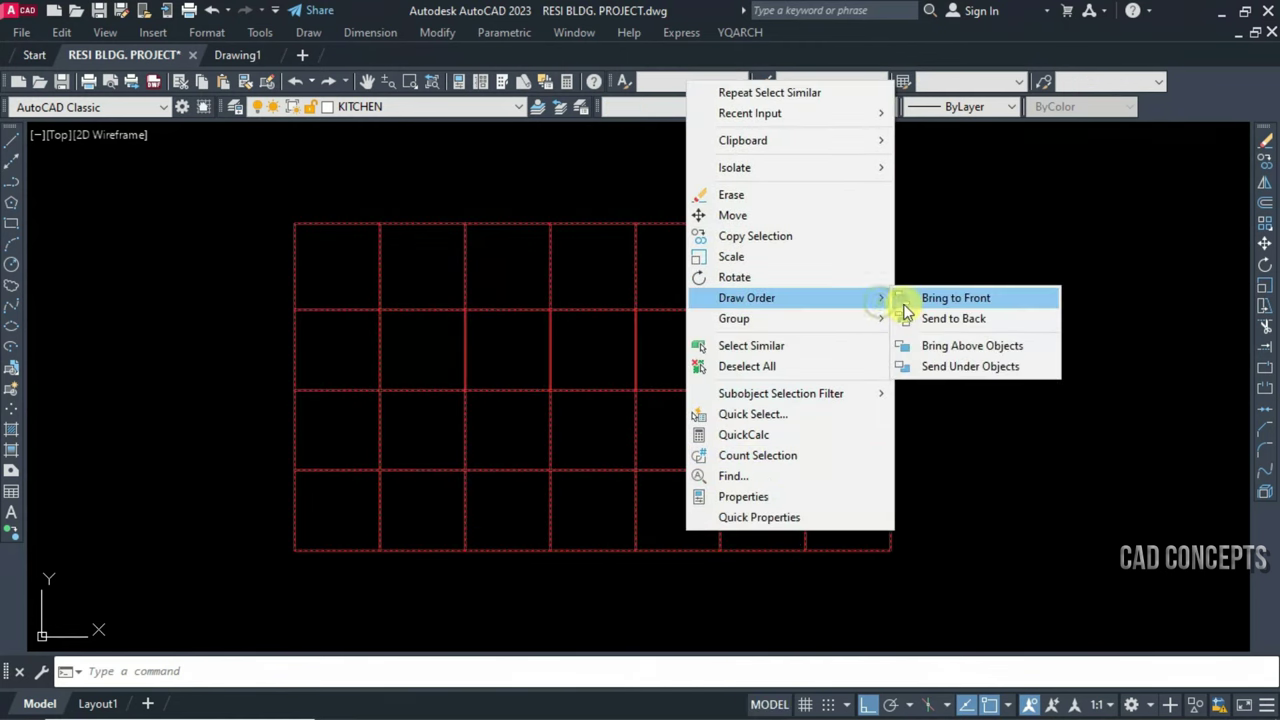
click(930, 298)
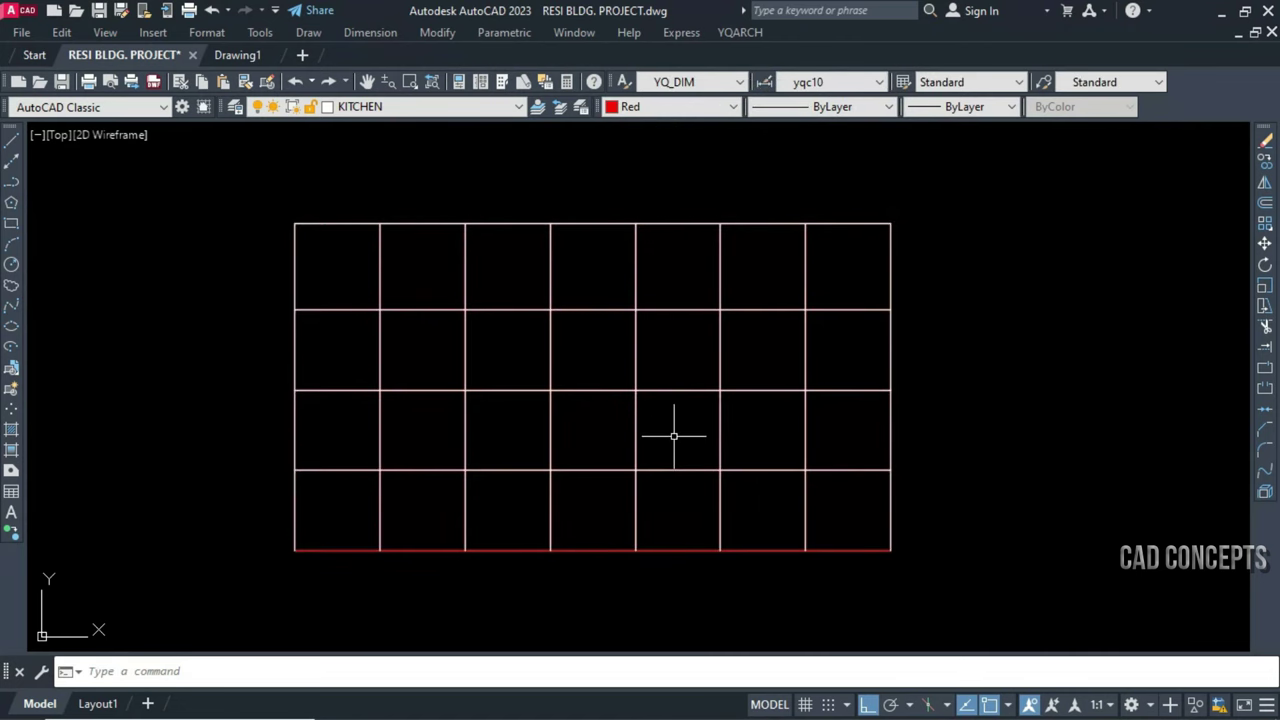
text(RE)
key(Return)
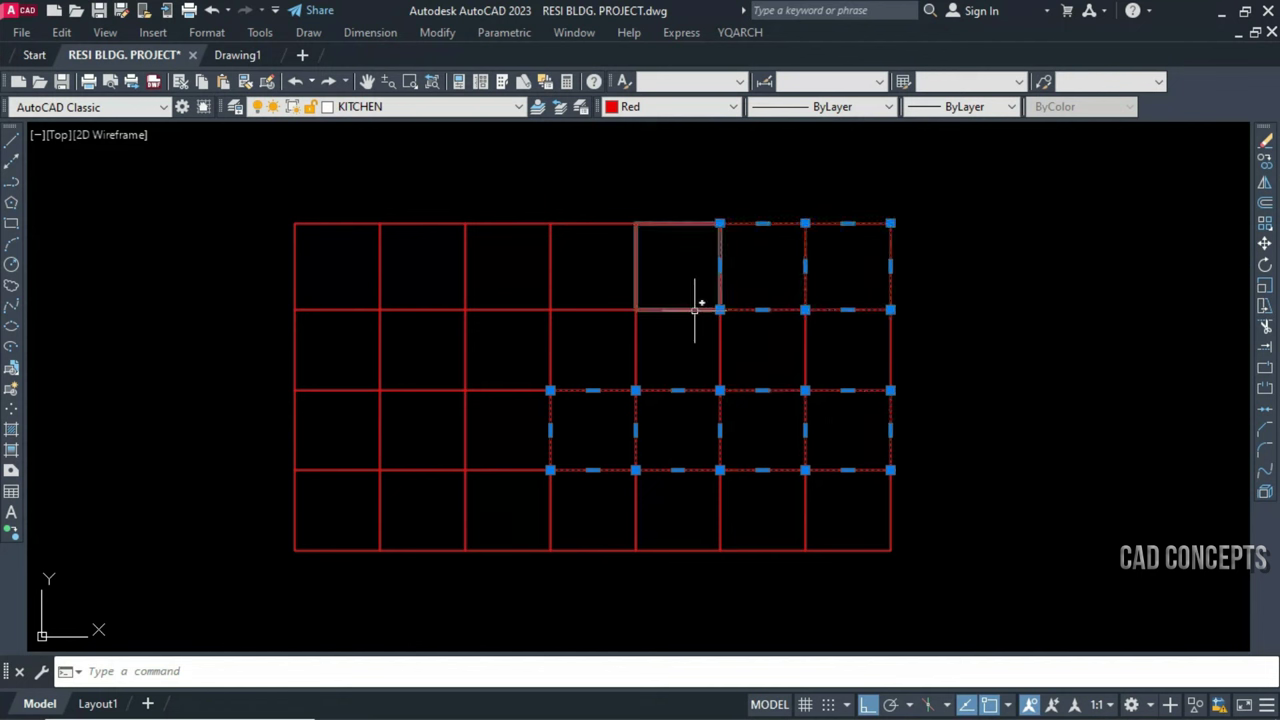
Window-select several horizontal and vertical grid lines to check they are continuous
key(Escape)
click(231, 274)
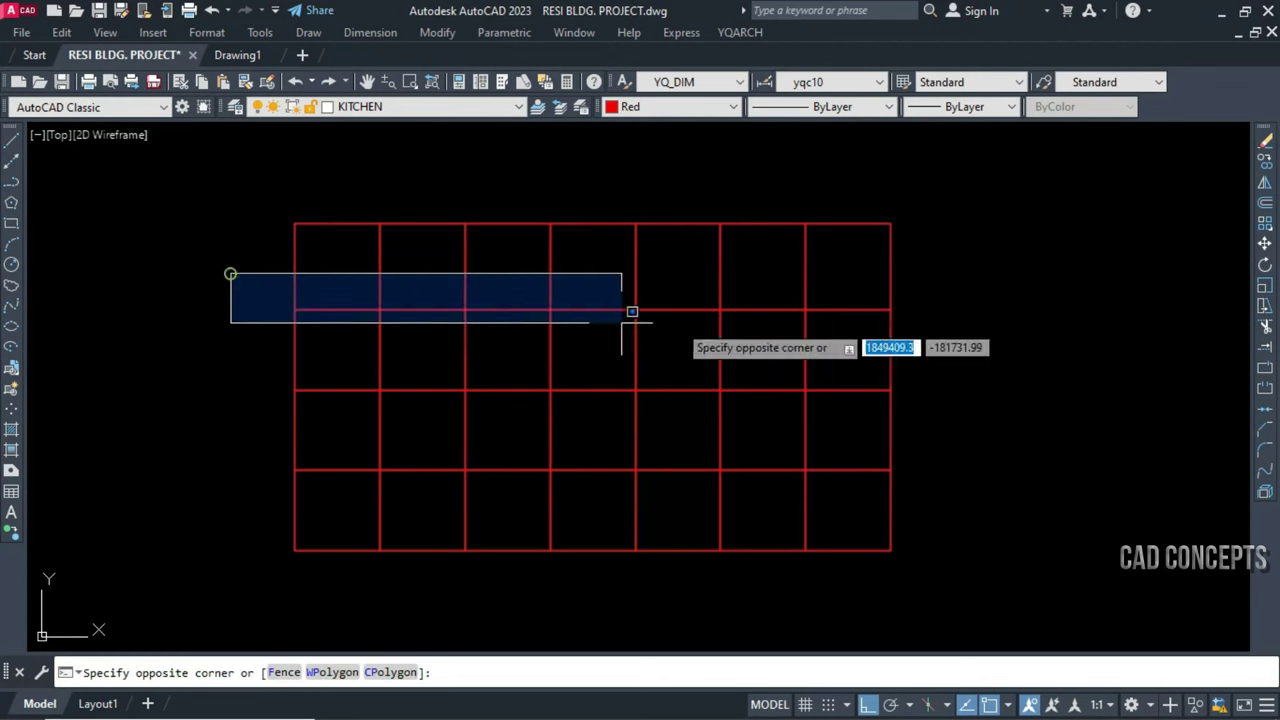
click(987, 347)
click(251, 185)
click(328, 599)
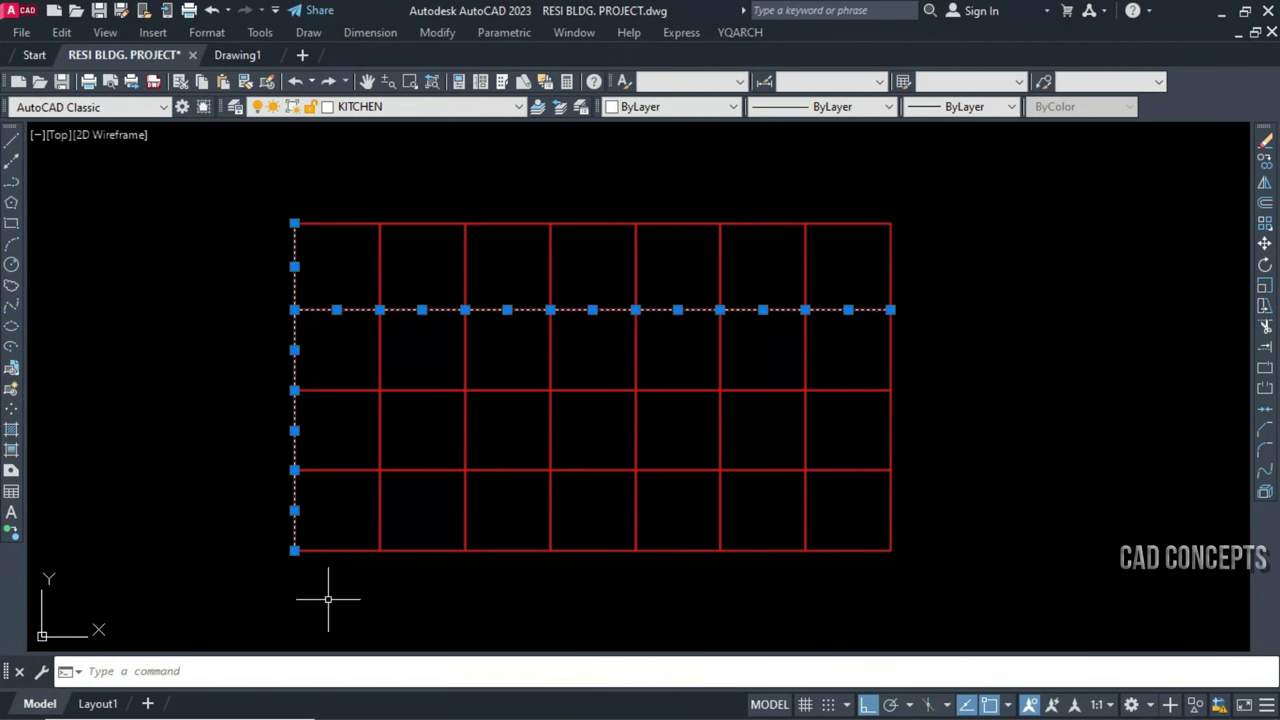
click(334, 180)
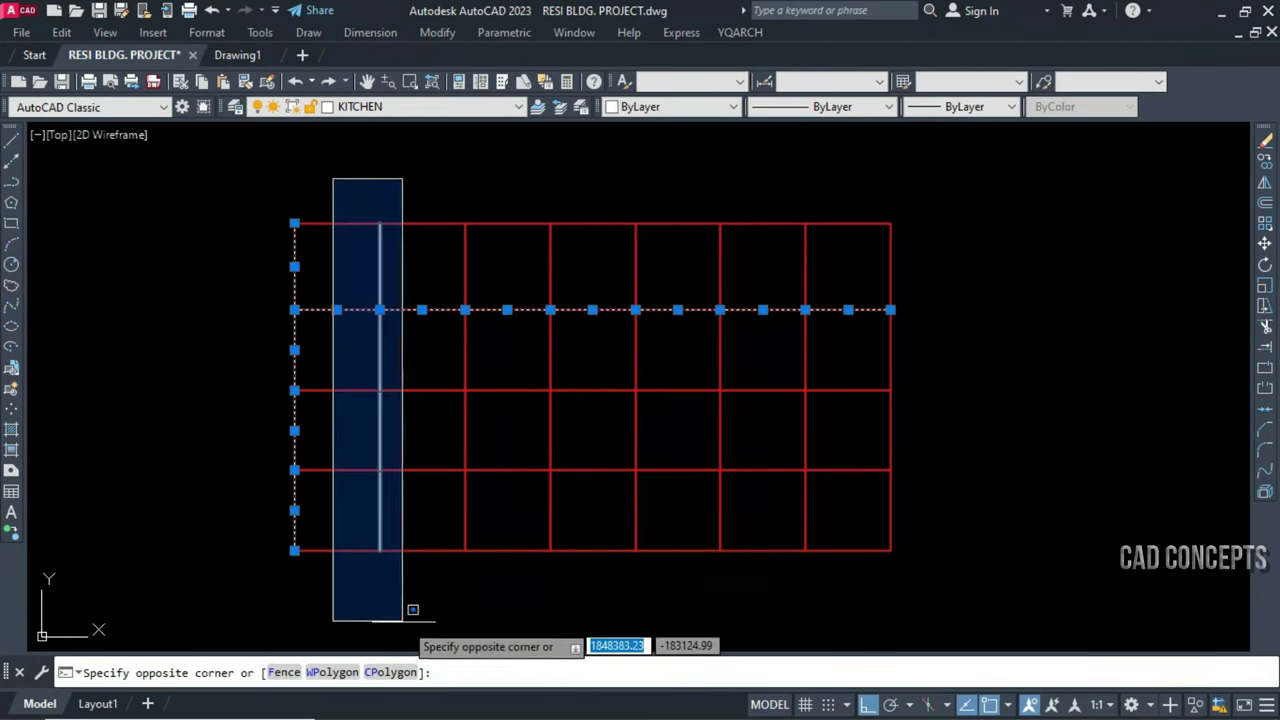
click(416, 676)
click(986, 477)
click(440, 602)
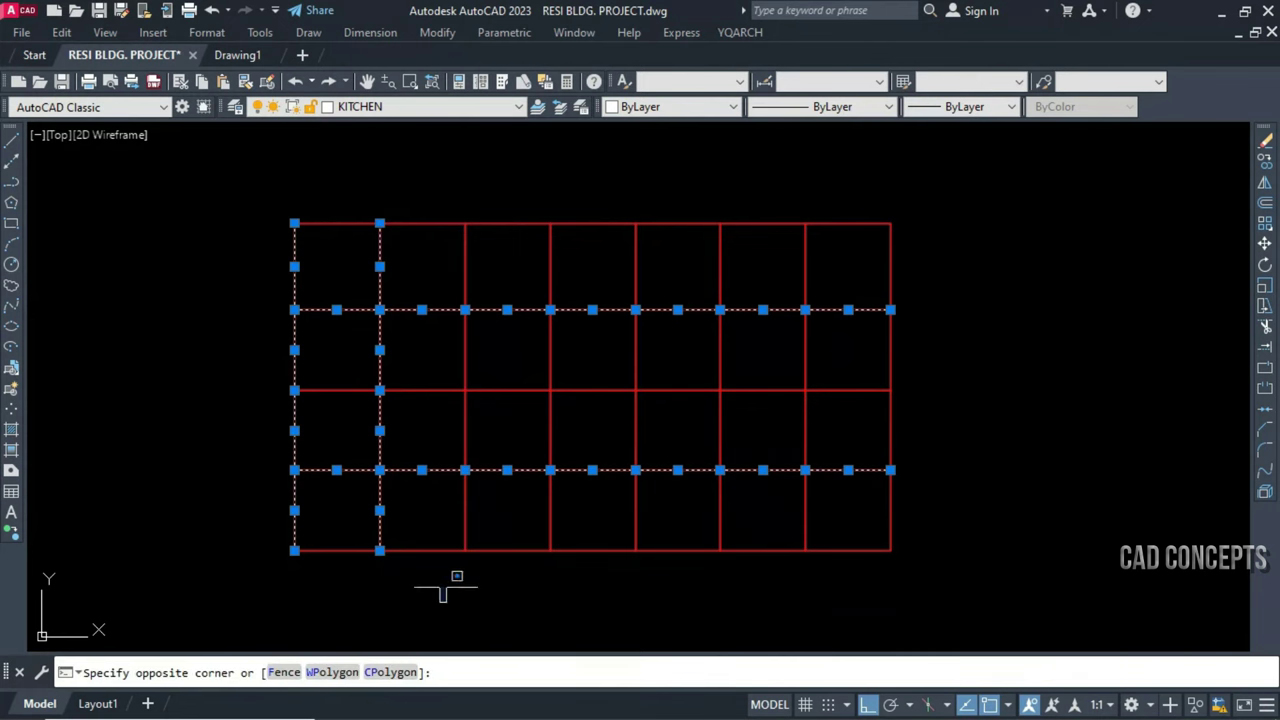
click(505, 193)
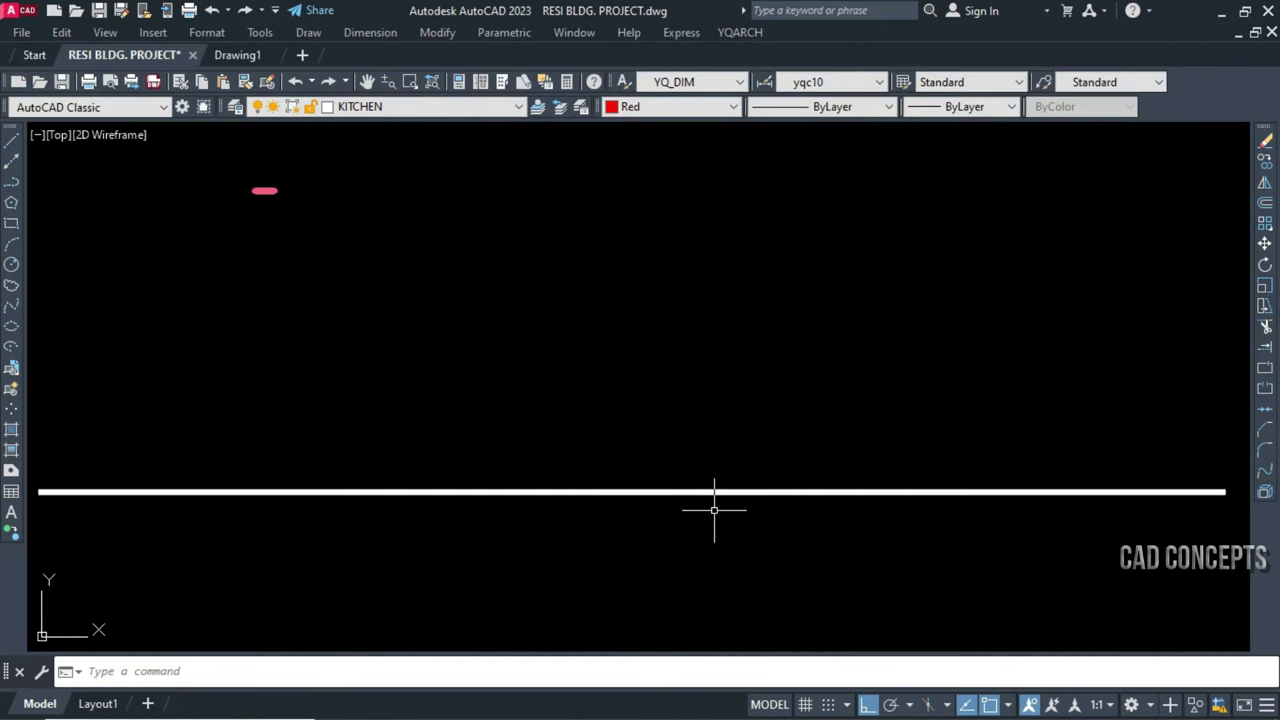
Run DF with Double Lines, a 50 gap and 15 equal parts on the line
key(Return)
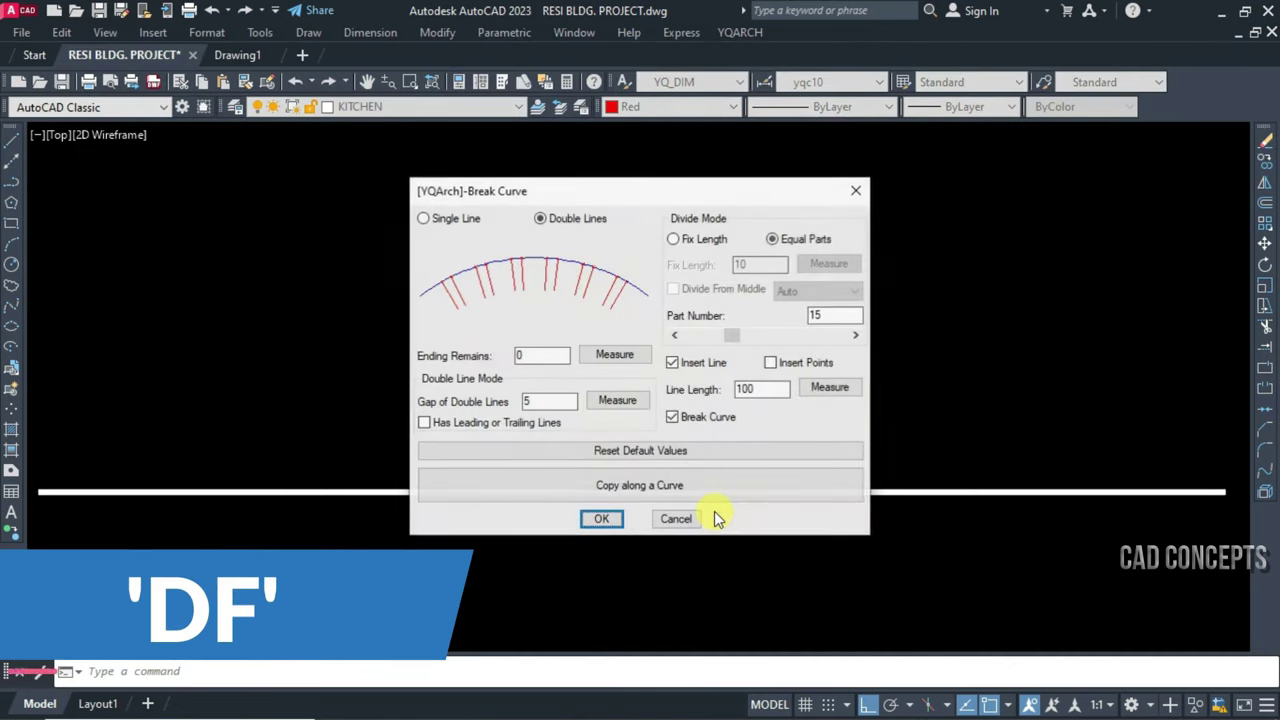
double_click(539, 401)
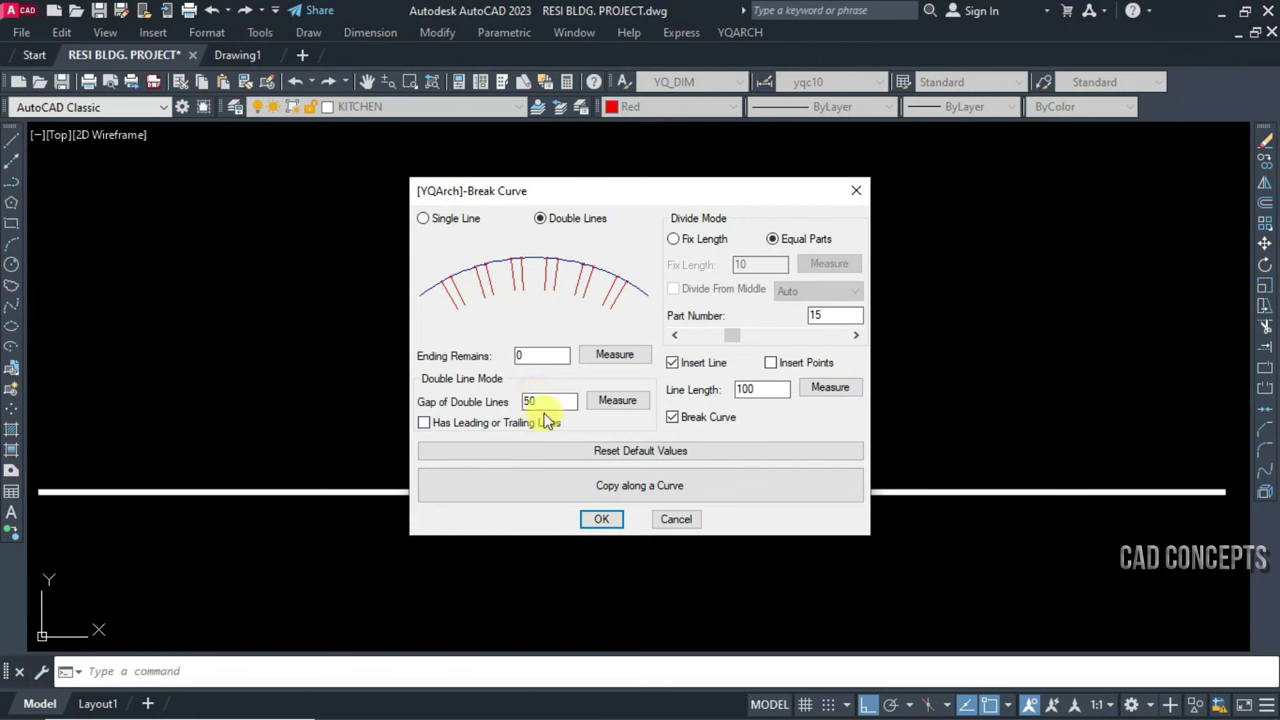
click(443, 220)
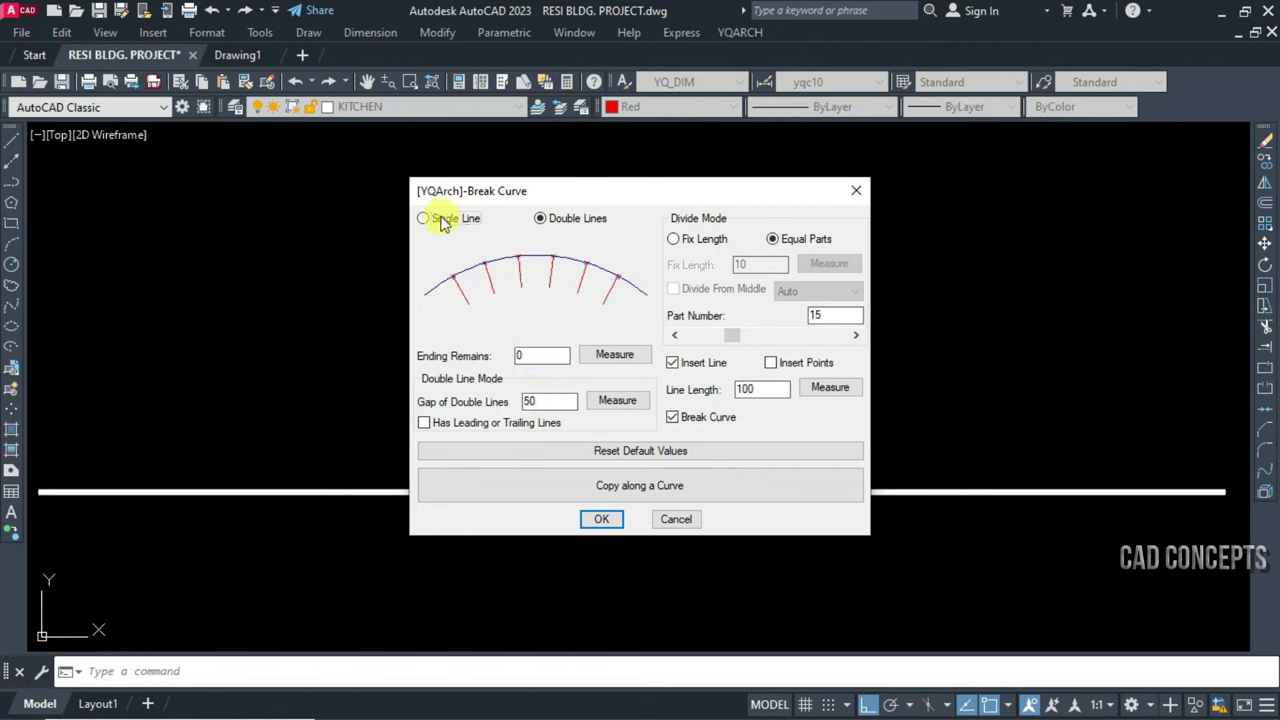
click(591, 225)
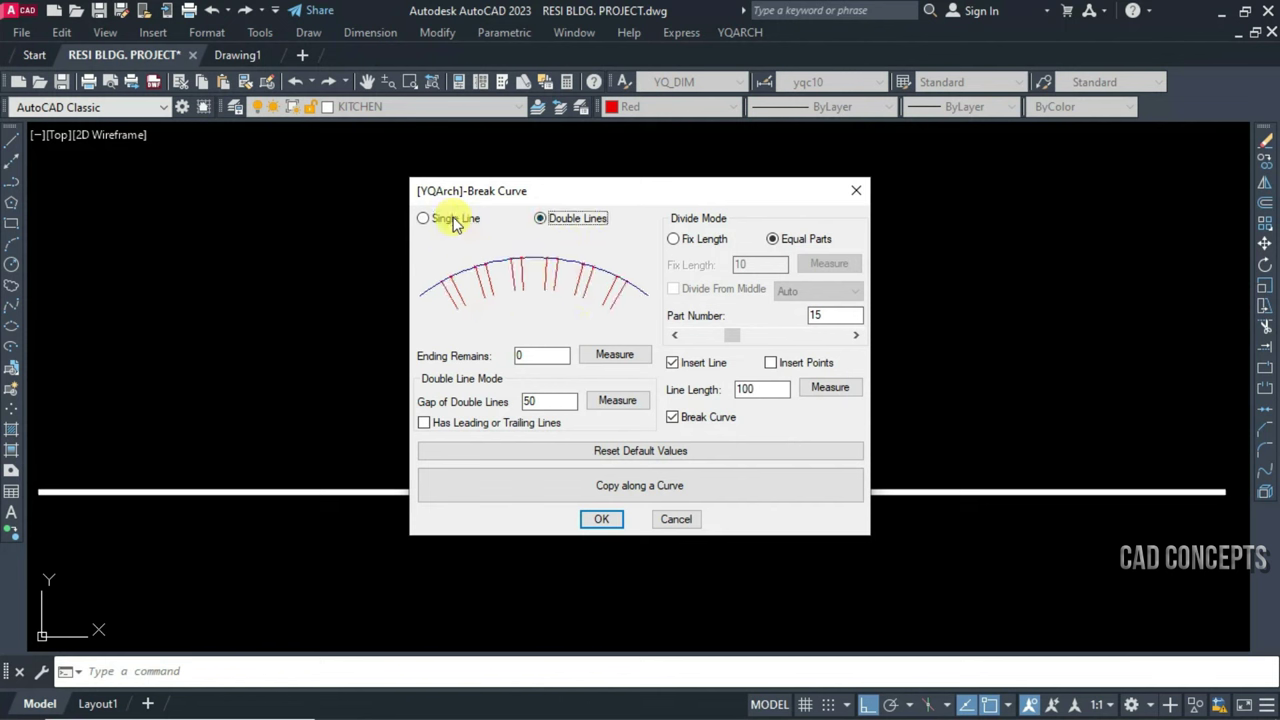
click(452, 222)
click(577, 218)
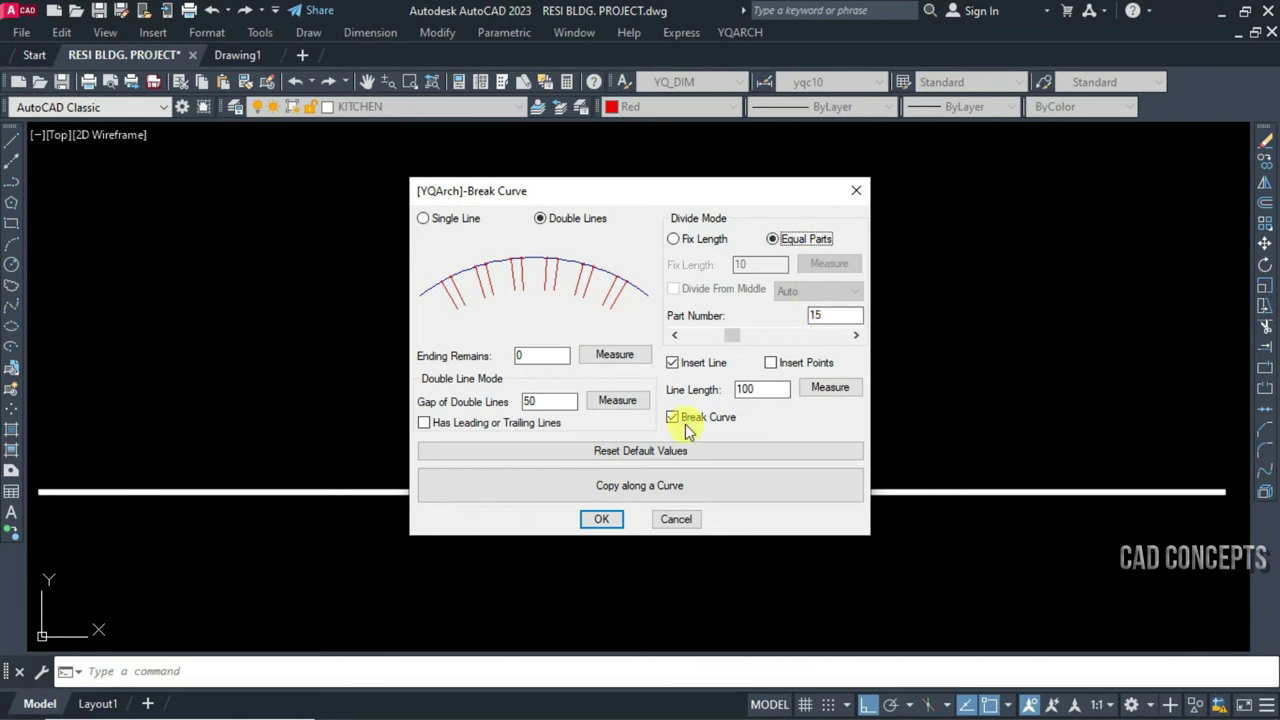
click(603, 528)
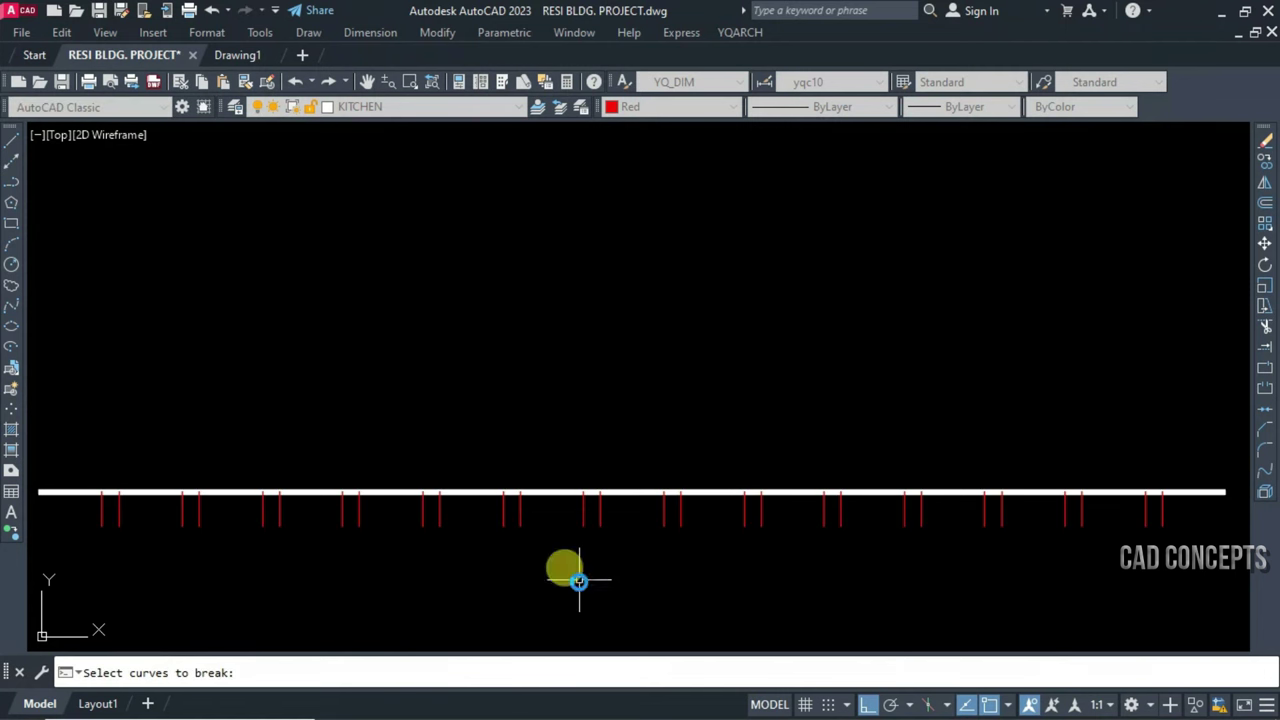
Break the long line at the double marks and check one resulting piece
click(614, 420)
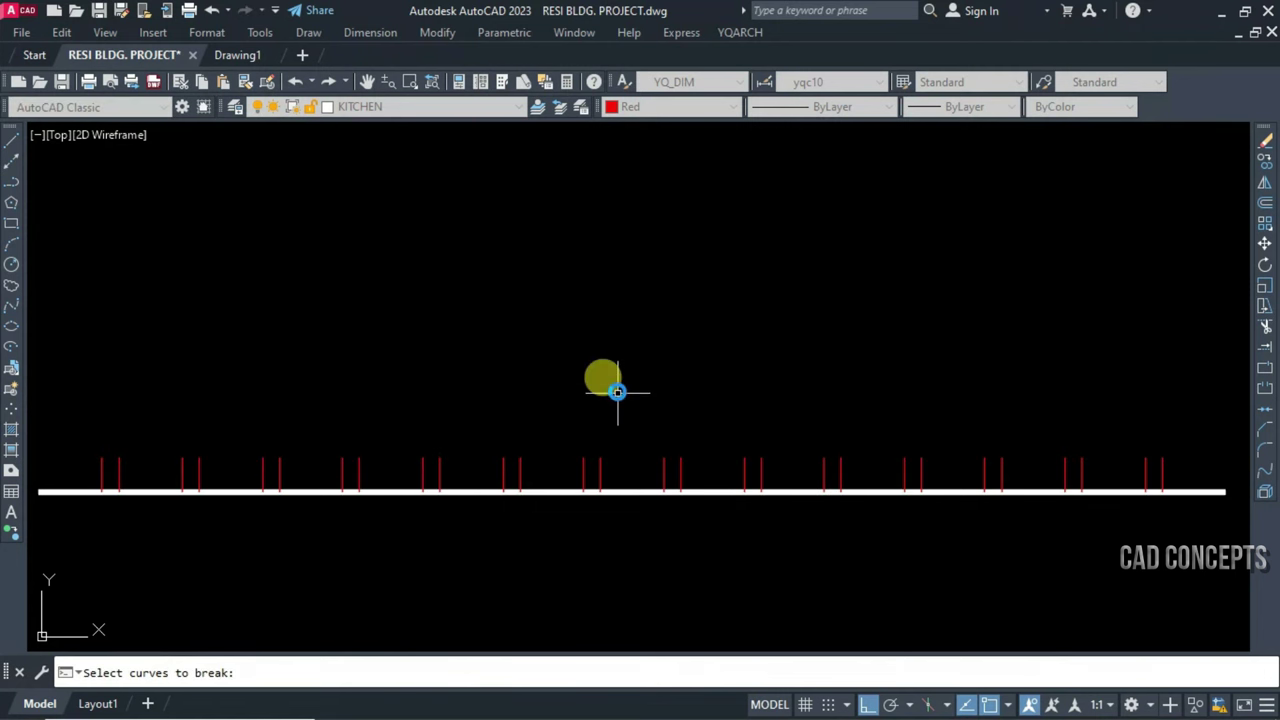
click(602, 492)
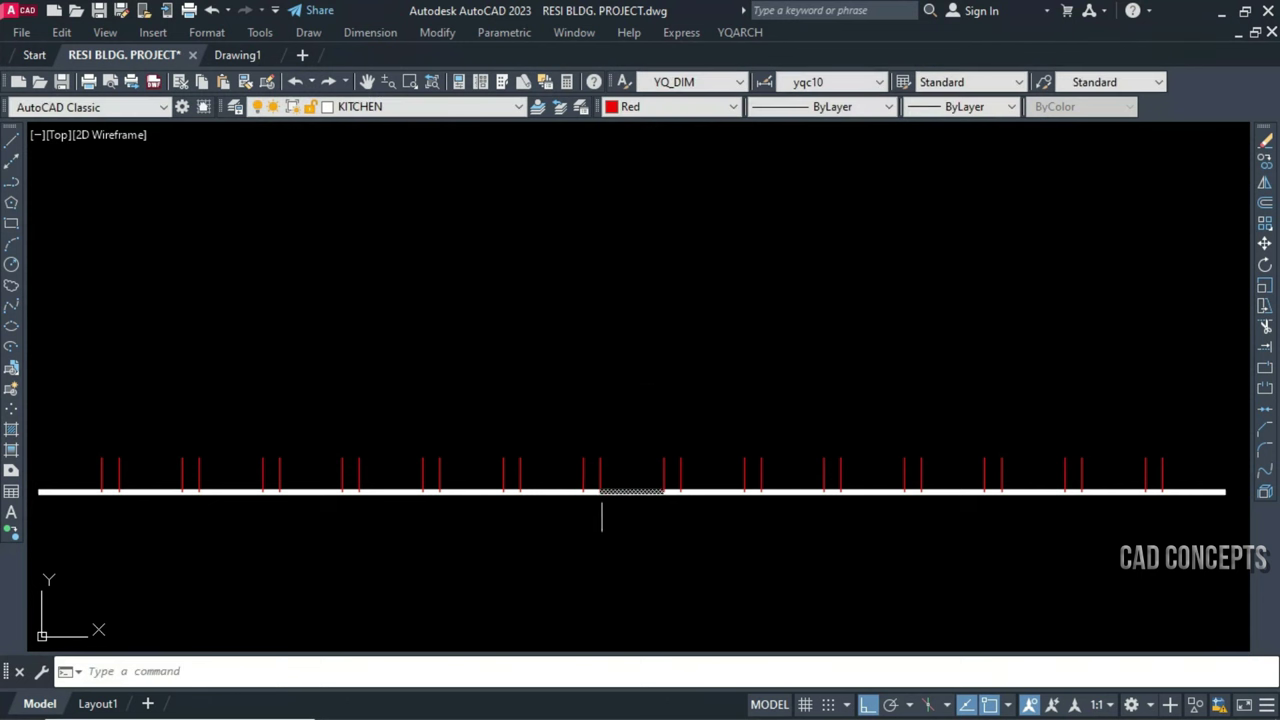
click(617, 491)
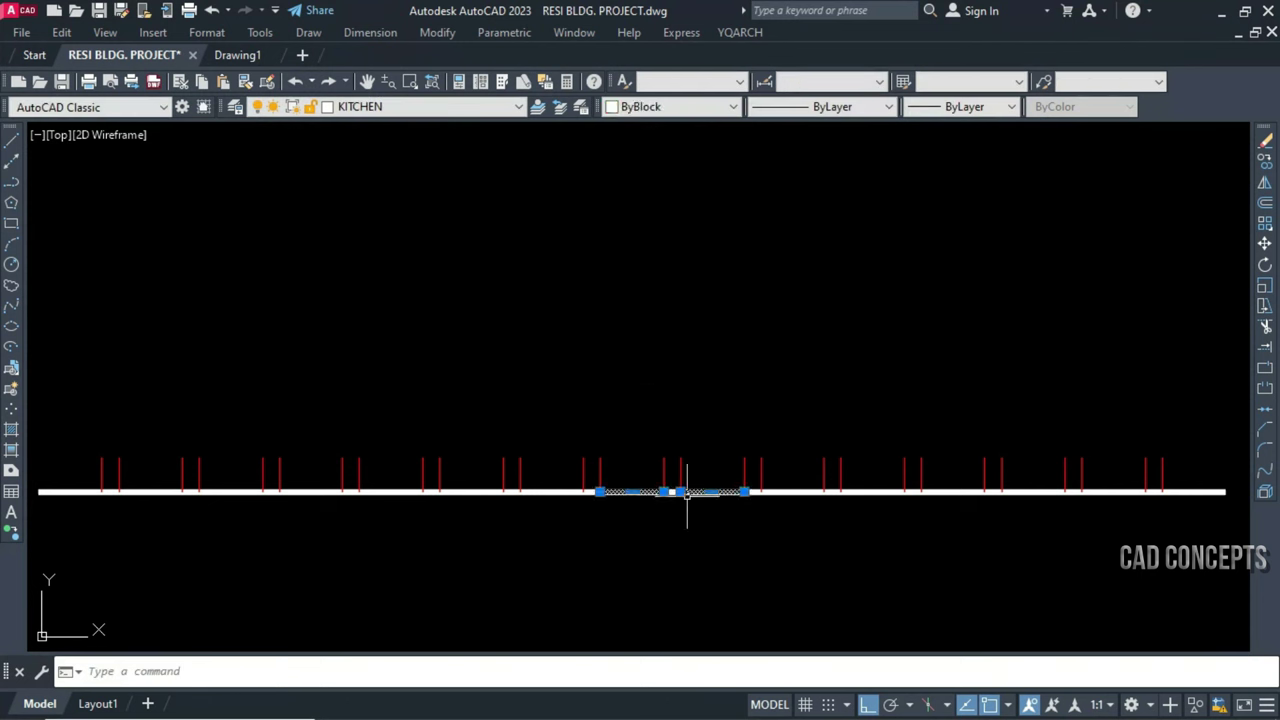
key(Escape)
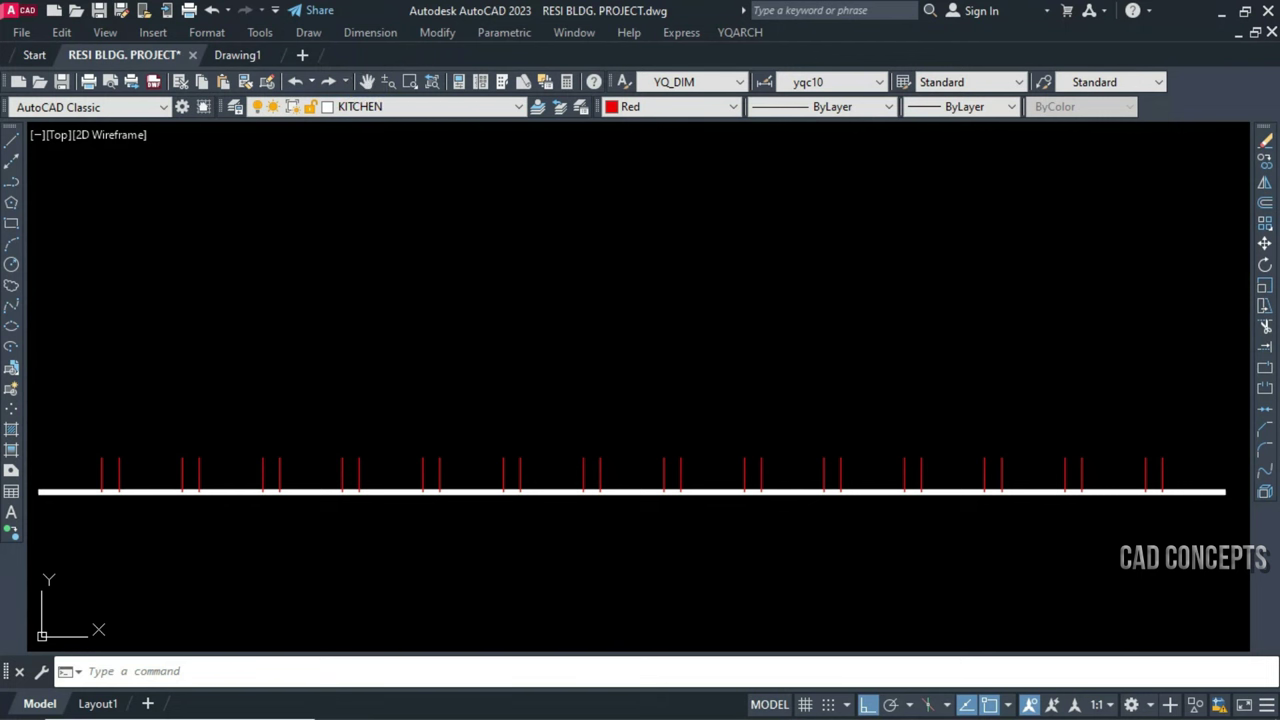
Try window selections near both ends of the line, then undo so the red break marks disappear
click(33, 518)
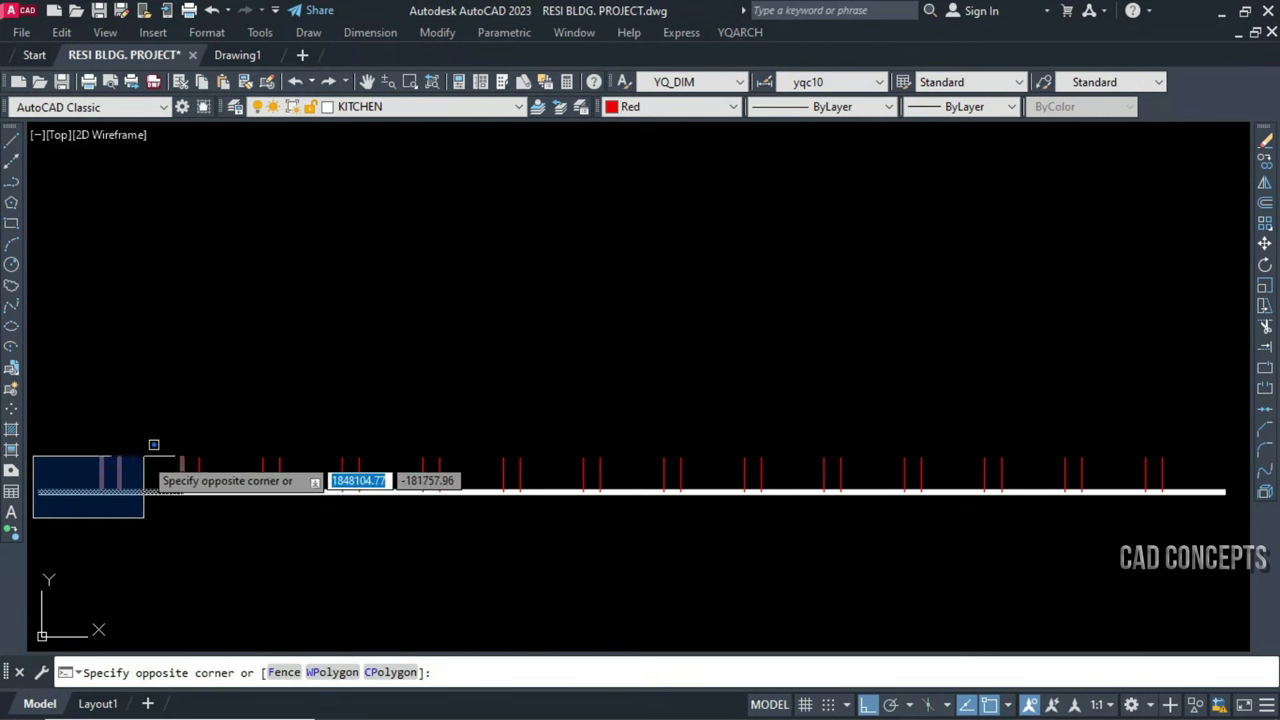
click(628, 470)
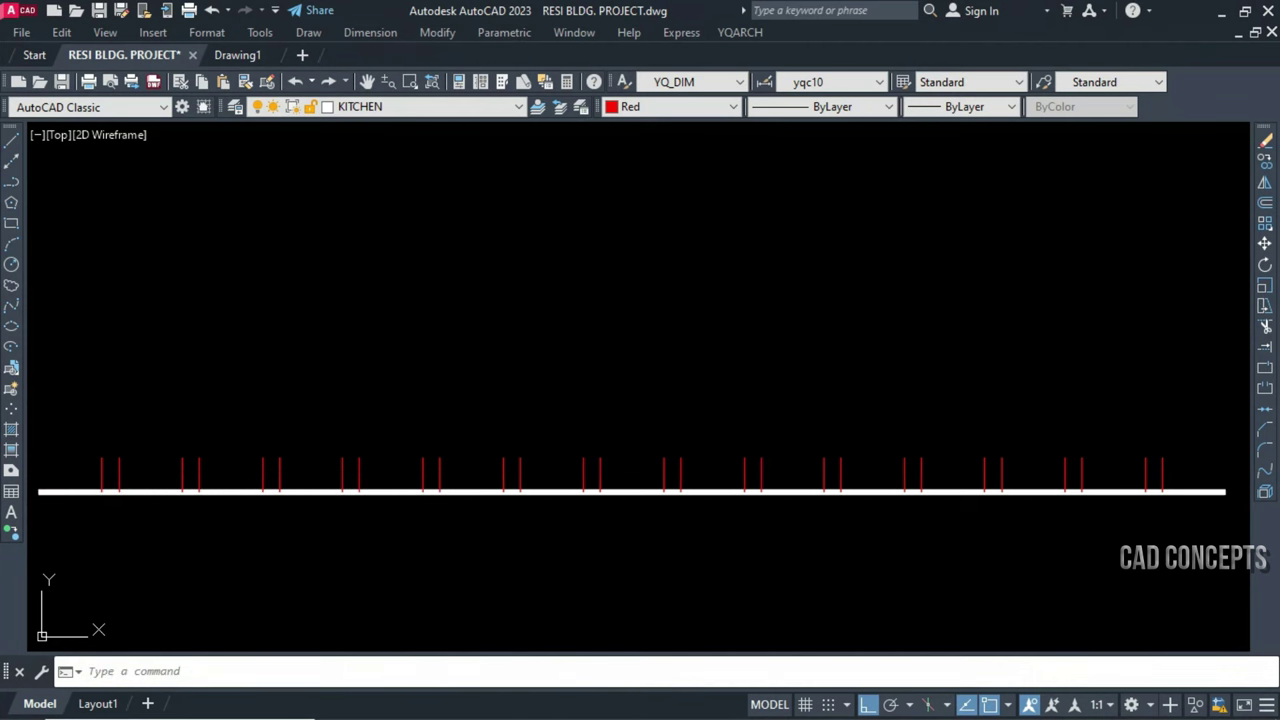
click(1206, 478)
click(1170, 520)
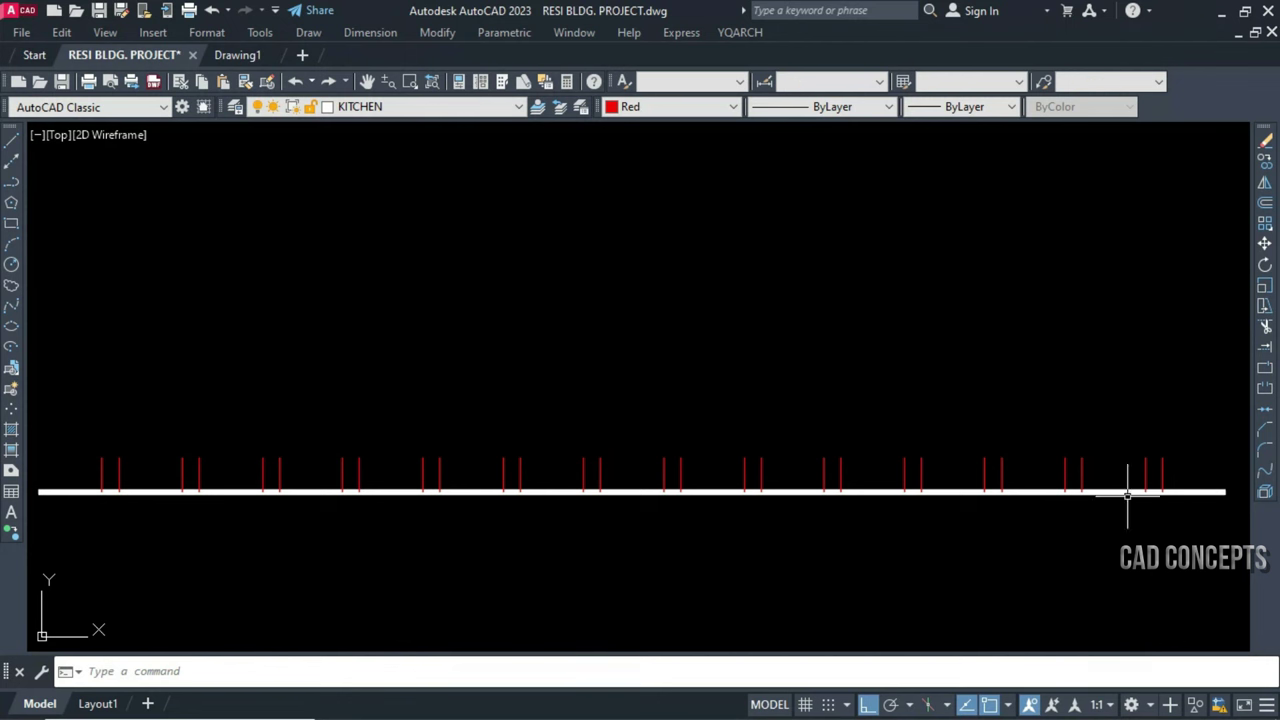
click(1145, 488)
click(1110, 495)
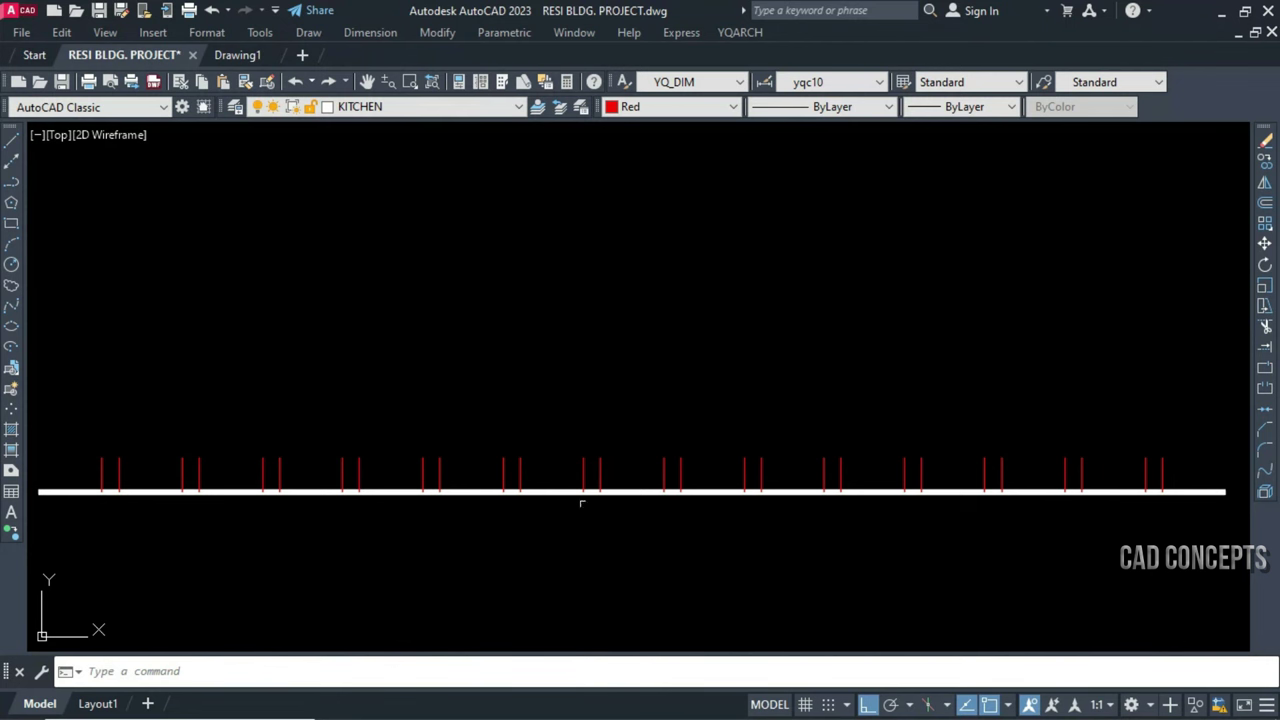
key(ctrl+z)
text(DF)
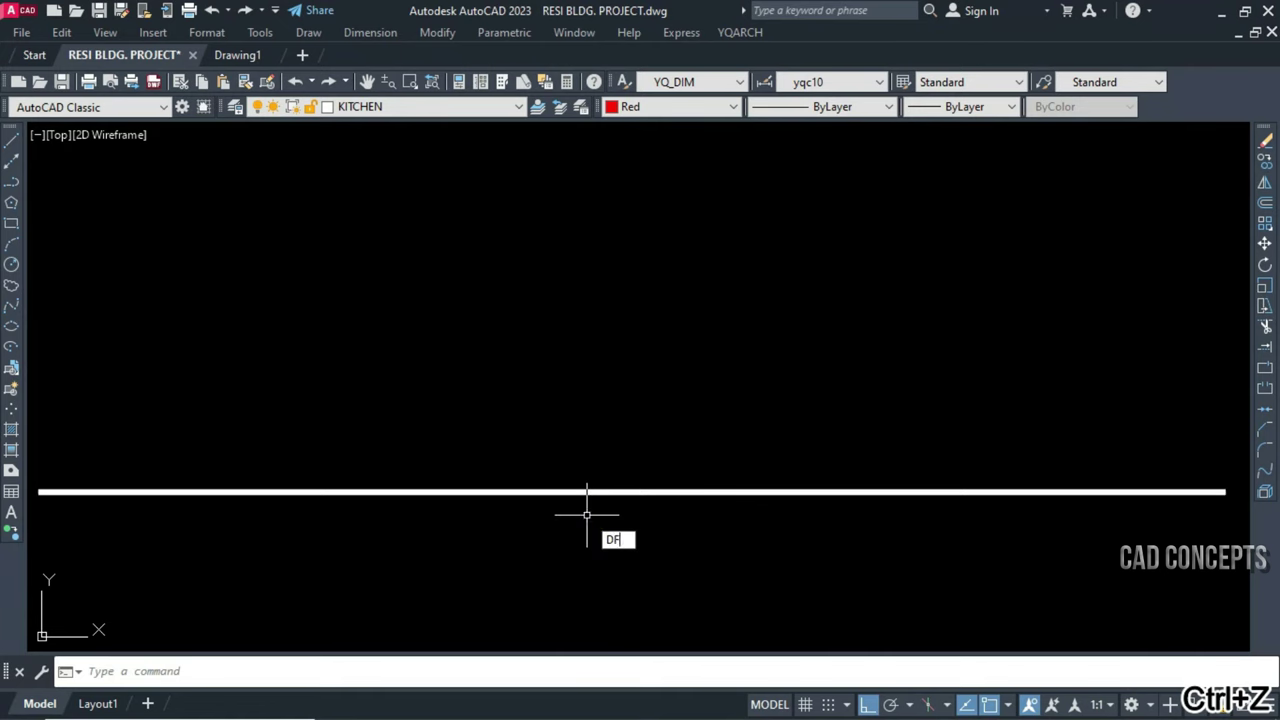
Divide the long white line into 15 equal single-line parts and test-select one piece
key(Return)
click(424, 218)
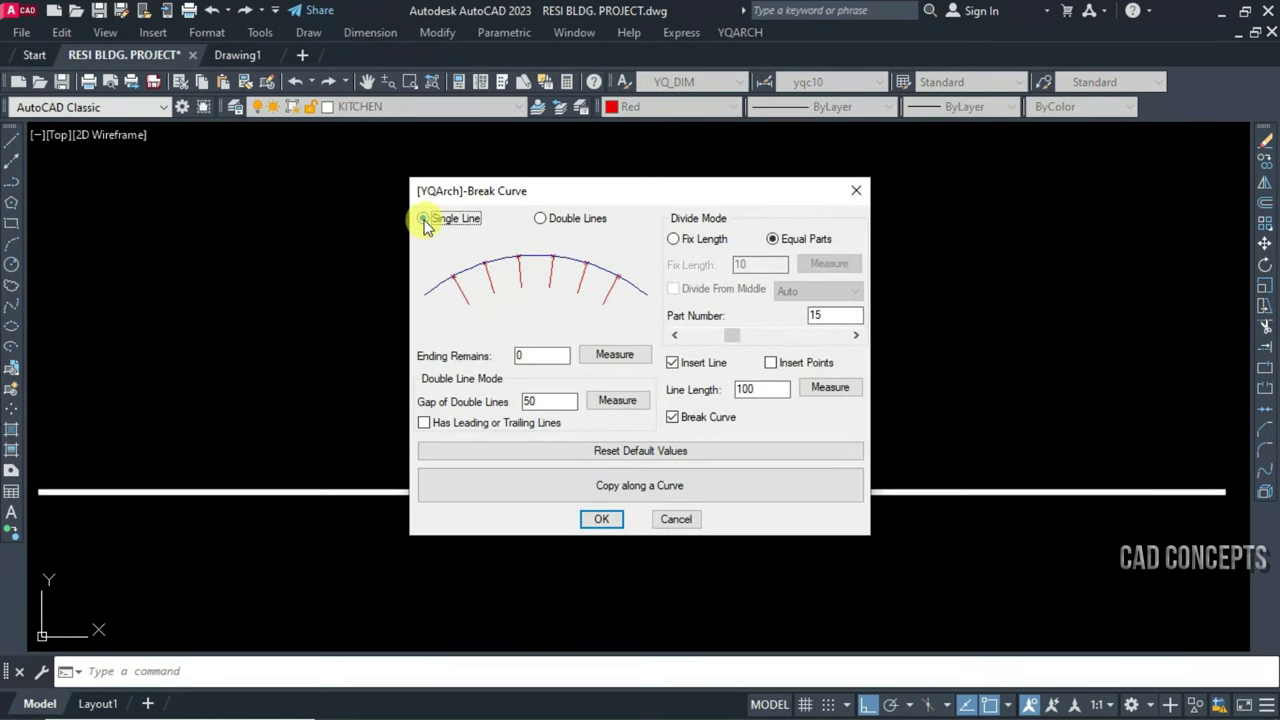
click(603, 519)
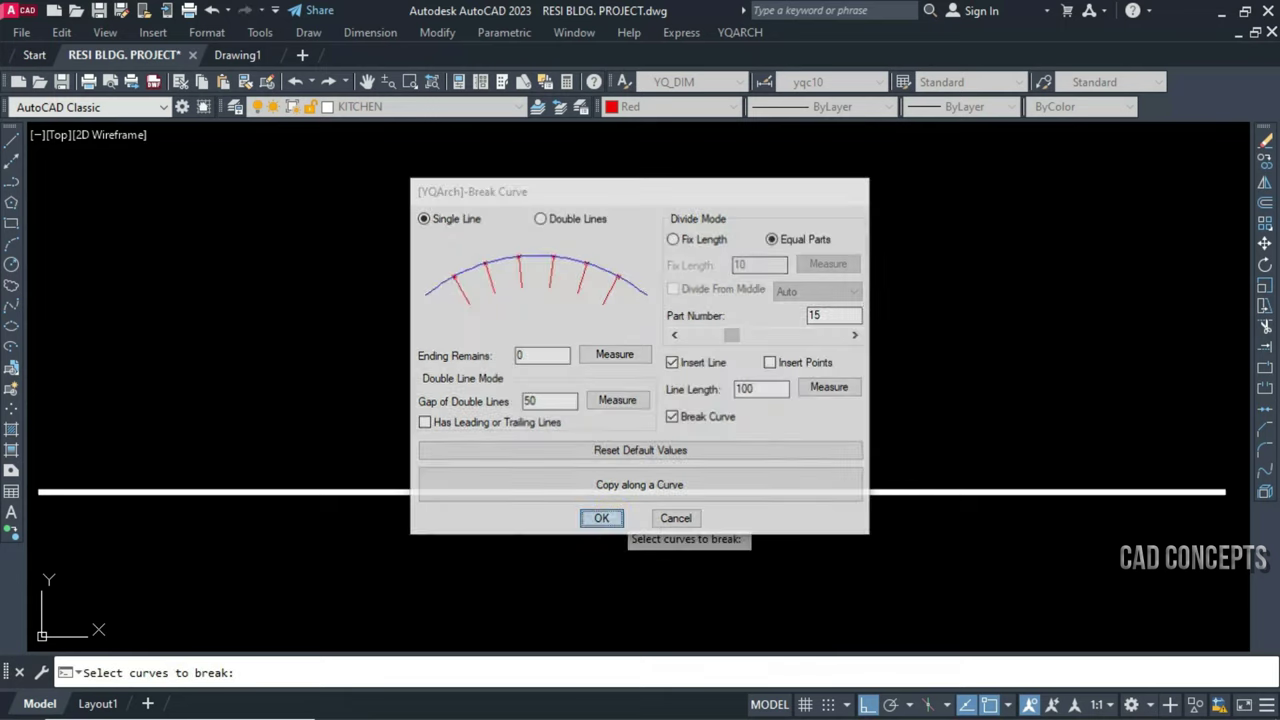
click(596, 492)
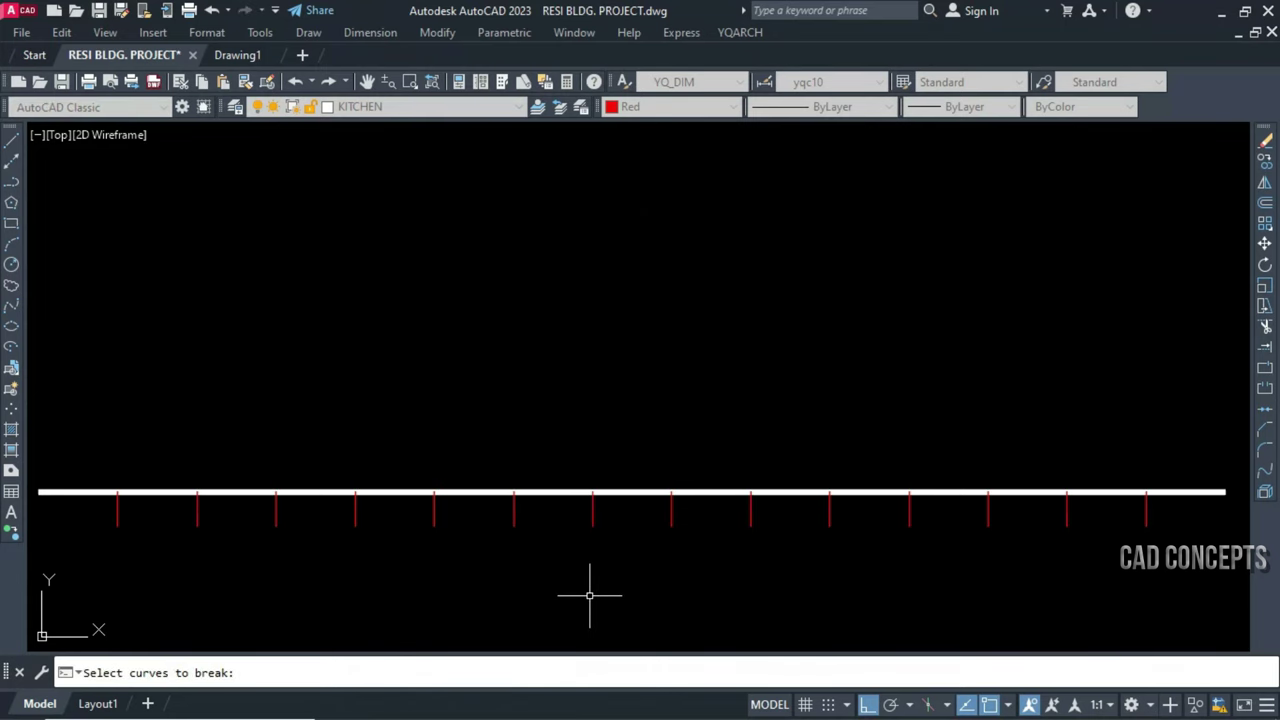
right_click(571, 354)
click(551, 455)
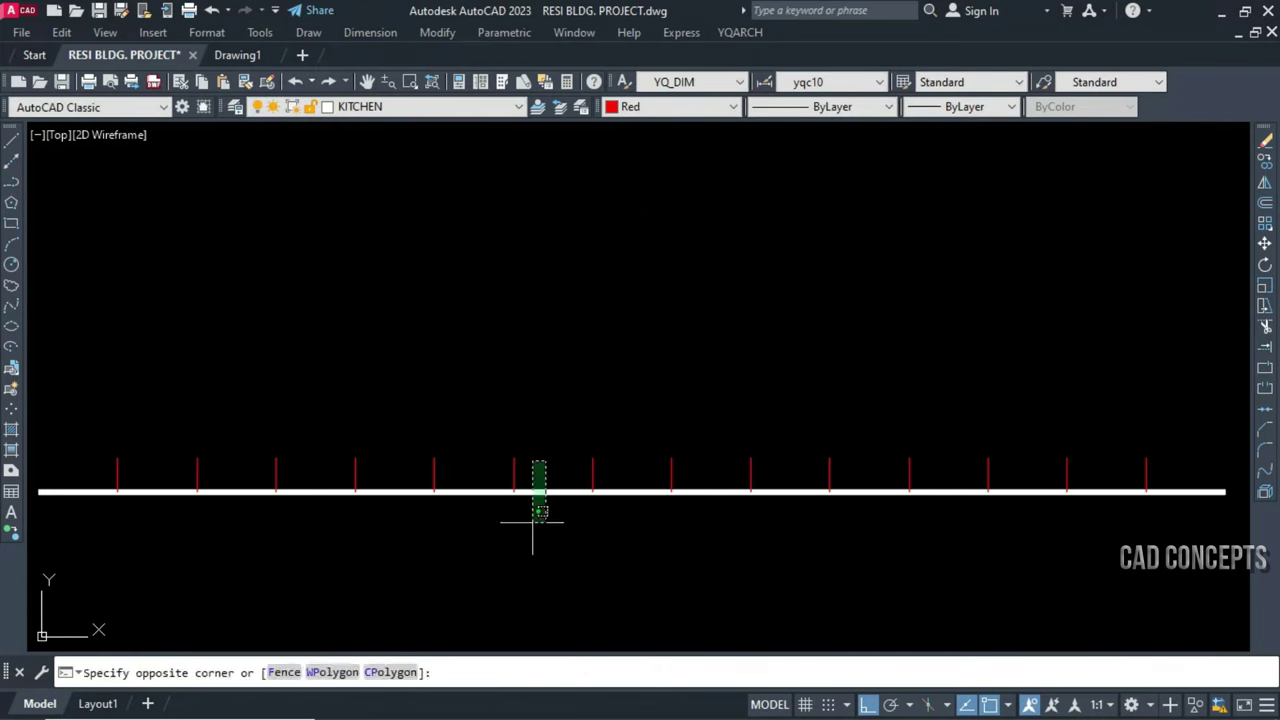
click(533, 510)
key(Escape)
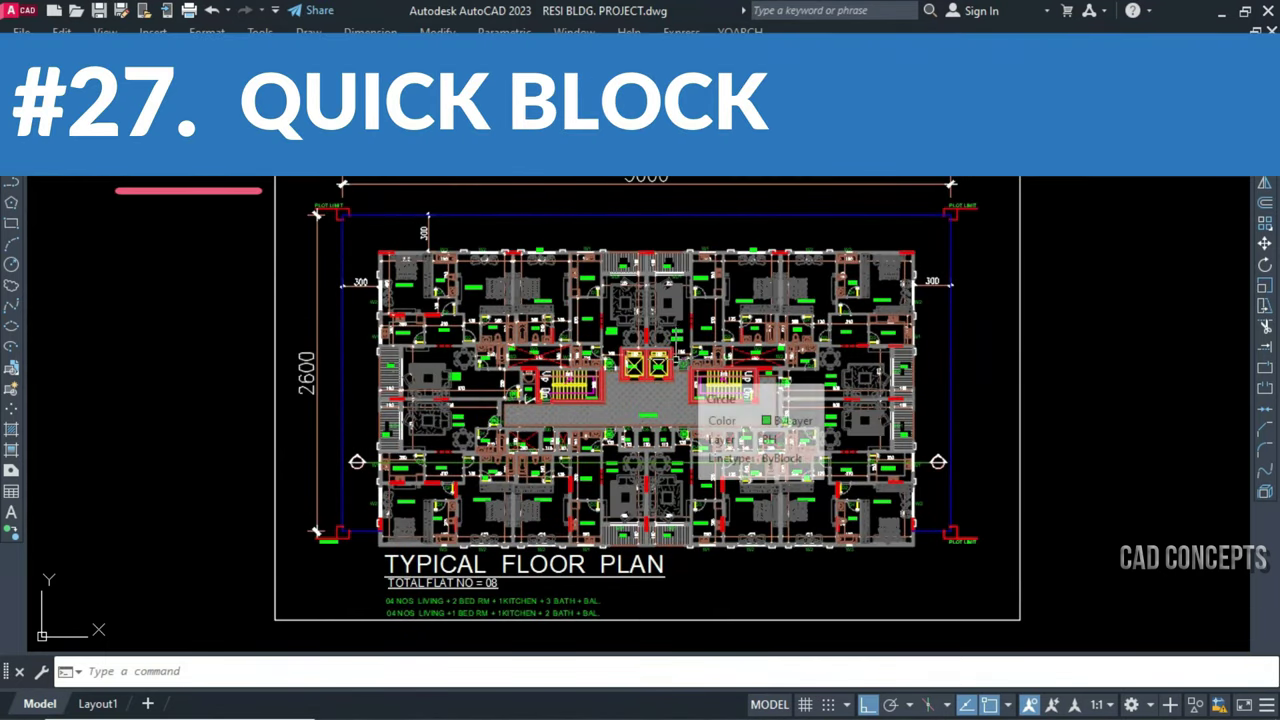
Zoom into the floor plan and test window selections on the bed
scroll(464, 290, up, 5)
scroll(540, 325, up, 2)
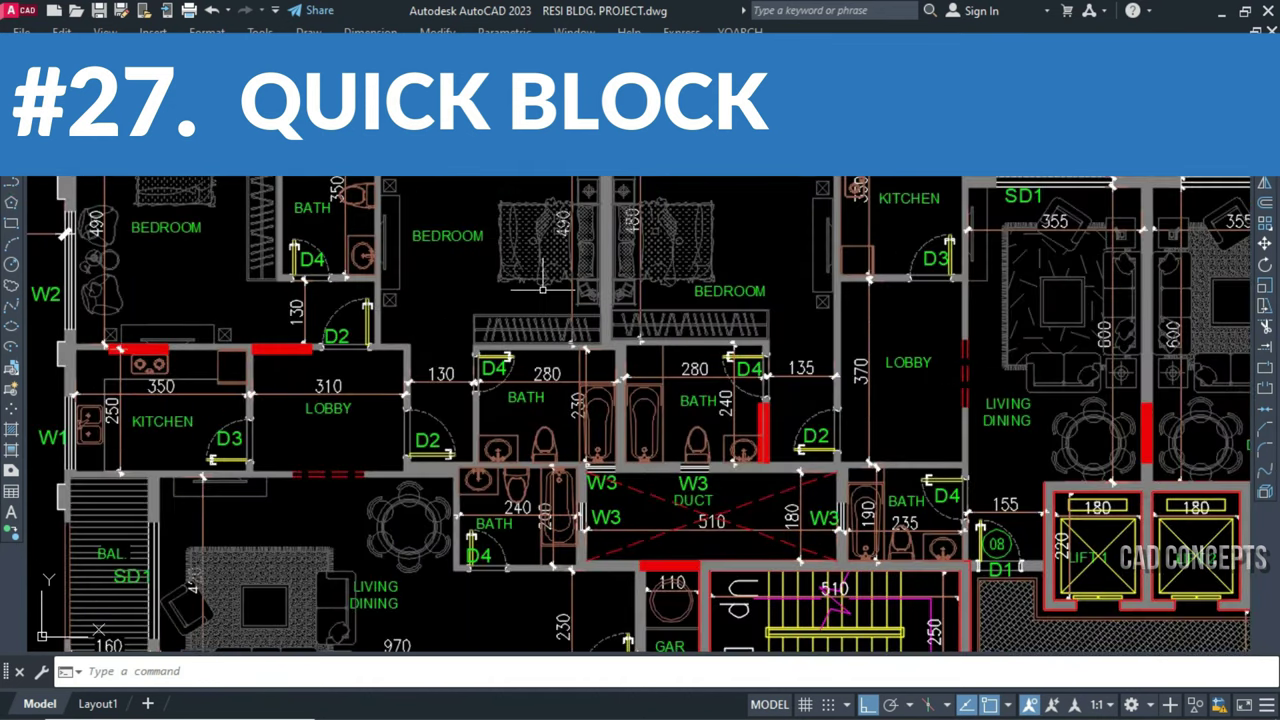
scroll(520, 215, up, 3)
click(443, 237)
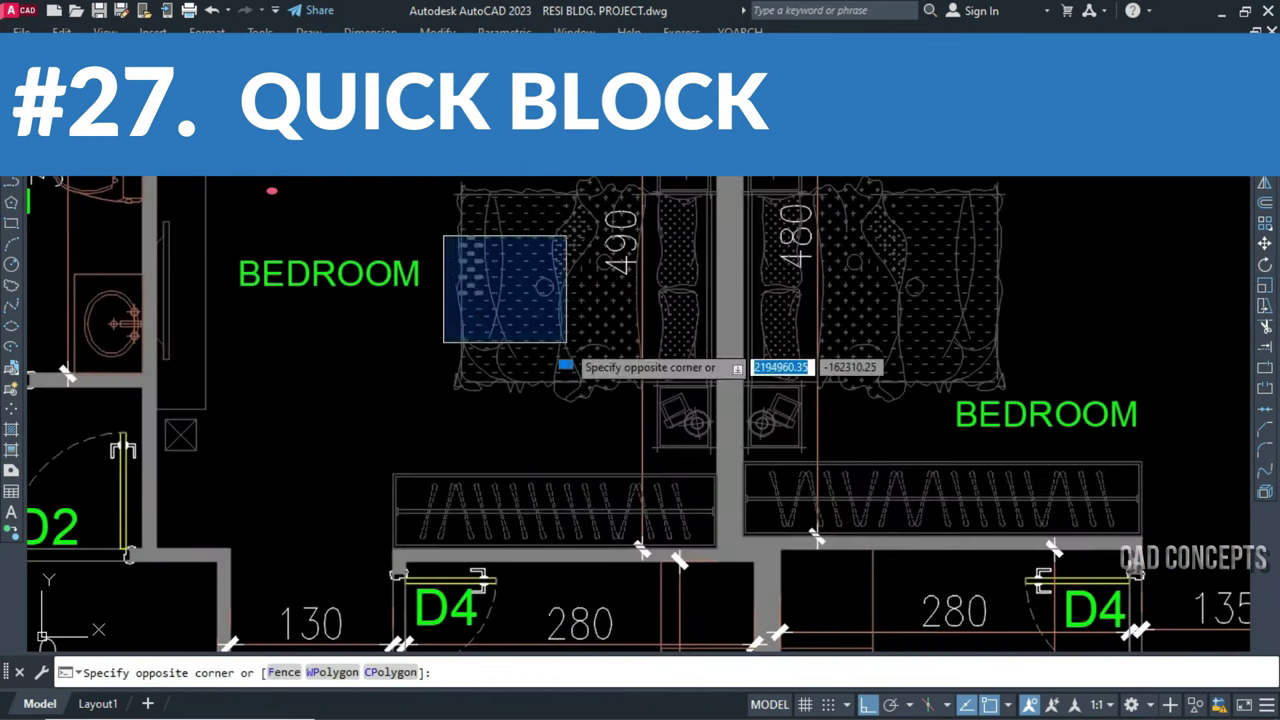
click(566, 363)
click(546, 406)
click(445, 190)
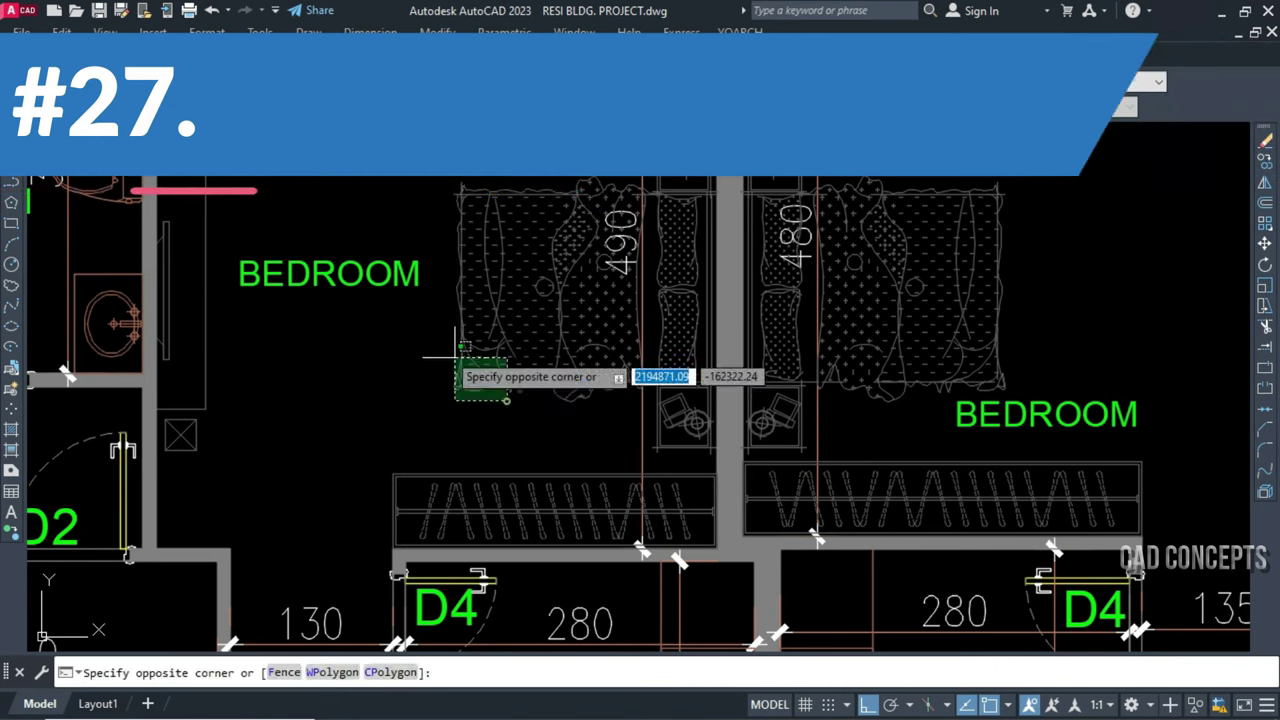
key(Escape)
click(435, 424)
click(716, 163)
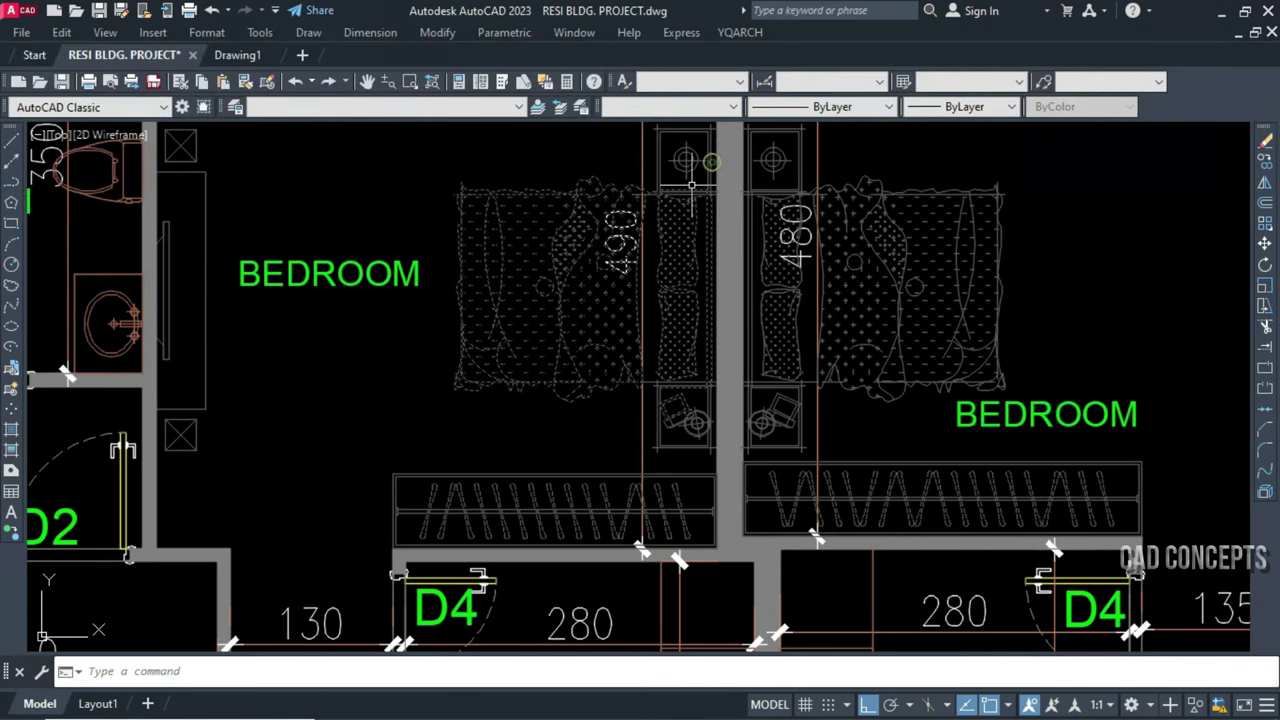
Zoom and pan to centre the bathroom sink beside door D4
scroll(641, 287, down, 2)
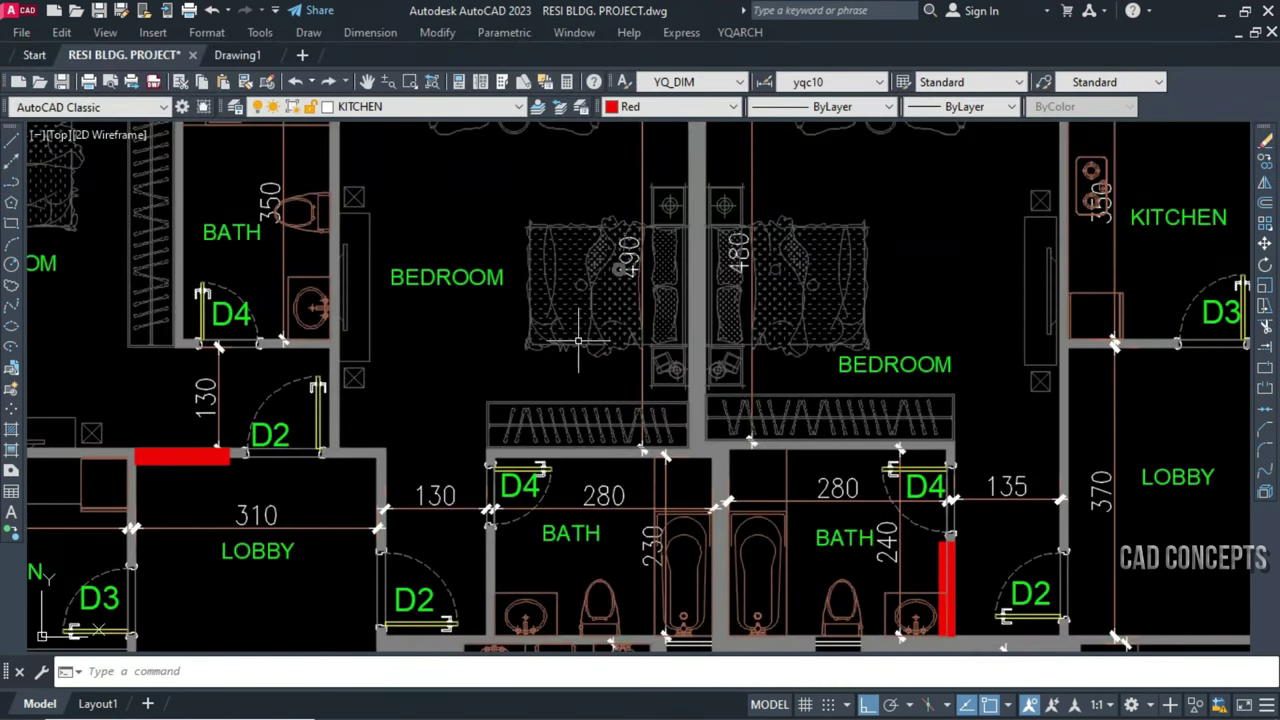
scroll(578, 341, down, 2)
scroll(396, 299, up, 2)
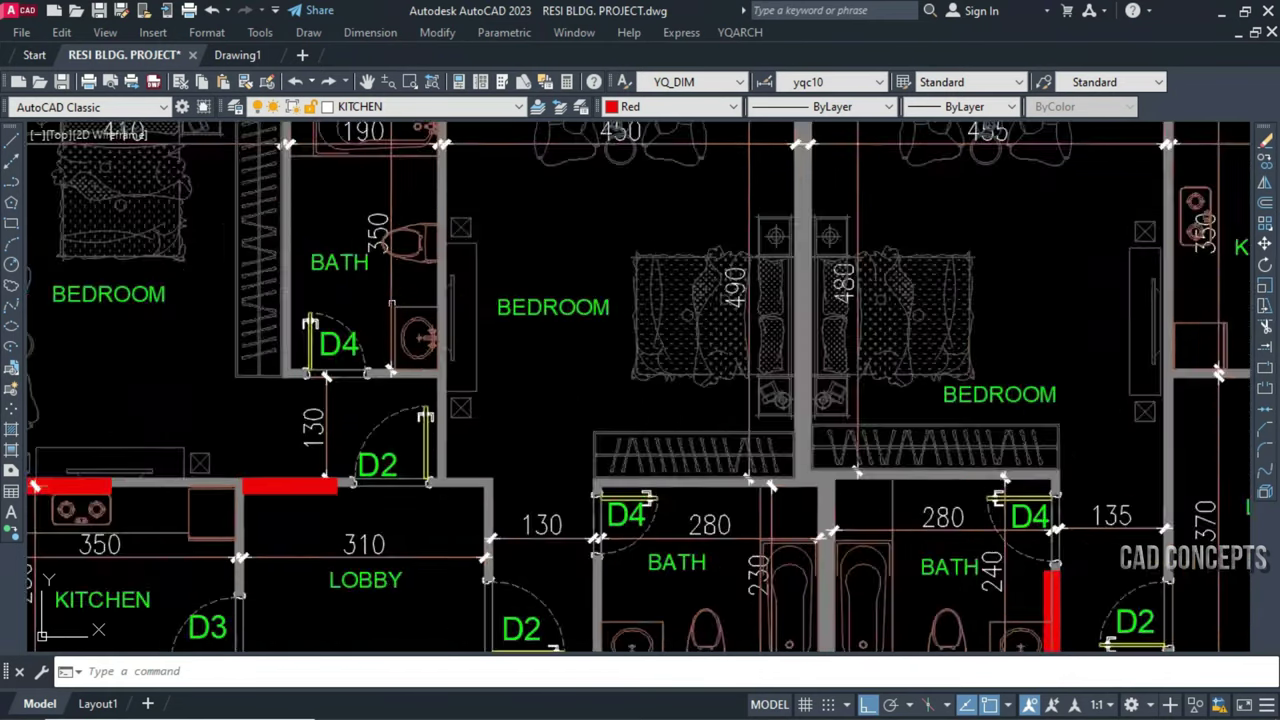
scroll(396, 299, up, 2)
click(407, 341)
scroll(407, 341, up, 2)
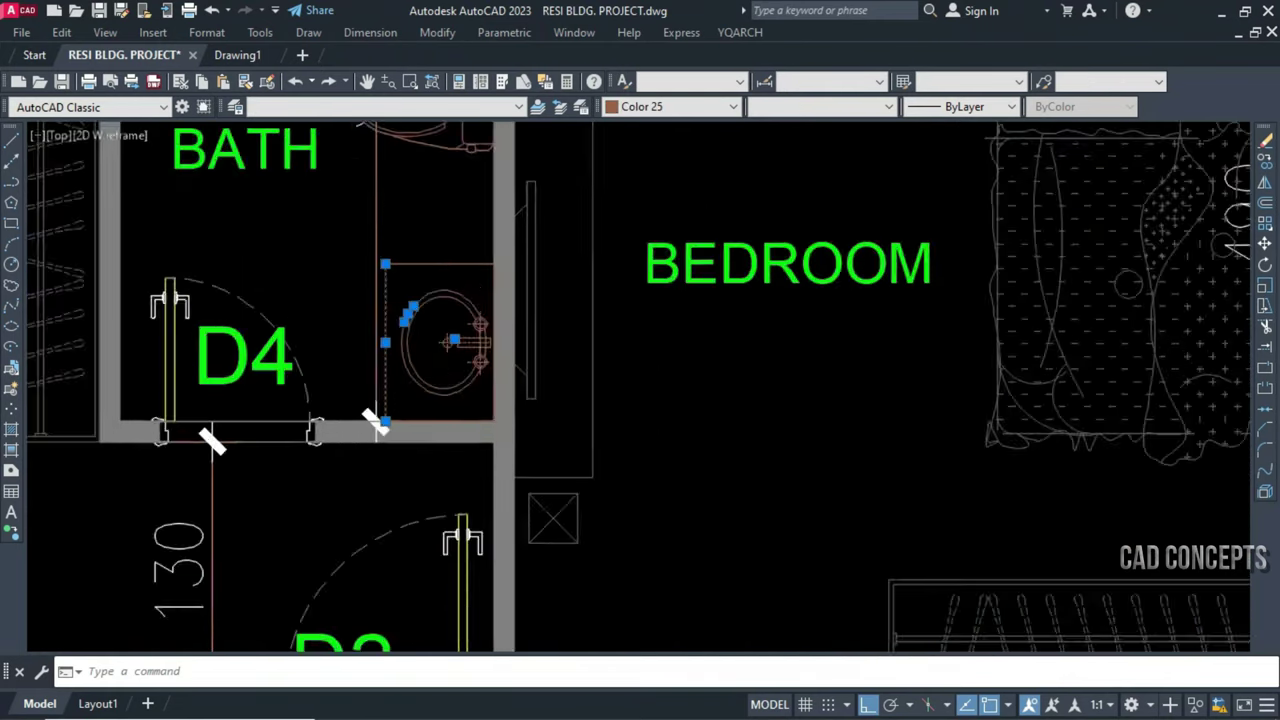
scroll(402, 360, up, 2)
click(398, 372)
key(Escape)
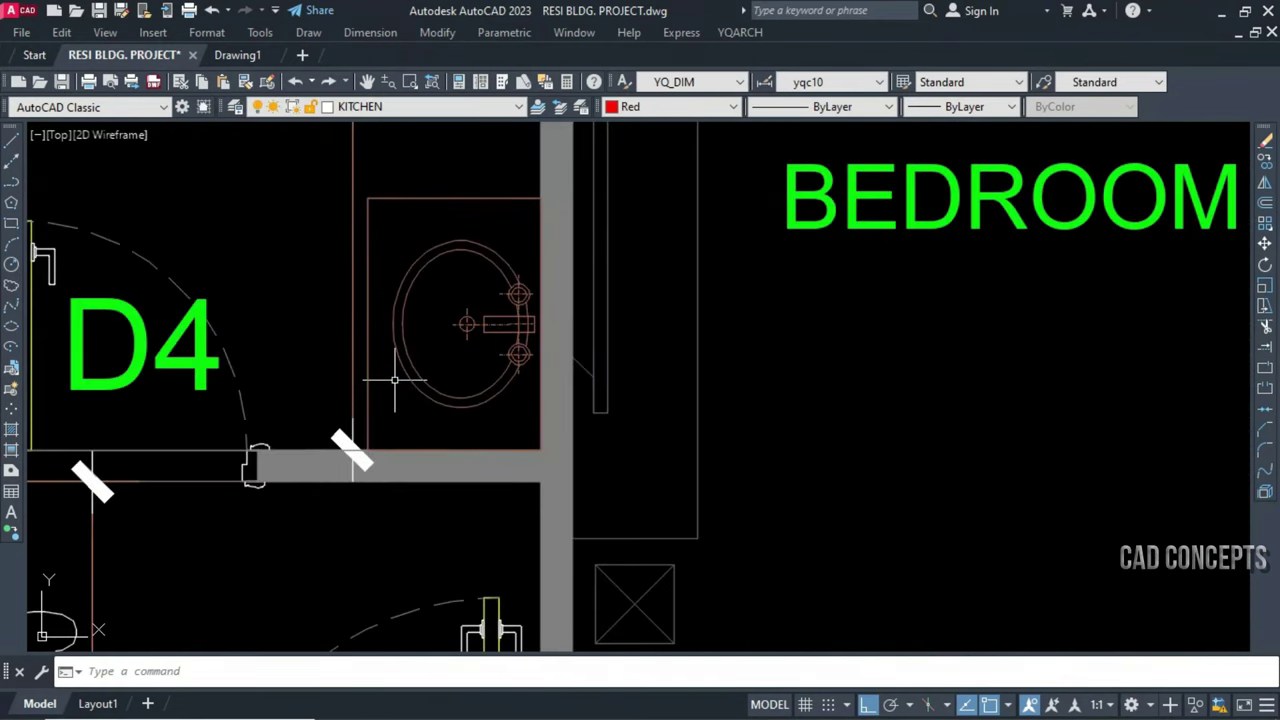
middle_drag(394, 380, 464, 418)
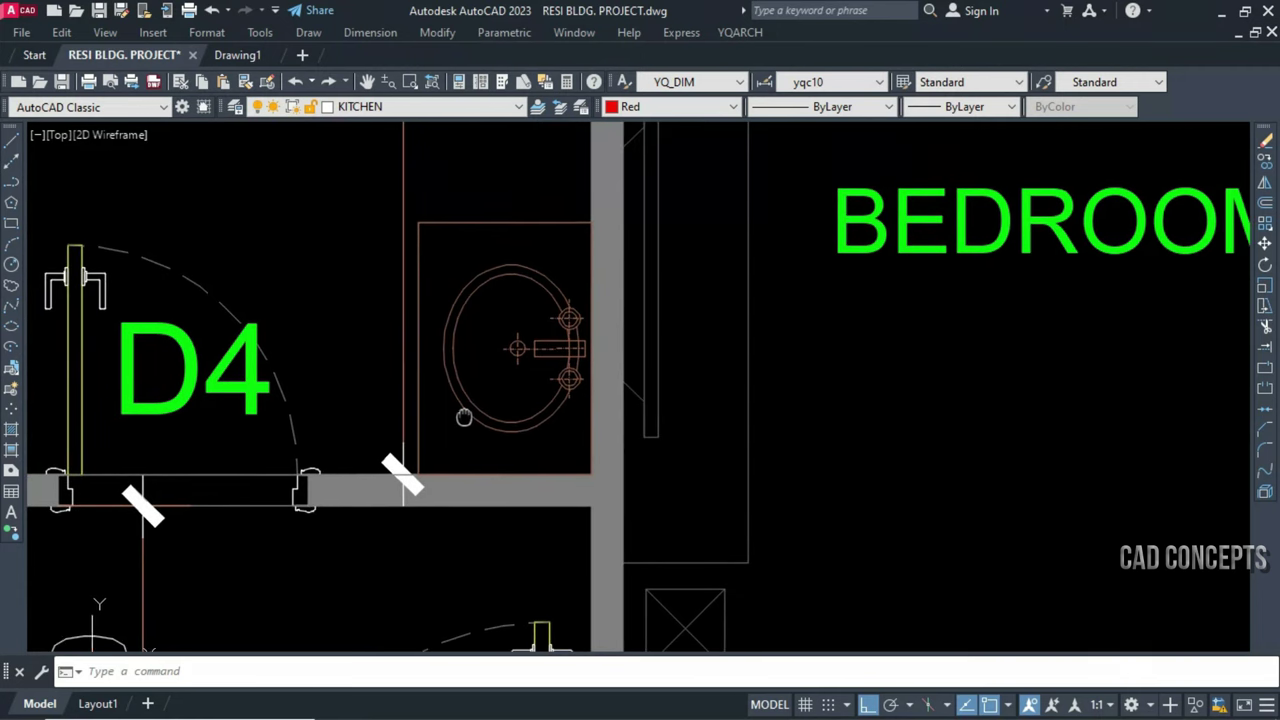
click(412, 207)
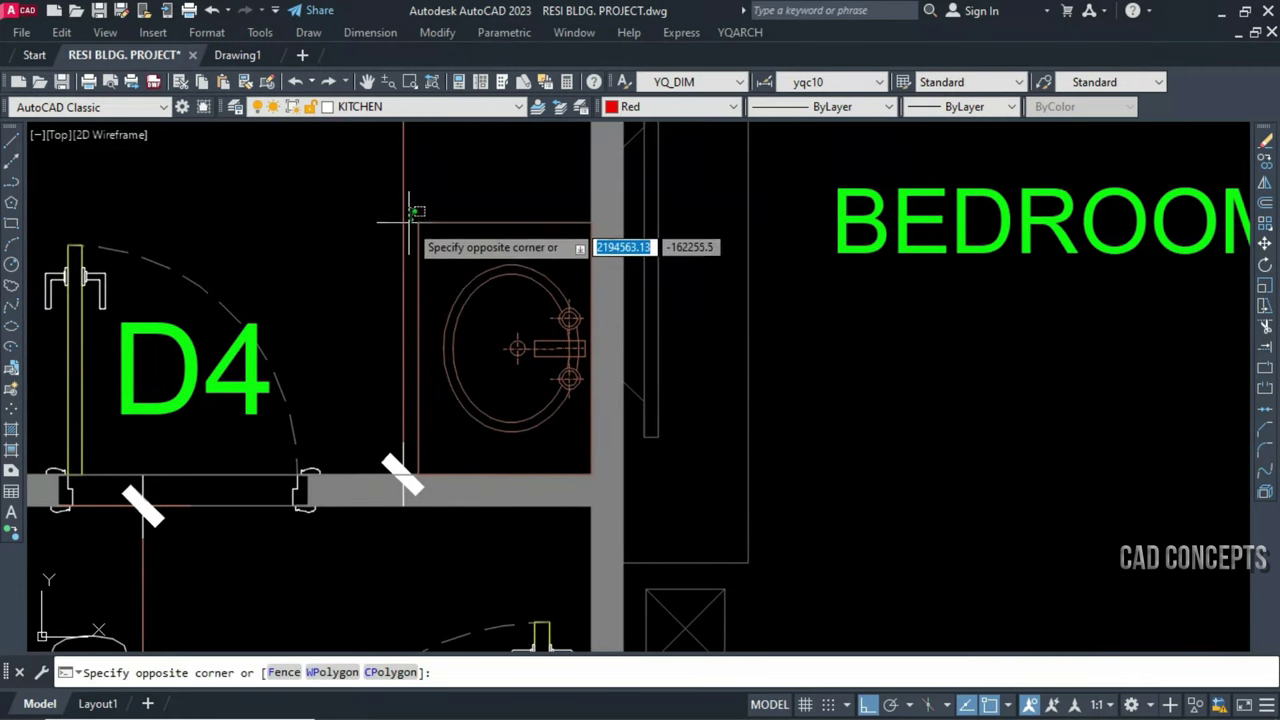
key(Escape)
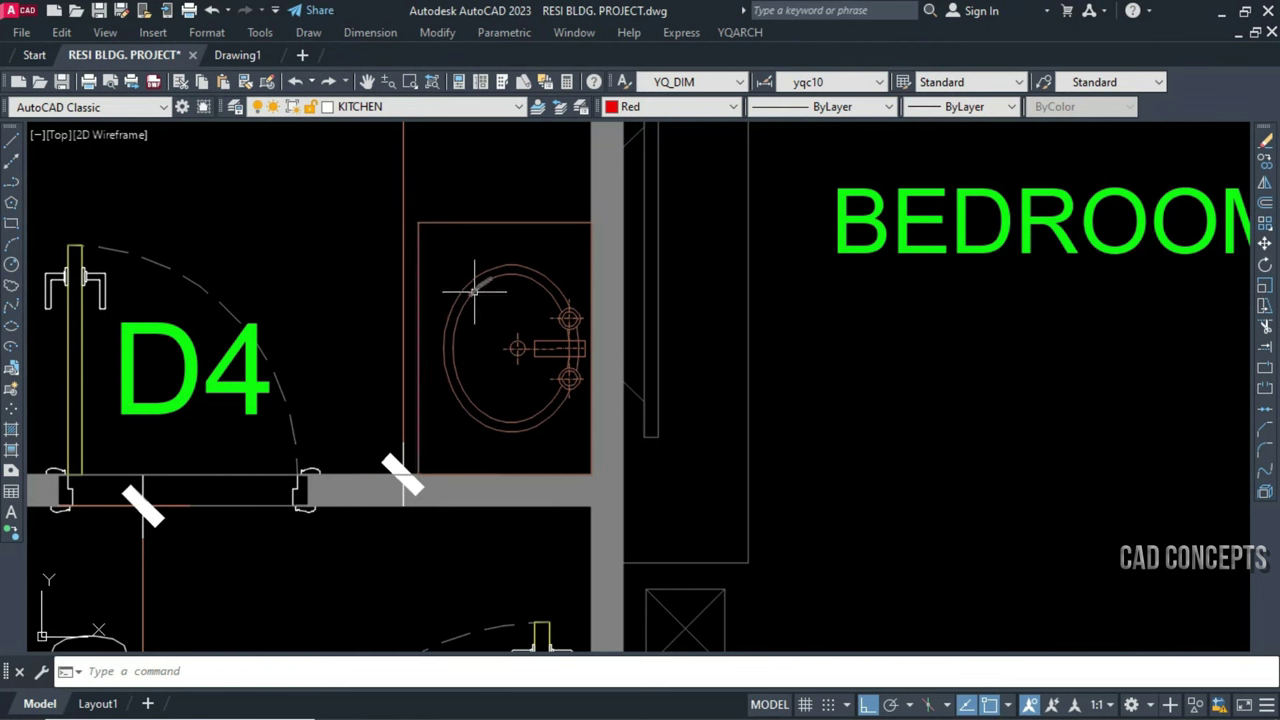
text(b)
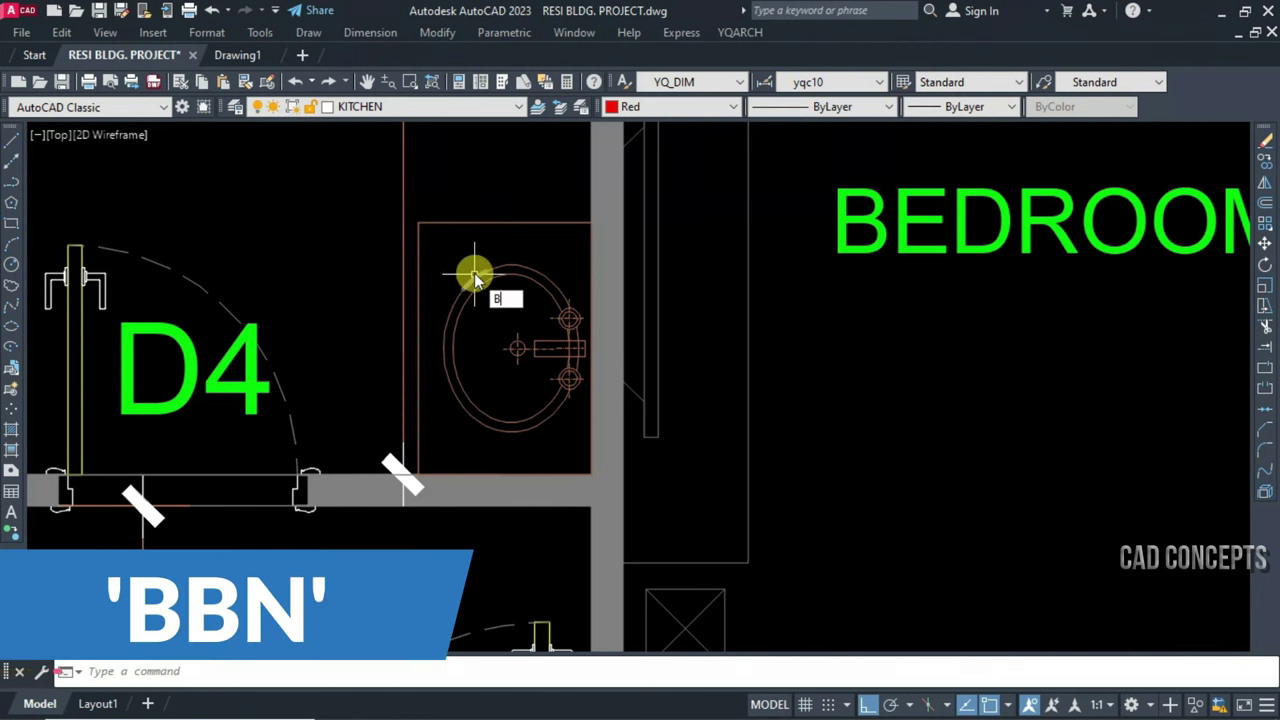
text(bn)
key(Return)
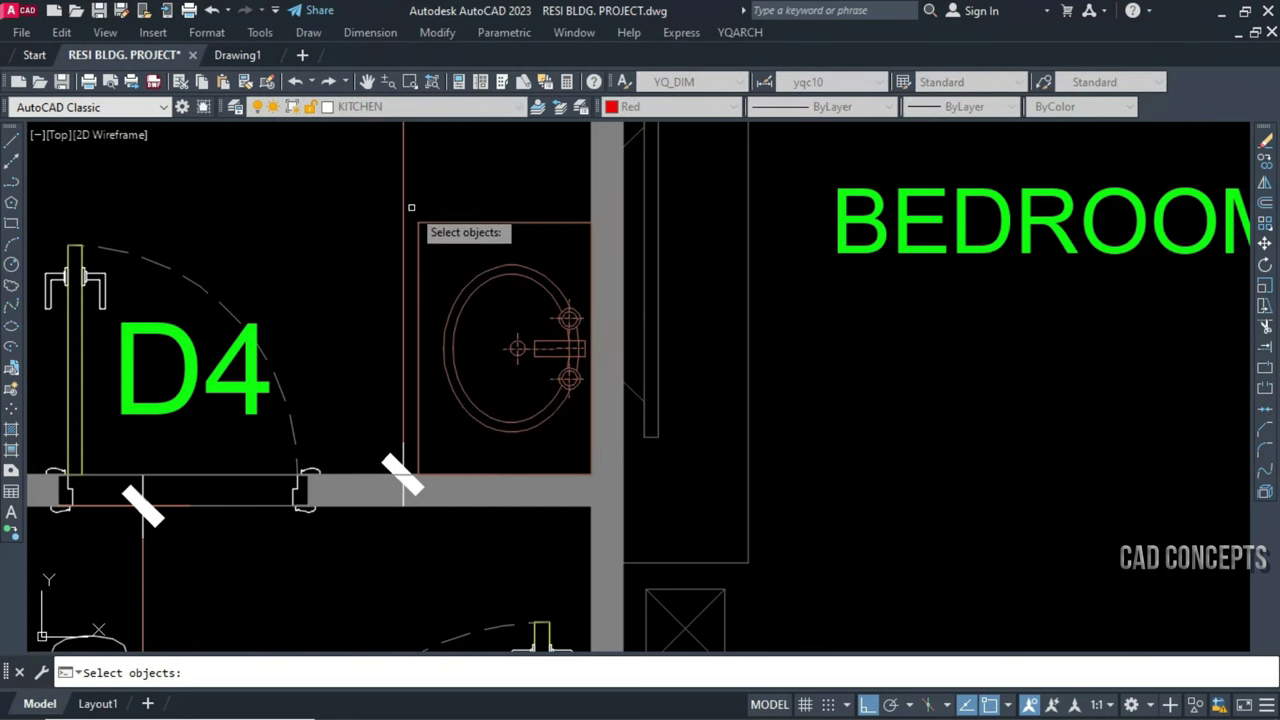
click(412, 207)
click(628, 467)
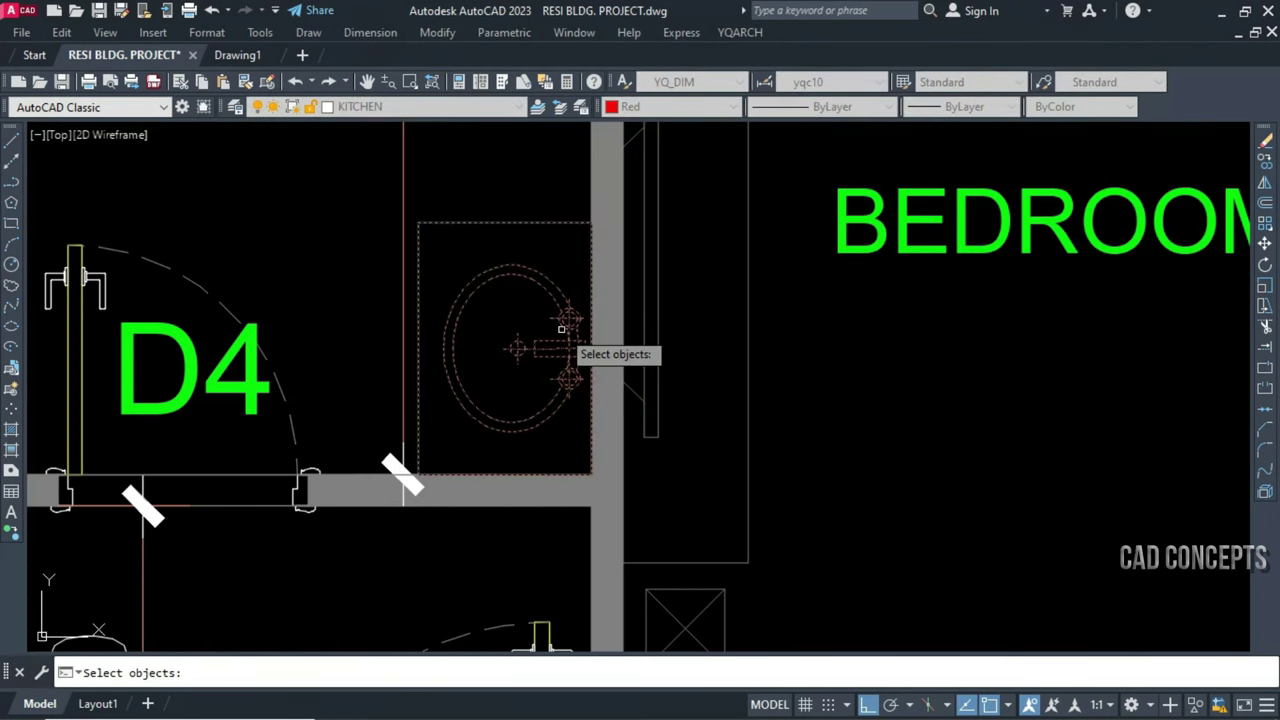
key(Return)
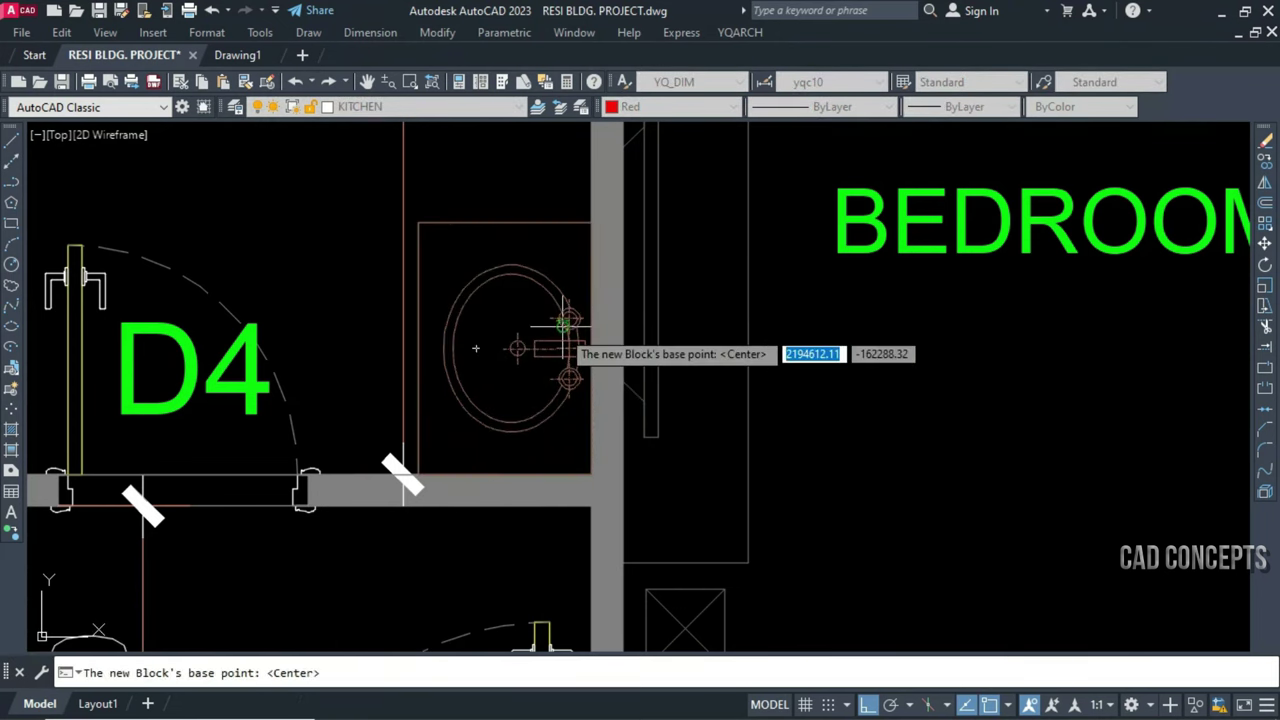
click(421, 224)
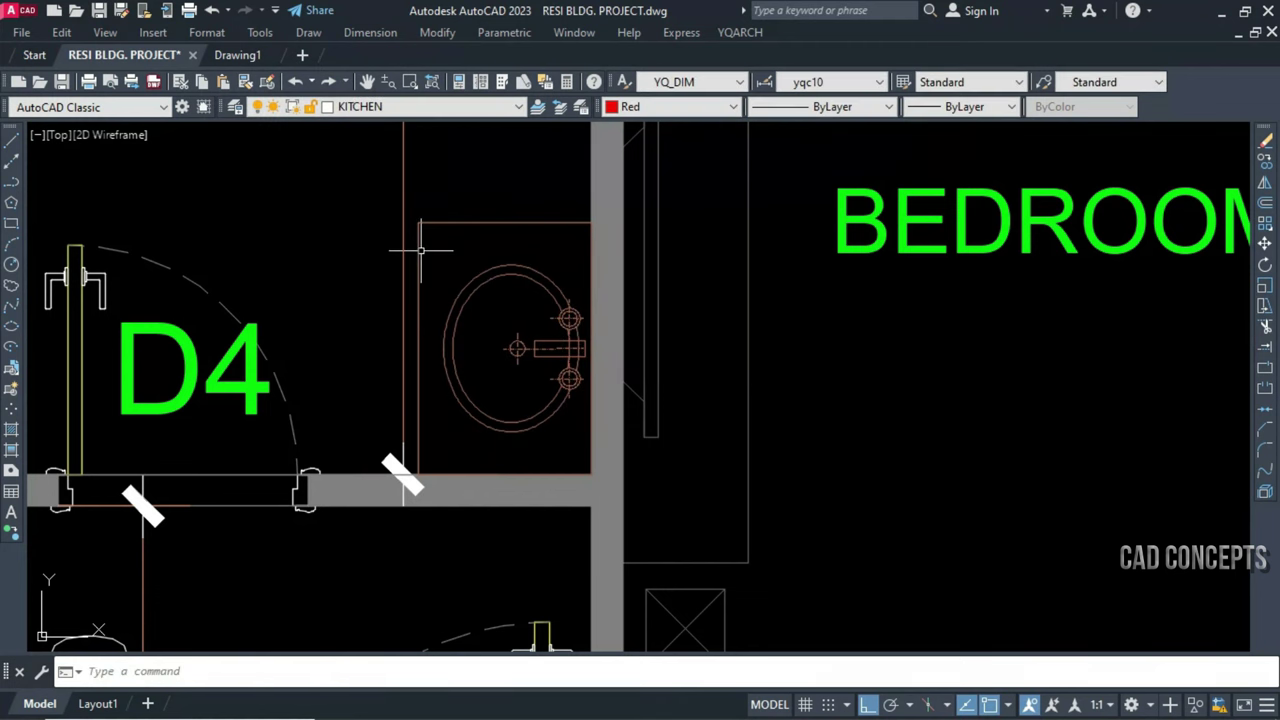
click(507, 427)
click(508, 426)
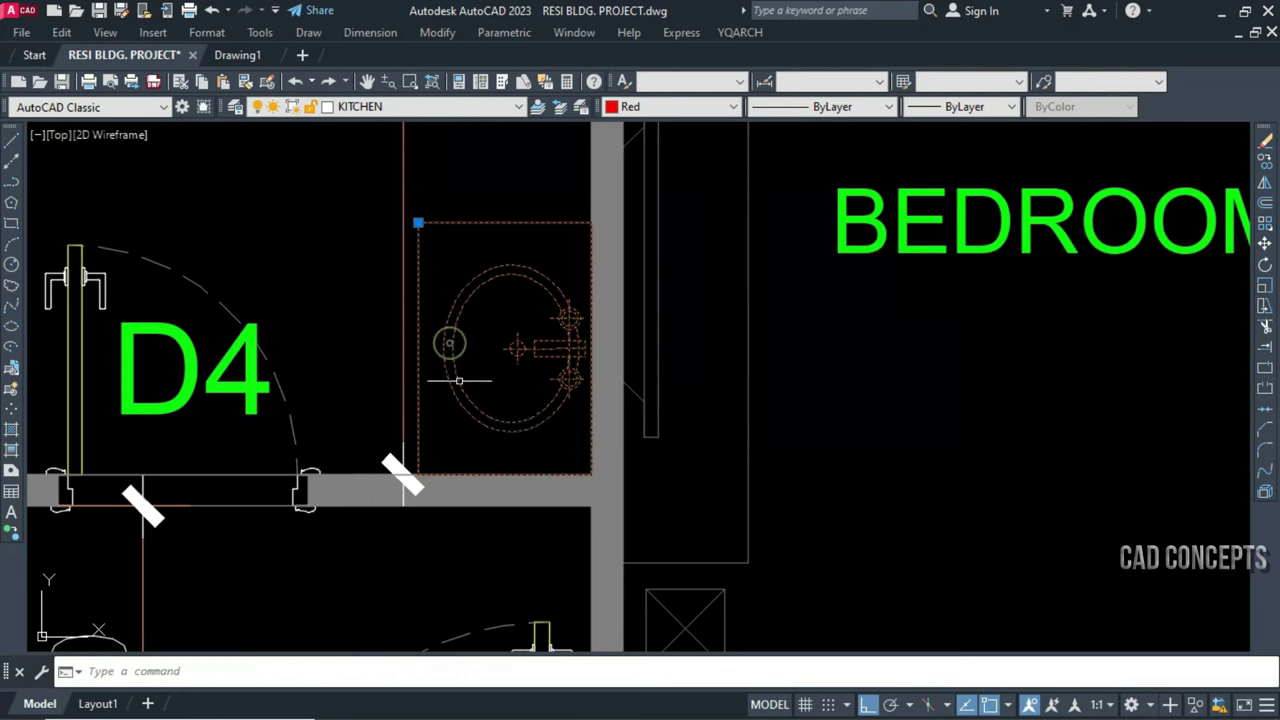
scroll(588, 457, down, 1)
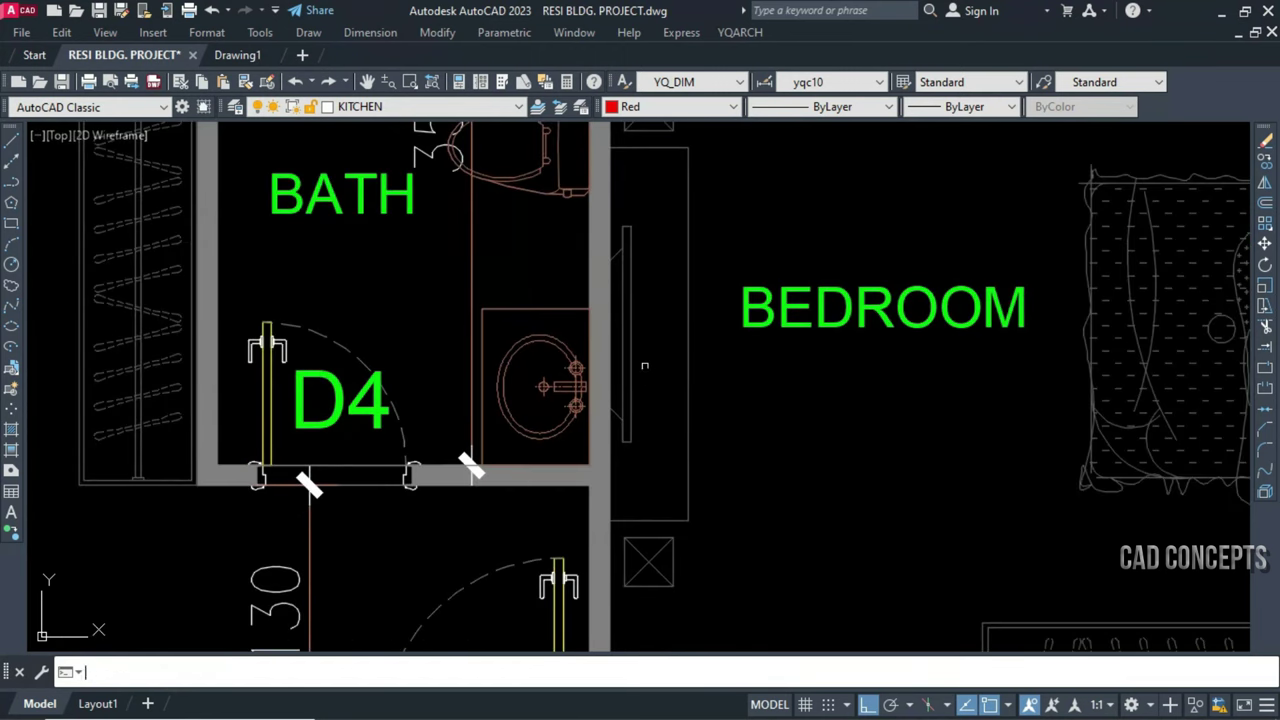
click(697, 527)
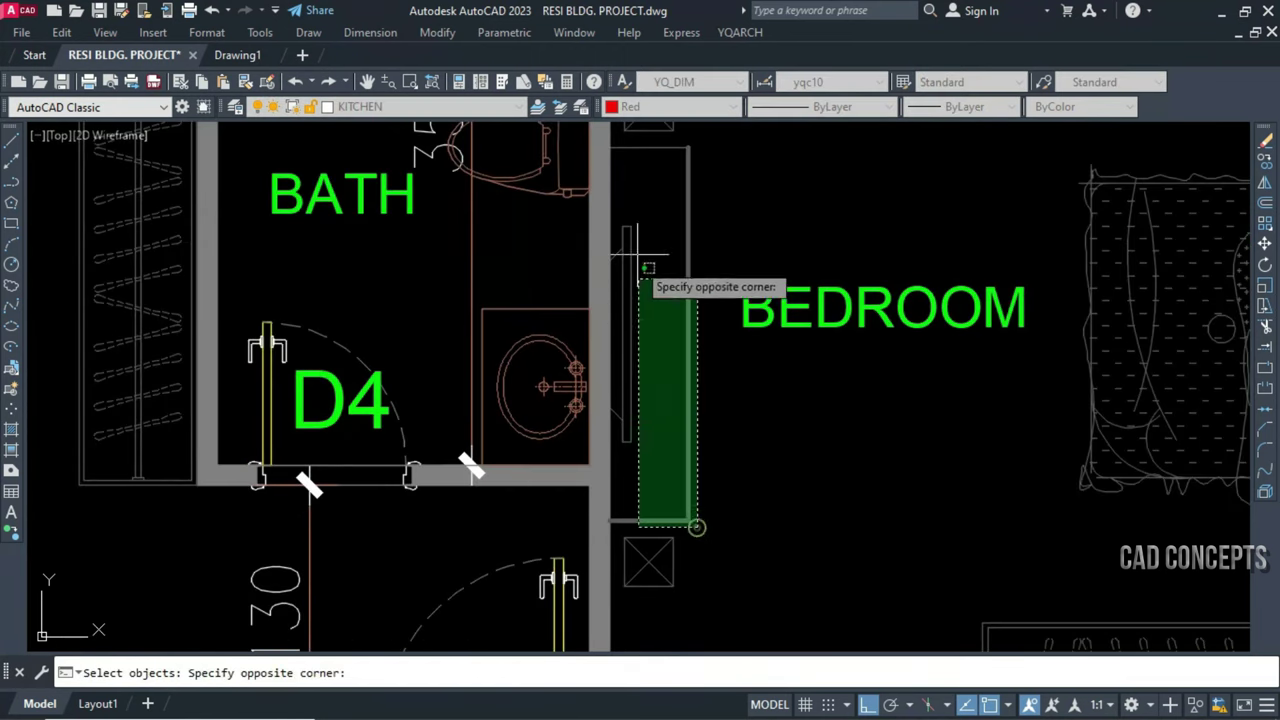
click(617, 147)
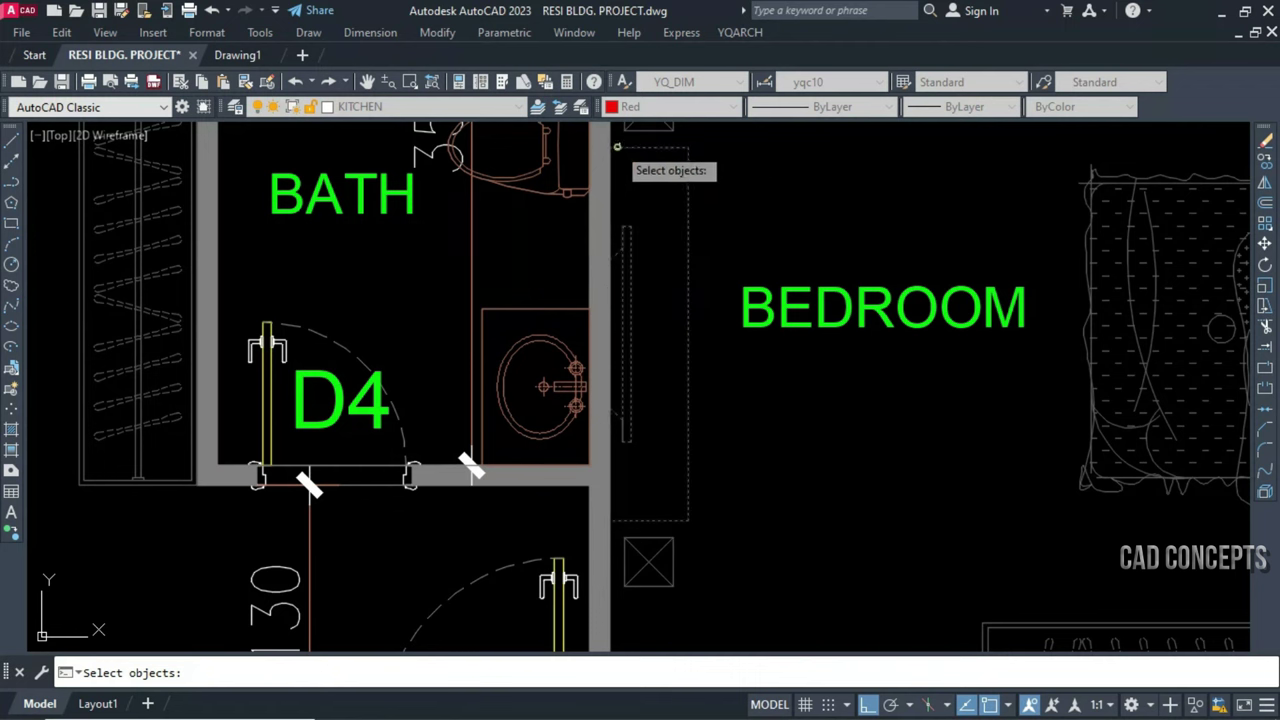
click(588, 138)
click(692, 518)
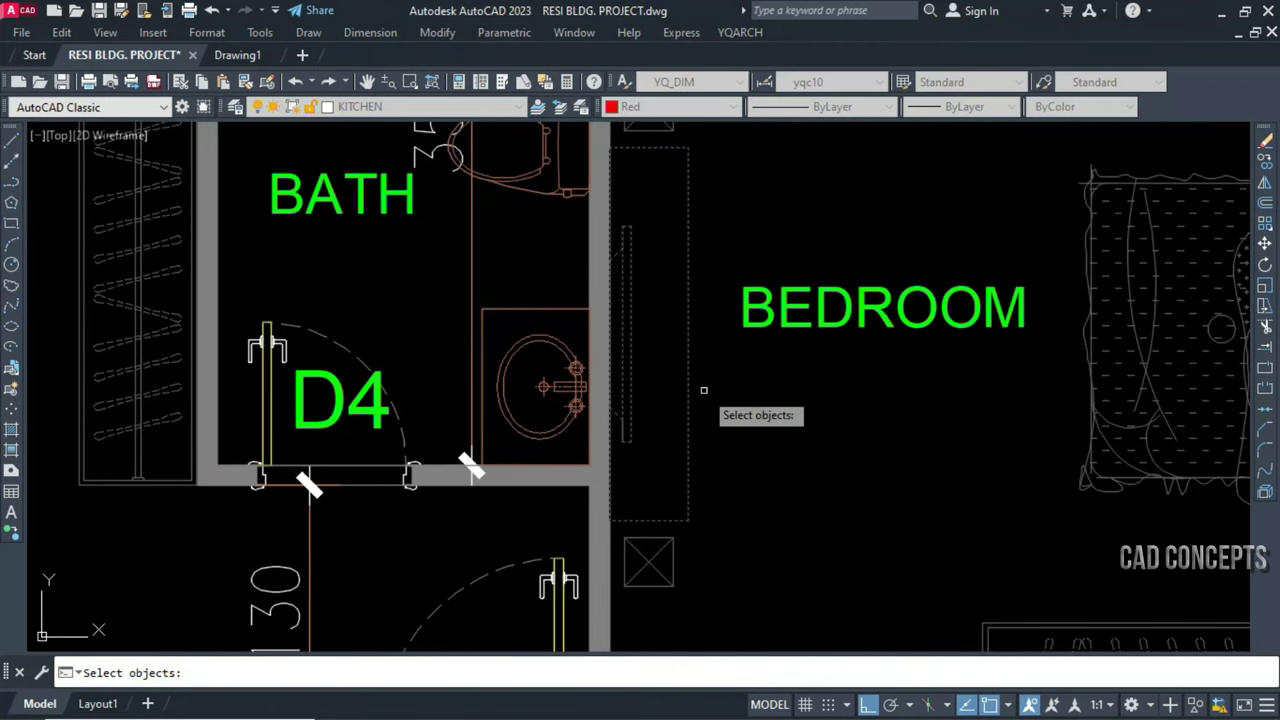
key(Return)
key(Return)
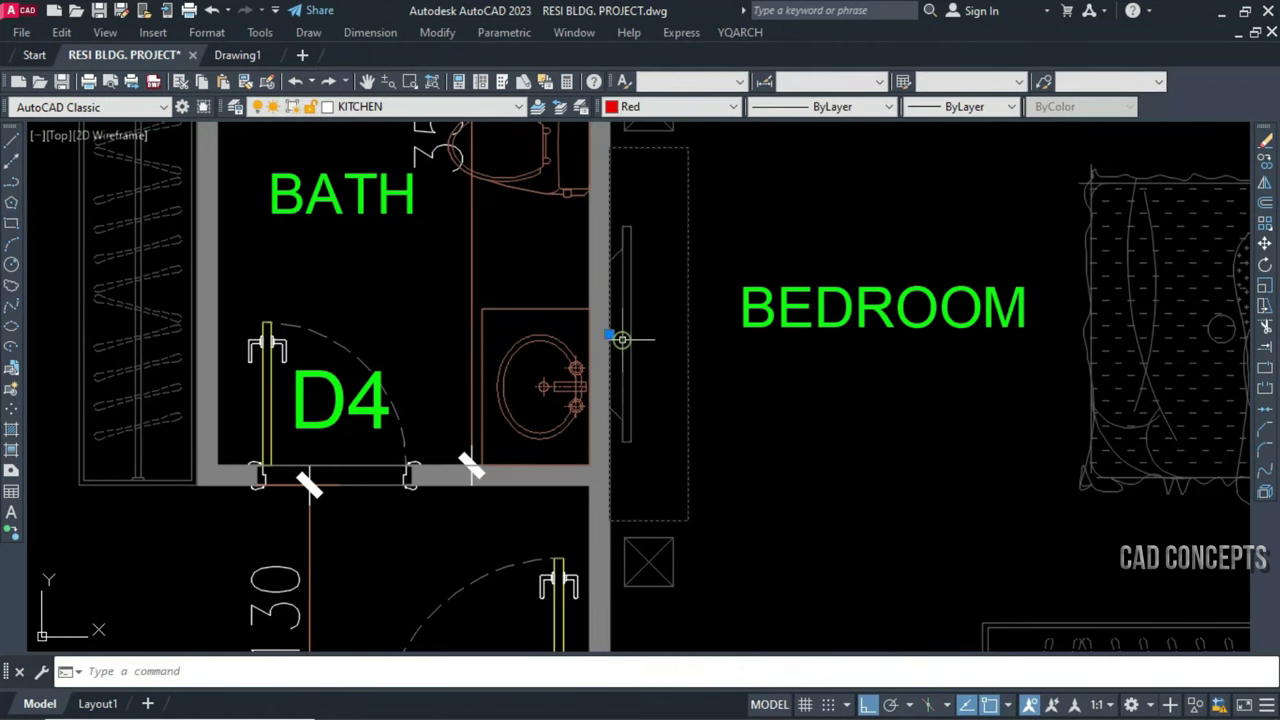
click(502, 379)
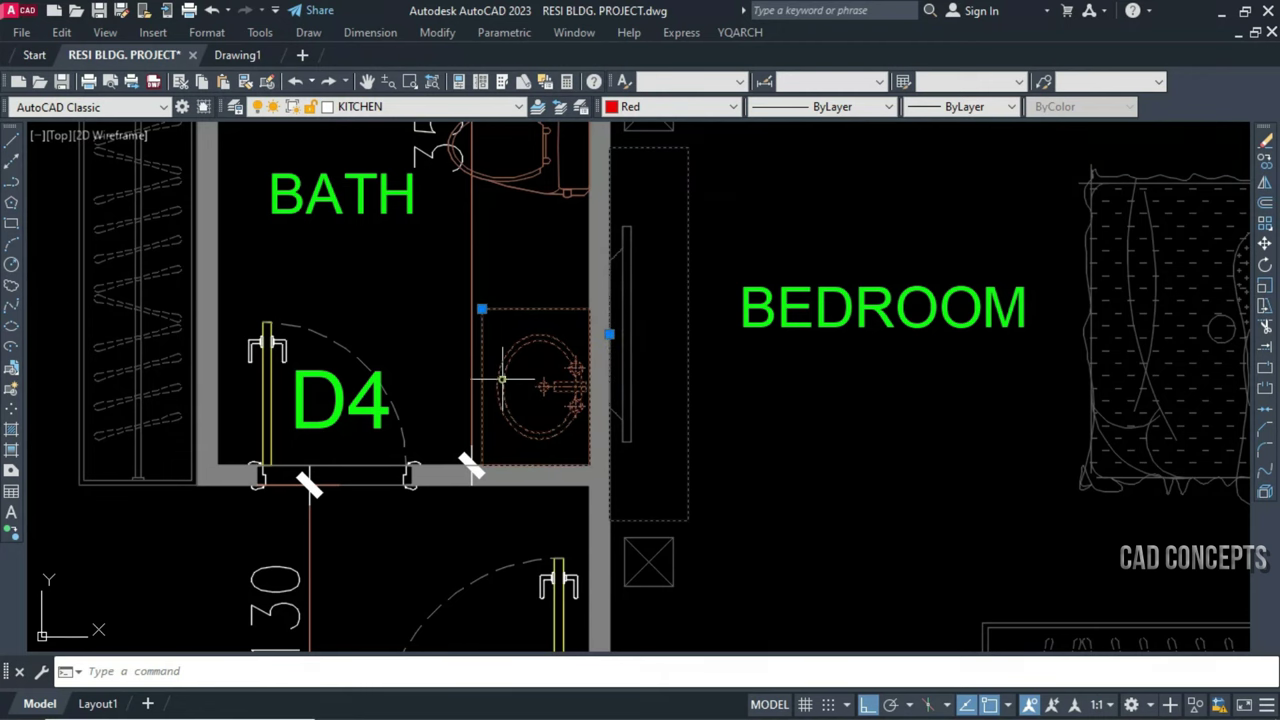
click(481, 309)
key(Escape)
key(Escape)
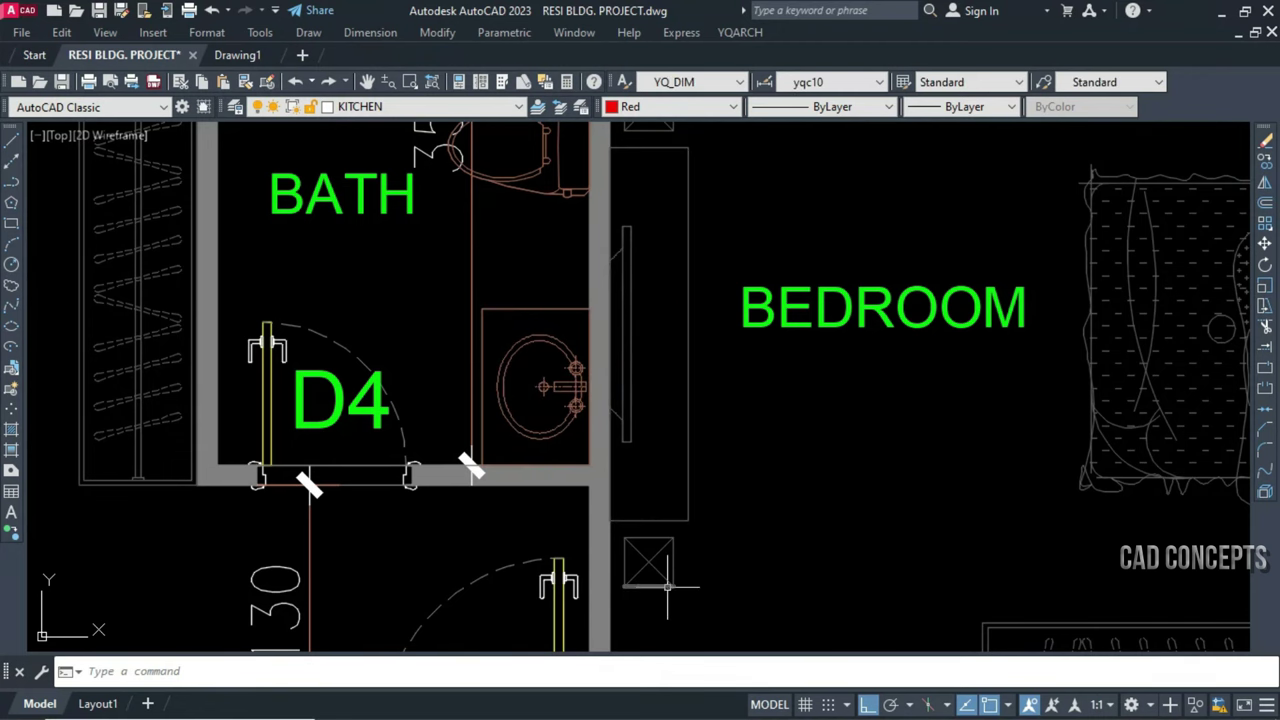
scroll(724, 580, down, 2)
scroll(735, 585, down, 2)
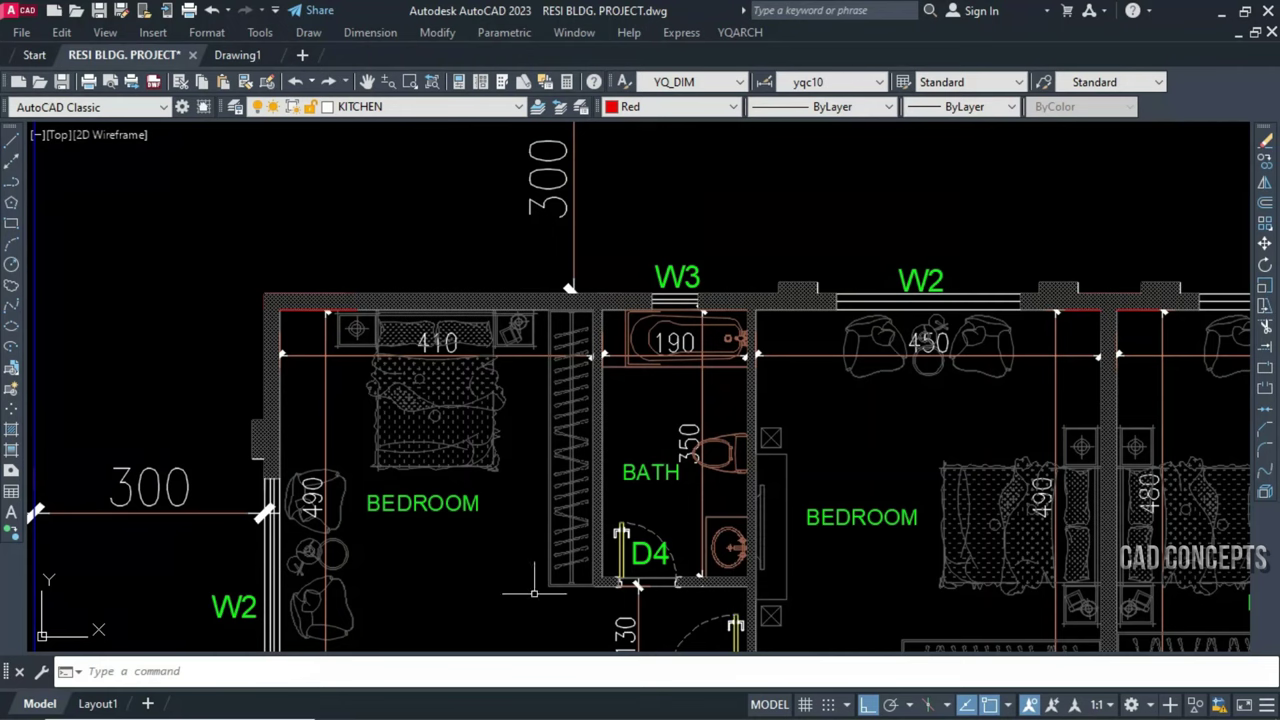
Turn the kitchen sink into a block with its centre as the base point
scroll(500, 471, down, 2)
scroll(1115, 490, up, 5)
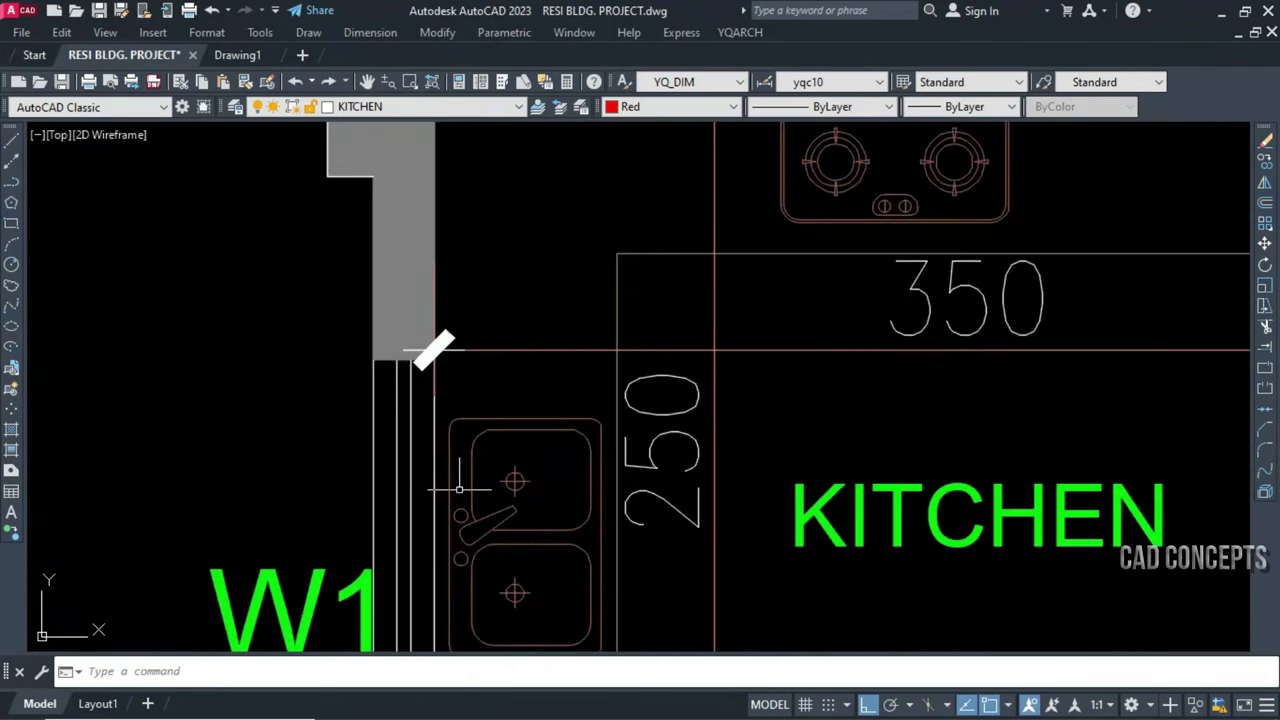
click(563, 366)
scroll(488, 512, down, 1)
click(458, 516)
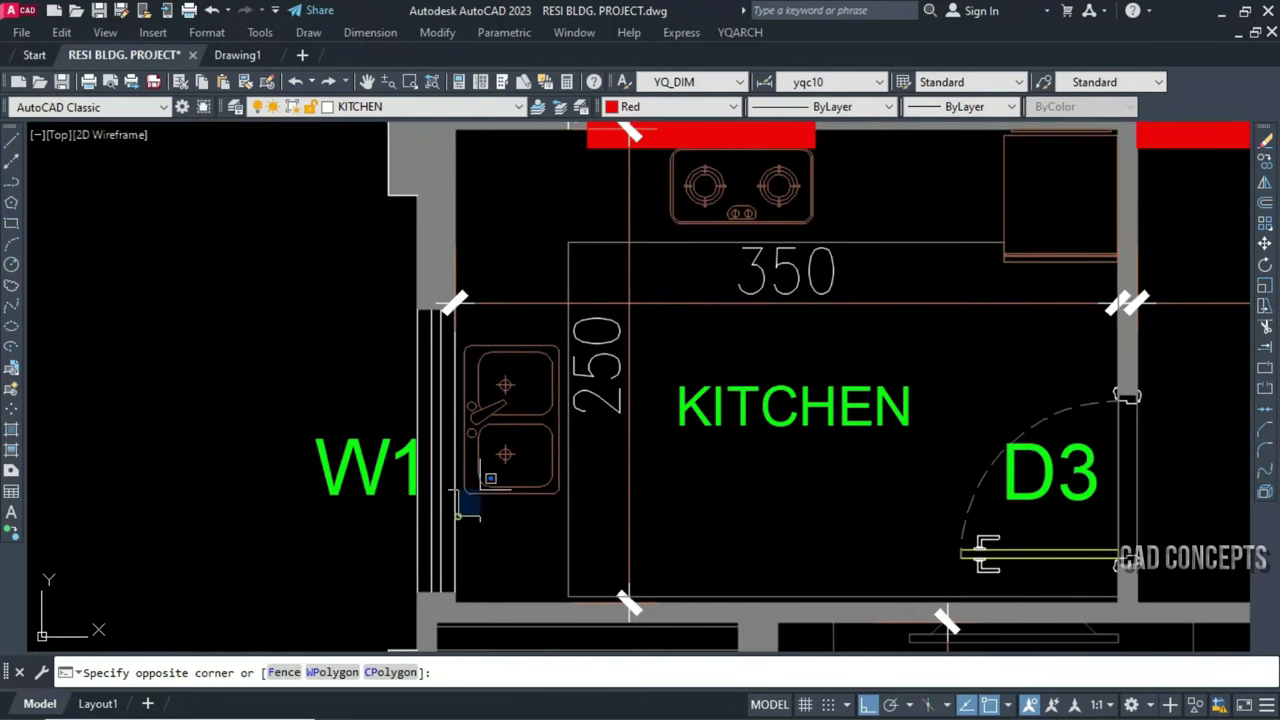
scroll(530, 390, up, 2)
key(Escape)
text(BBN)
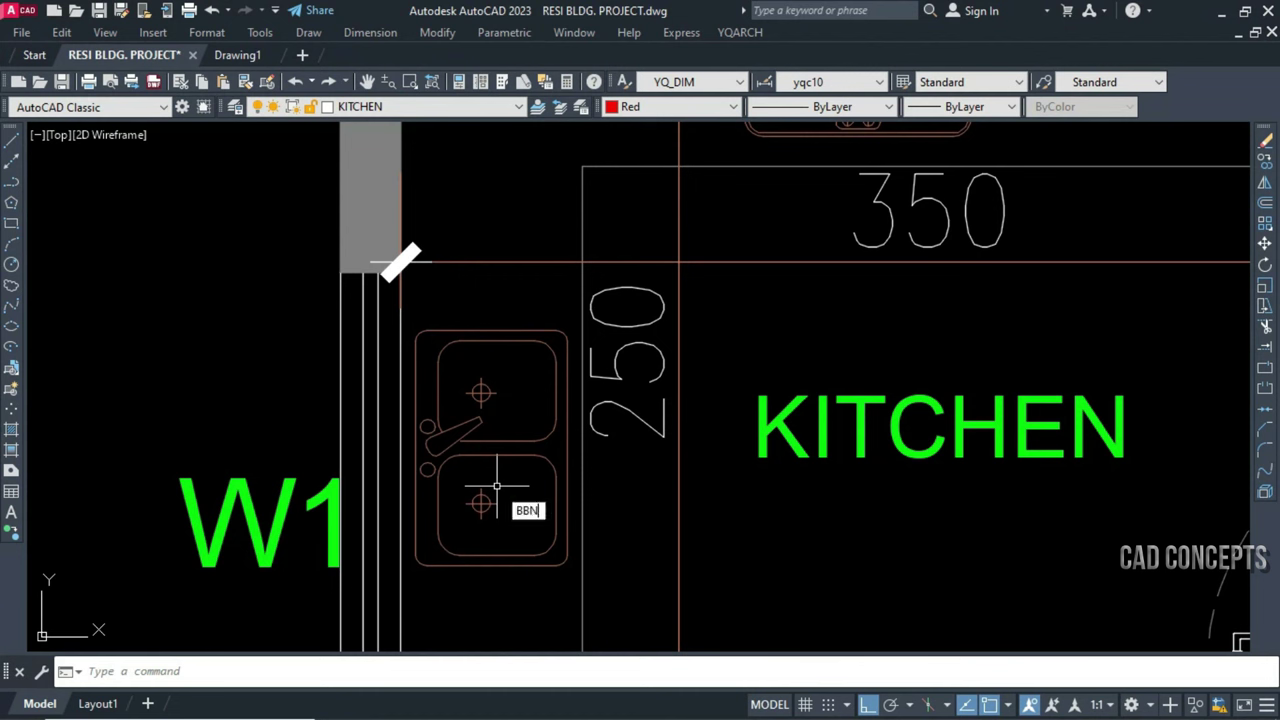
key(Return)
click(408, 583)
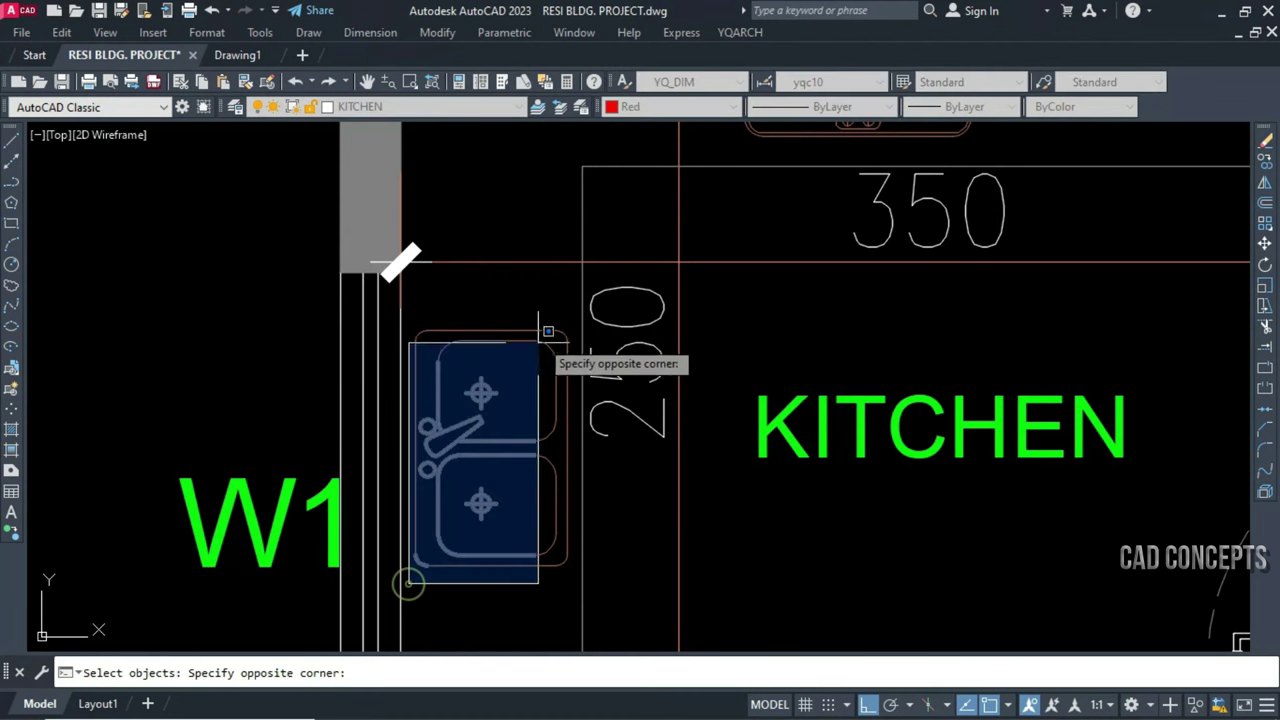
click(578, 297)
key(Return)
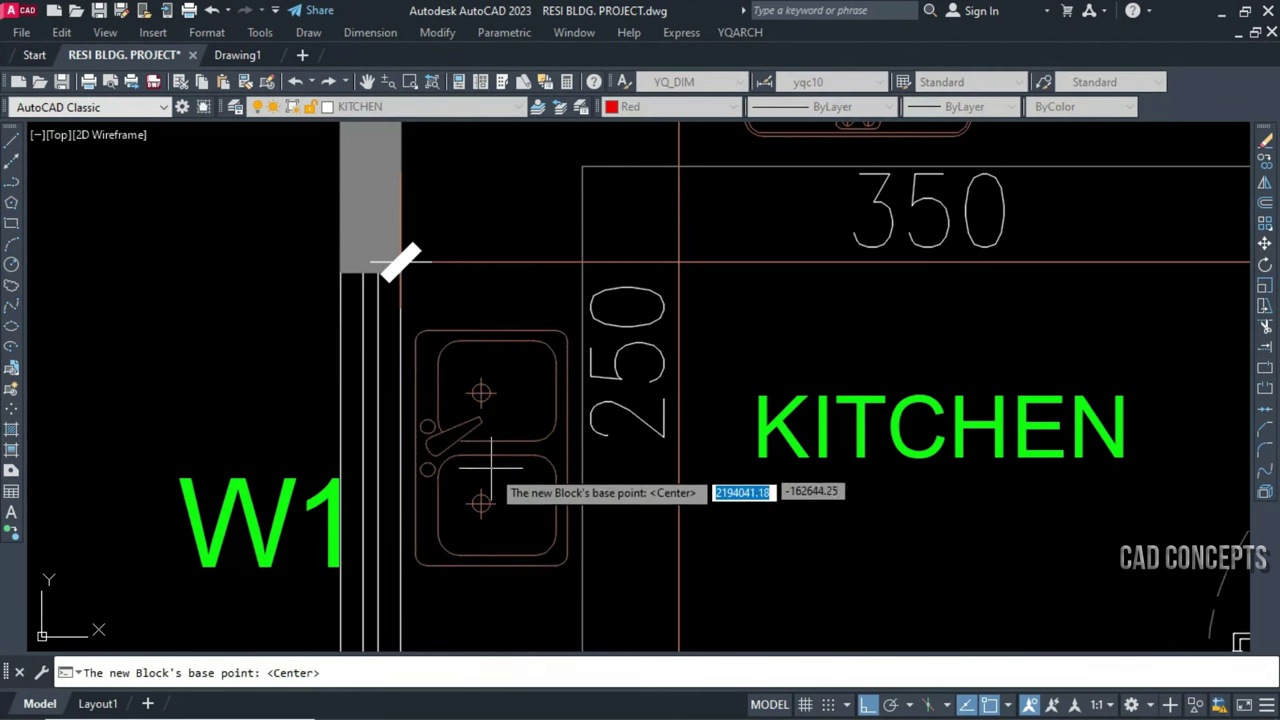
click(566, 450)
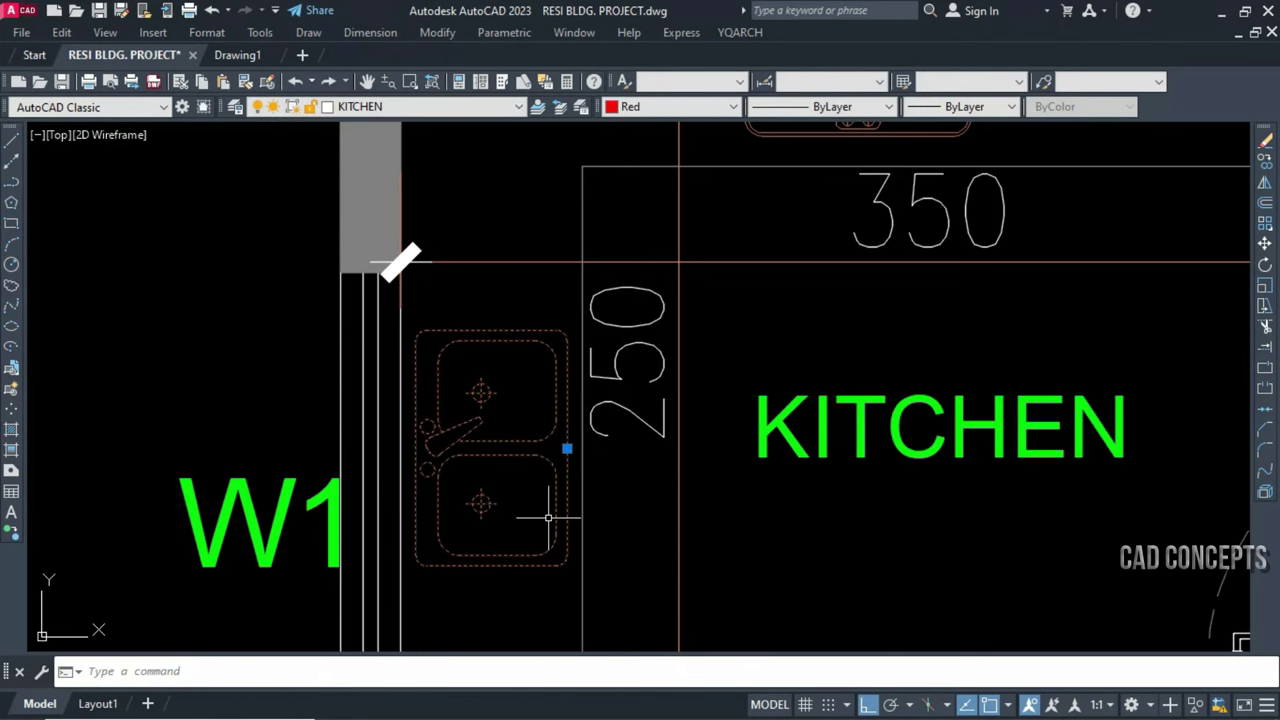
Turn the cabinet beside the stove into a block based at its centre, and verify it
scroll(460, 520, down, 3)
scroll(580, 365, up, 3)
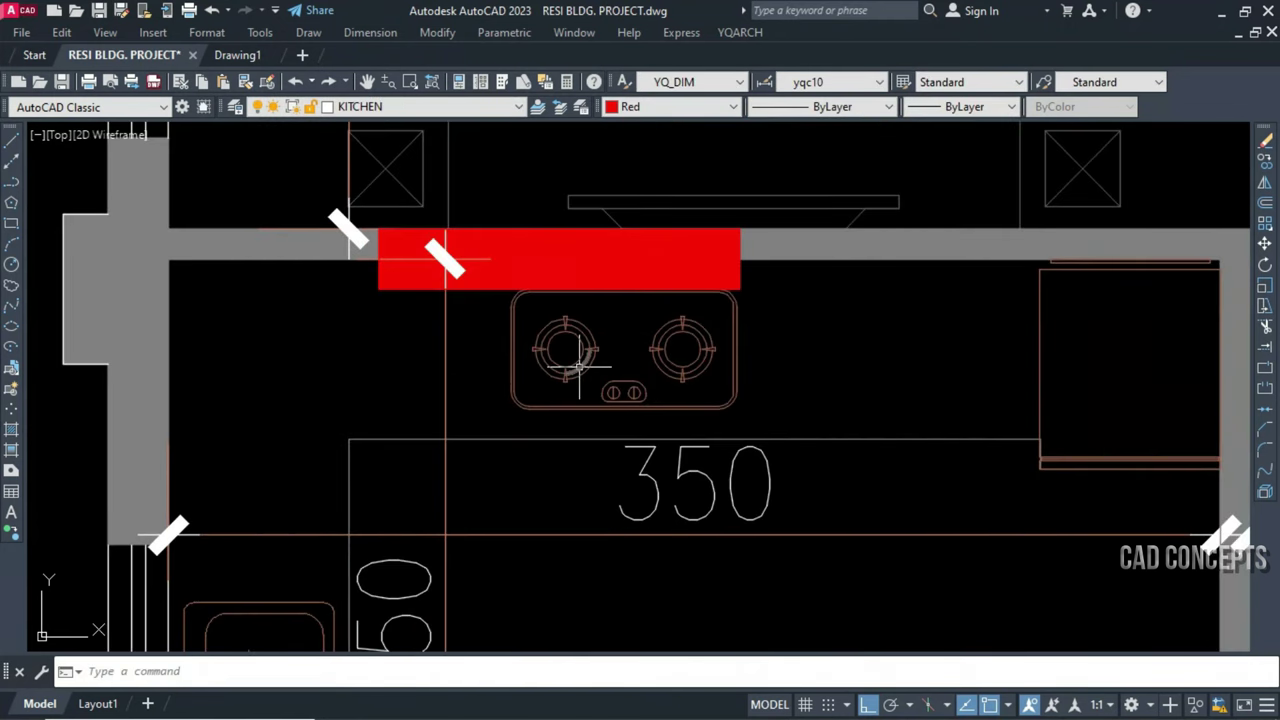
click(588, 362)
key(space)
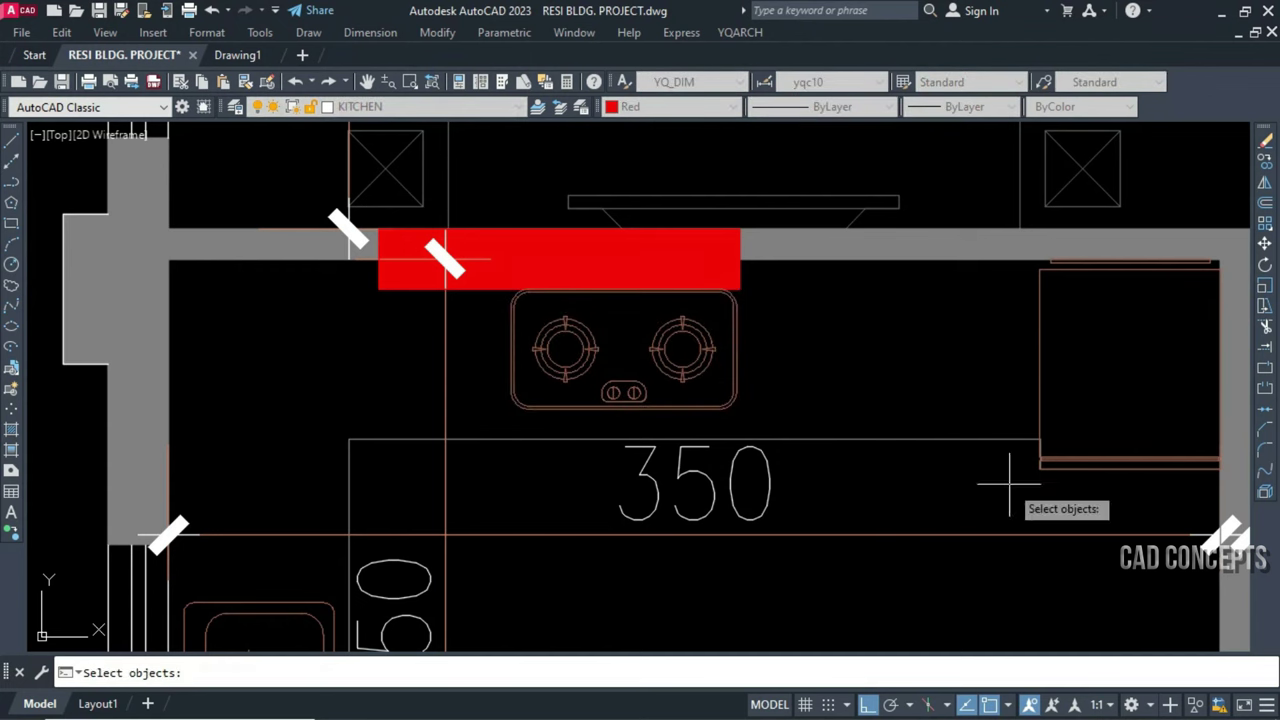
click(1009, 485)
click(1228, 254)
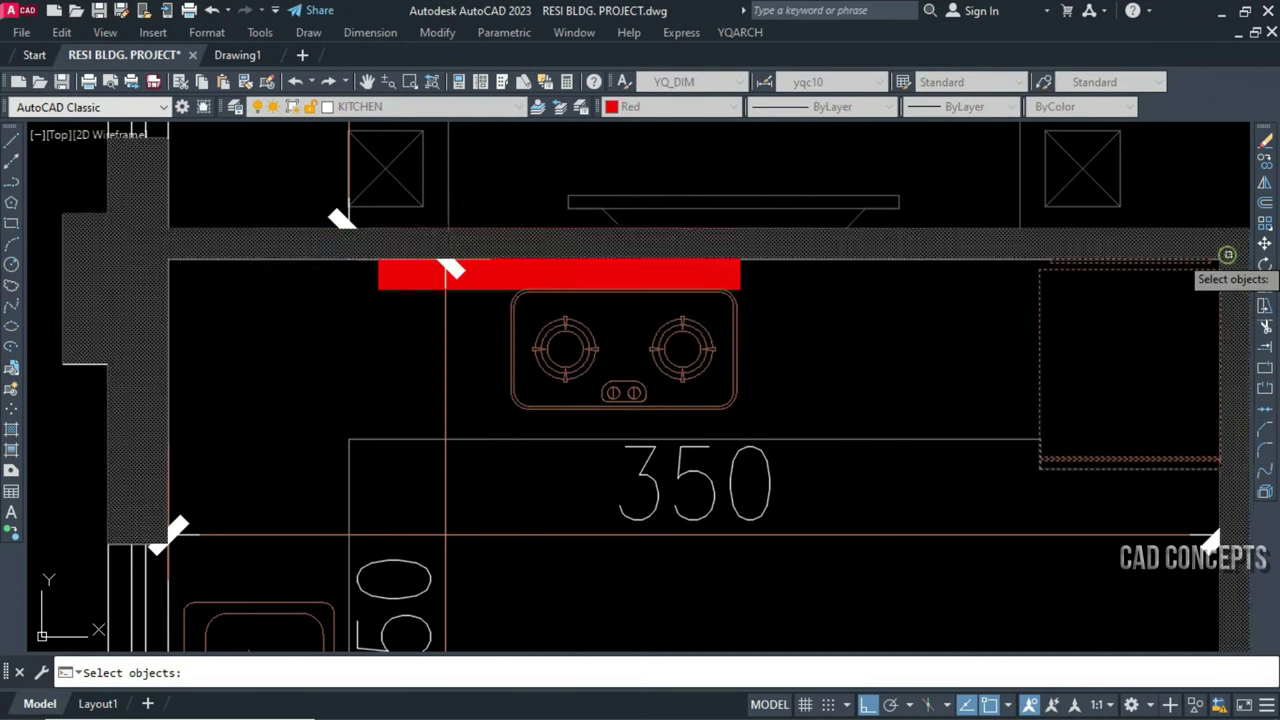
key(Return)
click(1129, 268)
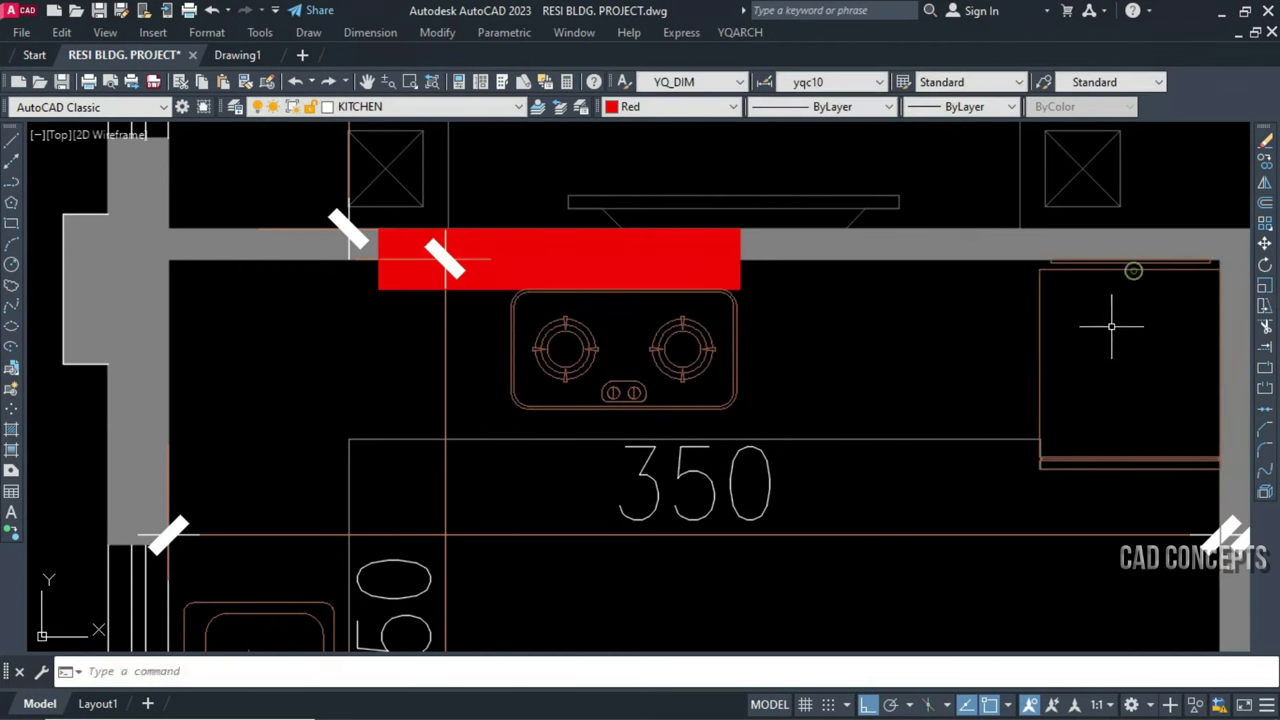
click(1040, 336)
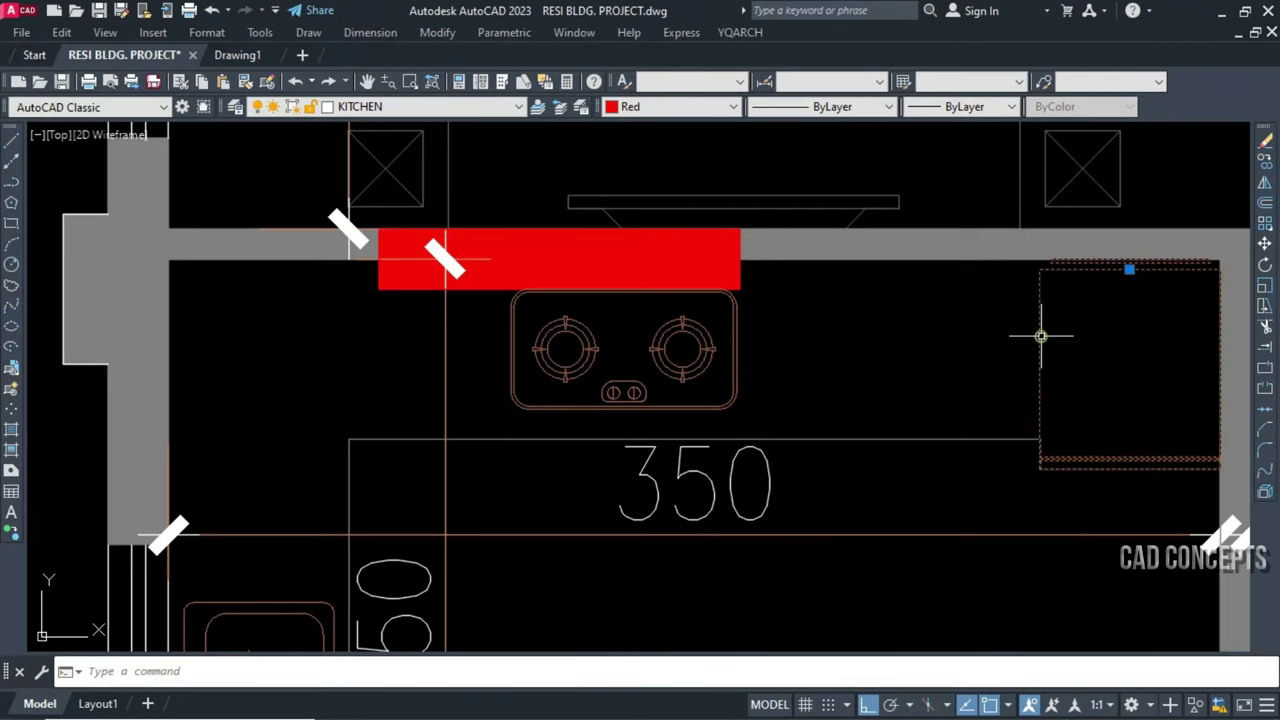
key(Escape)
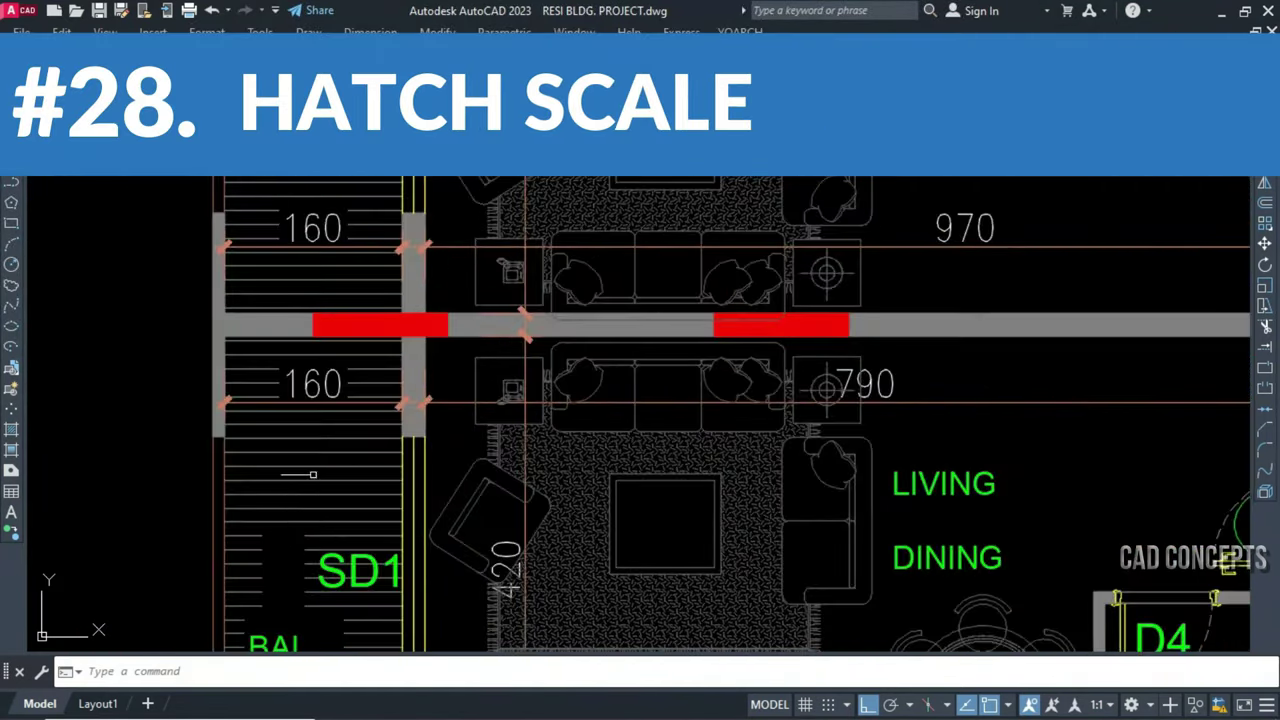
Select the hatches to inspect them, then clear the selection
click(300, 480)
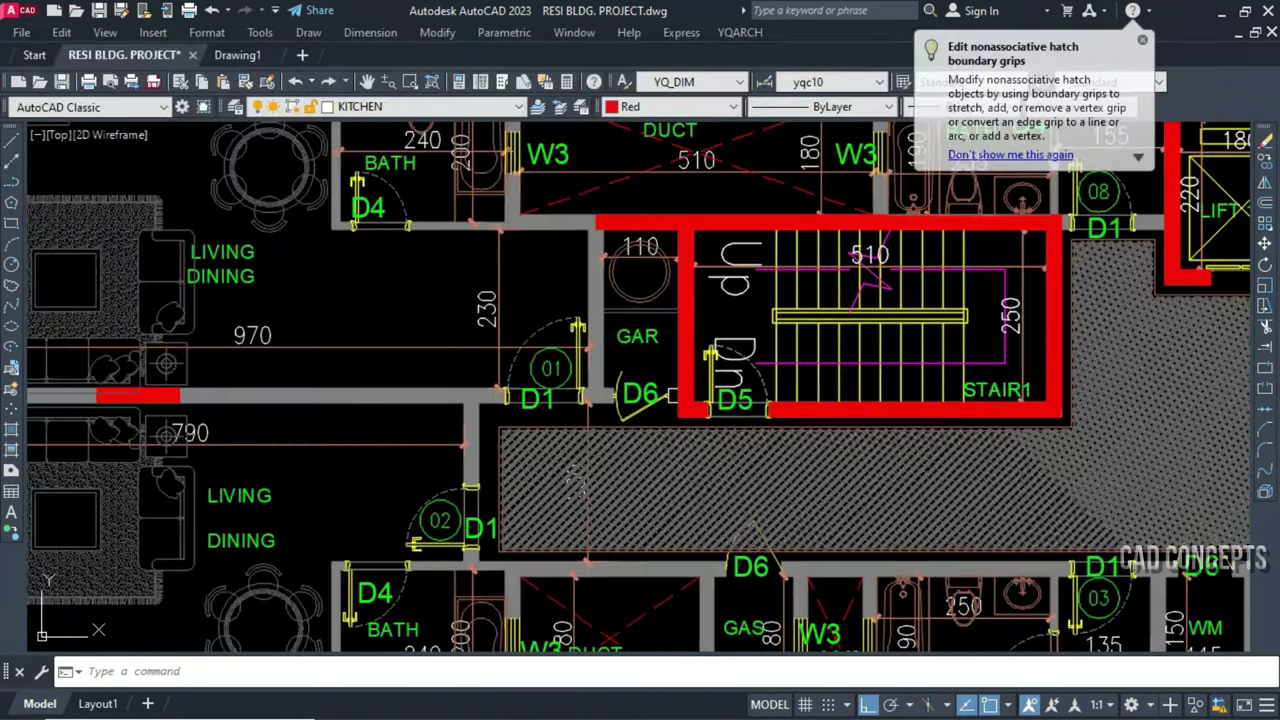
scroll(749, 475, up, 2)
scroll(749, 471, up, 3)
scroll(755, 440, up, 5)
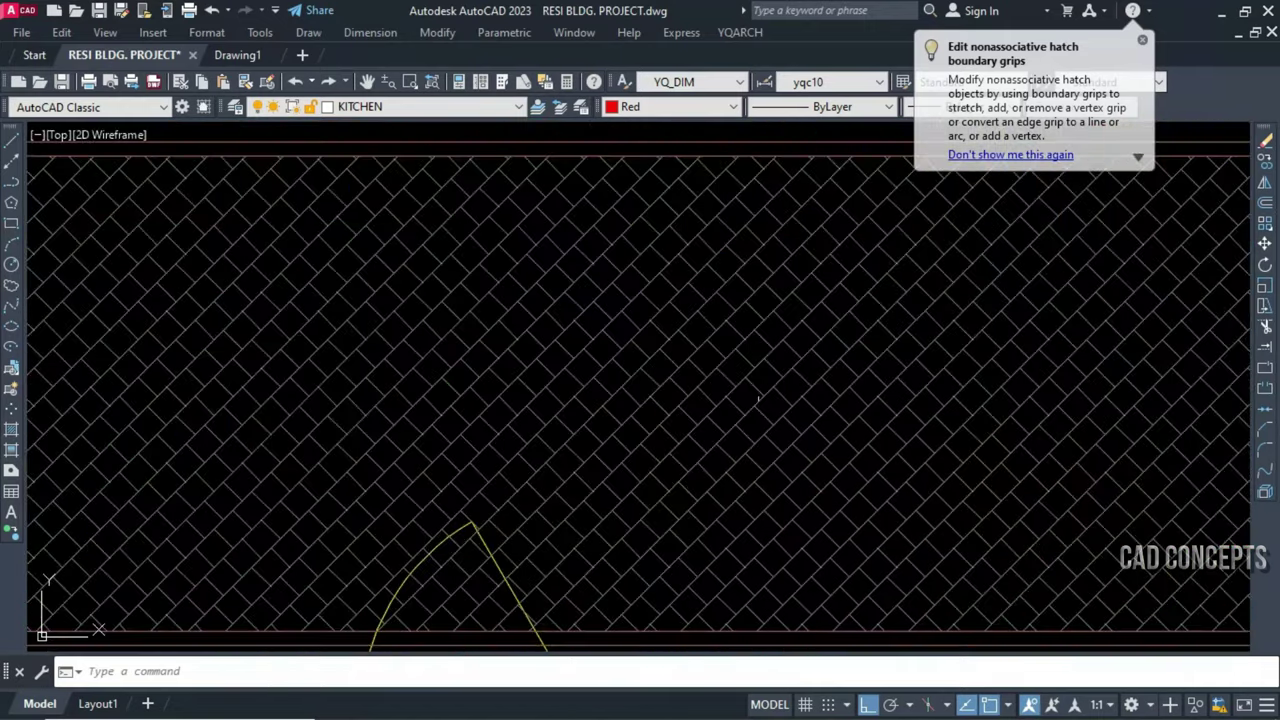
key(Escape)
scroll(726, 430, down, 5)
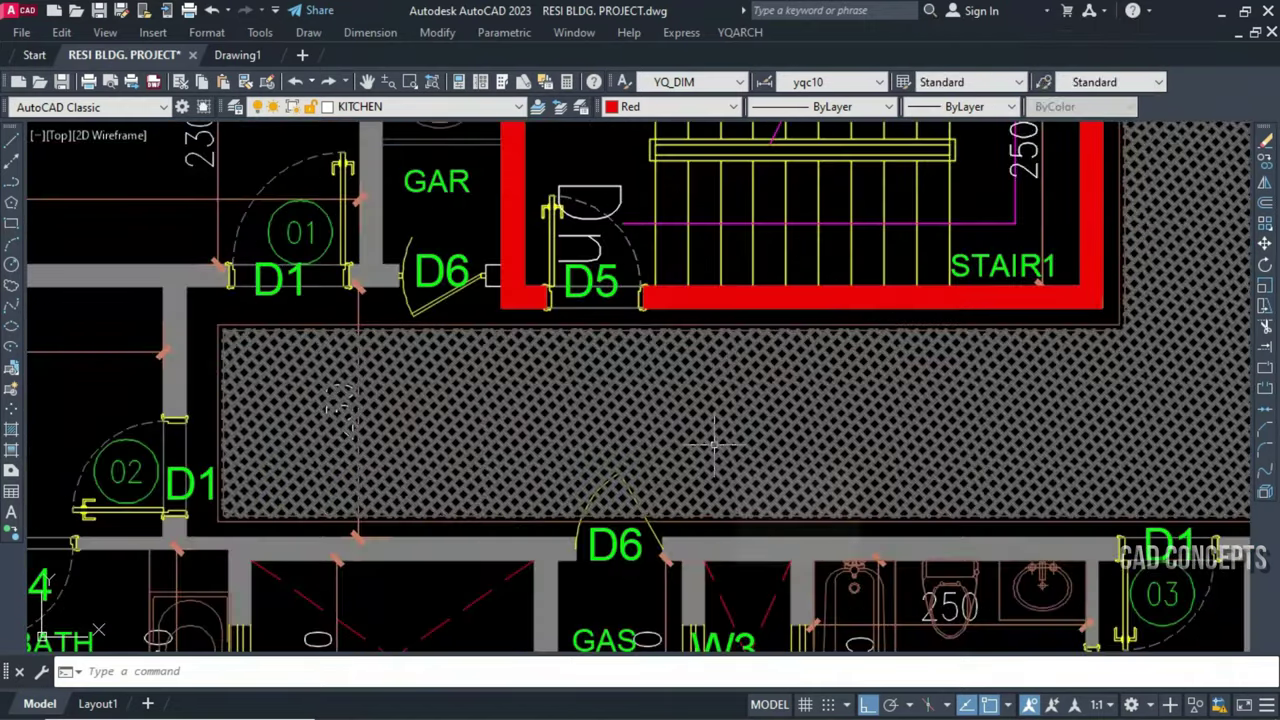
Rescale the corridor's diamond hatch with XTC, adjusting the scale by mouse wheel
text(xtc)
key(Return)
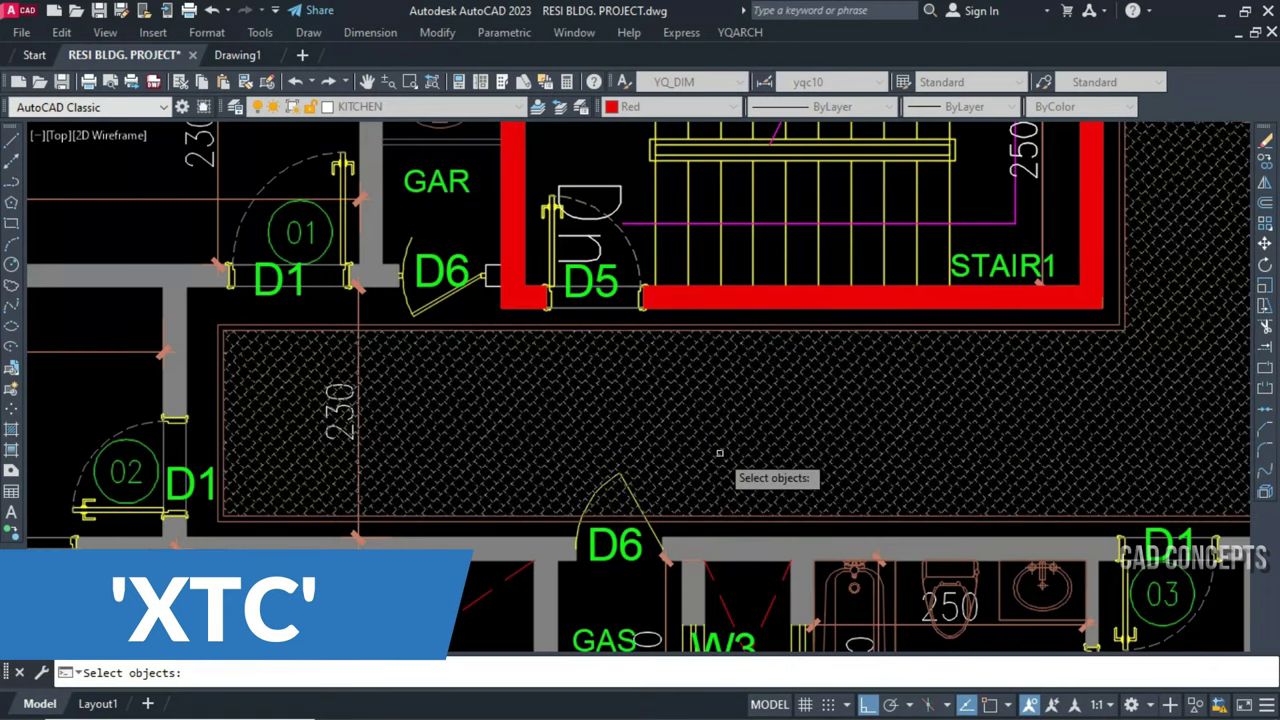
click(719, 450)
key(Return)
scroll(740, 445, down, 5)
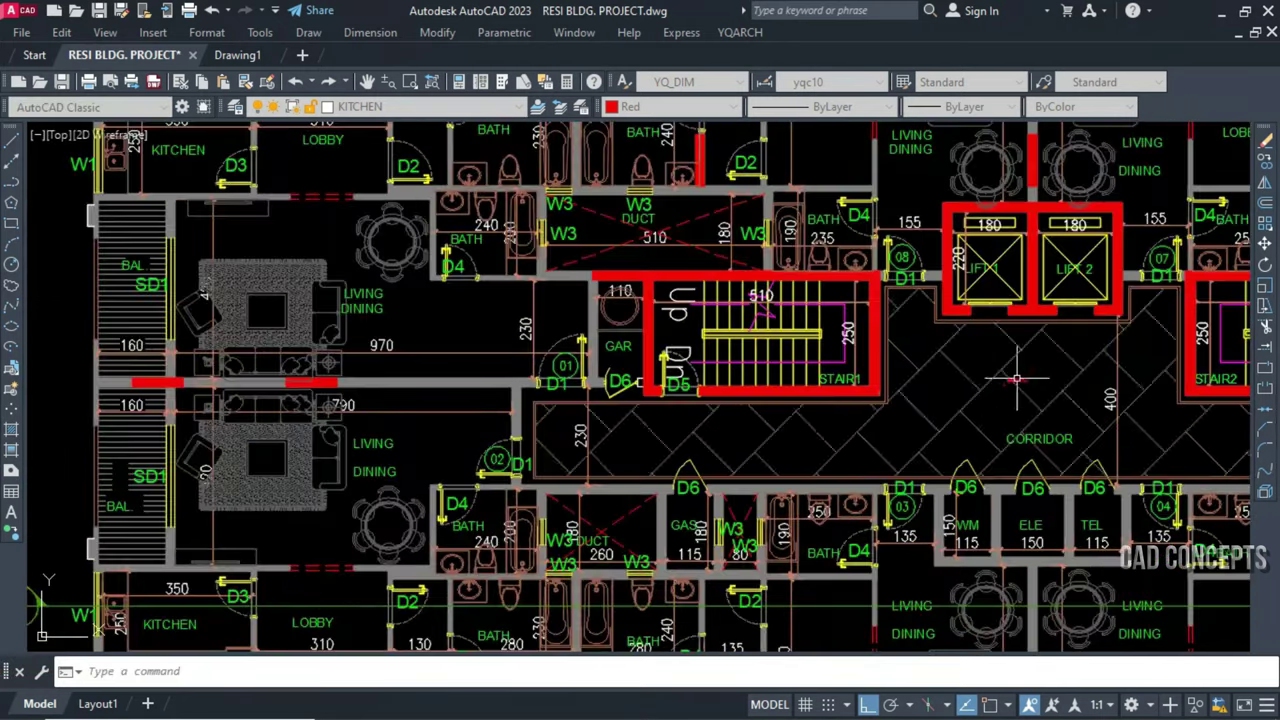
scroll(1016, 378, up, 5)
scroll(935, 420, up, 3)
scroll(880, 427, up, 2)
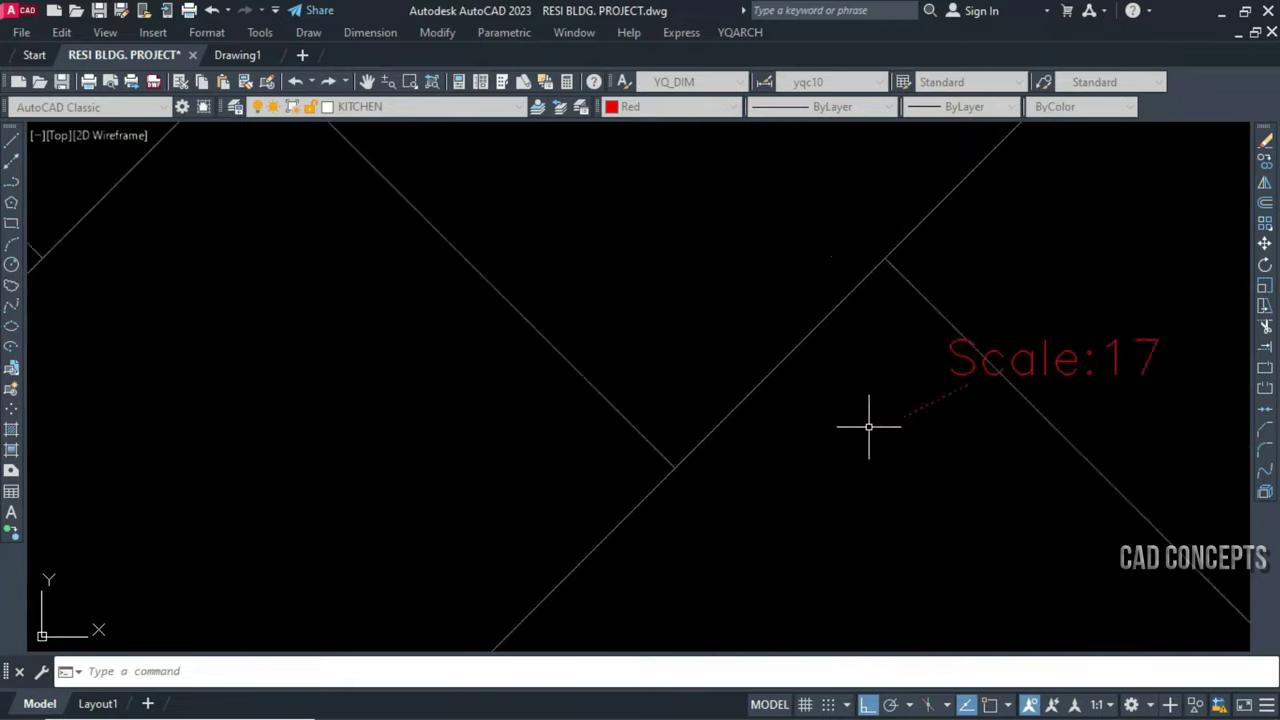
scroll(714, 466, down, 7)
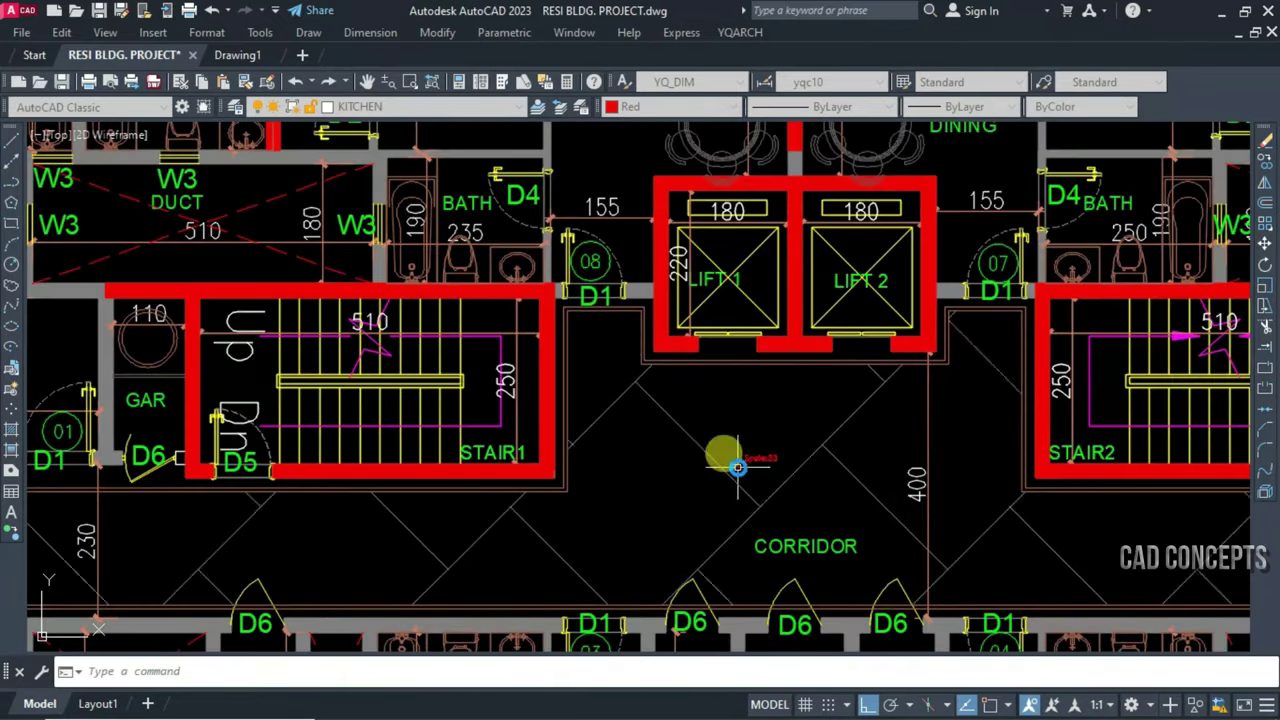
scroll(755, 450, up, 5)
scroll(765, 457, up, 3)
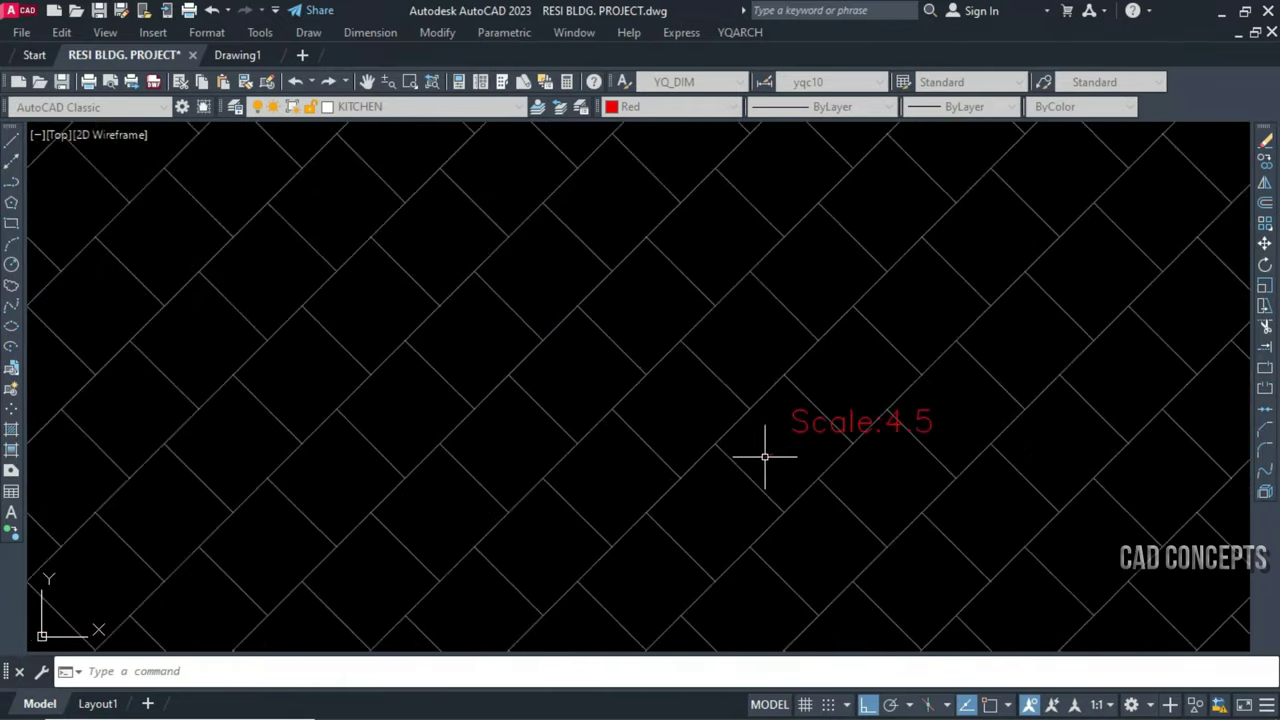
scroll(765, 457, down, 3)
scroll(760, 455, up, 3)
scroll(752, 458, up, 2)
scroll(745, 465, up, 1)
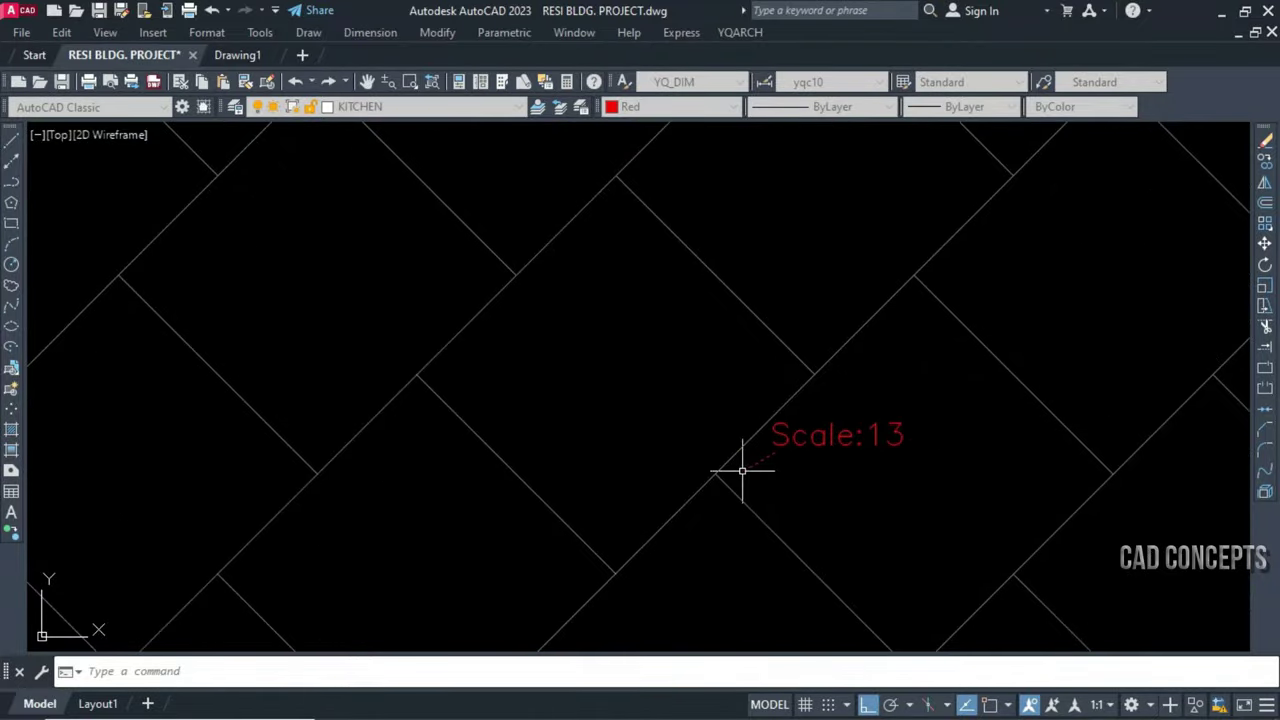
scroll(700, 478, up, 3)
scroll(723, 474, down, 1)
scroll(766, 471, down, 4)
scroll(771, 450, down, 4)
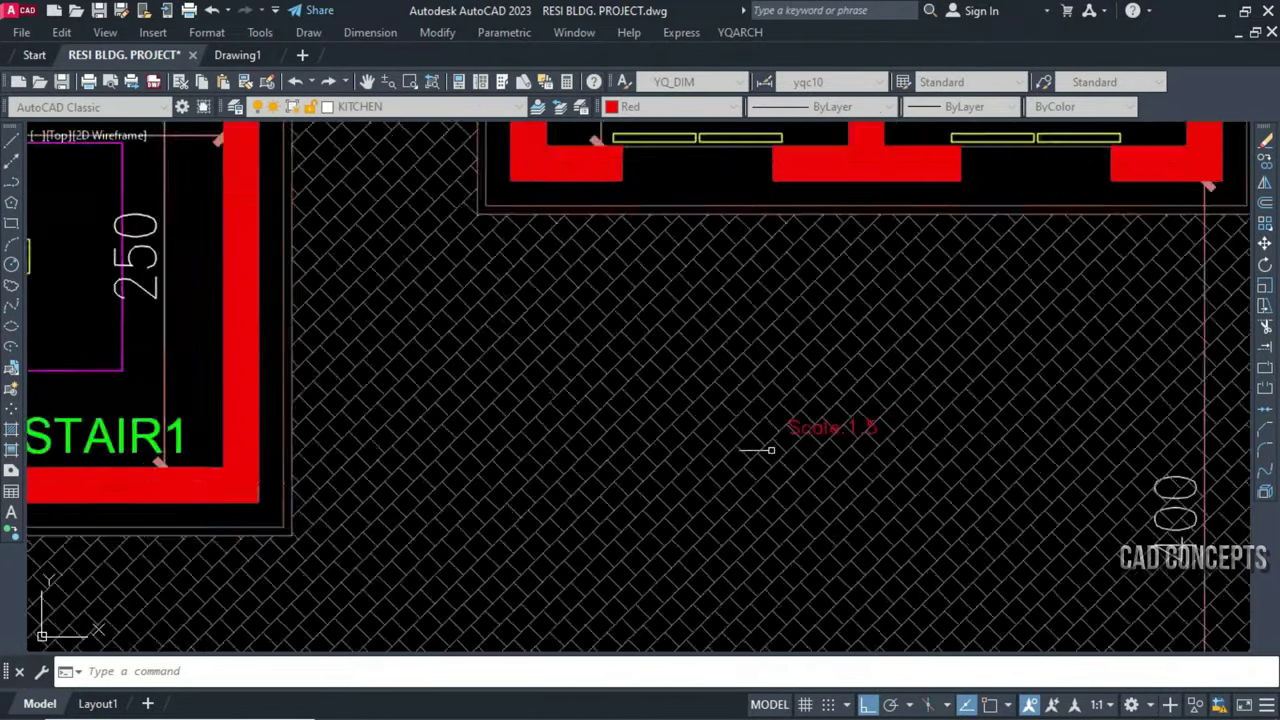
scroll(771, 450, up, 5)
scroll(849, 443, up, 2)
scroll(829, 457, up, 2)
scroll(811, 465, up, 2)
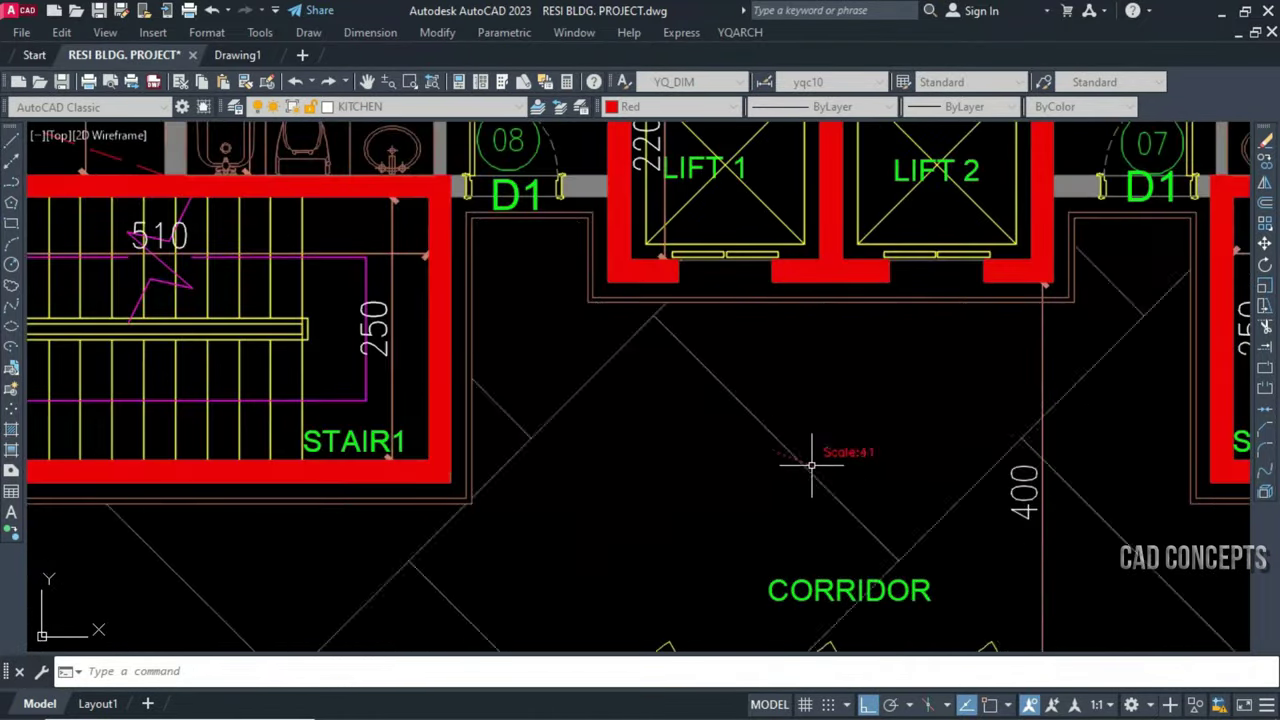
scroll(805, 465, down, 2)
scroll(785, 450, down, 2)
scroll(777, 430, down, 1)
click(765, 460)
Set the balcony's line hatch to a new, denser scale
scroll(749, 494, down, 1)
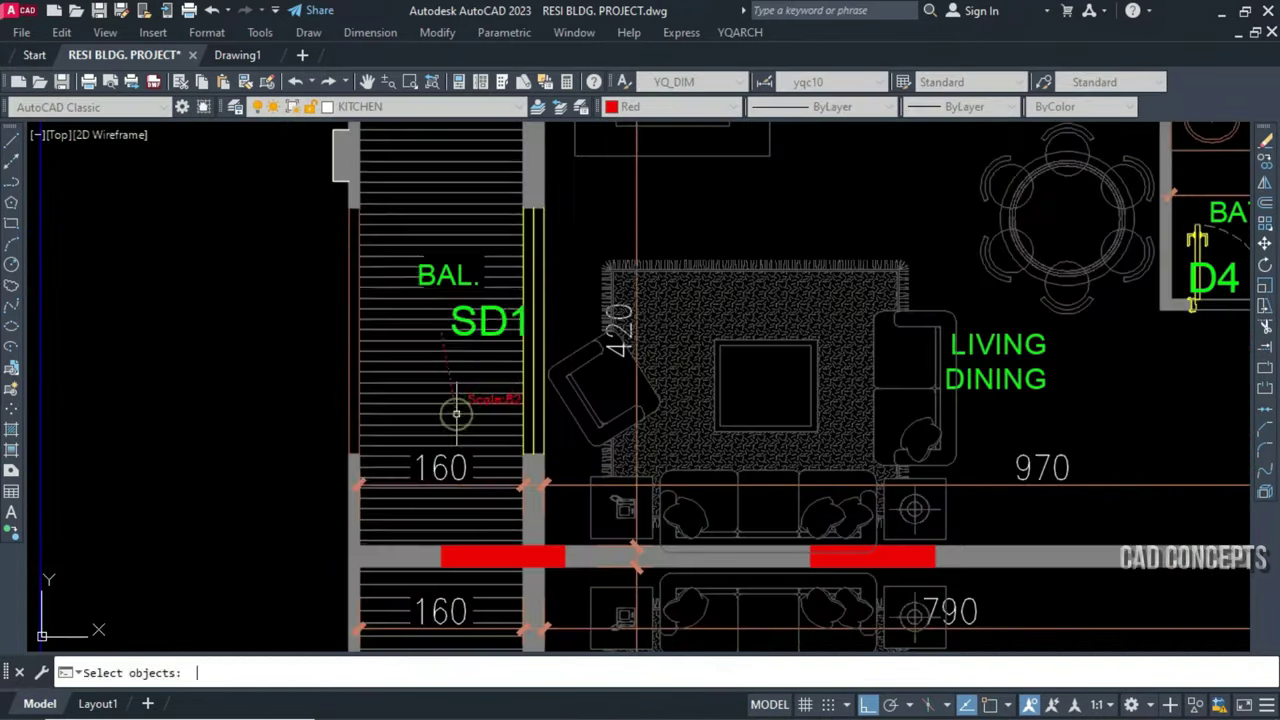
click(146, 430)
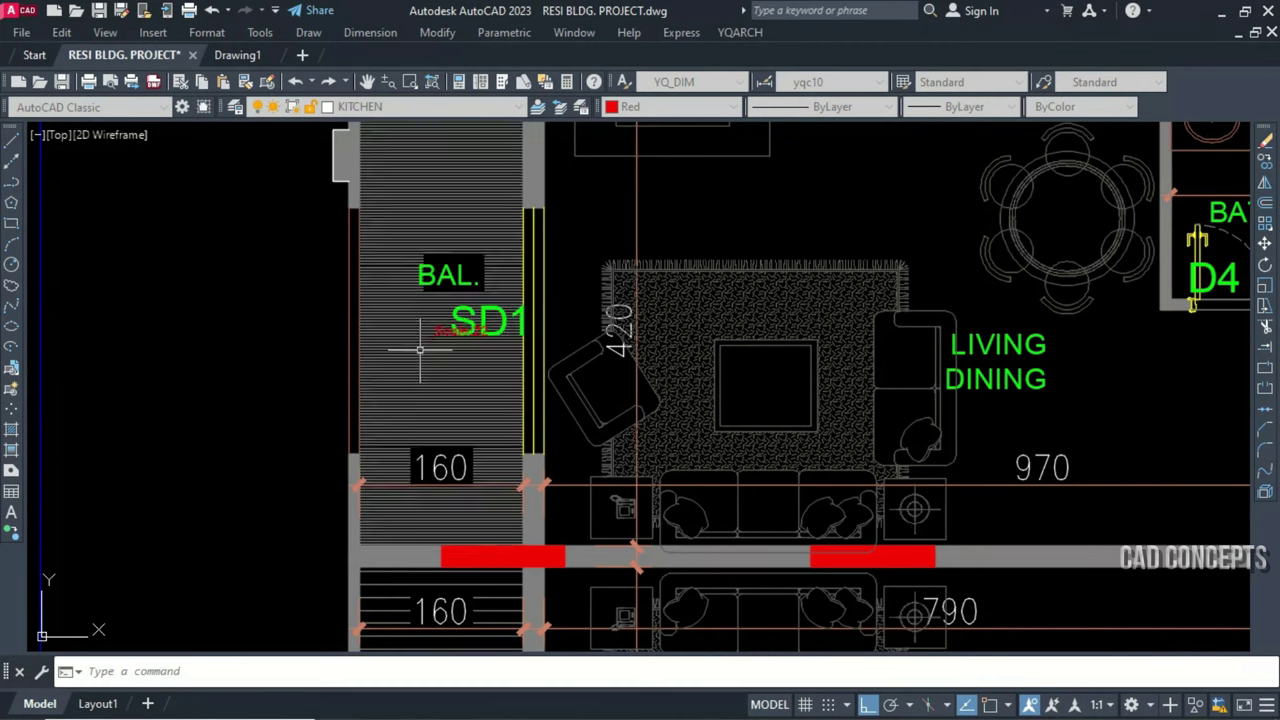
scroll(420, 349, up, 5)
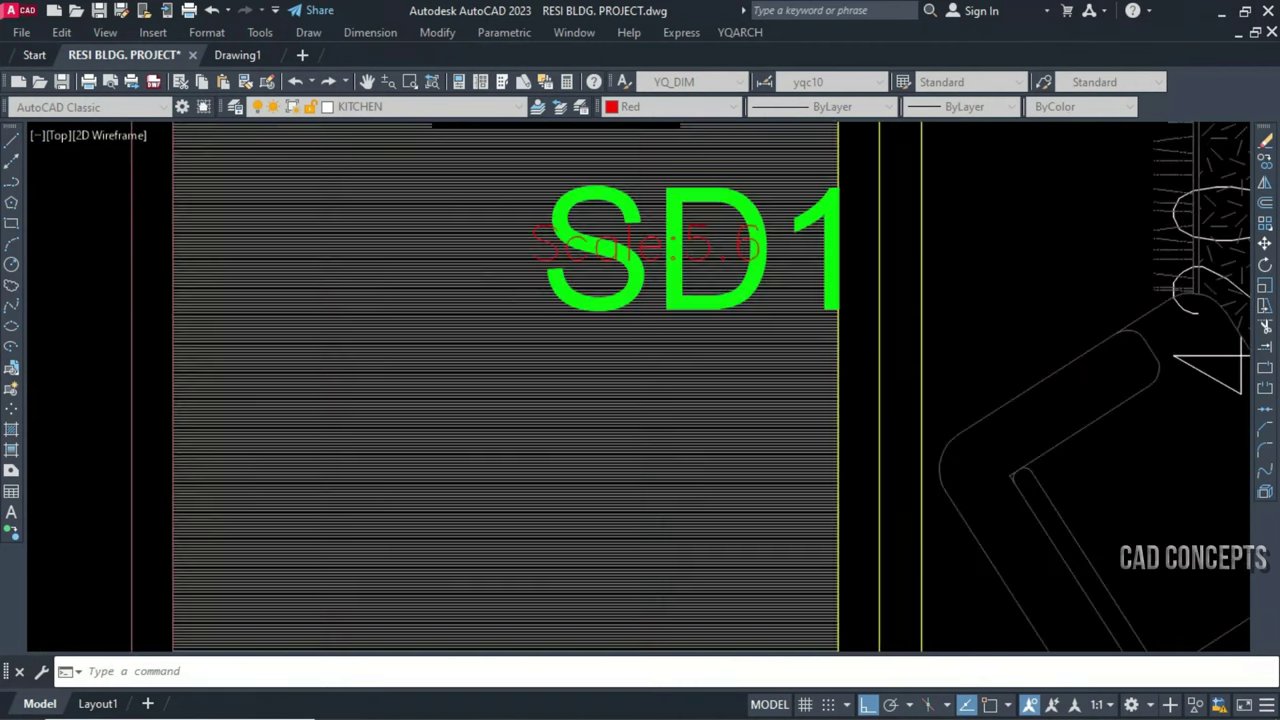
scroll(420, 349, down, 5)
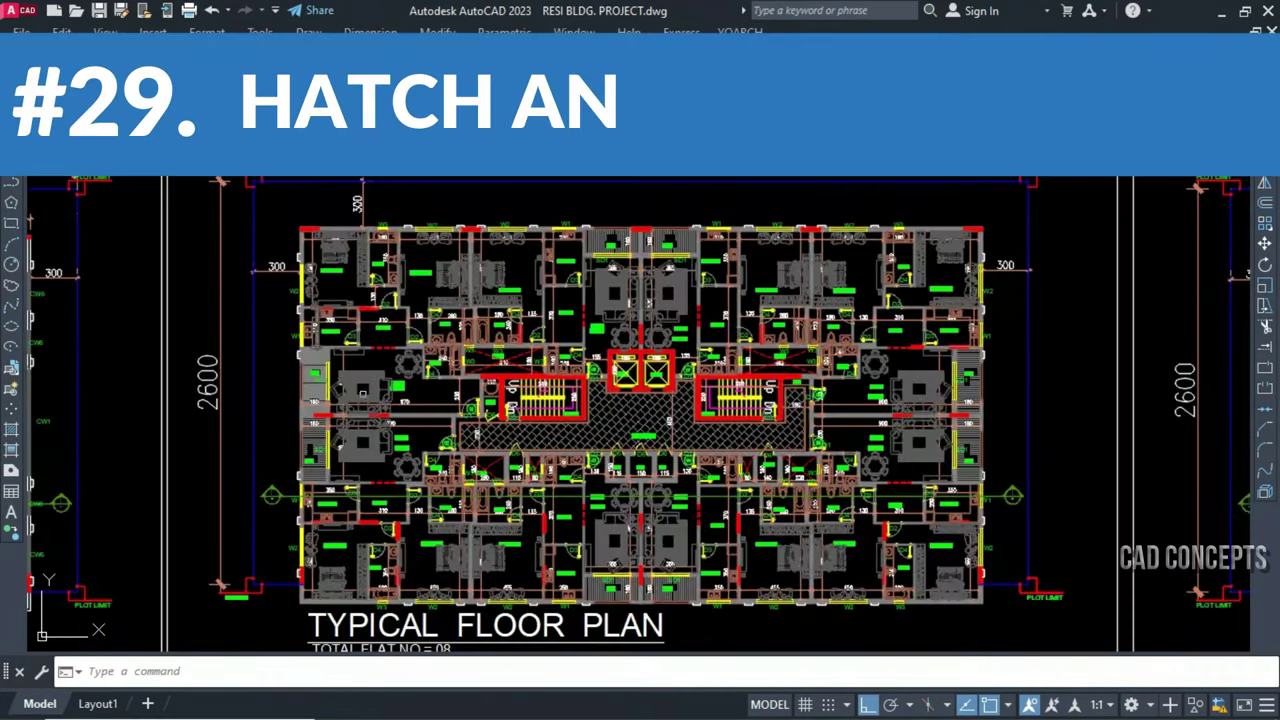
Rotate the corridor's paving hatch to a diagonal angle
scroll(605, 415, up, 3)
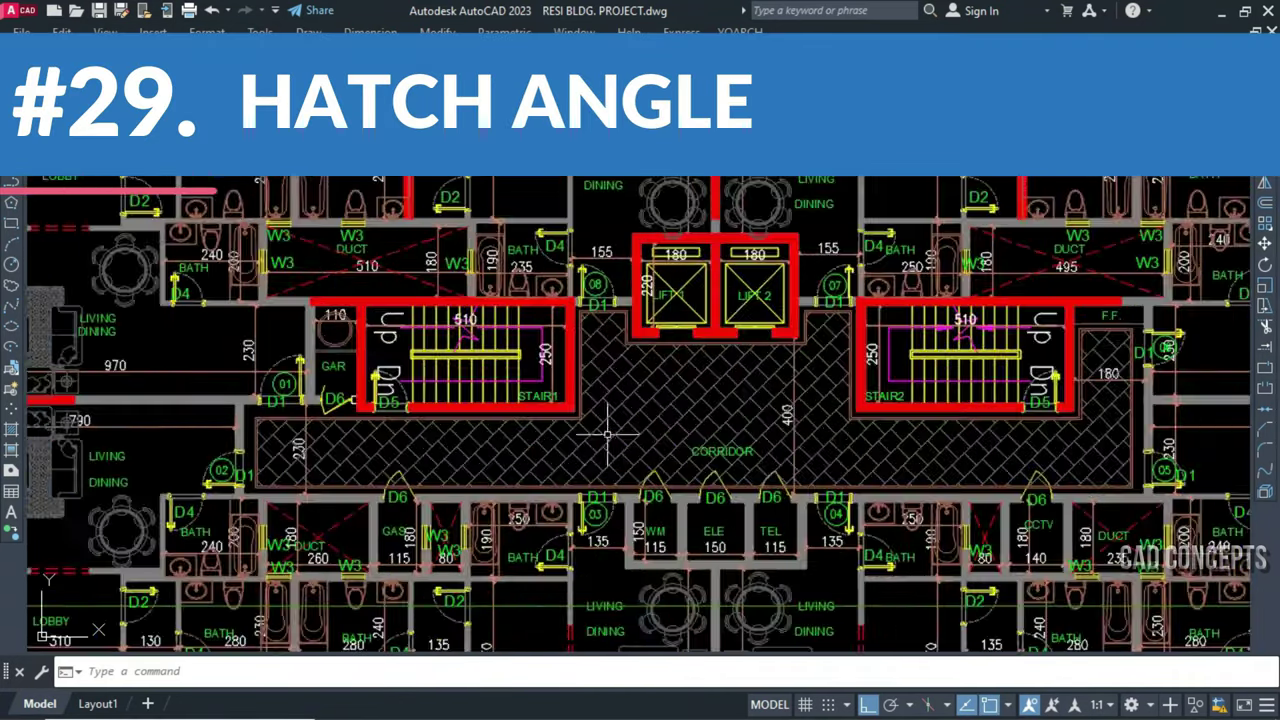
scroll(605, 415, up, 3)
click(605, 415)
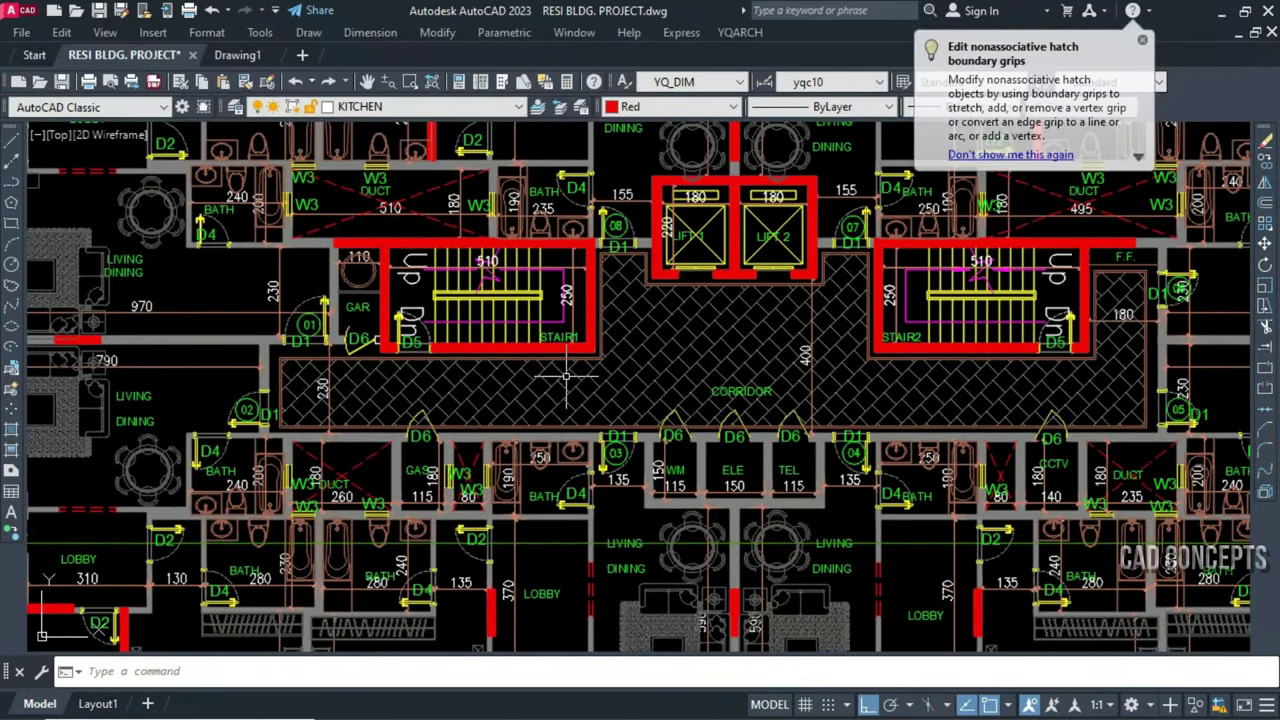
text(A)
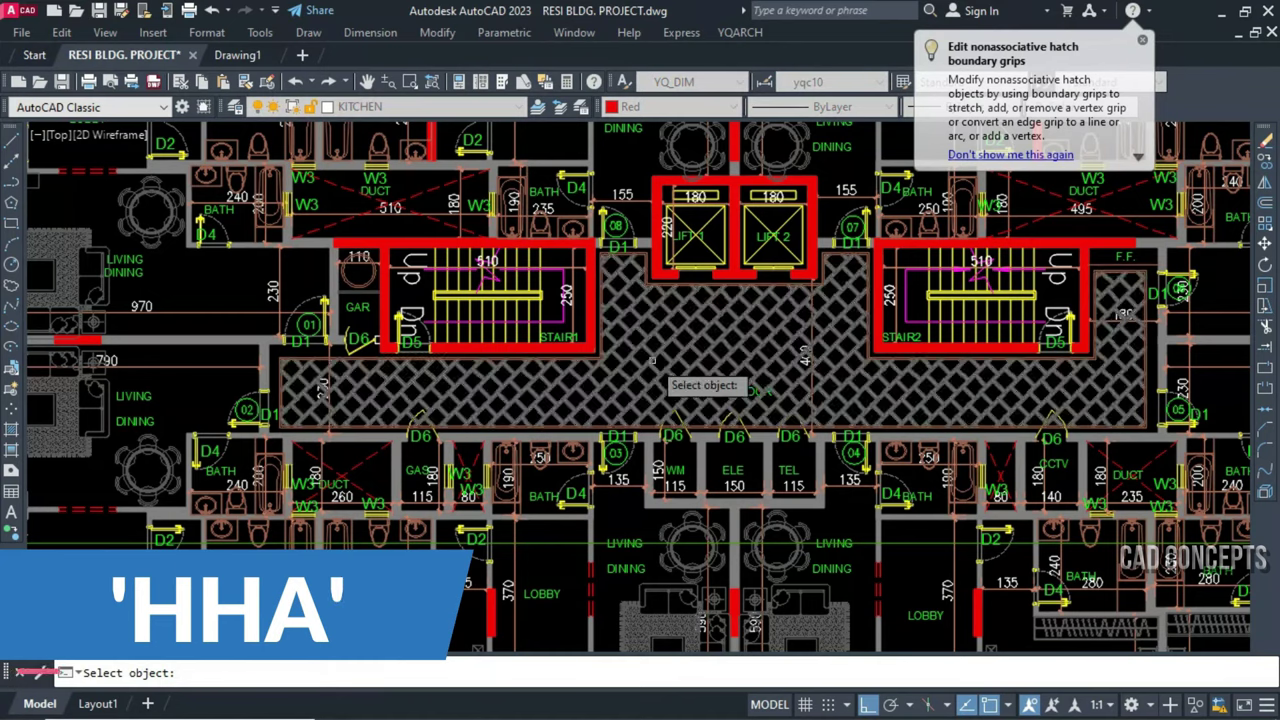
click(654, 360)
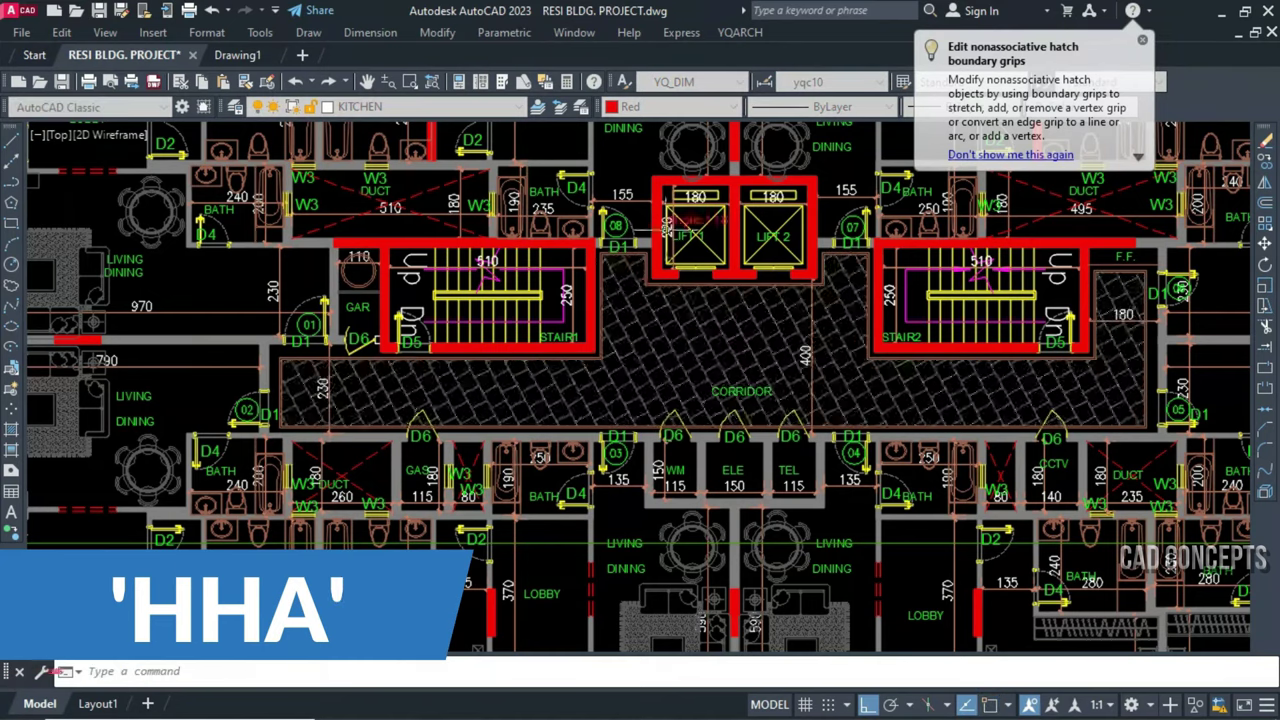
scroll(731, 379, up, 2)
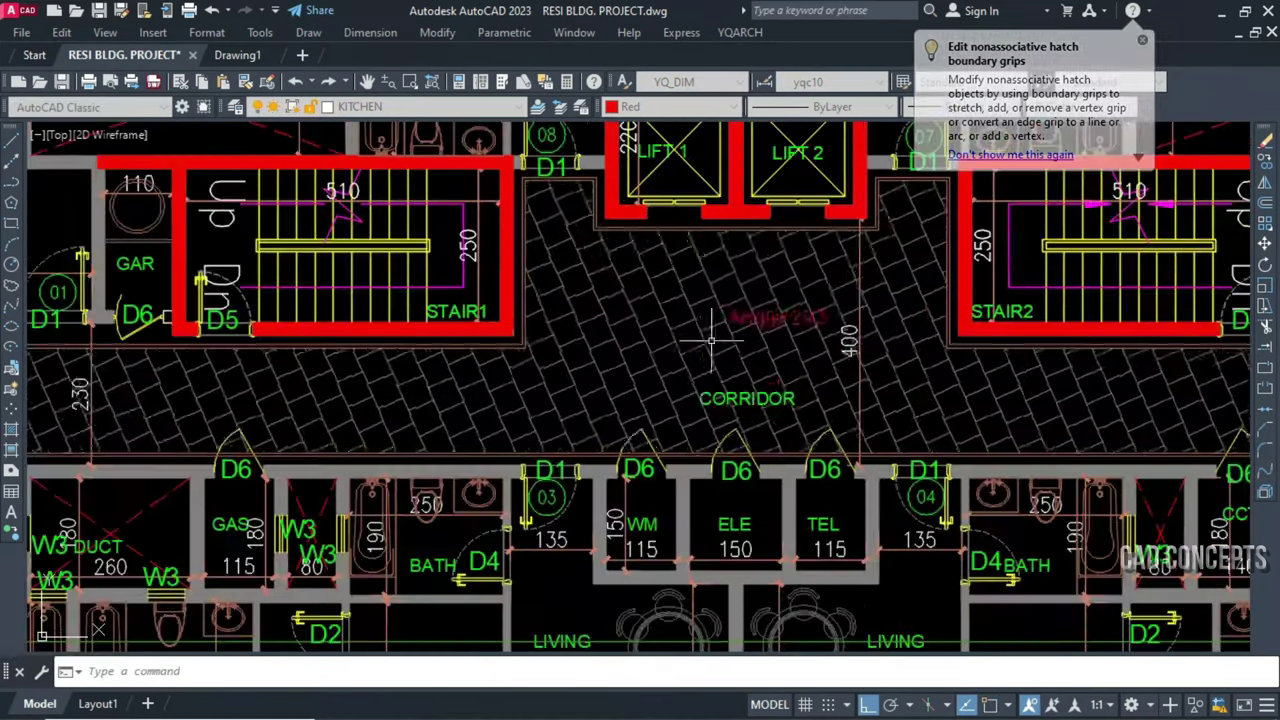
scroll(656, 330, up, 2)
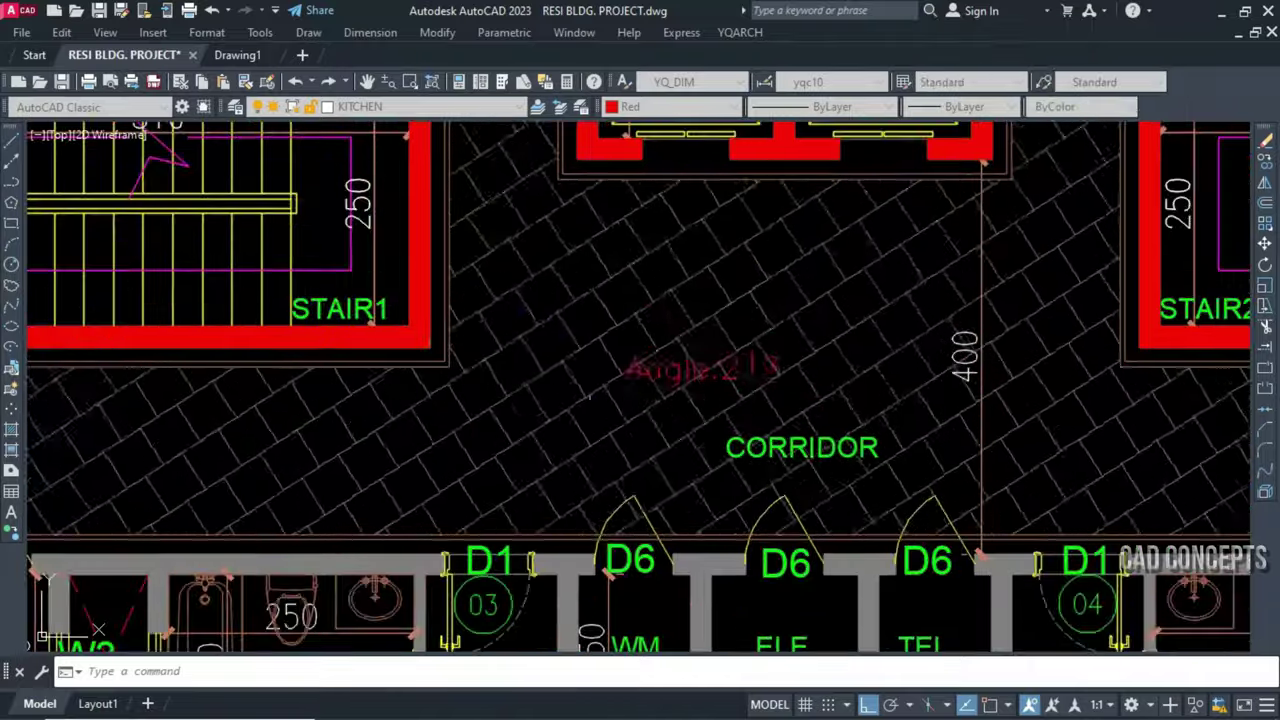
click(762, 375)
Rotate the hatch lines of the lower and upper left balconies
scroll(890, 395, down, 5)
scroll(338, 414, up, 4)
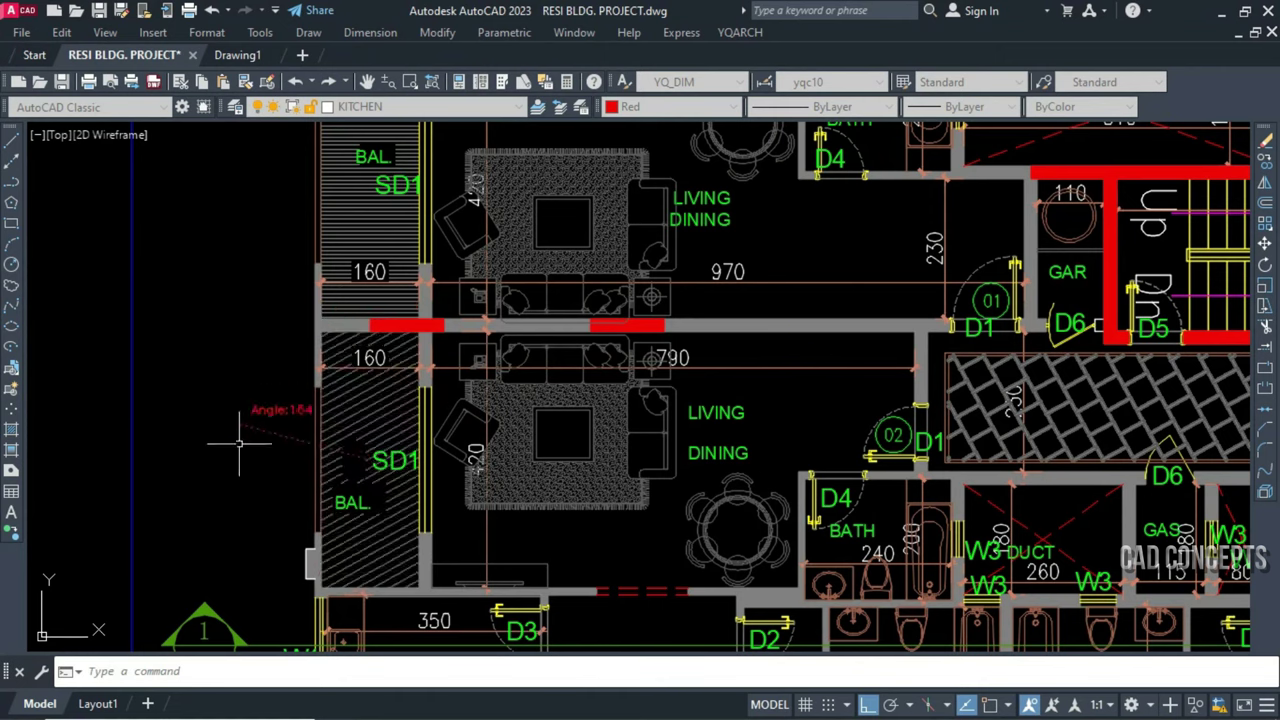
click(243, 593)
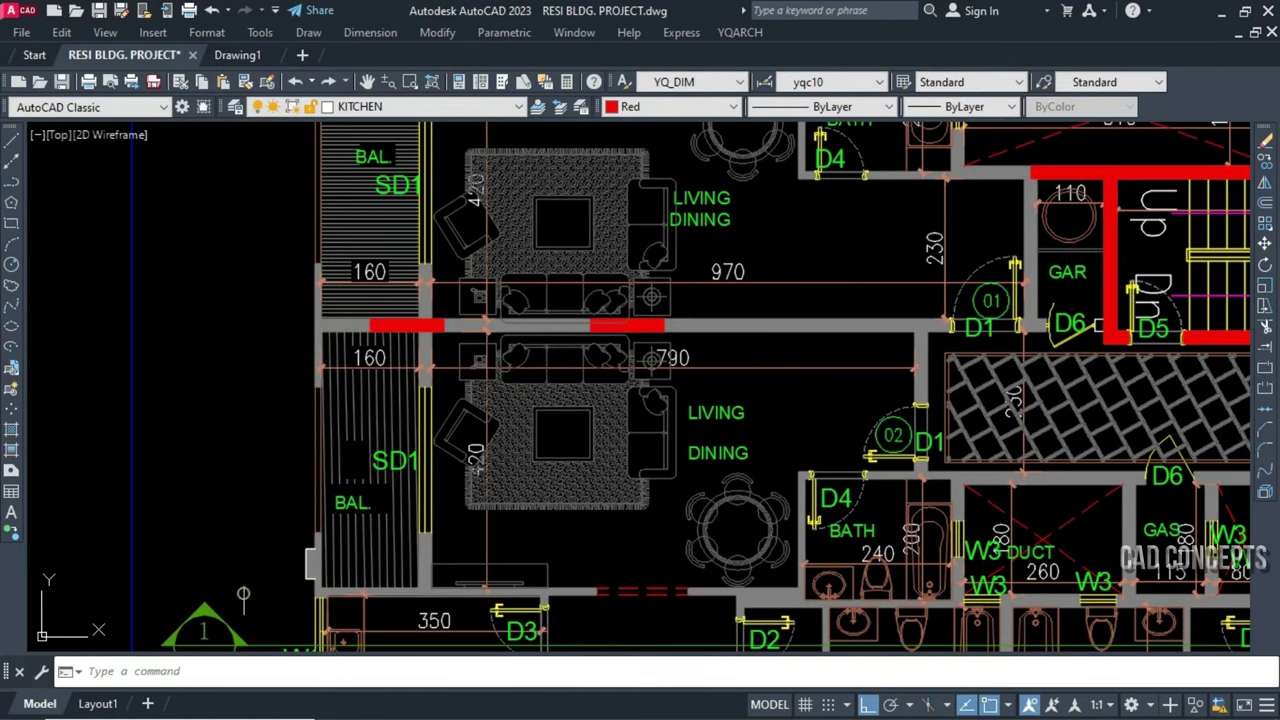
middle_drag(320, 377, 342, 508)
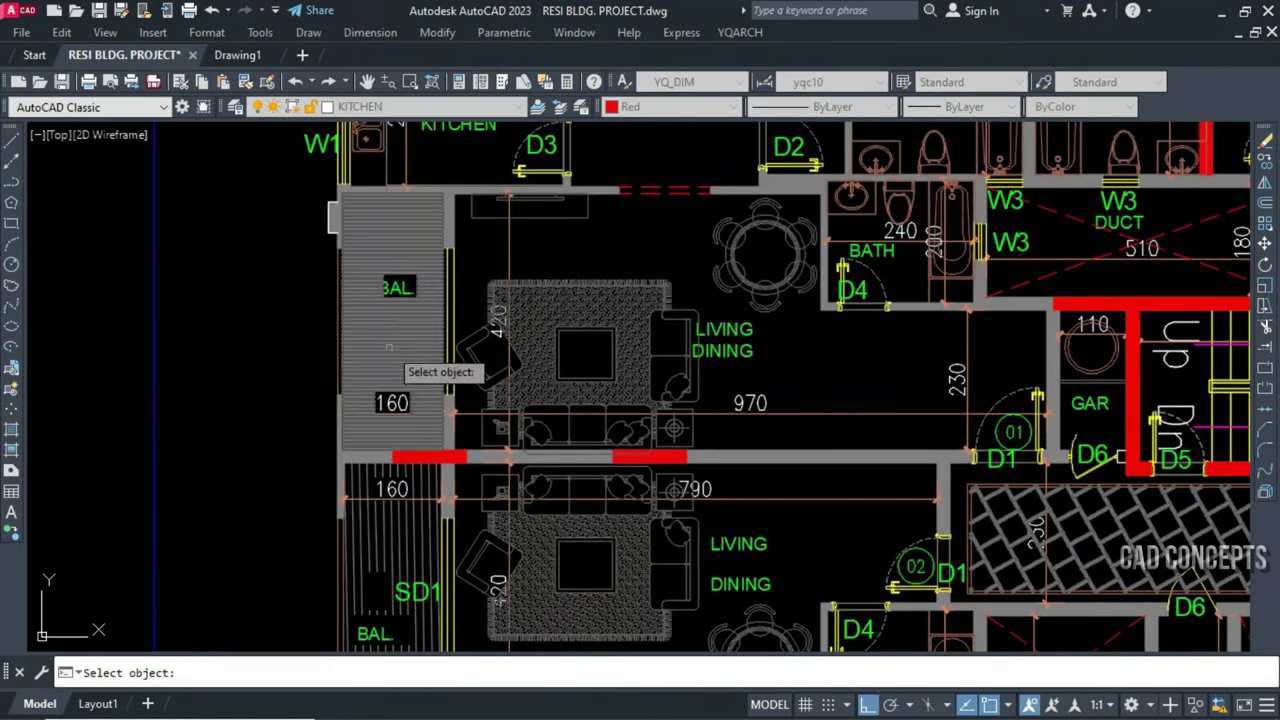
click(352, 412)
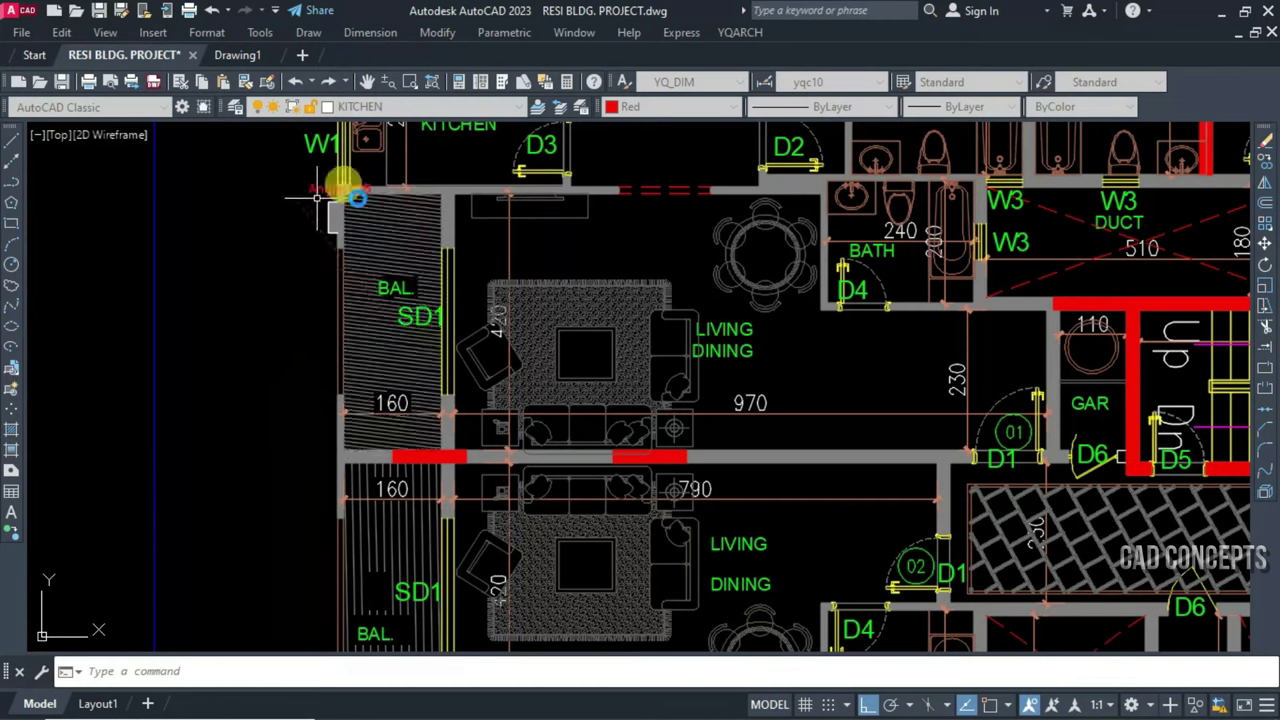
click(529, 373)
scroll(334, 466, up, 10)
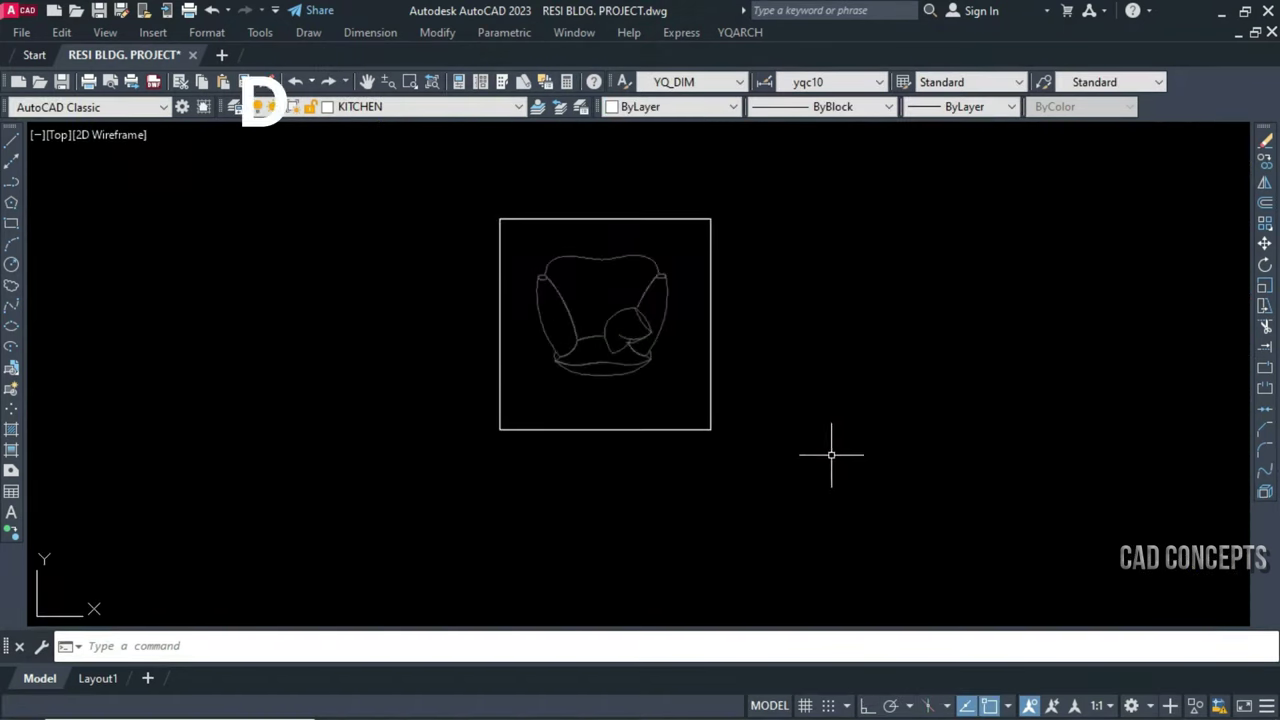
Select the boxed armchair block with a crossing window
drag(851, 307, 400, 557)
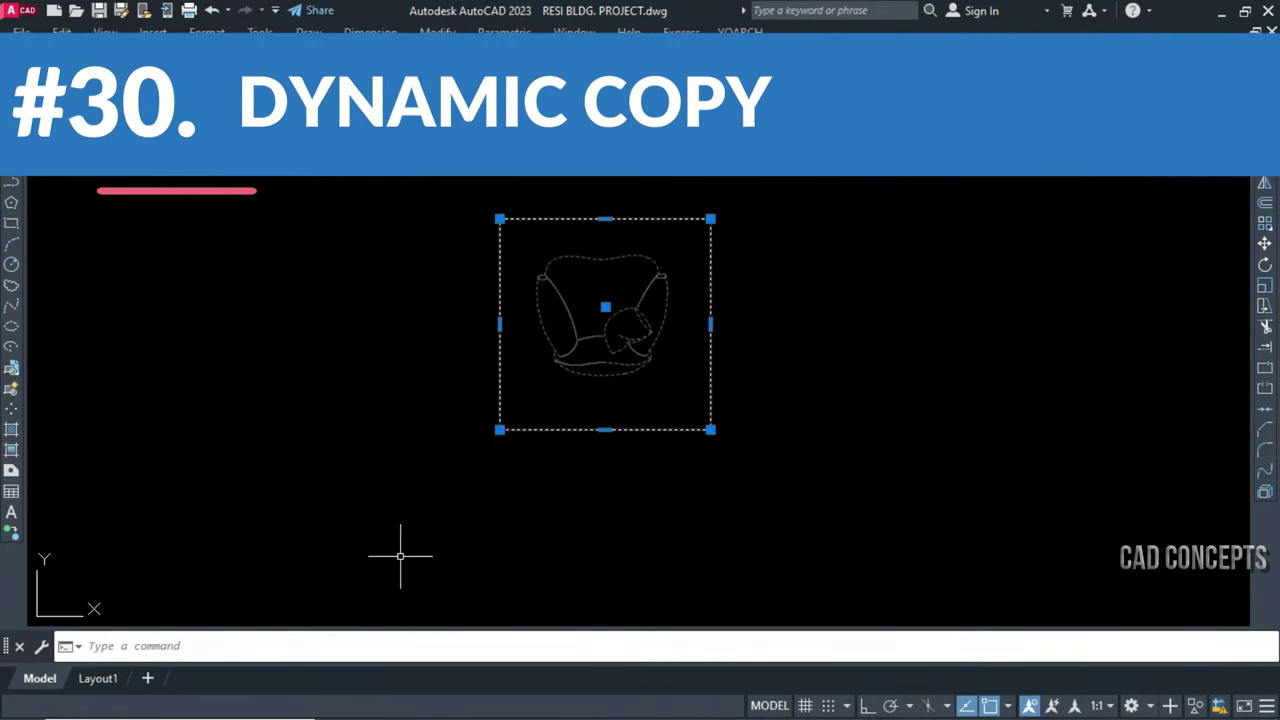
key(Escape)
click(637, 288)
key(Escape)
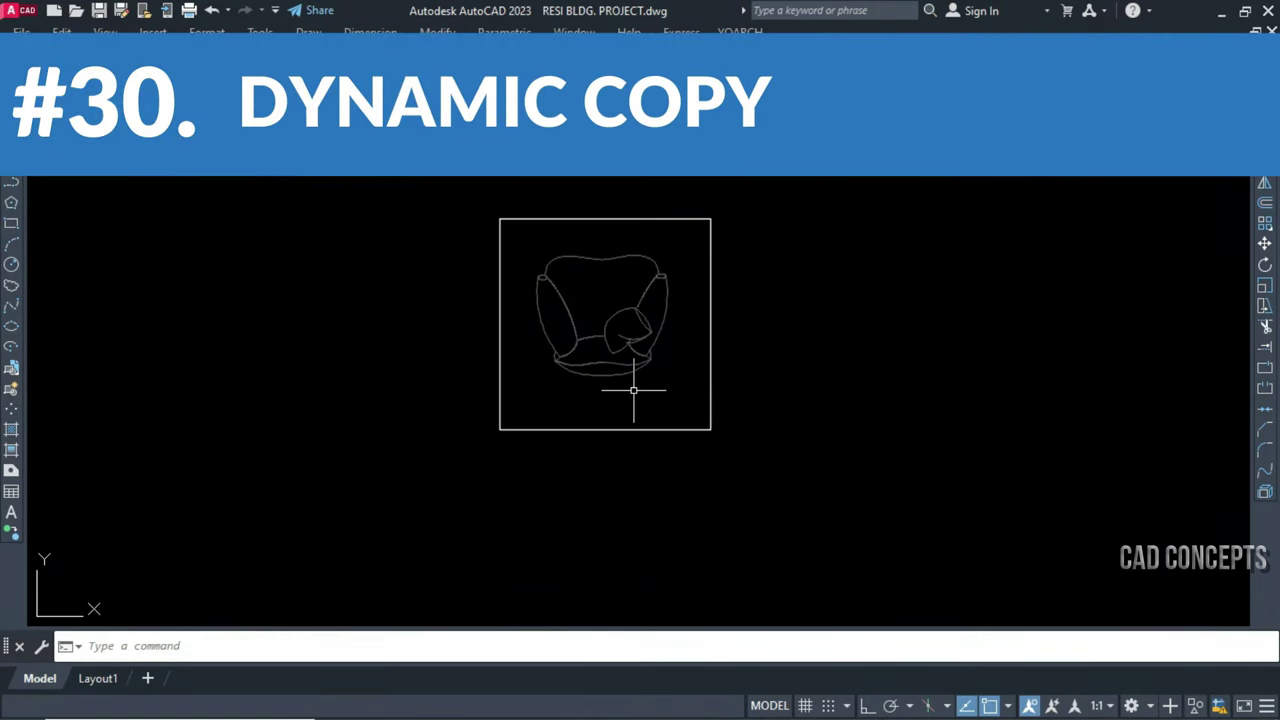
click(820, 320)
click(452, 555)
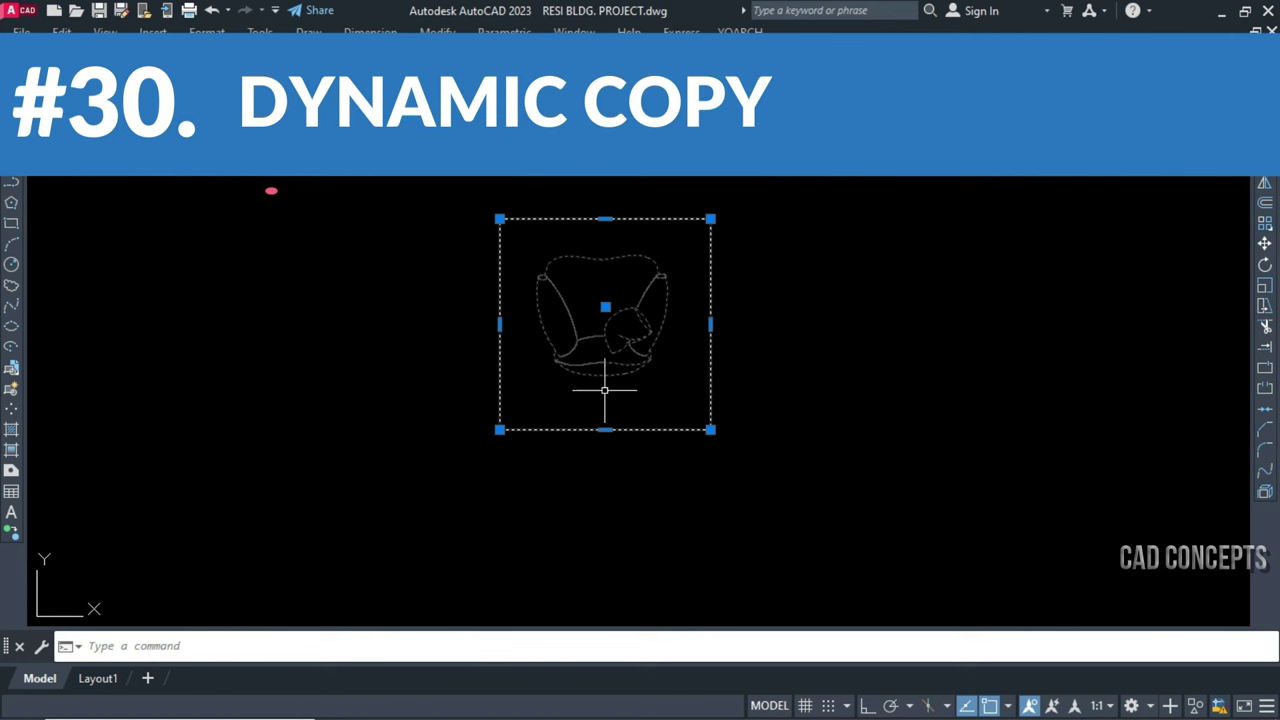
click(784, 200)
click(344, 530)
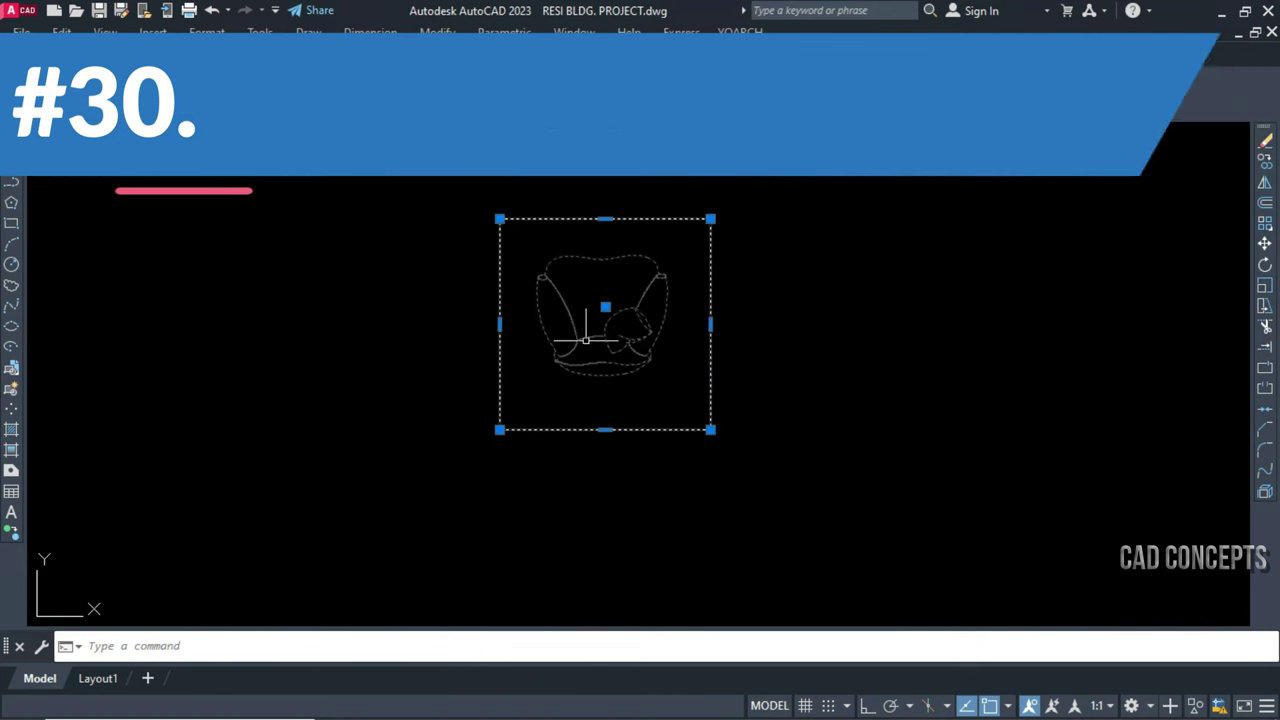
Dynamic-copy the chair (CV) to the right into a row of about twenty framed chairs
text(cv)
key(Return)
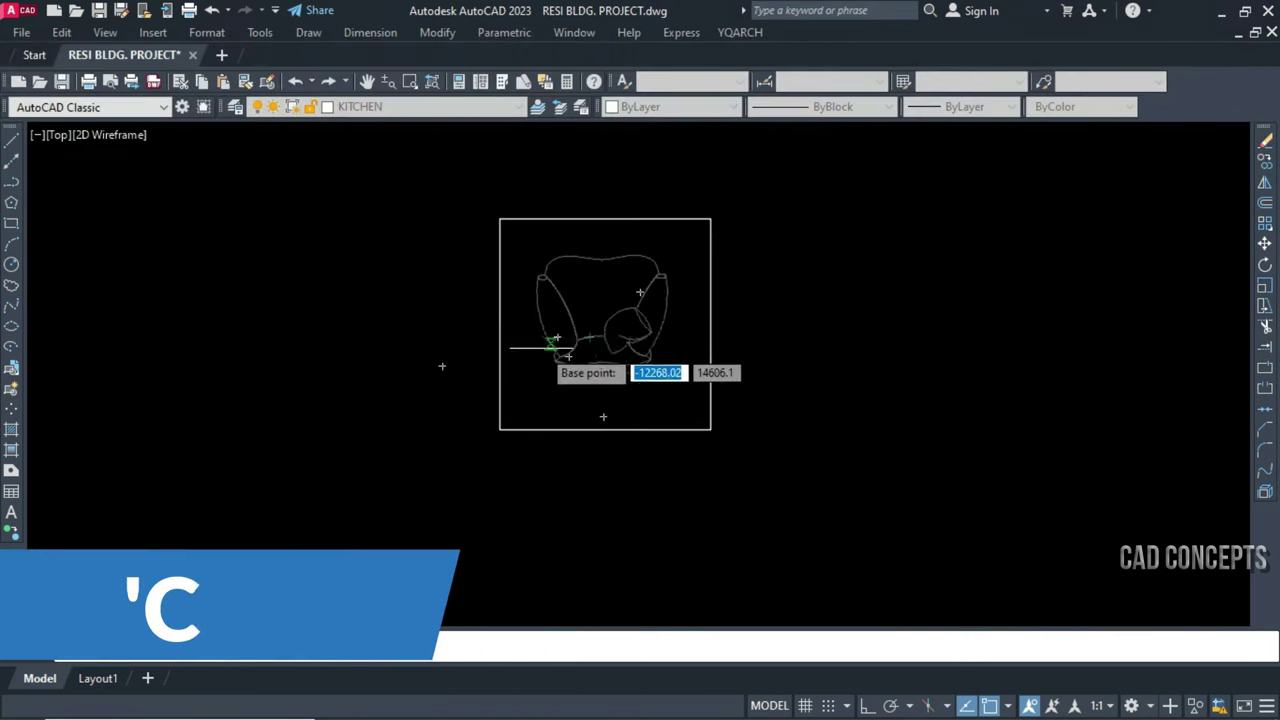
click(604, 324)
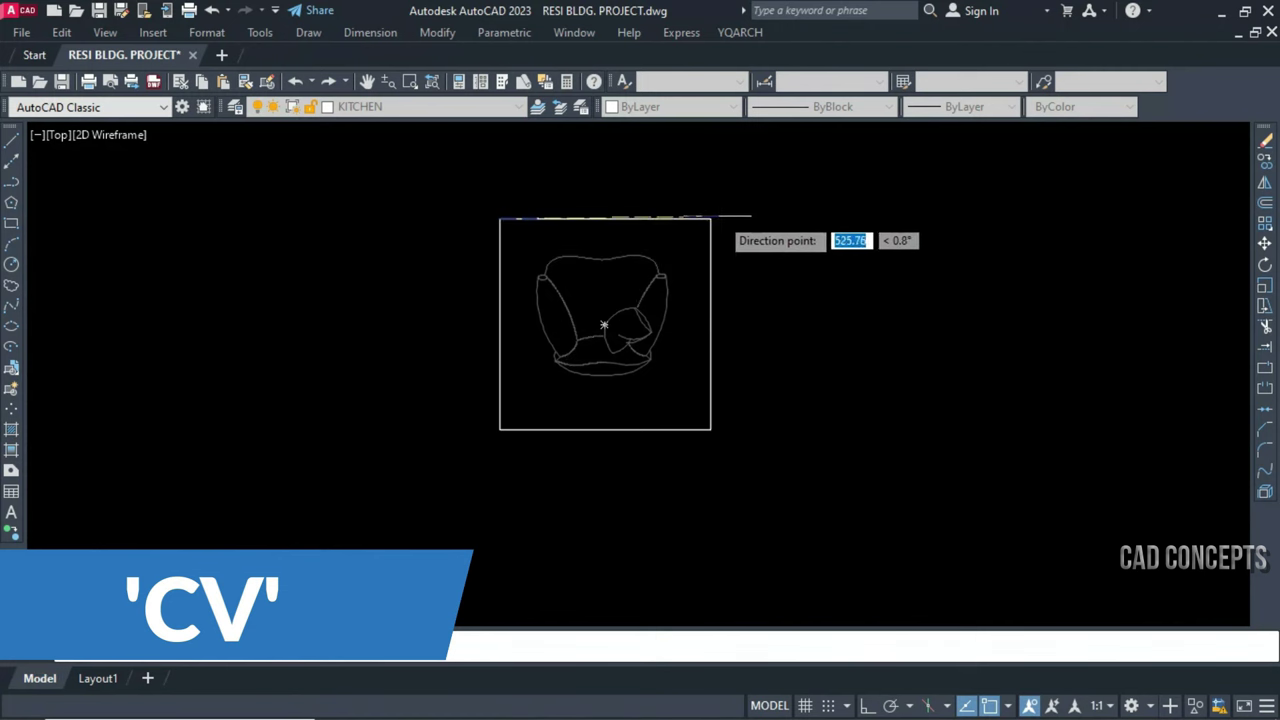
click(710, 218)
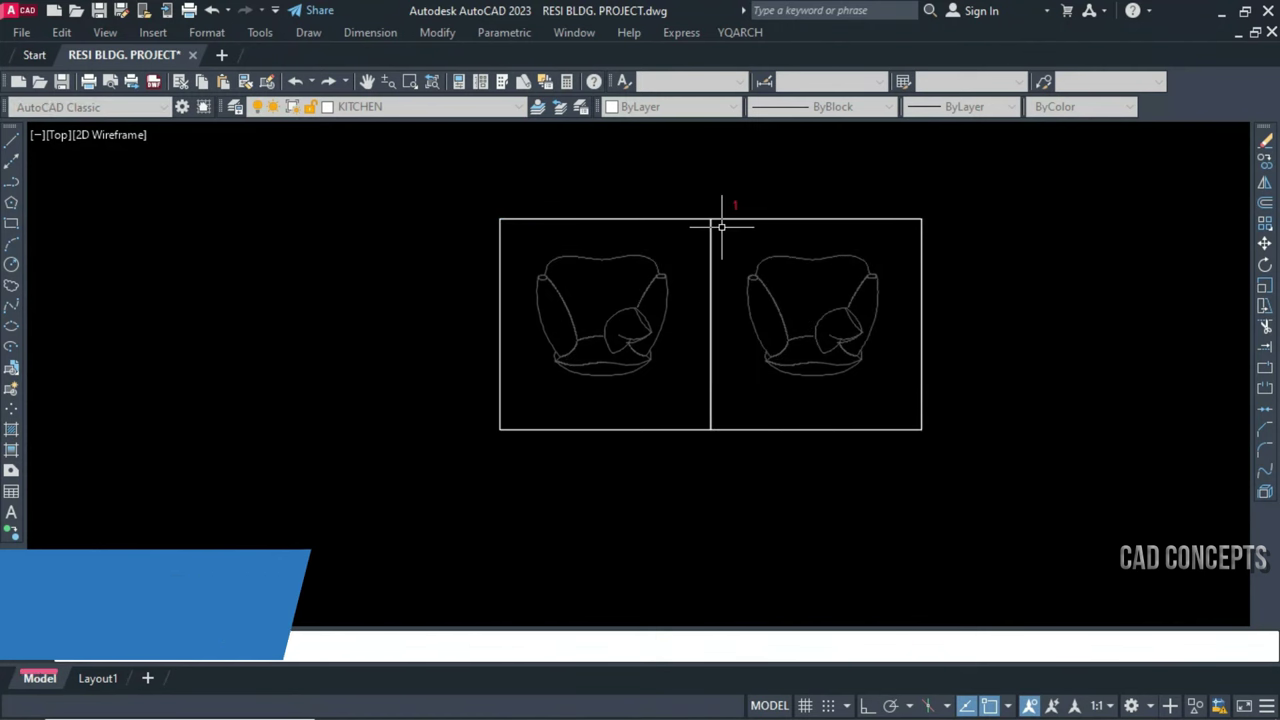
scroll(721, 227, up, 1)
scroll(721, 227, up, 1)
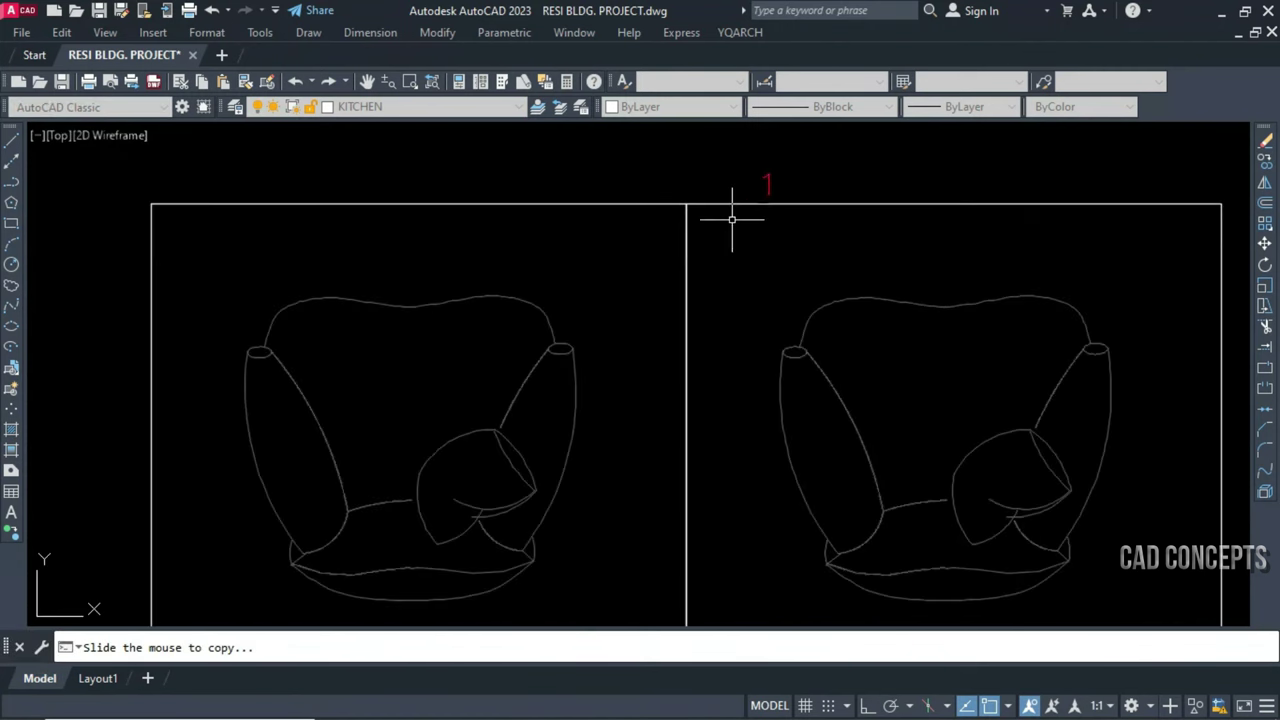
scroll(732, 218, up, 1)
middle_drag(731, 217, 560, 457)
scroll(649, 376, up, 2)
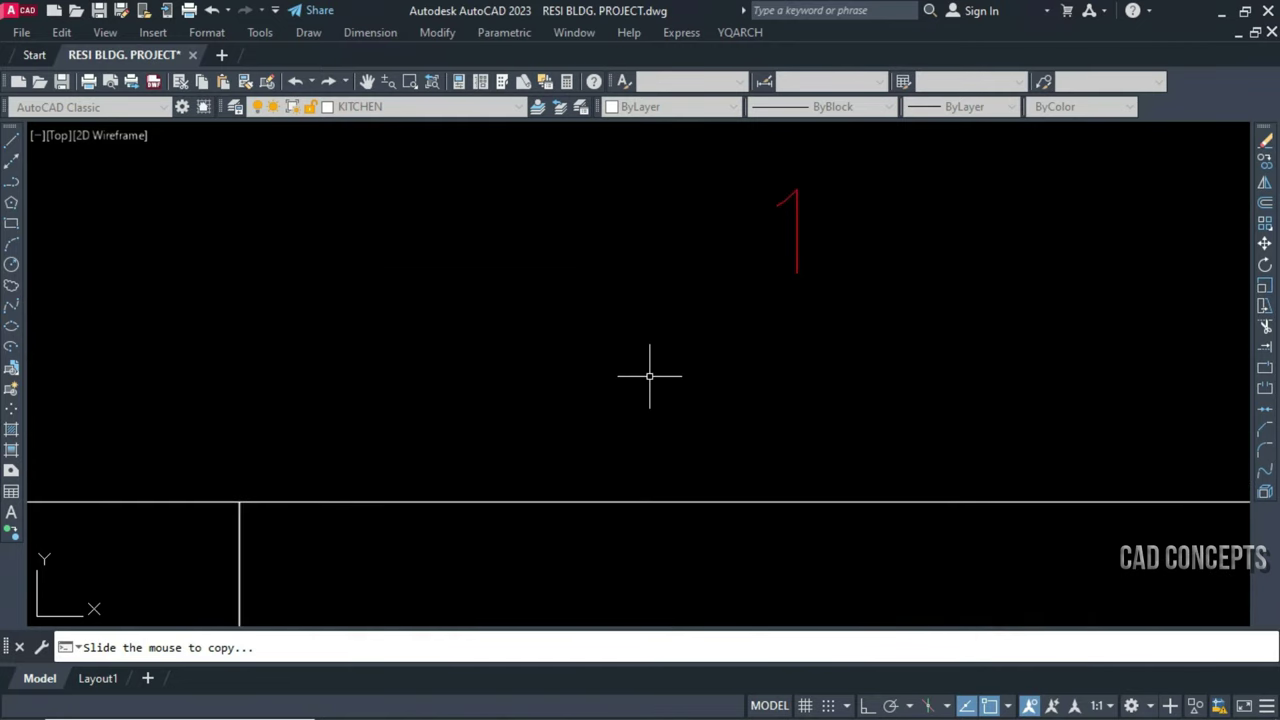
scroll(394, 400, down, 3)
scroll(394, 400, down, 1)
scroll(746, 415, up, 5)
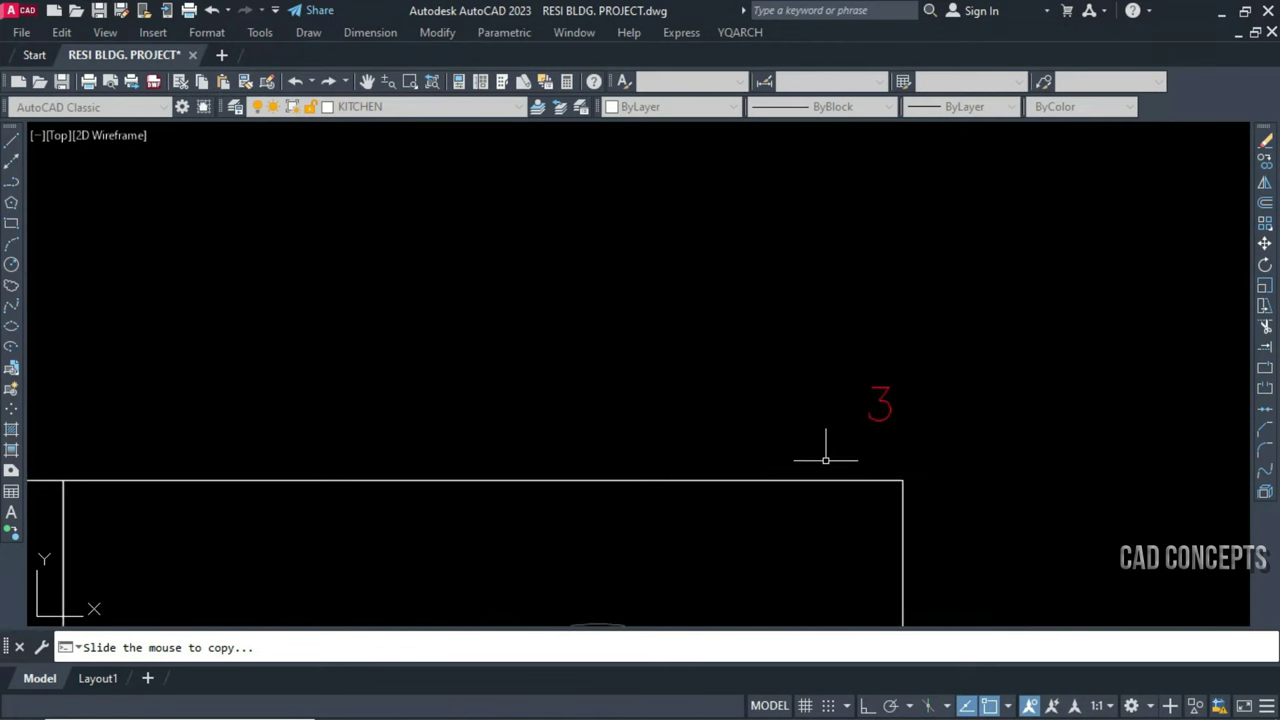
scroll(1020, 466, down, 5)
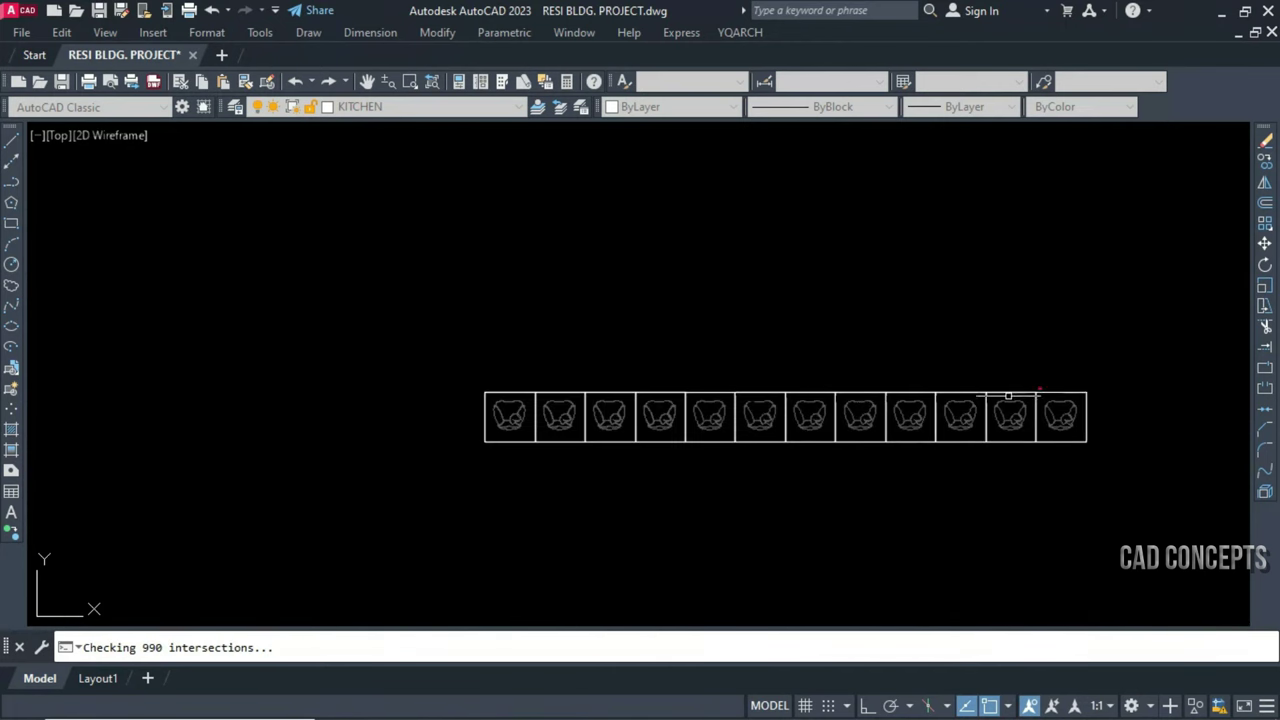
scroll(1160, 405, up, 5)
scroll(1183, 386, up, 2)
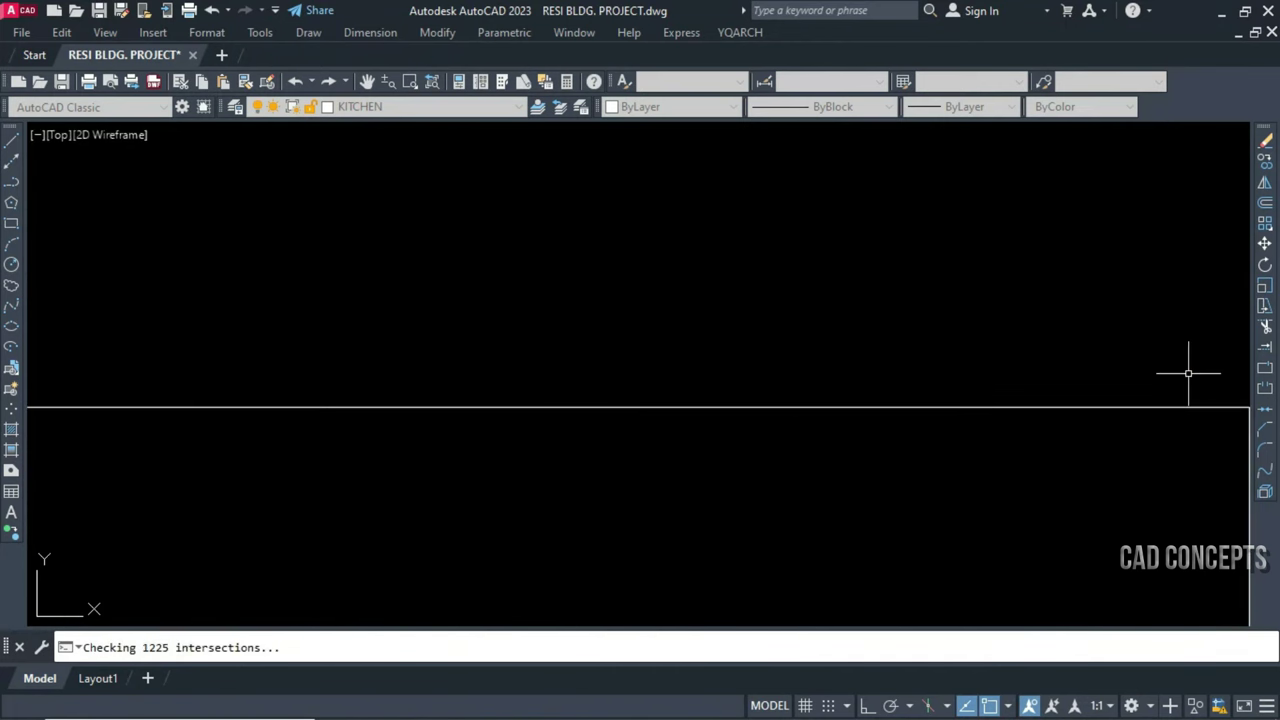
mouse_move(1183, 366)
middle_down()
mouse_move(638, 447)
mouse_move(354, 509)
middle_up()
scroll(766, 437, down, 3)
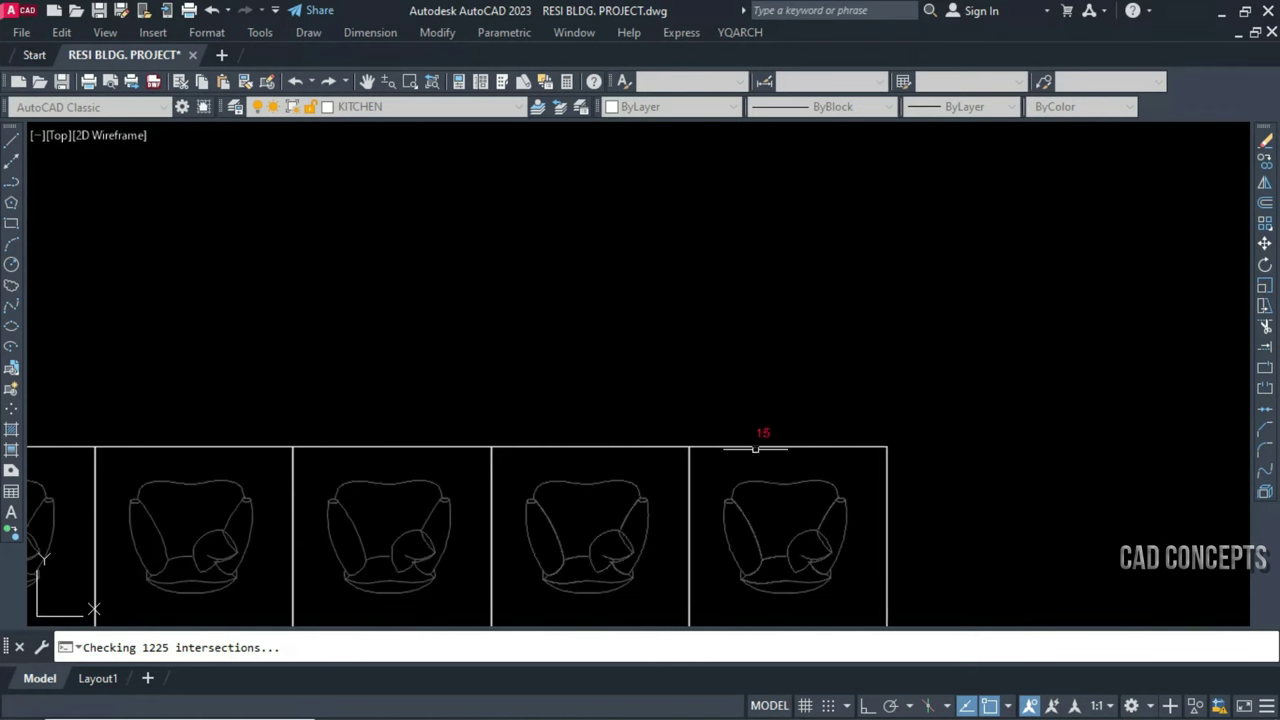
scroll(808, 448, down, 2)
scroll(812, 447, up, 5)
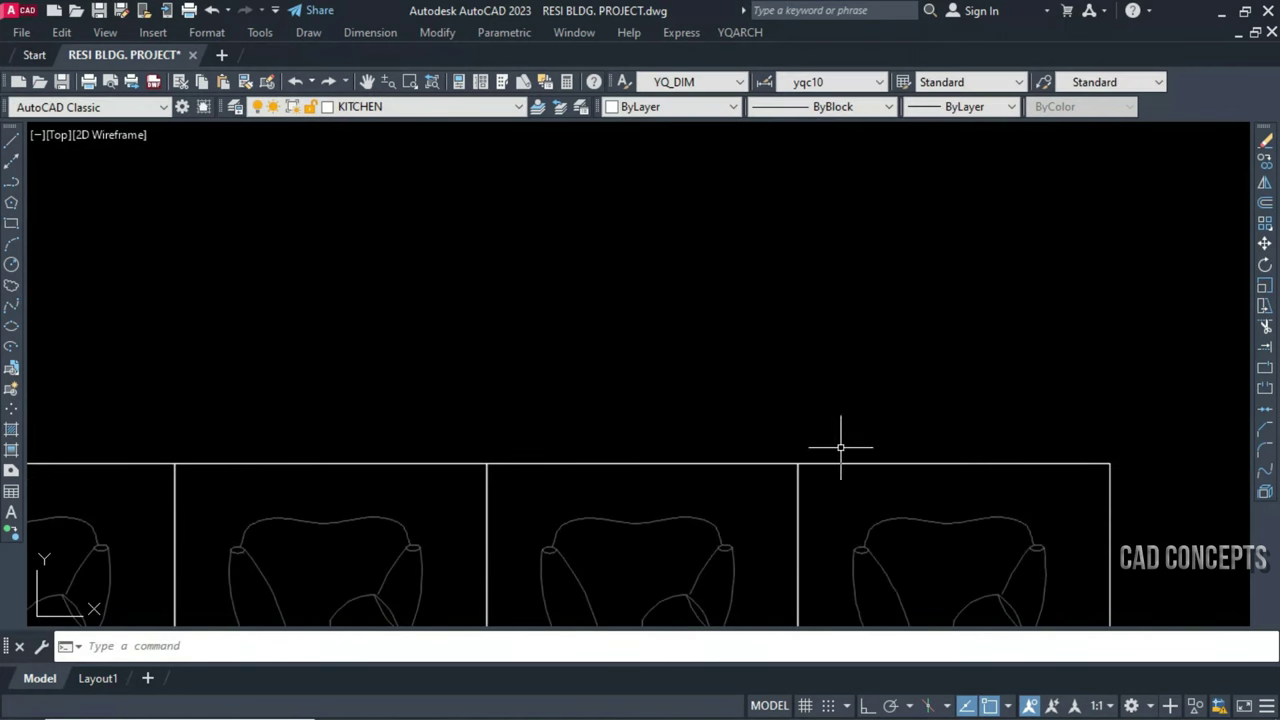
scroll(960, 400, down, 3)
scroll(1050, 380, down, 1)
Window-select the entire row of chairs for a dynamic copy
scroll(1097, 371, down, 3)
click(1060, 392)
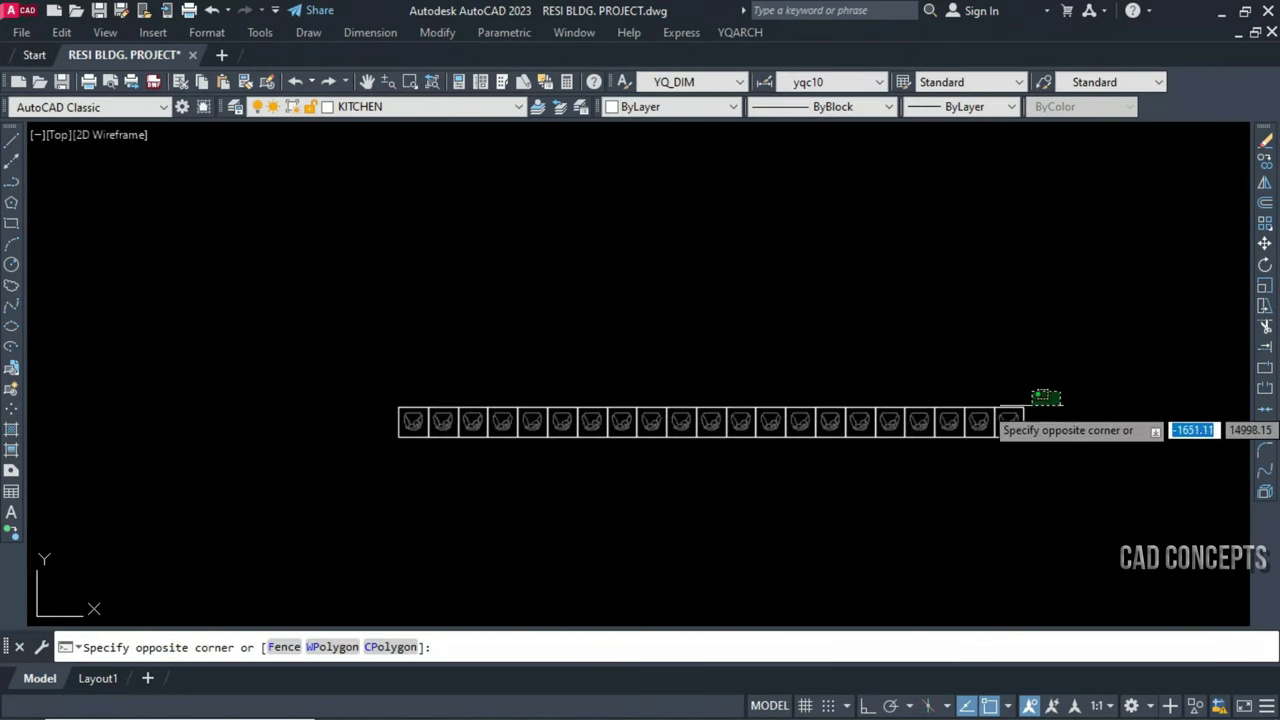
click(395, 512)
text(CV)
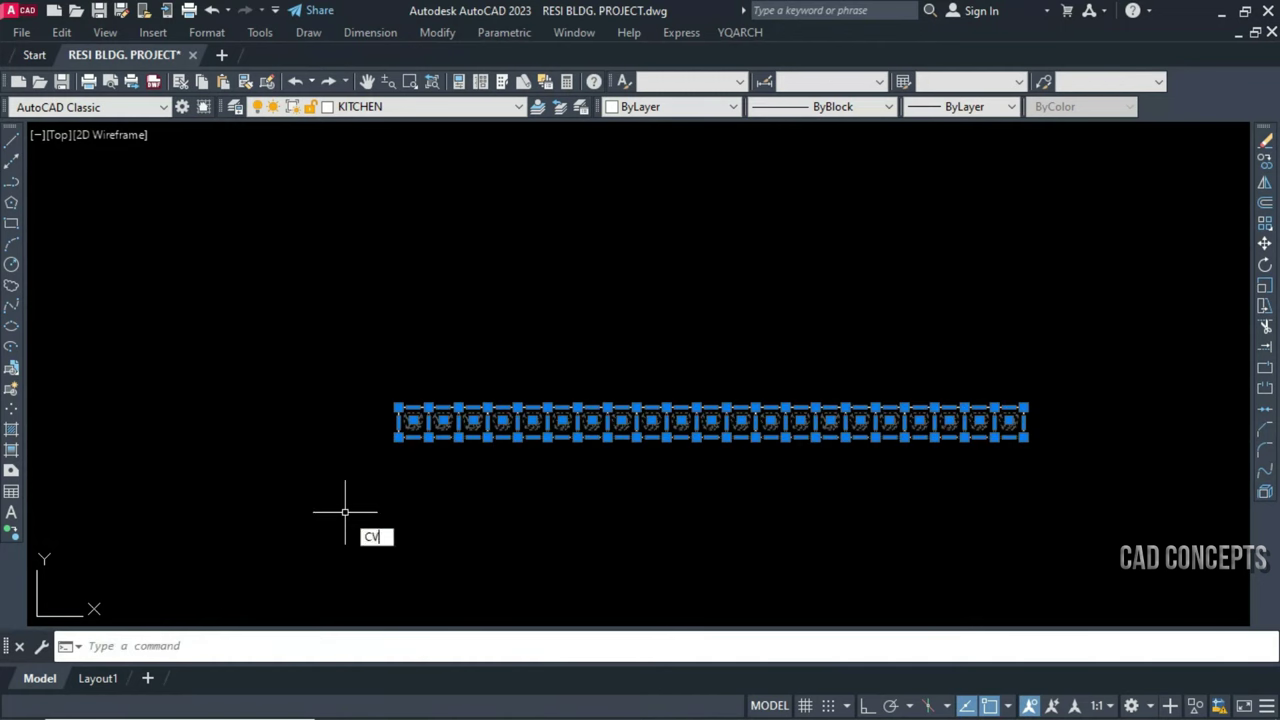
key(Return)
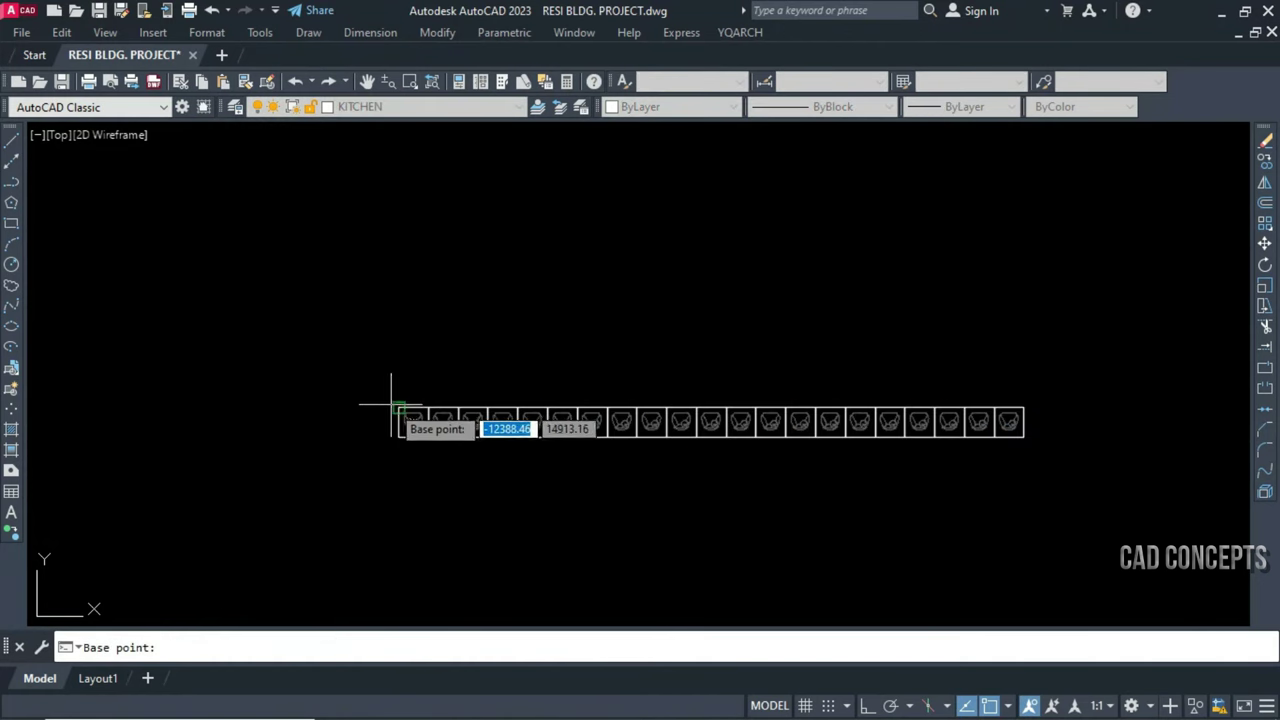
Copy the chair row from its left end into an array of many chair rows
scroll(381, 410, up, 3)
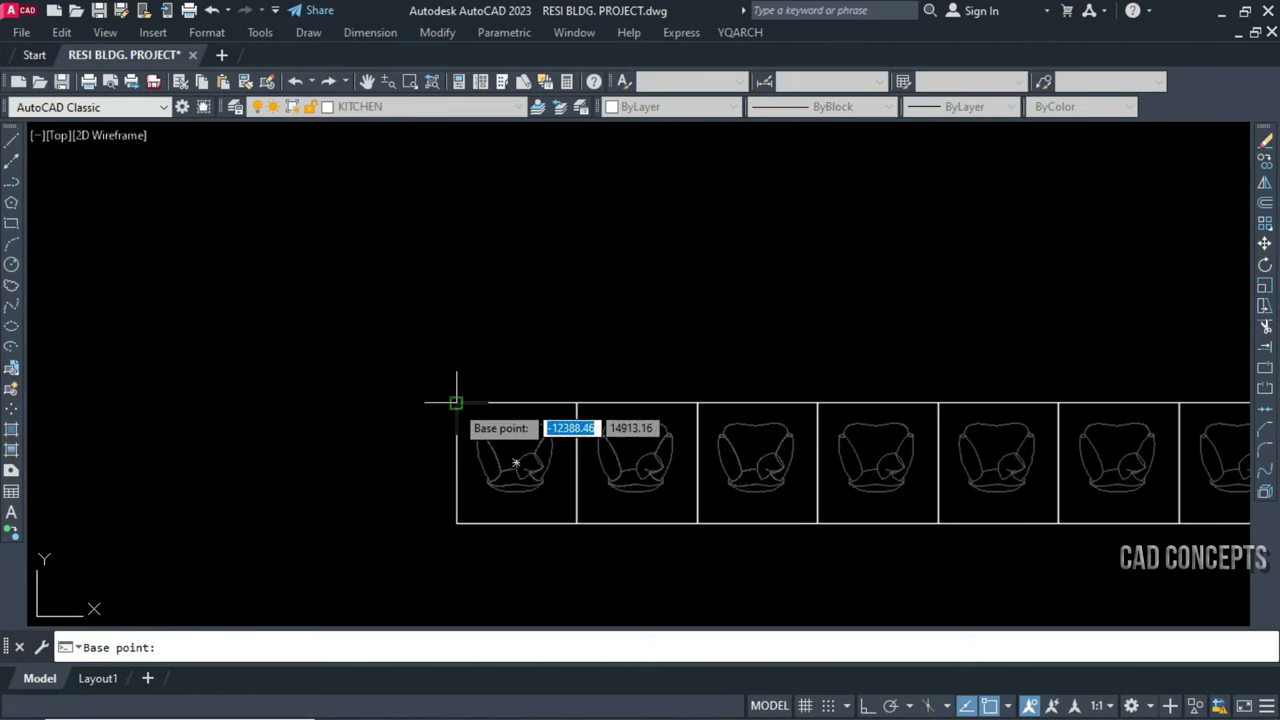
click(456, 402)
click(277, 294)
scroll(443, 434, down, 3)
scroll(418, 483, up, 3)
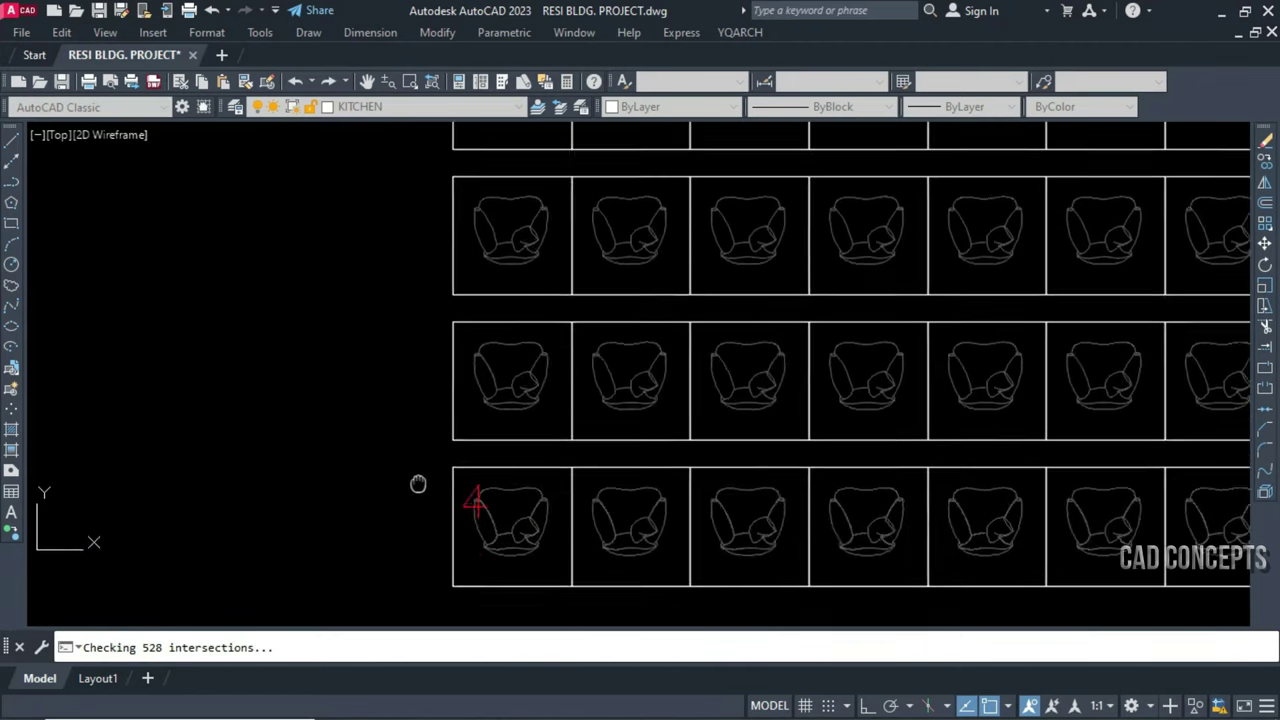
scroll(420, 400, down, 5)
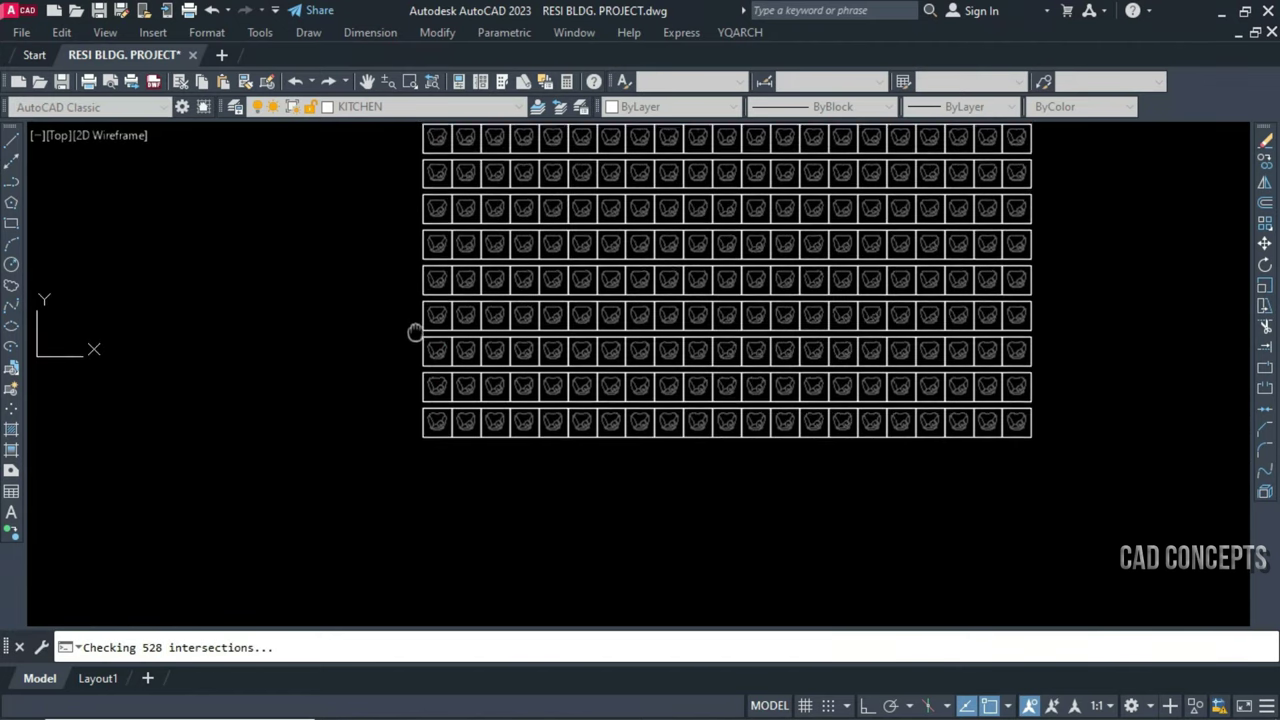
scroll(414, 565, up, 5)
scroll(409, 574, up, 4)
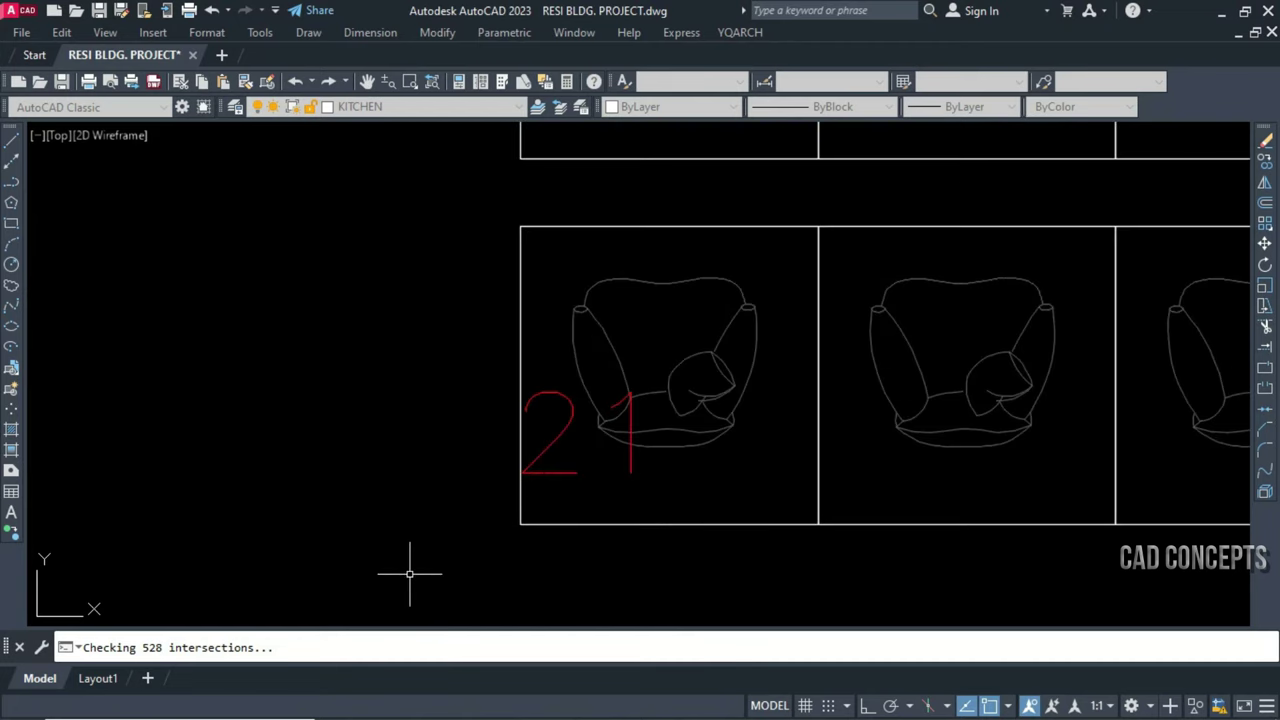
scroll(418, 553, down, 6)
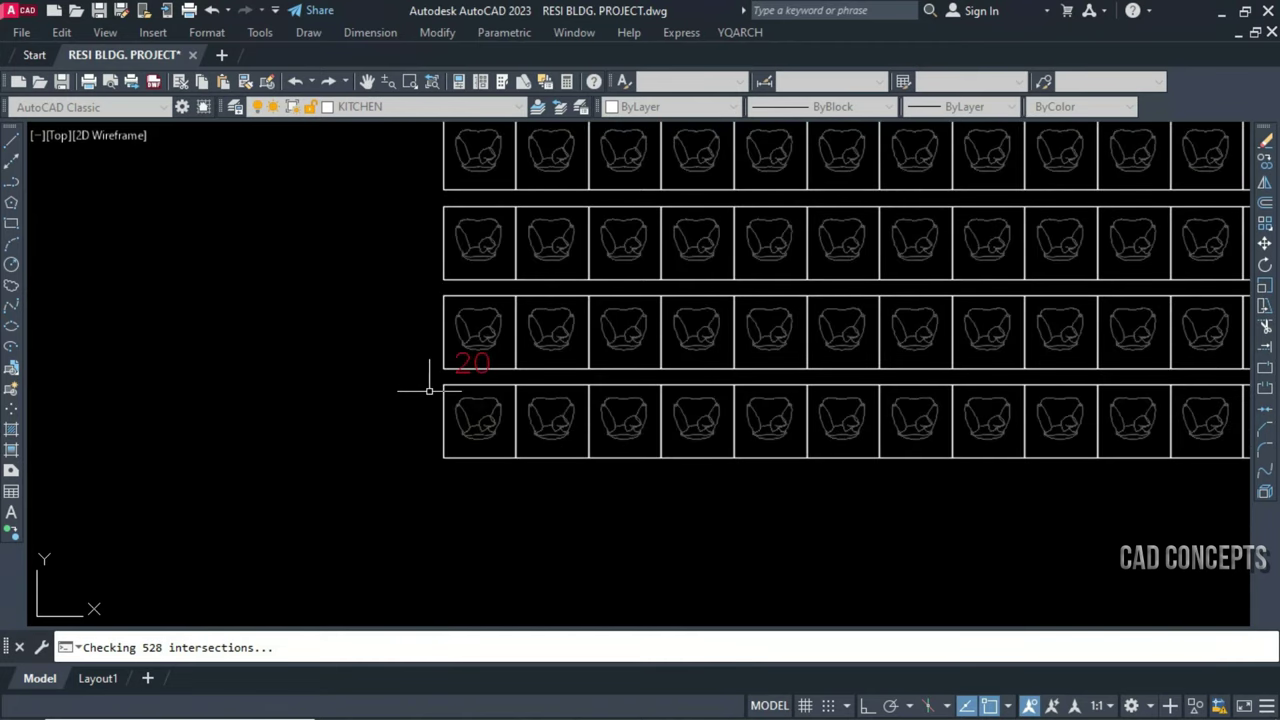
click(434, 358)
scroll(360, 528, down, 4)
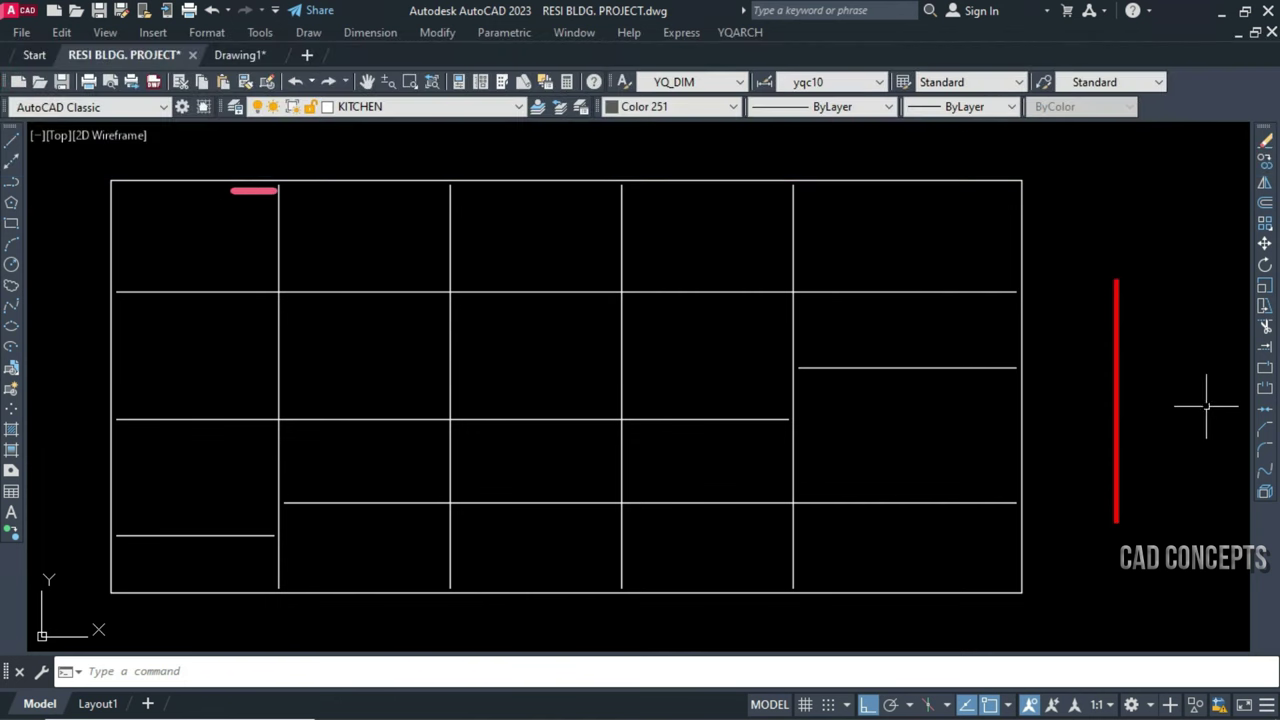
Match the grid lines to the red line's width with SSW, then undo the change
text(SSW)
key(Return)
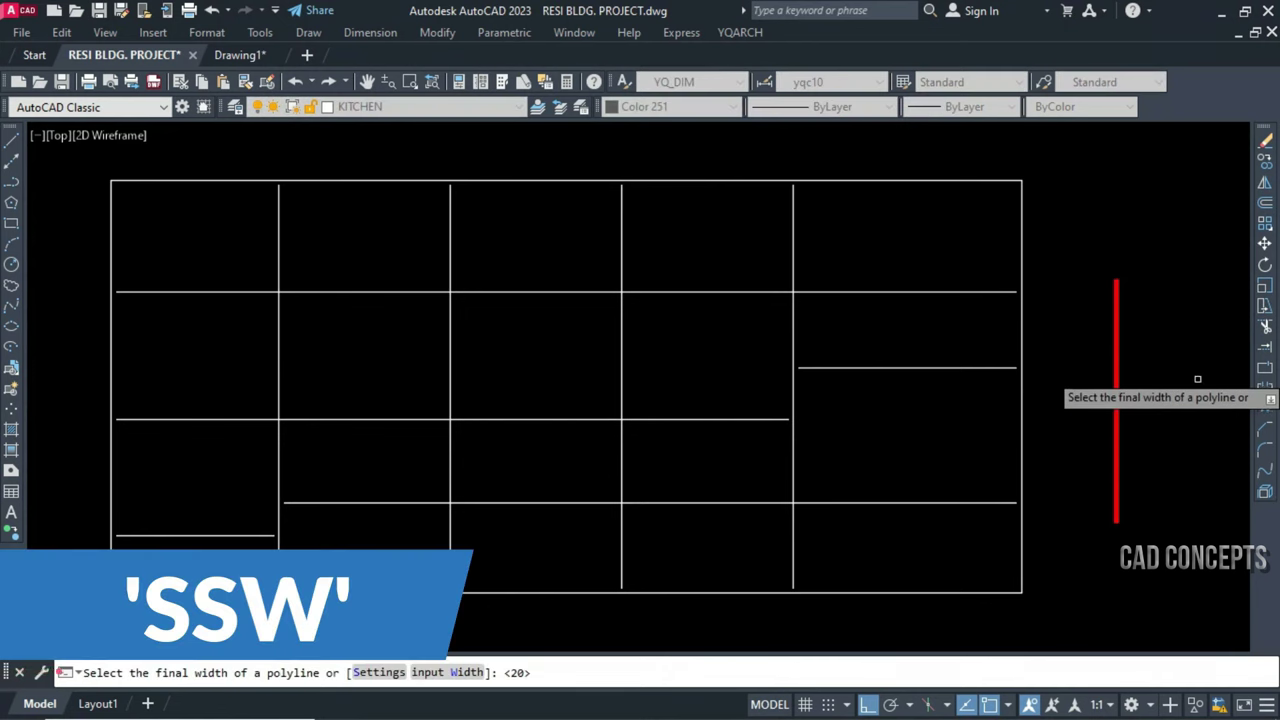
key(Return)
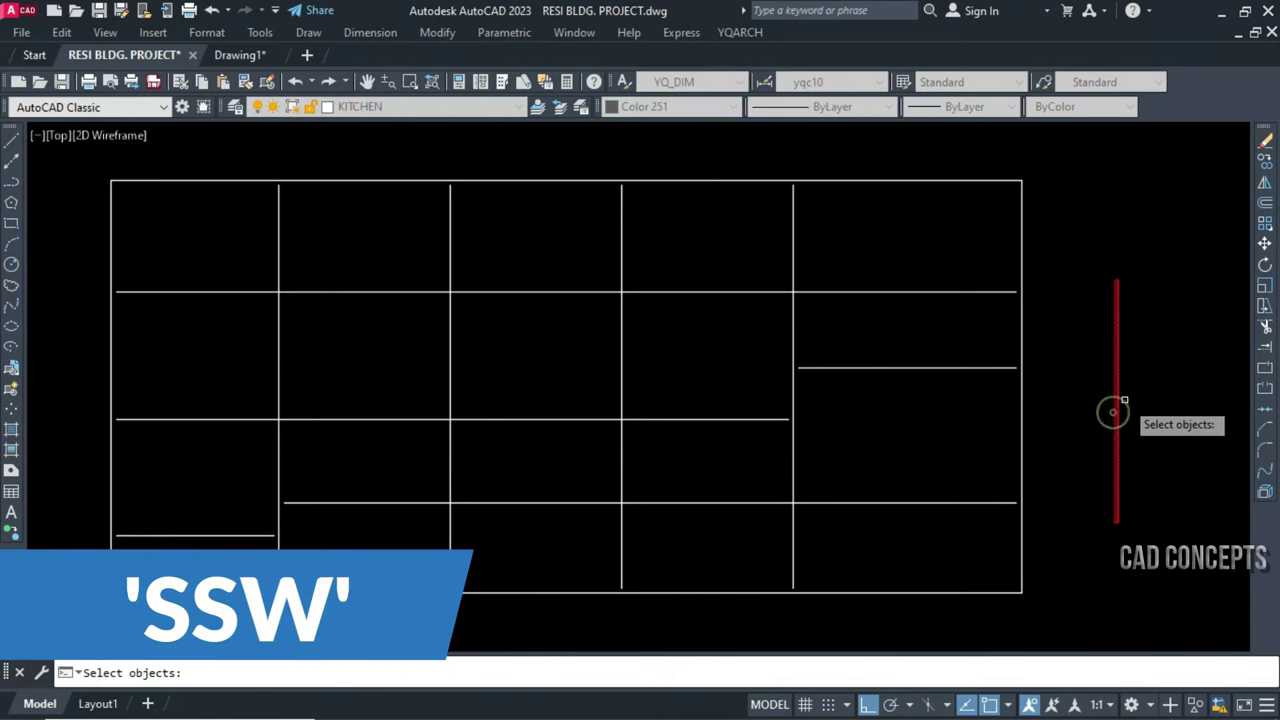
click(1049, 160)
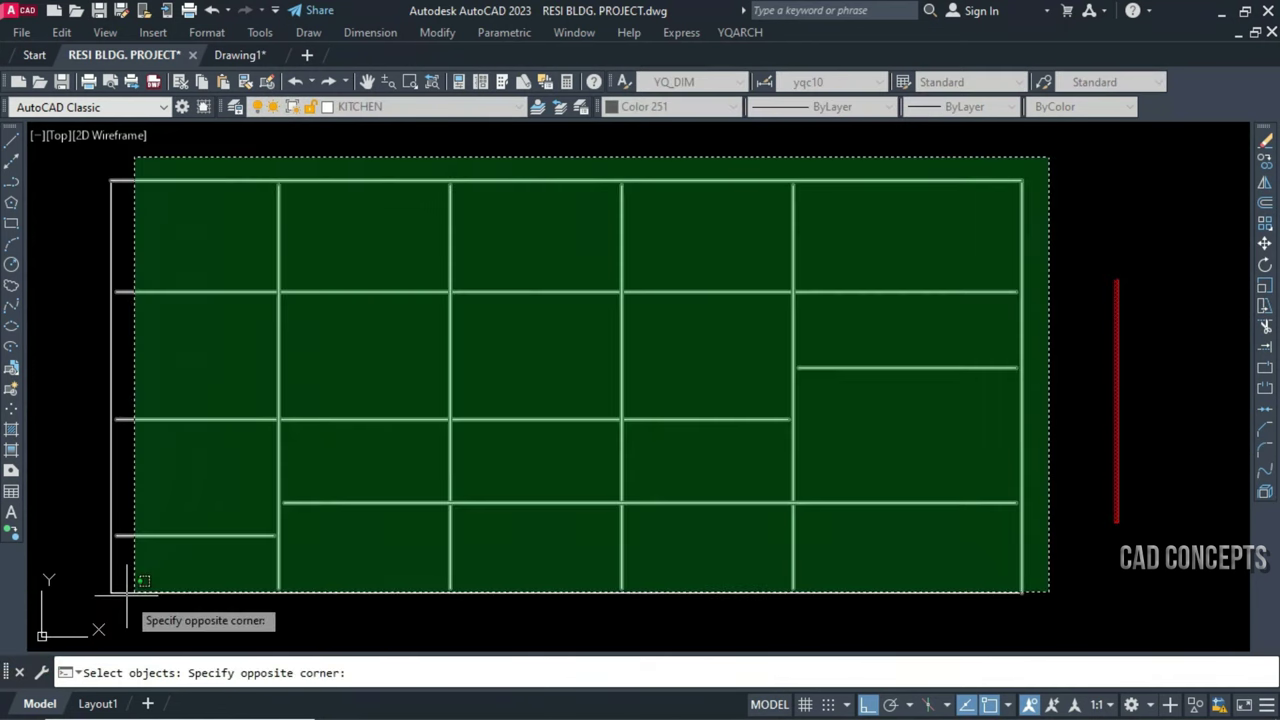
click(60, 642)
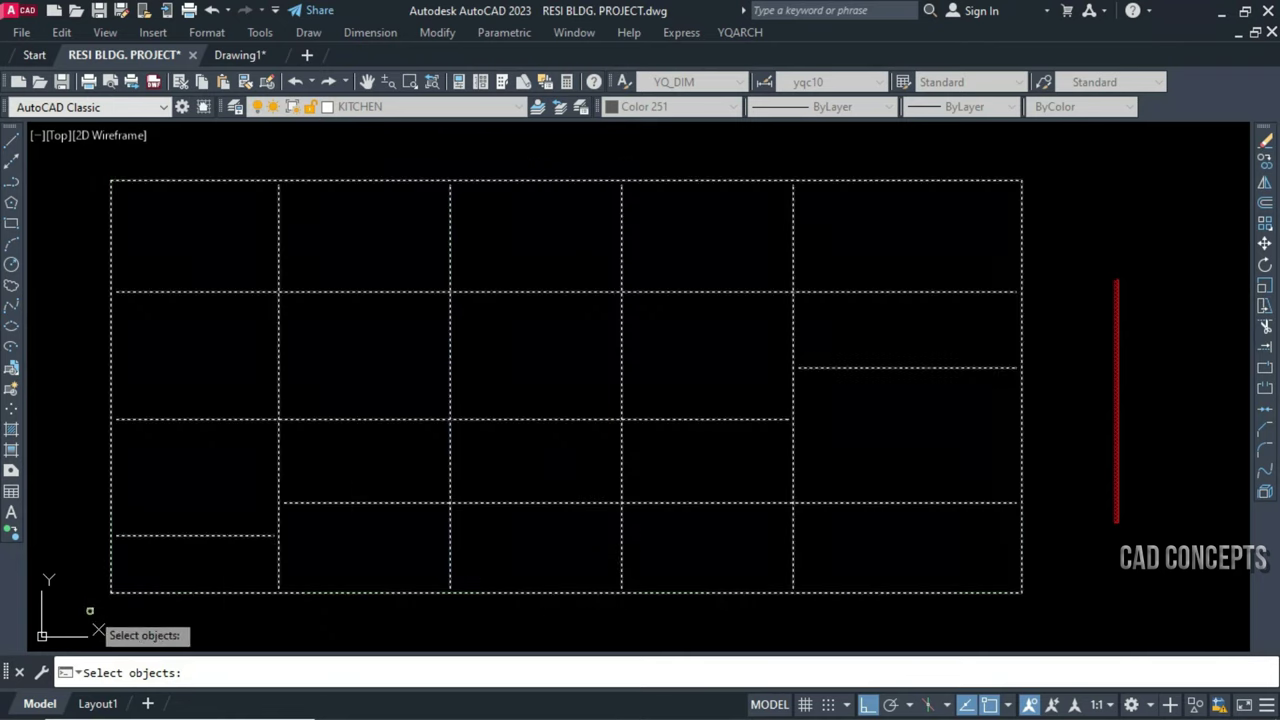
right_click(700, 319)
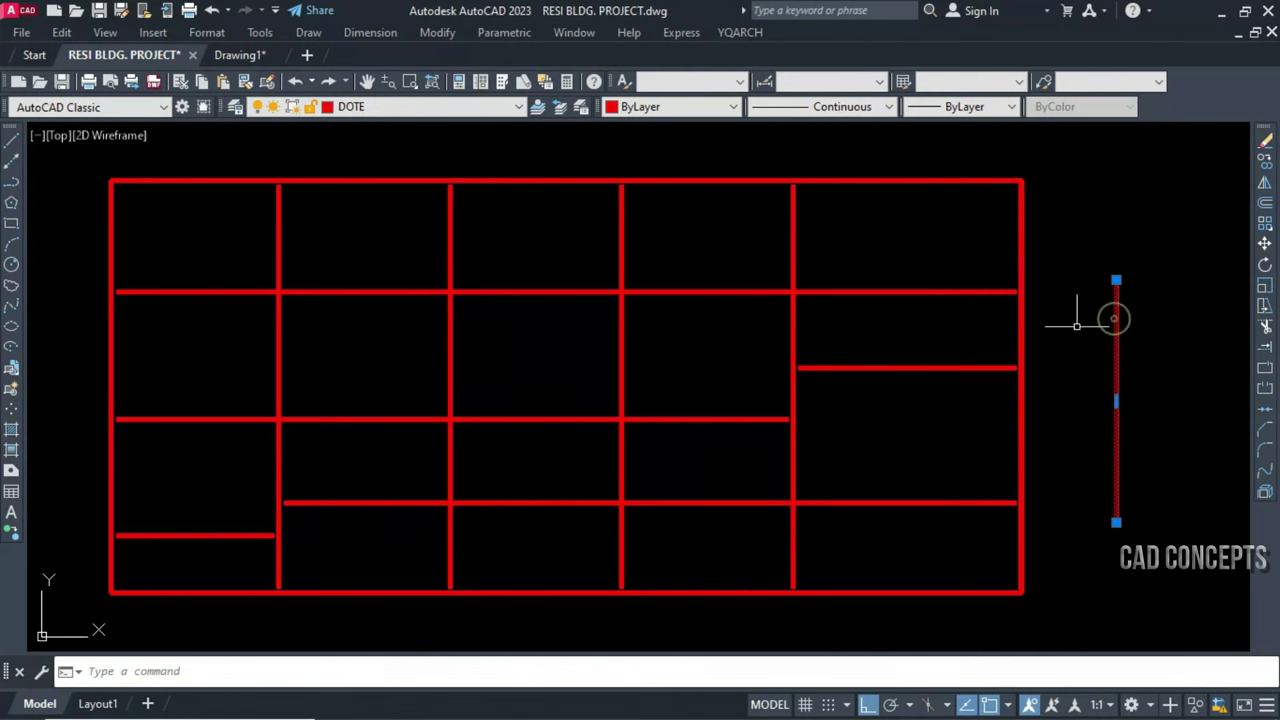
key(Escape)
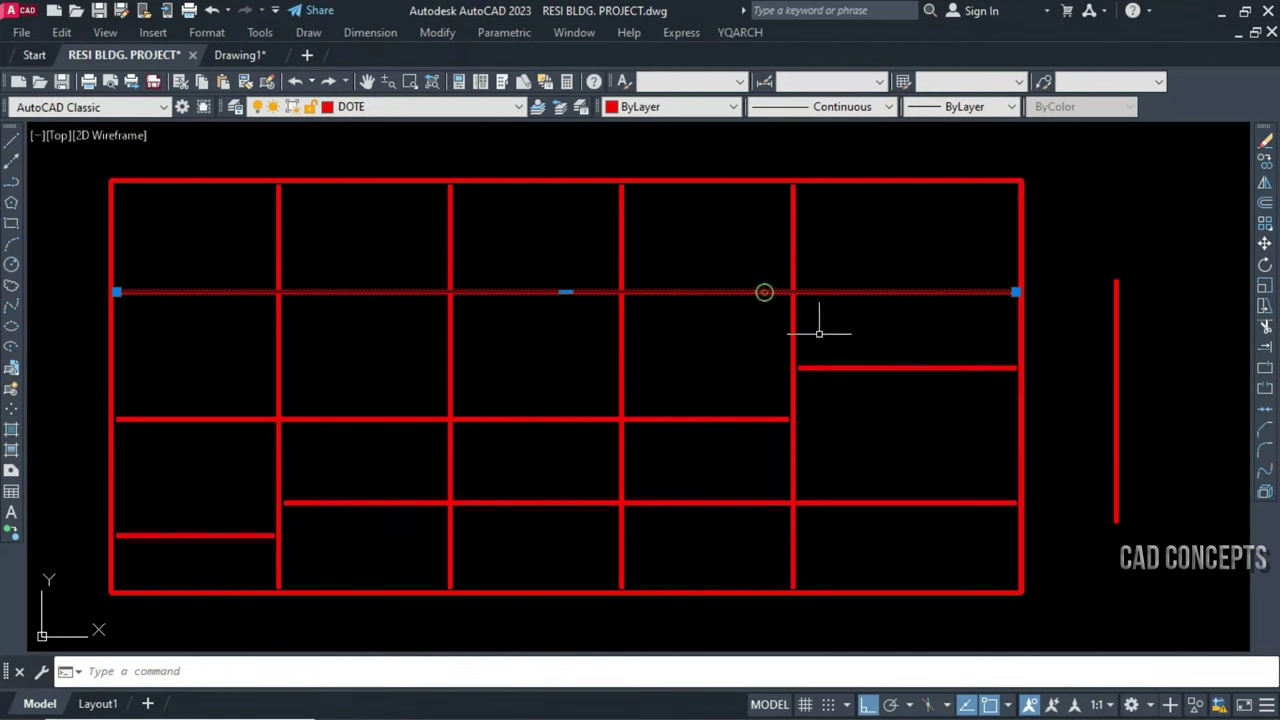
key(Escape)
key(ctrl+z)
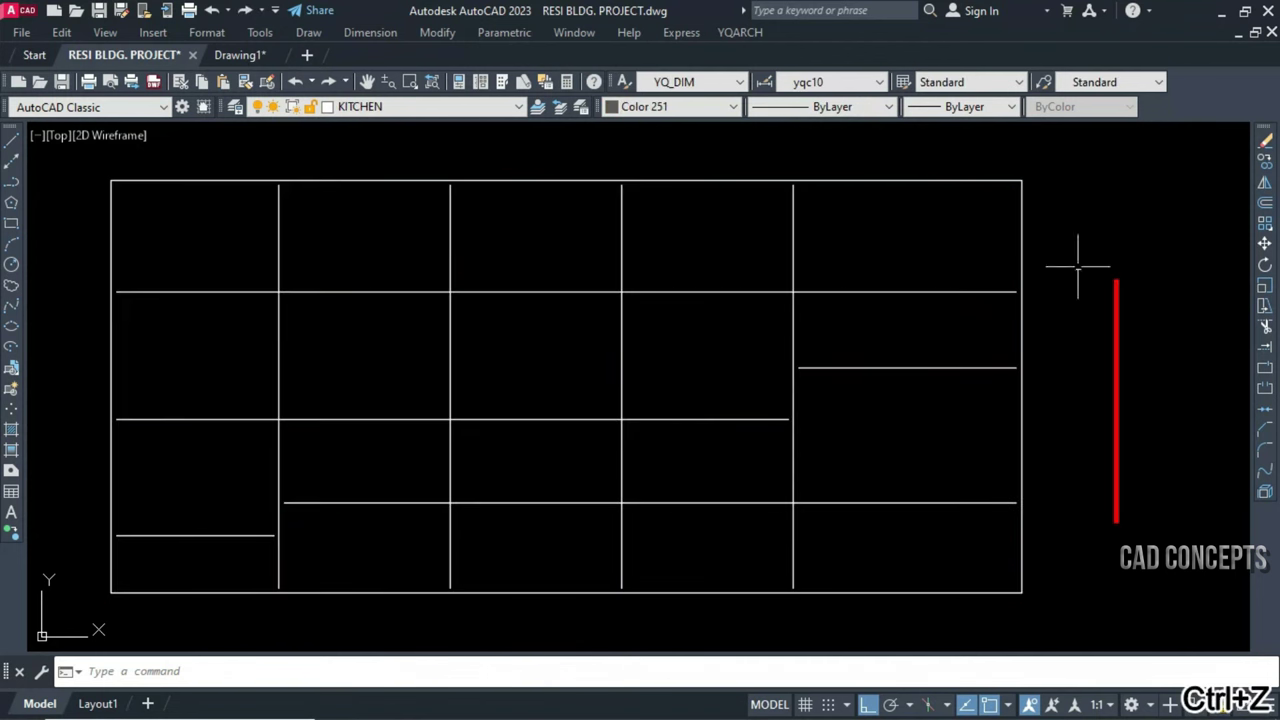
Rerun SSW with Match Color and Layer unticked, widening all grid lines to the red line's width
click(1048, 156)
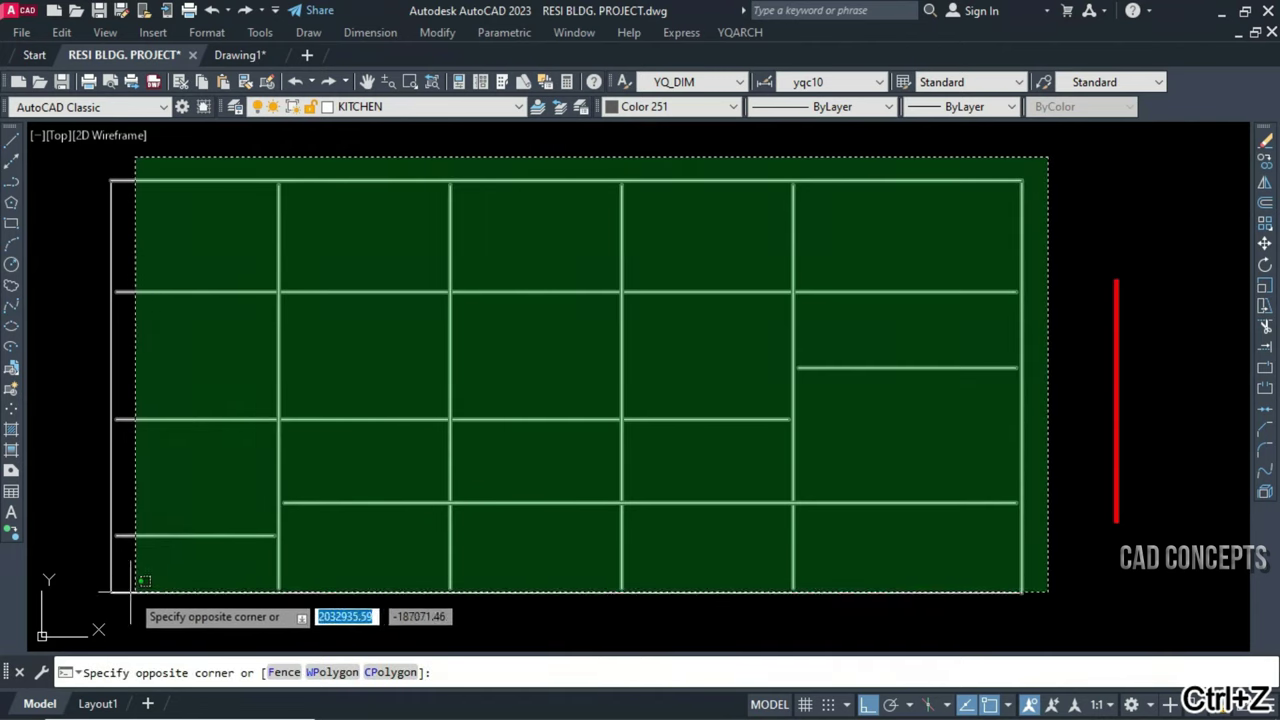
click(80, 625)
key(Escape)
text(SS)
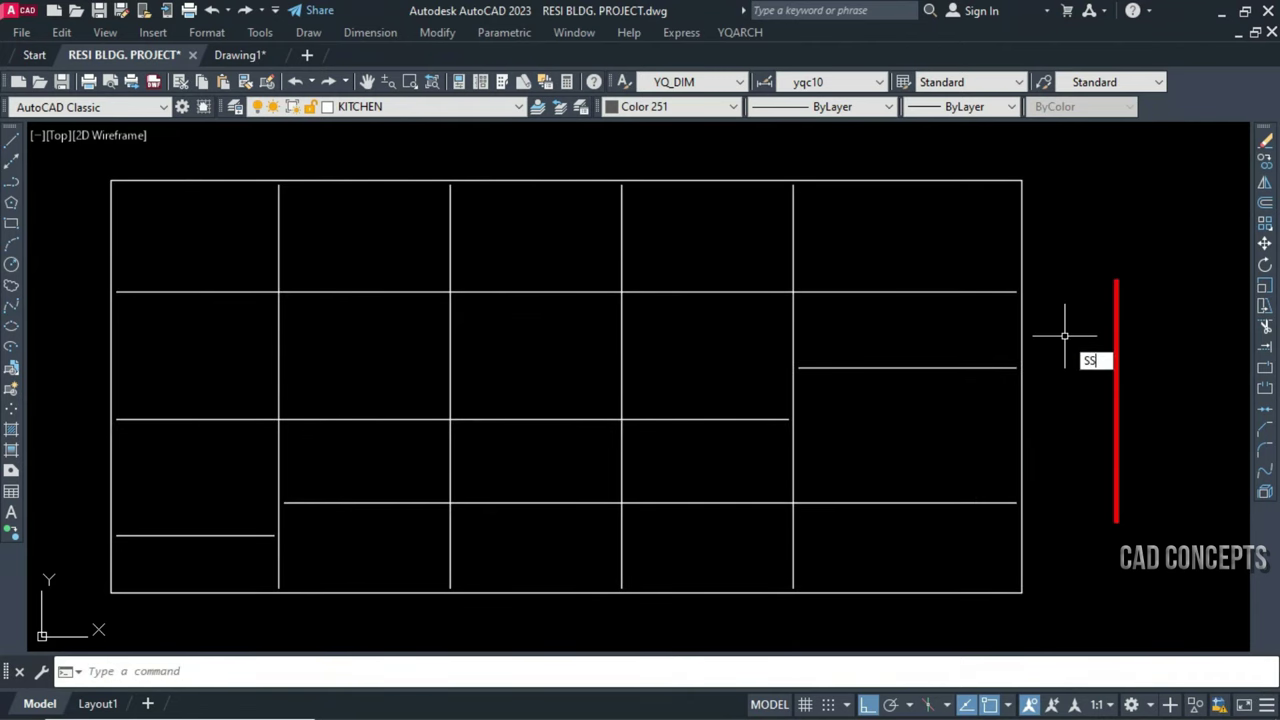
key(Return)
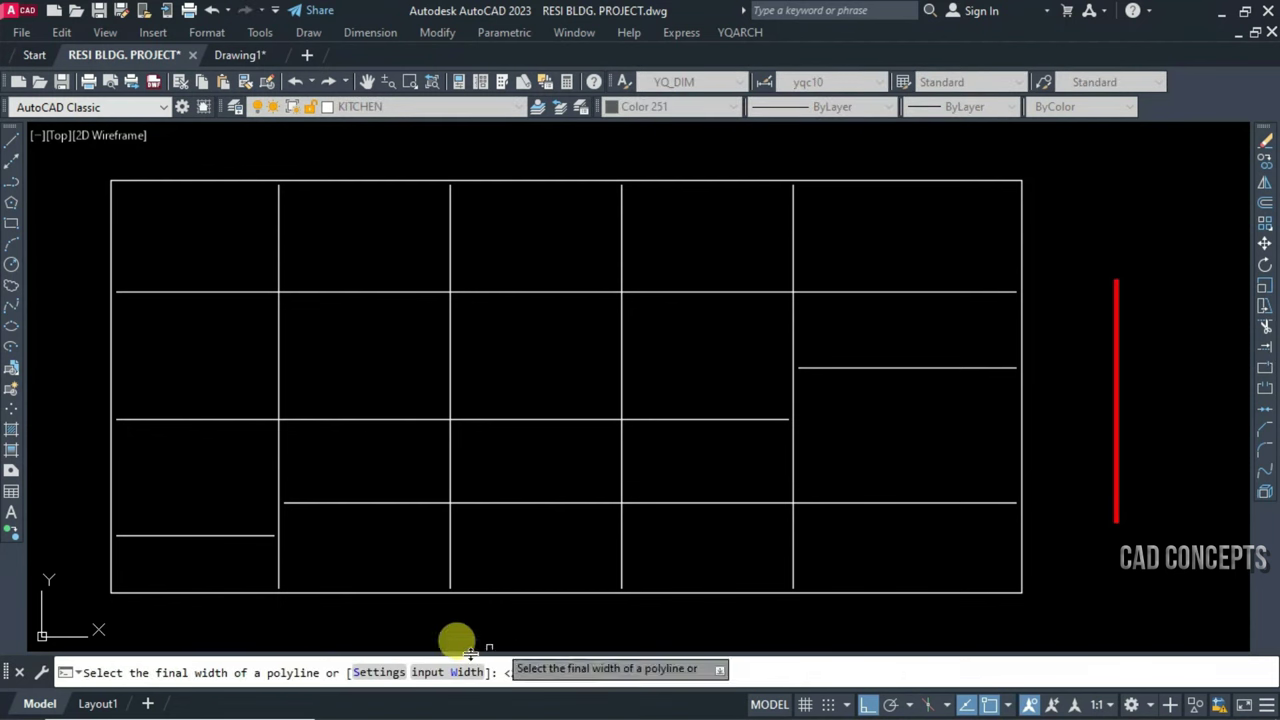
click(365, 672)
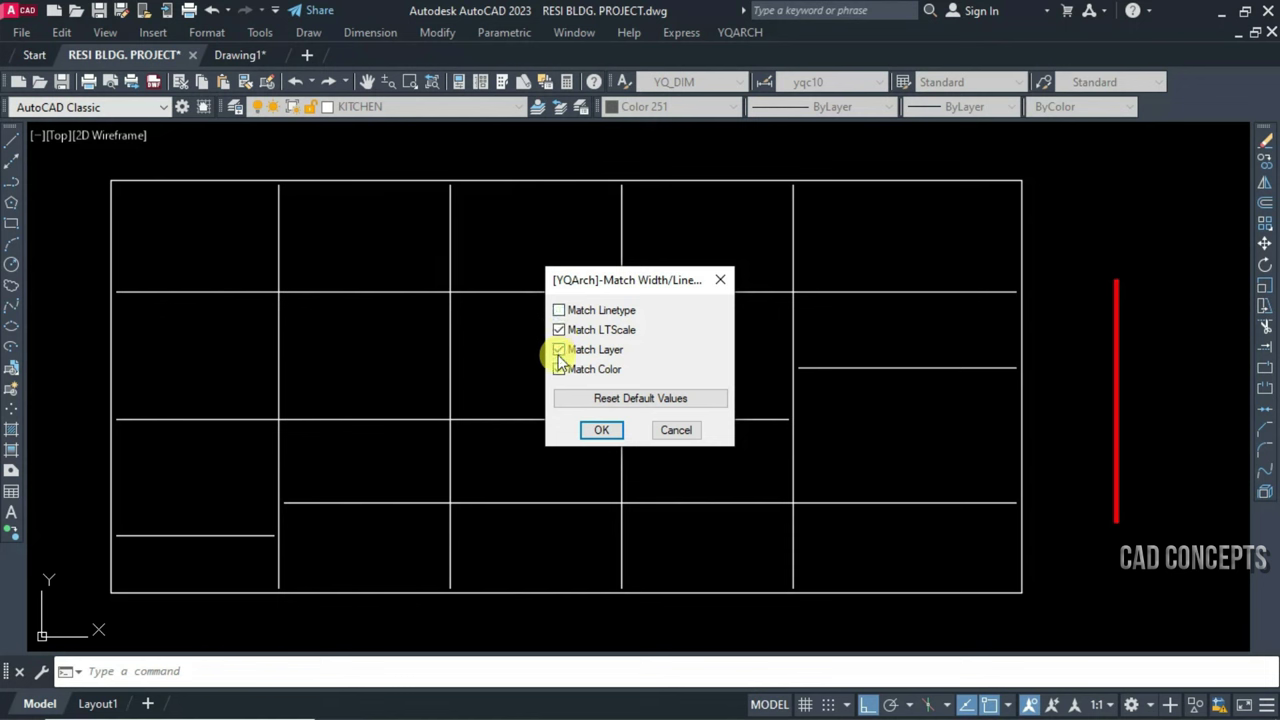
key(Return)
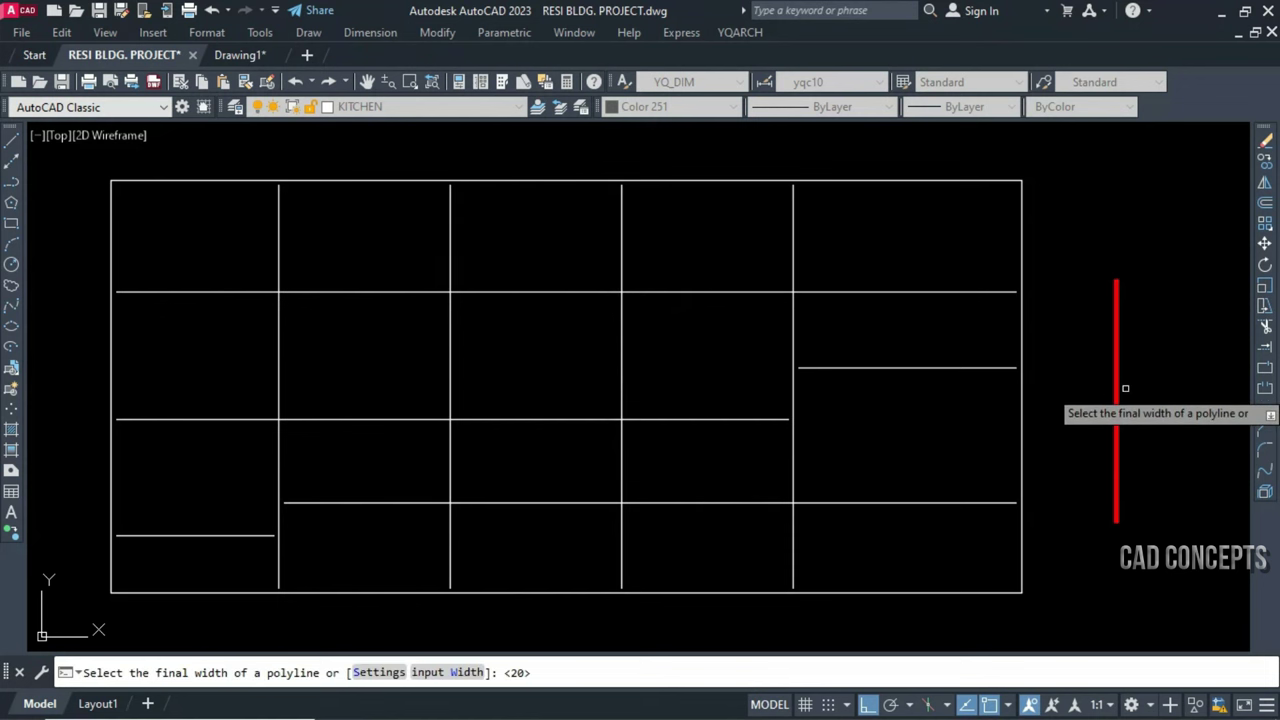
click(1117, 390)
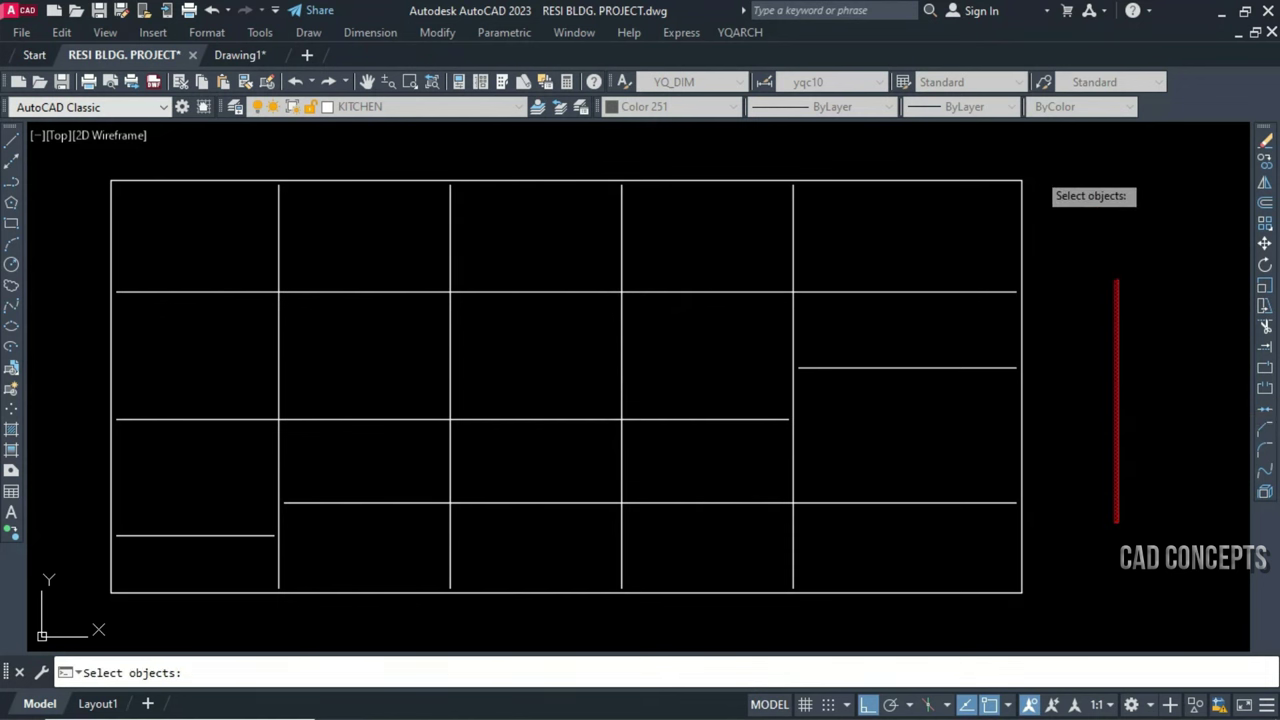
click(1036, 172)
click(96, 612)
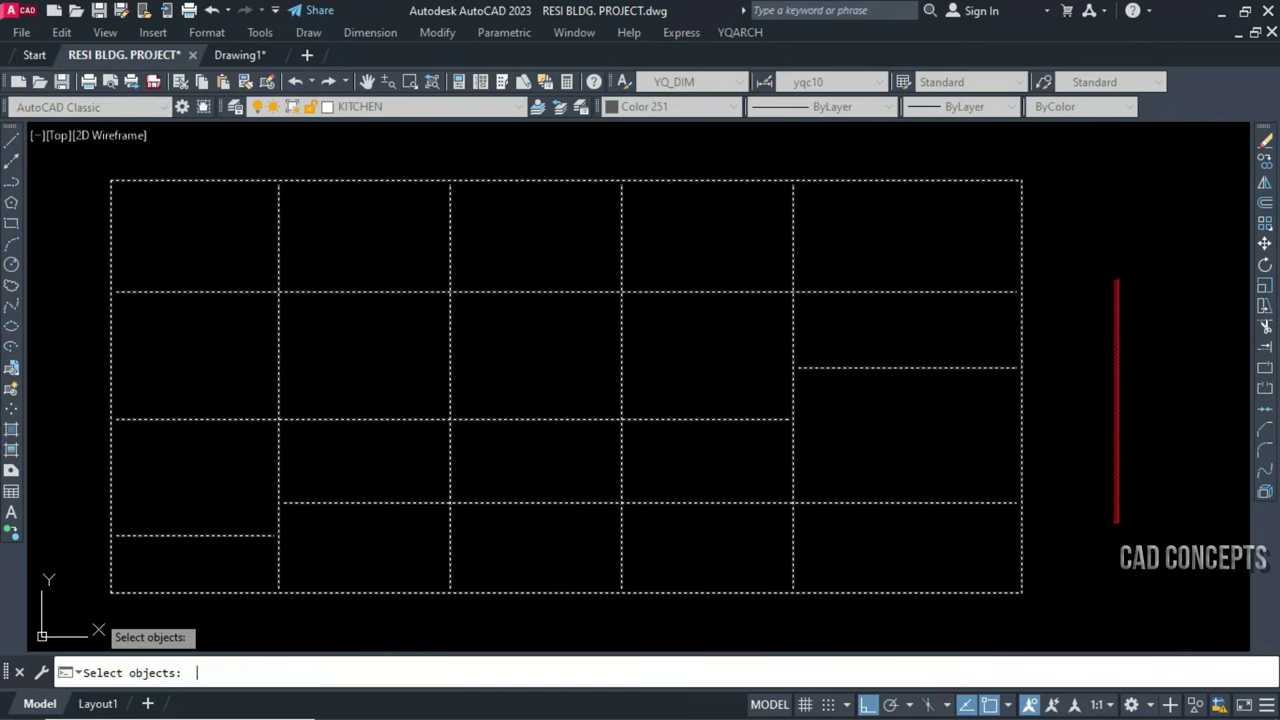
key(Return)
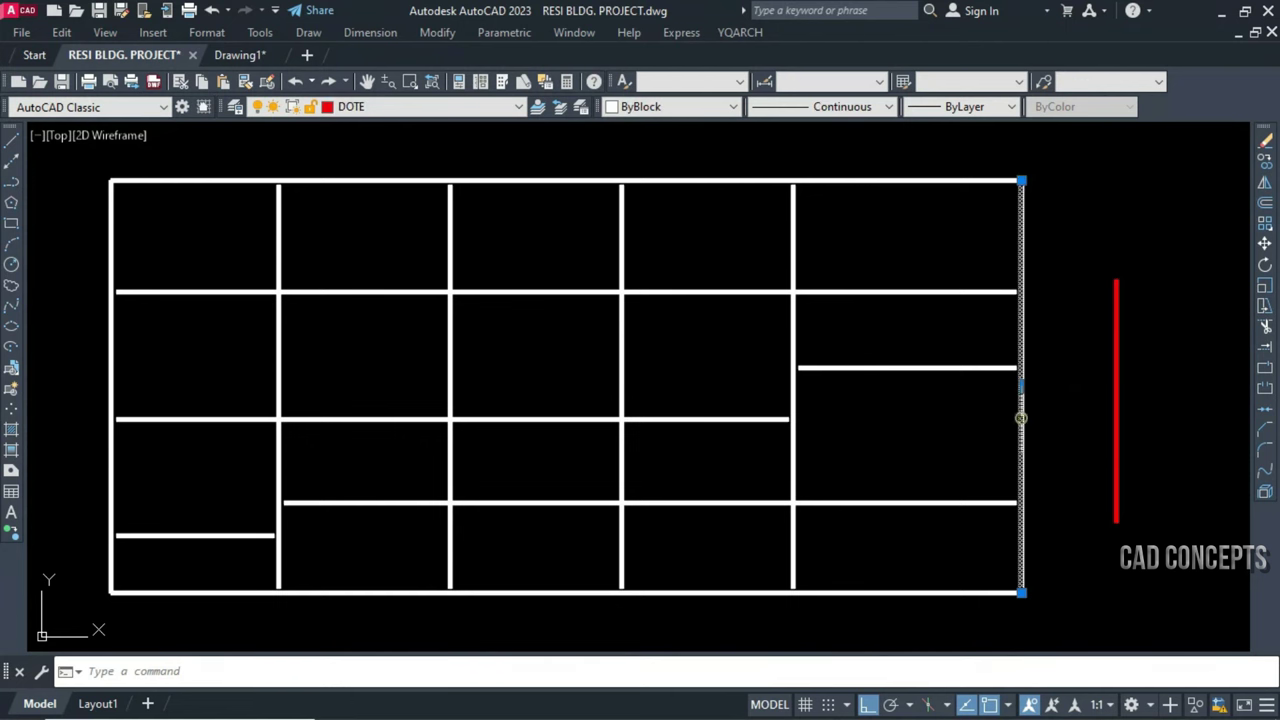
Select several grid lines to check their new width
key(Escape)
click(1057, 357)
click(890, 474)
key(Escape)
click(866, 503)
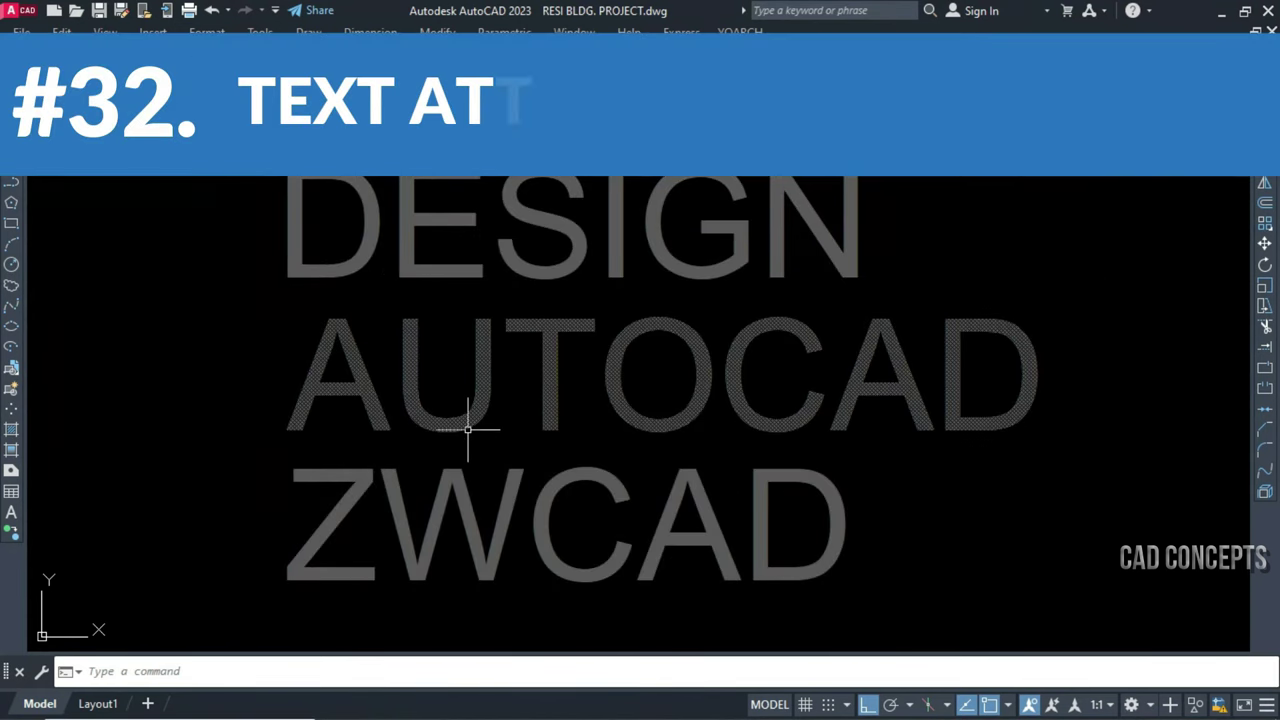
double_click(467, 428)
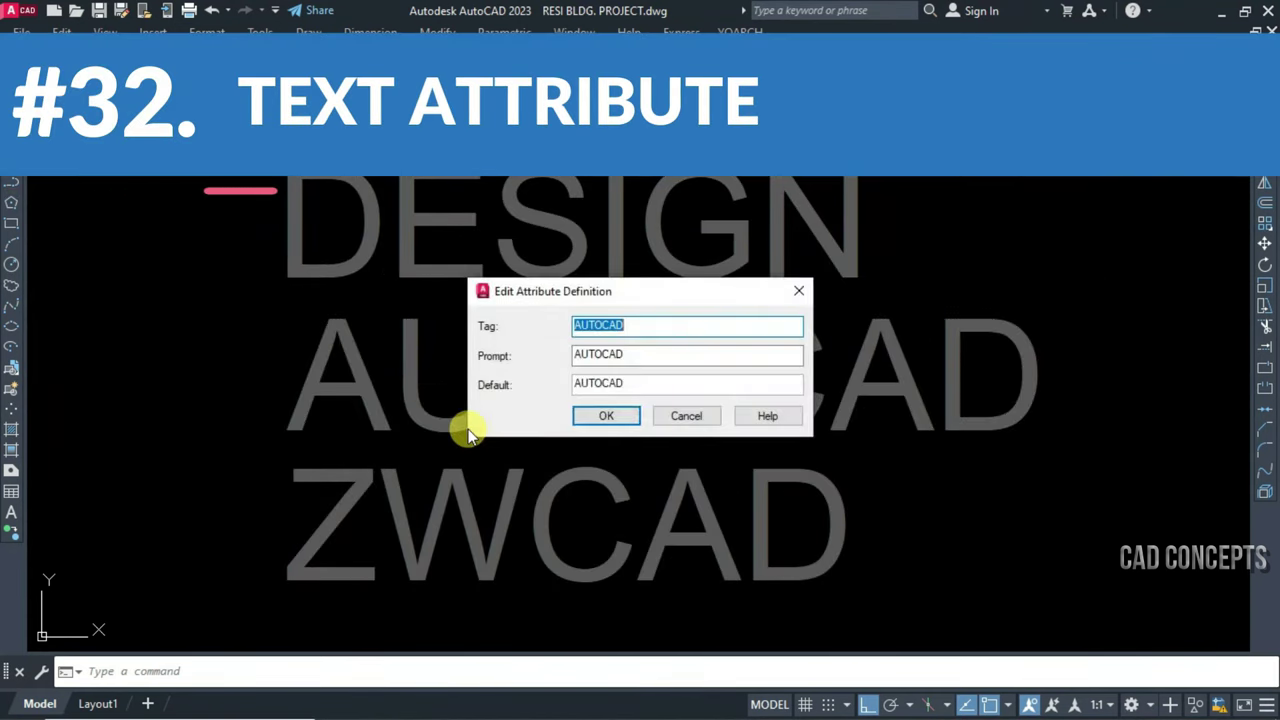
key(Return)
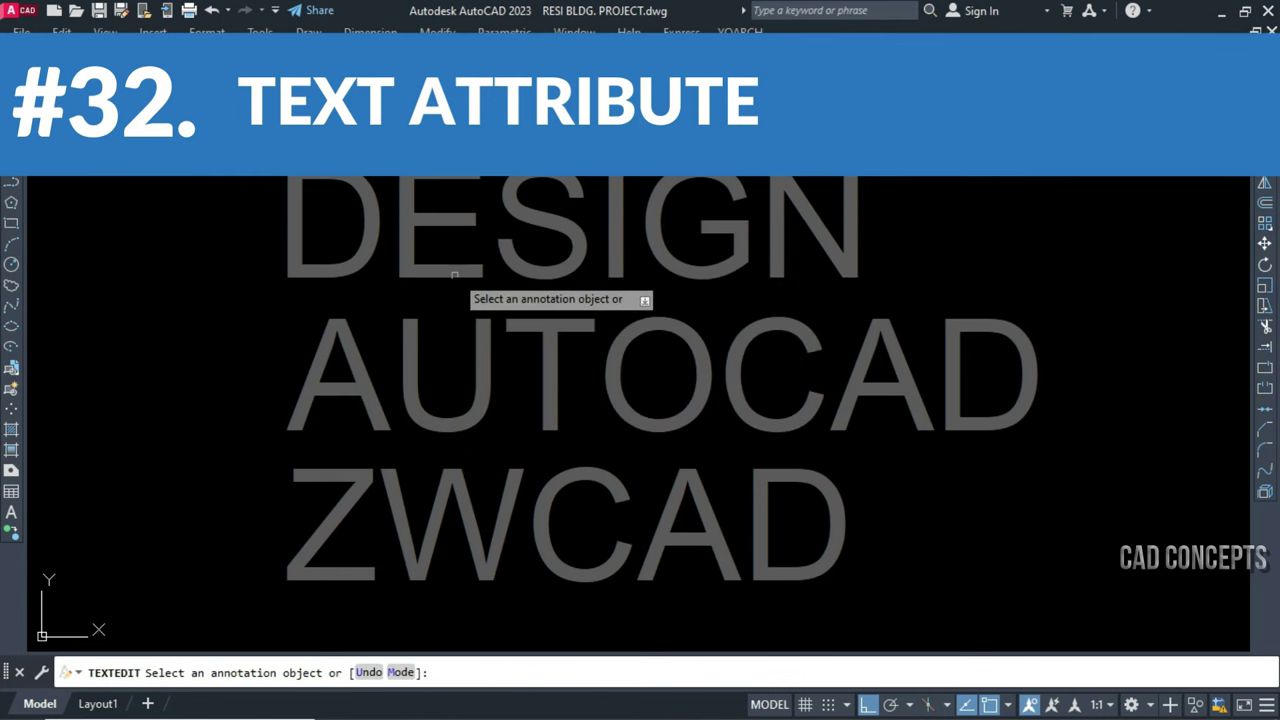
click(394, 248)
key(Return)
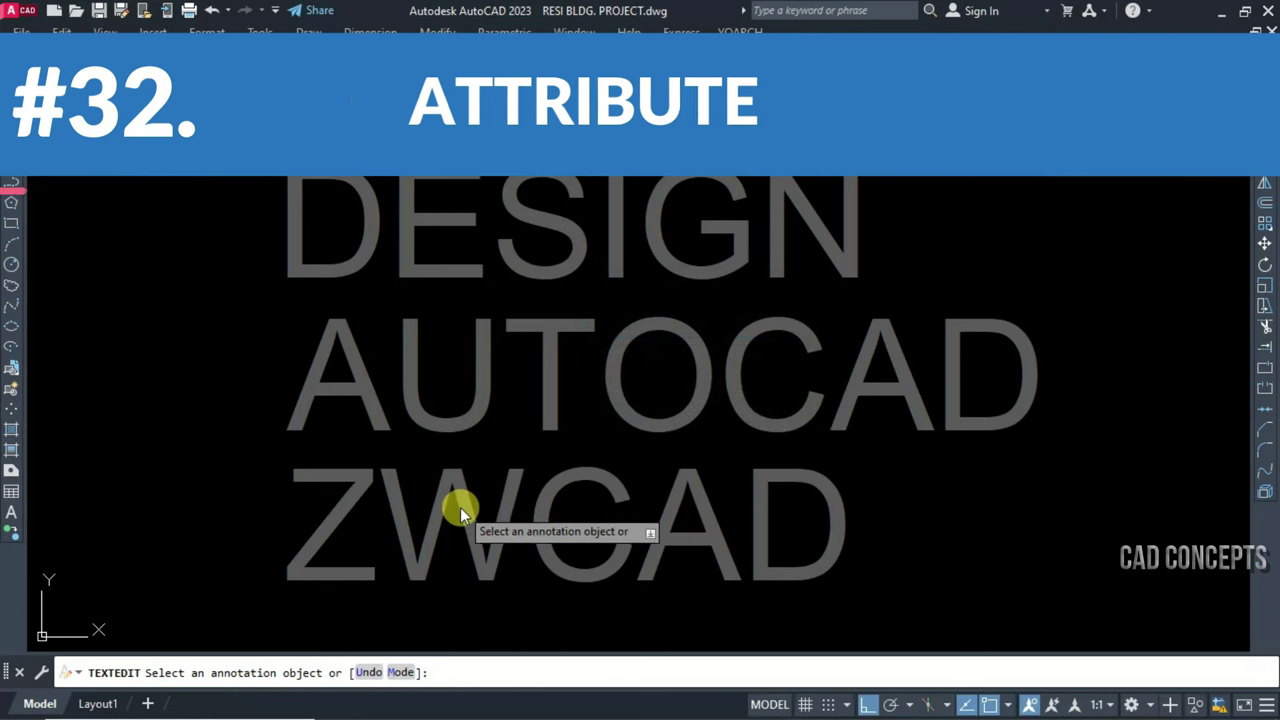
click(460, 507)
click(563, 426)
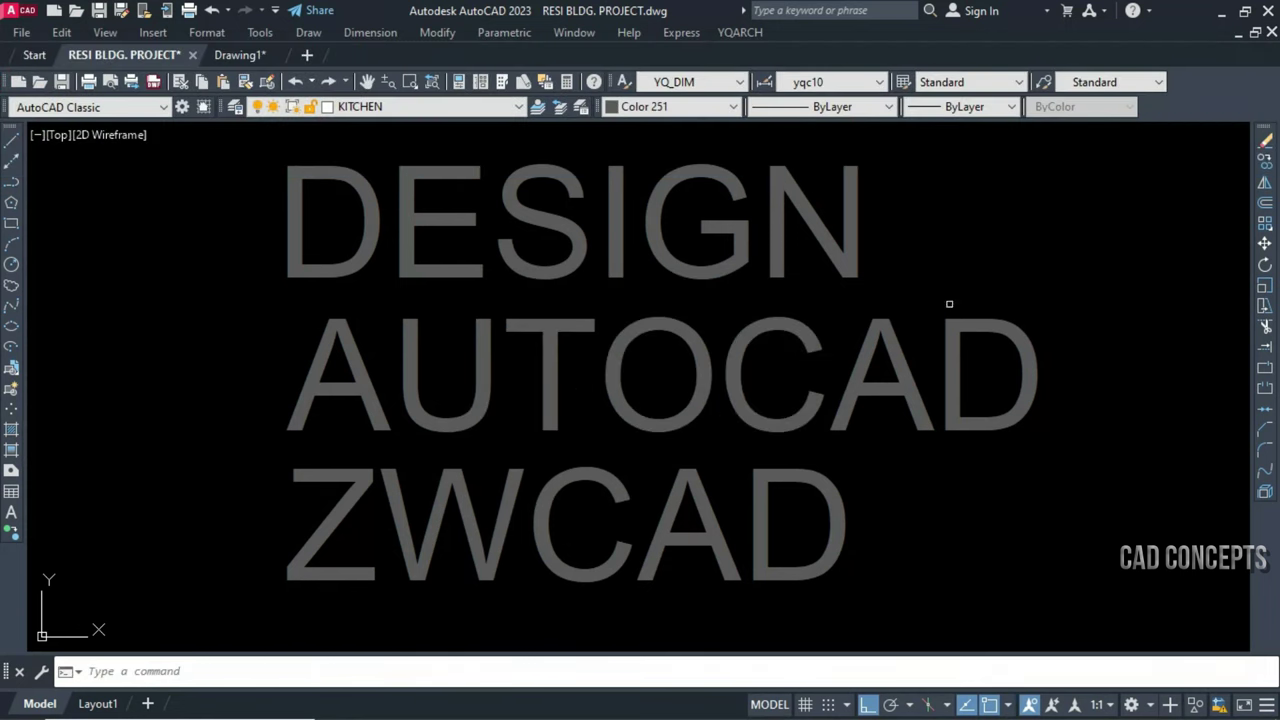
click(972, 202)
click(382, 548)
key(Escape)
text(TTSX)
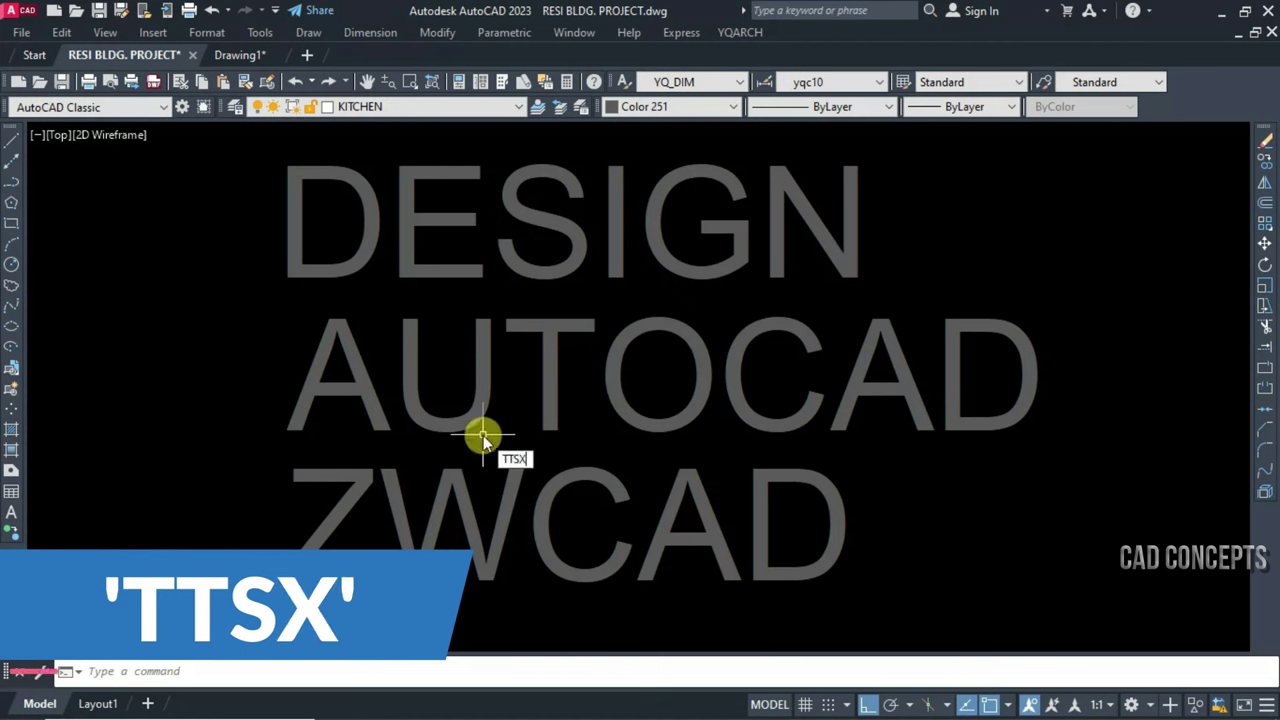
key(Return)
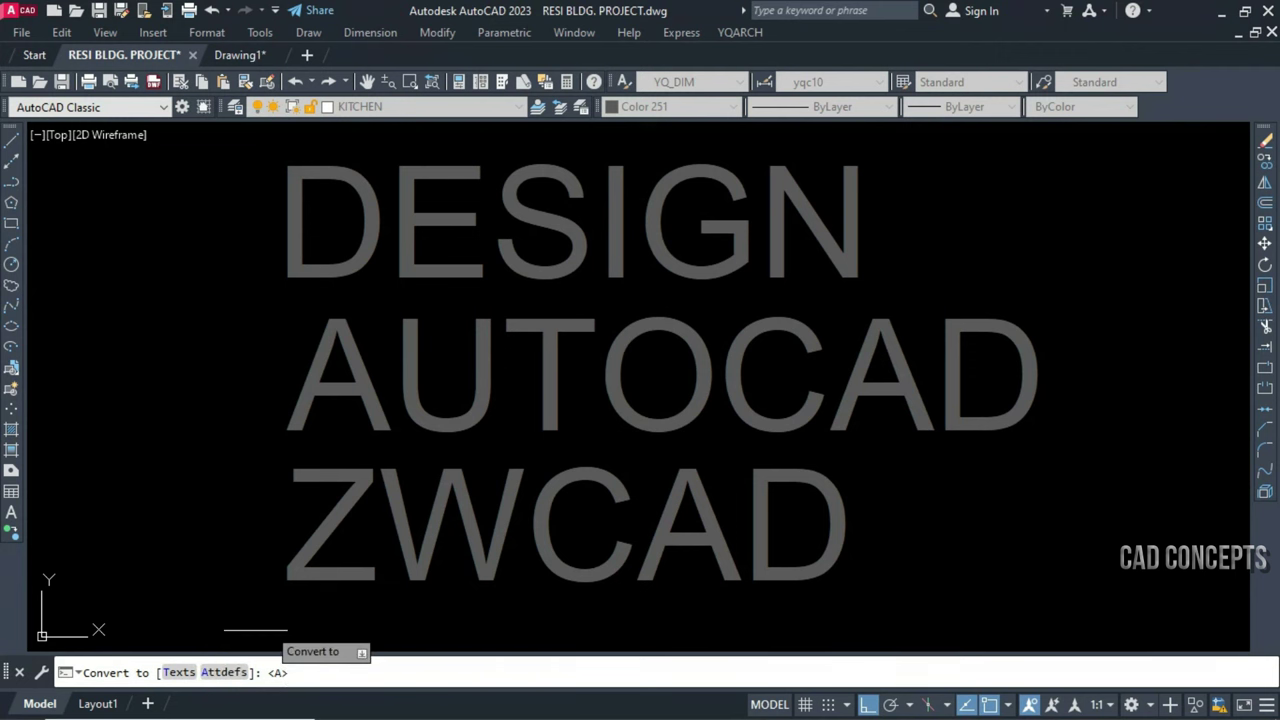
click(172, 673)
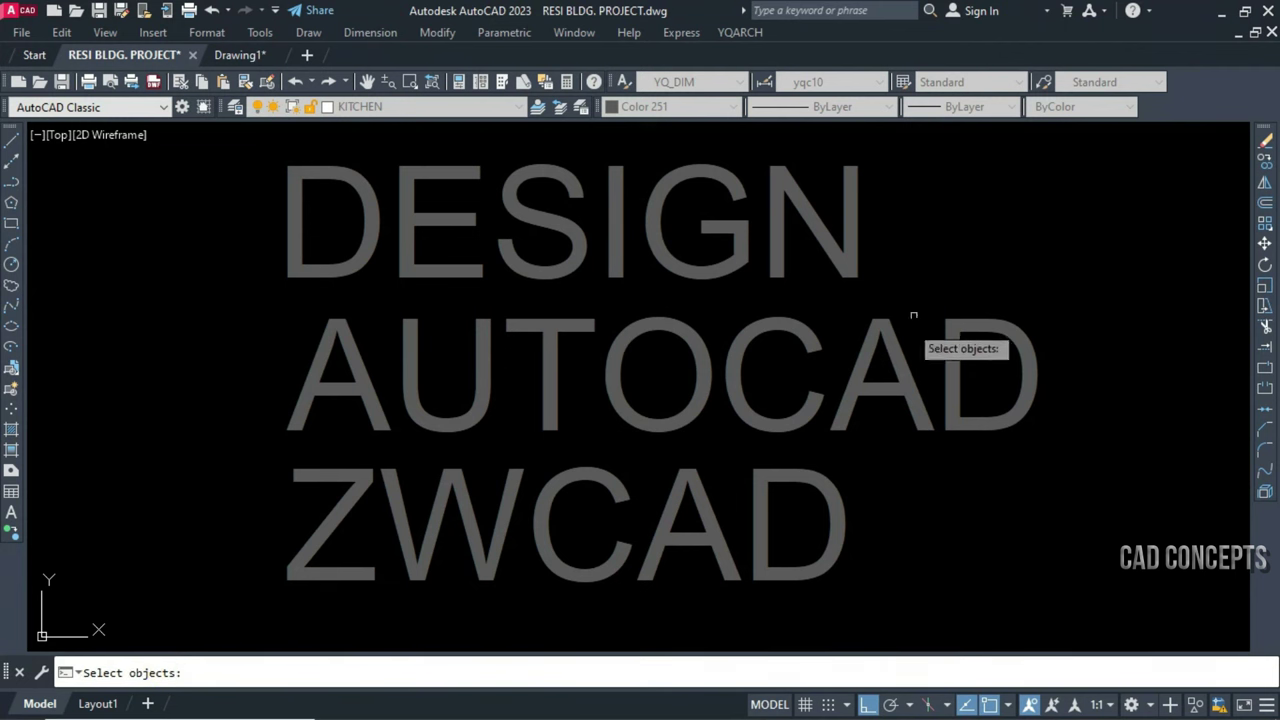
click(981, 190)
click(203, 560)
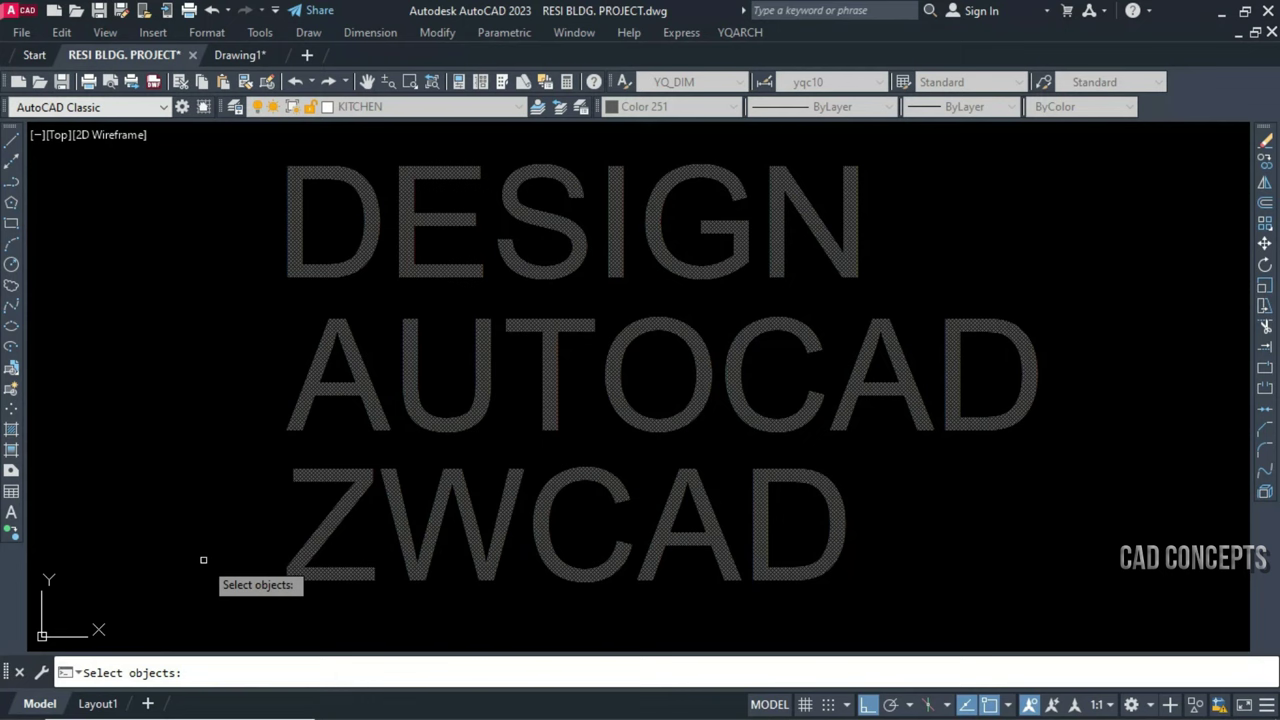
key(Return)
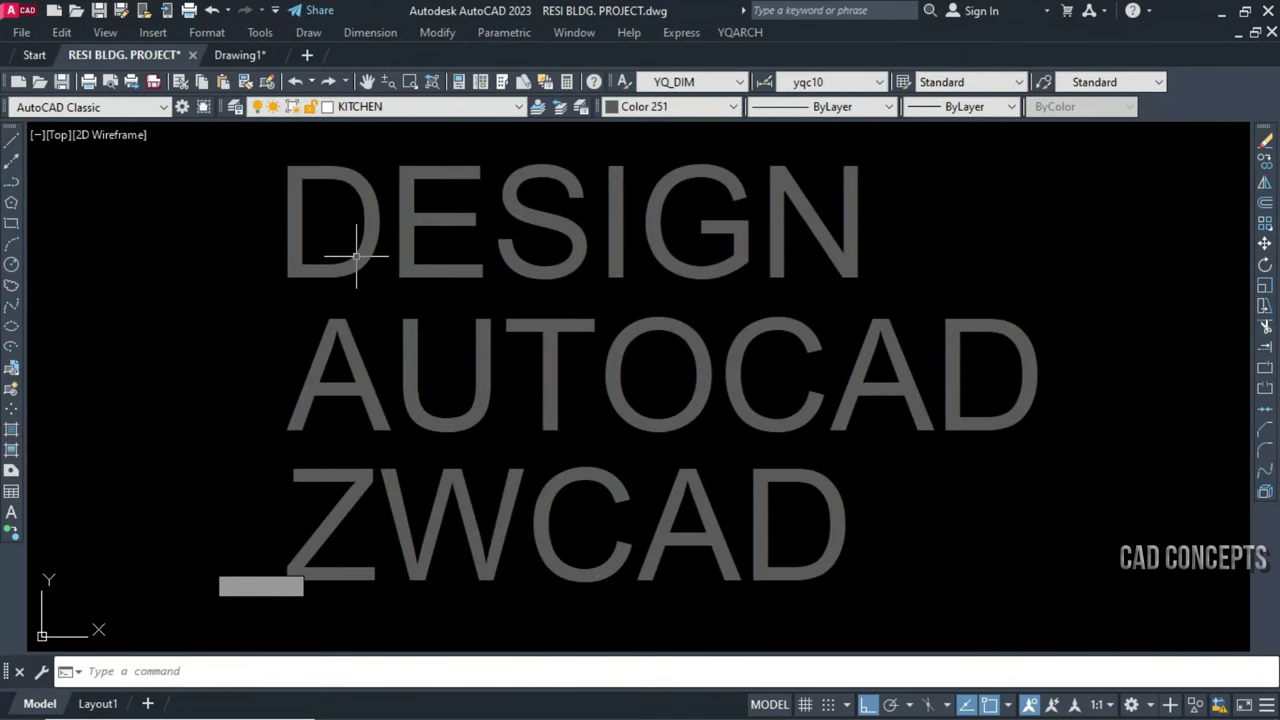
double_click(356, 264)
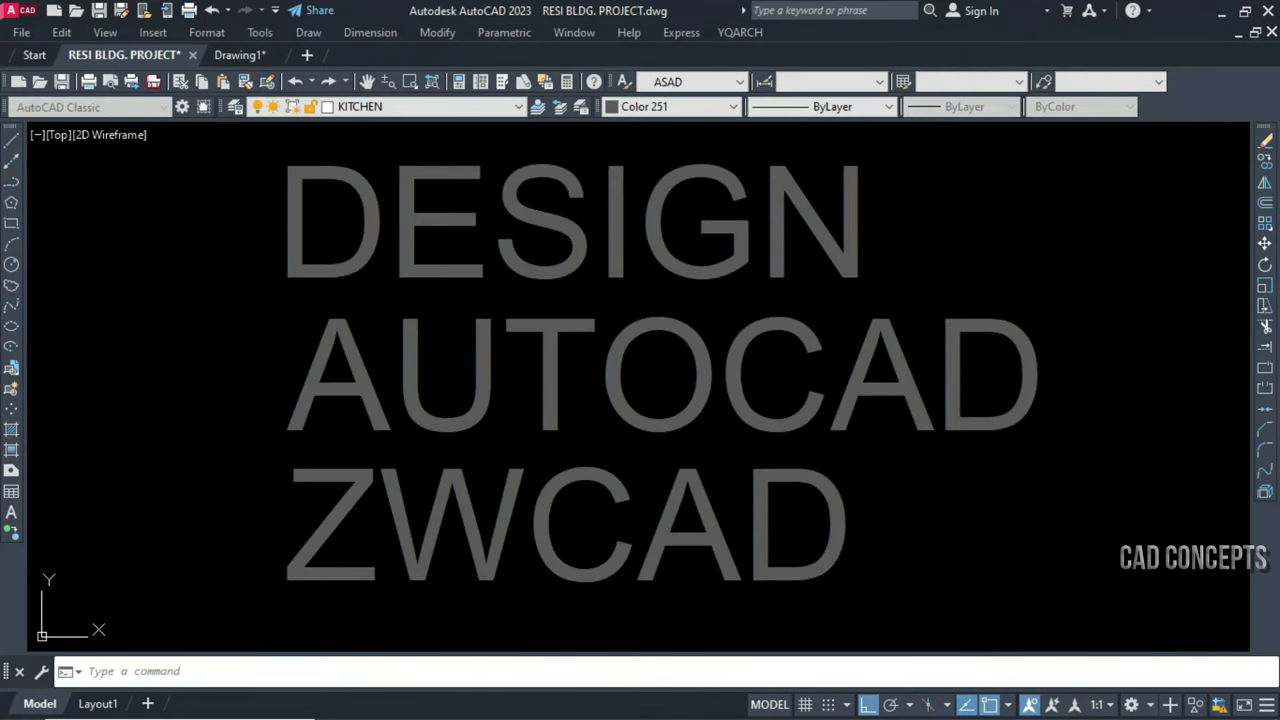
click(298, 395)
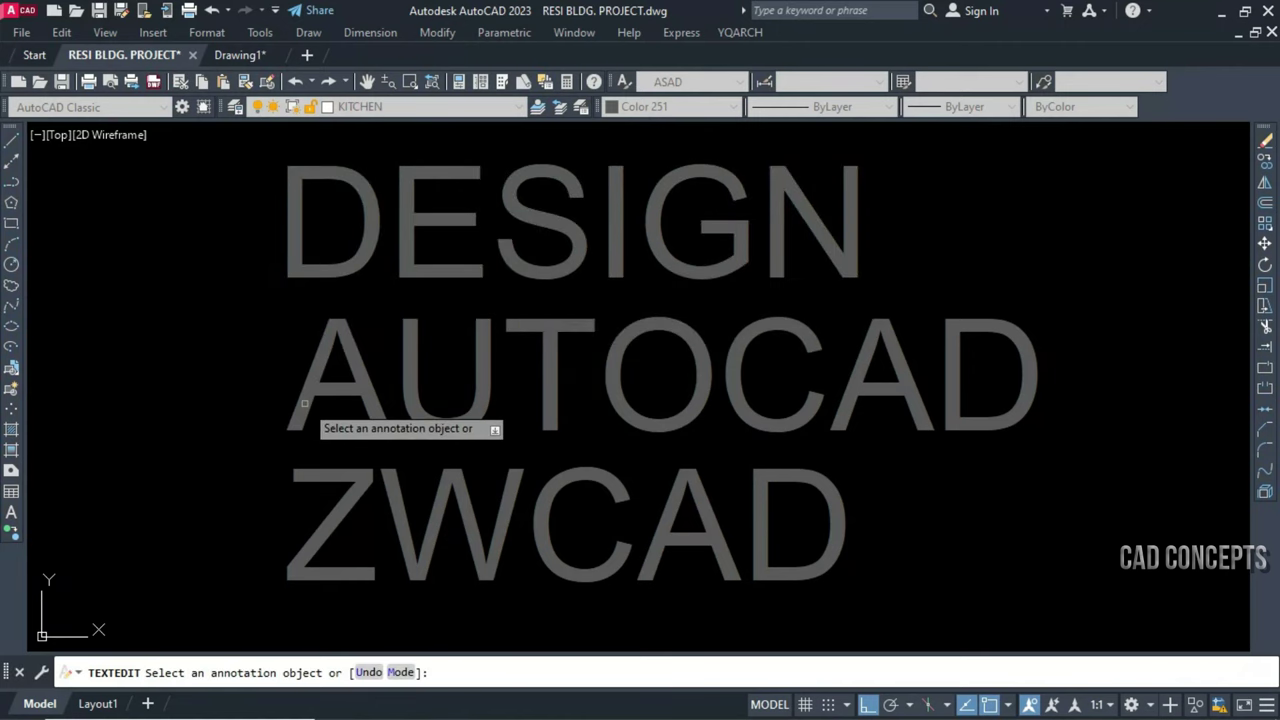
click(298, 415)
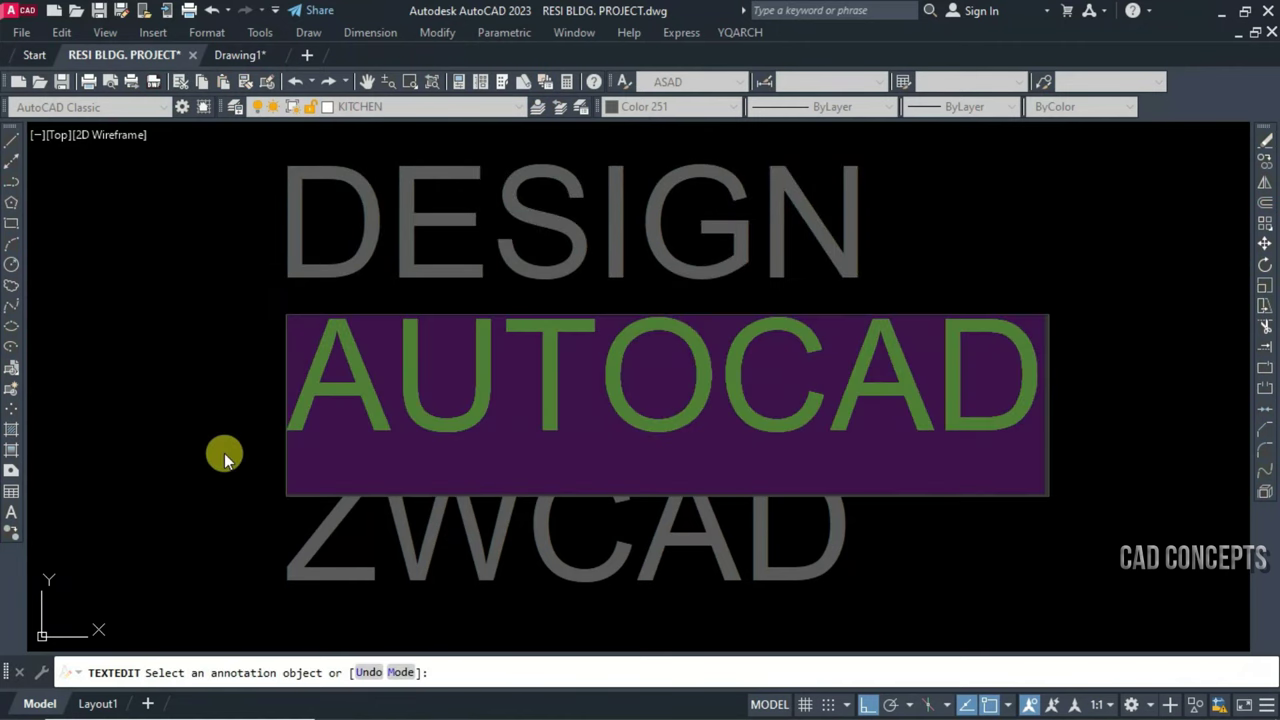
click(303, 536)
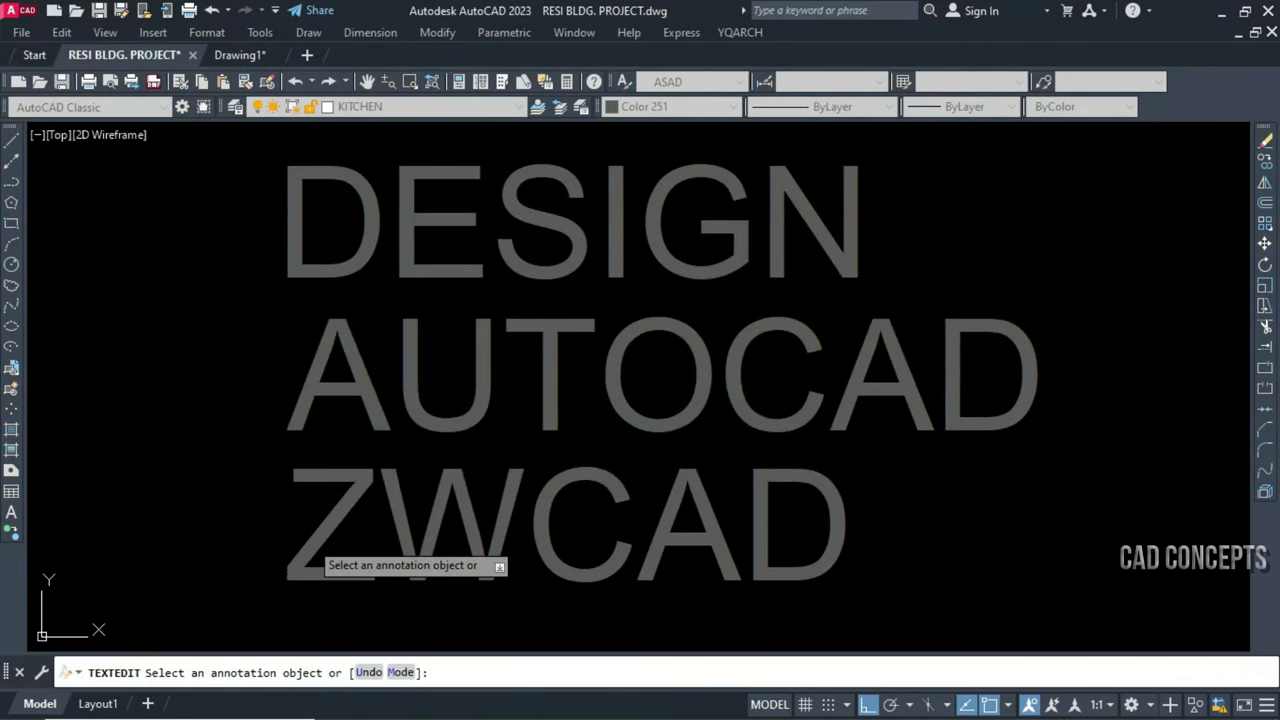
click(305, 545)
click(206, 537)
key(Escape)
text(TT)
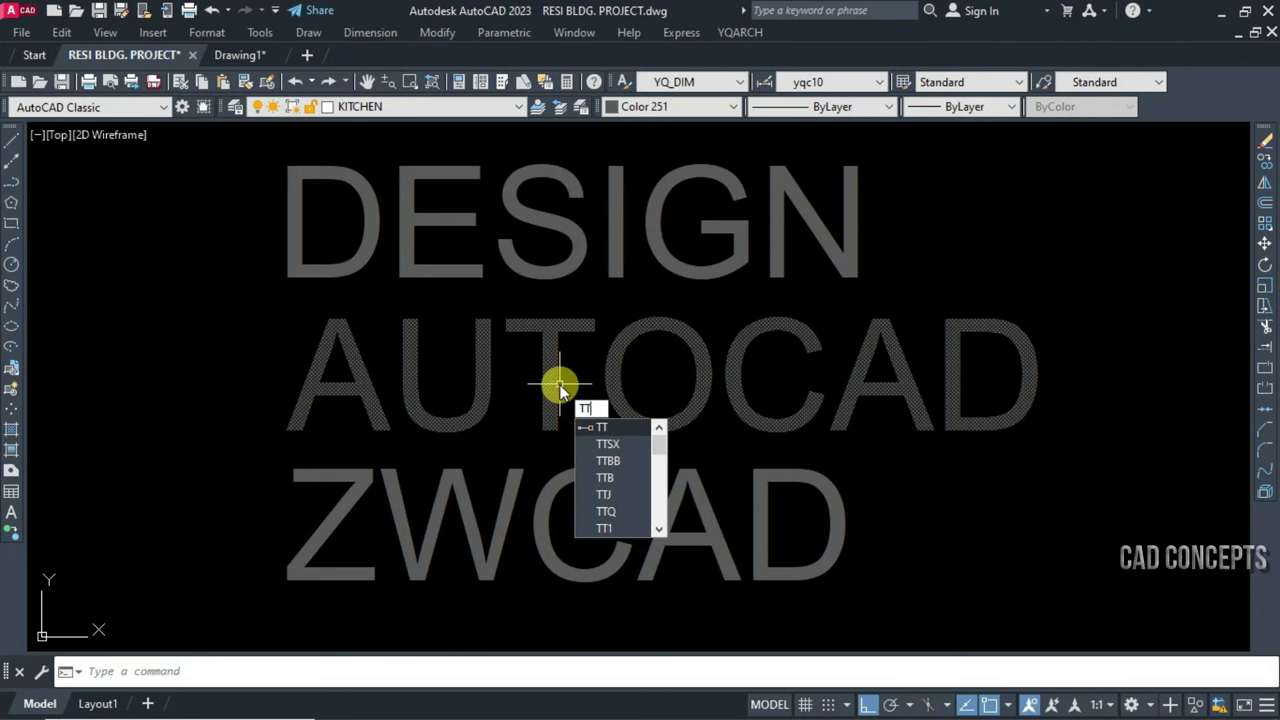
Convert the DESIGN, AUTOCAD and ZWCAD texts into attribute definitions (Attdefs)
text(SX)
key(Return)
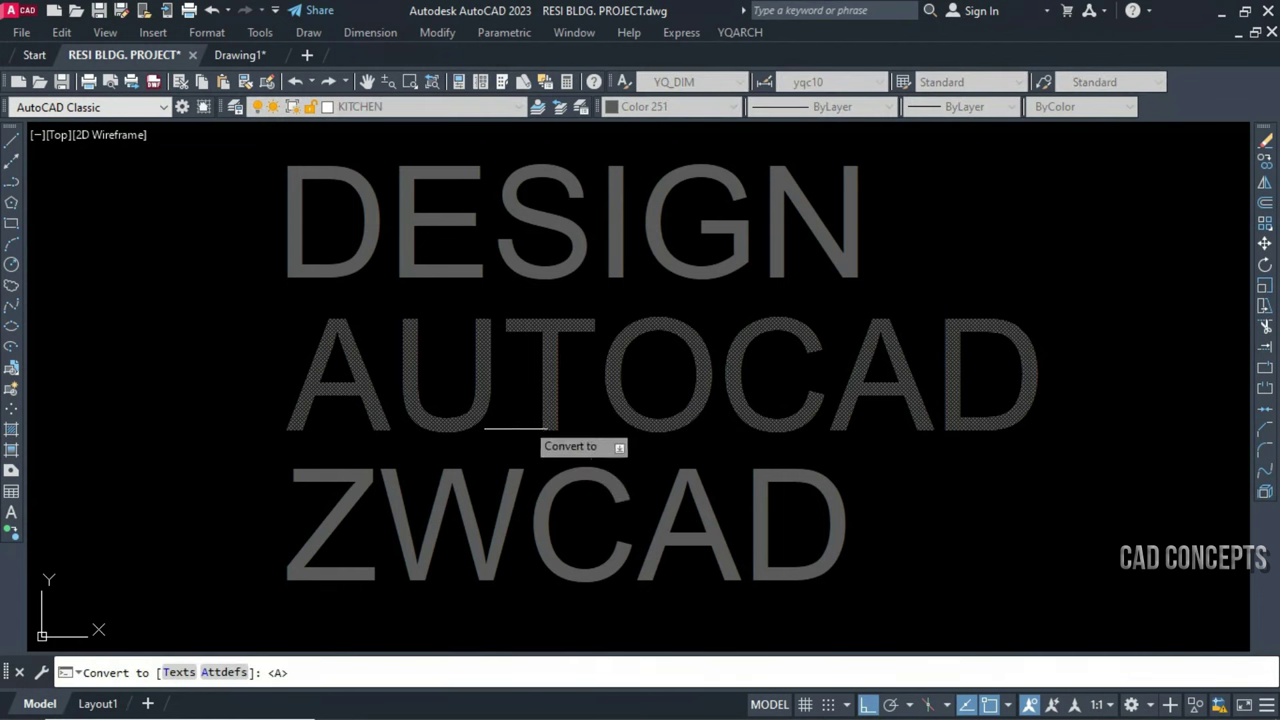
click(215, 678)
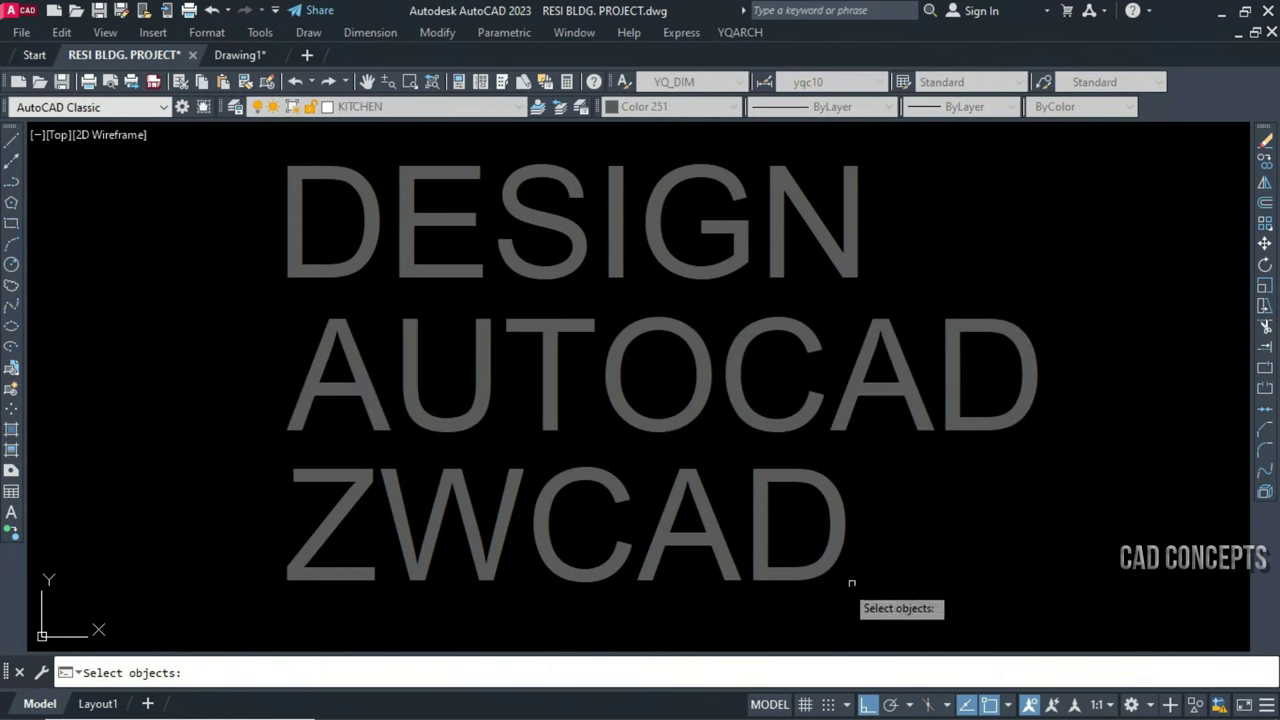
click(967, 589)
click(220, 168)
key(Return)
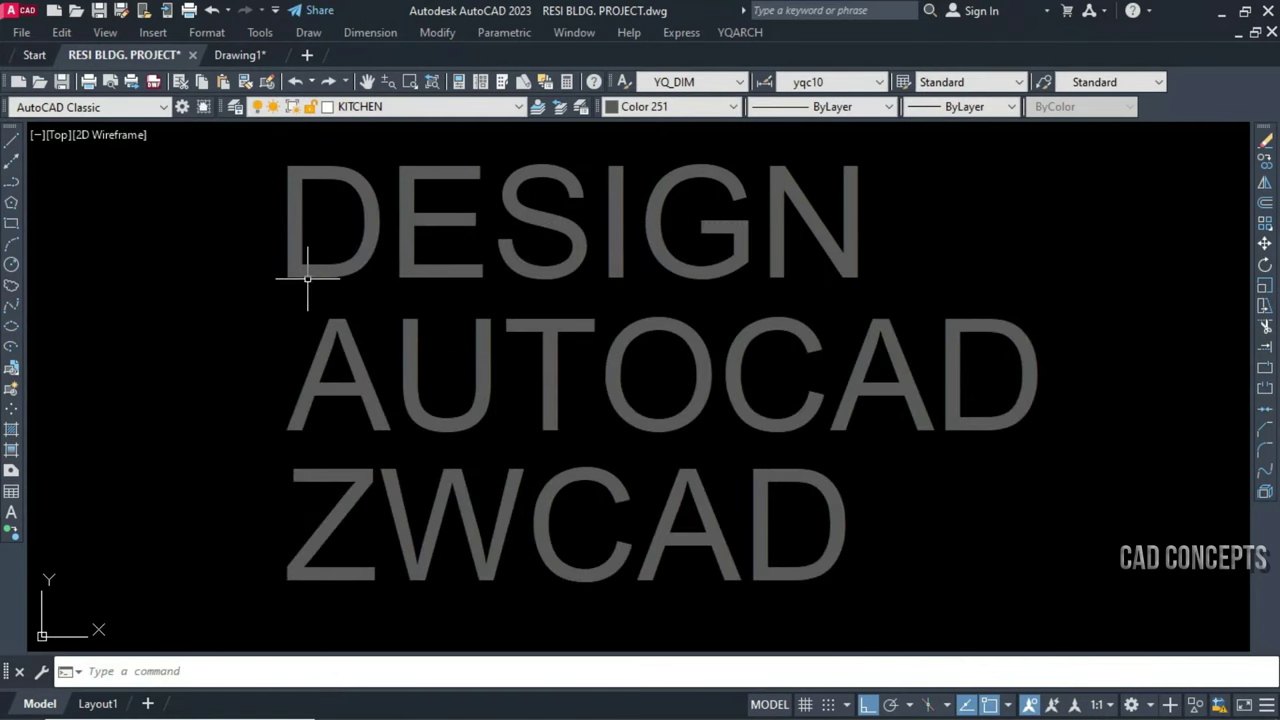
Inspect the tags and prompts of the DESIGN and ZWCAD attribute definitions
click(315, 277)
double_click(334, 266)
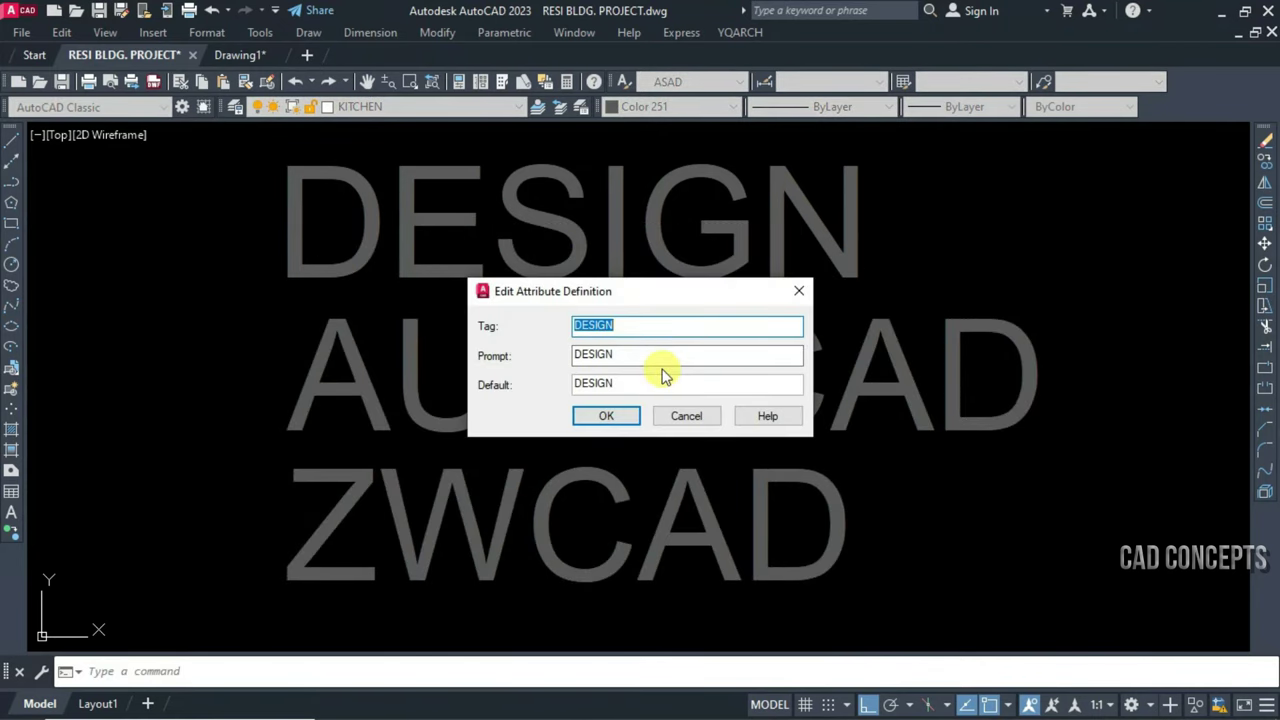
click(606, 416)
click(345, 495)
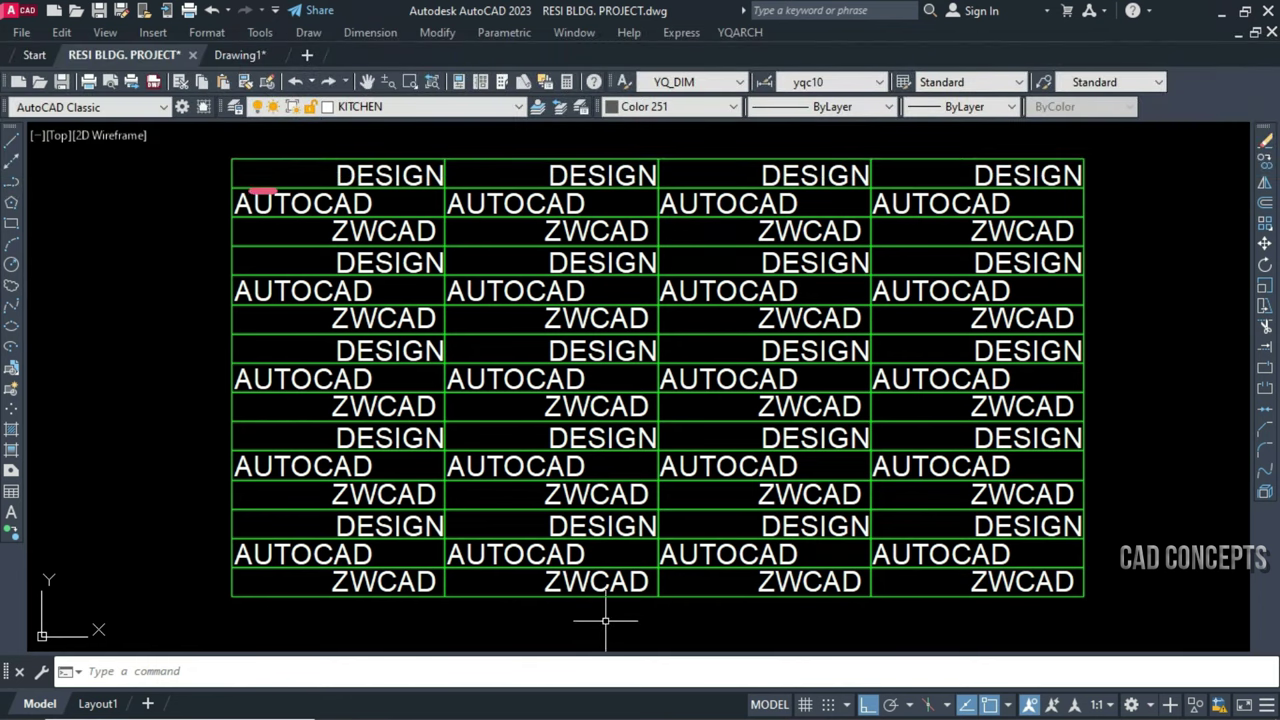
Left-align all table texts with offset 2 using the BZ table alignment command
text(b)
text(z)
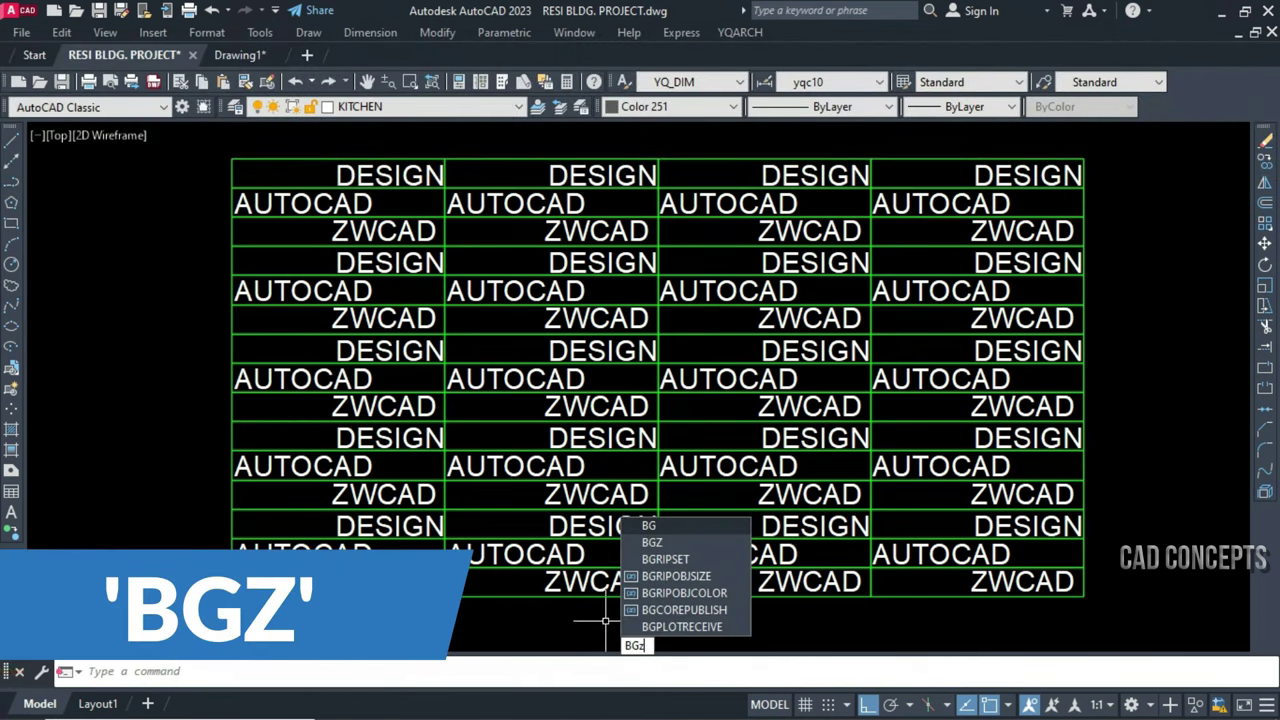
key(Return)
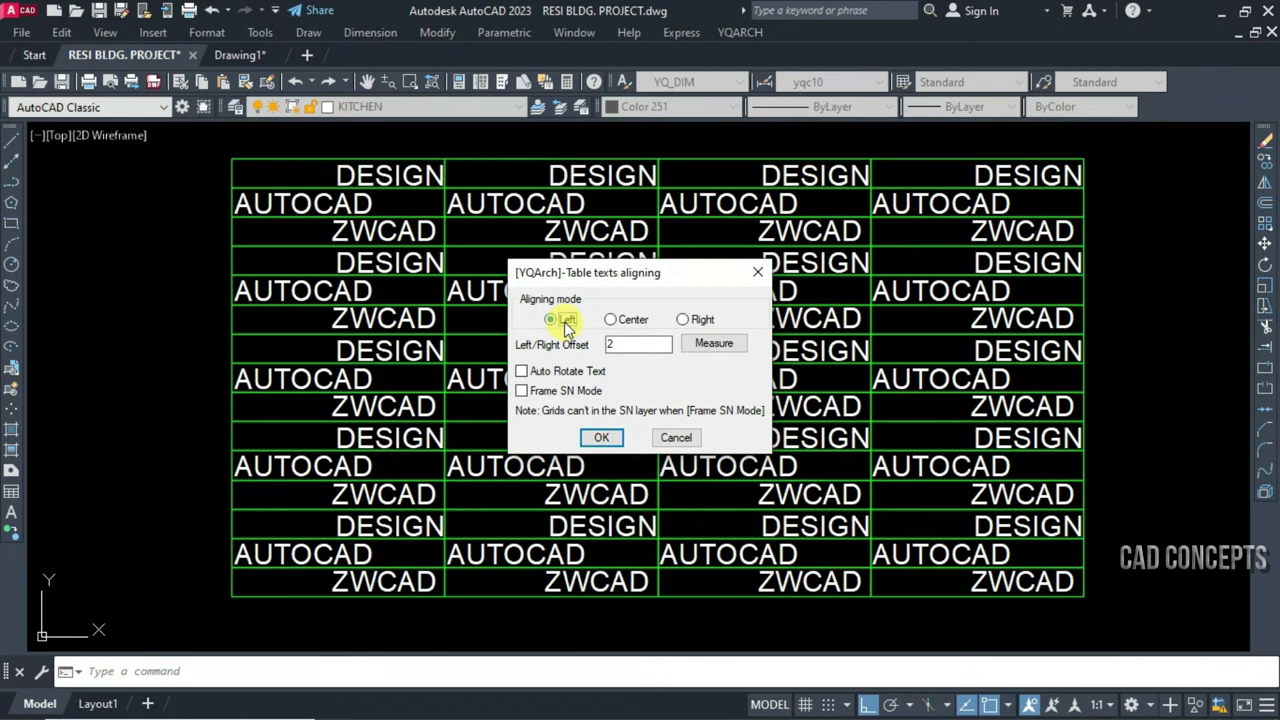
click(596, 440)
click(209, 151)
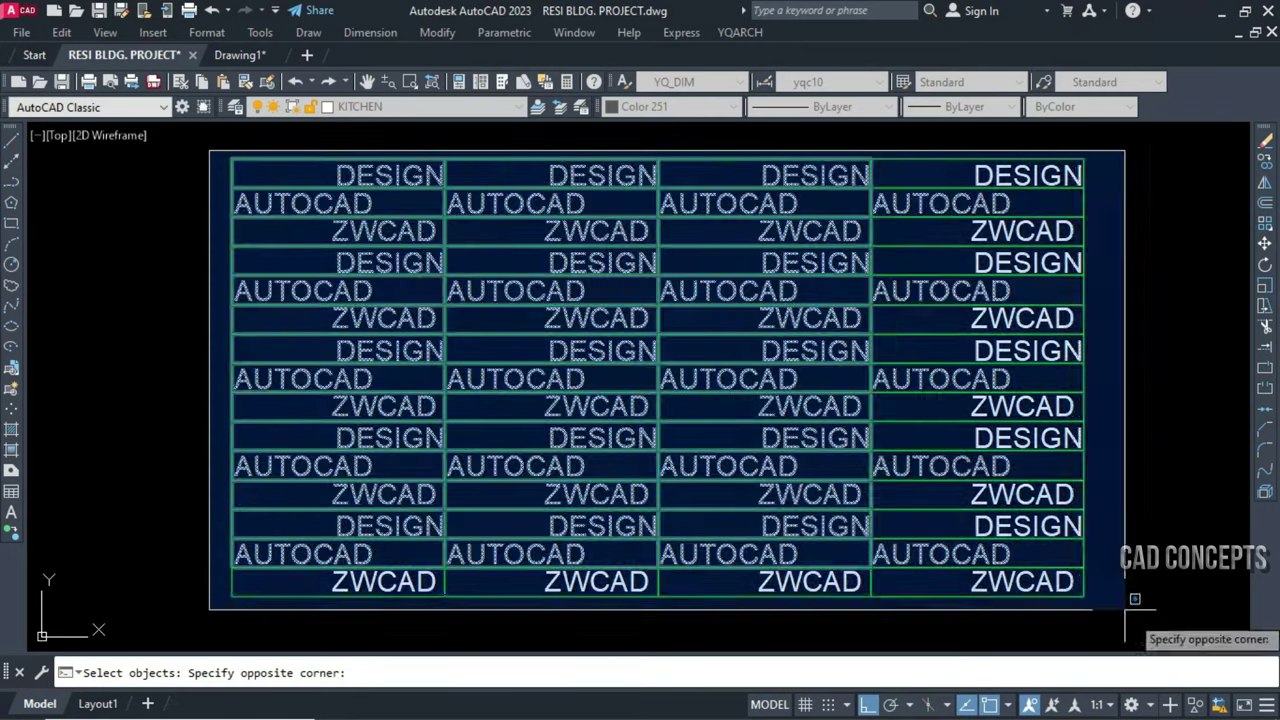
click(1134, 600)
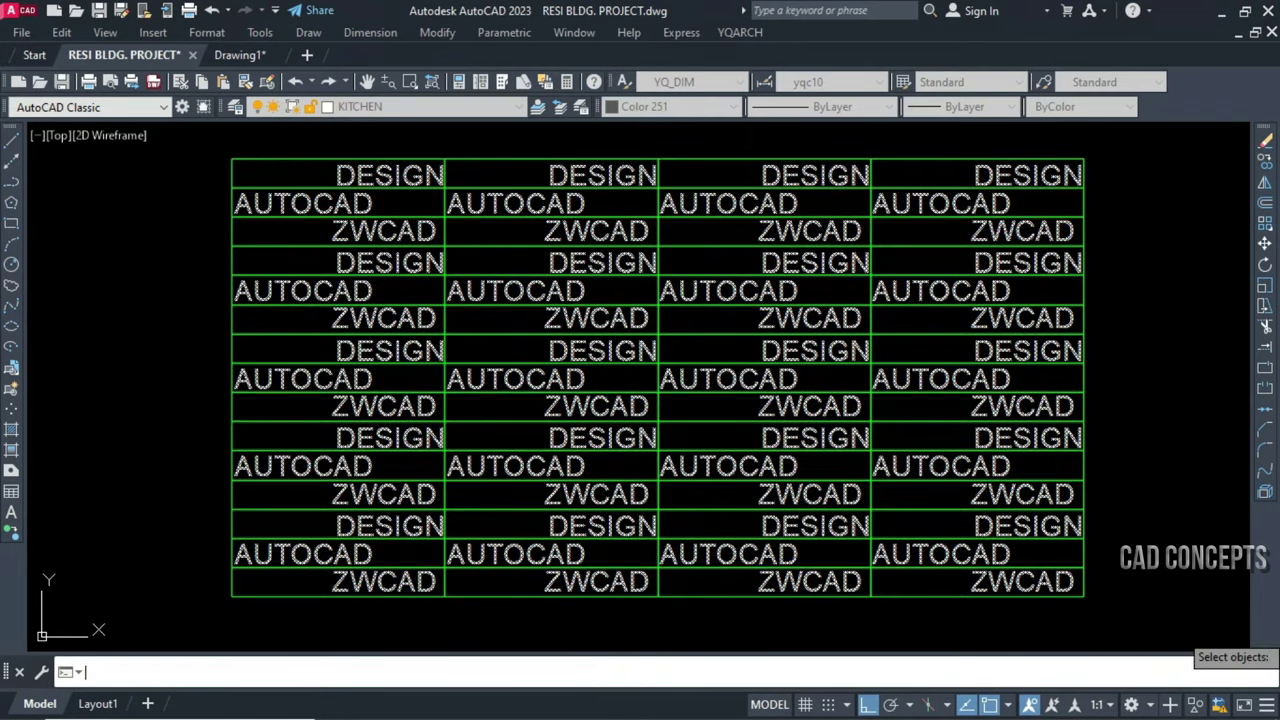
right_click(1190, 601)
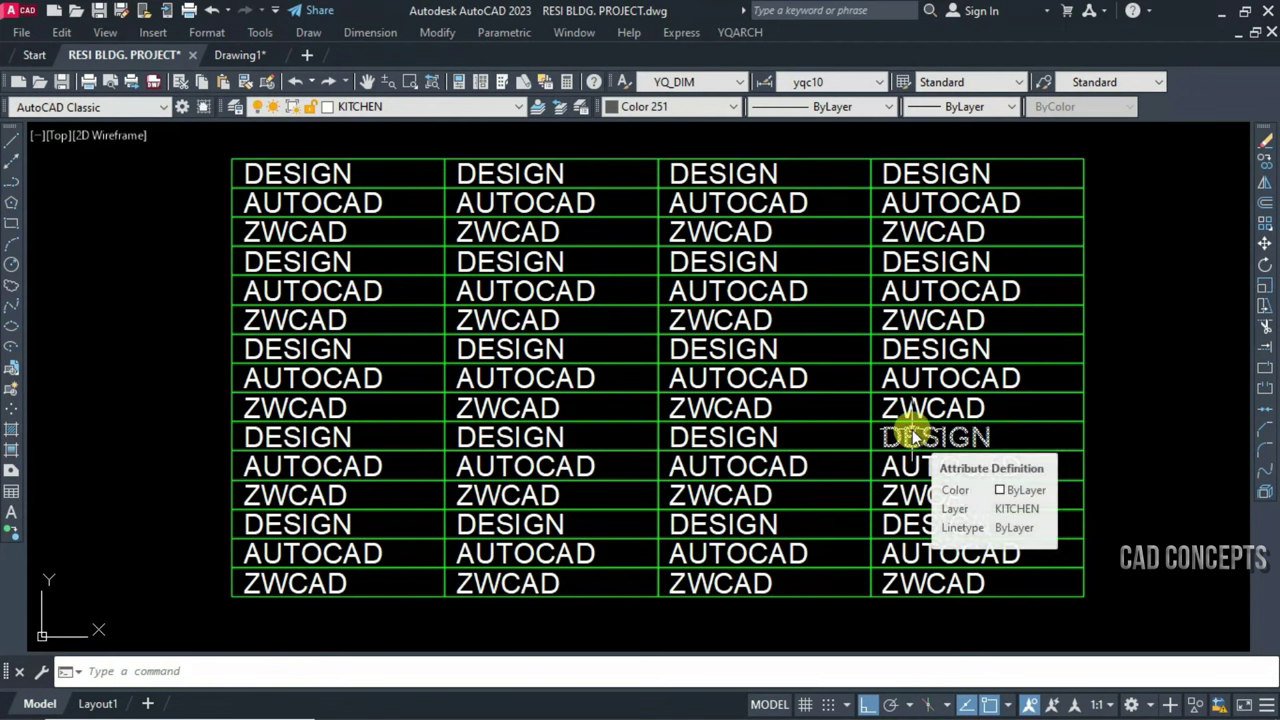
Right-align every text across the whole table
key(Return)
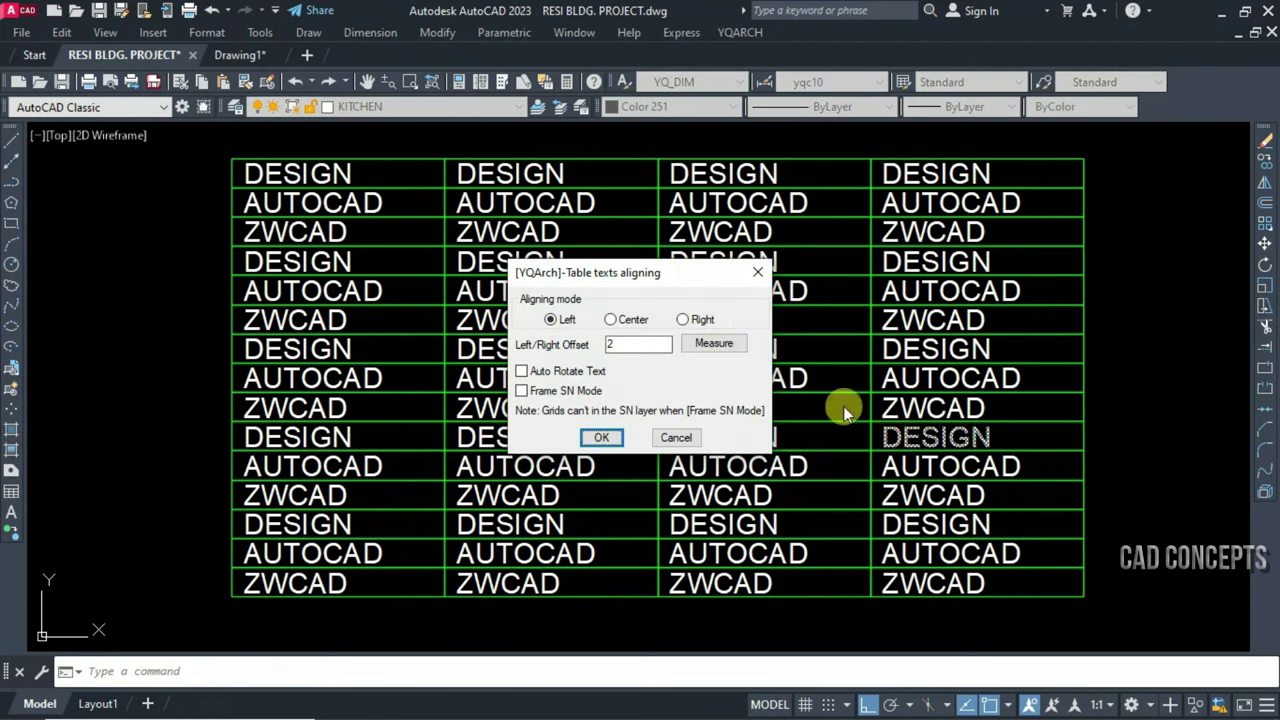
click(698, 318)
click(601, 437)
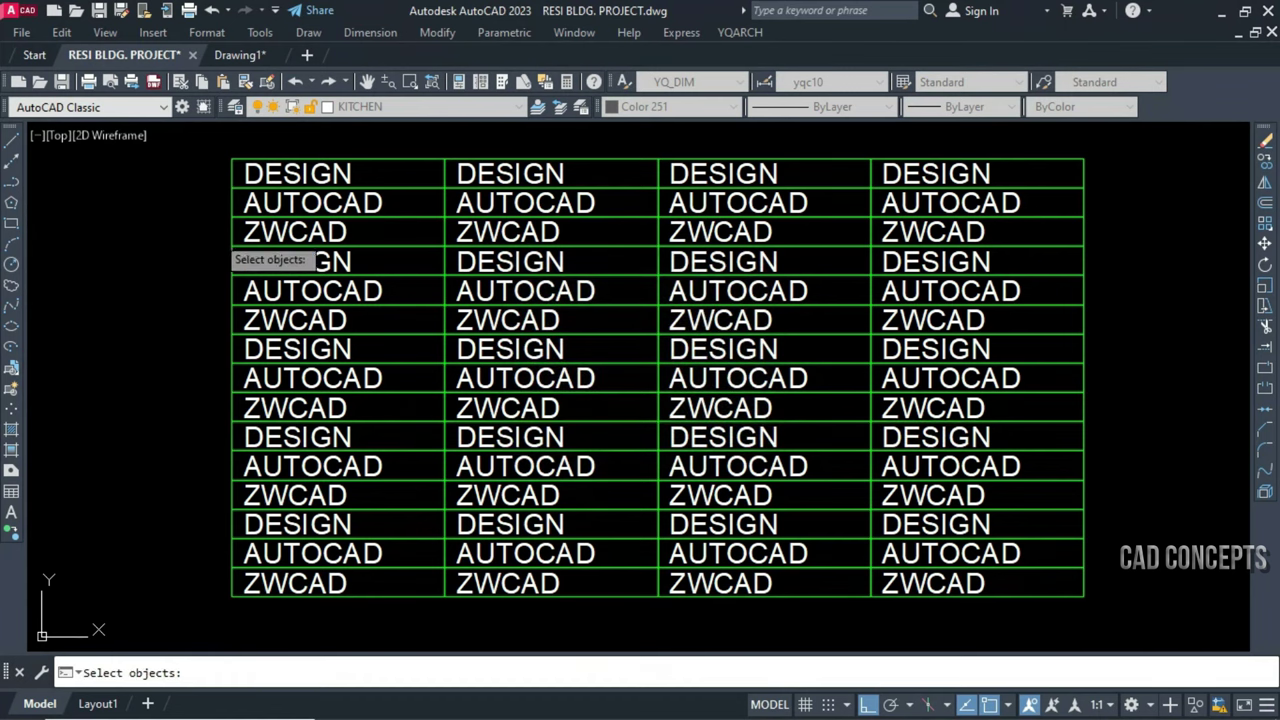
click(201, 140)
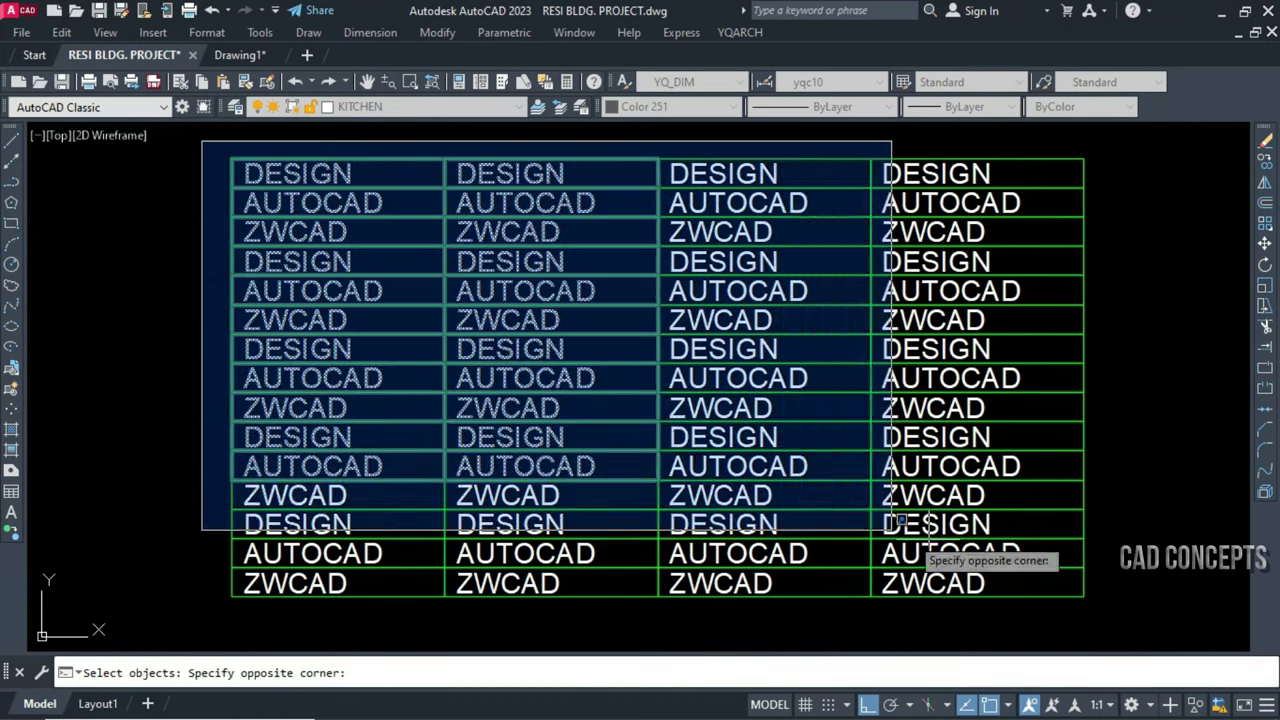
click(1091, 639)
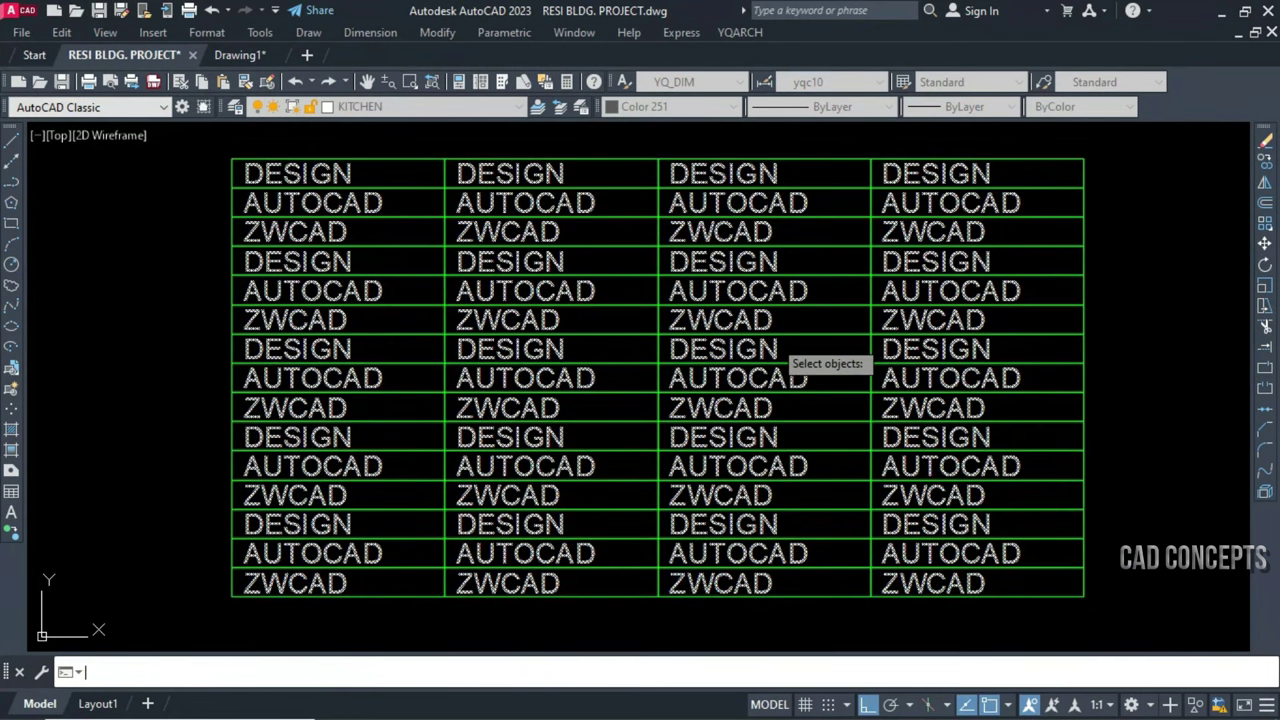
key(Return)
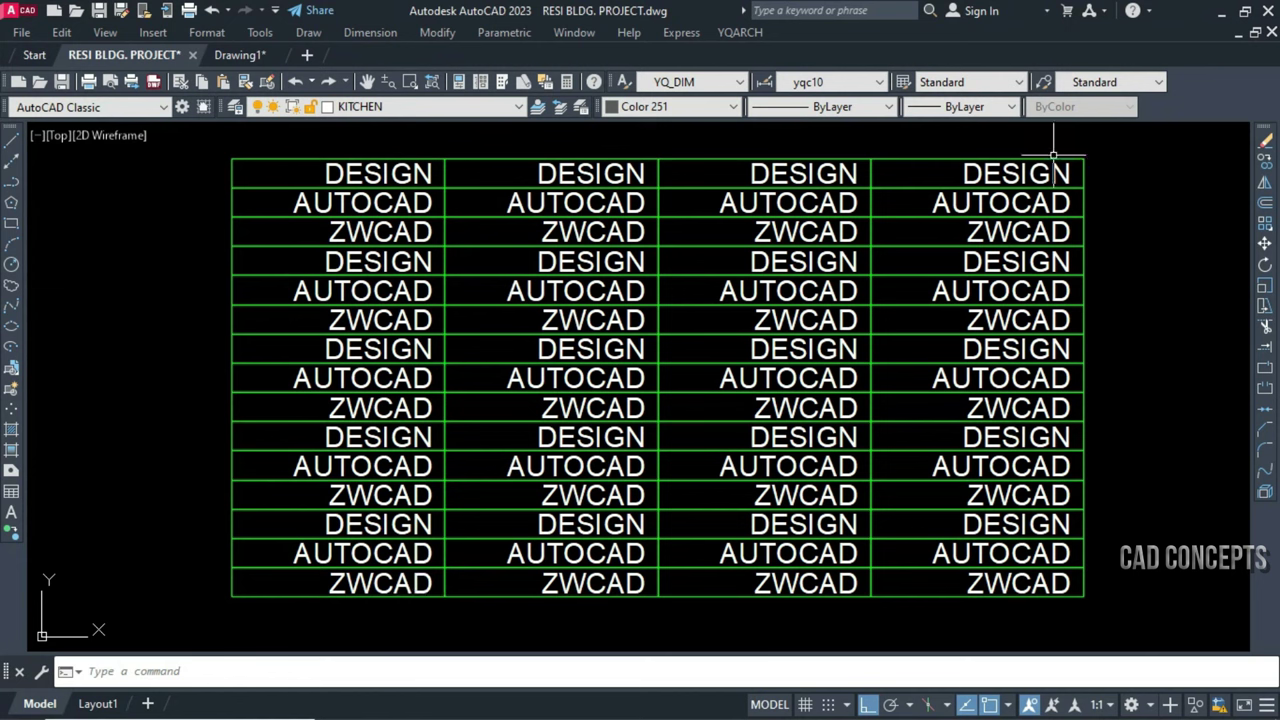
Center every DESIGN, AUTOCAD and ZWCAD text in its table cell with Table texts aligning
click(613, 437)
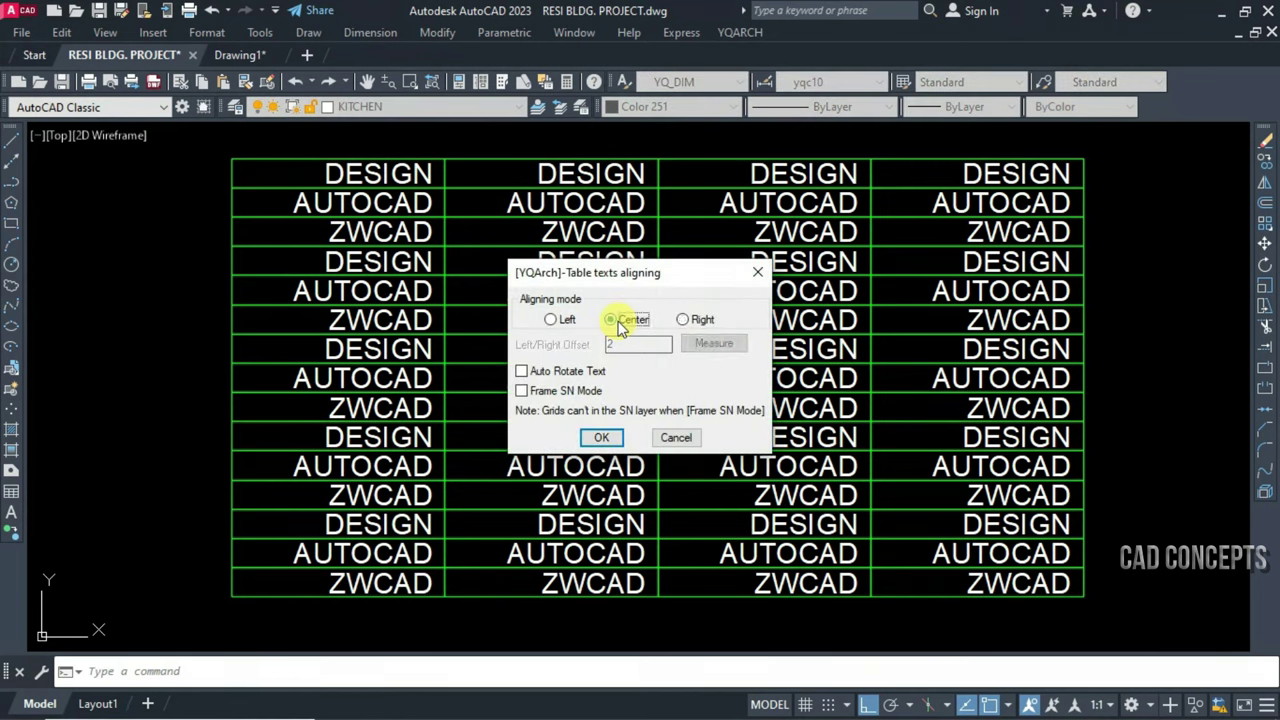
click(605, 437)
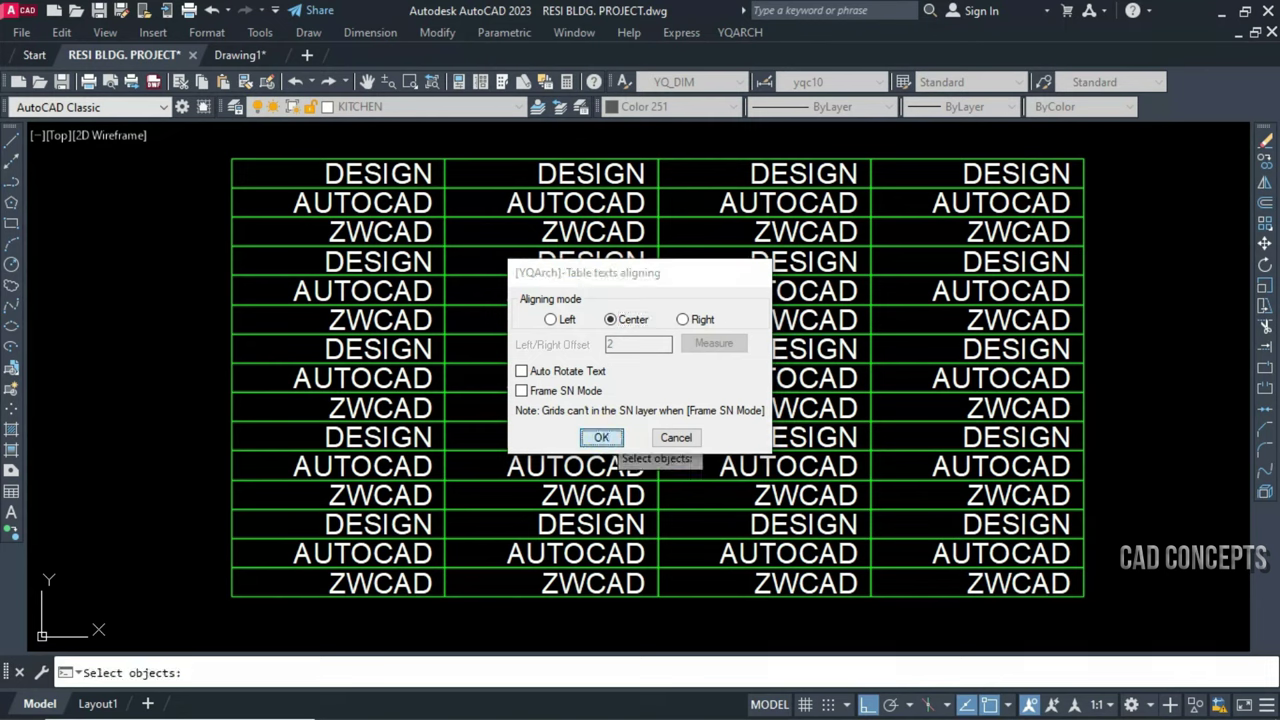
click(212, 143)
click(1166, 650)
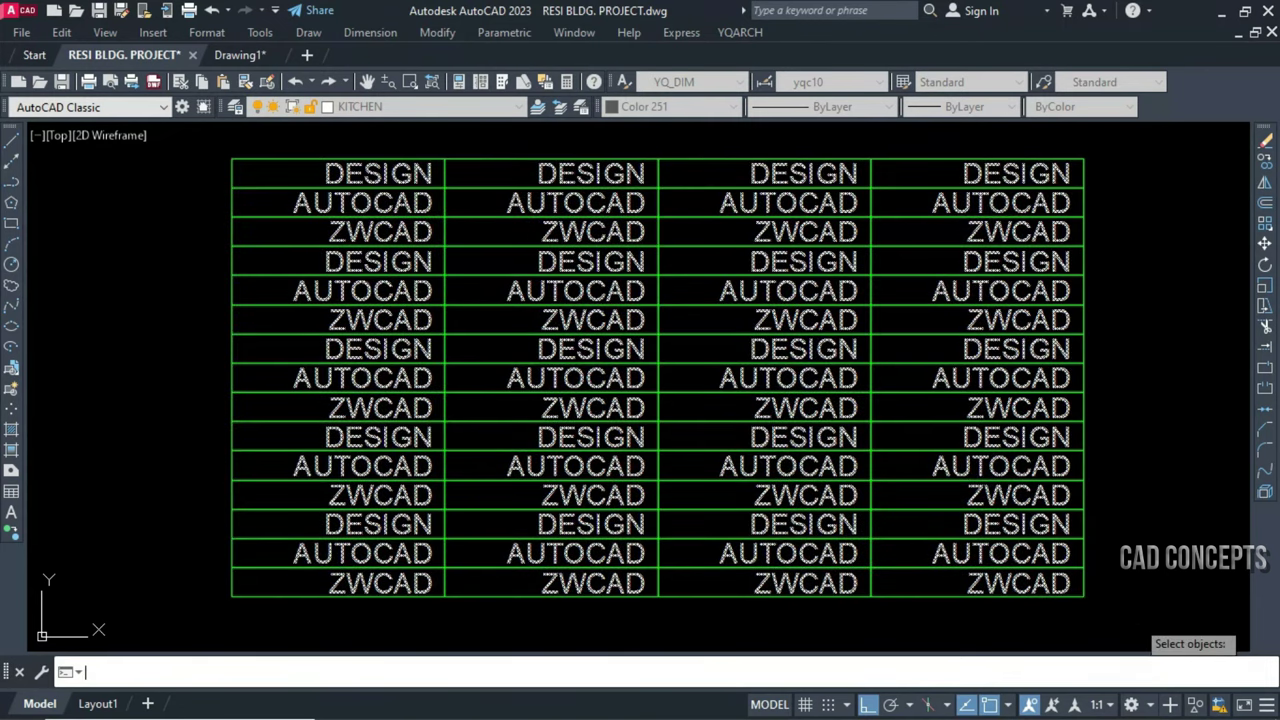
key(Return)
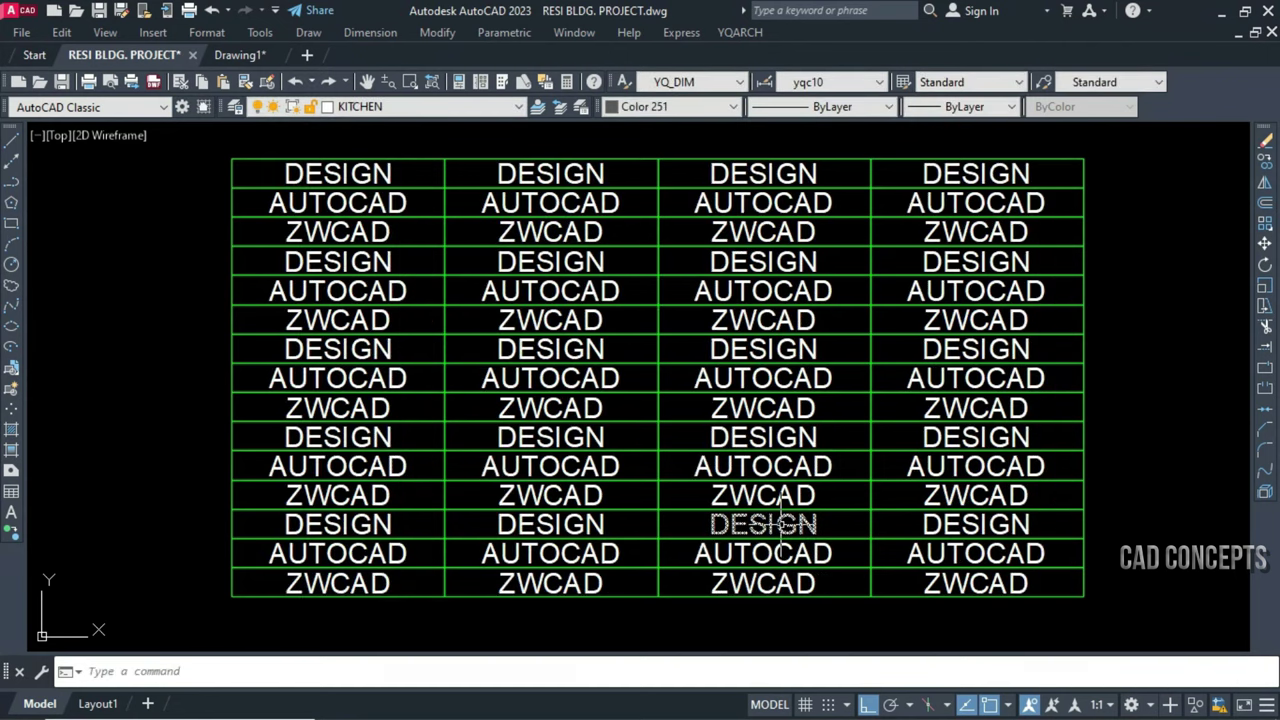
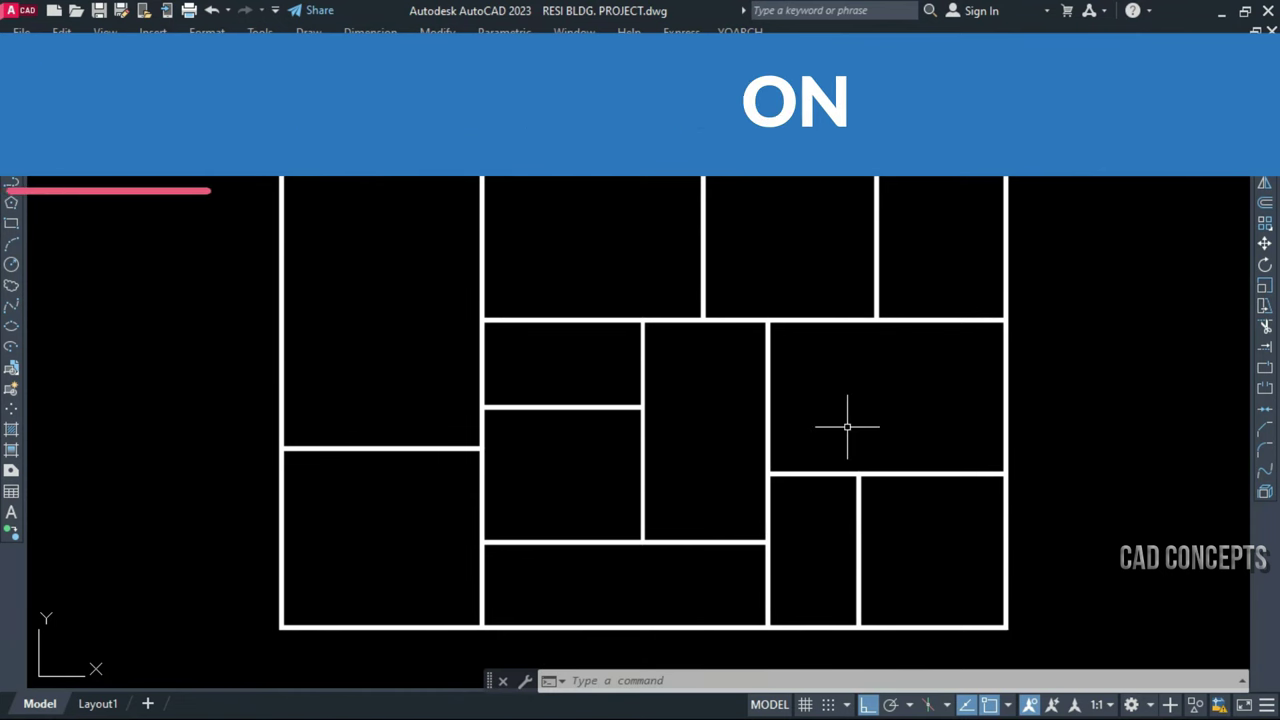
Run WW with the Inside Walls option and dimension the tall top-left room
text(DDWW)
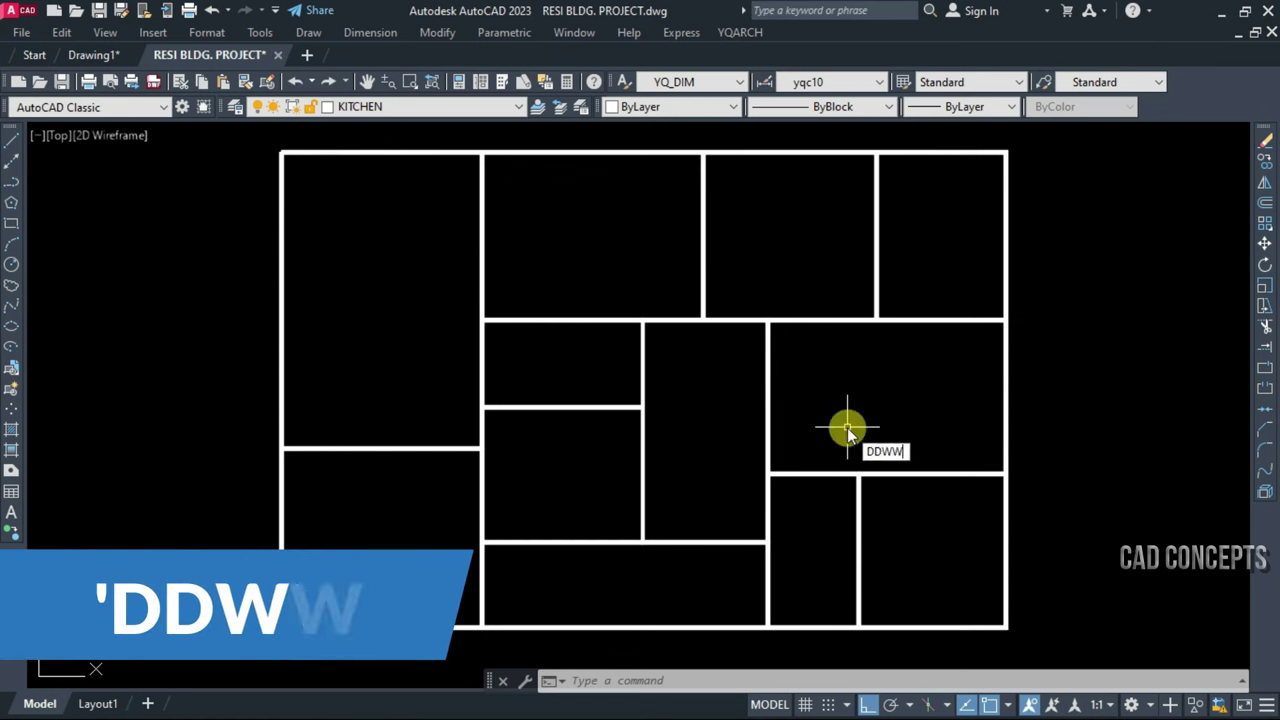
key(Return)
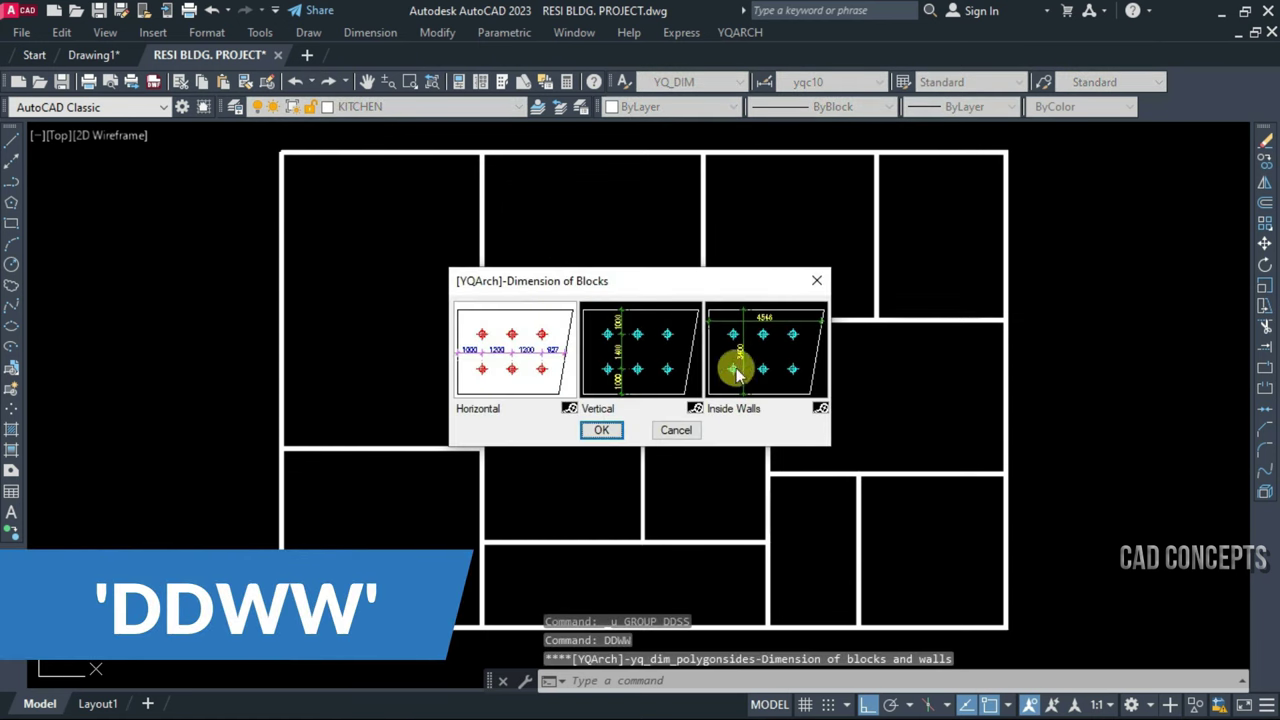
click(736, 371)
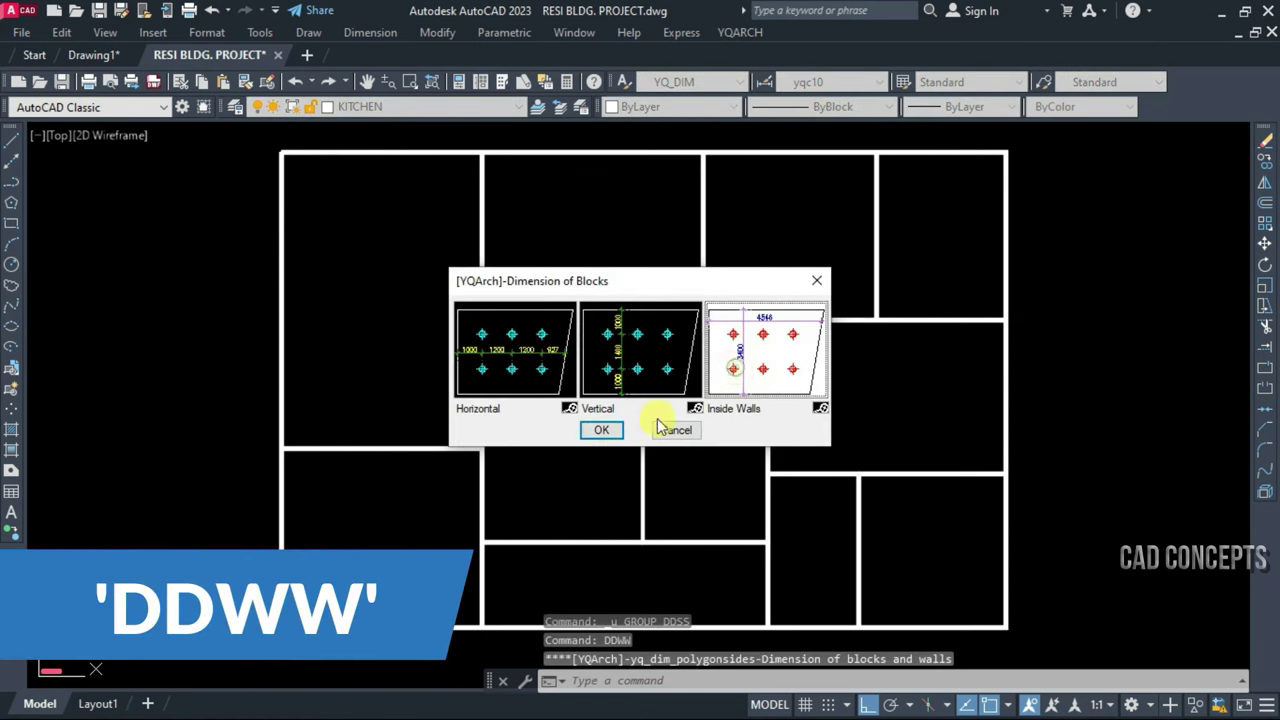
click(601, 431)
click(346, 215)
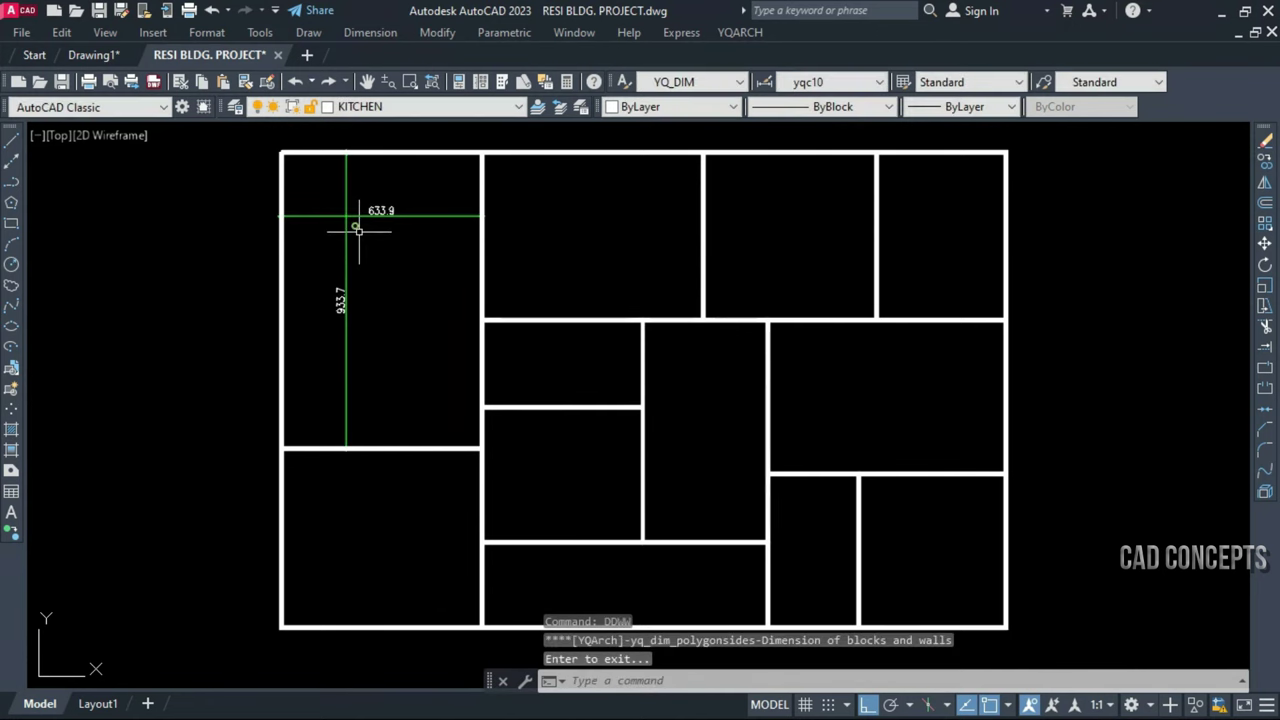
key(Return)
Dimension the second top-row room and the bottom-left room between their inside walls
key(Return)
key(Return)
click(536, 212)
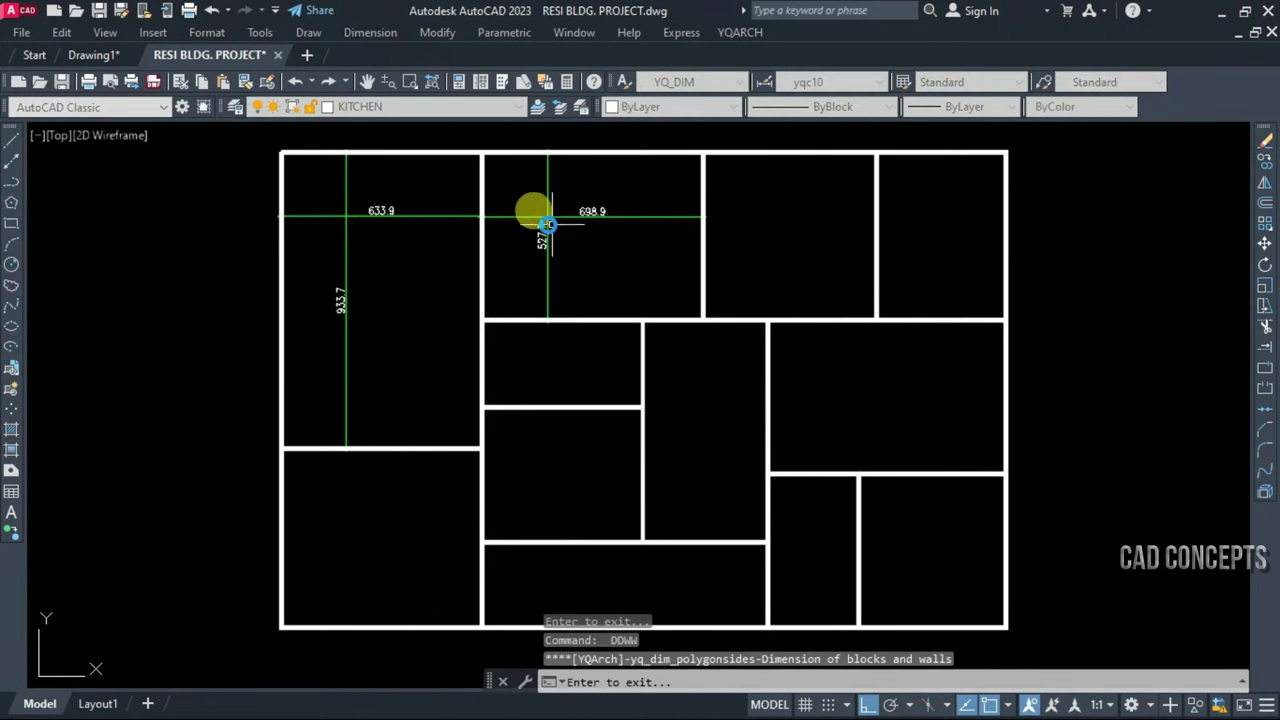
key(Return)
right_click(811, 243)
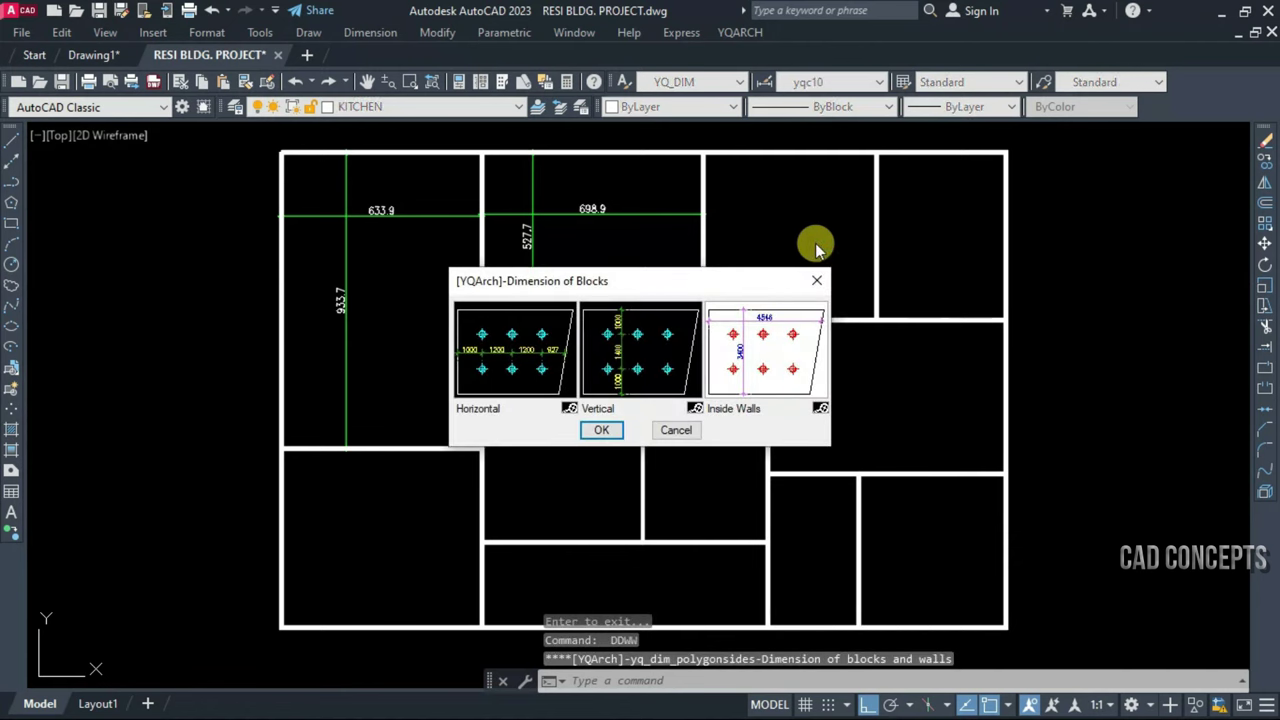
click(787, 347)
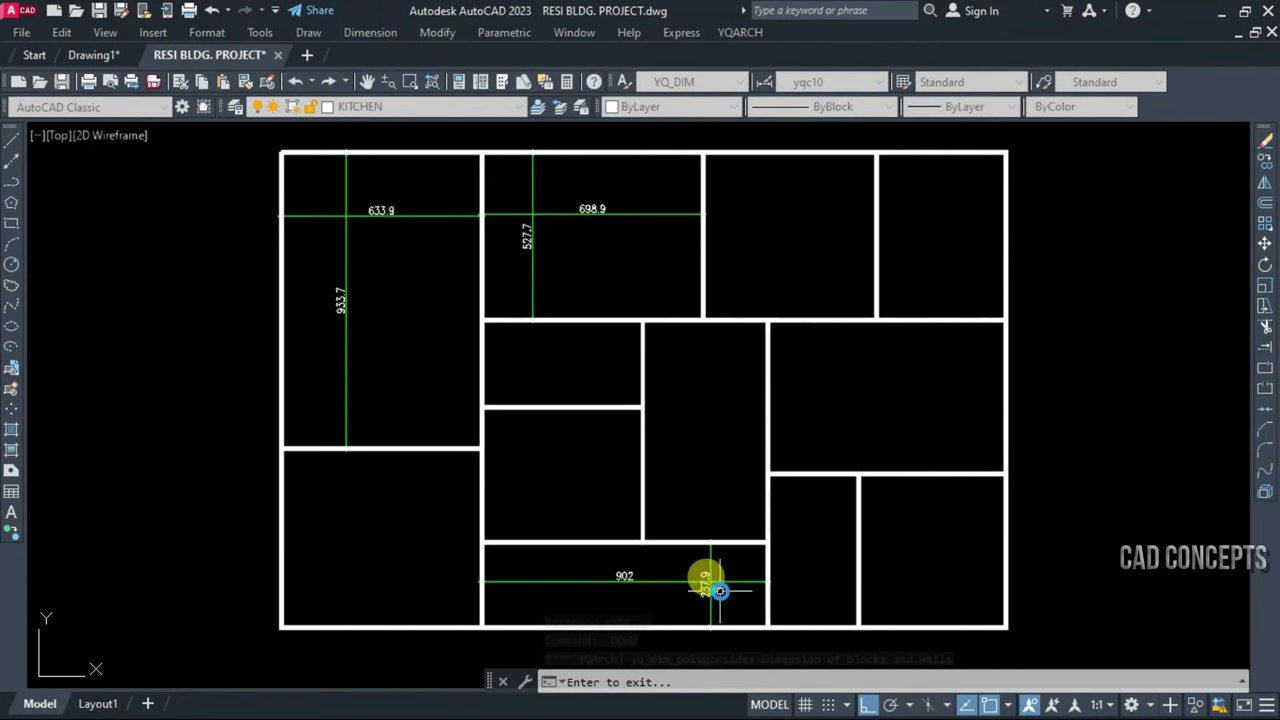
click(565, 358)
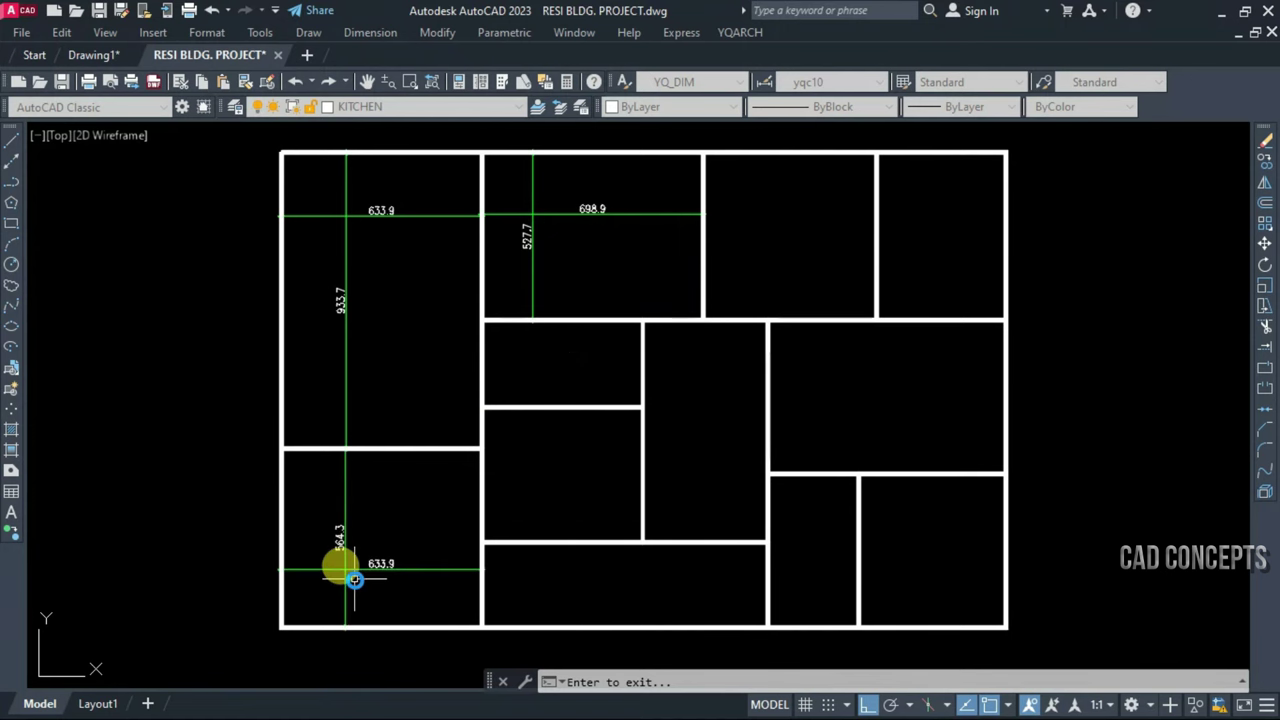
drag(343, 486, 354, 580)
key(Return)
key(Return)
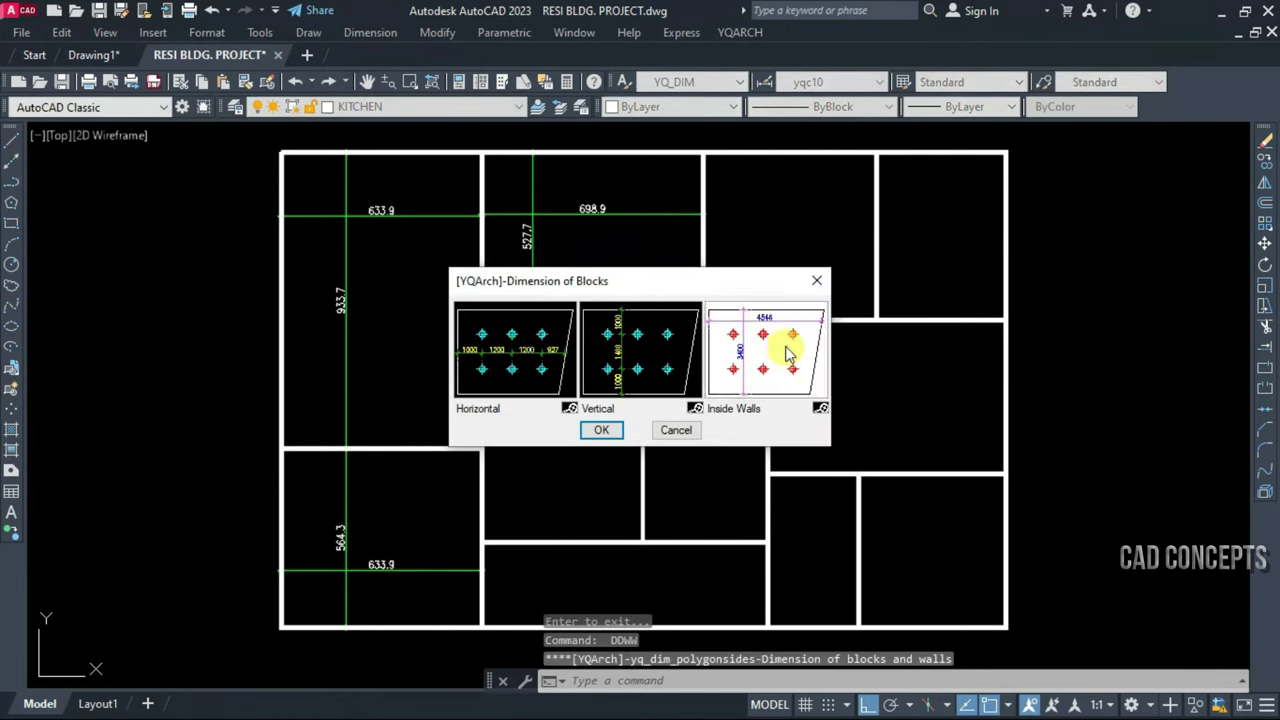
Add inside-wall dimensions to the third top-row room and the top-right room
click(605, 430)
click(748, 220)
click(806, 206)
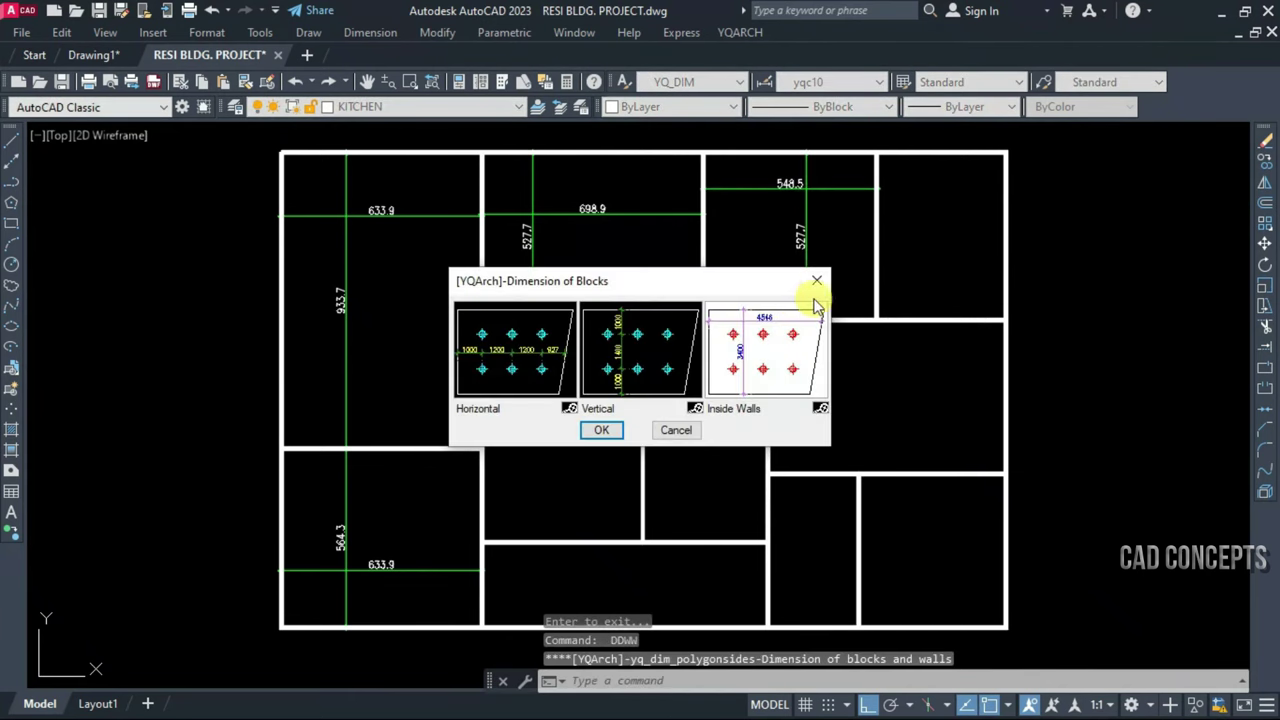
click(806, 300)
key(Return)
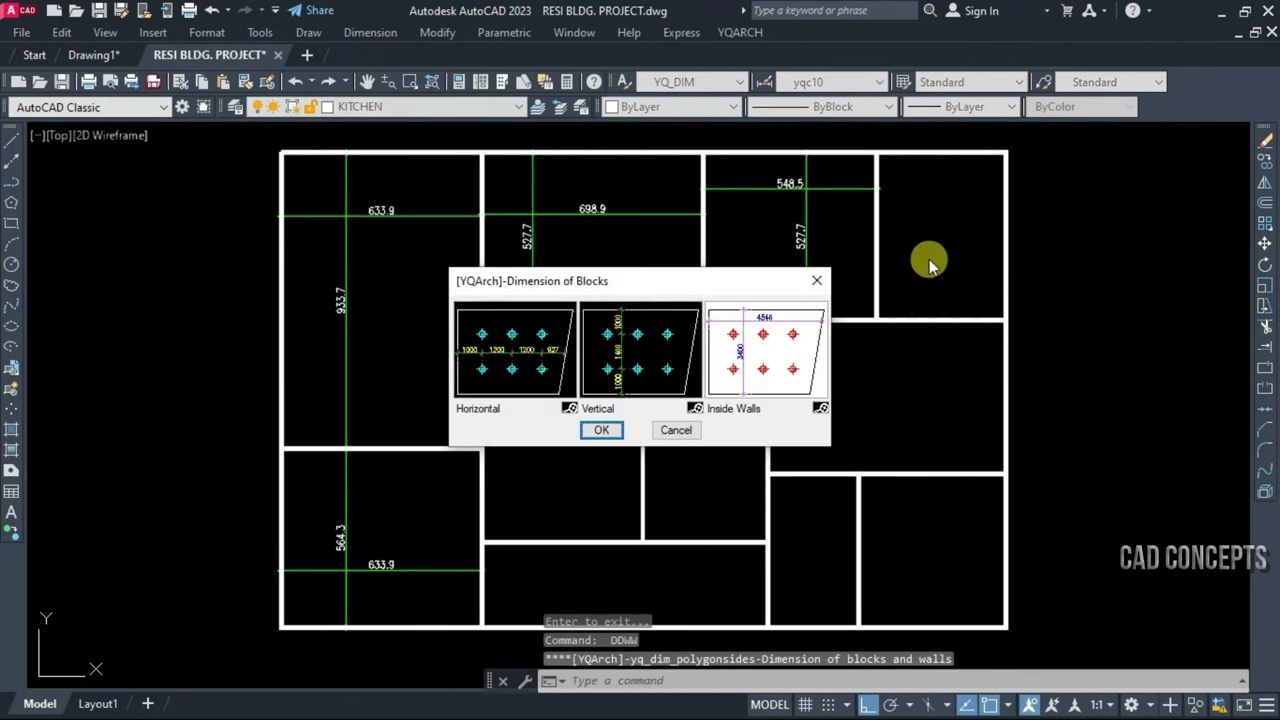
click(930, 259)
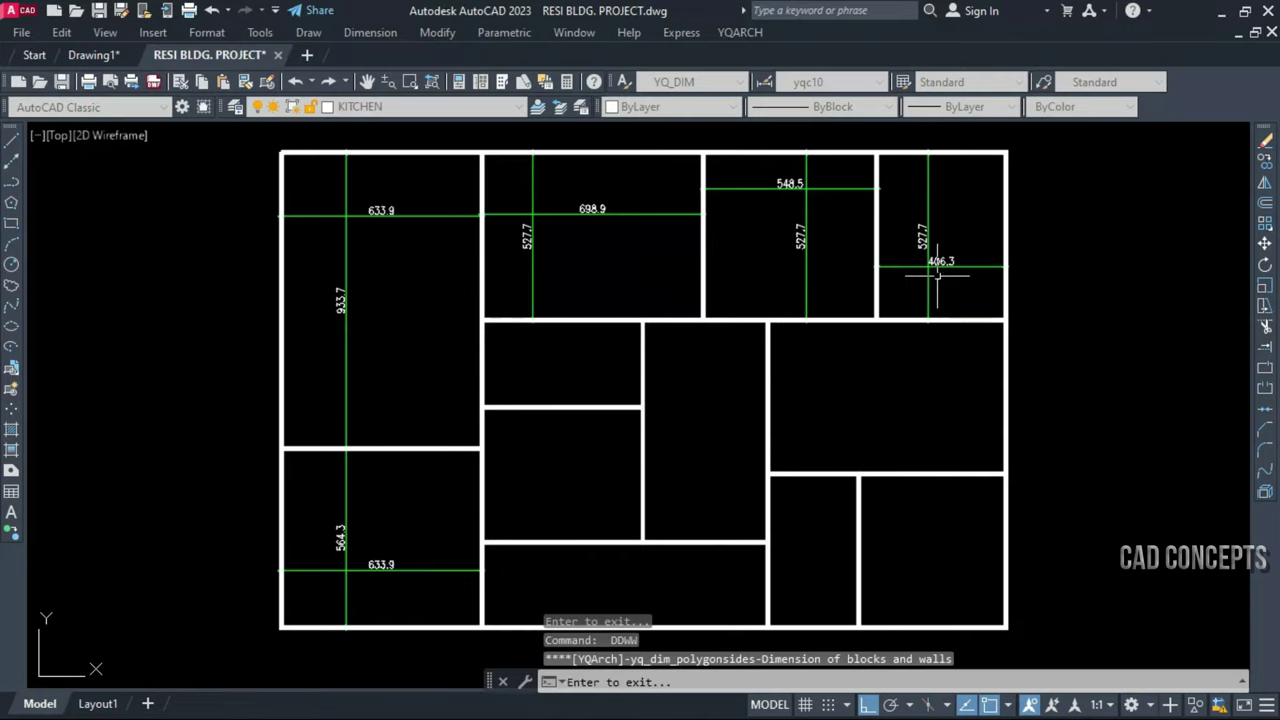
right_click(937, 277)
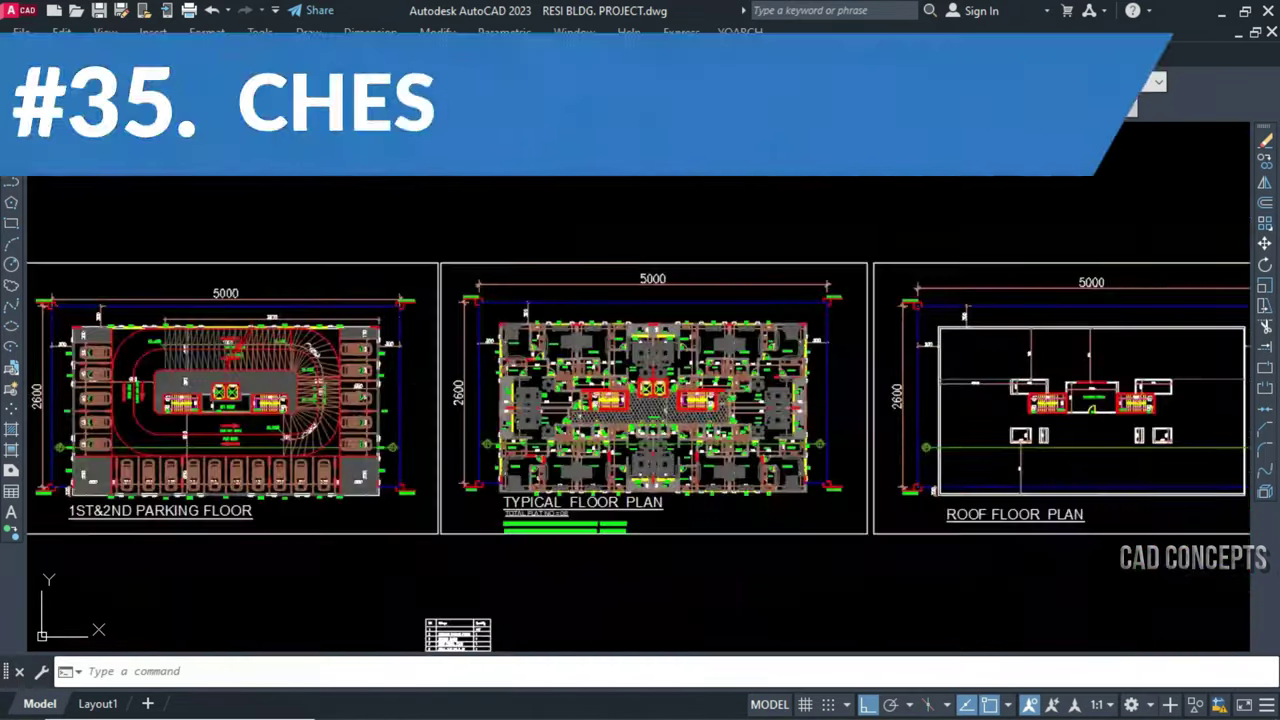
Place the first wardrobe along the bedroom wall from the bath wall corner
scroll(500, 320, up, 3)
scroll(500, 320, up, 3)
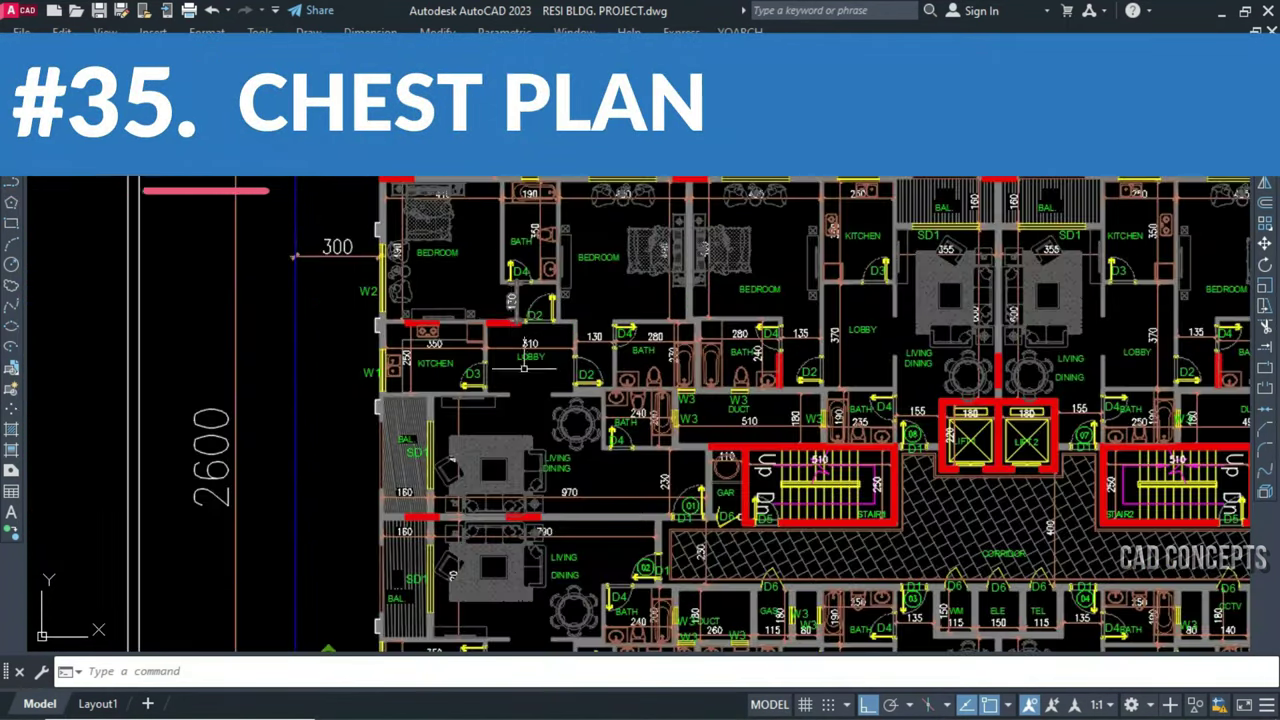
scroll(500, 320, up, 3)
middle_drag(545, 335, 629, 543)
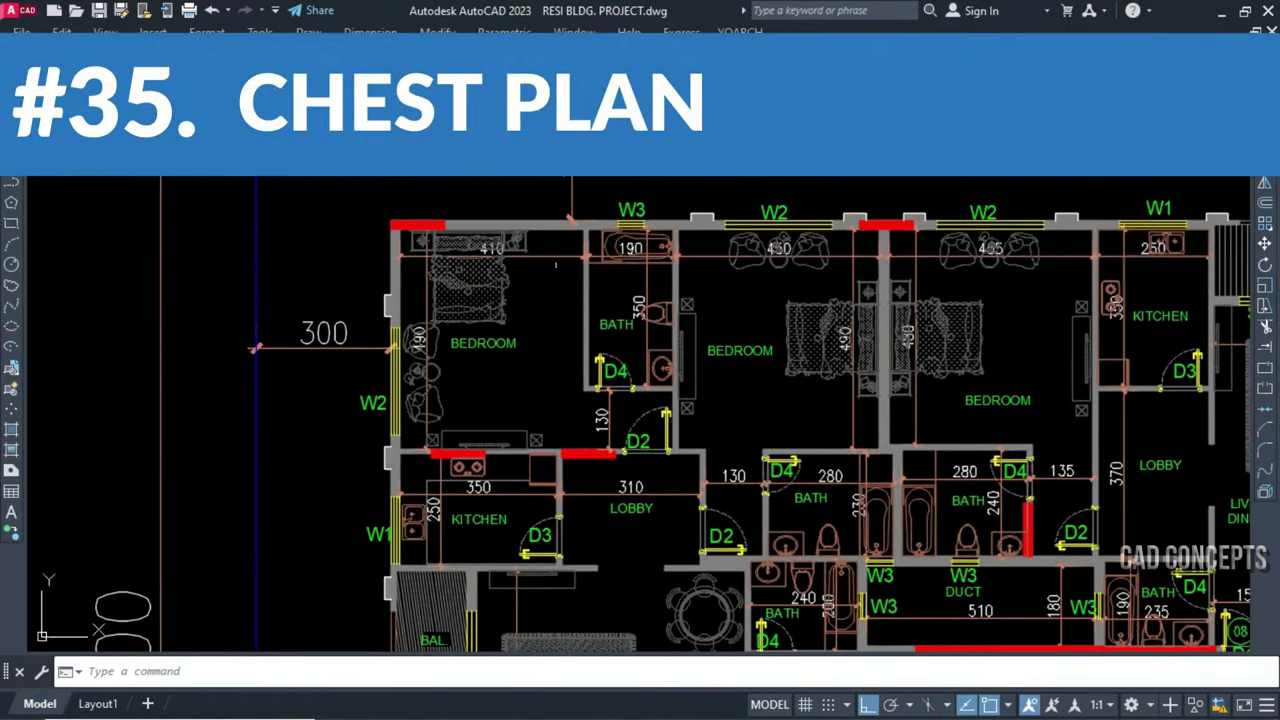
scroll(563, 236, up, 2)
scroll(588, 430, down, 2)
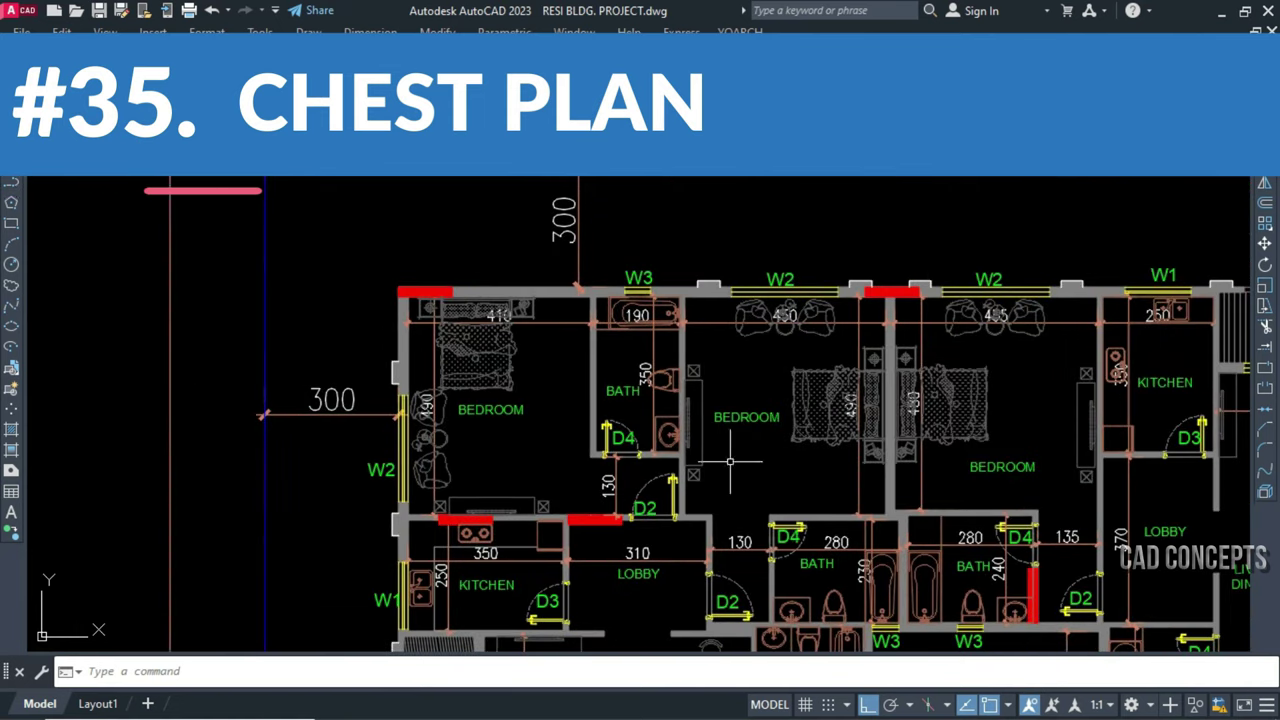
scroll(760, 480, up, 2)
scroll(913, 492, down, 4)
scroll(657, 363, up, 4)
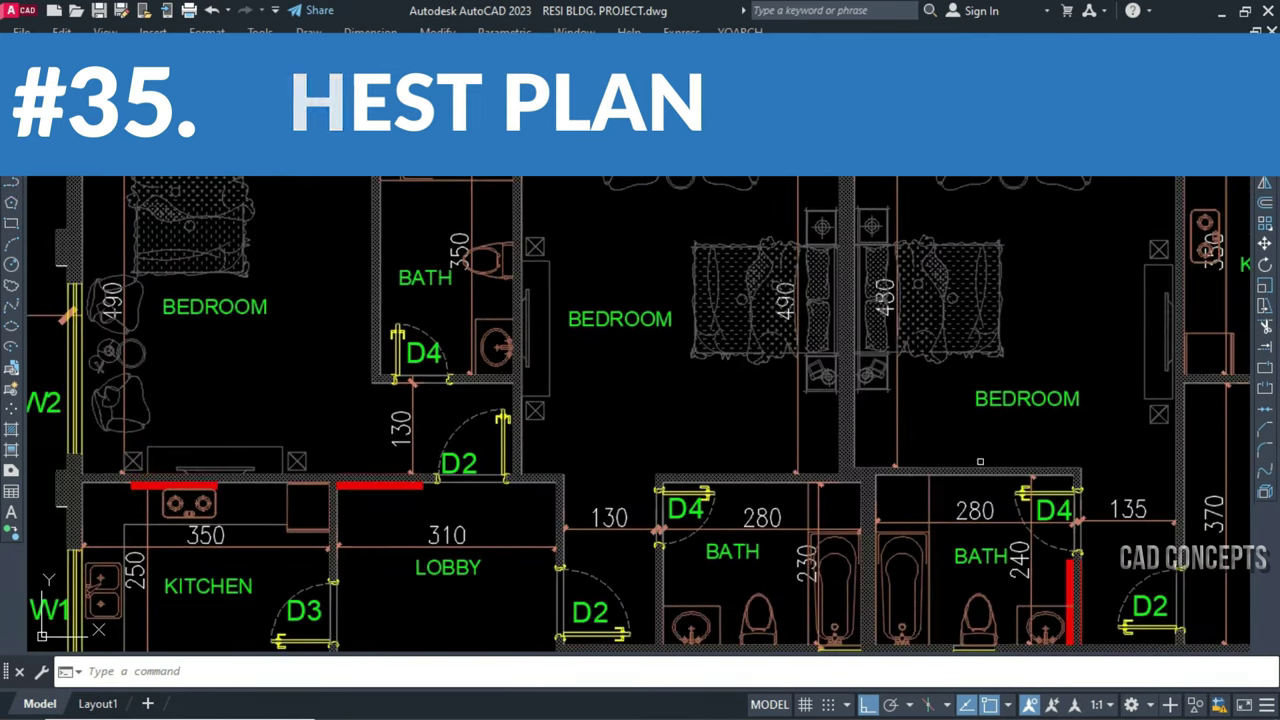
scroll(605, 352, down, 4)
scroll(605, 352, up, 2)
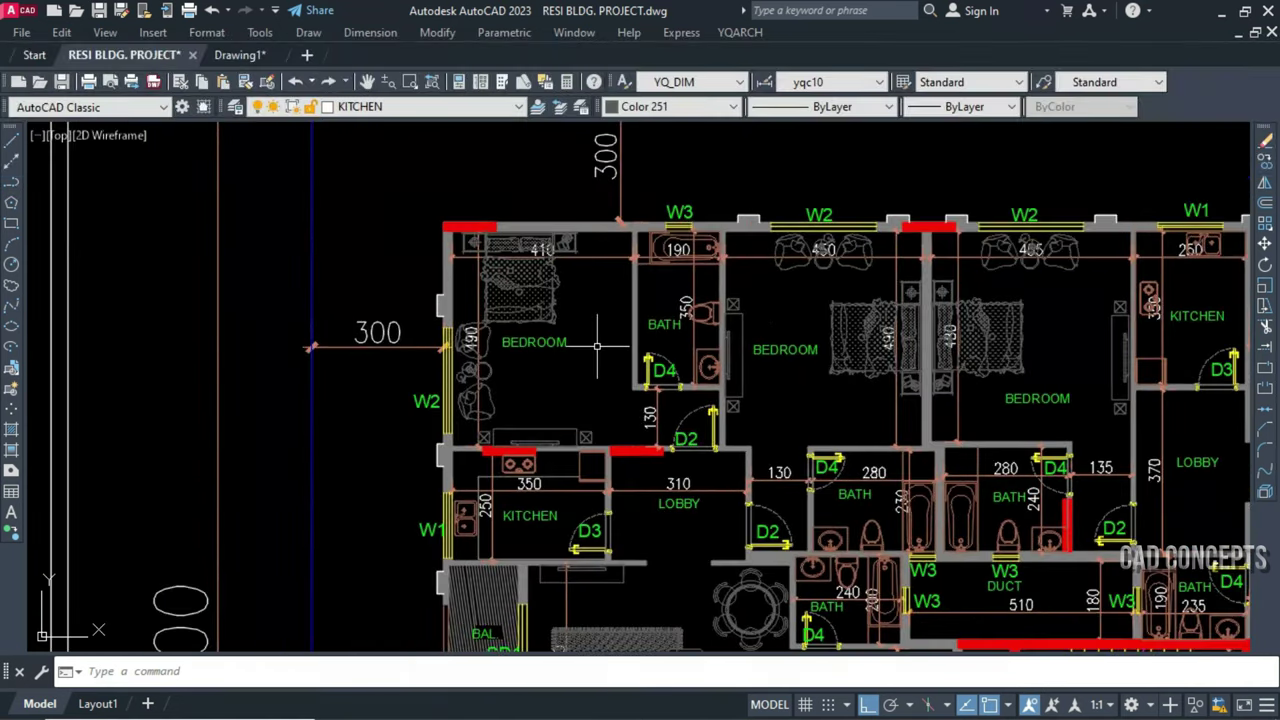
text(yg)
key(Return)
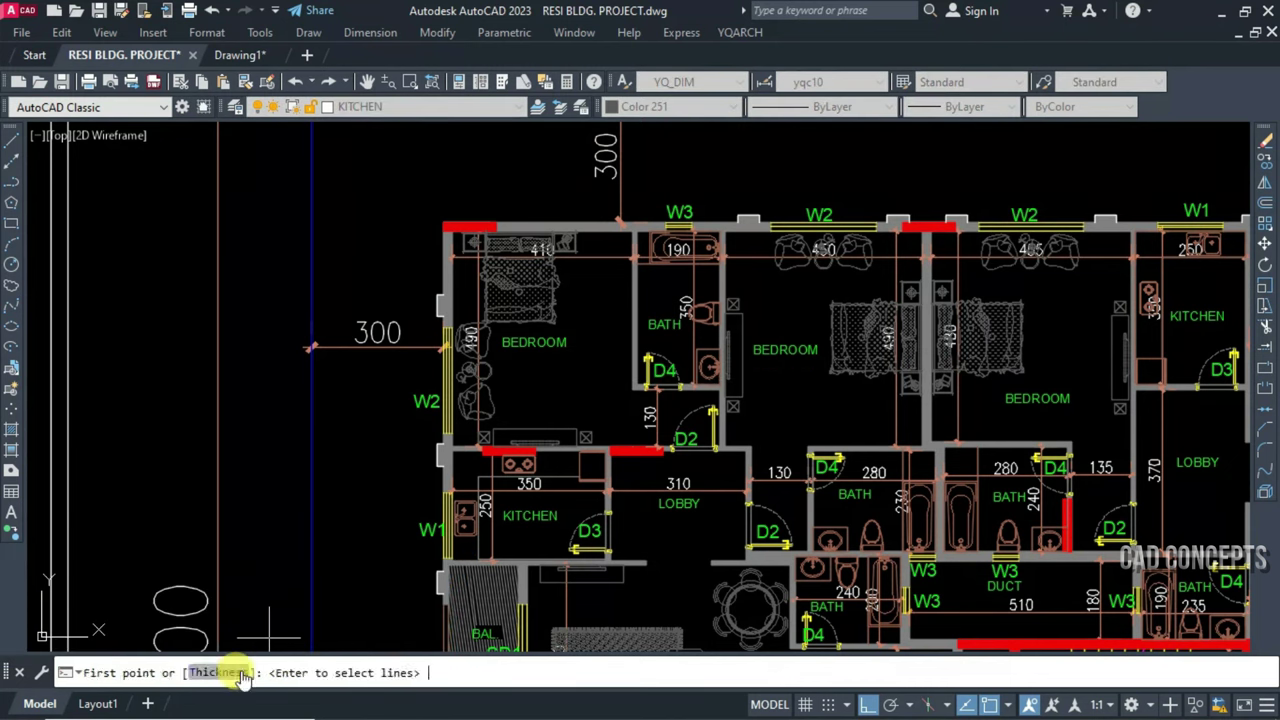
scroll(615, 248, up, 2)
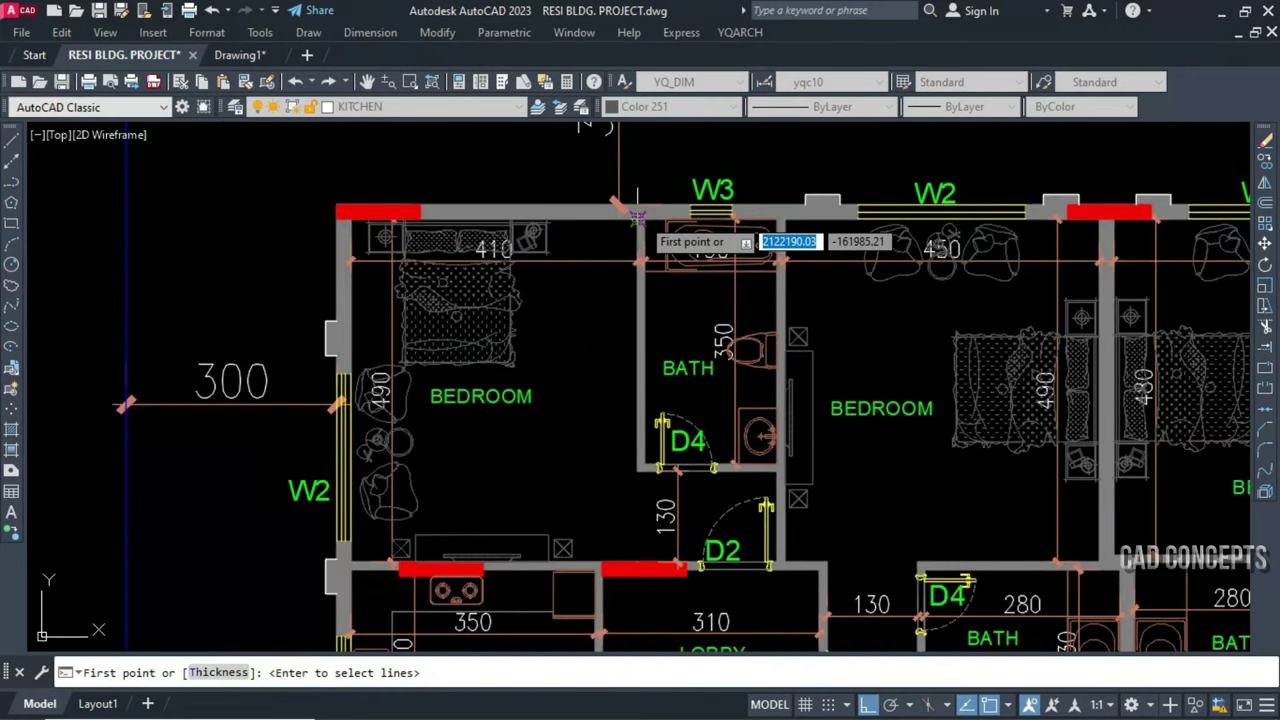
click(638, 470)
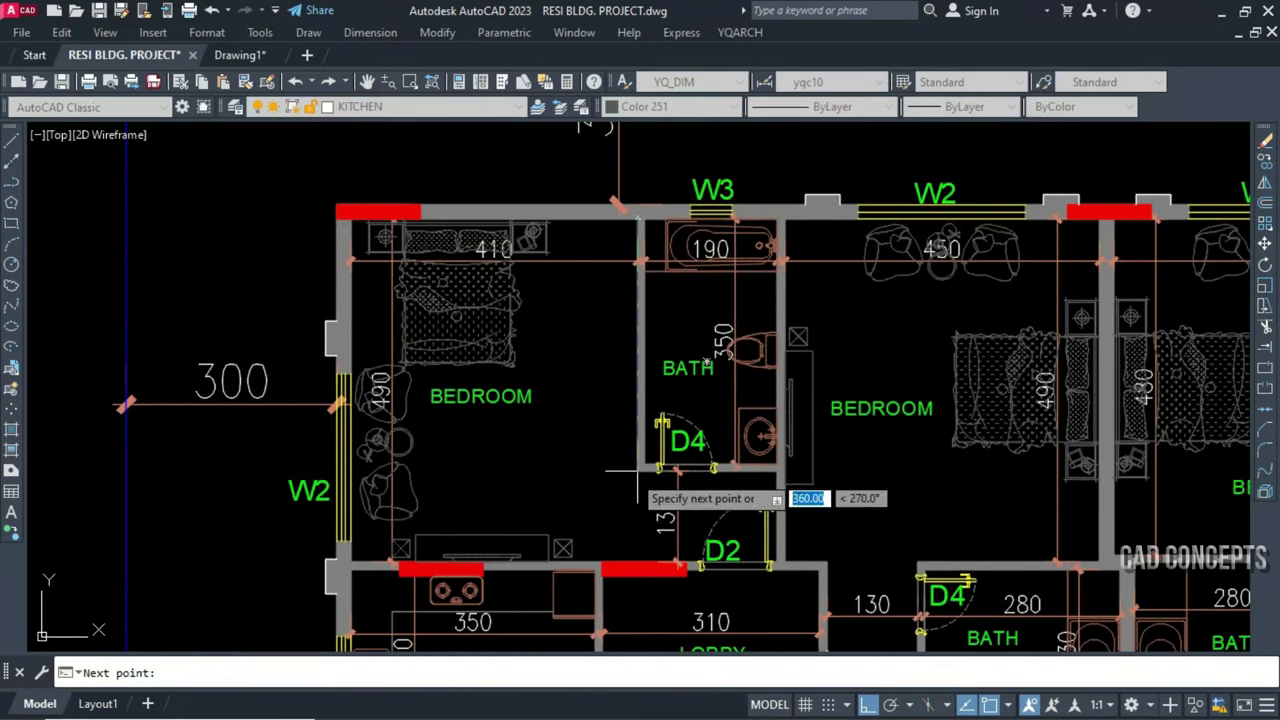
click(580, 480)
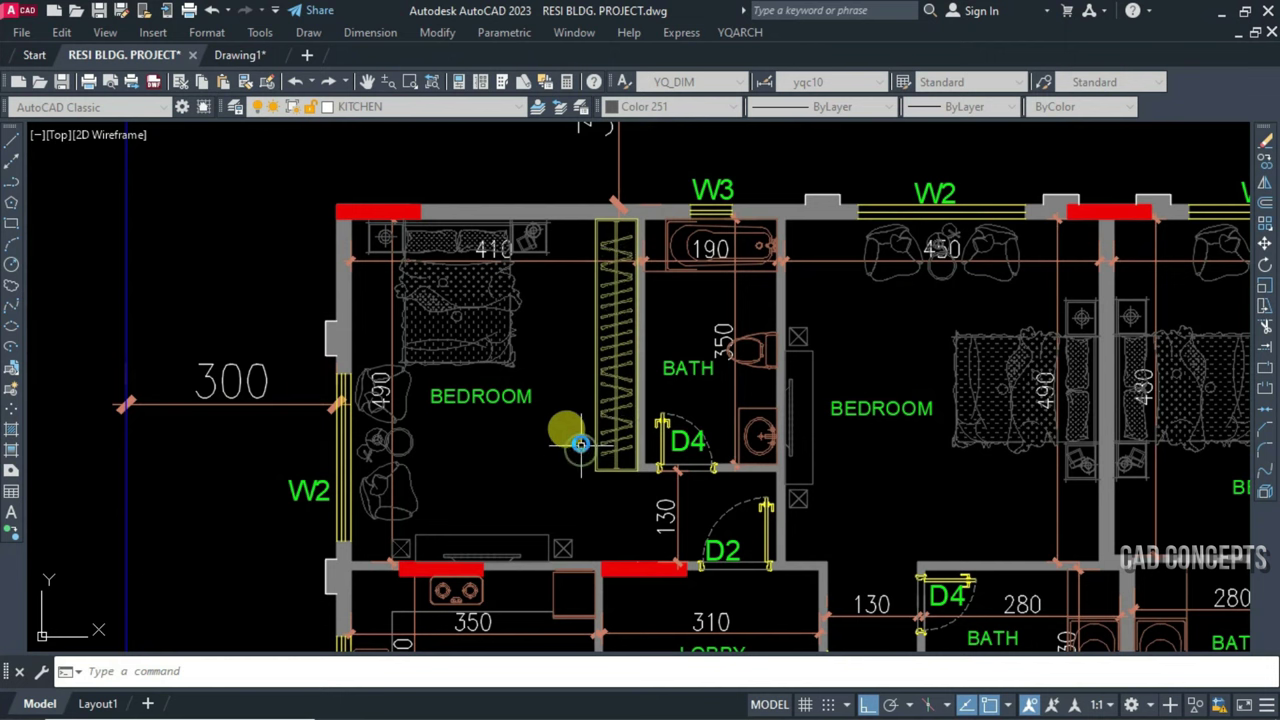
Add a second wardrobe from the wall corner to the right wall, on the bedroom side
key(Return)
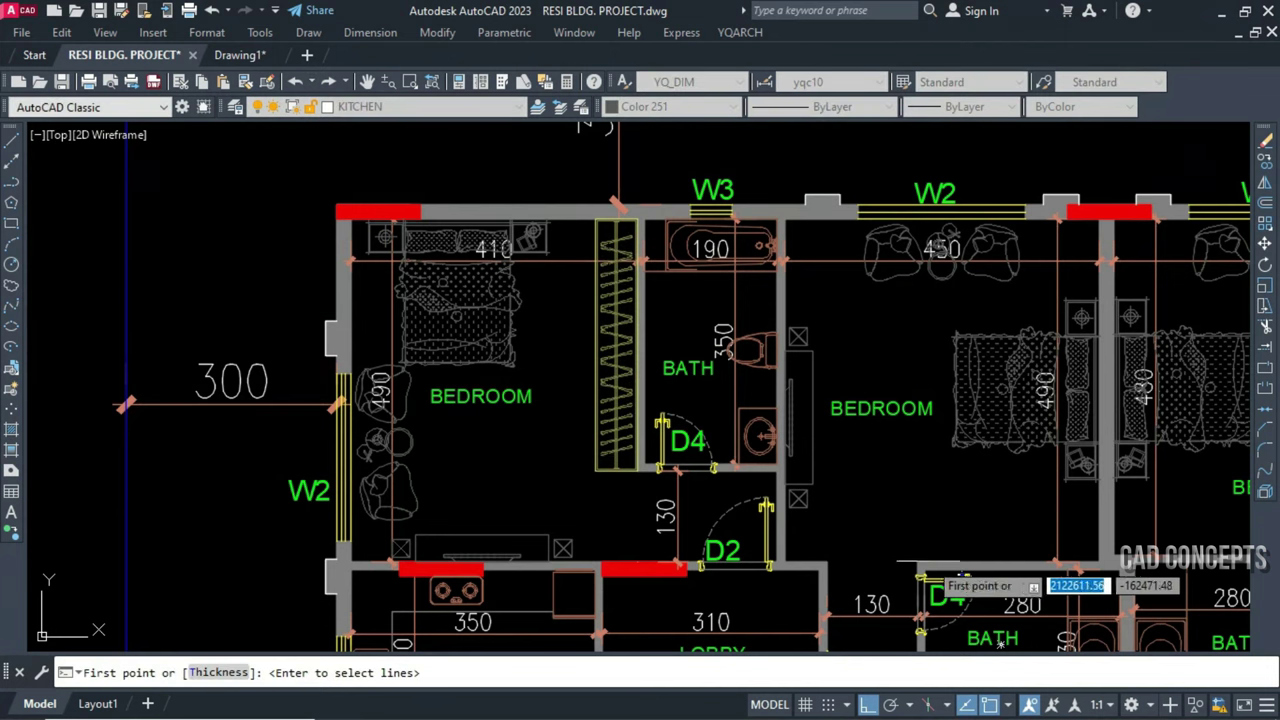
click(918, 565)
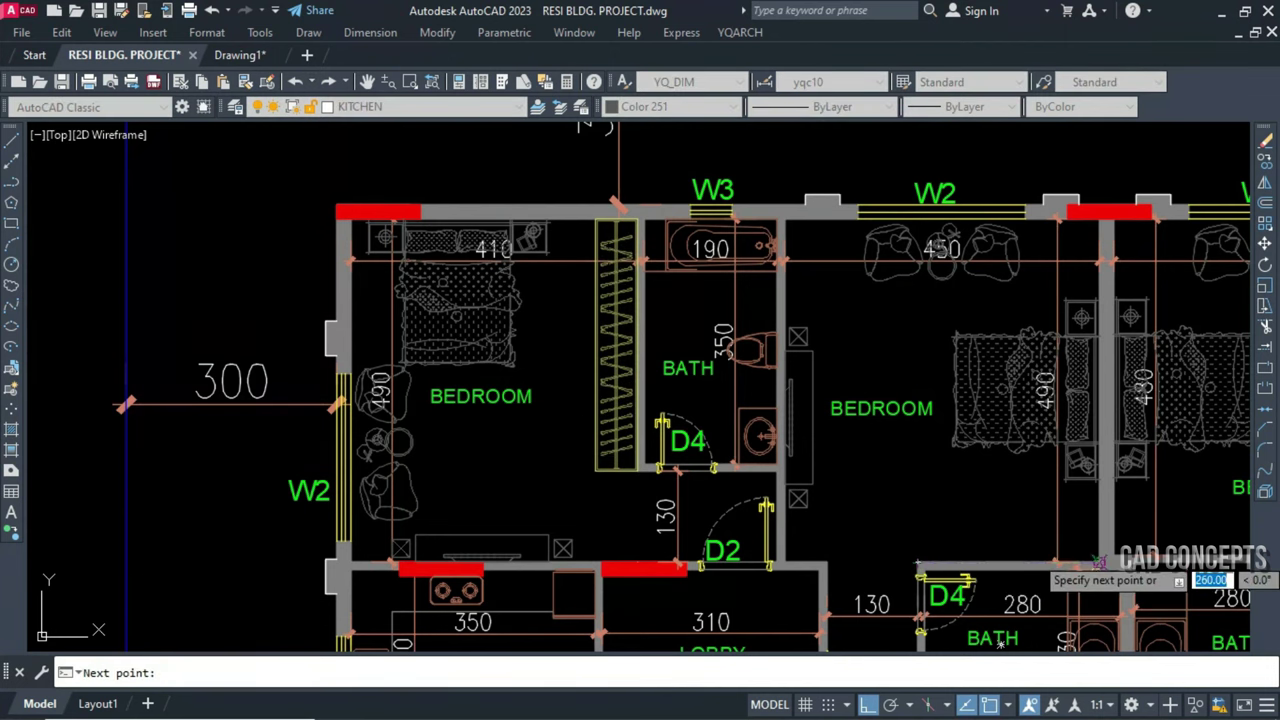
click(1100, 563)
click(1030, 480)
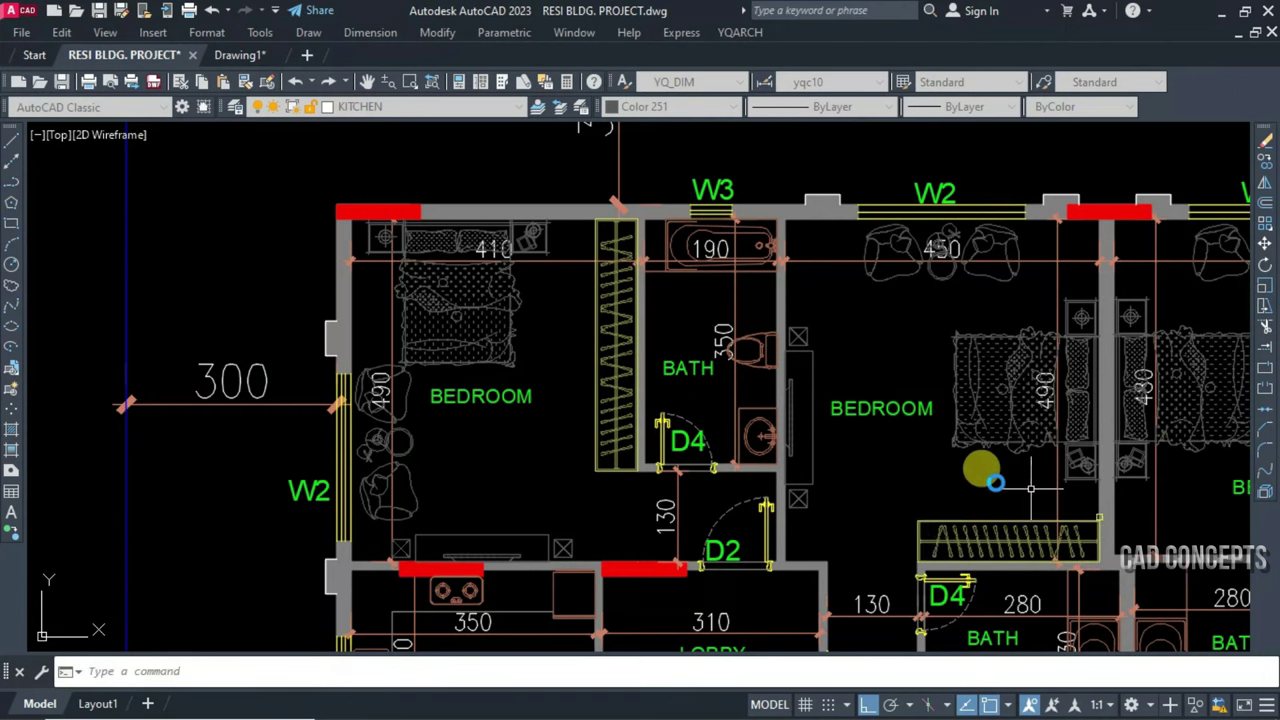
Add a third wardrobe from the right wall corner to the left wall in the right-hand bedroom
middle_drag(1138, 517, 833, 492)
scroll(894, 545, up, 2)
key(Return)
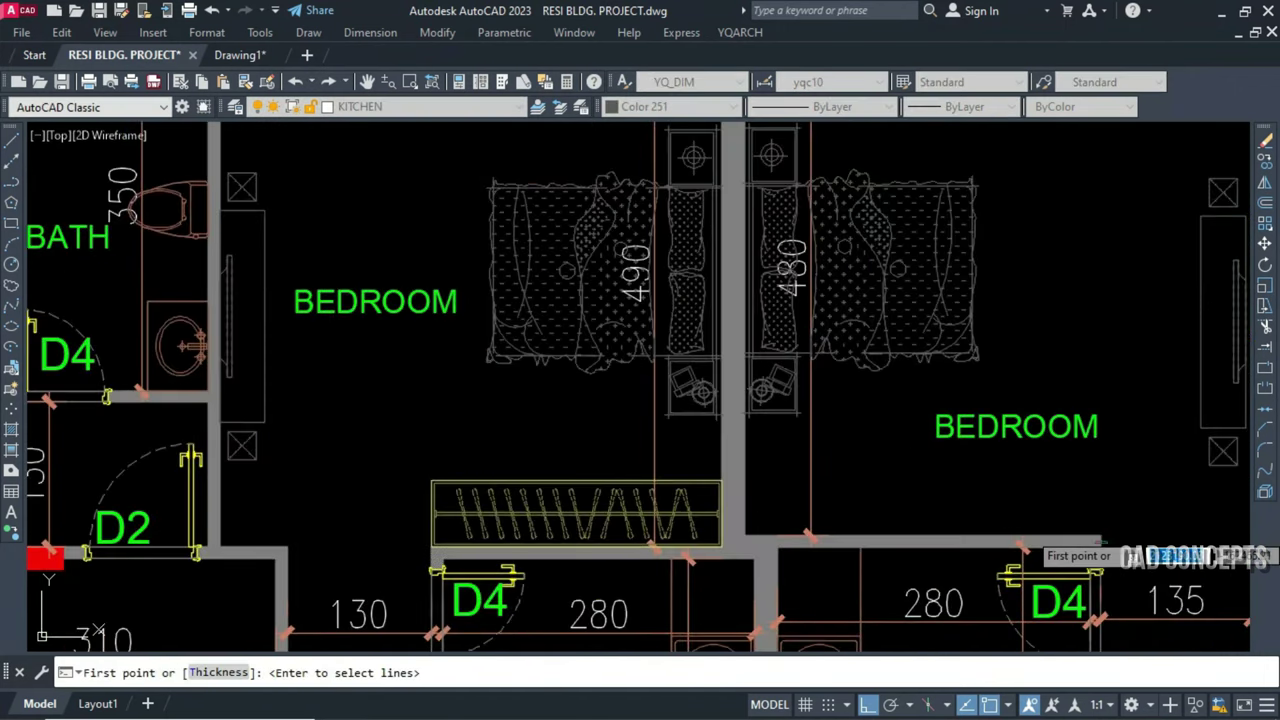
click(1100, 538)
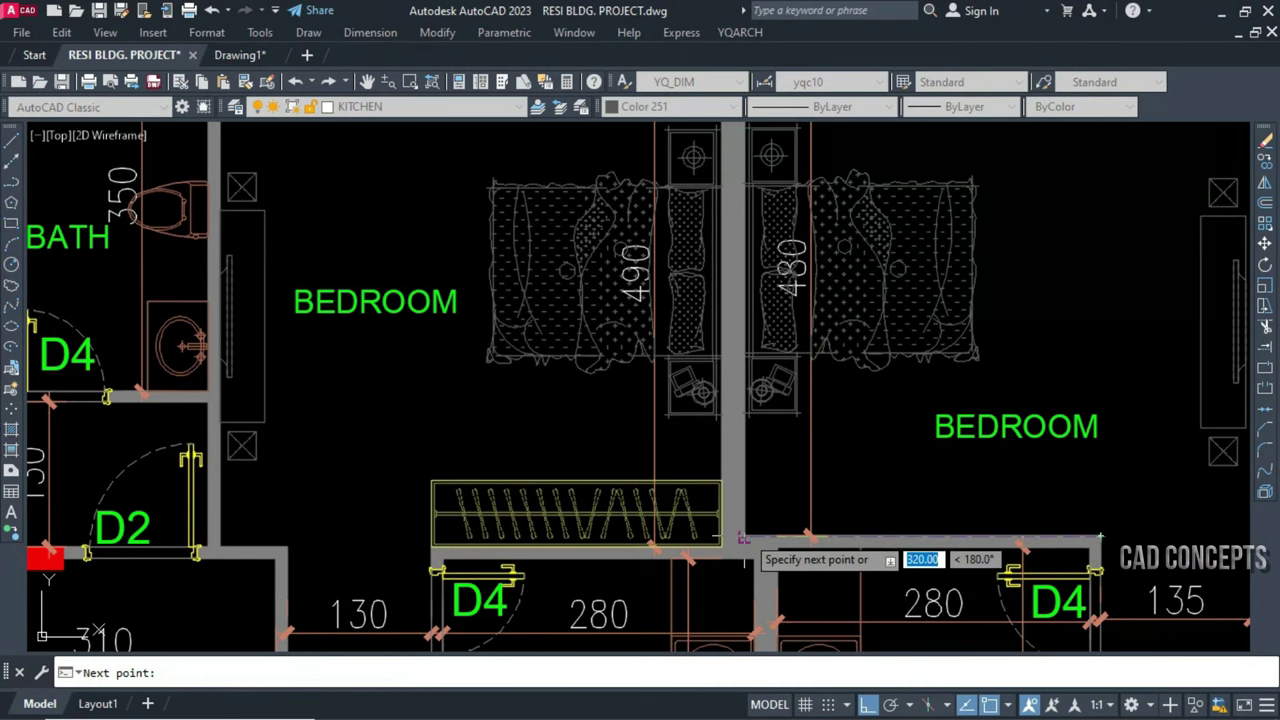
click(743, 540)
Place a wardrobe along the vertical bedroom wall beside the bath
scroll(867, 440, down, 6)
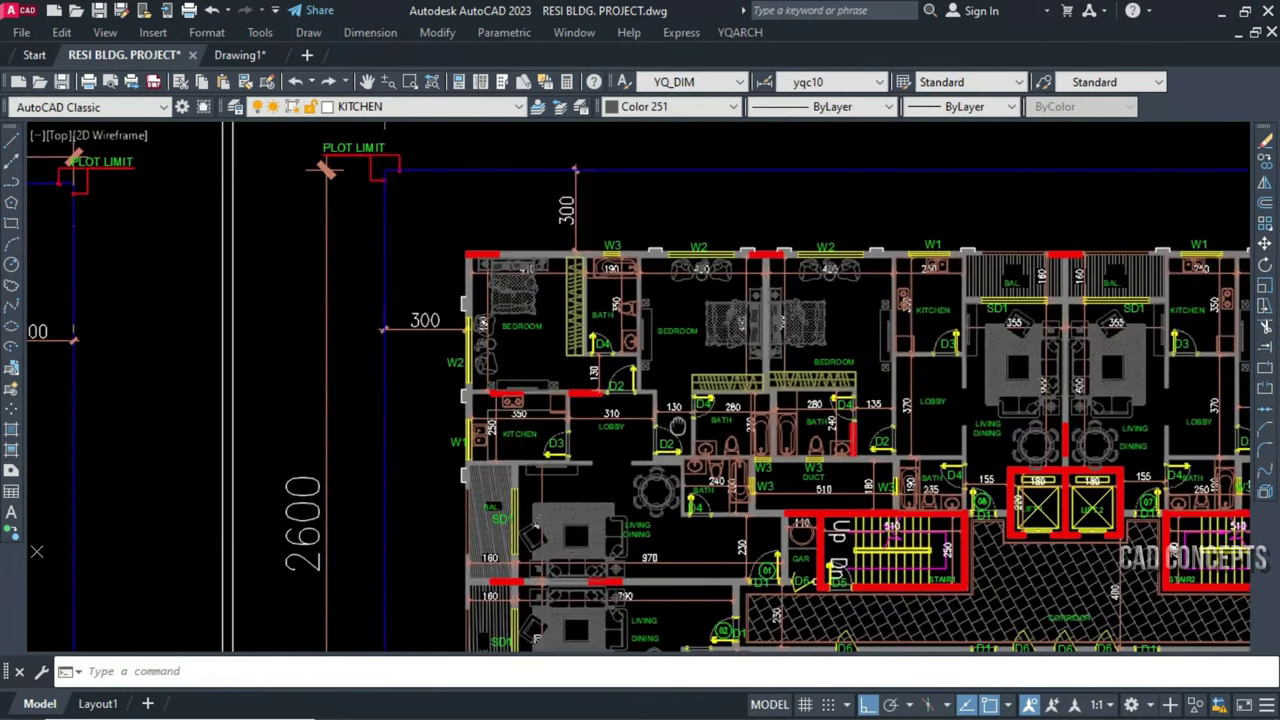
scroll(592, 652, down, 1)
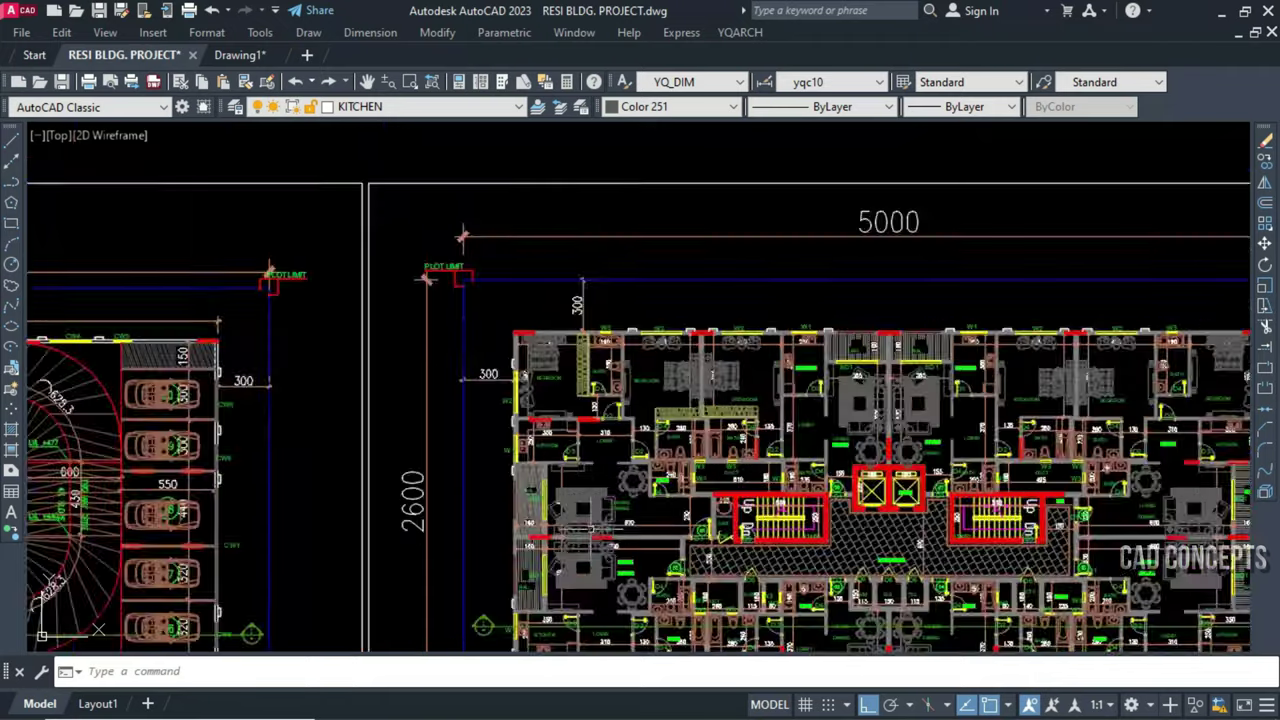
scroll(592, 652, up, 5)
middle_drag(590, 620, 570, 420)
scroll(570, 420, up, 2)
scroll(569, 538, down, 4)
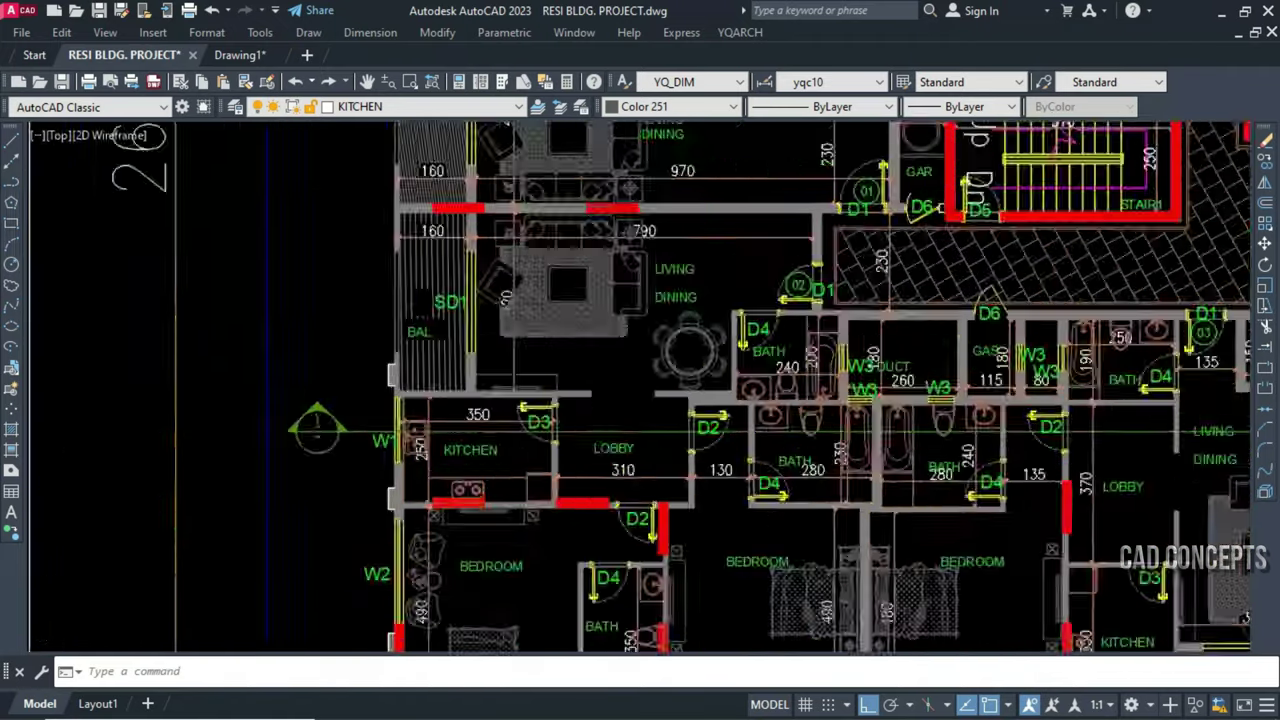
scroll(569, 538, up, 3)
scroll(569, 538, up, 2)
key(Return)
click(590, 486)
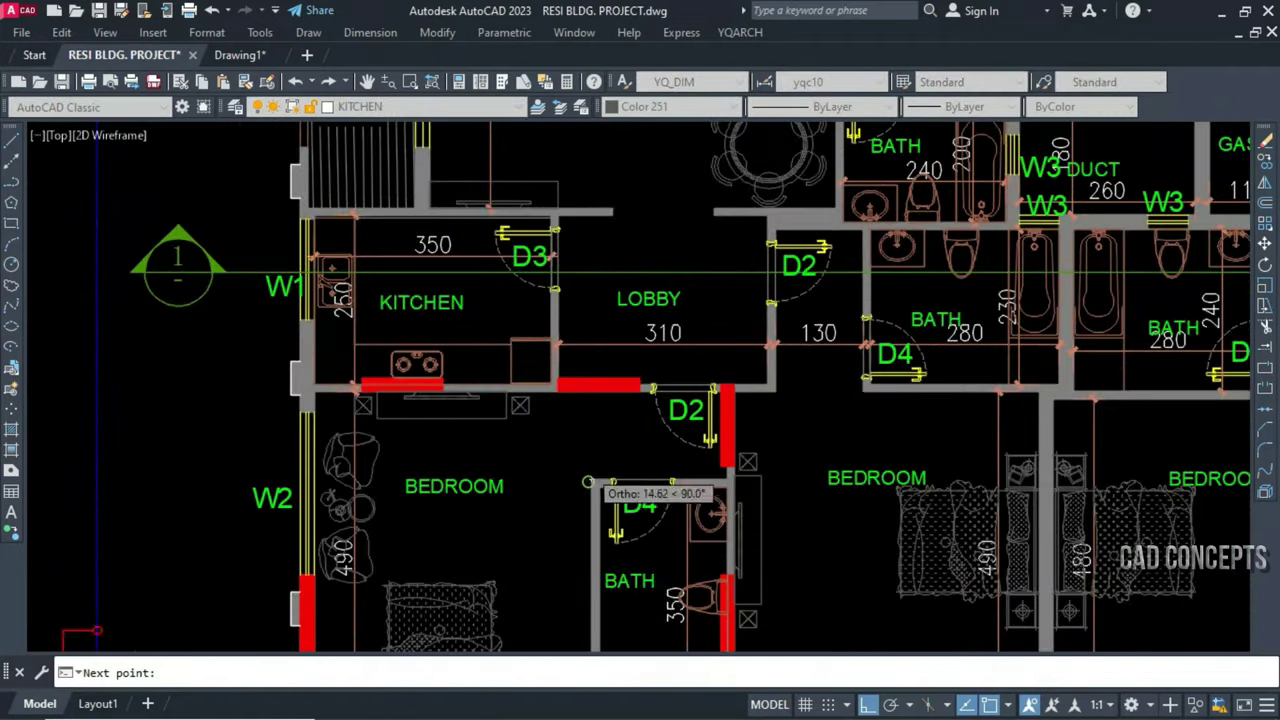
scroll(591, 471, down, 2)
click(588, 640)
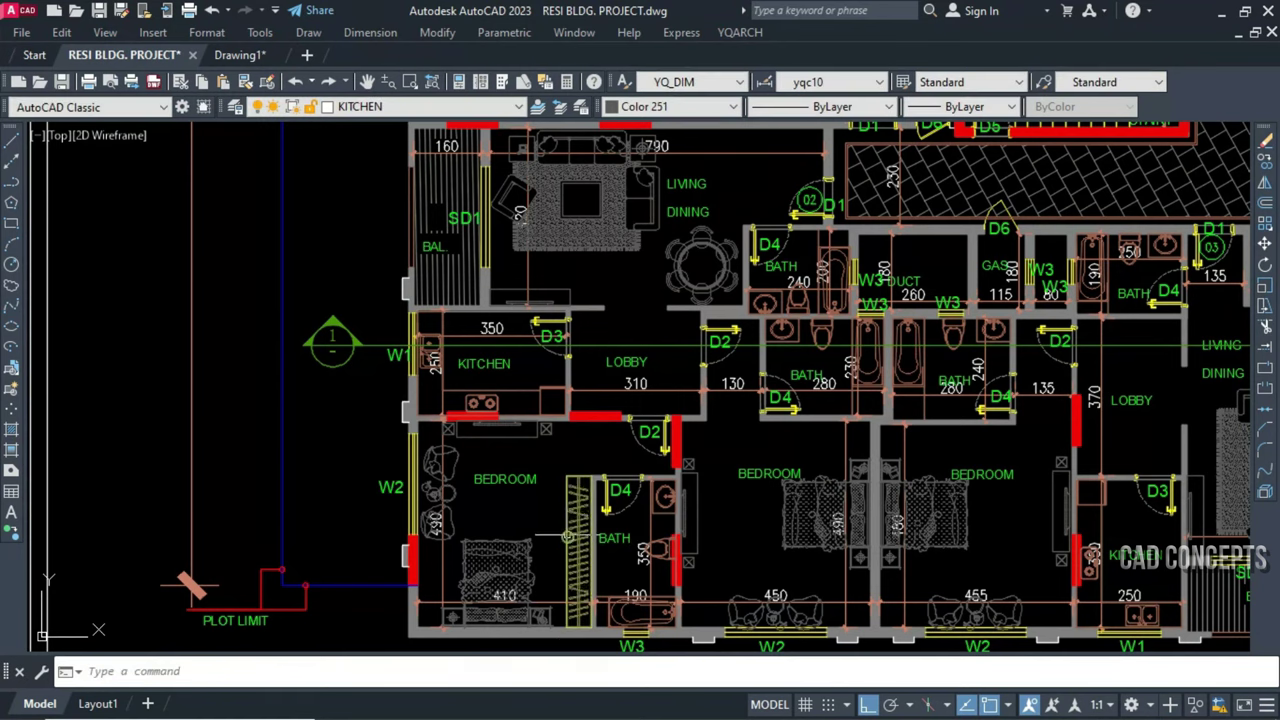
Add two more wardrobes from the bath corners along the bedroom walls, including under the right bath
scroll(826, 433, up, 3)
key(Return)
click(940, 398)
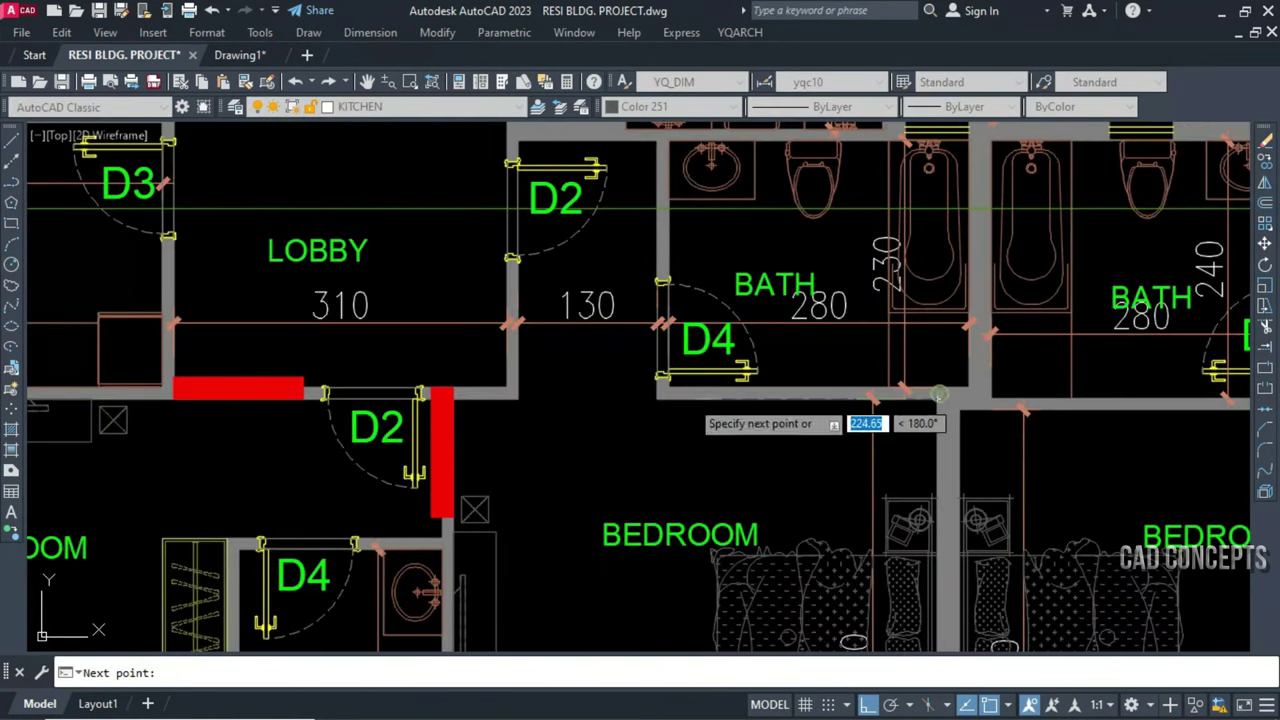
click(656, 398)
middle_drag(656, 400, 215, 403)
key(Return)
click(860, 402)
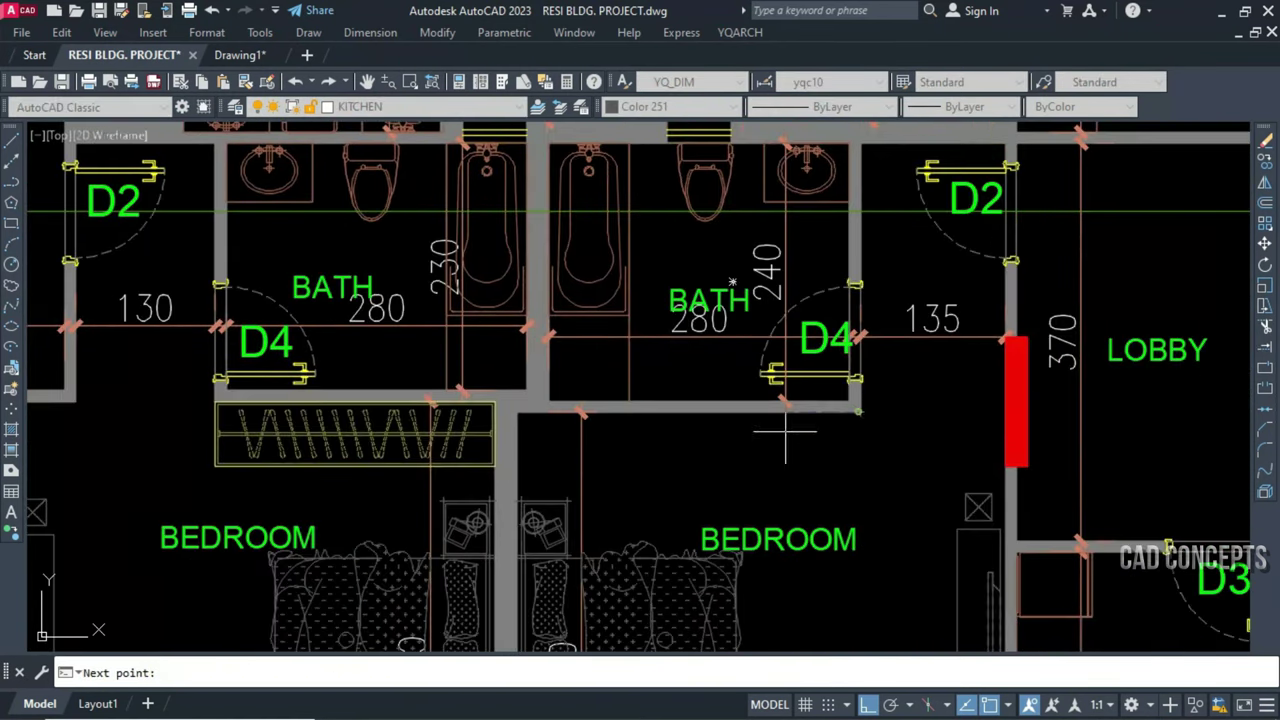
click(517, 402)
scroll(600, 492, down, 5)
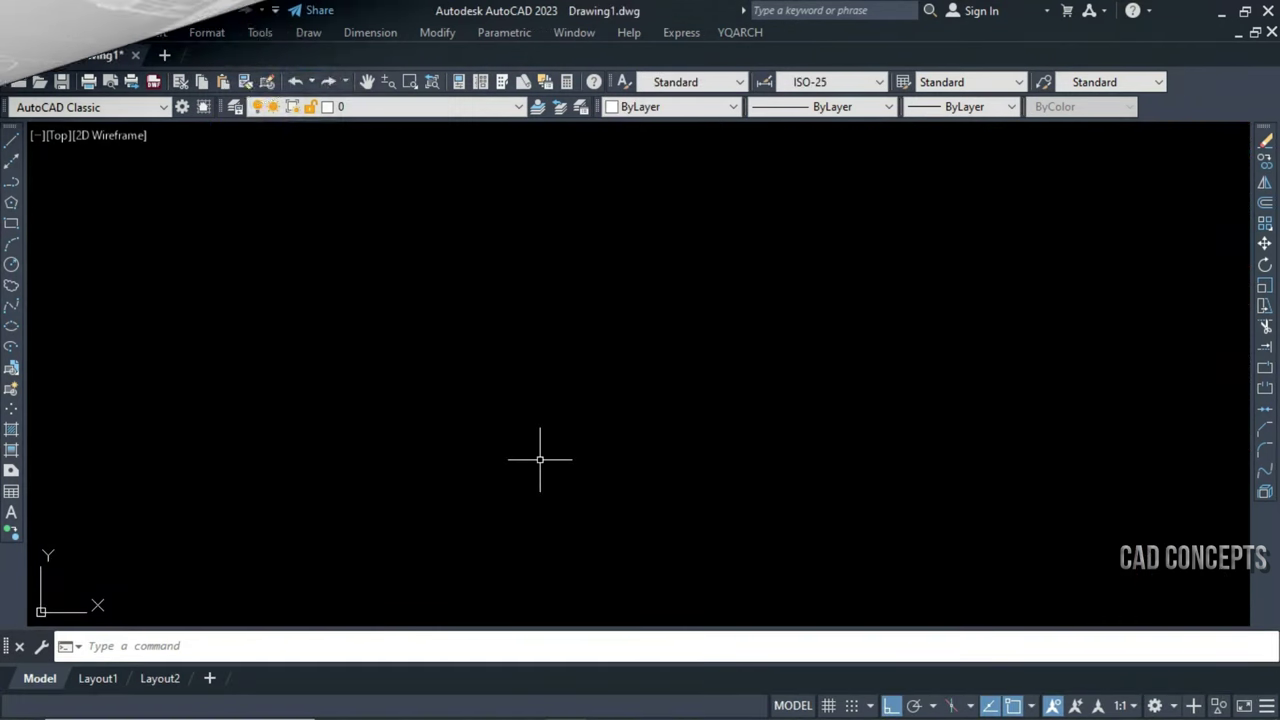
Run GZE, choose a framed-door cupboard style, and draw the first cabinet from two corners
click(662, 434)
text(g)
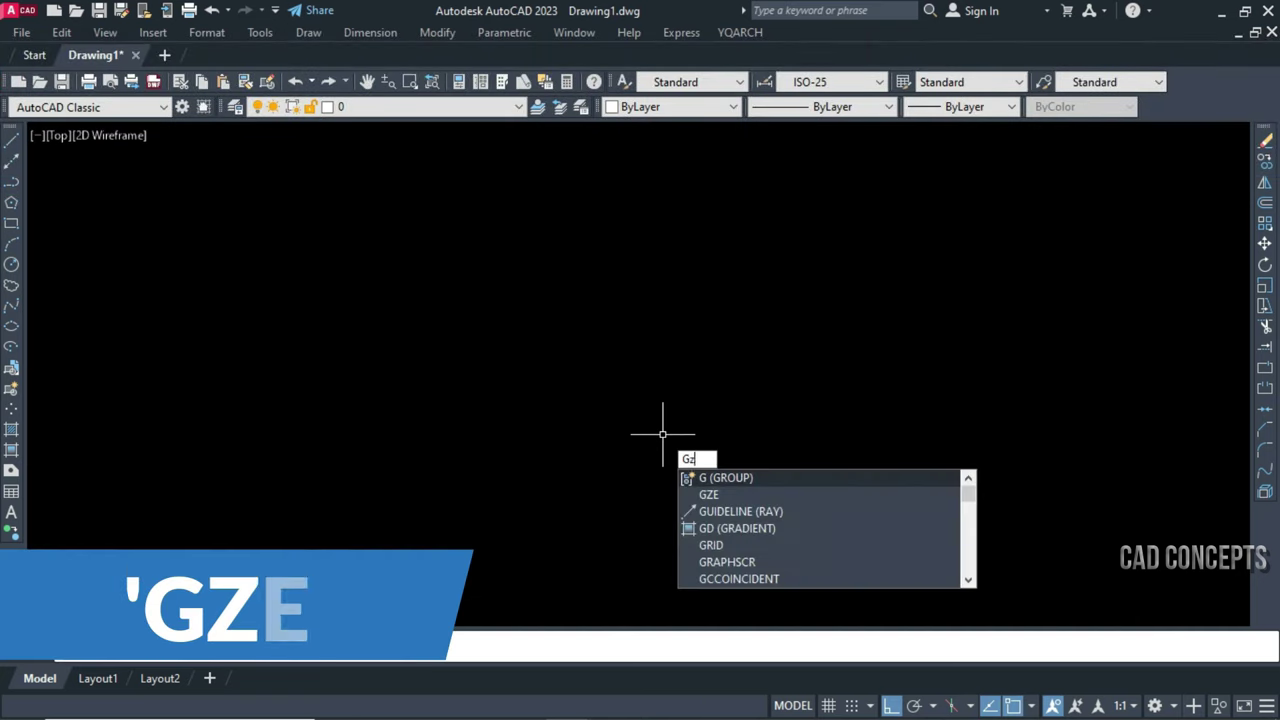
text(ze)
key(Return)
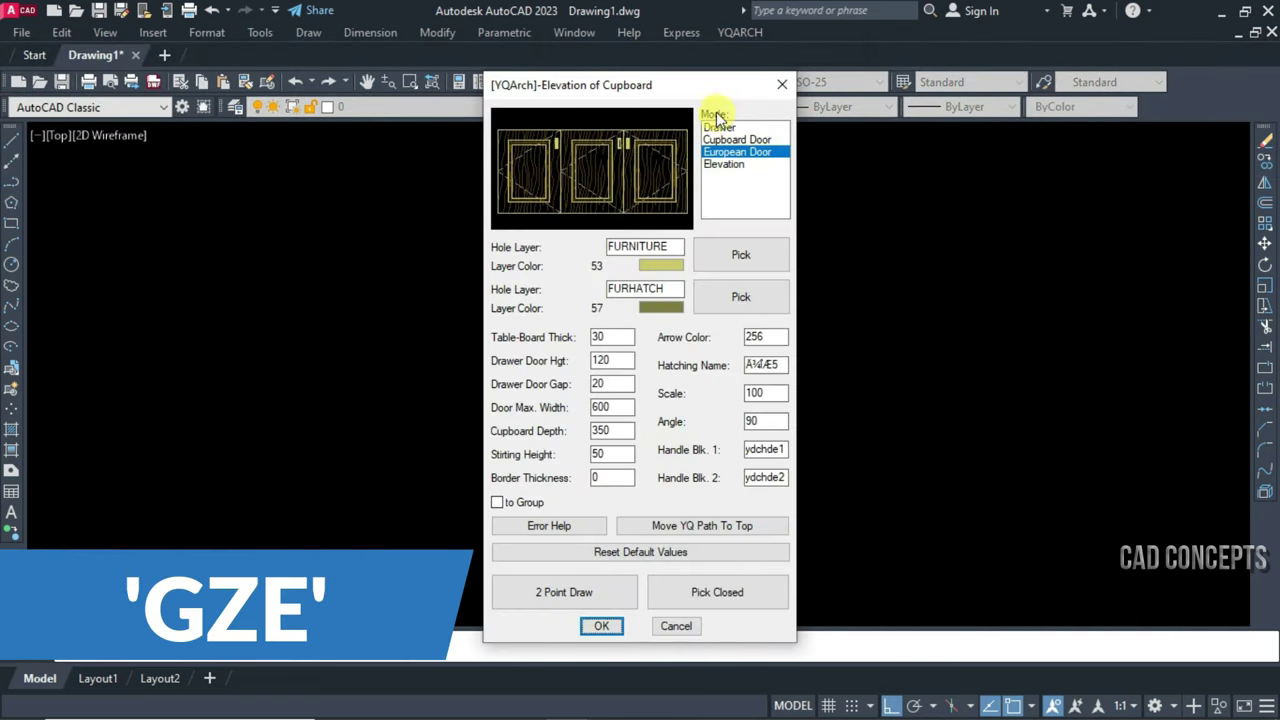
click(716, 127)
click(718, 140)
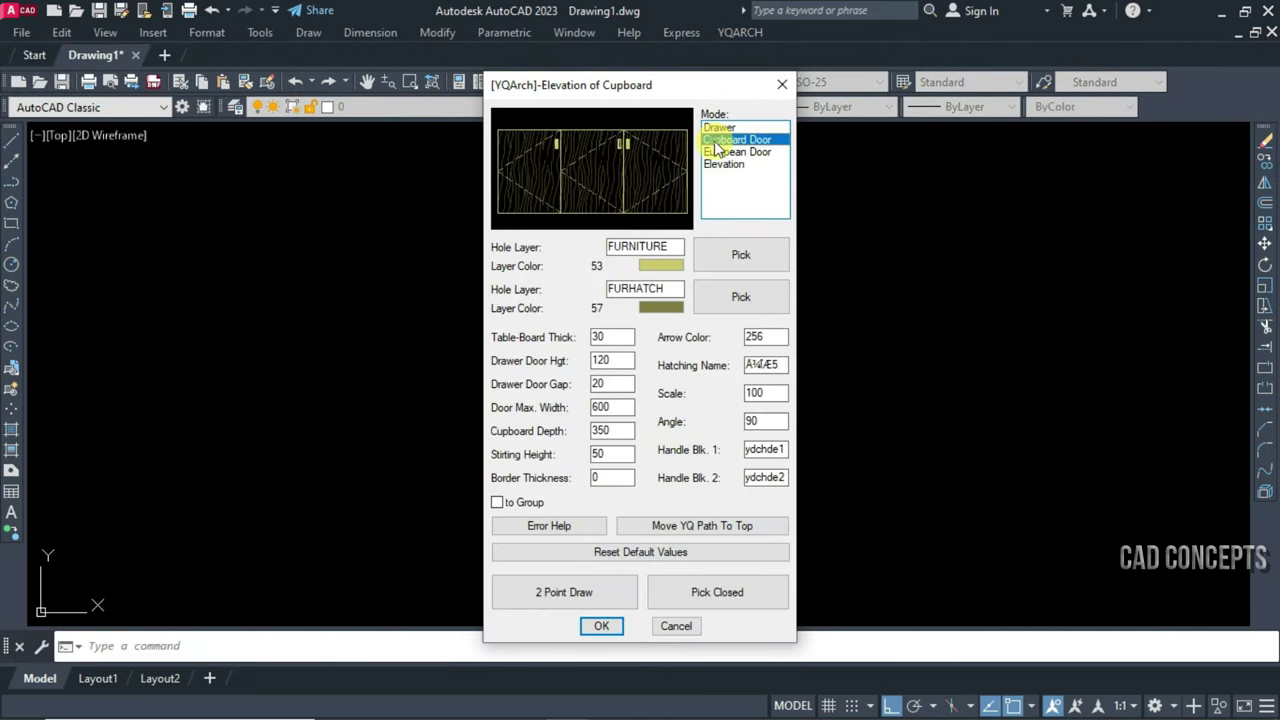
click(717, 152)
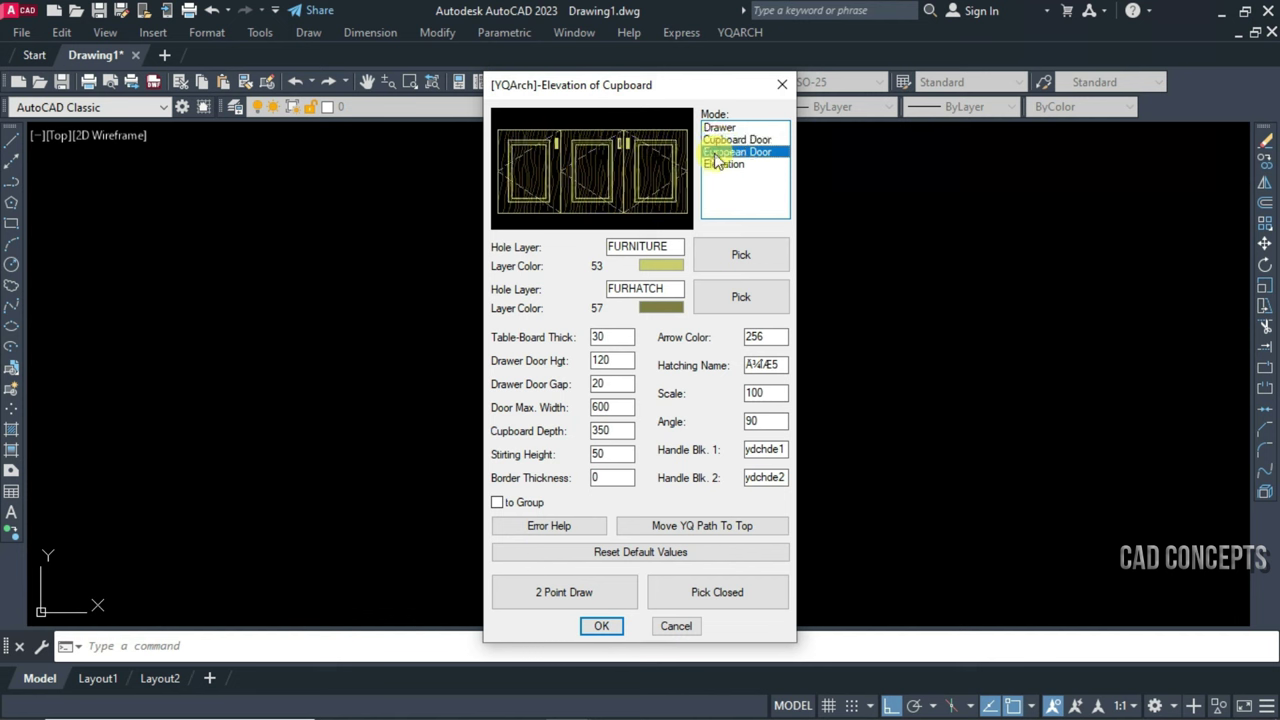
click(717, 165)
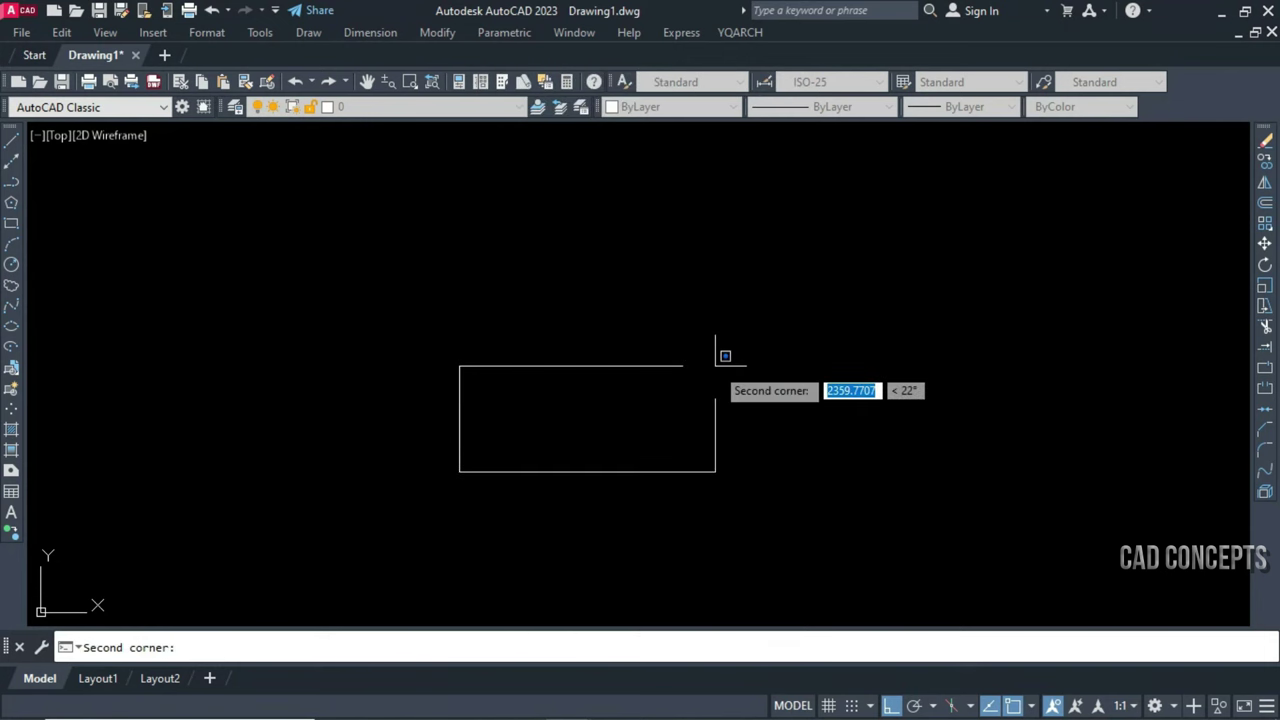
click(714, 370)
click(714, 373)
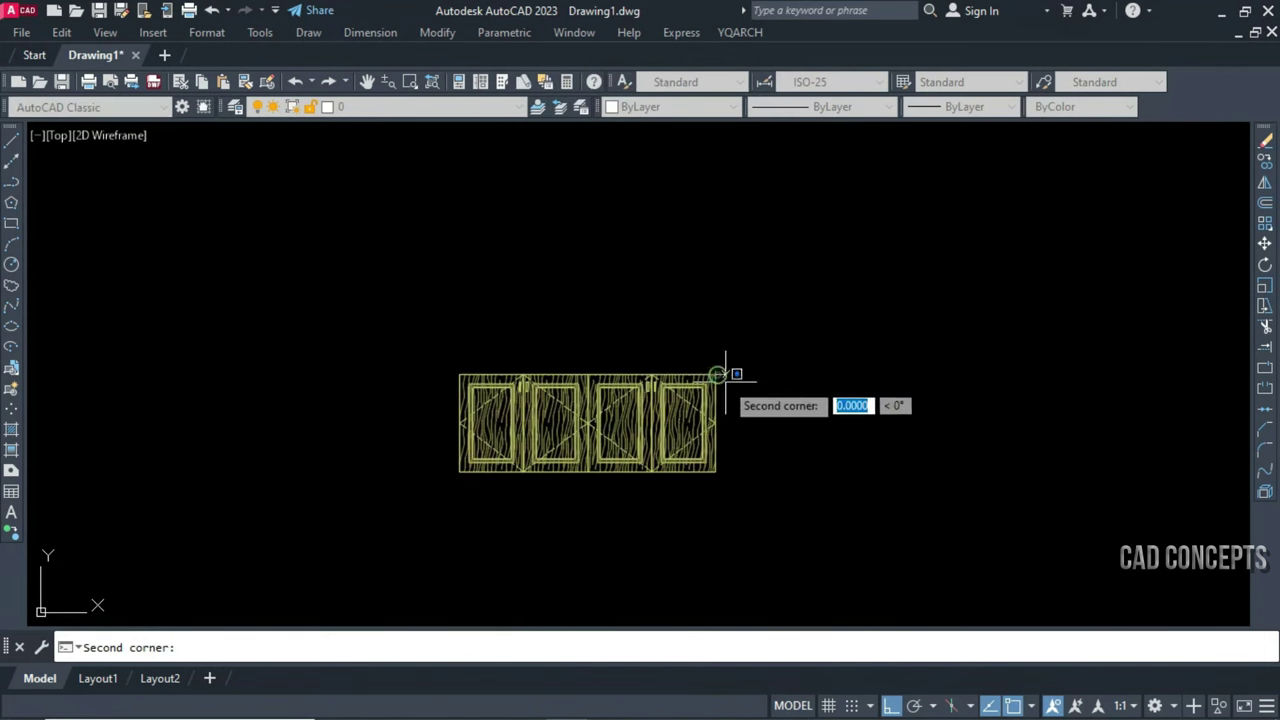
scroll(725, 380, up, 5)
scroll(860, 392, down, 2)
key(Escape)
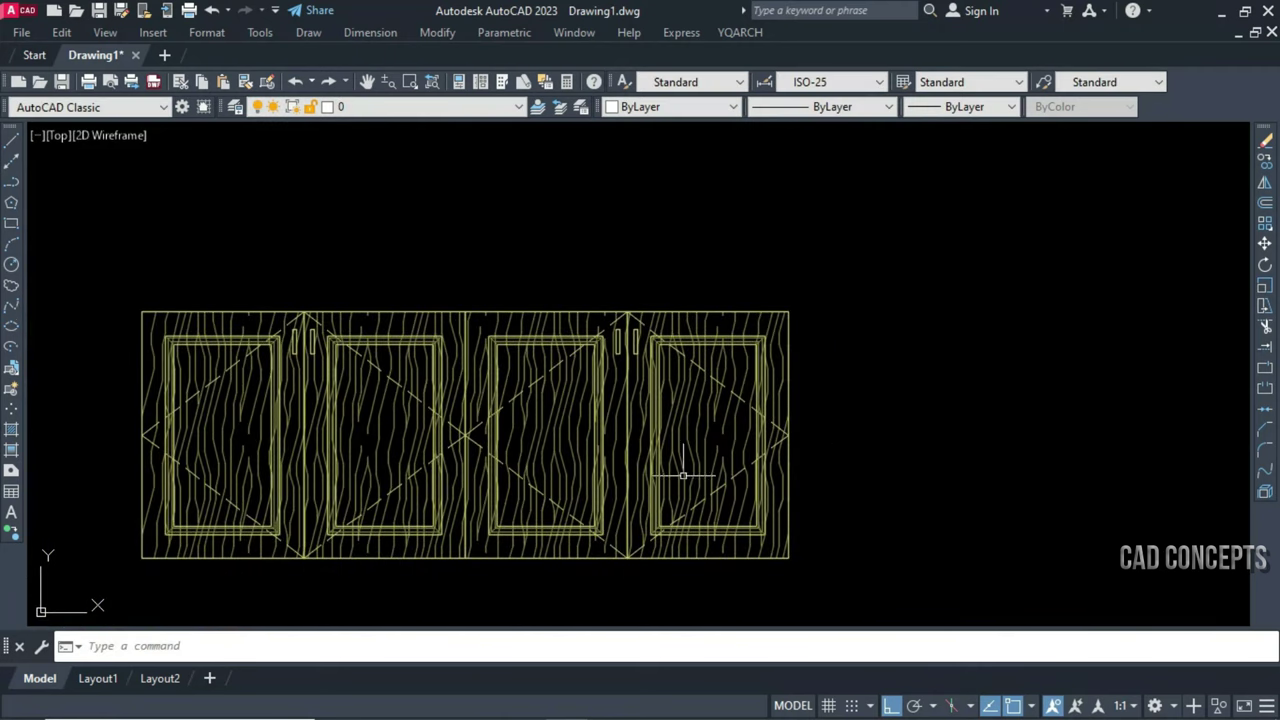
Draw a second framed-door cabinet beside the first one using two corner points
scroll(683, 475, up, 3)
scroll(849, 451, down, 1)
mouse_move(849, 451)
middle_down()
mouse_move(1049, 449)
mouse_move(987, 457)
middle_up()
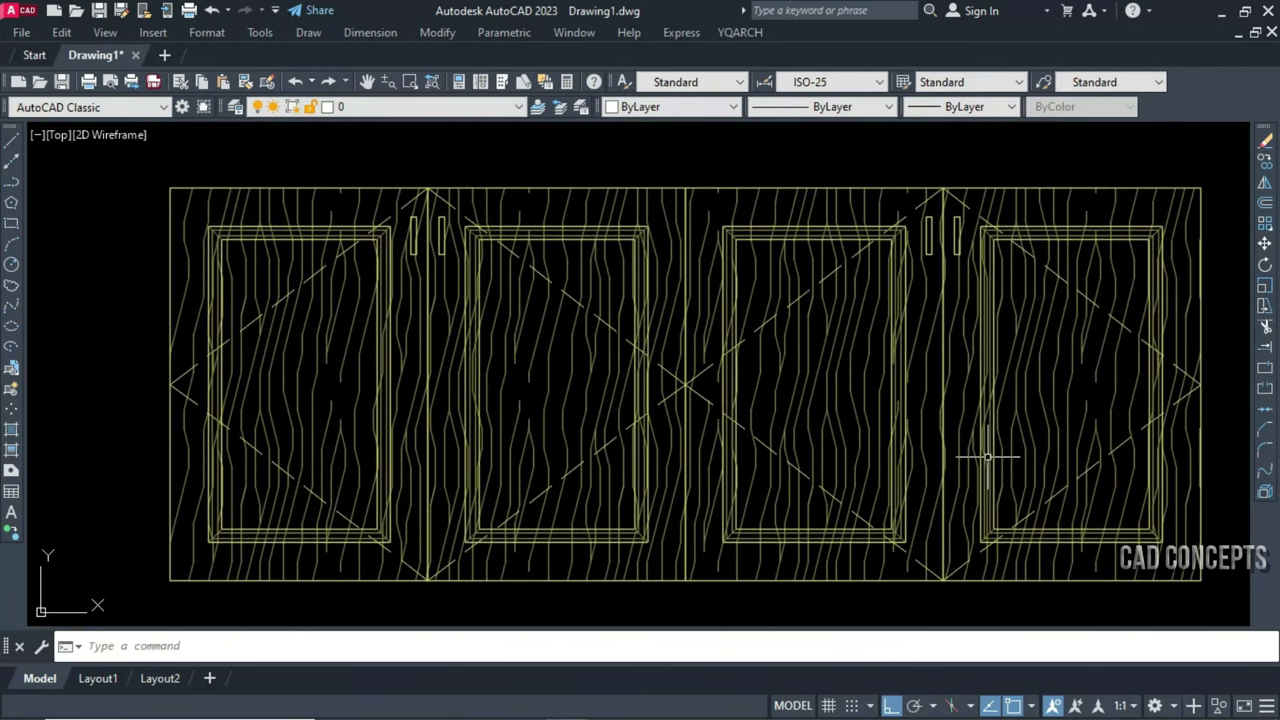
double_click(625, 462)
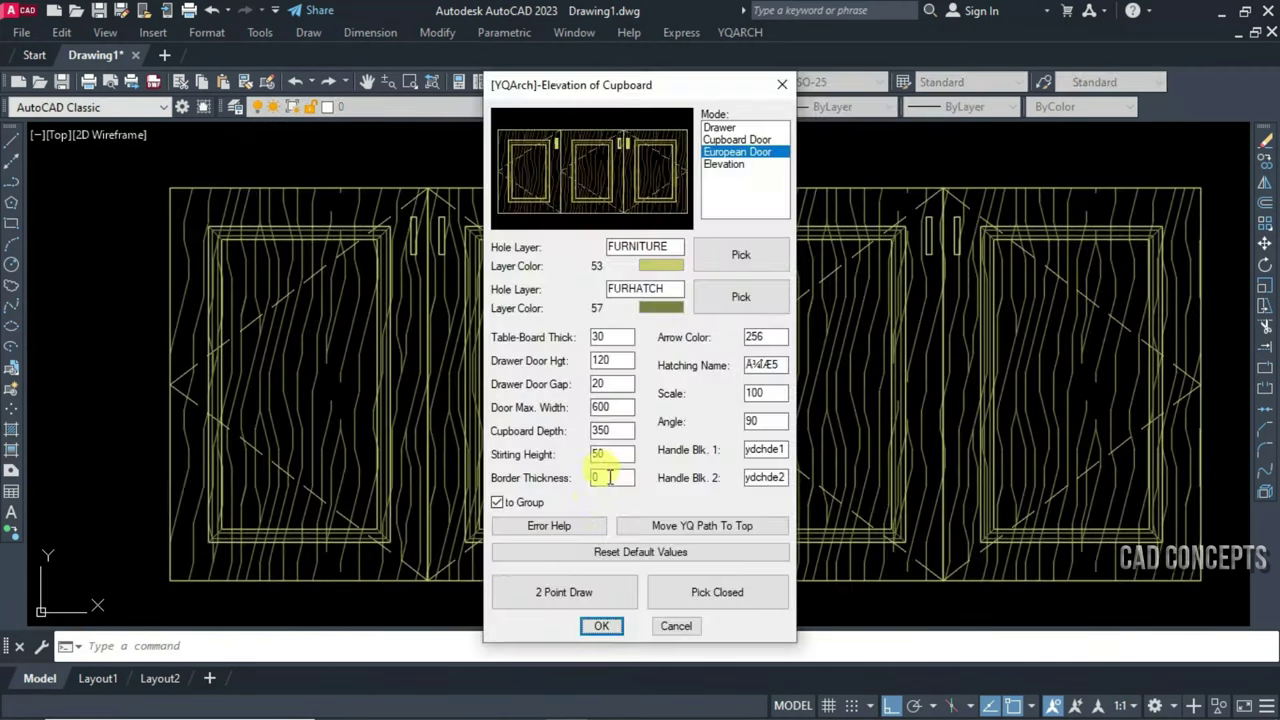
click(575, 597)
click(646, 552)
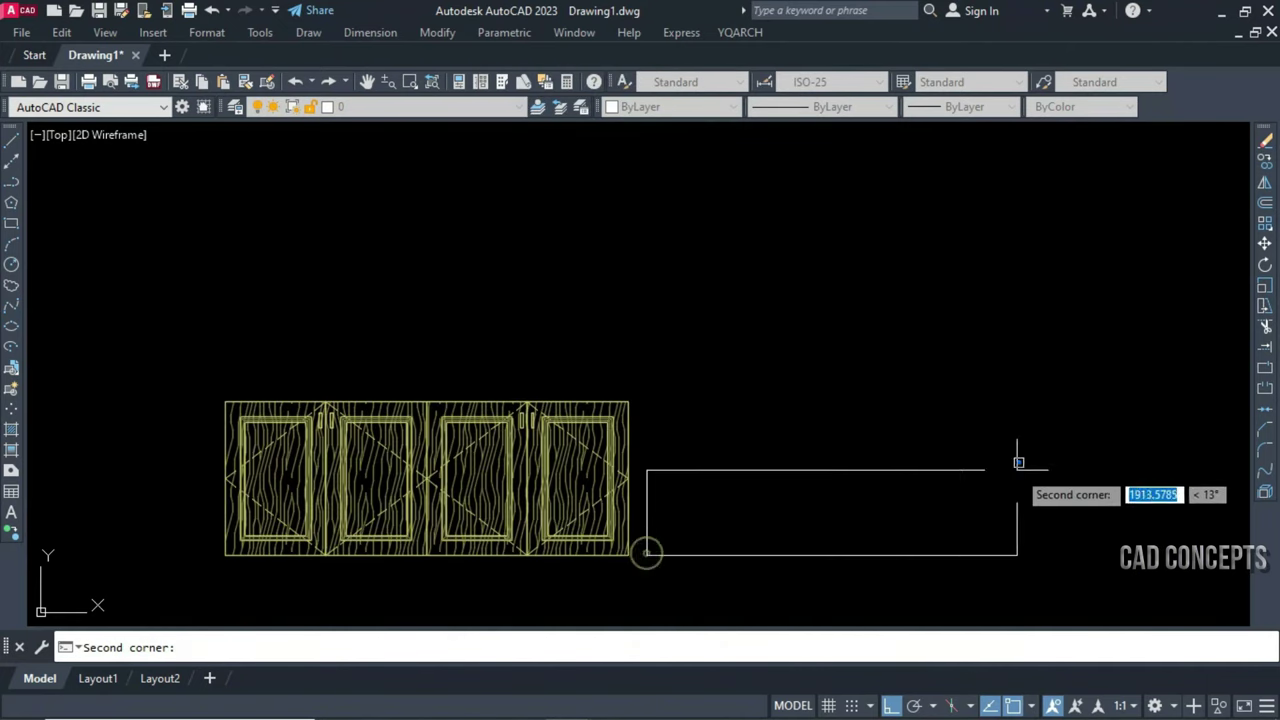
click(1175, 405)
key(Escape)
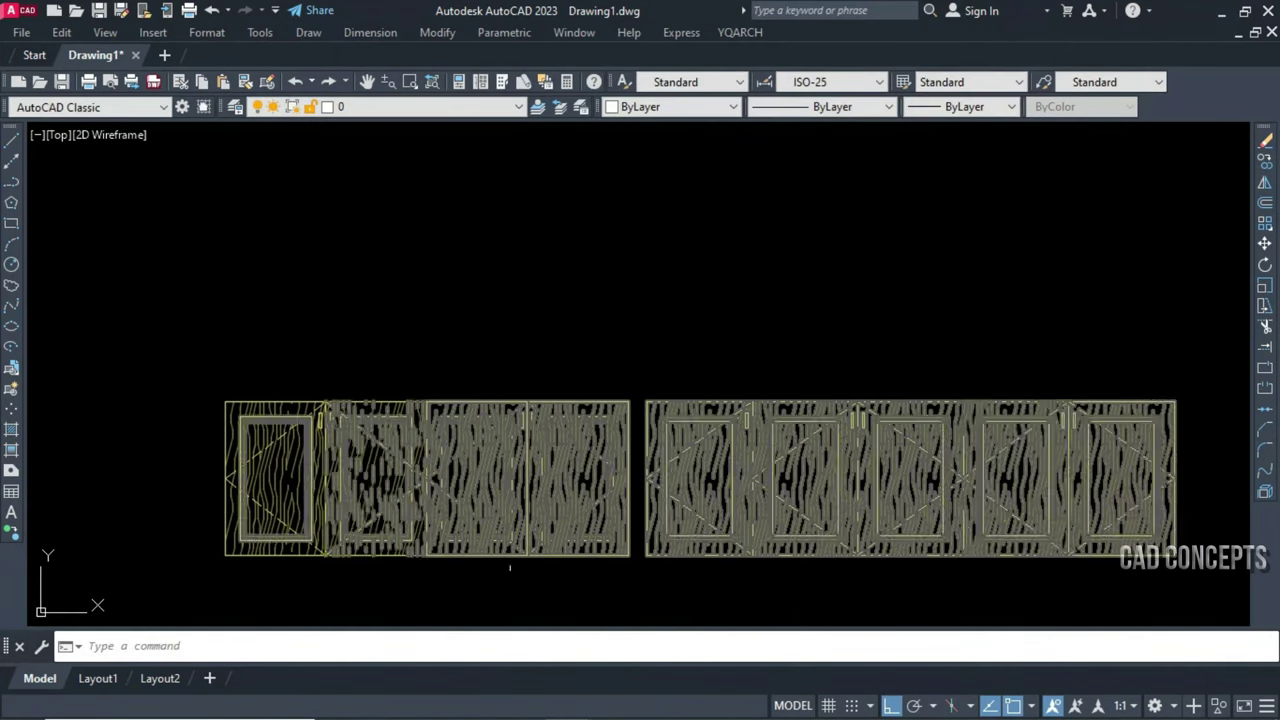
Draw the long Elevation-style cupboard-door row above the two cabinets
double_click(864, 520)
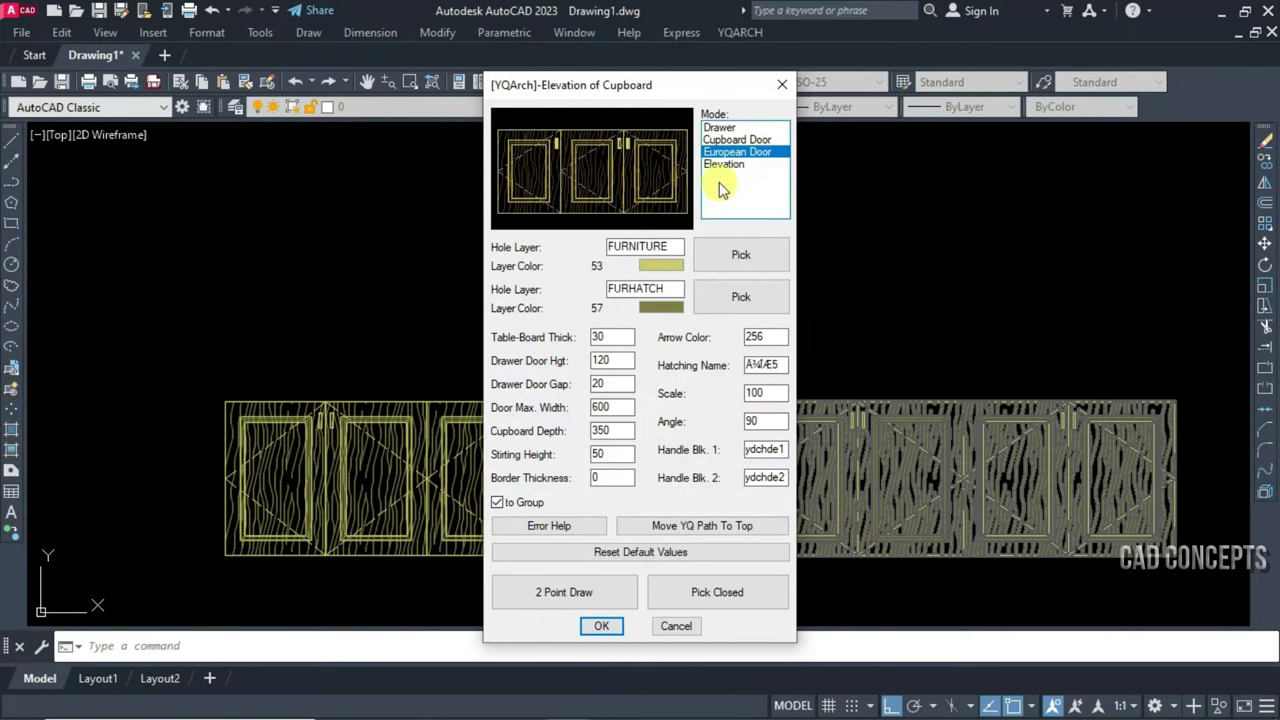
click(590, 592)
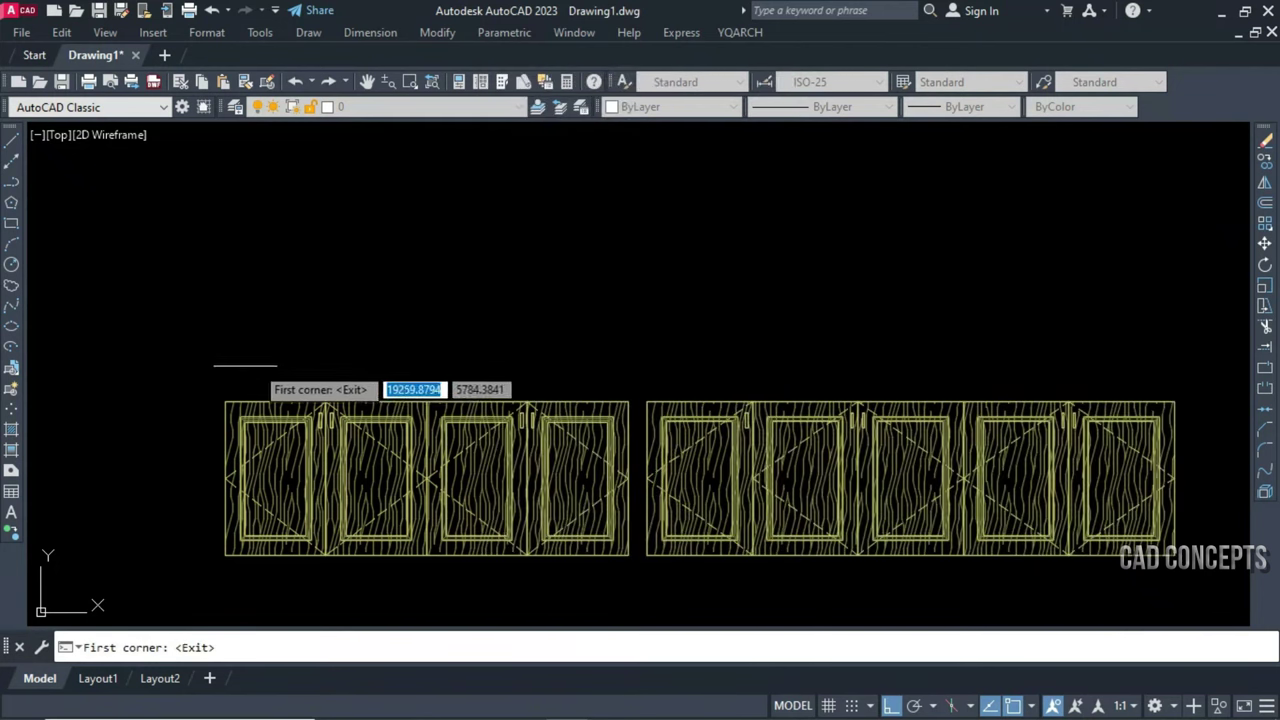
click(222, 368)
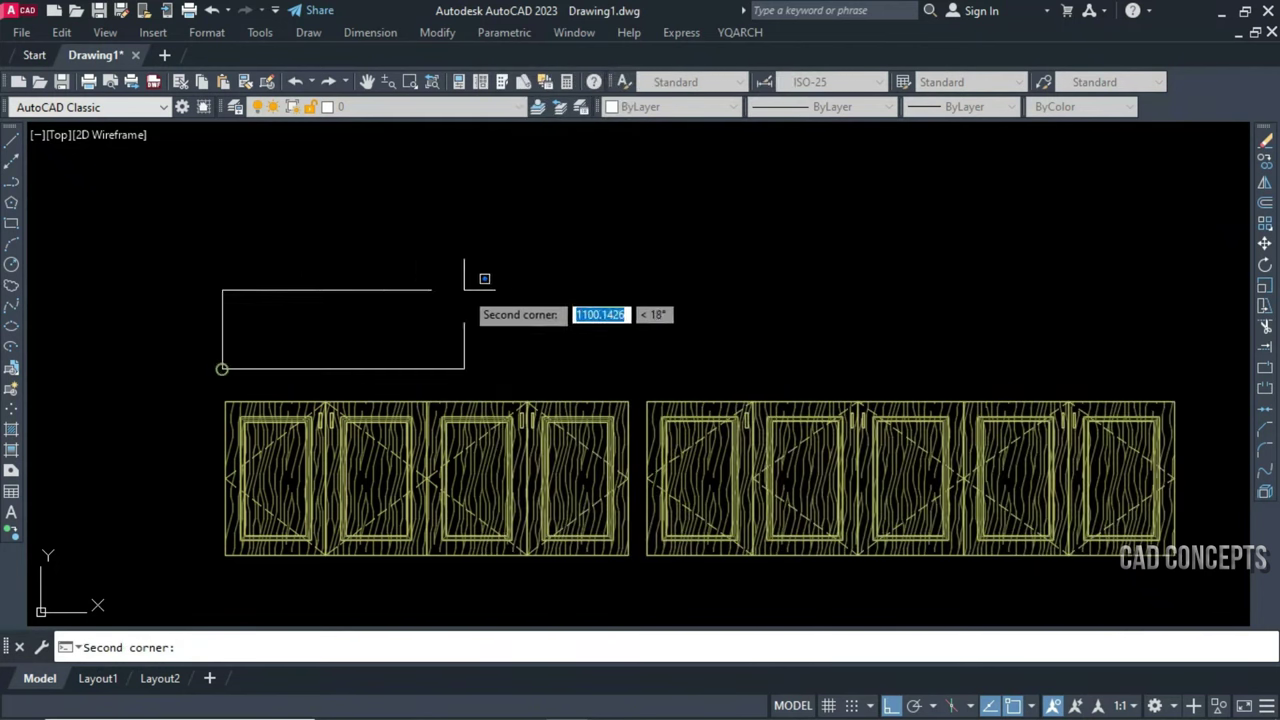
click(1173, 226)
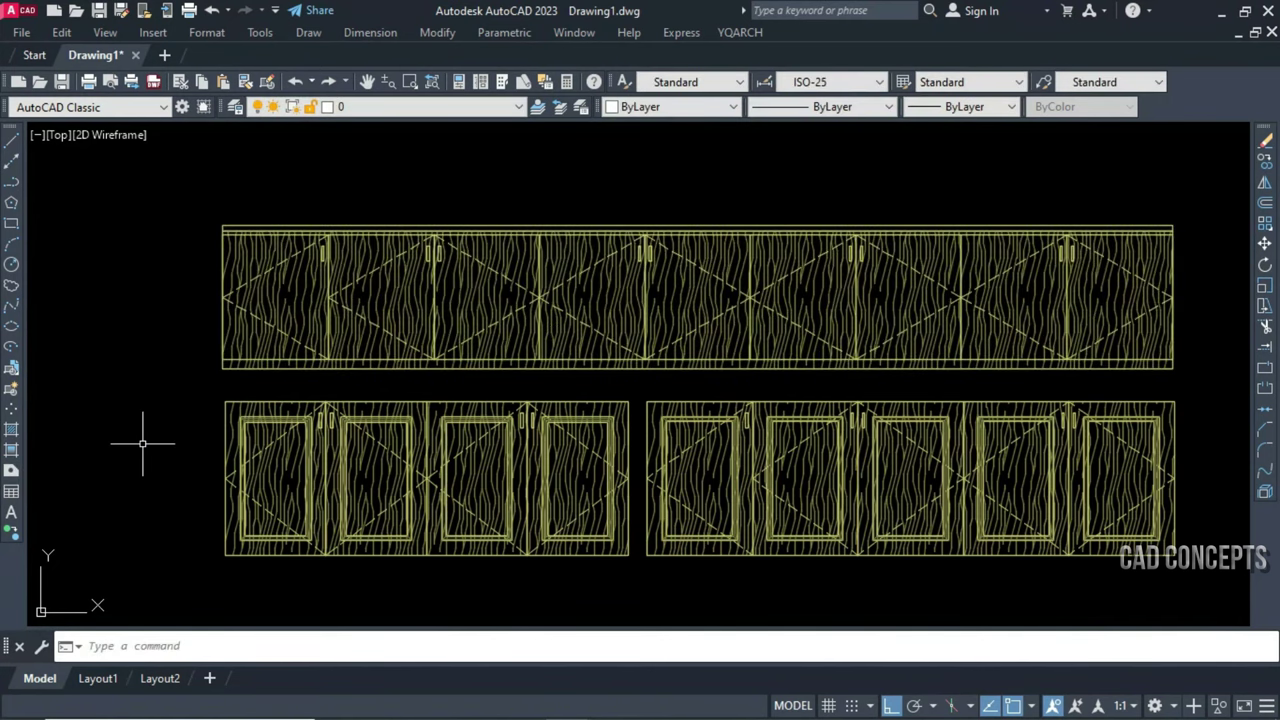
middle_drag(142, 443, 129, 500)
Draw the Drawer row above the cupboard-door row from two corners
key(Return)
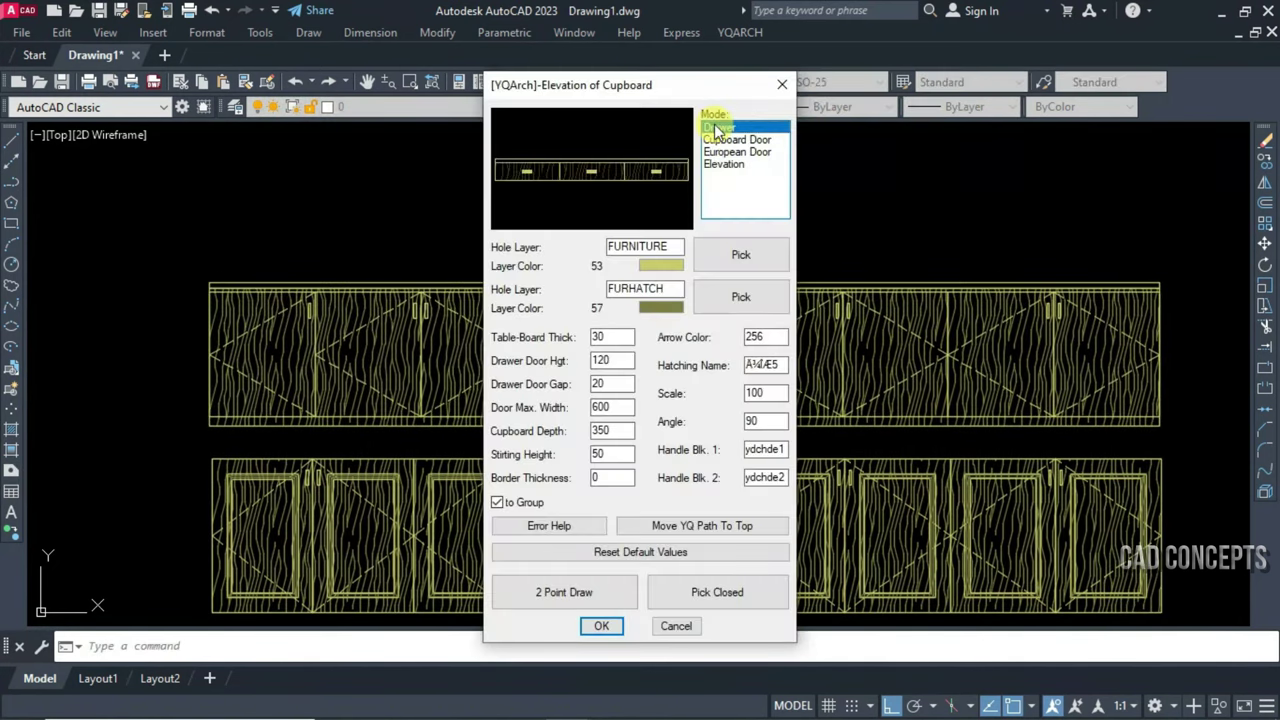
click(578, 598)
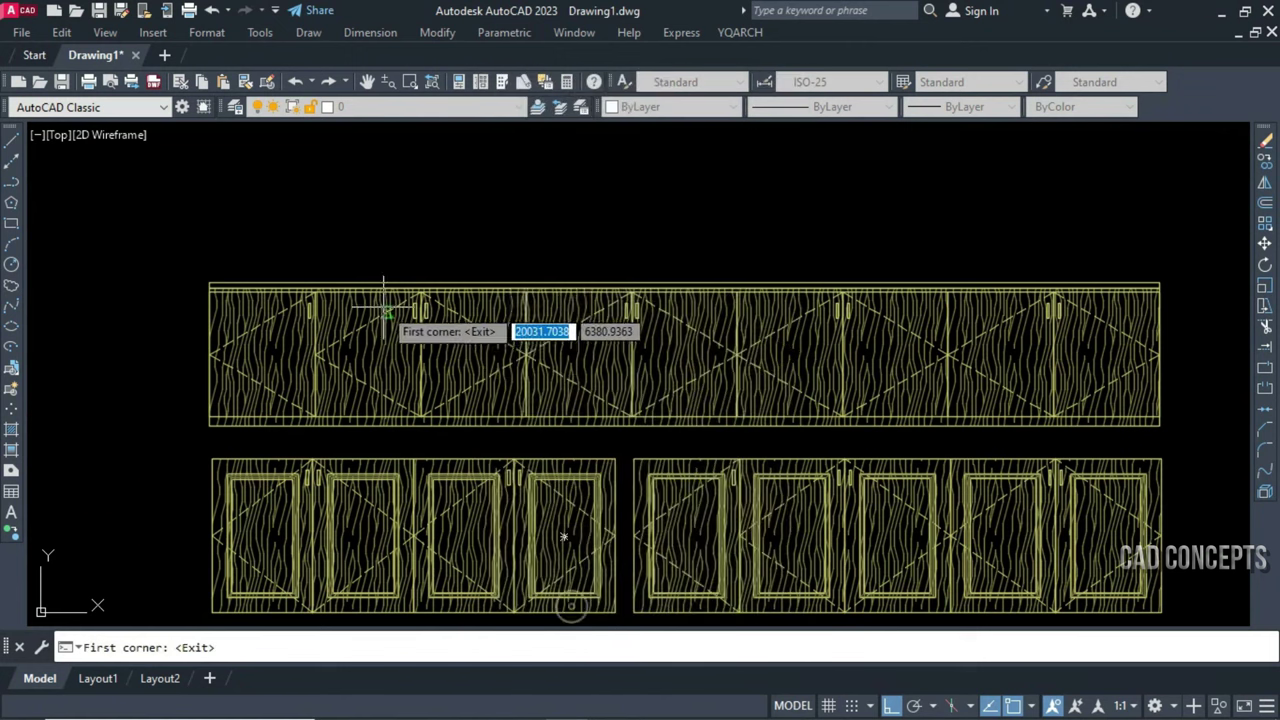
click(209, 265)
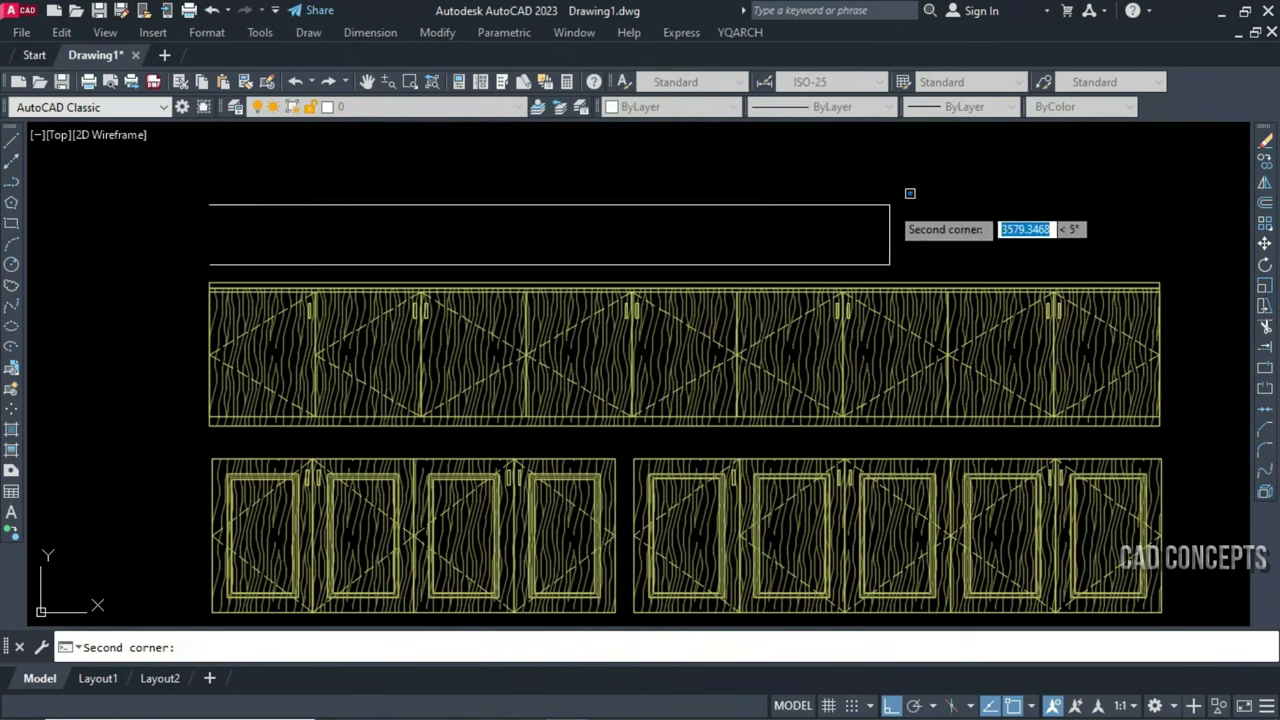
click(1156, 190)
click(1156, 190)
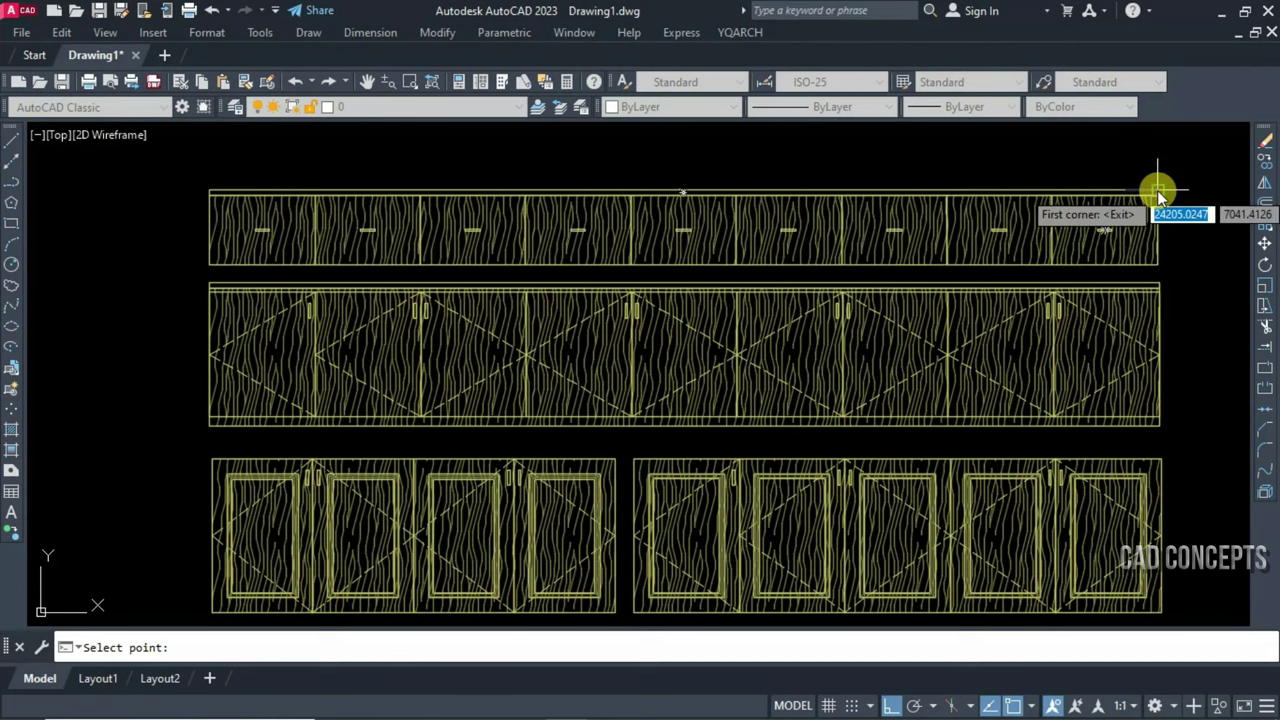
key(Return)
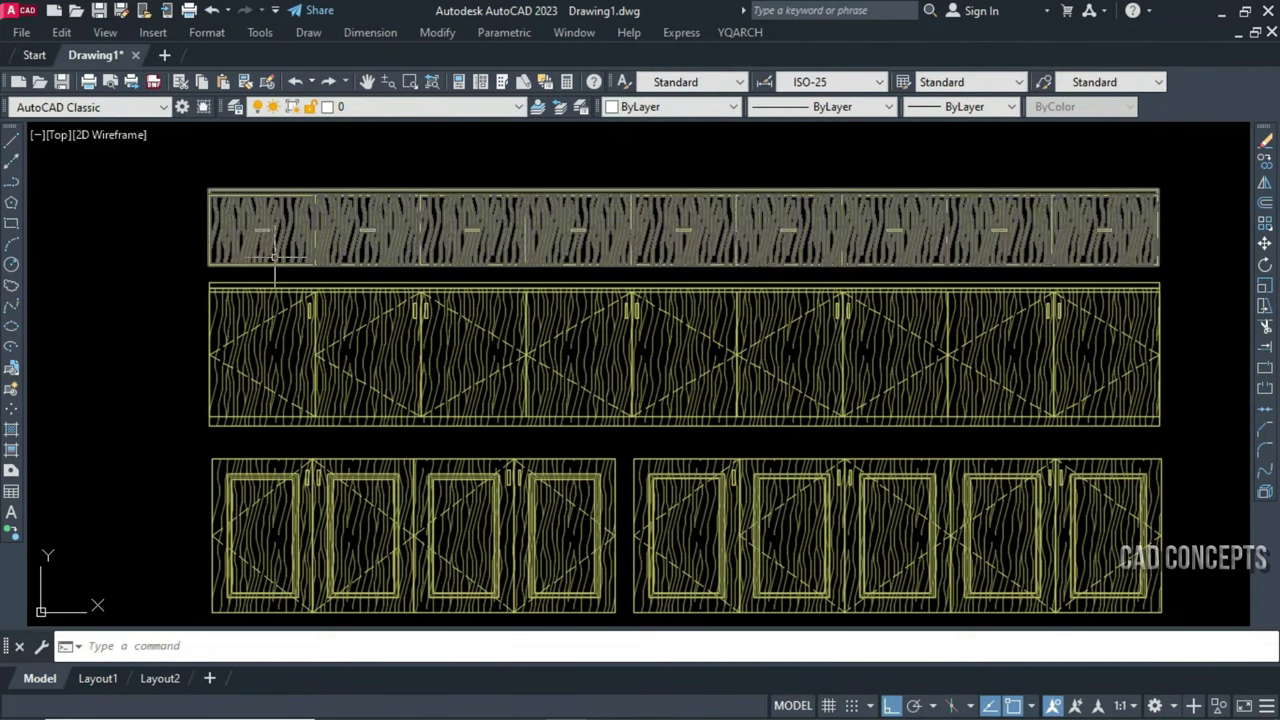
Draw two empty rectangles below the cupboards with REC
scroll(507, 378, down, 4)
text(rec)
key(Return)
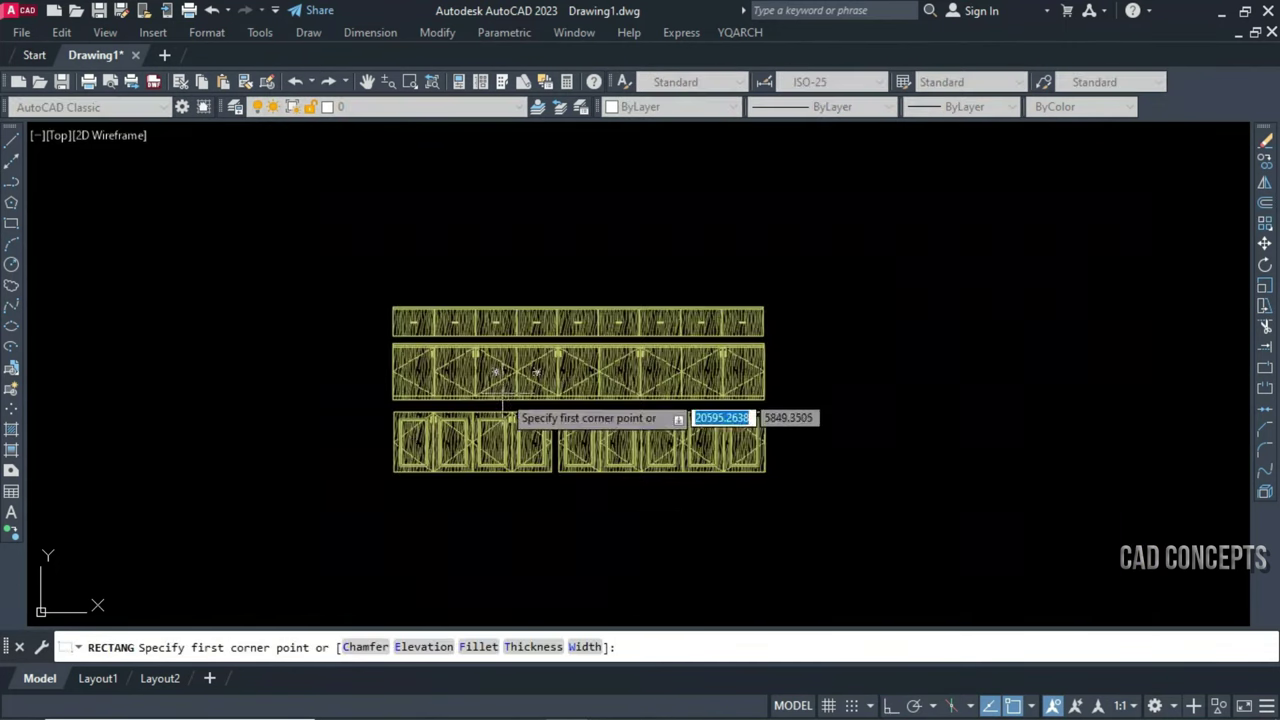
click(359, 491)
click(749, 520)
key(Return)
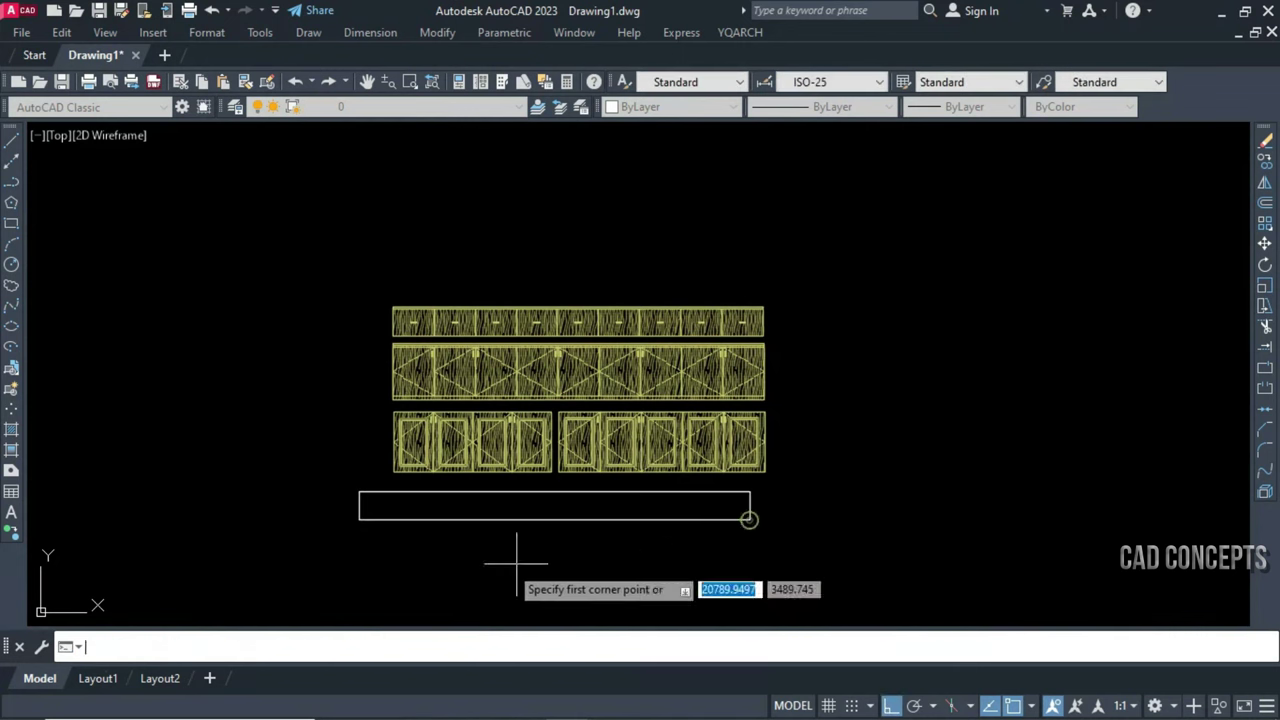
click(376, 536)
click(880, 580)
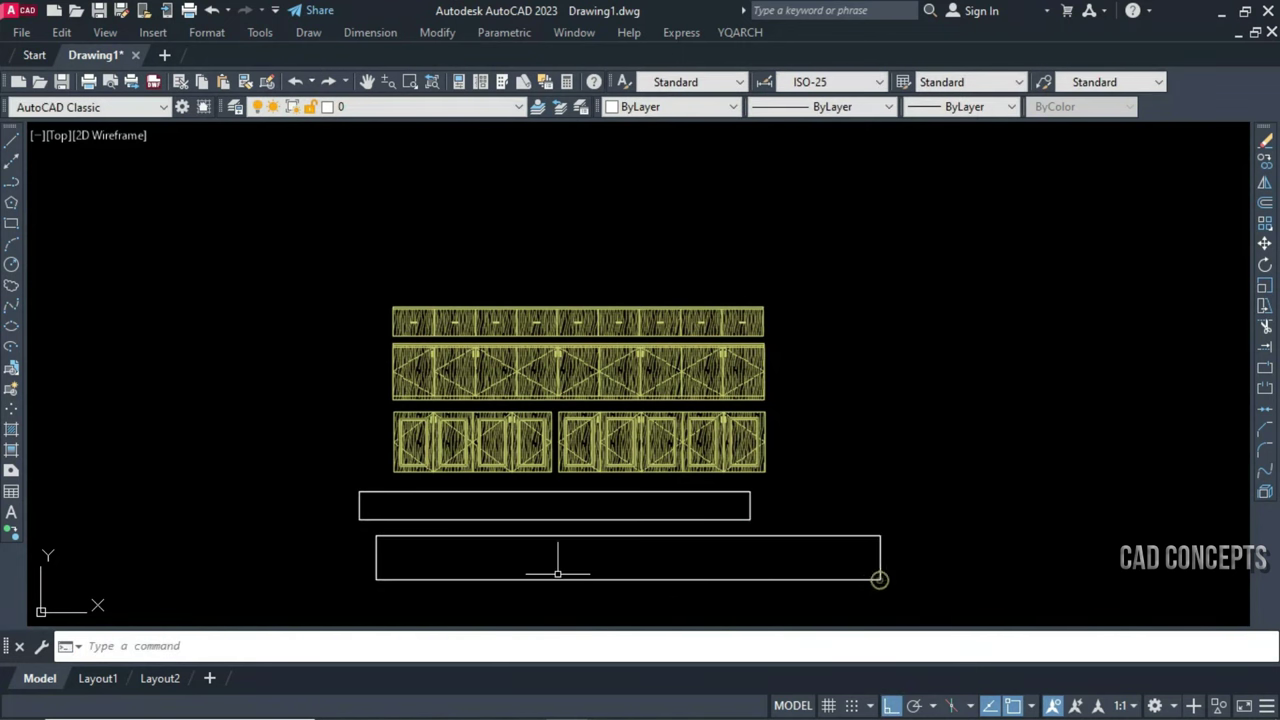
scroll(557, 571, up, 2)
mouse_move(557, 571)
middle_down()
mouse_move(528, 517)
mouse_move(544, 559)
middle_up()
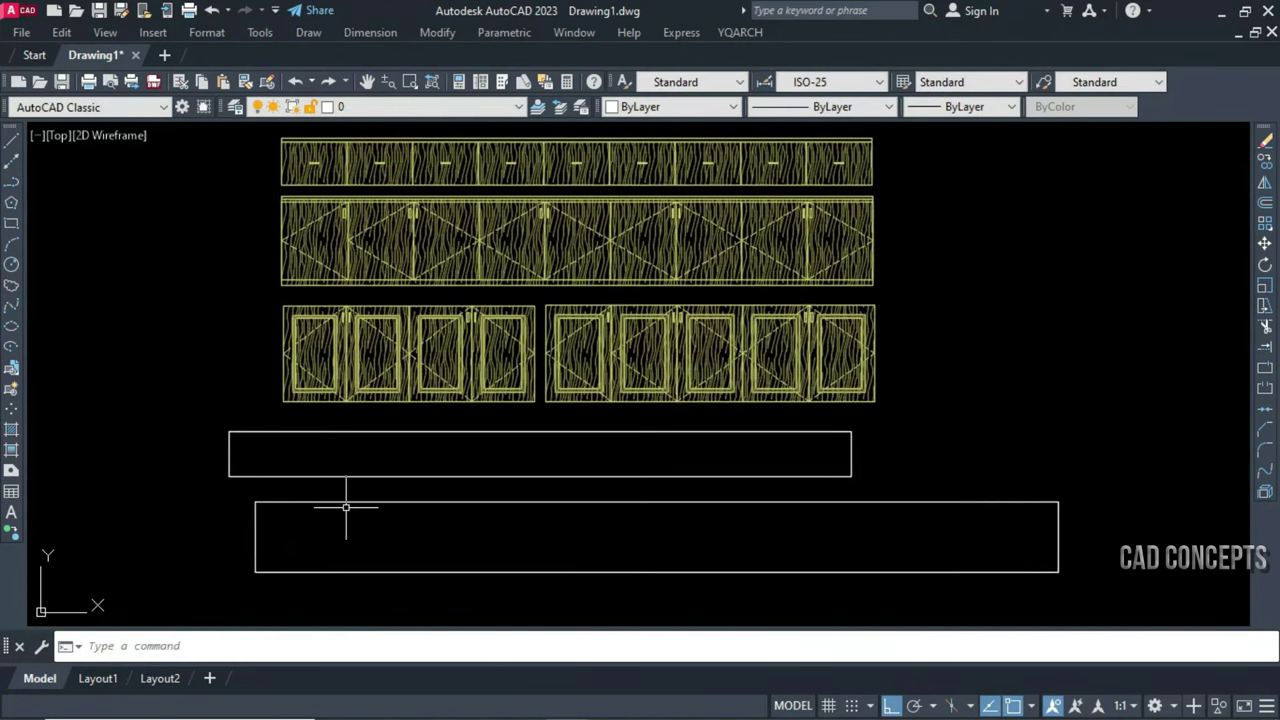
Fill the lower rectangle with a European-door cabinet elevation via GGL and Pick Closed
text(ggl)
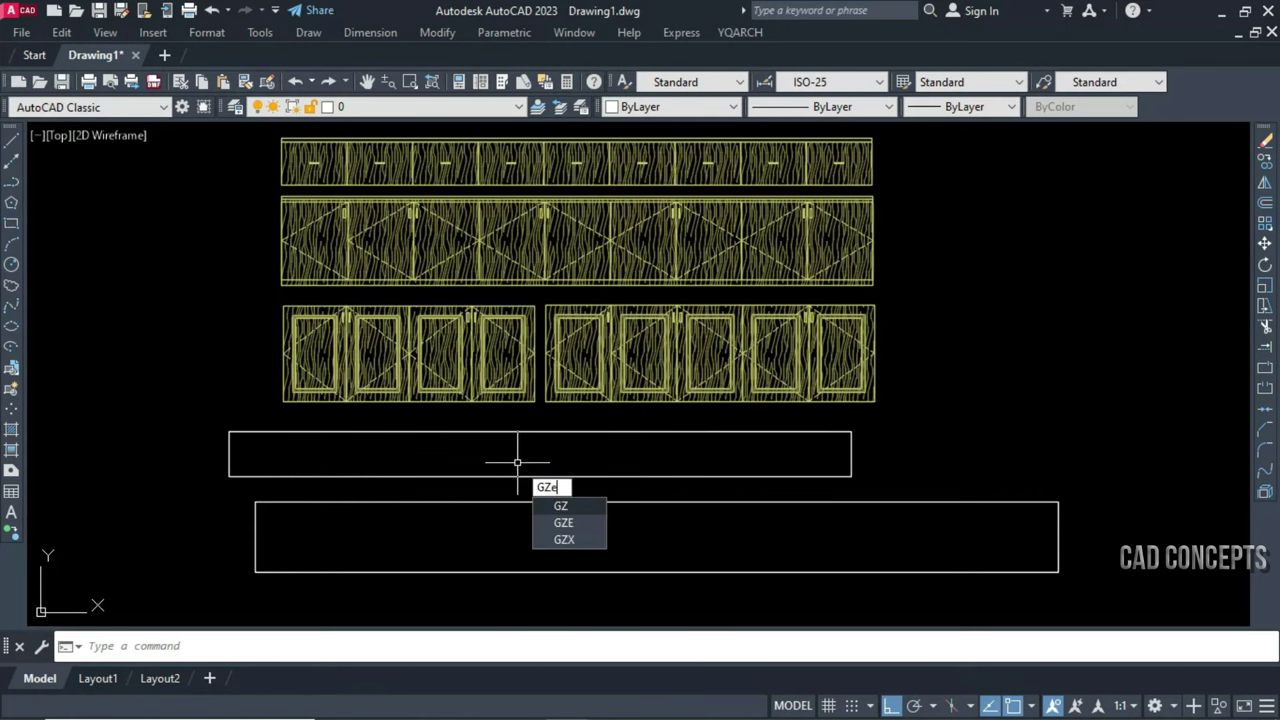
key(Return)
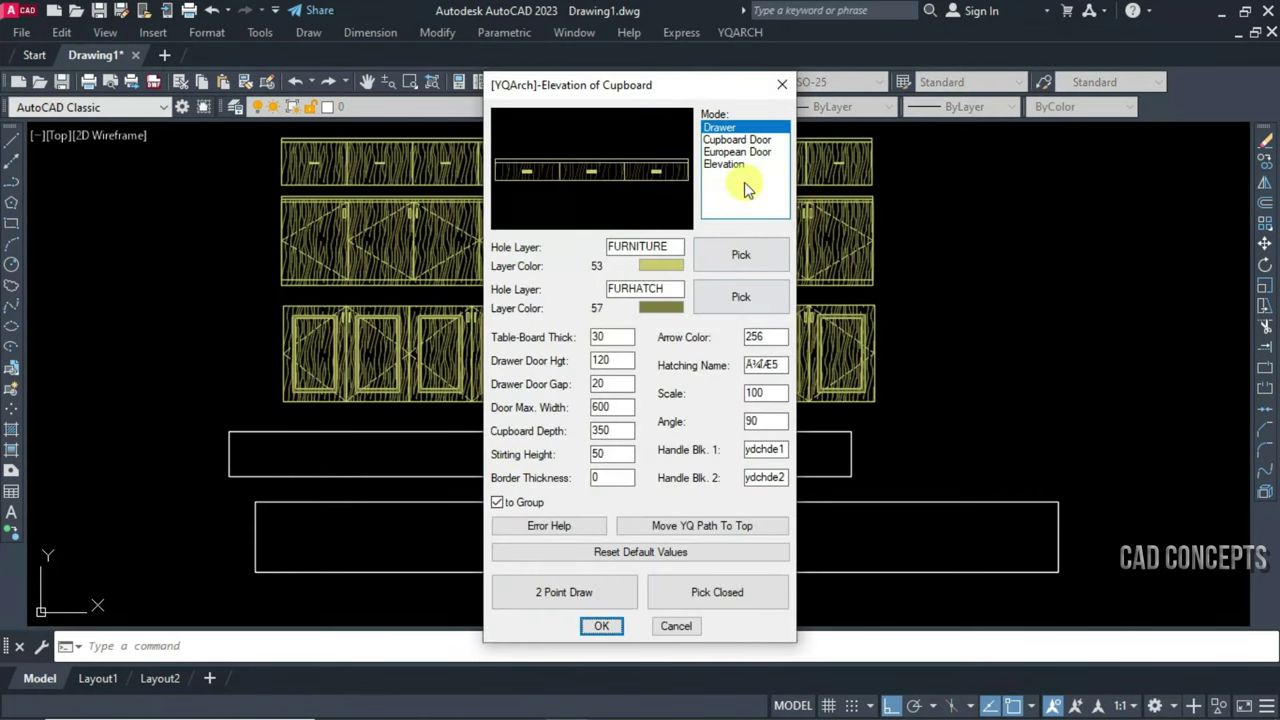
click(748, 152)
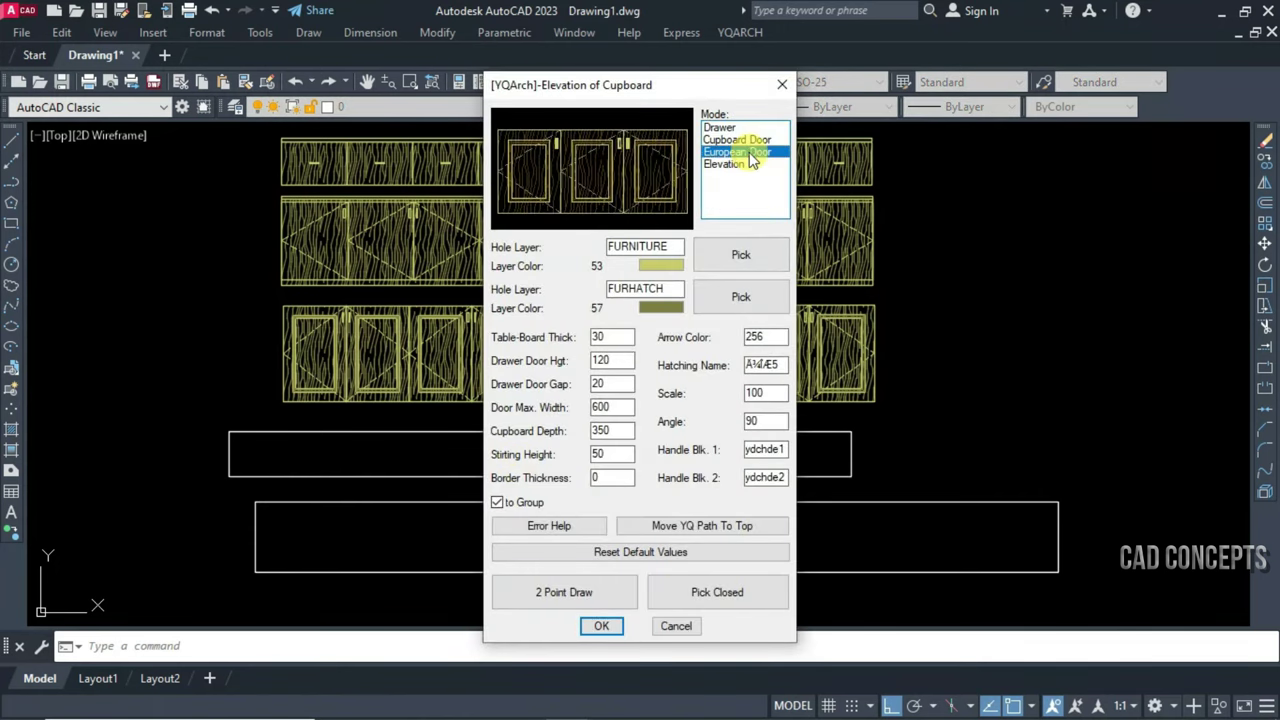
click(700, 594)
click(701, 546)
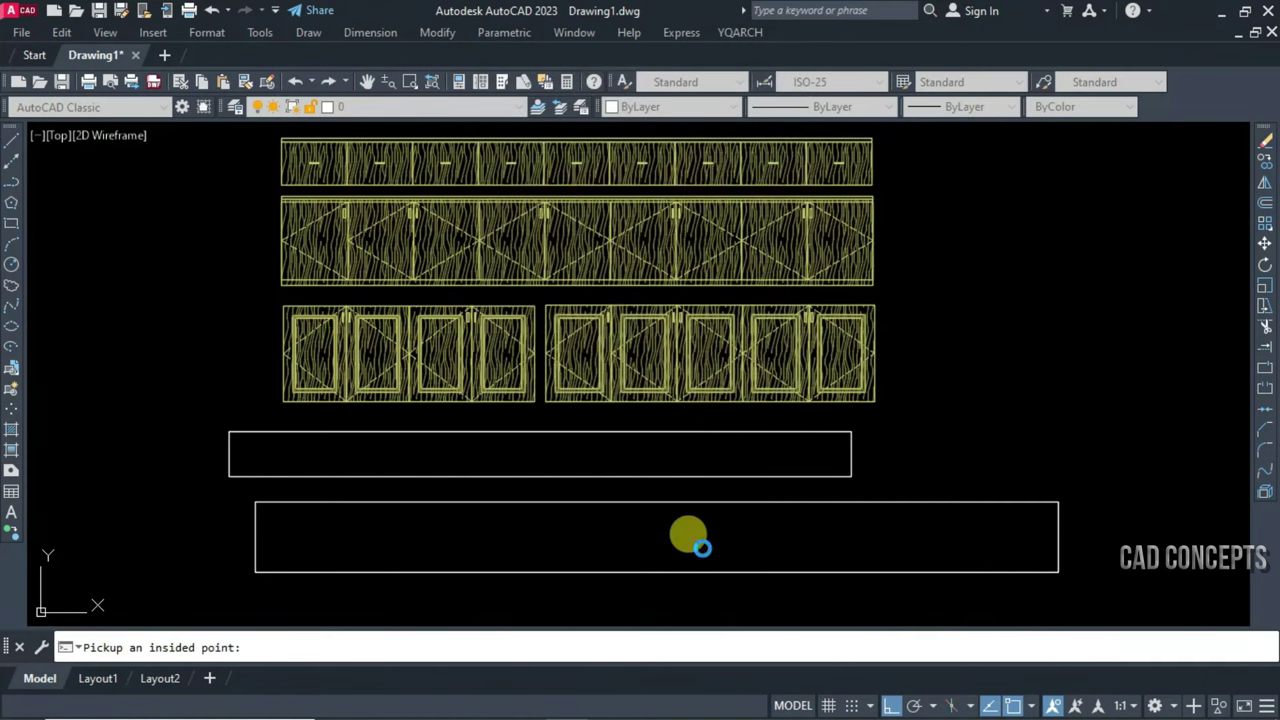
key(Return)
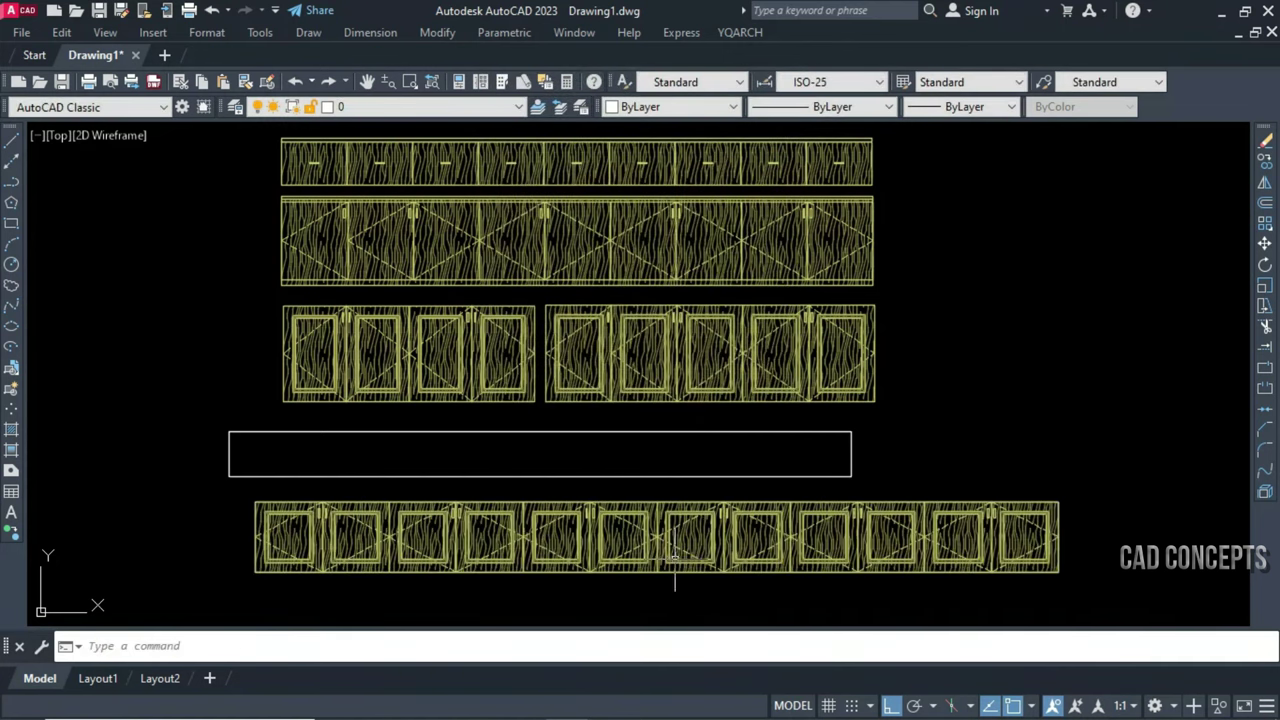
Fill the upper rectangle with a row of drawers
key(Return)
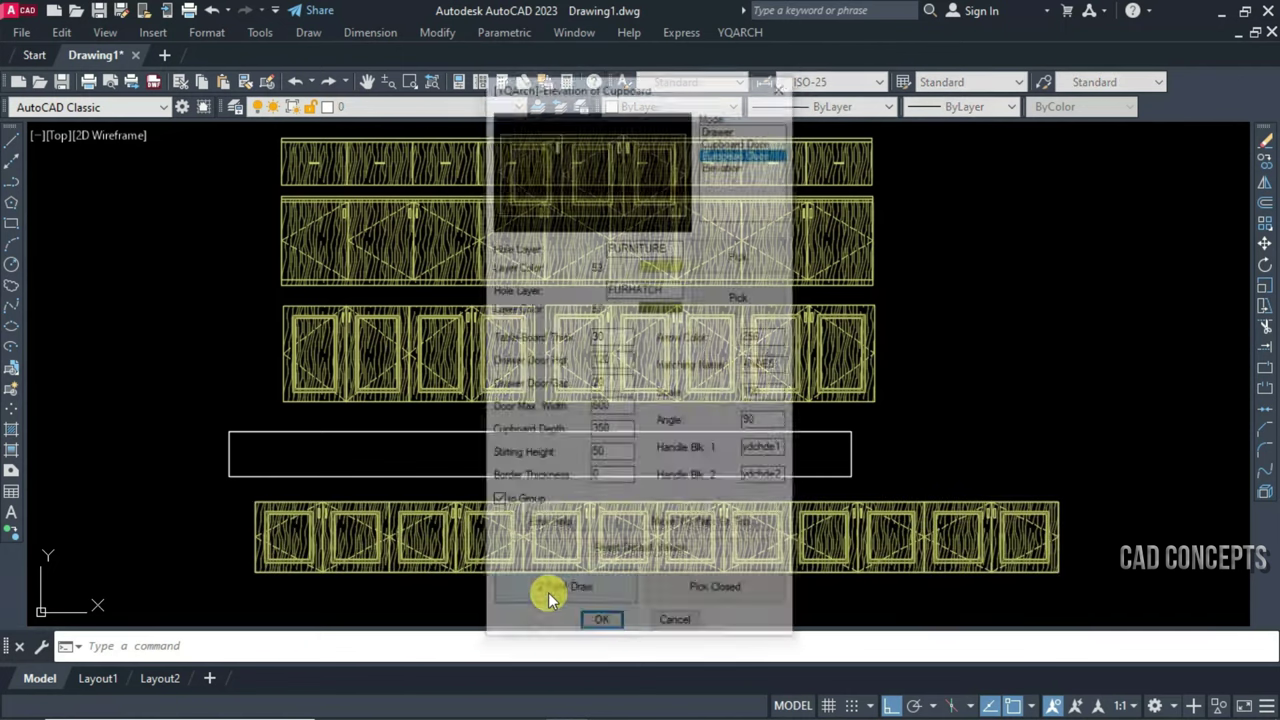
click(738, 128)
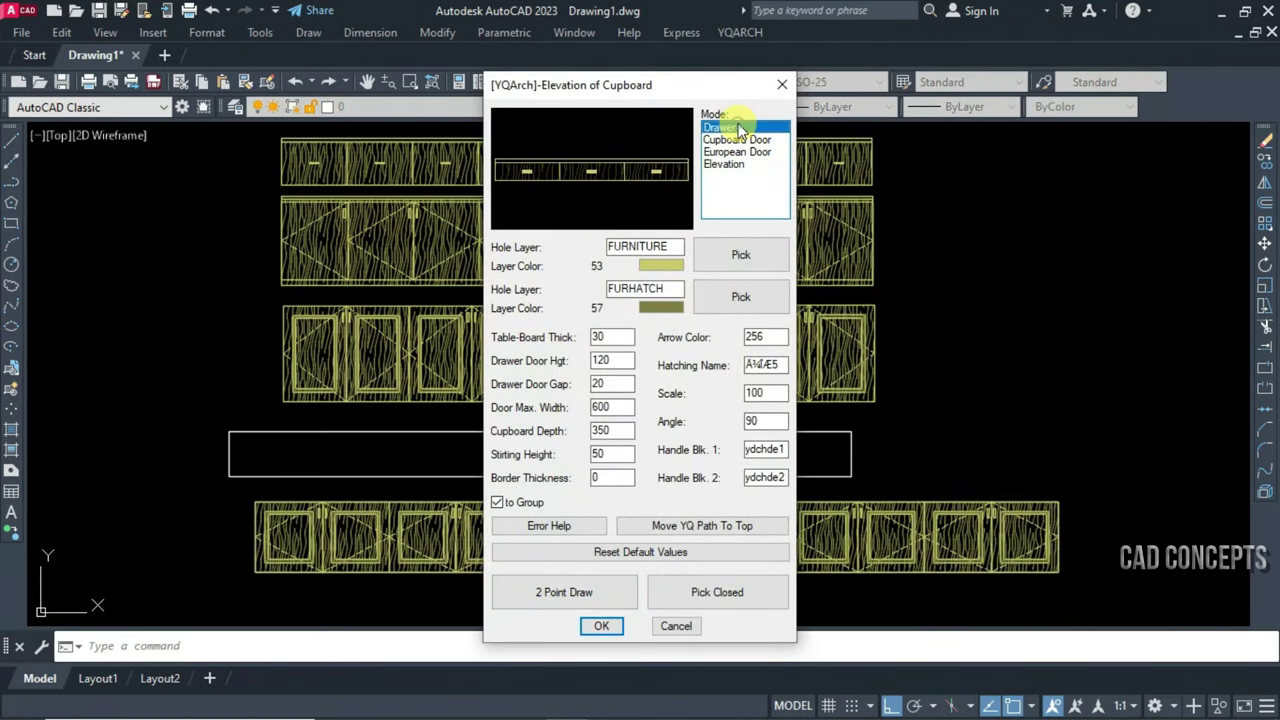
key(Return)
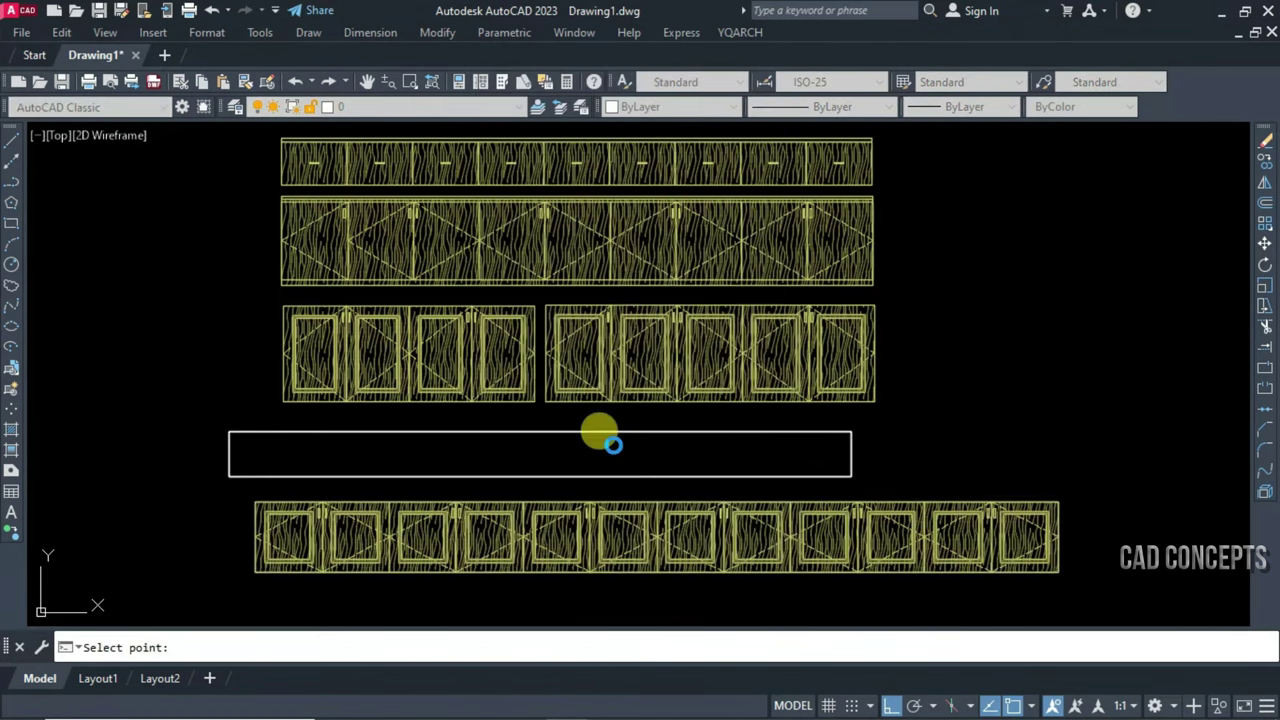
click(612, 444)
scroll(237, 488, up, 2)
scroll(237, 488, up, 4)
scroll(232, 462, down, 6)
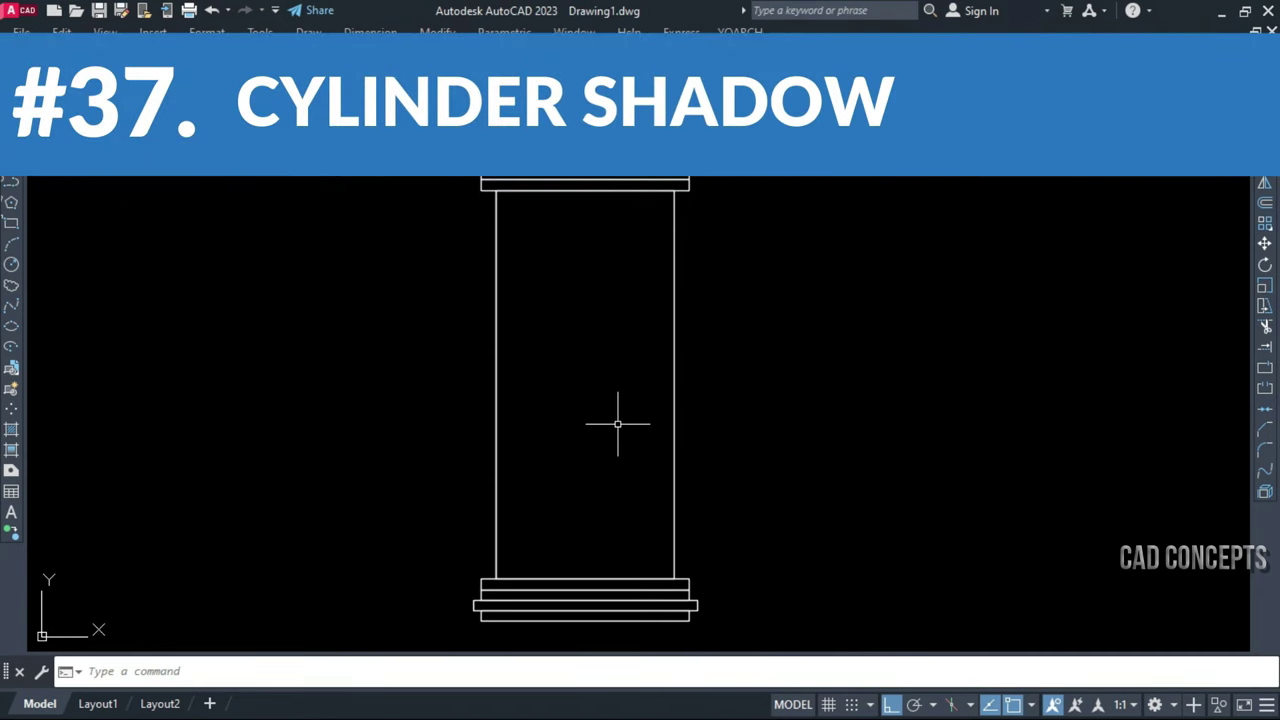
Run YZX on the column's two side lines and accept the division count for vertical shading
click(686, 214)
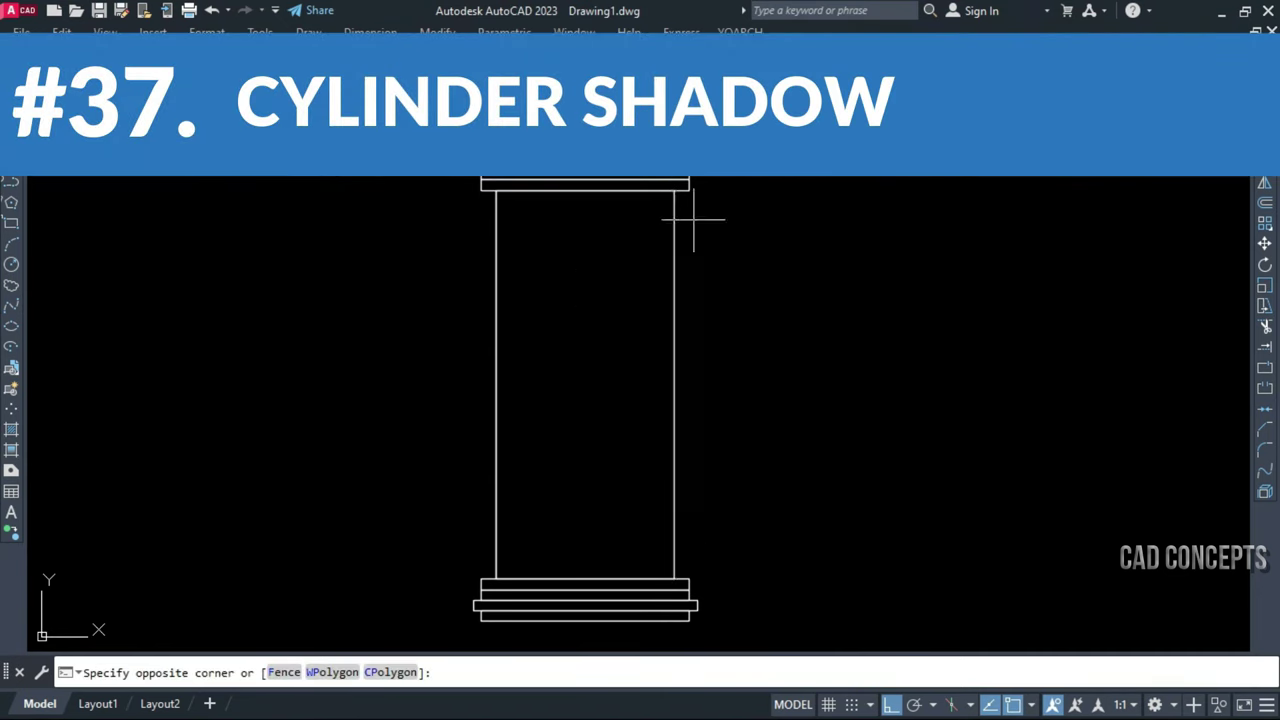
click(349, 306)
key(Escape)
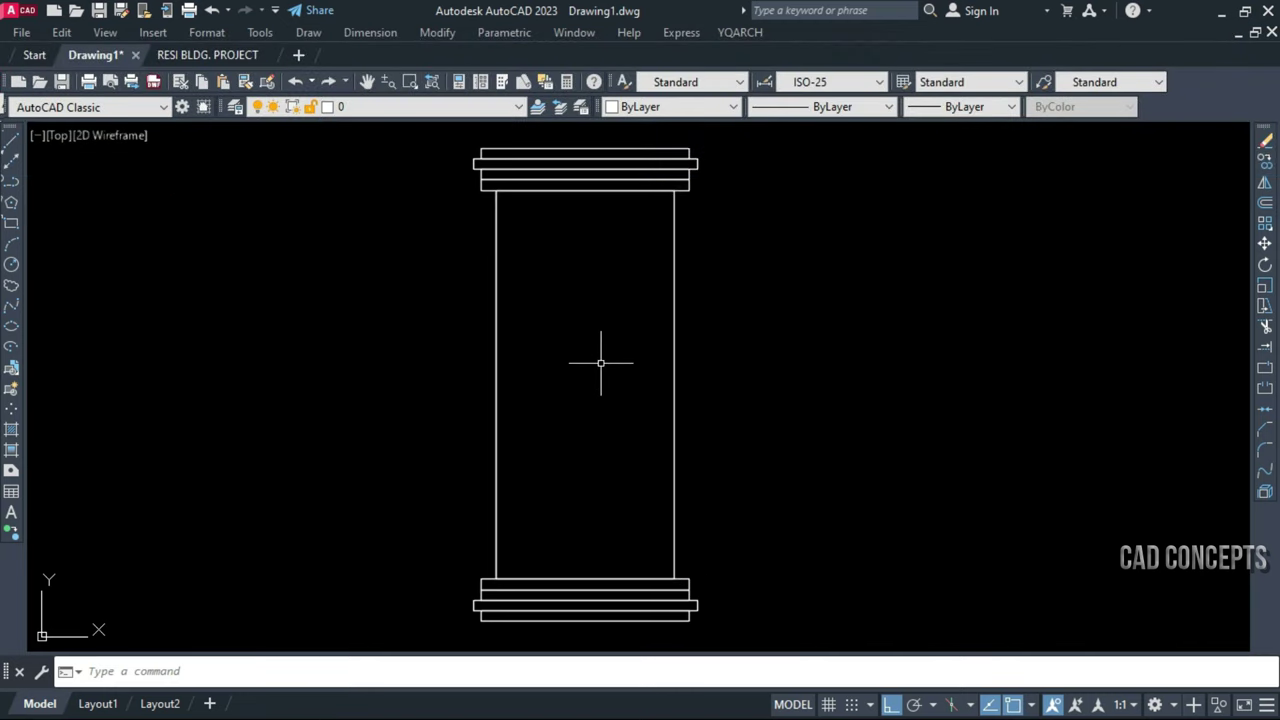
text(yzx)
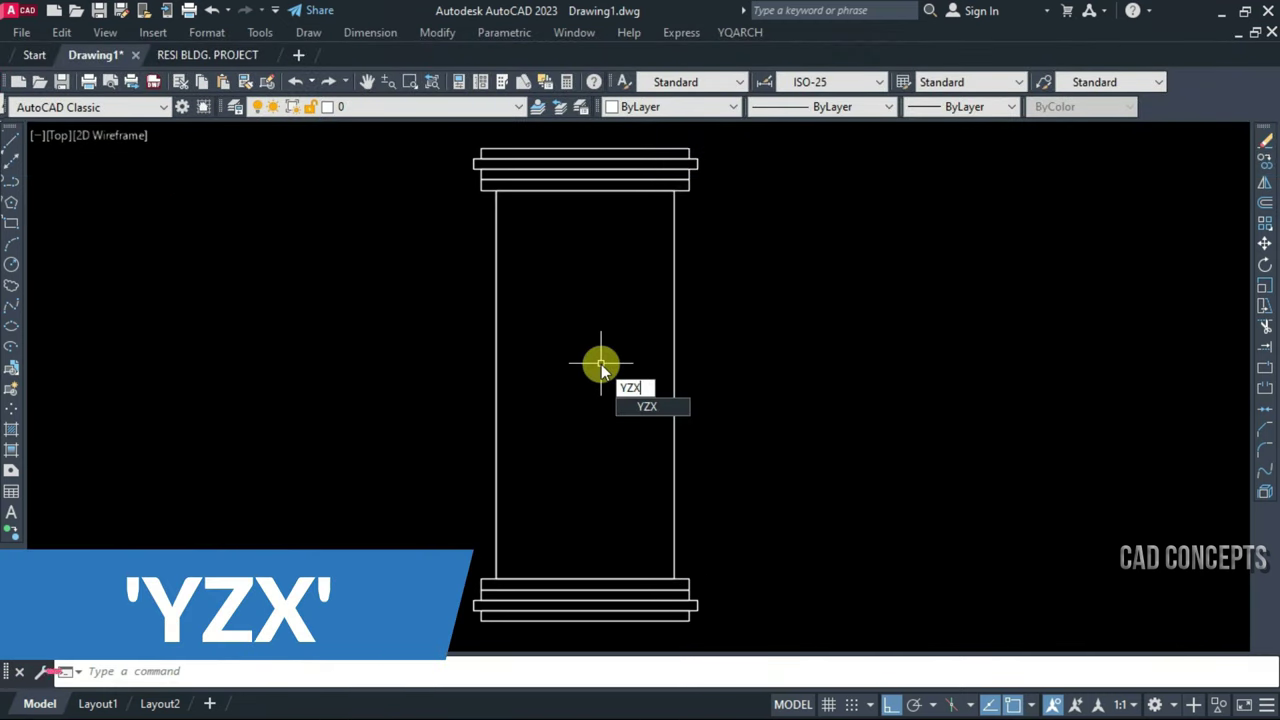
key(Return)
click(674, 346)
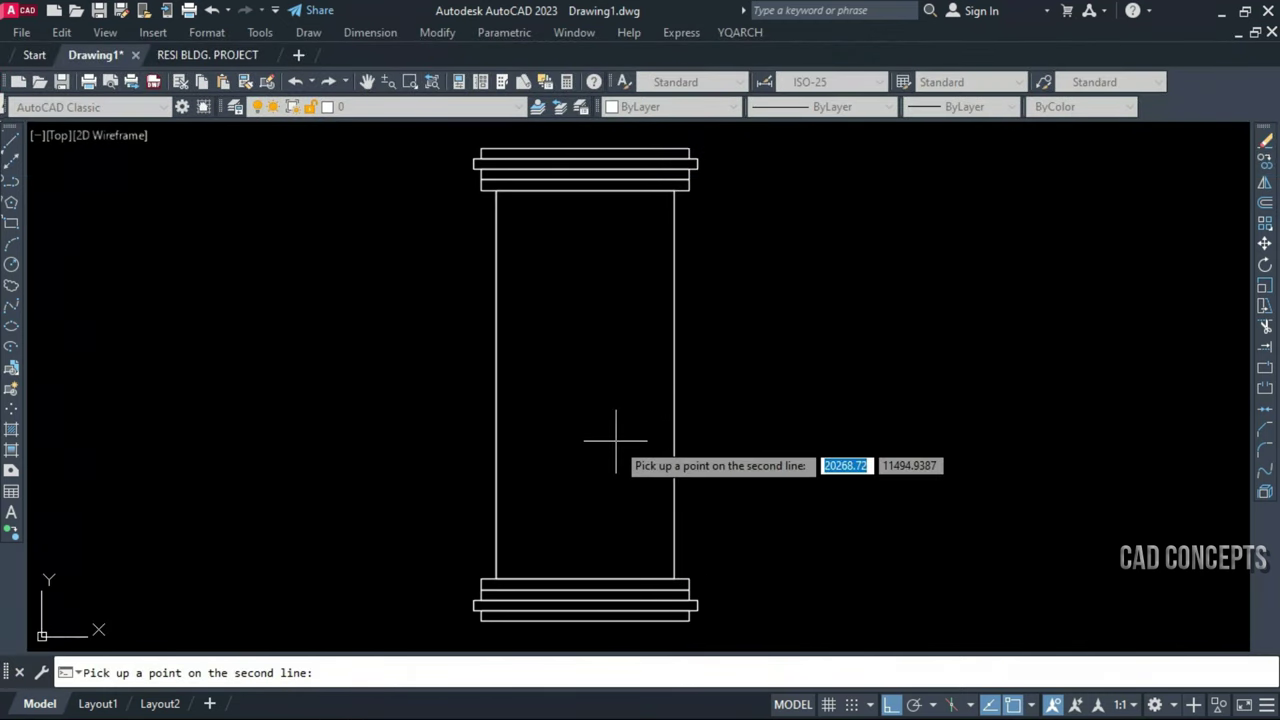
click(496, 349)
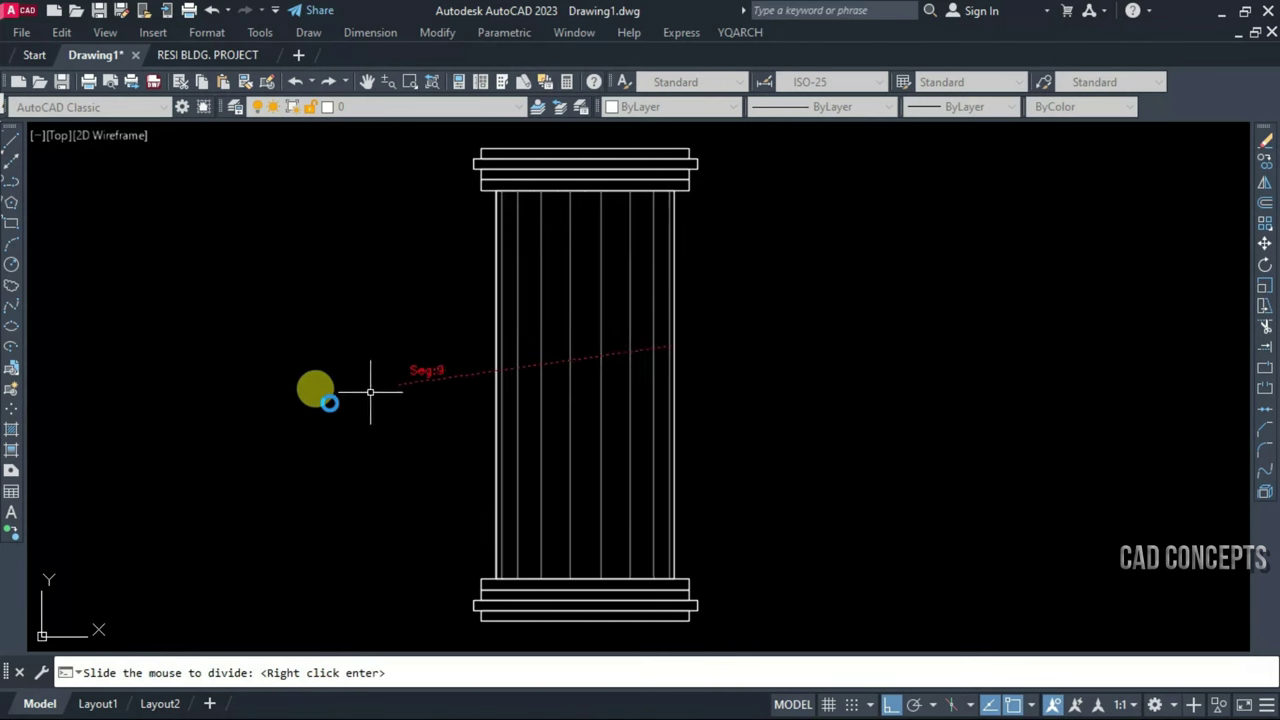
middle_drag(63, 463, 622, 462)
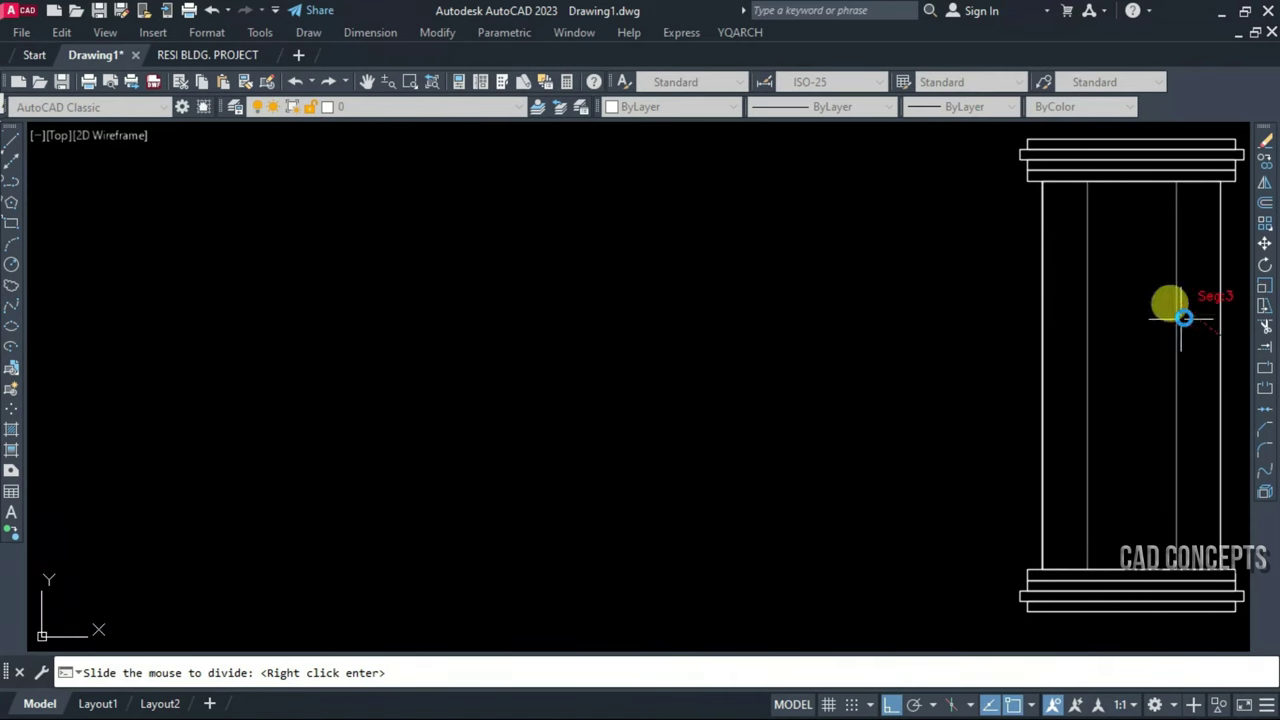
scroll(1143, 290, down, 2)
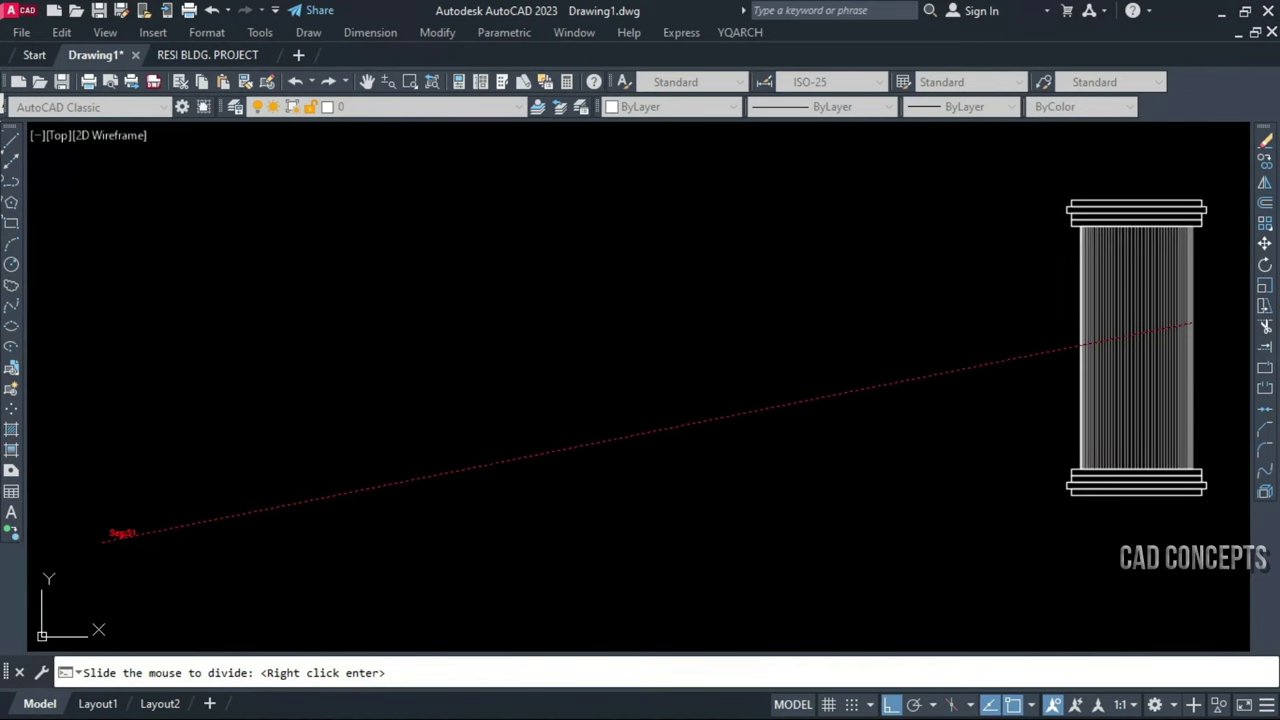
right_click(57, 549)
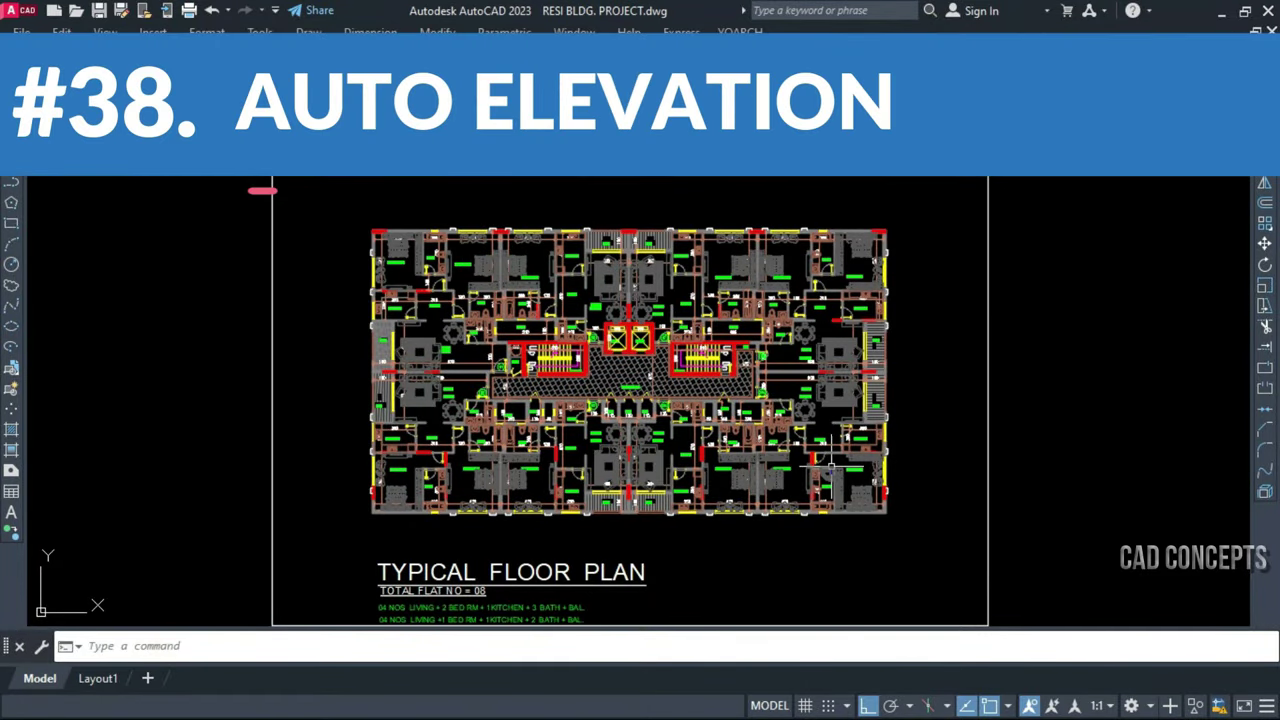
Zoom the floor plan and open the Indoor Elevation Frame dialog with LM
scroll(398, 232, up, 2)
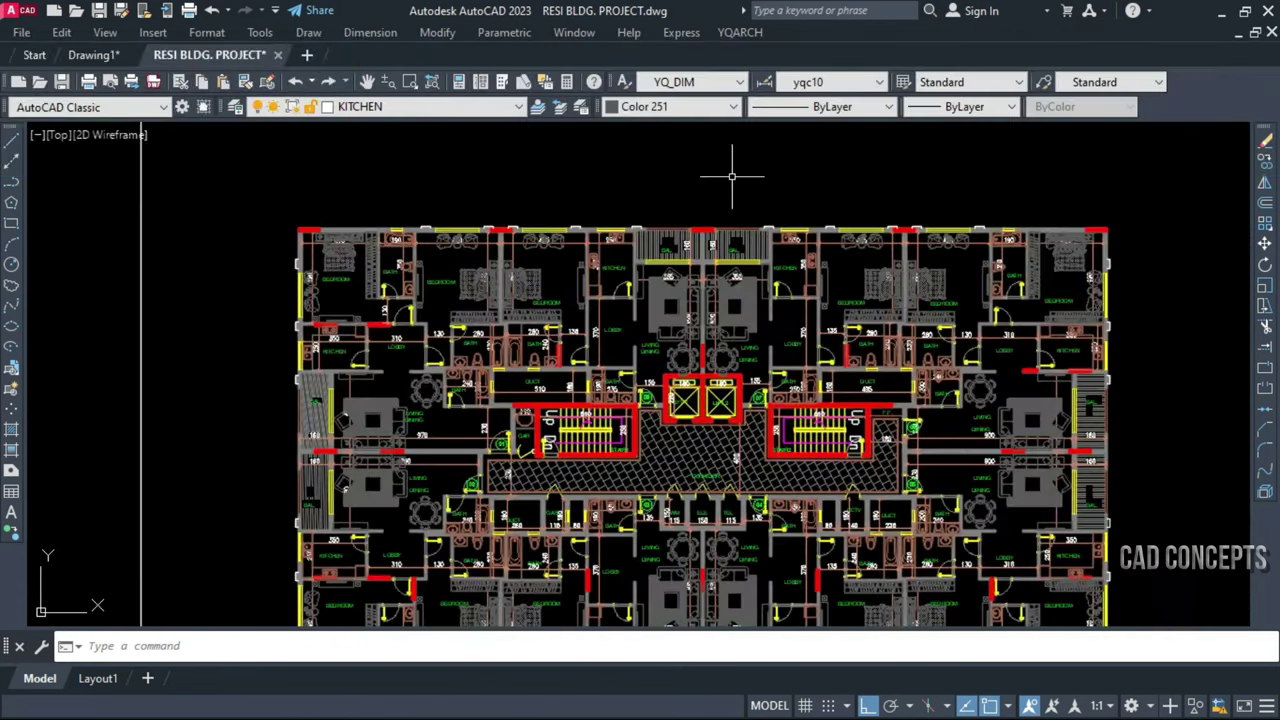
scroll(732, 176, down, 2)
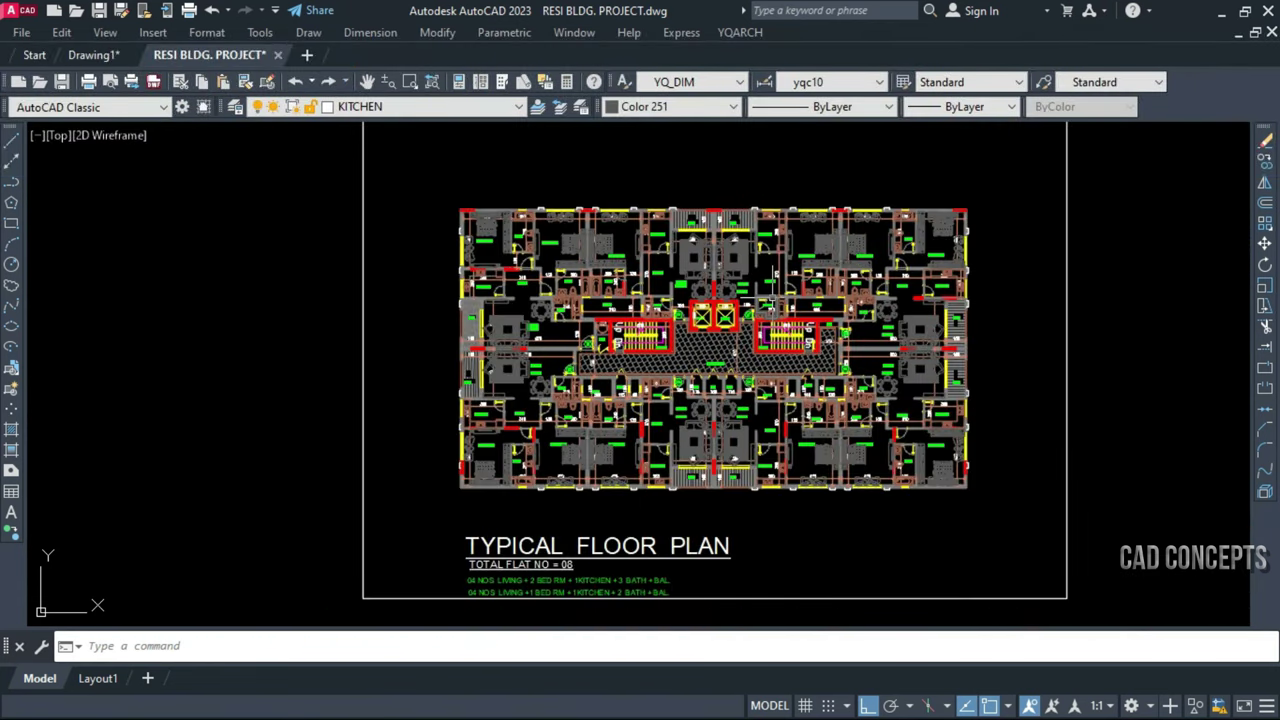
text(LM)
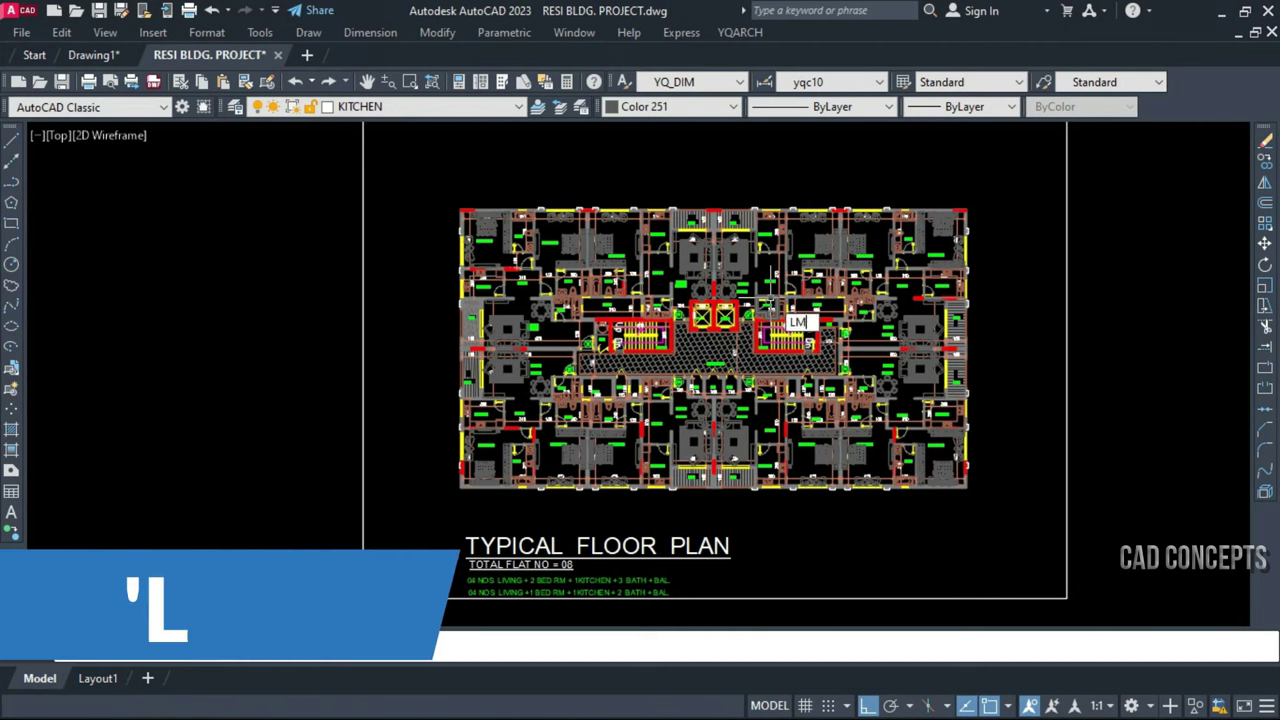
key(Return)
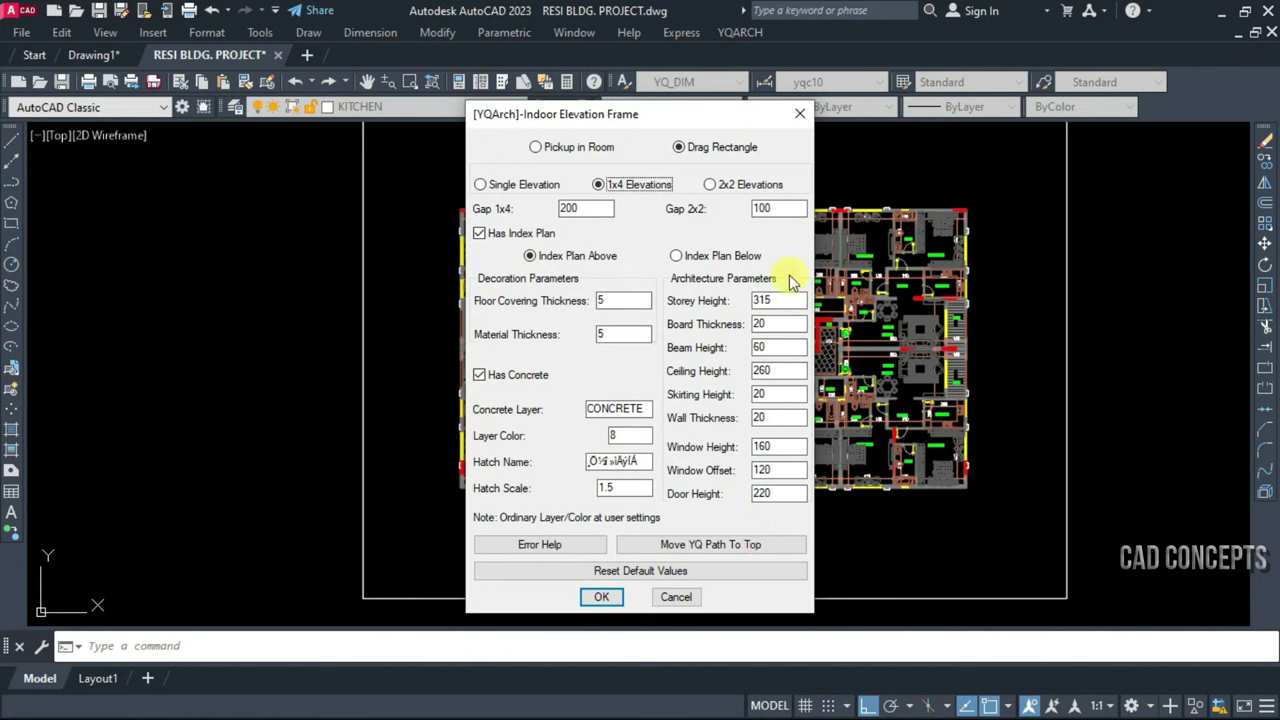
click(600, 598)
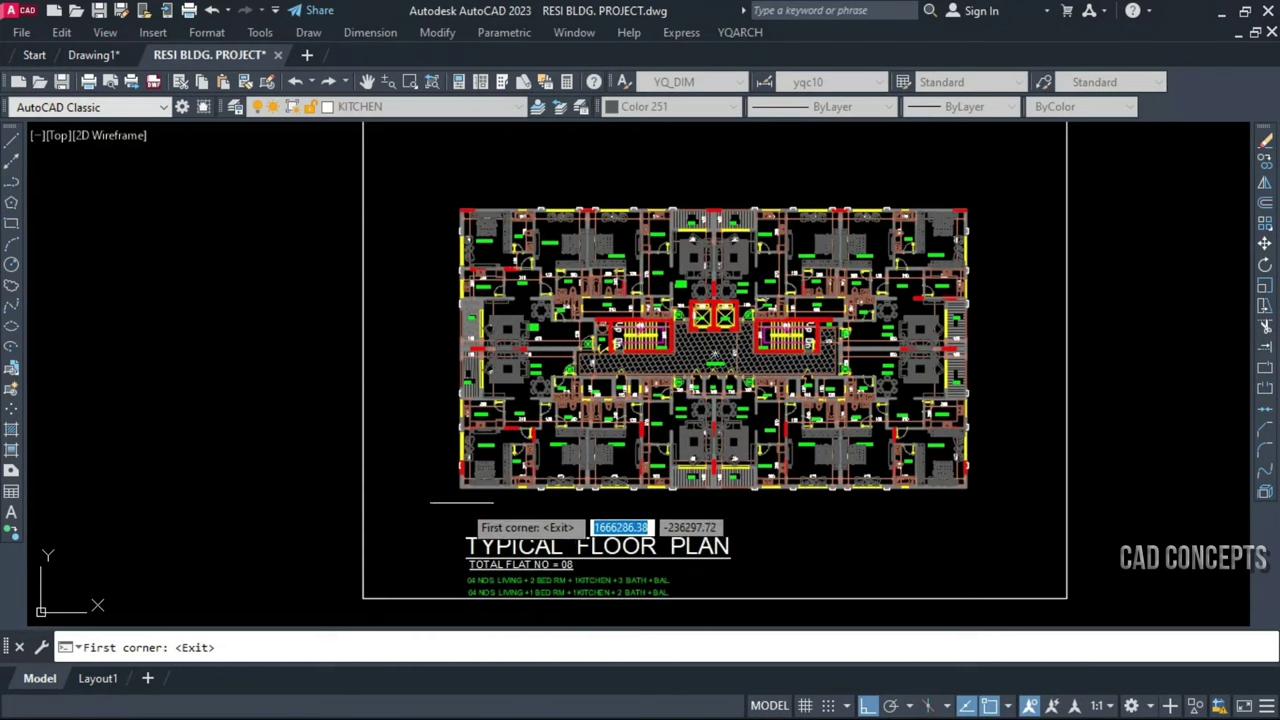
scroll(458, 494, up, 5)
click(450, 433)
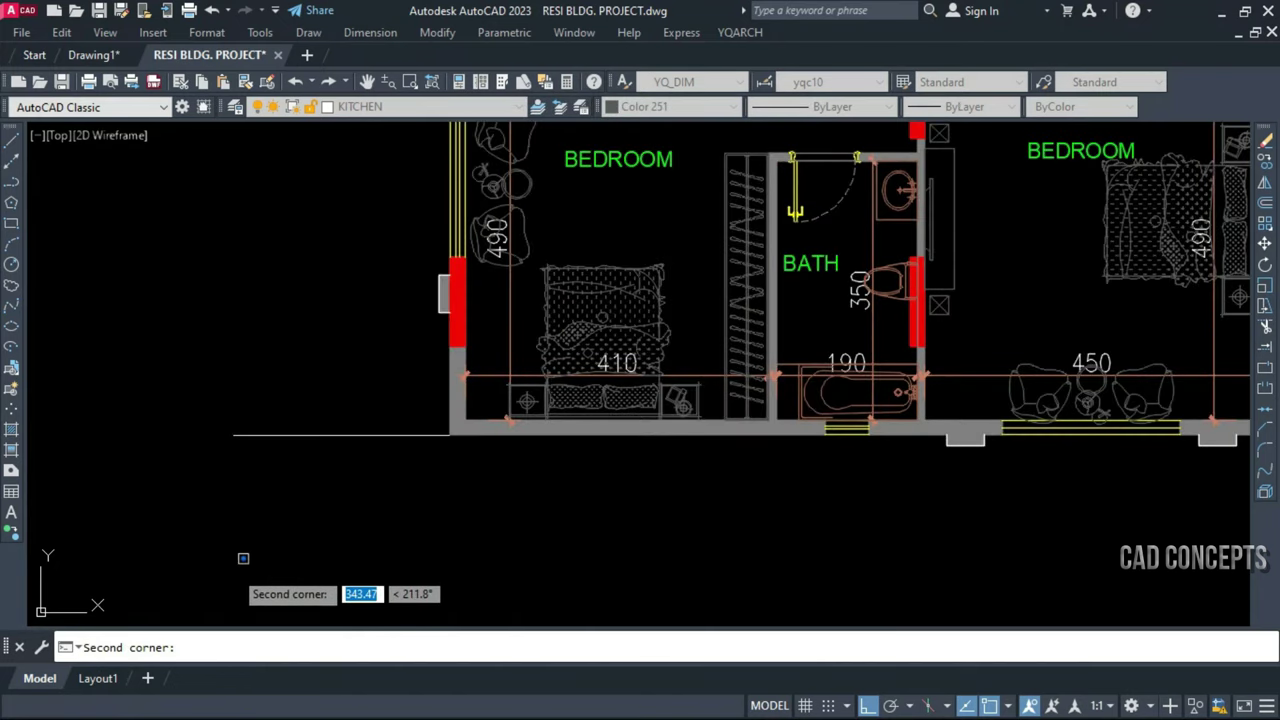
scroll(225, 568, down, 5)
scroll(829, 180, up, 4)
scroll(609, 429, up, 2)
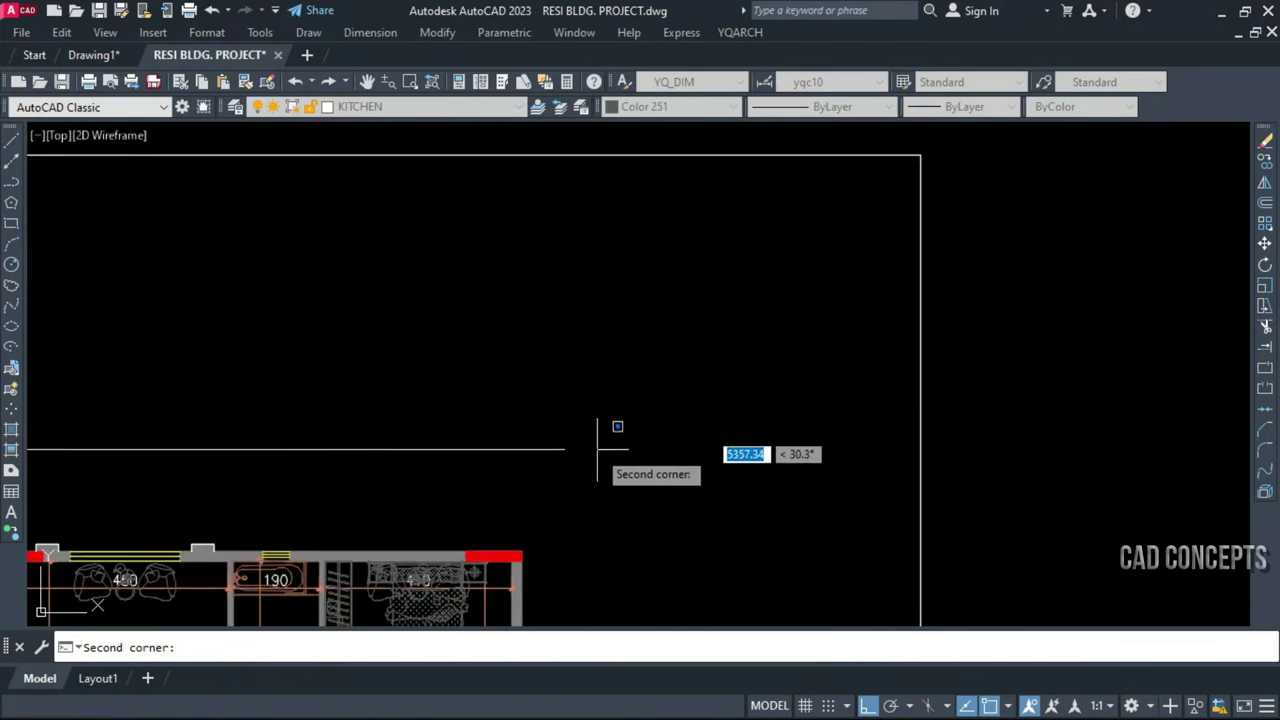
scroll(628, 367, up, 2)
scroll(628, 367, down, 3)
click(780, 251)
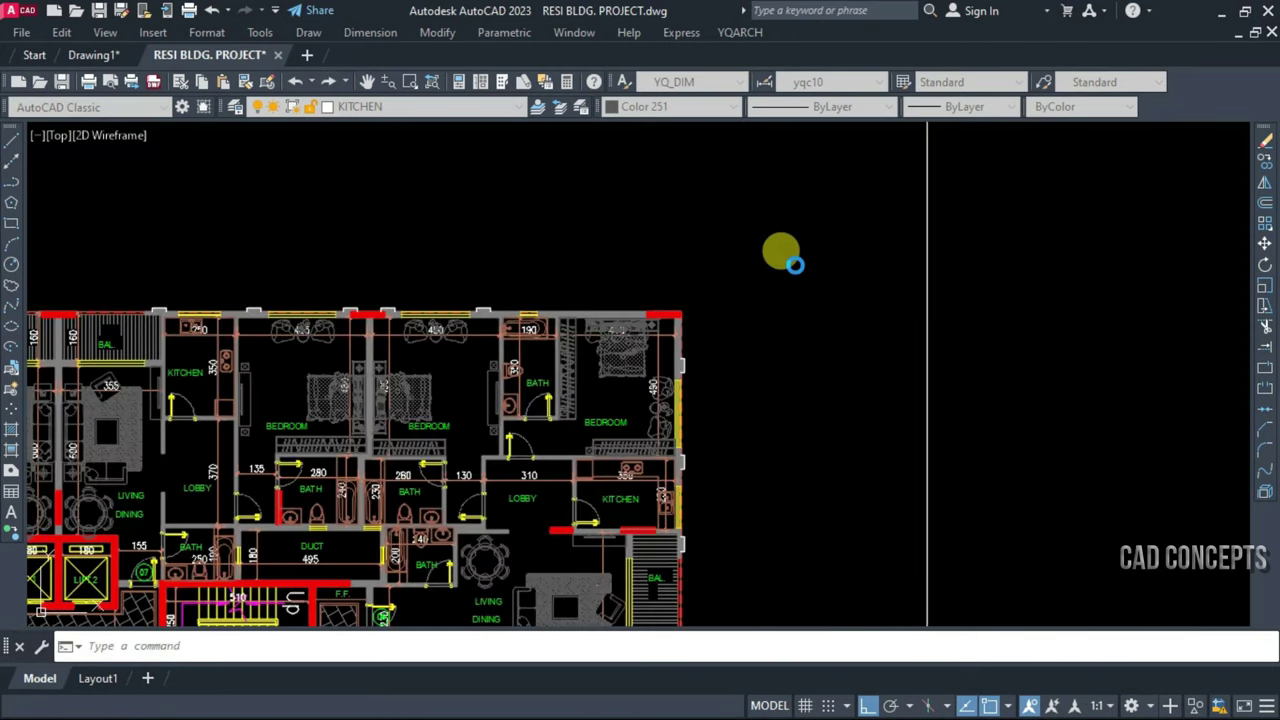
scroll(796, 270, down, 2)
scroll(750, 345, down, 2)
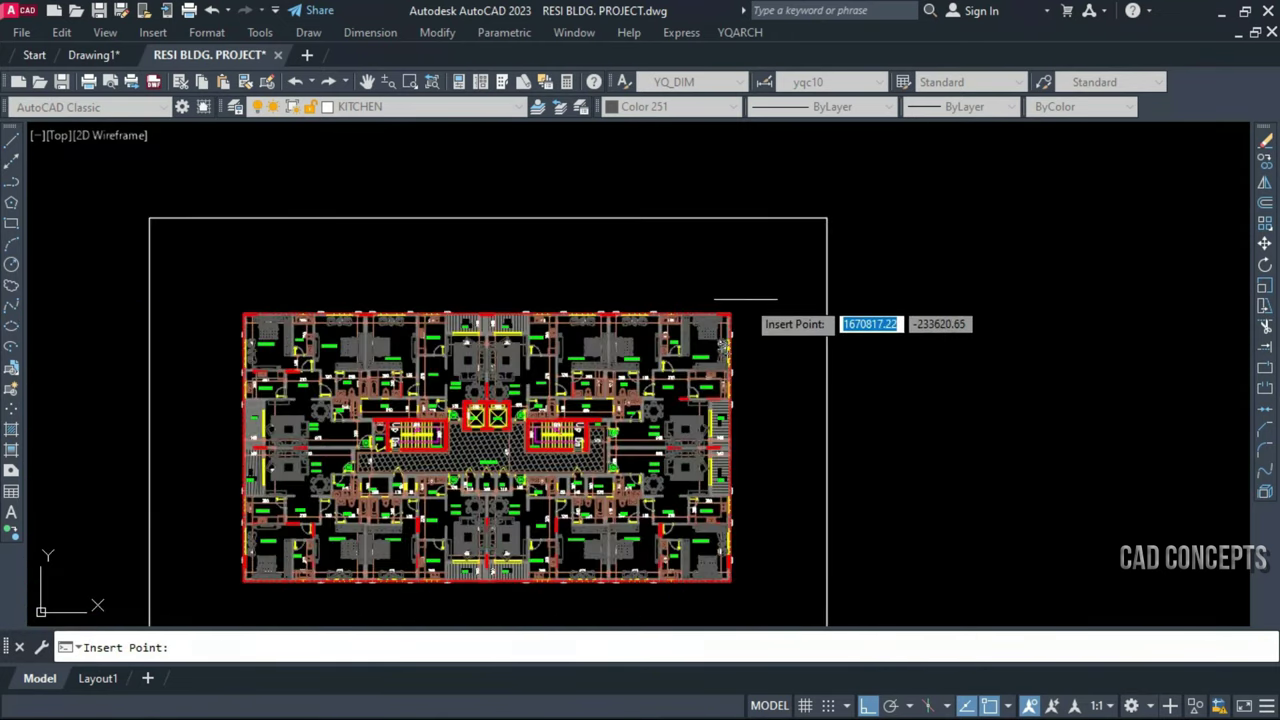
scroll(524, 330, down, 4)
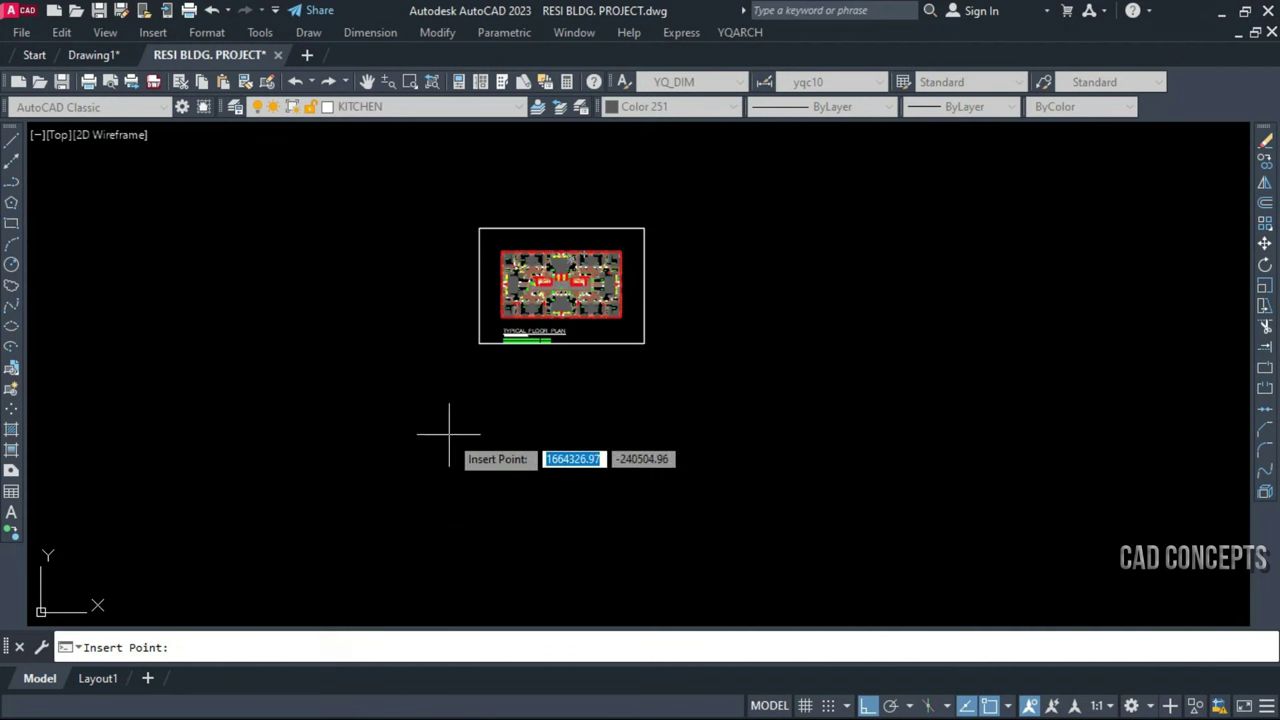
click(610, 516)
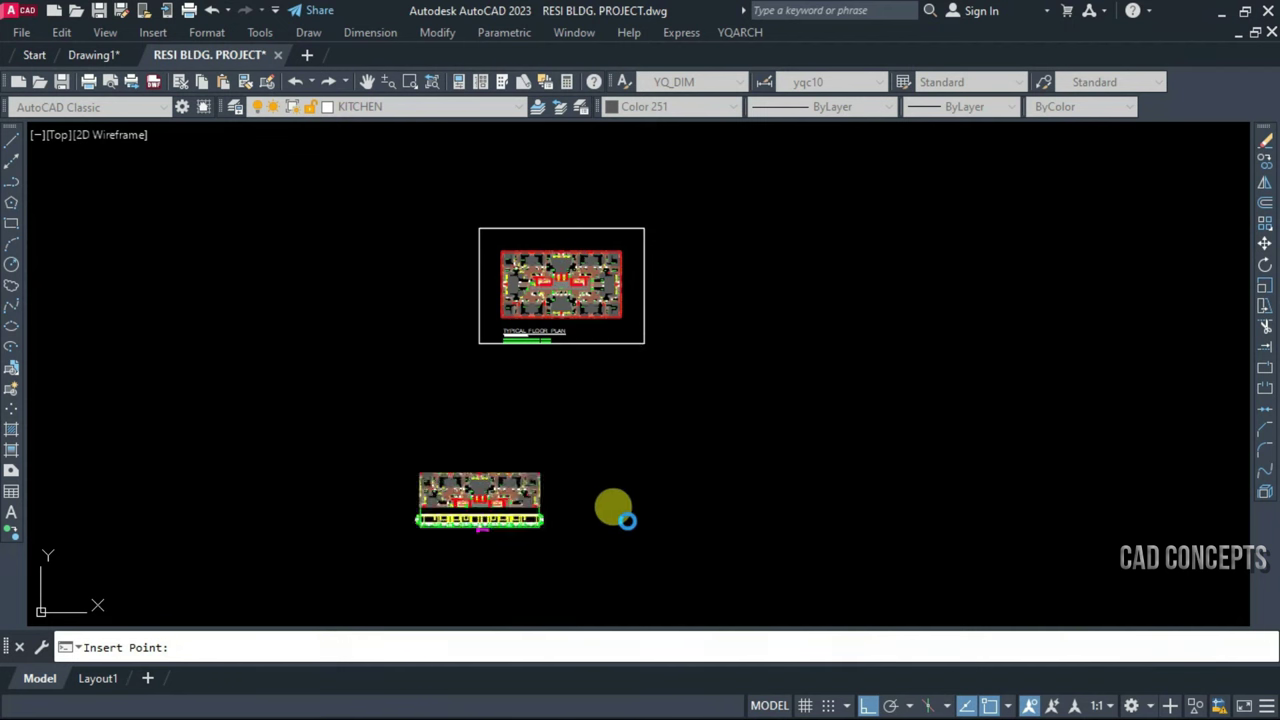
click(614, 510)
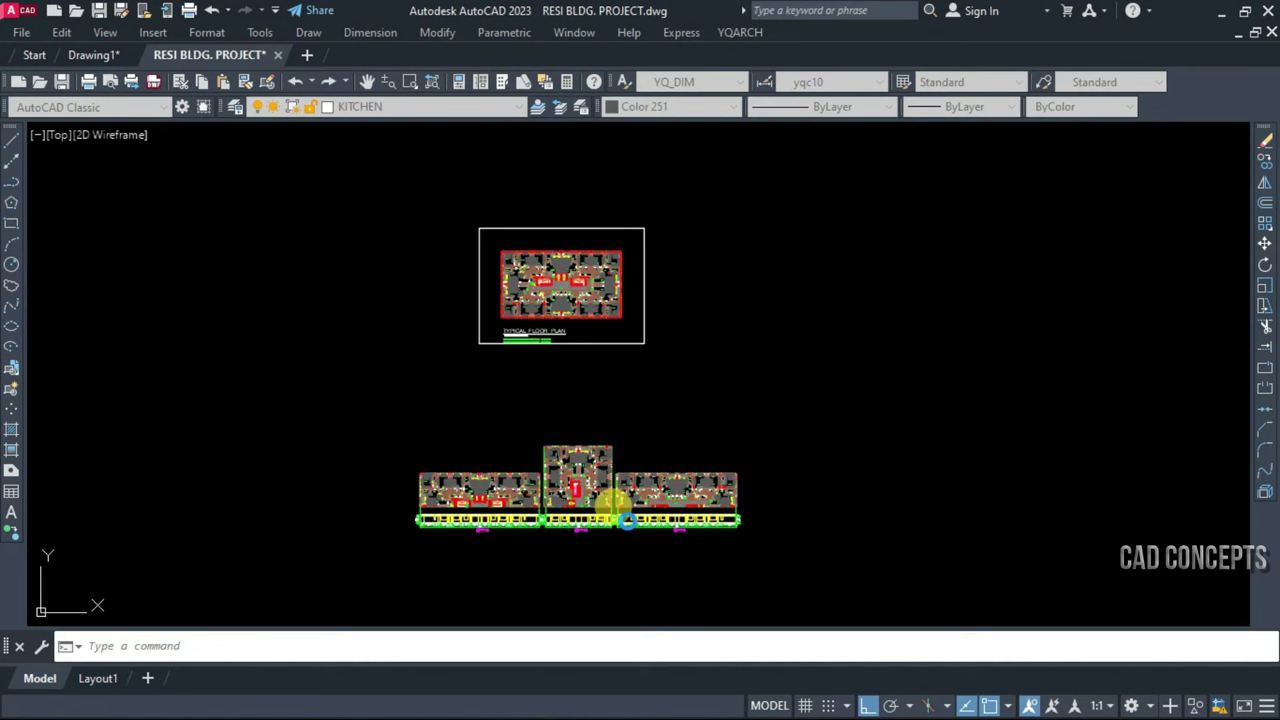
click(626, 520)
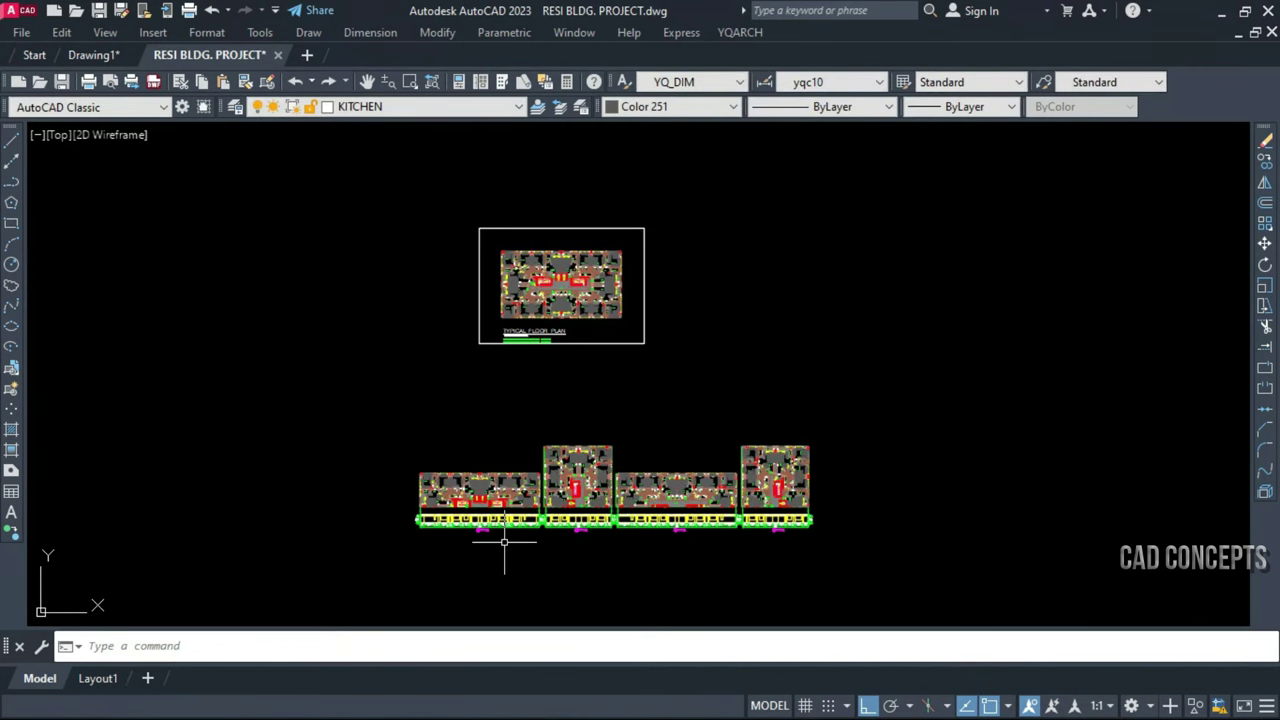
scroll(615, 500, up, 5)
scroll(634, 438, up, 4)
scroll(665, 465, down, 5)
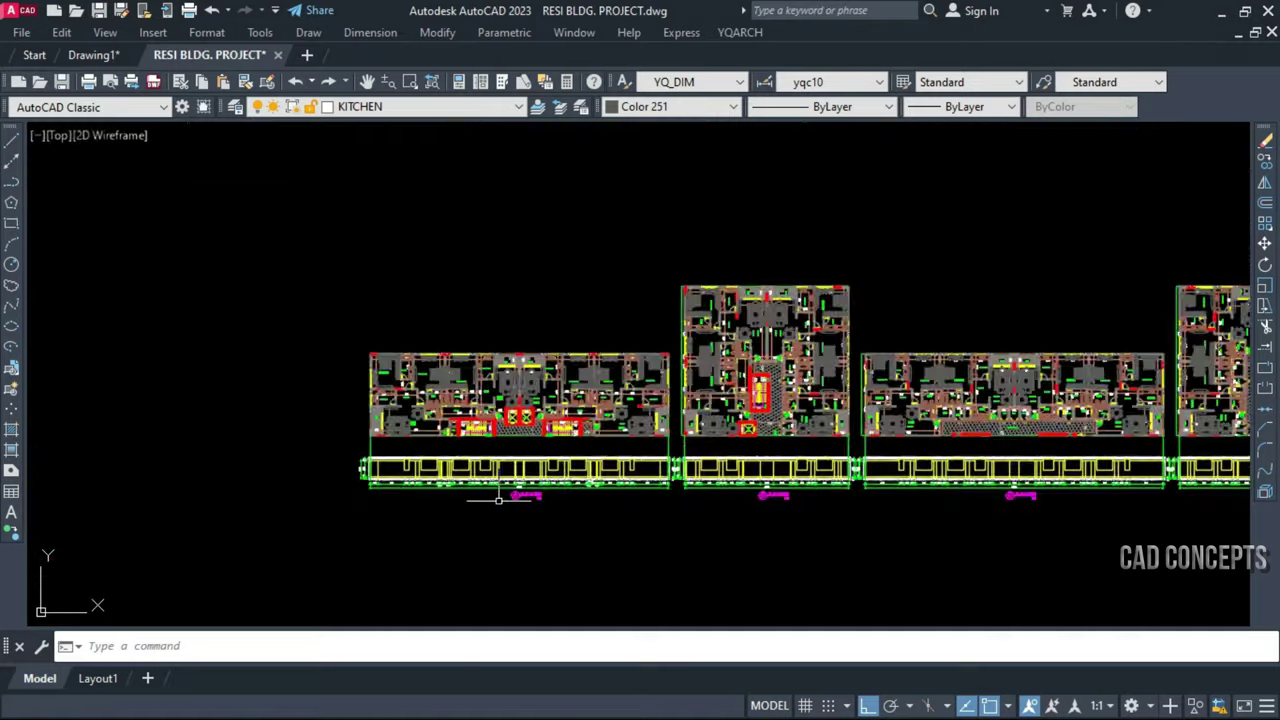
scroll(426, 487, up, 5)
scroll(300, 371, up, 2)
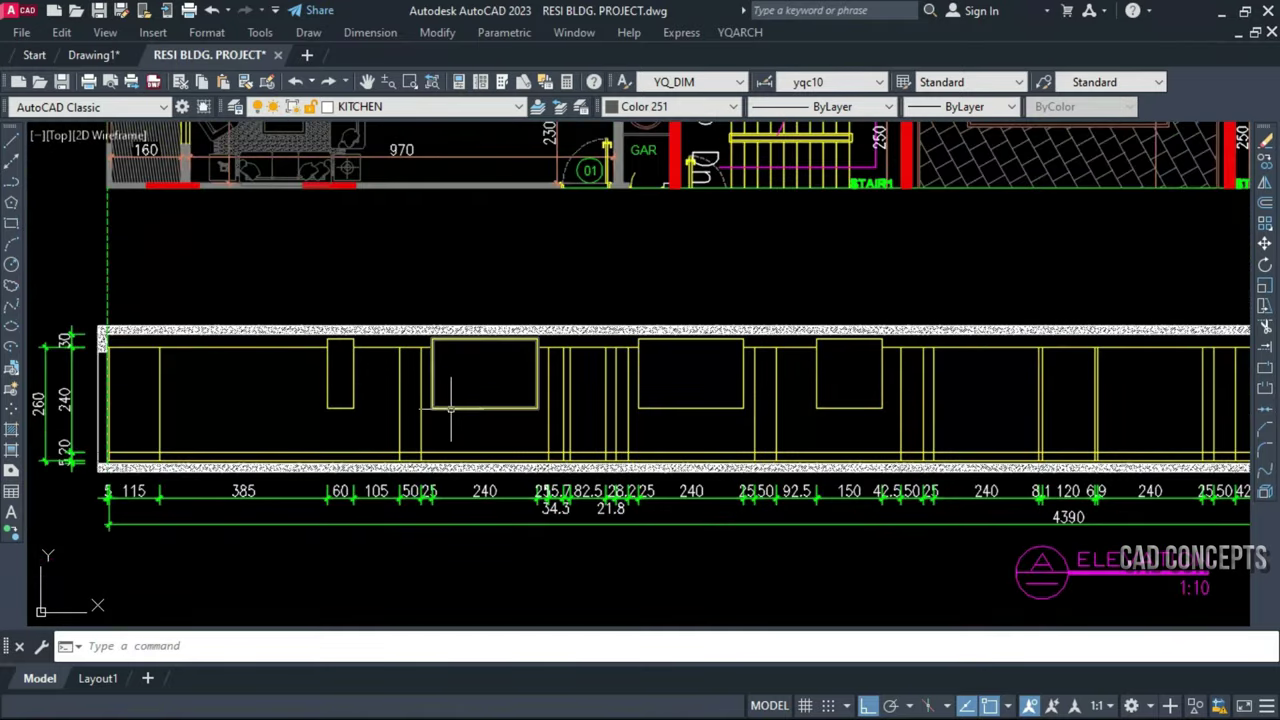
scroll(451, 408, down, 4)
scroll(443, 540, up, 2)
scroll(785, 518, up, 2)
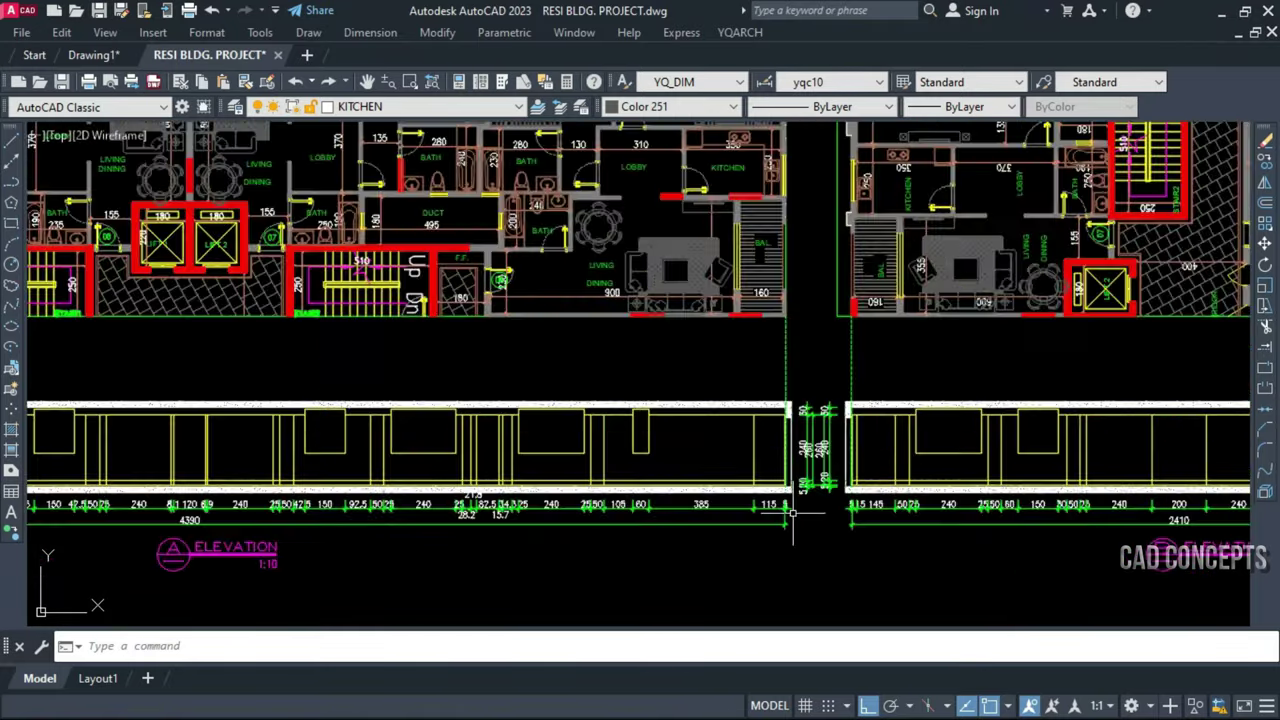
scroll(792, 513, up, 2)
scroll(648, 423, down, 2)
scroll(648, 423, down, 2)
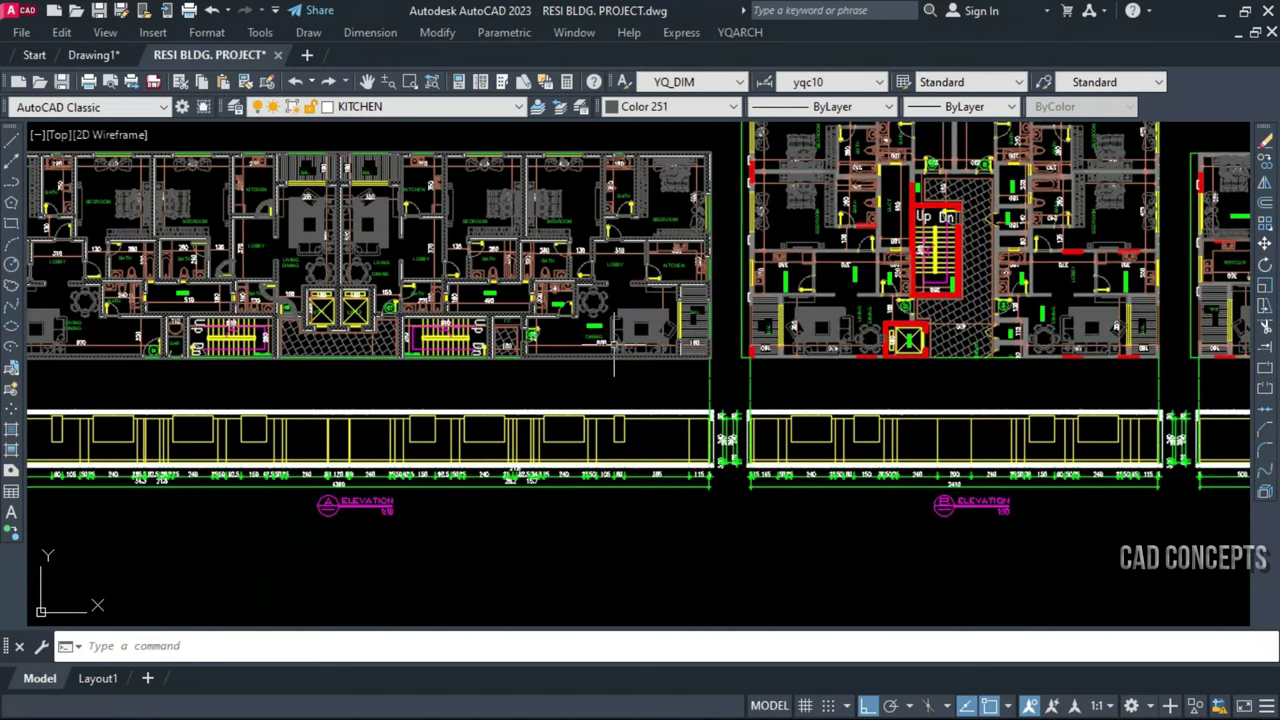
scroll(614, 350, up, 4)
scroll(616, 155, up, 4)
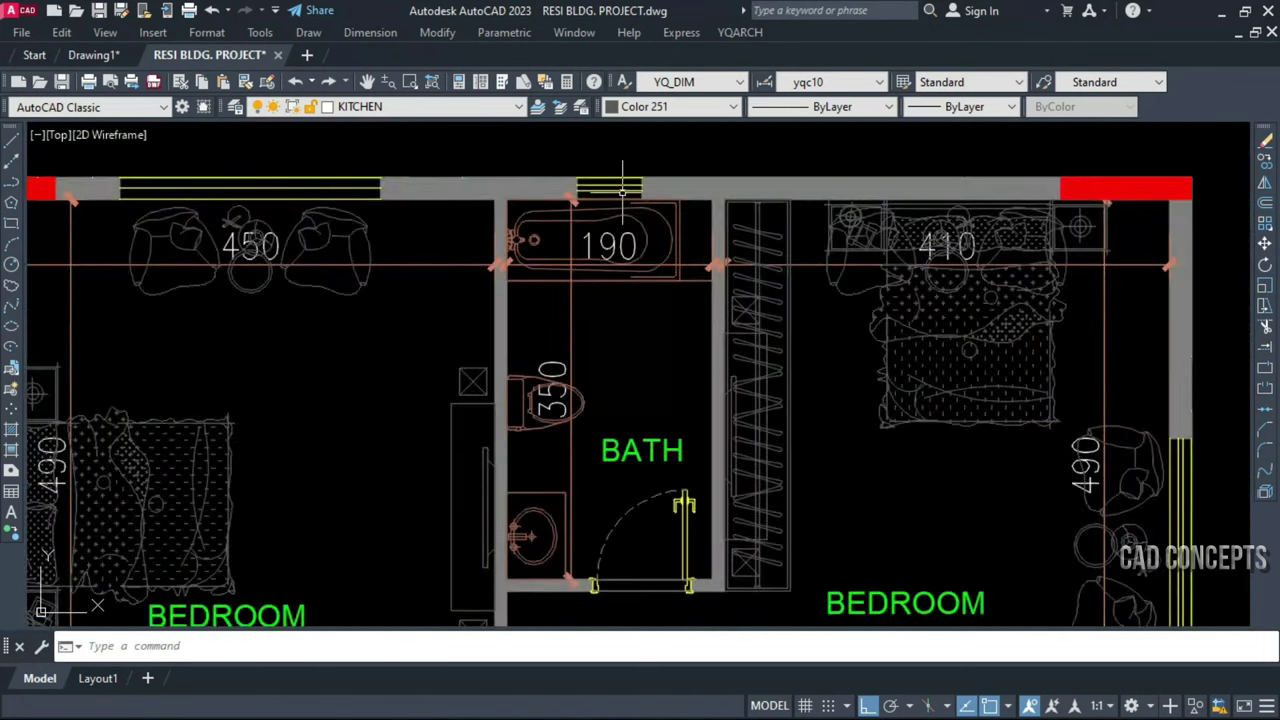
scroll(622, 186, down, 3)
scroll(622, 186, down, 2)
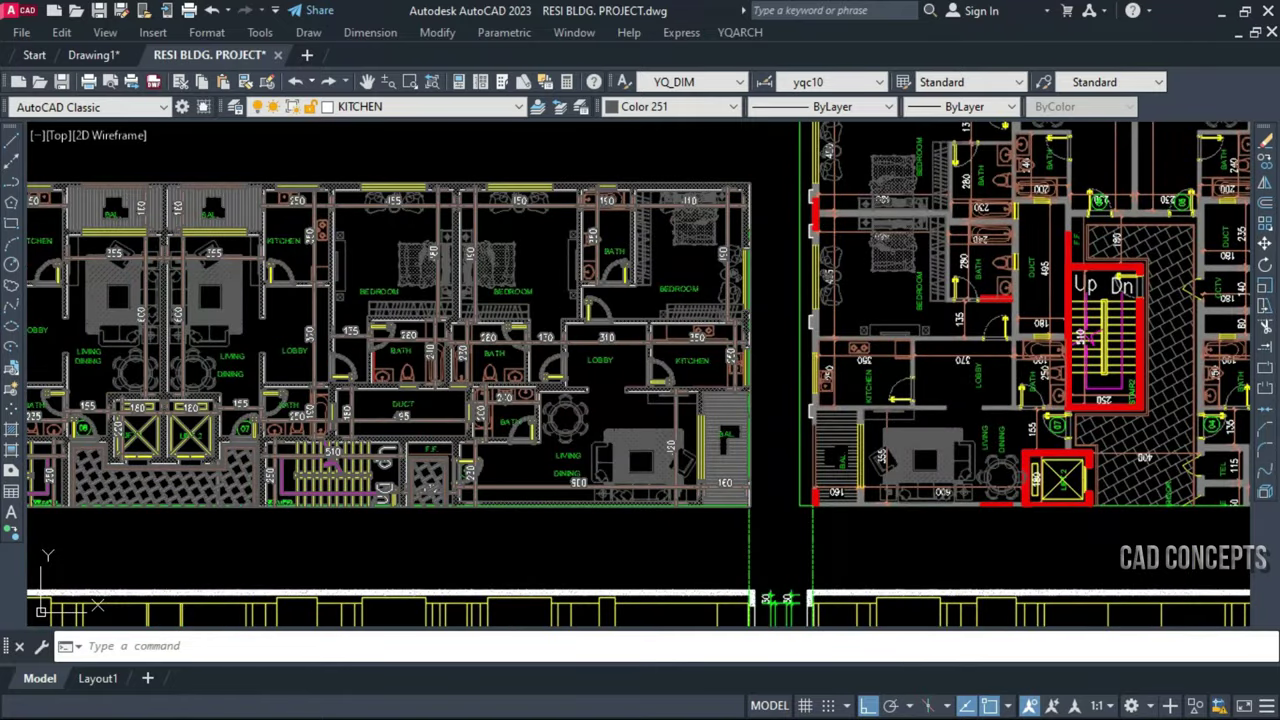
middle_drag(680, 364, 768, 370)
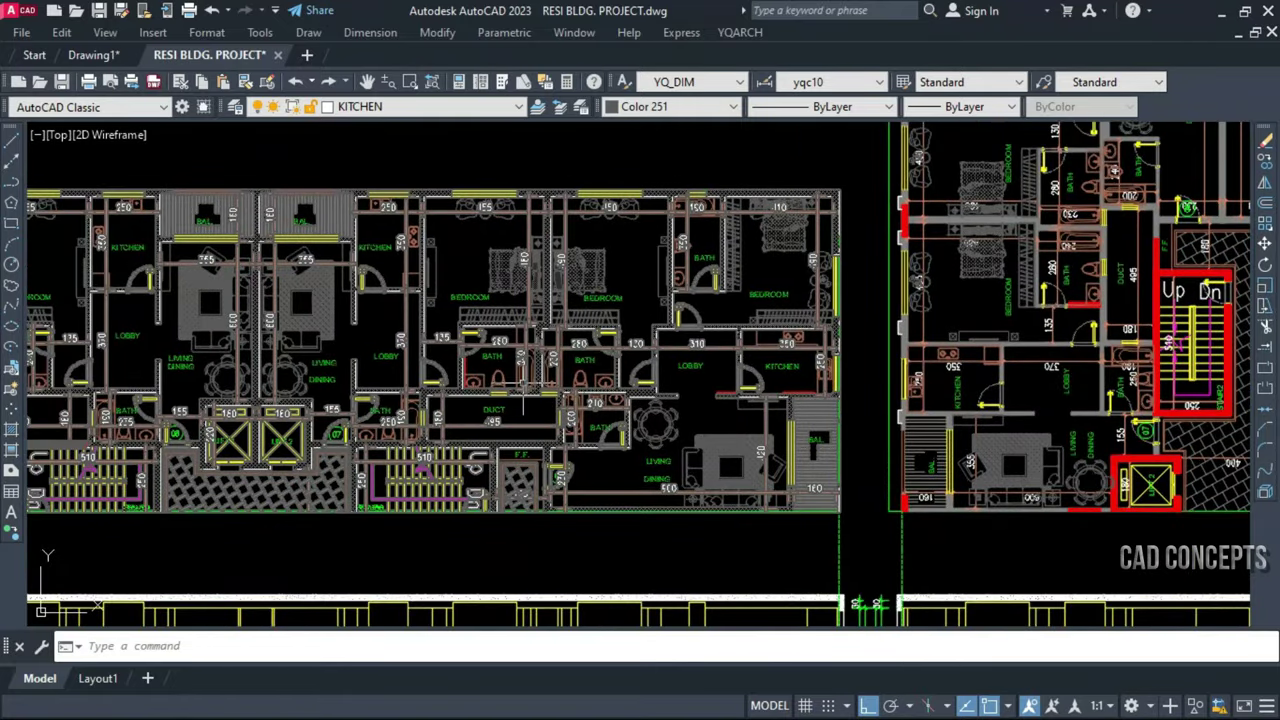
scroll(550, 368, down, 2)
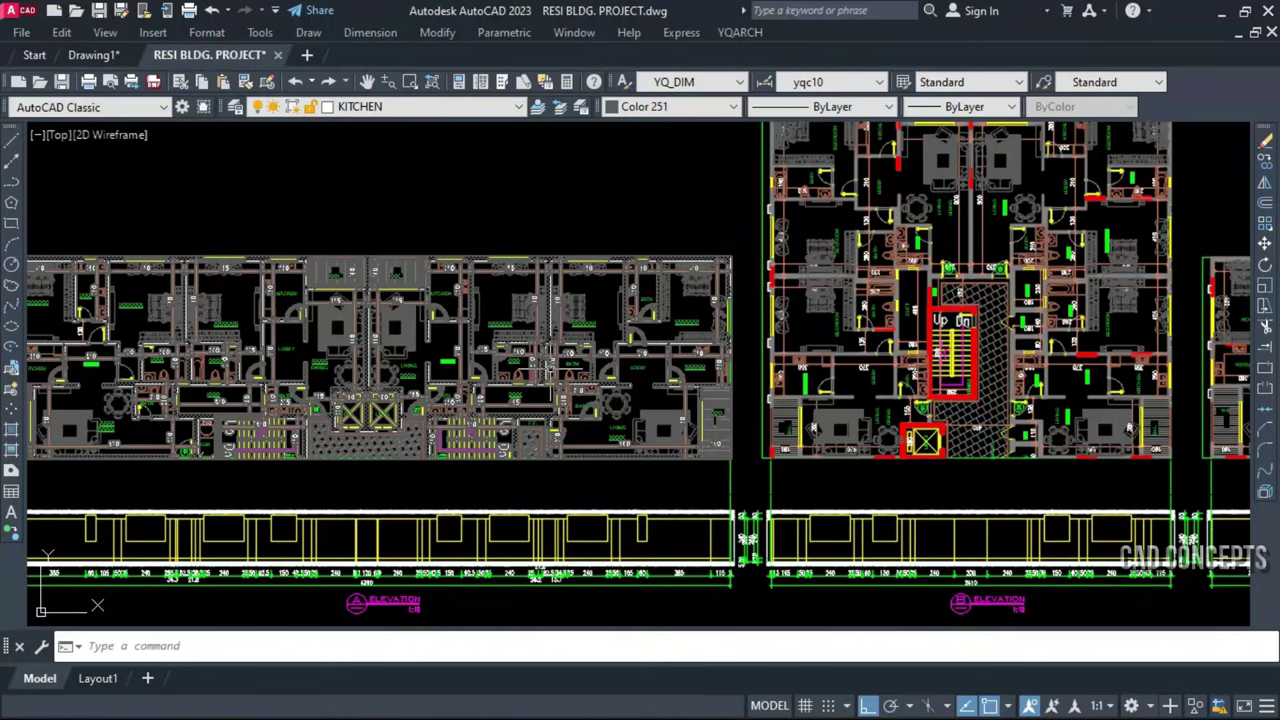
click(310, 612)
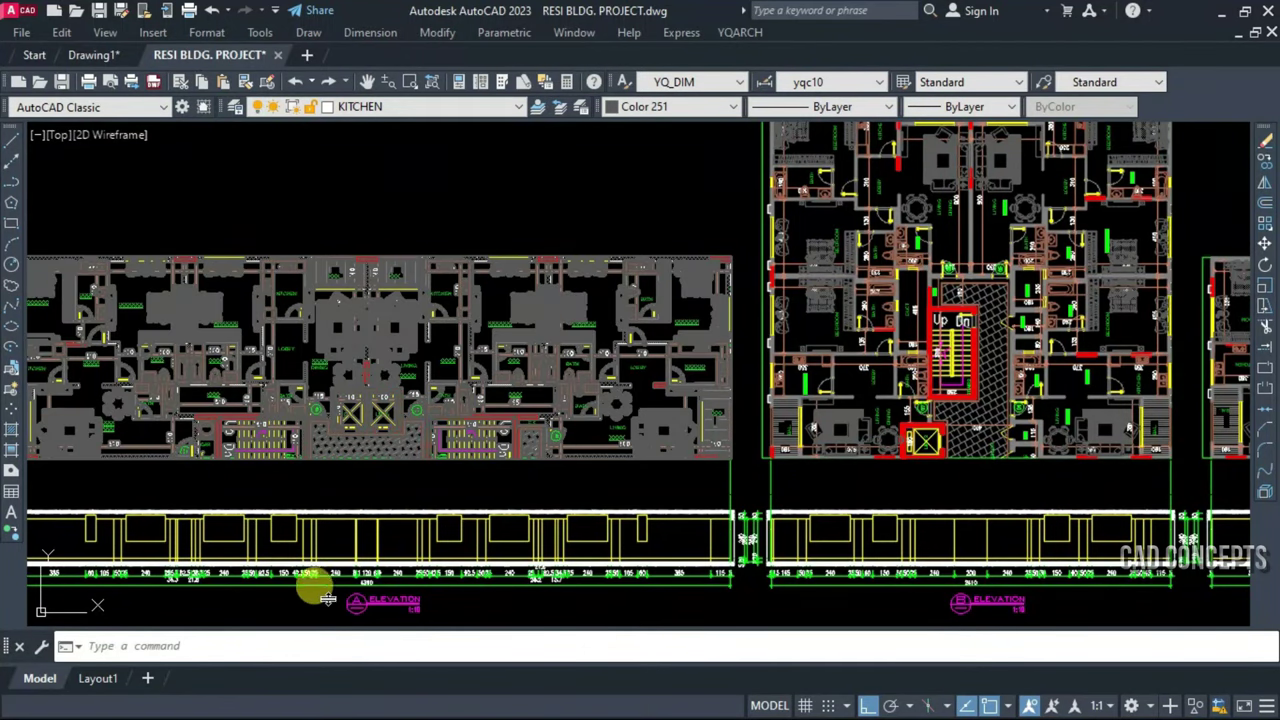
scroll(324, 535, down, 2)
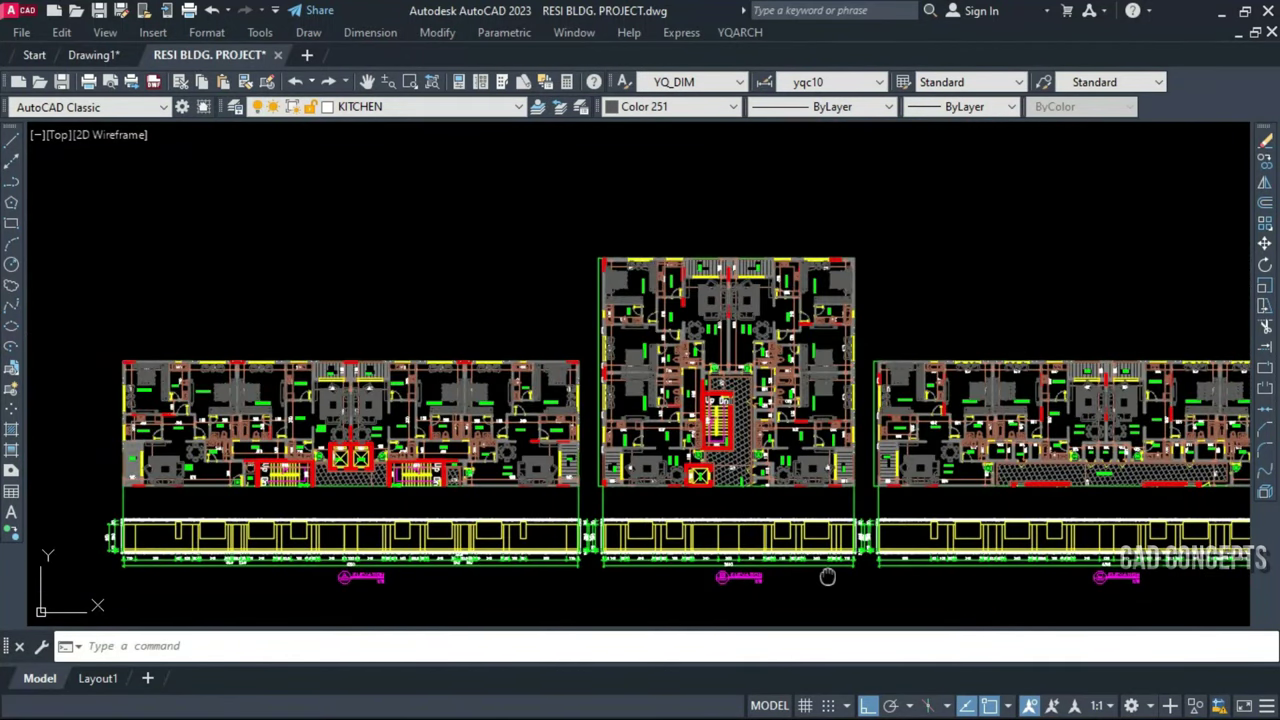
middle_drag(827, 576, 604, 540)
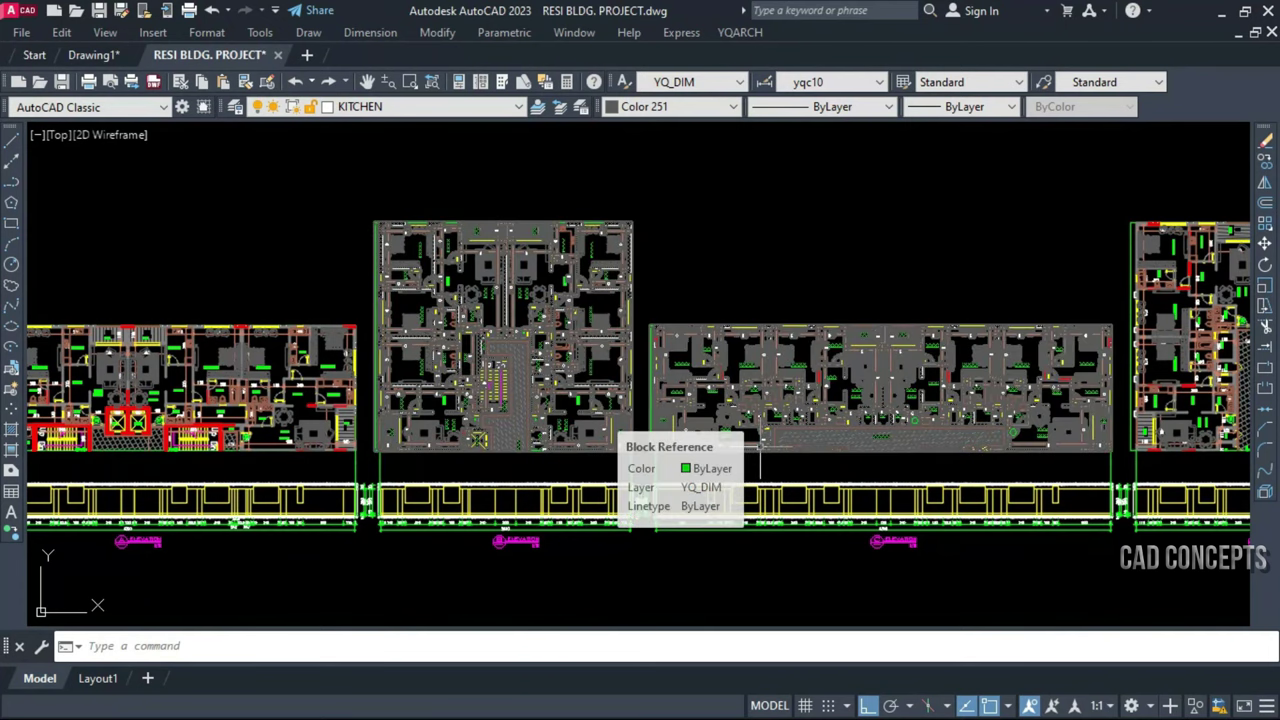
scroll(760, 452, up, 2)
scroll(760, 452, up, 3)
scroll(916, 463, down, 4)
scroll(916, 463, up, 4)
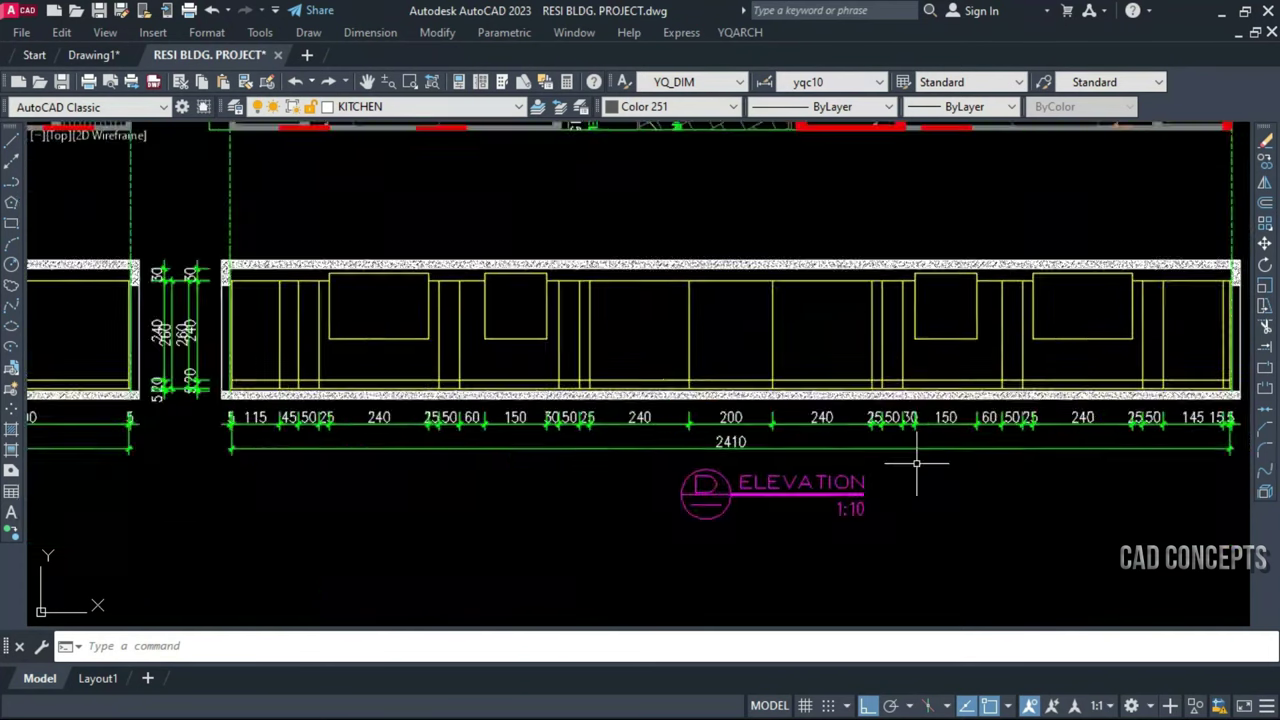
scroll(848, 443, down, 4)
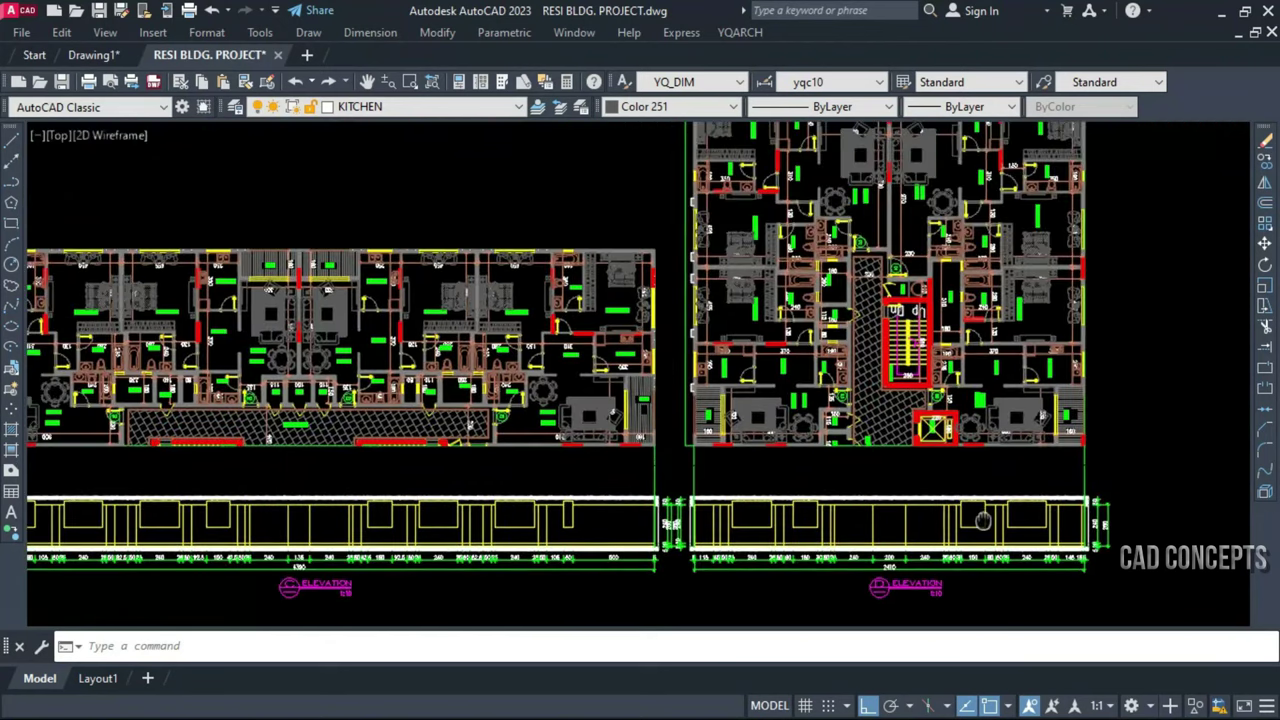
middle_drag(893, 393, 1040, 566)
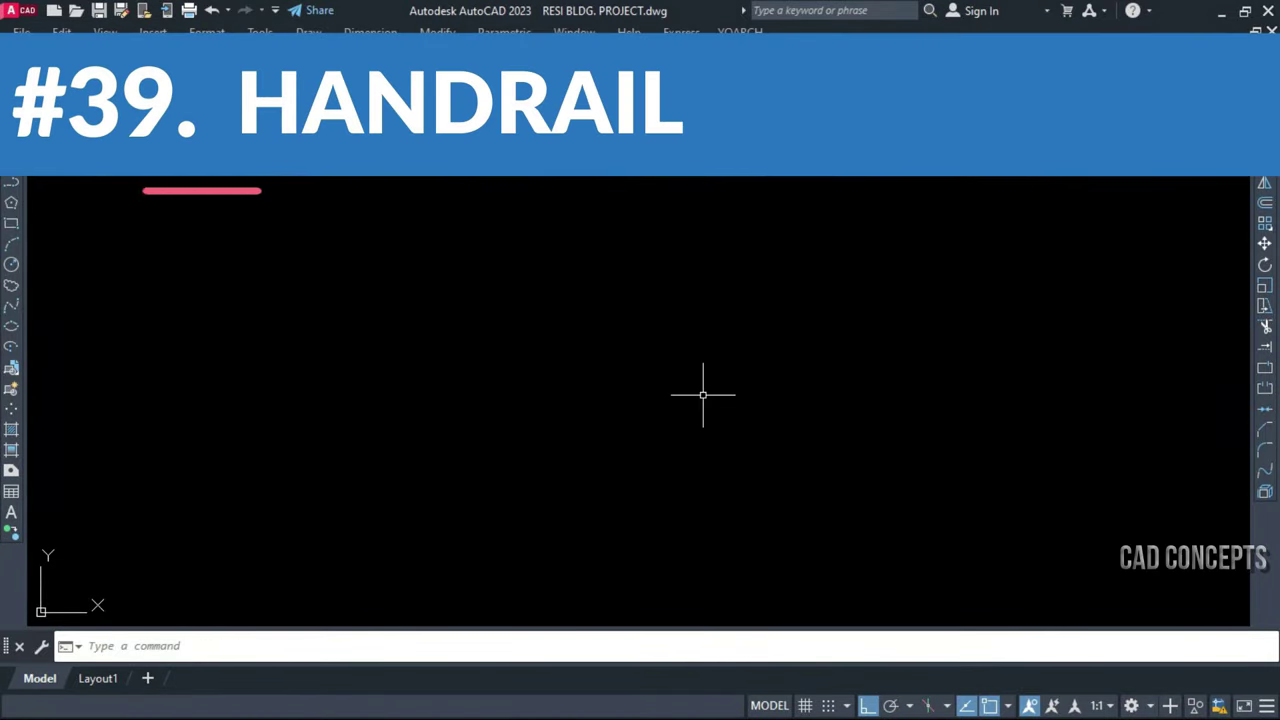
Draw a straight 90-high banister elevation between two picked points with LG
text(LG)
key(Return)
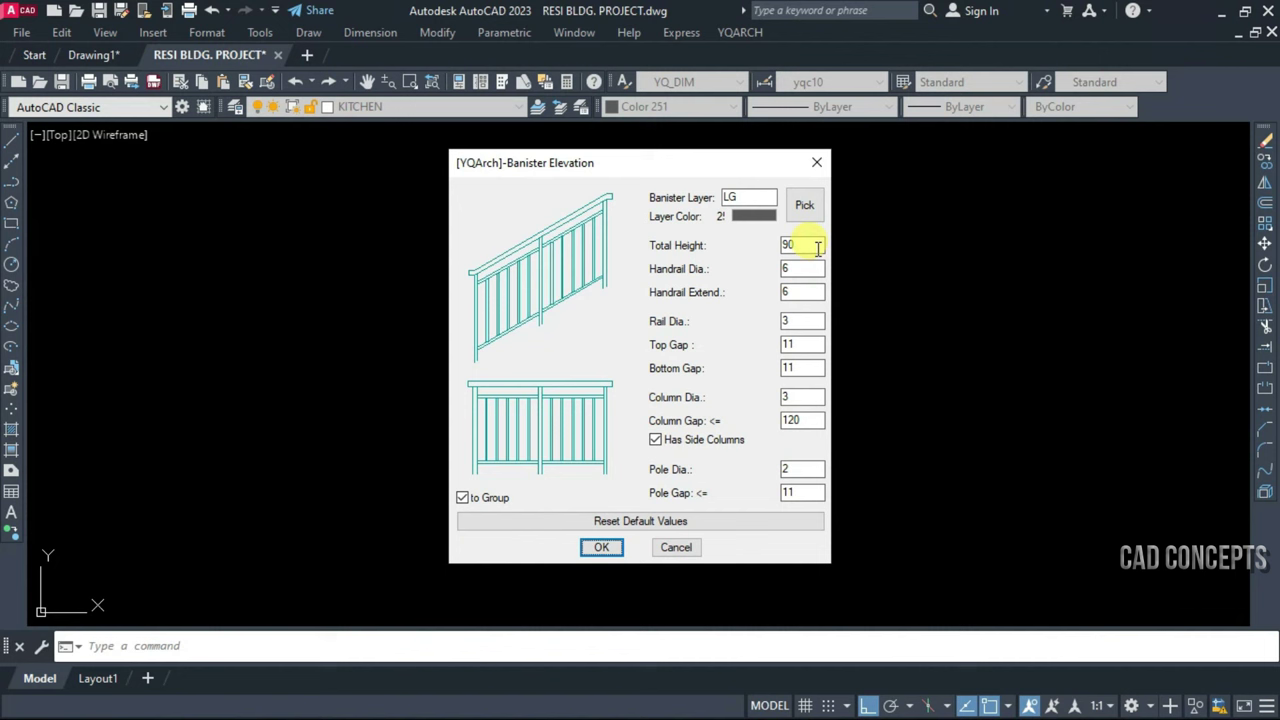
click(601, 547)
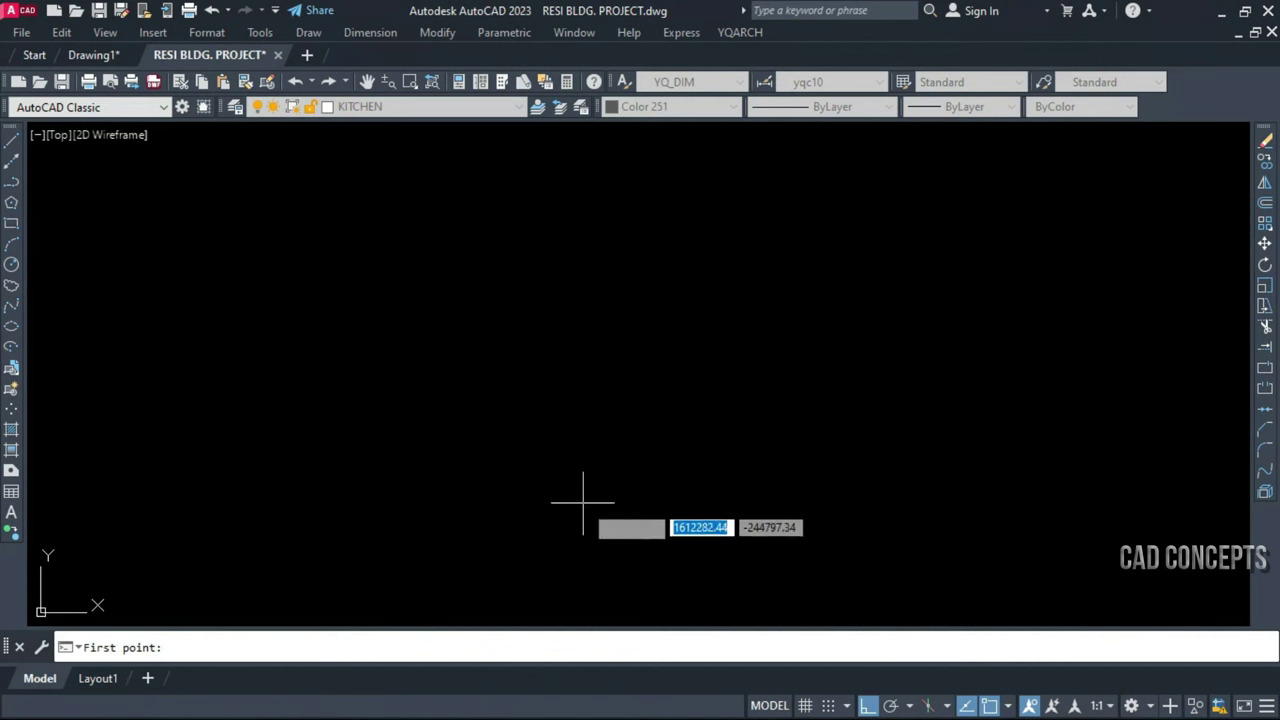
click(404, 395)
click(1036, 380)
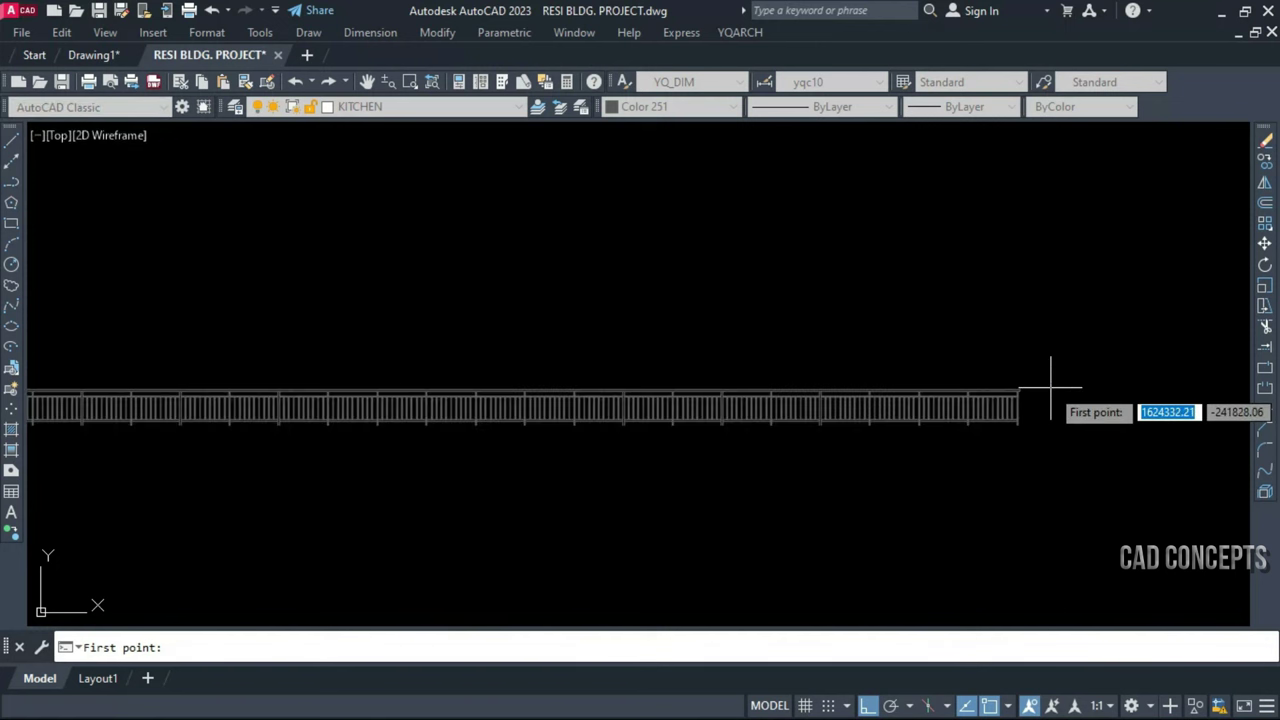
scroll(990, 452, up, 6)
key(Escape)
scroll(1050, 322, down, 3)
Colour the whole straight railing cyan
click(1134, 188)
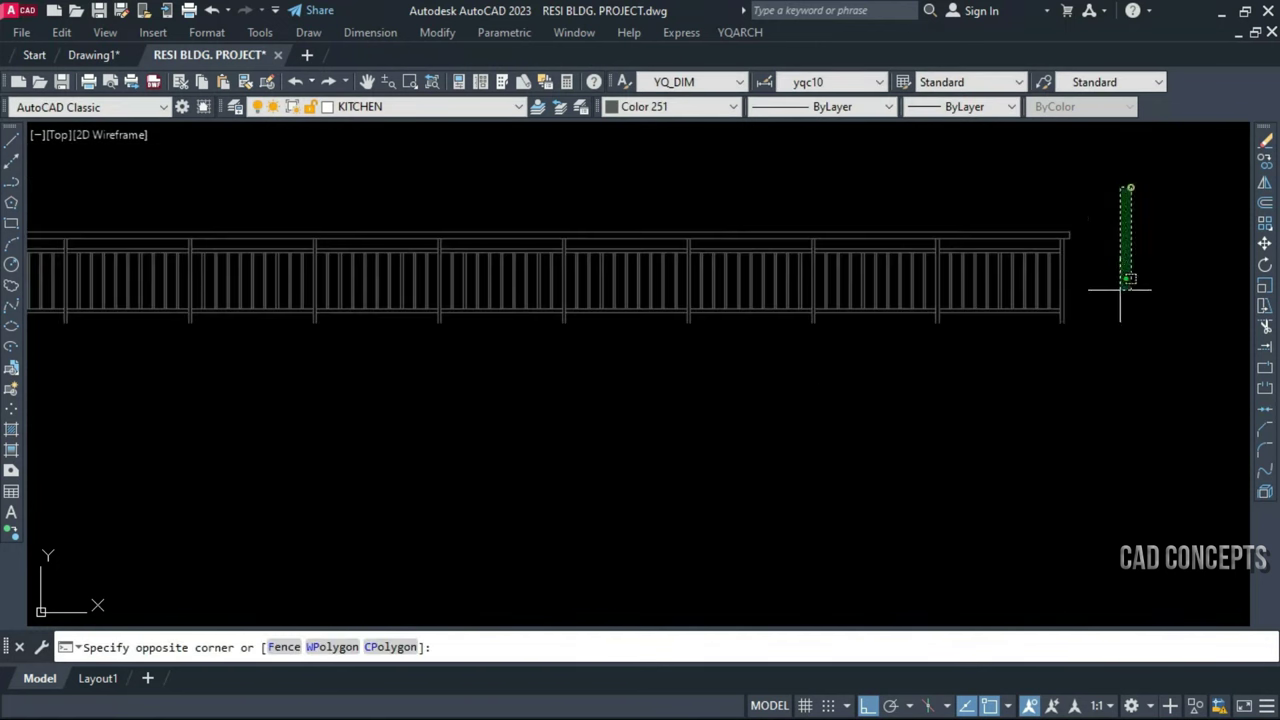
scroll(928, 334, down, 3)
scroll(325, 345, down, 1)
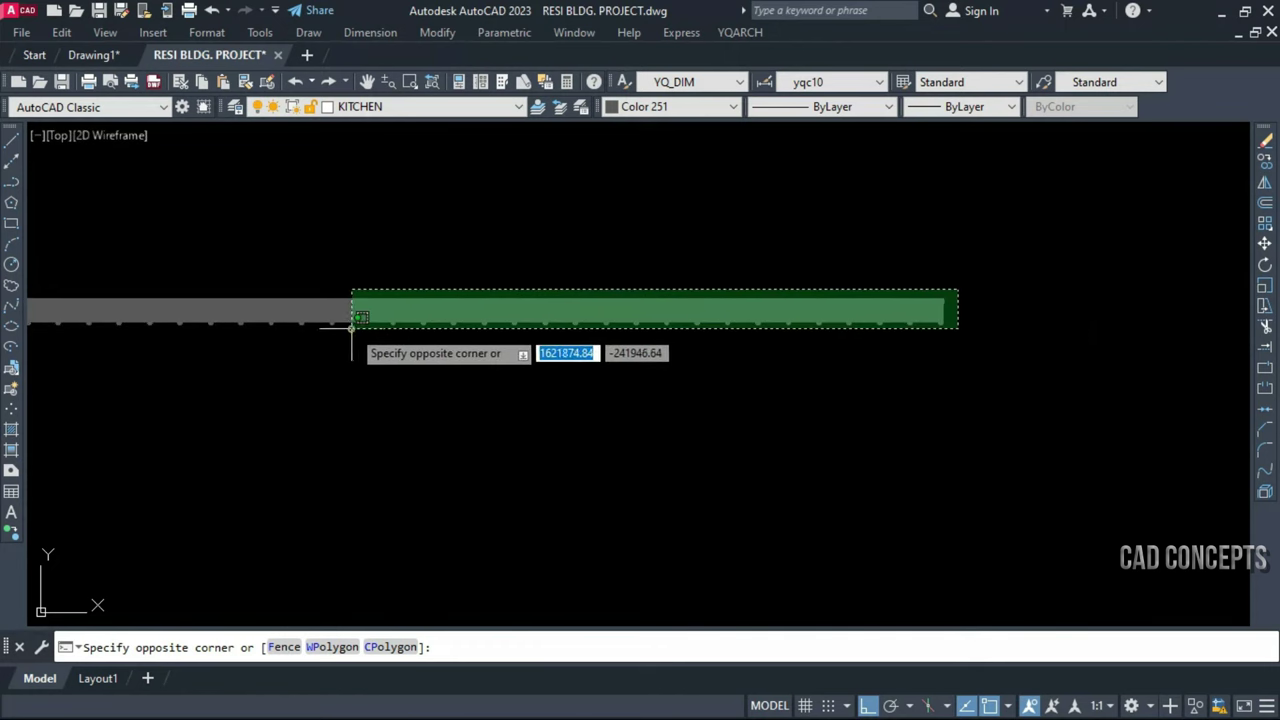
click(352, 330)
click(640, 106)
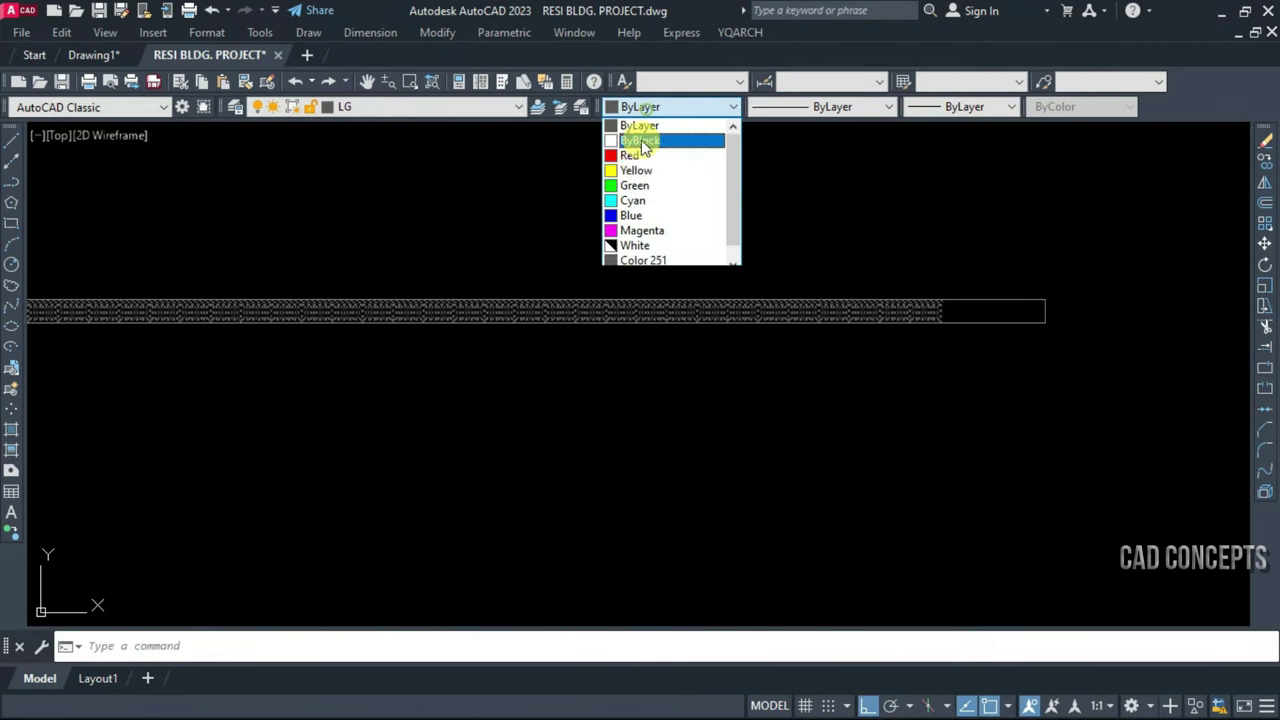
click(650, 208)
key(Escape)
mouse_move(348, 345)
middle_down()
mouse_move(749, 349)
mouse_move(269, 394)
mouse_move(710, 374)
mouse_move(343, 365)
mouse_move(737, 363)
mouse_move(354, 360)
mouse_move(794, 366)
mouse_move(300, 366)
middle_up()
scroll(578, 383, down, 5)
scroll(578, 383, down, 3)
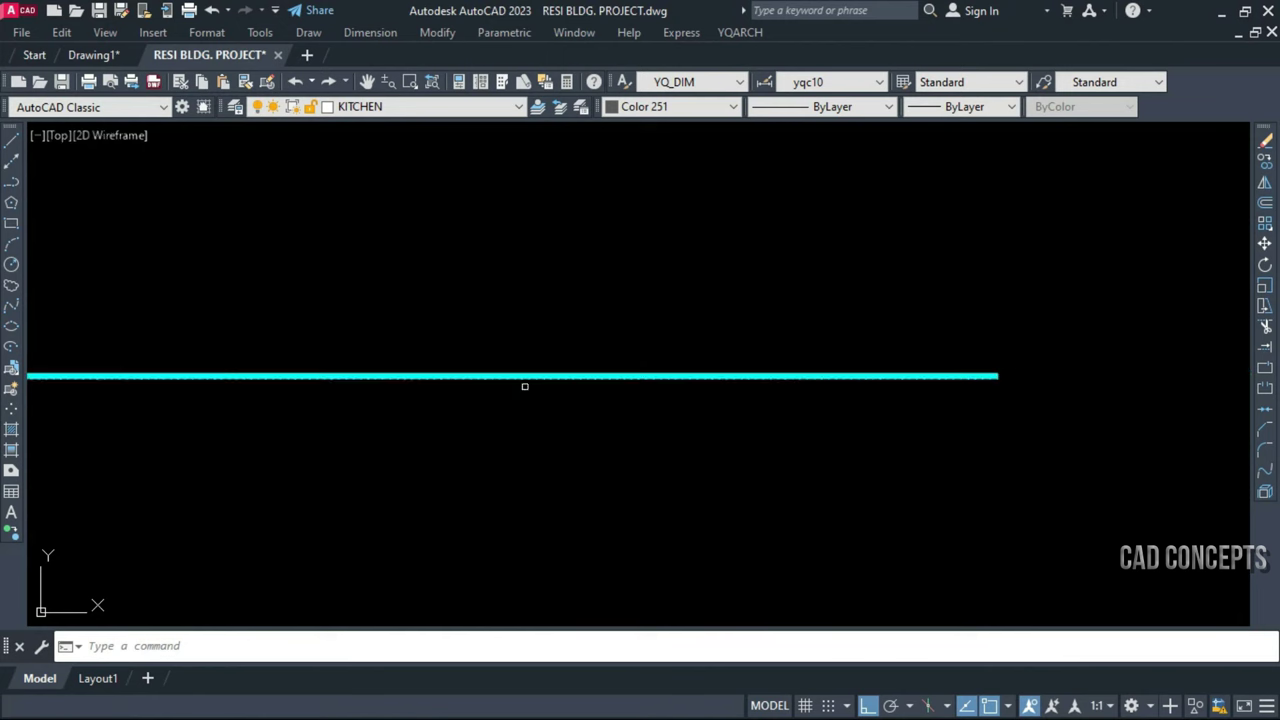
scroll(517, 440, down, 3)
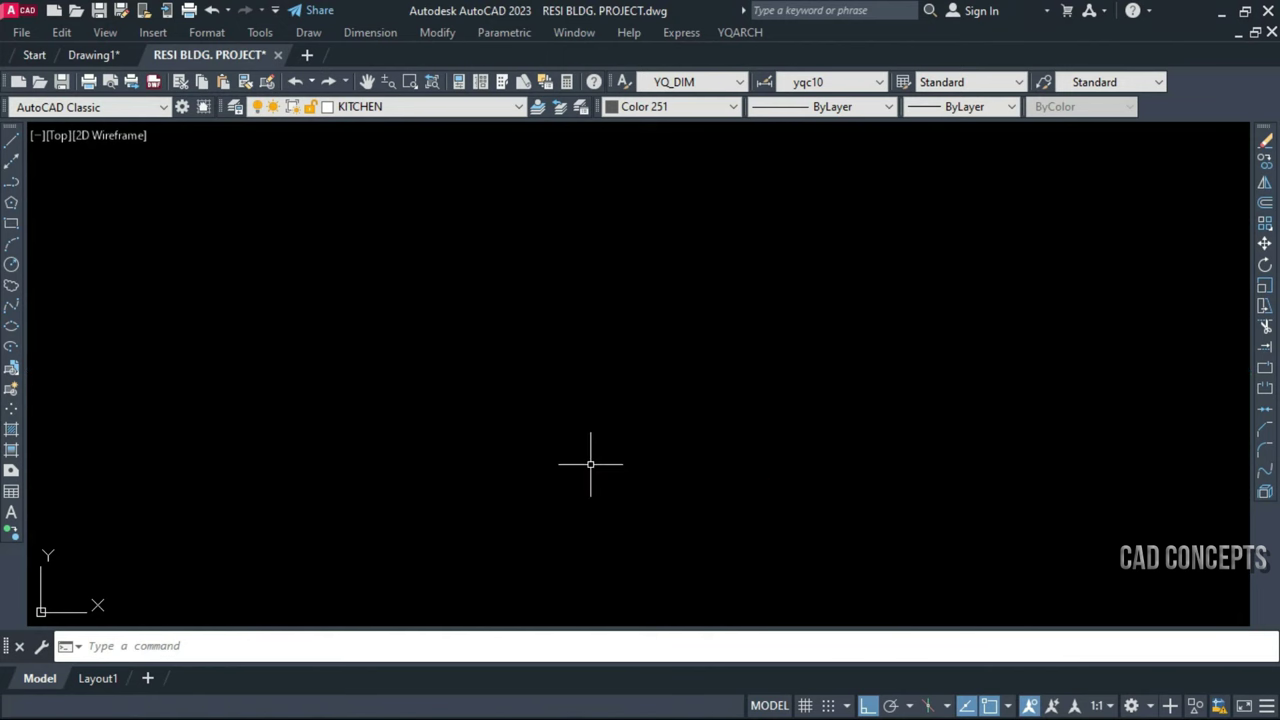
Draw a sloped 90-high stair banister from its lower start to its upper end, ortho off
text(LG)
key(Return)
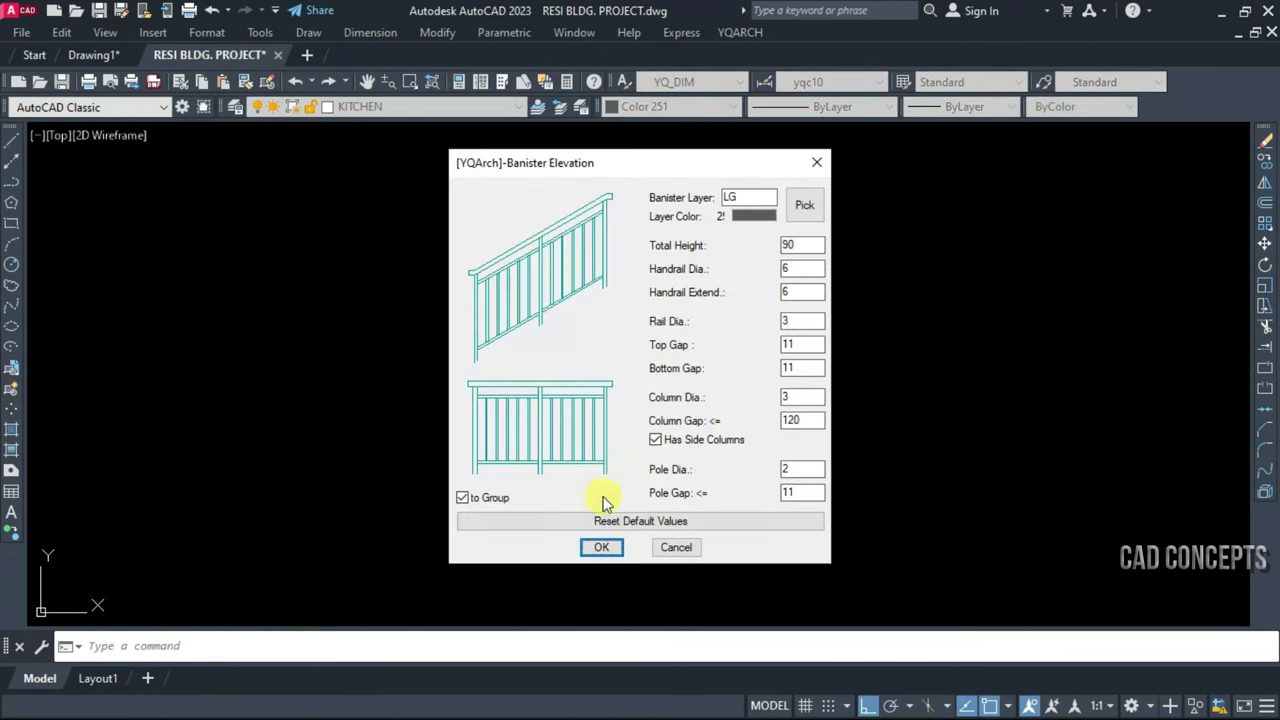
click(600, 549)
click(527, 546)
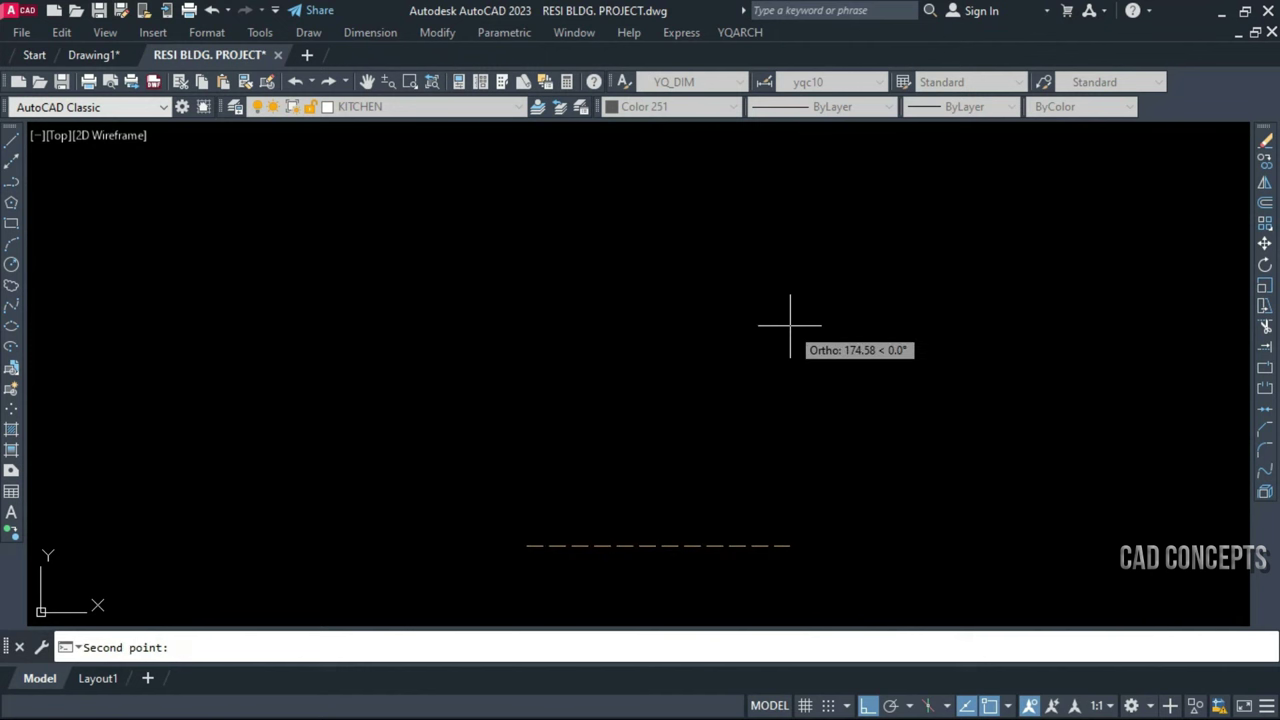
key(F8)
click(926, 268)
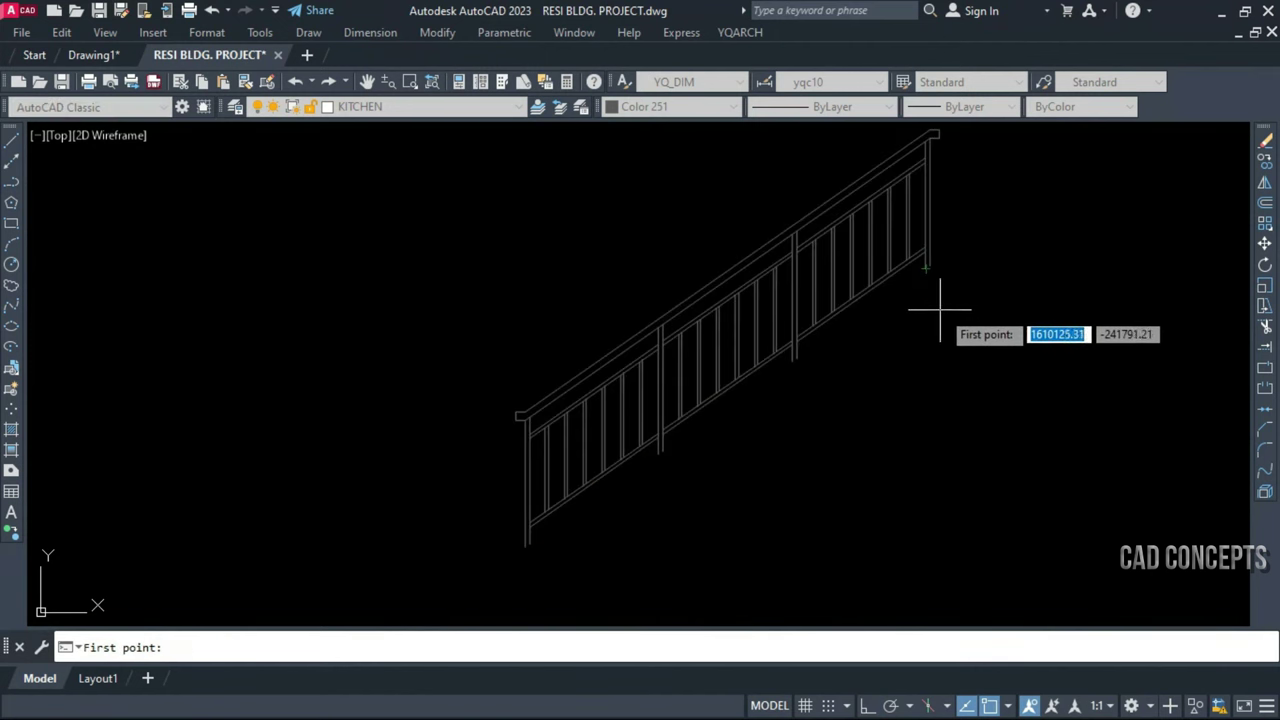
right_click(940, 311)
Colour the sloped railing cyan
click(840, 257)
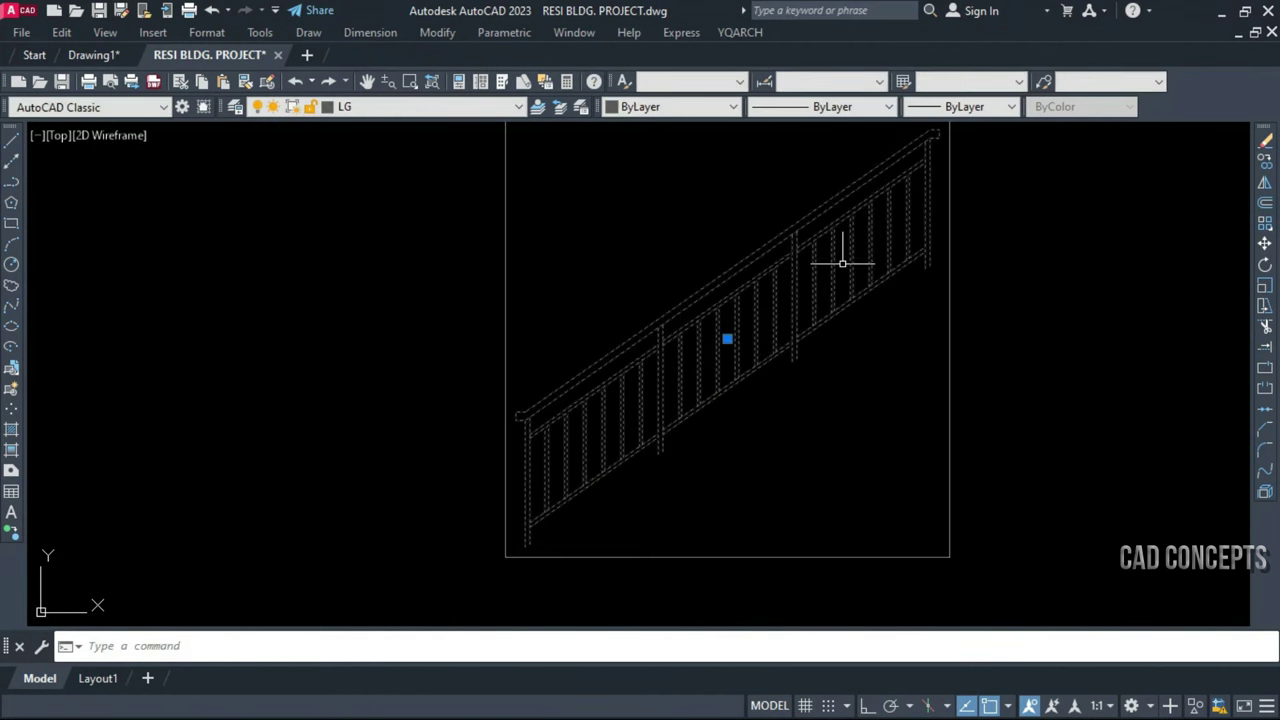
click(693, 106)
click(667, 215)
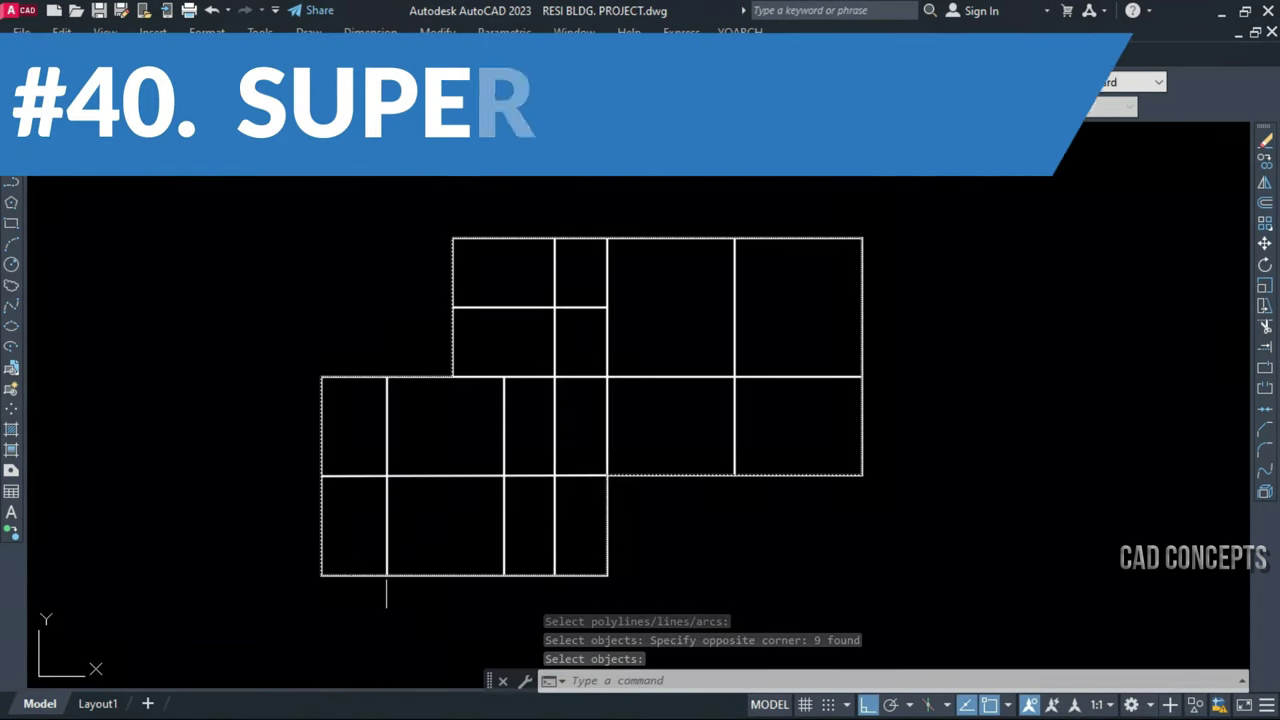
Try moving the lower and middle horizontal grid lines, cancelling each move
key(Return)
click(386, 574)
key(Escape)
click(447, 475)
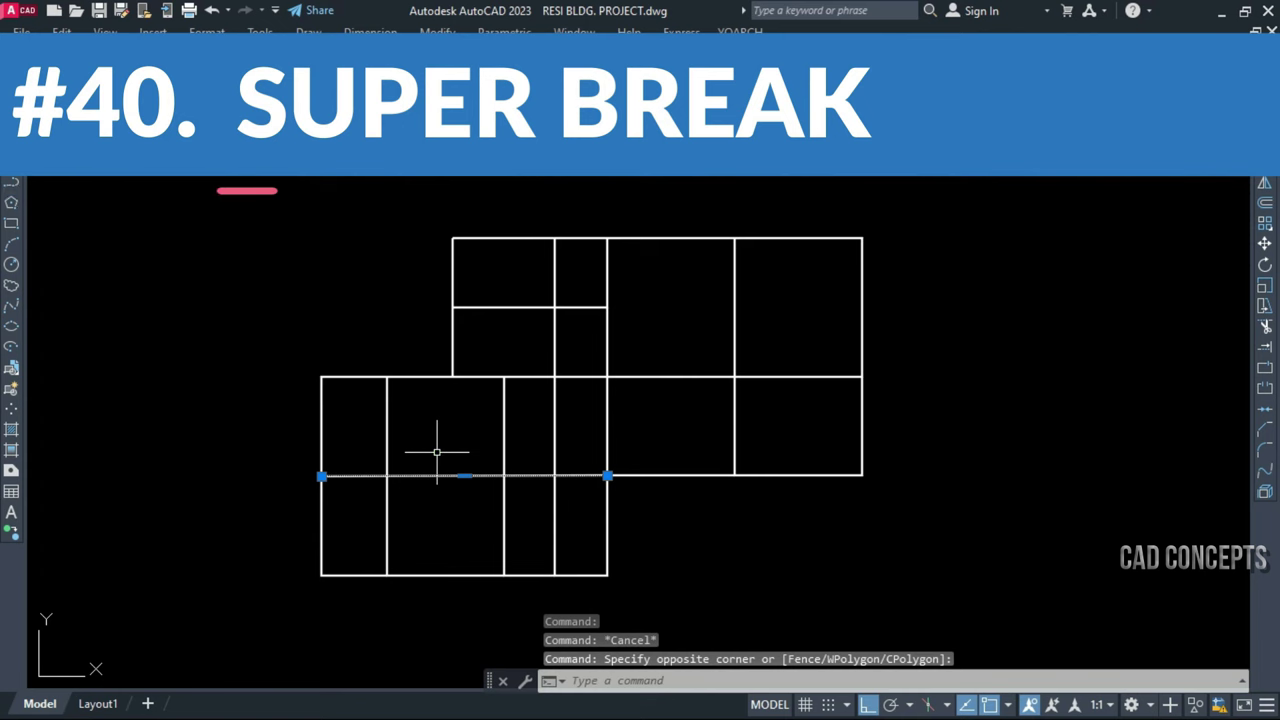
text(m)
key(Return)
click(440, 512)
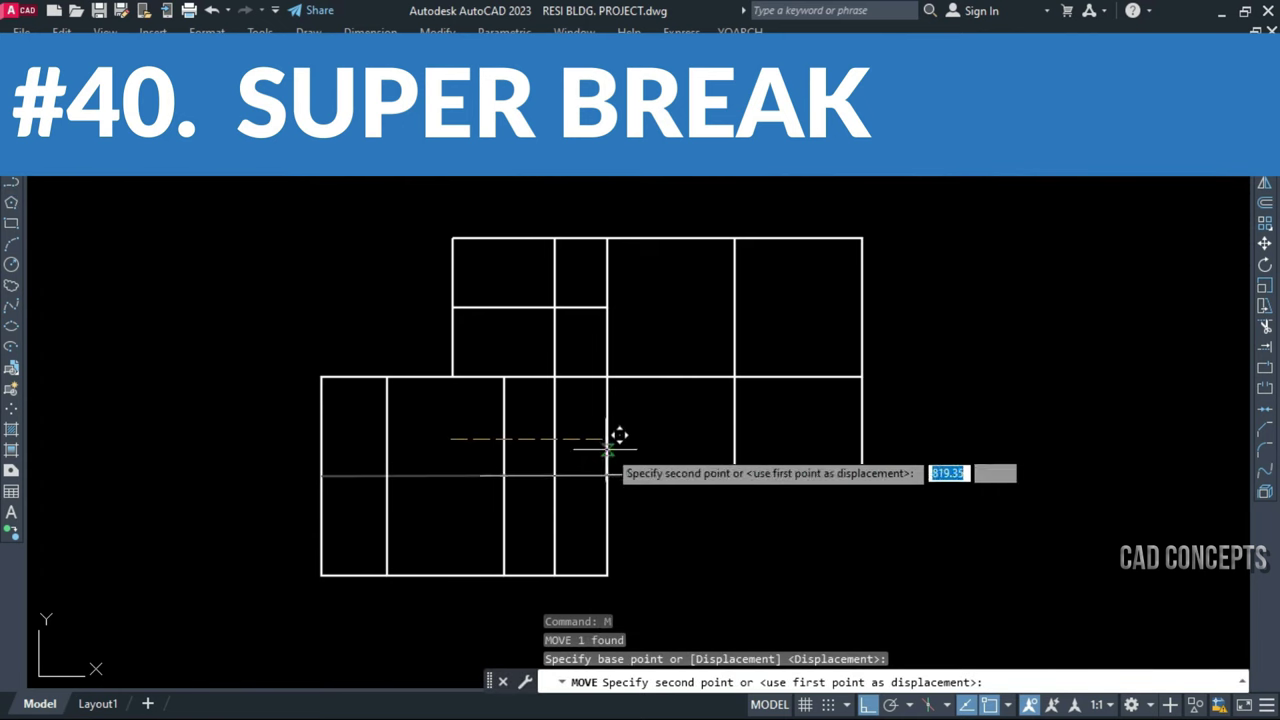
key(Escape)
click(636, 376)
text(m)
key(Return)
click(676, 302)
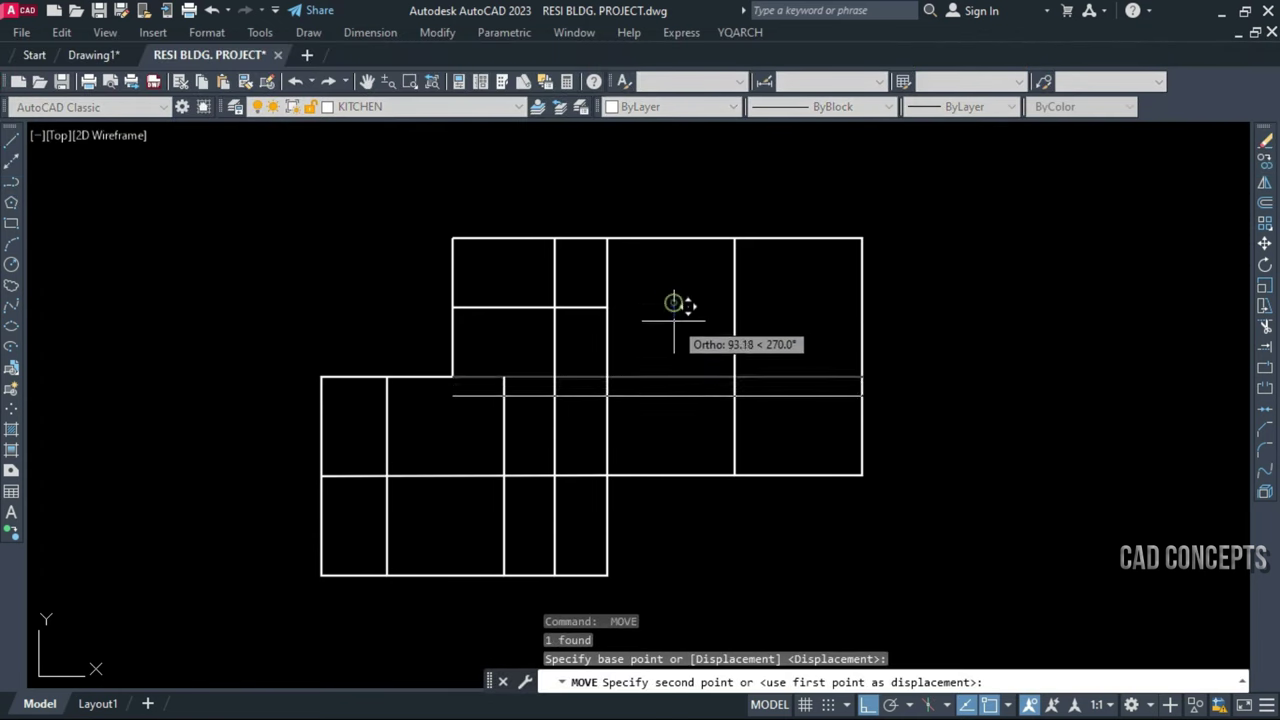
key(Escape)
Try moving the vertical grid lines, cancelling each move
click(734, 345)
text(m)
key(Return)
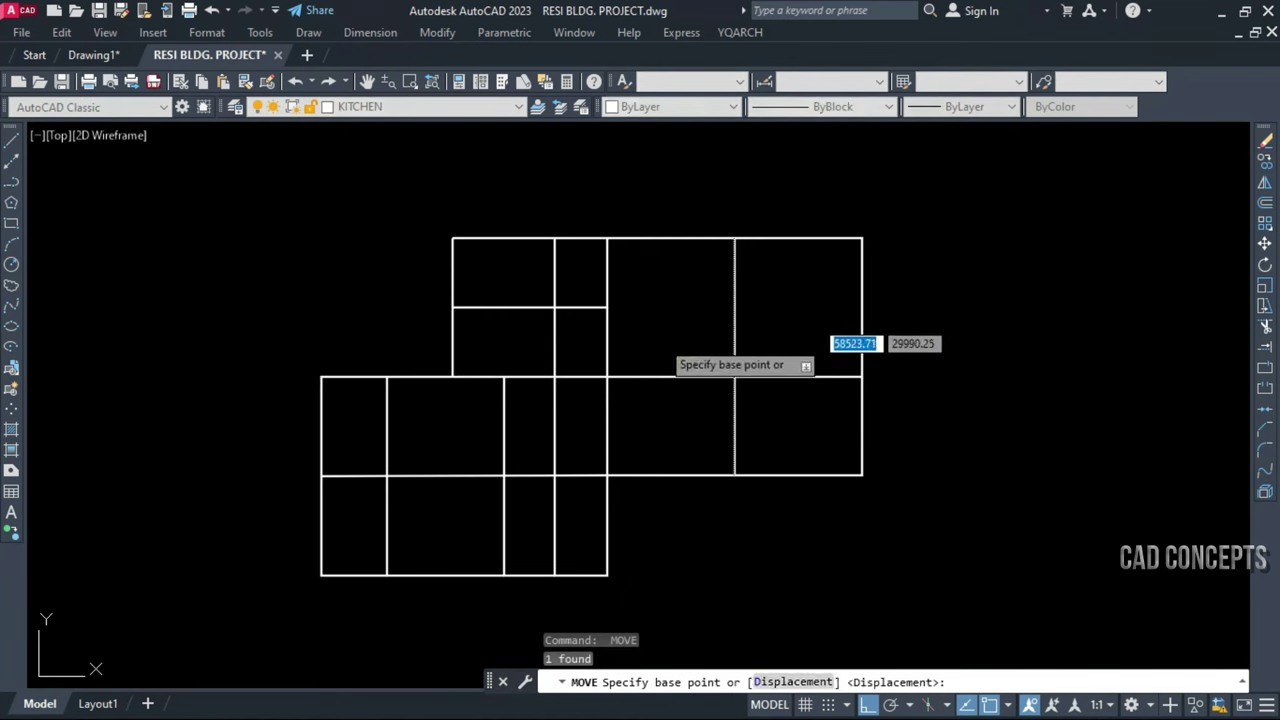
click(654, 314)
key(Escape)
text(m)
key(Return)
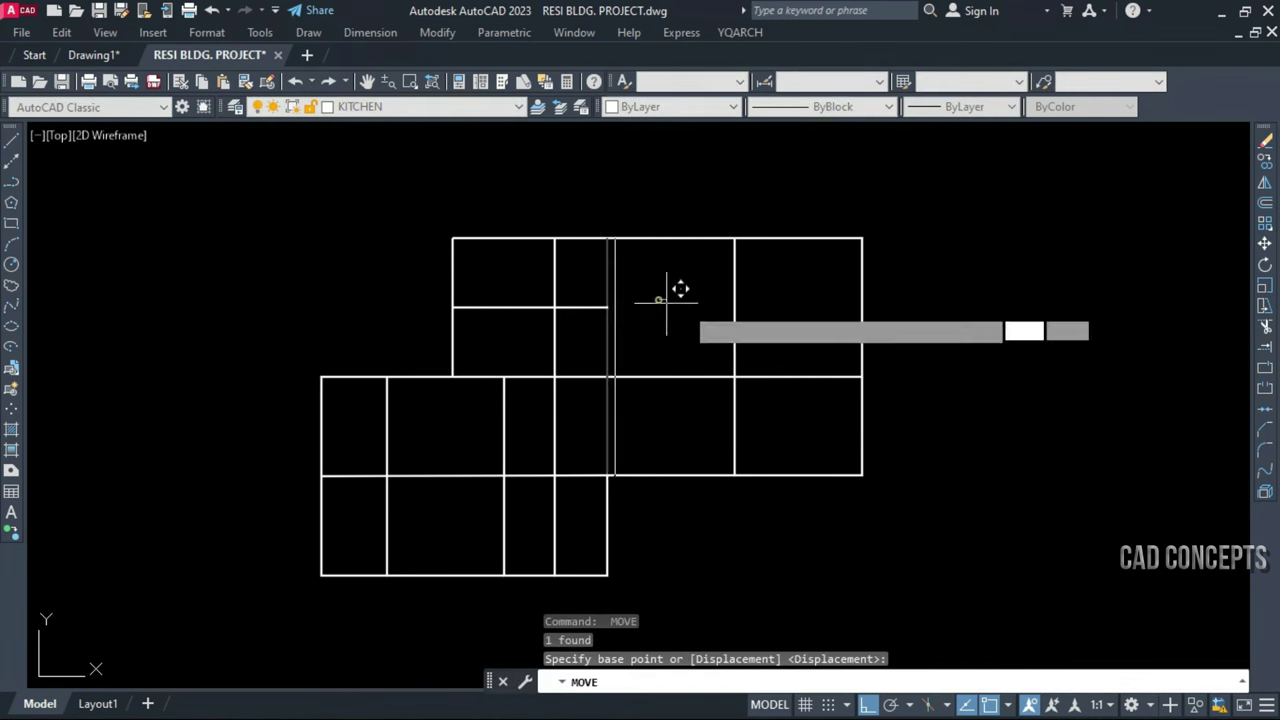
click(677, 289)
key(Escape)
click(581, 335)
click(486, 366)
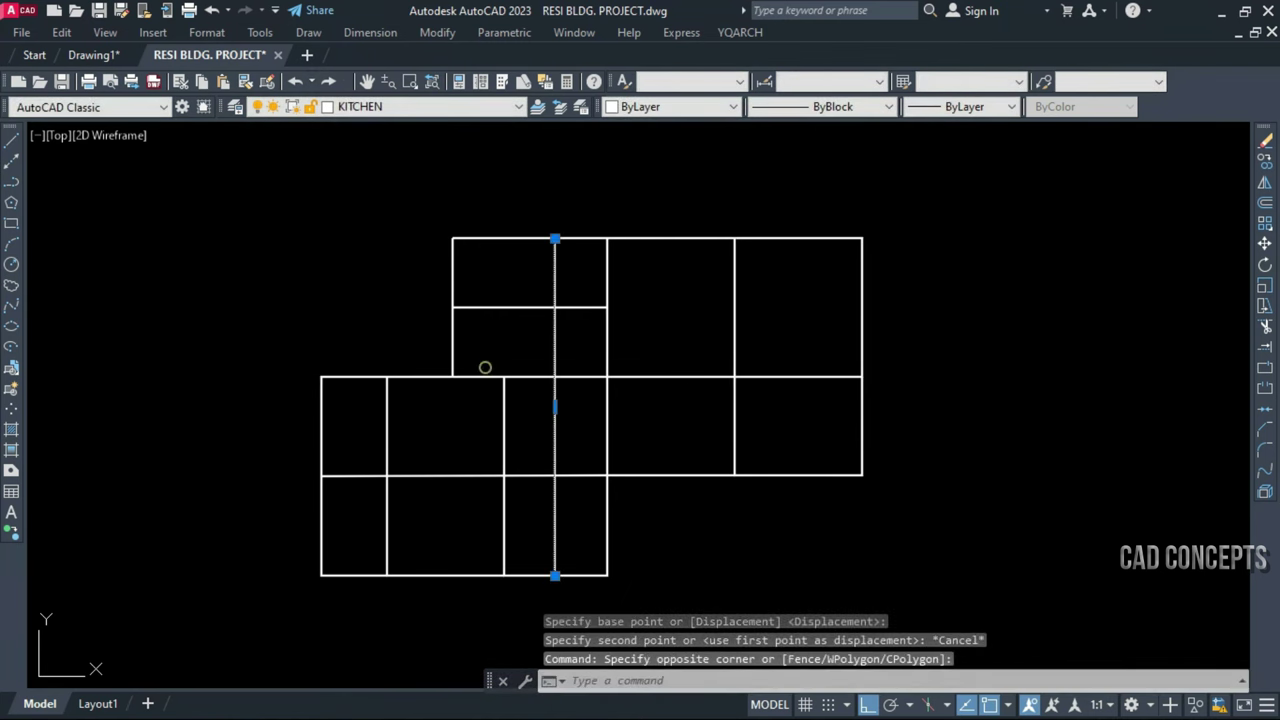
text(m)
key(Return)
click(600, 320)
key(Escape)
Break all nine plan lines at their crossings with BA
text(b)
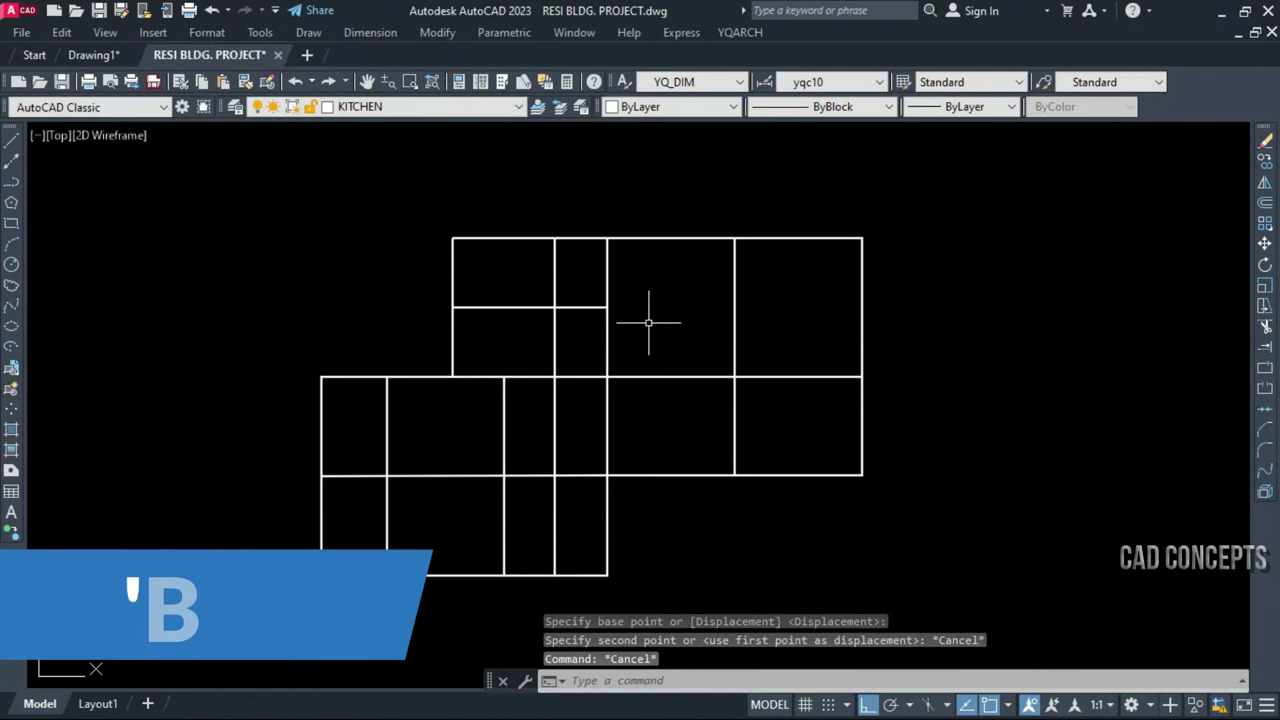
text(a)
key(Return)
click(914, 218)
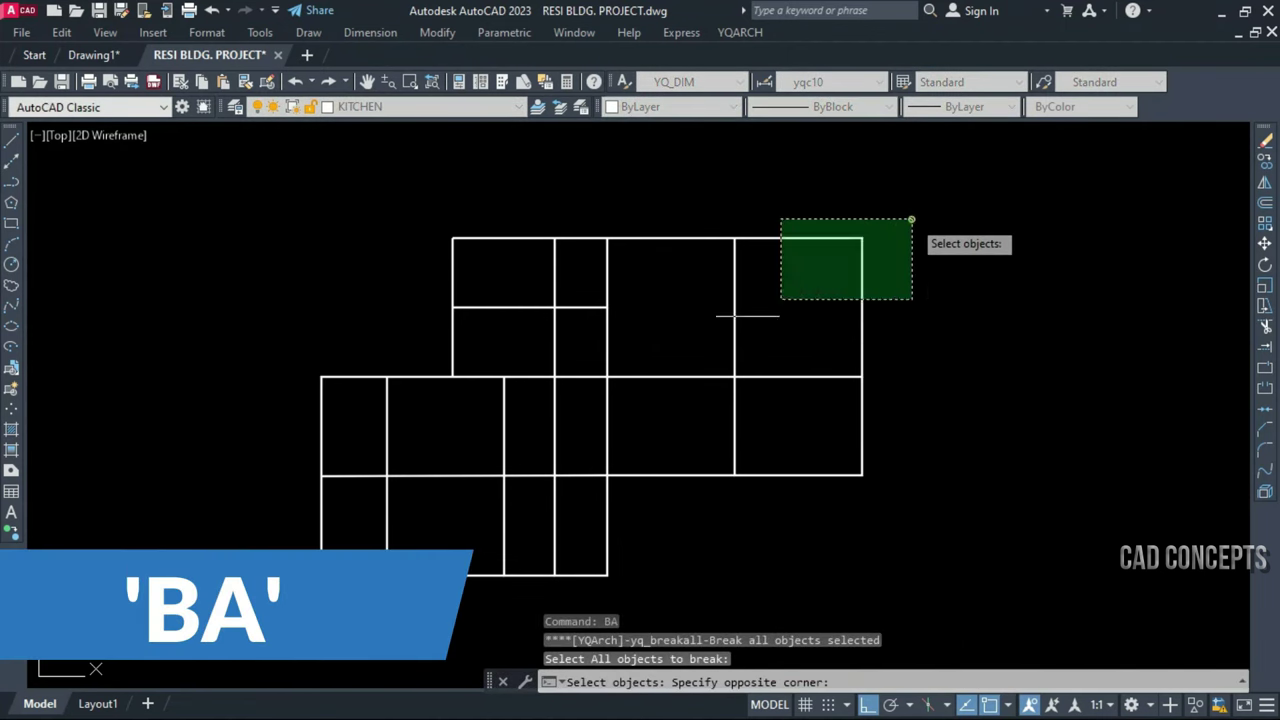
click(186, 648)
right_click(691, 443)
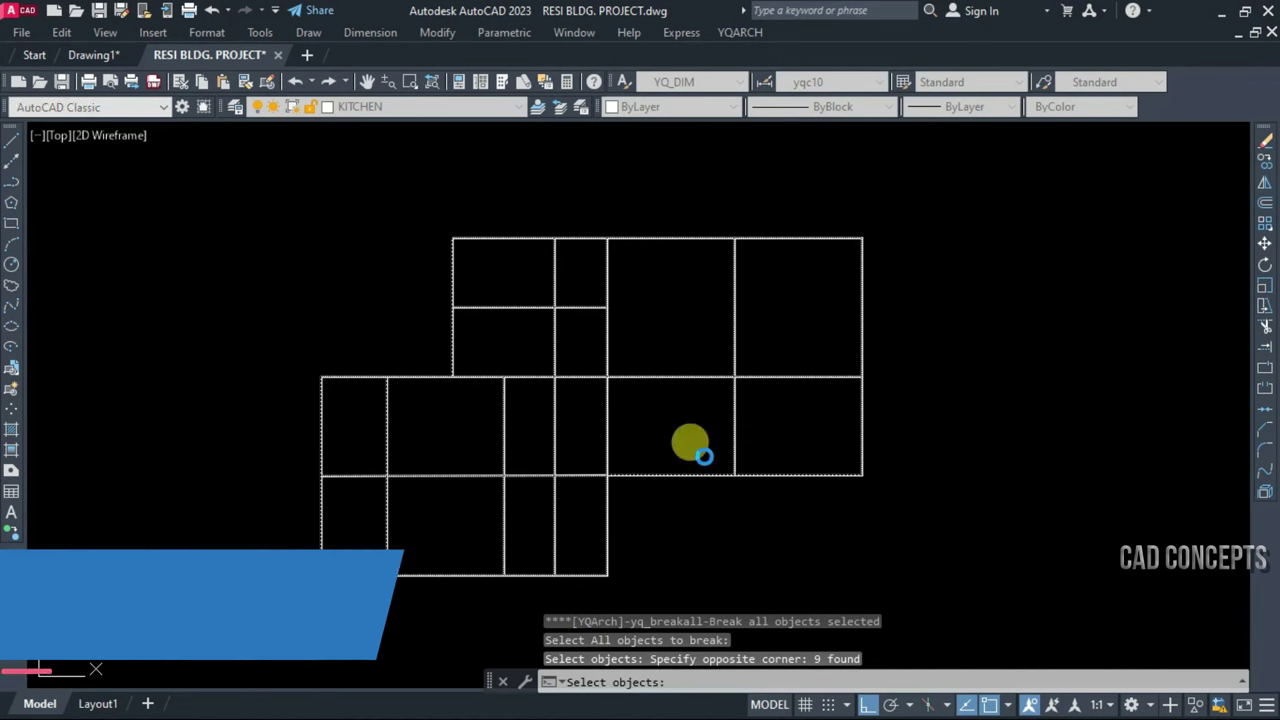
Select the lower, middle and top horizontal lines and move the top line to build out the grid
click(704, 434)
click(666, 531)
text(M)
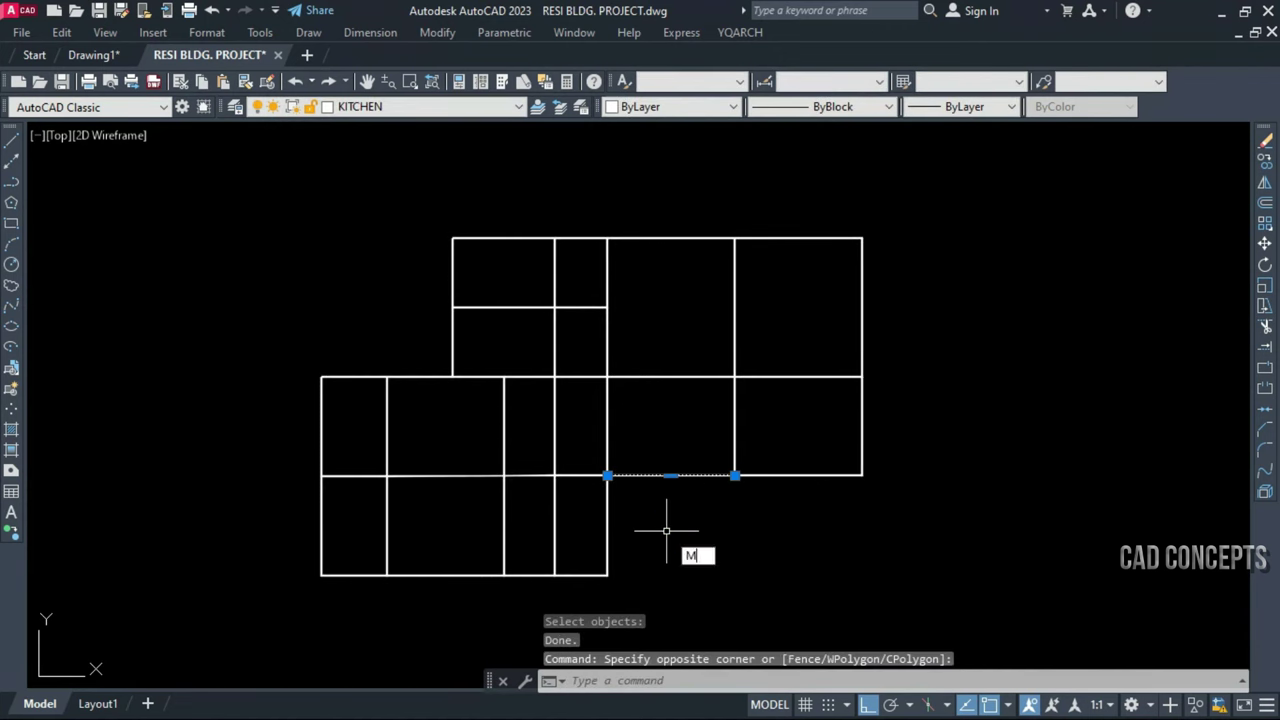
key(Return)
click(681, 552)
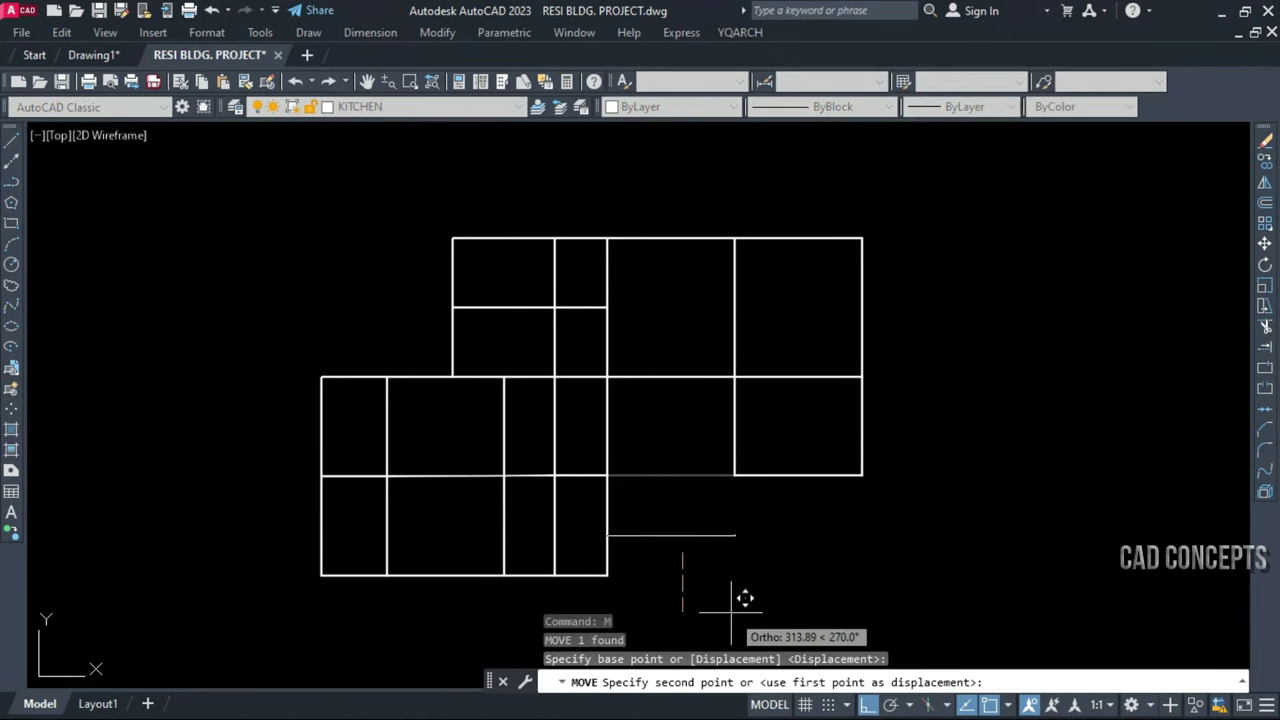
key(Escape)
click(670, 377)
click(656, 332)
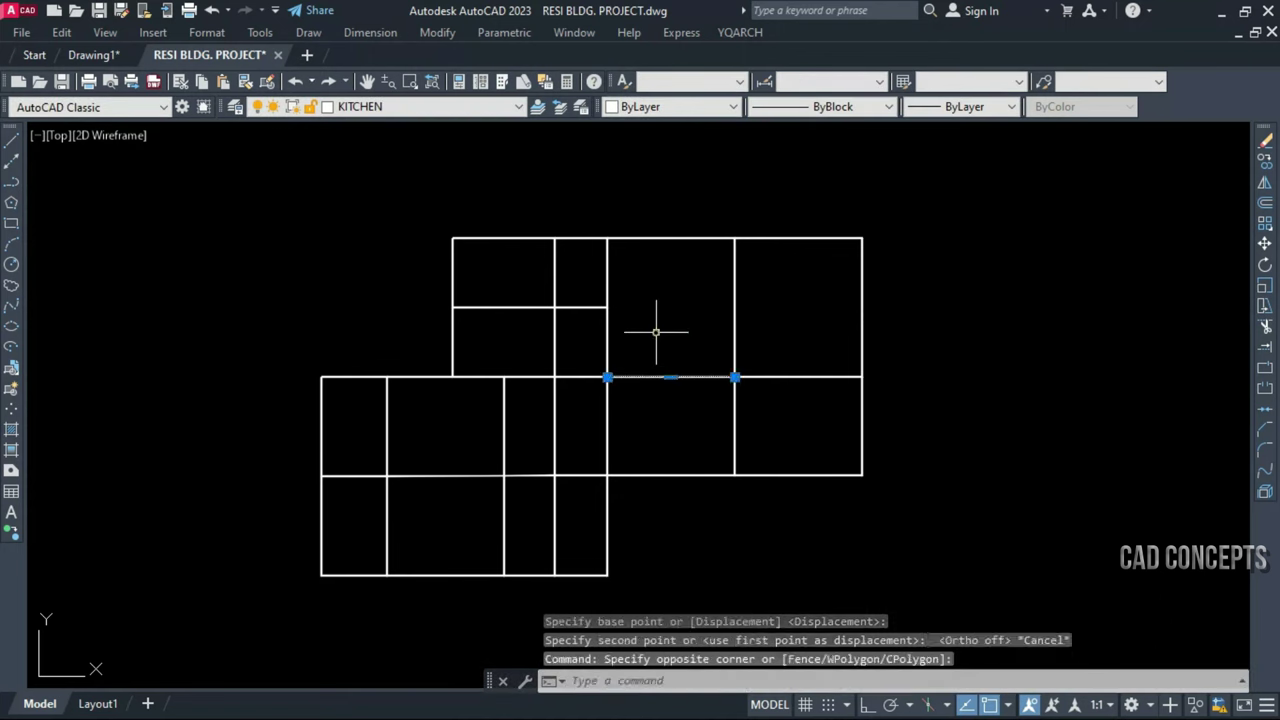
click(674, 314)
key(Escape)
key(Return)
click(651, 194)
click(677, 266)
key(Return)
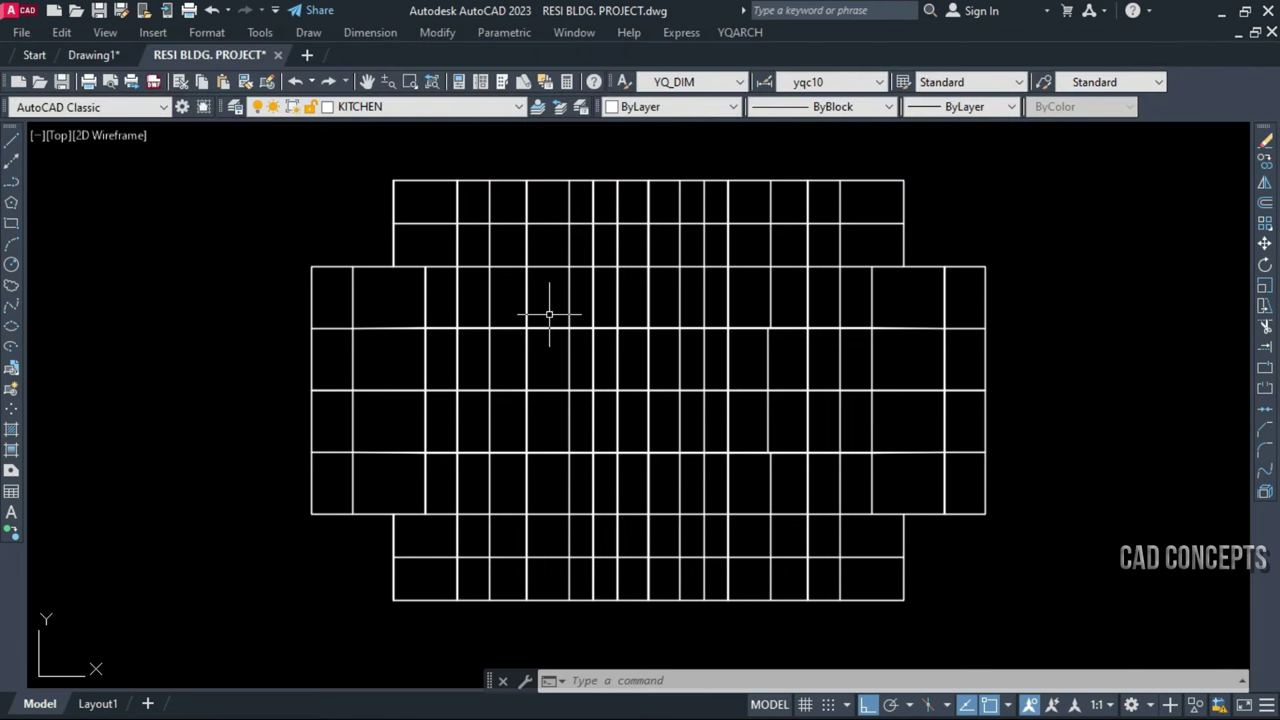
Clear the grid lines inside the left, upper middle and lower middle rectangles with BX
text(X)
key(Return)
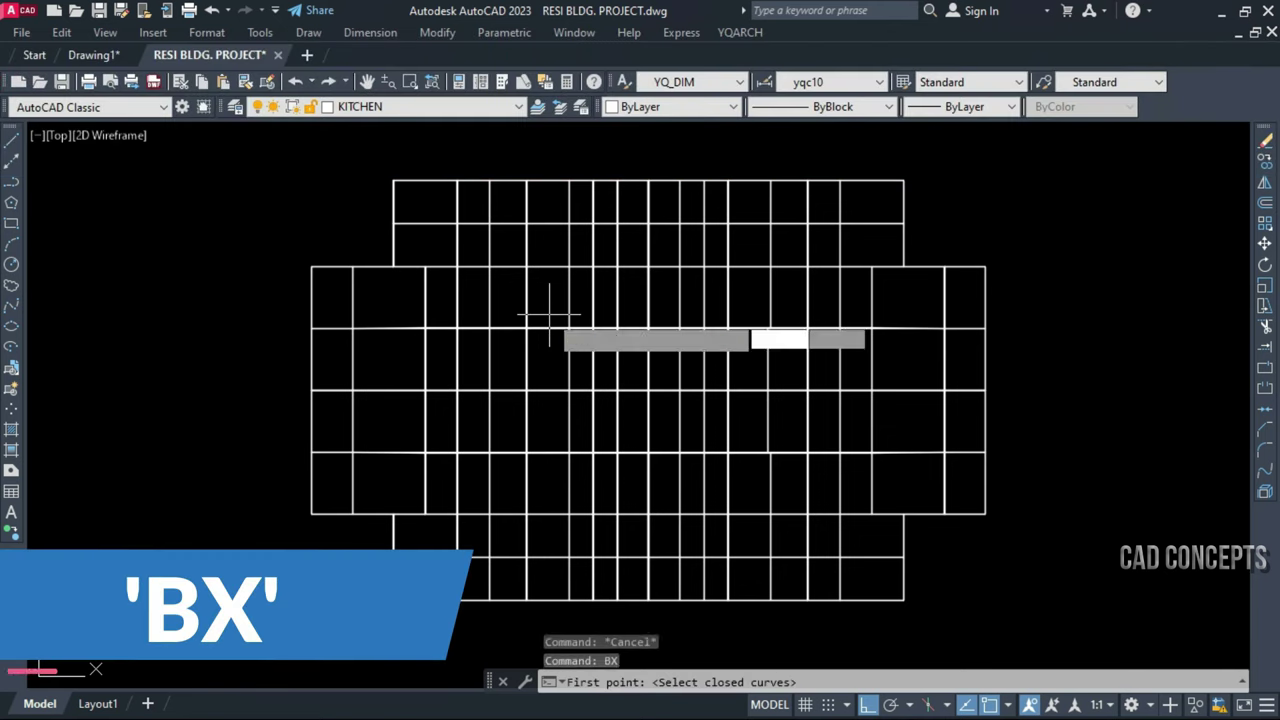
click(390, 450)
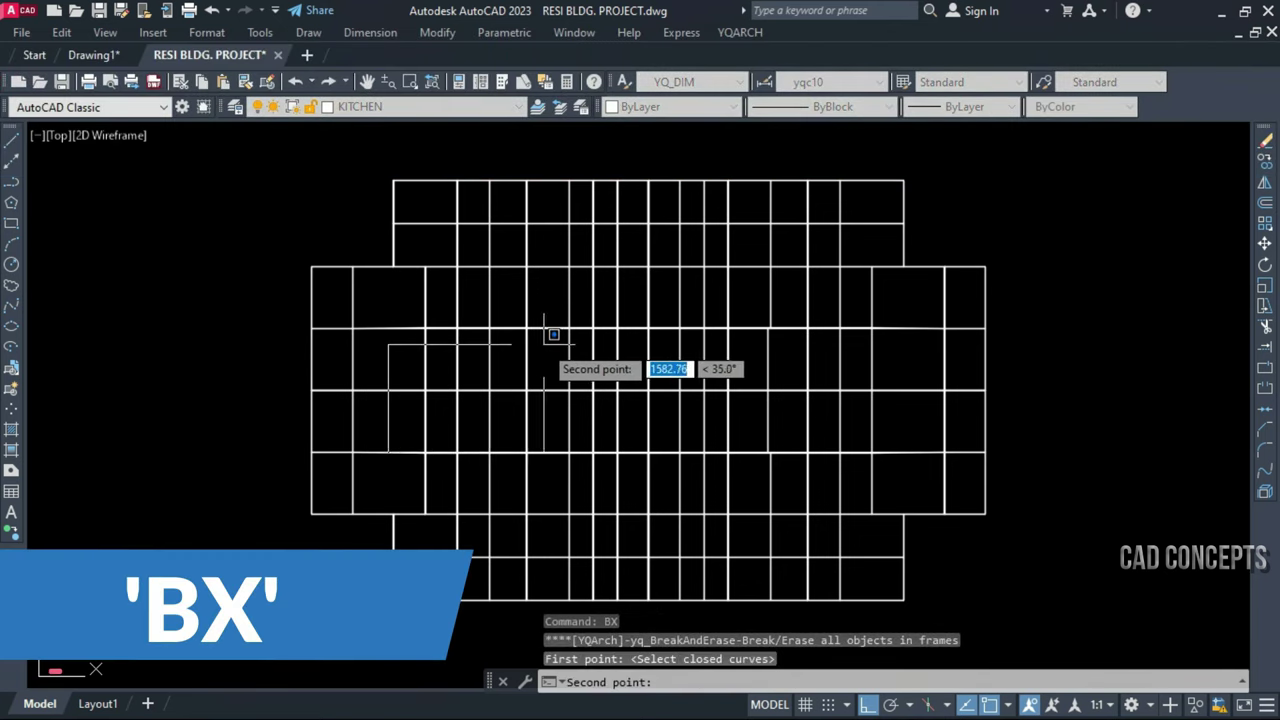
click(547, 345)
key(Return)
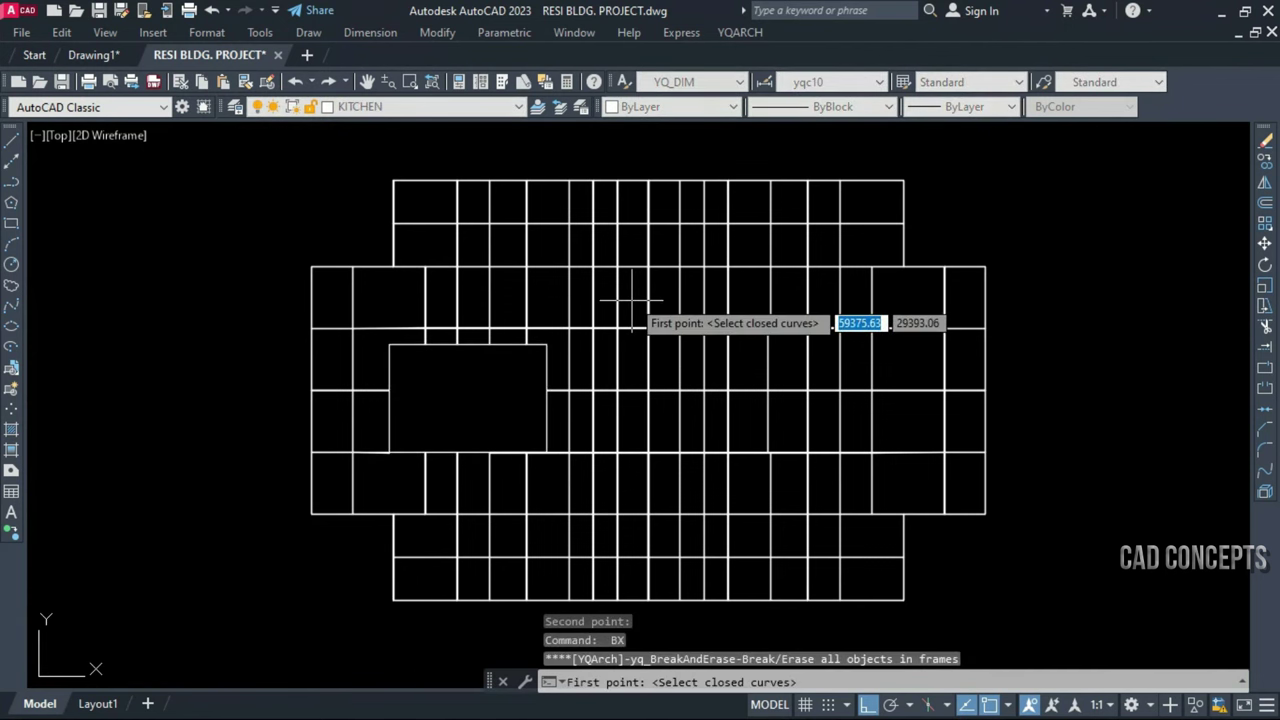
click(635, 293)
click(757, 371)
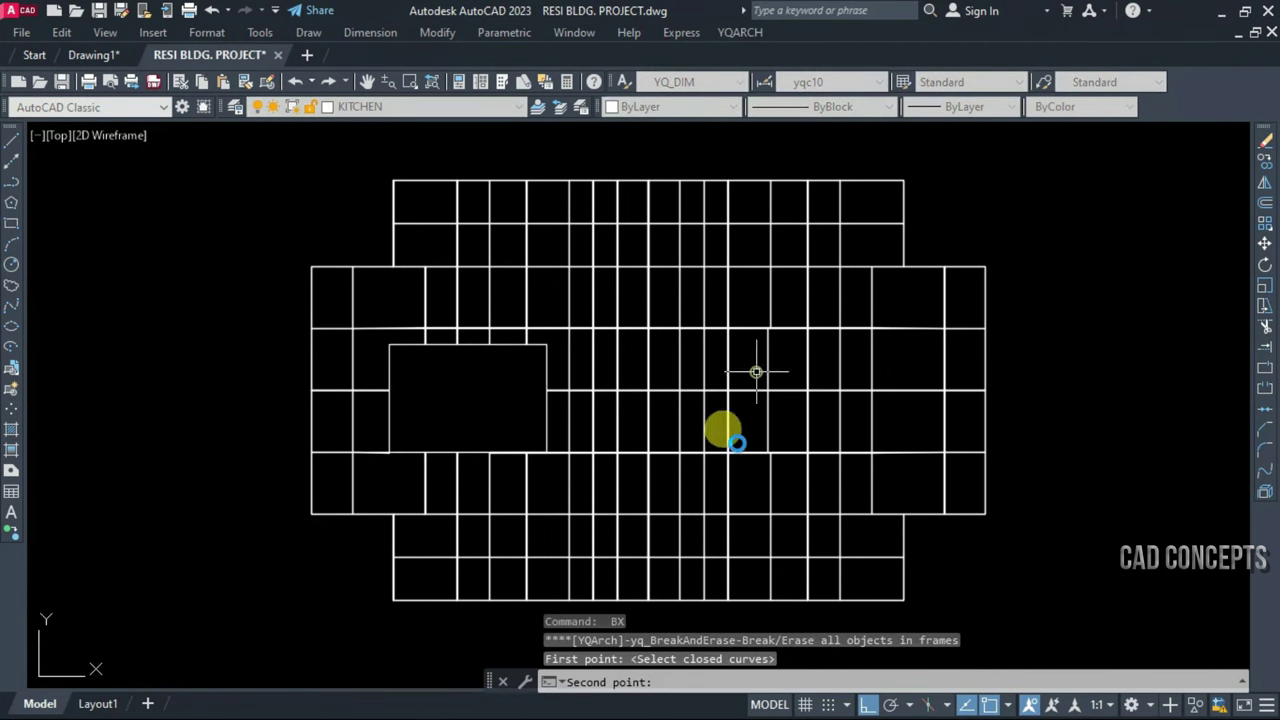
key(Return)
click(743, 428)
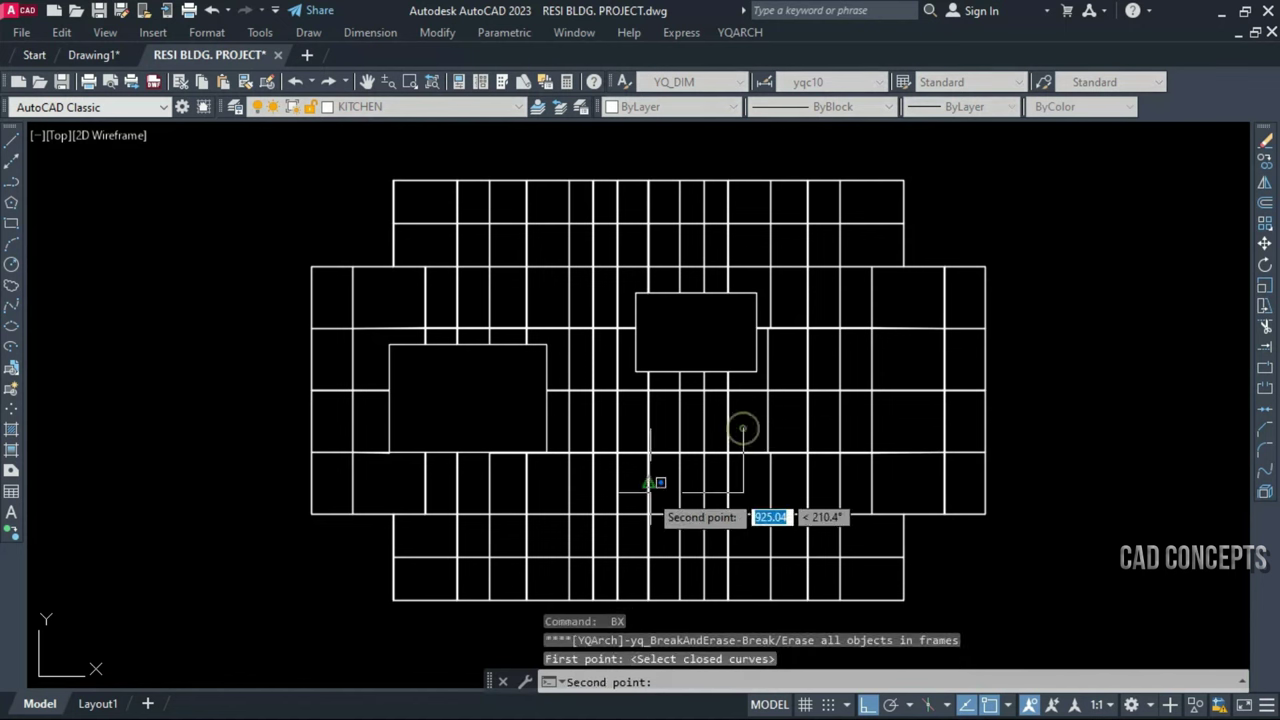
click(632, 491)
Clear the grid inside the lower right, upper right, bottom strip and small top areas
key(Return)
click(902, 478)
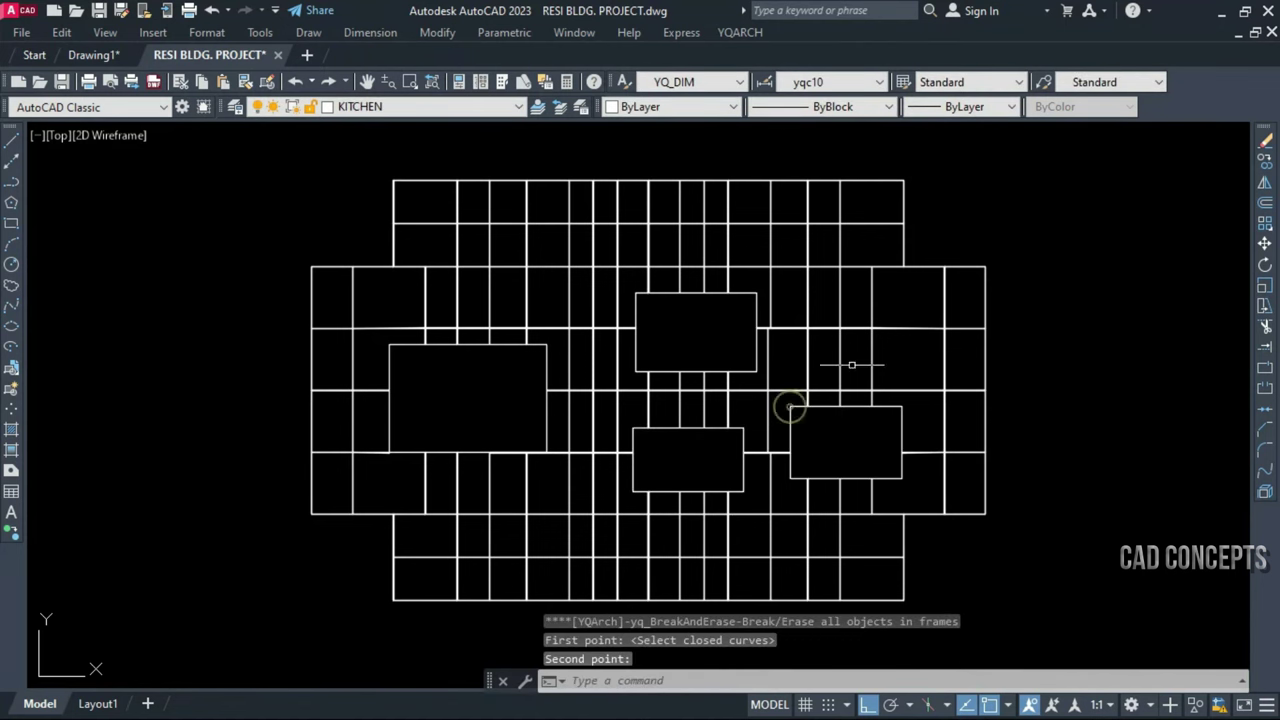
click(790, 406)
key(Return)
click(892, 300)
click(784, 364)
key(Return)
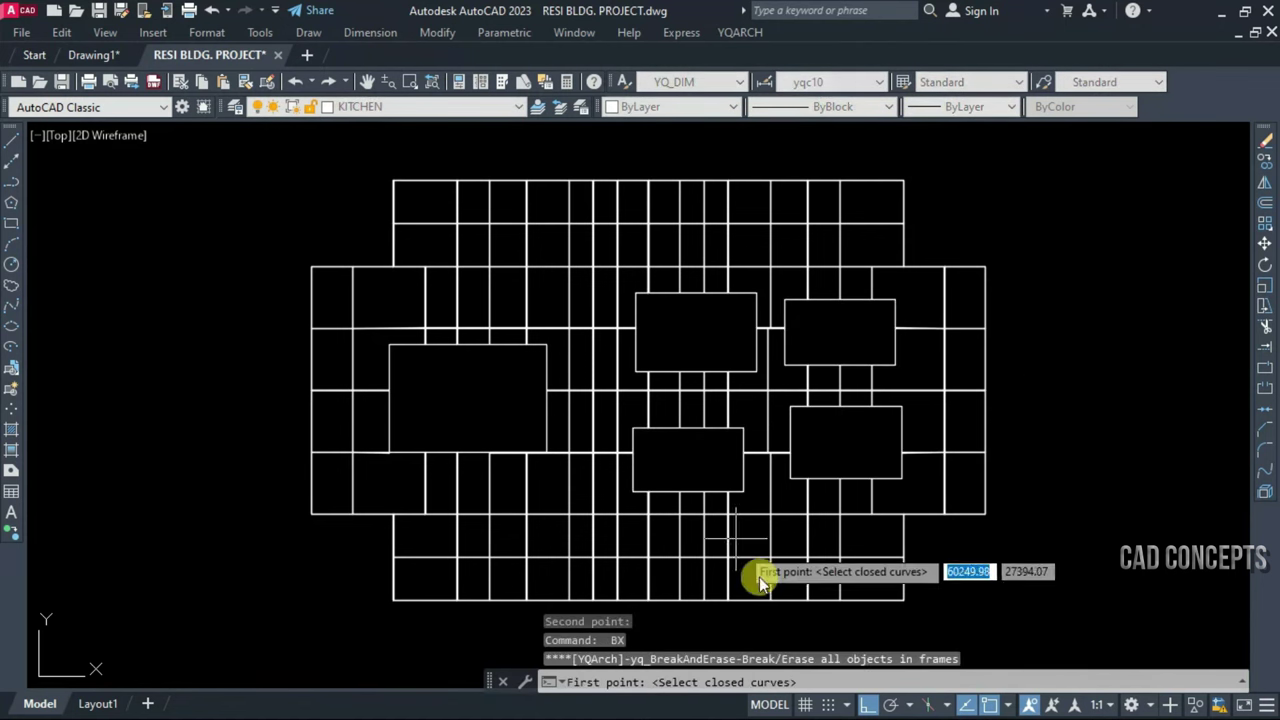
click(604, 553)
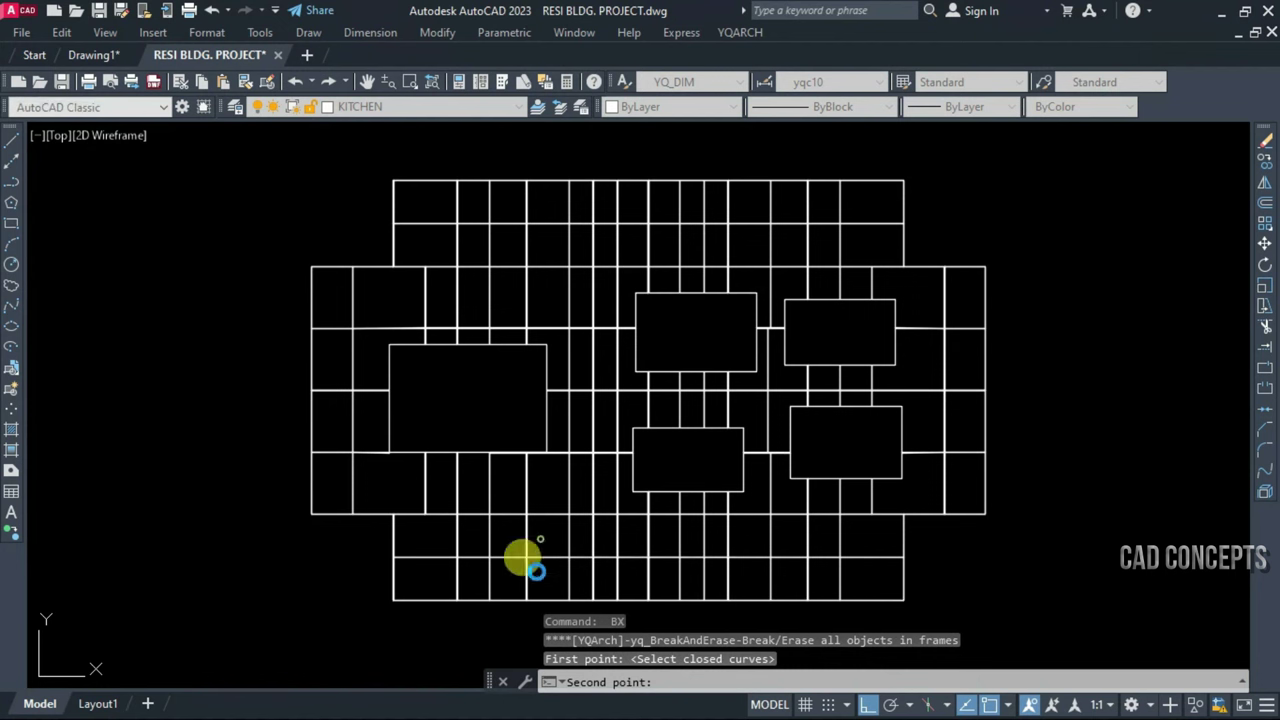
click(540, 538)
key(Return)
click(526, 267)
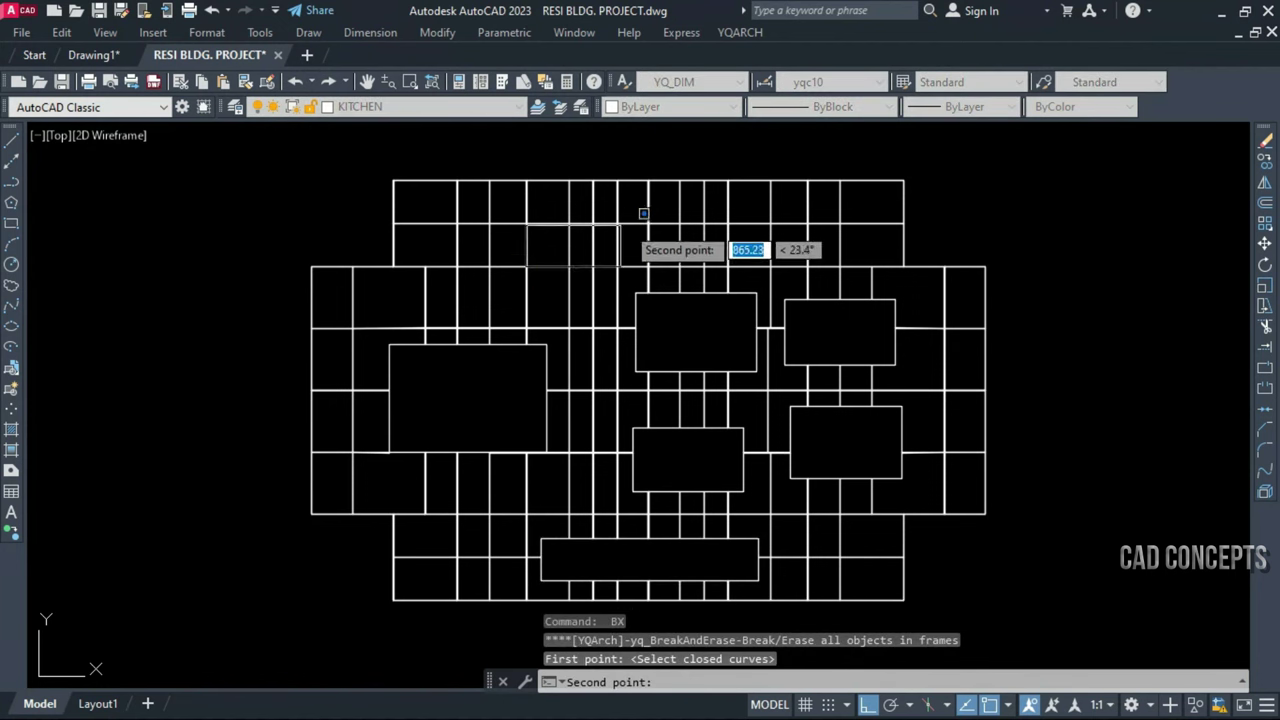
click(716, 203)
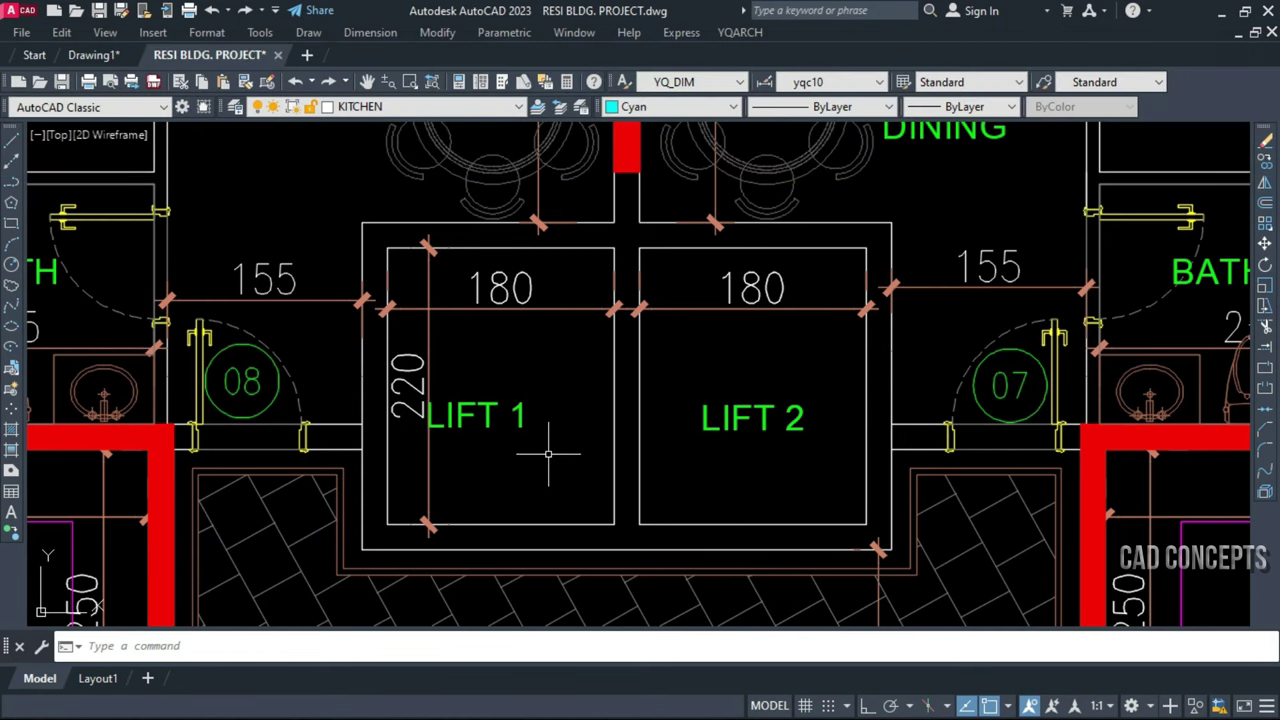
Draw LIFT 1's well with a top counterweight and a 110-wide door in its bottom wall
text(dtj)
key(Return)
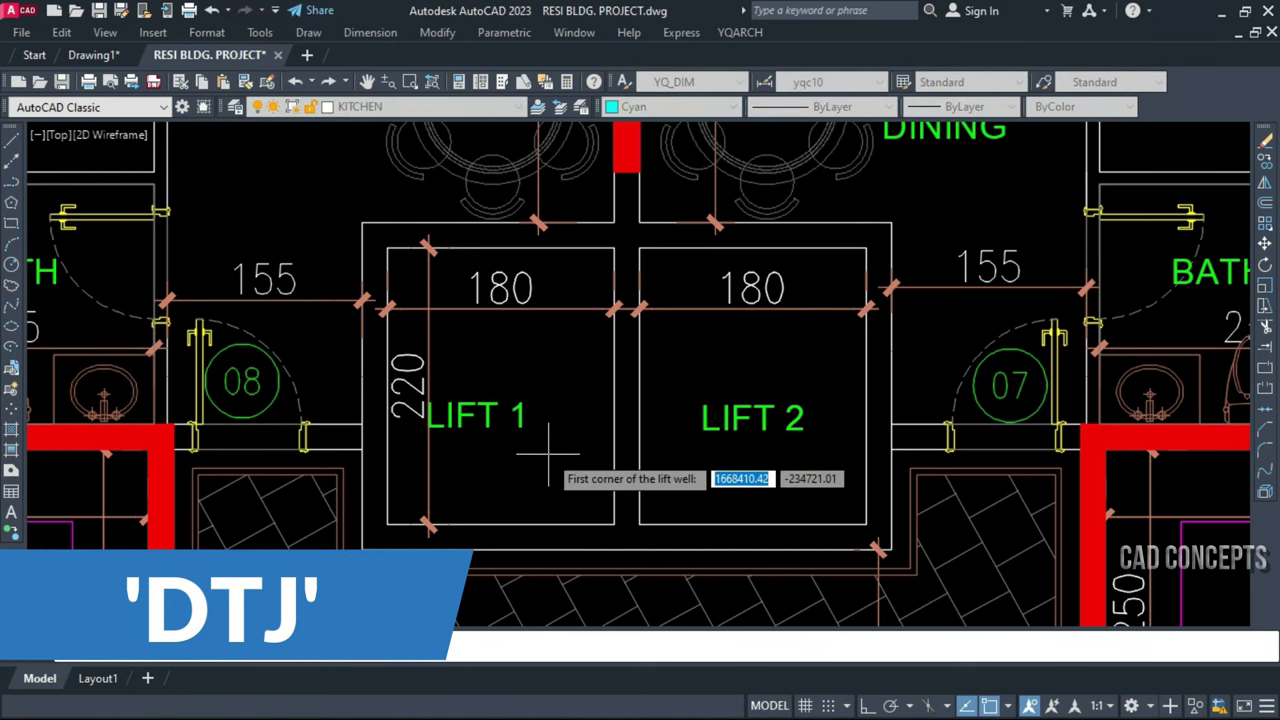
click(426, 486)
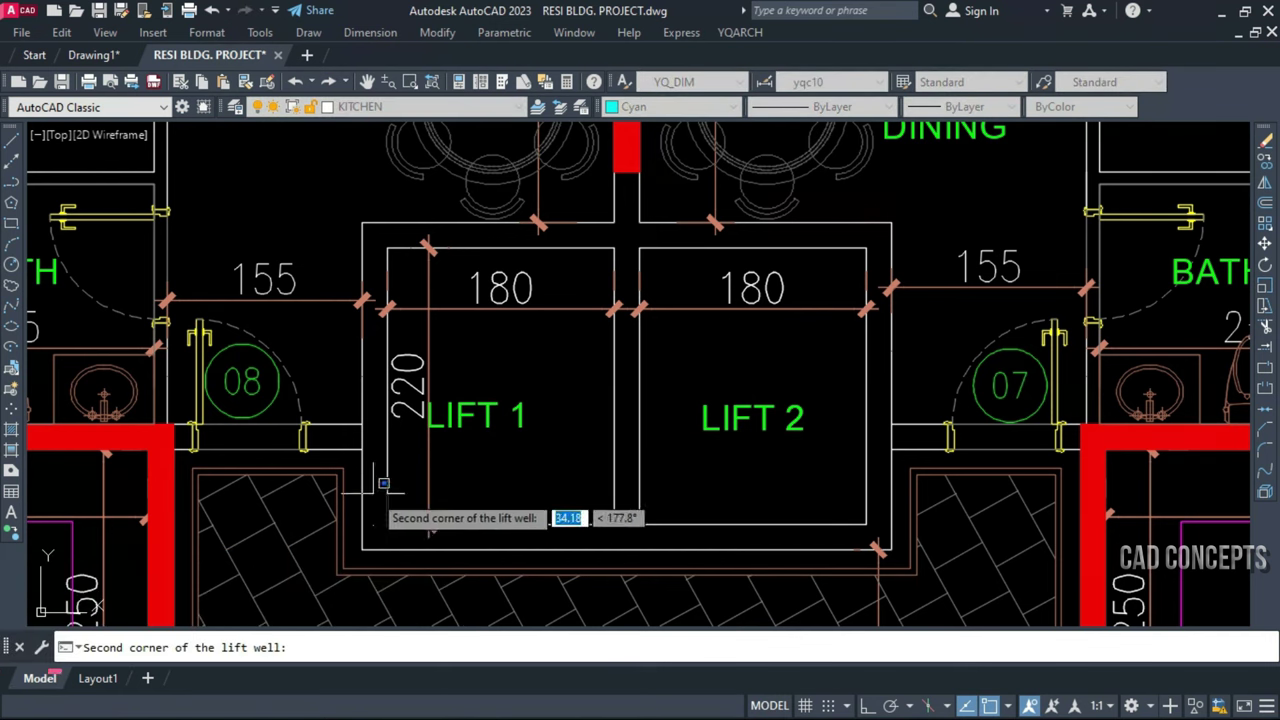
click(614, 248)
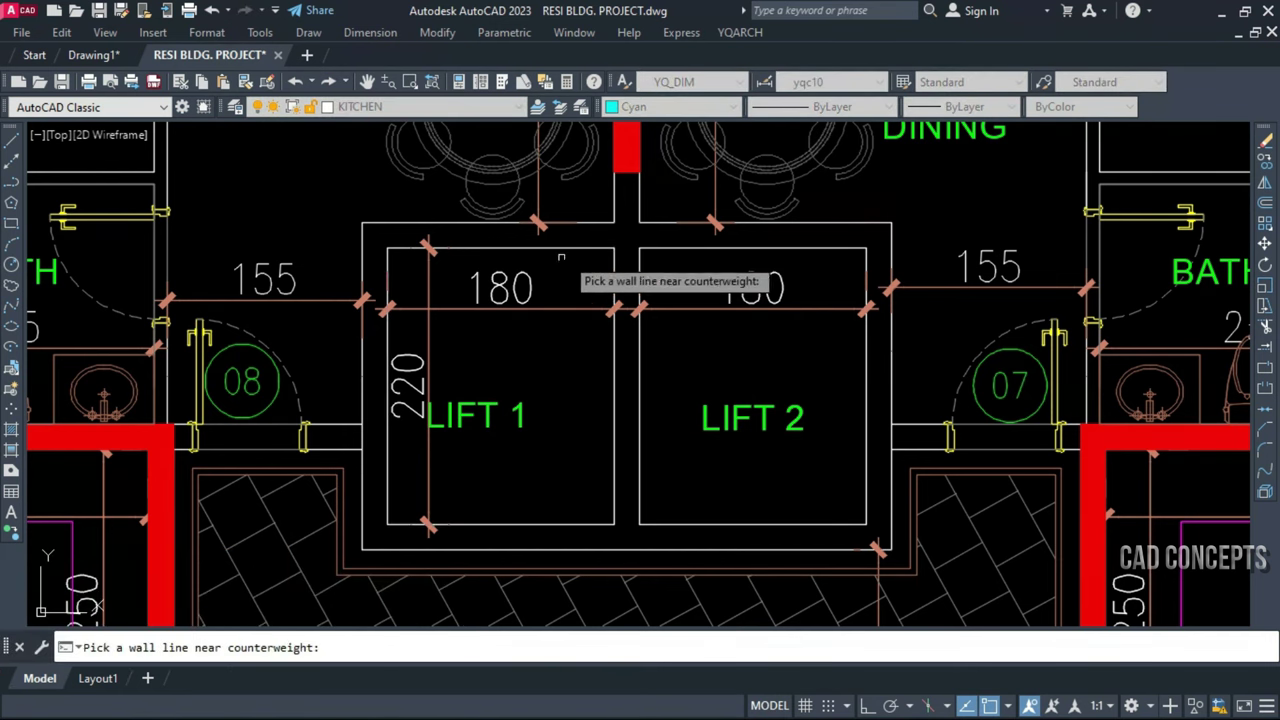
click(507, 248)
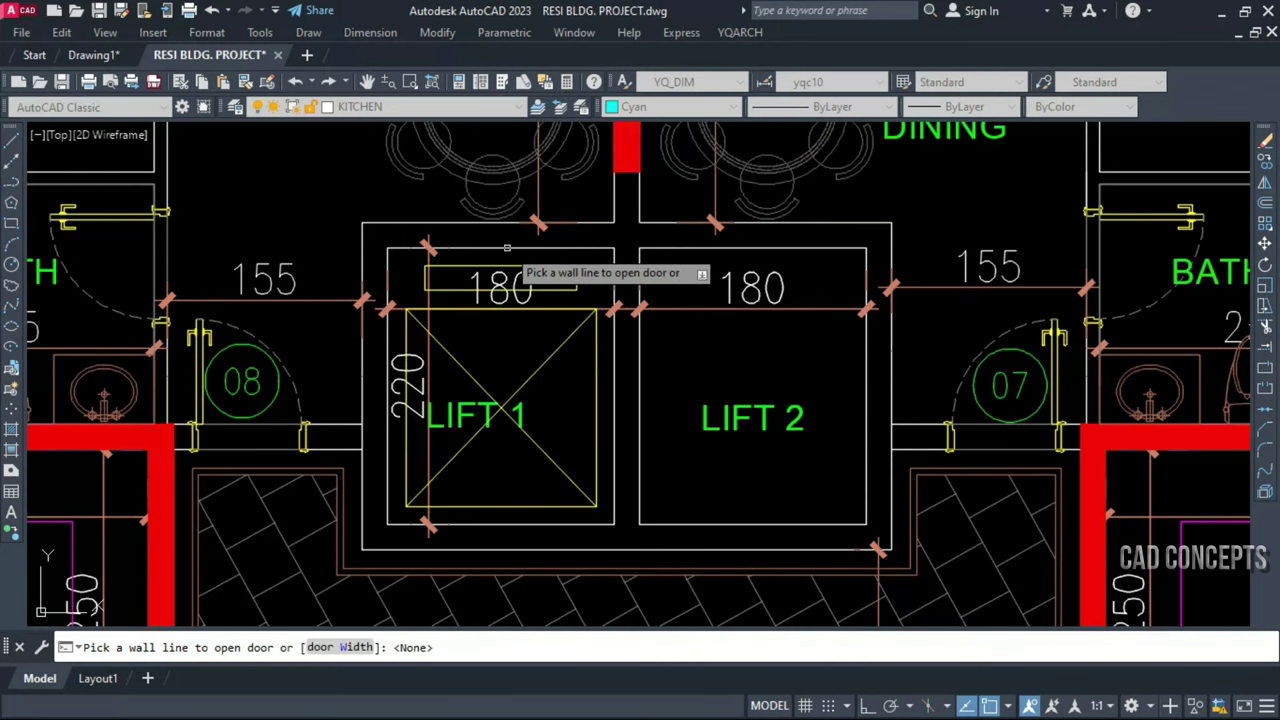
click(345, 648)
text(110)
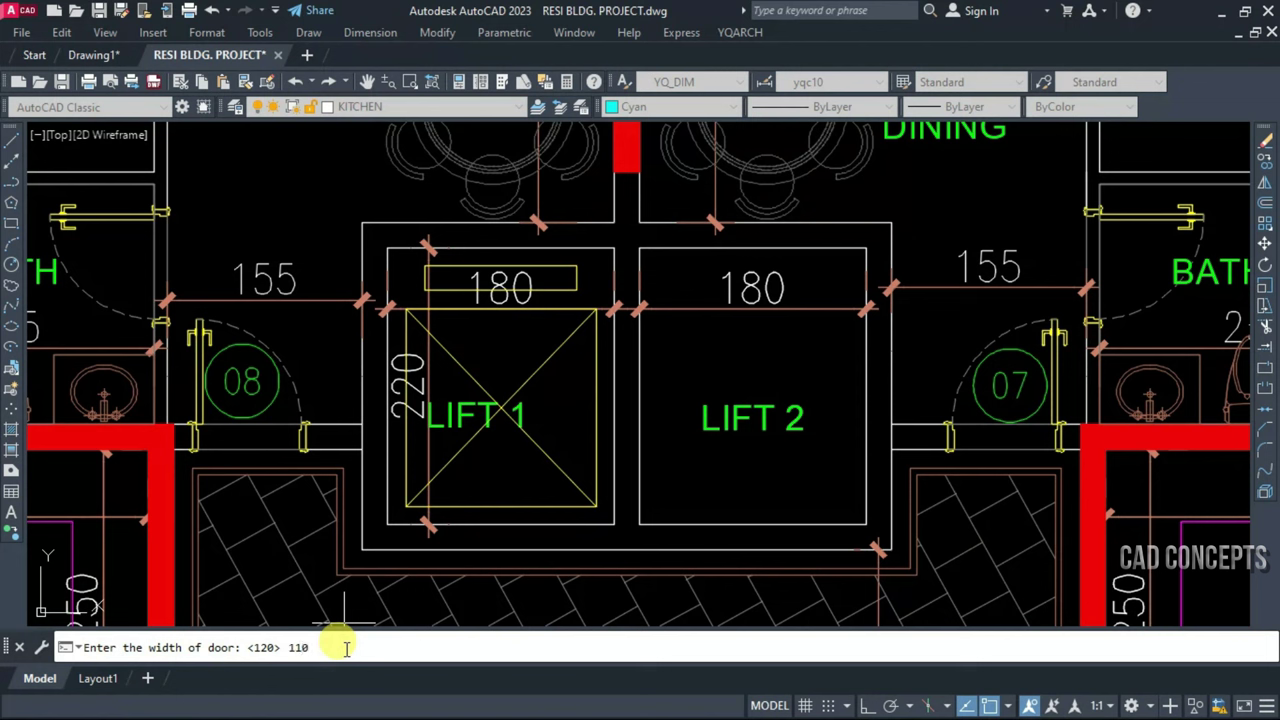
key(Return)
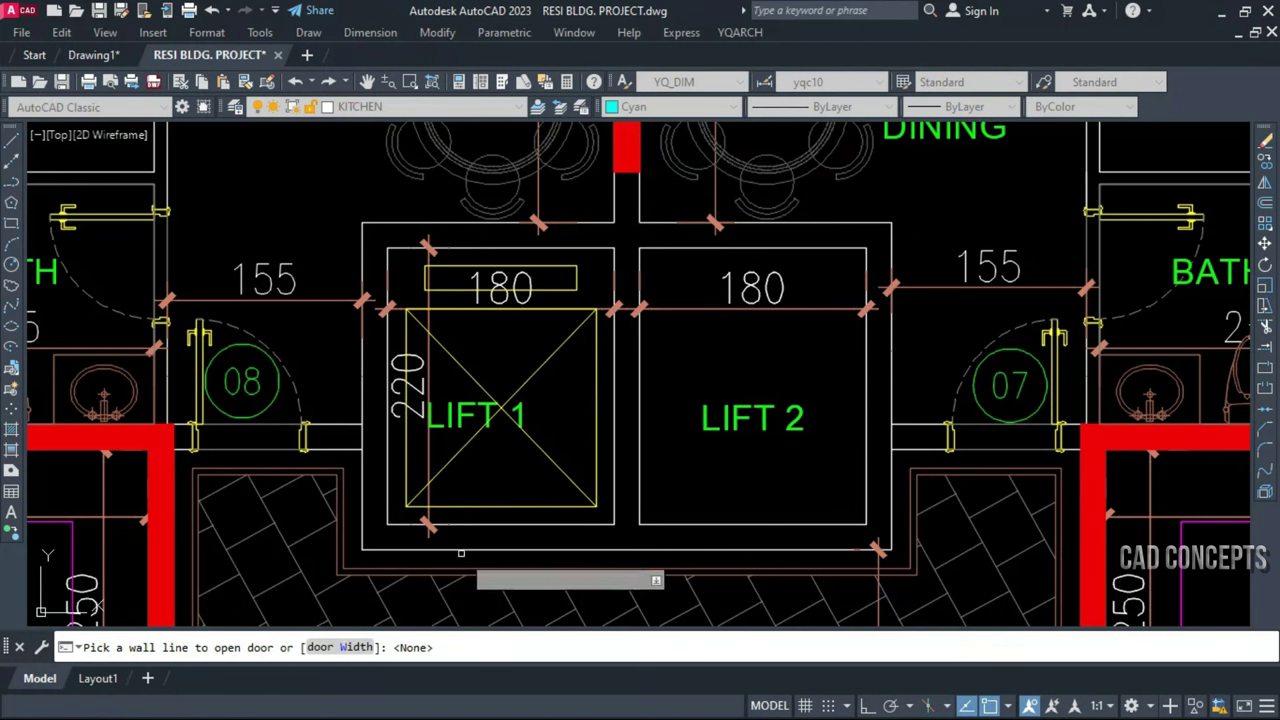
click(496, 523)
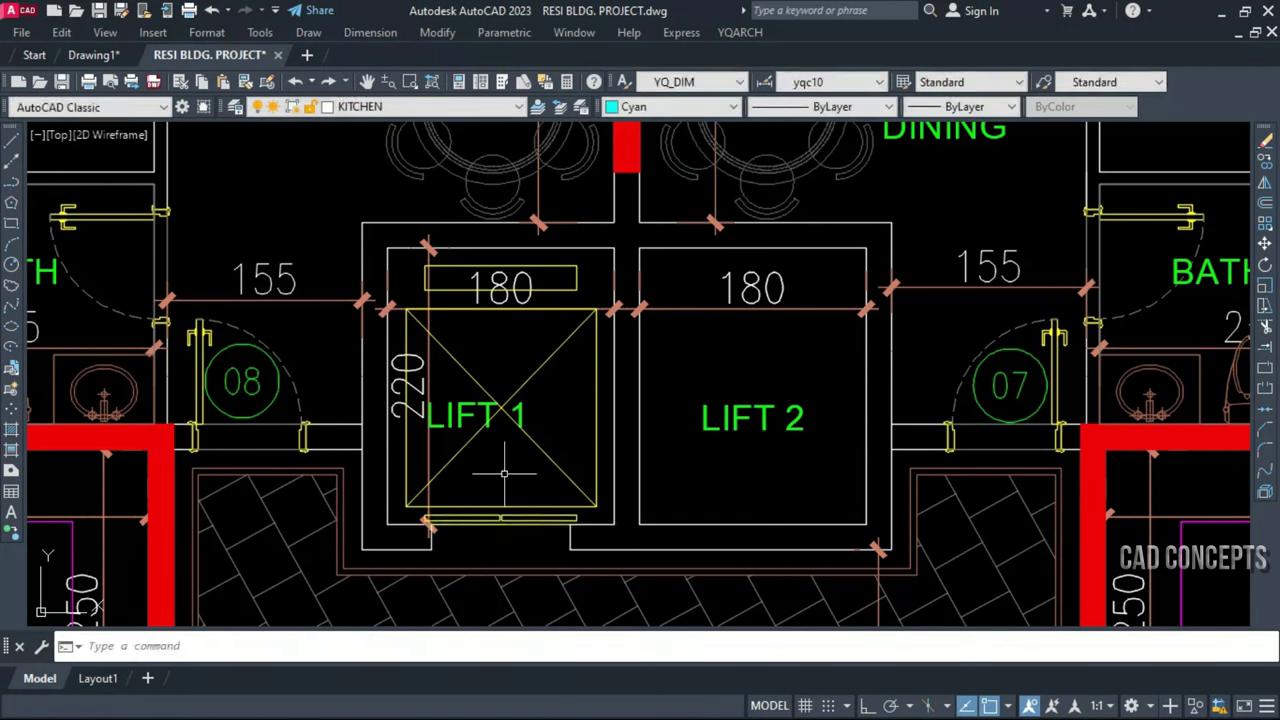
Draw LIFT 2's well with a top counterweight and a door in its bottom wall
key(Return)
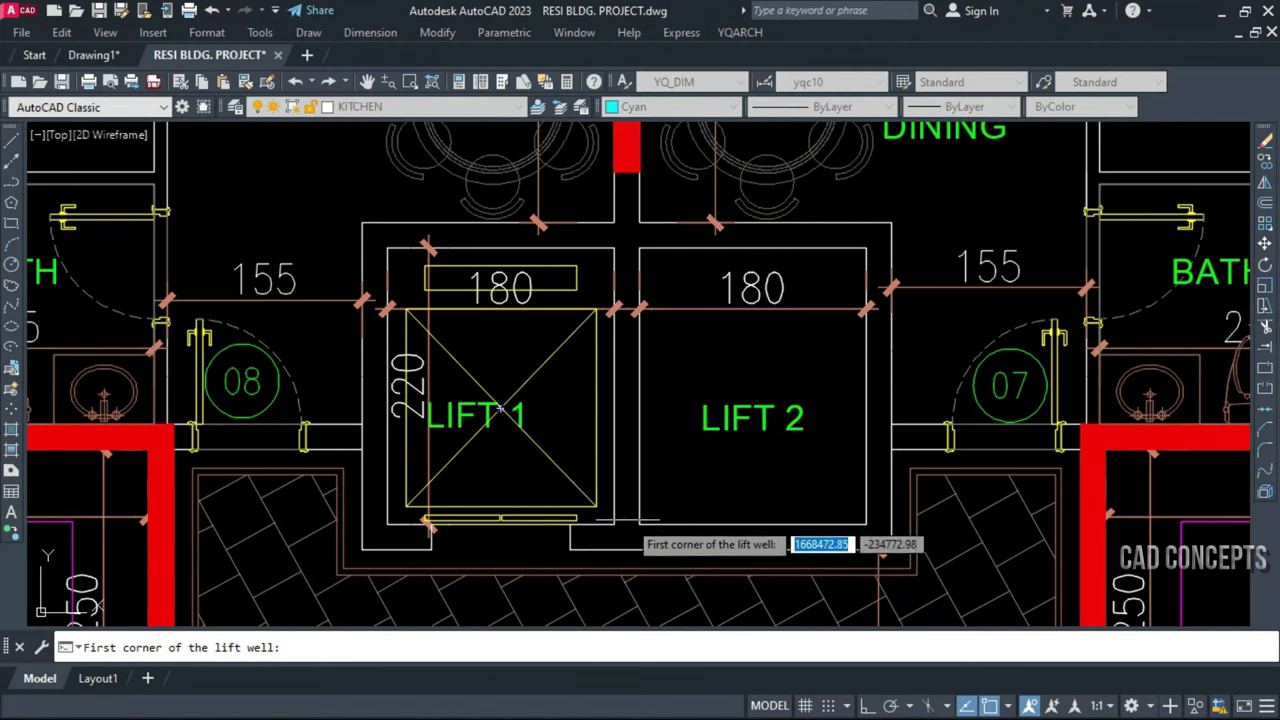
click(640, 524)
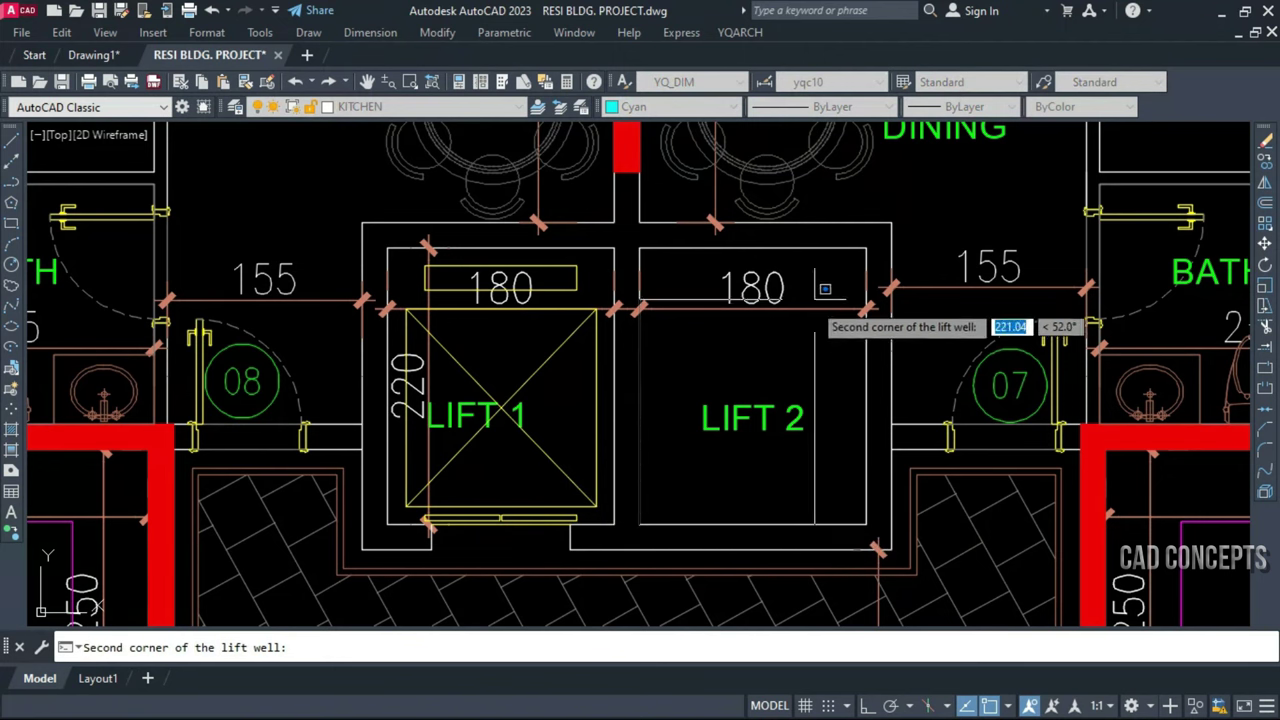
click(866, 248)
click(802, 249)
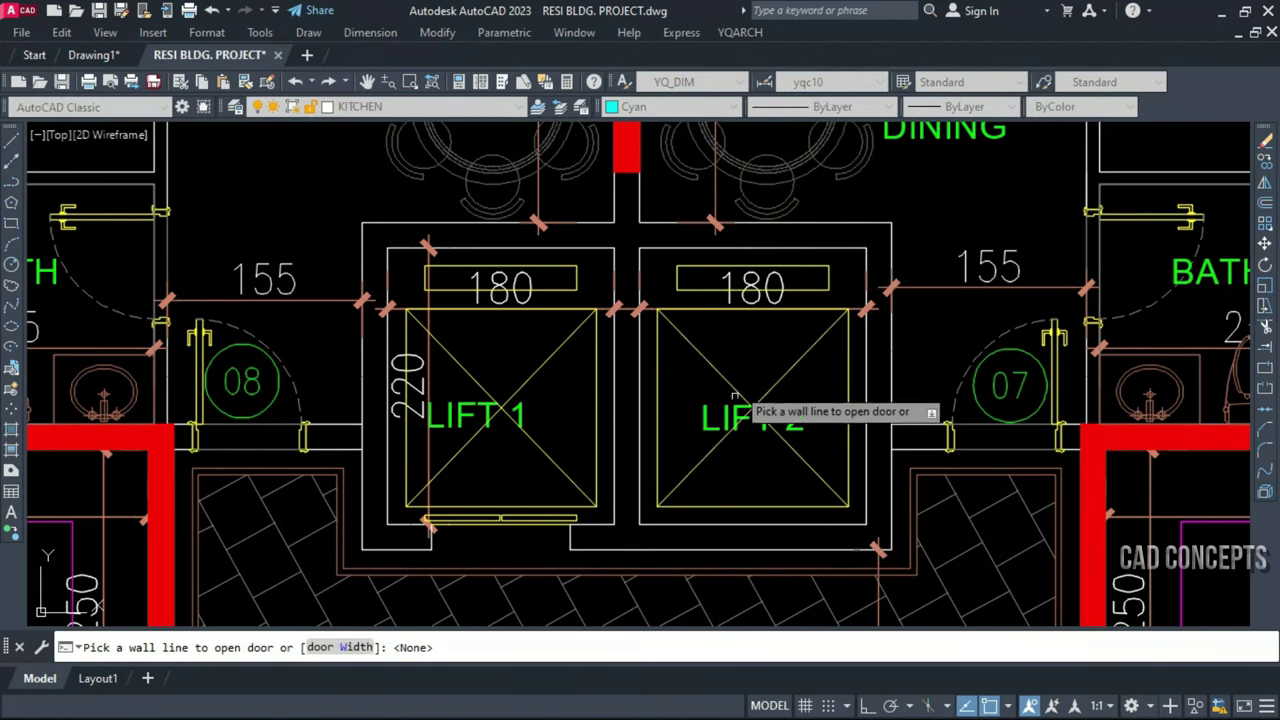
click(762, 524)
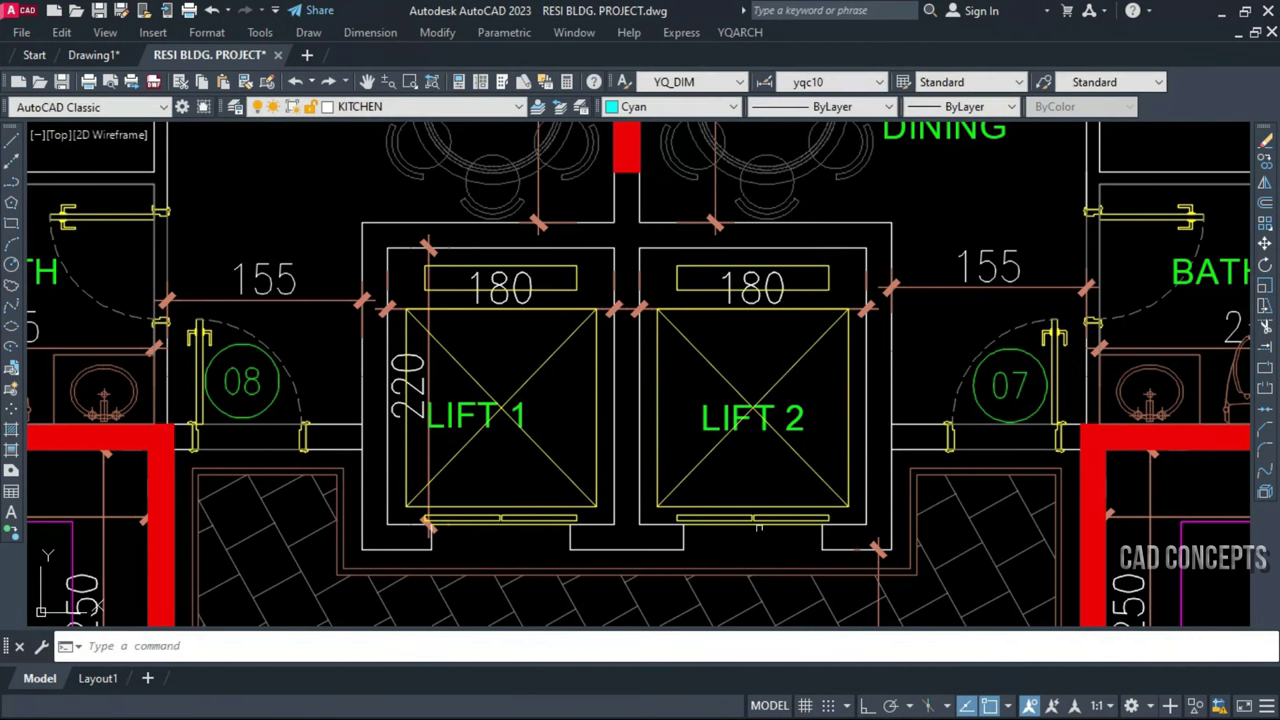
Begin a linear dimension on the lift plan
click(368, 32)
click(379, 84)
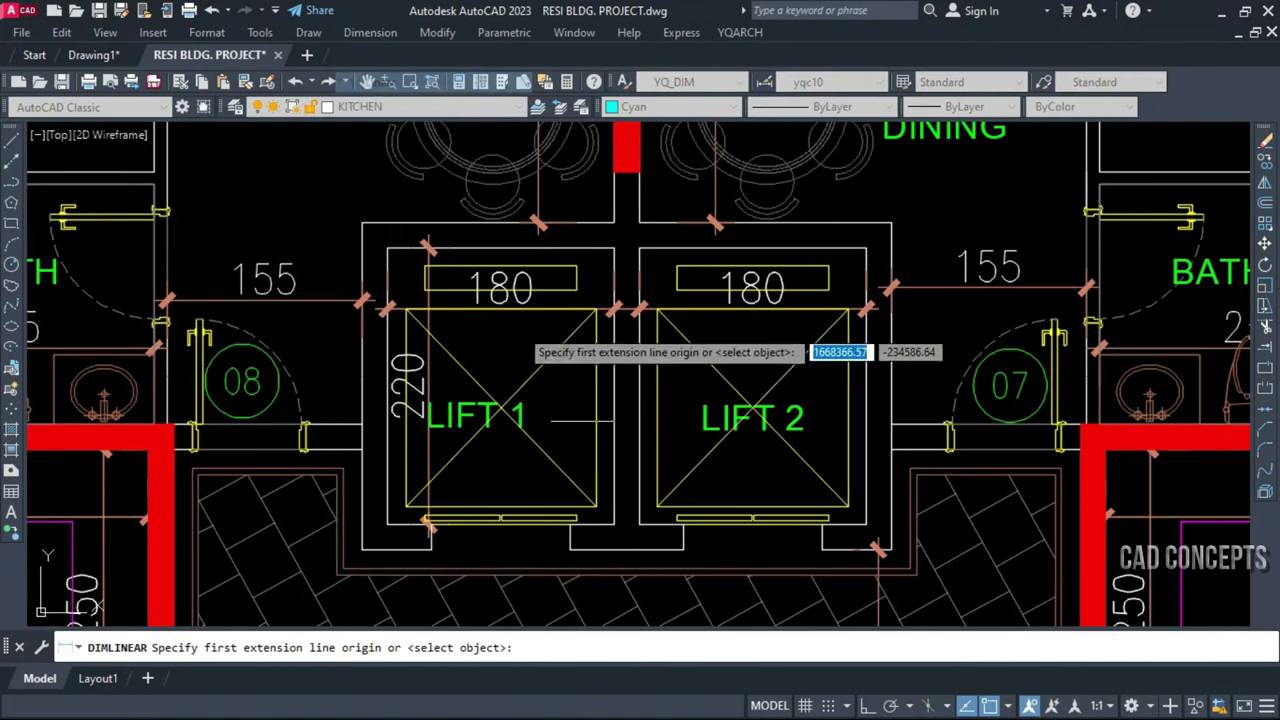
click(657, 546)
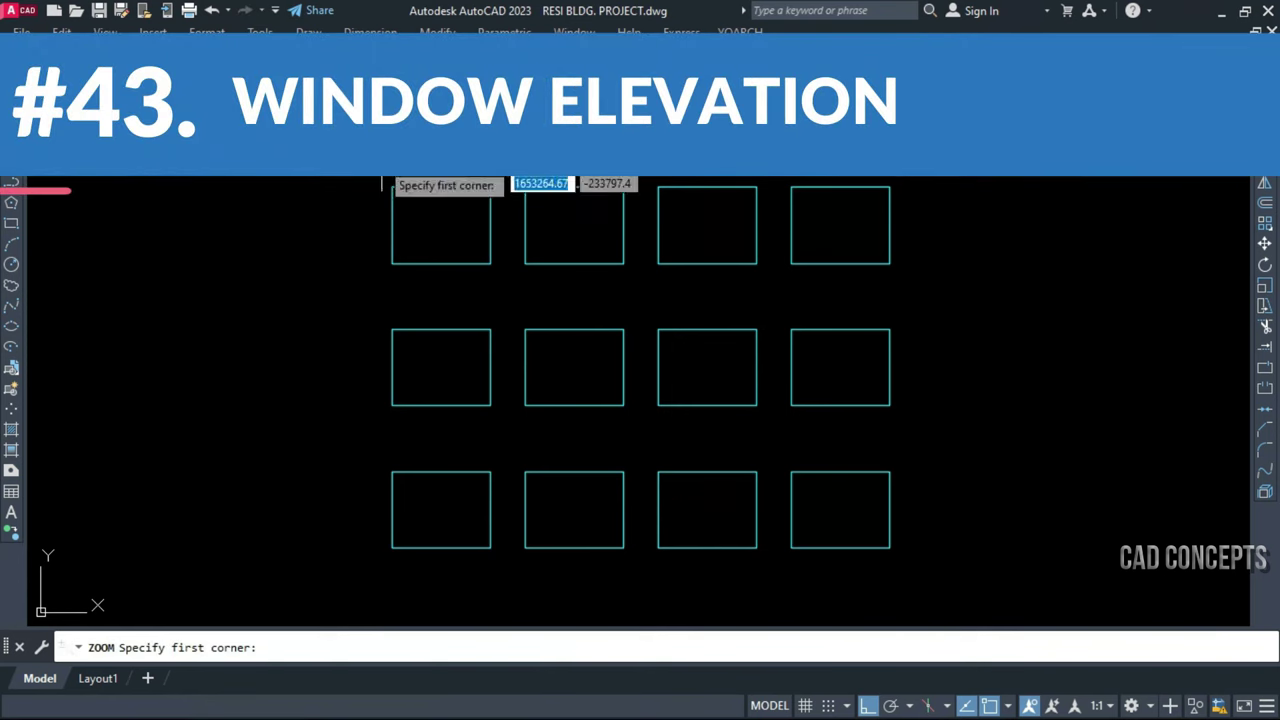
Zoom onto the rectangles and set WDE to Window Lintel trim with a 2 Sashs Transom
click(375, 172)
click(968, 578)
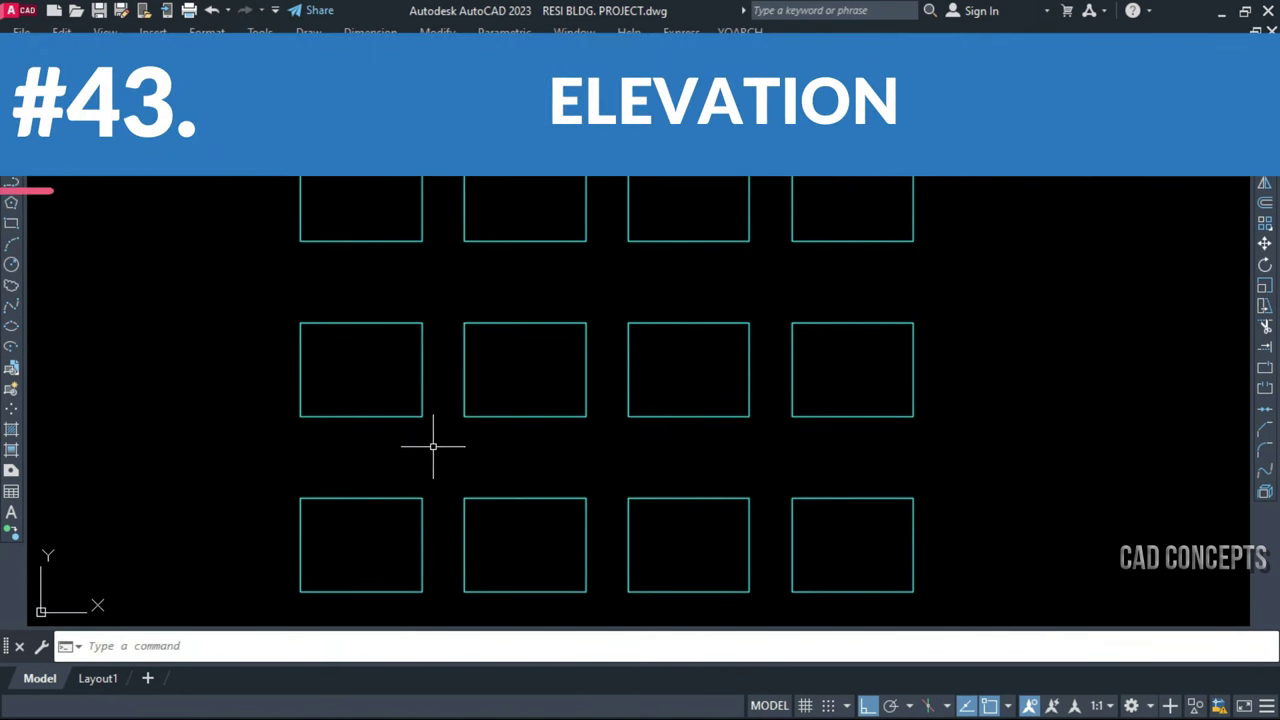
text(WDE)
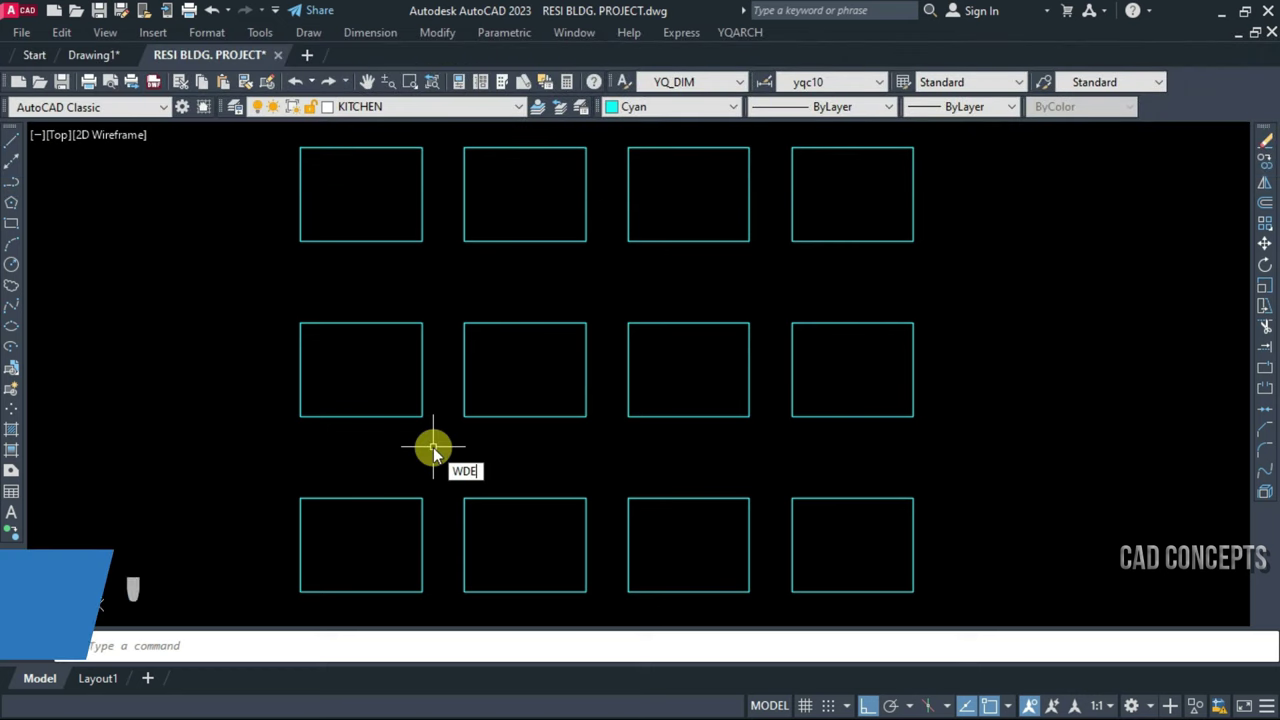
key(Return)
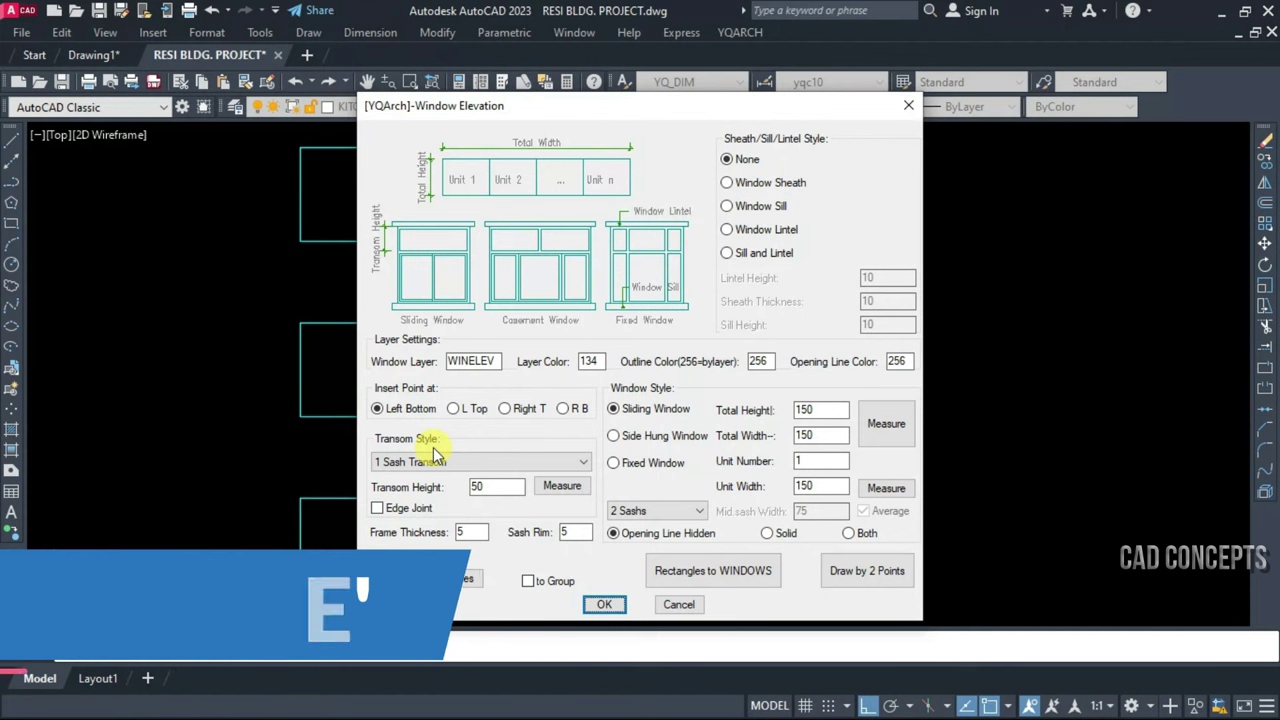
click(762, 191)
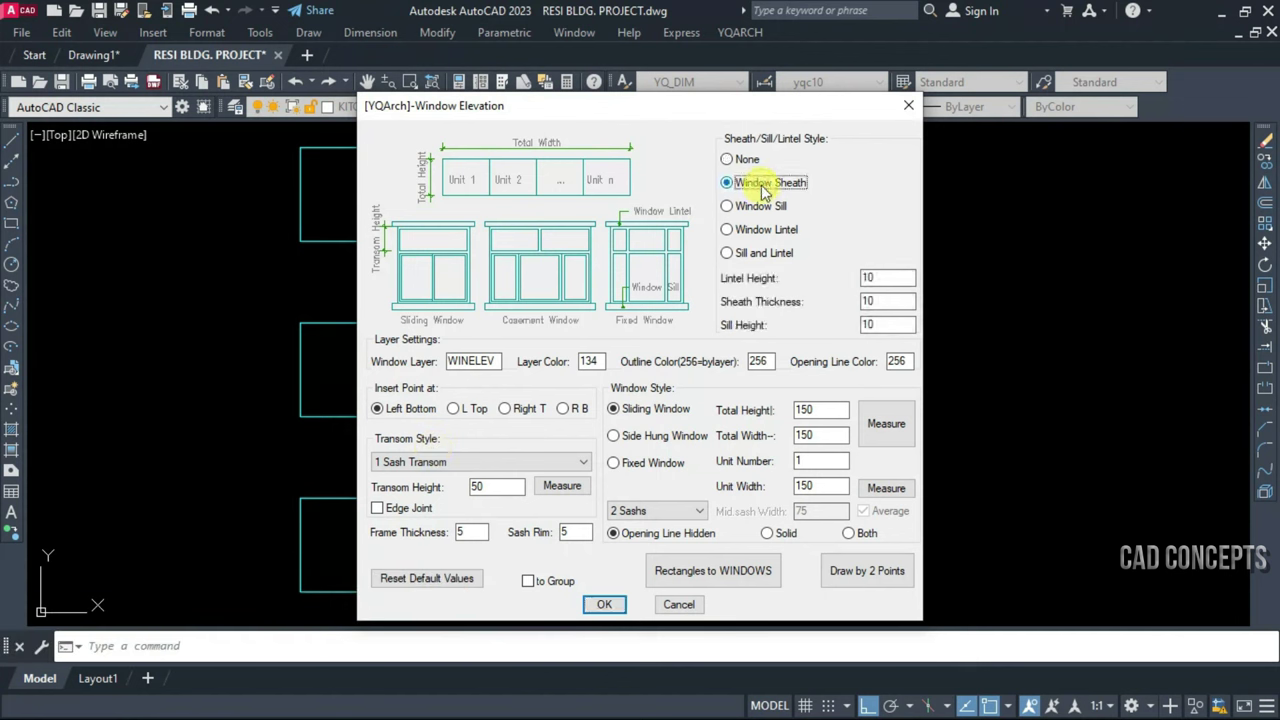
click(763, 207)
click(765, 231)
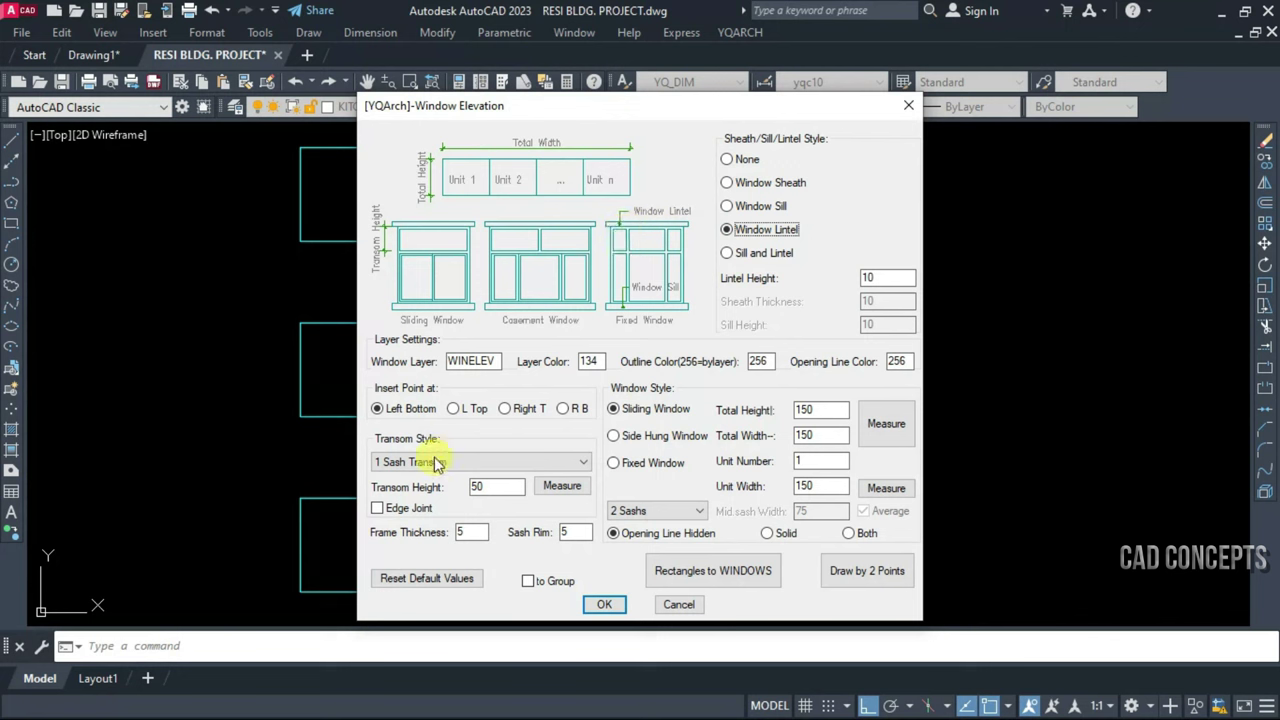
click(436, 463)
click(425, 503)
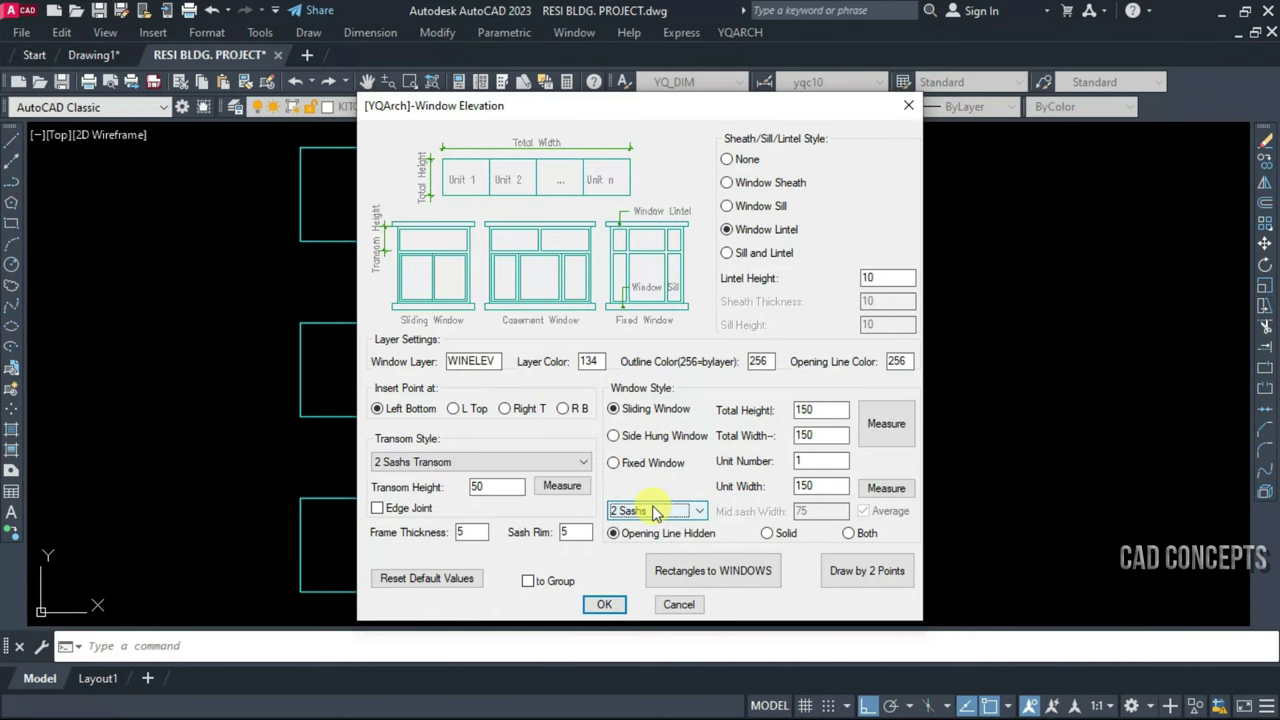
Convert the top row of four rectangles into window elevations
click(703, 583)
click(269, 140)
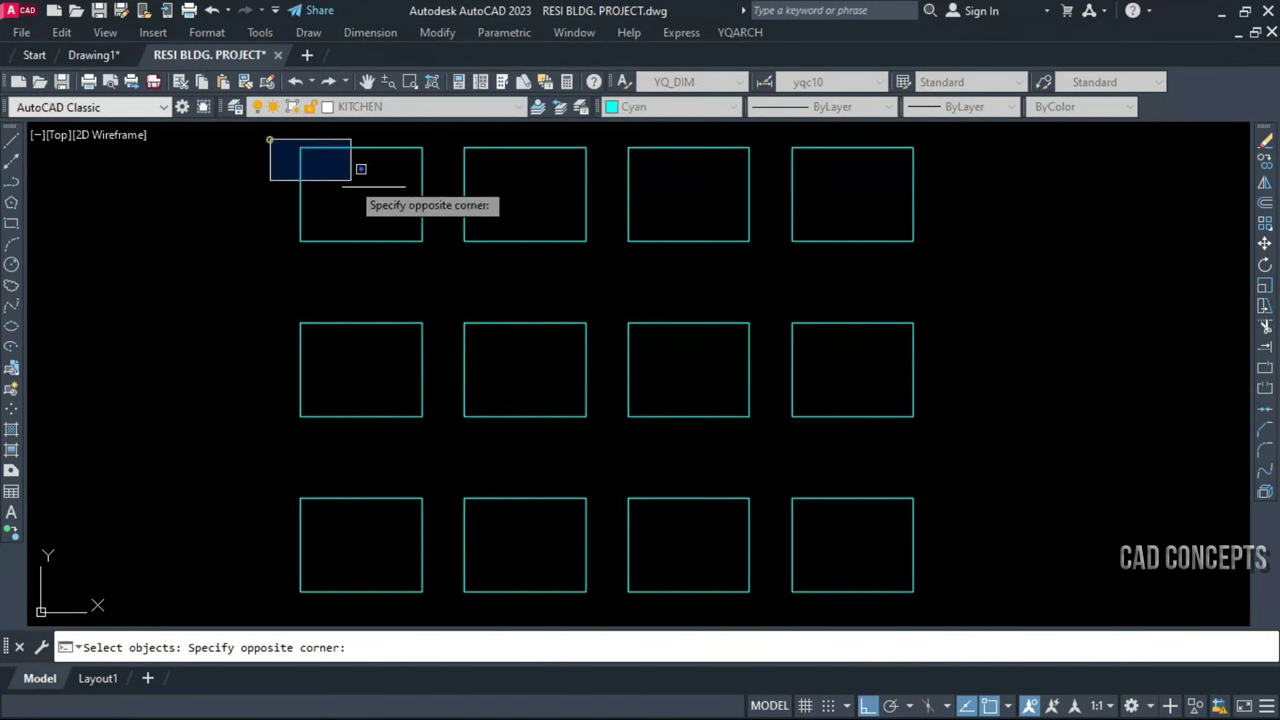
click(922, 243)
right_click(816, 263)
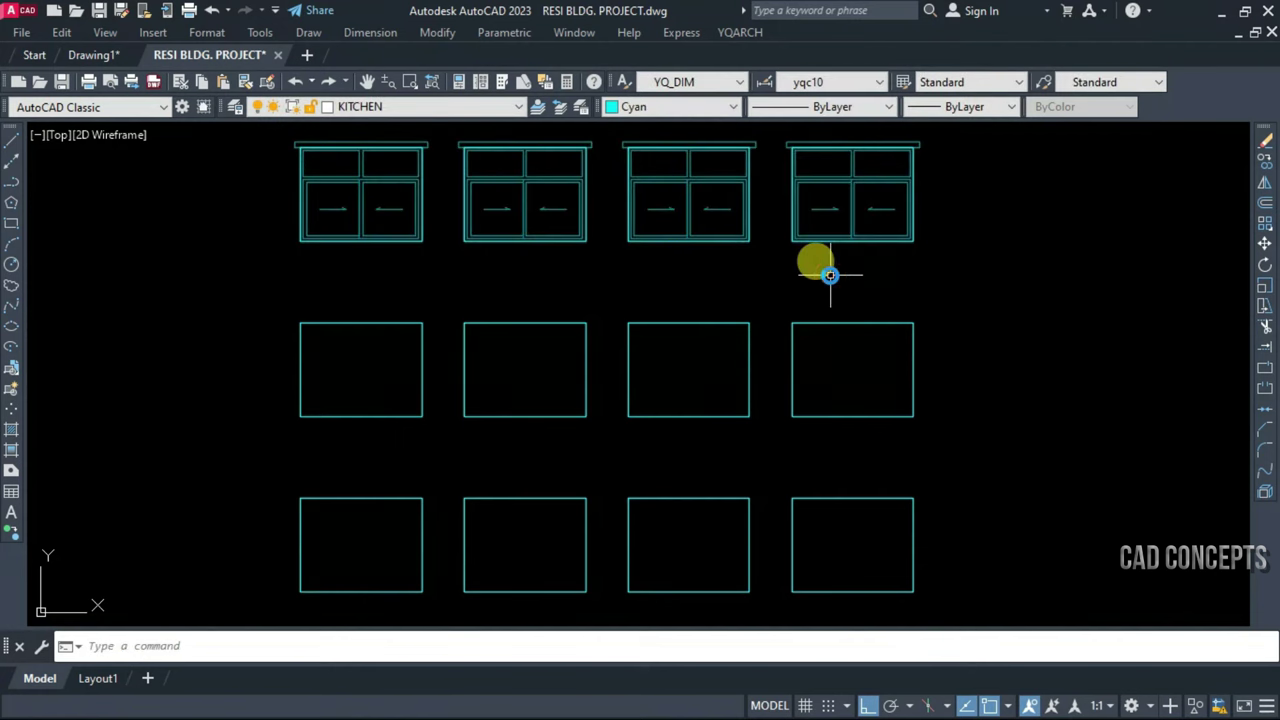
Convert the middle row of rectangles to 3-sash transom sliding windows with sill and lintel
key(space)
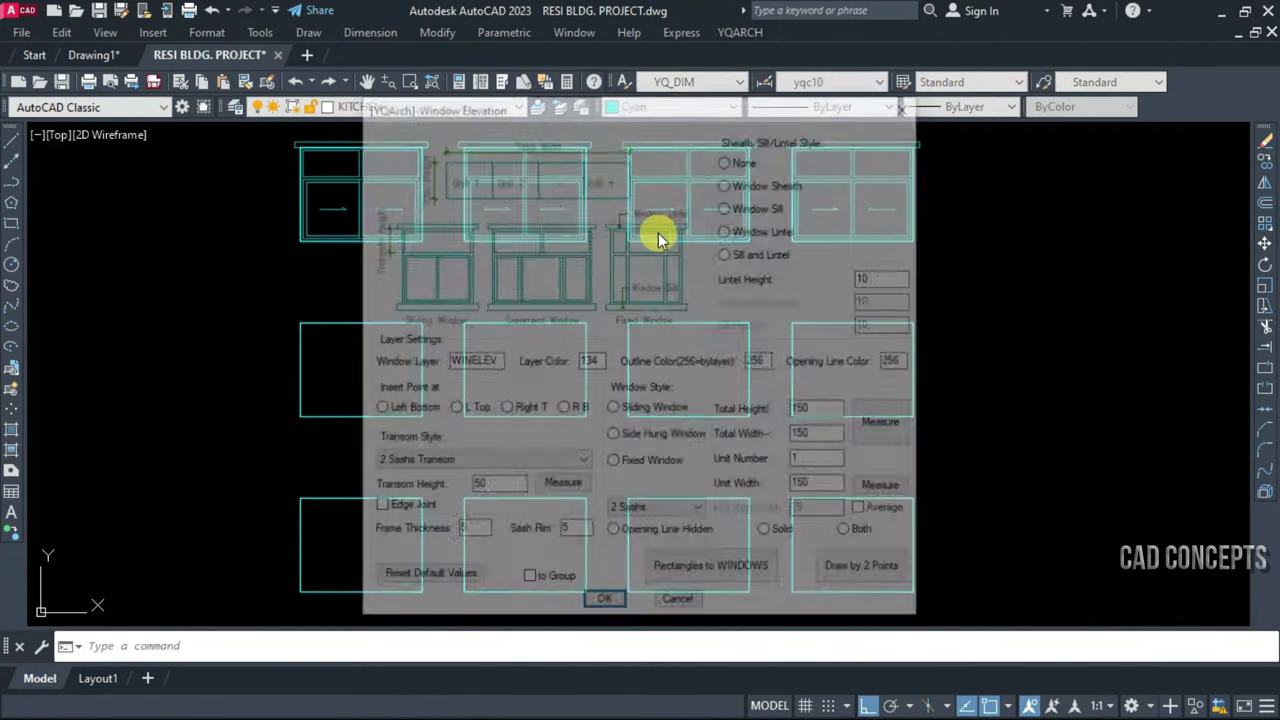
click(463, 460)
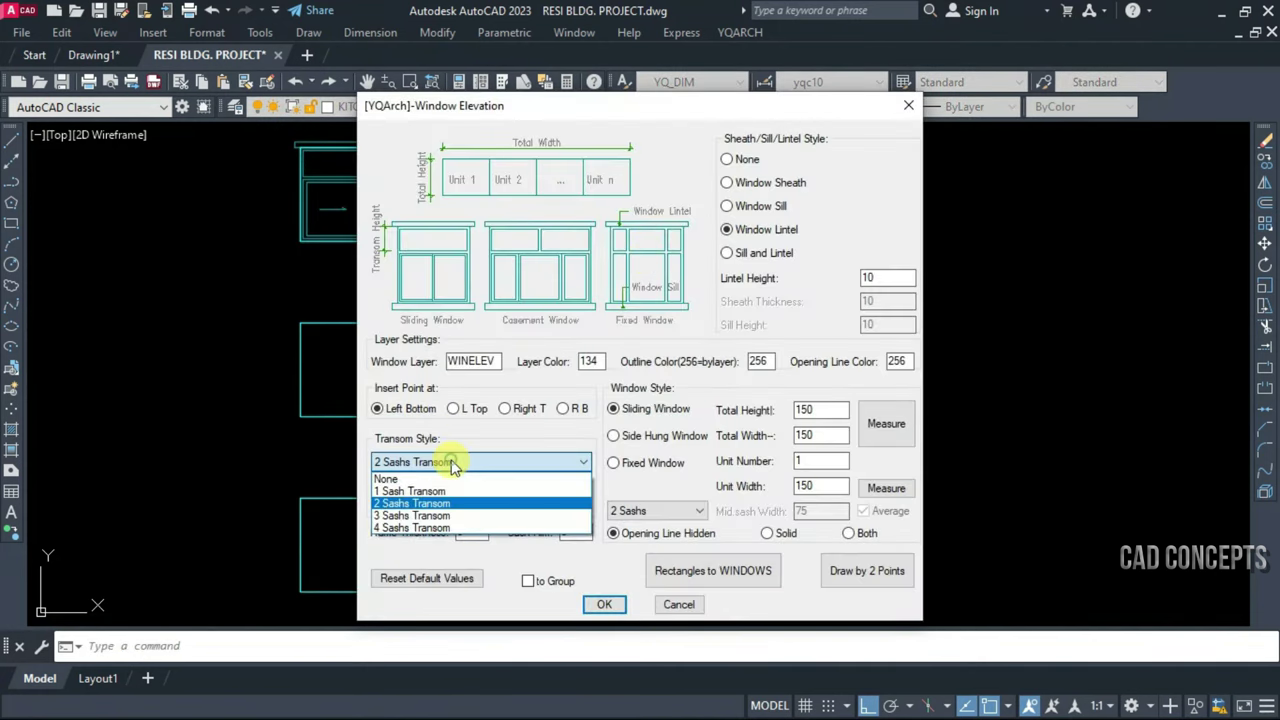
click(425, 518)
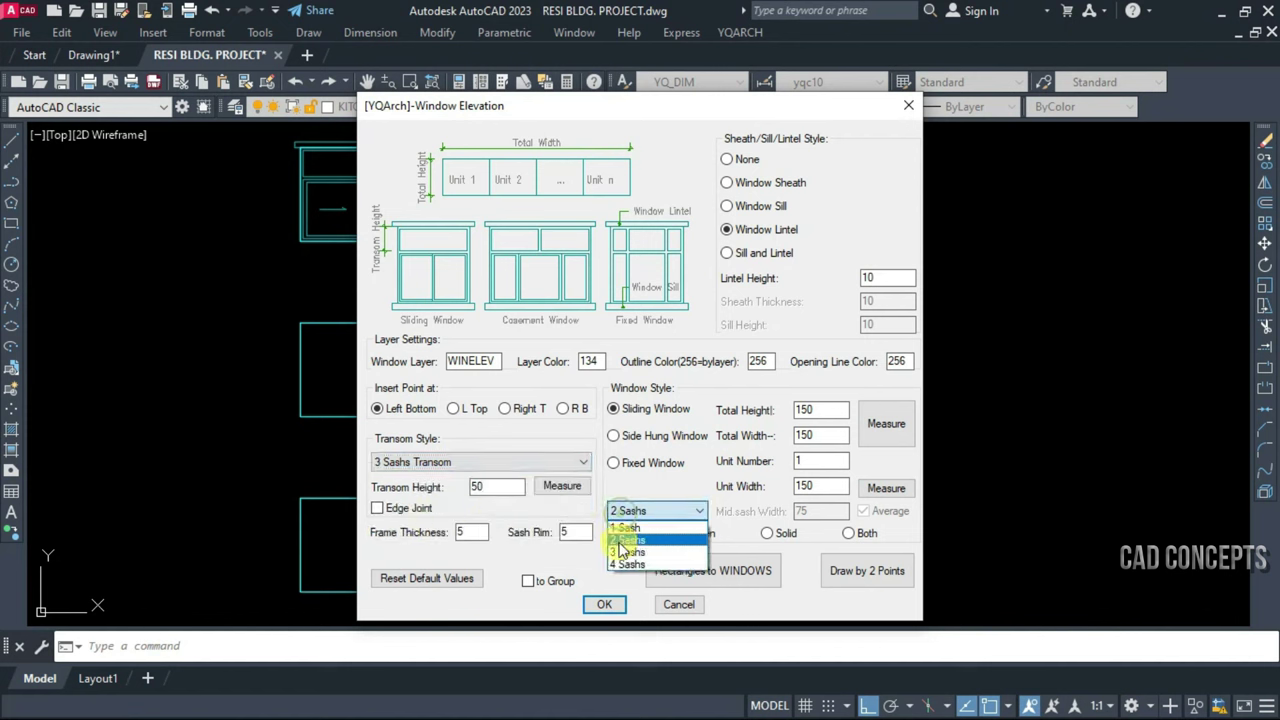
click(624, 541)
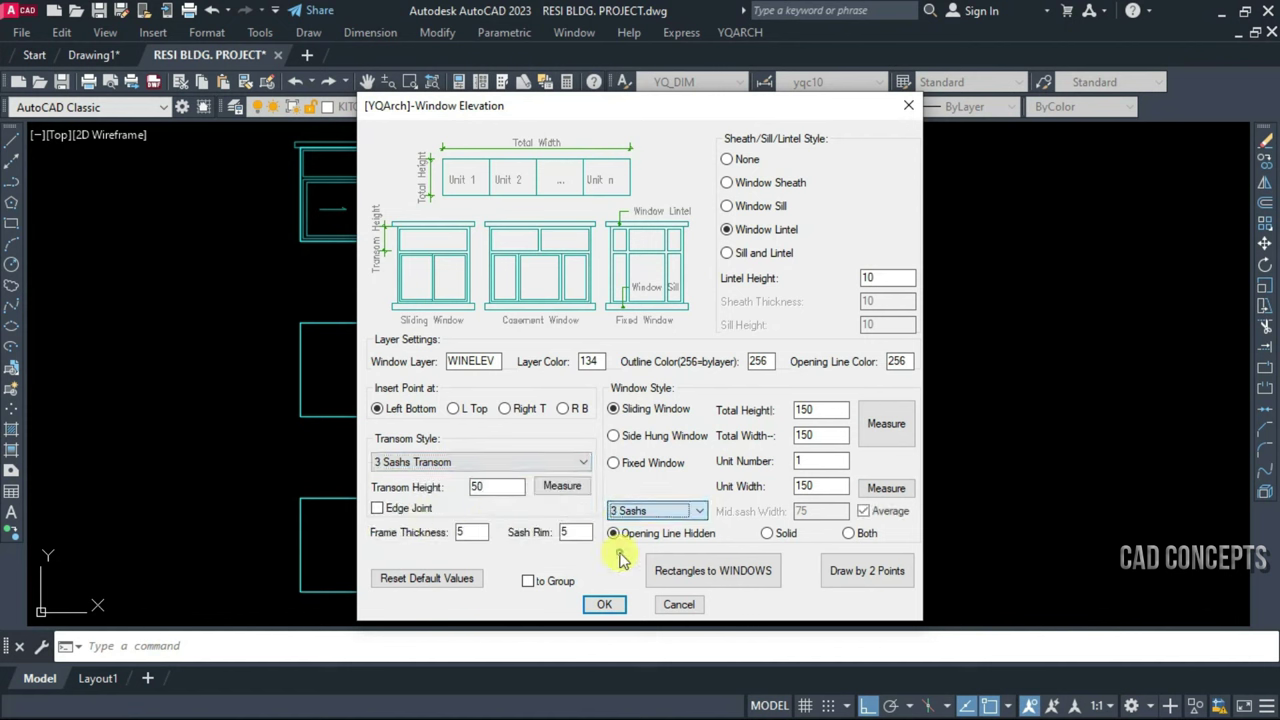
click(757, 254)
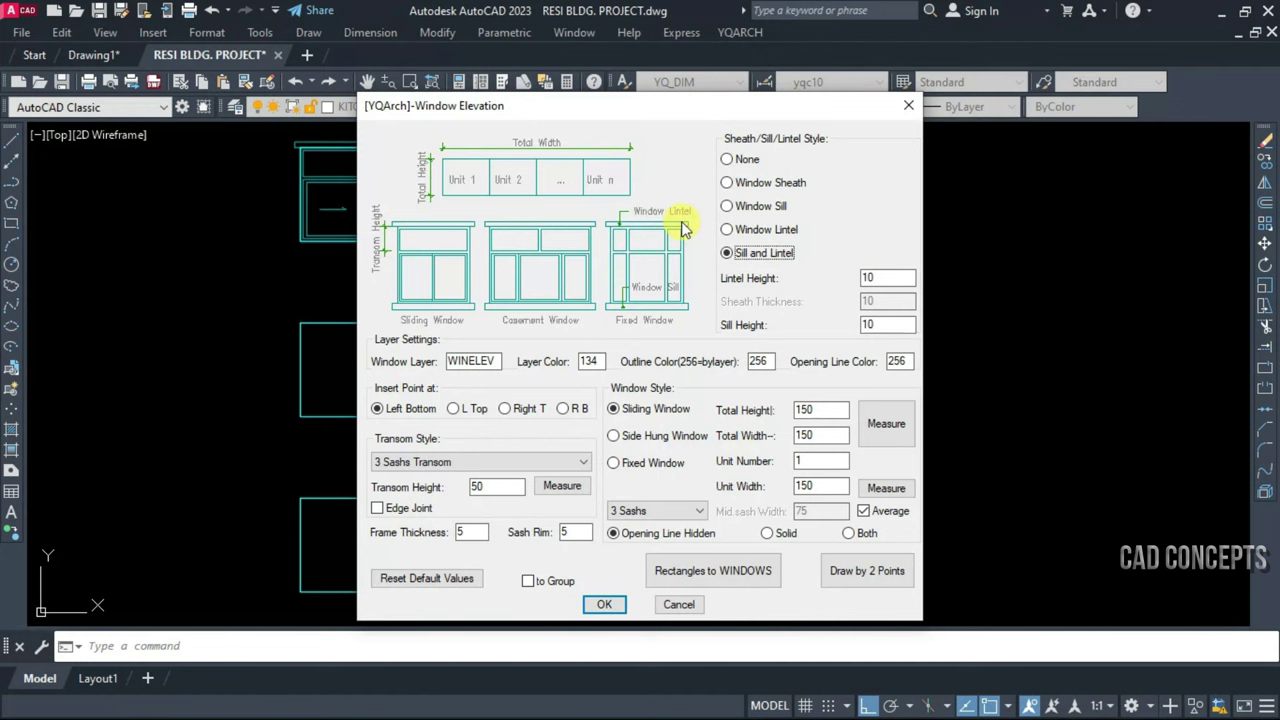
click(713, 570)
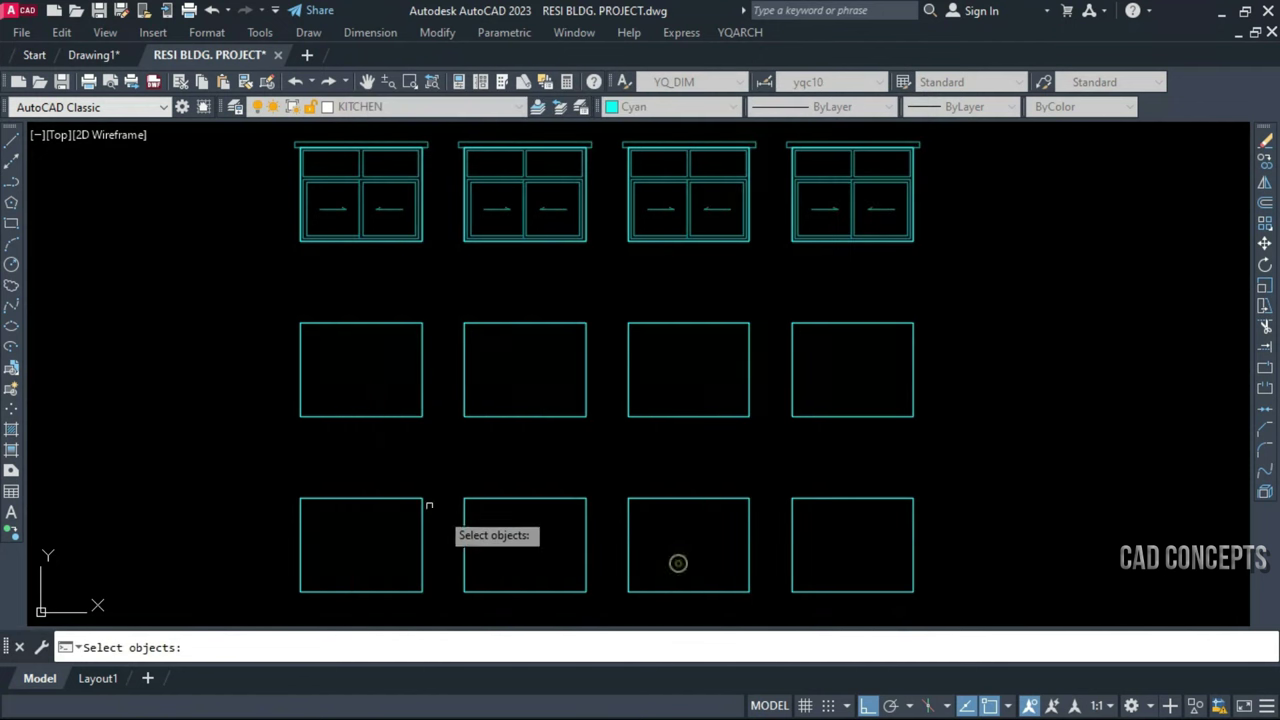
click(223, 300)
click(958, 447)
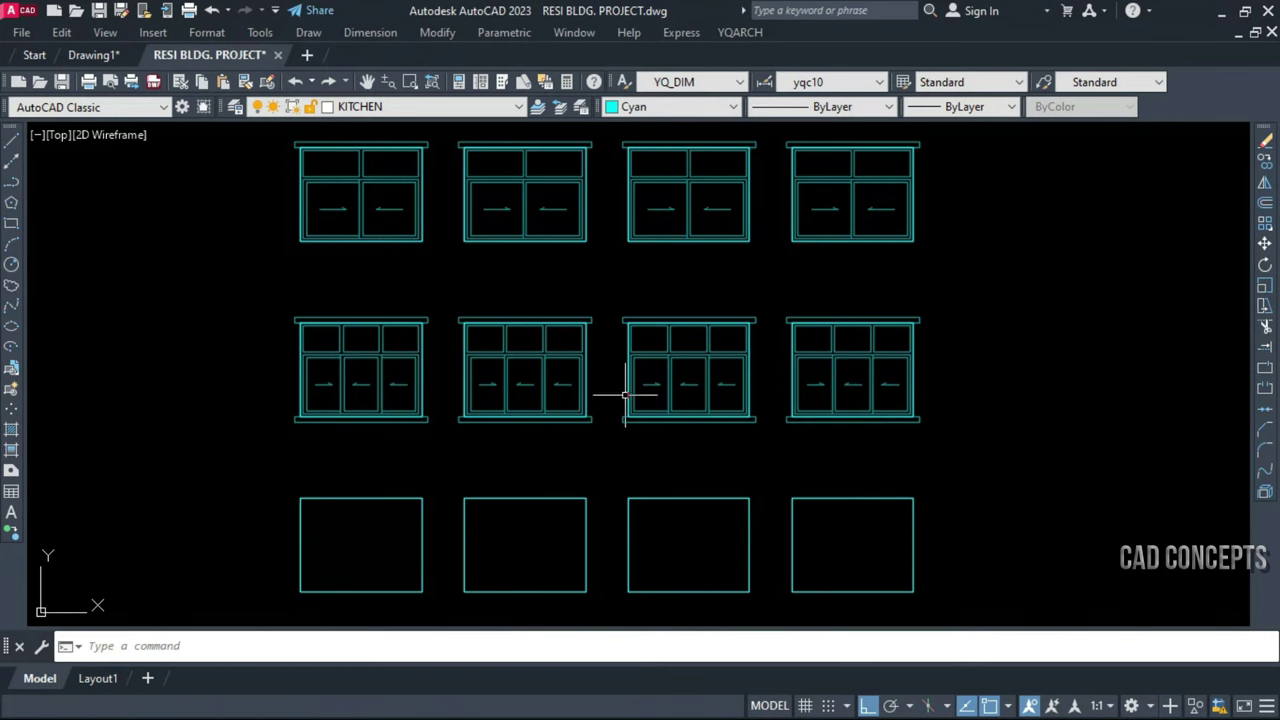
Convert the bottom row of rectangles to 4-sash transom sliding windows at height 30
right_click(568, 422)
click(600, 63)
click(583, 462)
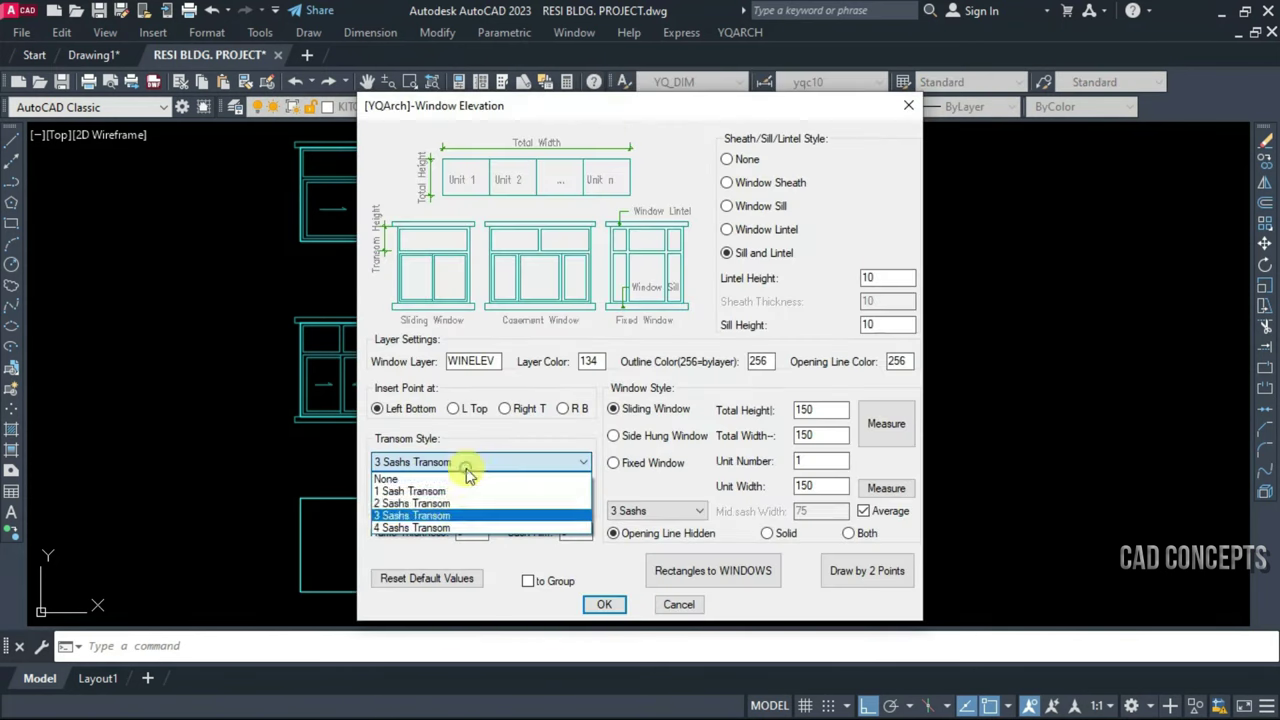
click(448, 528)
click(640, 511)
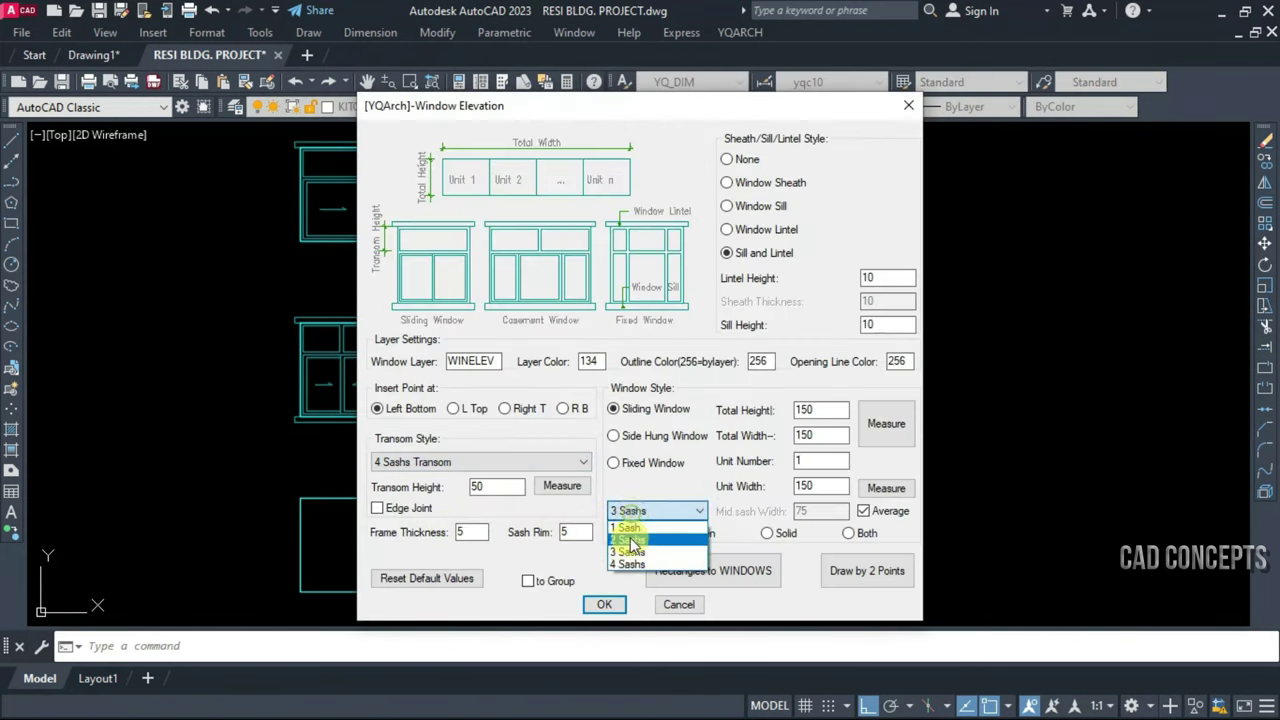
click(632, 566)
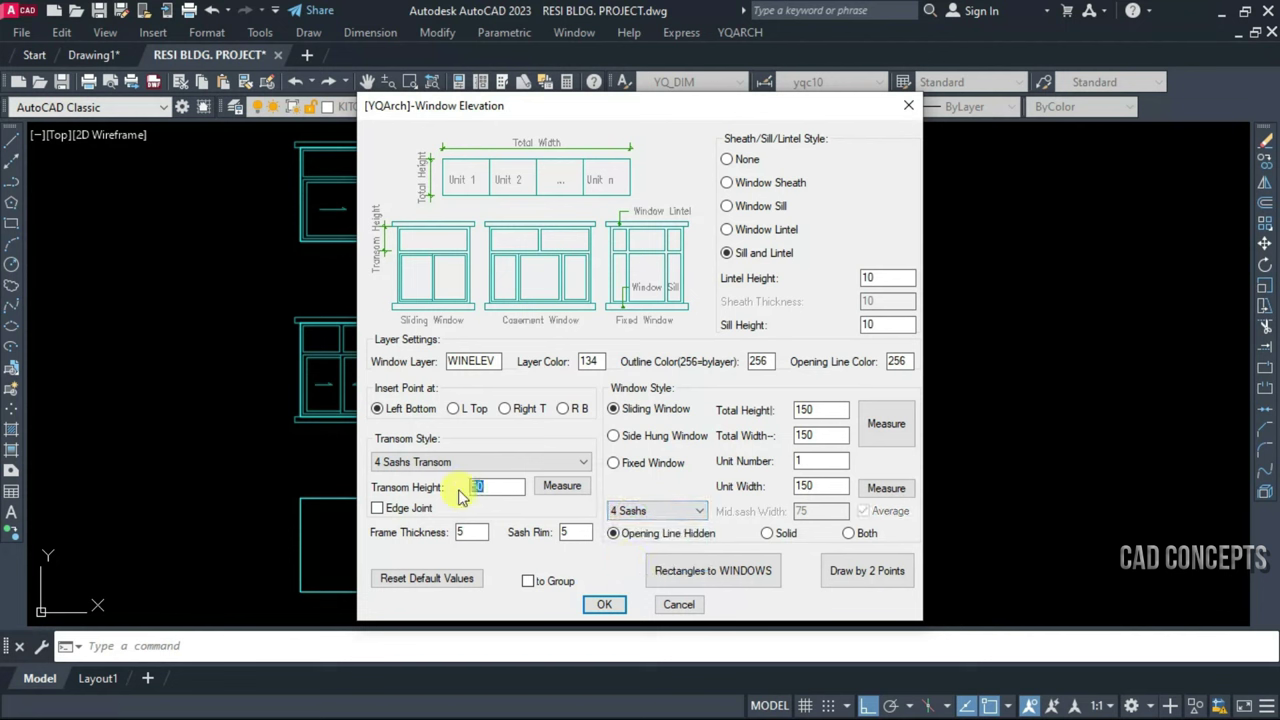
click(714, 577)
click(202, 460)
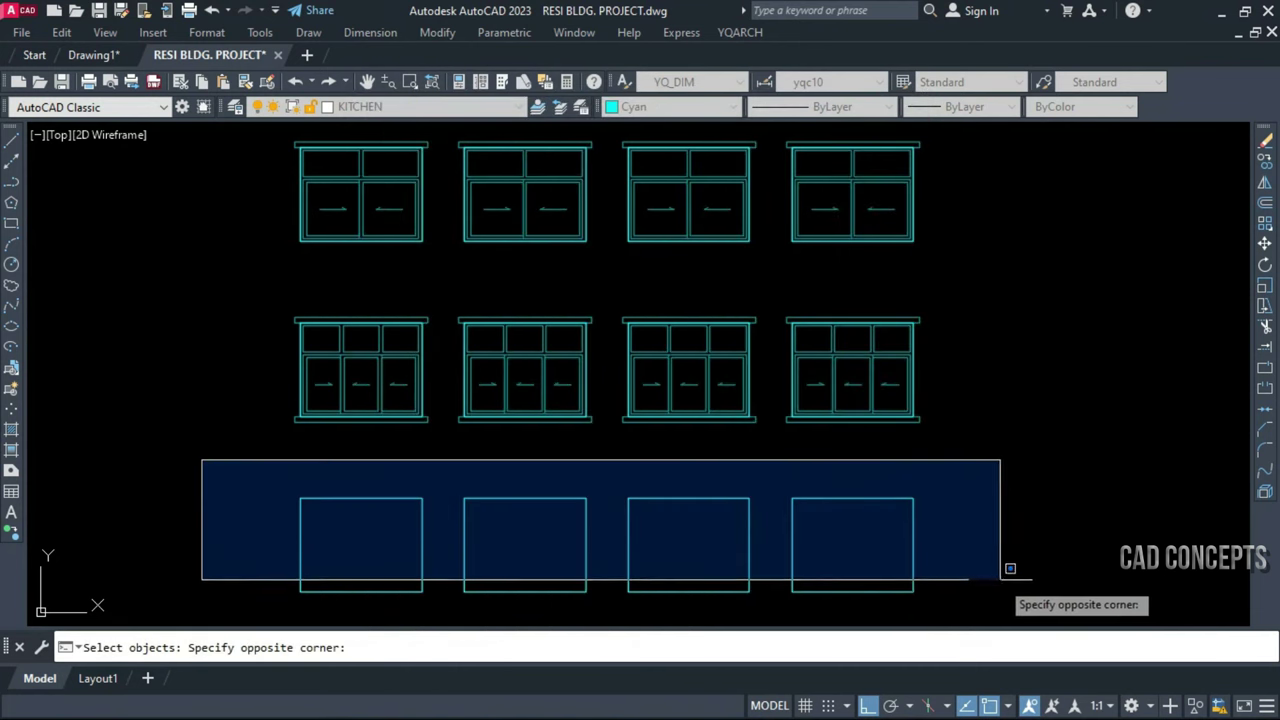
click(1030, 608)
right_click(1030, 610)
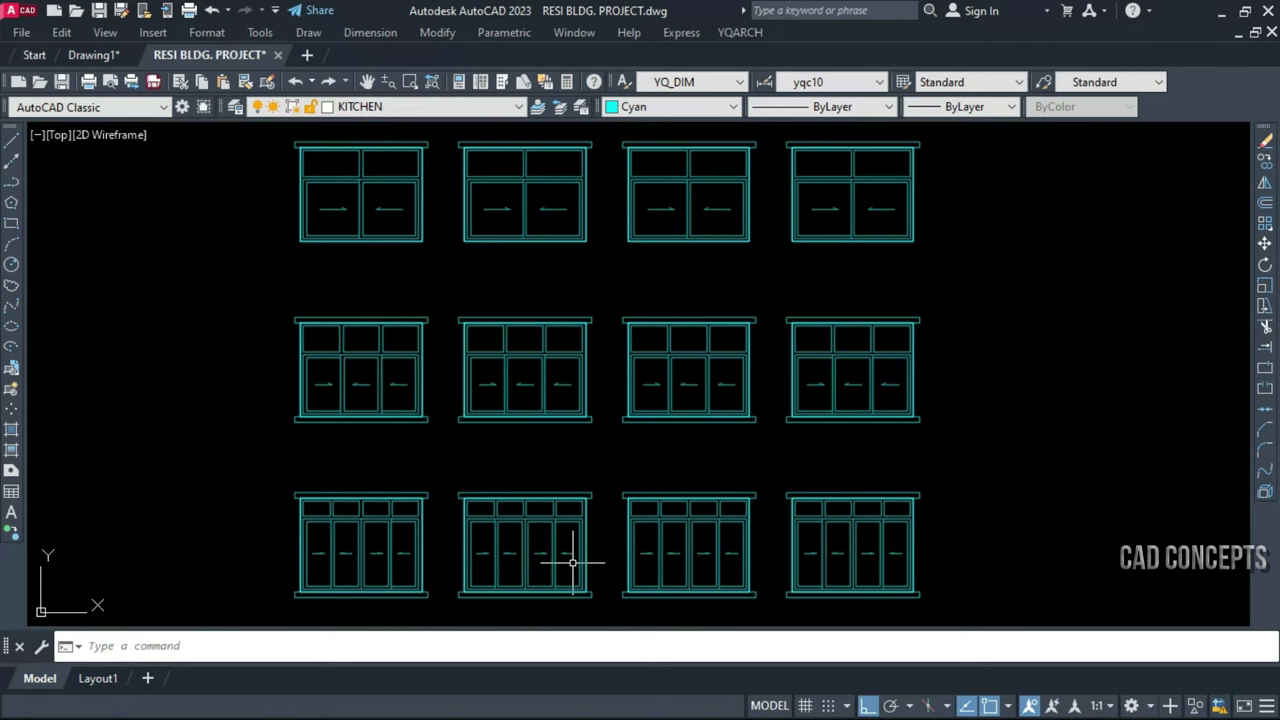
Draw a window elevation from two picked corners in the free space on the right
middle_drag(1063, 484, 814, 491)
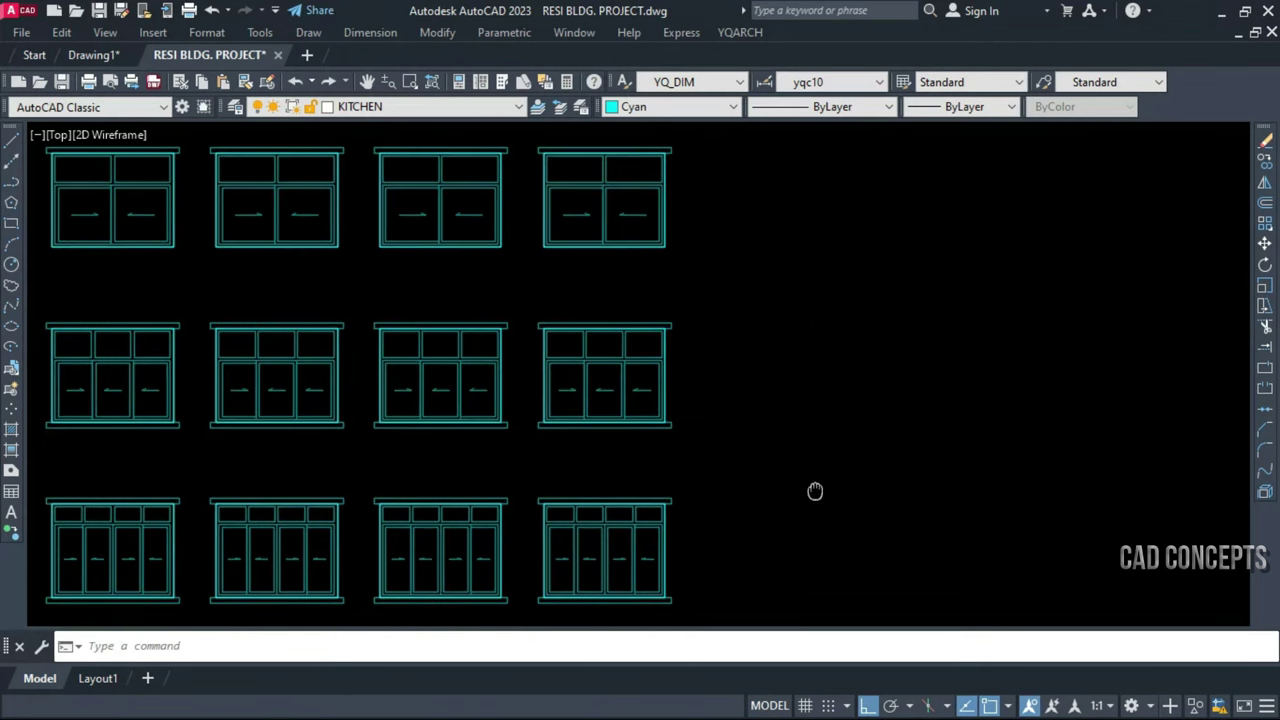
right_click(565, 535)
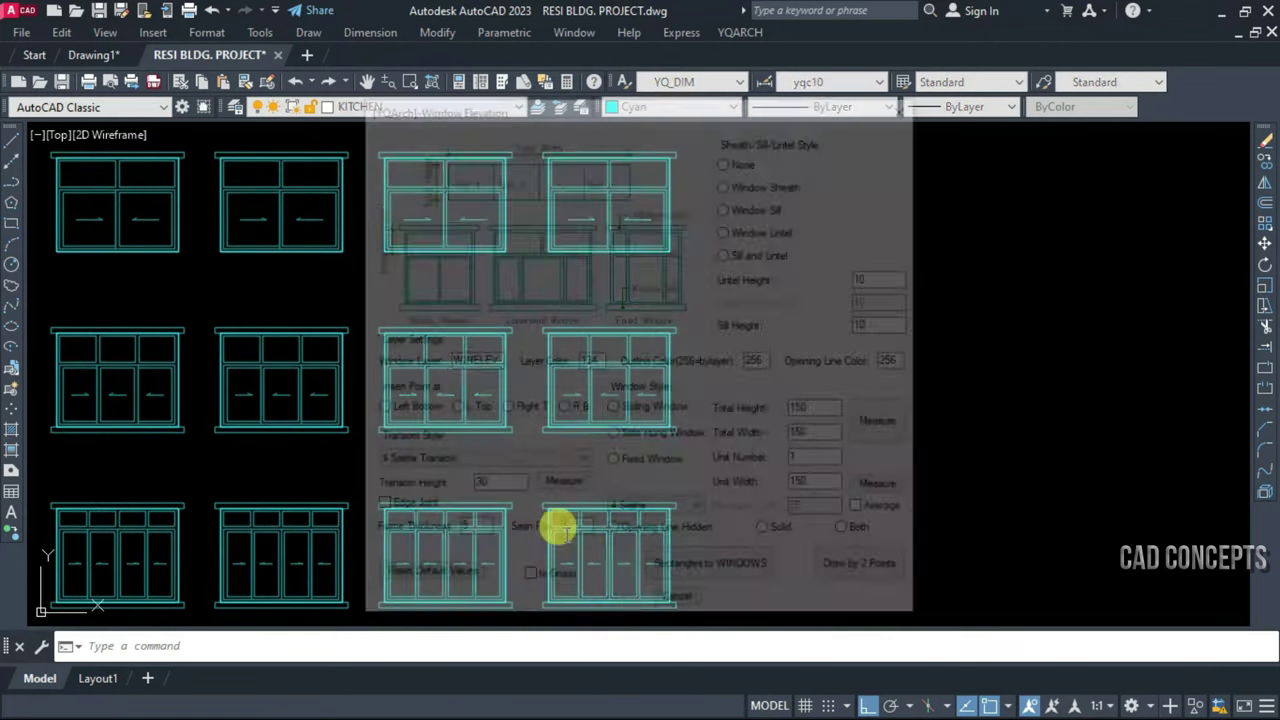
click(886, 566)
click(729, 583)
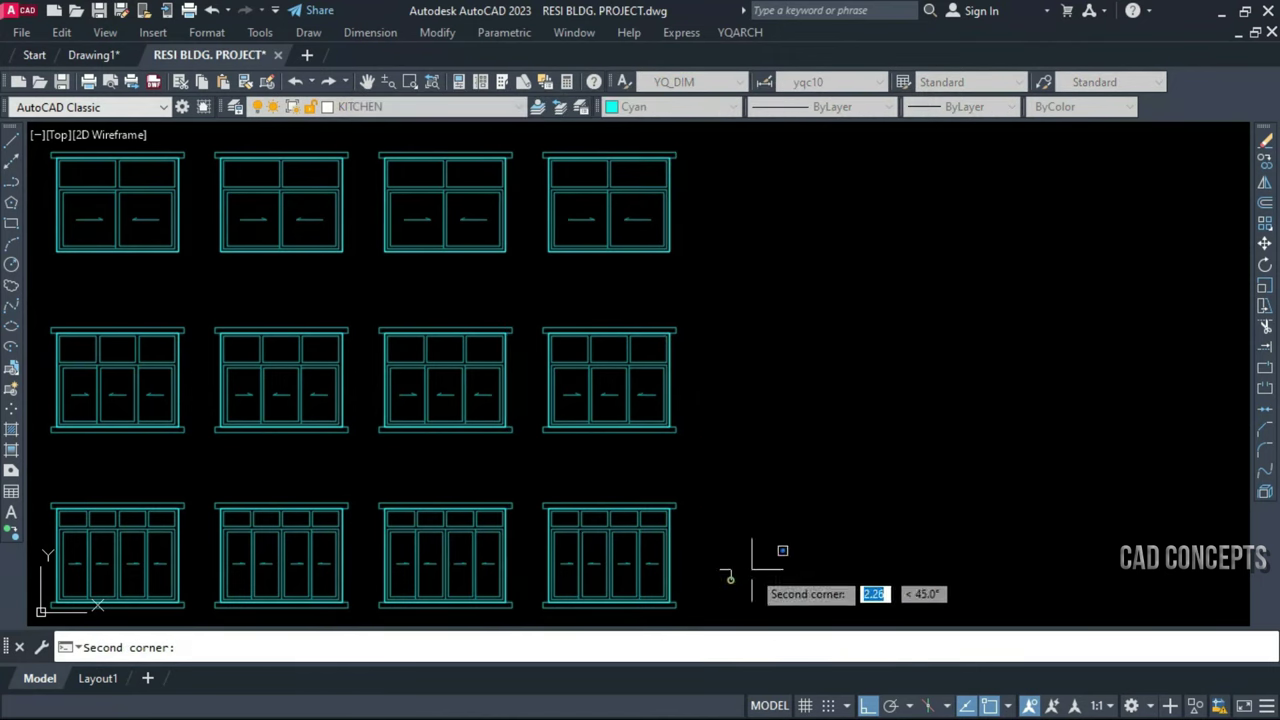
click(923, 487)
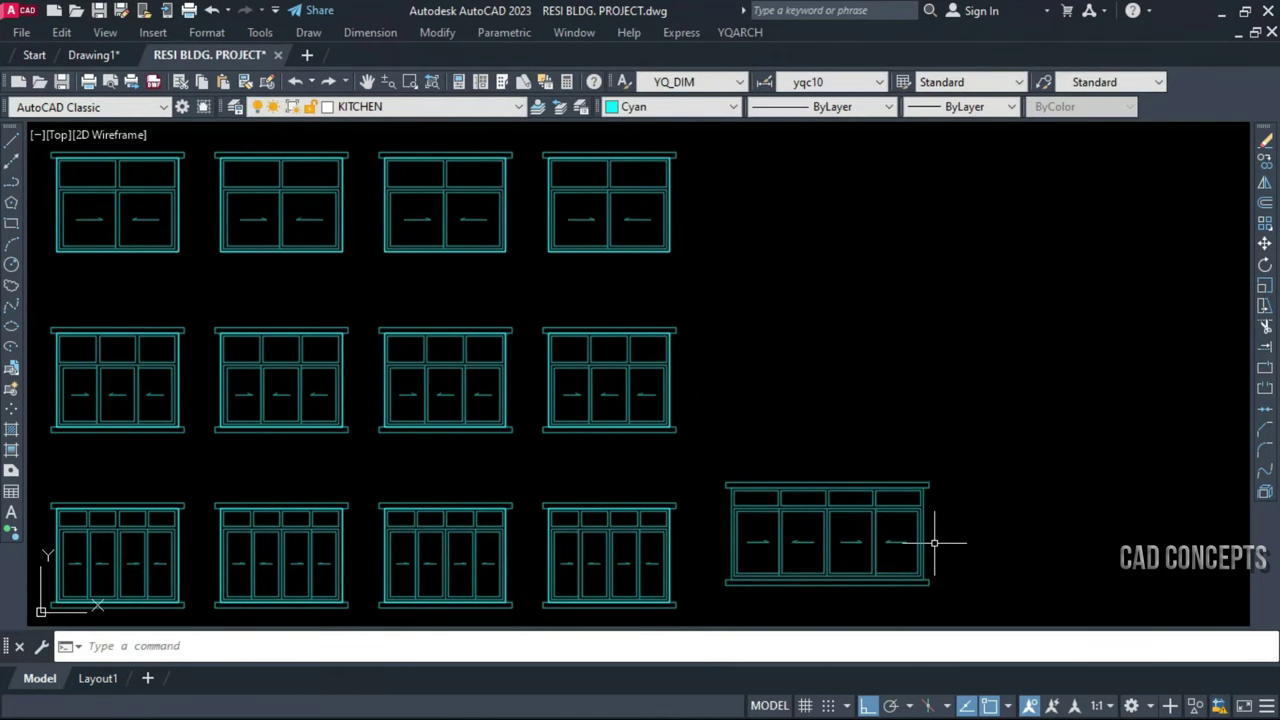
Draw a larger window from two corners, then a four-sash window below it
right_click(934, 543)
click(884, 568)
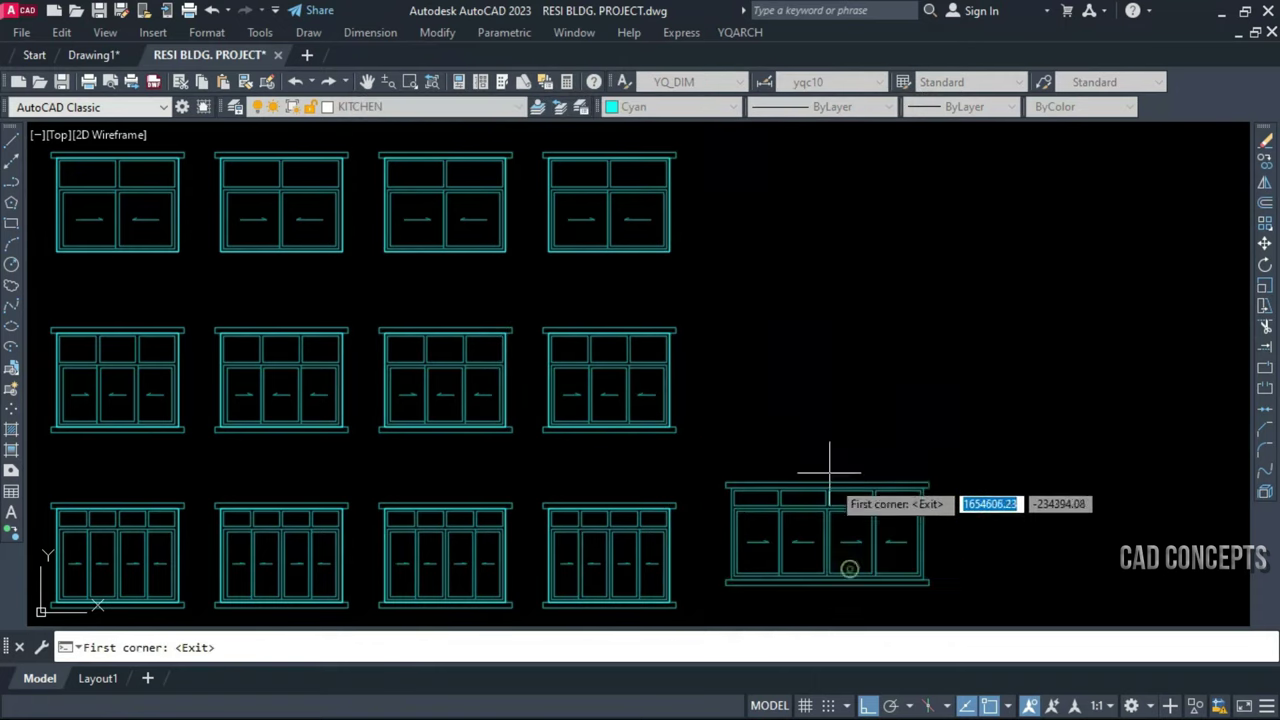
click(799, 390)
click(1104, 241)
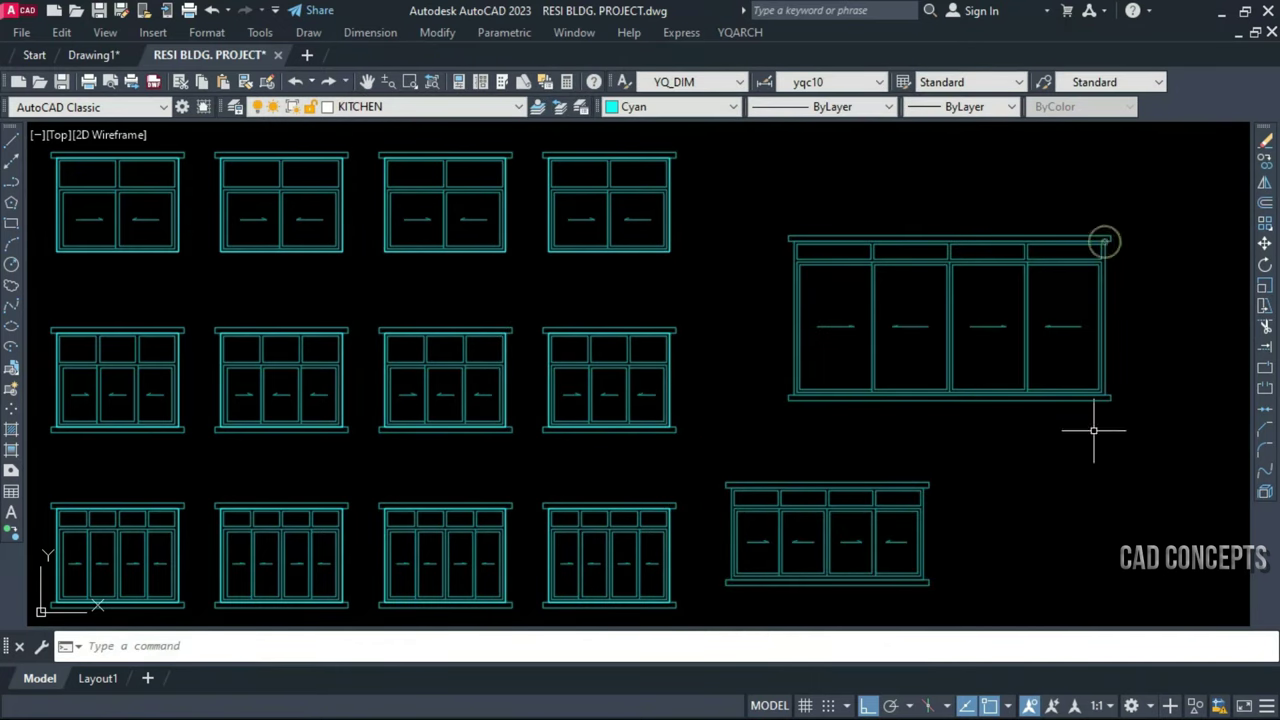
right_click(920, 452)
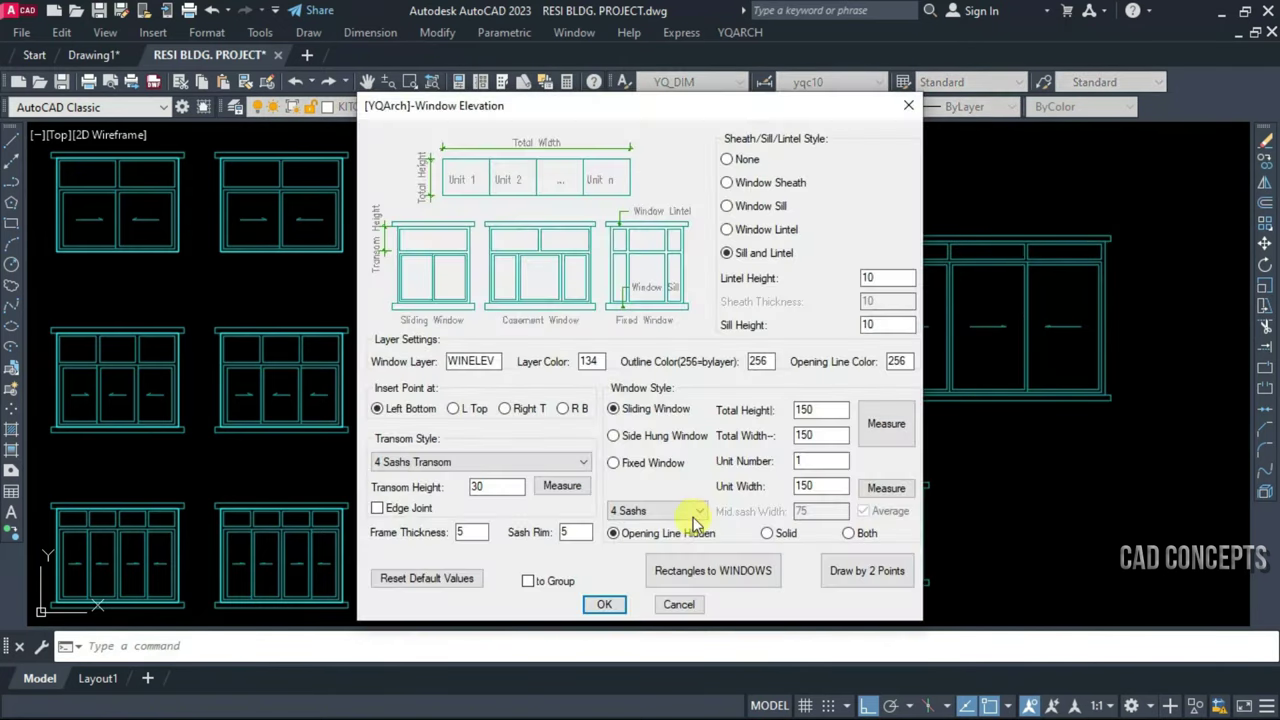
click(842, 587)
click(1011, 577)
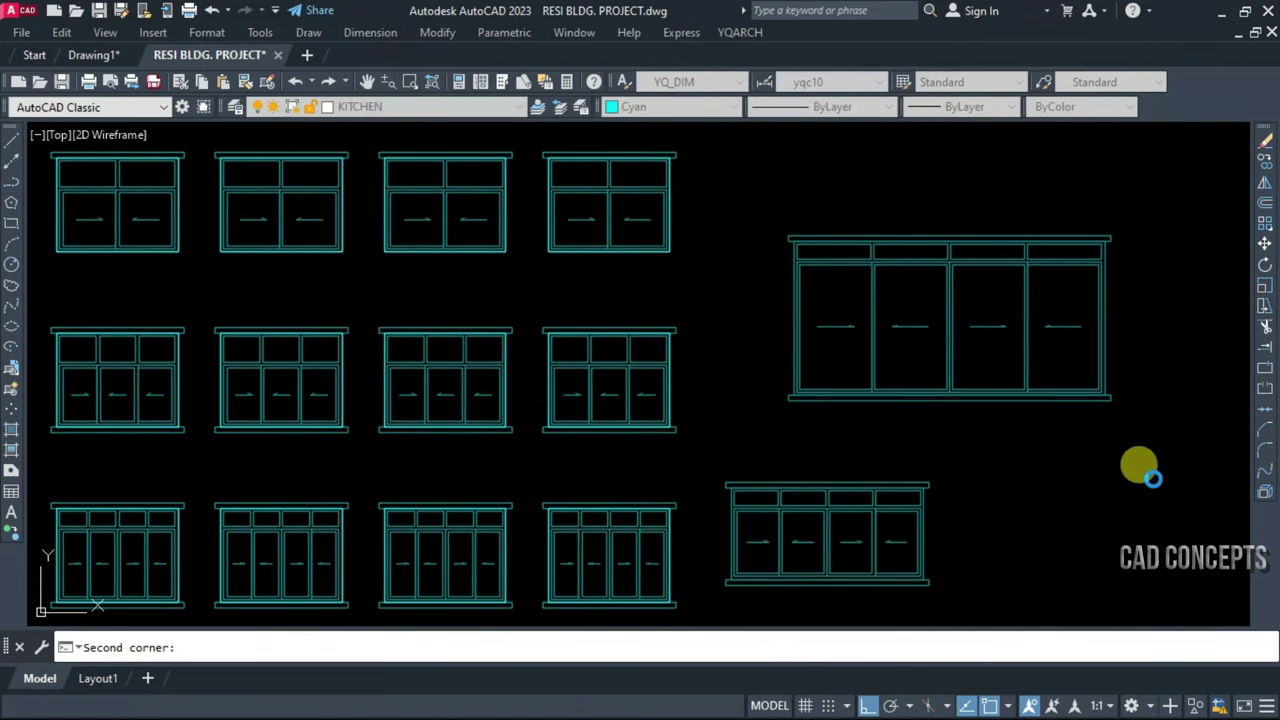
click(1152, 479)
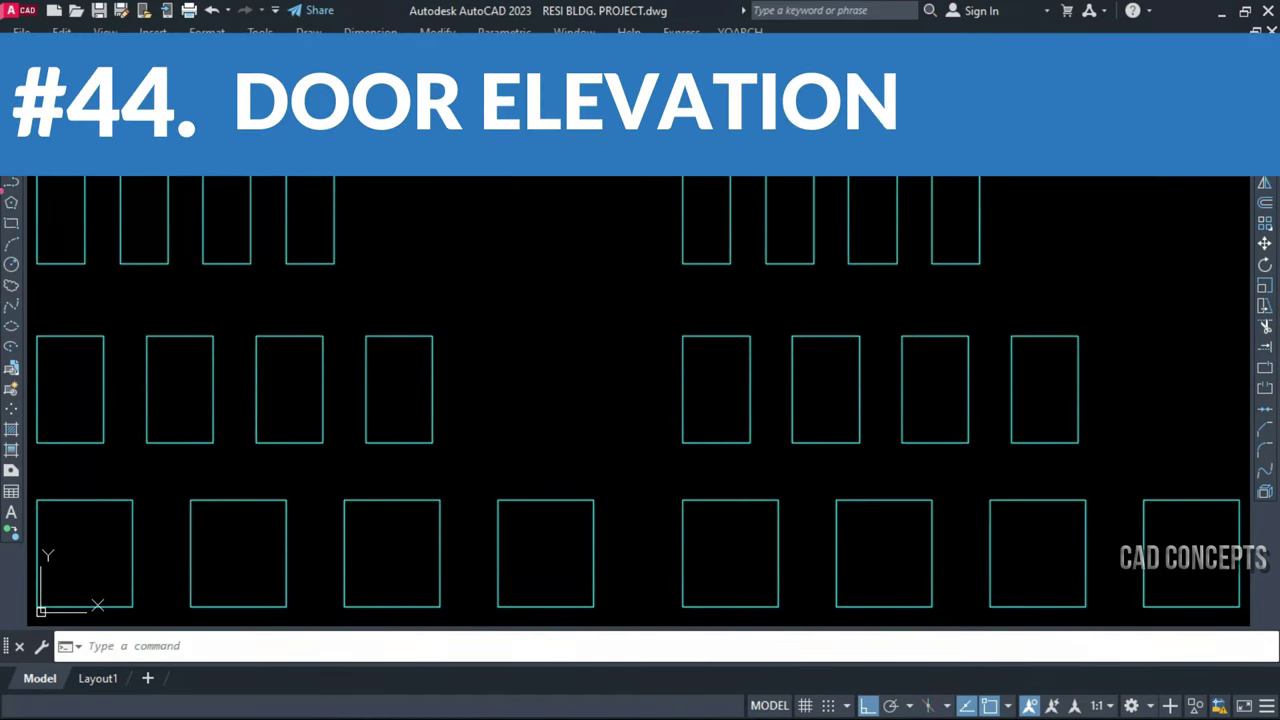
Run ADE with Single and Door Front to fill rectangles with 210 x 90 side-hung doors
middle_drag(96, 266, 100, 268)
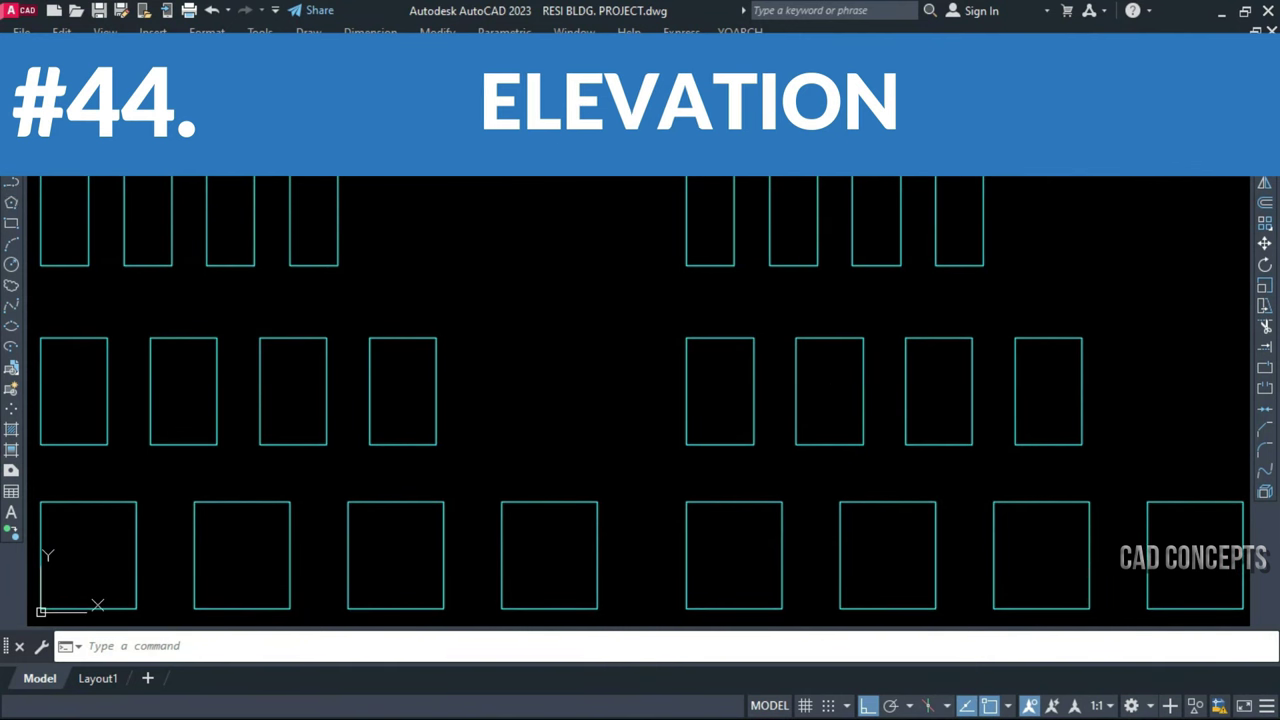
text(ade)
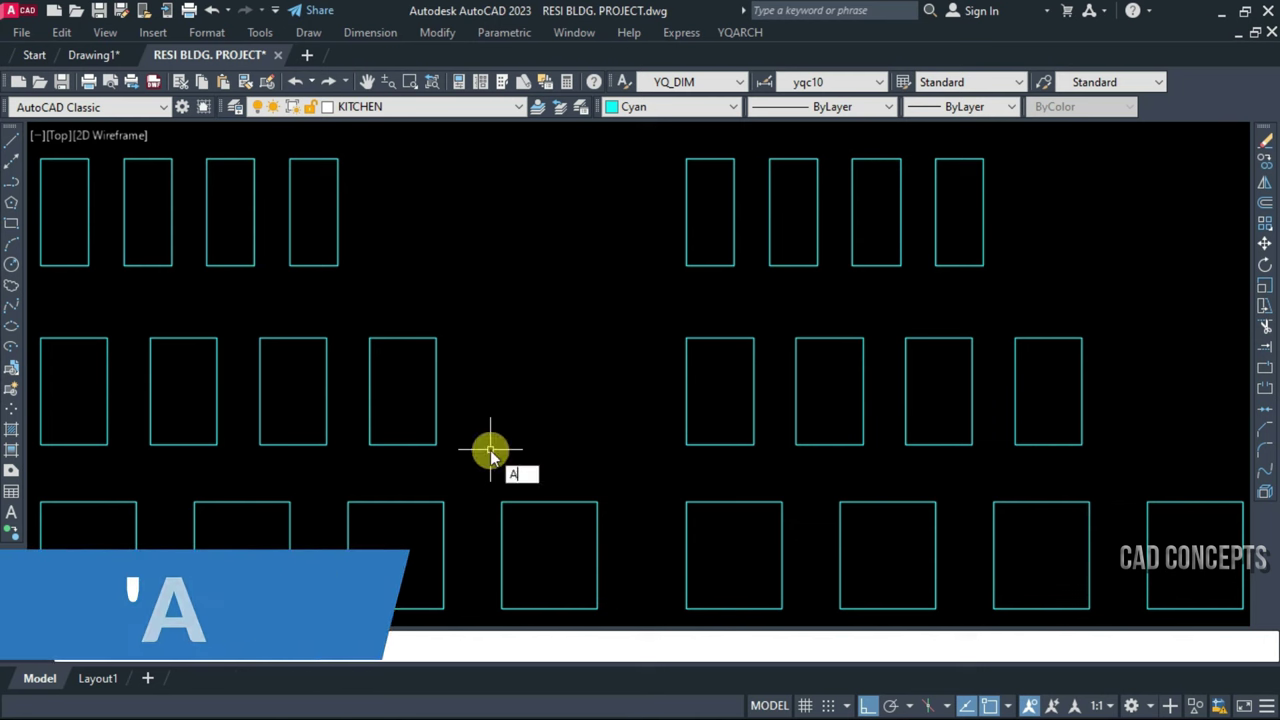
key(Return)
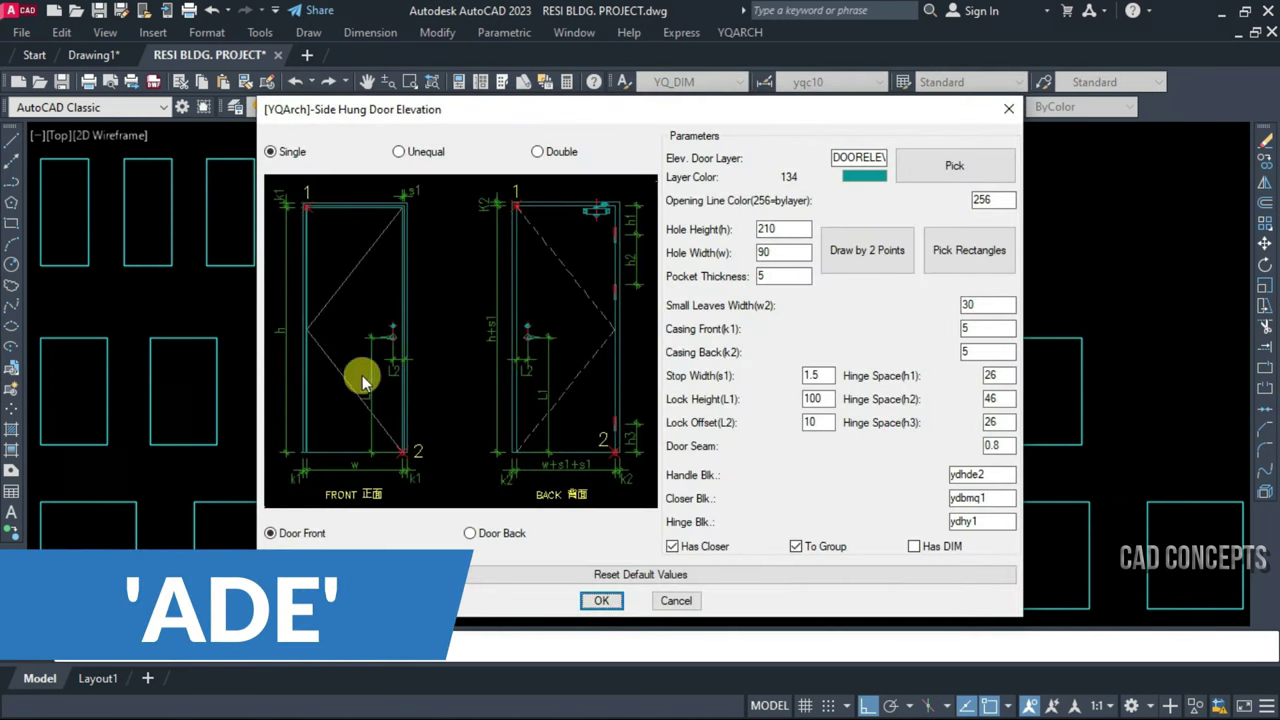
click(287, 535)
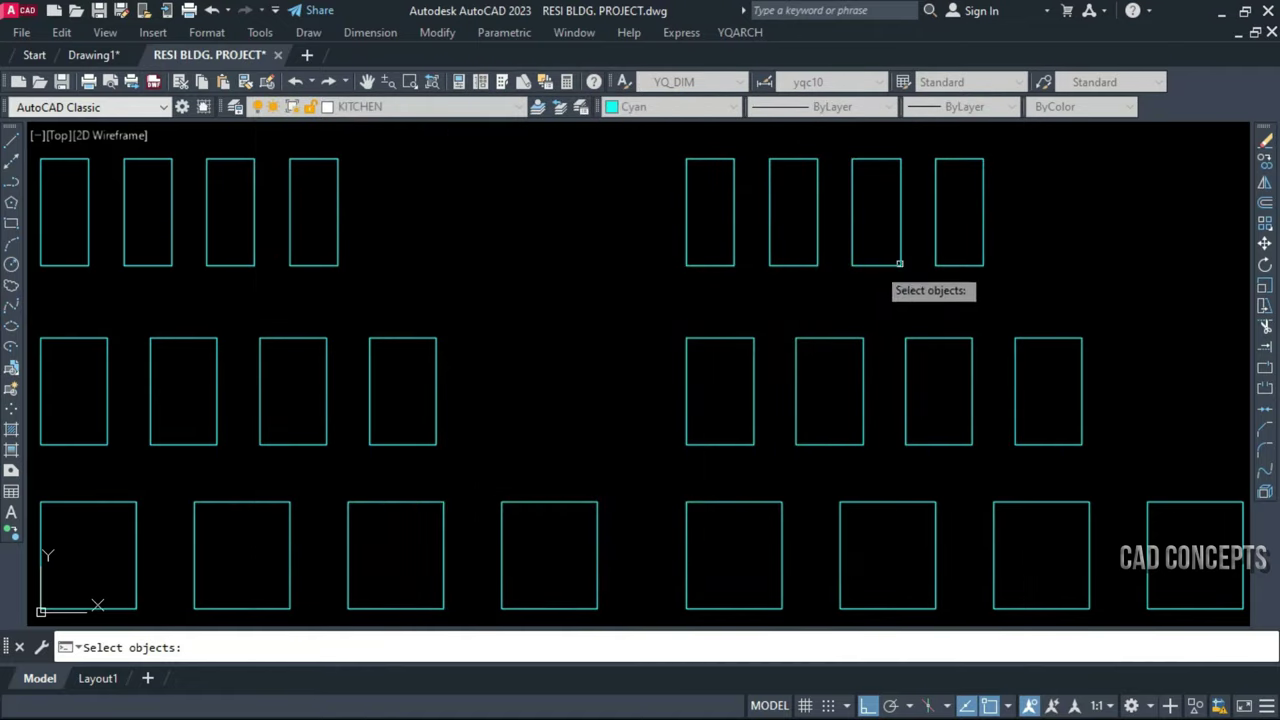
Window-select the four top-left rectangles to fill them with single front-view doors
click(32, 155)
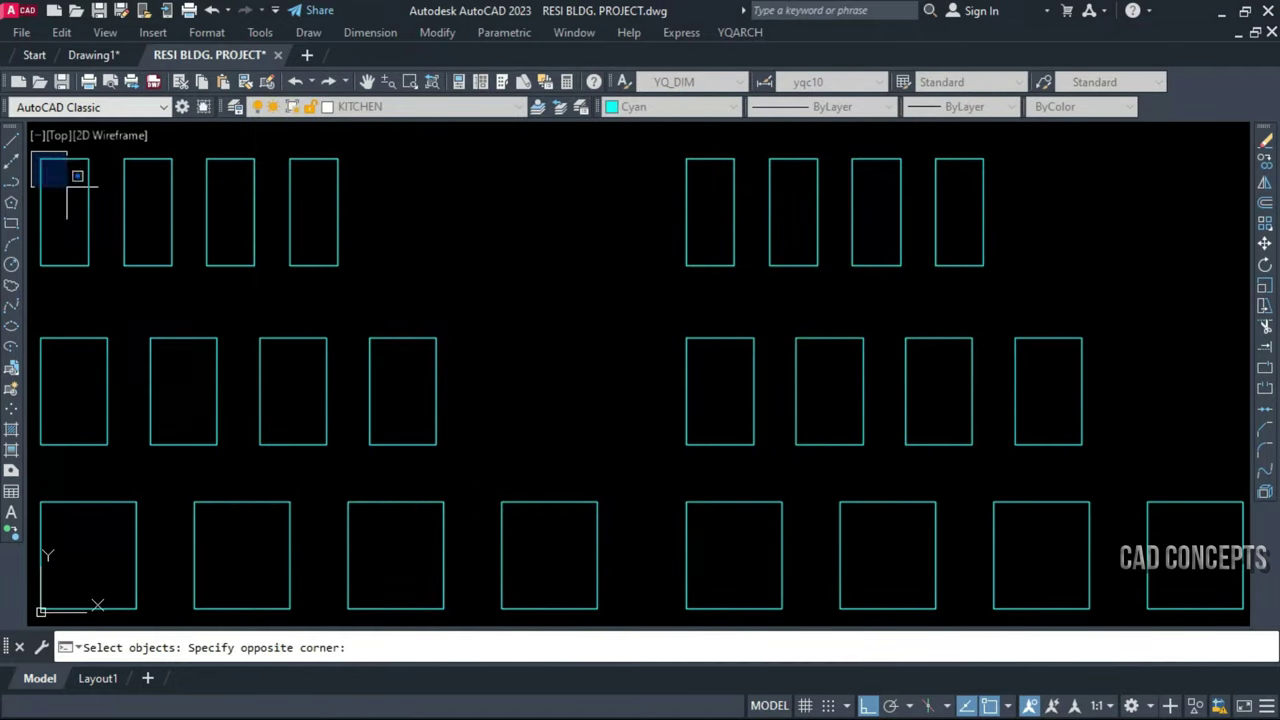
click(345, 283)
right_click(353, 287)
Zoom in to inspect the four new doors, then pan to the next empty row
click(134, 213)
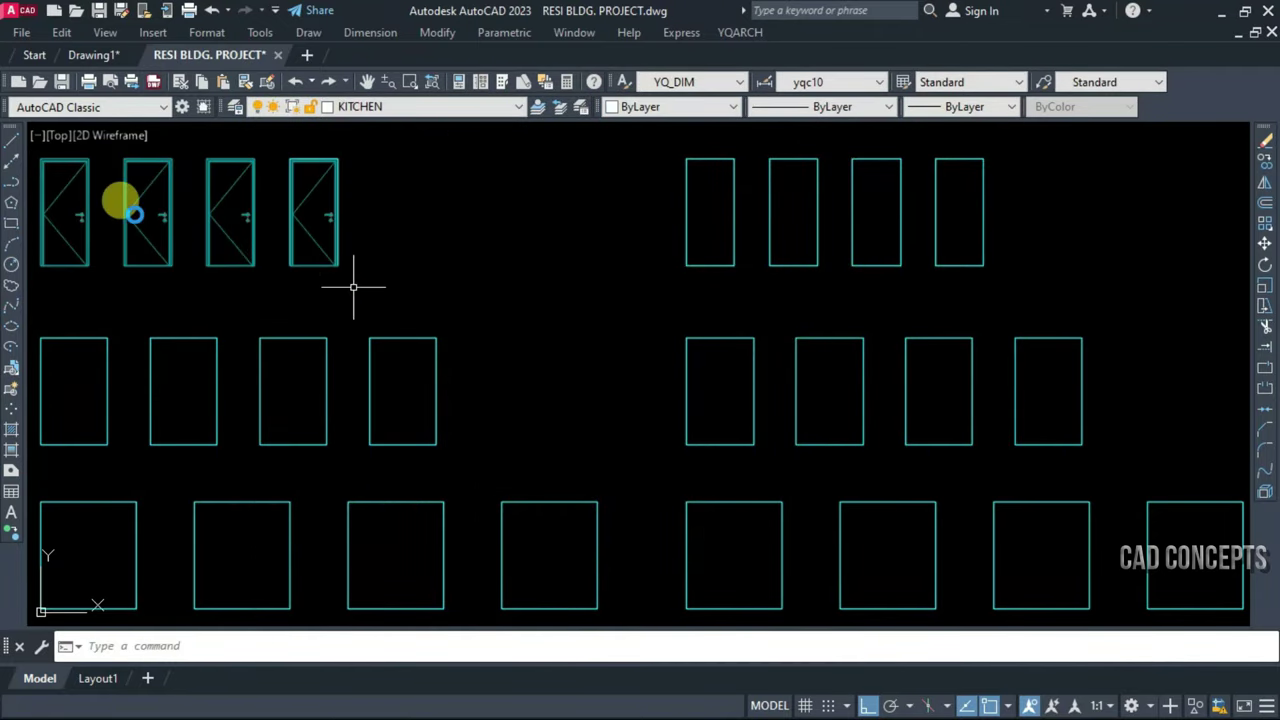
scroll(134, 216, up, 3)
scroll(240, 277, up, 2)
scroll(408, 429, down, 1)
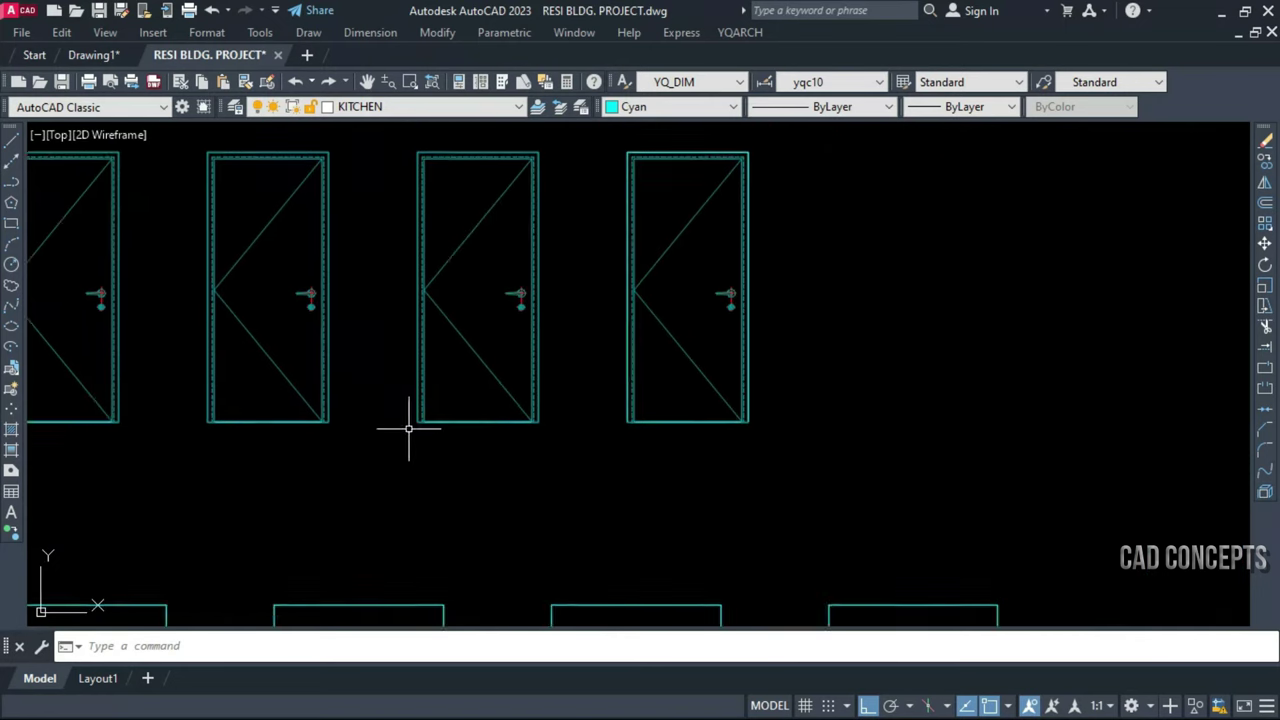
middle_drag(408, 429, 630, 515)
scroll(349, 423, up, 2)
mouse_move(349, 423)
middle_down()
mouse_move(337, 497)
mouse_move(284, 501)
middle_up()
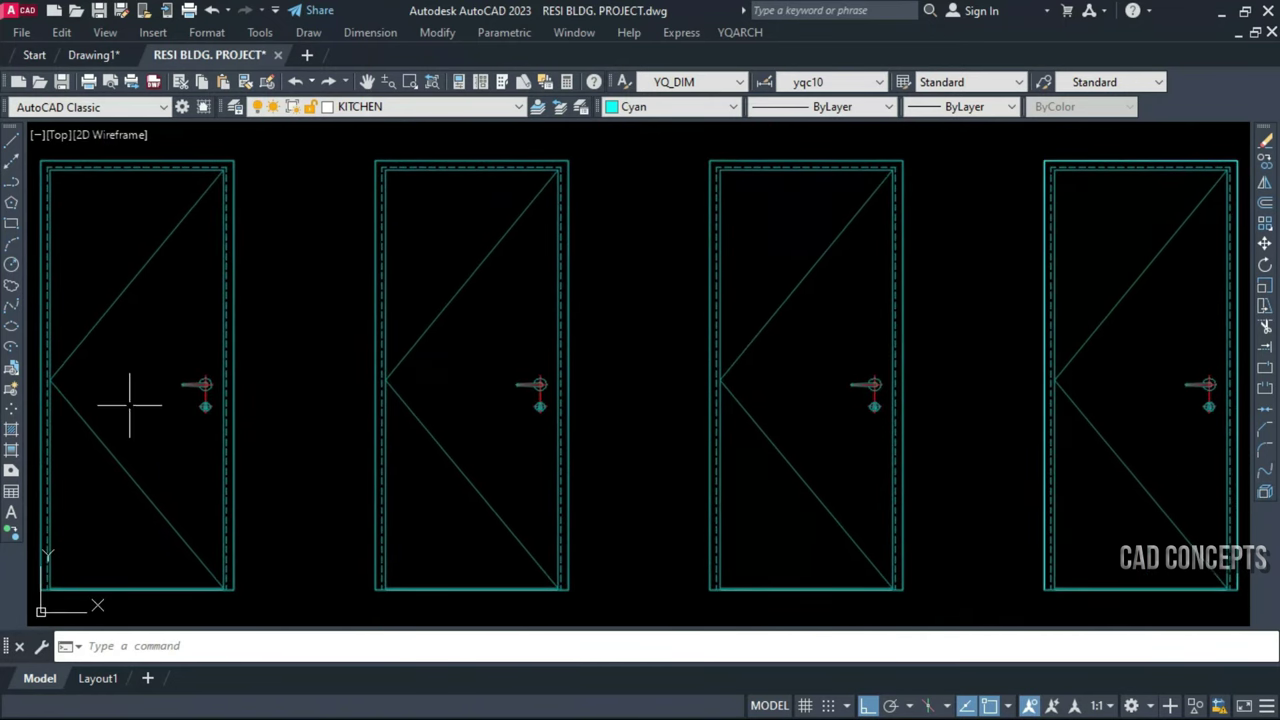
scroll(149, 357, down, 2)
scroll(149, 357, down, 2)
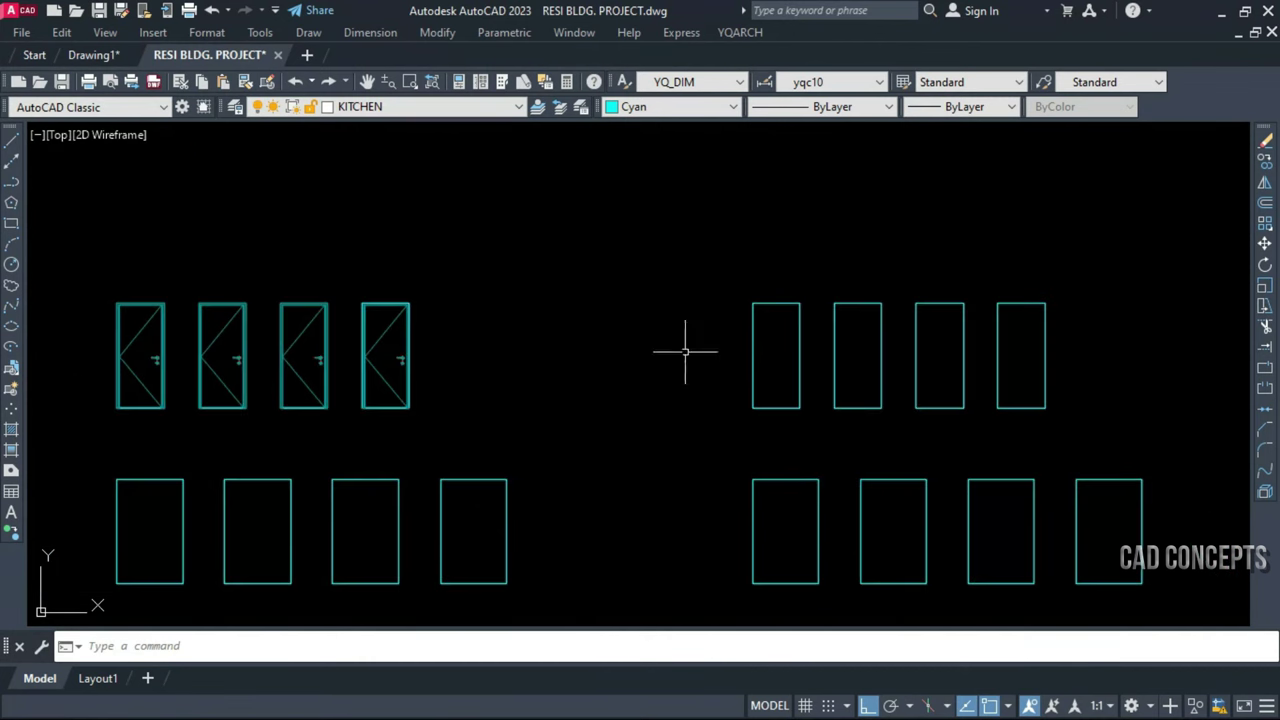
scroll(986, 346, up, 2)
scroll(986, 346, up, 2)
middle_drag(986, 346, 805, 346)
Rerun the door elevation settings with Door Back, confirm, then cancel placement
key(Return)
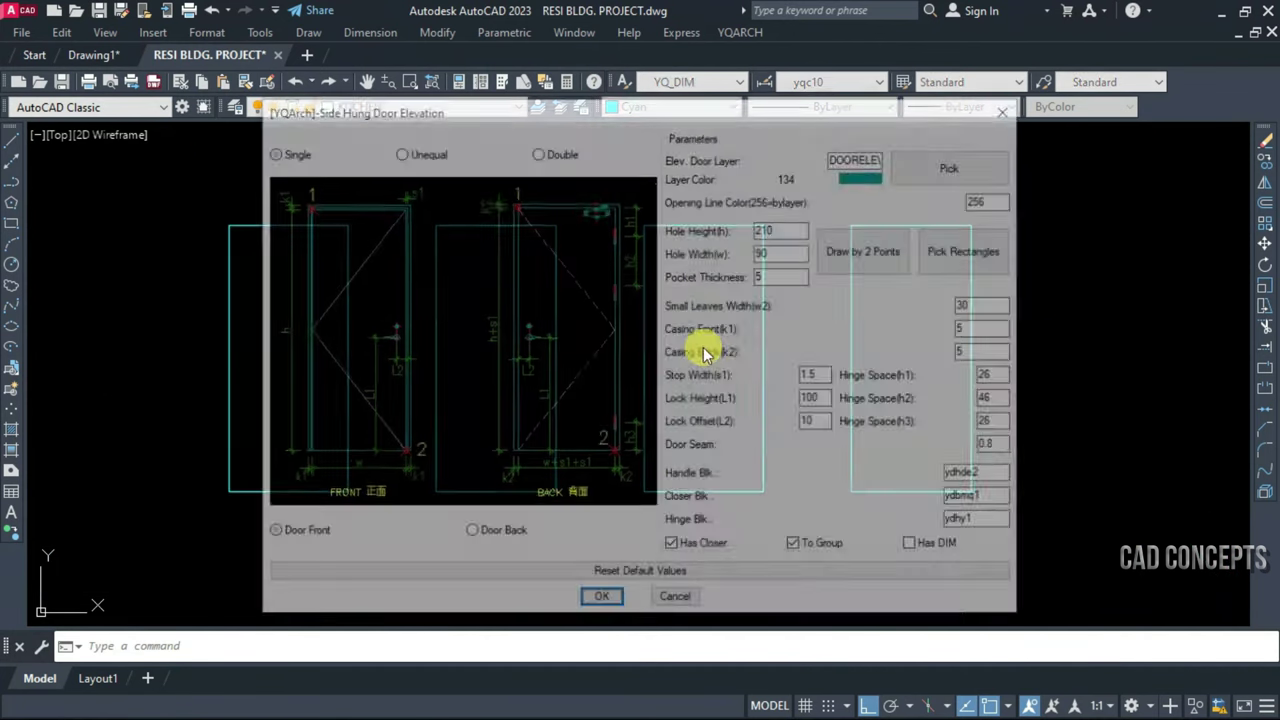
click(600, 604)
right_click(480, 518)
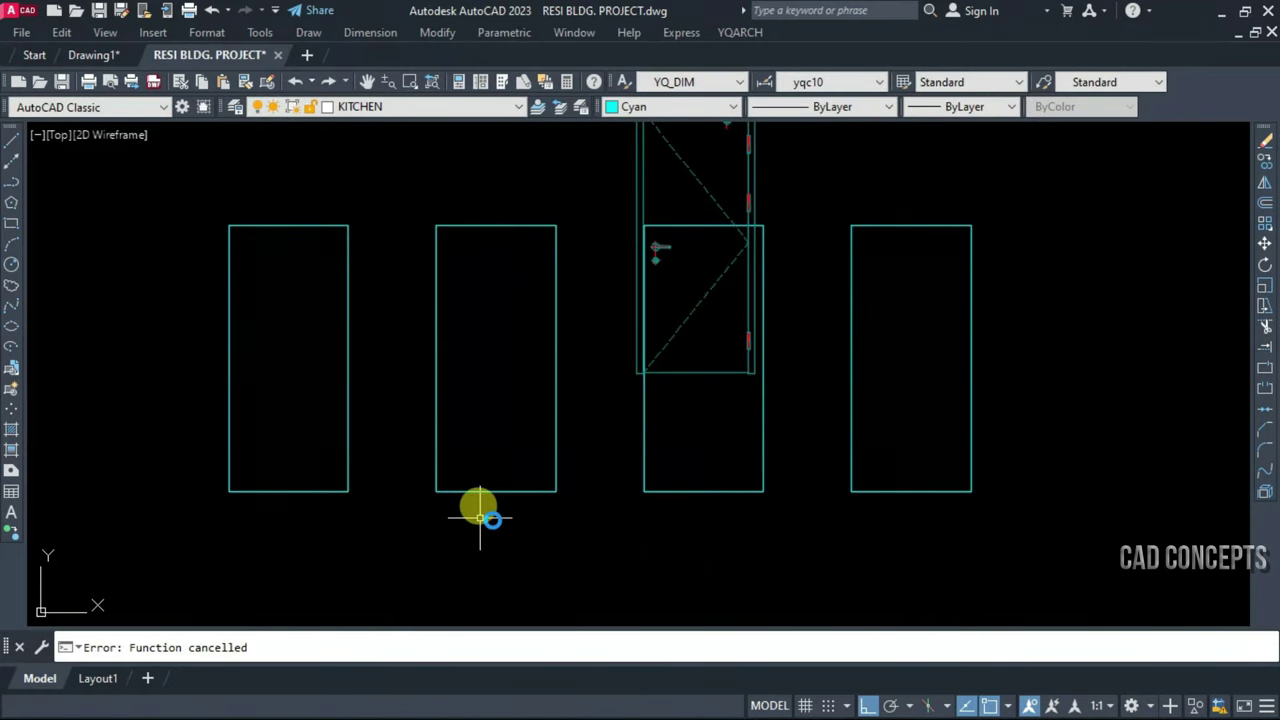
Undo the stray door block and fill the next four rectangles with single back-view doors
key(ctrl+z)
click(586, 486)
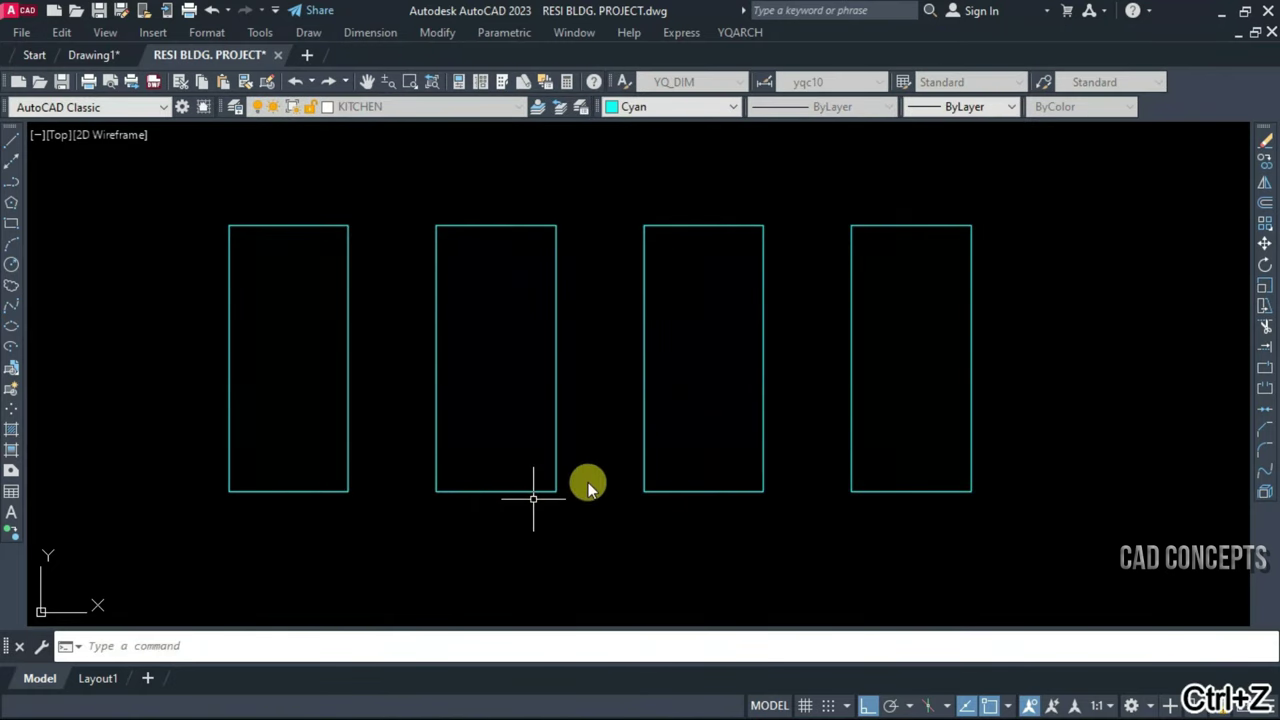
click(587, 527)
text(ADE)
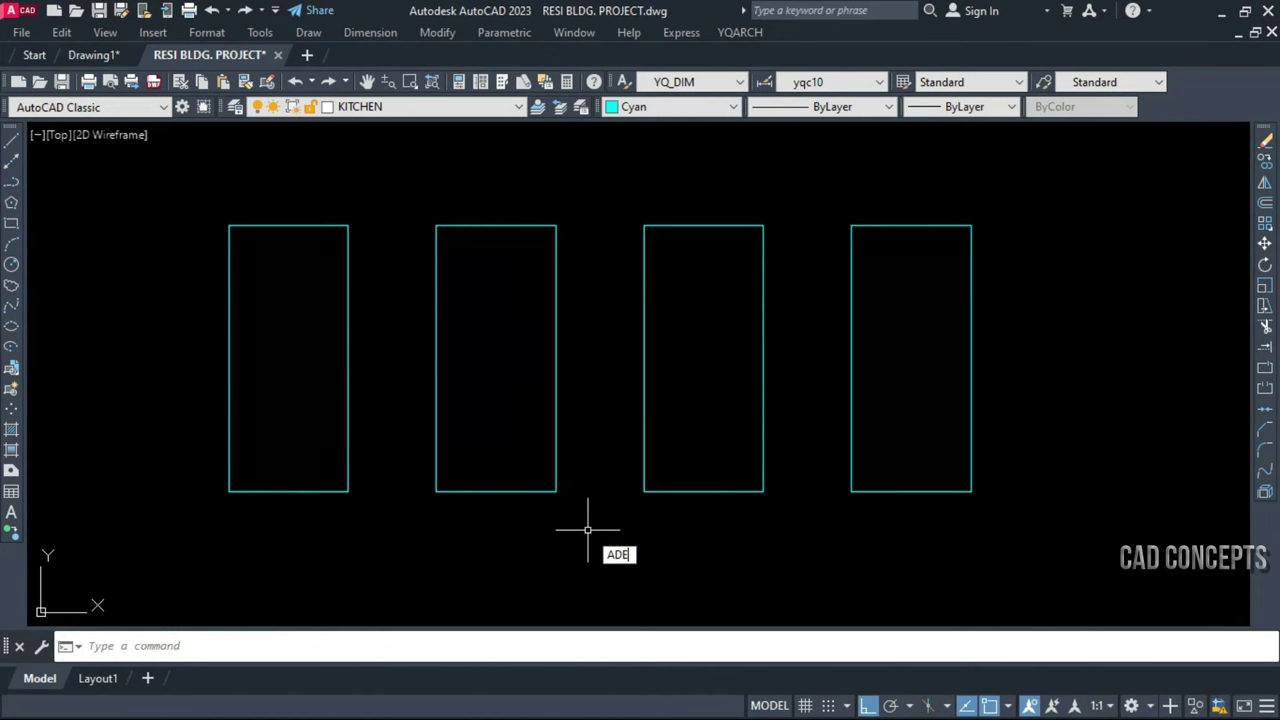
key(Return)
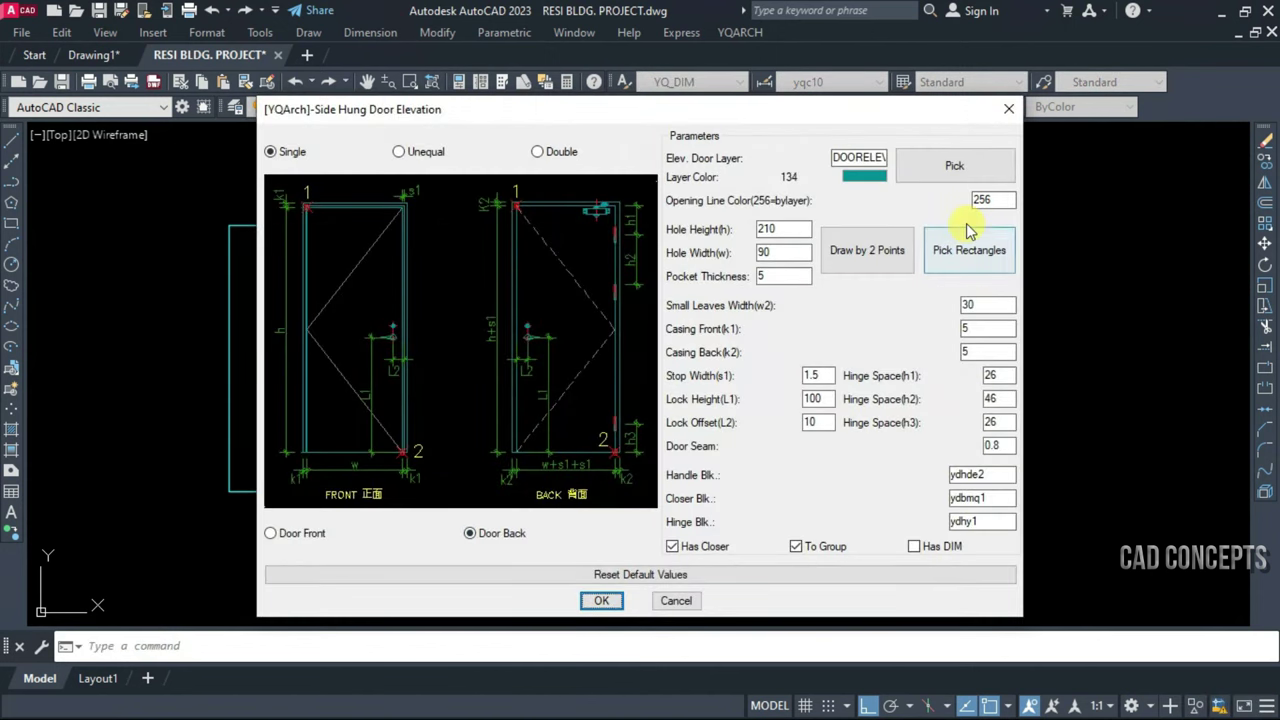
click(968, 250)
click(129, 205)
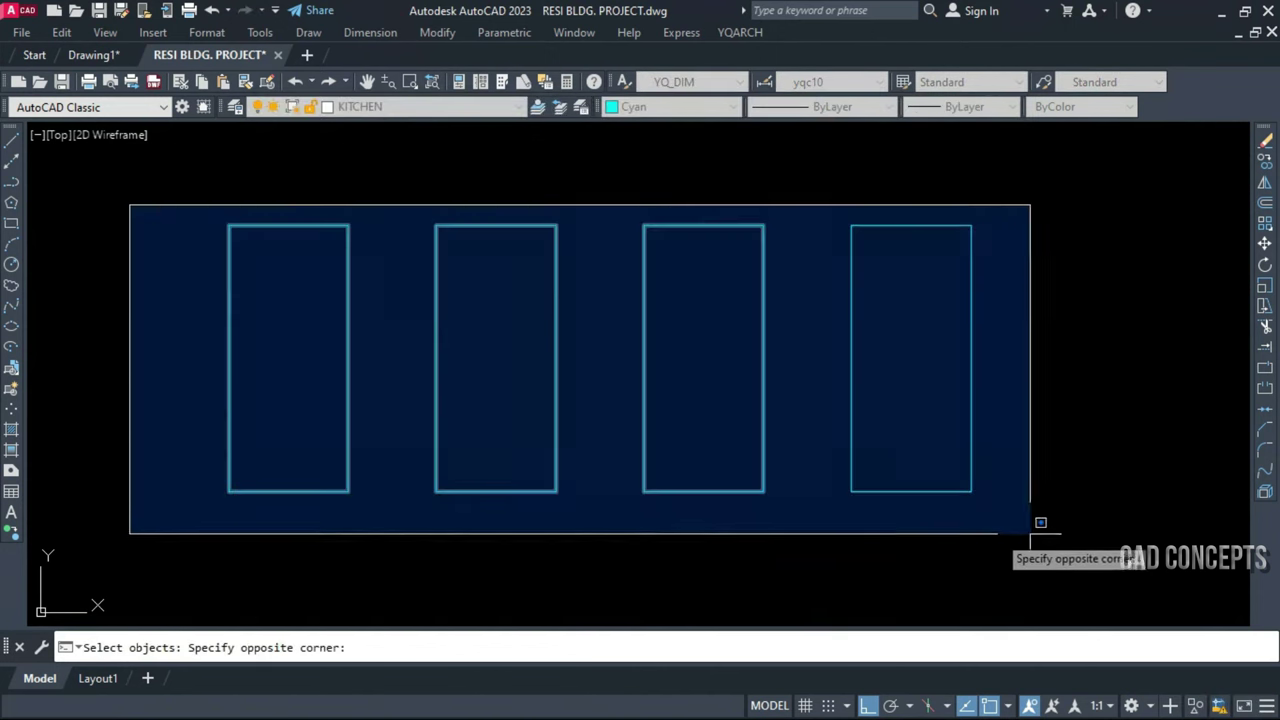
click(1030, 533)
key(Return)
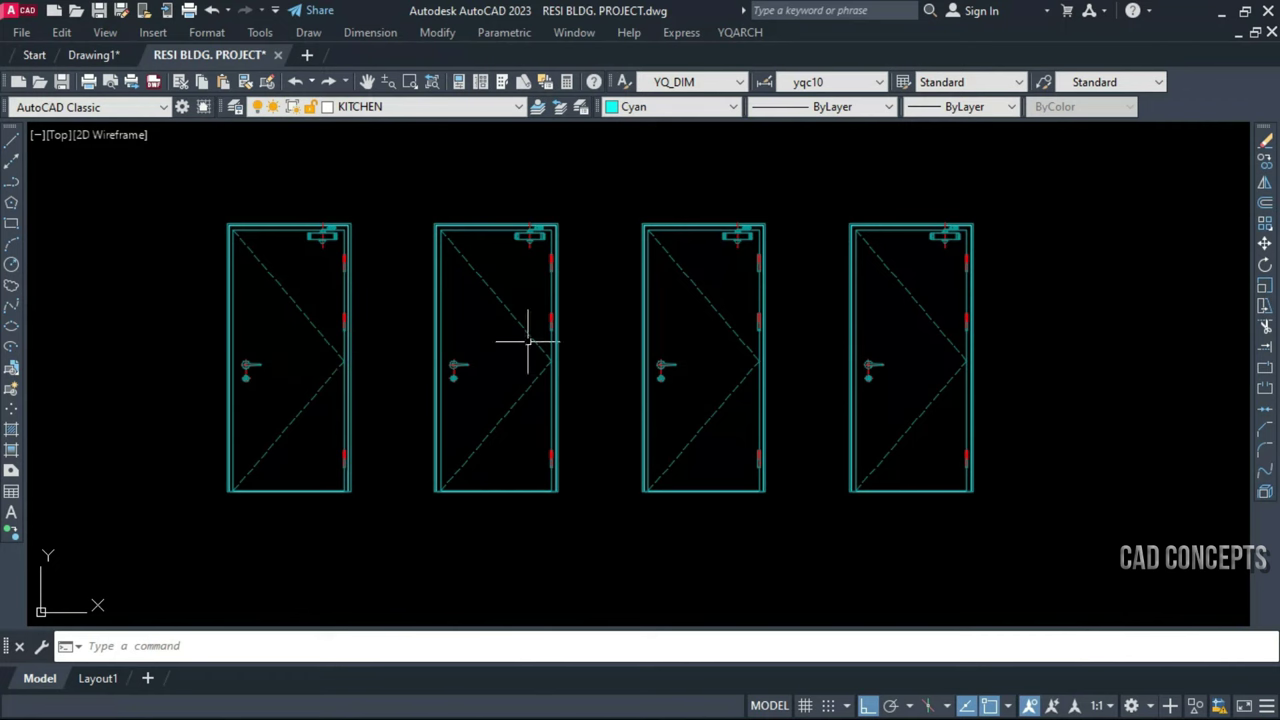
Zoom and pan to check the back-view doors and center the next four empty rectangles
scroll(522, 209, up, 5)
scroll(522, 209, down, 5)
scroll(605, 365, up, 3)
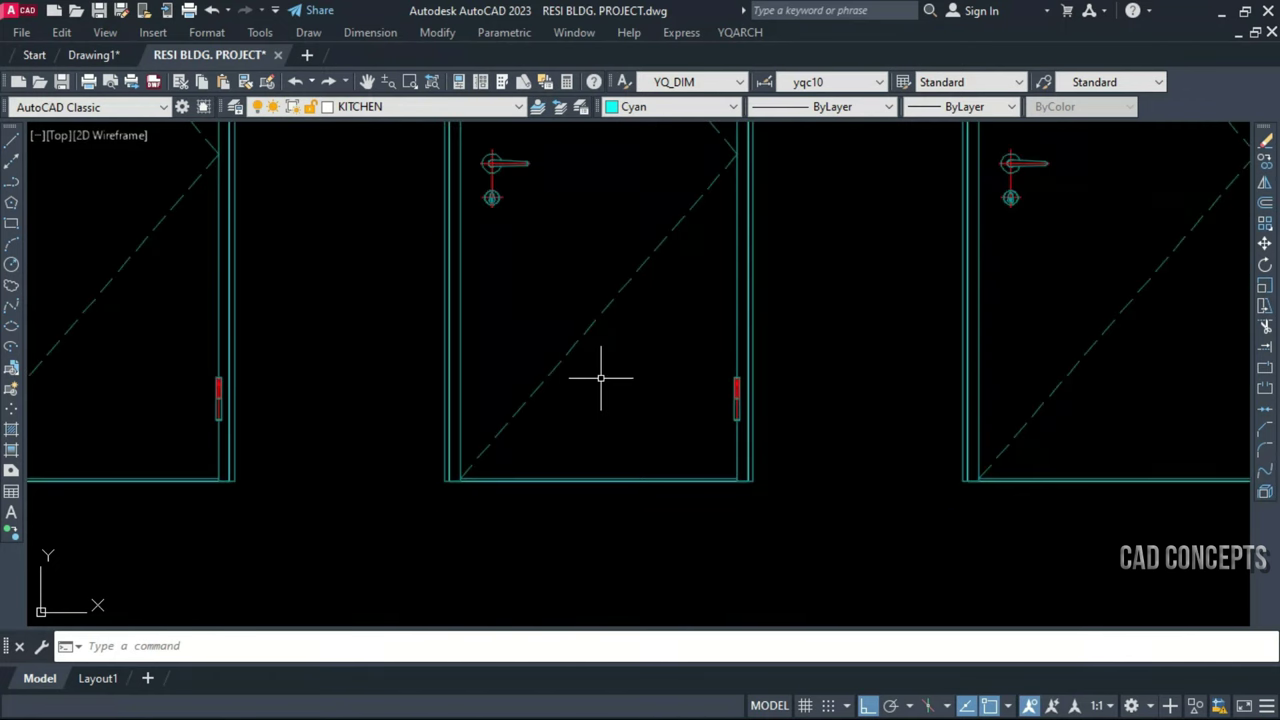
scroll(630, 430, down, 2)
mouse_move(657, 417)
middle_down()
mouse_move(657, 457)
mouse_move(514, 563)
middle_up()
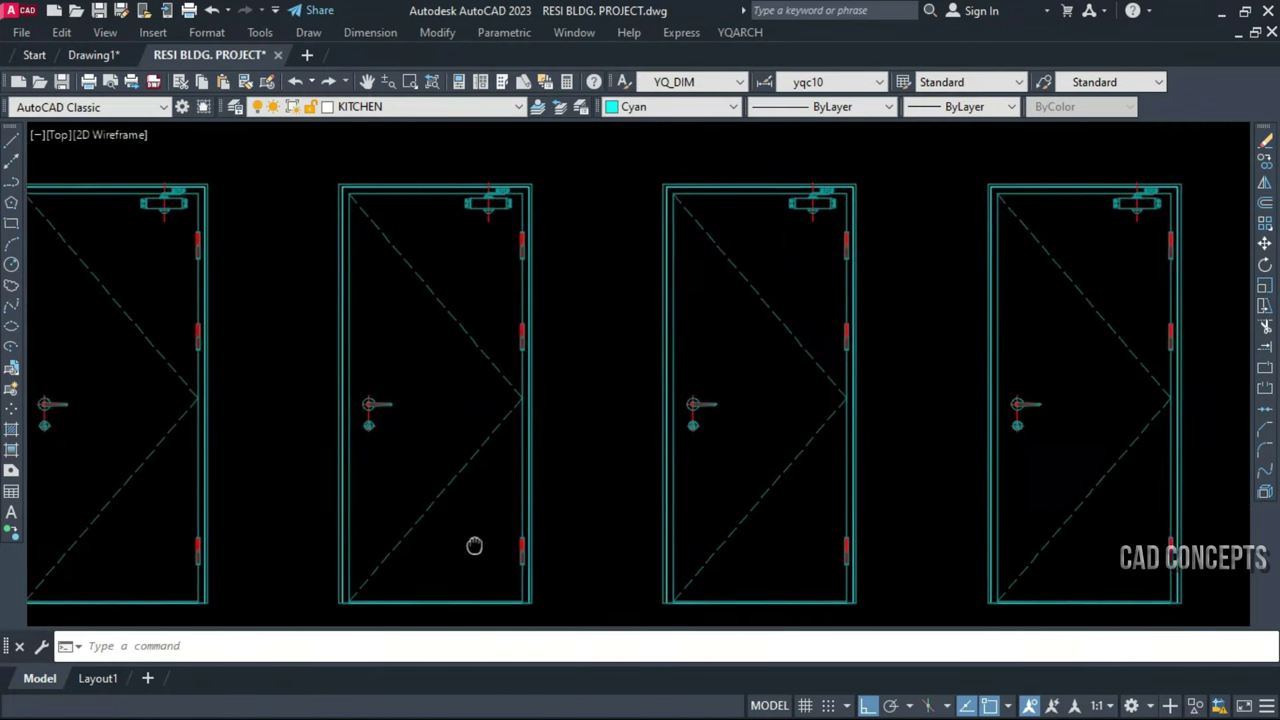
scroll(657, 375, down, 4)
scroll(657, 375, down, 4)
scroll(469, 526, up, 5)
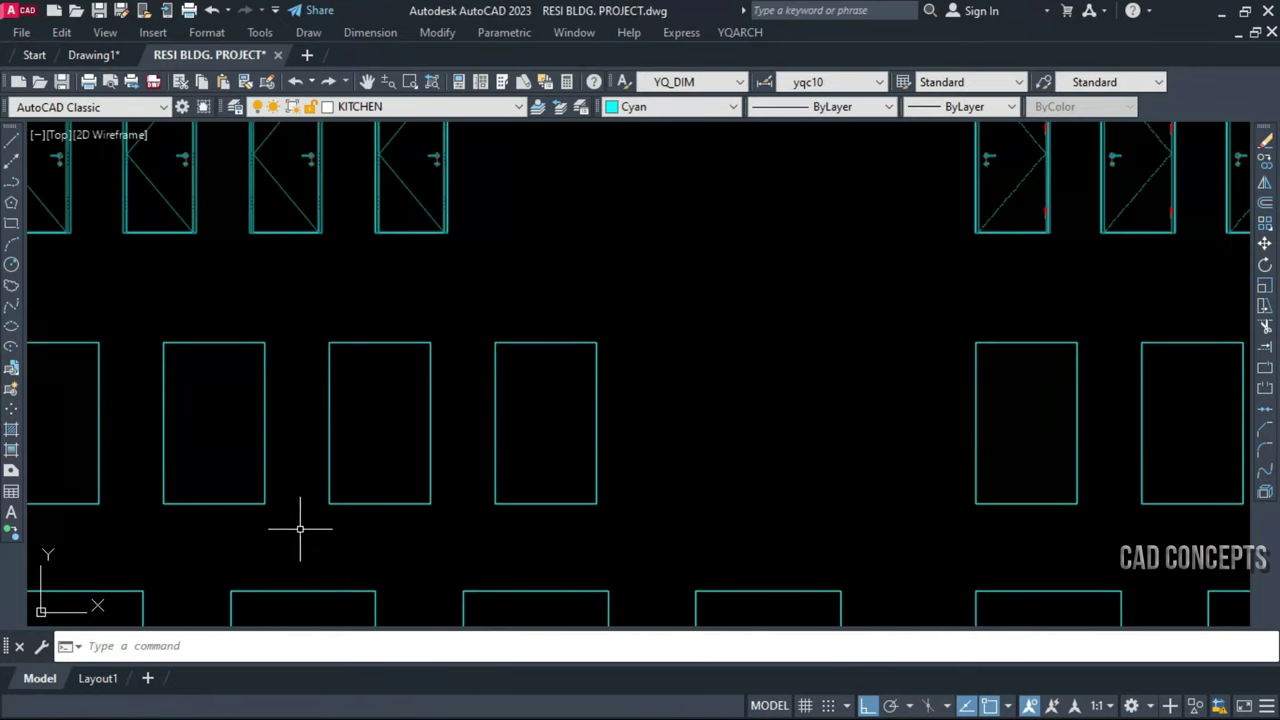
middle_drag(300, 526, 500, 508)
scroll(428, 445, up, 2)
middle_drag(428, 445, 441, 459)
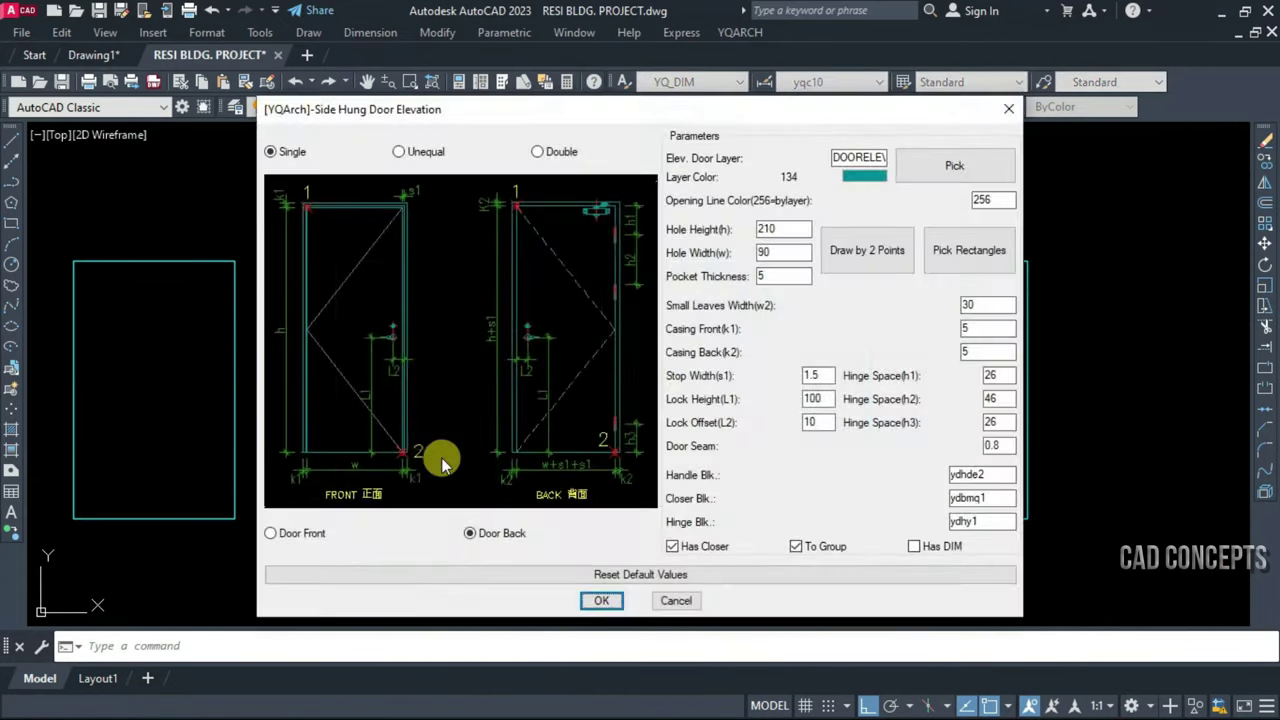
Switch to Unequal and Door Front, then box-select four rectangles to draw unequal front-view doors
click(420, 153)
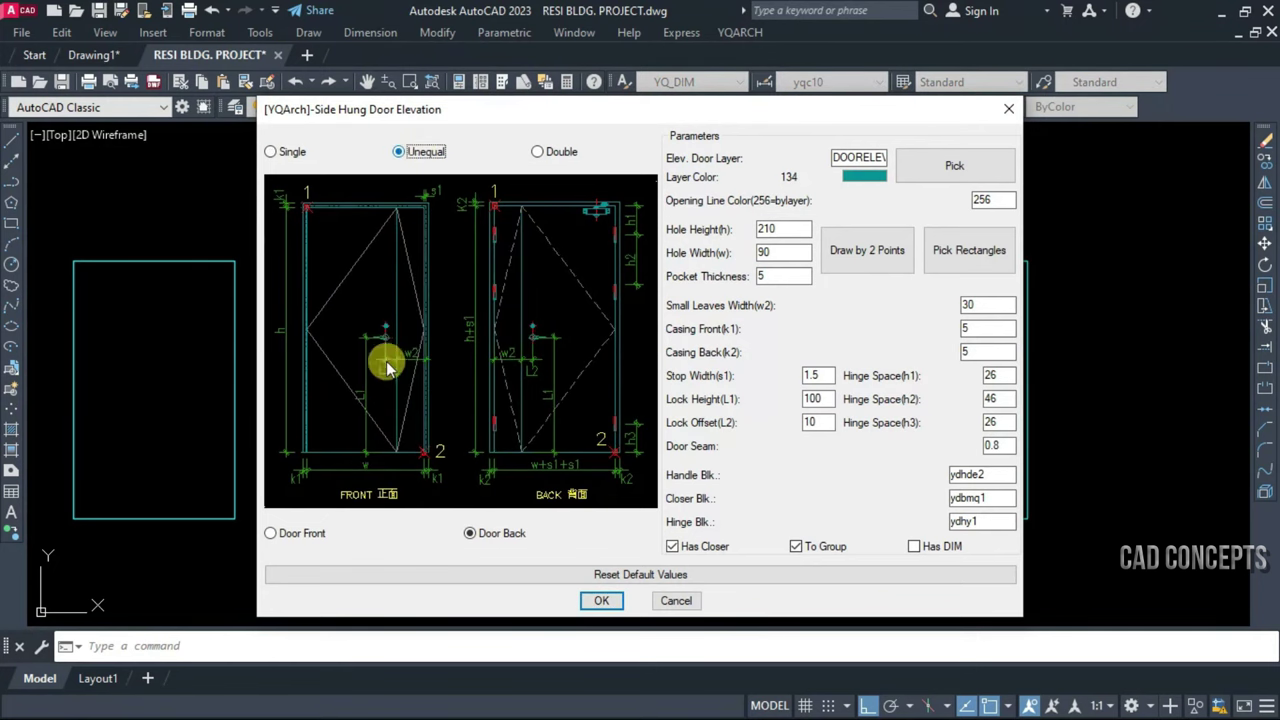
click(969, 250)
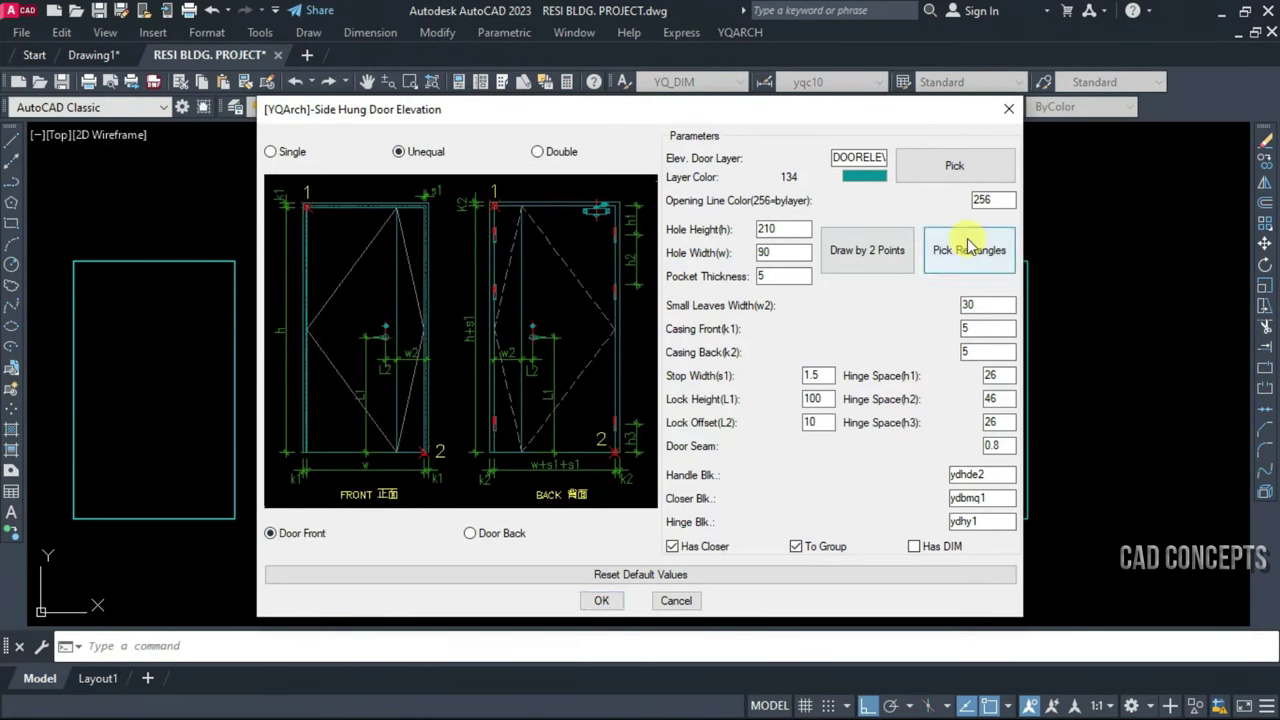
click(47, 246)
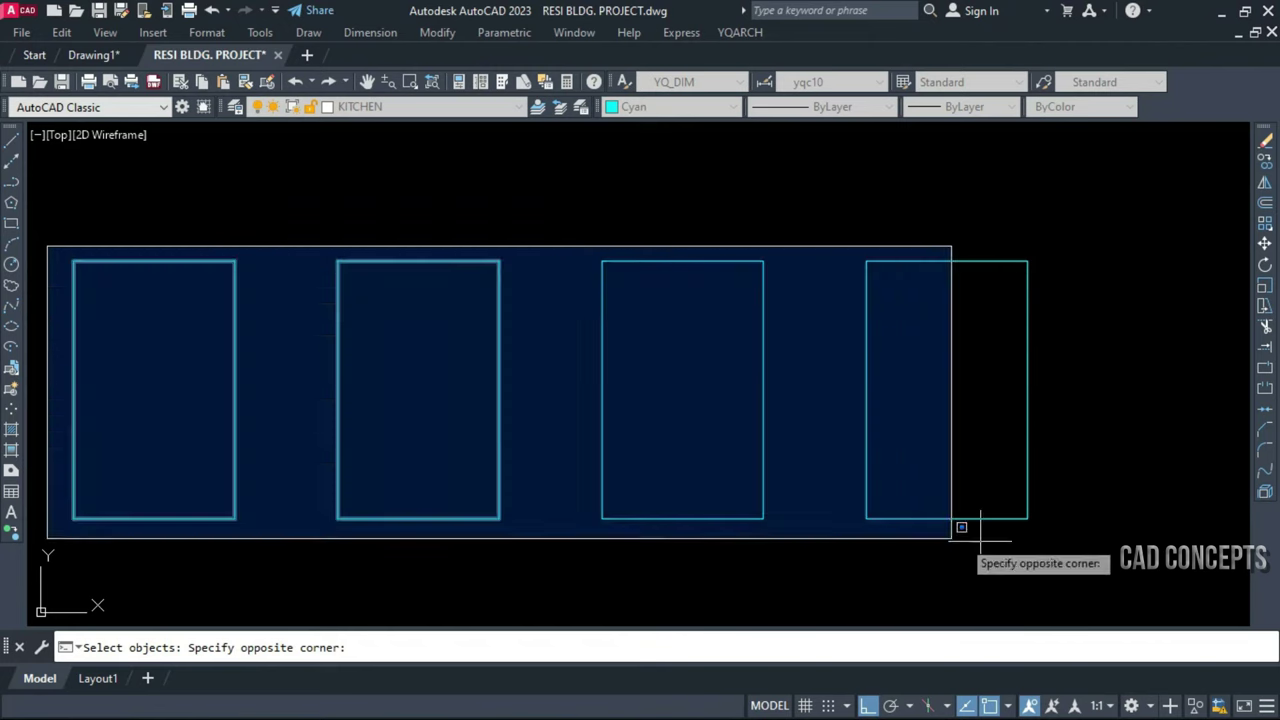
click(1066, 549)
right_click(1062, 547)
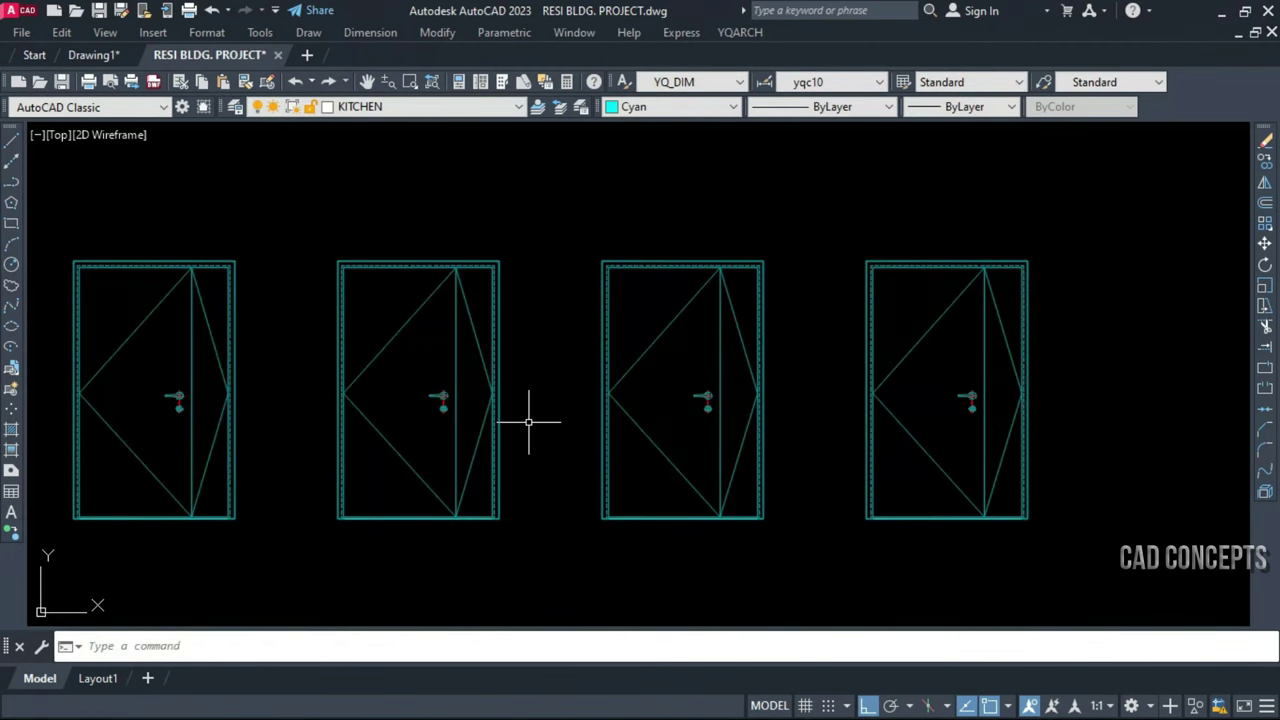
scroll(423, 457, down, 3)
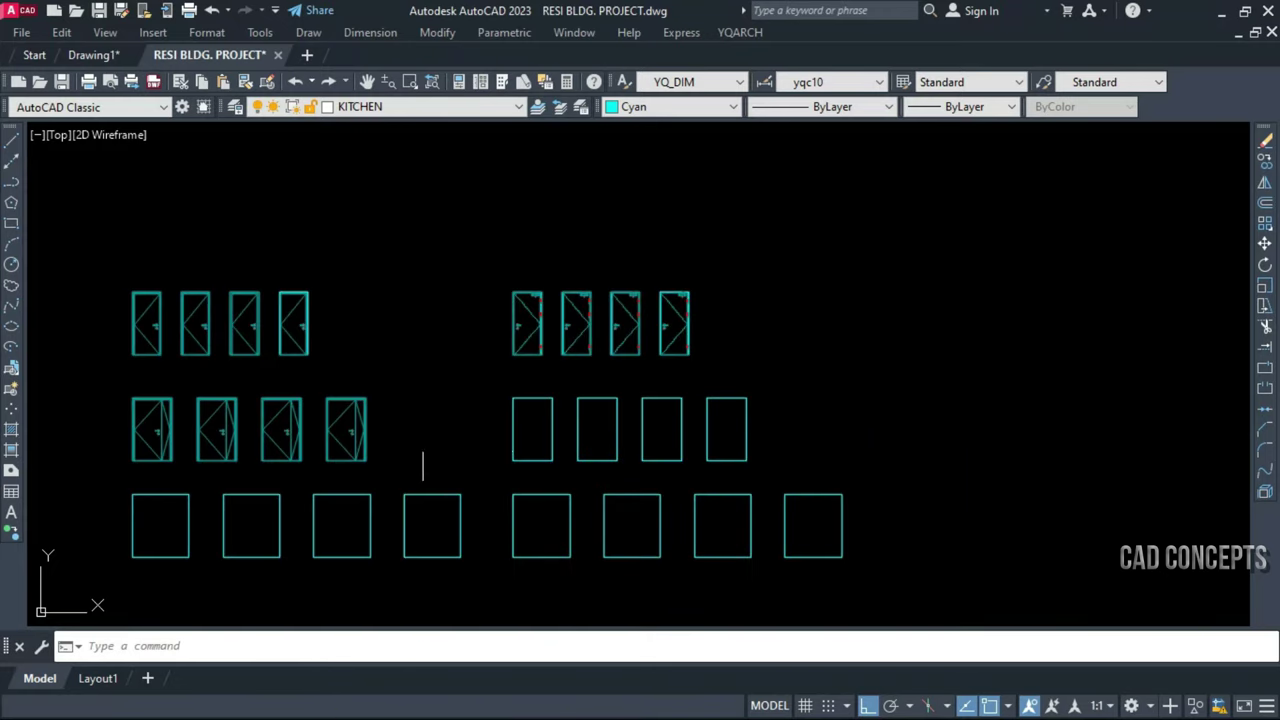
scroll(643, 433, up, 3)
key(Return)
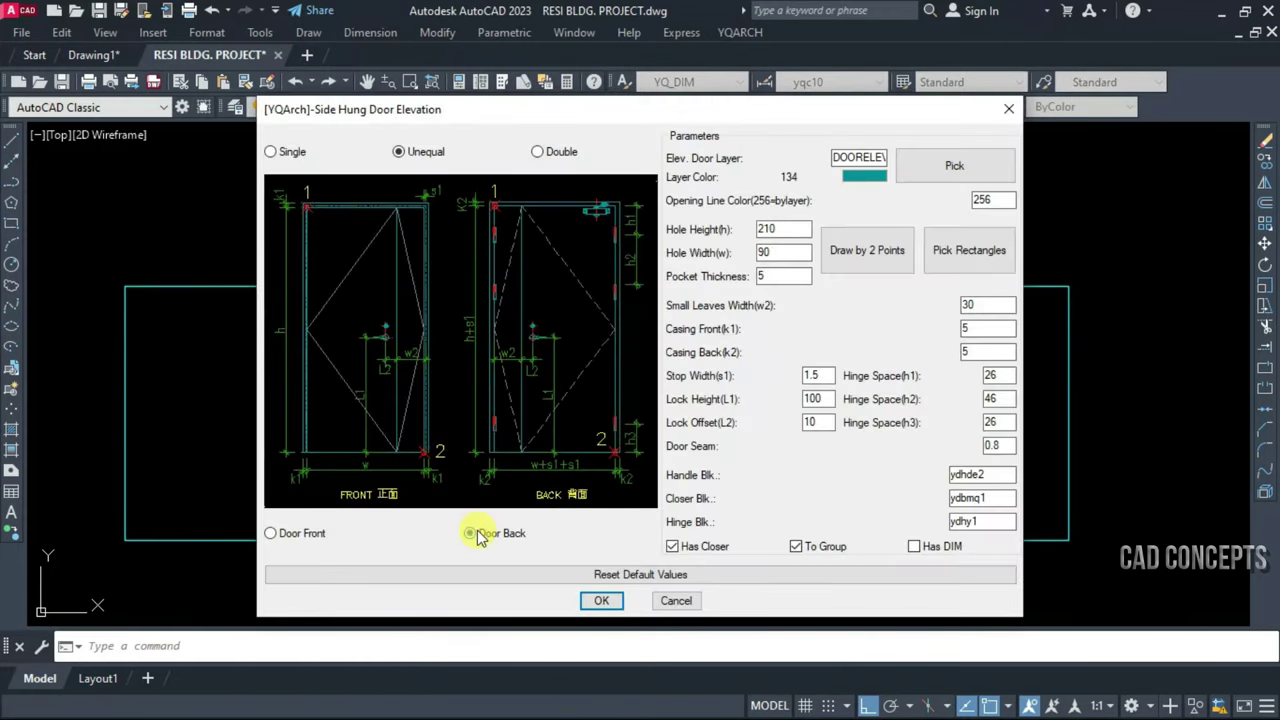
Fill four more rectangles with unequal-leaf back-view door elevations
click(985, 257)
click(40, 266)
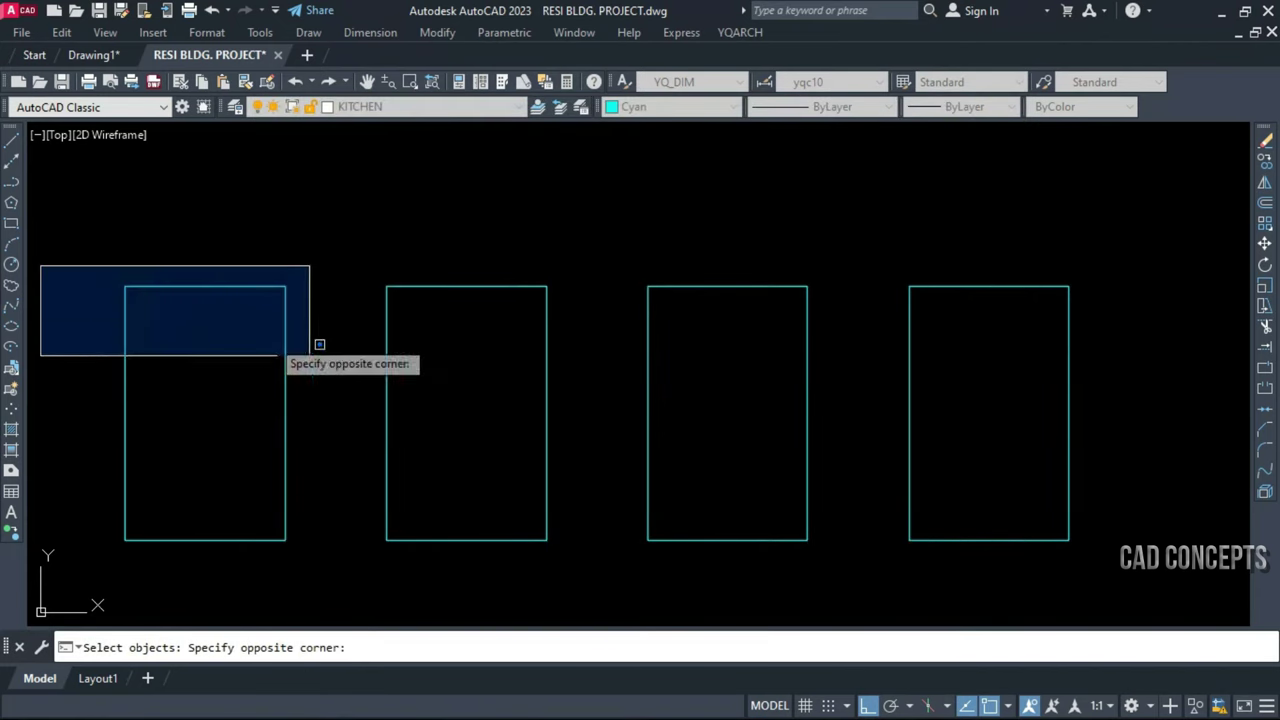
click(1160, 606)
right_click(1030, 546)
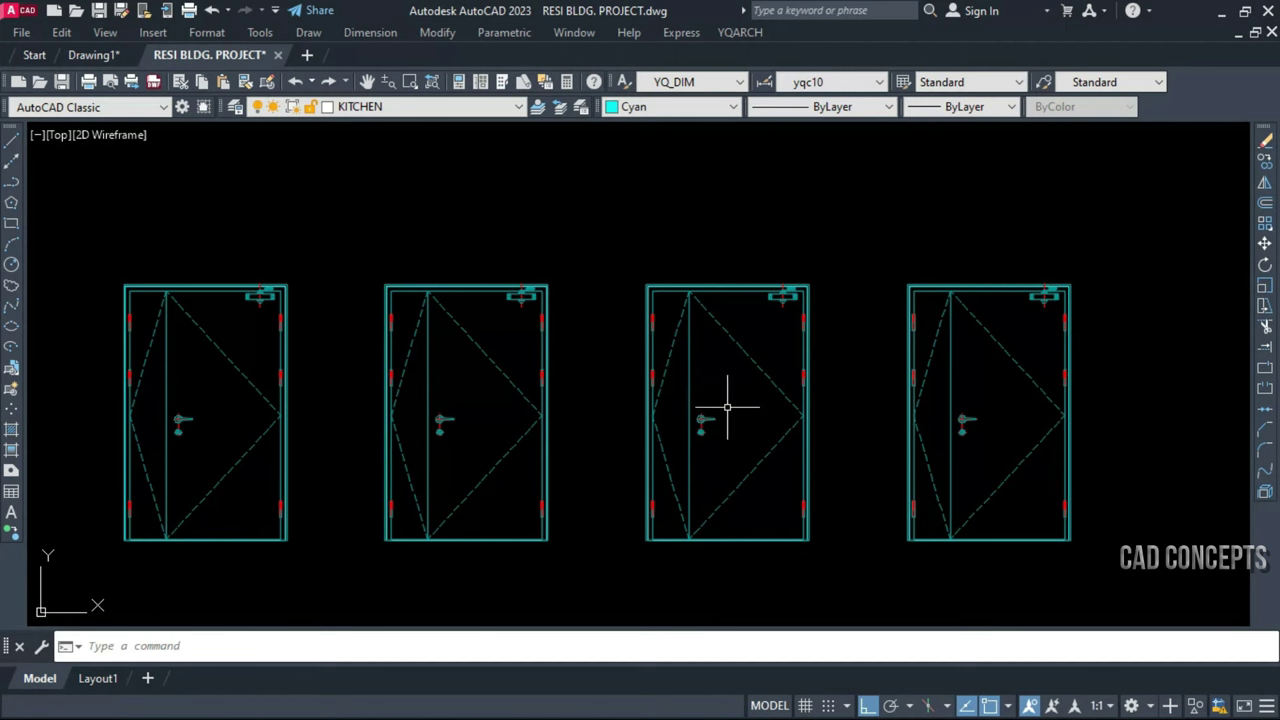
Zoom to review the new doors, then switch the door type to Double
scroll(727, 407, up, 5)
scroll(766, 277, up, 1)
scroll(843, 343, up, 3)
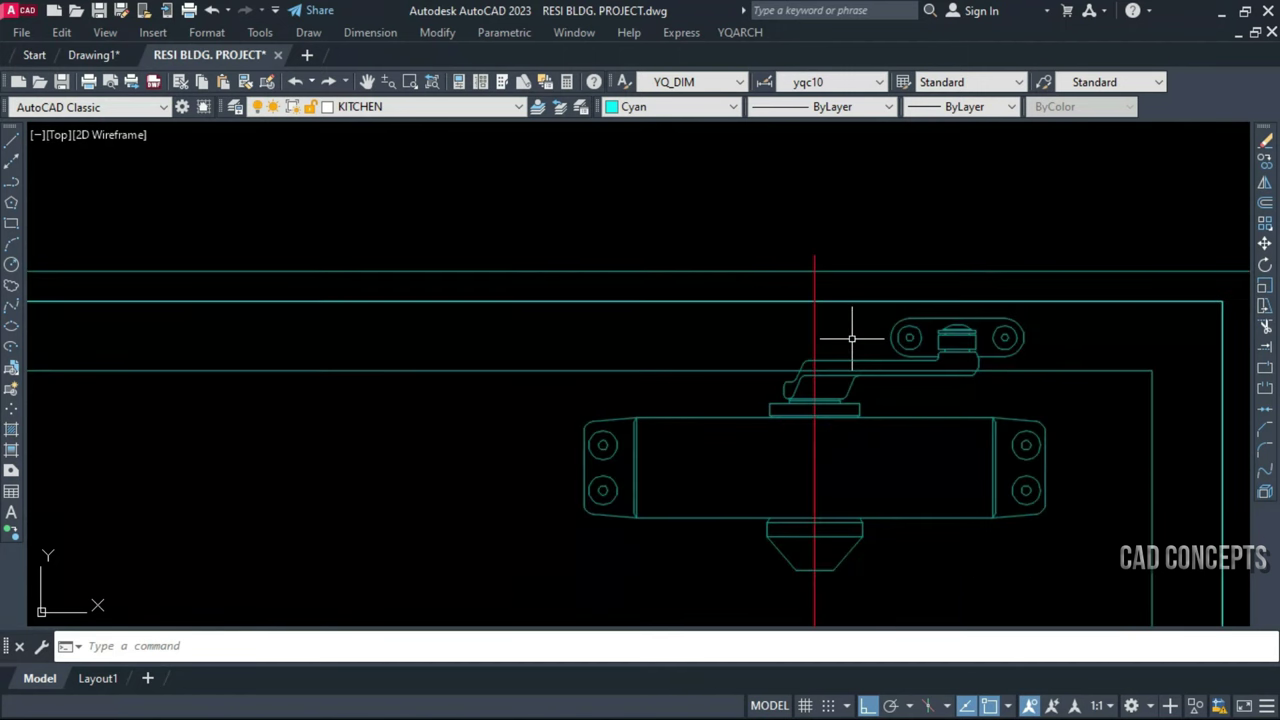
scroll(845, 308, down, 3)
scroll(890, 496, up, 3)
scroll(891, 449, down, 2)
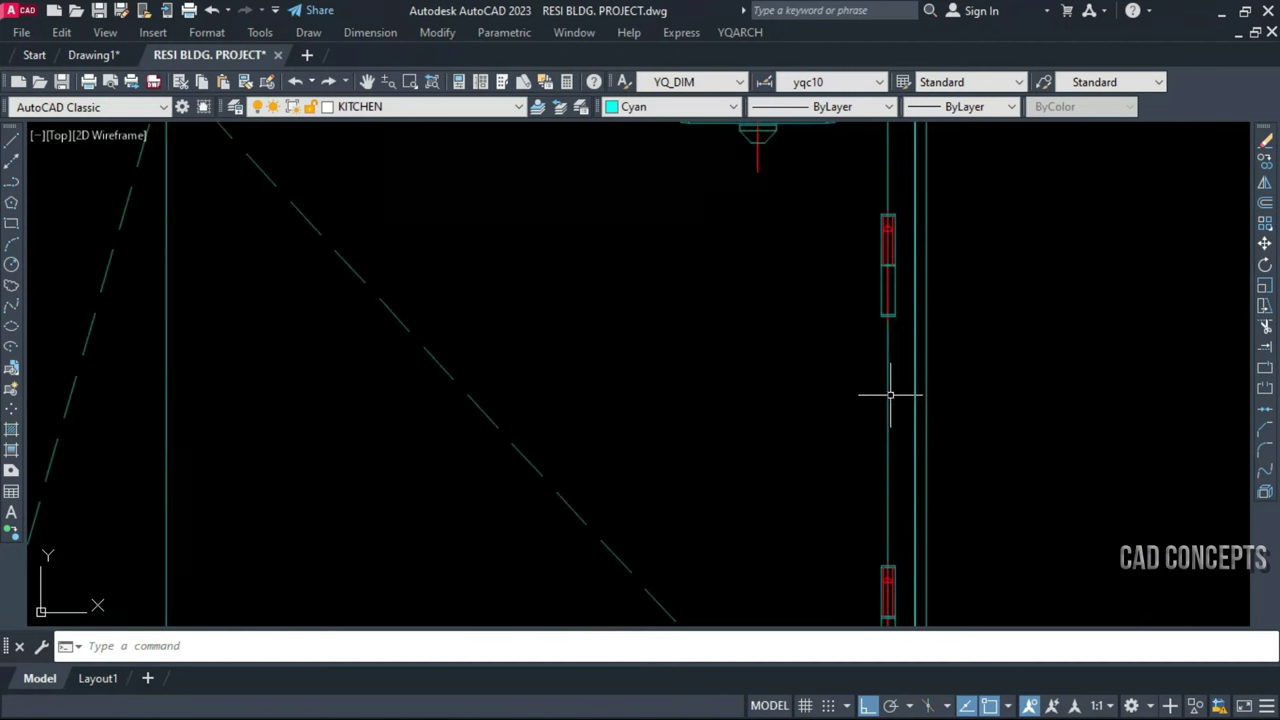
scroll(891, 394, down, 2)
scroll(789, 429, down, 4)
scroll(764, 375, down, 6)
scroll(304, 481, up, 5)
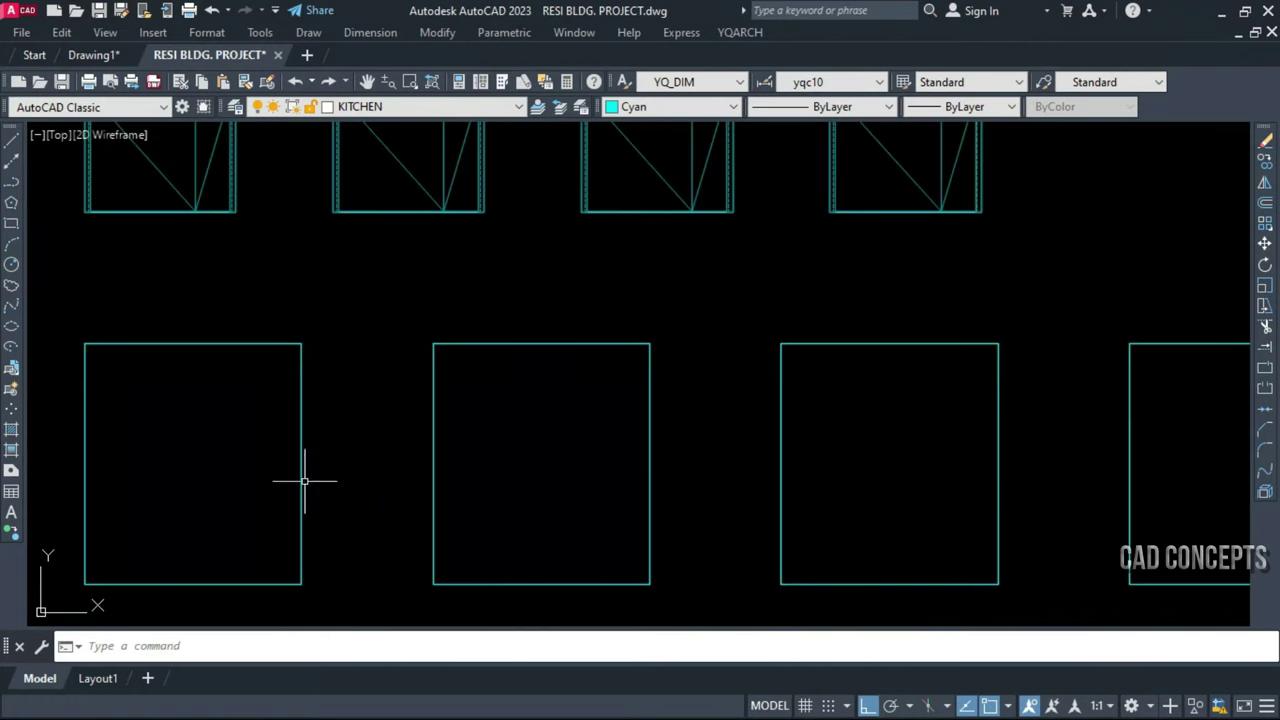
scroll(335, 440, down, 2)
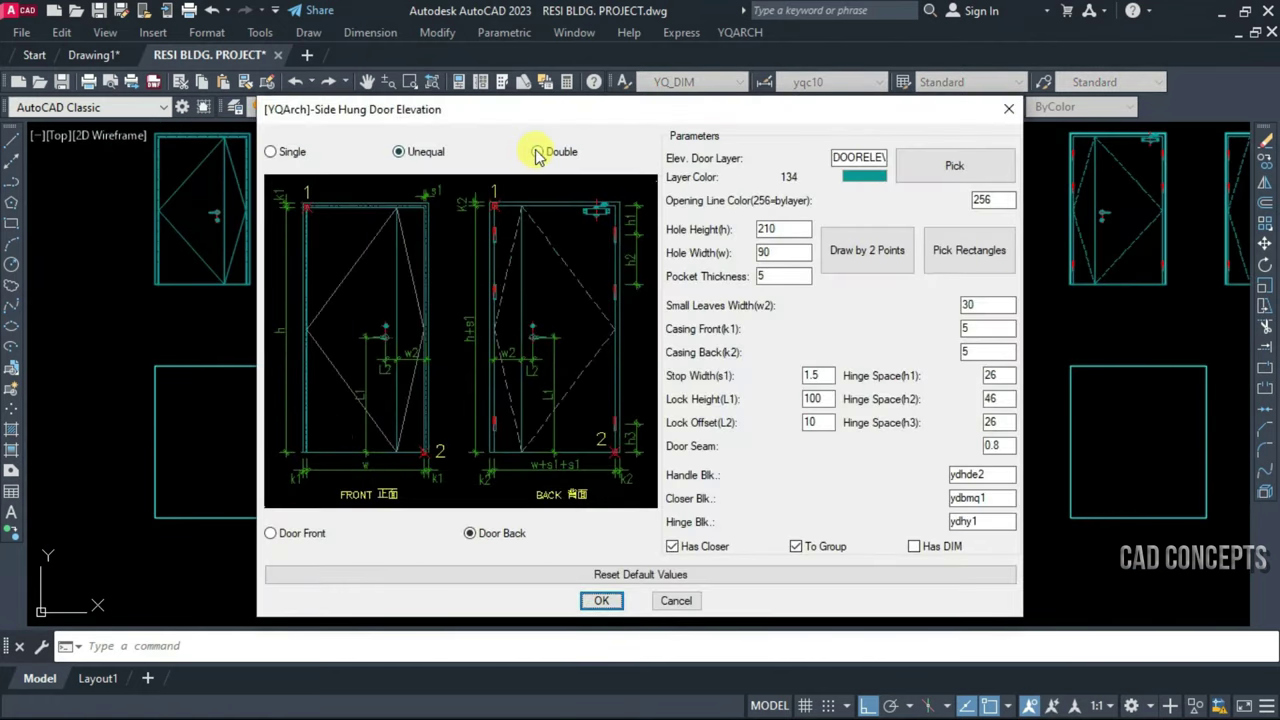
click(538, 153)
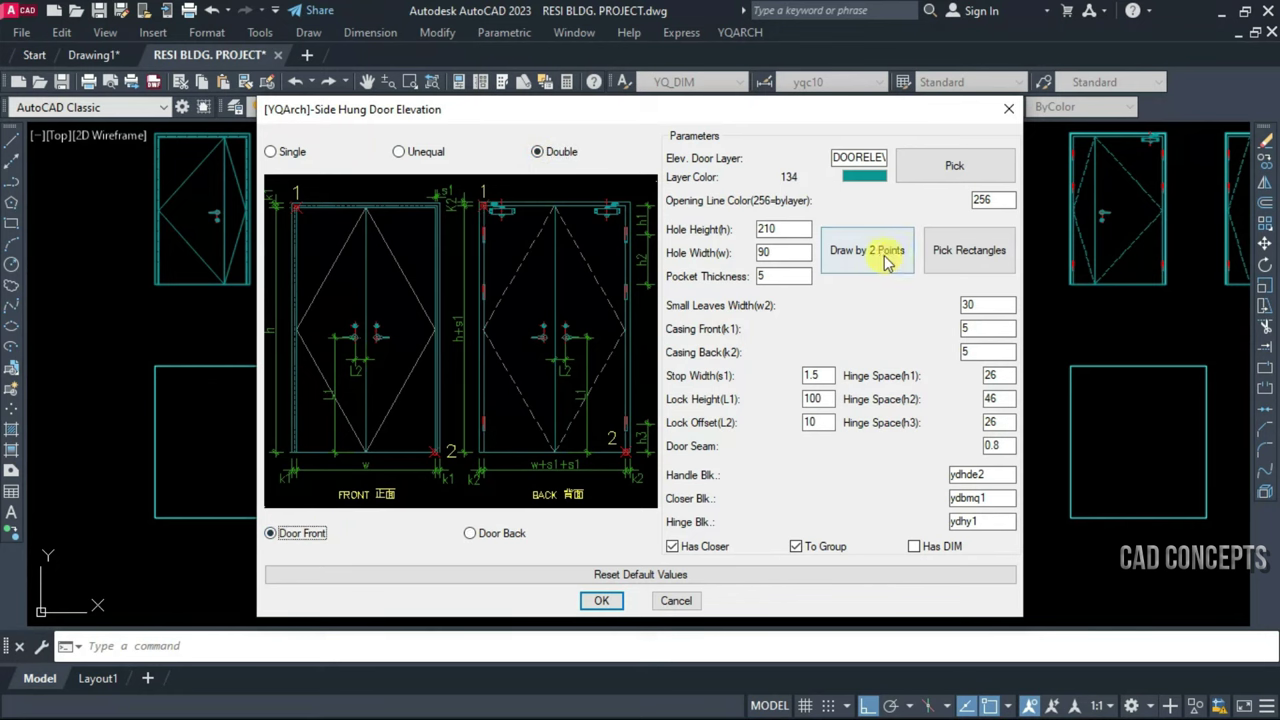
Fill the lower row of rectangles with front-view double-door elevations
click(962, 254)
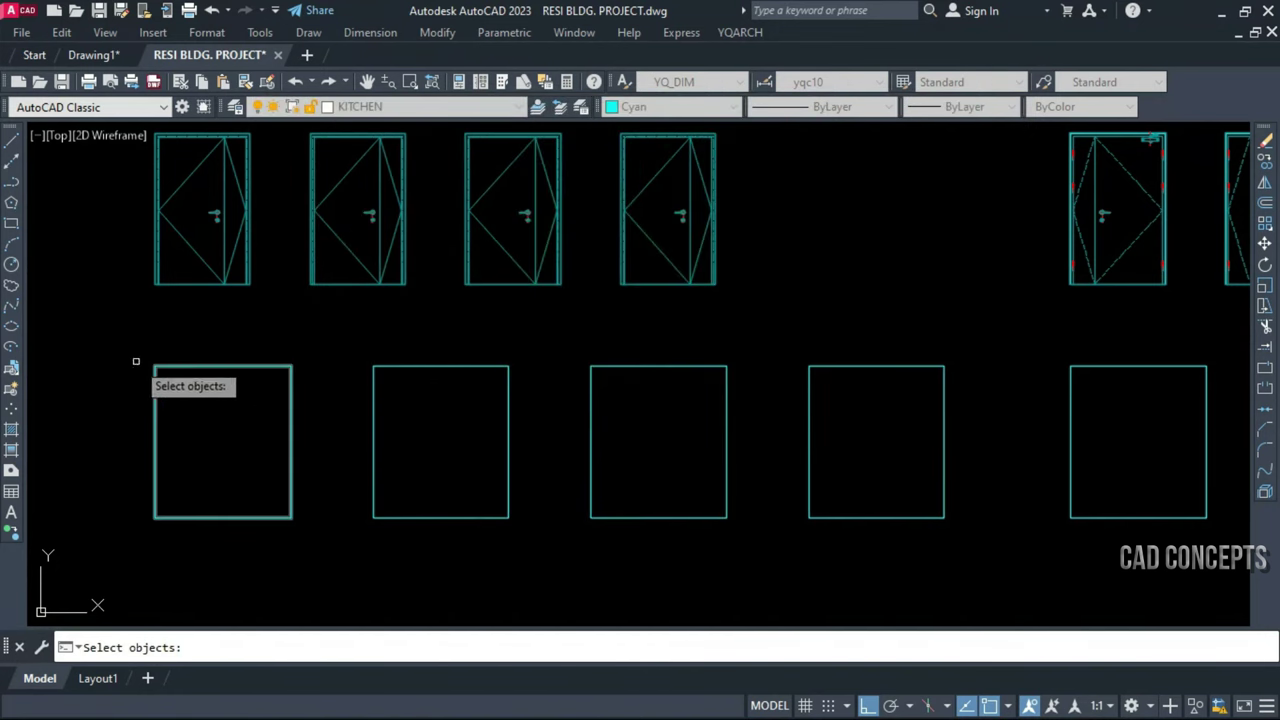
click(136, 361)
click(968, 524)
right_click(968, 527)
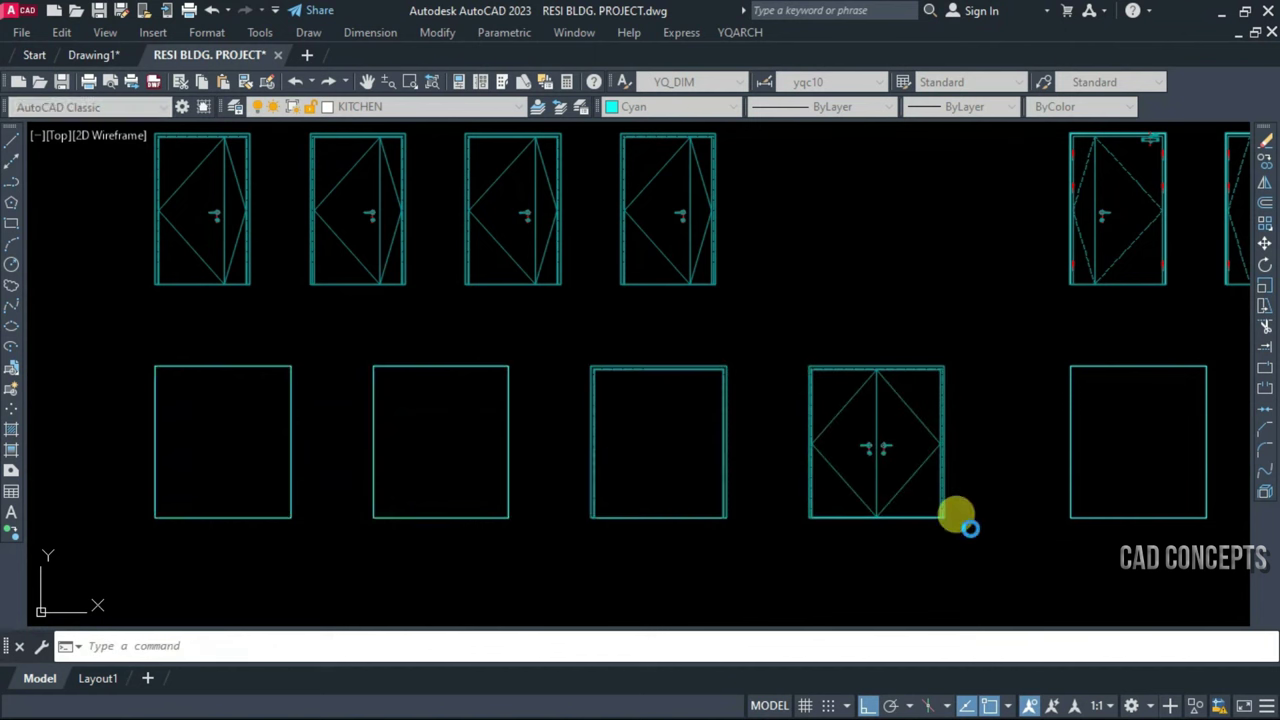
Zoom and pan to check the double doors and bring the remaining empty rectangles into view
scroll(620, 448, up, 2)
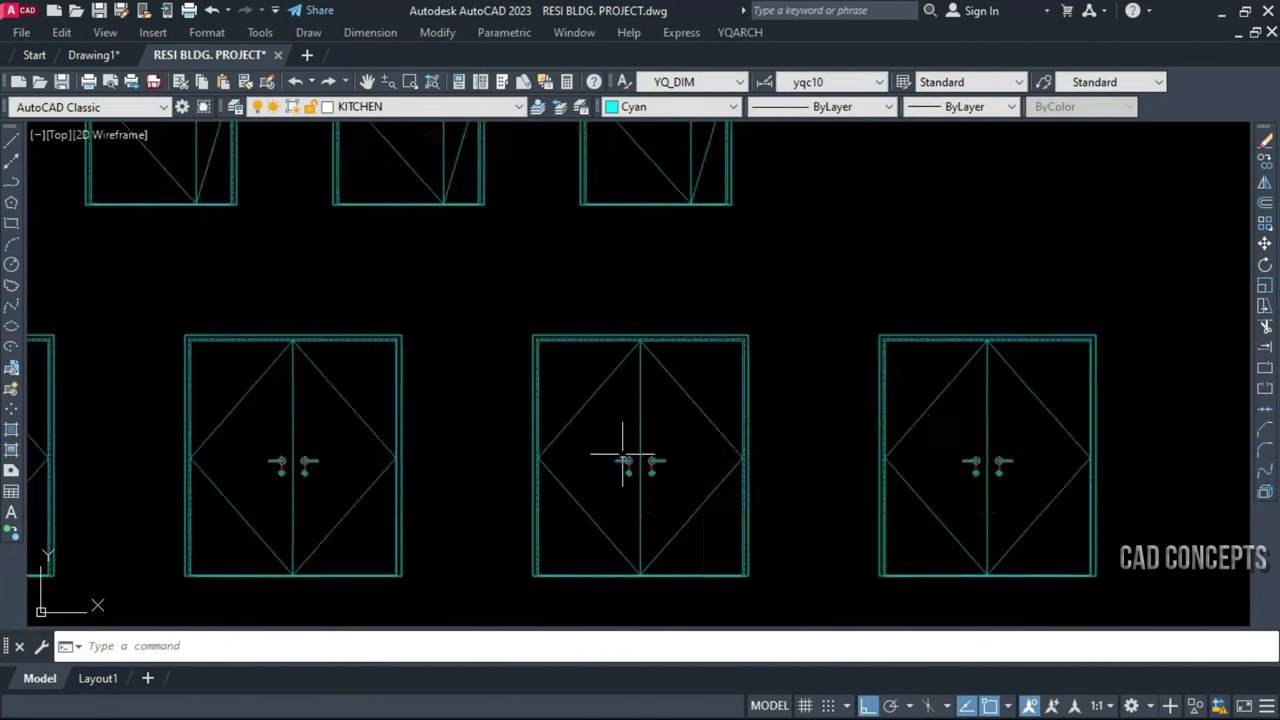
scroll(620, 450, up, 5)
scroll(625, 508, down, 3)
scroll(627, 500, up, 6)
scroll(829, 377, down, 9)
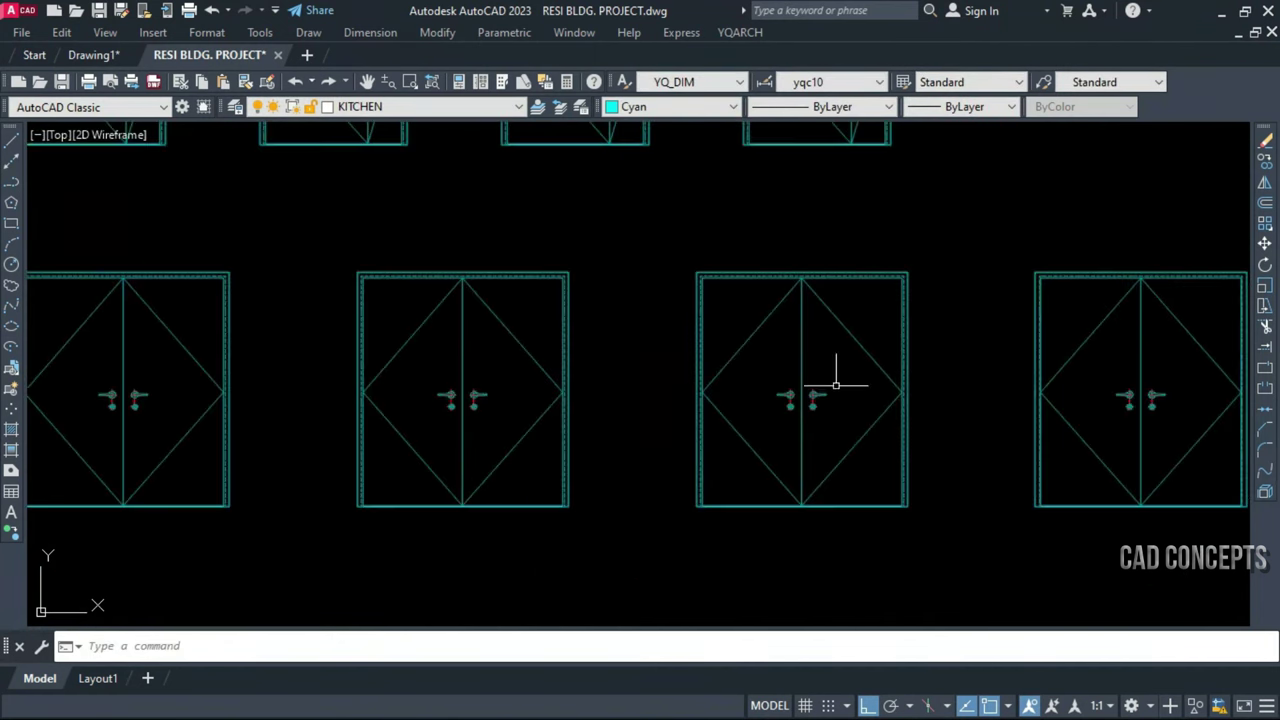
scroll(840, 395, up, 9)
scroll(482, 437, down, 4)
scroll(506, 491, down, 2)
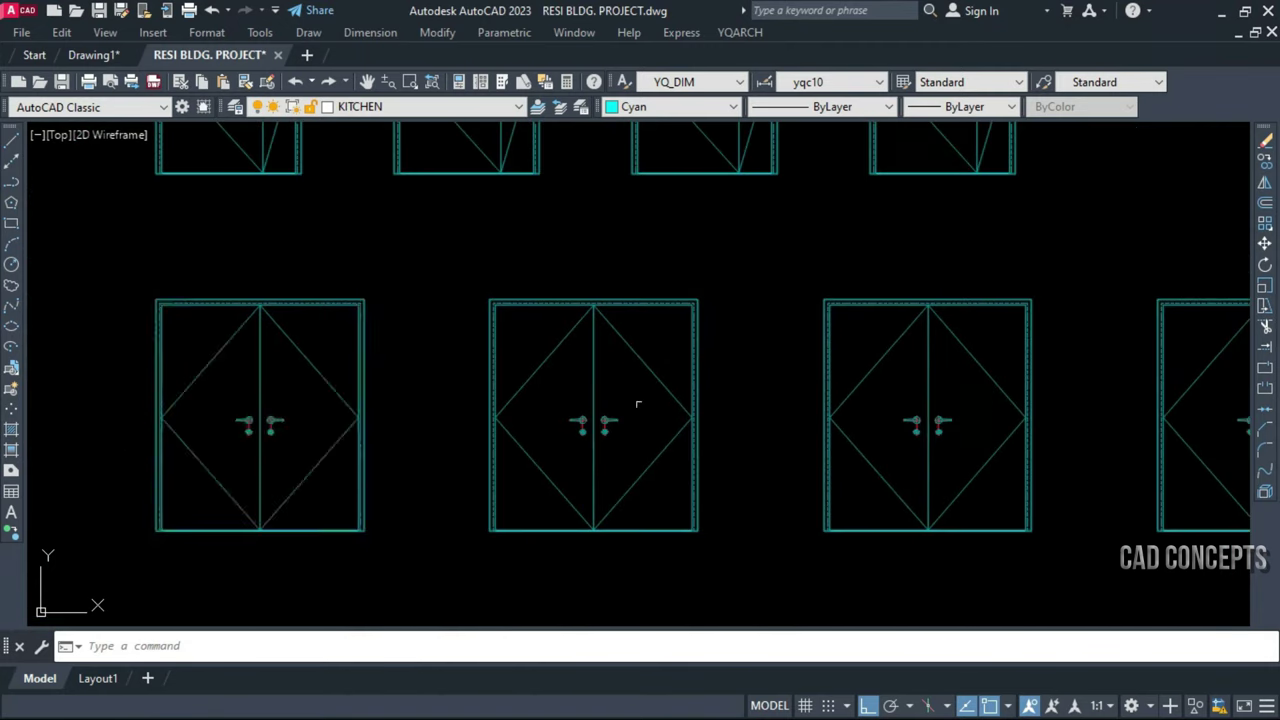
scroll(260, 457, up, 4)
scroll(135, 453, down, 4)
scroll(135, 453, down, 4)
scroll(1057, 463, up, 2)
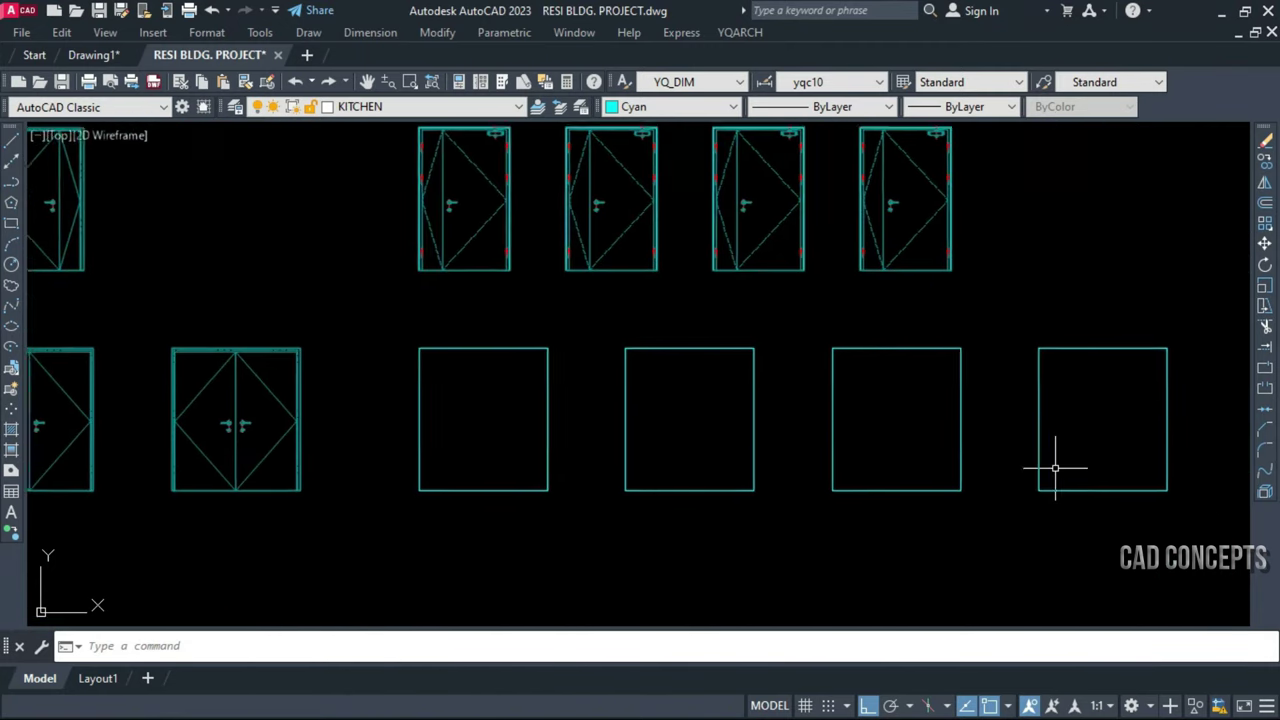
mouse_move(1057, 463)
middle_down()
mouse_move(808, 480)
mouse_move(898, 485)
middle_up()
scroll(897, 482, up, 2)
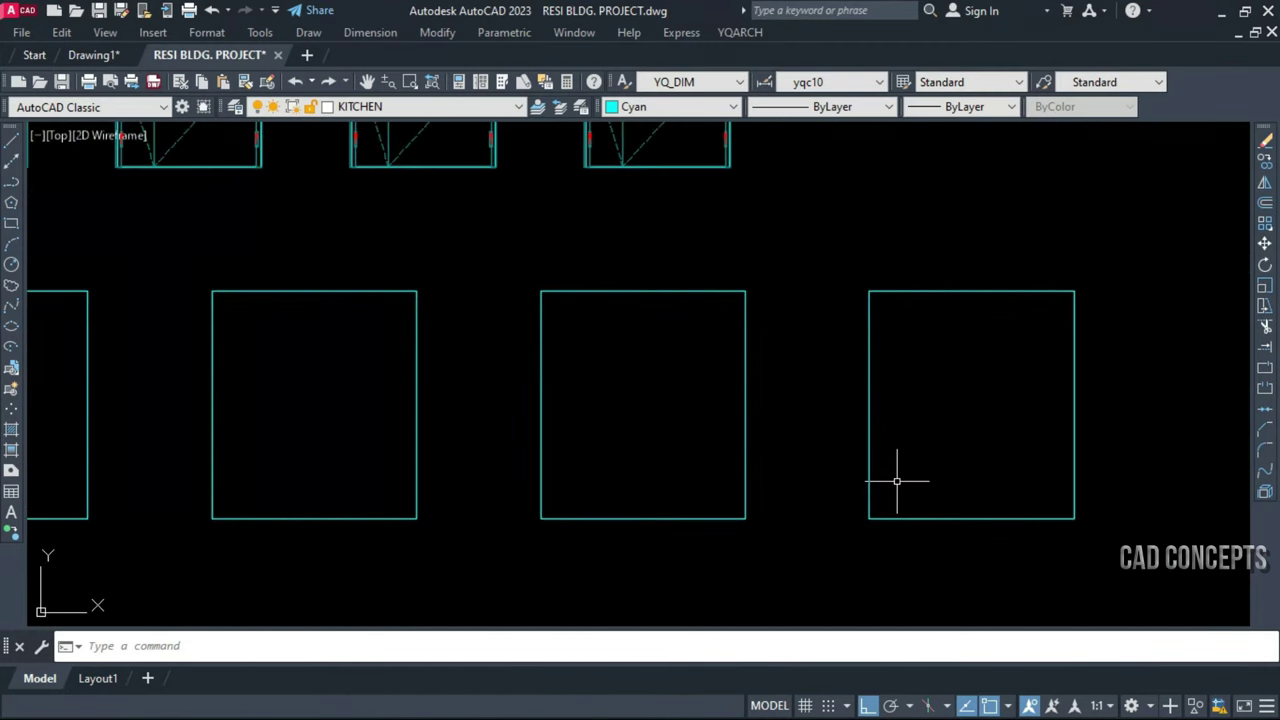
scroll(897, 482, up, 2)
scroll(940, 468, down, 2)
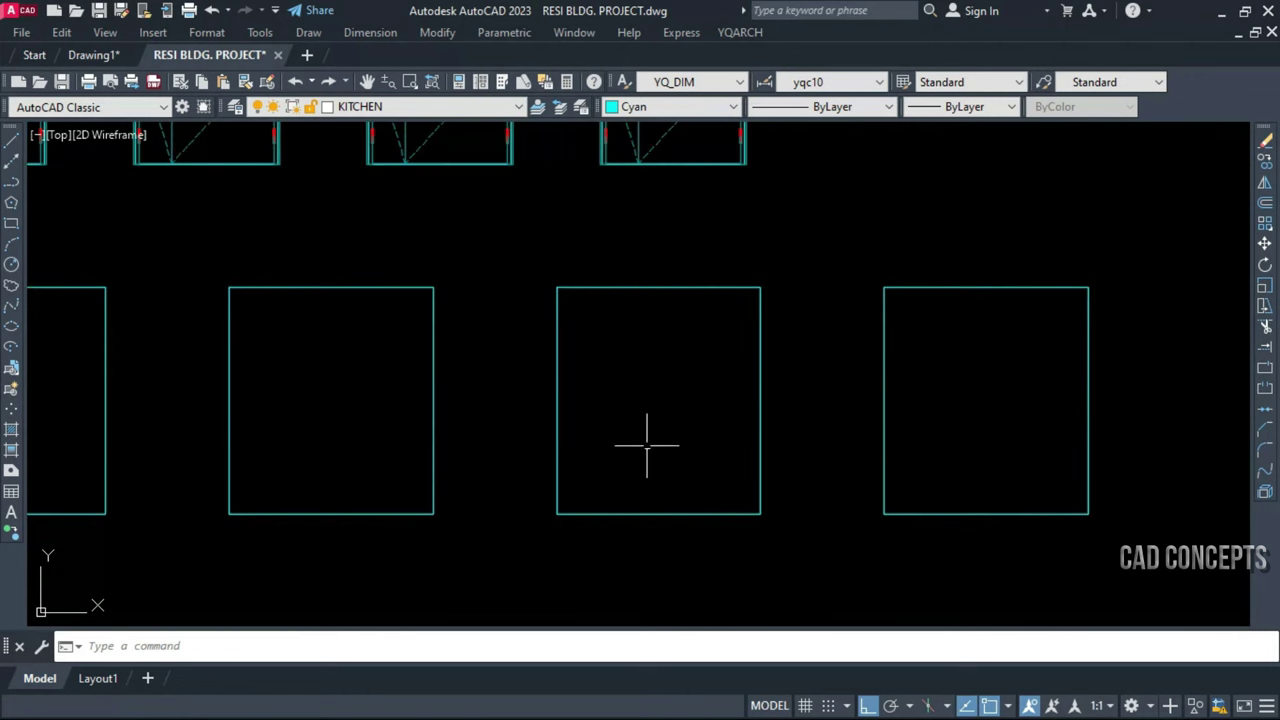
mouse_move(647, 446)
middle_down()
mouse_move(903, 446)
mouse_move(887, 394)
mouse_move(869, 390)
middle_up()
Fill four more rectangles with back-view double-door elevations
key(space)
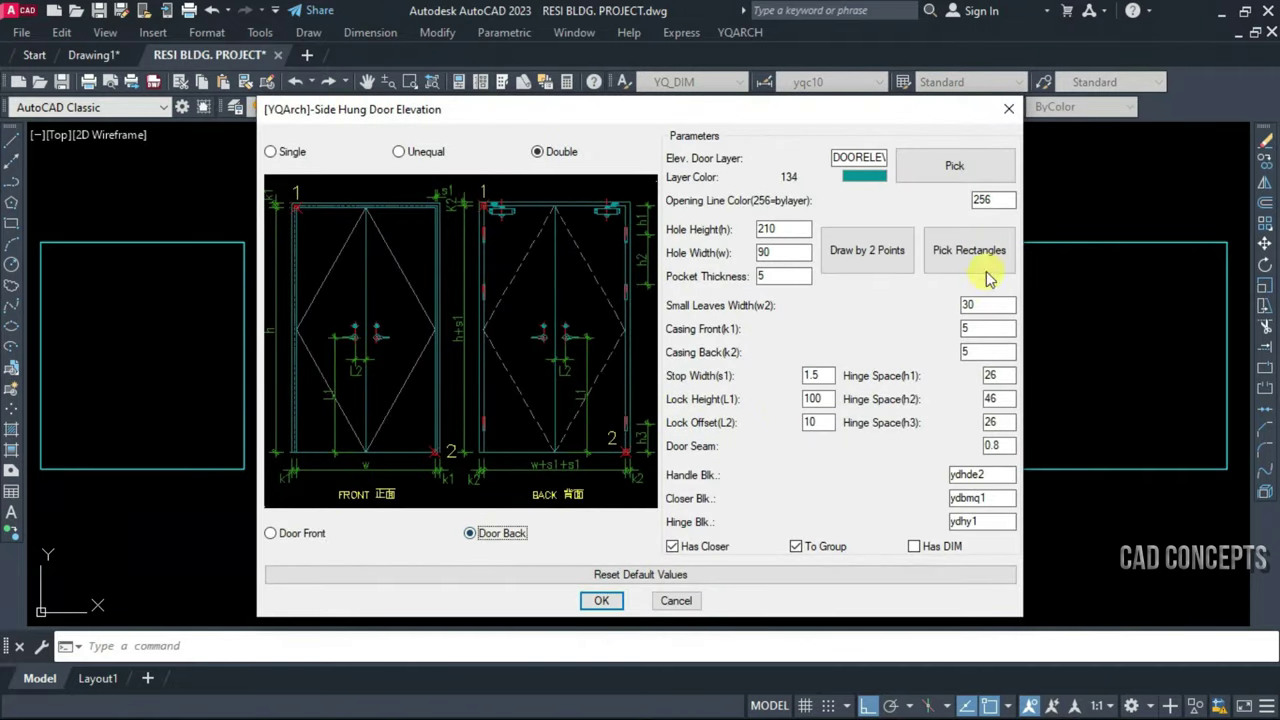
click(975, 258)
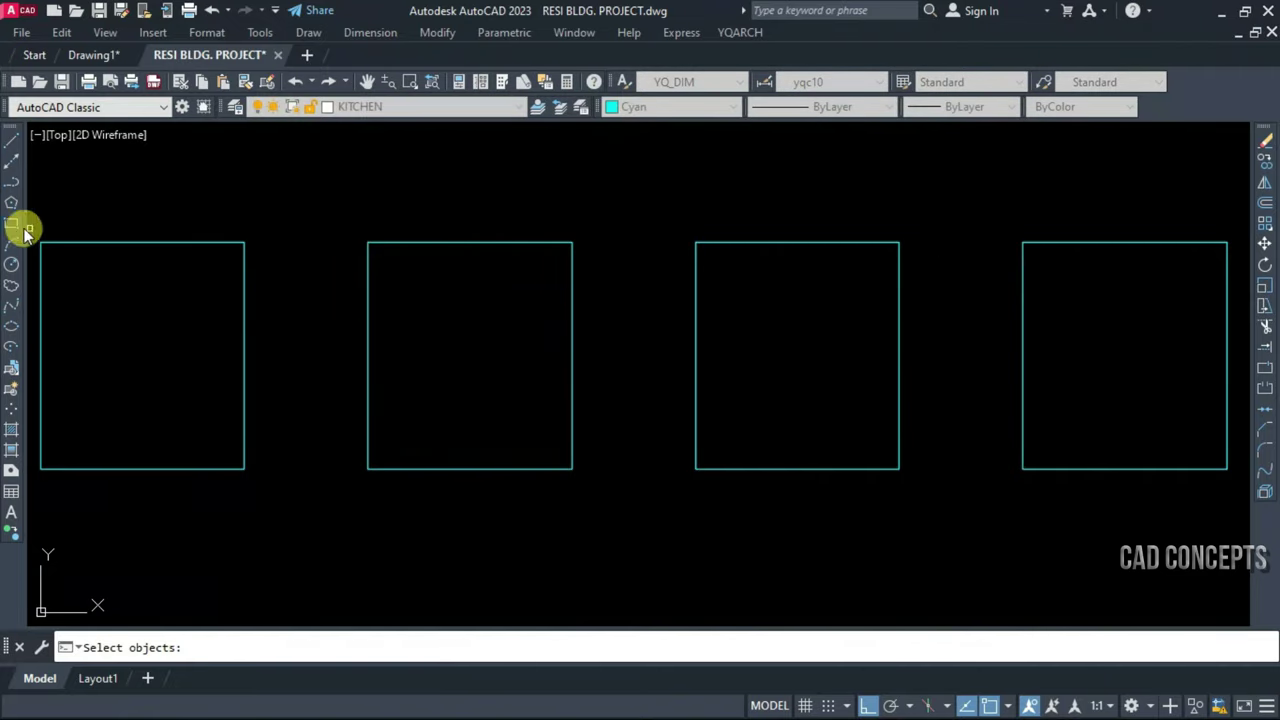
click(29, 229)
click(1248, 500)
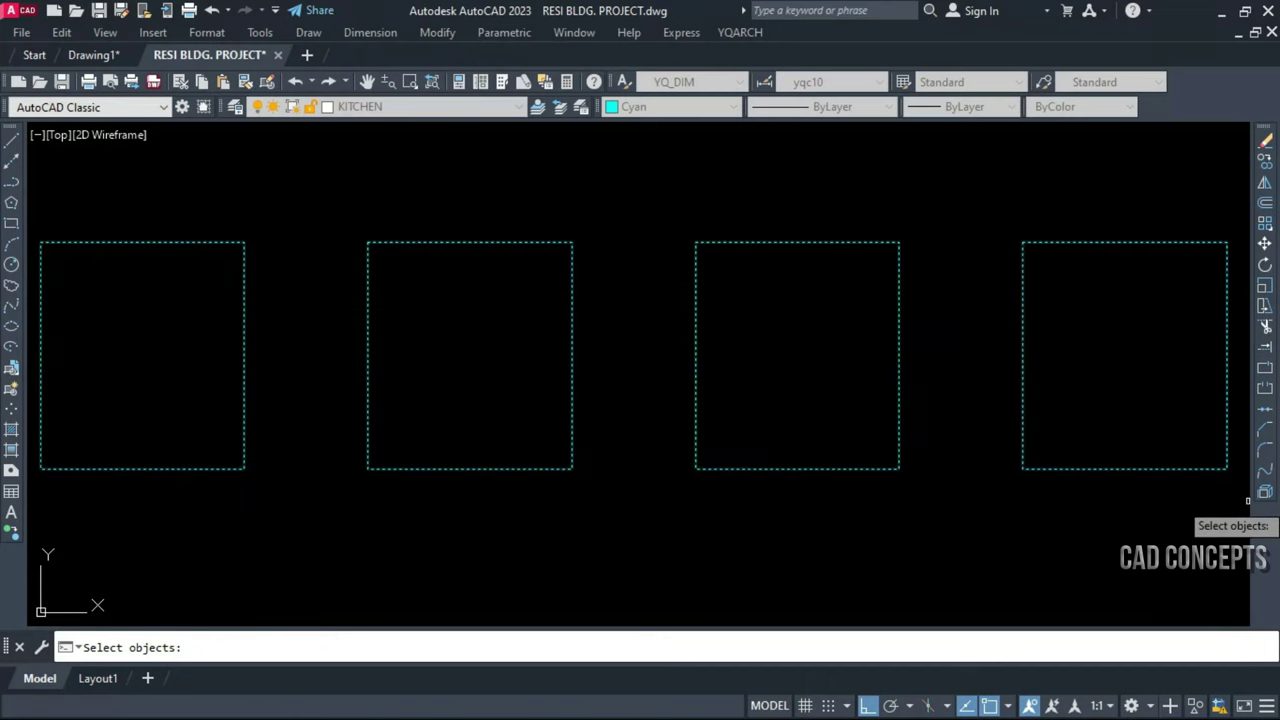
key(Return)
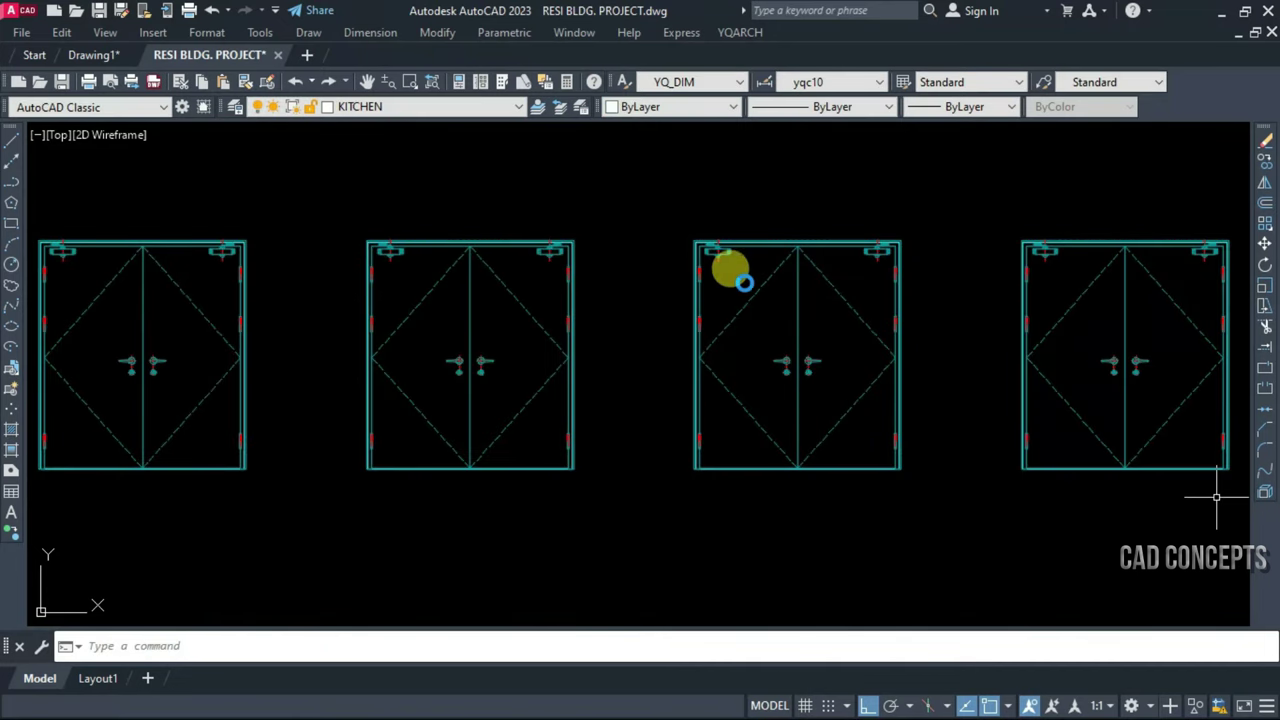
click(744, 282)
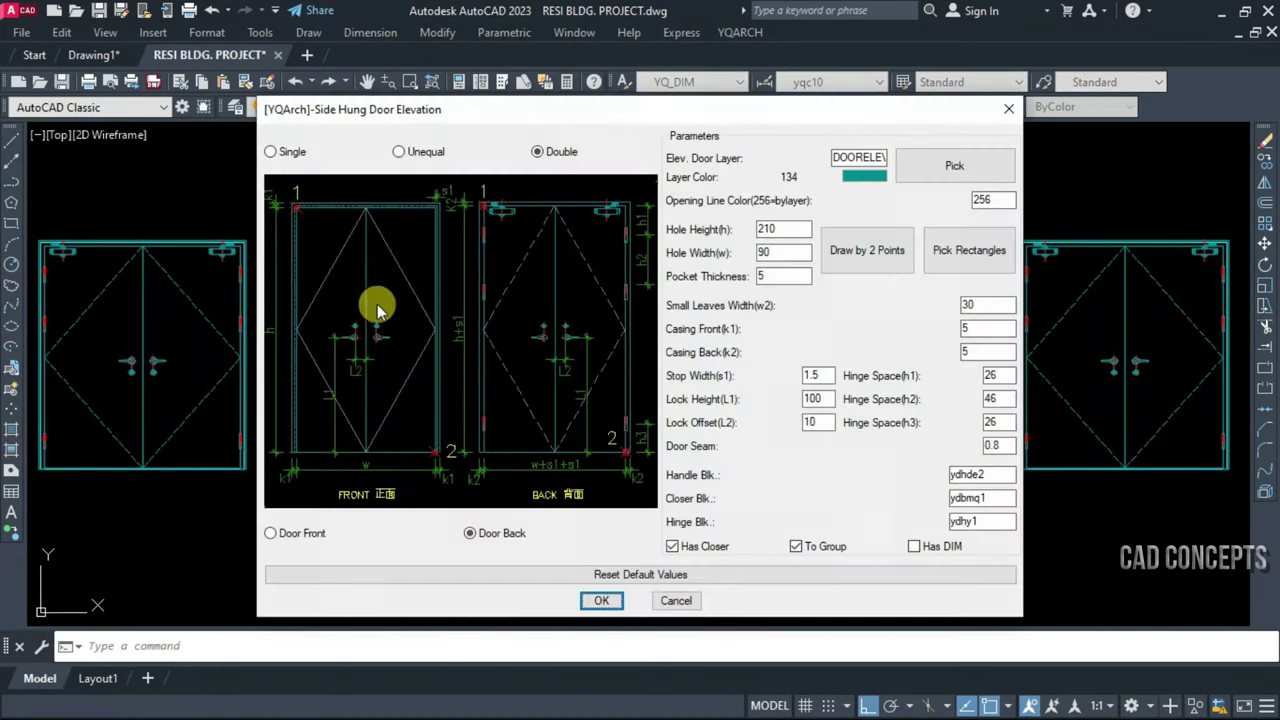
Draw a single-leaf door elevation from two picked corners and set its swing direction
click(293, 153)
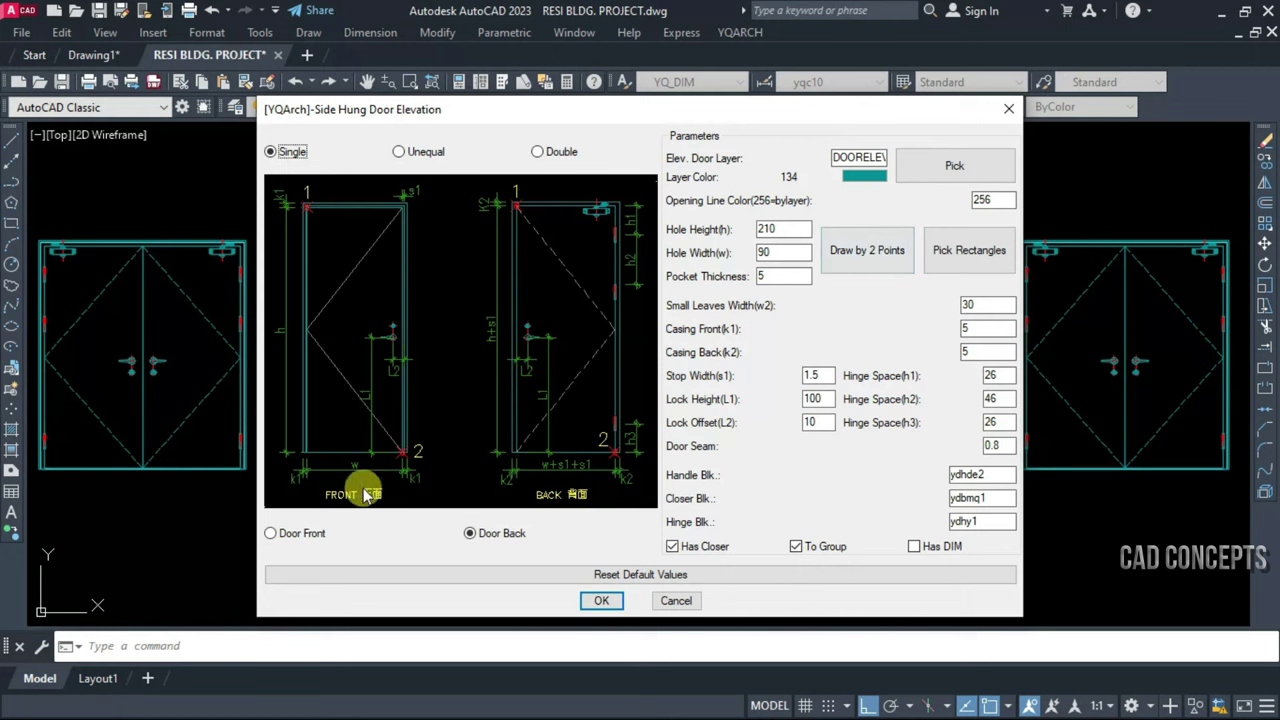
click(866, 250)
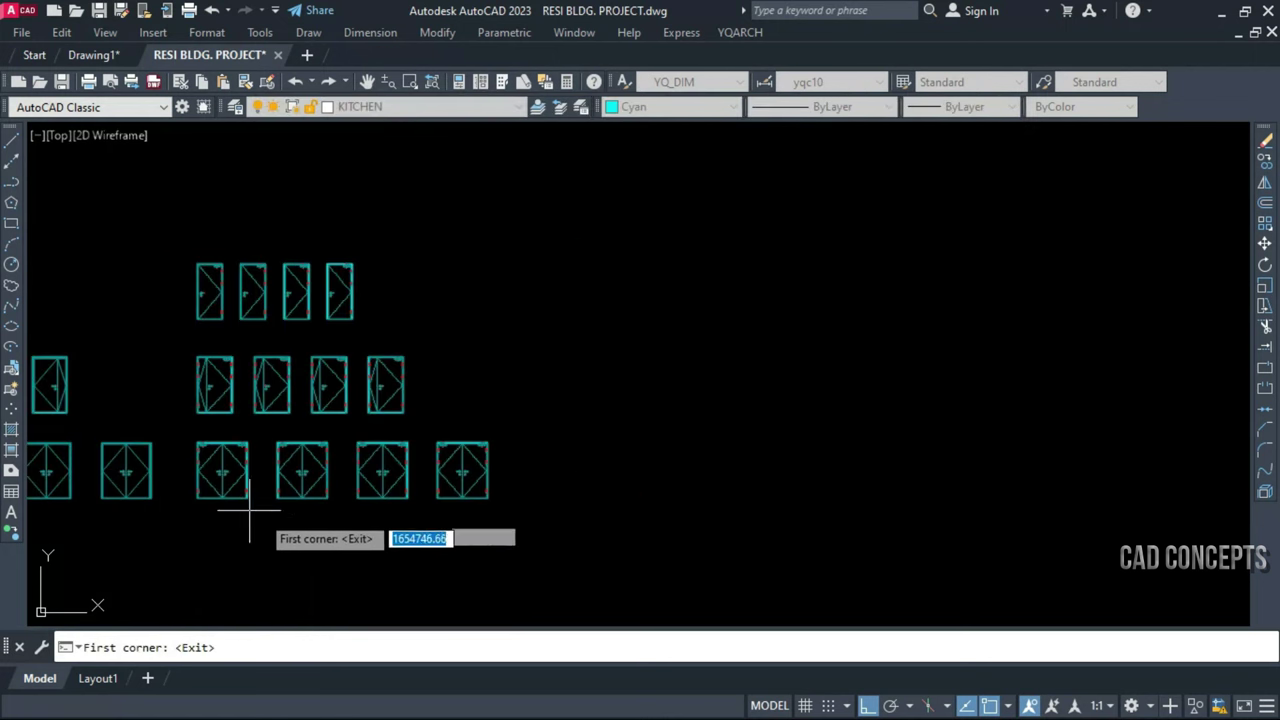
click(692, 501)
click(810, 258)
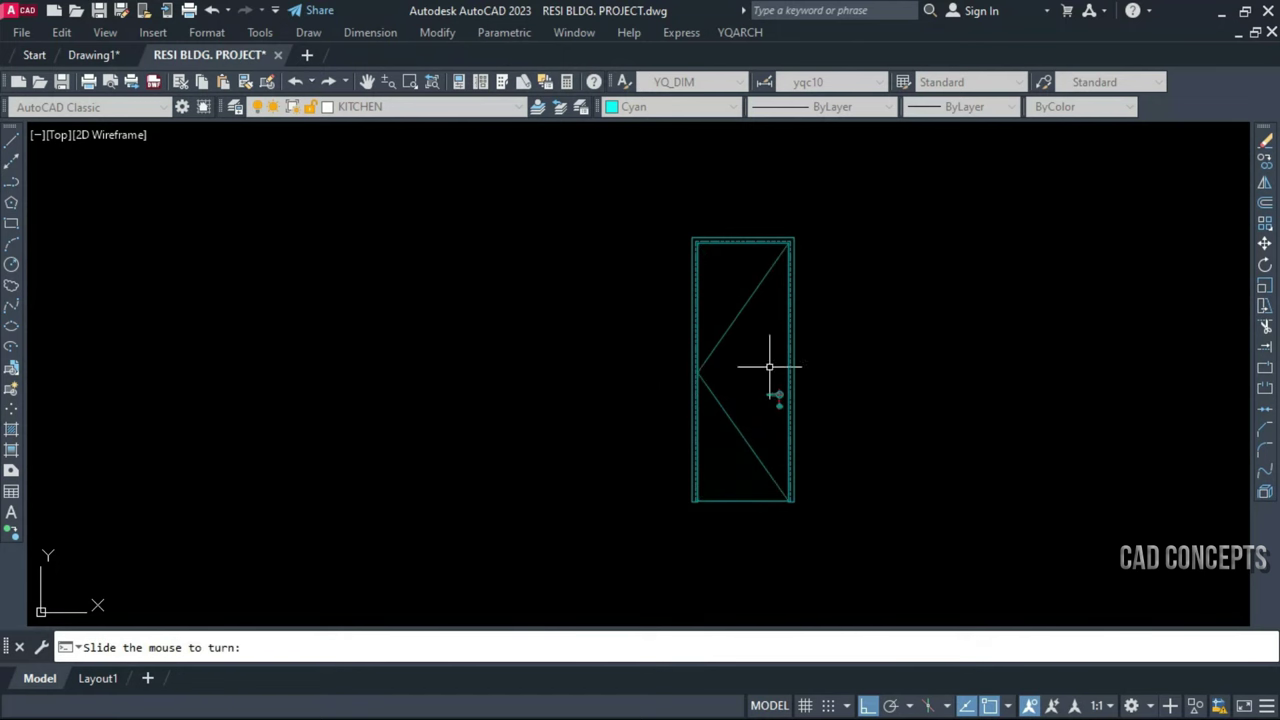
click(666, 380)
Draw an unequal-leaf door to the right from two corners and set its swing direction
click(412, 152)
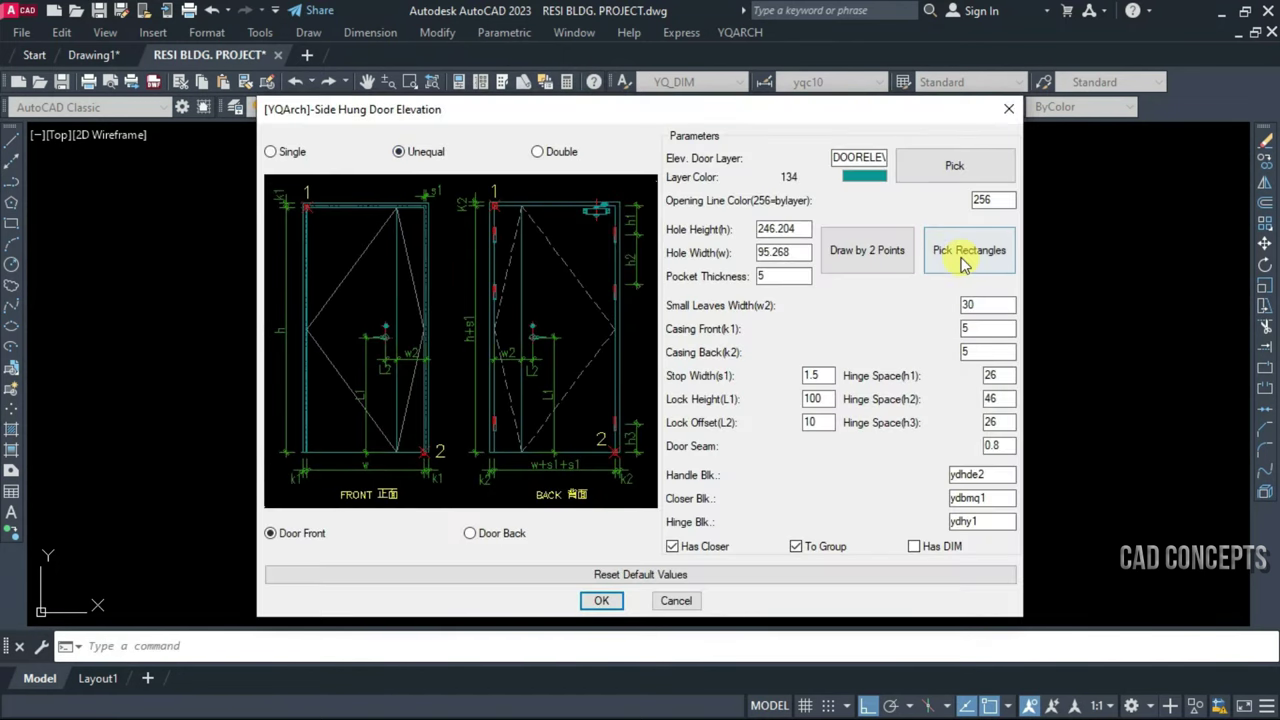
click(893, 258)
click(802, 512)
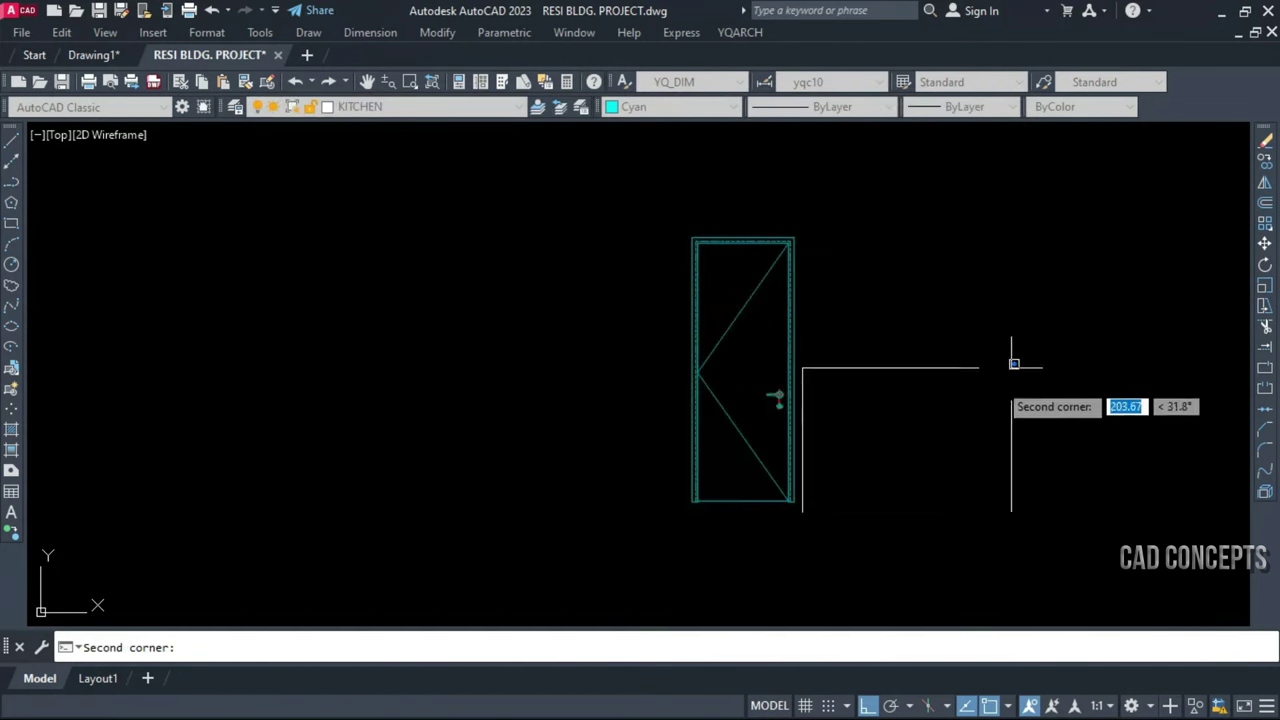
click(990, 158)
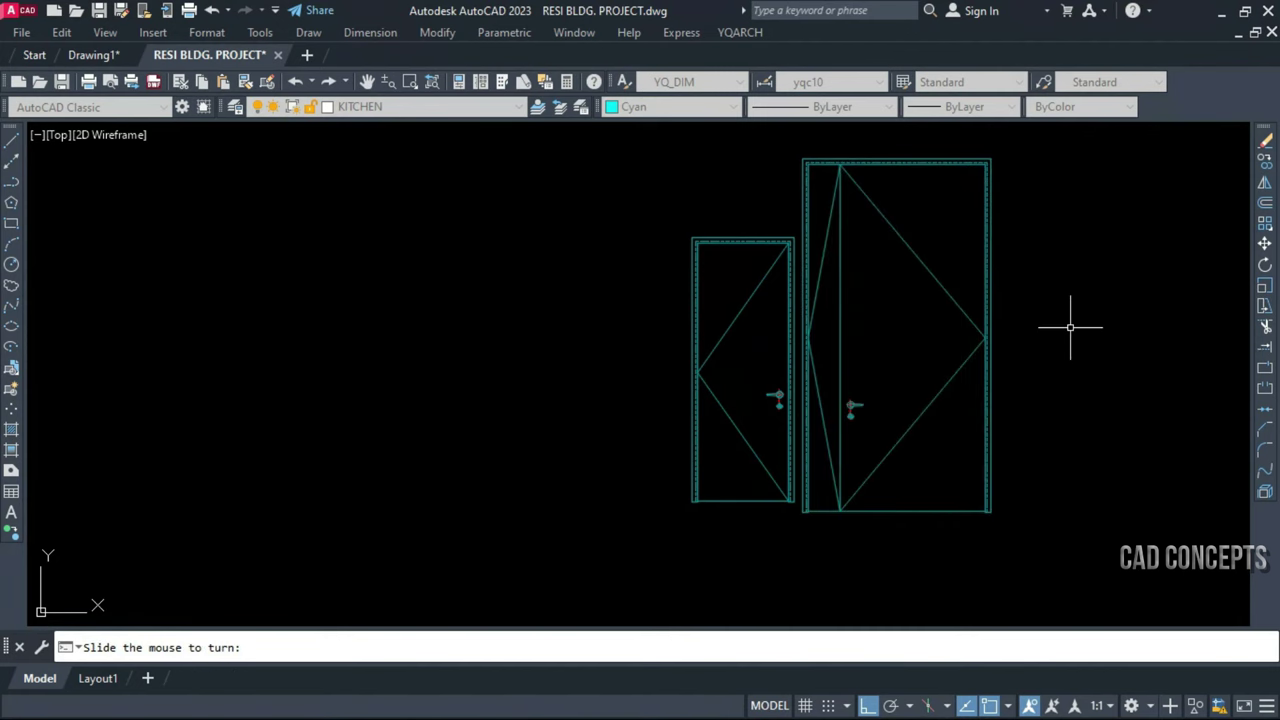
click(623, 342)
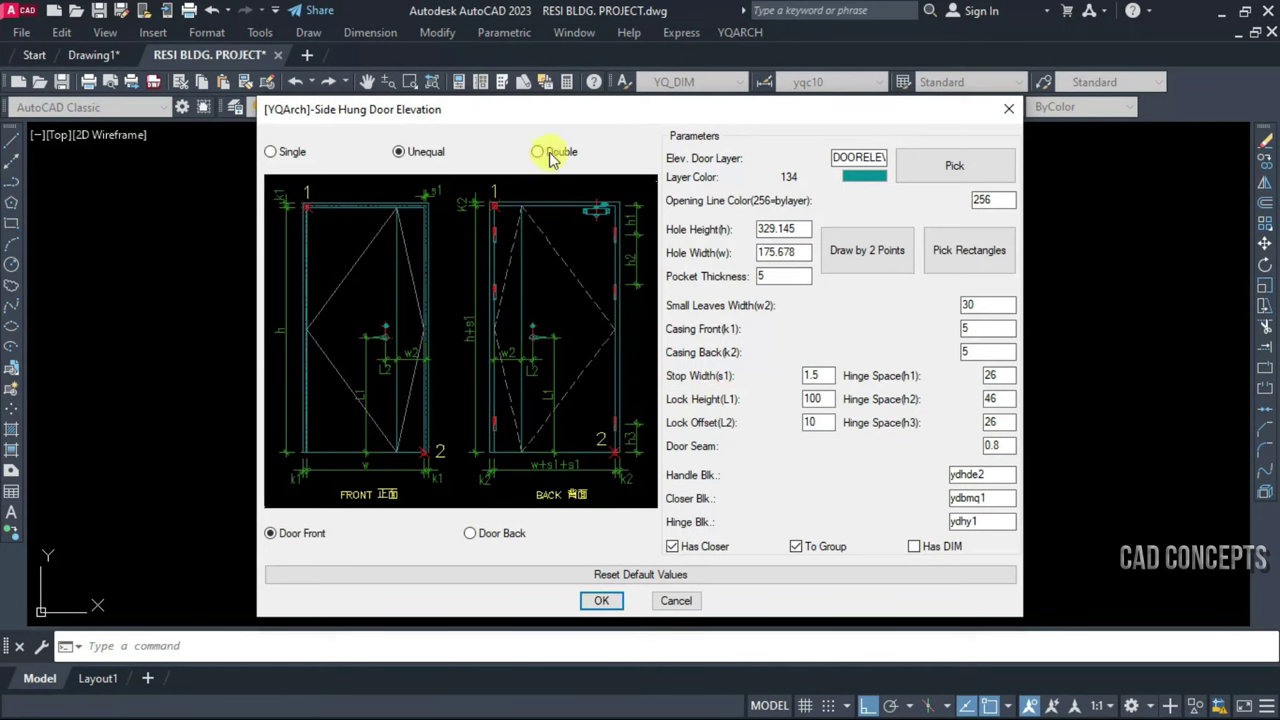
Draw a double-leaf door from two corners, close the dialog and select the new doors
click(540, 153)
click(913, 260)
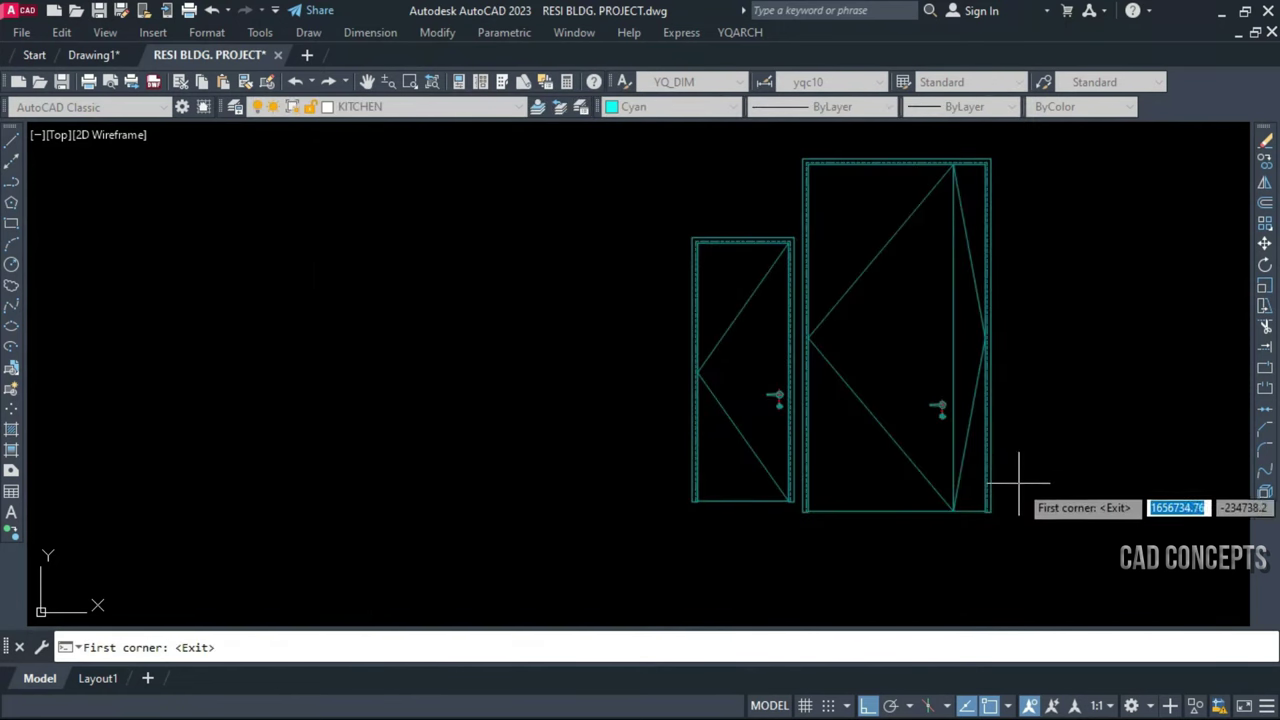
click(1020, 495)
click(1214, 210)
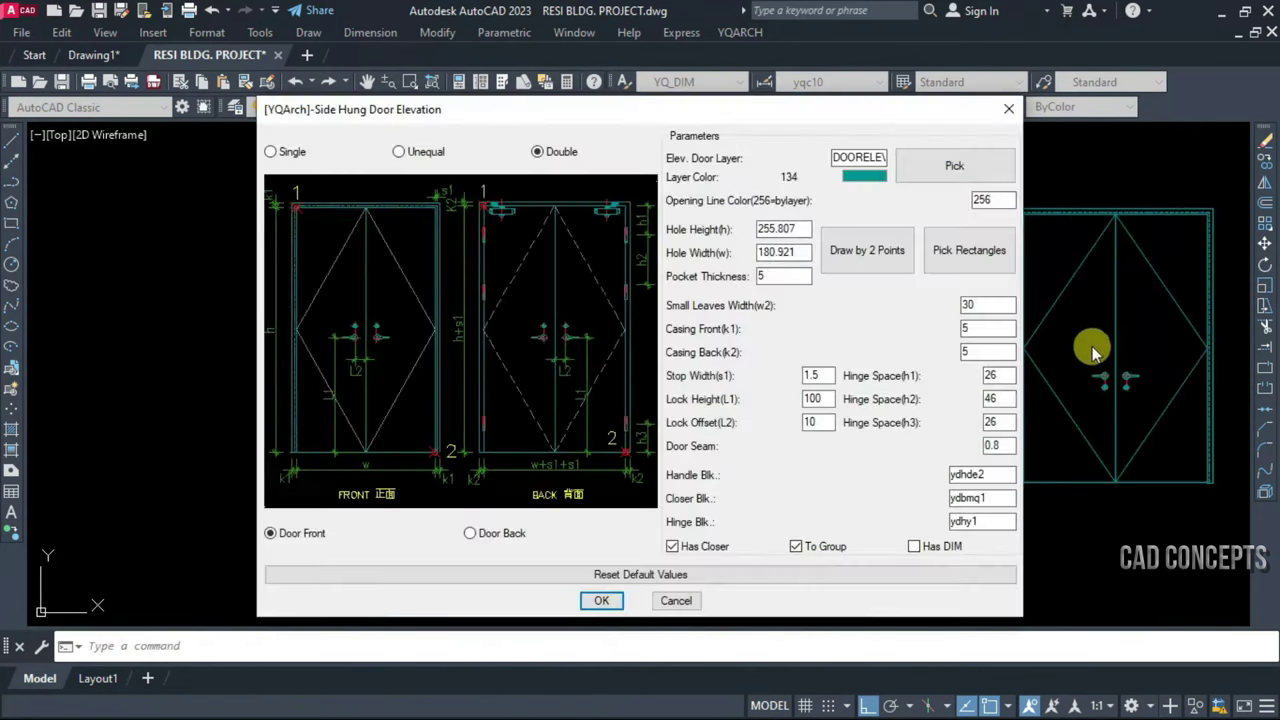
key(Escape)
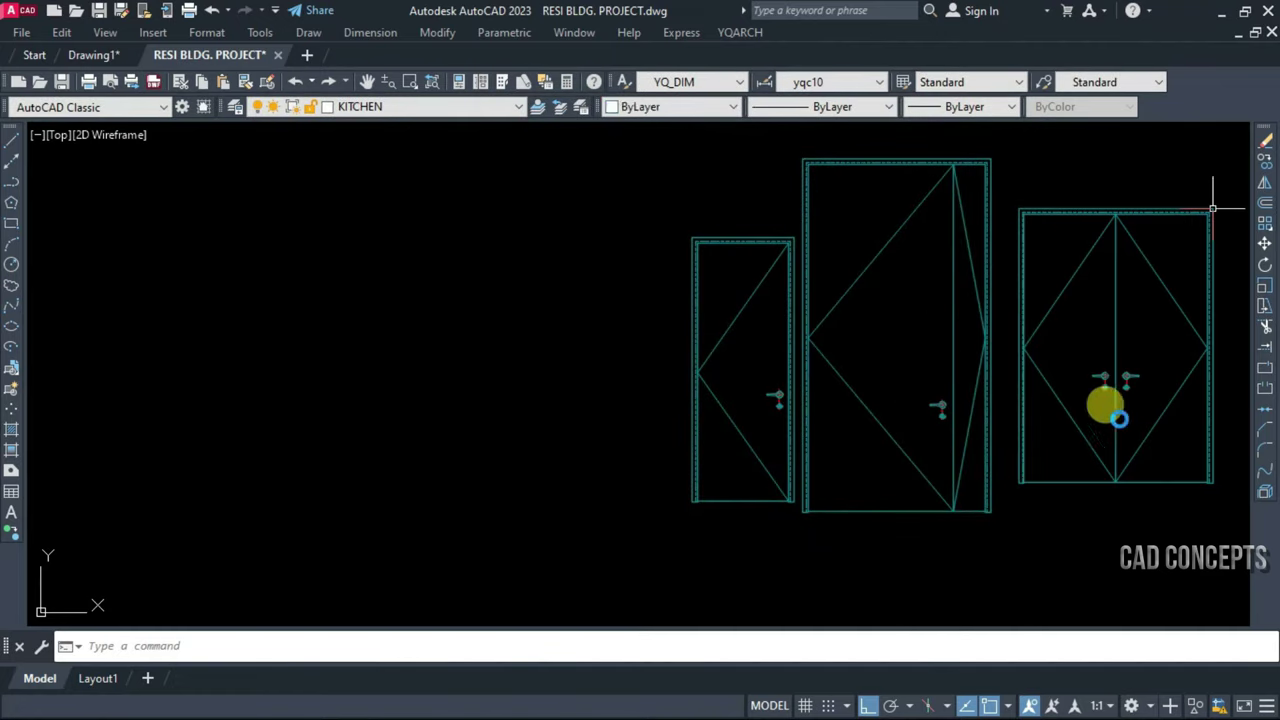
click(820, 560)
click(929, 523)
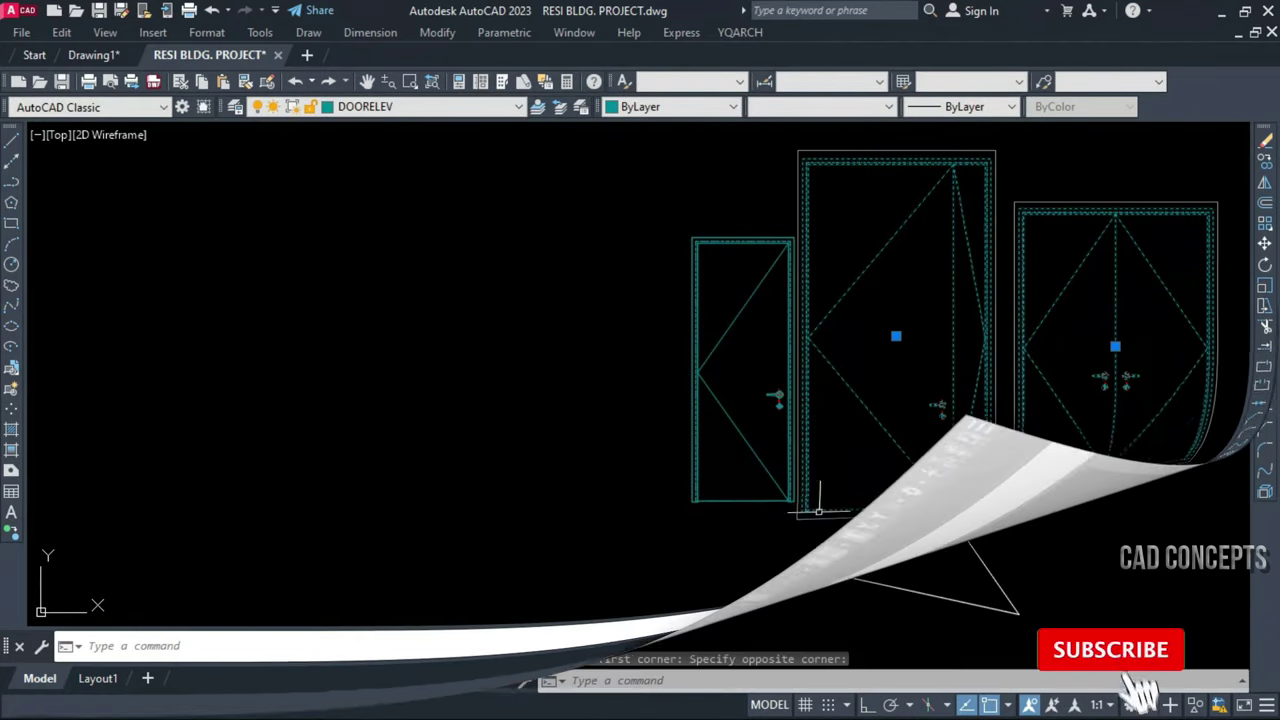
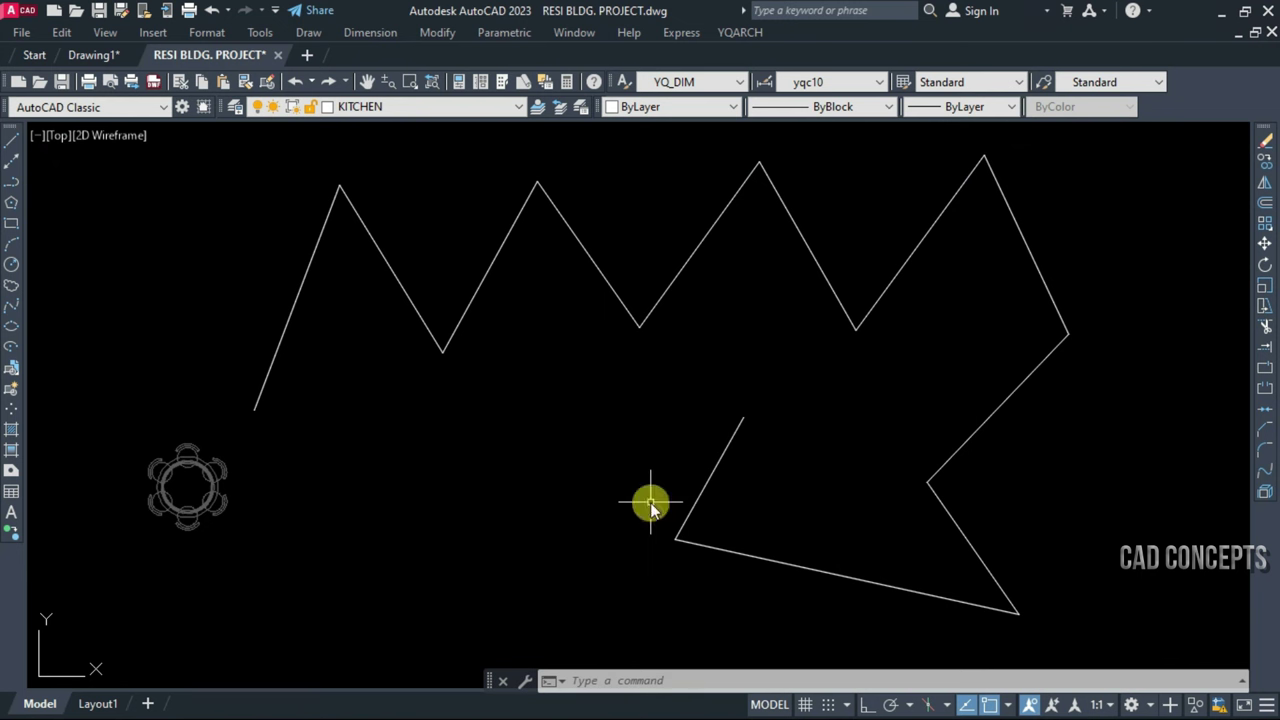
Copy the round table block onto all 13 vertices of the zigzag polyline using DZBZ Curve Vertexs
key(Return)
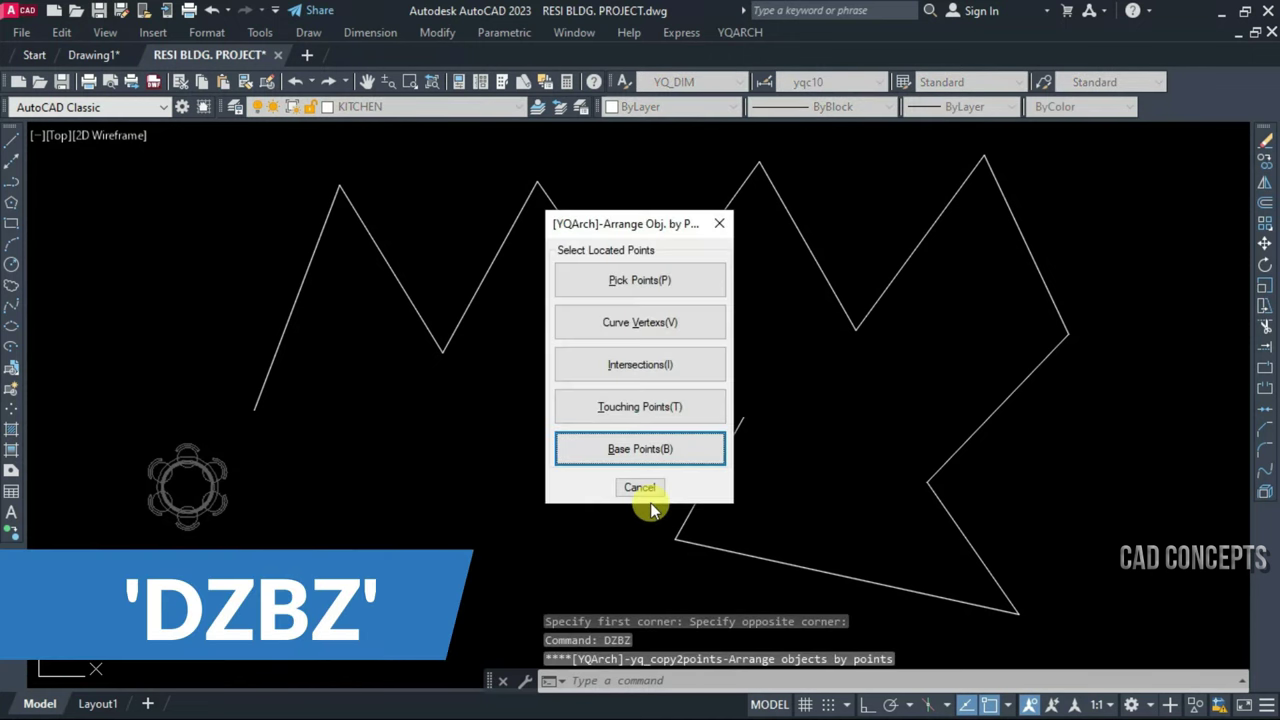
click(649, 322)
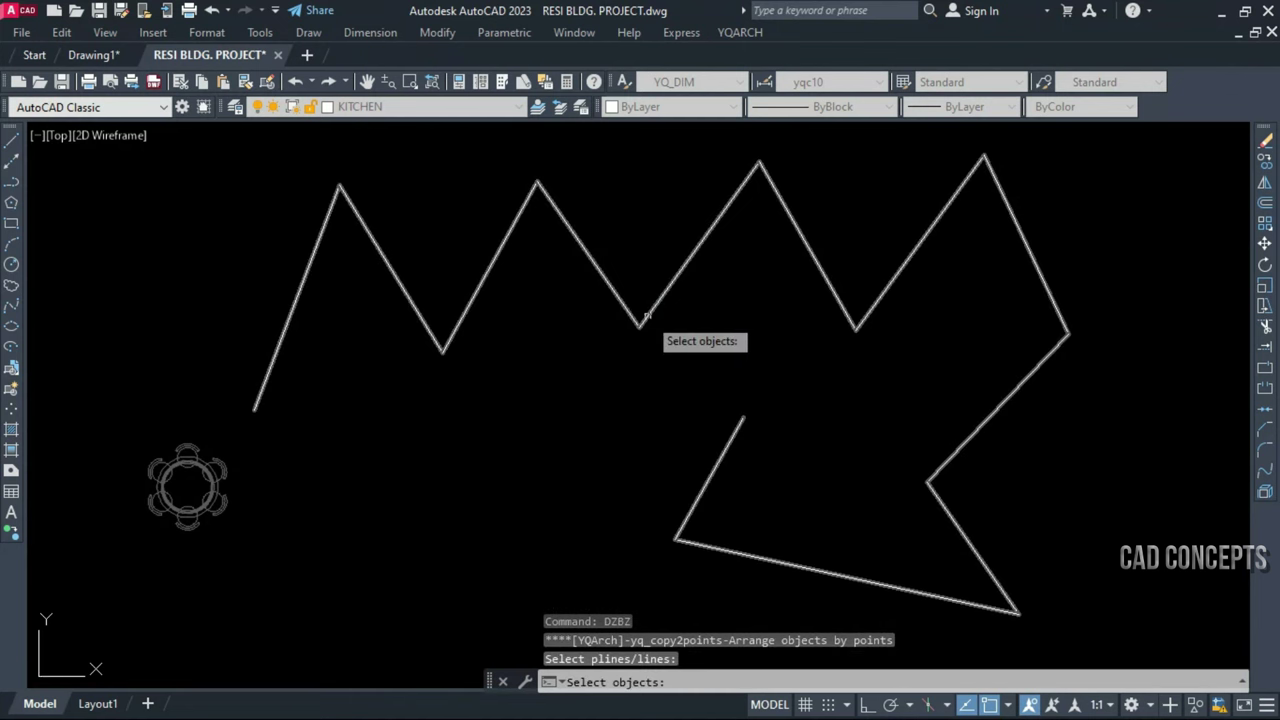
click(649, 313)
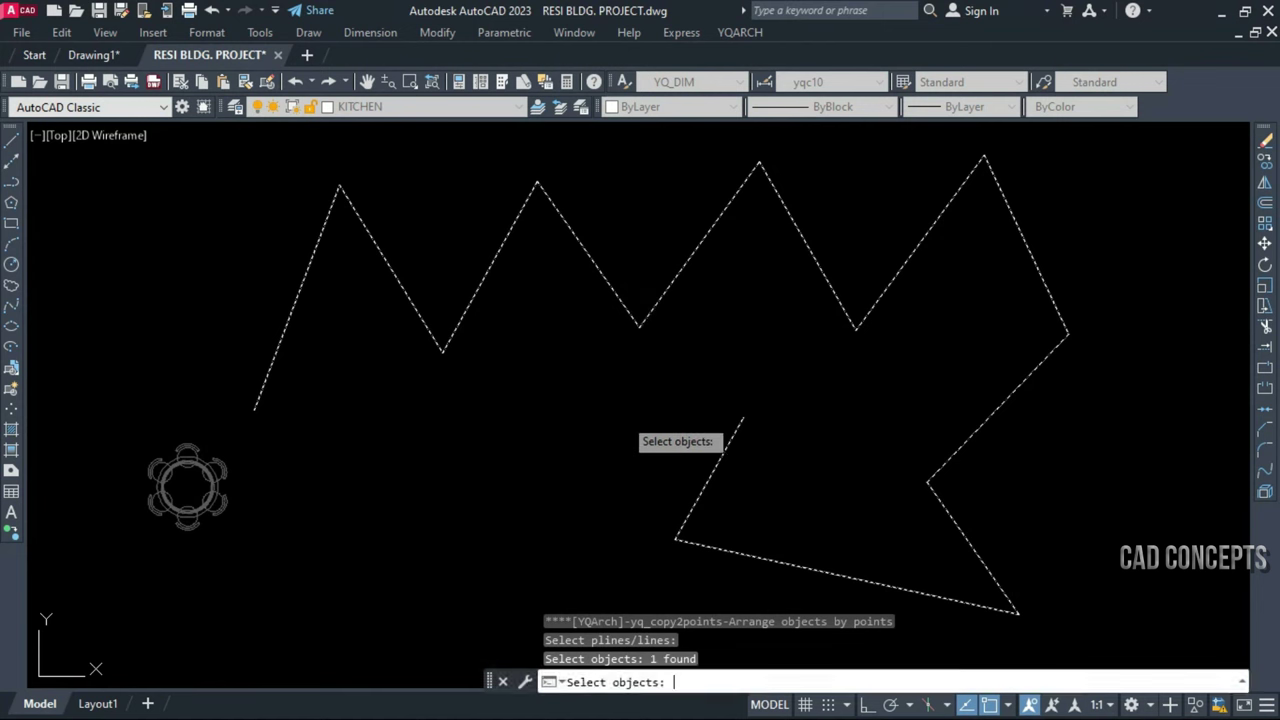
key(Return)
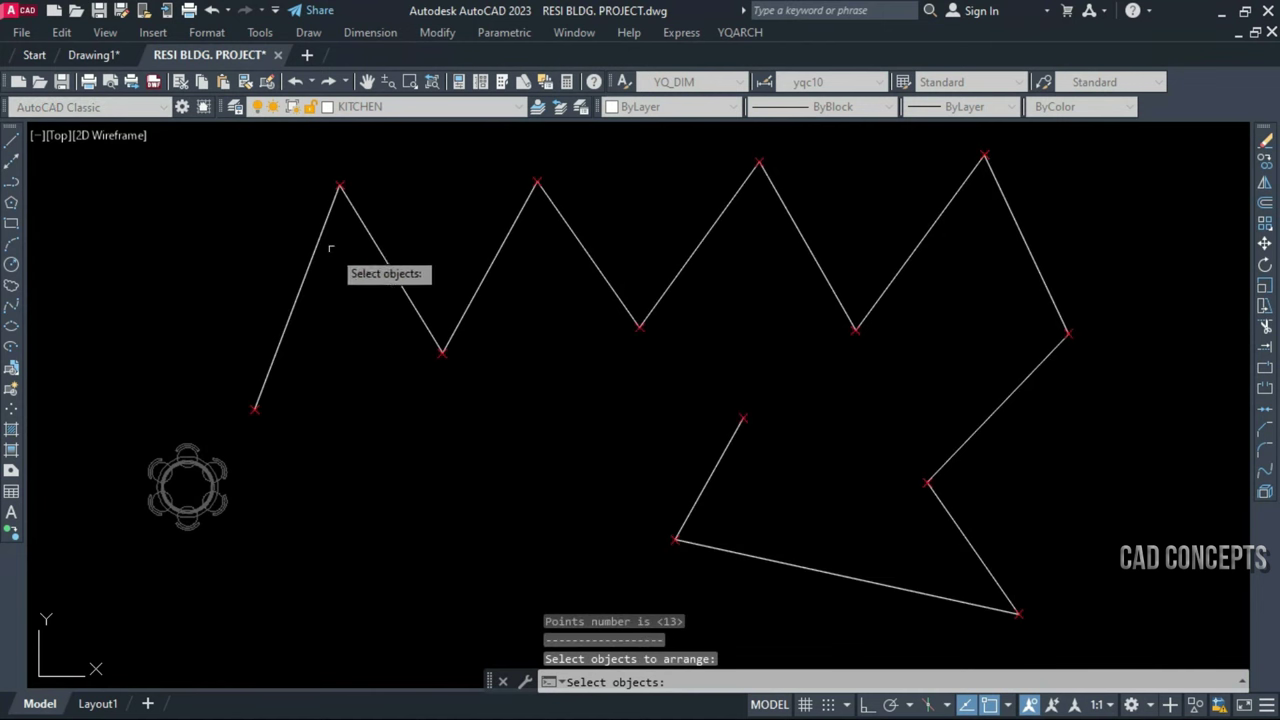
click(172, 506)
right_click(192, 580)
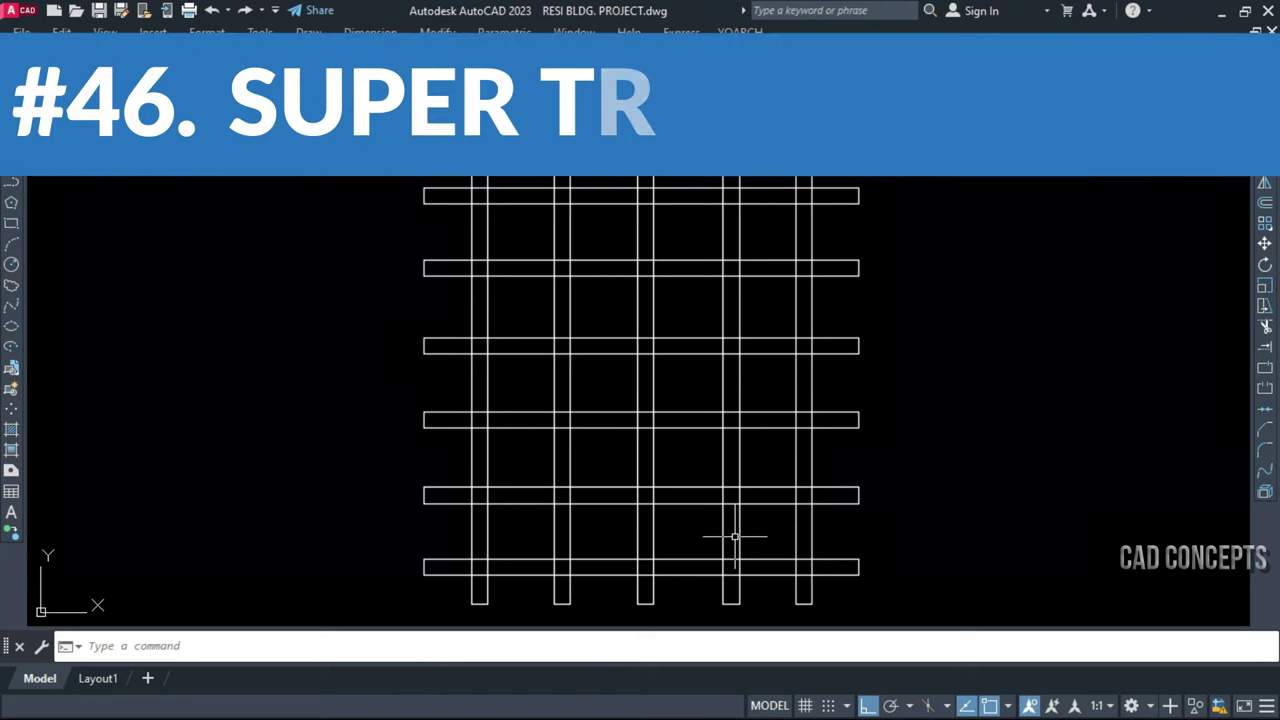
Center the grid, then window-trim the overlapping beam and column lines with TX super trim
middle_drag(693, 479, 669, 474)
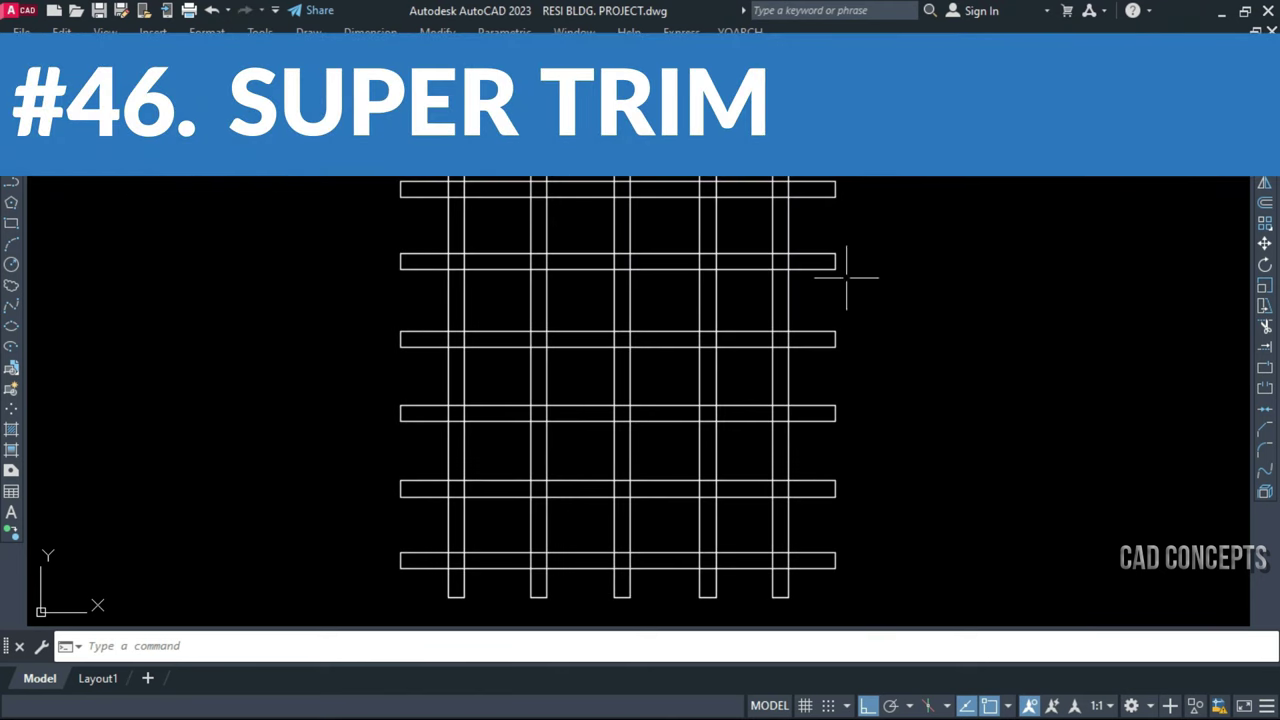
scroll(516, 224, up, 4)
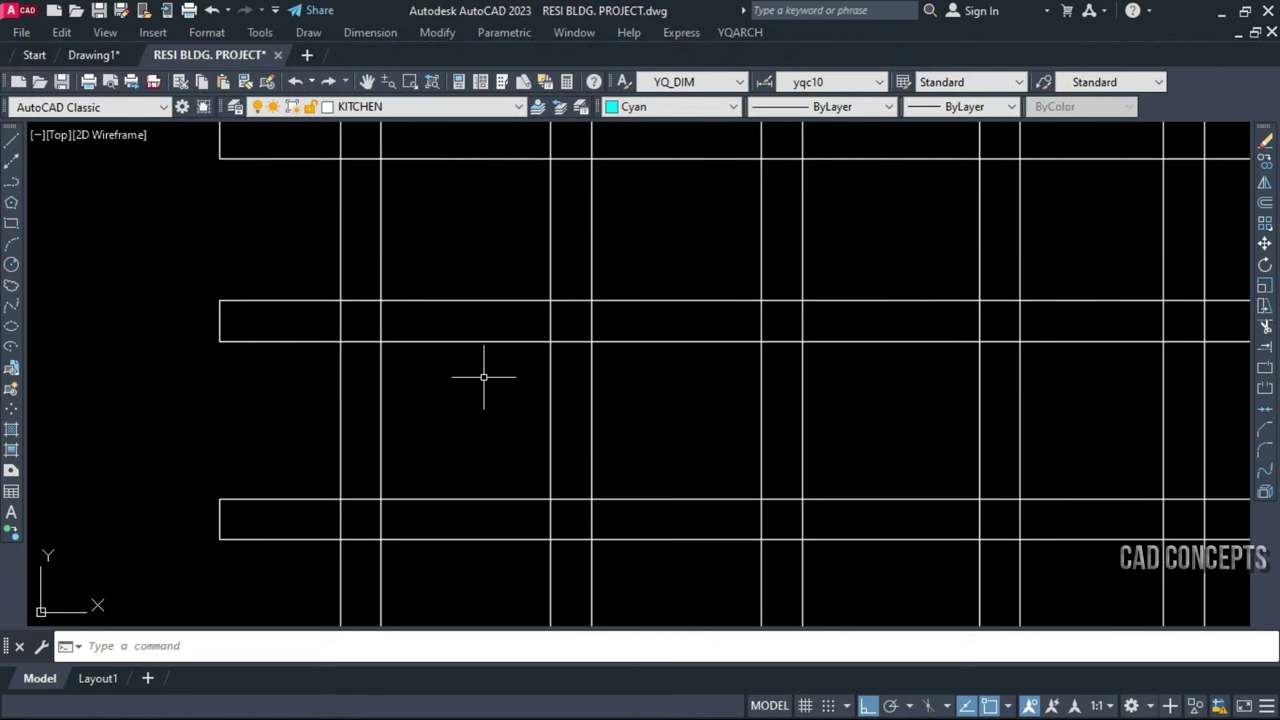
scroll(483, 377, down, 5)
middle_drag(486, 380, 566, 443)
mouse_move(611, 360)
middle_down()
mouse_move(575, 468)
mouse_move(595, 465)
middle_up()
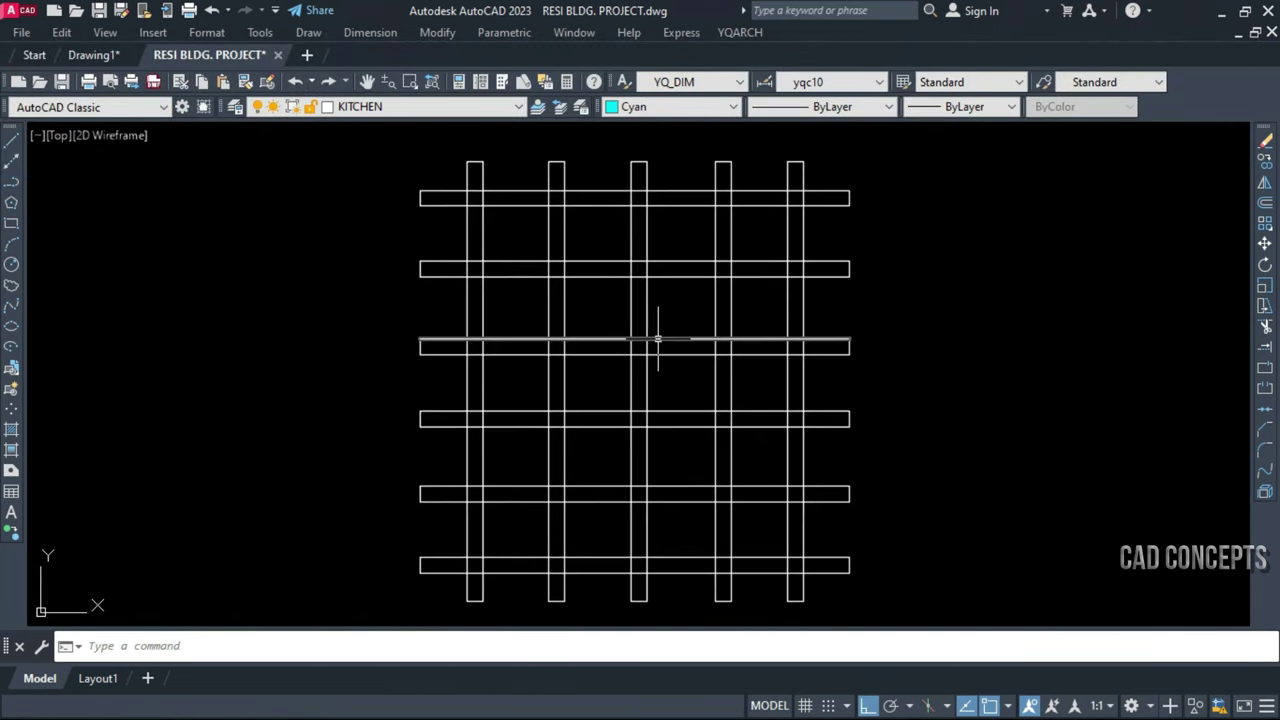
text(TX)
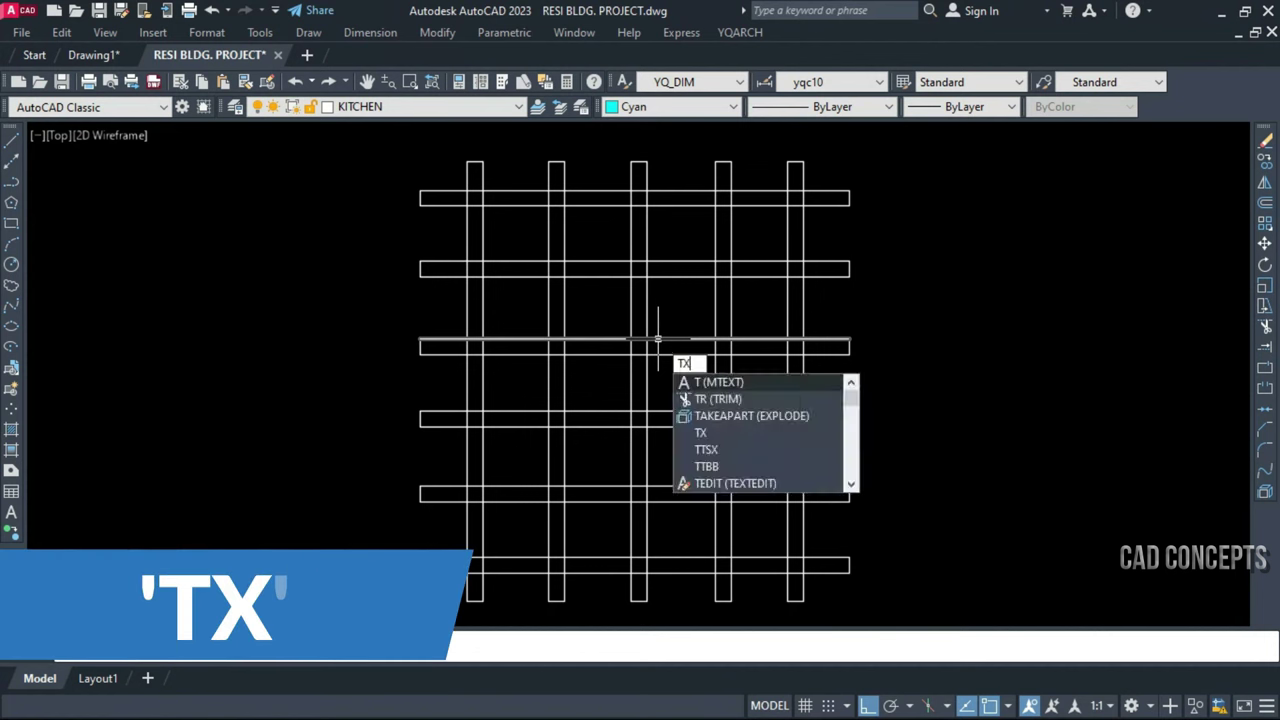
key(Return)
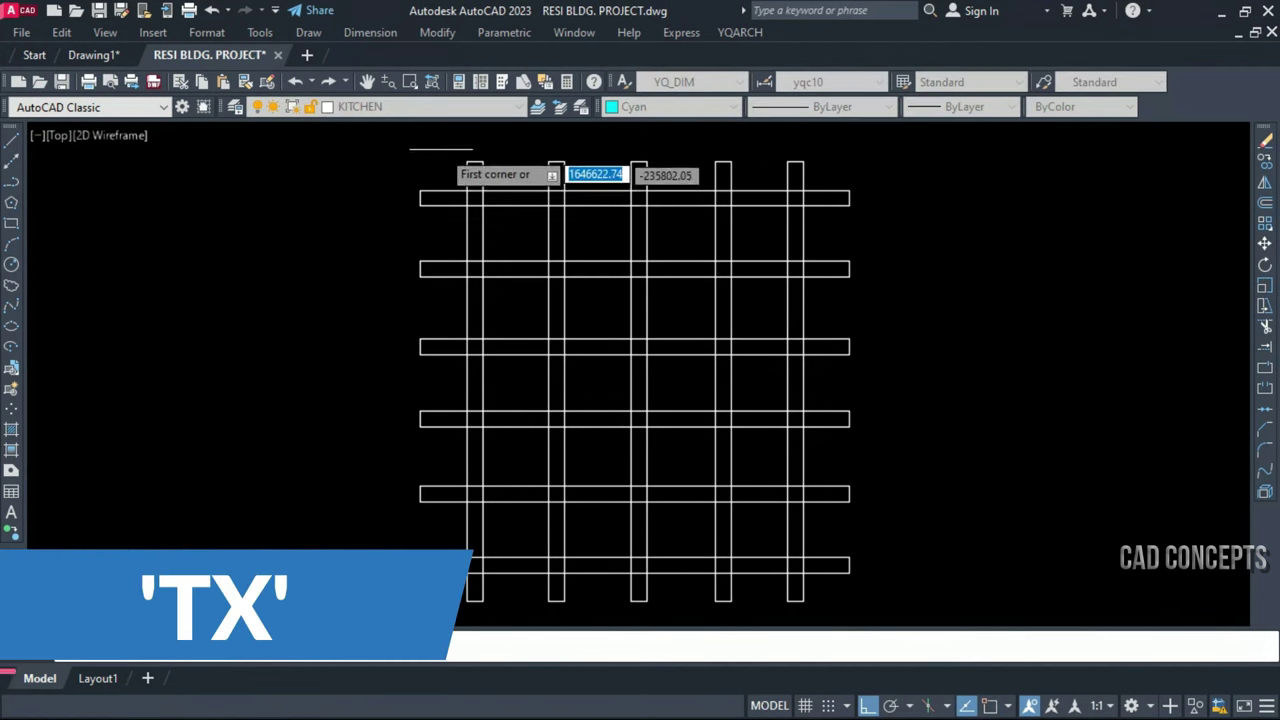
click(451, 178)
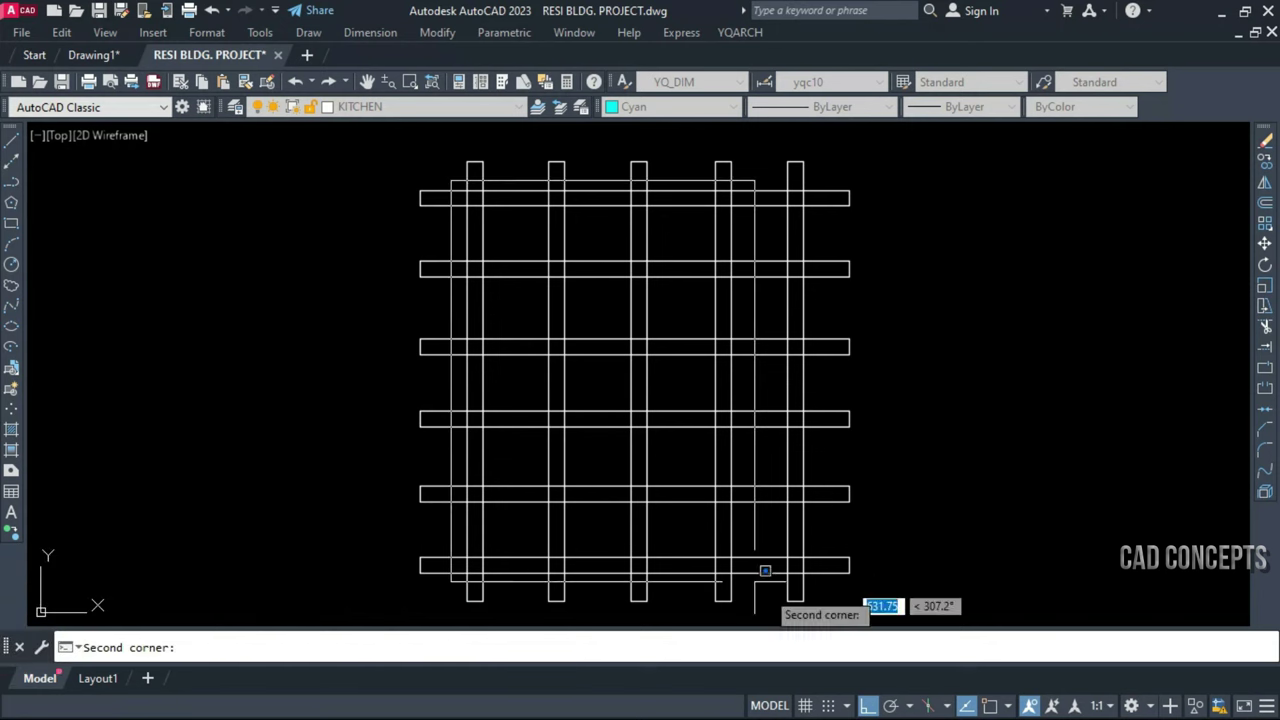
click(832, 578)
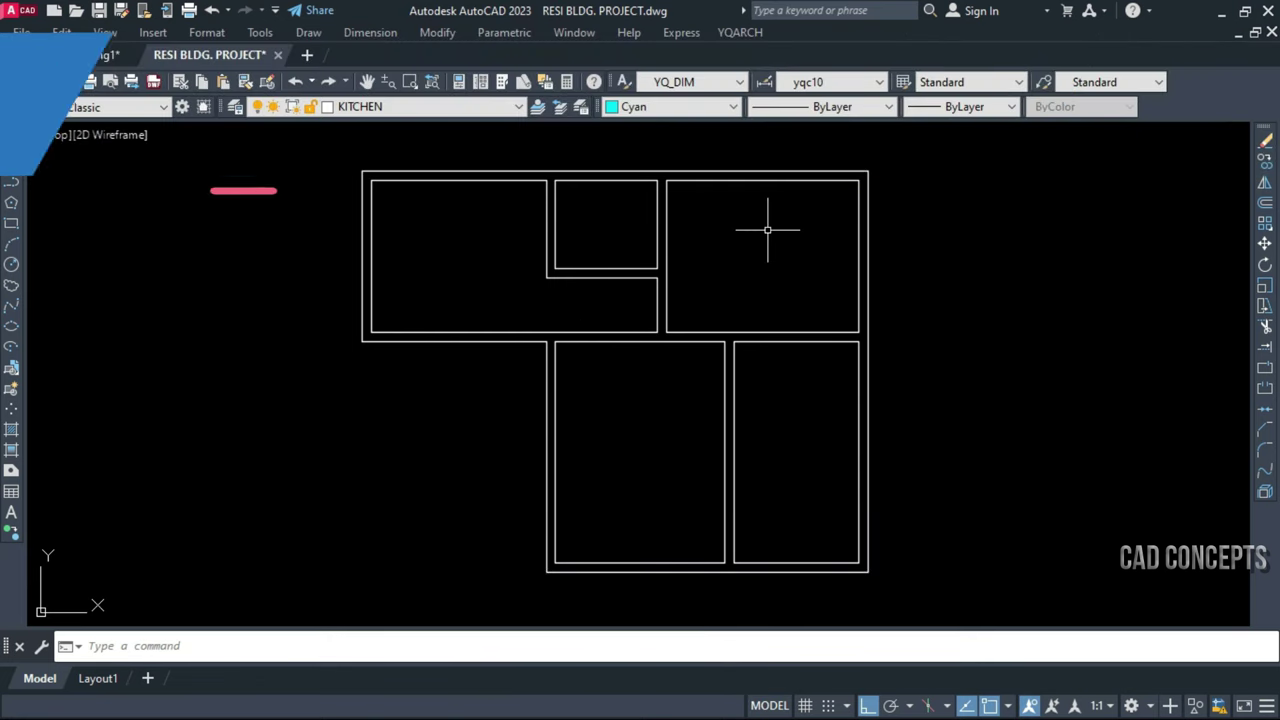
Place a Door3-style door in the bottom wall with ADT and set its swing
text(ADT)
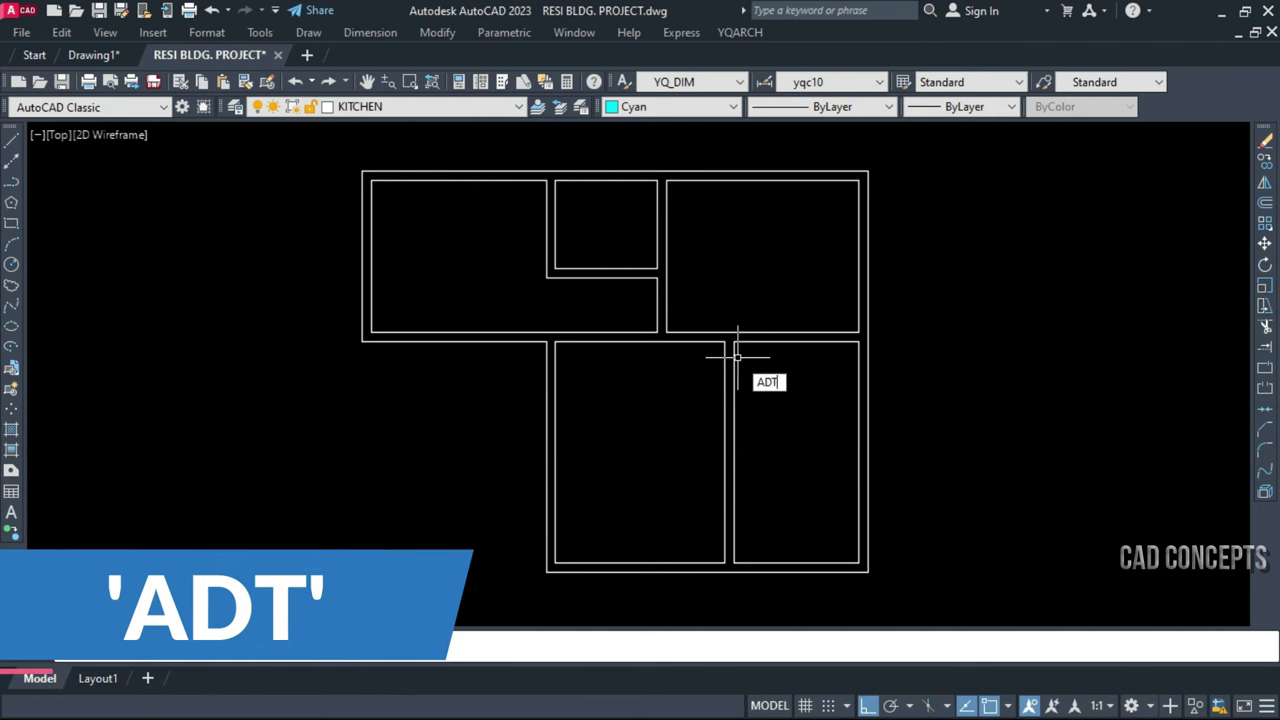
key(Return)
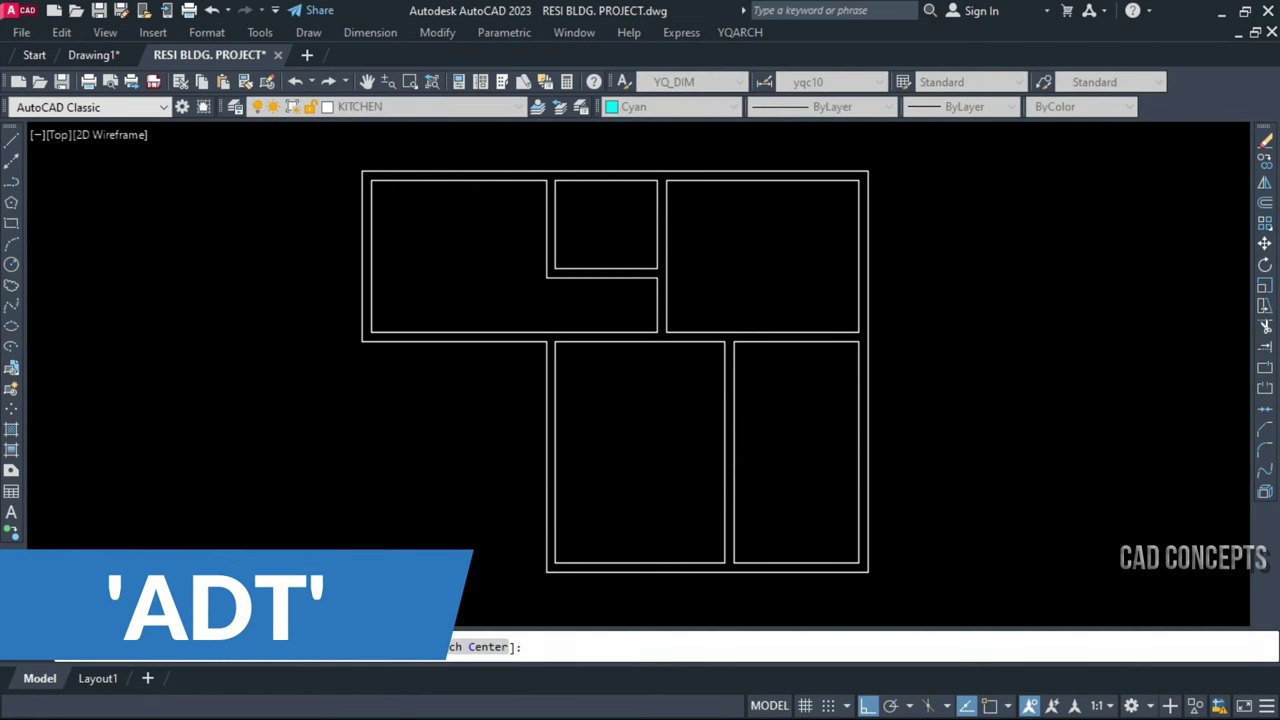
click(251, 646)
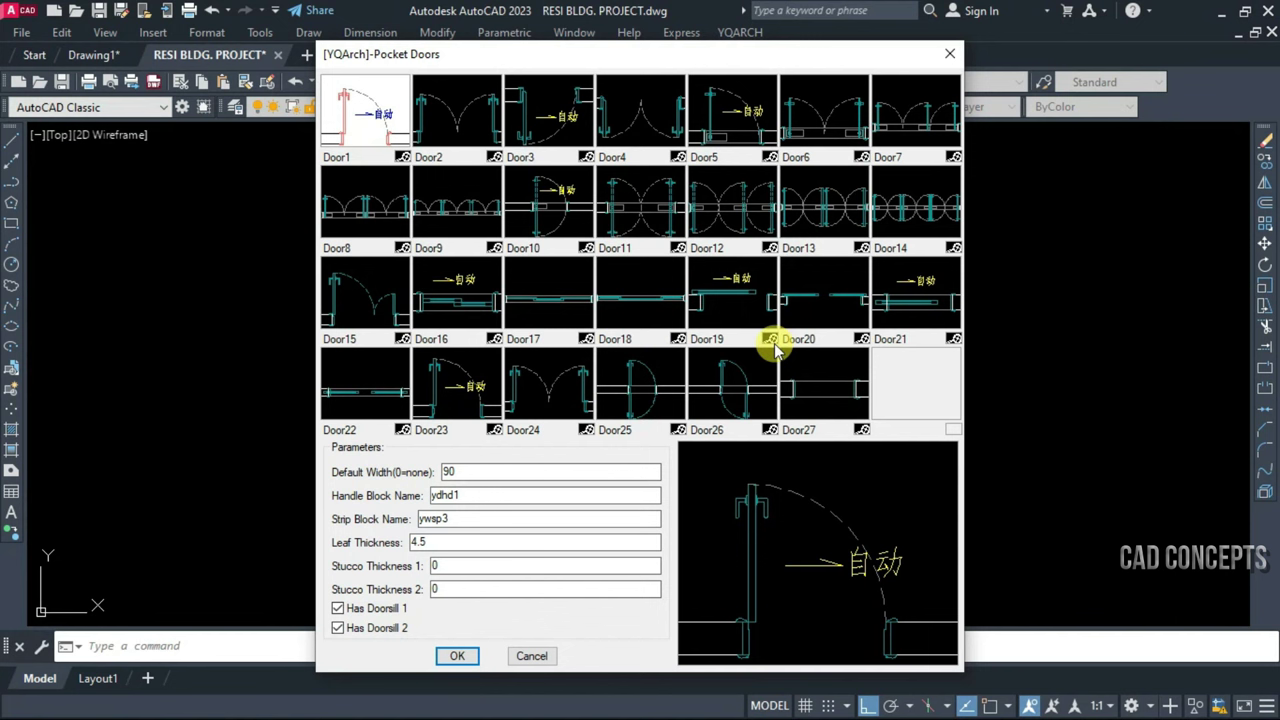
click(490, 132)
click(533, 133)
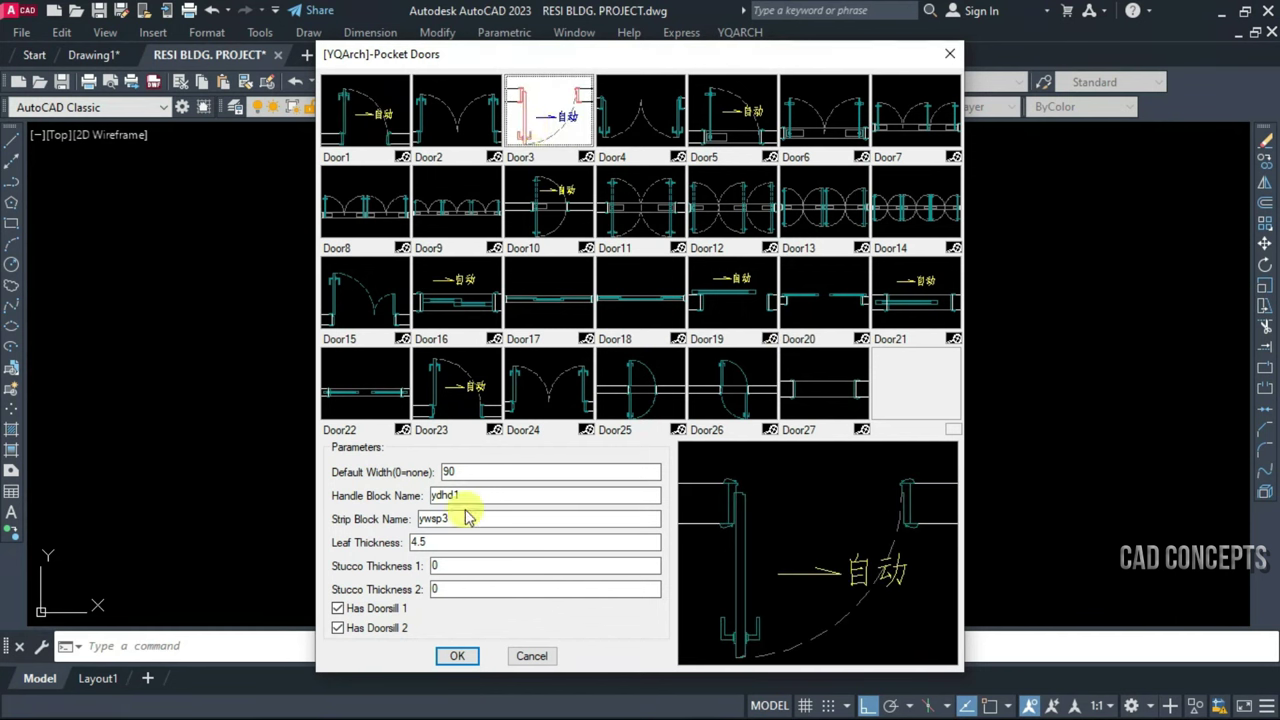
click(462, 656)
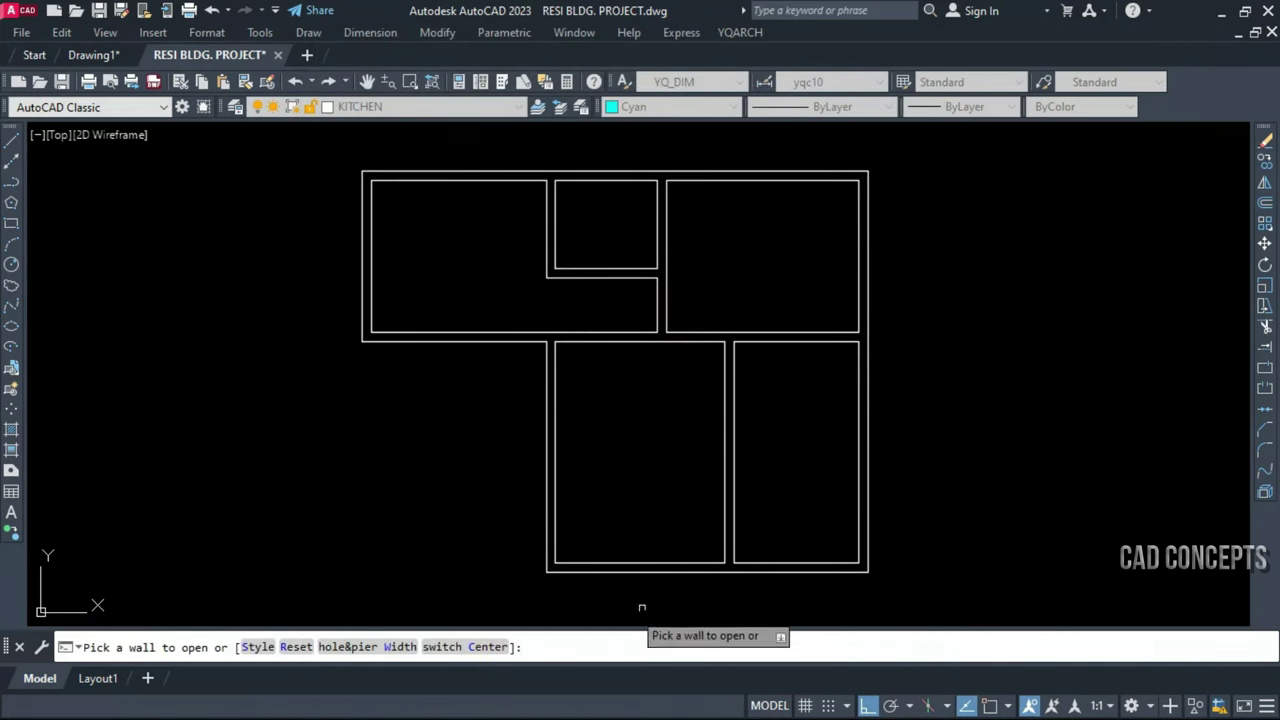
click(713, 563)
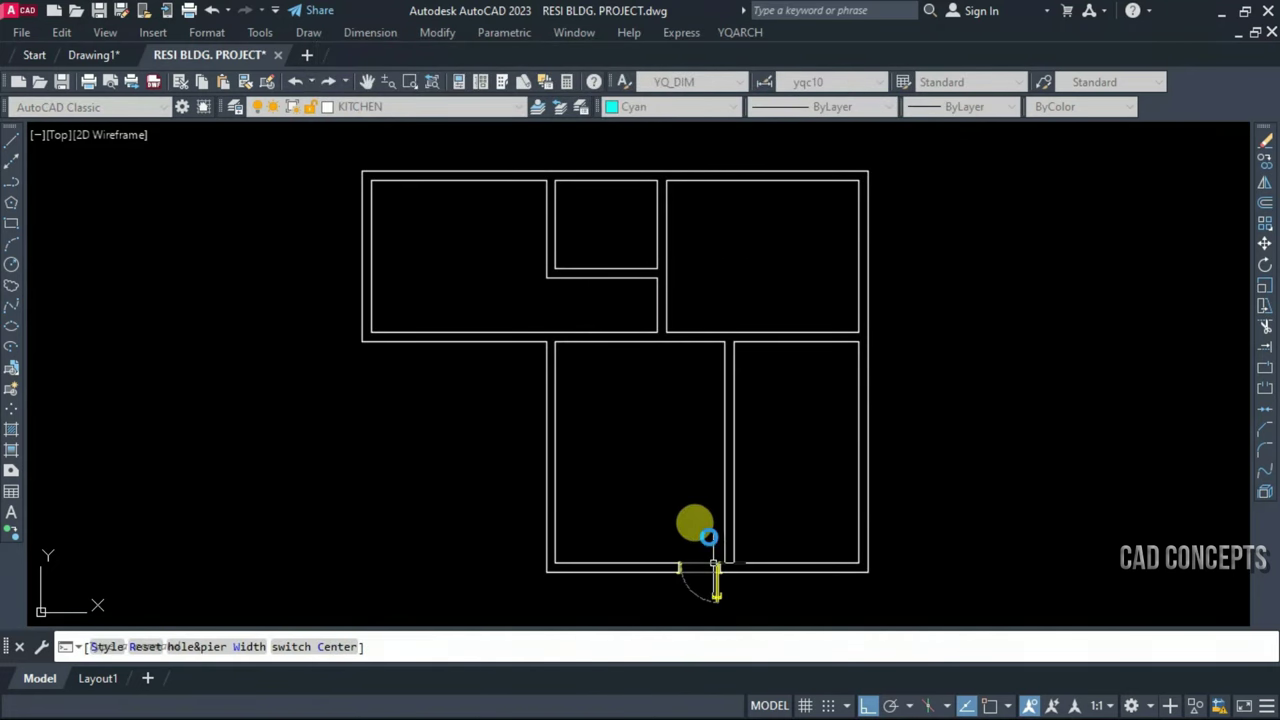
click(689, 568)
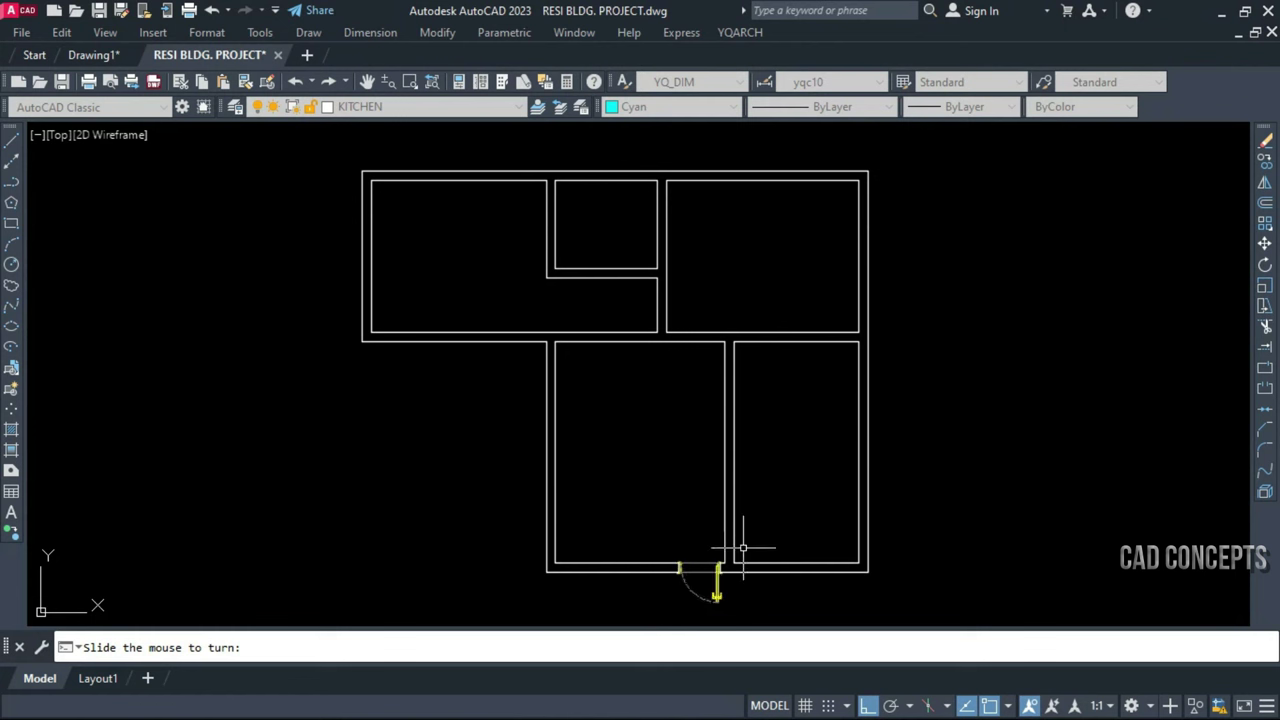
click(747, 601)
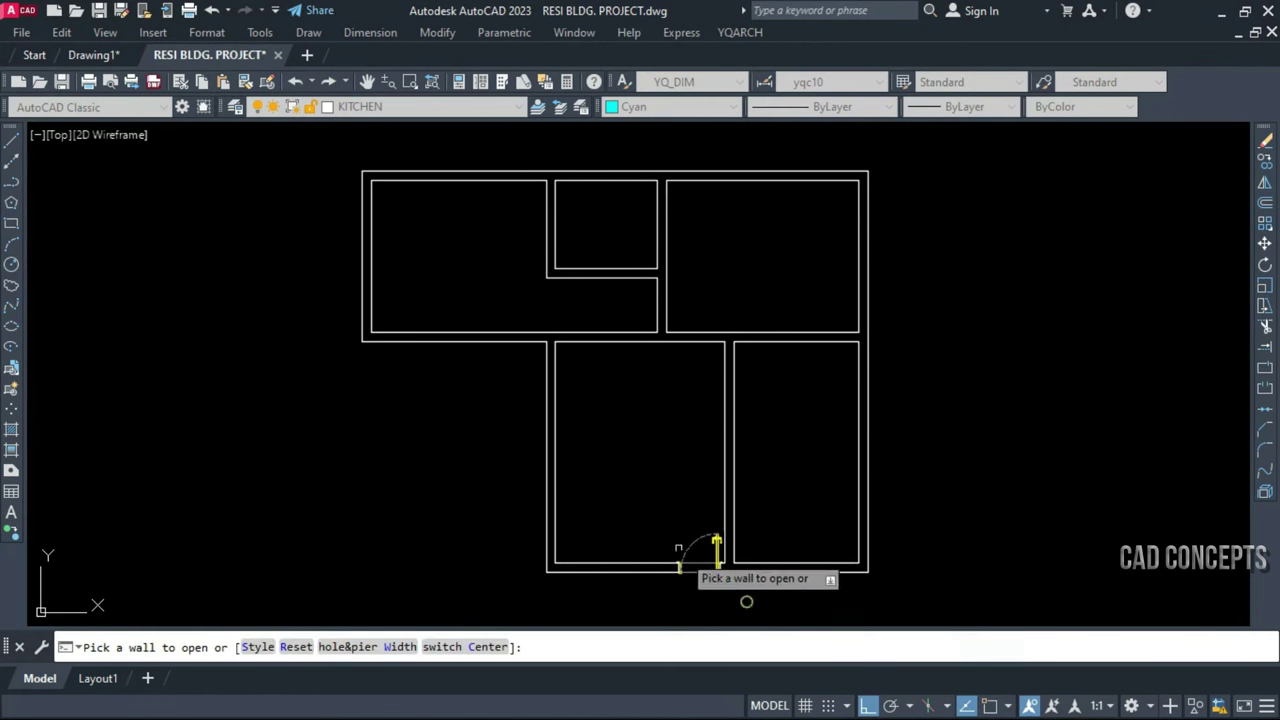
Add doors in the middle wall and the upper room's wall, swinging into the rooms
click(645, 335)
click(639, 325)
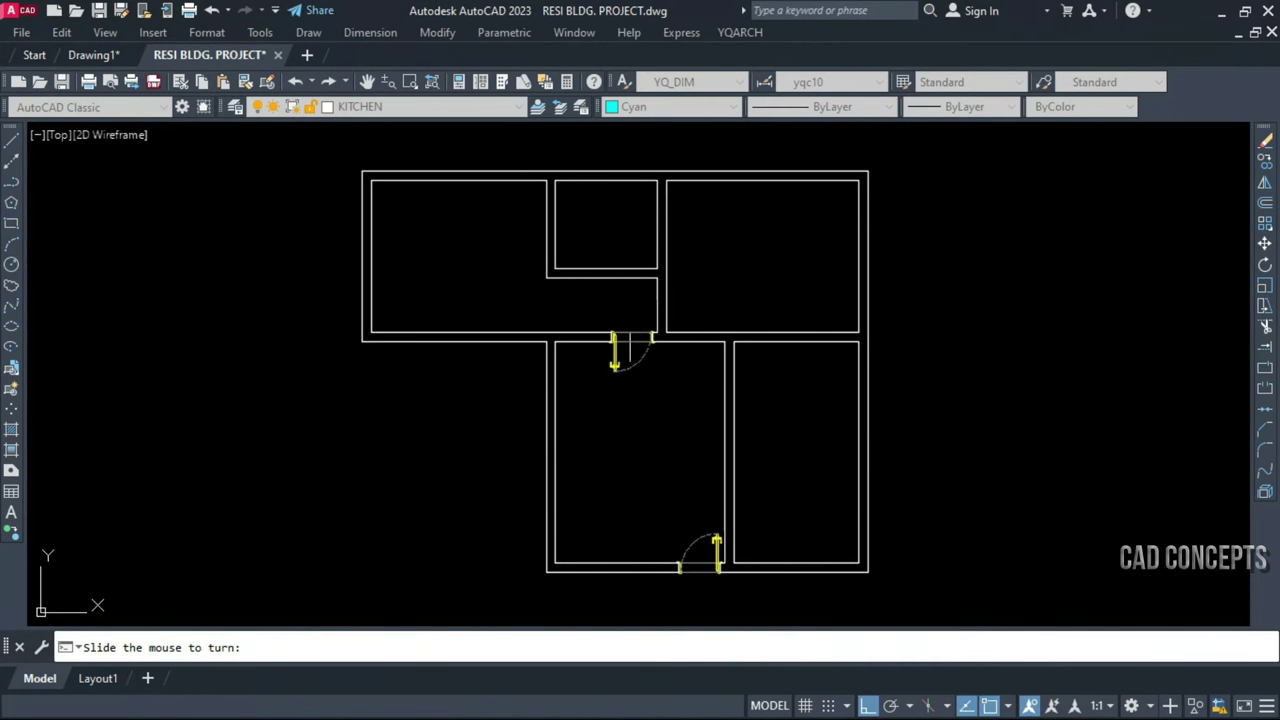
scroll(630, 328, up, 8)
click(820, 452)
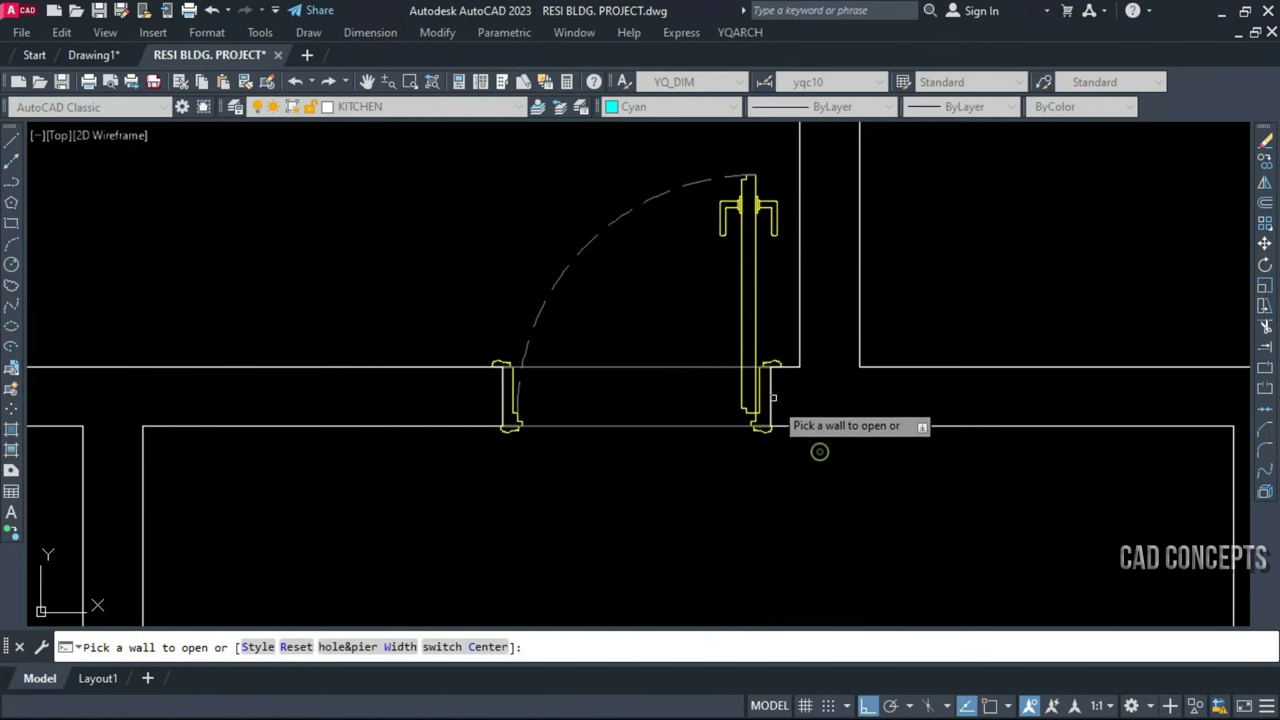
scroll(771, 394, up, 4)
scroll(890, 390, down, 2)
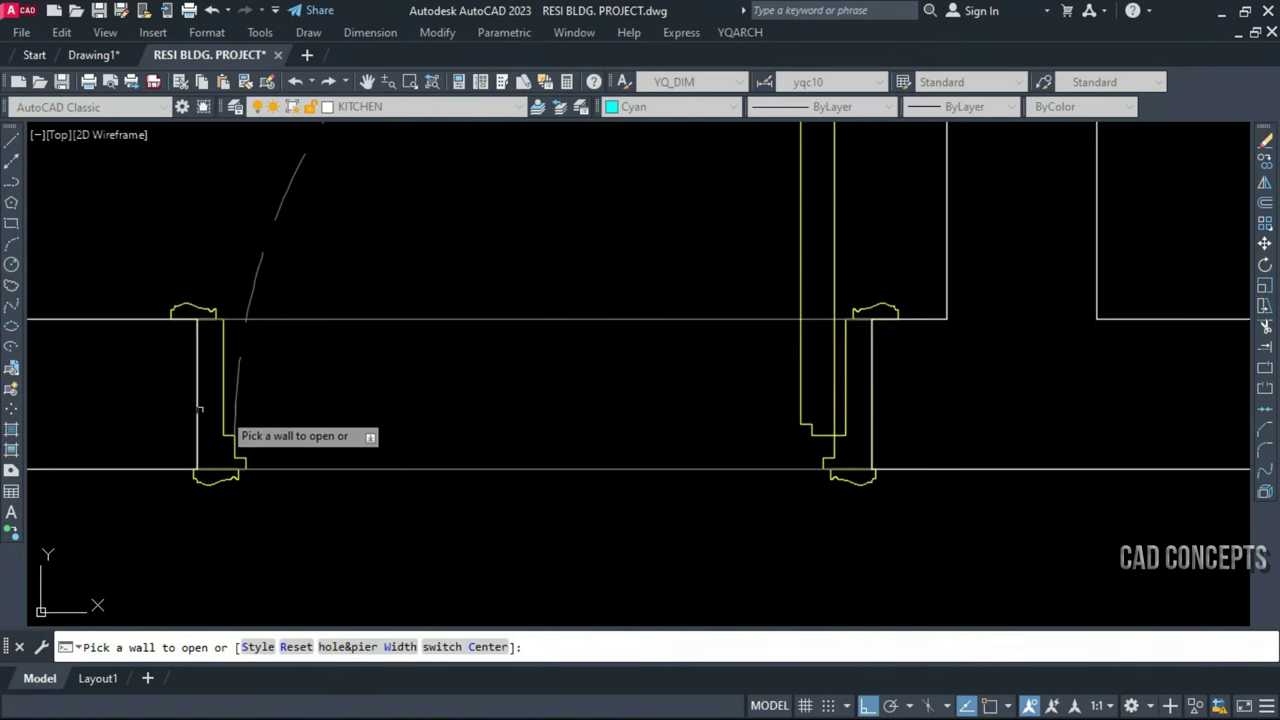
scroll(222, 404, up, 2)
scroll(572, 494, down, 6)
scroll(360, 344, down, 2)
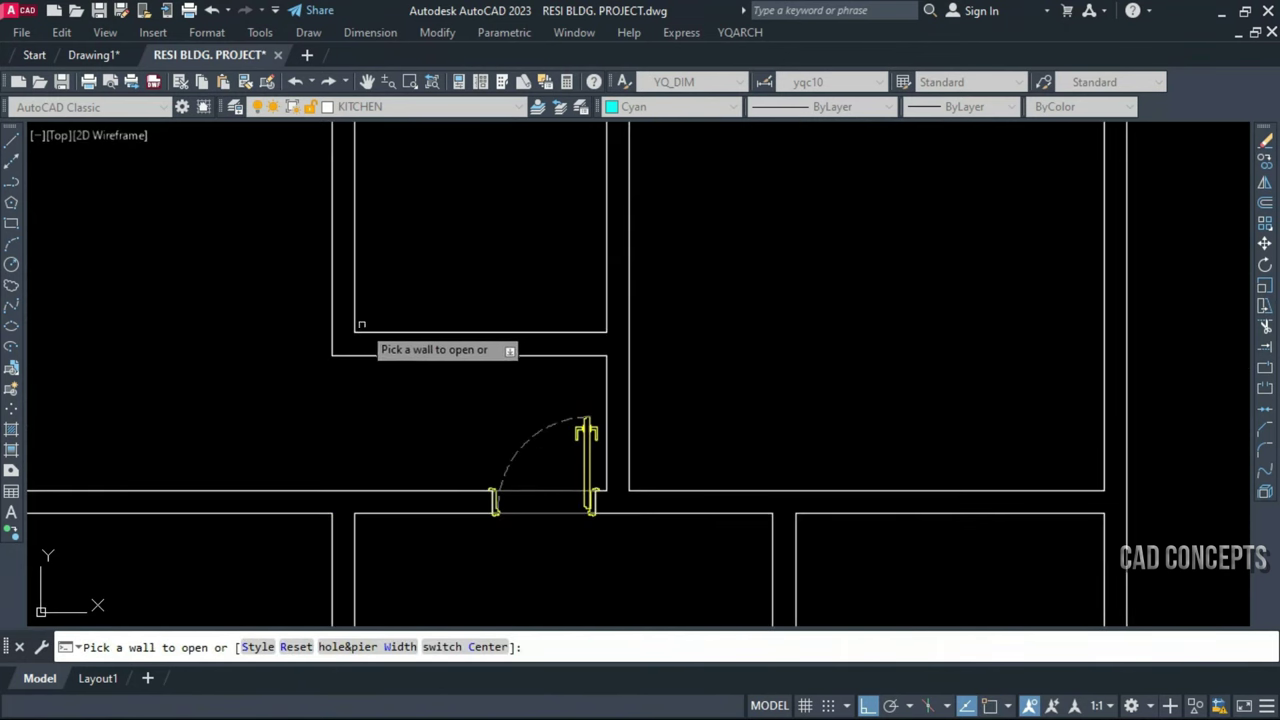
click(366, 330)
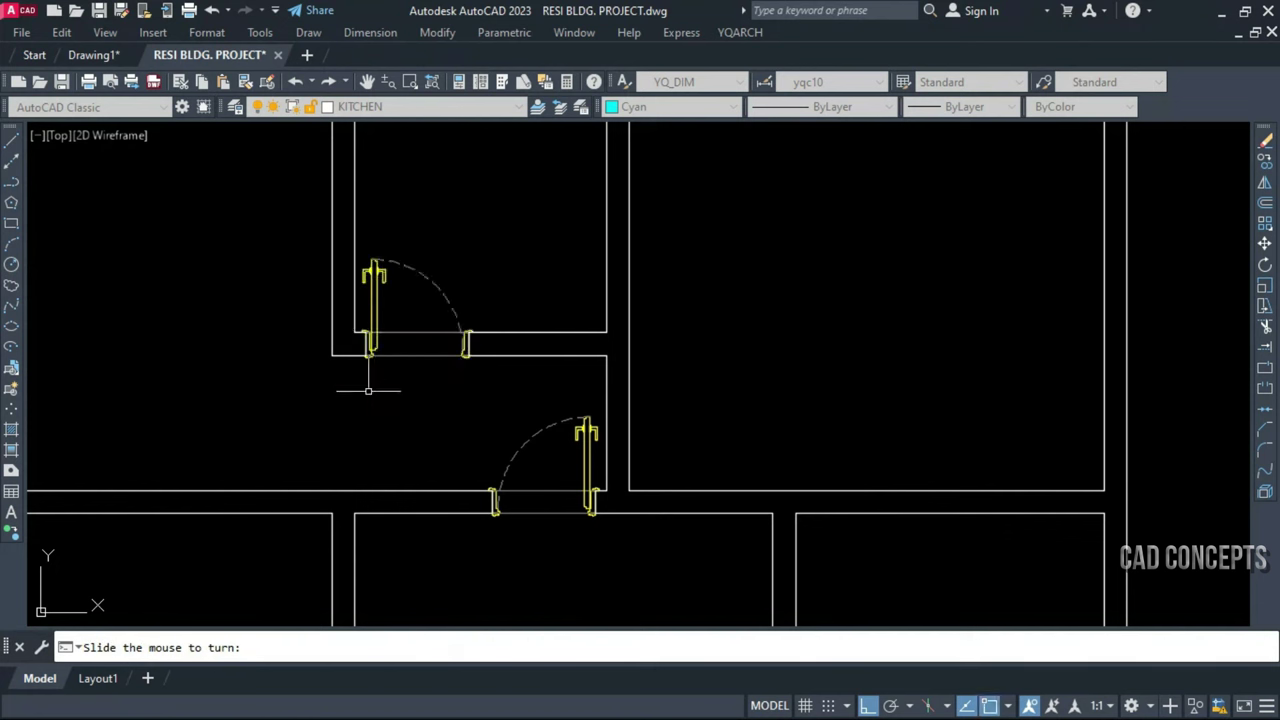
click(366, 395)
key(Escape)
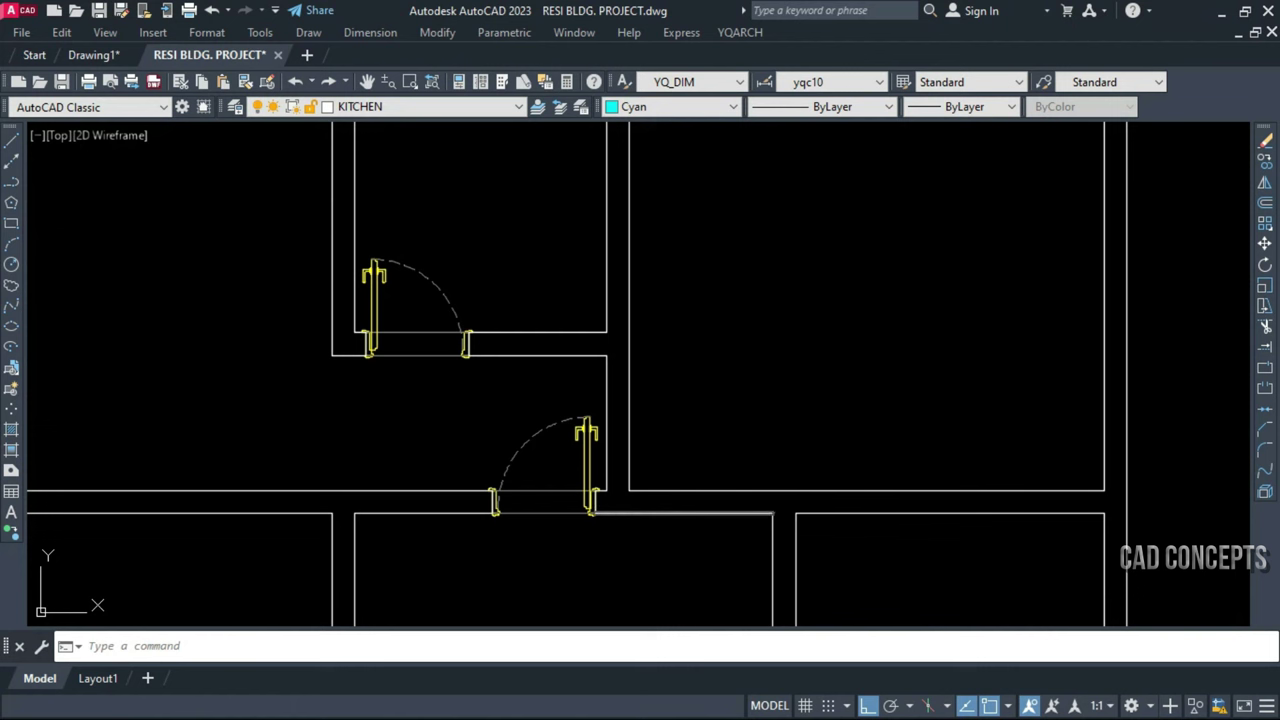
Add doors in the right-hand wall and the room's lower wall, setting each swing
key(Return)
click(750, 502)
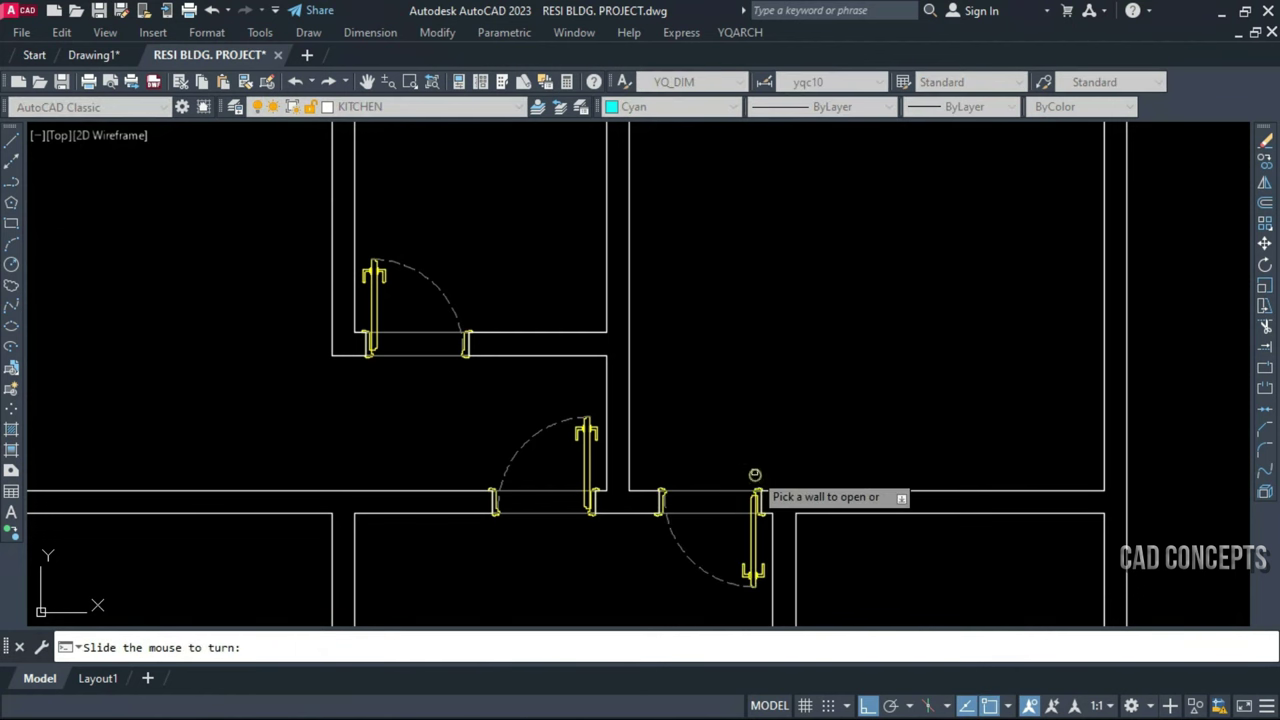
click(755, 474)
scroll(735, 430, down, 4)
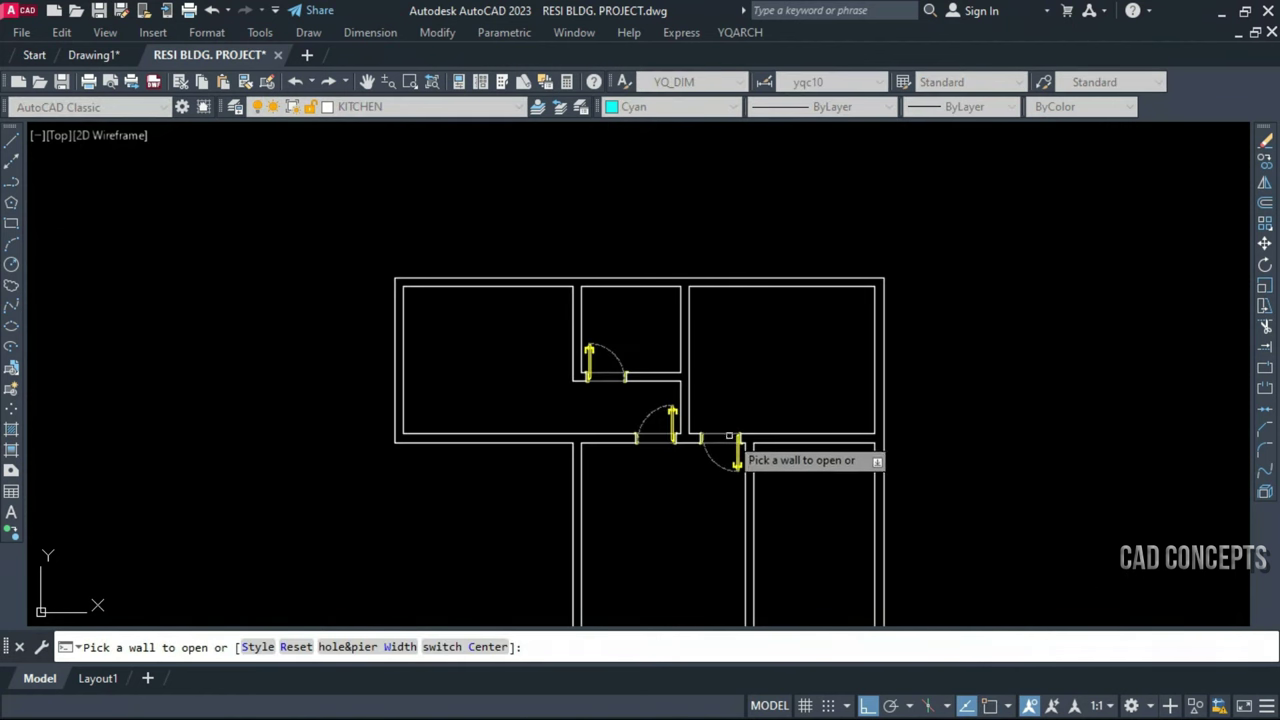
scroll(748, 586, up, 4)
click(737, 526)
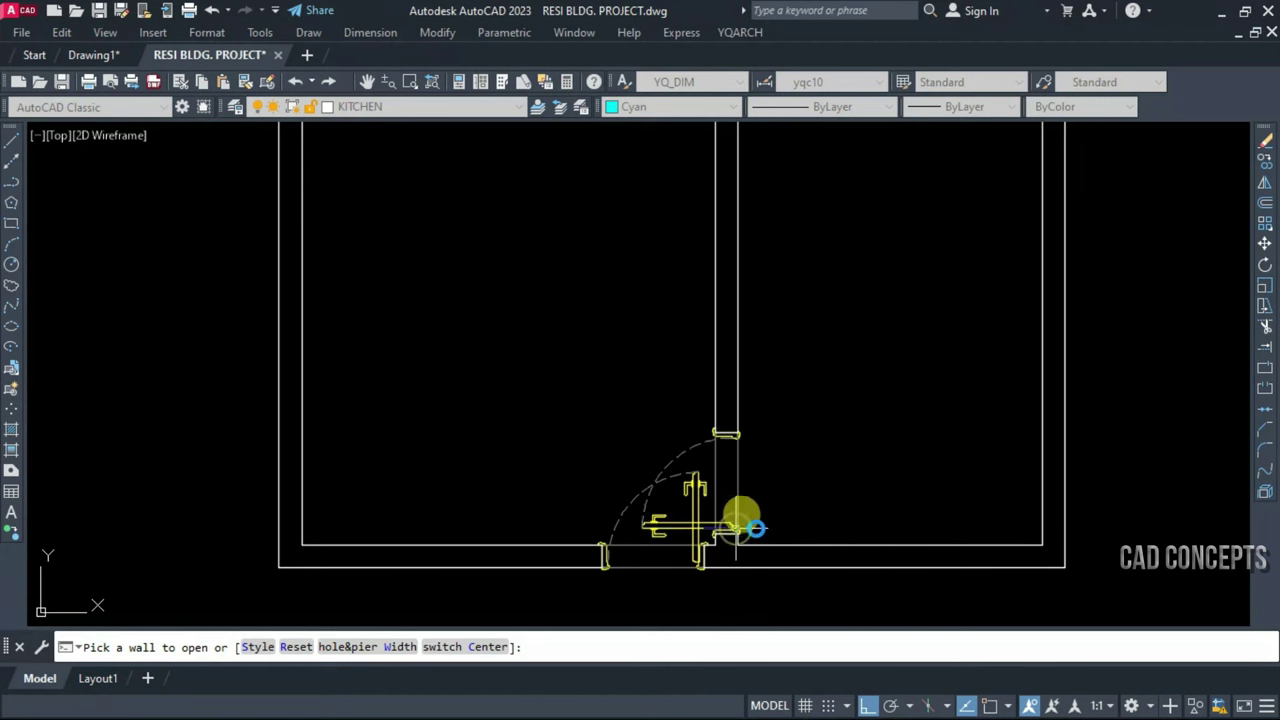
click(766, 523)
key(Return)
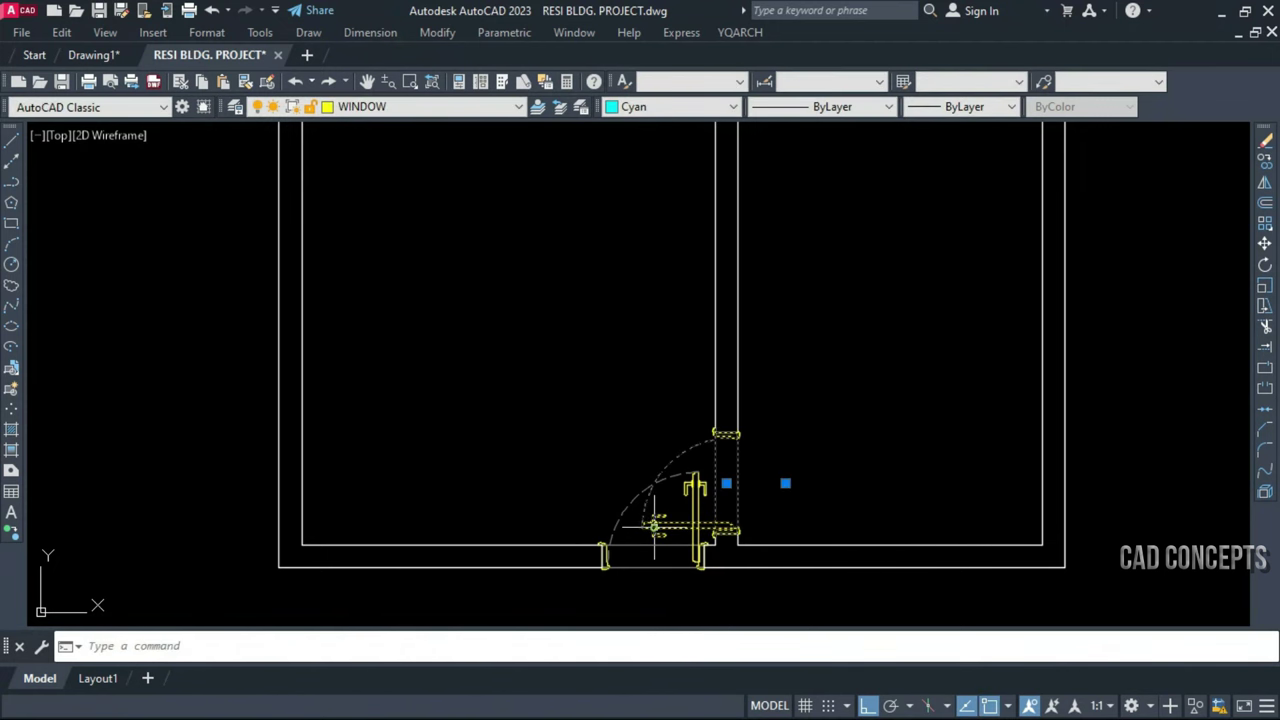
text(MI)
Mirror the new door about a vertical line, keeping the original
key(Return)
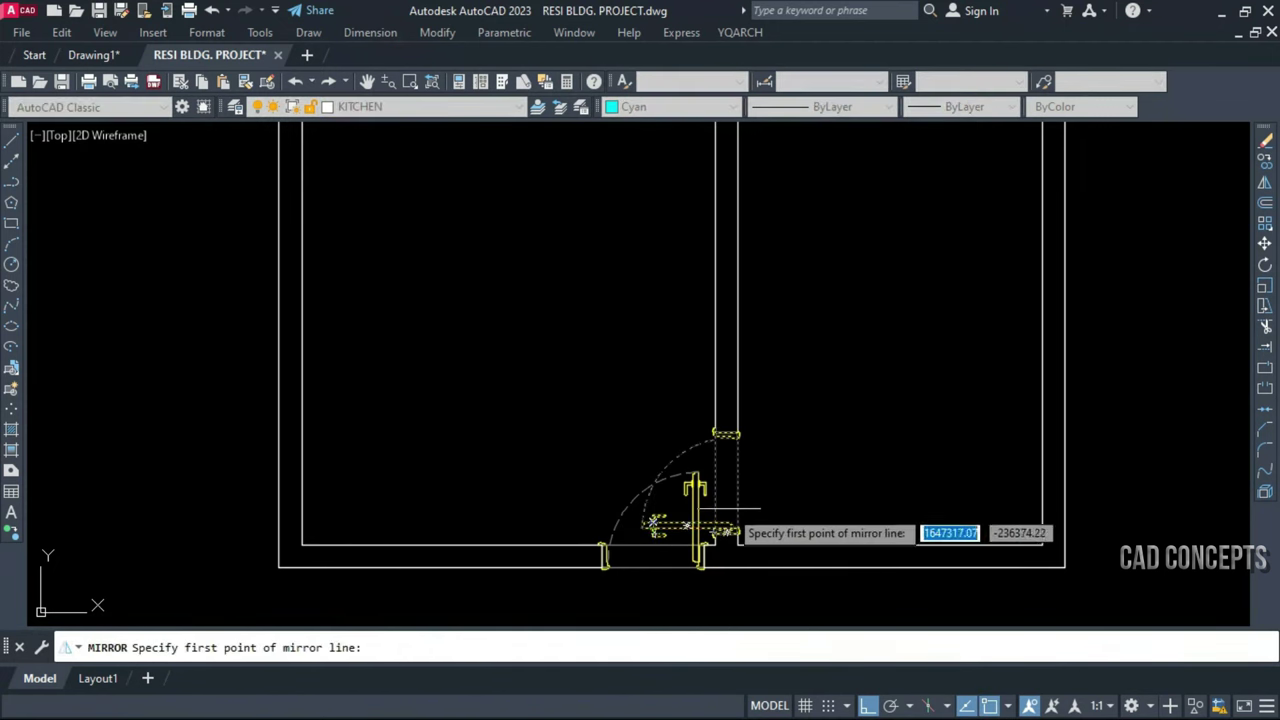
click(727, 483)
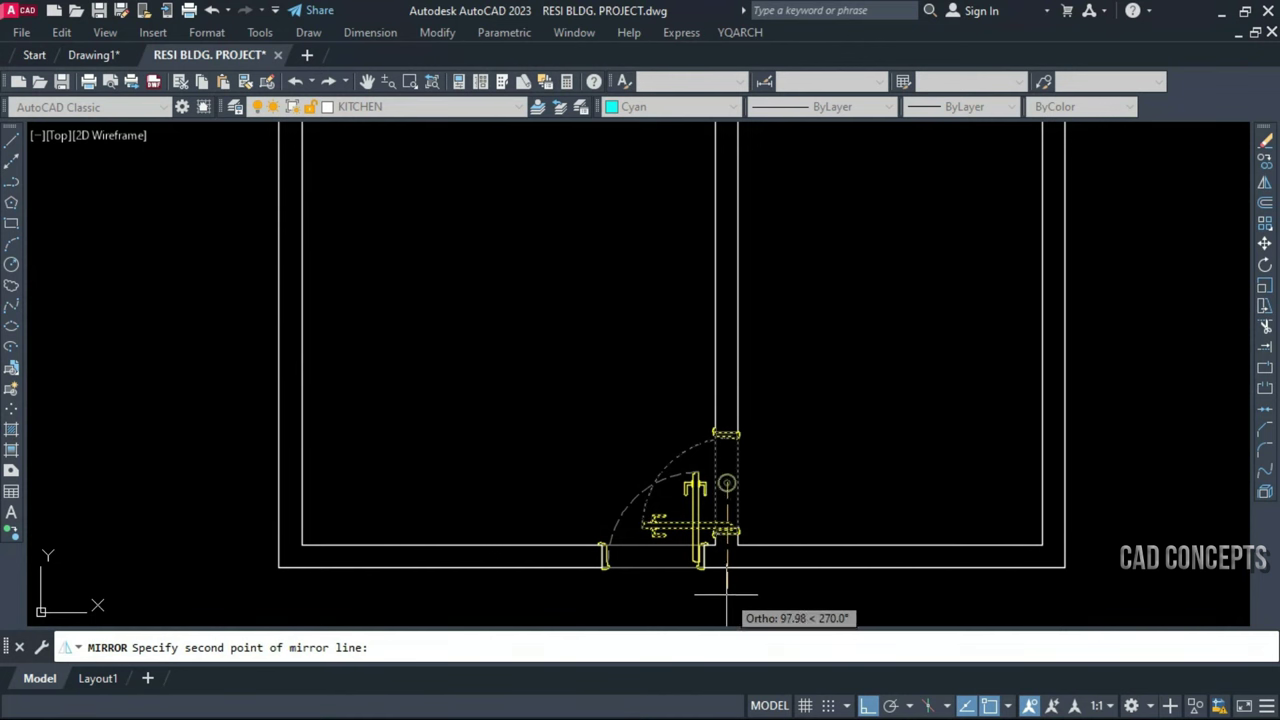
click(727, 598)
key(Return)
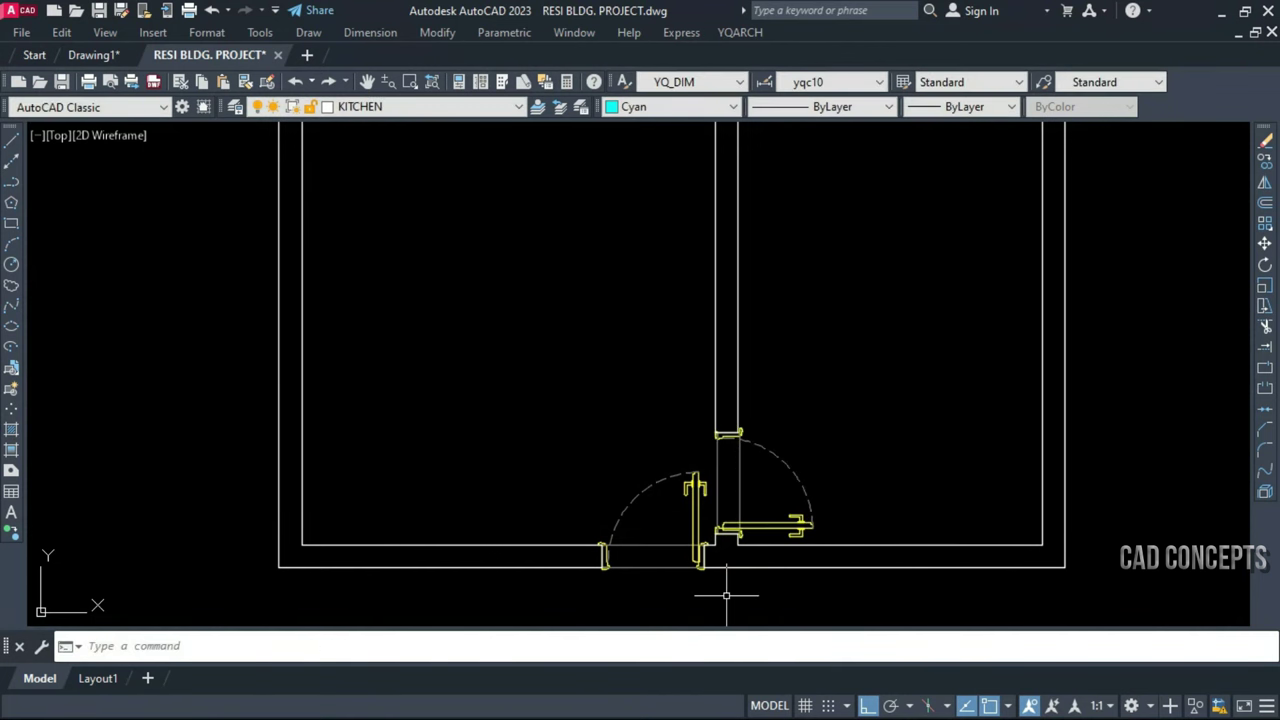
scroll(930, 562, down, 4)
scroll(718, 424, up, 2)
text(ADT)
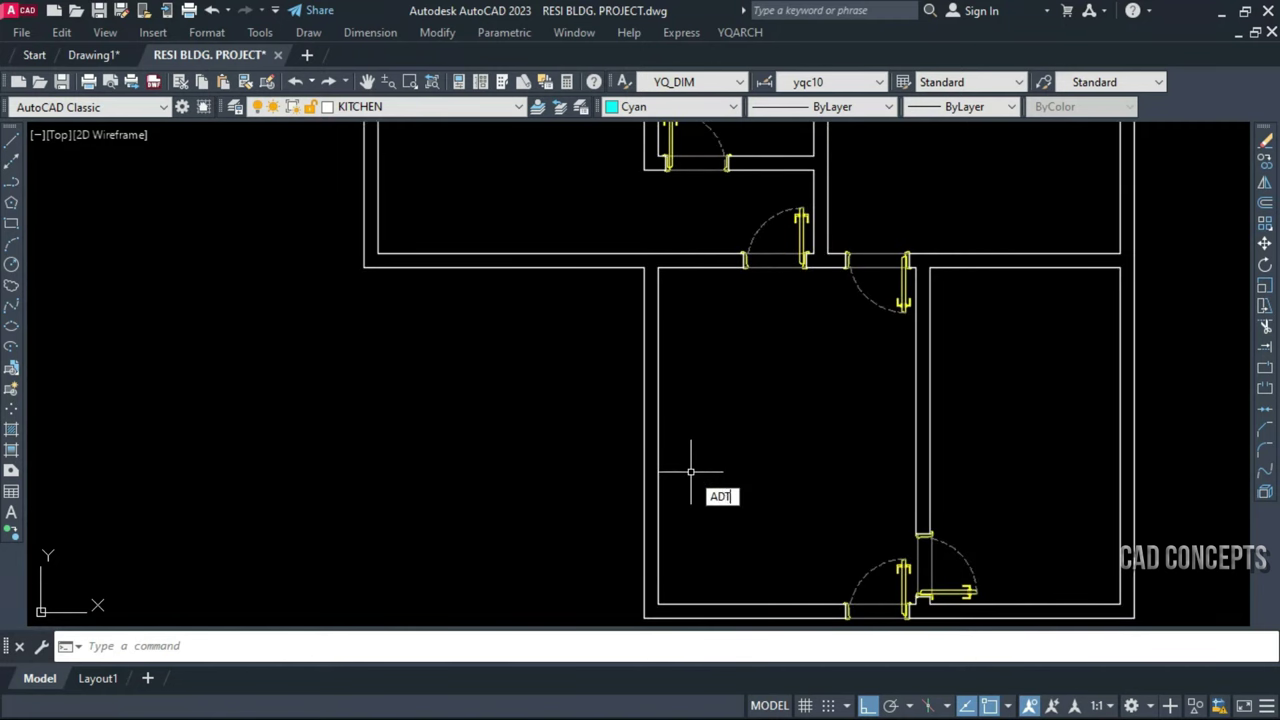
Insert a door opening 200 wide into the middle room's left wall and set its swing
key(Return)
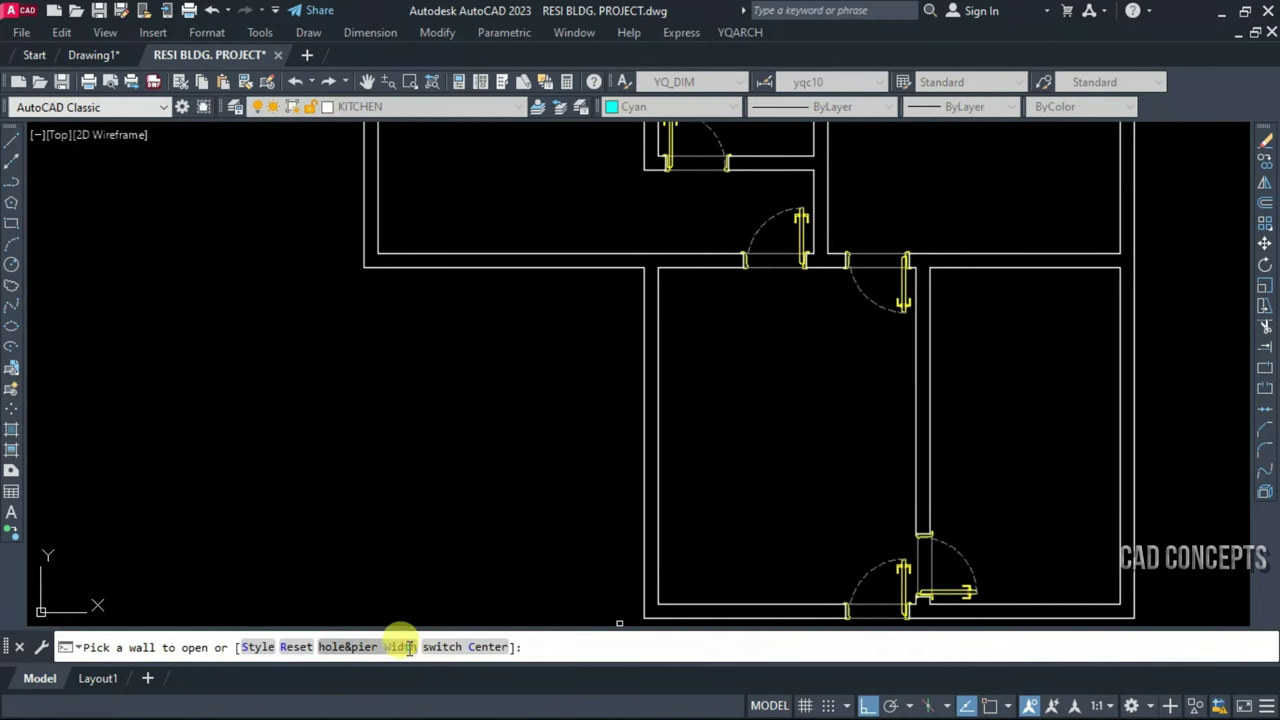
click(402, 648)
click(543, 410)
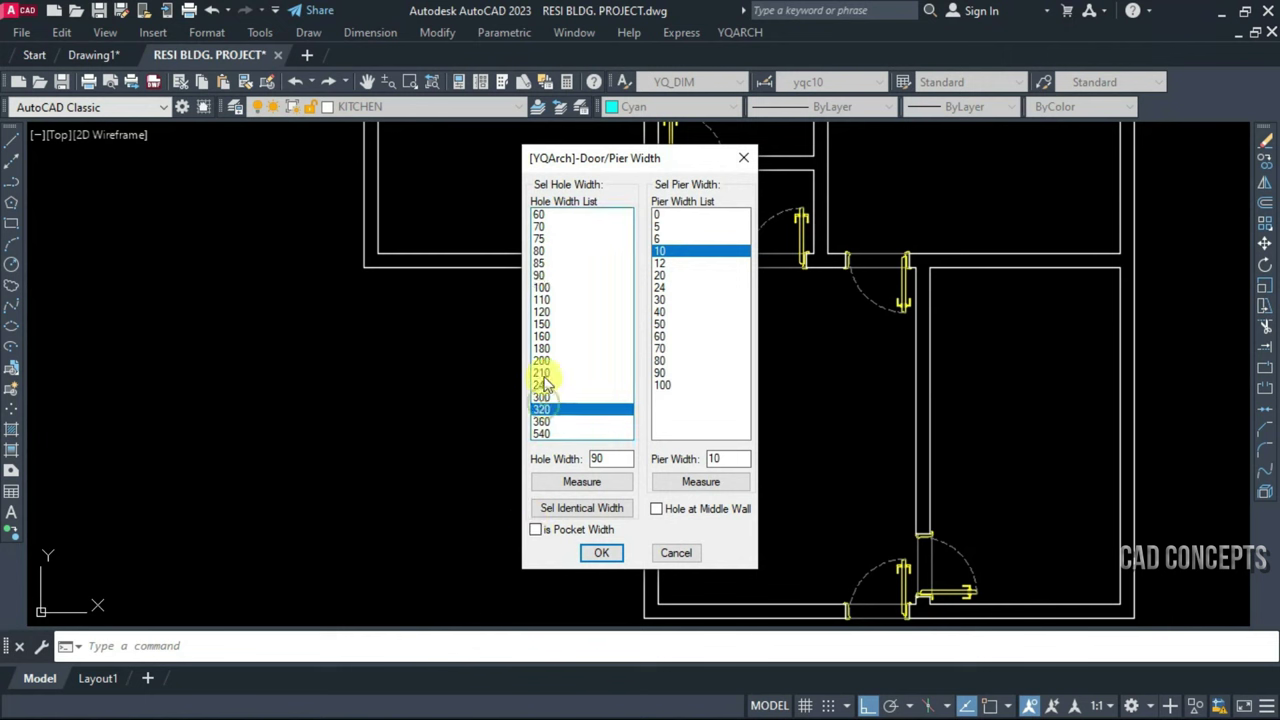
click(543, 361)
click(600, 552)
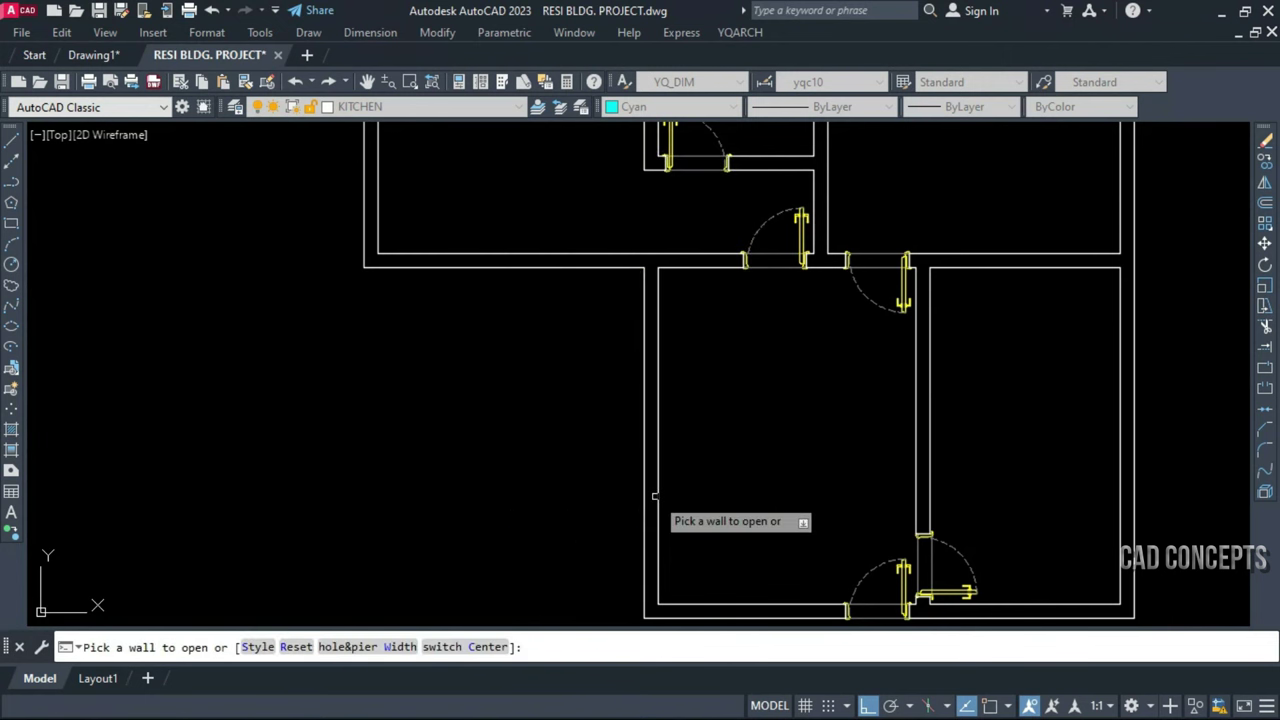
click(657, 495)
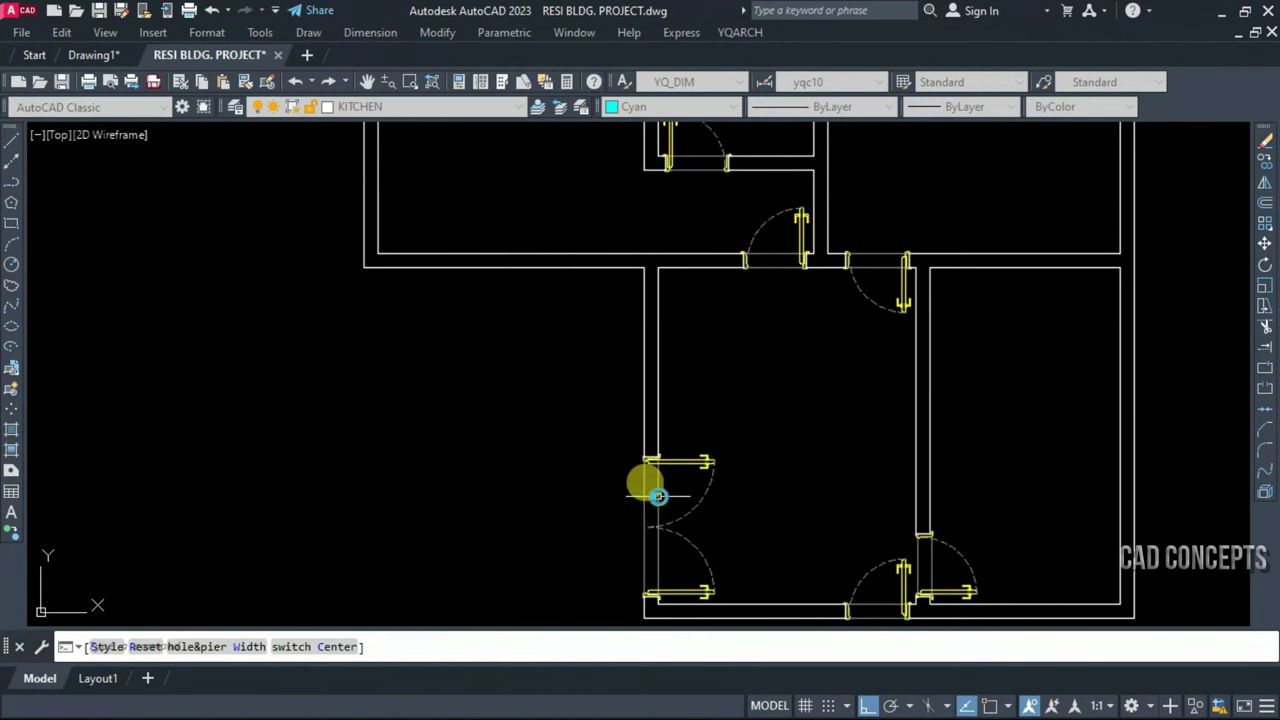
click(737, 526)
click(597, 554)
key(Escape)
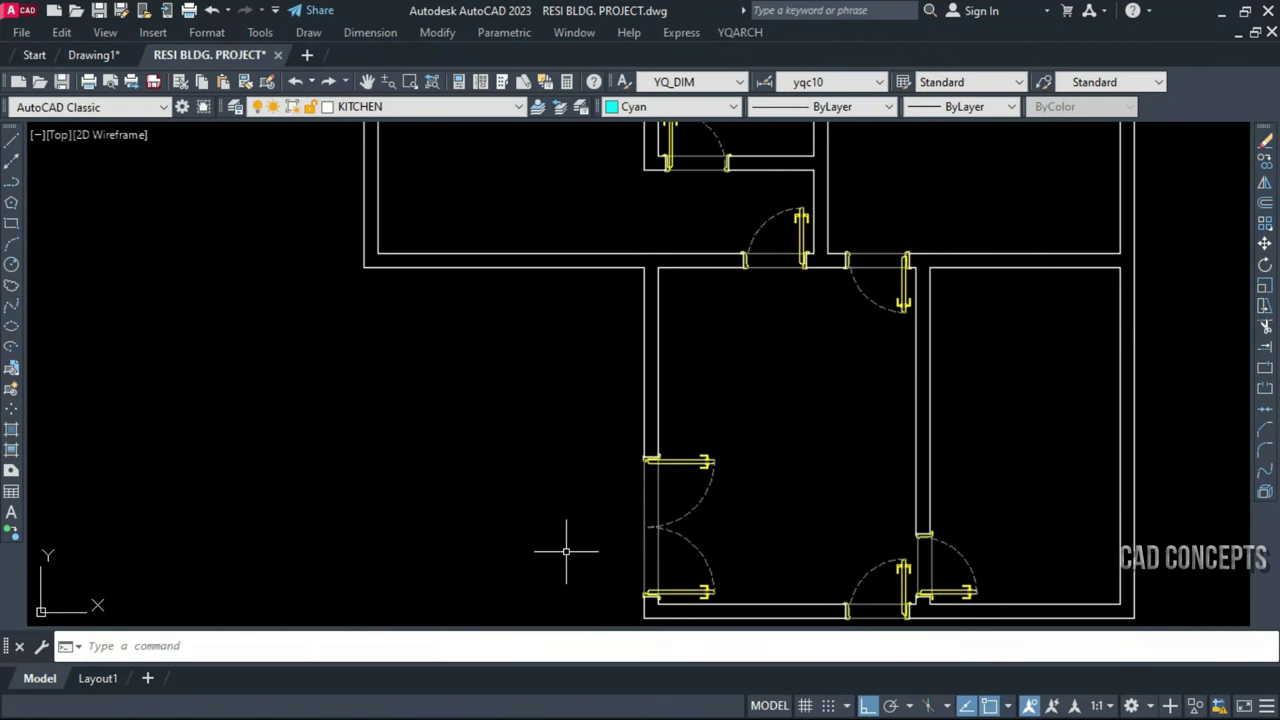
scroll(600, 552, down, 2)
scroll(698, 322, up, 3)
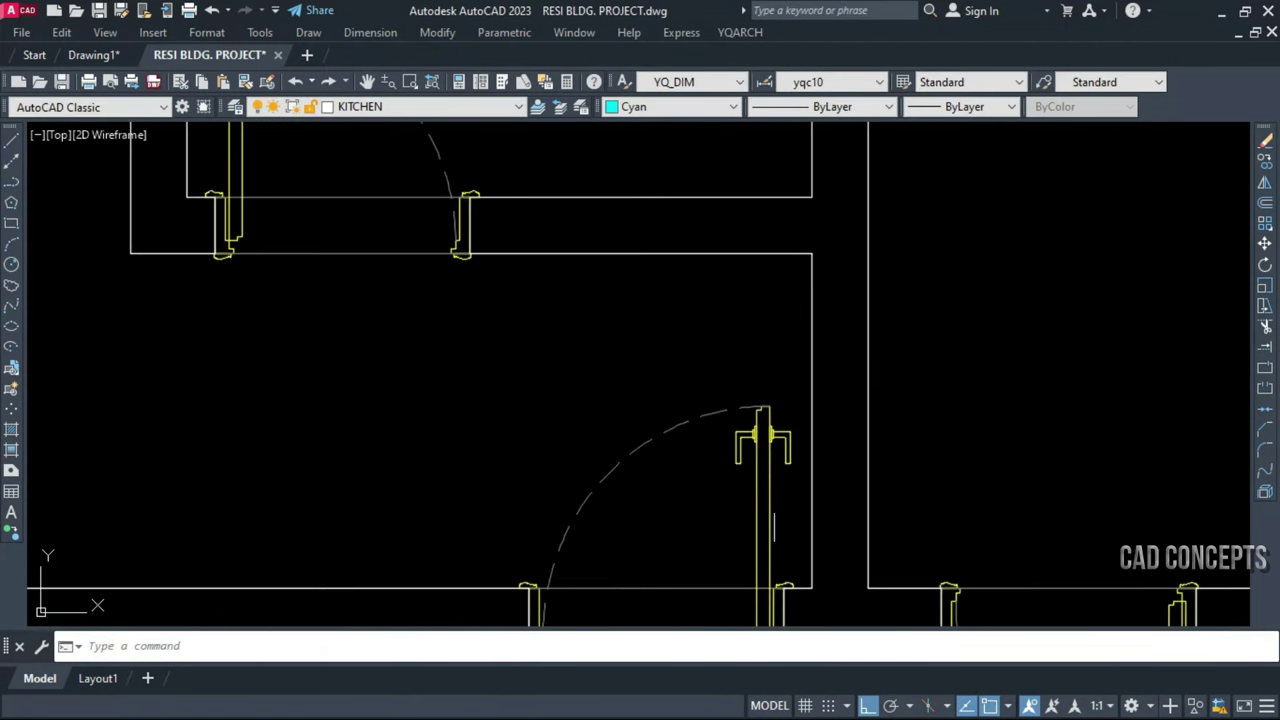
scroll(763, 408, up, 2)
scroll(781, 290, up, 1)
middle_drag(800, 337, 806, 363)
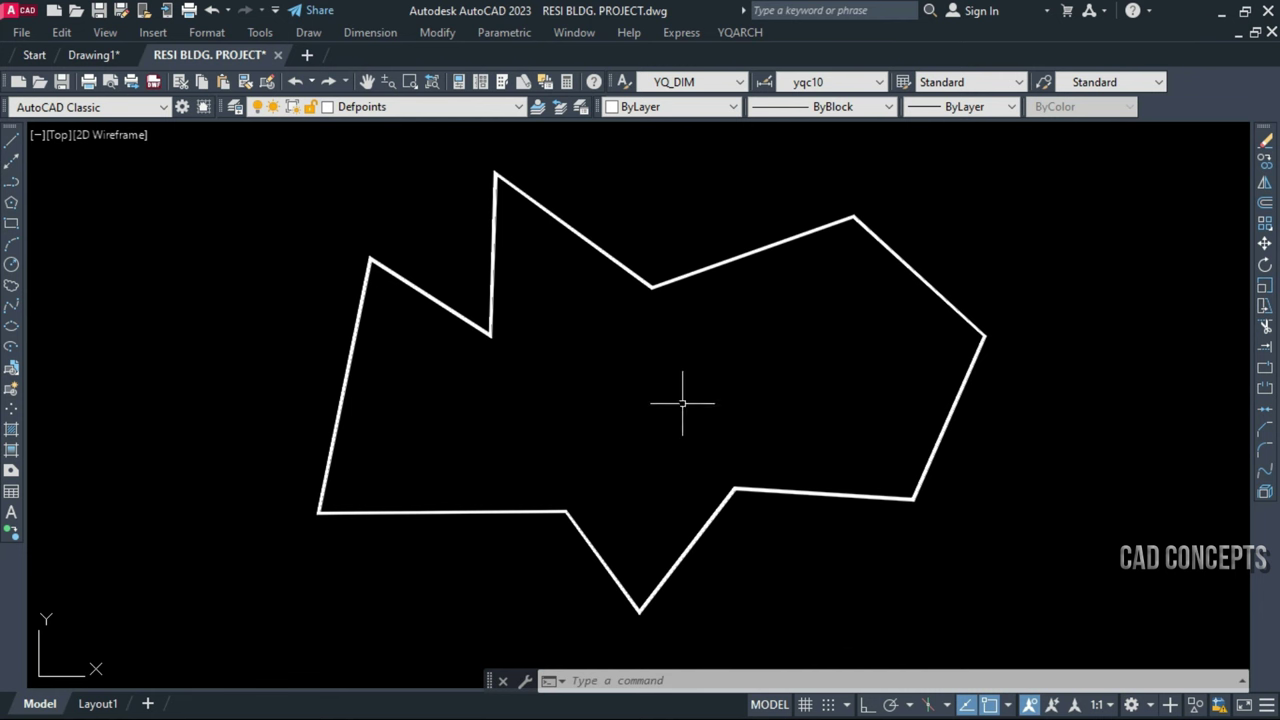
Window-select the zigzag polyline's vertices and place their coordinate table to its right
middle_drag(686, 398, 402, 402)
text(ZZB)
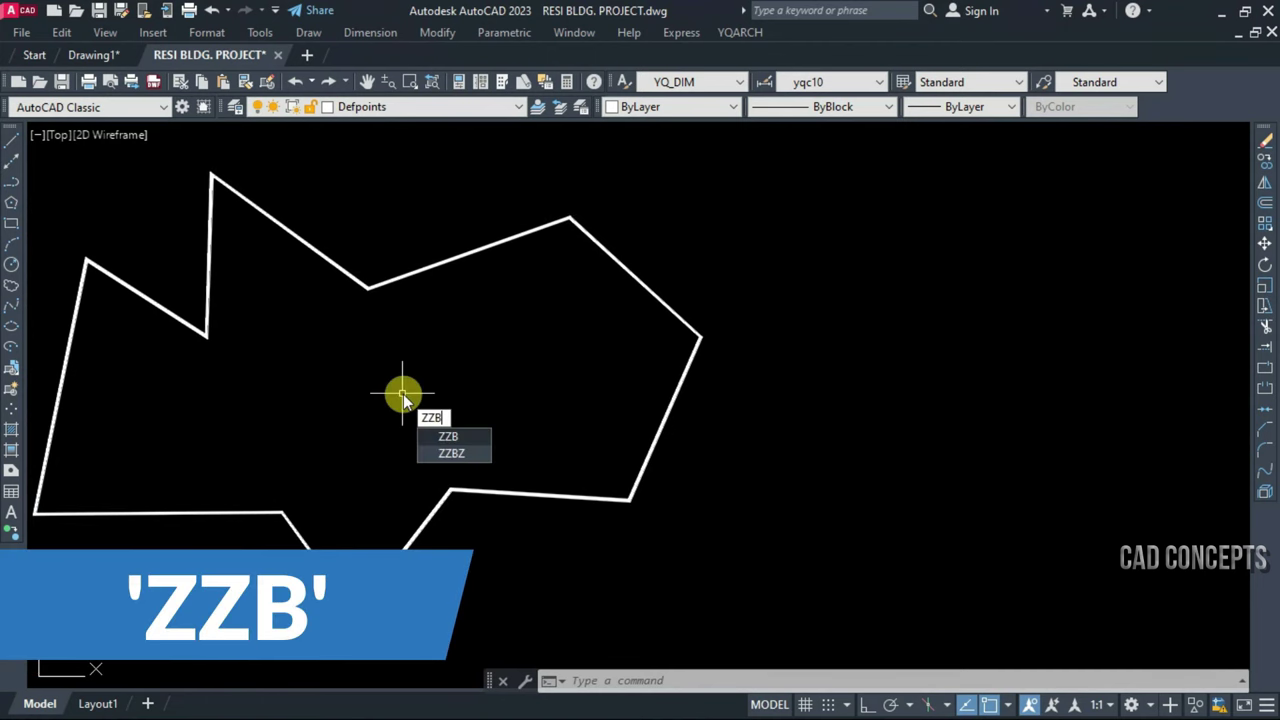
key(Return)
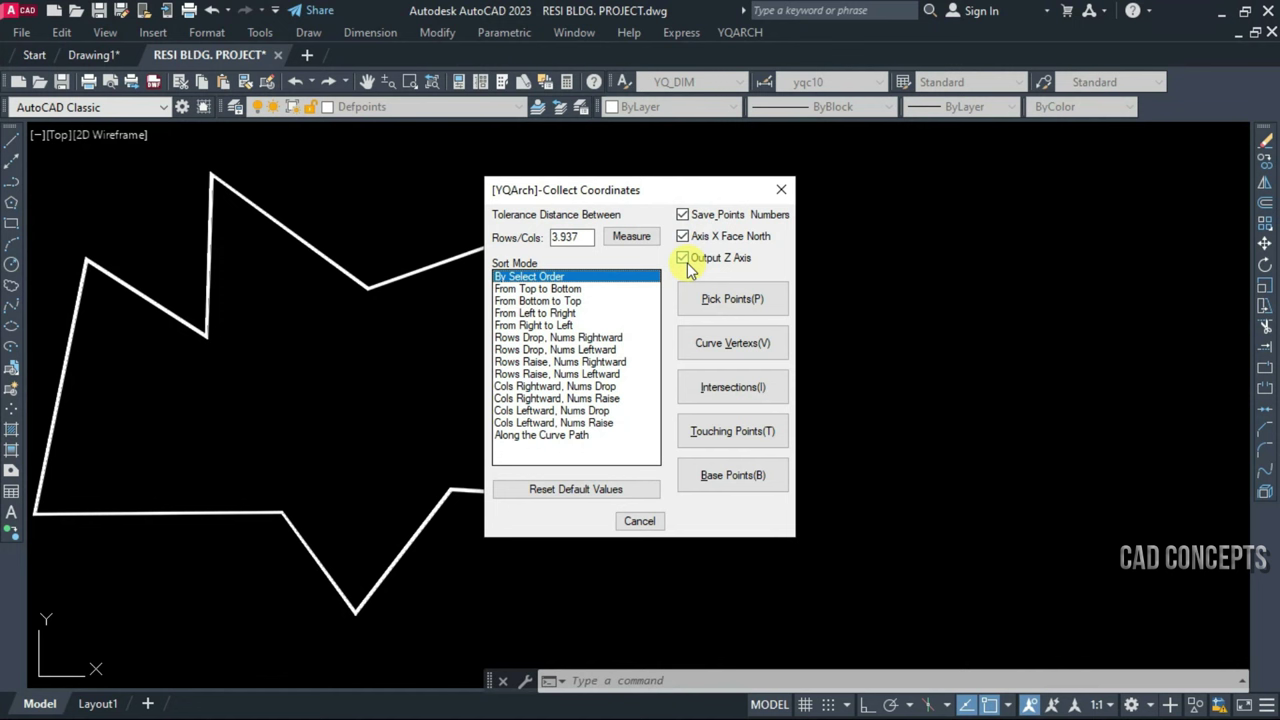
click(702, 345)
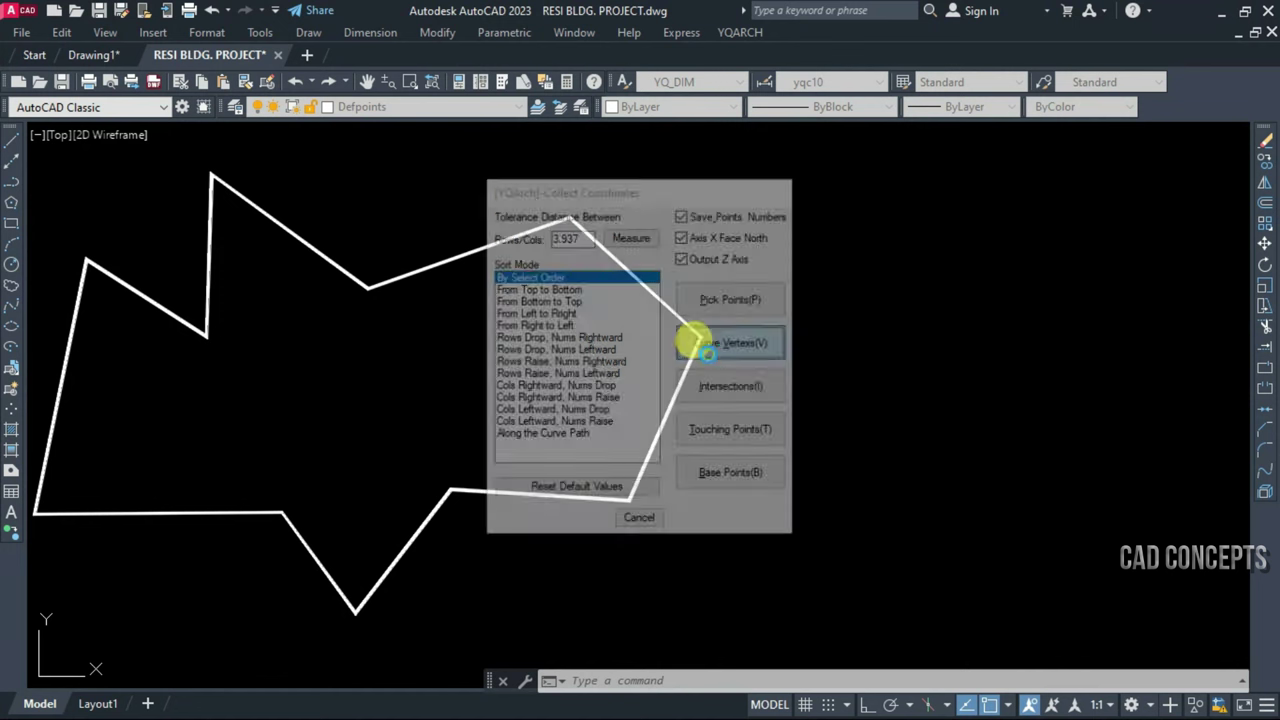
click(366, 288)
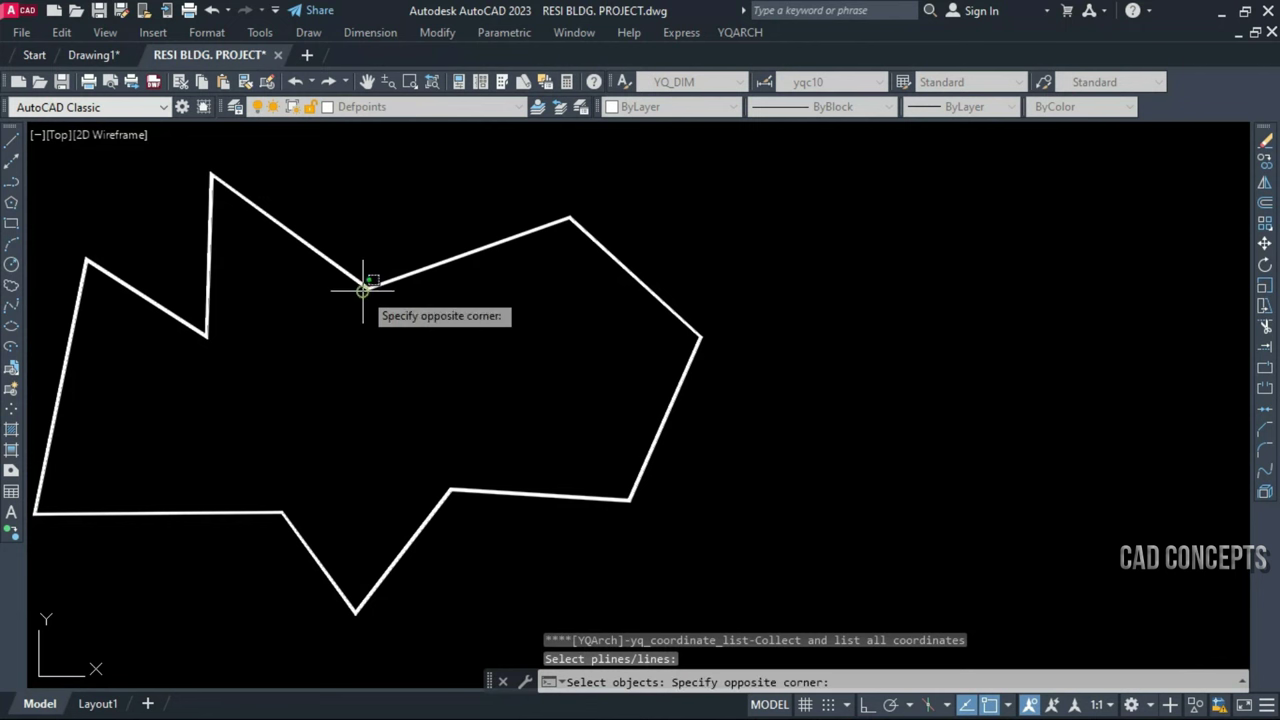
click(352, 274)
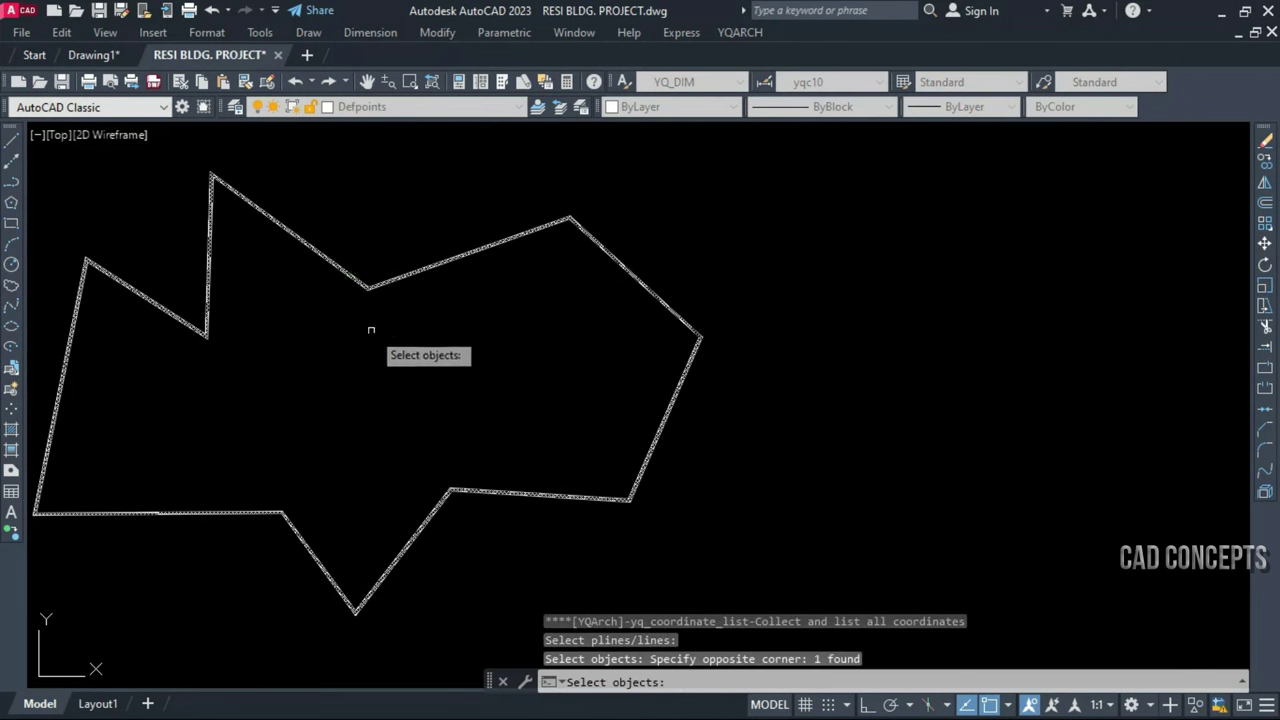
key(Return)
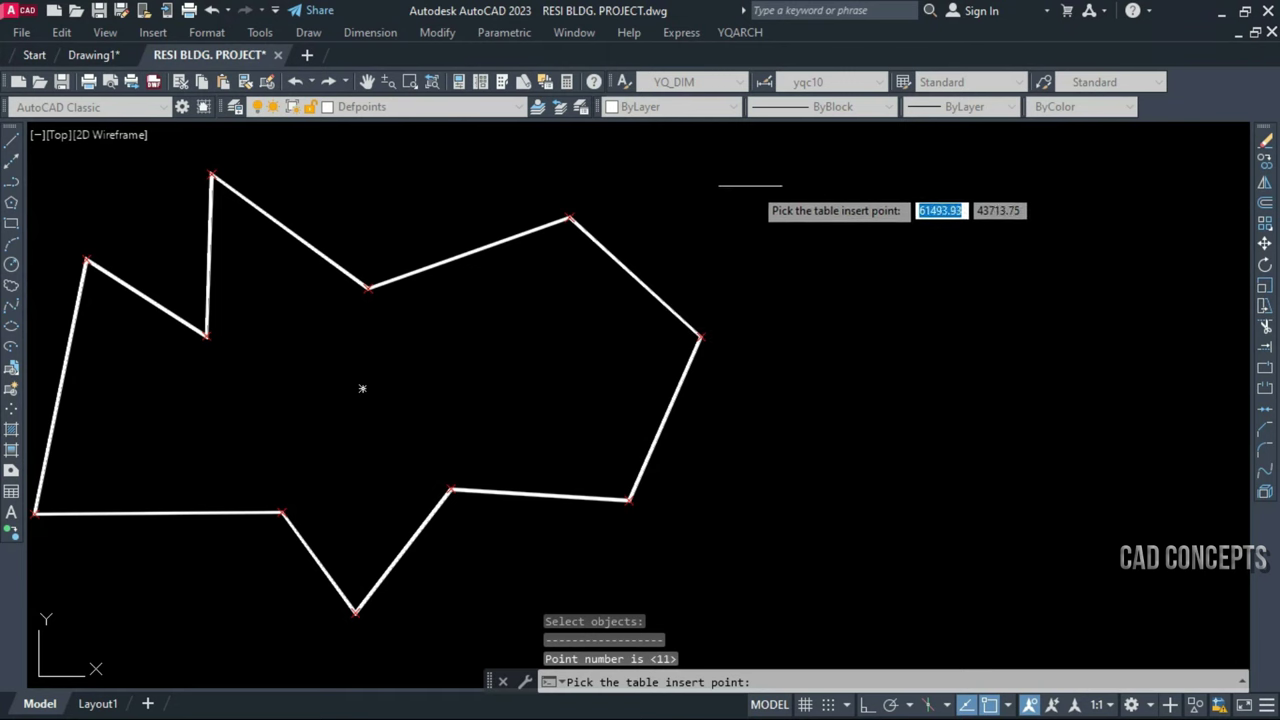
click(740, 184)
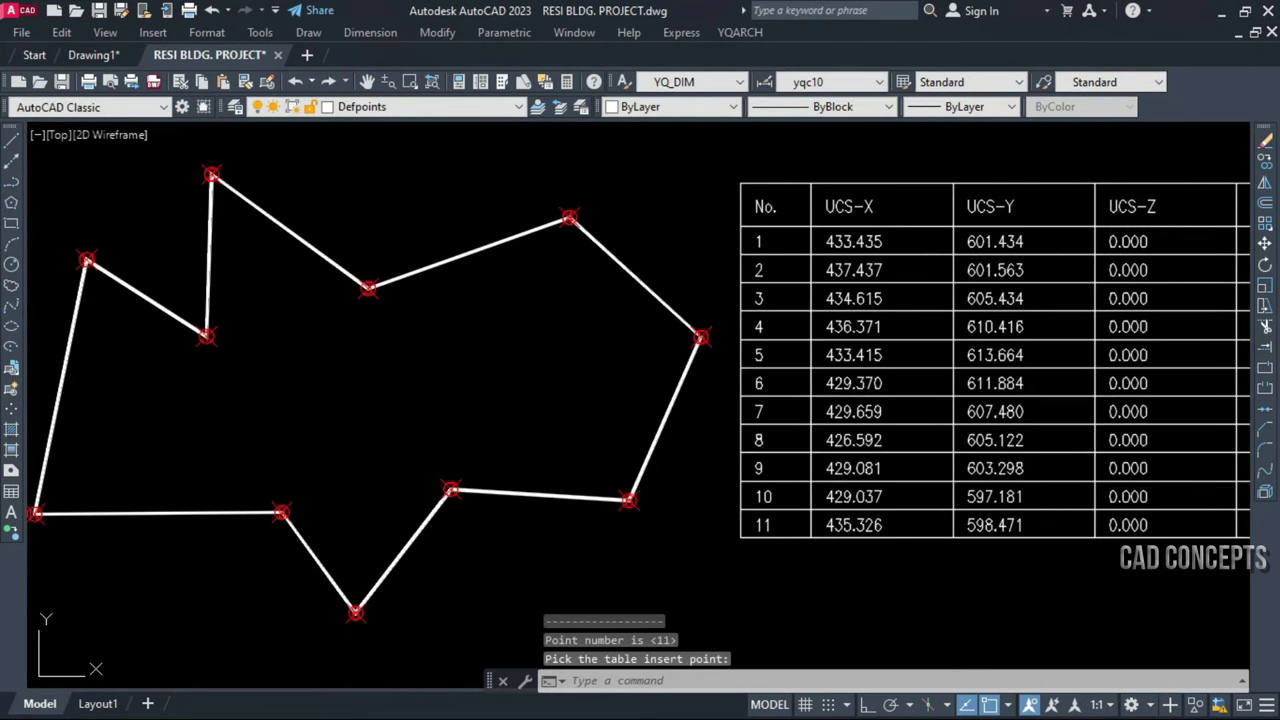
scroll(597, 366, down, 2)
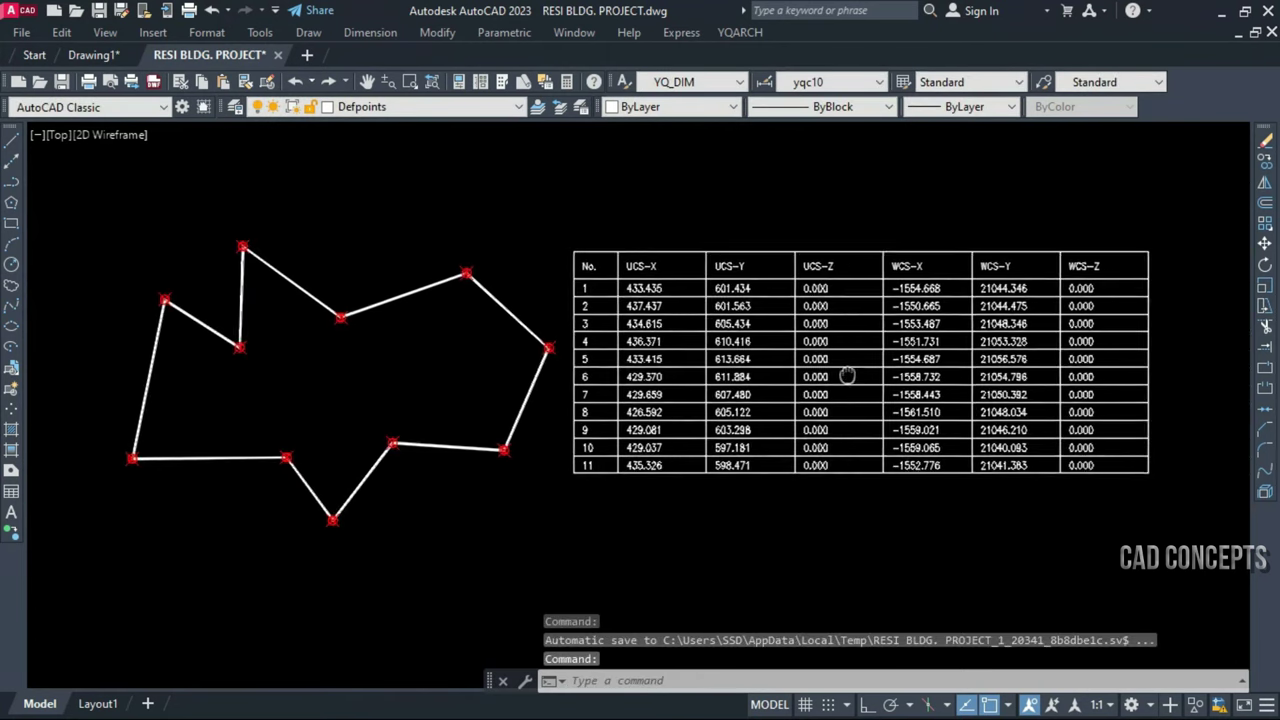
middle_drag(940, 375, 795, 378)
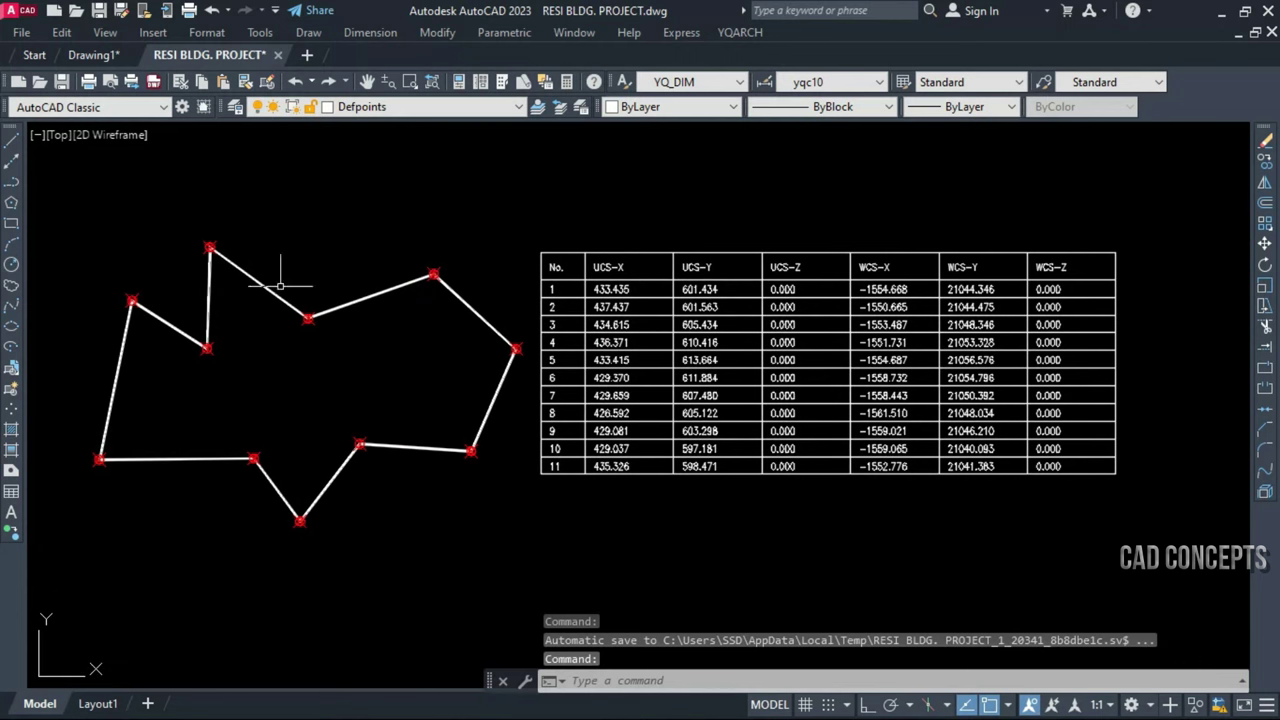
scroll(191, 237, up, 5)
scroll(175, 255, up, 4)
scroll(595, 241, down, 2)
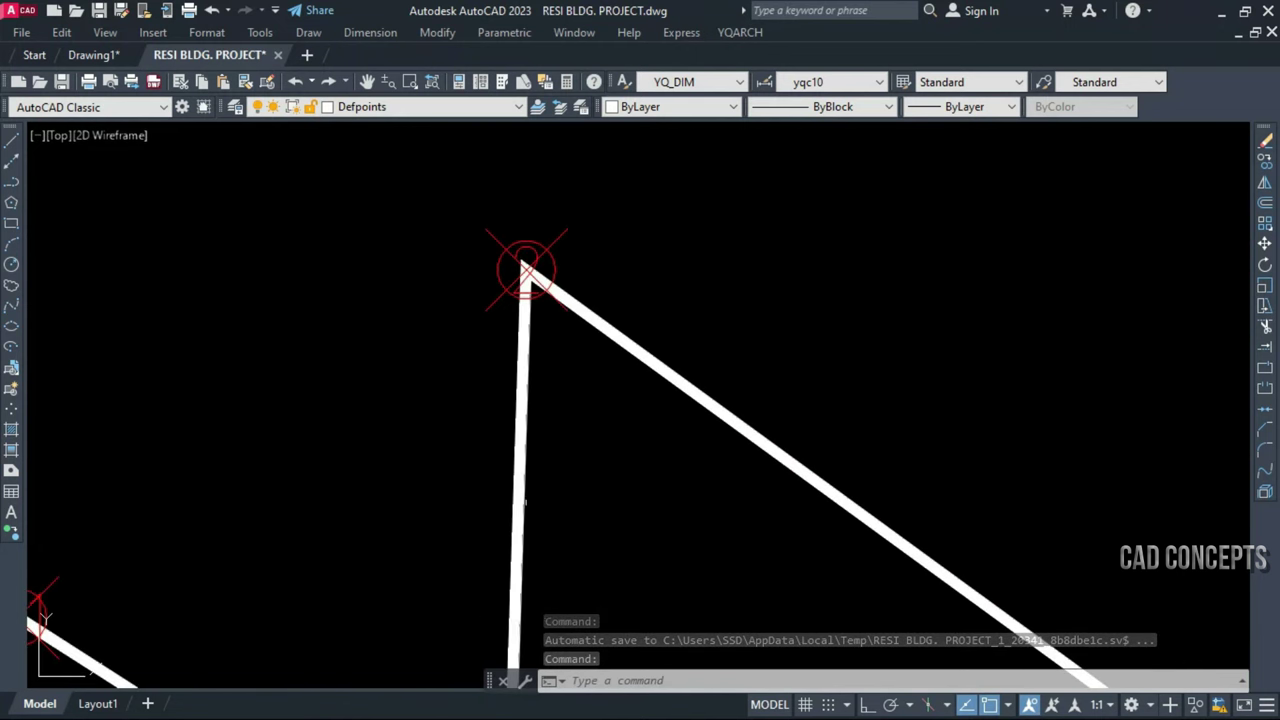
scroll(537, 443, down, 5)
scroll(540, 440, up, 4)
middle_drag(539, 660, 539, 537)
scroll(541, 450, up, 2)
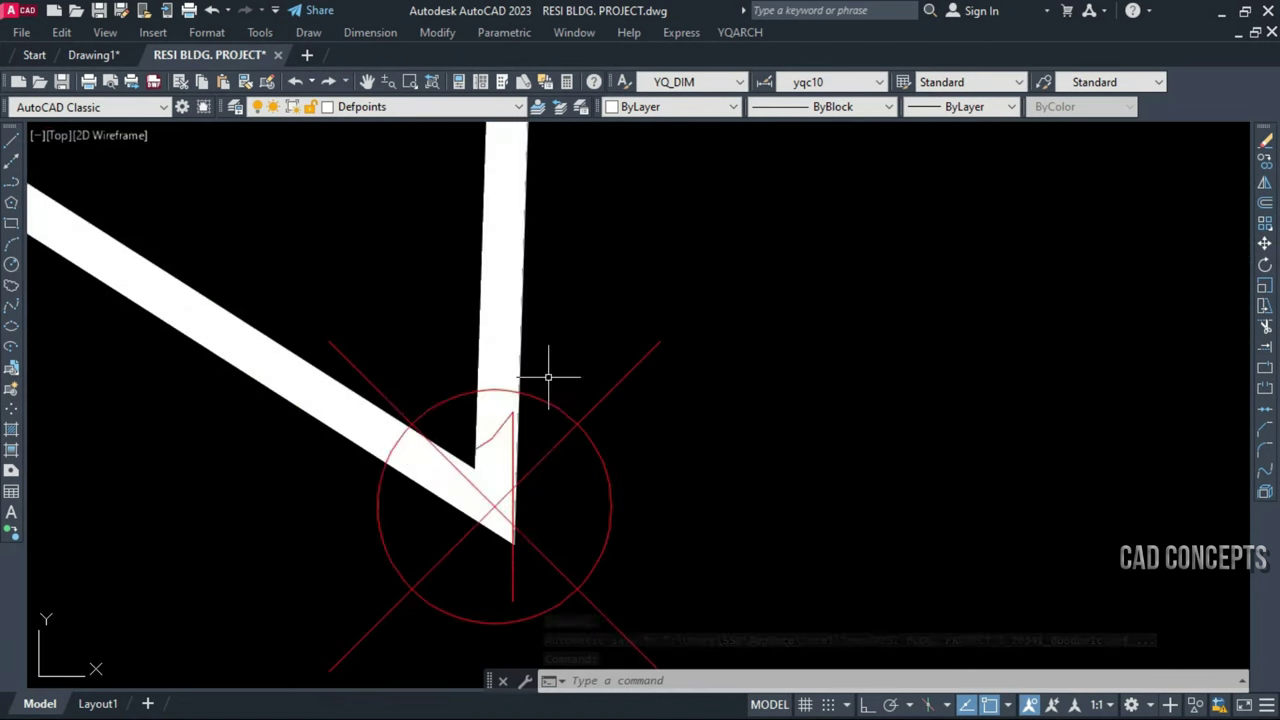
scroll(386, 491, down, 5)
scroll(386, 491, down, 3)
scroll(400, 363, up, 5)
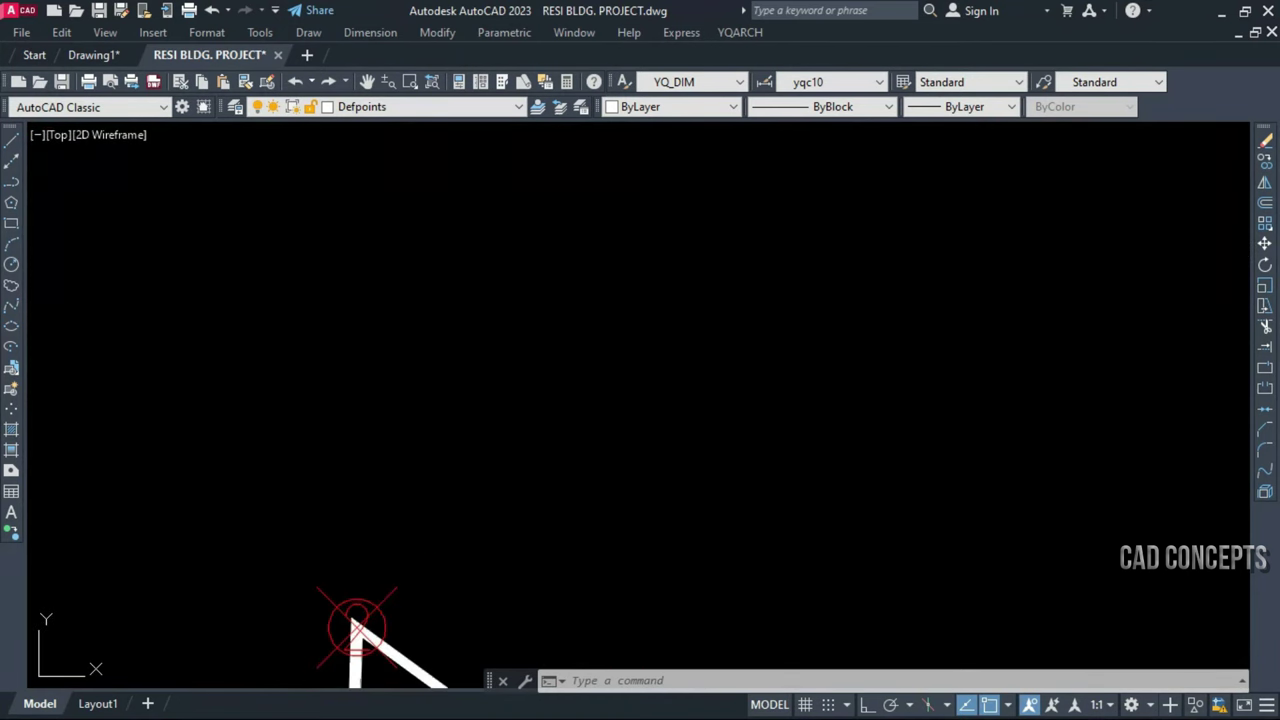
scroll(337, 634, up, 2)
middle_drag(337, 634, 566, 292)
scroll(456, 320, down, 4)
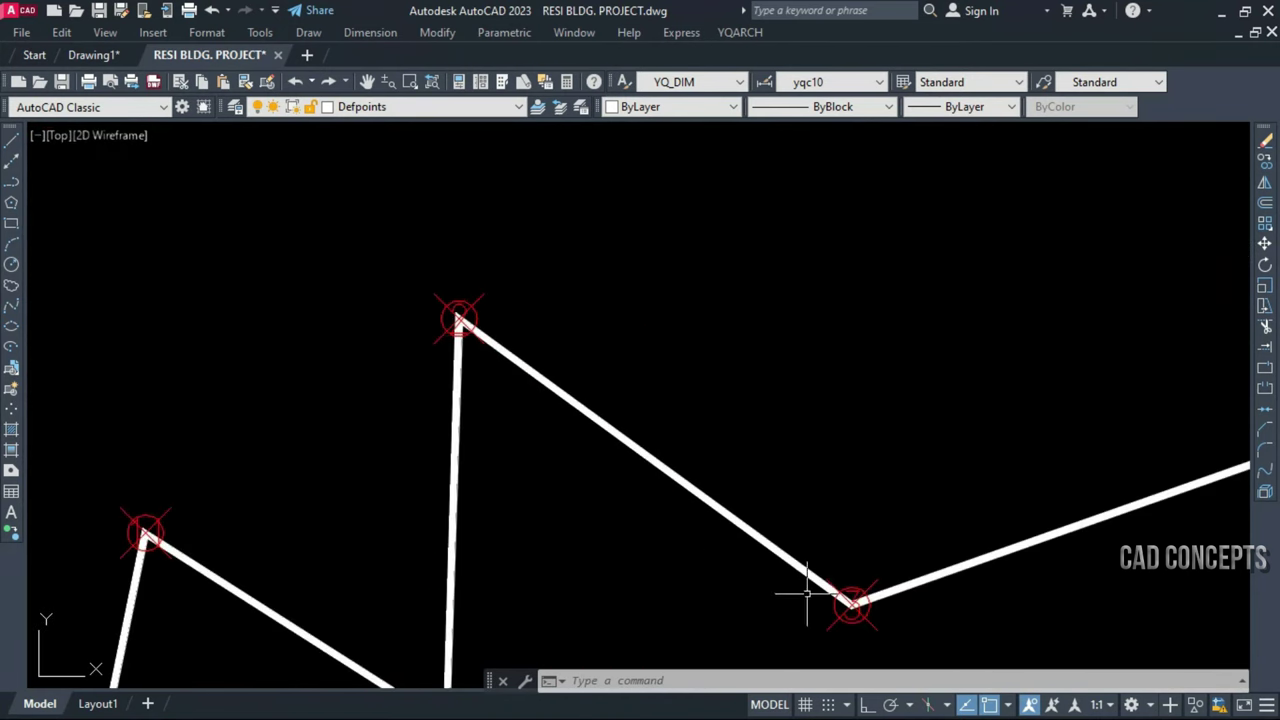
scroll(886, 594, up, 3)
scroll(943, 643, down, 1)
scroll(1010, 305, up, 3)
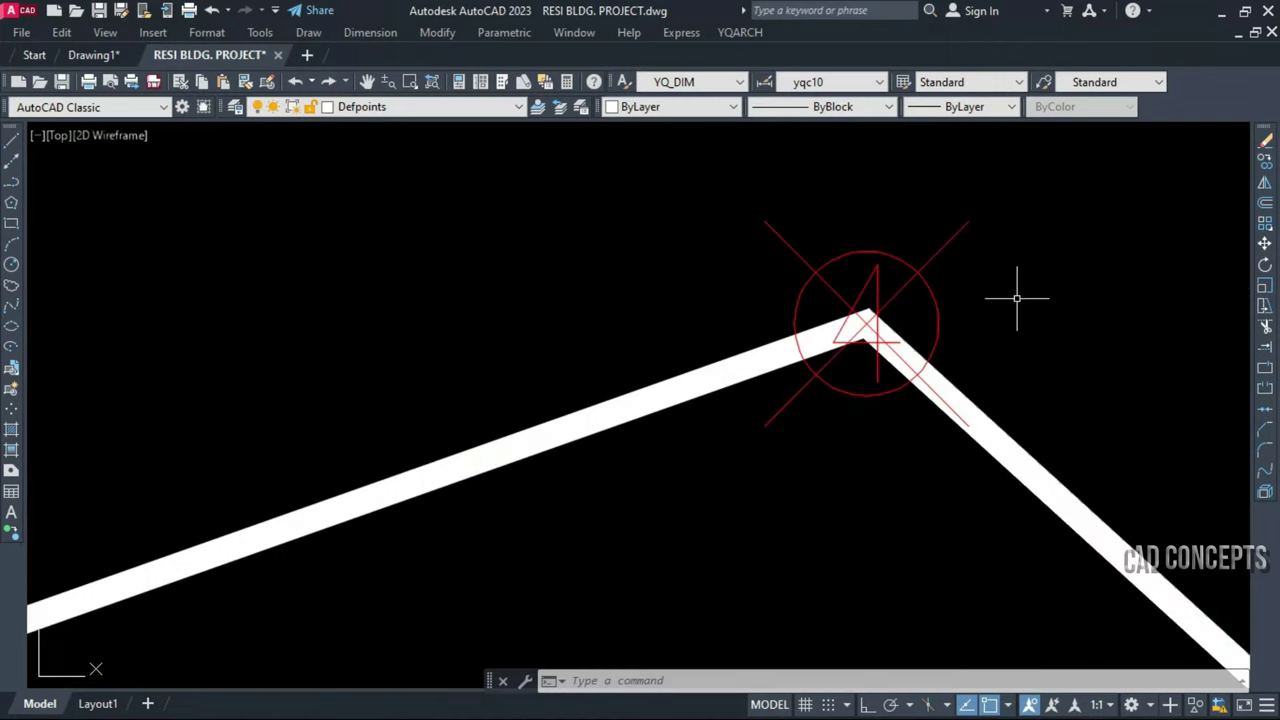
scroll(634, 351, down, 4)
scroll(720, 480, up, 3)
scroll(716, 352, down, 3)
scroll(646, 557, up, 4)
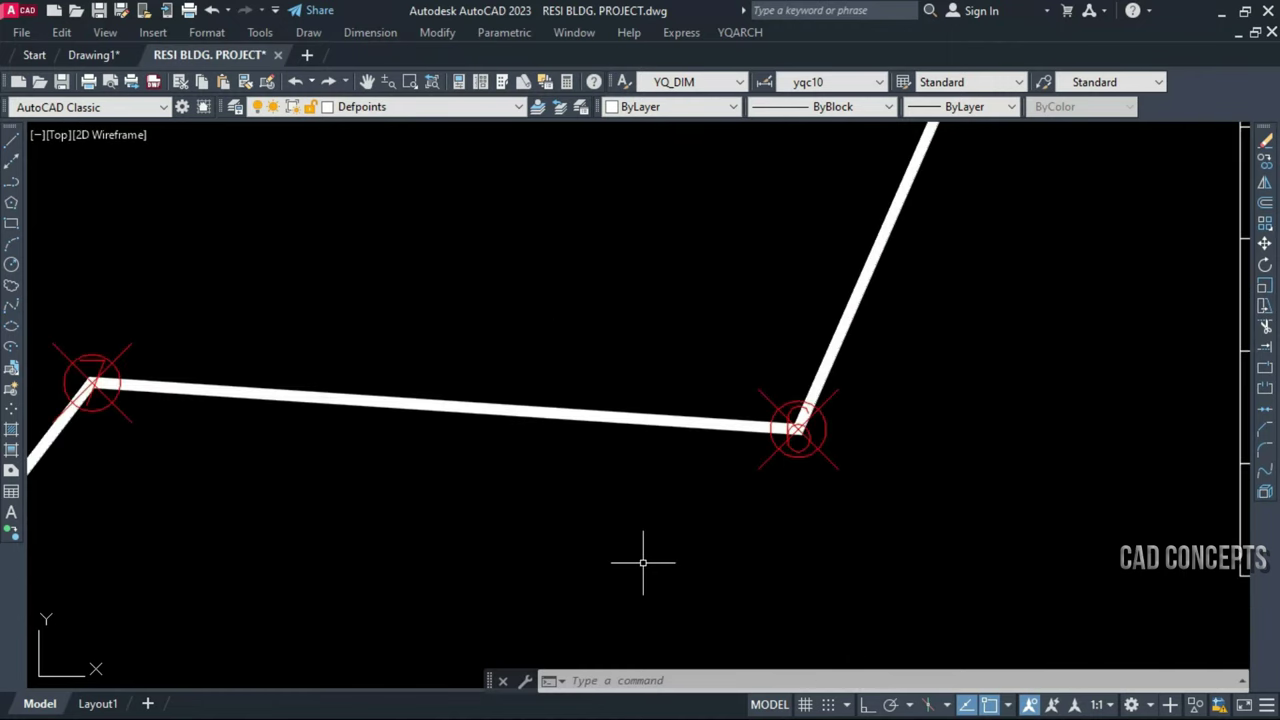
scroll(474, 449, down, 3)
scroll(440, 340, down, 2)
scroll(626, 312, up, 2)
scroll(626, 312, up, 3)
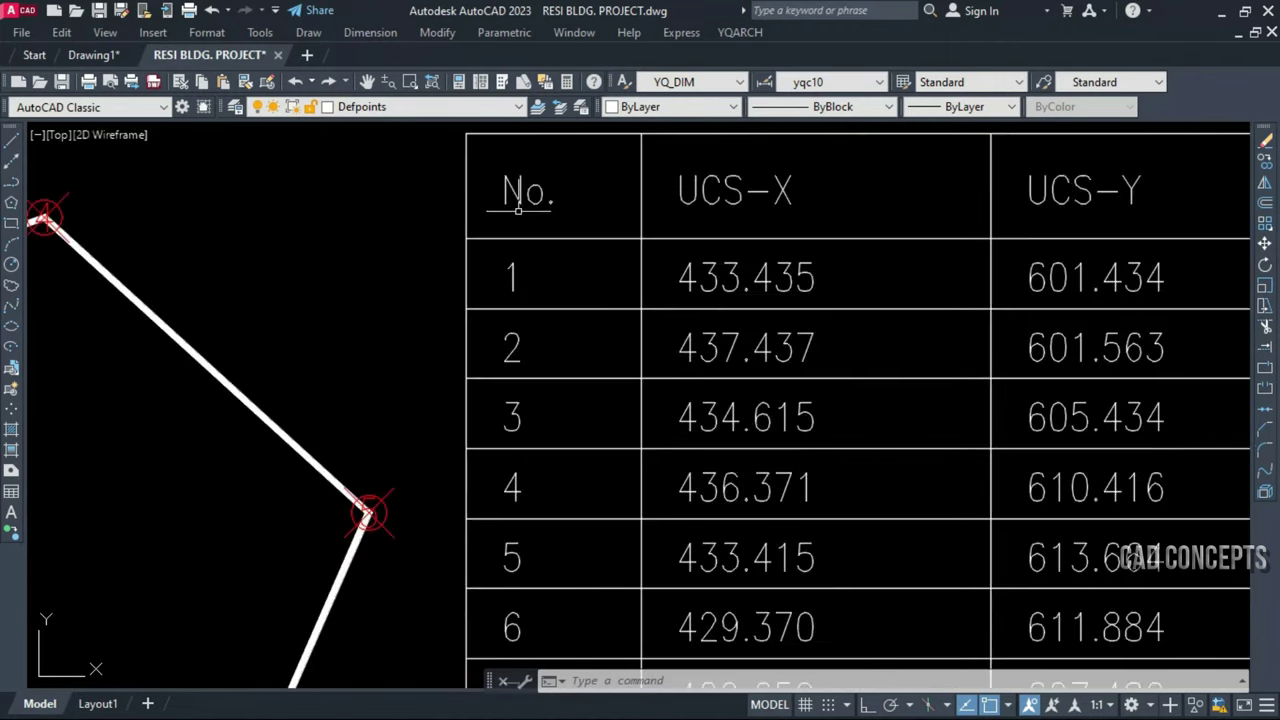
scroll(514, 196, down, 3)
mouse_move(629, 478)
middle_down()
mouse_move(503, 476)
mouse_move(363, 515)
middle_up()
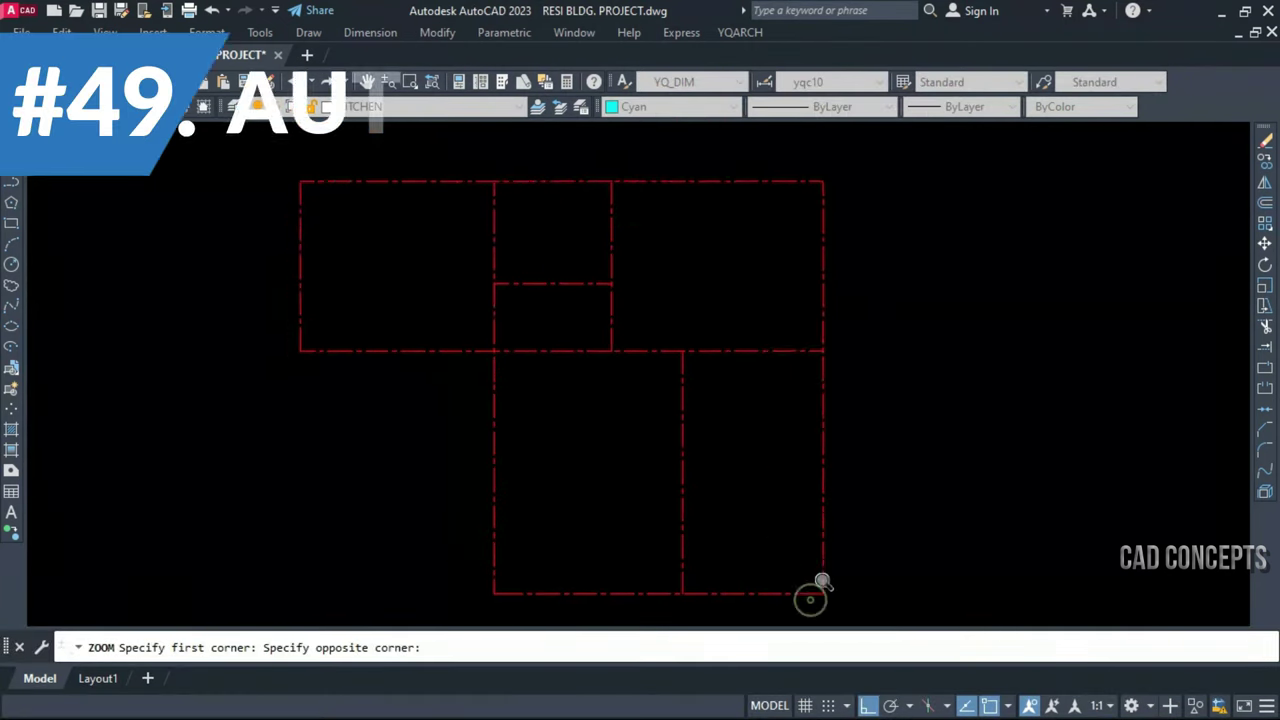
Generate 20-thick walls from all red centrelines with xww and a crossing window
click(822, 582)
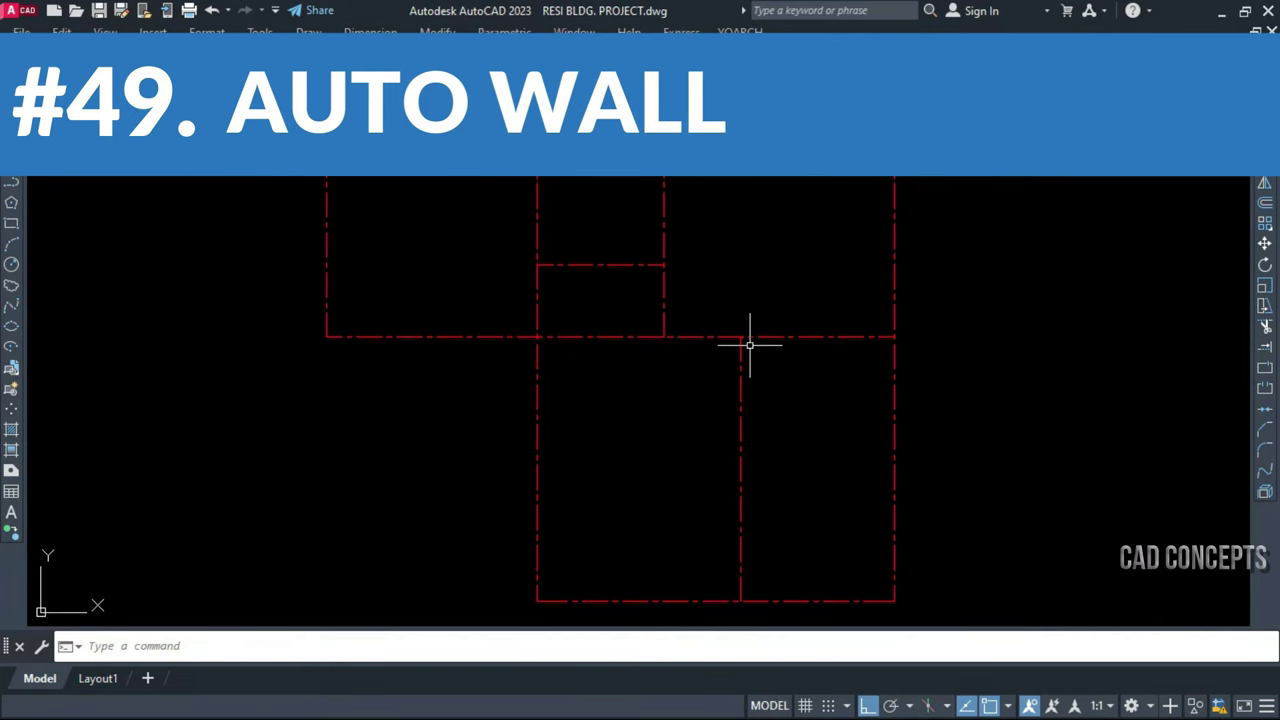
middle_drag(749, 345, 745, 328)
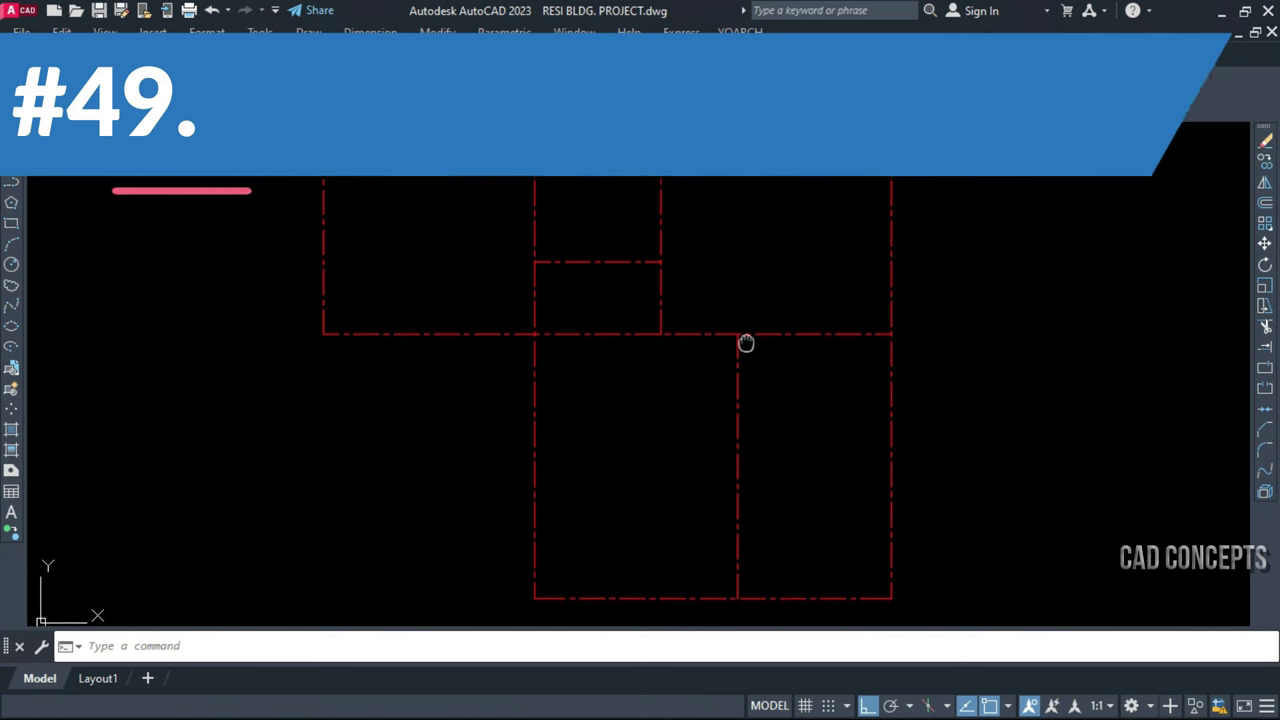
middle_drag(745, 328, 746, 348)
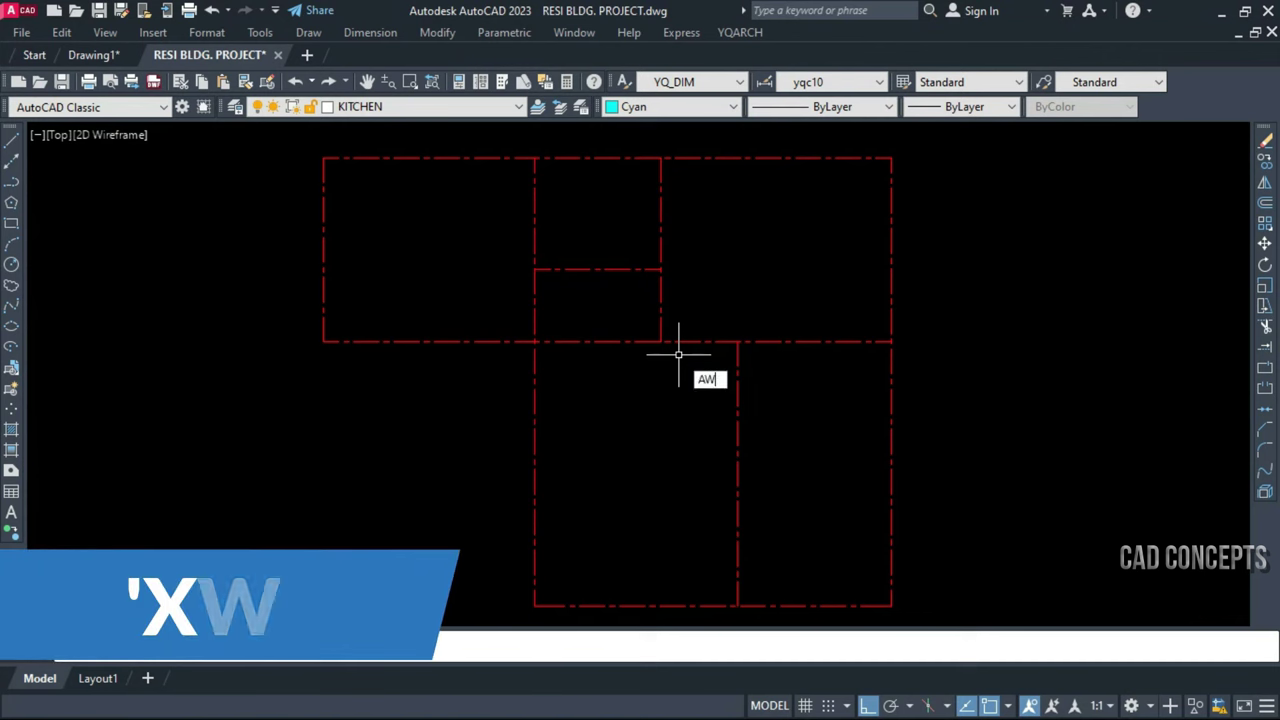
text(xww)
key(Return)
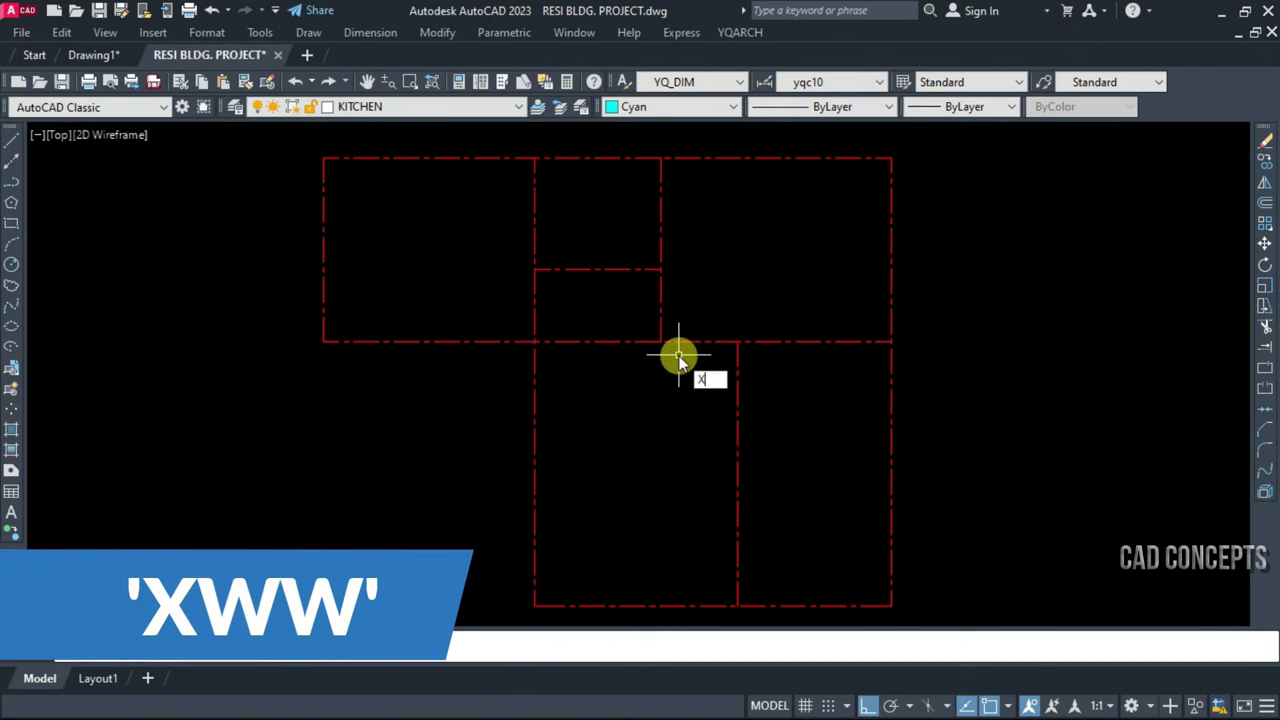
key(Return)
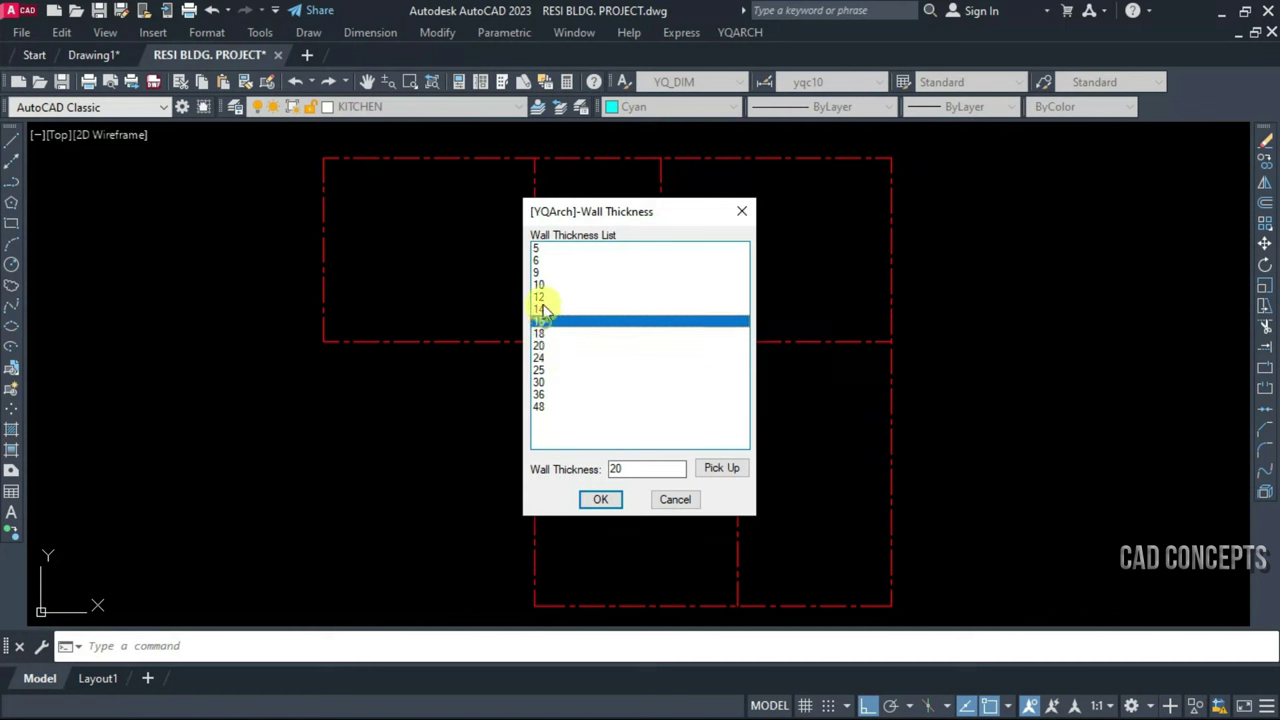
click(546, 336)
click(546, 346)
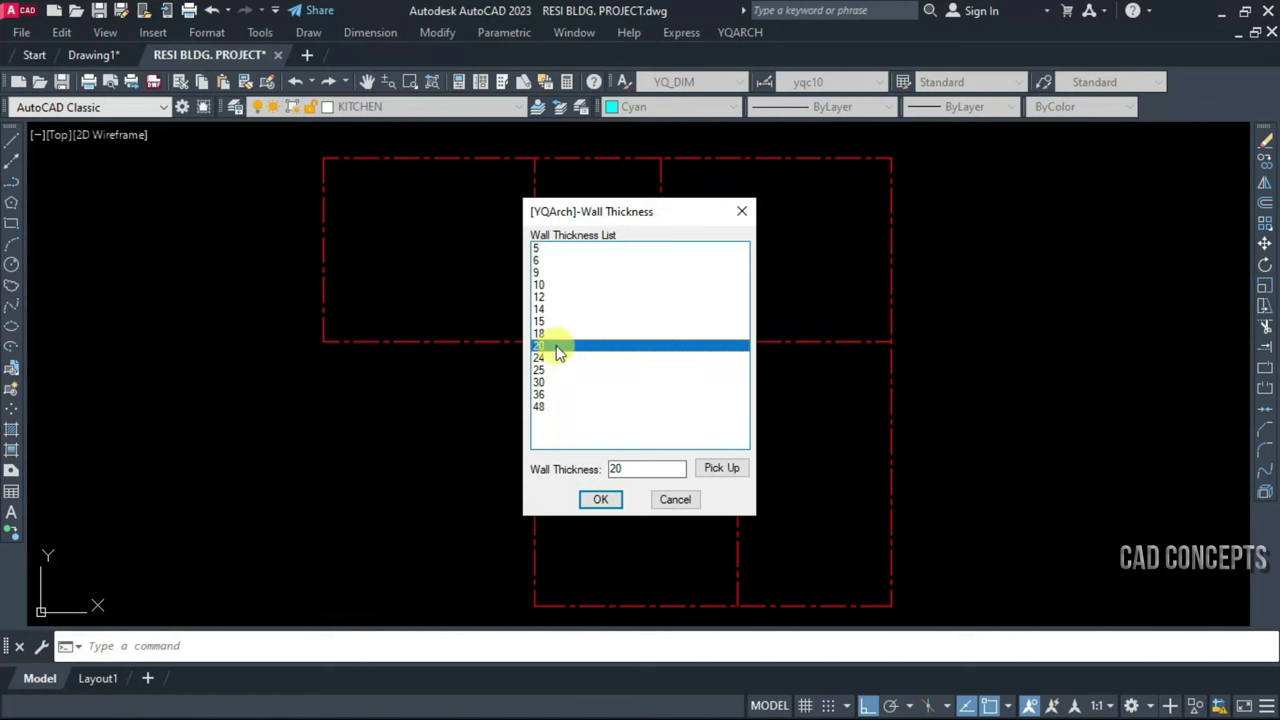
click(600, 499)
click(893, 608)
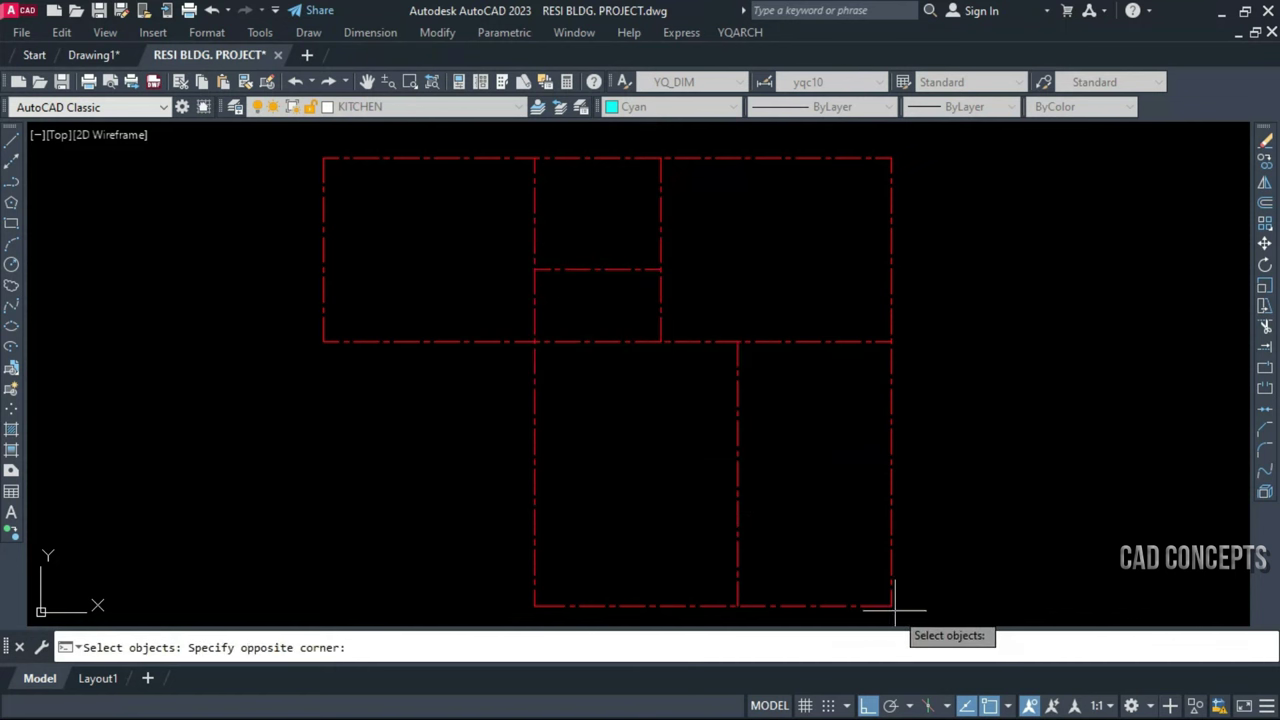
click(316, 157)
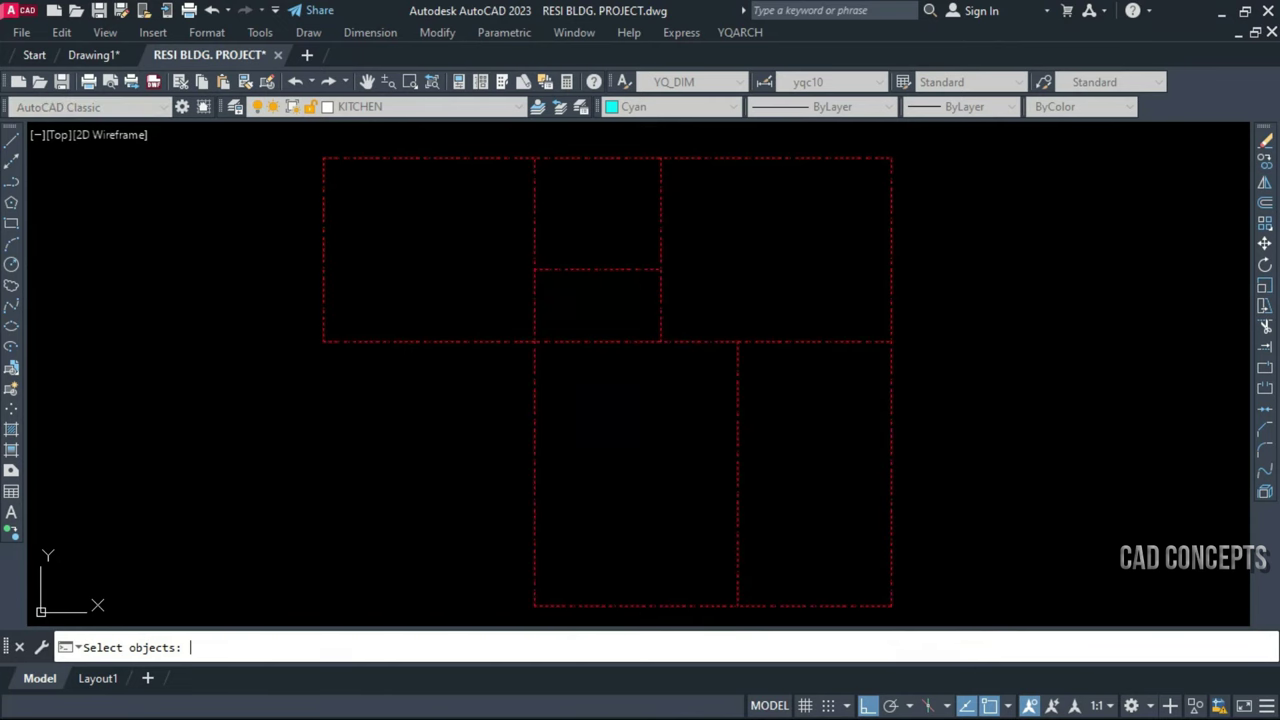
key(Return)
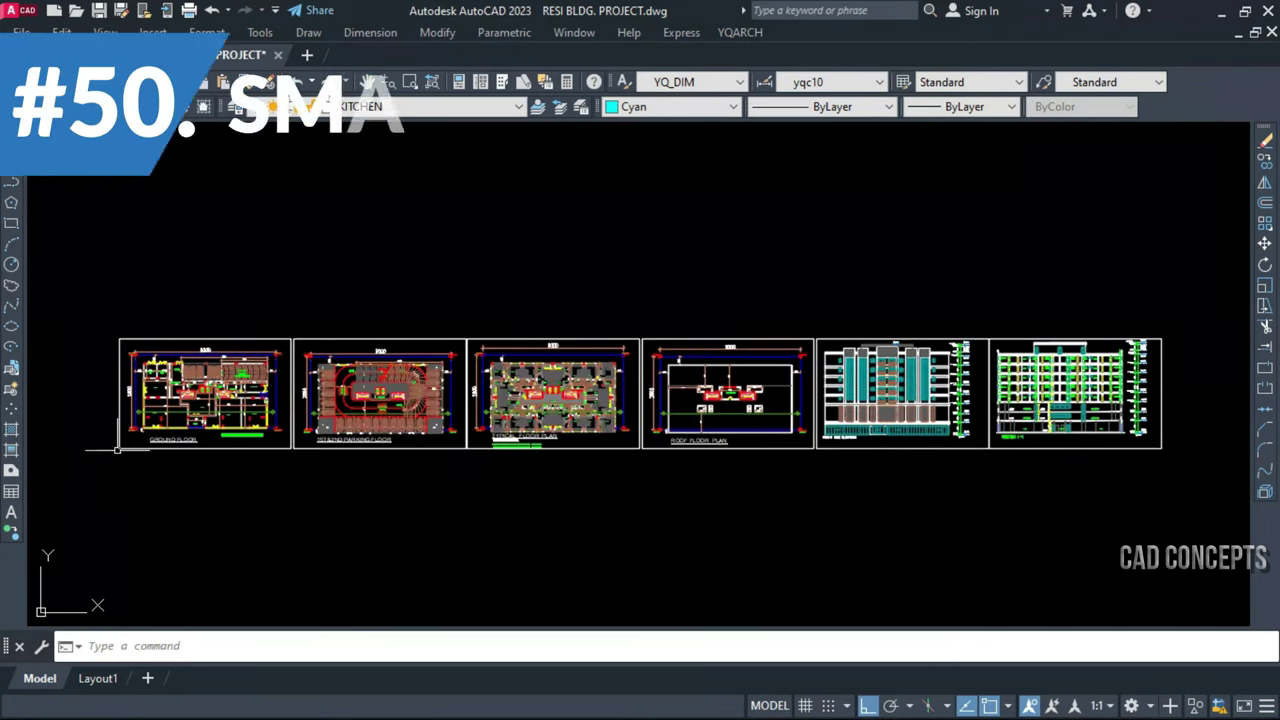
click(989, 339)
click(972, 339)
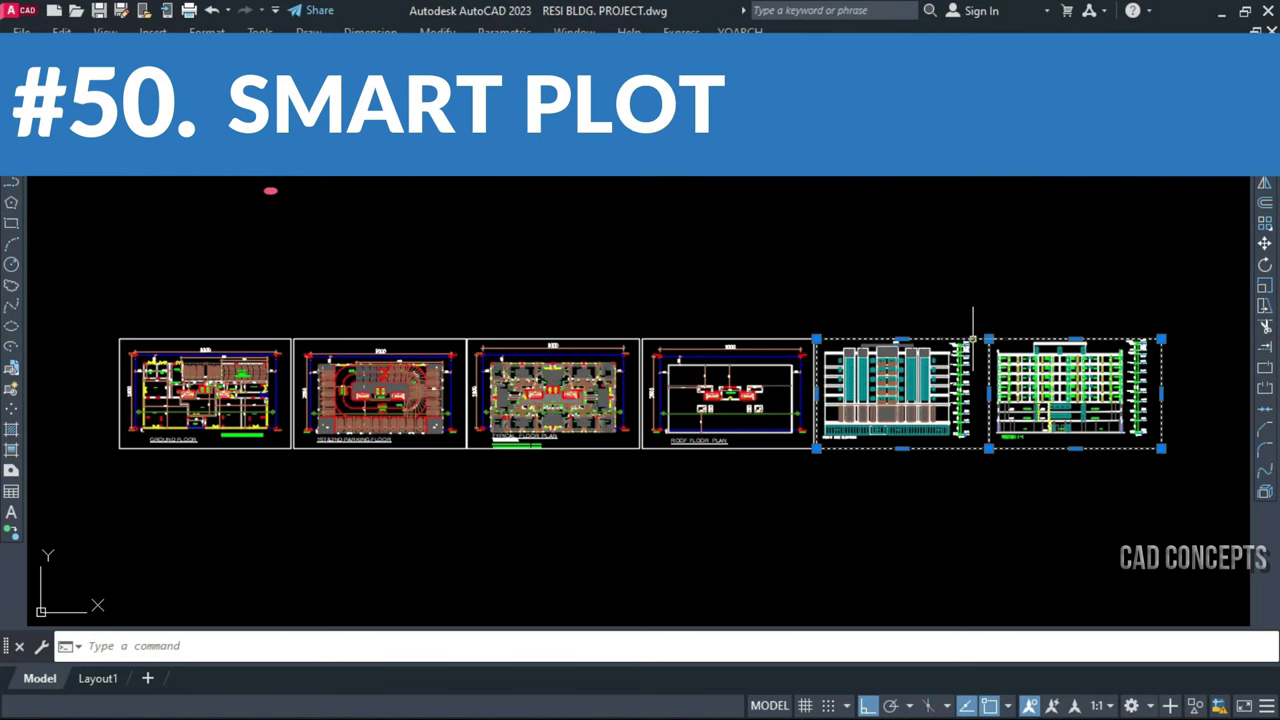
click(774, 339)
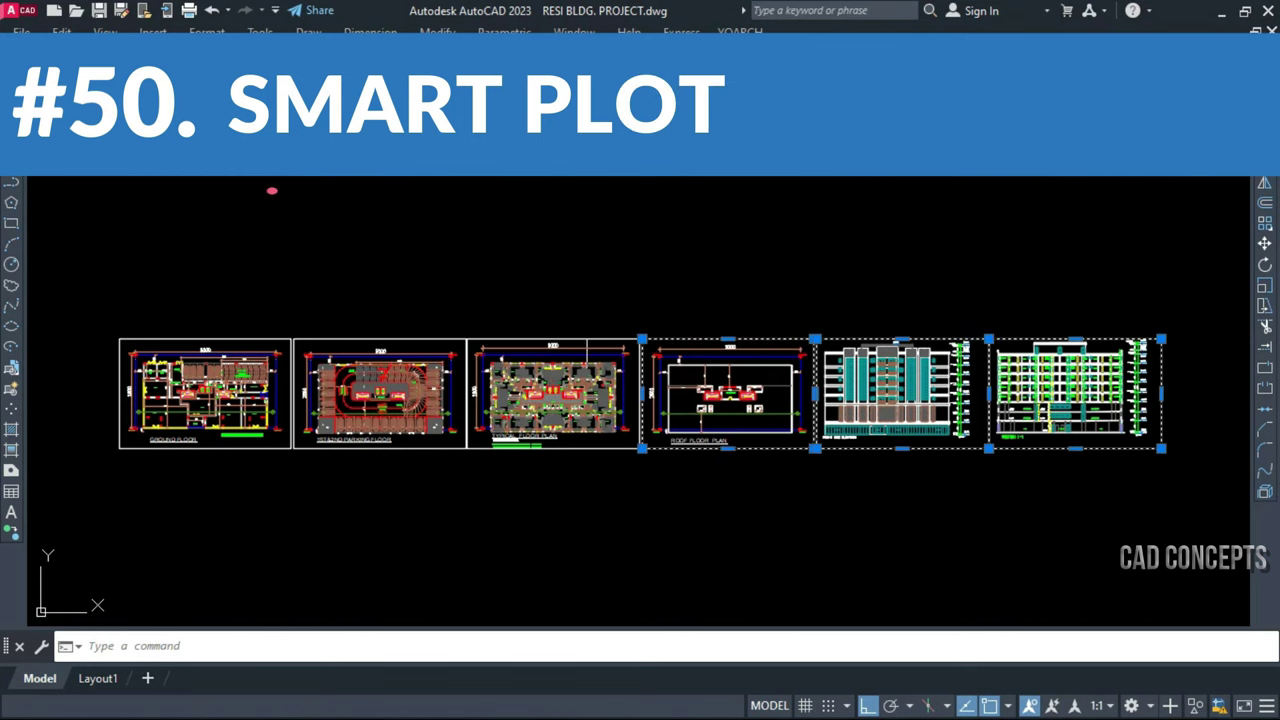
click(748, 306)
click(290, 340)
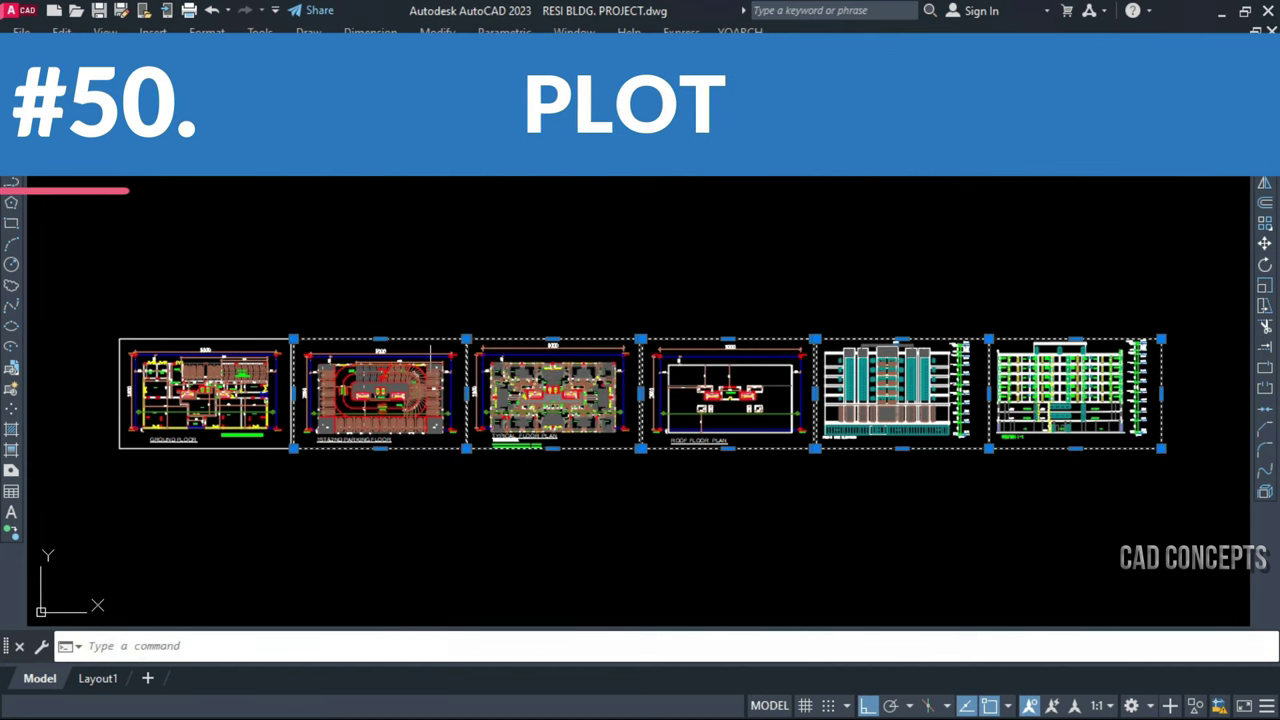
click(279, 340)
mouse_move(277, 339)
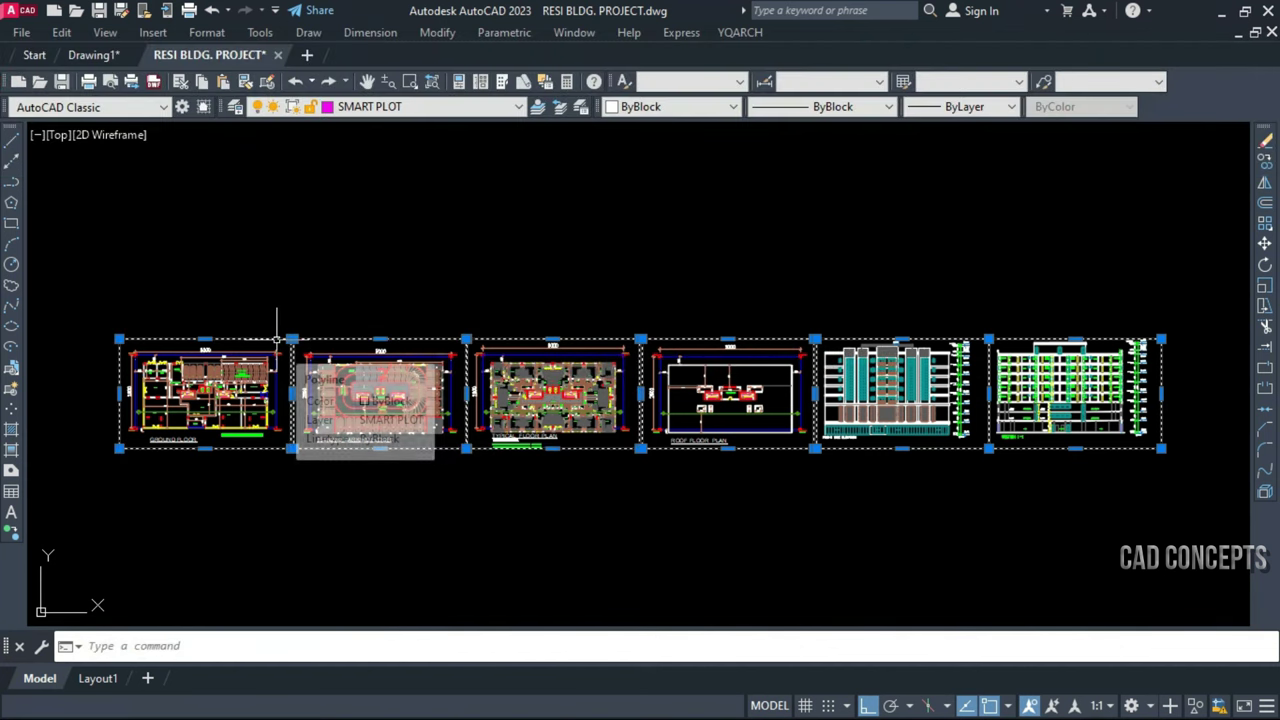
key(Escape)
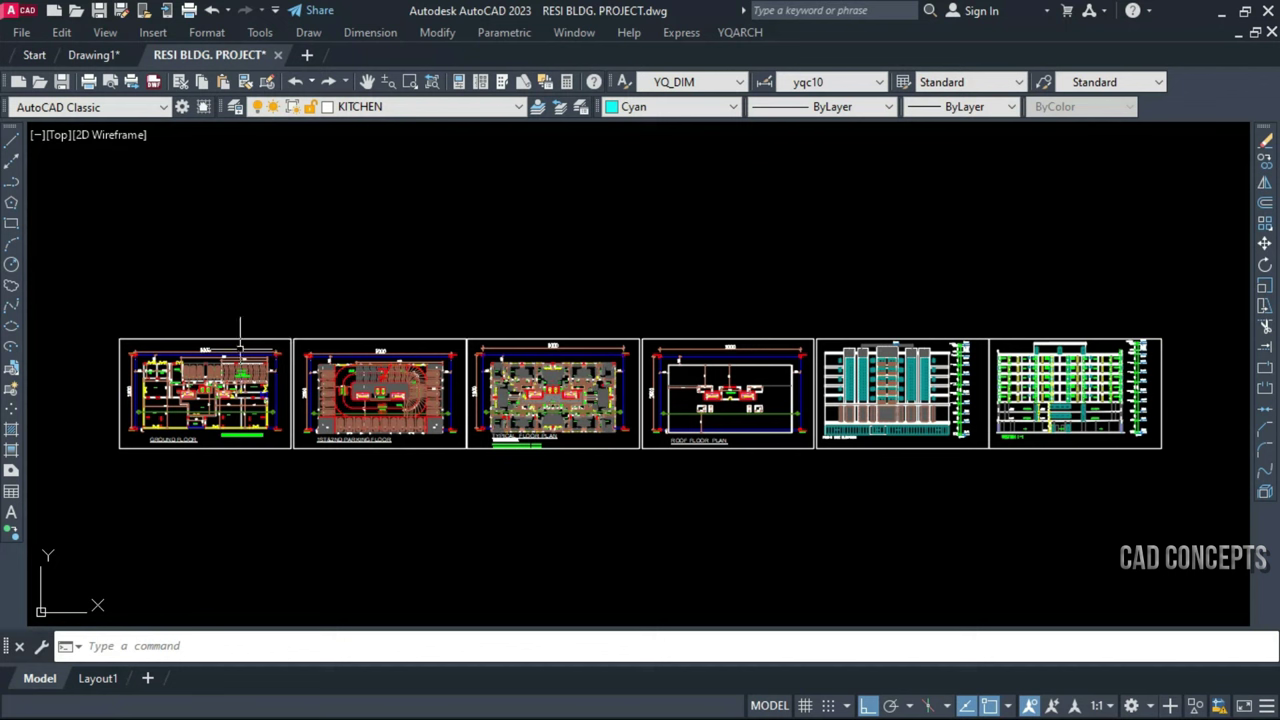
click(240, 335)
click(205, 338)
Run BPT and choose the DWG To PDF printer, ISO A2 paper and Autodesk-MONO plot style
key(Escape)
text(BPT)
key(Return)
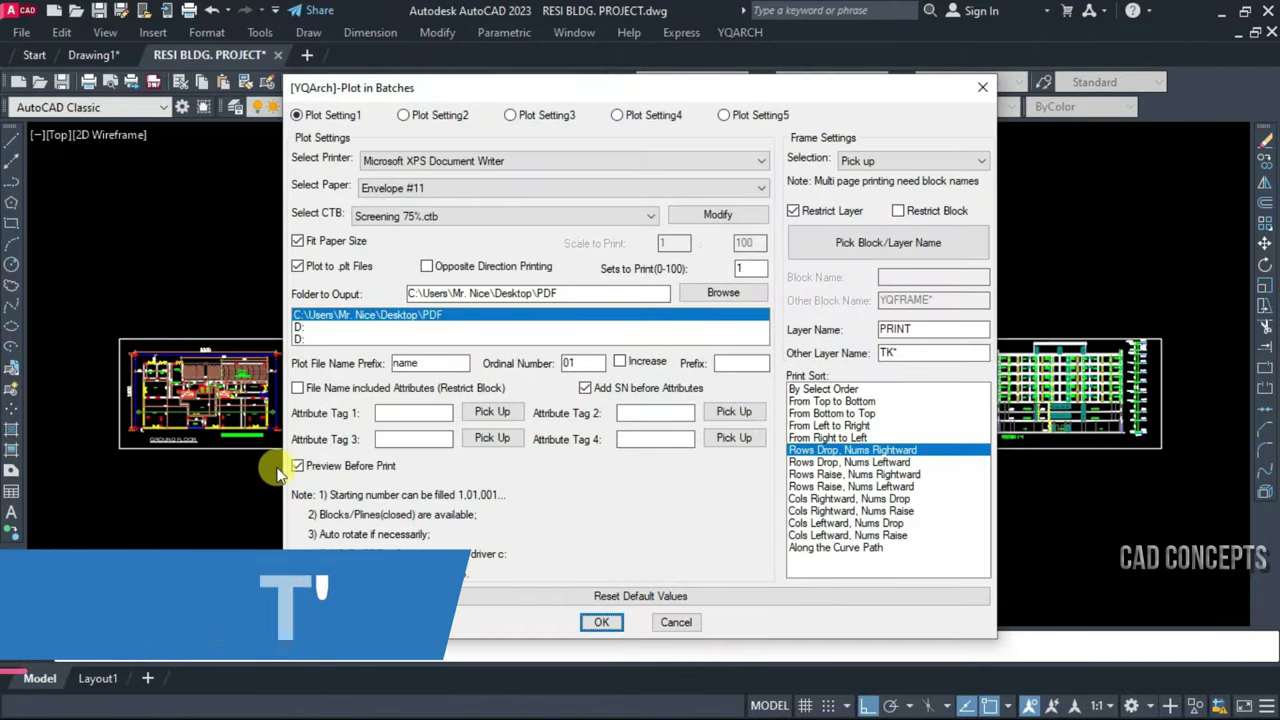
click(443, 163)
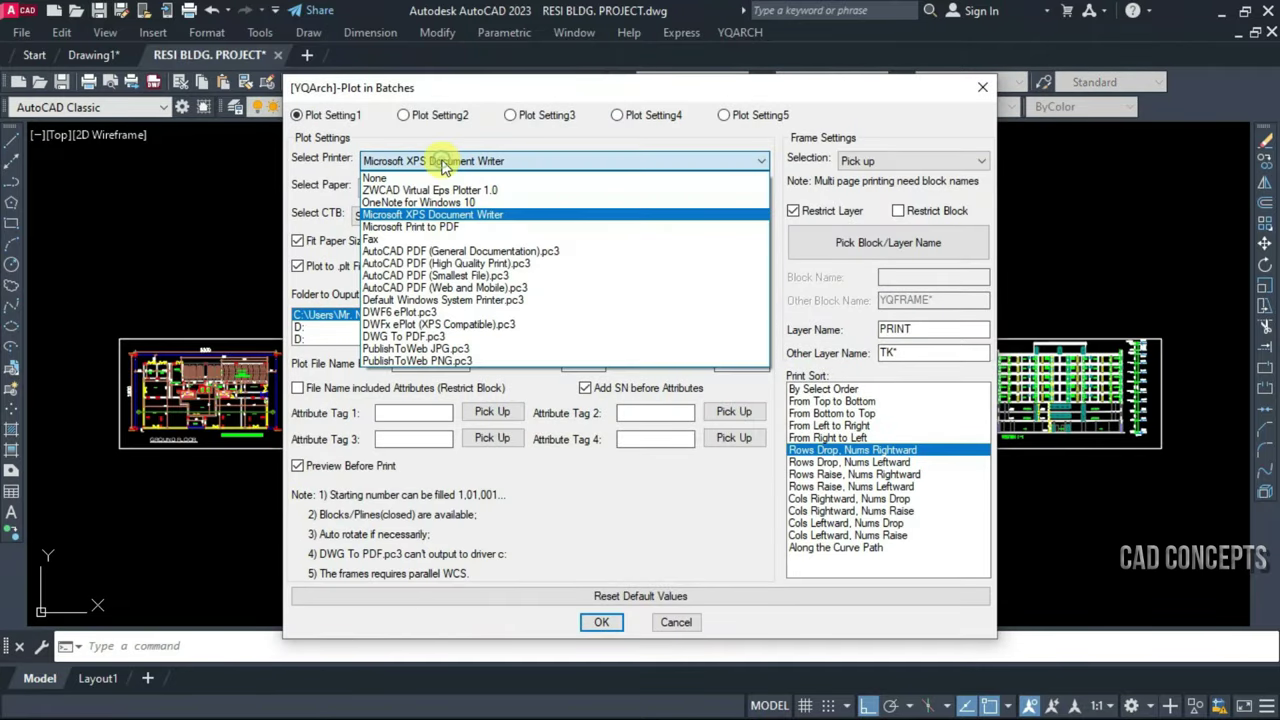
click(425, 340)
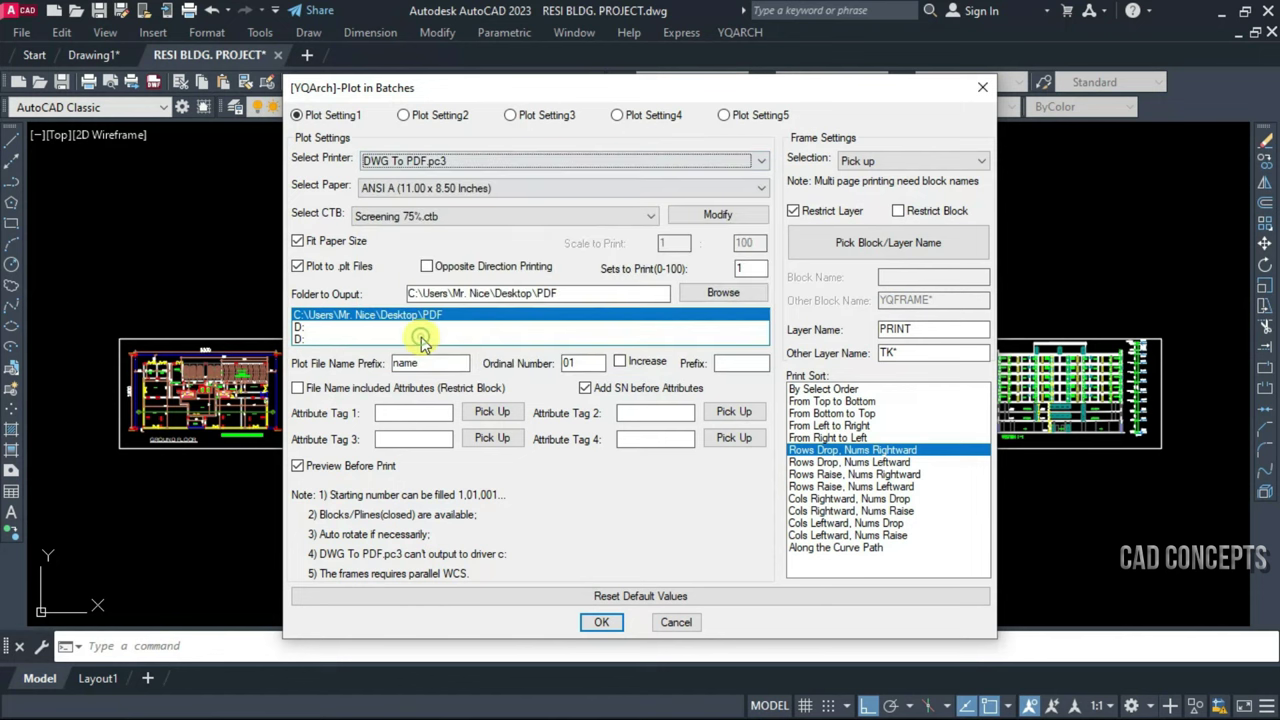
click(410, 188)
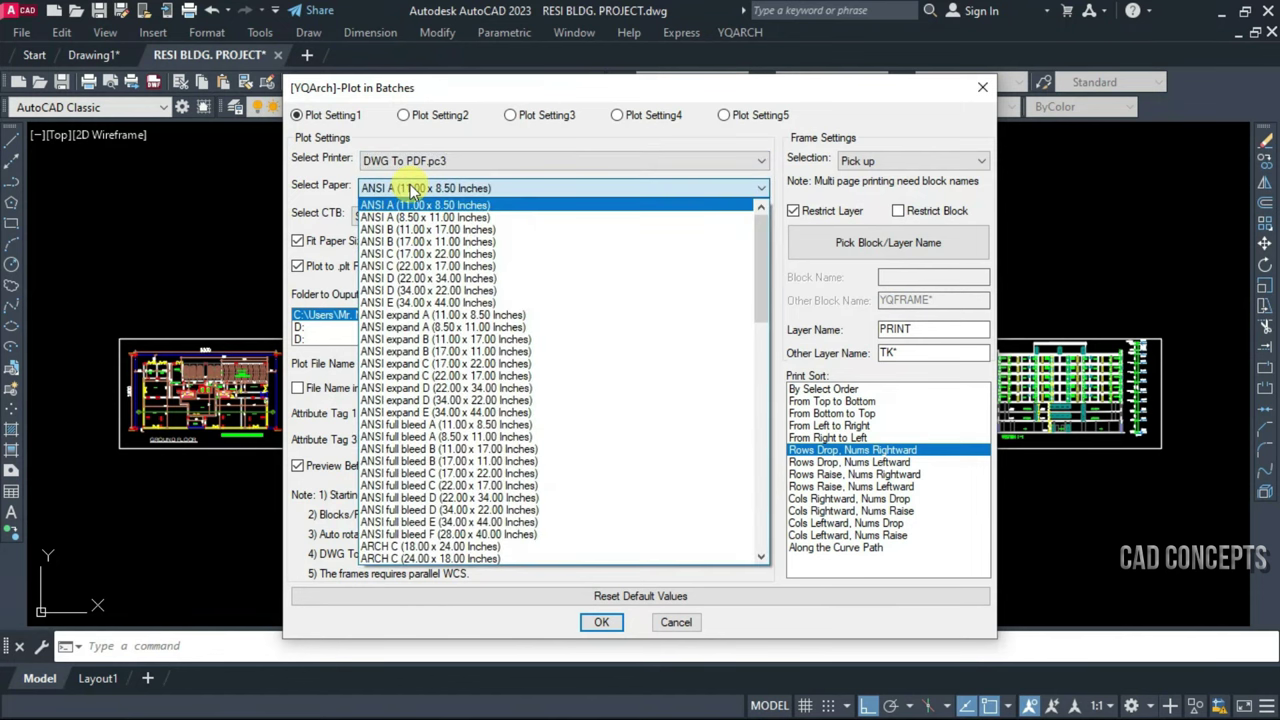
scroll(441, 487, down, 2)
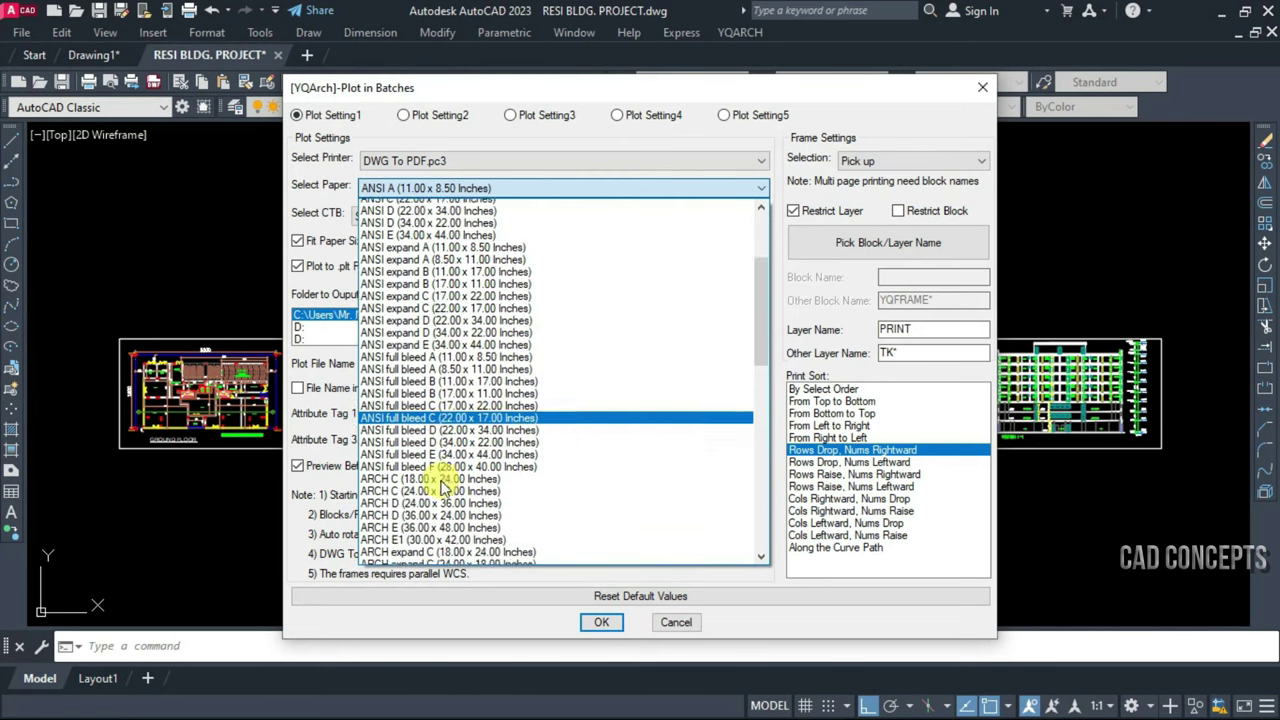
scroll(441, 487, down, 2)
scroll(441, 487, down, 2)
scroll(441, 487, down, 2)
scroll(441, 487, down, 2)
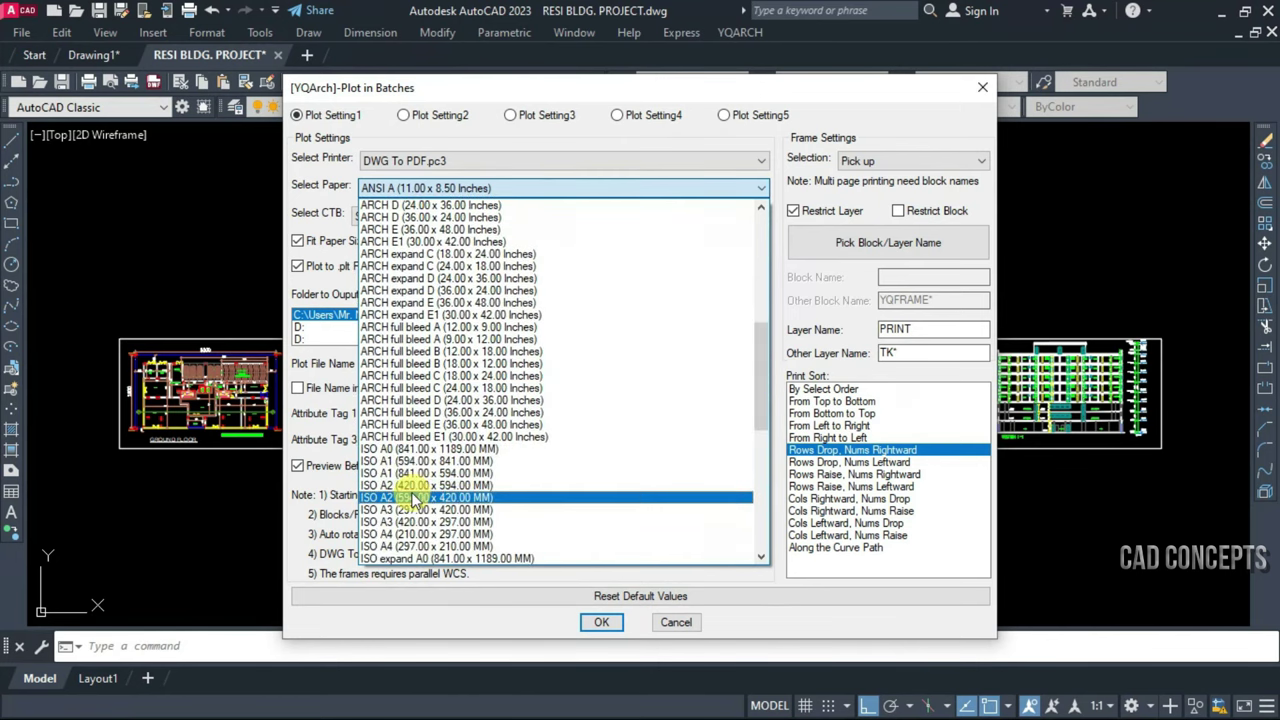
click(413, 497)
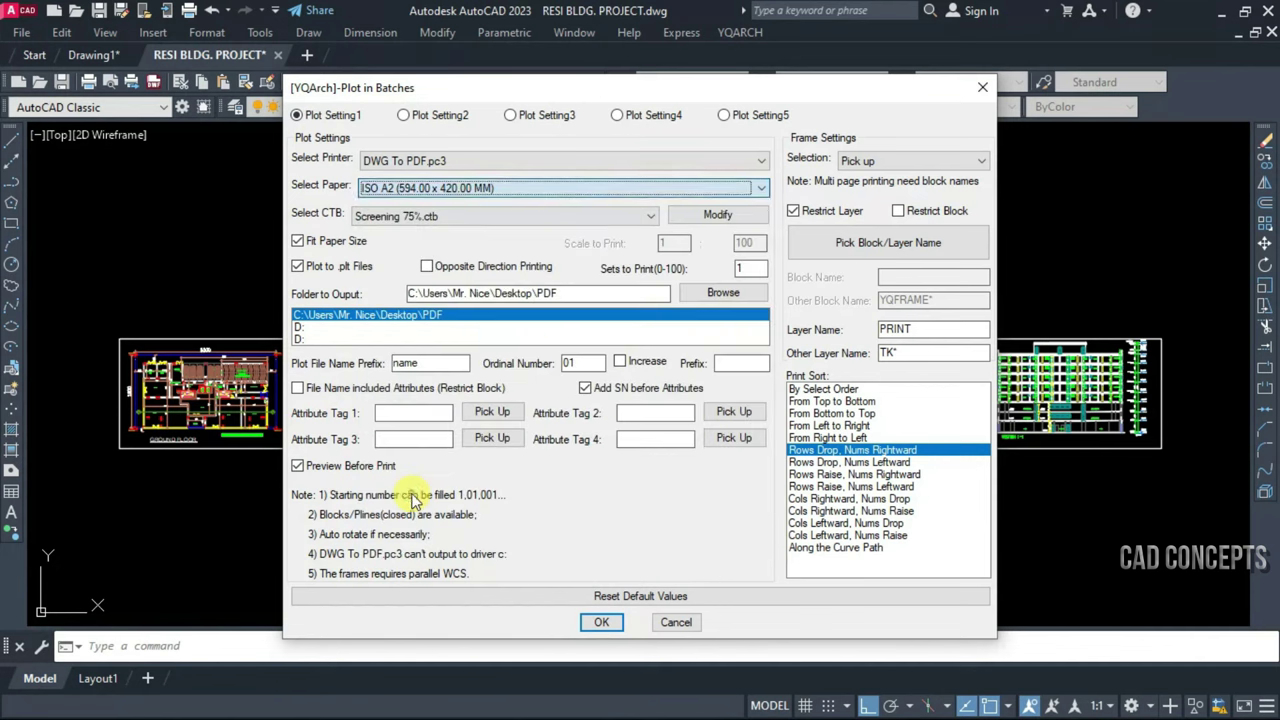
click(403, 219)
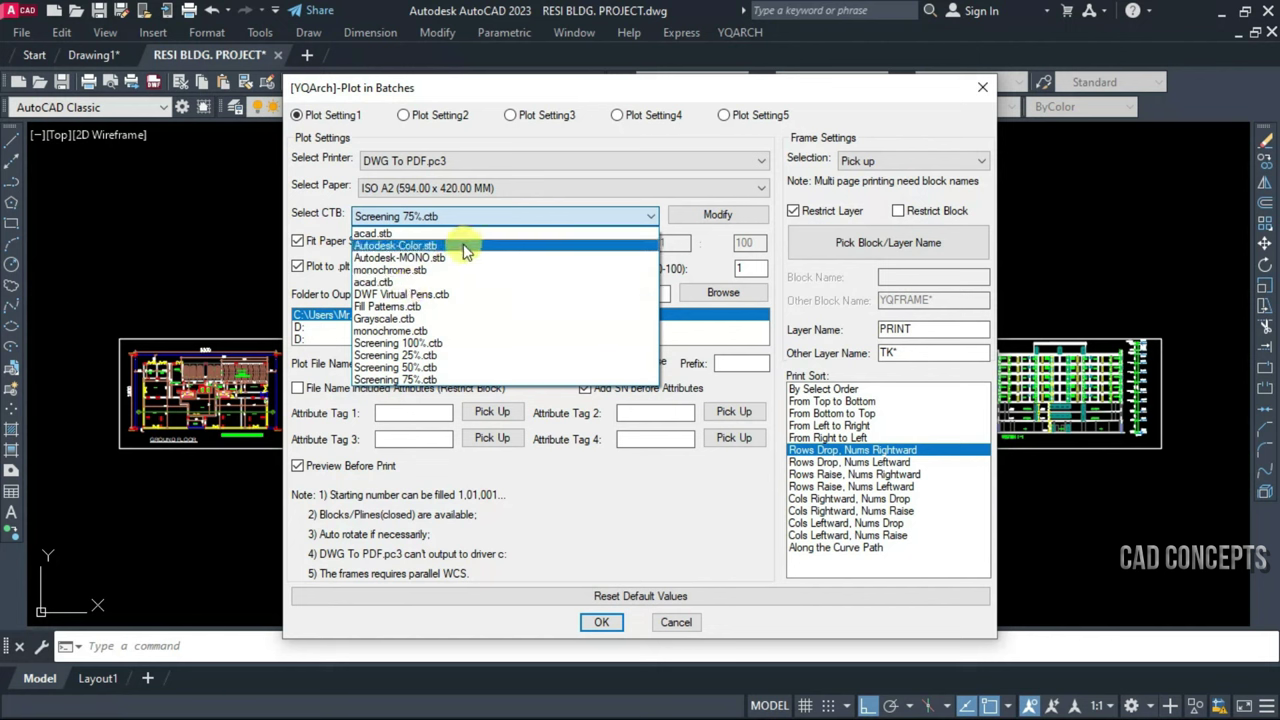
click(449, 257)
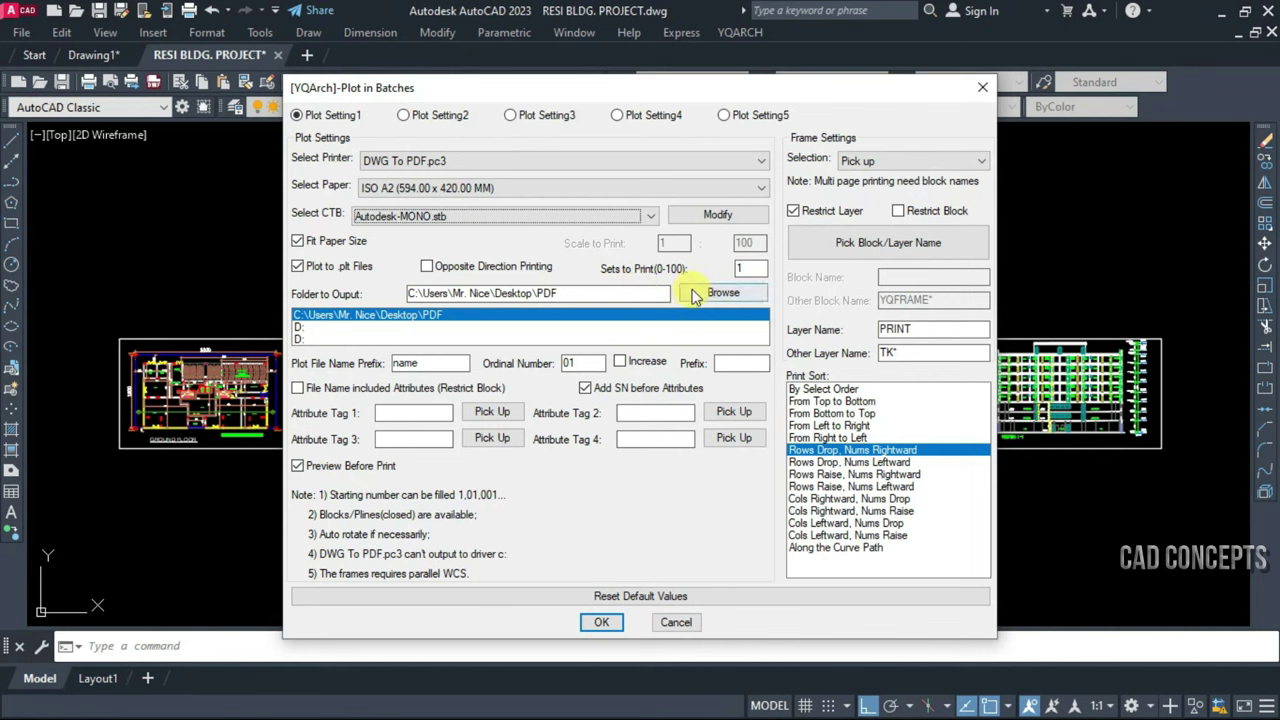
Output to a new Desktop folder named PDF, sort left to right, and pick the frame layer name
click(699, 297)
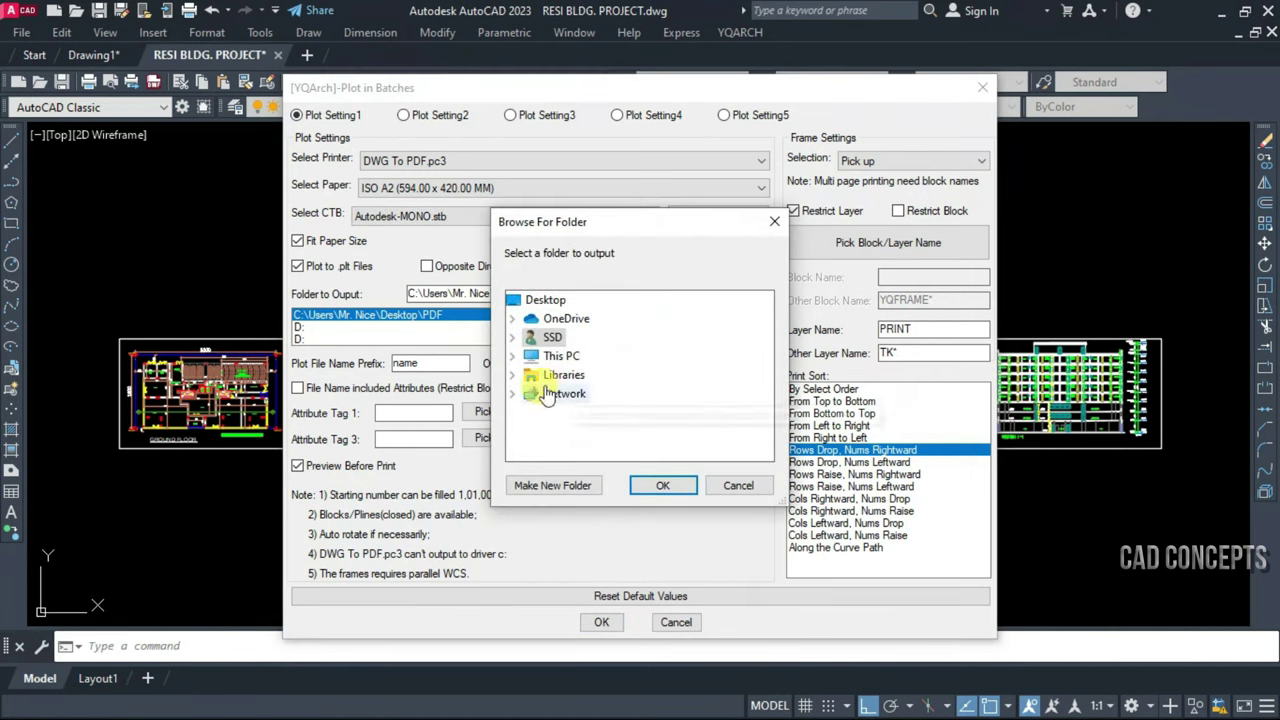
click(531, 305)
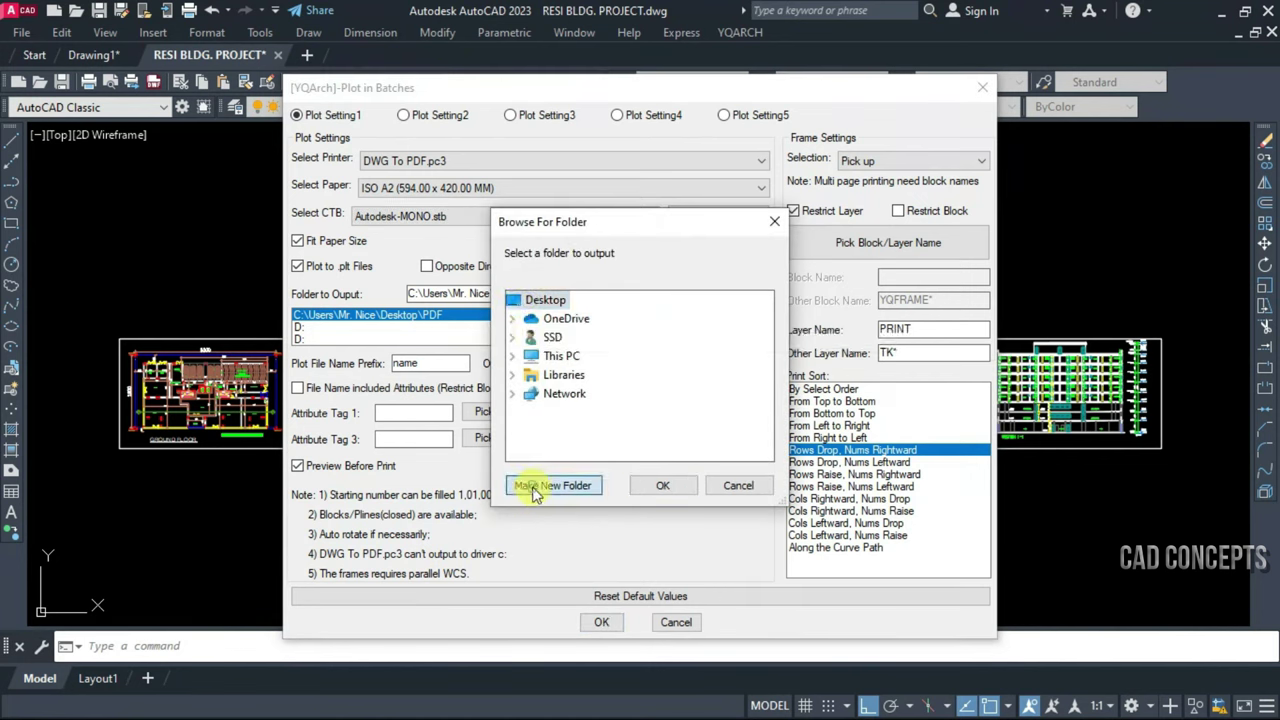
click(536, 490)
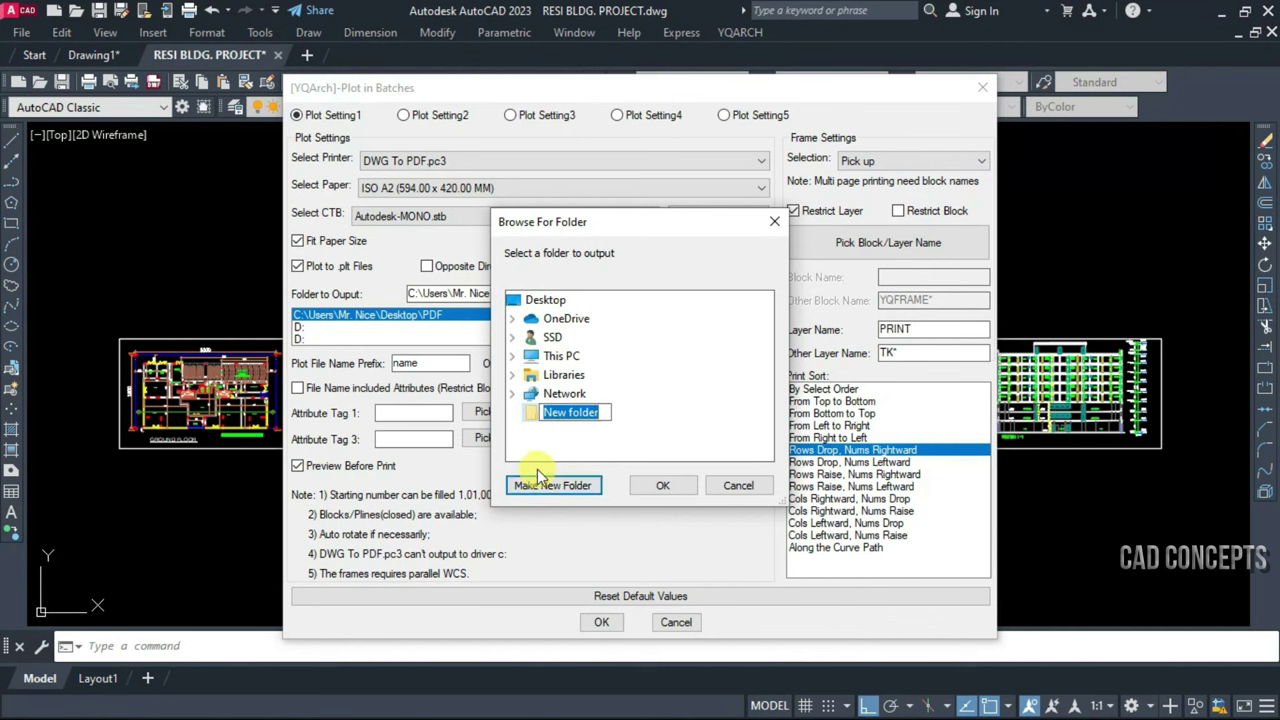
text(DF)
click(663, 485)
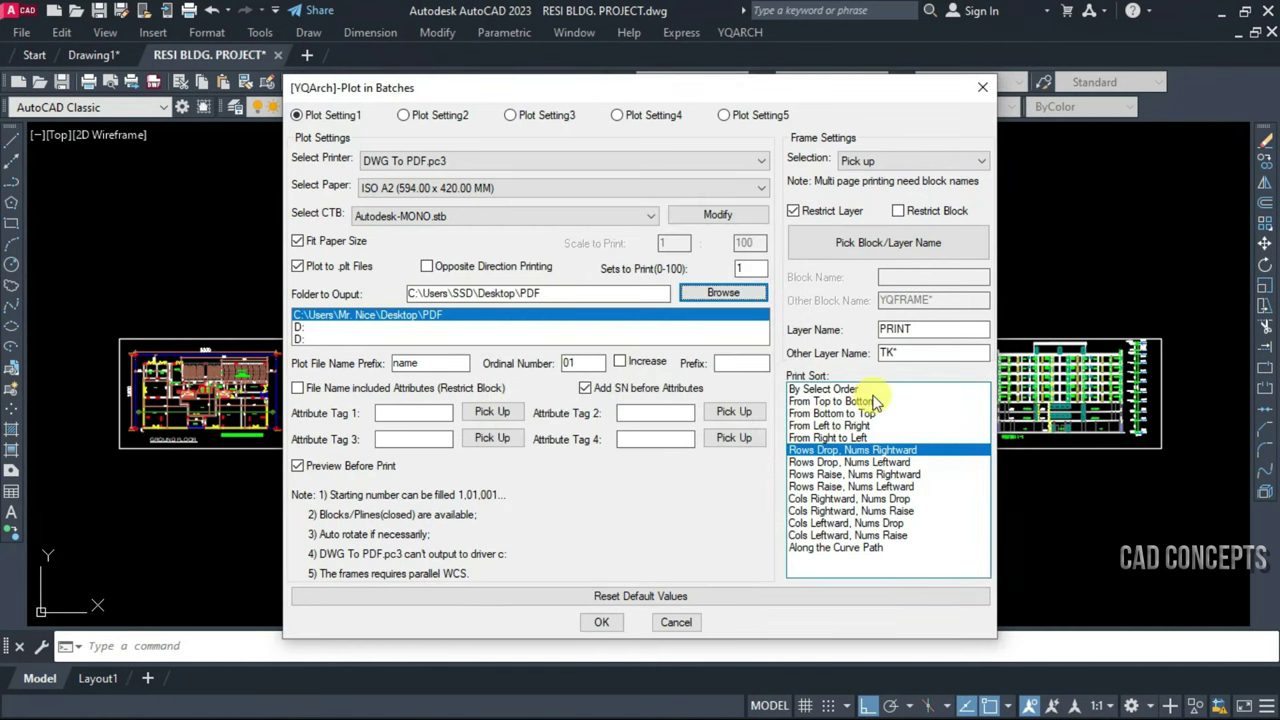
click(817, 427)
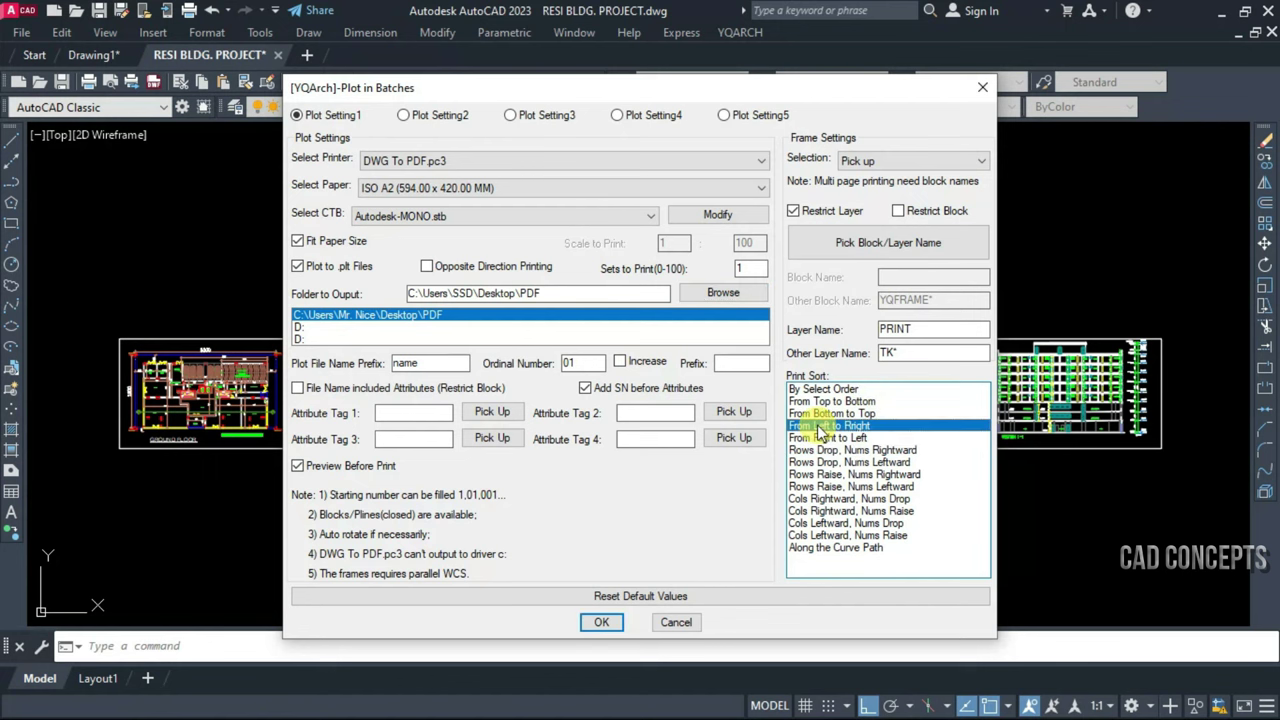
click(836, 240)
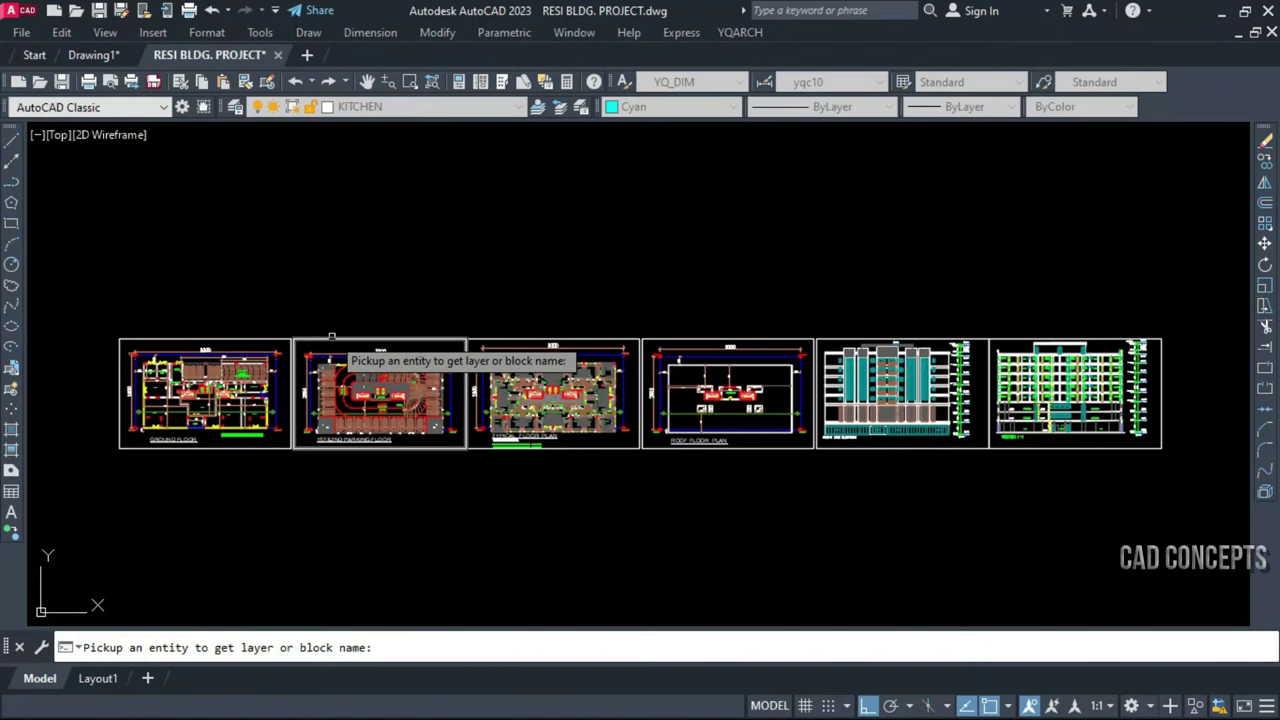
Take the frame layer from a sheet, confirm settings and window-select all six sheet frames
click(230, 341)
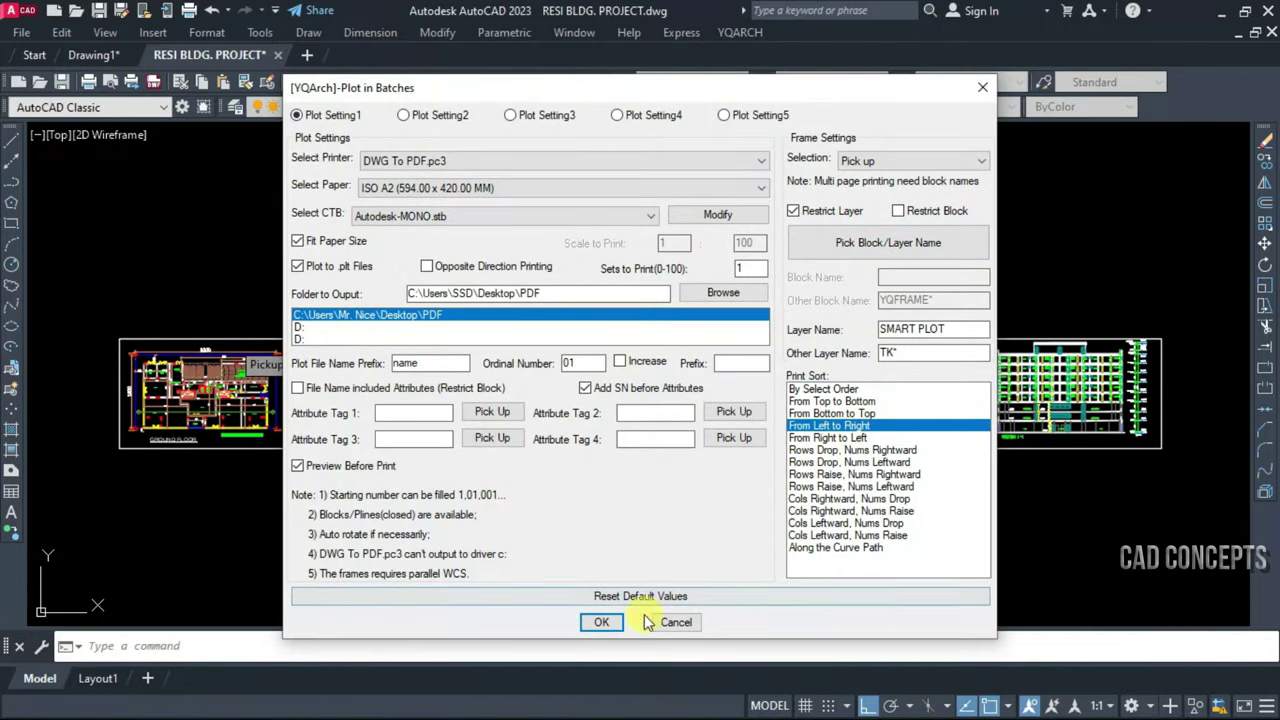
click(603, 622)
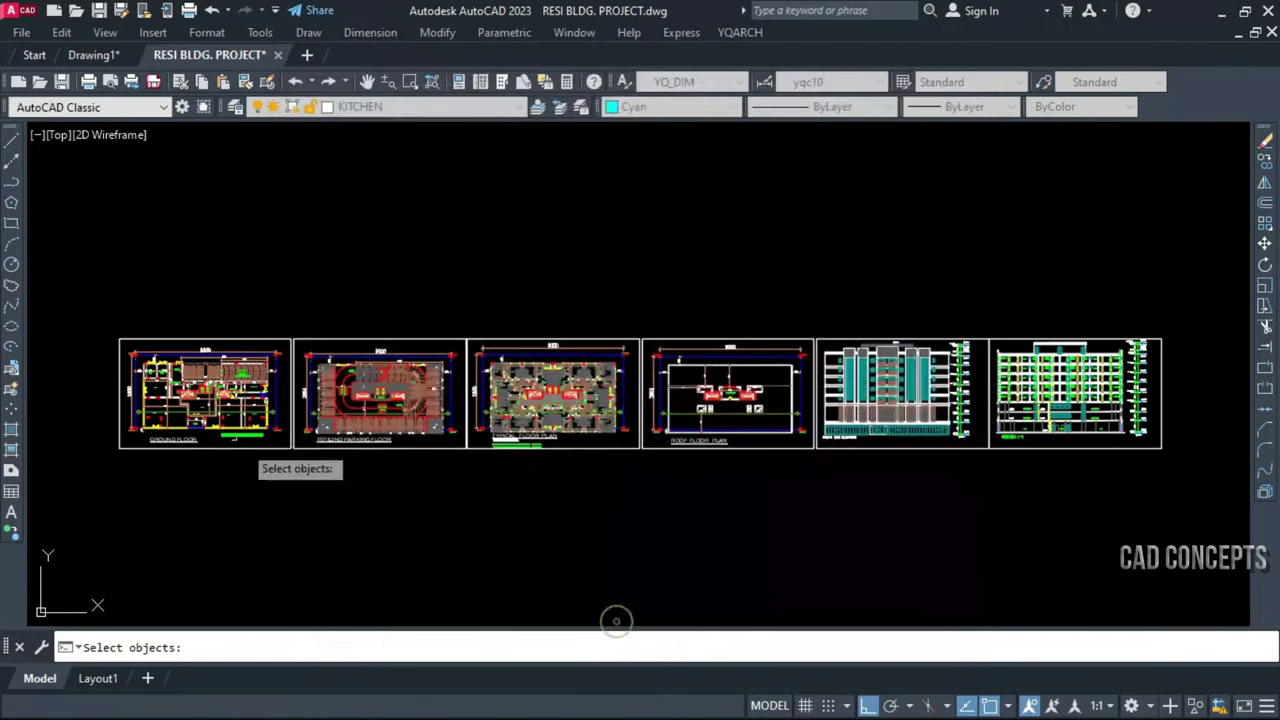
click(62, 322)
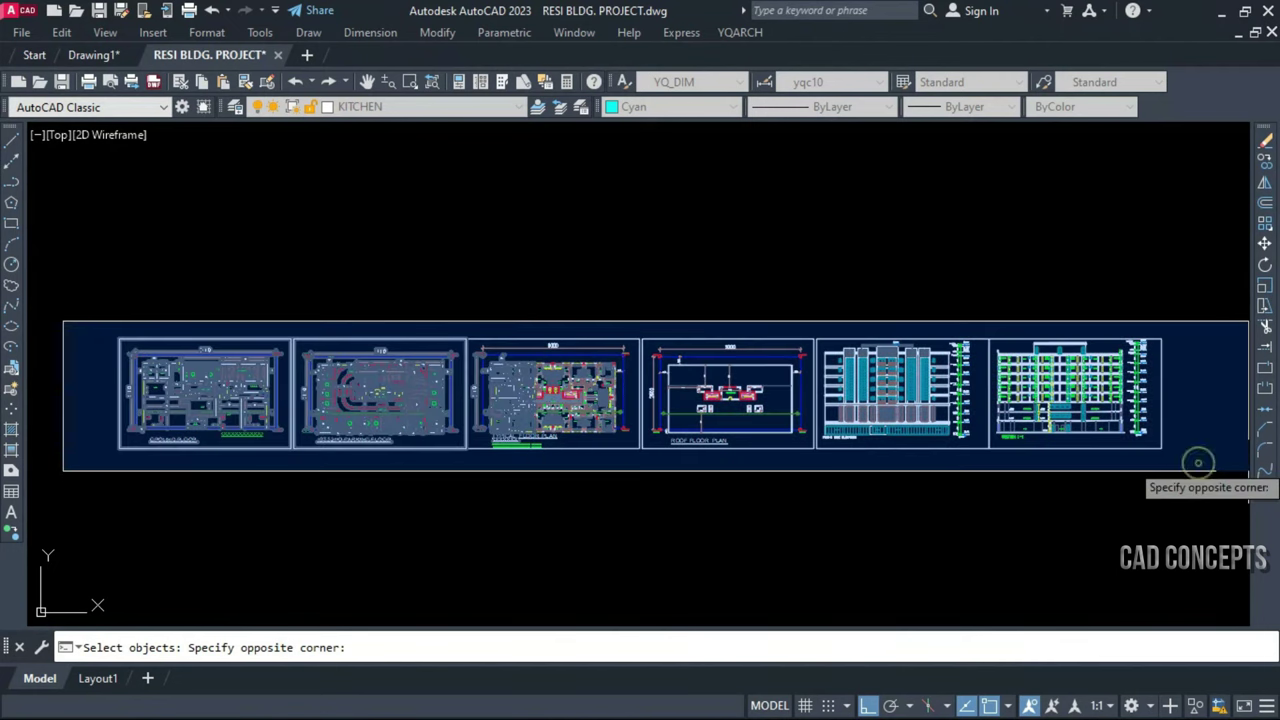
click(1248, 466)
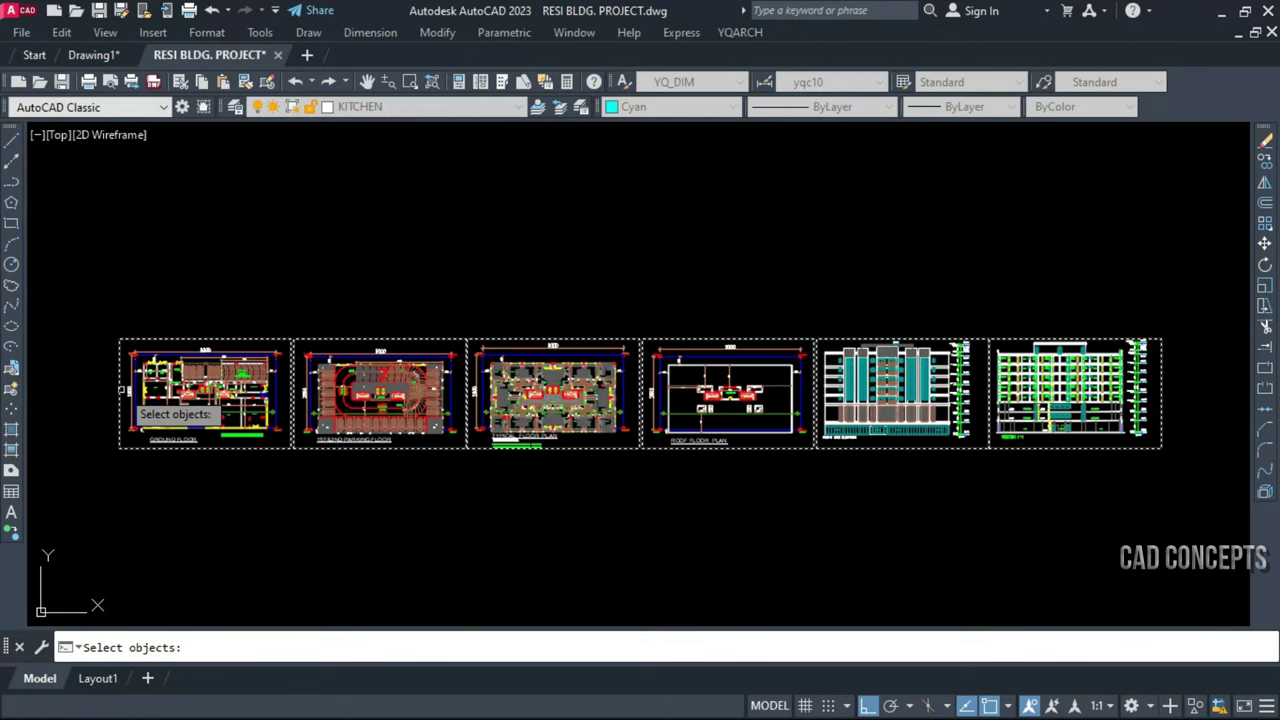
key(Escape)
key(Return)
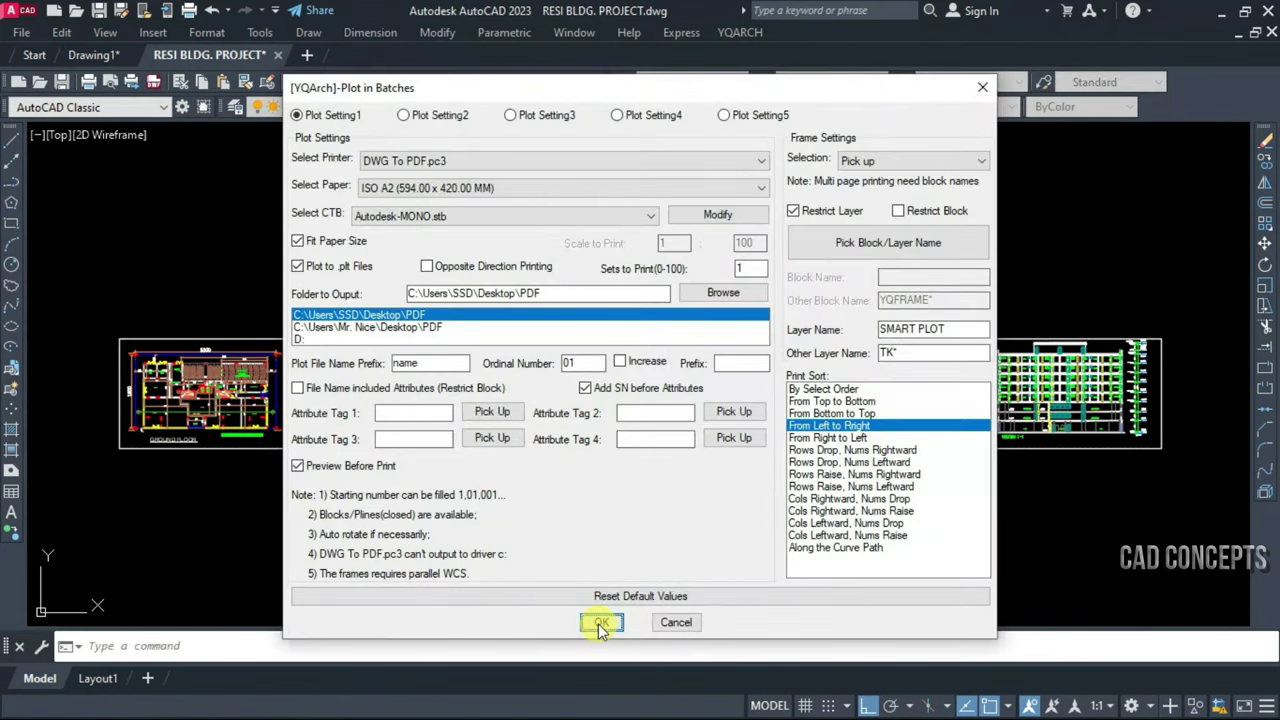
click(598, 623)
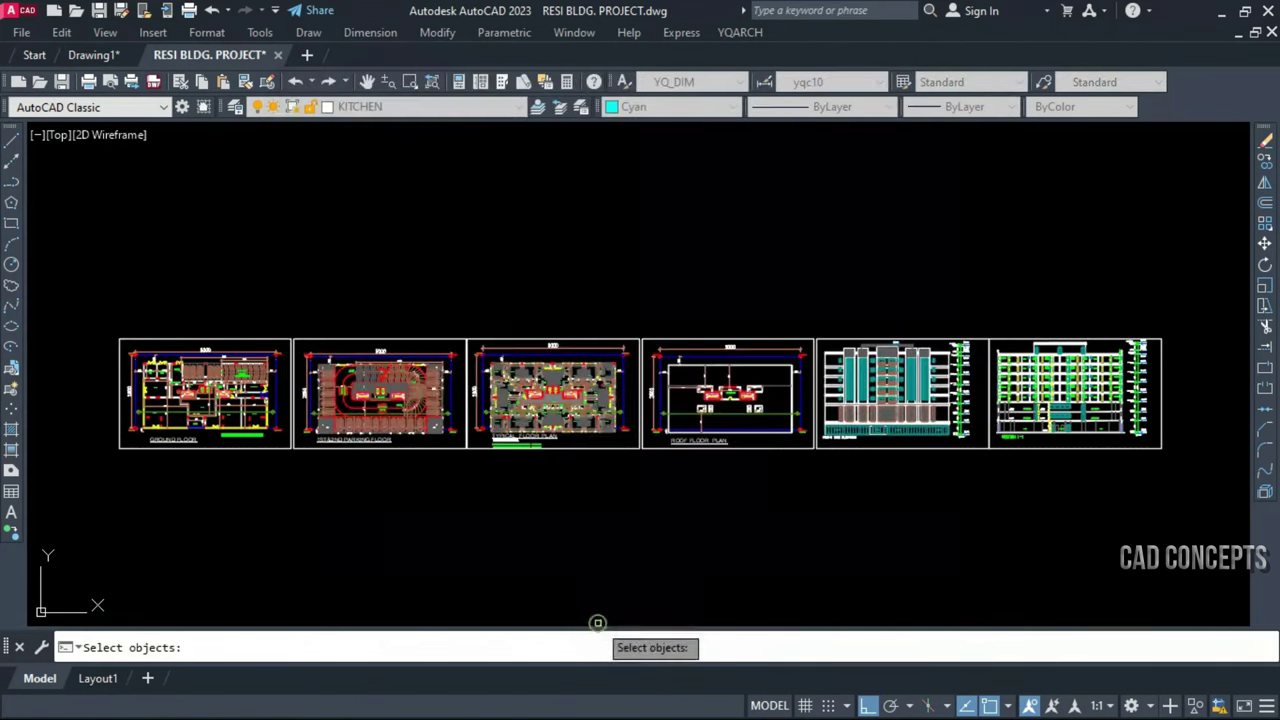
click(97, 321)
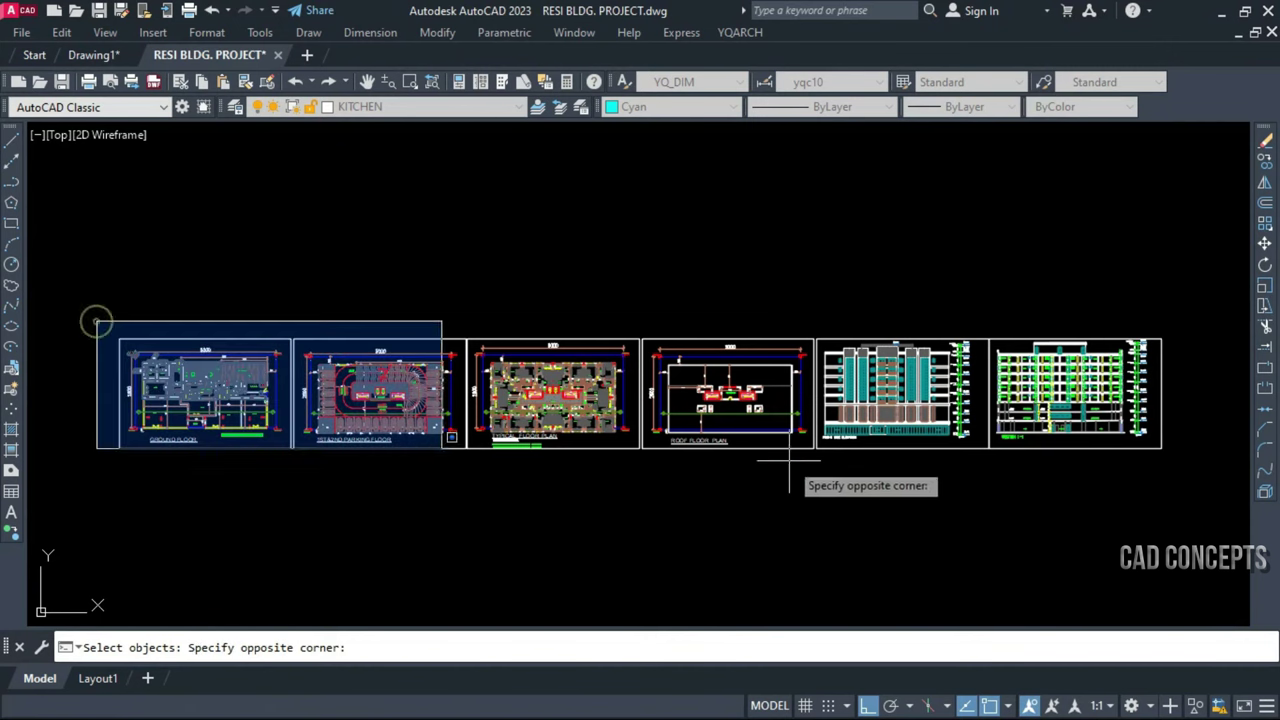
click(1222, 464)
key(Return)
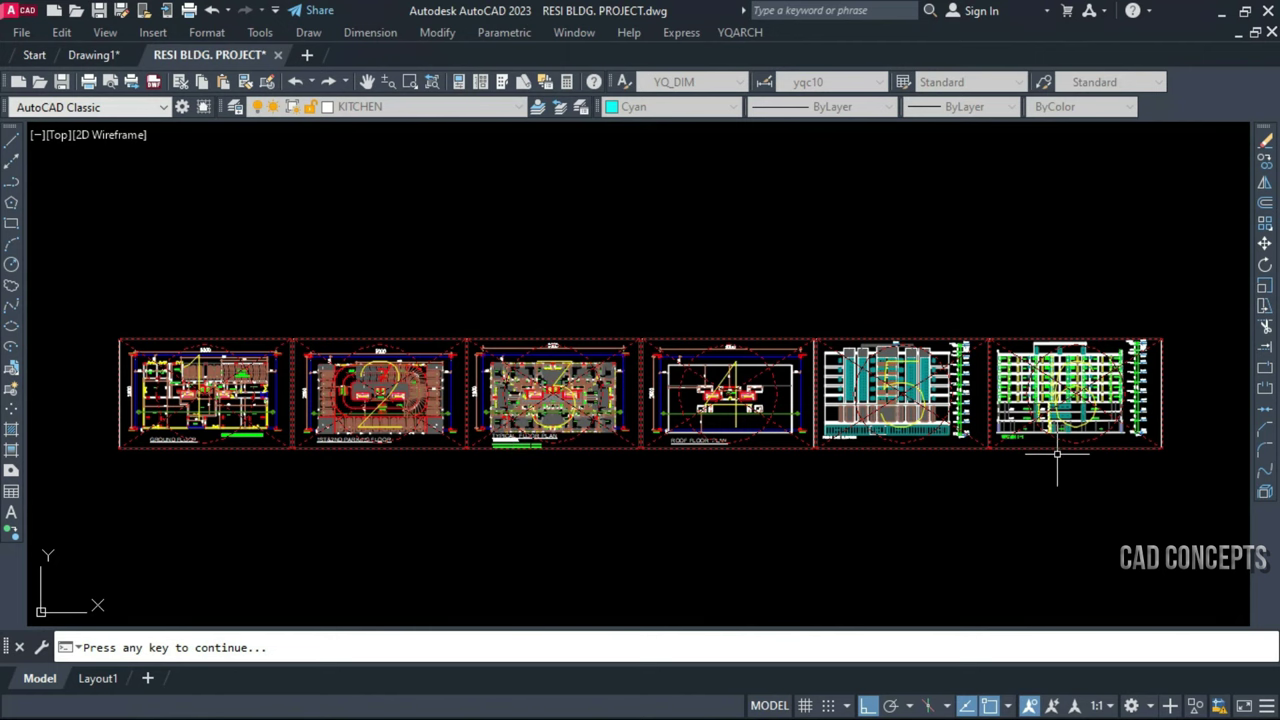
Check the ground floor plot preview, close it and plot all sheets from the beginning
key(Return)
click(601, 421)
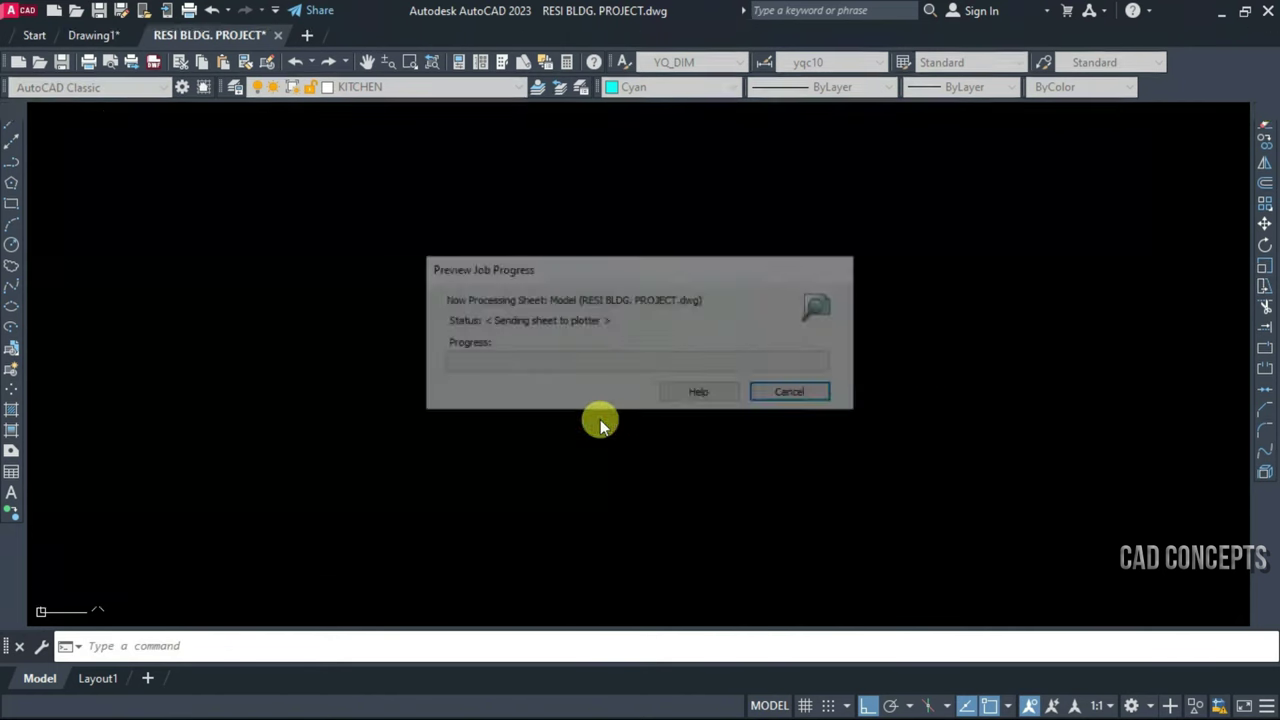
scroll(664, 471, up, 3)
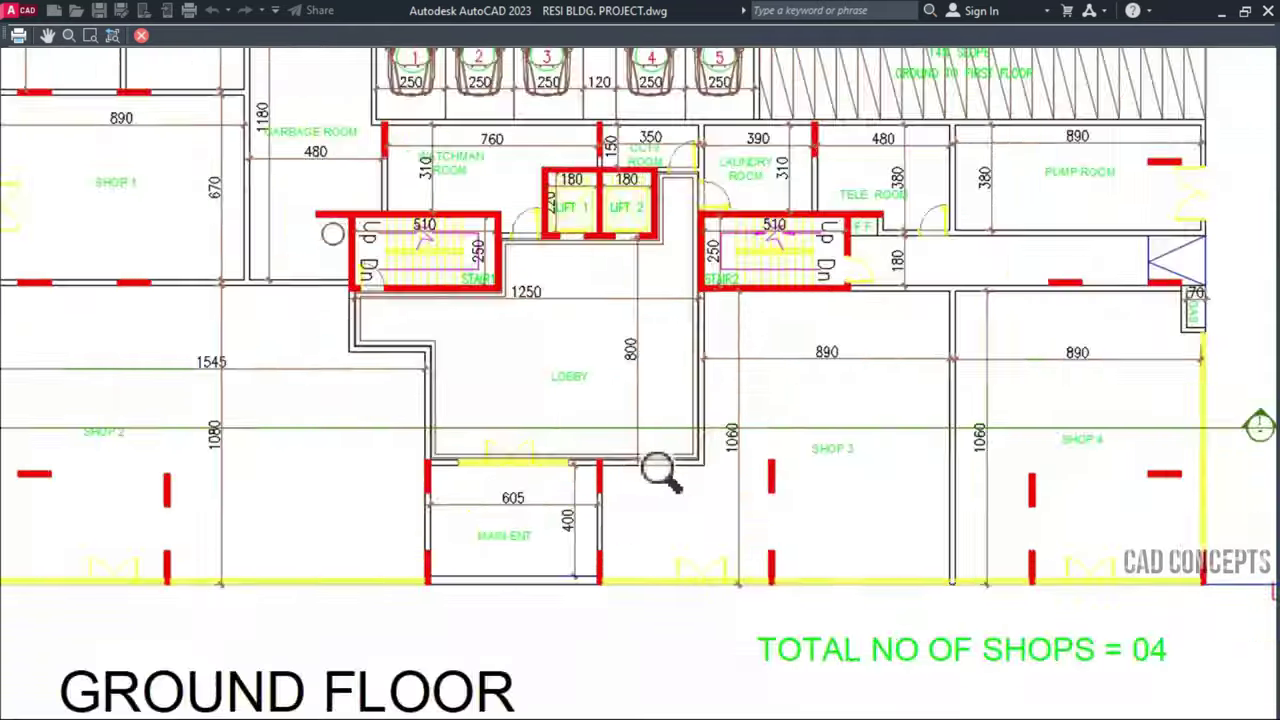
scroll(664, 471, up, 3)
scroll(604, 464, down, 4)
key(Escape)
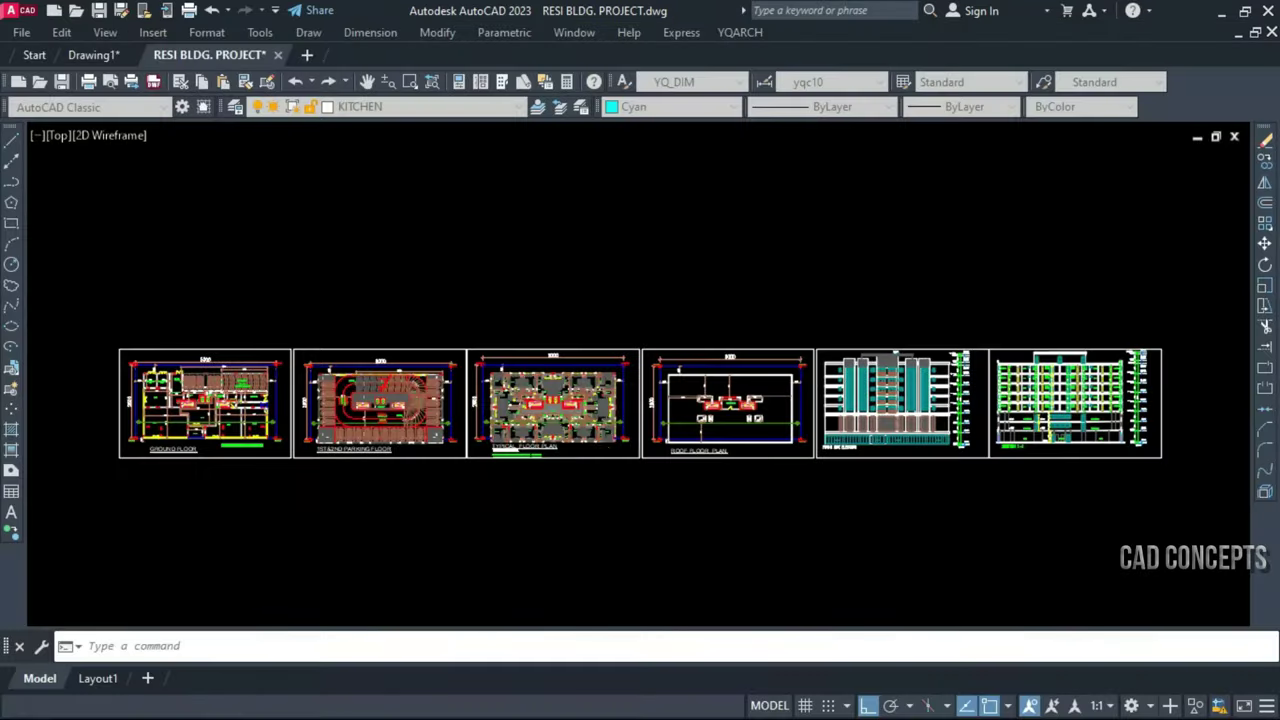
click(626, 352)
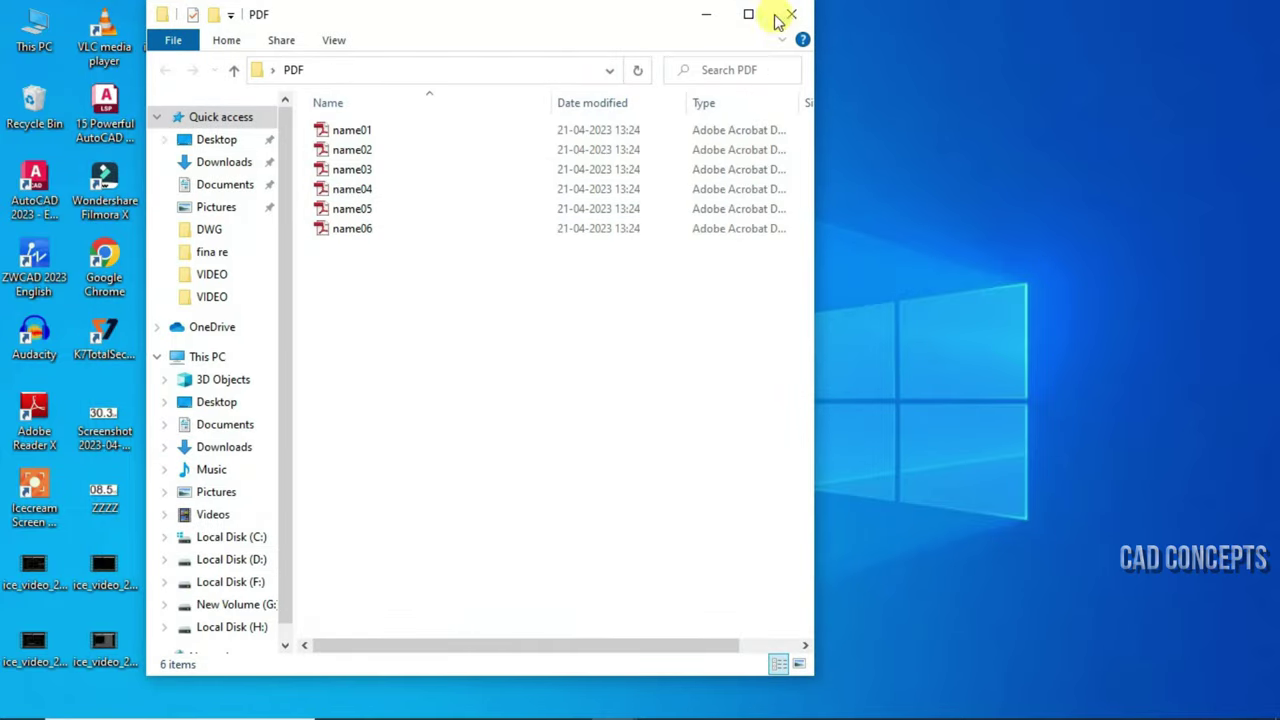
Maximize the PDF folder, switch to extra large icons and select name01
click(750, 13)
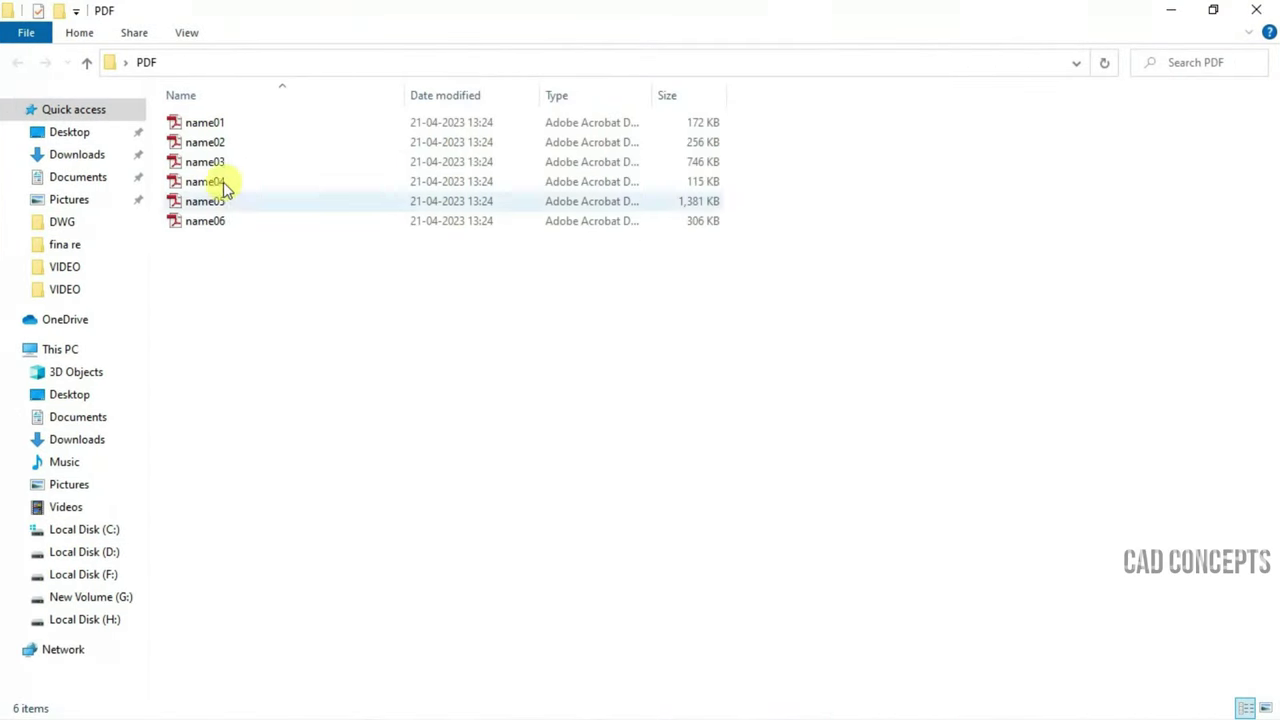
right_click(250, 327)
click(487, 360)
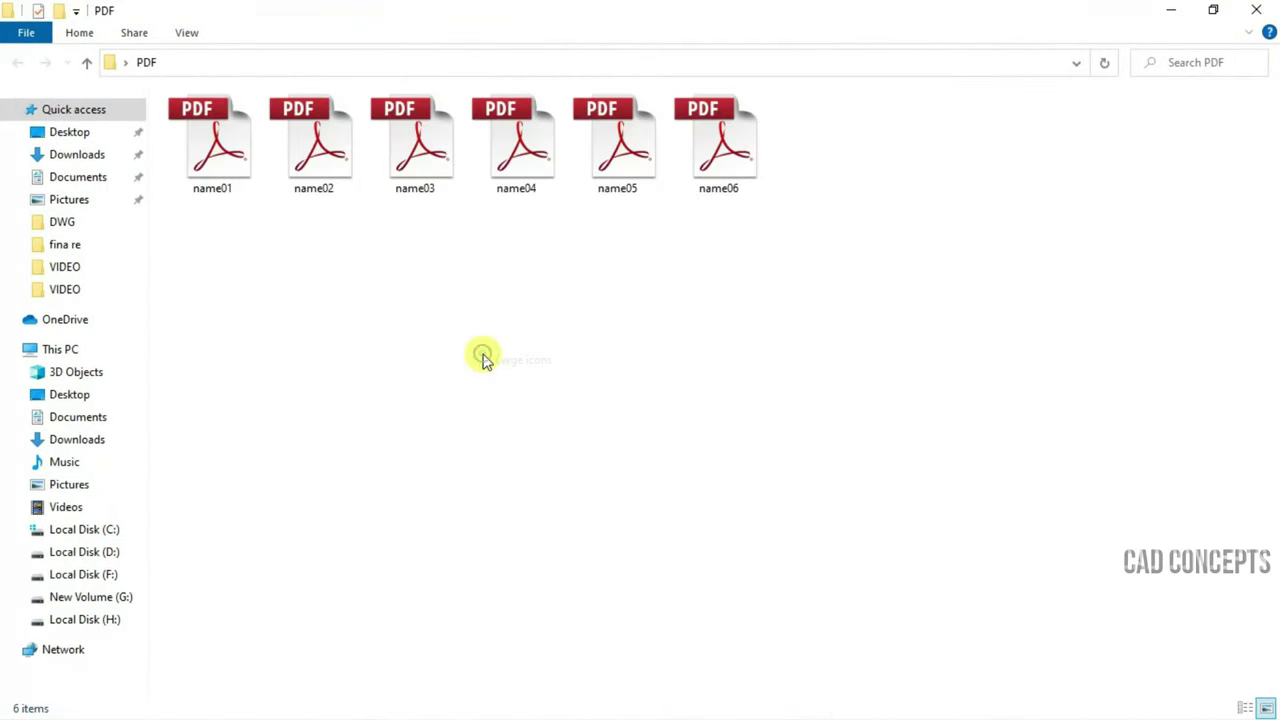
right_click(483, 355)
click(752, 362)
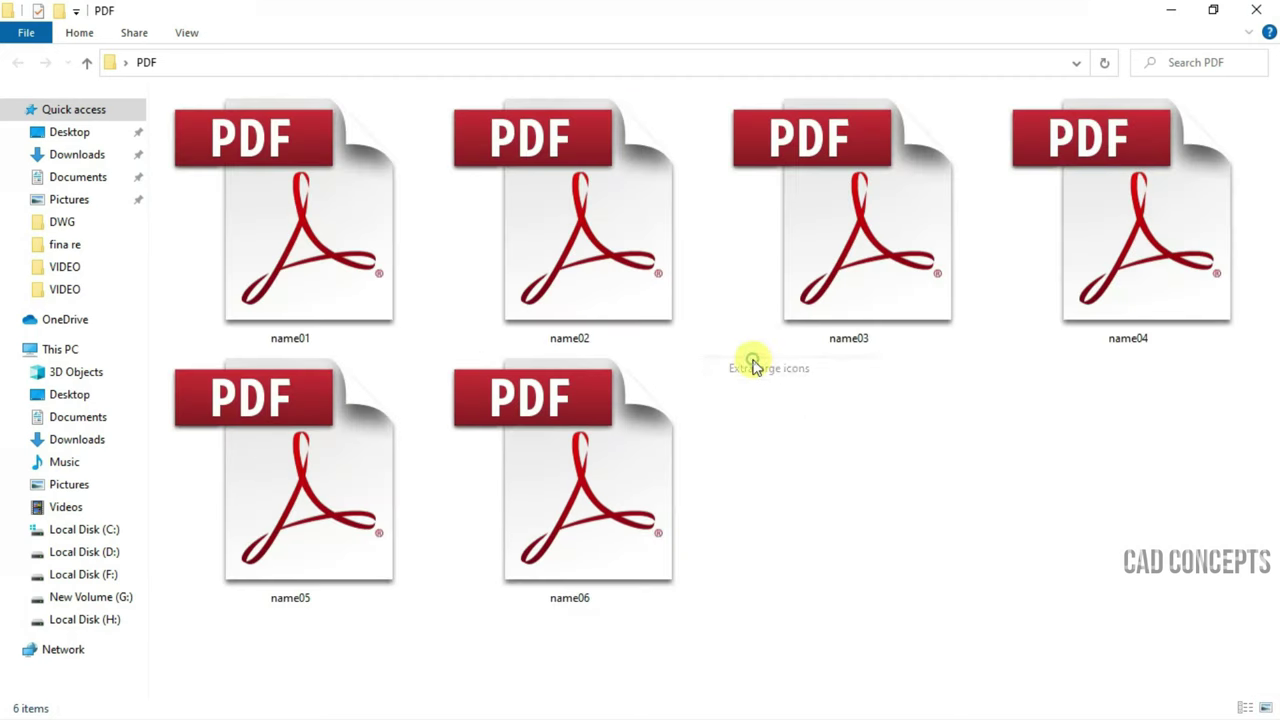
drag(1114, 494, 243, 100)
click(1163, 550)
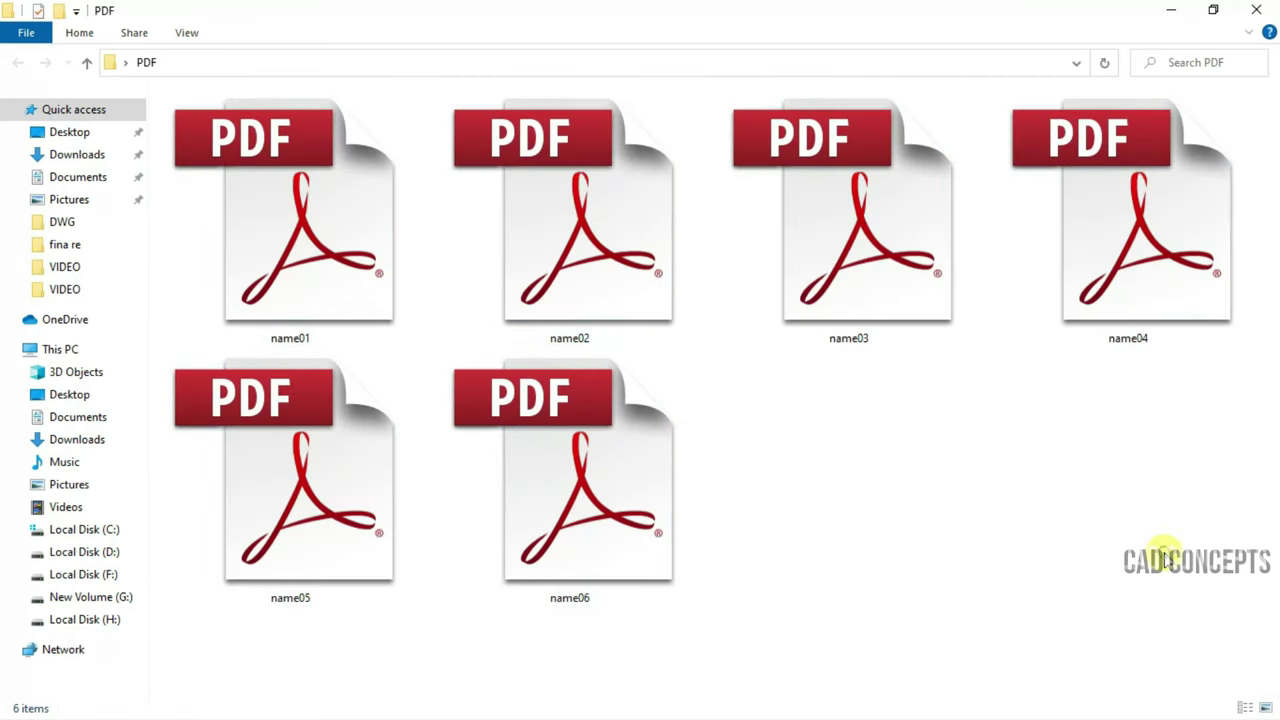
click(372, 246)
Open name01 and name03 in Adobe Reader, close name03, then open name06
double_click(372, 246)
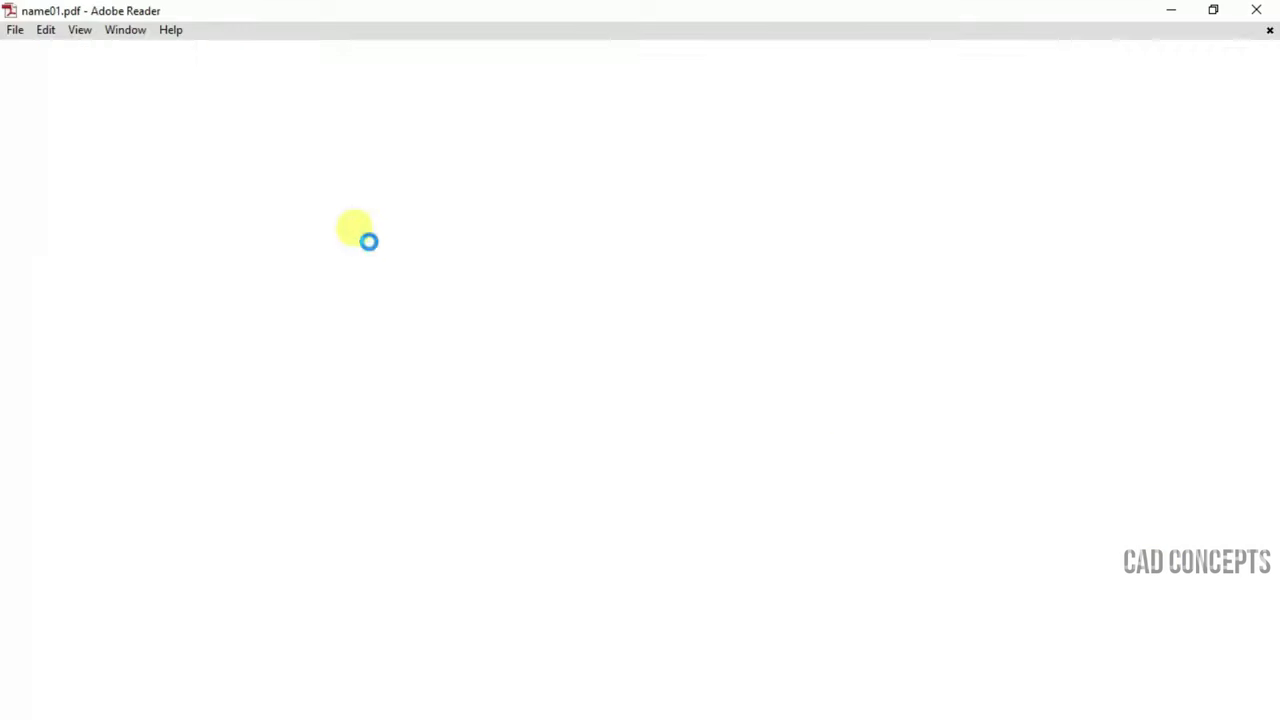
double_click(912, 220)
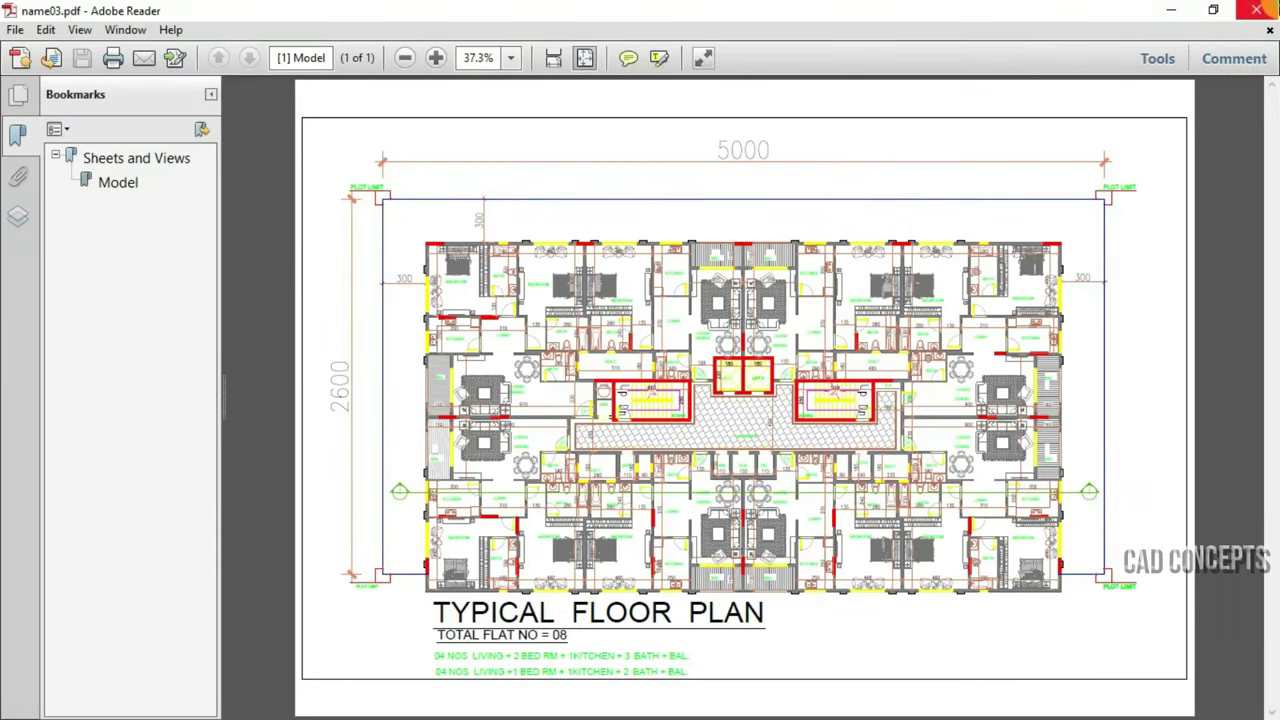
click(1262, 6)
double_click(694, 412)
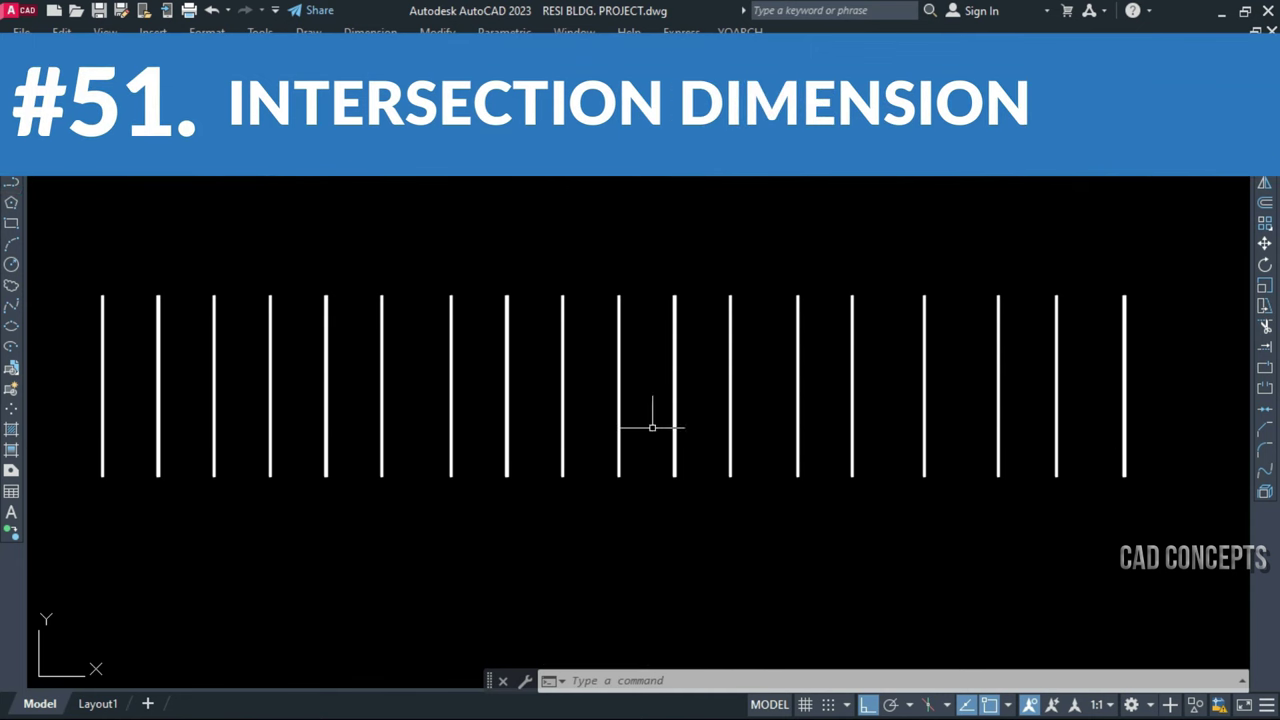
Run DDXX and chain-dimension every gap across the 18 vertical lines
text(D)
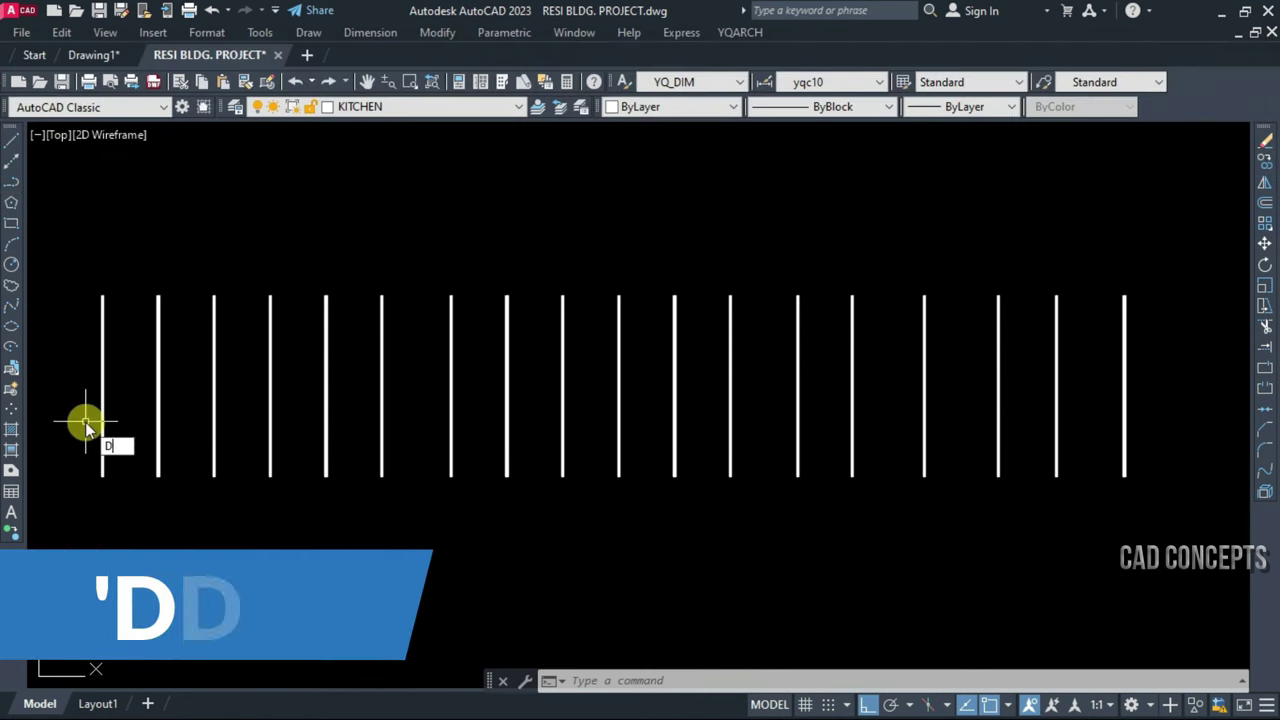
text(DXX)
key(Return)
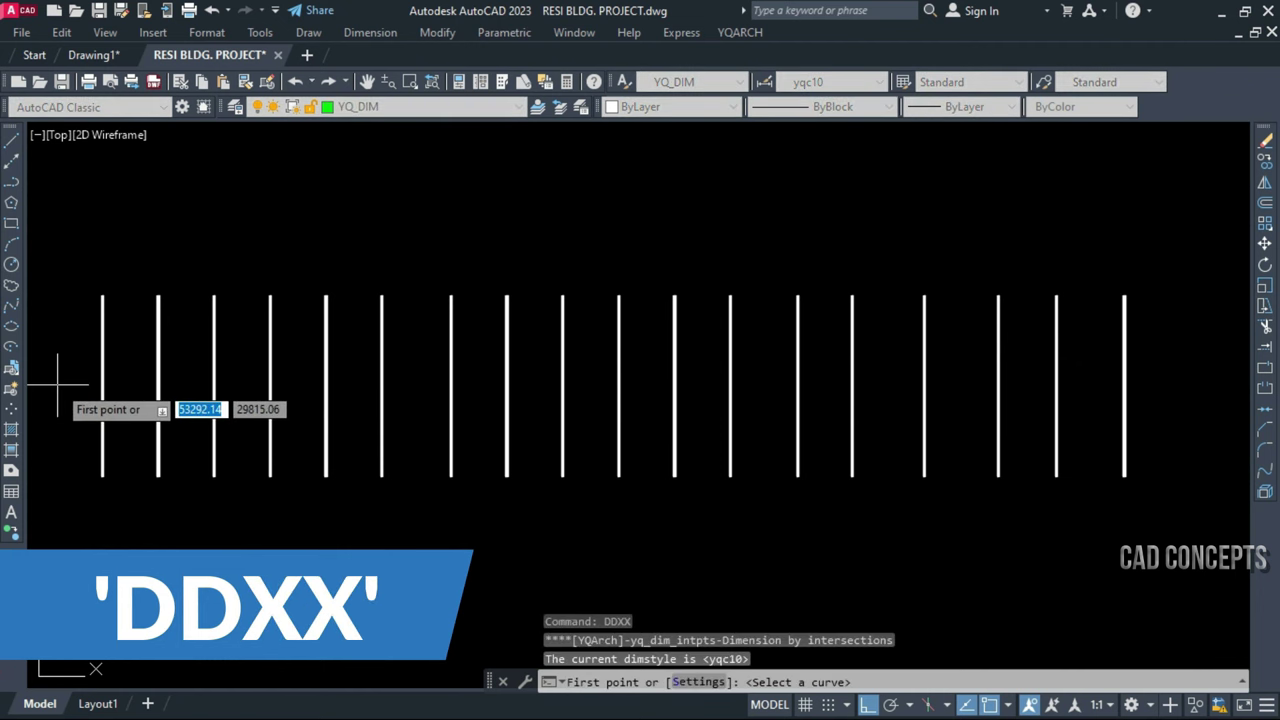
click(57, 385)
click(1178, 397)
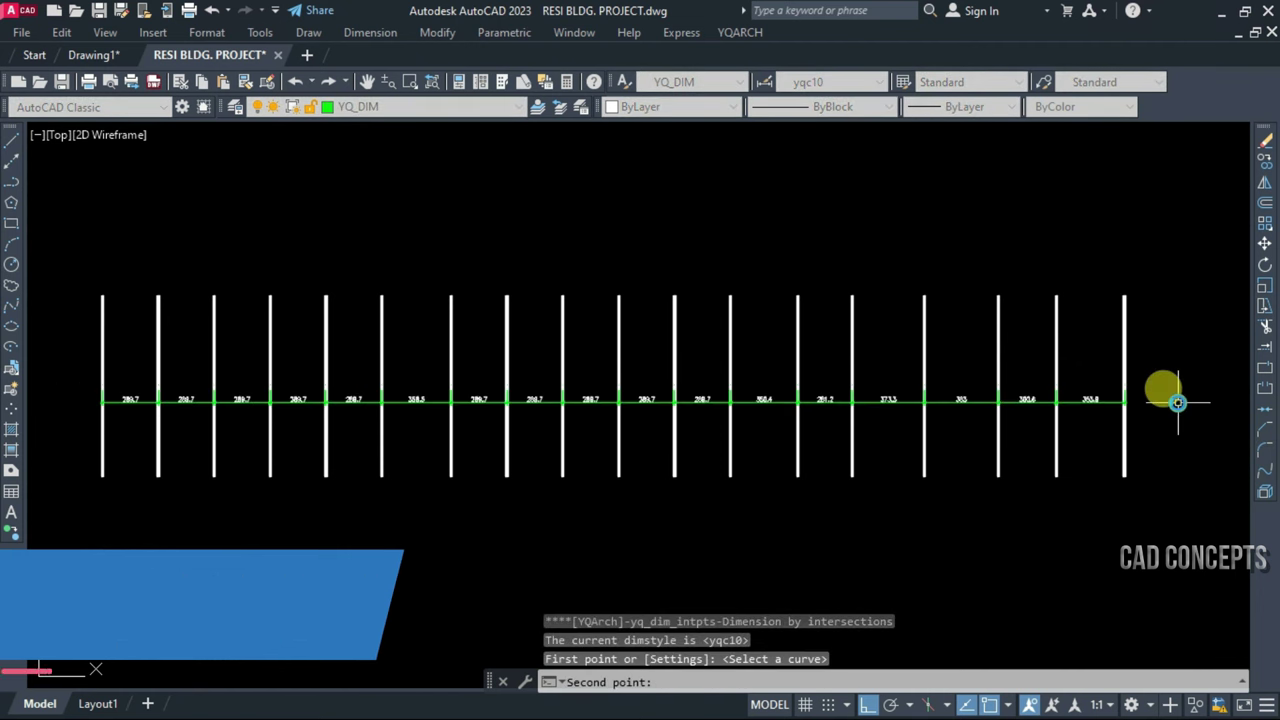
Cancel the stray selection window and restart the DDXX command
click(1180, 341)
key(Escape)
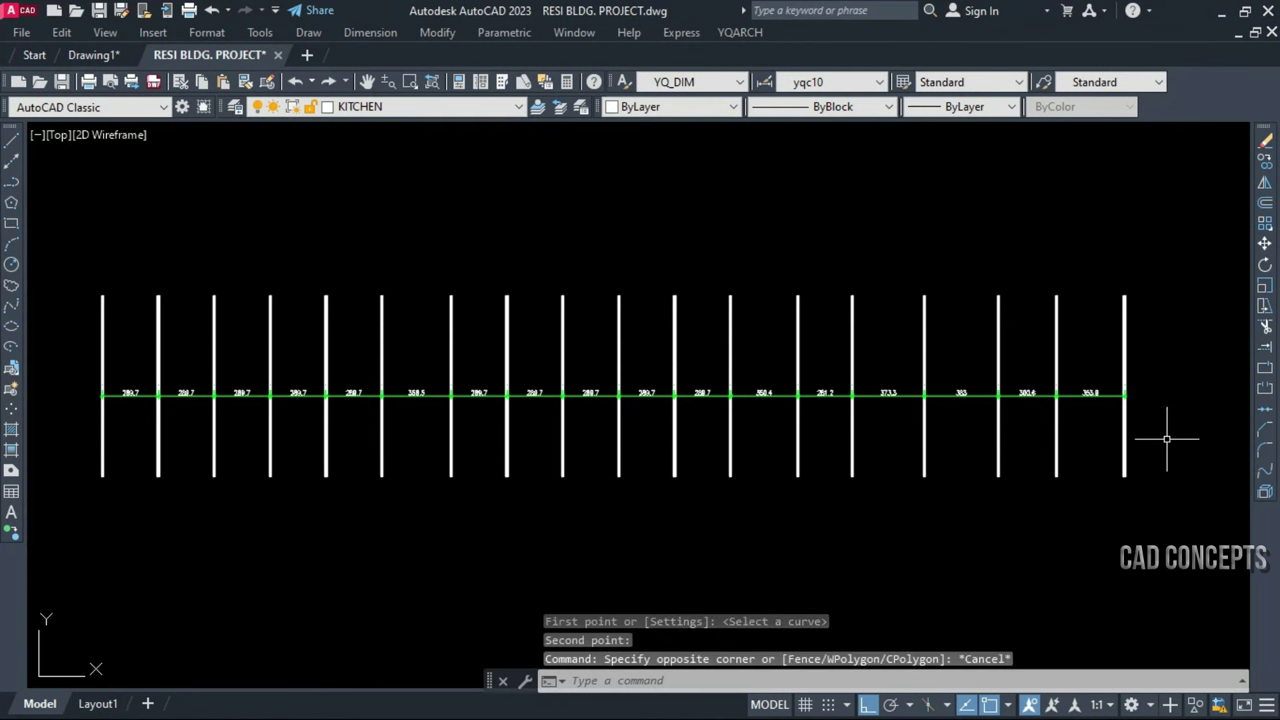
key(Return)
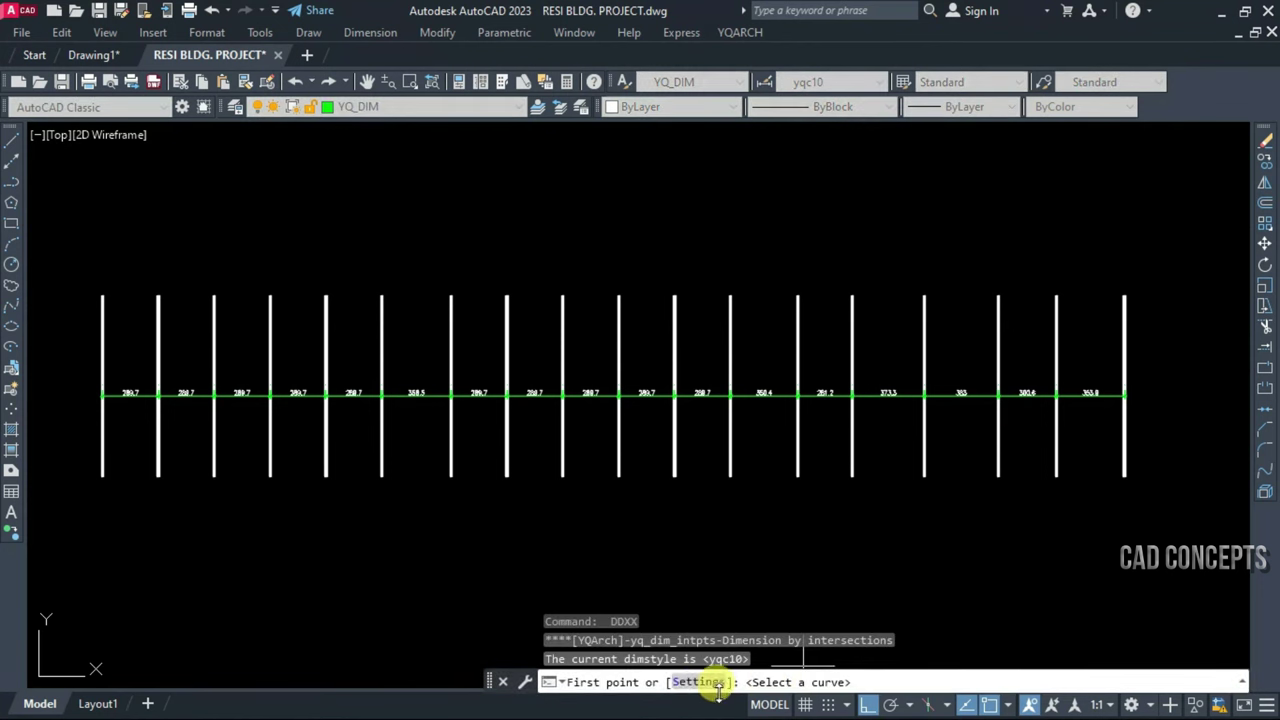
Enable Has The Base Dimension in DDXX settings and place a second dimension row above the lines
click(700, 681)
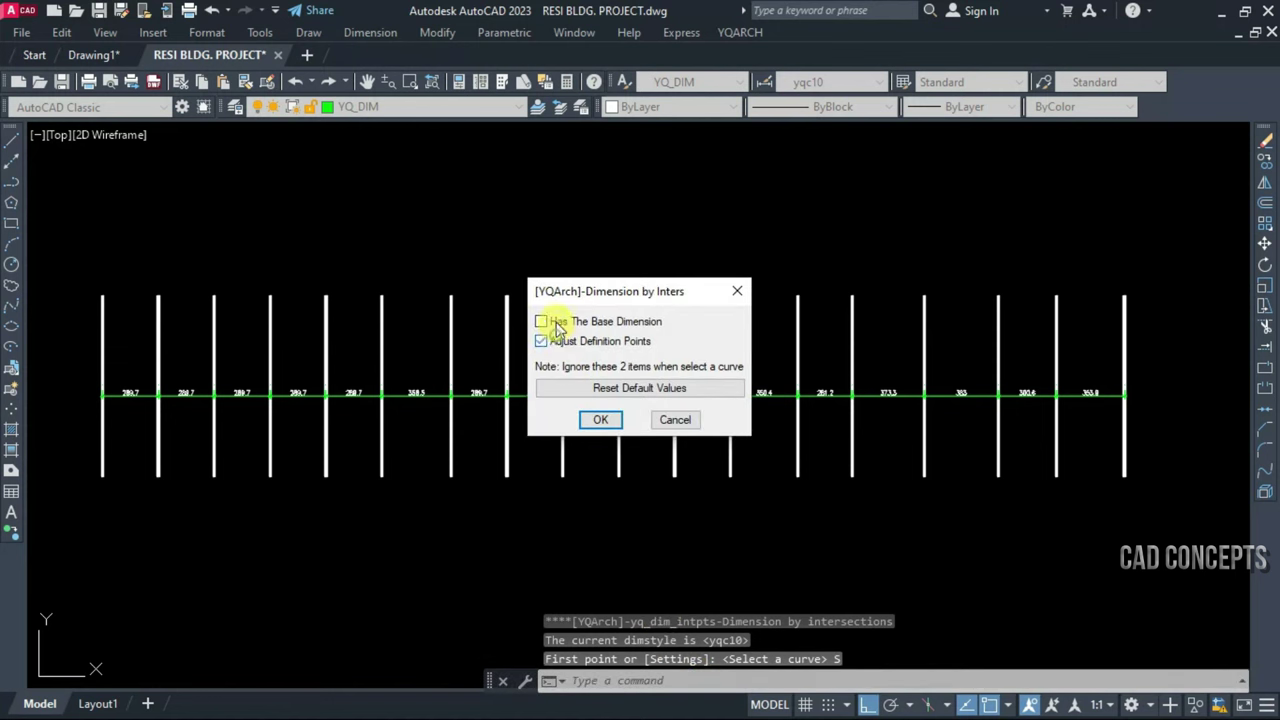
click(598, 419)
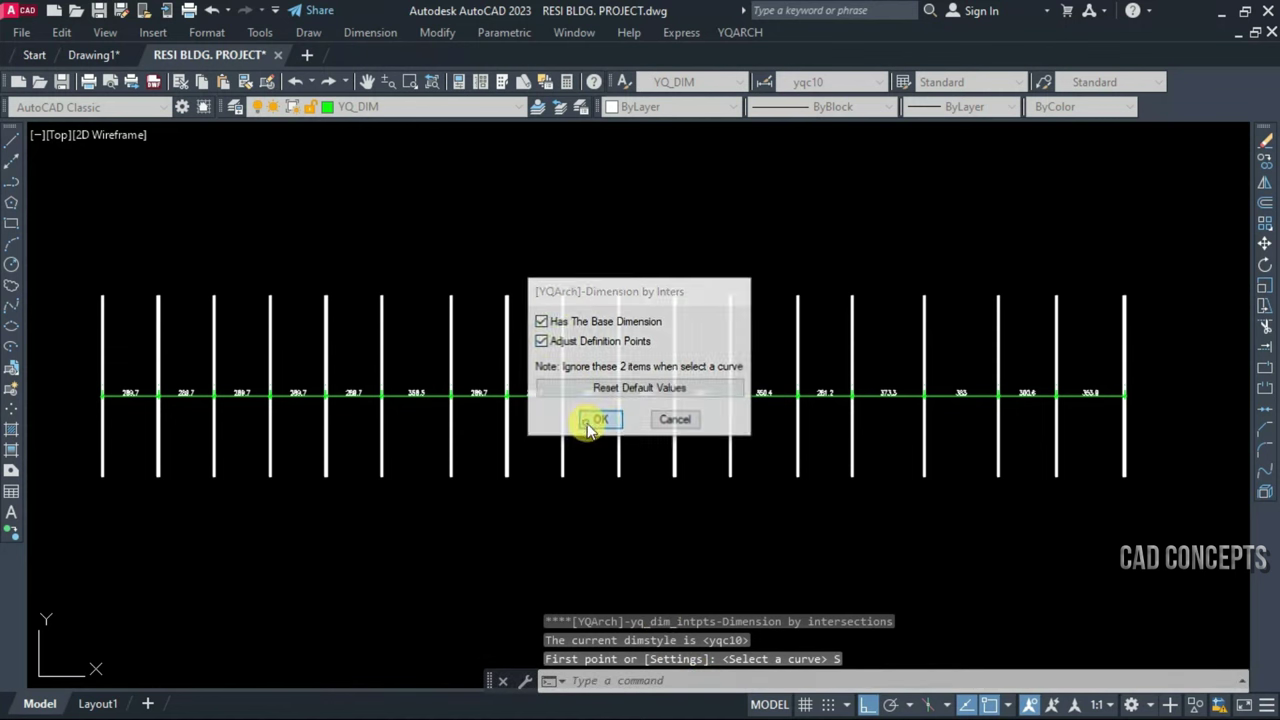
click(1173, 348)
click(55, 337)
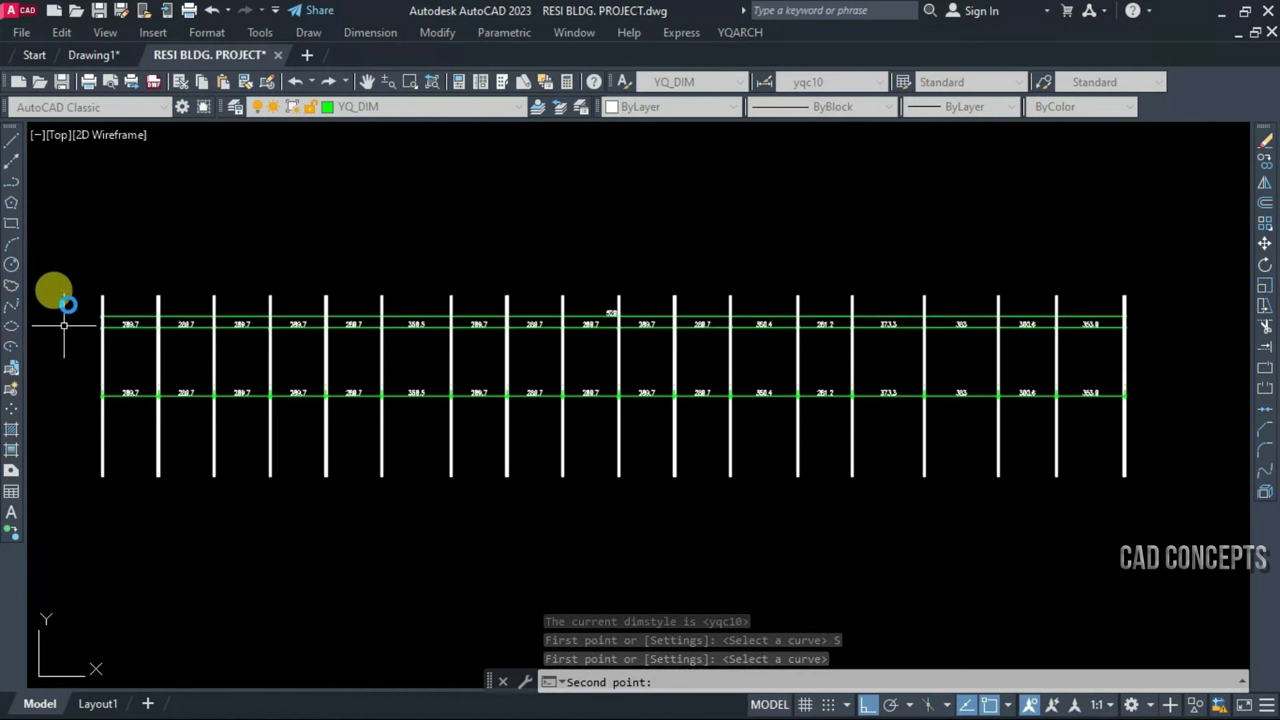
click(81, 248)
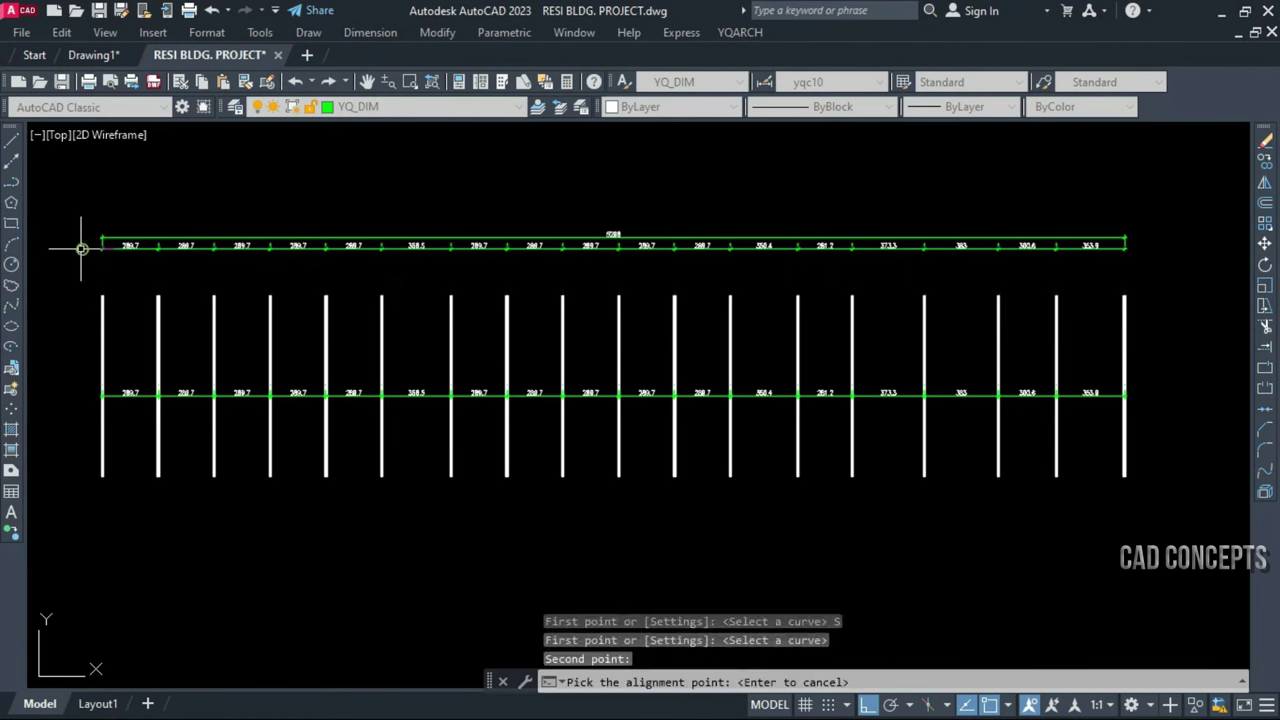
key(Escape)
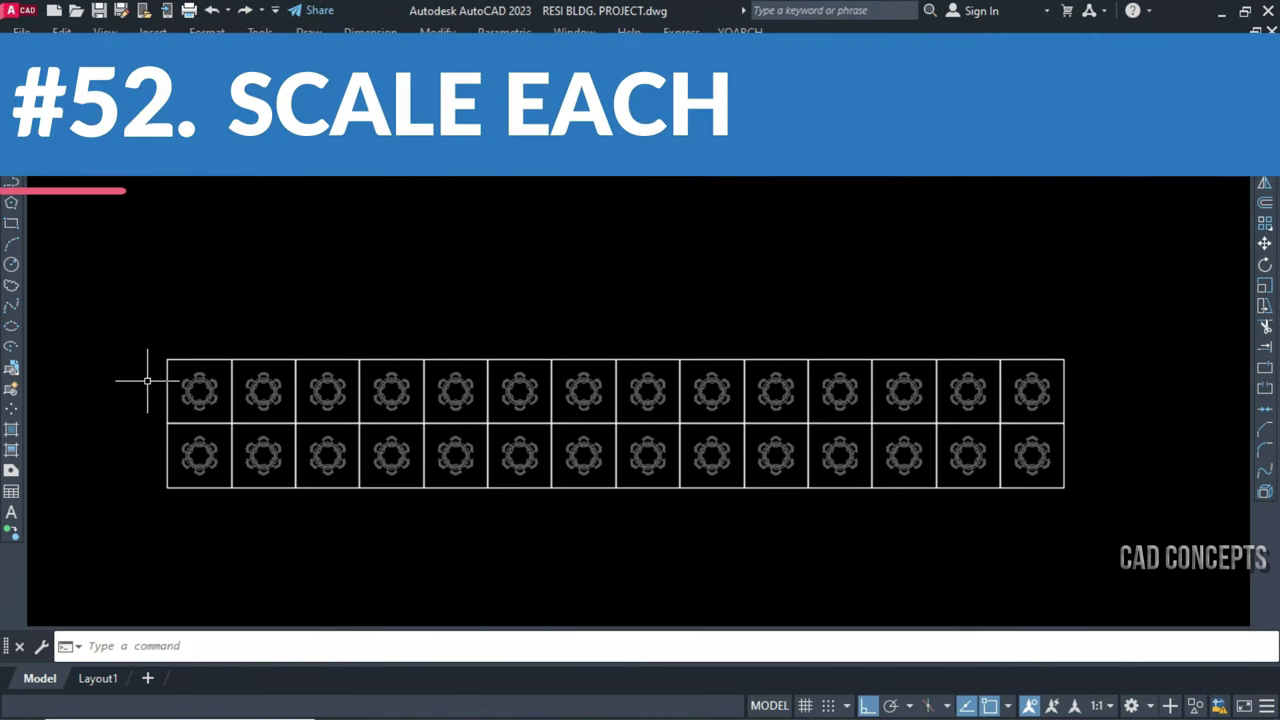
Window-select all the table blocks in the grid and start the ASC scale-each command
scroll(149, 371, up, 6)
click(300, 376)
scroll(257, 384, down, 4)
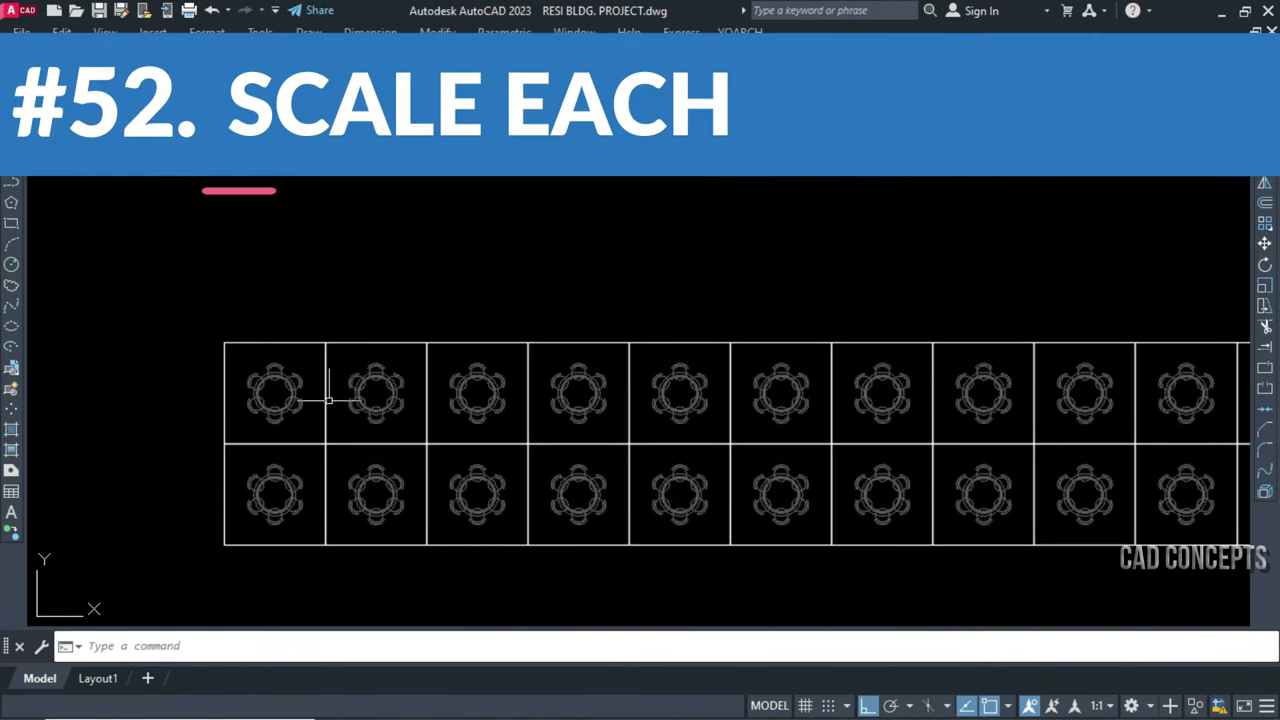
click(384, 402)
click(335, 365)
click(521, 398)
click(507, 404)
click(590, 393)
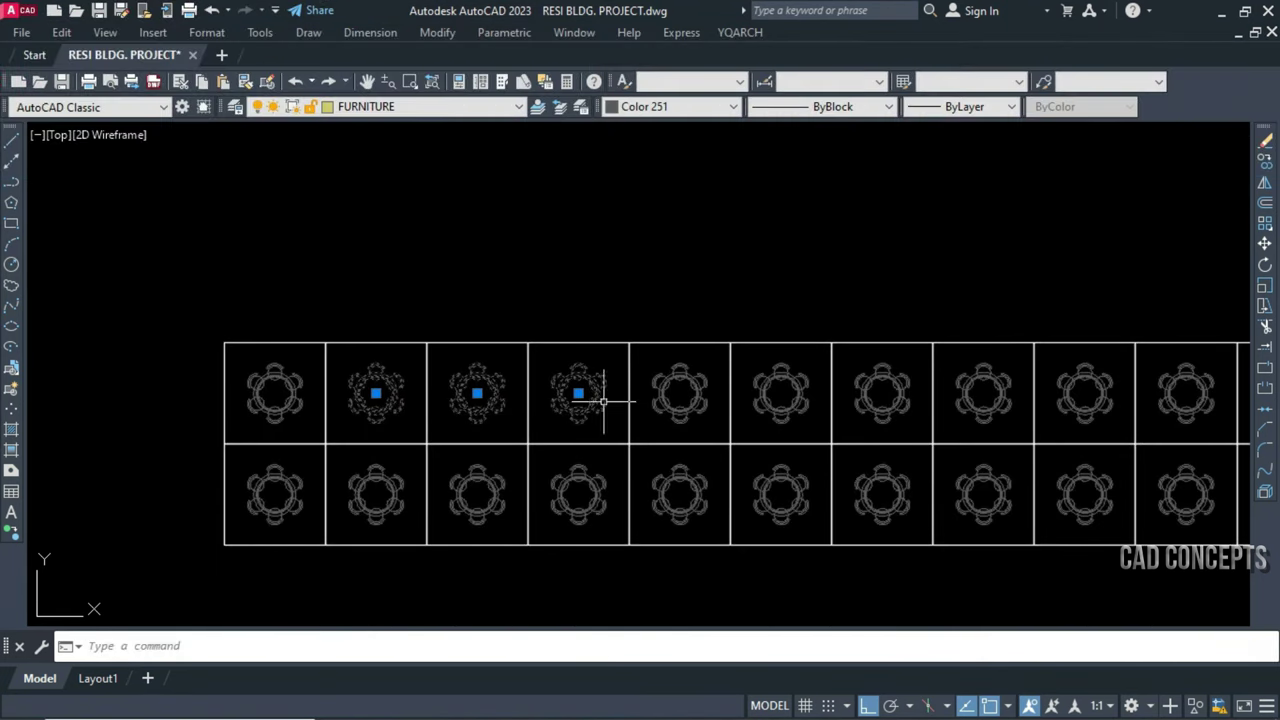
click(677, 394)
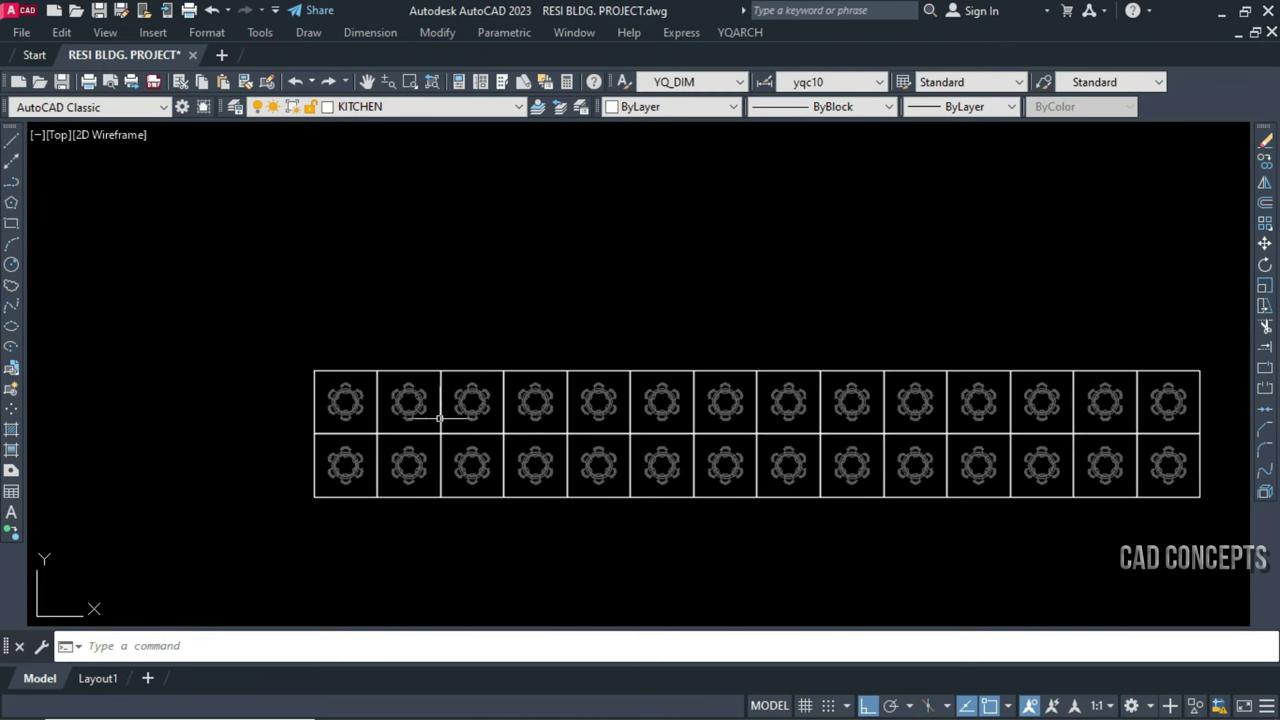
click(289, 378)
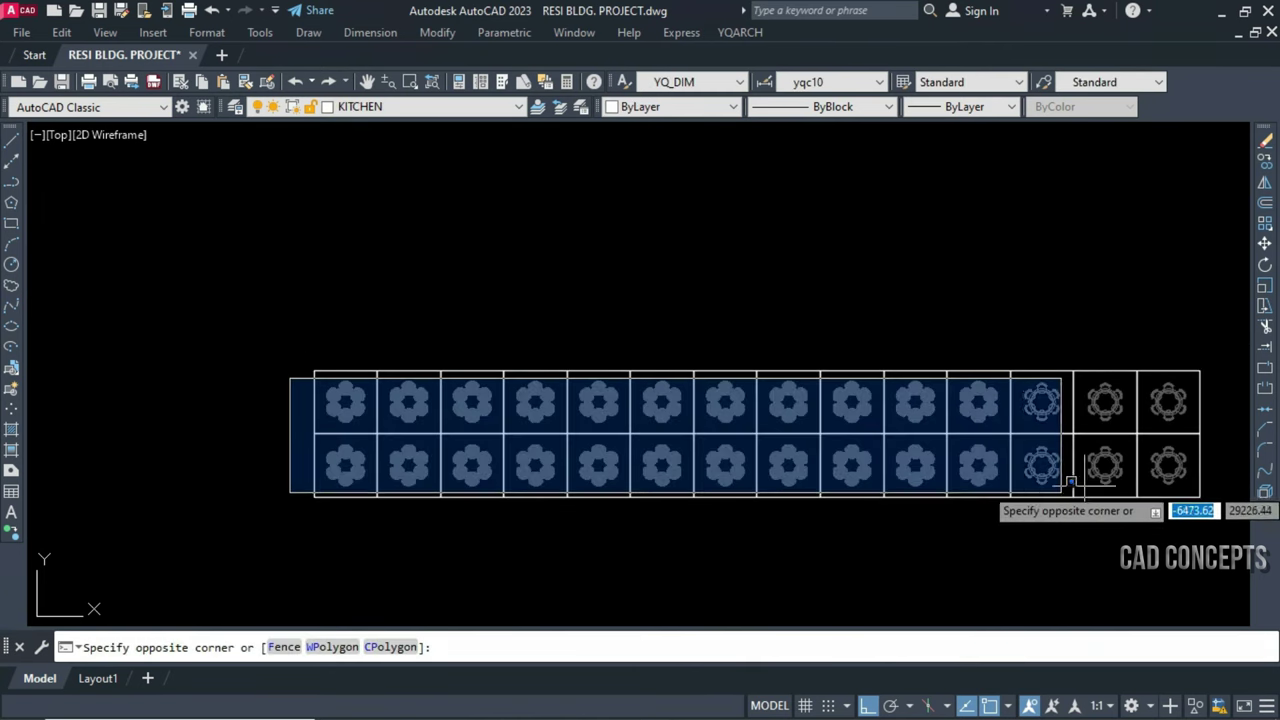
click(1210, 484)
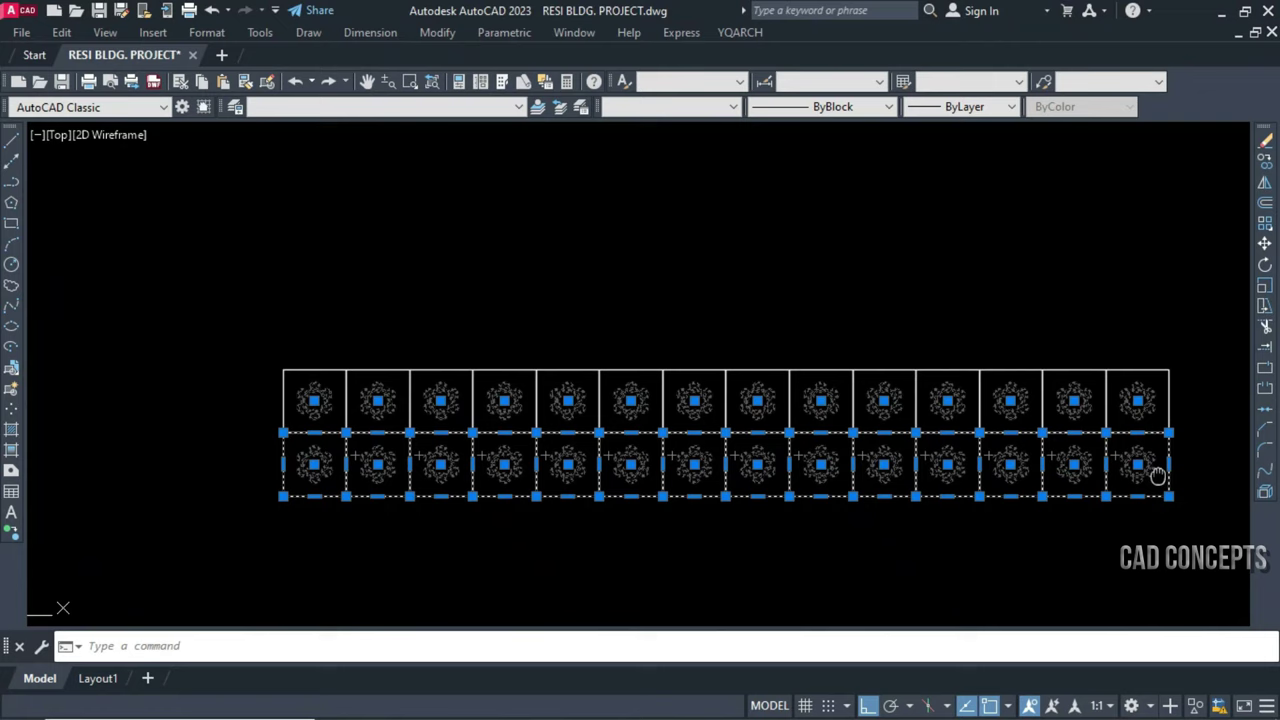
text(ASC)
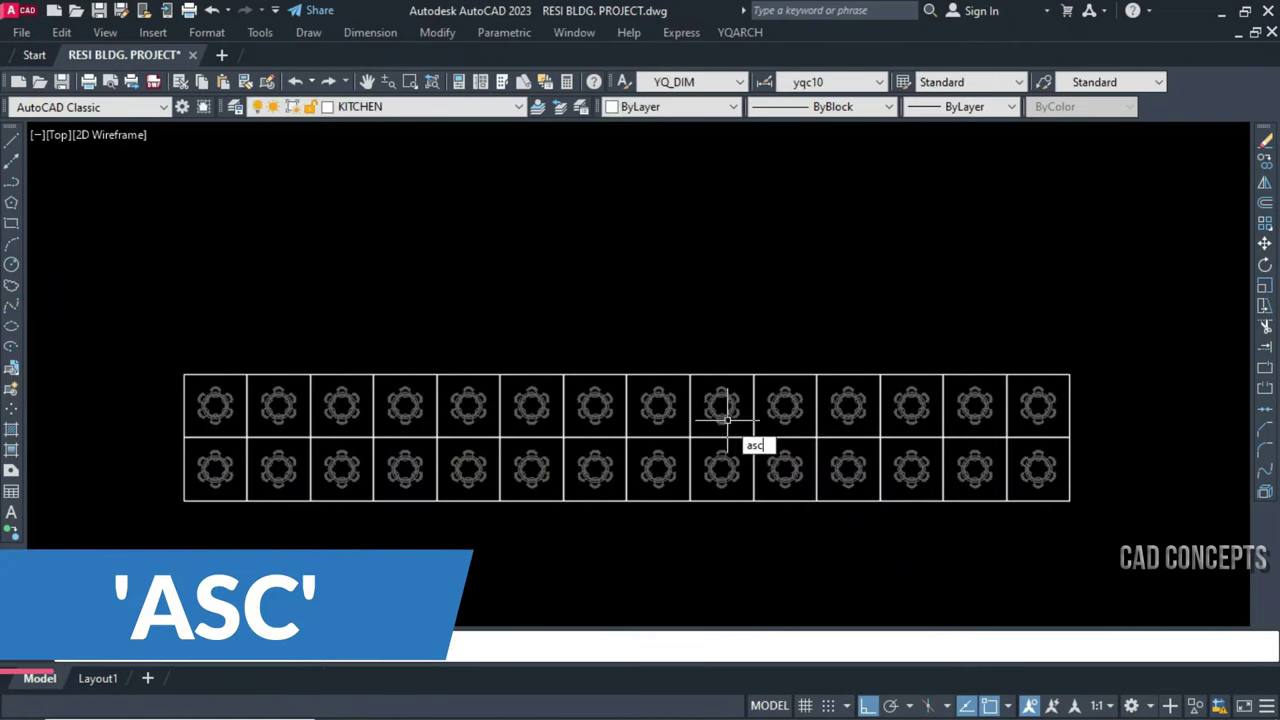
key(Return)
key(Return)
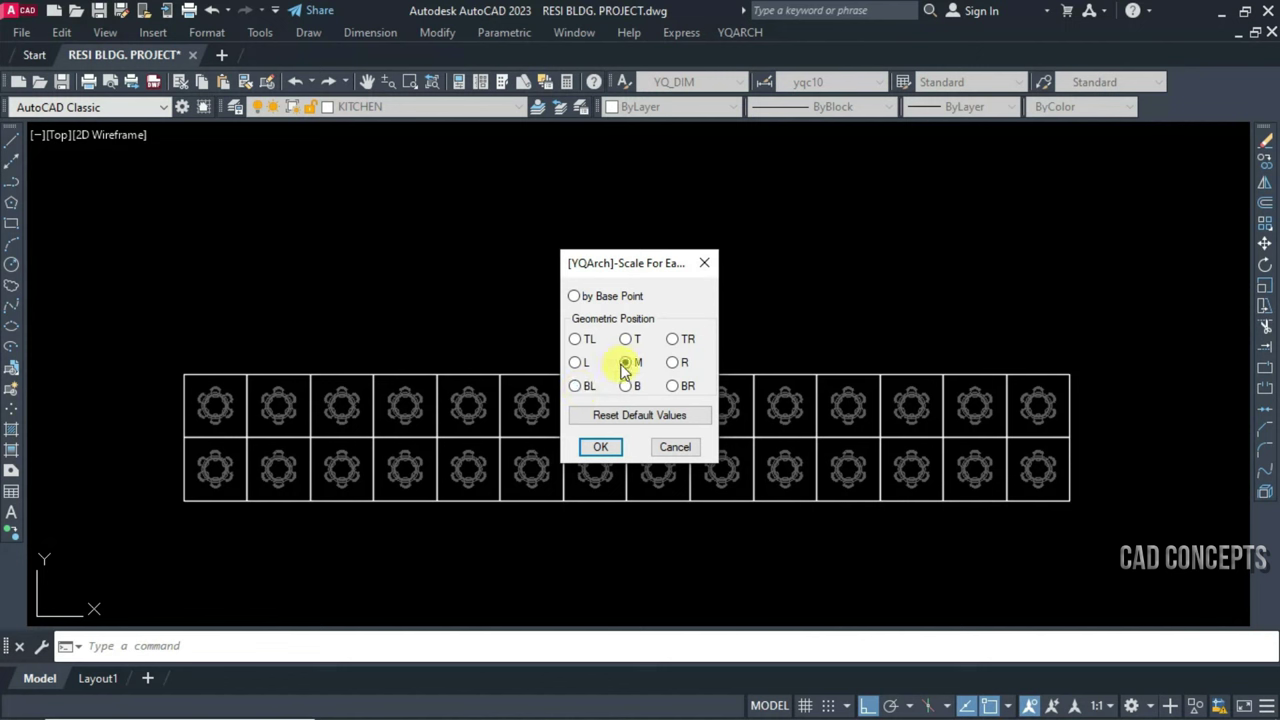
Scale every table-and-chair block about its own middle with a factor of 1
click(609, 445)
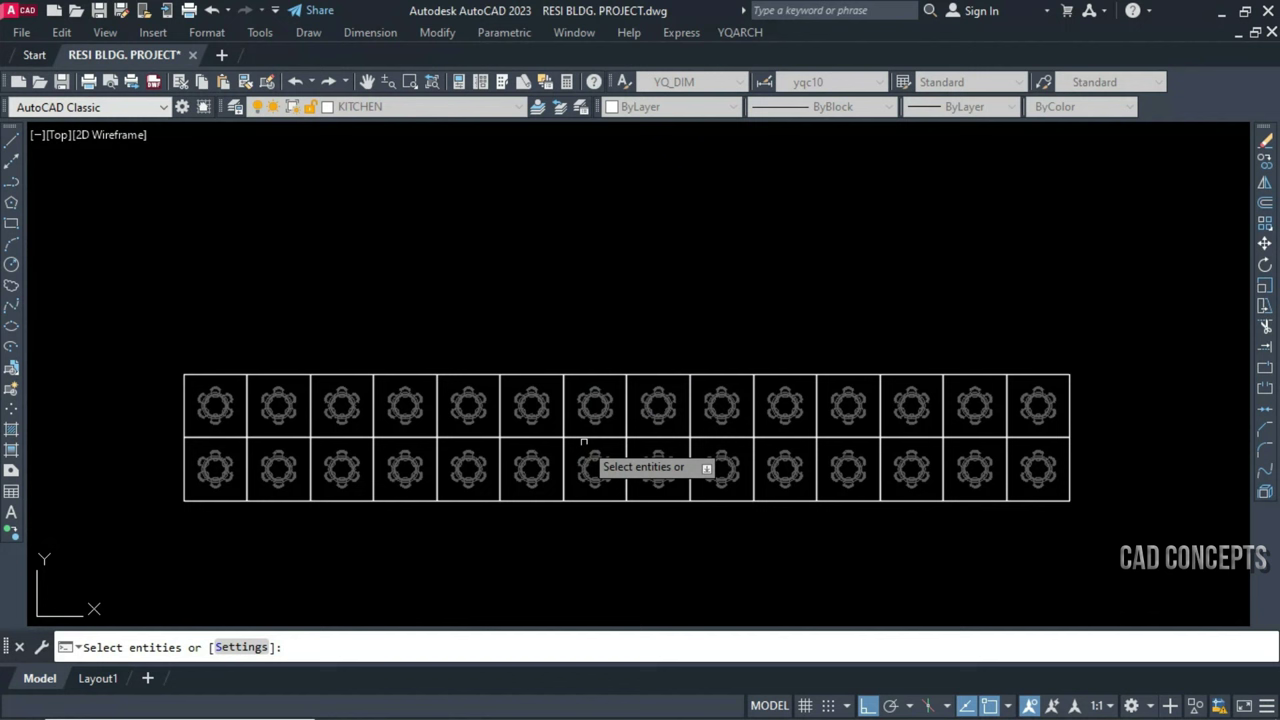
click(144, 380)
click(1100, 490)
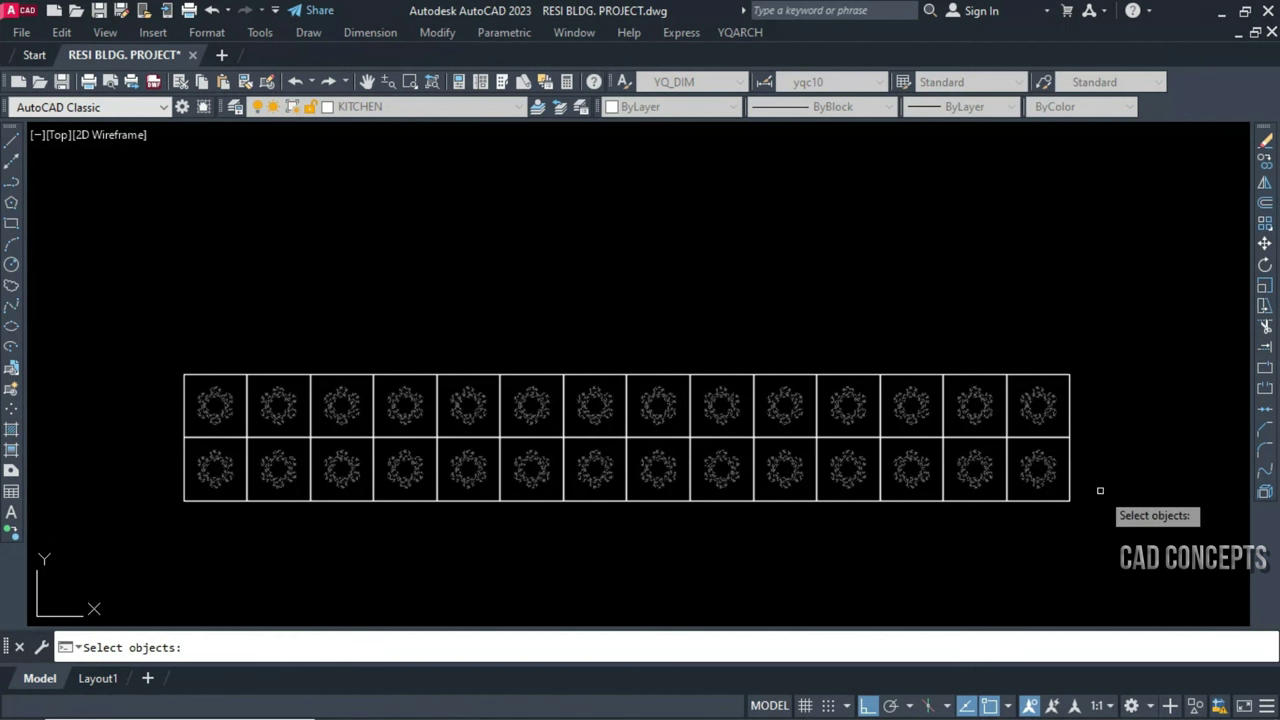
key(Return)
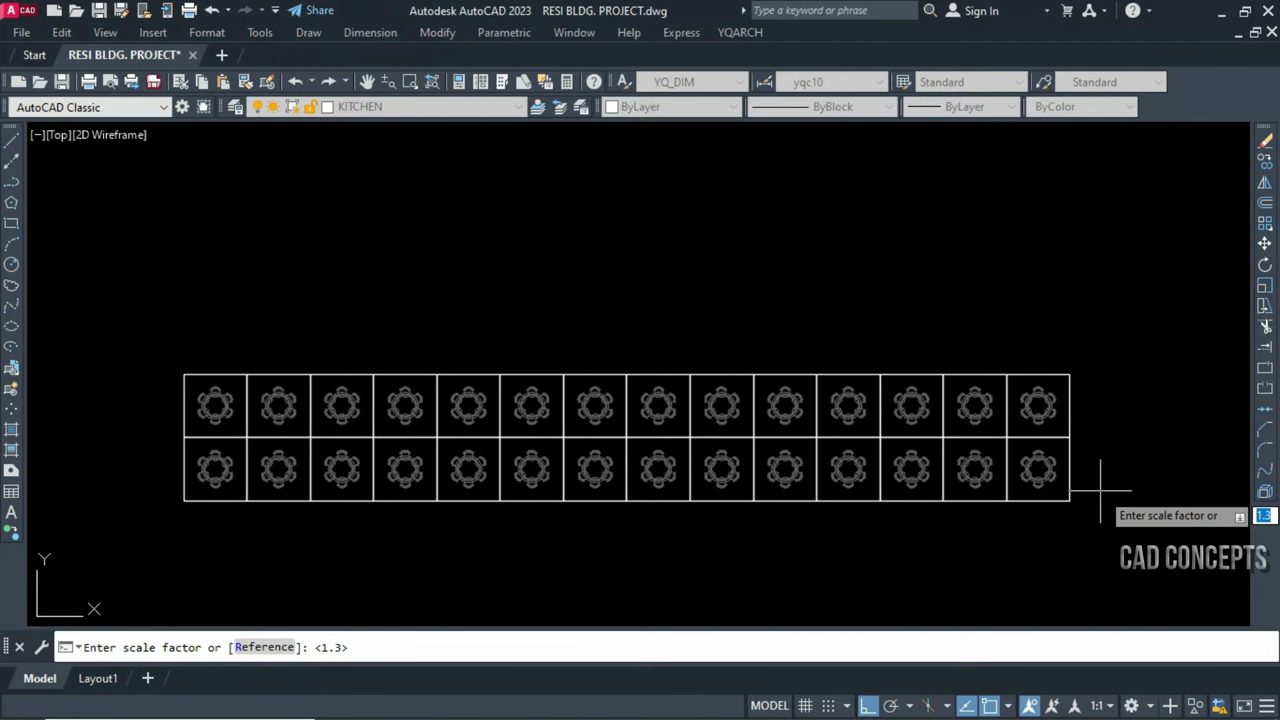
text(1)
key(Return)
scroll(159, 409, up, 4)
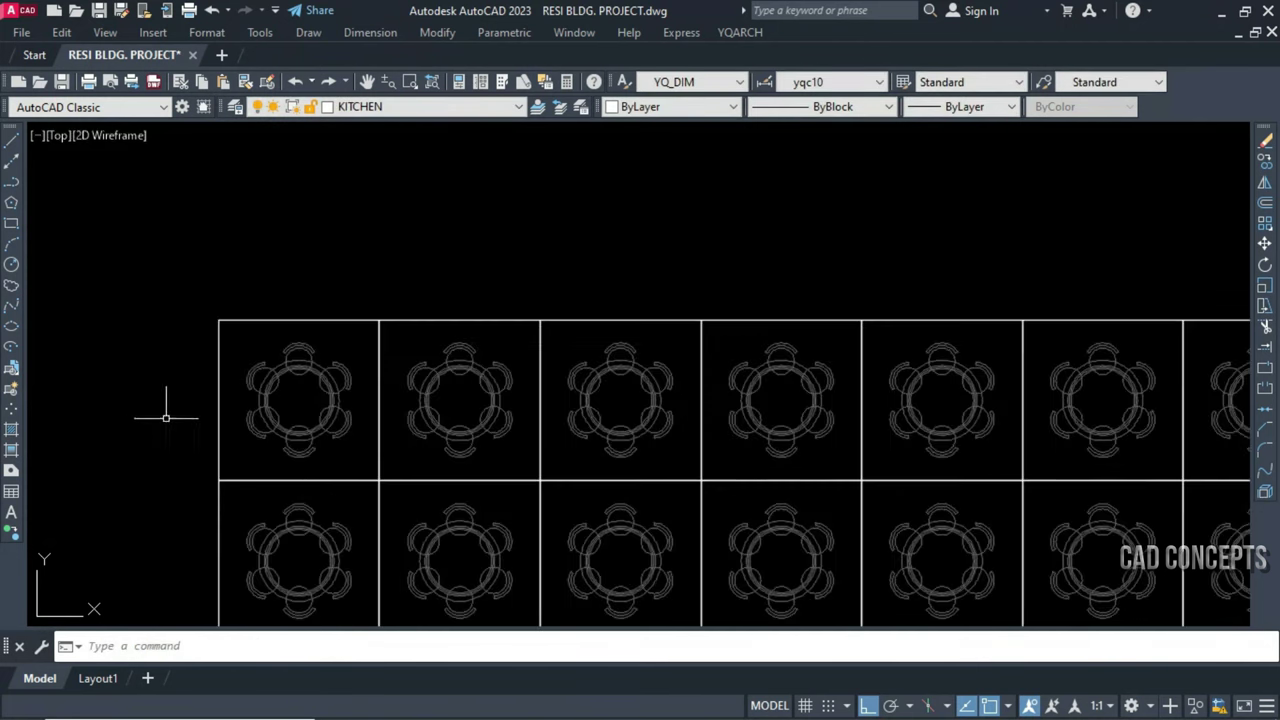
scroll(270, 368, down, 2)
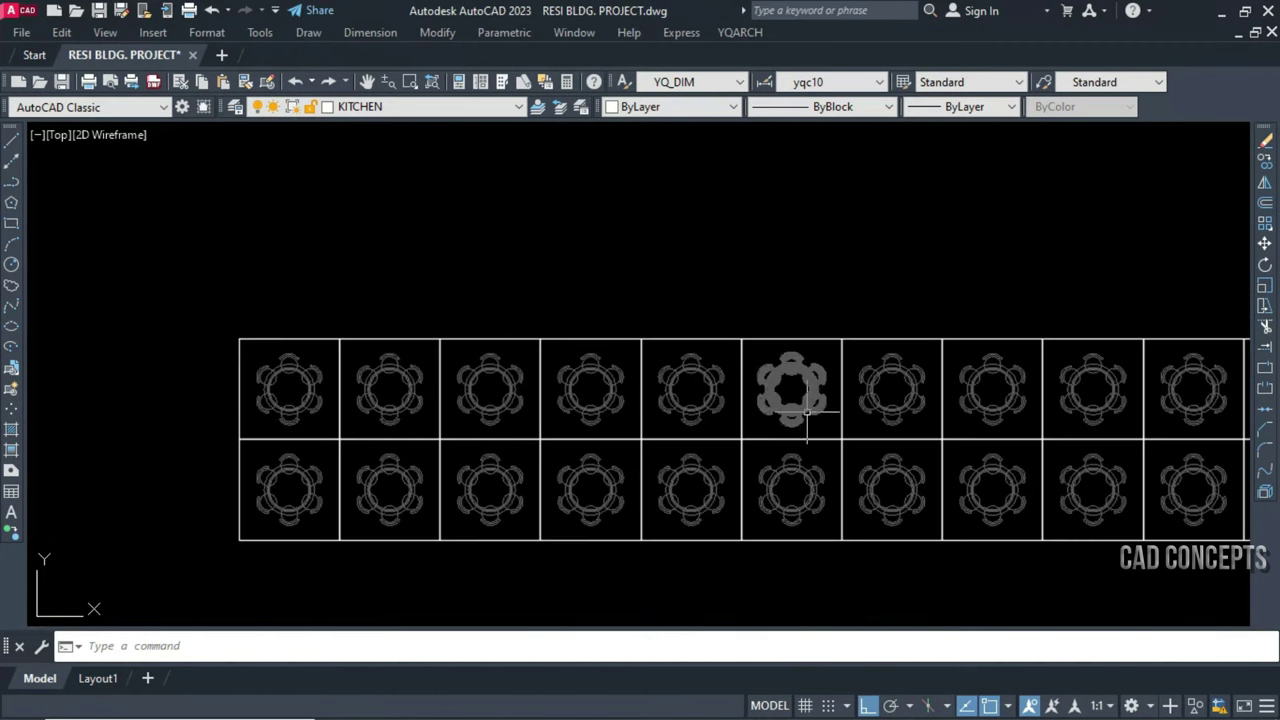
scroll(690, 389, down, 1)
scroll(543, 388, down, 2)
Scale the chosen table blocks in place from a base point with factor 1
key(space)
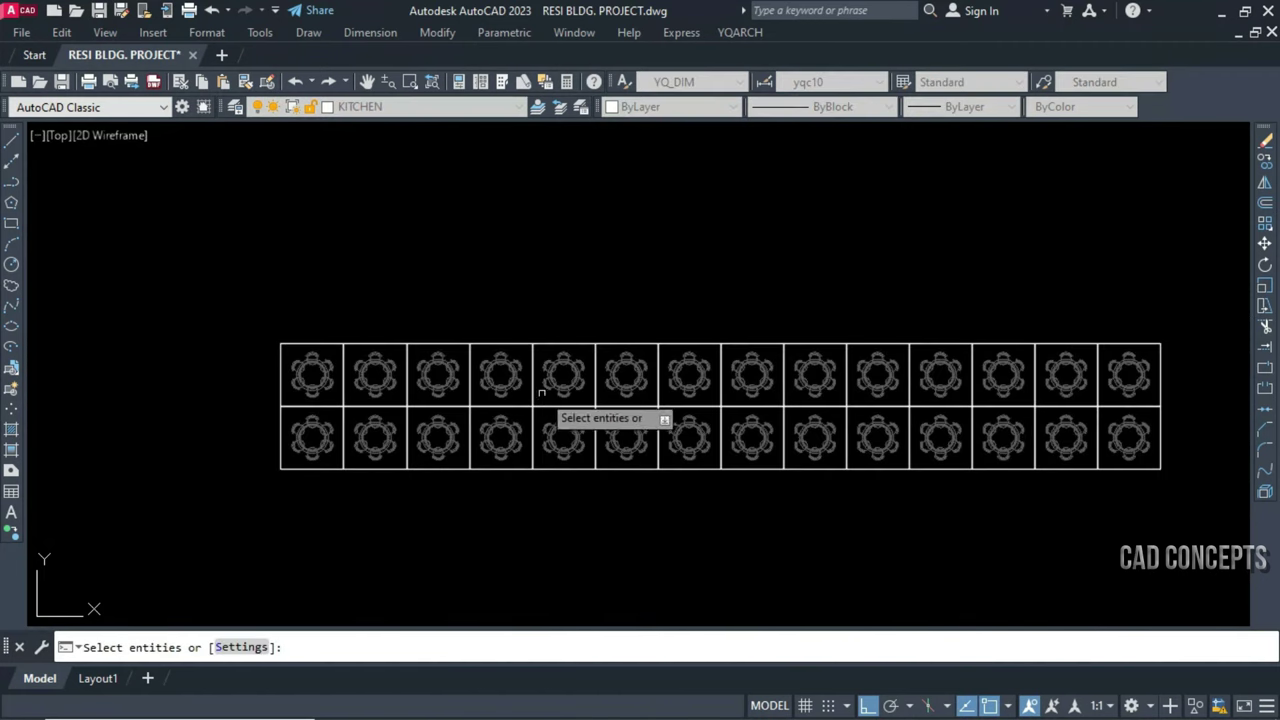
key(Escape)
key(space)
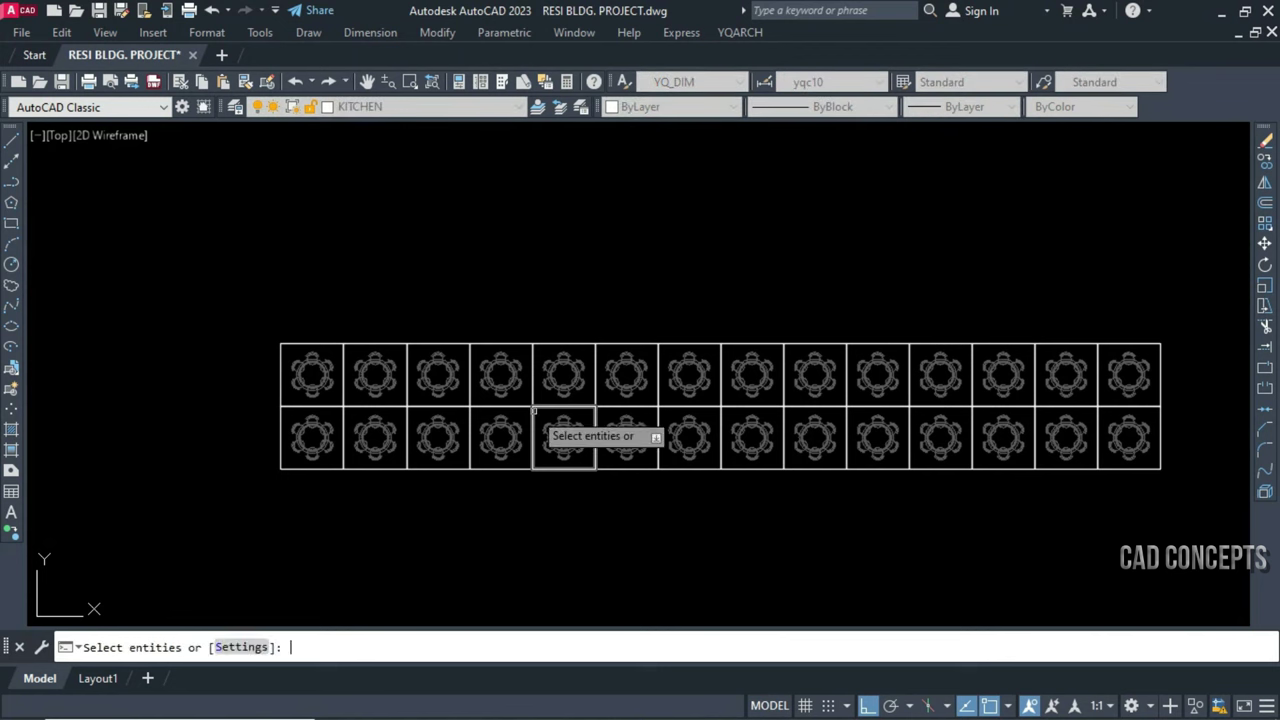
key(space)
click(532, 408)
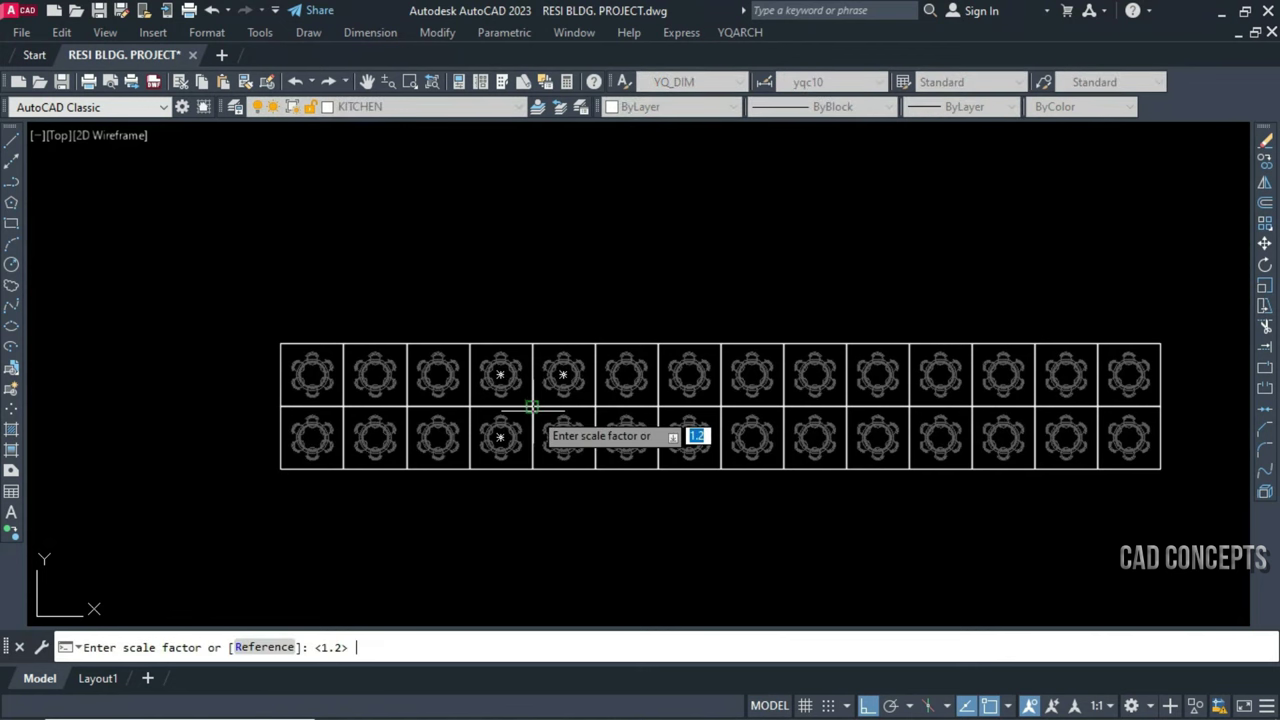
text(1)
right_click(514, 400)
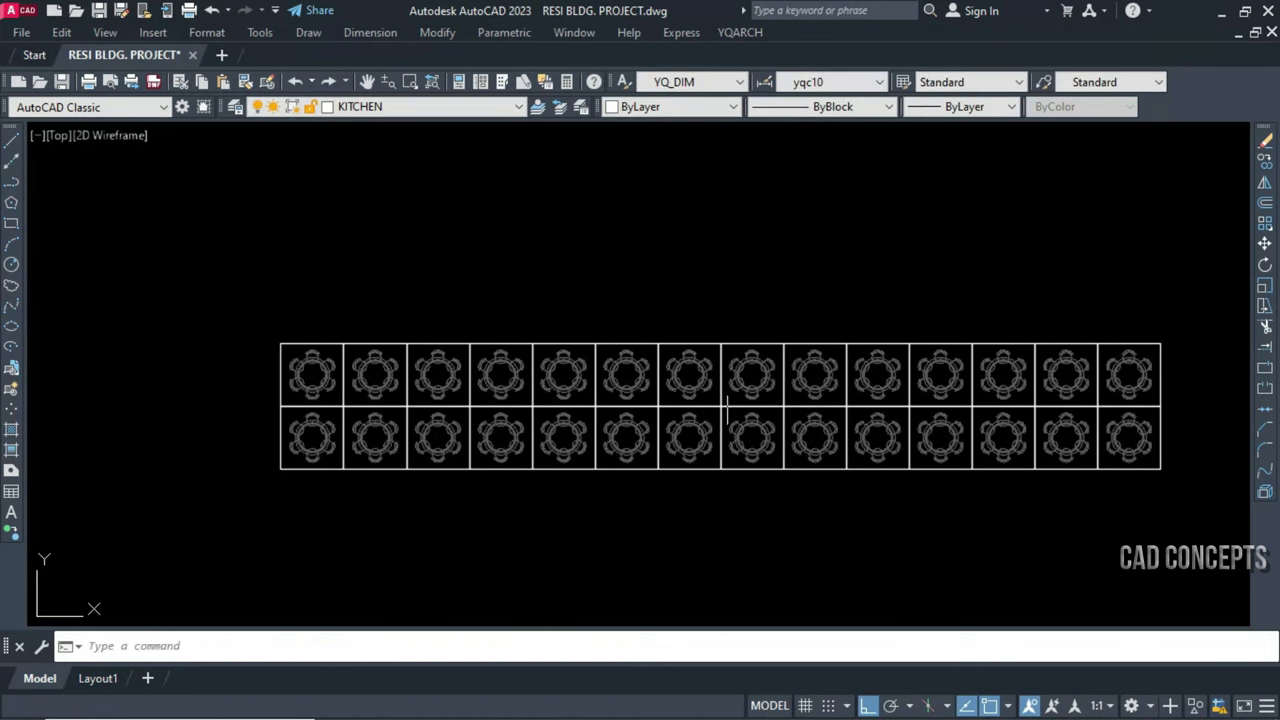
Repeat the block scaling with a sample table, factor 1, window-selecting all table tiles
key(Return)
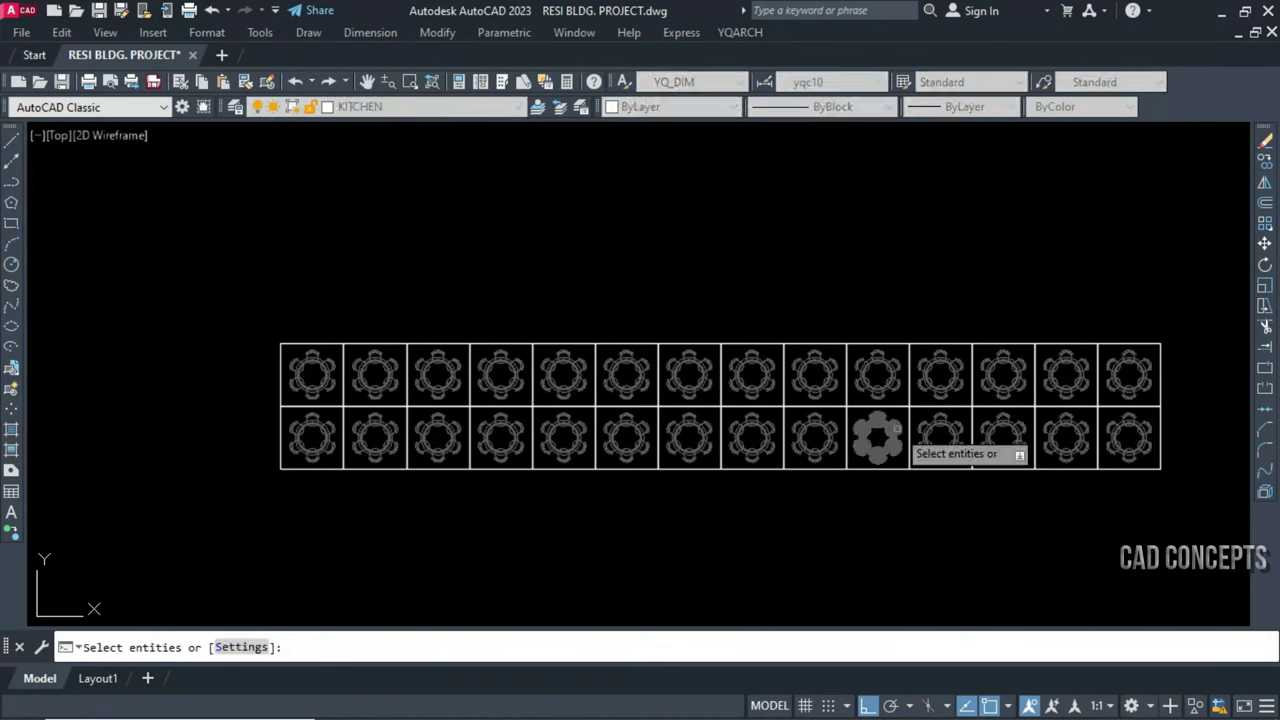
click(896, 428)
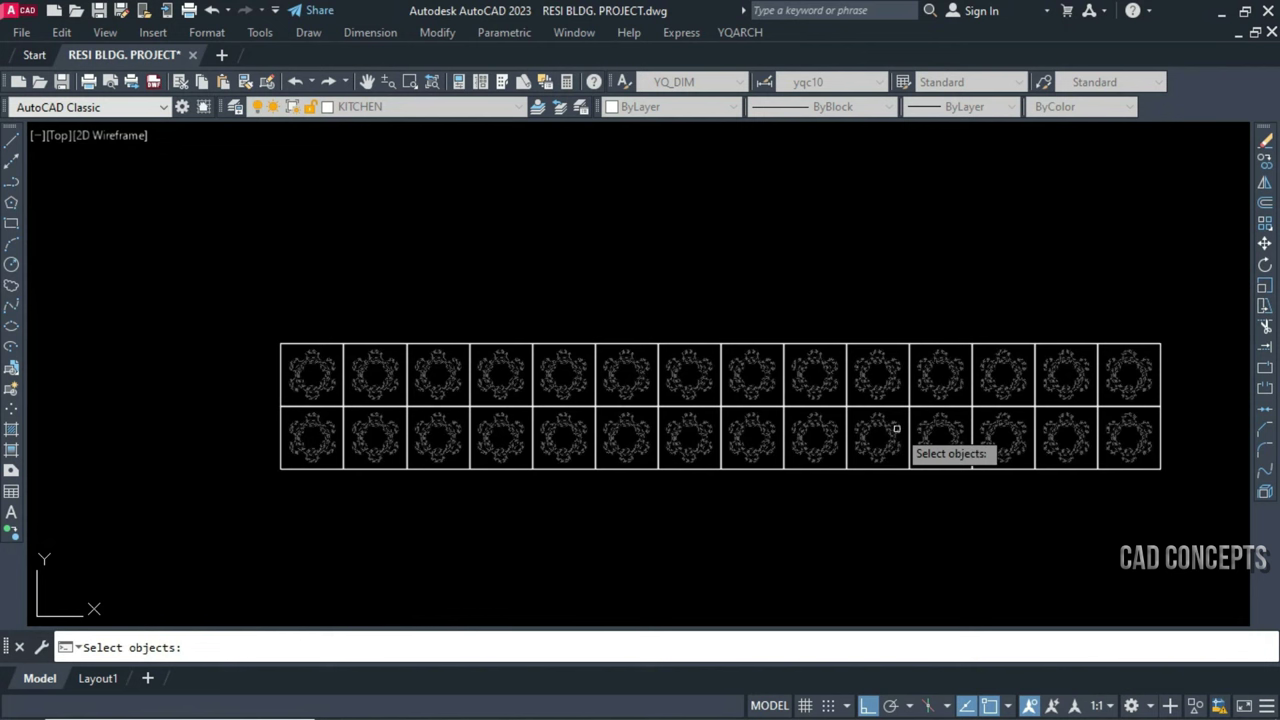
text(1,2)
click(254, 345)
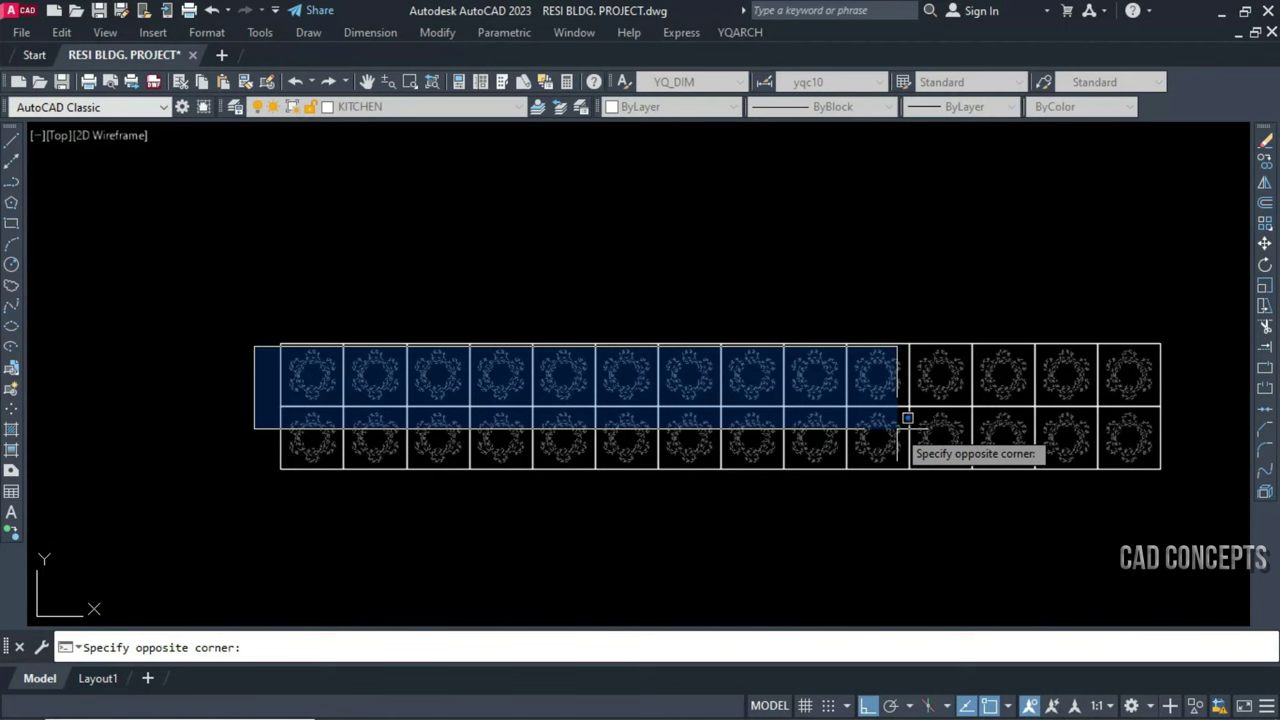
click(1162, 465)
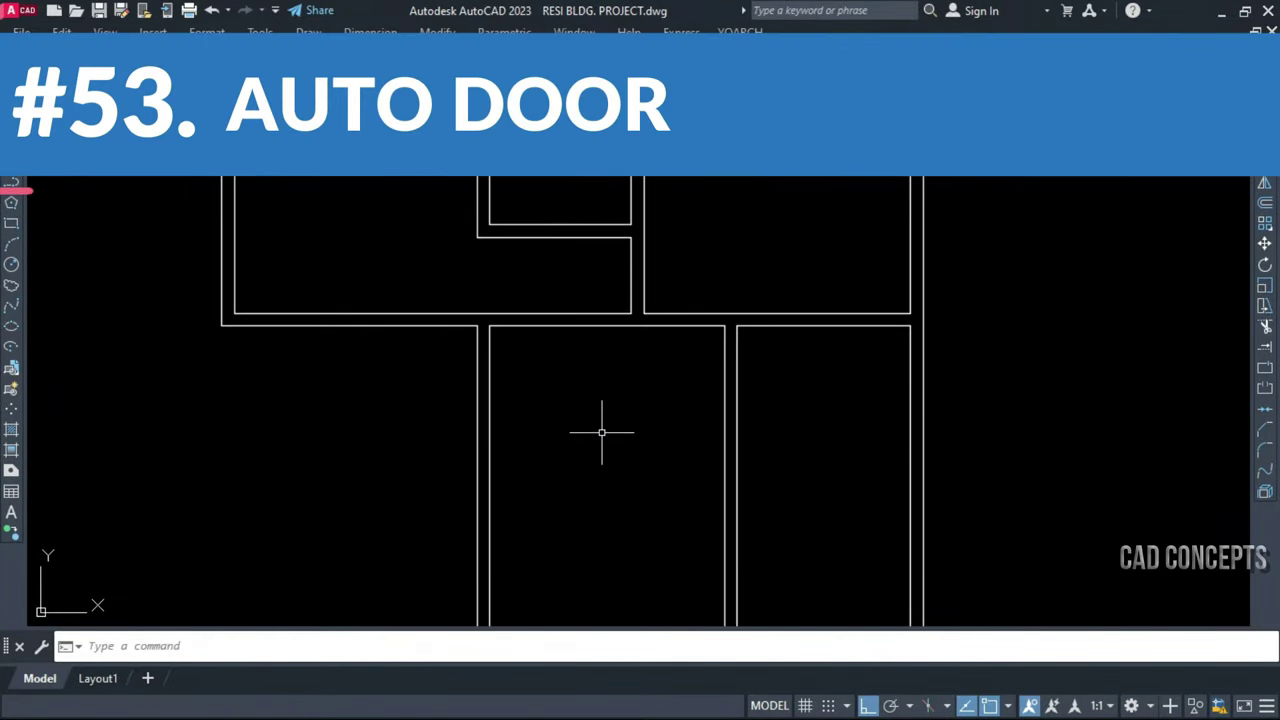
Zoom to the floor plan and set up AD doors: R14:DR_D01, hole width 100, pier 10
scroll(601, 432, down, 2)
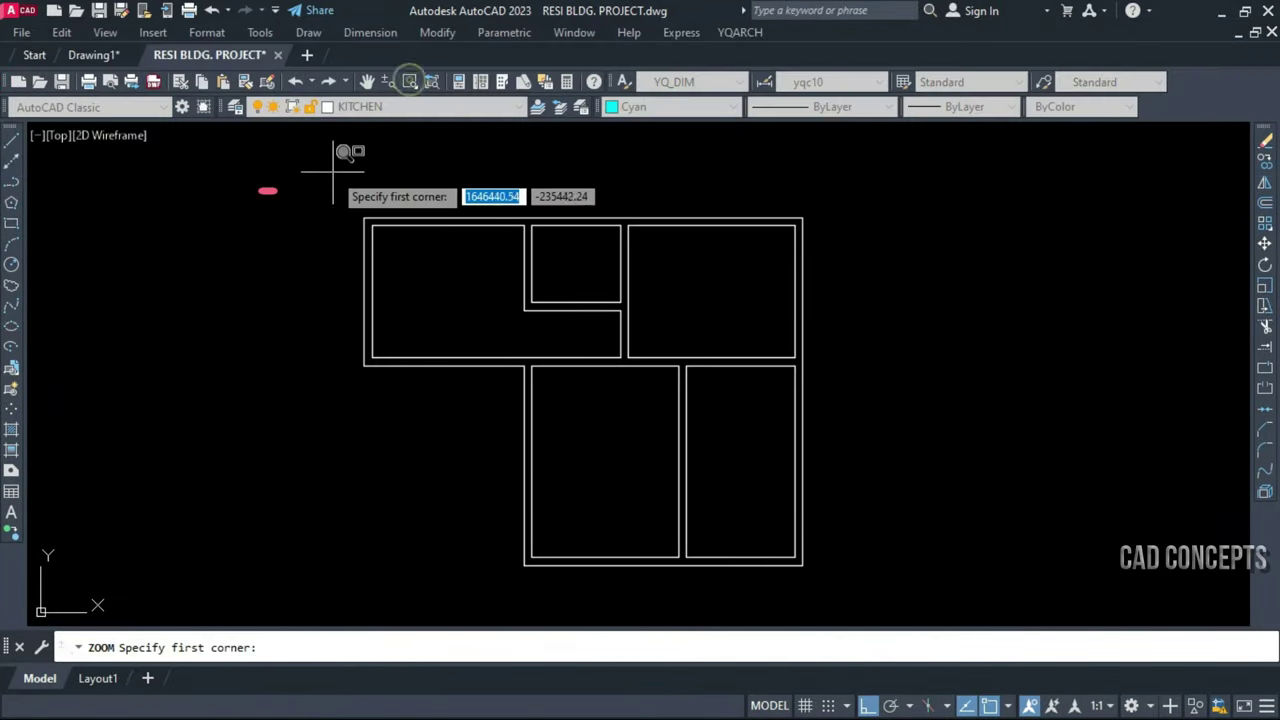
click(329, 171)
click(874, 591)
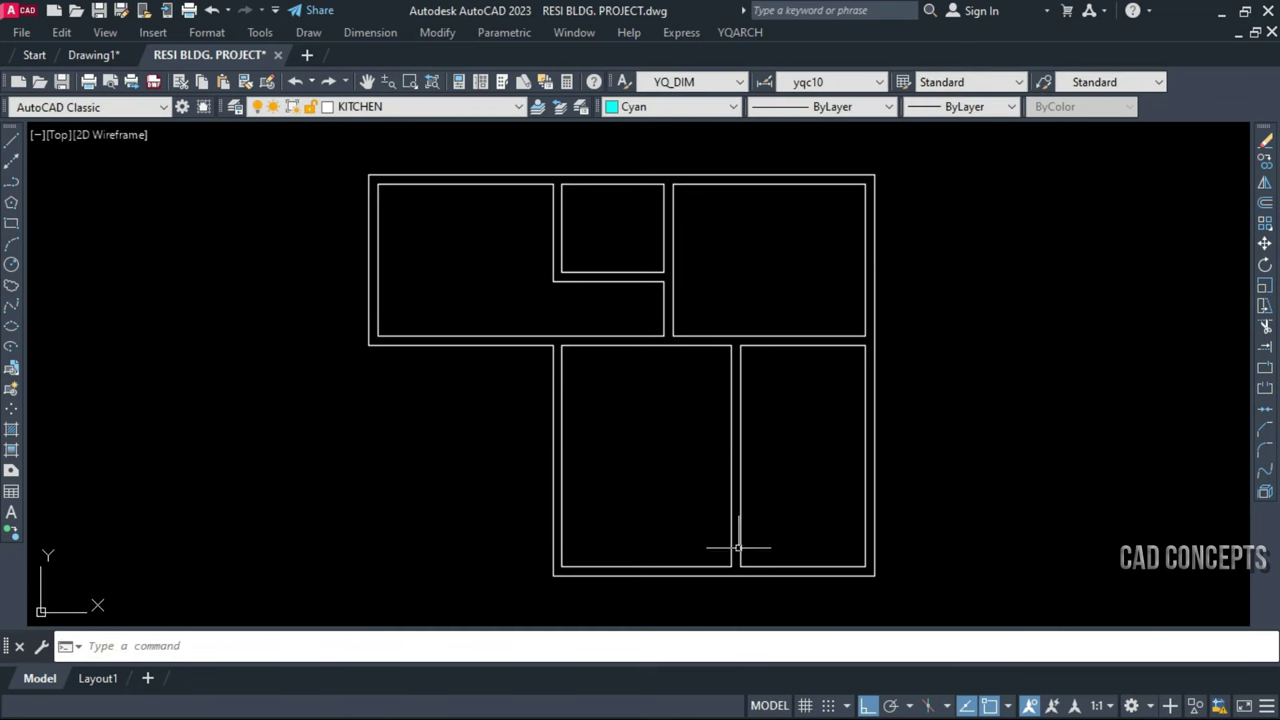
text(ad)
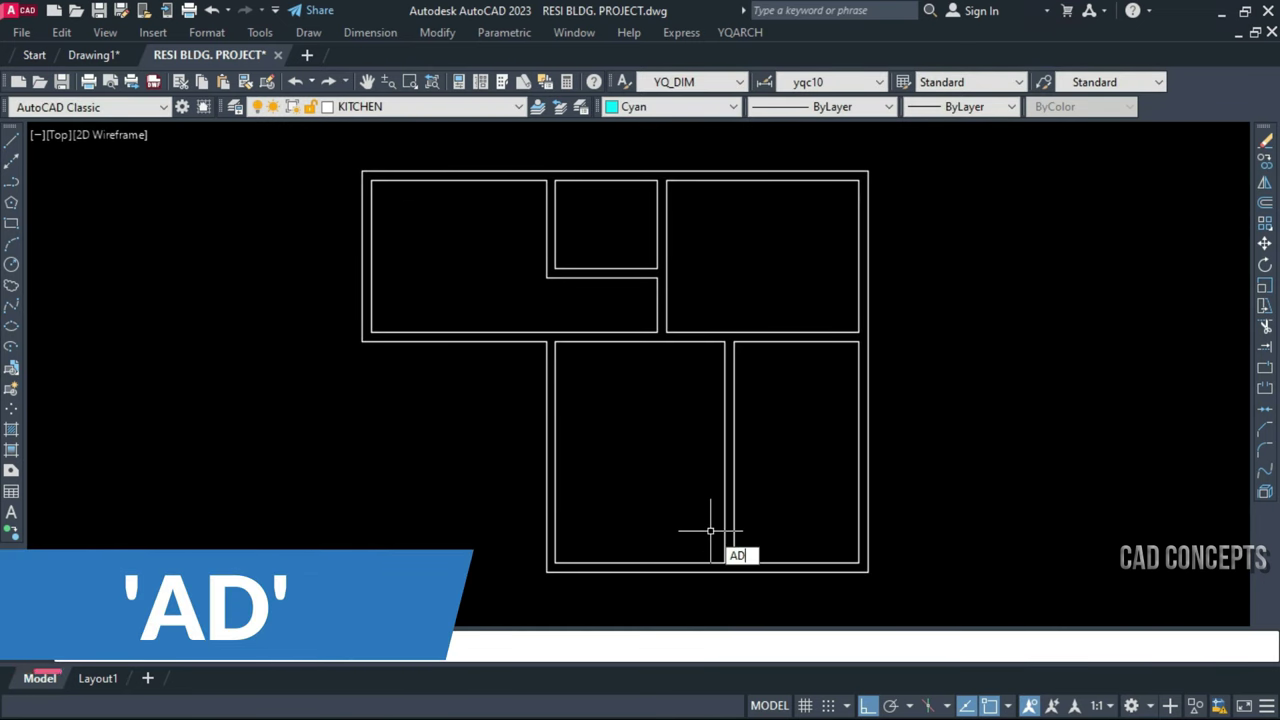
key(Return)
click(251, 646)
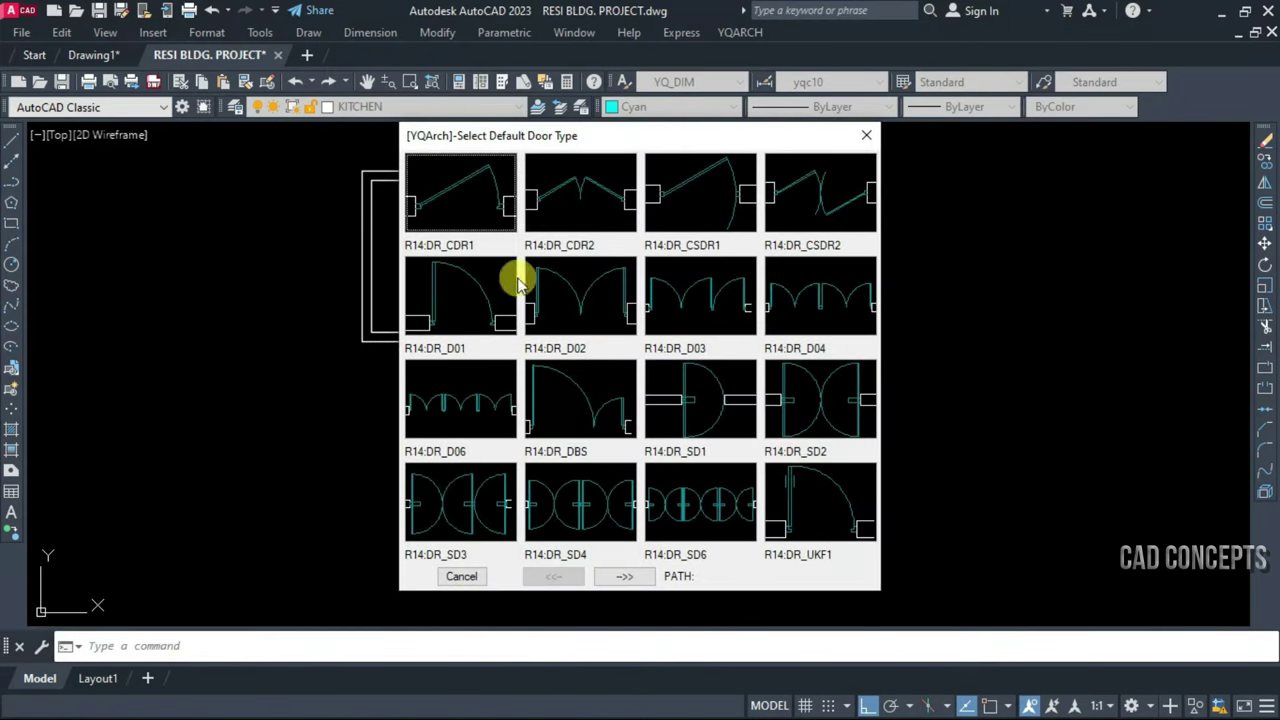
click(477, 303)
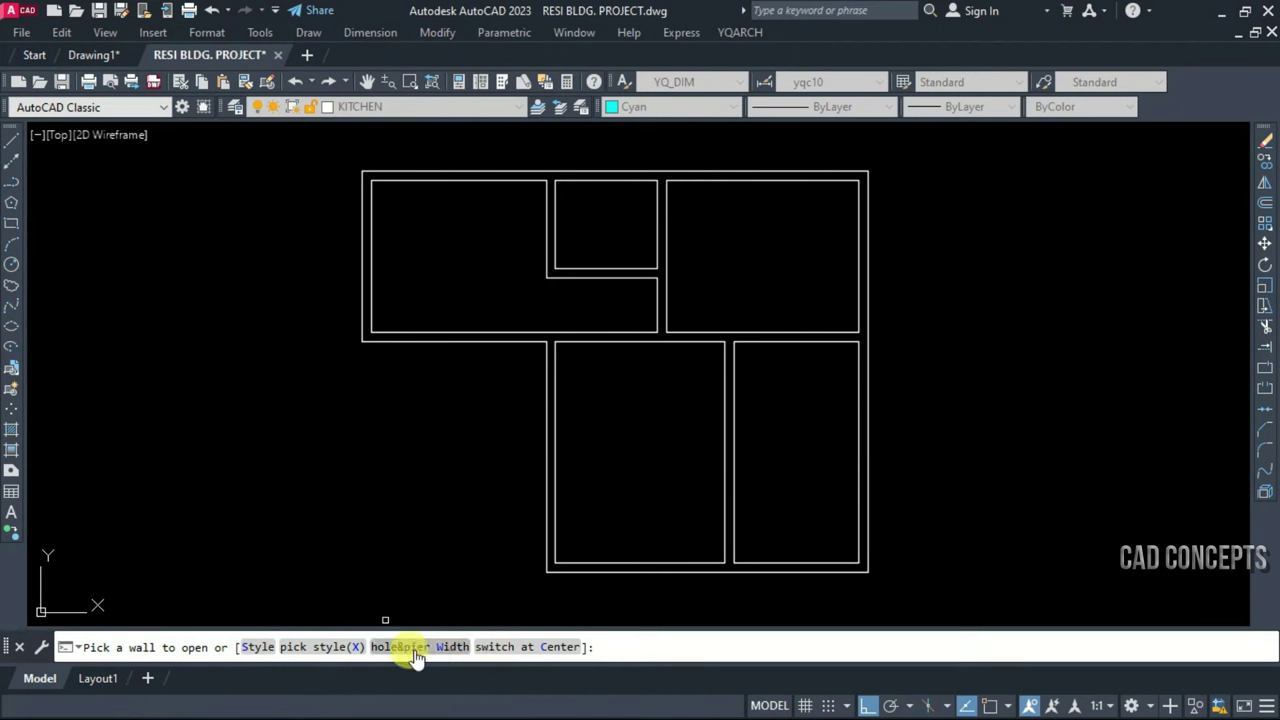
click(414, 647)
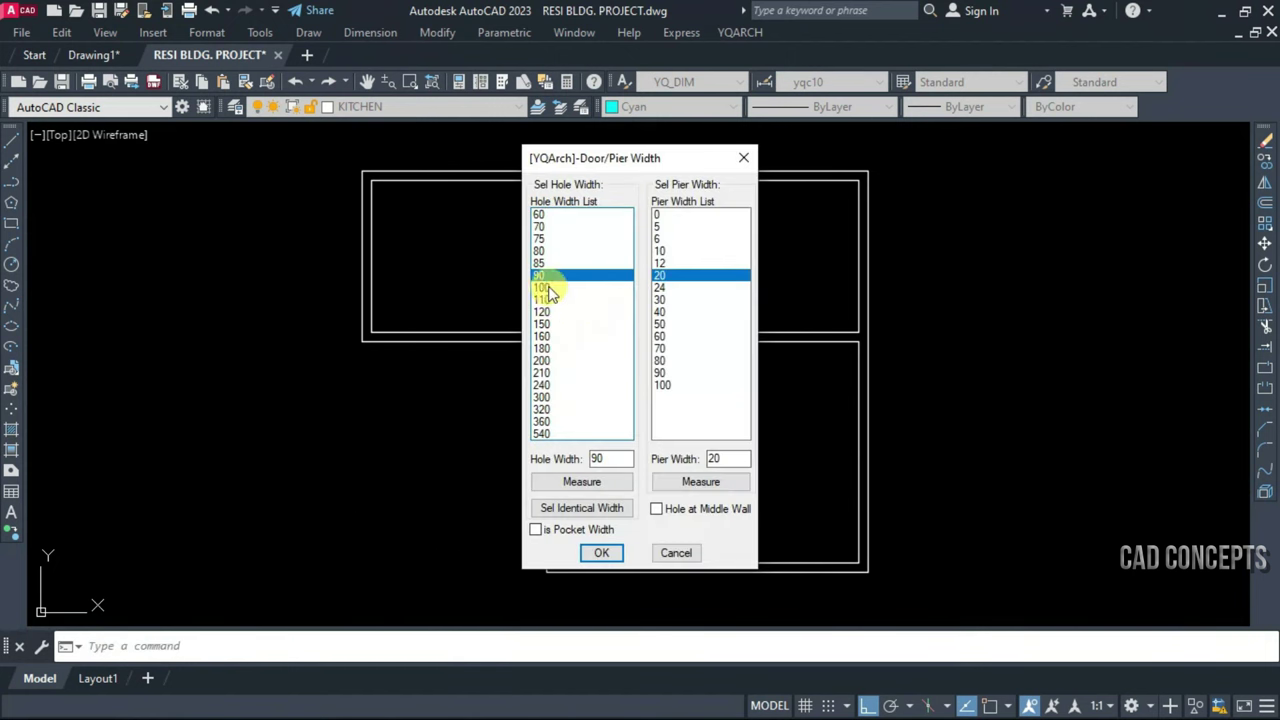
click(547, 288)
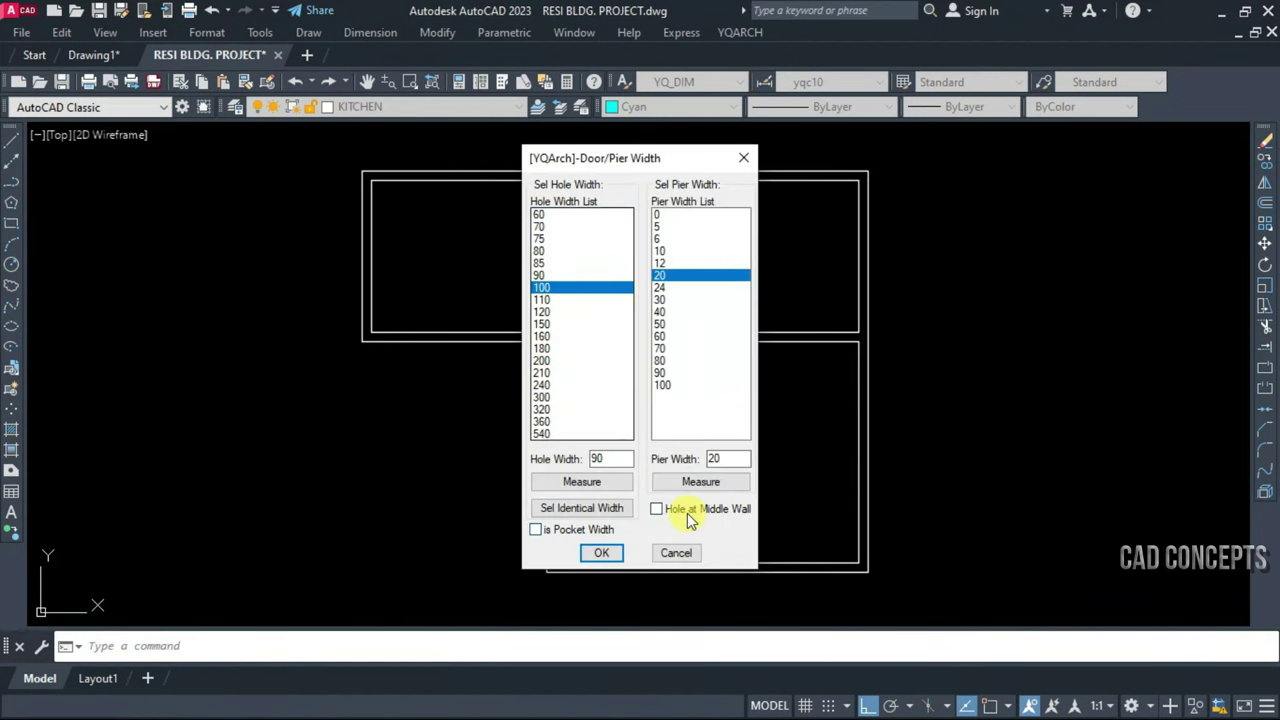
double_click(710, 458)
text(10)
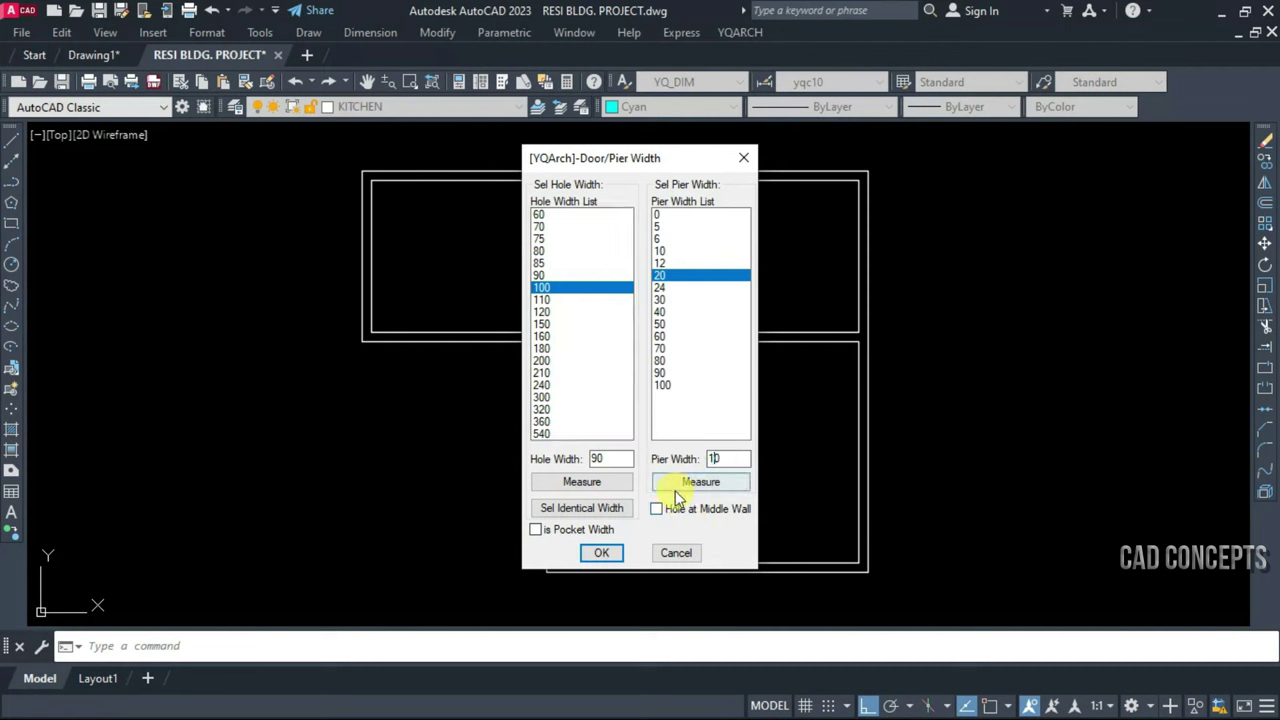
click(615, 551)
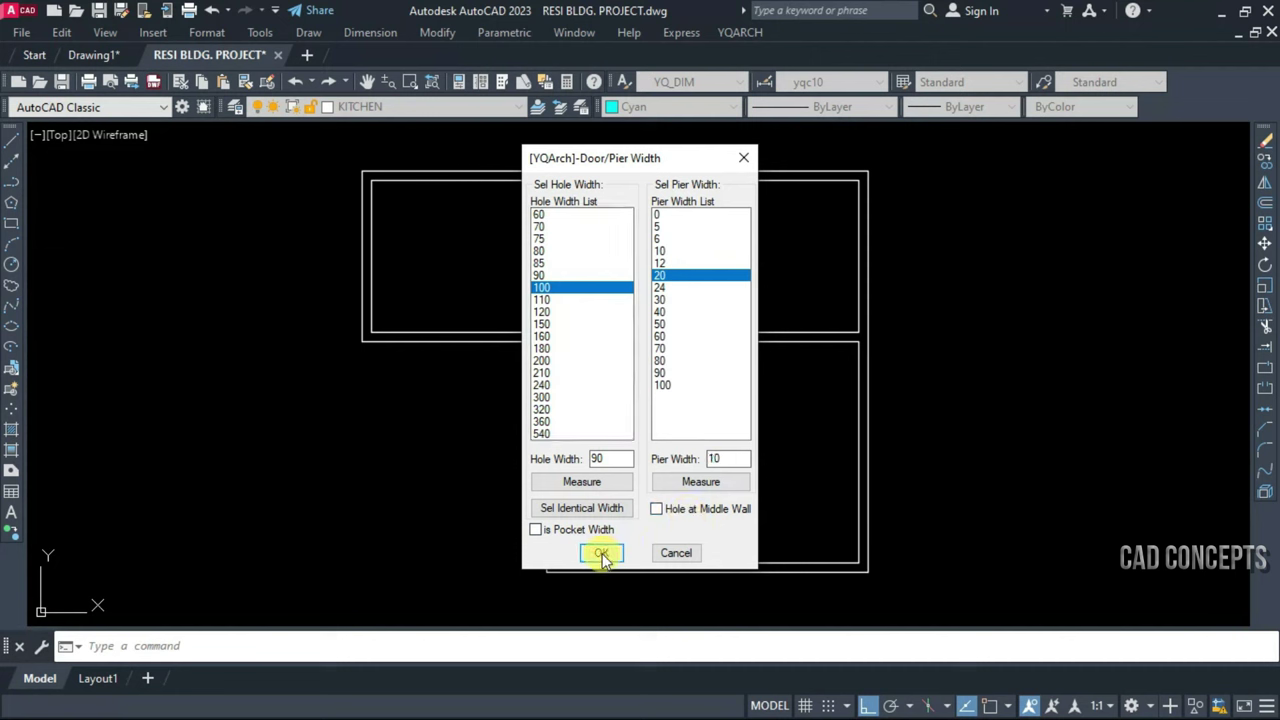
Place swing doors in the bottom wall, between rooms, top room, and right room's left wall
click(711, 560)
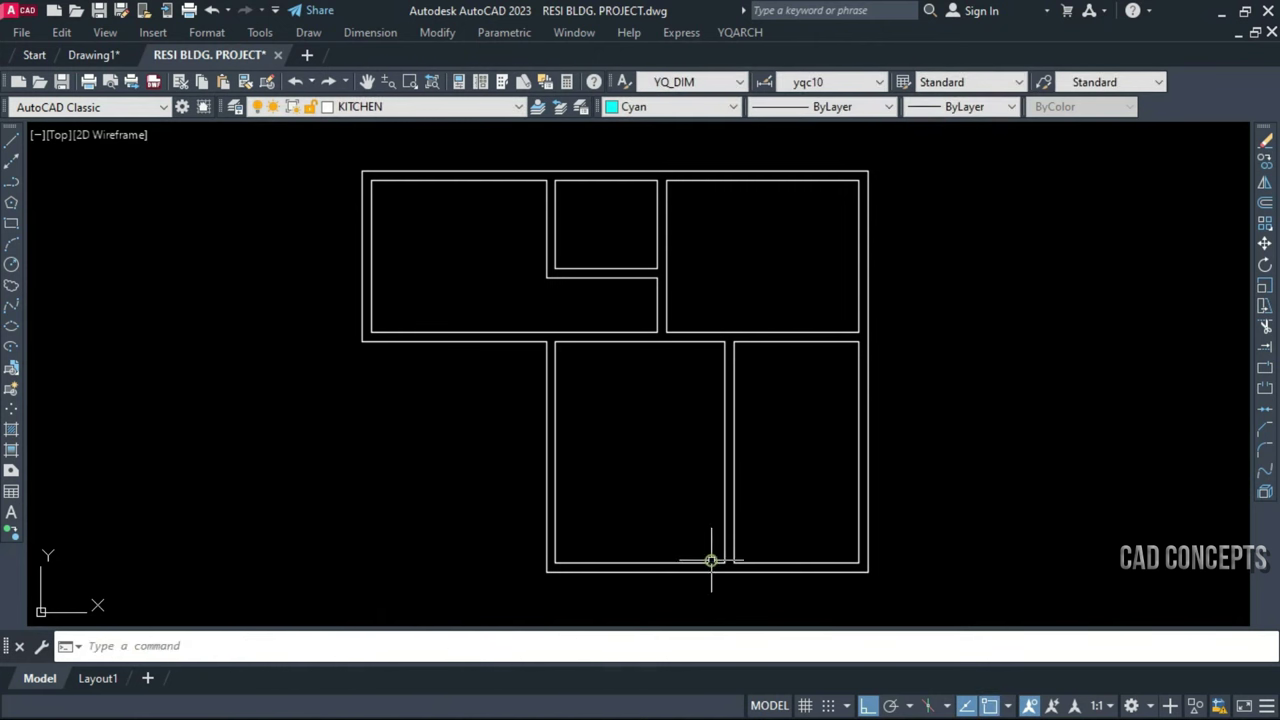
key(Return)
click(715, 564)
click(713, 552)
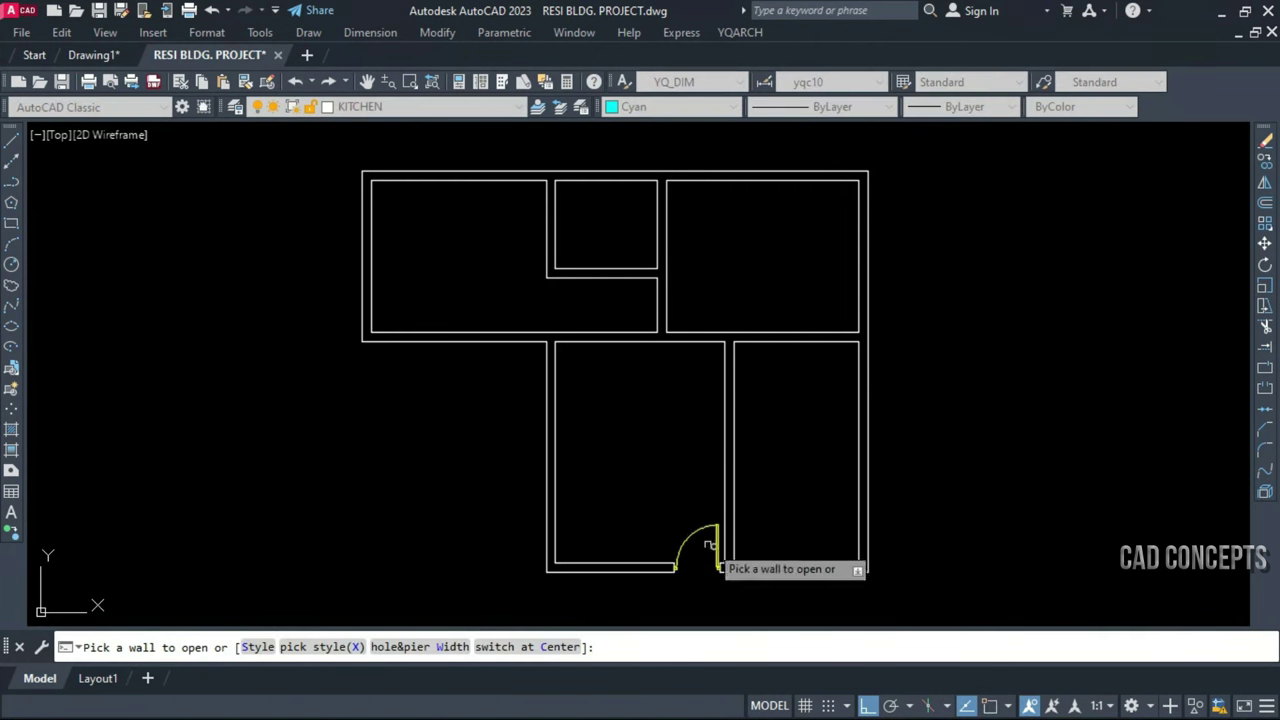
click(642, 330)
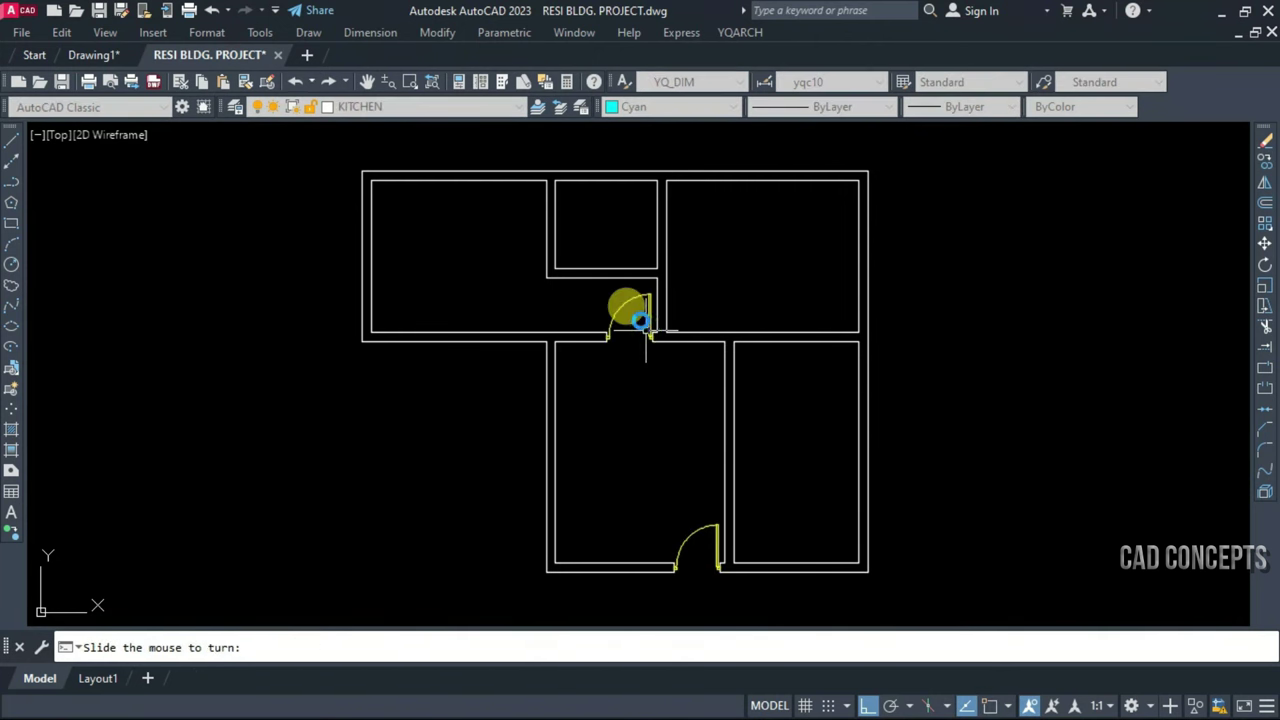
click(640, 320)
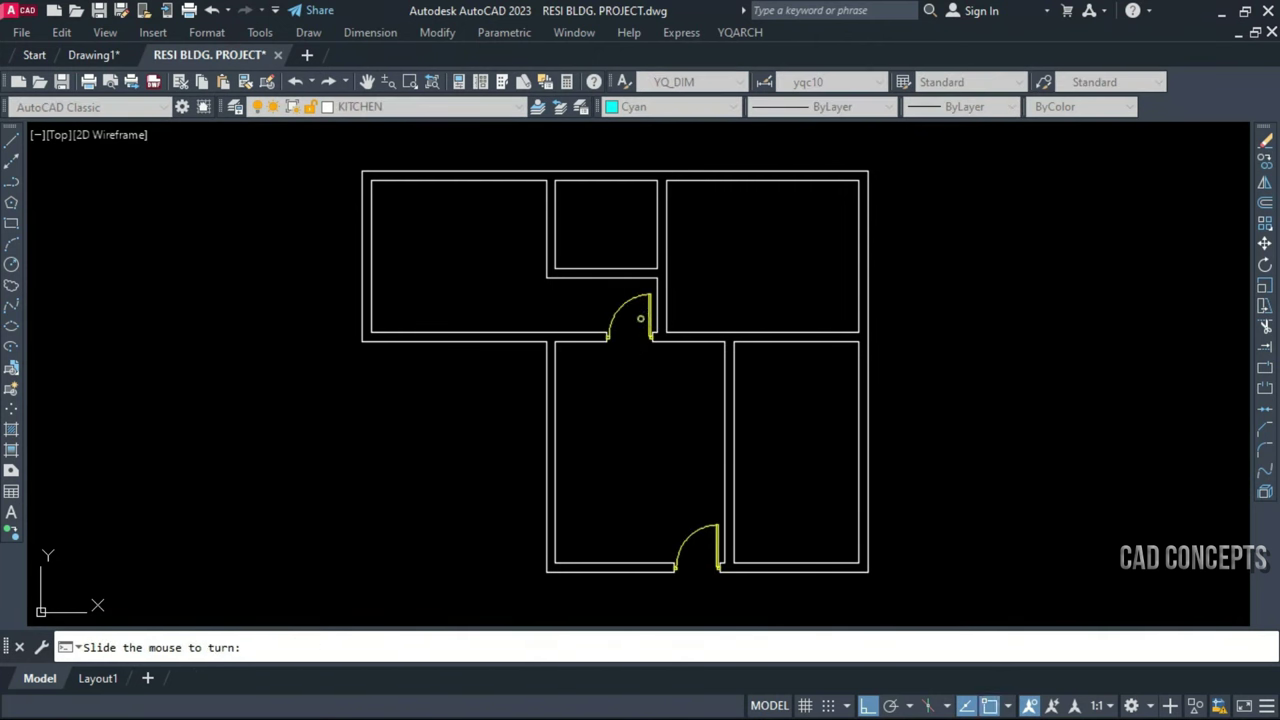
click(562, 268)
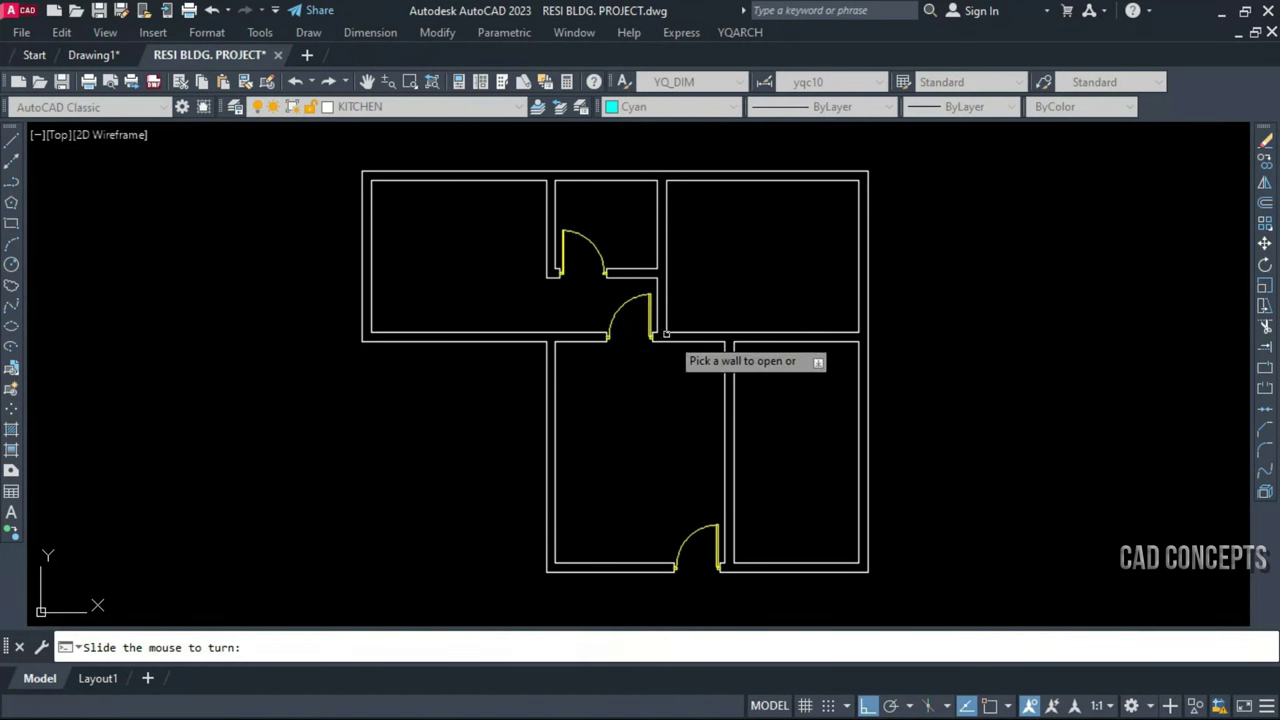
click(662, 290)
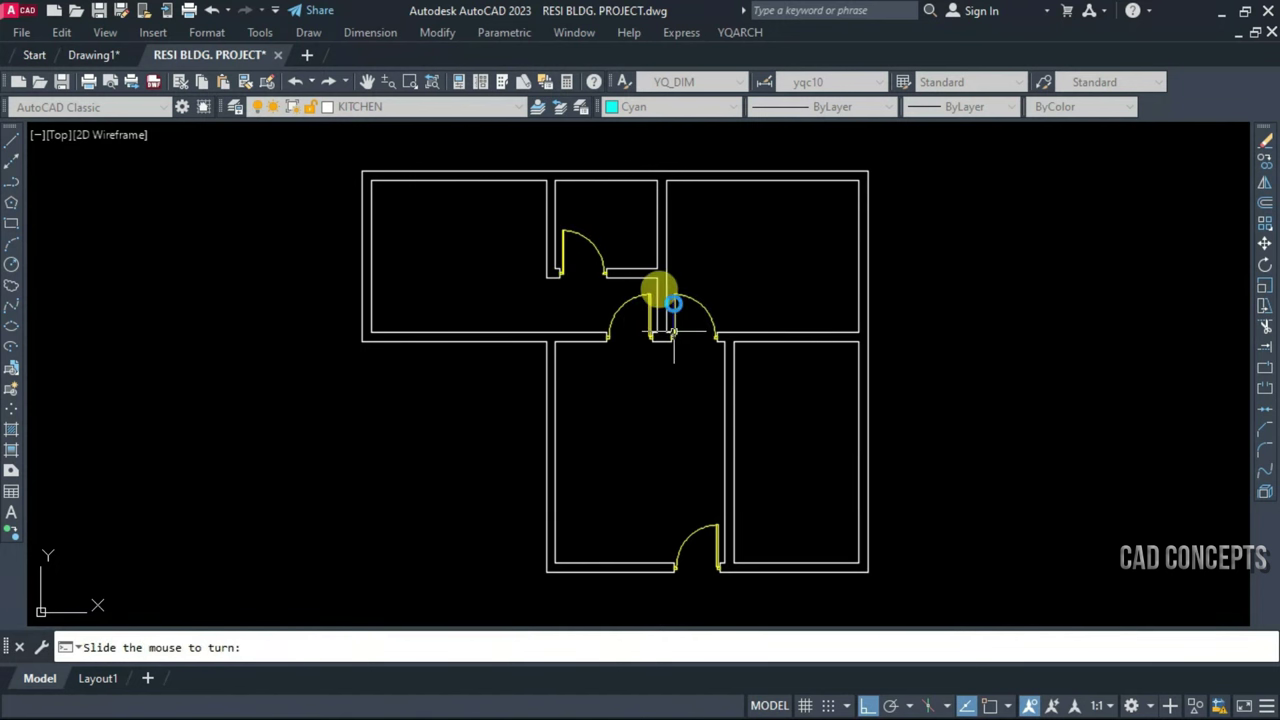
click(731, 448)
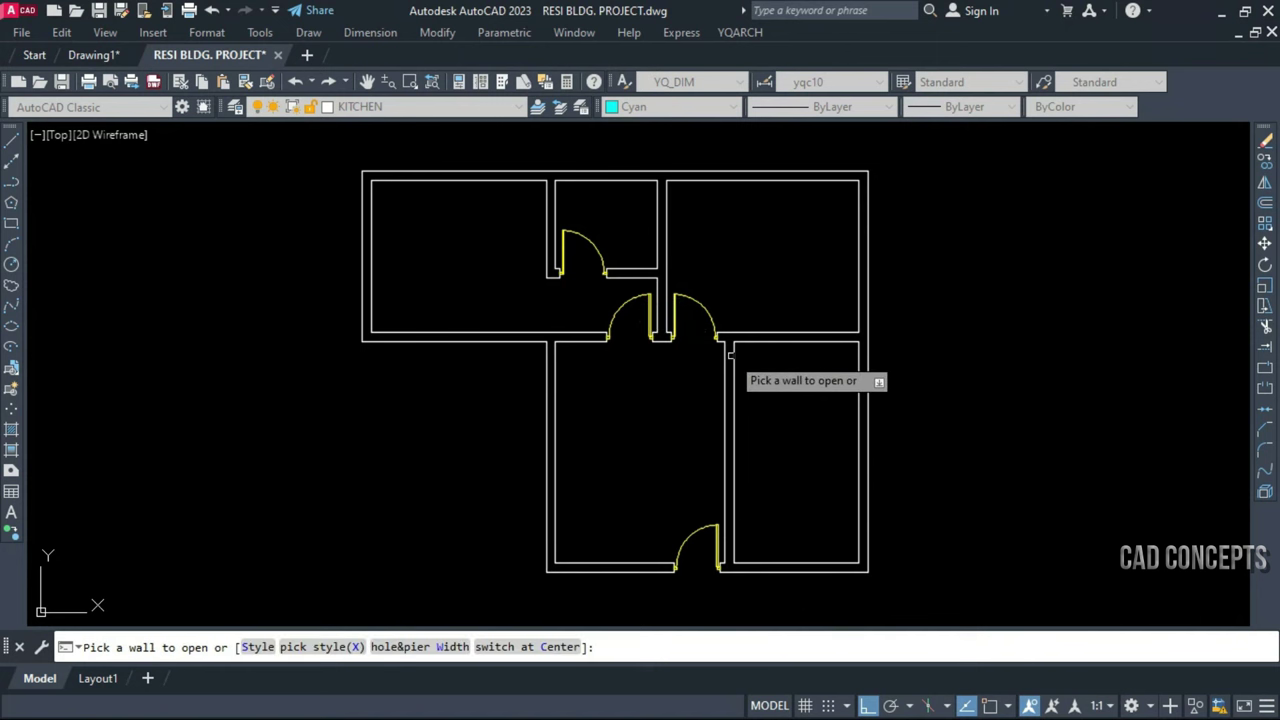
click(731, 355)
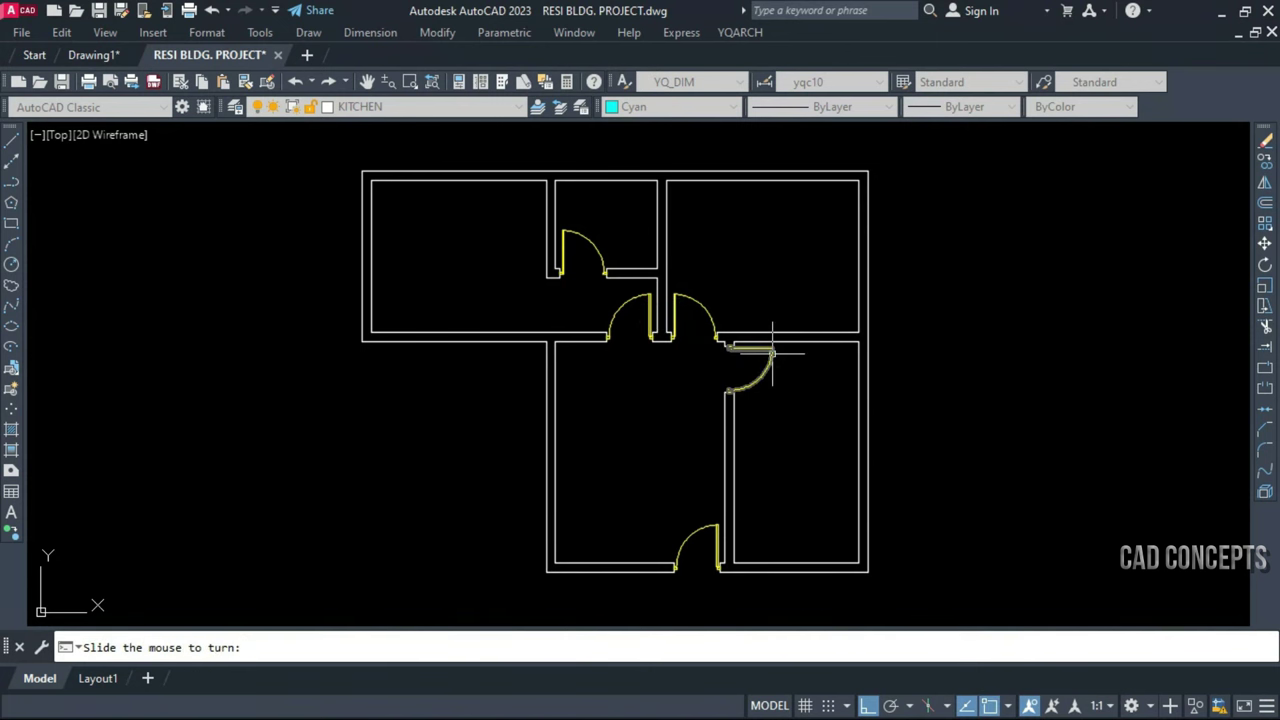
click(772, 352)
Add a 200-wide double door in the lower room's left wall
key(Escape)
key(Return)
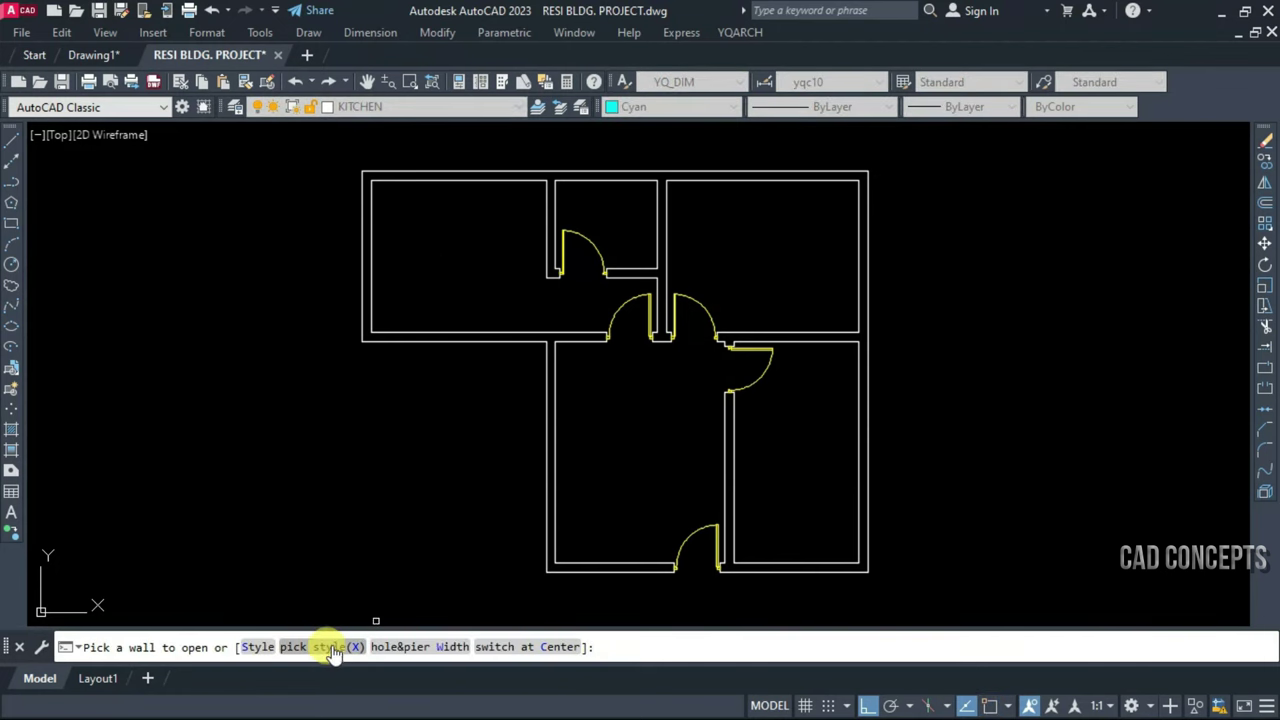
click(385, 647)
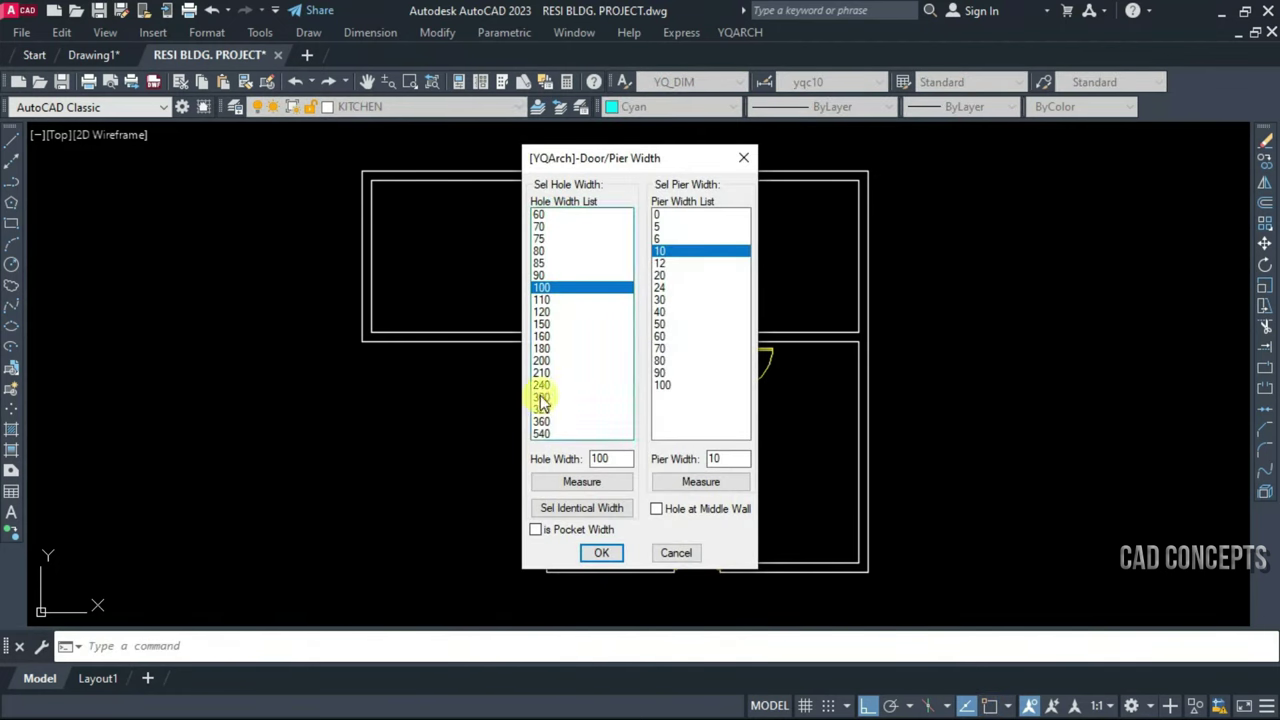
click(546, 361)
click(600, 555)
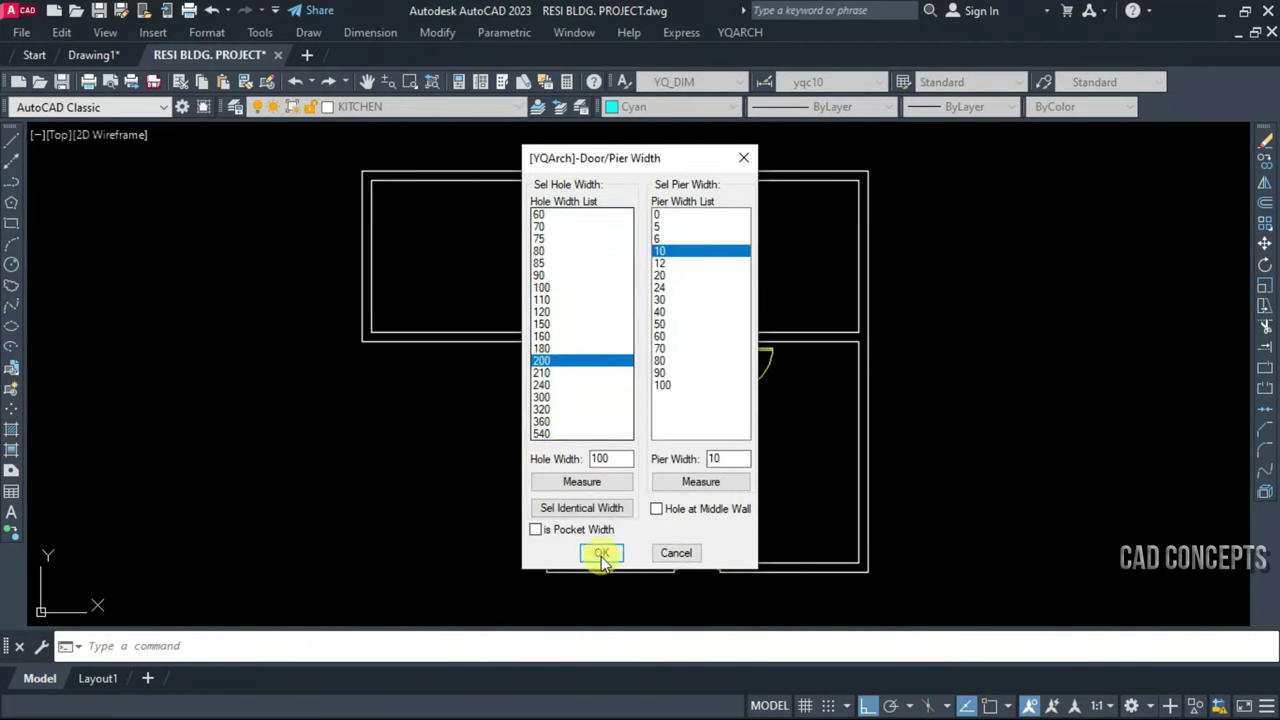
click(553, 461)
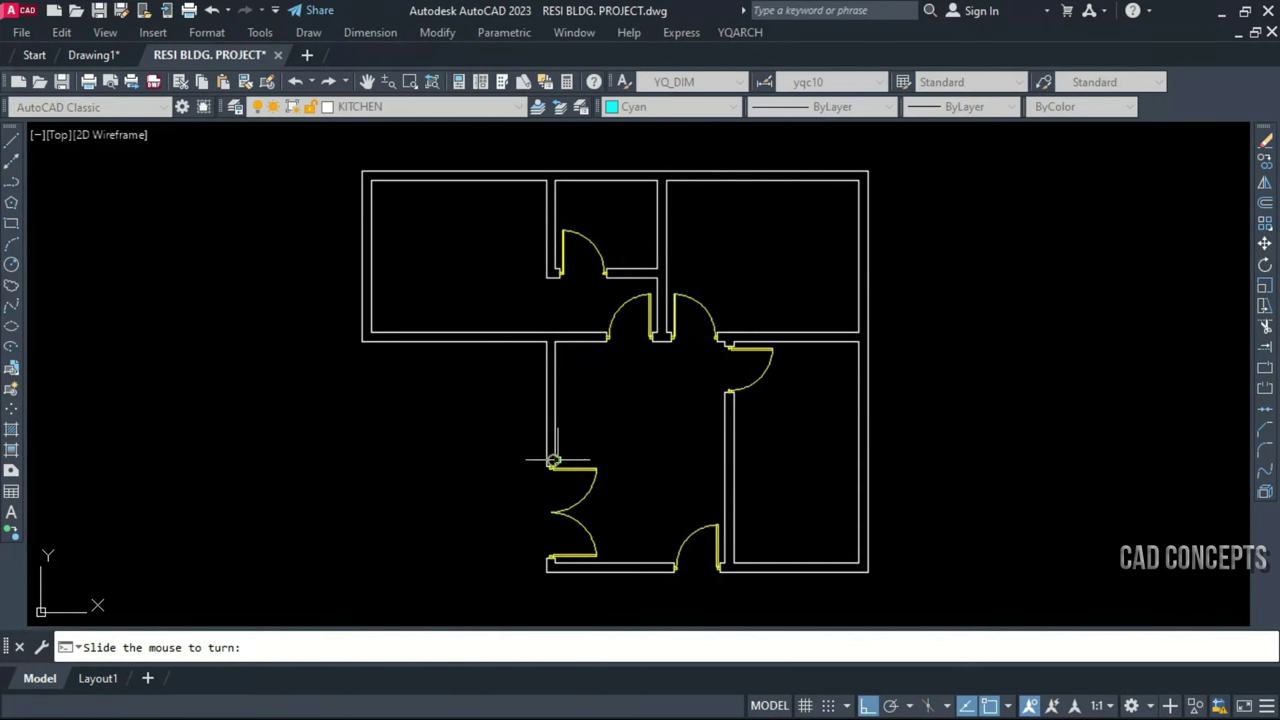
click(593, 463)
key(Escape)
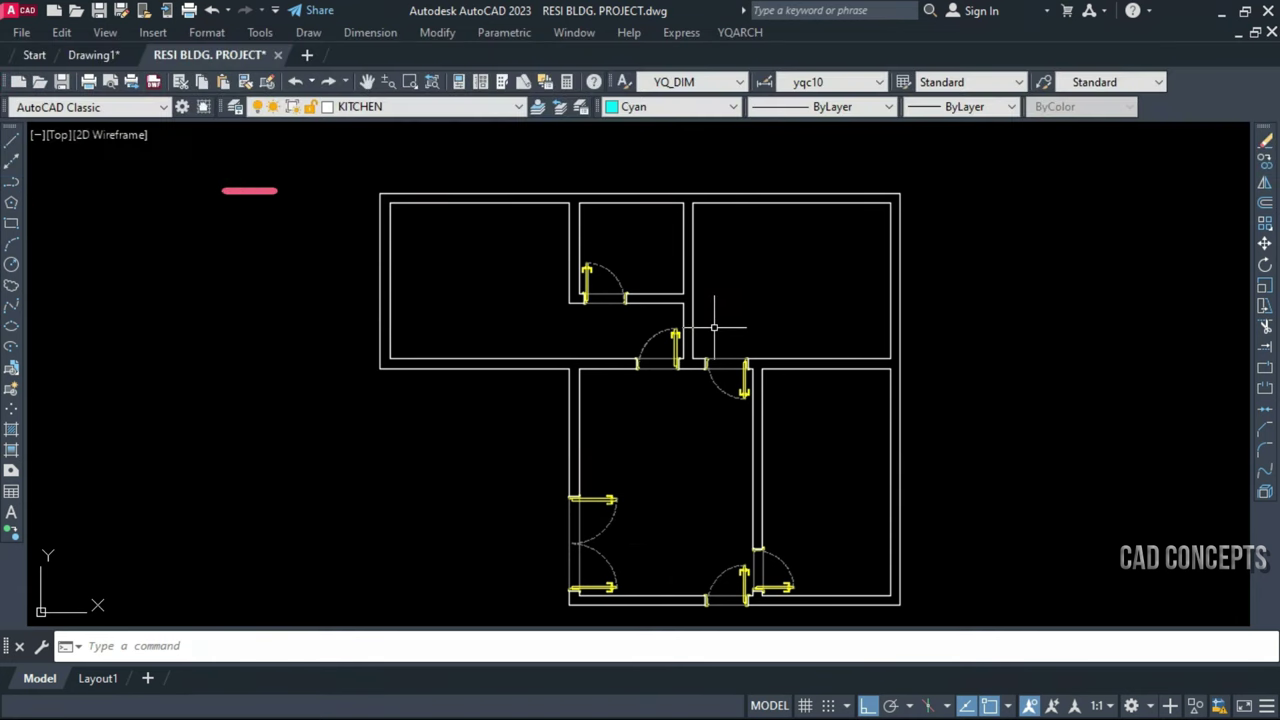
Run WD and choose the plain flat window style with a 45 bay cantilever
text(WD)
key(Return)
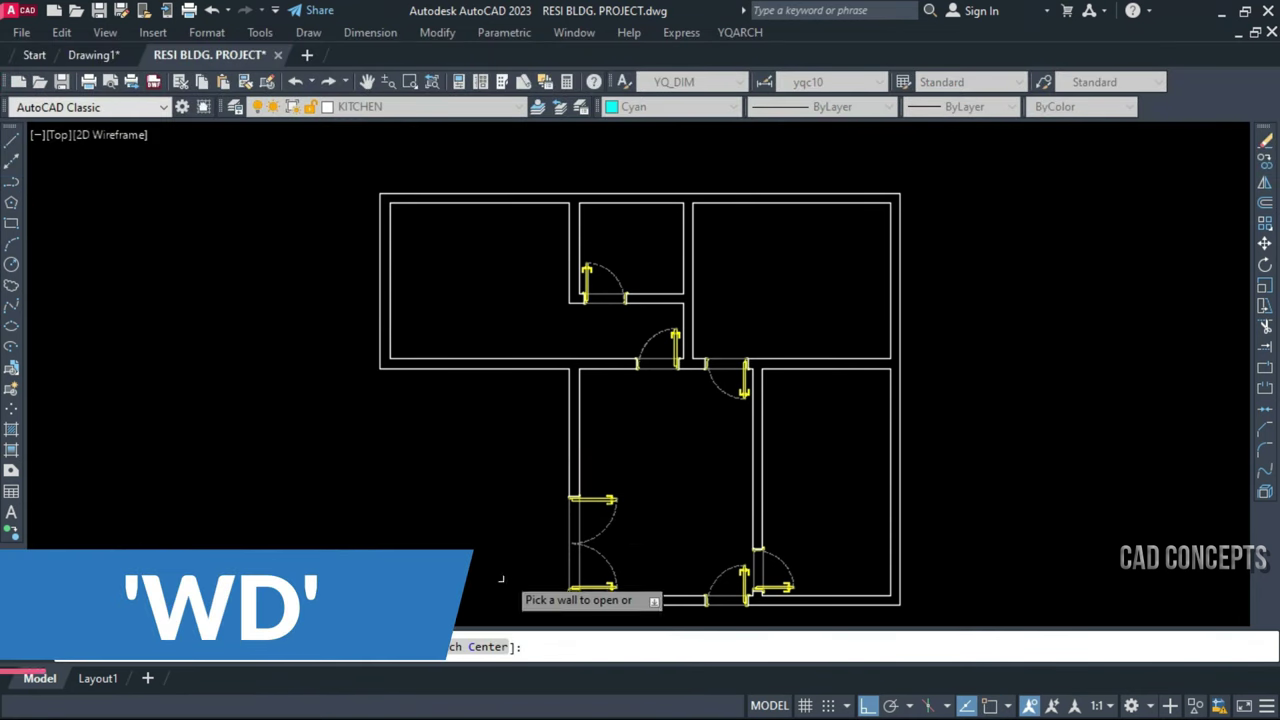
click(248, 647)
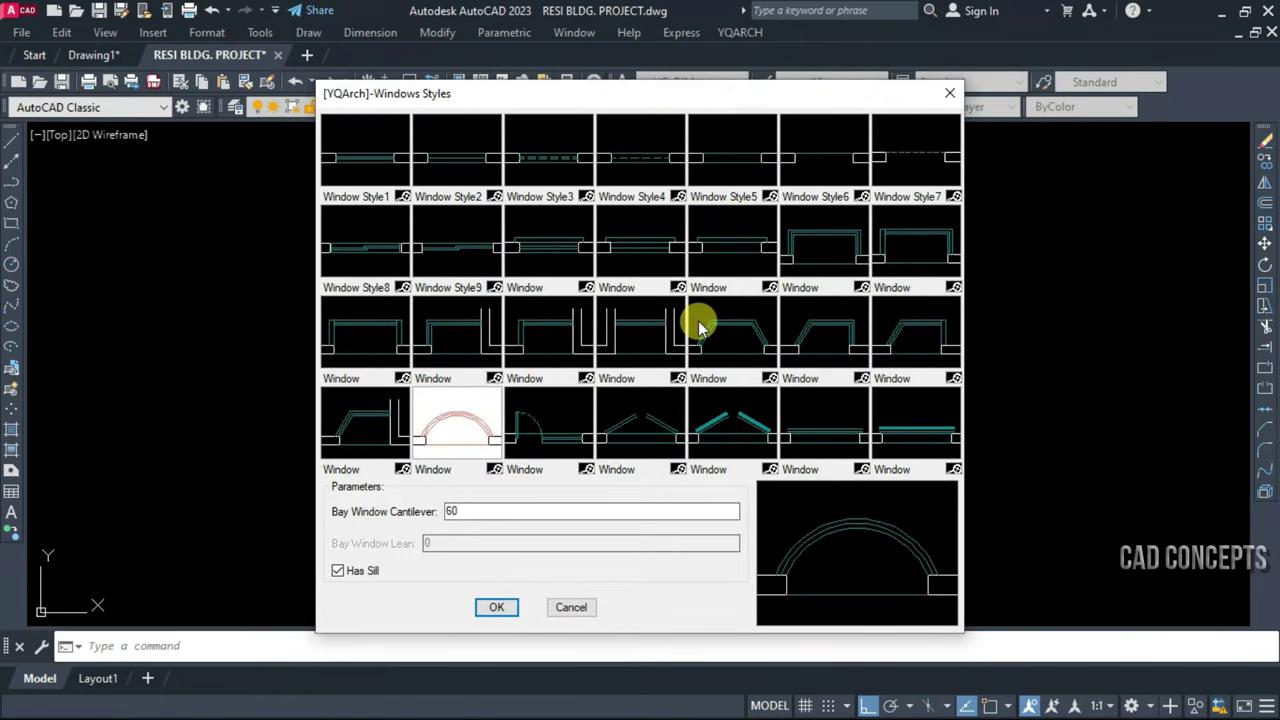
click(520, 241)
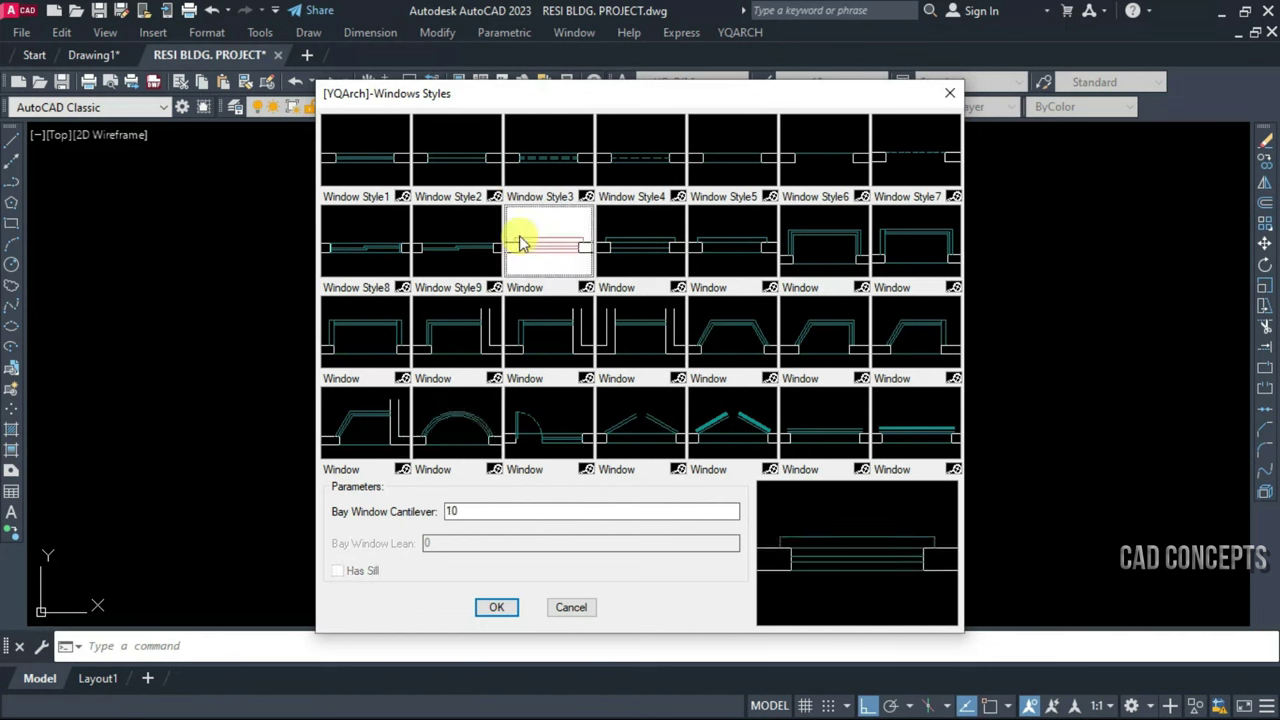
click(500, 420)
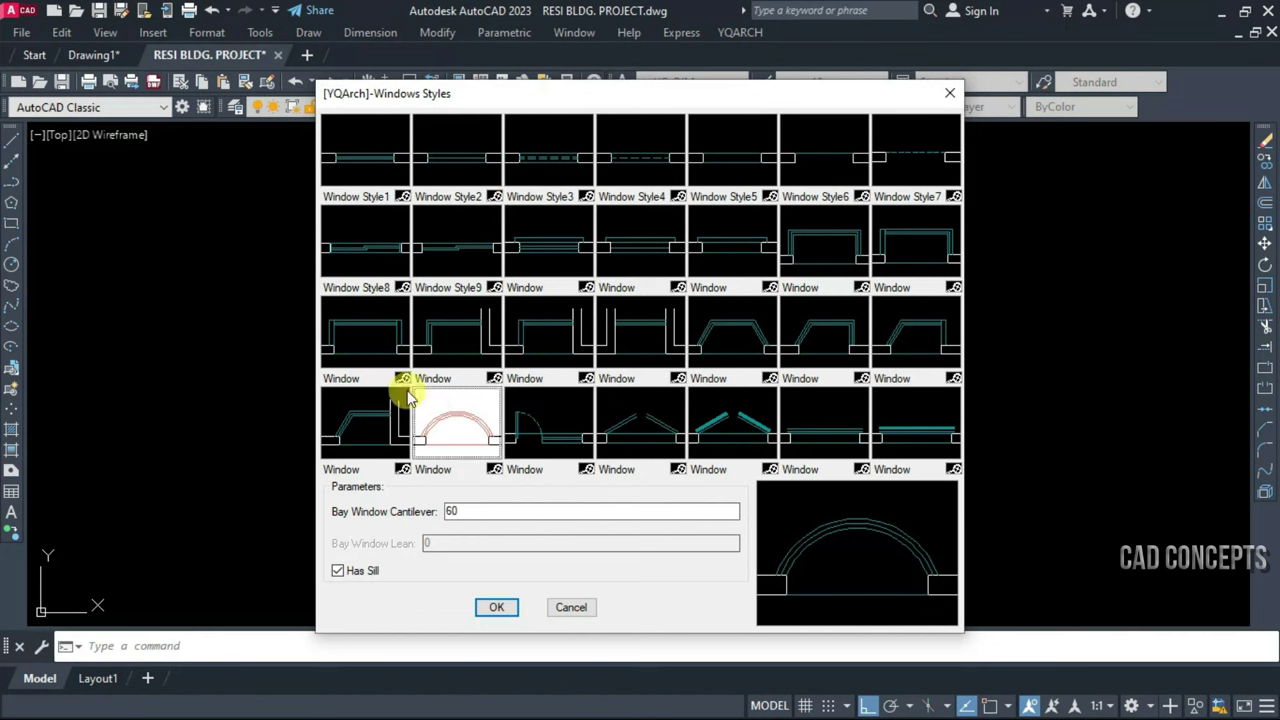
click(358, 343)
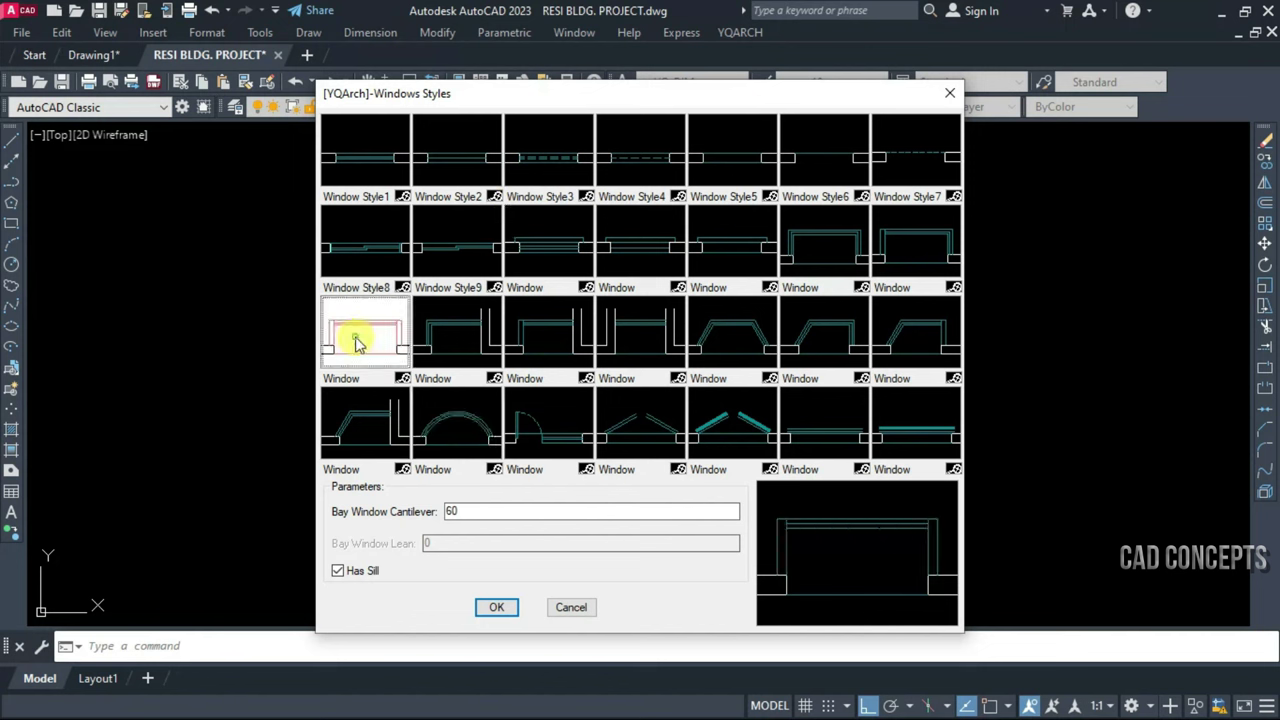
click(533, 250)
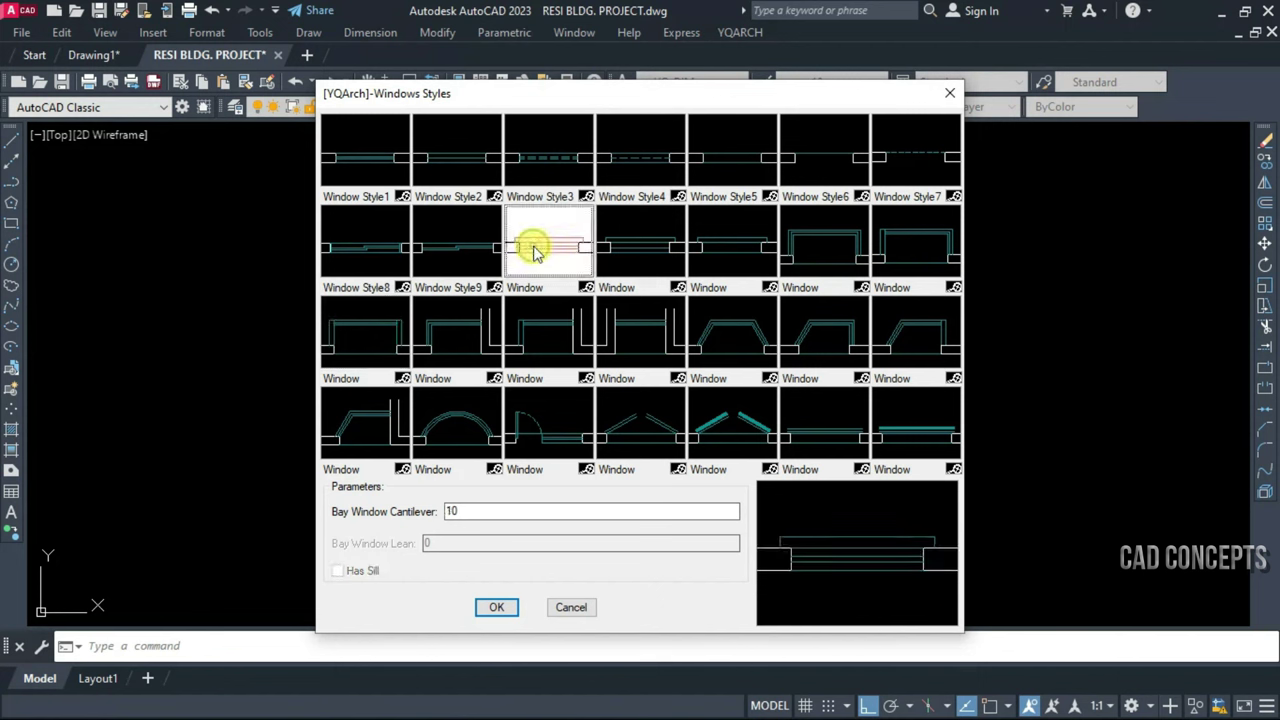
click(450, 510)
text(45)
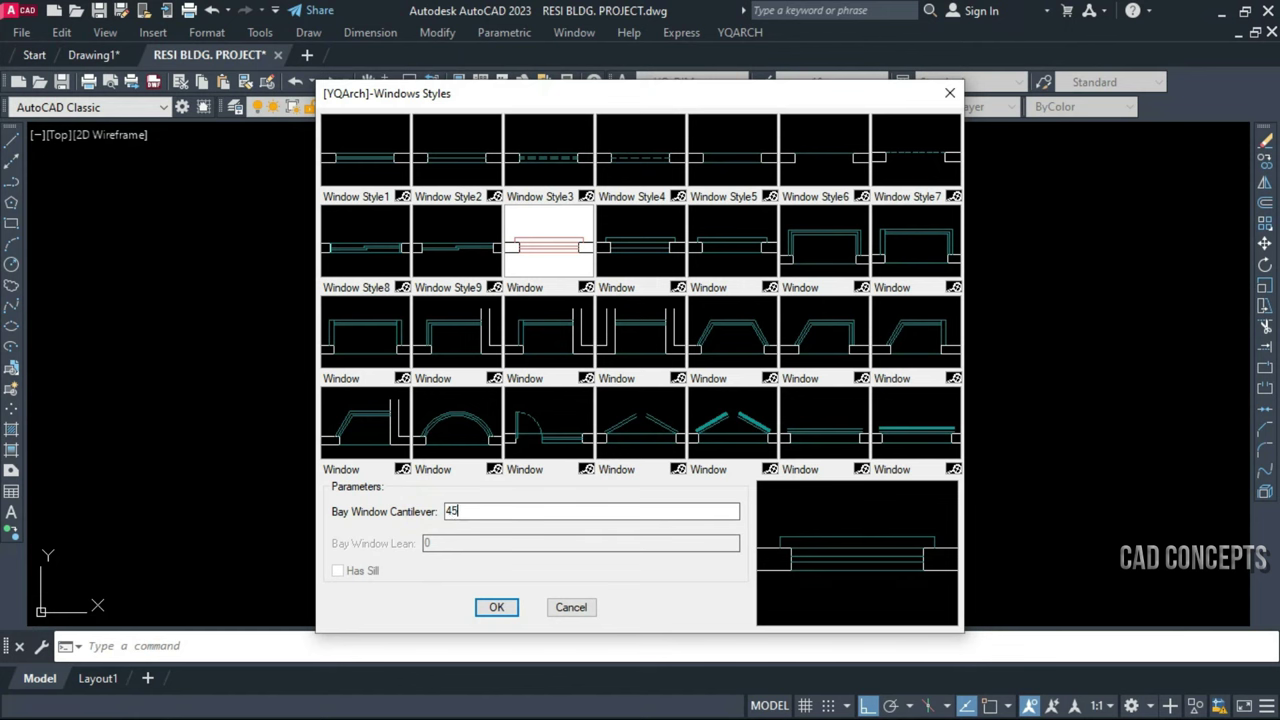
click(496, 607)
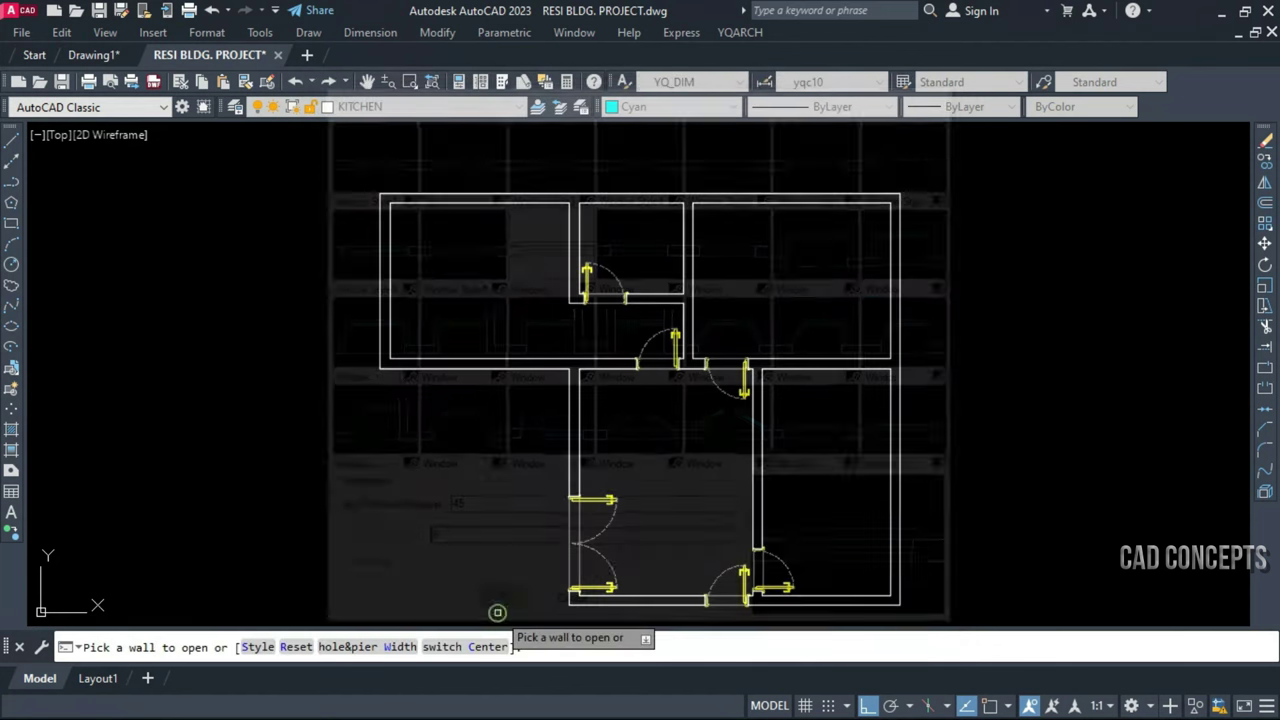
Set window width 150 and place windows in the top-left and top-right rooms' outer walls
click(395, 646)
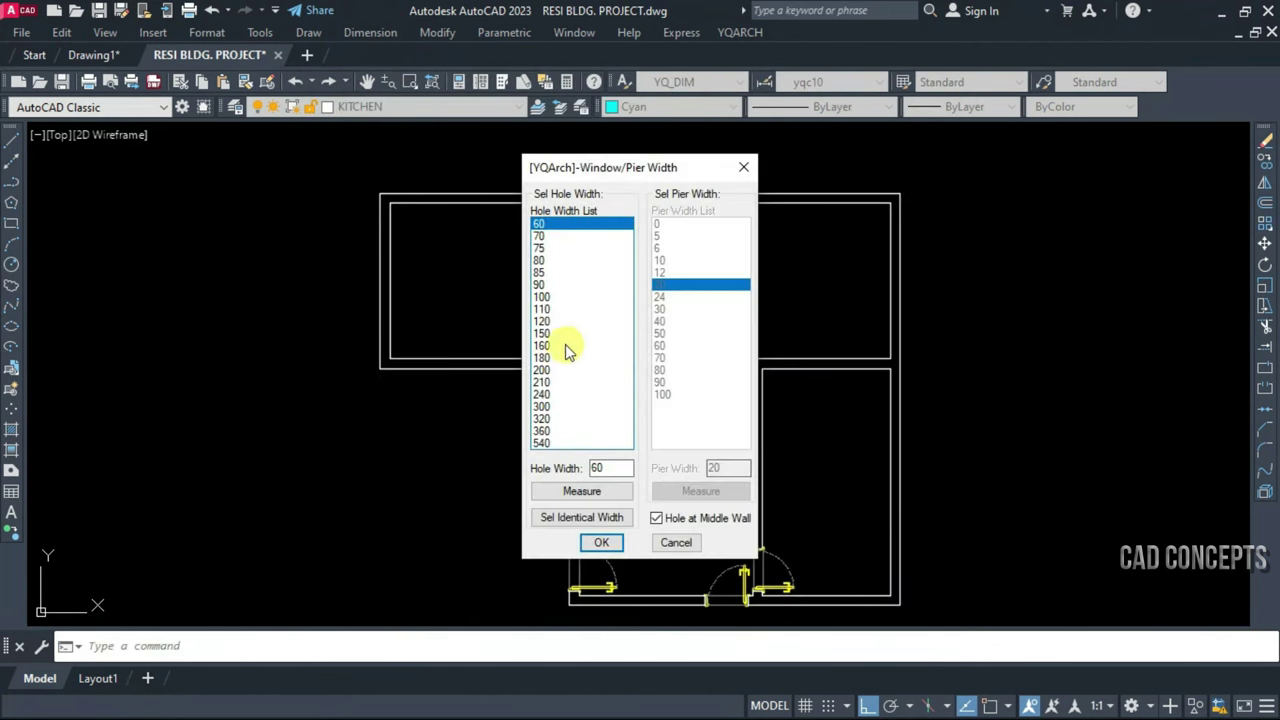
click(540, 334)
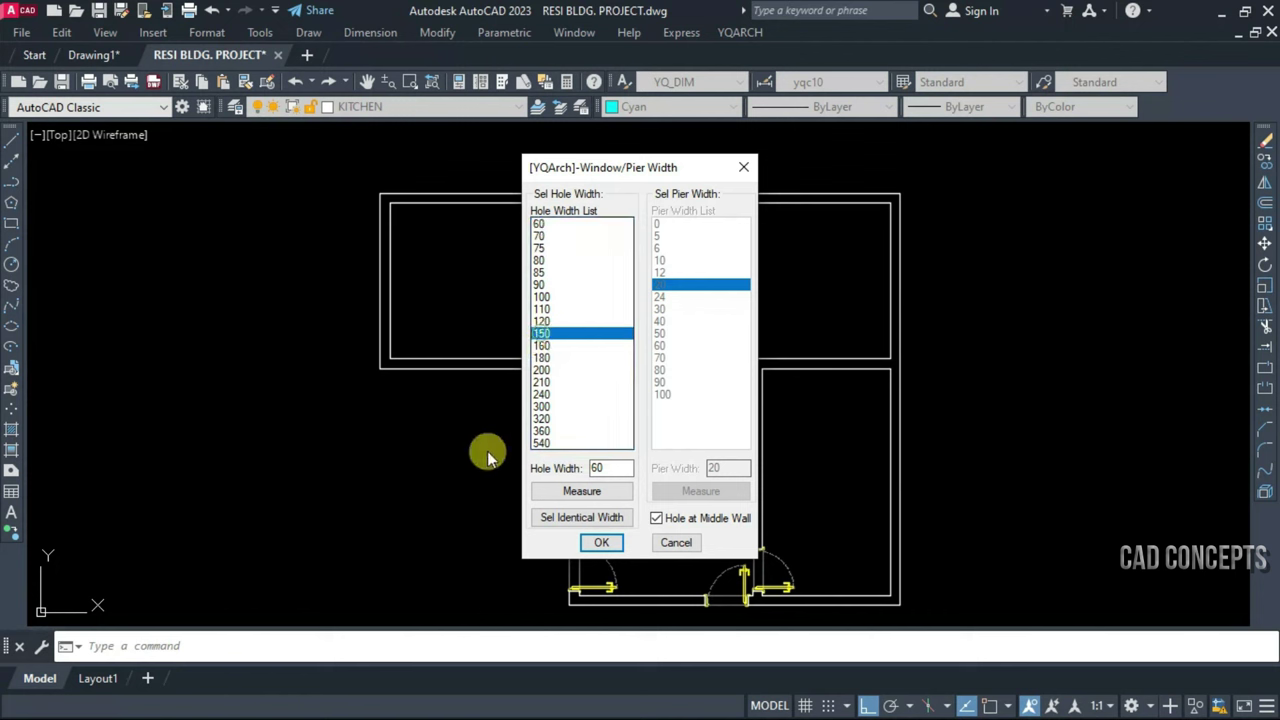
click(601, 542)
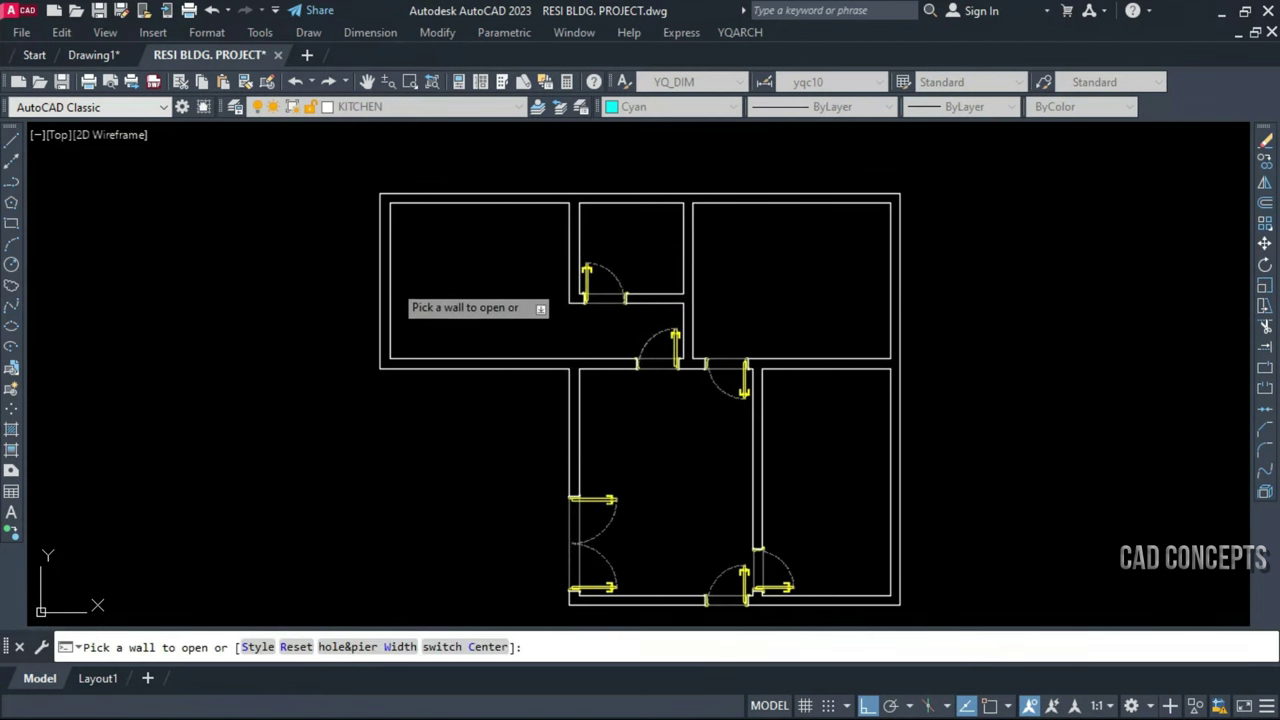
click(390, 284)
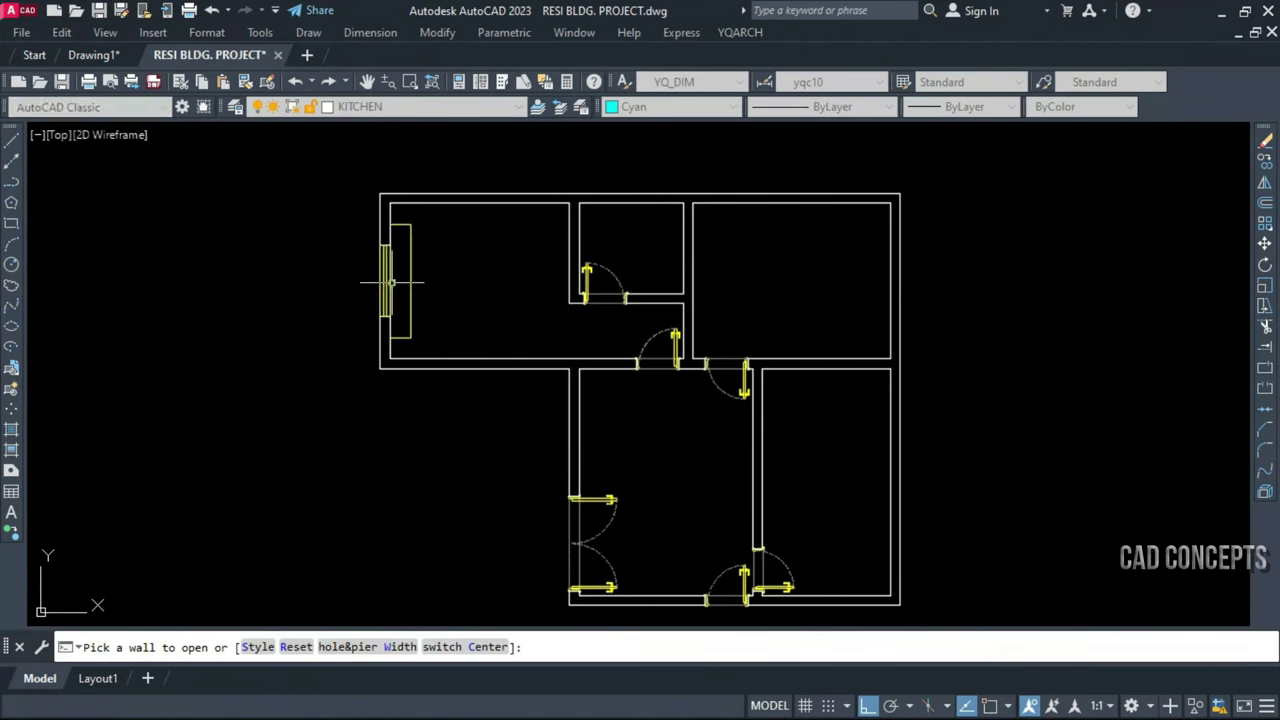
click(306, 283)
click(468, 197)
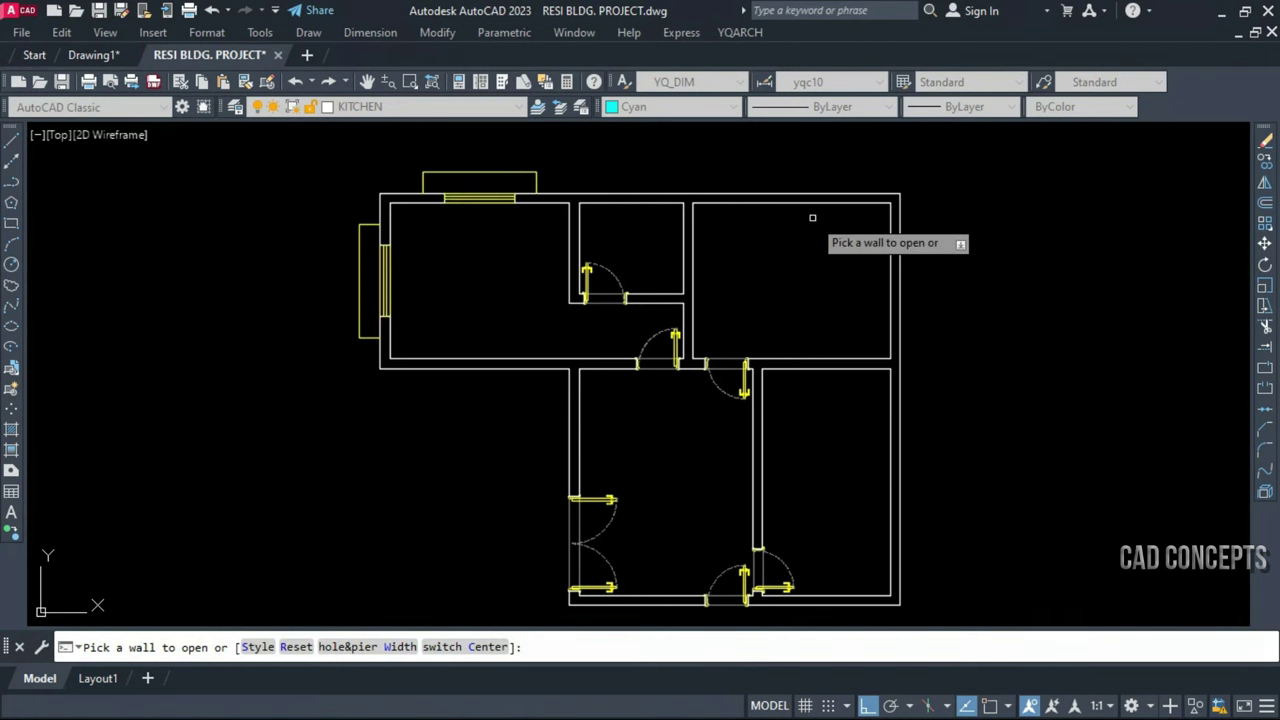
click(812, 198)
click(830, 165)
click(893, 262)
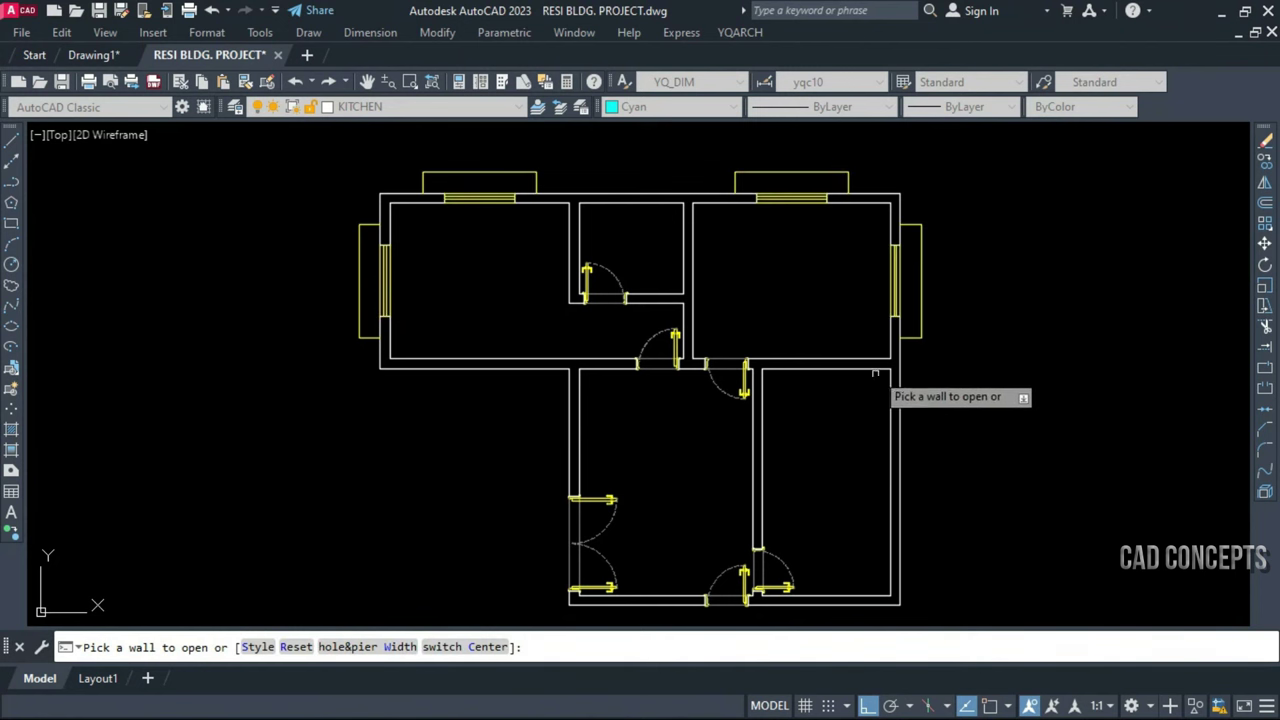
Add 150-wide windows to the bottom-right room's right wall and the middle room's top wall
click(890, 428)
click(935, 445)
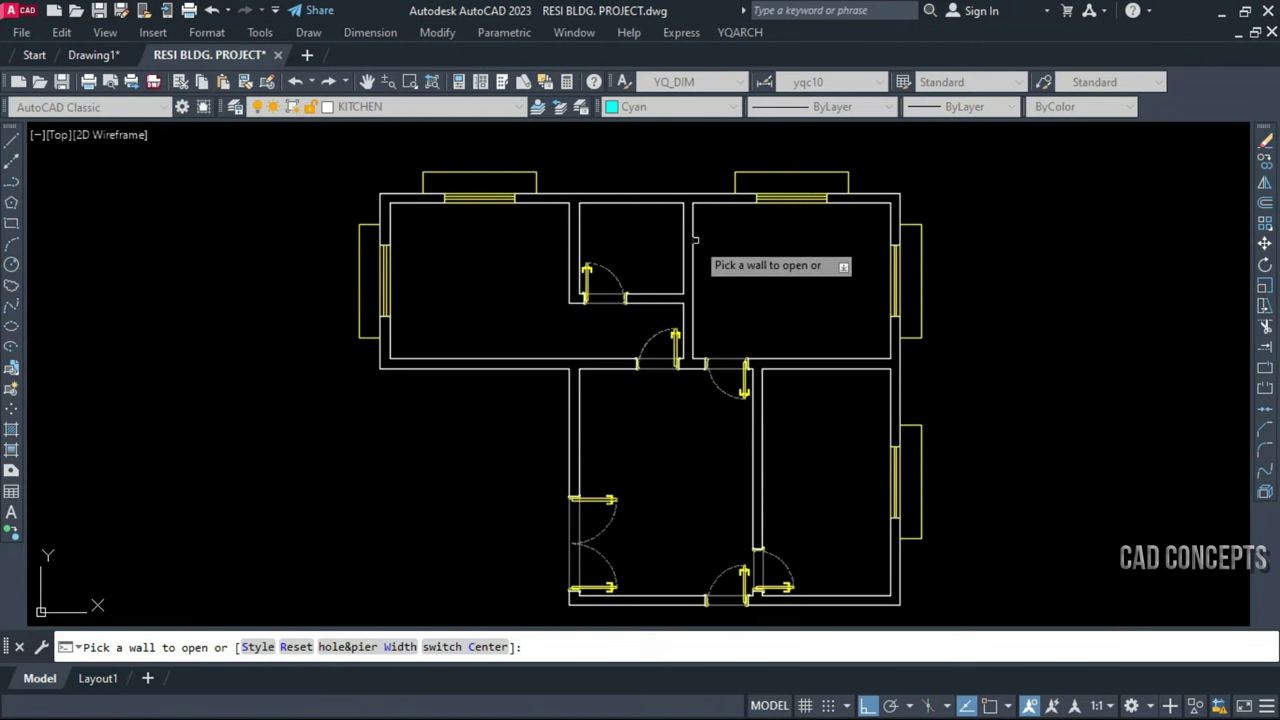
click(400, 646)
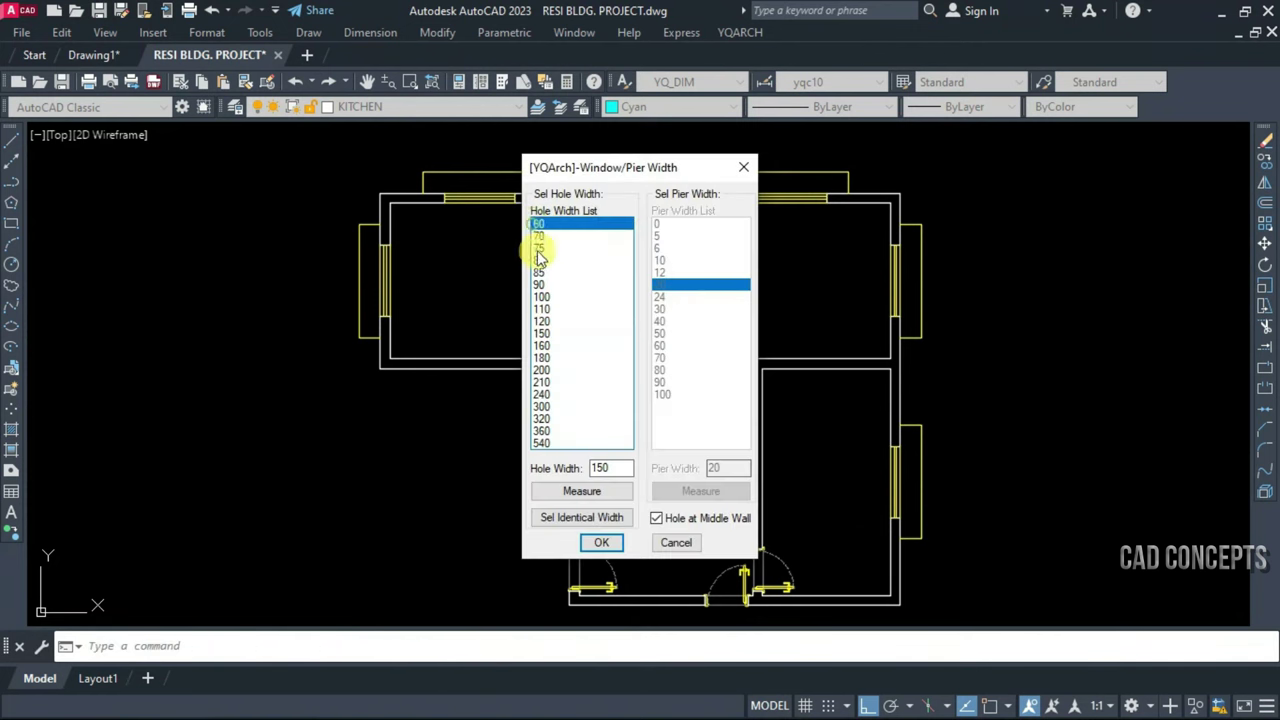
click(598, 541)
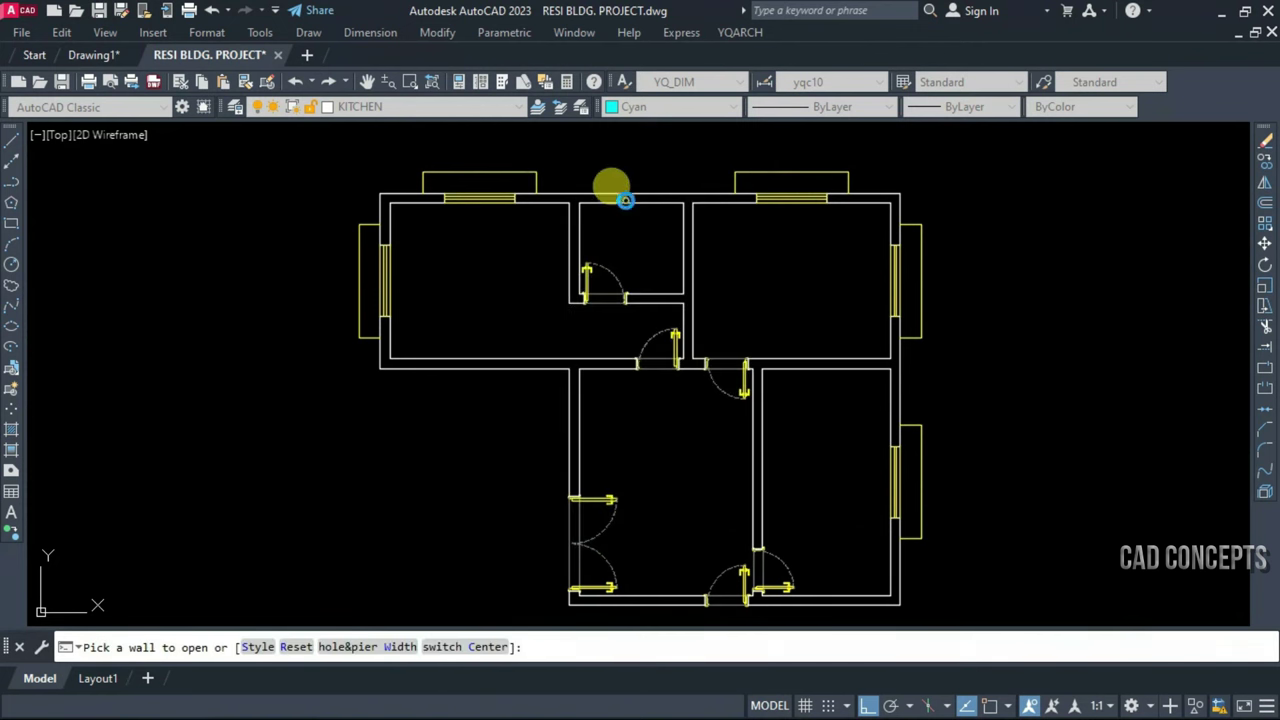
click(624, 200)
click(631, 154)
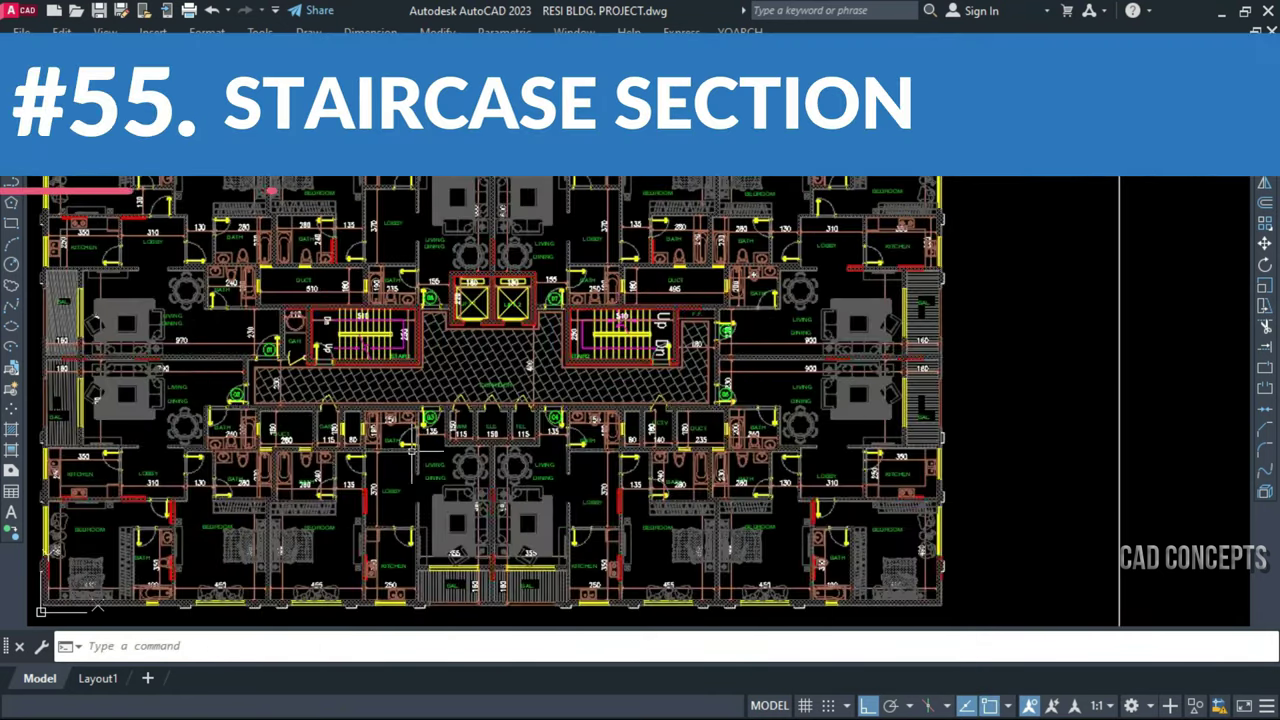
Run LTP for a grouped double-tread section: storey height 320, 5 storeys, 20 steps
scroll(415, 451, down, 2)
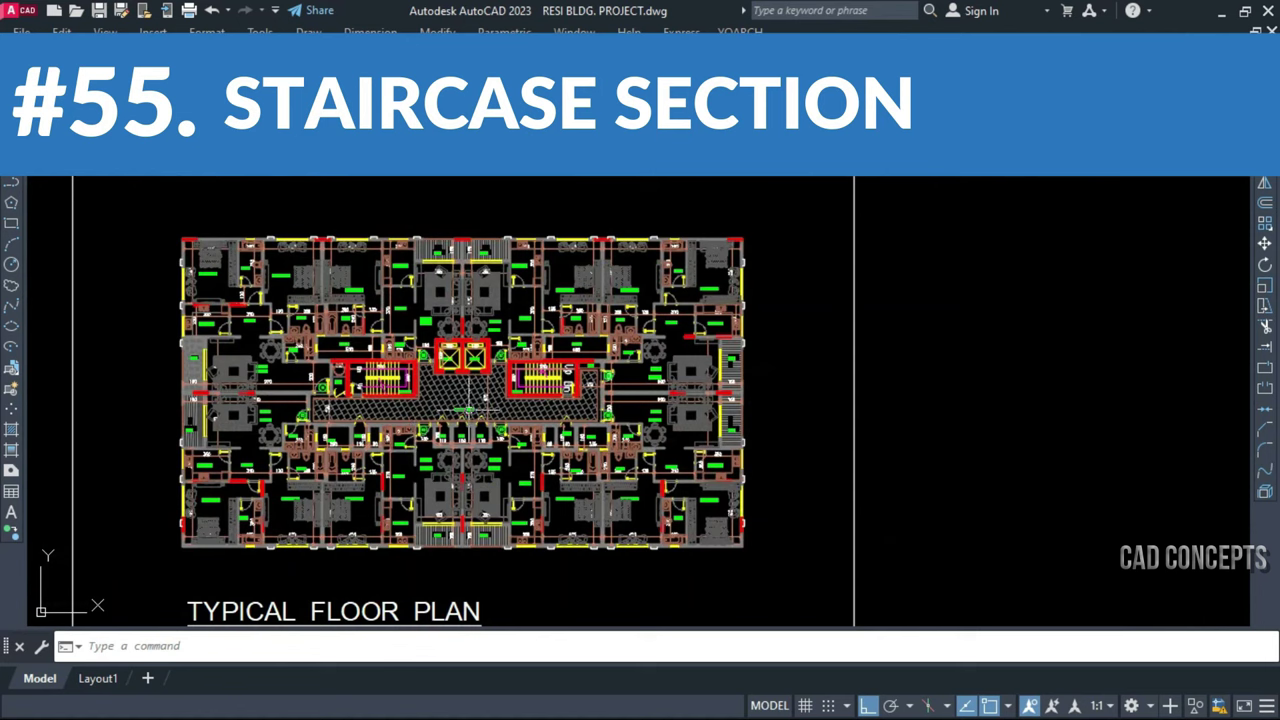
click(887, 427)
text(LTP)
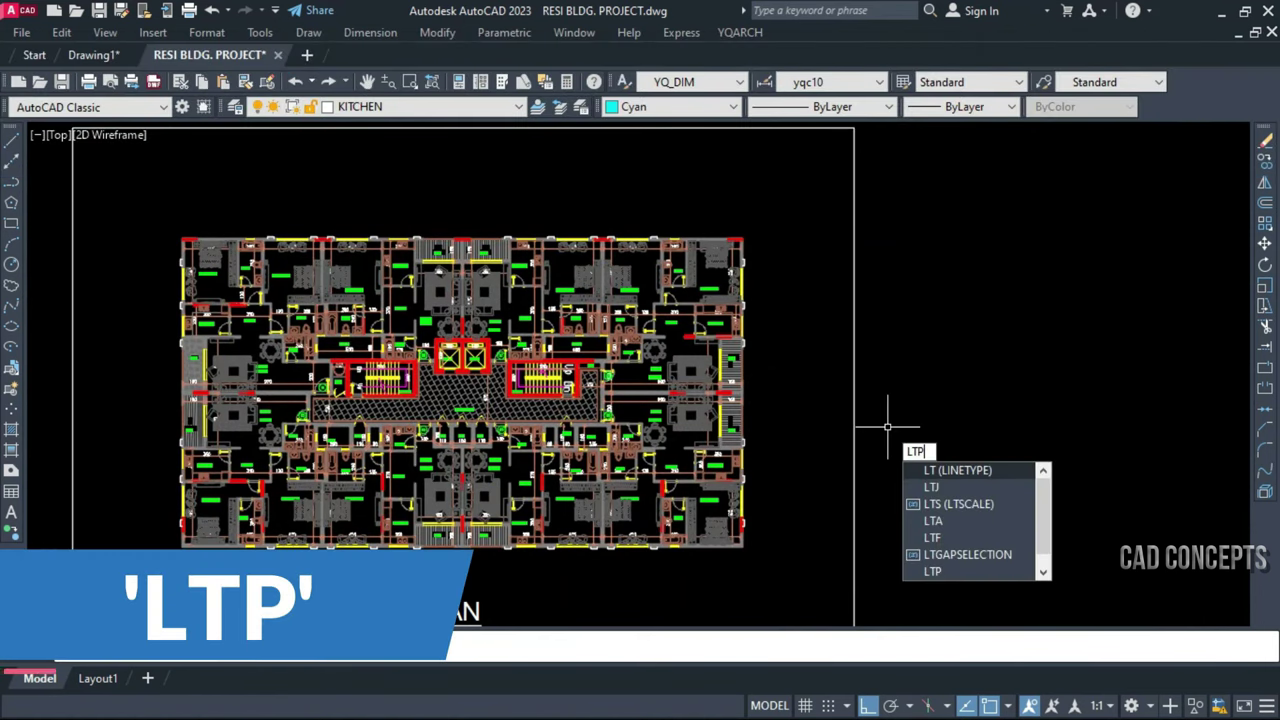
key(Return)
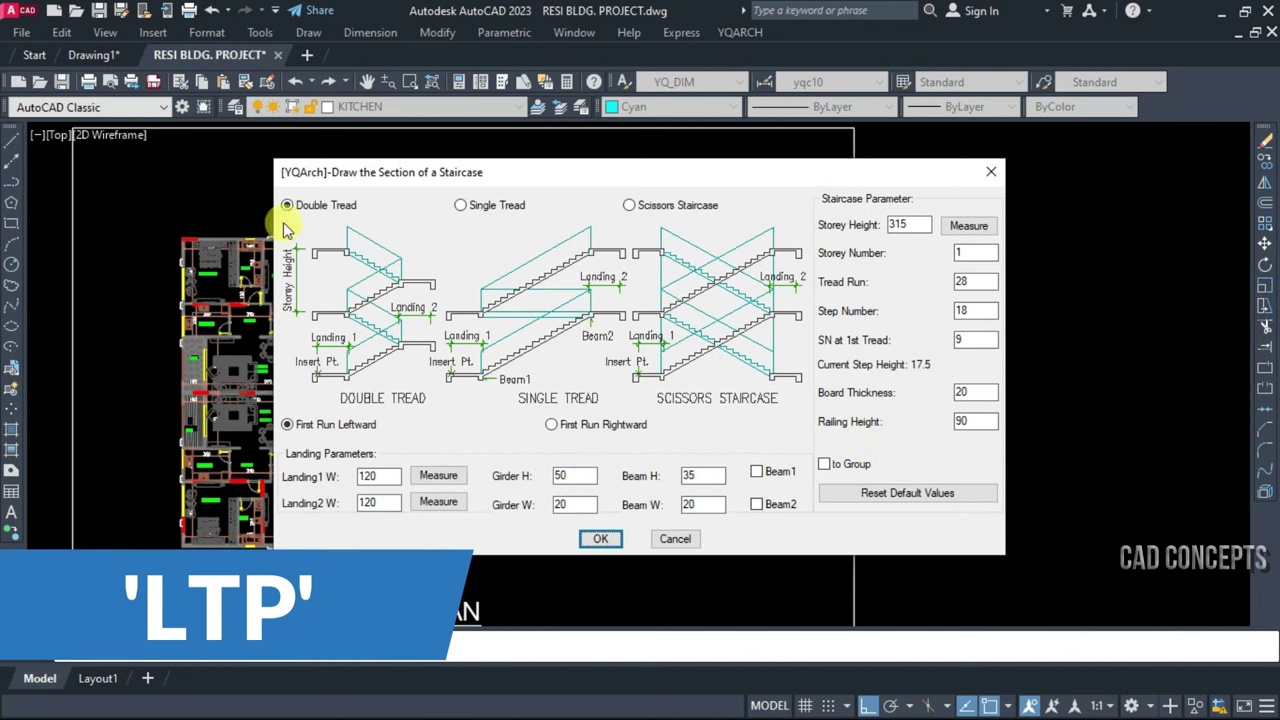
click(292, 212)
text(320)
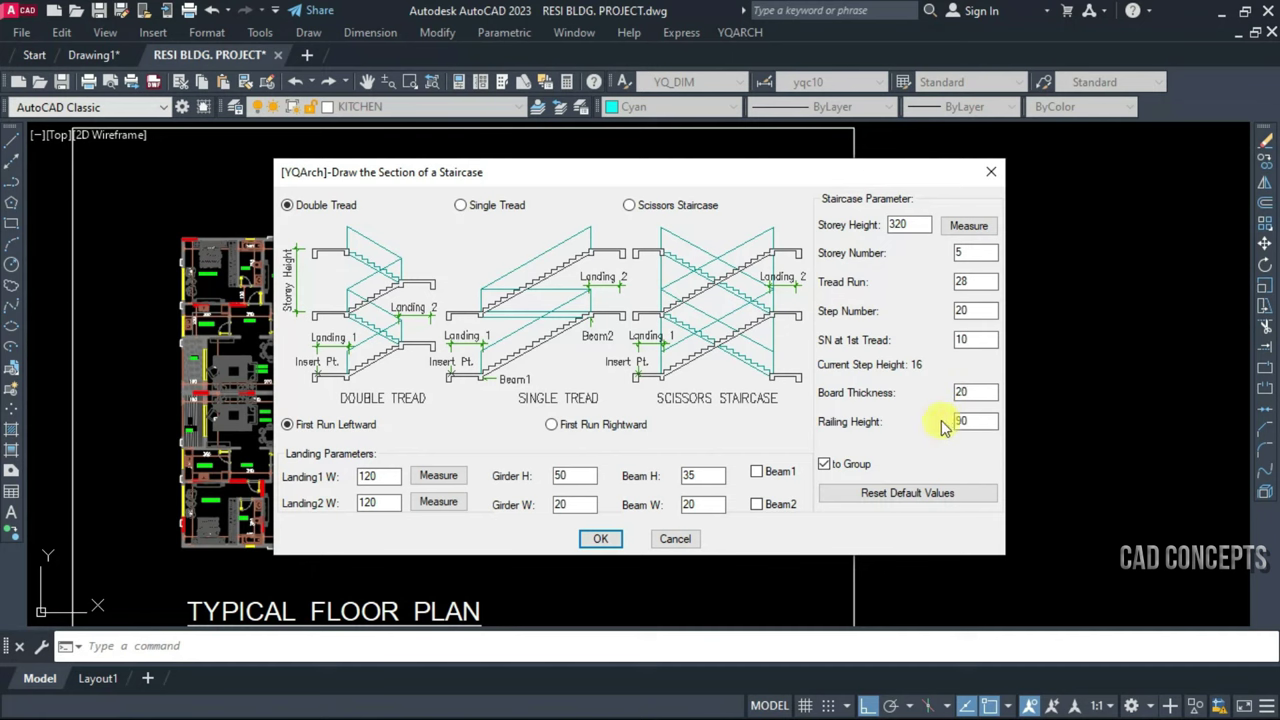
click(614, 538)
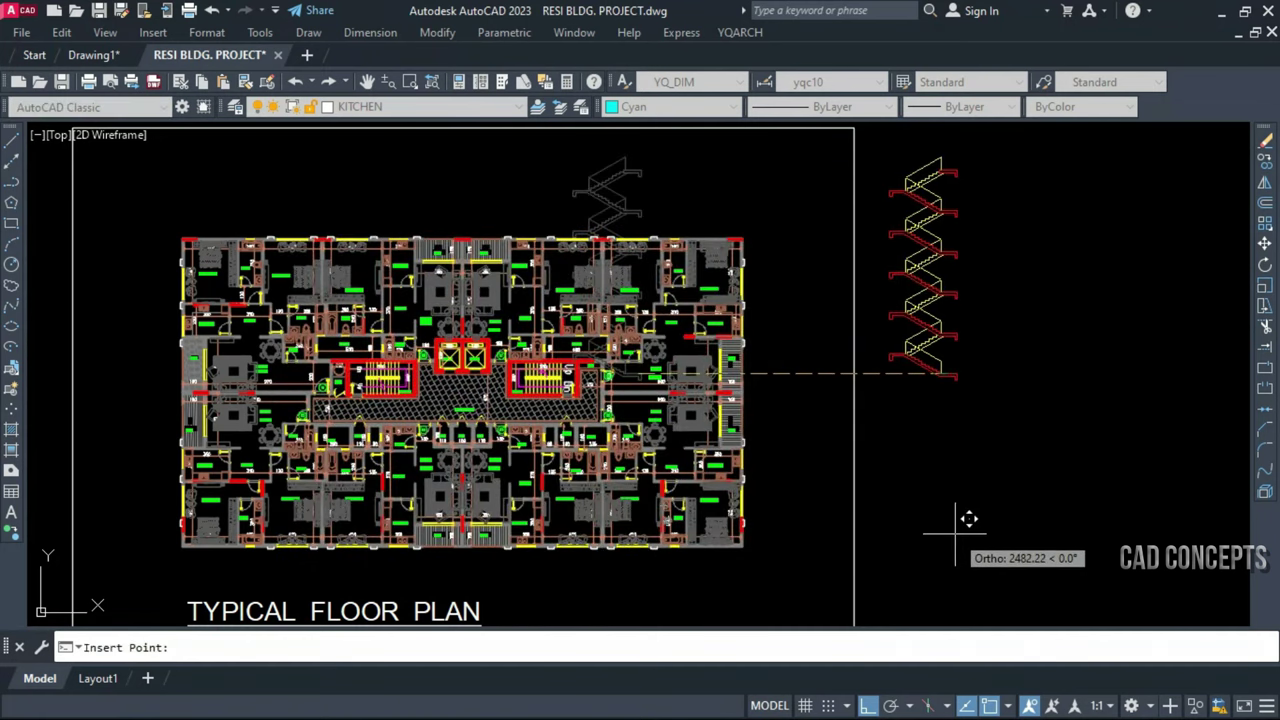
Place the staircase section right of the plan and dimension its 320 storey height
click(977, 437)
scroll(975, 444, up, 2)
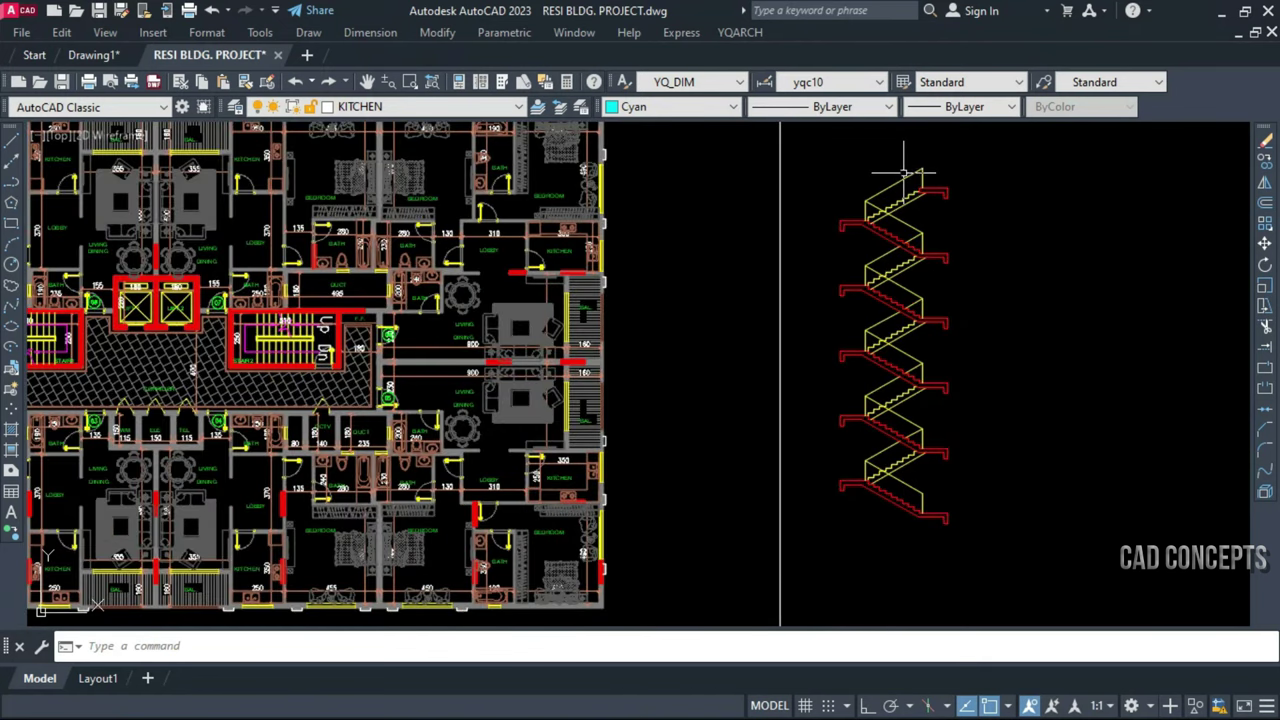
scroll(984, 430, up, 2)
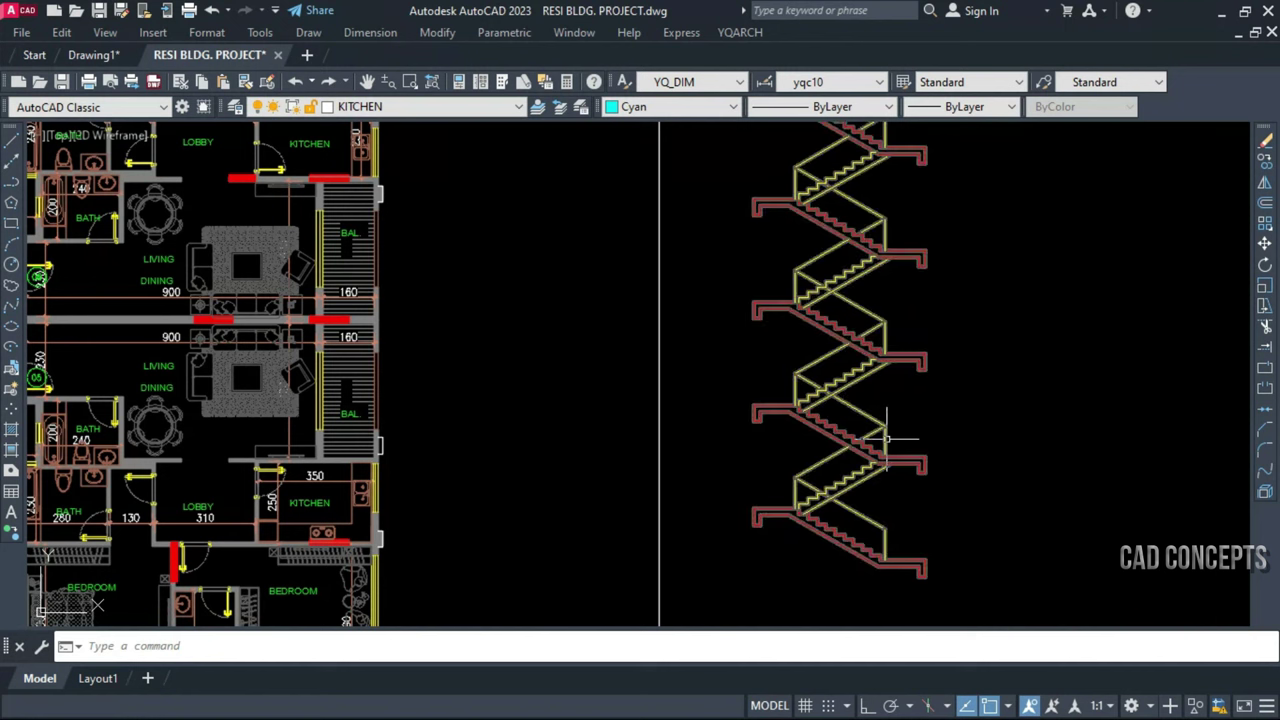
click(310, 33)
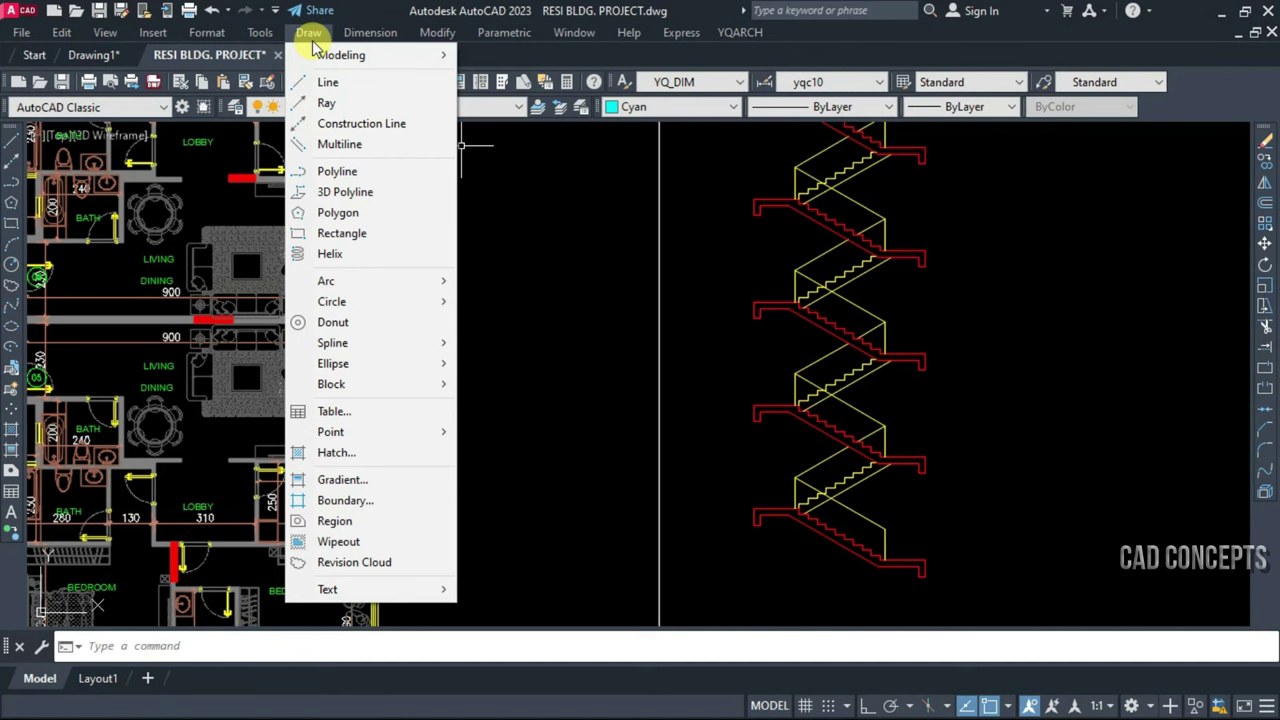
click(340, 35)
click(370, 32)
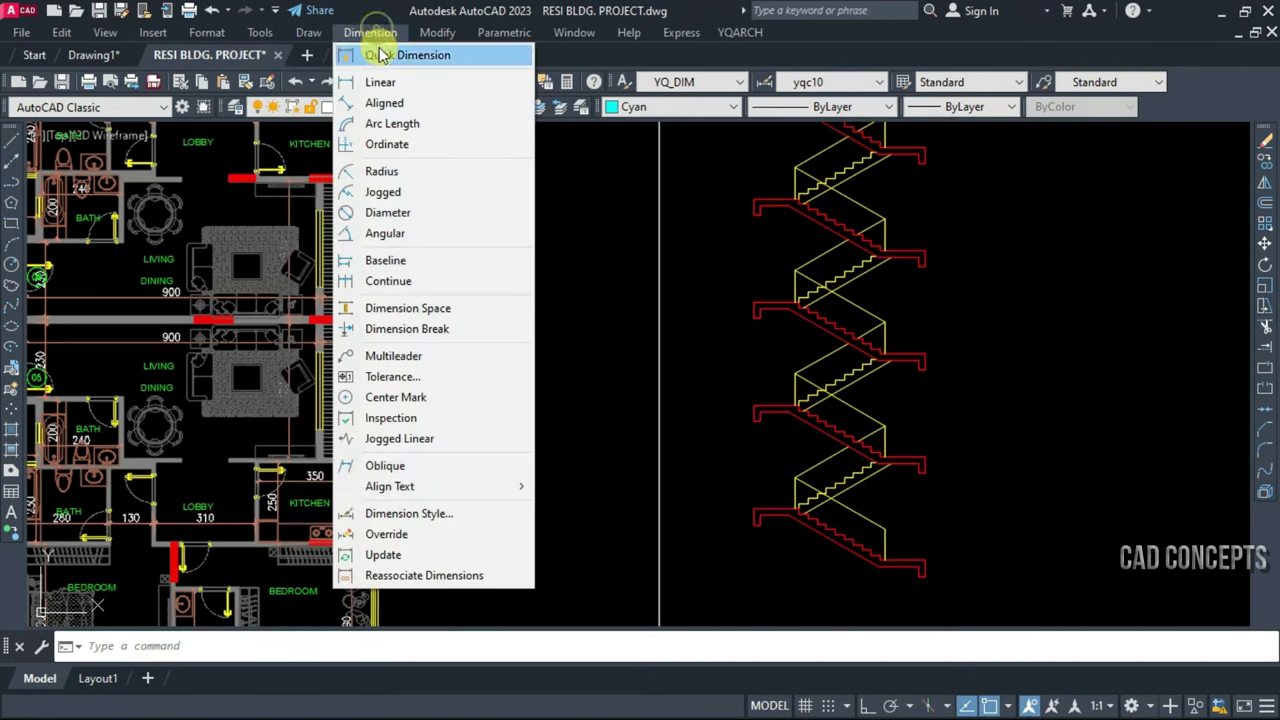
click(381, 84)
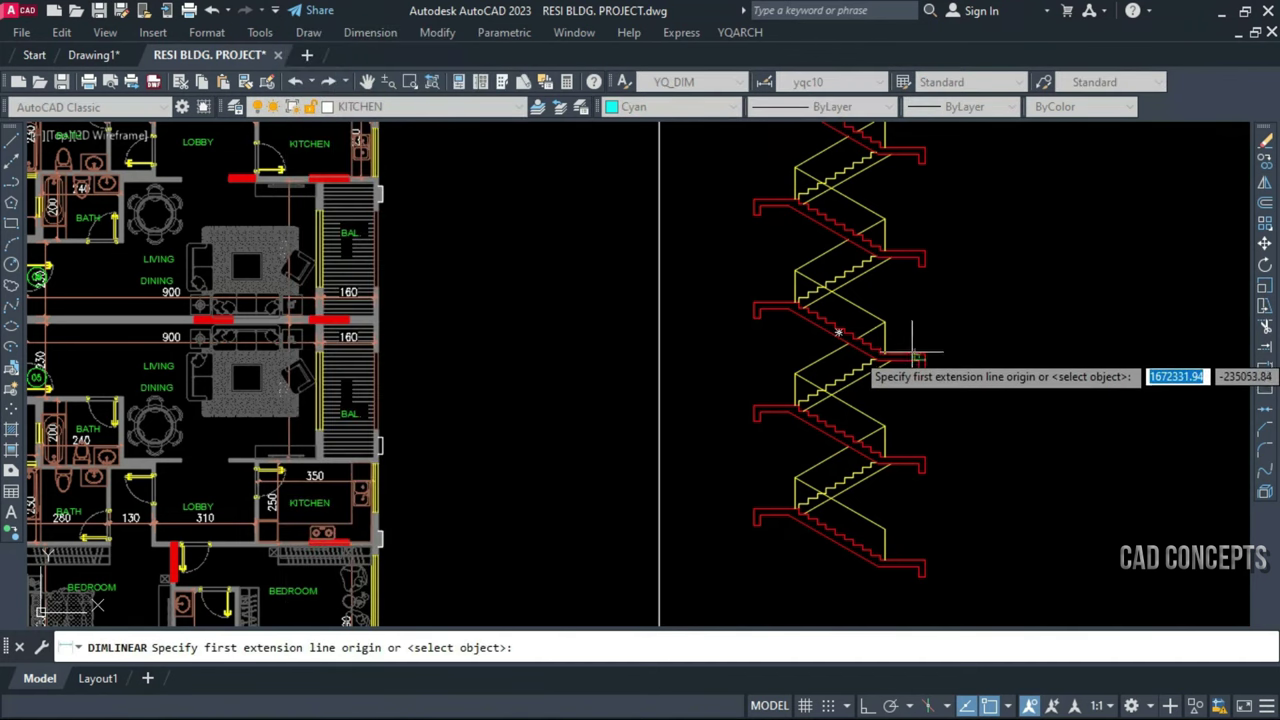
click(905, 354)
click(905, 253)
scroll(906, 265, up, 2)
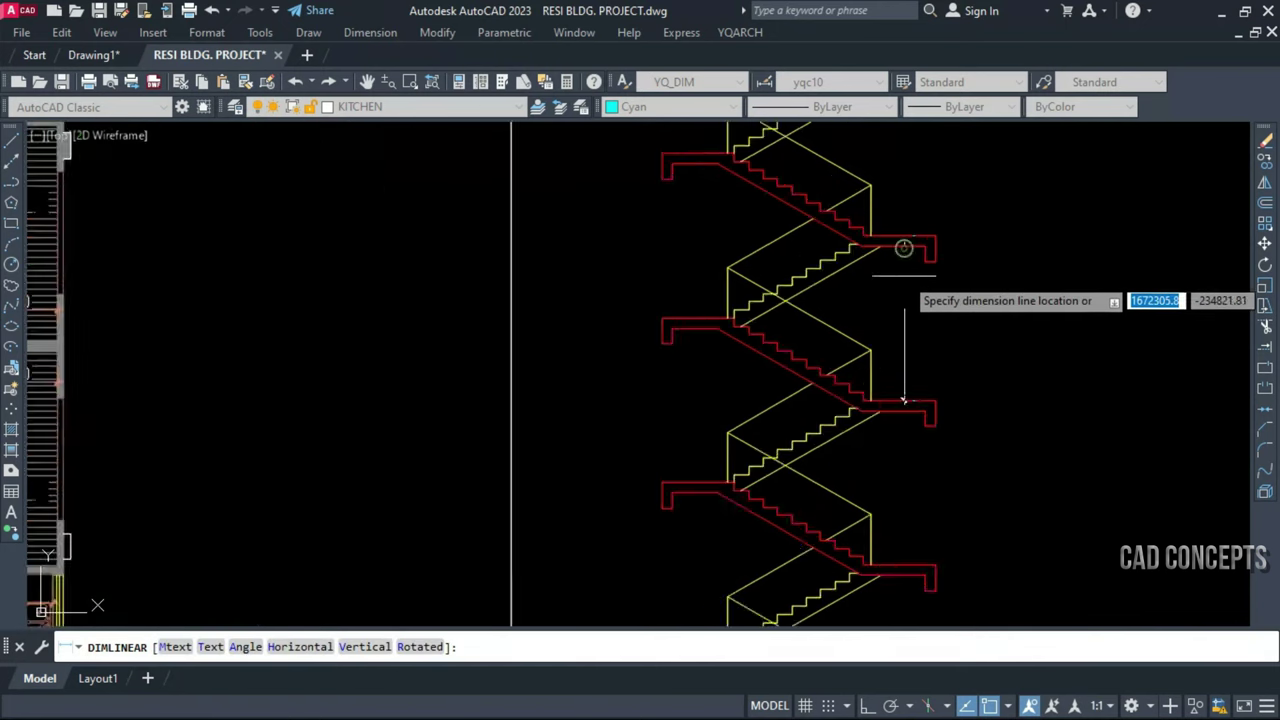
scroll(904, 280, up, 2)
click(900, 335)
Add linear dimensions for the stair riser height and the next step
key(Return)
scroll(880, 380, up, 3)
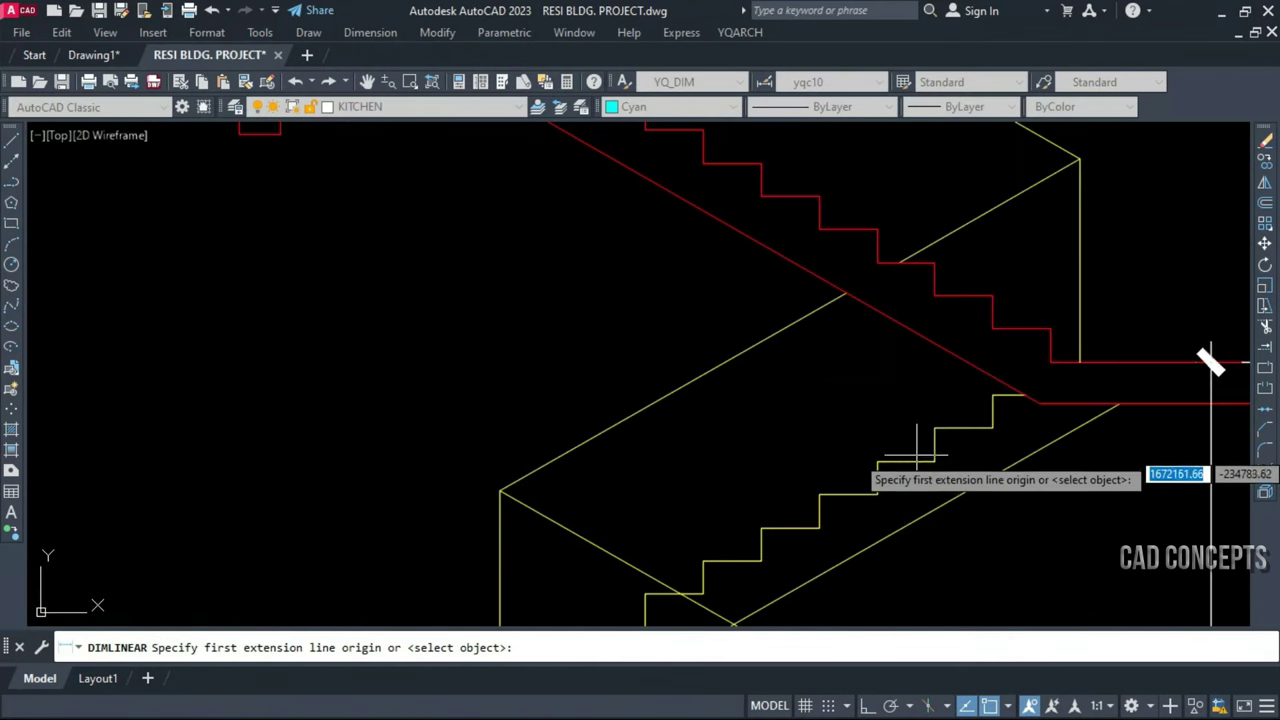
click(938, 428)
click(938, 462)
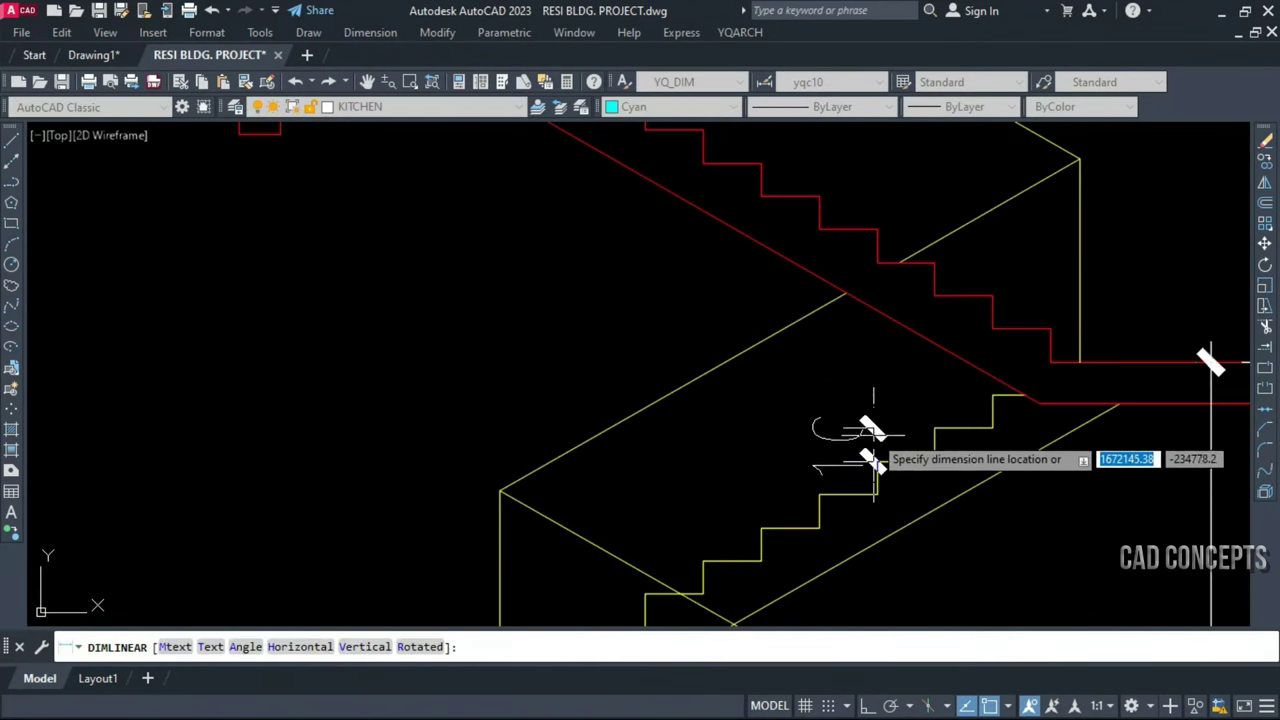
click(900, 430)
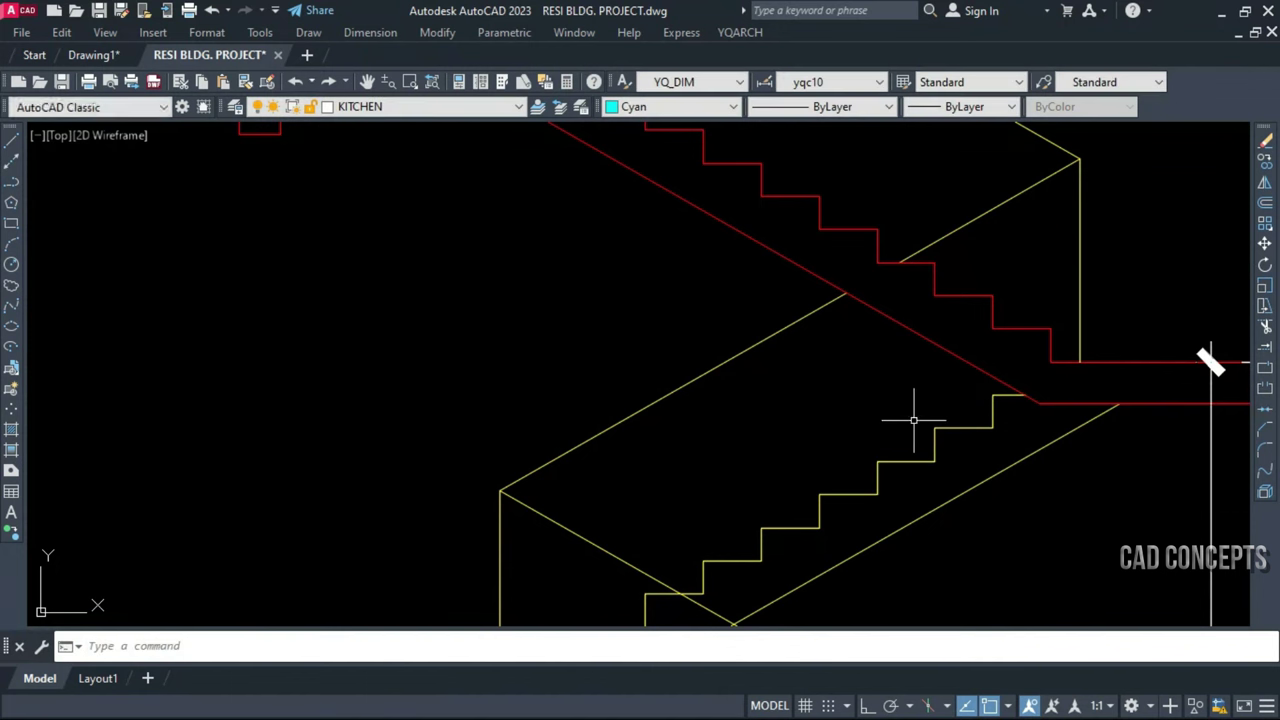
key(Return)
click(932, 430)
click(993, 428)
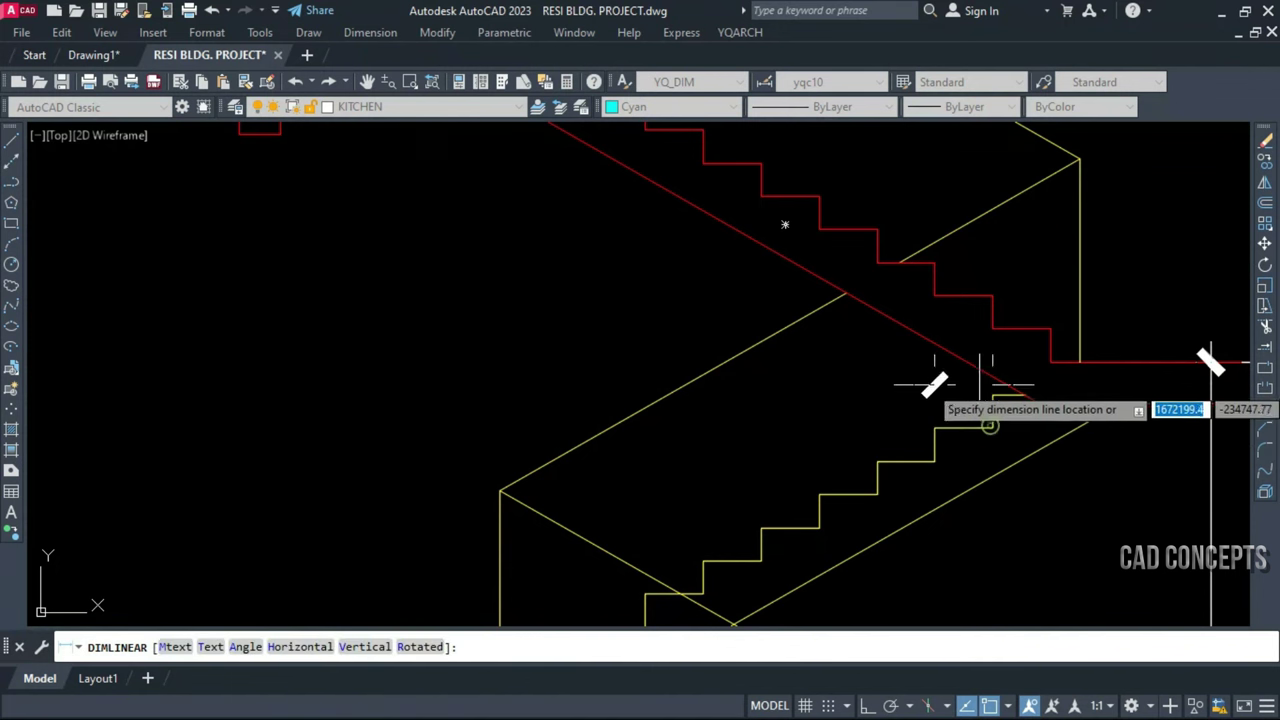
click(932, 378)
scroll(932, 377, down, 3)
scroll(932, 377, down, 2)
scroll(757, 490, up, 4)
Dimension the 50 landing step, then select the 50 and 320 dimensions
key(Return)
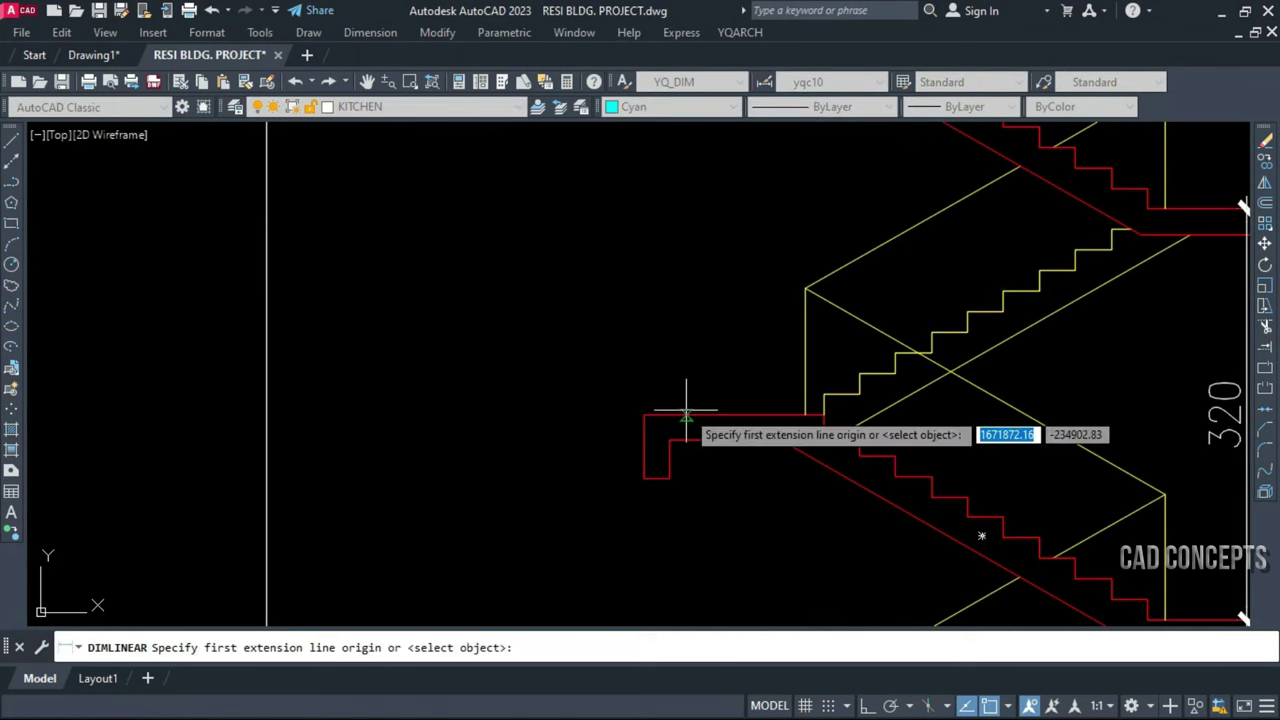
click(685, 411)
click(668, 477)
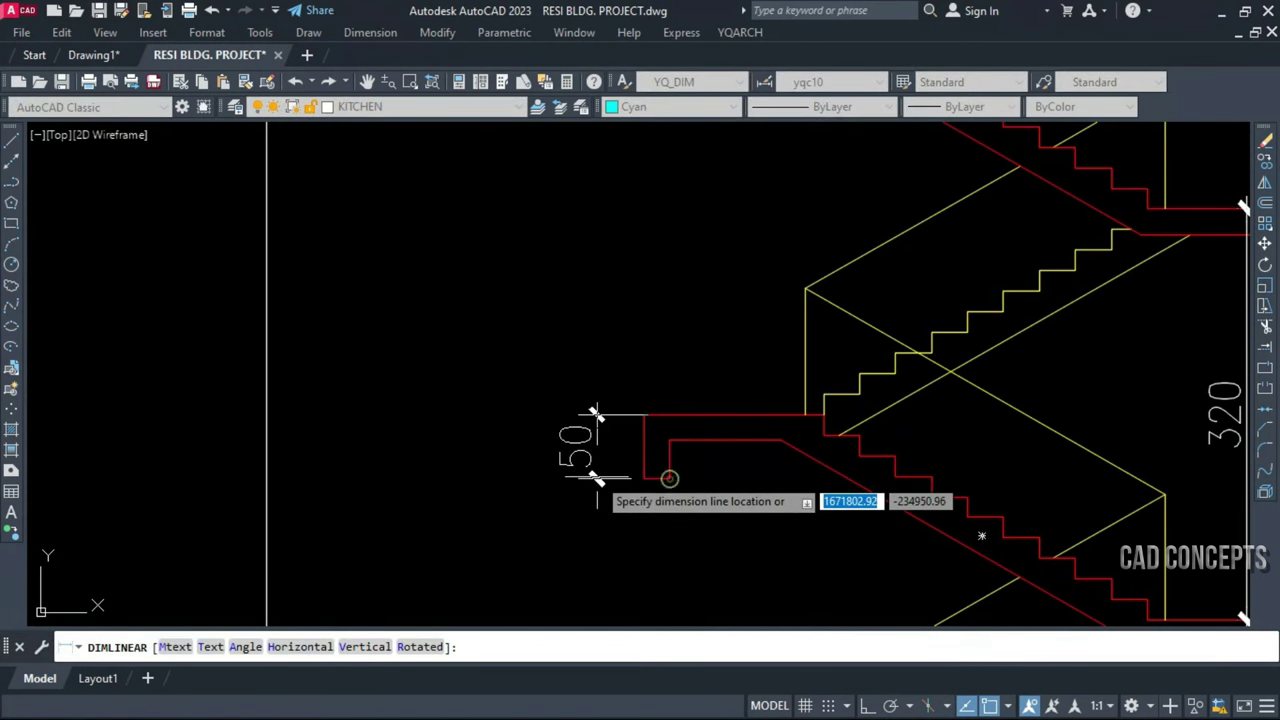
click(597, 477)
scroll(618, 483, down, 3)
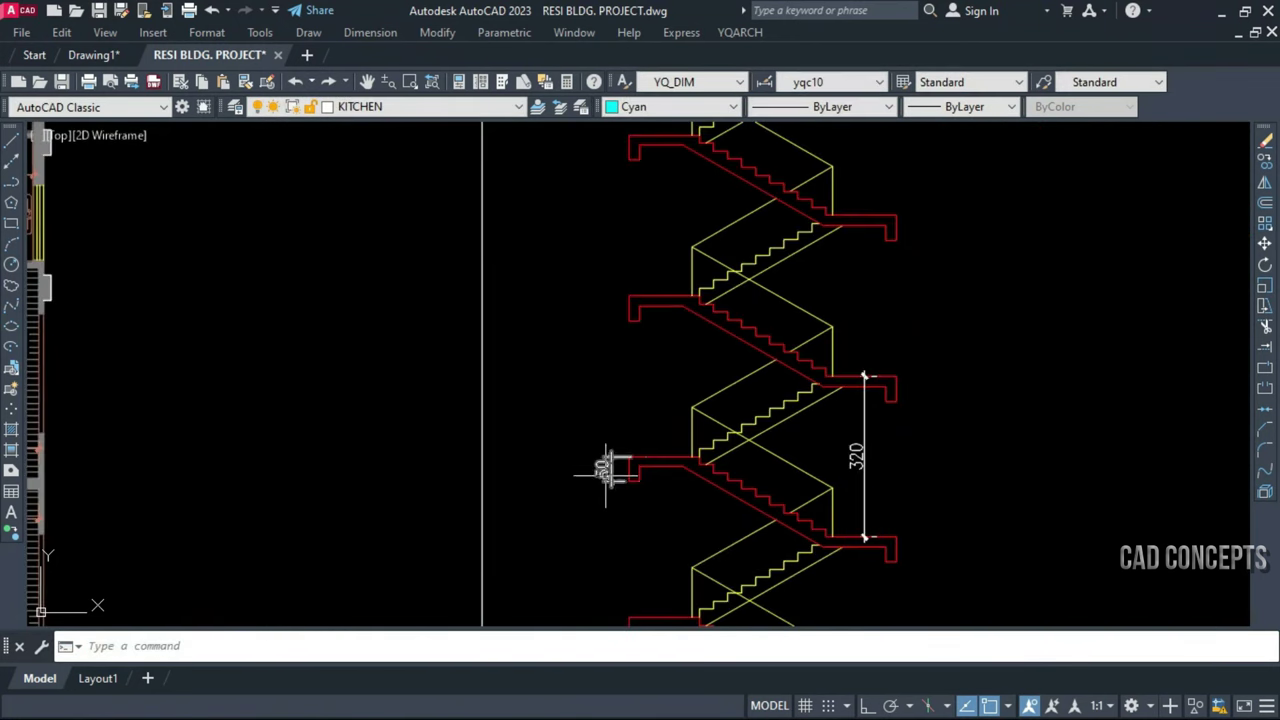
click(605, 475)
click(857, 455)
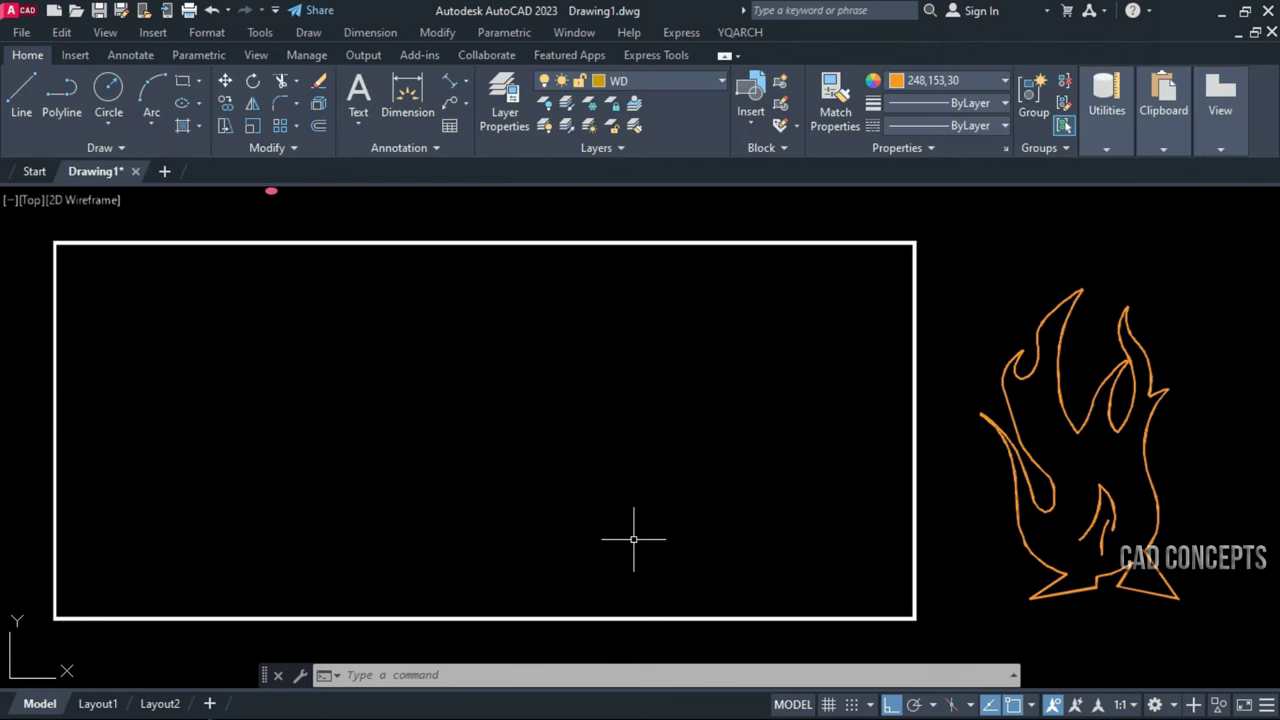
Save the orange flame outline as a new hatch pattern file named FIRE BALL
text(mp)
key(Return)
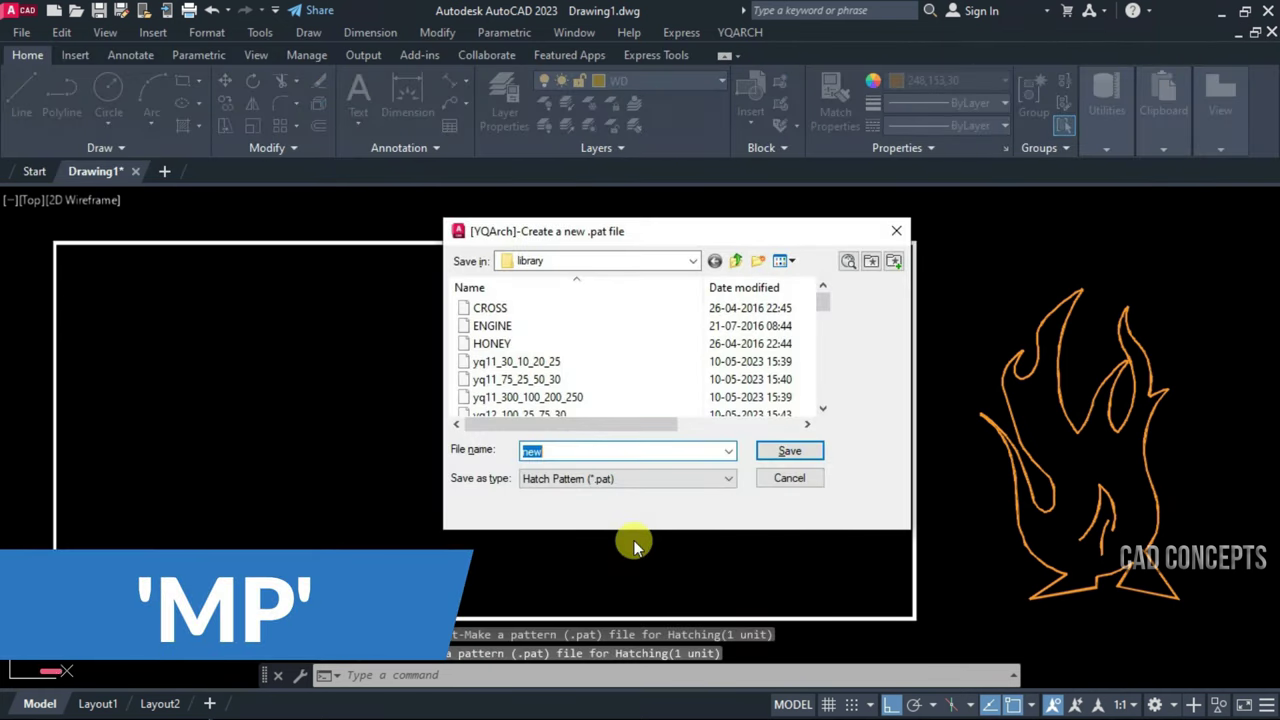
text(Fi)
text( BALL)
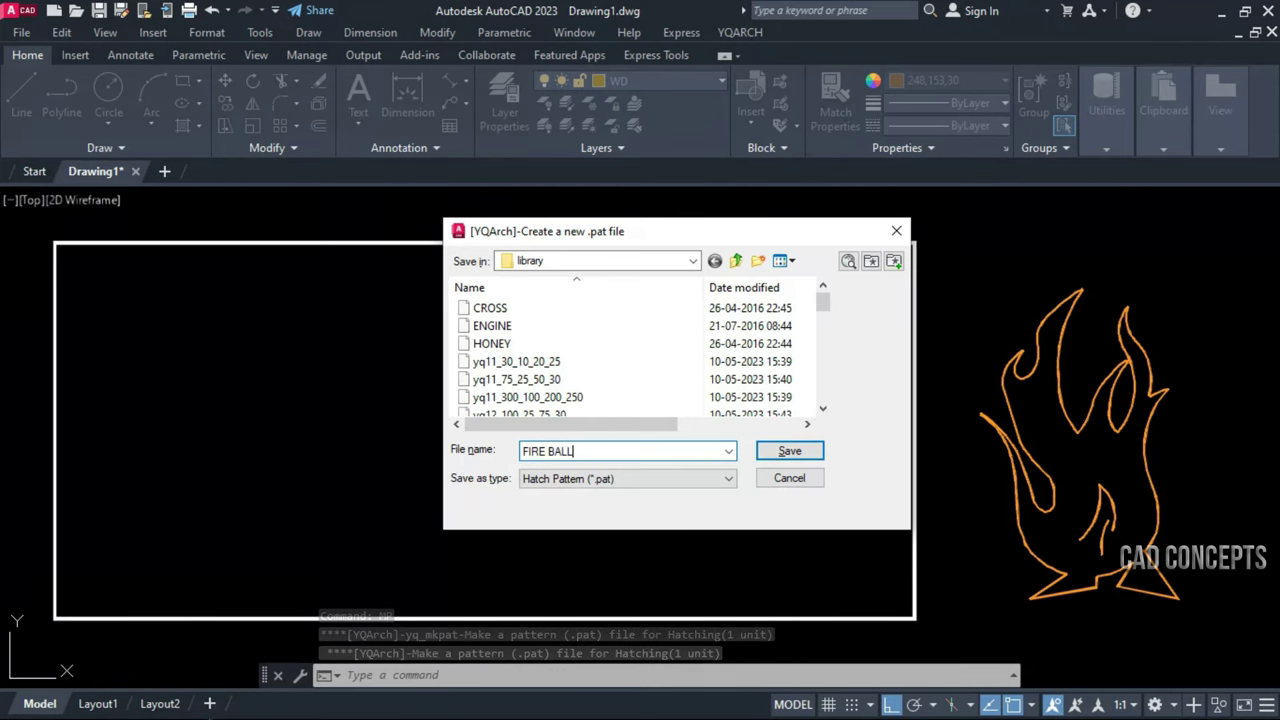
click(786, 451)
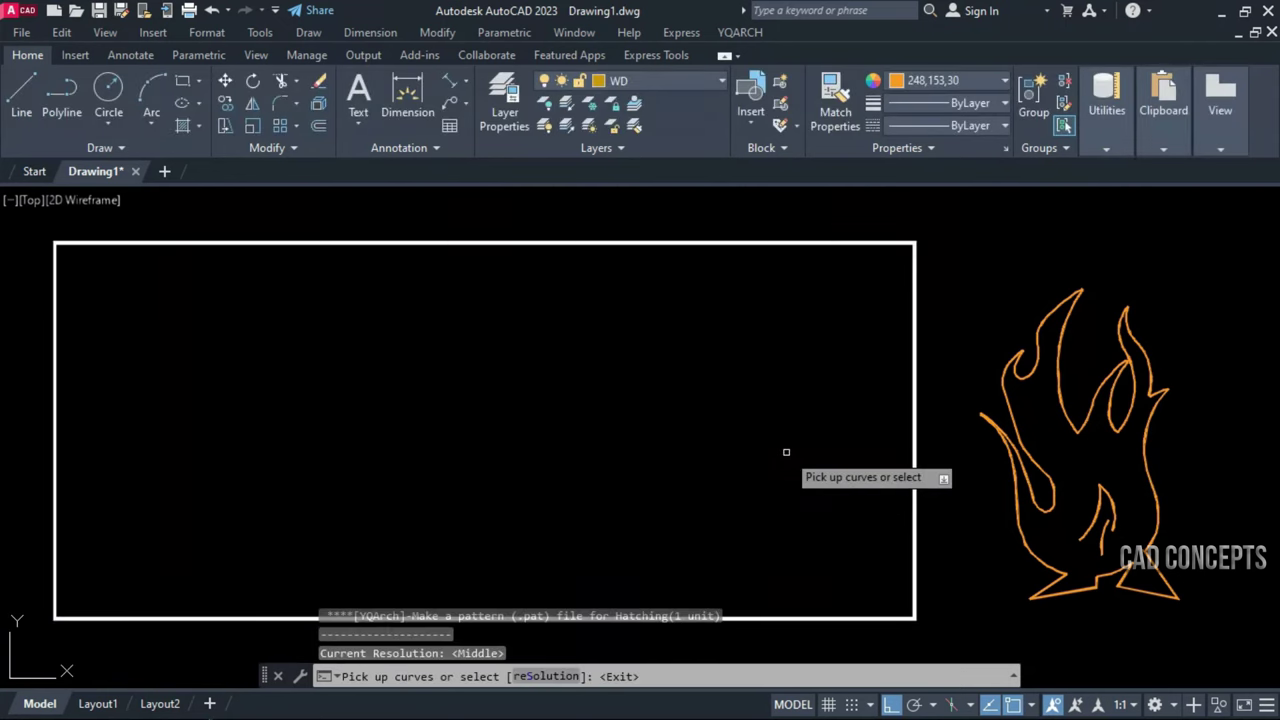
click(1218, 264)
click(974, 634)
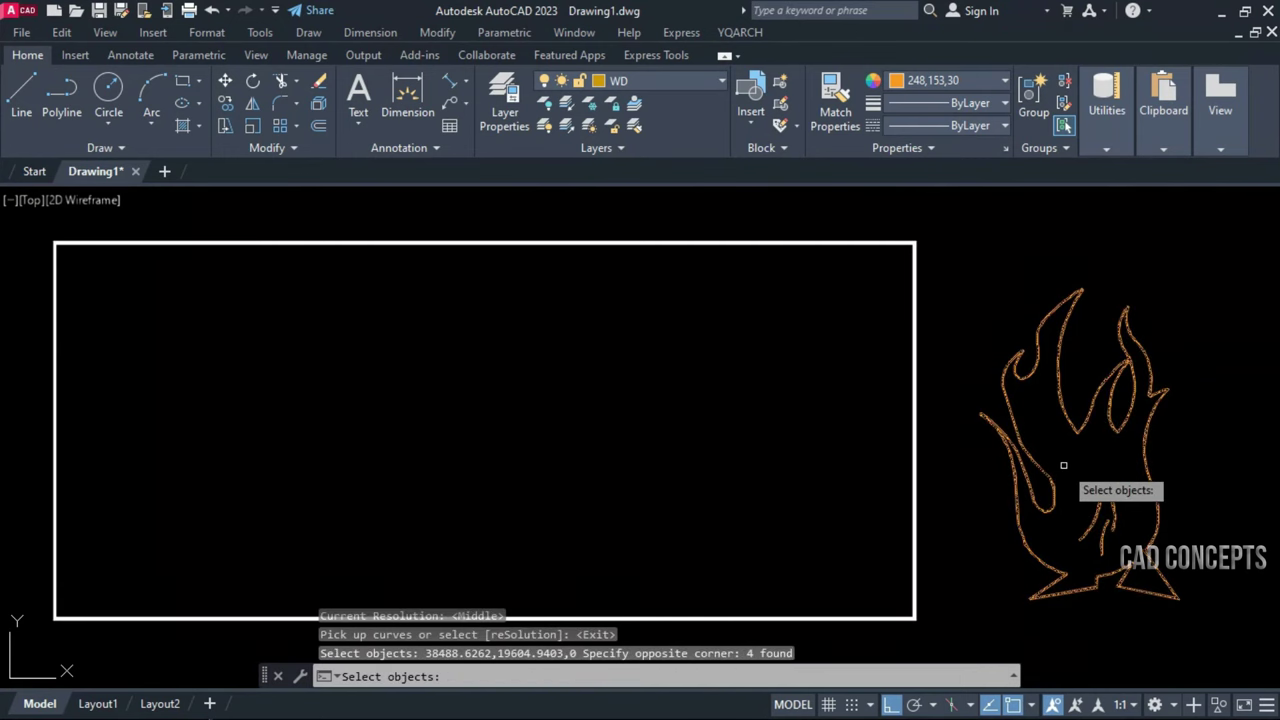
key(Return)
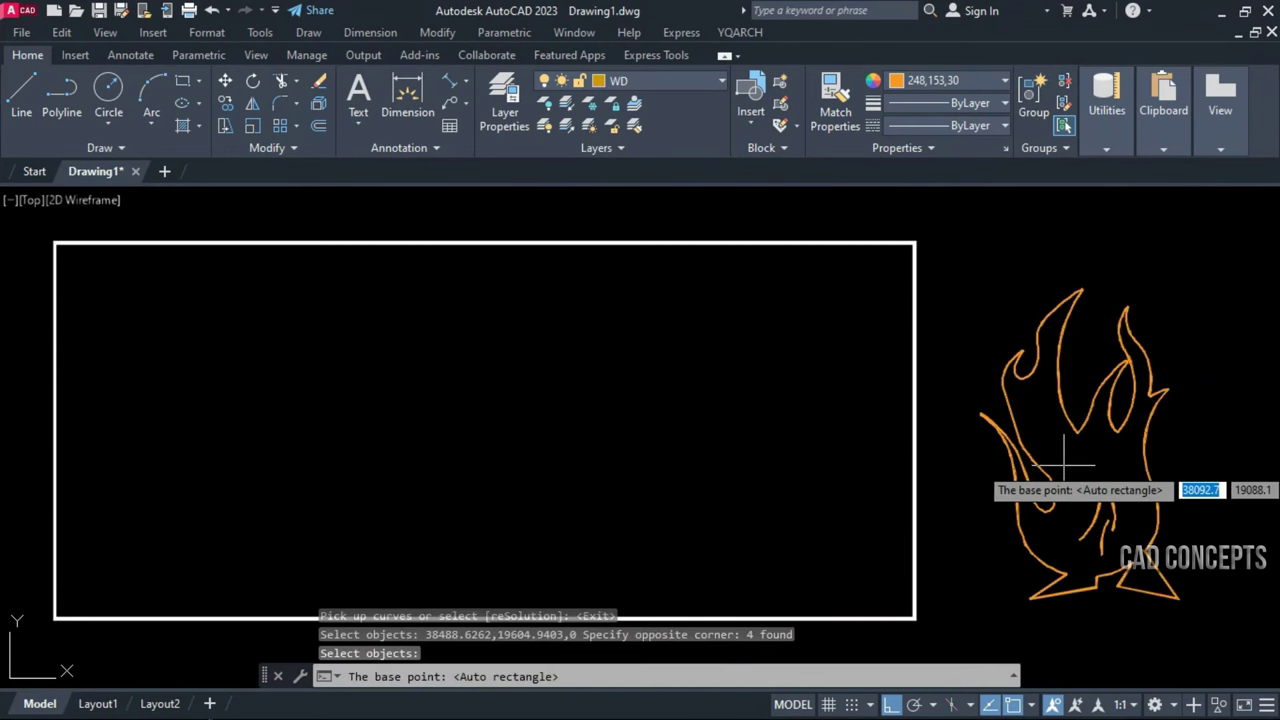
key(Return)
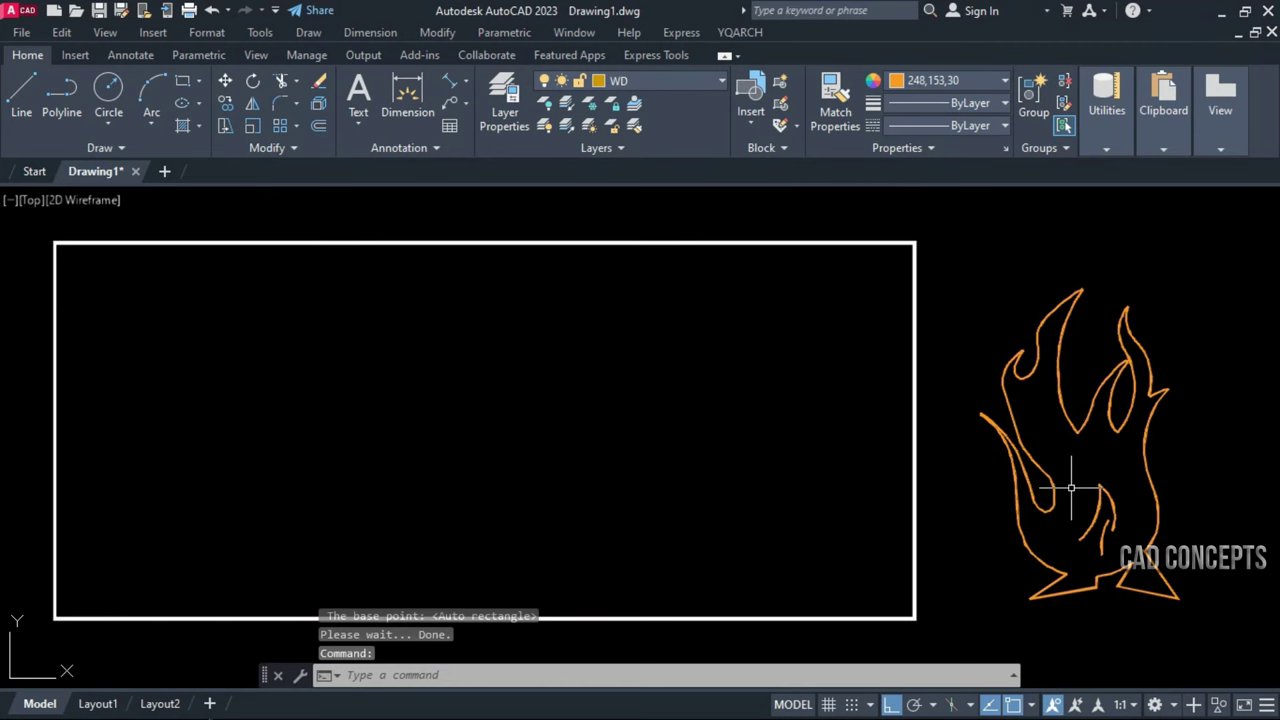
text(h)
key(Return)
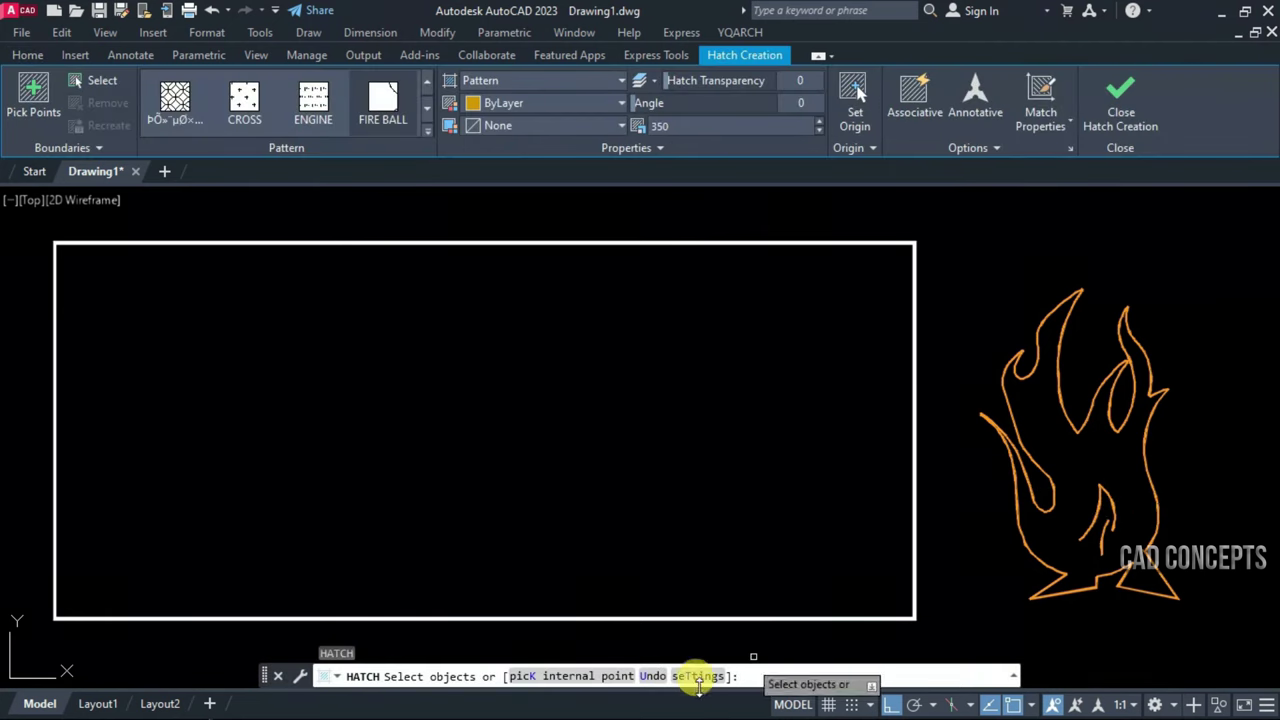
Fill the white rectangle with the custom FIRE BALL hatch at scale 300
click(700, 688)
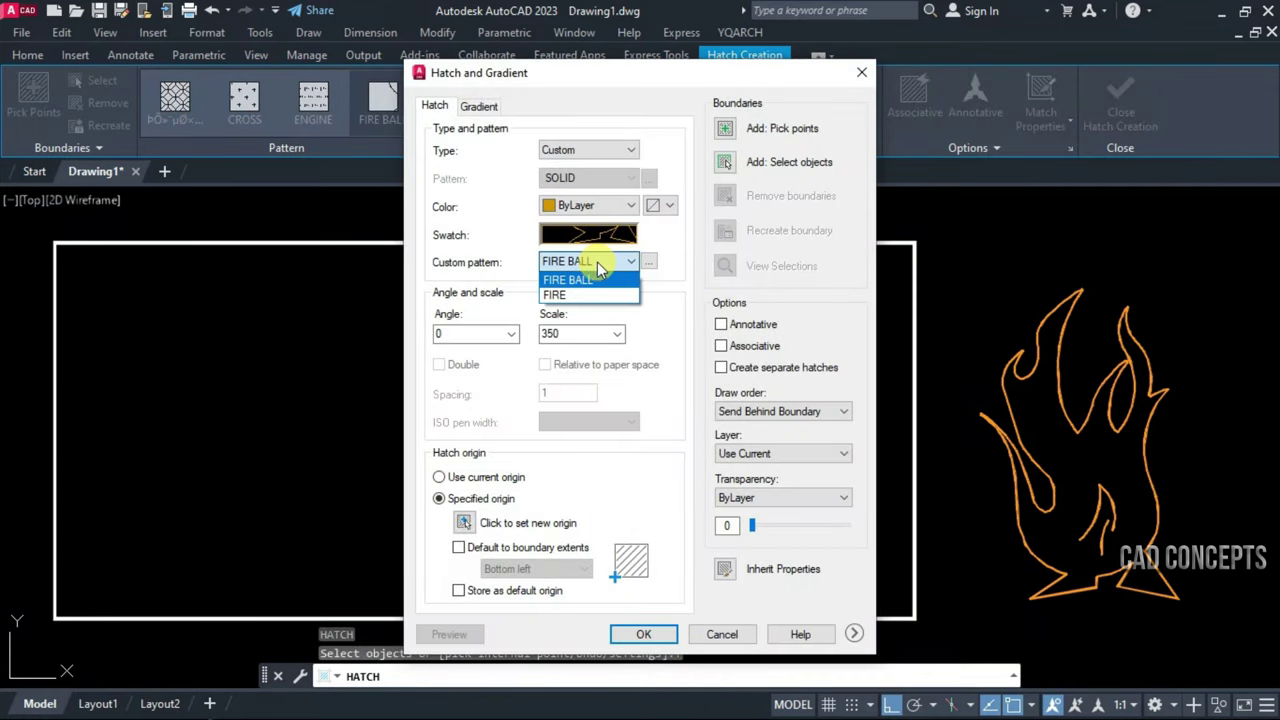
click(583, 270)
text(300)
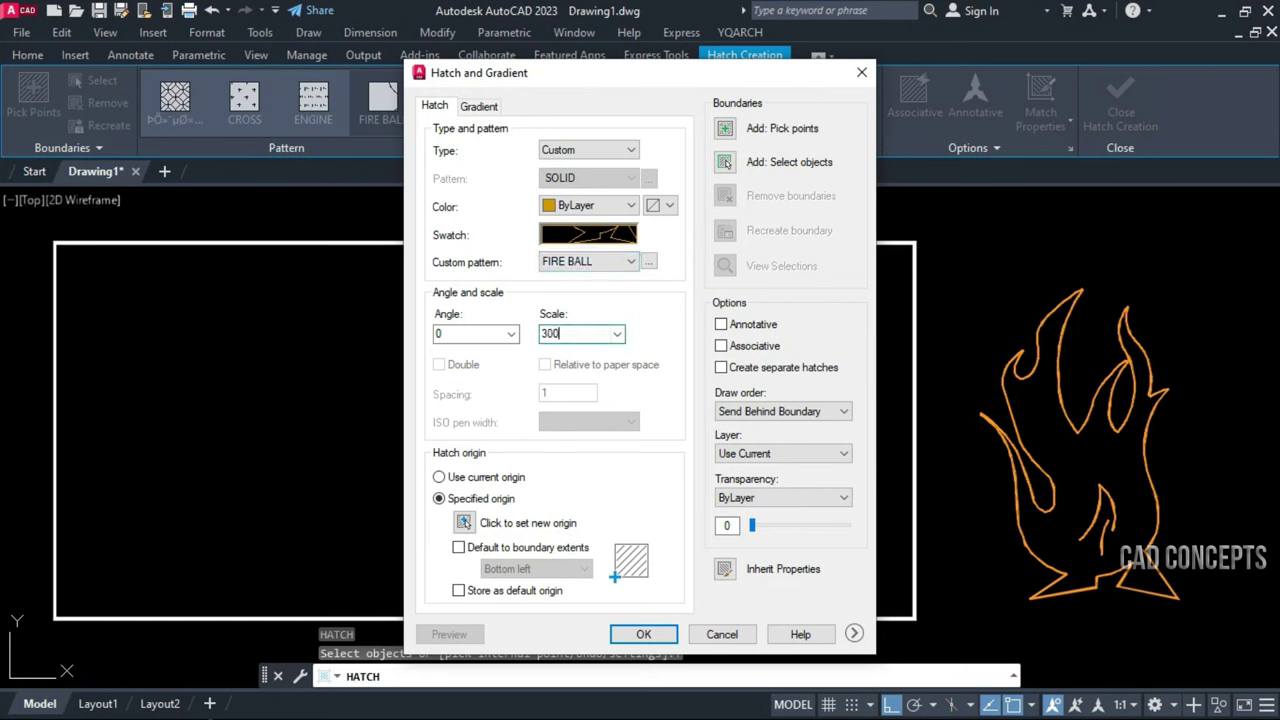
click(648, 636)
click(916, 422)
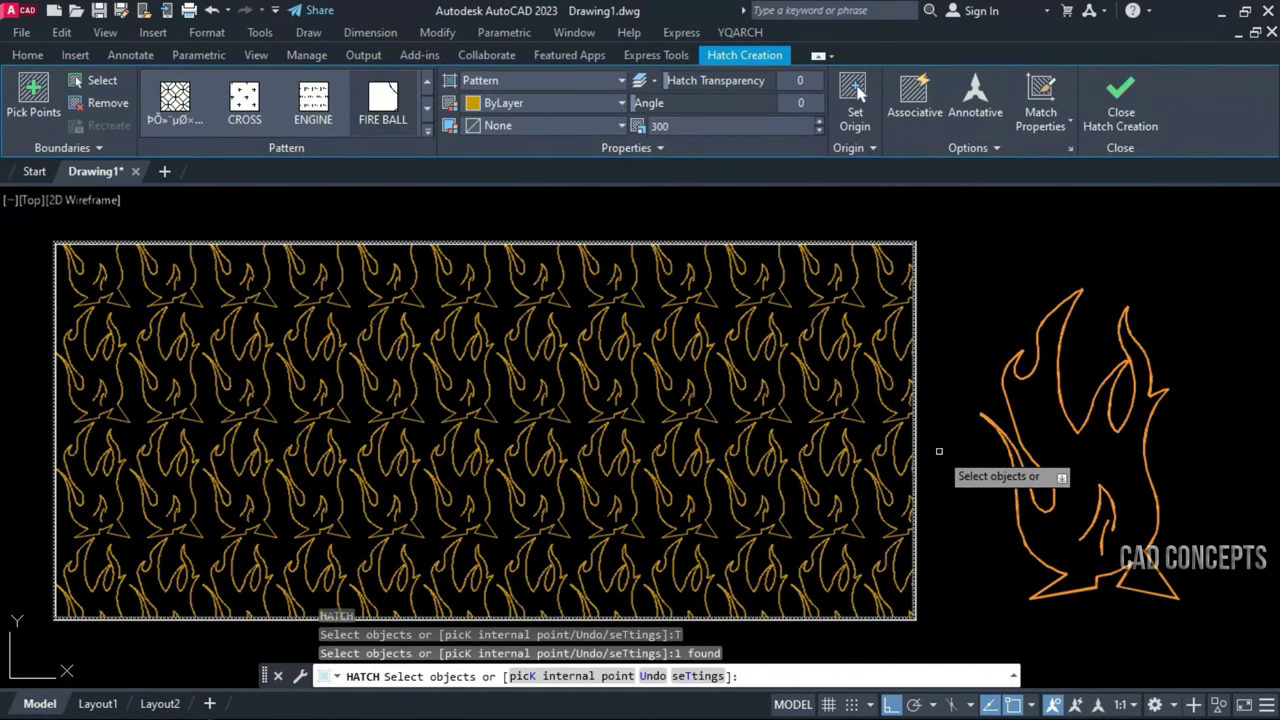
key(Return)
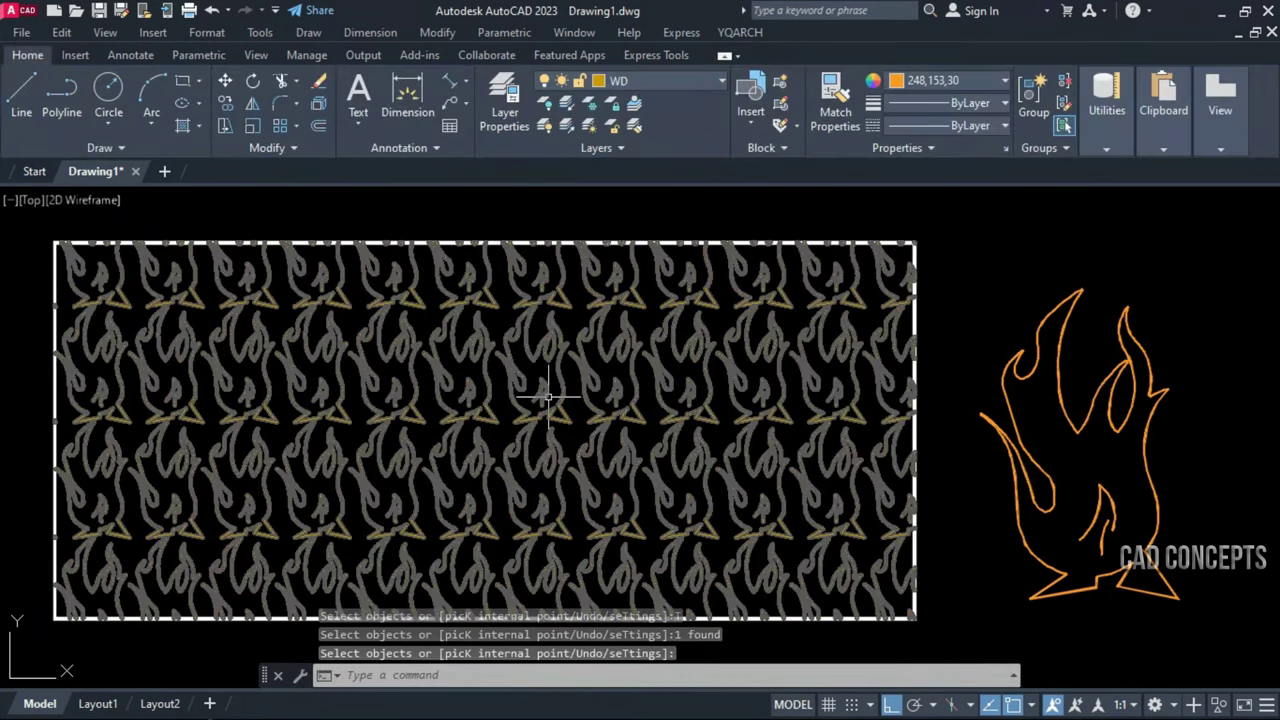
Convert the new fire hatch with the XTC command
click(548, 397)
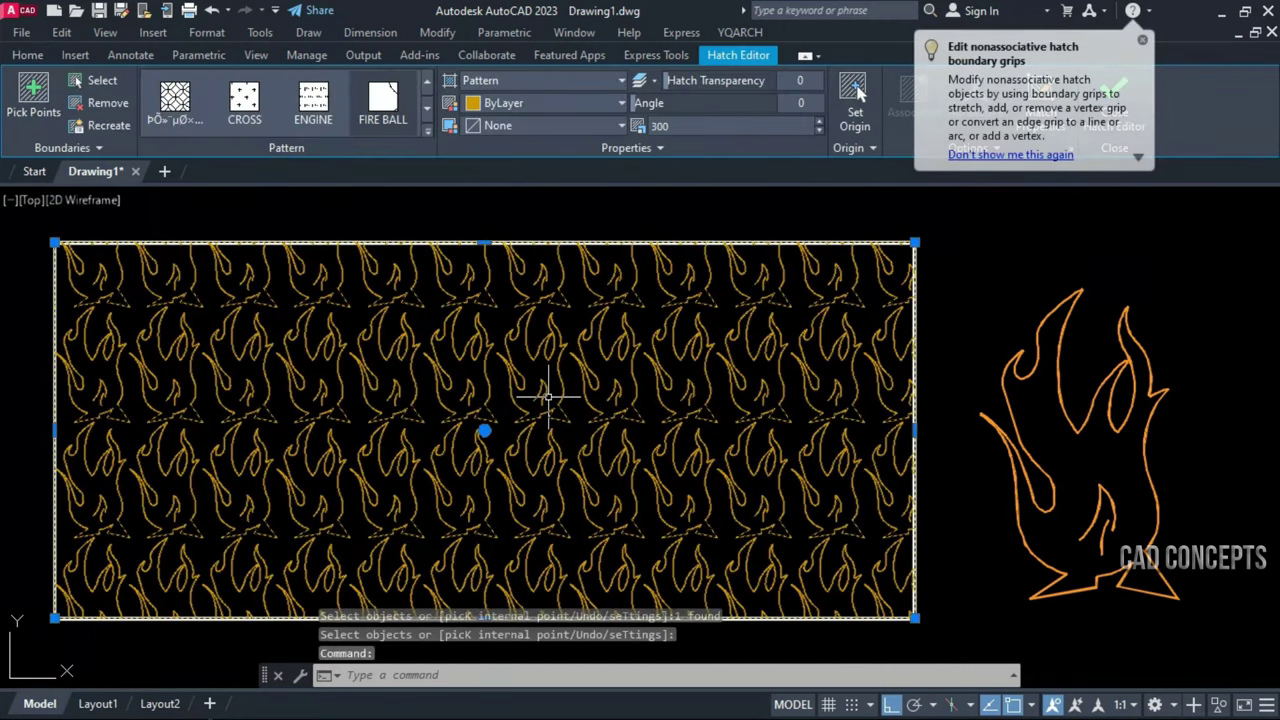
text(XT)
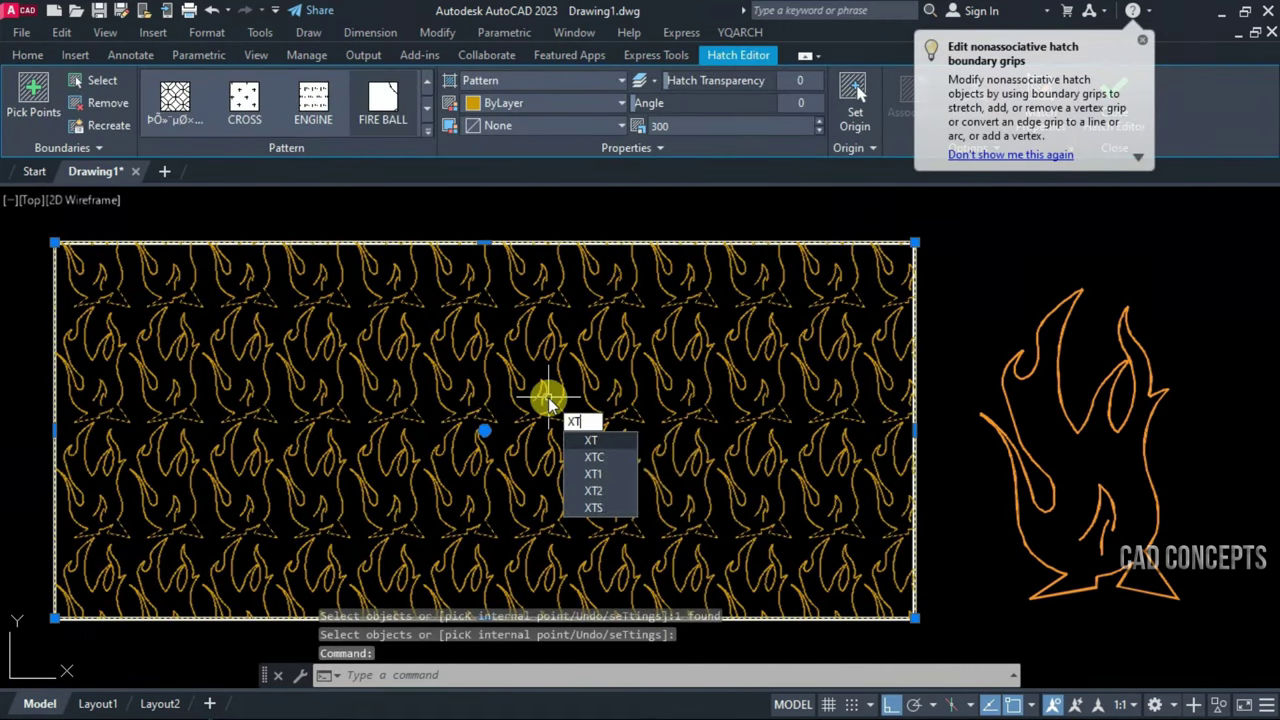
text(C)
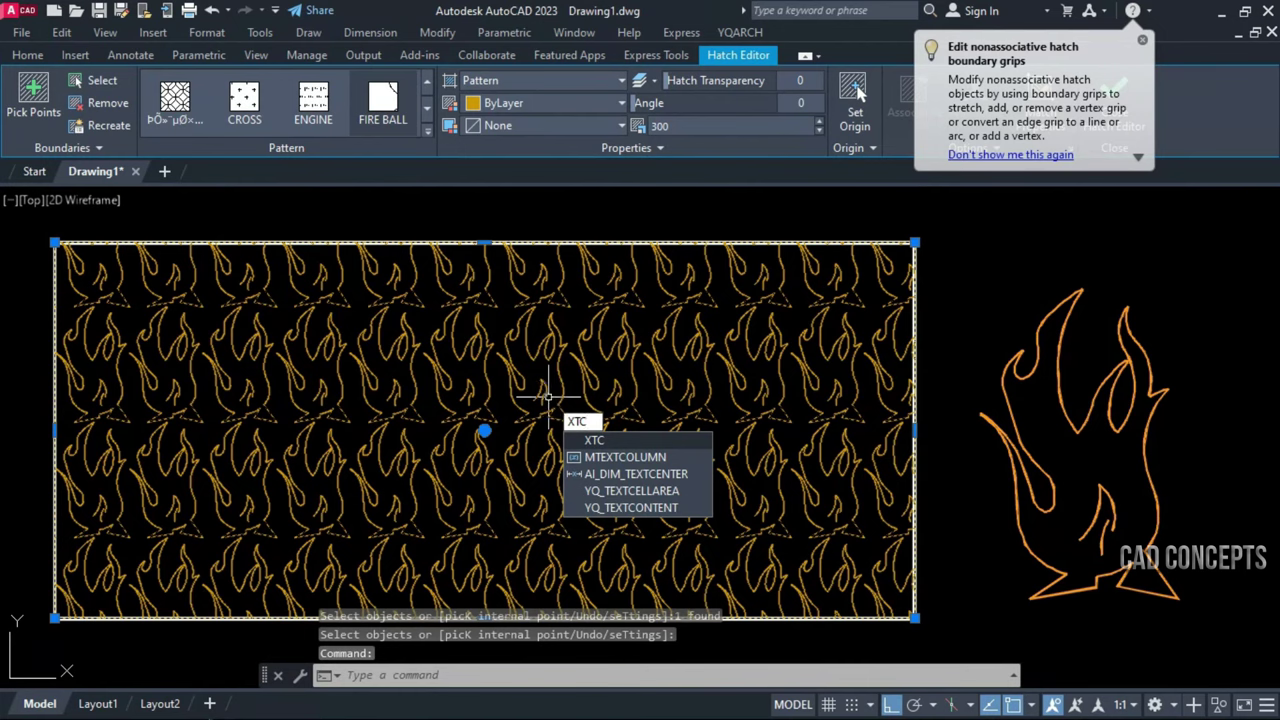
key(Return)
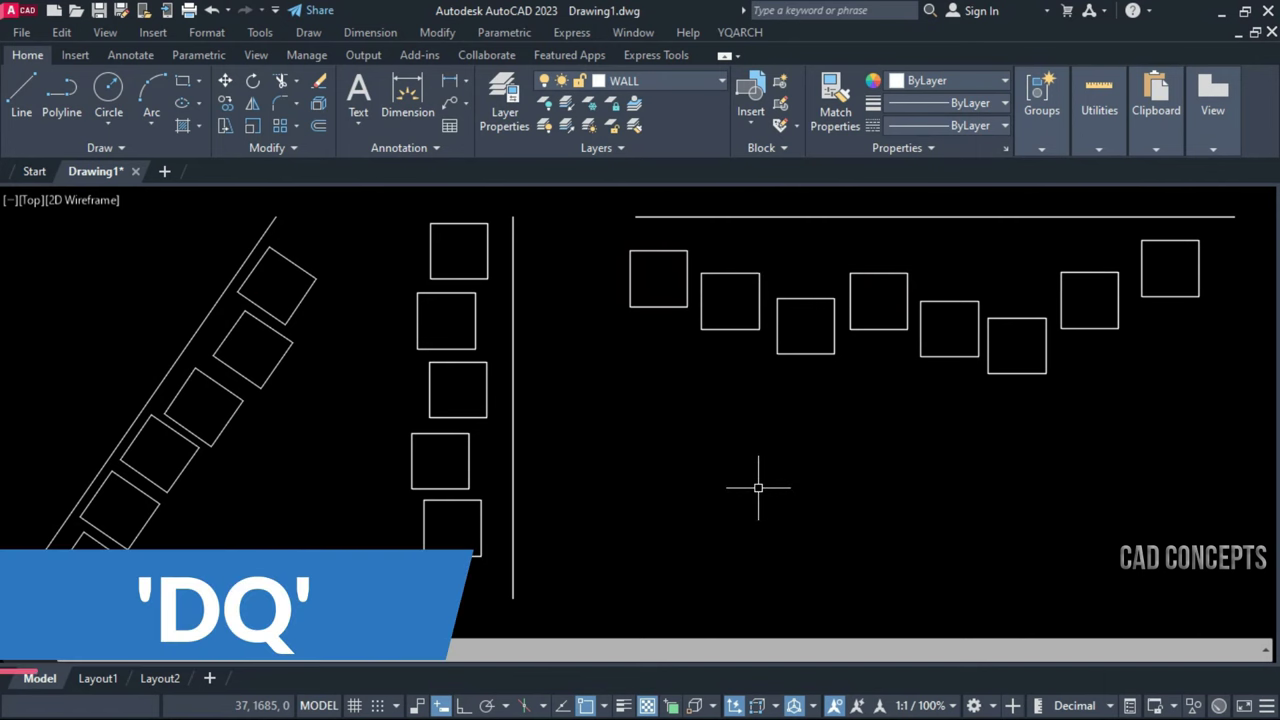
text(DQ)
Align the tops of the eight scattered squares to the horizontal line
key(Return)
text(S)
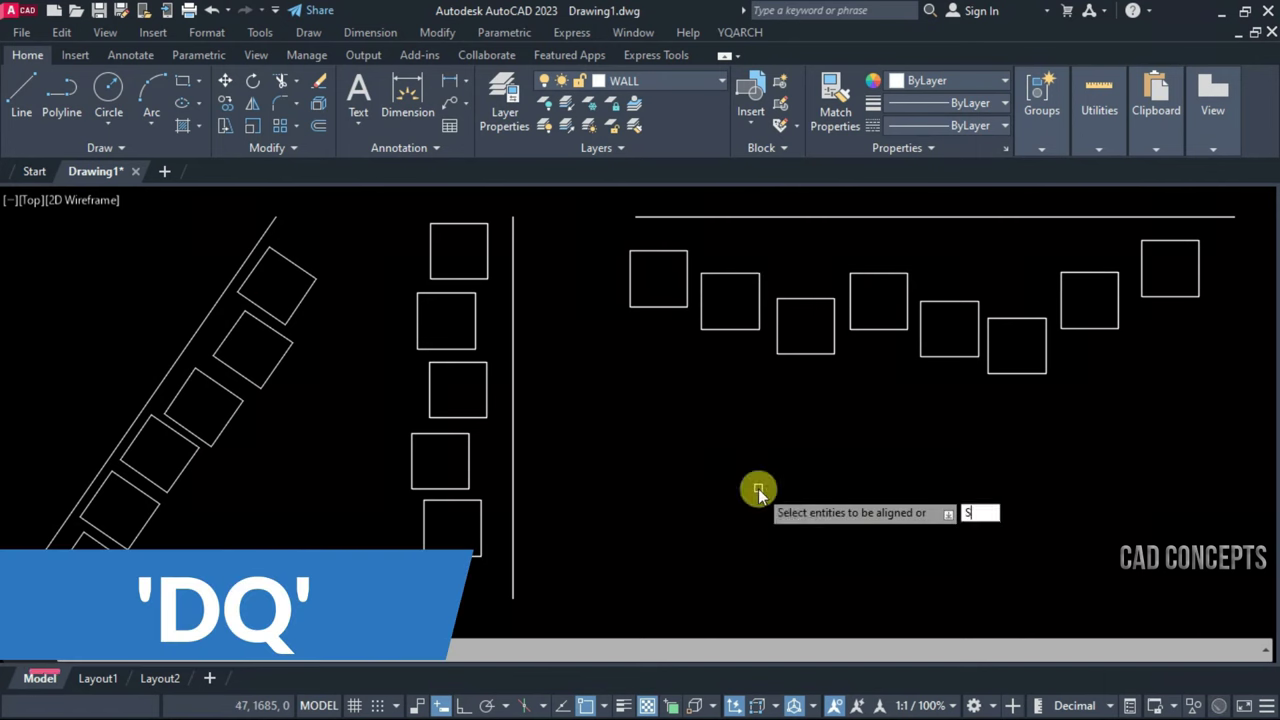
key(Return)
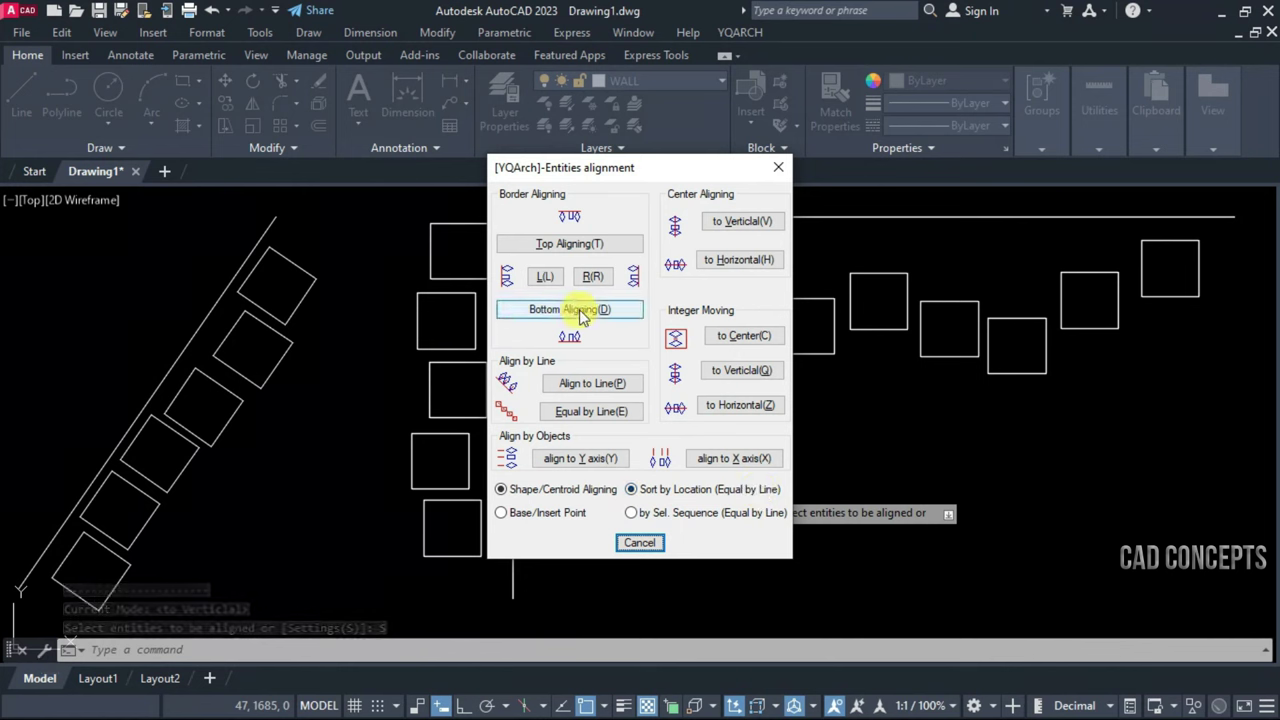
click(567, 244)
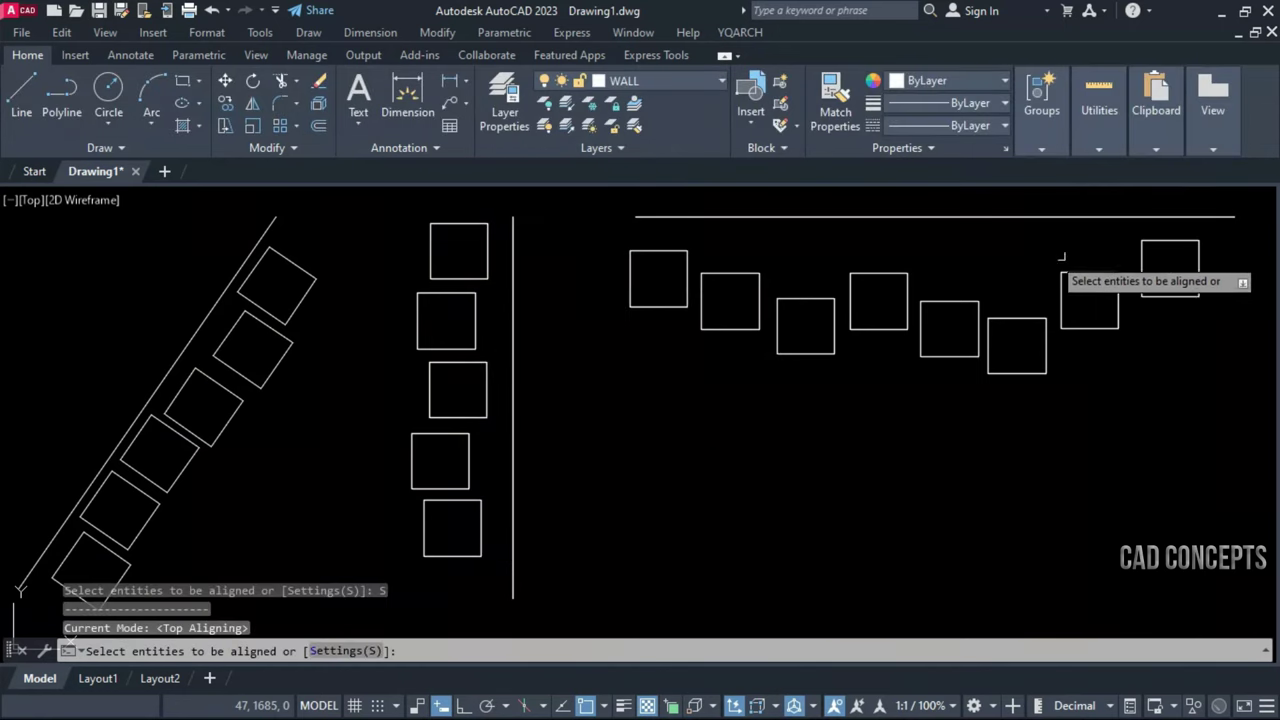
click(1163, 262)
click(653, 403)
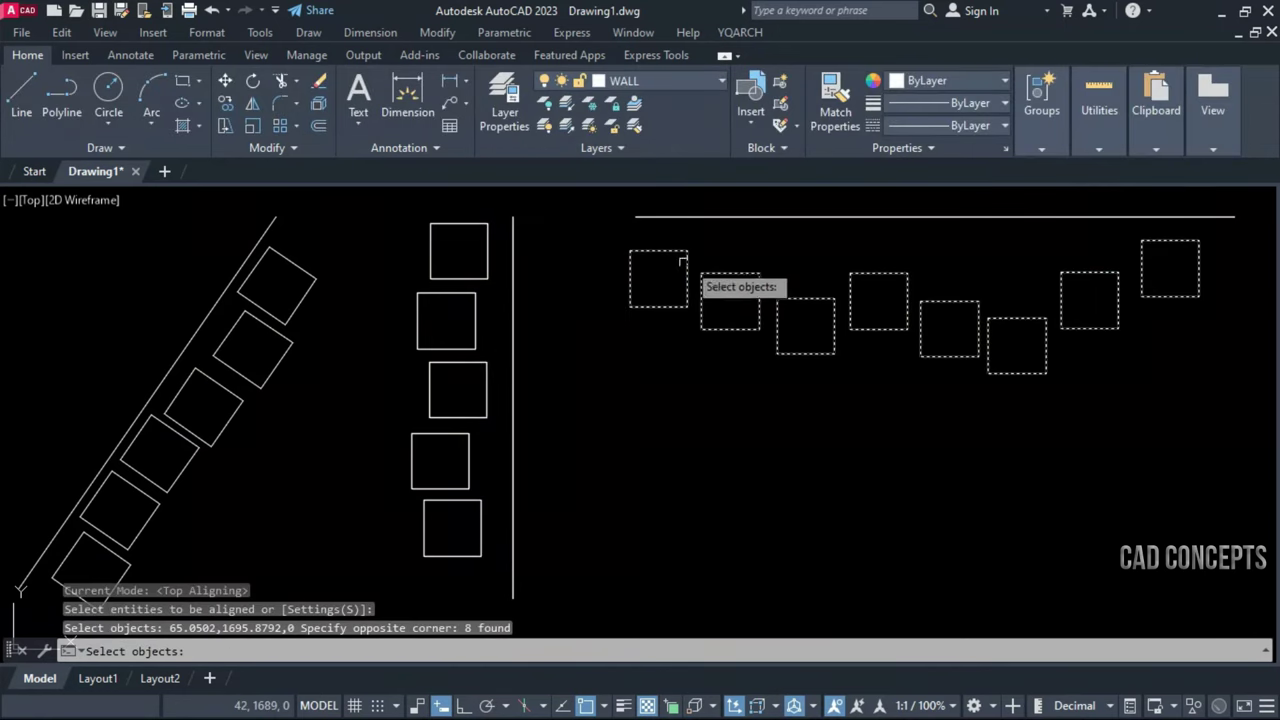
key(Return)
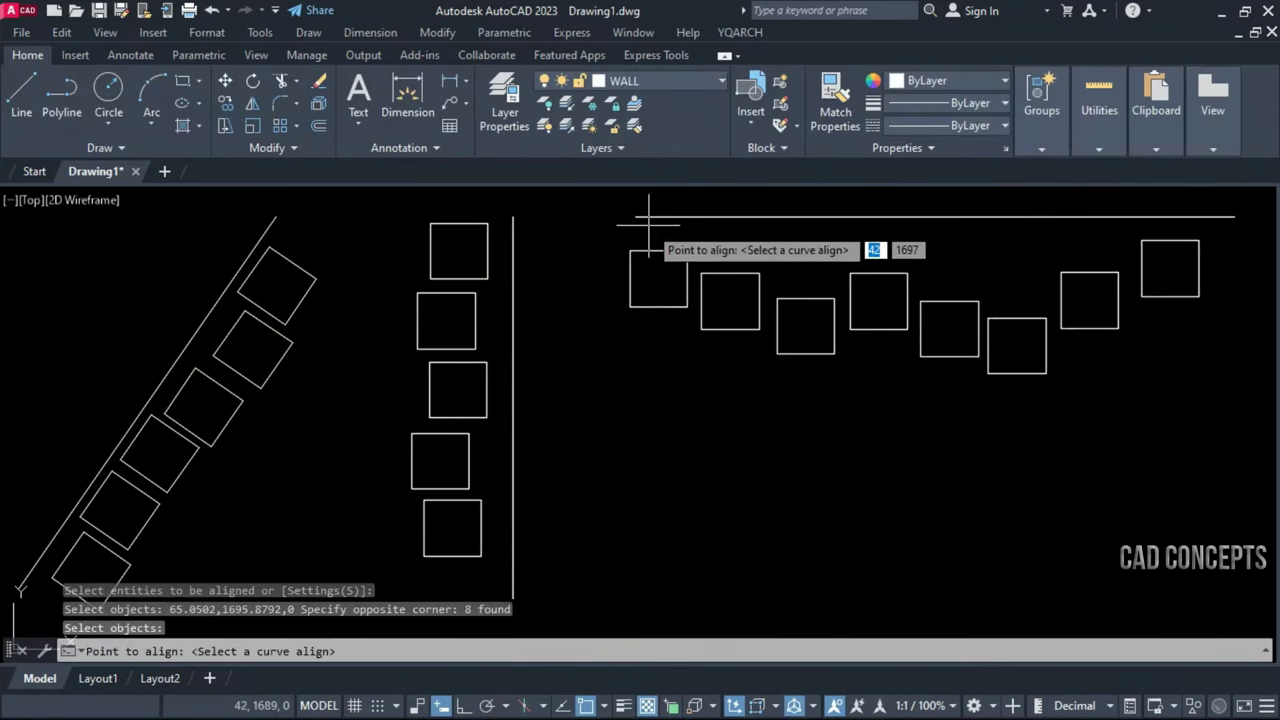
click(635, 216)
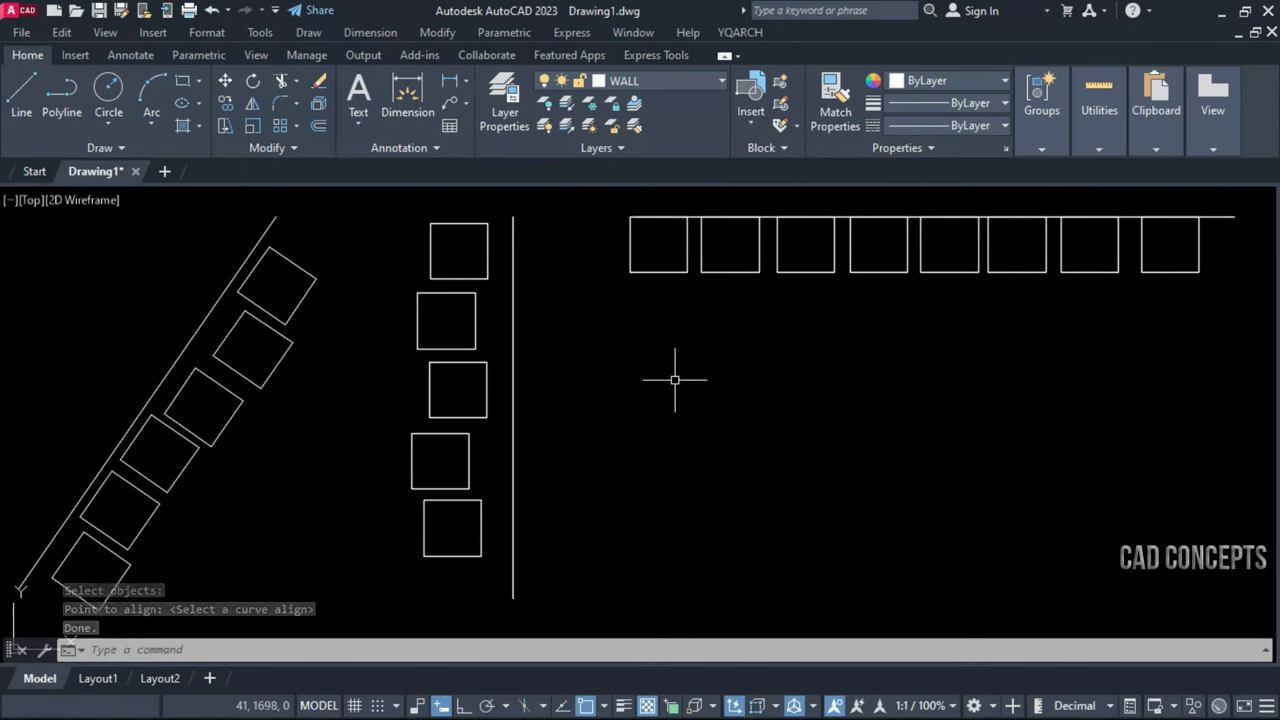
Move the row of squares and its line lower in the drawing
click(1207, 201)
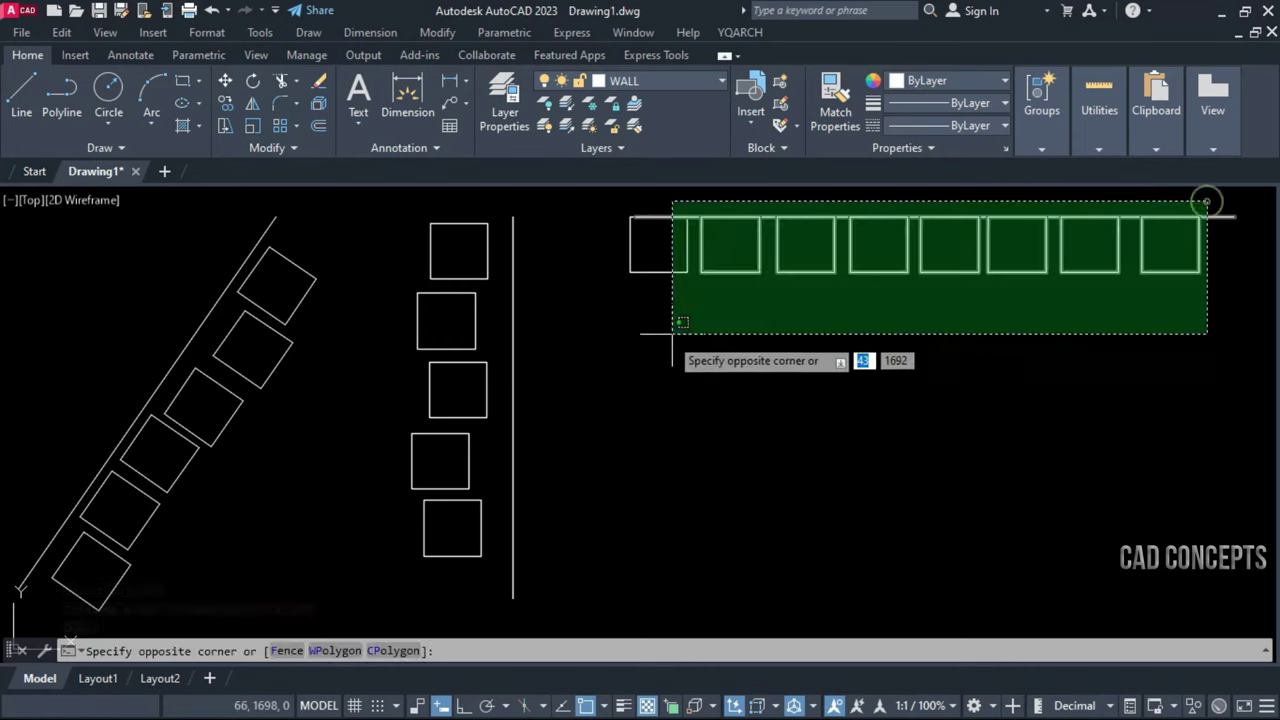
click(657, 339)
text(m)
key(Return)
click(645, 361)
click(646, 501)
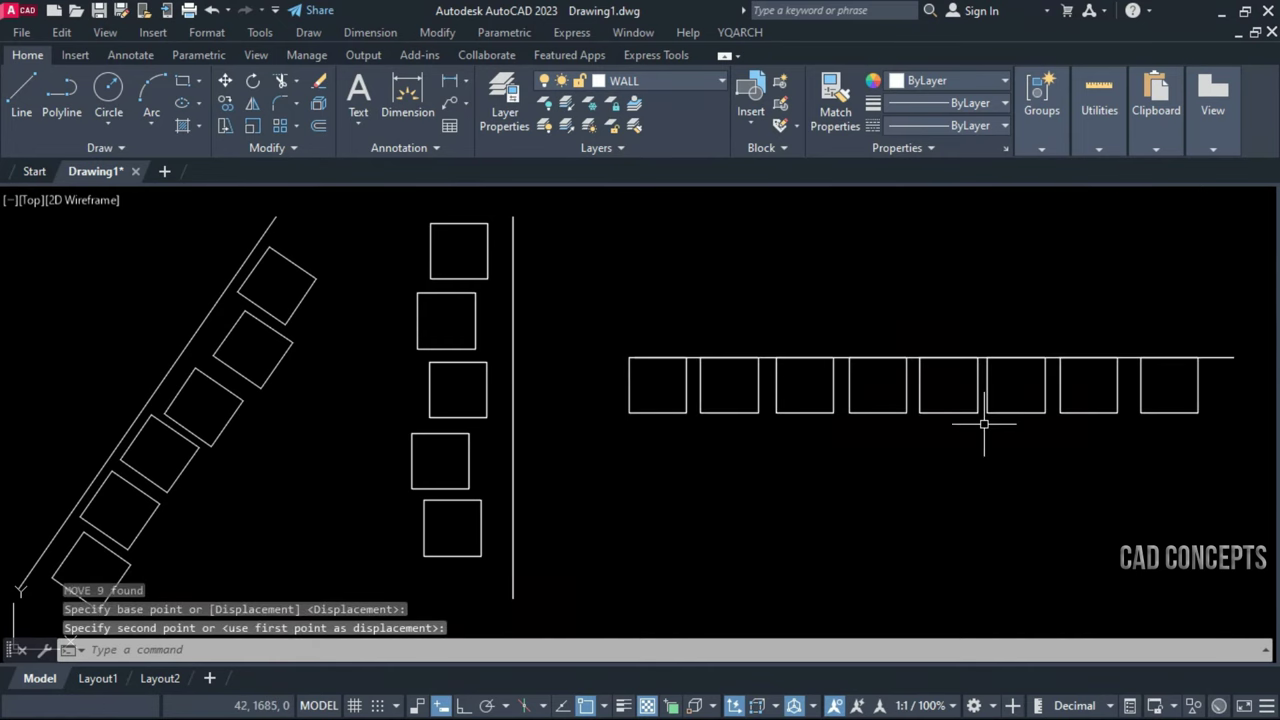
Bottom-align the eight squares so they rest on the horizontal line
text(dq)
key(Return)
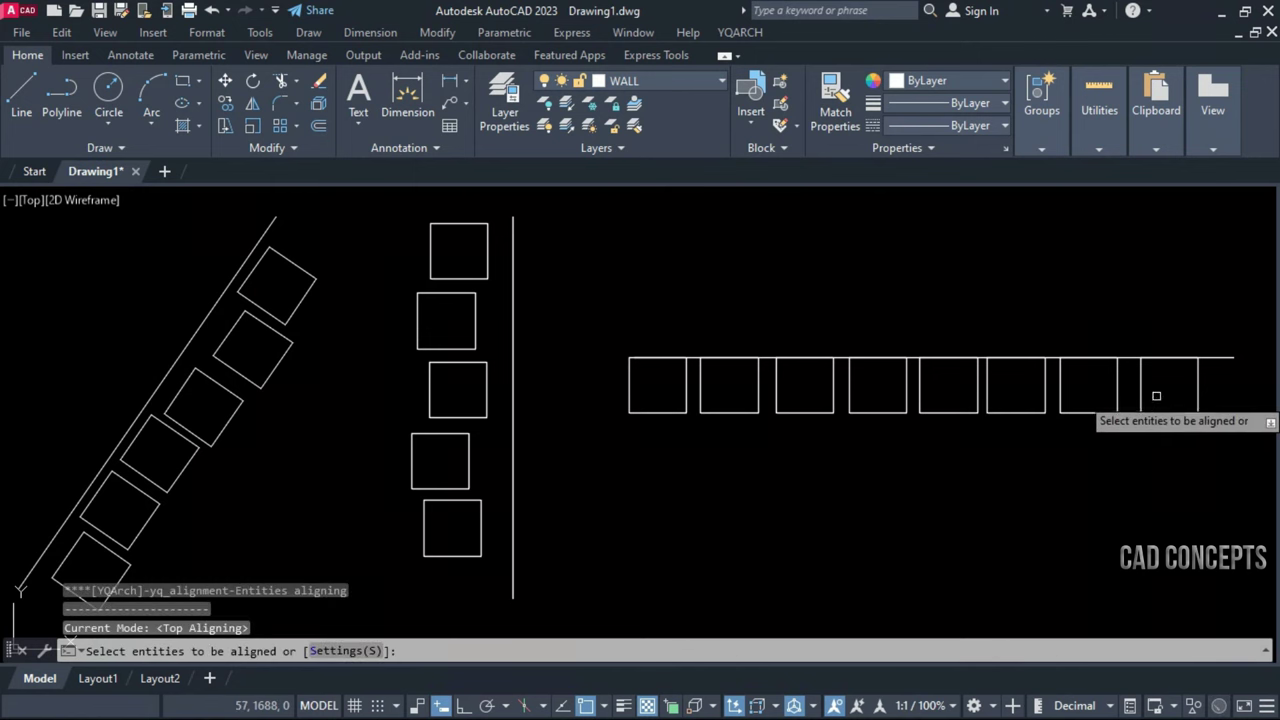
click(1155, 397)
click(675, 453)
key(Return)
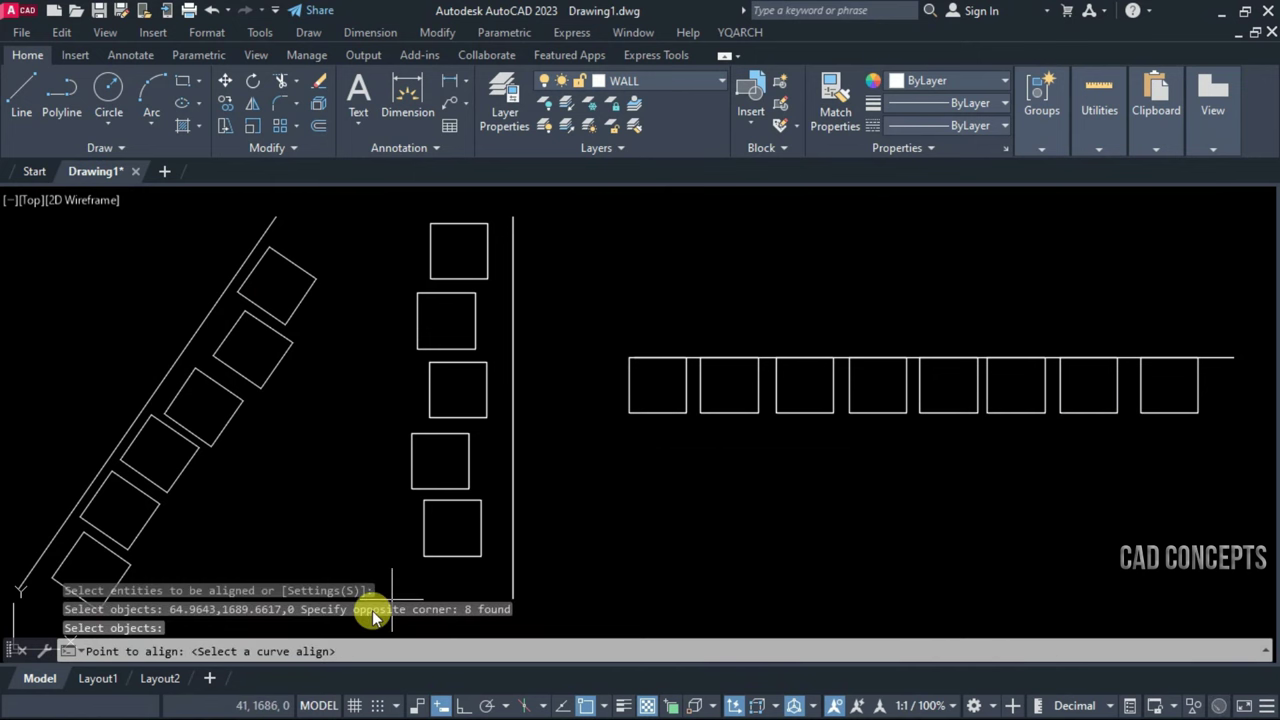
key(Escape)
key(Return)
click(343, 651)
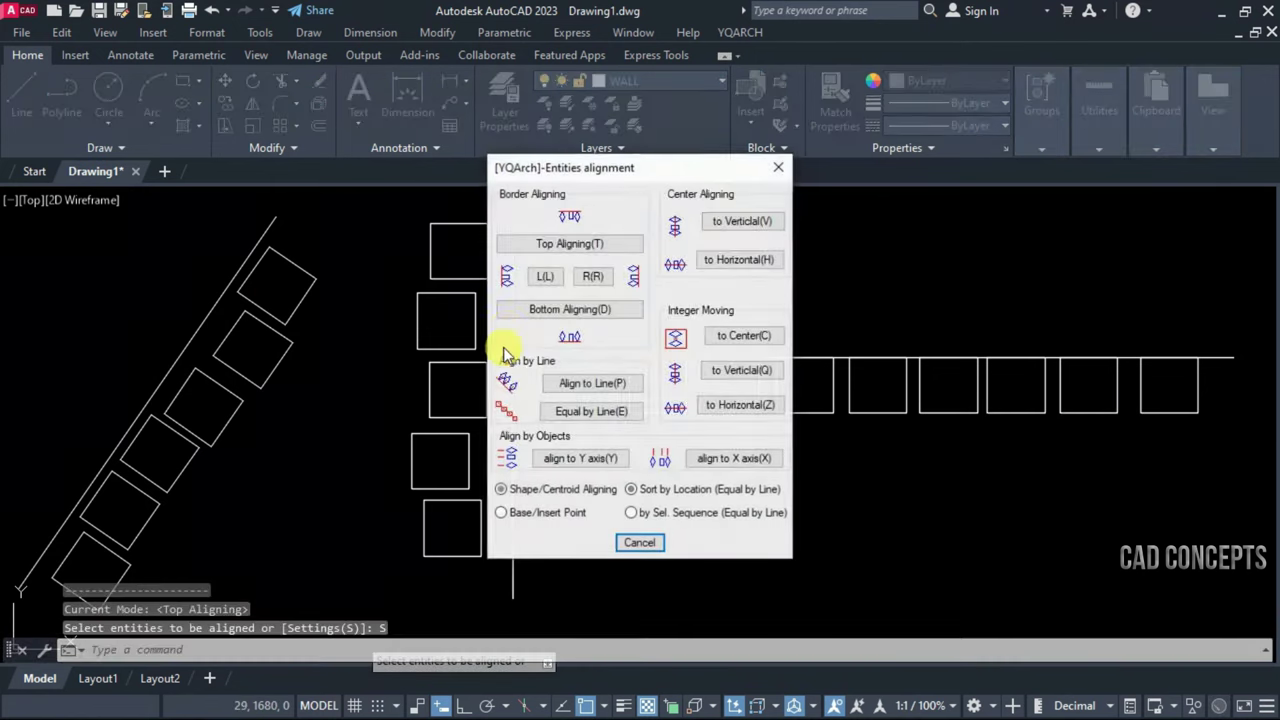
click(540, 310)
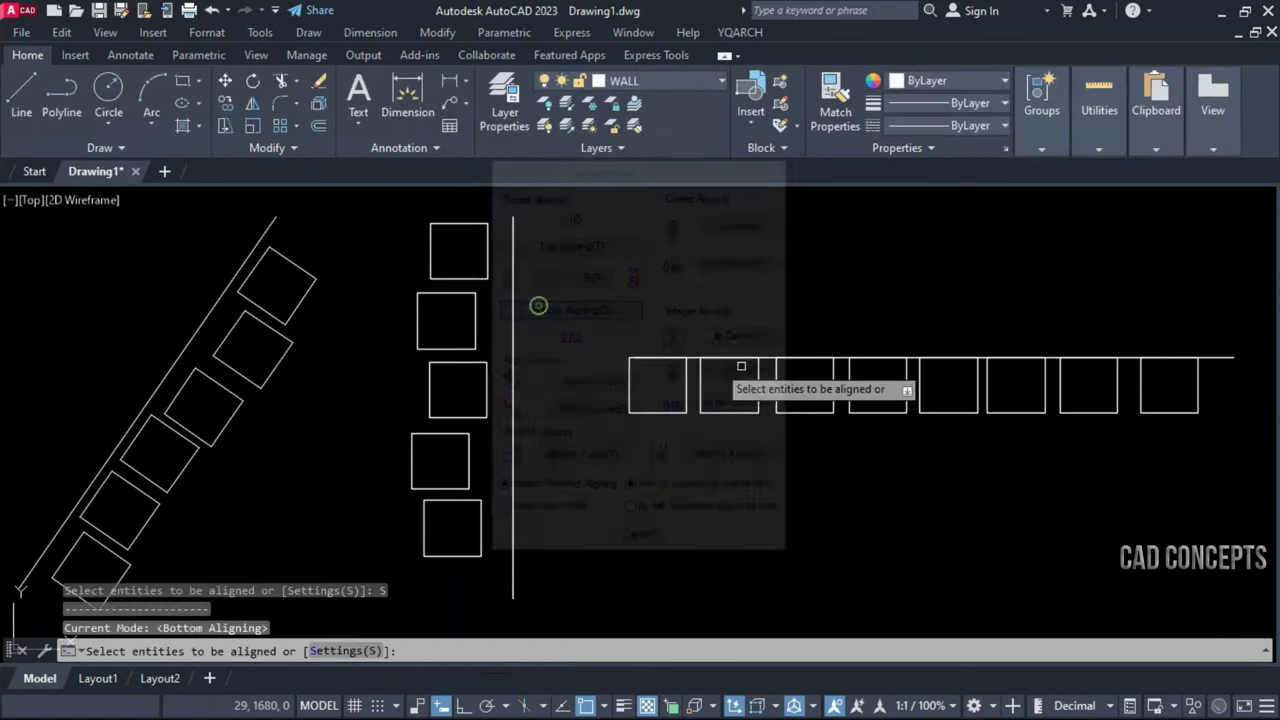
click(1172, 372)
click(613, 500)
key(Return)
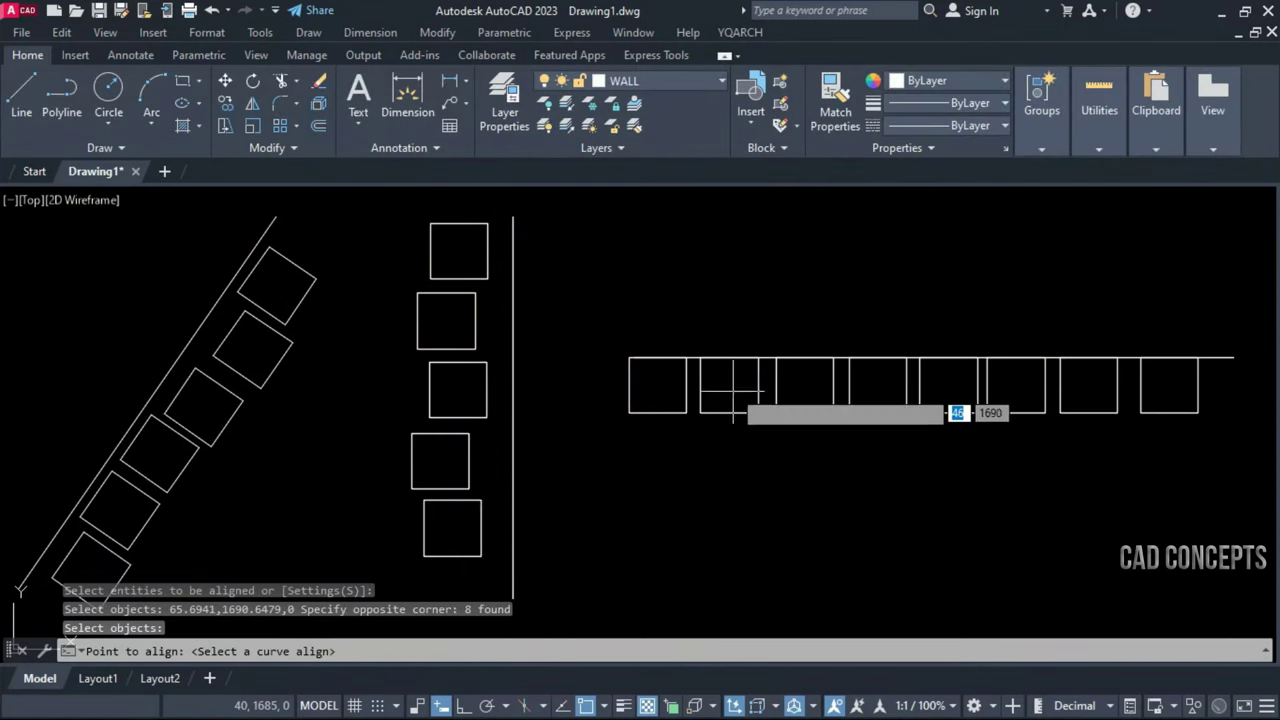
click(675, 357)
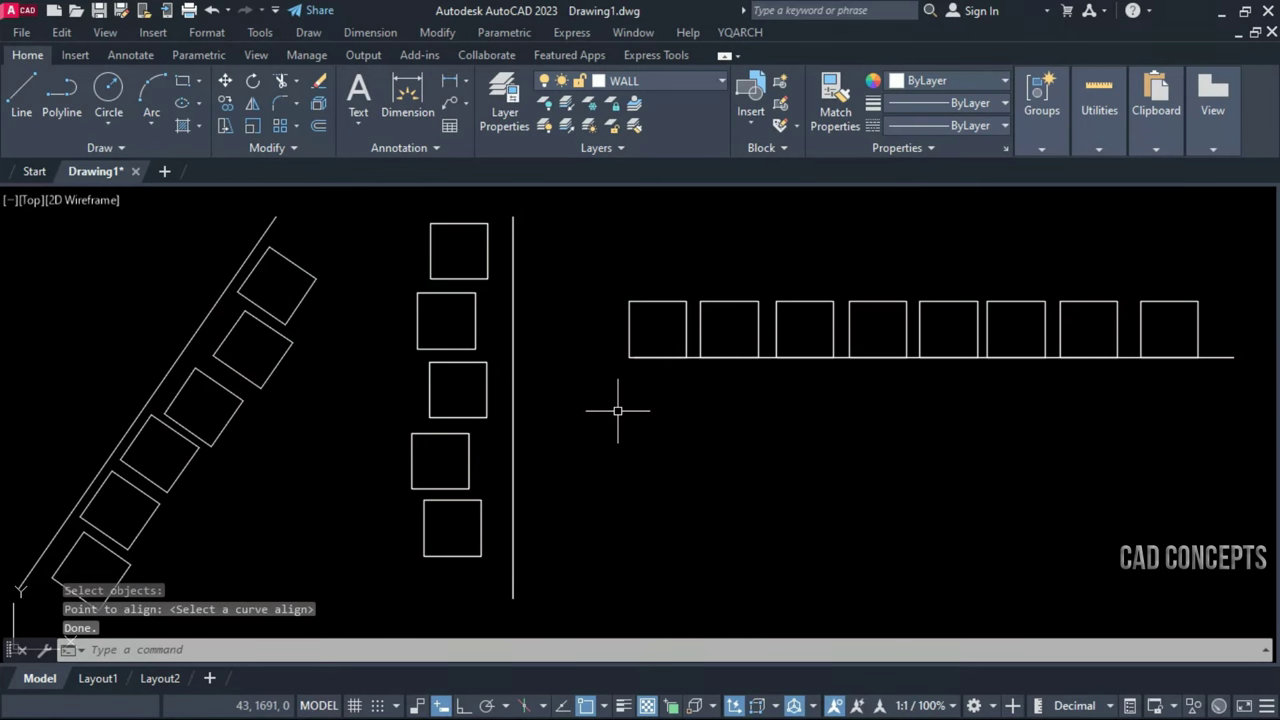
key(Return)
Align the right edges of the five stacked squares to the vertical line
click(355, 651)
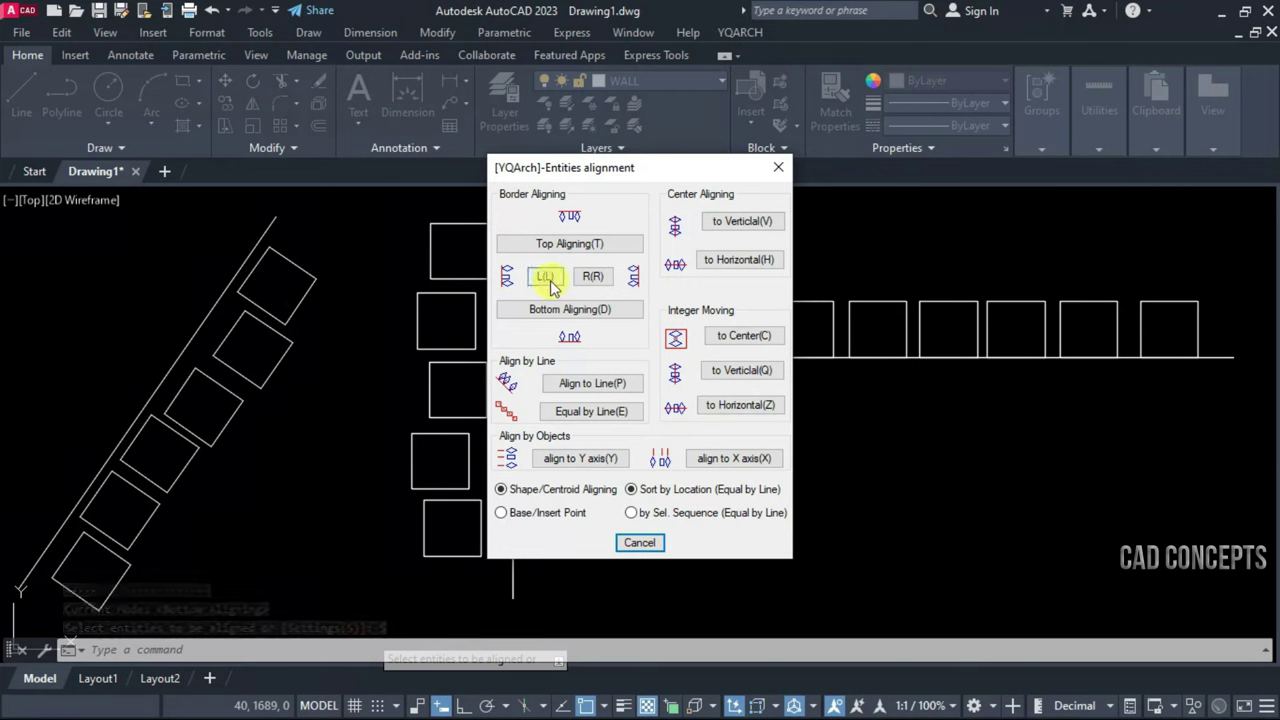
click(593, 276)
click(459, 253)
click(428, 528)
key(Return)
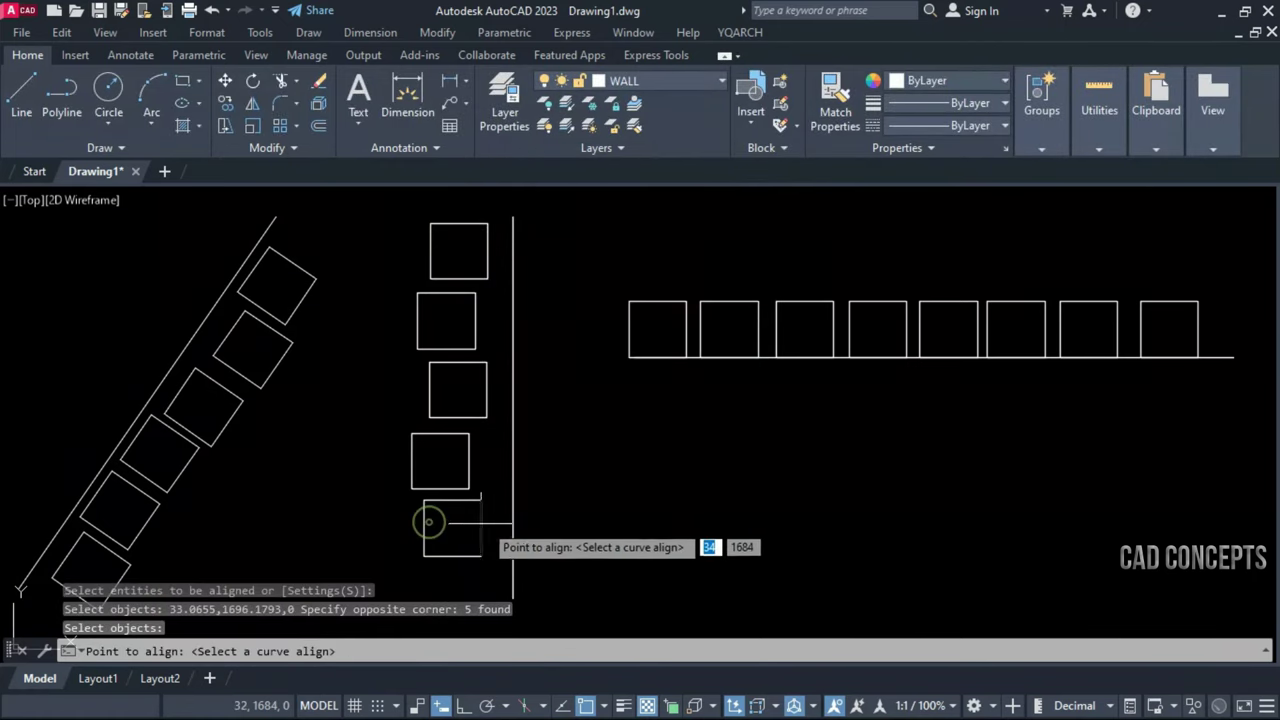
click(511, 557)
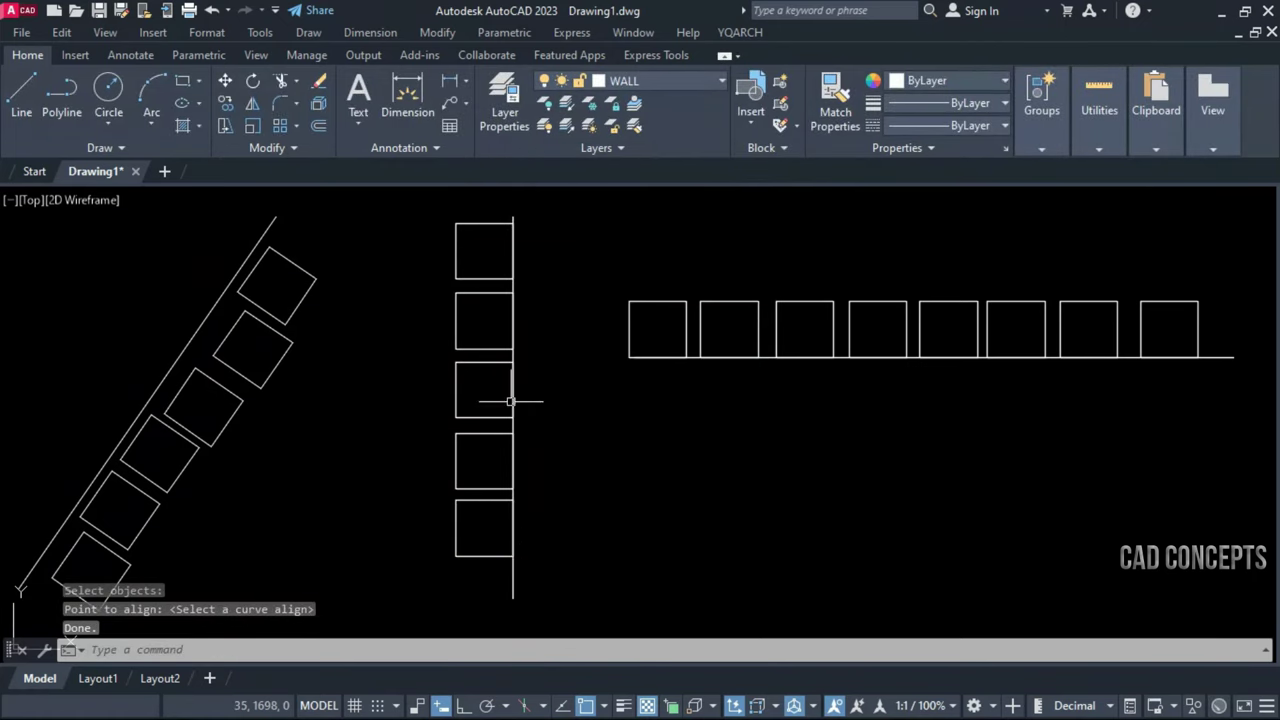
key(Return)
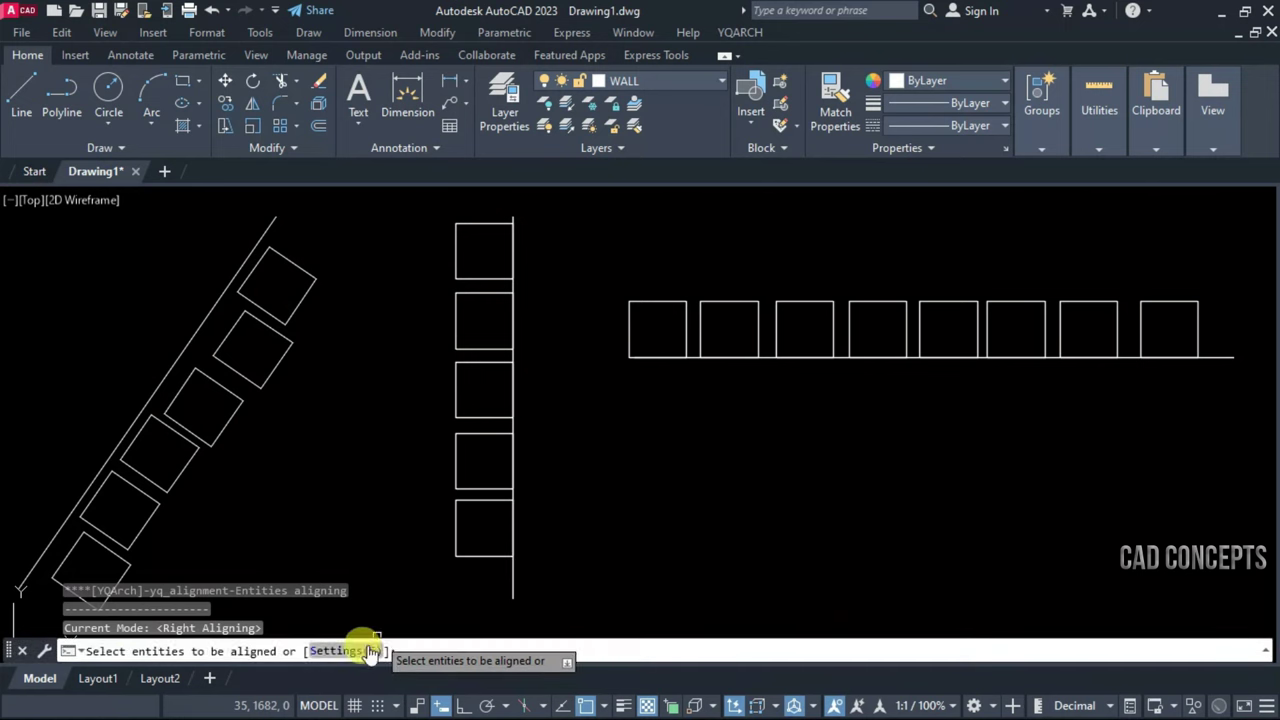
Realign the five stacked squares so their left edges sit on the vertical line
click(372, 651)
click(576, 281)
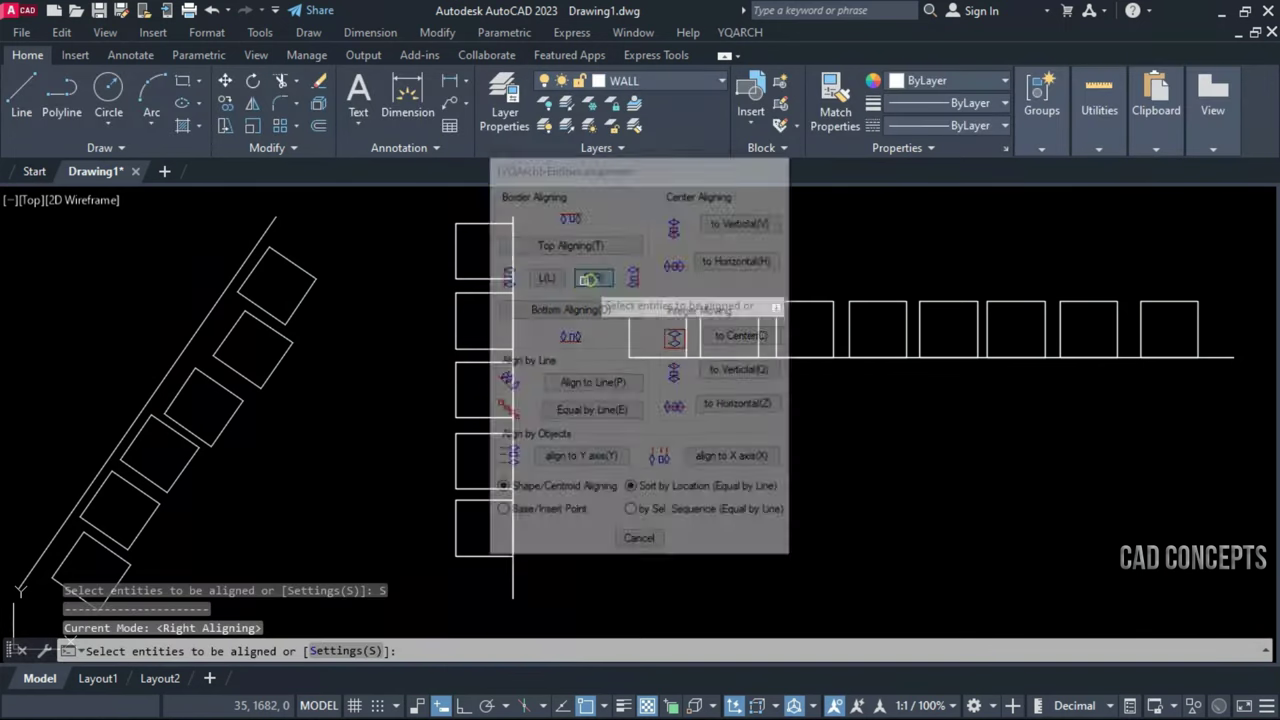
text(s)
key(Return)
click(537, 279)
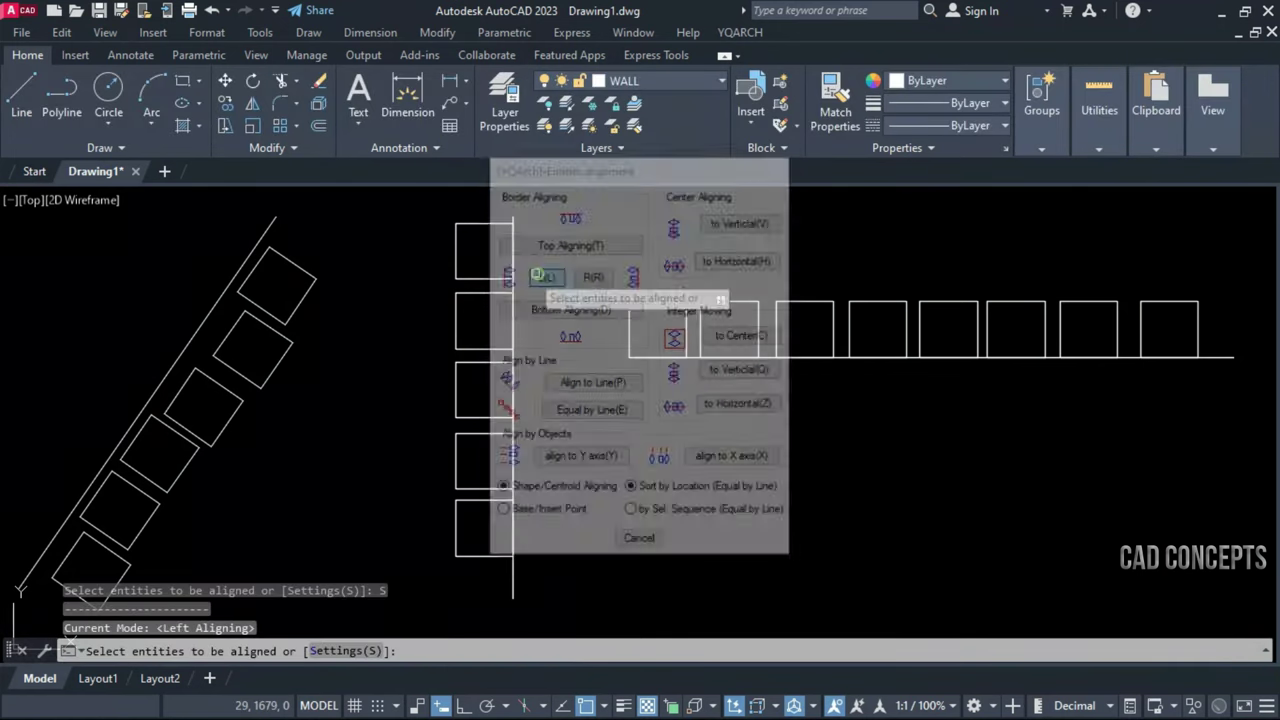
click(473, 257)
click(427, 521)
key(Return)
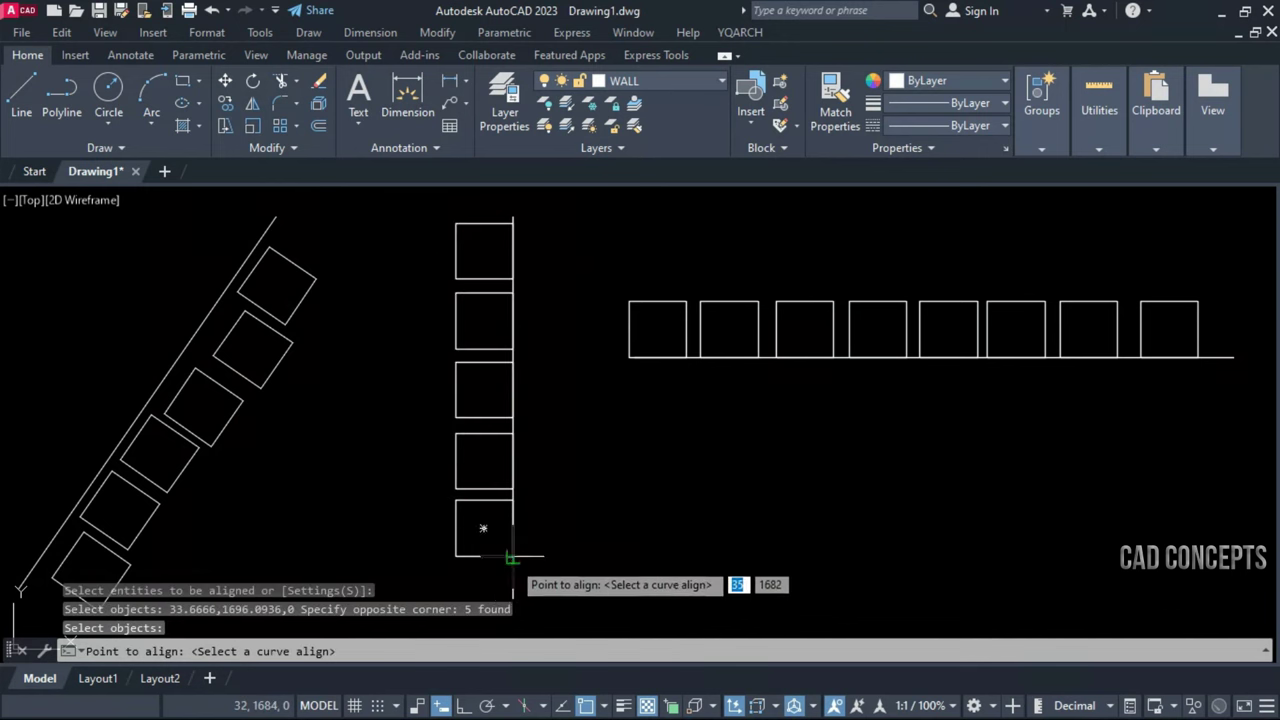
click(512, 566)
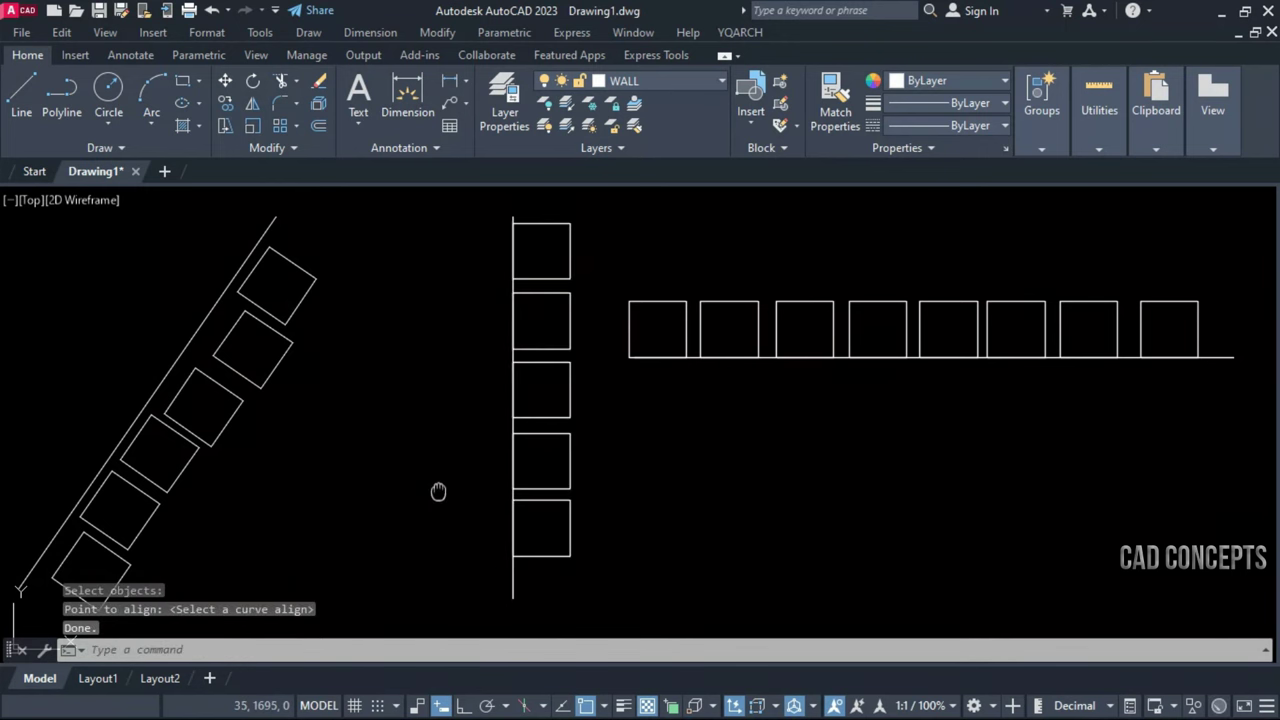
middle_drag(438, 491, 446, 494)
key(Return)
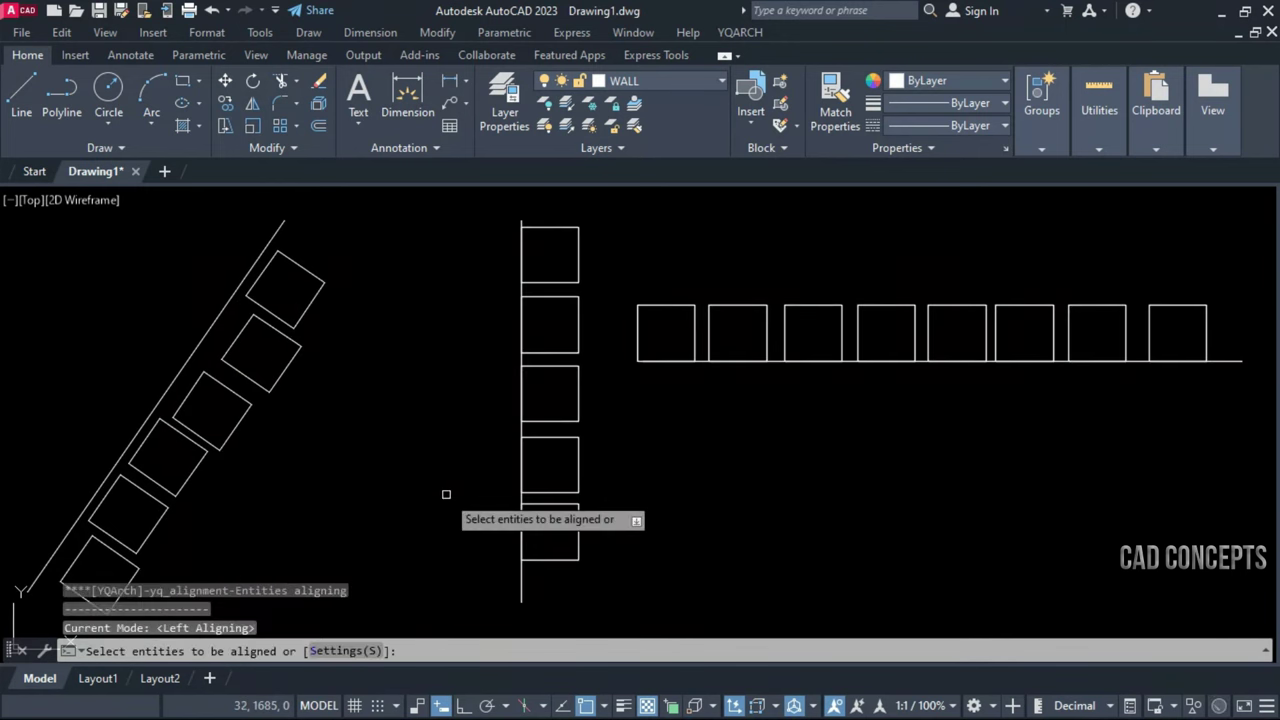
Try aligning the diagonal row of squares along the inclined line, then undo it
click(344, 652)
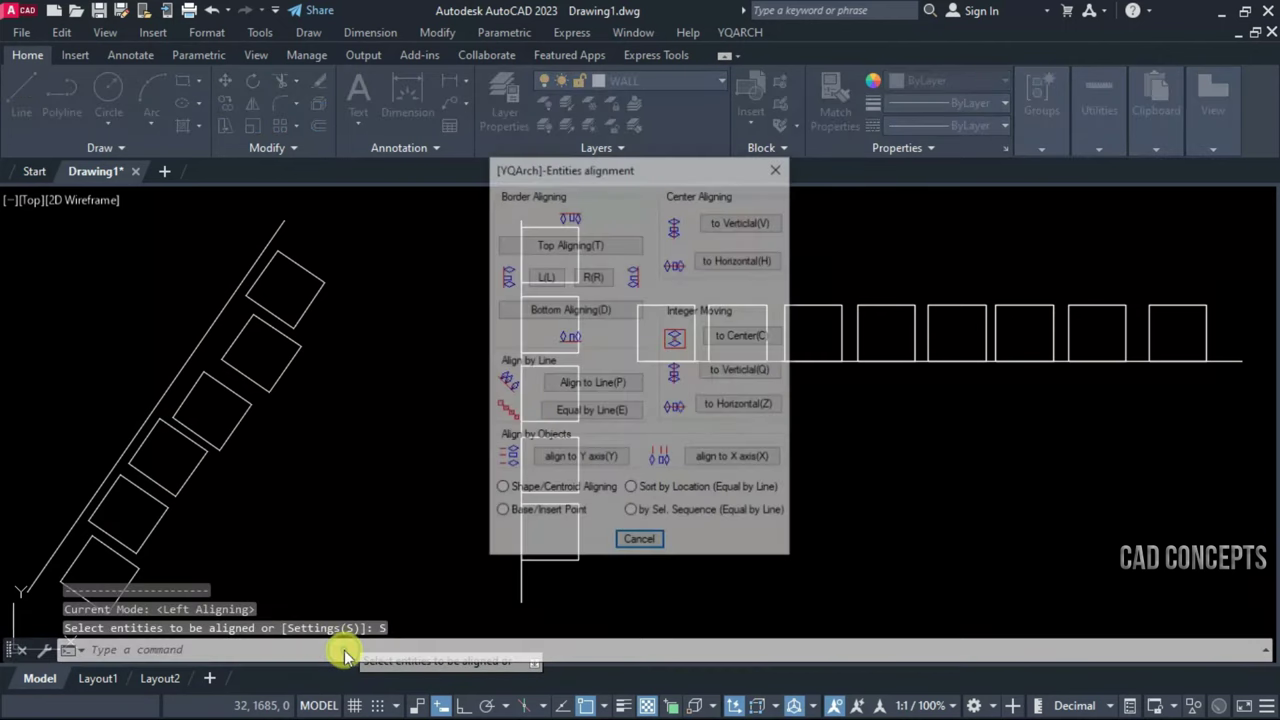
click(578, 381)
click(377, 257)
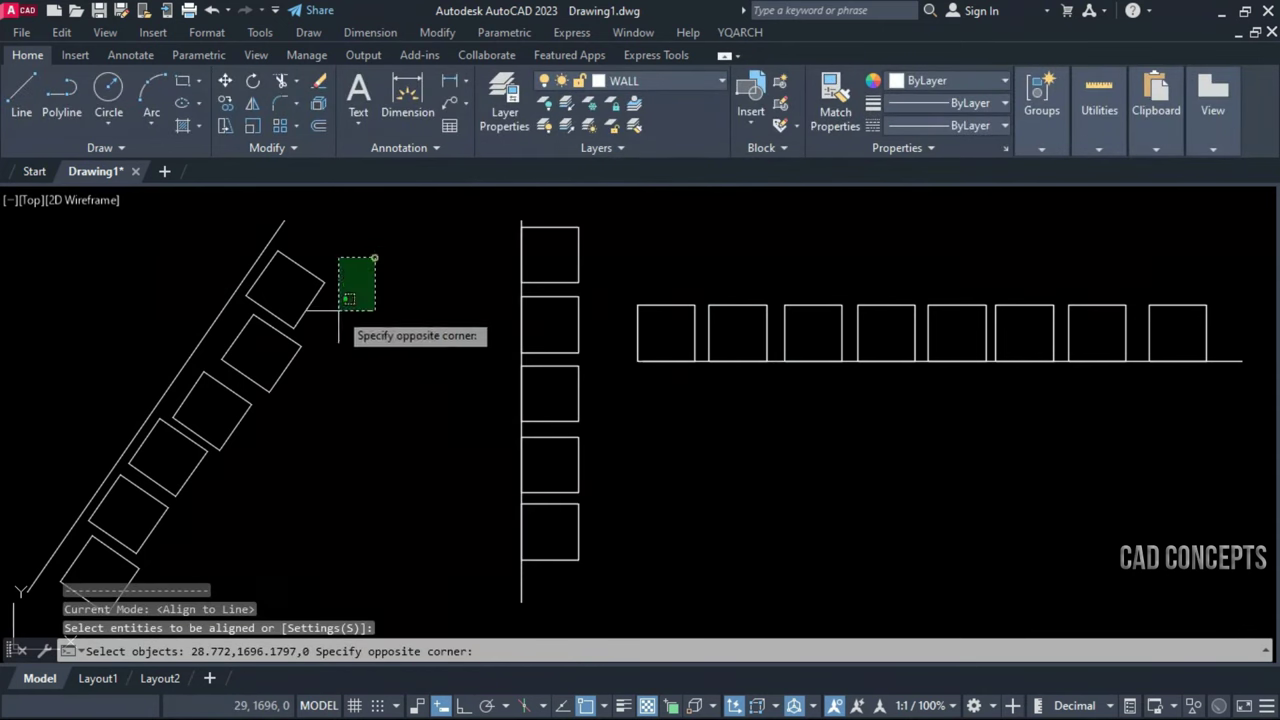
click(108, 572)
shift+click(66, 529)
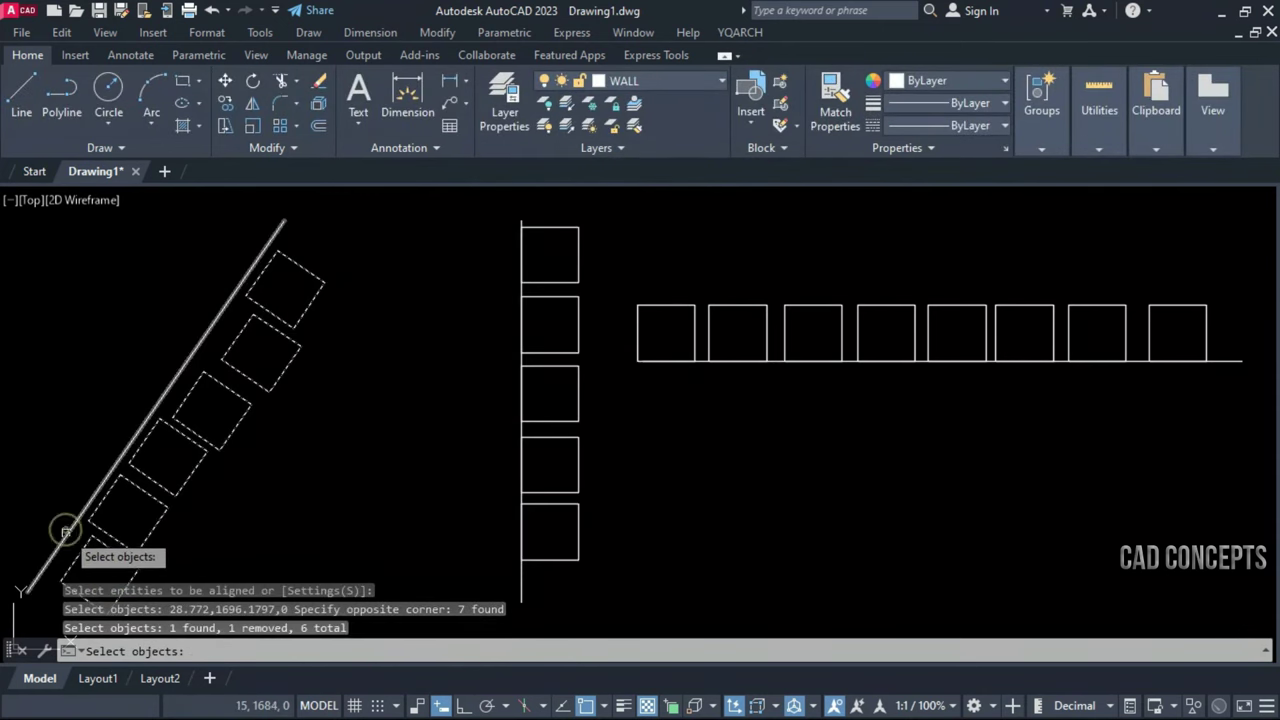
key(Return)
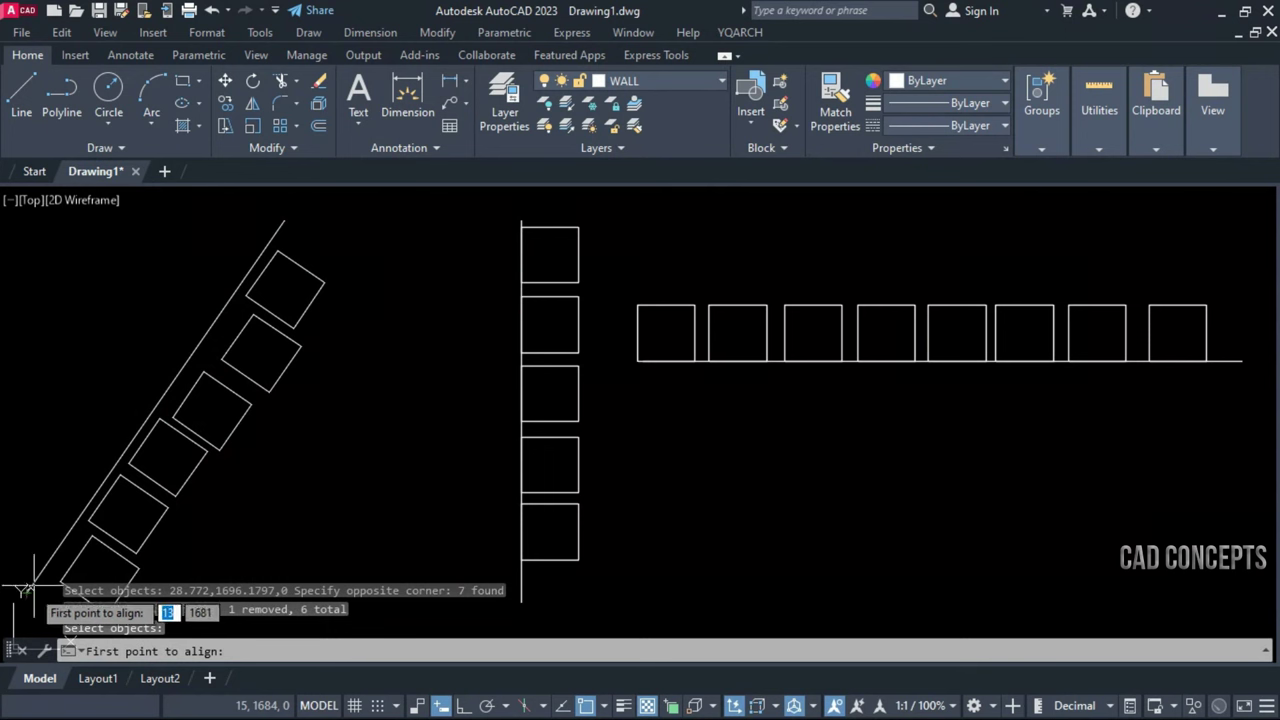
click(27, 595)
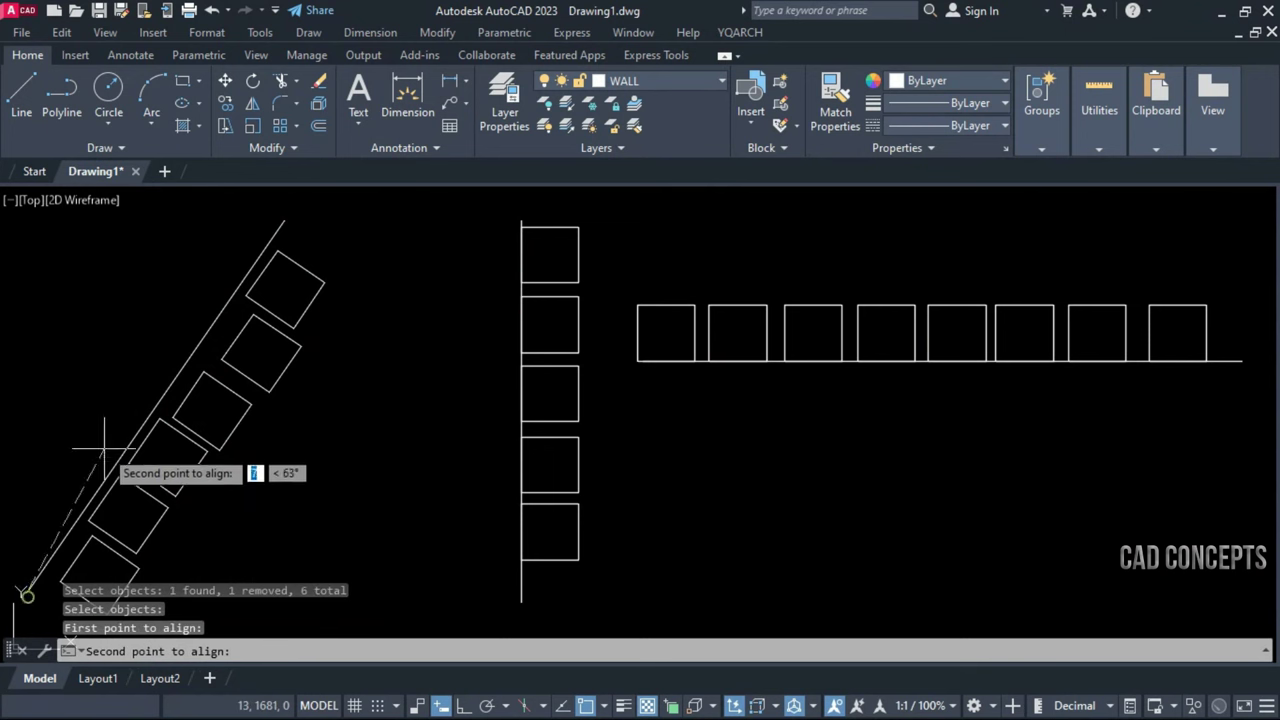
click(281, 221)
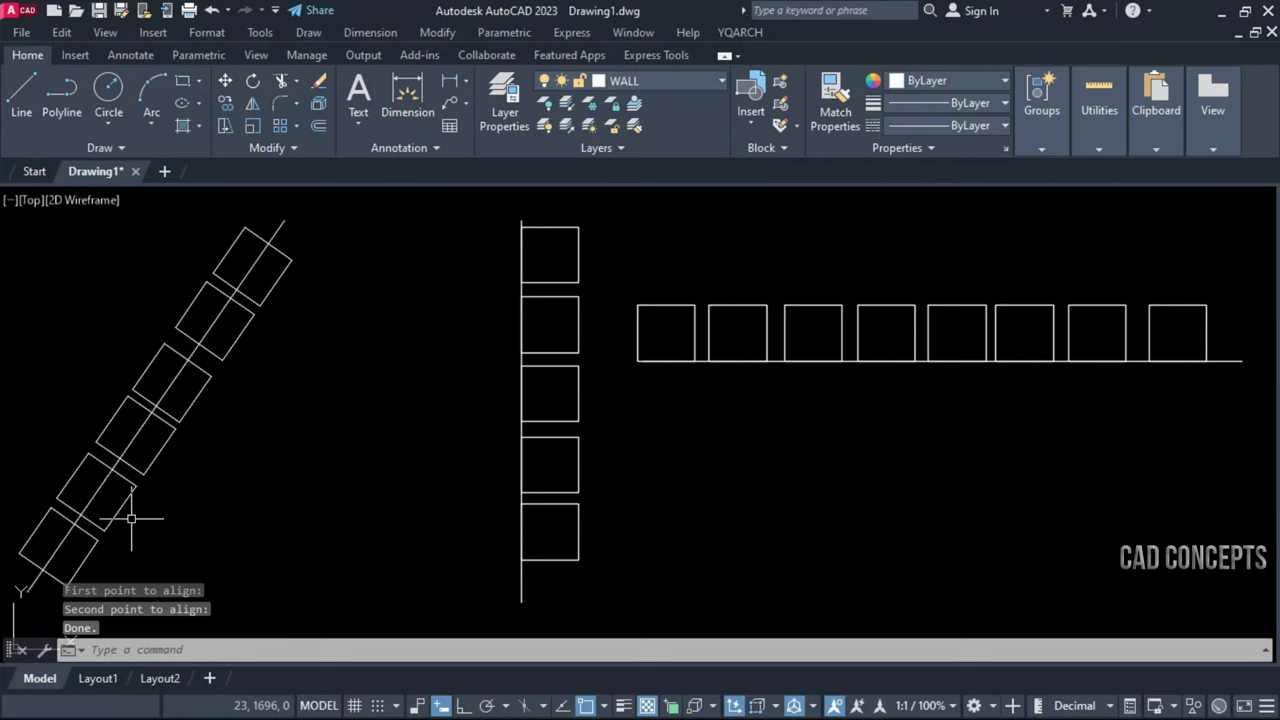
key(ctrl+z)
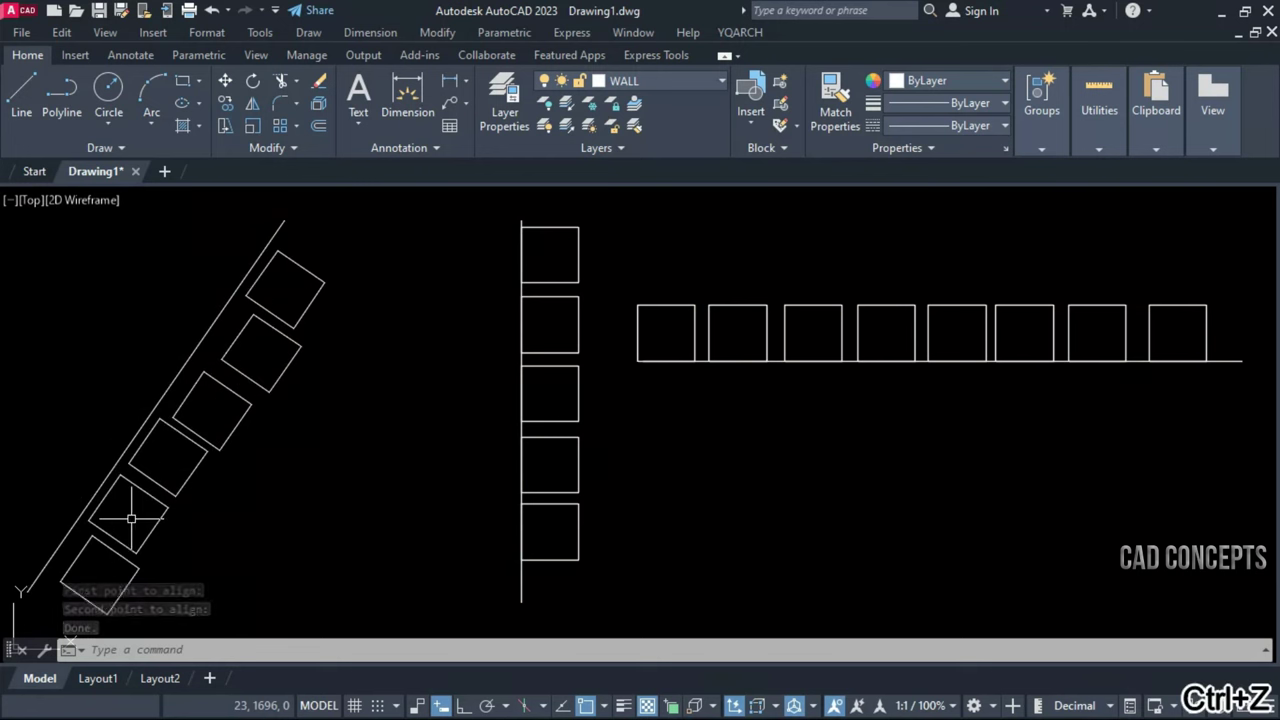
text(DQ)
Set the alignment mode to aligning objects along the Y axis
key(Return)
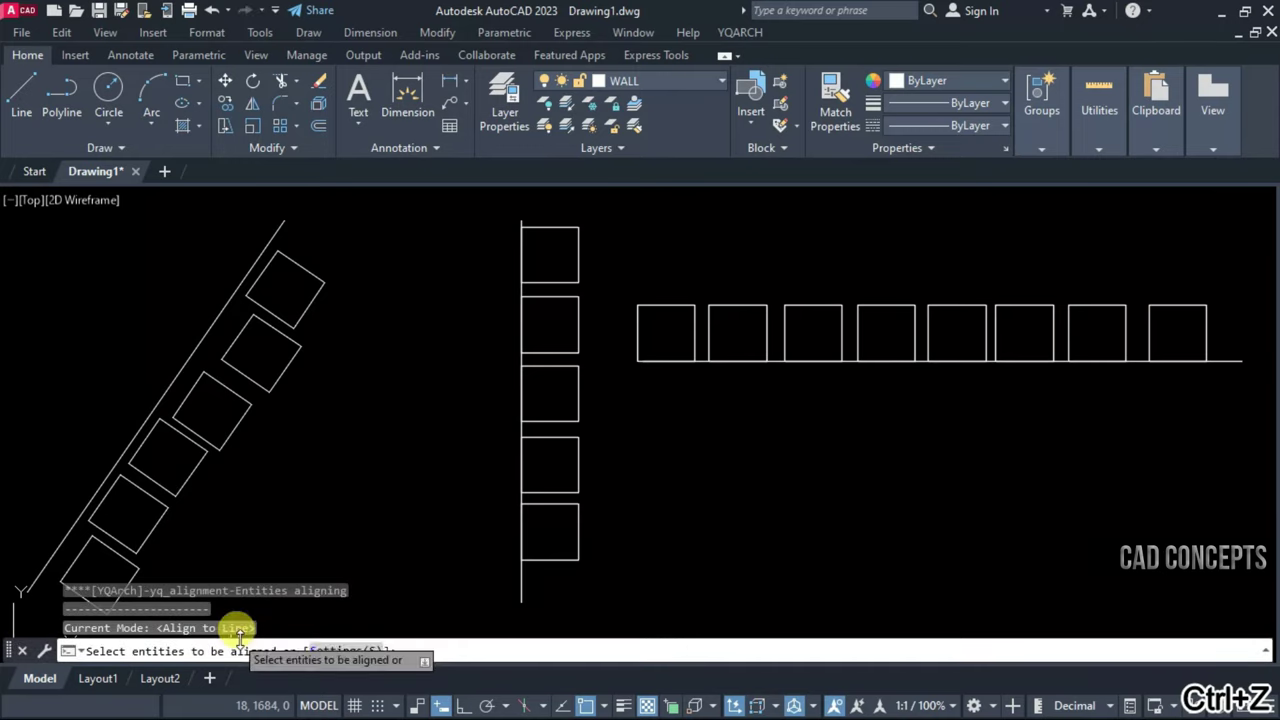
text(S)
key(Return)
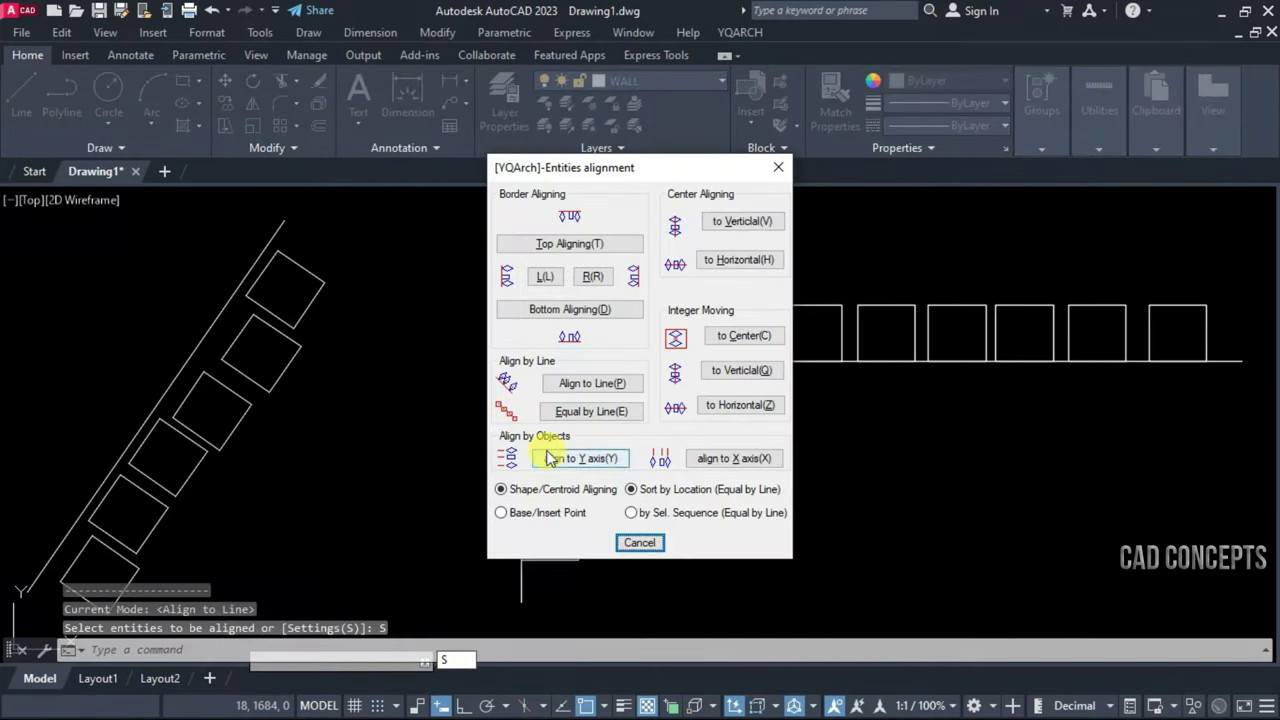
click(548, 458)
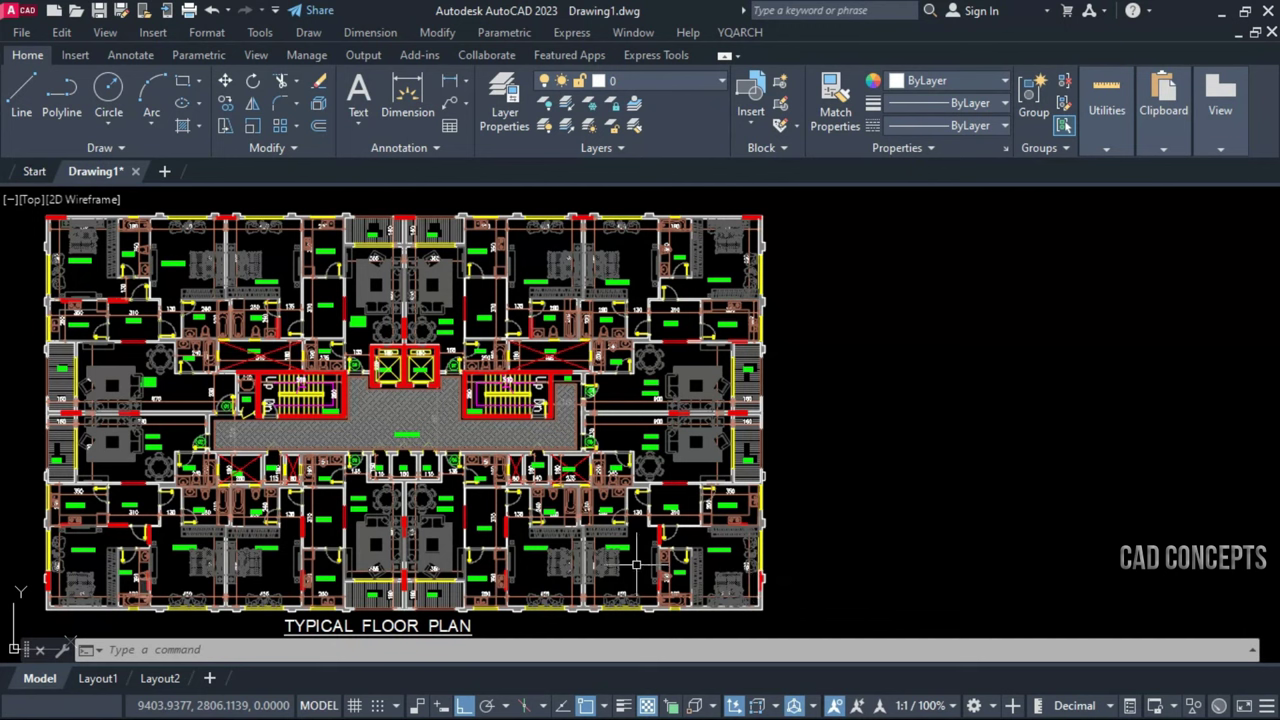
Cut out the upper-right unit with QG and place its red-bordered detail right of the plan
text(qg)
key(Return)
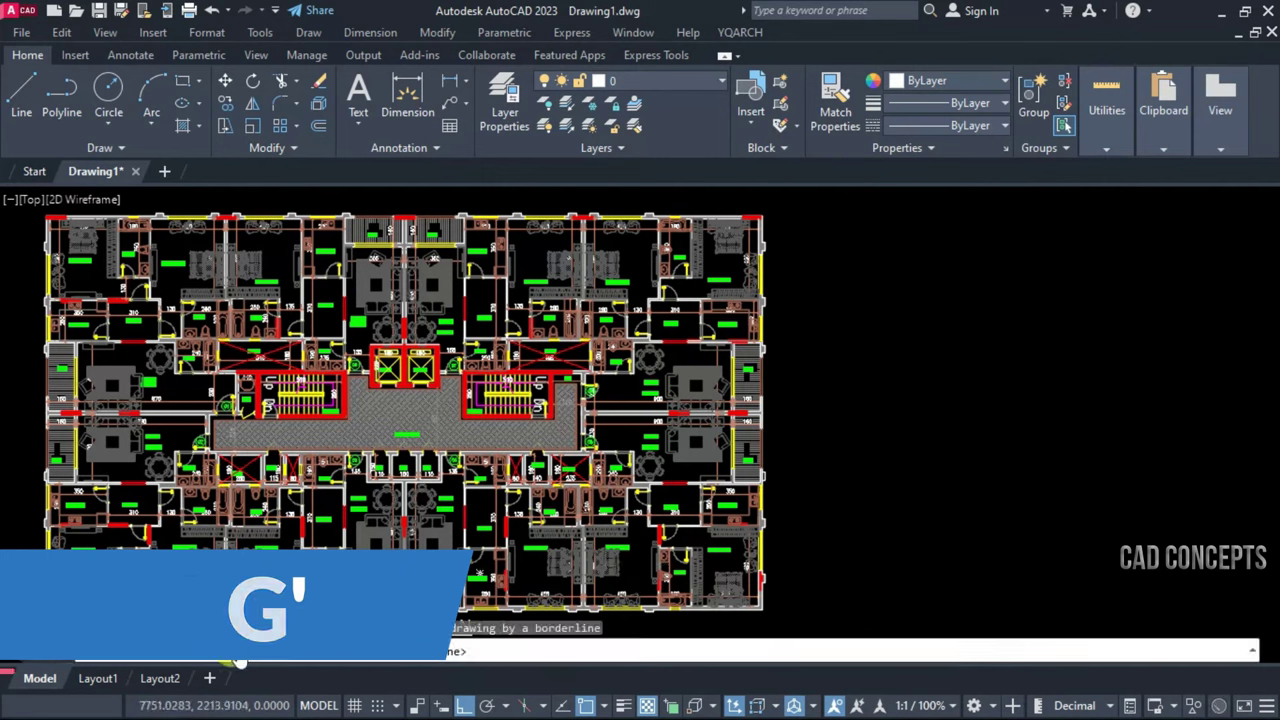
click(235, 628)
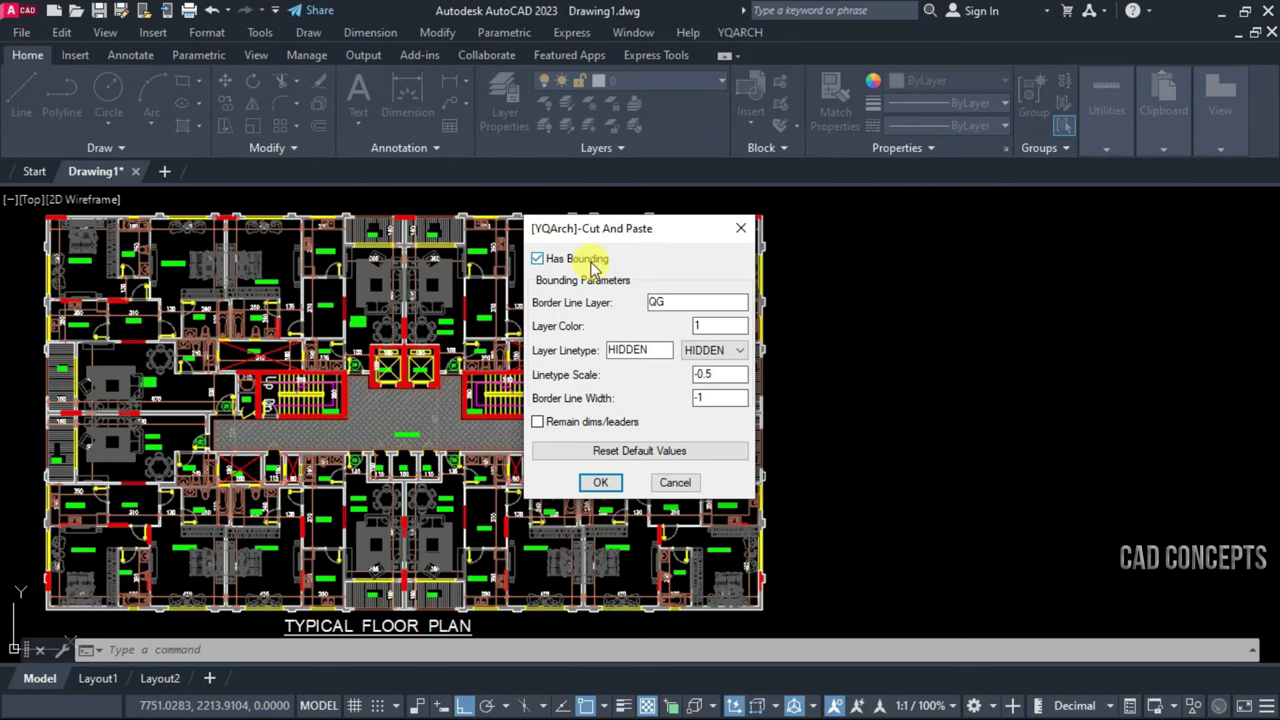
click(601, 484)
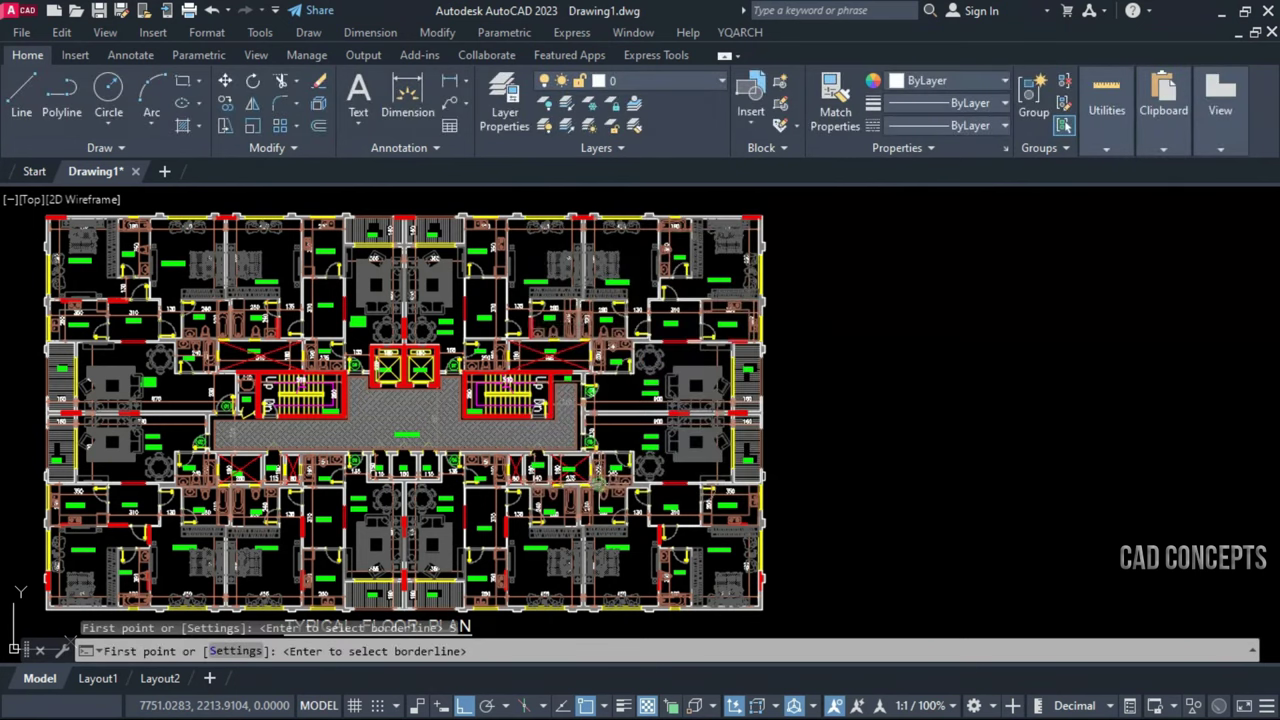
click(613, 204)
click(789, 313)
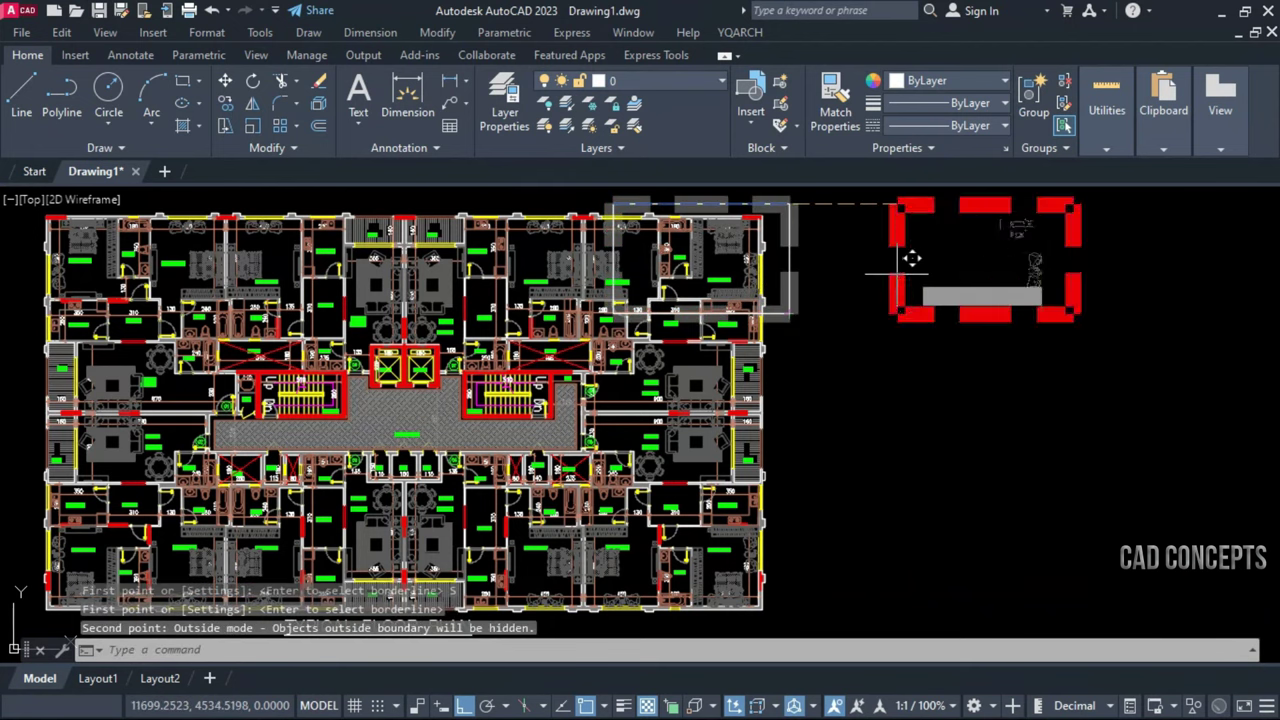
click(925, 256)
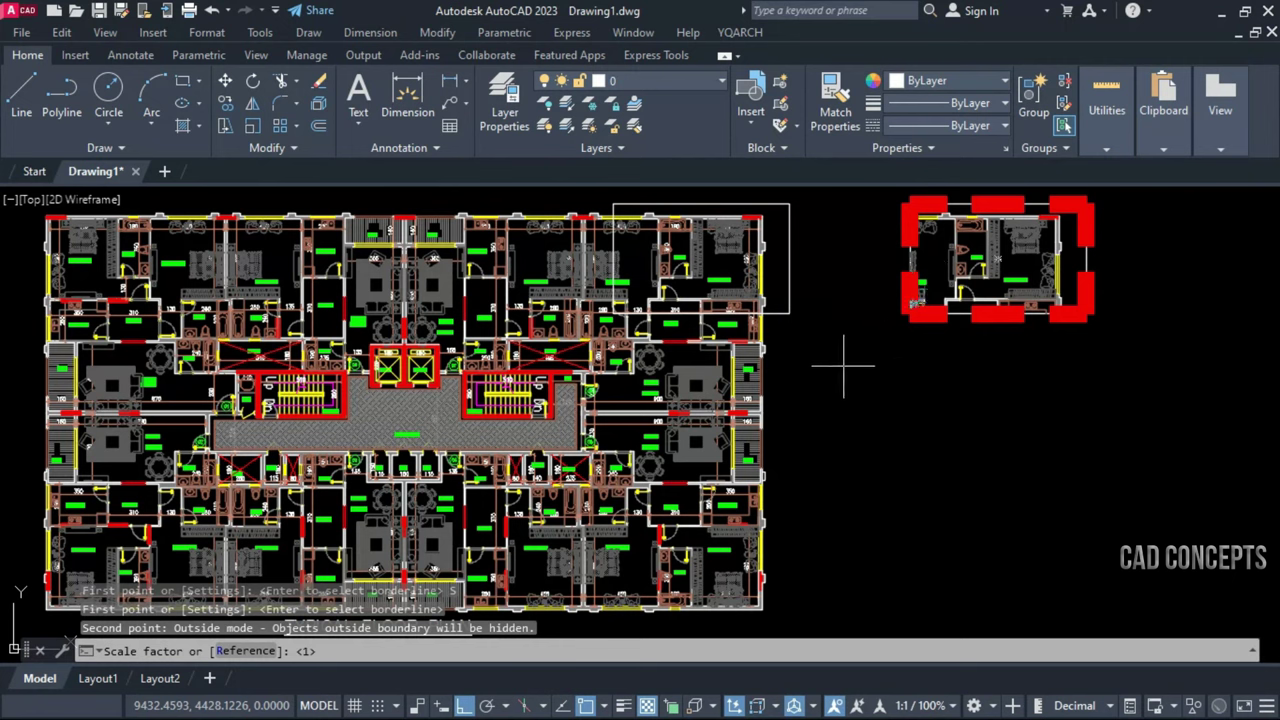
click(790, 360)
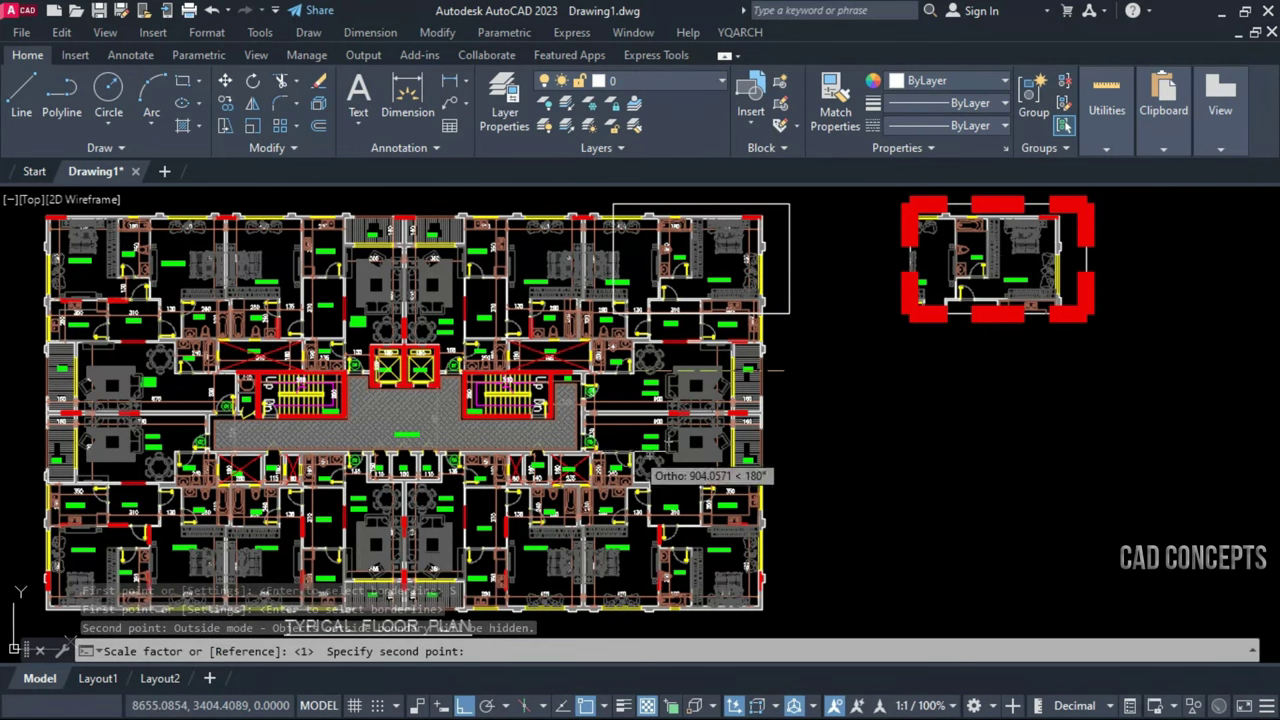
key(Escape)
Cut out the right-middle unit and place its detail below the first one
key(Return)
click(612, 437)
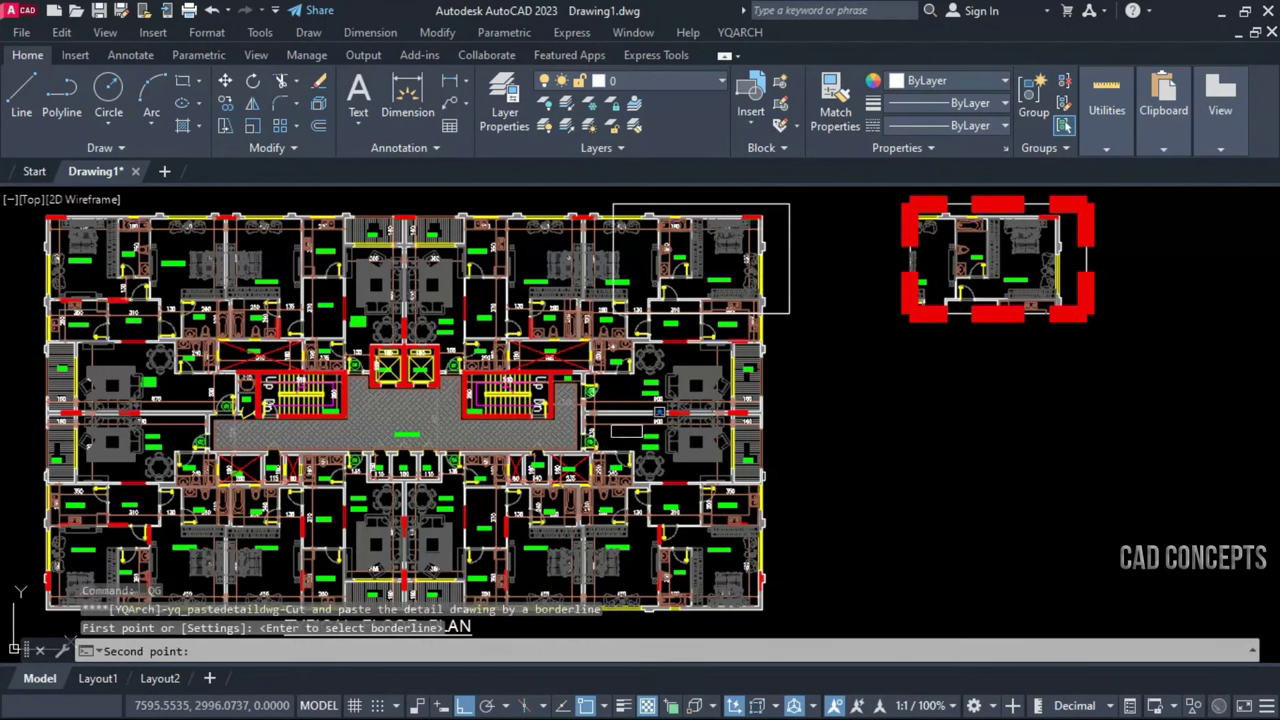
click(785, 342)
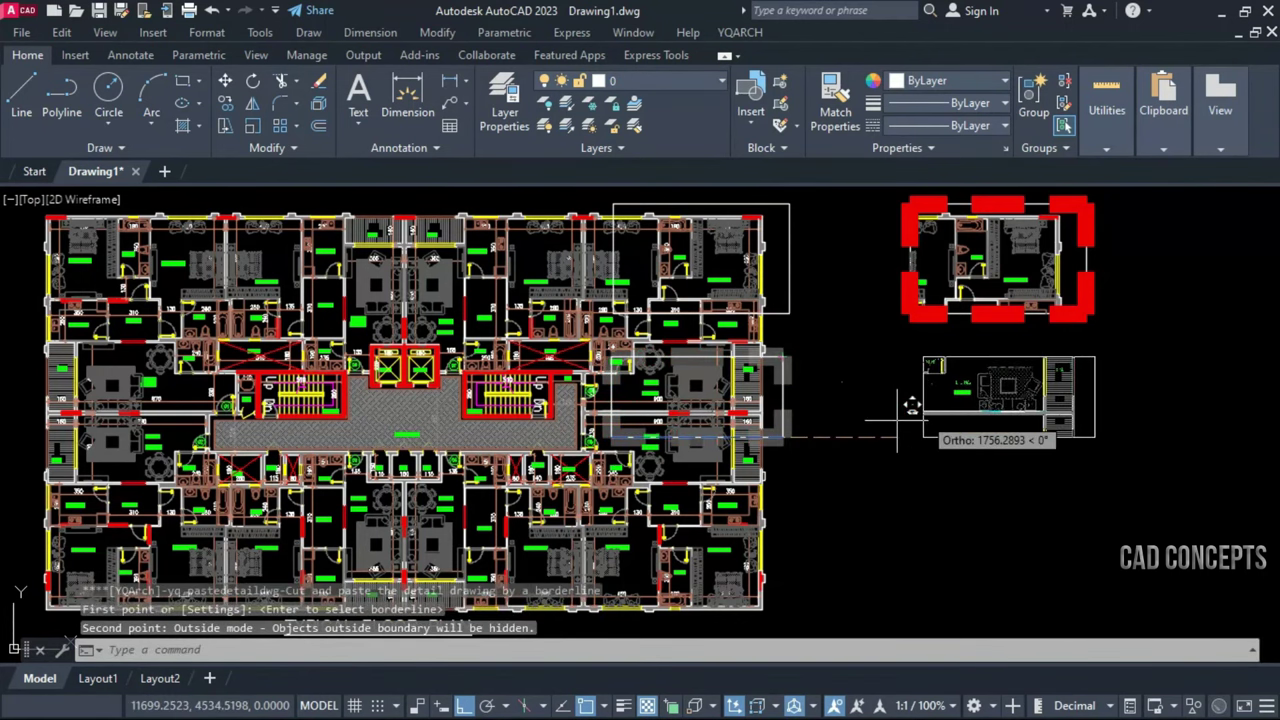
click(922, 438)
key(Escape)
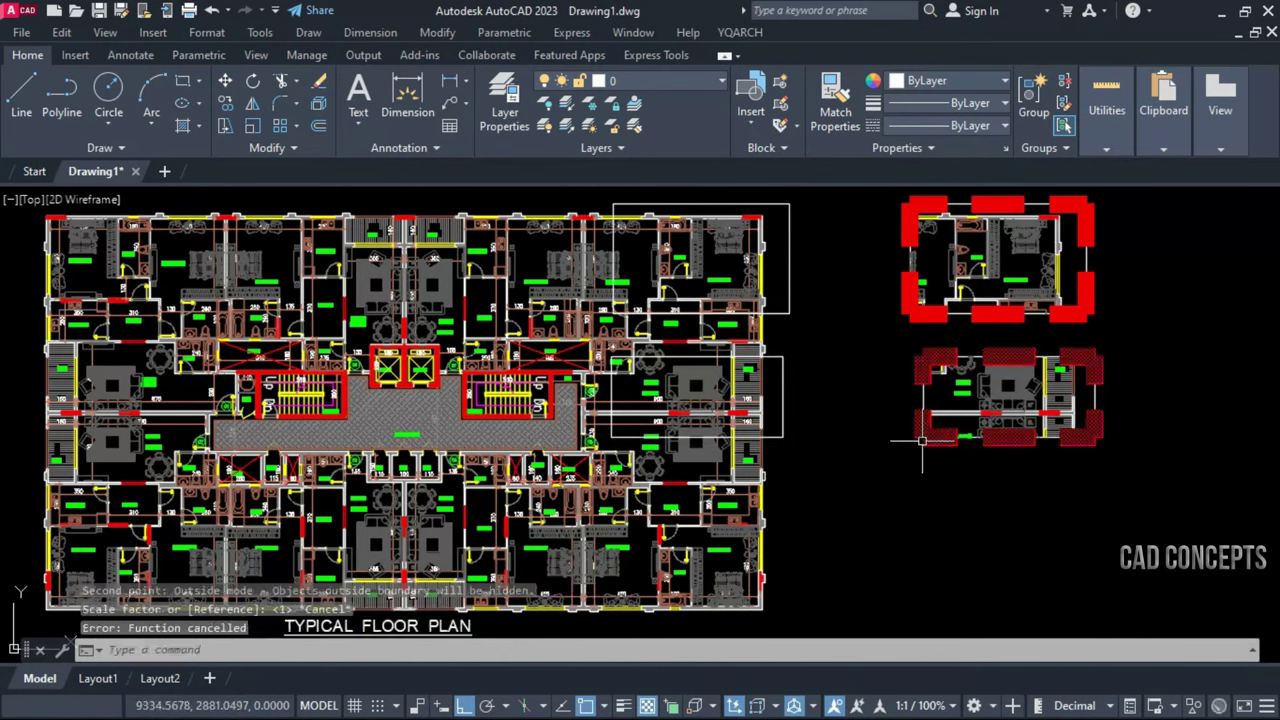
key(Return)
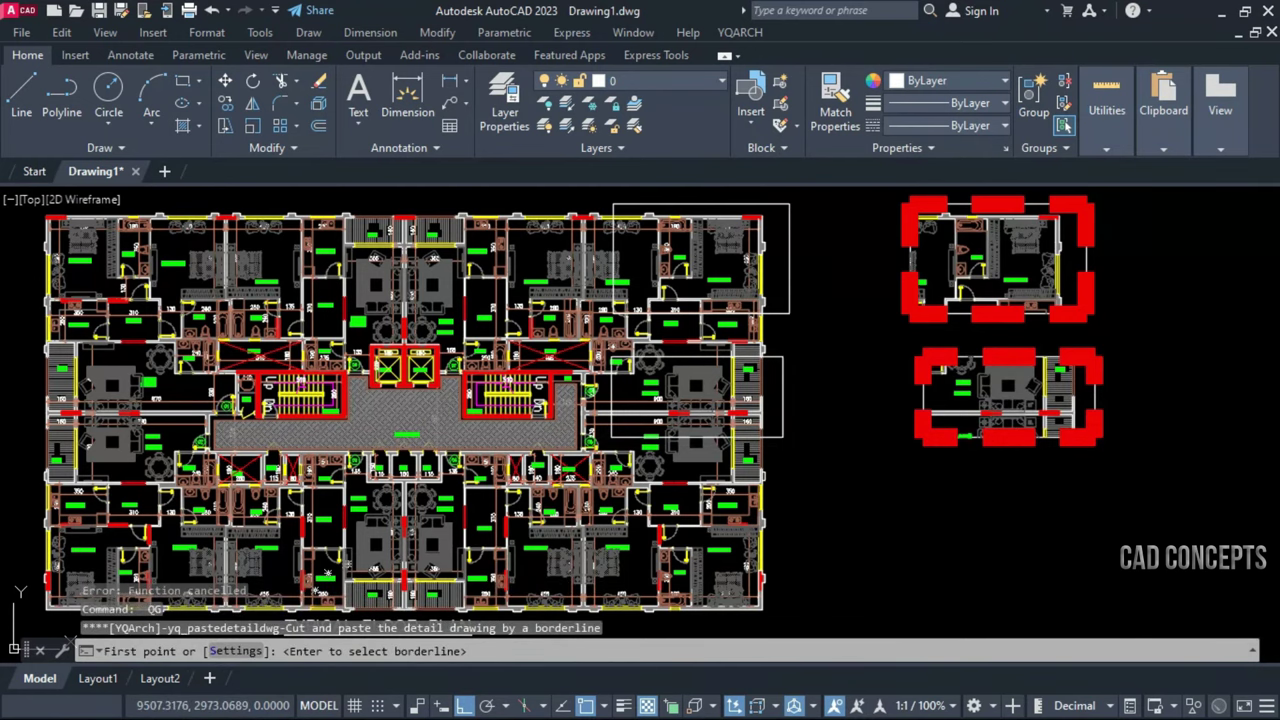
click(240, 651)
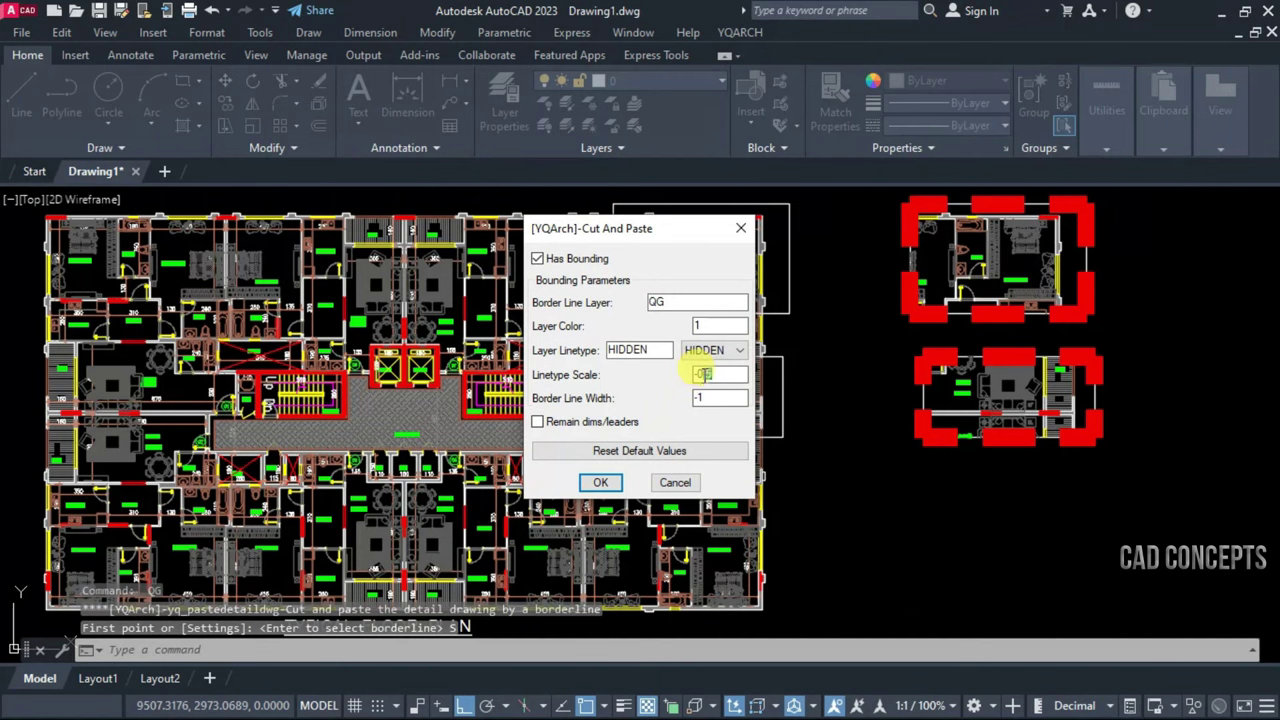
Cut another area of the plan and paste it at the right at scale 1
click(597, 482)
click(782, 555)
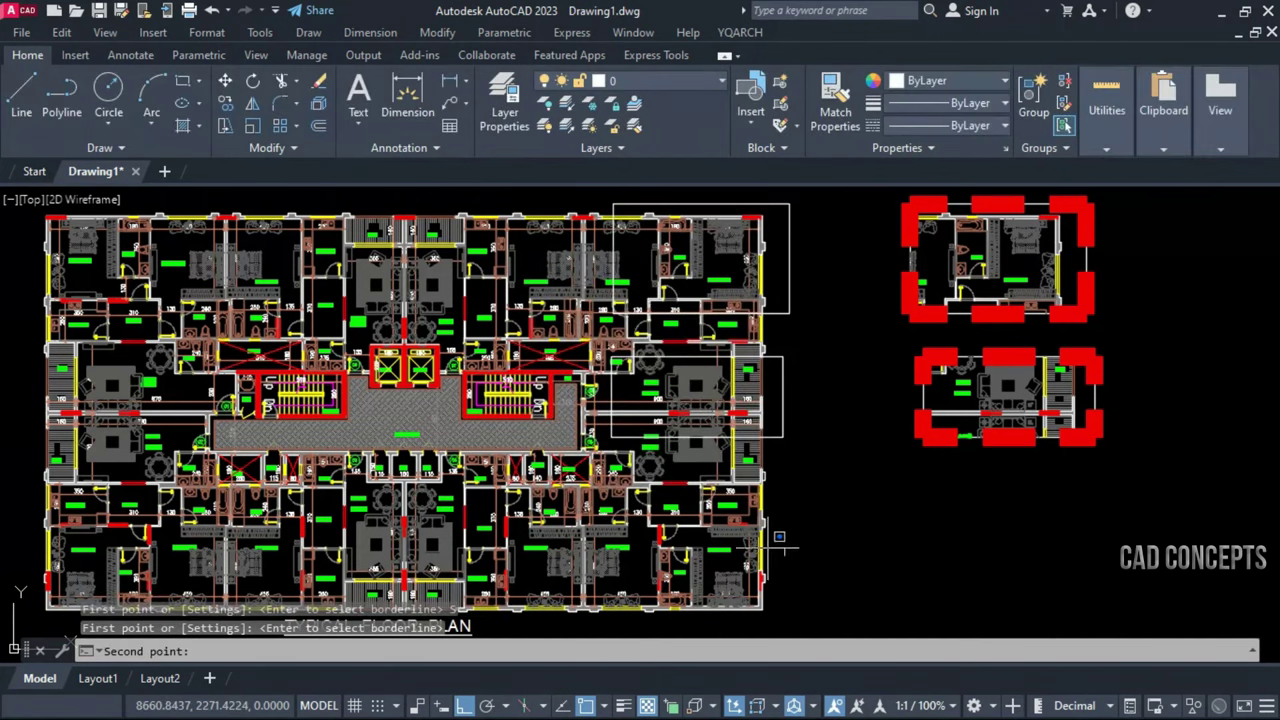
click(664, 468)
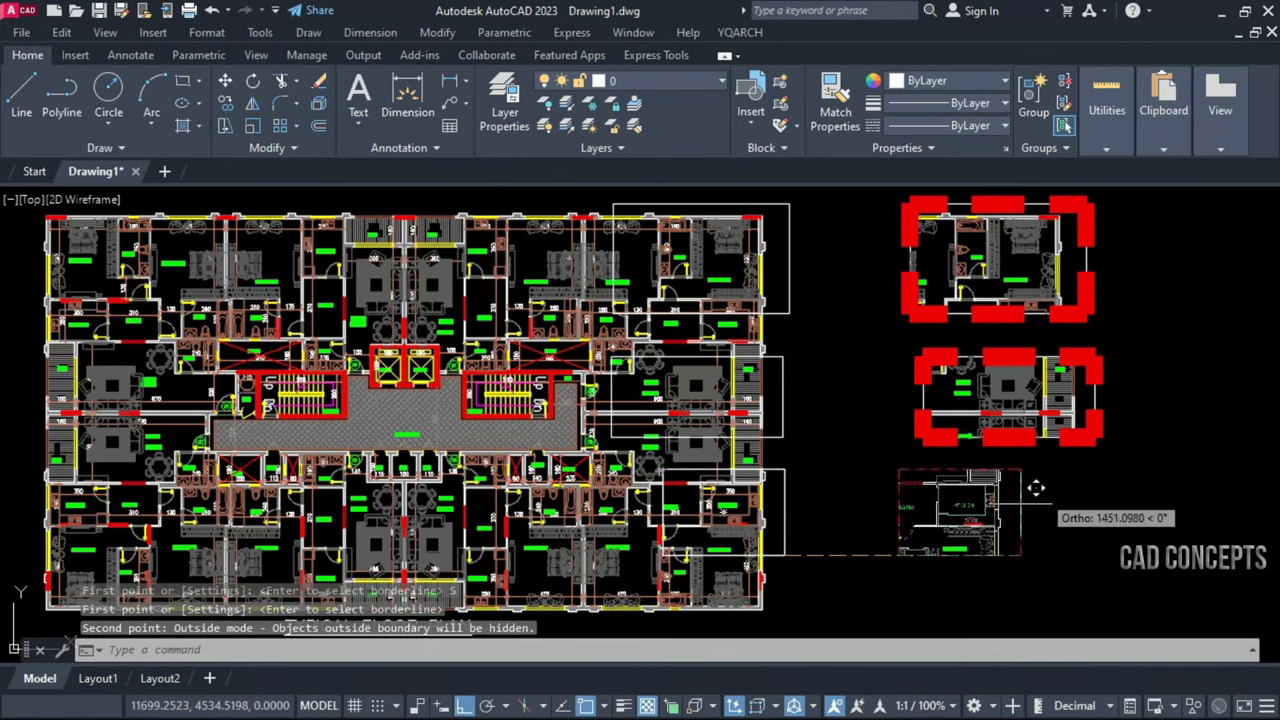
click(1050, 543)
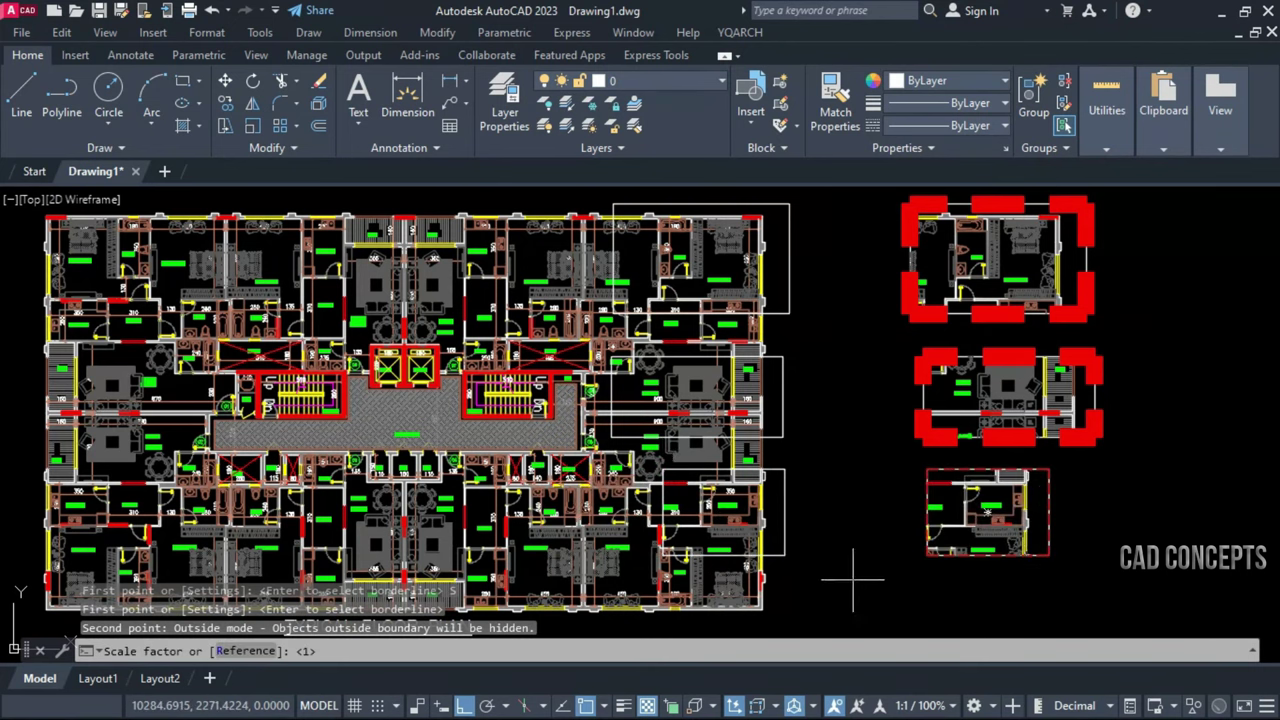
key(Return)
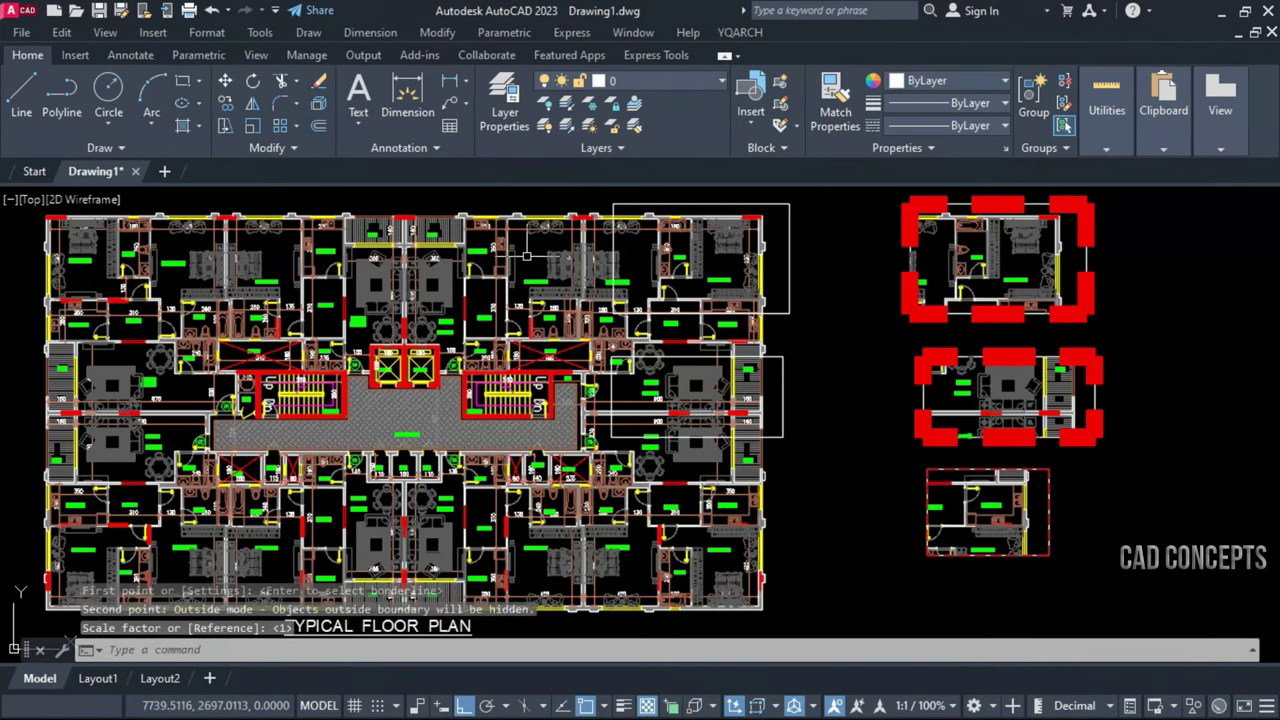
Cut a small section with QC and paste it beside the top detail without scaling
text(QC)
key(Return)
click(530, 252)
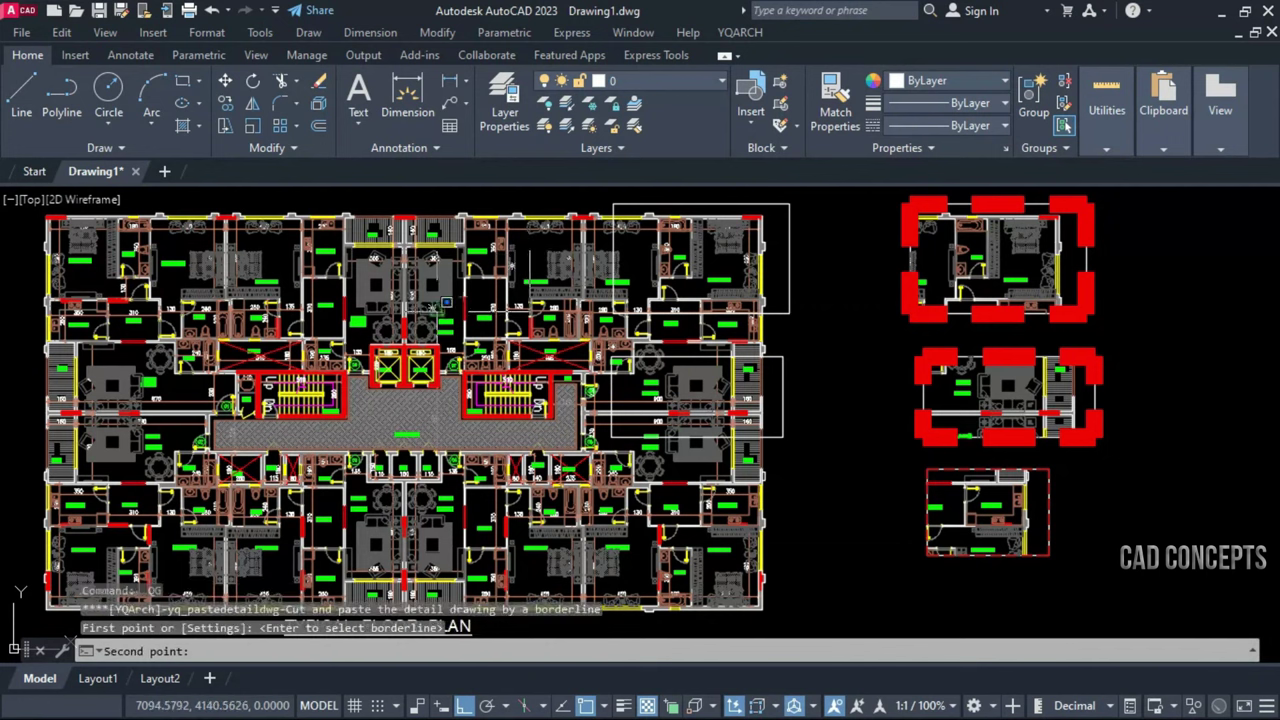
click(428, 314)
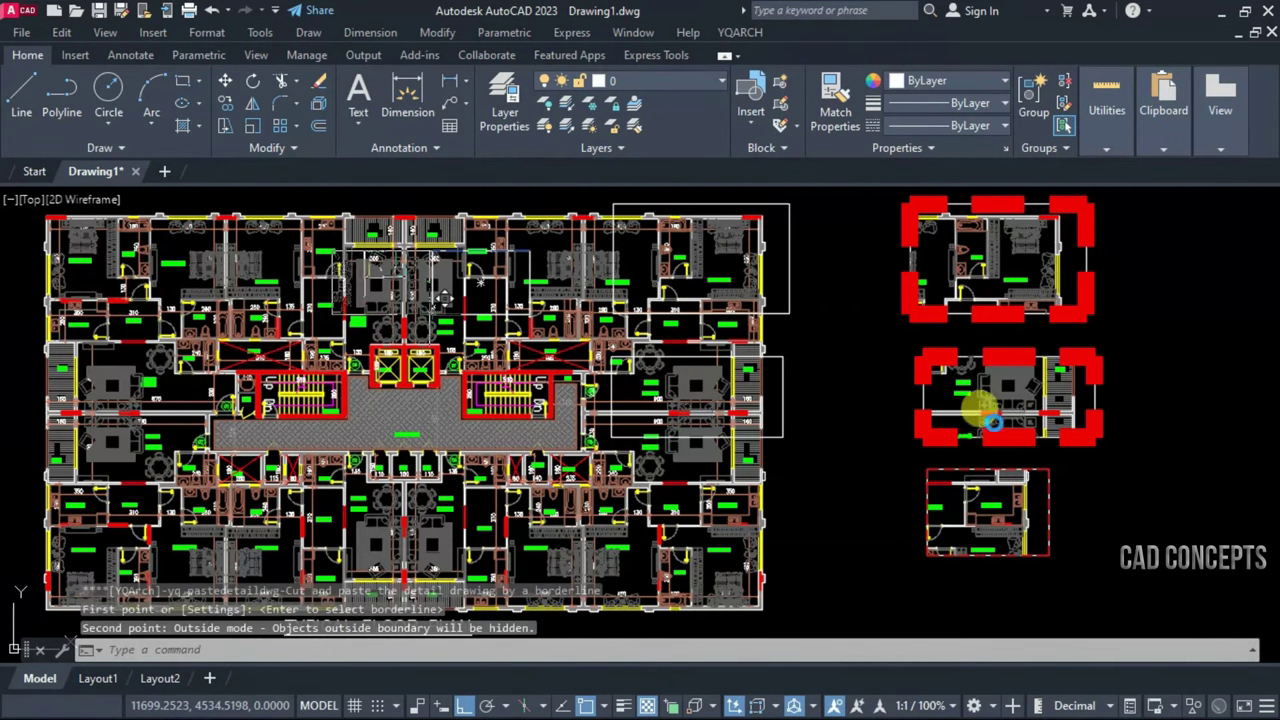
click(1220, 250)
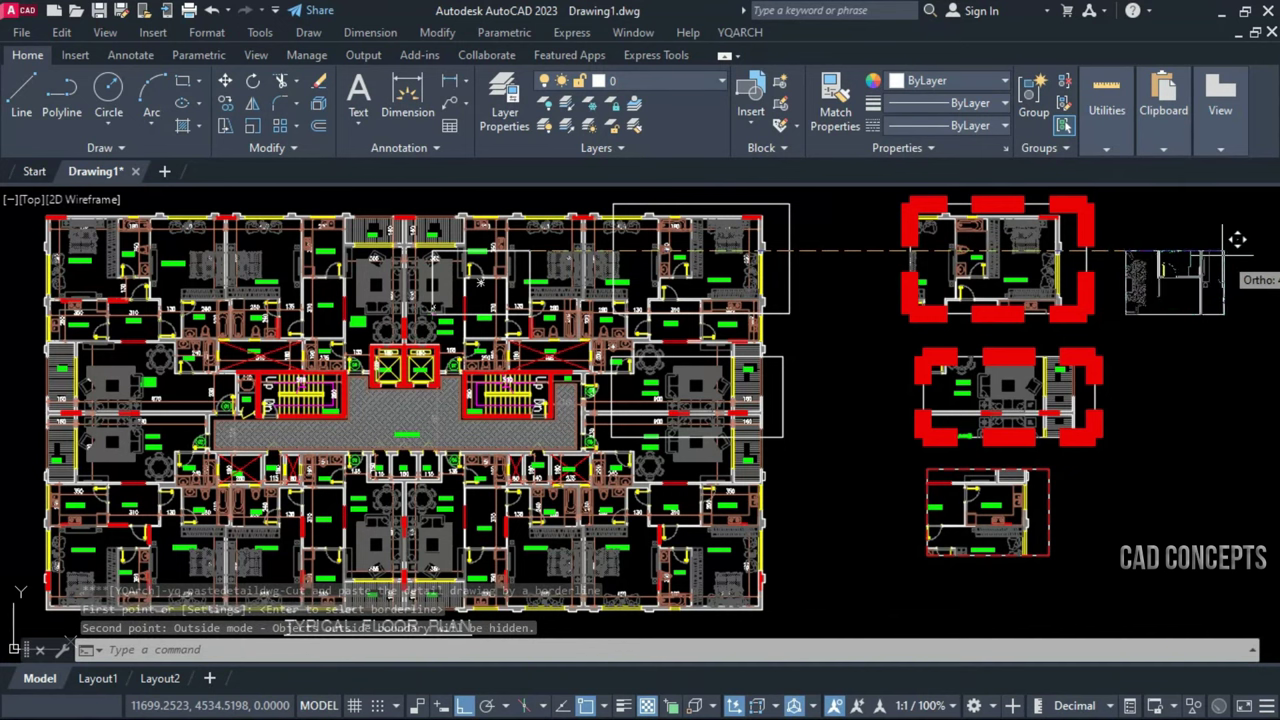
key(Escape)
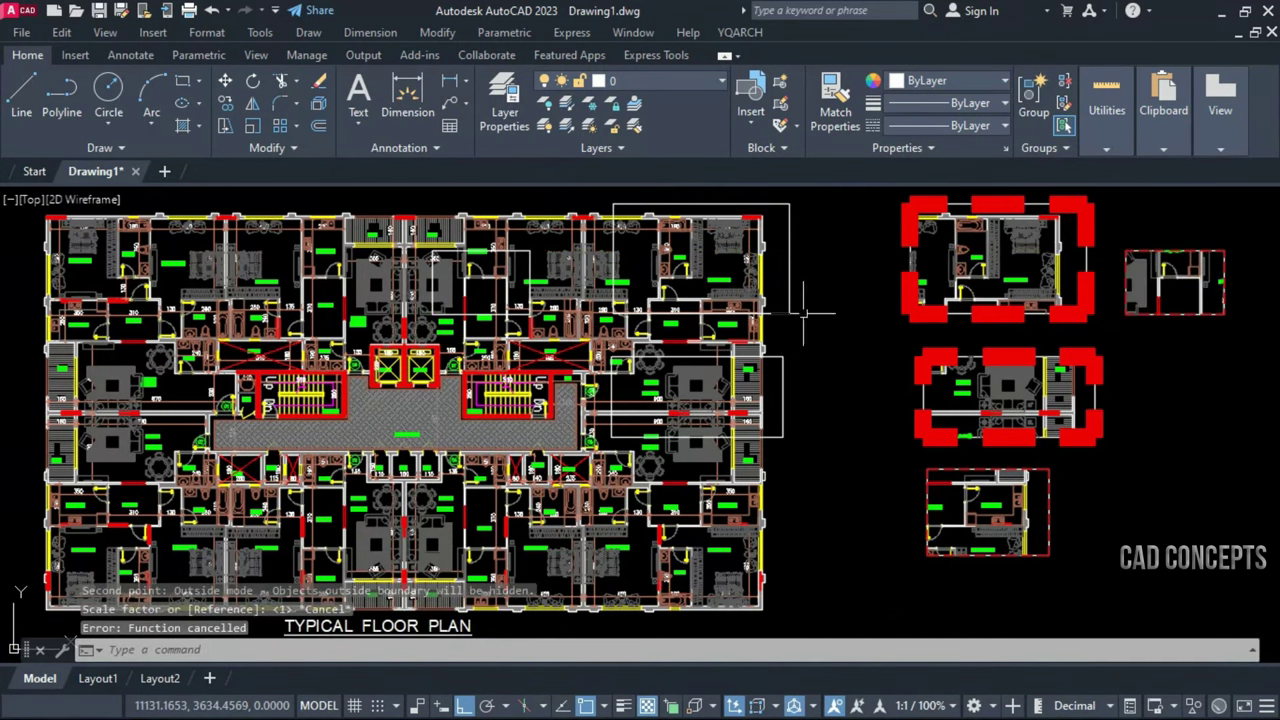
click(825, 285)
click(770, 446)
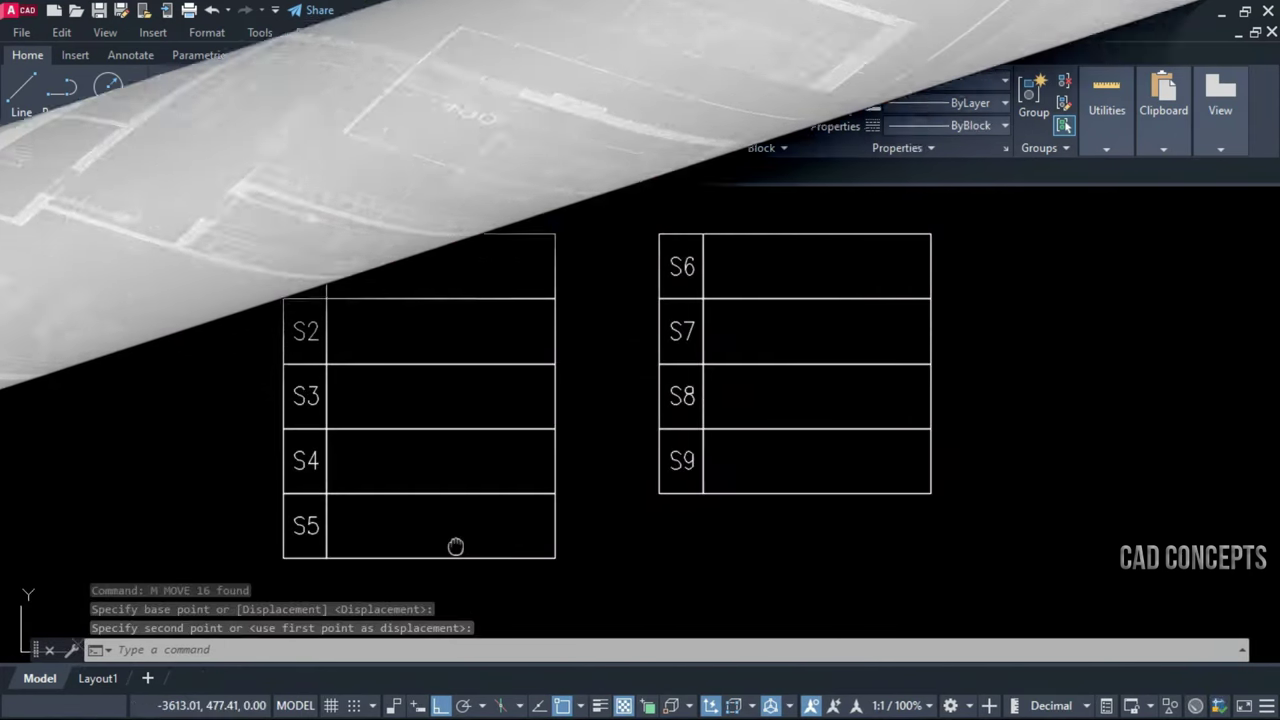
Window-zoom onto the S1–S9 tables
text(z)
key(Return)
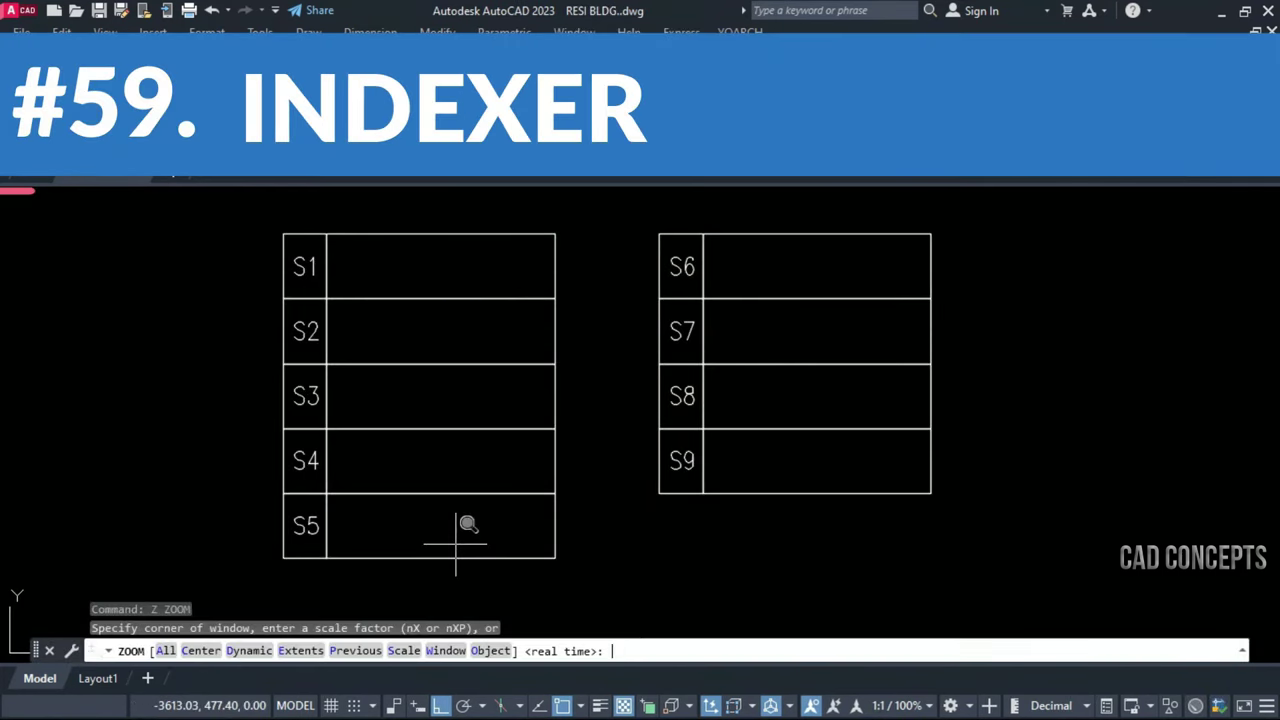
text(w)
key(Return)
click(247, 592)
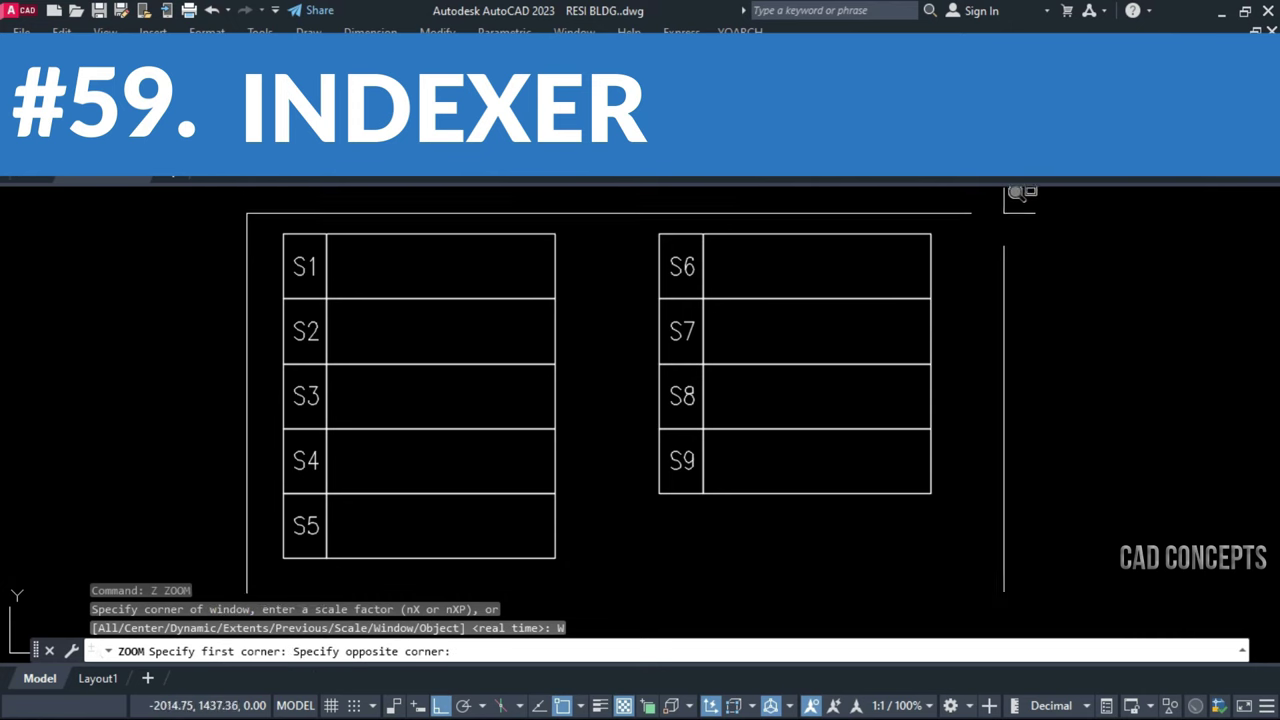
click(1004, 213)
key(Escape)
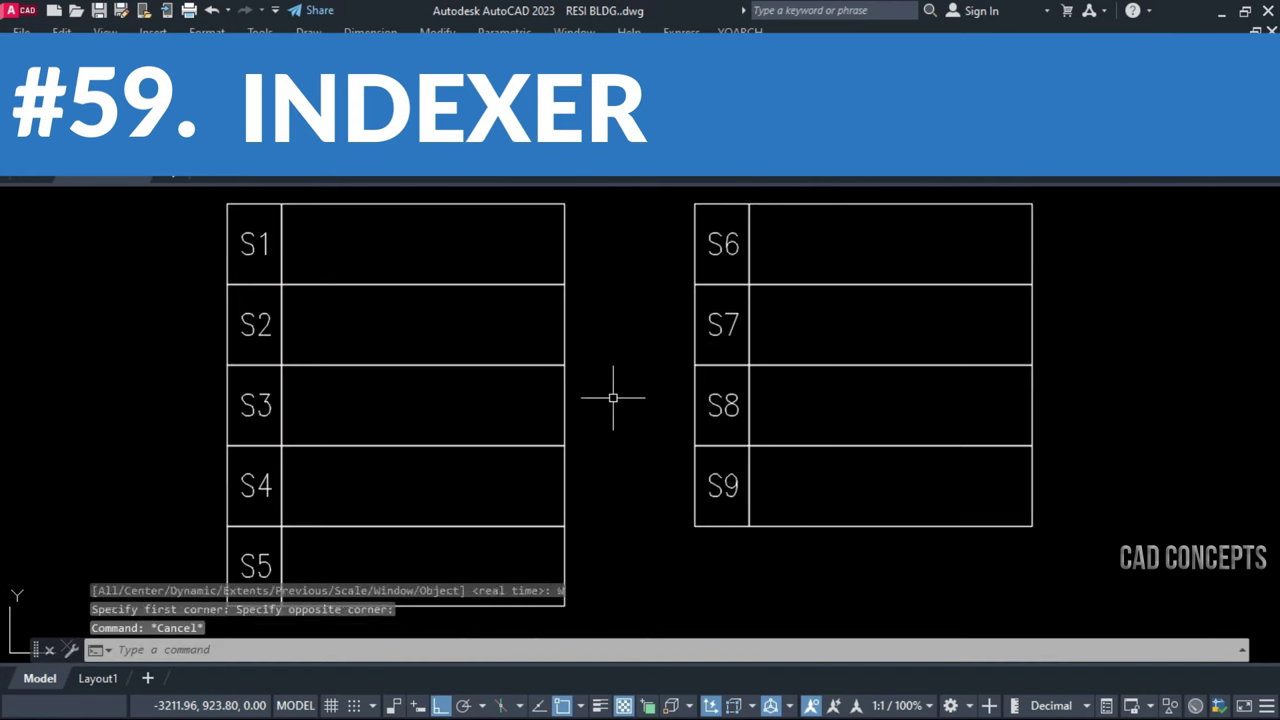
key(Escape)
key(Escape)
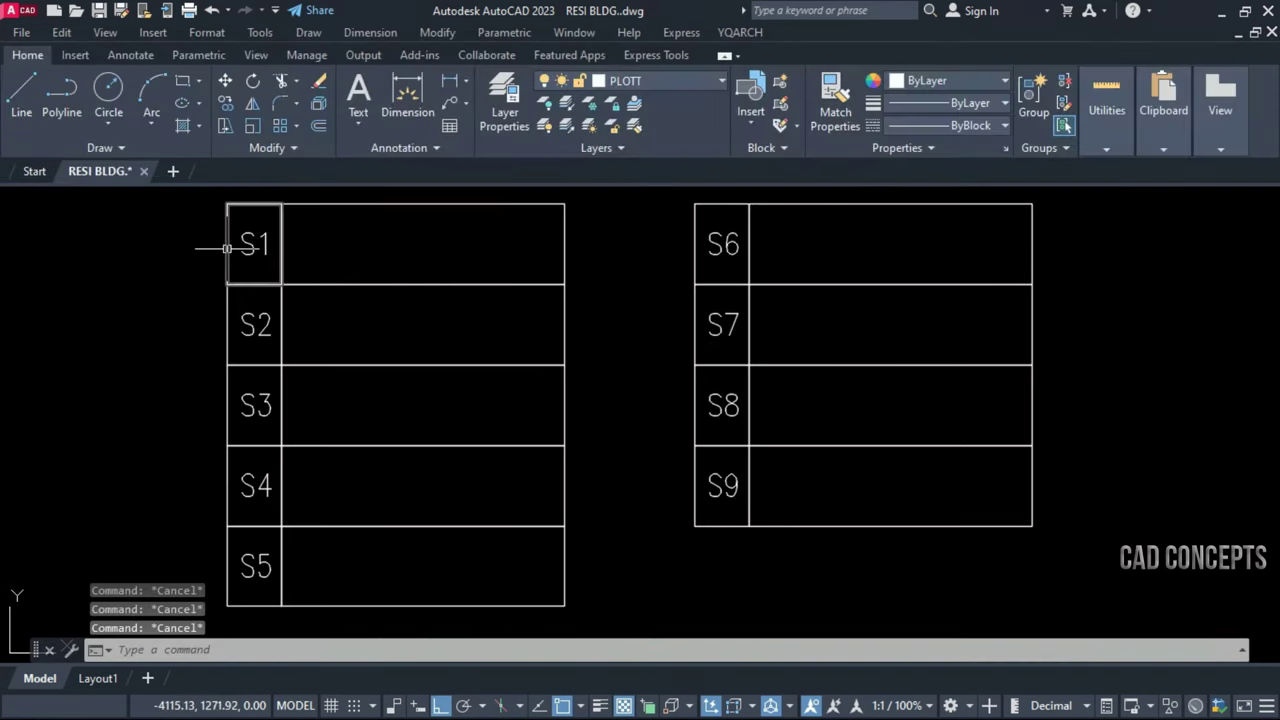
Add a Detail 1 leader in S1 and a Com.12.49m² comment leader in S2
click(299, 270)
click(315, 245)
key(Return)
text(s)
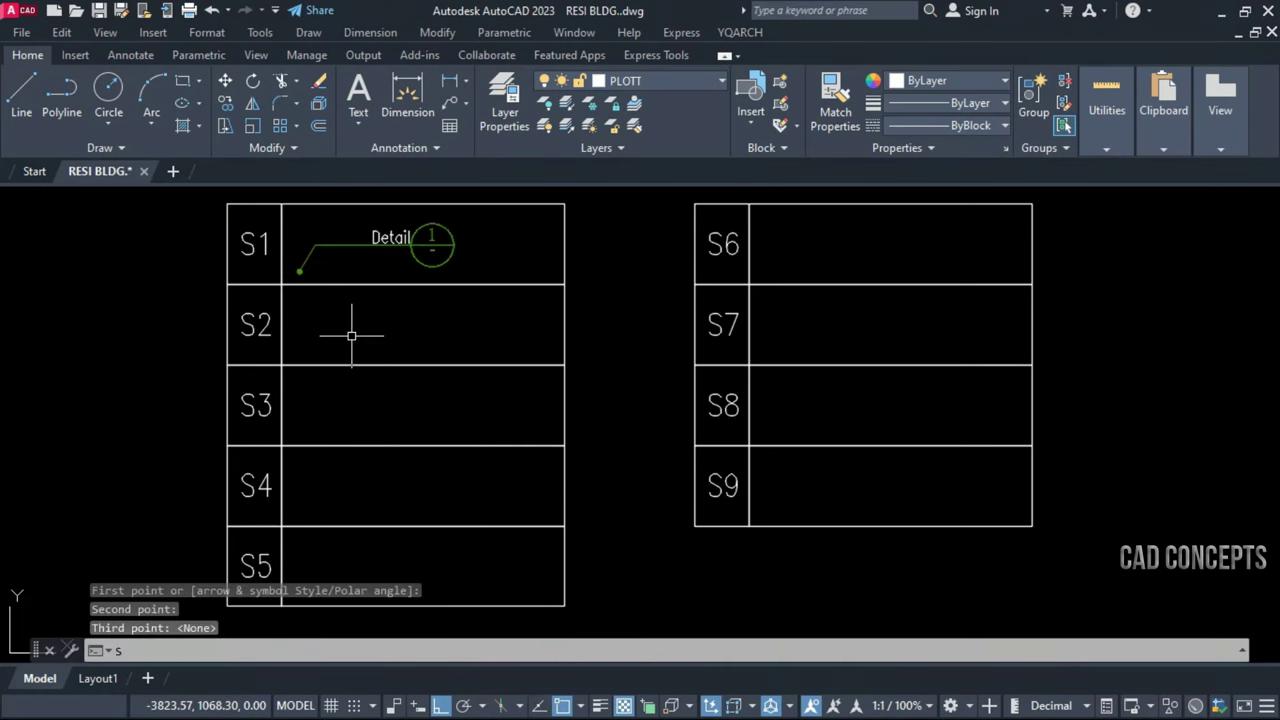
key(Return)
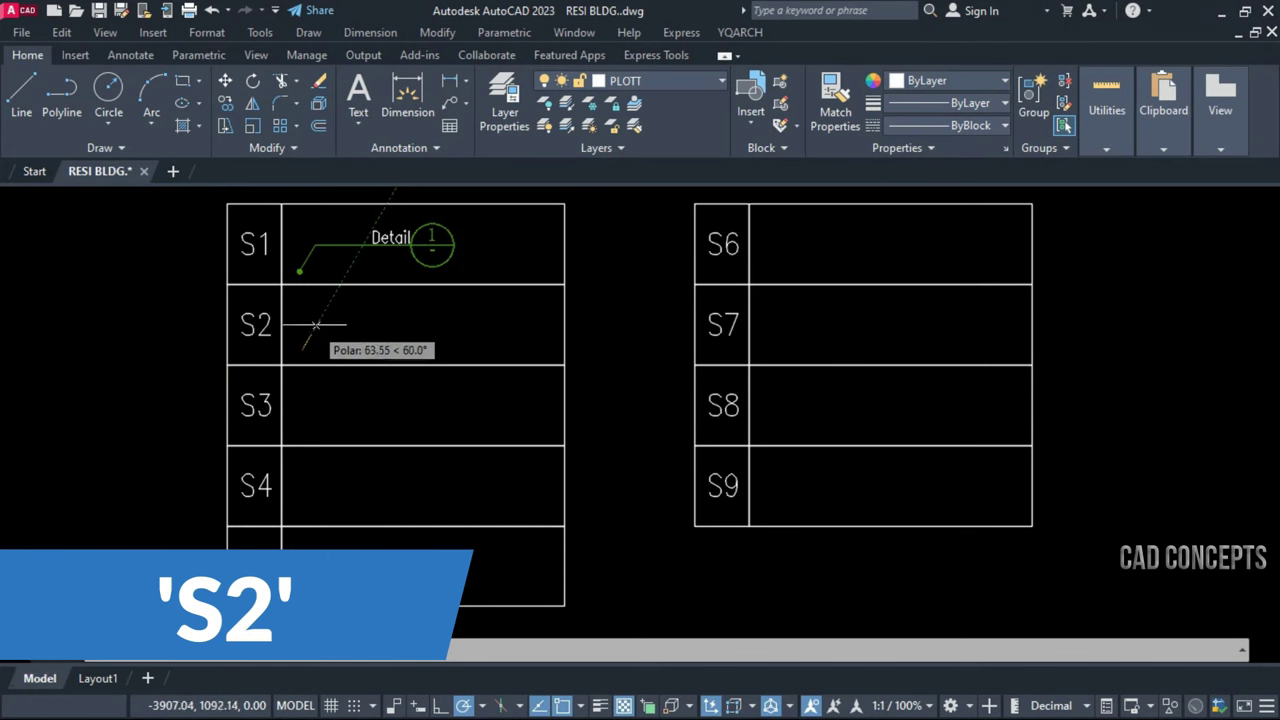
click(315, 325)
click(371, 309)
key(Return)
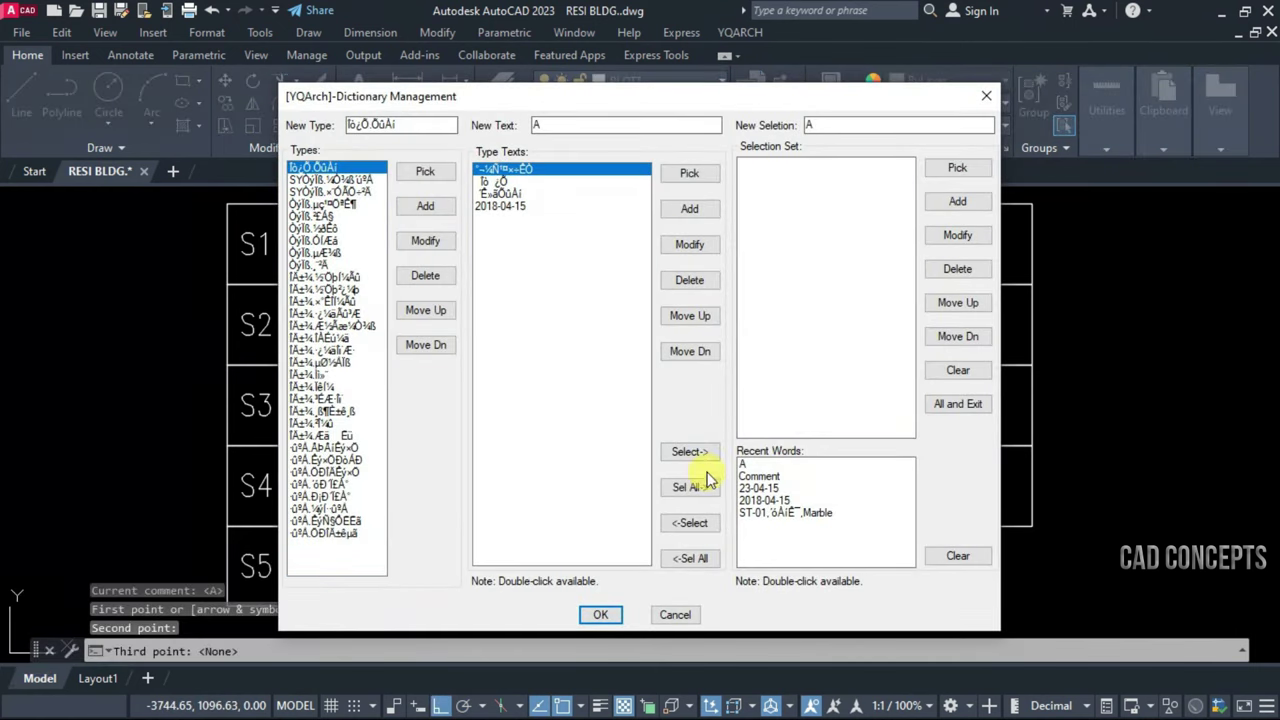
double_click(759, 476)
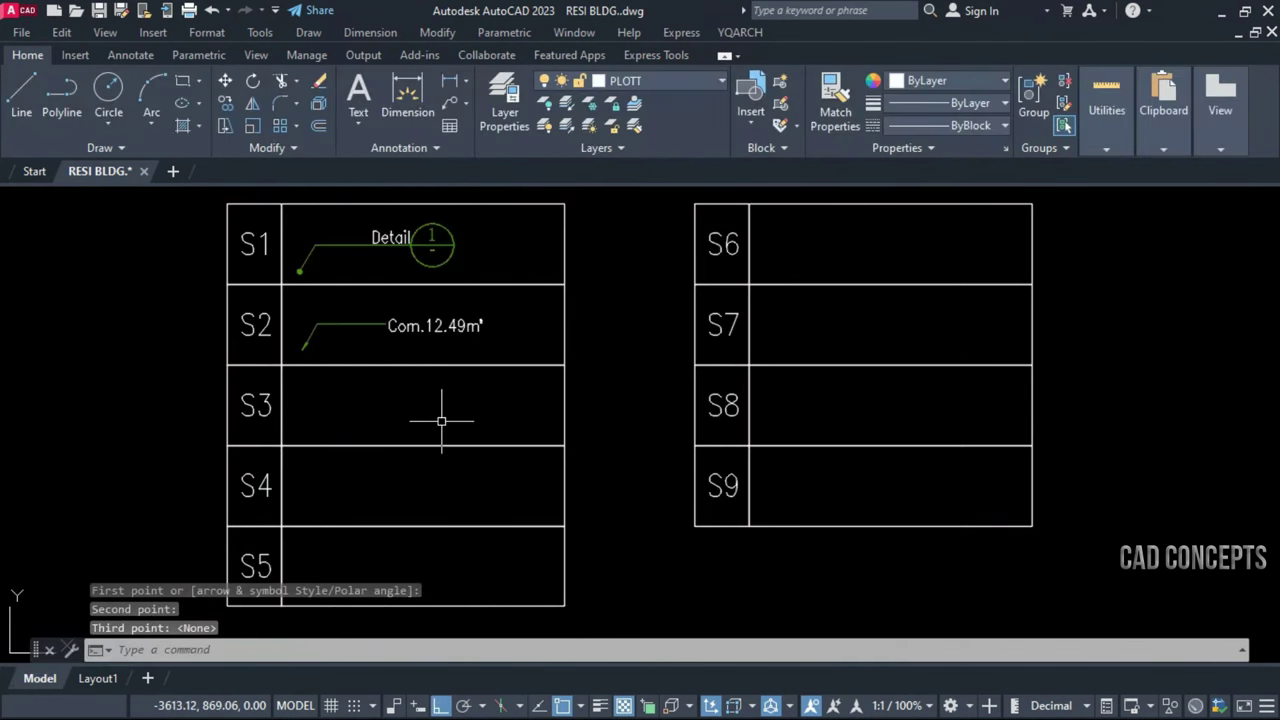
Start a leader in the S3 cell and bring up the label dictionary
text(s)
key(Return)
click(302, 430)
click(318, 402)
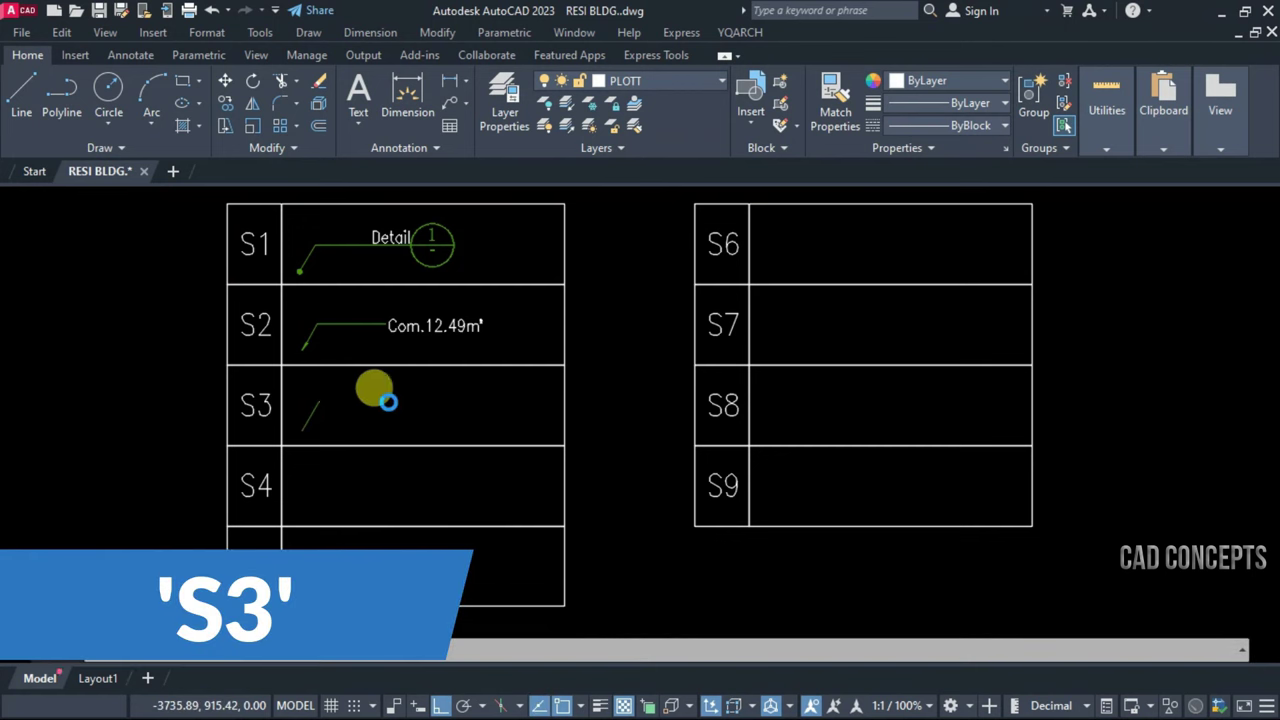
key(Return)
Finish the S3 Com leader and add Detail 1 callouts on S4's rounded box and S5's circle
click(596, 614)
text(Com)
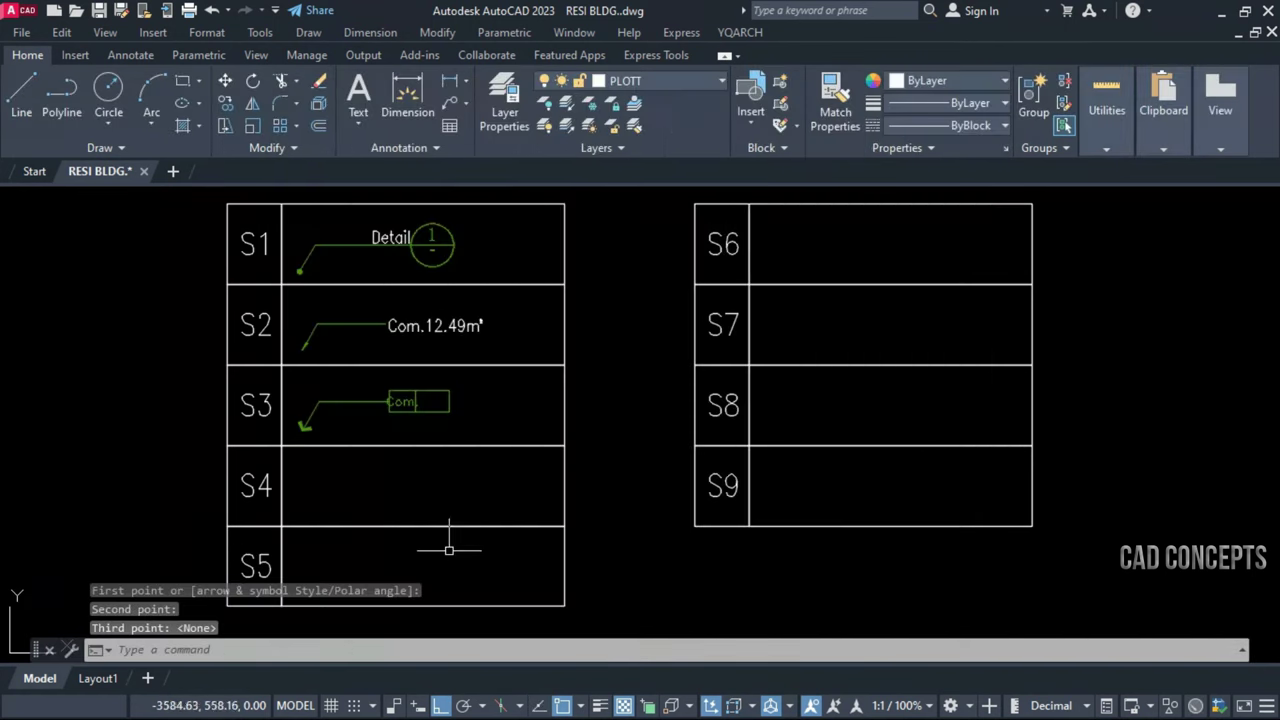
click(419, 441)
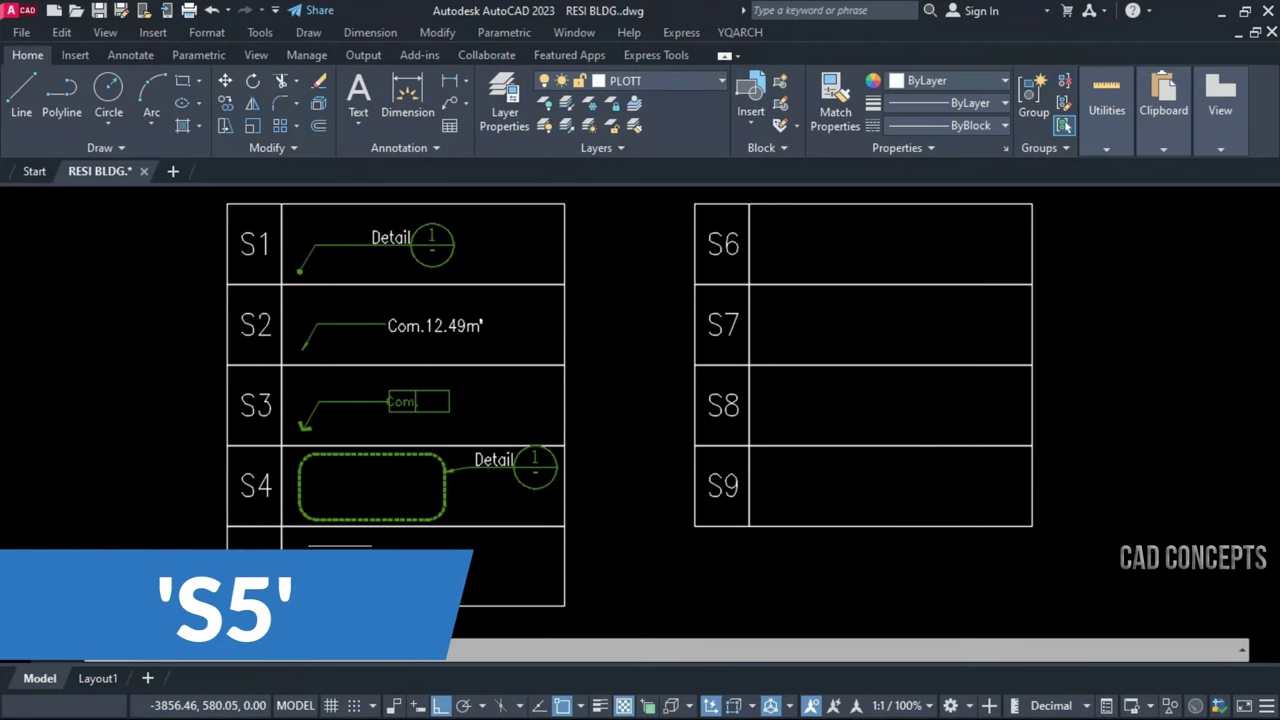
click(485, 597)
key(Escape)
key(Escape)
key(Escape)
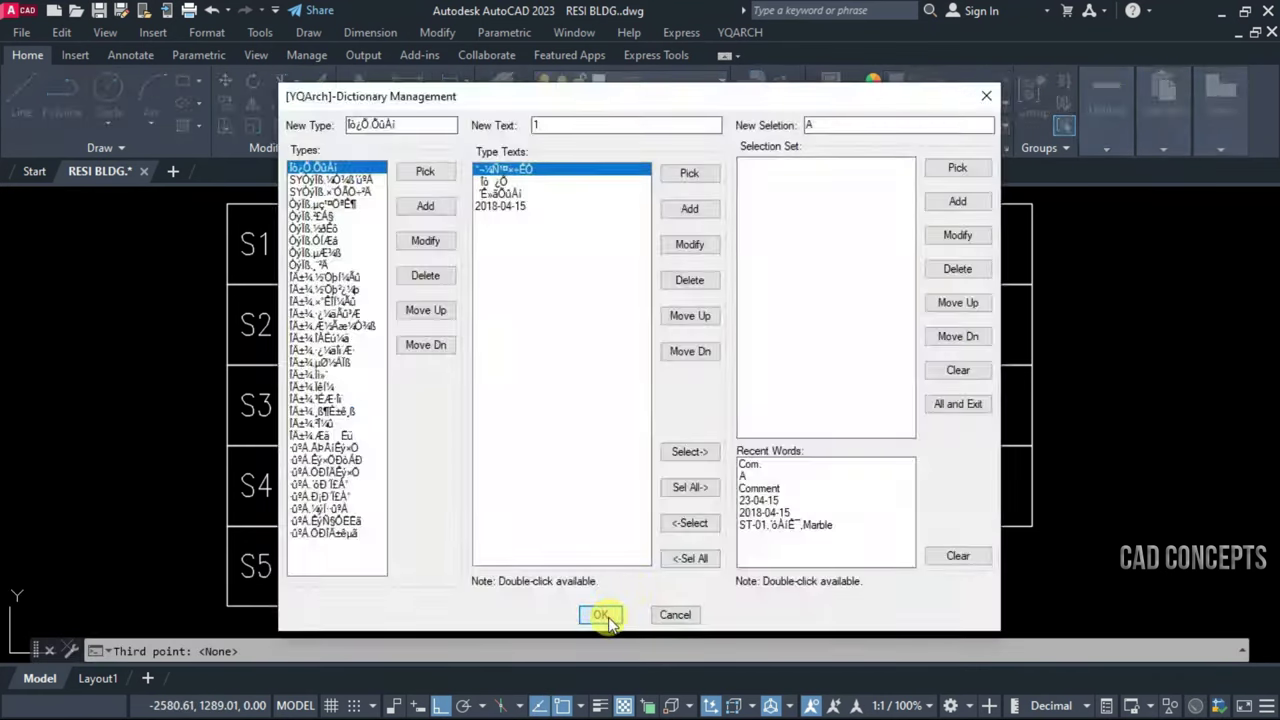
Add A-labelled leaders in S6 and S7 and an A COMM. leader in S8
click(590, 615)
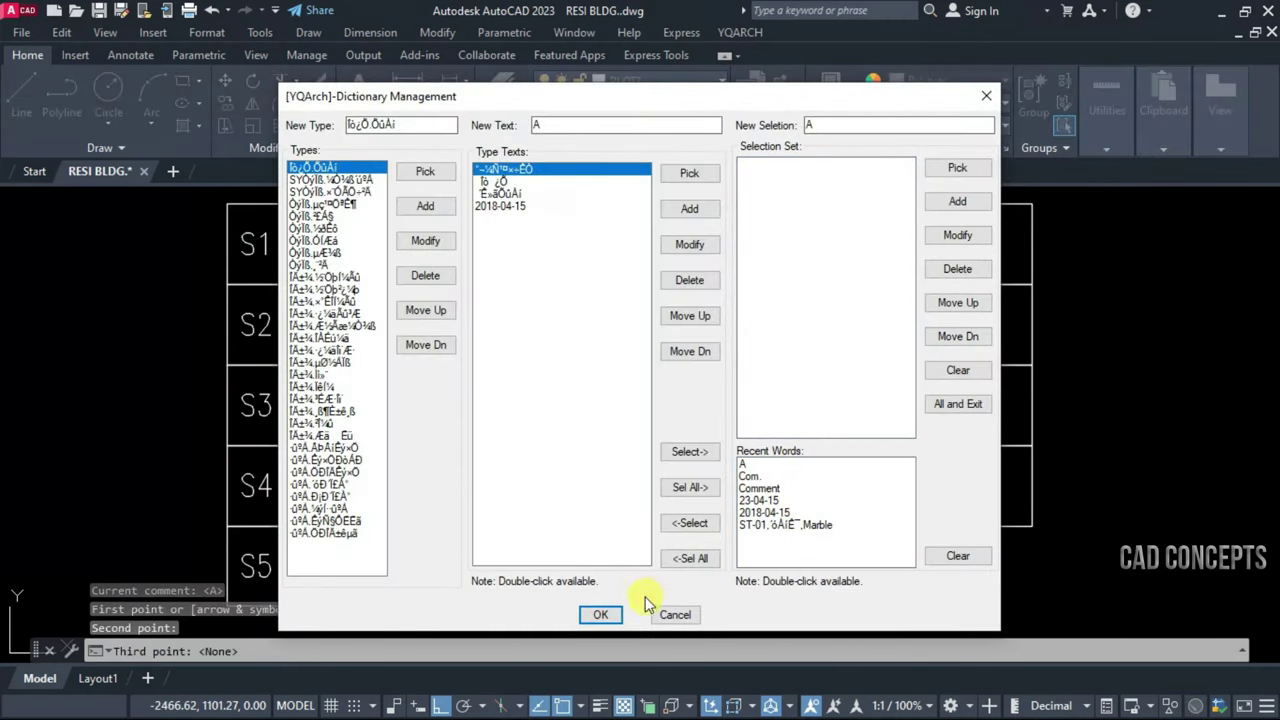
click(520, 609)
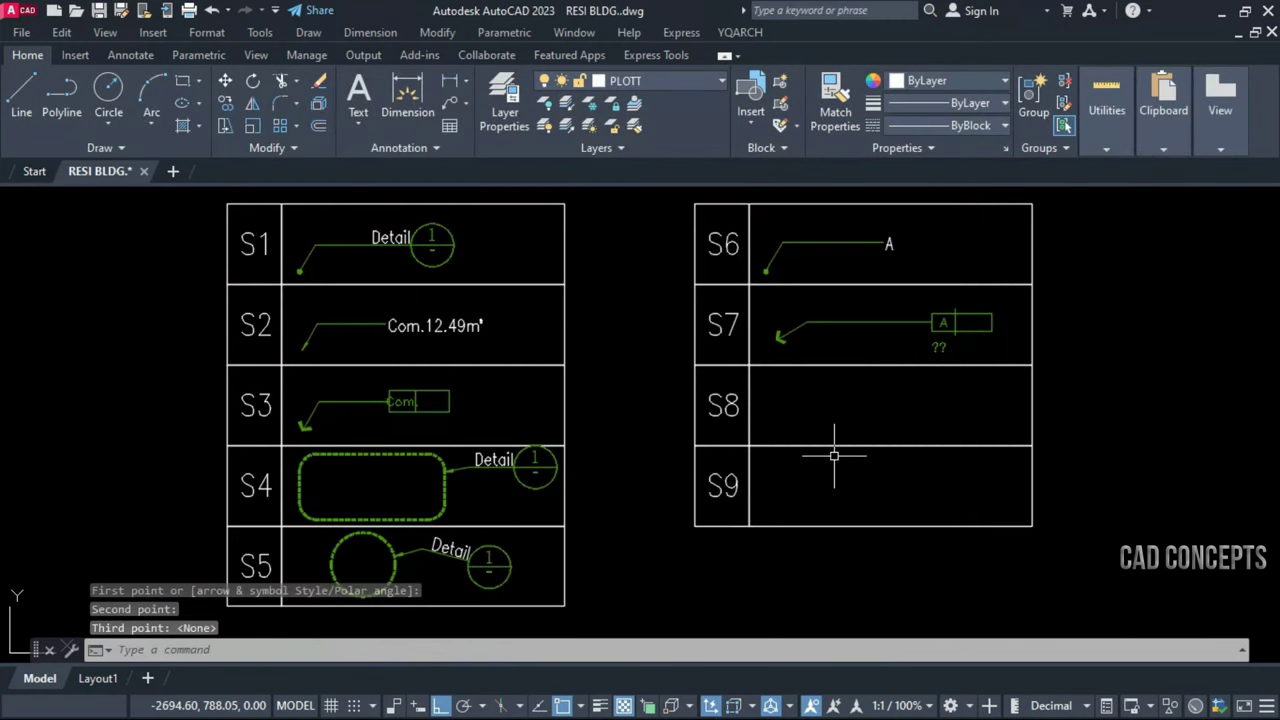
key(Return)
click(770, 405)
click(846, 423)
double_click(800, 488)
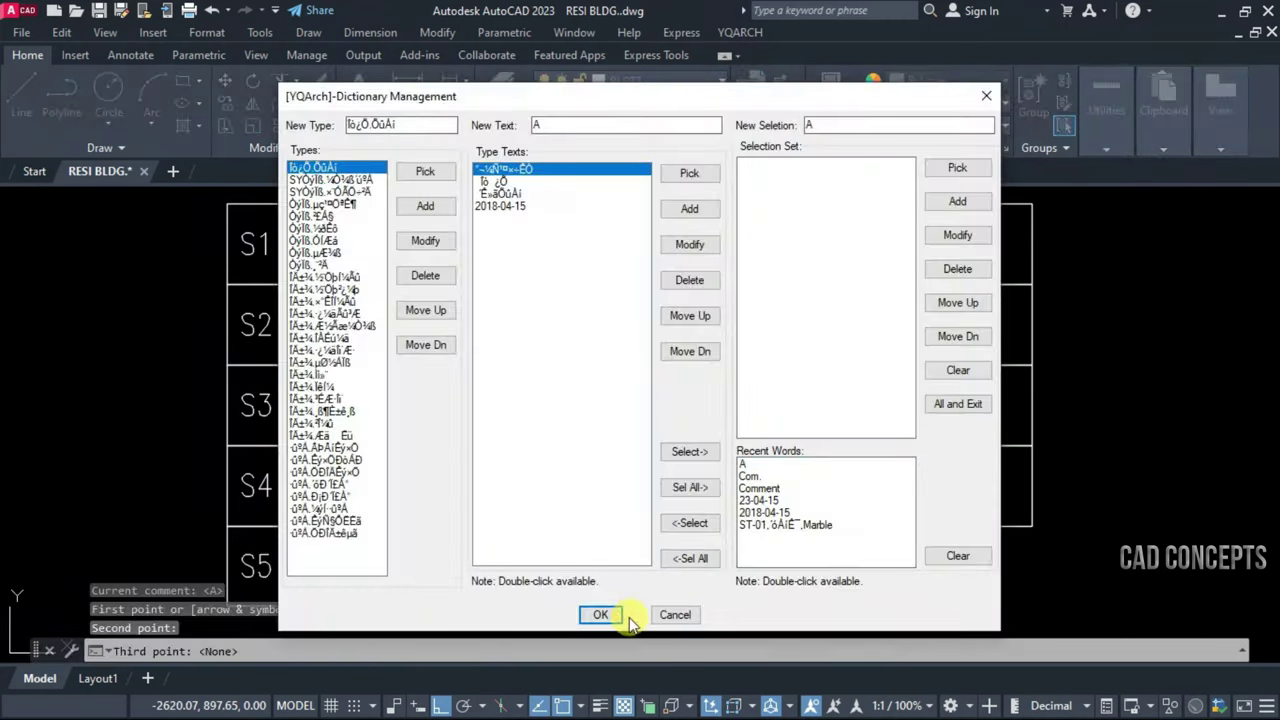
click(610, 615)
click(862, 412)
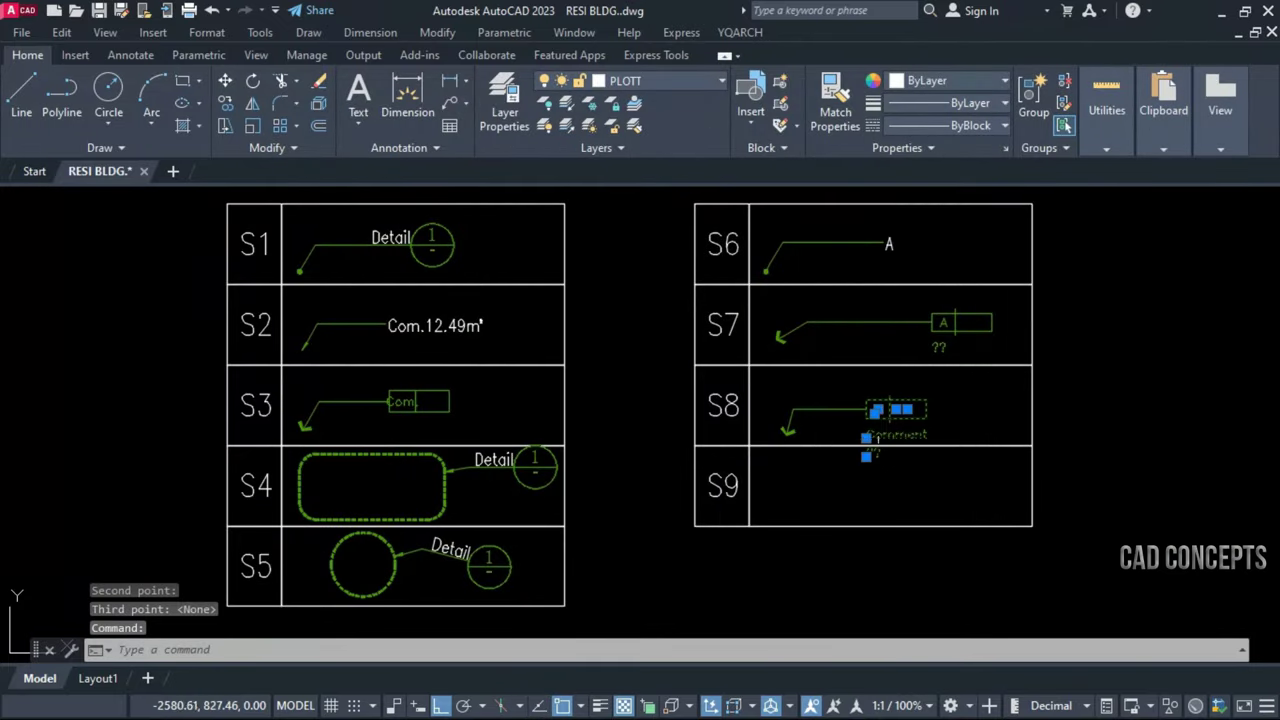
scroll(861, 435, up, 2)
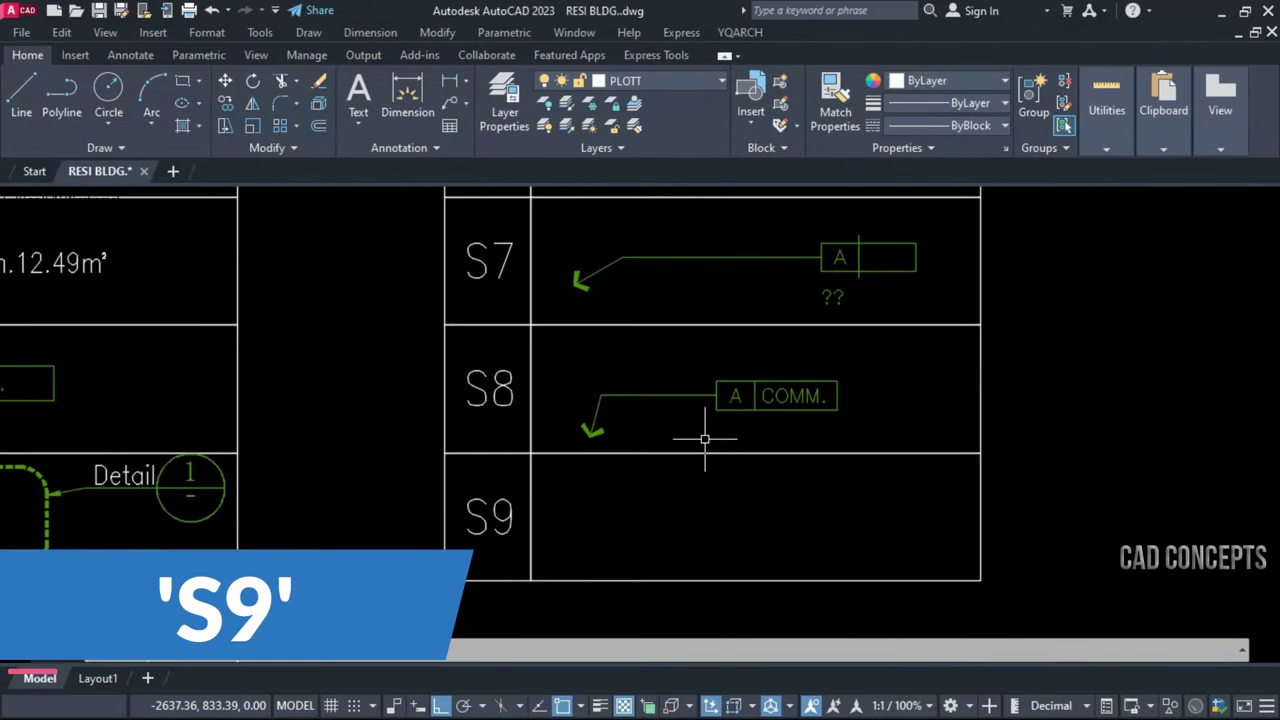
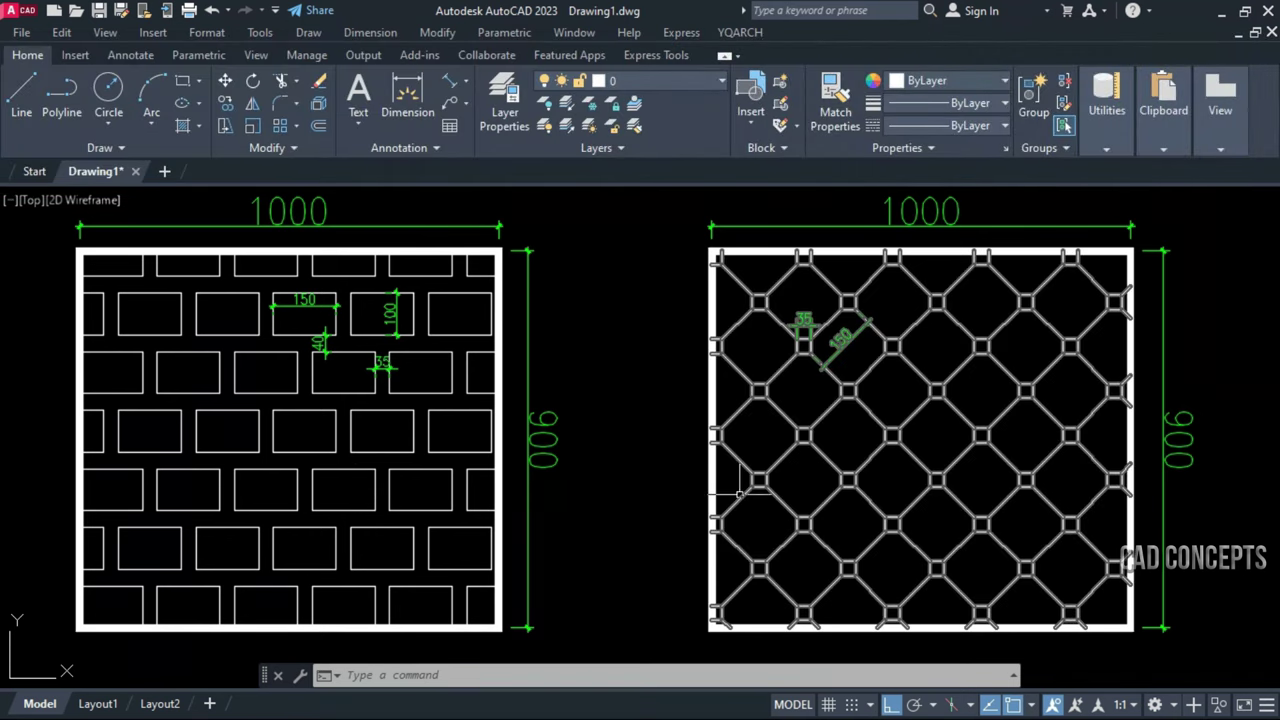
Erase the left panel's brick hatch, then undo the erase
scroll(862, 293, up, 5)
scroll(811, 404, down, 5)
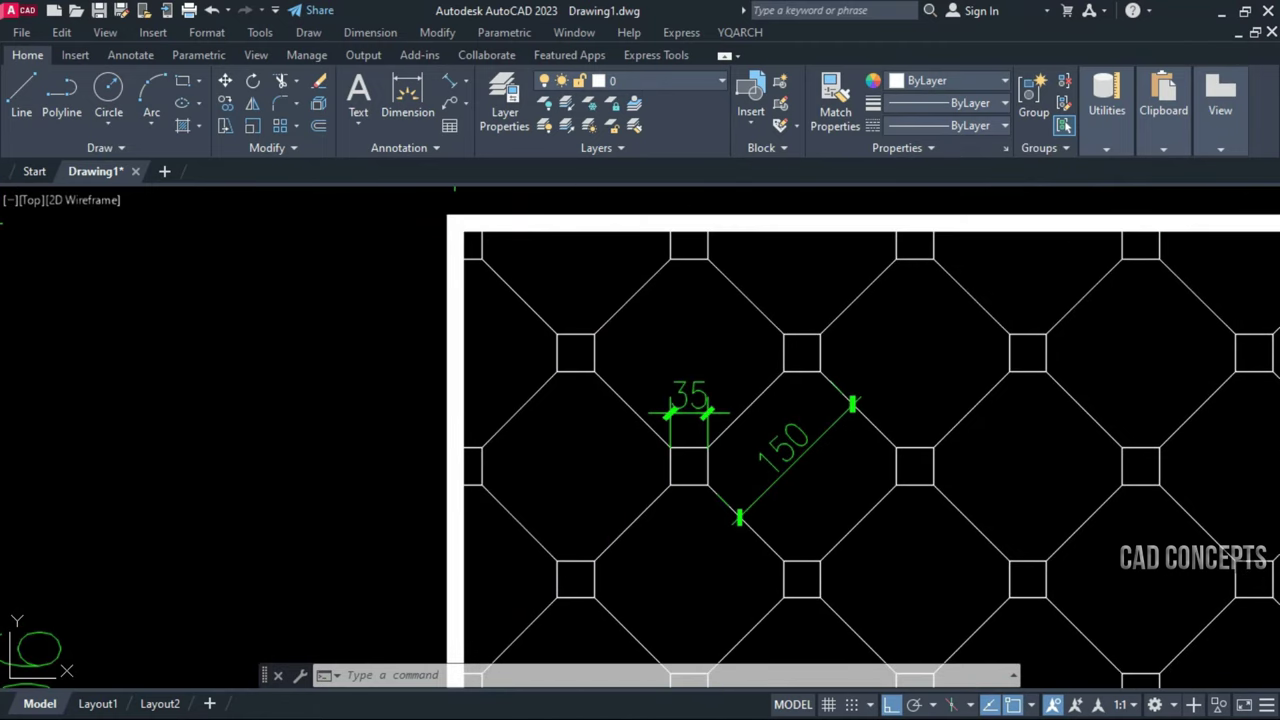
scroll(694, 366, up, 3)
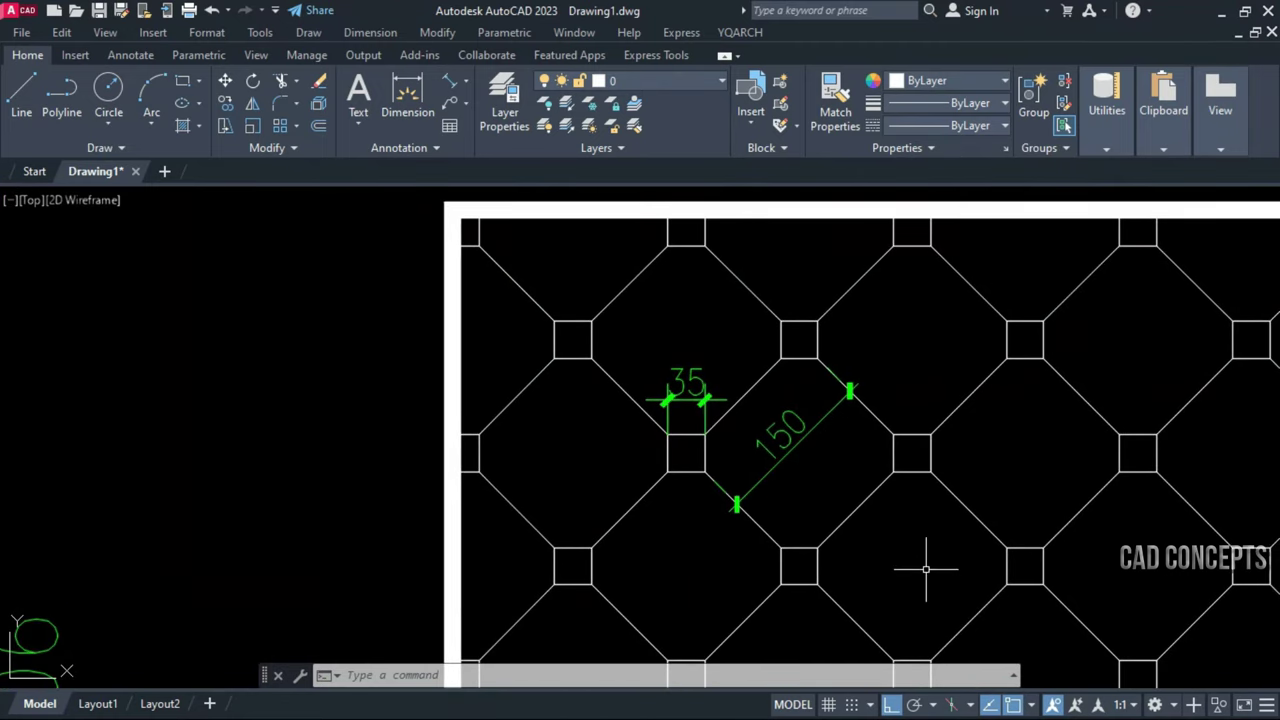
scroll(768, 410, down, 2)
middle_drag(861, 509, 880, 463)
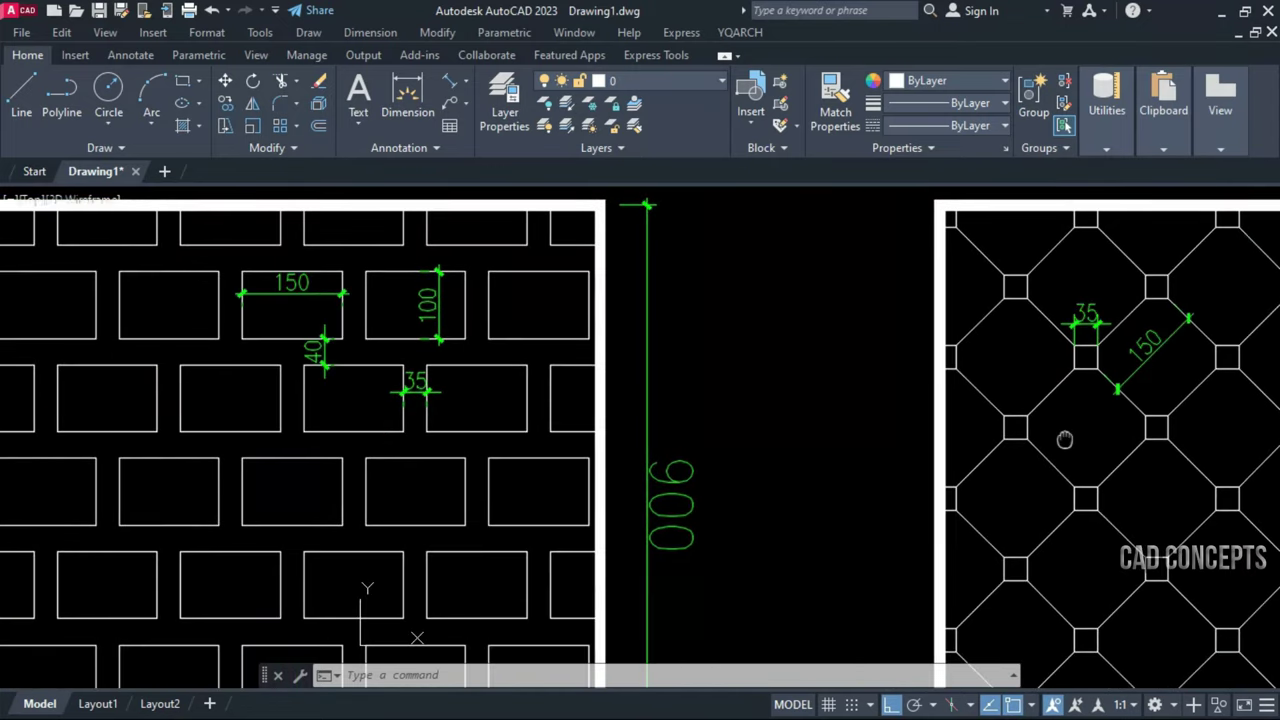
middle_drag(592, 438, 705, 435)
scroll(705, 435, down, 2)
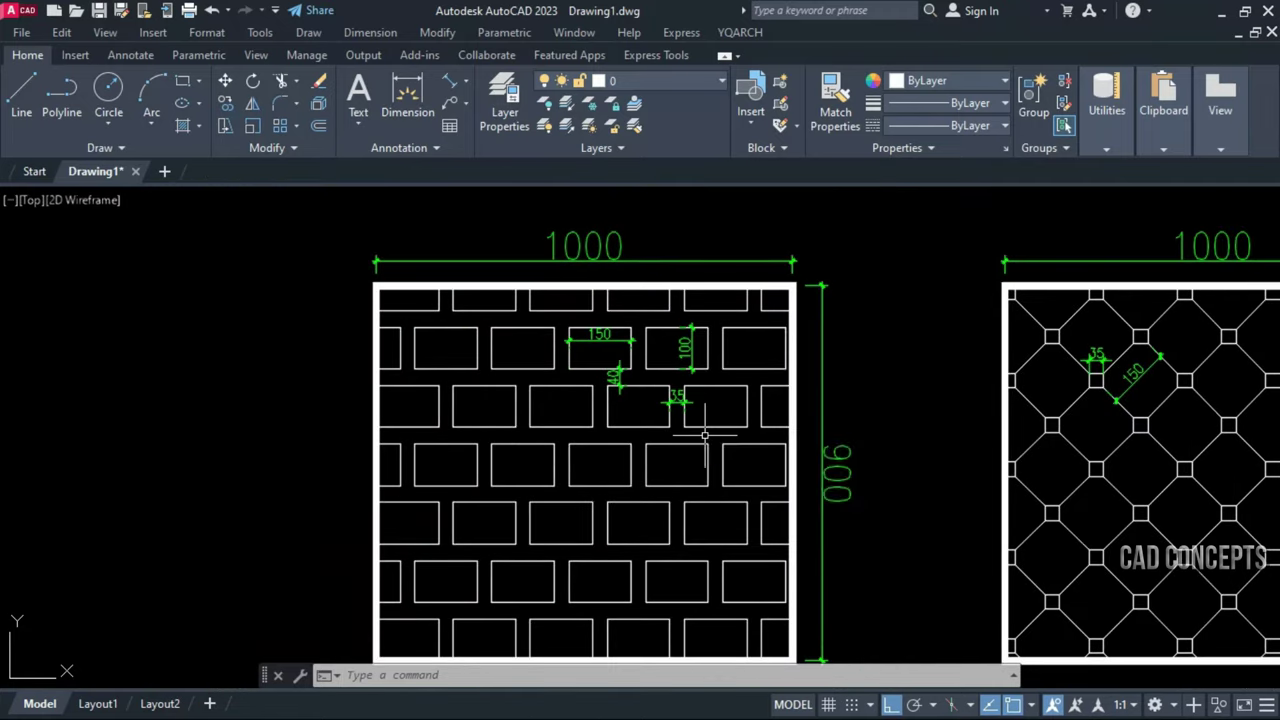
scroll(623, 338, up, 2)
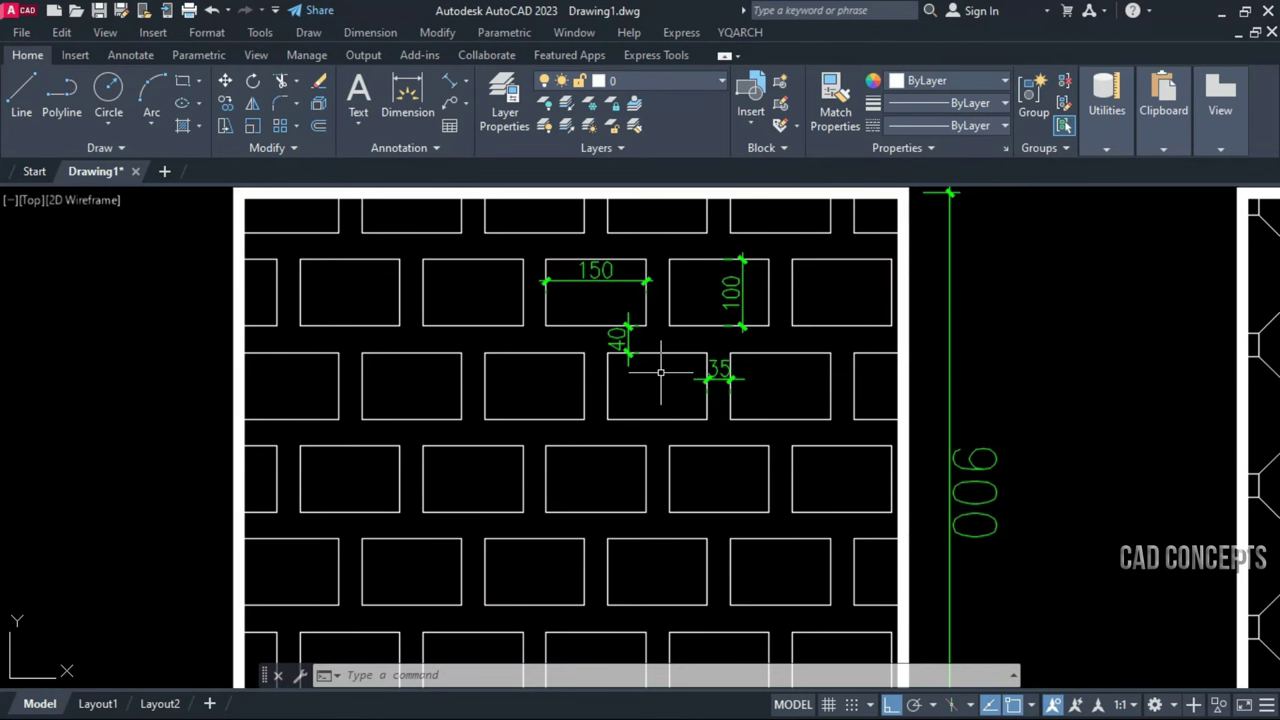
scroll(209, 377, down, 4)
scroll(543, 420, up, 2)
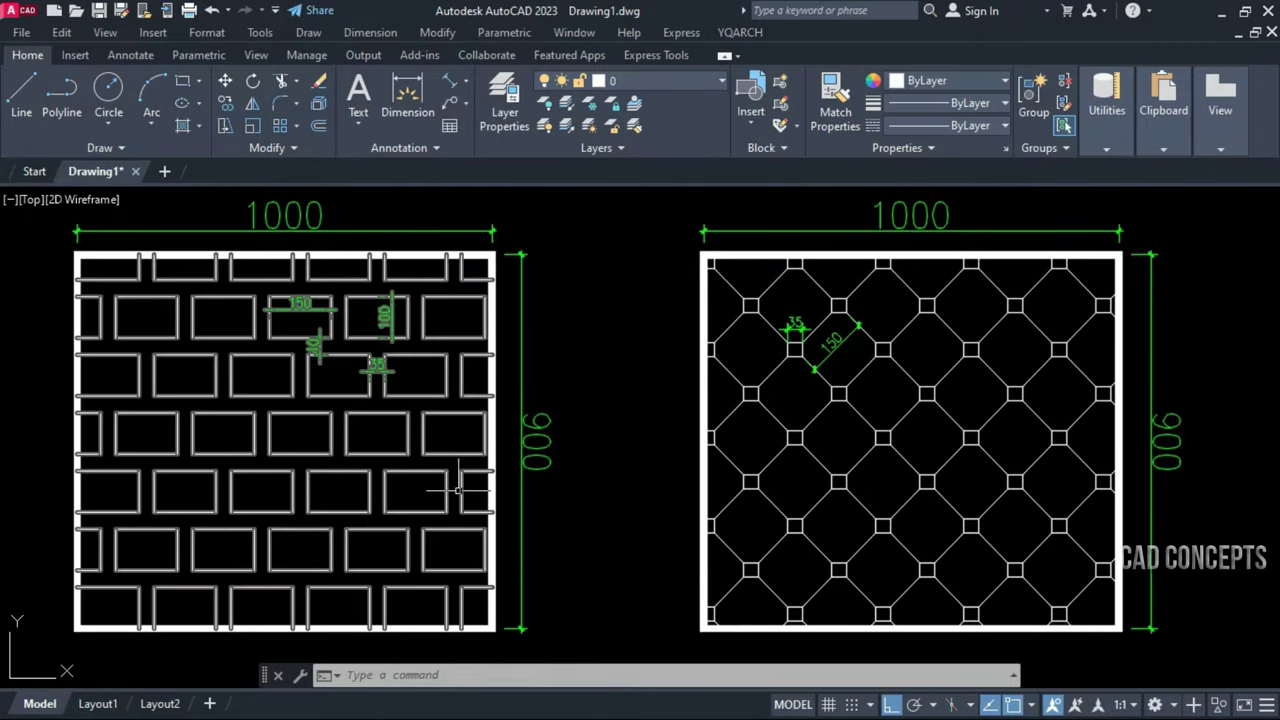
click(447, 490)
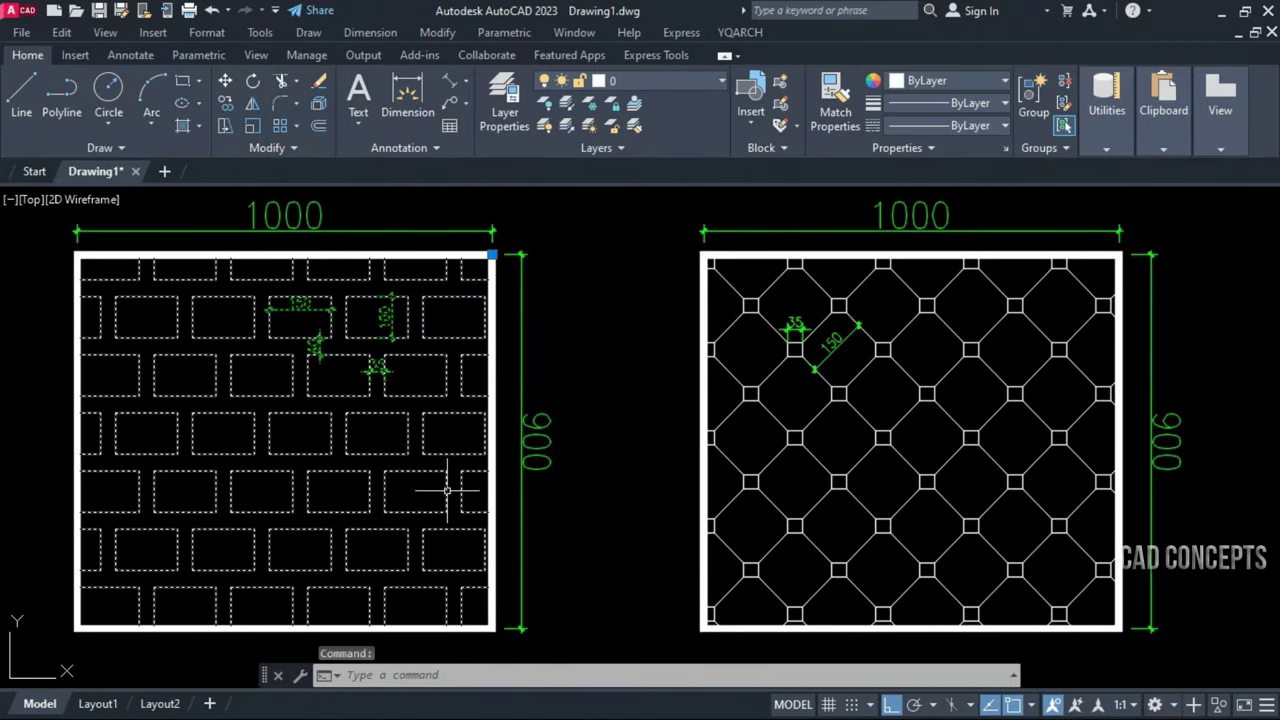
key(Delete)
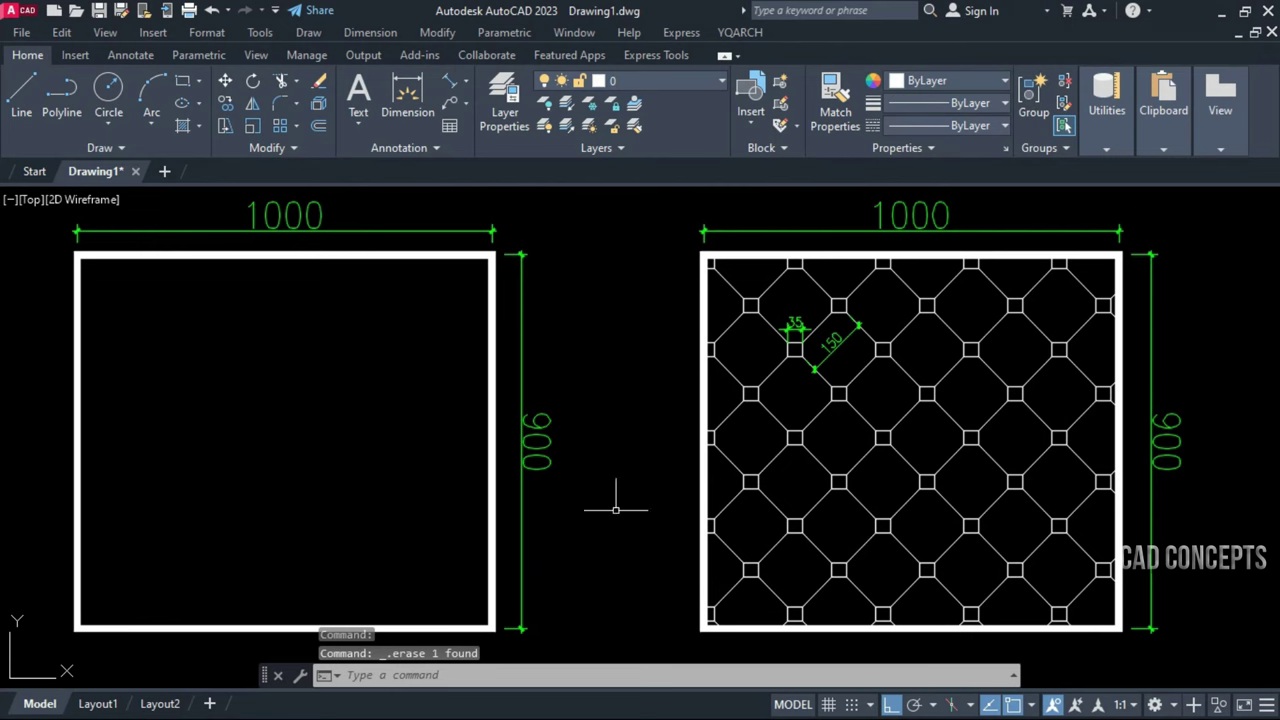
click(736, 490)
key(ctrl+z)
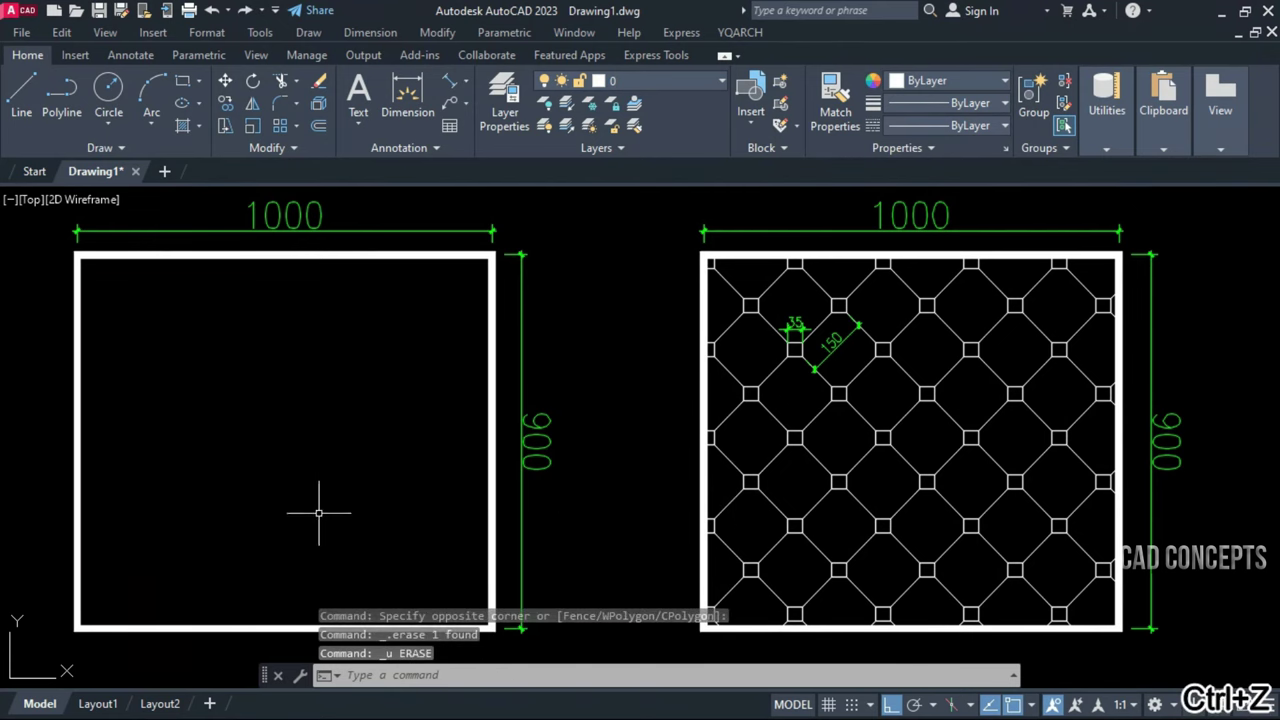
Run PCC and set up Dual Bricks hatching with Length a 200 and Length b 40
text(PCC)
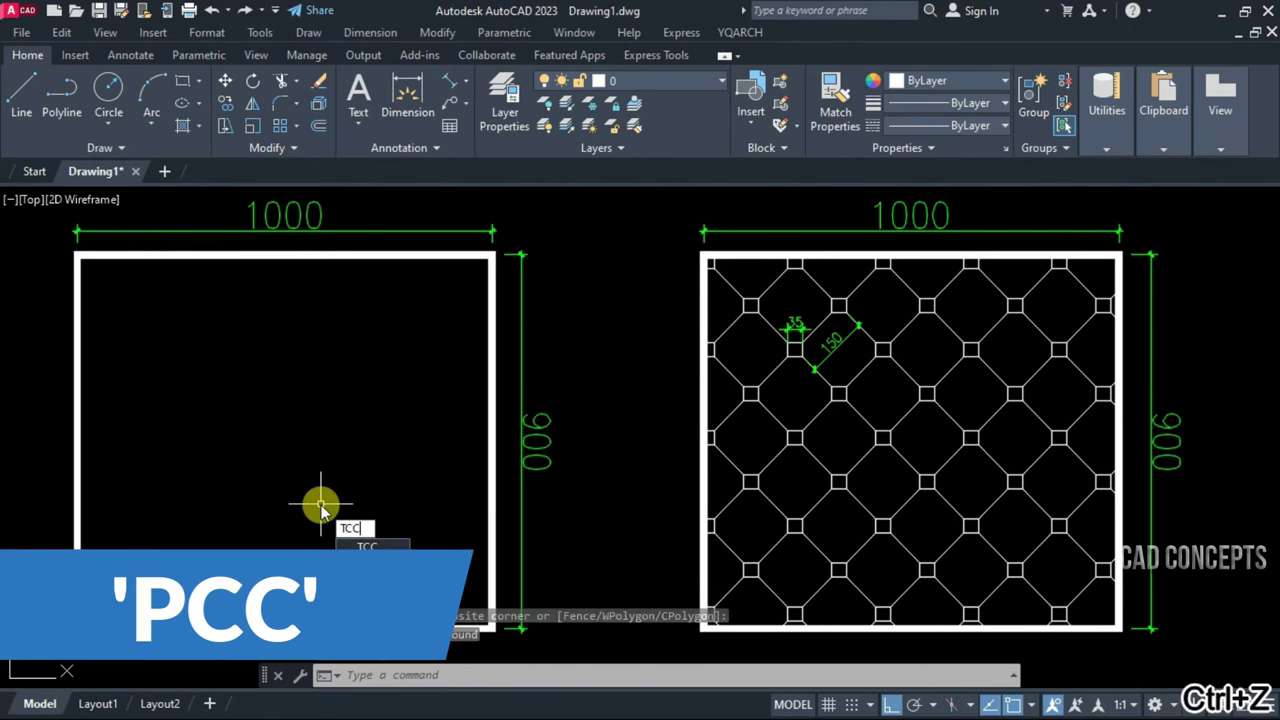
key(Return)
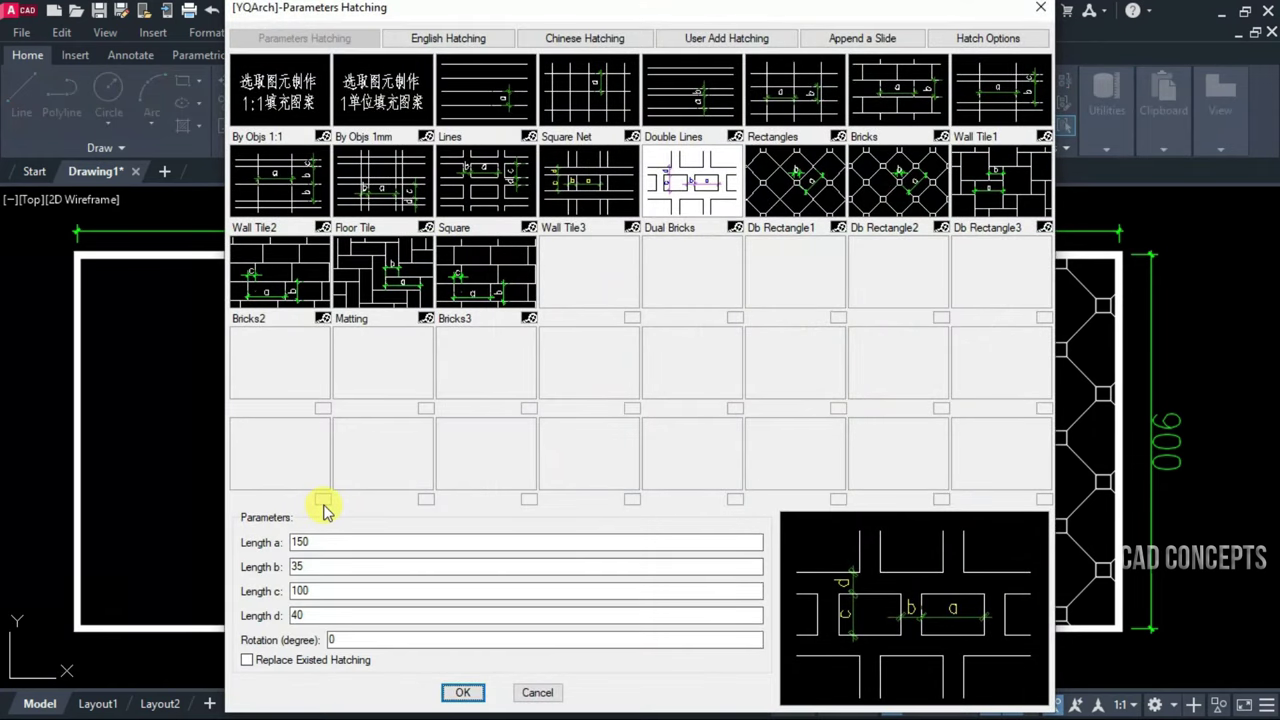
click(678, 190)
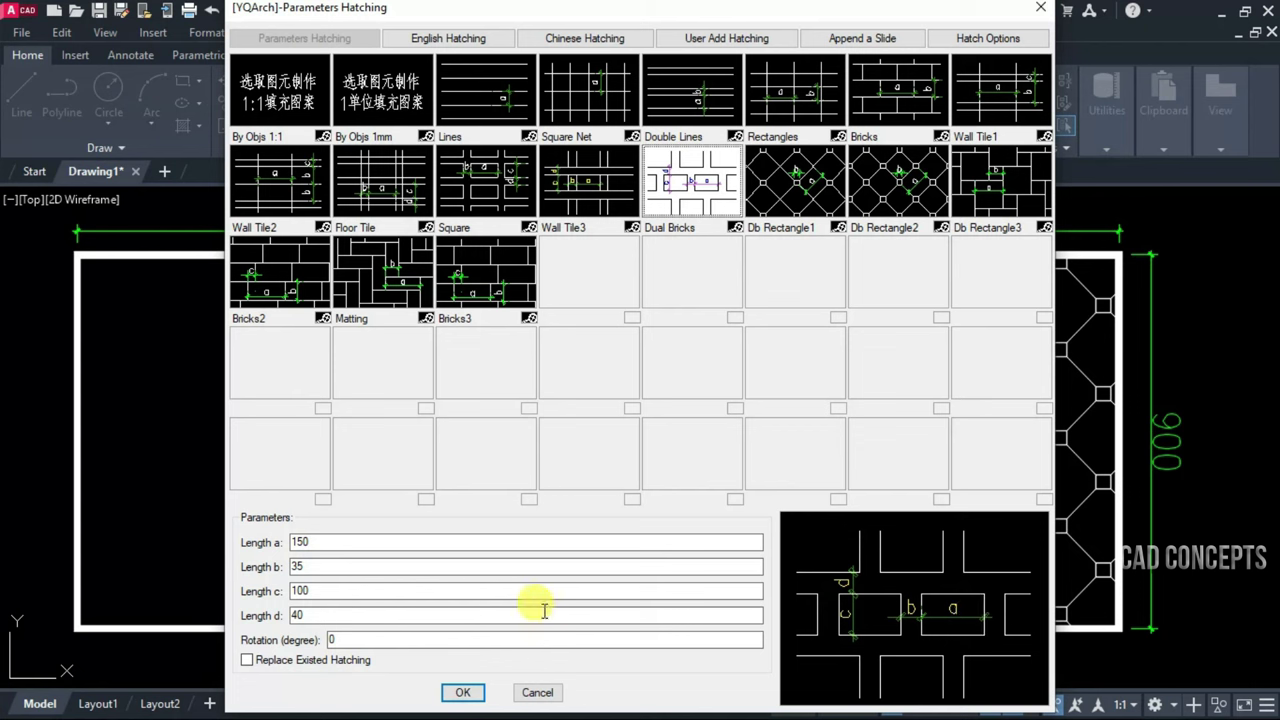
drag(329, 541, 240, 542)
text(200)
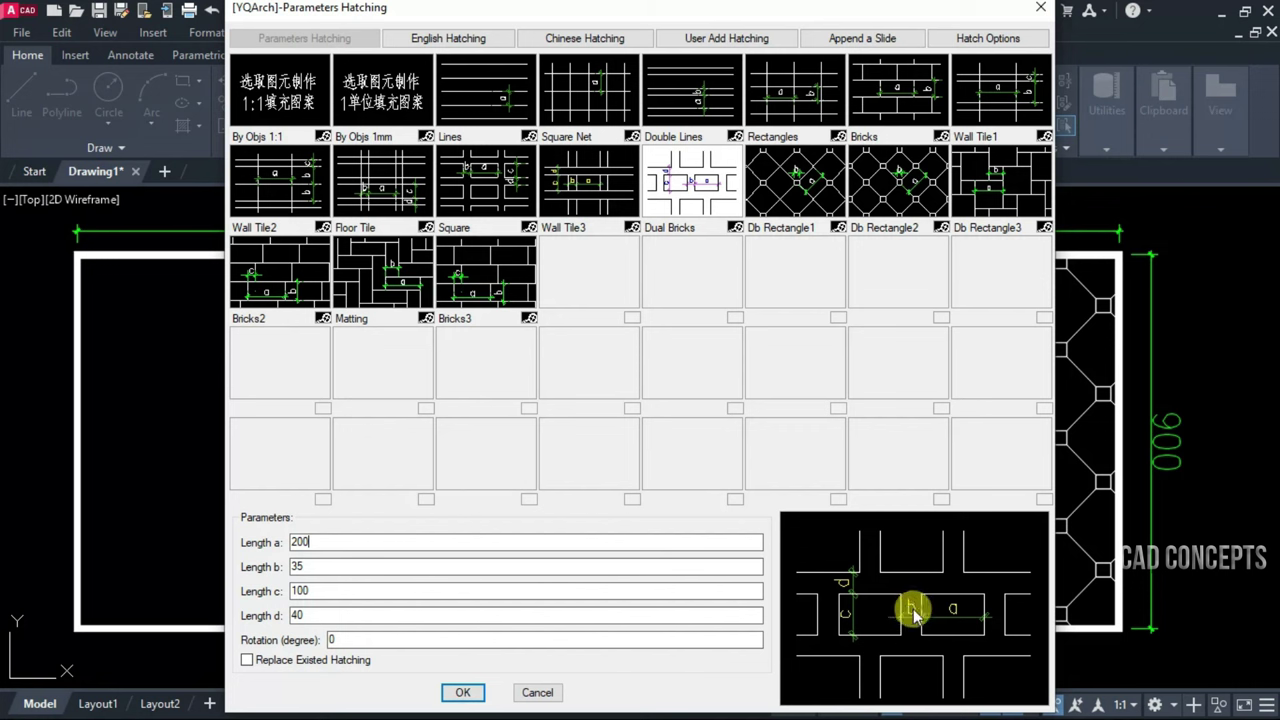
double_click(306, 570)
text(40)
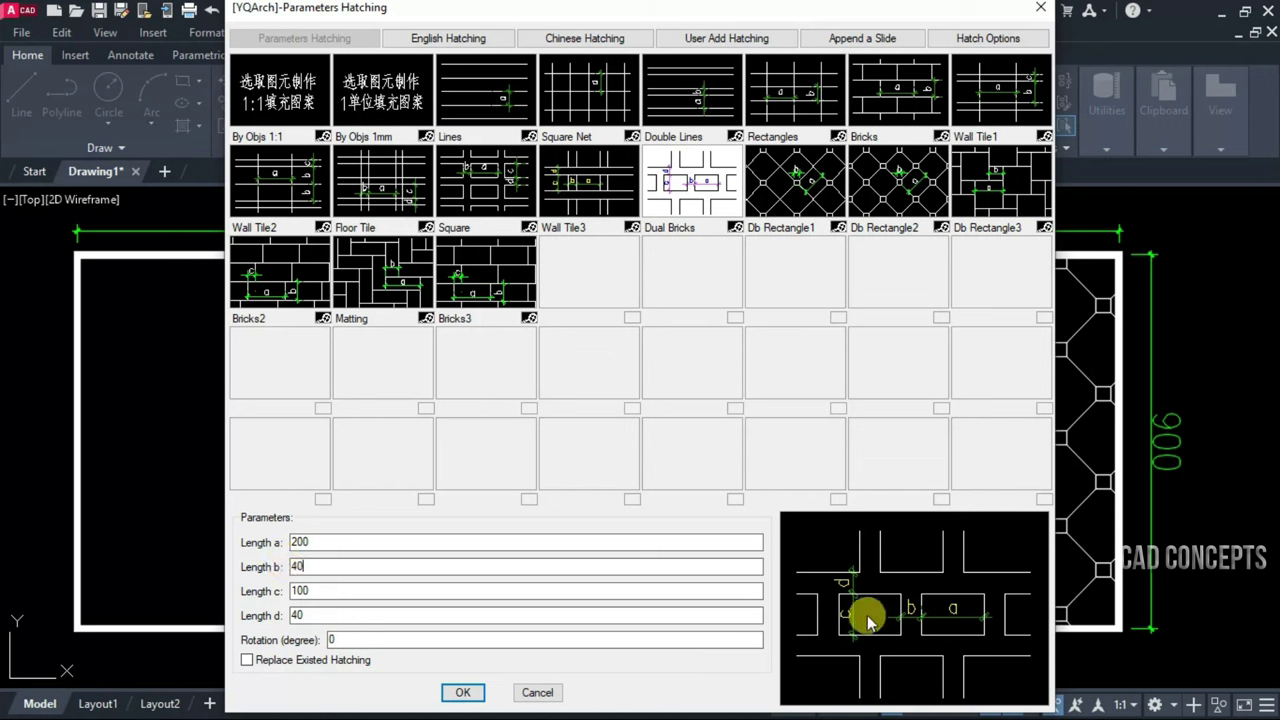
key(Tab)
click(481, 694)
Fill the left rectangle with the Dual Bricks hatch and explode it into lines
click(345, 375)
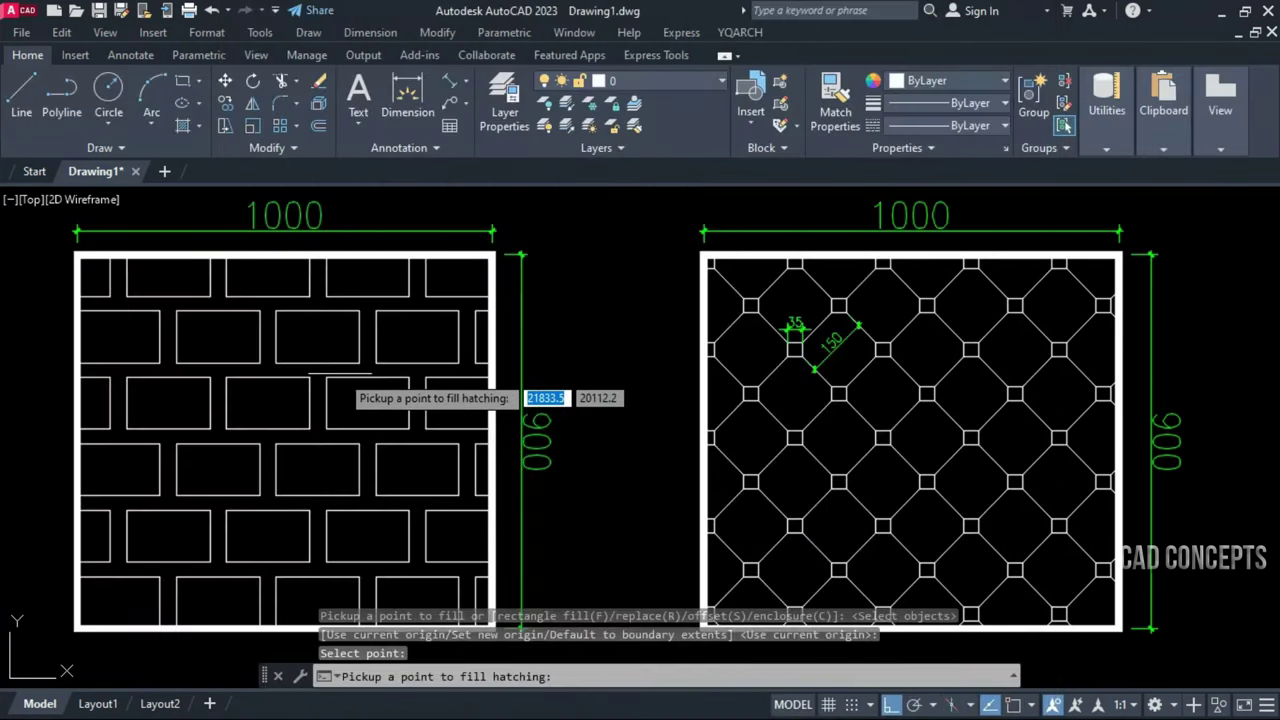
key(Escape)
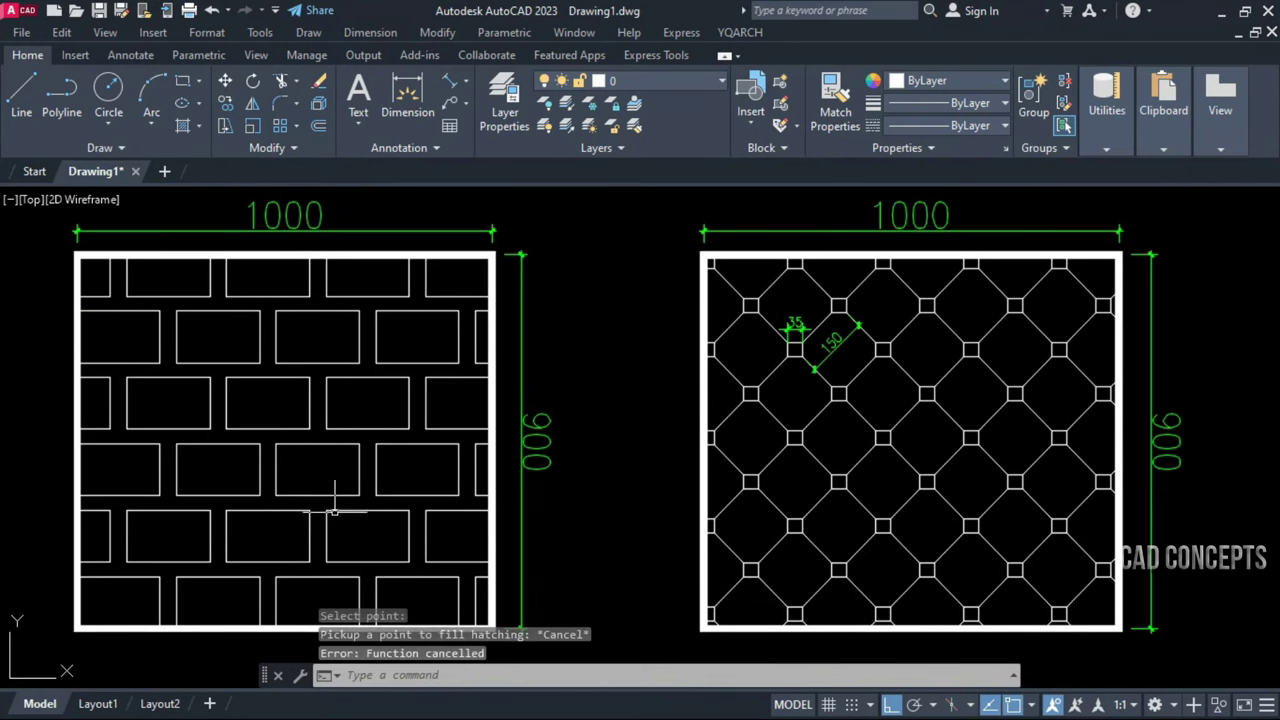
click(334, 506)
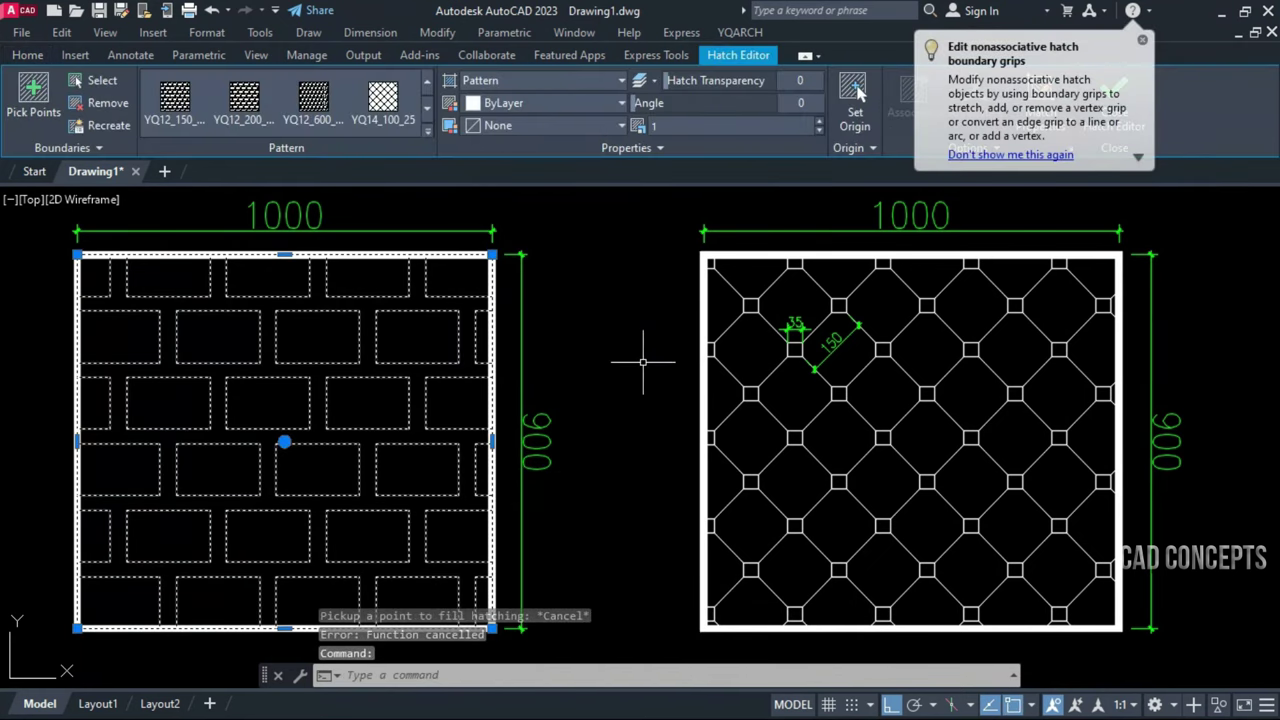
text(x)
key(Return)
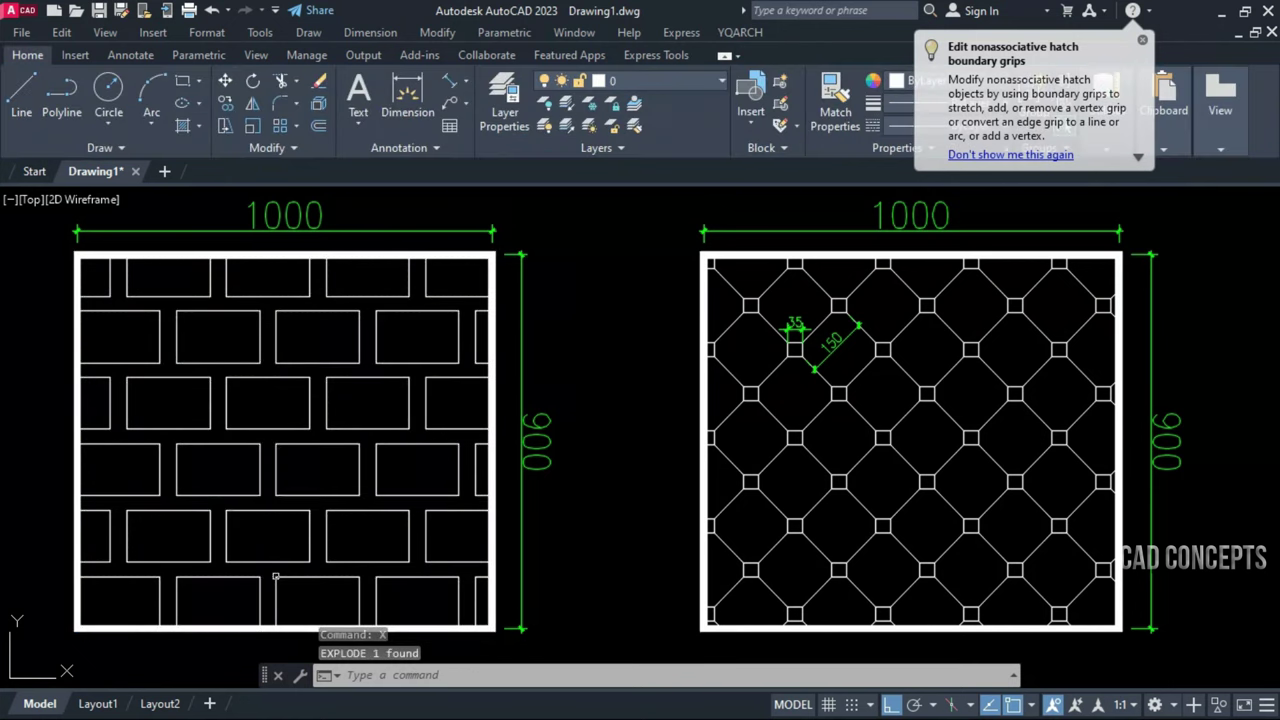
Add aligned dimensions for the 35 row gap and the 40 brick gap
click(457, 92)
scroll(330, 330, up, 3)
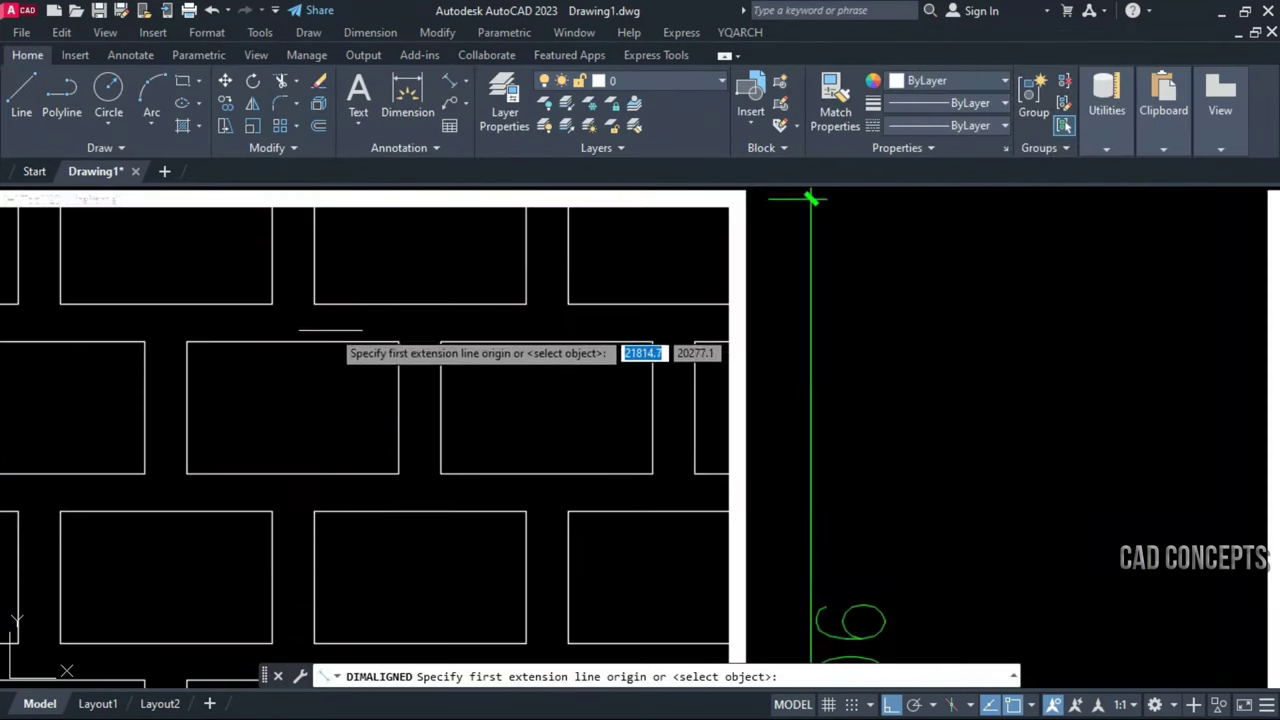
click(346, 342)
click(346, 304)
click(346, 320)
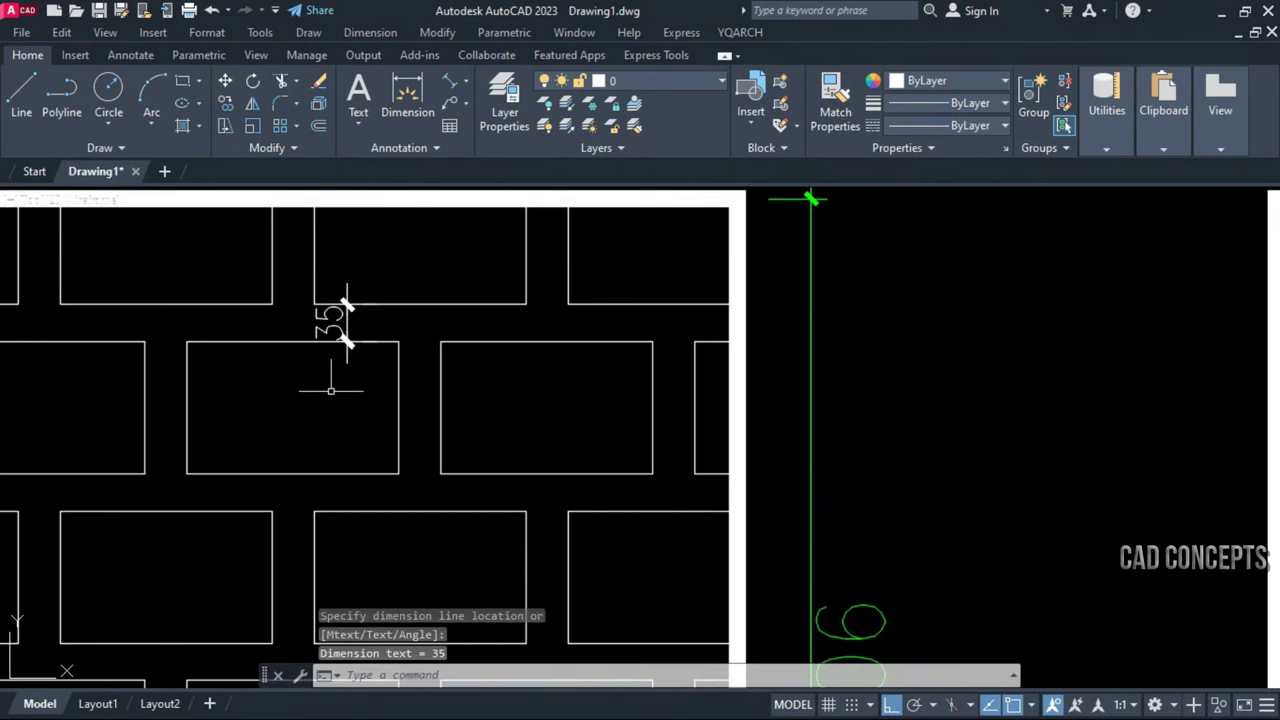
key(Return)
click(398, 373)
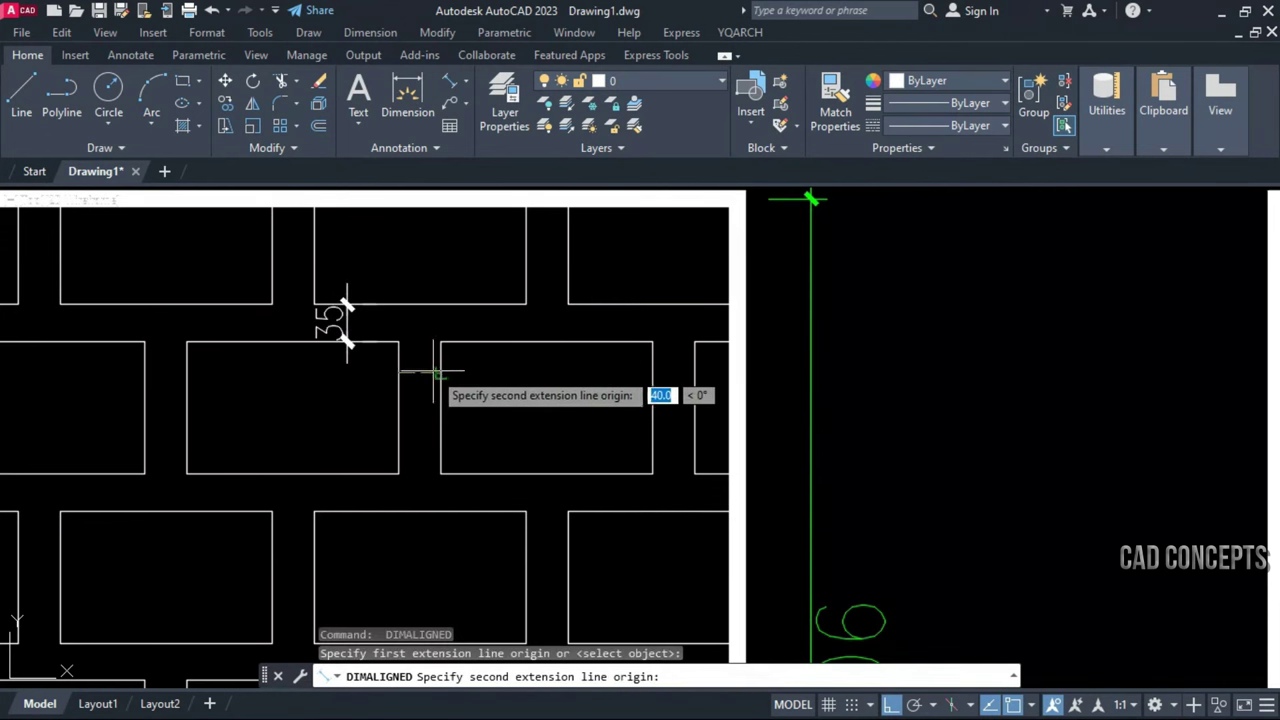
click(440, 373)
click(440, 373)
Dimension a brick's 125 height and 200 length
key(Return)
click(510, 471)
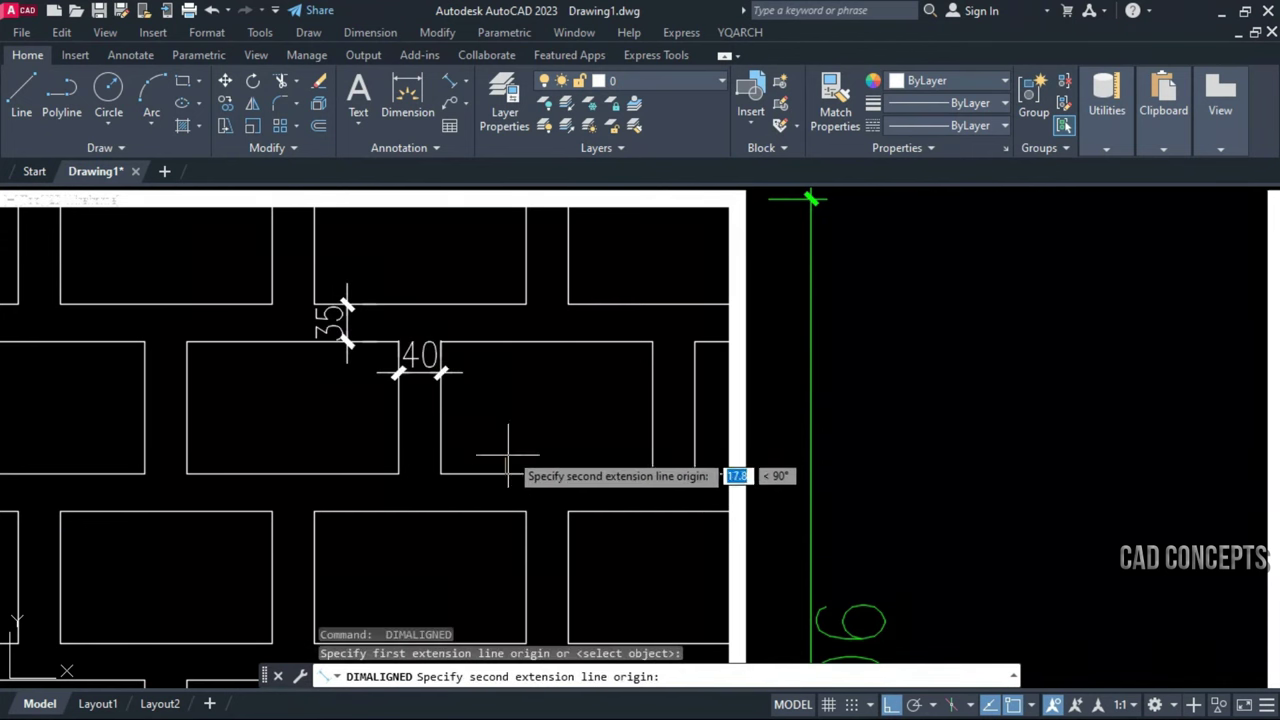
click(507, 341)
click(505, 410)
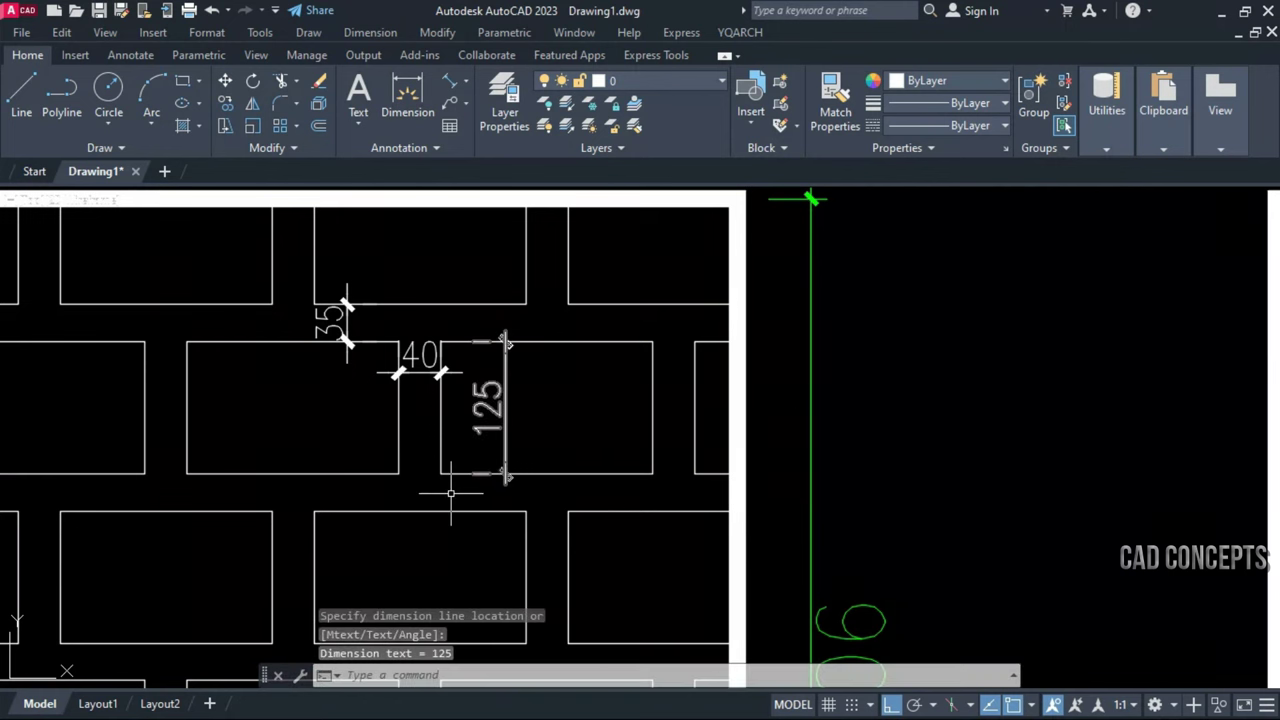
key(Return)
click(399, 446)
click(186, 447)
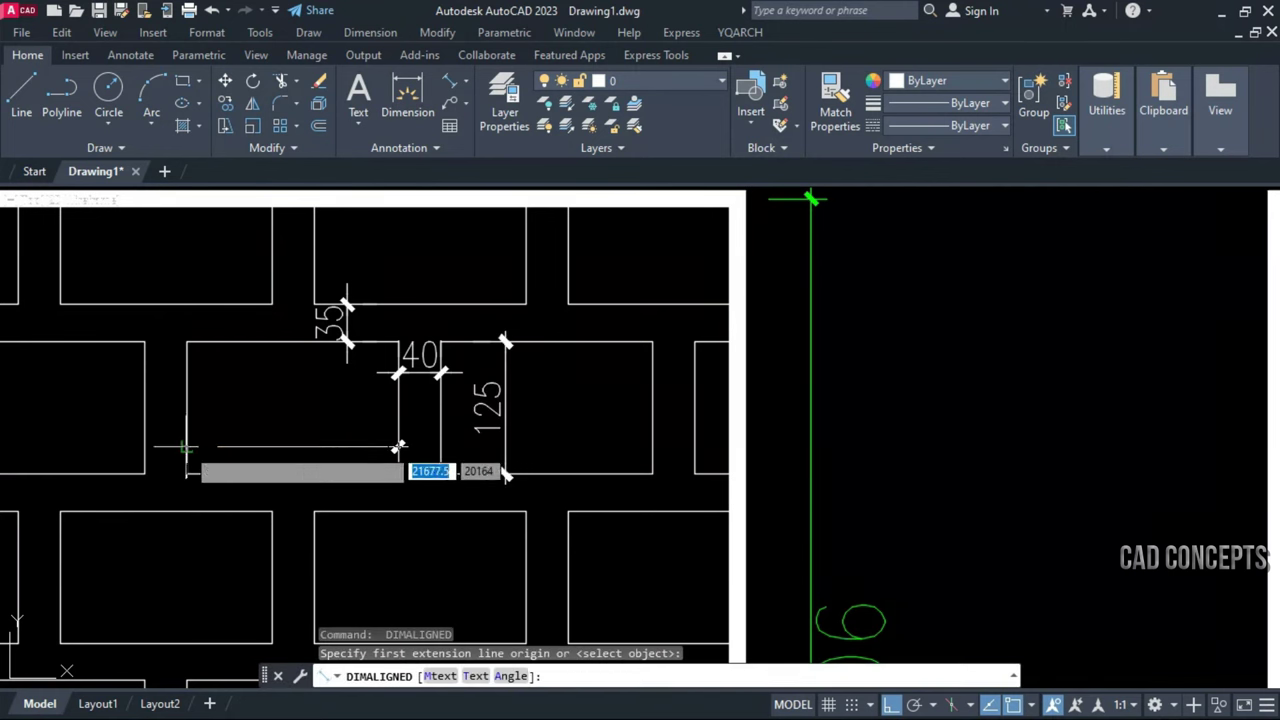
click(232, 447)
Shift the view to show both panels and cancel a mistaken dimension
scroll(479, 462, down, 2)
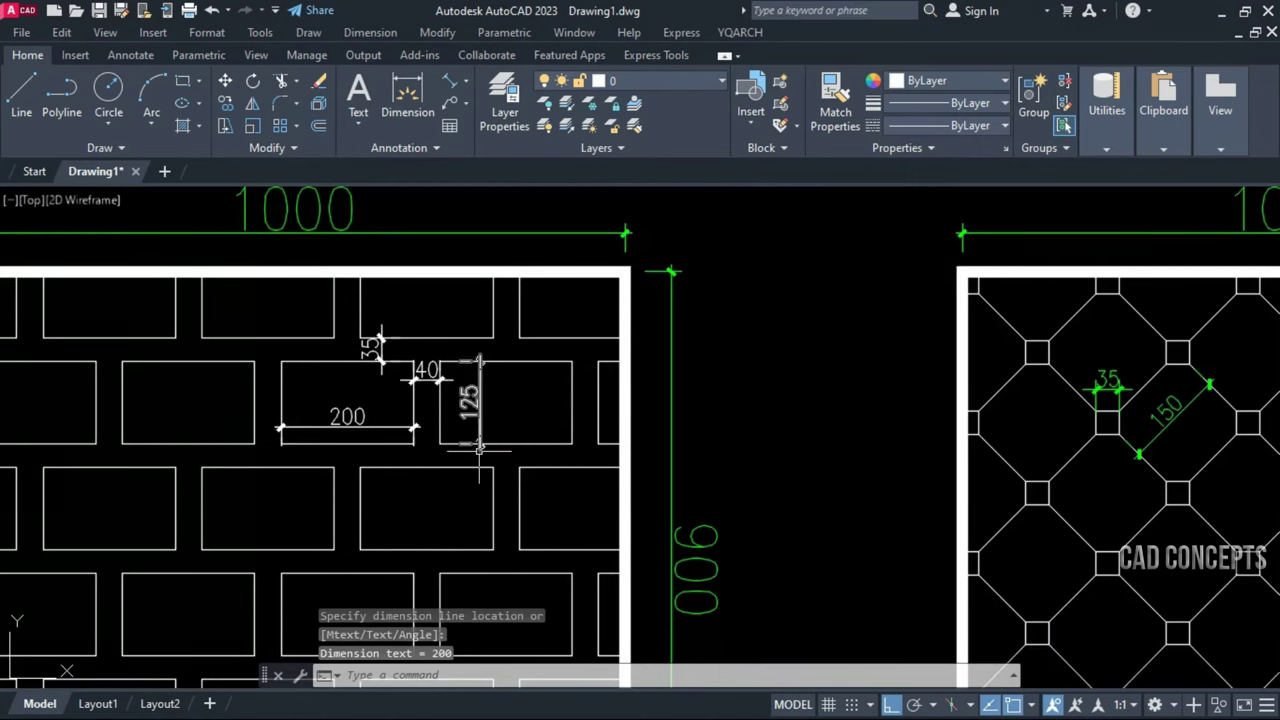
scroll(479, 462, down, 1)
middle_drag(478, 488, 477, 466)
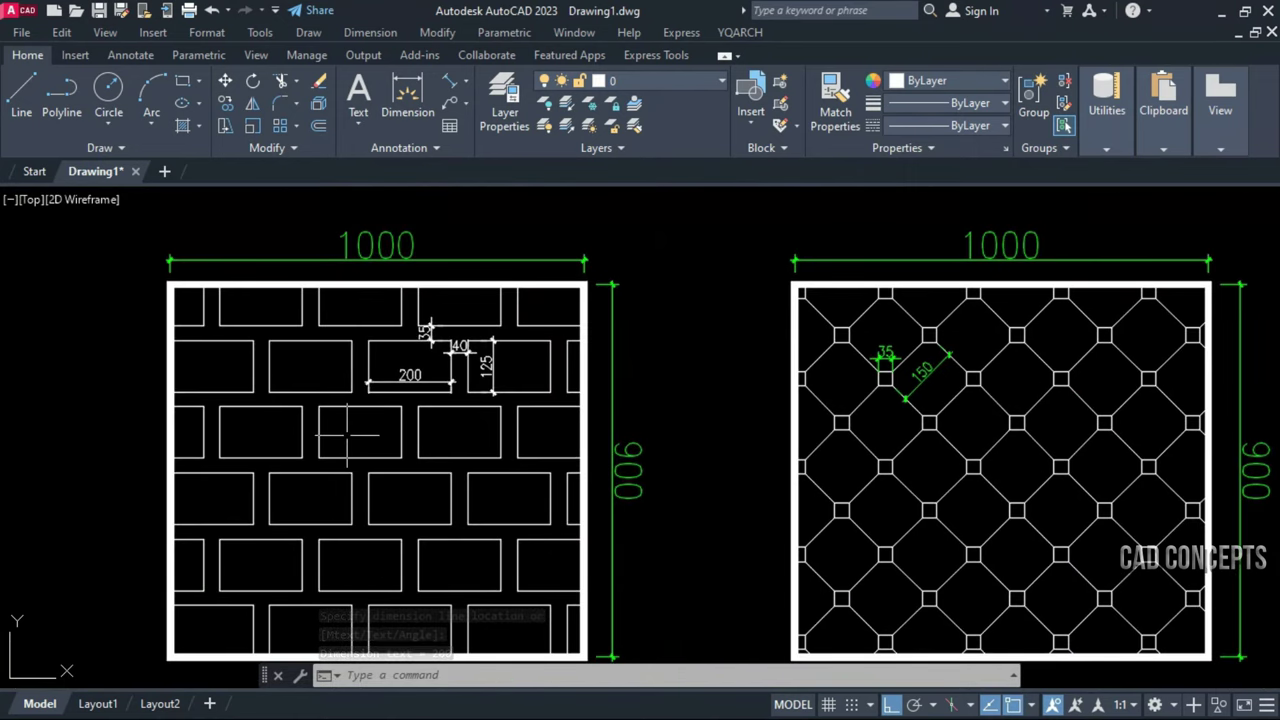
key(Return)
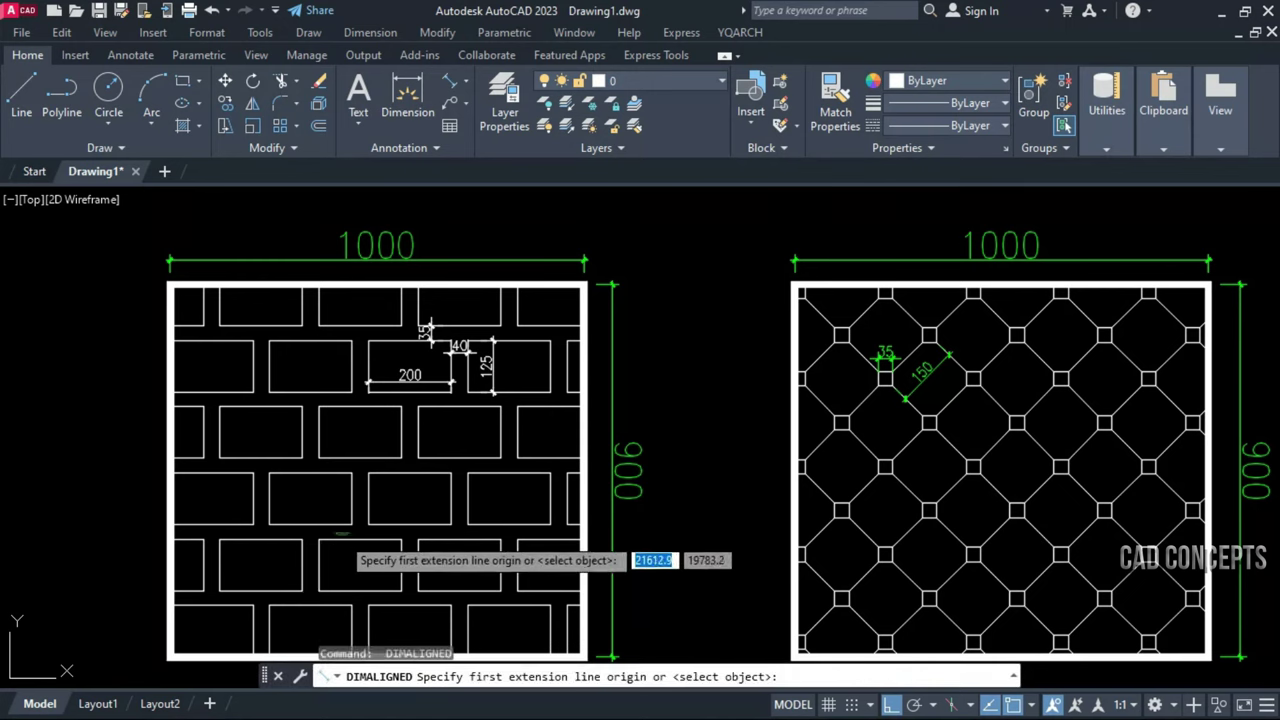
click(318, 590)
scroll(318, 590, up, 4)
click(341, 525)
key(Escape)
Dimension the lower bricks' 35 row gap and 40 brick gap
key(Return)
click(324, 546)
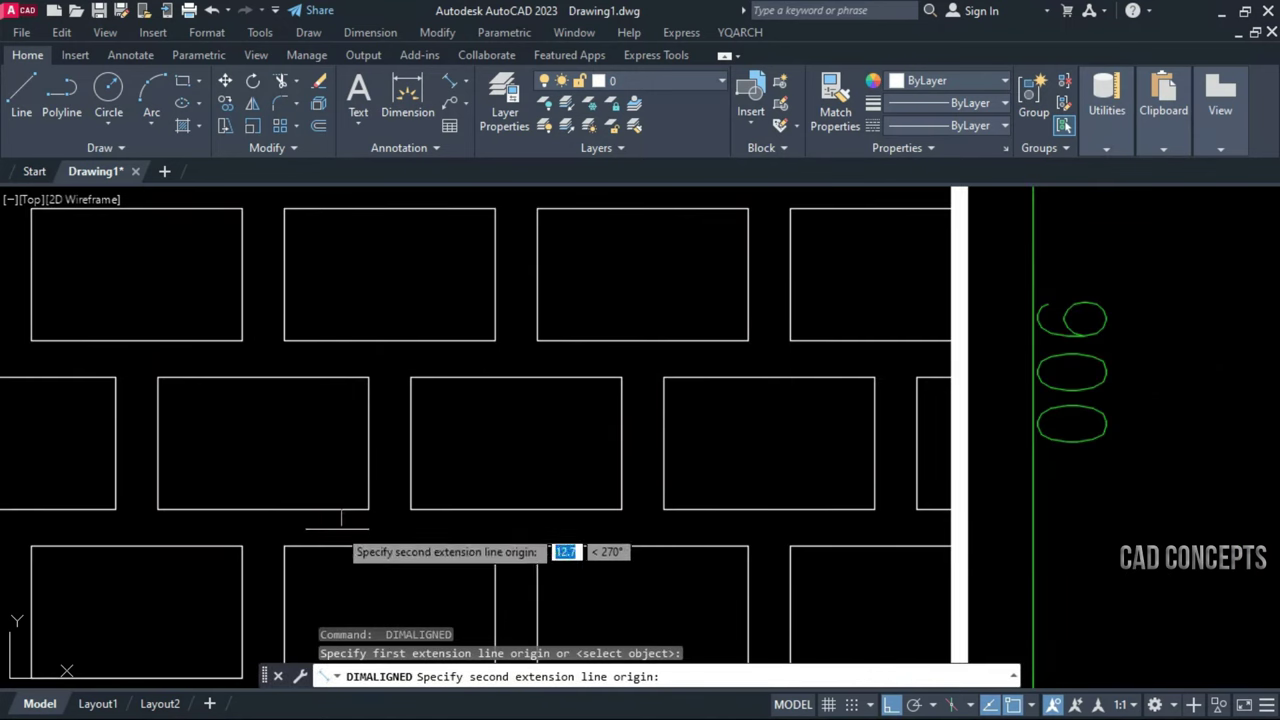
click(330, 509)
click(479, 561)
key(Return)
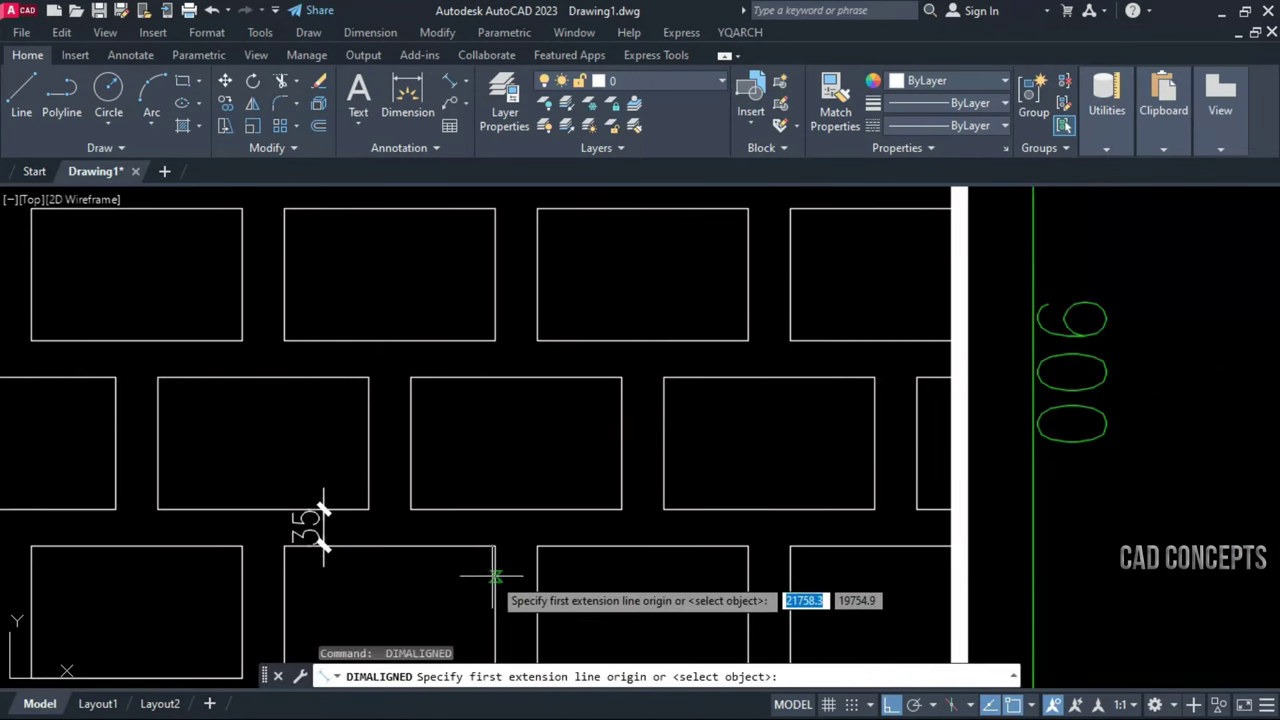
click(495, 577)
click(537, 577)
click(582, 556)
key(Return)
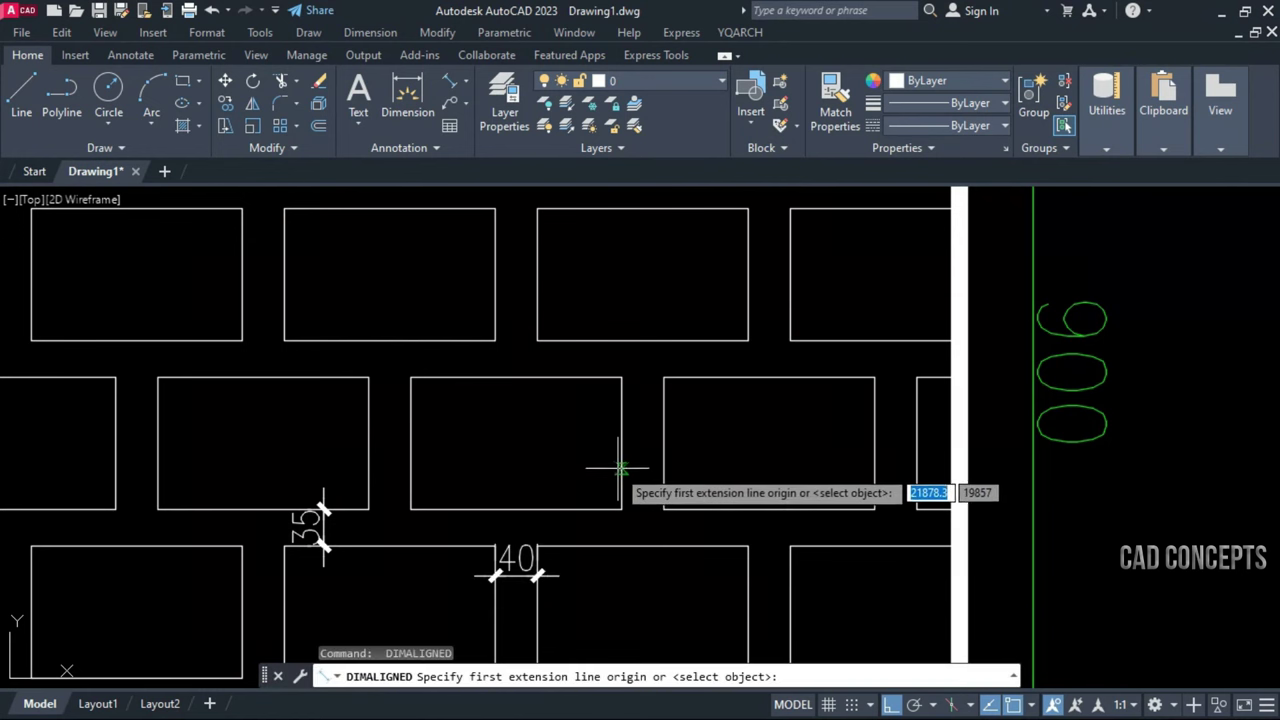
click(618, 470)
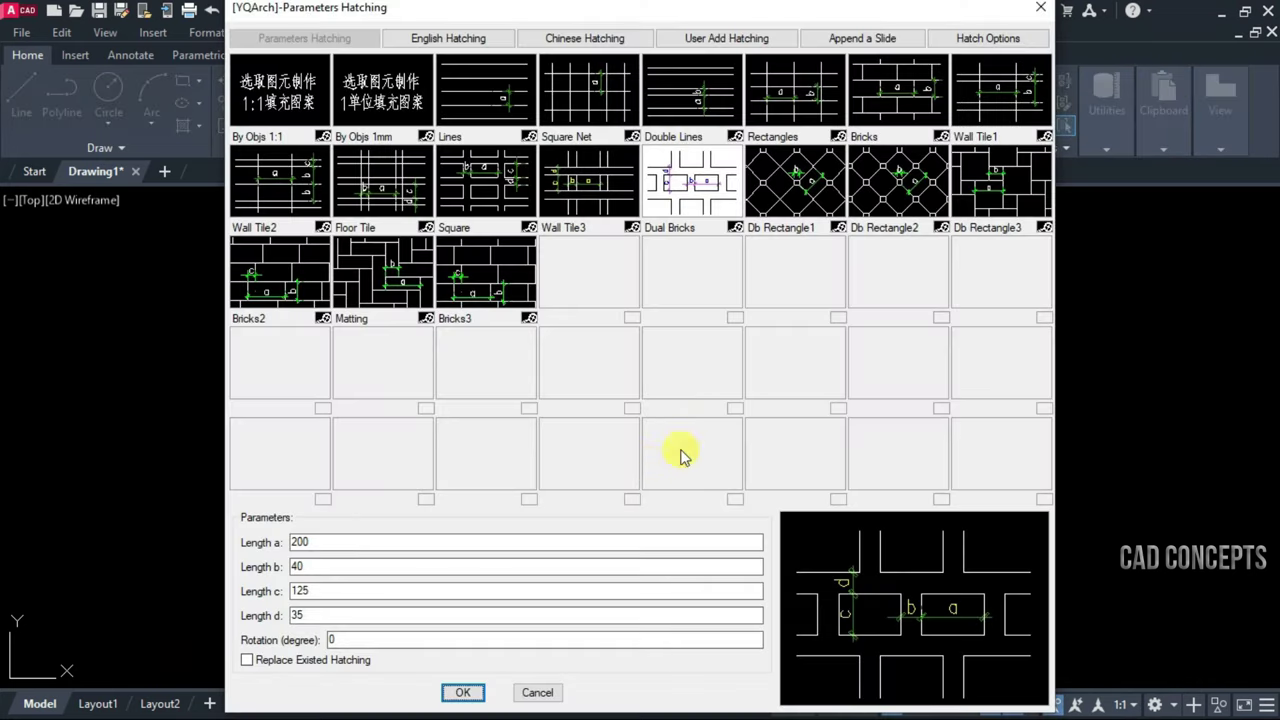
Choose the Db Rectangle2 octagon pattern, replace Length a and set Length b to 35
click(910, 182)
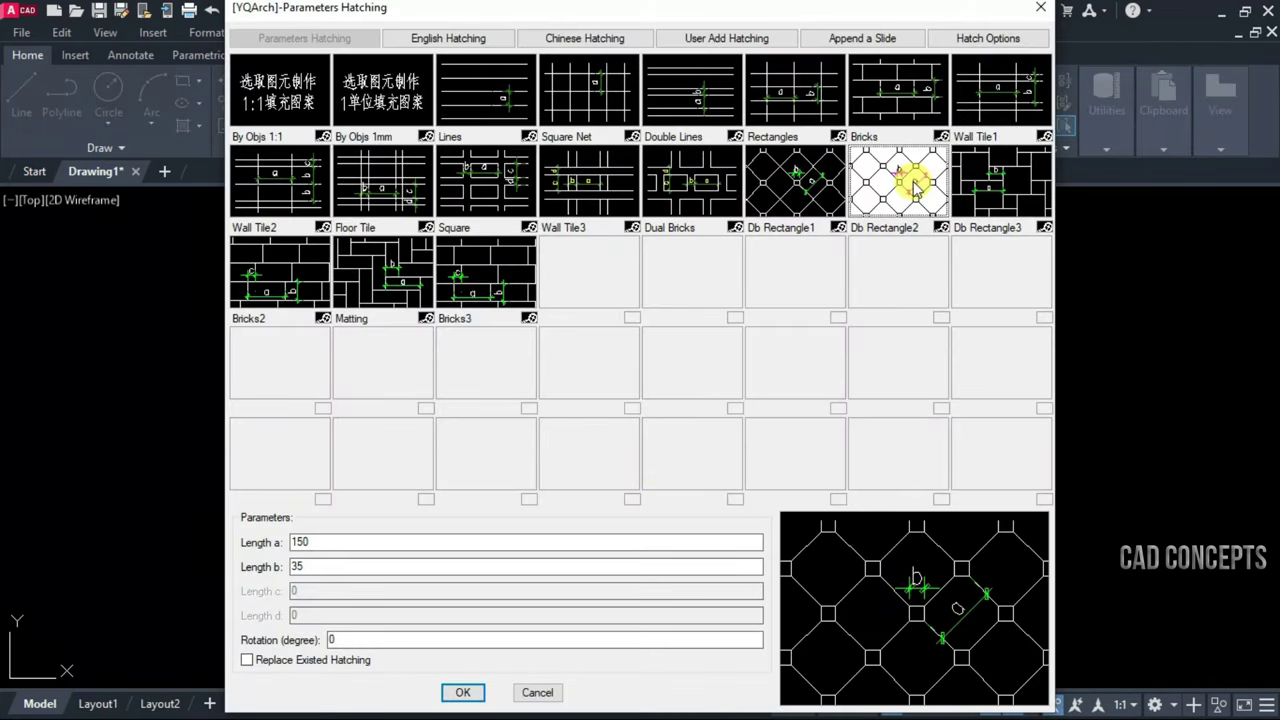
click(813, 190)
click(898, 195)
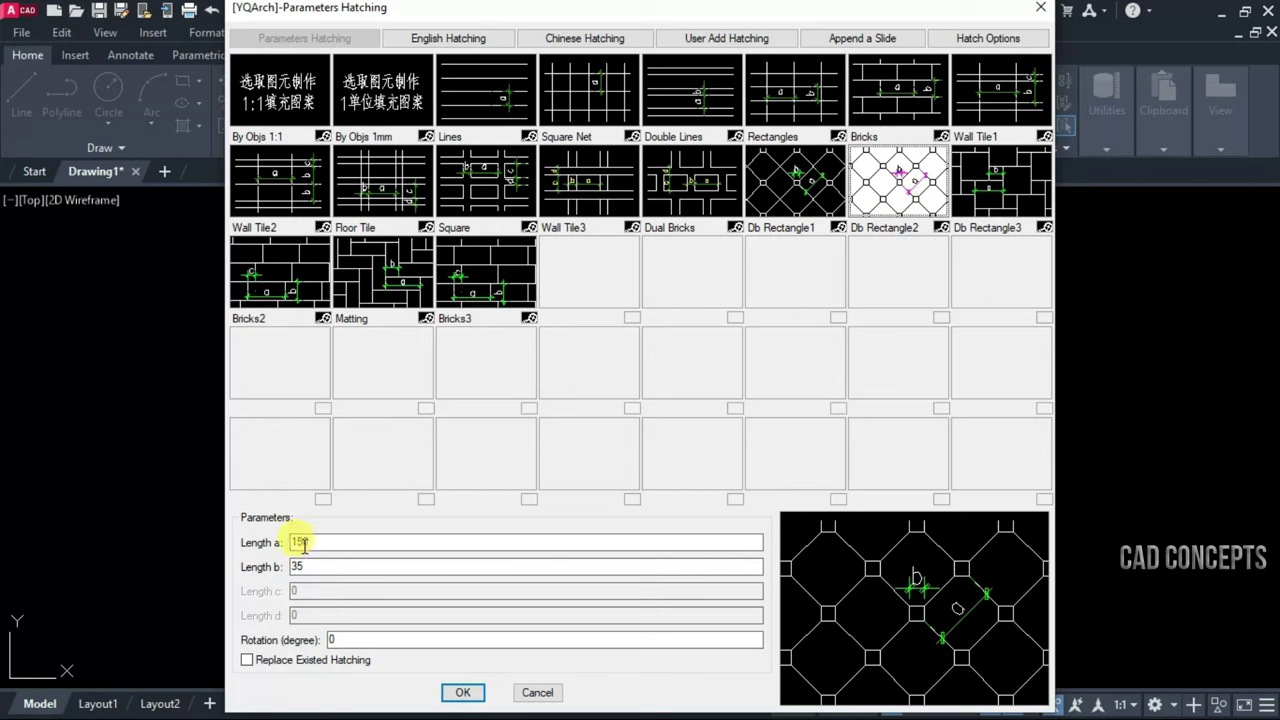
drag(310, 542, 288, 542)
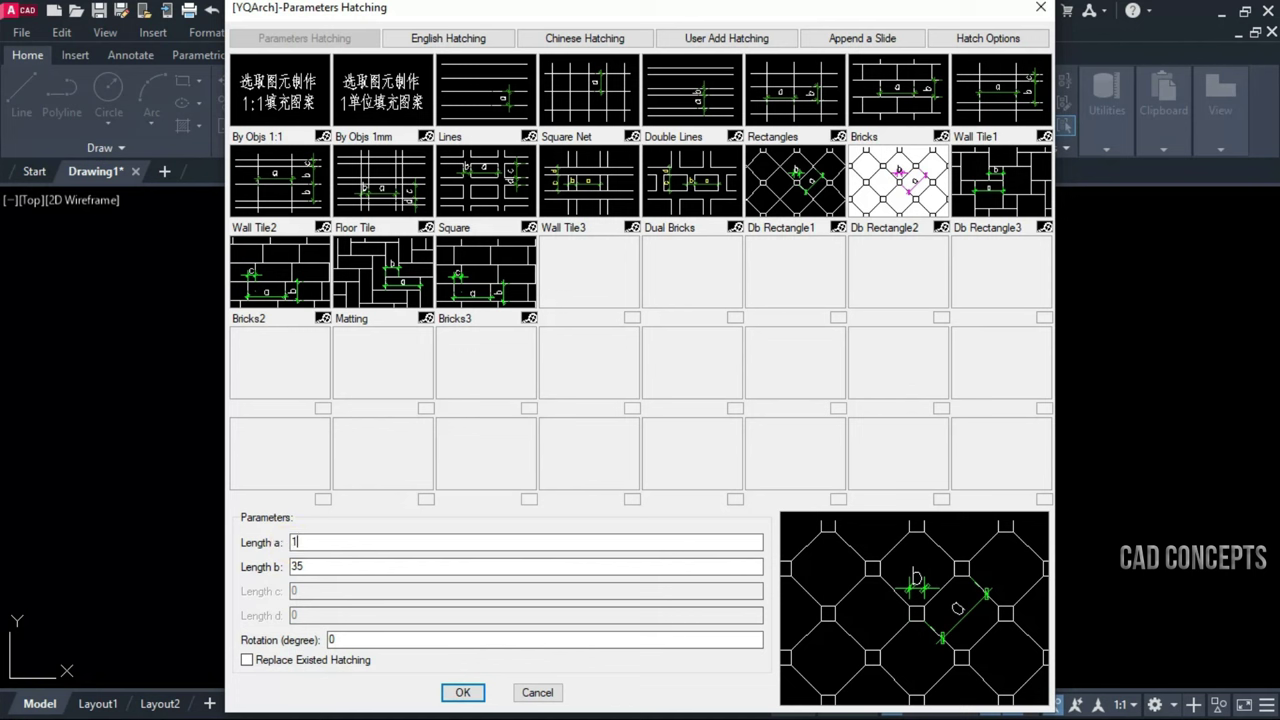
text(75)
click(295, 566)
text(35)
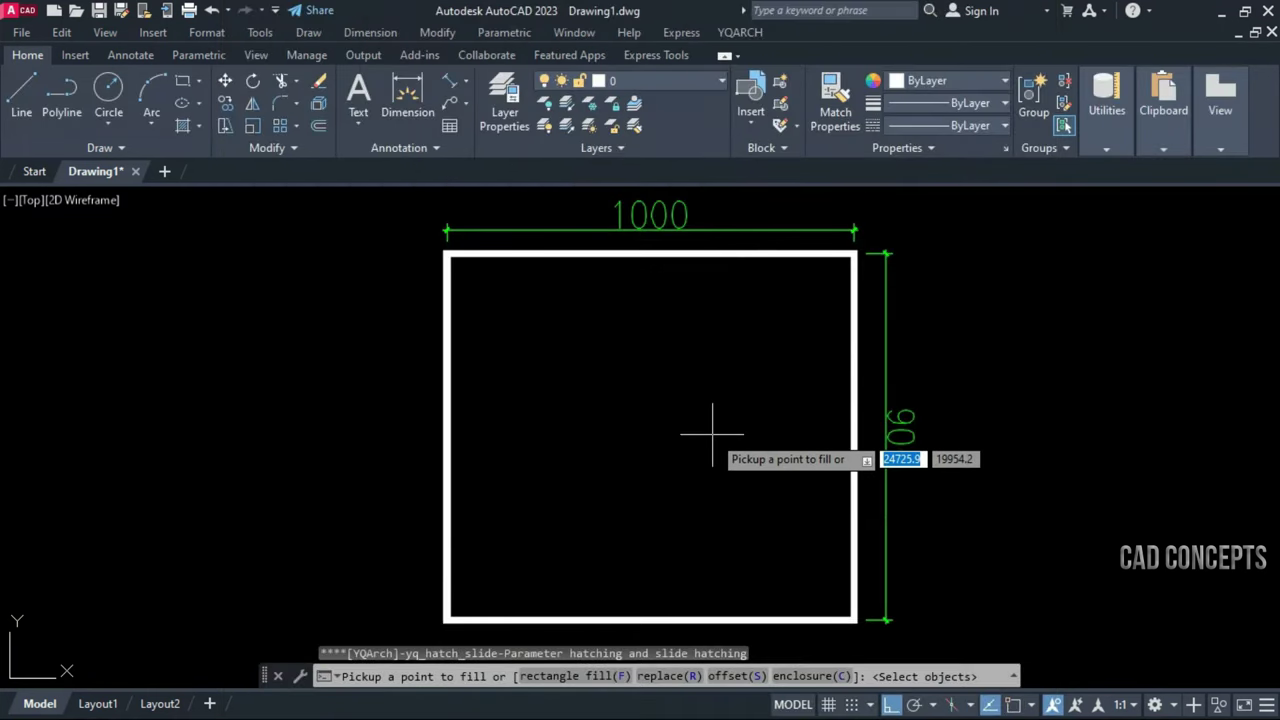
Fill the 1000×900 rectangle with the octagon hatch and explode it
click(705, 429)
key(Return)
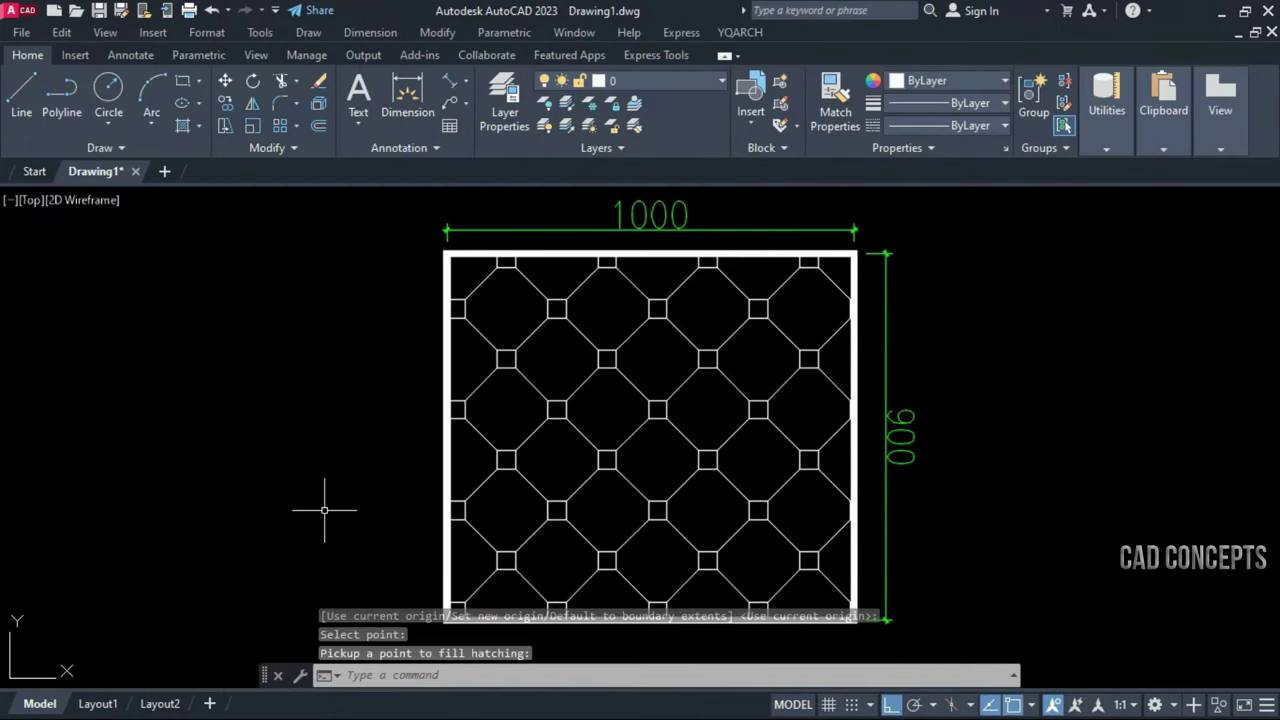
click(508, 462)
text(x)
key(Return)
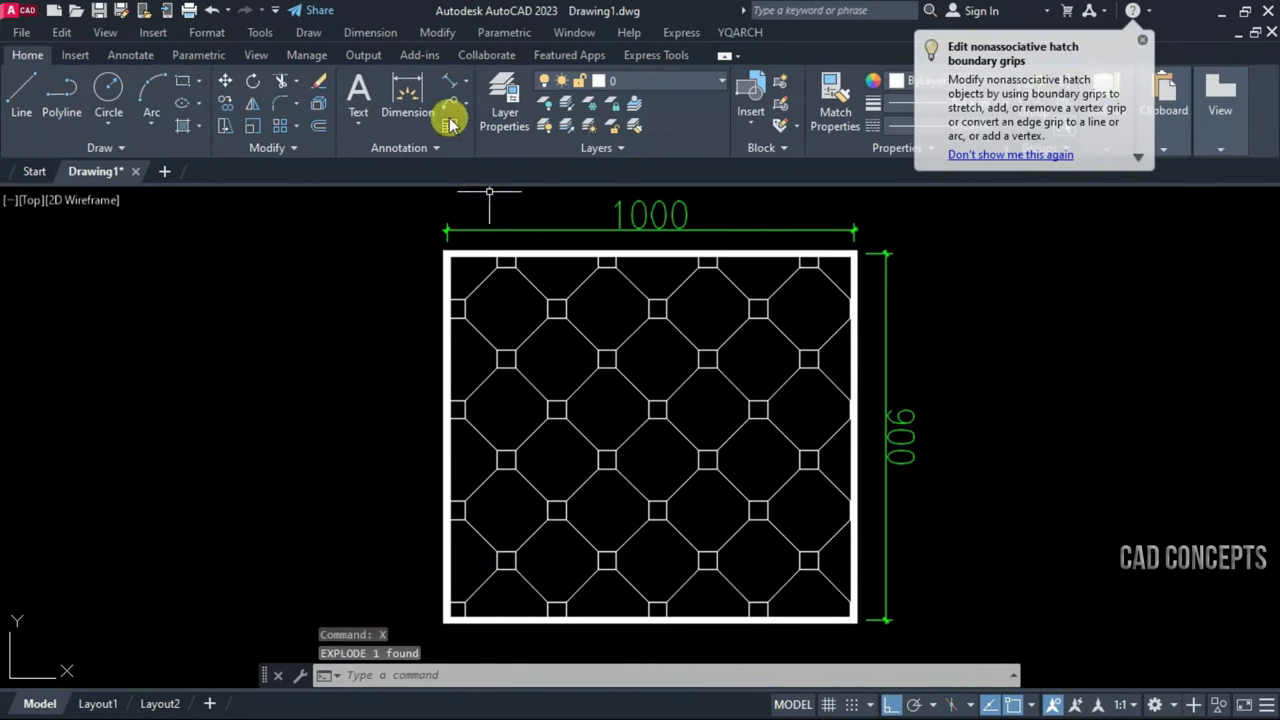
Add two 175 aligned dimensions between the parallel diagonal lines
click(449, 81)
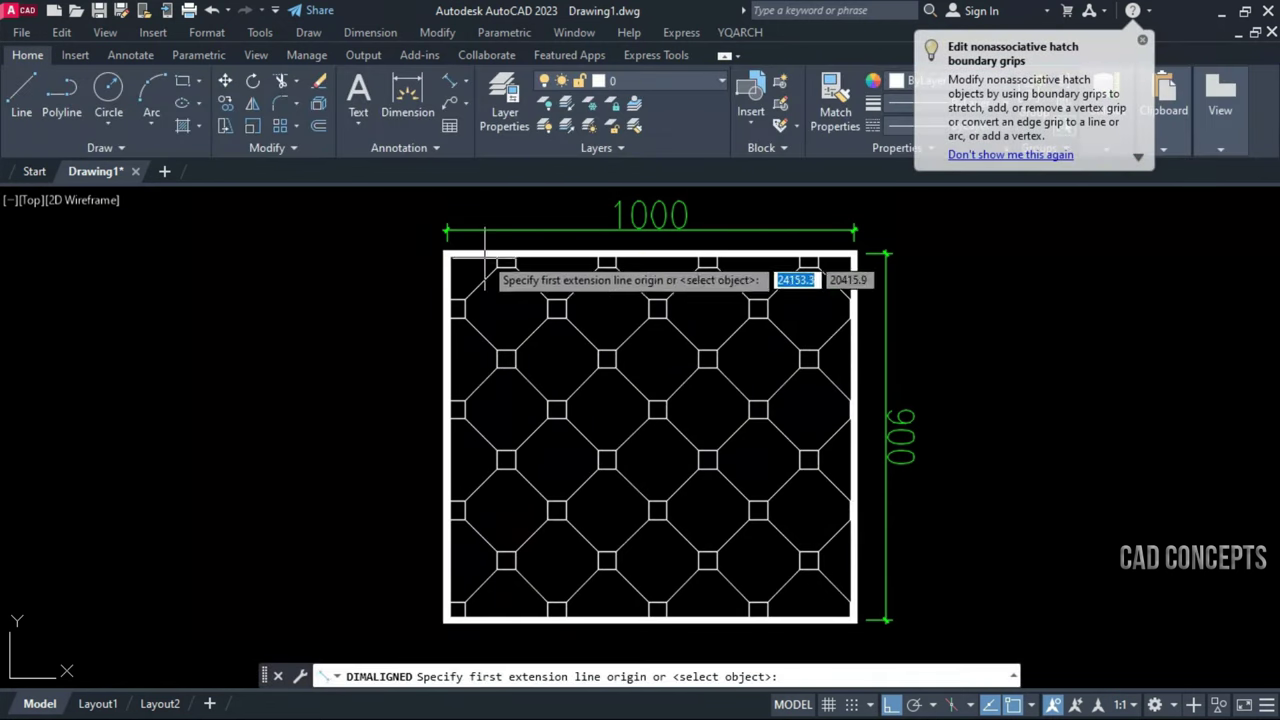
click(558, 335)
click(545, 380)
click(545, 380)
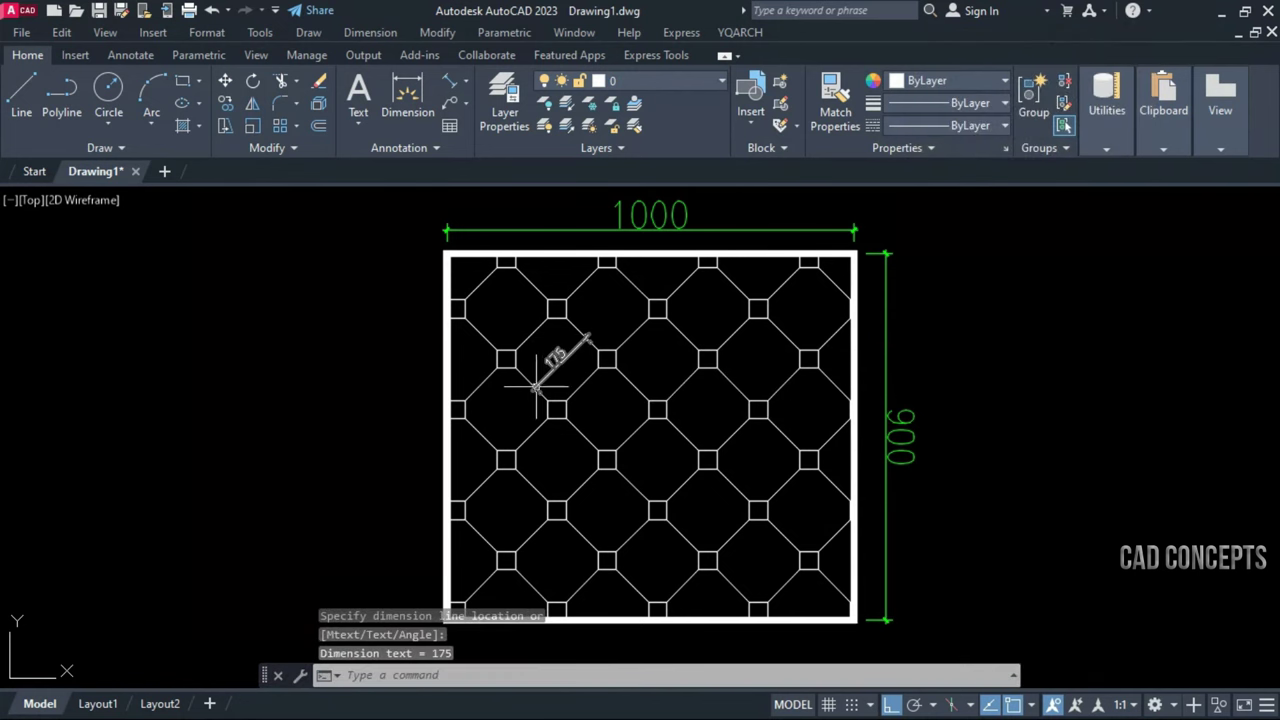
key(Return)
click(588, 386)
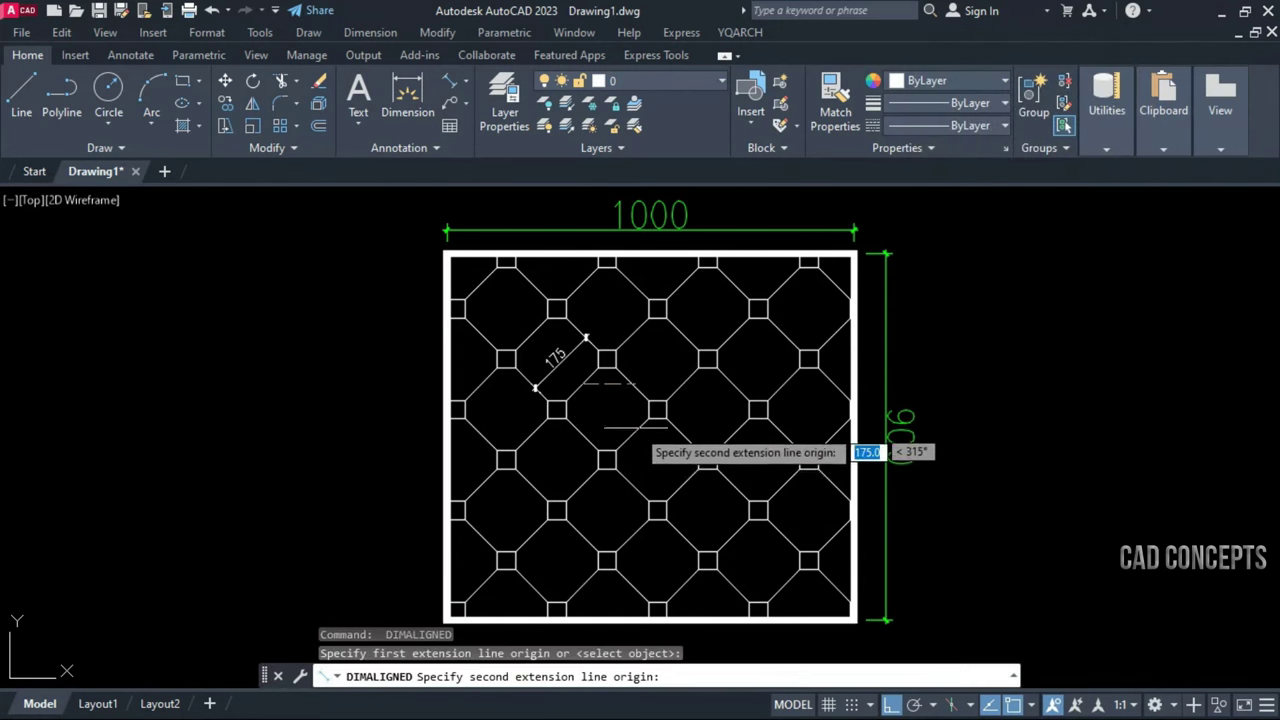
click(632, 432)
click(632, 432)
scroll(632, 432, up, 3)
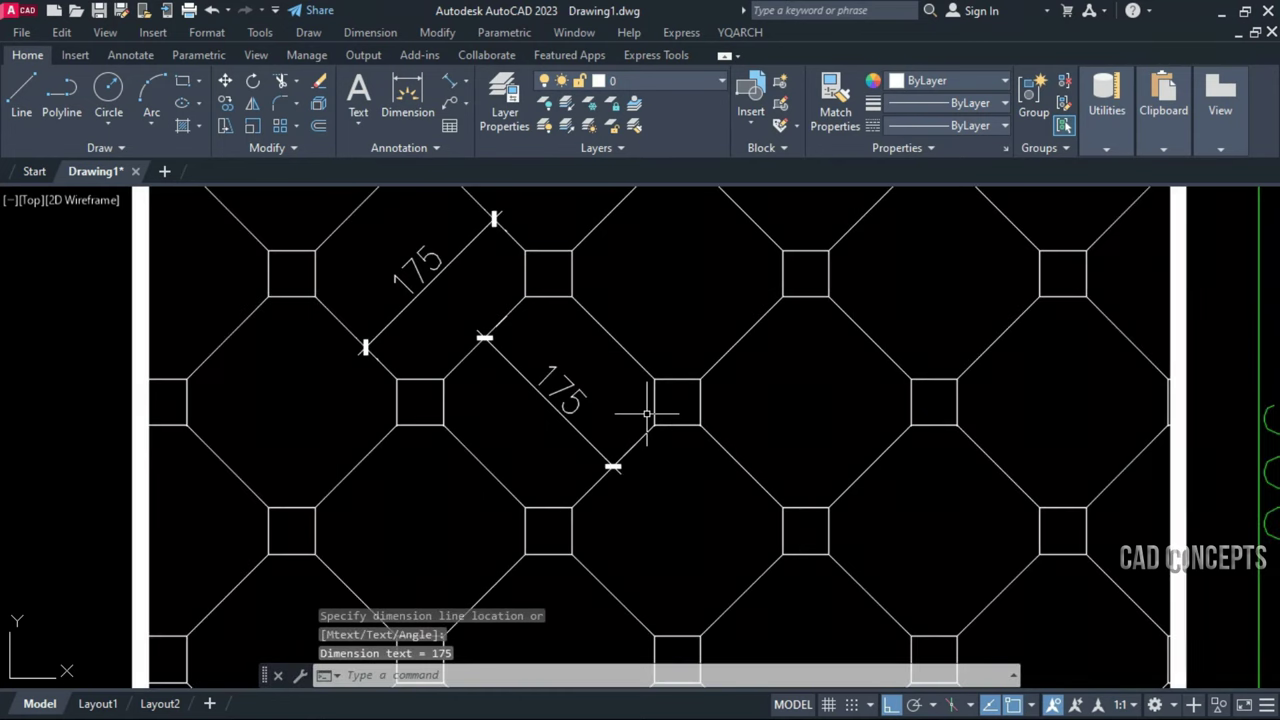
Dimension a small square's 45 width and 45 height
key(Return)
click(655, 380)
click(700, 380)
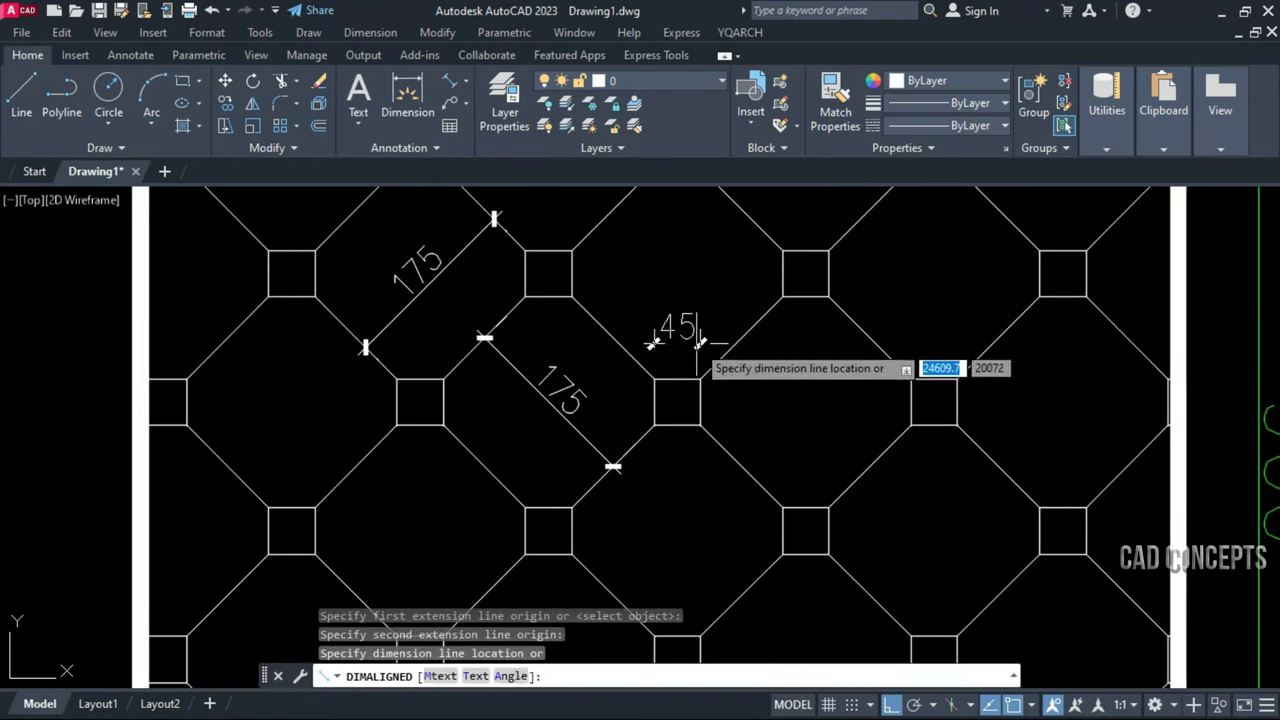
click(700, 345)
key(Return)
click(700, 380)
click(700, 425)
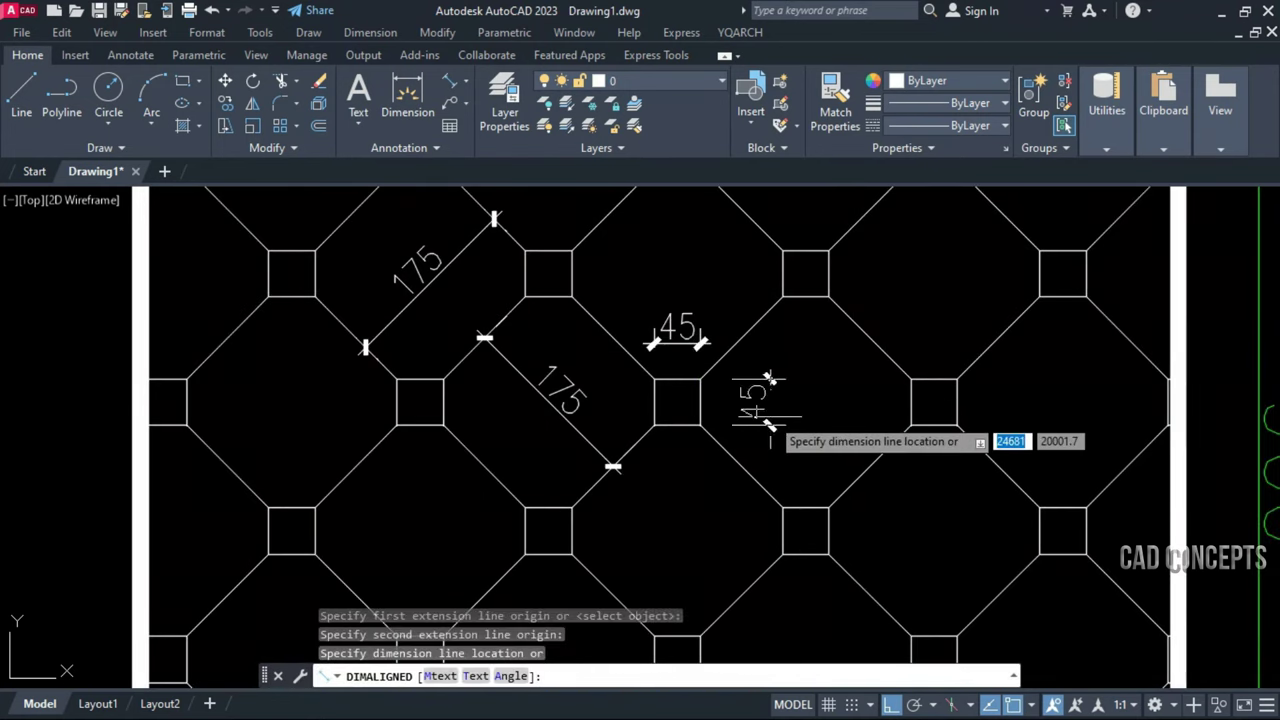
click(750, 405)
scroll(740, 410, down, 4)
middle_drag(711, 458, 700, 458)
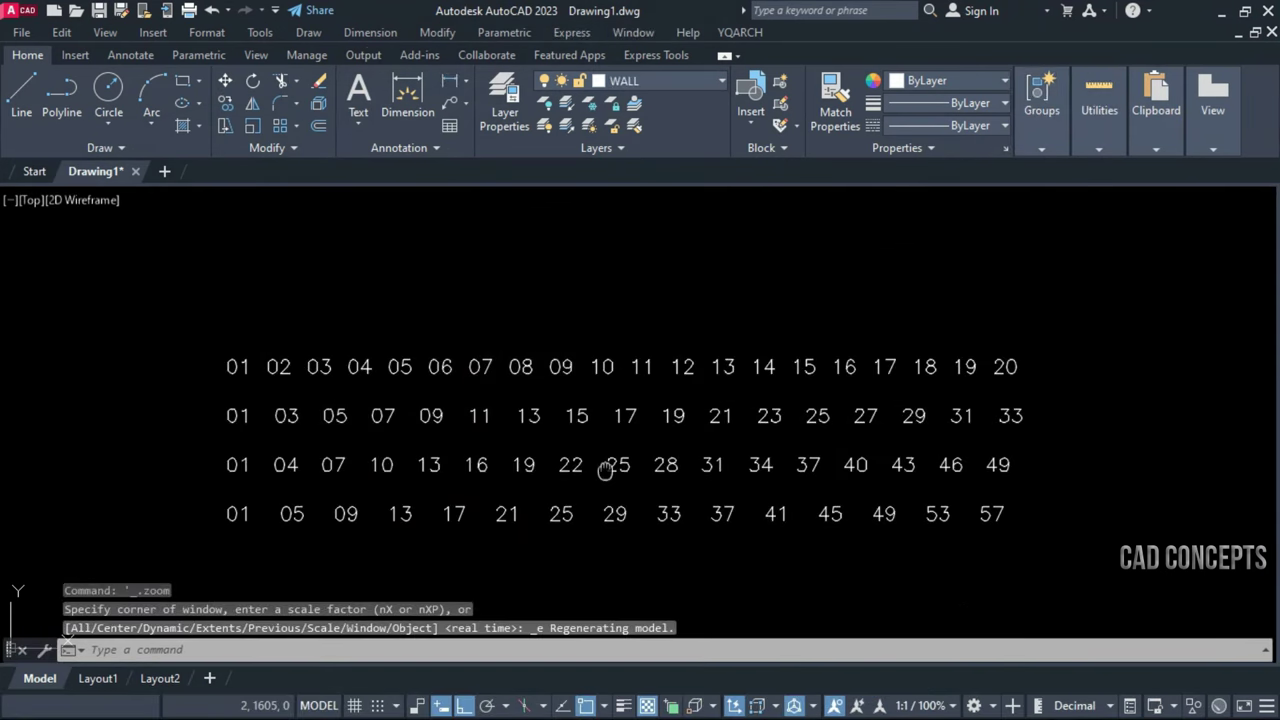
Zoom a window around the four number rows and pan to centre them
scroll(607, 462, up, 2)
text(z)
key(Return)
text(w)
key(Return)
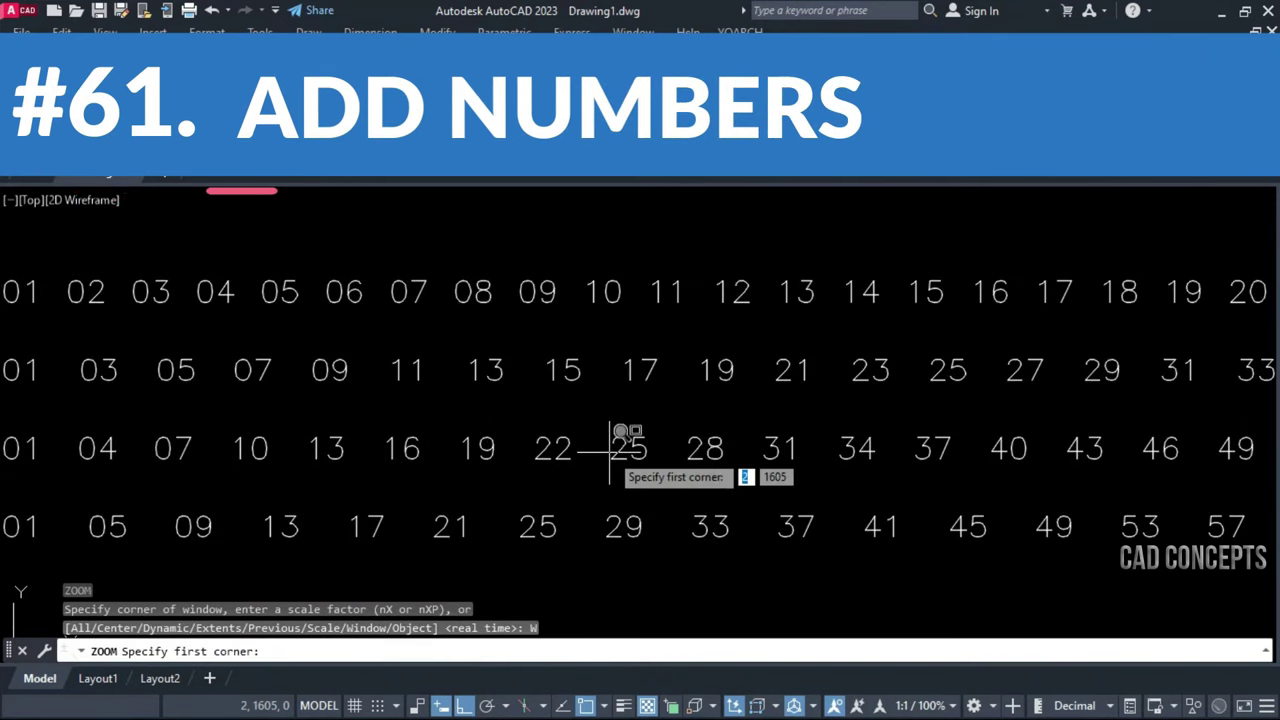
scroll(529, 409, down, 2)
click(141, 300)
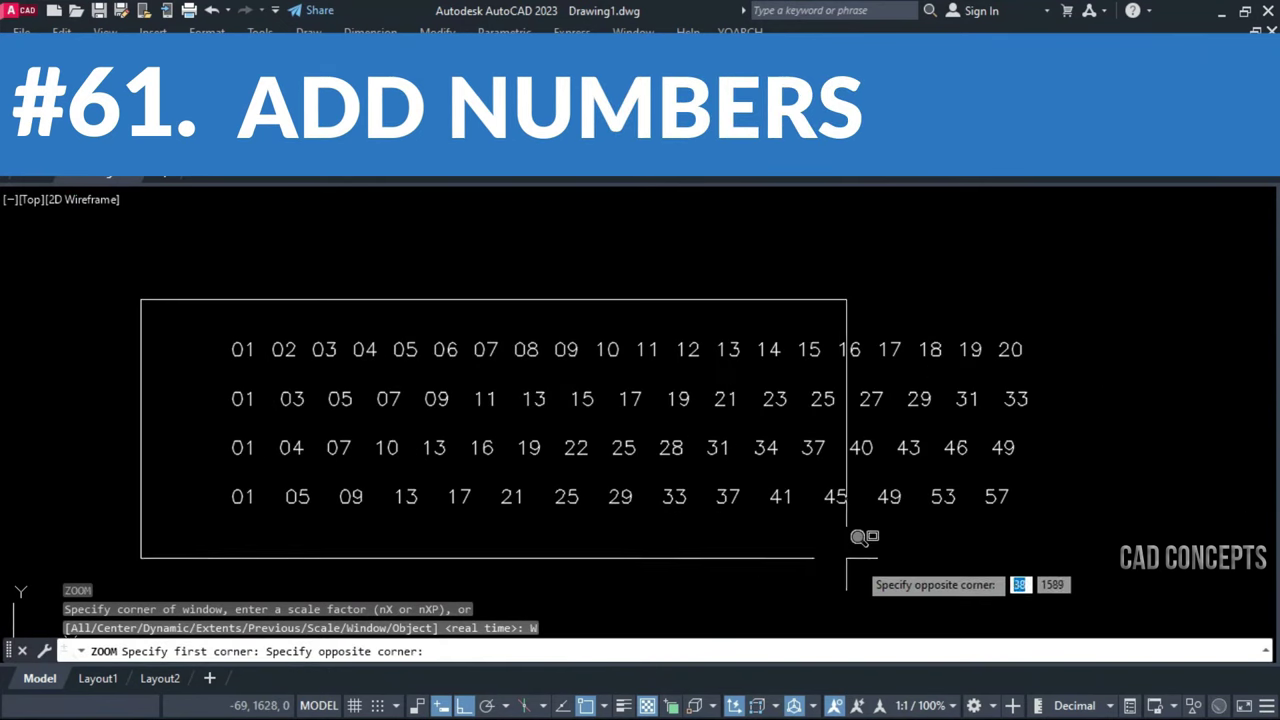
click(1091, 571)
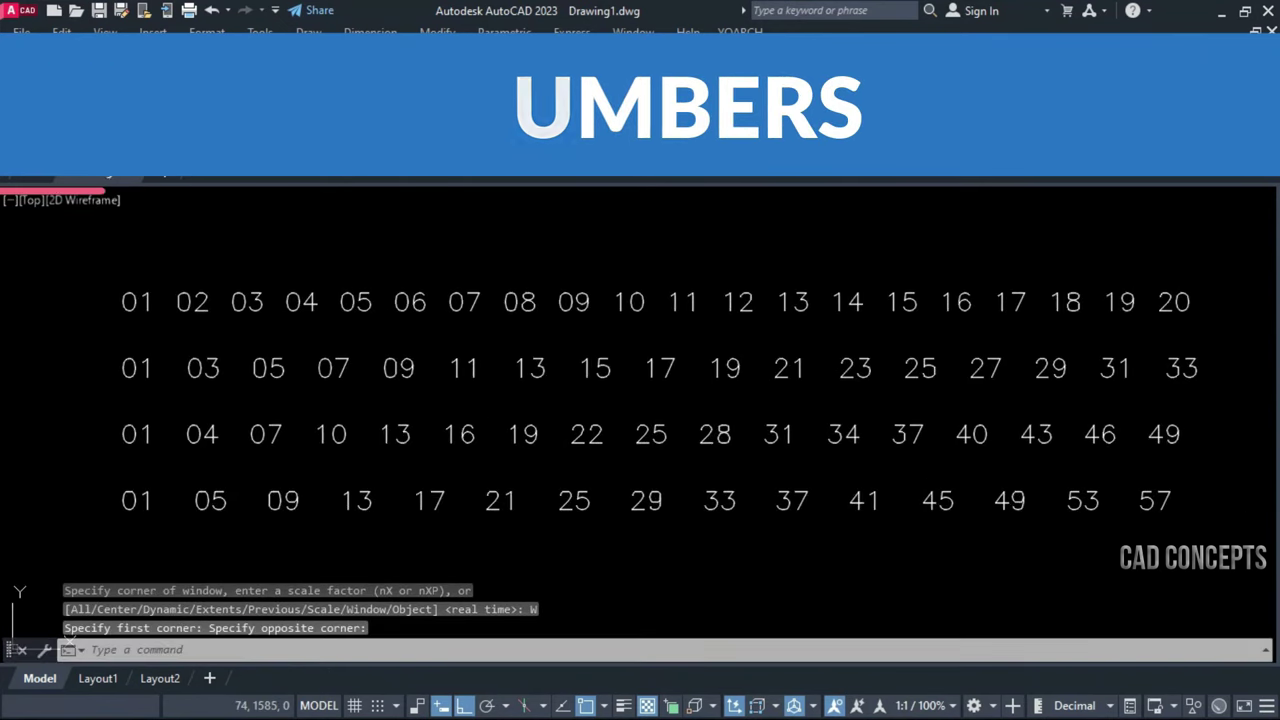
middle_drag(567, 552, 539, 550)
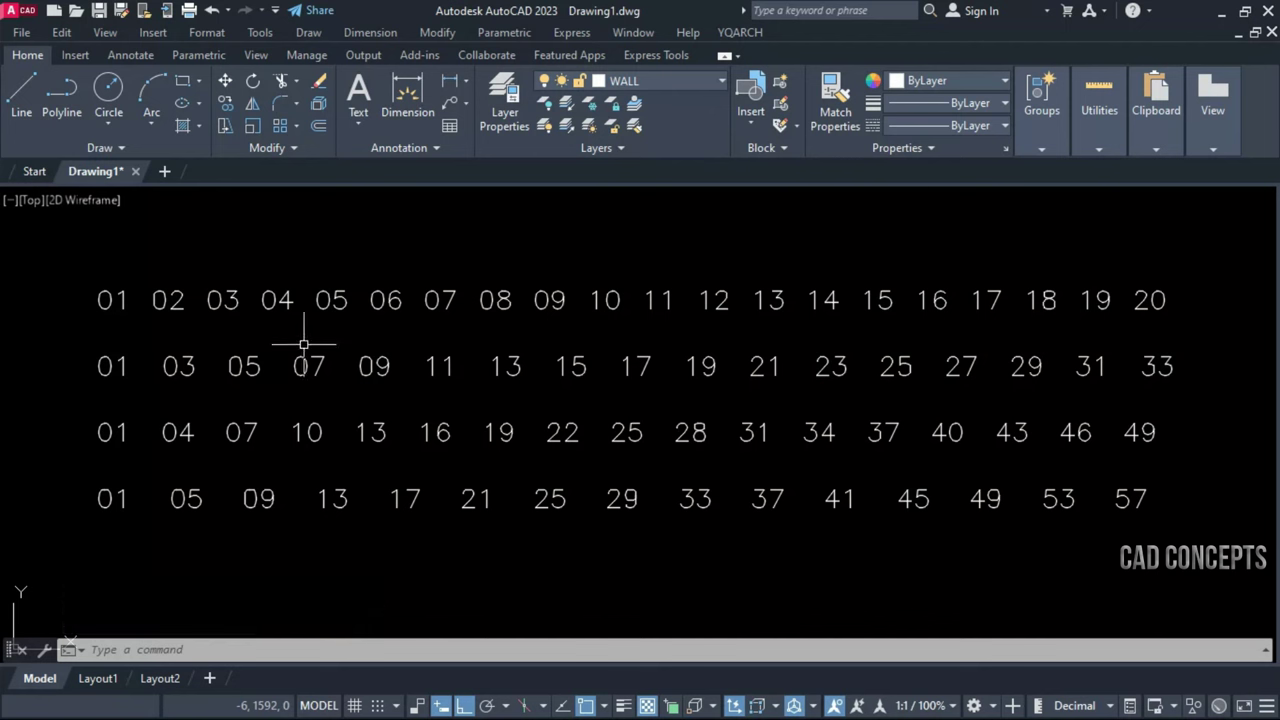
Use TTZ with increment 1 on the first row so it runs 02 to 21
text(TT)
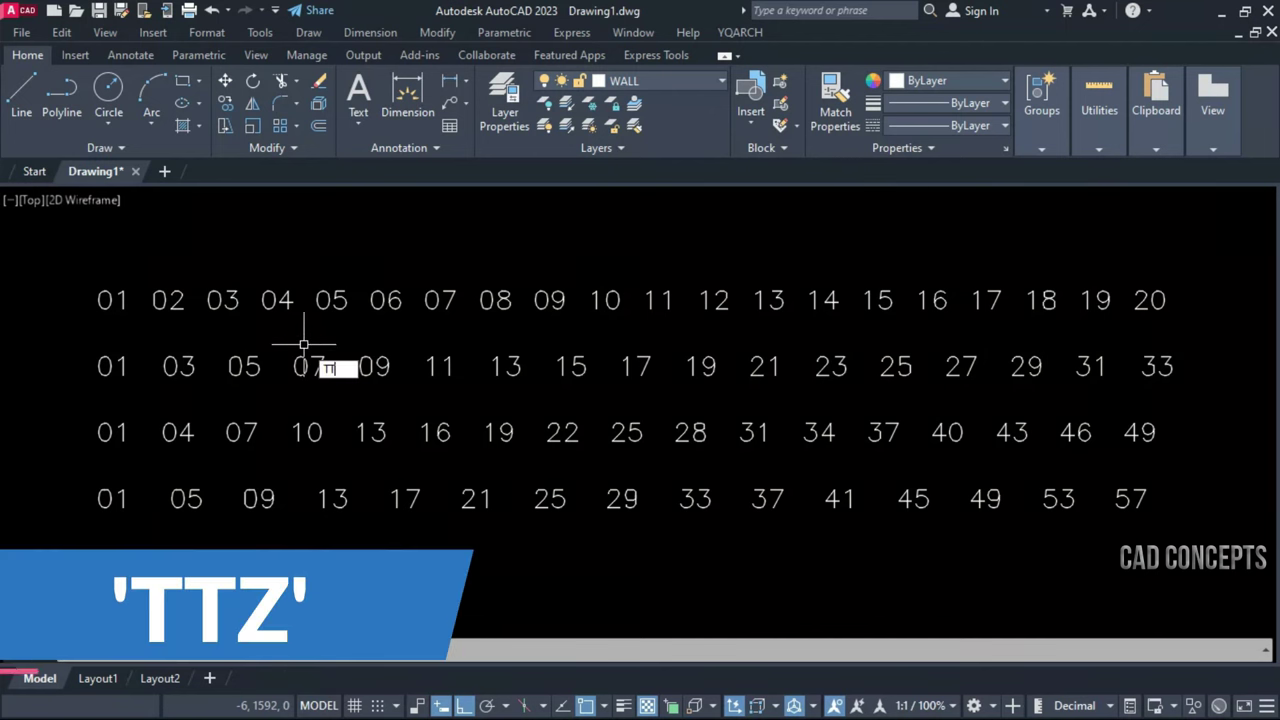
text(Z)
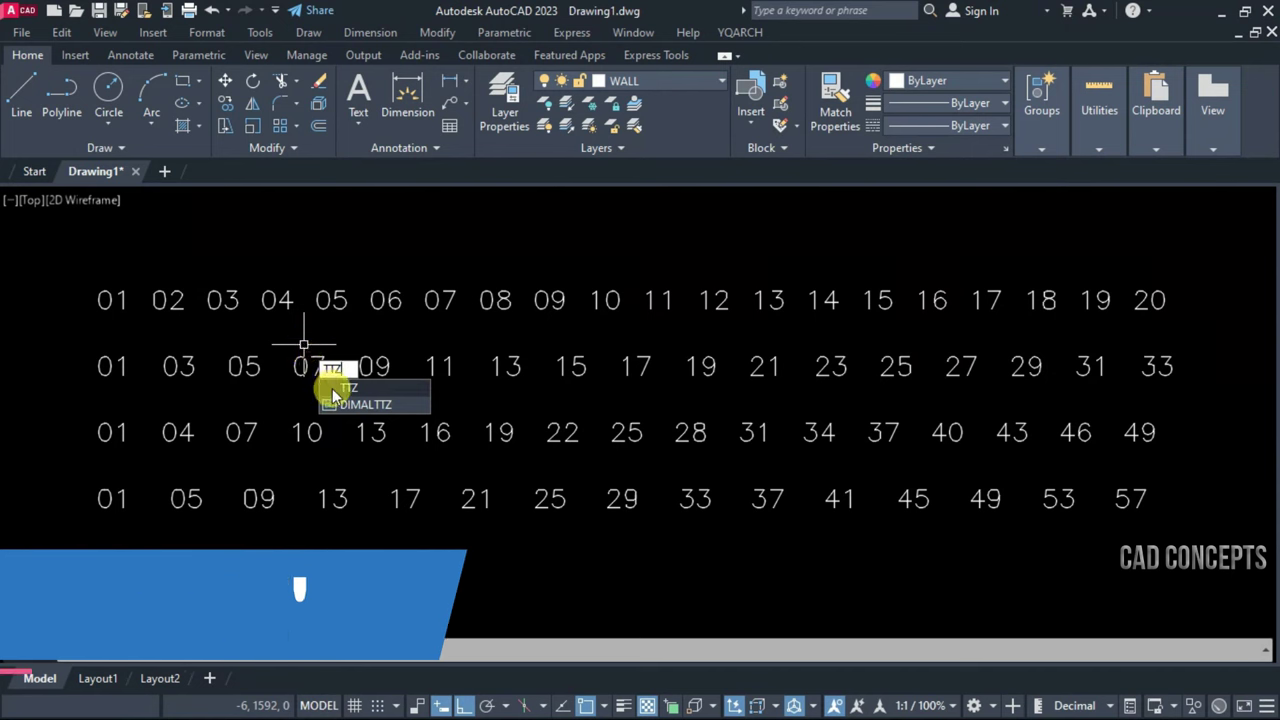
key(Return)
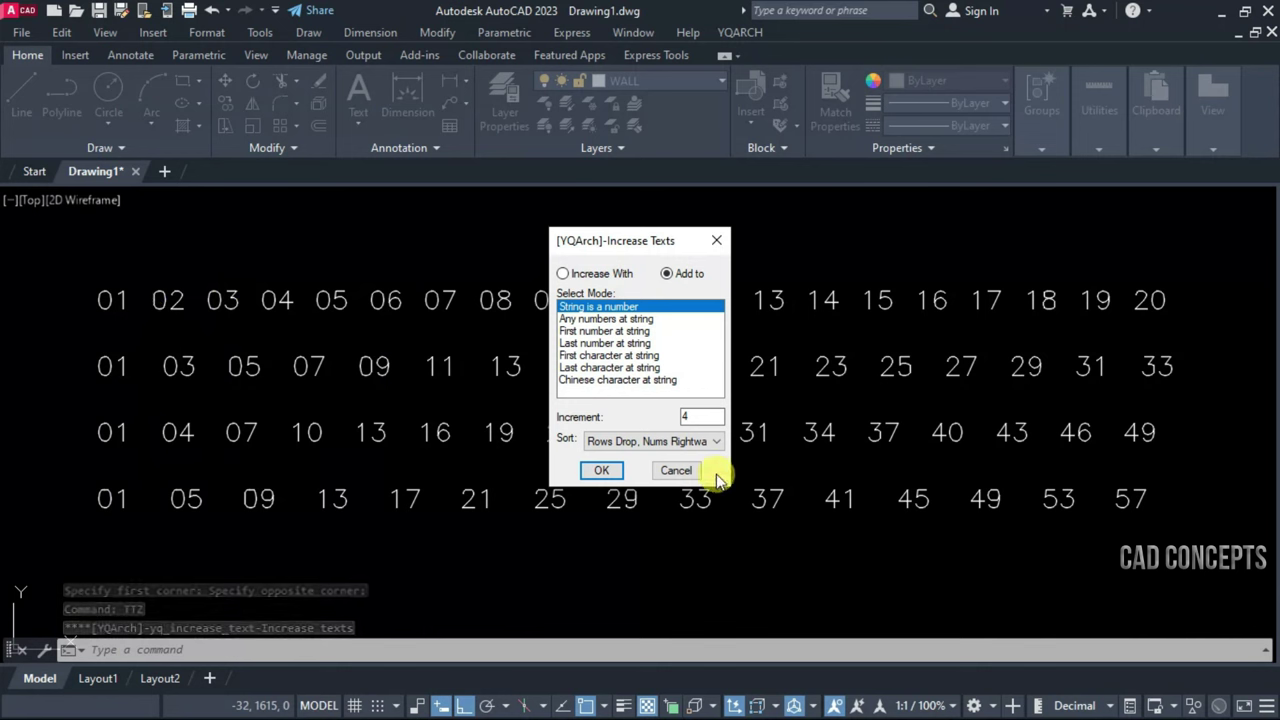
double_click(681, 417)
text(1)
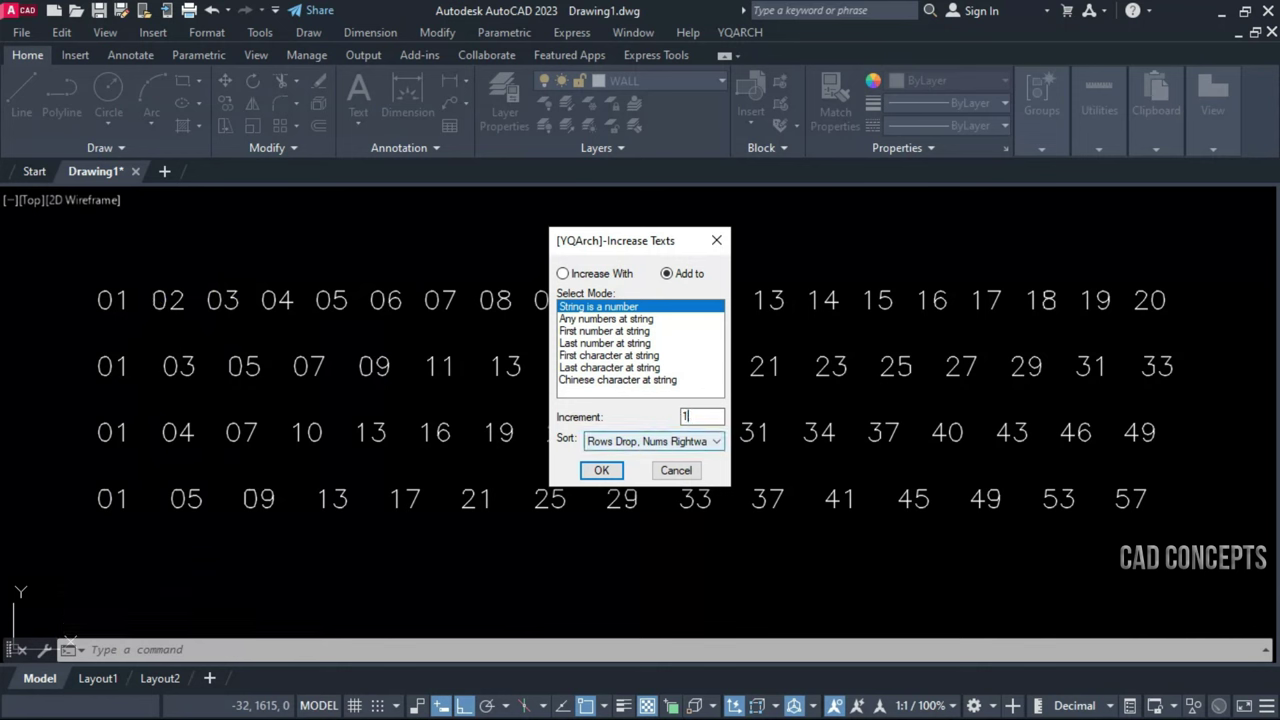
click(605, 477)
click(54, 270)
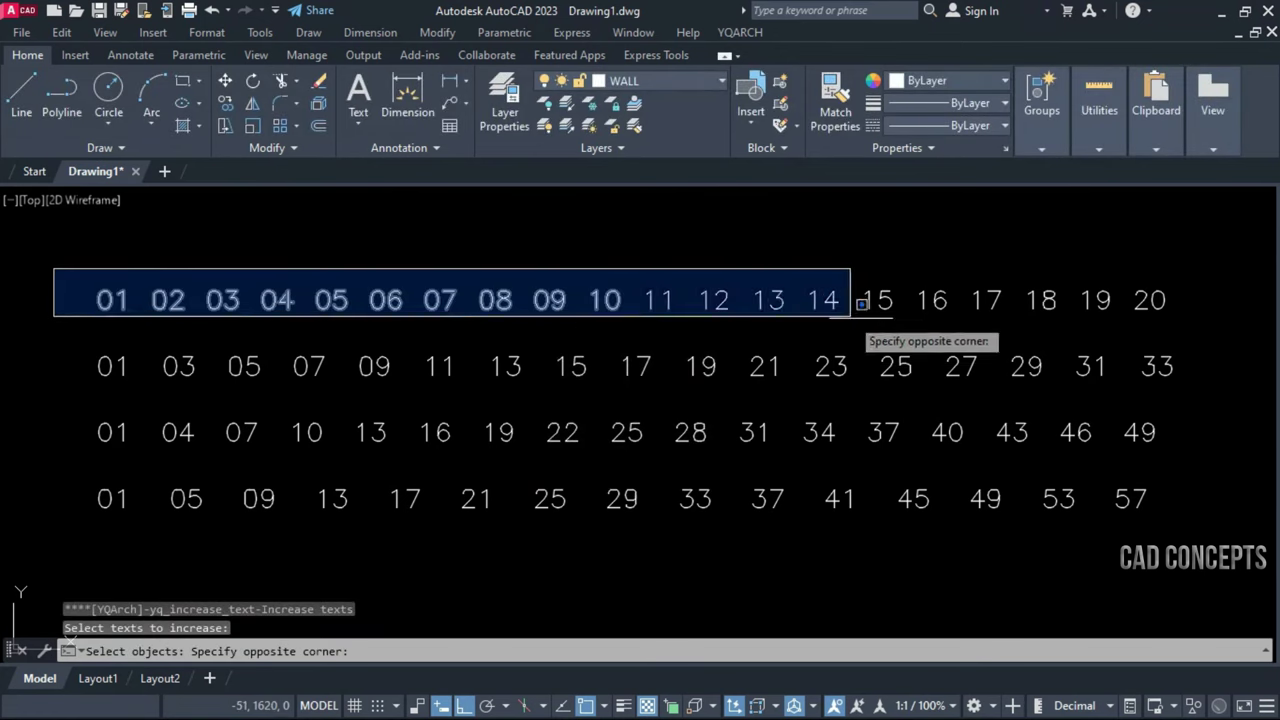
click(1182, 327)
key(Return)
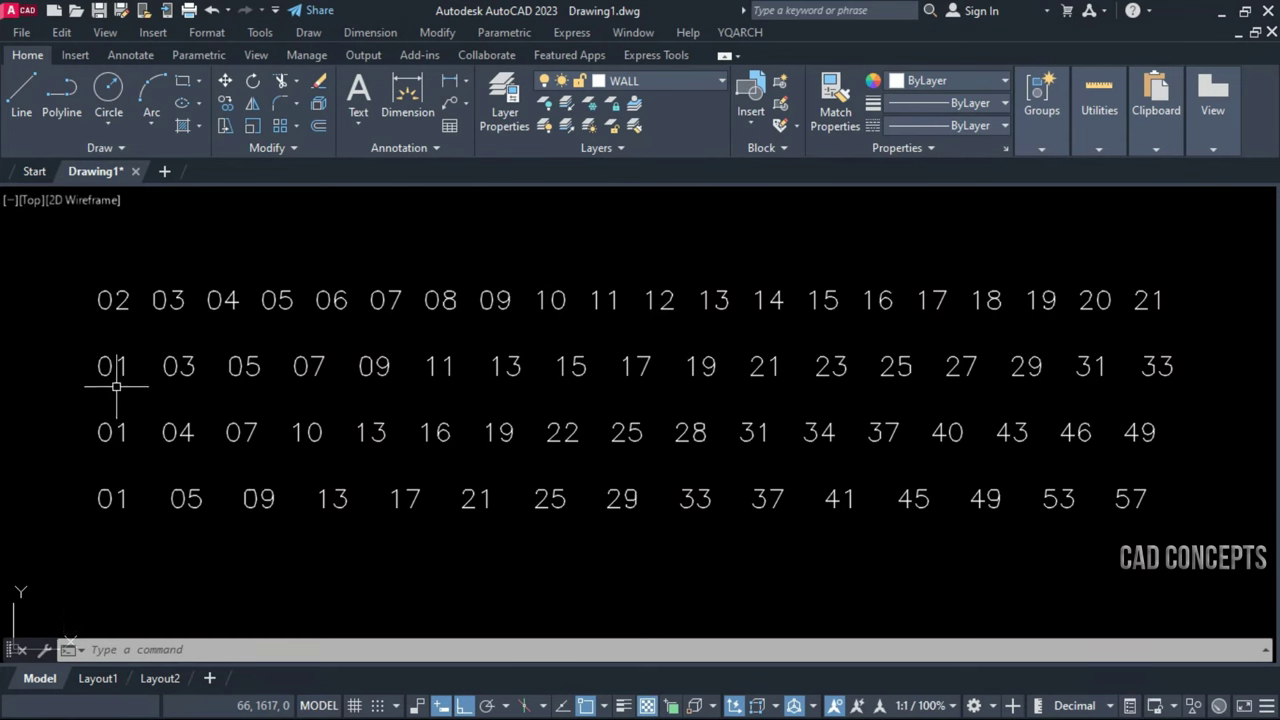
text(TTZ)
key(Return)
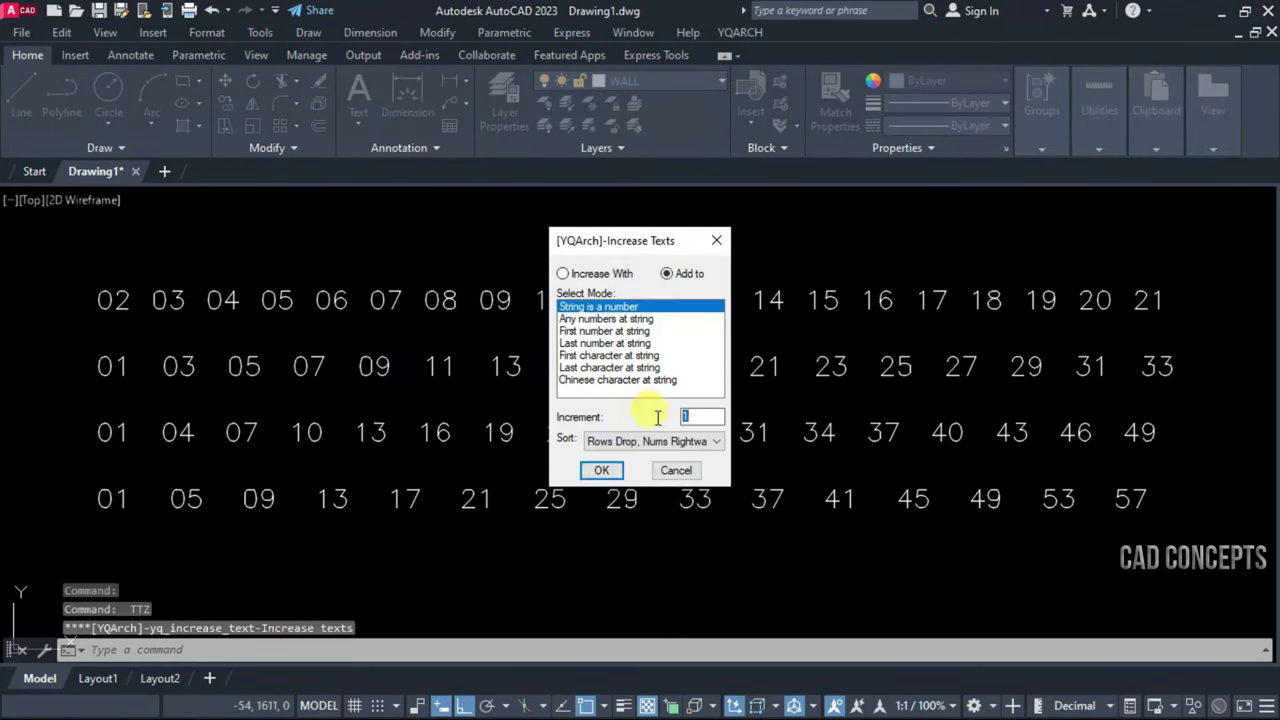
Add 2 to the second row's numbers so it starts at 03
click(600, 470)
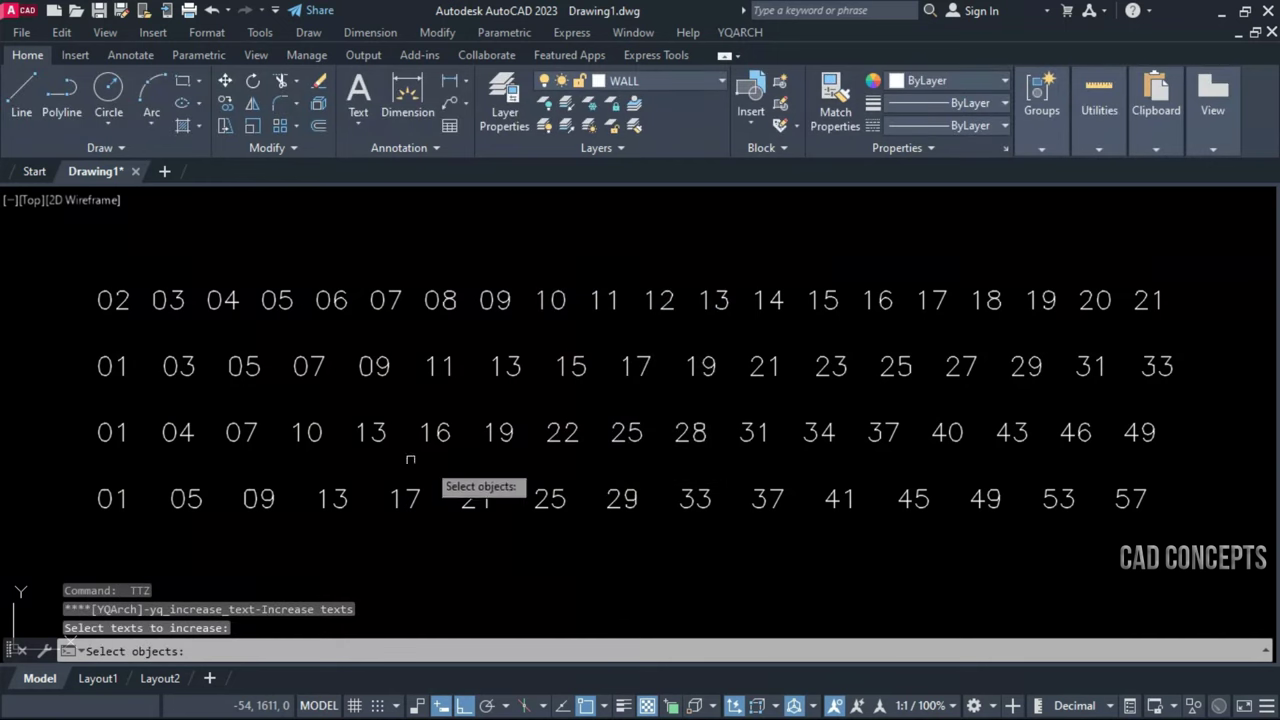
click(54, 337)
click(1216, 393)
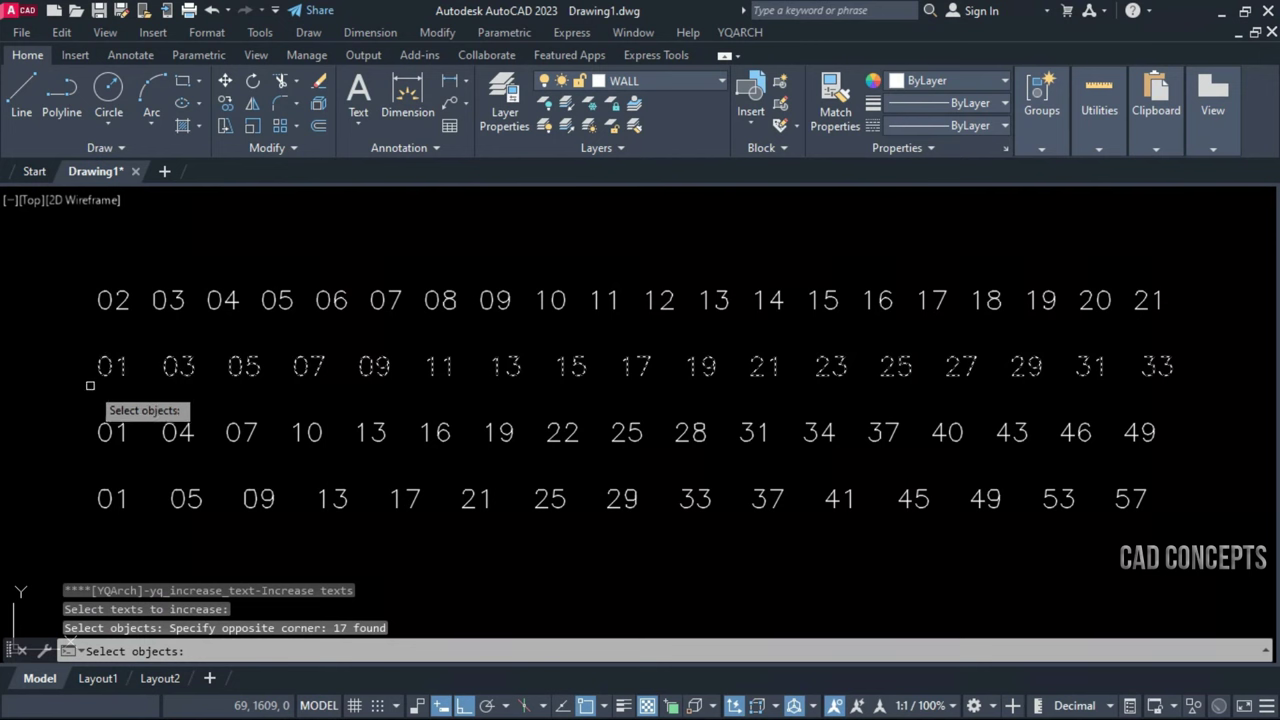
key(Return)
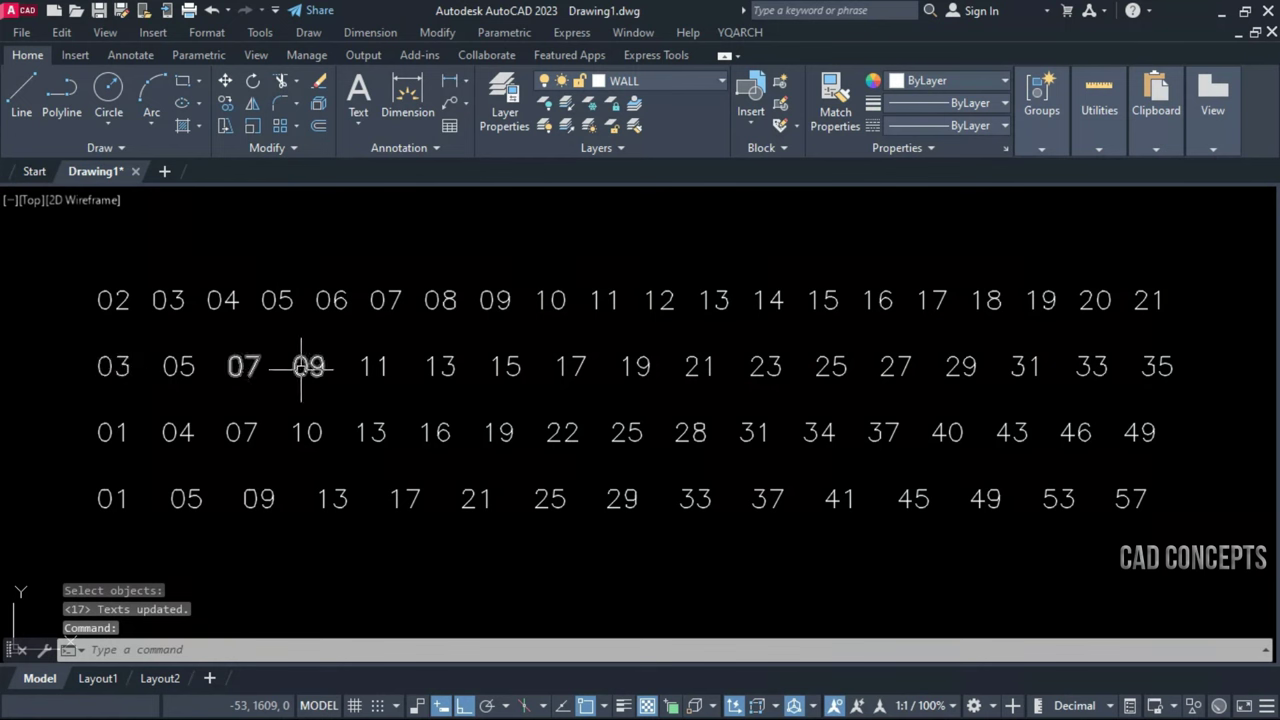
Add 4 to the third row so it reads 05, 08, 11…
text(ttz)
key(Return)
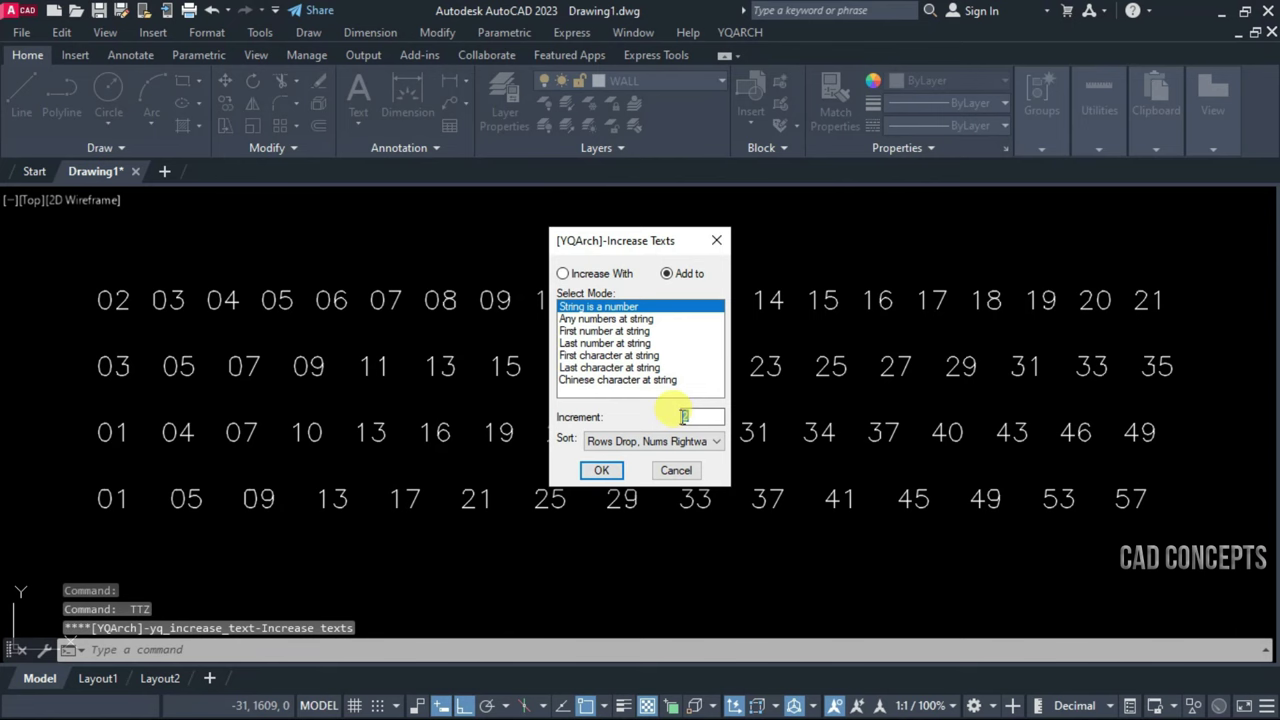
text(4)
click(601, 470)
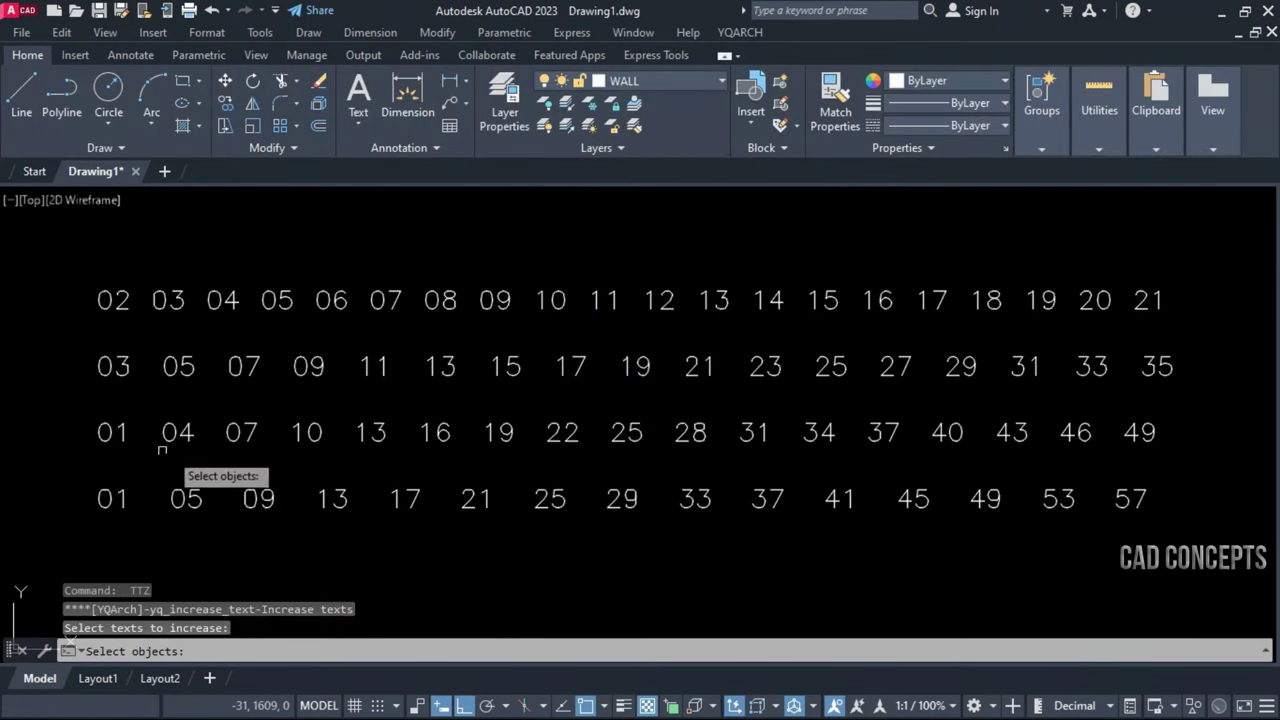
click(25, 394)
click(1223, 488)
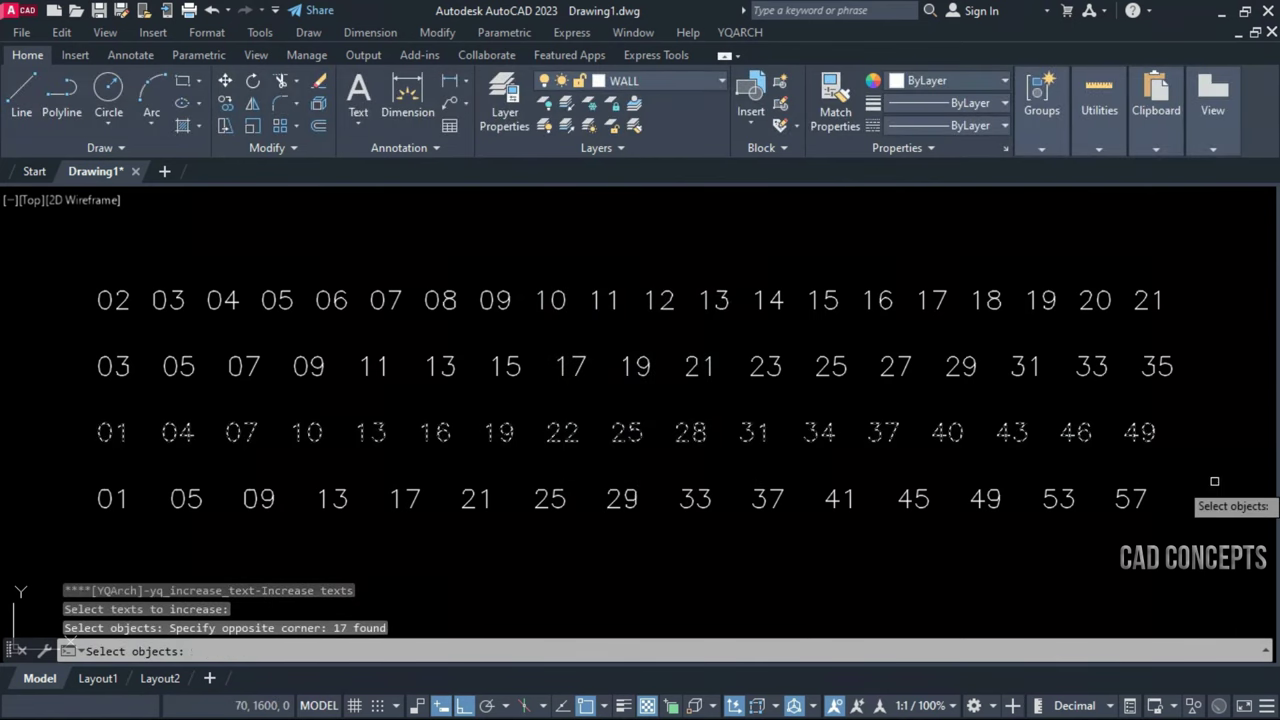
key(Return)
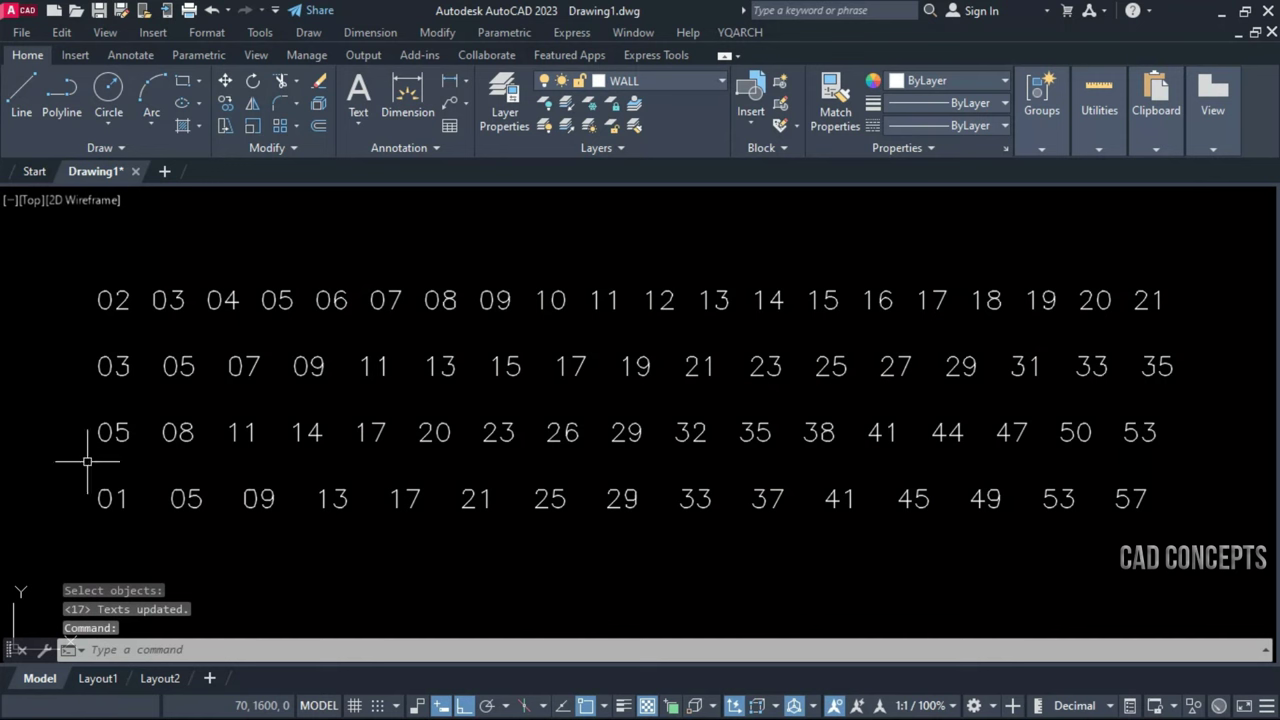
Renumber the bottom row so it reads 06, 10, 14…
key(Return)
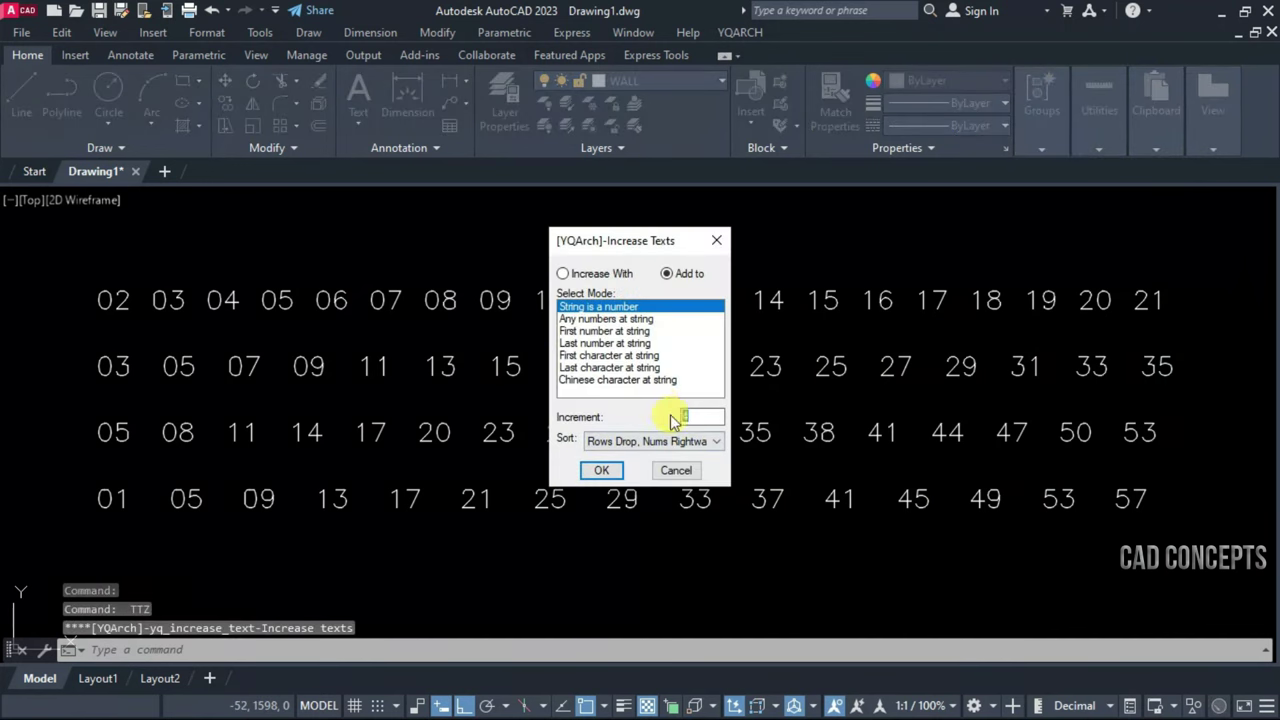
click(605, 470)
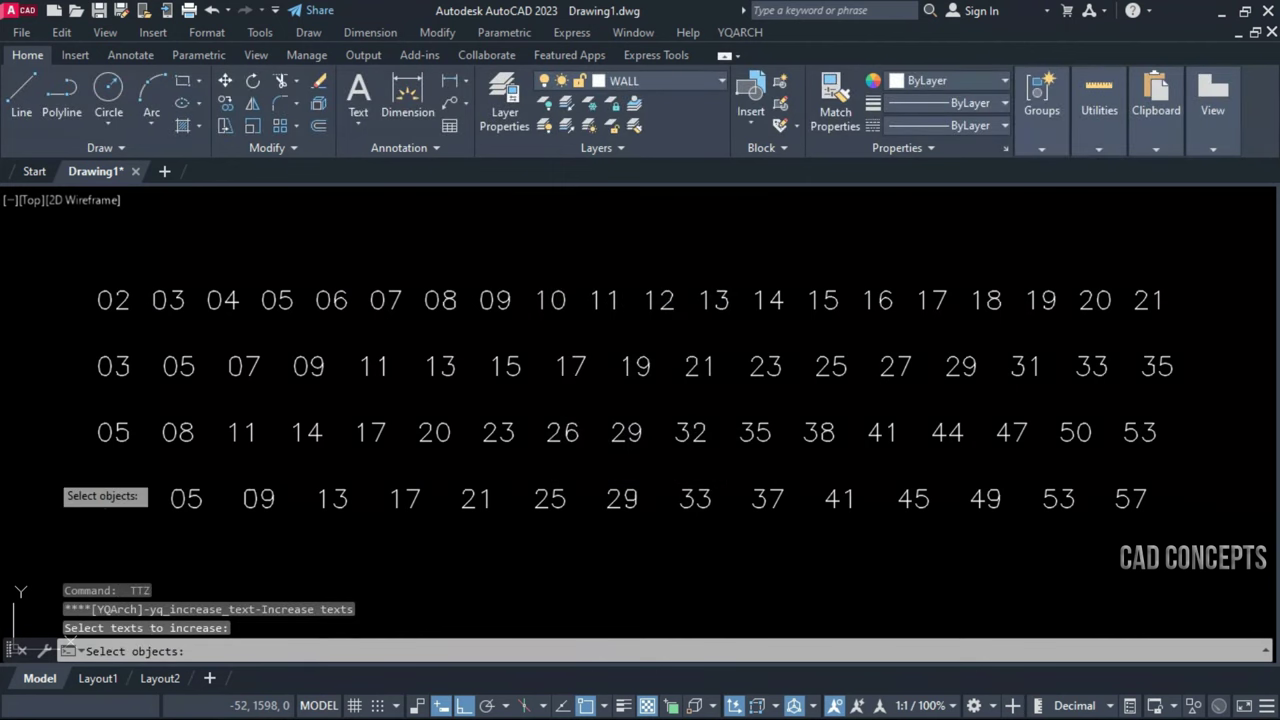
click(48, 472)
click(1200, 546)
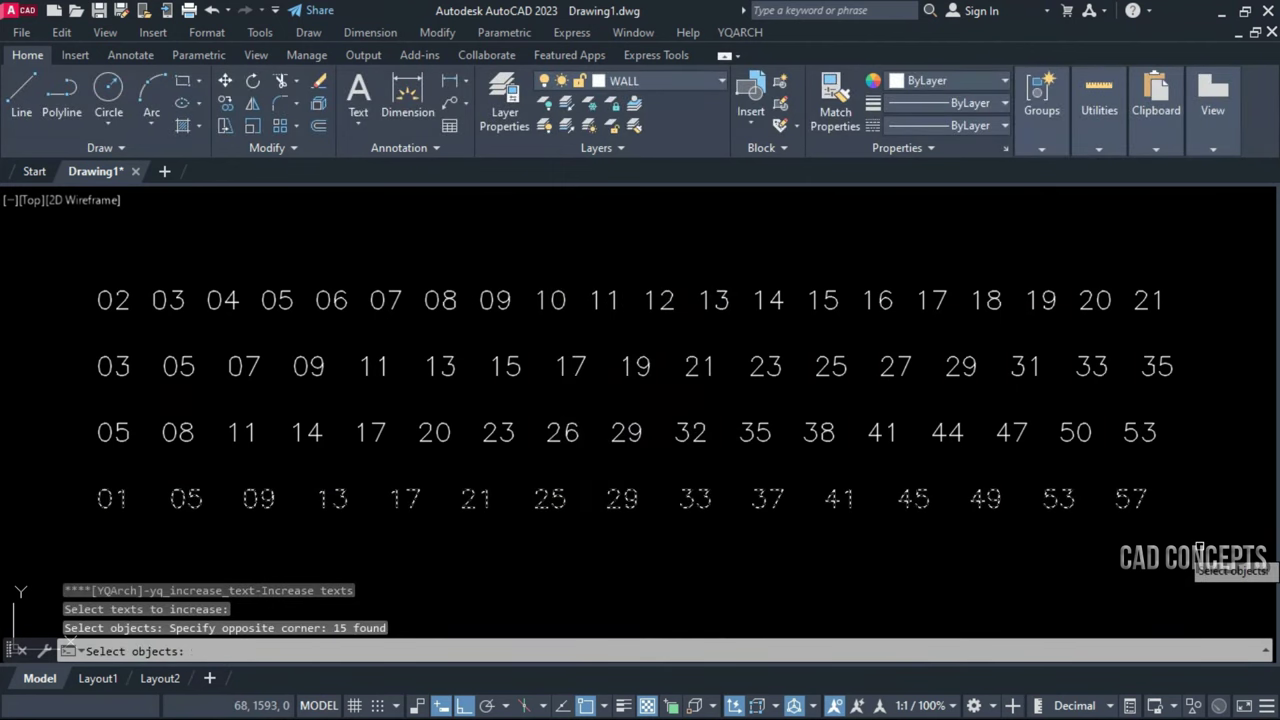
key(Return)
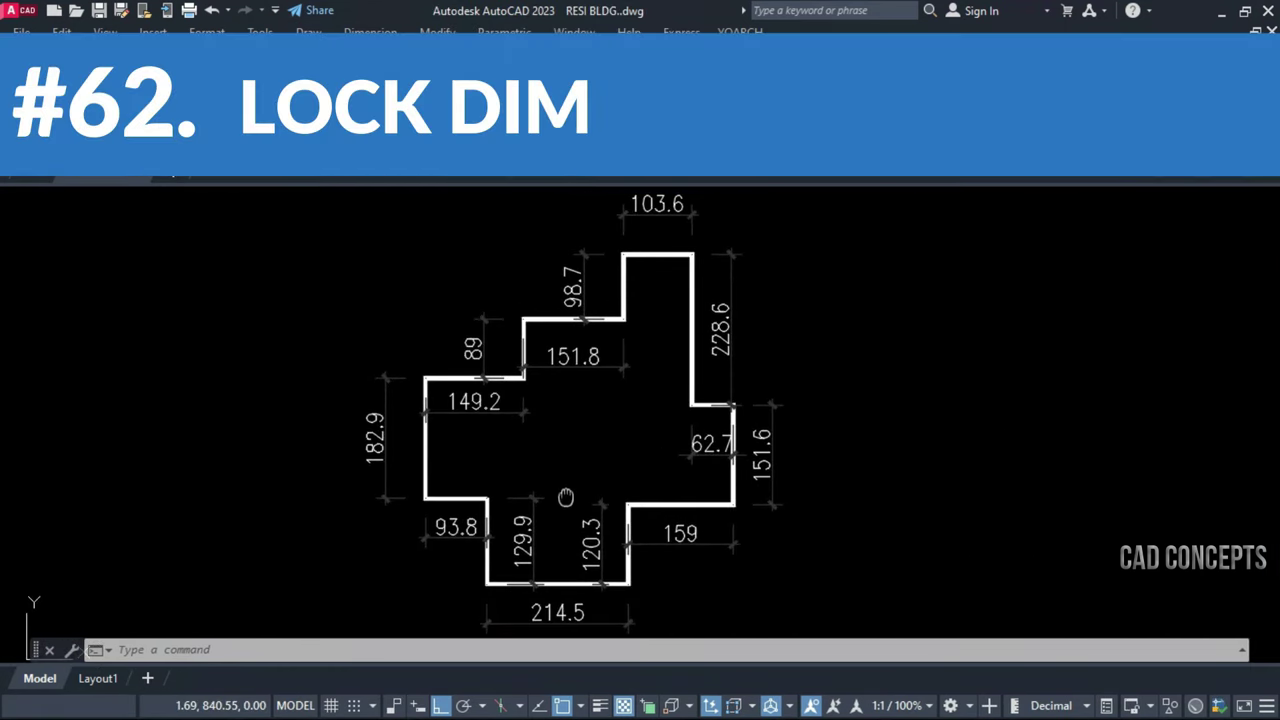
click(616, 300)
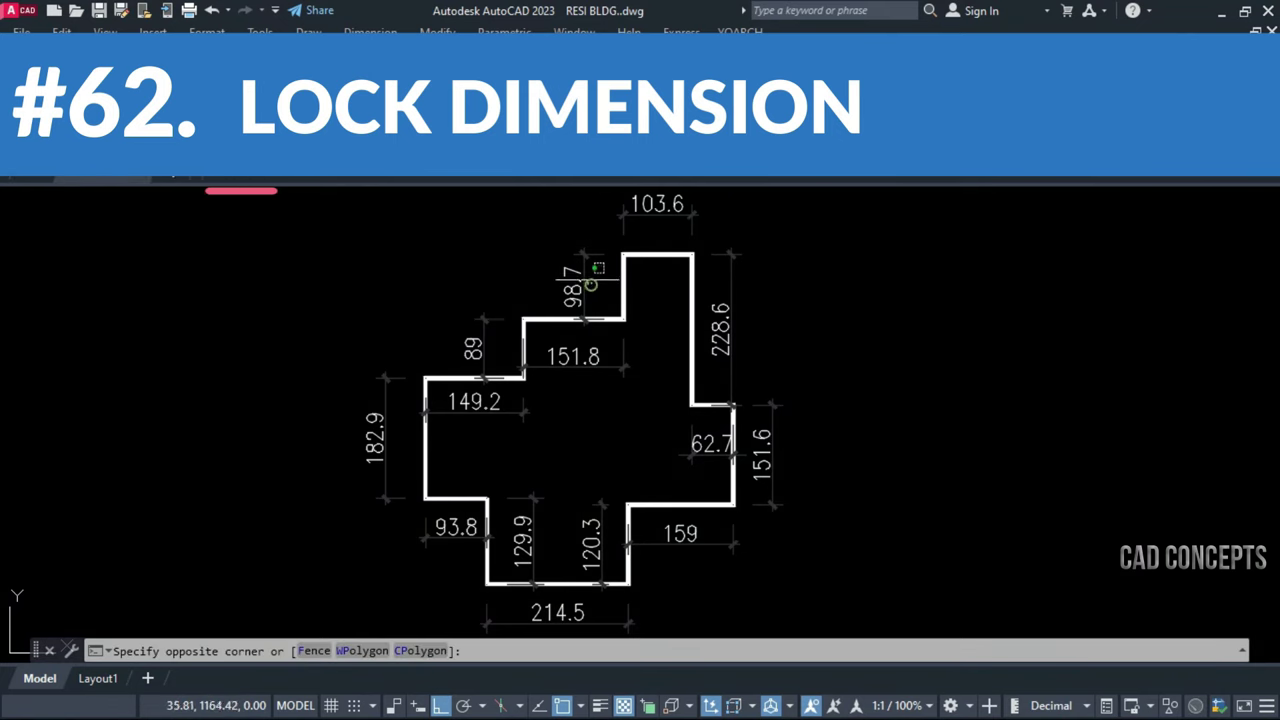
click(556, 238)
click(584, 255)
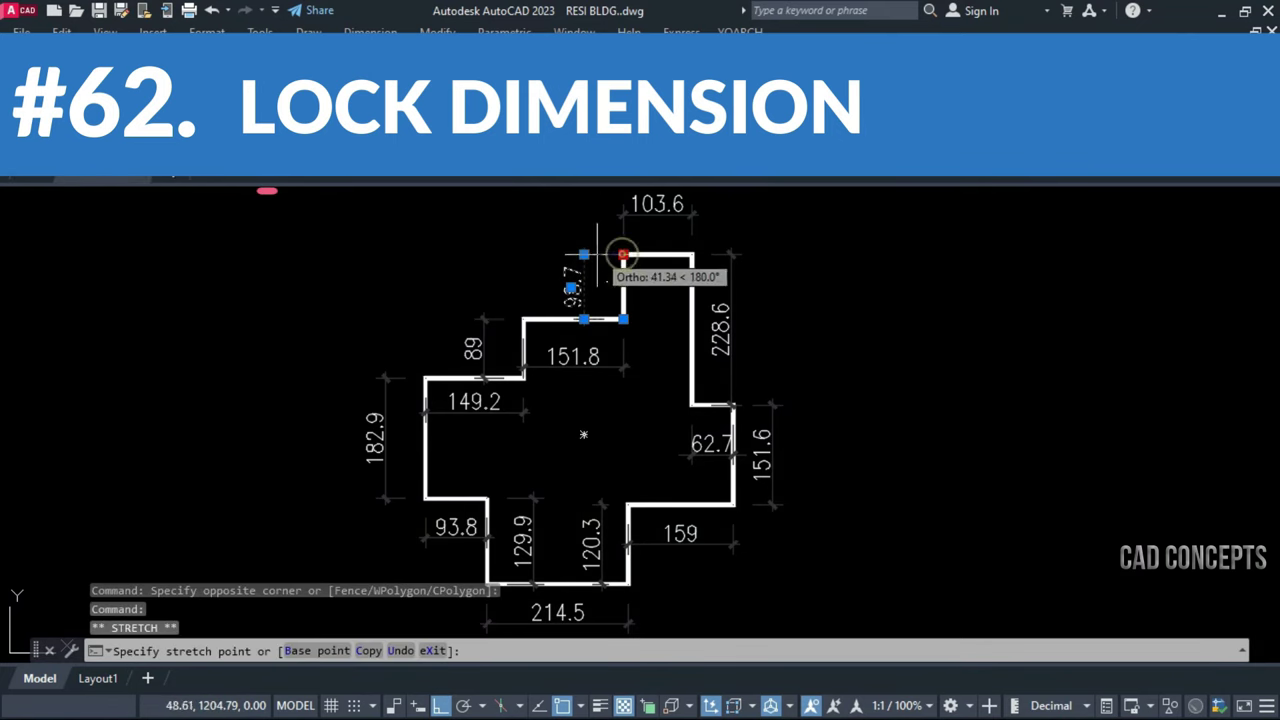
key(Escape)
key(Escape)
click(768, 388)
click(771, 431)
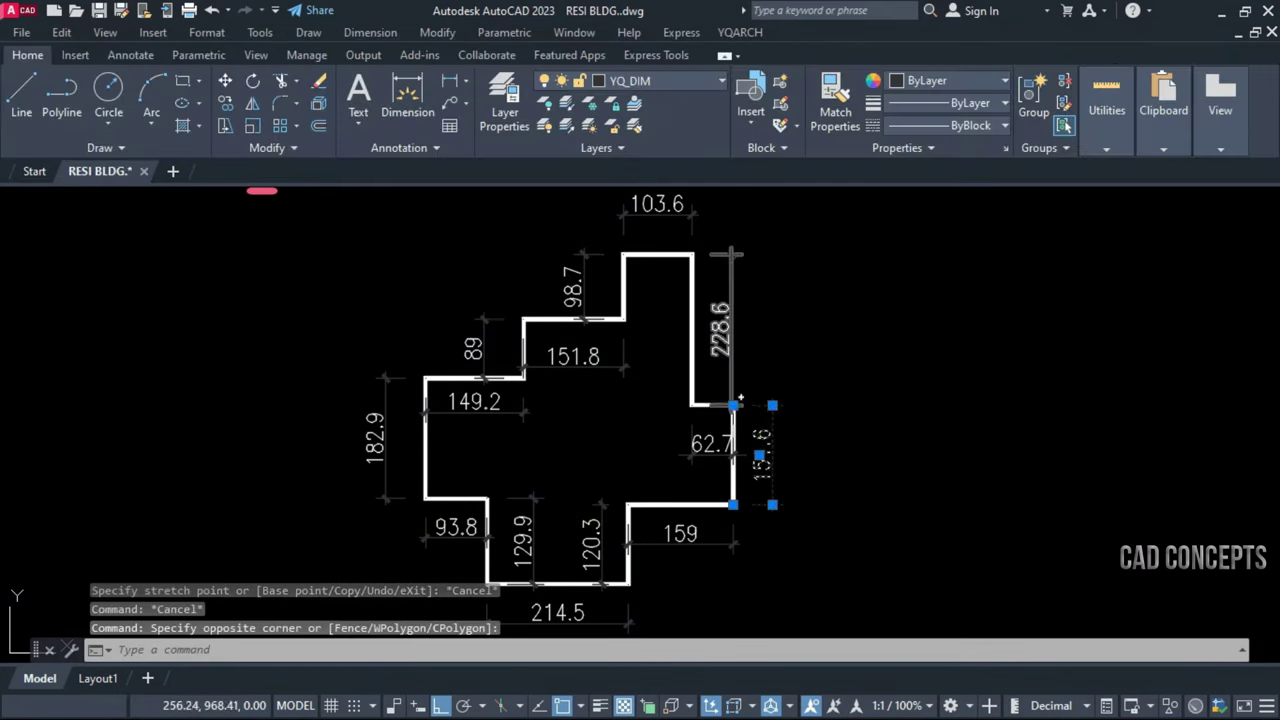
click(733, 405)
key(Escape)
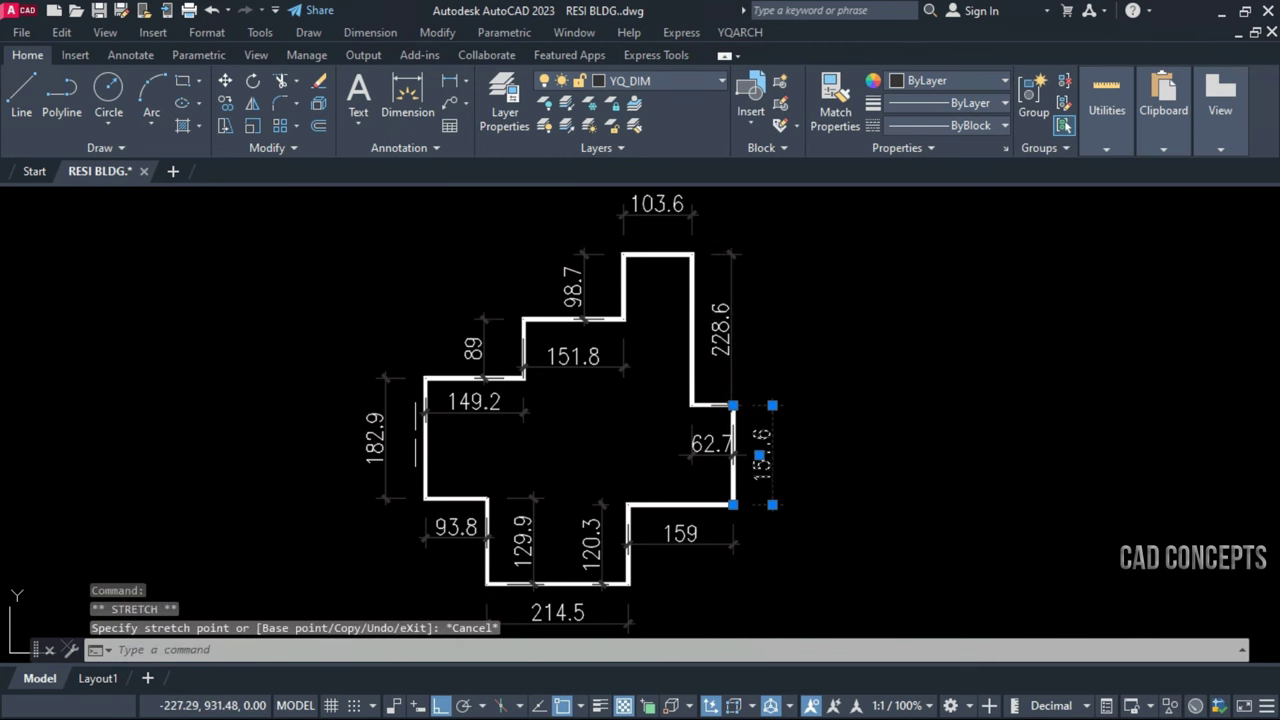
key(Escape)
click(373, 437)
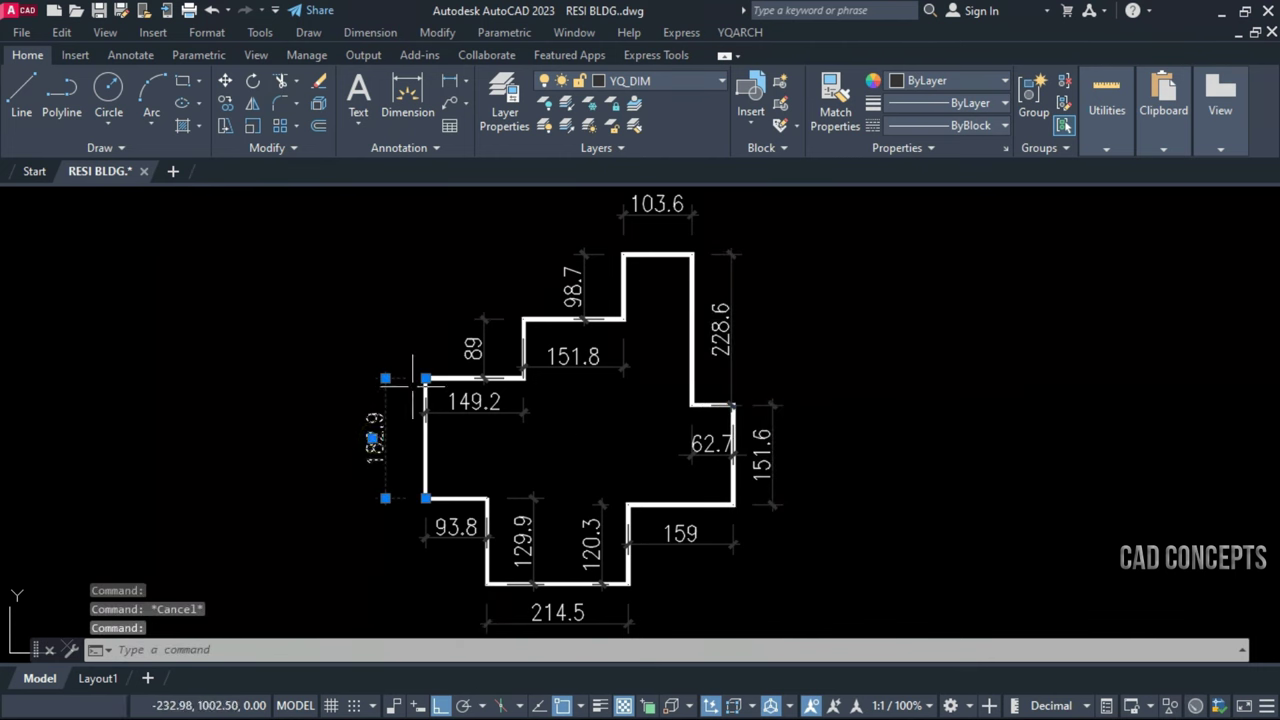
click(426, 378)
key(Escape)
key(Escape)
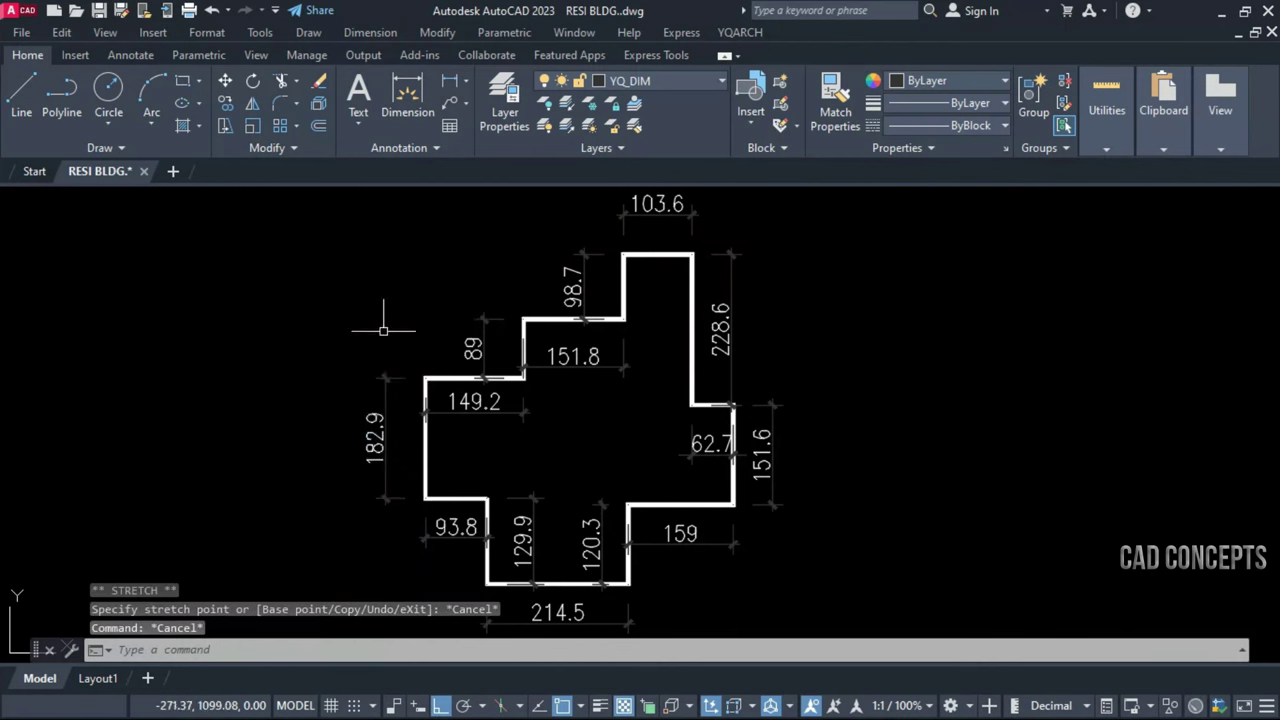
click(383, 393)
click(415, 378)
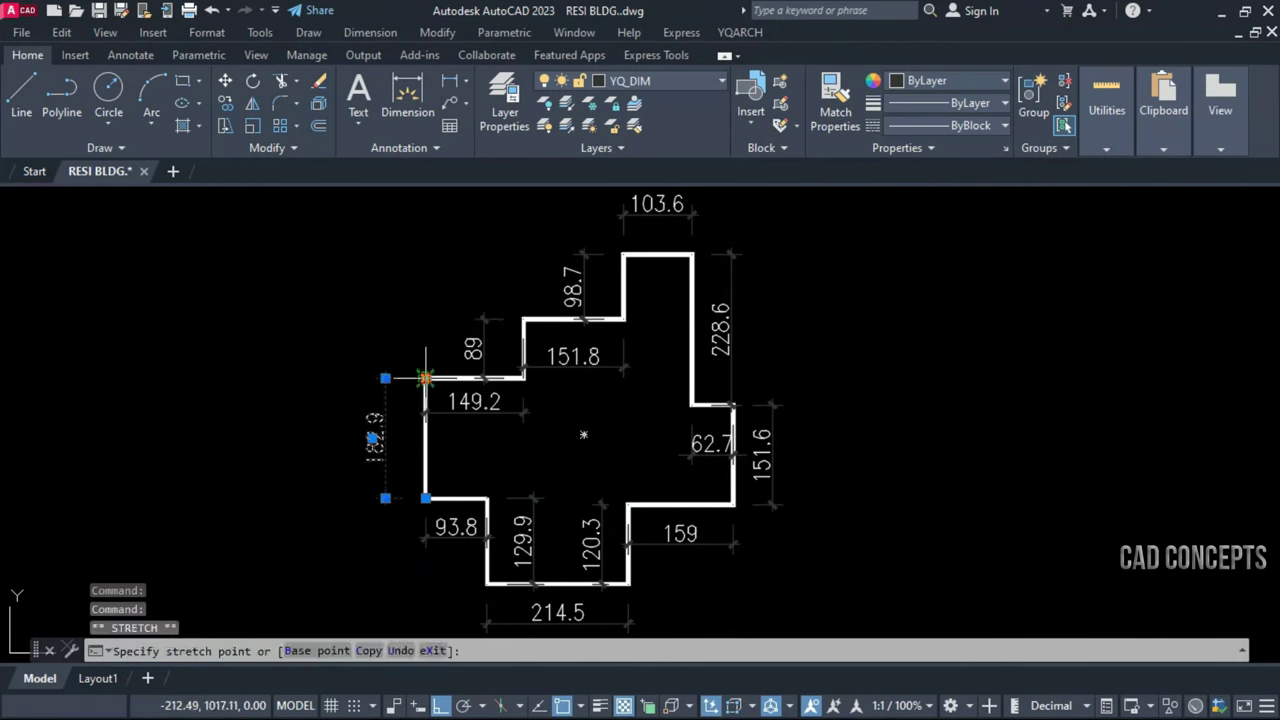
click(420, 305)
key(Escape)
key(Escape)
key(ctrl+z)
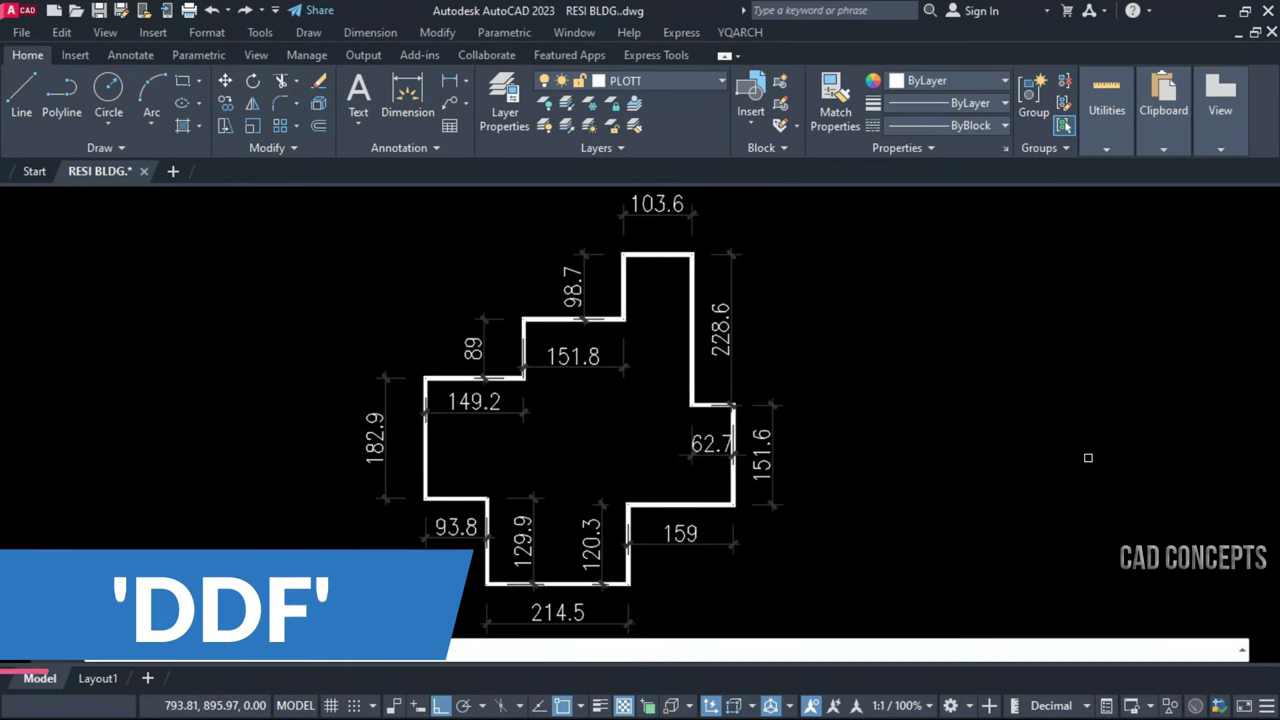
Lock the text of all 14 dimensions with DDF, crossing-selecting them
key(Return)
click(841, 193)
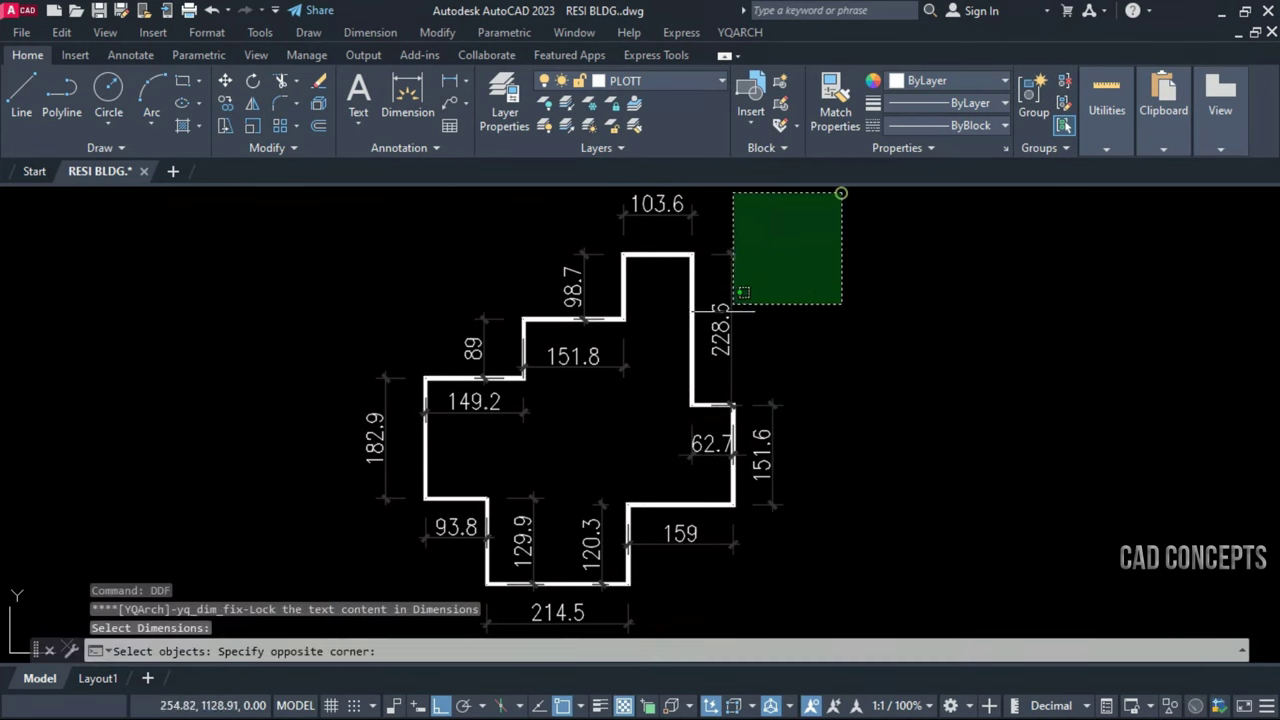
click(281, 602)
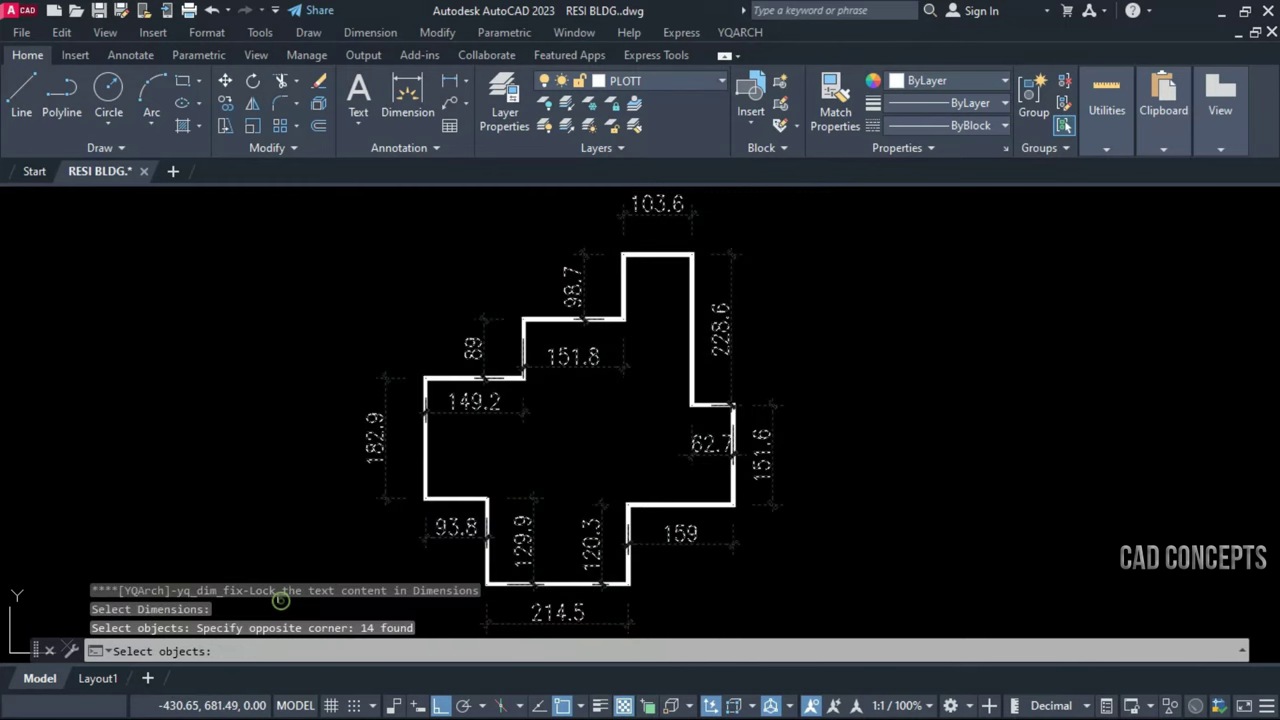
key(Return)
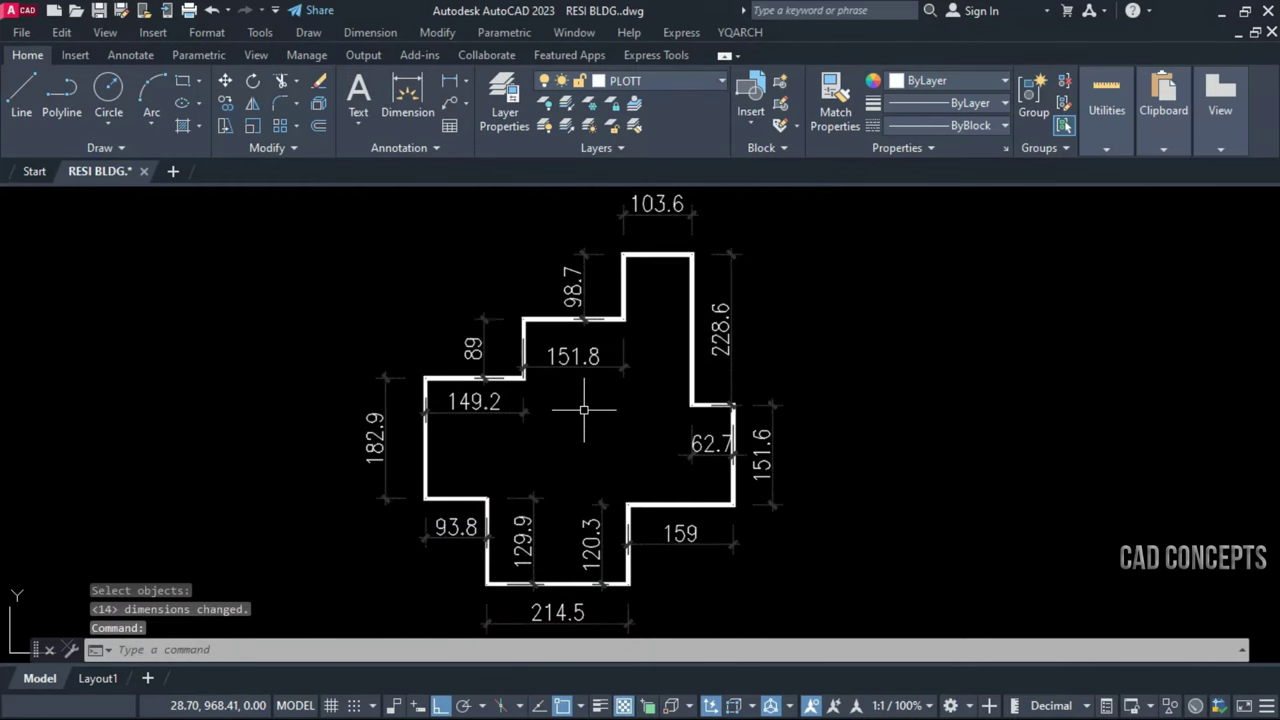
Grip-stretch the 182.9 dimension upward to test the lock, then undo it
click(373, 432)
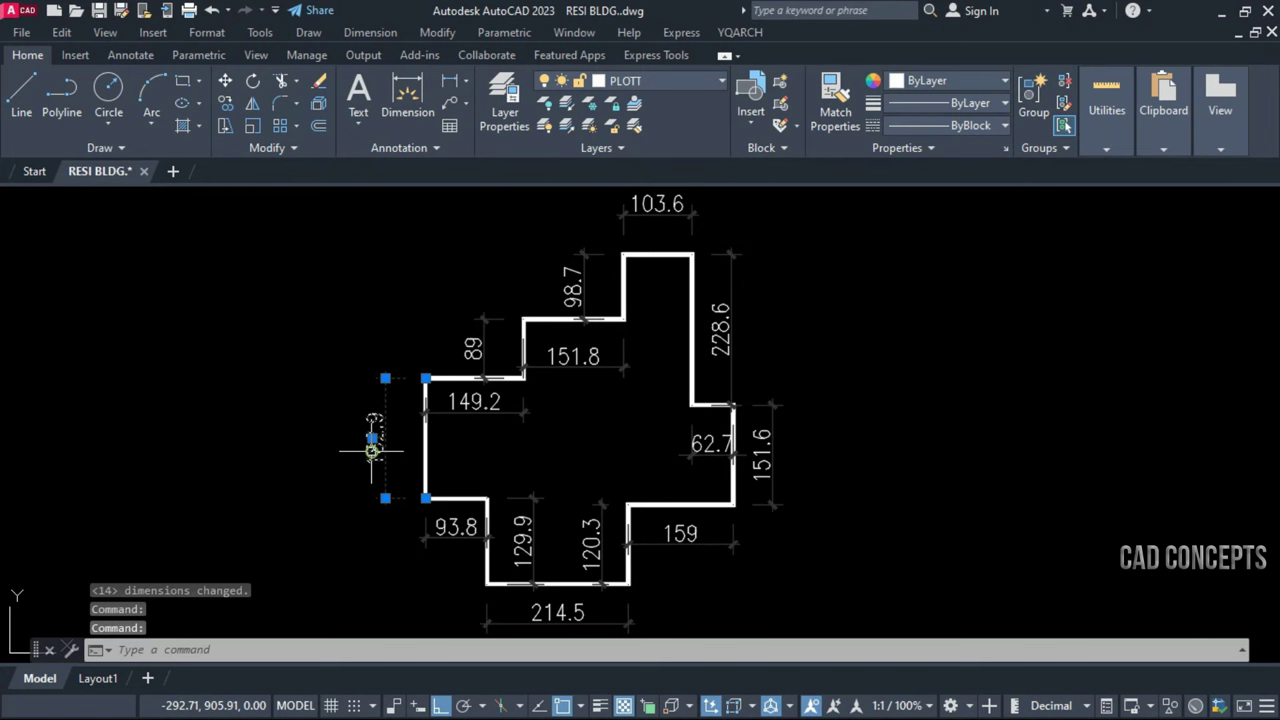
click(424, 376)
key(Escape)
click(415, 362)
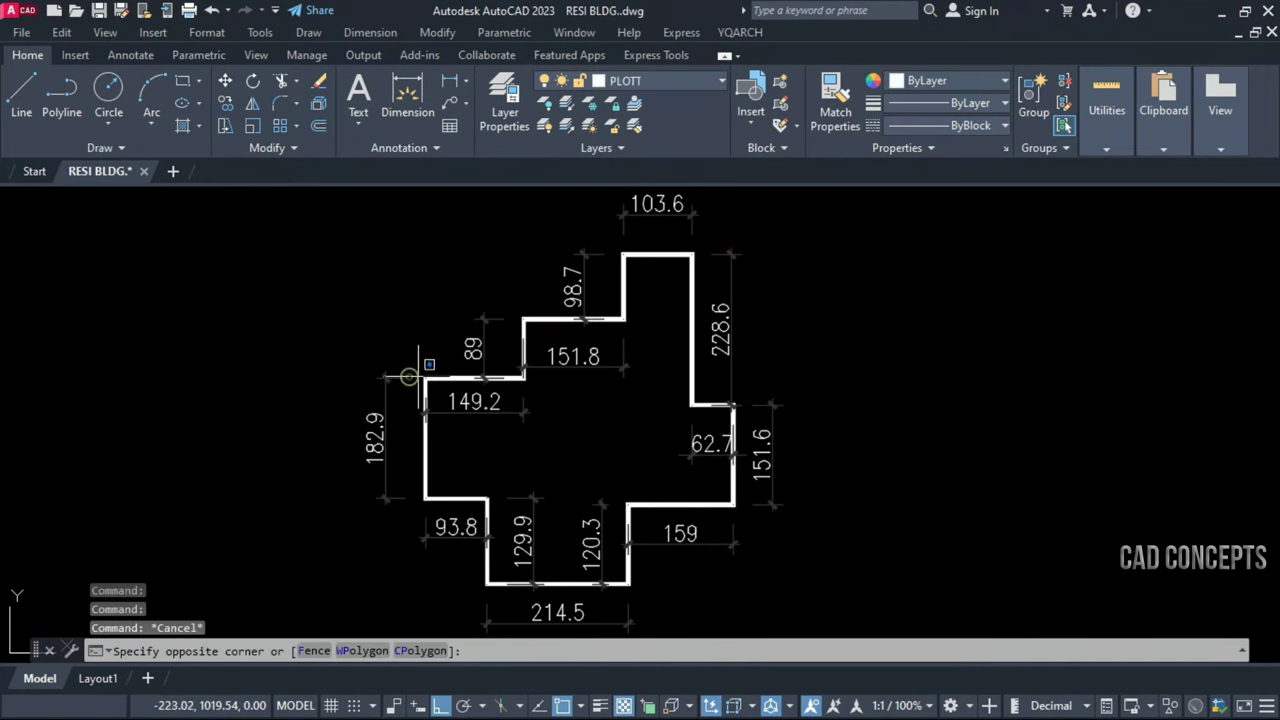
click(408, 379)
click(385, 378)
click(418, 305)
key(Escape)
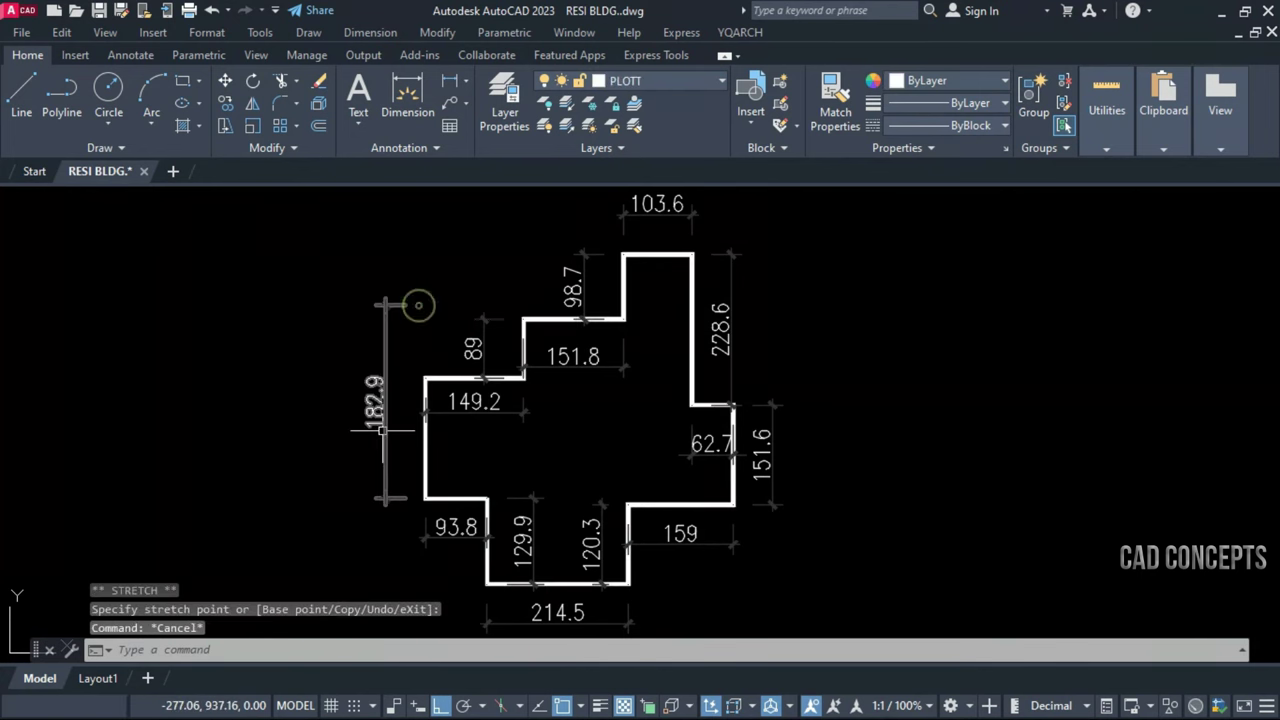
click(383, 428)
key(ctrl+z)
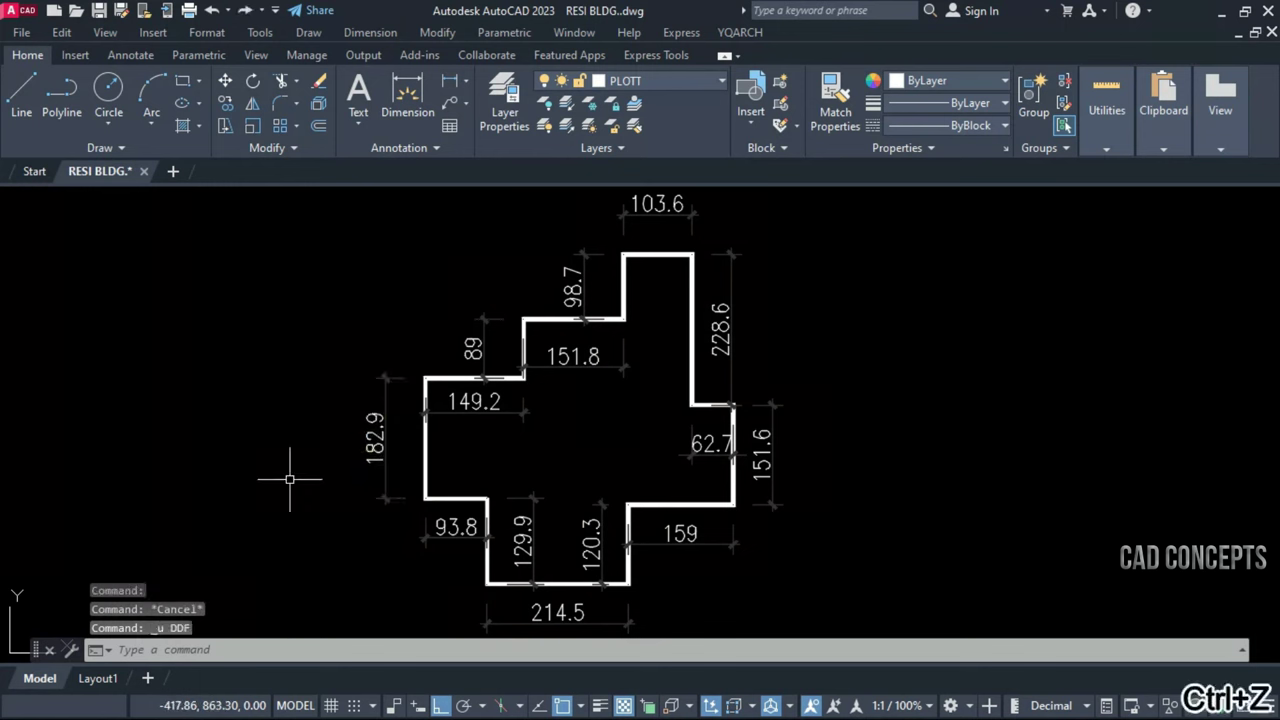
click(370, 440)
key(Escape)
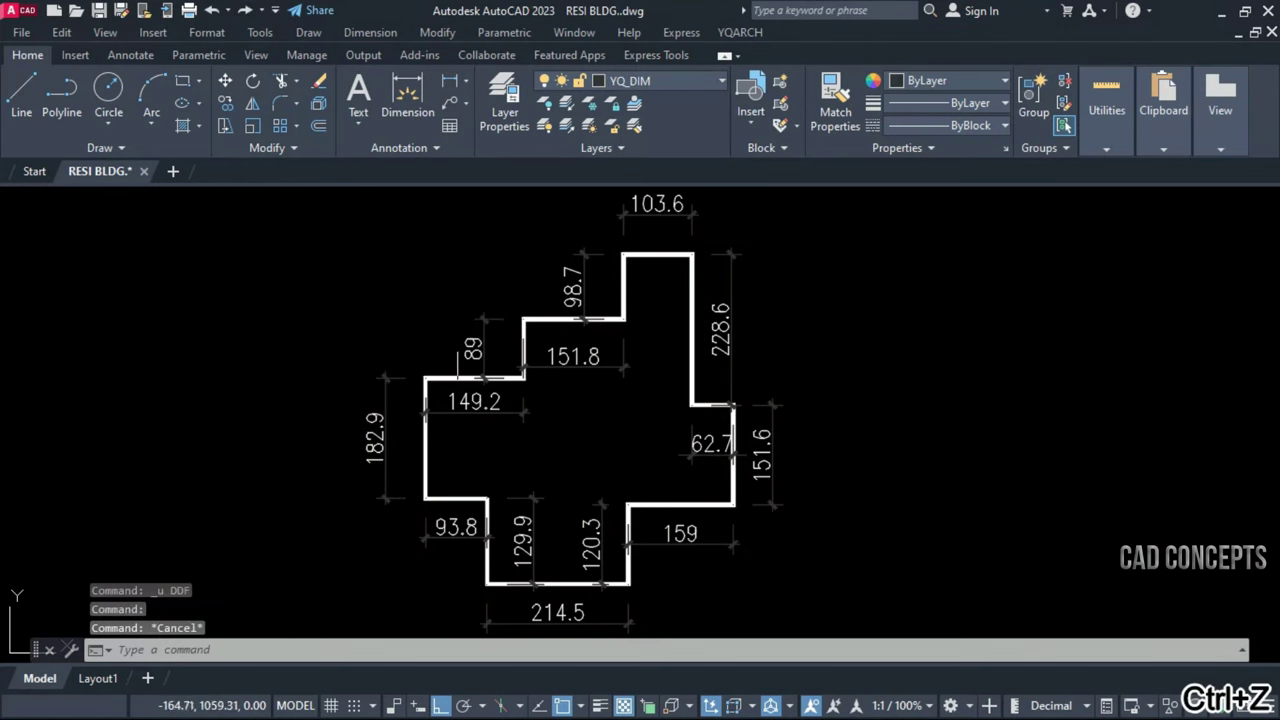
Stretch-test the 89 and 151.6 dimensions, undoing each grip edit
click(472, 343)
click(472, 347)
click(466, 310)
key(Escape)
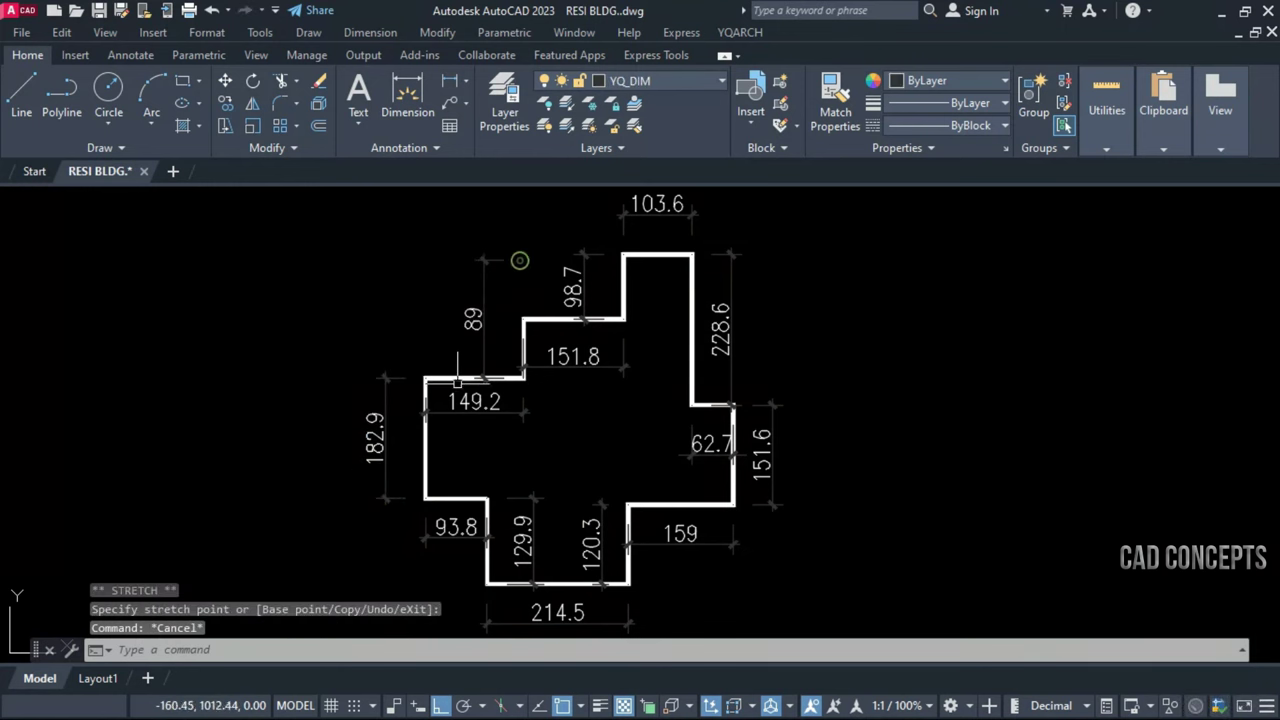
key(ctrl+z)
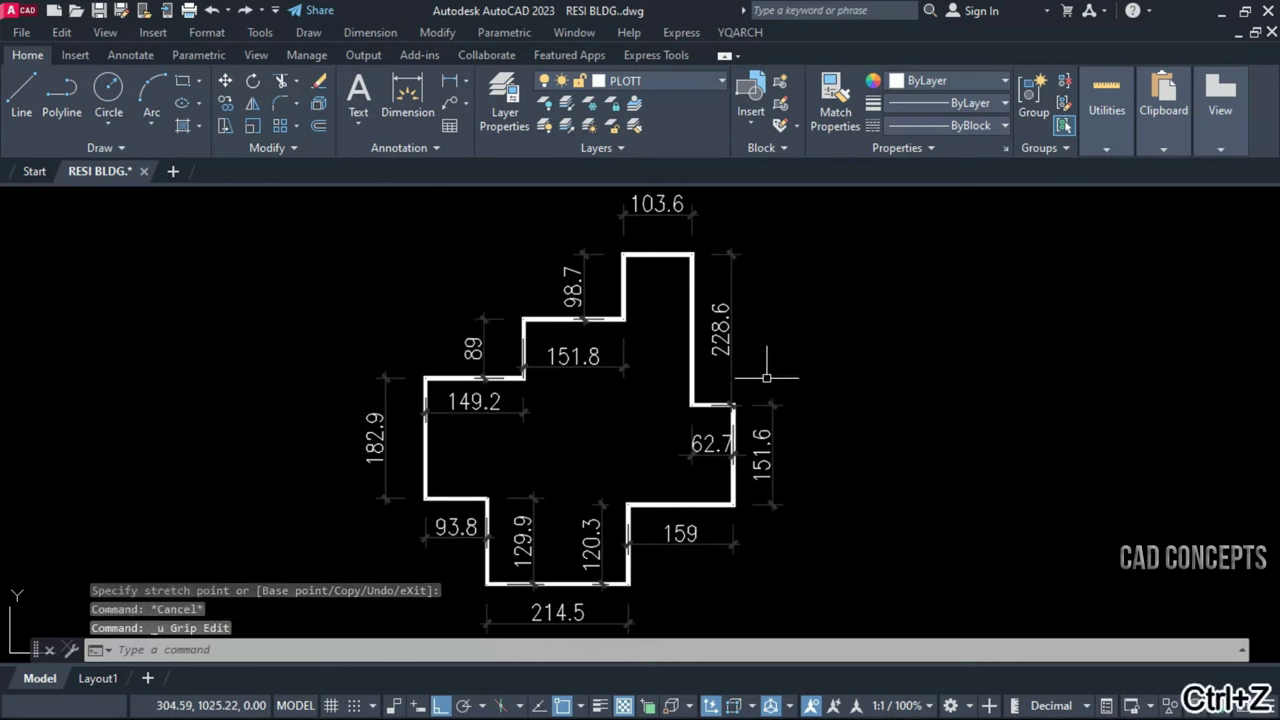
click(768, 405)
click(736, 405)
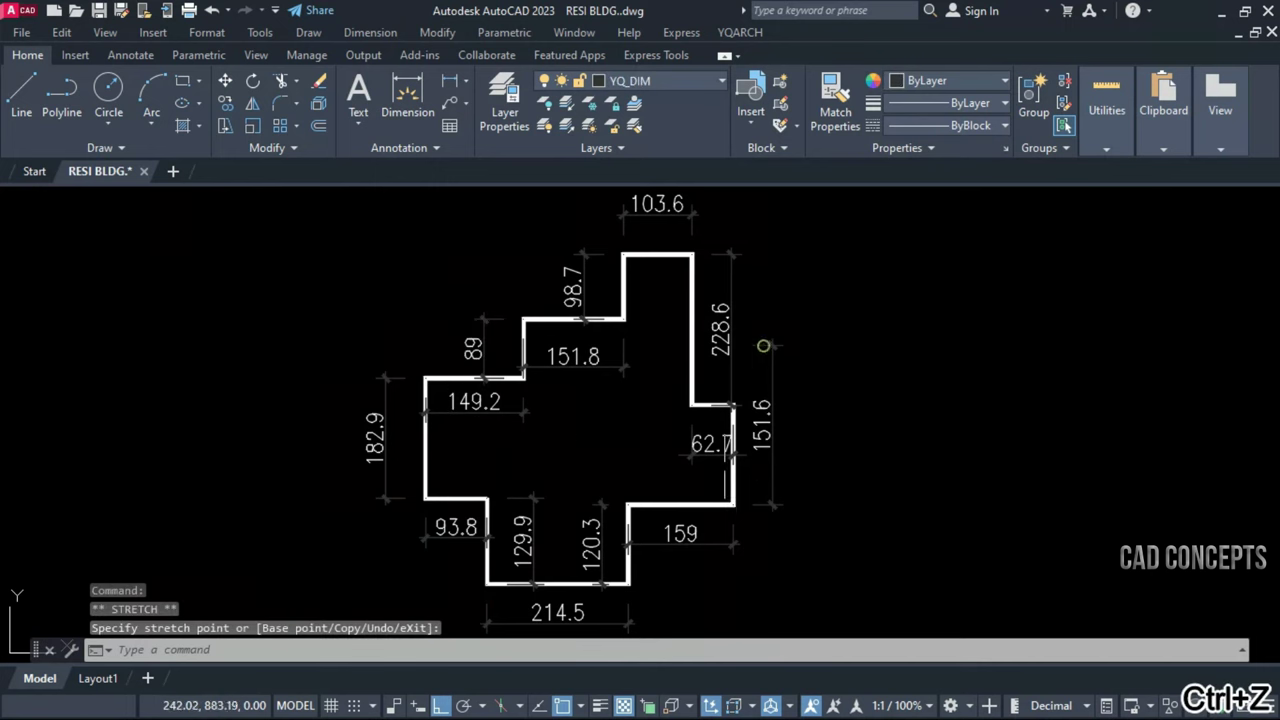
key(Escape)
key(ctrl+z)
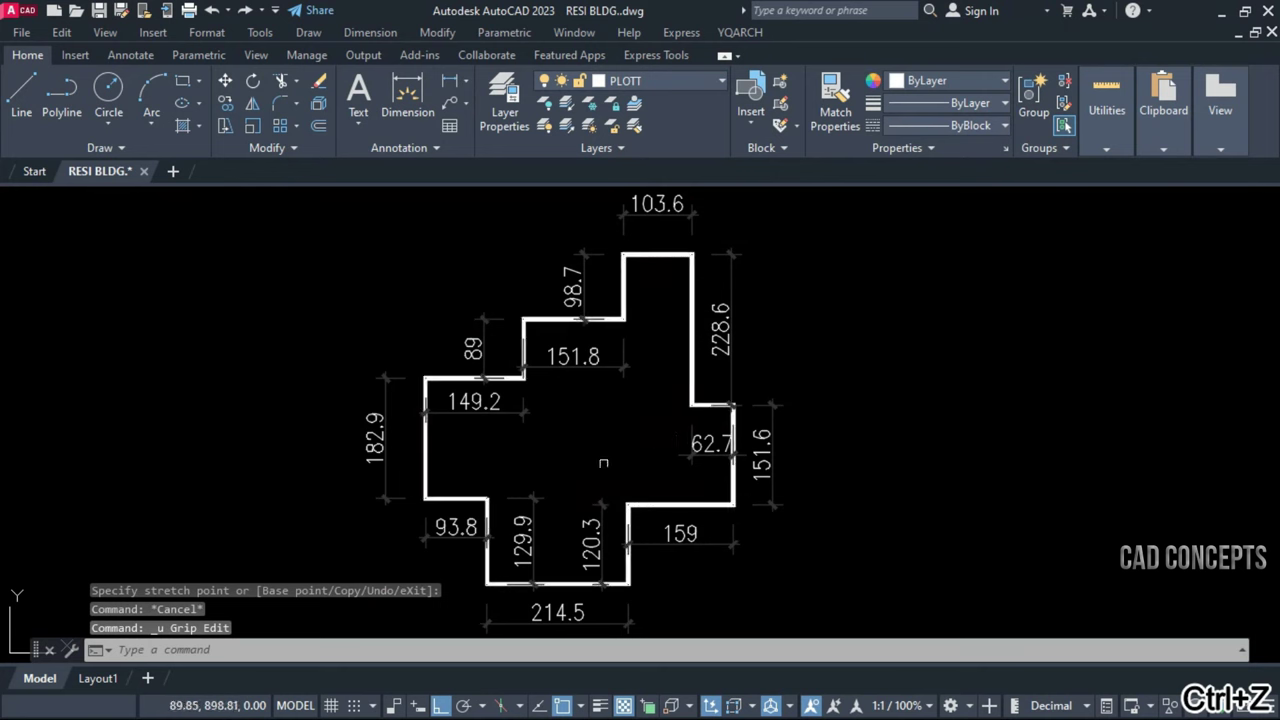
middle_drag(583, 460, 600, 455)
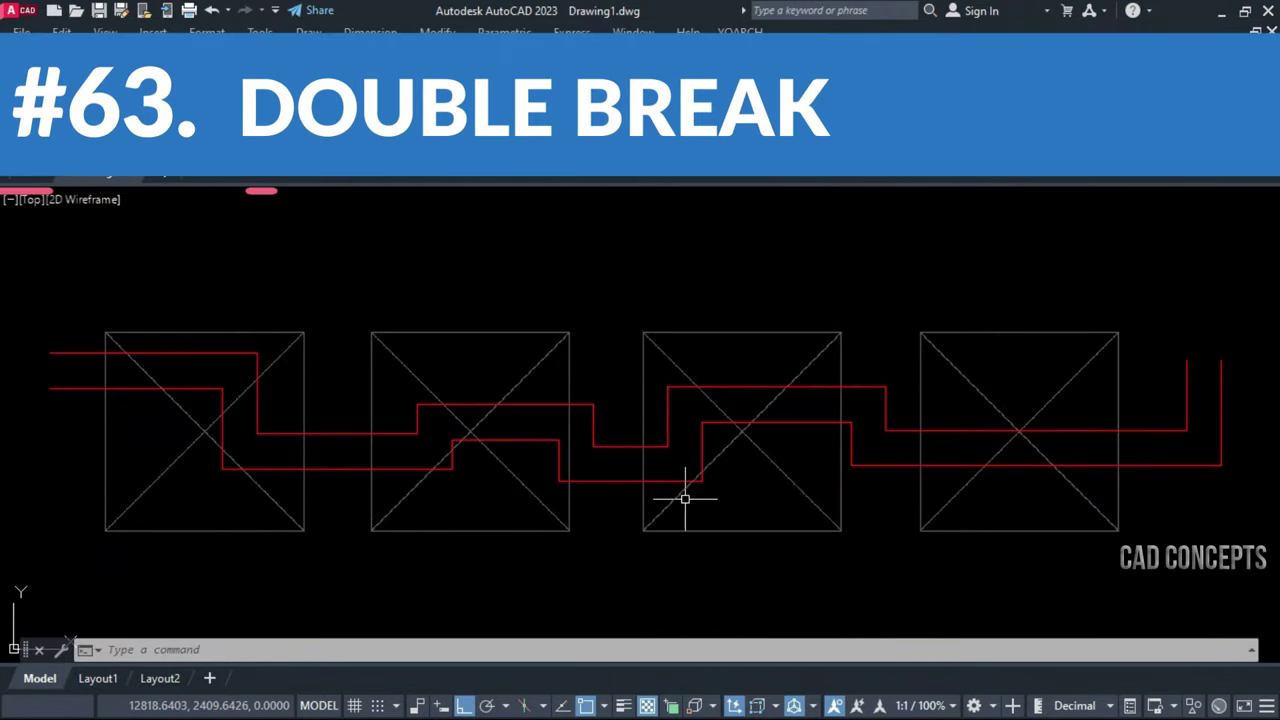
Run BDD and use both red polylines as knives to break the crossed objects
middle_drag(570, 524, 565, 519)
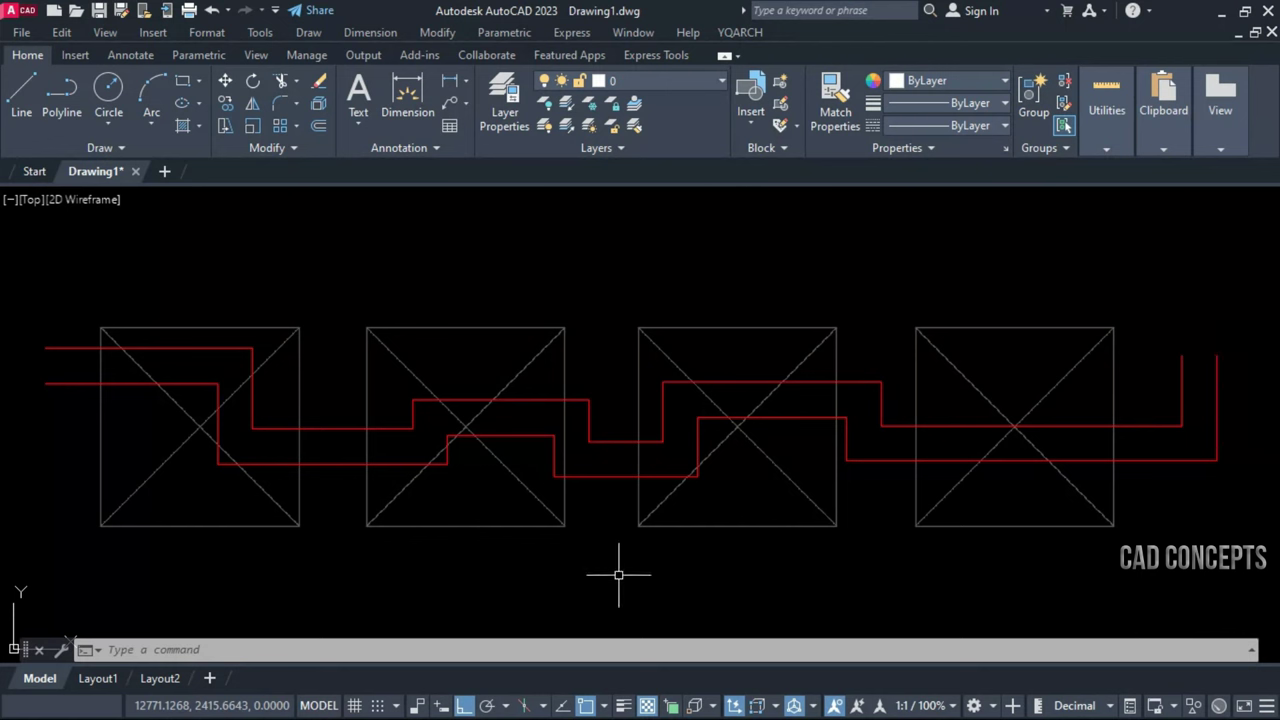
text(BDD)
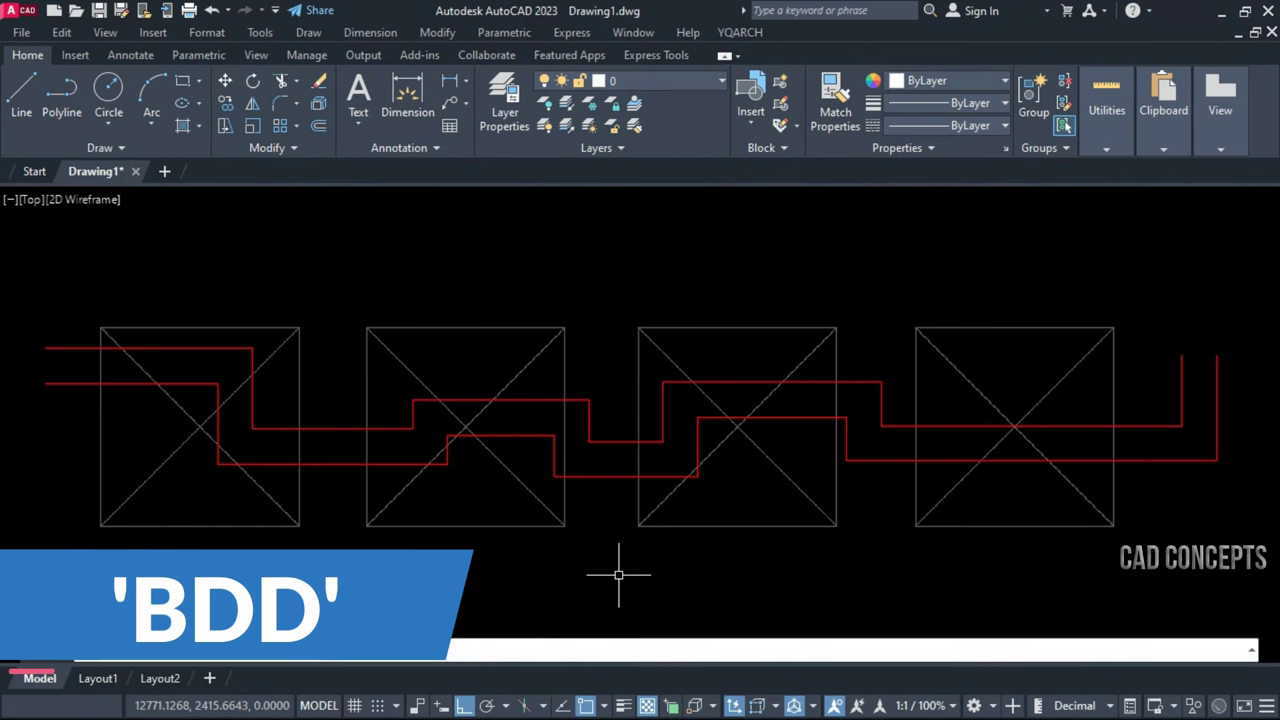
key(Return)
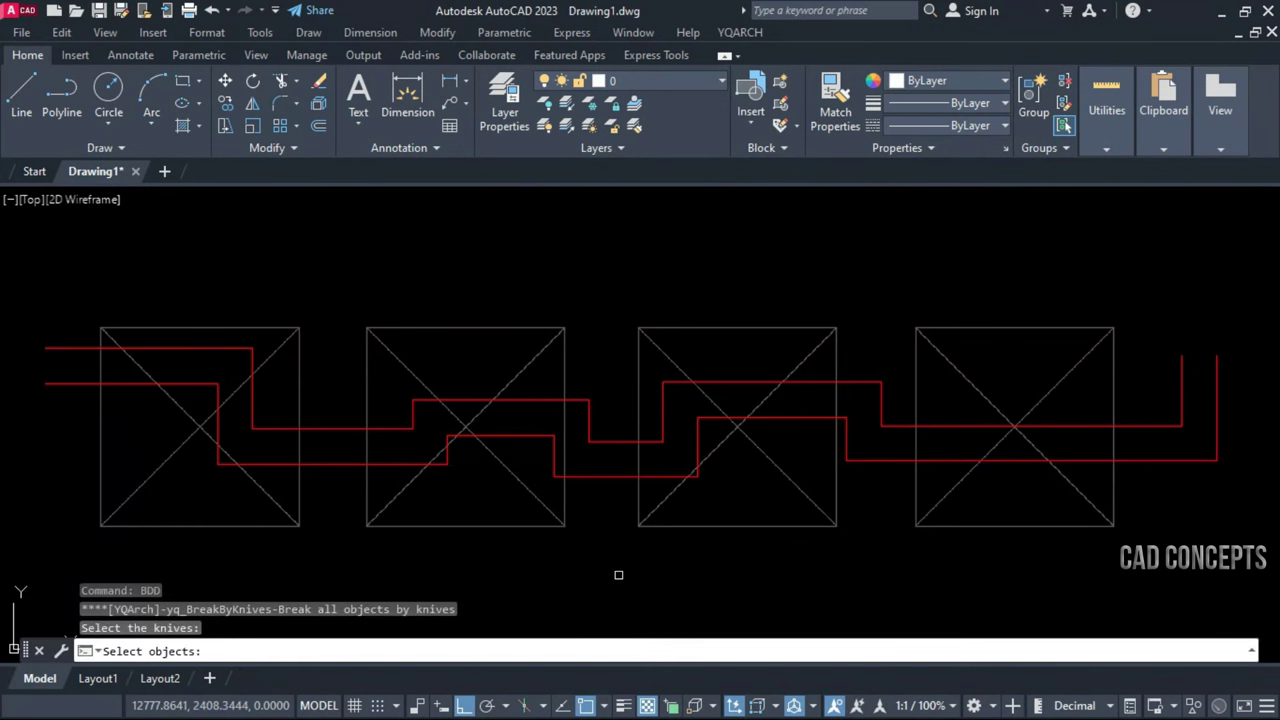
click(601, 479)
click(619, 442)
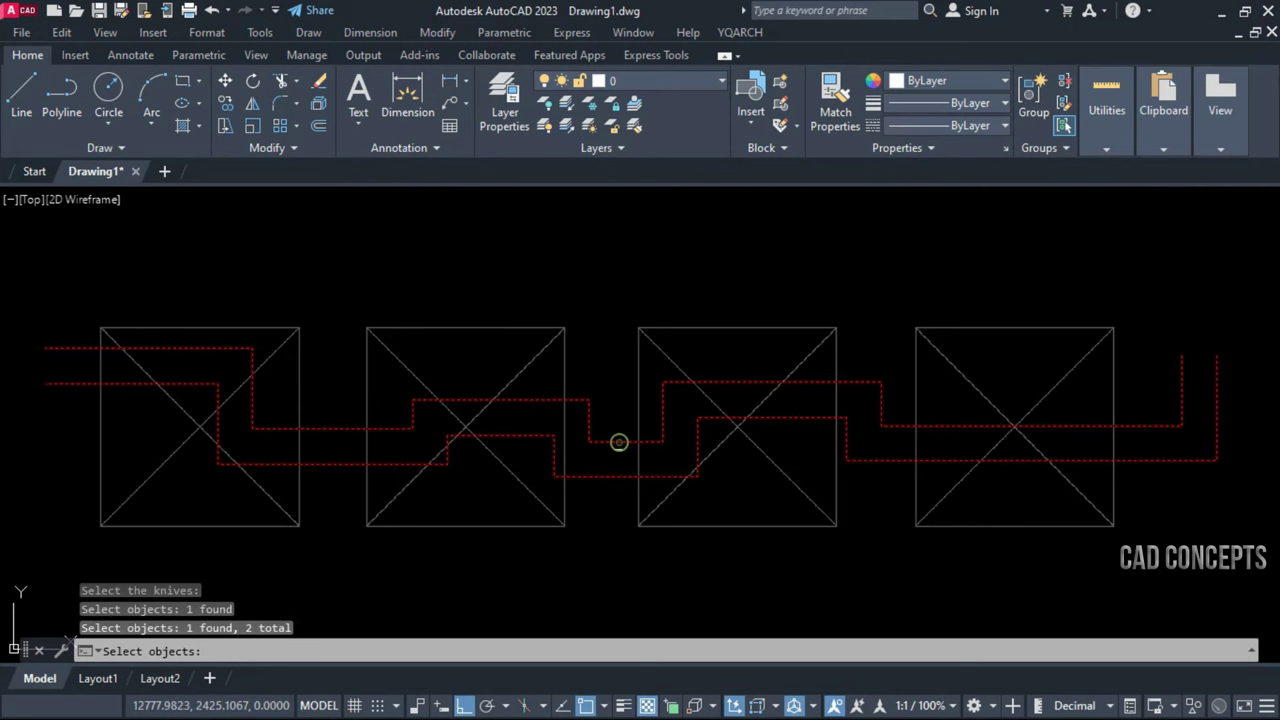
key(Return)
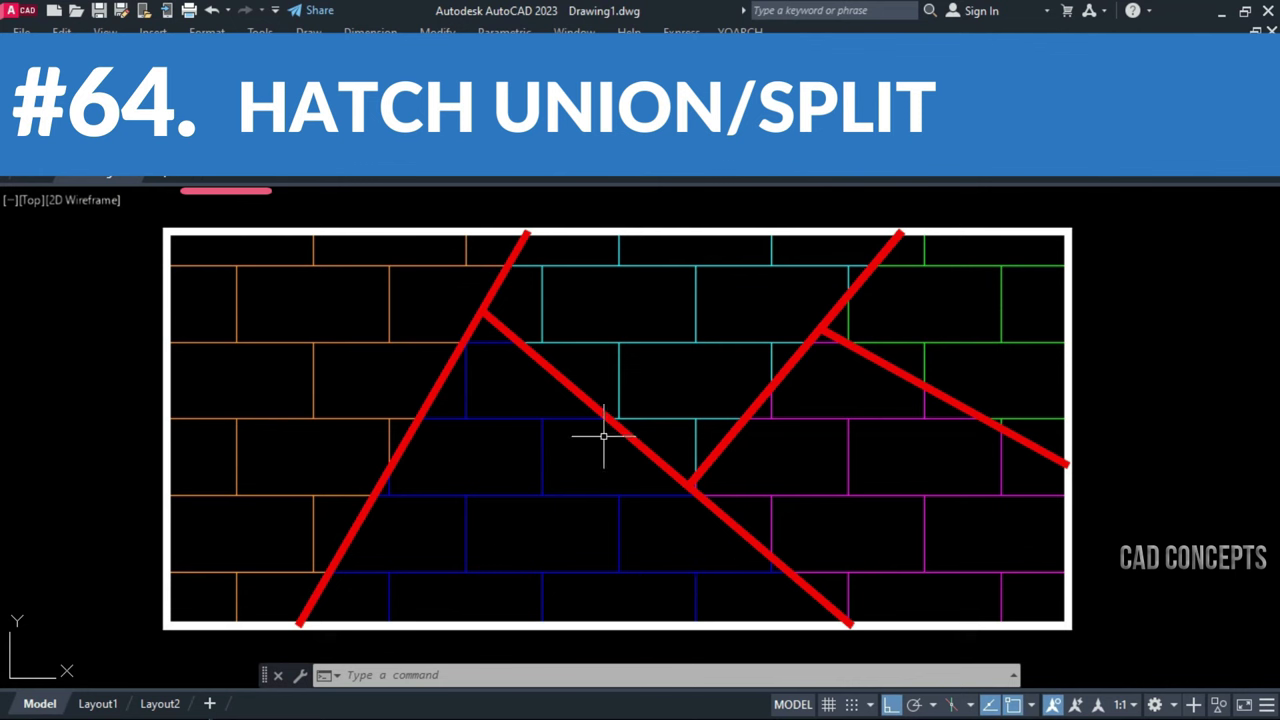
Inspect the blue, orange, cyan and magenta brick hatch regions one by one
click(635, 545)
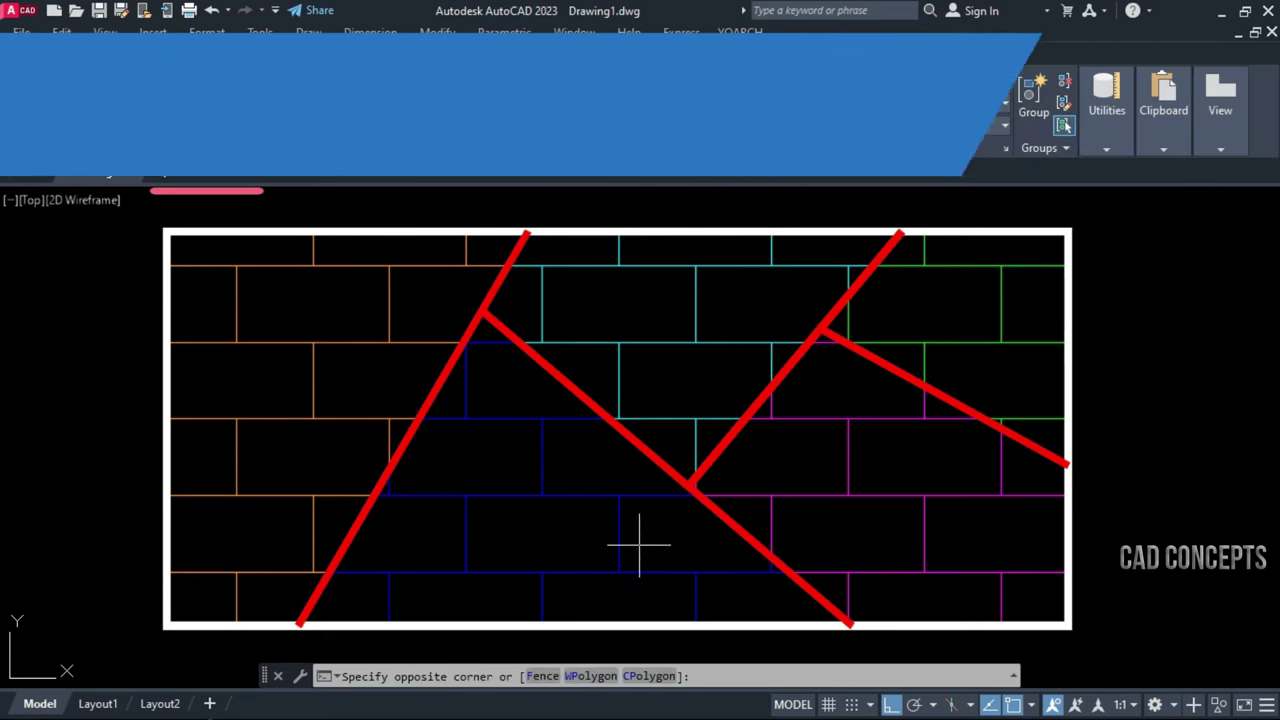
key(Escape)
click(343, 371)
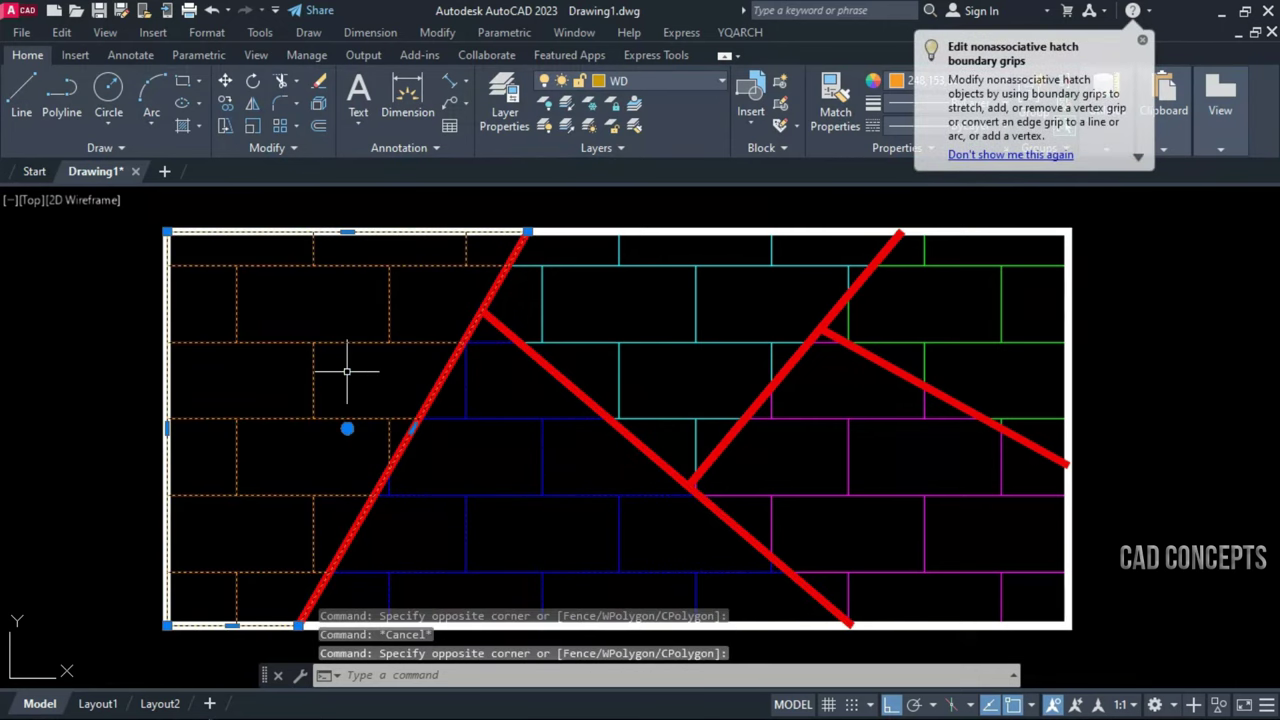
click(586, 342)
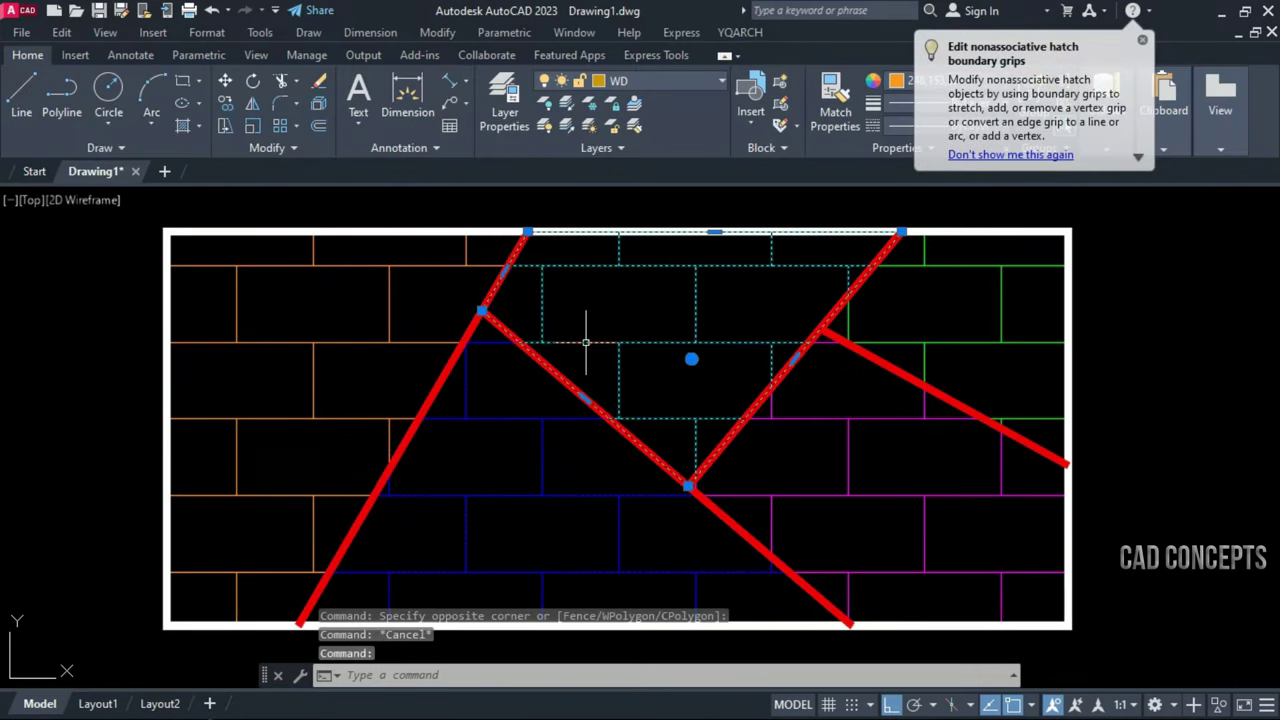
key(Escape)
click(857, 422)
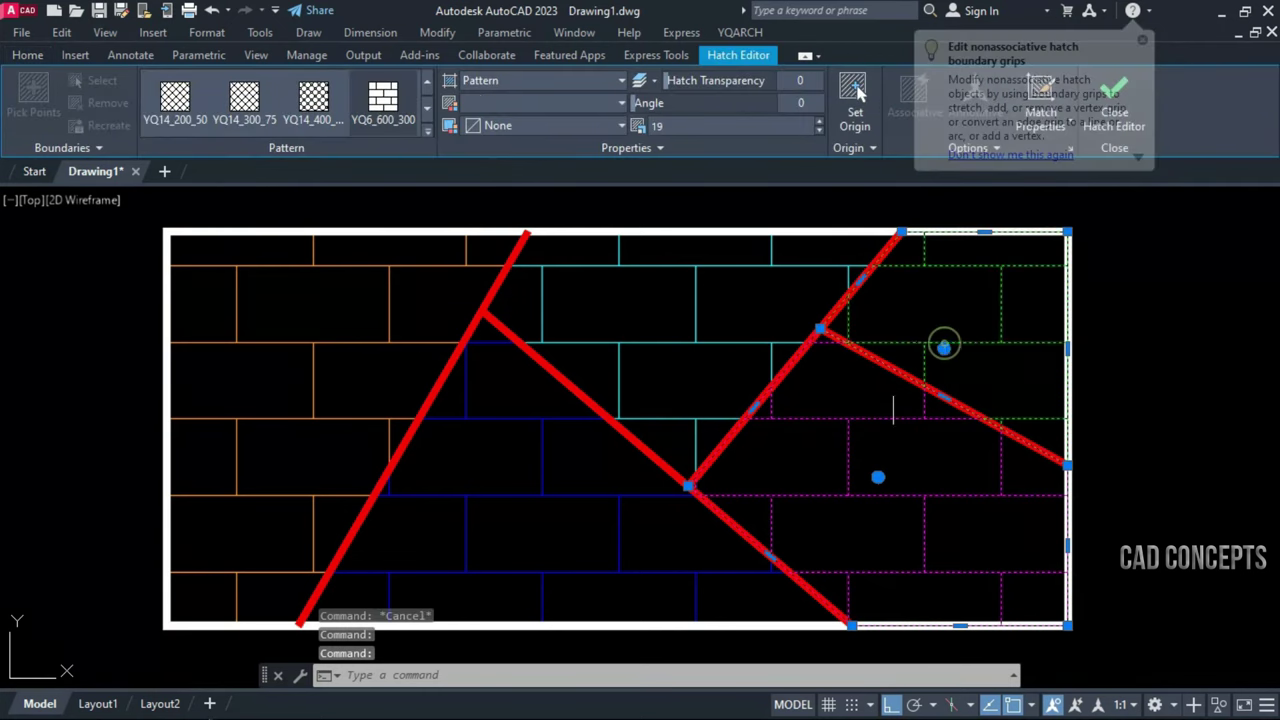
key(Escape)
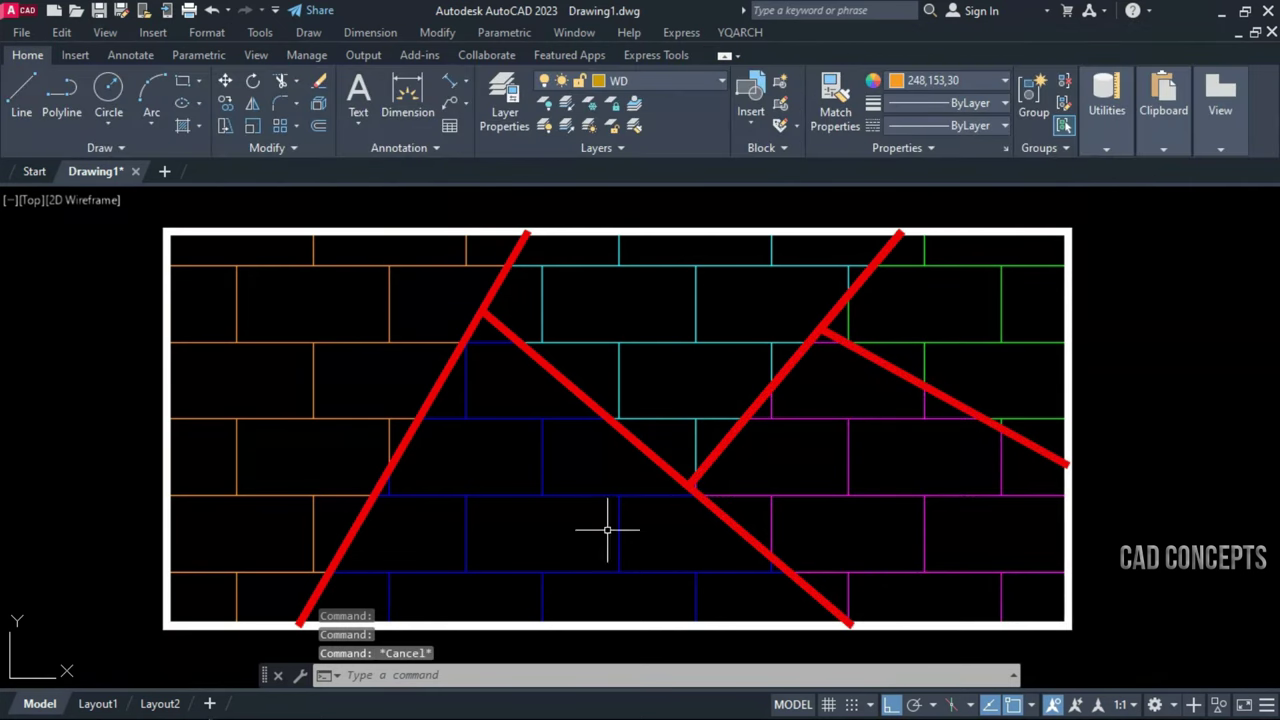
Merge all five brick hatches into one with HHU using a crossing window
text(HHU)
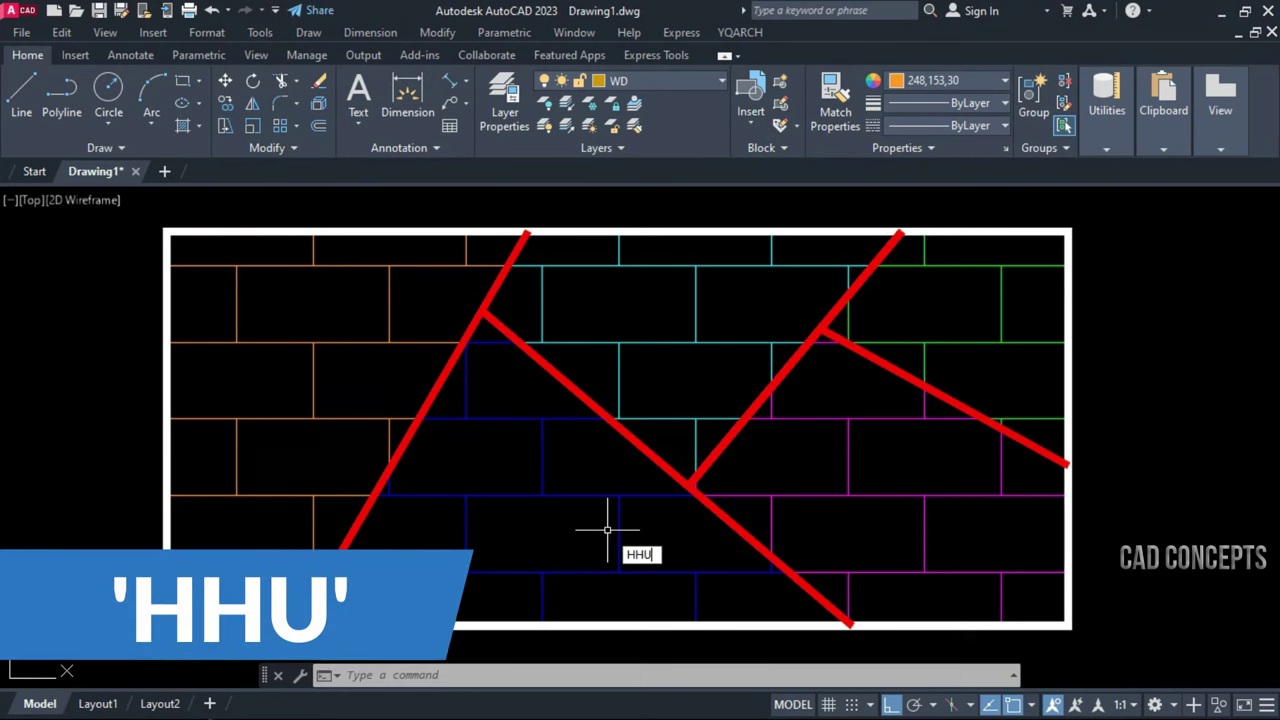
key(Return)
click(1029, 264)
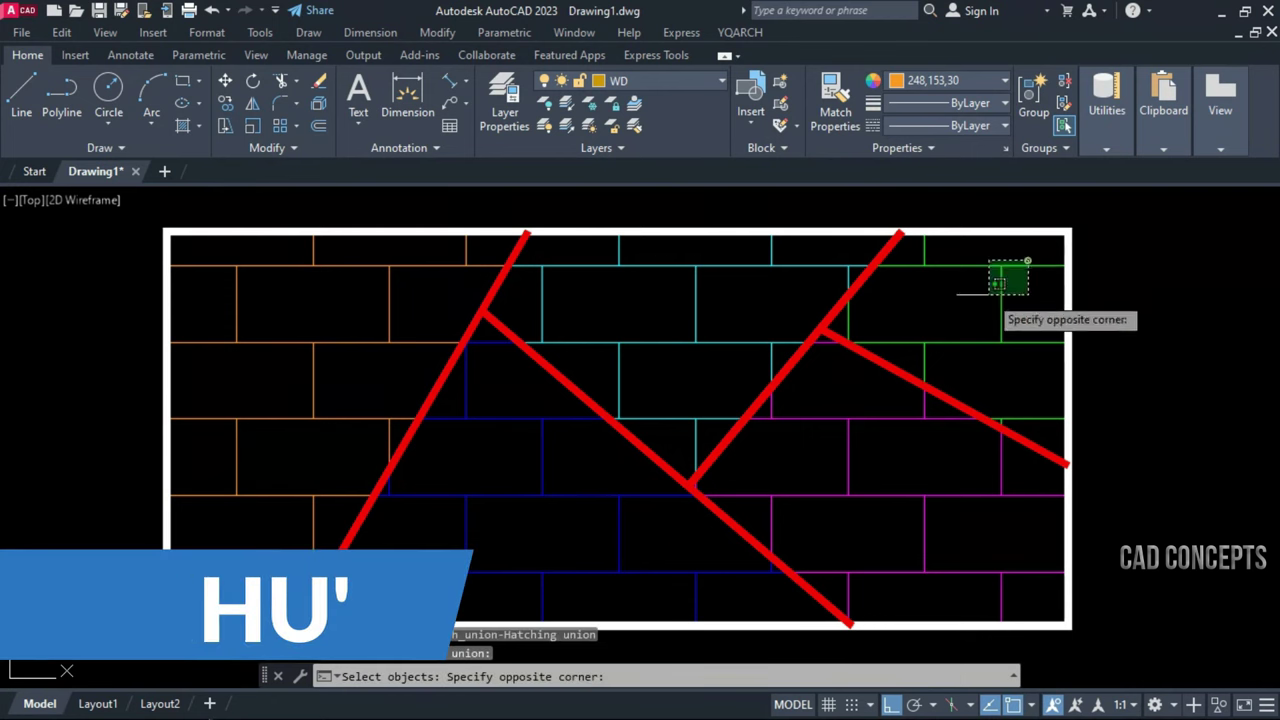
click(282, 592)
right_click(282, 592)
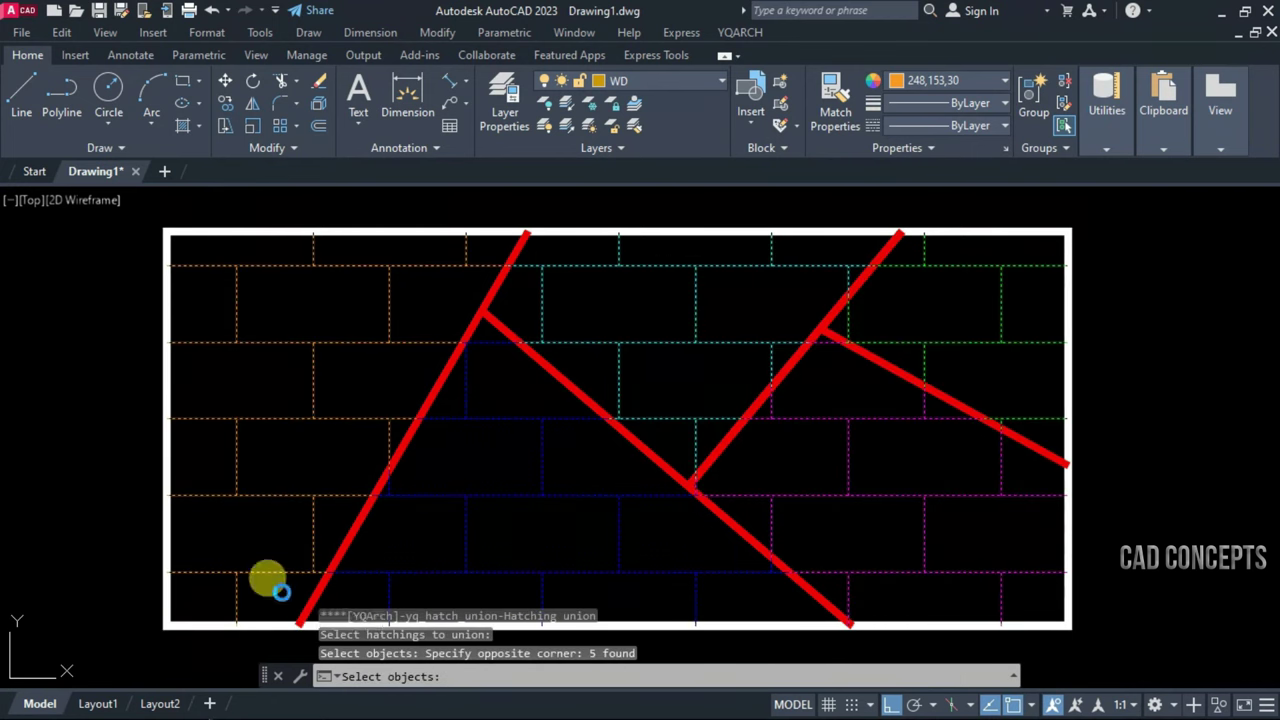
Select the merged blue hatch and start a move, then cancel it
click(299, 572)
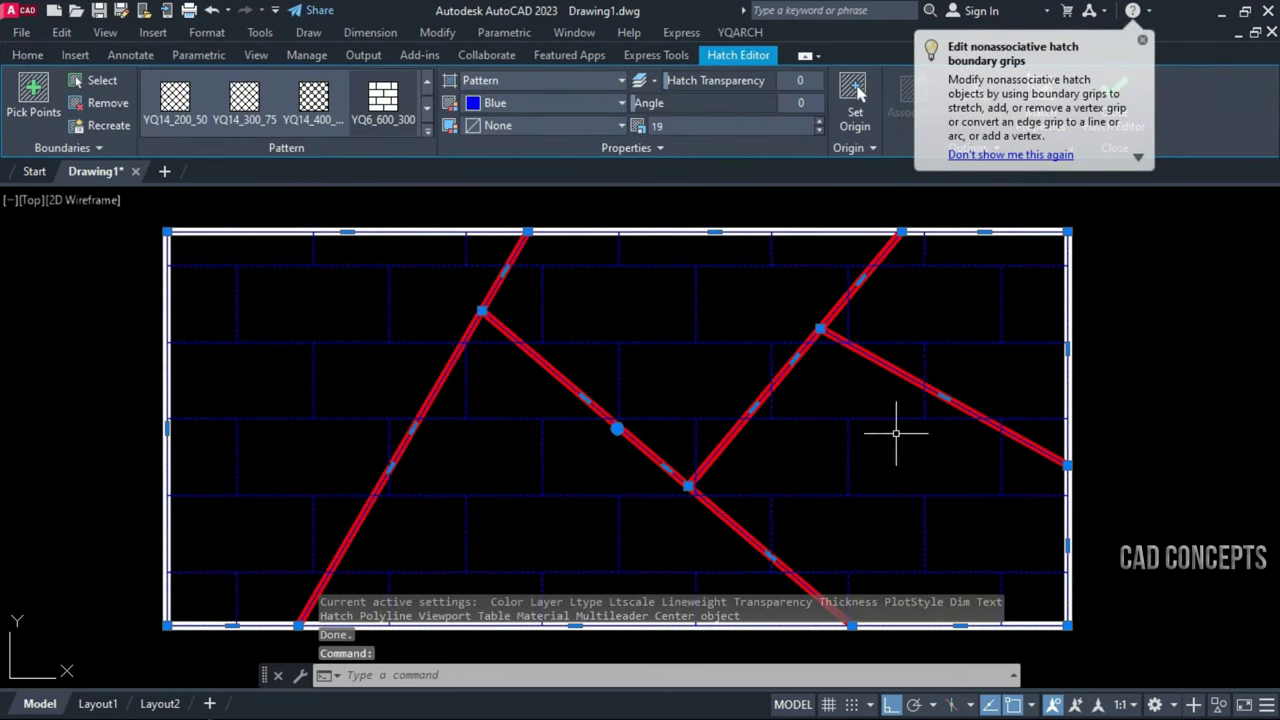
text(m)
key(Return)
click(912, 470)
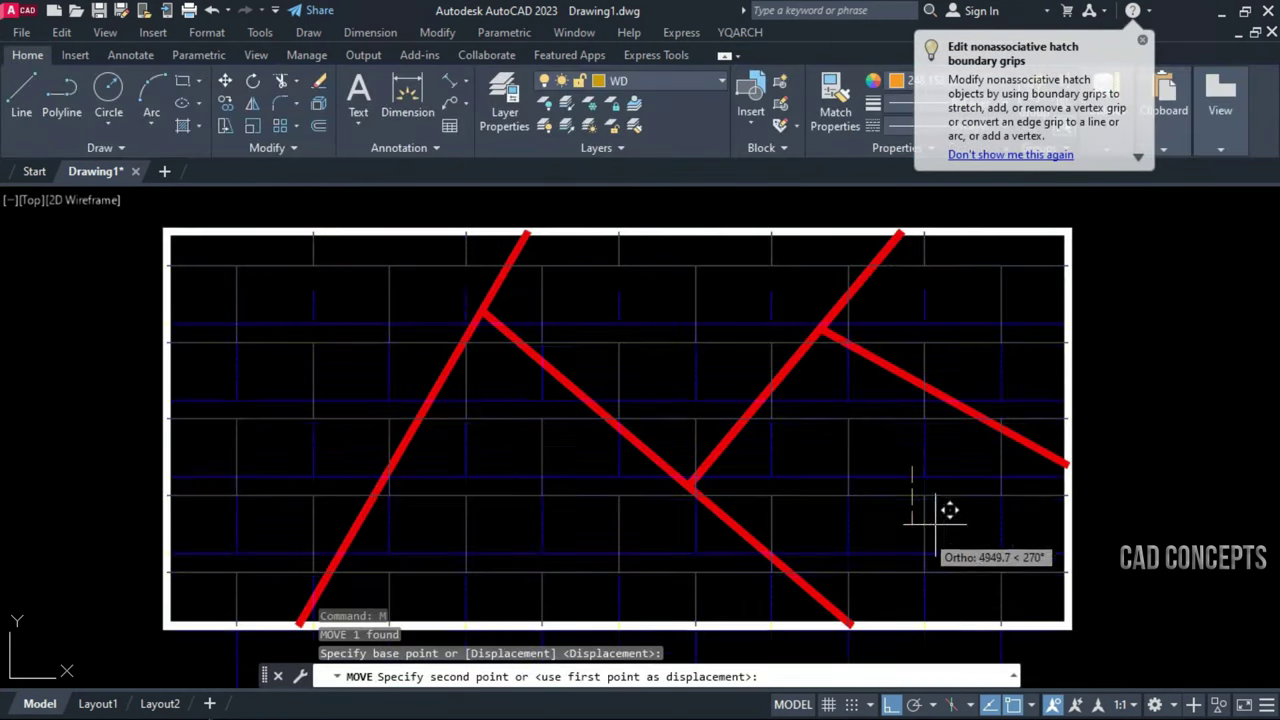
key(Escape)
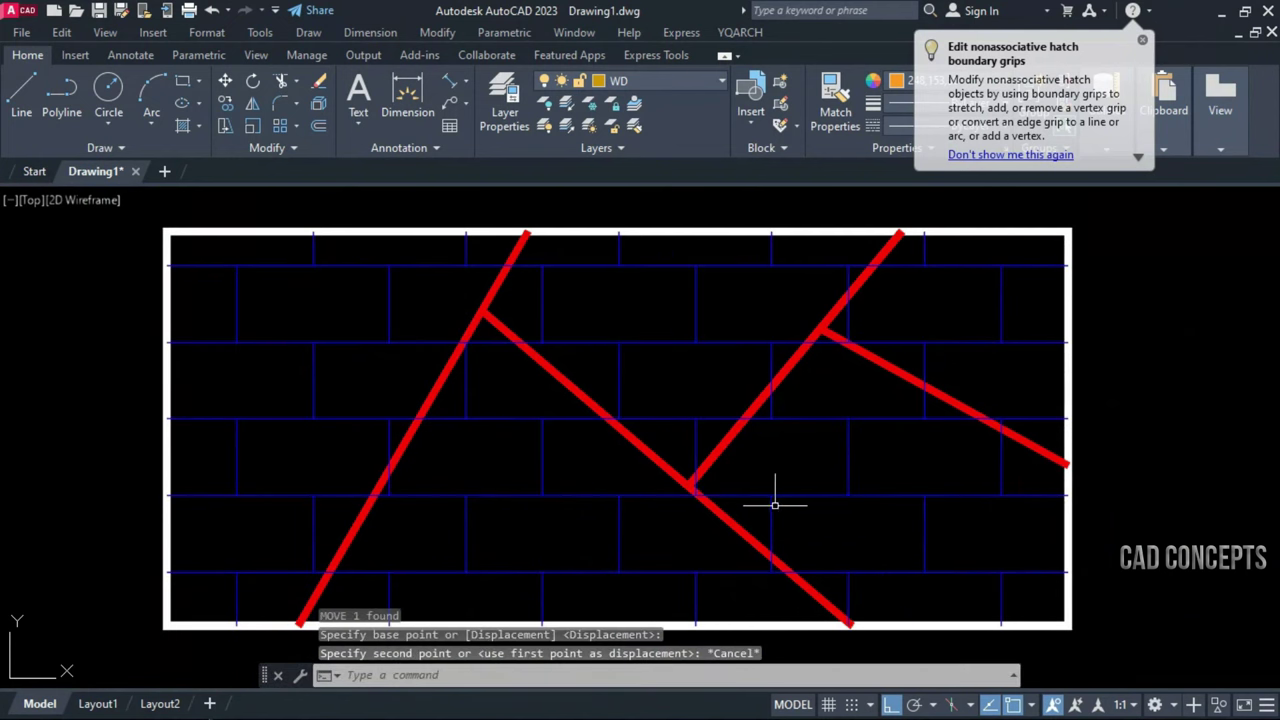
click(775, 505)
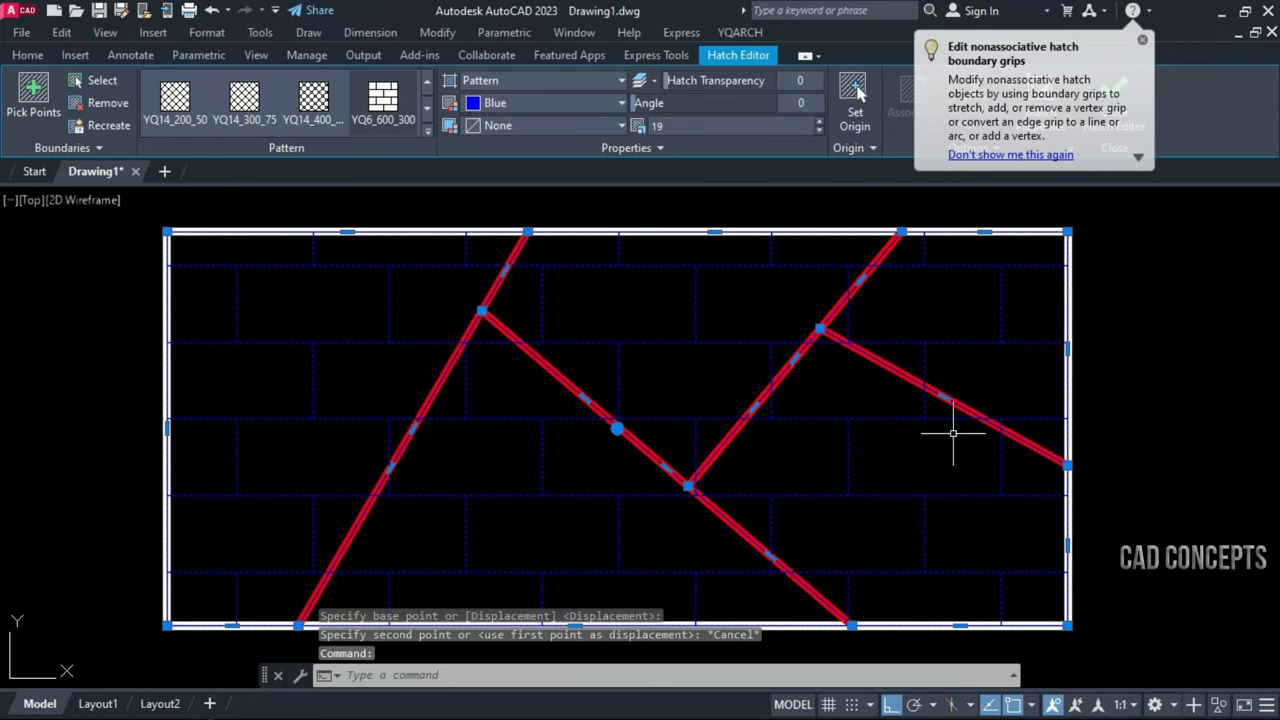
Split the merged hatch along the red lines with HHX
text(HH)
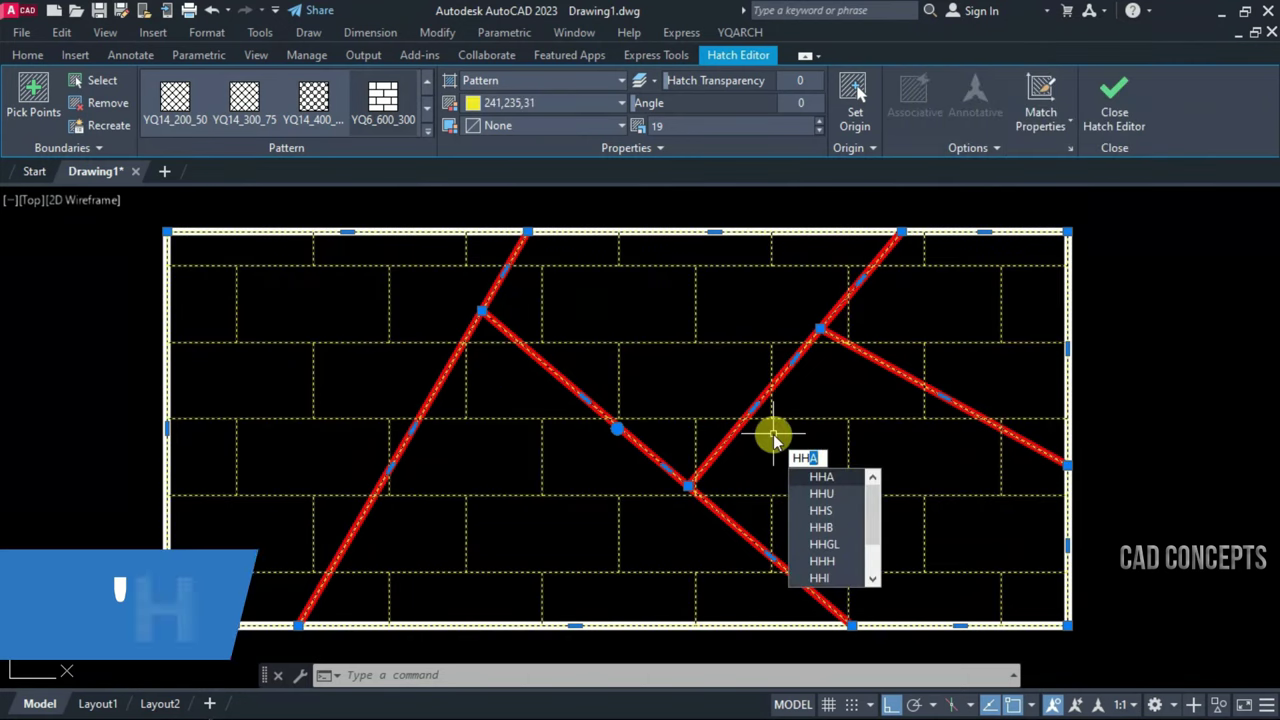
text(X)
key(Return)
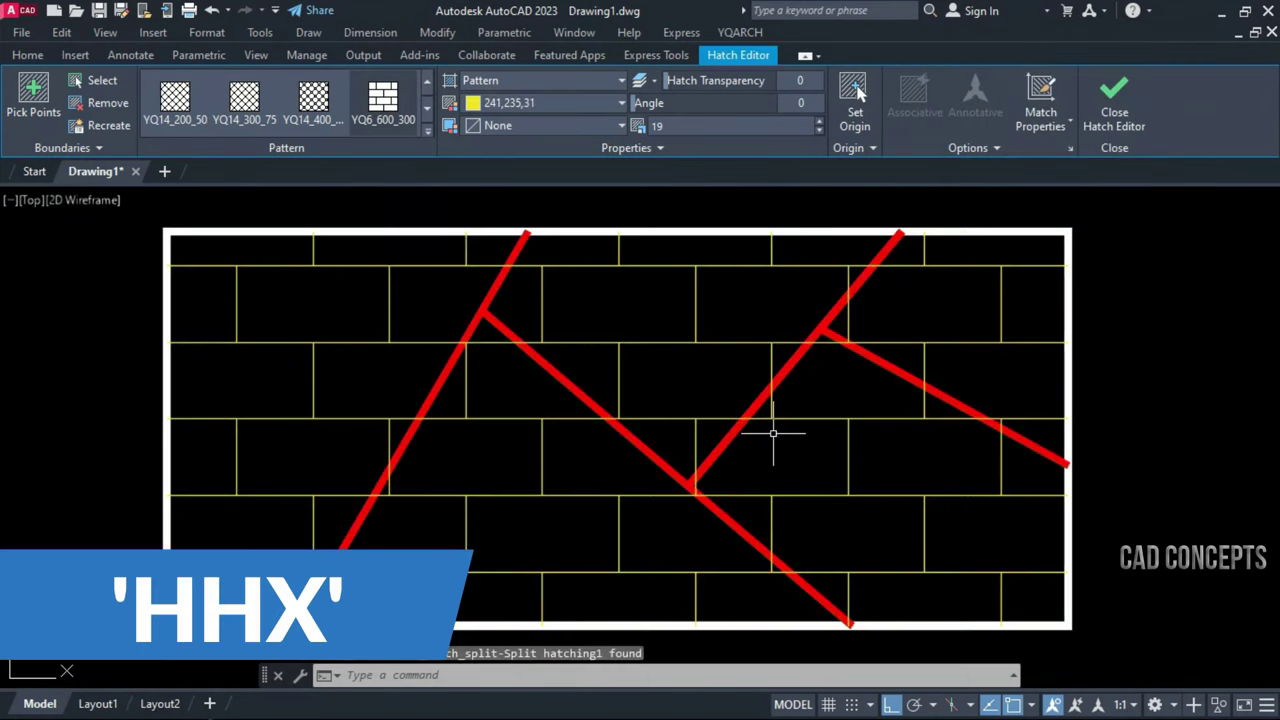
click(793, 420)
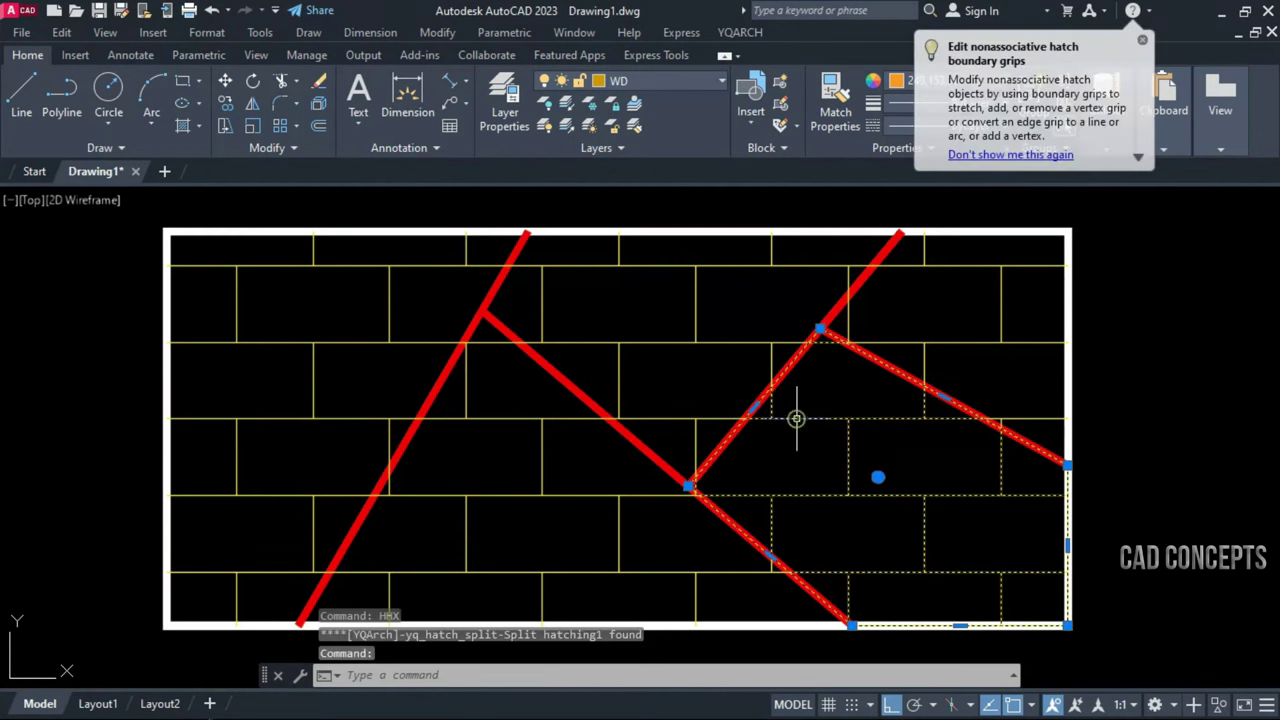
key(Escape)
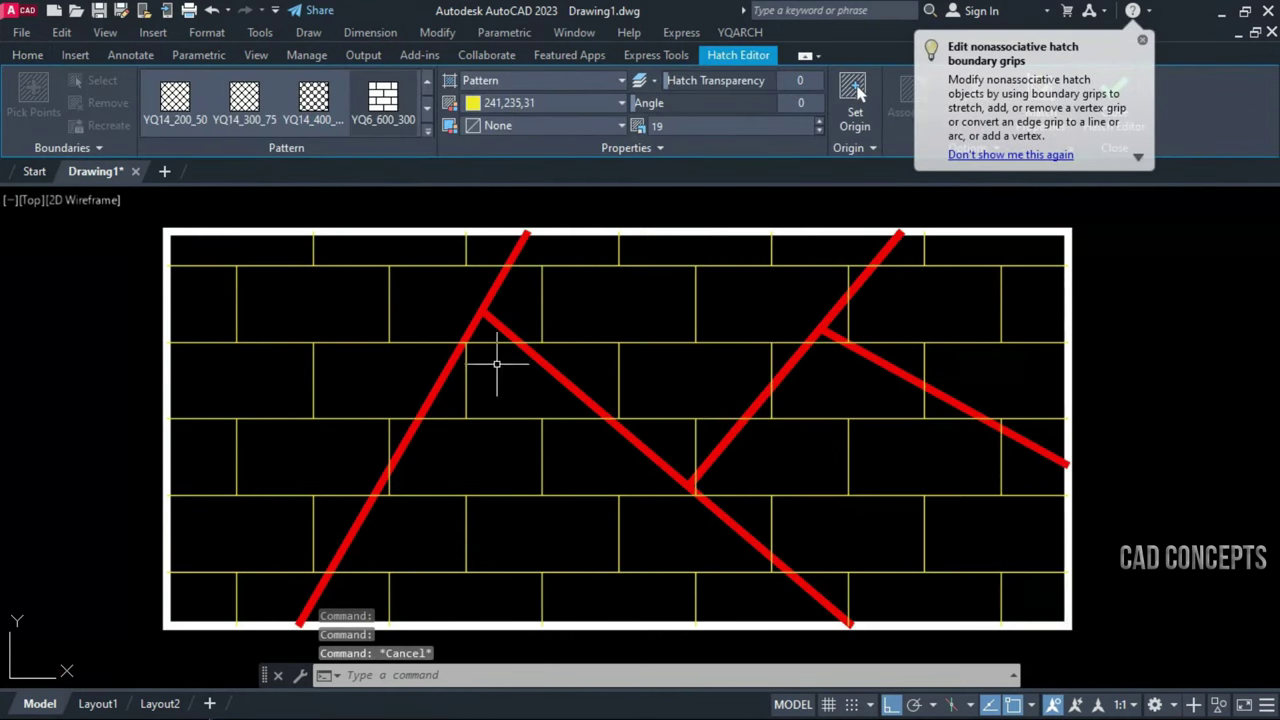
Recolour the left and upper middle hatch regions blue
click(425, 347)
click(414, 322)
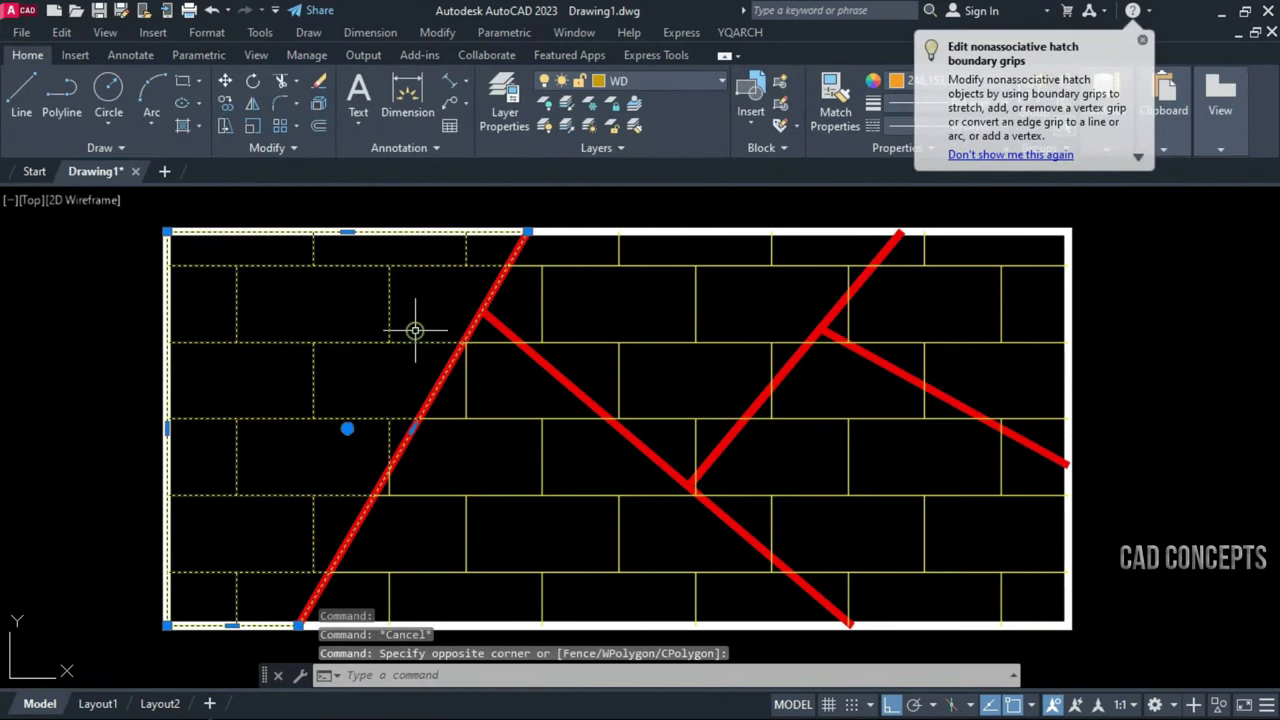
click(589, 103)
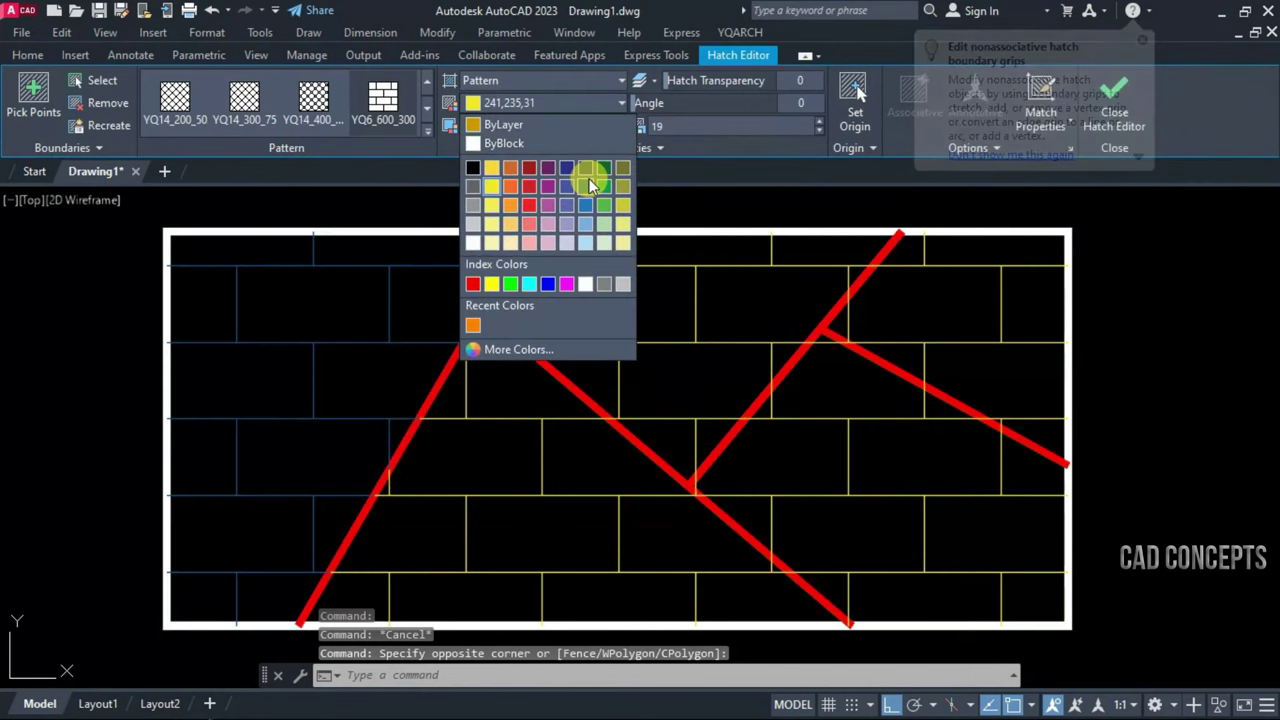
click(587, 175)
key(Escape)
click(737, 349)
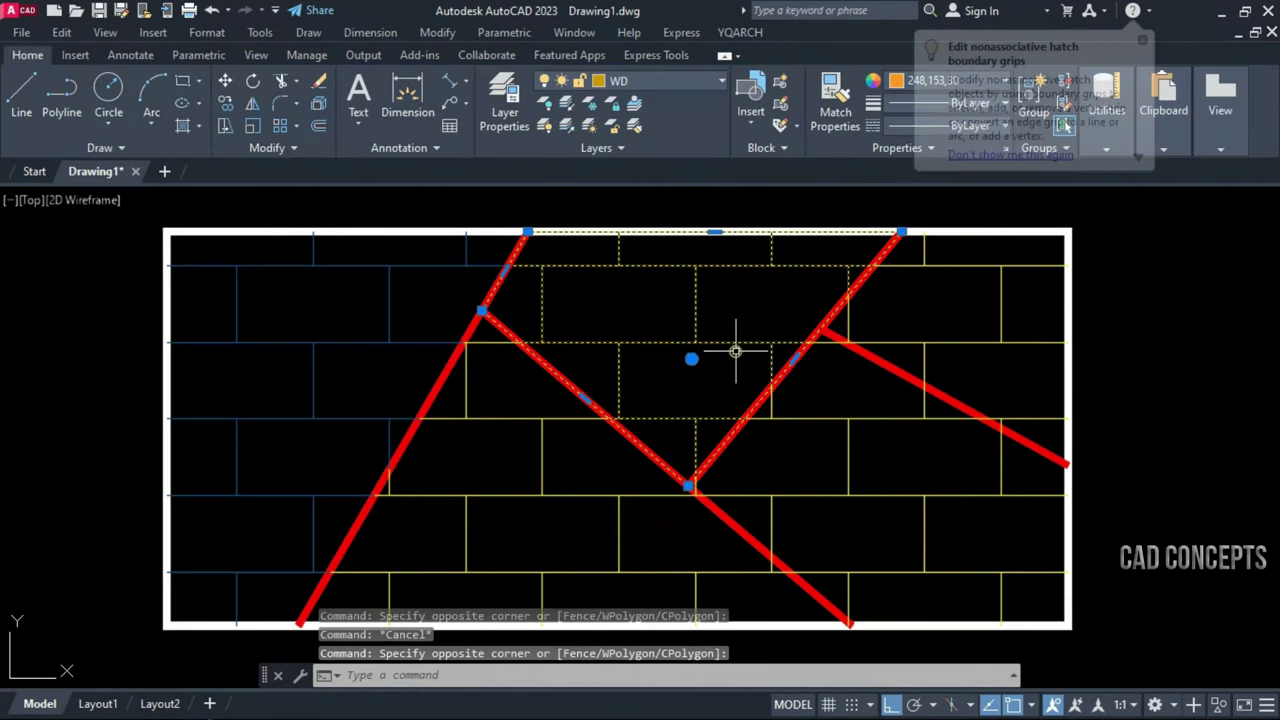
click(524, 100)
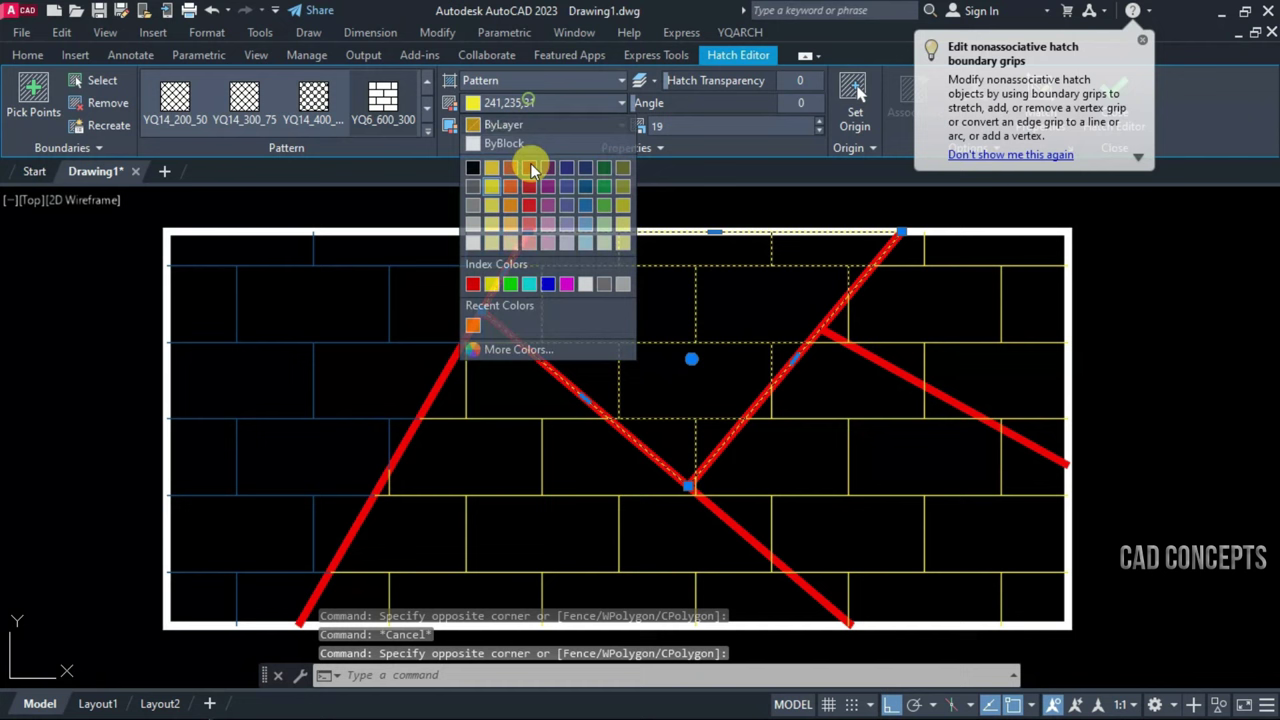
click(540, 291)
key(Escape)
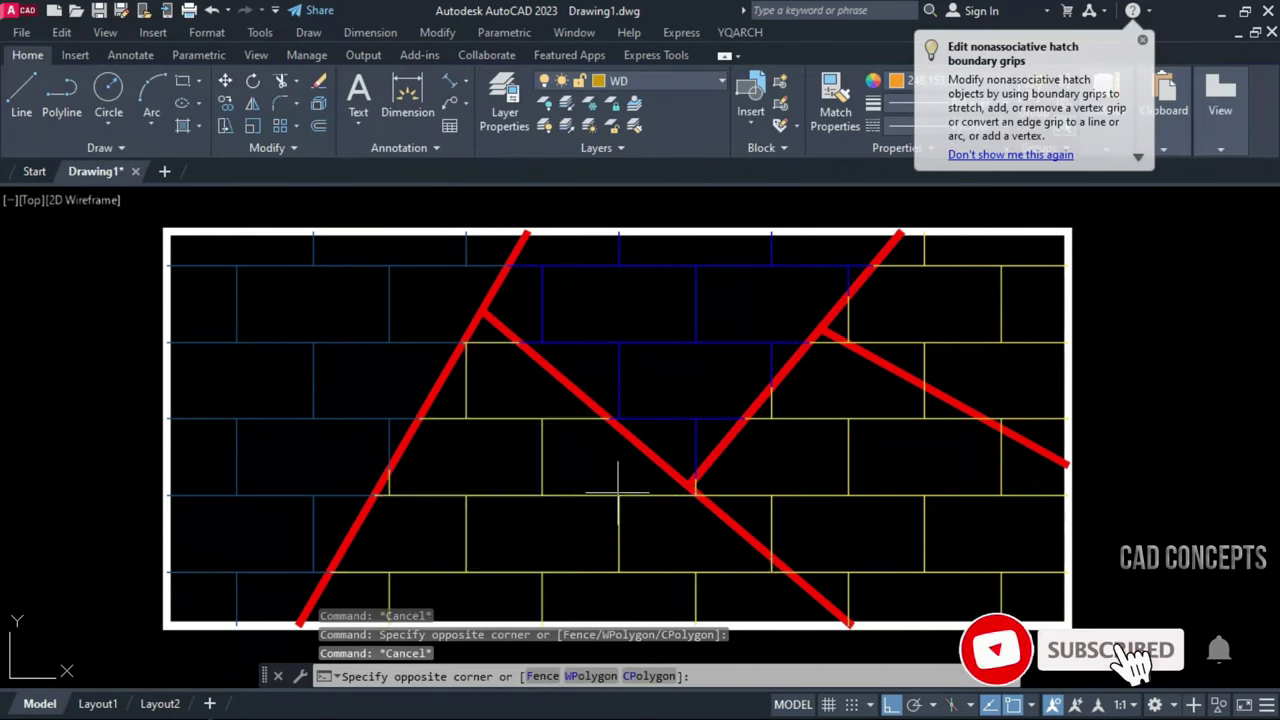
Make the lower triangular region cyan and the upper-right region blue
click(571, 510)
click(578, 517)
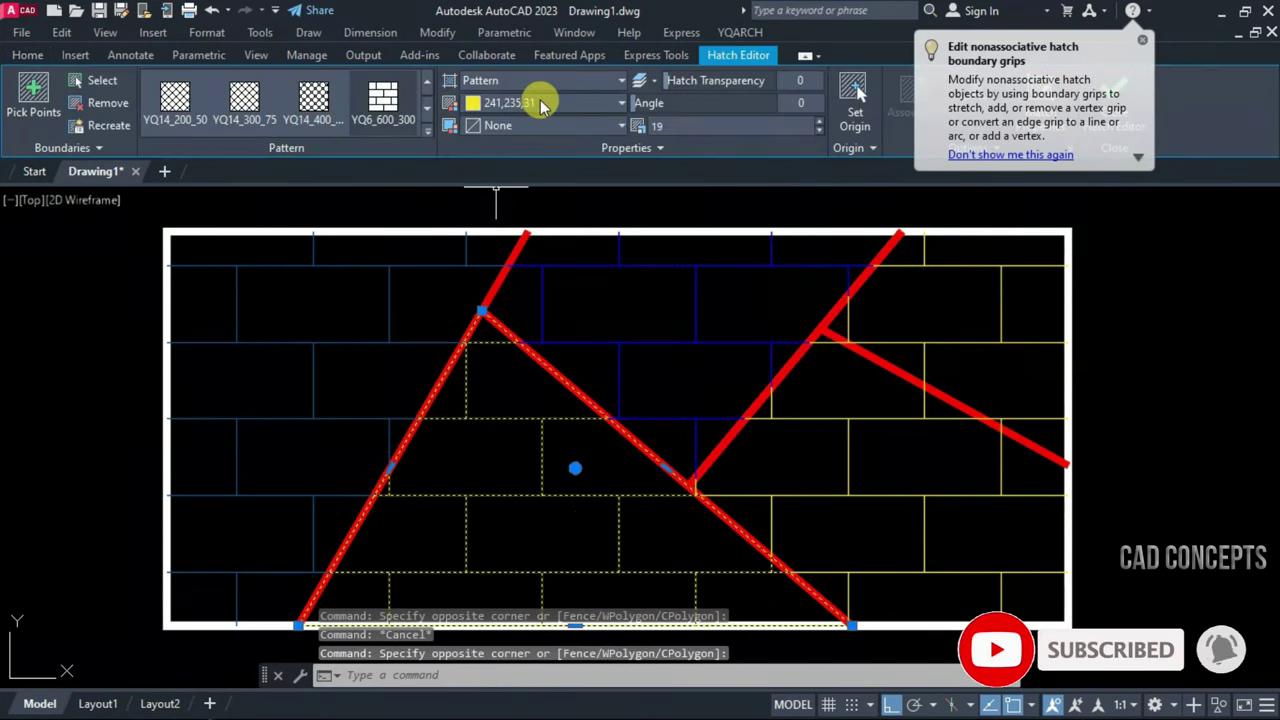
click(540, 100)
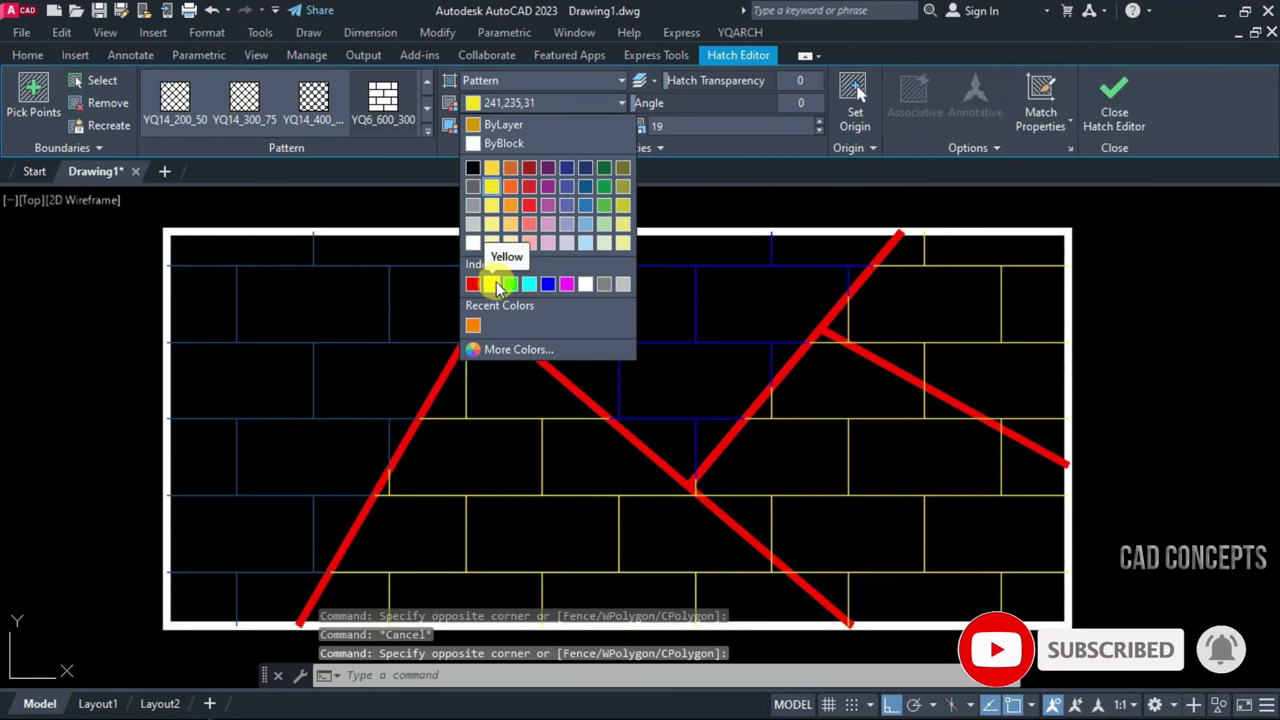
click(529, 284)
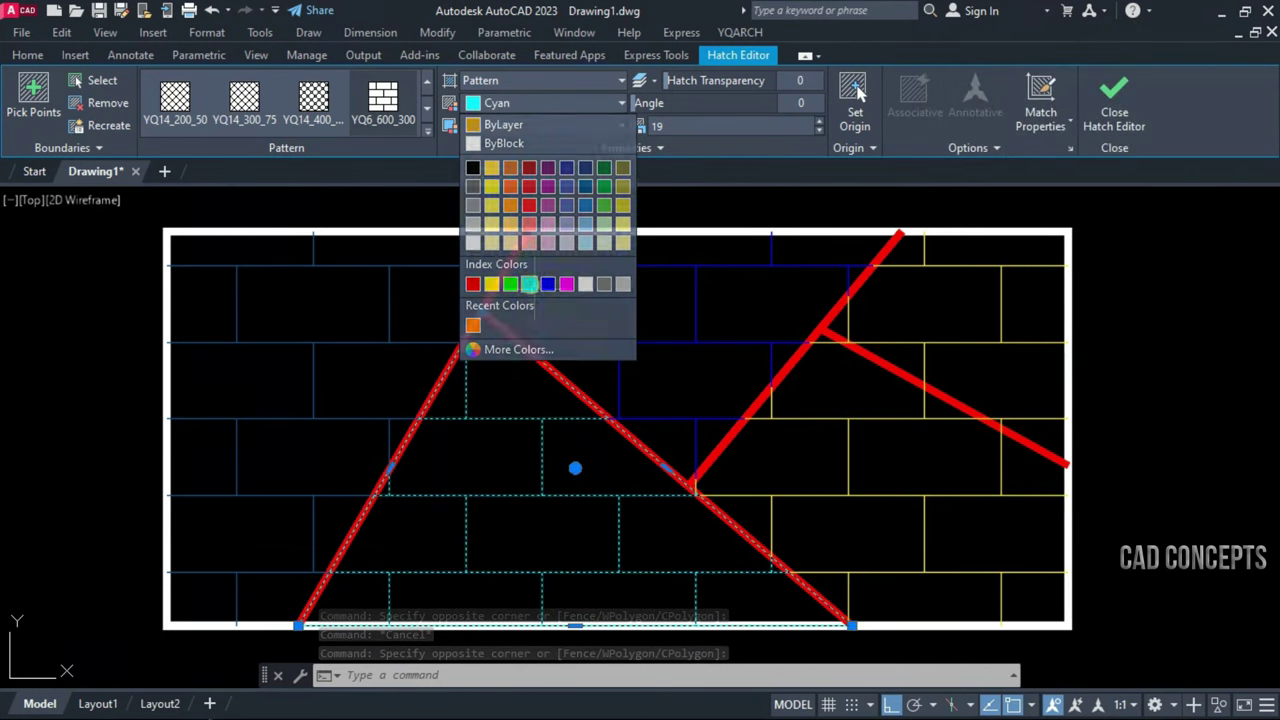
key(Escape)
click(975, 360)
click(990, 343)
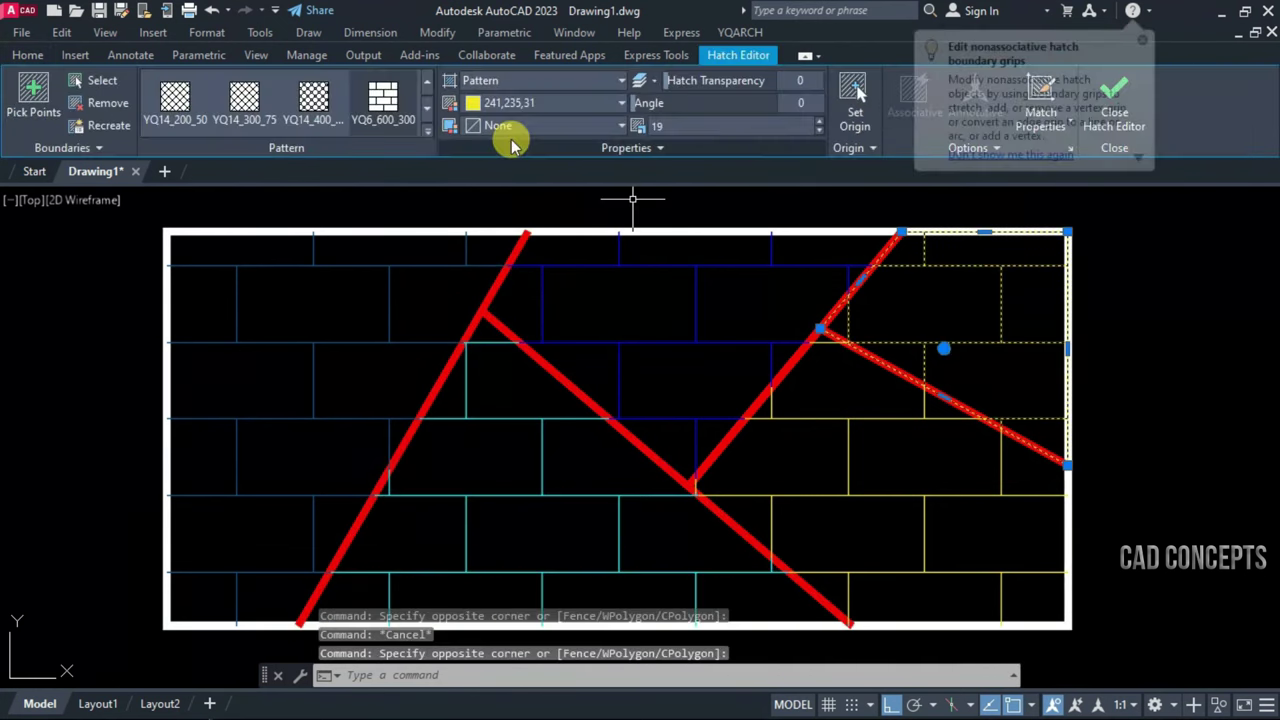
click(497, 109)
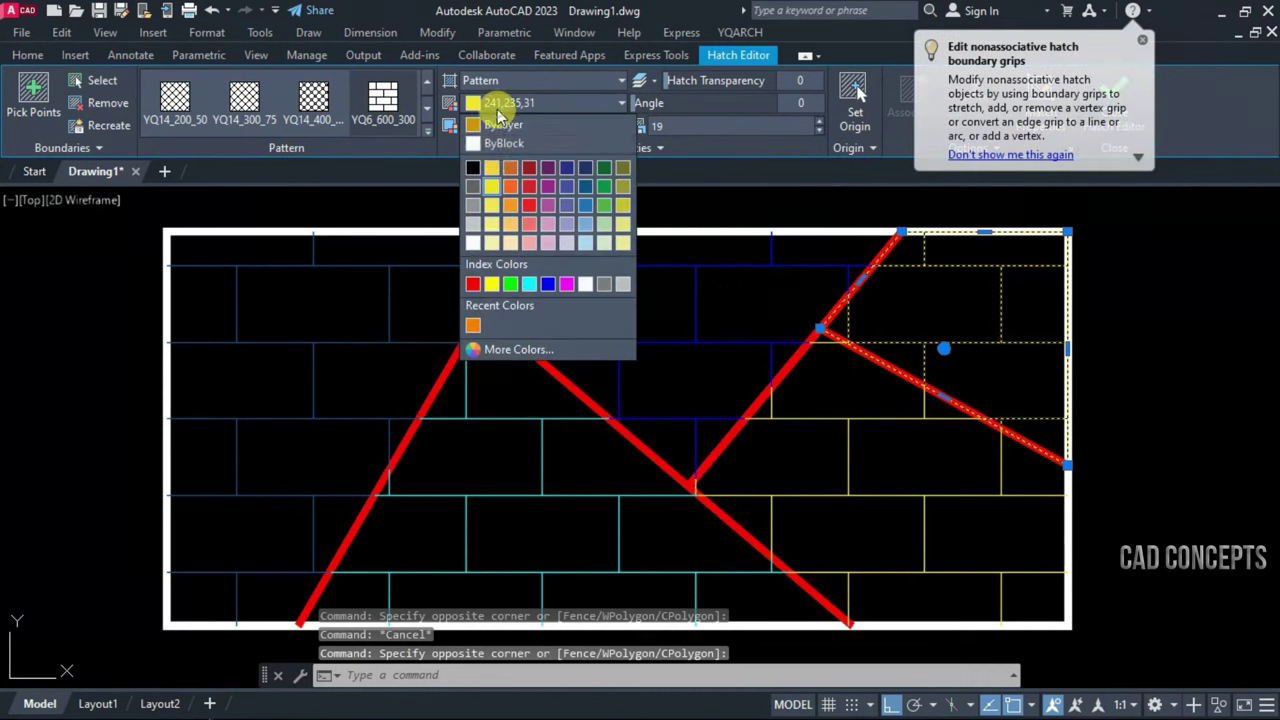
click(548, 284)
key(Escape)
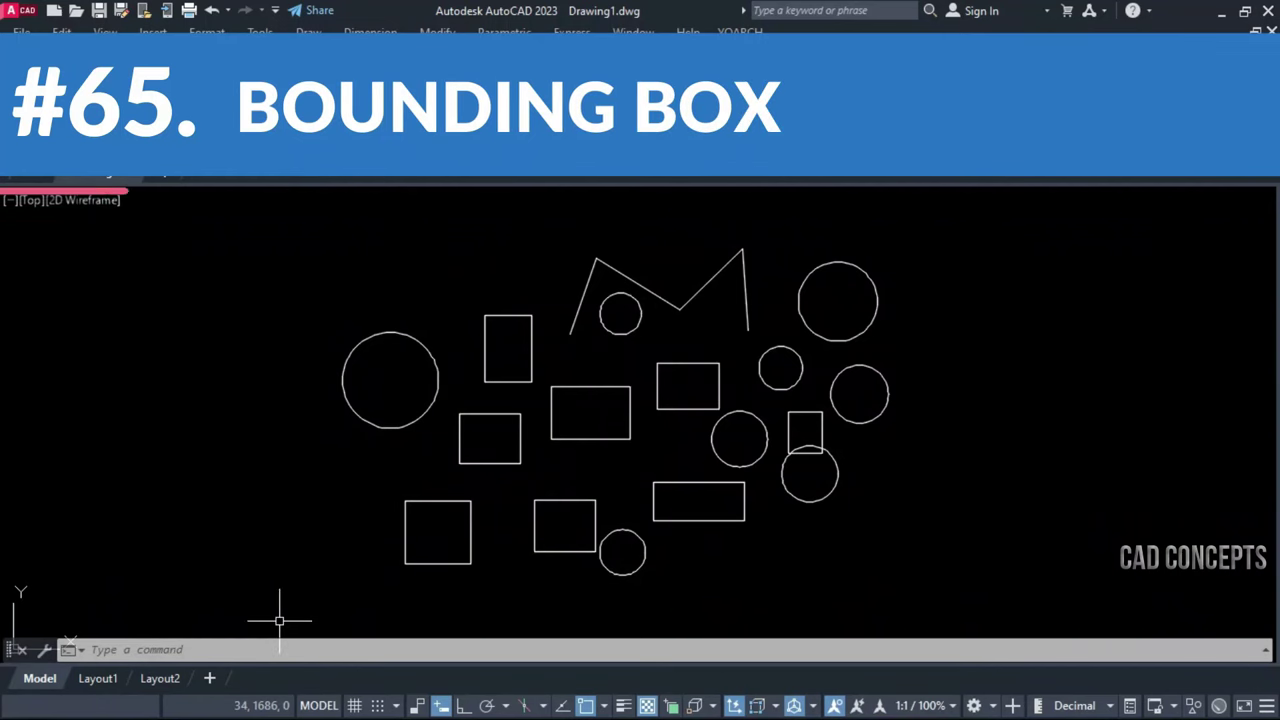
Window-select all the scattered shapes to check them, then clear the selection
click(279, 620)
click(932, 242)
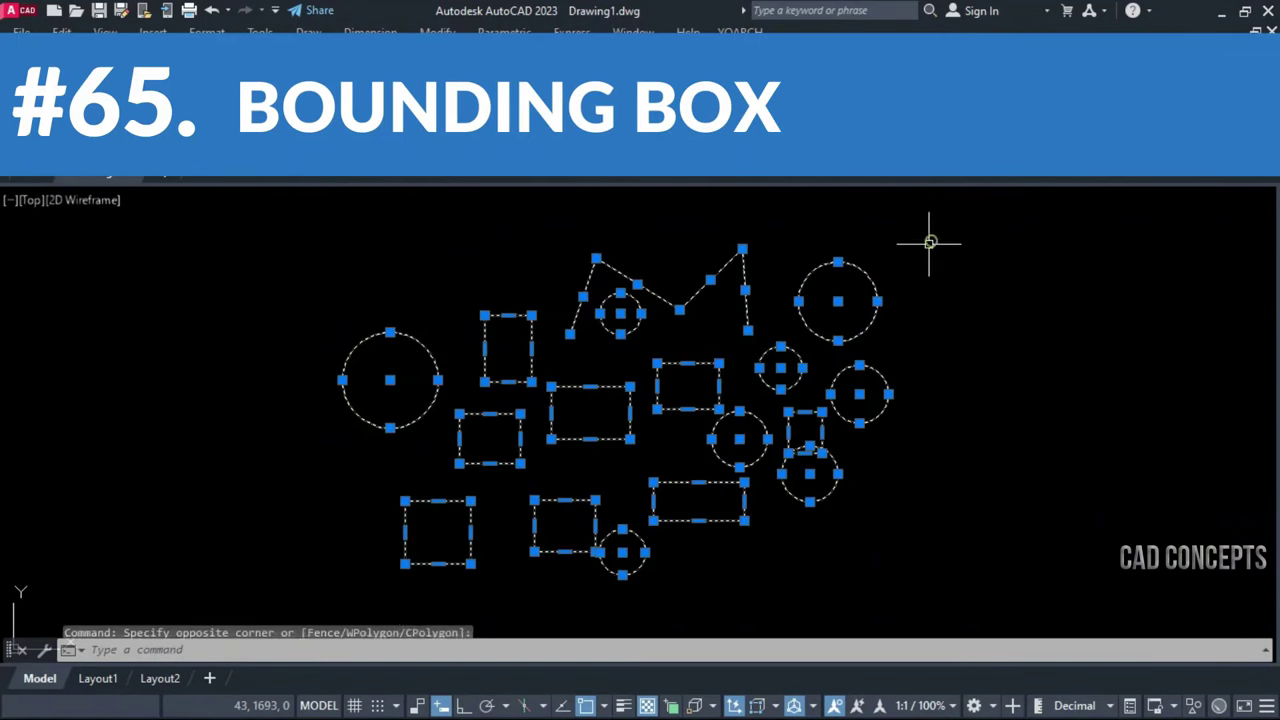
middle_drag(333, 582, 320, 565)
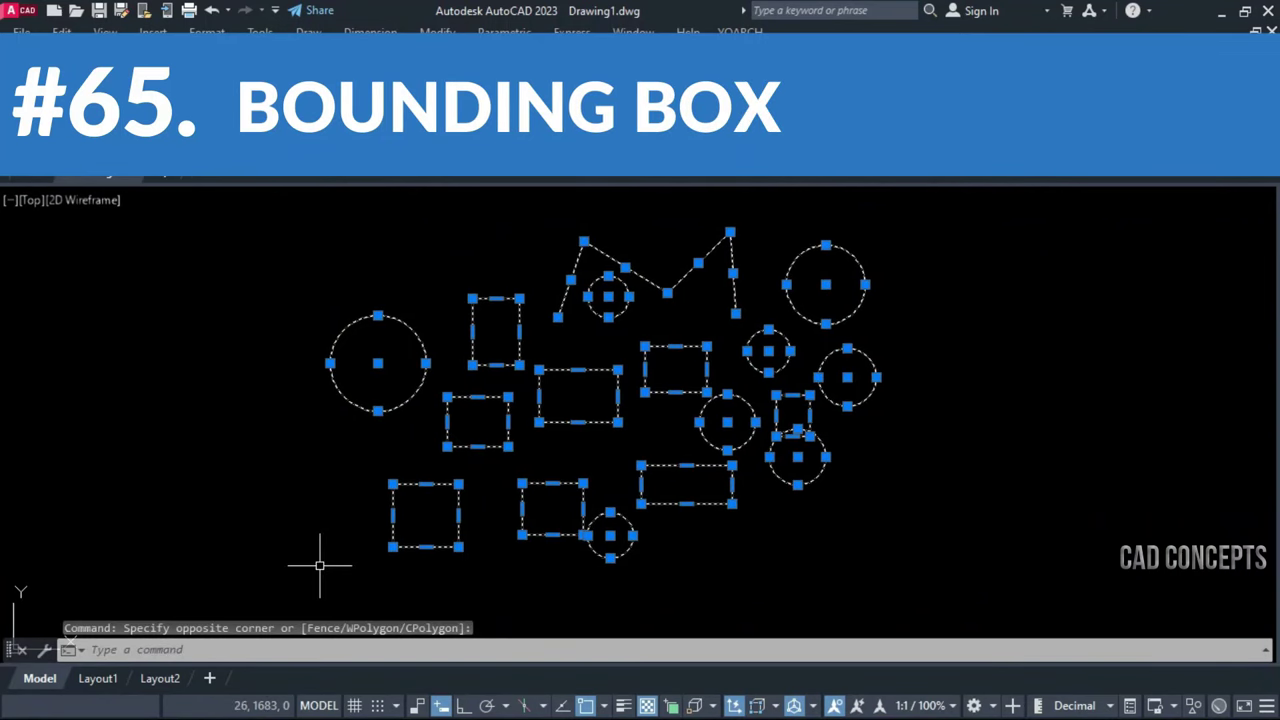
key(Escape)
key(Escape)
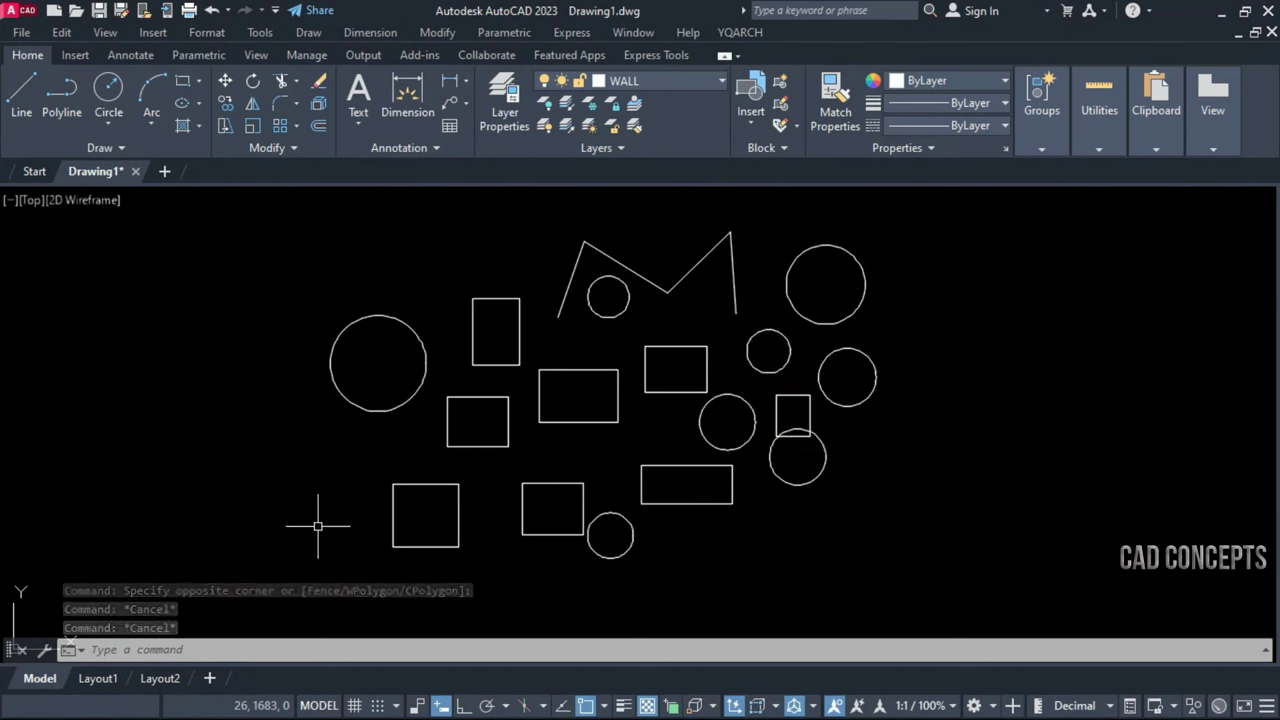
Create the minimum bounding rectangle around all twenty shapes with JX and review it
text(JX)
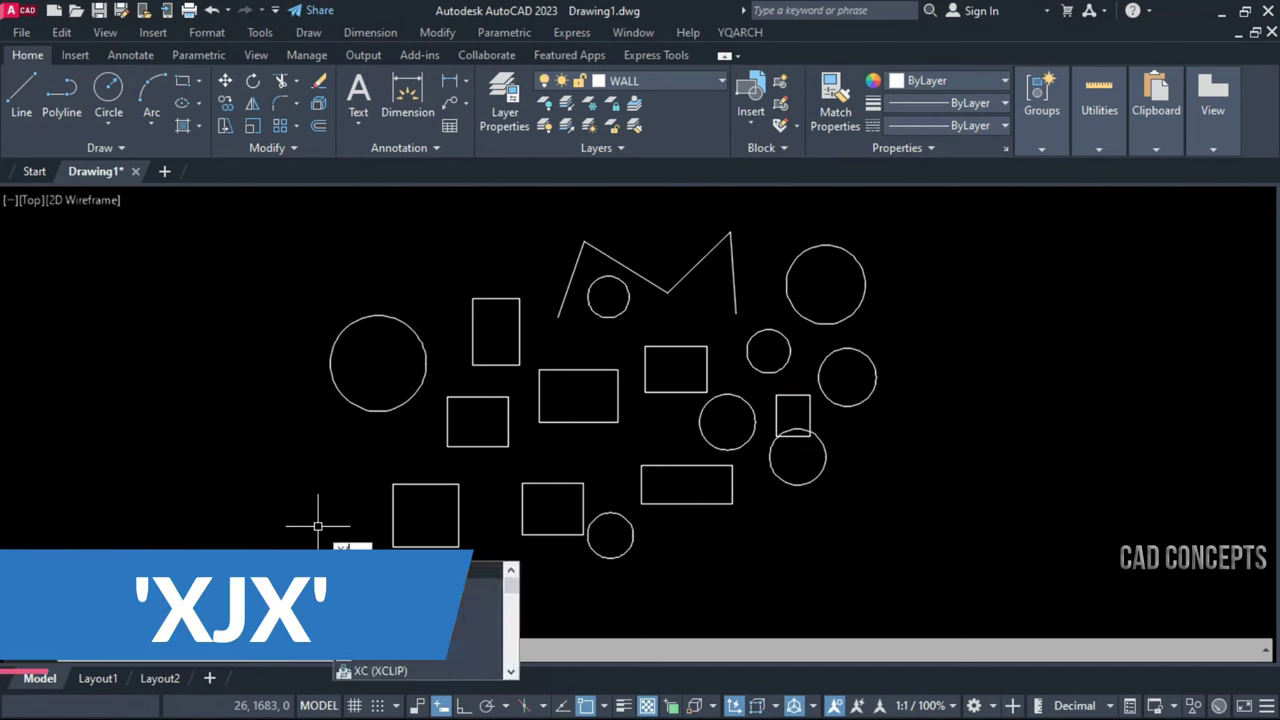
key(Return)
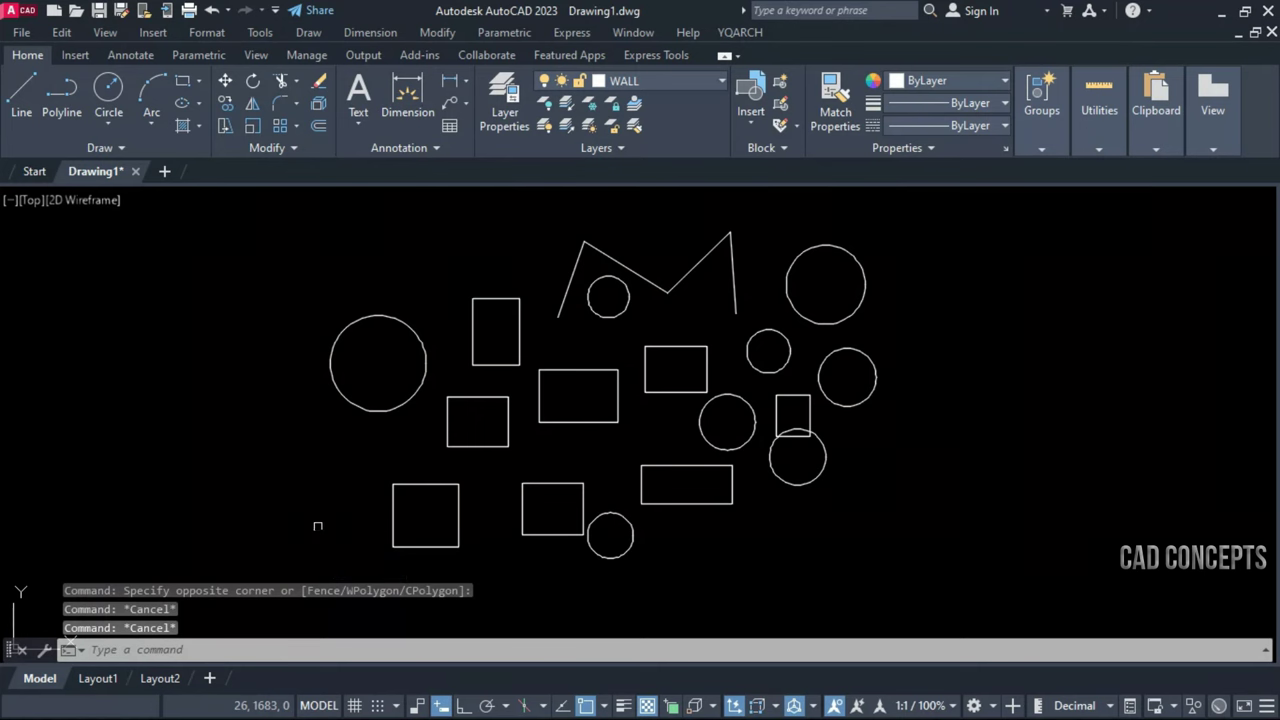
click(946, 216)
click(243, 542)
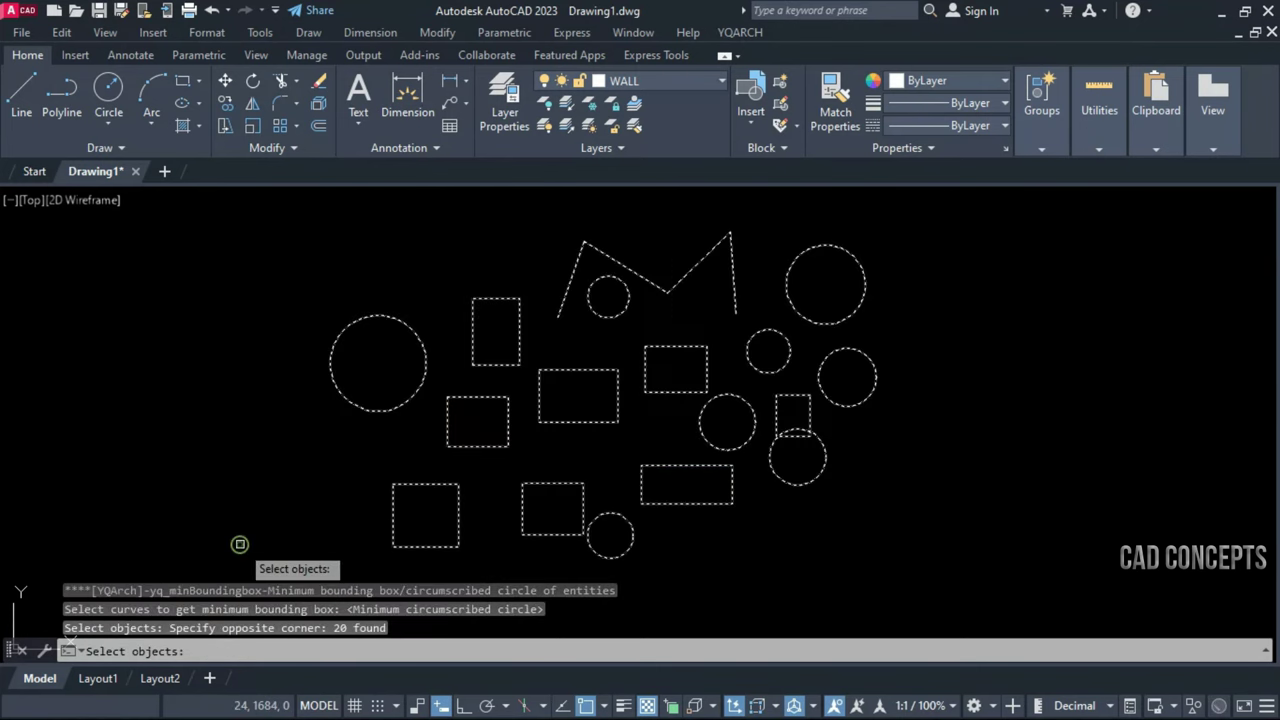
key(Return)
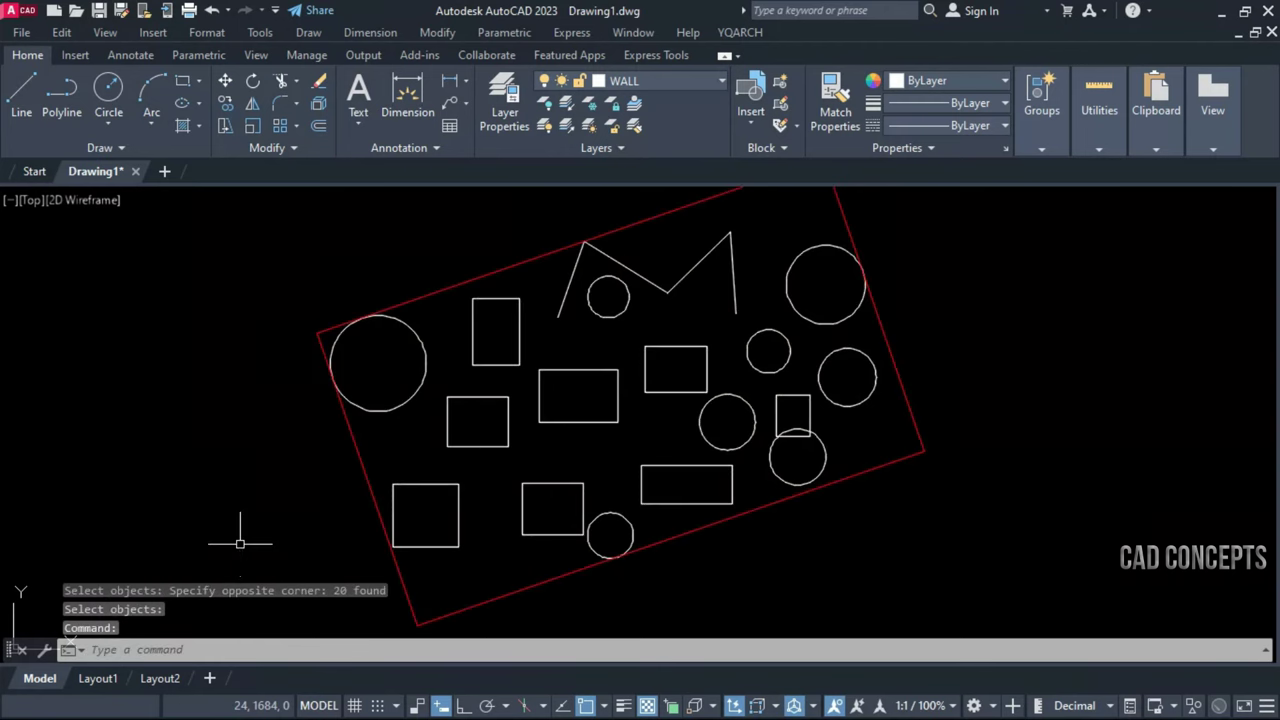
middle_drag(285, 518, 298, 551)
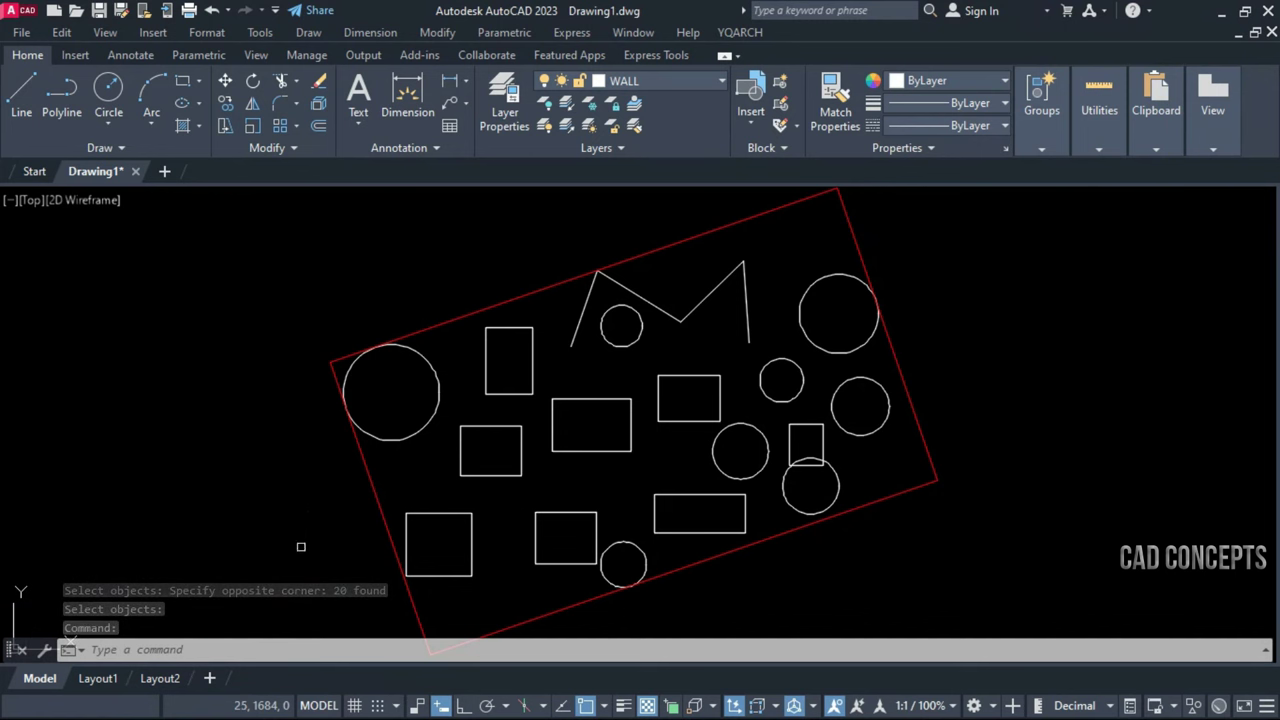
scroll(735, 507, down, 2)
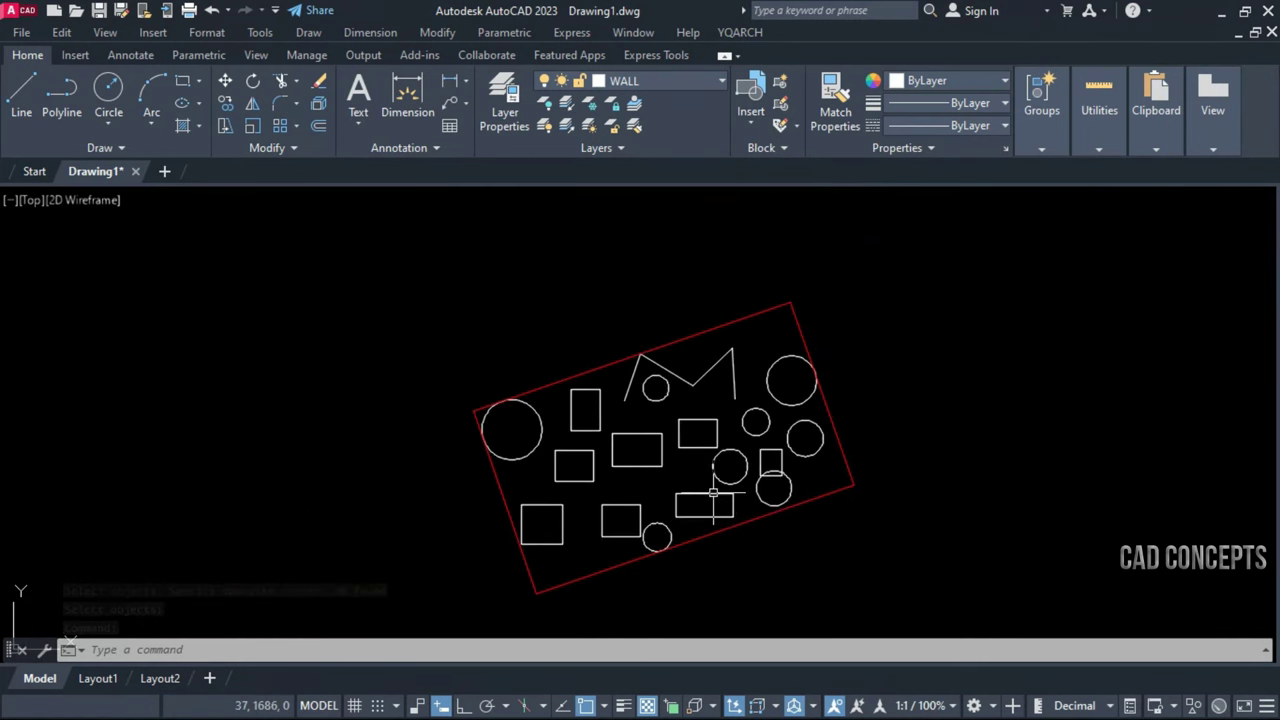
scroll(713, 493, up, 2)
middle_drag(712, 496, 708, 484)
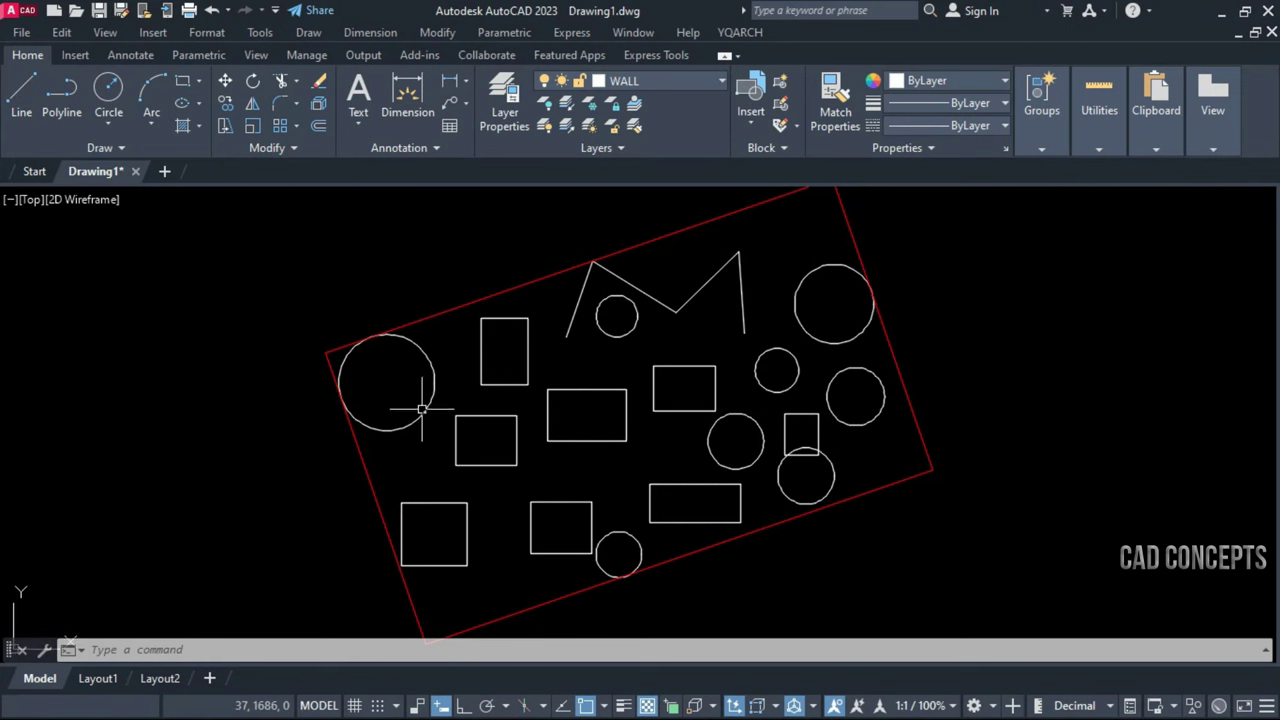
scroll(835, 340, down, 2)
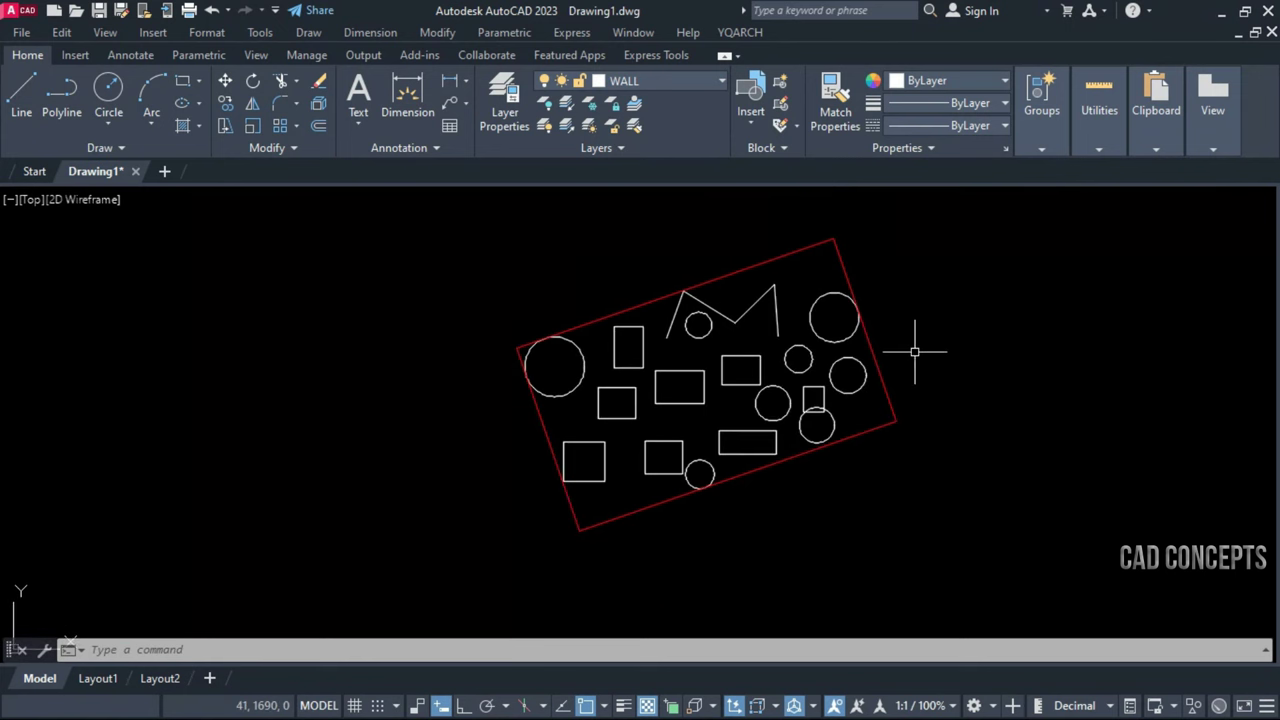
middle_drag(914, 351, 870, 383)
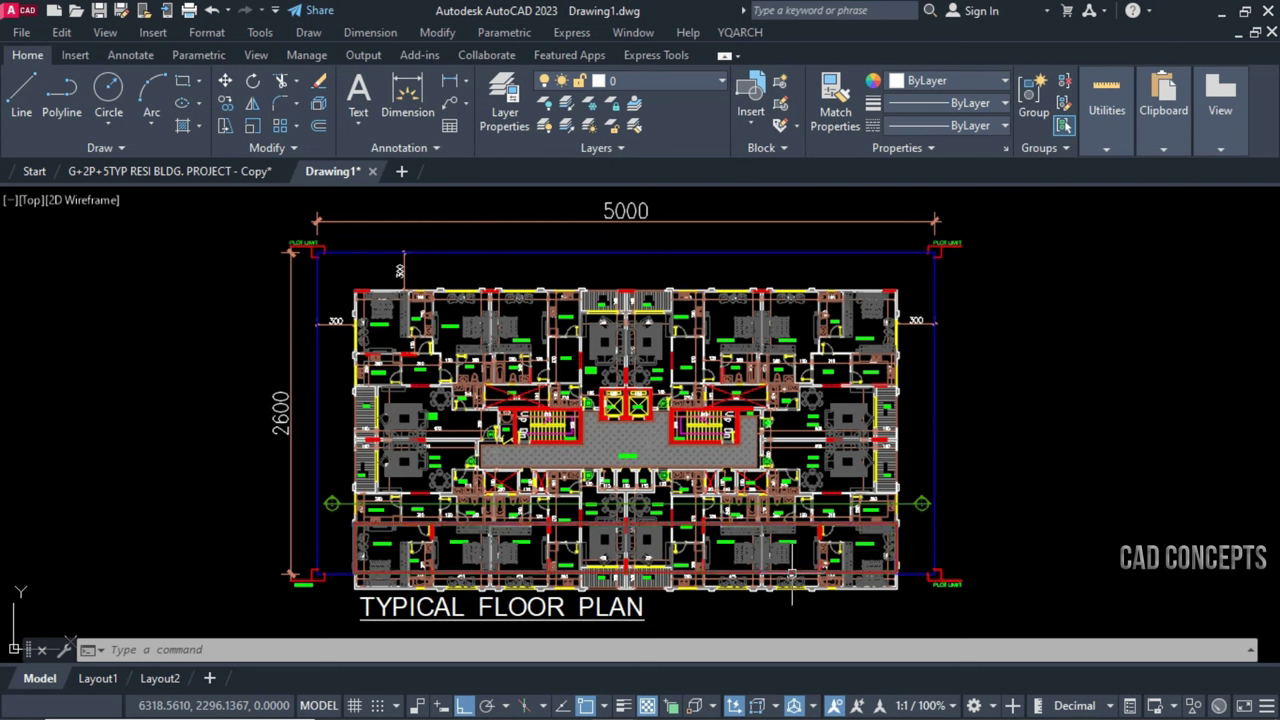
Mask the plan's bottom strip with a ZZ wipeout bounded by the red line
click(792, 575)
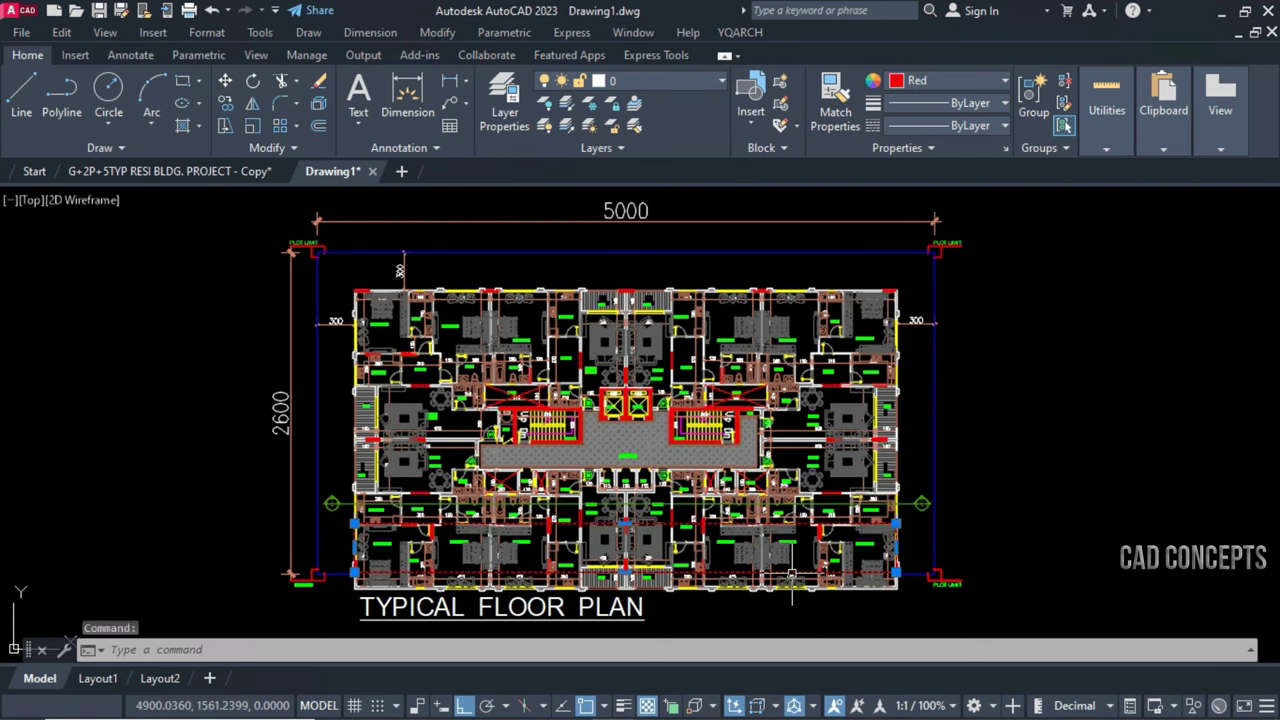
key(Escape)
key(Escape)
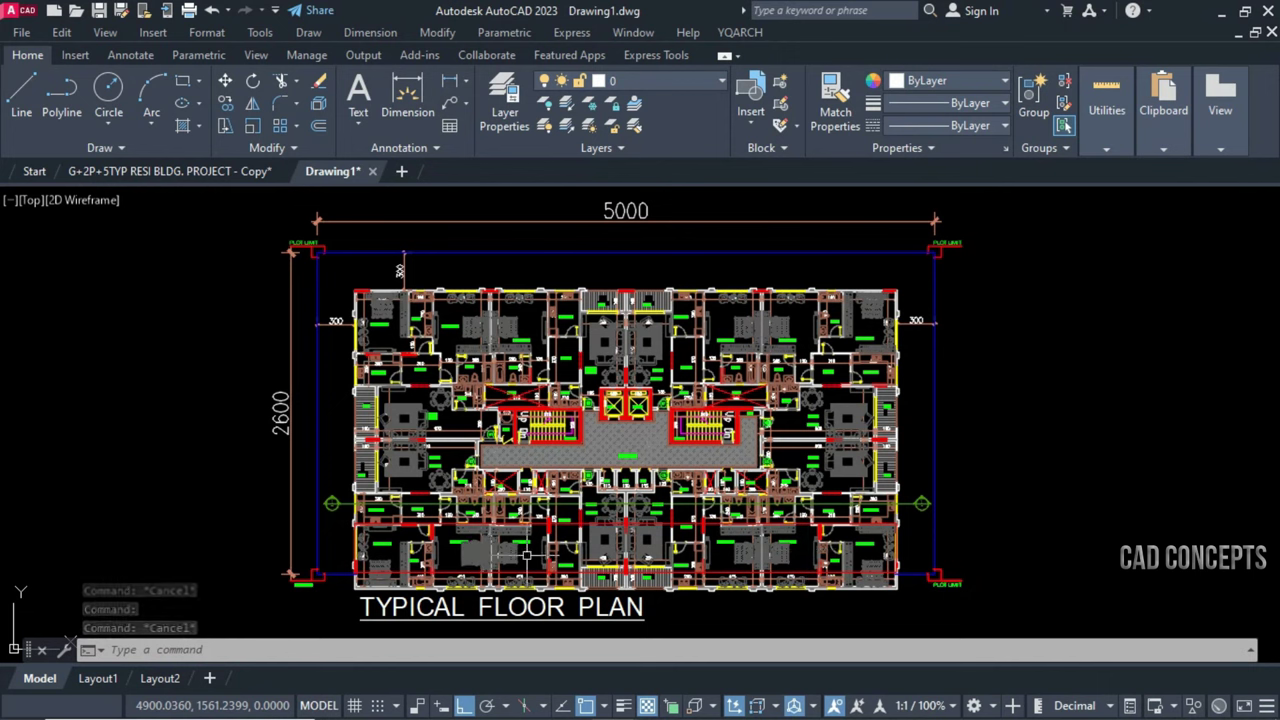
text(zz)
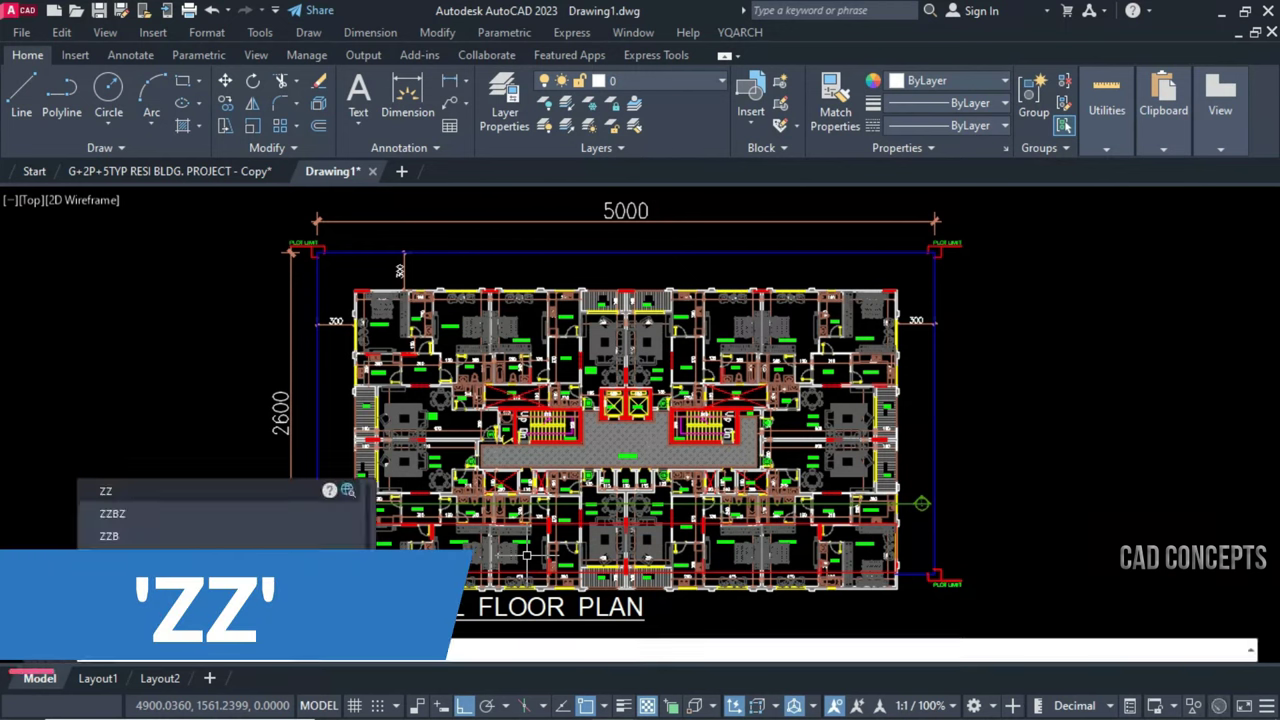
key(Return)
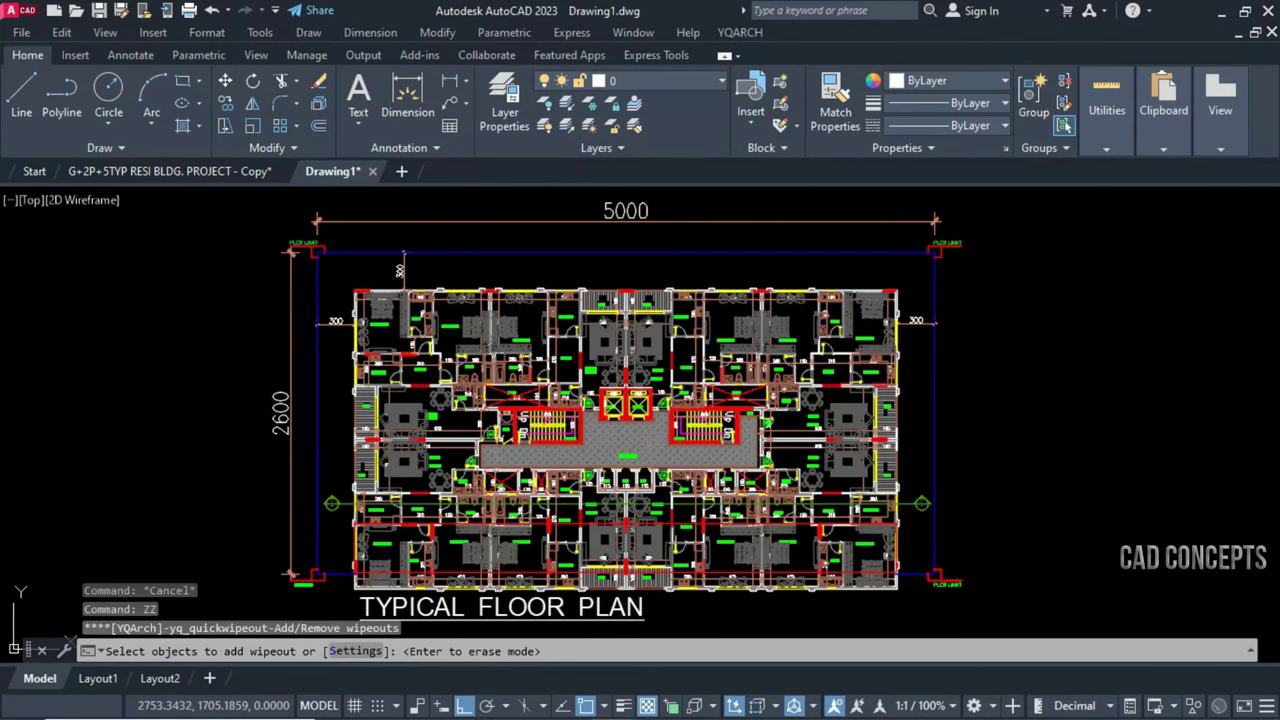
click(680, 524)
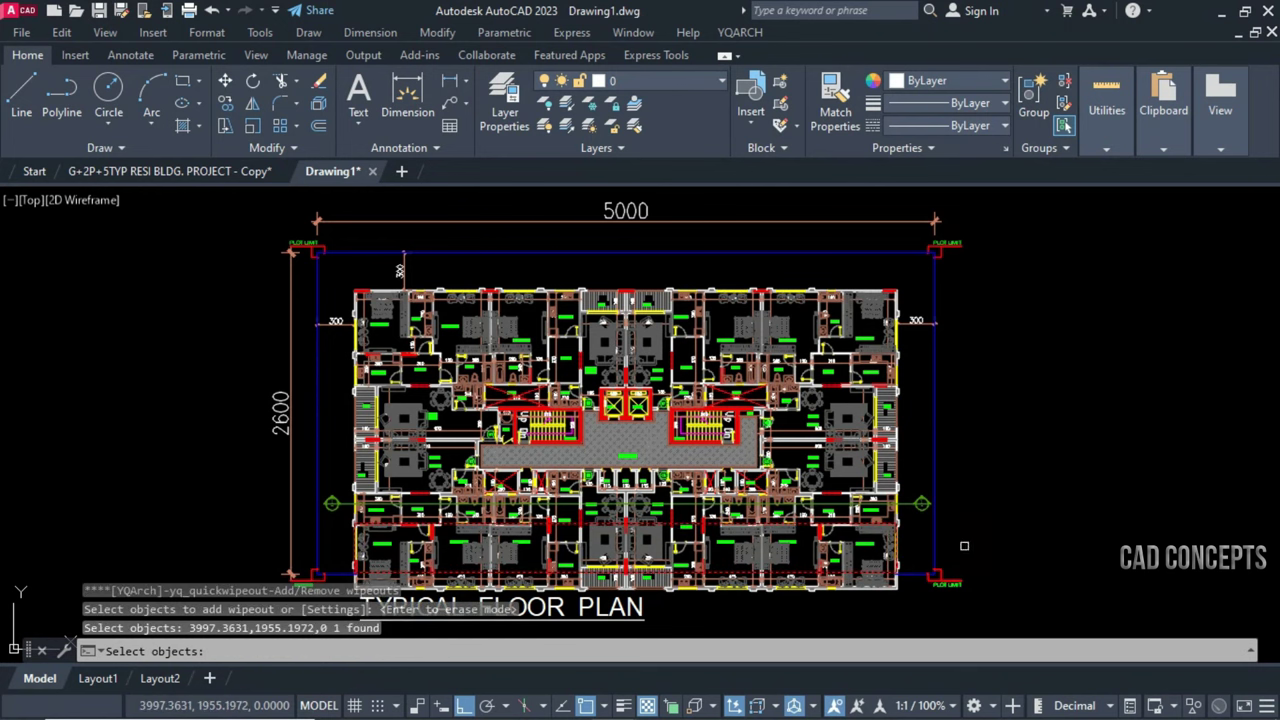
key(Return)
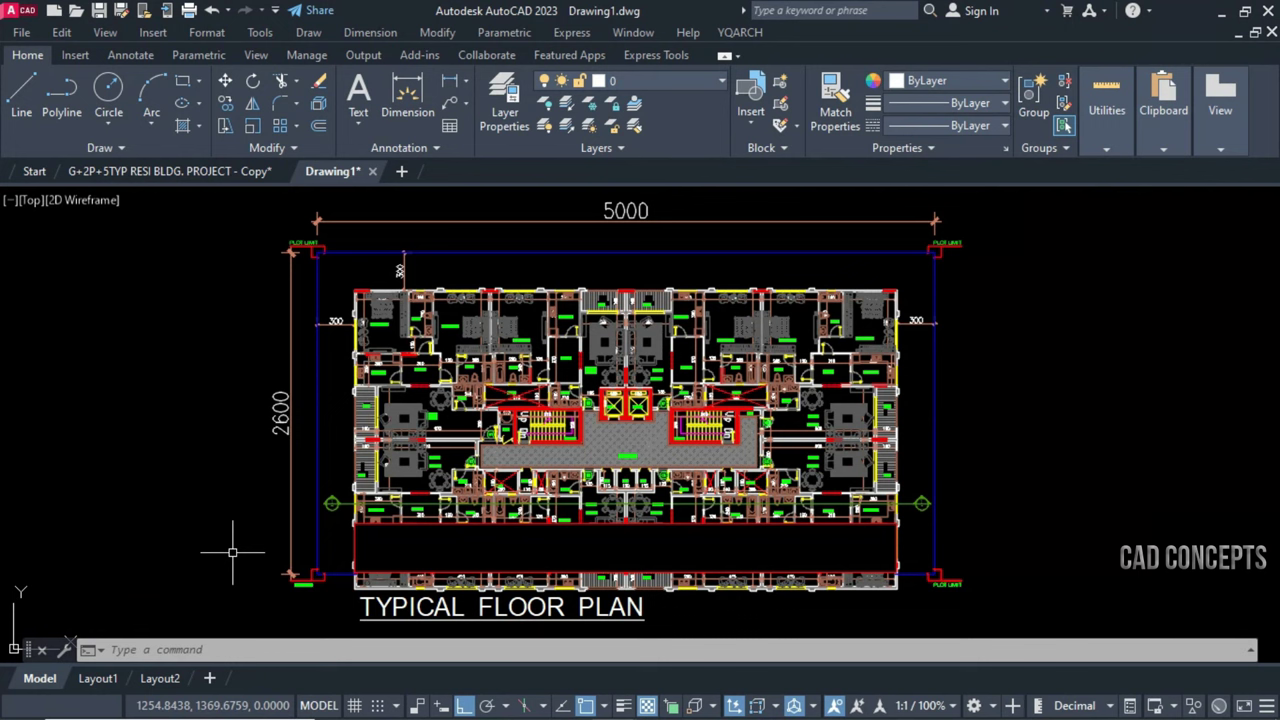
Draw a rectangle over part of the floor plan
text(R)
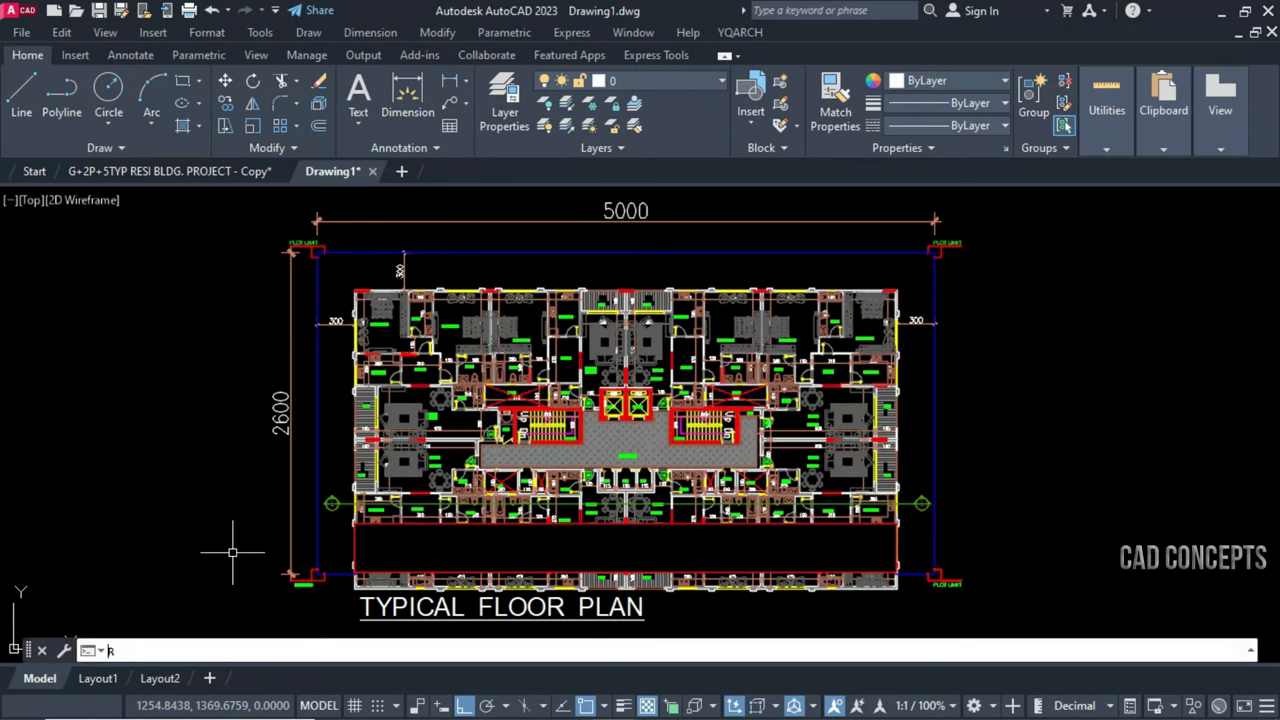
text(EC)
key(Return)
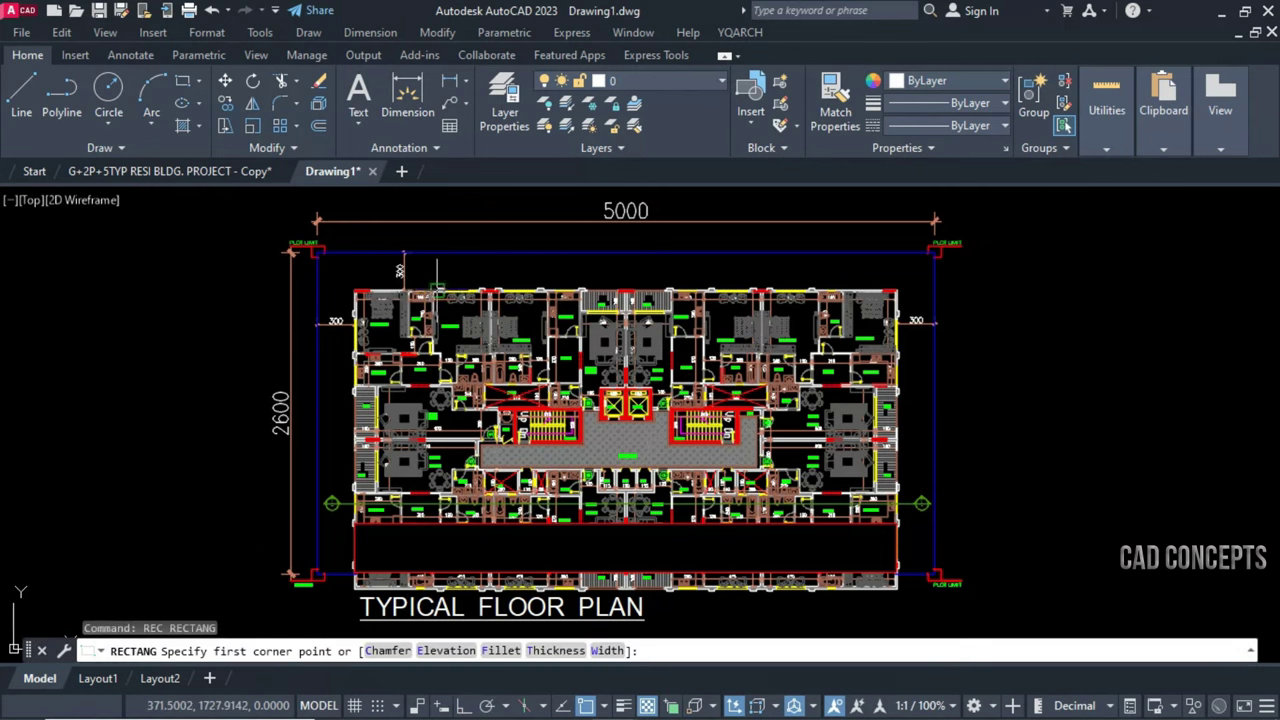
click(437, 290)
click(492, 514)
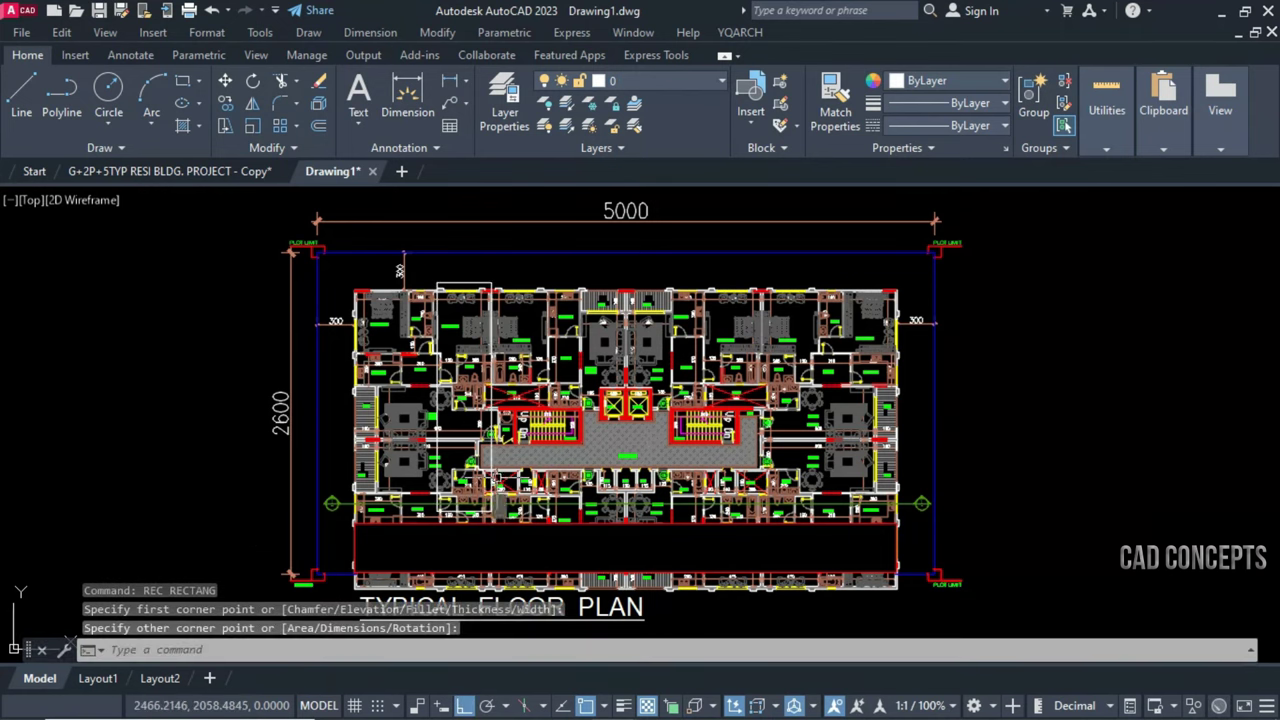
Turn the new rectangle into a ZZ wipeout masking its interior
text(ZZ)
key(Return)
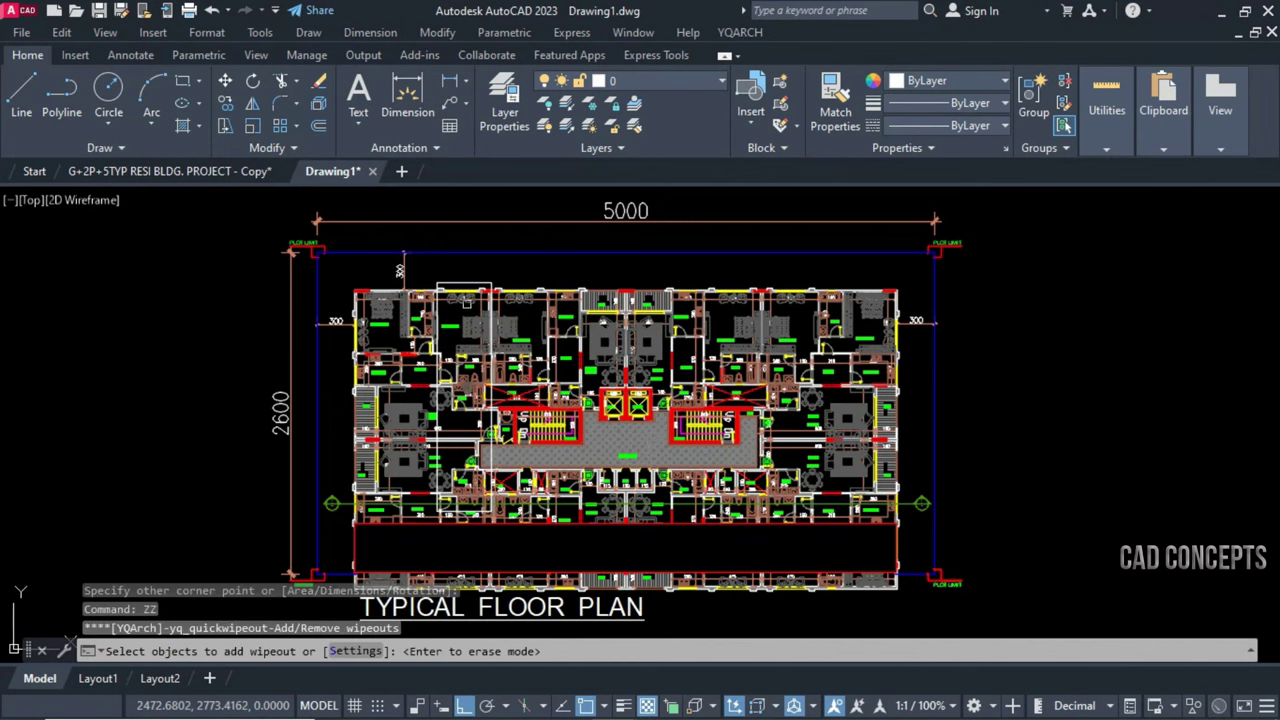
click(459, 287)
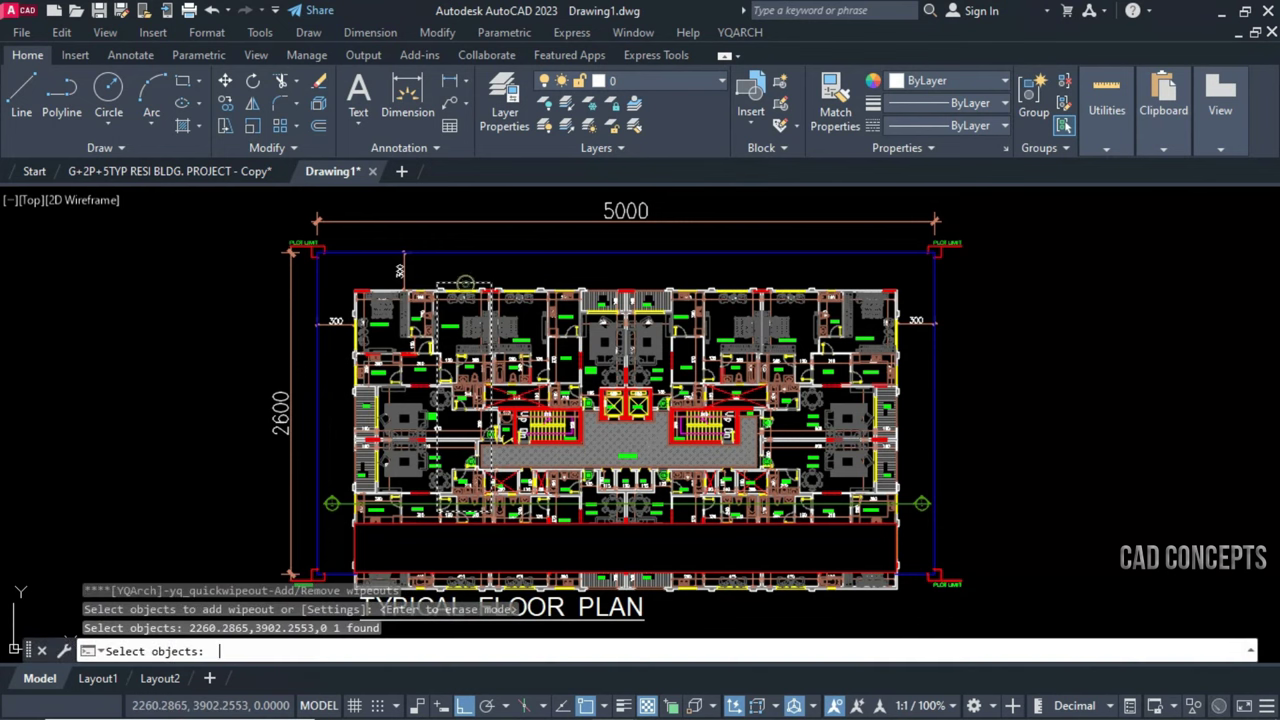
key(Return)
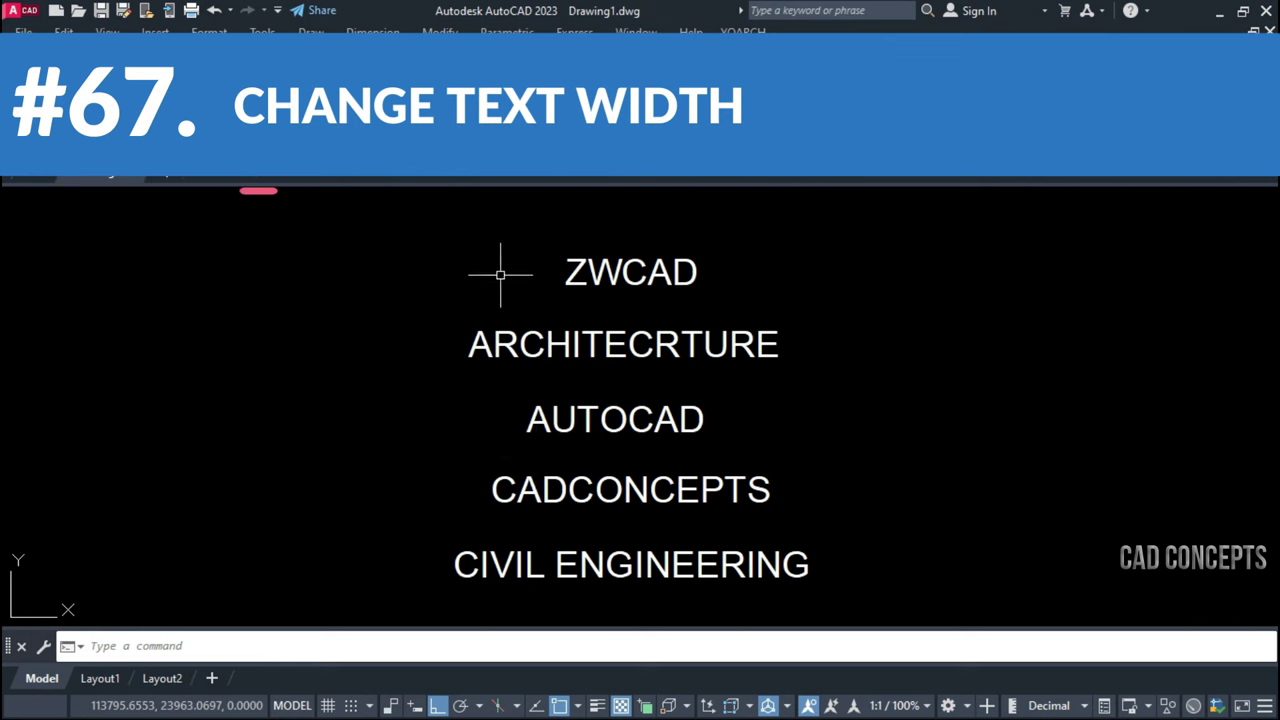
Resize the ZWCAD text with TTW, accepting the suggested height
text(TTW)
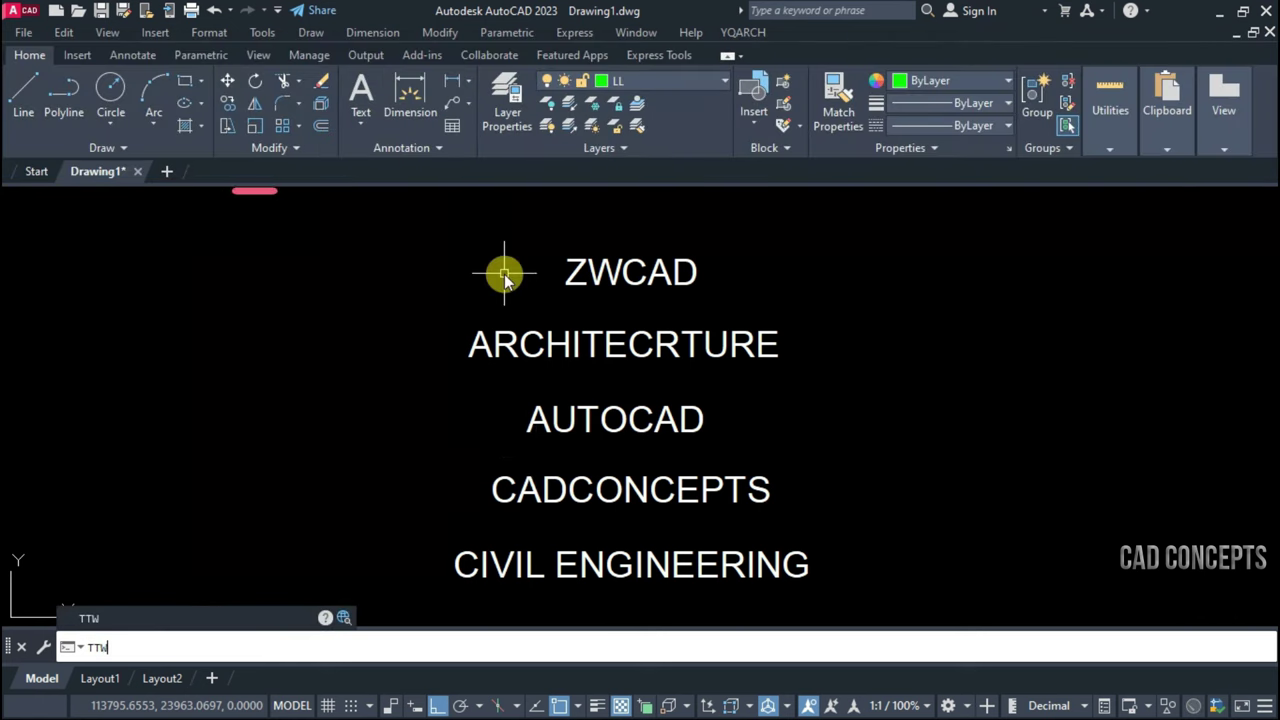
key(Return)
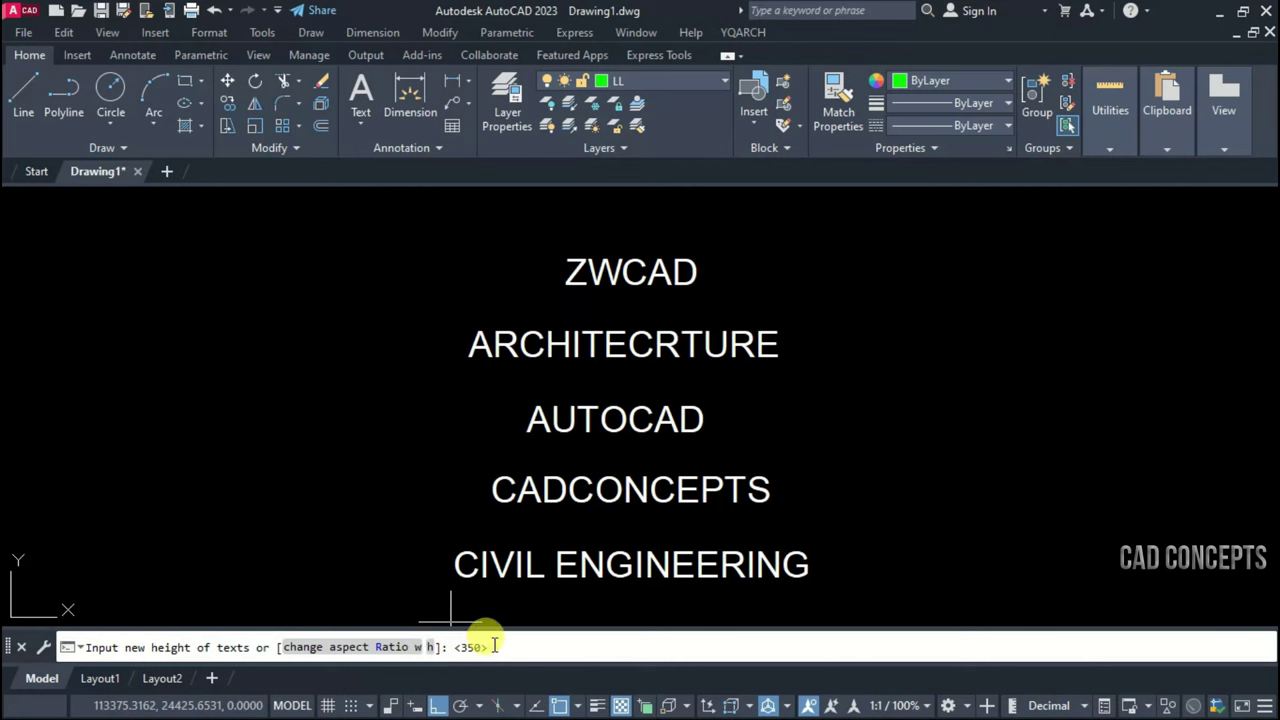
key(Return)
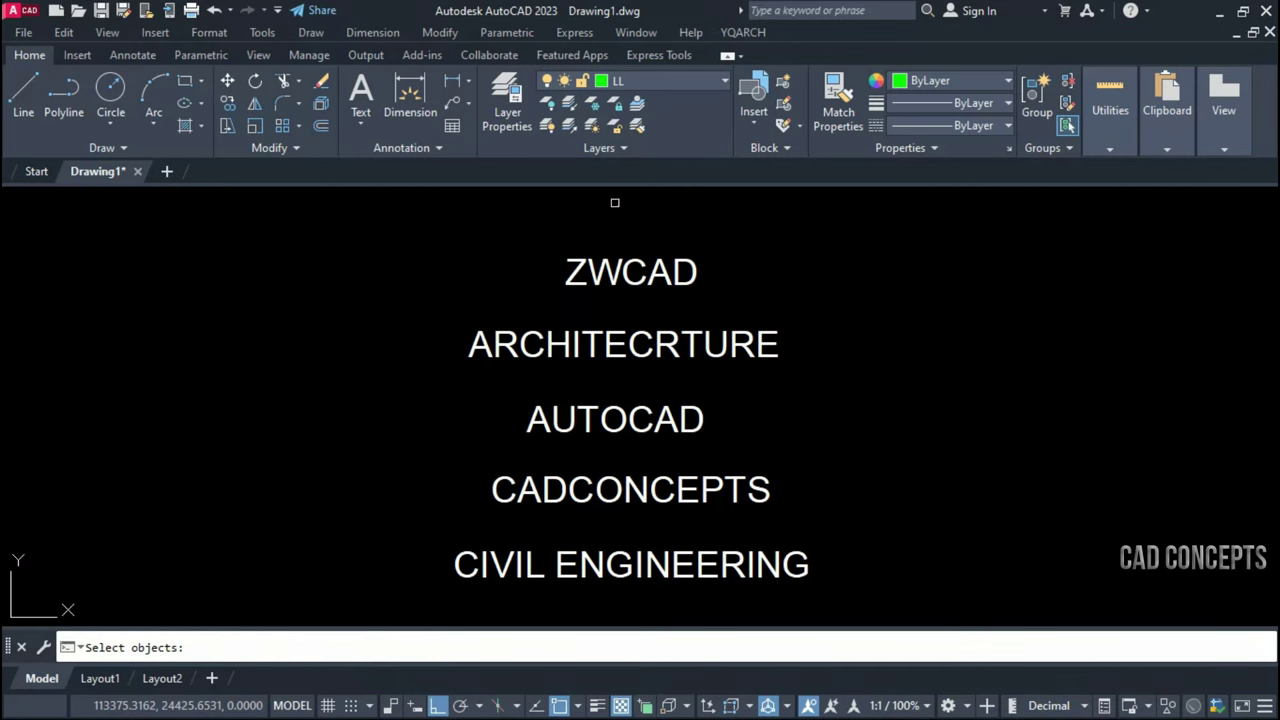
click(607, 268)
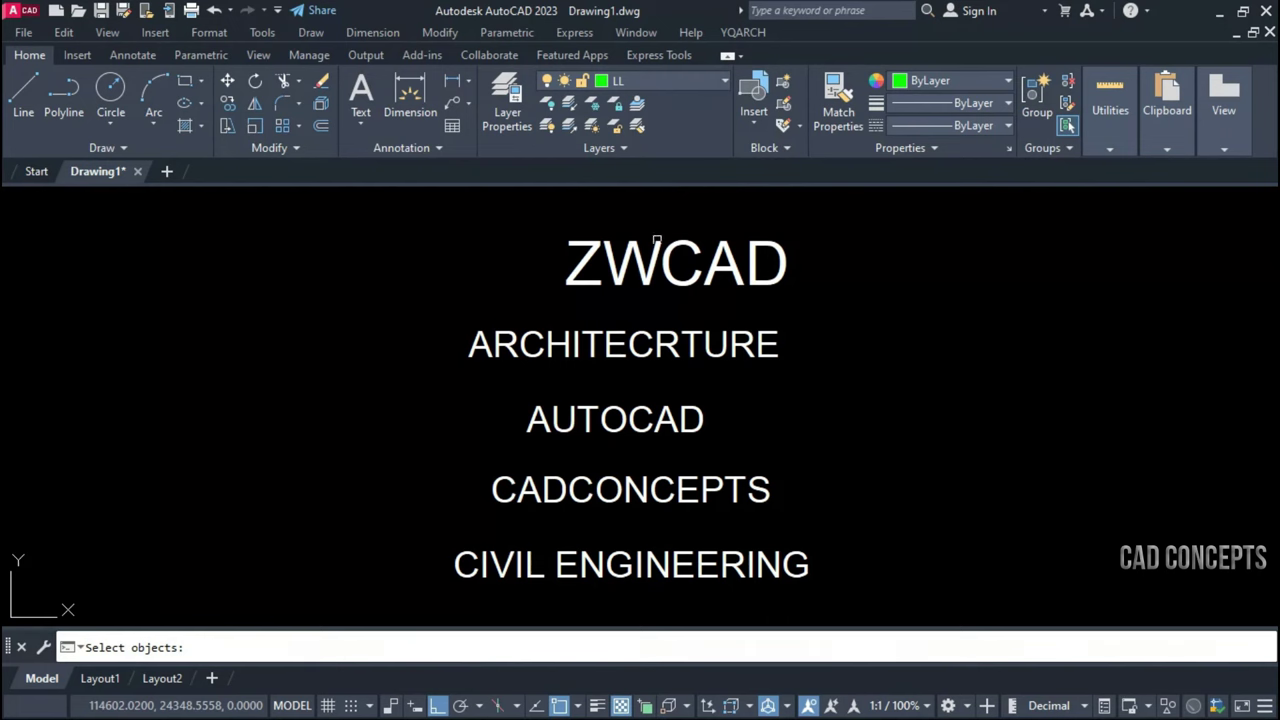
key(Return)
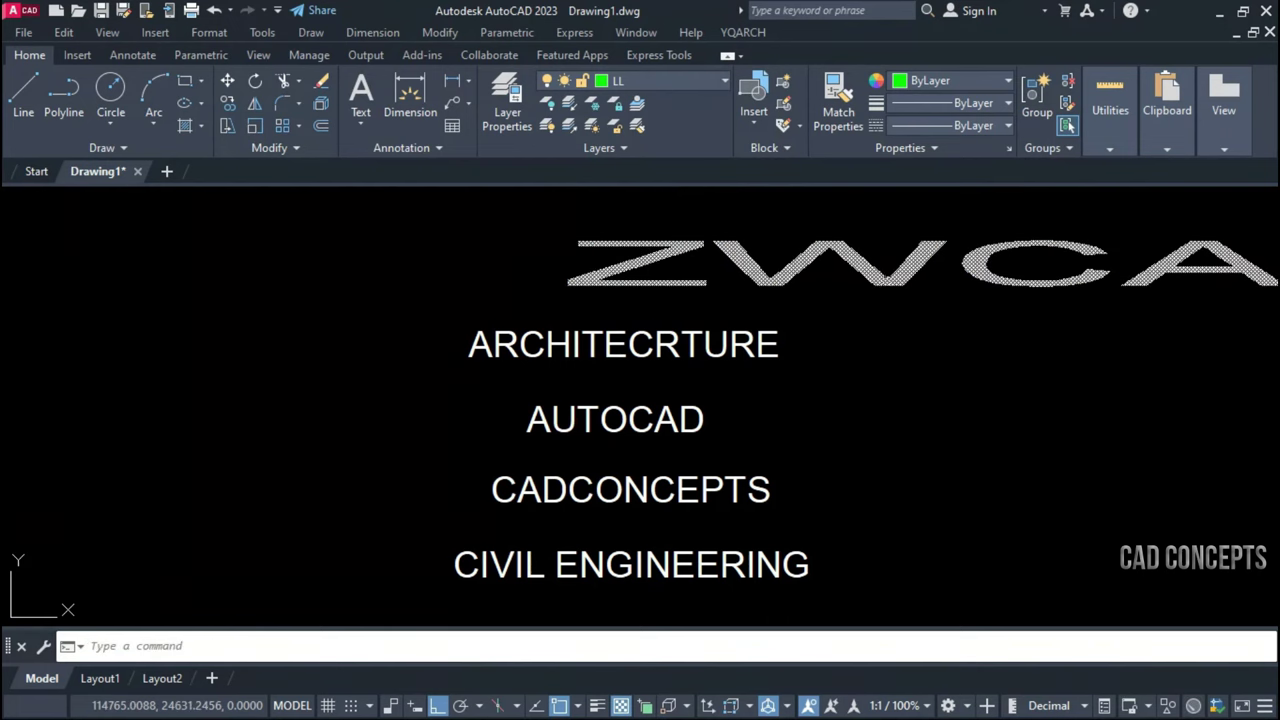
middle_drag(850, 278, 586, 277)
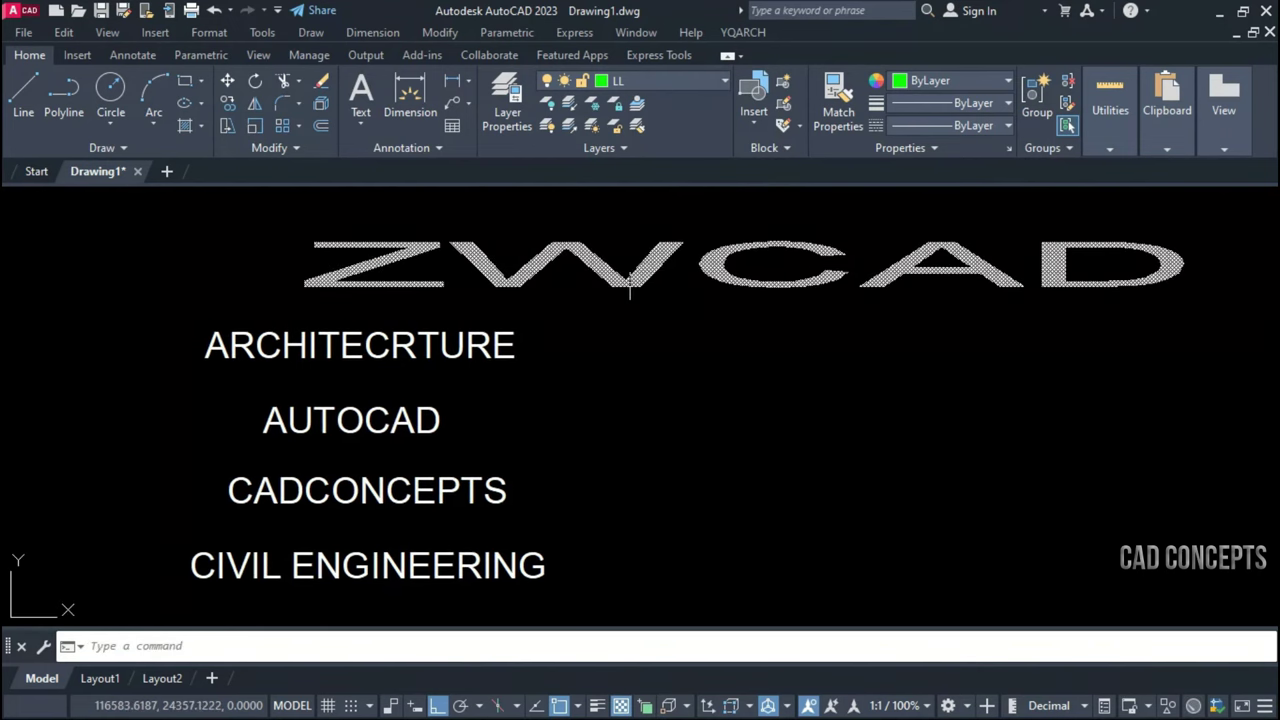
Set the ARCHITECRTURE text's aspect ratio to 2
key(Return)
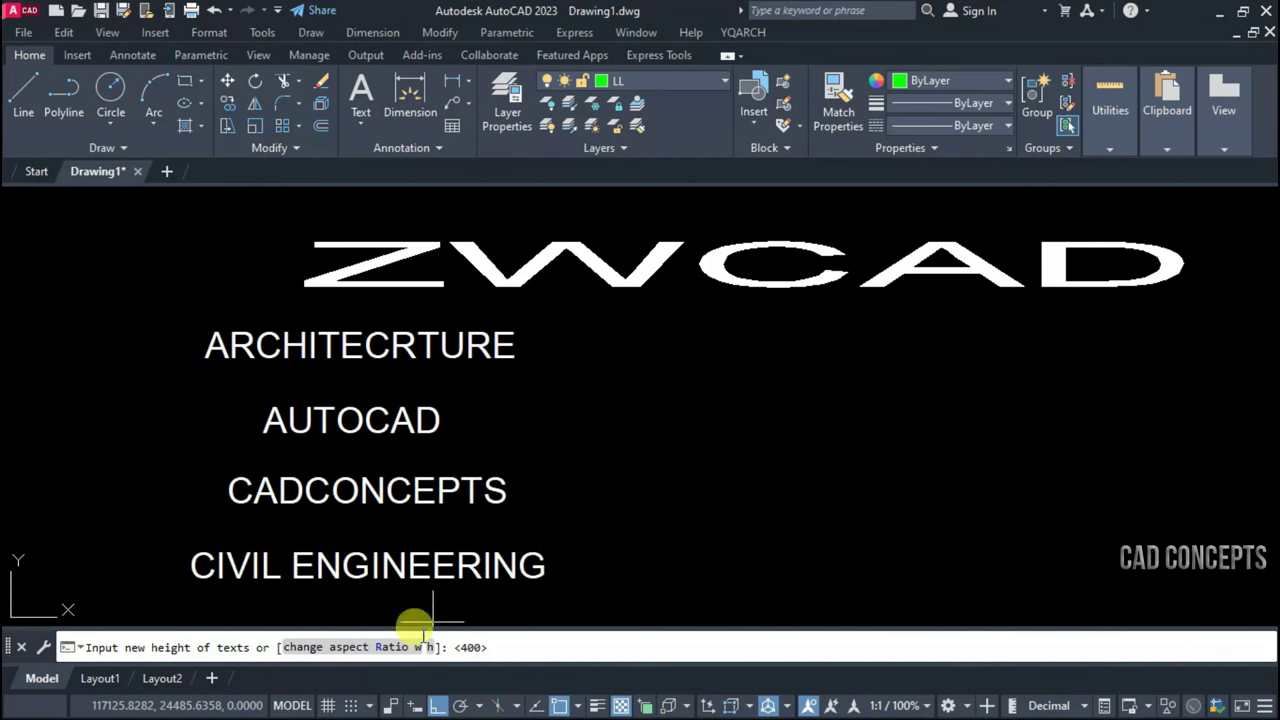
click(385, 647)
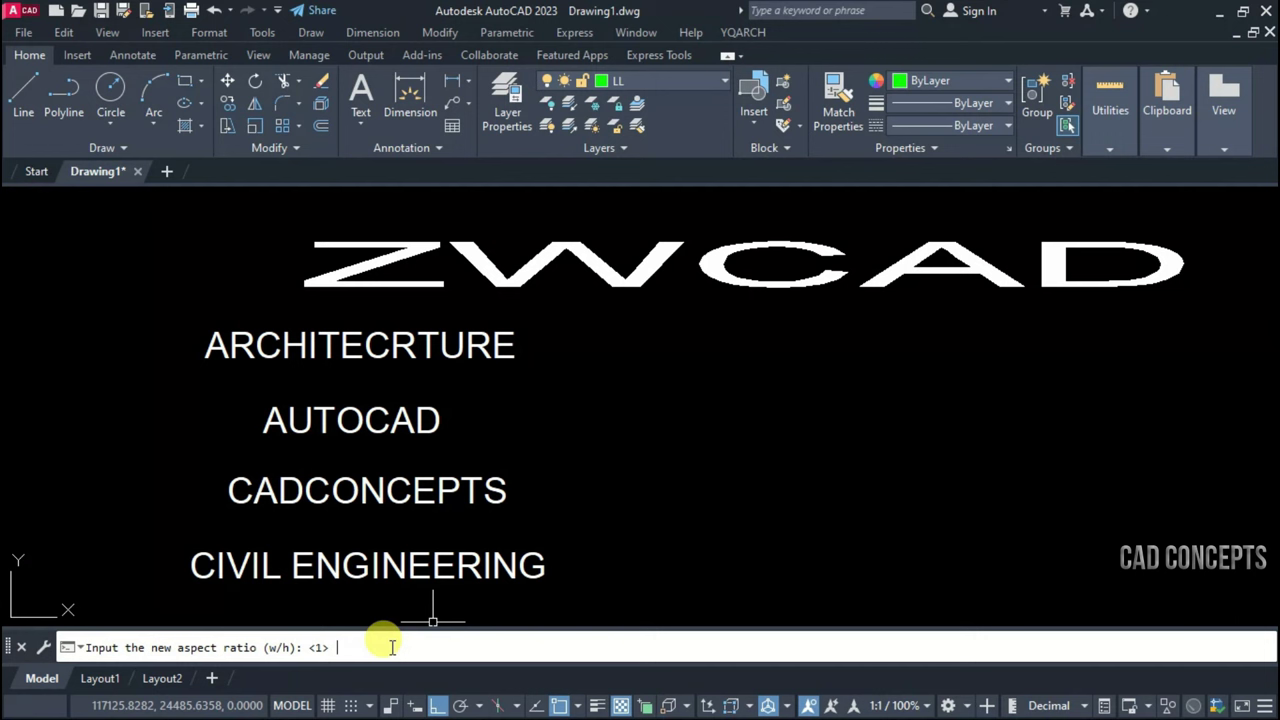
text(2)
key(Return)
click(462, 355)
key(Return)
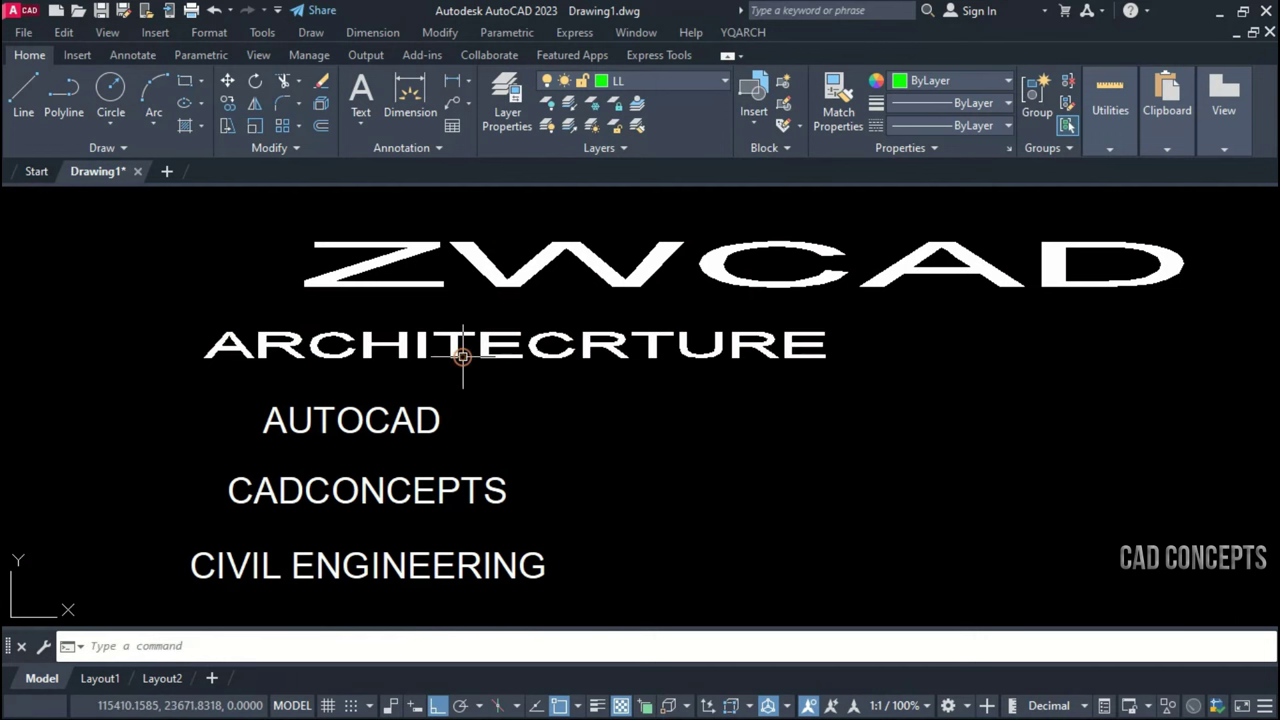
Widen the CADCONCEPTS text to a 5x aspect ratio
click(493, 350)
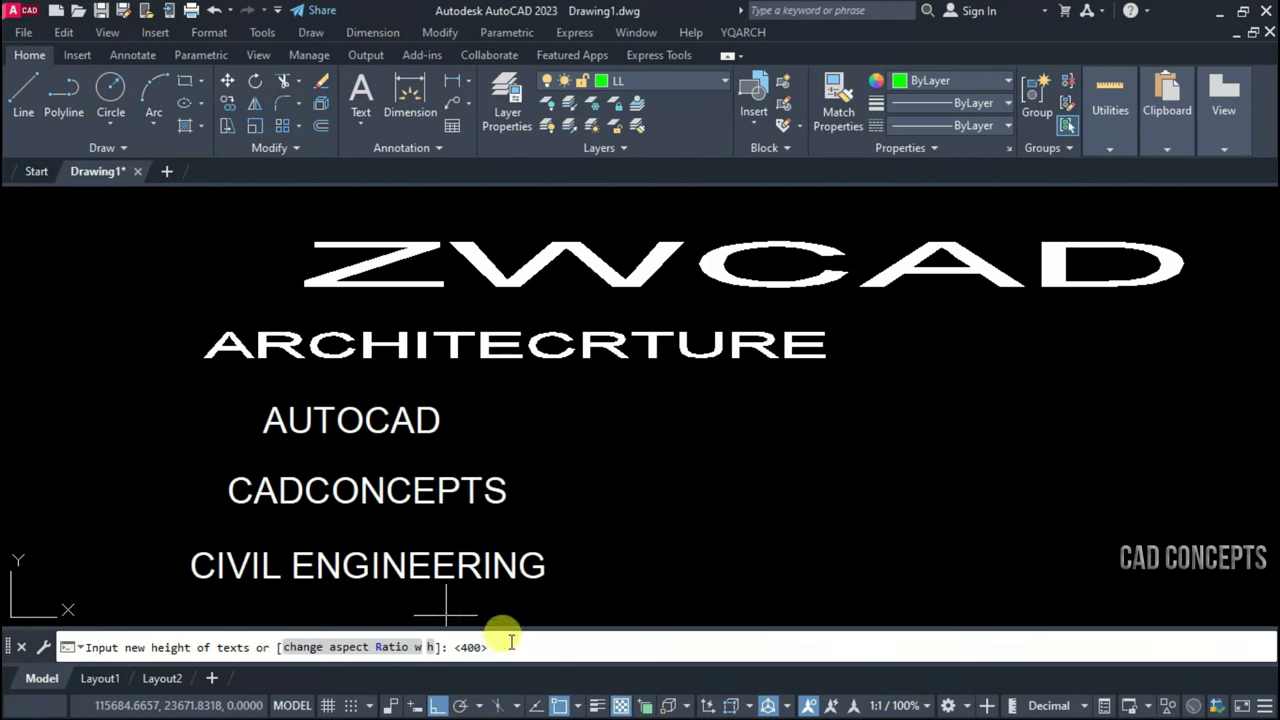
click(395, 647)
text(5)
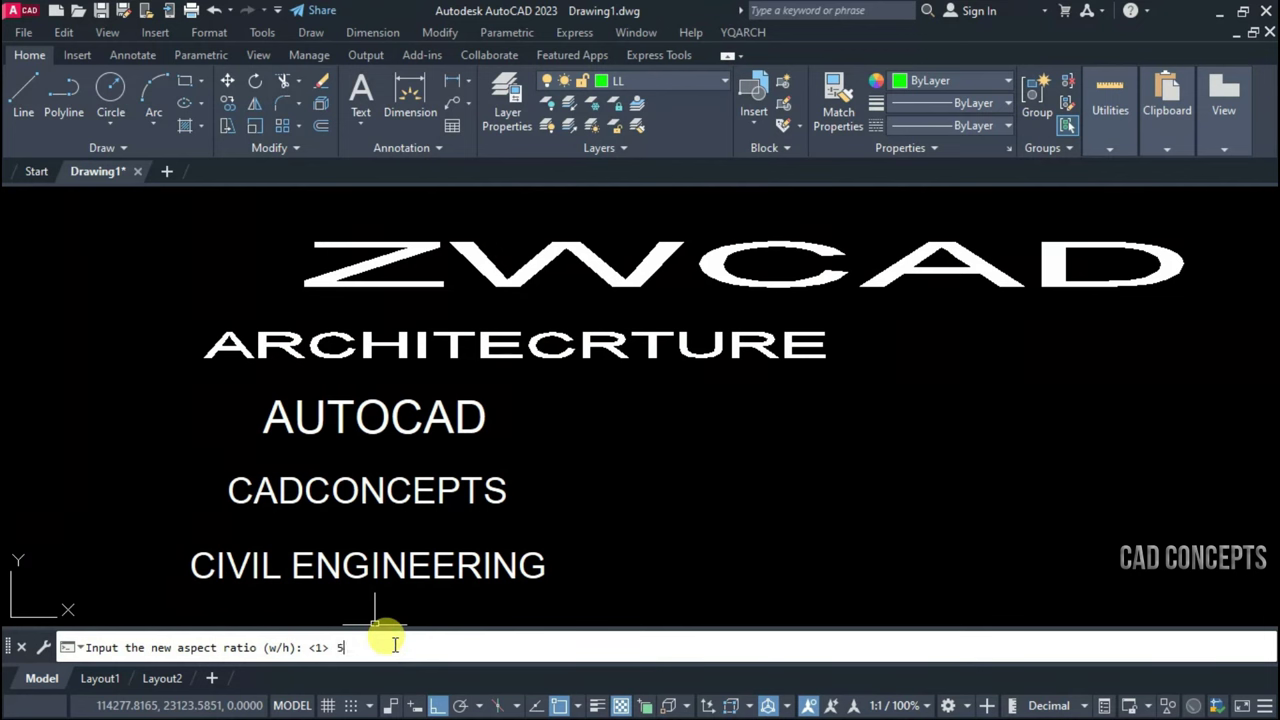
key(Return)
click(402, 492)
key(Return)
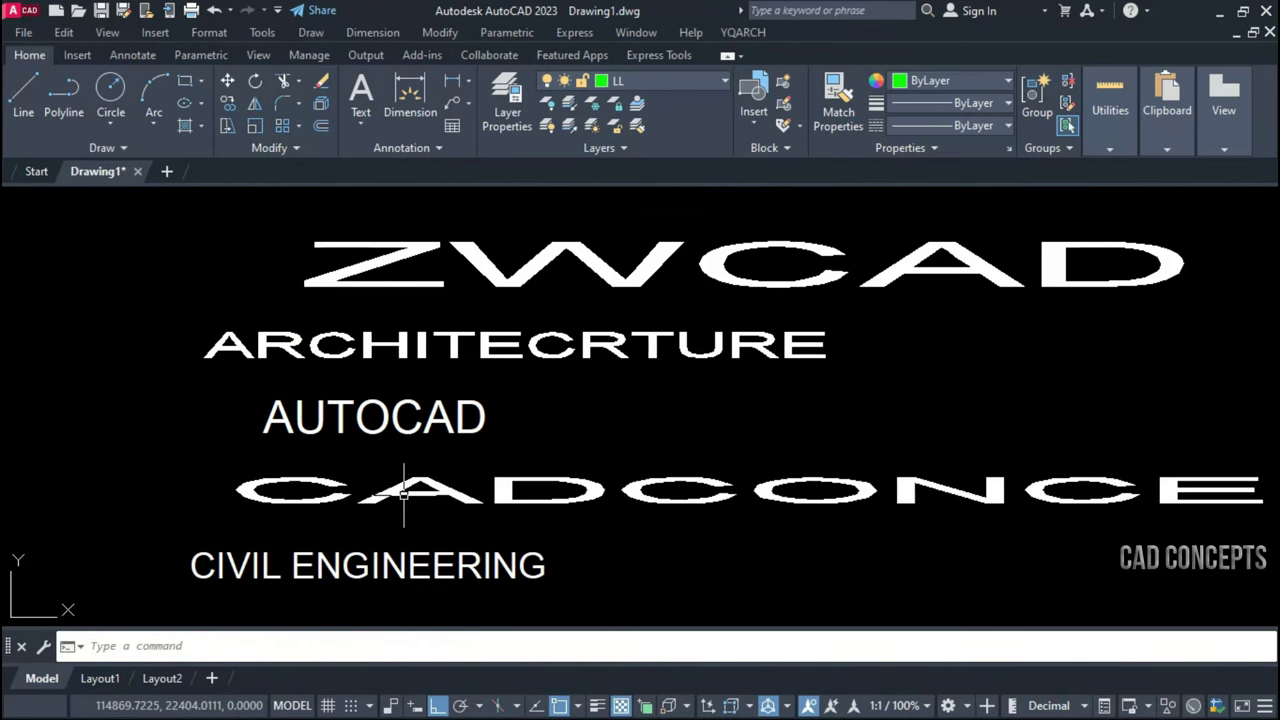
scroll(404, 492, down, 1)
Widen the CIVIL ENGINEERING text to a 5x aspect ratio
key(Return)
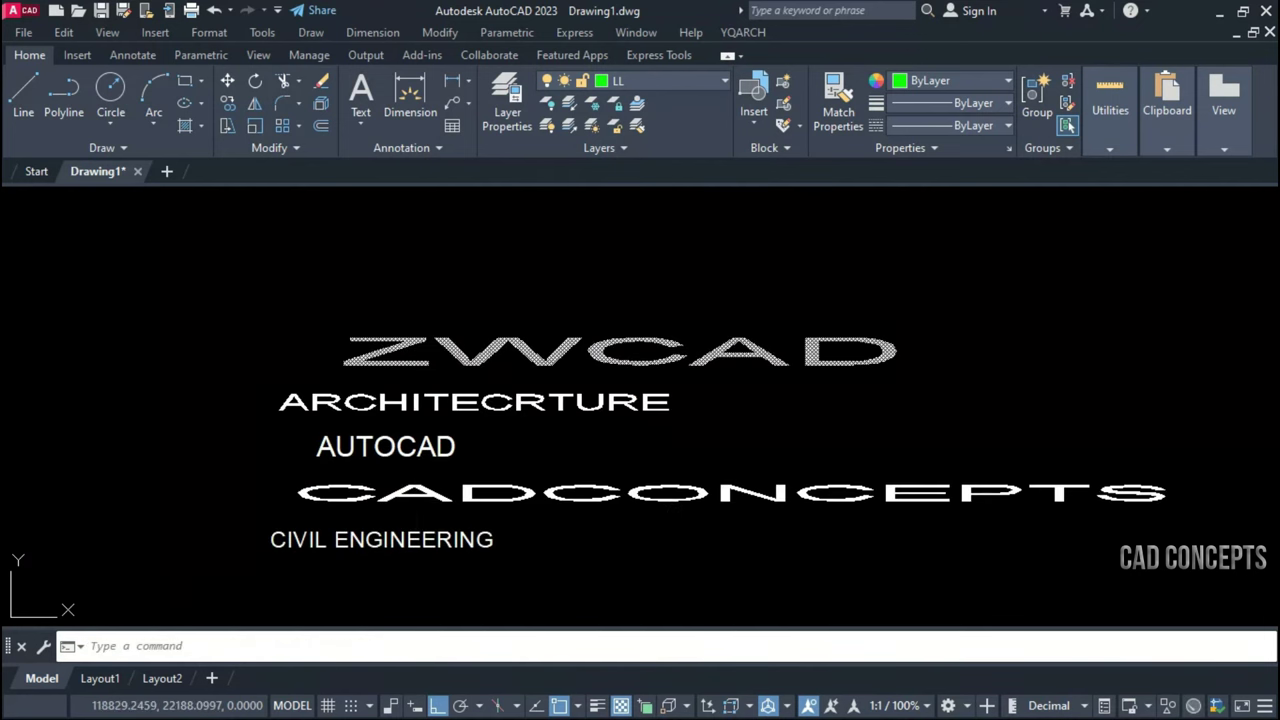
click(425, 540)
key(Return)
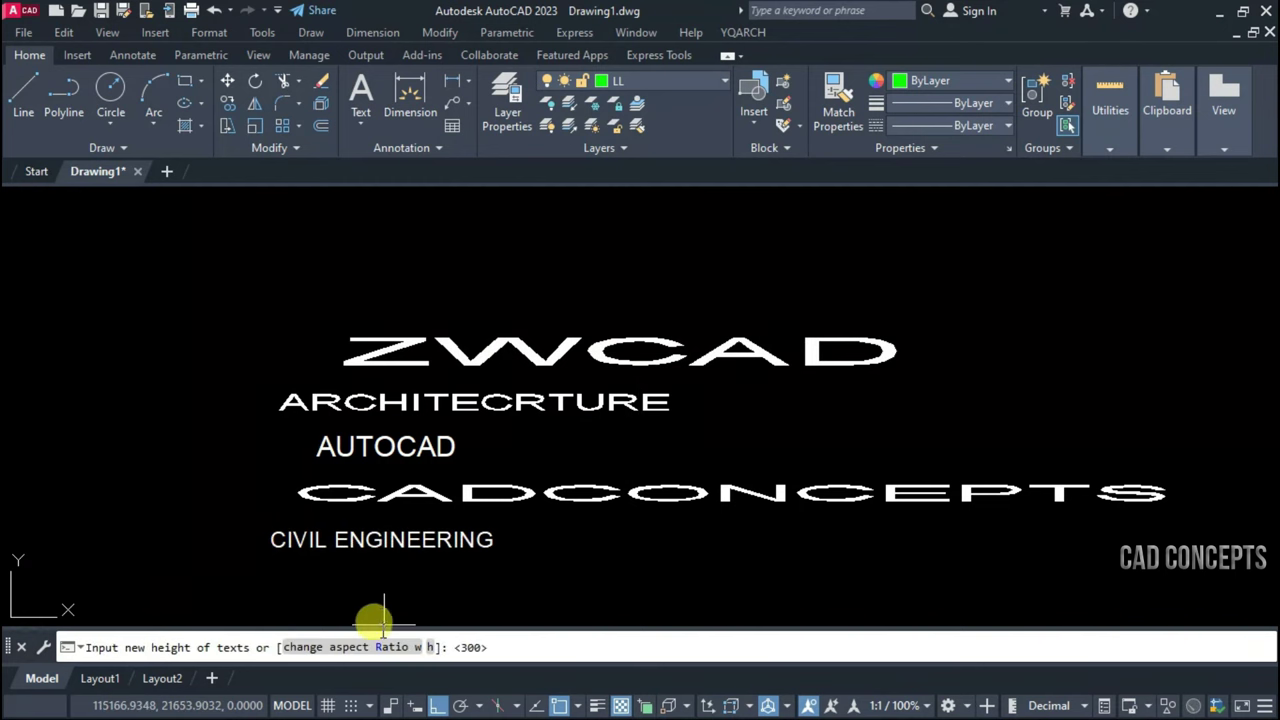
click(366, 647)
key(Return)
click(405, 541)
key(Return)
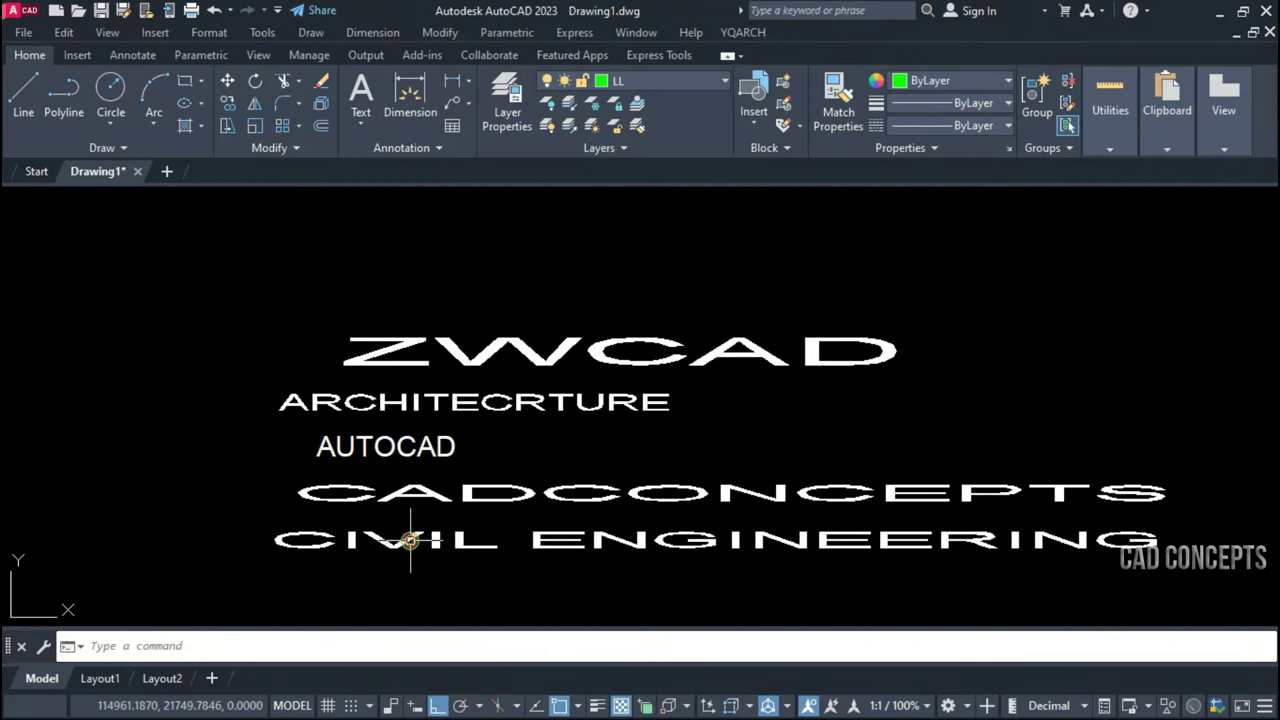
middle_drag(575, 562, 545, 522)
Select CIVIL ENGINEERING together with the other text lines above it
click(522, 500)
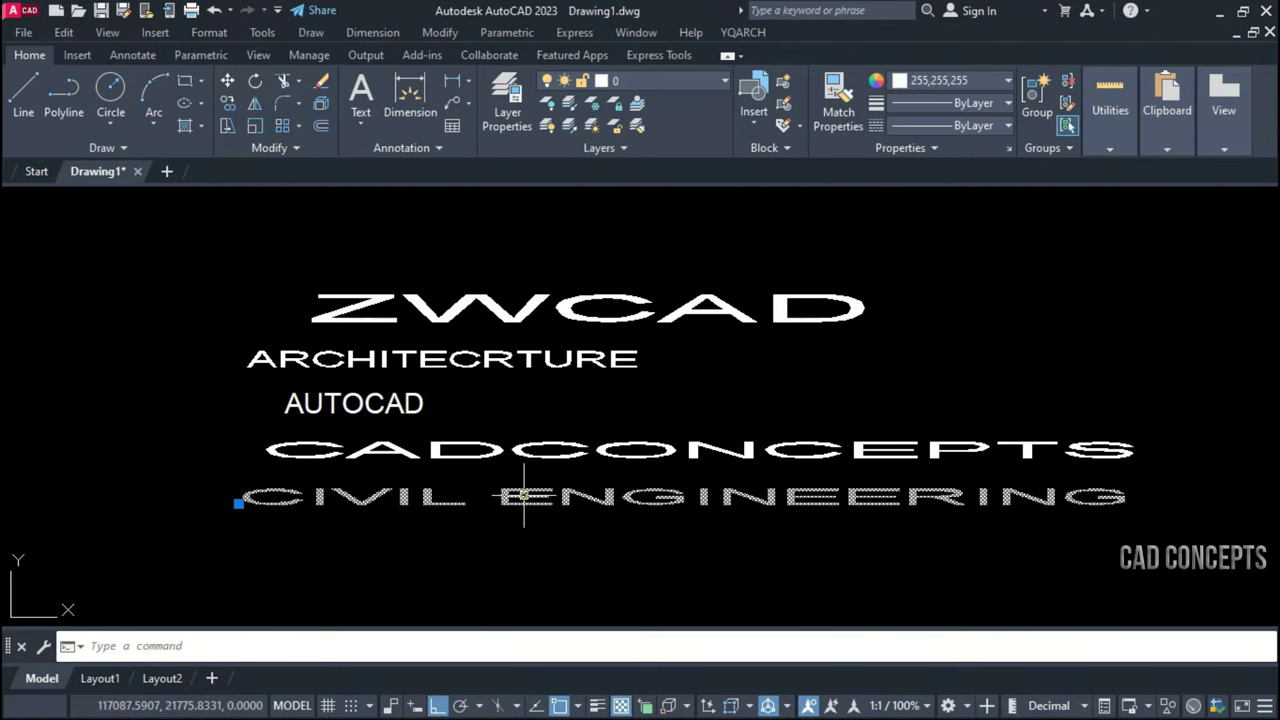
click(528, 442)
click(425, 398)
click(424, 354)
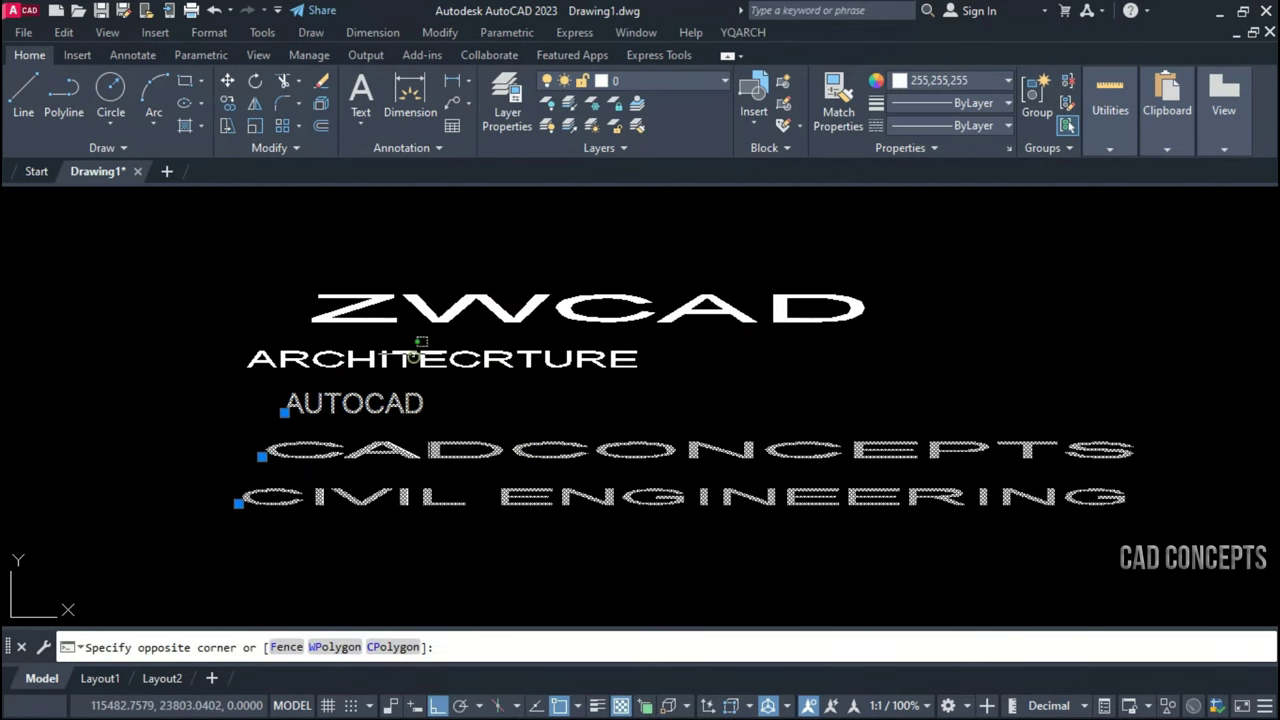
click(387, 318)
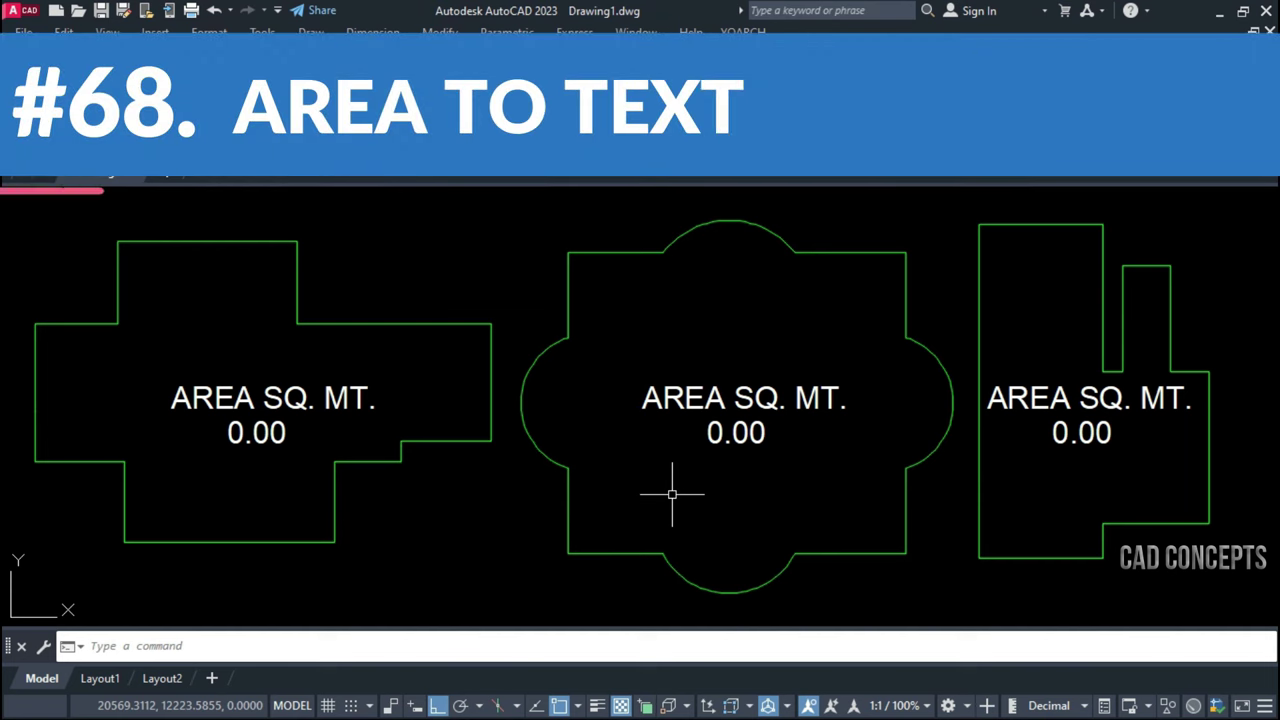
click(615, 373)
click(457, 477)
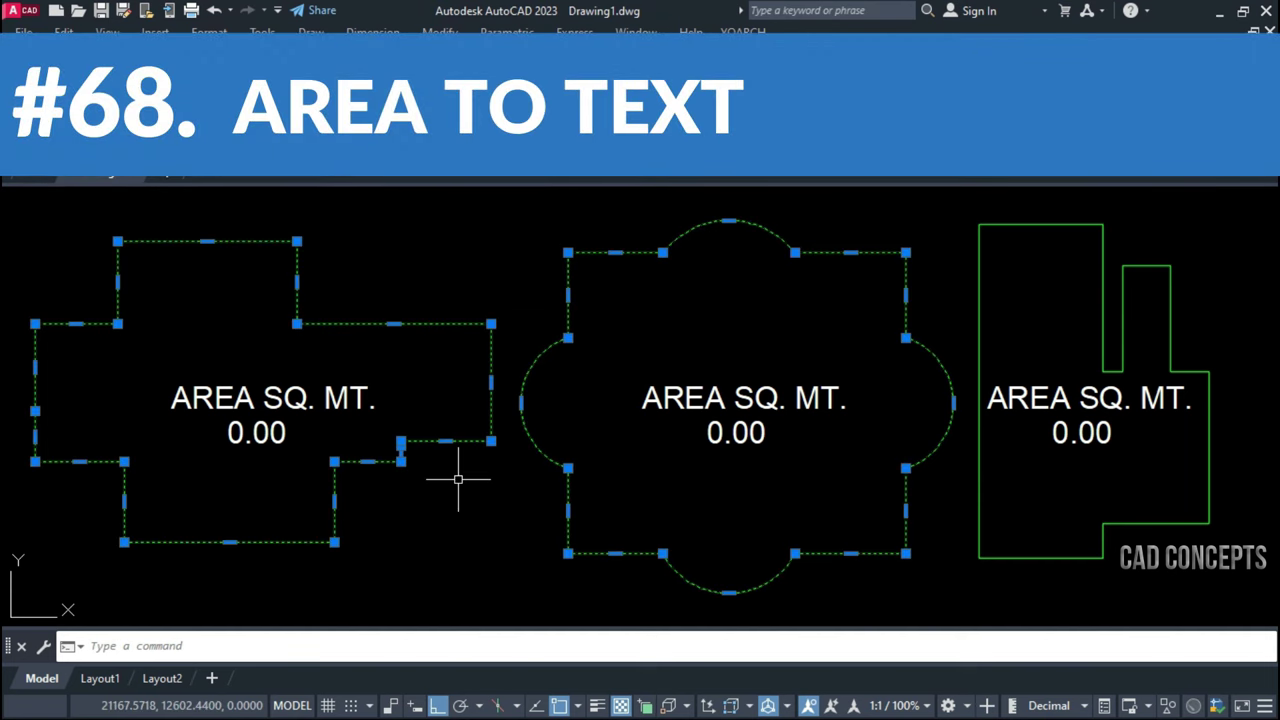
click(1215, 466)
click(905, 540)
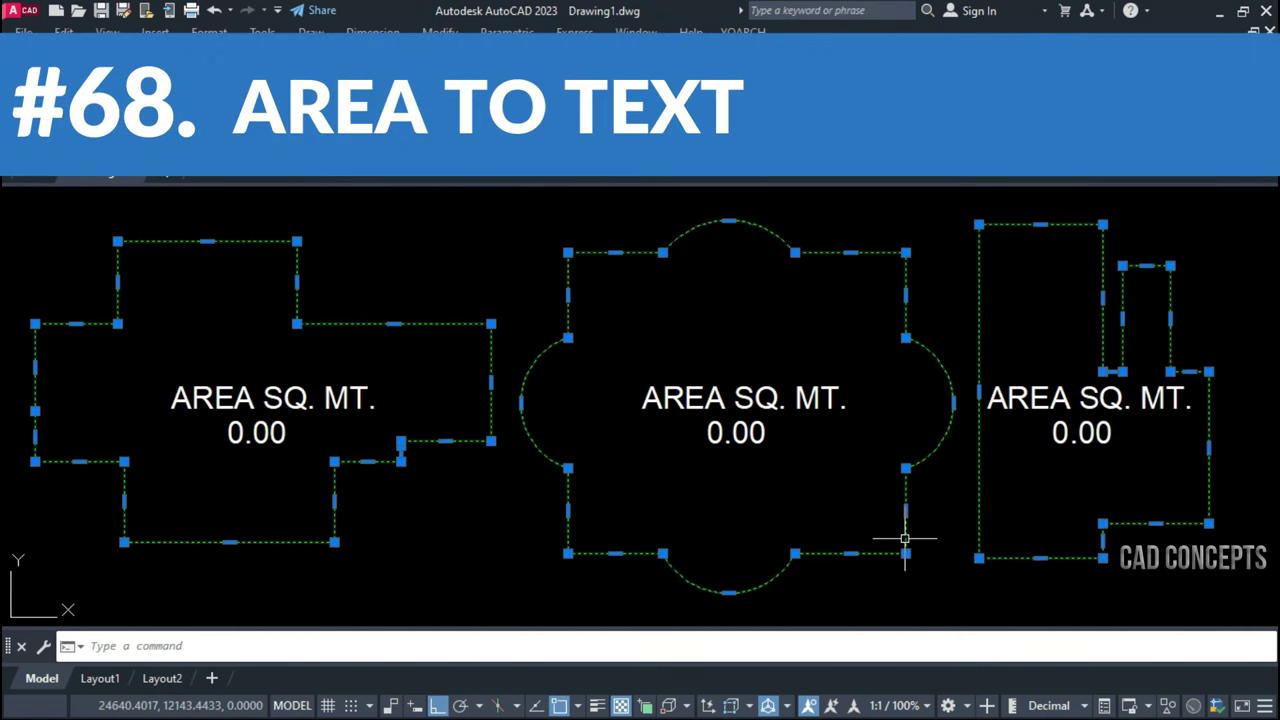
key(Escape)
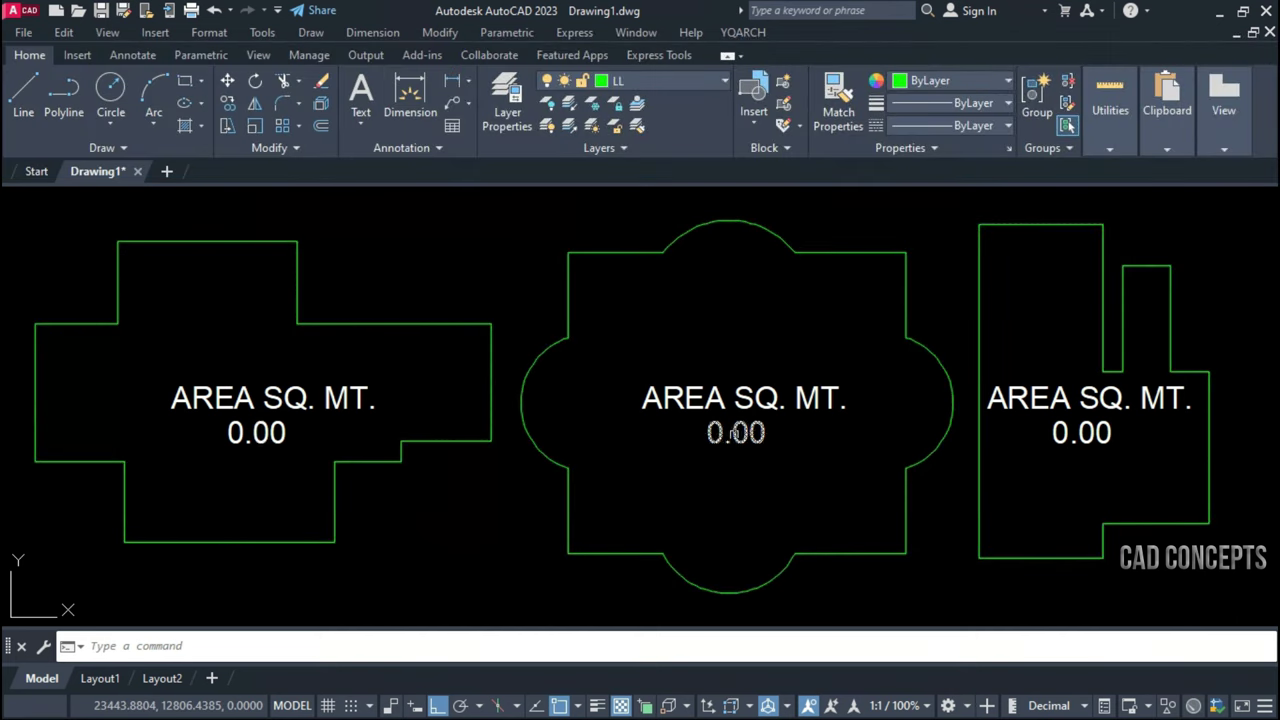
click(570, 340)
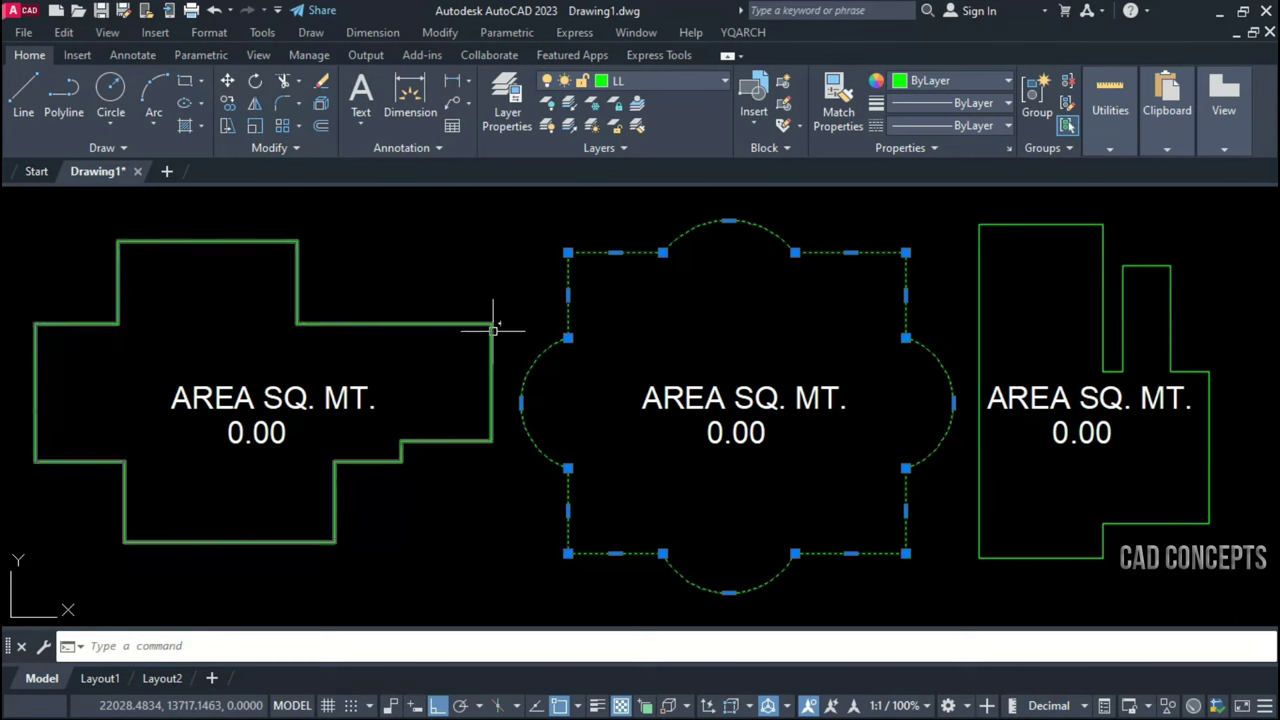
click(490, 340)
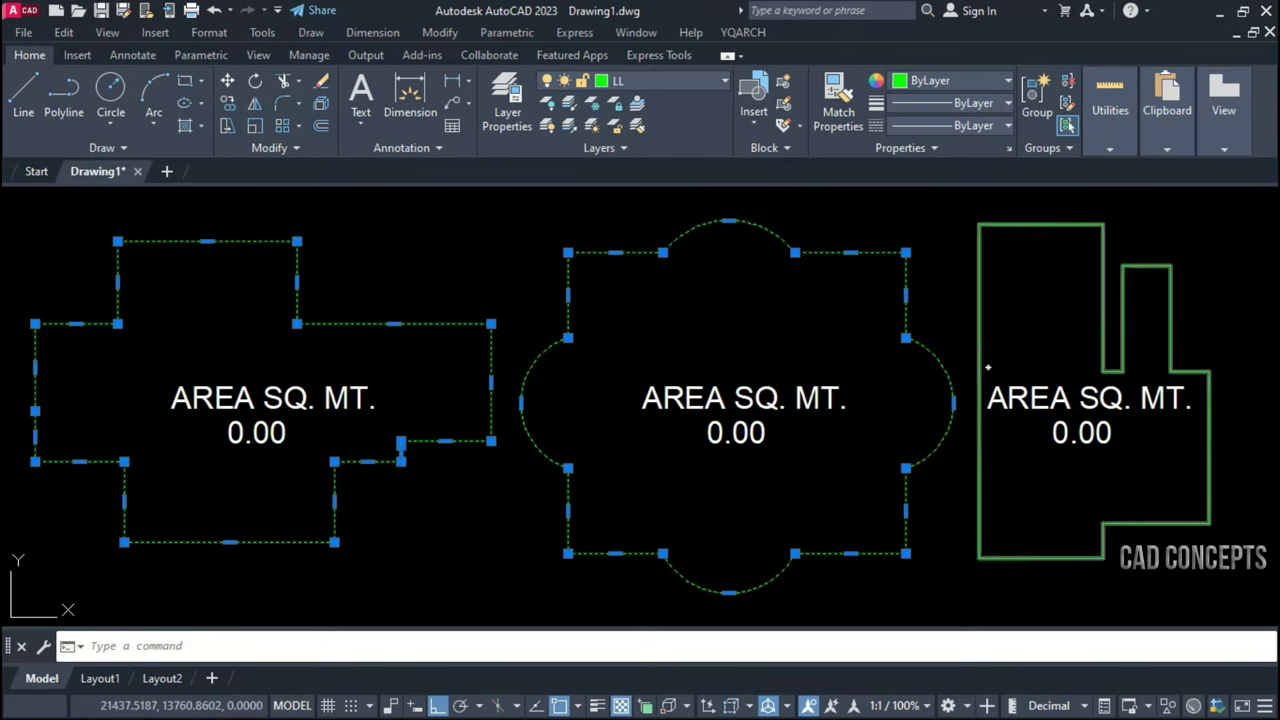
key(Escape)
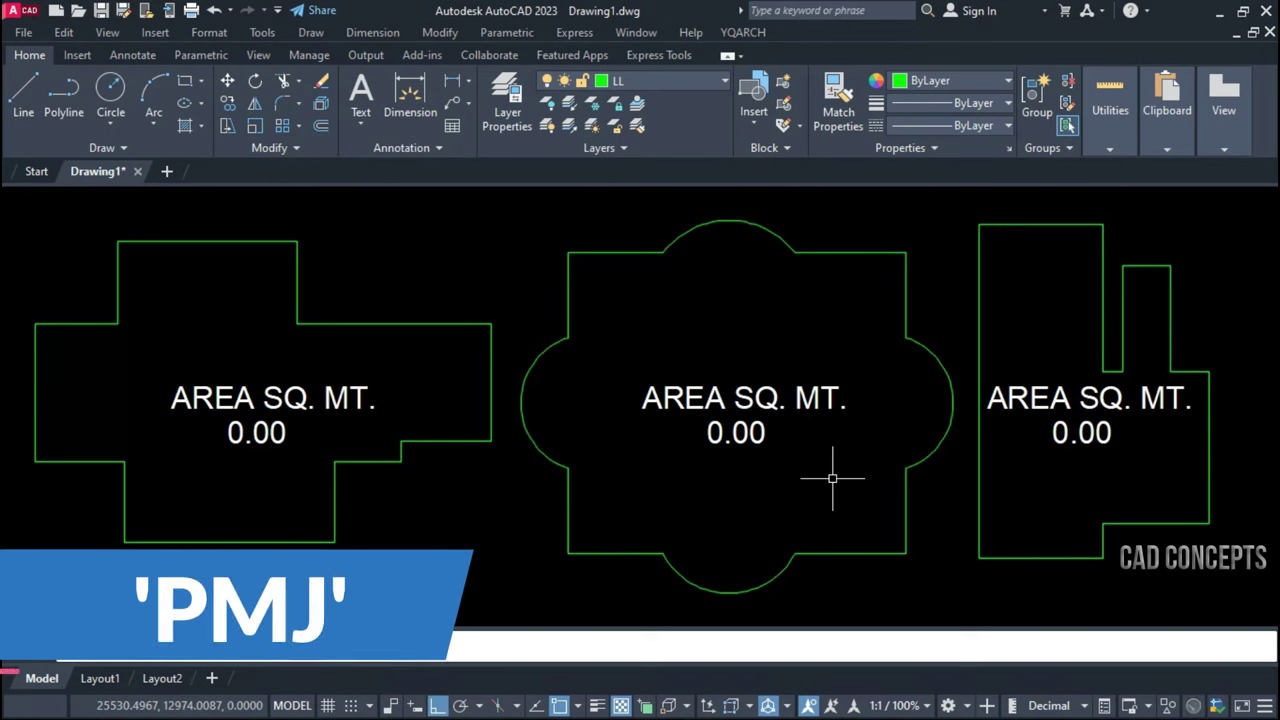
Use PMJ to write the left, middle and right outline areas (5.62m, 7.11m, 3.80m) into their 0.00 labels
text(PMJ)
key(Return)
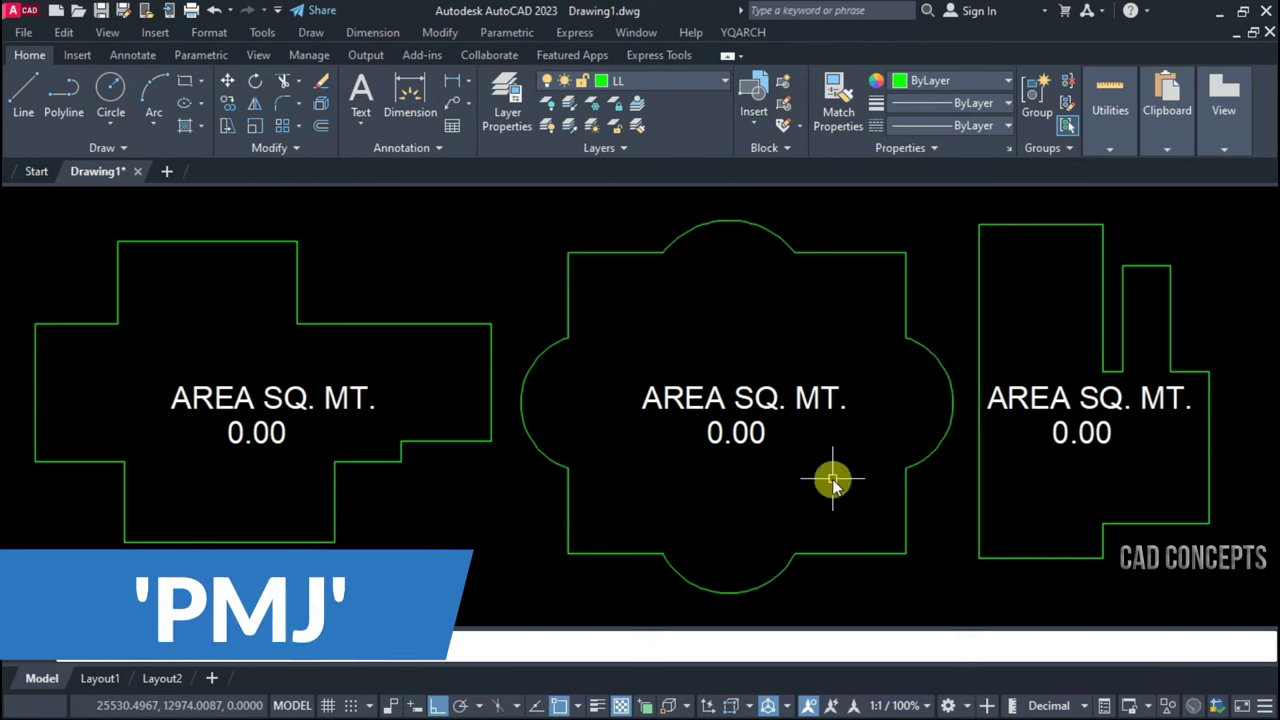
click(295, 264)
click(257, 431)
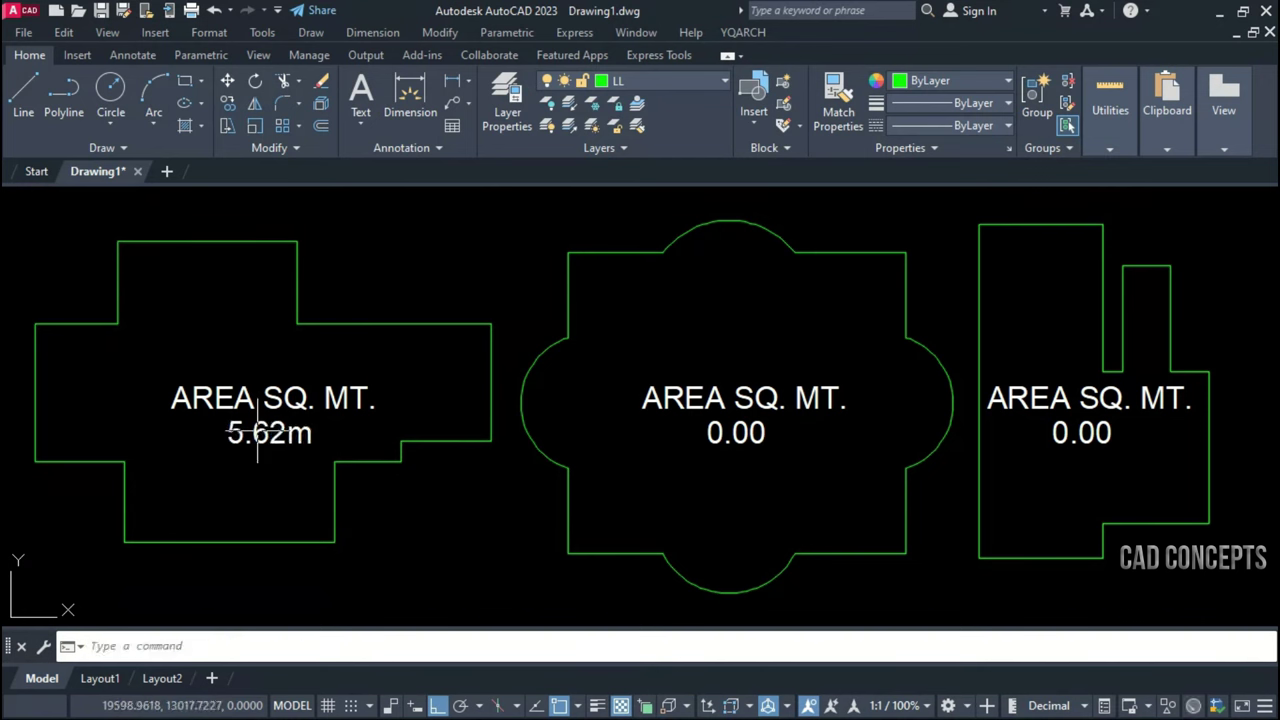
key(Return)
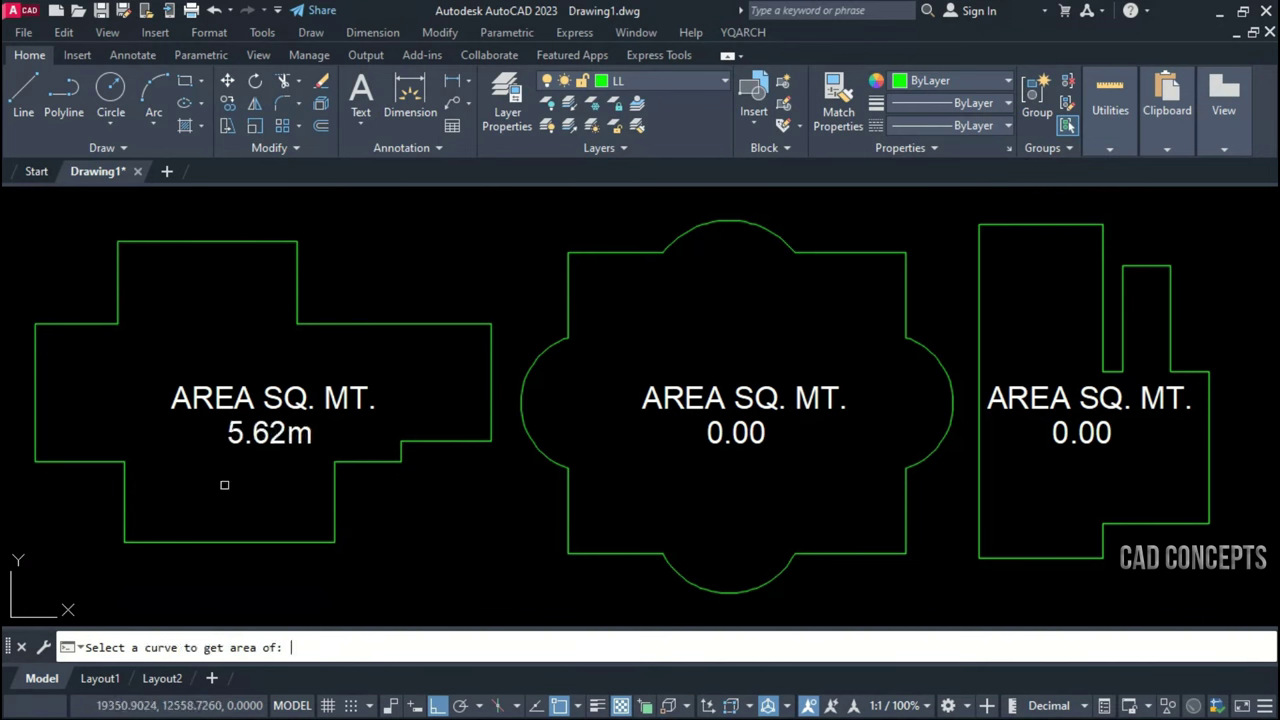
click(542, 456)
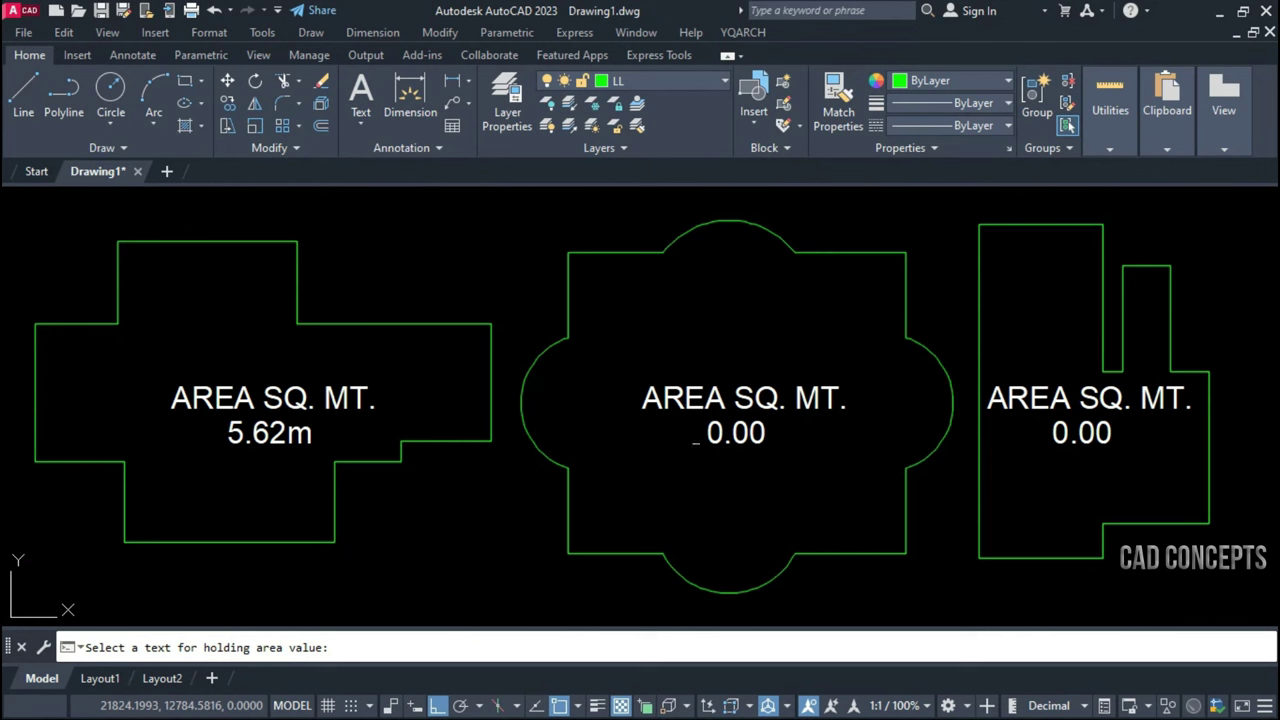
click(706, 437)
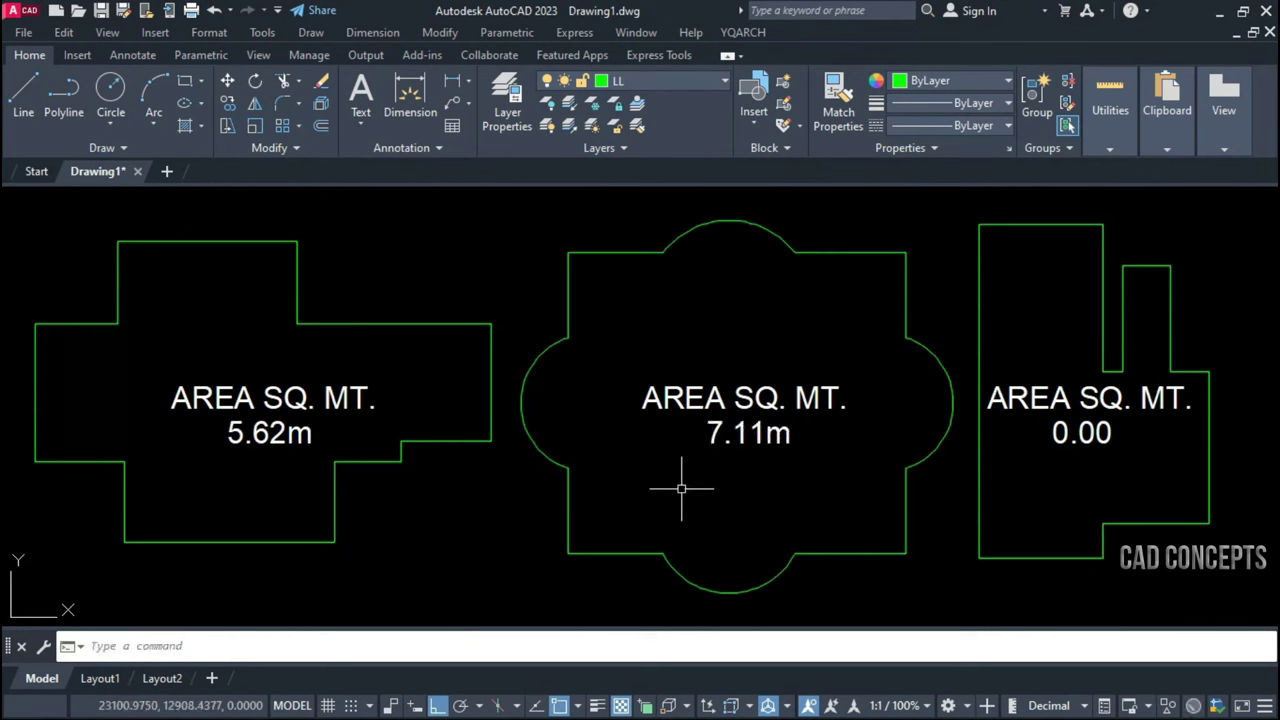
key(Return)
click(979, 477)
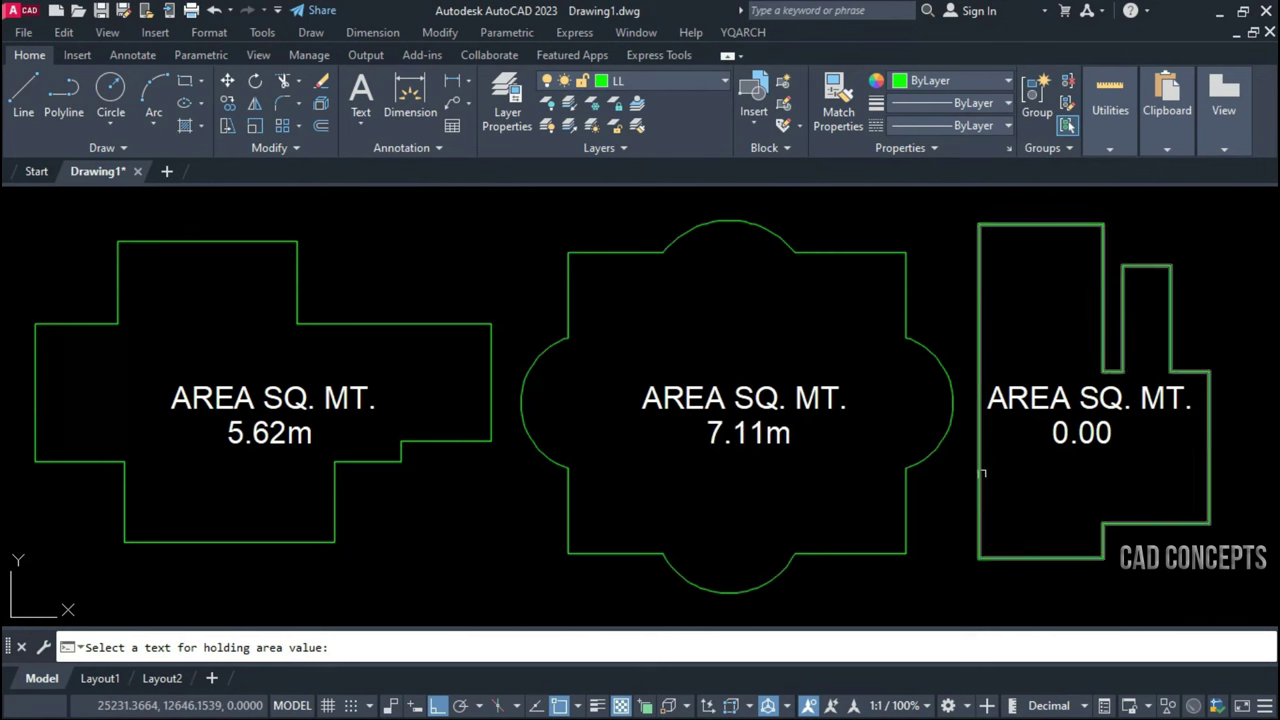
click(1048, 447)
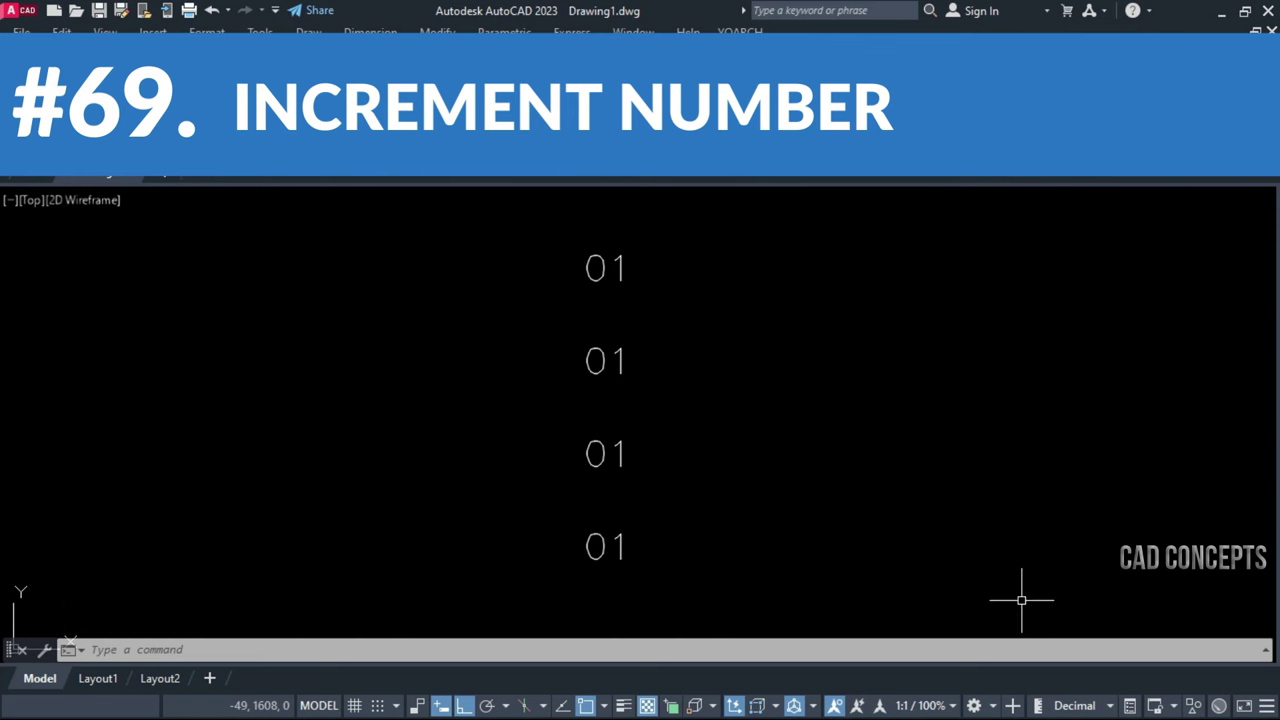
Copy the top 01 rightward as an incrementing row of odd numbers 01, 03, 05 … 29
middle_drag(1021, 600, 525, 596)
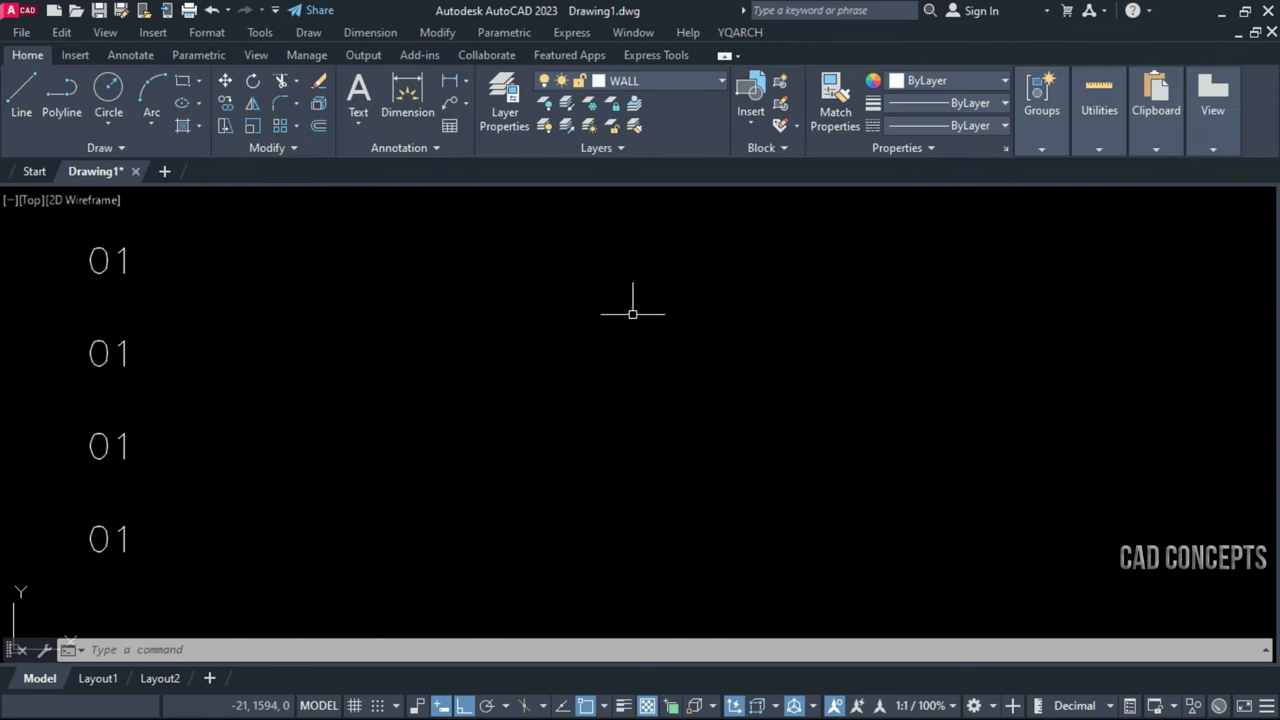
text(1)
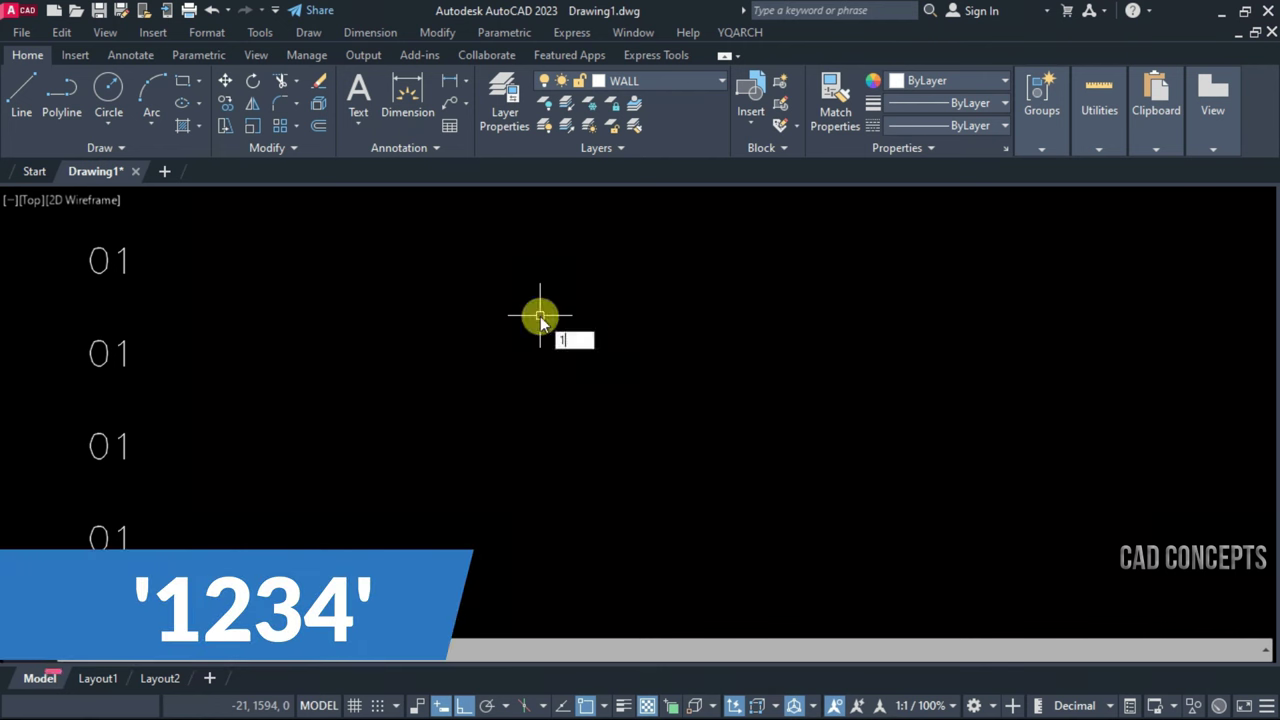
text(234)
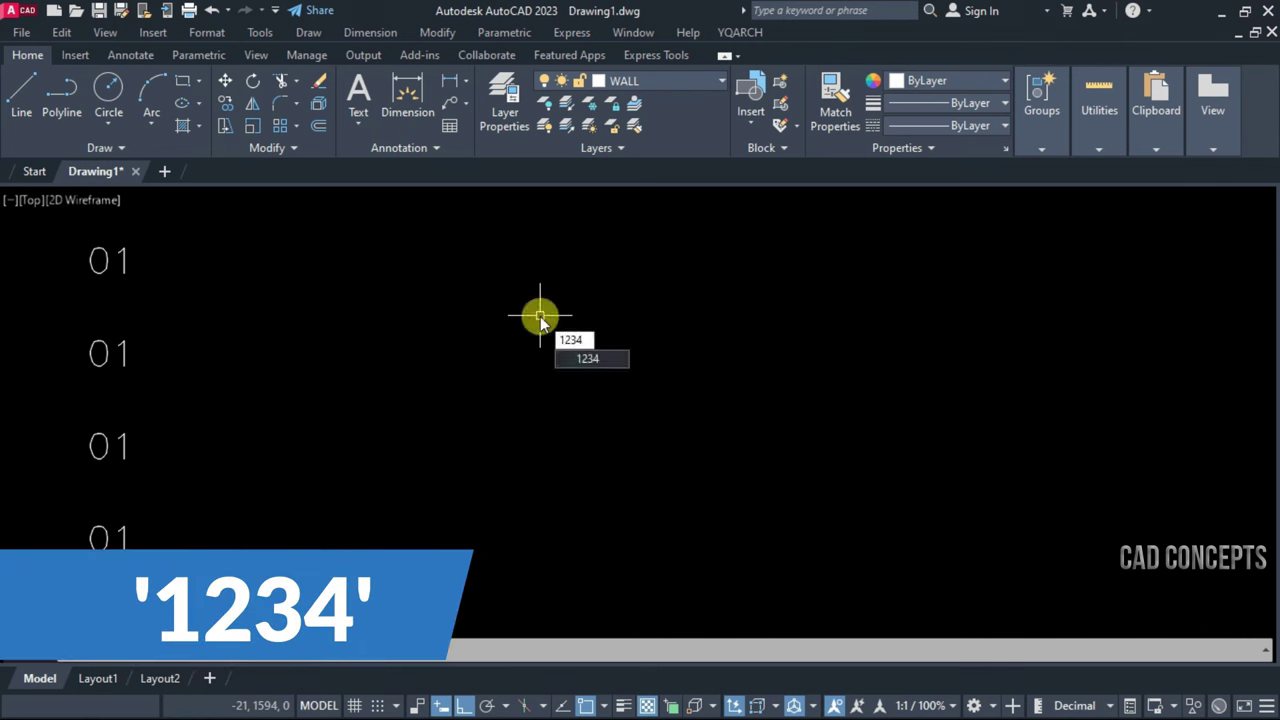
key(Return)
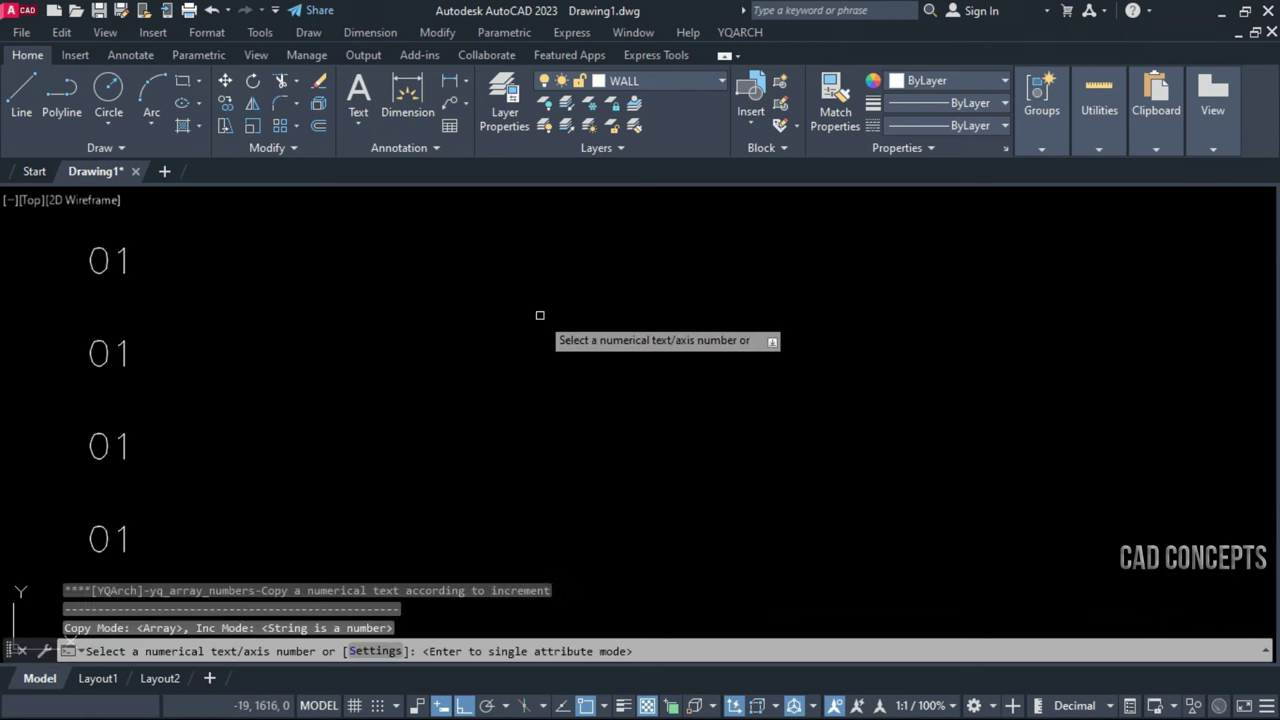
click(105, 268)
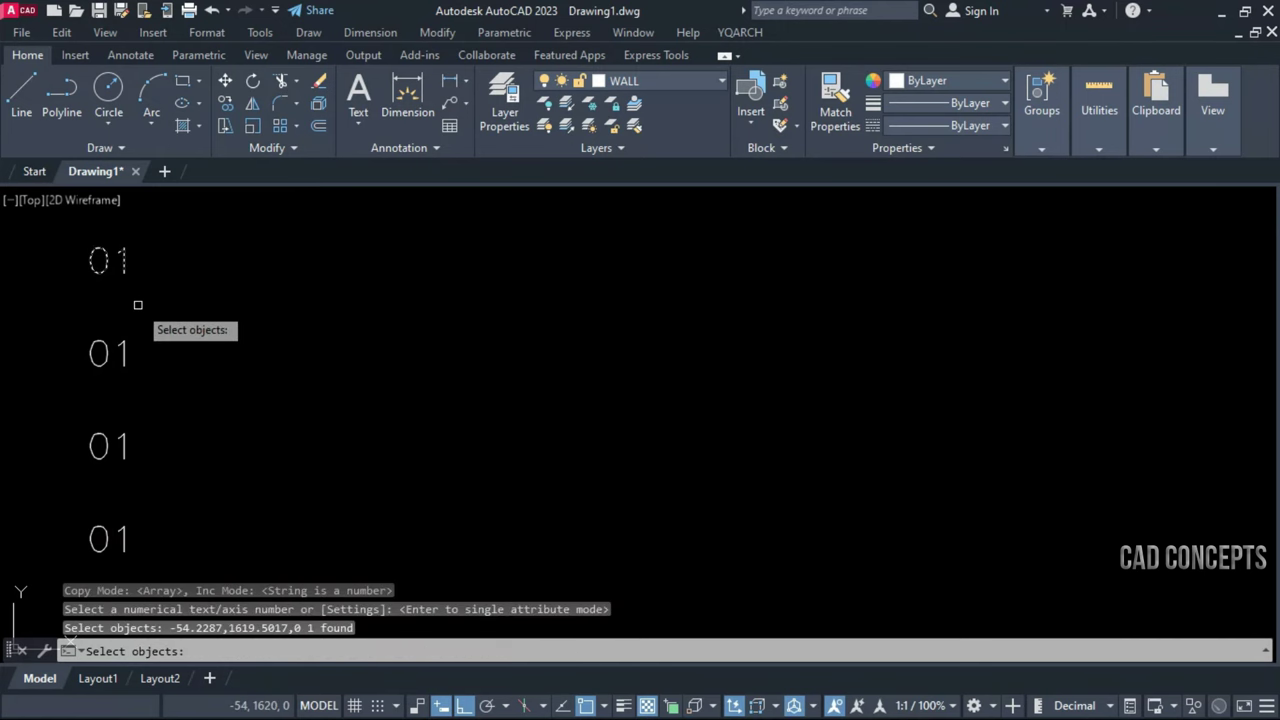
key(Return)
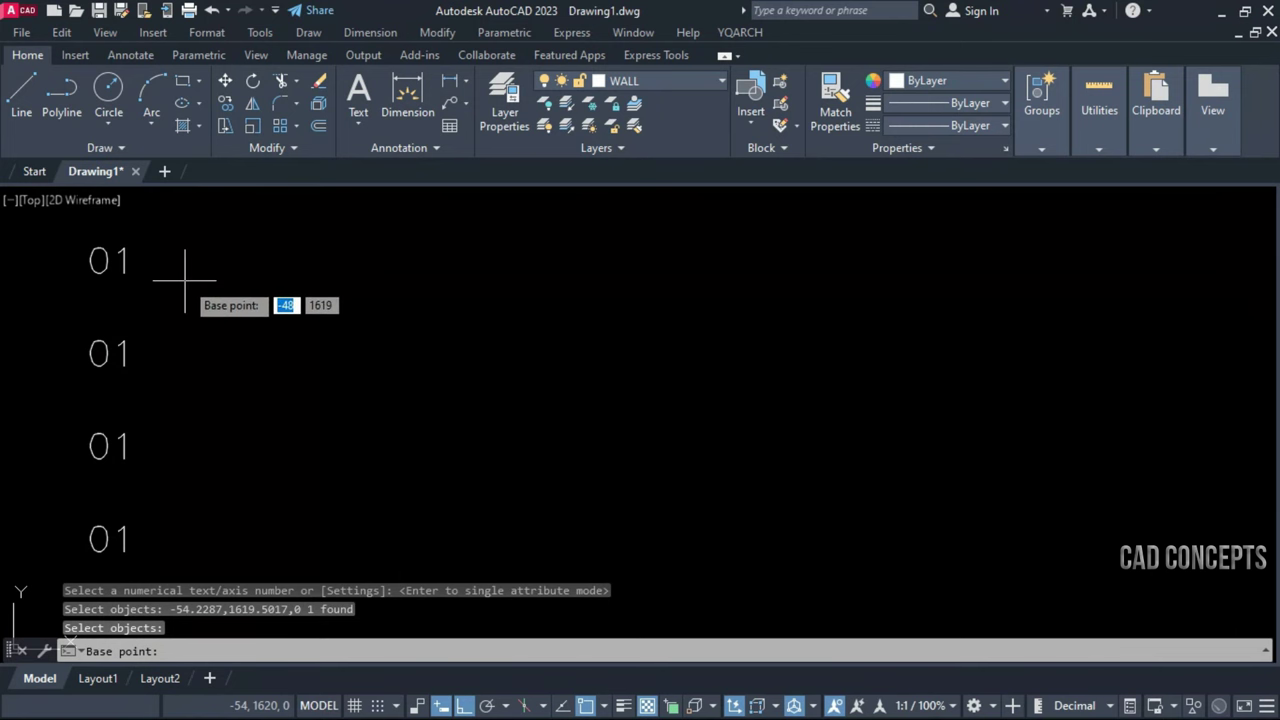
click(184, 281)
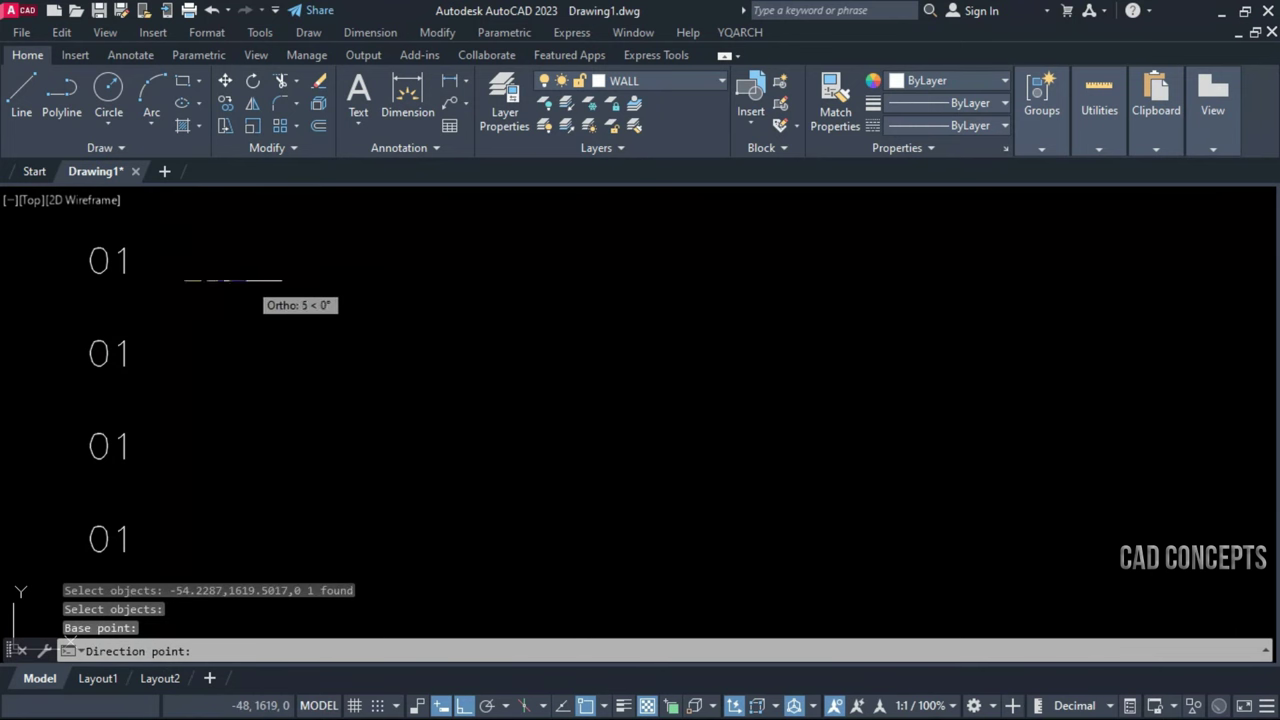
click(280, 281)
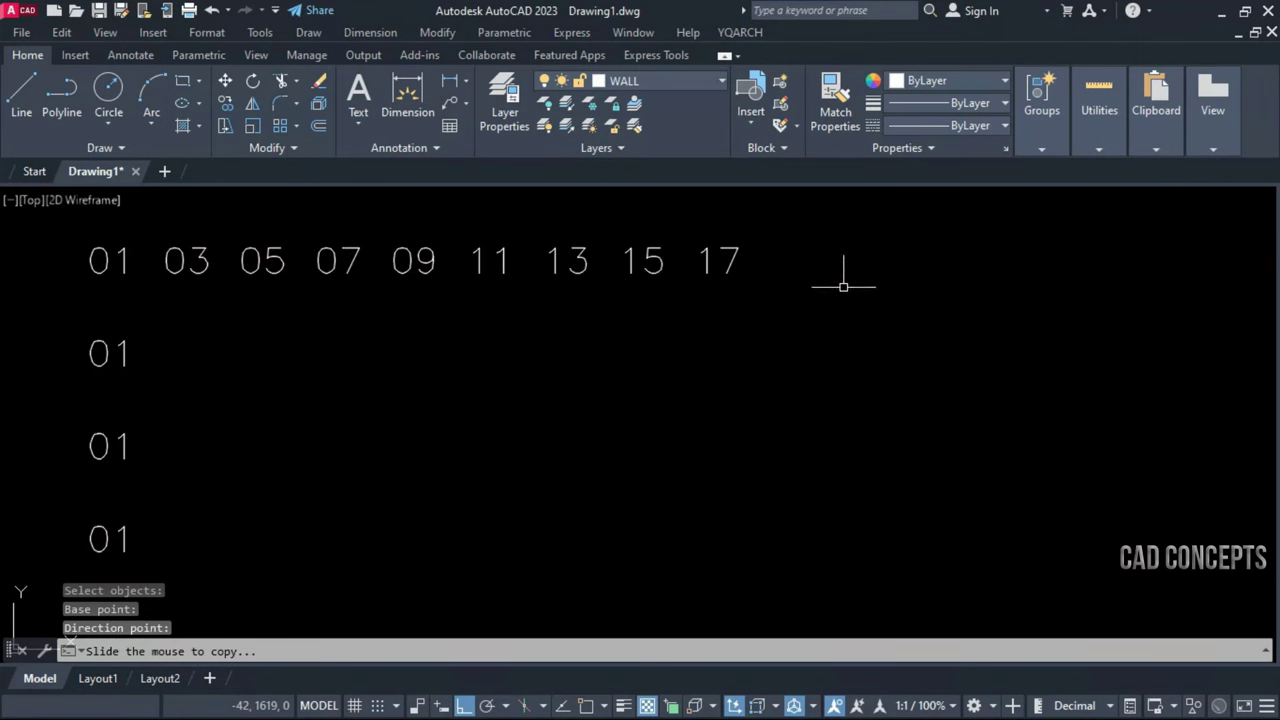
click(1260, 290)
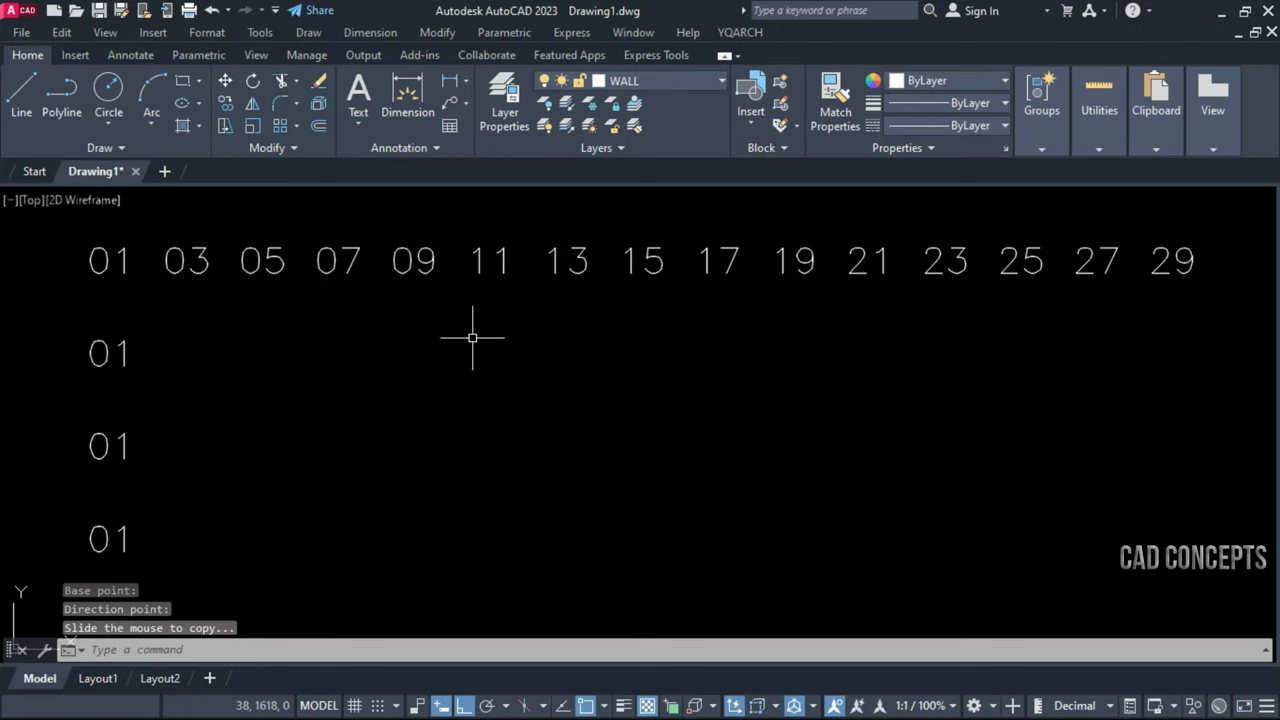
Fill the second row with numbers 01 through 12 using increment 1
key(space)
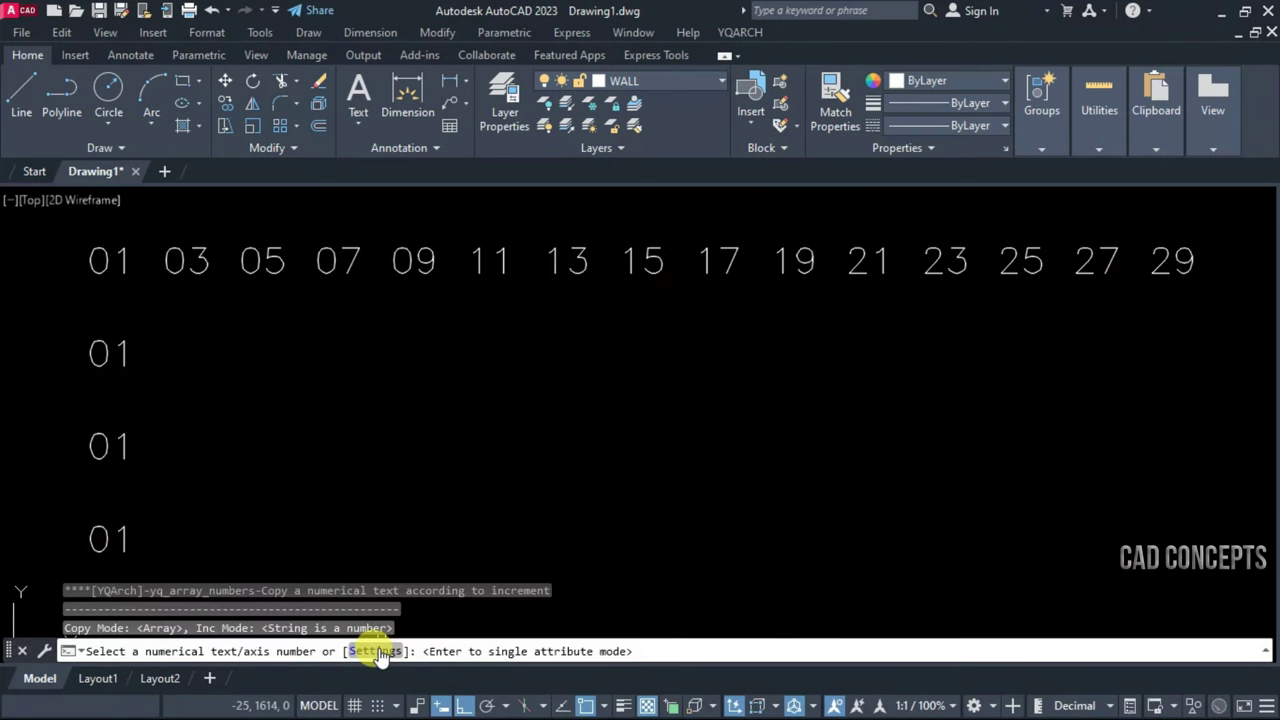
click(375, 649)
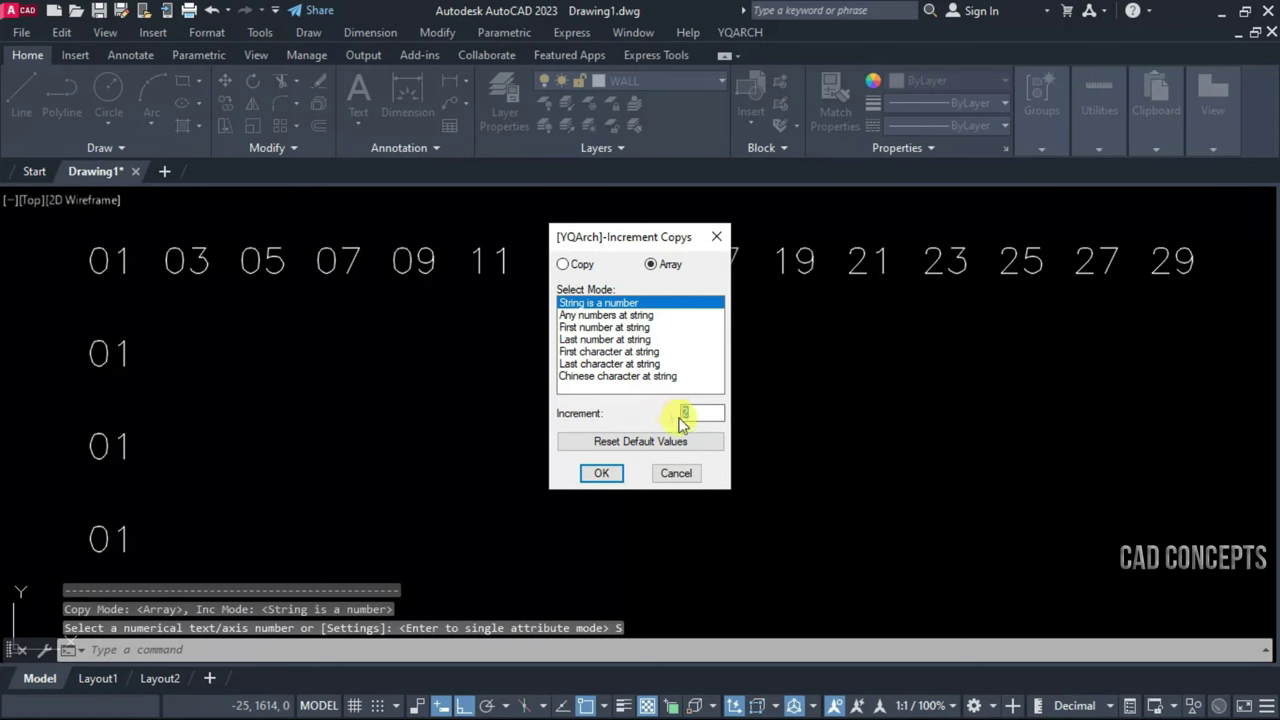
click(609, 479)
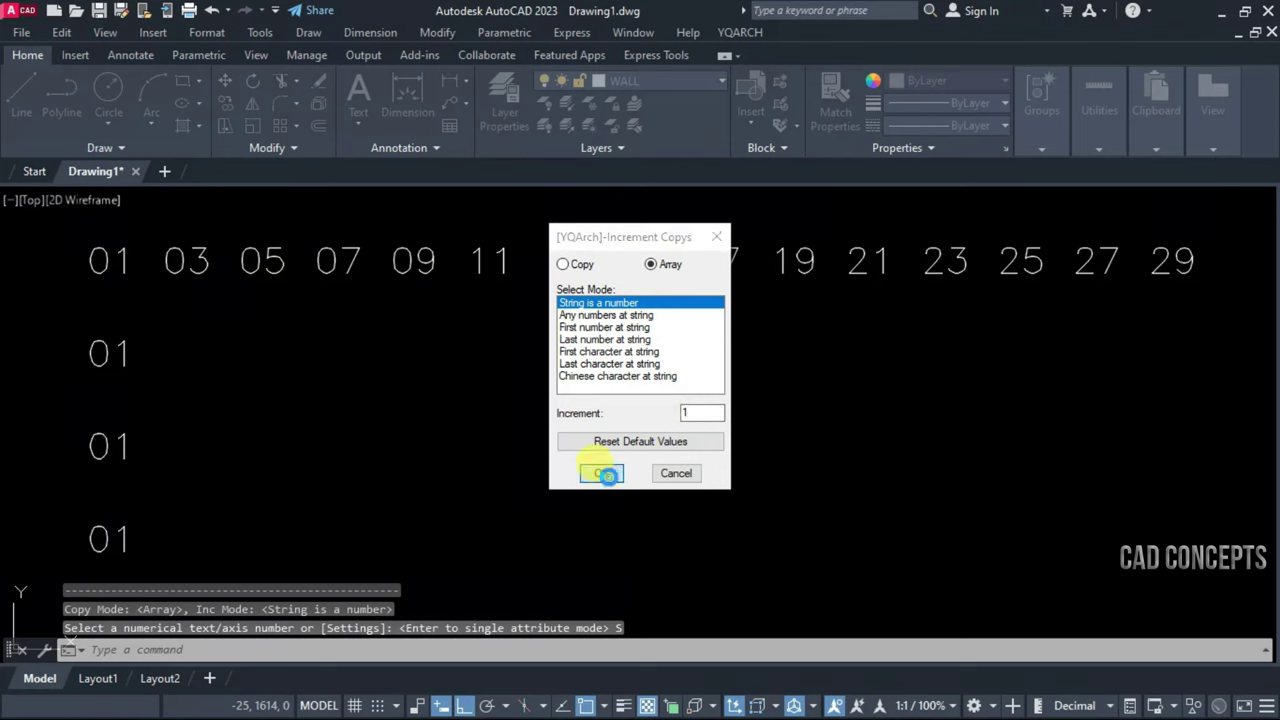
click(124, 348)
key(Return)
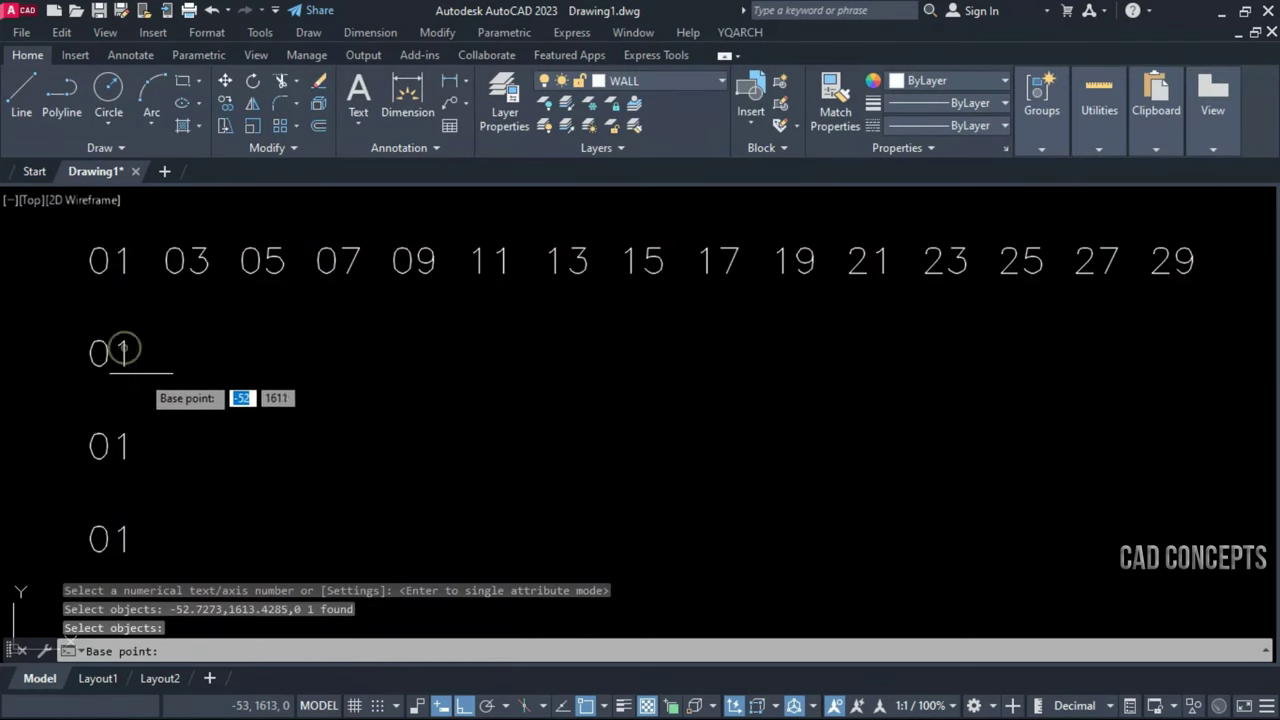
click(126, 358)
click(242, 366)
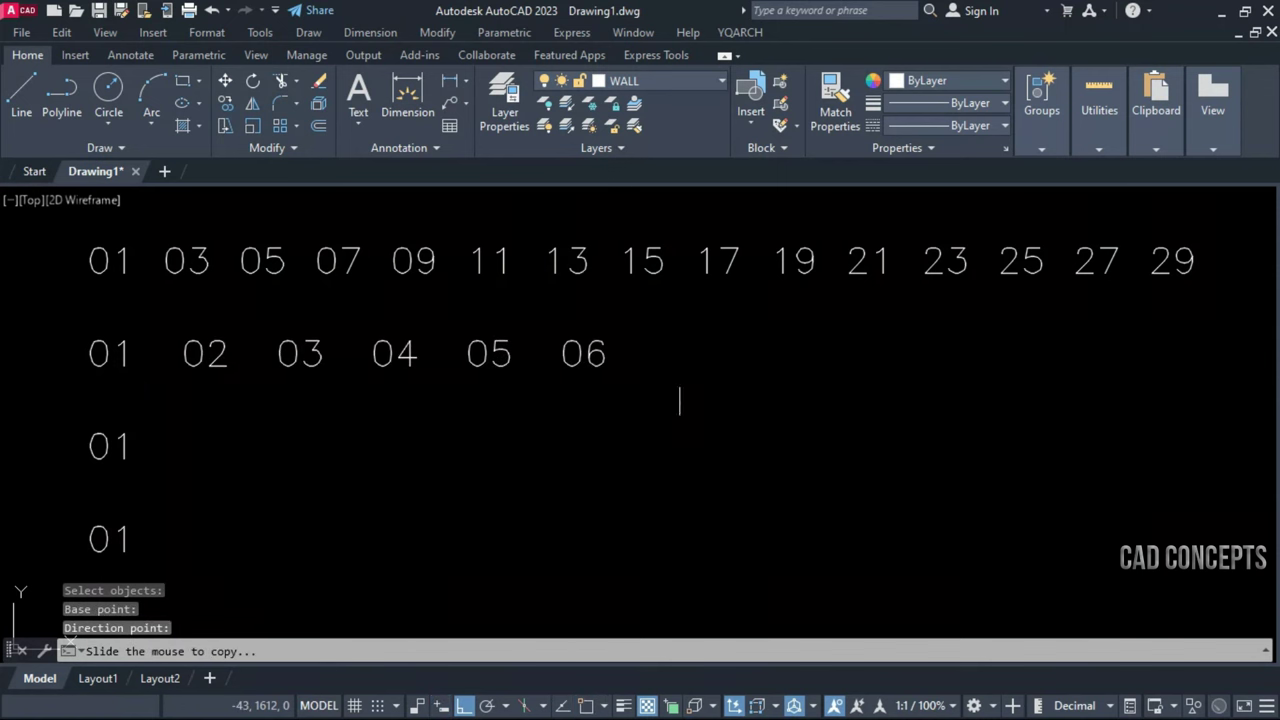
click(1242, 375)
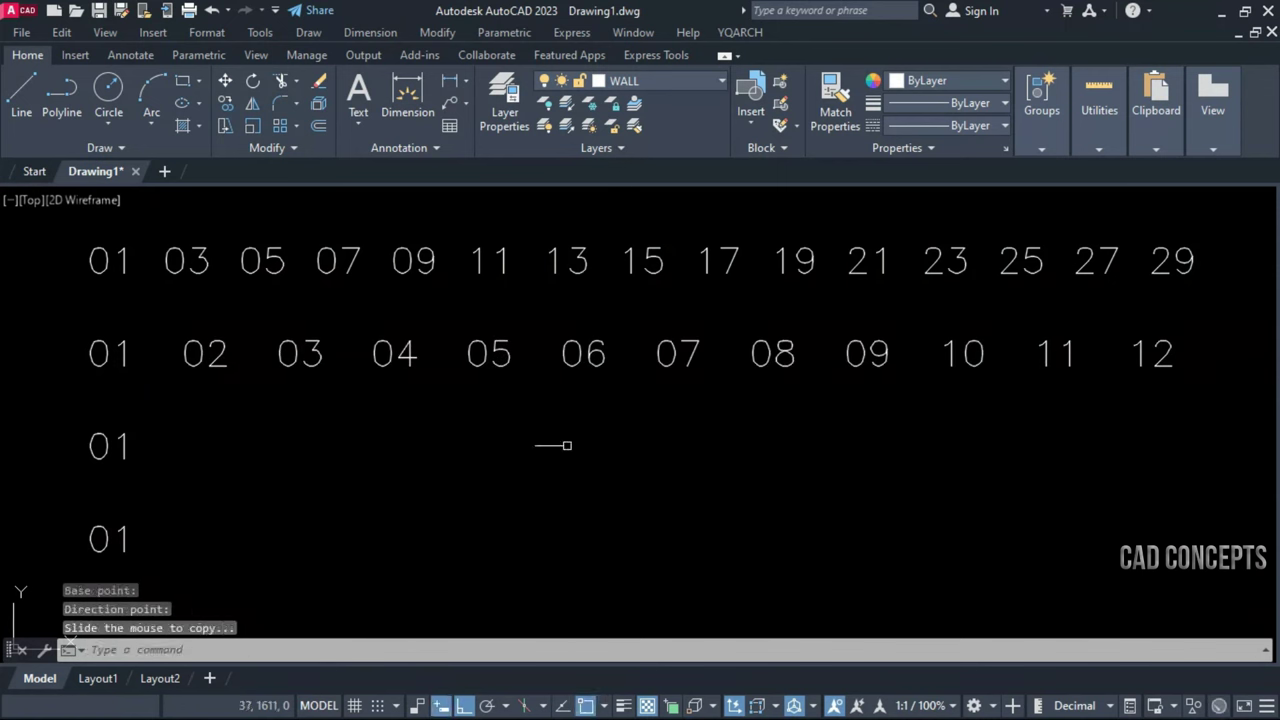
Fill the third row with 01, 04, 07 … 28 using increment 3
key(Return)
click(365, 648)
text(3)
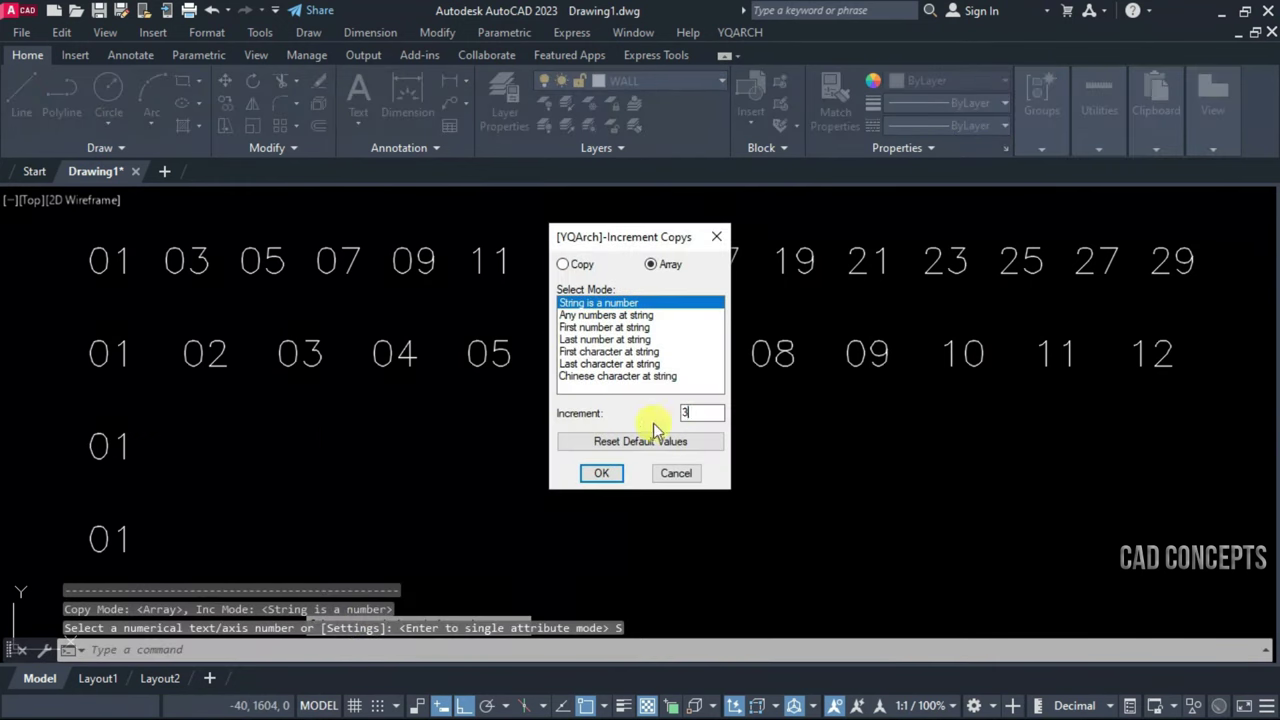
click(604, 474)
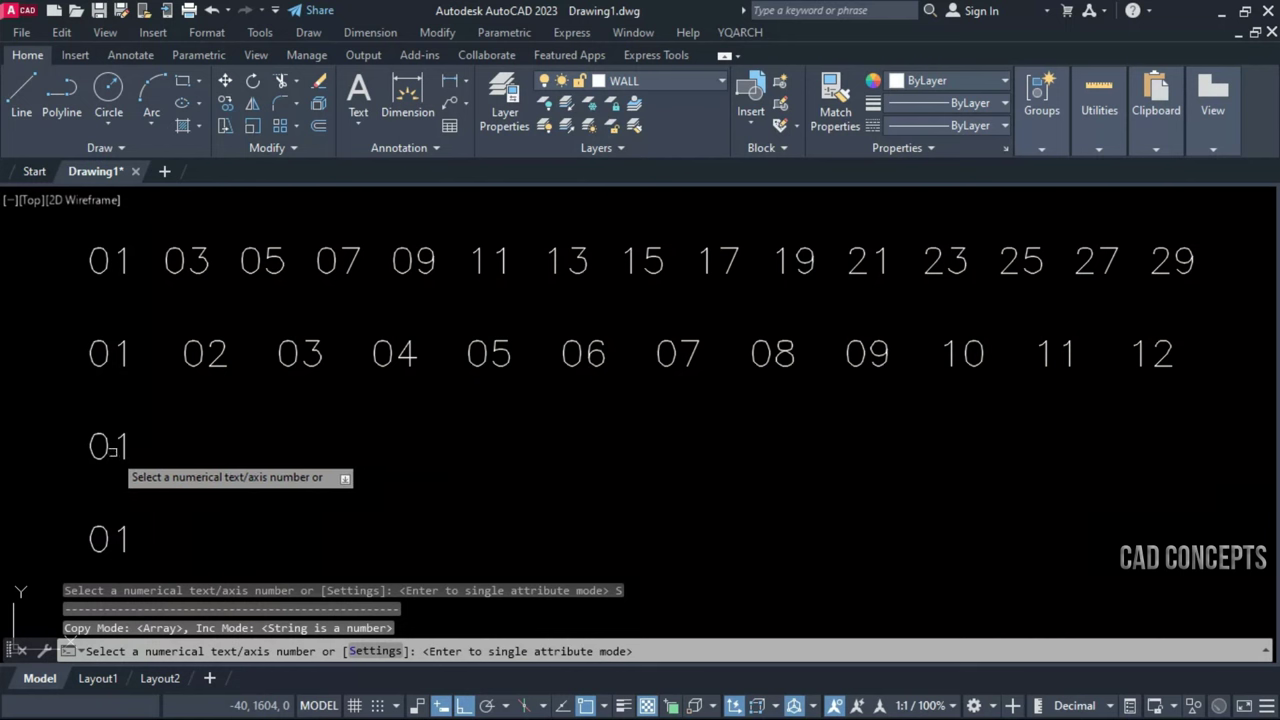
click(122, 451)
click(175, 452)
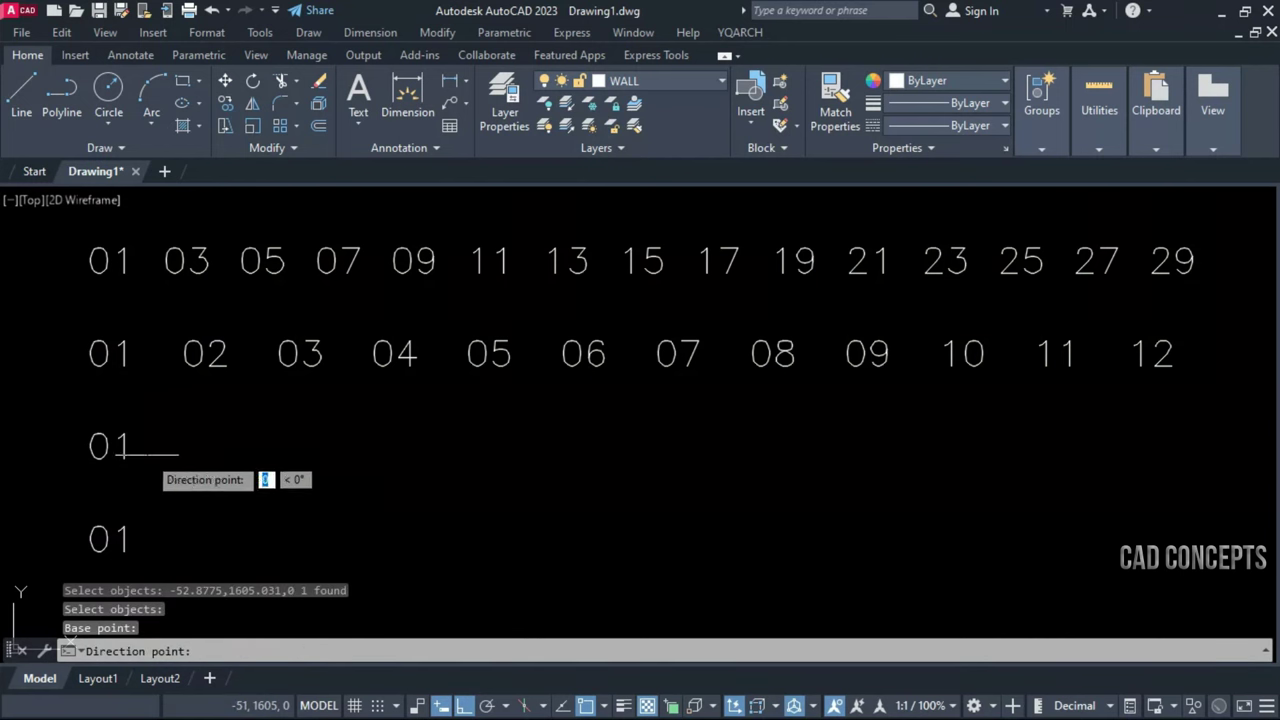
click(272, 459)
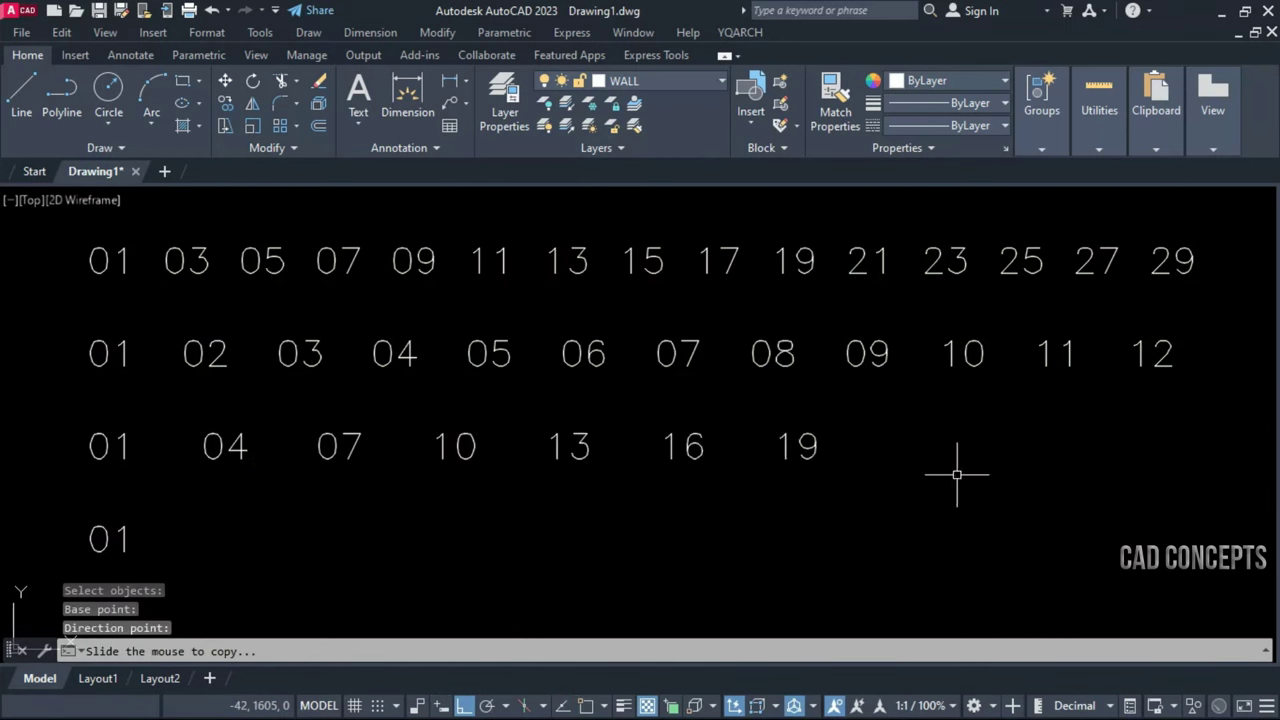
click(1244, 468)
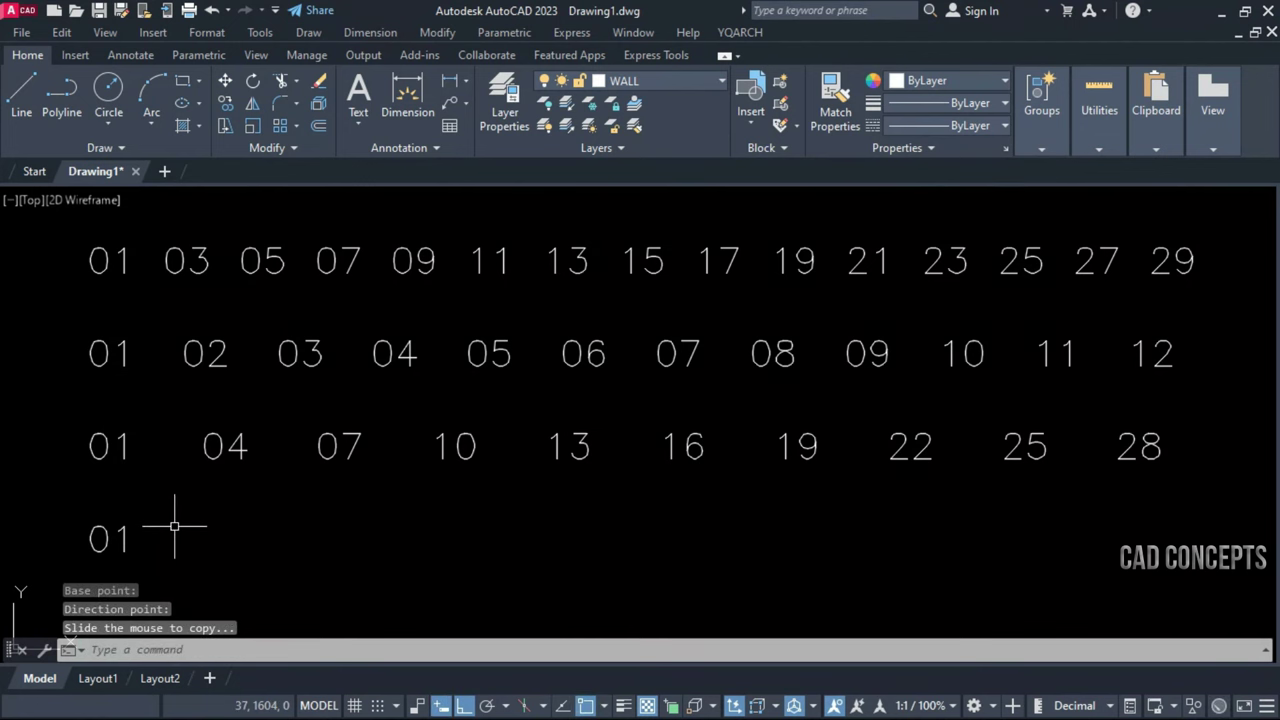
key(Return)
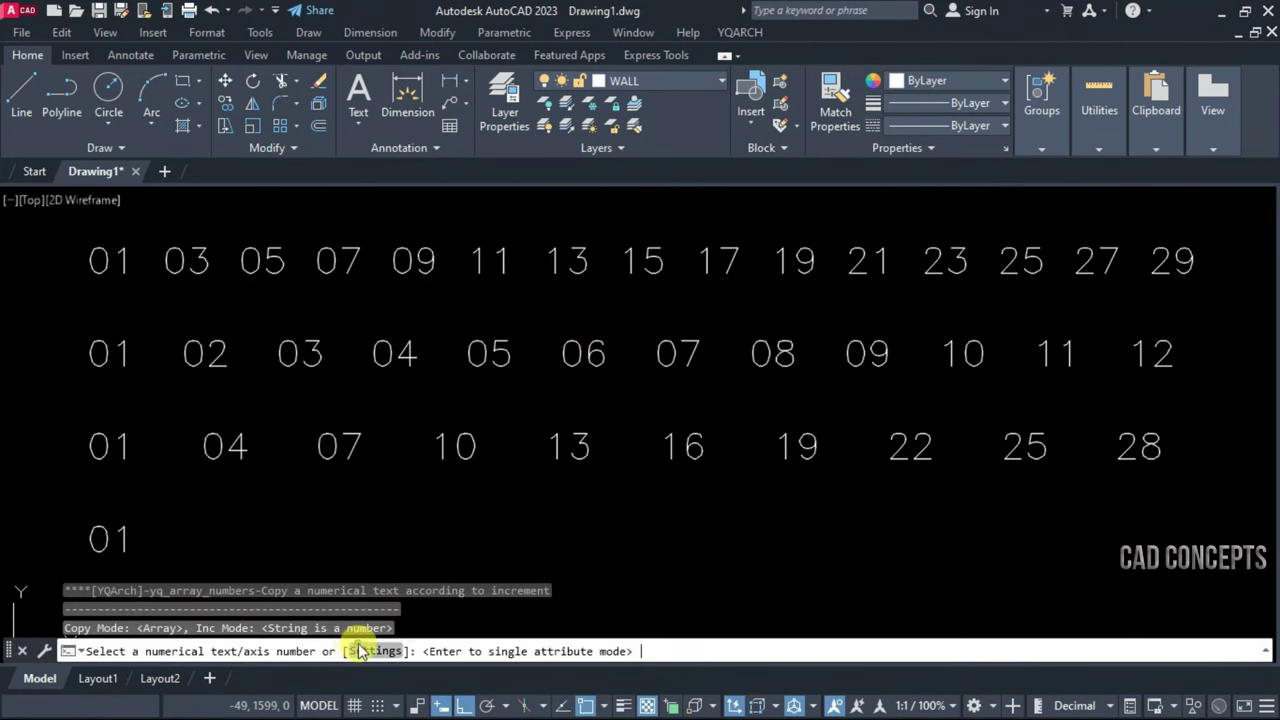
Set increment 5 and copy the bottom 01 into a row running 01, 06, 11 … 71
click(362, 651)
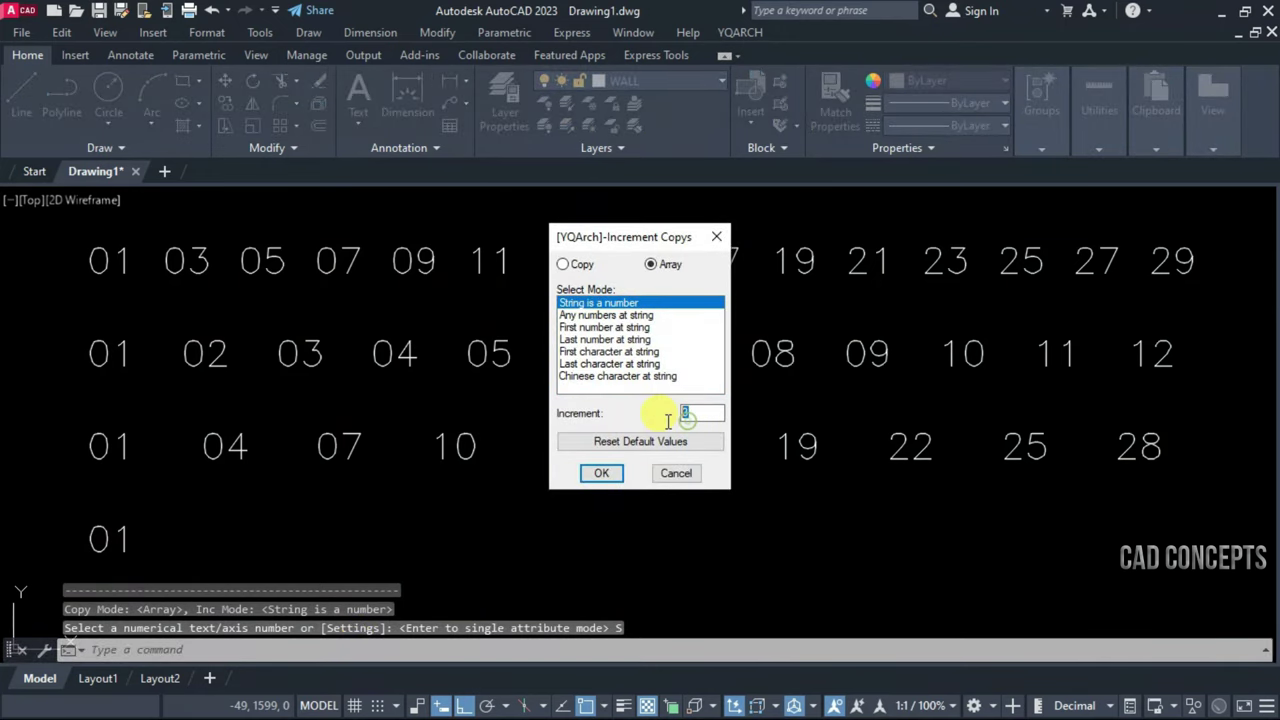
click(601, 474)
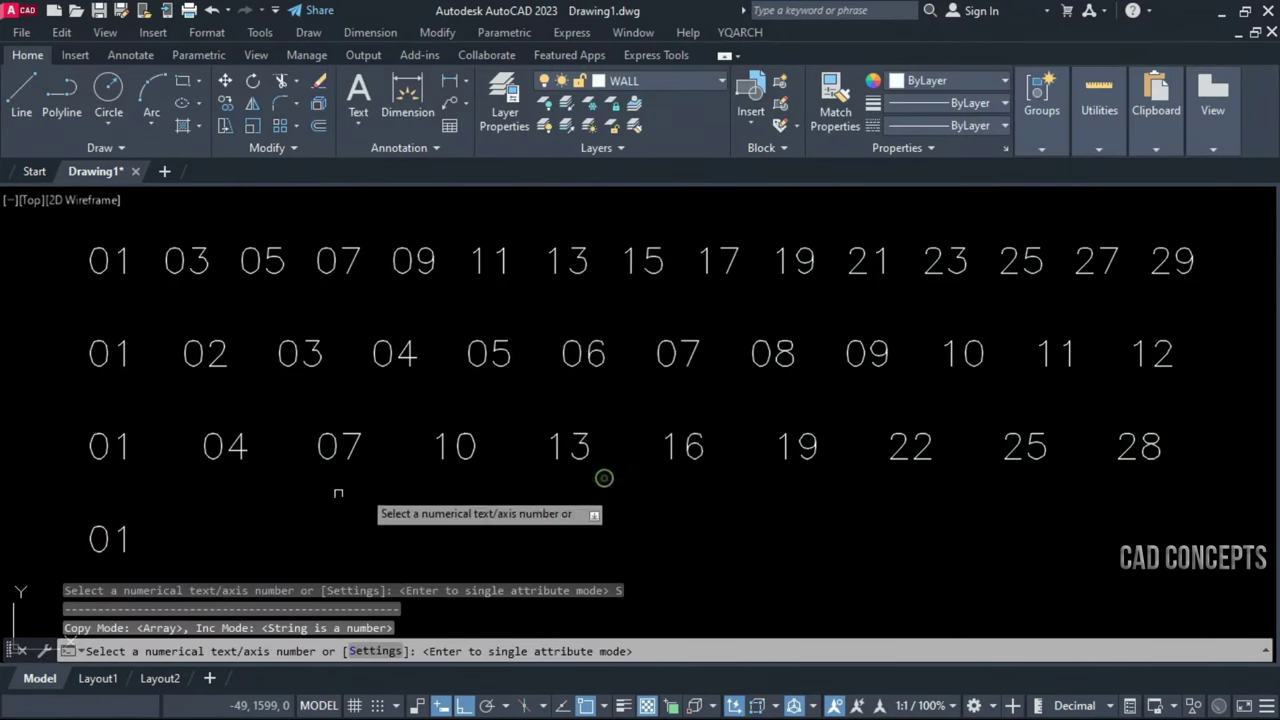
click(105, 537)
key(Return)
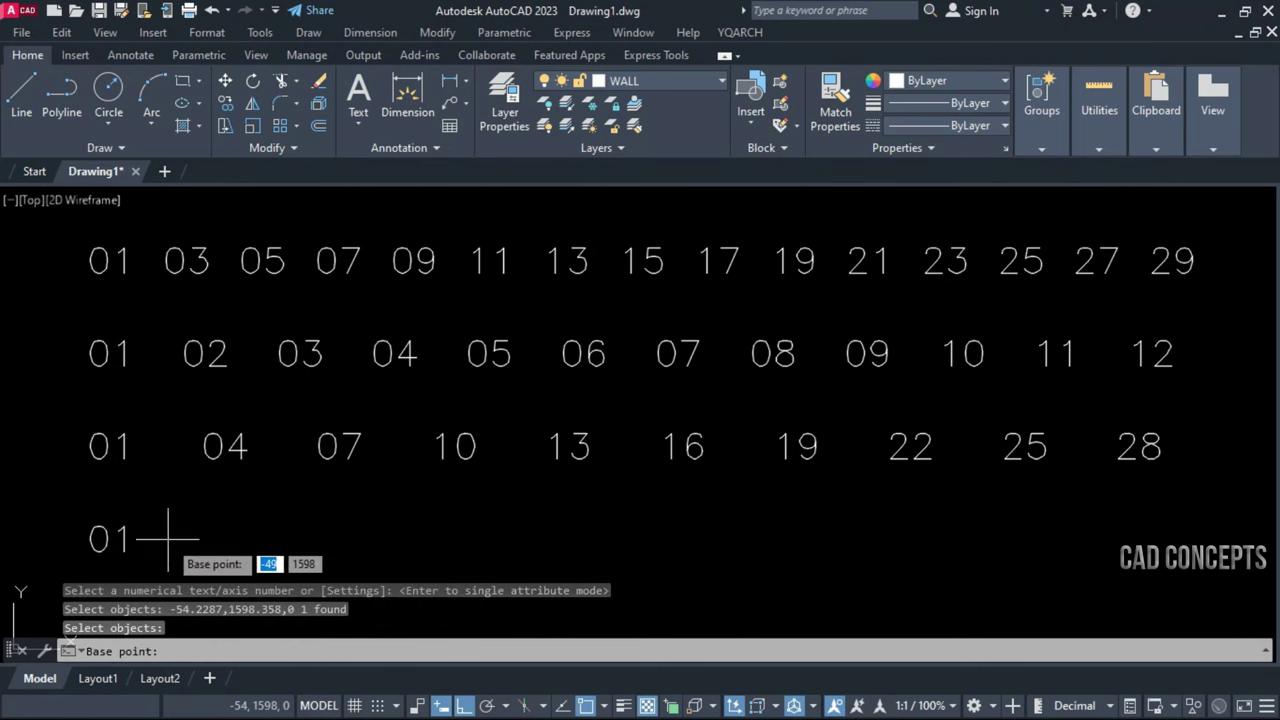
click(171, 537)
scroll(76, 429, down, 2)
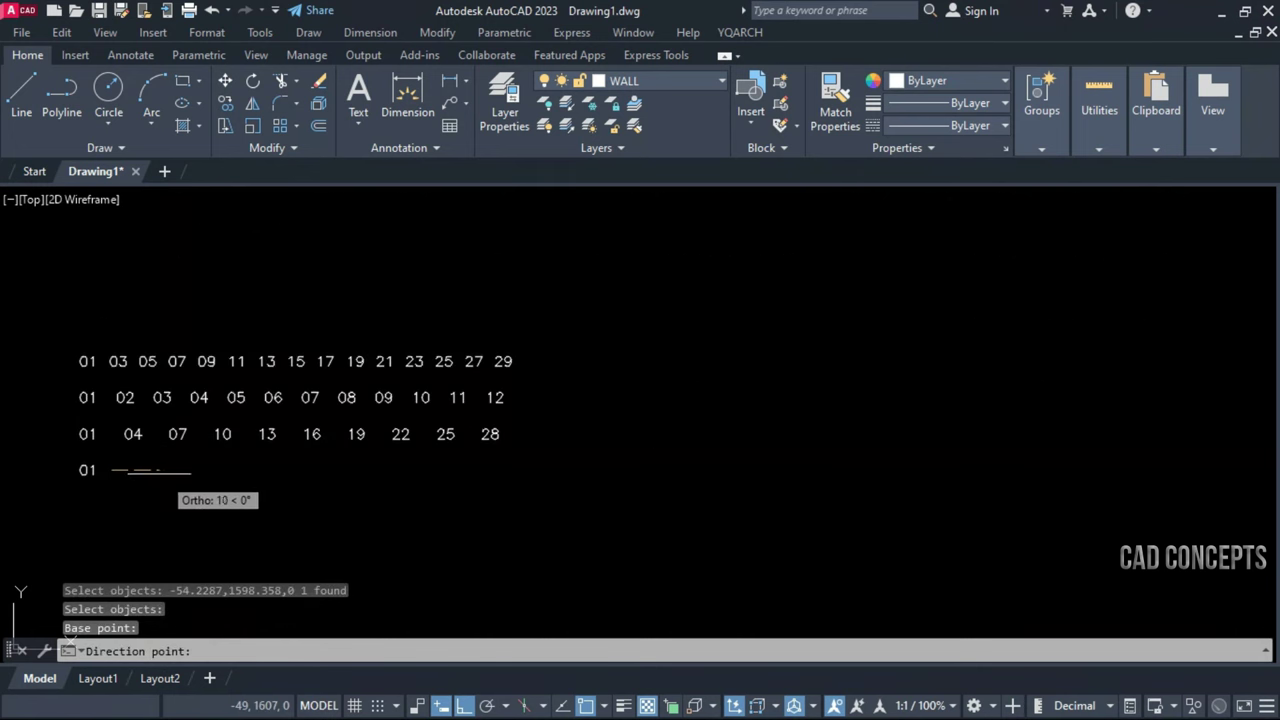
click(160, 470)
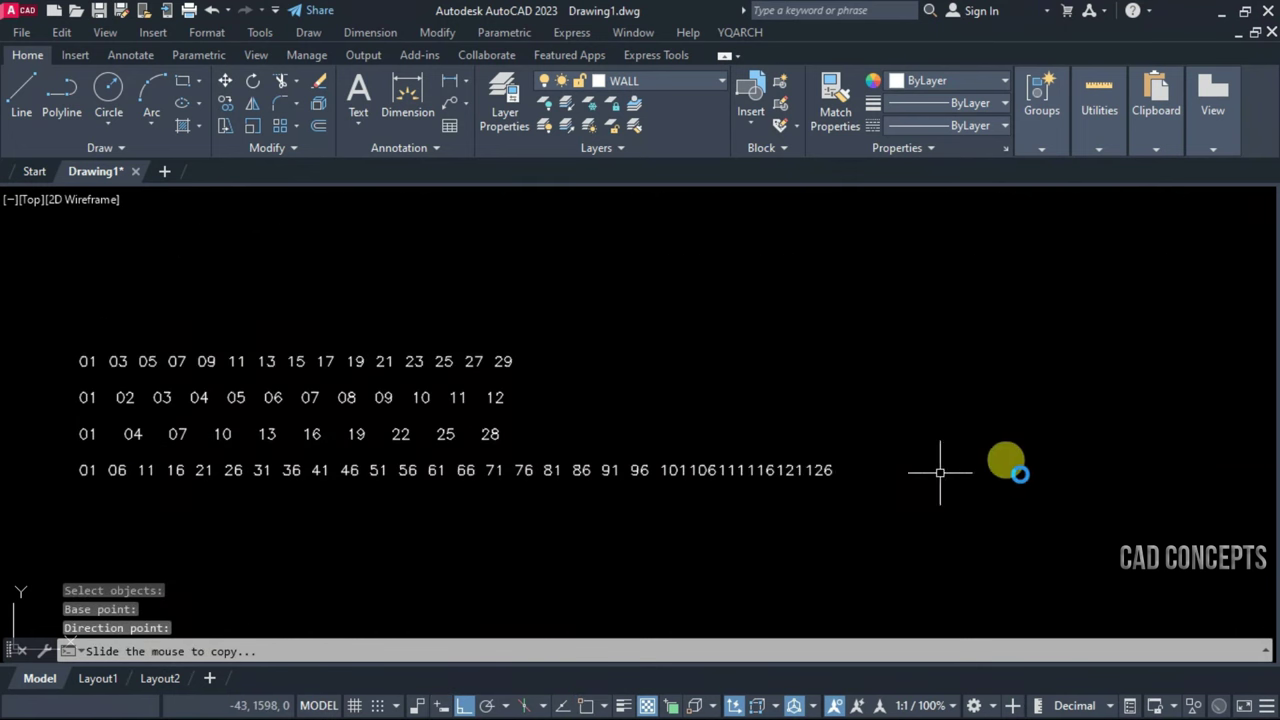
drag(657, 470, 1243, 484)
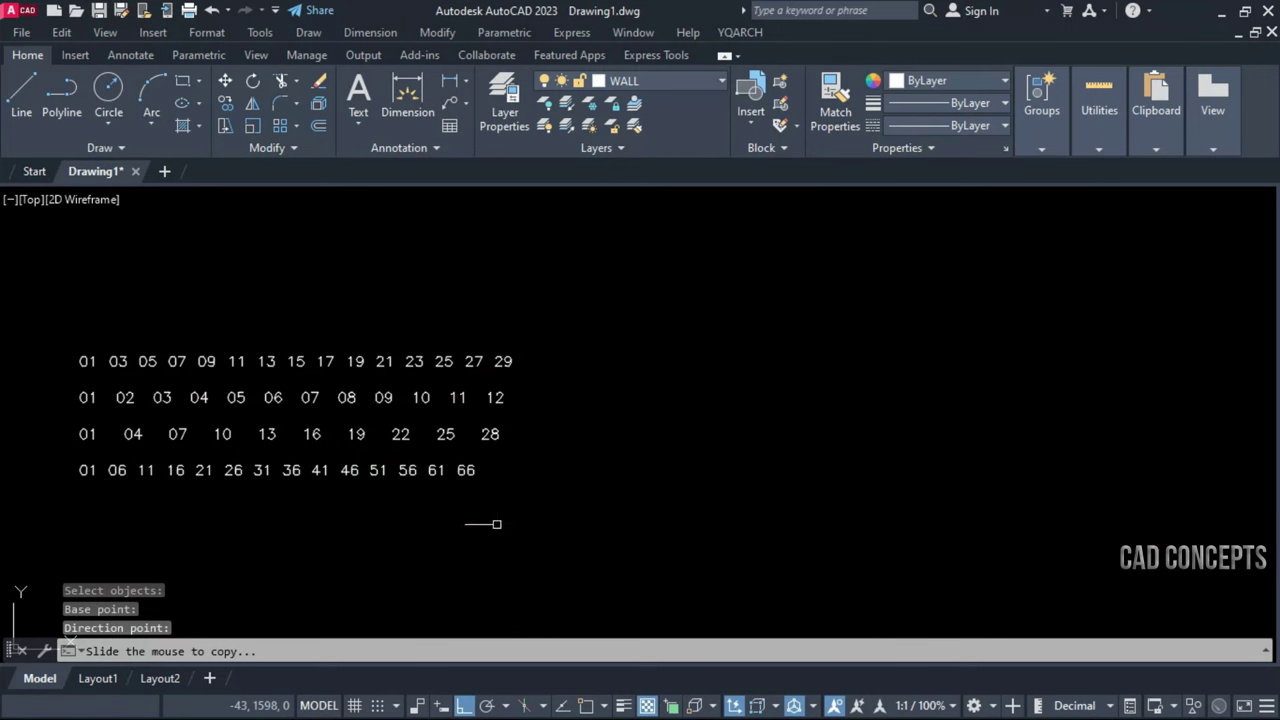
click(241, 527)
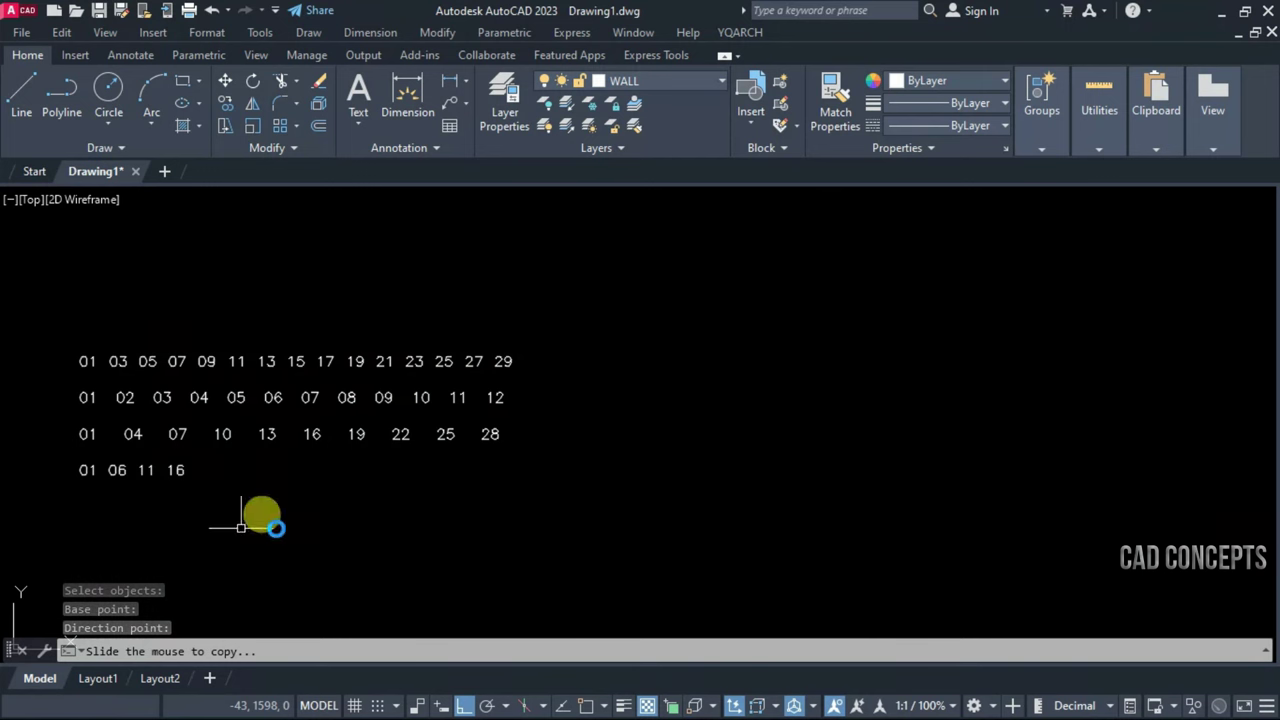
click(532, 527)
scroll(300, 440, up, 2)
scroll(289, 425, up, 2)
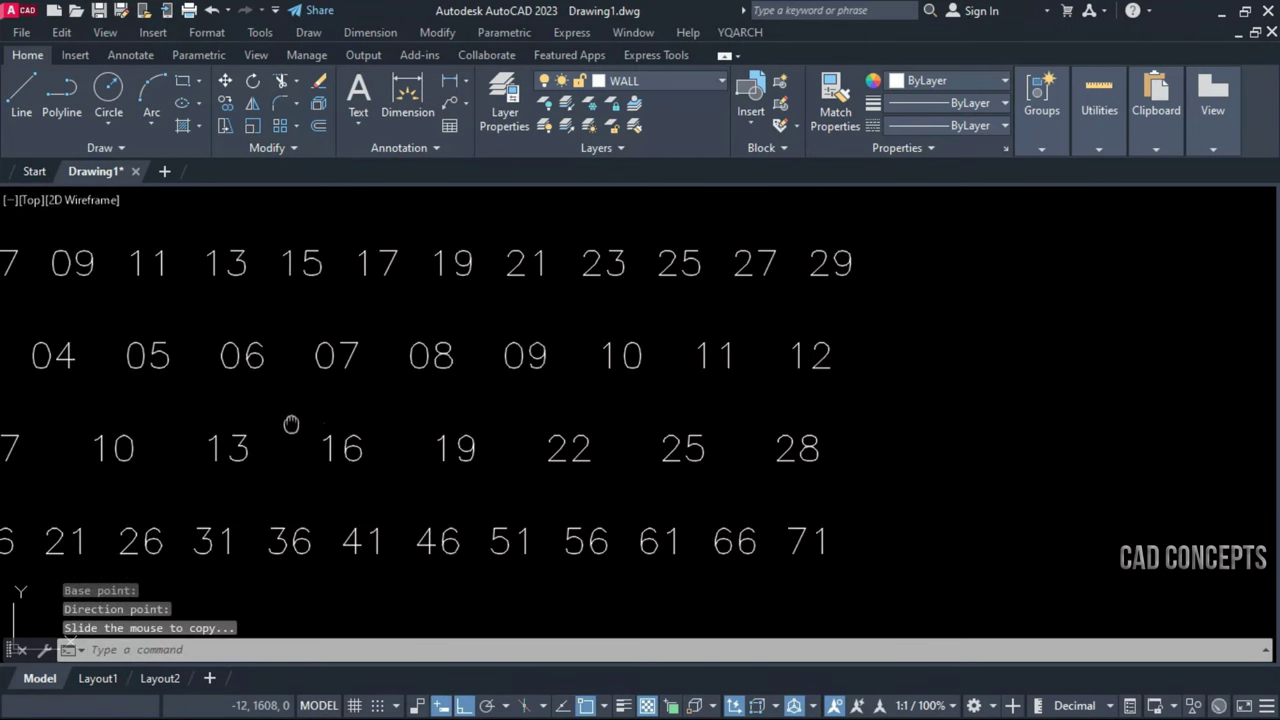
middle_drag(289, 423, 581, 418)
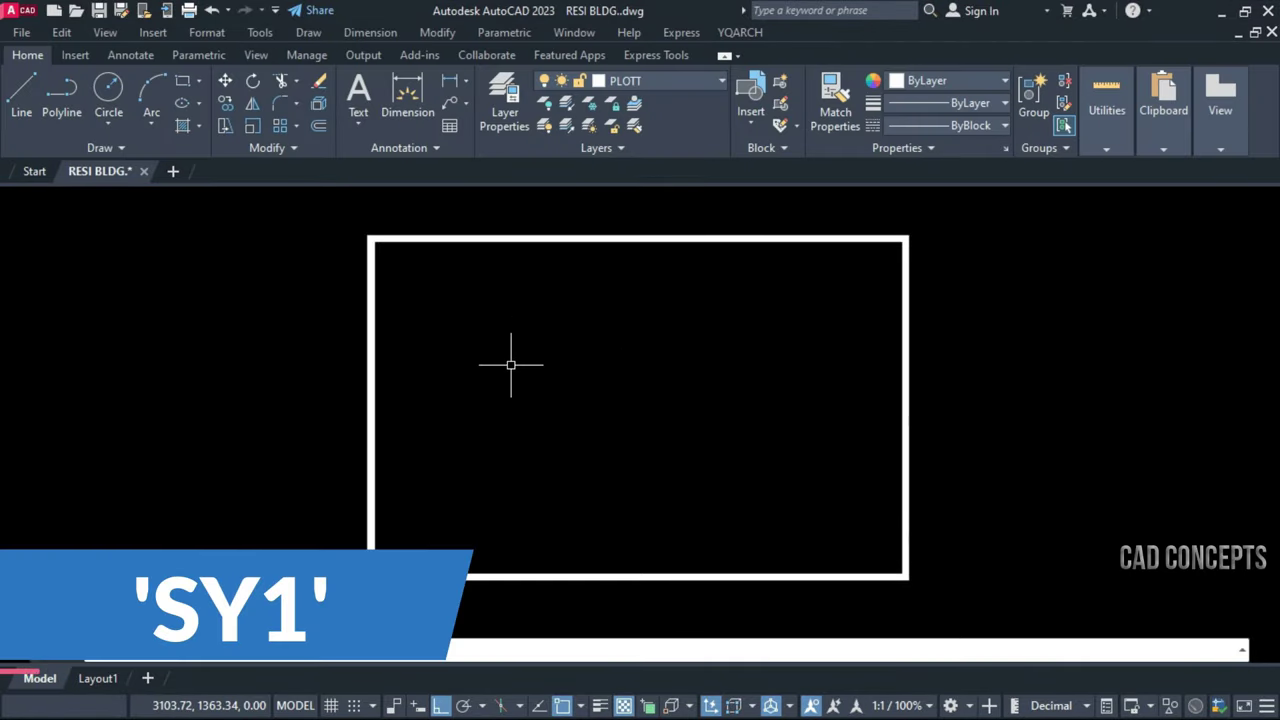
Draw a horizontal section index line across the rectangle ending in a Detail 1 bubble
key(Return)
click(293, 542)
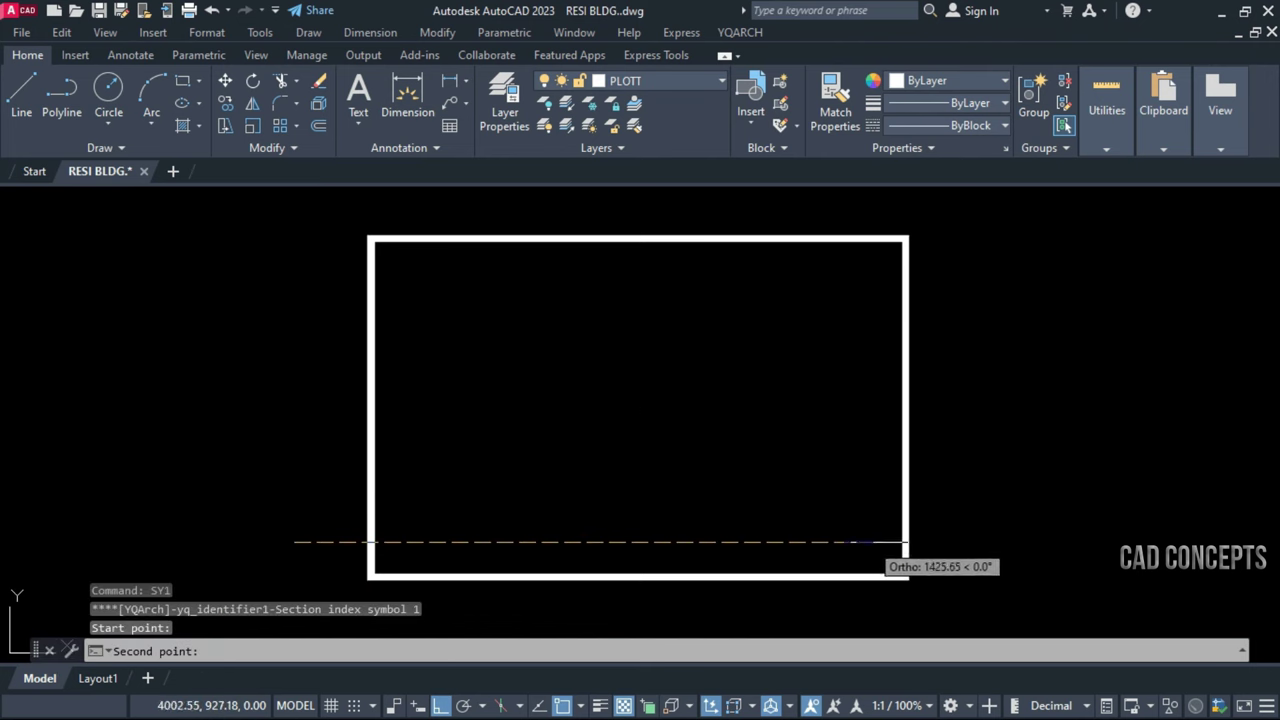
click(987, 546)
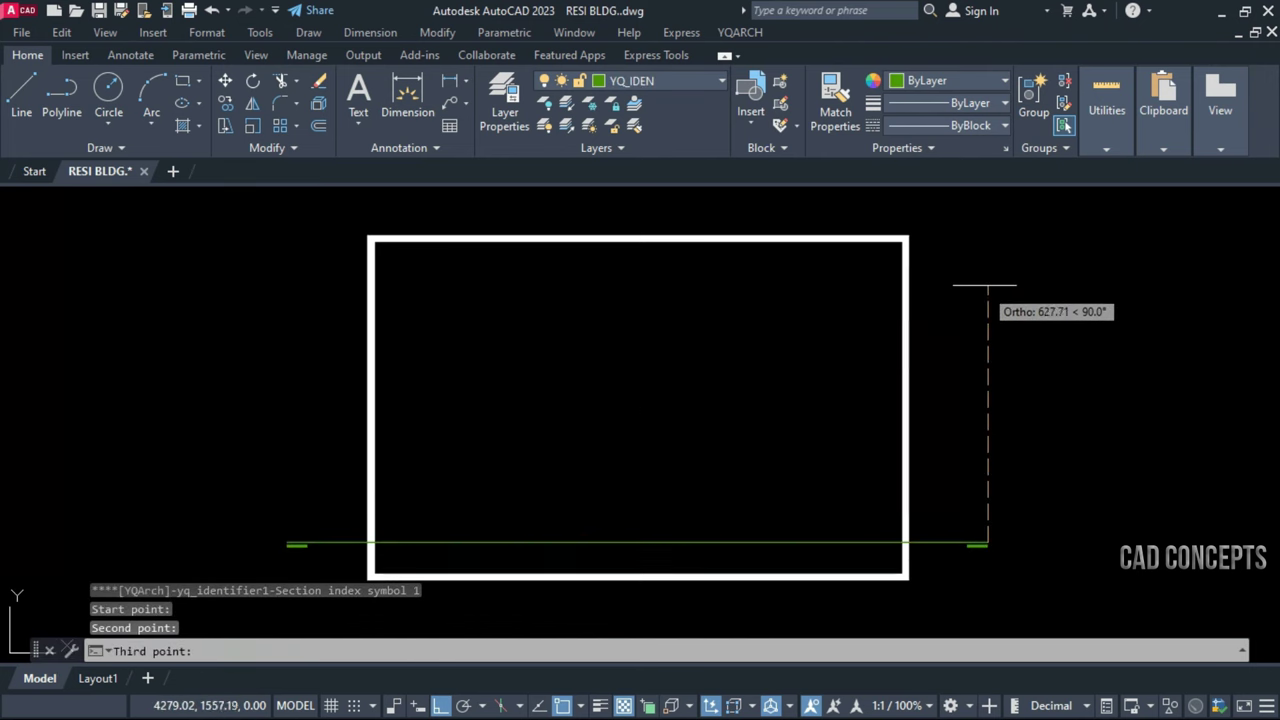
click(988, 436)
click(1160, 436)
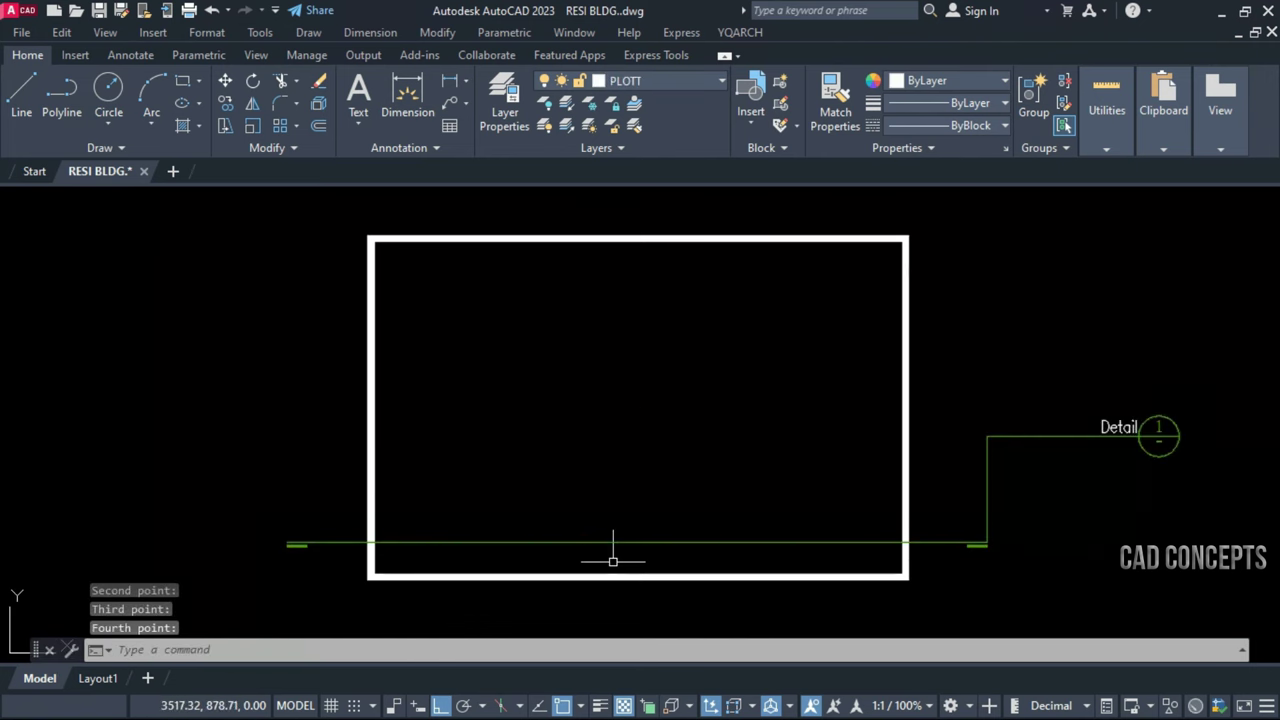
Add a second section line with SY2, ending in an arrowed index bubble at the right
text(SY2)
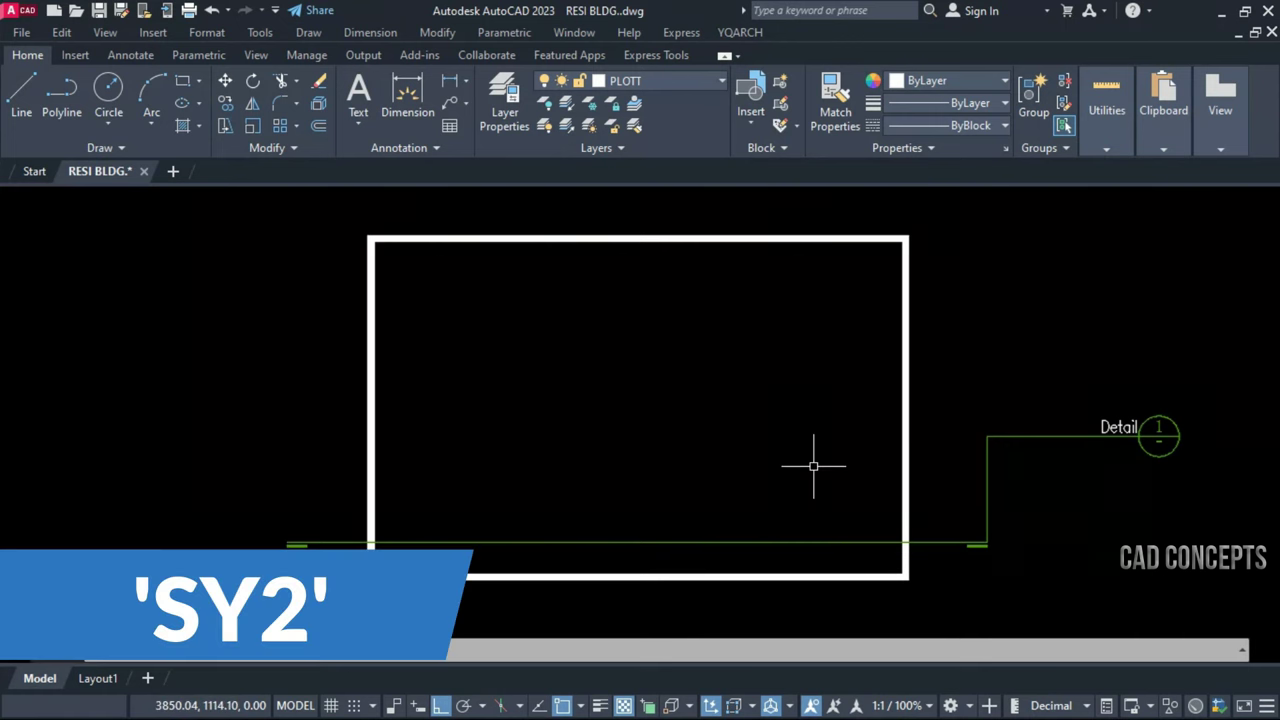
key(Return)
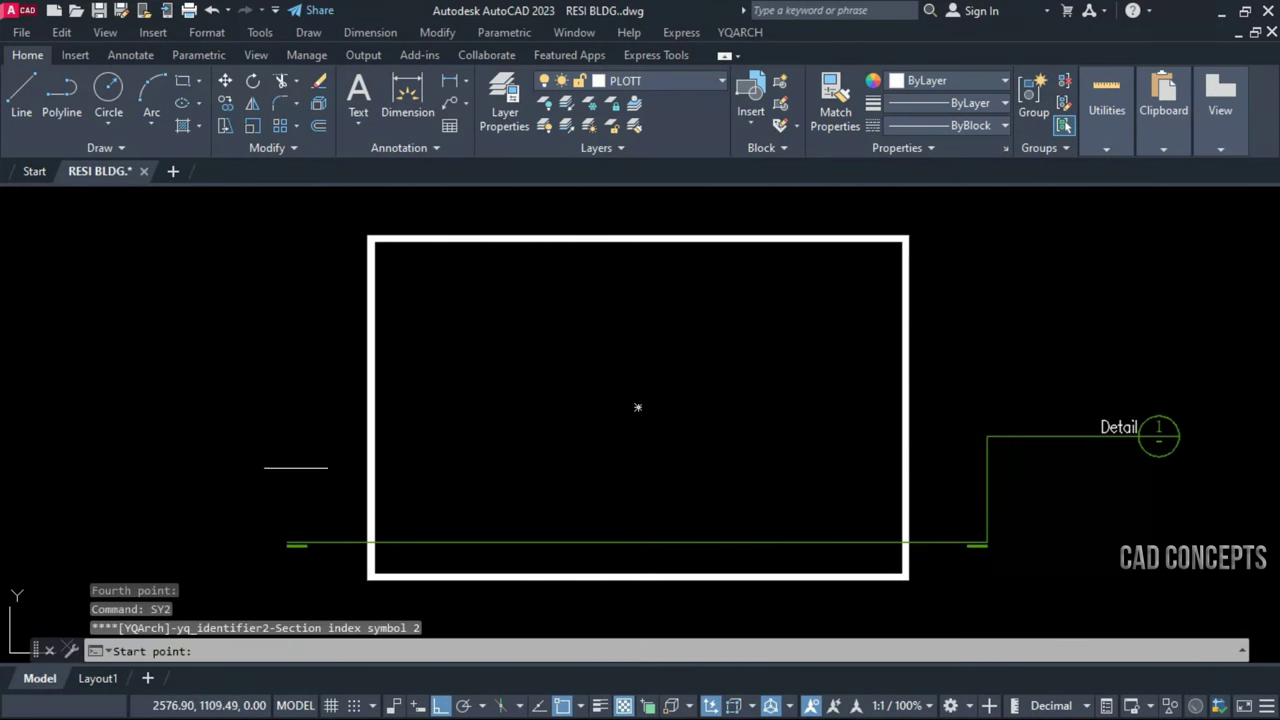
click(293, 460)
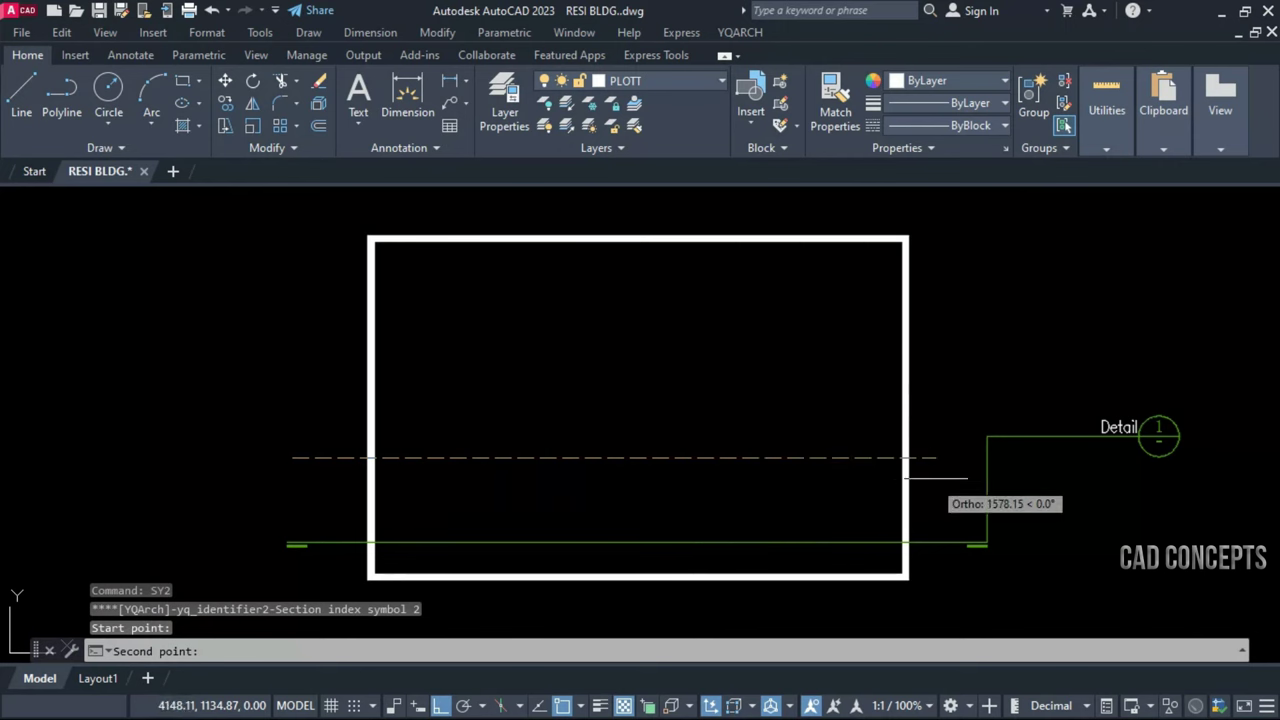
click(955, 460)
click(955, 371)
click(1150, 371)
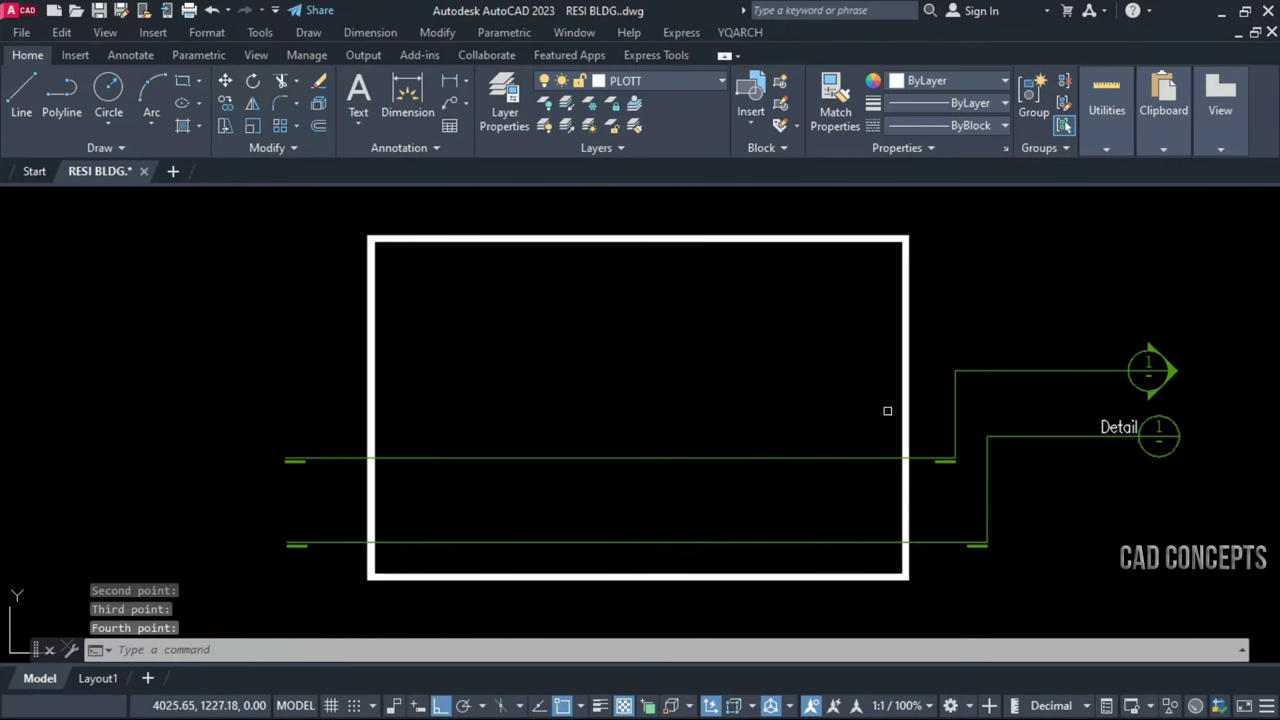
Add a third section line near the rectangle's top with SY3, symbol at its right end
text(SY3)
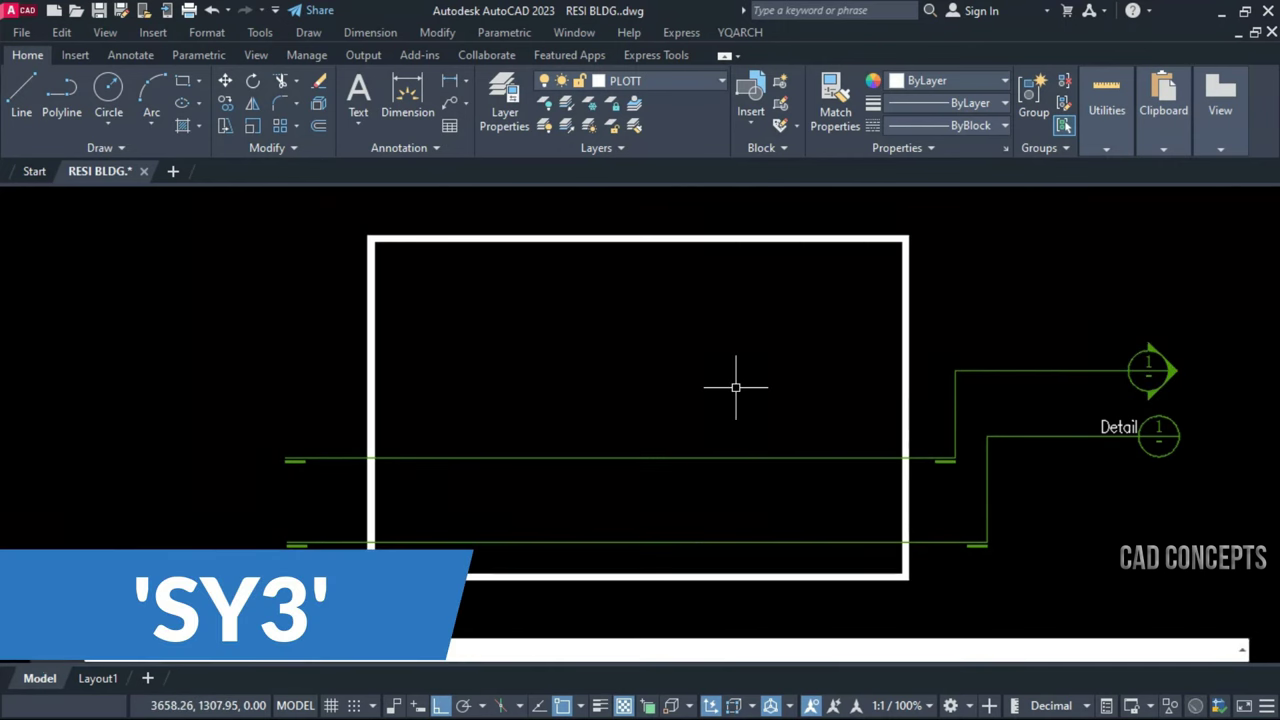
key(Return)
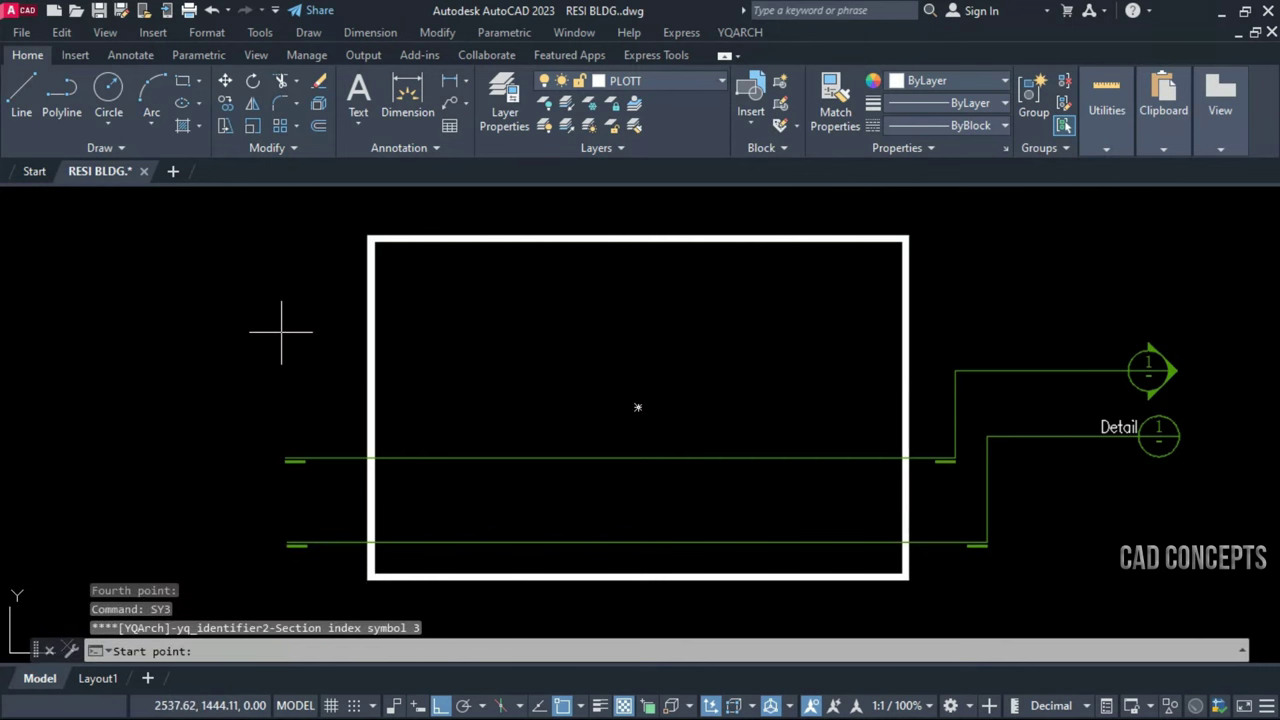
click(276, 330)
click(1013, 330)
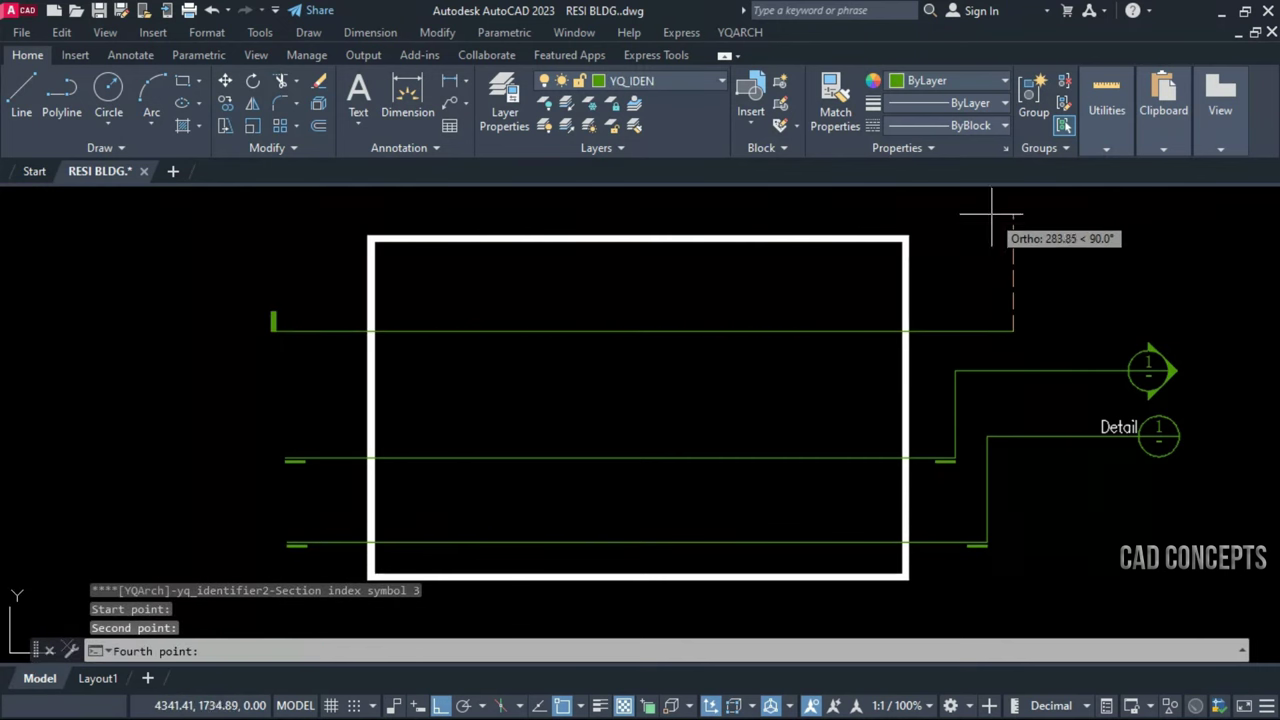
click(1023, 282)
middle_drag(800, 416, 830, 422)
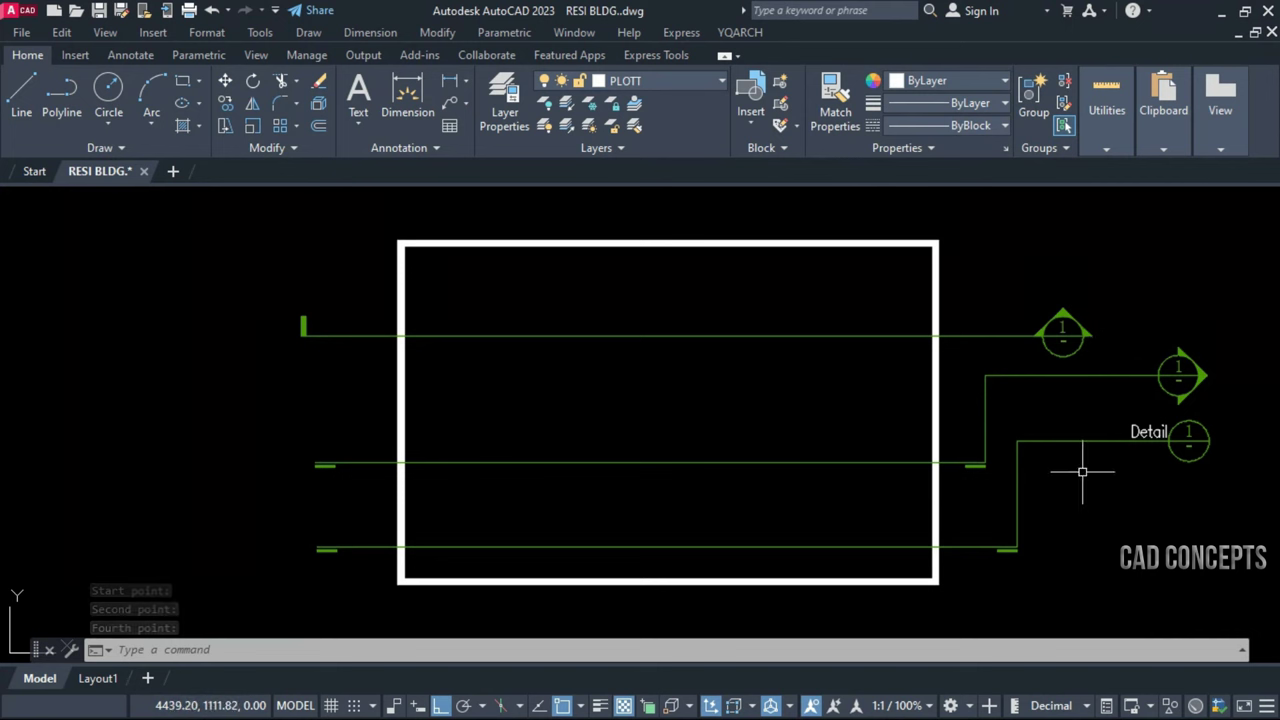
Draw a vertical SY3 section line crossing the rectangle from top to bottom
text(SY3)
key(Return)
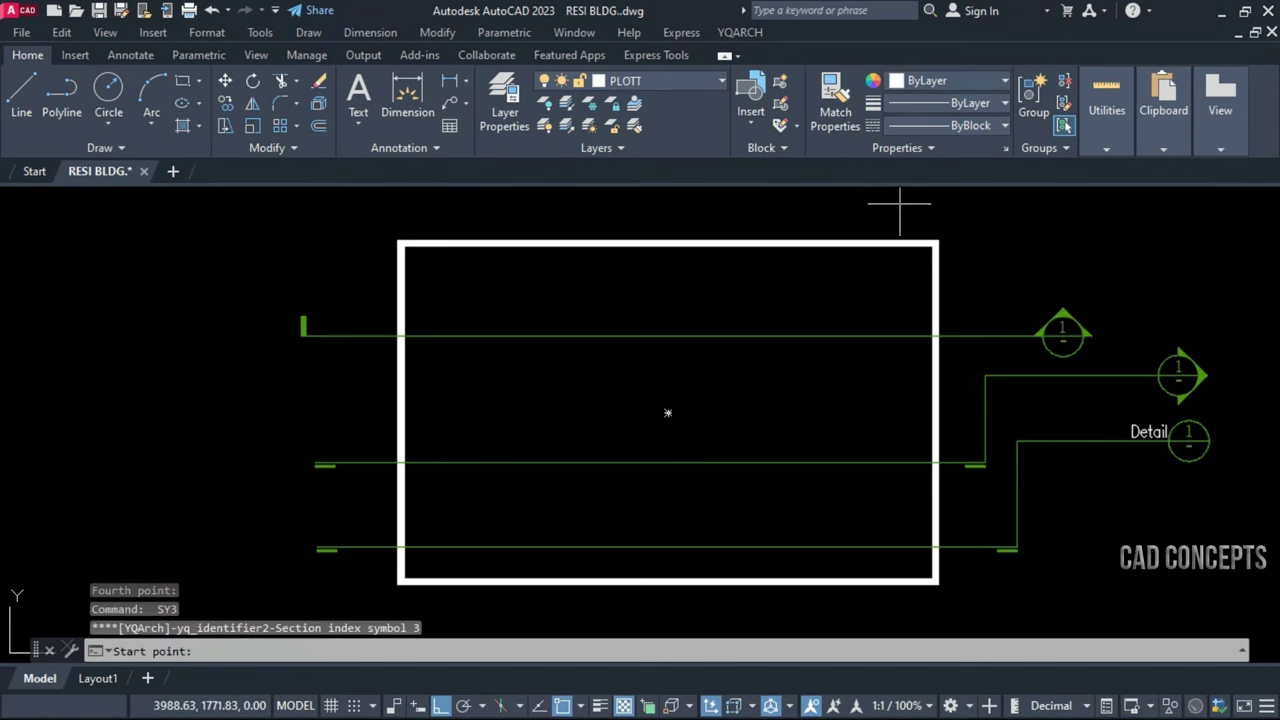
click(900, 200)
click(900, 628)
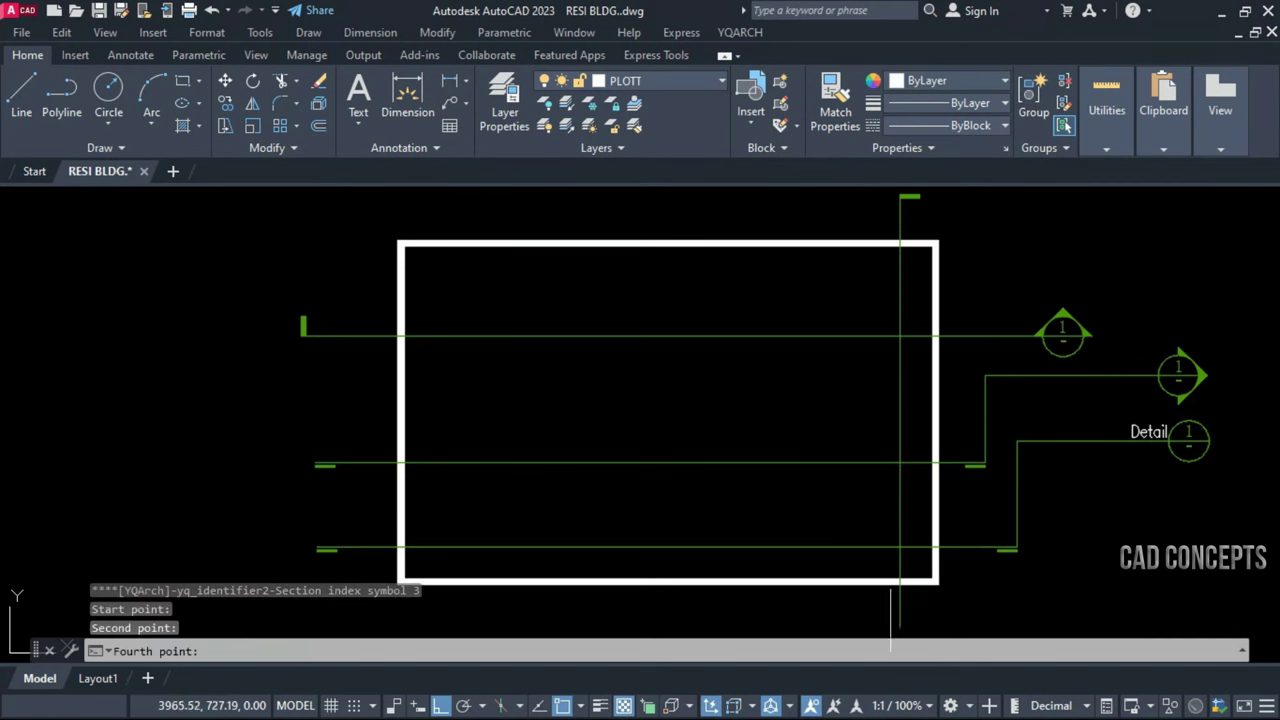
click(786, 624)
mouse_move(968, 546)
middle_down()
mouse_move(969, 558)
mouse_move(971, 523)
middle_up()
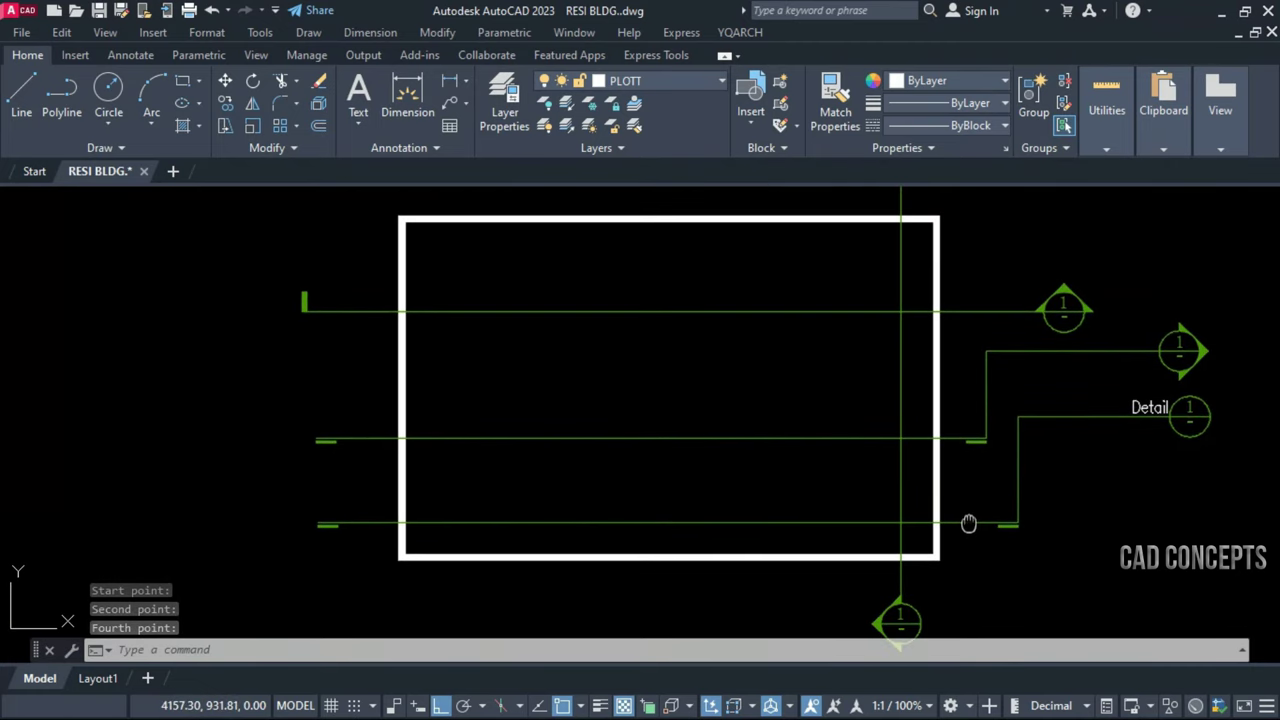
Add a second vertical section symbol across the rectangle
scroll(989, 438, down, 1)
key(Return)
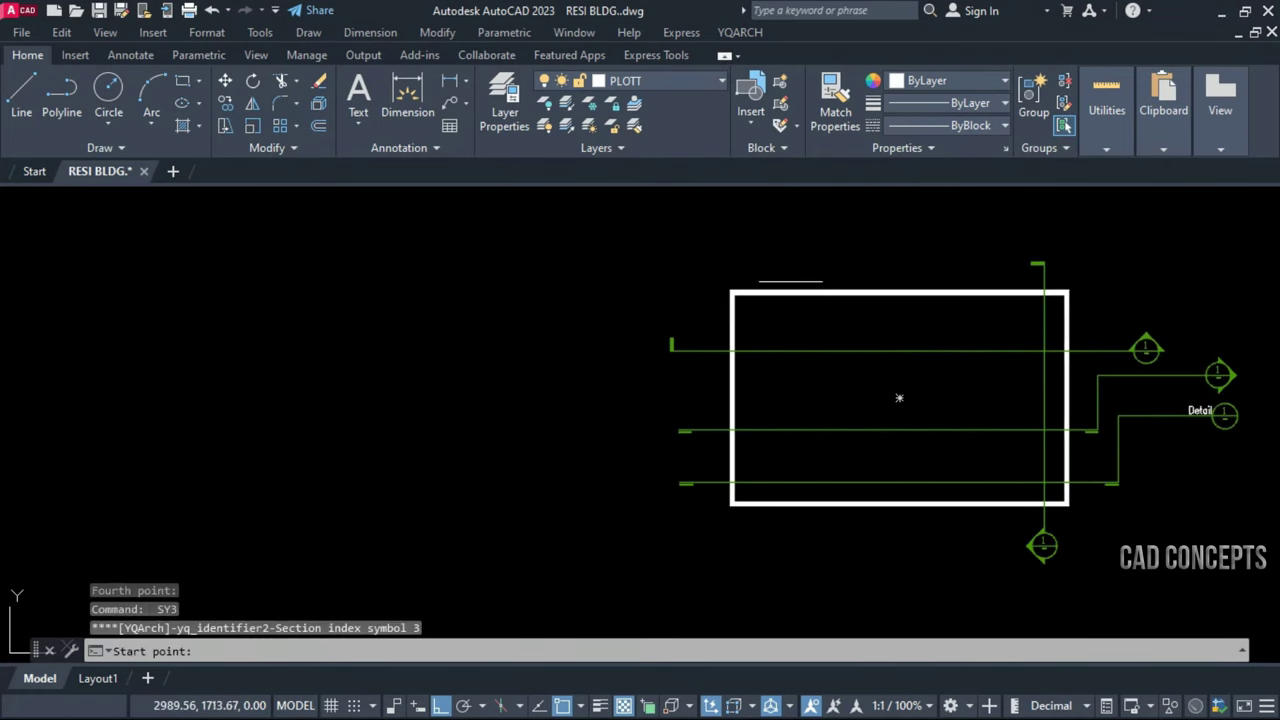
click(786, 247)
click(783, 556)
click(815, 575)
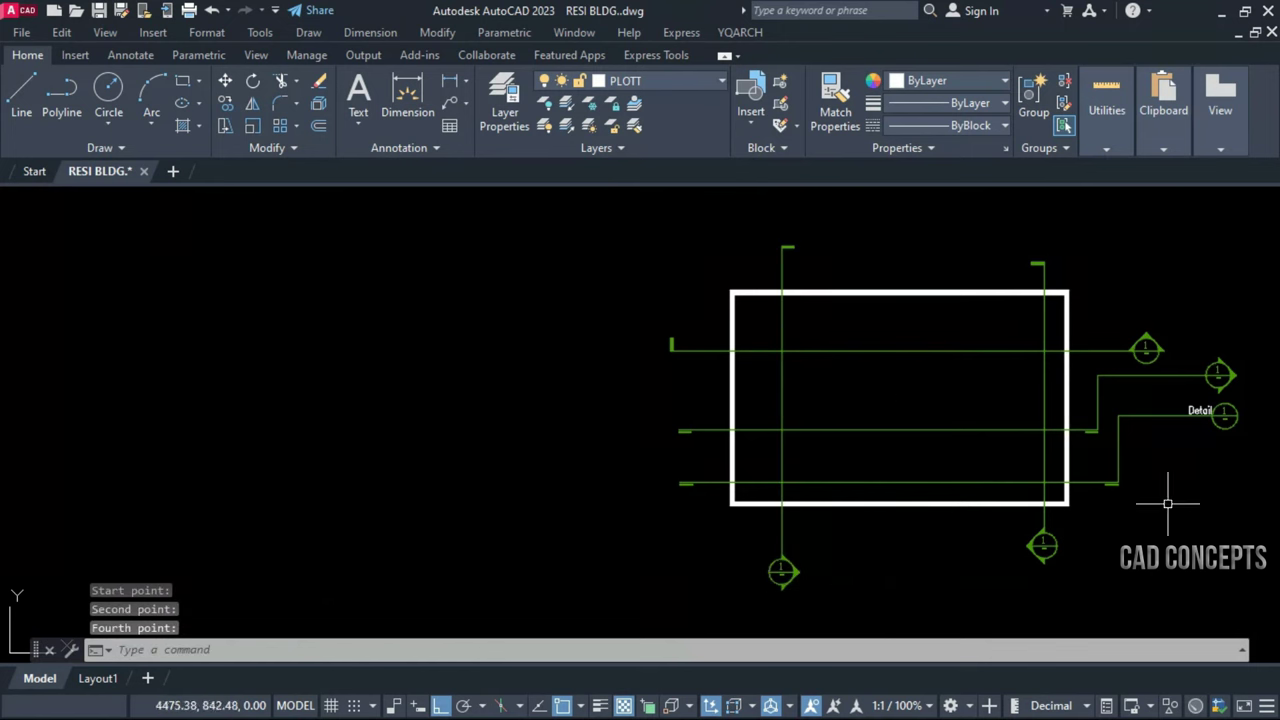
middle_drag(1170, 505, 1136, 505)
scroll(1137, 591, up, 2)
mouse_move(1137, 591)
middle_down()
mouse_move(1182, 570)
mouse_move(1171, 489)
mouse_move(1180, 565)
mouse_move(1134, 606)
mouse_move(1156, 518)
middle_up()
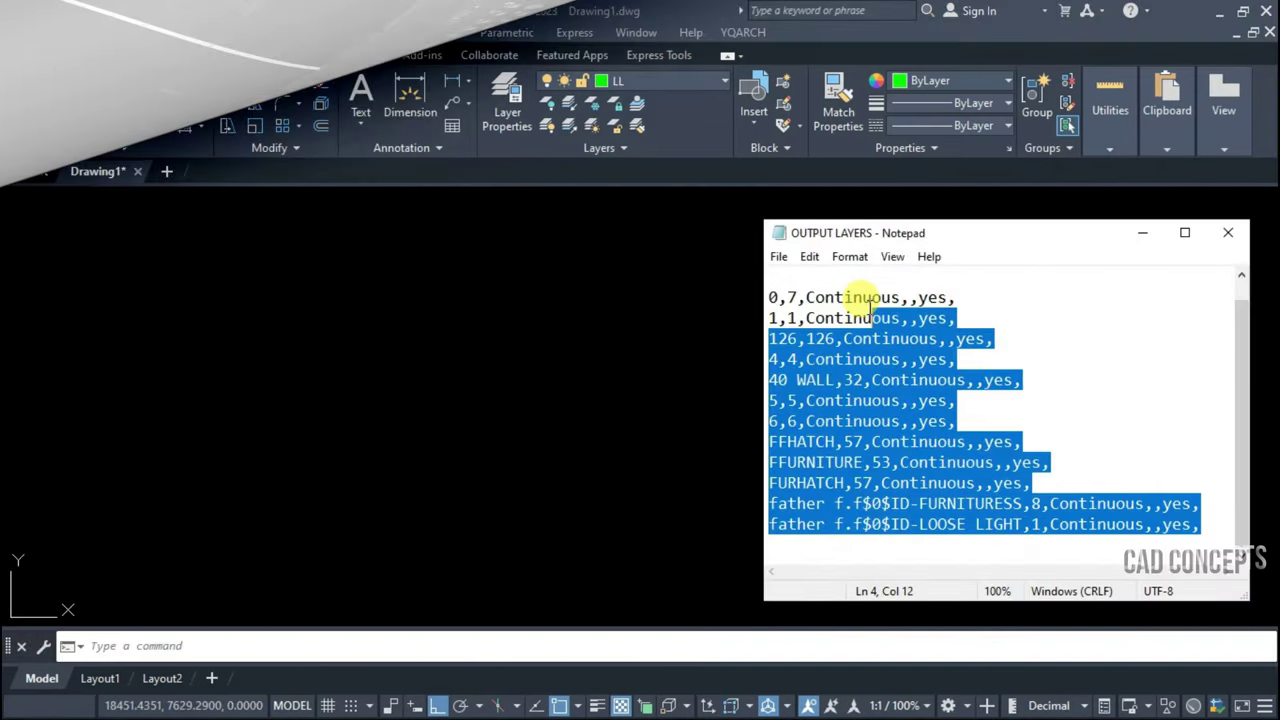
Look over the layer list lines in the OUTPUT LAYERS text file
drag(870, 305, 752, 272)
click(840, 400)
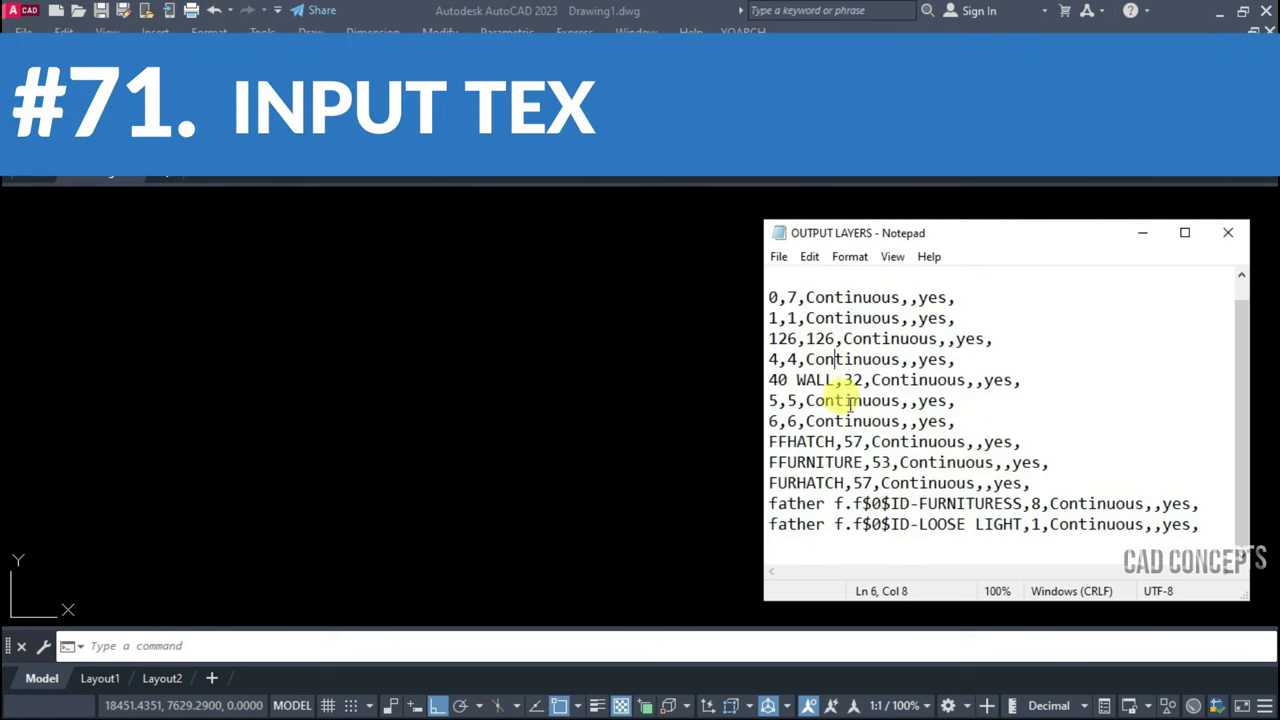
scroll(818, 345, up, 1)
scroll(940, 512, down, 1)
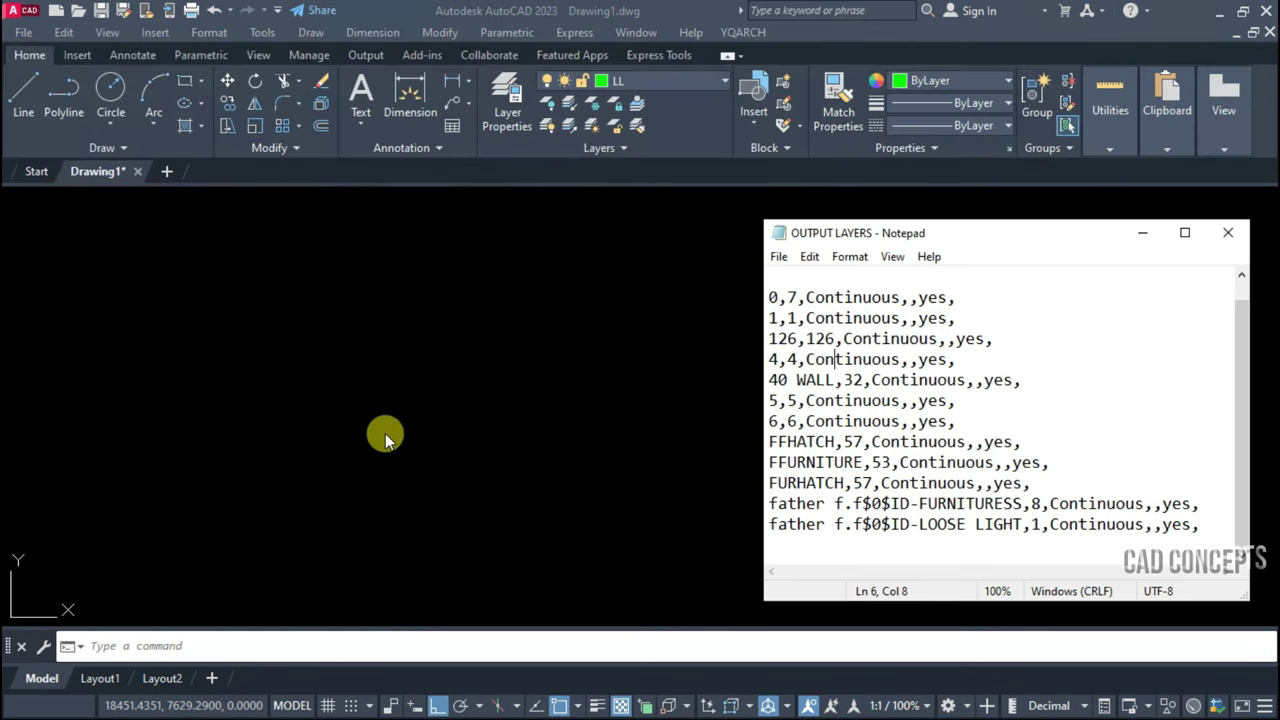
Import OUTPUT LAYERS.txt as text with CTT, accepting height 350 and default rotation
click(456, 413)
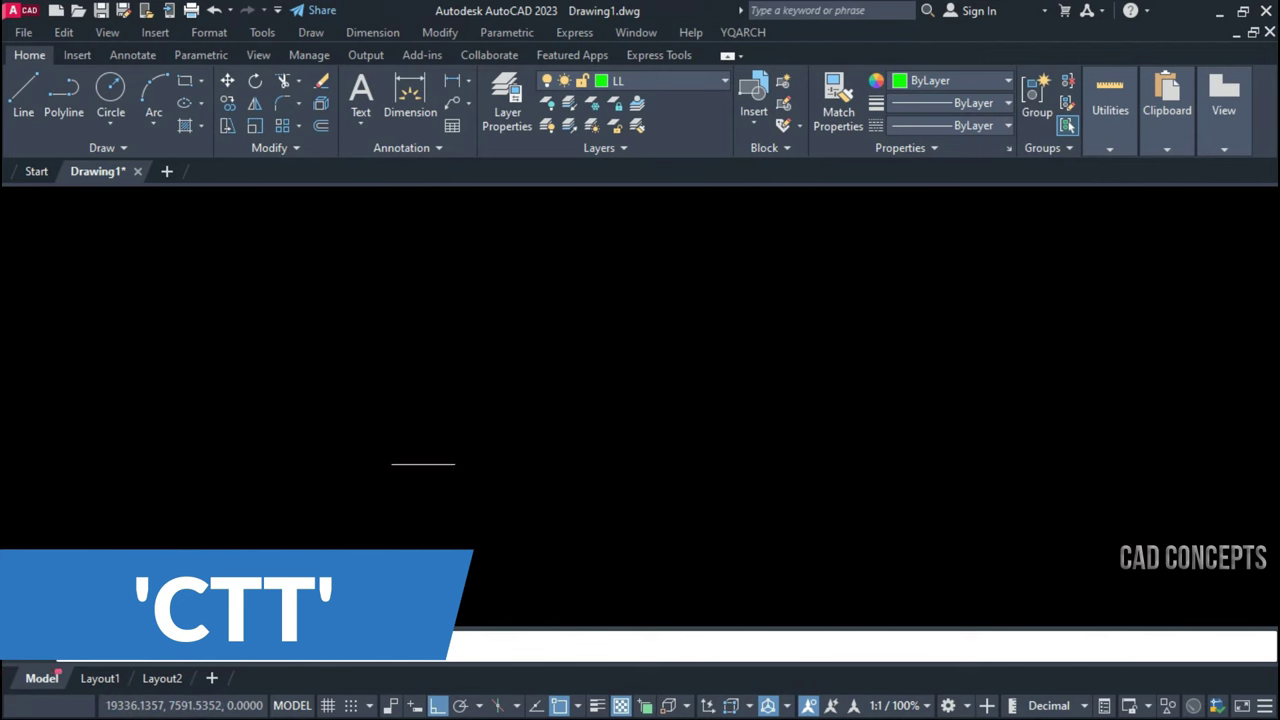
key(Return)
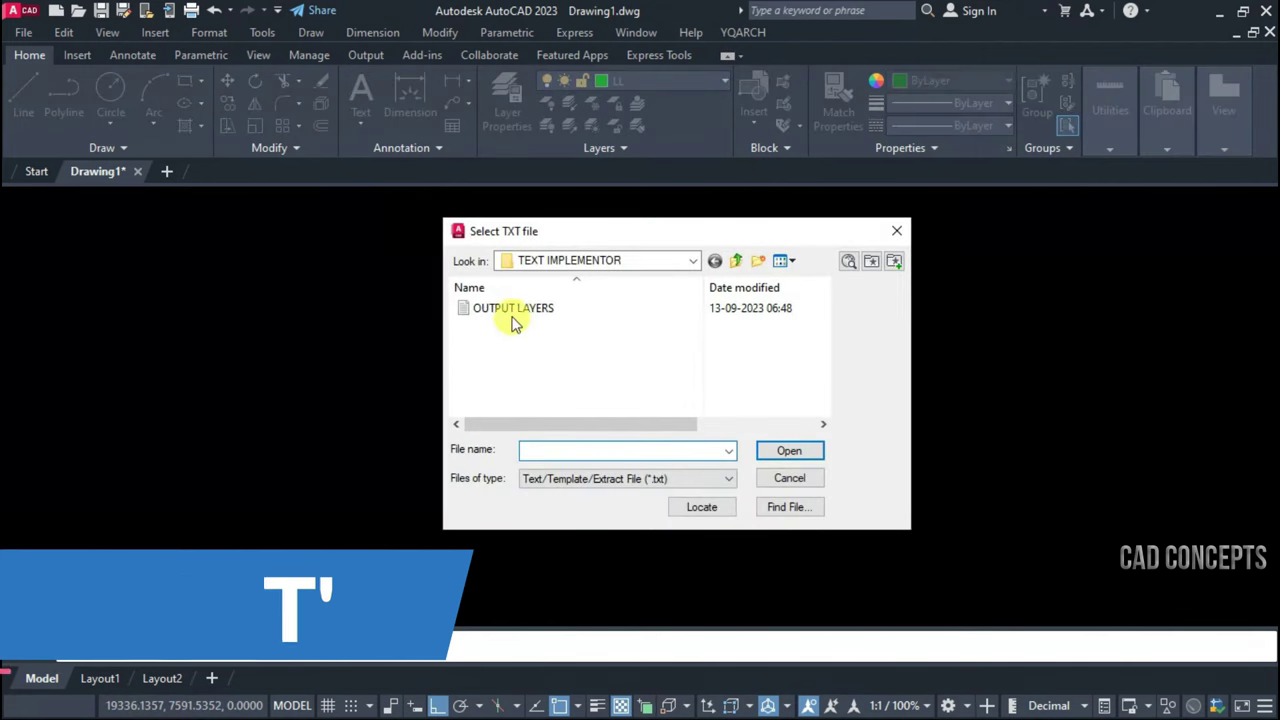
click(514, 310)
click(789, 451)
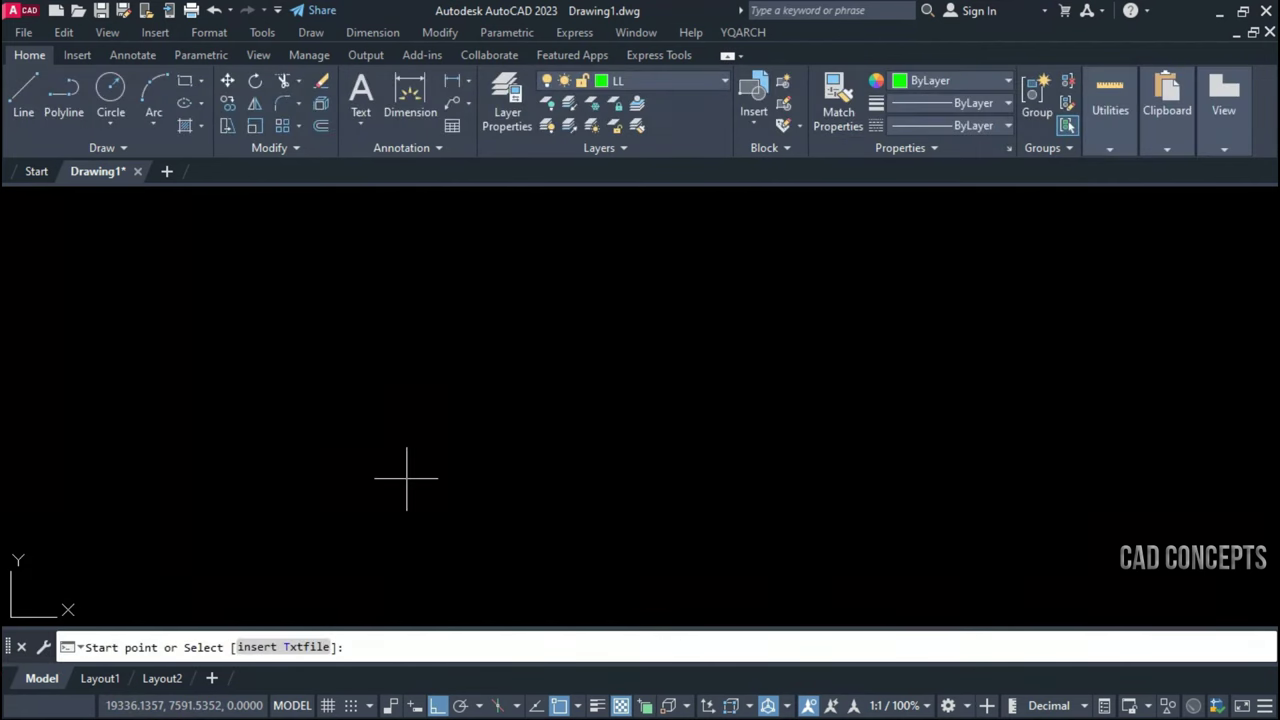
click(408, 479)
key(Return)
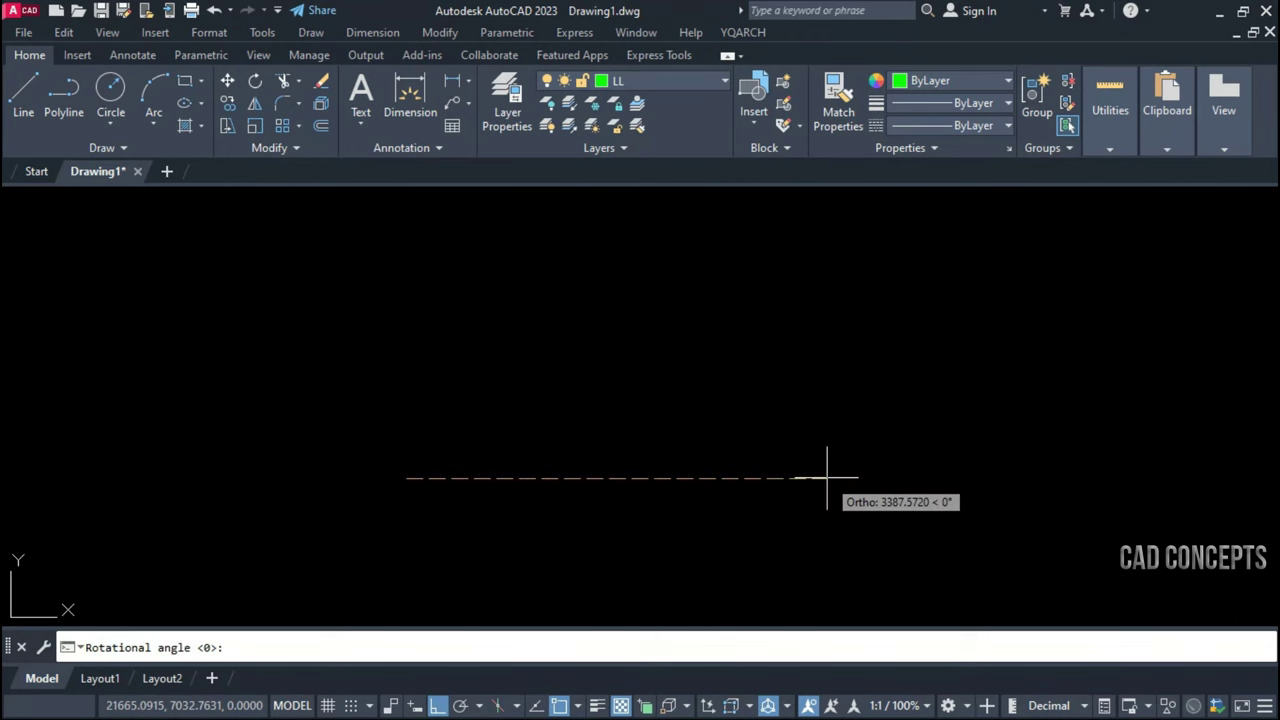
key(Return)
Move the imported layer-list text to the right
scroll(429, 423, down, 2)
scroll(460, 410, down, 1)
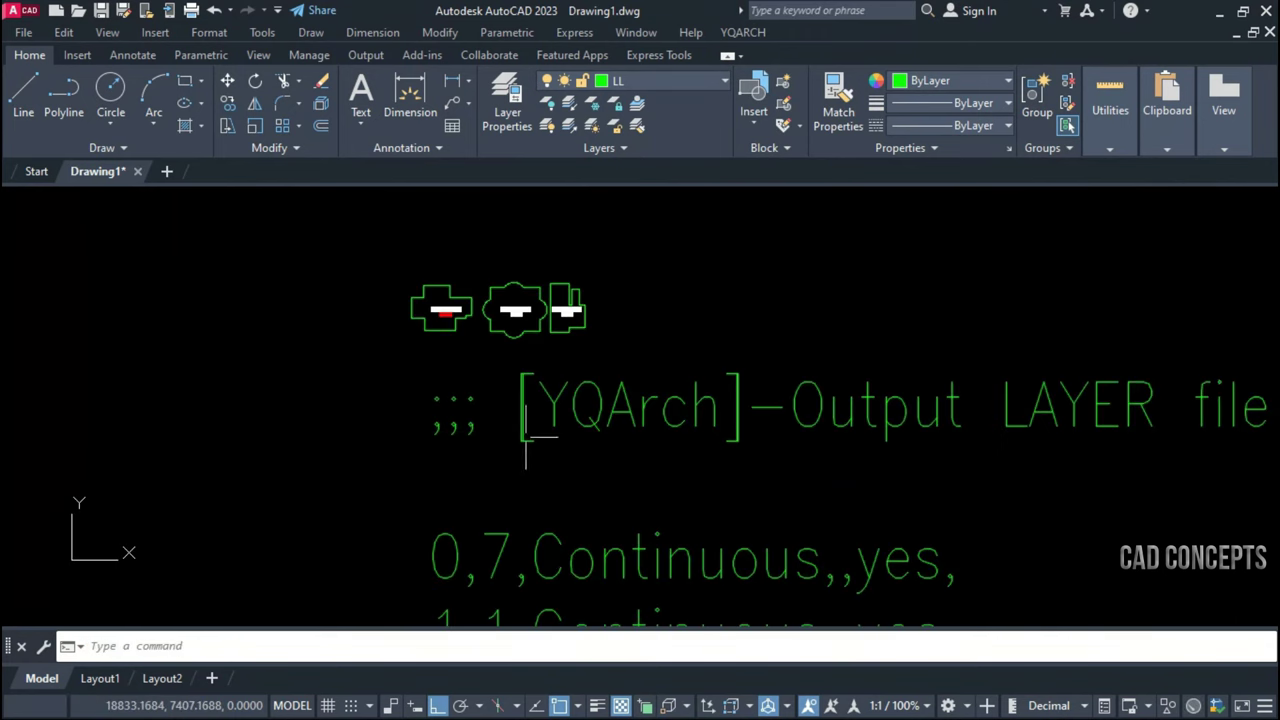
scroll(497, 352, down, 1)
scroll(497, 352, down, 1)
scroll(500, 360, down, 1)
click(637, 360)
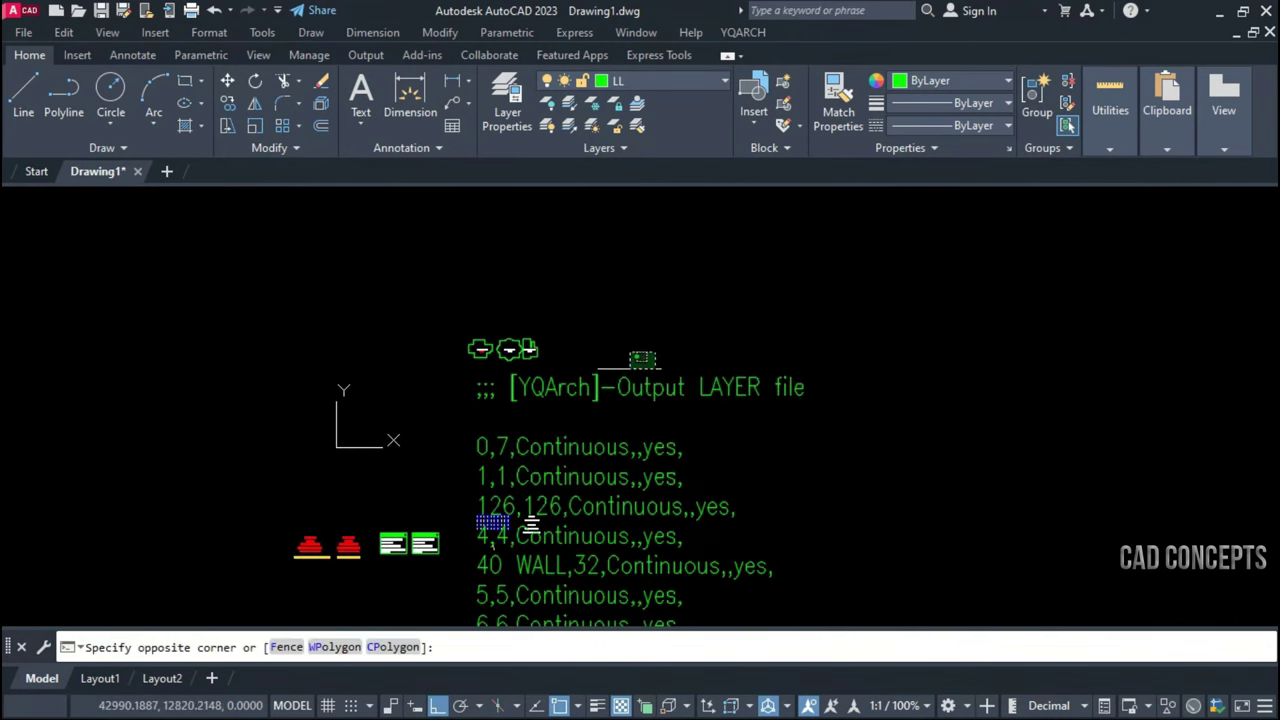
scroll(615, 470, down, 1)
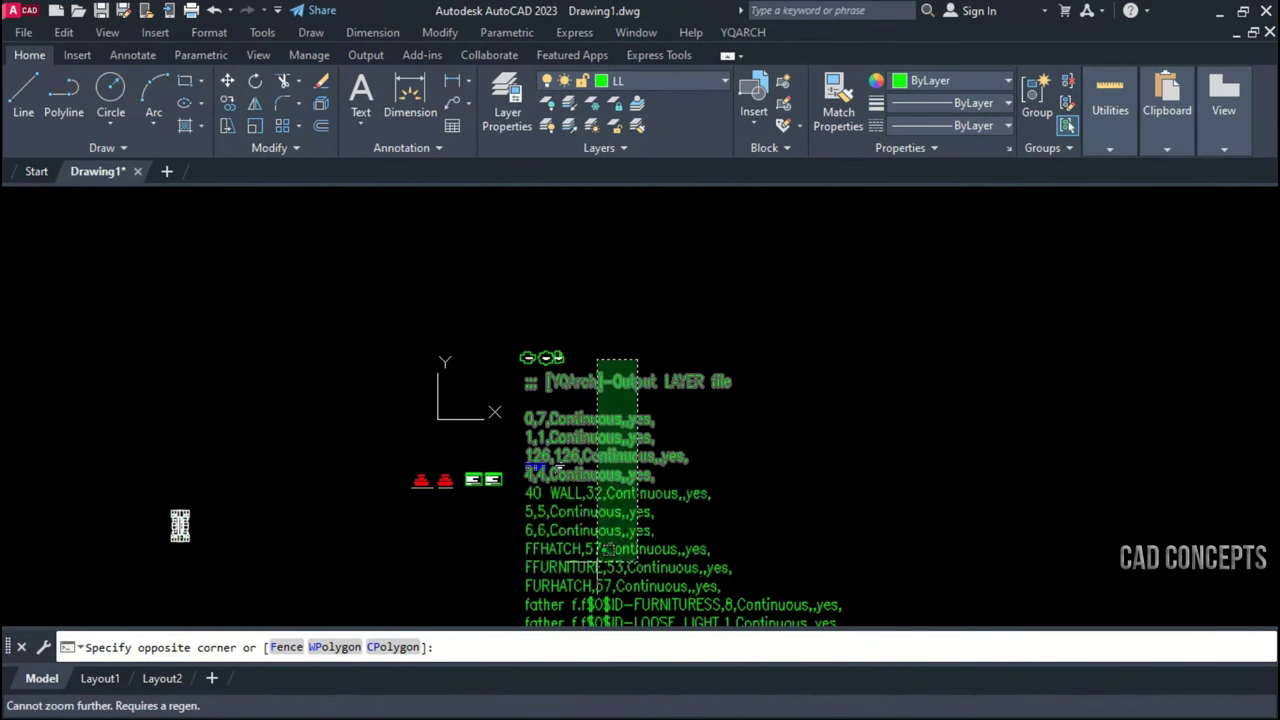
middle_drag(605, 518, 580, 404)
click(586, 509)
text(m)
key(Return)
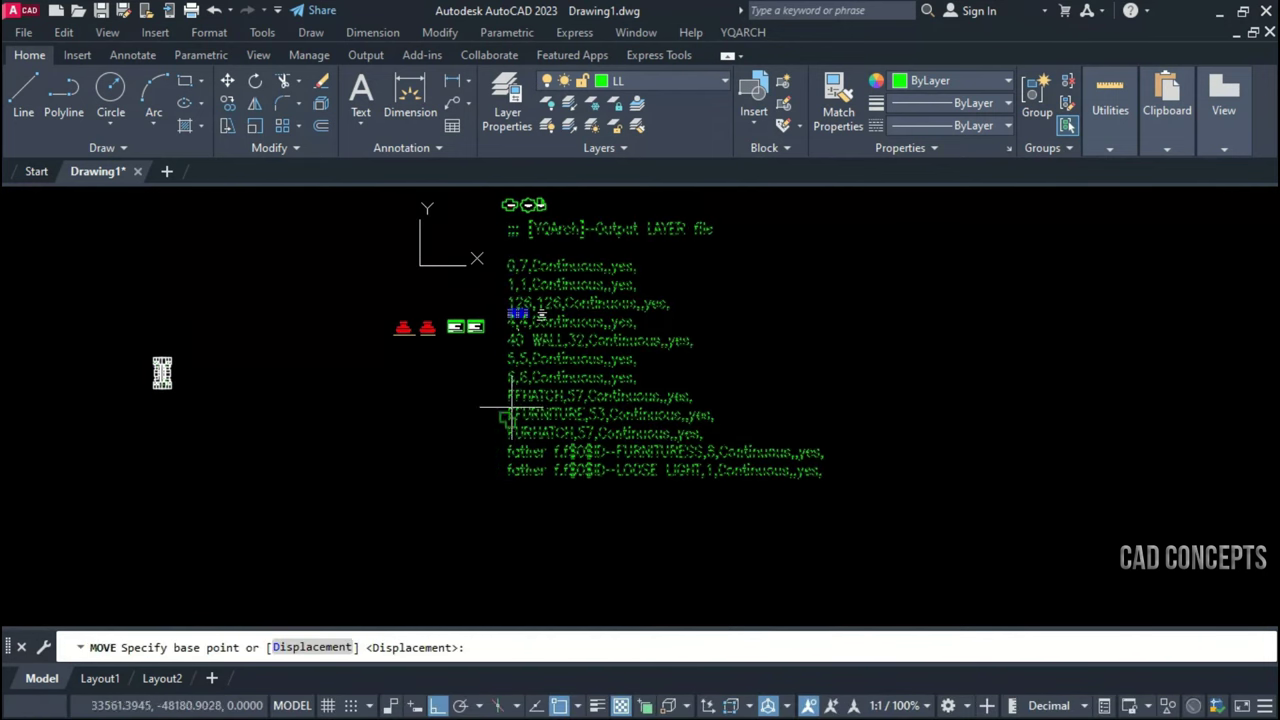
click(480, 428)
click(846, 434)
Erase all the imported layer-list text
scroll(837, 360, up, 2)
scroll(651, 371, up, 3)
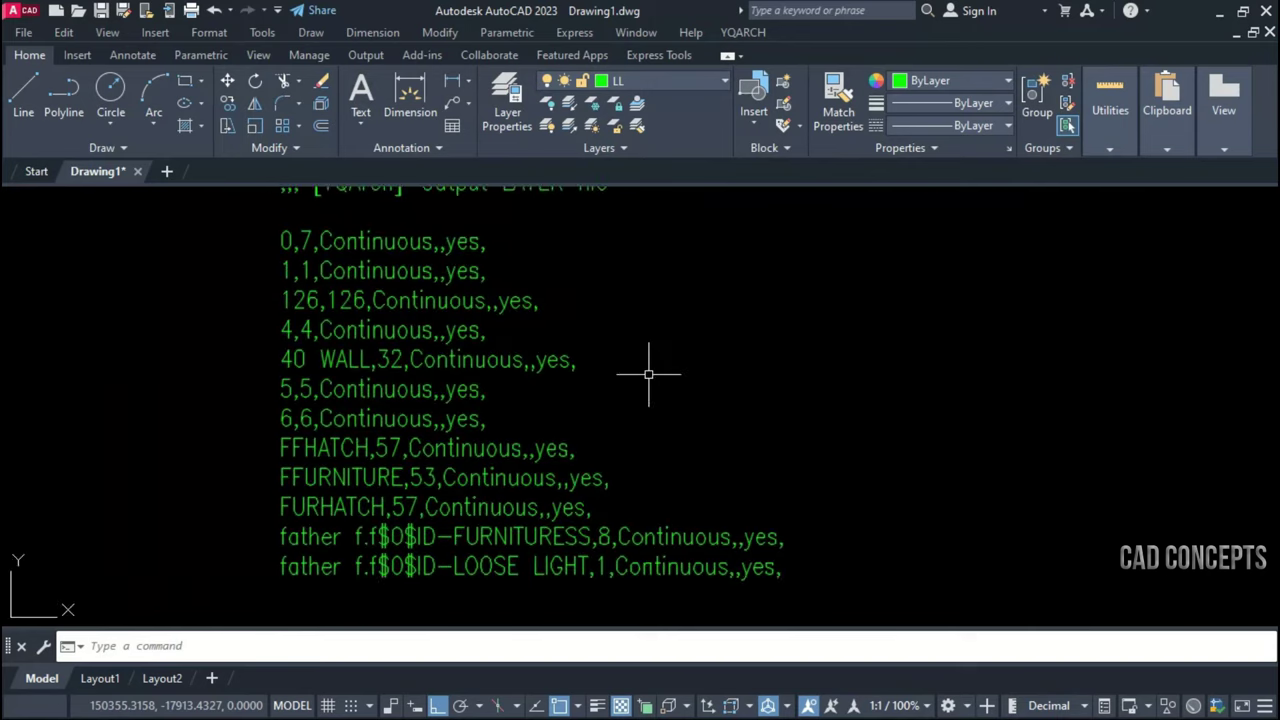
middle_drag(651, 371, 683, 409)
click(655, 203)
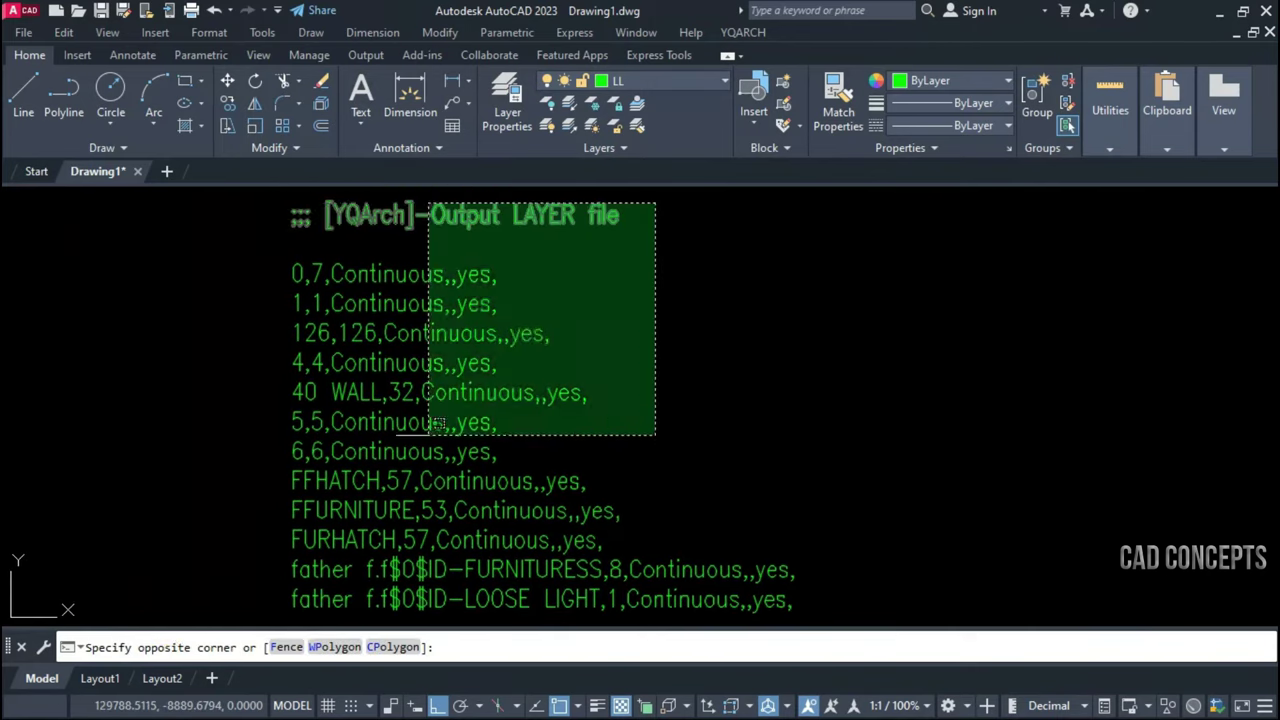
click(170, 630)
key(Delete)
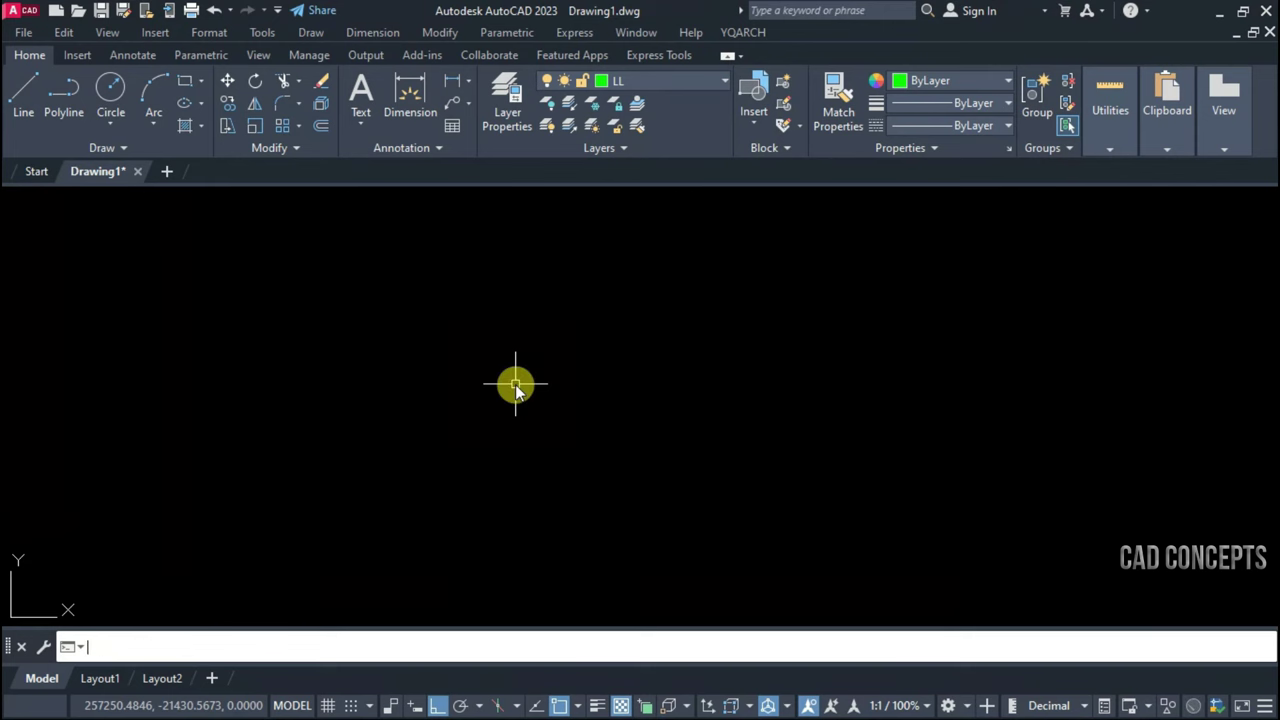
text(c)
Import OUTPUT LAYERS.txt again at a new insertion point with default height and rotation
key(Return)
click(277, 646)
click(500, 310)
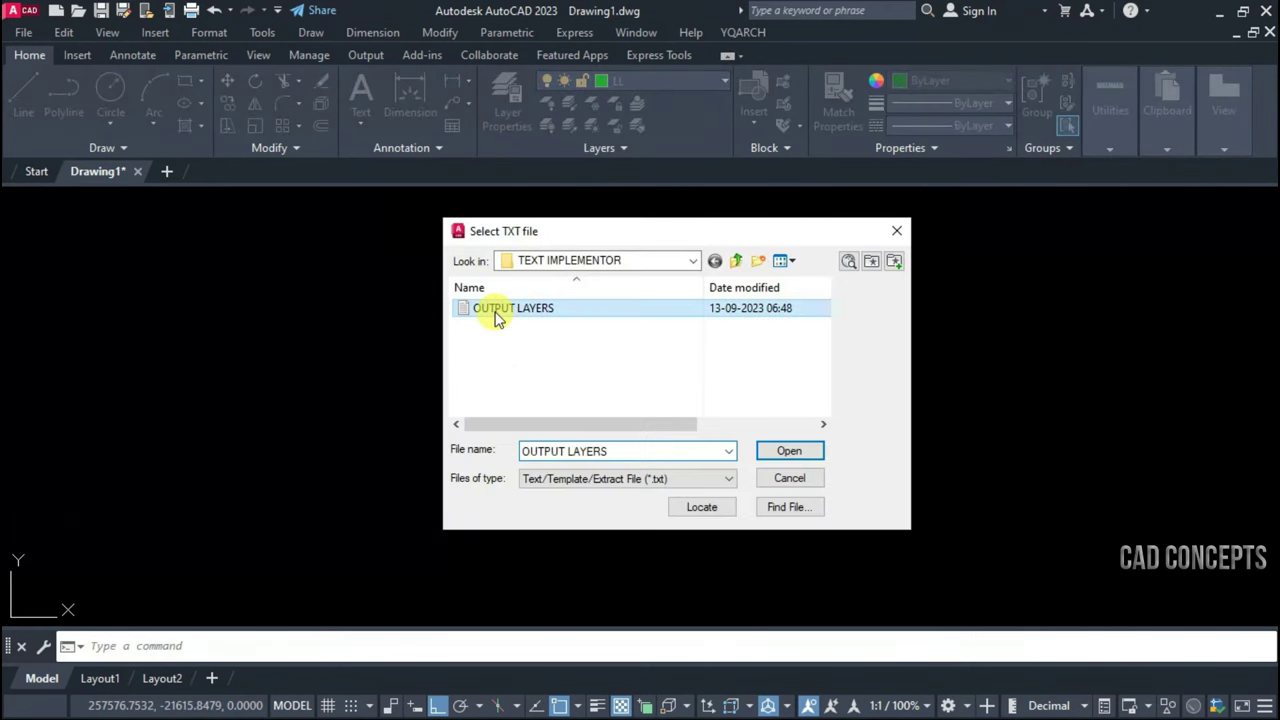
click(765, 448)
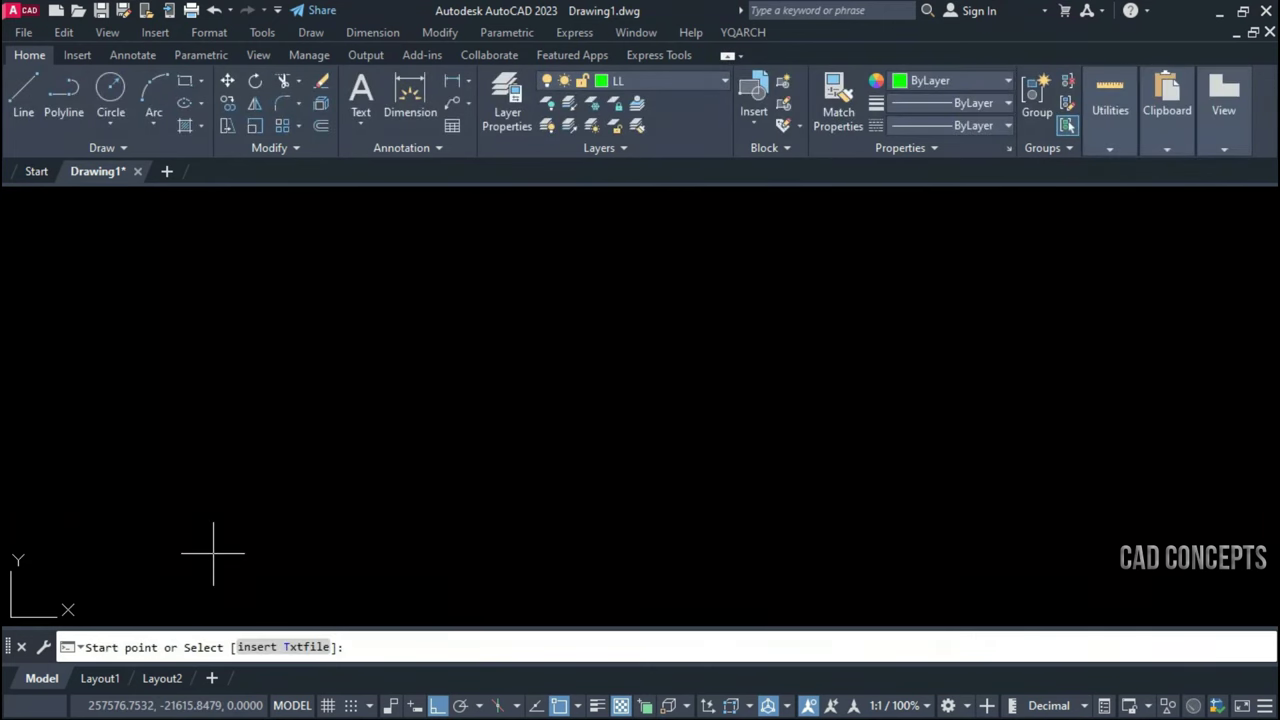
click(213, 551)
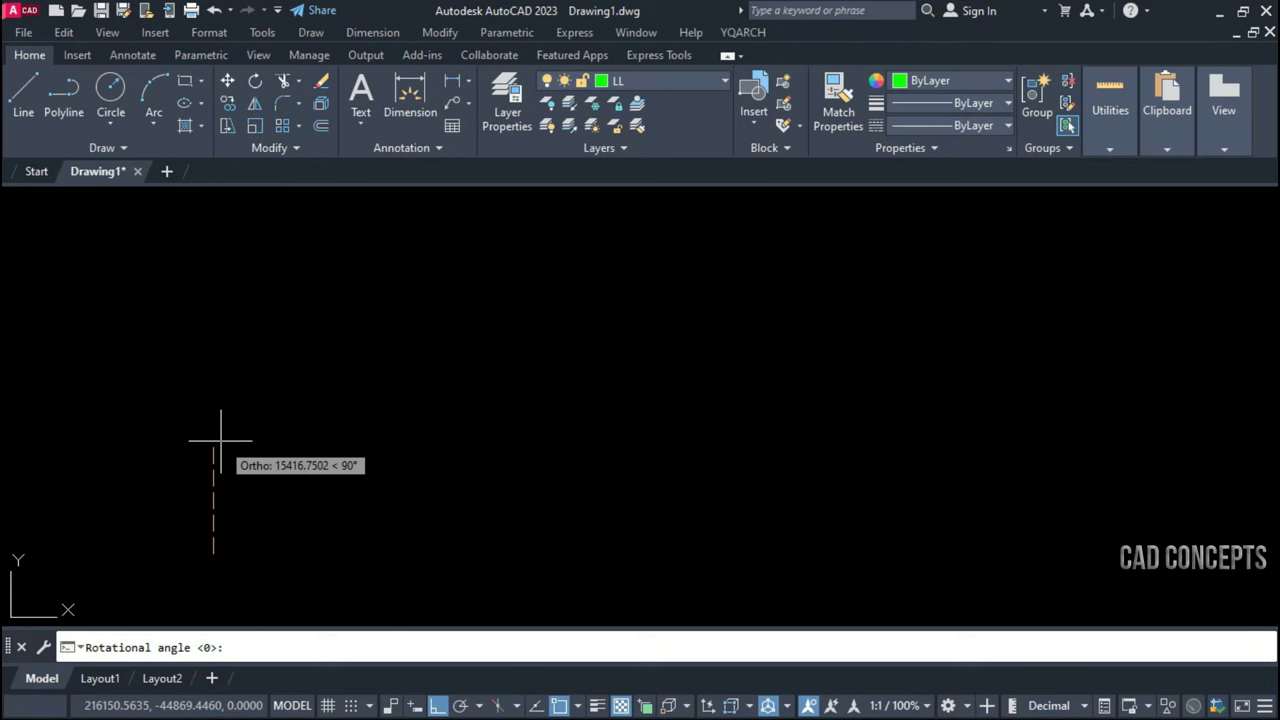
key(Return)
Select the imported layer-list text with selection windows
scroll(209, 578, up, 2)
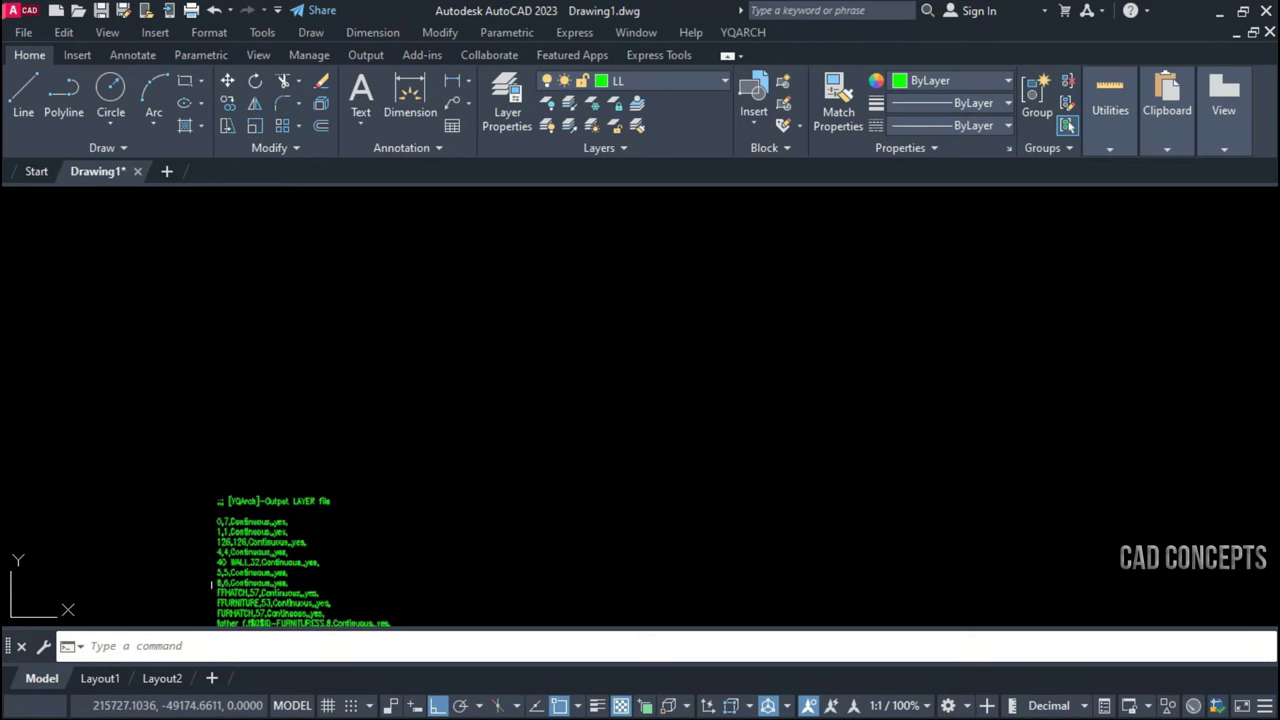
scroll(400, 450, up, 2)
scroll(450, 440, up, 1)
middle_drag(493, 440, 524, 390)
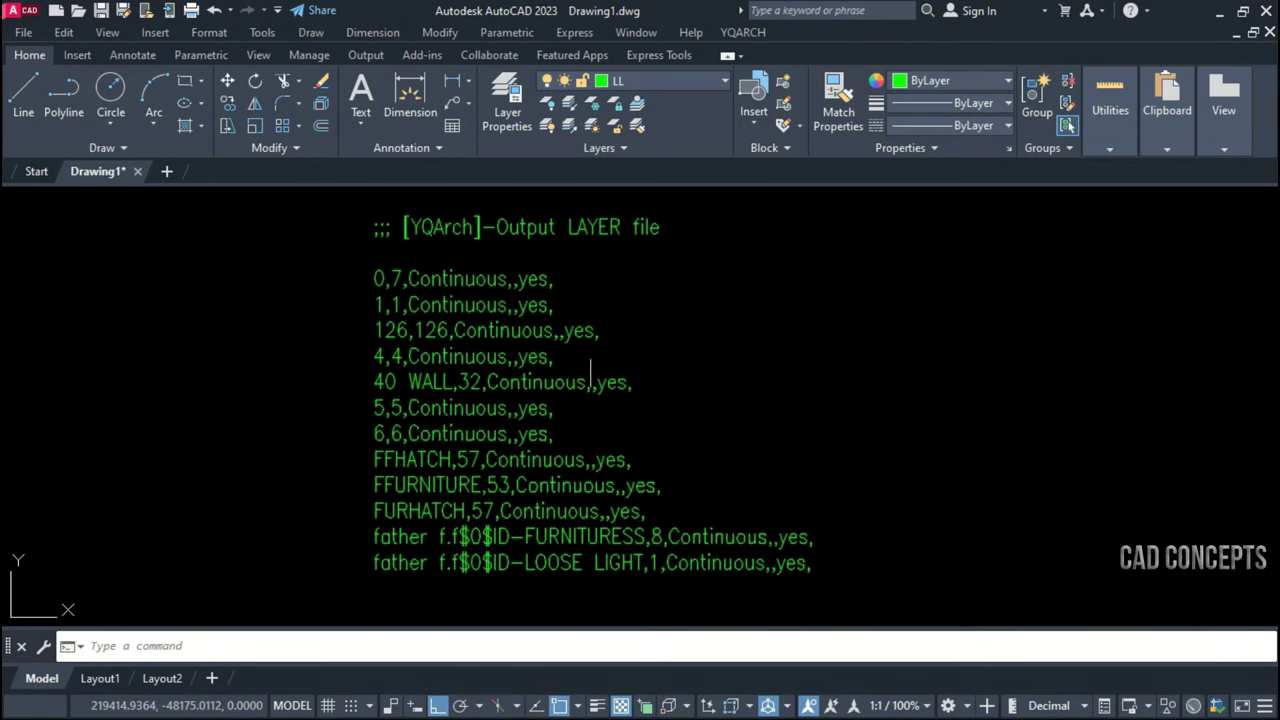
click(727, 211)
click(281, 571)
key(Escape)
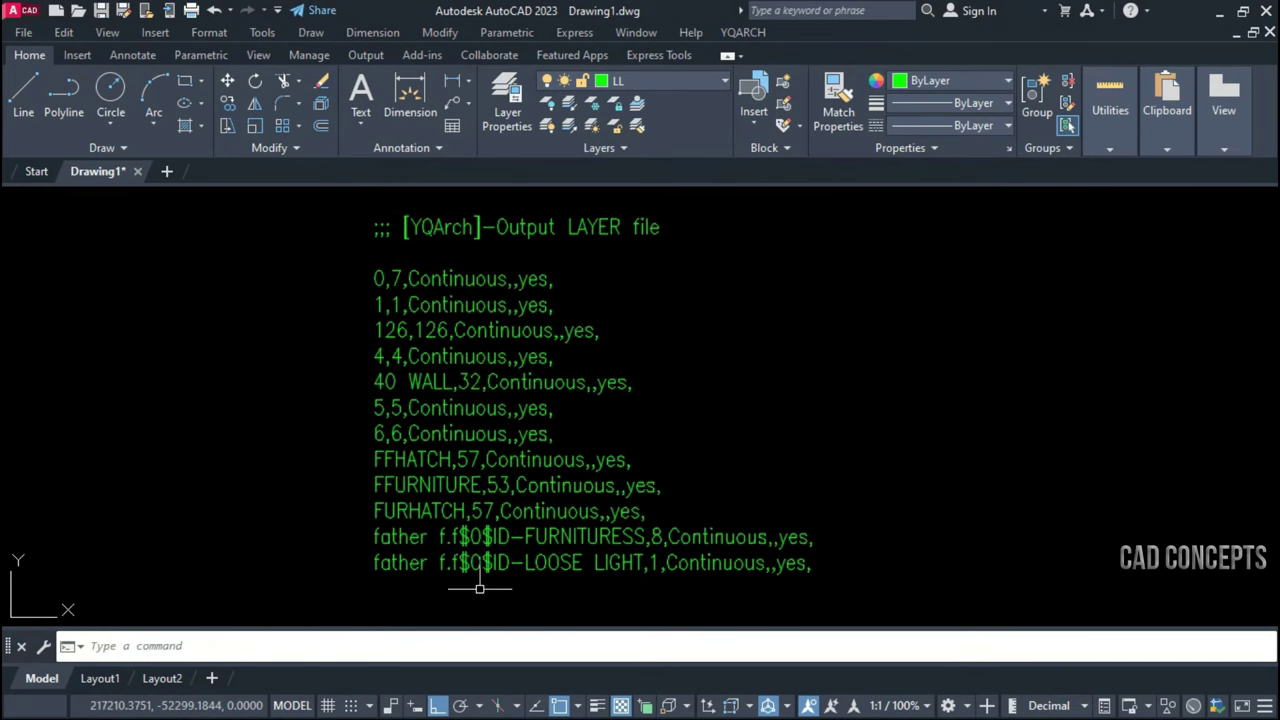
click(494, 620)
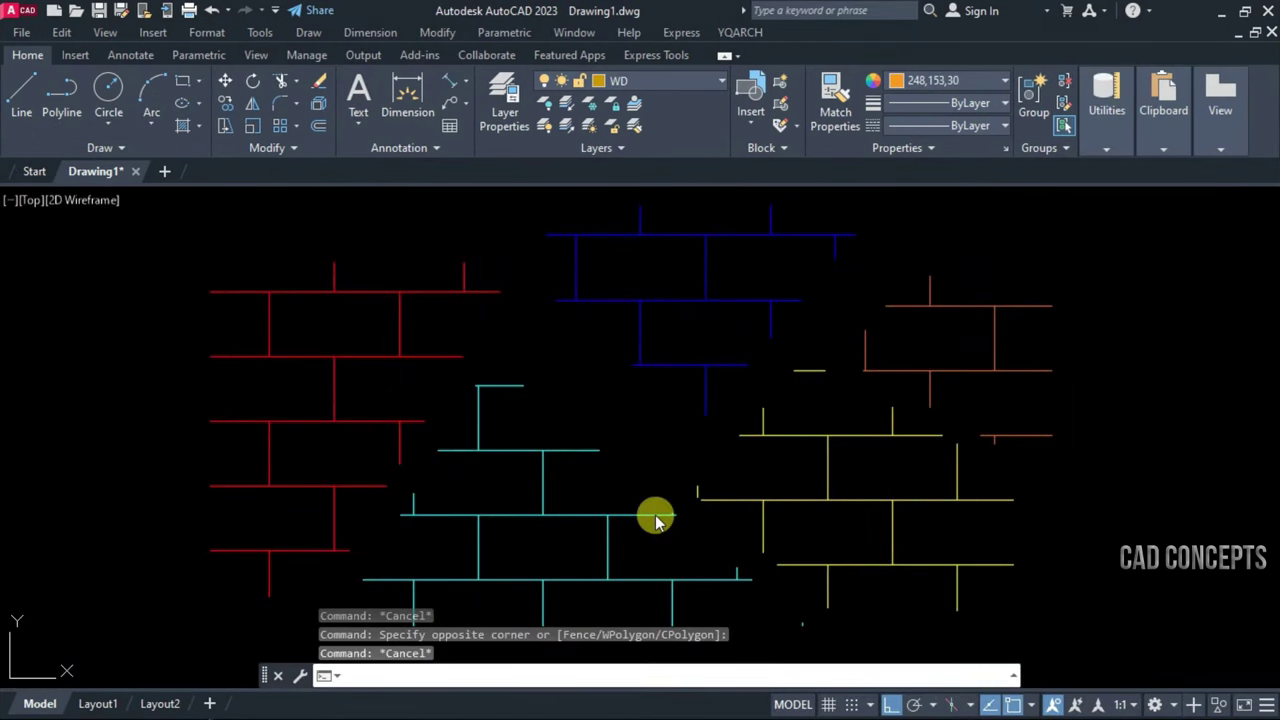
Select the cyan, red, blue, yellow and brown brick hatches to show their boundary grips
click(540, 577)
click(375, 488)
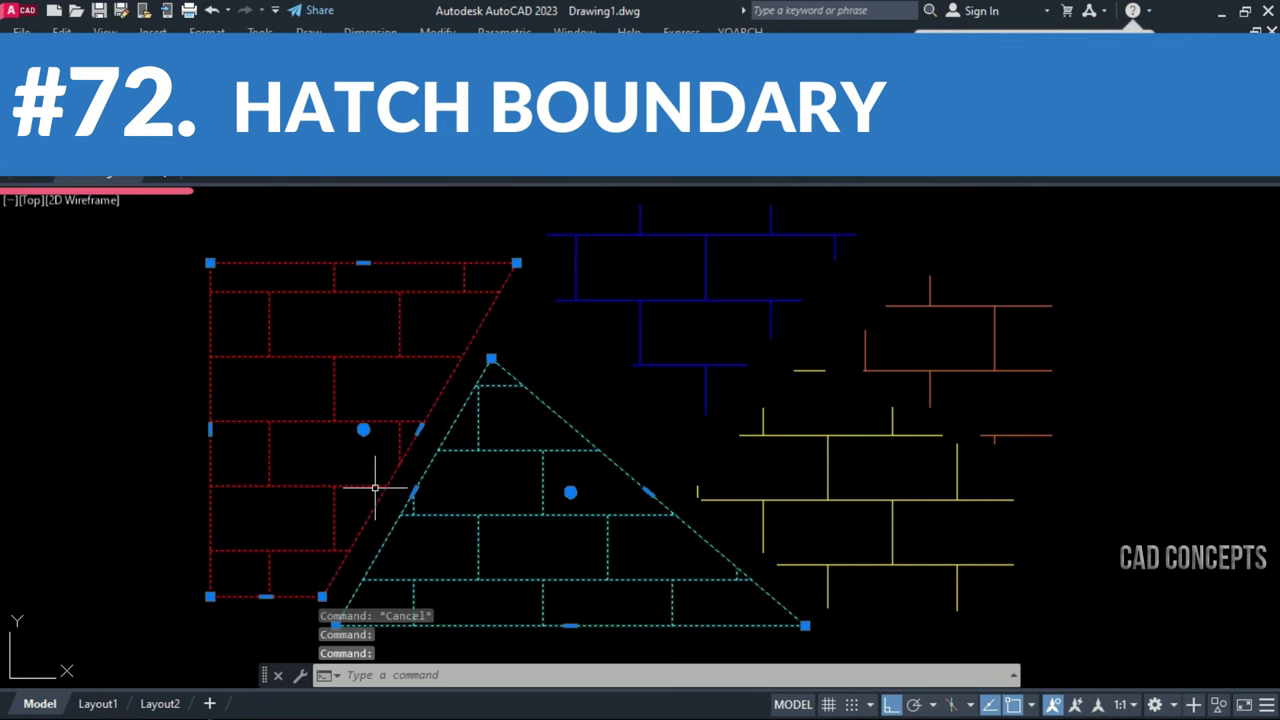
click(690, 372)
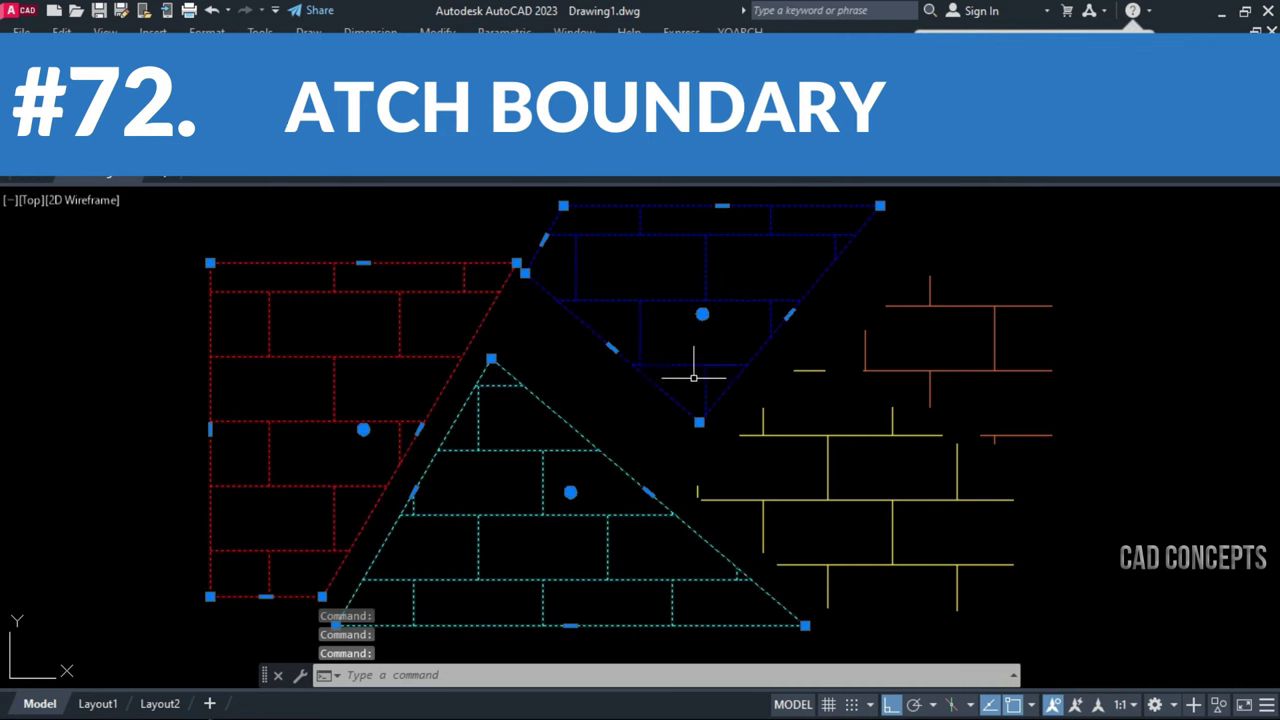
click(766, 423)
click(911, 371)
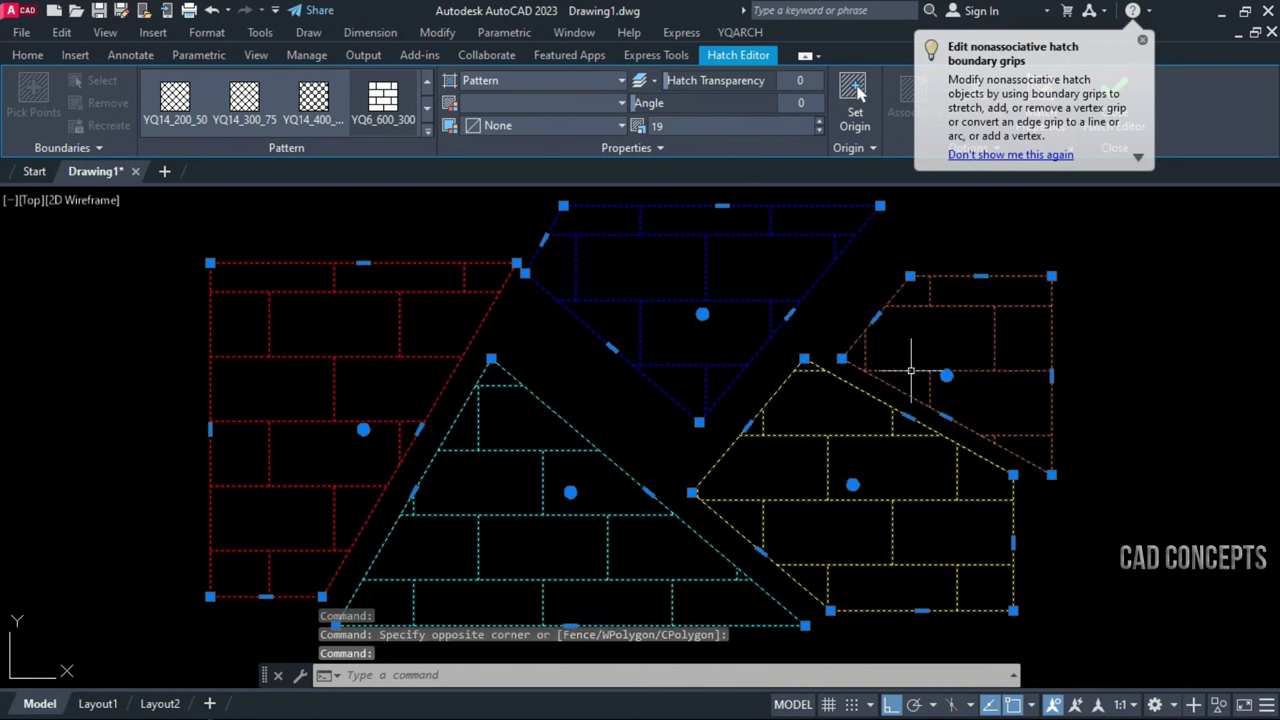
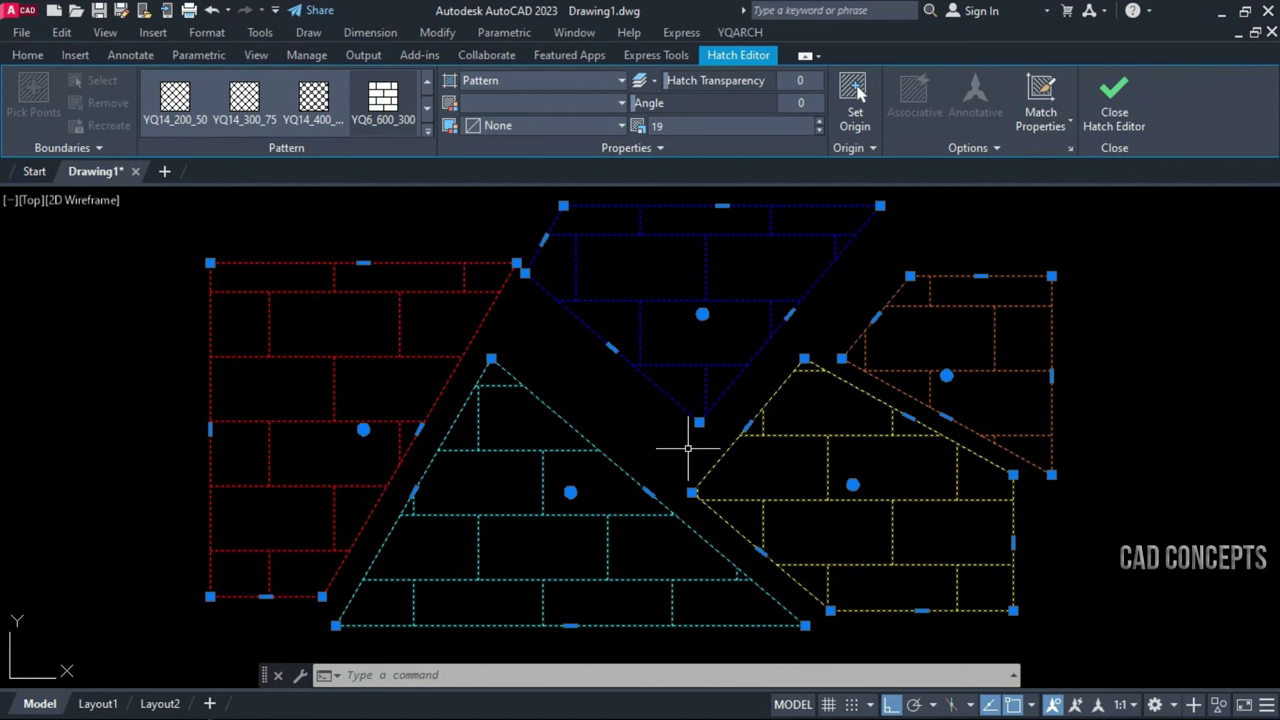
Run HHB on the five brick hatches to rebuild their boundary outlines
key(Escape)
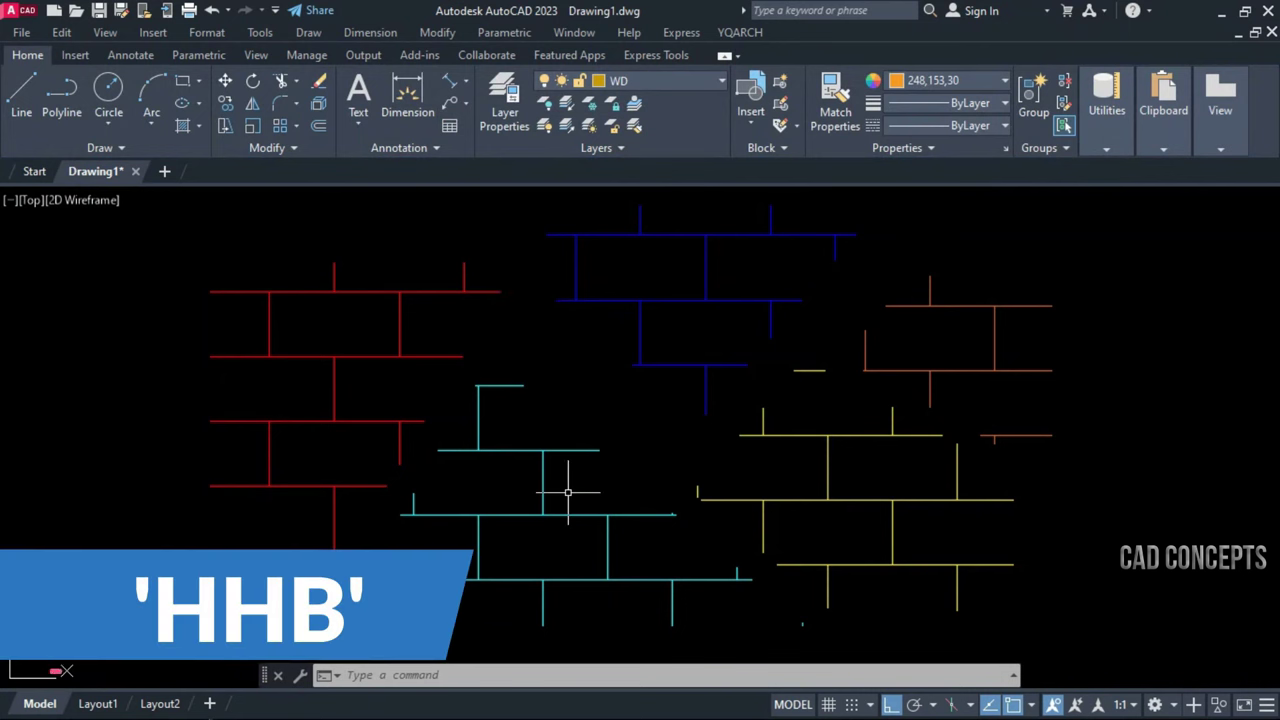
text(HHB)
key(Return)
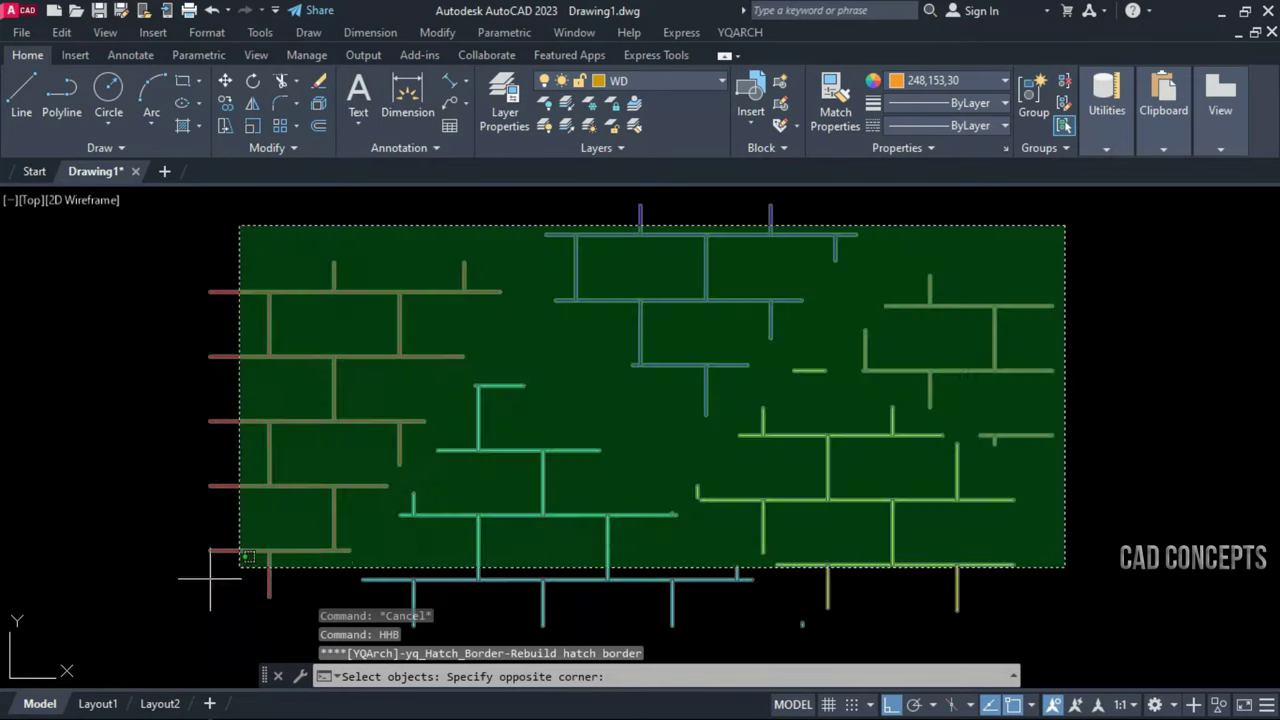
click(138, 605)
key(Return)
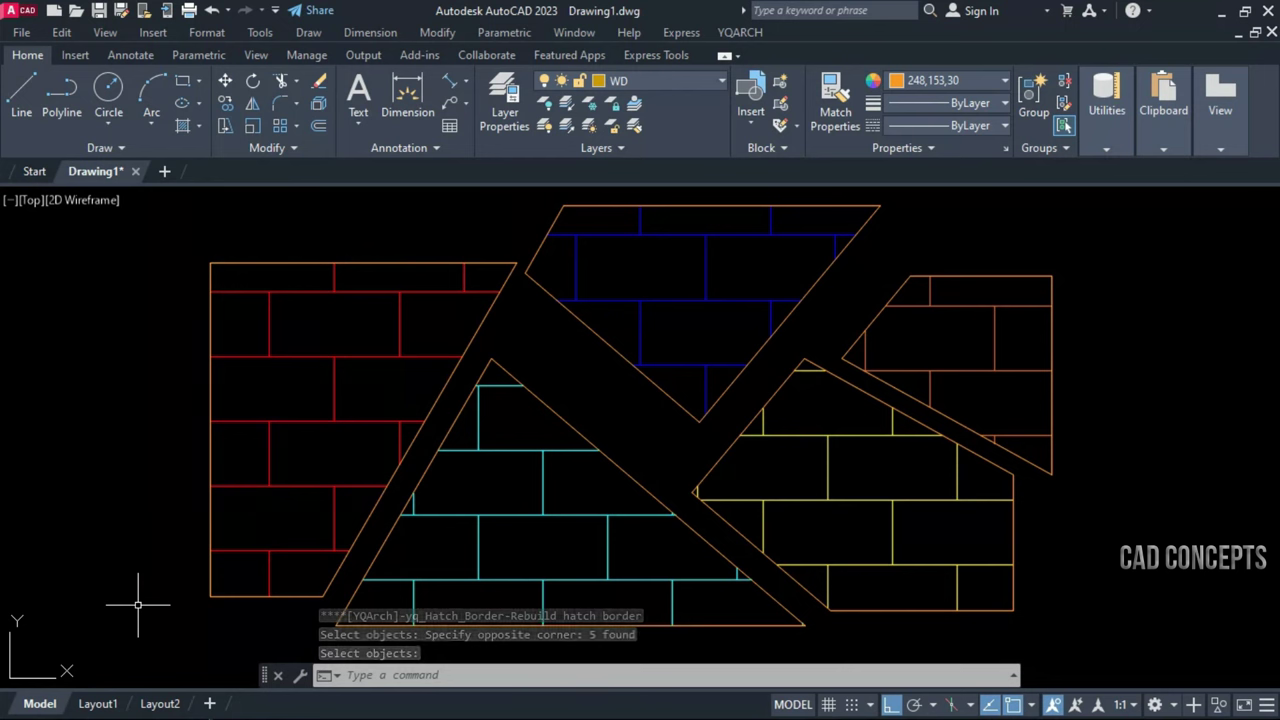
Select the new borders of the red, blue, cyan, yellow and orange hatches
click(445, 378)
click(412, 420)
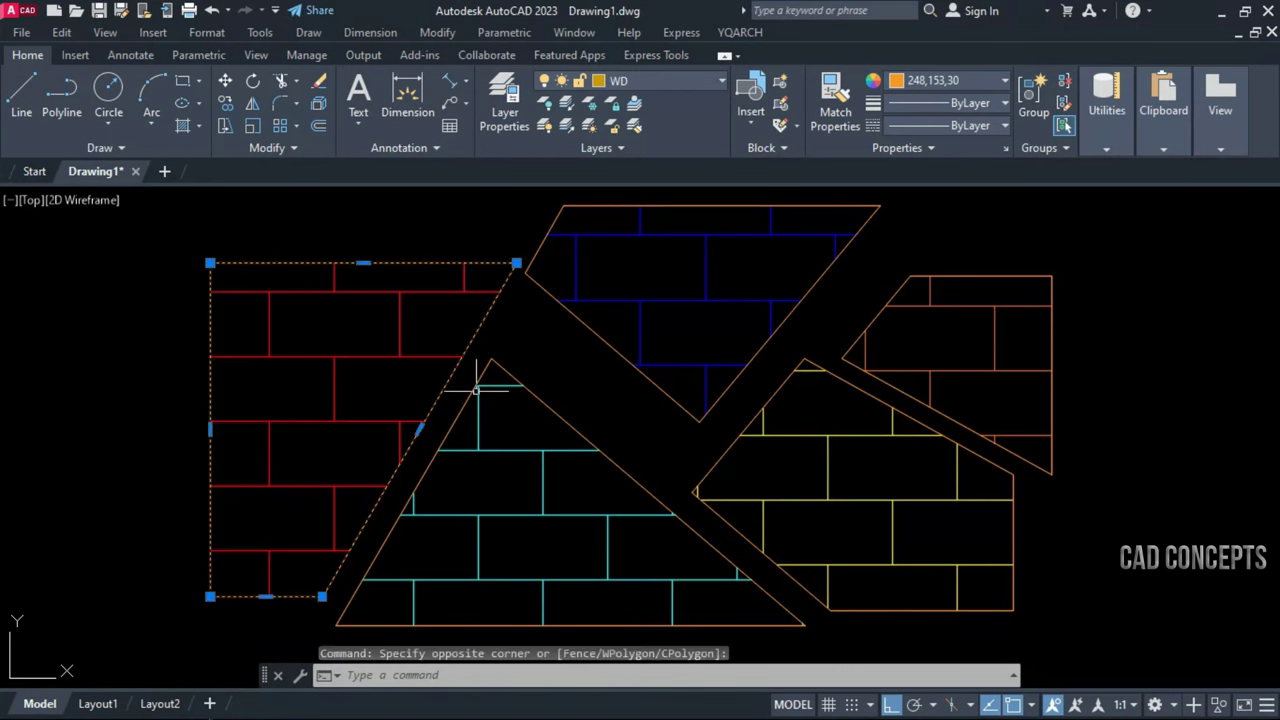
click(615, 355)
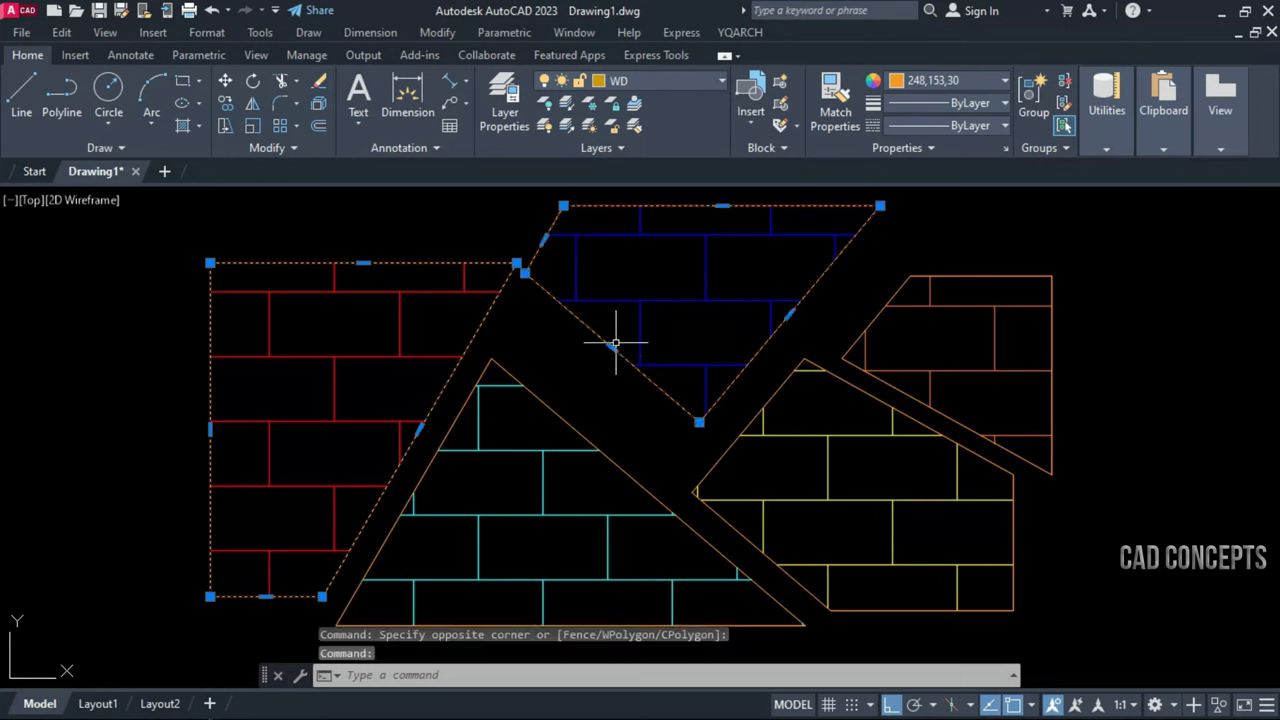
click(562, 418)
click(718, 450)
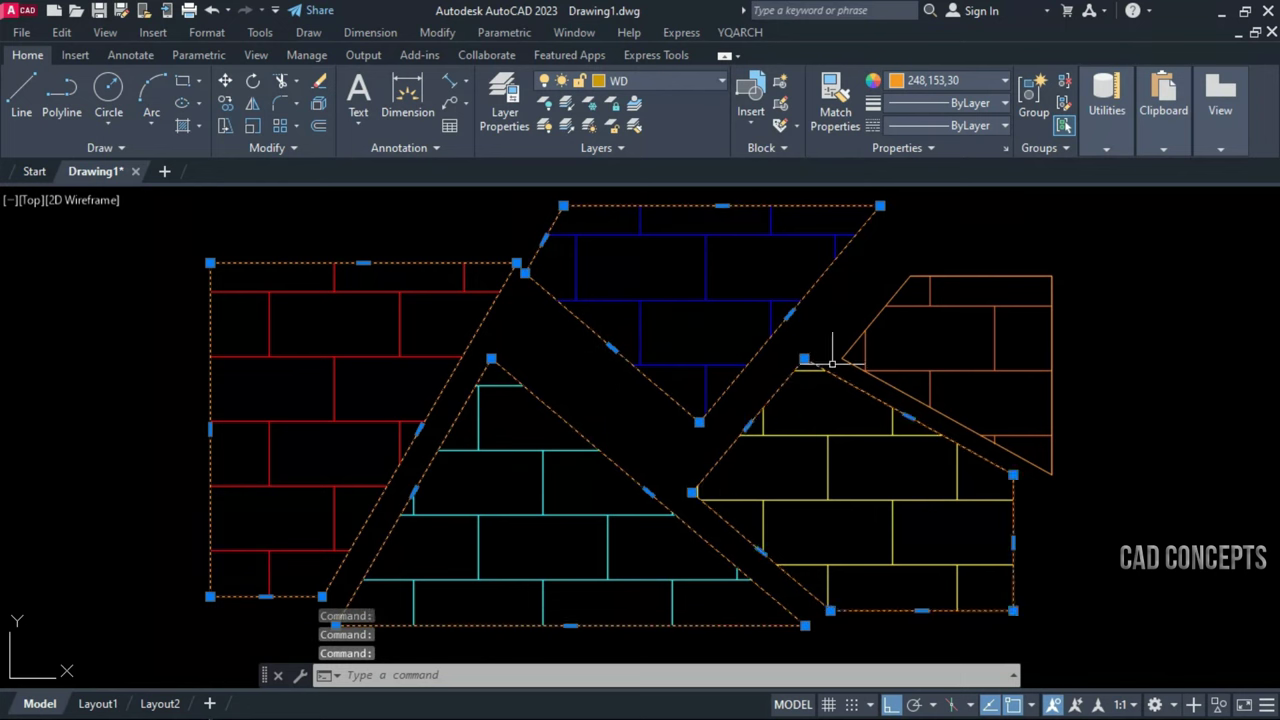
click(849, 348)
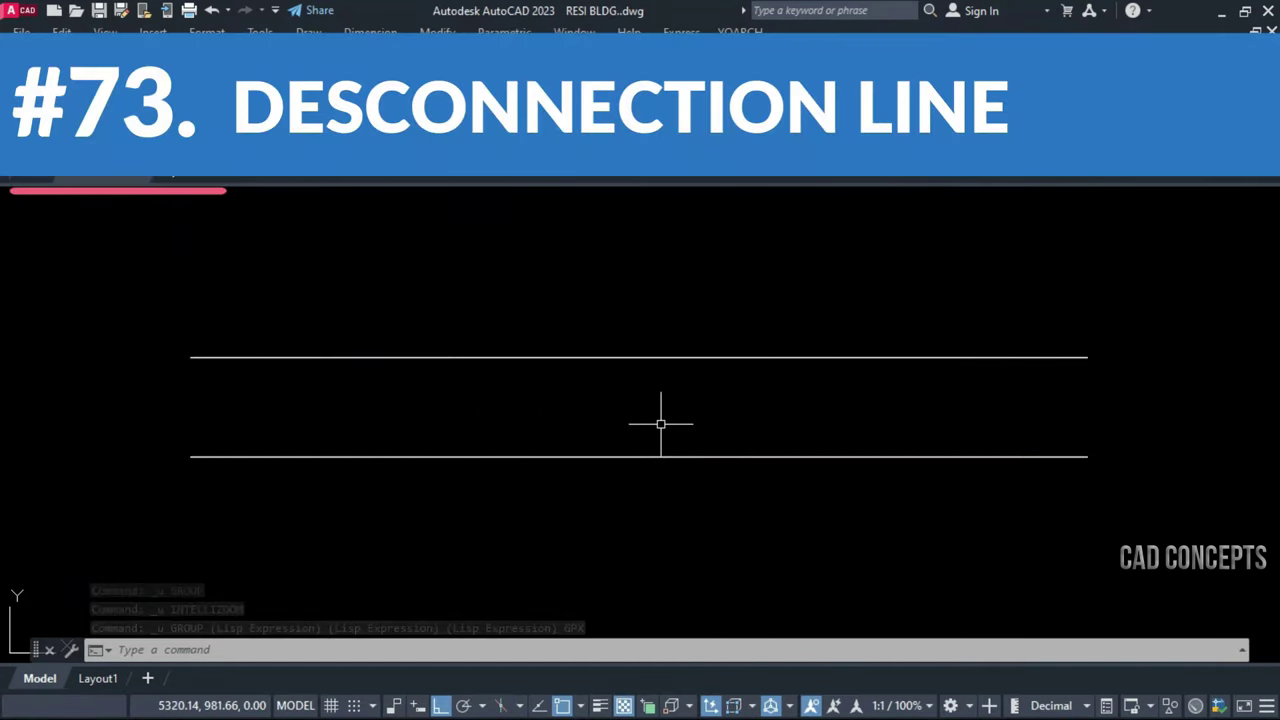
Place a first PX pipe-cutting break symbol across both pipe lines
text(z)
key(Return)
text(Ww)
key(Return)
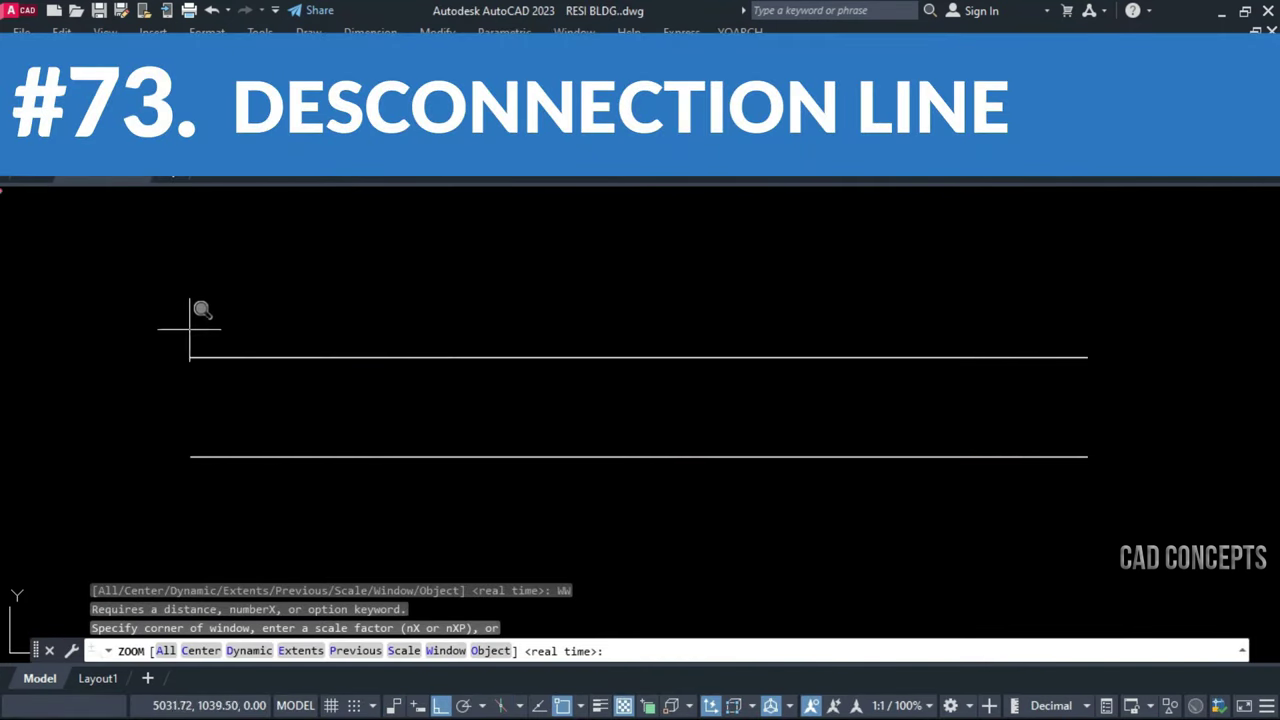
click(168, 329)
click(1118, 492)
text(G)
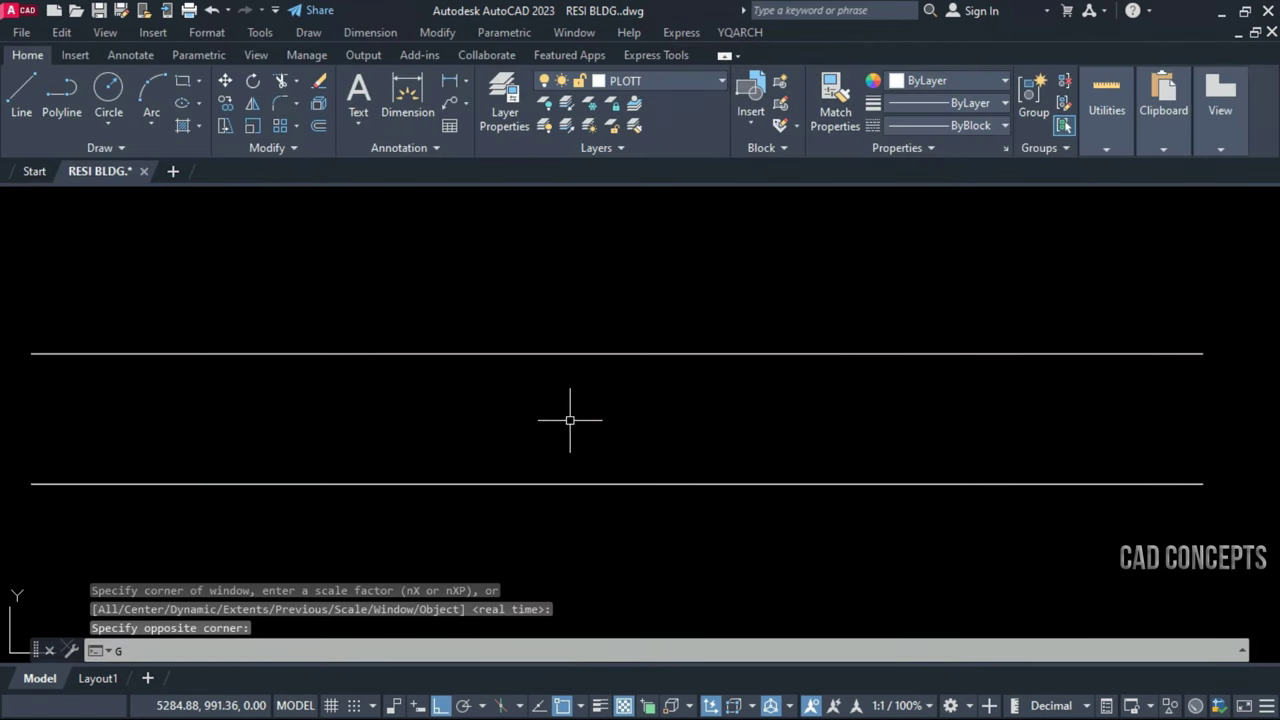
text(PX)
key(Return)
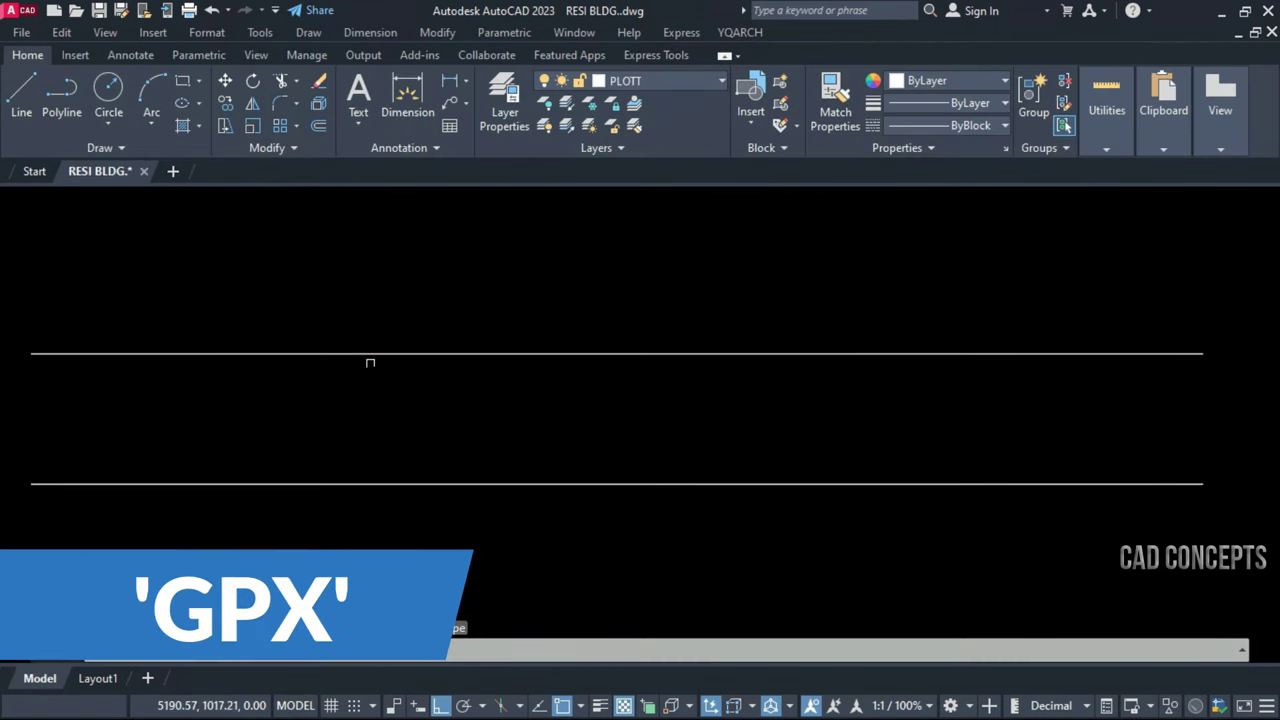
click(384, 485)
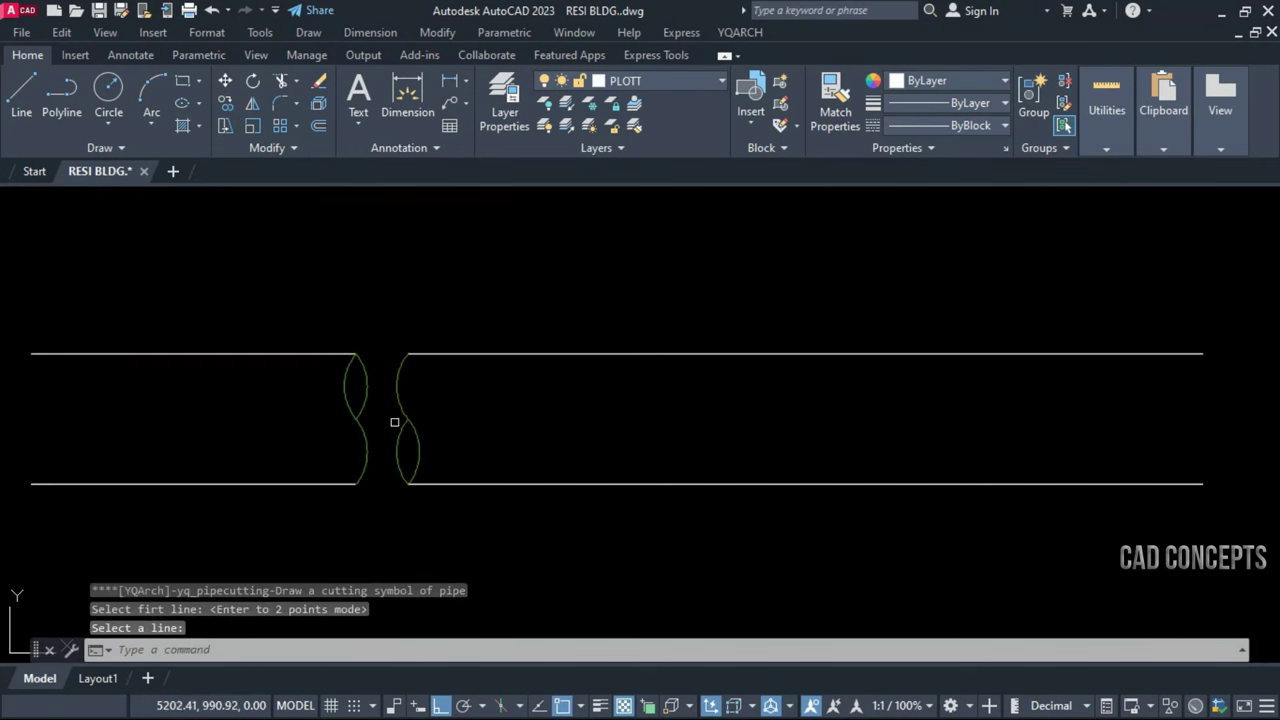
Add four more break symbols along the pipe, dividing it into shorter pieces
right_click(420, 490)
click(470, 503)
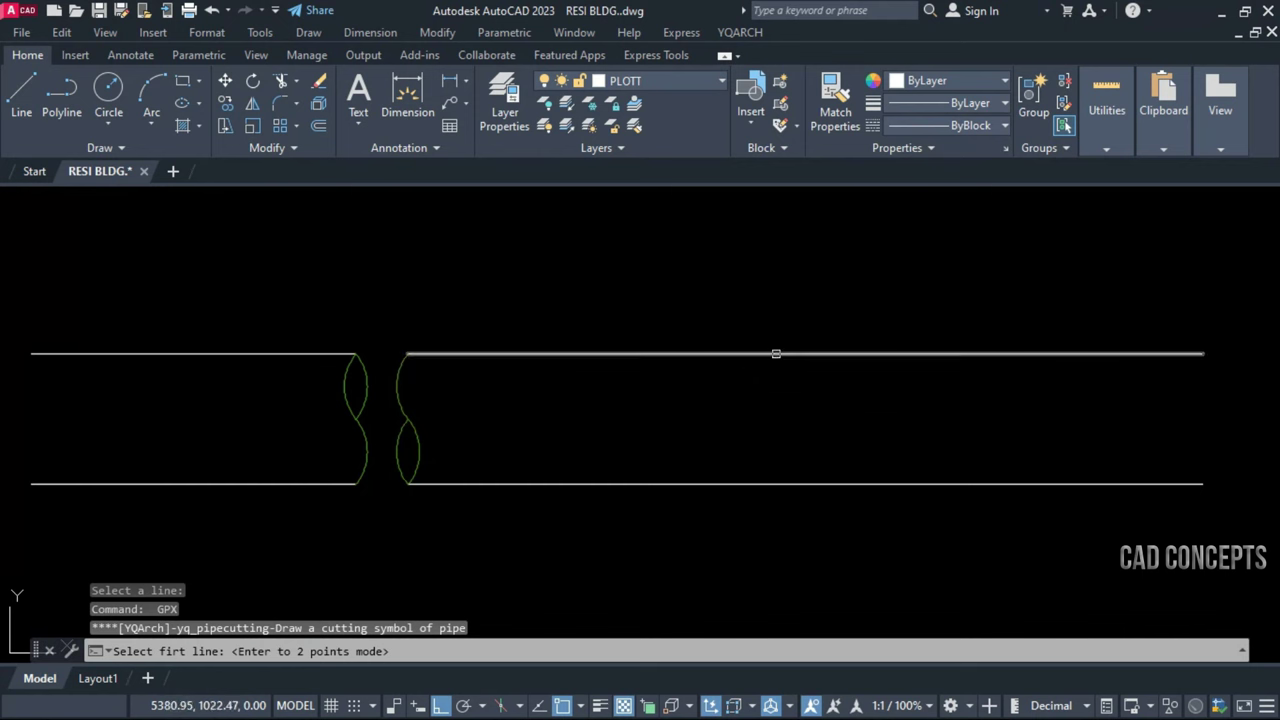
click(765, 484)
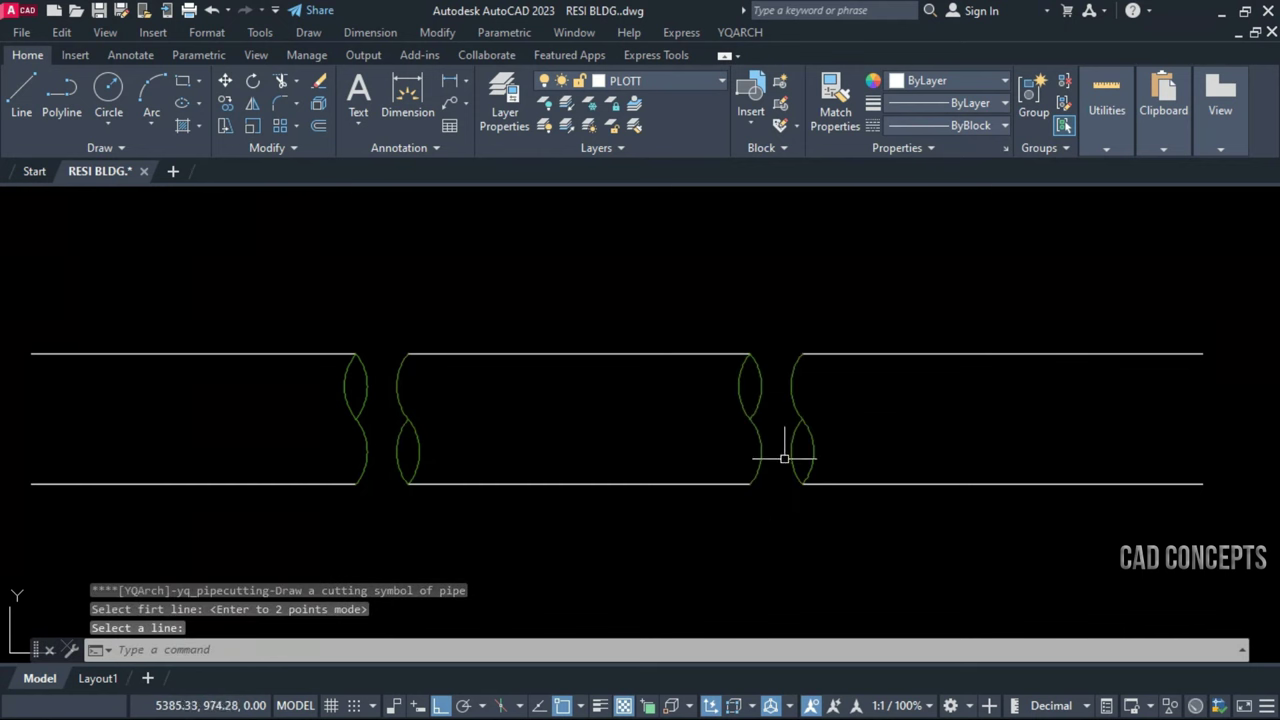
key(Return)
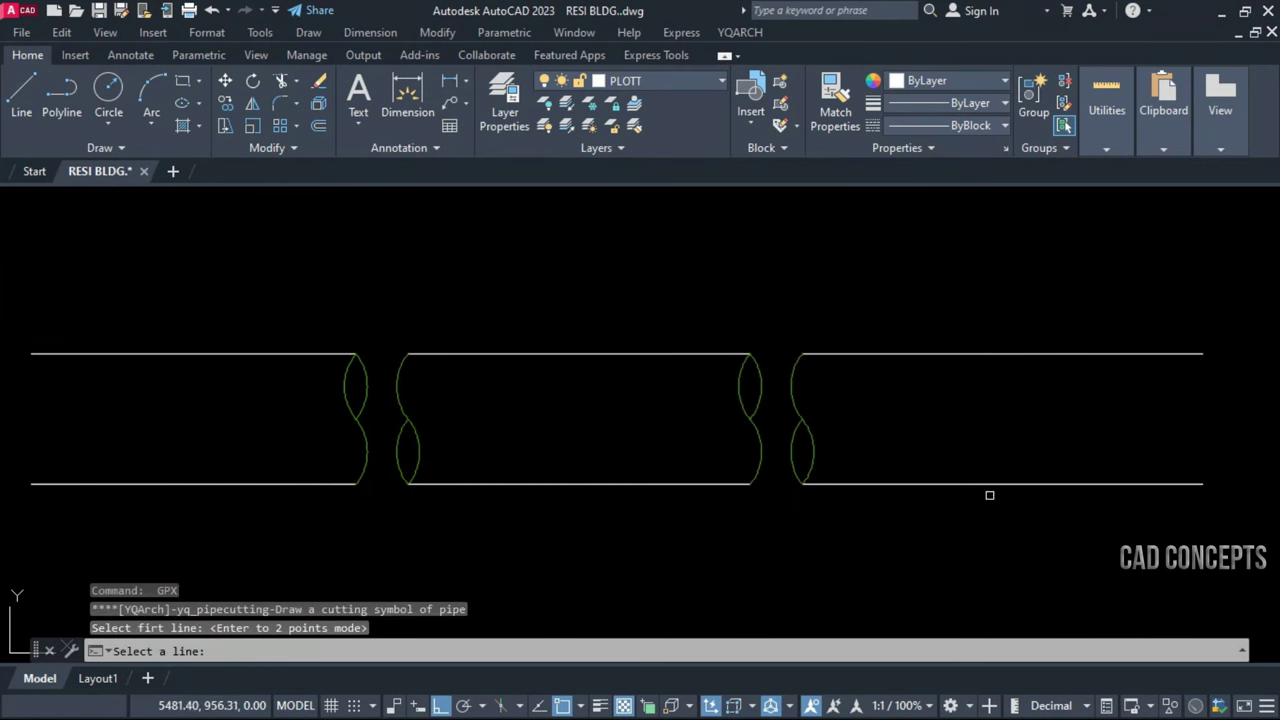
click(974, 488)
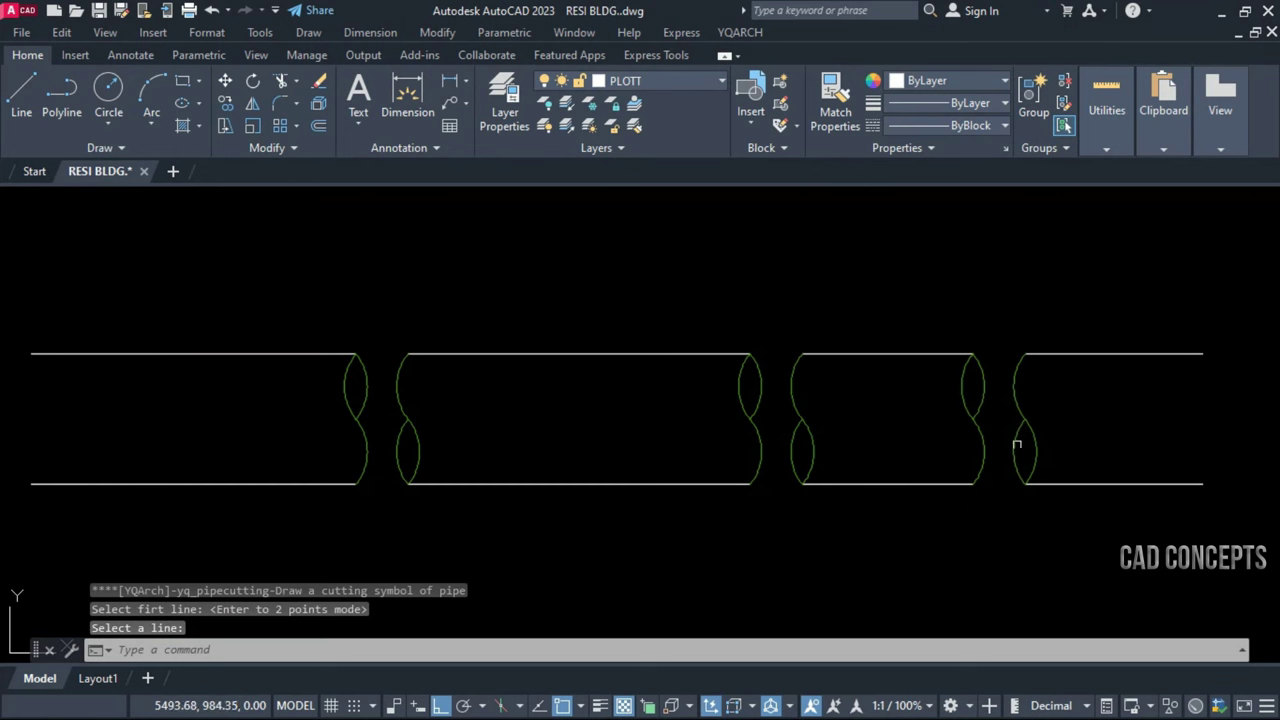
key(Return)
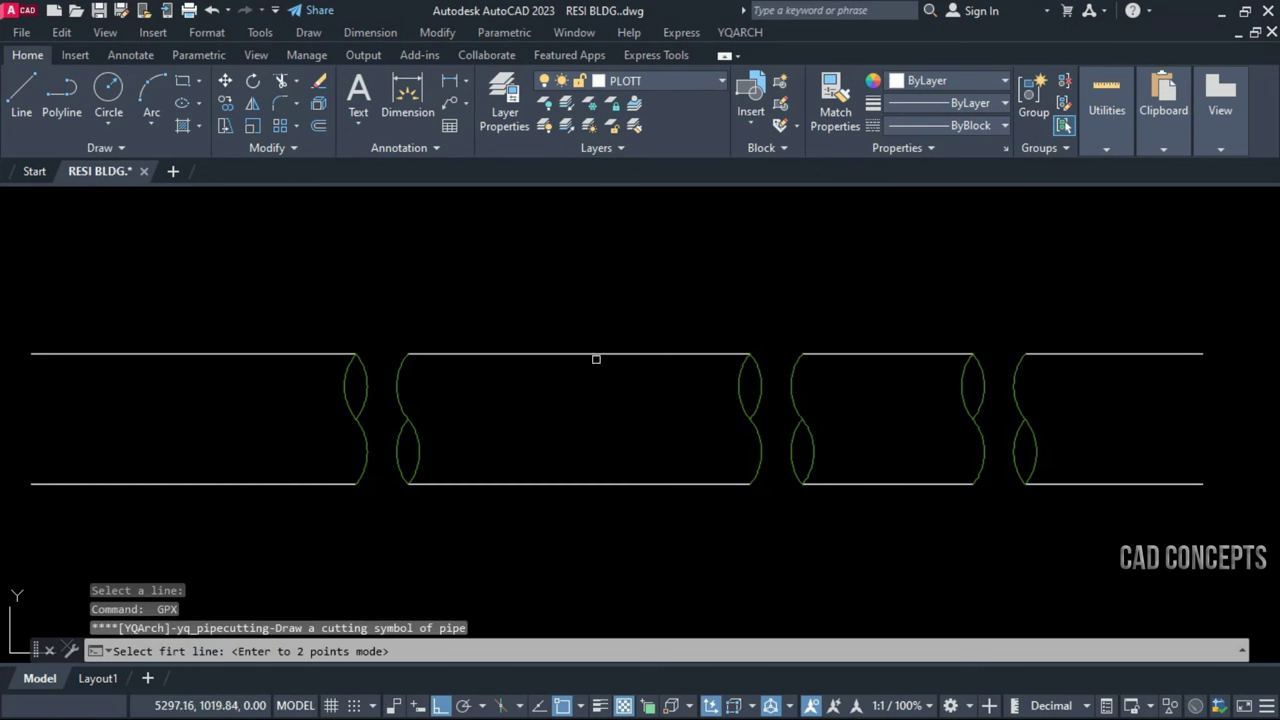
click(584, 483)
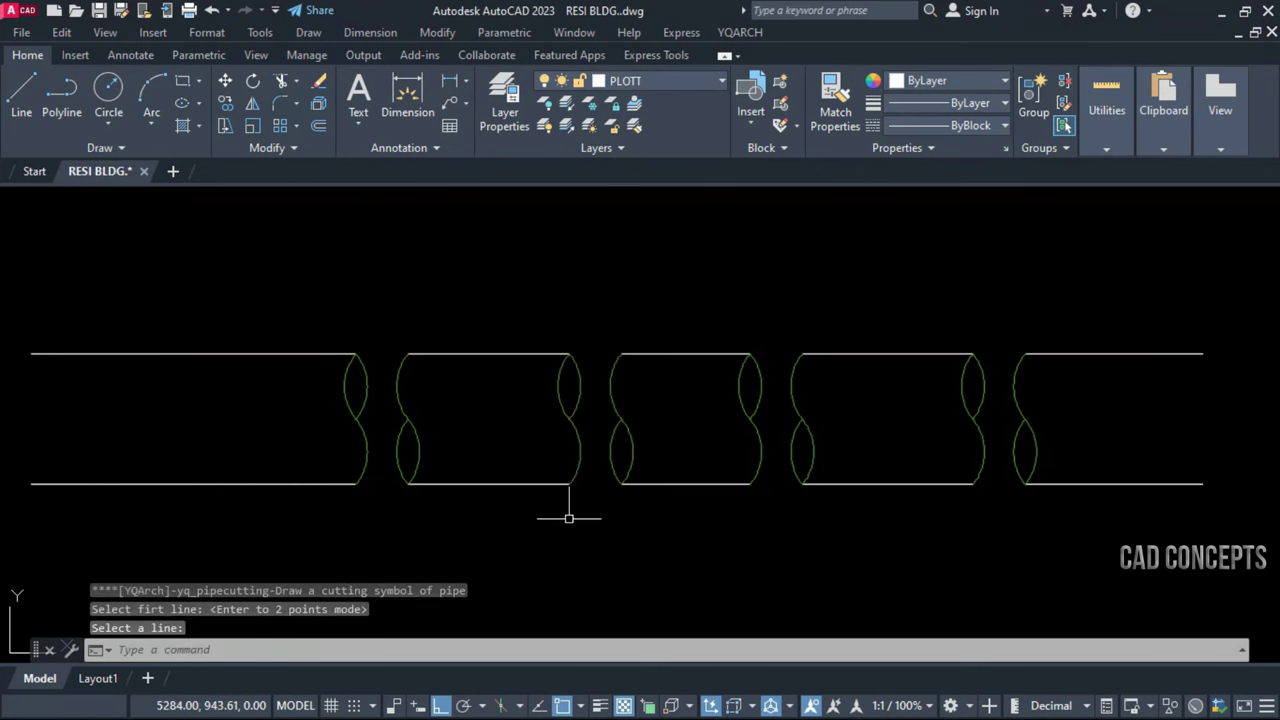
key(Return)
click(210, 353)
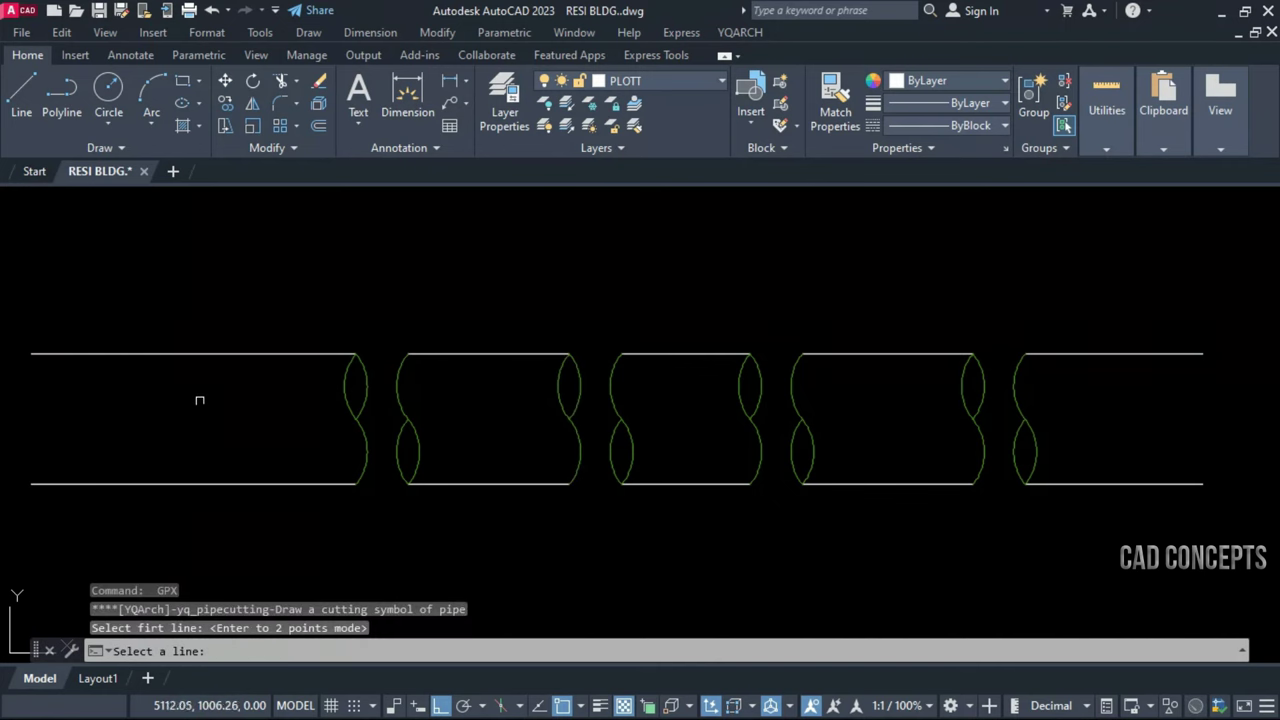
click(209, 484)
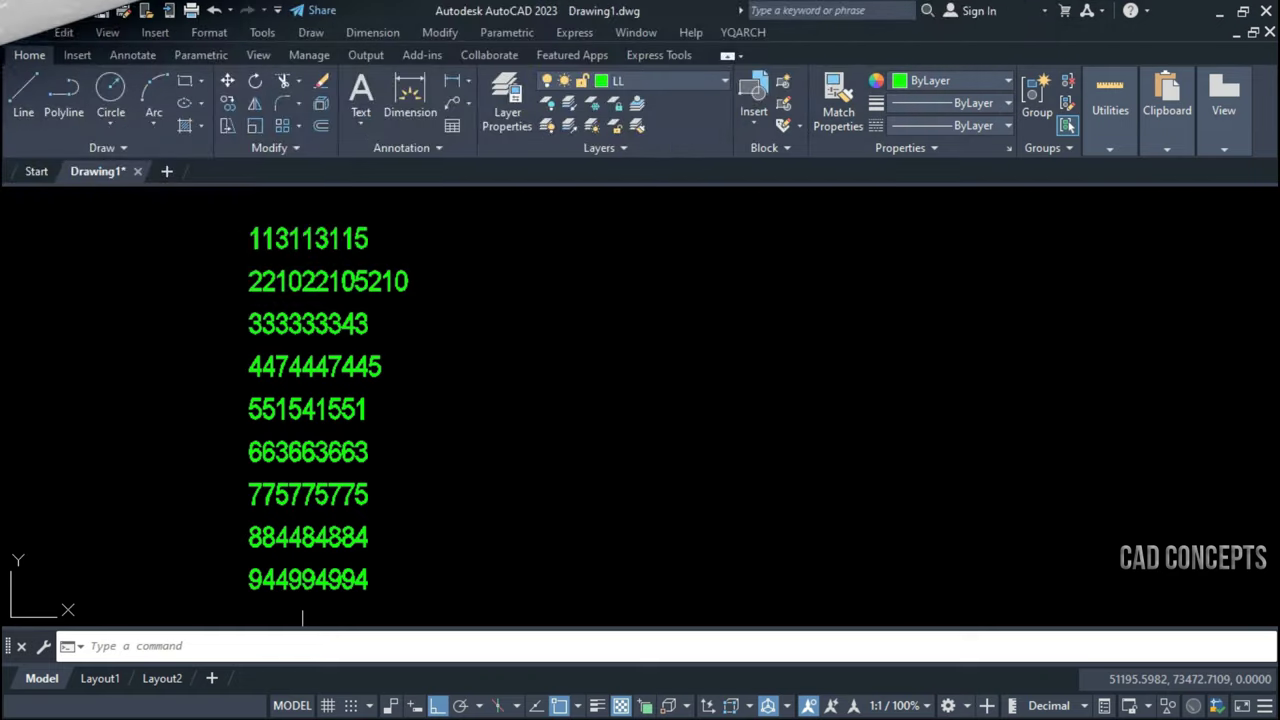
click(304, 214)
click(290, 250)
text(textedit)
key(Return)
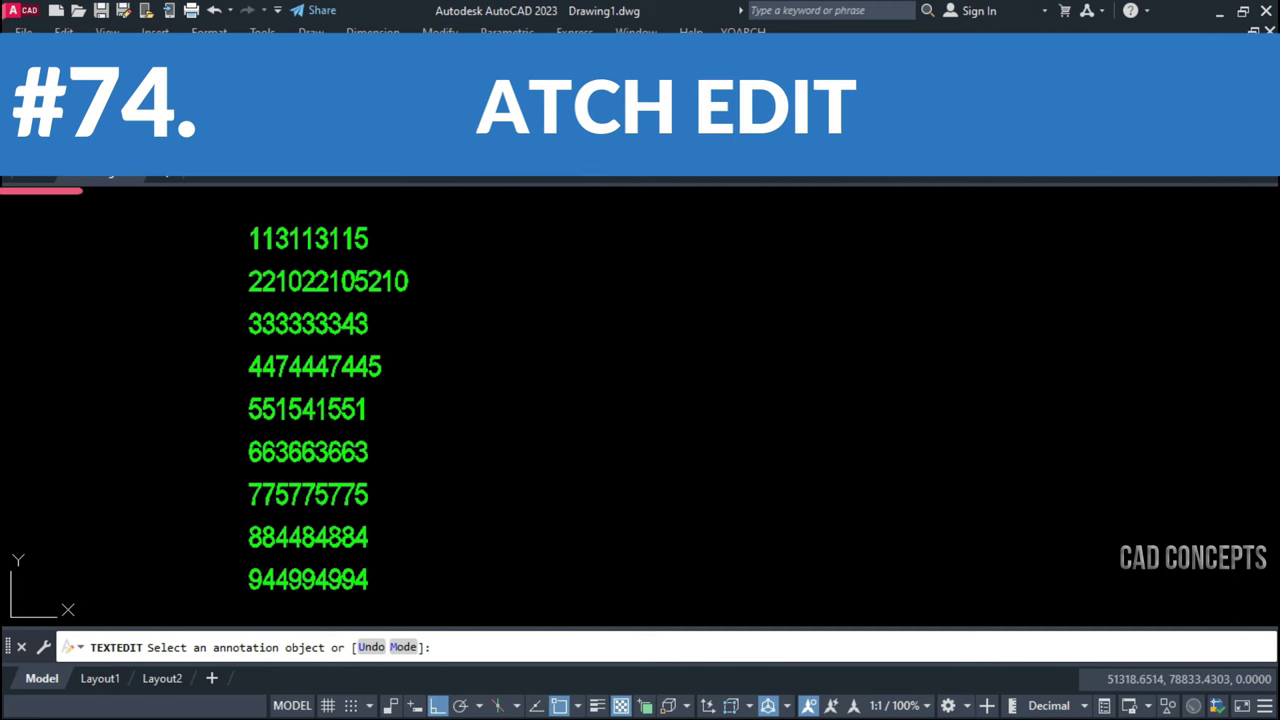
click(311, 368)
key(Return)
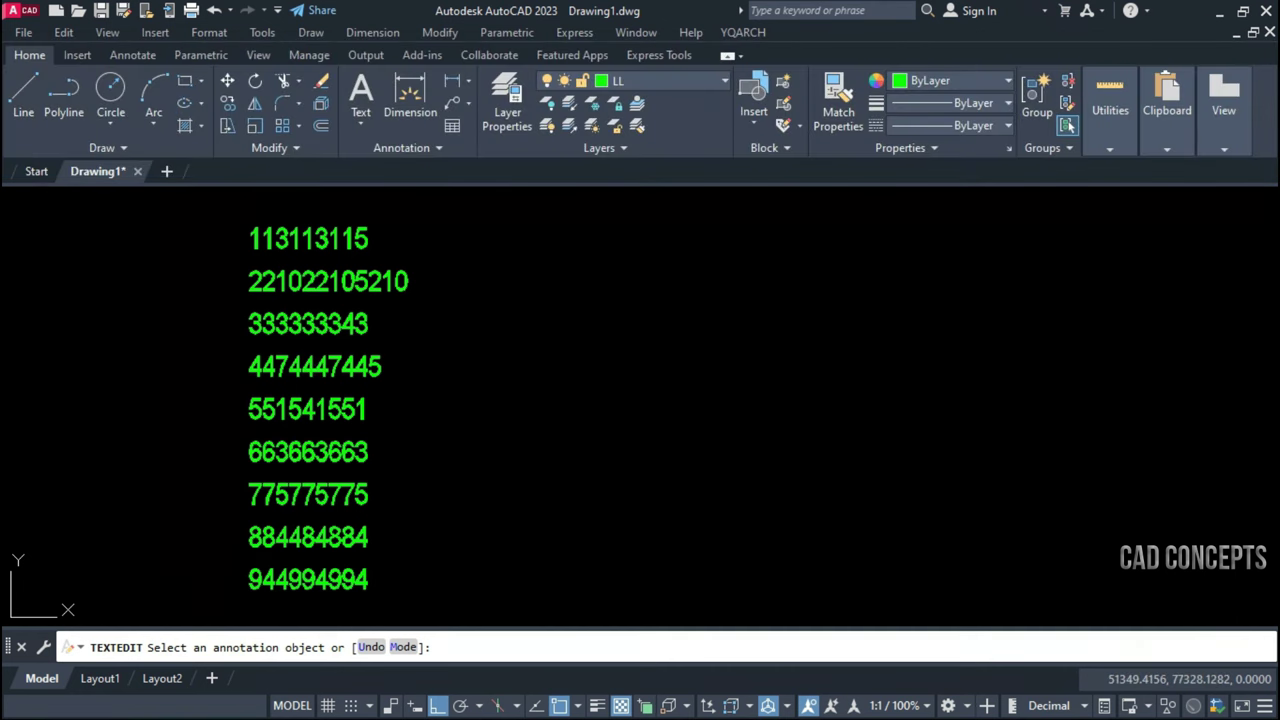
click(308, 452)
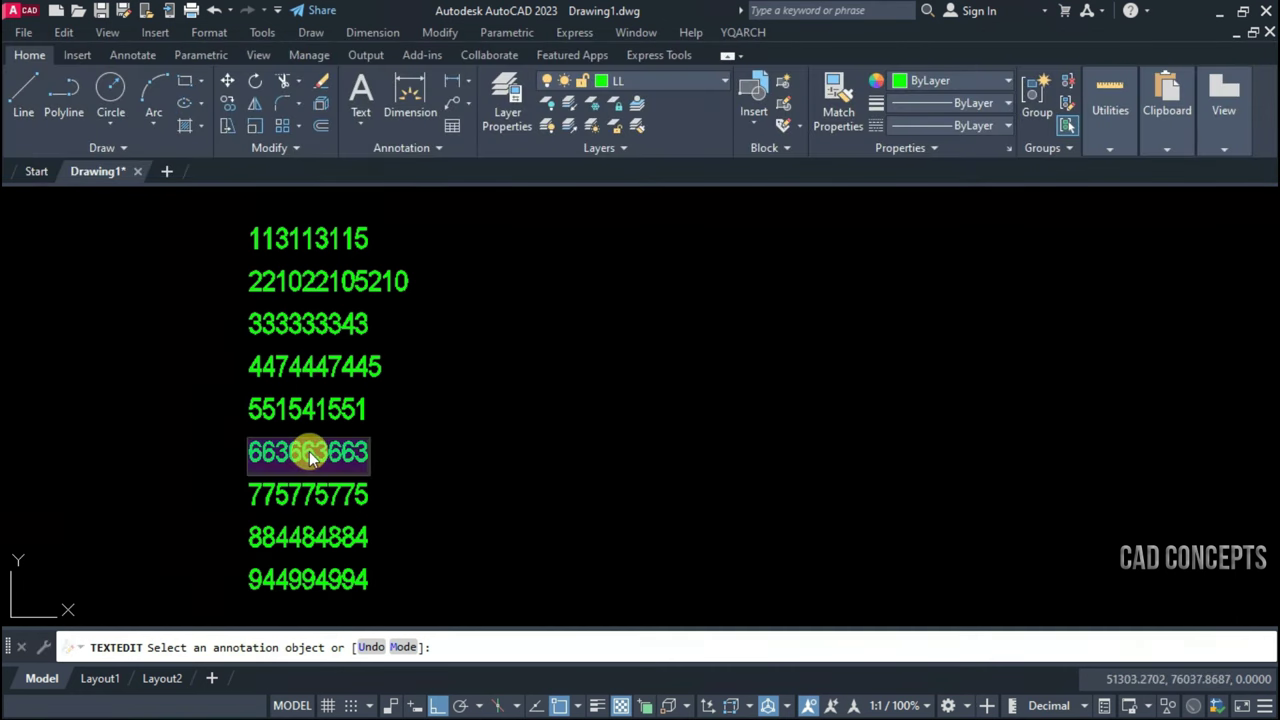
key(Escape)
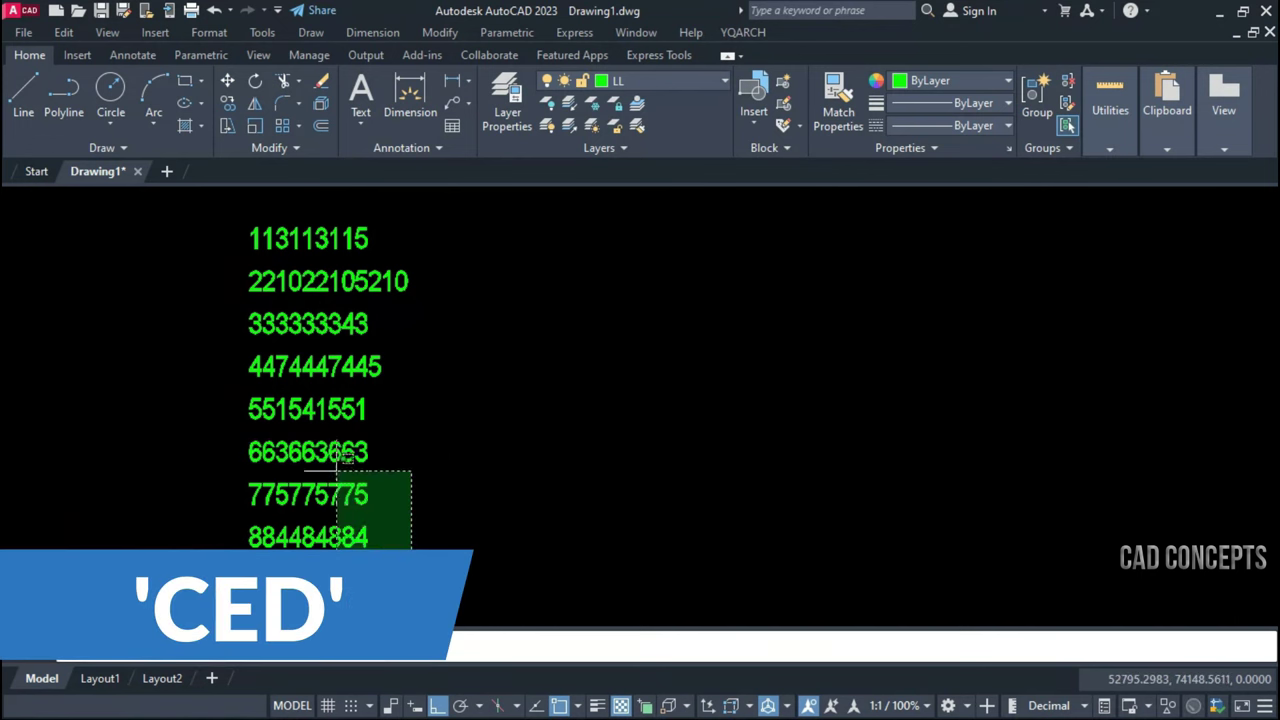
drag(414, 550, 250, 296)
key(Return)
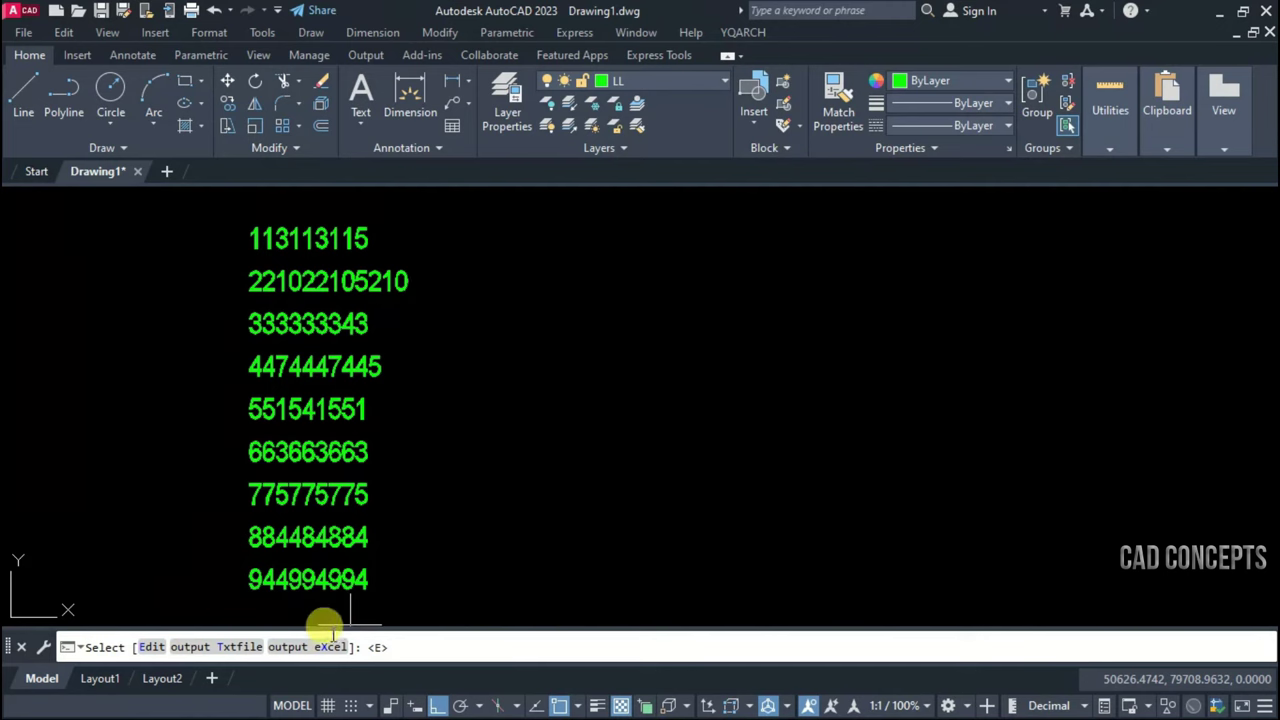
Edit the texts as a text file and delete the extra 210 from line 2
click(148, 650)
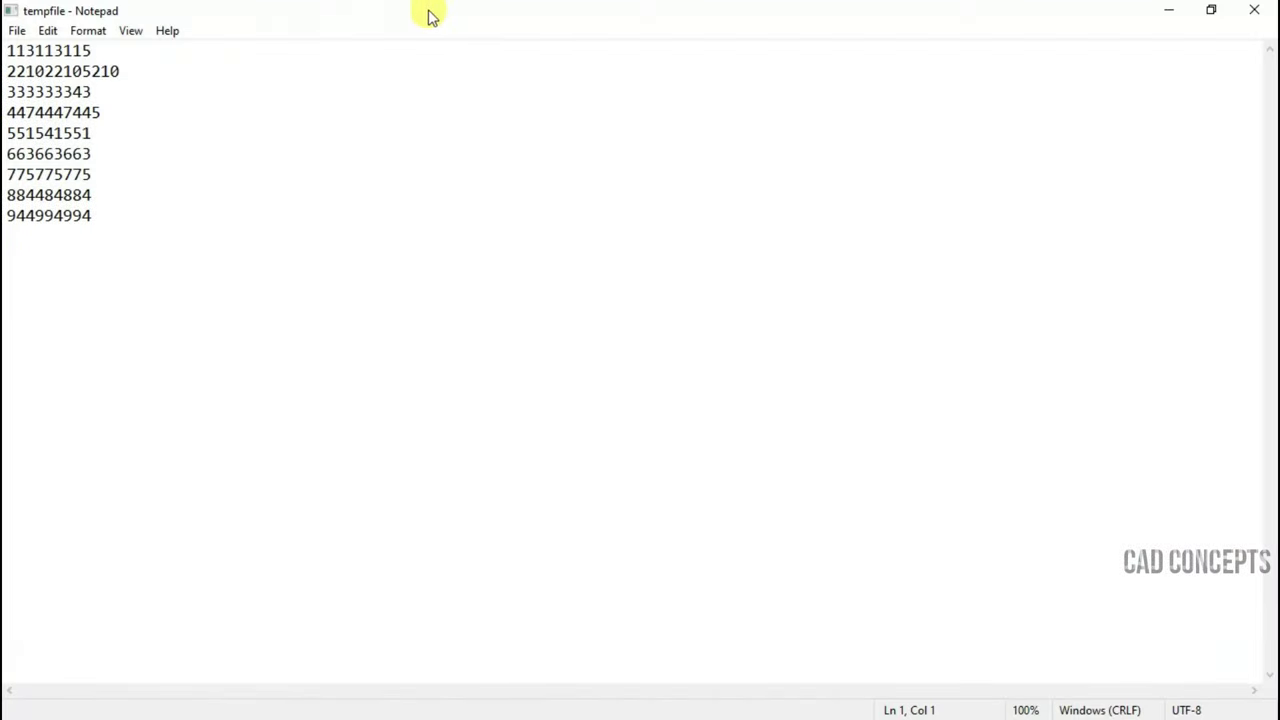
drag(430, 15, 700, 237)
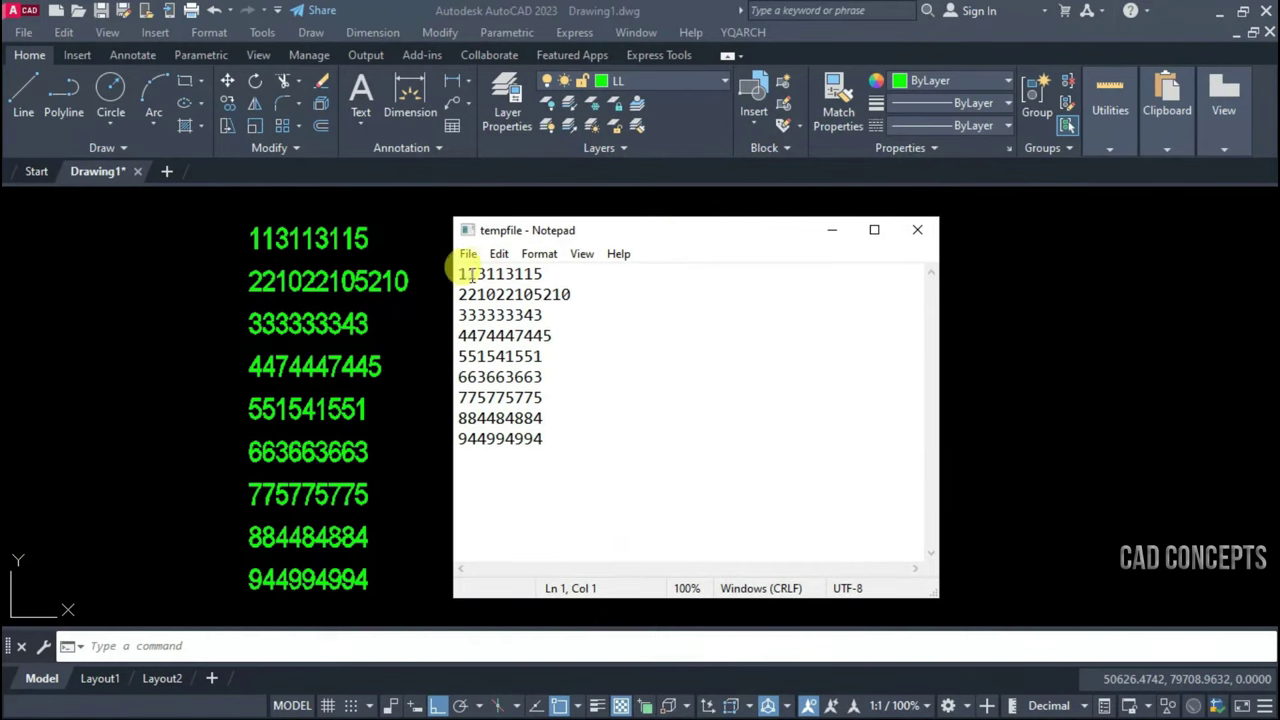
click(524, 294)
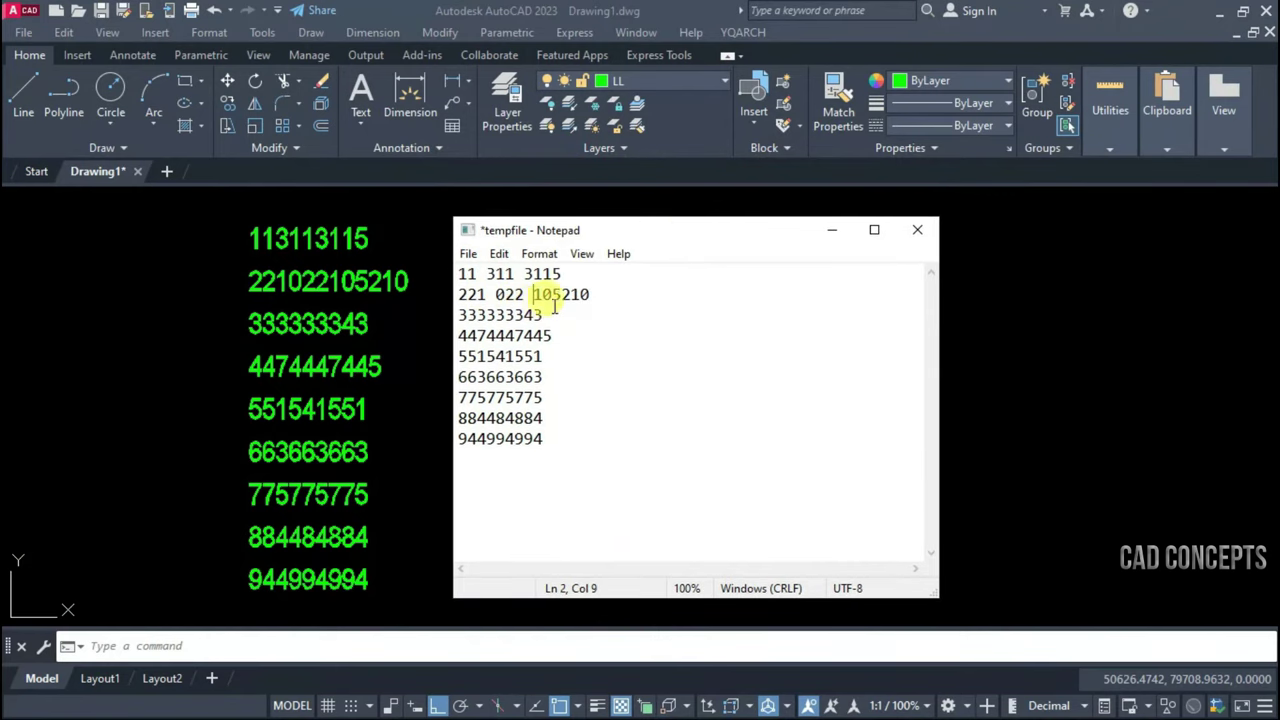
drag(561, 294, 605, 295)
key(BackSpace)
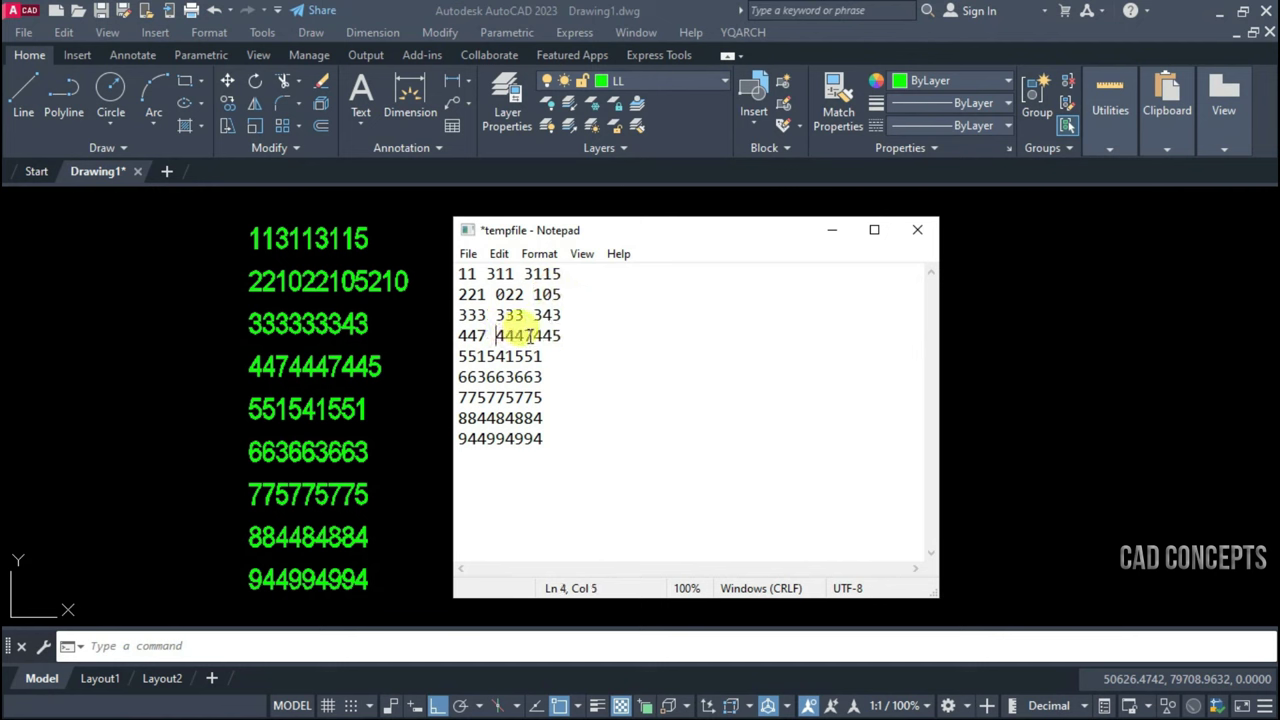
Insert spaces between number groups on lines 4–8 and cut the last line to 944
click(533, 336)
click(477, 356)
click(524, 356)
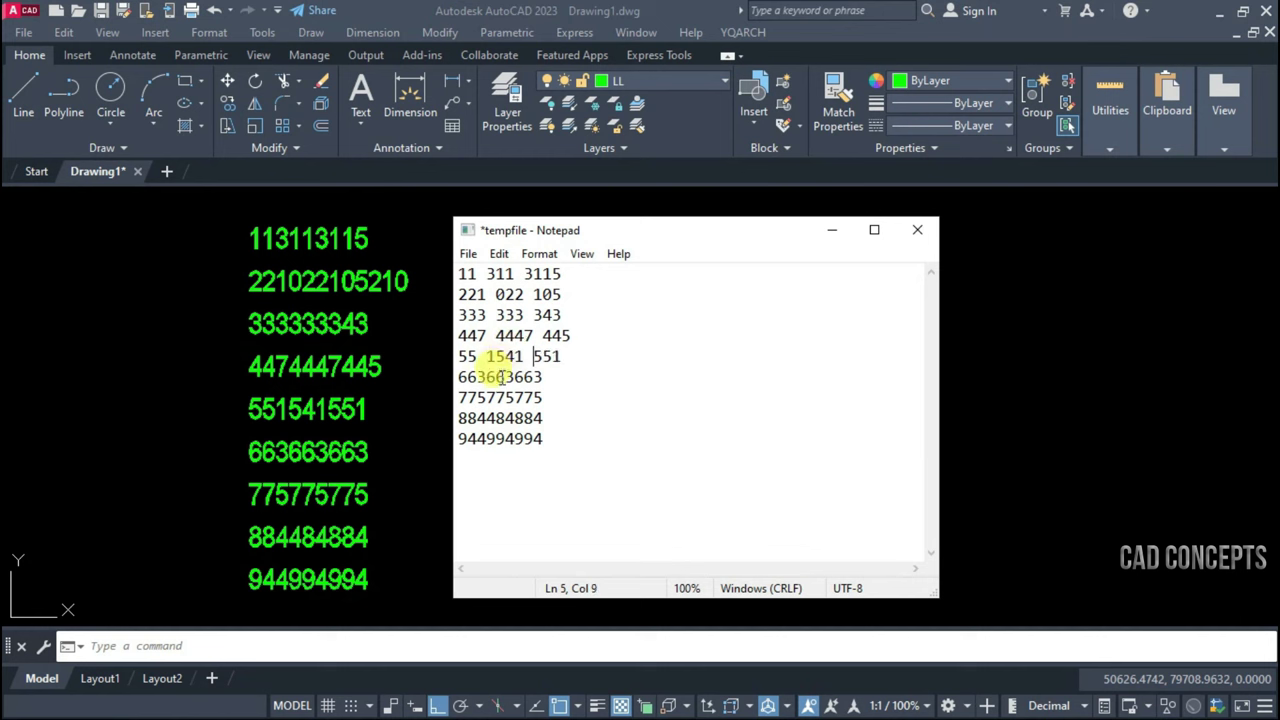
click(516, 377)
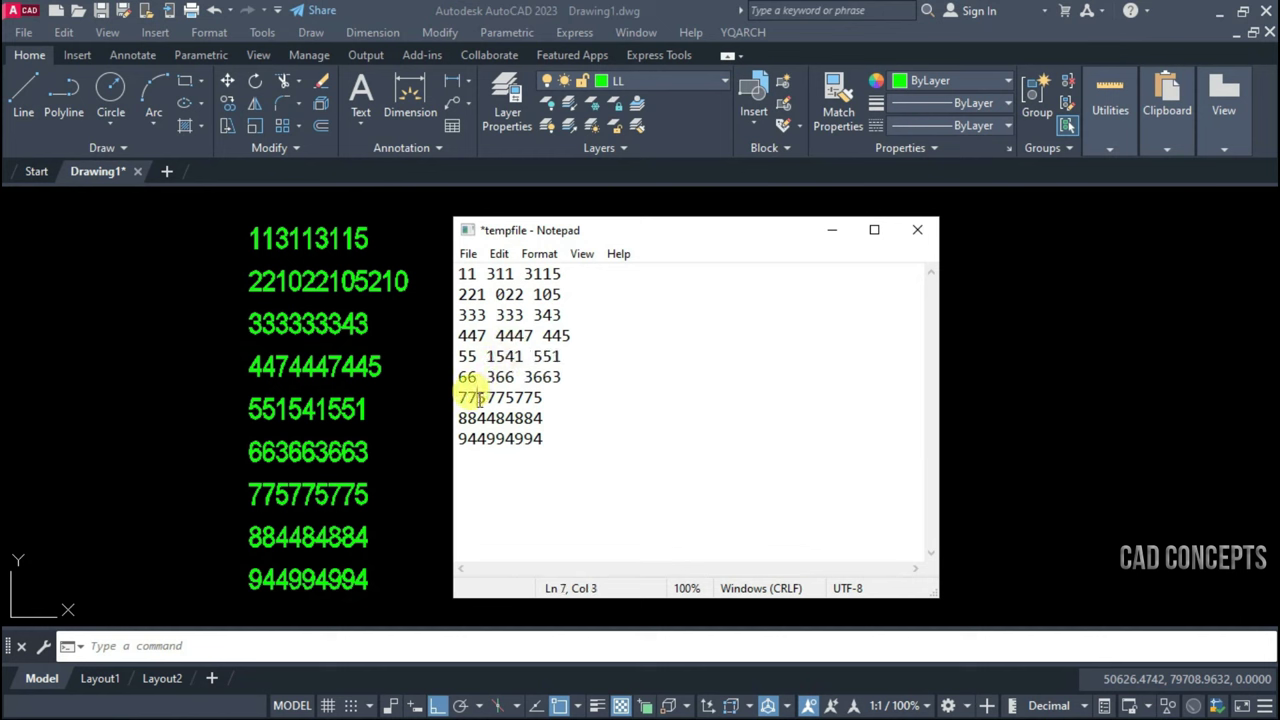
click(534, 397)
click(516, 418)
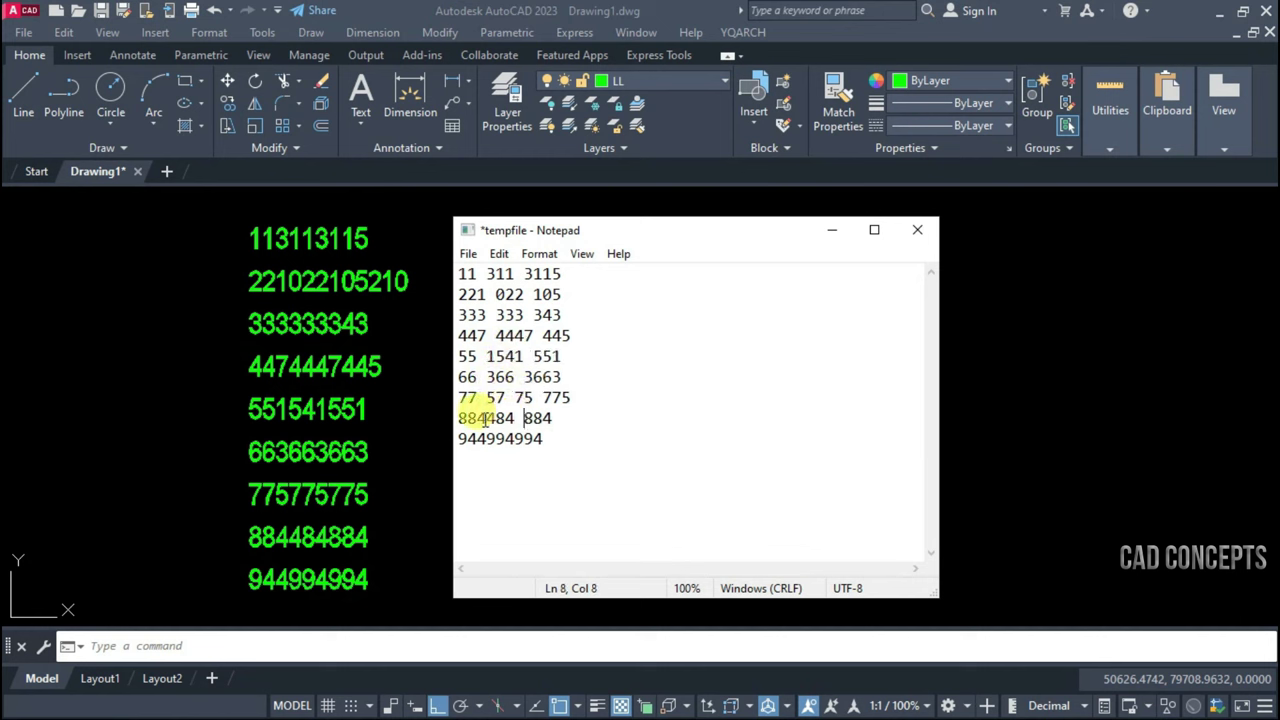
drag(486, 438, 557, 440)
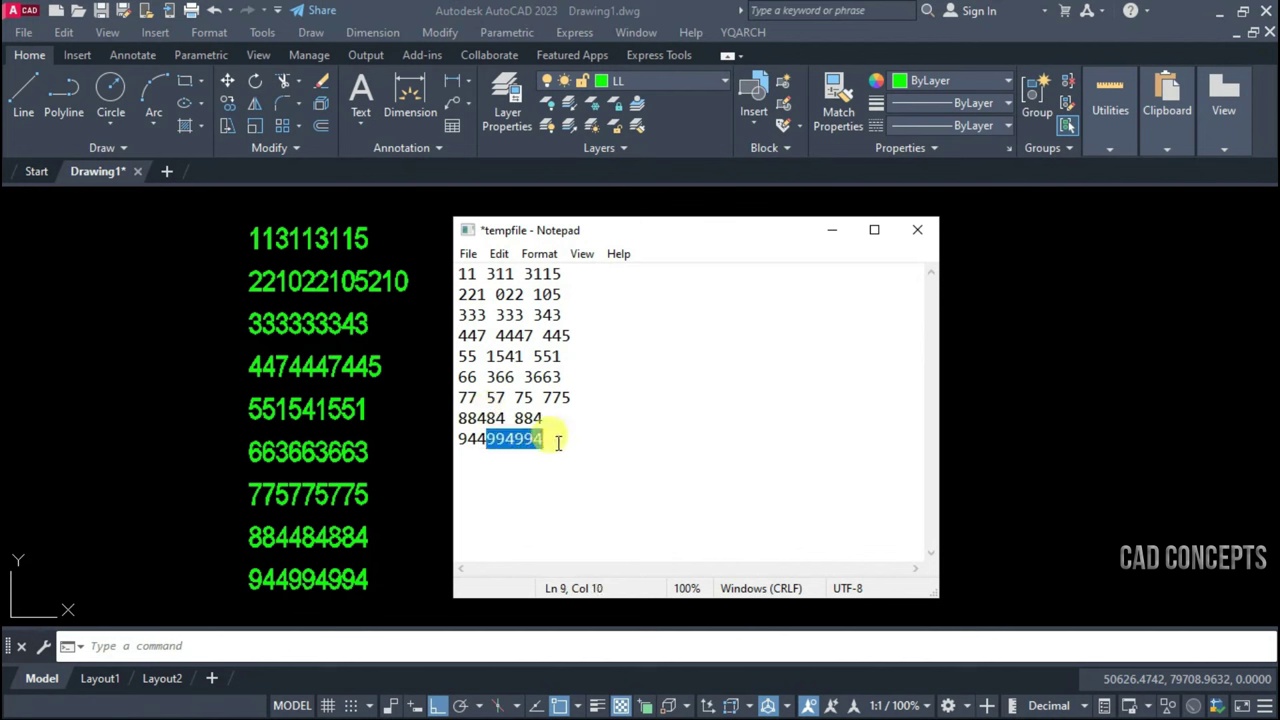
key(Delete)
click(487, 418)
click(477, 418)
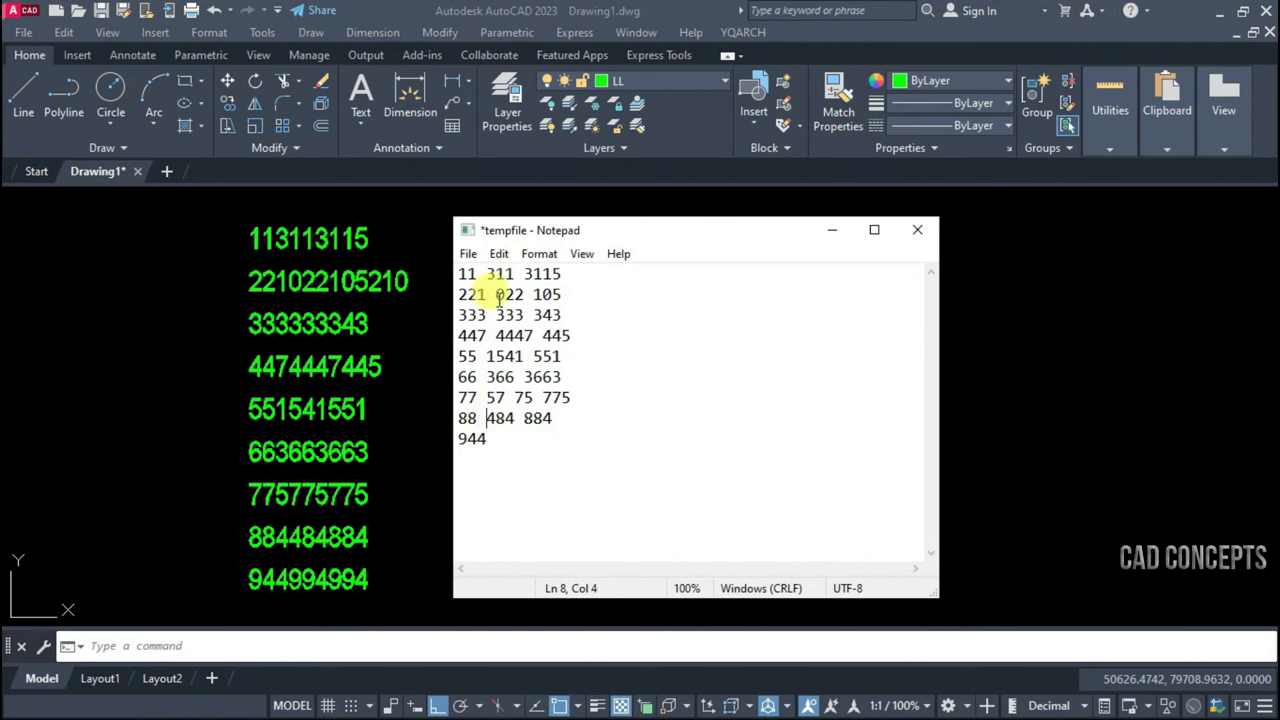
Close Notepad and save the edits so the drawing text updates
drag(930, 590, 648, 558)
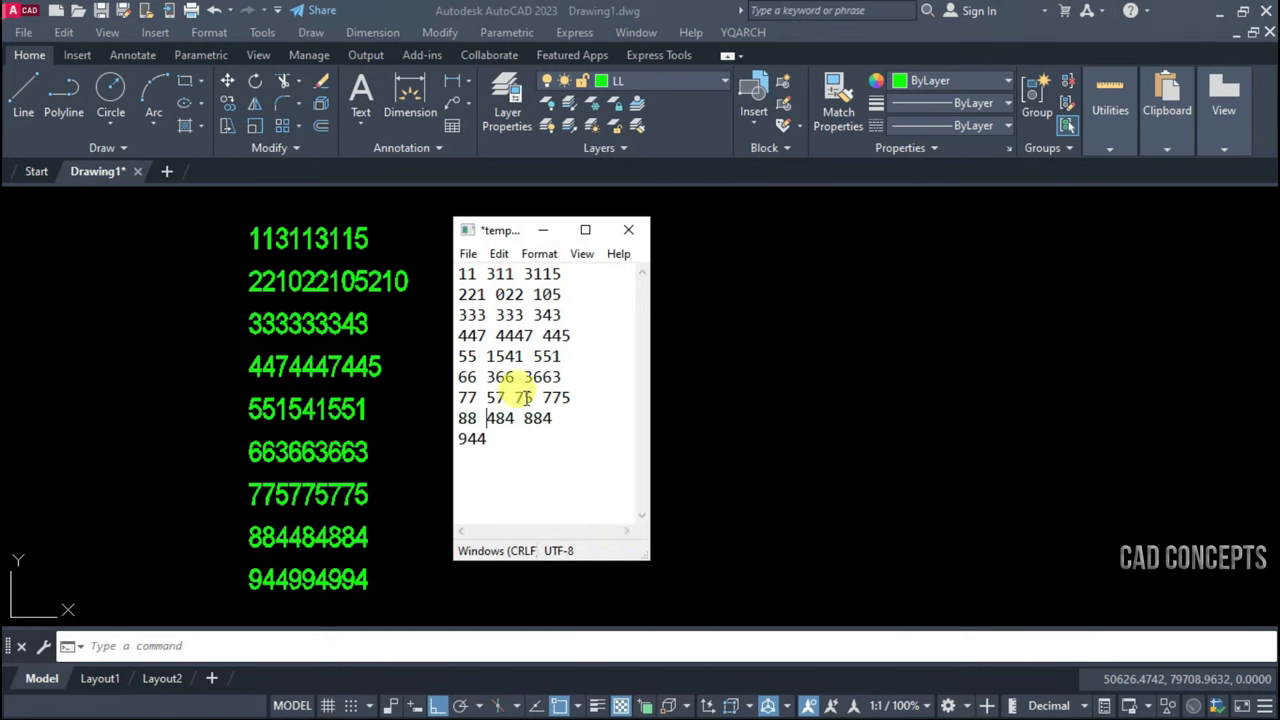
click(628, 230)
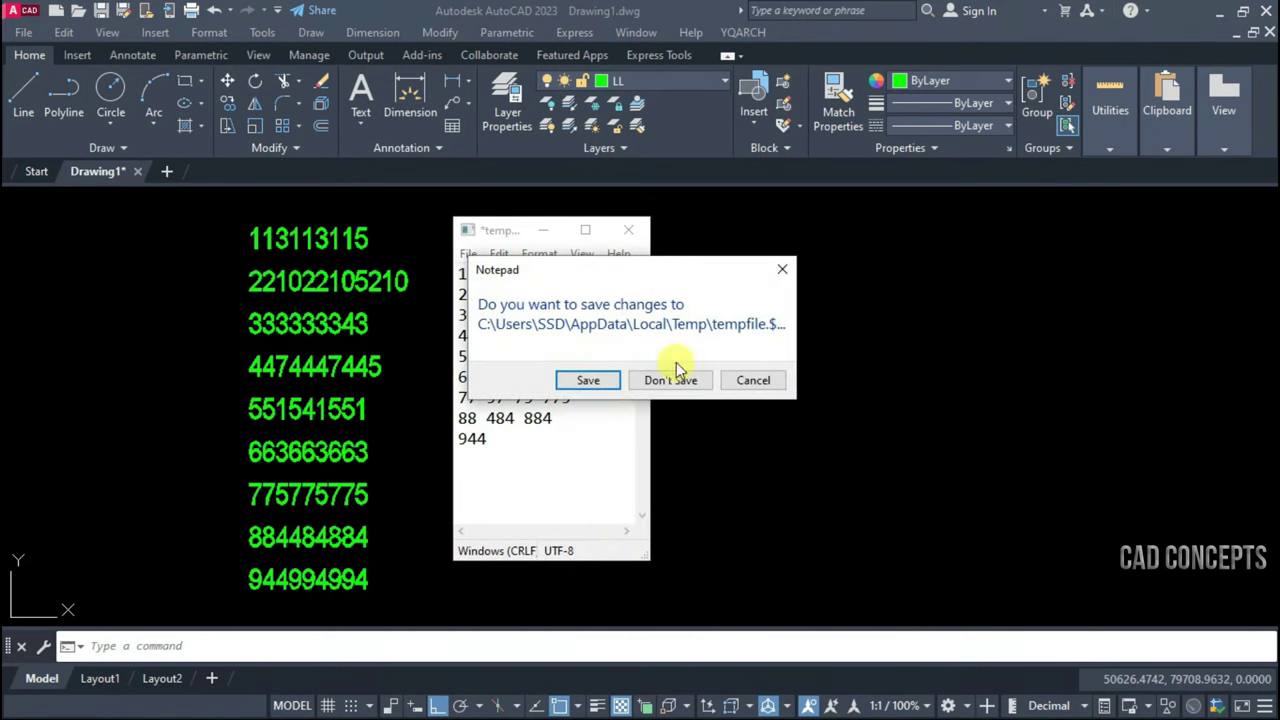
click(585, 380)
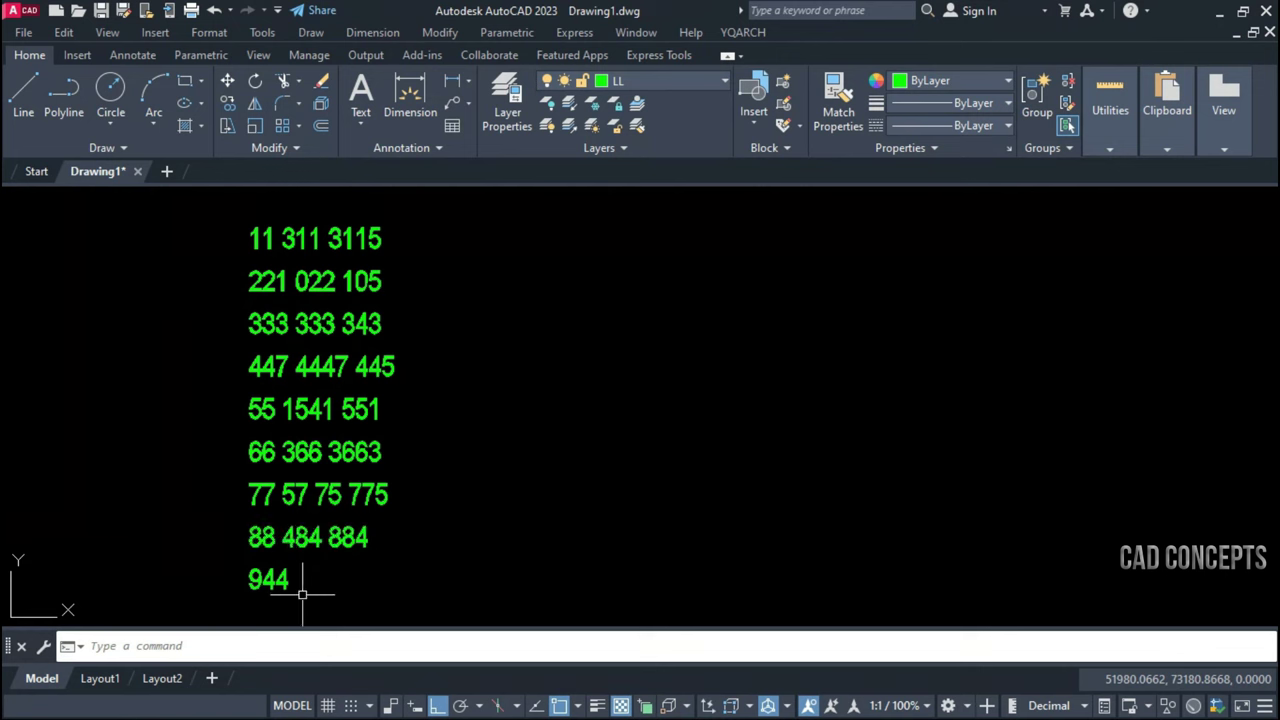
drag(300, 590, 250, 445)
key(Escape)
click(215, 213)
click(423, 614)
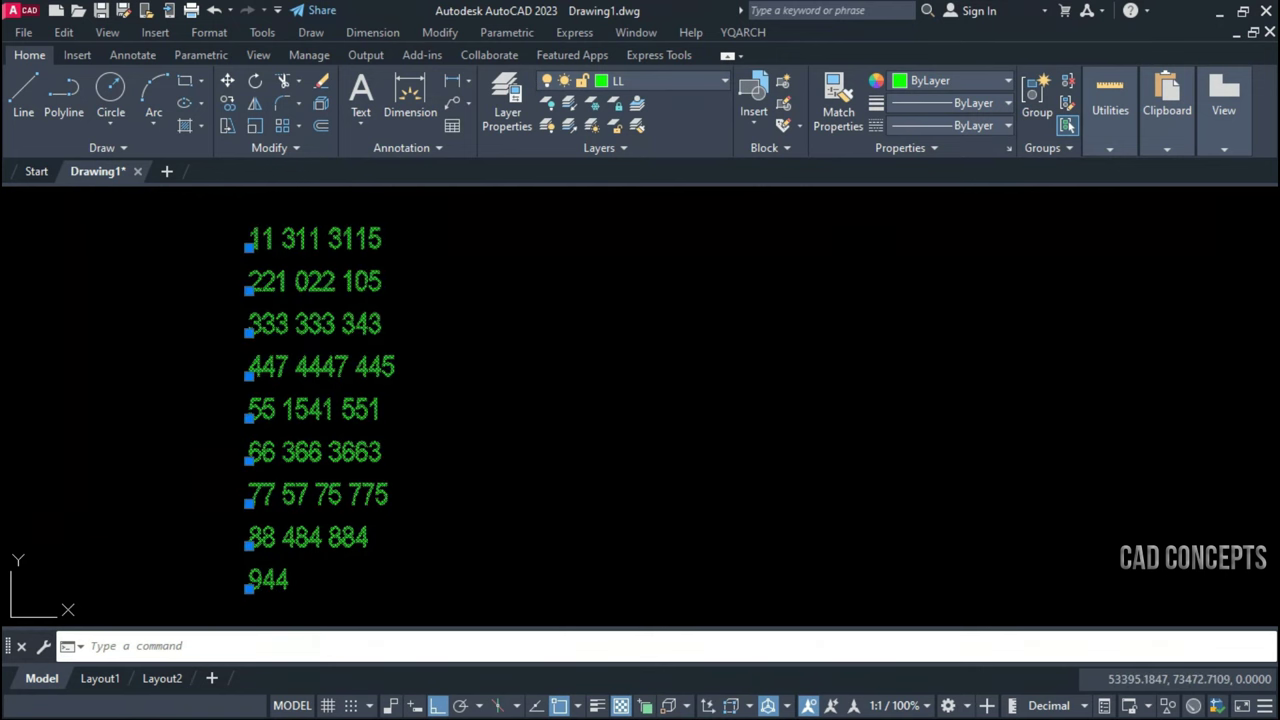
click(386, 606)
click(148, 222)
key(Escape)
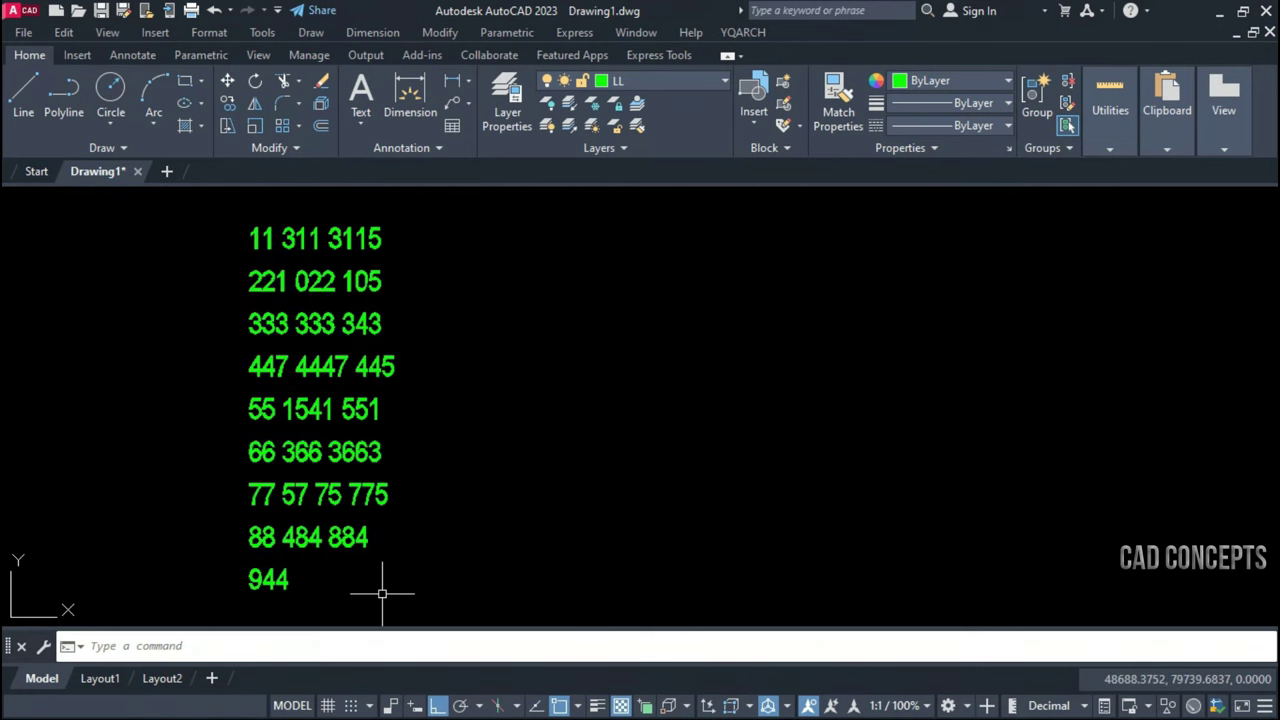
click(382, 594)
key(Escape)
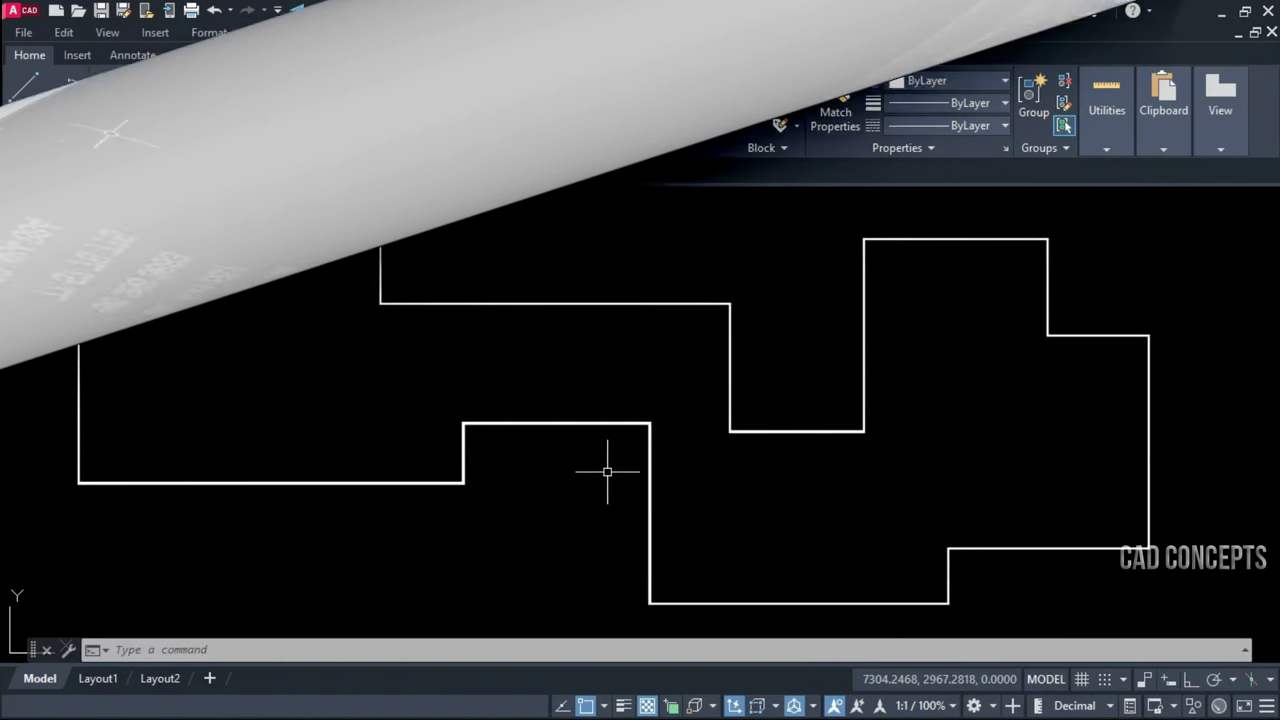
click(608, 423)
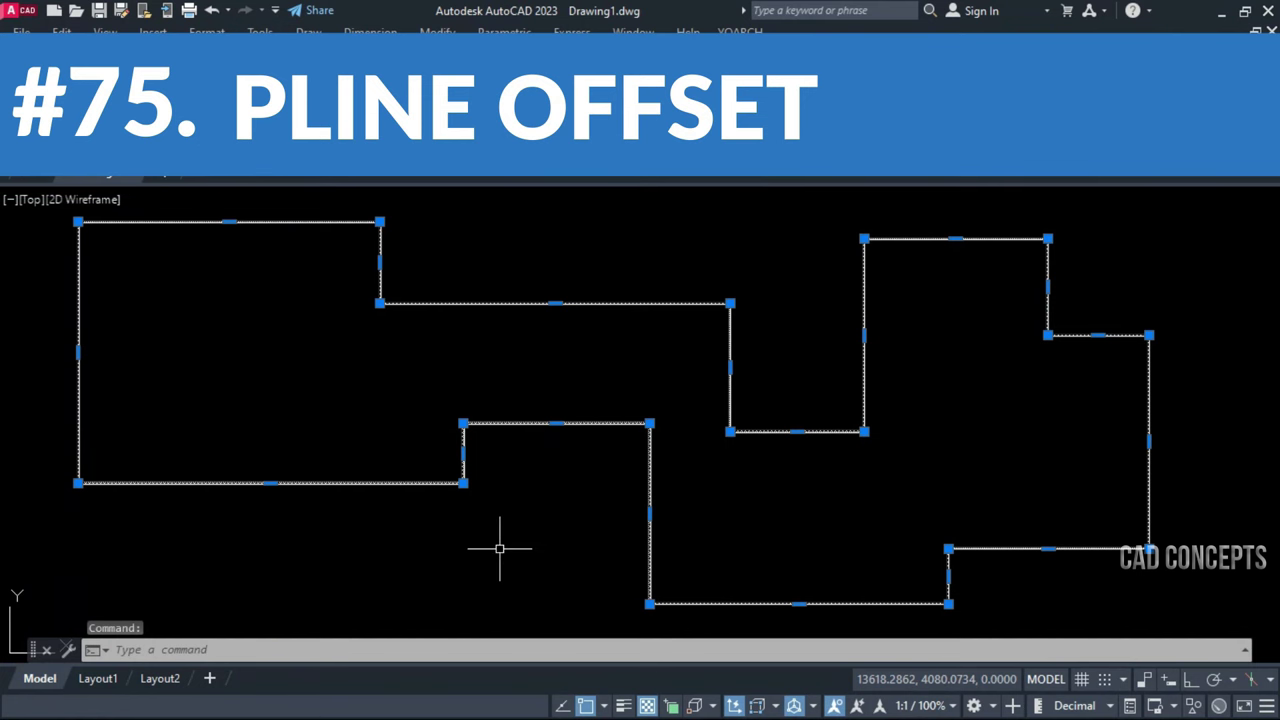
key(Escape)
key(Escape)
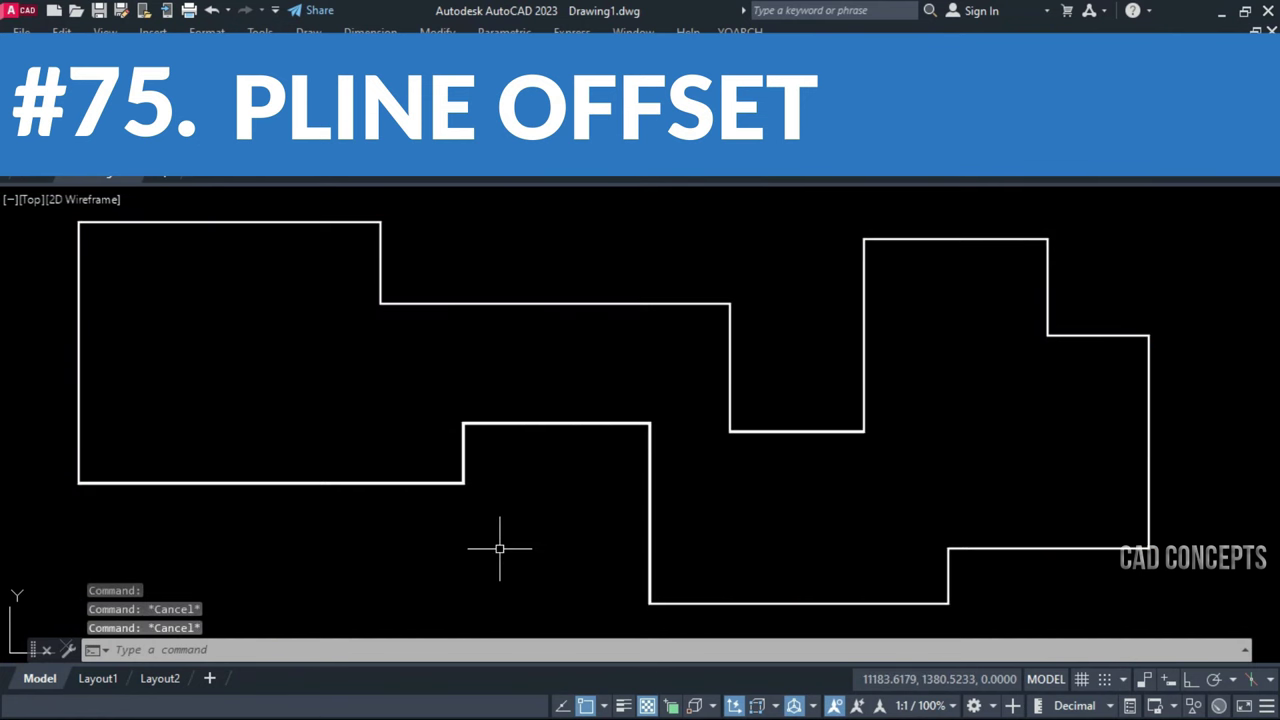
text(o)
key(Return)
click(557, 423)
click(545, 451)
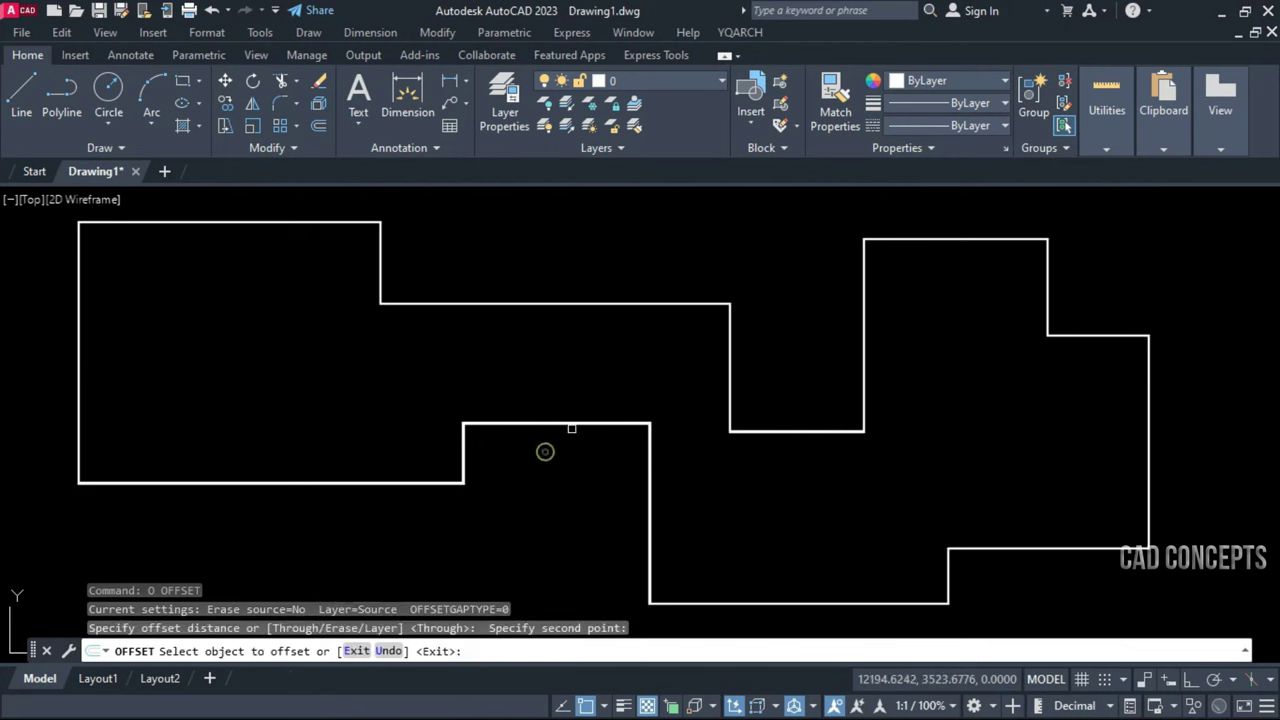
click(571, 428)
click(557, 461)
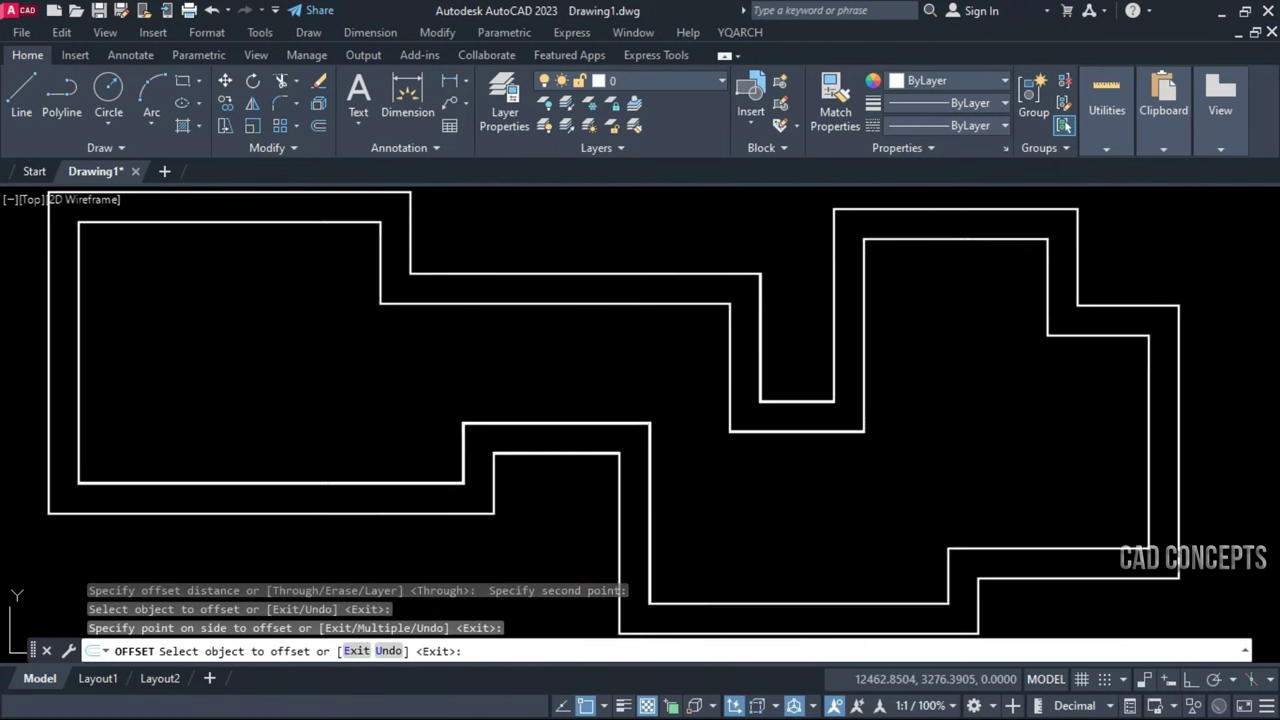
click(581, 427)
click(592, 402)
key(Escape)
drag(573, 441, 569, 480)
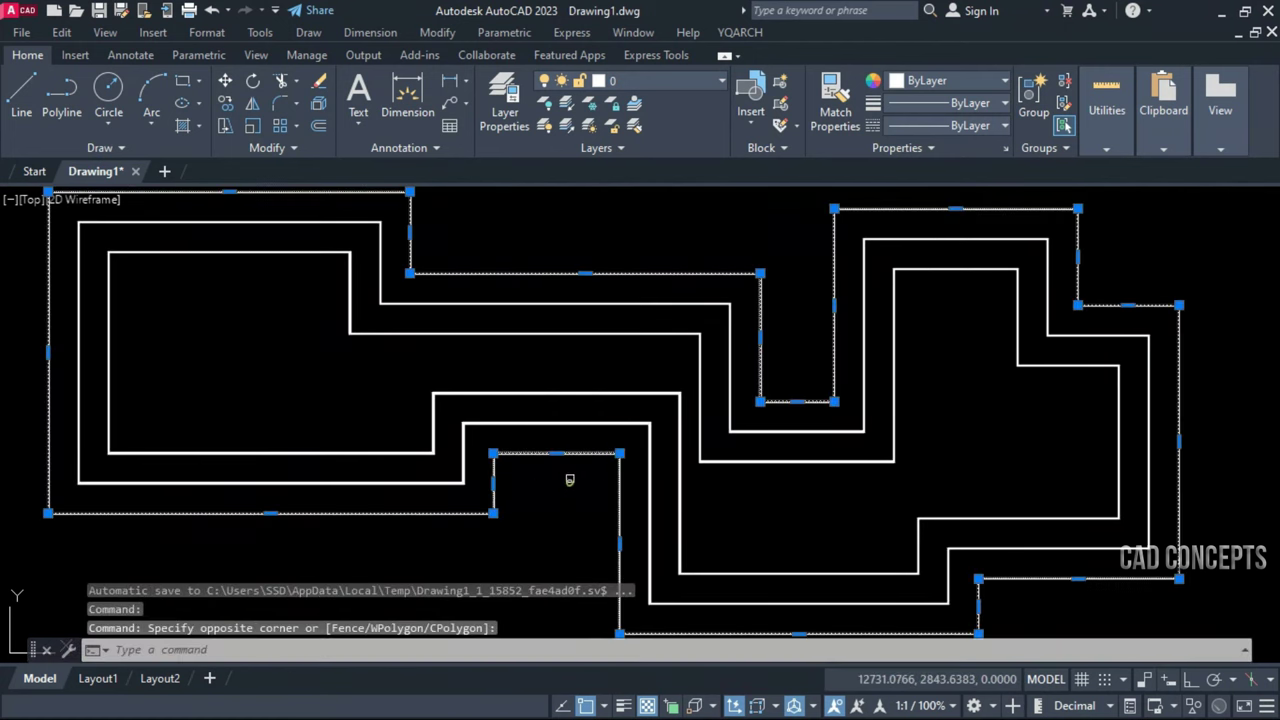
click(582, 395)
text(e)
key(Return)
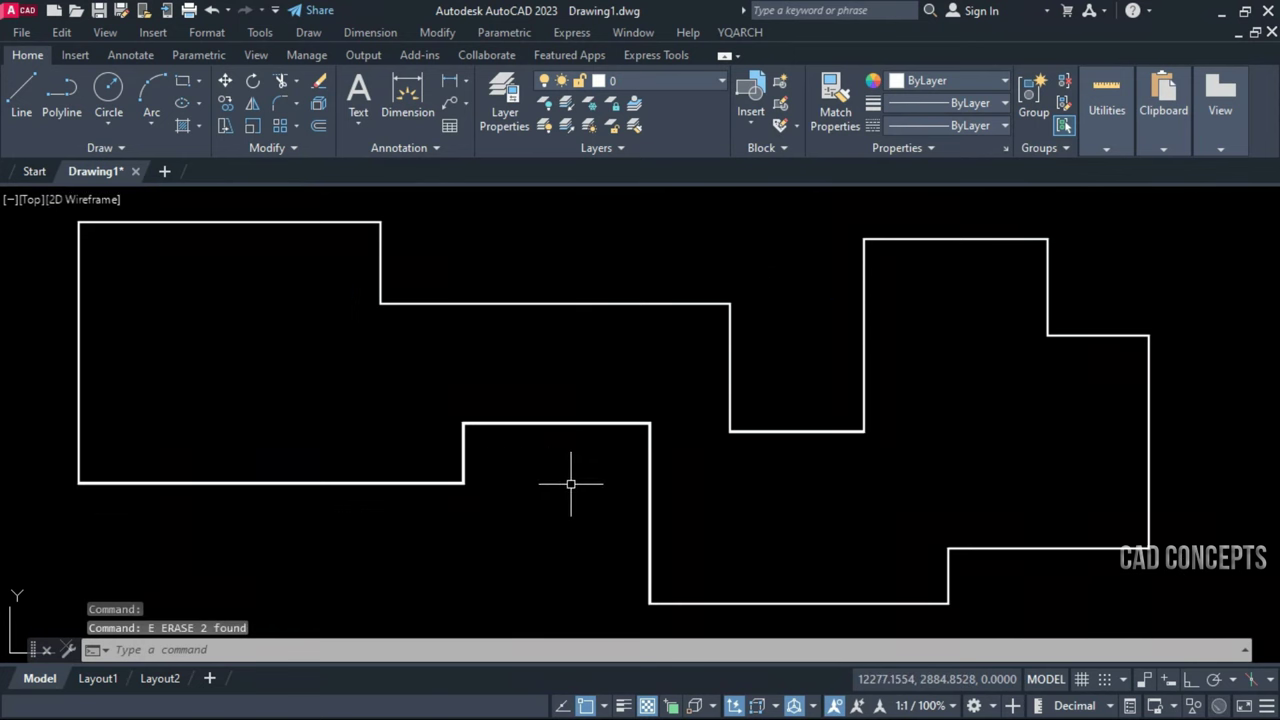
click(480, 423)
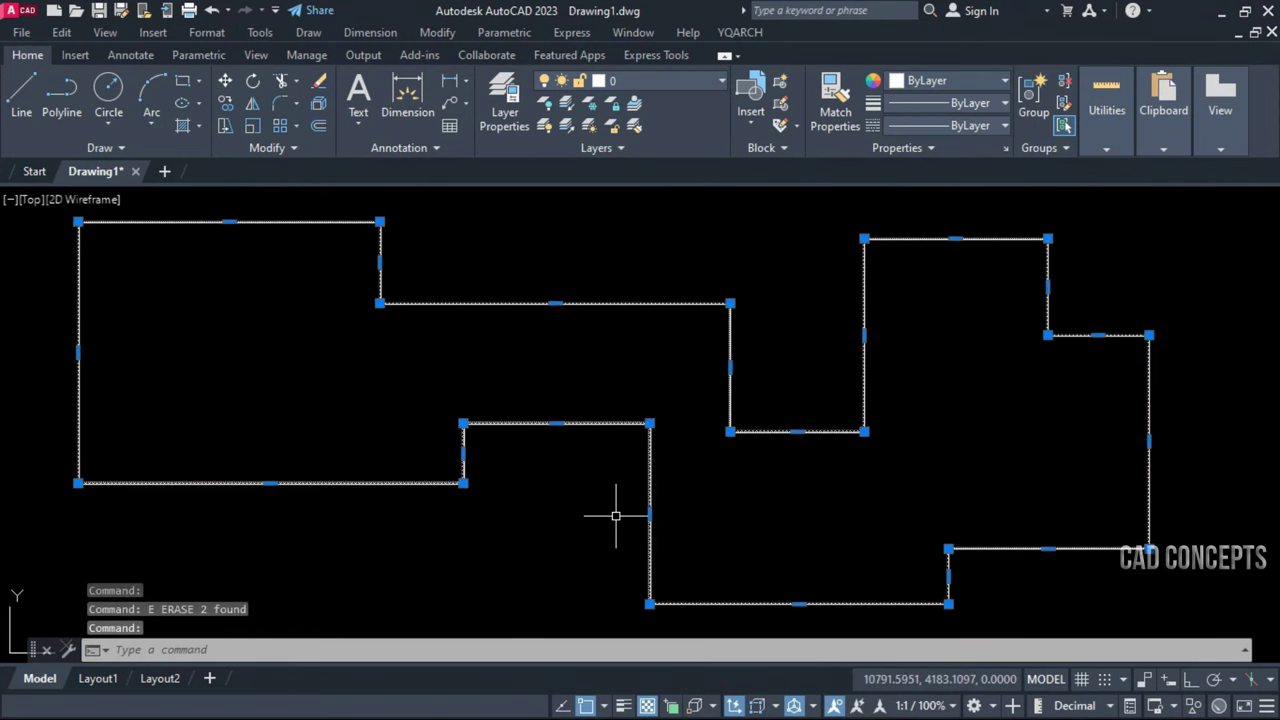
key(Escape)
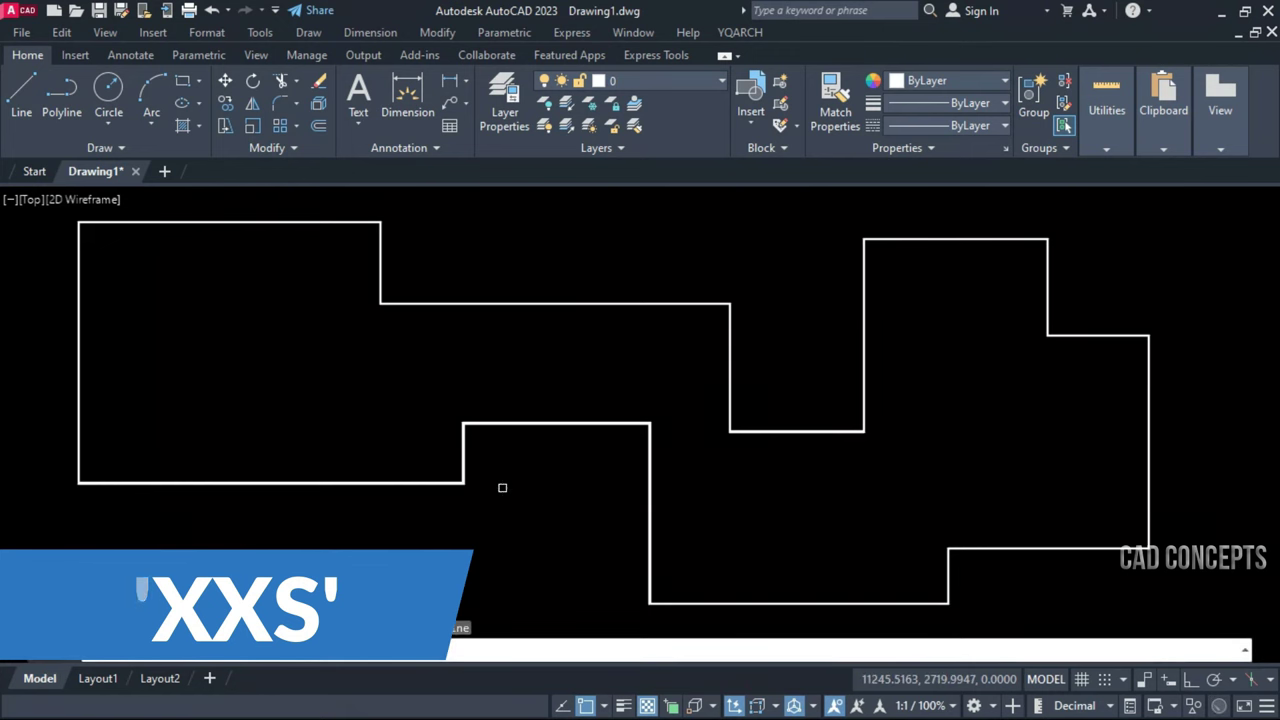
Offset the top middle segment up, the notch bottom down, and its vertical side right
click(460, 304)
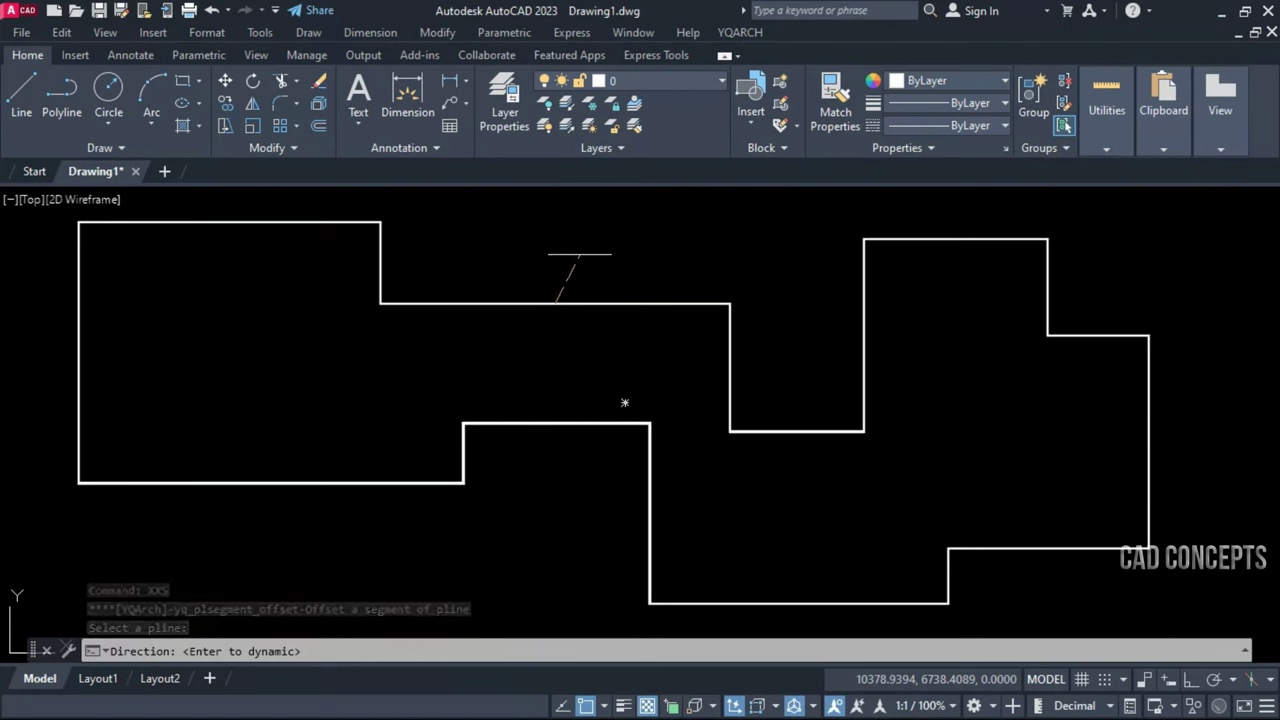
click(580, 254)
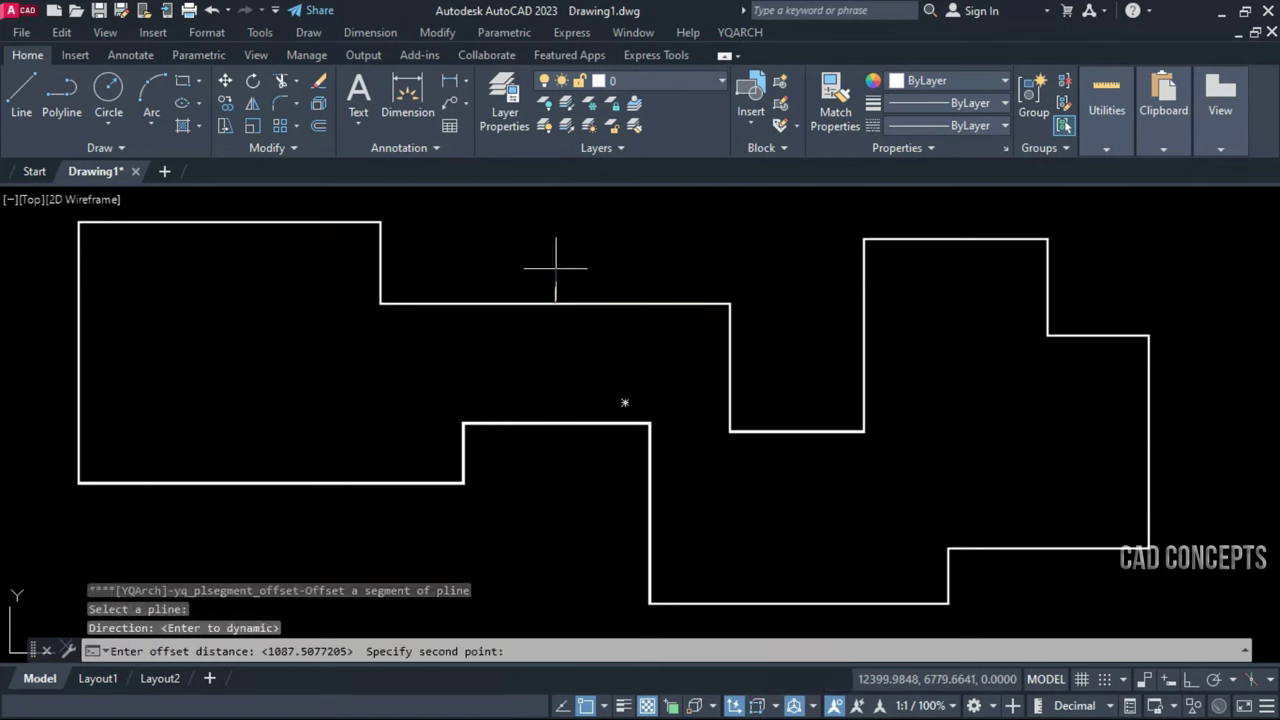
click(556, 268)
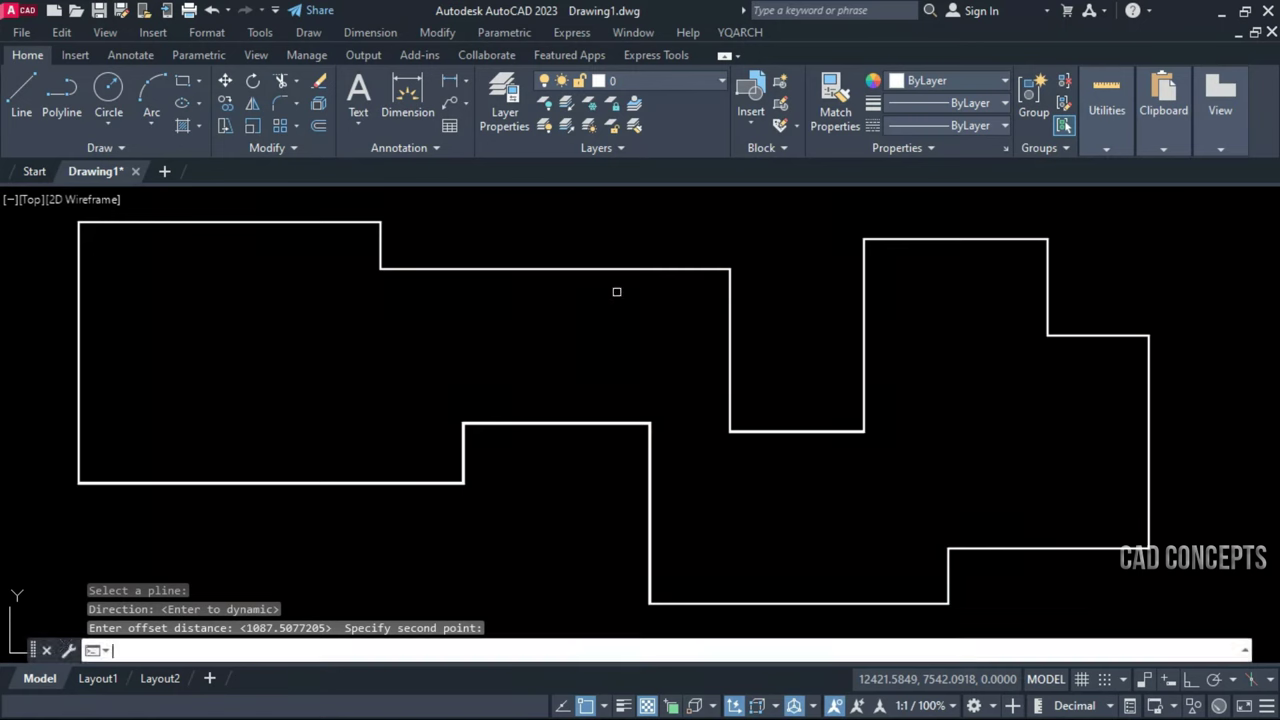
key(Return)
click(763, 432)
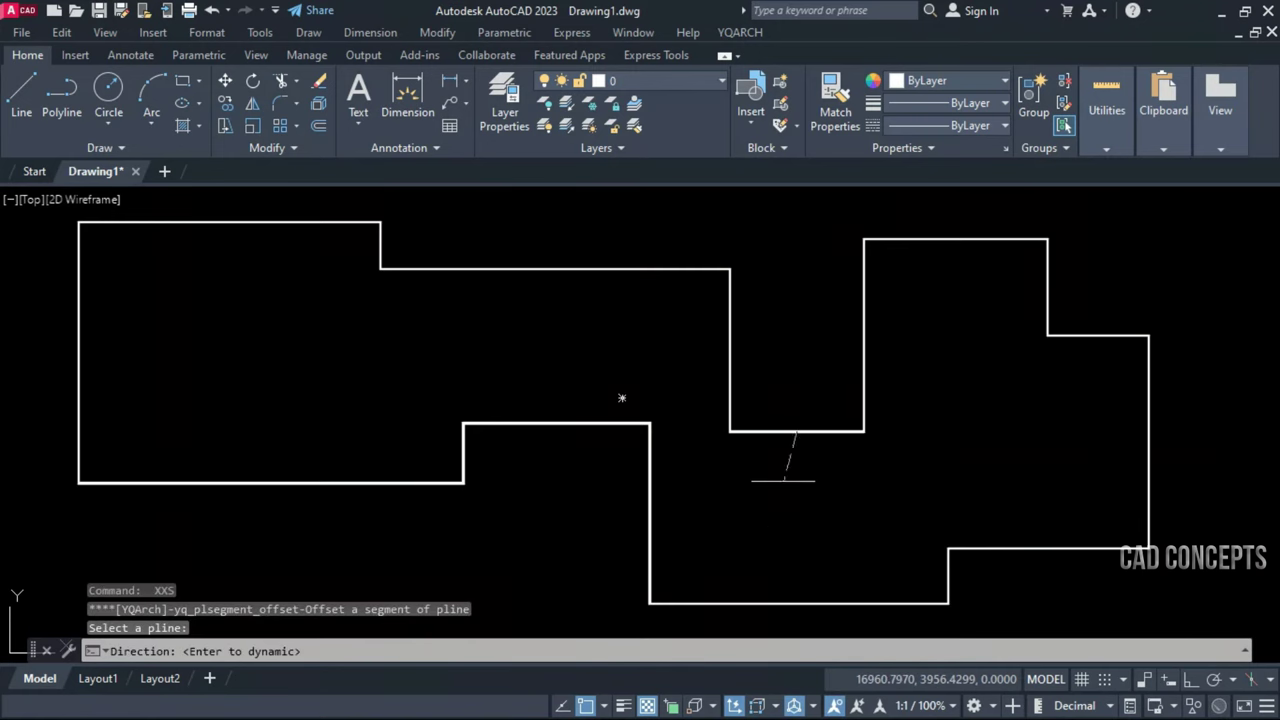
click(801, 517)
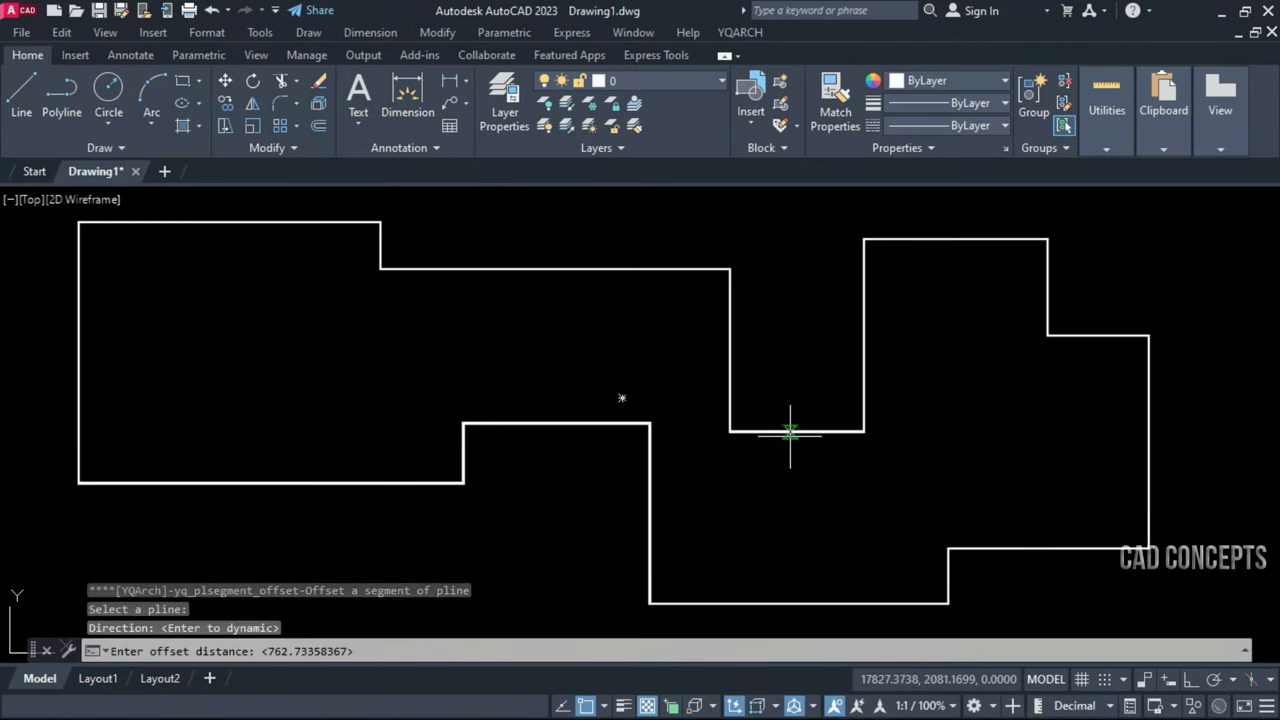
click(790, 432)
click(773, 497)
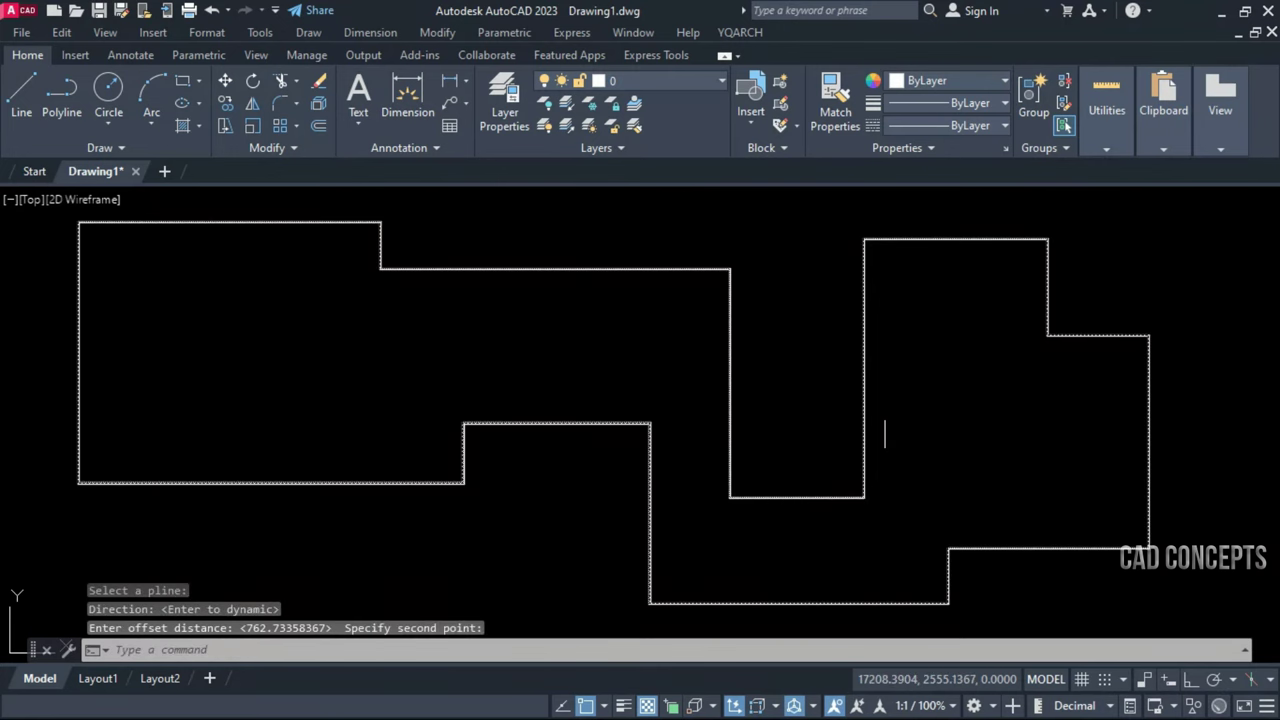
key(Return)
click(865, 362)
click(915, 395)
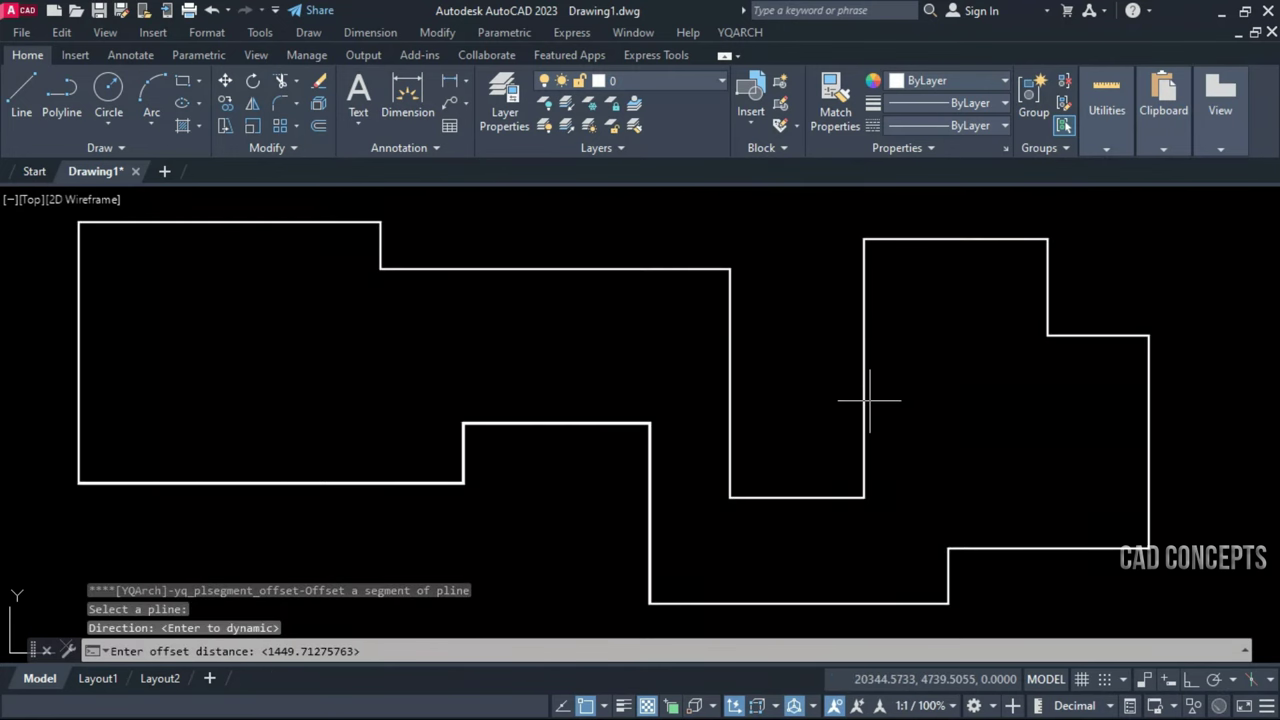
click(865, 400)
click(969, 408)
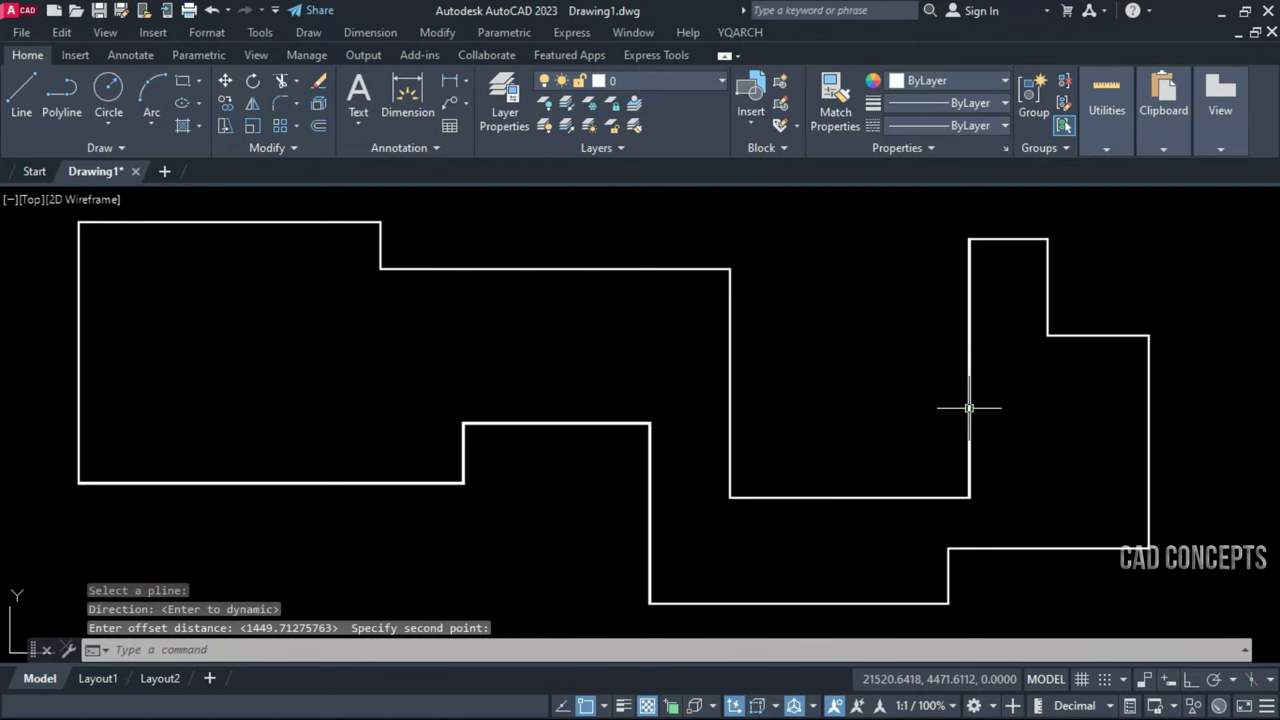
Push the rightmost edge right, drop the lower bottom edge, and shift its left vertical left
key(Return)
click(1146, 400)
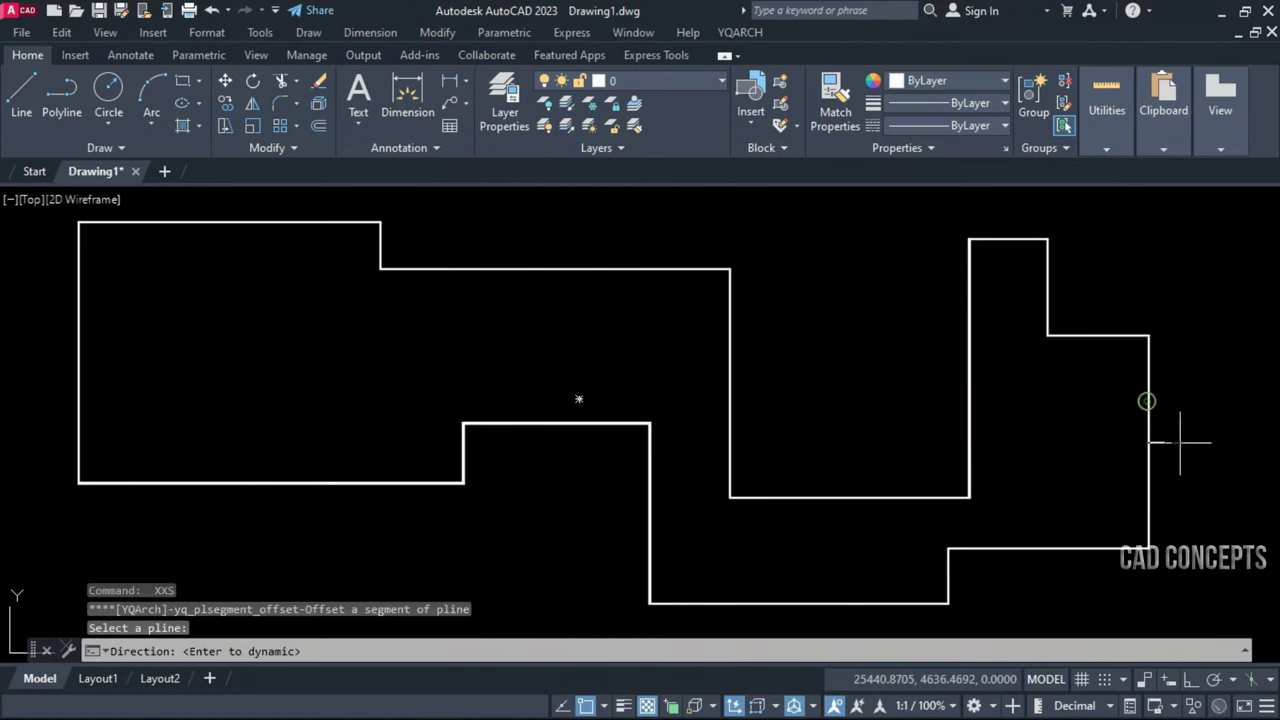
click(1181, 442)
click(1149, 426)
click(1074, 465)
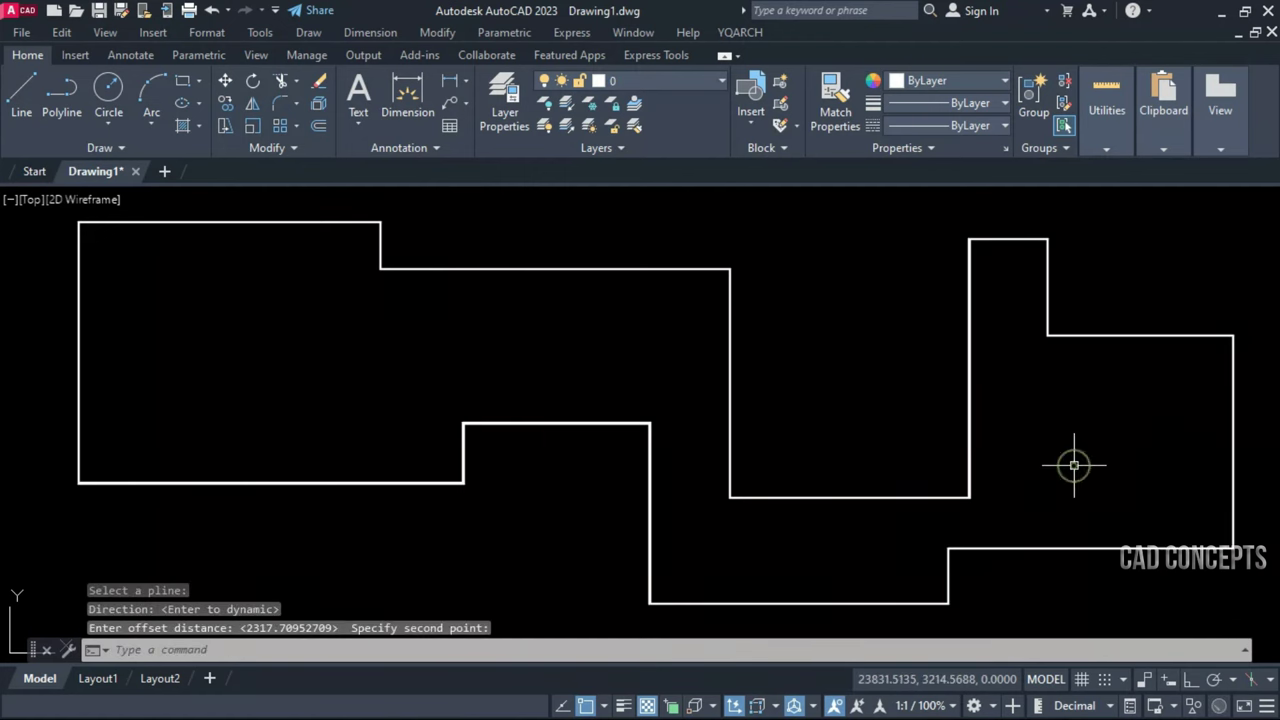
key(Return)
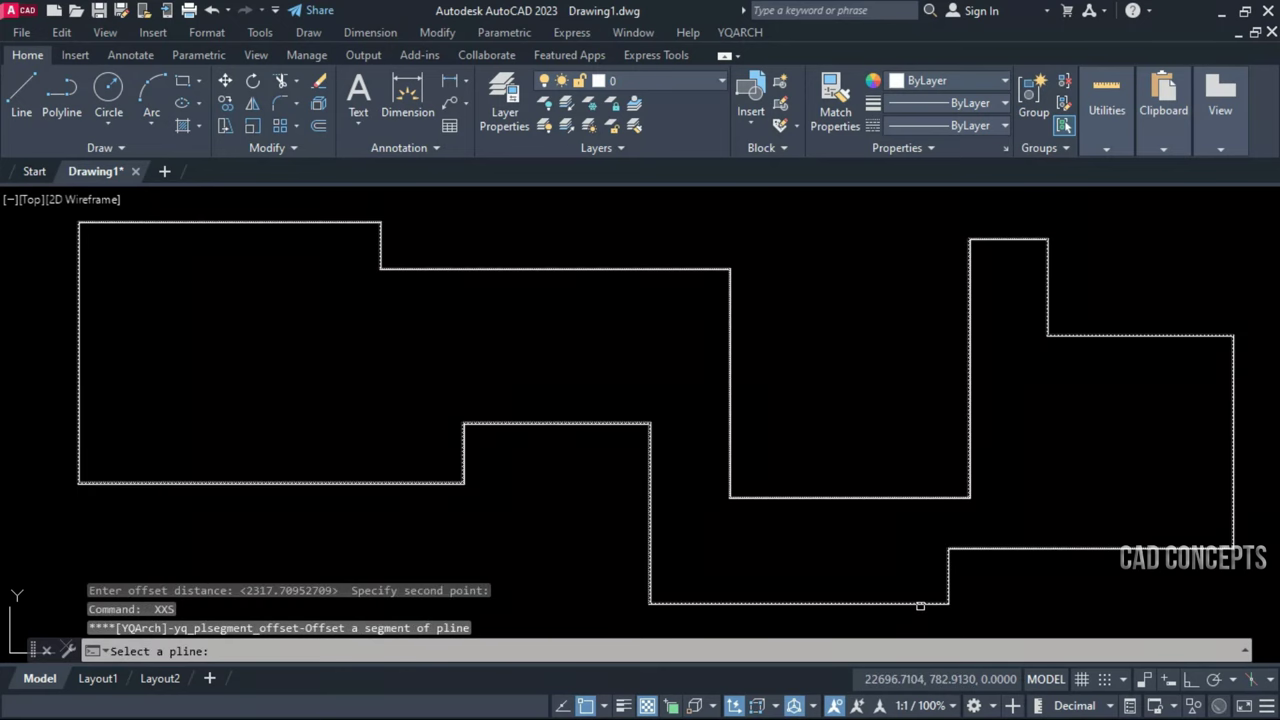
click(920, 604)
key(Return)
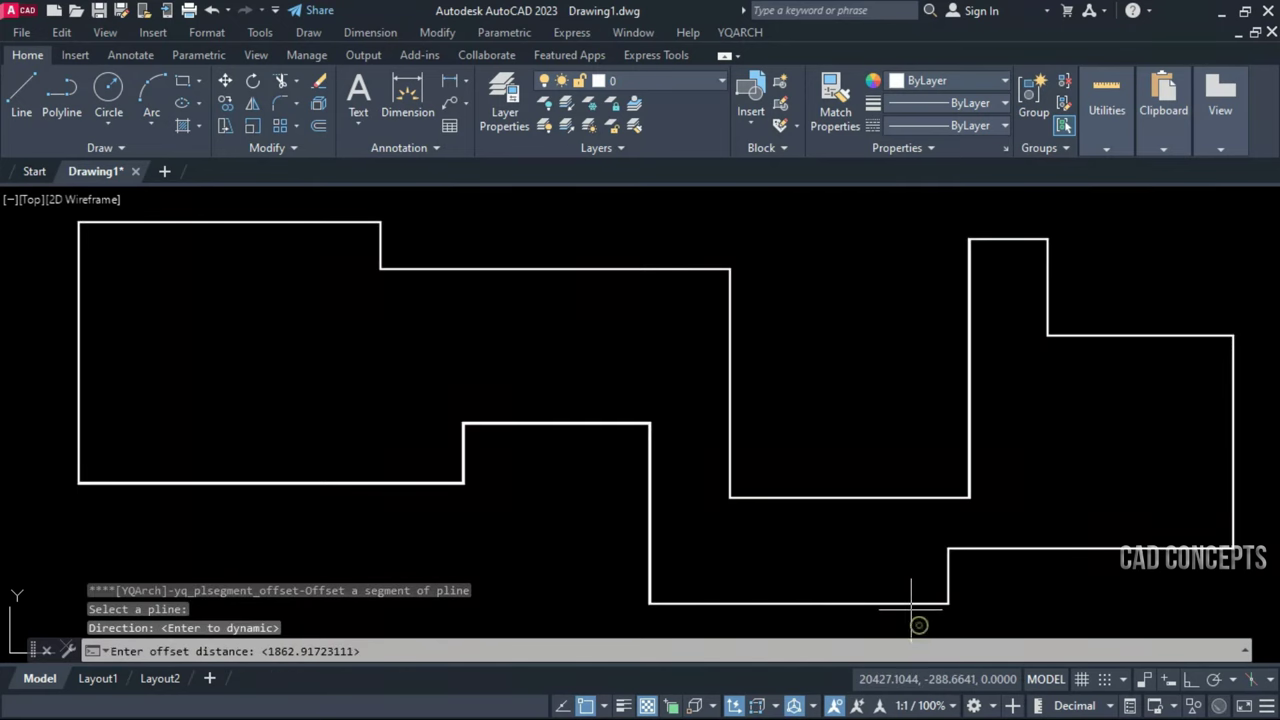
click(907, 604)
click(692, 600)
key(Return)
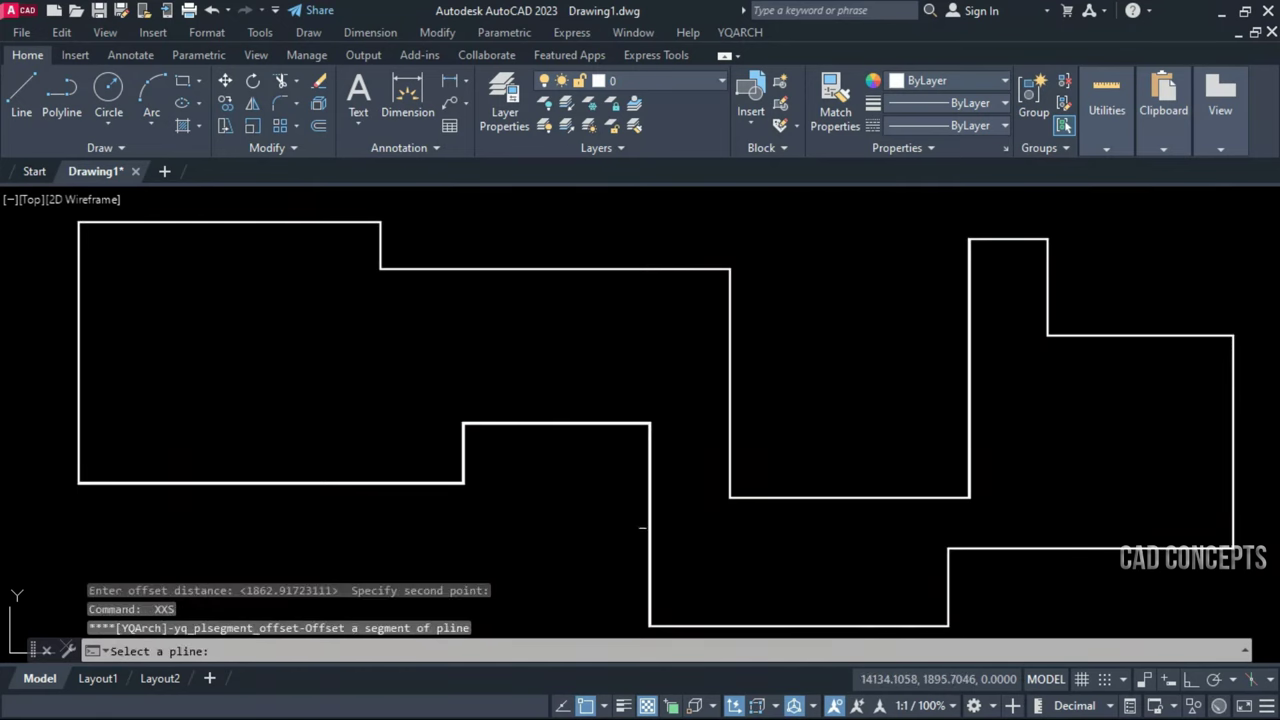
click(649, 523)
key(Return)
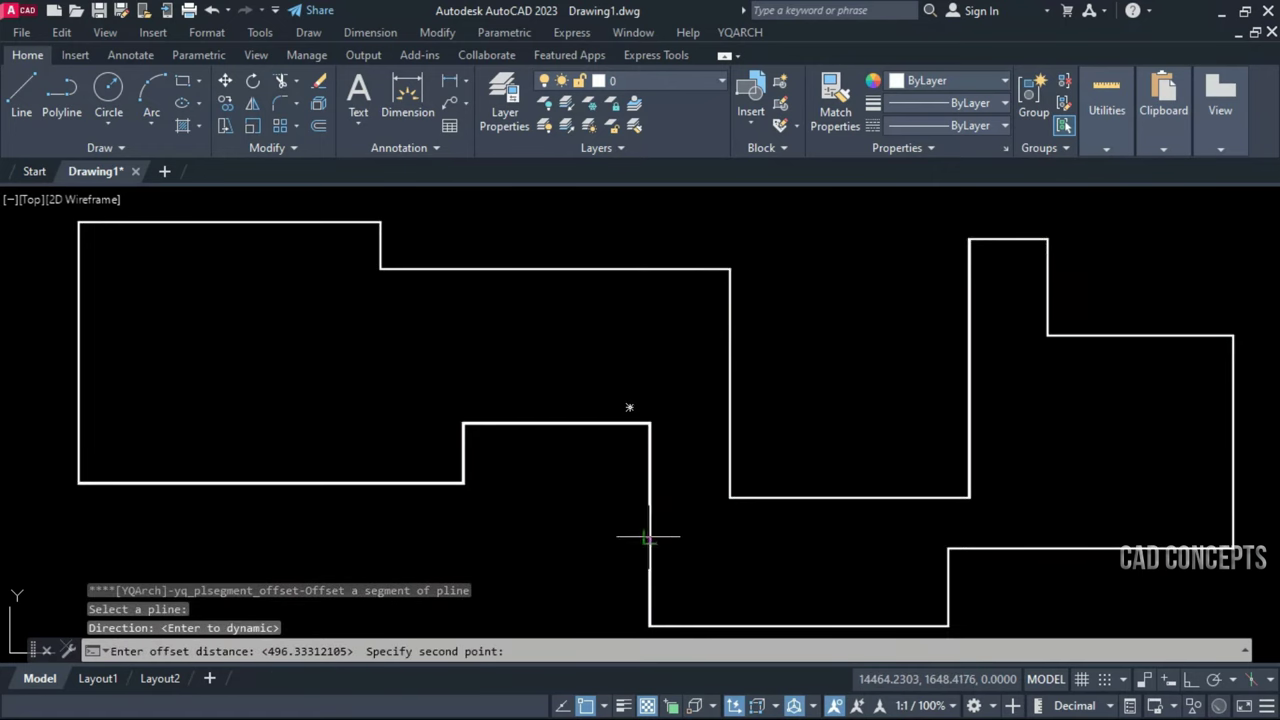
click(508, 535)
Push the lower-left bottom segment down and pick the short central vertical segment
key(Return)
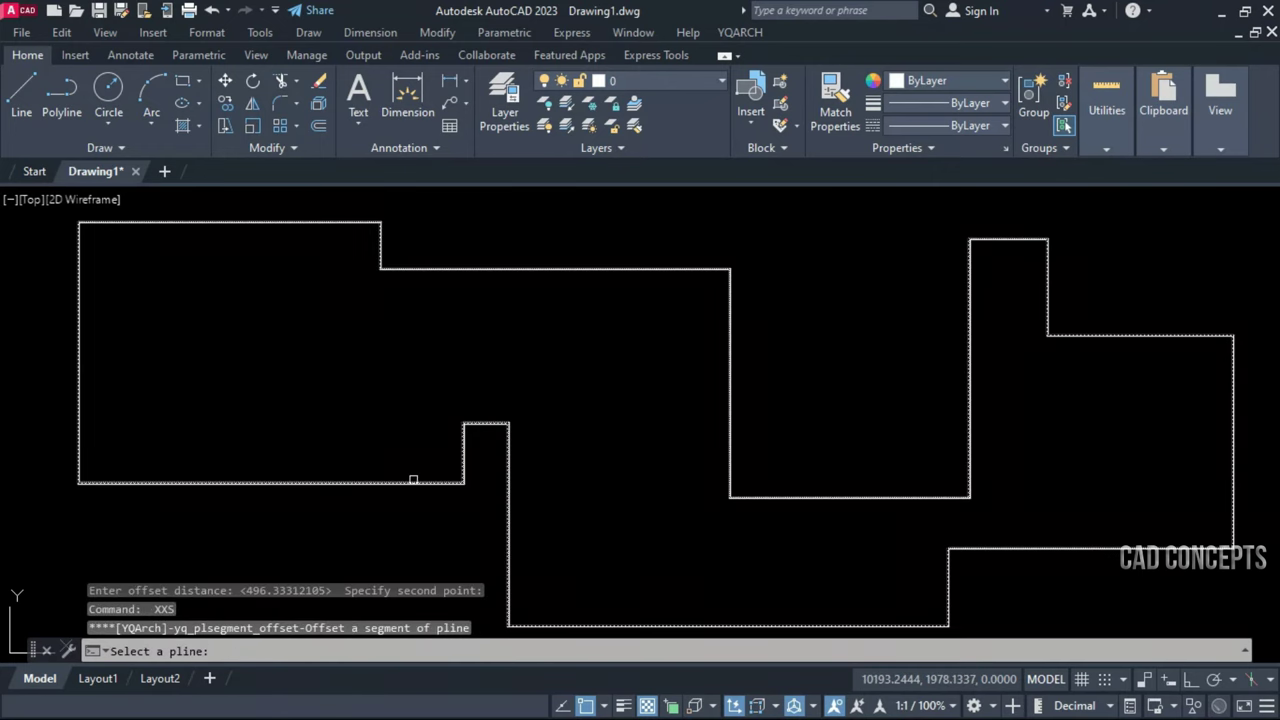
click(413, 480)
key(Return)
click(375, 484)
click(305, 552)
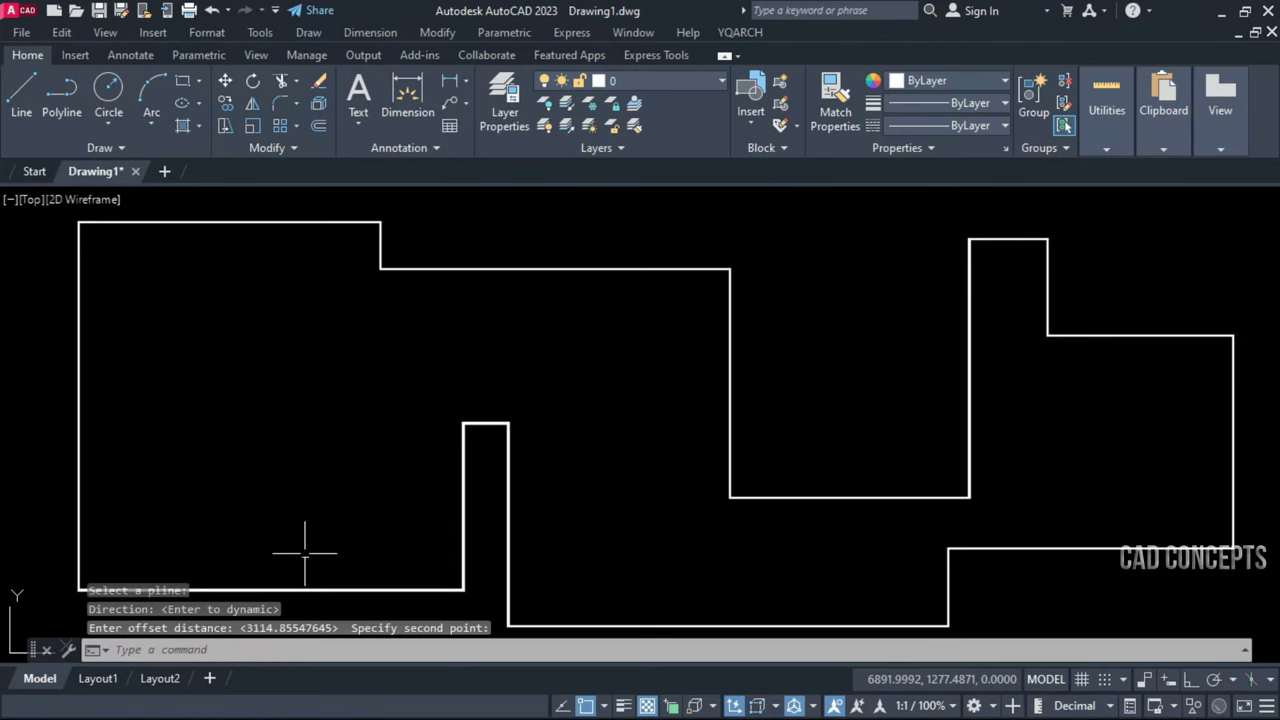
key(Return)
click(463, 497)
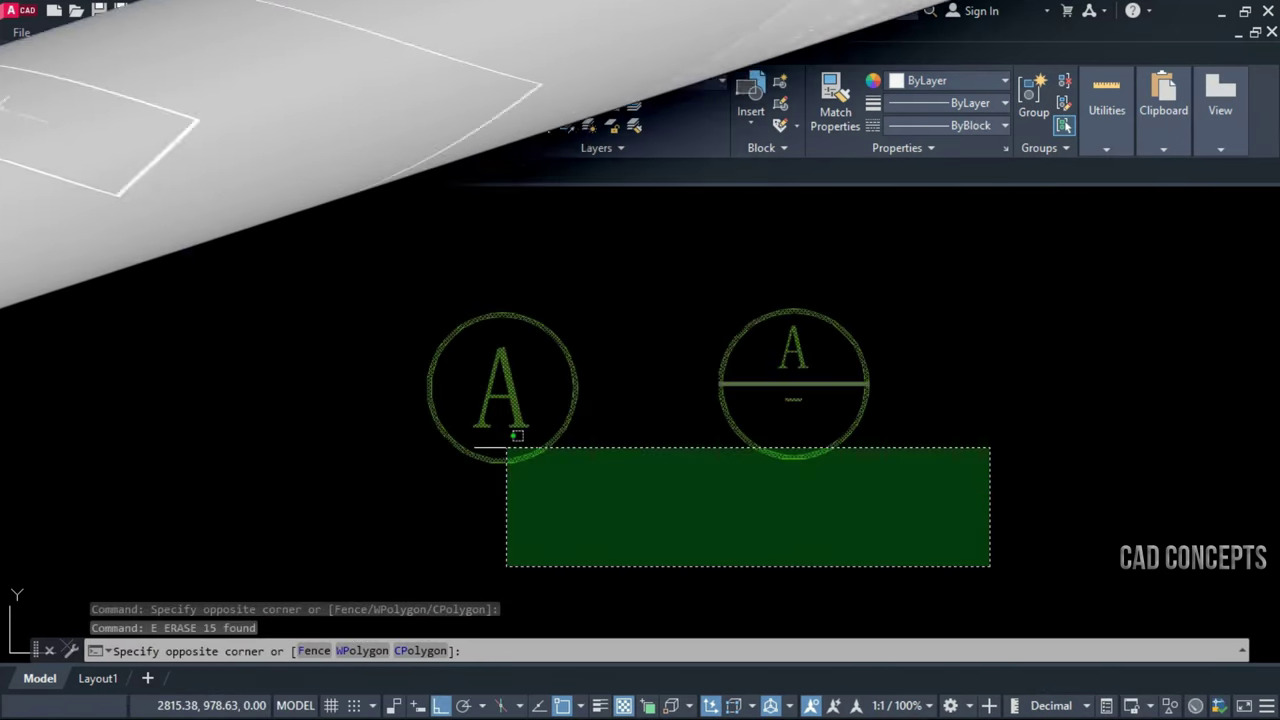
Erase the two existing circle symbols
key(Escape)
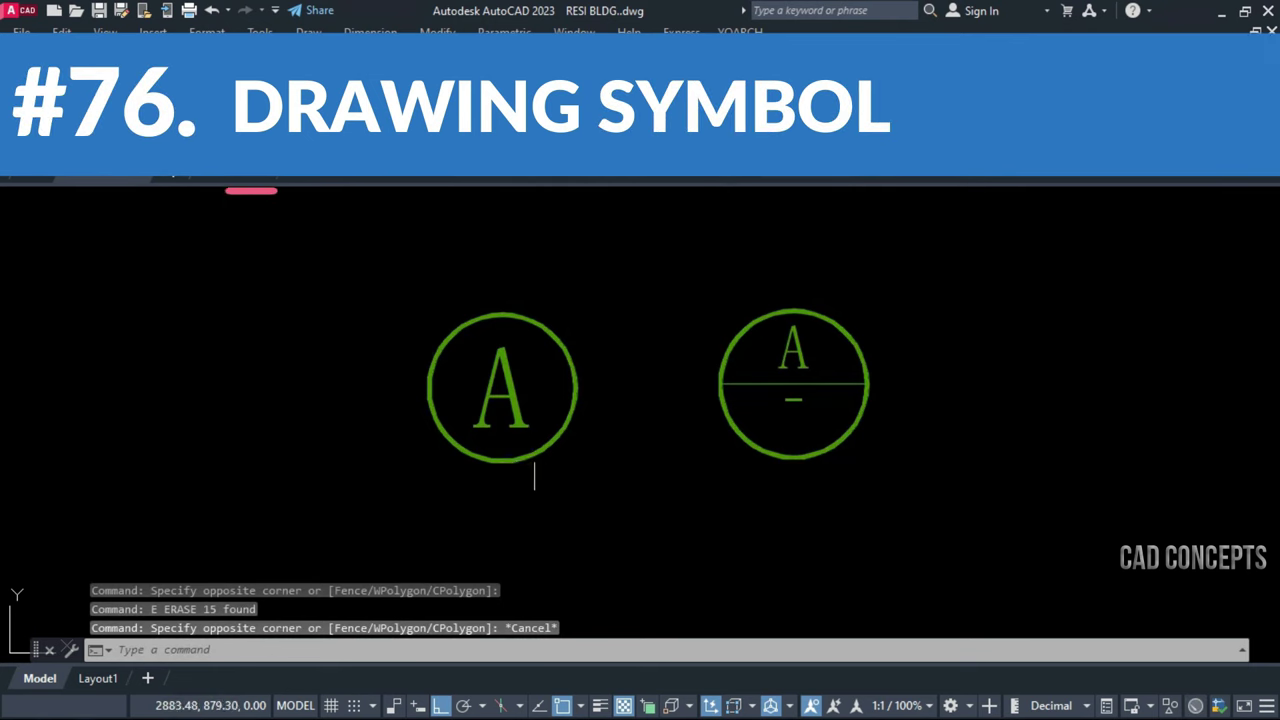
click(942, 312)
click(329, 509)
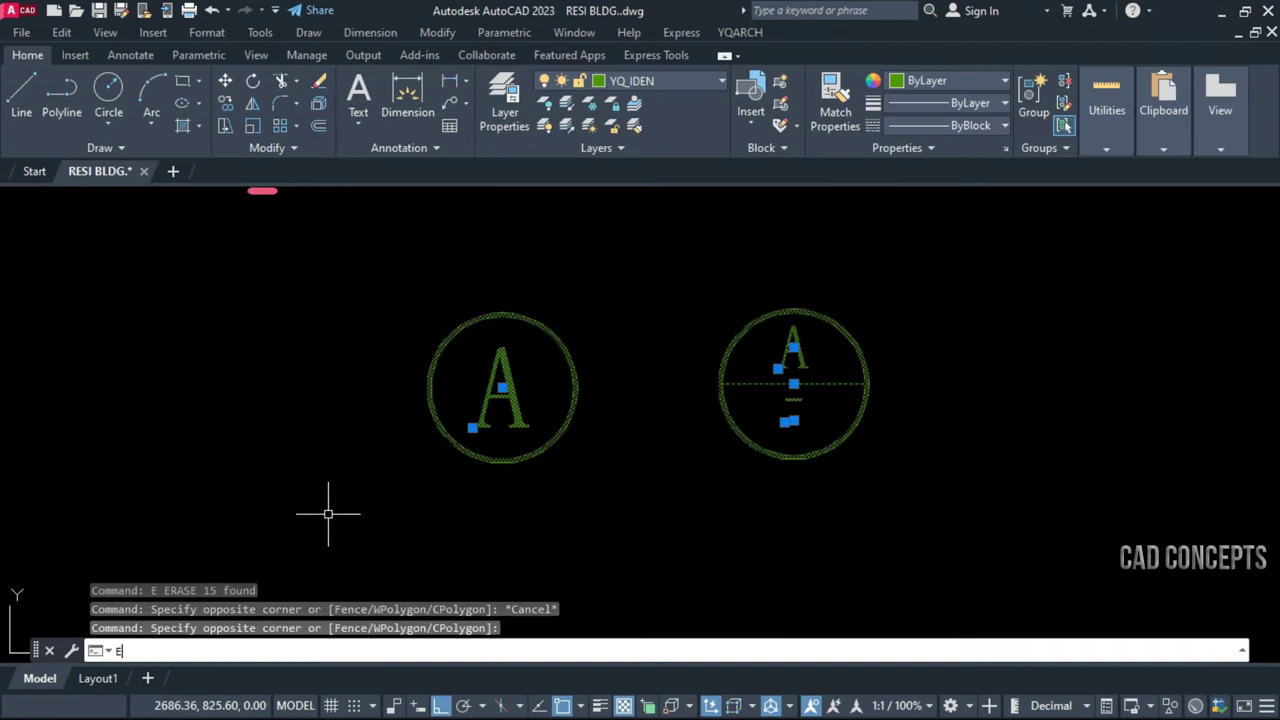
text(e)
key(Return)
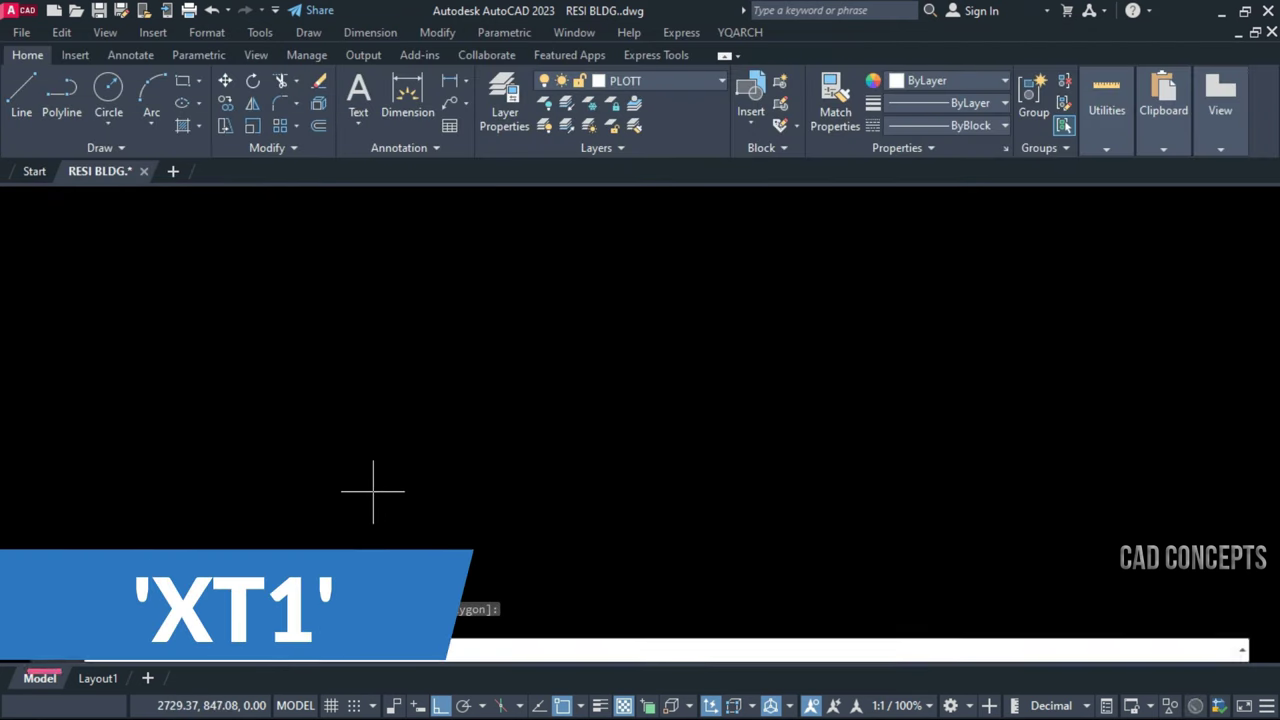
Place four circled 'A' index symbols in a row with XT1
key(Return)
text(A)
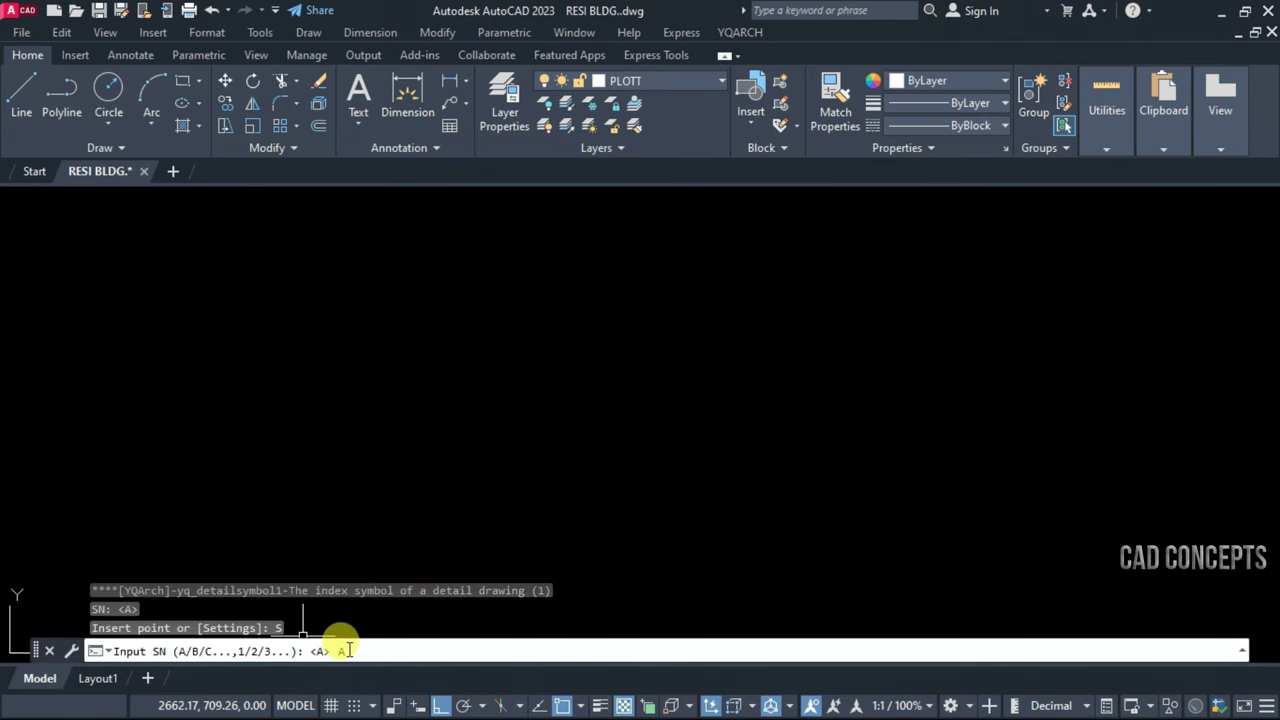
key(Return)
click(98, 316)
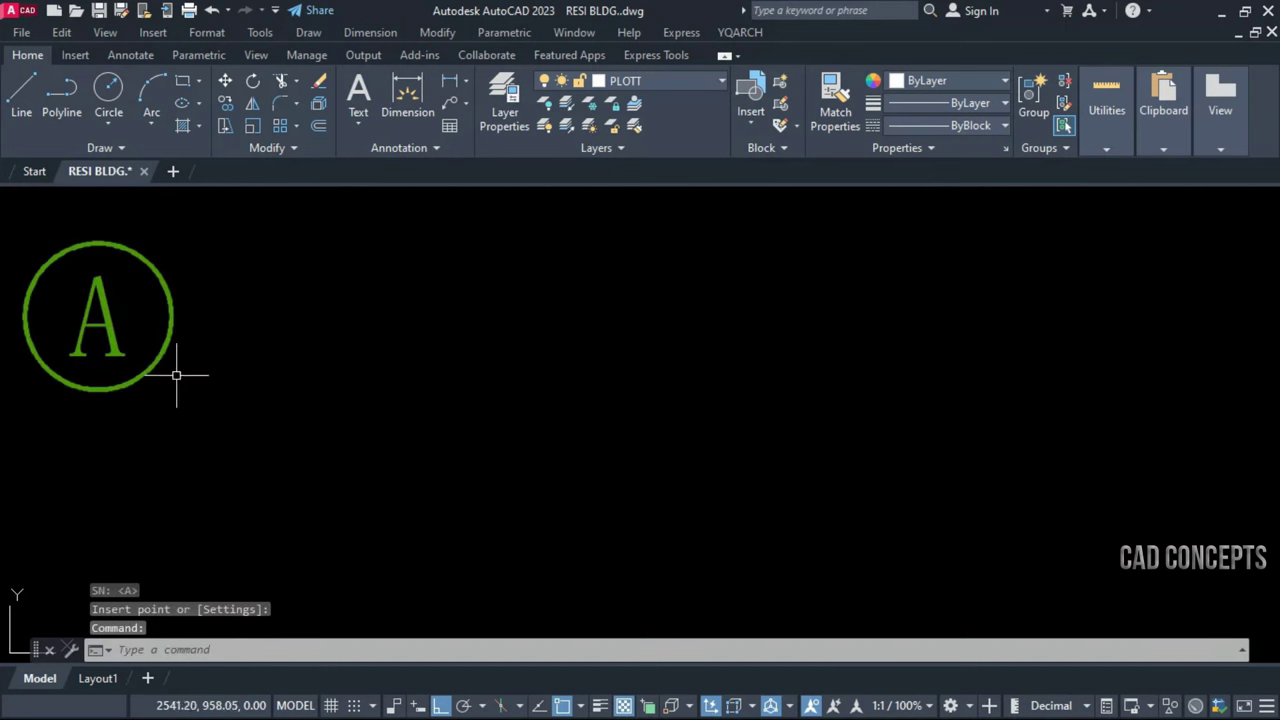
key(Return)
click(246, 310)
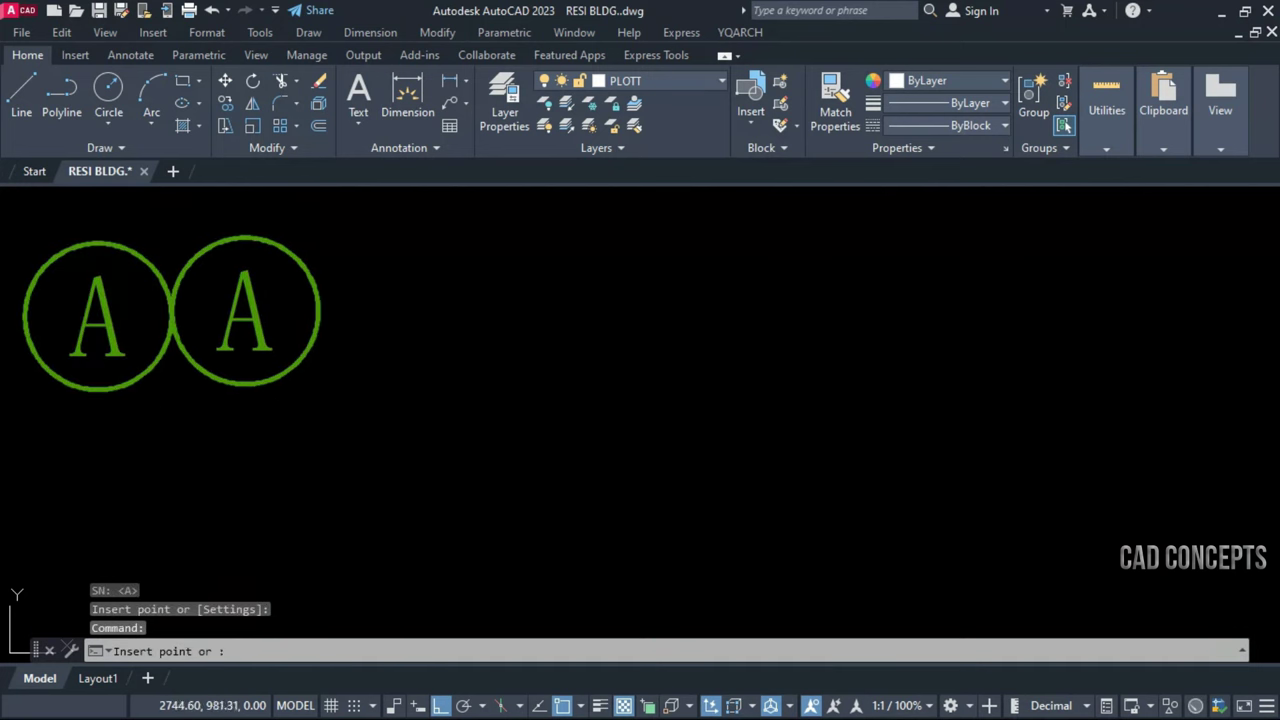
click(390, 312)
key(Return)
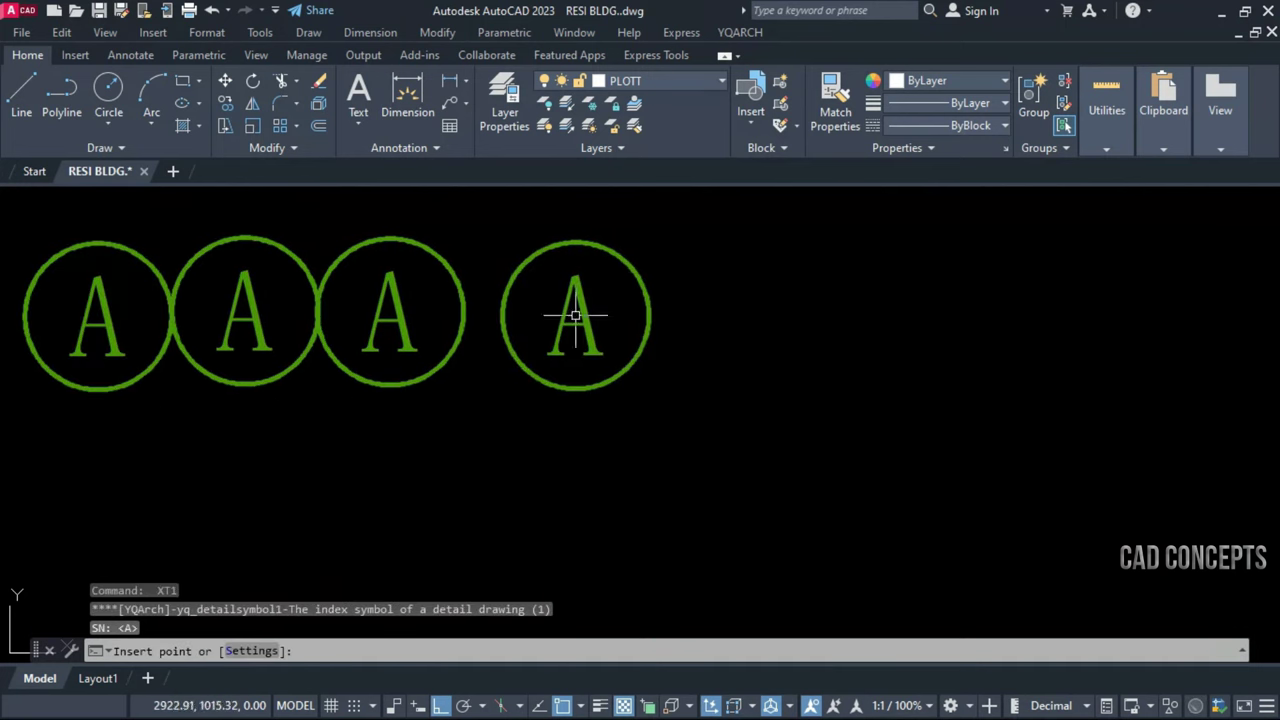
click(575, 315)
Change the index symbol numbering to start at 1
key(Return)
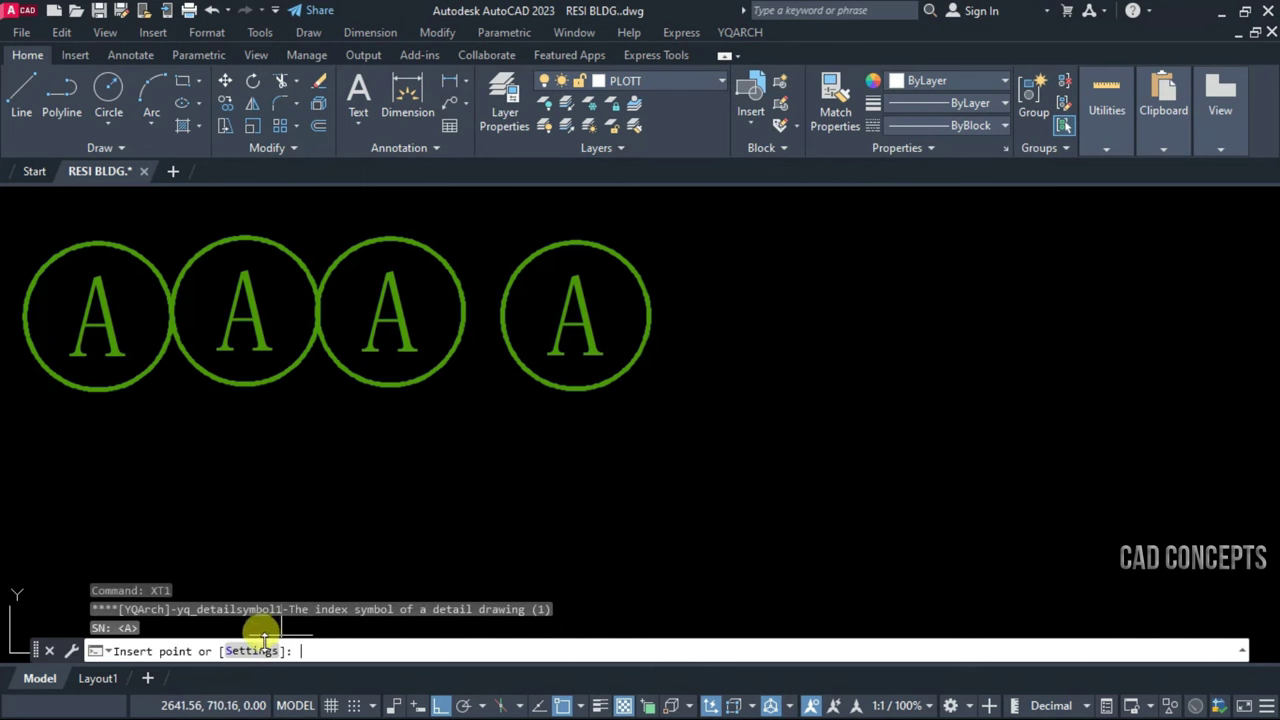
click(252, 651)
text(1)
key(Return)
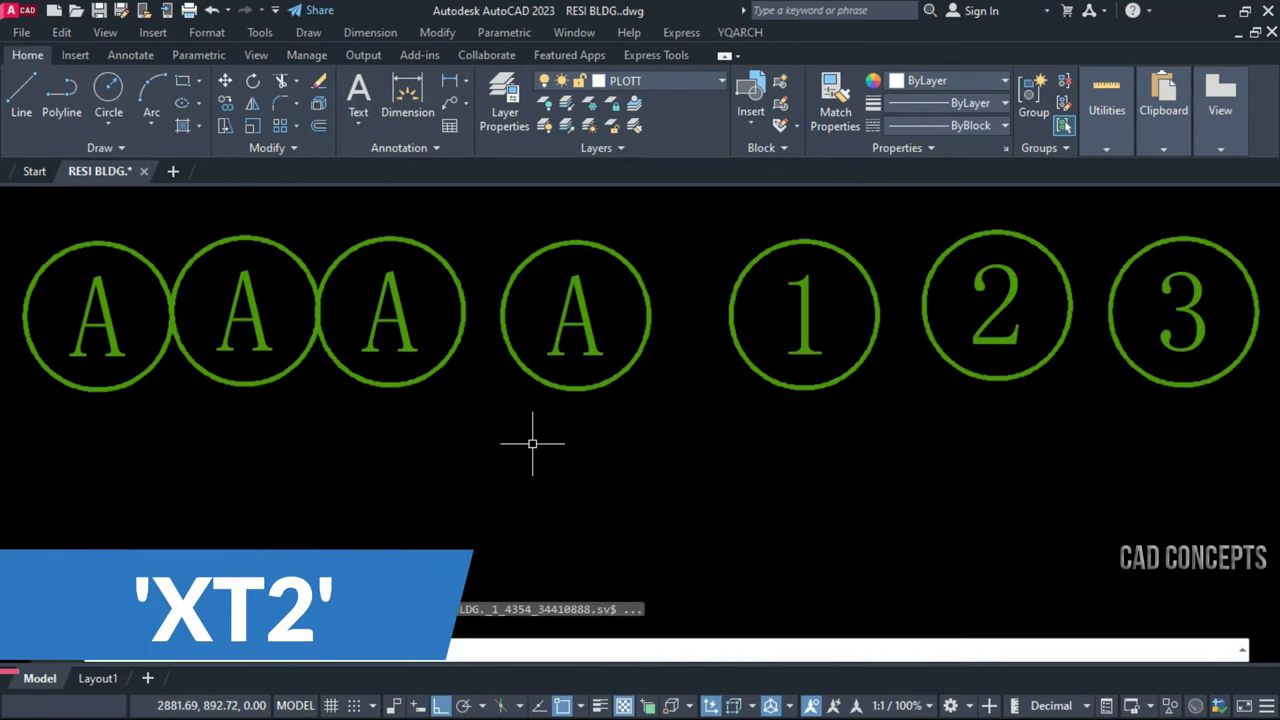
Place XT2 split-circle symbols 4 through 9 along the lower row, then window-select them
key(Return)
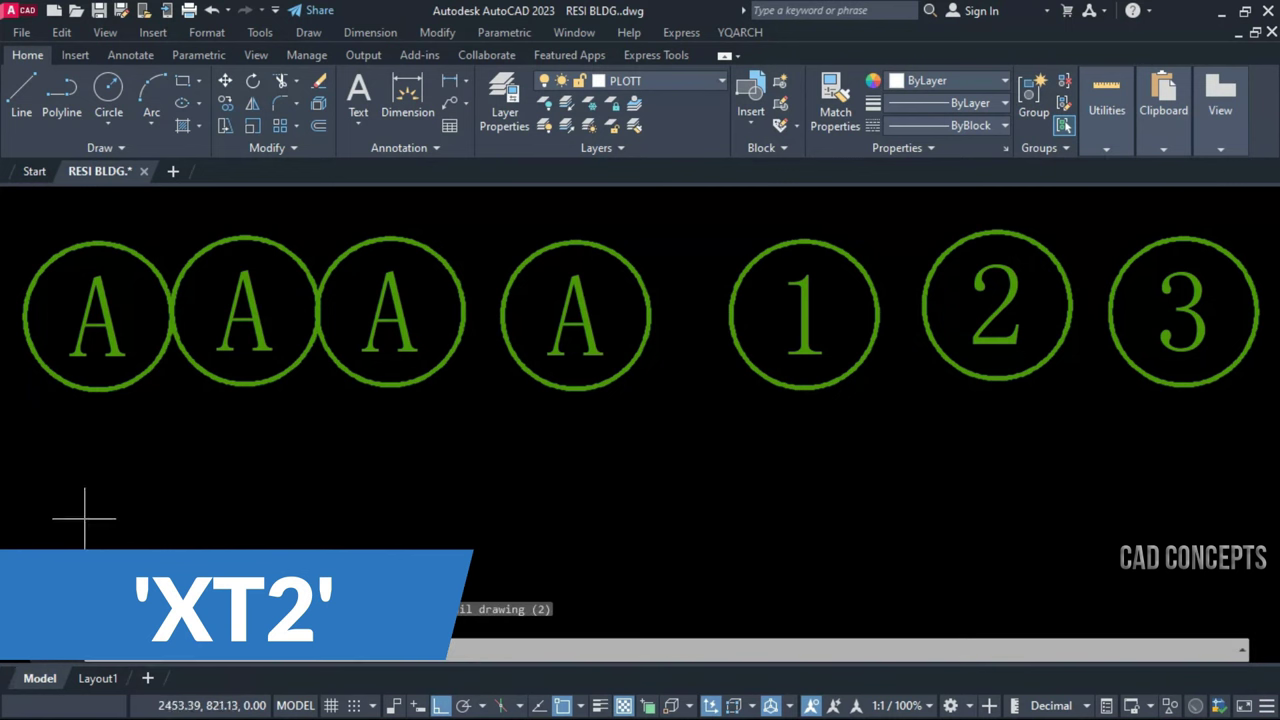
click(108, 550)
key(Return)
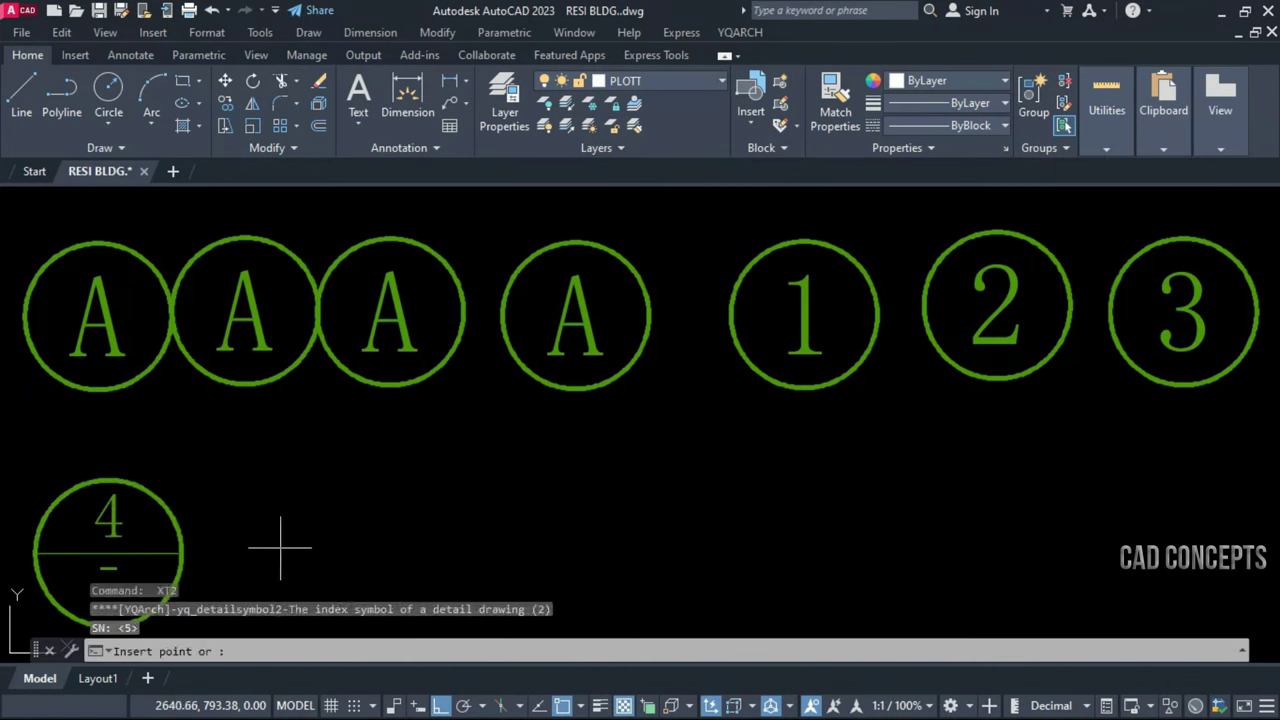
key(Return)
click(474, 549)
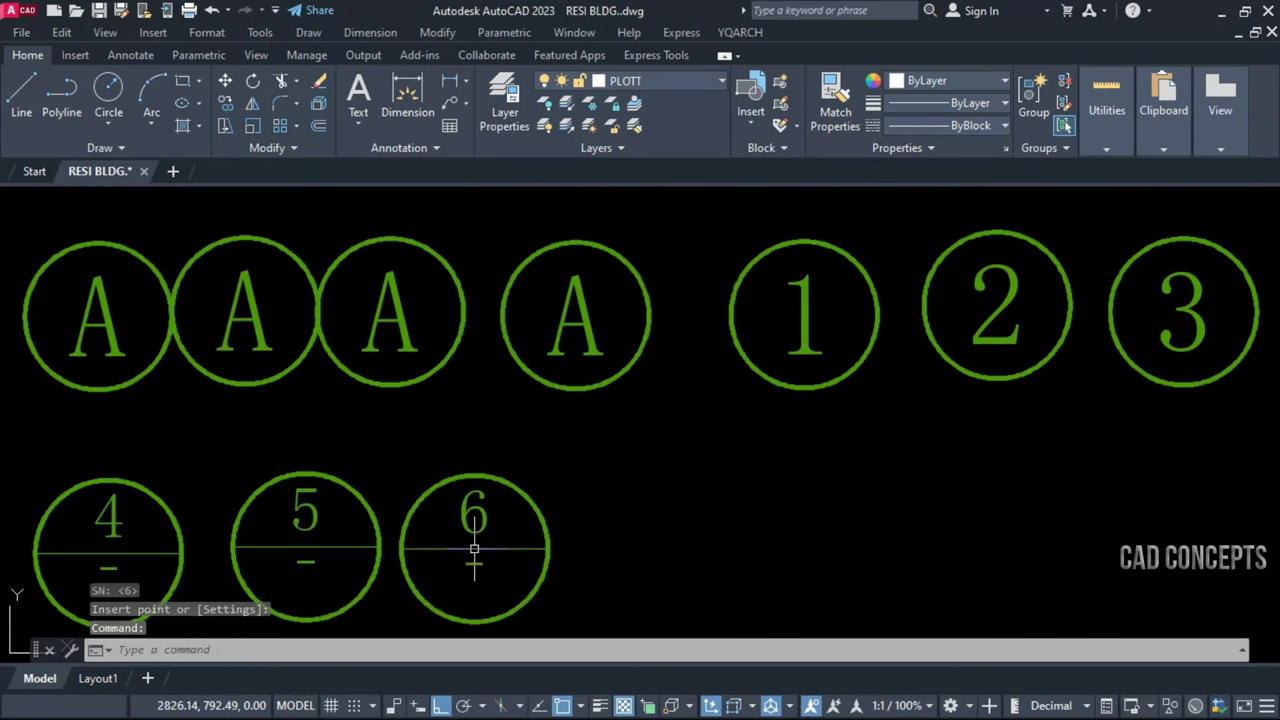
key(Return)
click(668, 545)
key(Return)
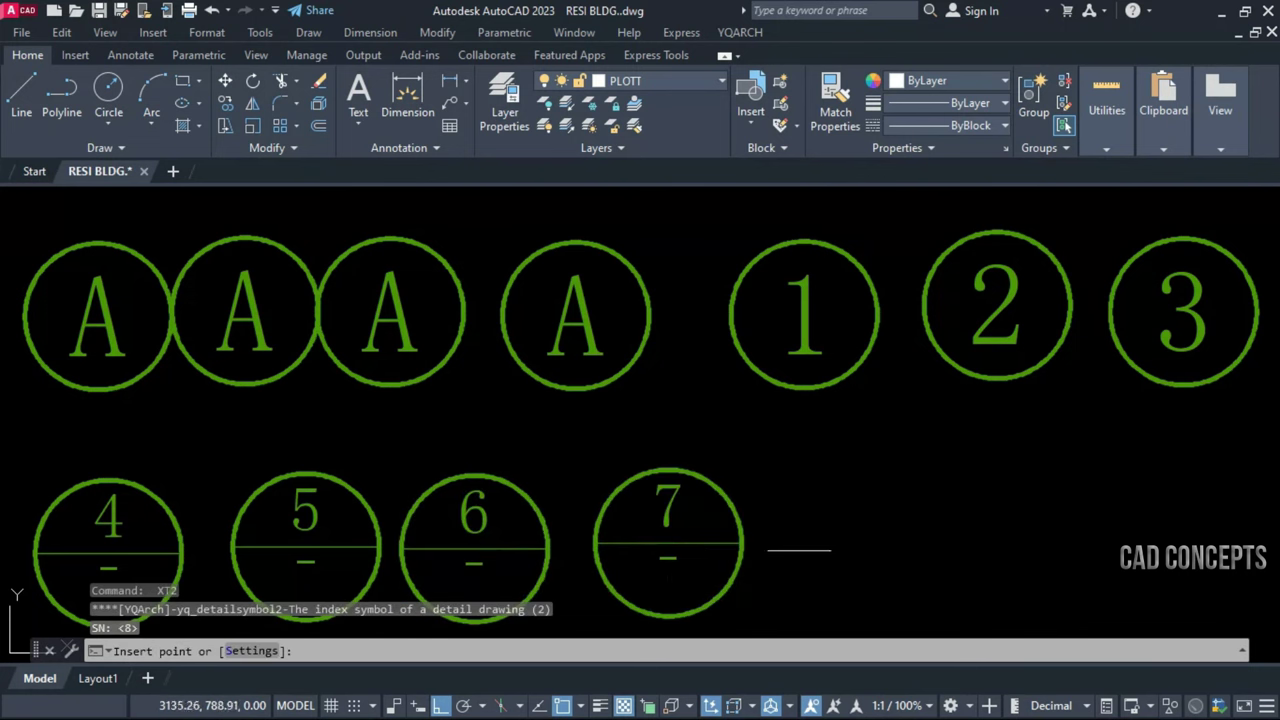
click(902, 537)
key(Return)
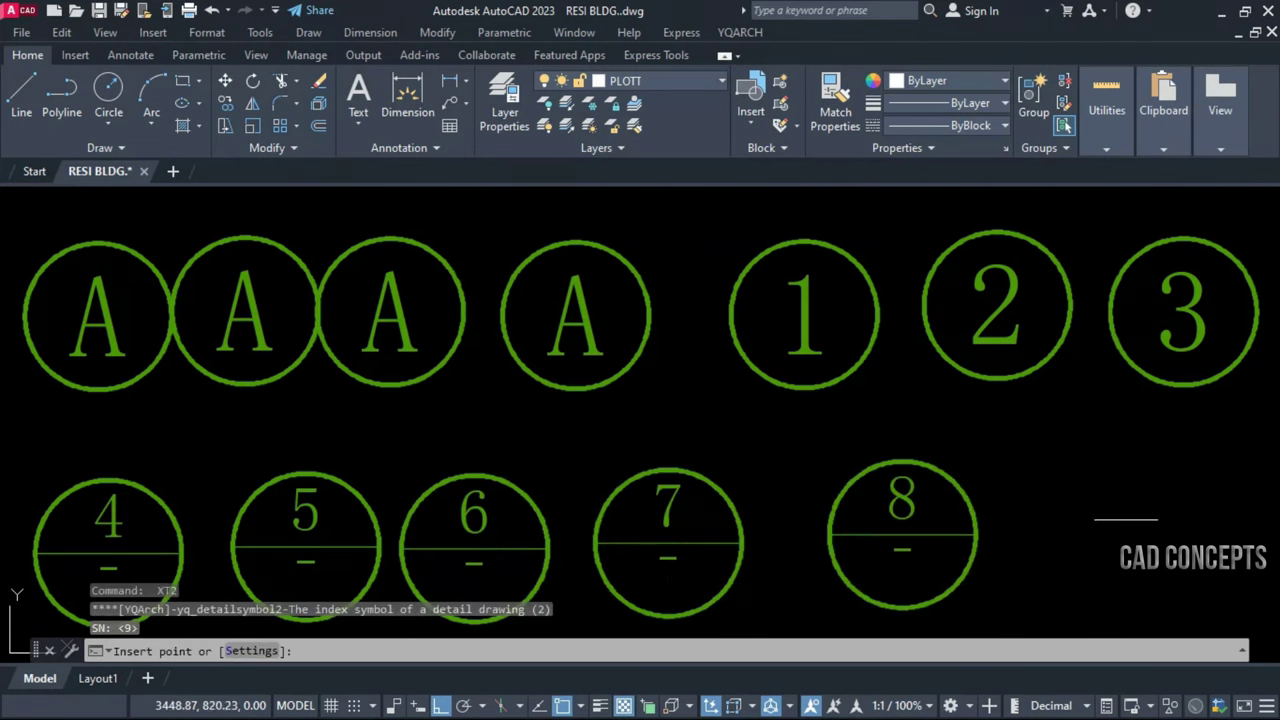
click(1122, 528)
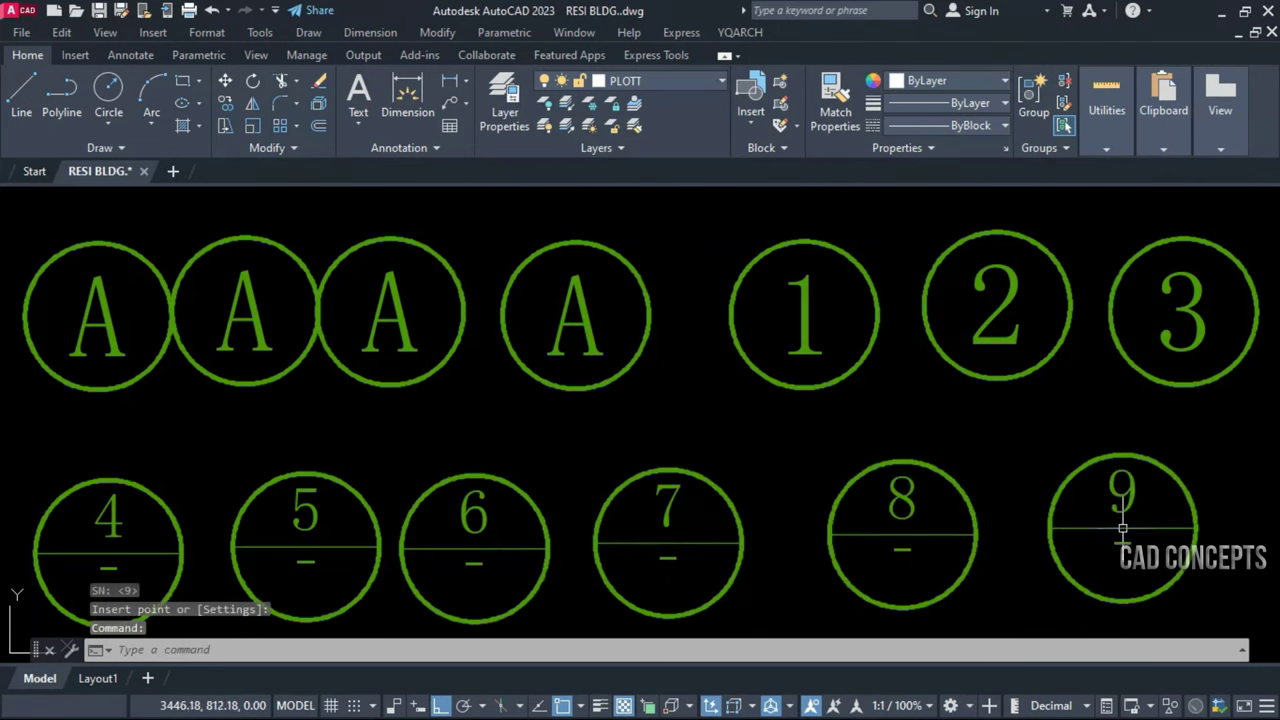
click(1222, 373)
click(251, 449)
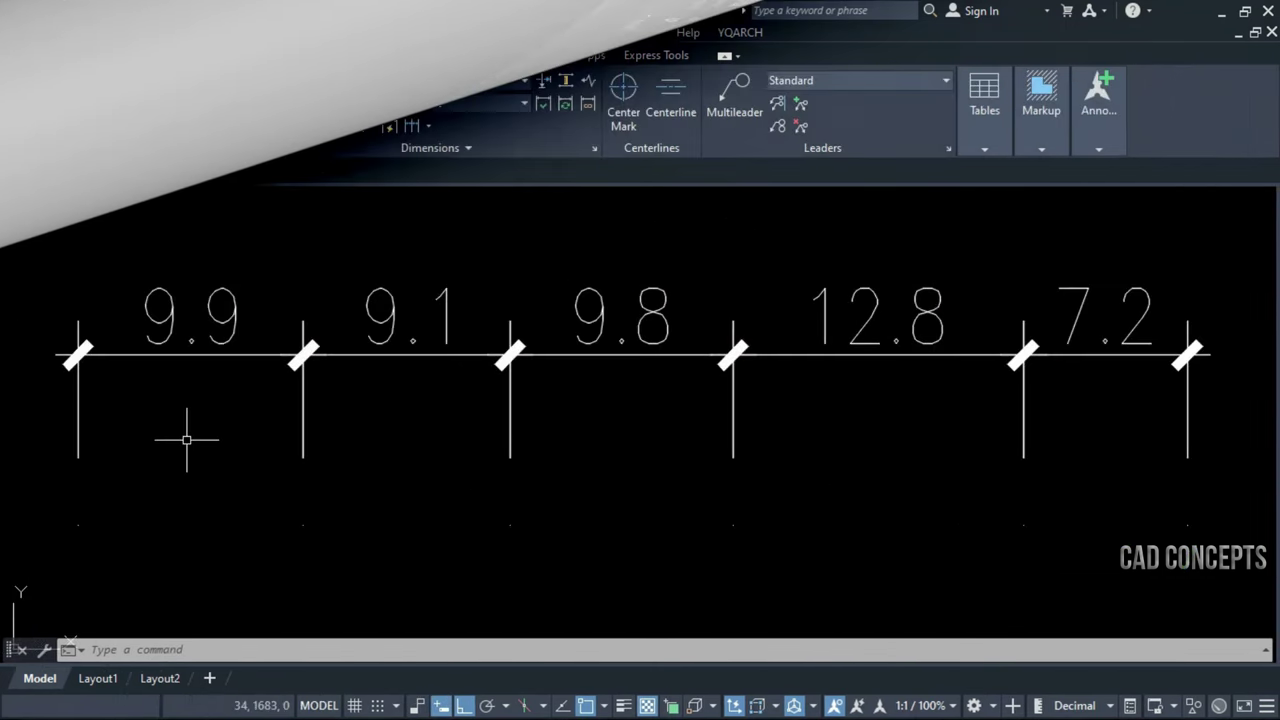
Window-select the five chained dimensions, then clear the selection
mouse_move(851, 486)
middle_down()
mouse_move(838, 443)
mouse_move(834, 486)
middle_up()
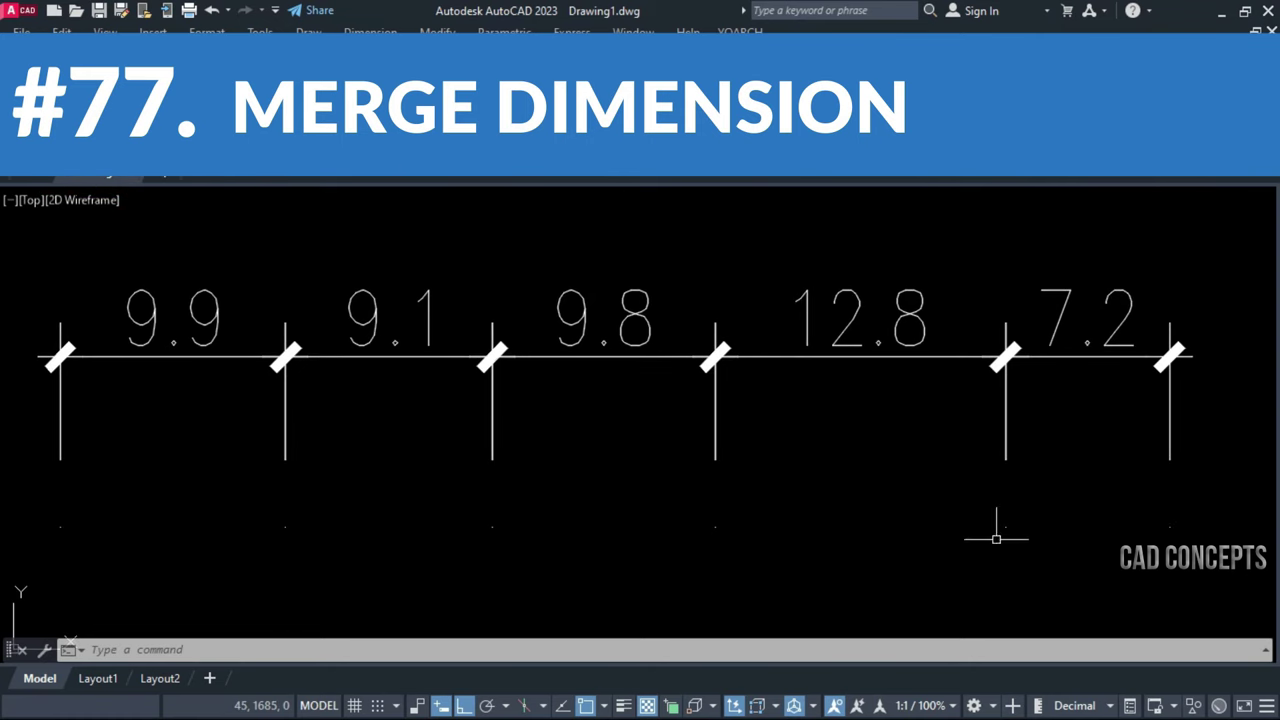
click(1206, 459)
click(40, 285)
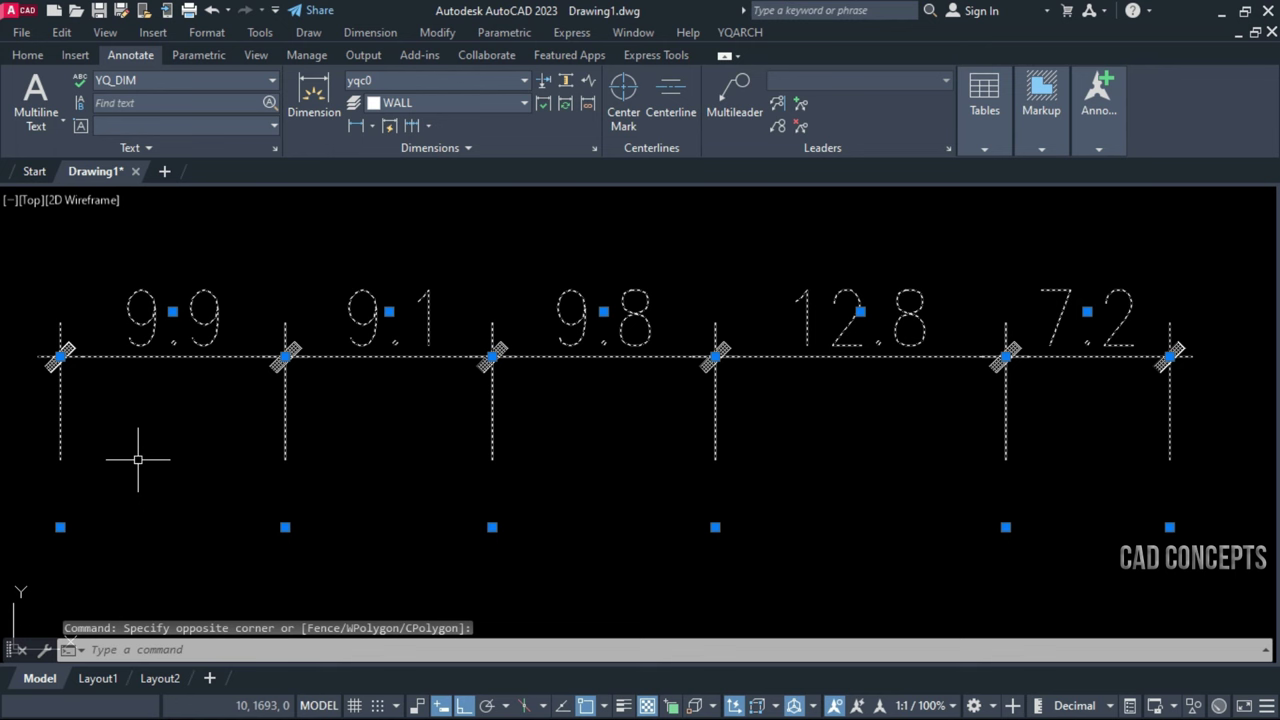
key(Escape)
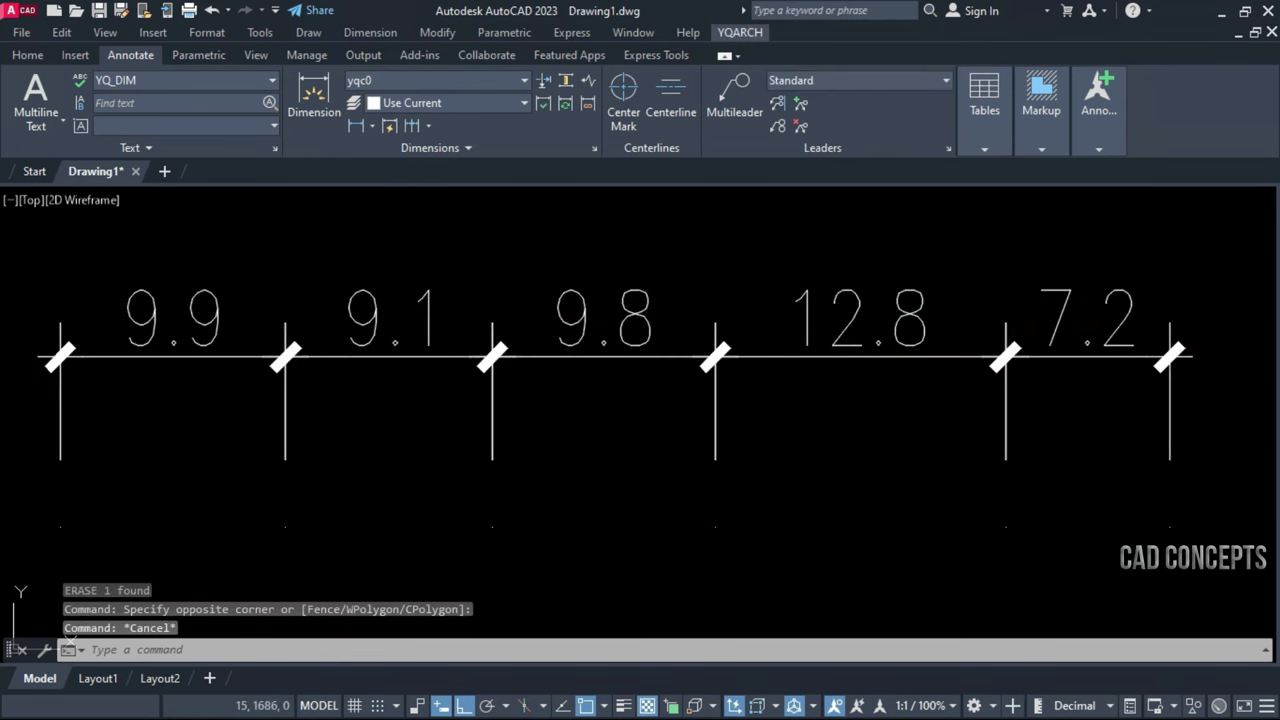
Merge dimensions 9.9, 9.1, 9.8, 12.8 and 7.2 into a single 48.8 with DD1
click(153, 465)
click(171, 466)
text(DD1)
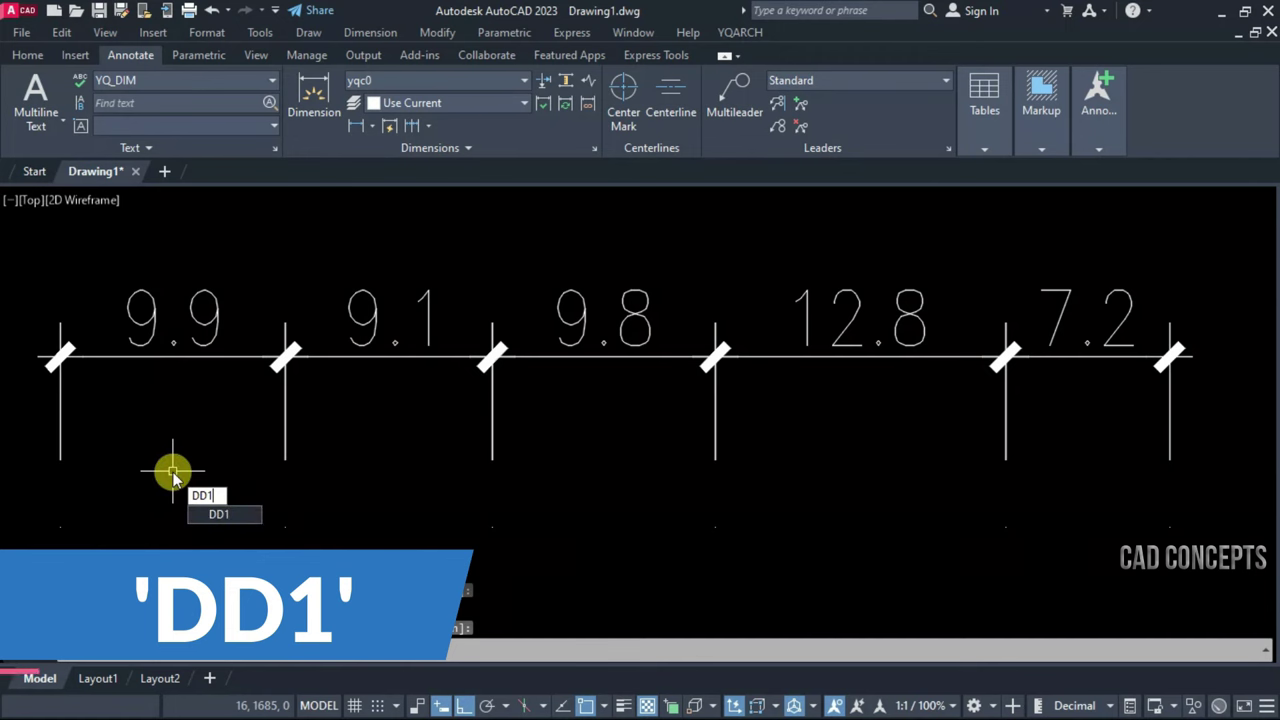
key(Return)
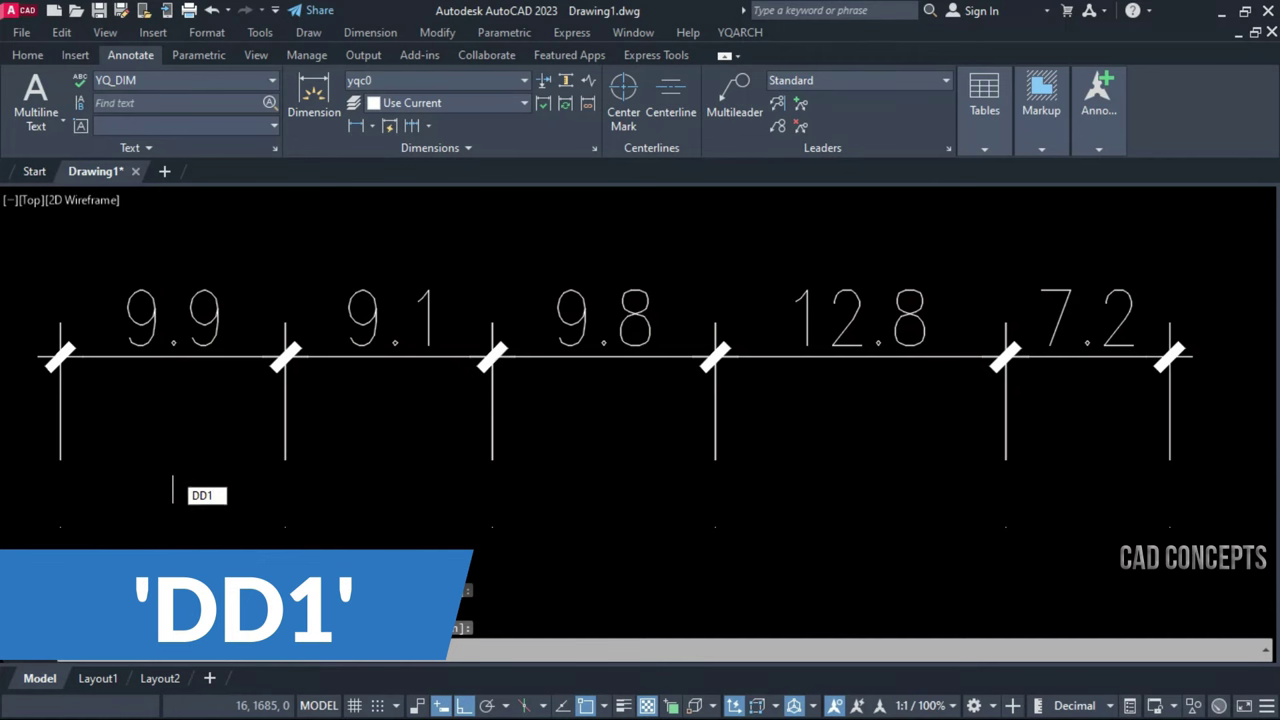
click(1170, 316)
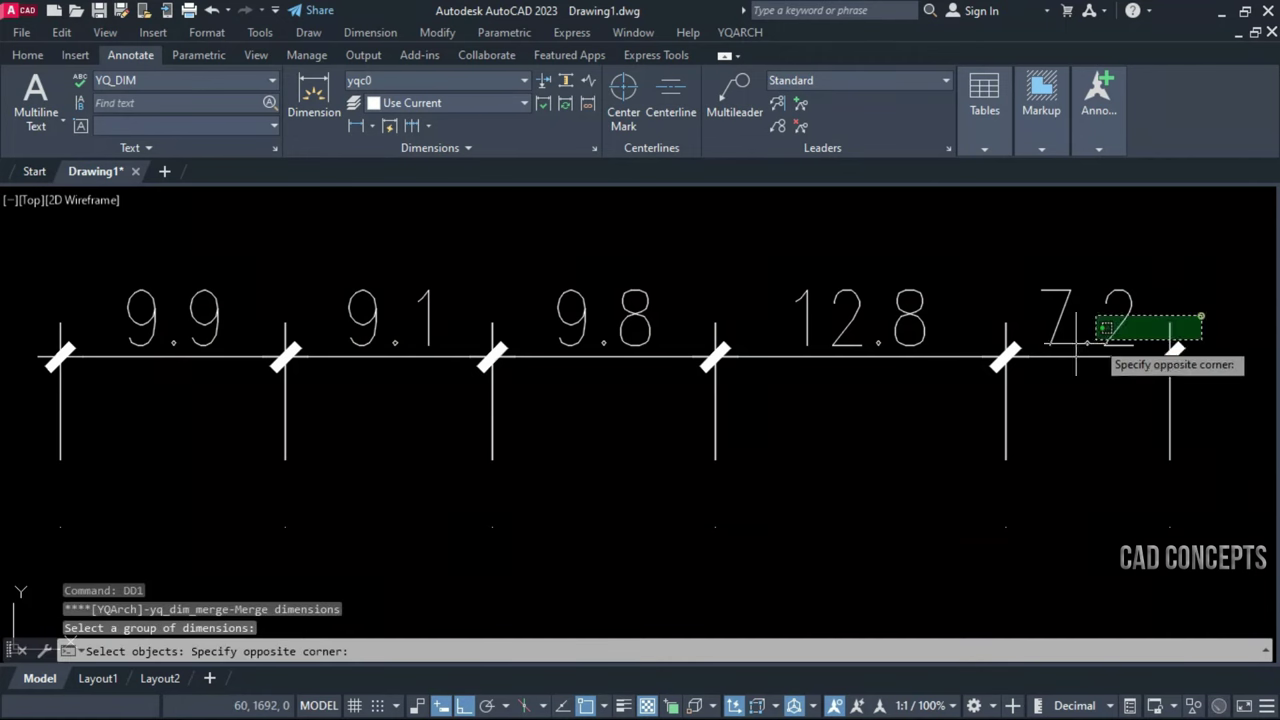
click(37, 521)
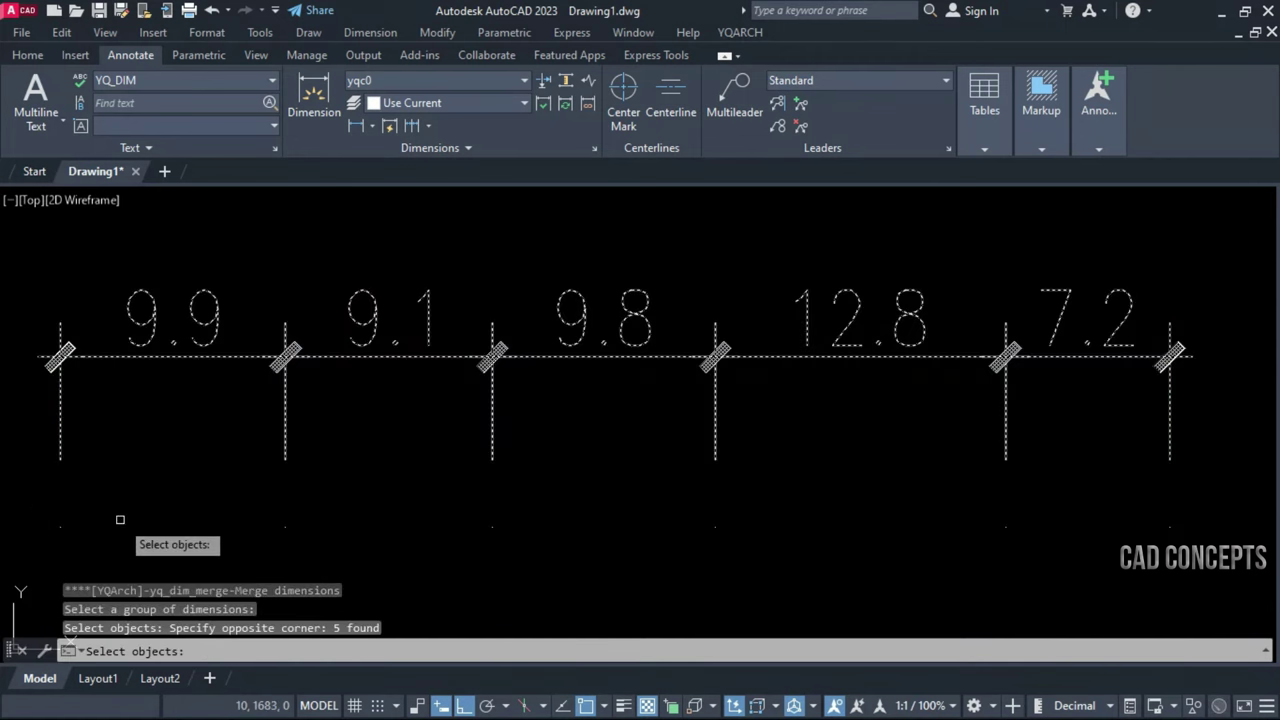
key(Return)
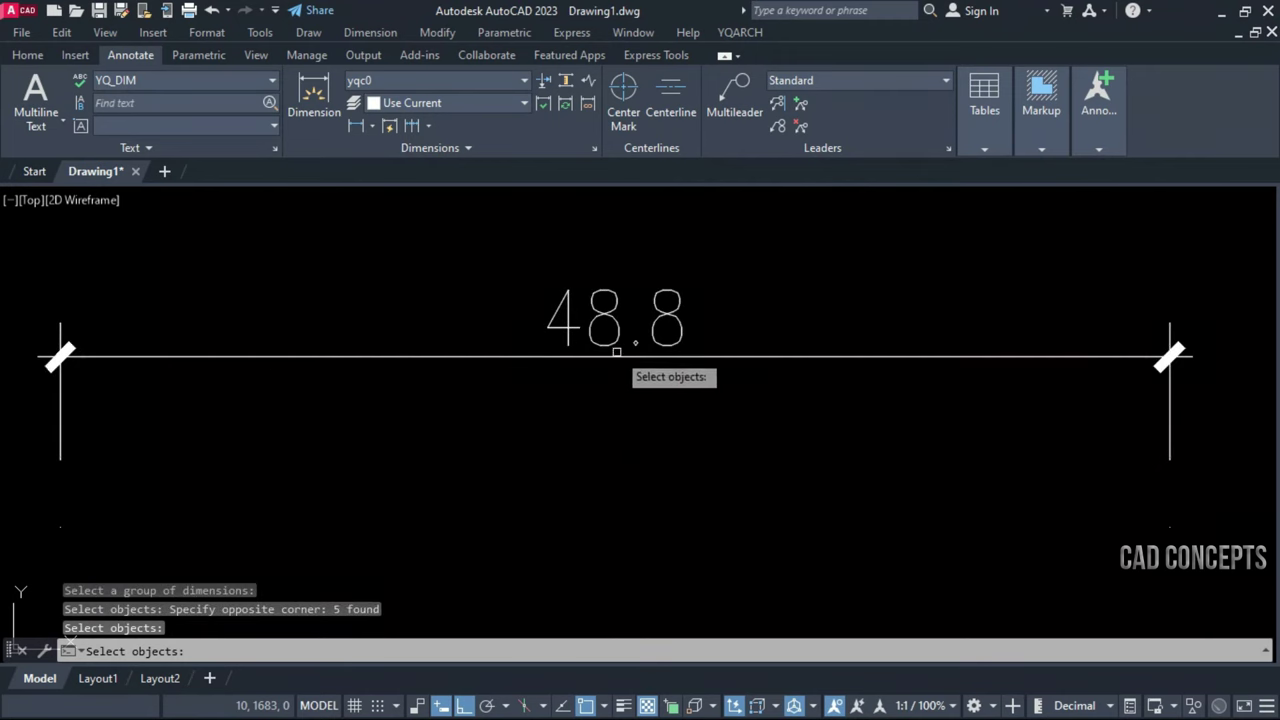
key(Escape)
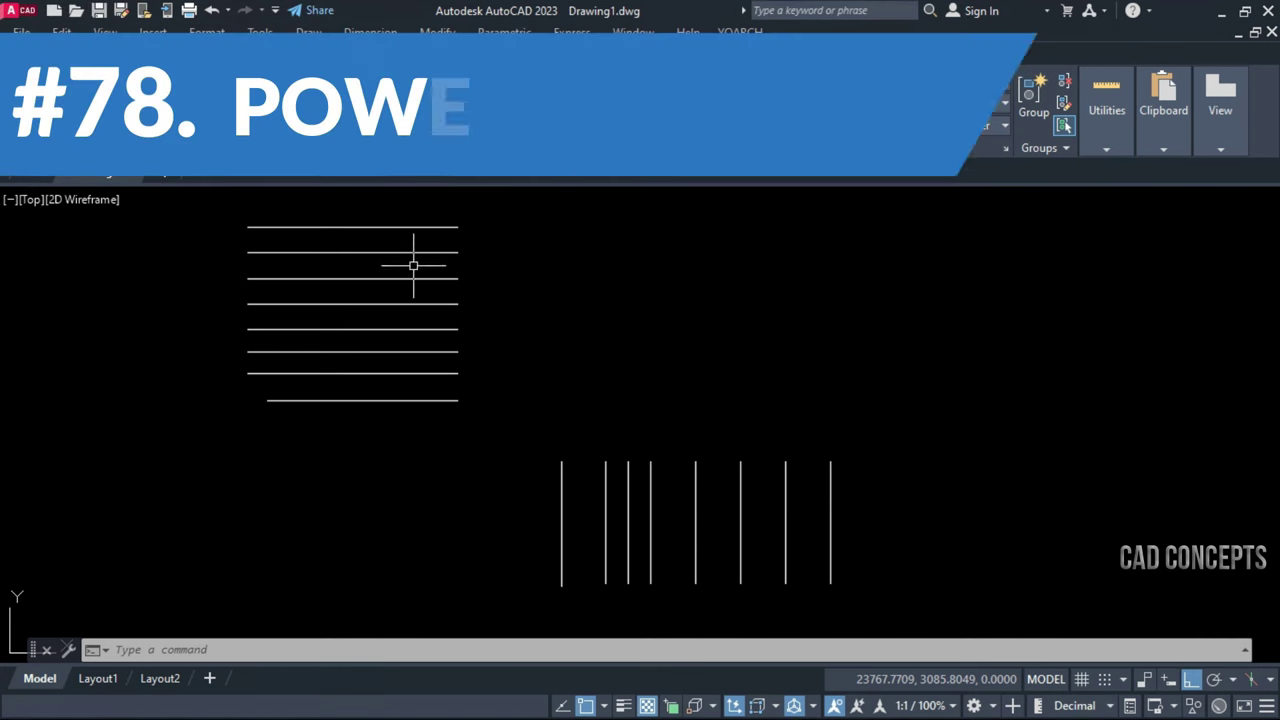
click(428, 216)
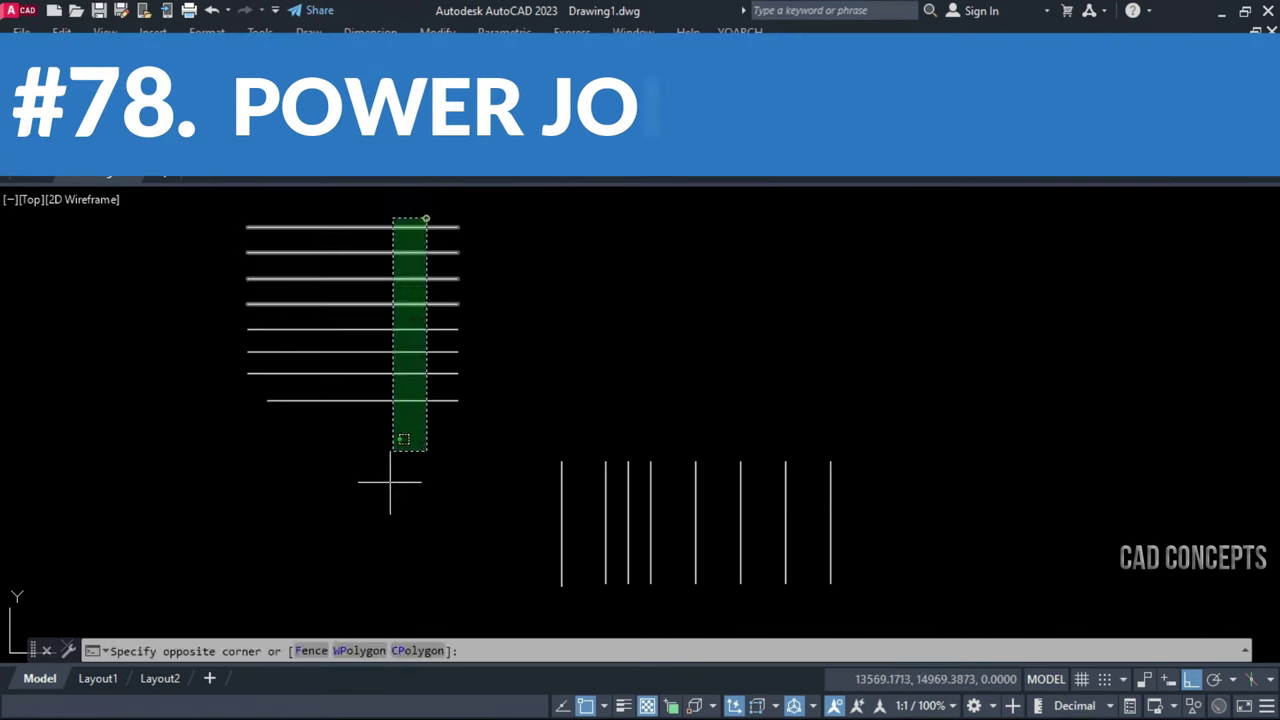
click(388, 505)
key(Escape)
click(945, 548)
click(525, 430)
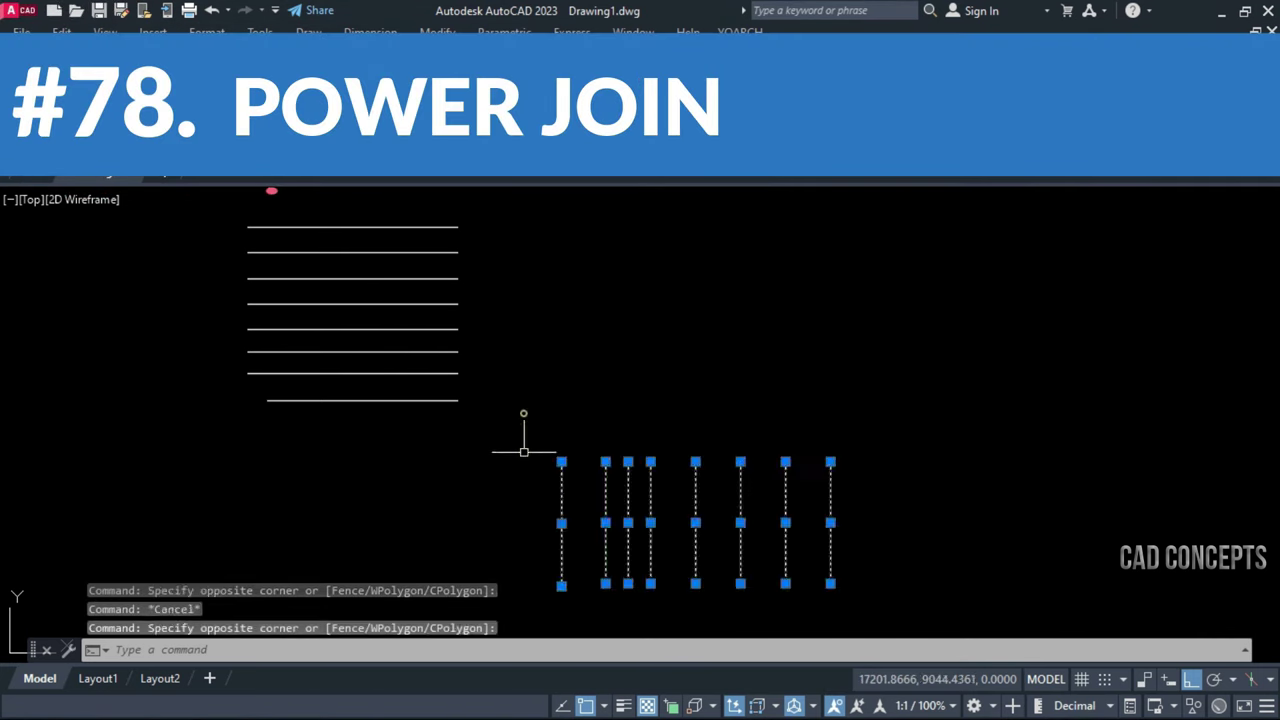
key(Escape)
text(j)
key(Return)
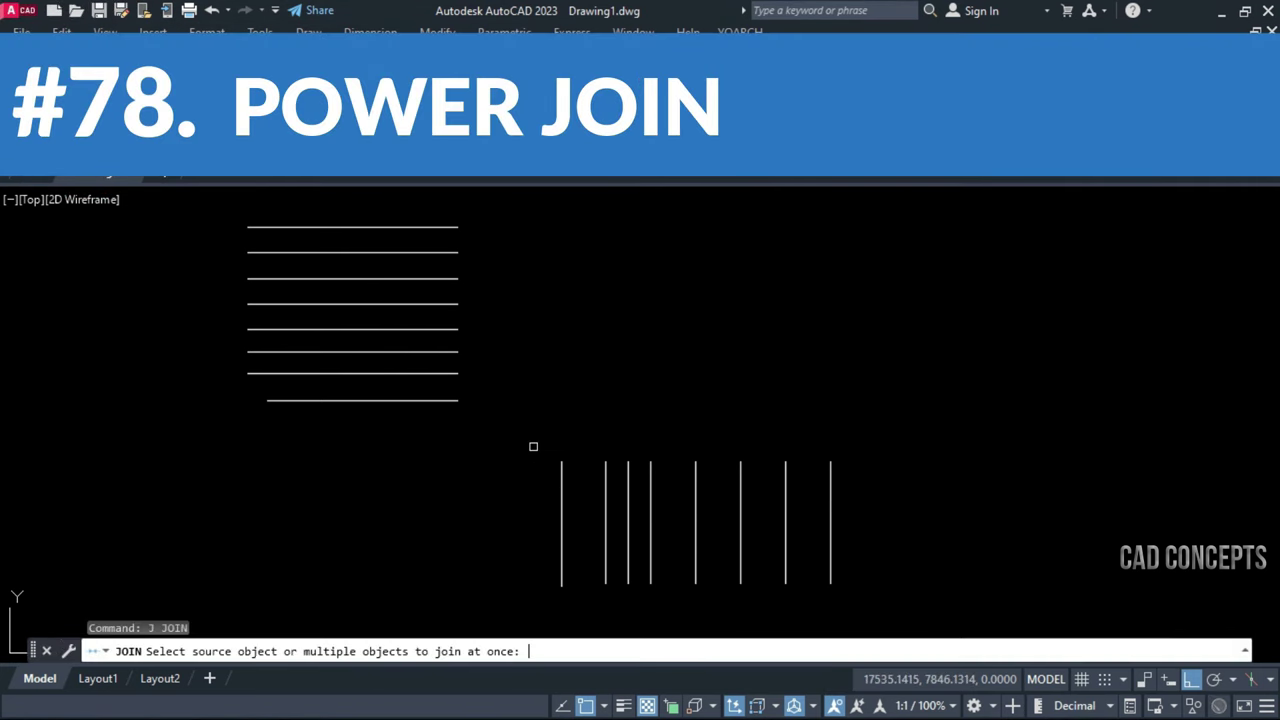
click(929, 508)
click(392, 198)
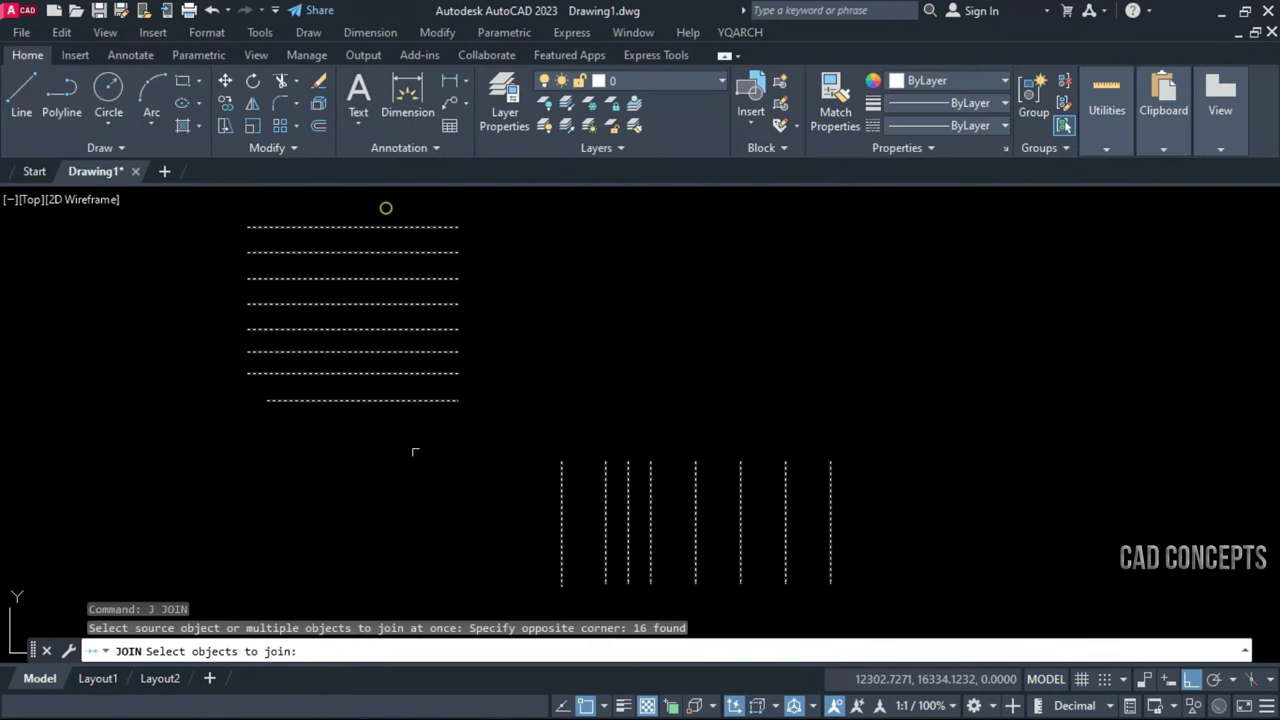
key(Return)
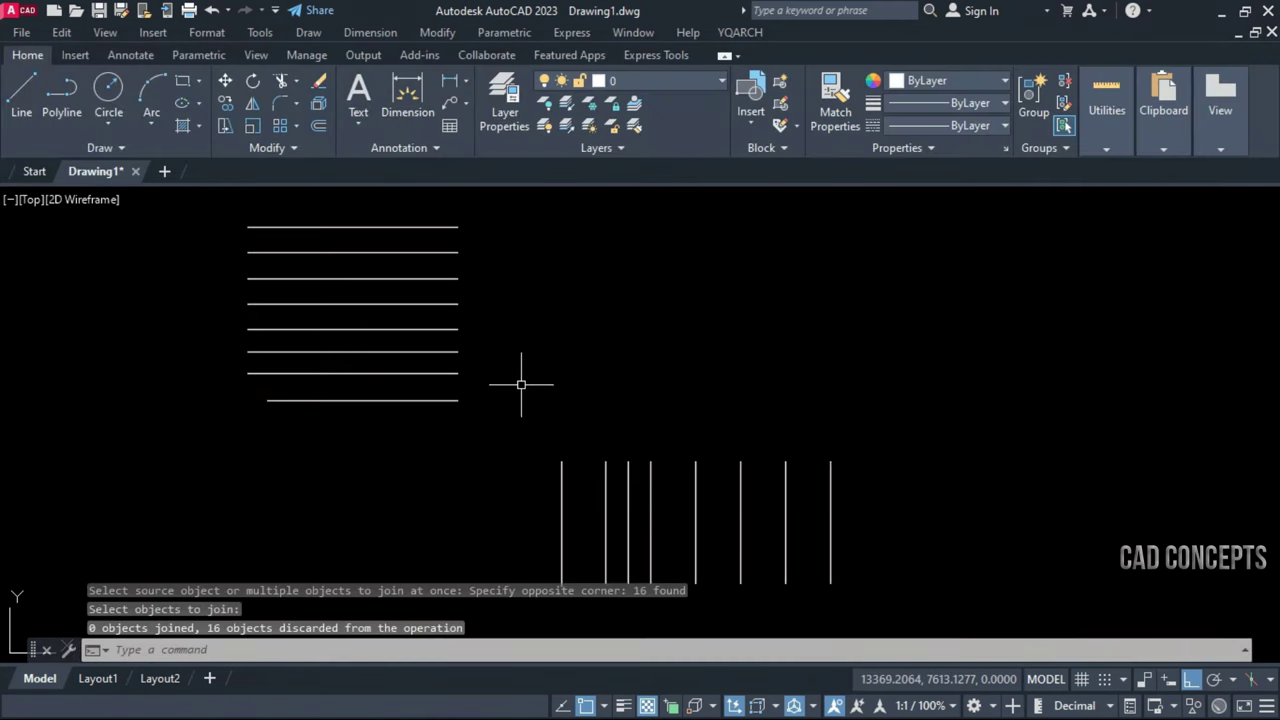
text(mjo)
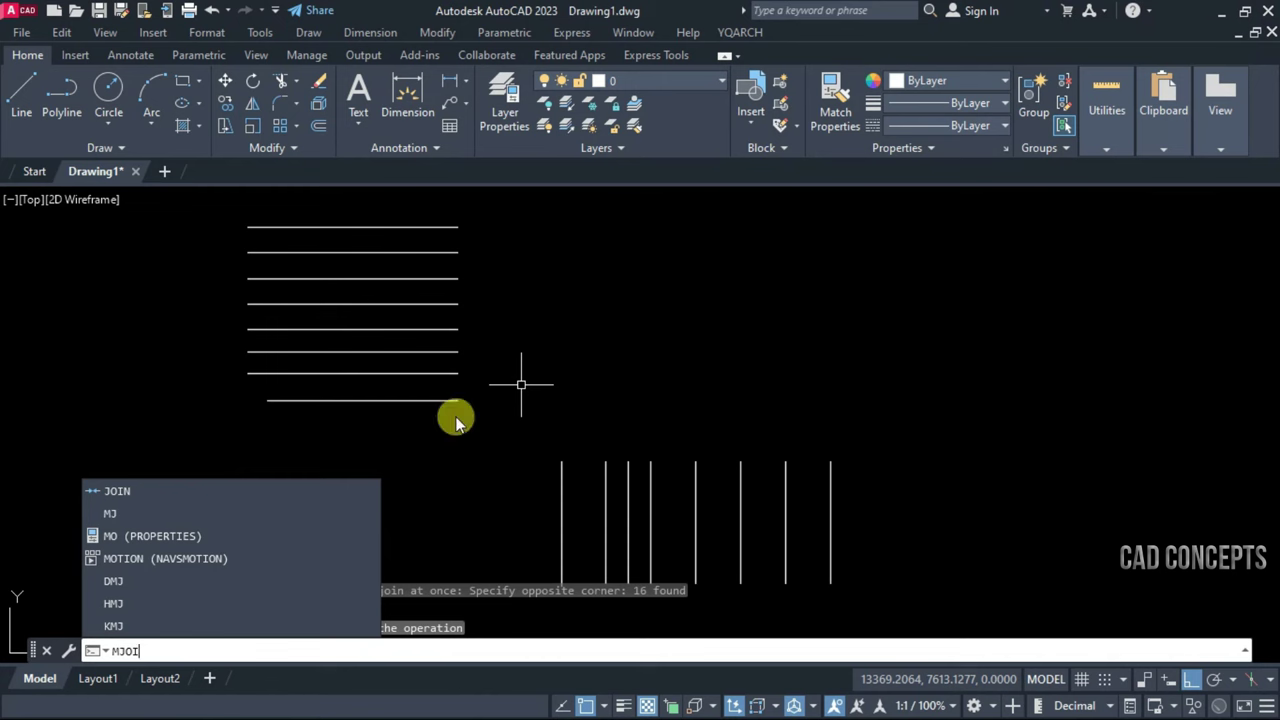
click(123, 491)
click(908, 466)
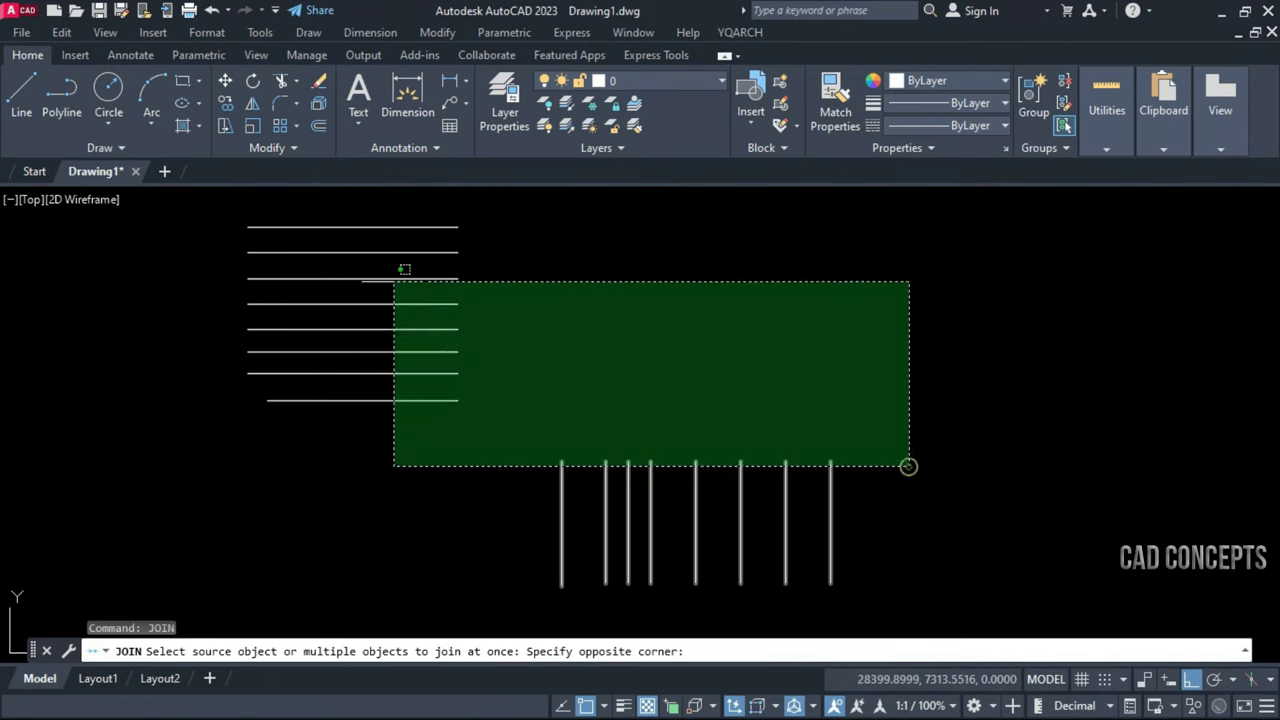
click(404, 269)
key(Return)
key(Escape)
key(Escape)
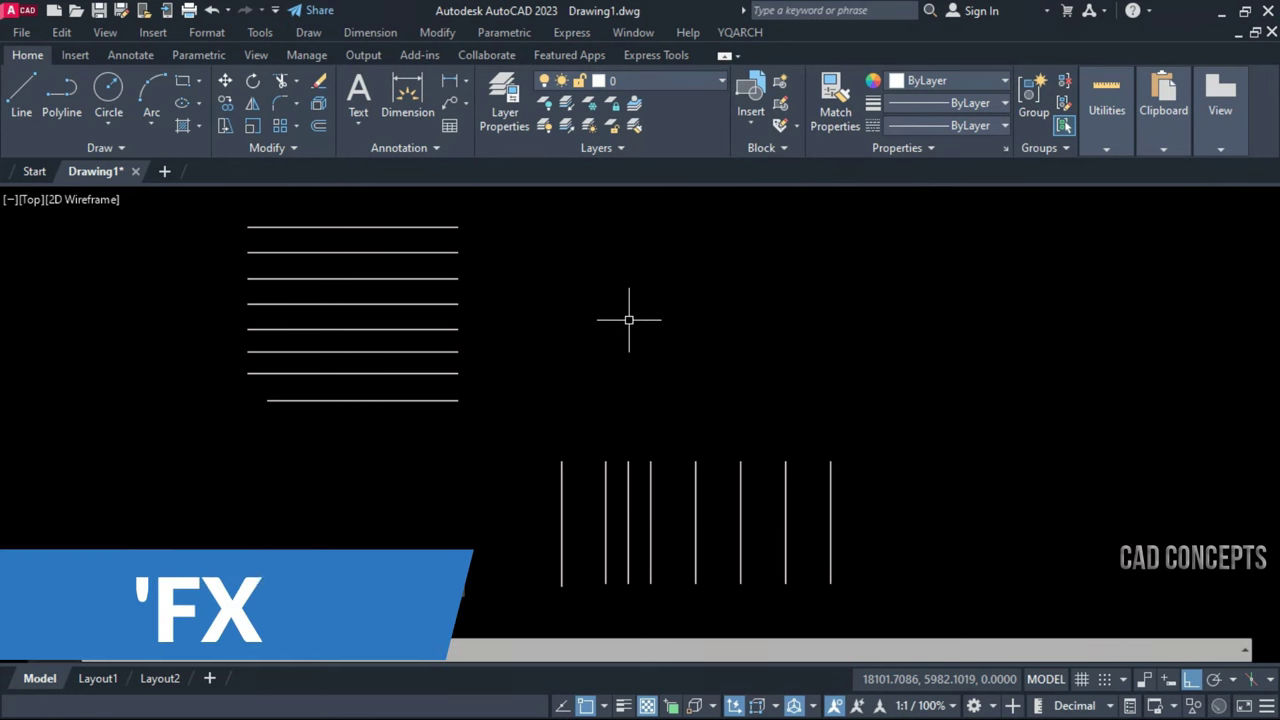
Join the eight horizontal and eight vertical lines with FX using a fillet radius of 5
text(fx)
key(Return)
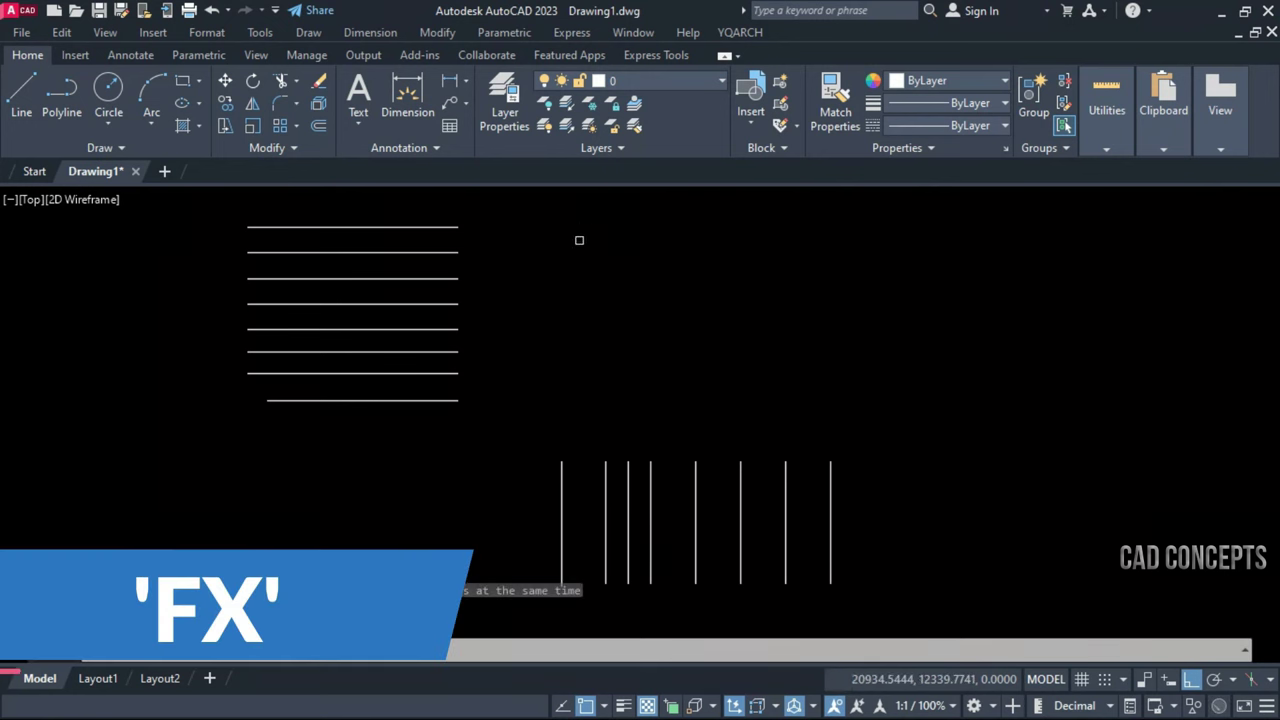
text(s)
key(Return)
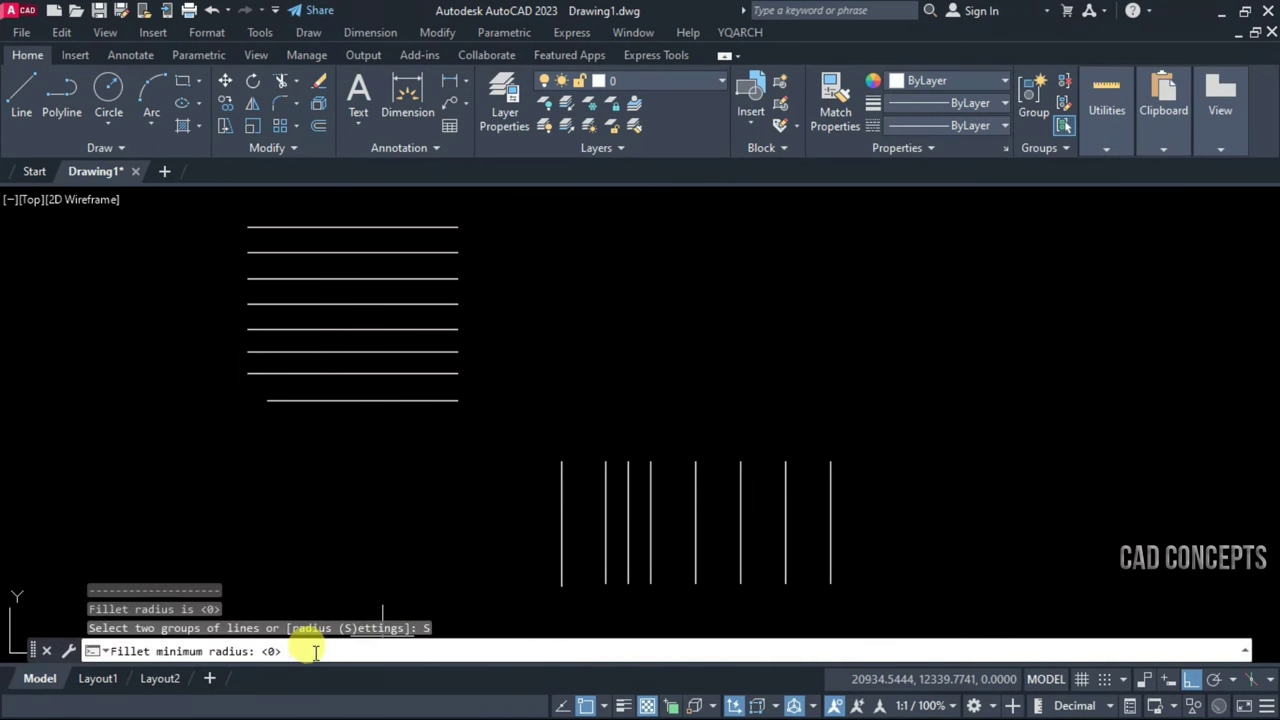
key(Return)
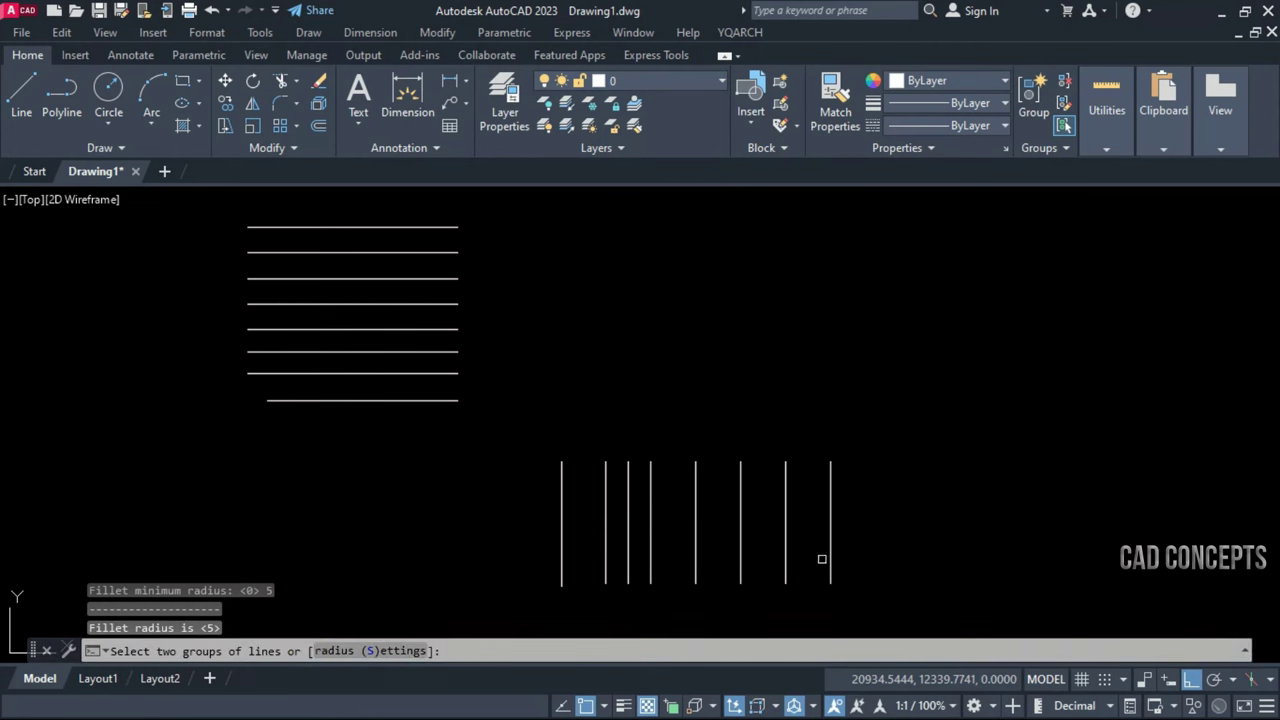
click(858, 541)
click(447, 234)
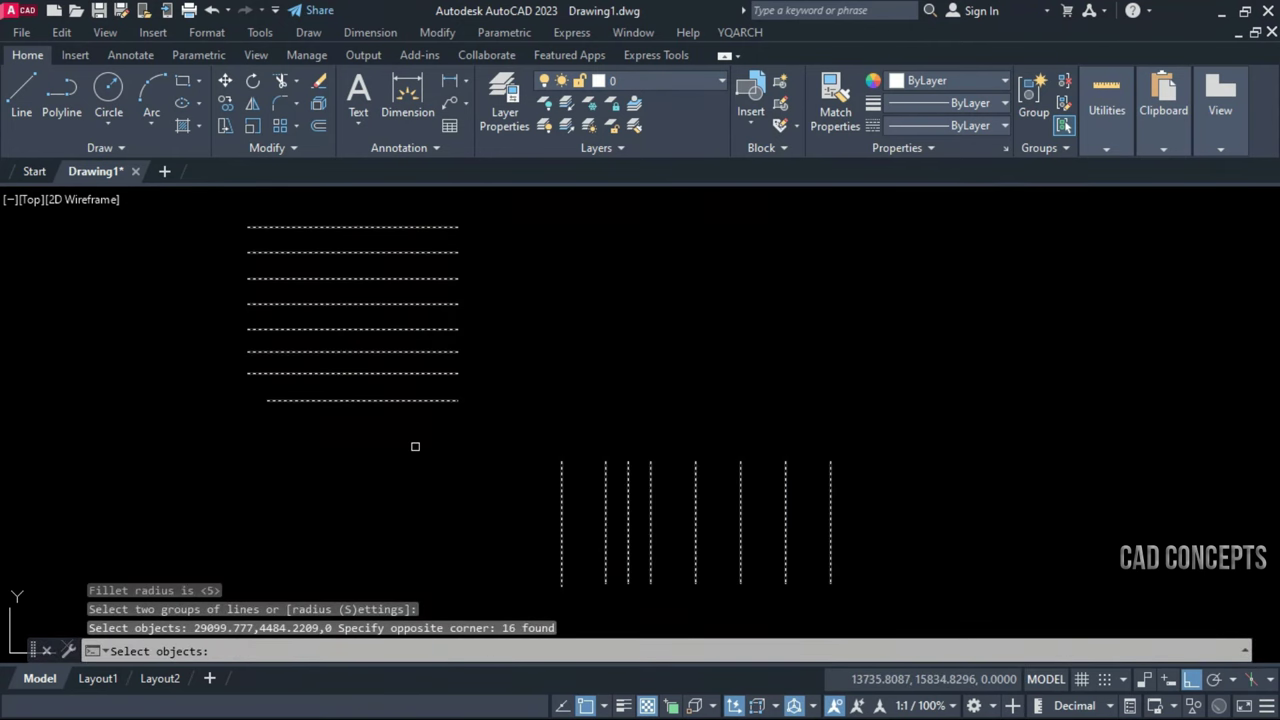
key(Return)
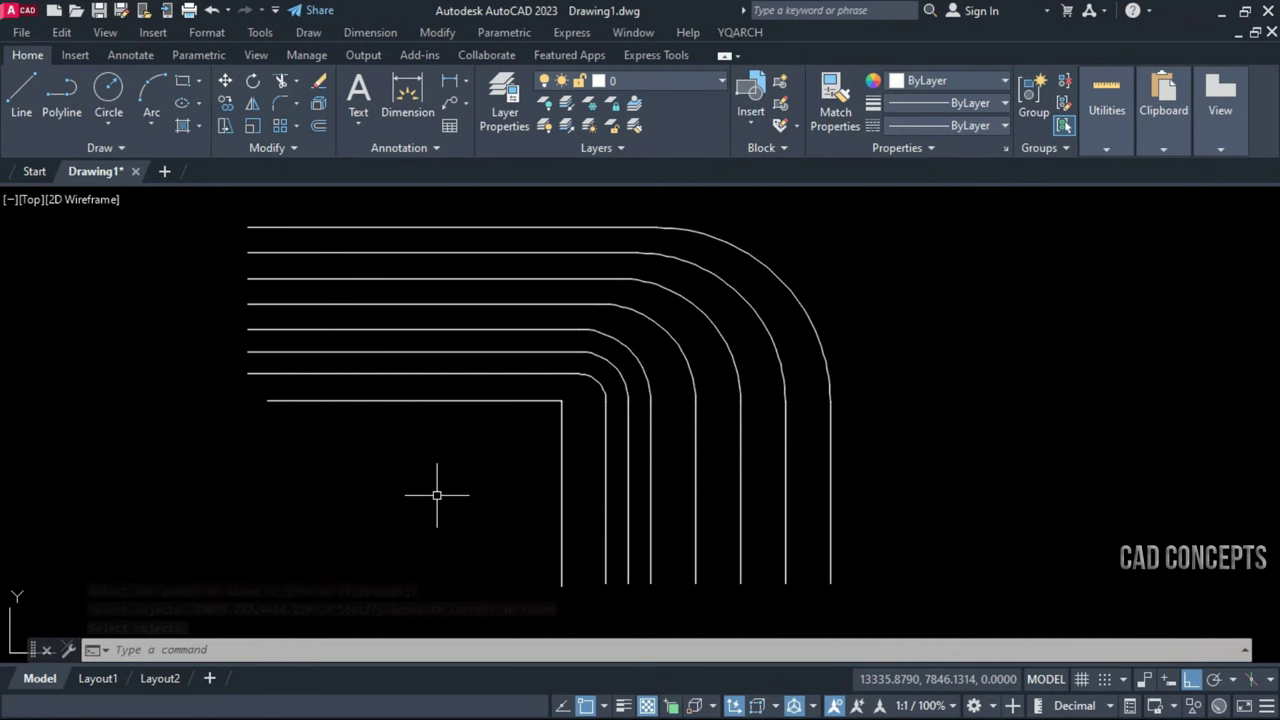
Undo the rounded result and rejoin all 16 lines with FX at radius 0
key(ctrl+z)
text(FX)
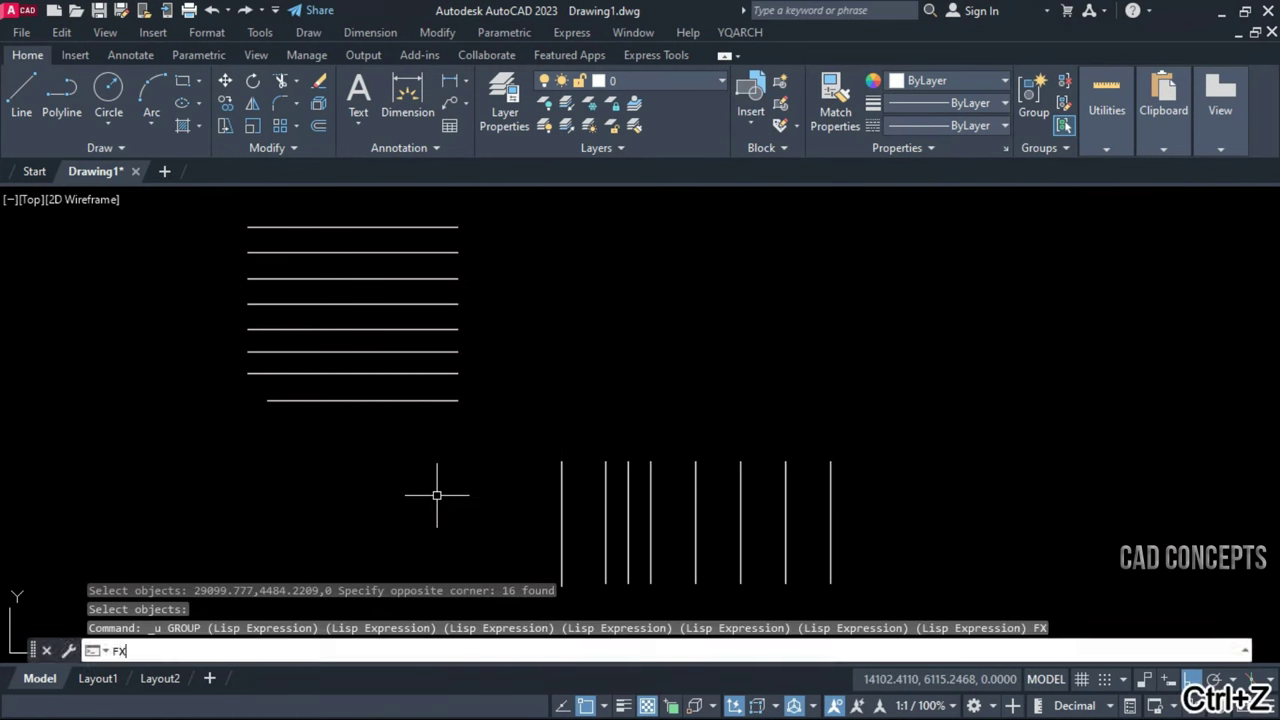
key(Return)
click(394, 650)
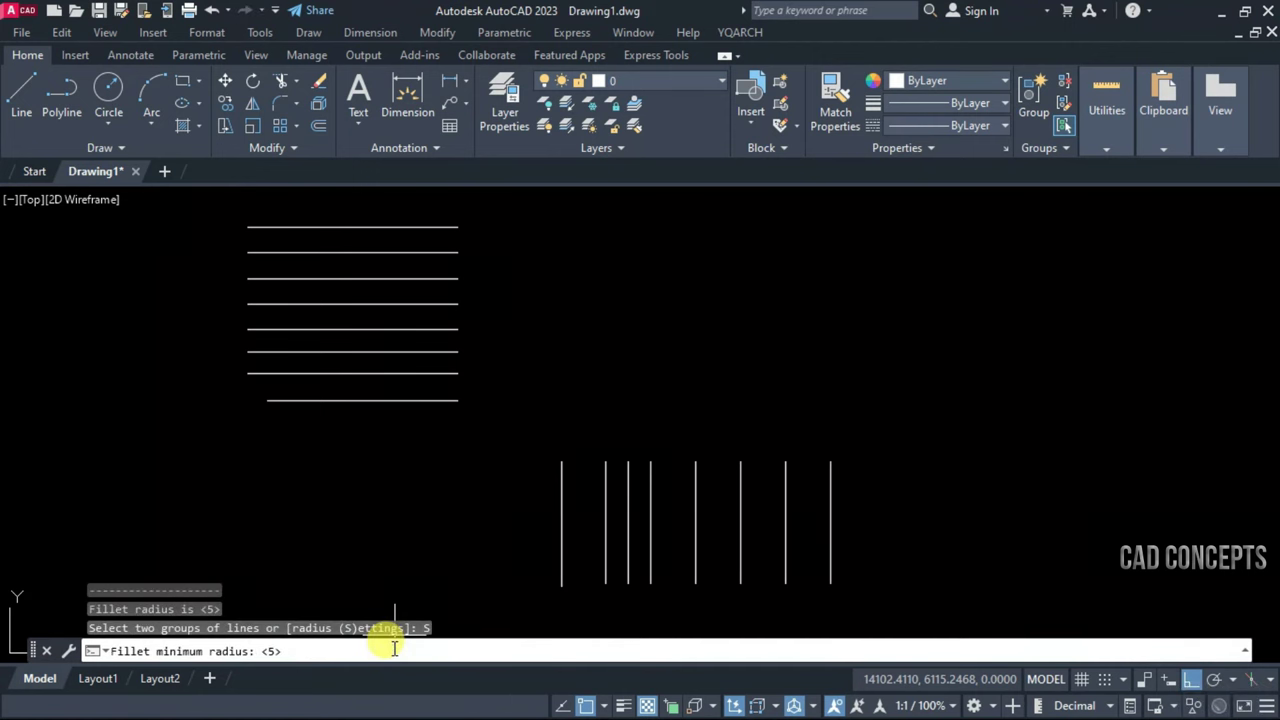
text(0)
key(Return)
click(912, 535)
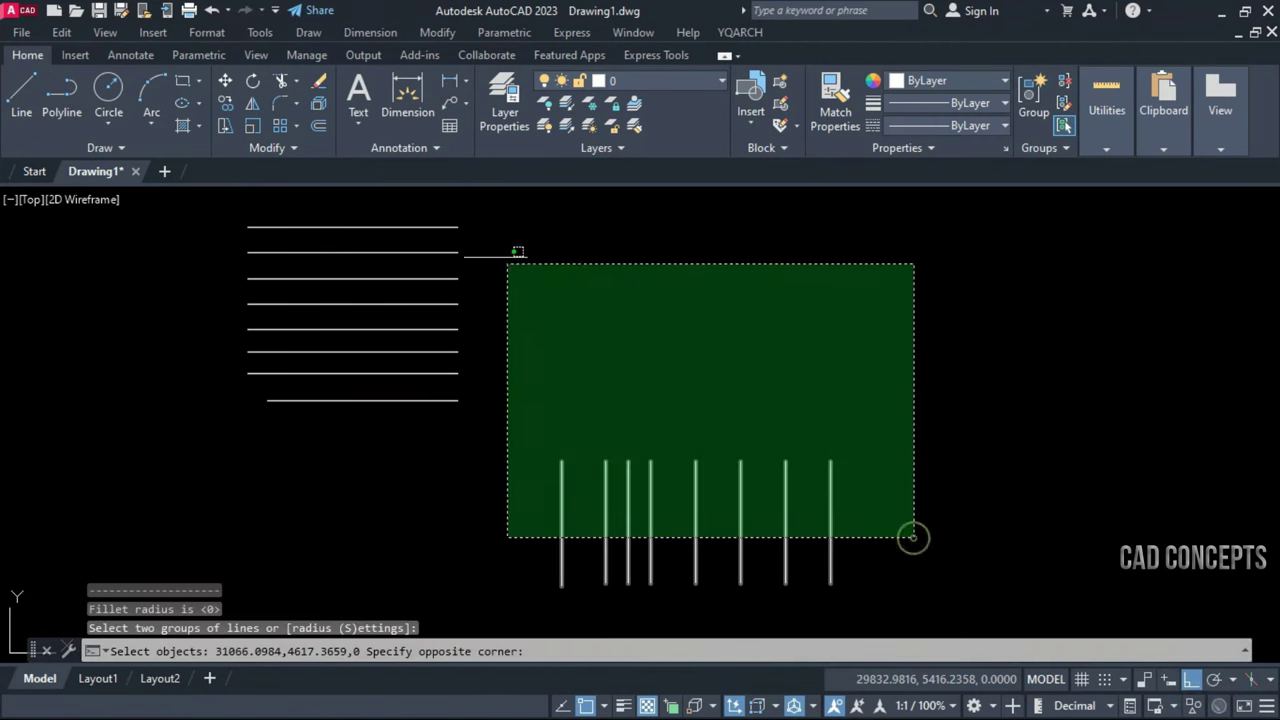
click(441, 225)
key(Return)
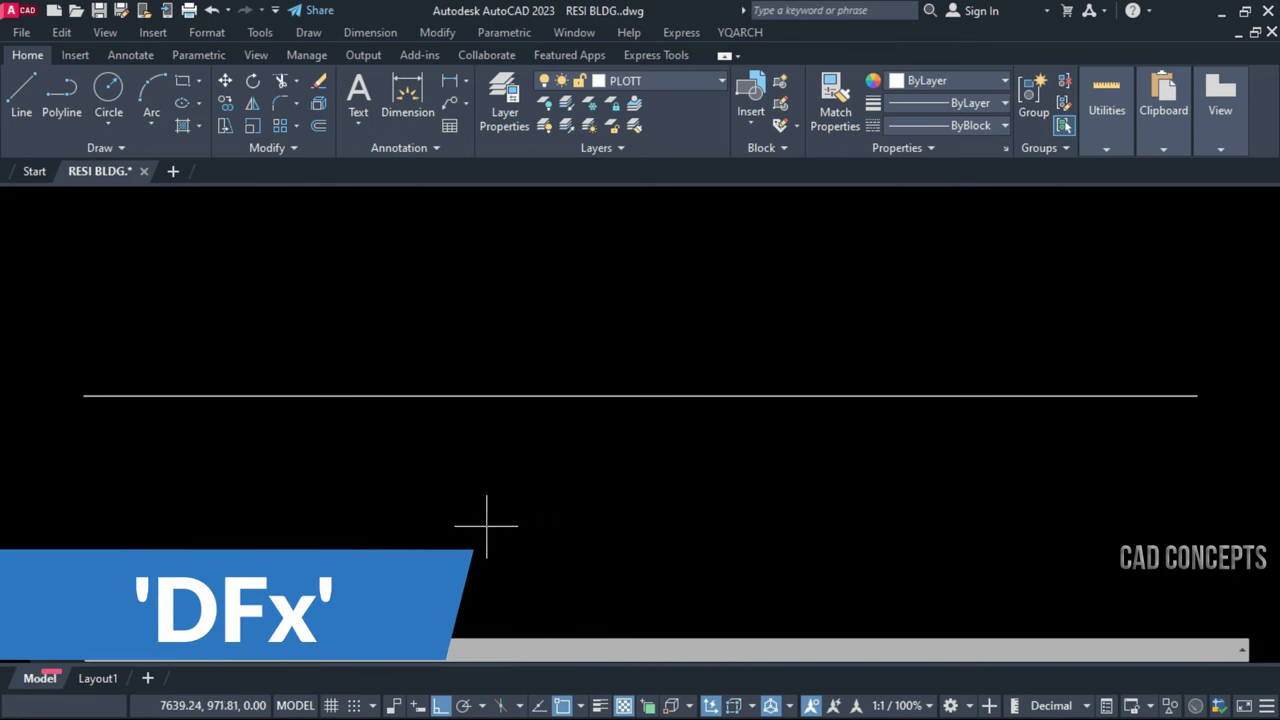
Pick both ends of the horizontal line with DFX and slide to set the number of equal divisions
click(84, 396)
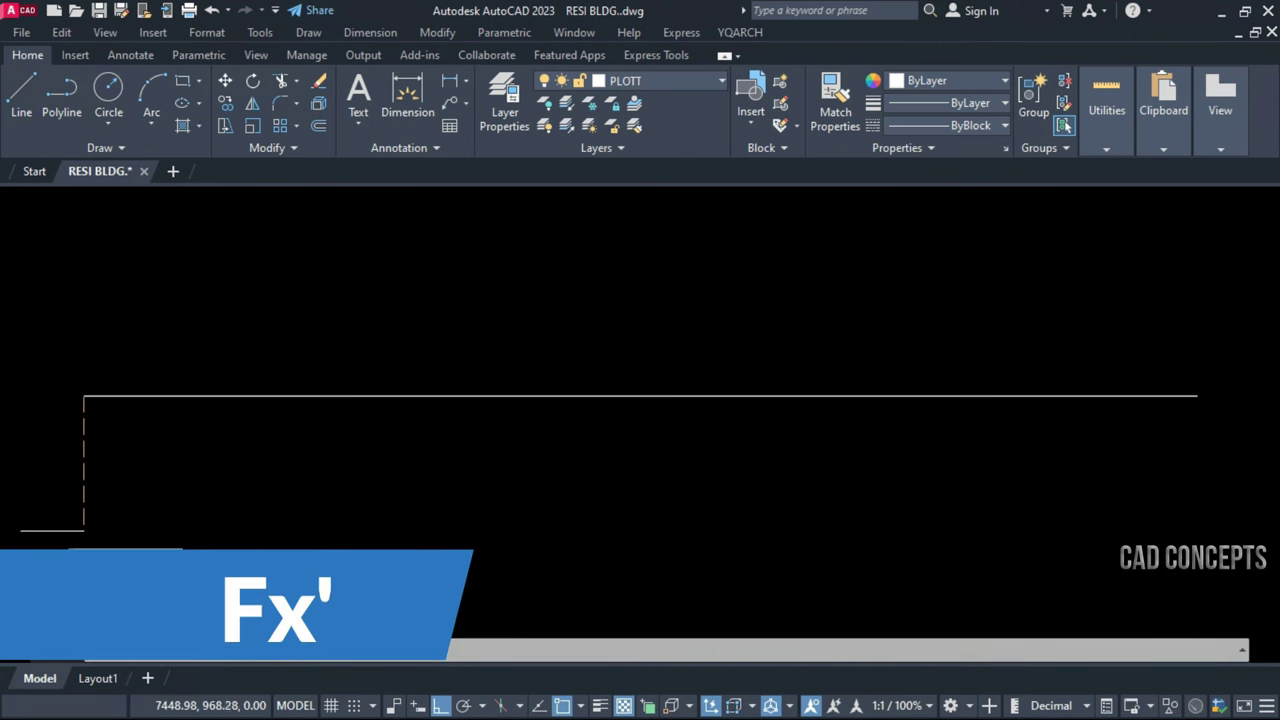
key(F8)
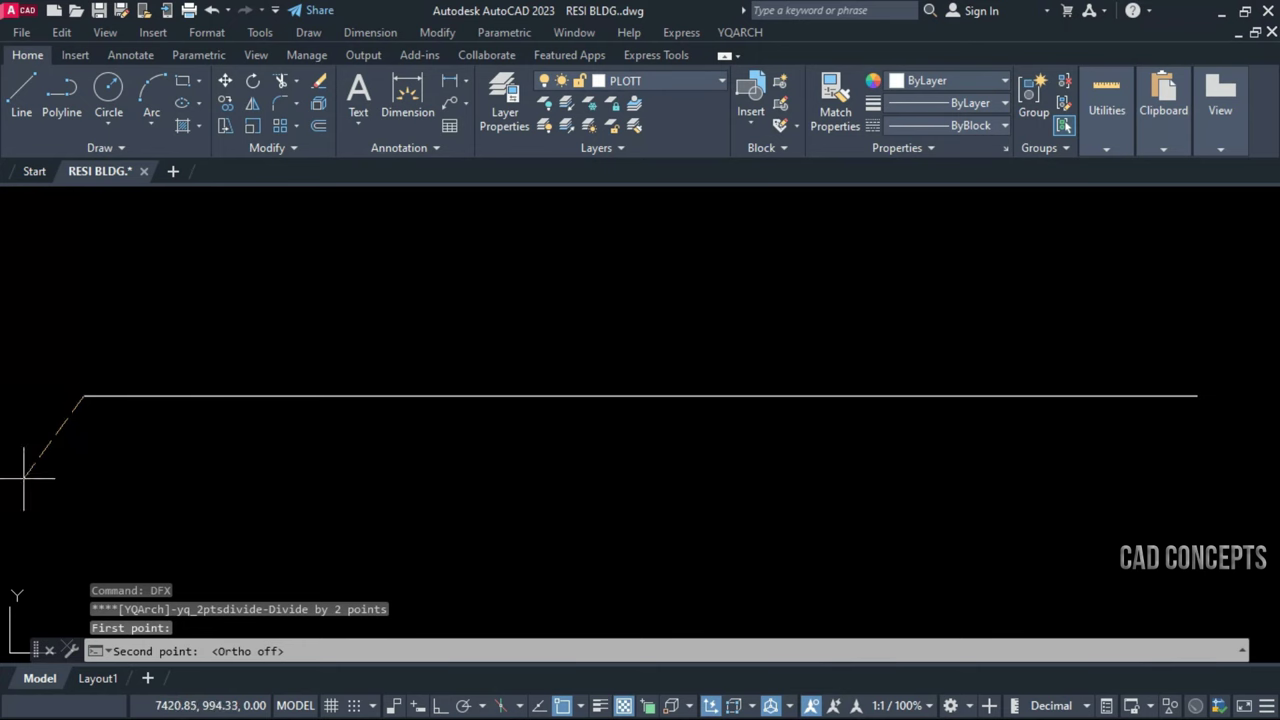
click(1197, 396)
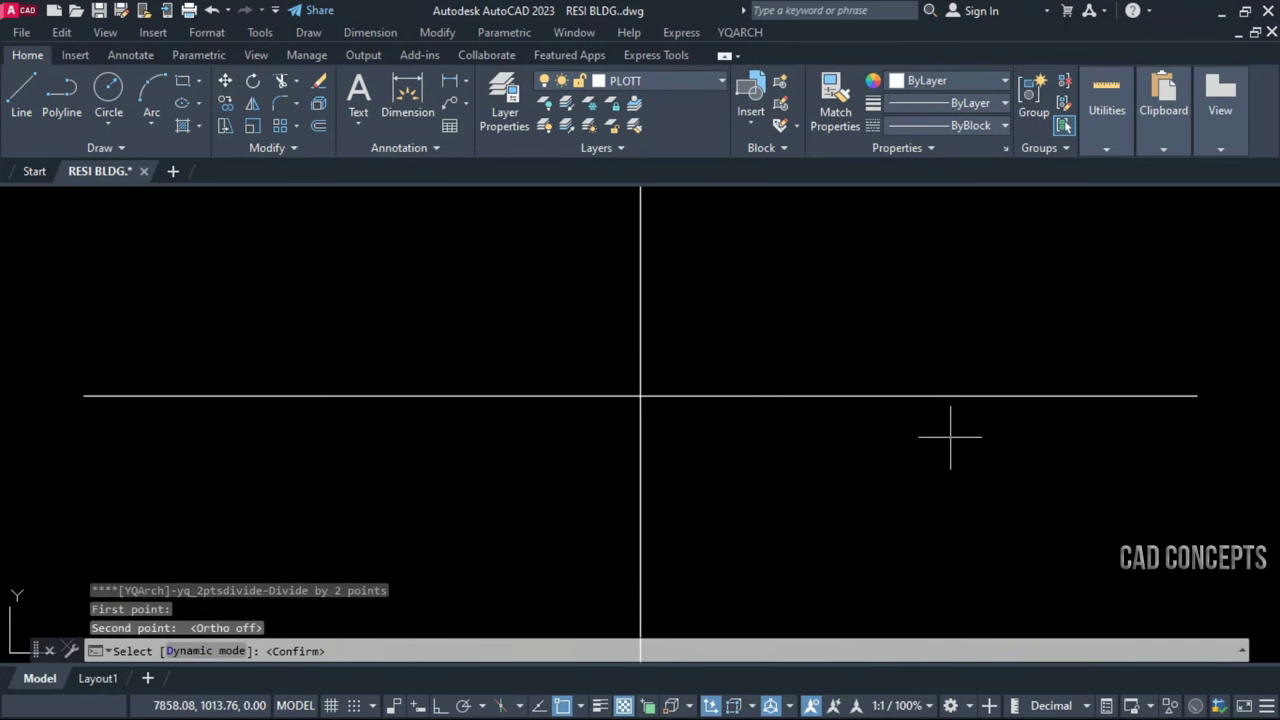
click(196, 651)
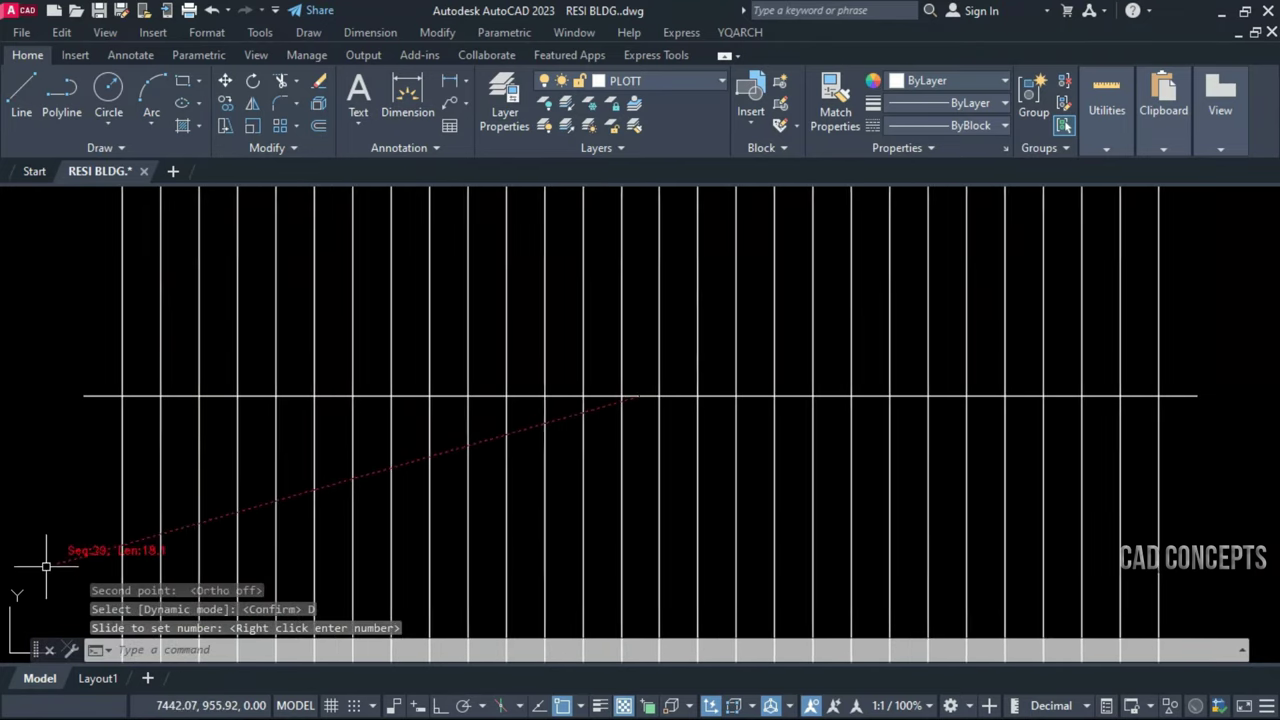
drag(137, 543, 68, 578)
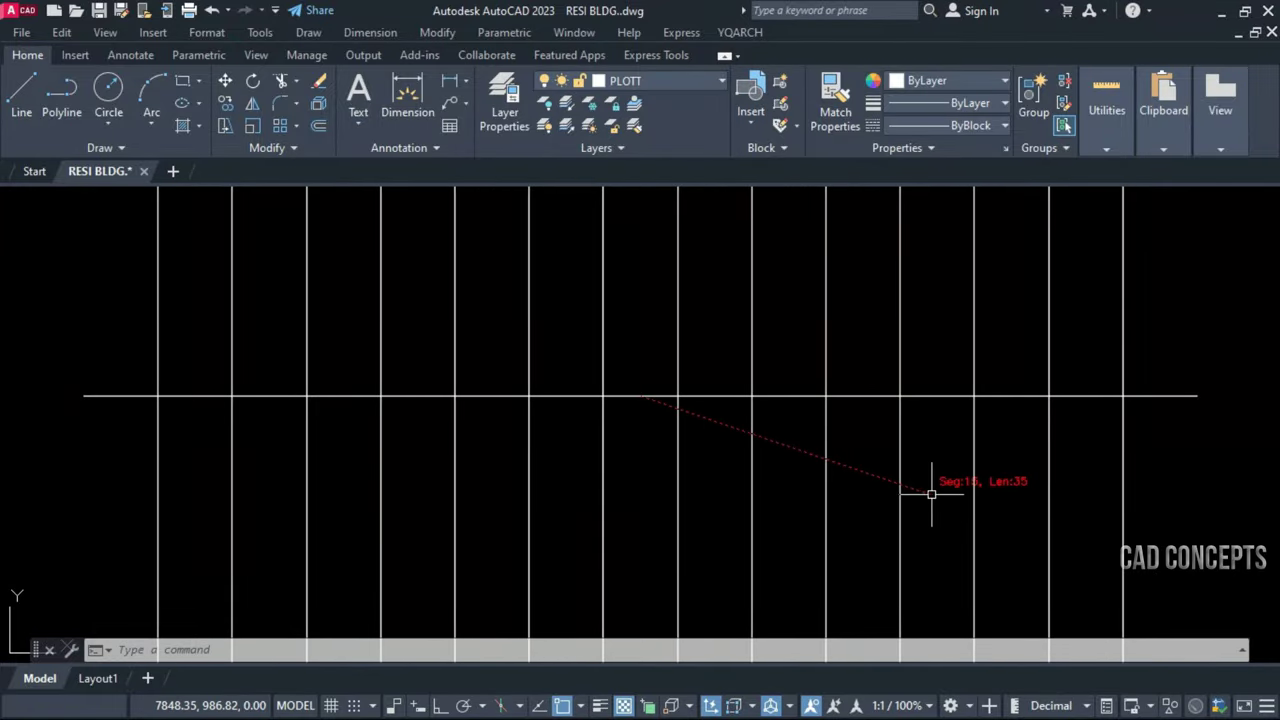
click(975, 494)
middle_drag(832, 478, 832, 518)
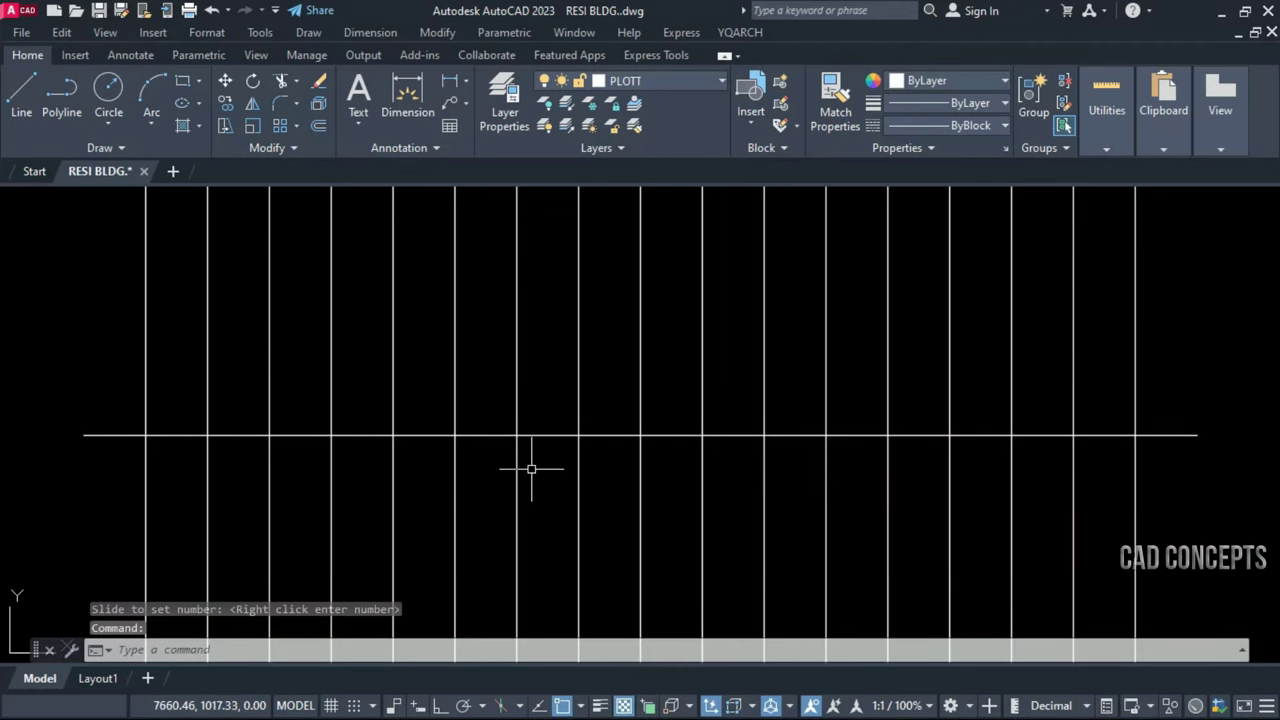
Run DDXX across the grid lines to label each 29.2 gap and the 467.1 total above
text(ddxx)
key(Return)
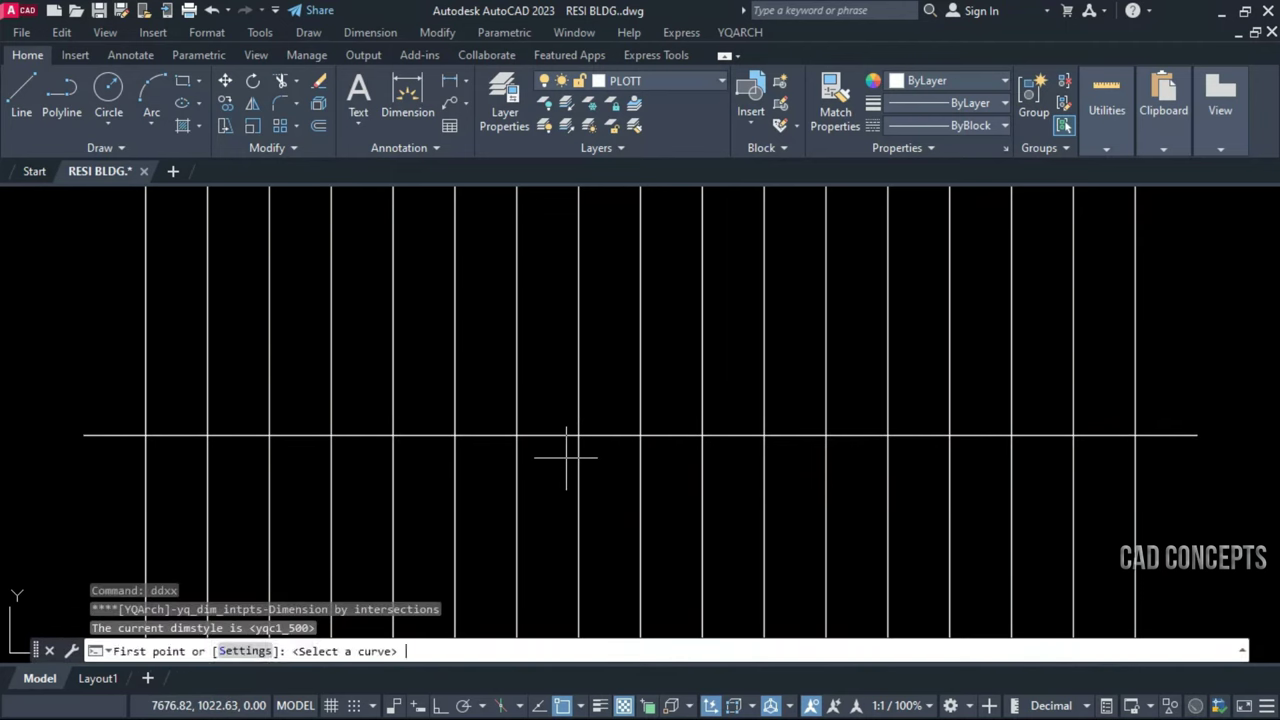
click(1183, 358)
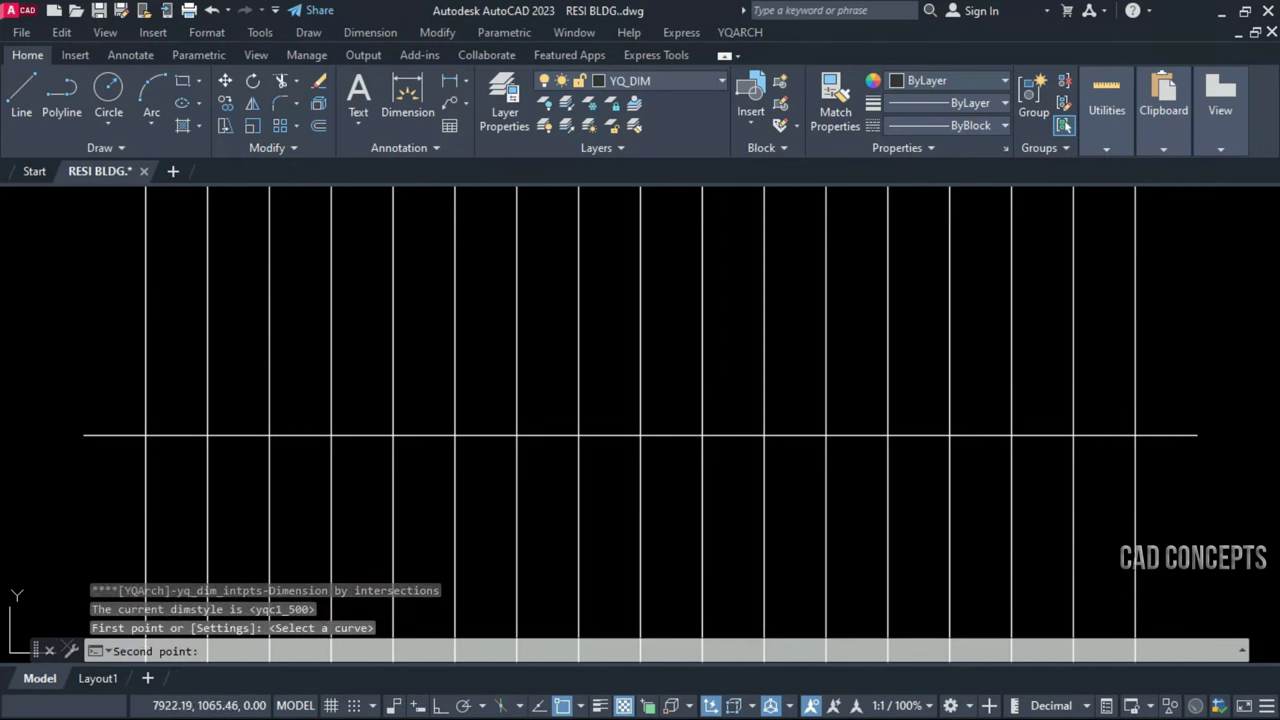
click(82, 357)
click(82, 345)
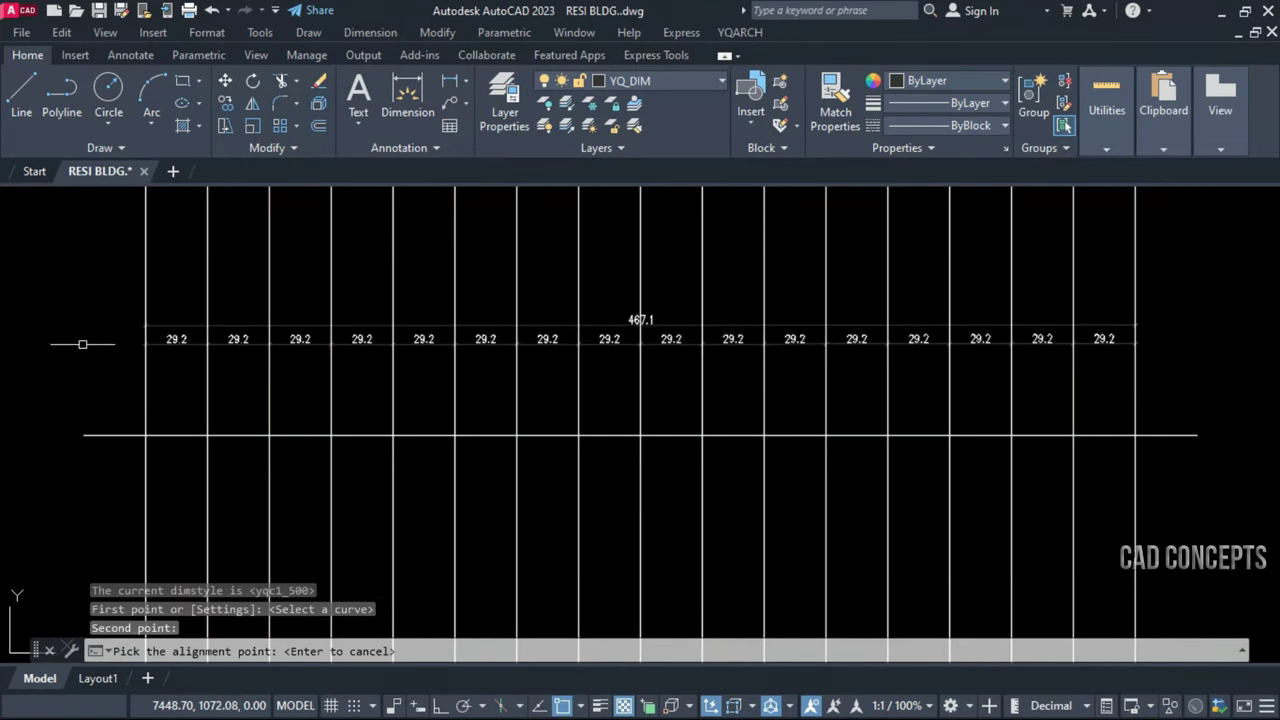
click(74, 364)
click(120, 422)
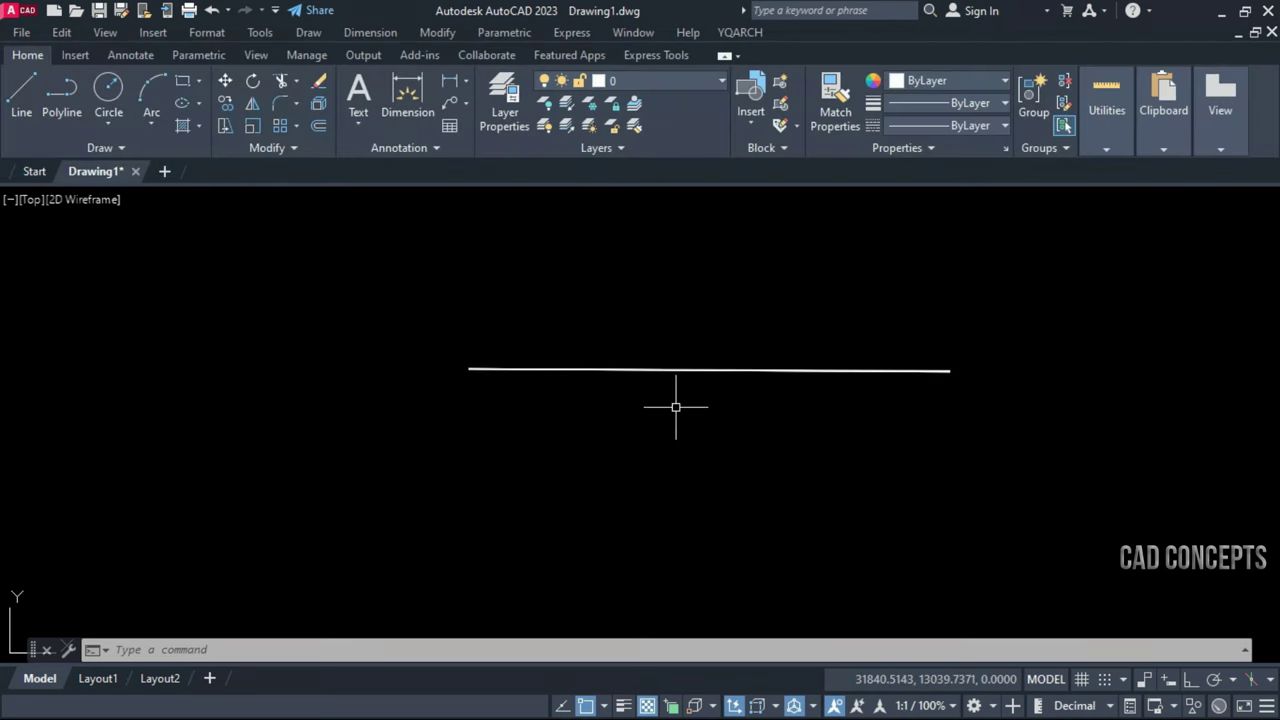
Zoom in and merge the five overlapping lines with RD, setting the maximum offset by two points
scroll(950, 390, up, 2)
scroll(1060, 395, up, 2)
scroll(1080, 400, up, 2)
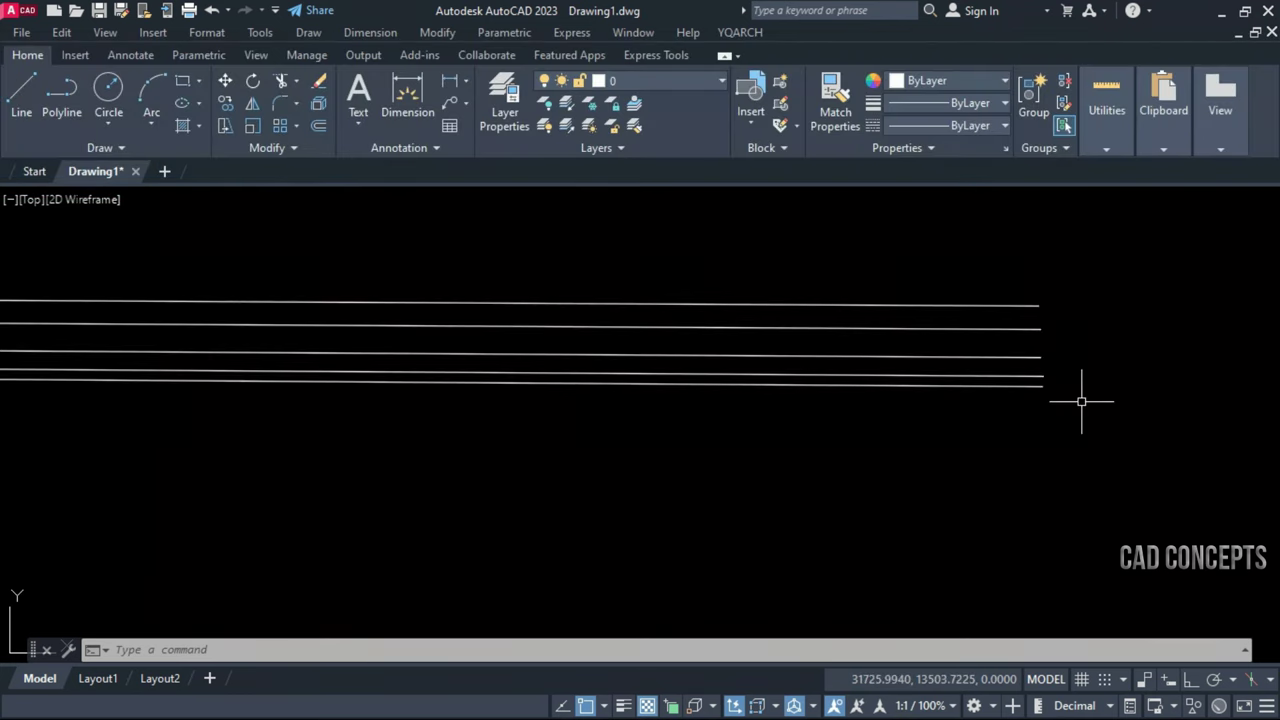
scroll(1000, 390, up, 2)
scroll(930, 431, up, 2)
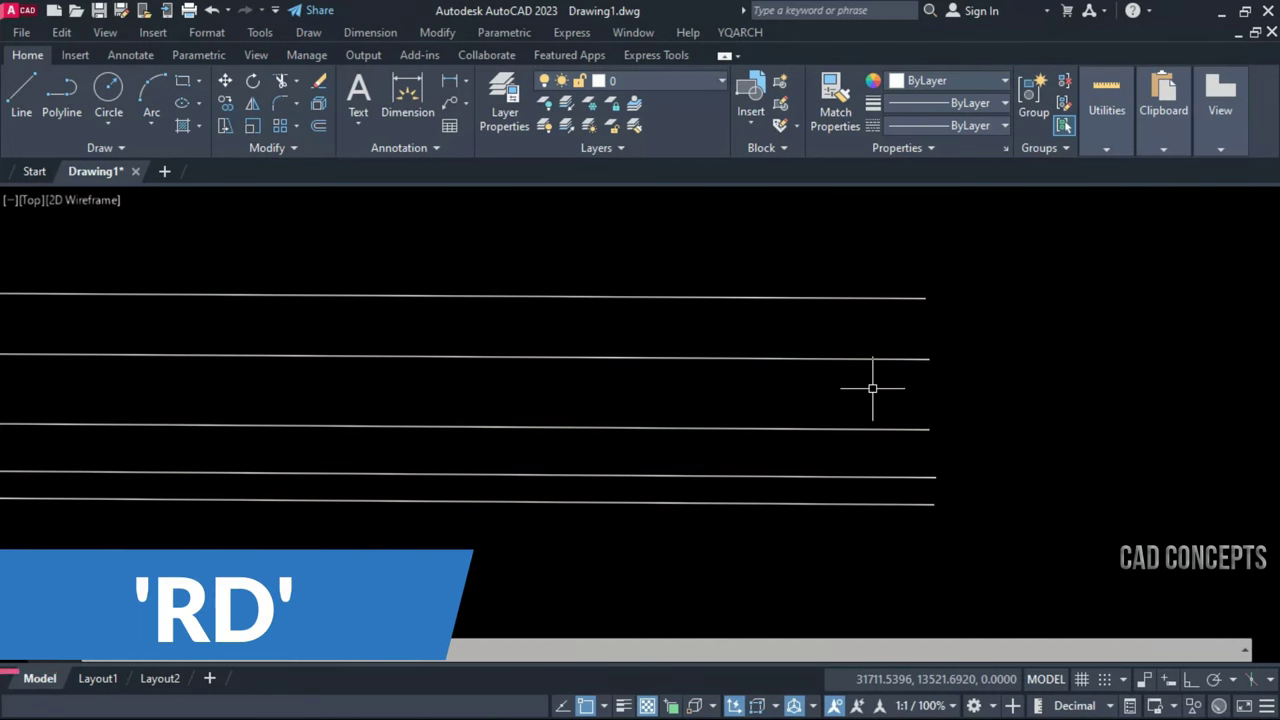
key(Return)
click(986, 252)
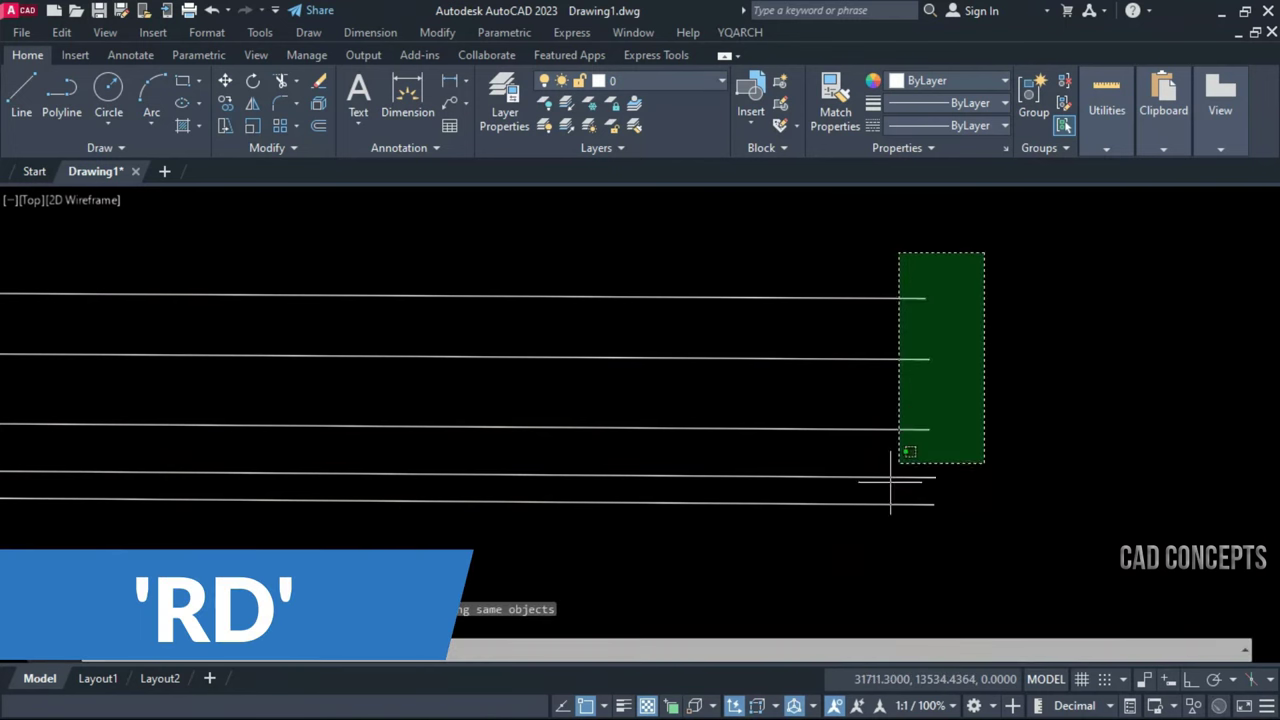
click(895, 466)
key(Return)
click(907, 503)
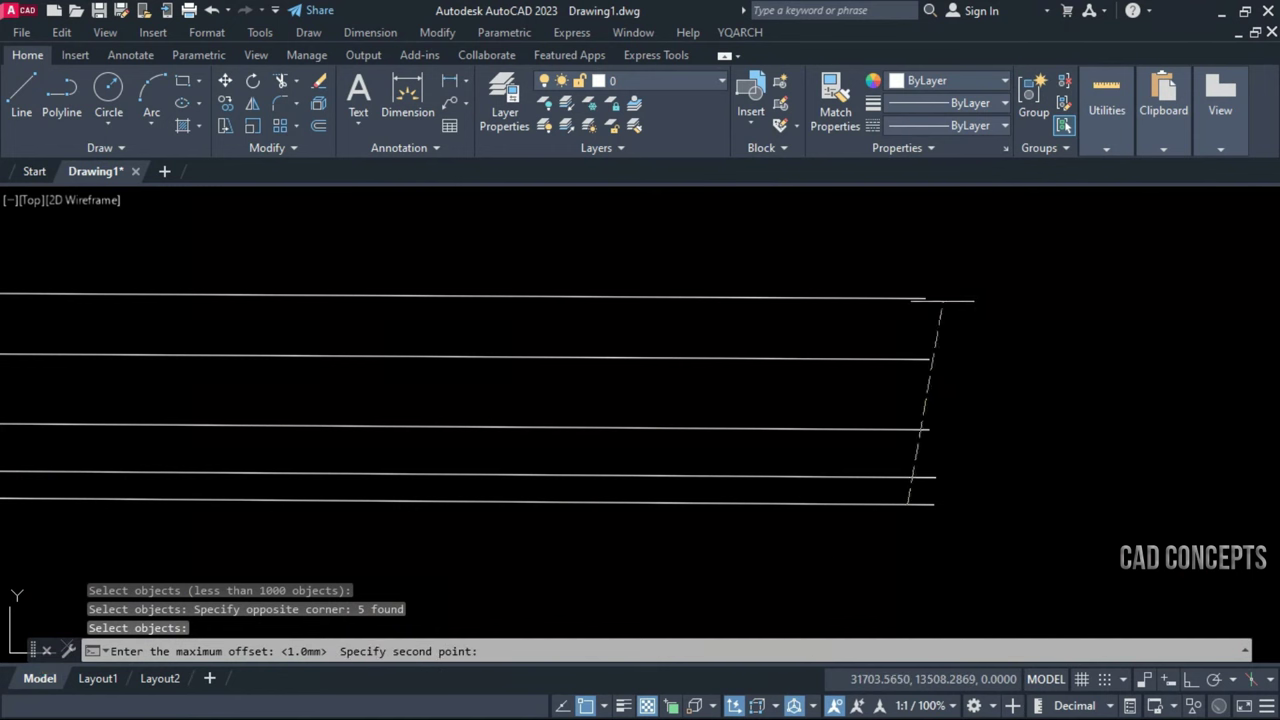
click(902, 277)
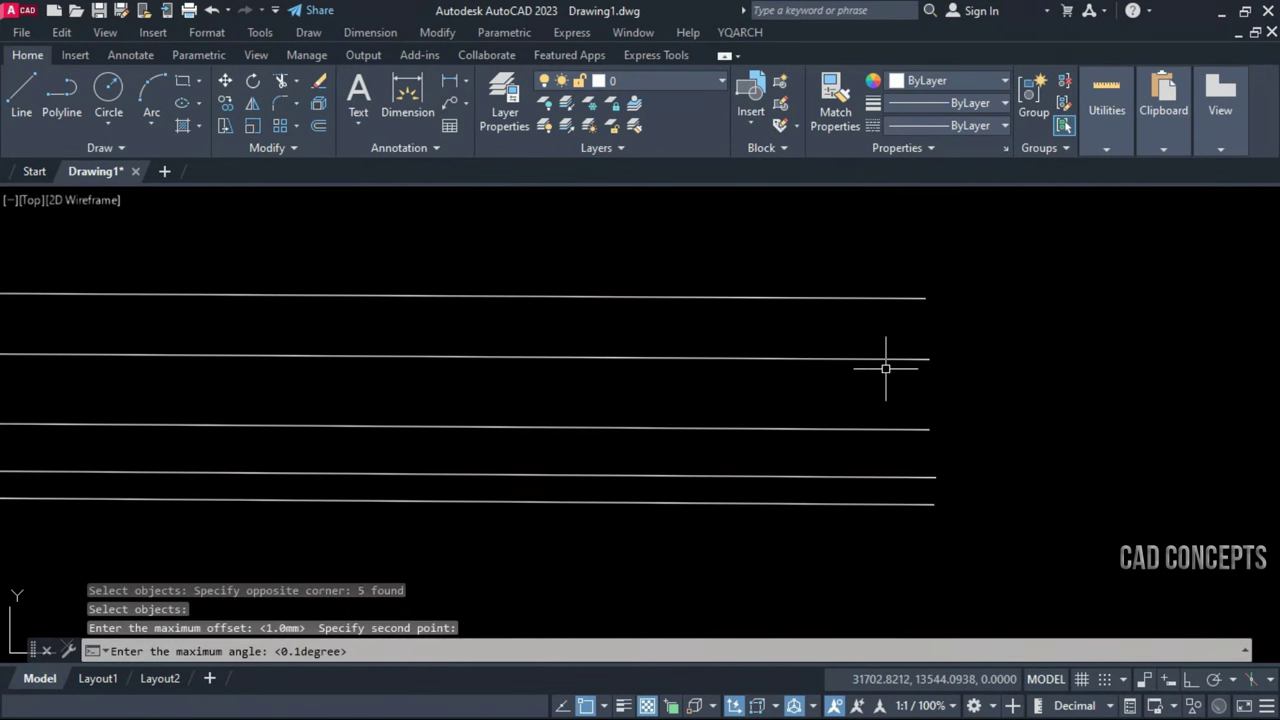
key(Return)
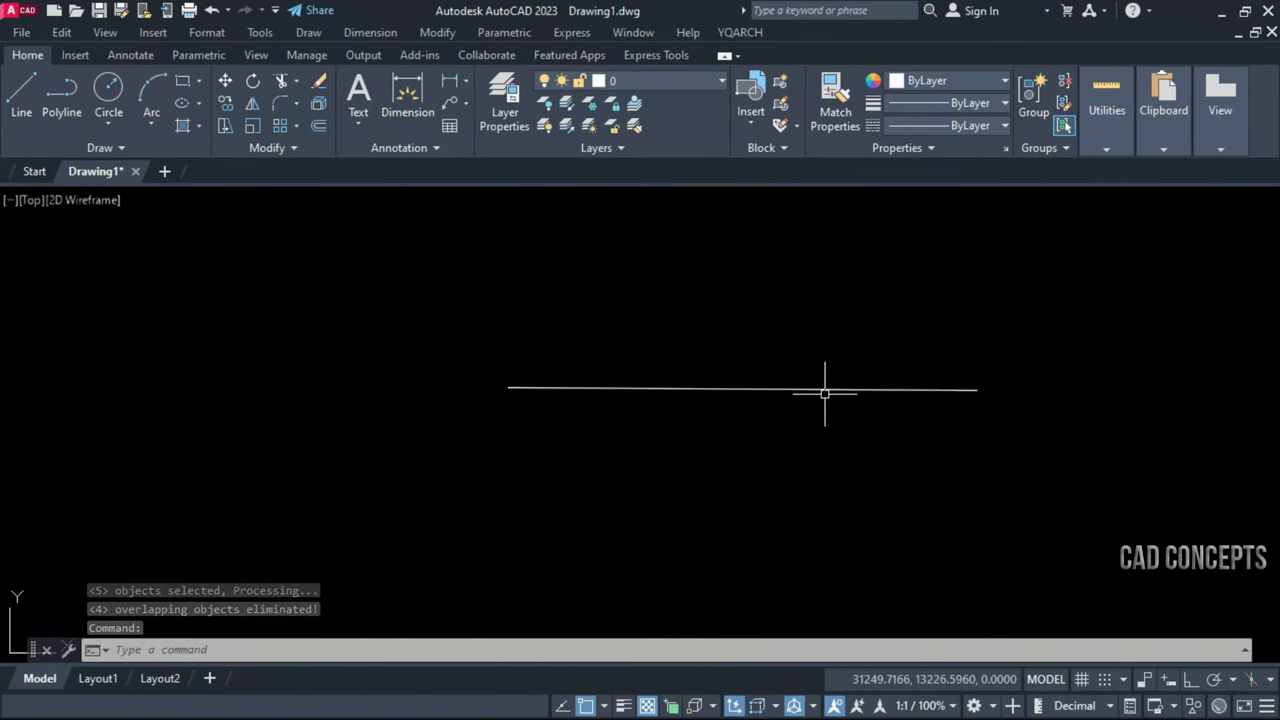
Confirm only one line remains, then undo the cleanup to restore all five lines
click(818, 391)
key(Escape)
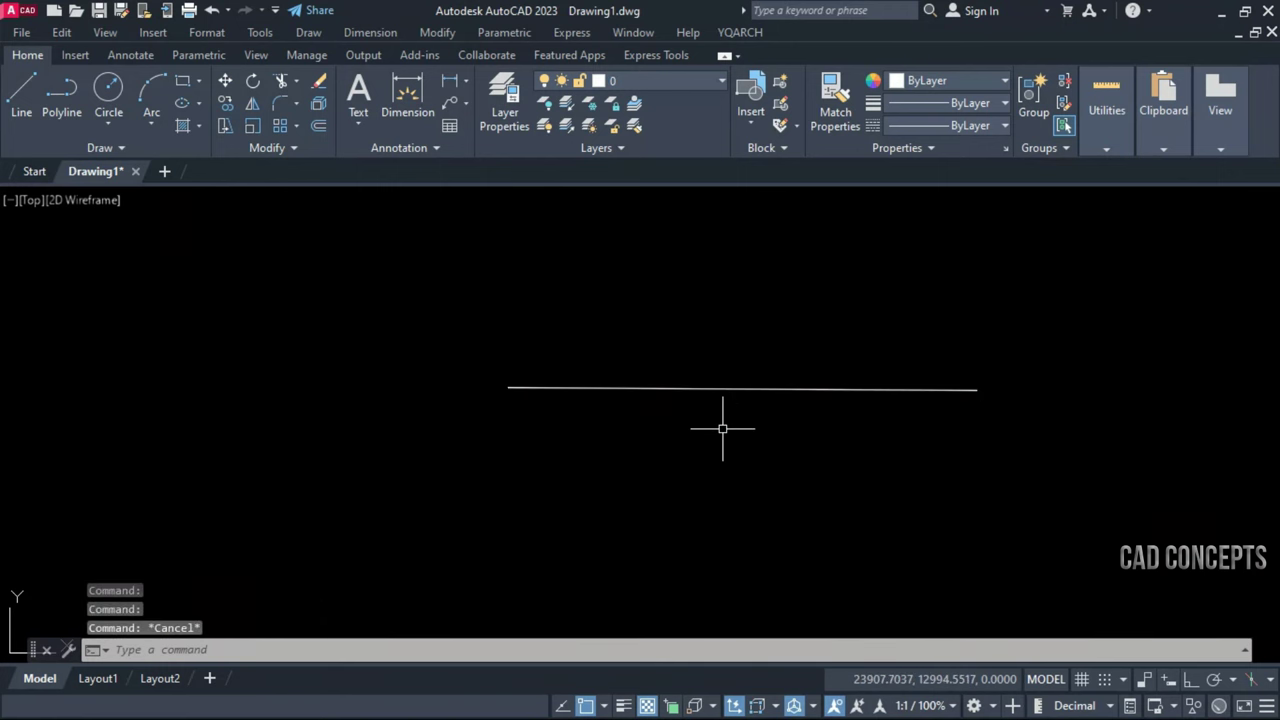
key(ctrl+z)
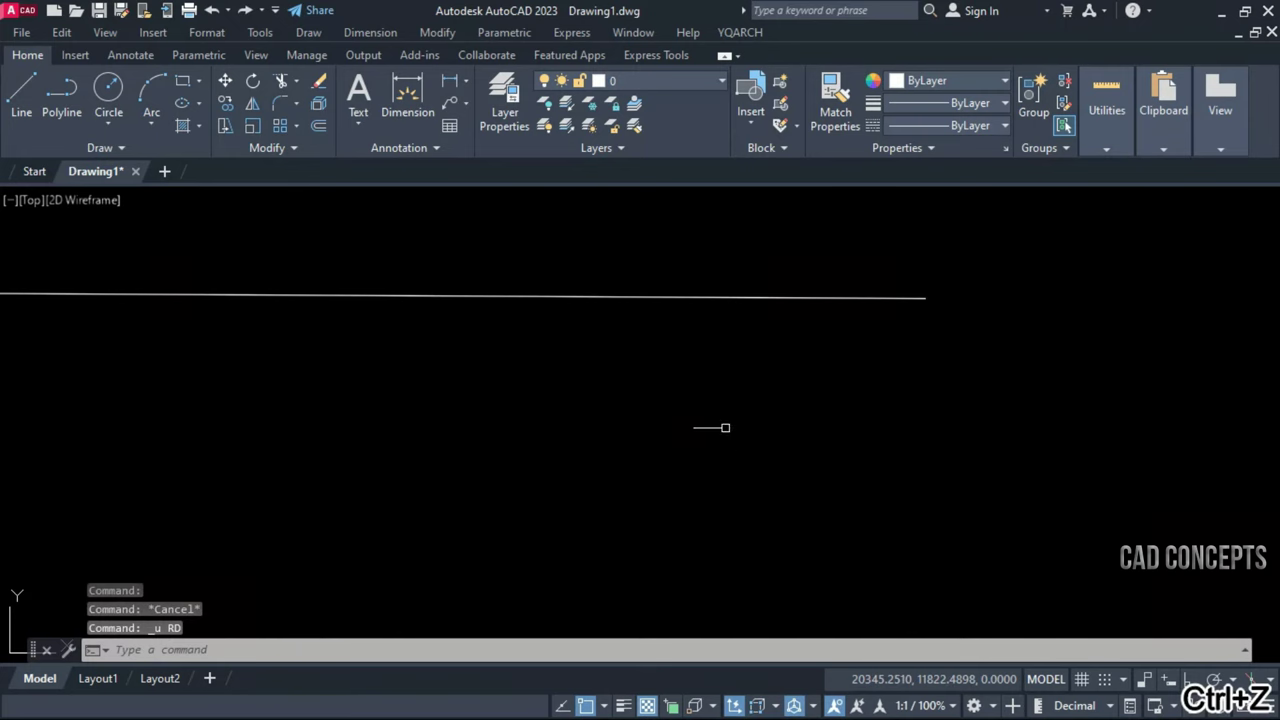
key(ctrl+z)
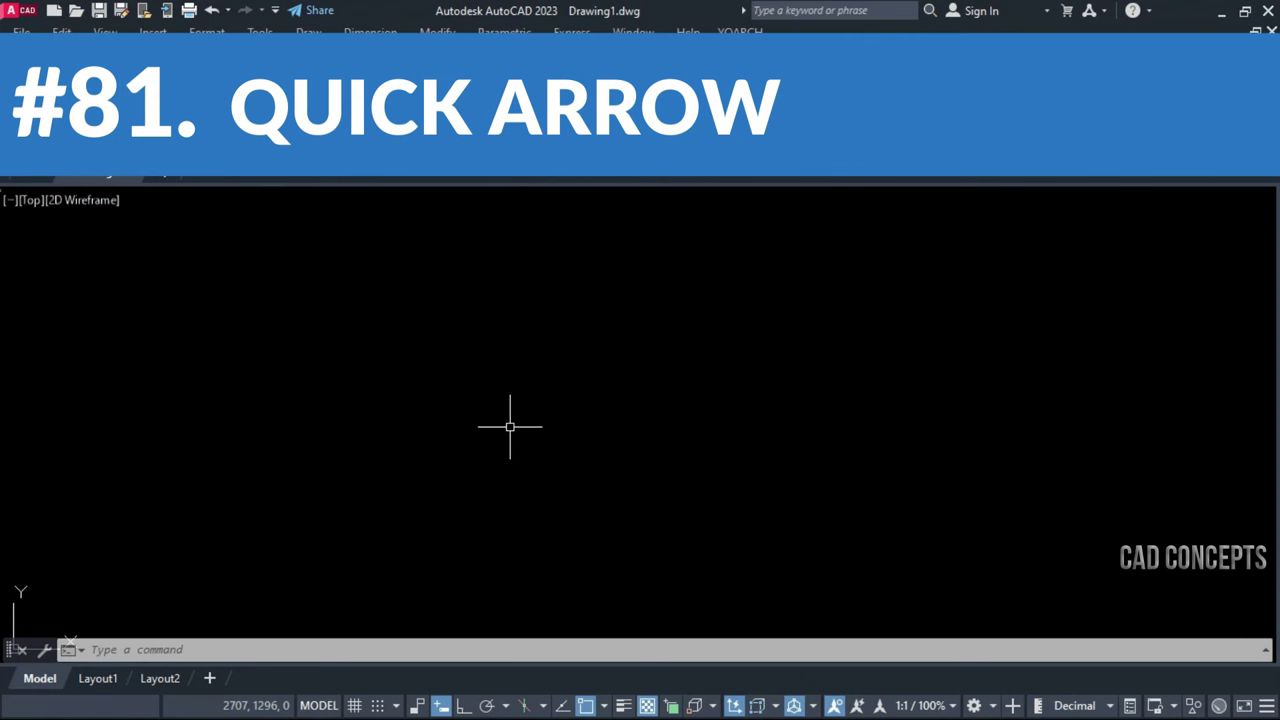
Draw right- and left-pointing green entrance arrows with AAE, Ortho on
text(A)
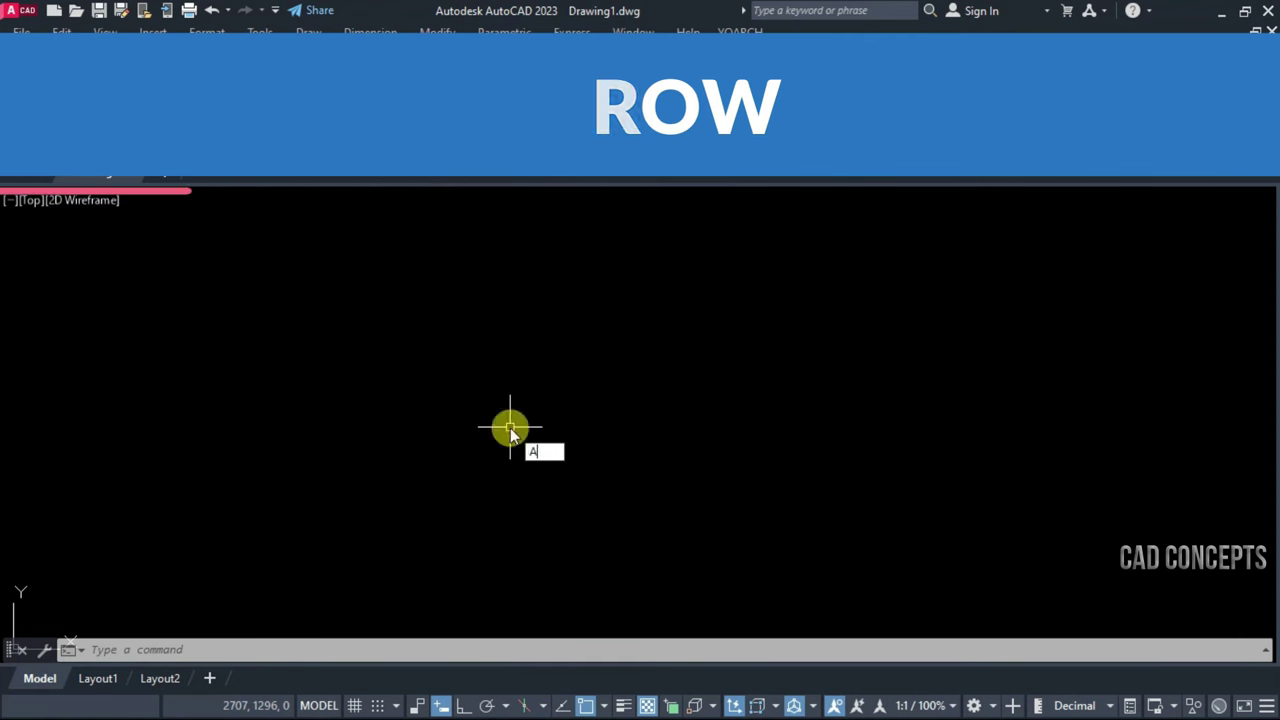
text(AE)
key(Return)
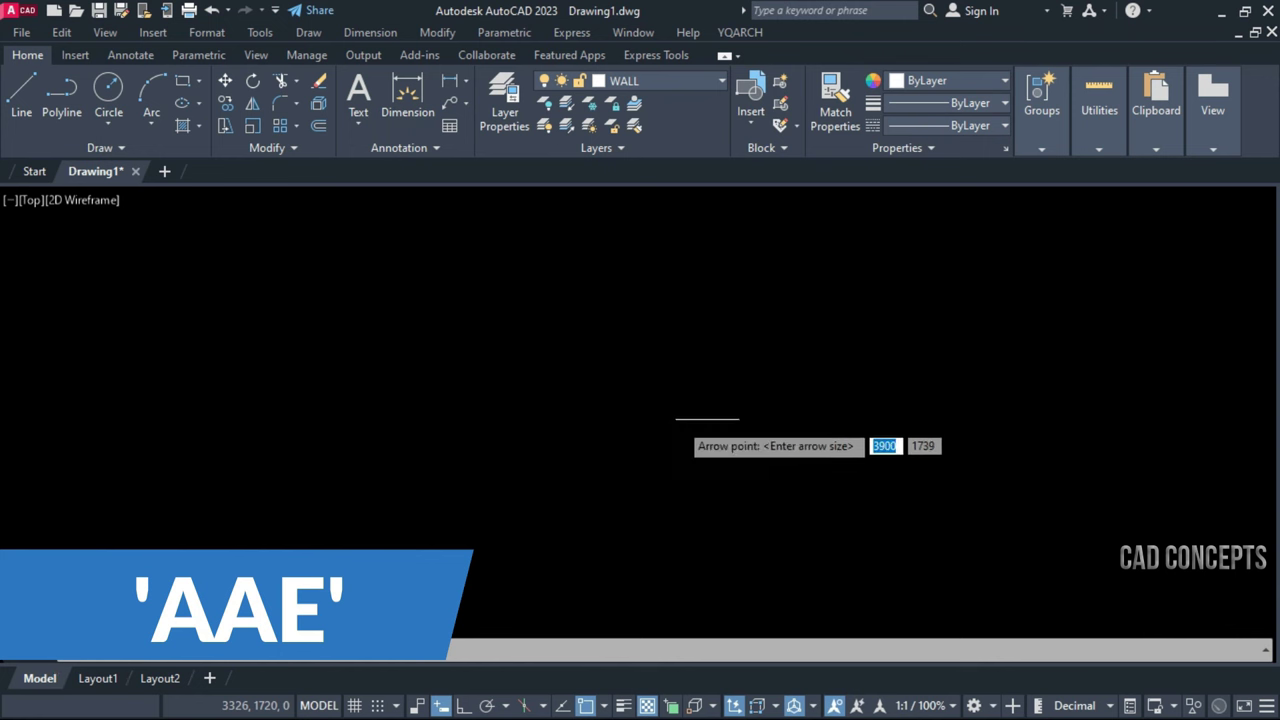
click(828, 405)
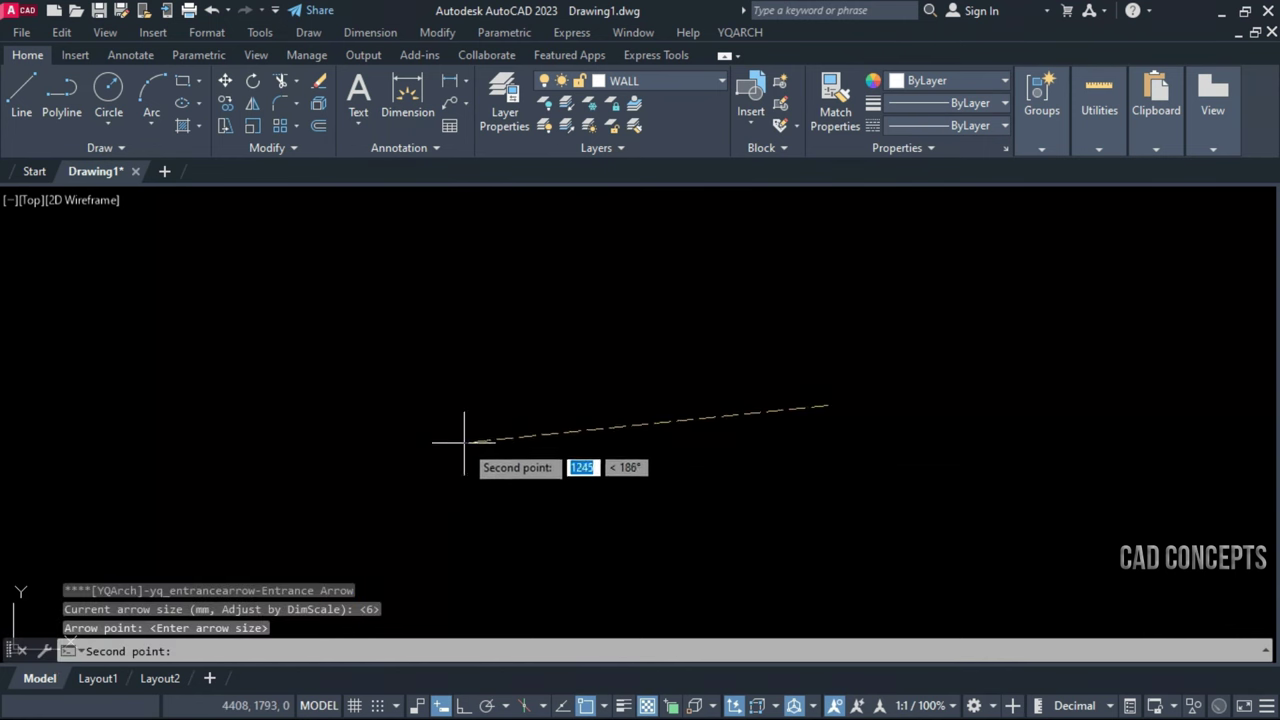
key(F8)
click(371, 434)
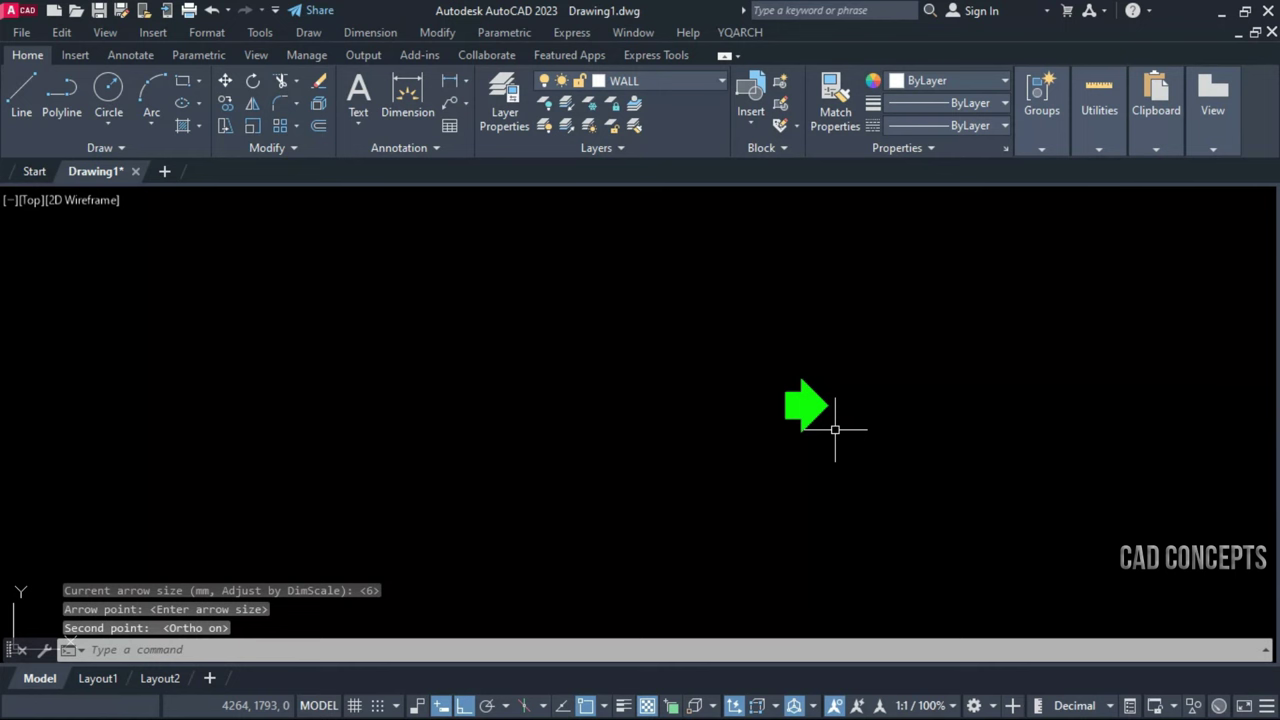
key(Return)
scroll(835, 430, up, 2)
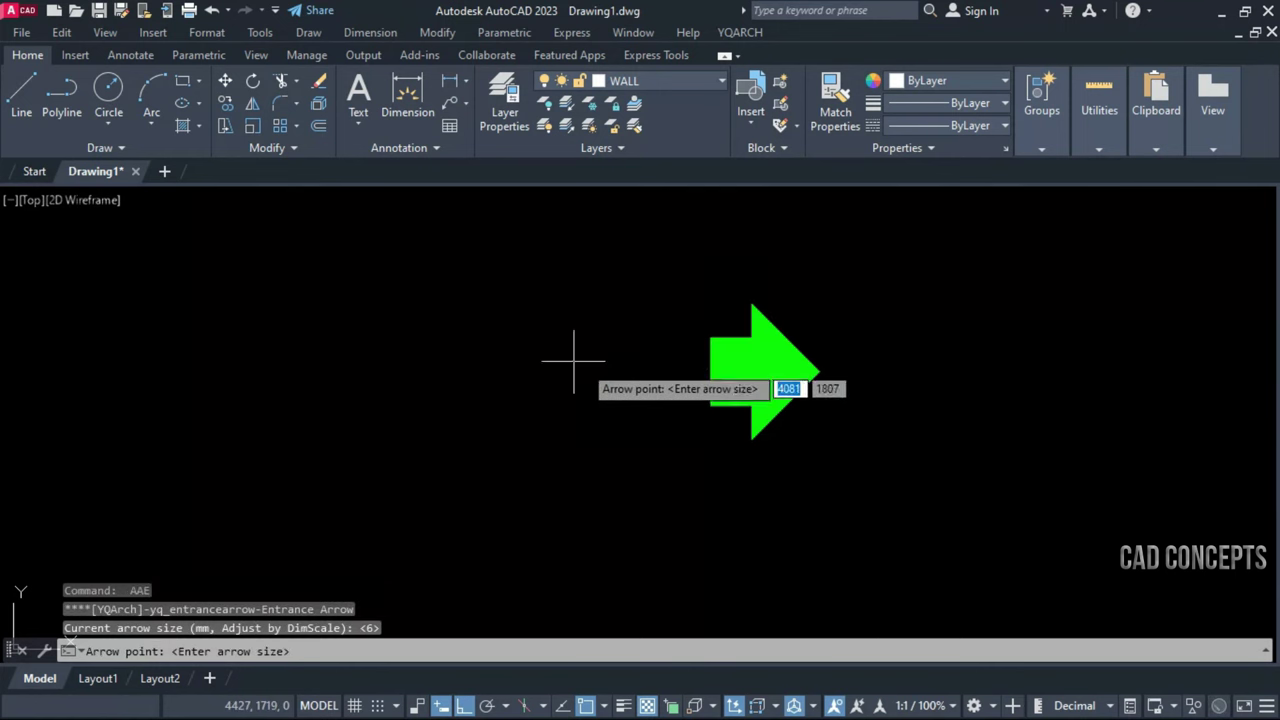
click(284, 362)
middle_drag(633, 414, 686, 509)
click(686, 509)
Add upward and downward entrance arrows around the same centre
key(Return)
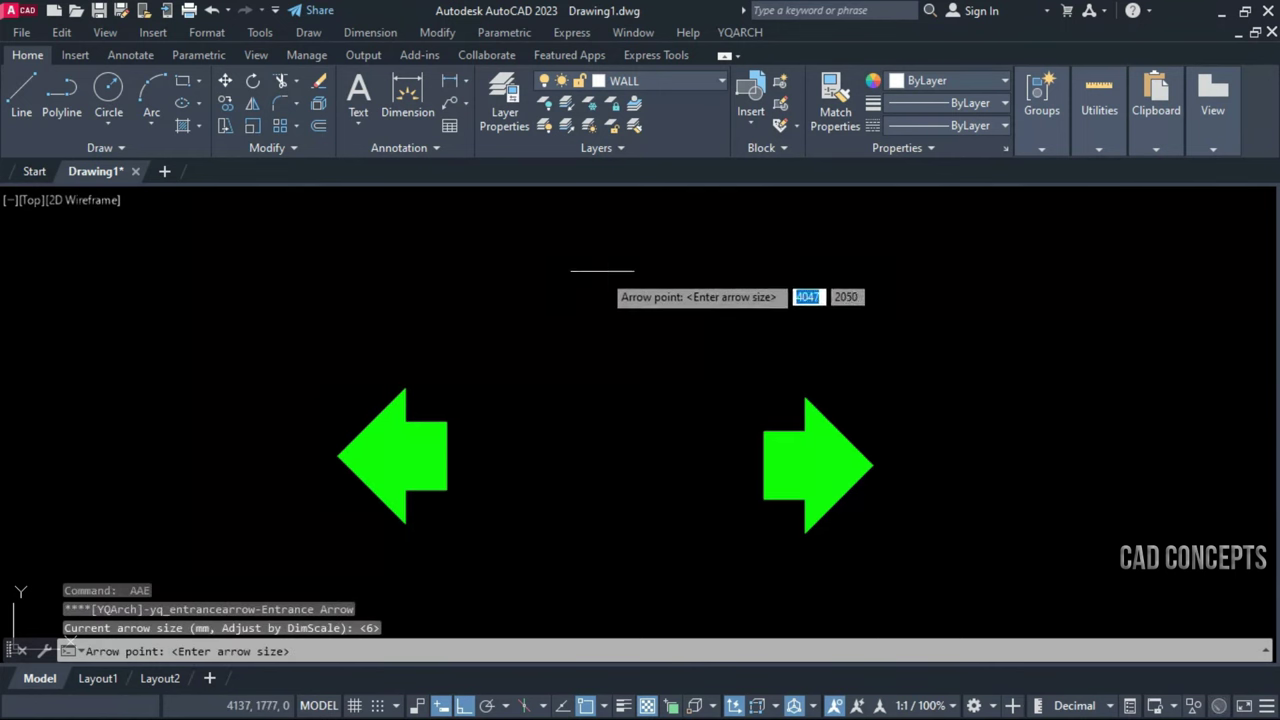
click(602, 270)
click(593, 508)
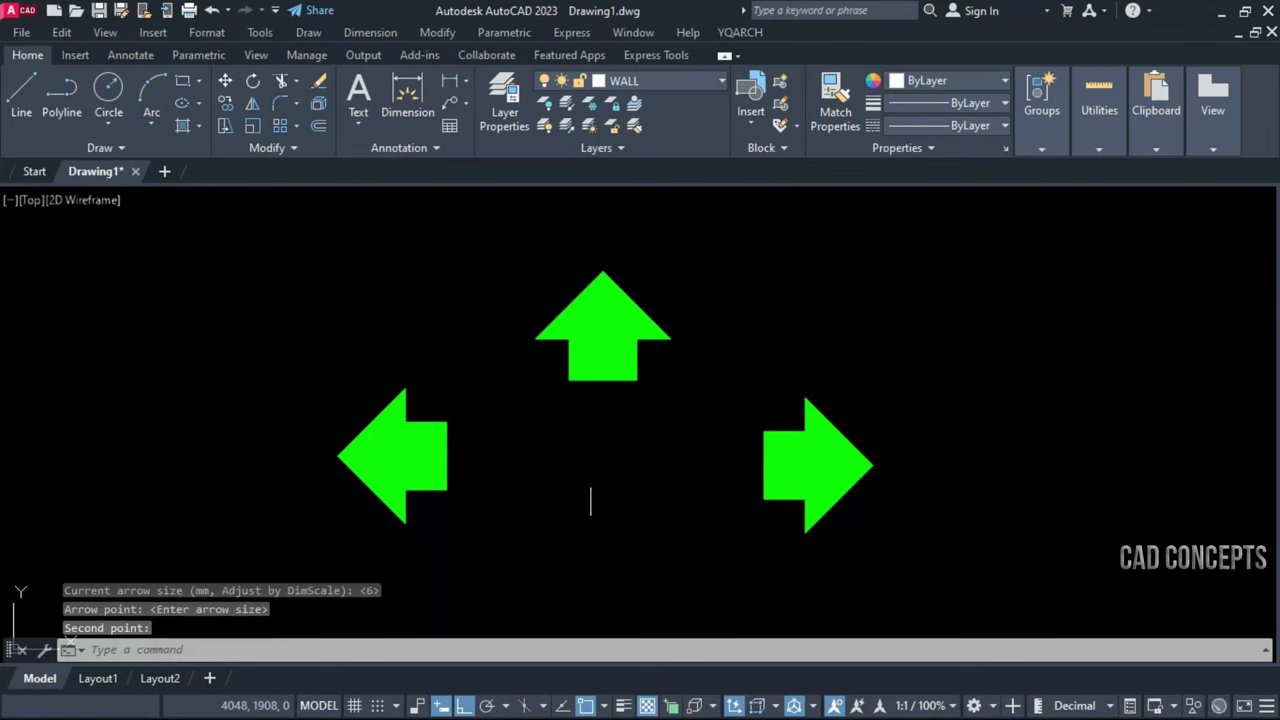
middle_drag(590, 500, 594, 421)
key(Return)
click(602, 555)
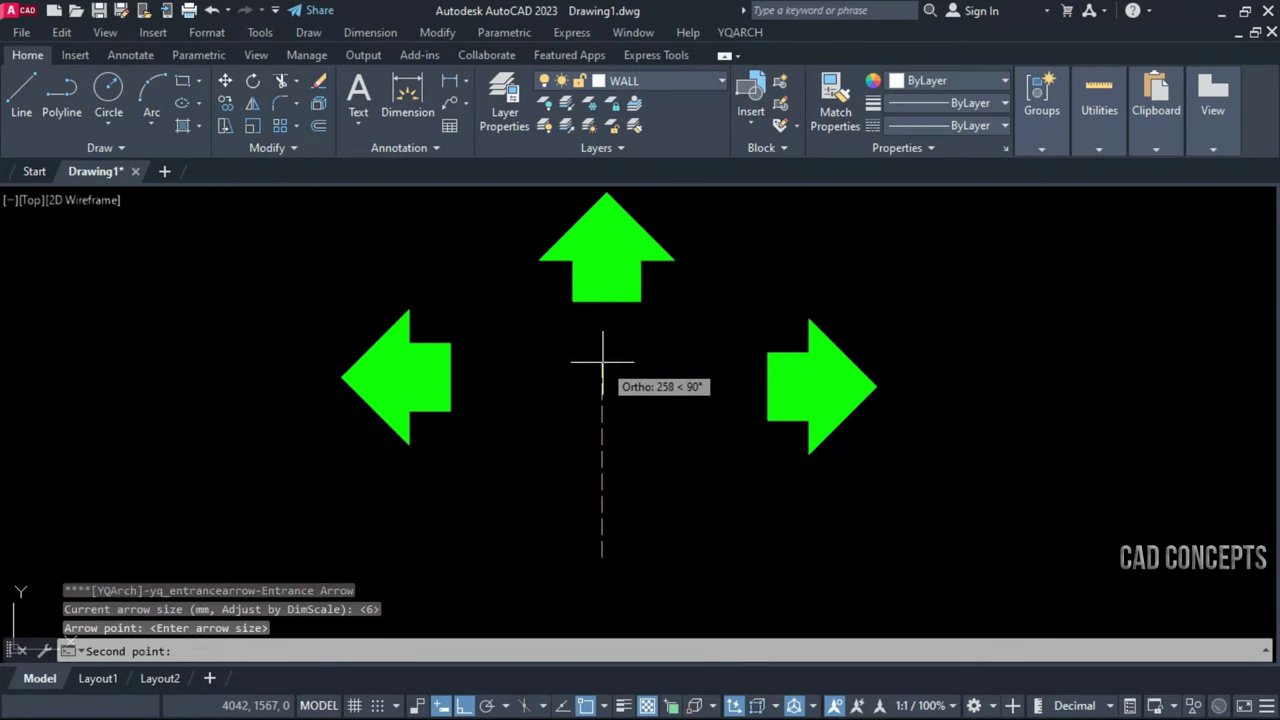
click(602, 362)
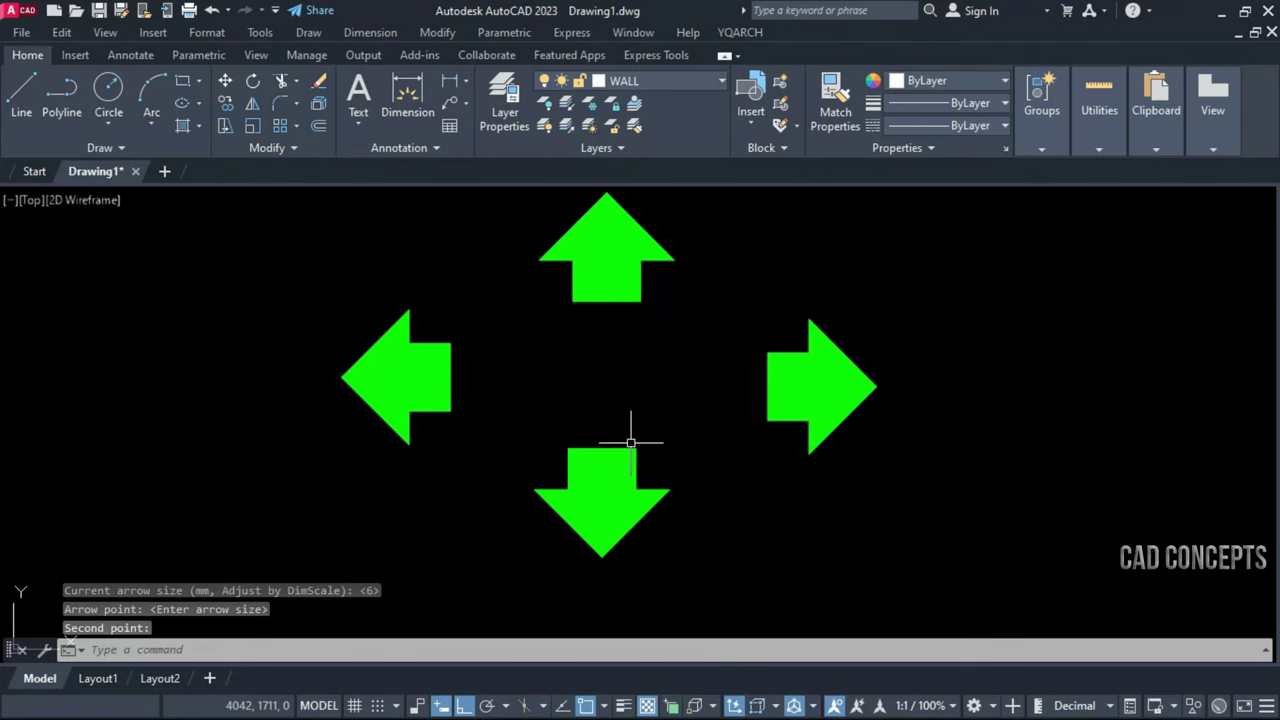
Window-select the four arrows to check them, then clear the selection
click(880, 251)
click(394, 466)
middle_drag(657, 371, 397, 400)
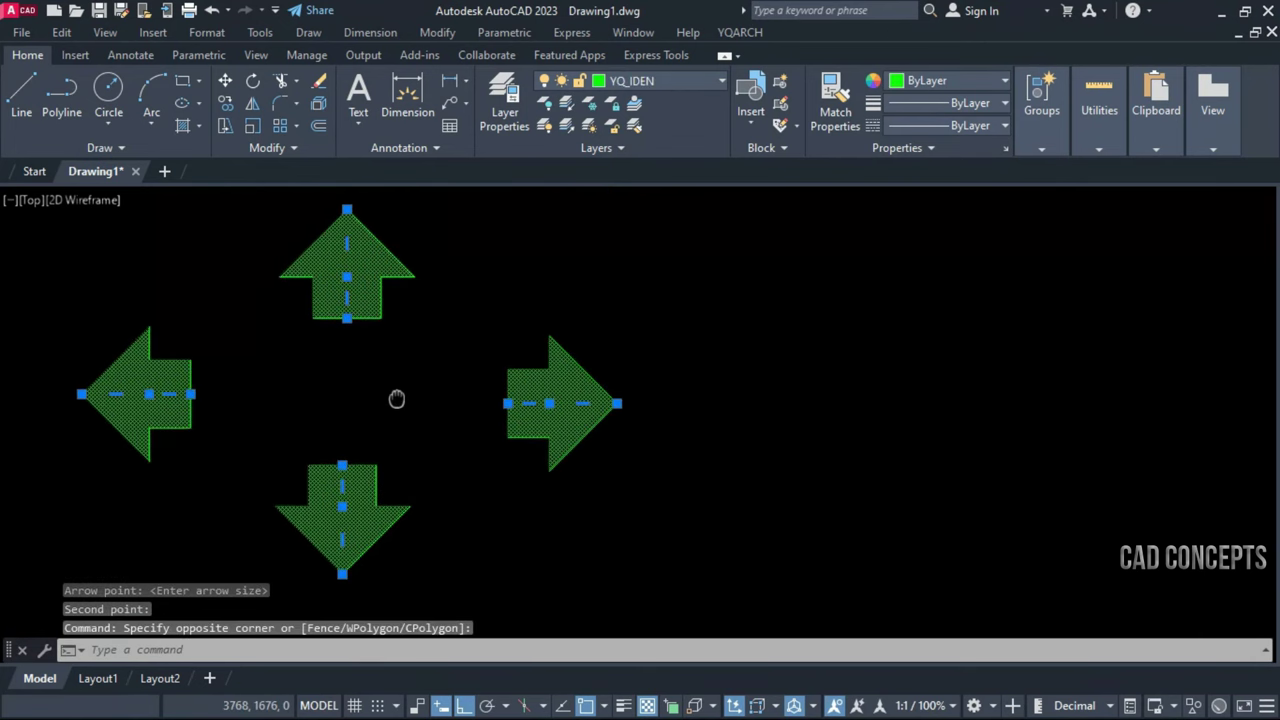
key(Escape)
click(919, 365)
key(Escape)
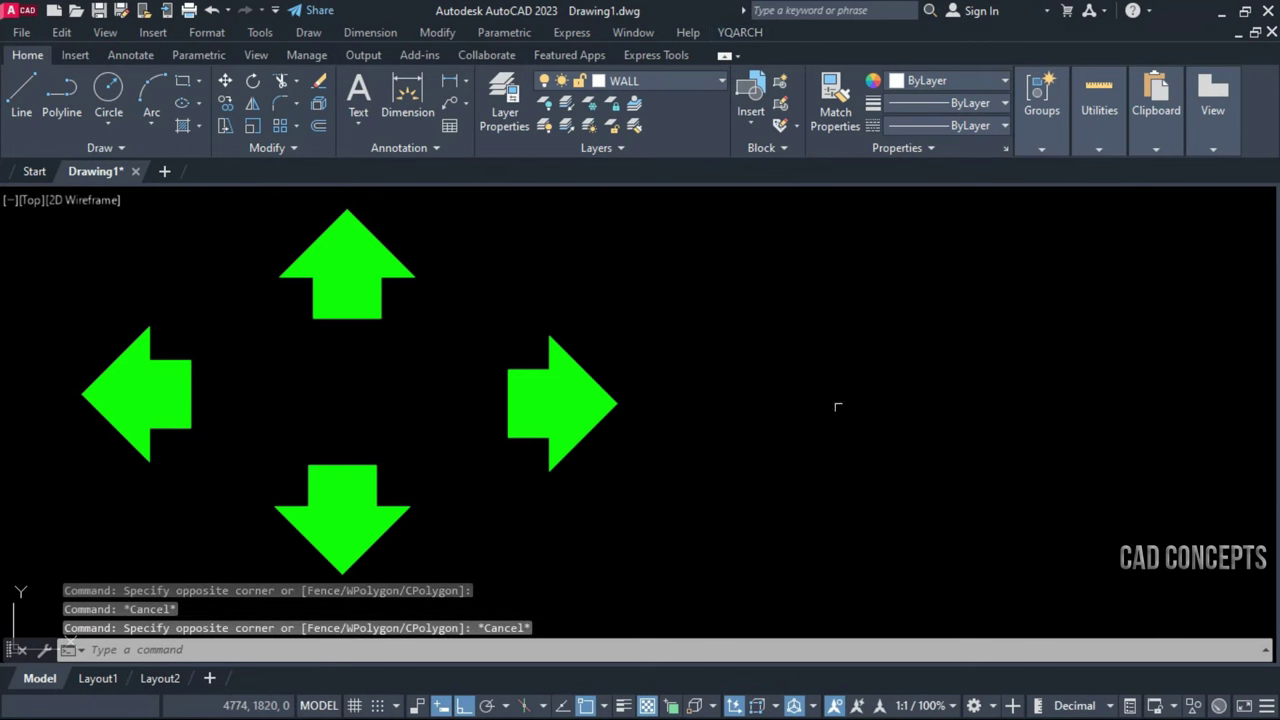
Draw two curved green arrows with AAW, picking tip, second point and end point for each
text(aa)
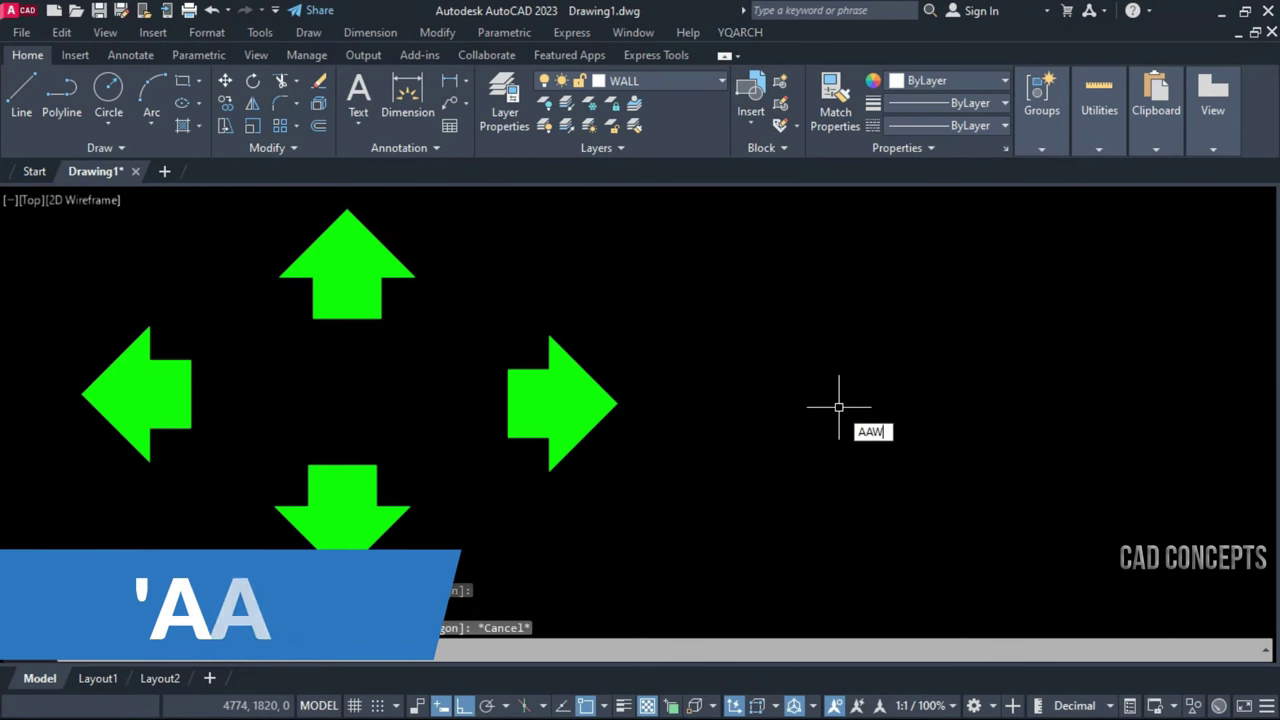
text(w)
key(Return)
click(705, 545)
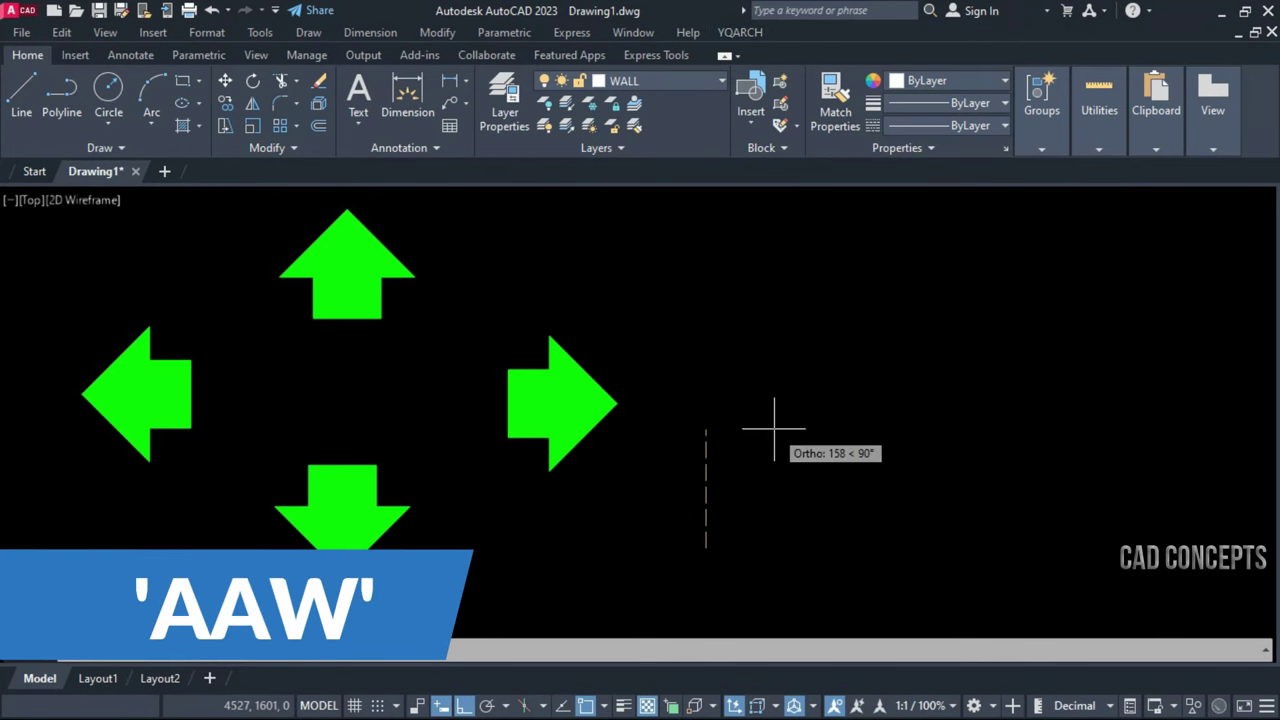
click(771, 425)
click(1005, 400)
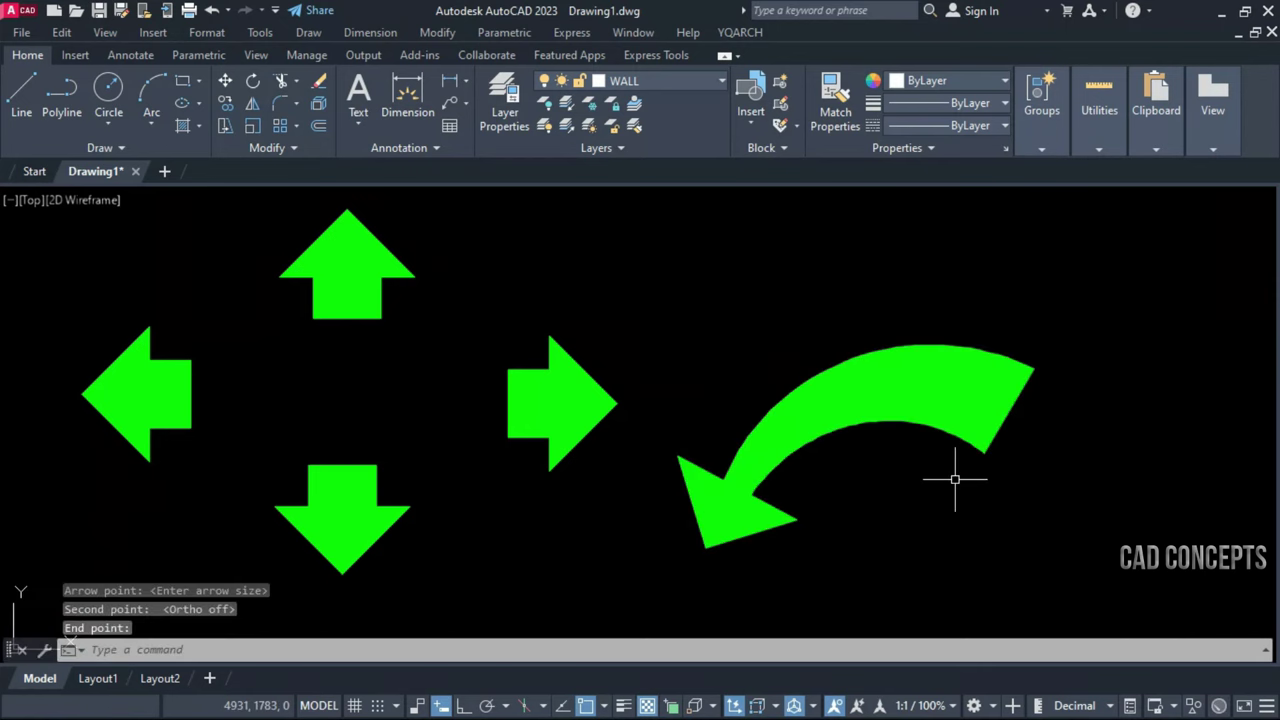
key(Return)
click(1162, 366)
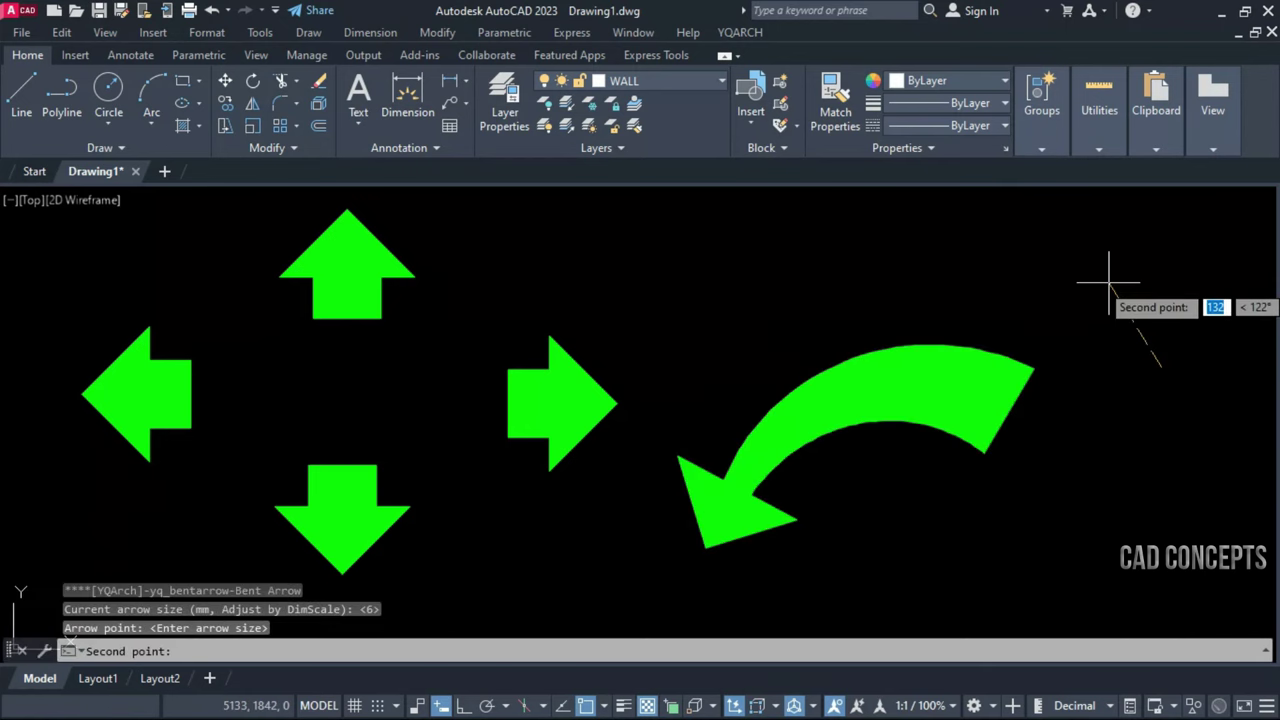
click(1094, 275)
click(848, 280)
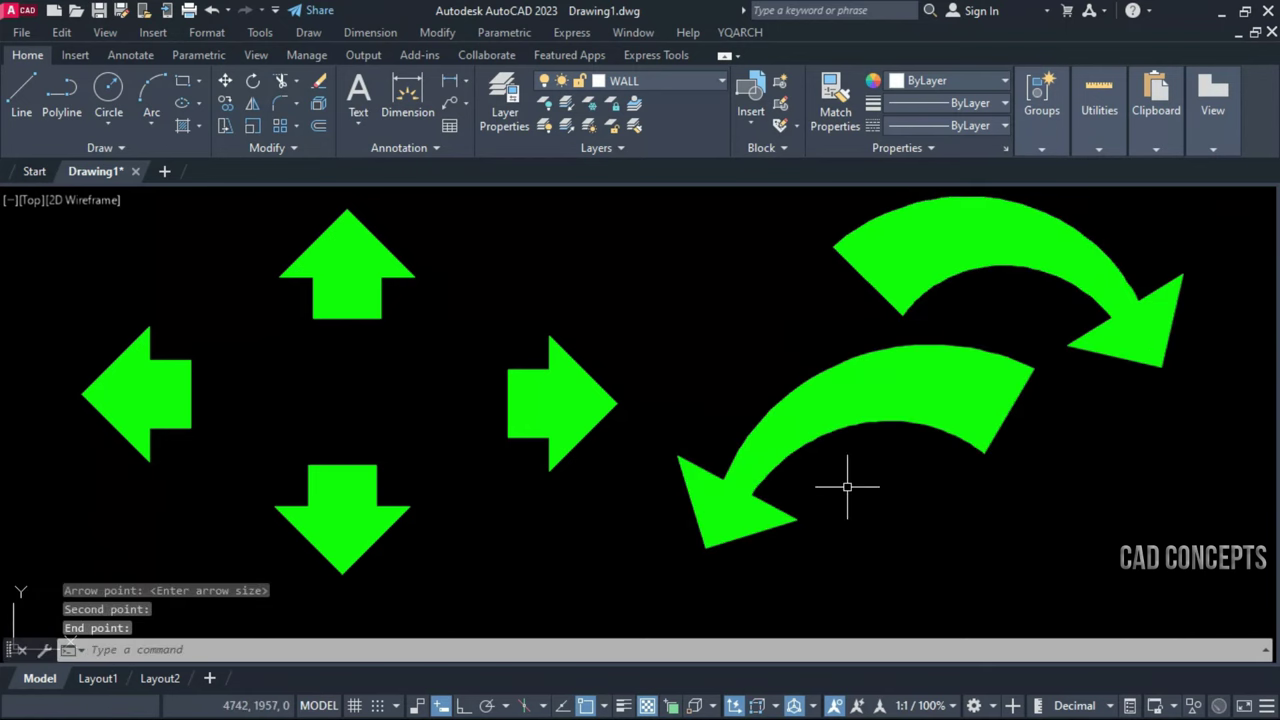
Add third and fourth curved arrows, then begin another one further left
key(Return)
click(1078, 436)
click(1140, 500)
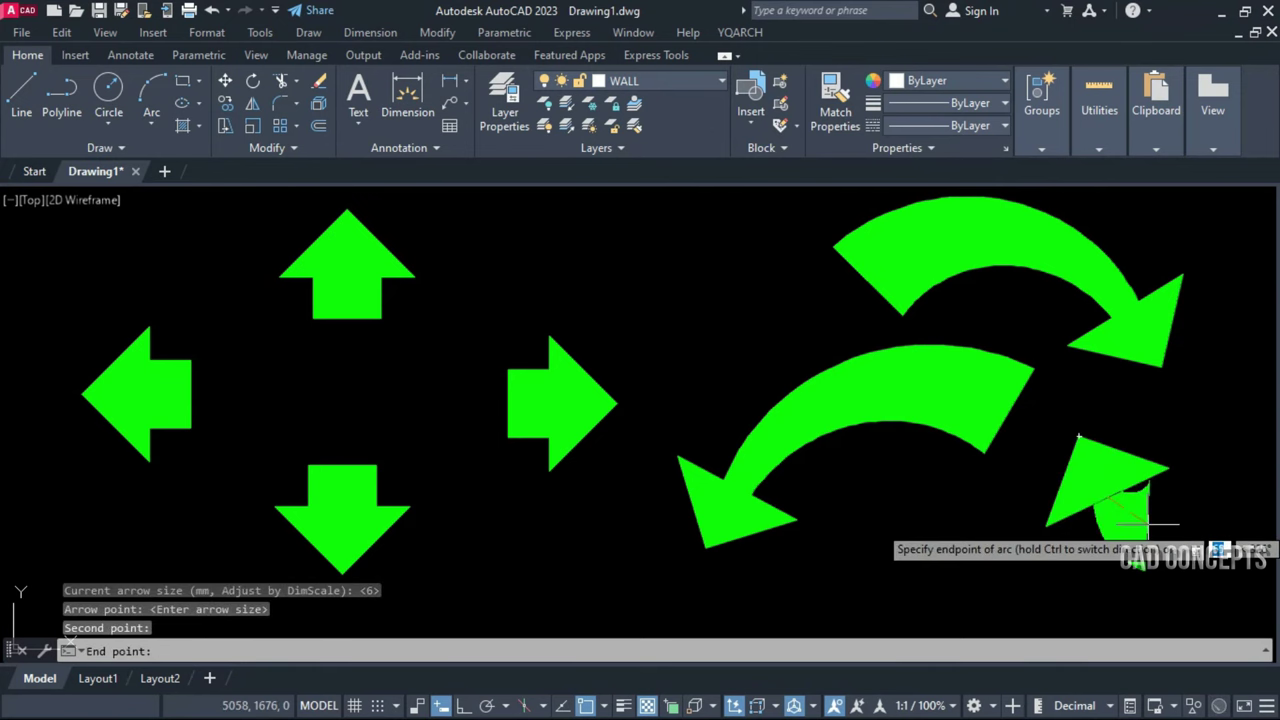
click(1236, 545)
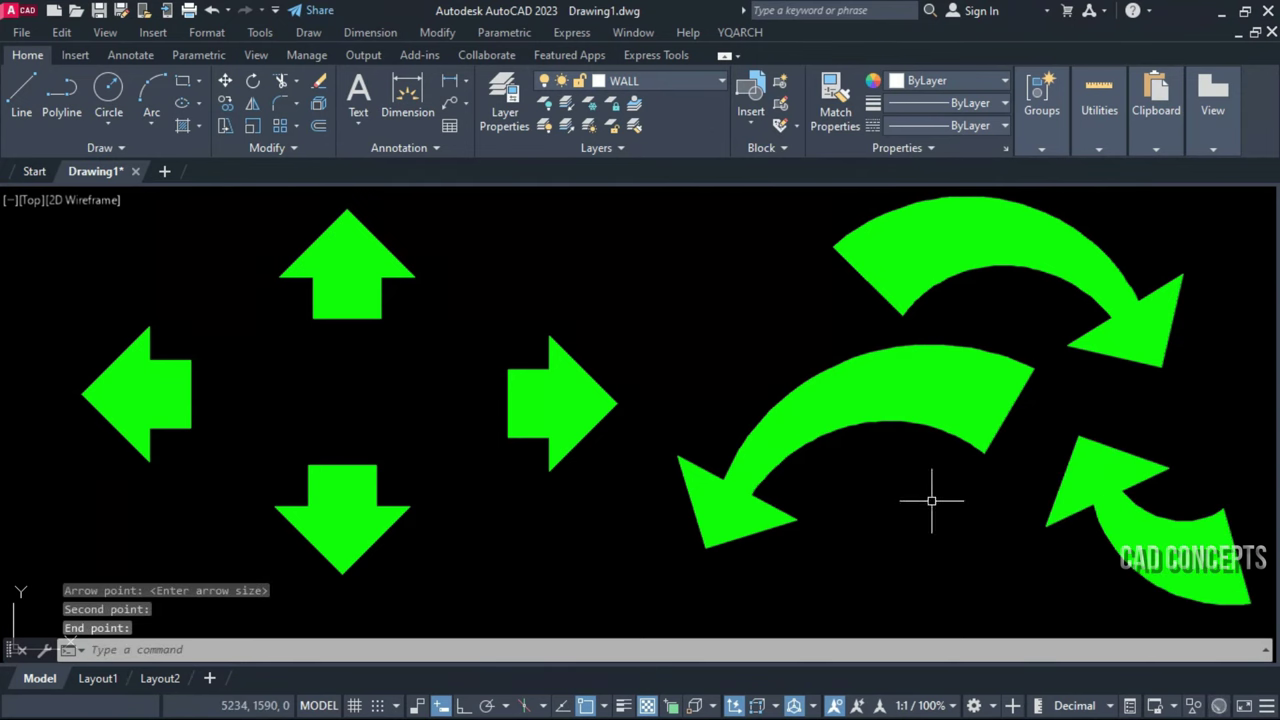
key(Return)
click(757, 343)
click(712, 272)
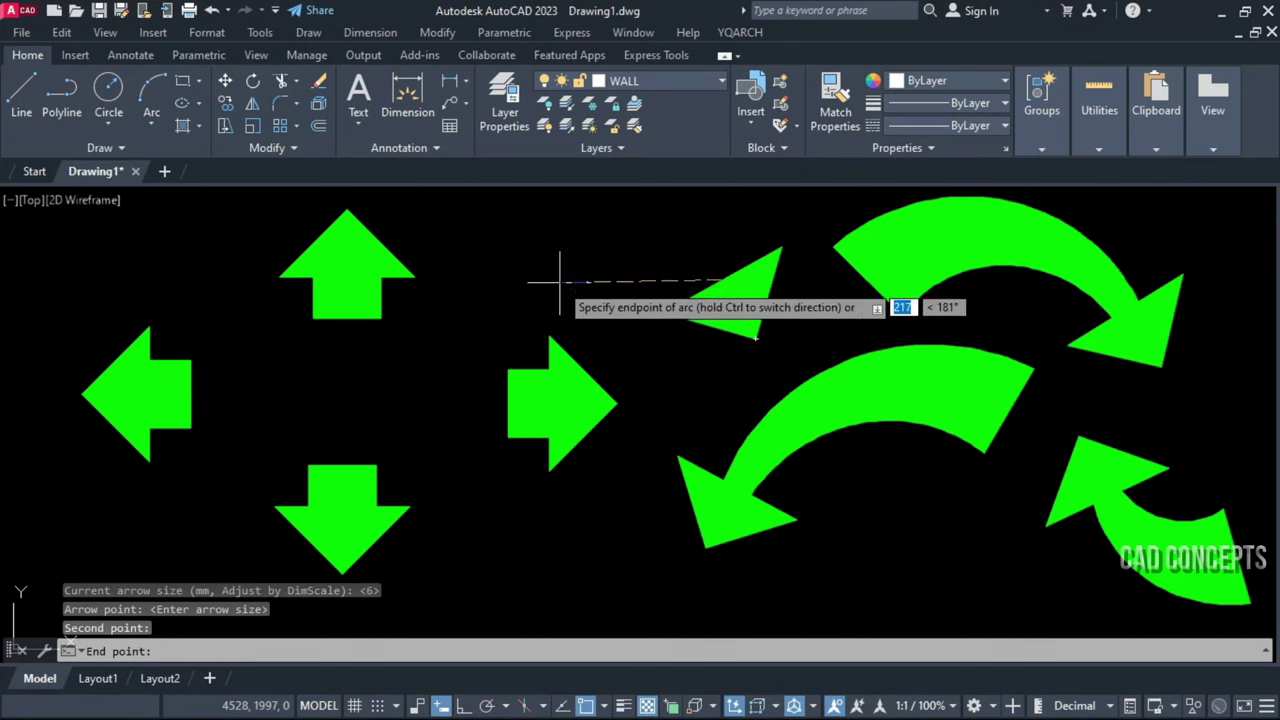
click(559, 282)
middle_drag(571, 504, 531, 516)
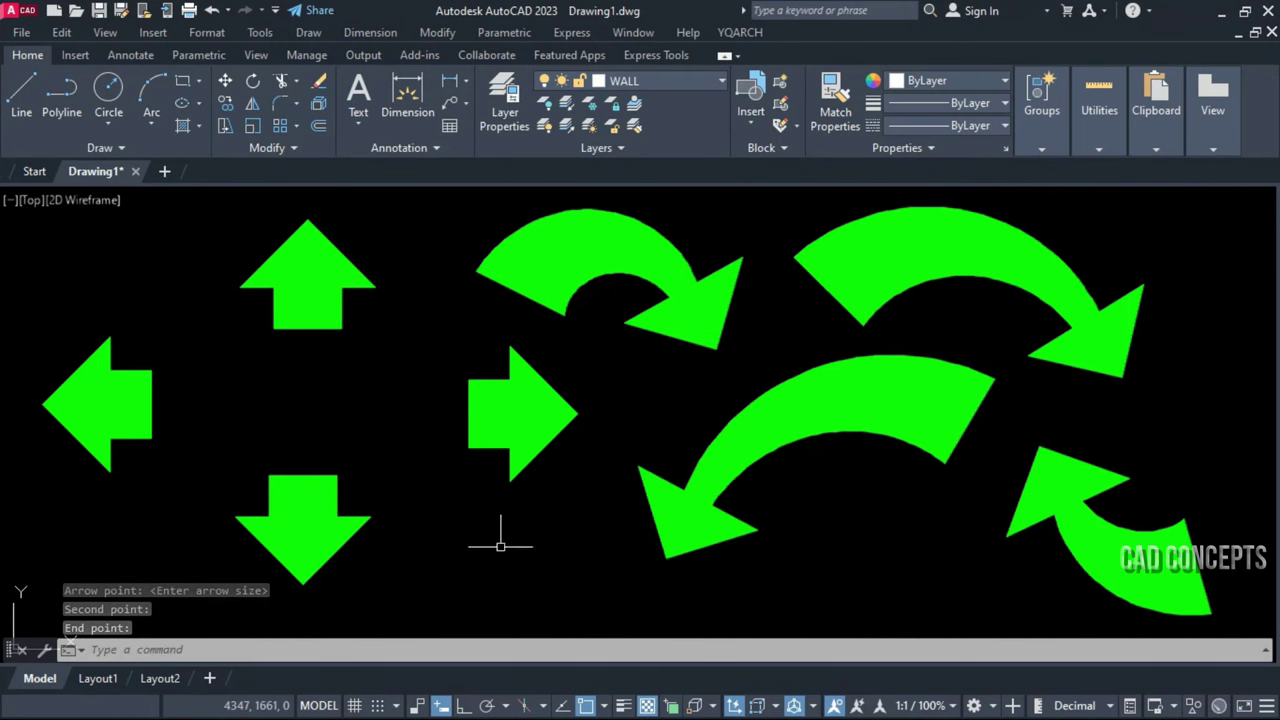
key(Return)
click(440, 526)
click(430, 487)
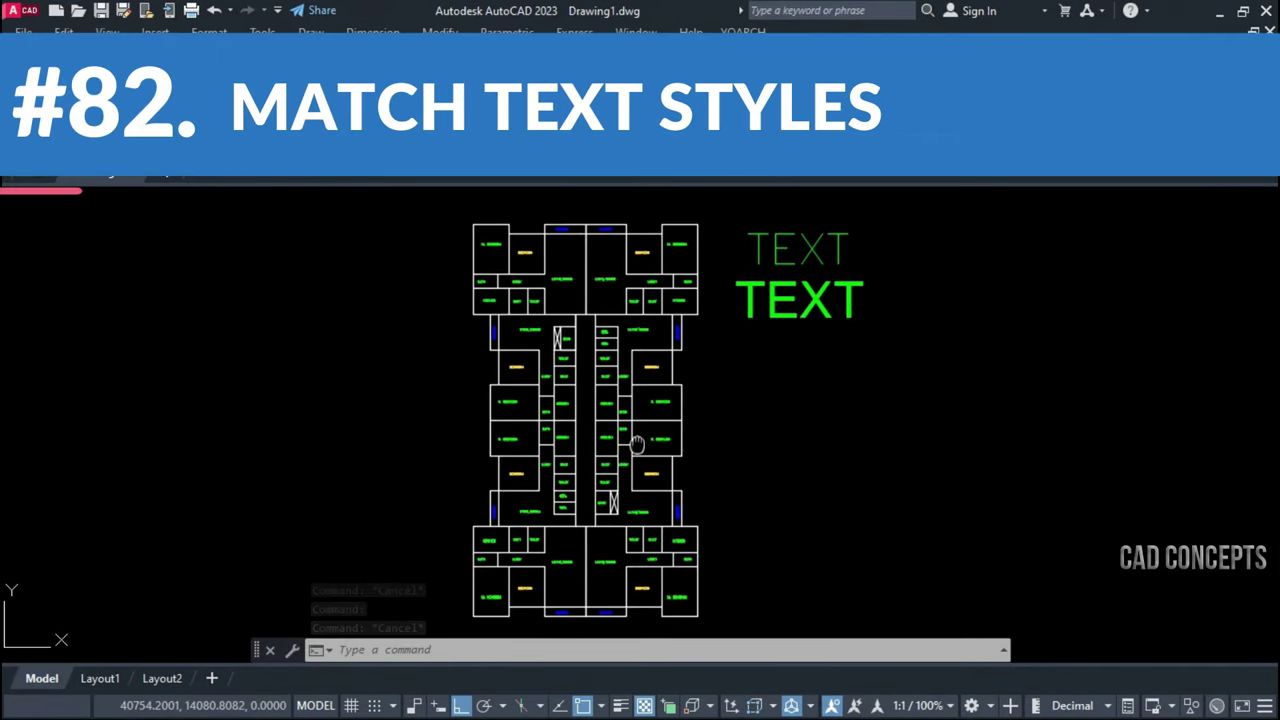
key(Escape)
click(604, 466)
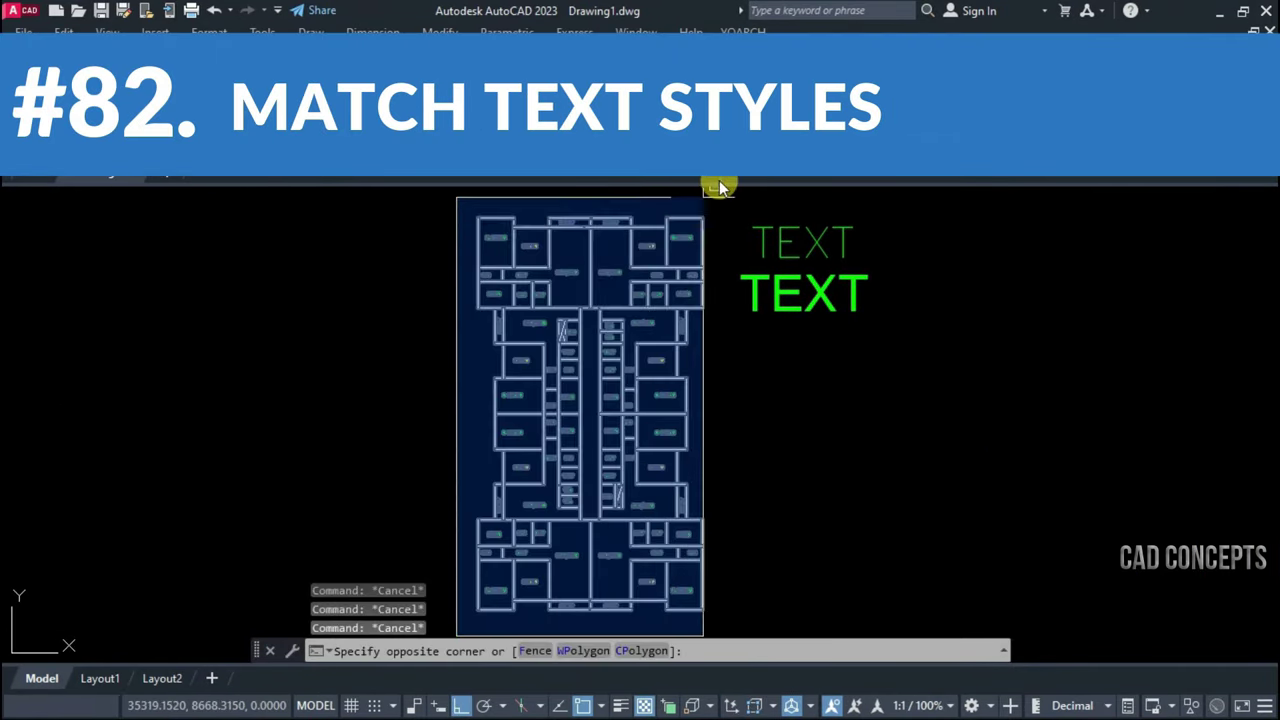
click(710, 194)
key(Escape)
scroll(765, 250, up, 4)
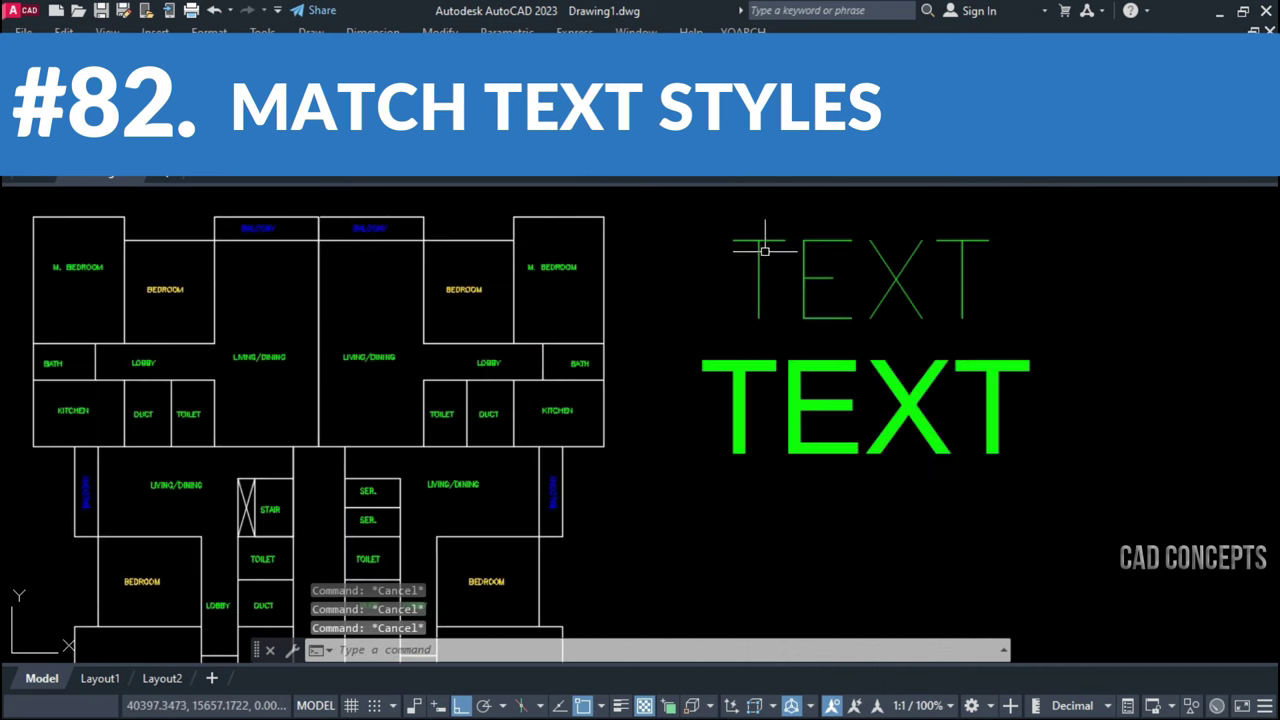
scroll(520, 285, up, 4)
click(390, 295)
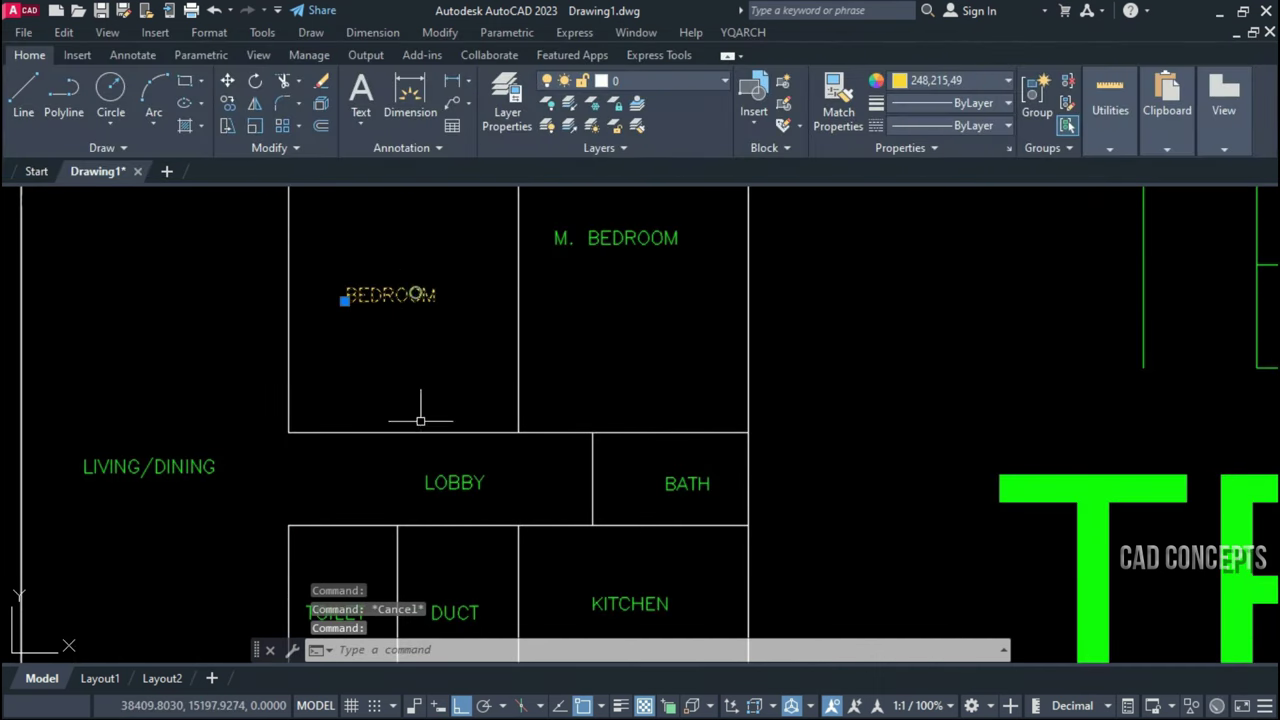
scroll(438, 484, up, 4)
scroll(491, 505, down, 6)
key(Escape)
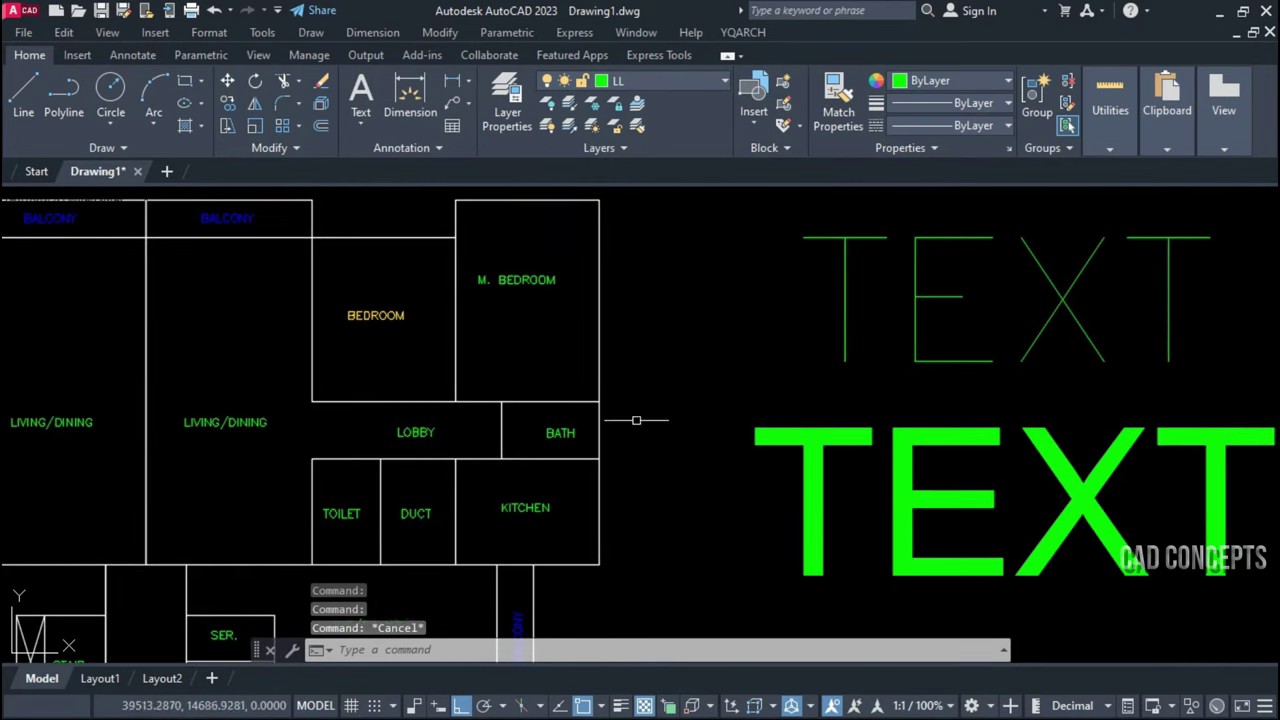
click(525, 285)
key(Escape)
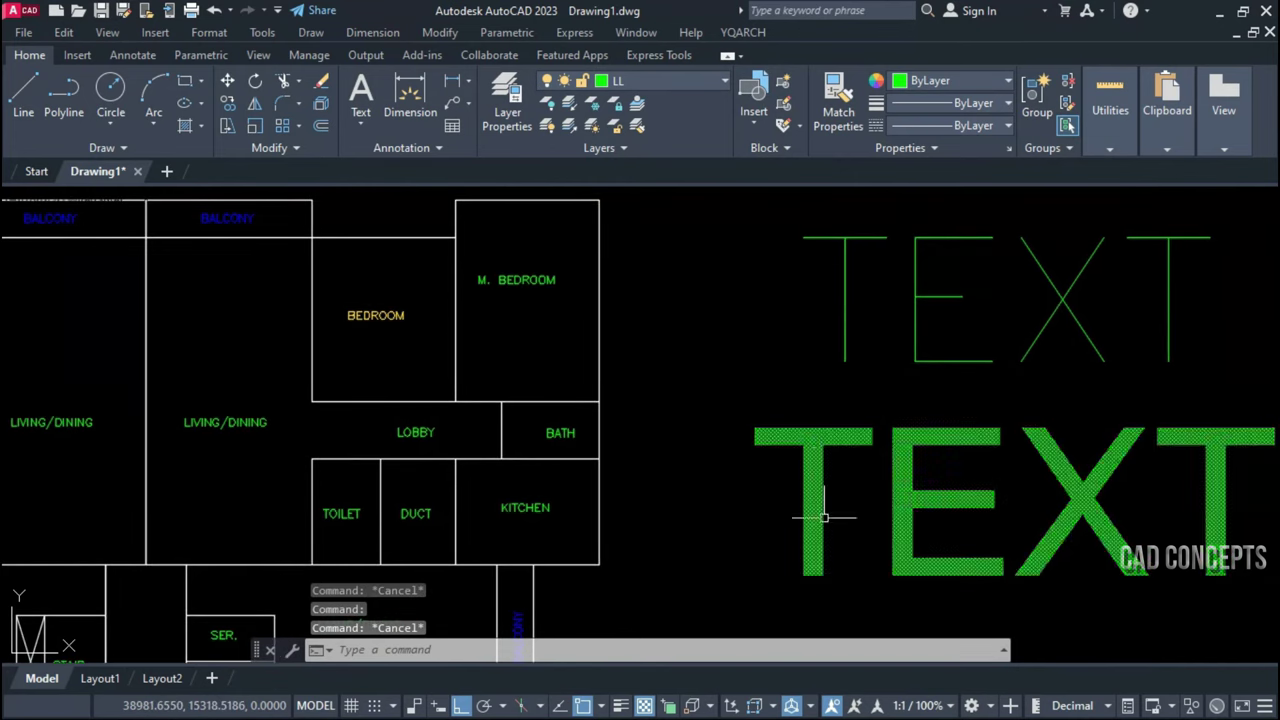
scroll(570, 445, up, 8)
click(520, 390)
click(485, 363)
key(Escape)
scroll(485, 363, down, 5)
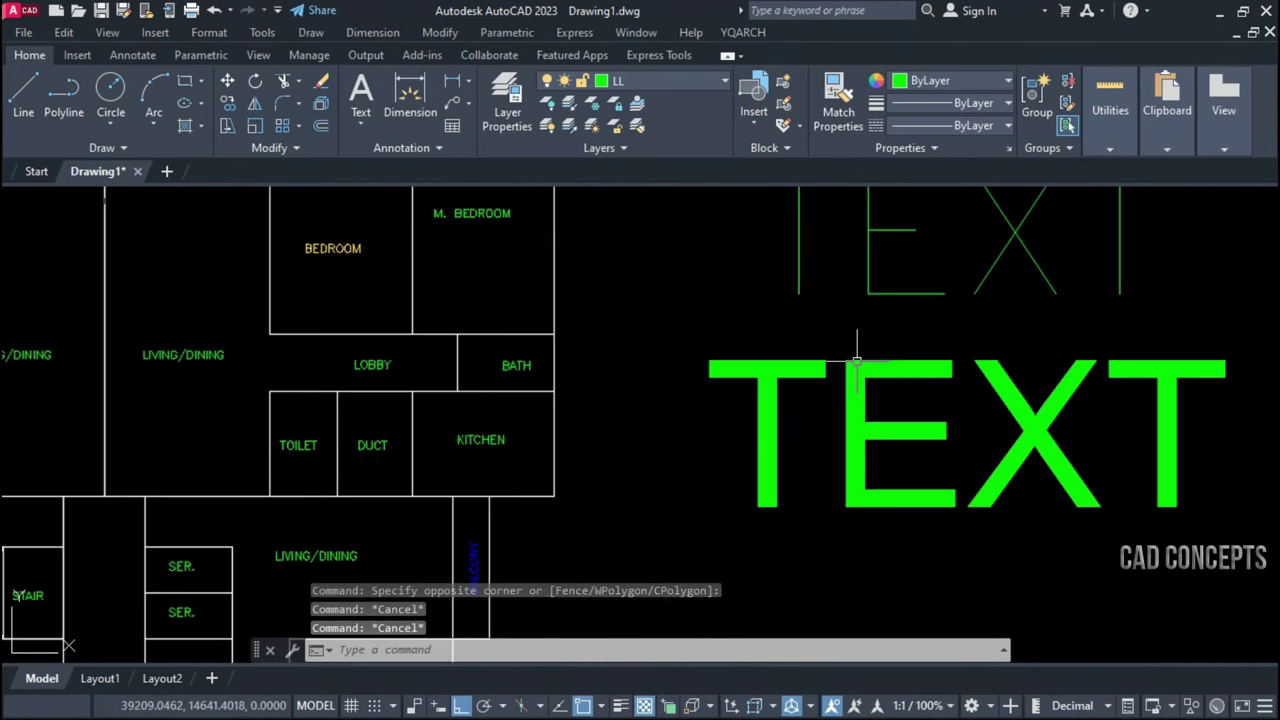
click(757, 451)
key(Escape)
key(Escape)
scroll(535, 443, down, 3)
scroll(477, 372, up, 8)
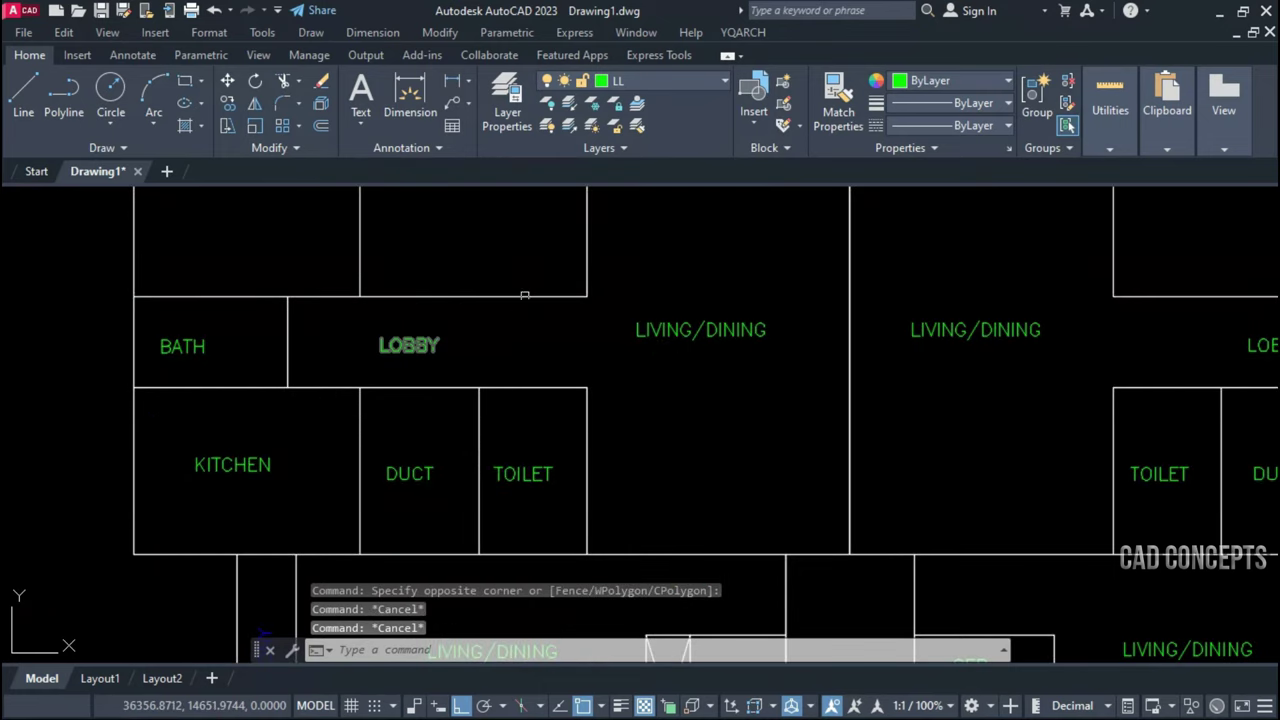
scroll(524, 295, down, 5)
click(485, 246)
click(393, 223)
click(425, 448)
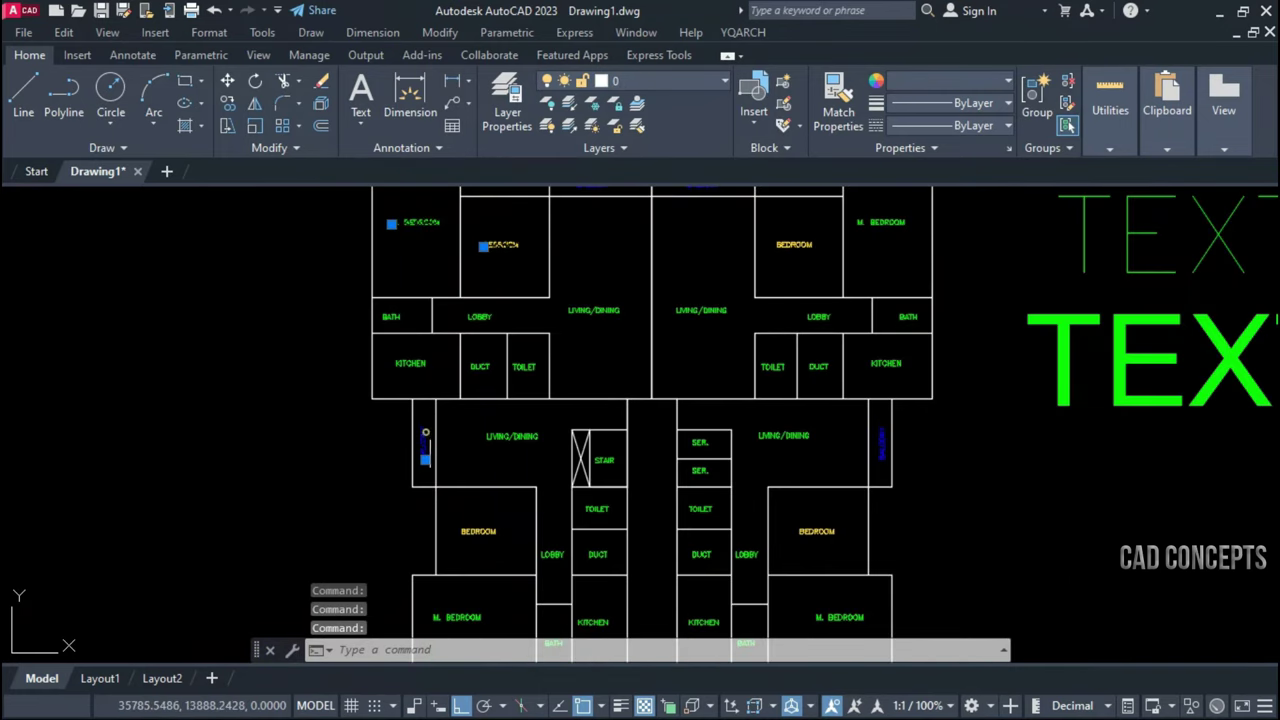
click(520, 437)
key(Escape)
key(Escape)
scroll(882, 447, up, 4)
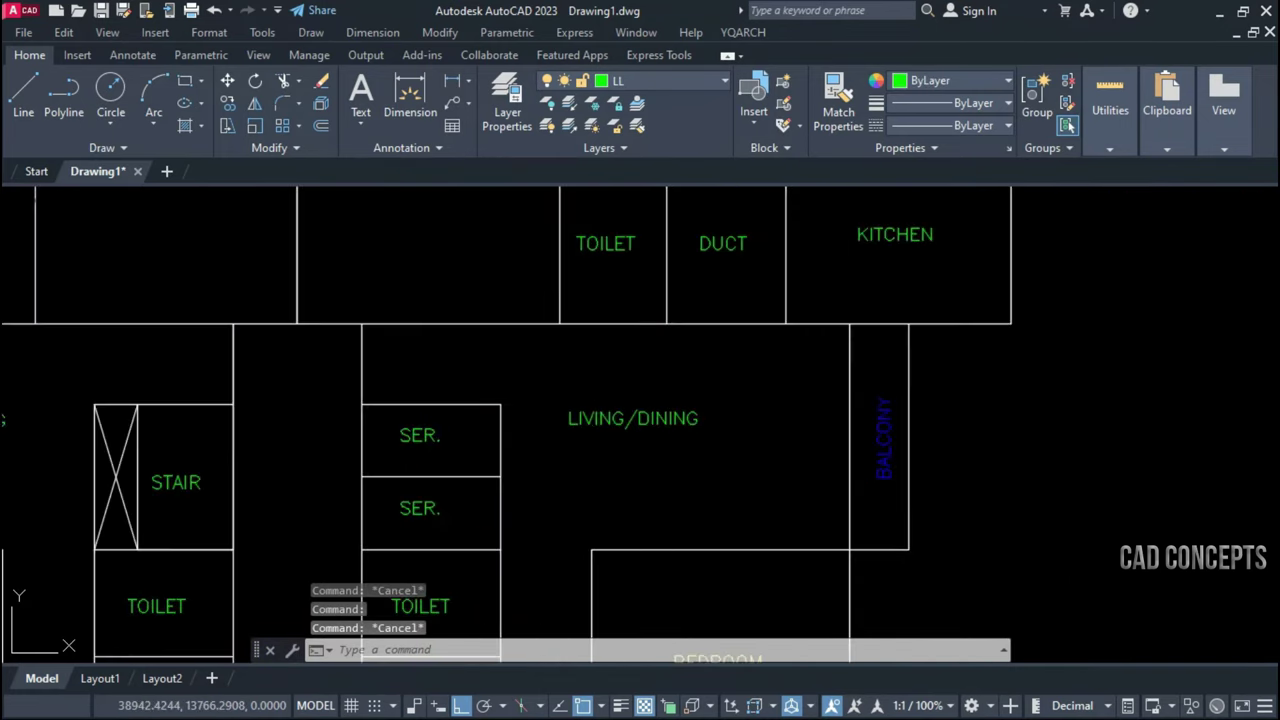
scroll(642, 453, down, 6)
scroll(640, 400, down, 2)
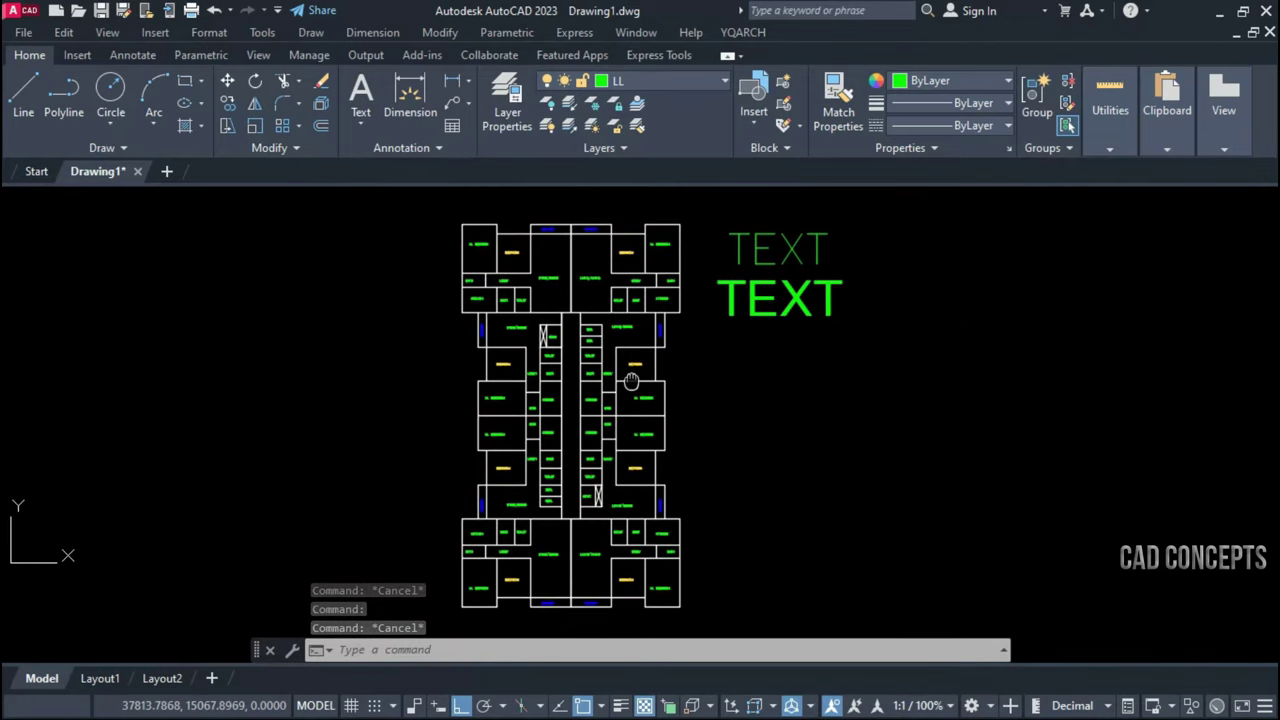
click(452, 205)
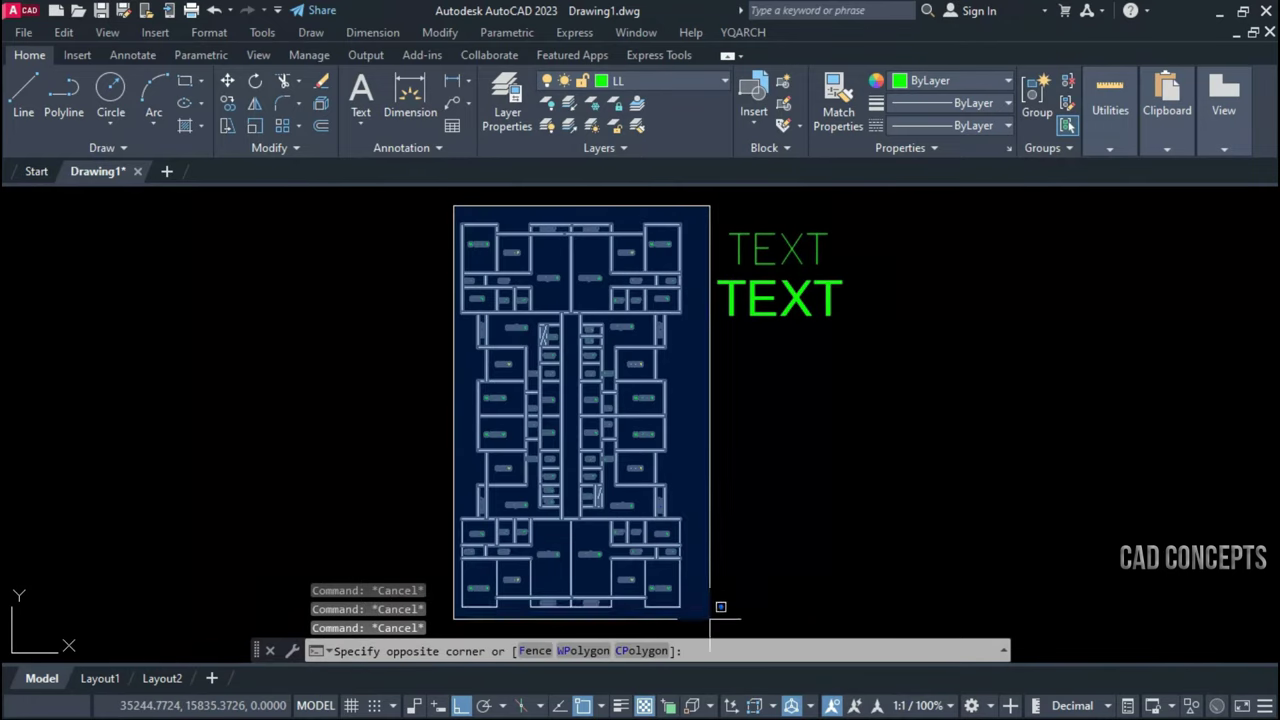
key(Escape)
Match the floor plan's room labels to the bold TEXT sample's Standard style with SSST
text(ss)
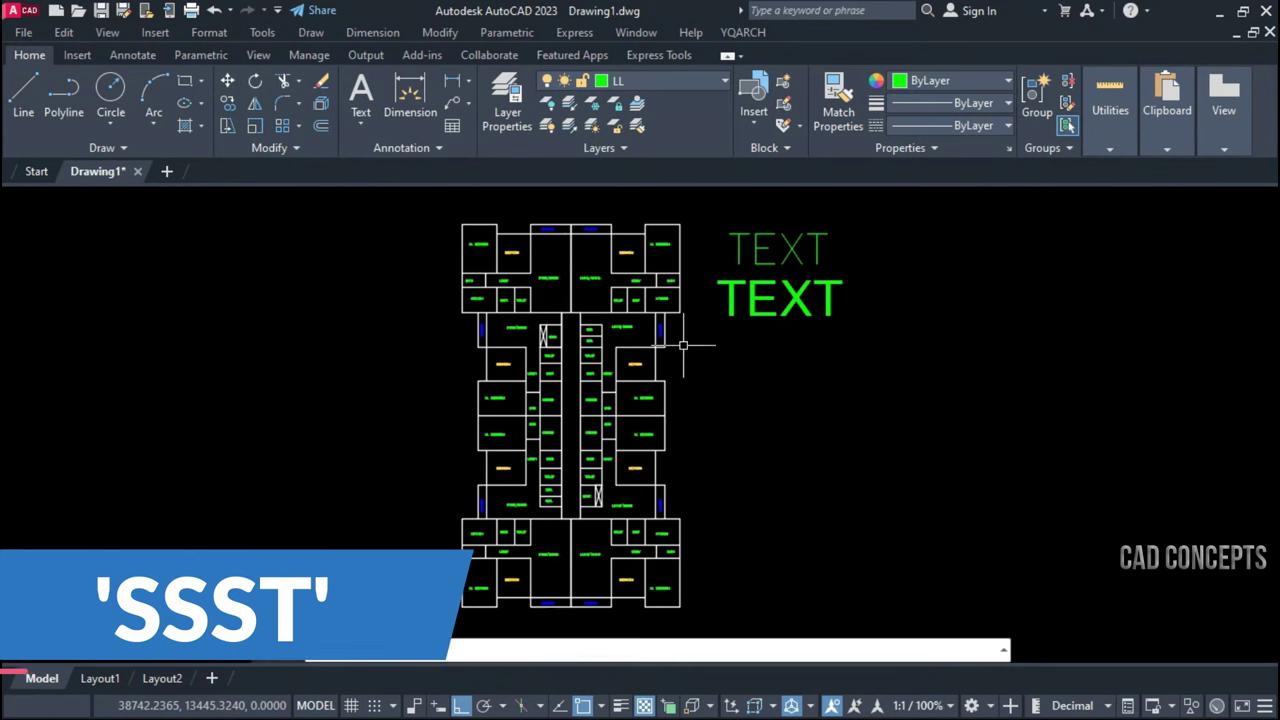
text(st)
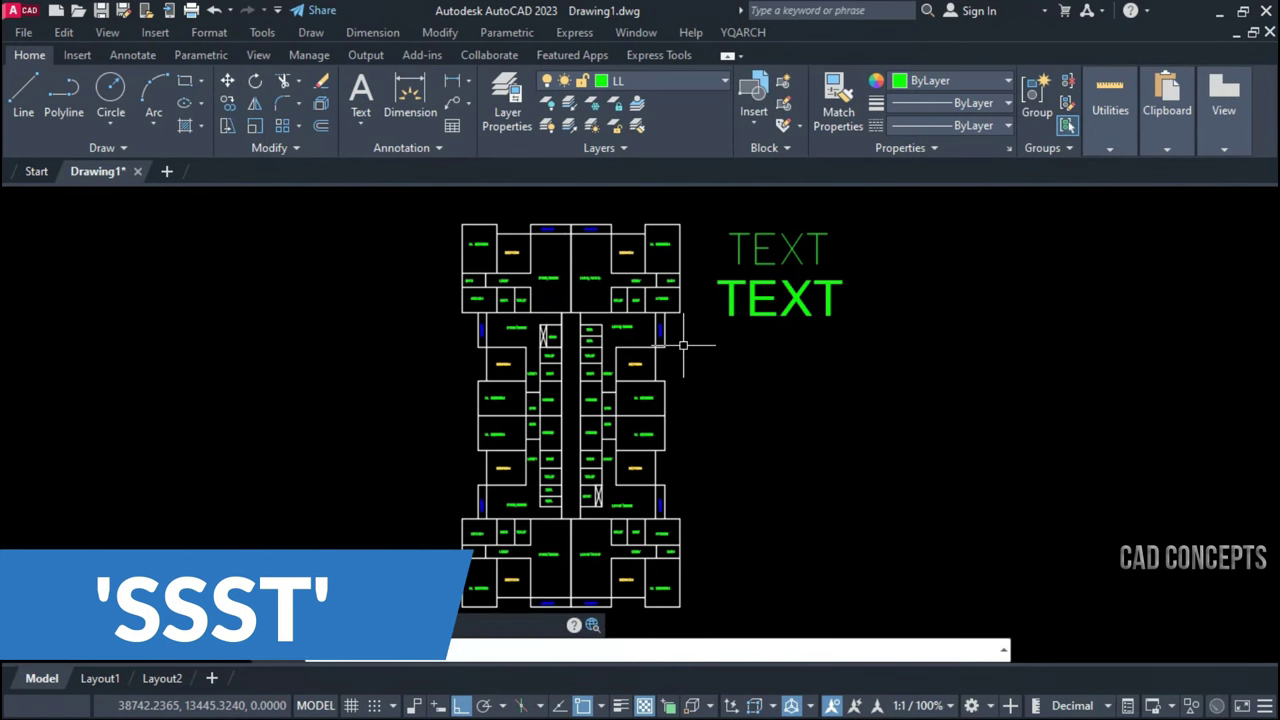
click(340, 622)
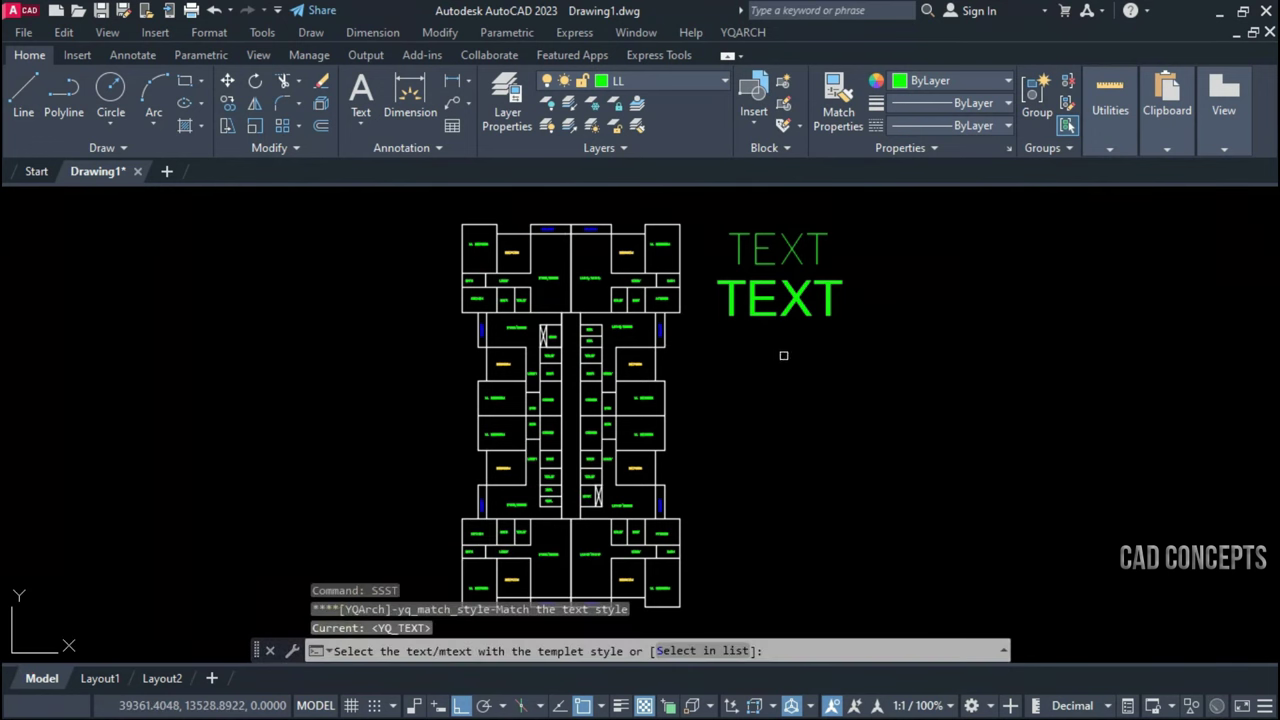
click(752, 313)
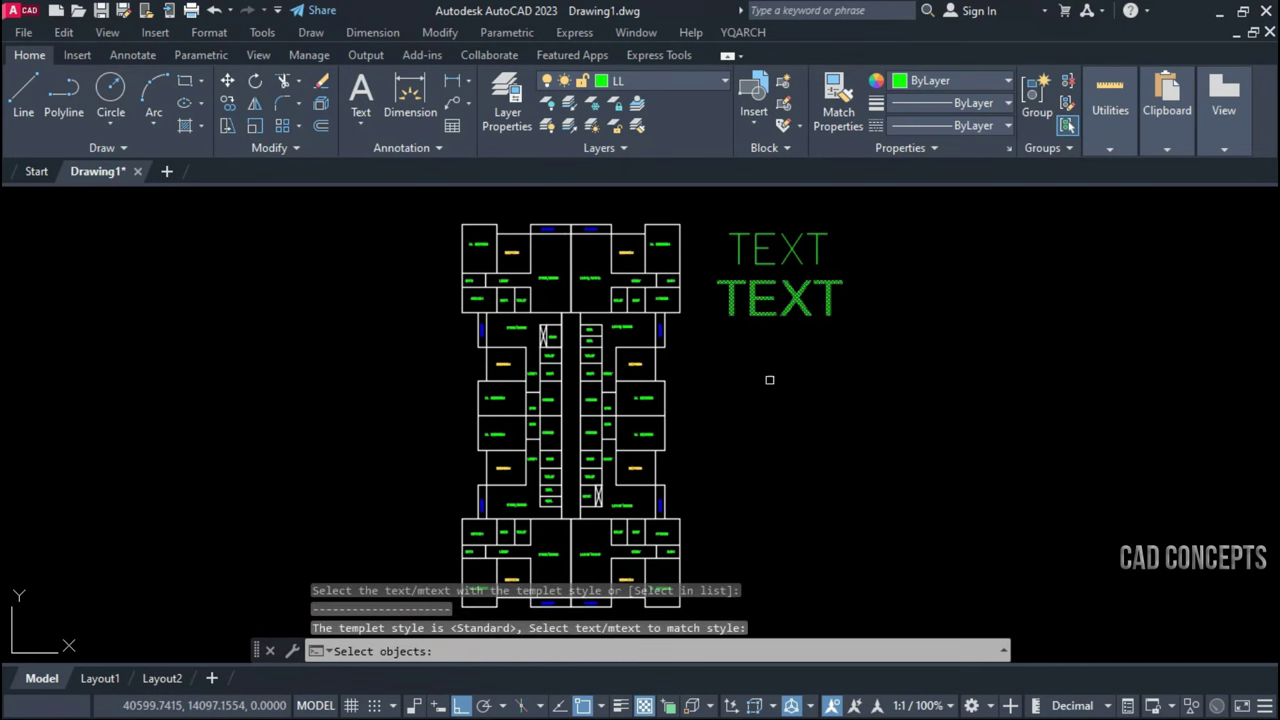
drag(425, 203, 698, 610)
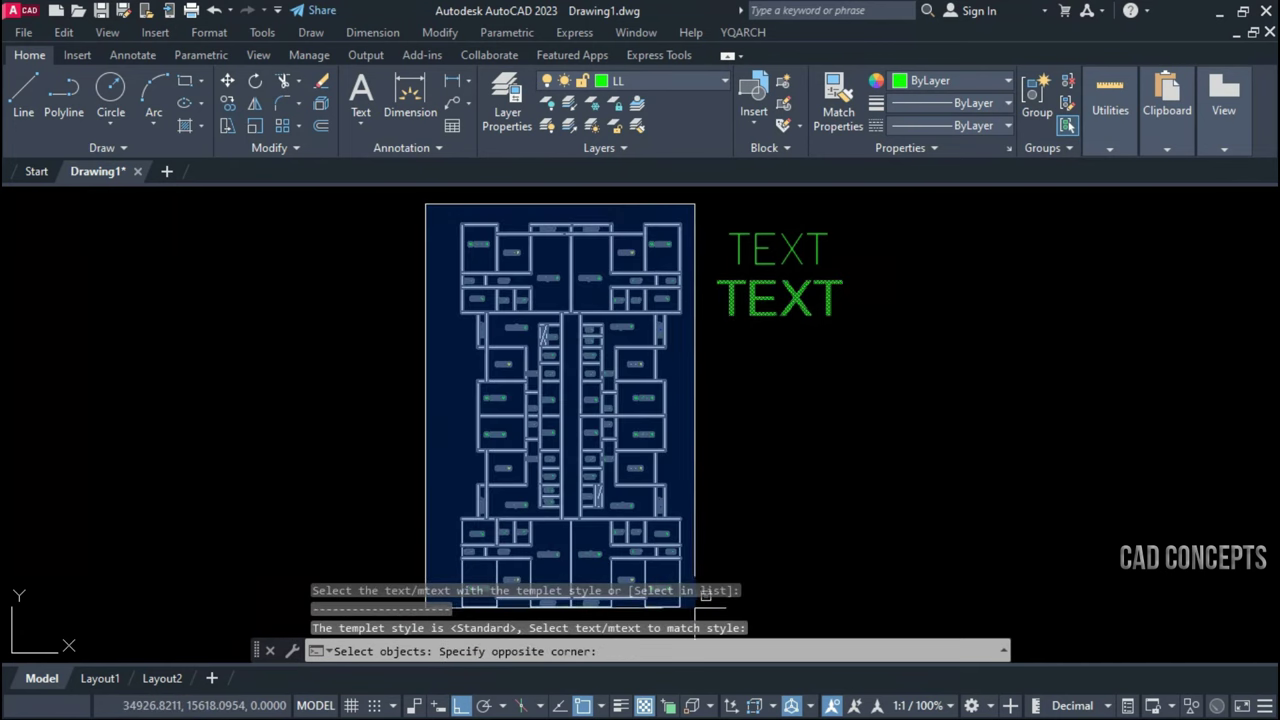
key(Return)
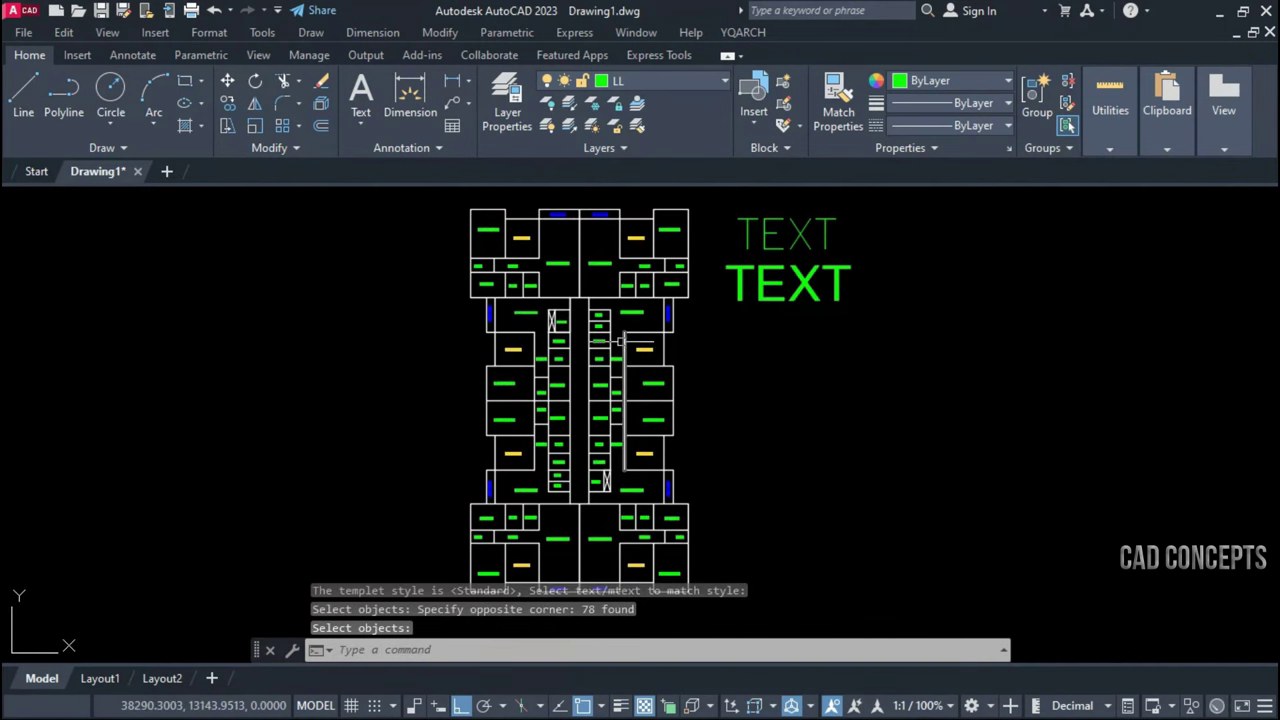
scroll(620, 342, up, 5)
scroll(615, 355, up, 2)
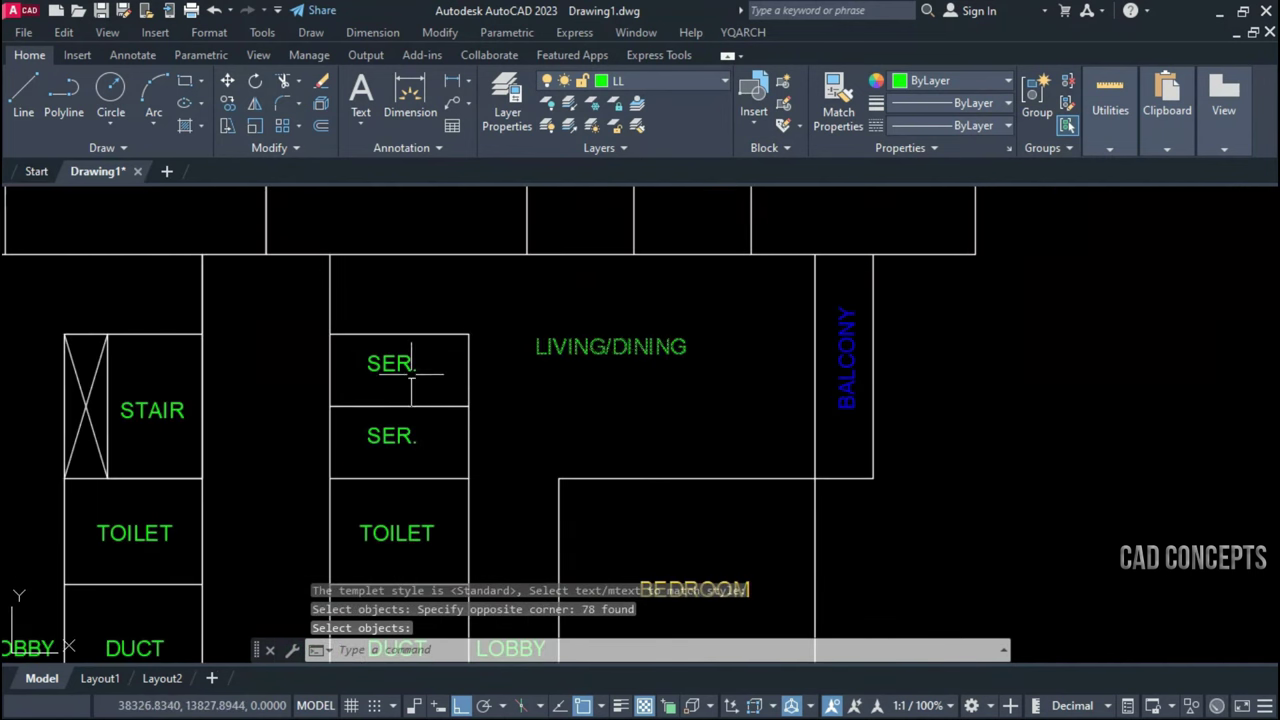
scroll(843, 349, down, 6)
middle_drag(709, 432, 750, 398)
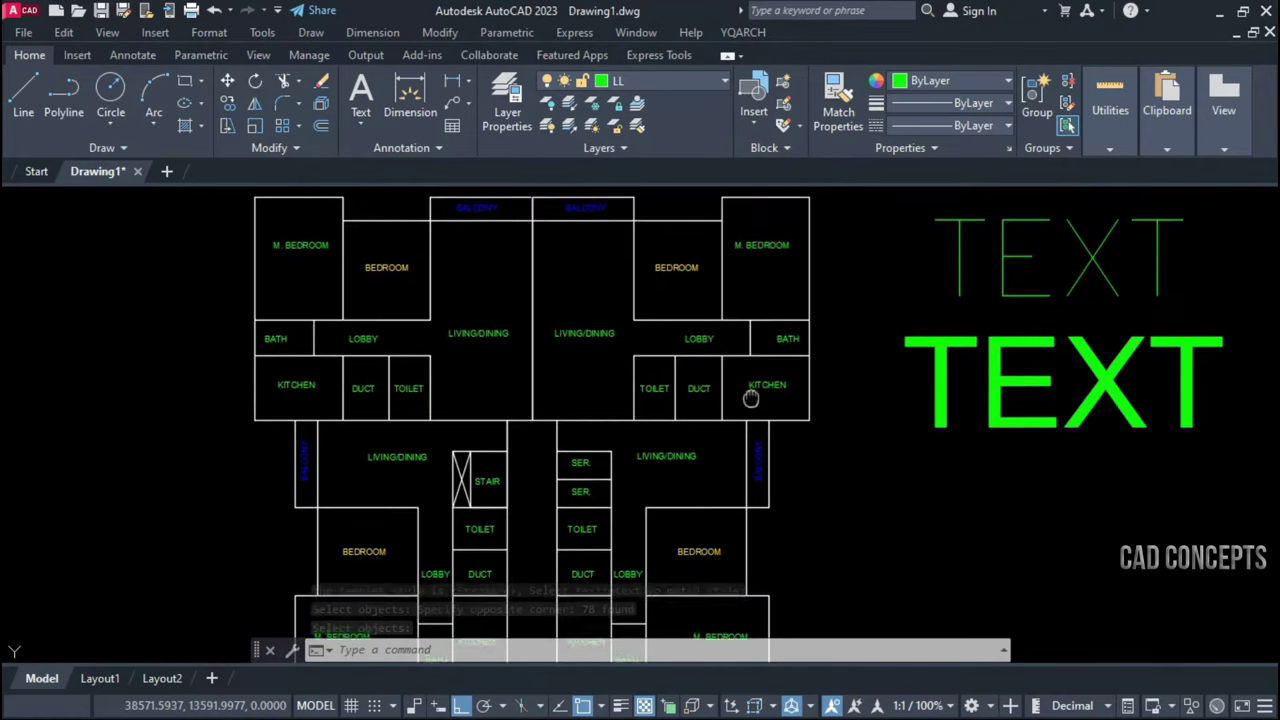
scroll(755, 248, up, 3)
scroll(557, 313, down, 3)
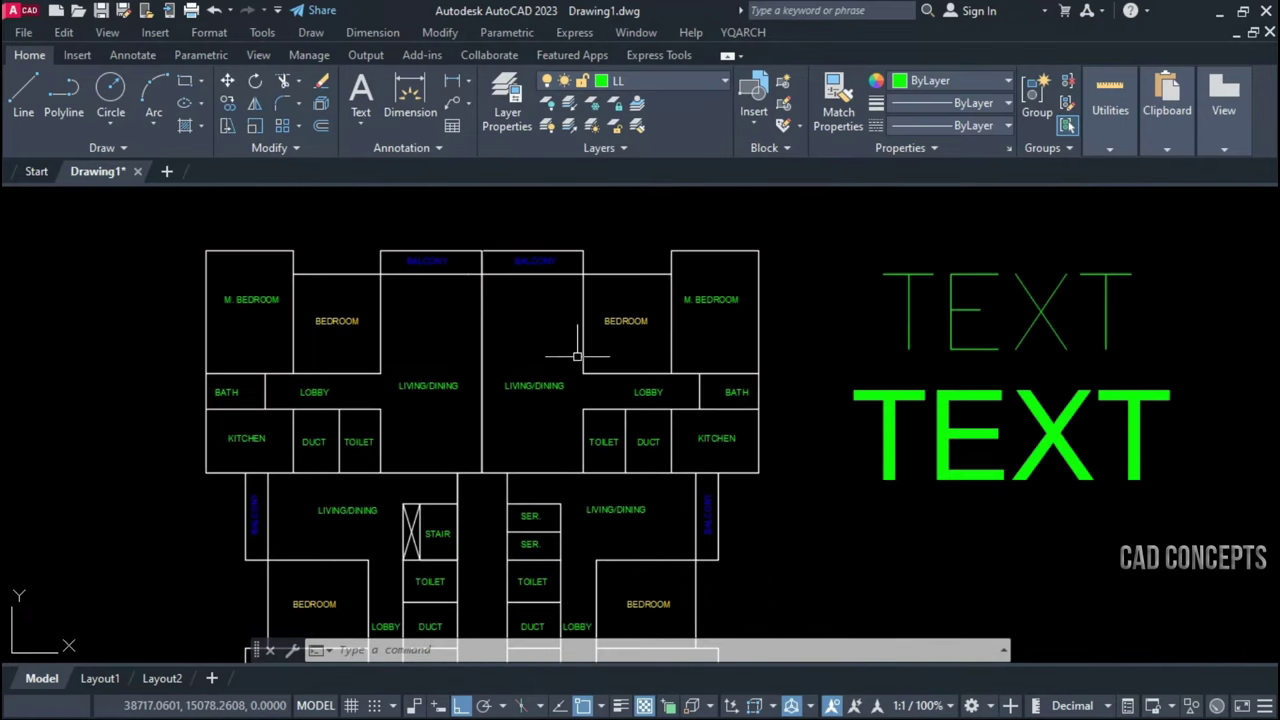
scroll(606, 309, up, 1)
Restyle all 78 labels to the thin TEXT sample's YQ_TEXT style for comparison
text(SSST)
key(Return)
click(956, 282)
scroll(830, 241, down, 2)
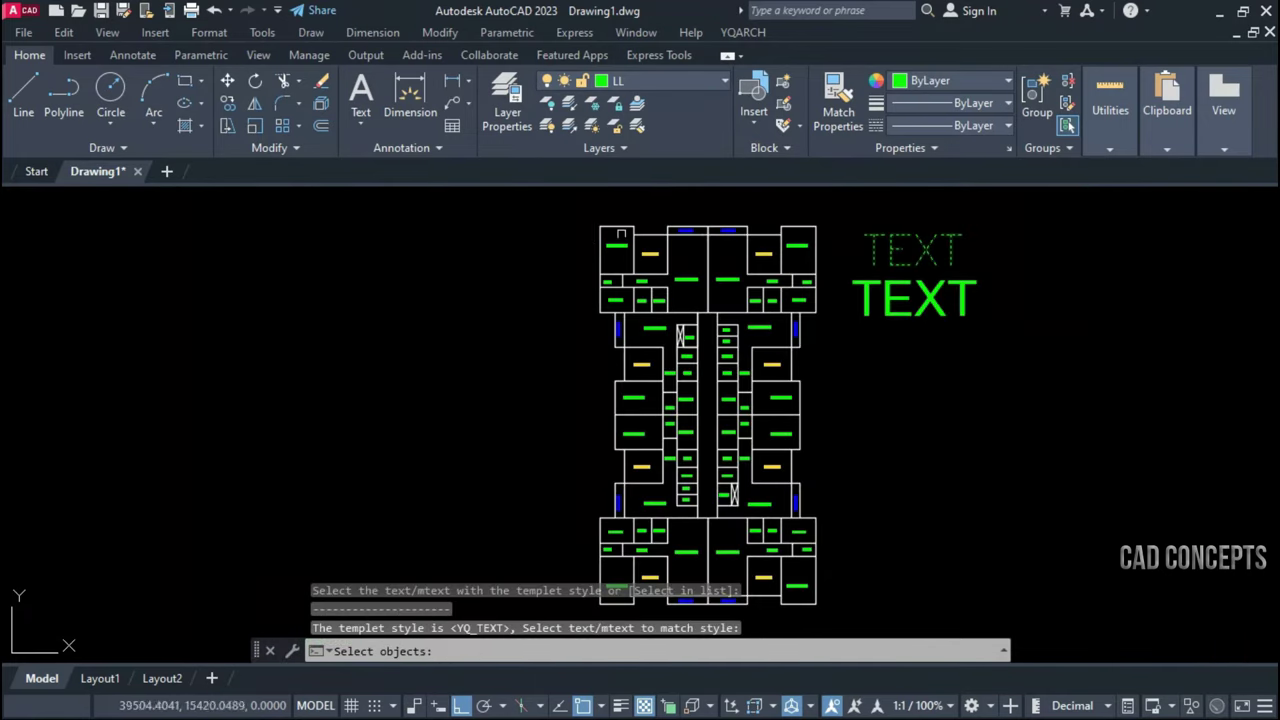
click(594, 206)
click(831, 614)
scroll(779, 388, up, 5)
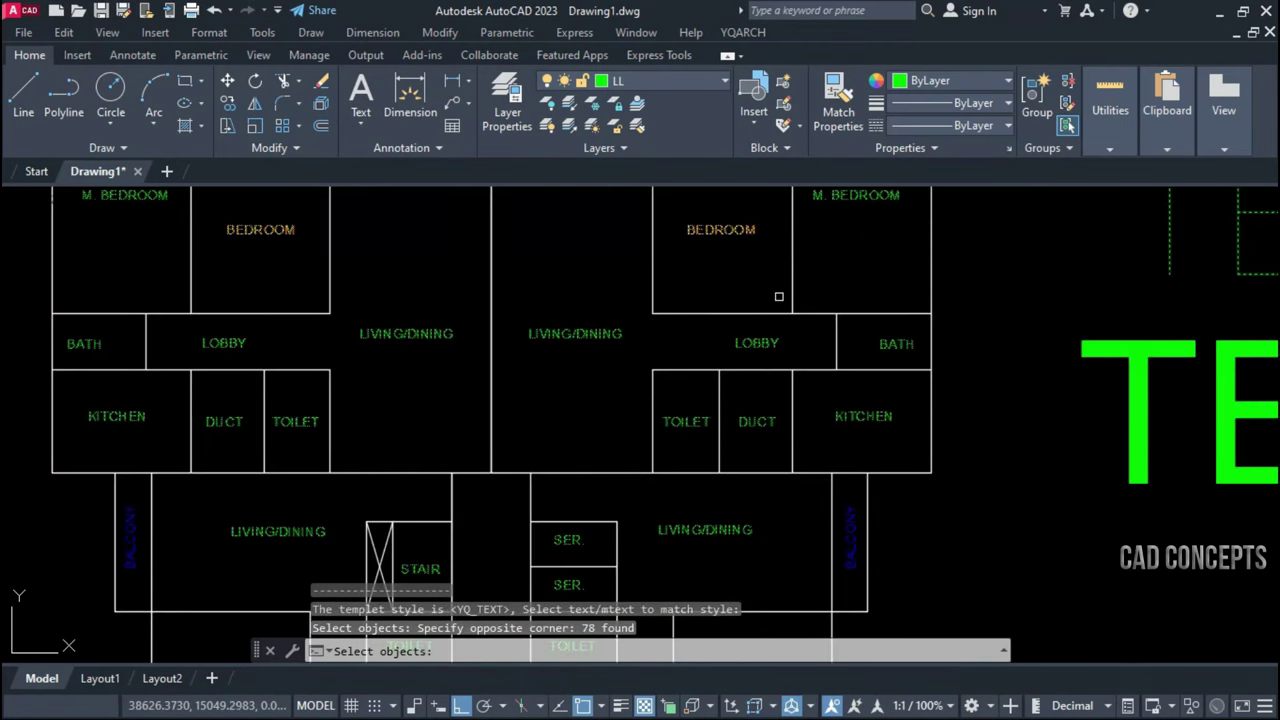
key(Return)
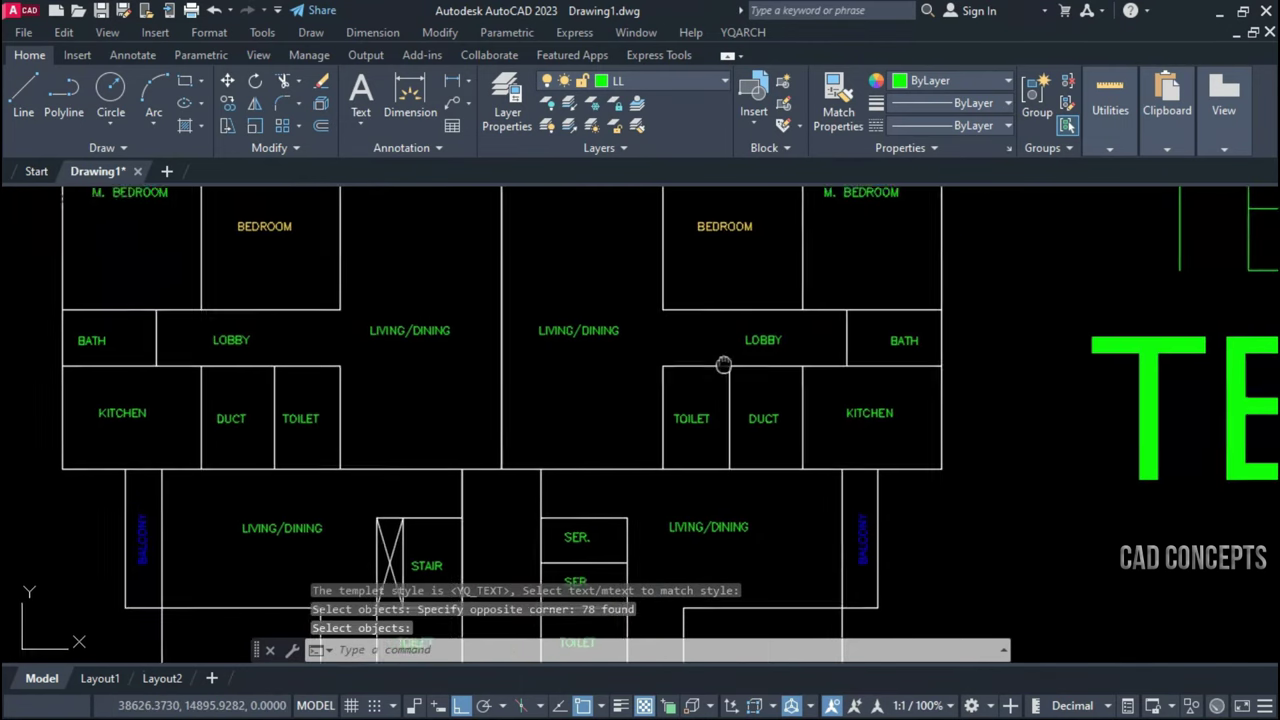
middle_drag(779, 296, 873, 231)
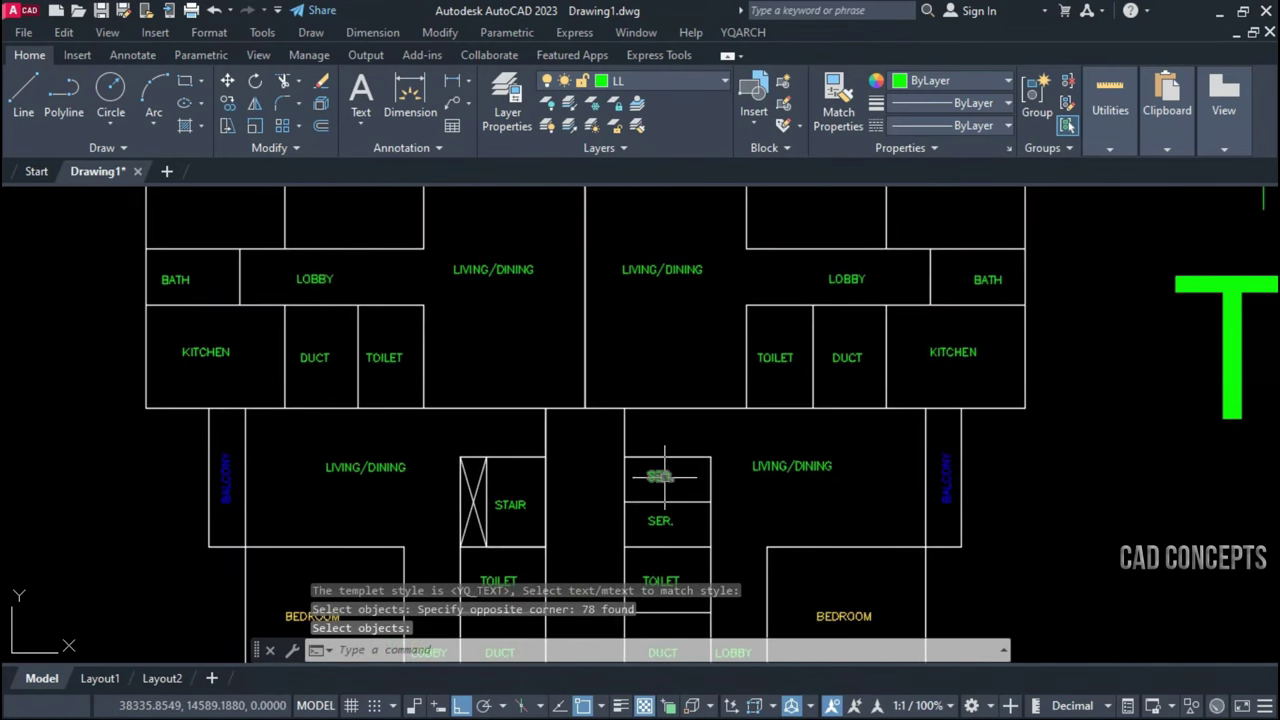
Reapply the bold TEXT sample's Standard style to all 78 labels and inspect the plan
key(Return)
scroll(557, 391, down, 10)
click(714, 363)
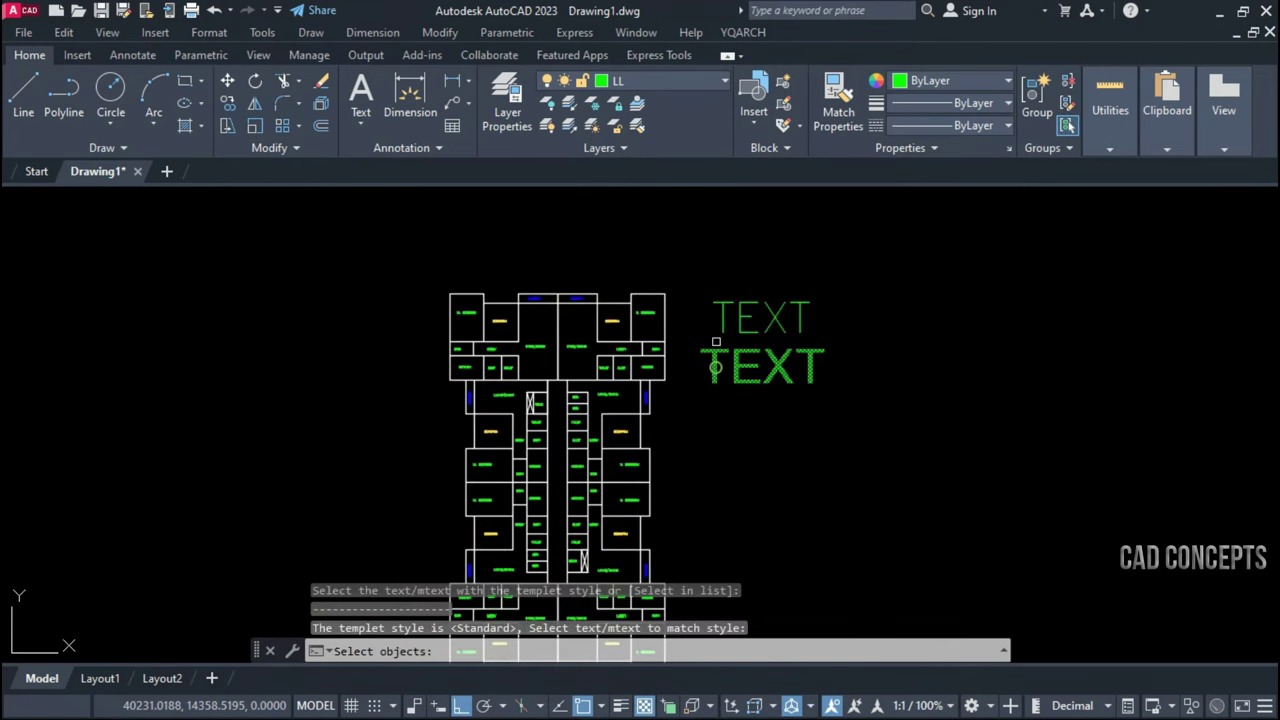
scroll(716, 345, down, 2)
click(503, 266)
click(705, 564)
key(Return)
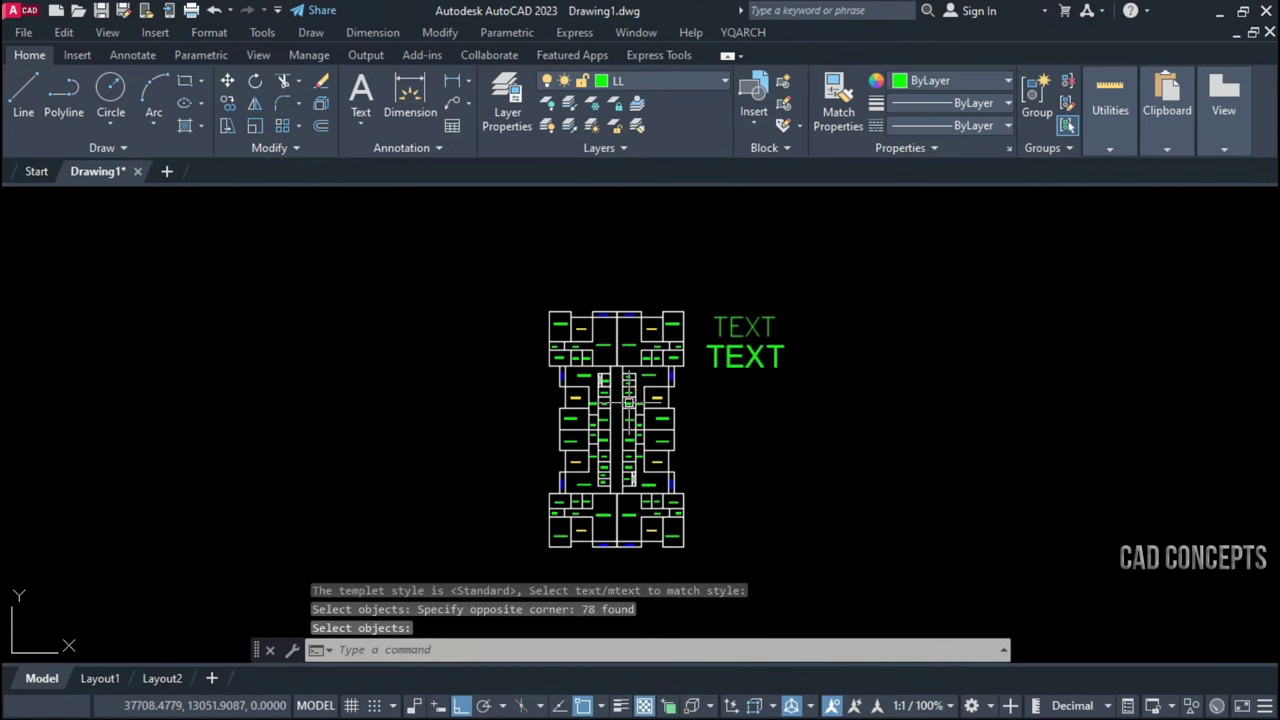
scroll(628, 400, up, 6)
scroll(548, 298, up, 4)
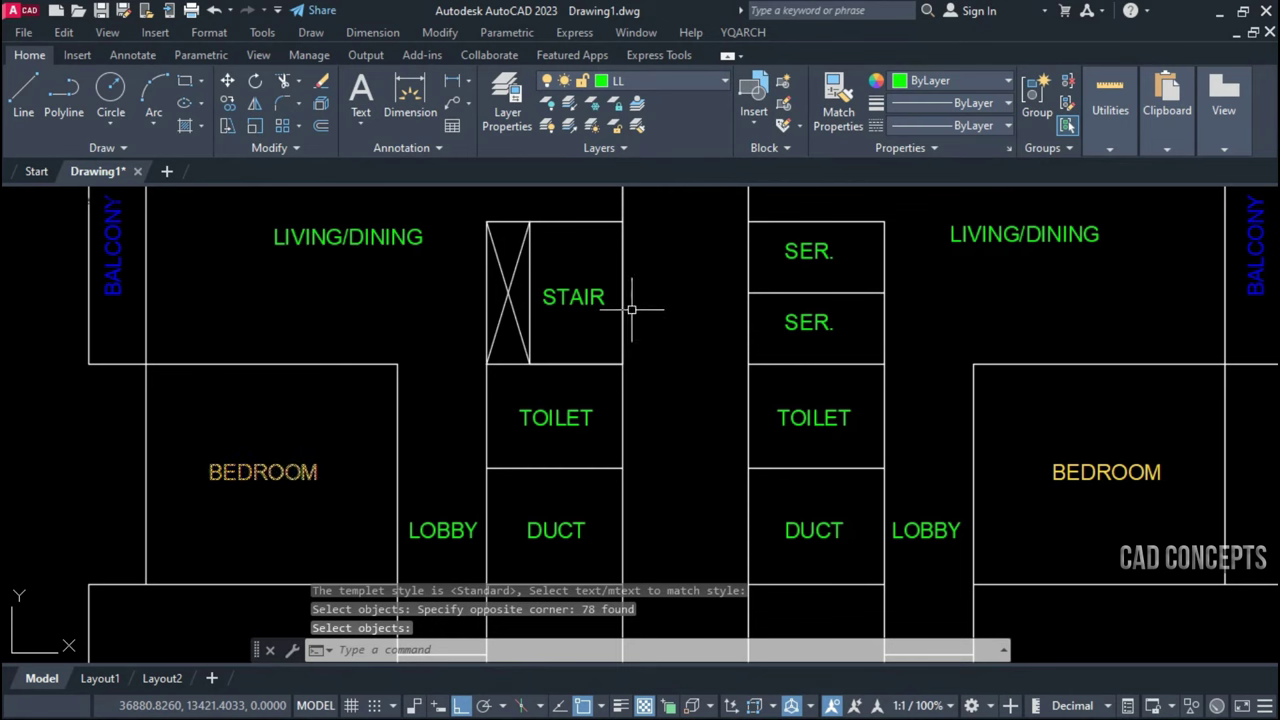
scroll(632, 309, down, 8)
scroll(510, 383, down, 3)
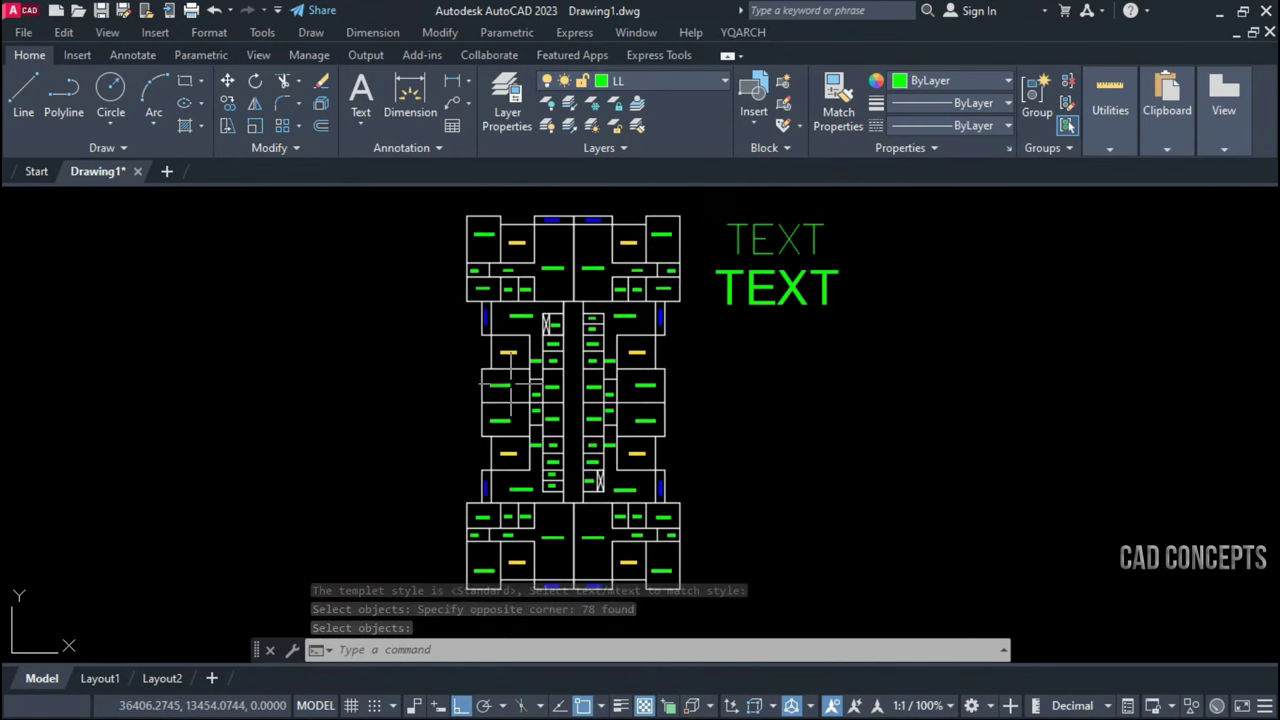
click(458, 203)
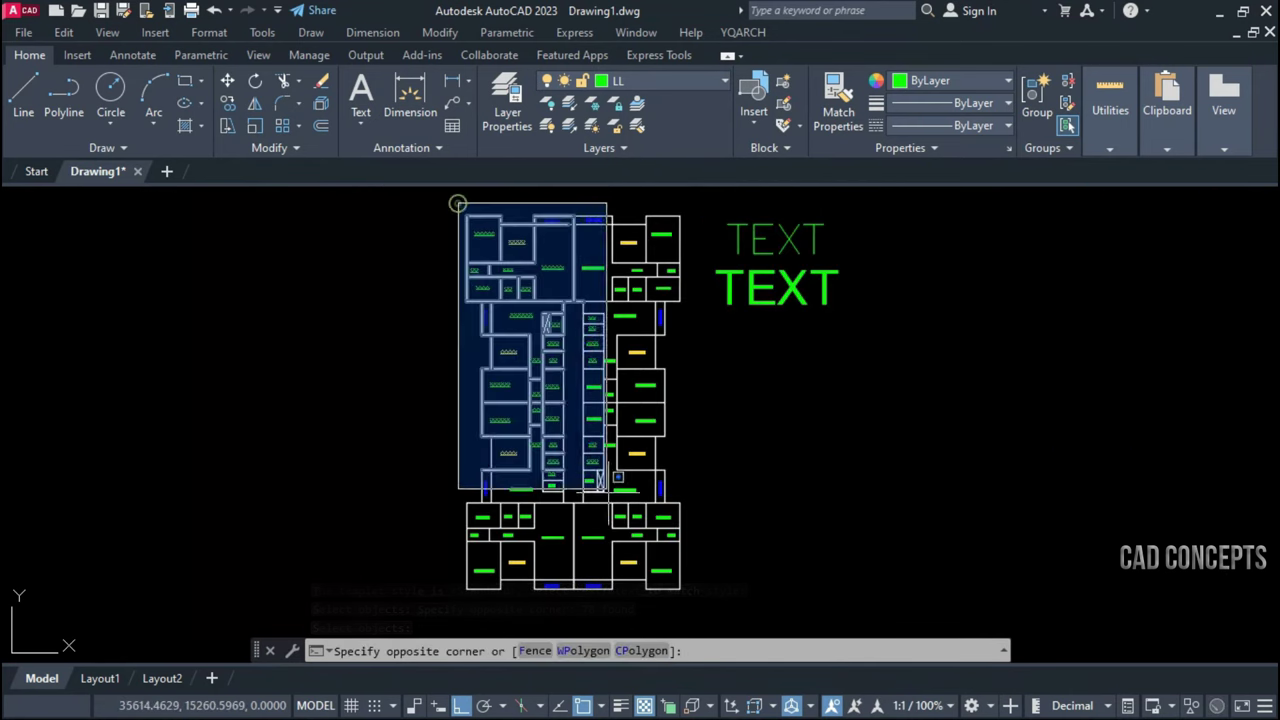
click(701, 588)
click(701, 588)
key(Escape)
key(Escape)
key(Escape)
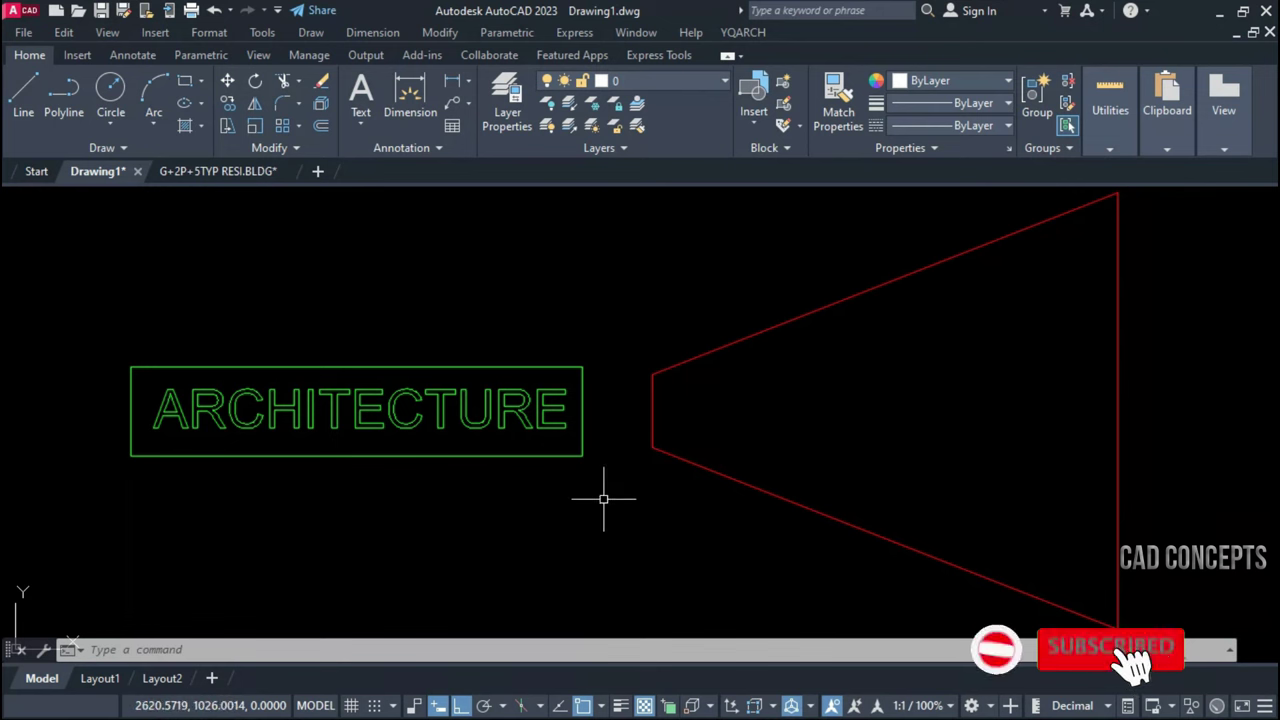
Map the boxed ARCHITECTURE text onto the red trapezoid using TF's Rectangle transform at Auto precision
text(tf)
key(Return)
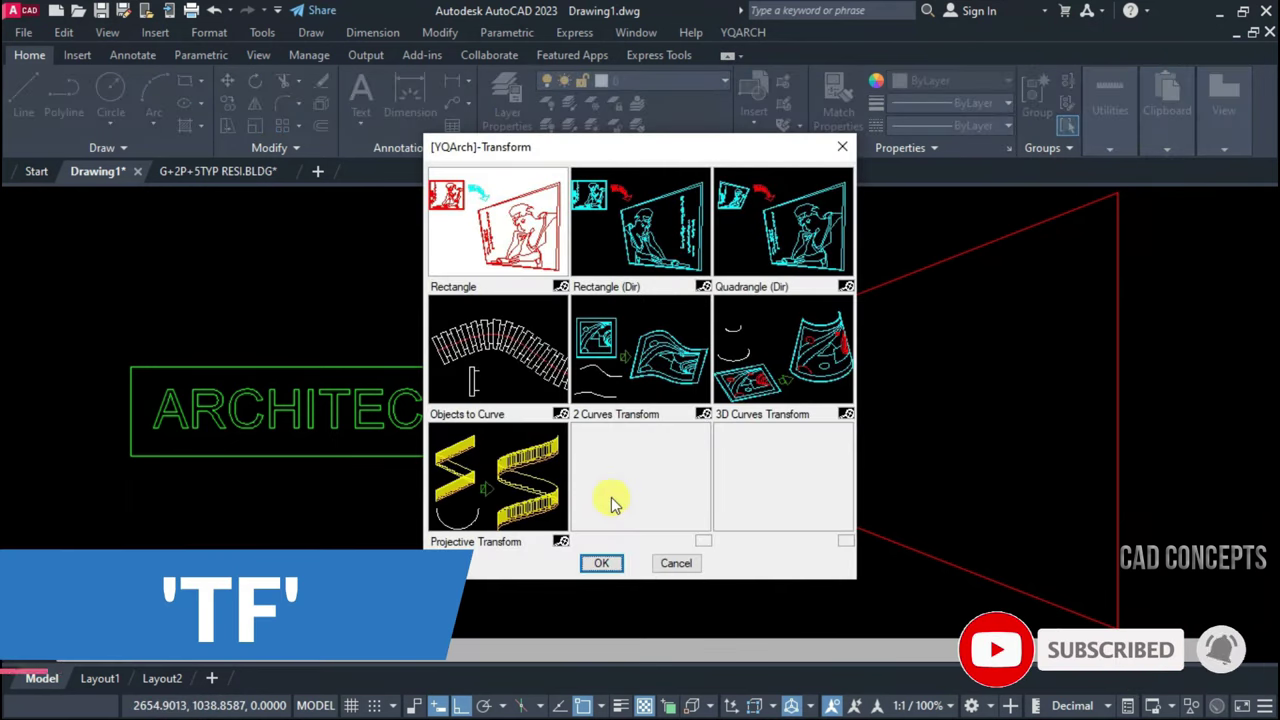
double_click(467, 253)
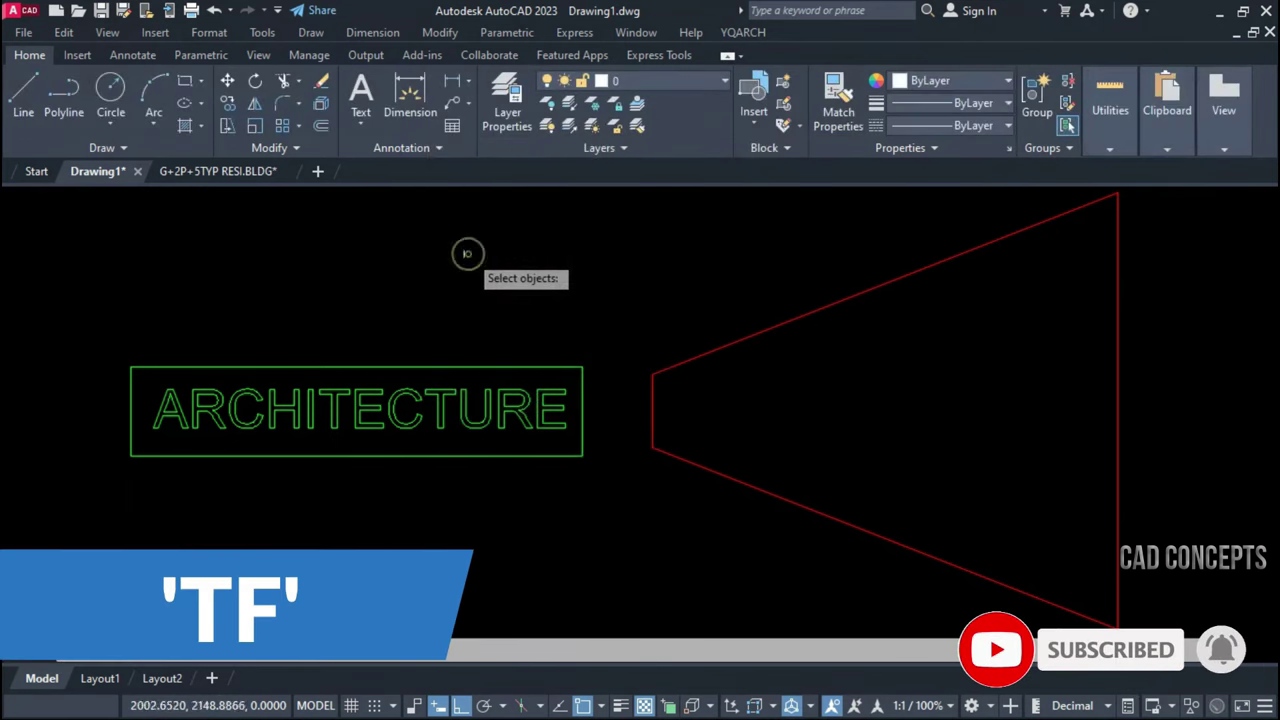
click(77, 234)
click(580, 515)
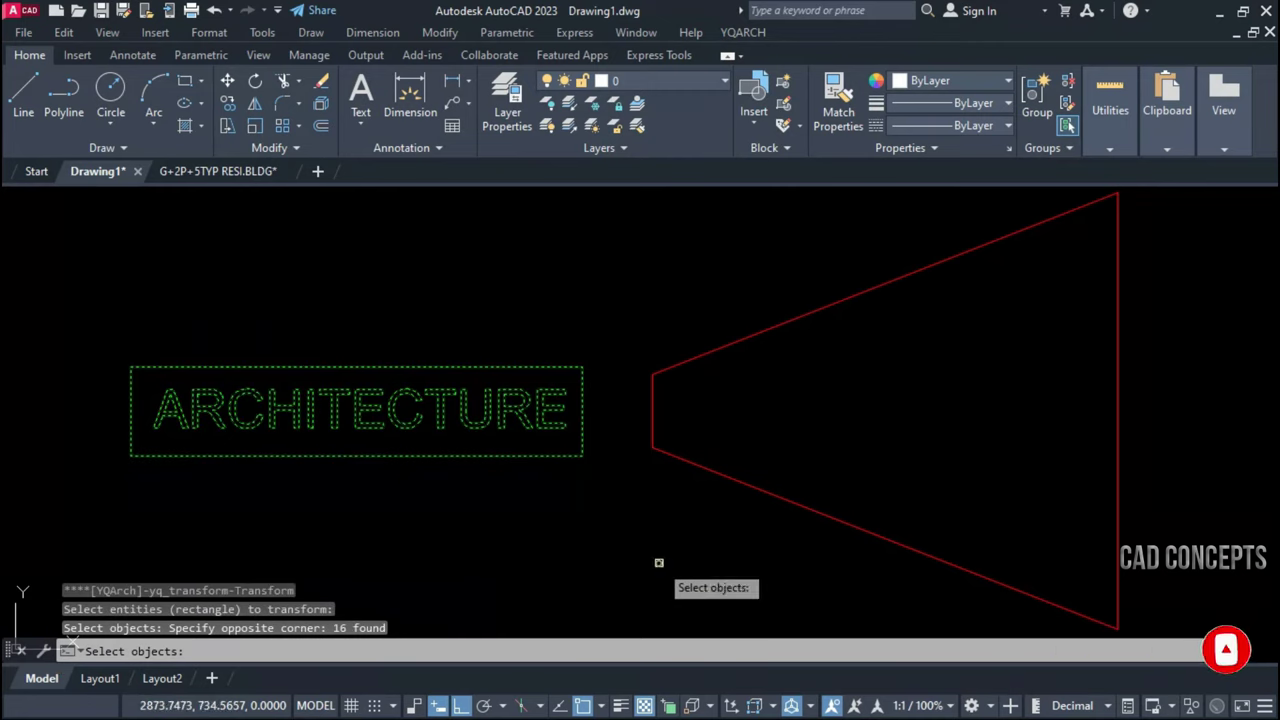
right_click(420, 511)
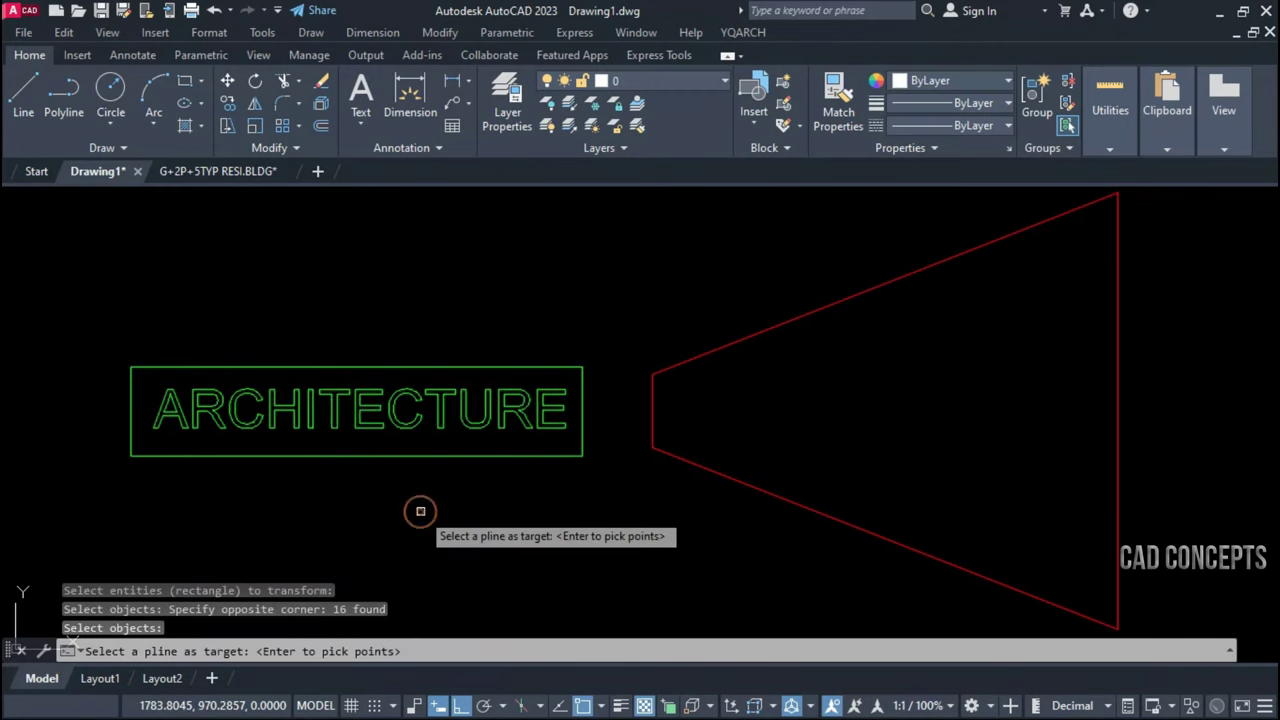
click(652, 410)
right_click(597, 510)
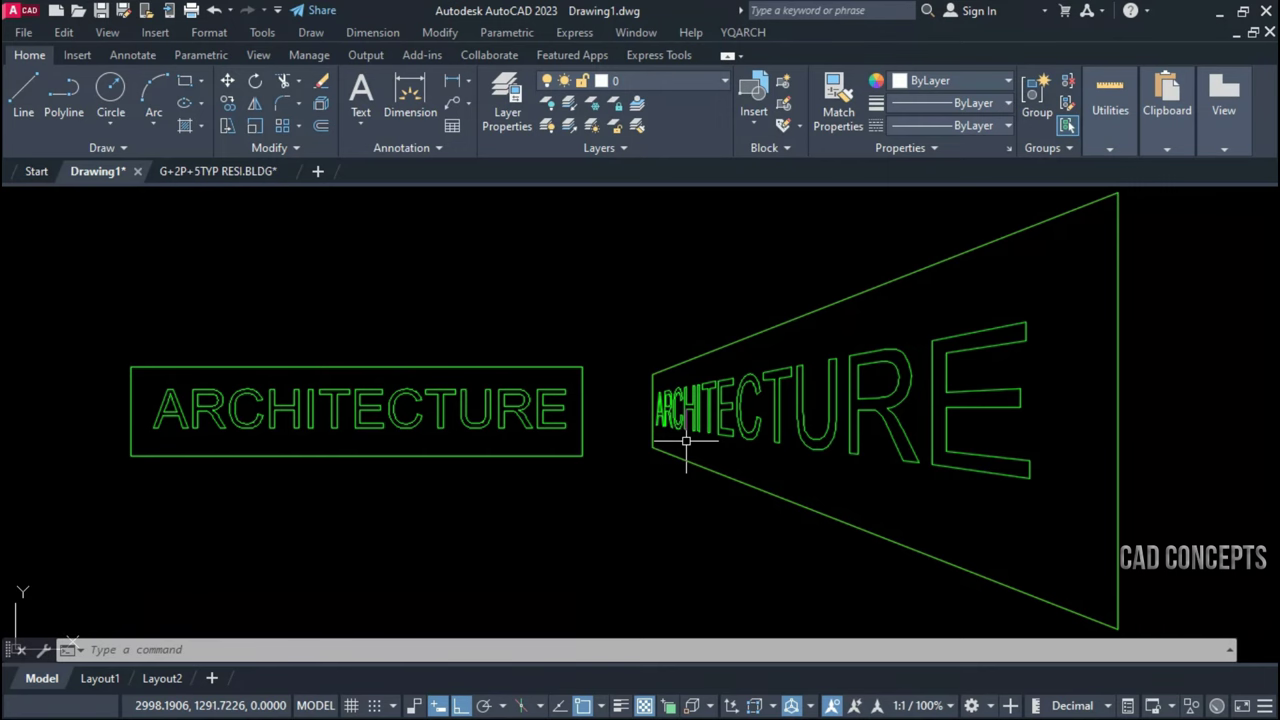
scroll(685, 440, up, 3)
scroll(668, 381, up, 4)
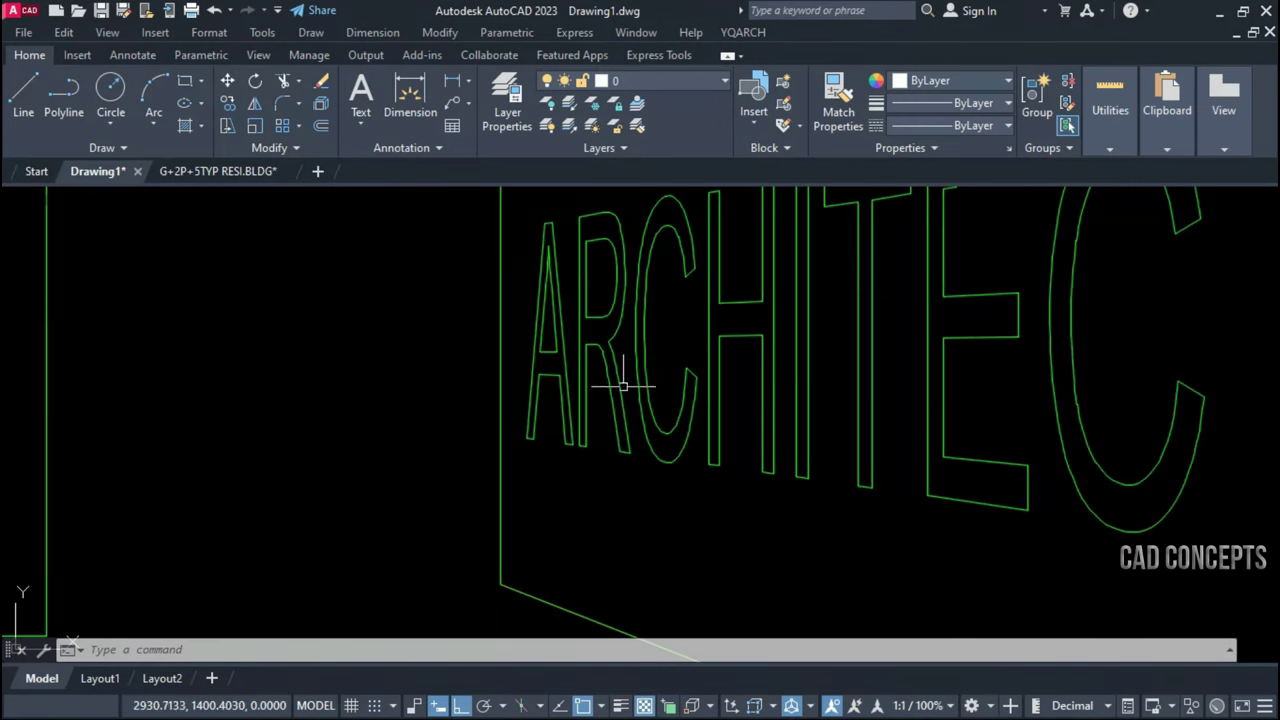
scroll(623, 385, down, 3)
scroll(623, 385, down, 2)
scroll(736, 410, down, 1)
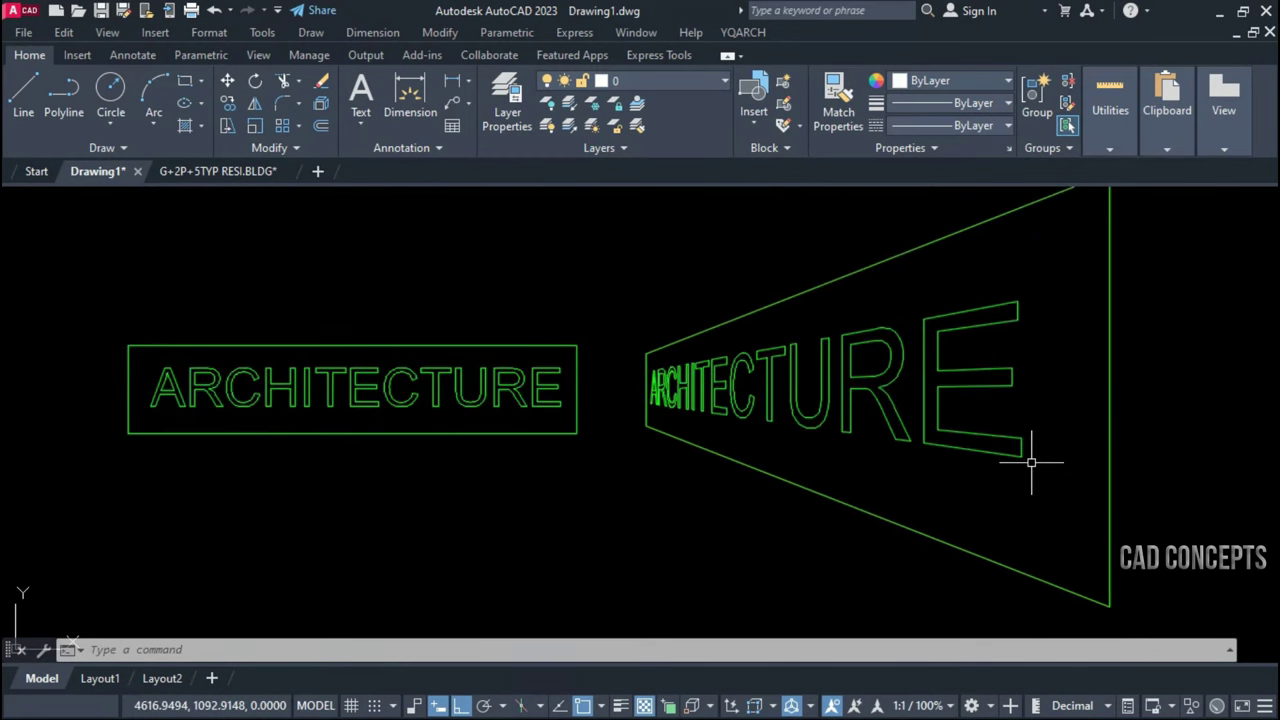
middle_drag(1031, 462, 1031, 484)
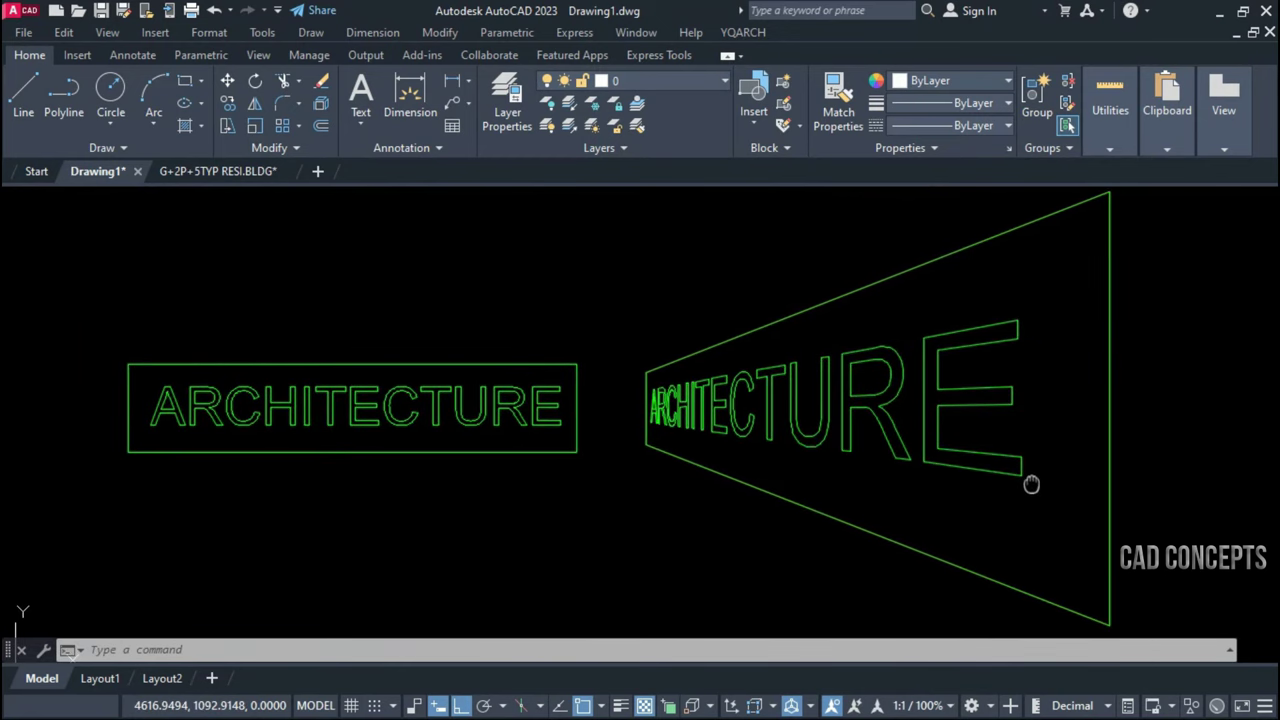
Stretch the trapezoid's short left edge to the right
text(s)
key(Return)
click(728, 422)
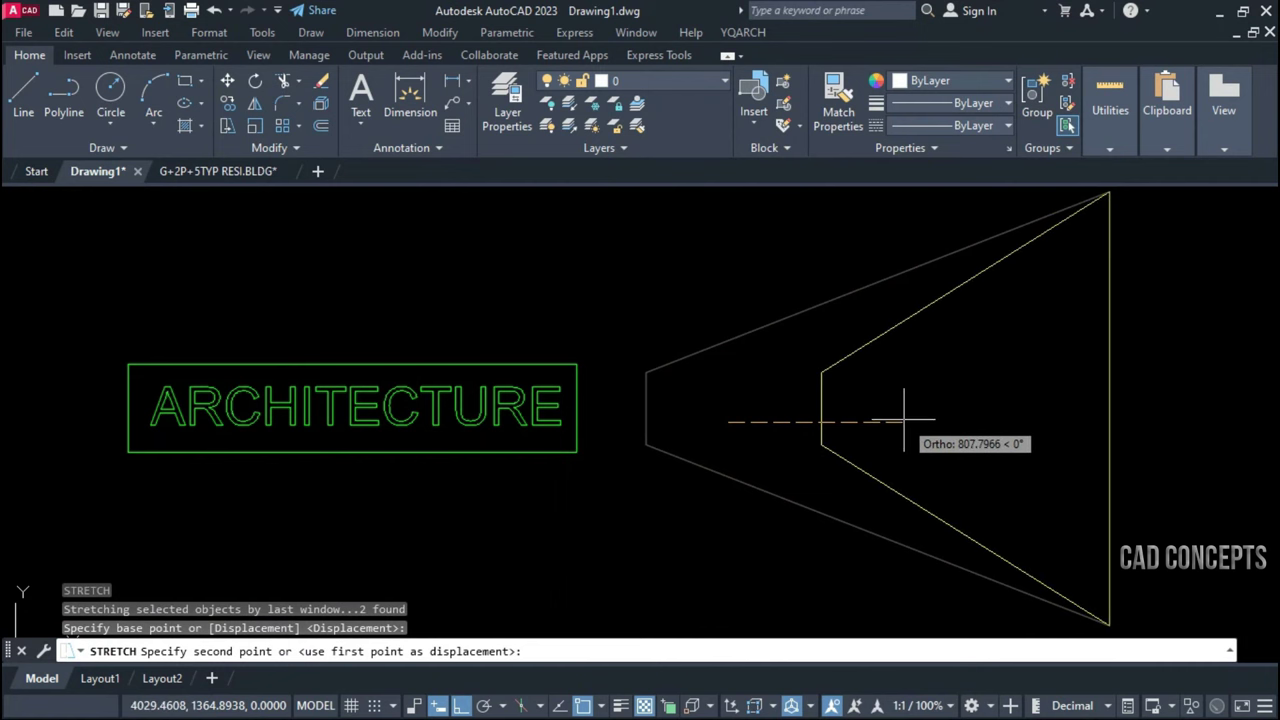
click(903, 420)
Warp the boxed ARCHITECTURE text into the narrowed trapezoid with a rectangle TF transform
text(tf)
key(Return)
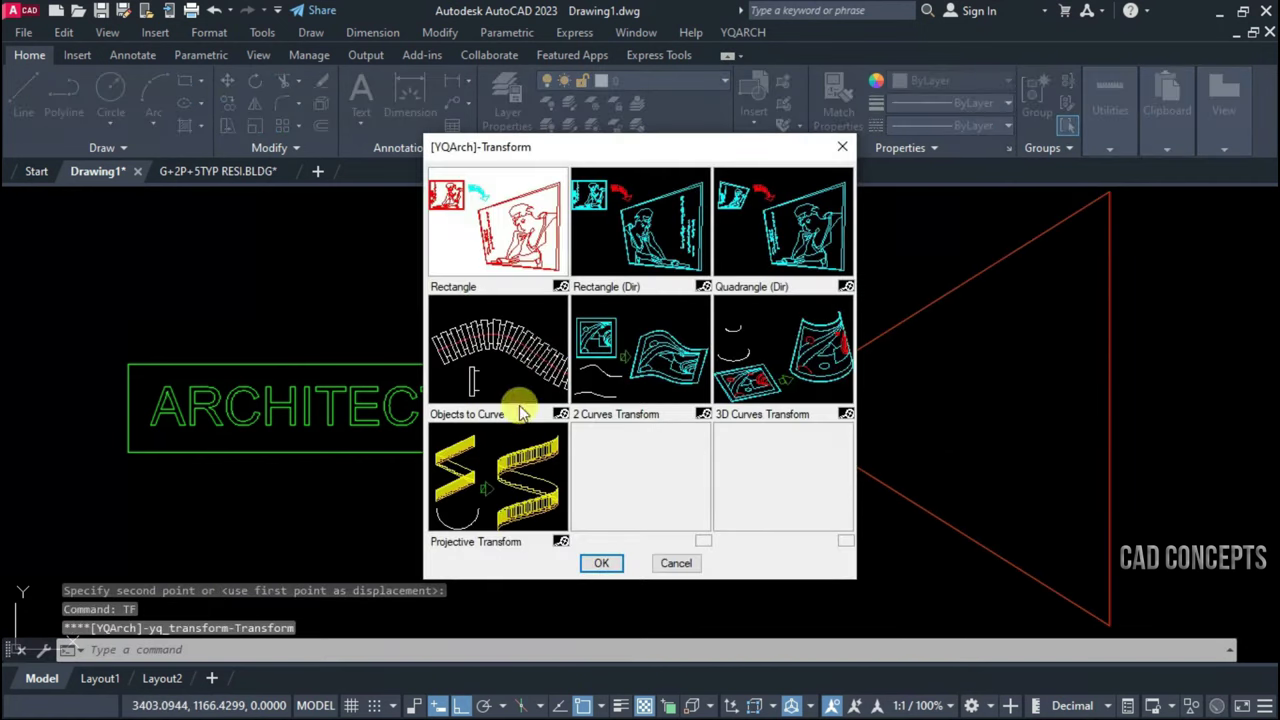
key(Return)
click(590, 545)
key(Return)
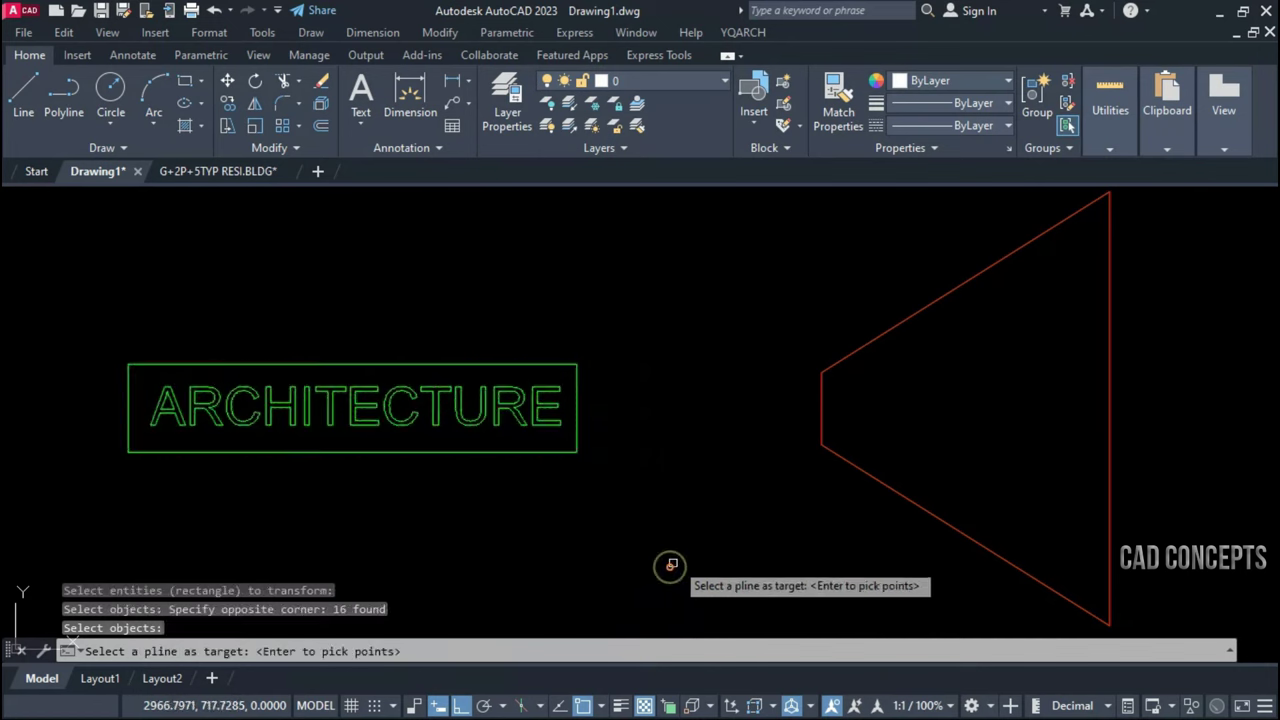
click(818, 404)
key(Return)
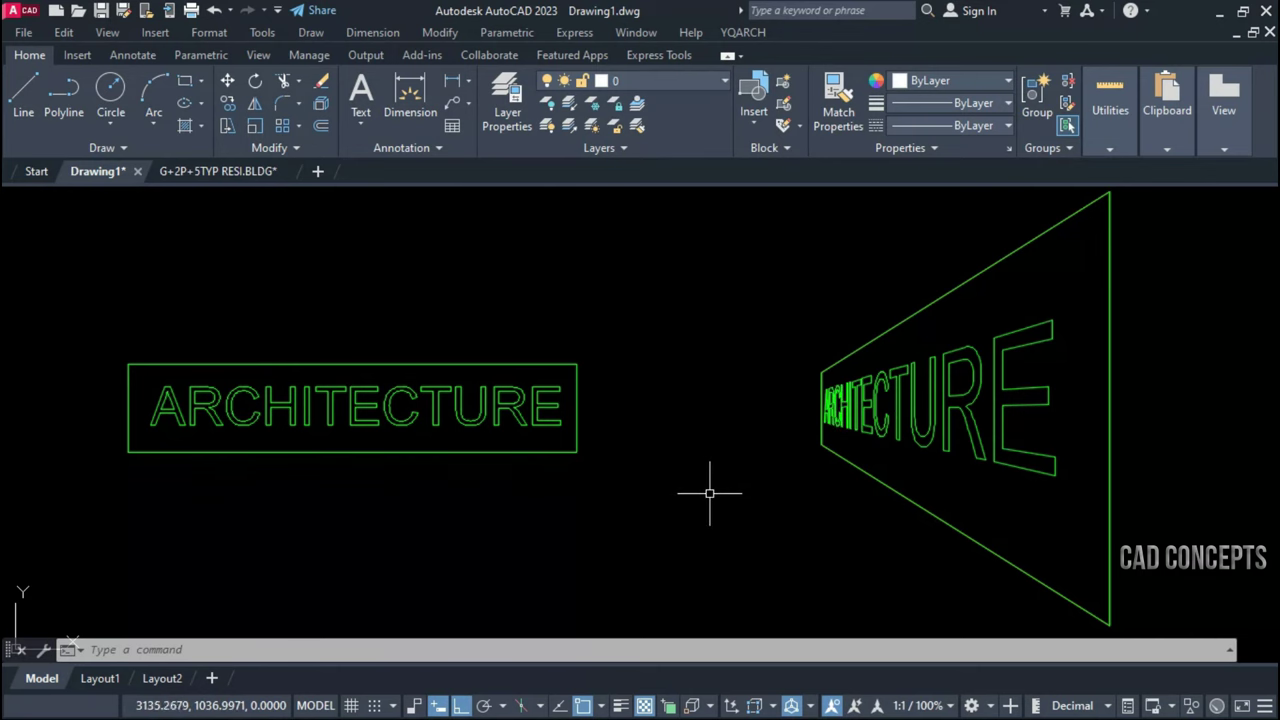
scroll(857, 429, up, 4)
scroll(706, 314, up, 1)
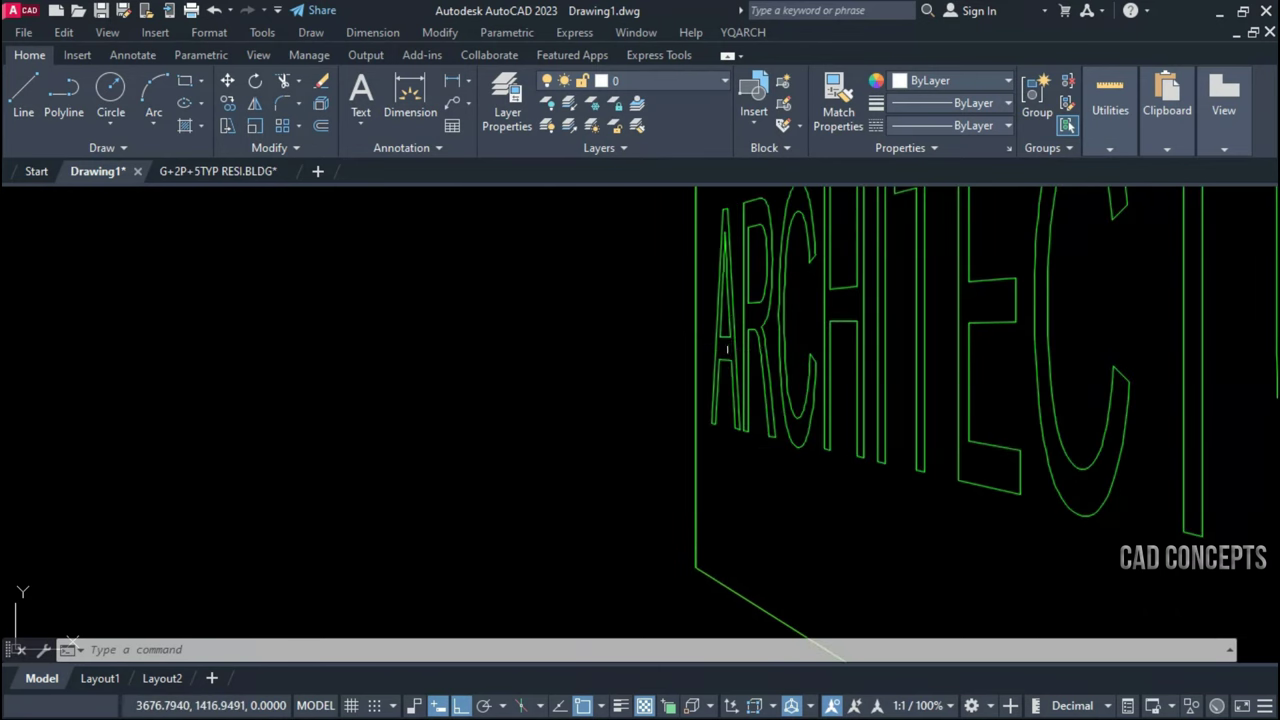
scroll(727, 346, down, 2)
scroll(730, 350, down, 1)
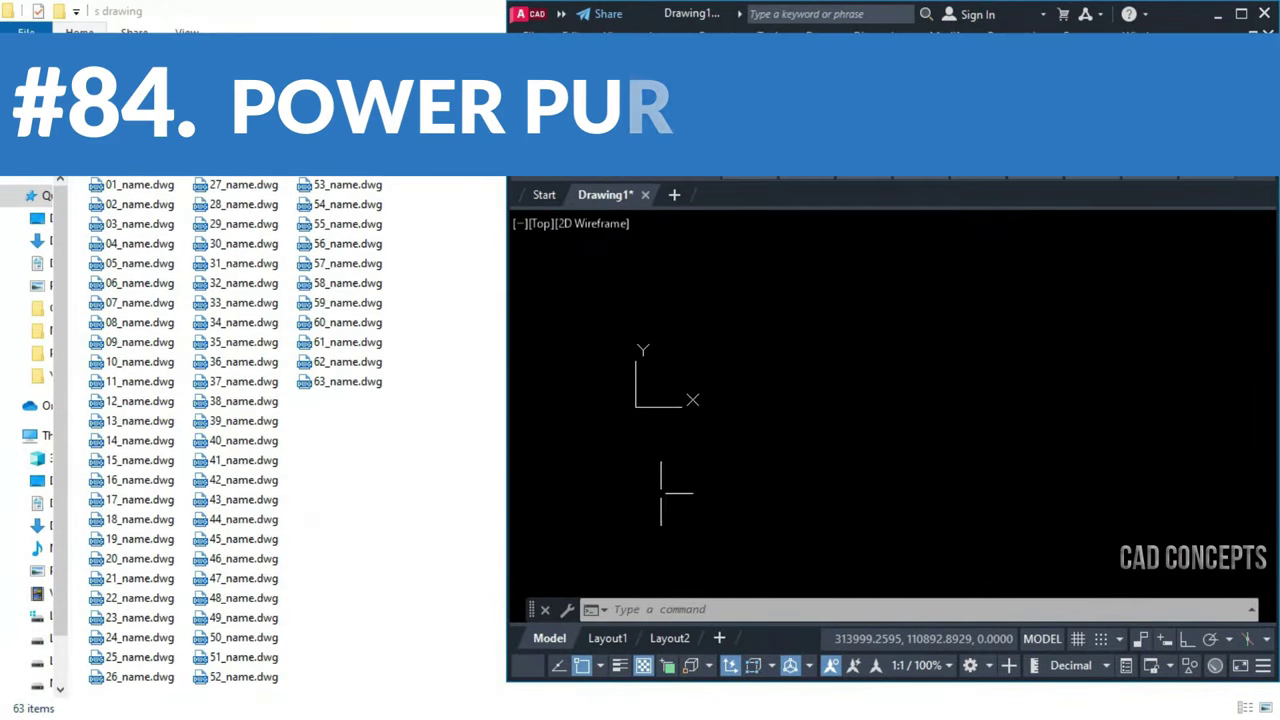
Batch-purge all 63 drawings in the s drawing folder with the UF command
drag(468, 452, 423, 450)
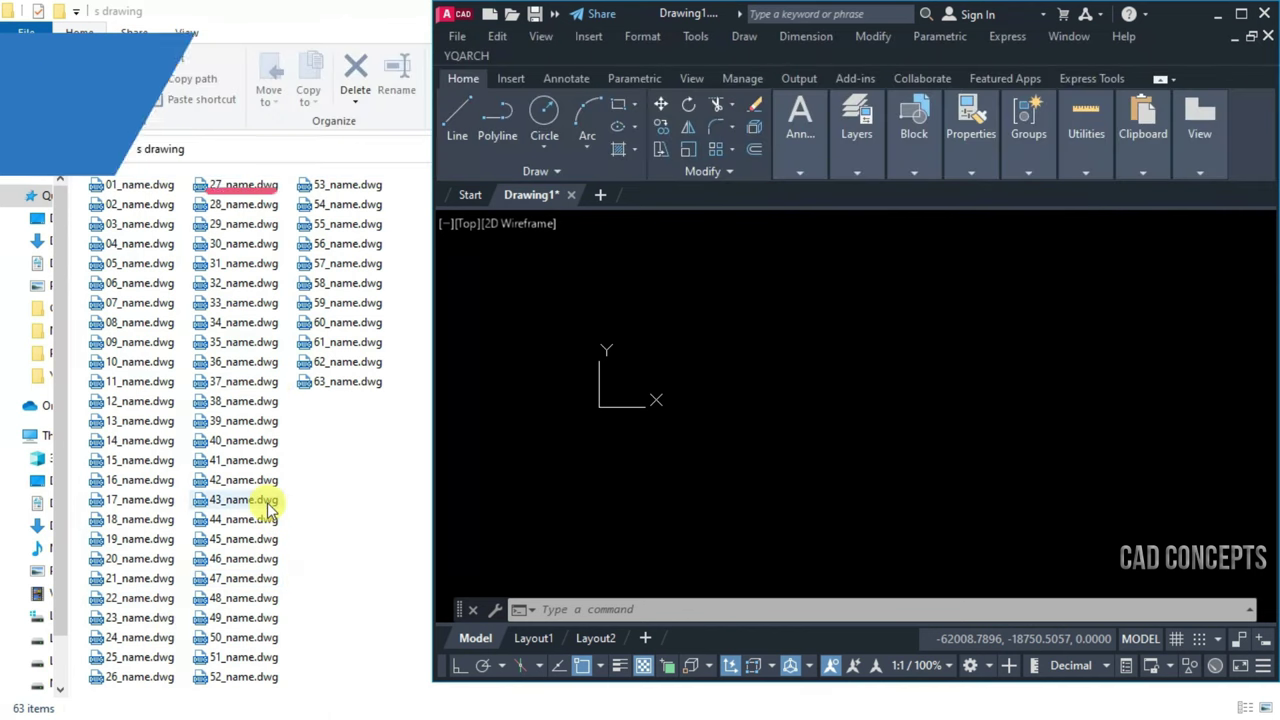
click(808, 350)
click(742, 446)
text(P)
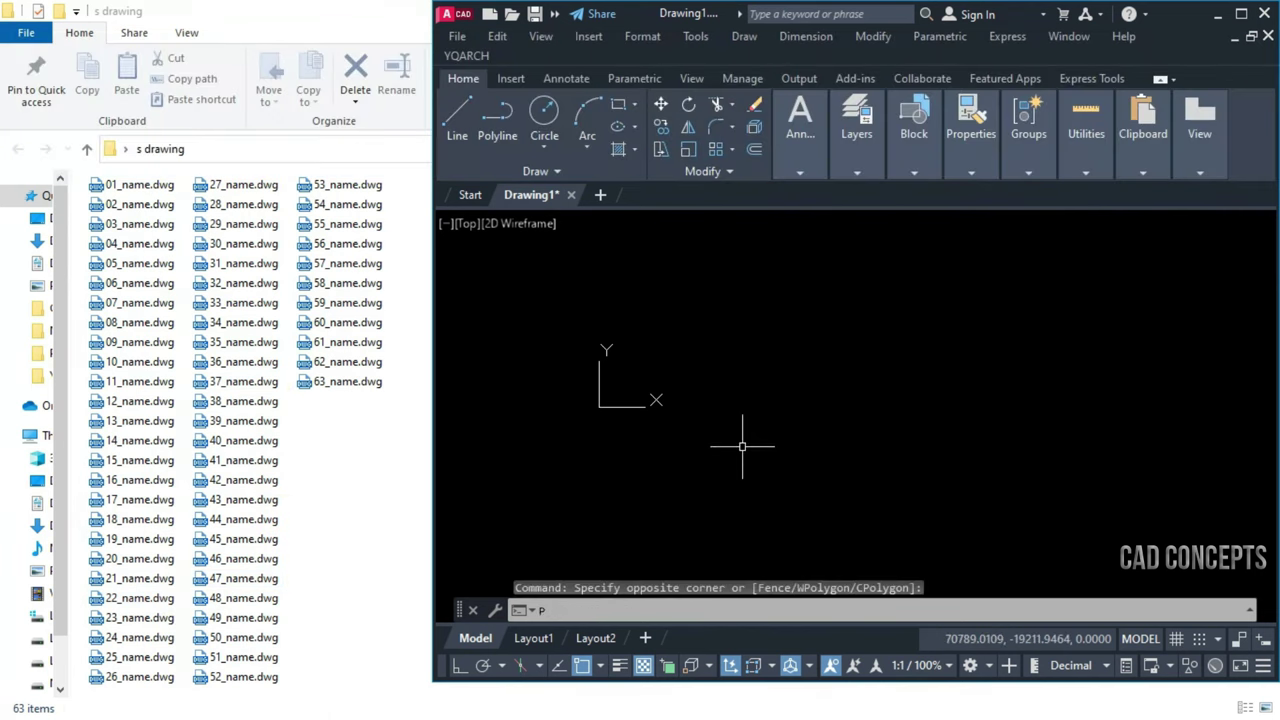
text(UF)
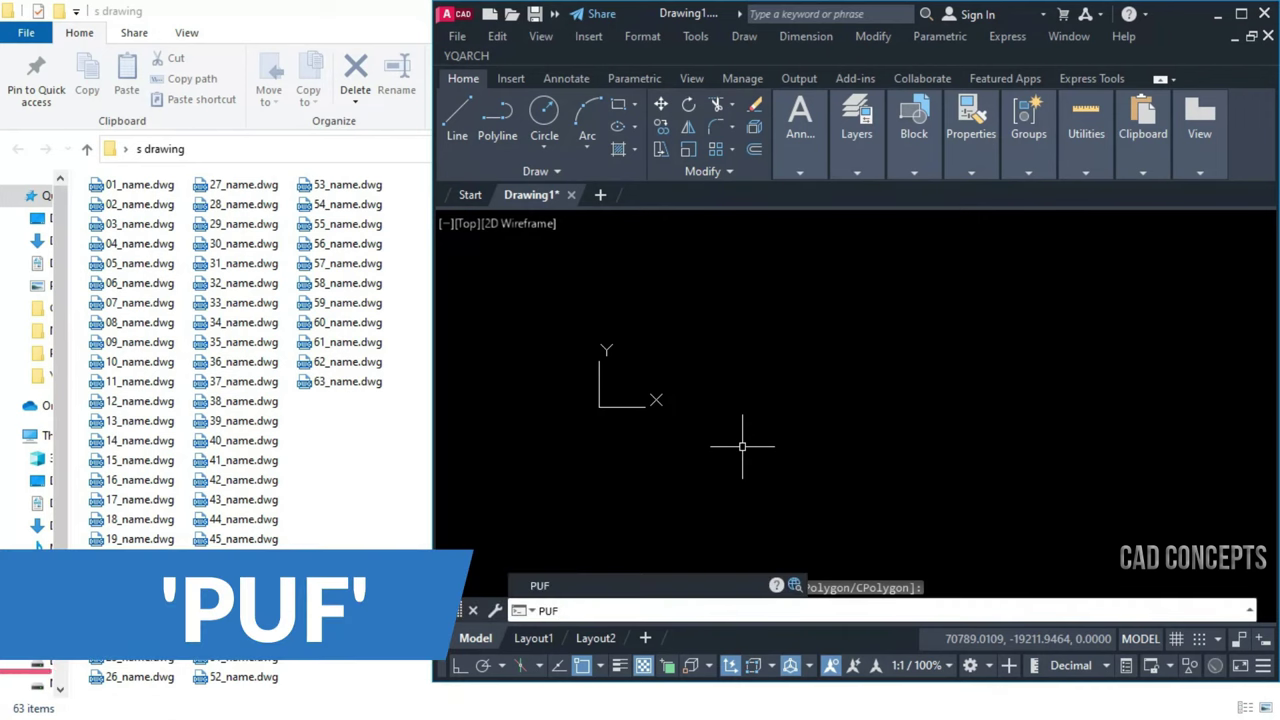
key(Return)
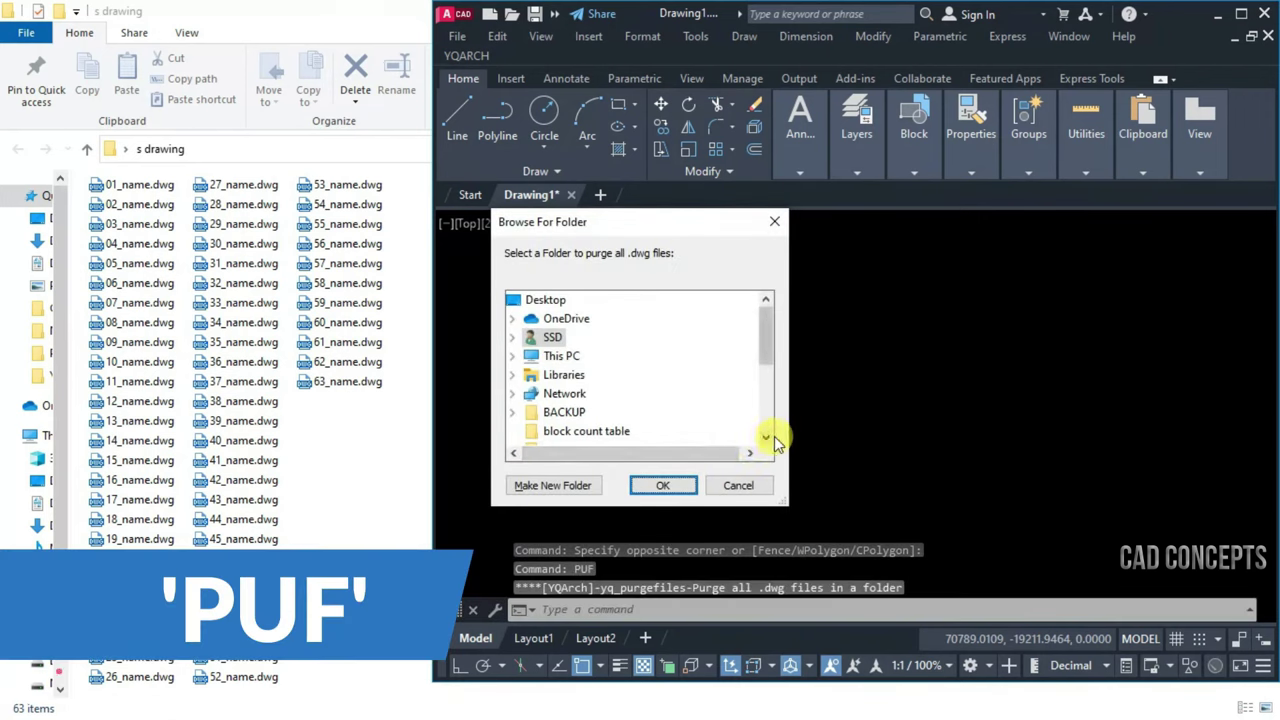
click(766, 437)
click(766, 437)
click(766, 437)
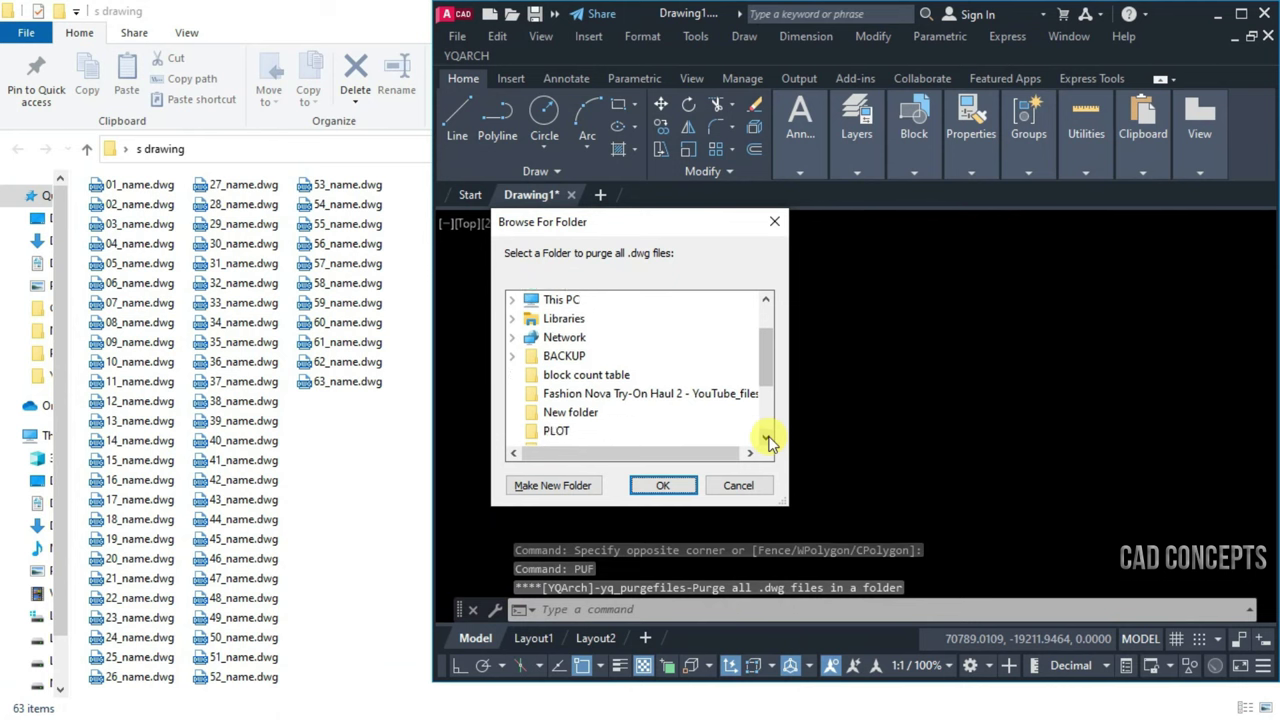
click(766, 437)
click(768, 440)
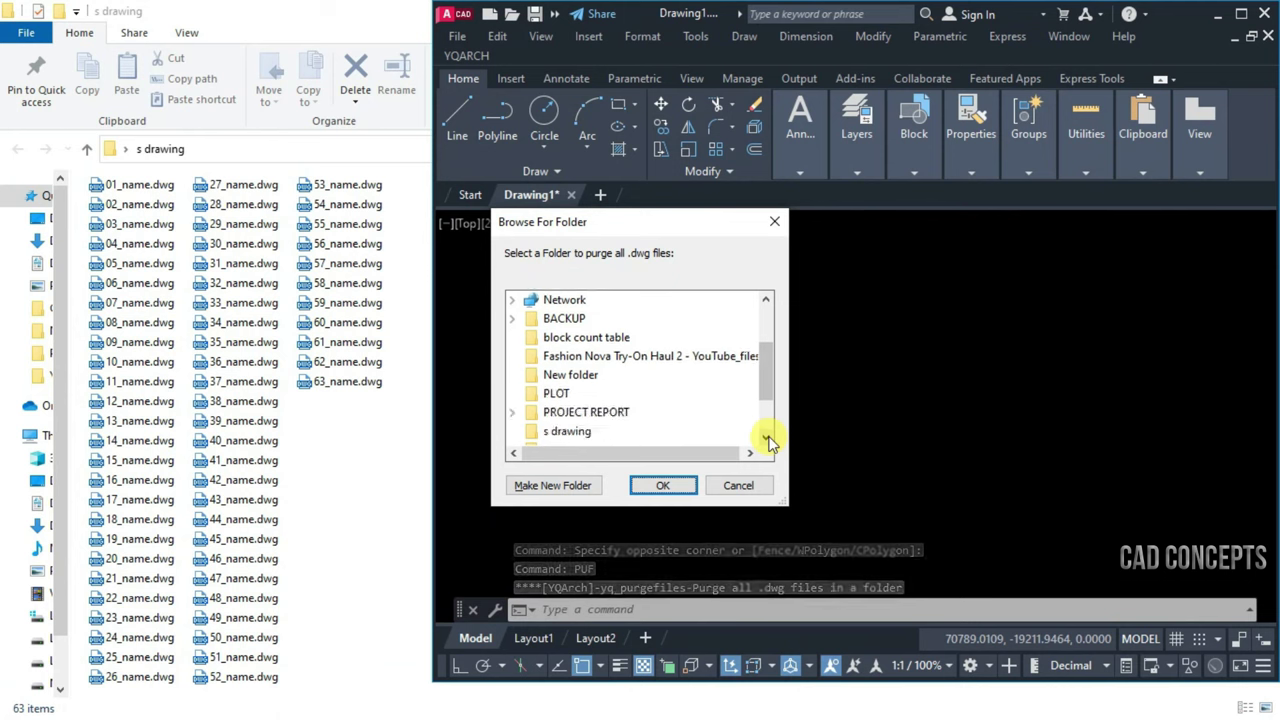
click(572, 434)
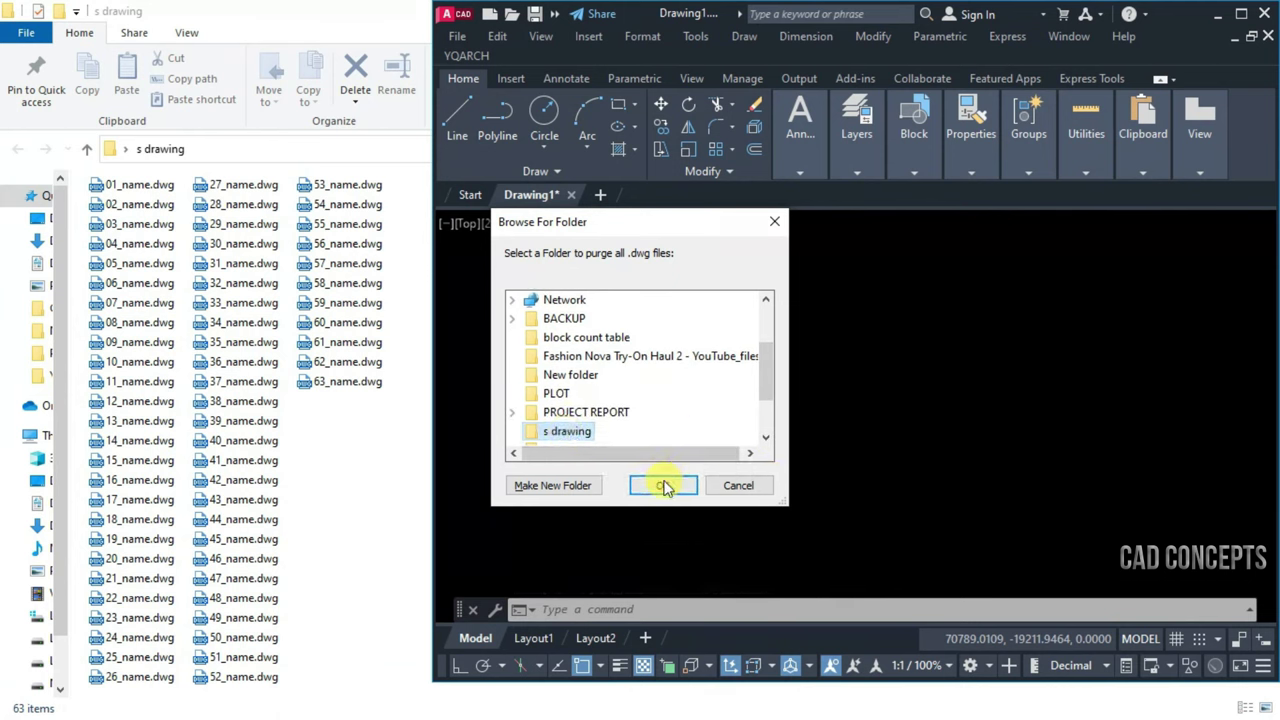
click(660, 484)
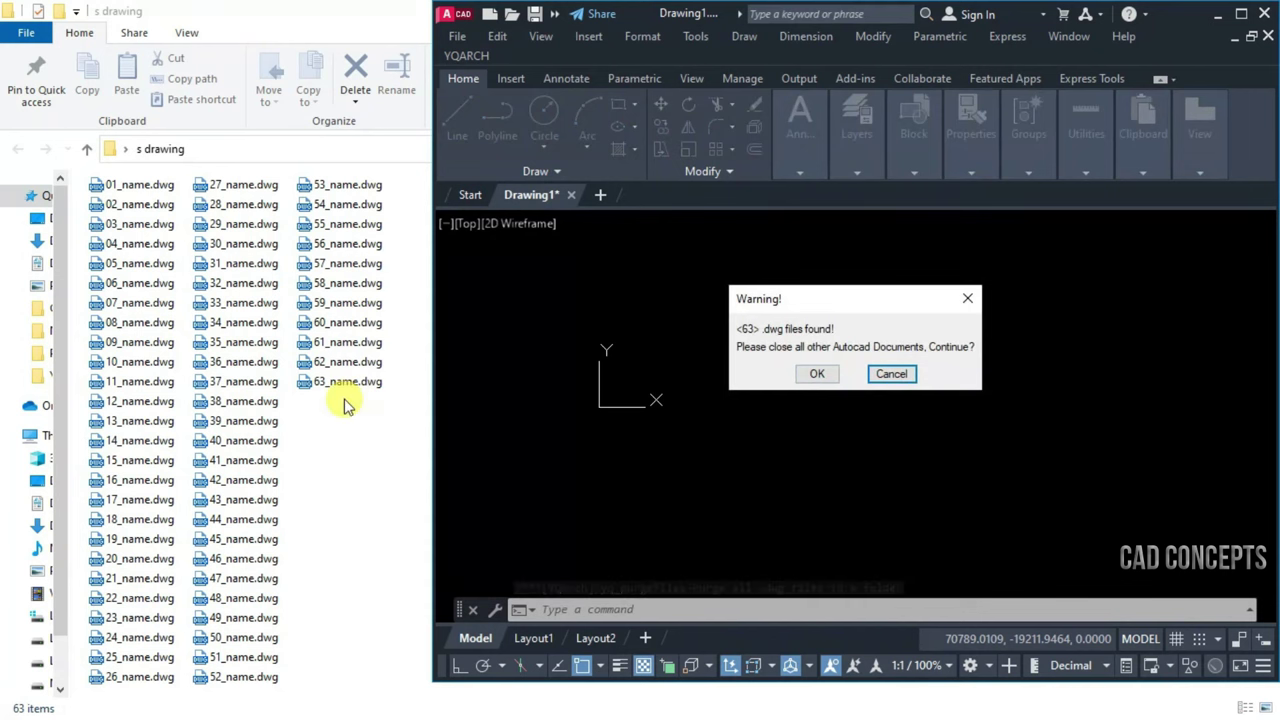
click(818, 373)
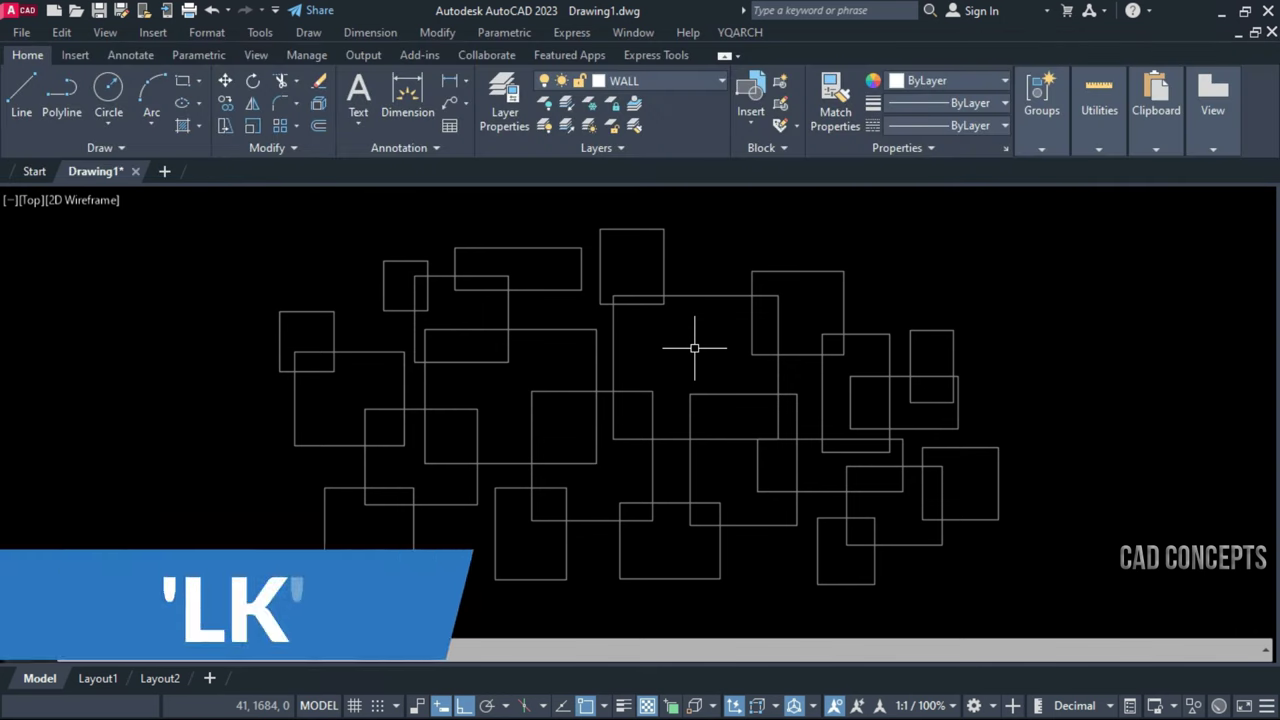
text(LK)
Trace one red borderline around all 22 overlapping rectangles with LK, then check it
key(Return)
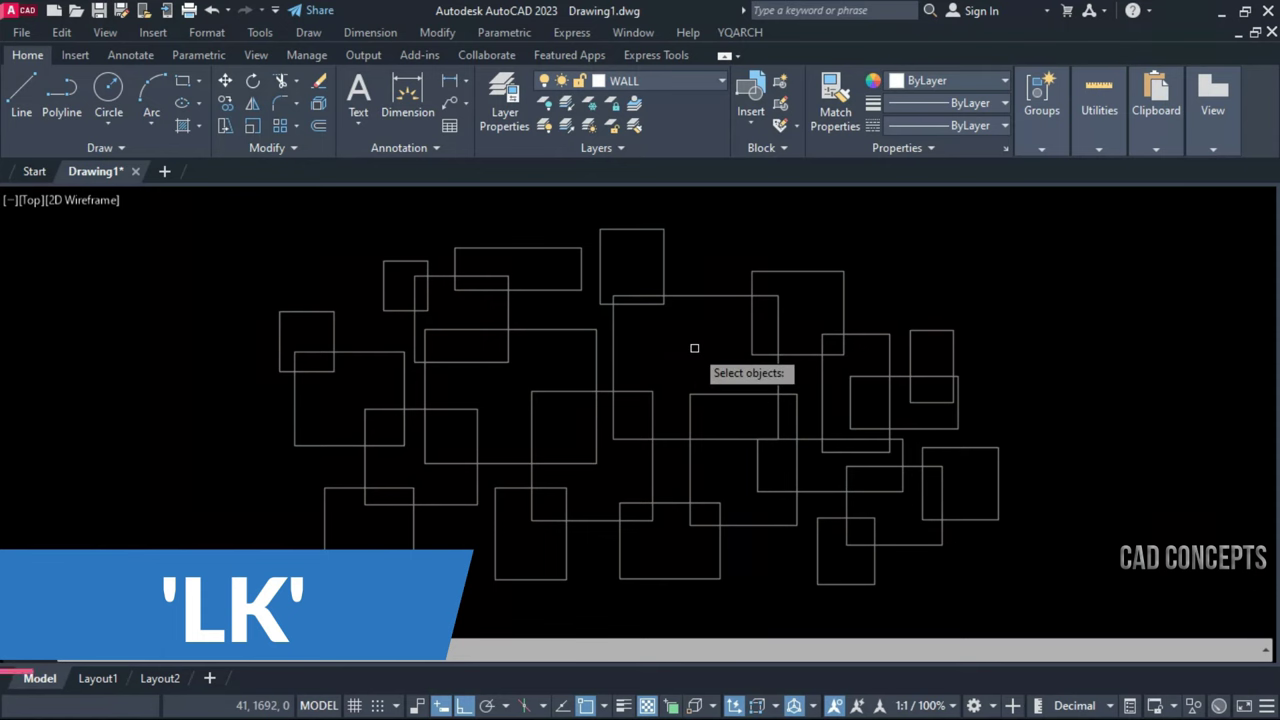
click(1174, 214)
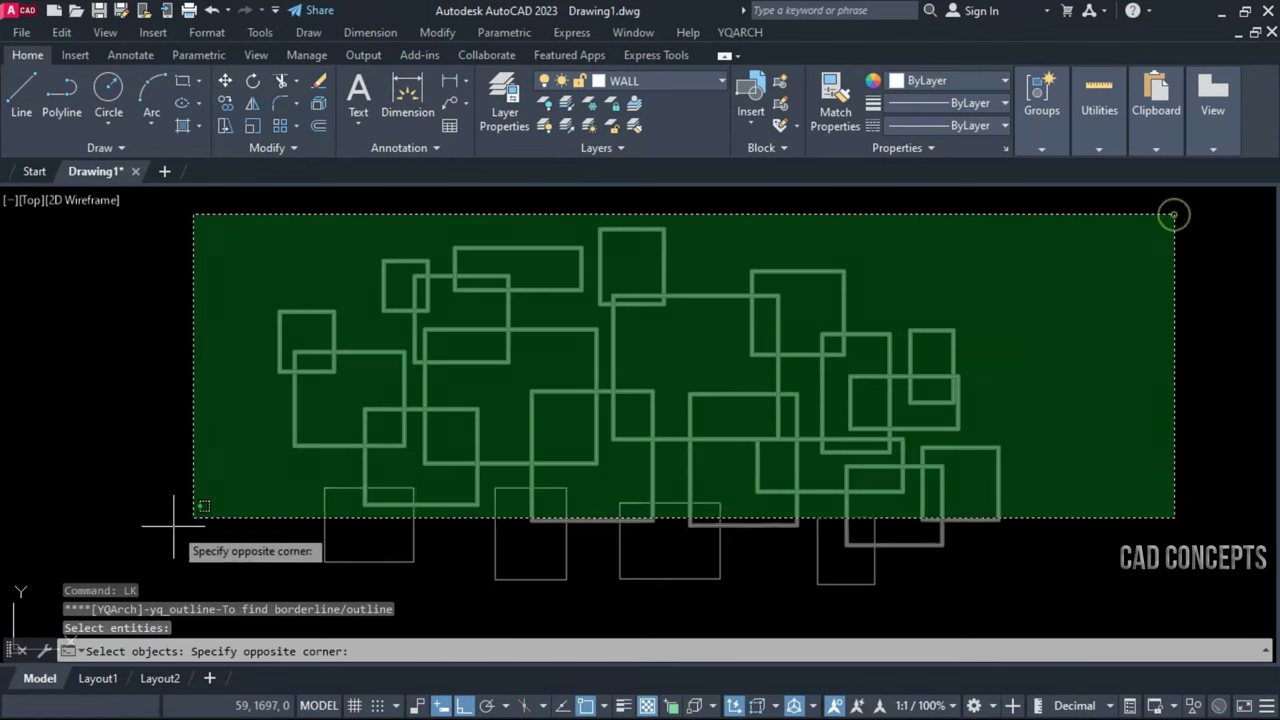
click(180, 588)
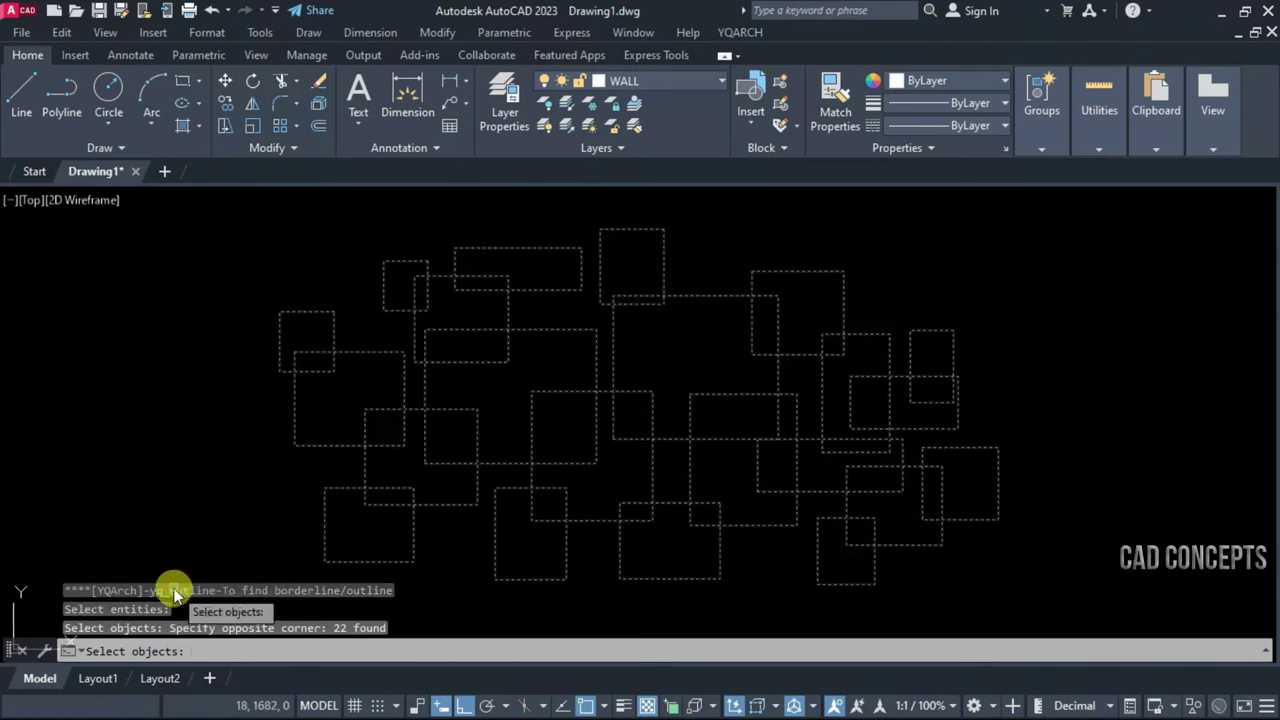
right_click(254, 485)
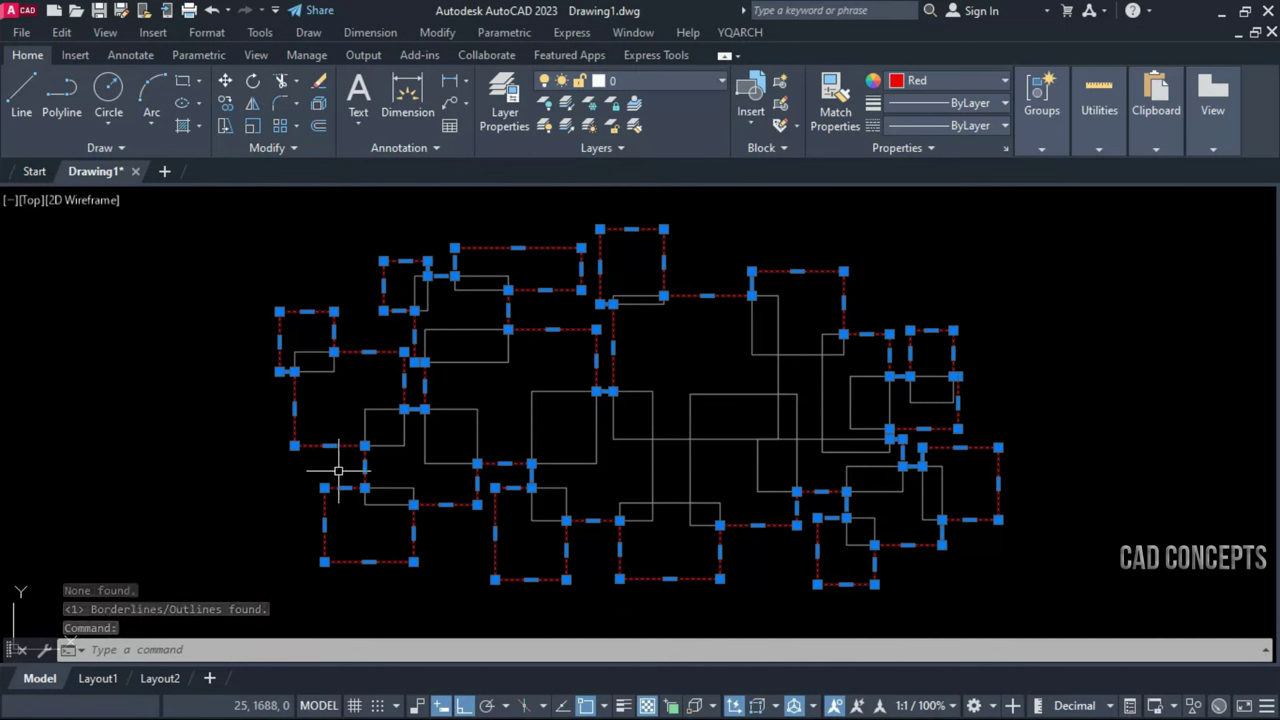
key(Escape)
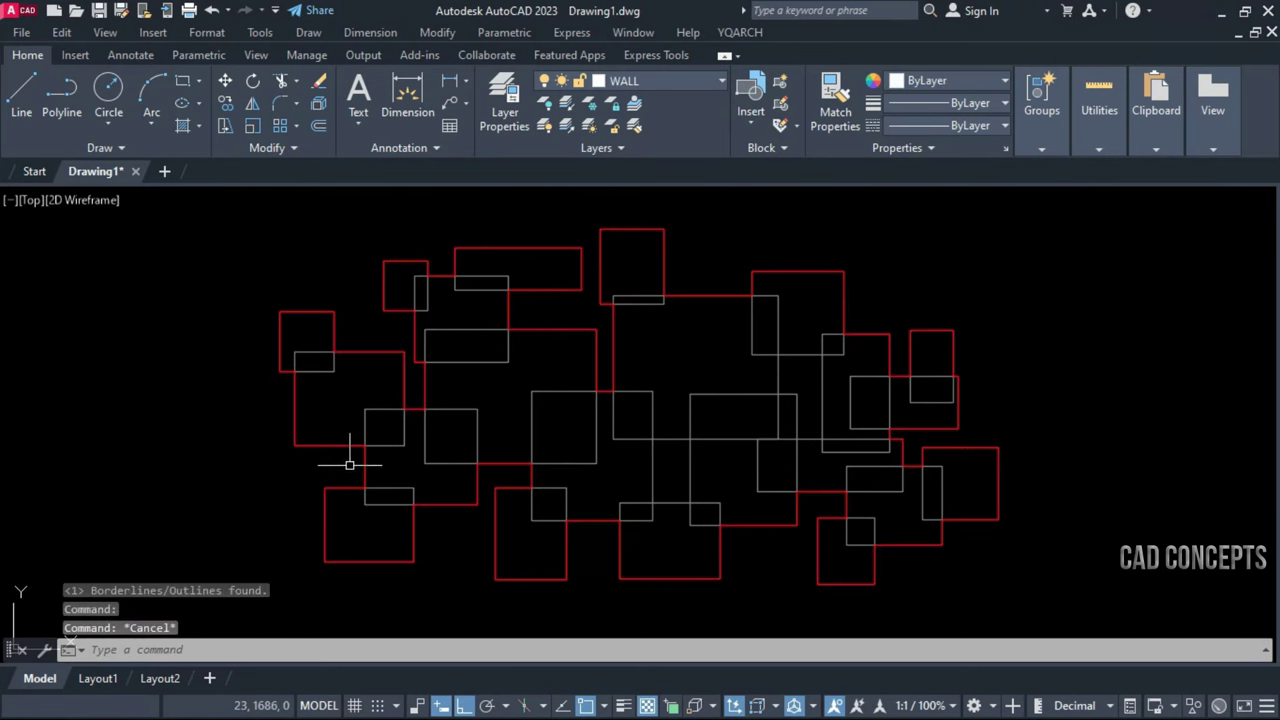
click(363, 457)
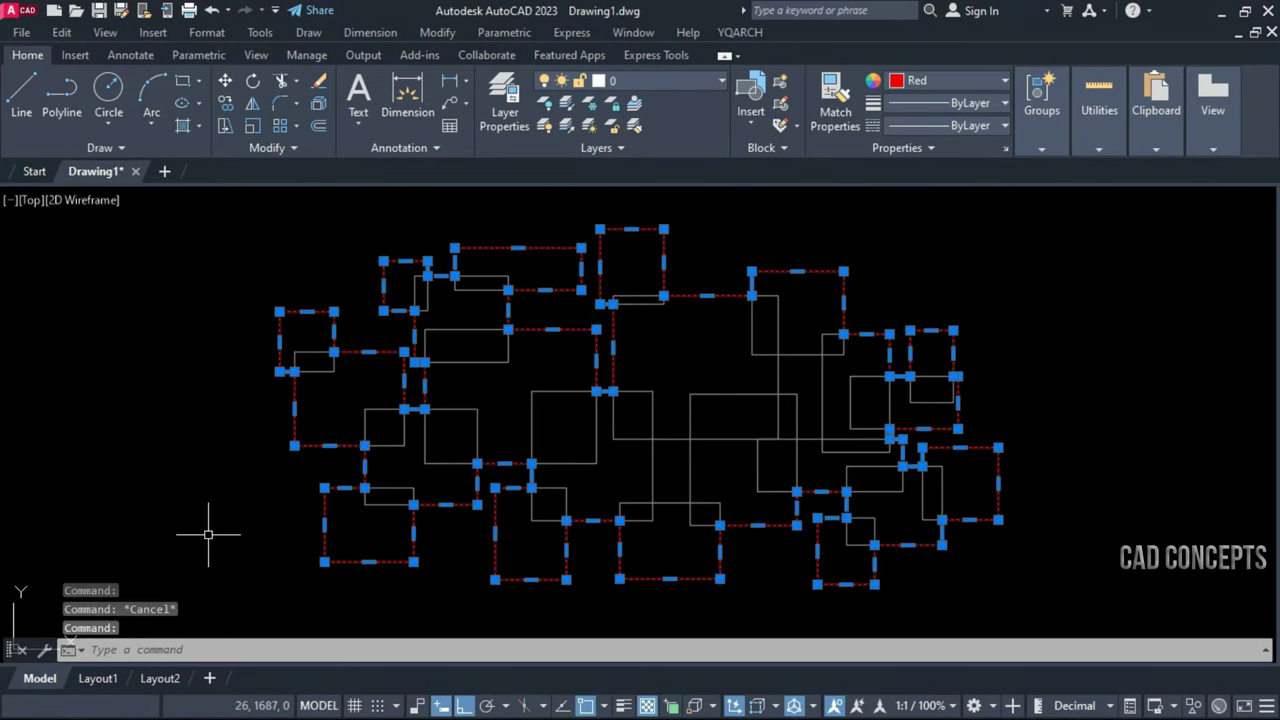
key(Escape)
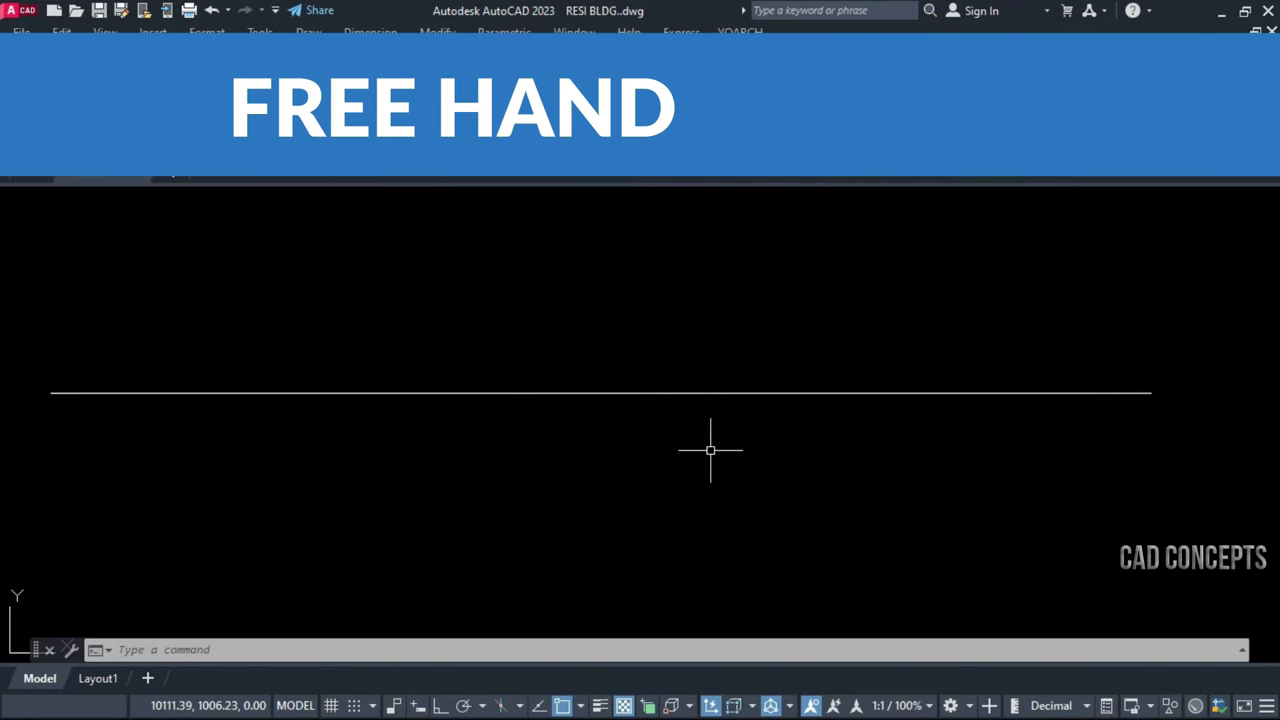
Convert the horizontal line to a freehand zigzag, inspect it, then undo the conversion
text(HW)
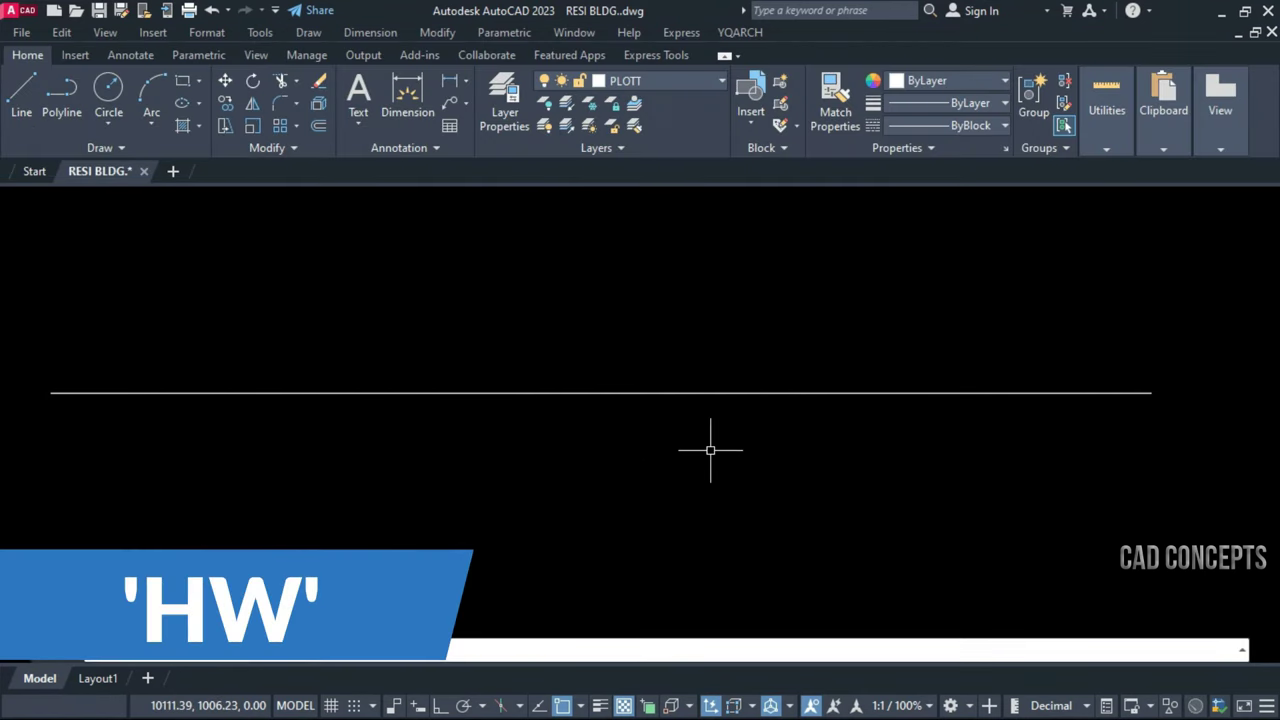
key(Return)
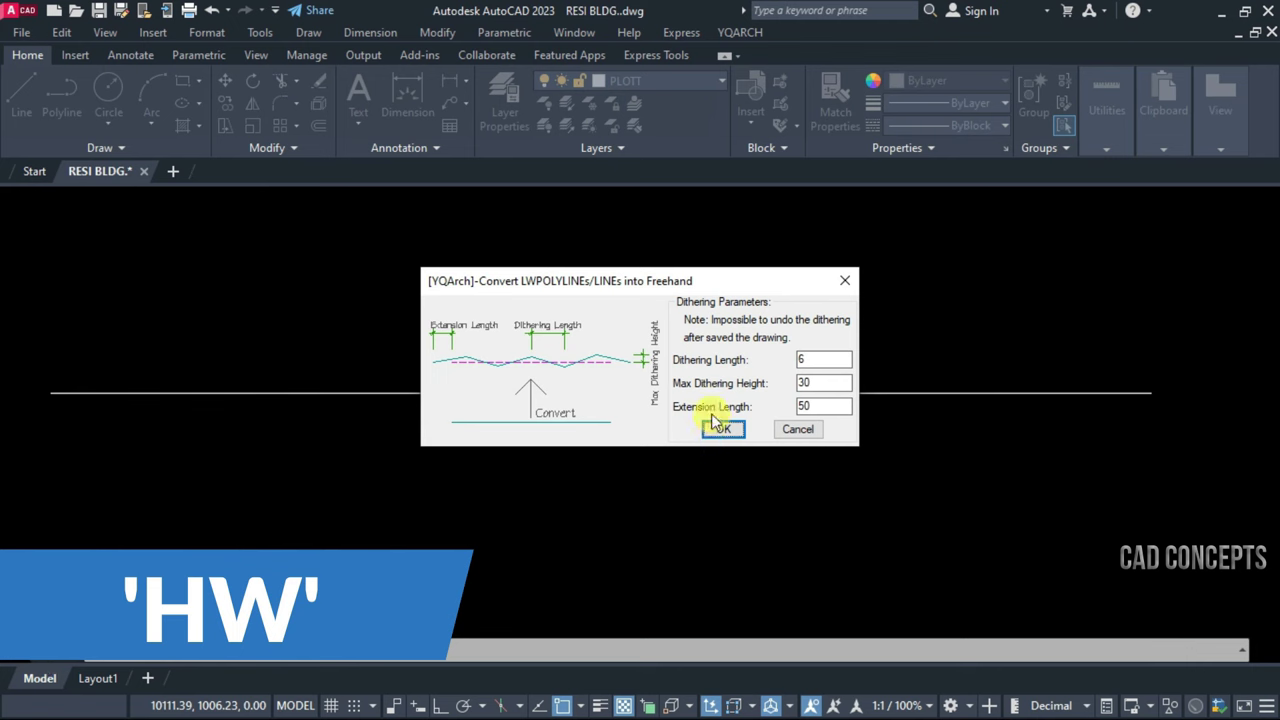
click(720, 428)
click(664, 393)
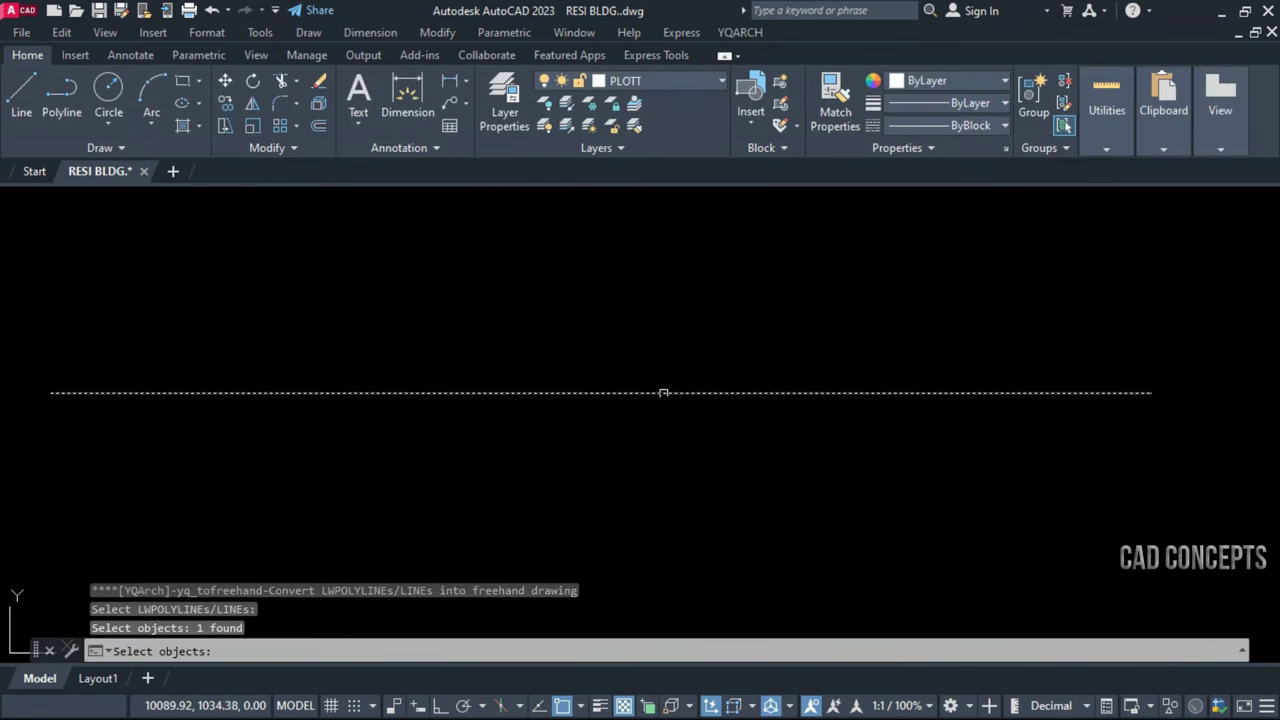
key(Return)
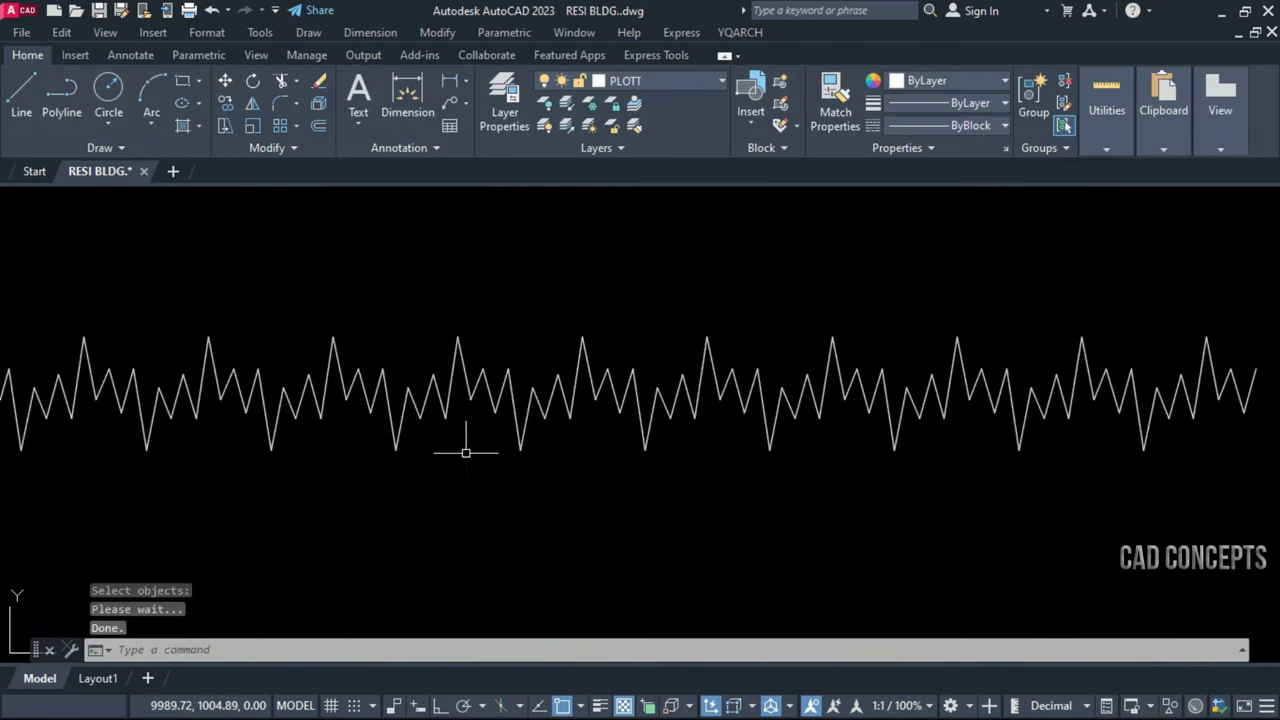
mouse_move(466, 453)
middle_down()
mouse_move(552, 458)
mouse_move(540, 451)
middle_up()
scroll(533, 453, down, 2)
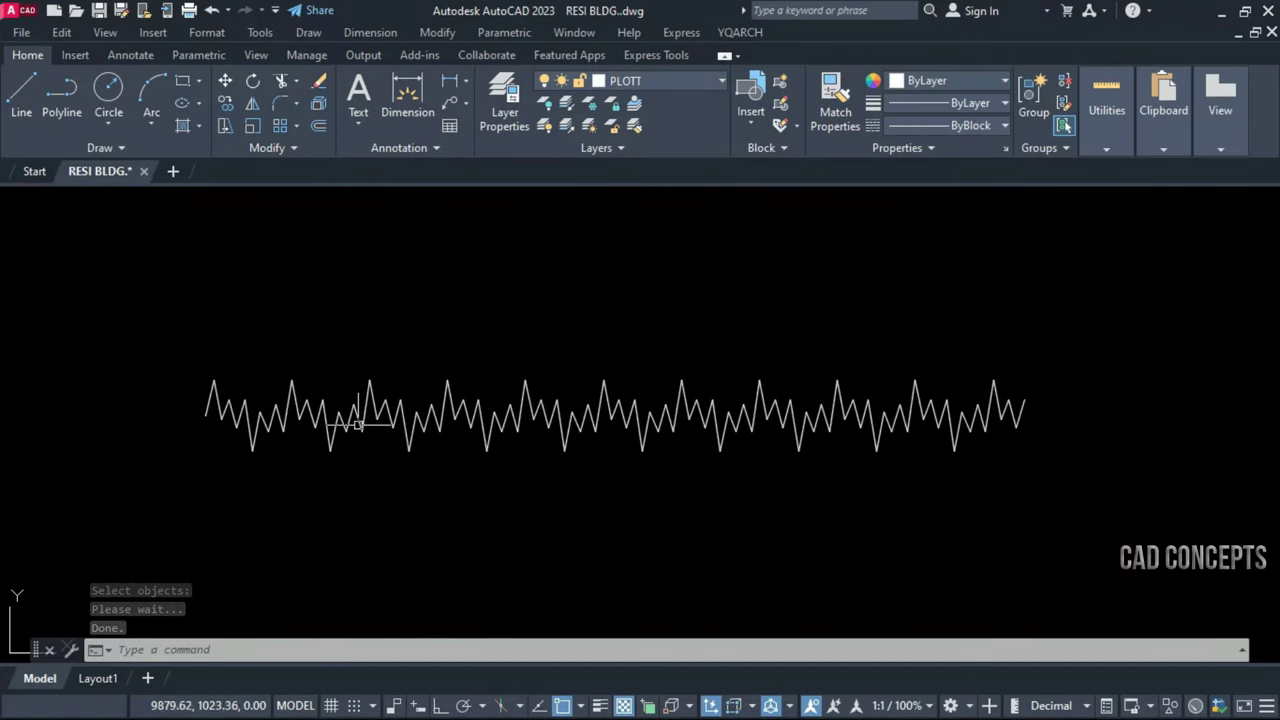
key(ctrl+z)
key(ctrl+z)
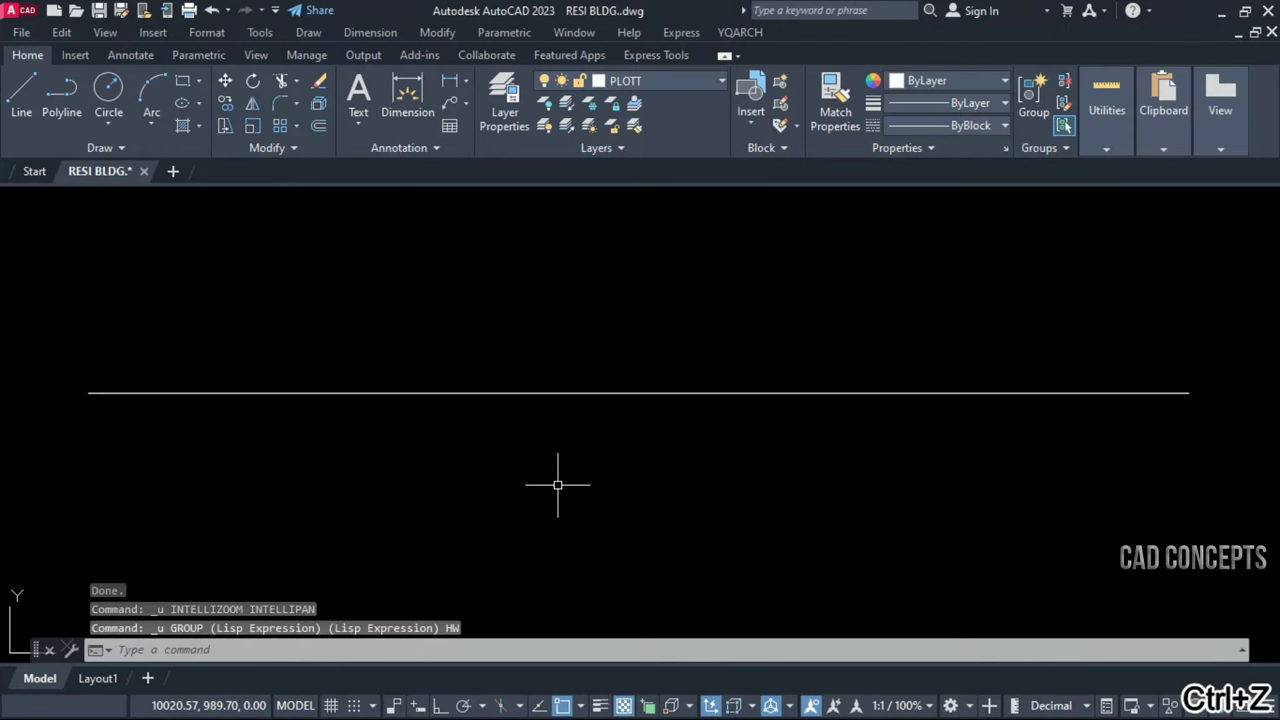
Redo the freehand conversion with dithering length 6, max height 30, extension 50
text(HW)
key(Return)
click(827, 362)
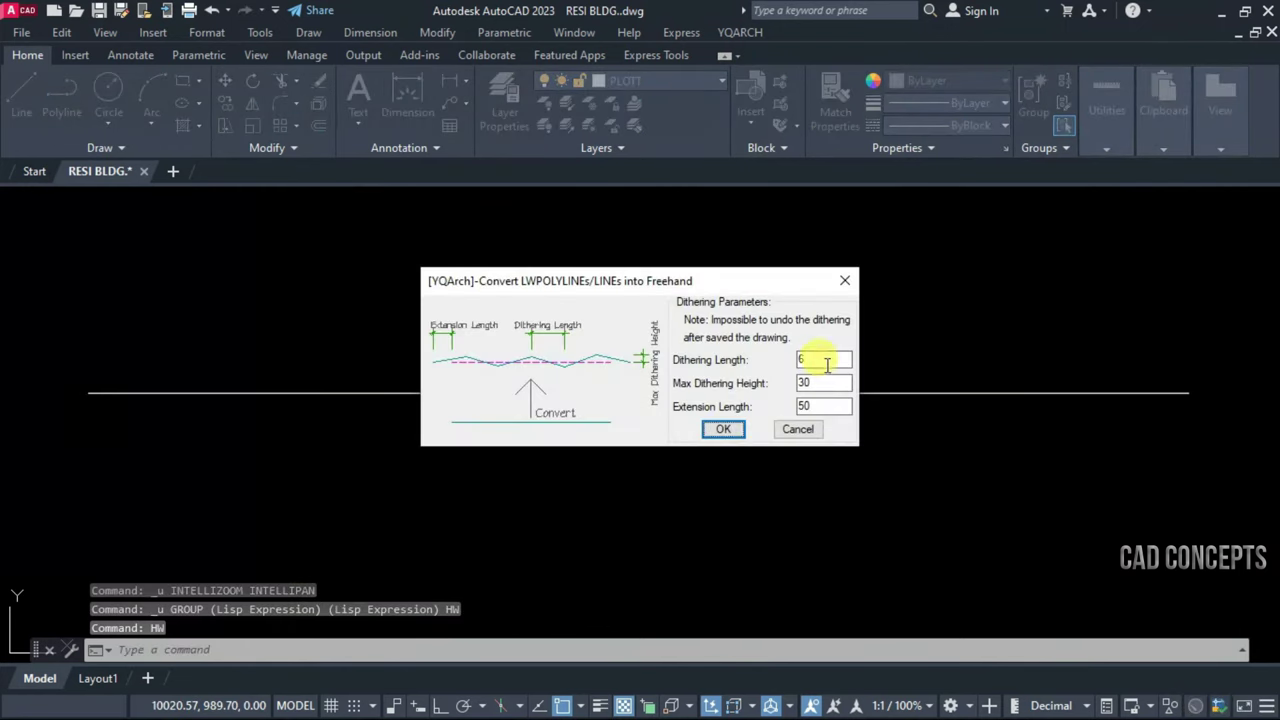
click(724, 430)
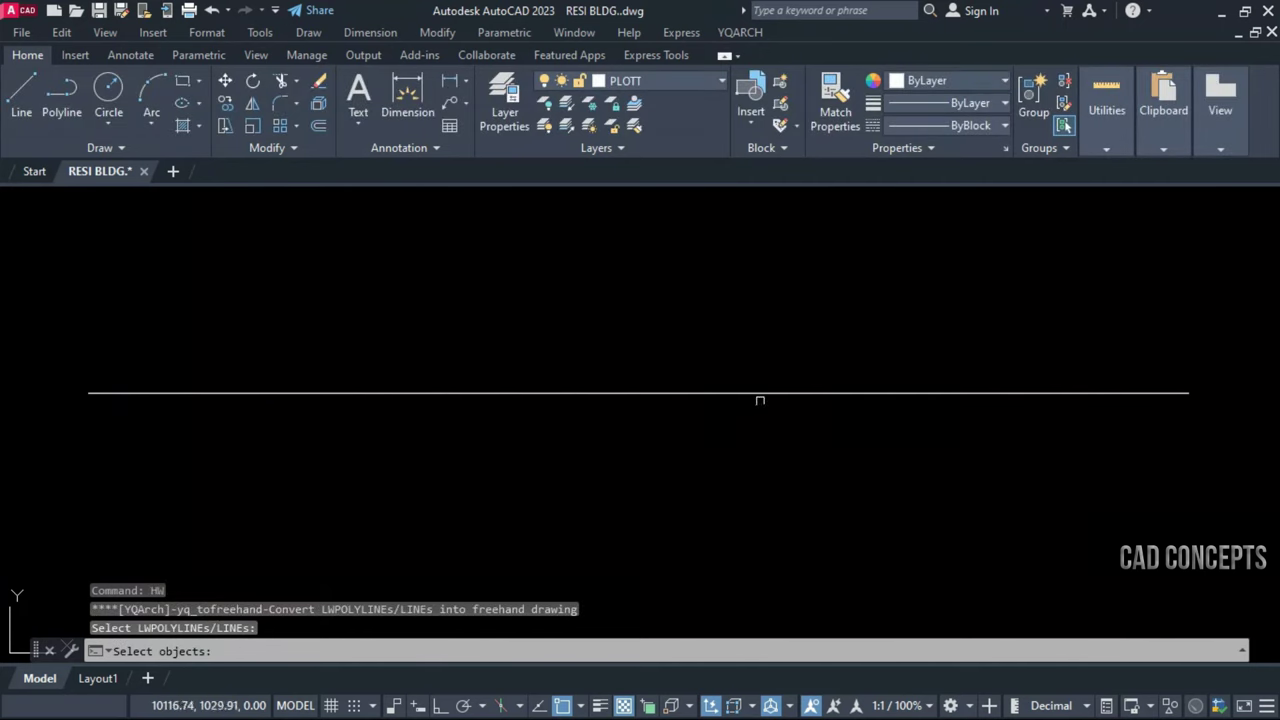
click(760, 393)
key(Return)
scroll(724, 432, down, 2)
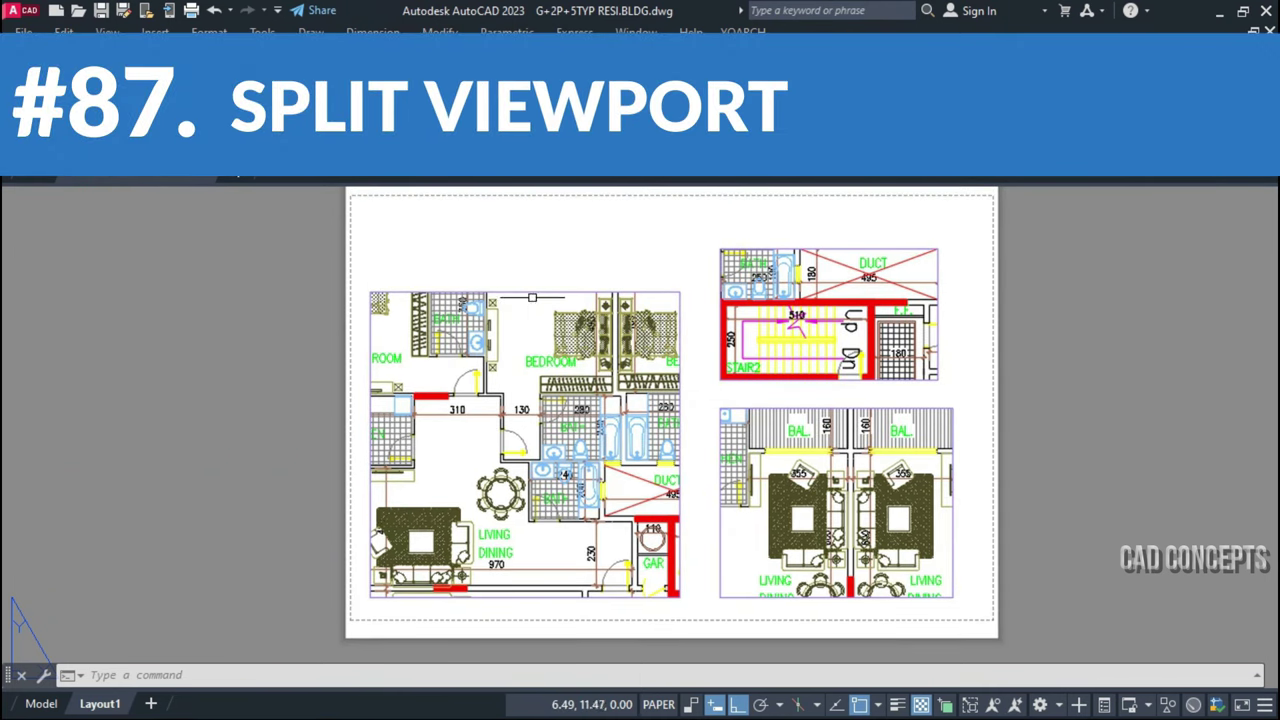
Split the large floor-plan viewport with a vertical VV2 line from top to bottom edge
click(532, 293)
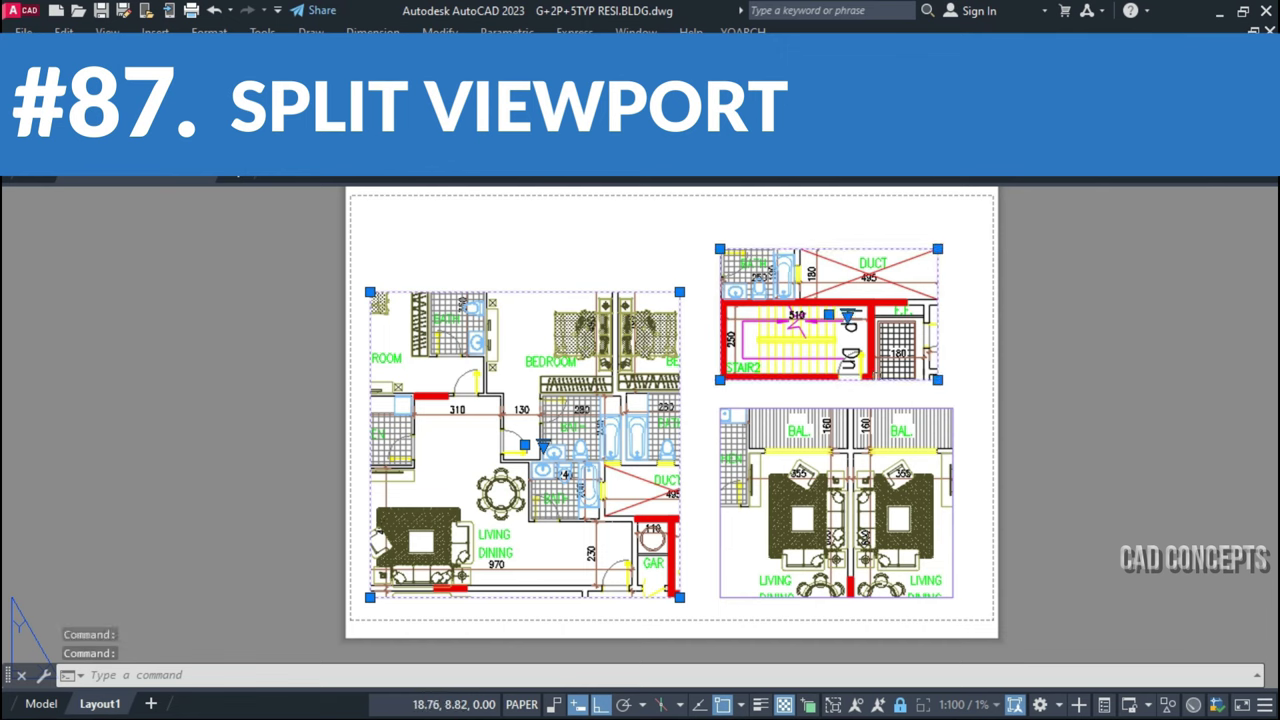
key(Escape)
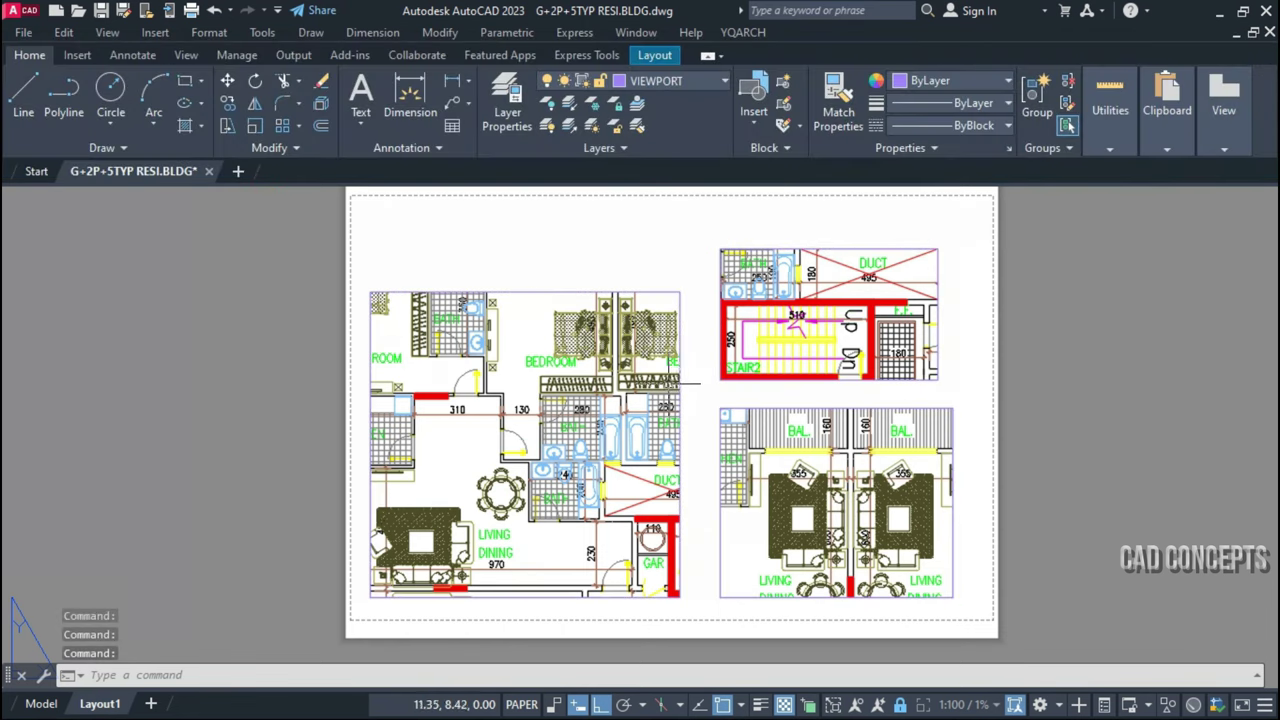
text(VV2)
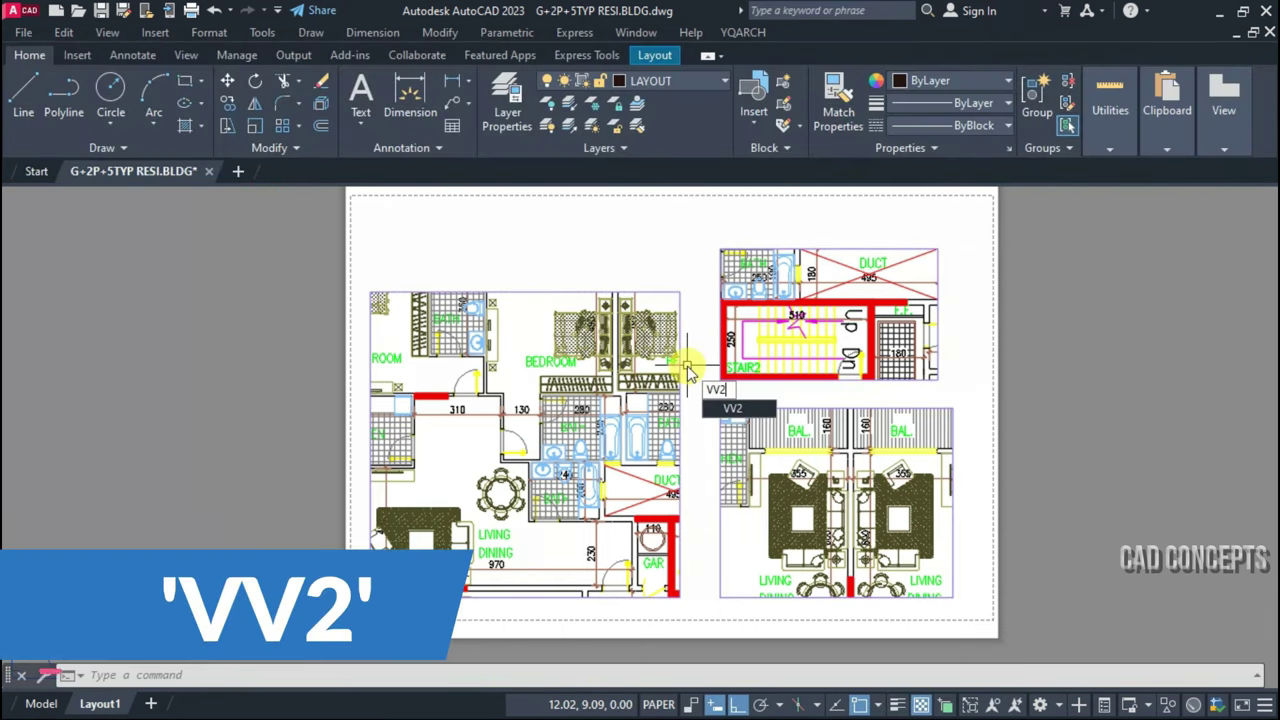
key(Return)
click(536, 292)
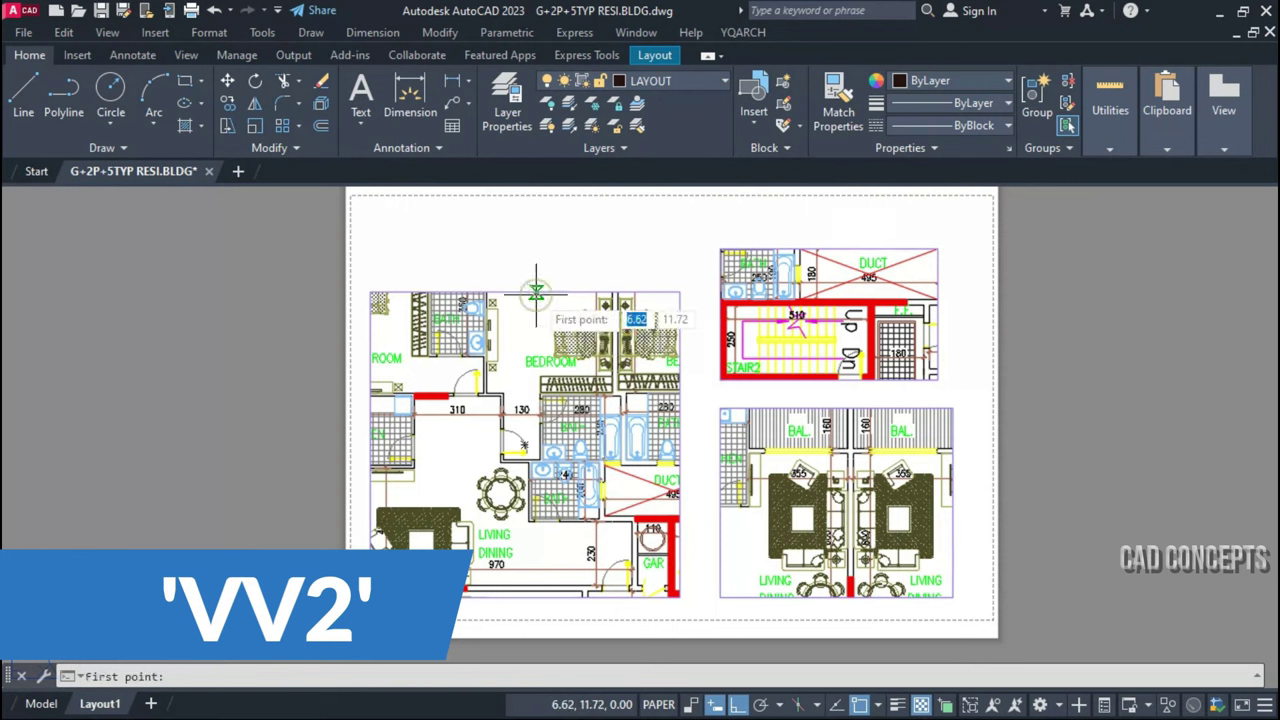
click(525, 292)
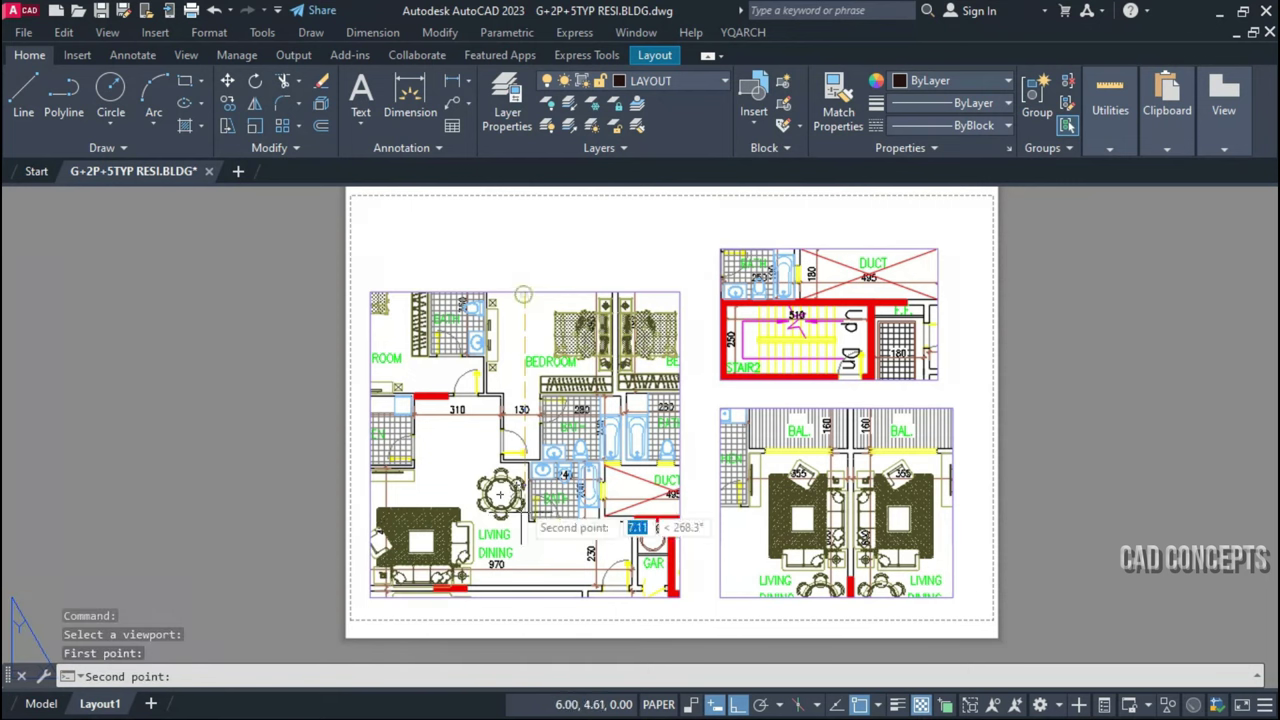
click(525, 597)
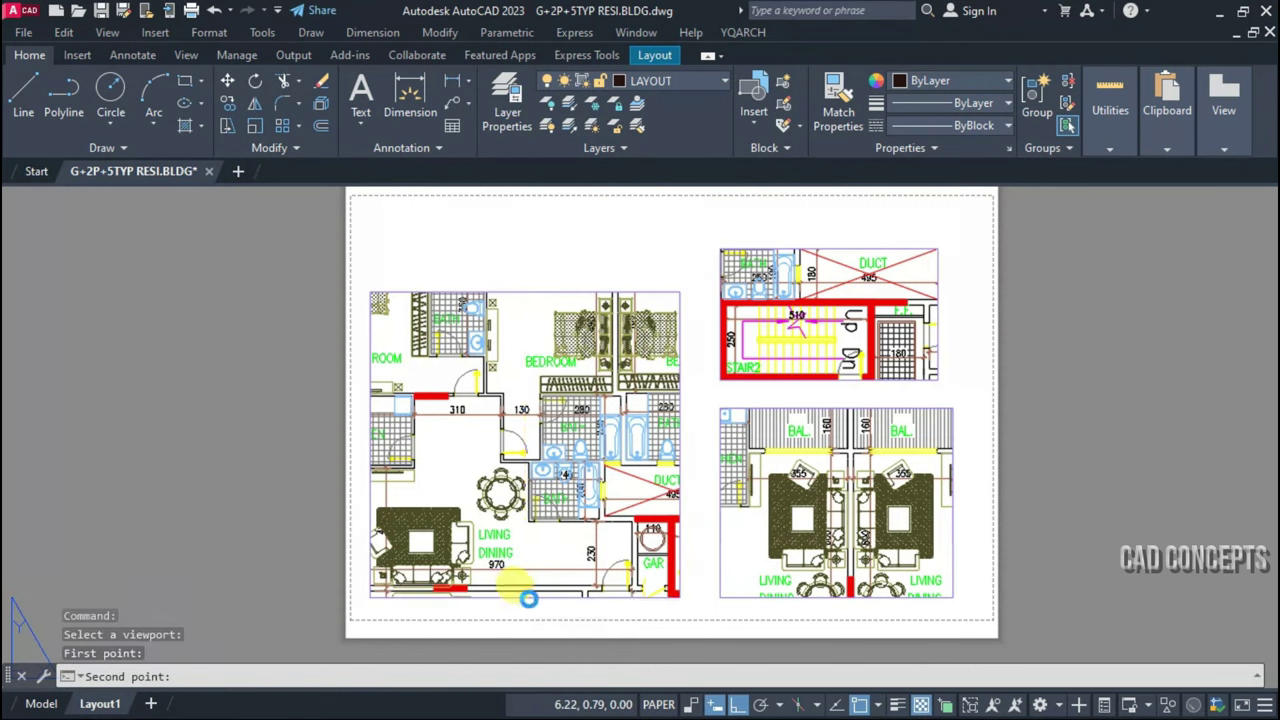
Move the new right-half viewport slightly to the right
click(537, 597)
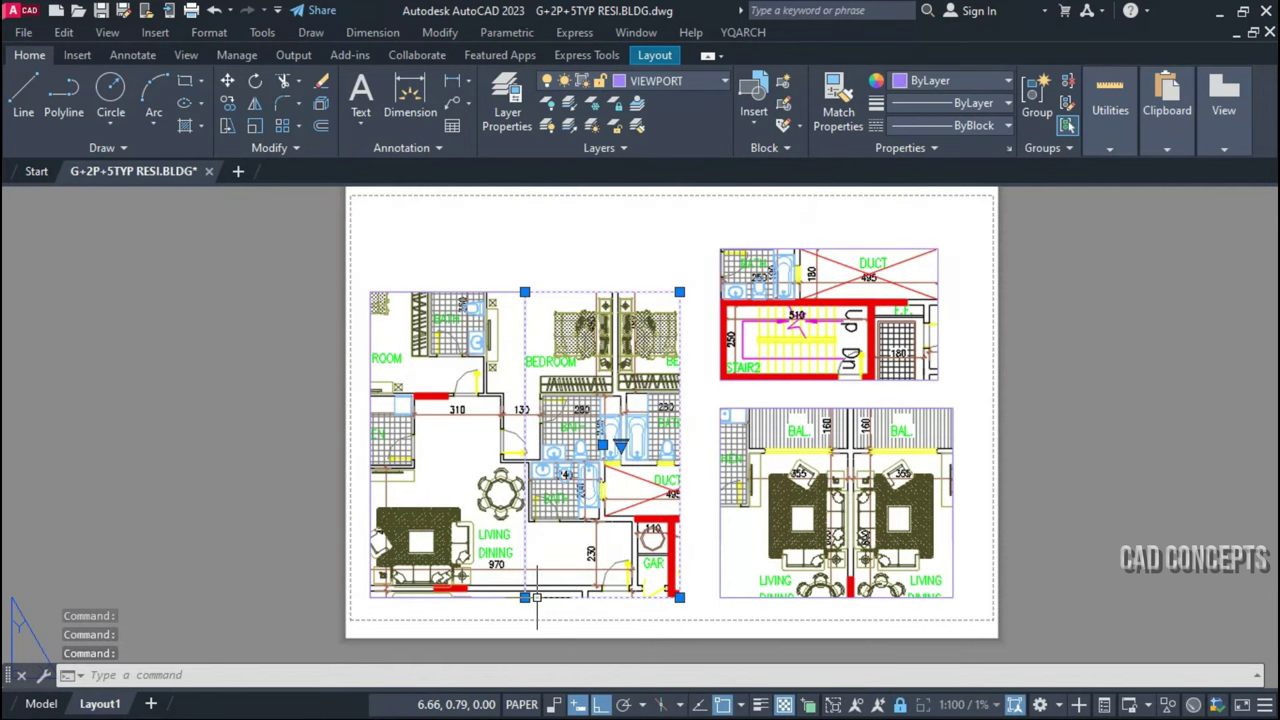
text(m)
key(Return)
click(1106, 491)
click(1124, 491)
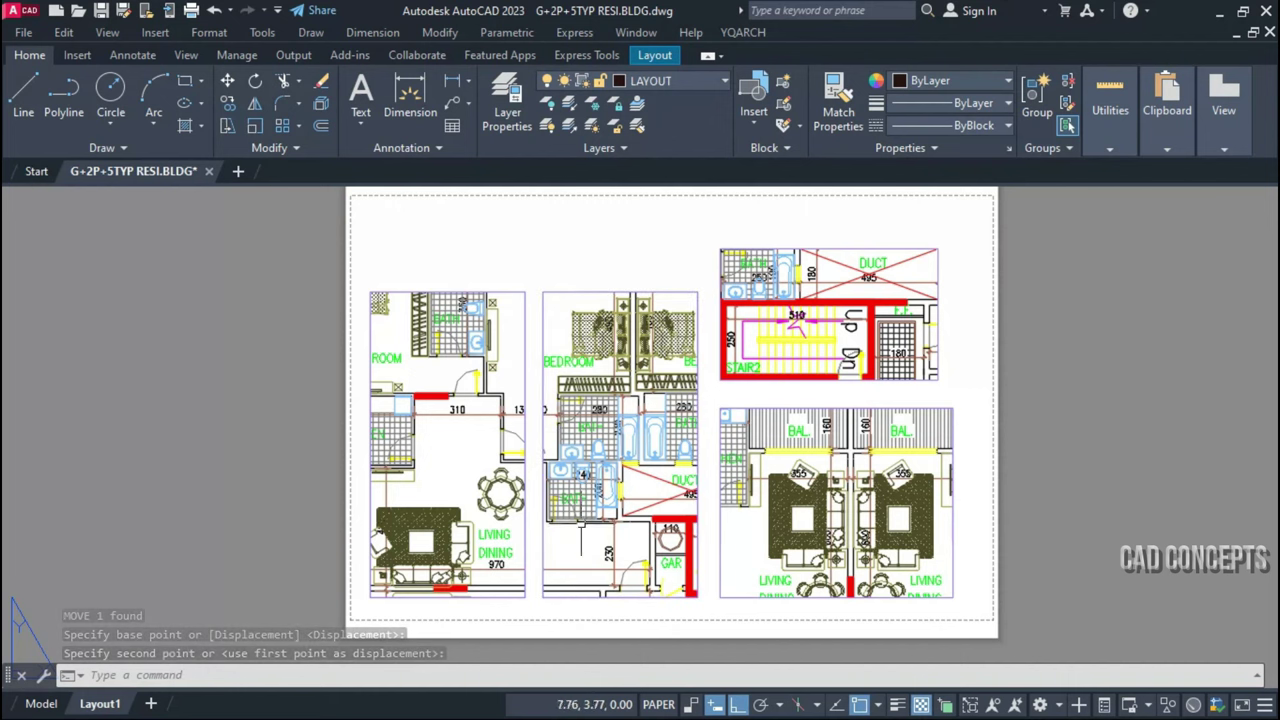
key(Return)
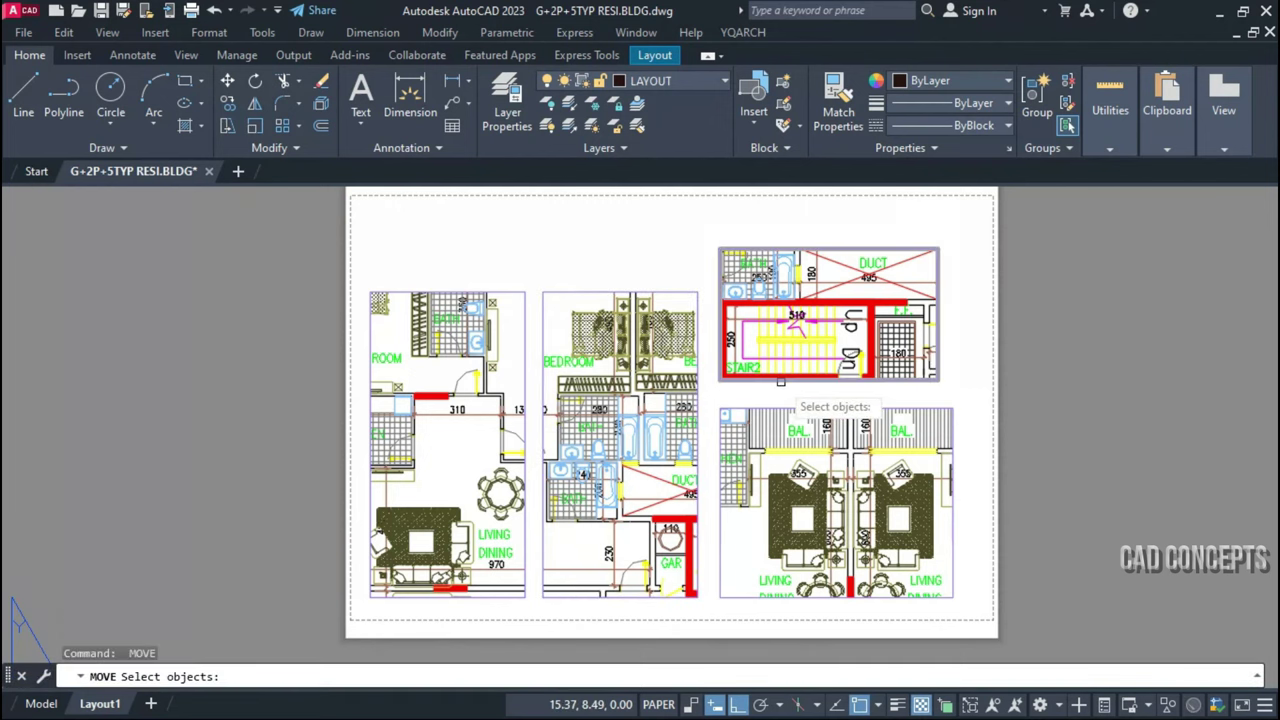
Split the stair and duct viewport vertically and shift the duct piece right
click(781, 381)
key(Escape)
text(VV)
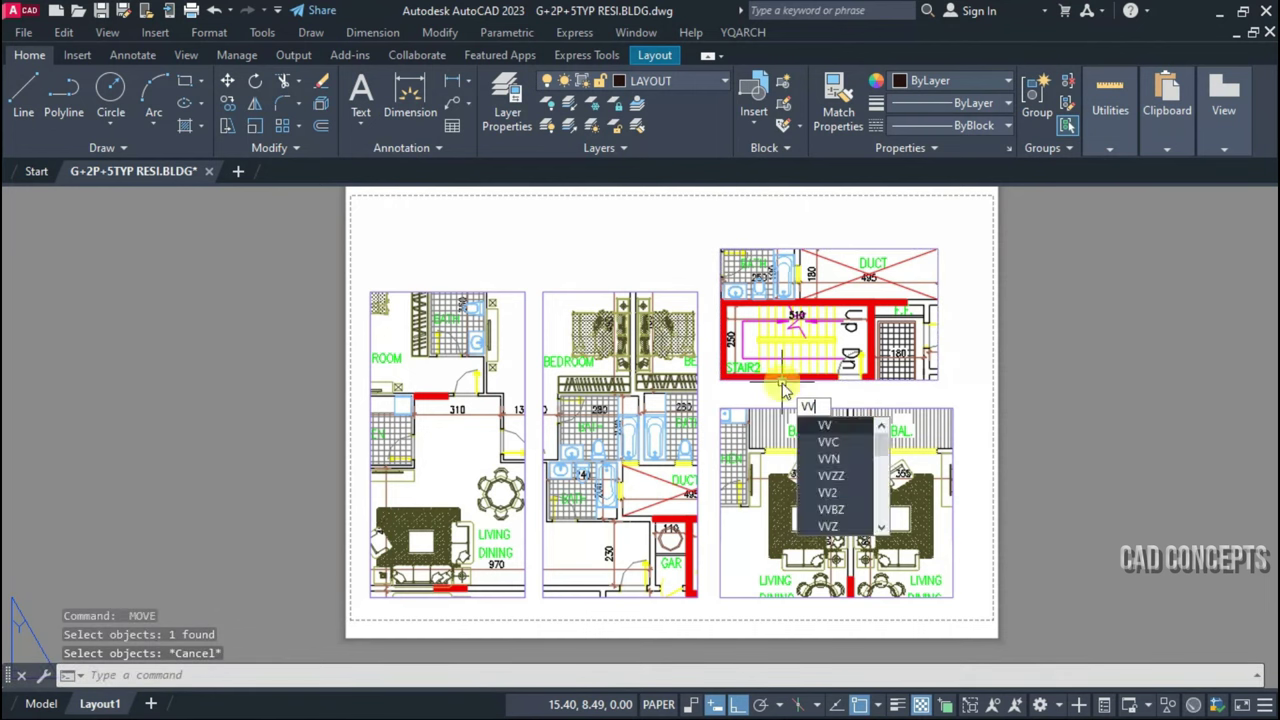
key(Return)
click(785, 383)
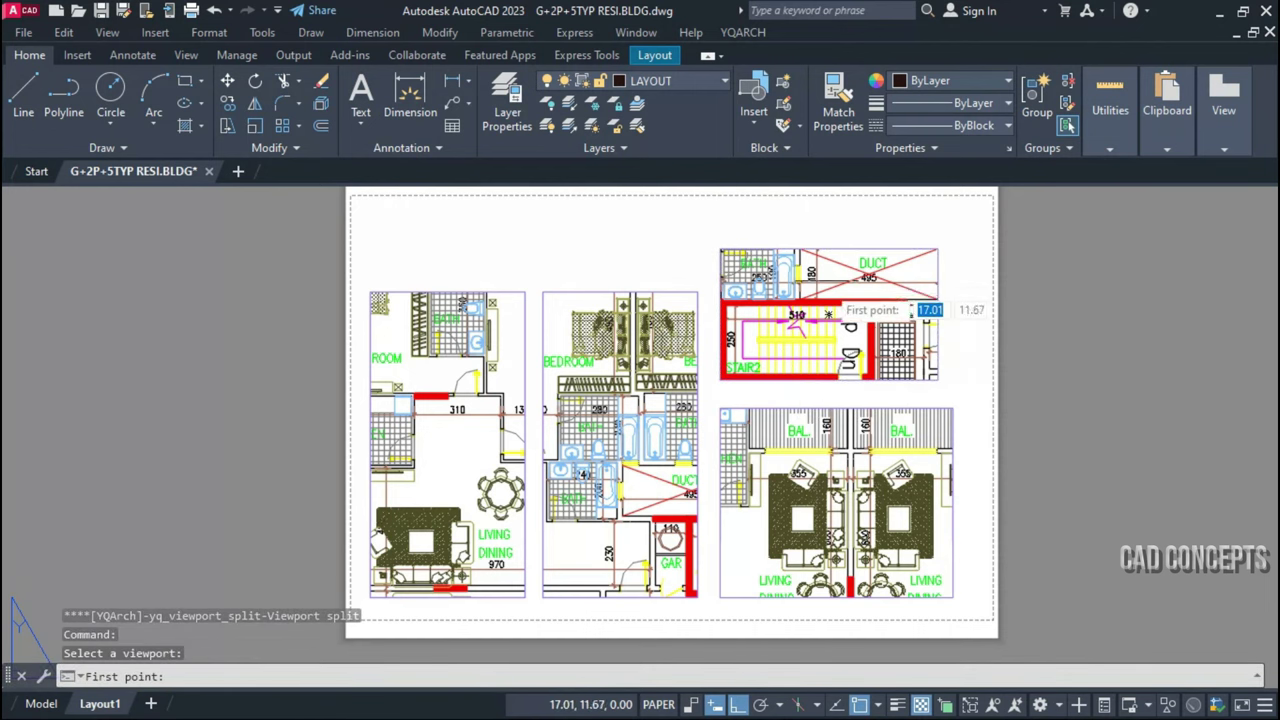
click(829, 278)
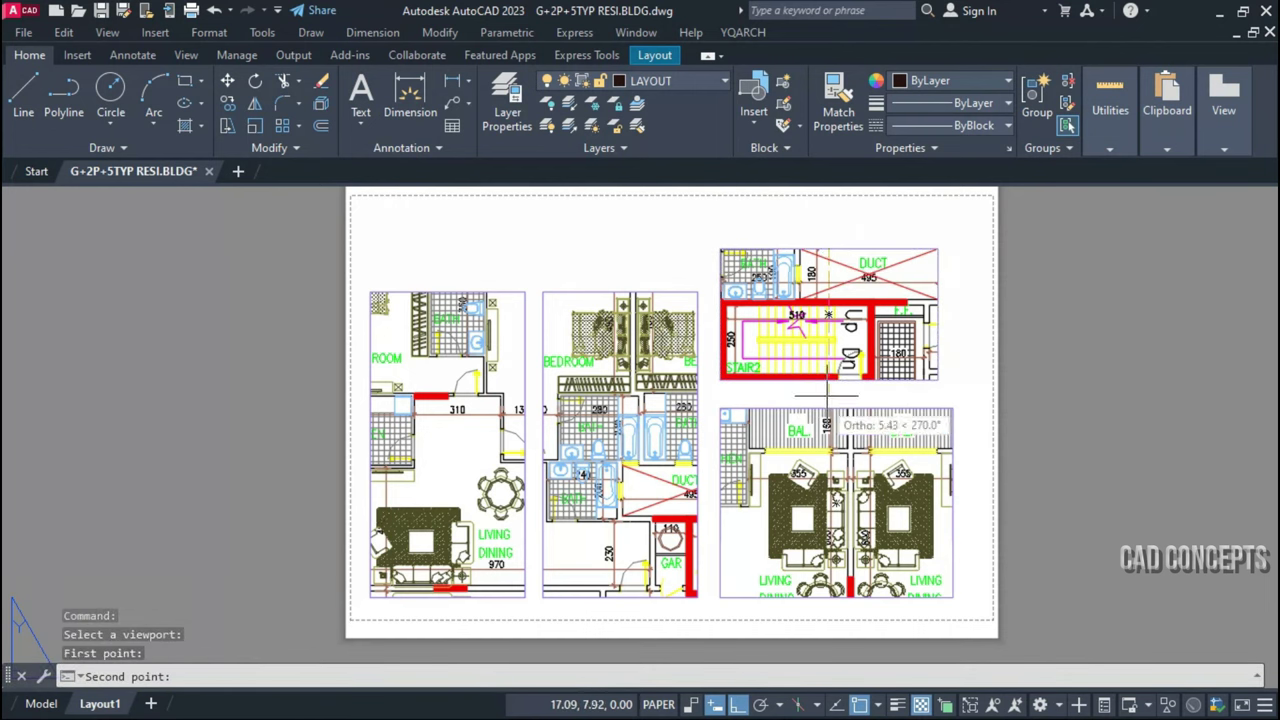
click(830, 381)
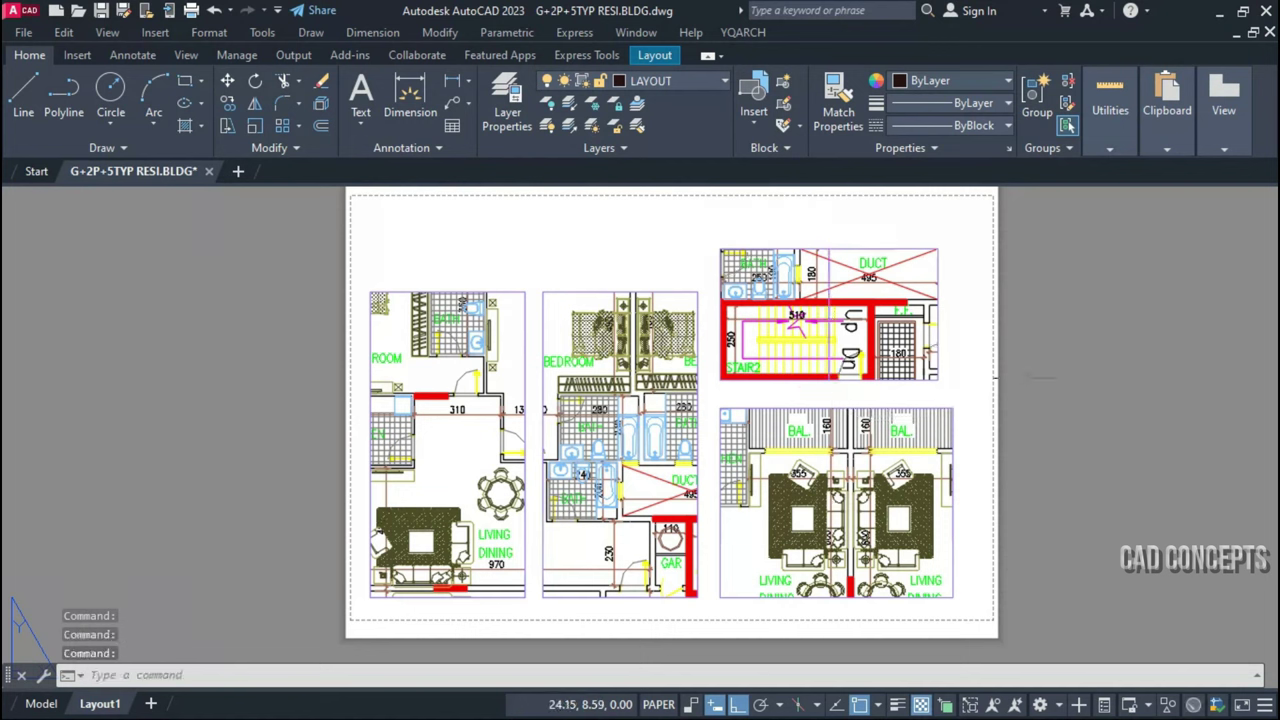
click(940, 309)
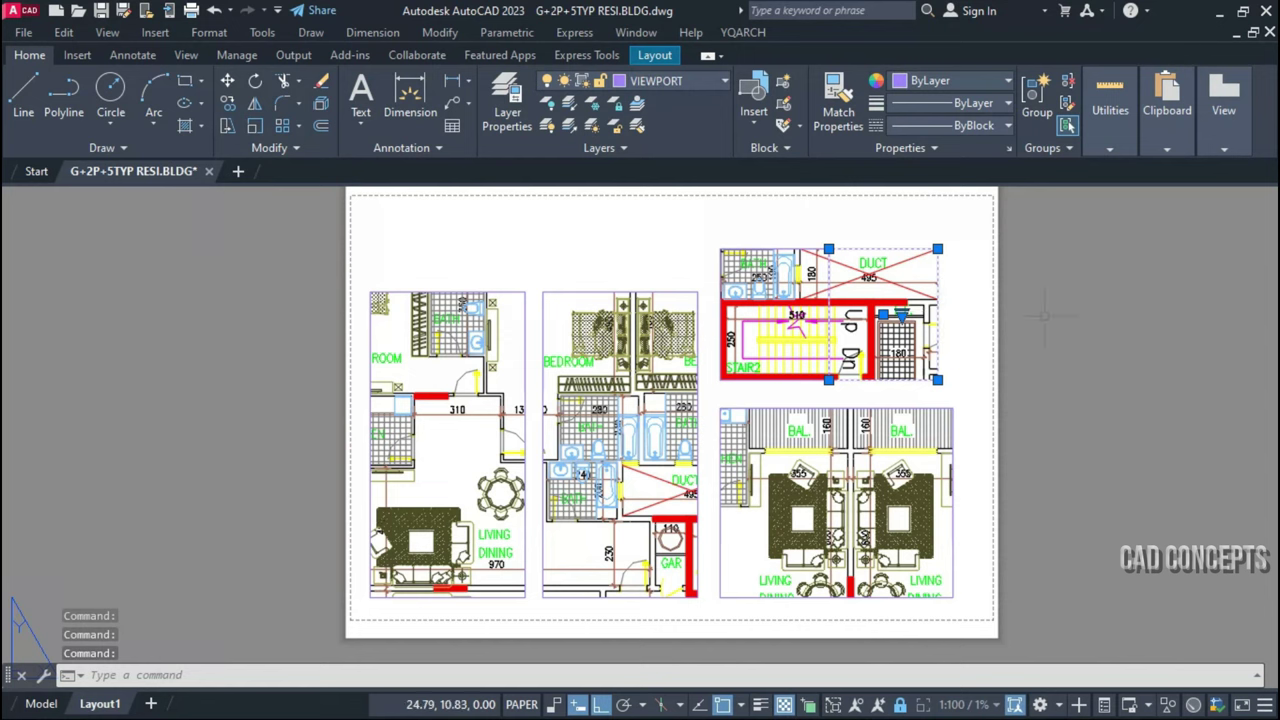
text(M)
key(Return)
click(1100, 352)
click(1140, 383)
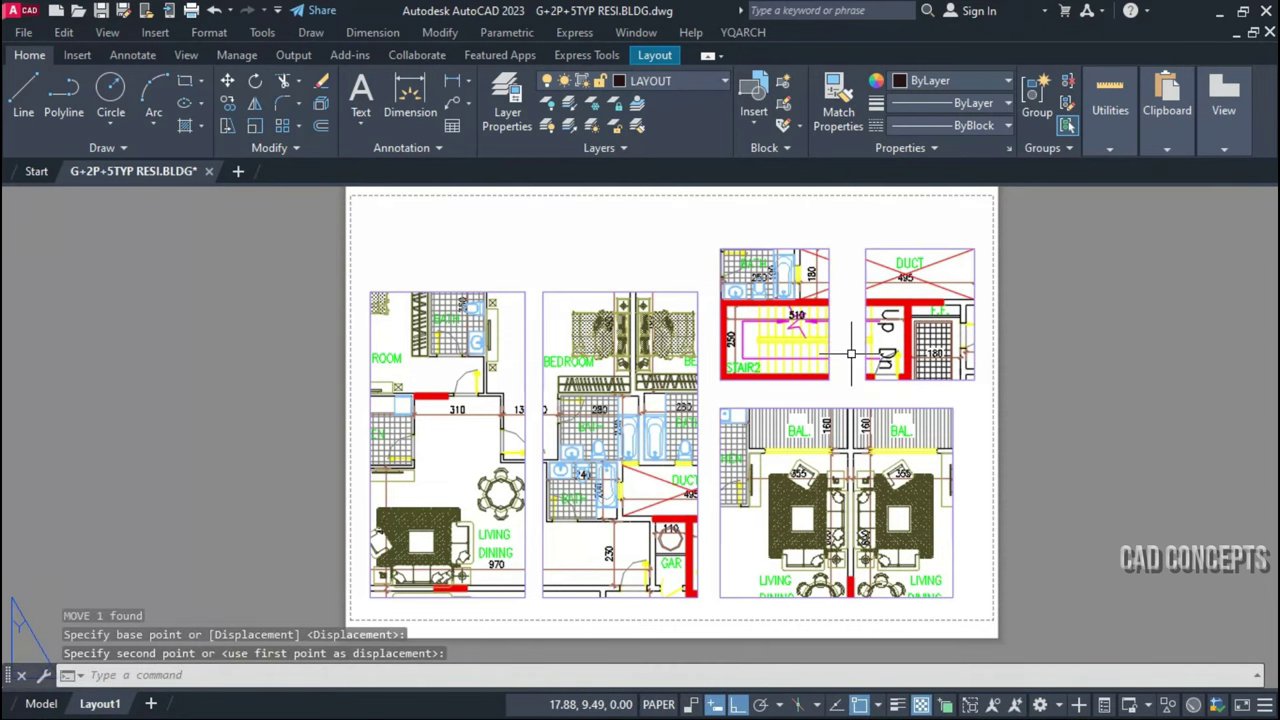
Split the balcony and living viewport horizontally and raise the upper balcony piece slightly
text(P)
key(Return)
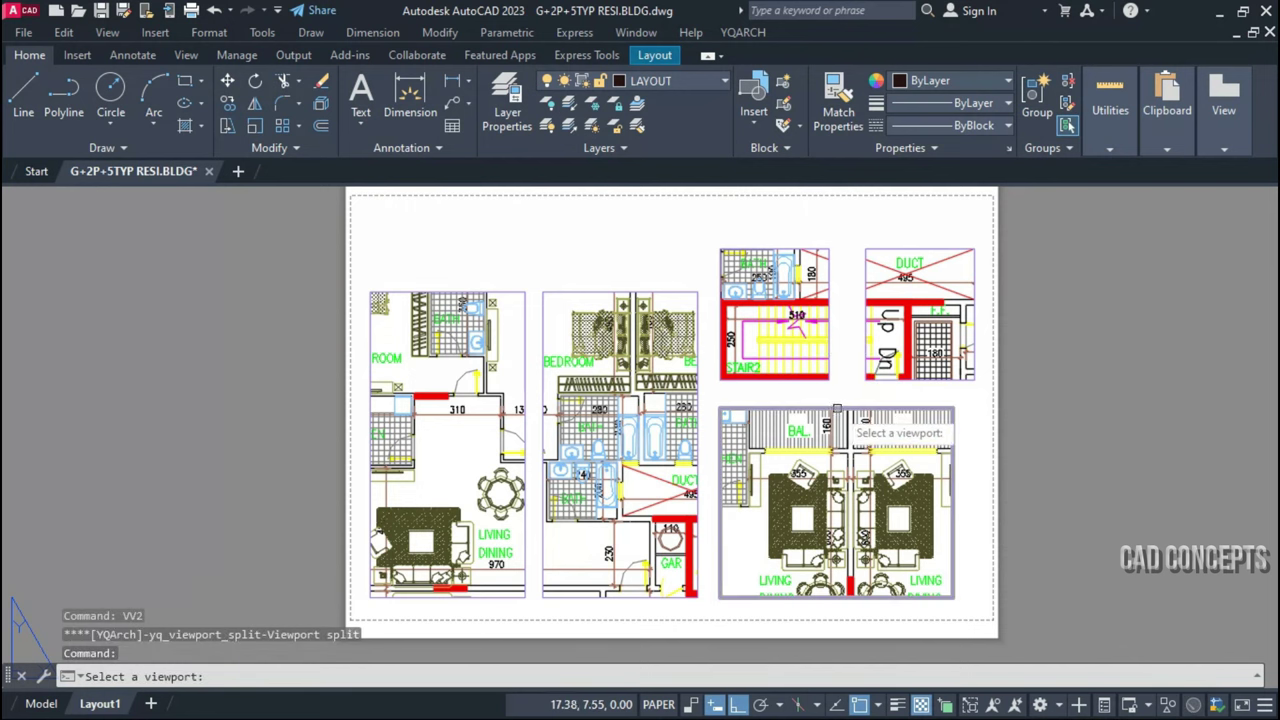
click(836, 408)
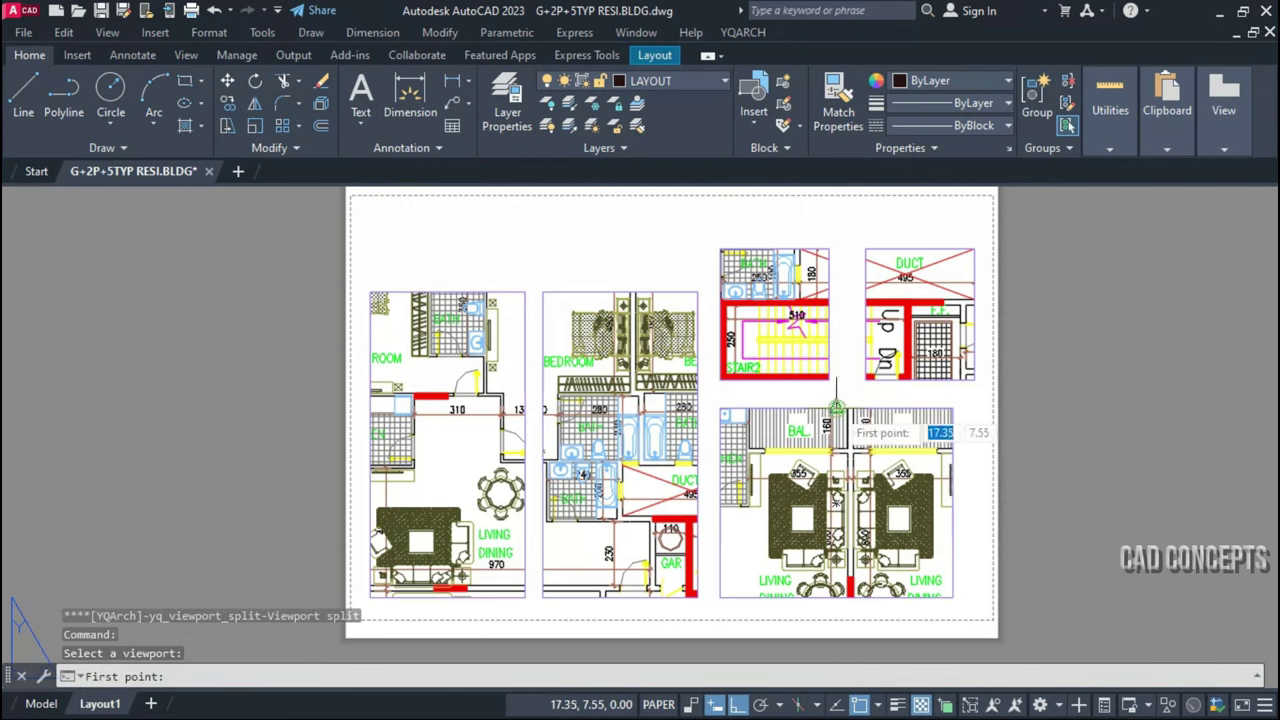
click(721, 520)
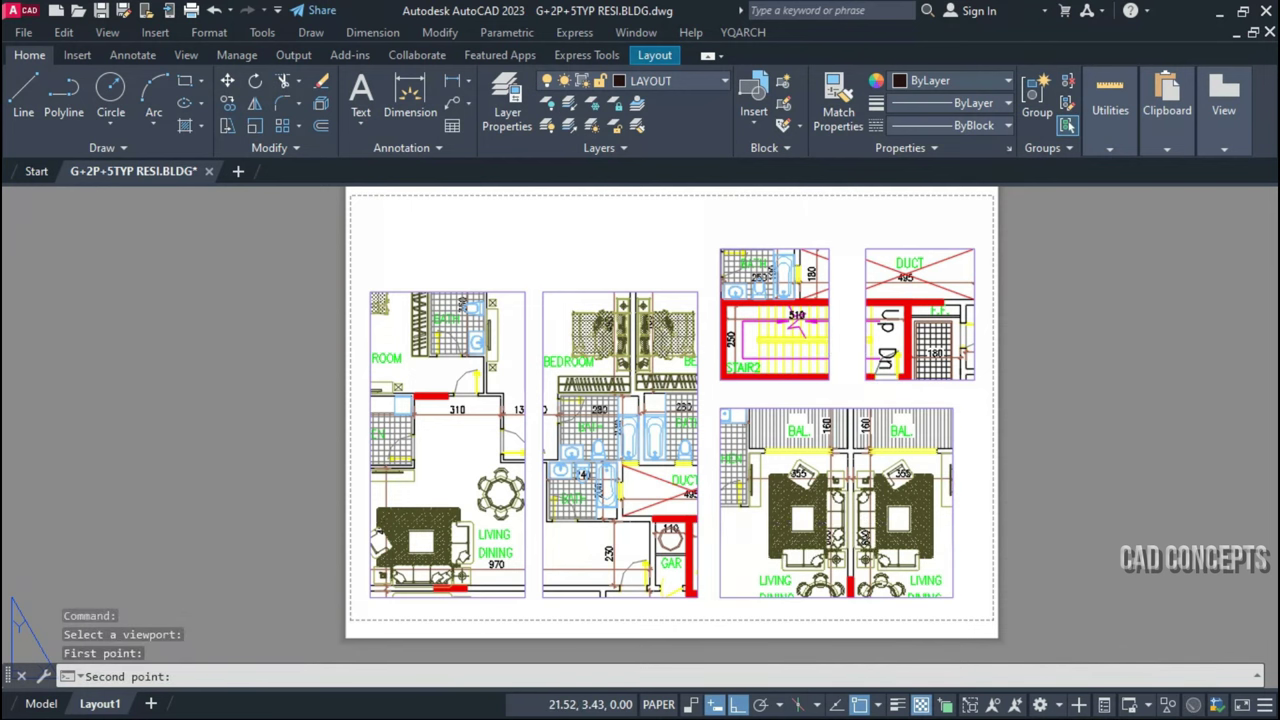
click(948, 550)
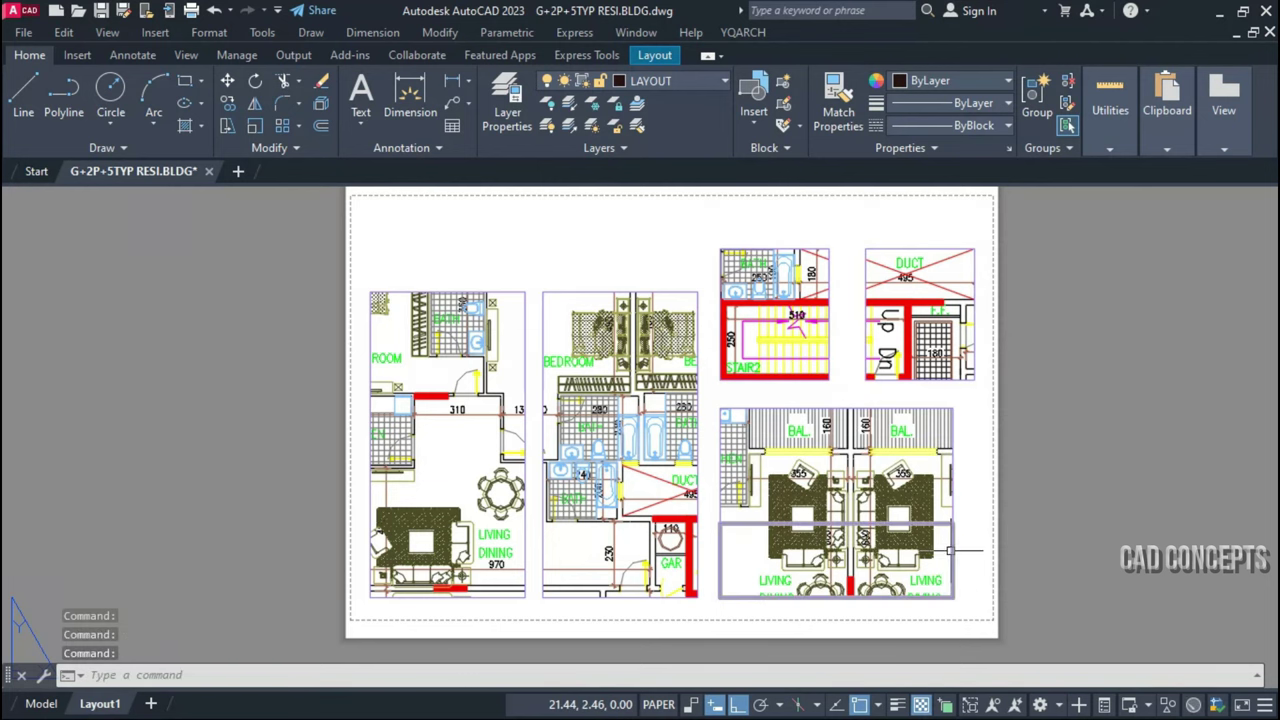
click(953, 515)
text(M)
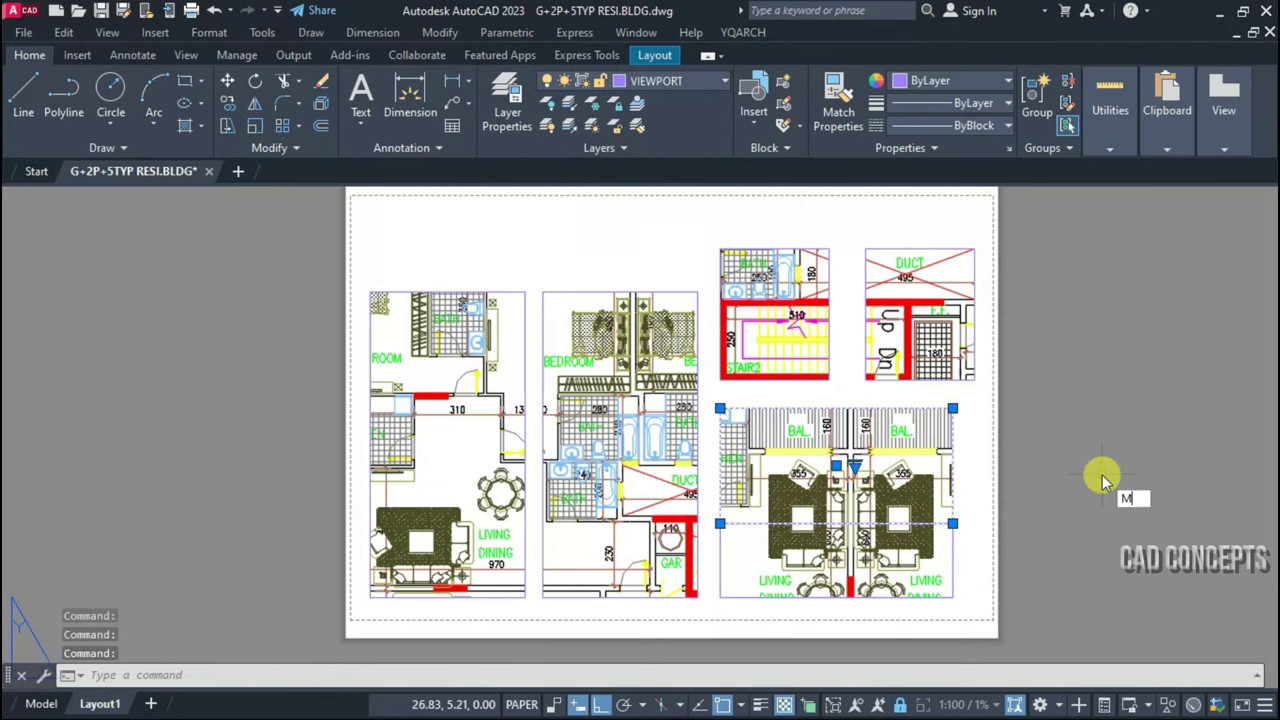
key(Return)
click(1103, 484)
click(1097, 468)
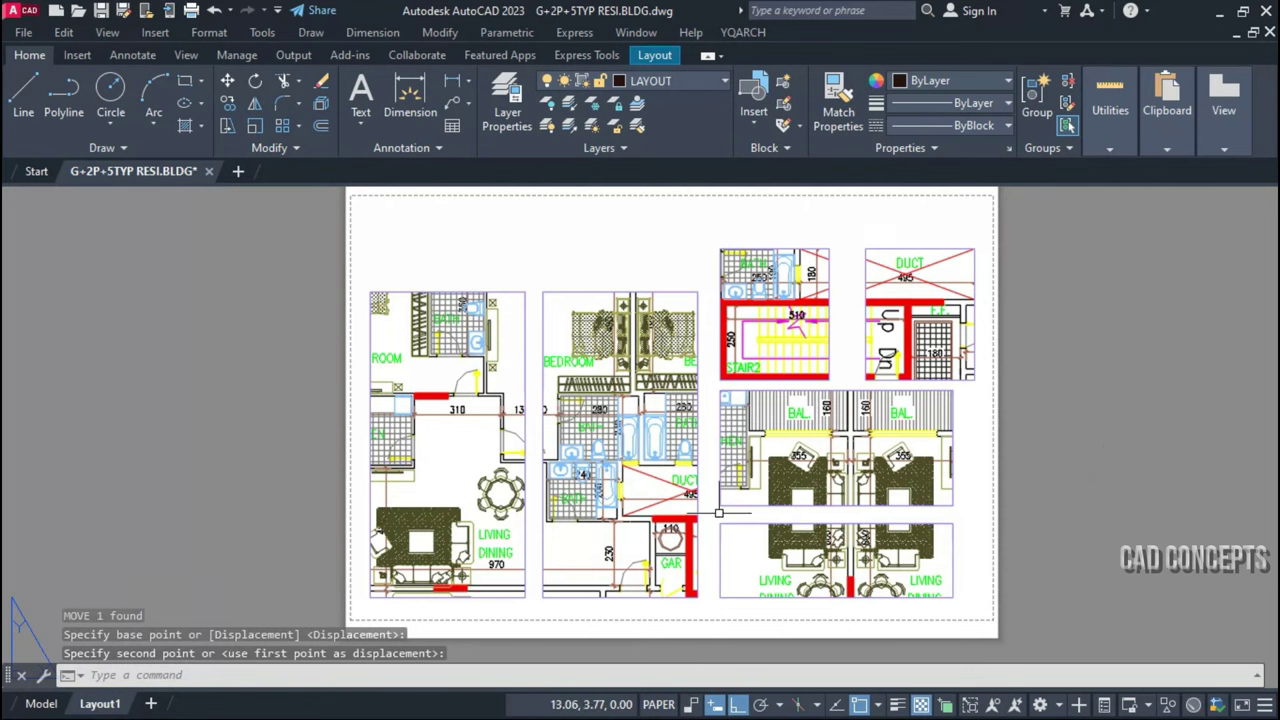
Begin moving the bedroom plan viewport, then cancel, leaving it in place
key(Return)
click(697, 467)
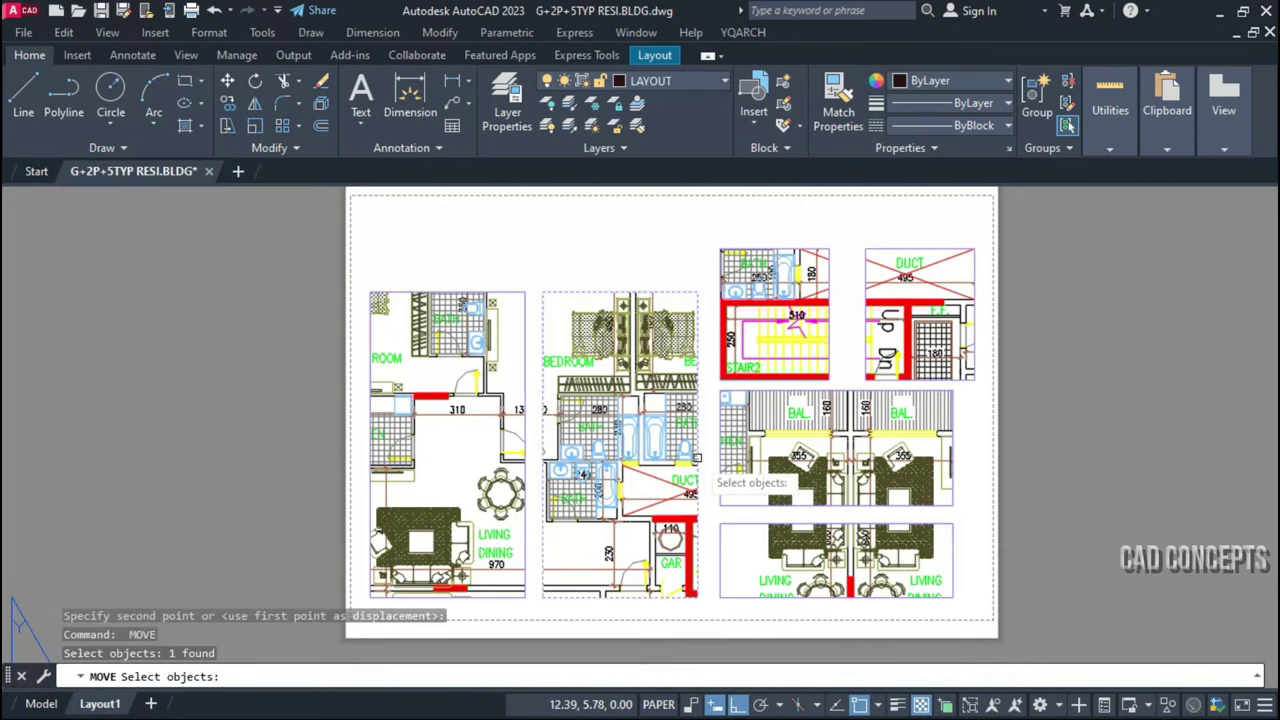
key(Return)
click(720, 420)
key(Escape)
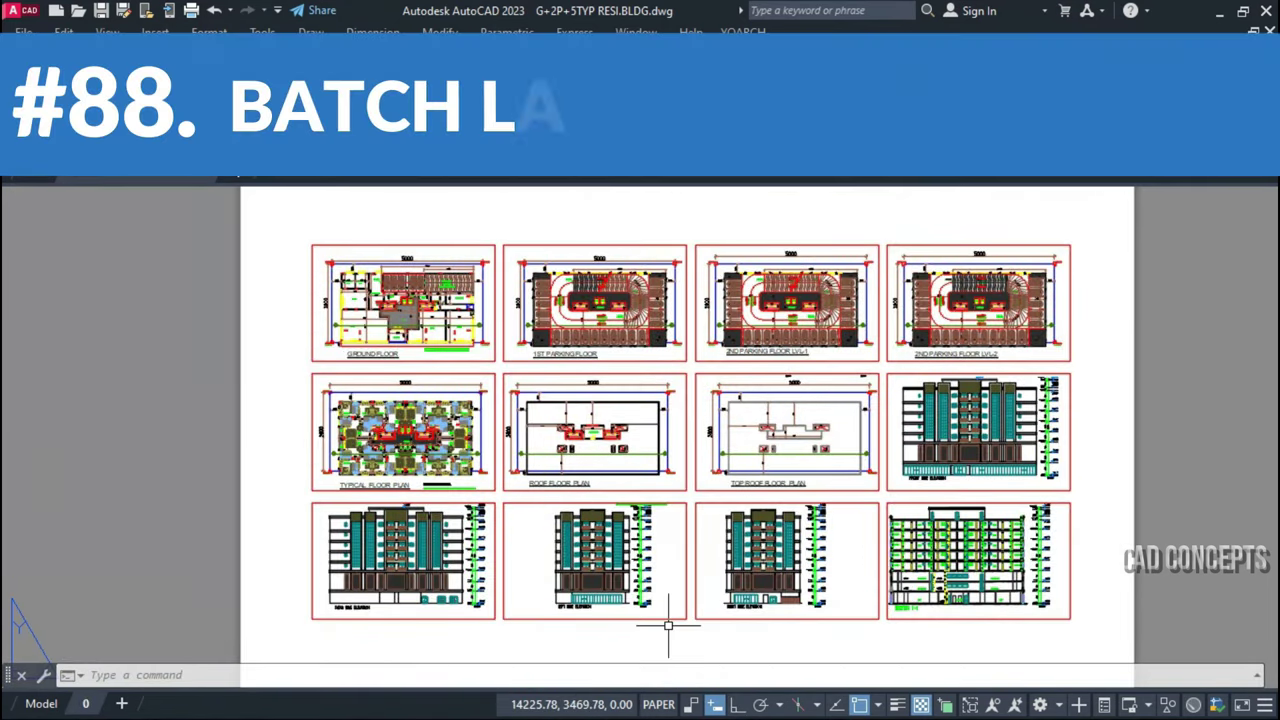
scroll(677, 366, down, 3)
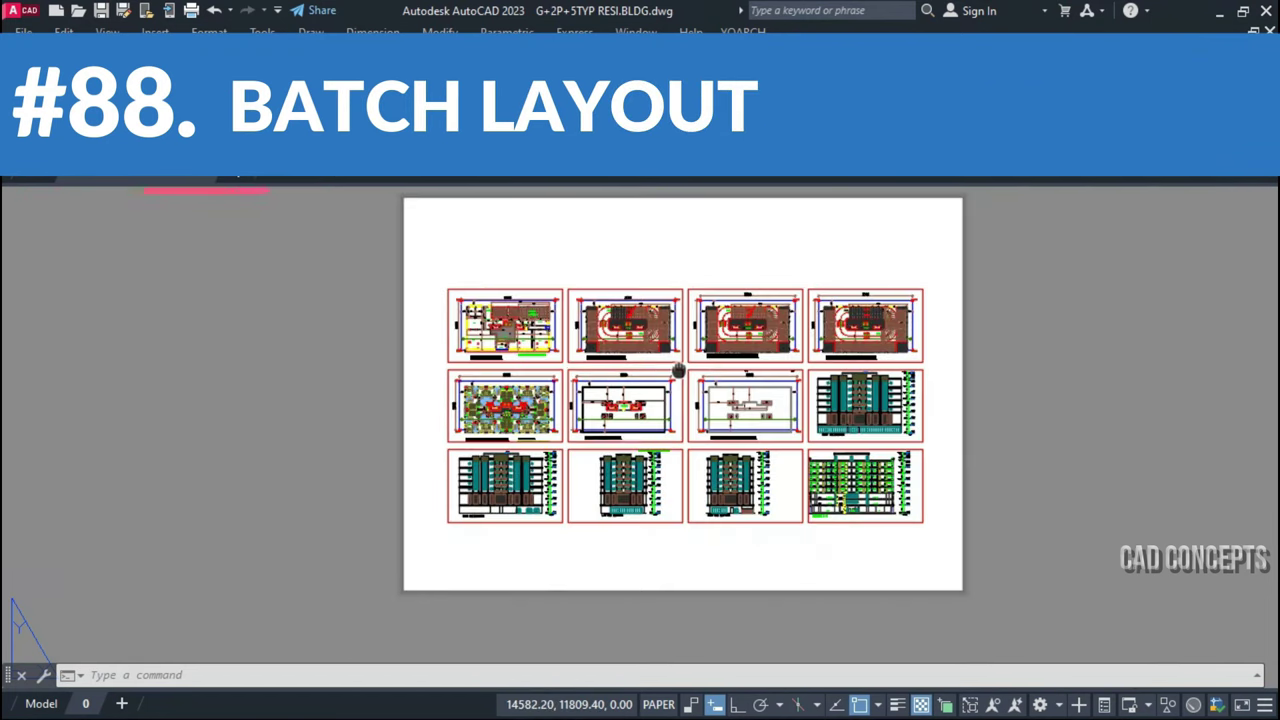
scroll(690, 368, up, 2)
scroll(708, 330, up, 3)
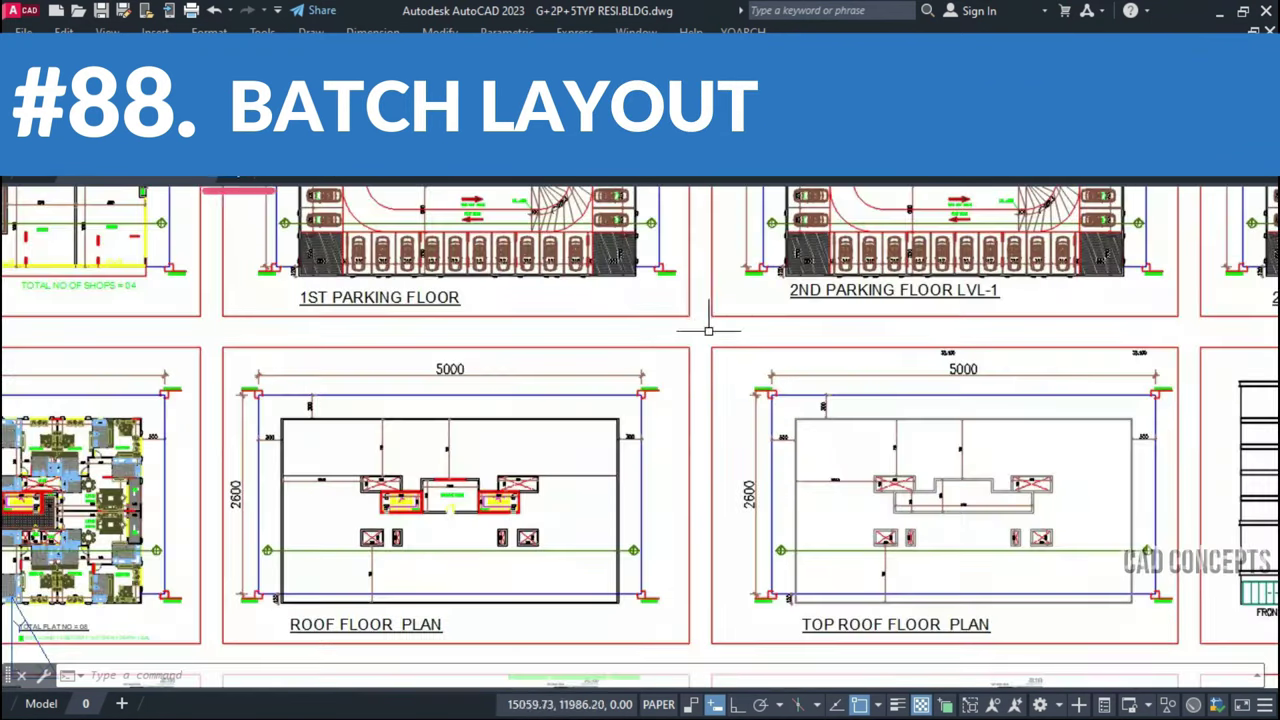
click(691, 343)
click(700, 300)
scroll(725, 343, down, 4)
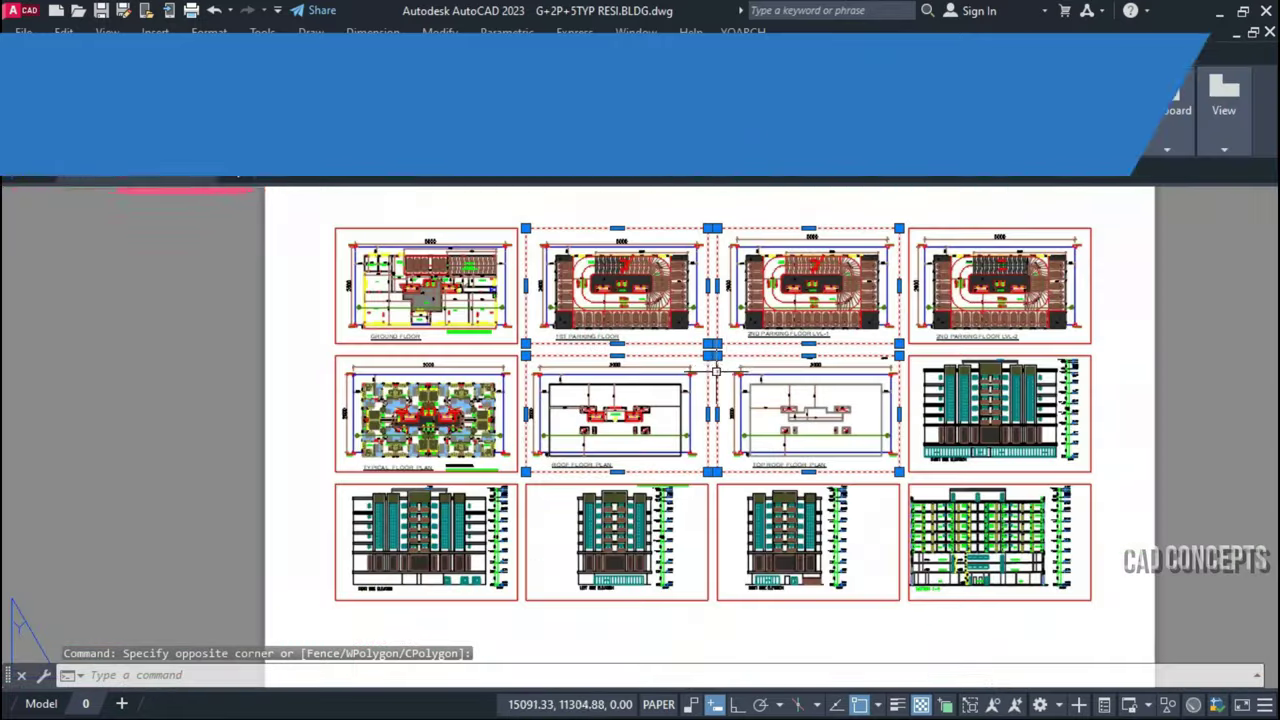
click(921, 228)
key(Escape)
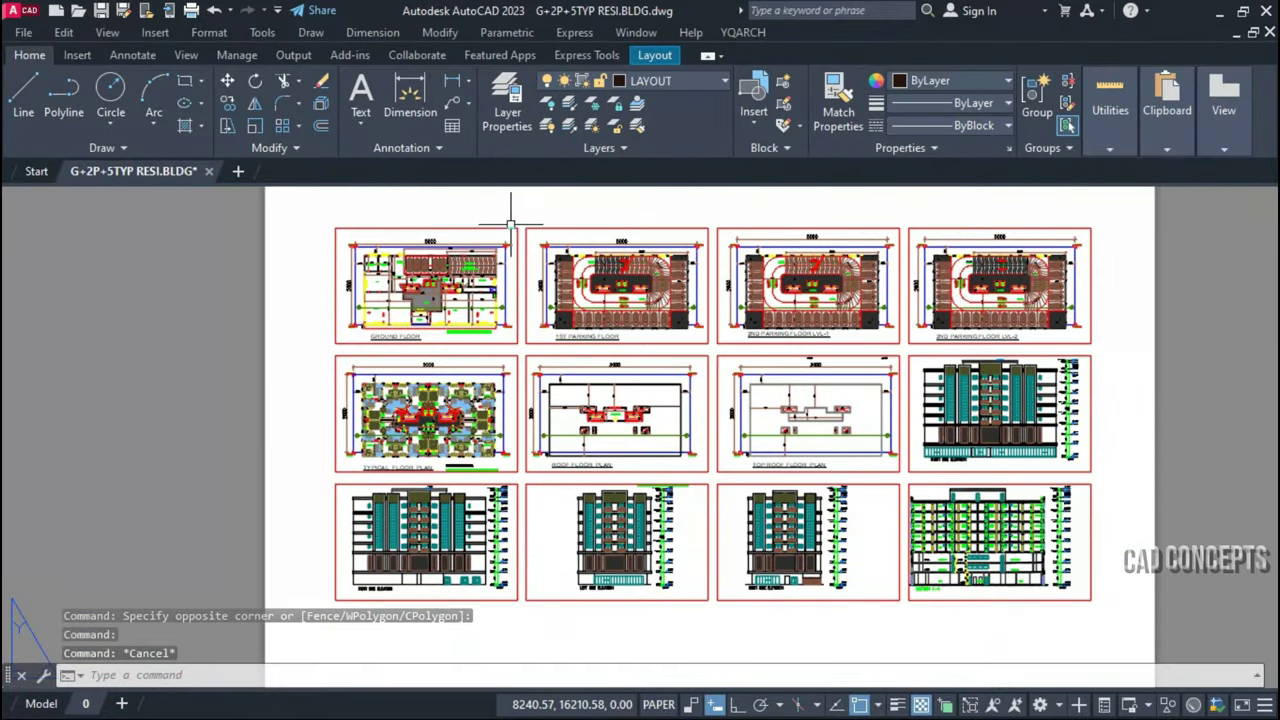
click(525, 486)
click(525, 468)
click(517, 468)
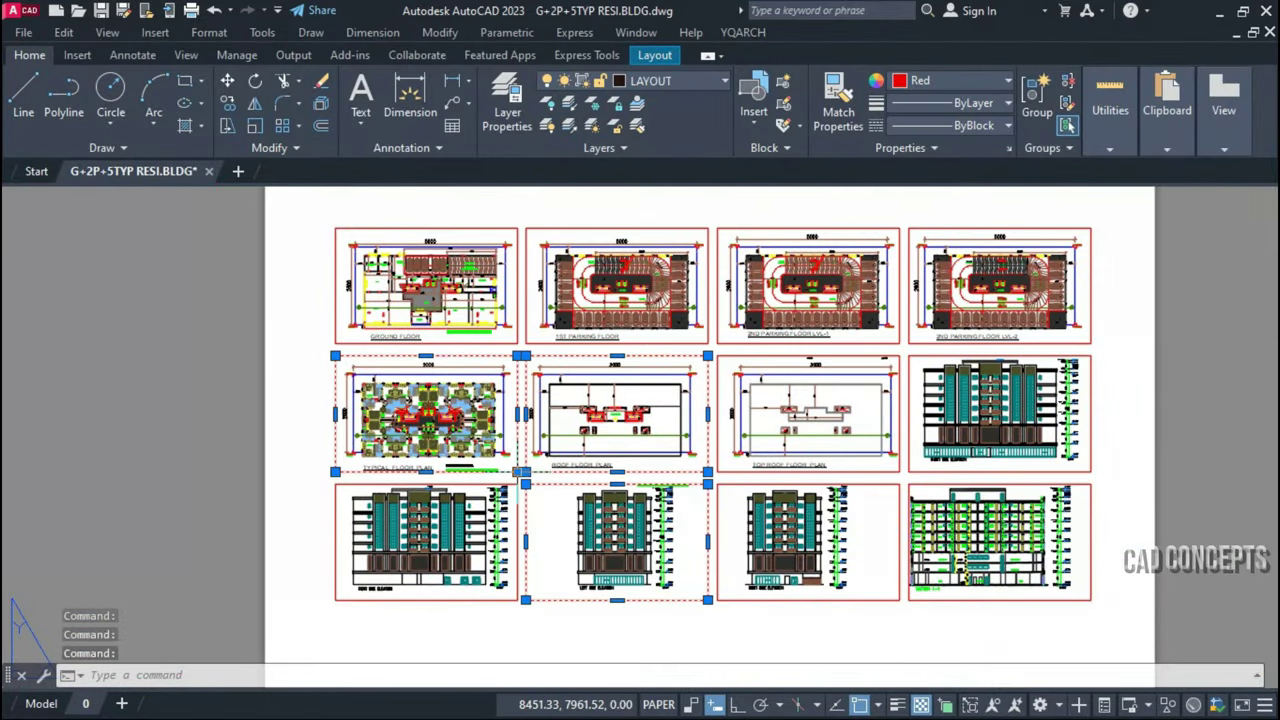
key(Escape)
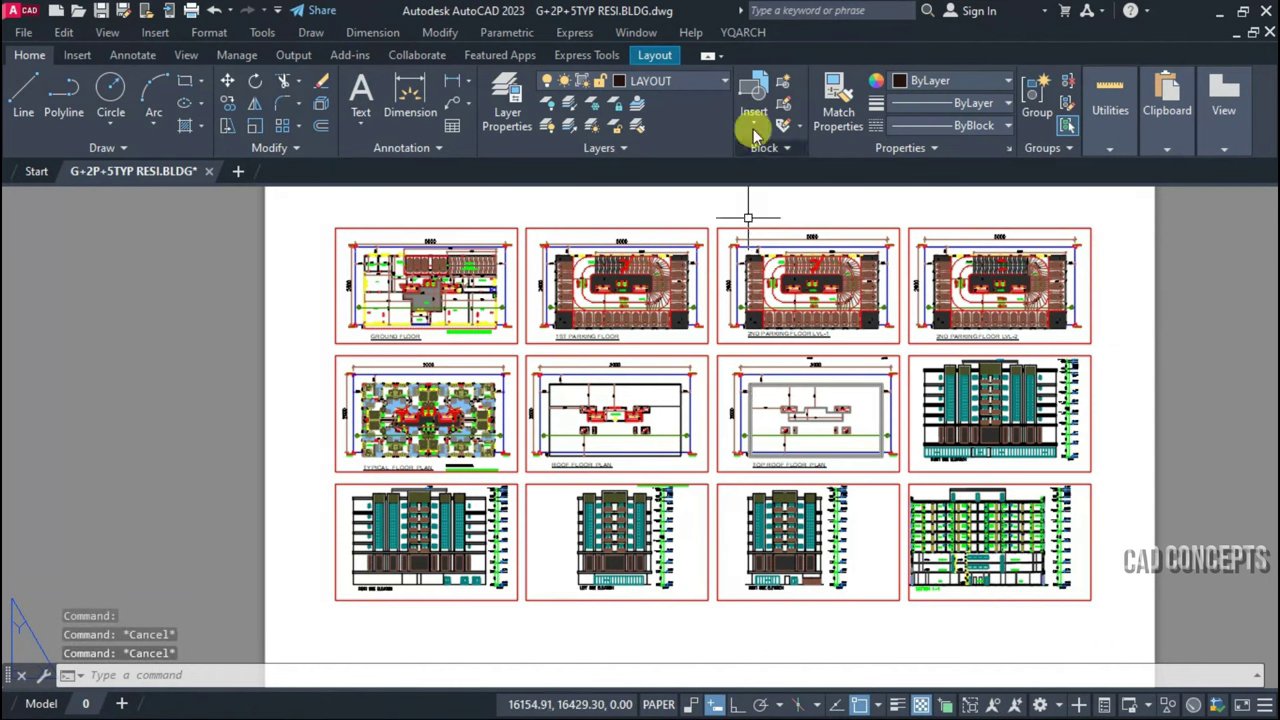
click(660, 465)
Open Convert Frames to Layouts with TZF and change the layout name prefix from Layout to SHEET-
text(TZ)
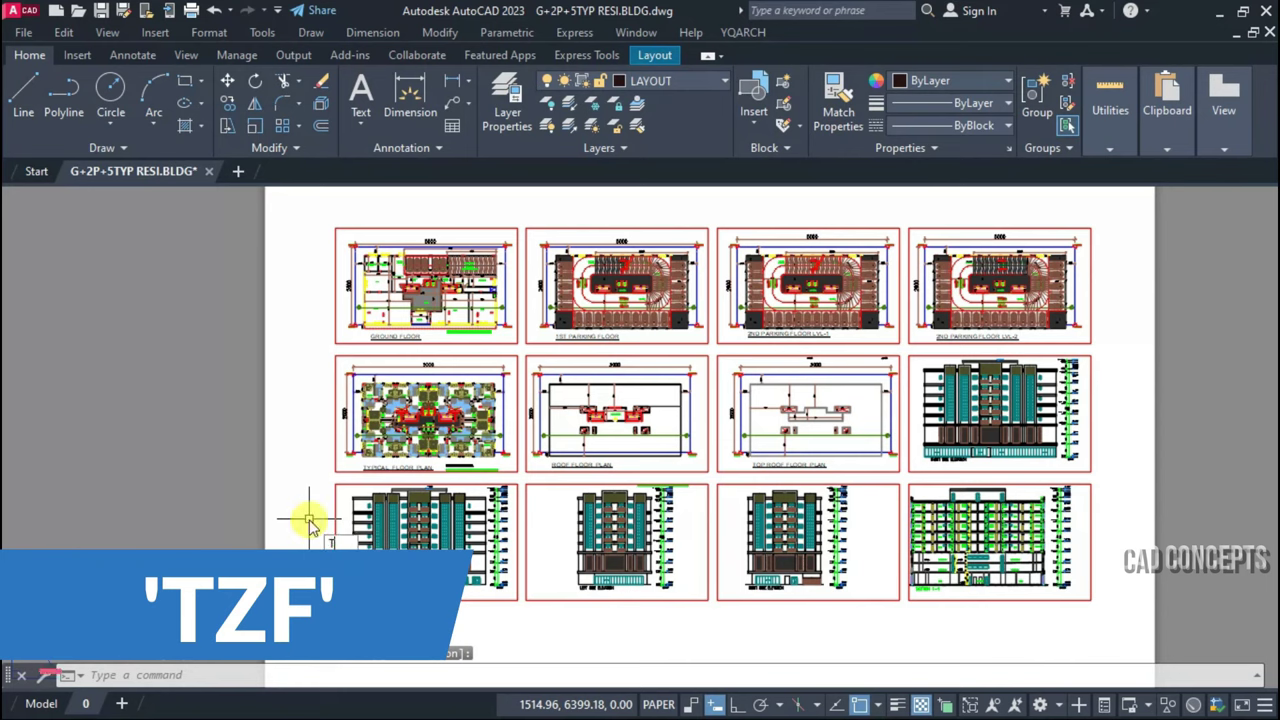
text(F)
key(Return)
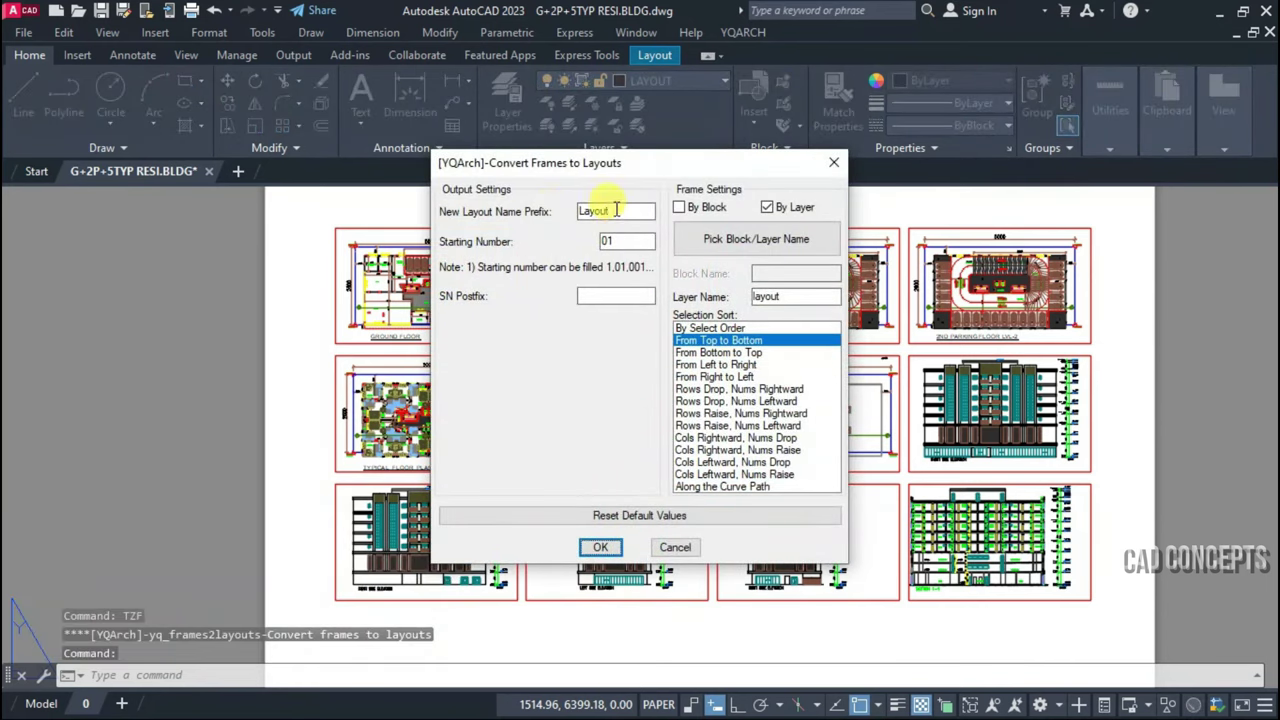
double_click(616, 210)
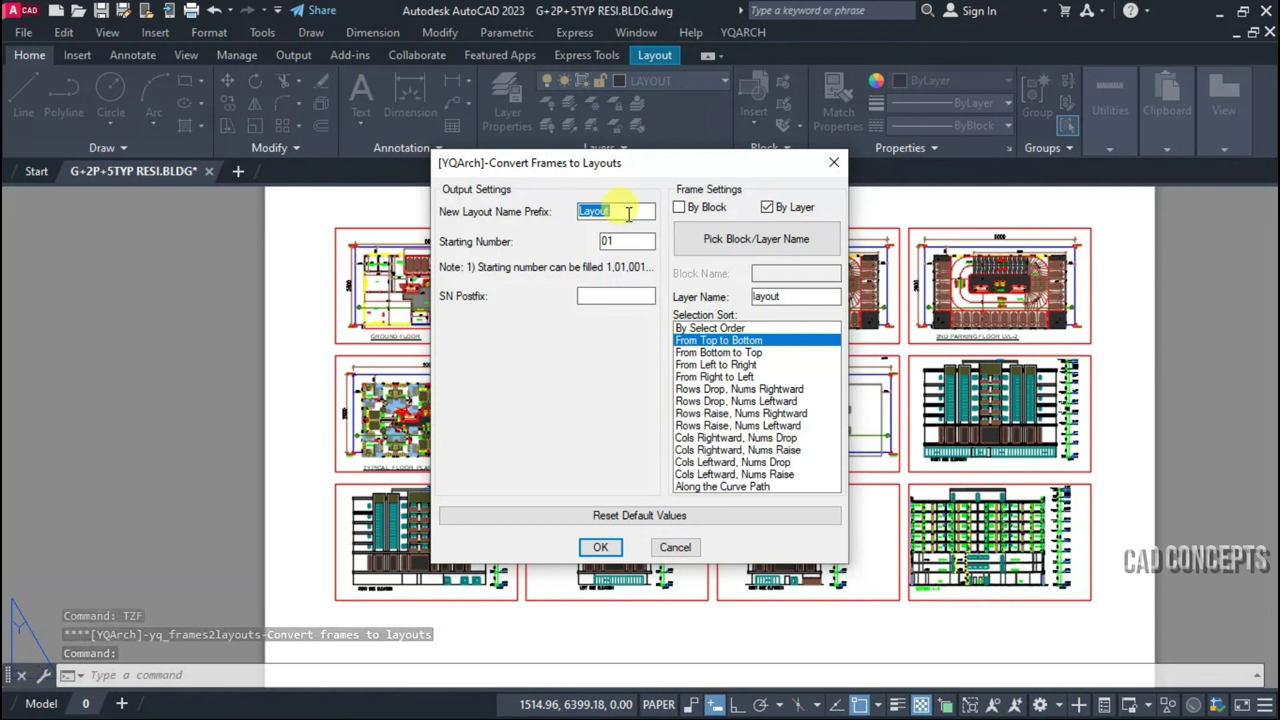
text(SHEET-)
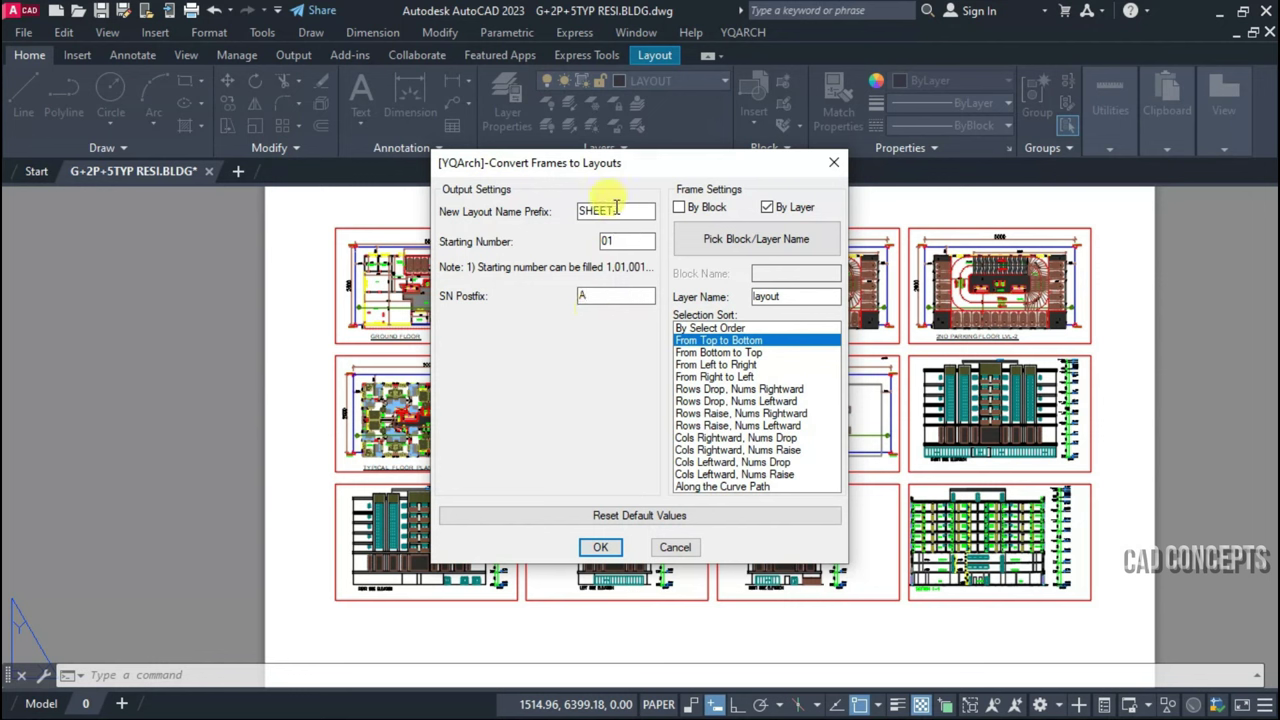
Set frame-to-layout conversion to find frames by layer LAYOUT, sorted From Left to Right, and start picking
click(770, 206)
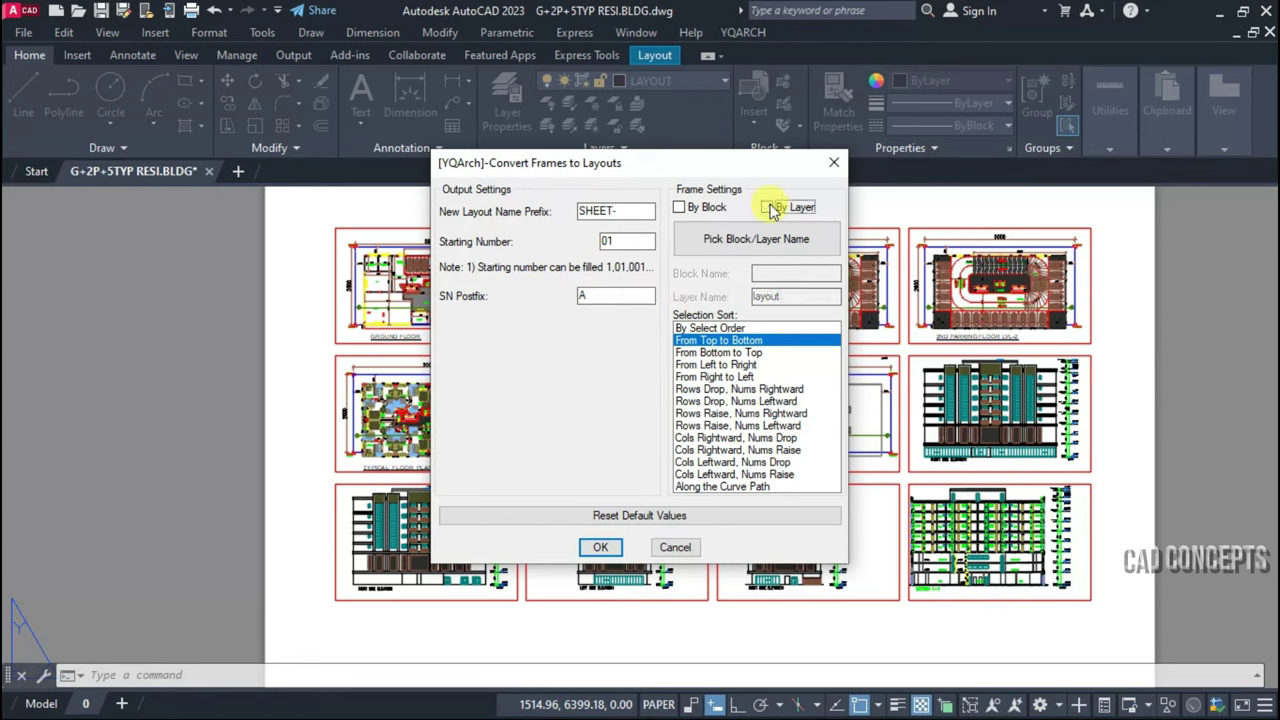
click(771, 211)
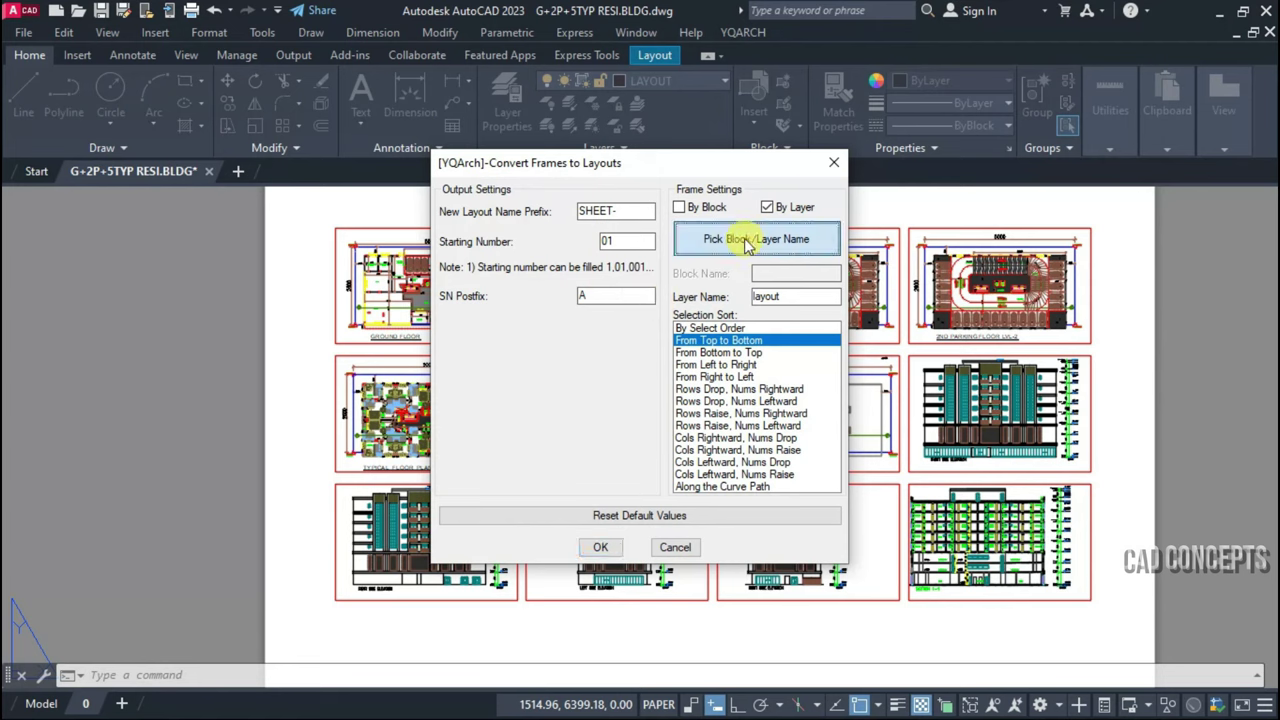
click(748, 240)
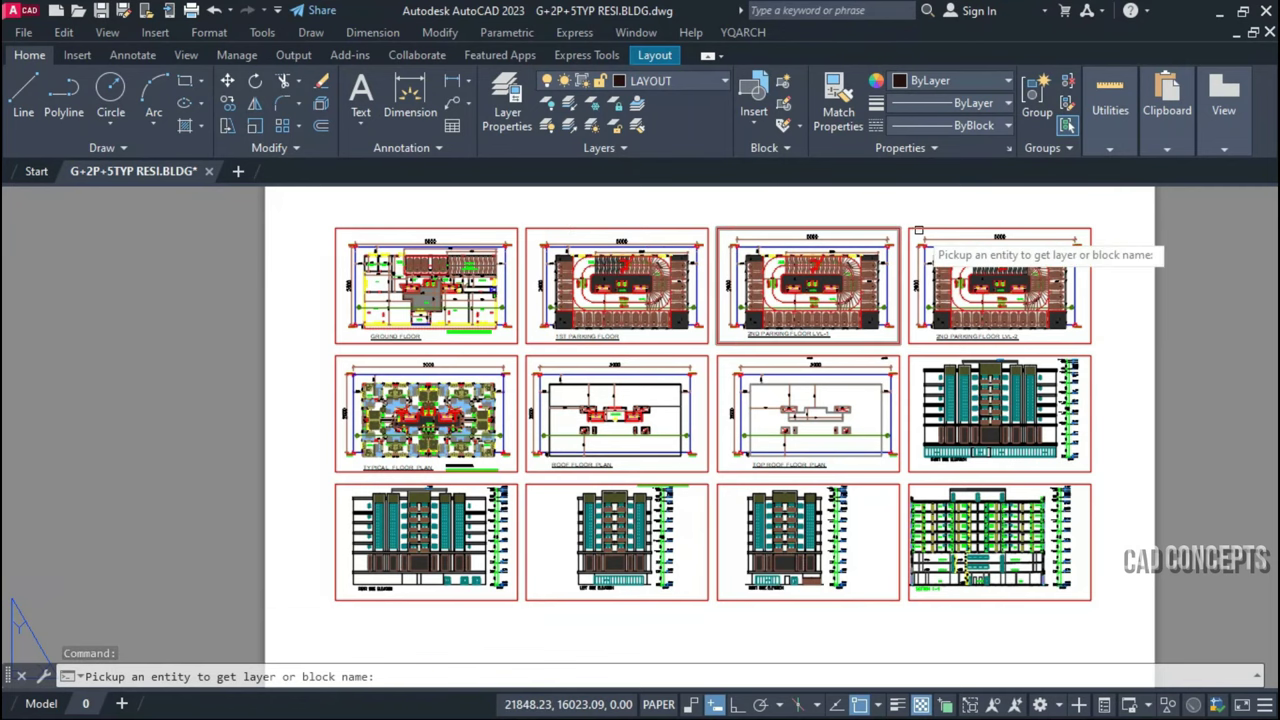
click(500, 229)
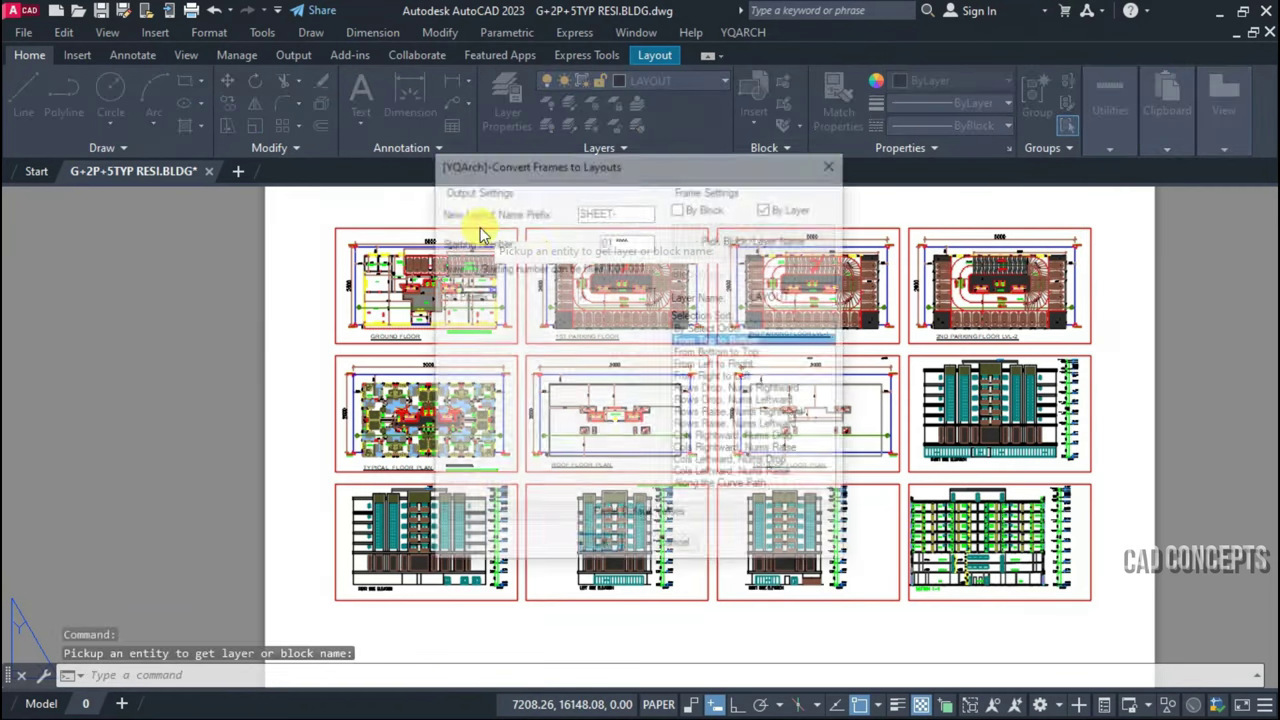
click(713, 344)
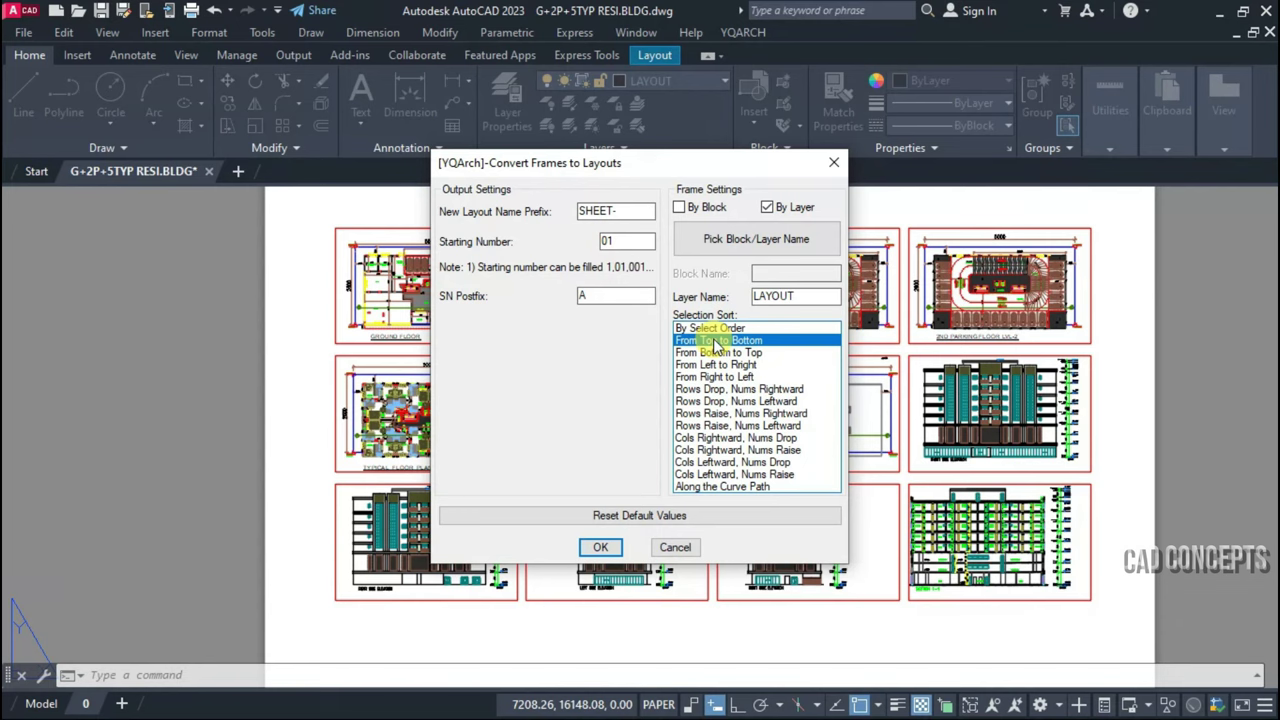
click(721, 366)
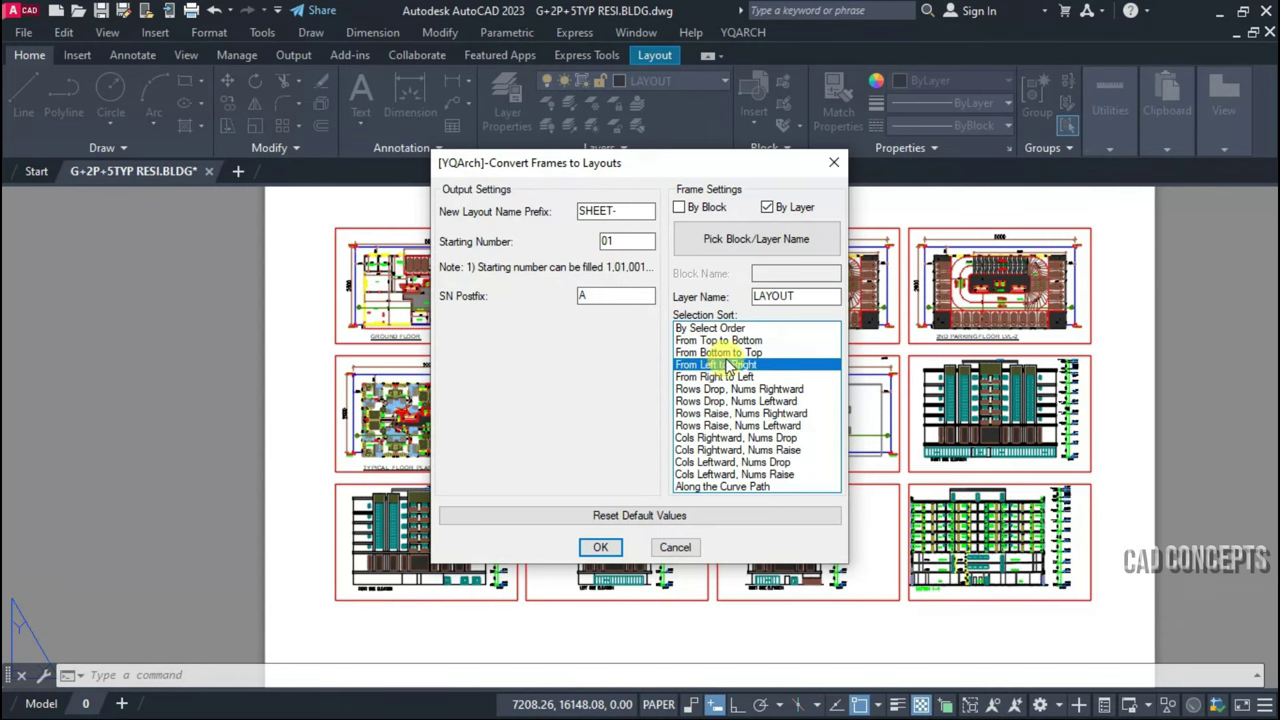
double_click(727, 366)
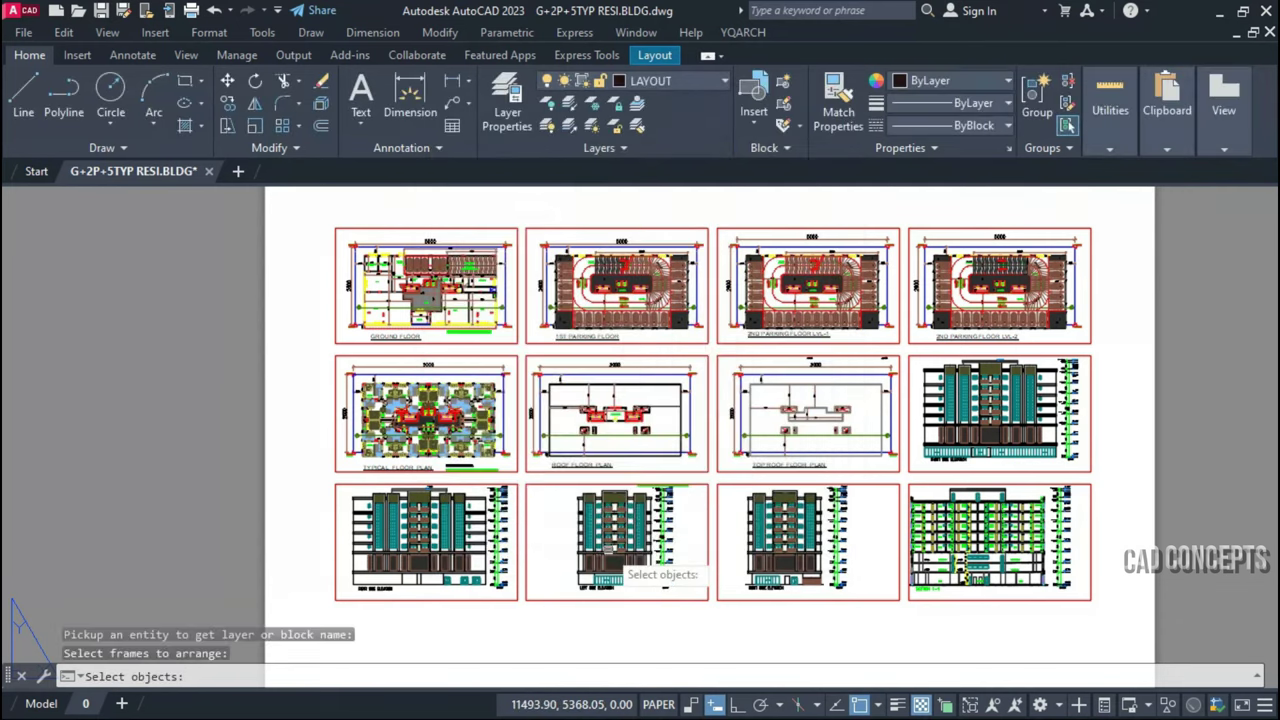
Window-select all 12 frames and confirm, creating layouts SHEET-01A through SHEET-12A
click(317, 219)
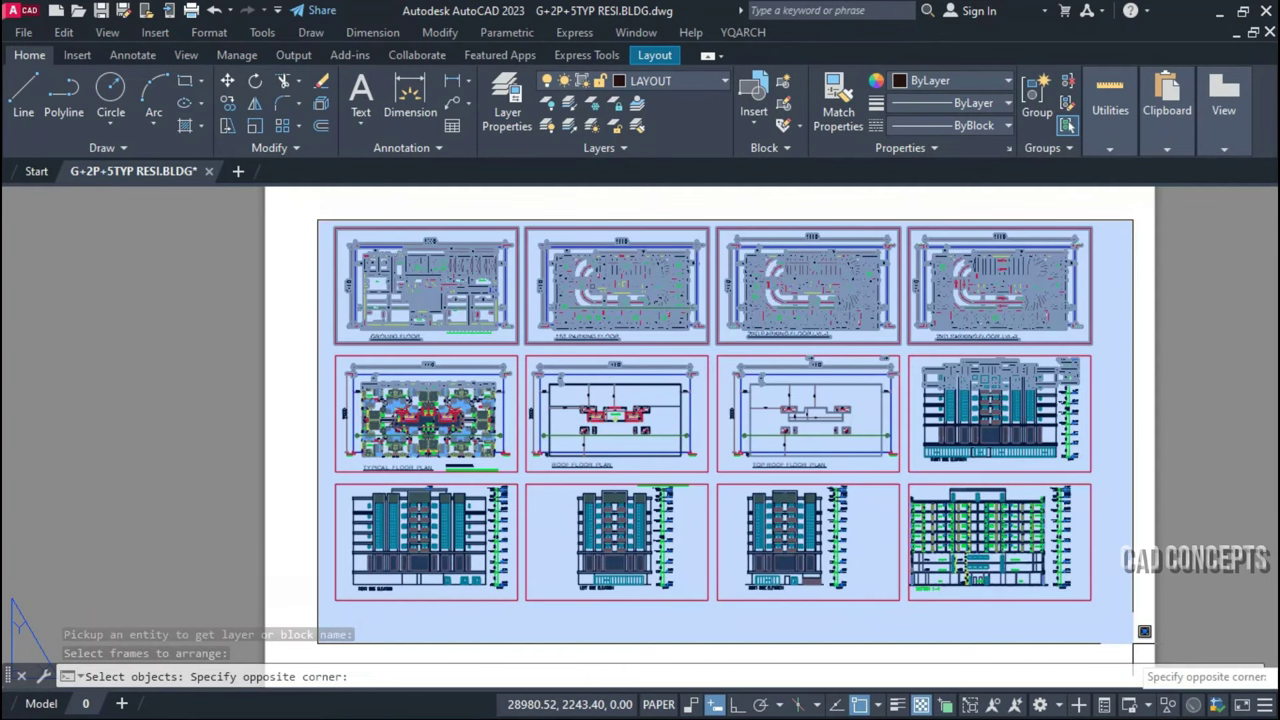
click(1133, 642)
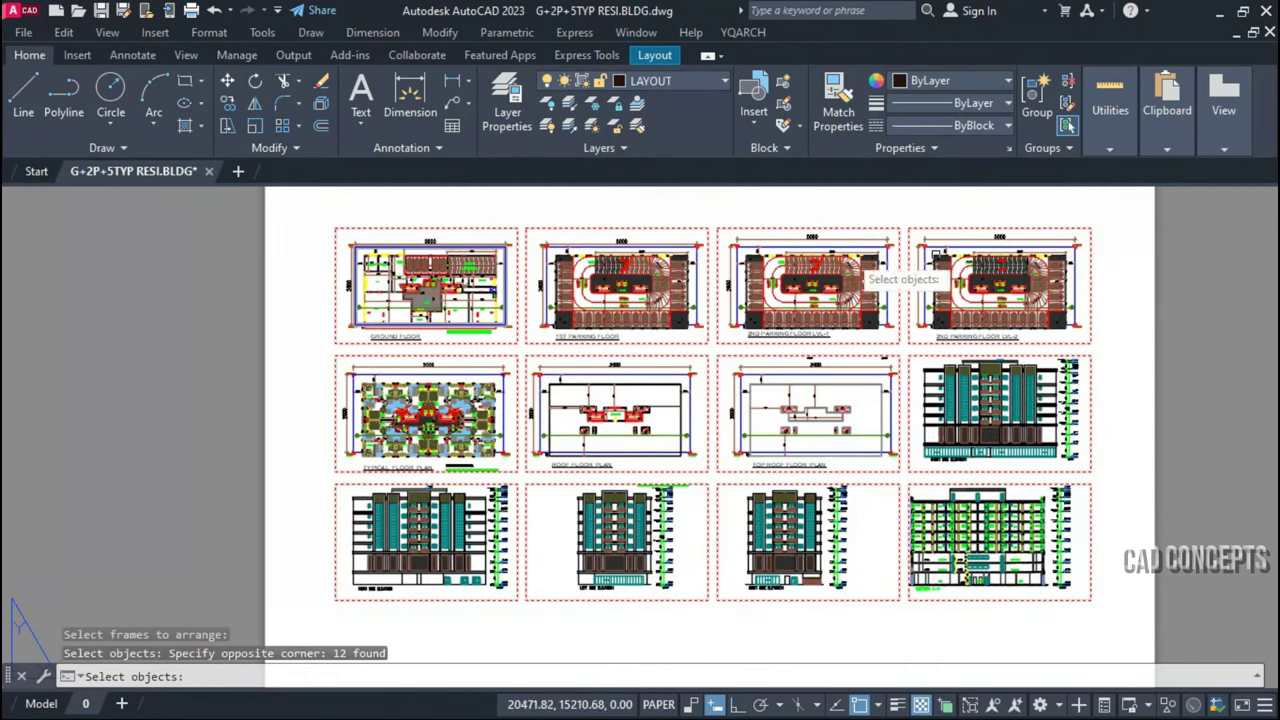
text(P)
key(Return)
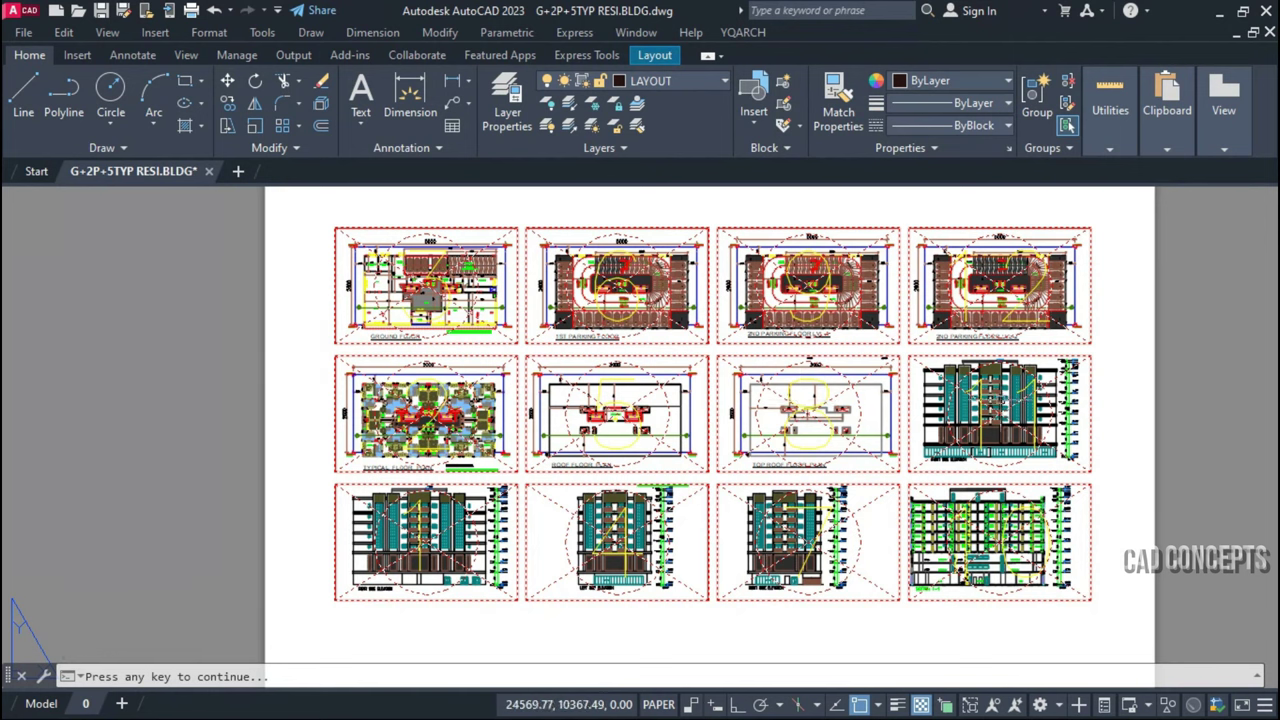
click(765, 570)
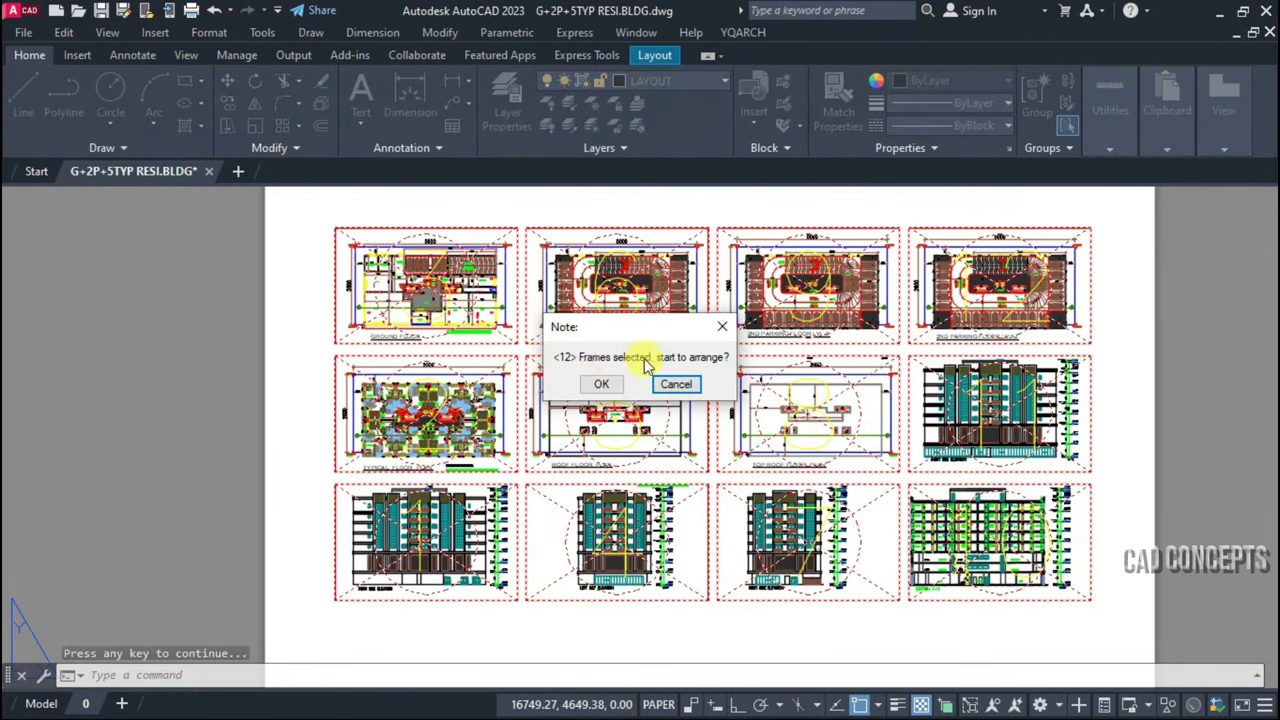
click(604, 386)
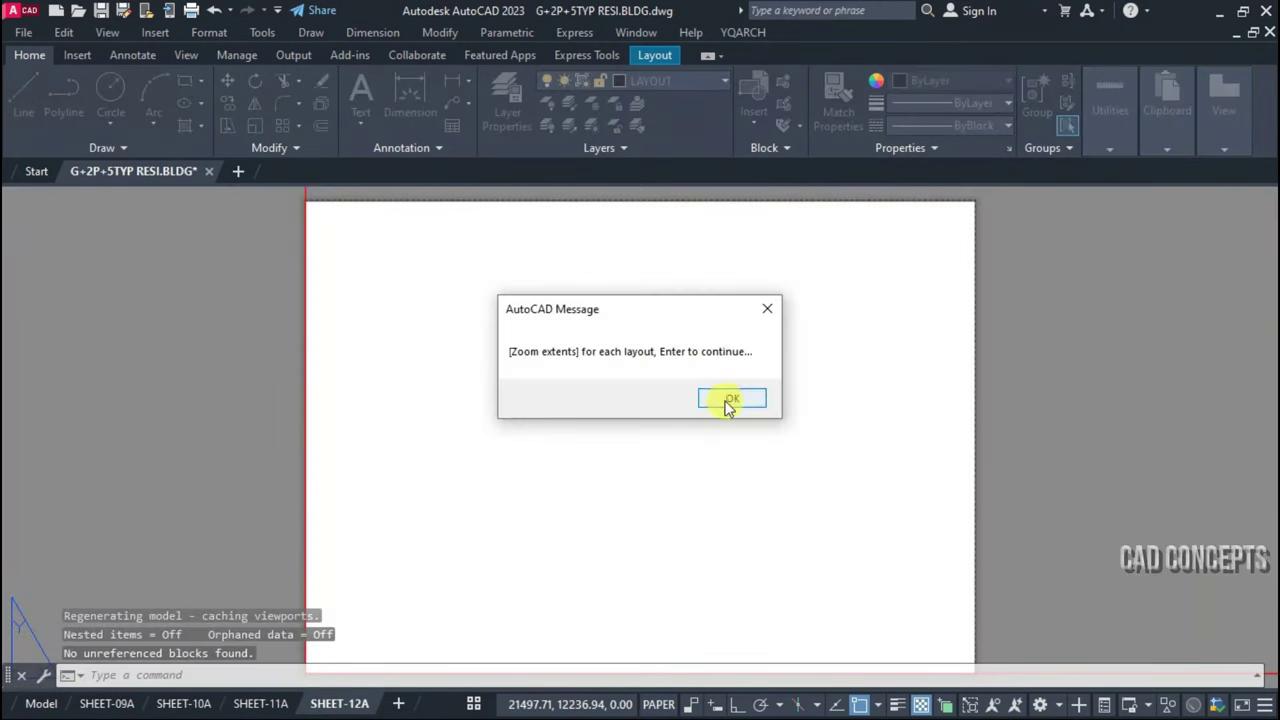
click(731, 400)
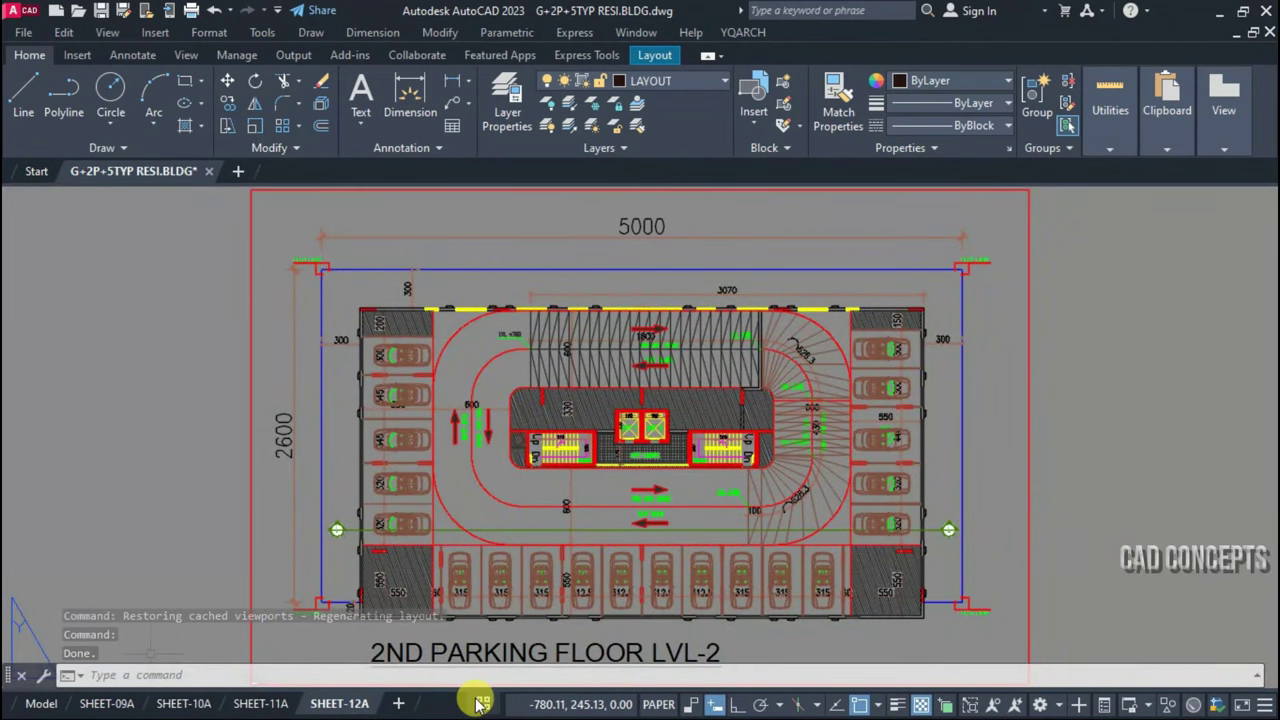
Step through layouts SHEET-01A to SHEET-07A, ending on the right side elevation
click(483, 703)
click(510, 424)
click(483, 703)
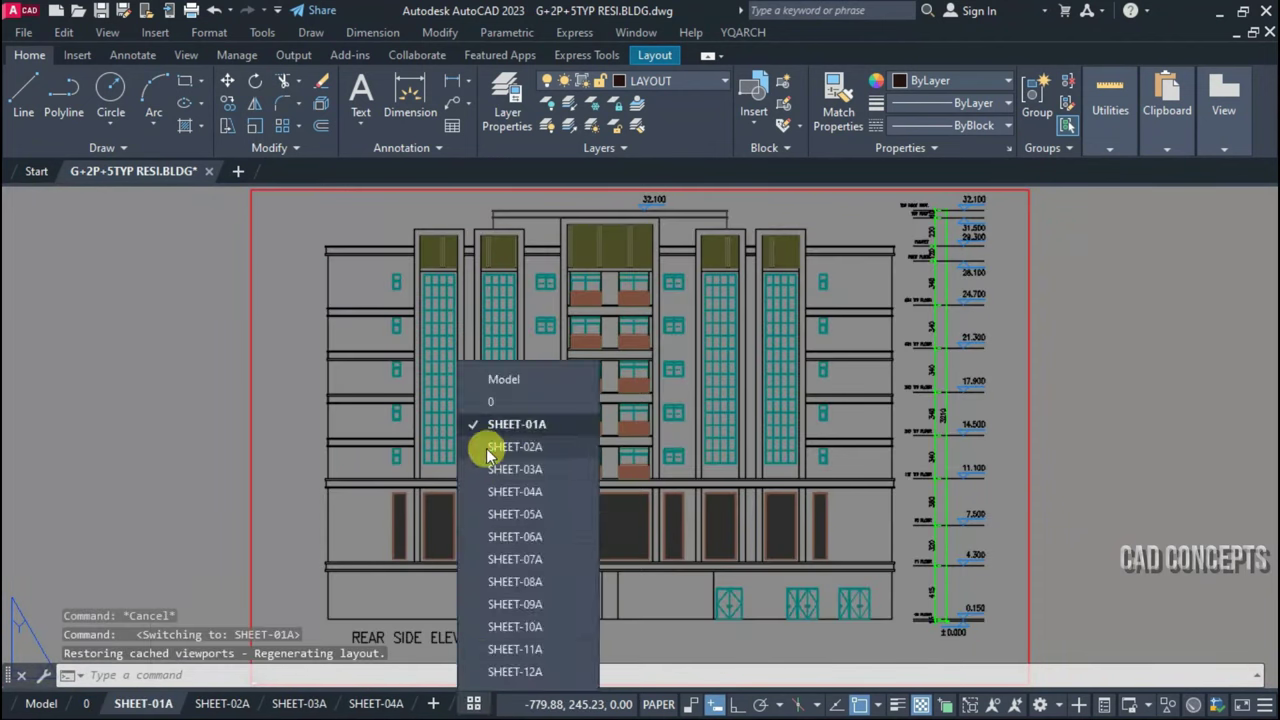
click(486, 447)
click(483, 703)
click(524, 469)
click(524, 491)
click(524, 514)
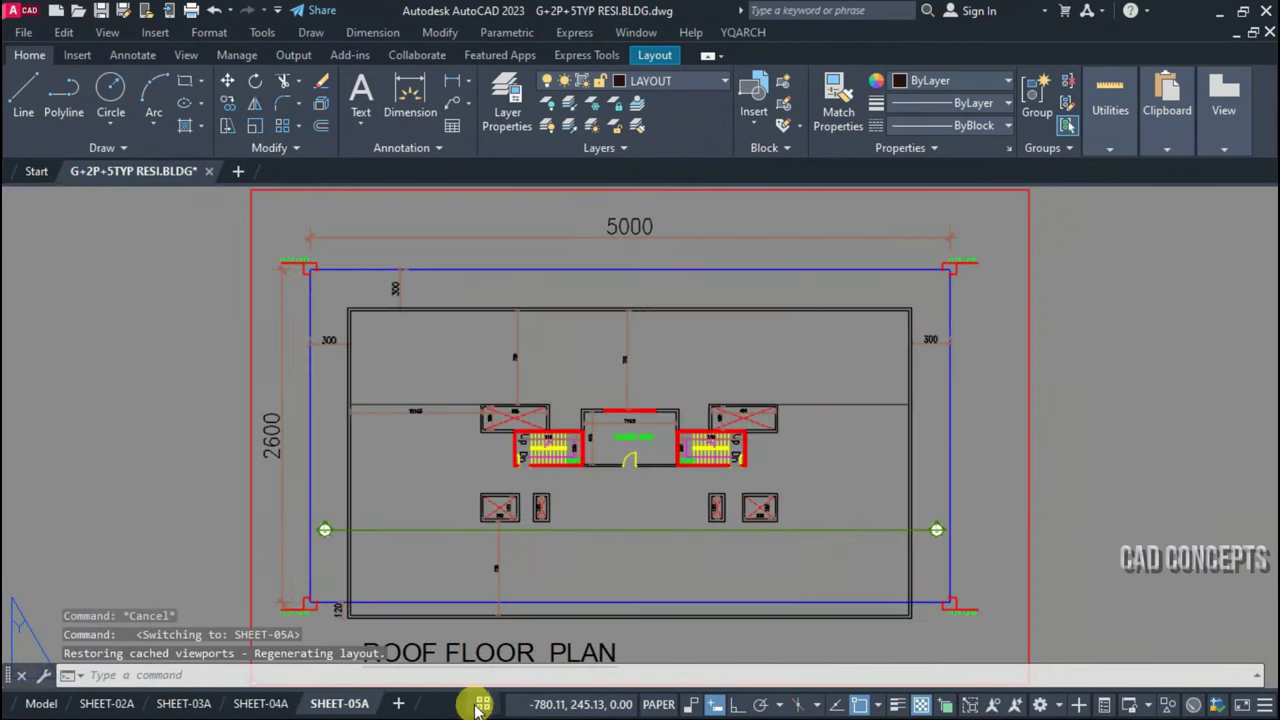
click(483, 703)
click(526, 536)
click(483, 703)
click(524, 559)
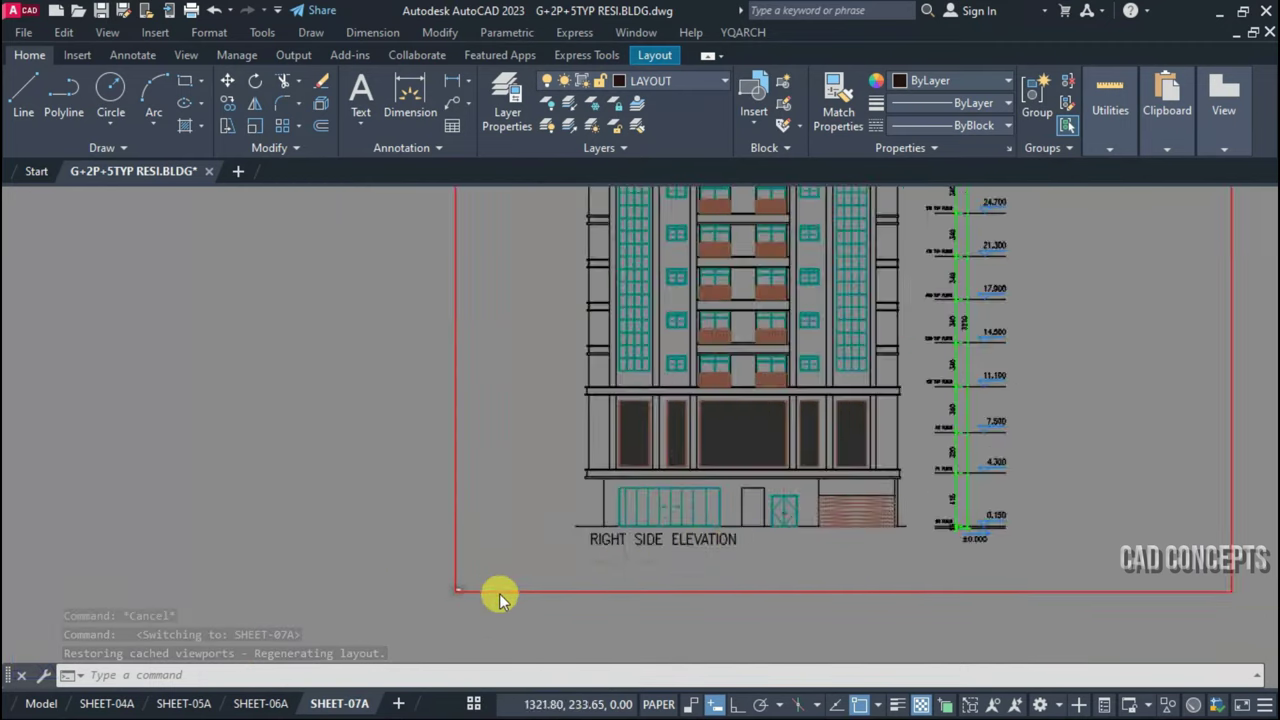
Continue through the remaining layouts to SHEET-12A and cycle back to SHEET-01A
click(483, 703)
click(515, 581)
click(483, 703)
click(516, 604)
click(483, 703)
click(489, 650)
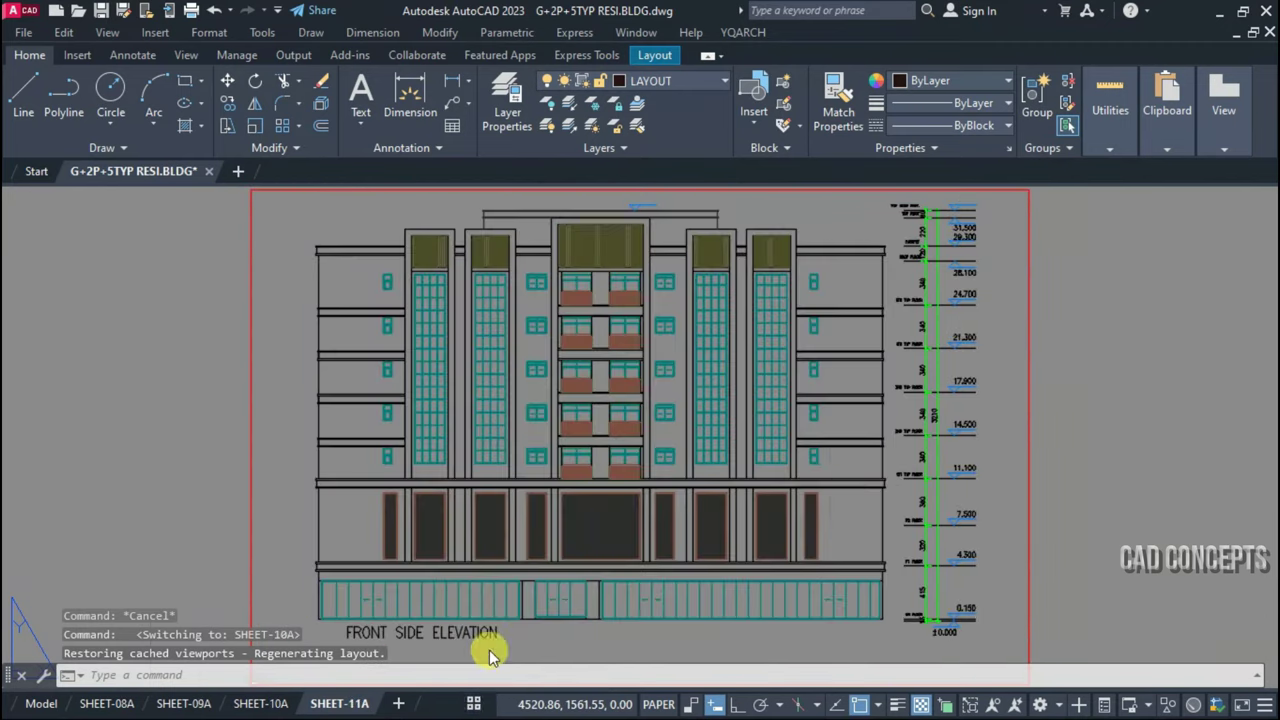
click(483, 703)
click(515, 672)
click(483, 703)
click(516, 424)
click(483, 703)
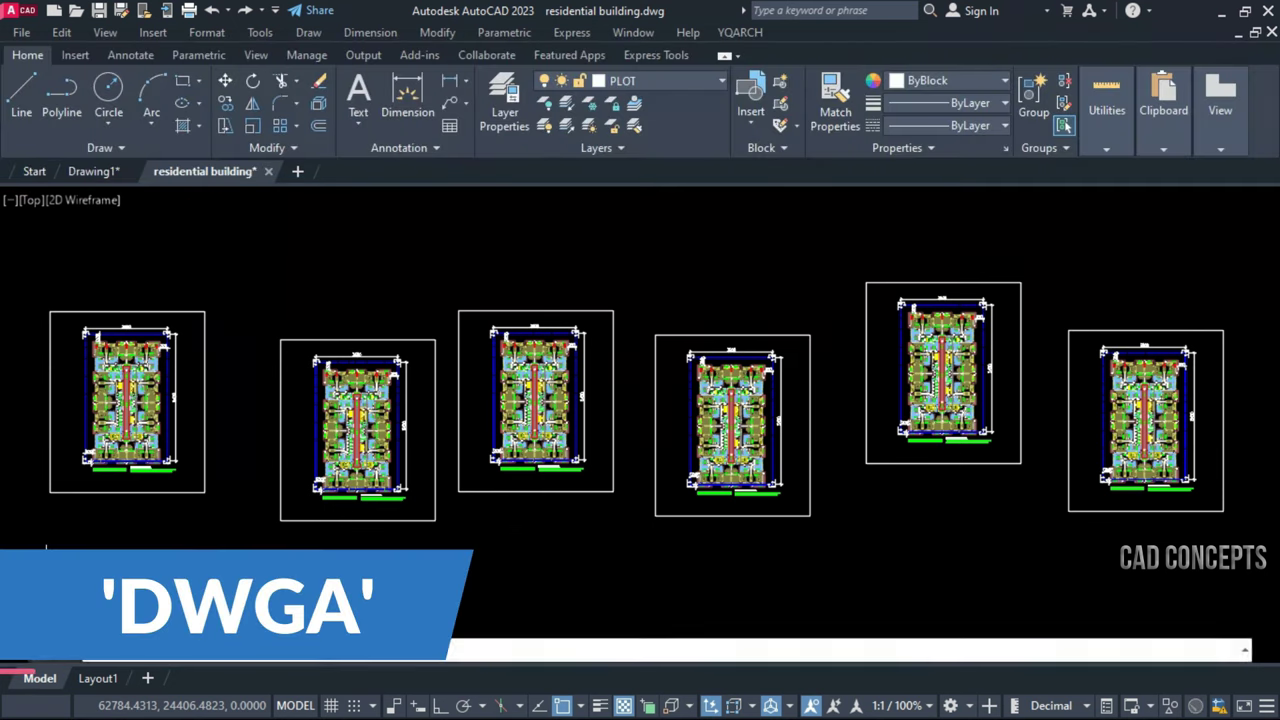
Run DWGA in interspace mode with frames identified by layer PLOT
key(Return)
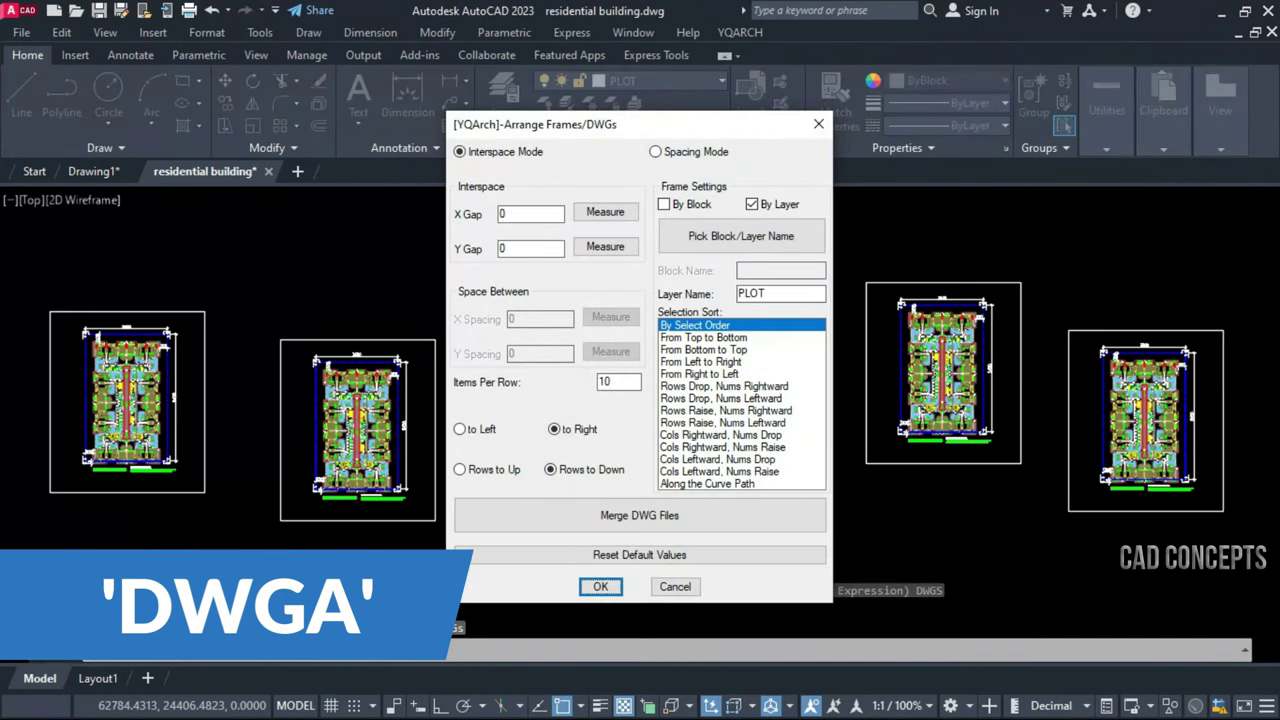
click(475, 154)
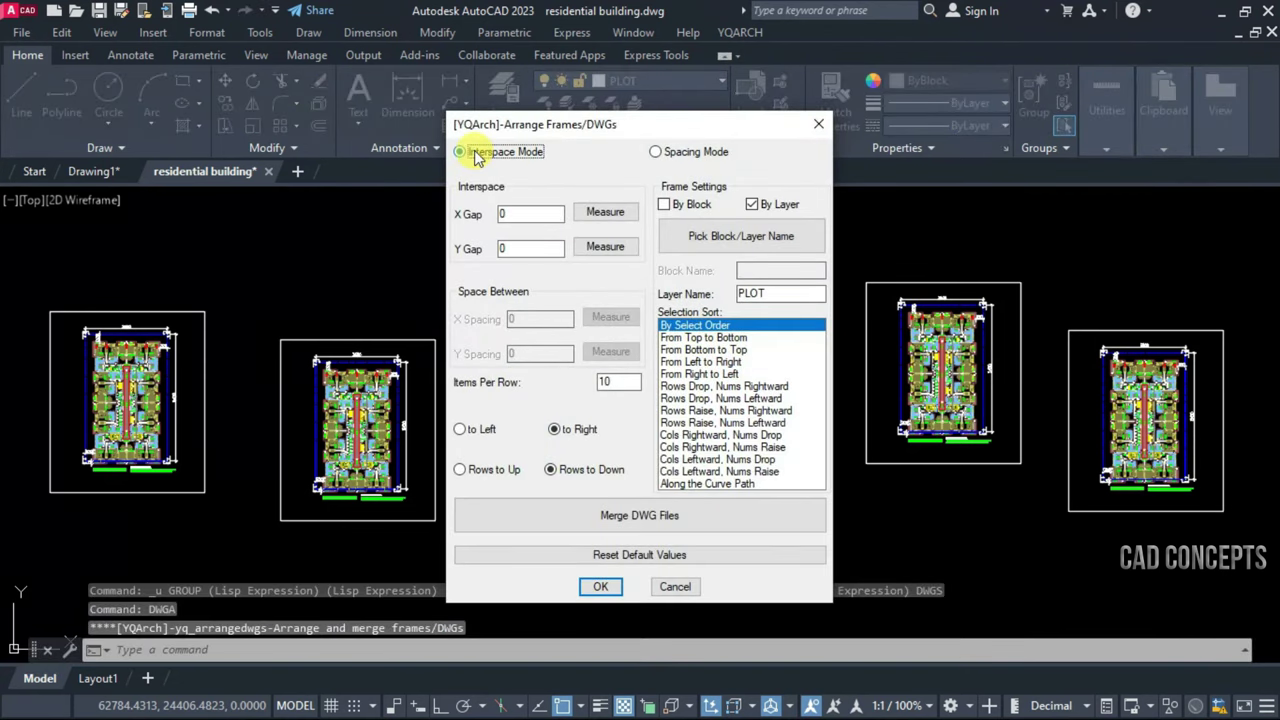
click(714, 238)
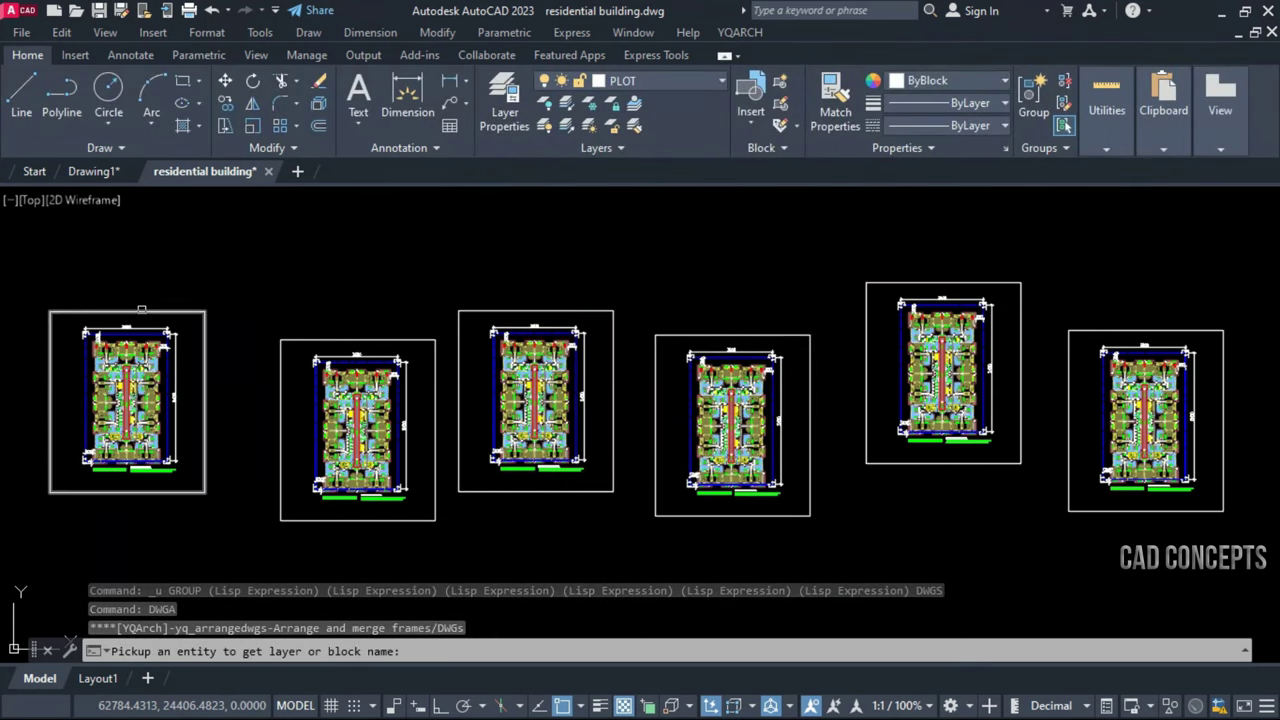
click(143, 314)
click(764, 293)
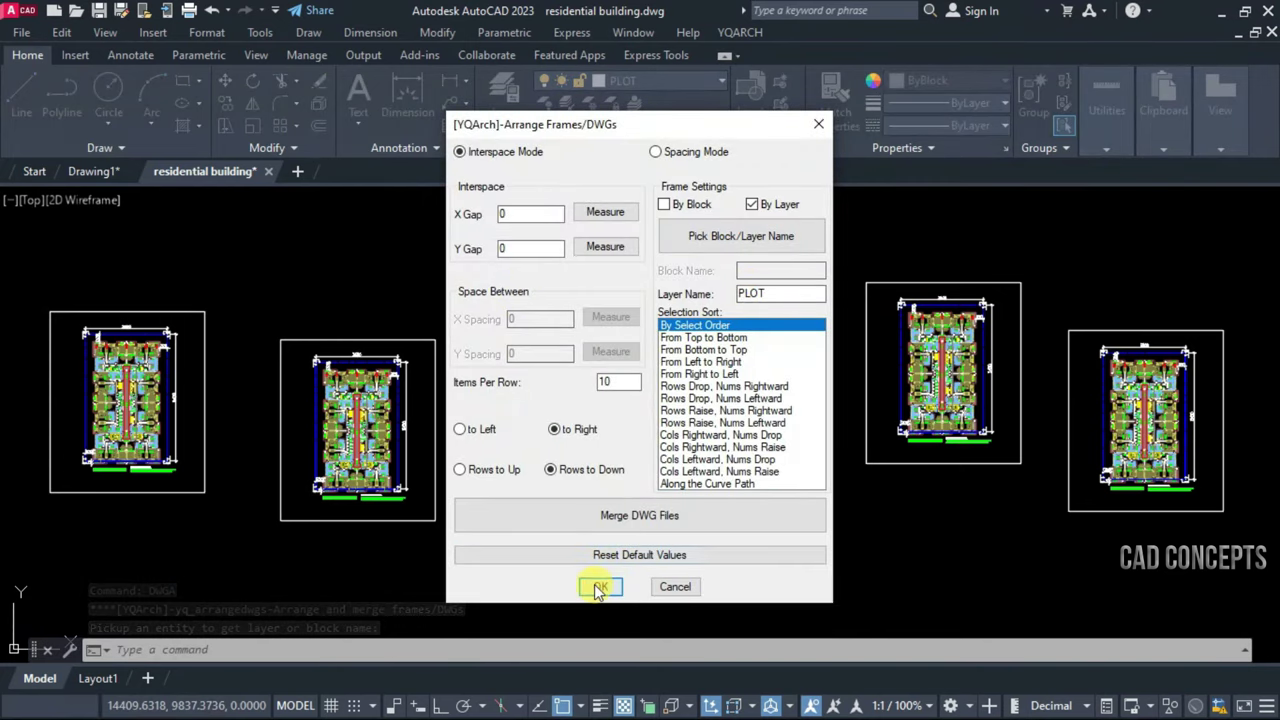
click(600, 586)
Select the six frames, confirm the arrangement, and pick the row's start point
click(204, 314)
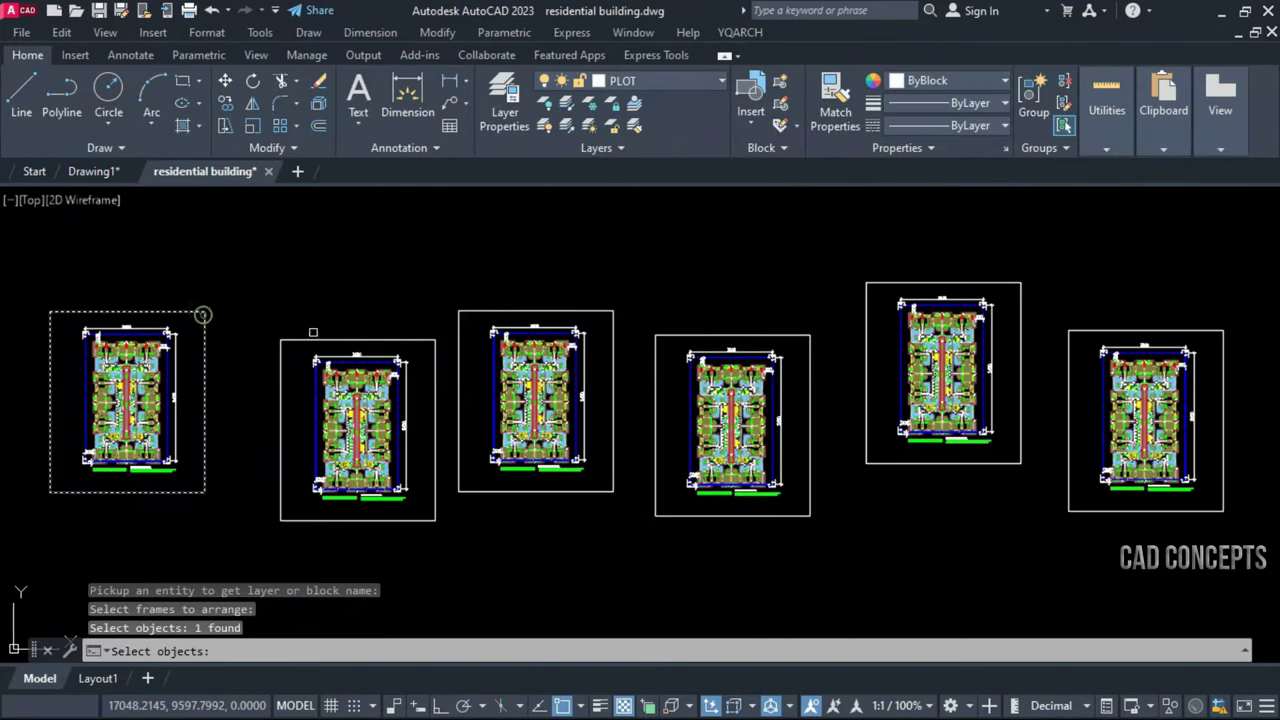
click(325, 340)
click(469, 308)
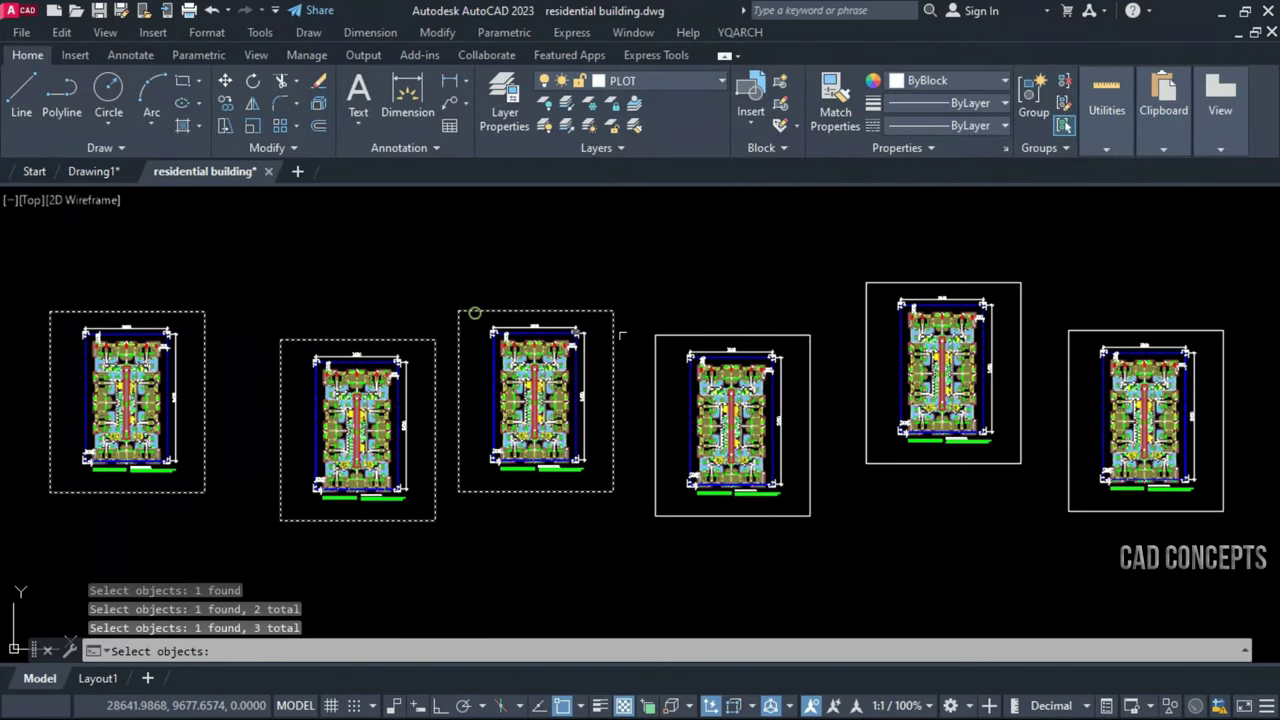
click(694, 336)
click(874, 283)
click(1075, 331)
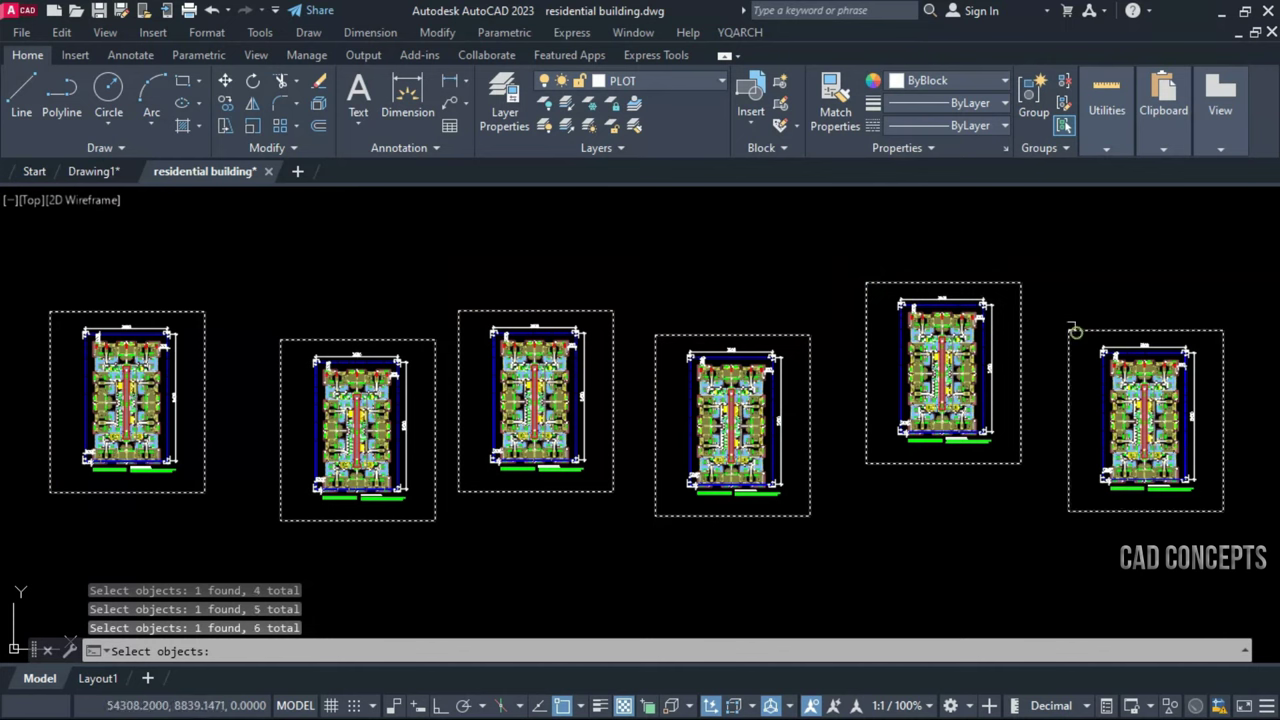
key(Return)
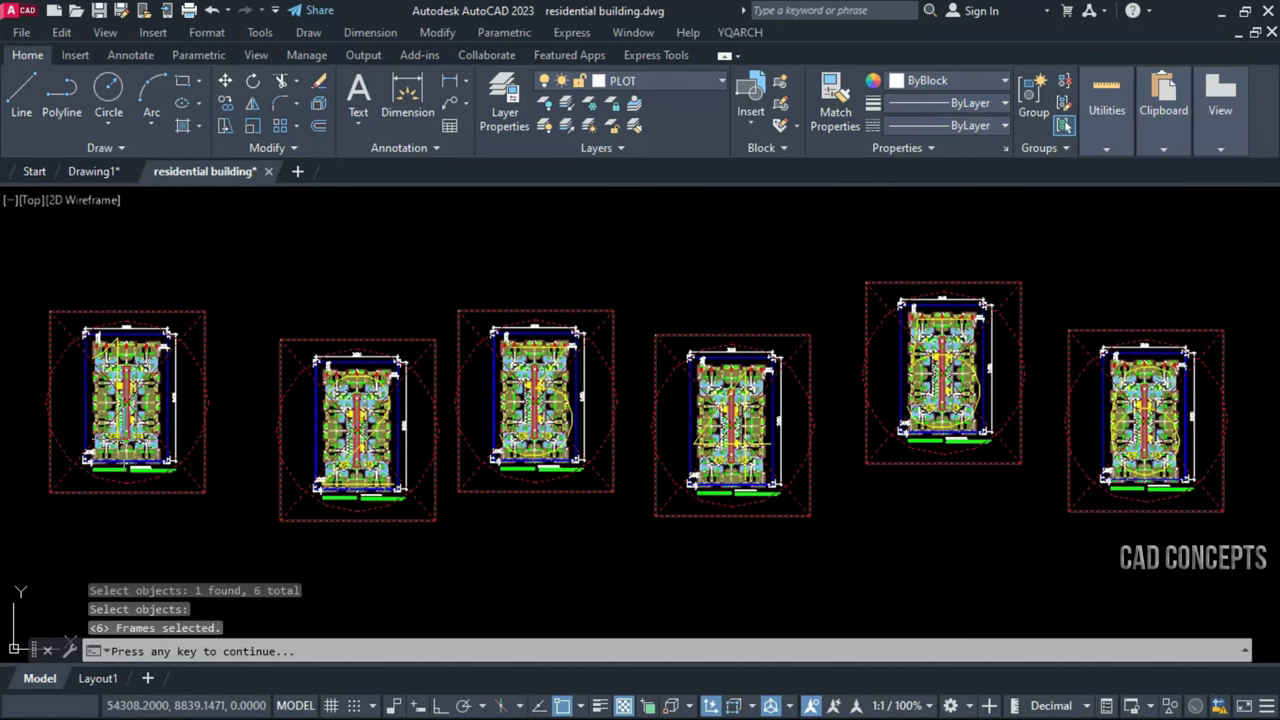
key(Return)
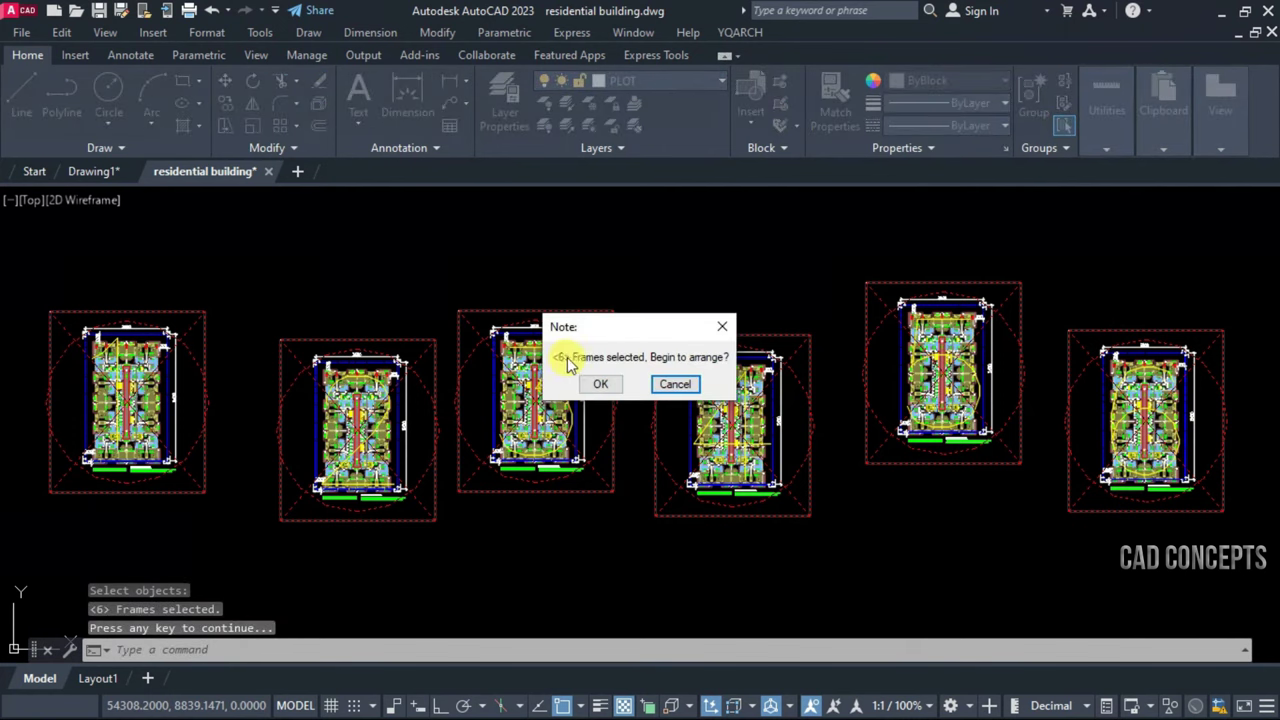
click(600, 383)
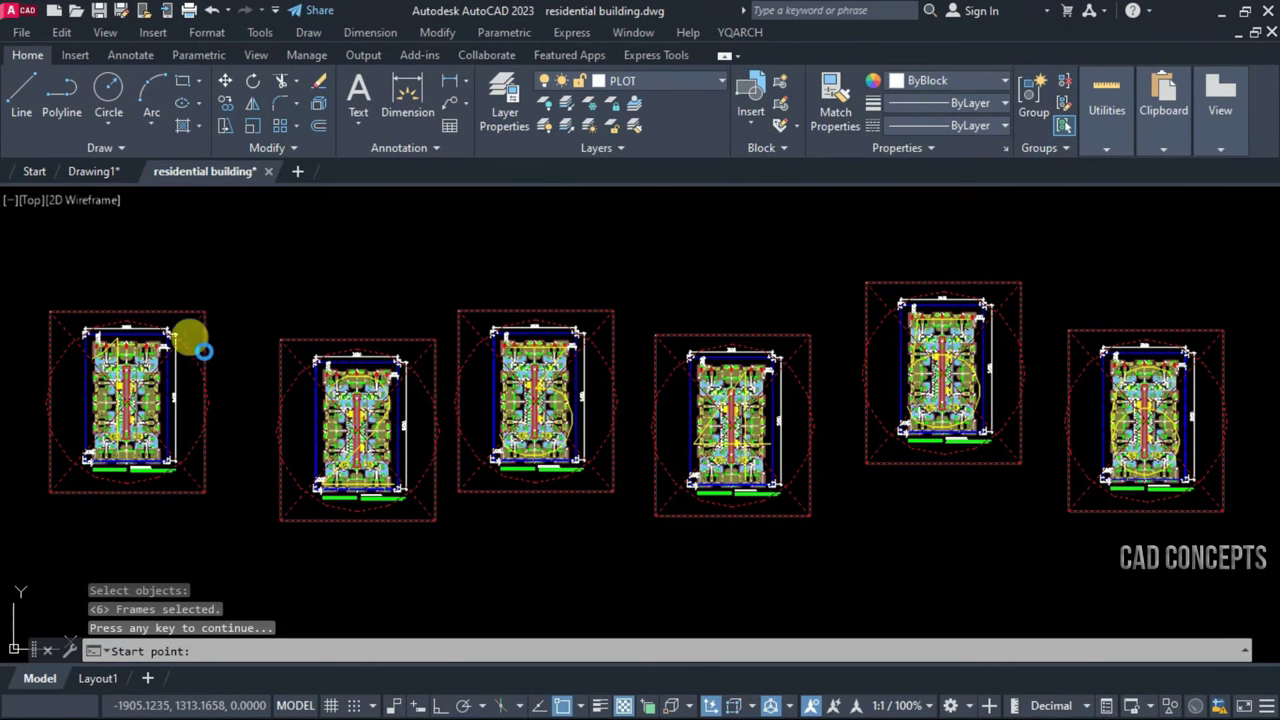
click(348, 568)
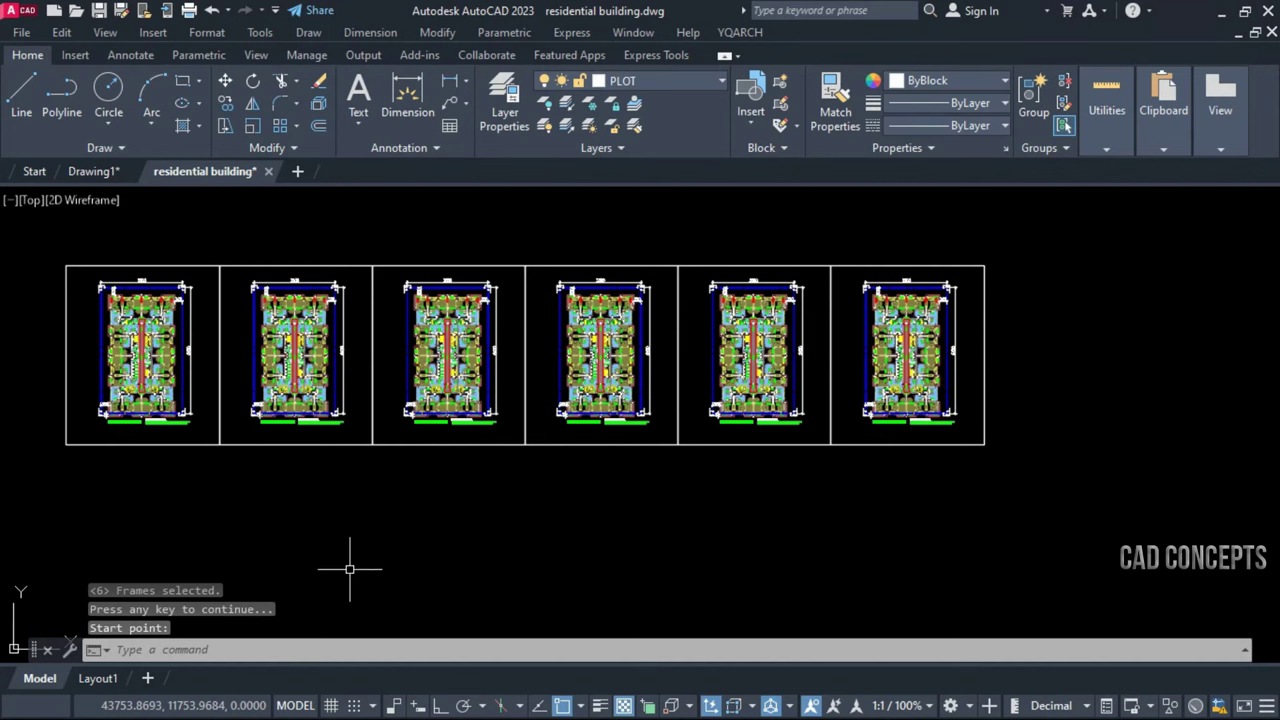
MOVE the first and second number columns to even out their spacing
middle_drag(309, 449, 418, 527)
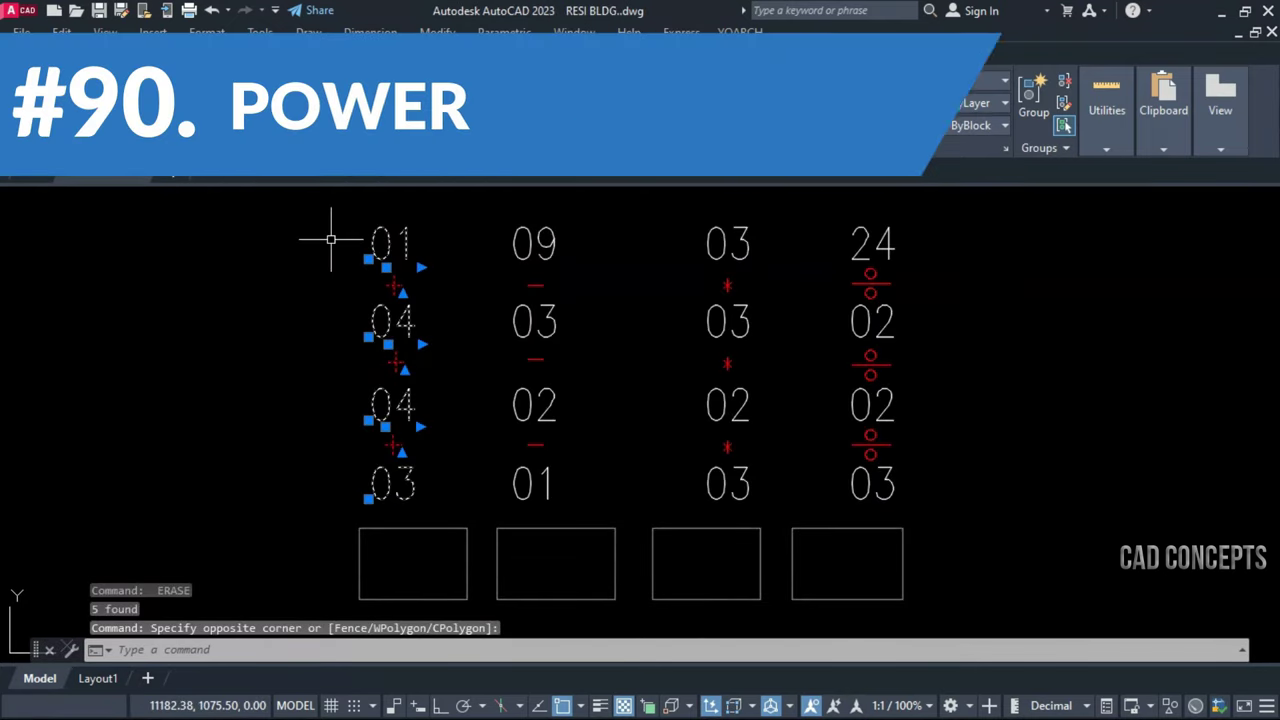
text(m)
key(Return)
click(271, 400)
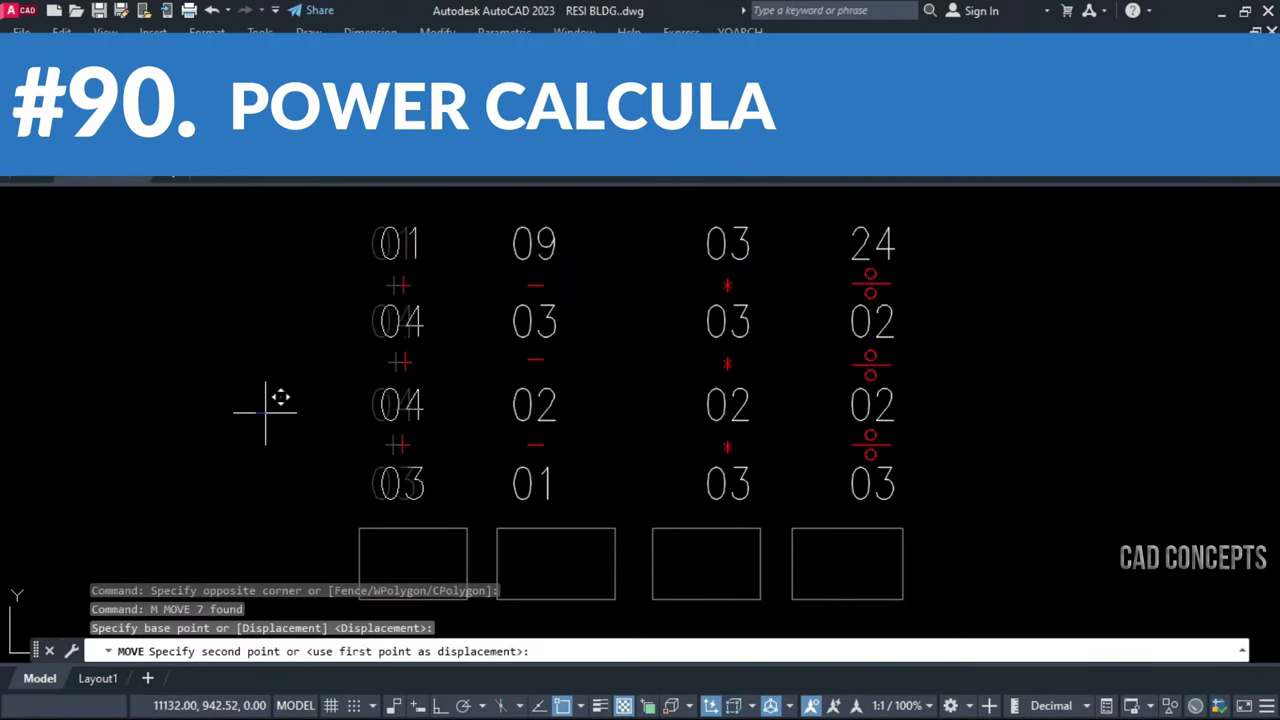
click(606, 500)
click(490, 236)
text(m)
key(Return)
click(636, 350)
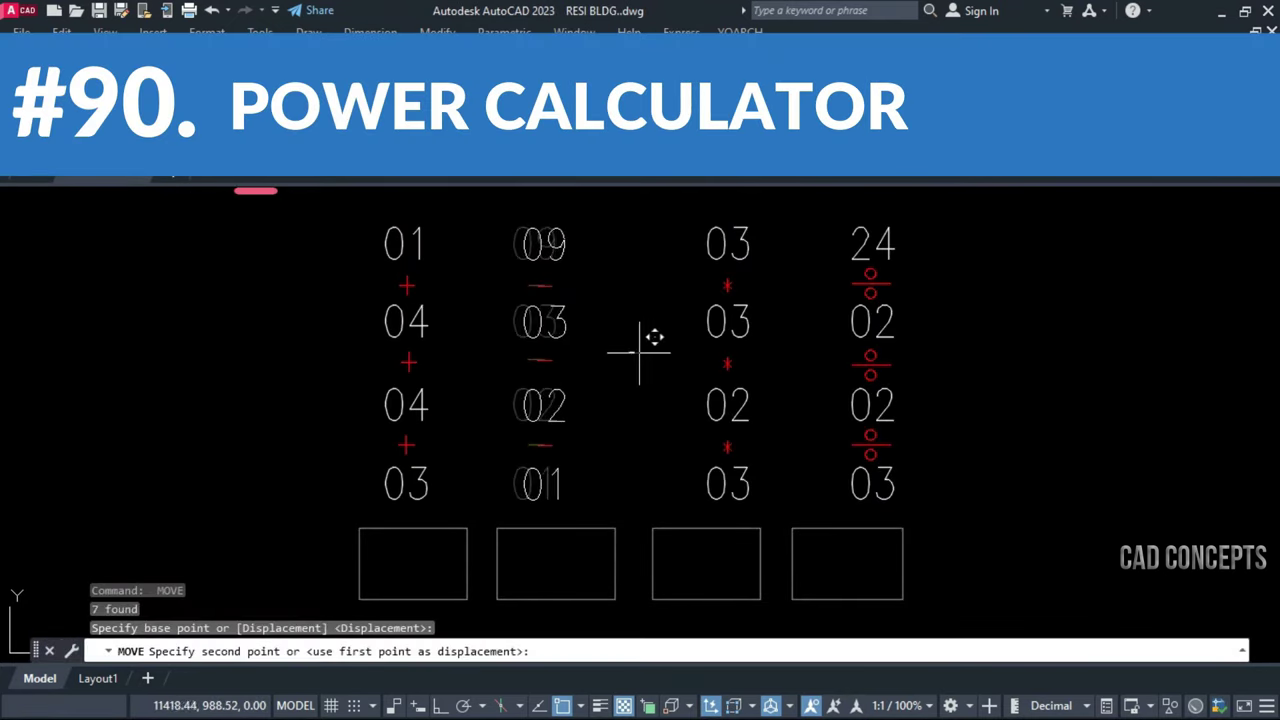
click(646, 350)
MOVE the third column and its asterisks slightly left into alignment
click(794, 500)
click(640, 216)
text(m)
key(Return)
click(650, 352)
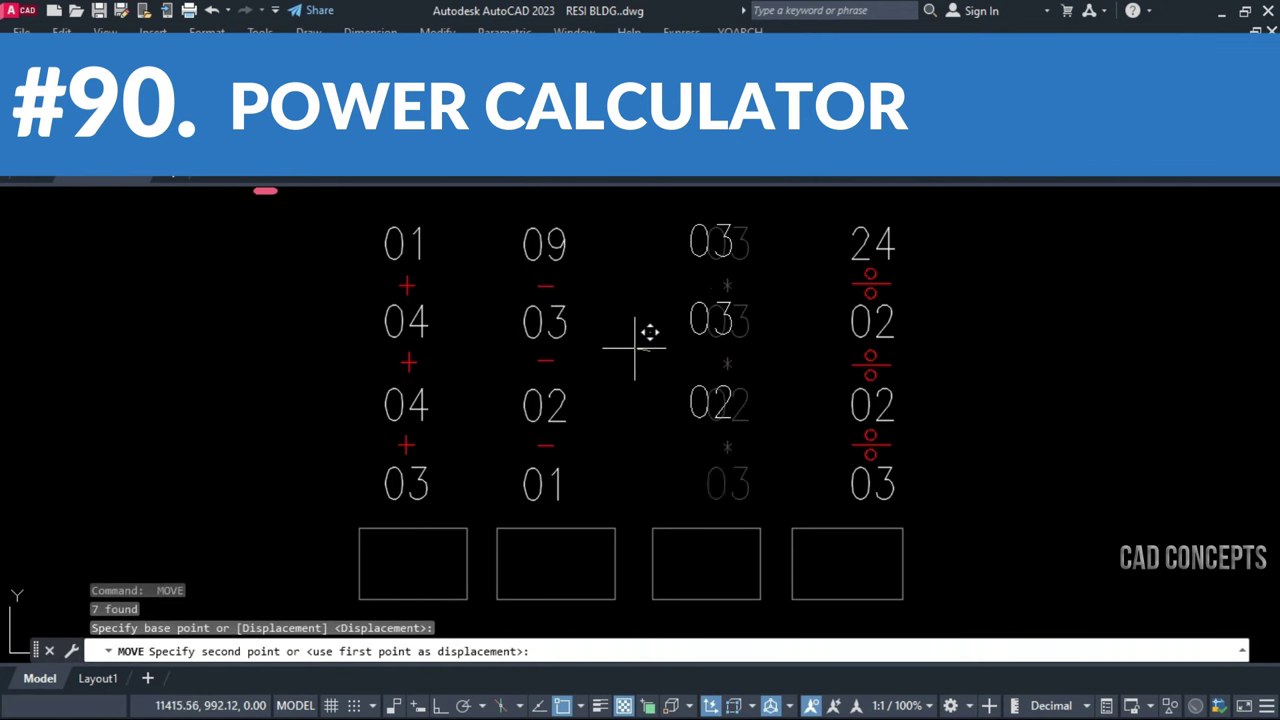
click(630, 352)
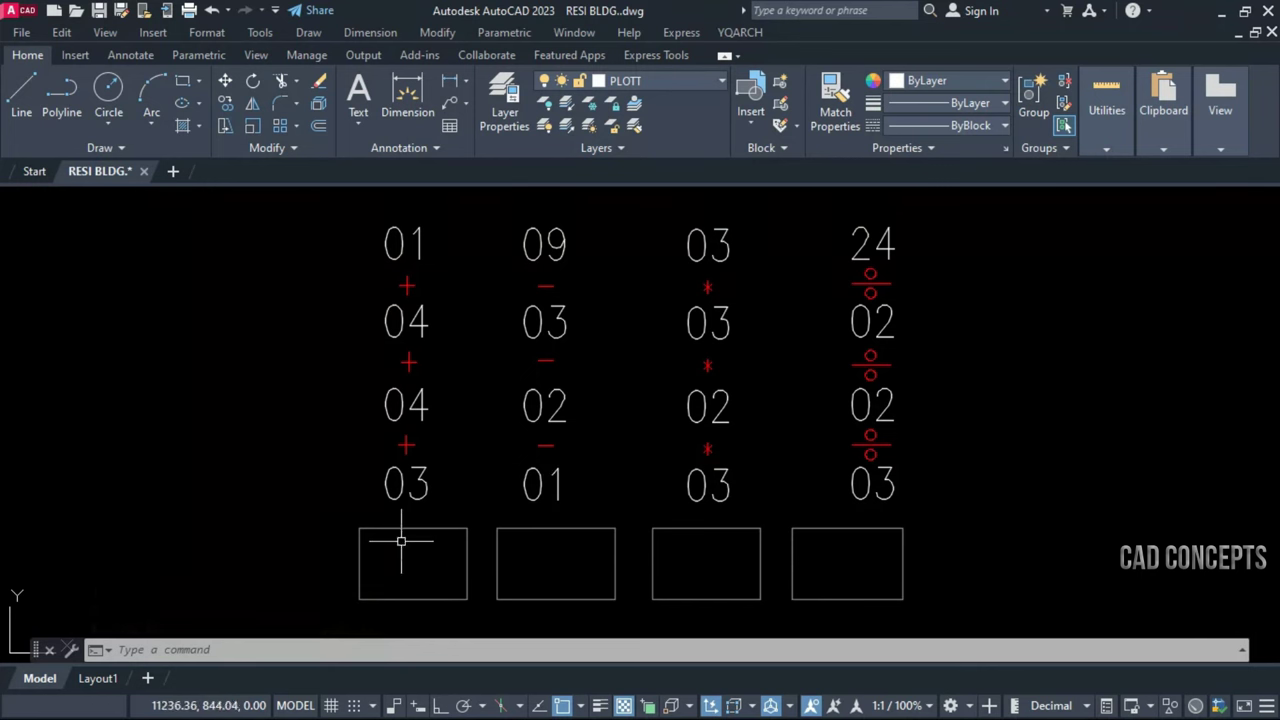
Add the first column (01, 04, 04, 03) and place the sum 12 in the first box
drag(368, 222, 457, 514)
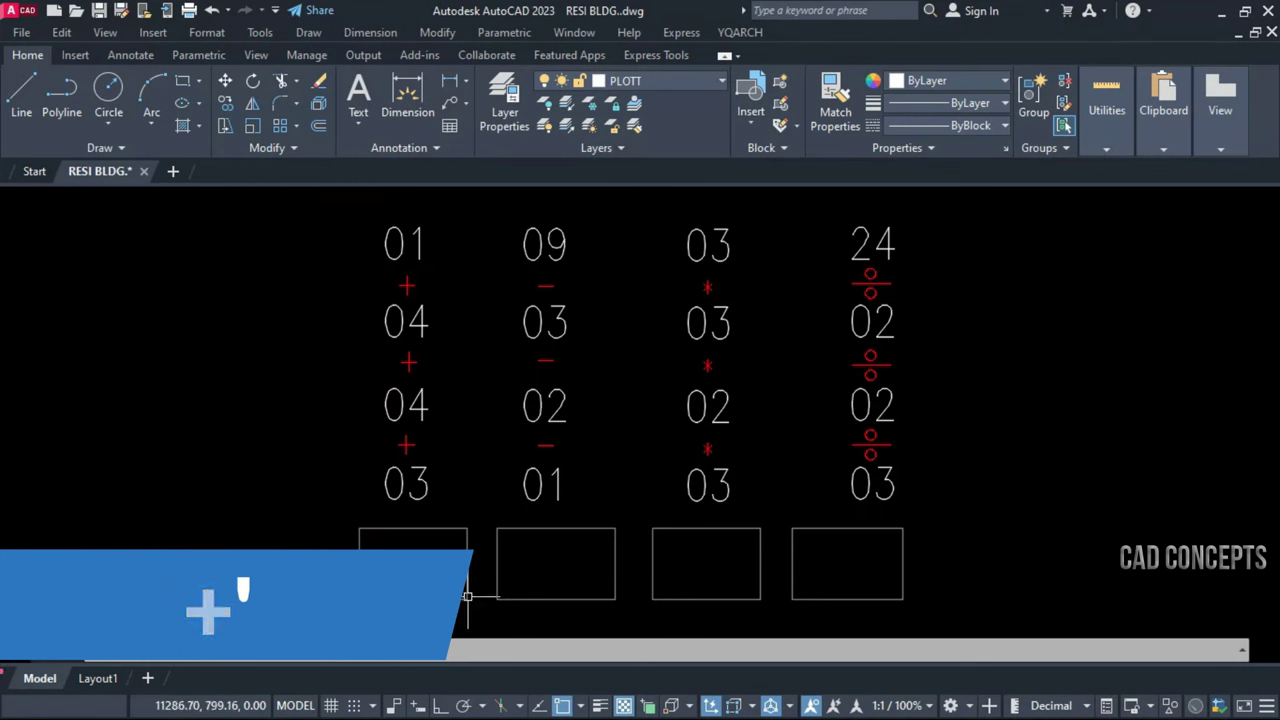
click(420, 575)
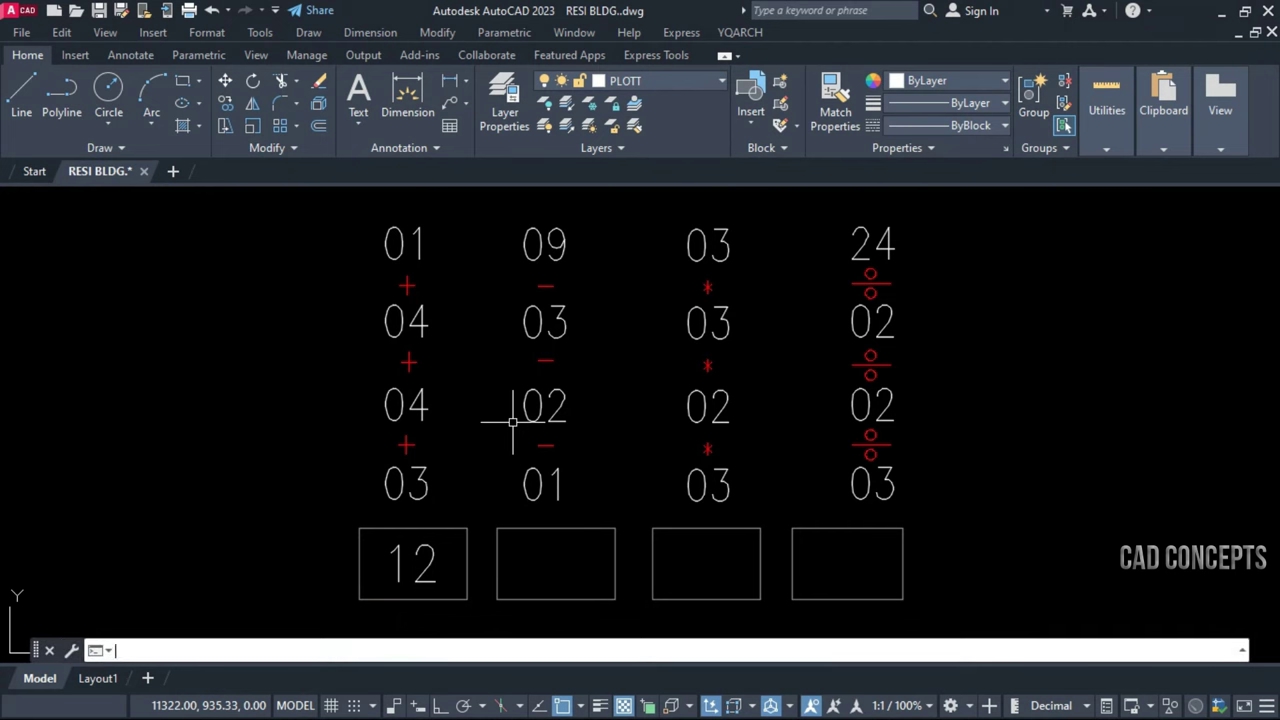
text(-)
key(Return)
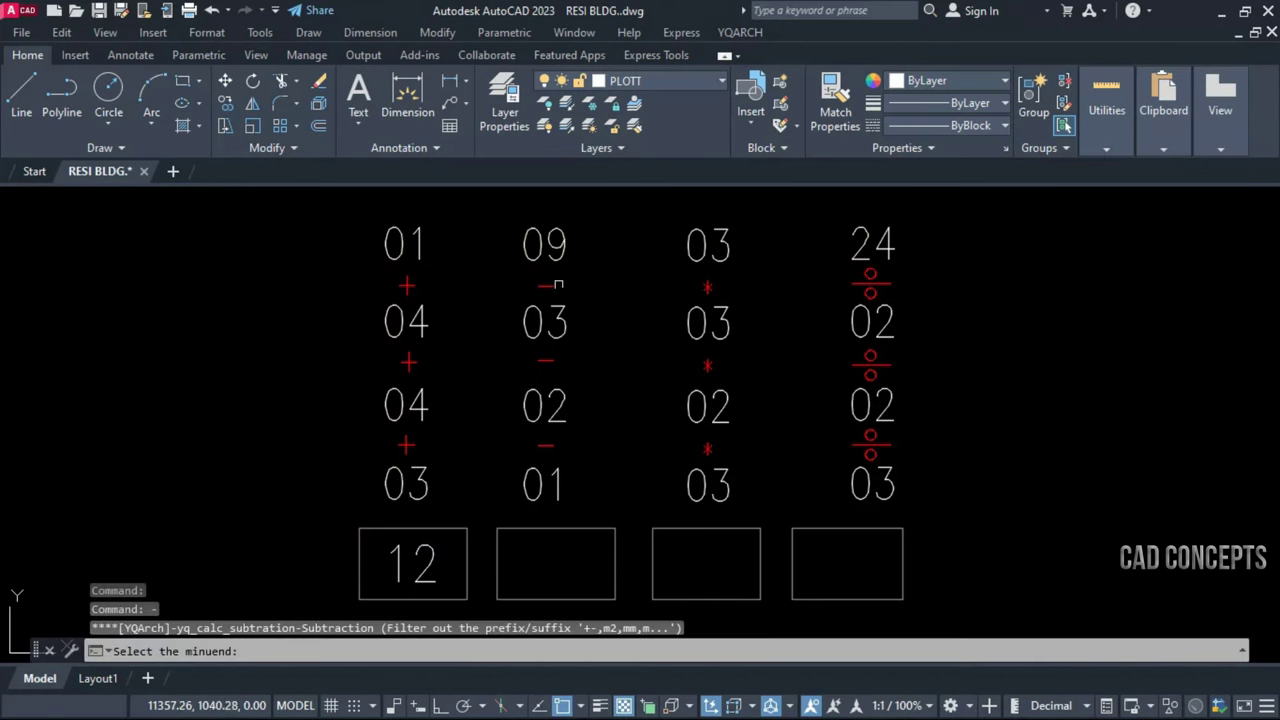
Subtract 03, 02 and 01 from 09, placing the result 3 in the second box
click(554, 258)
click(563, 314)
click(551, 402)
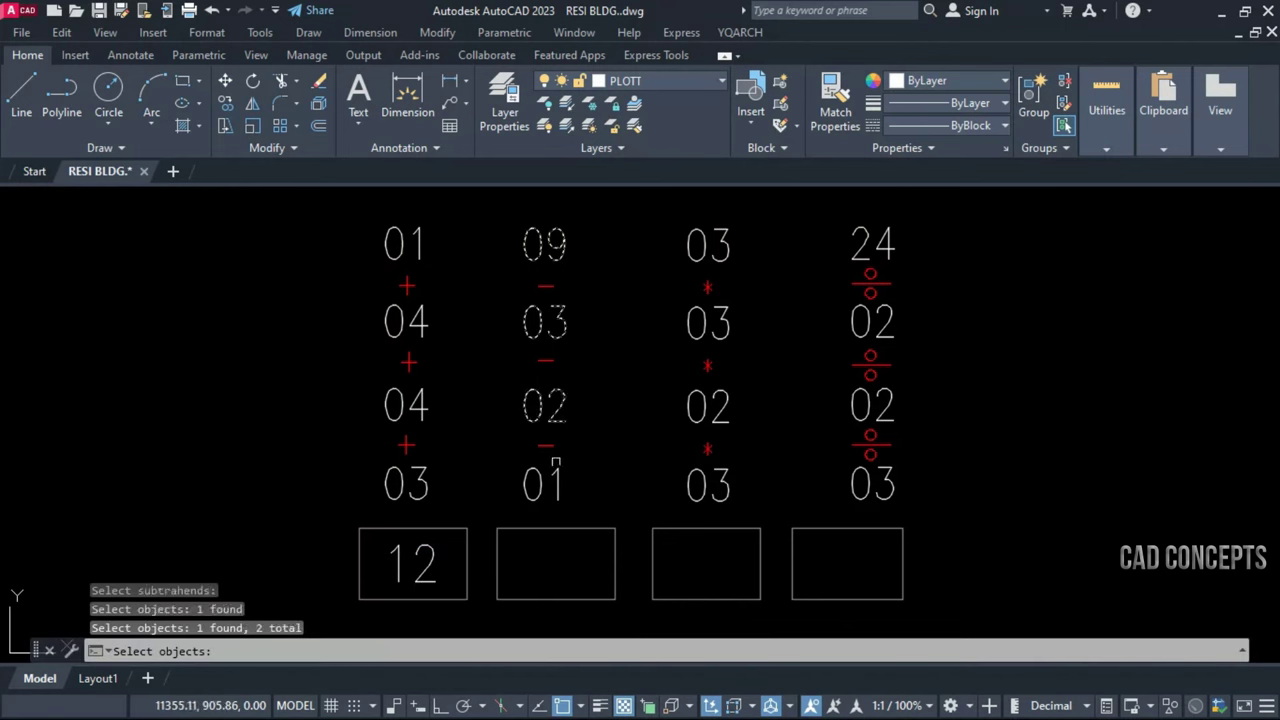
click(553, 470)
key(Return)
click(497, 528)
click(614, 598)
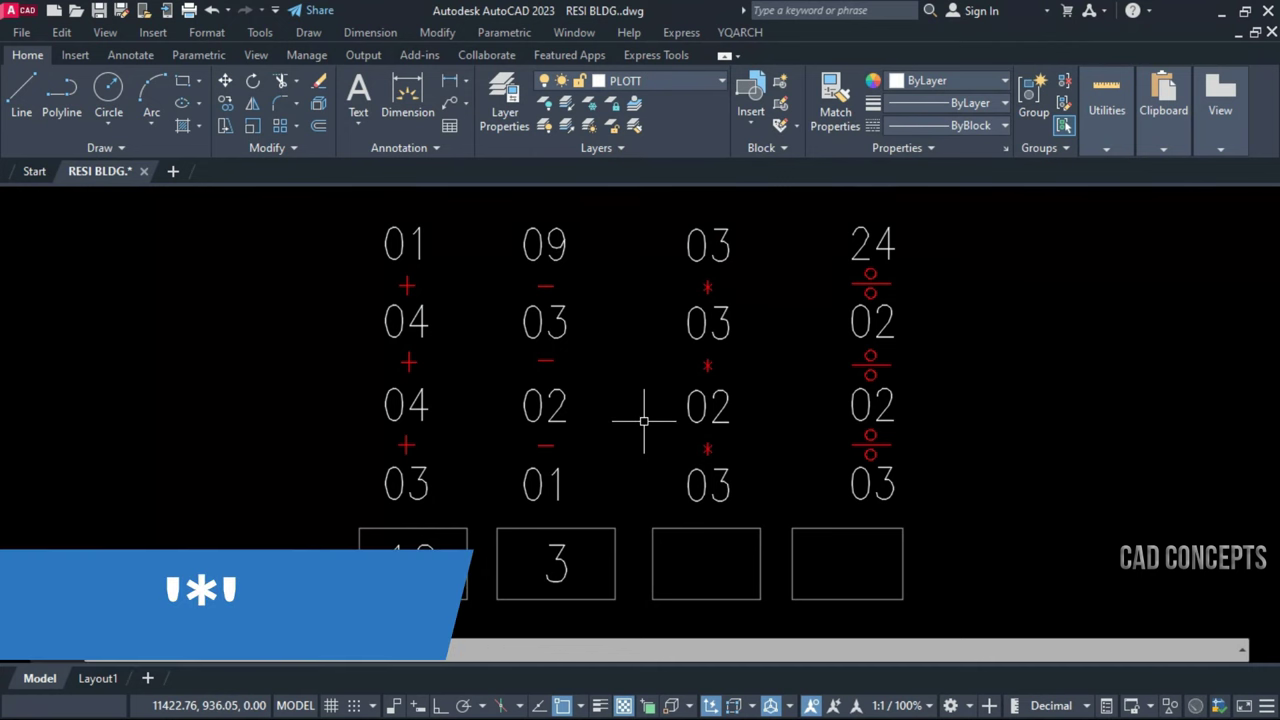
Multiply the third column's numbers, placing 54 in the third box
key(Return)
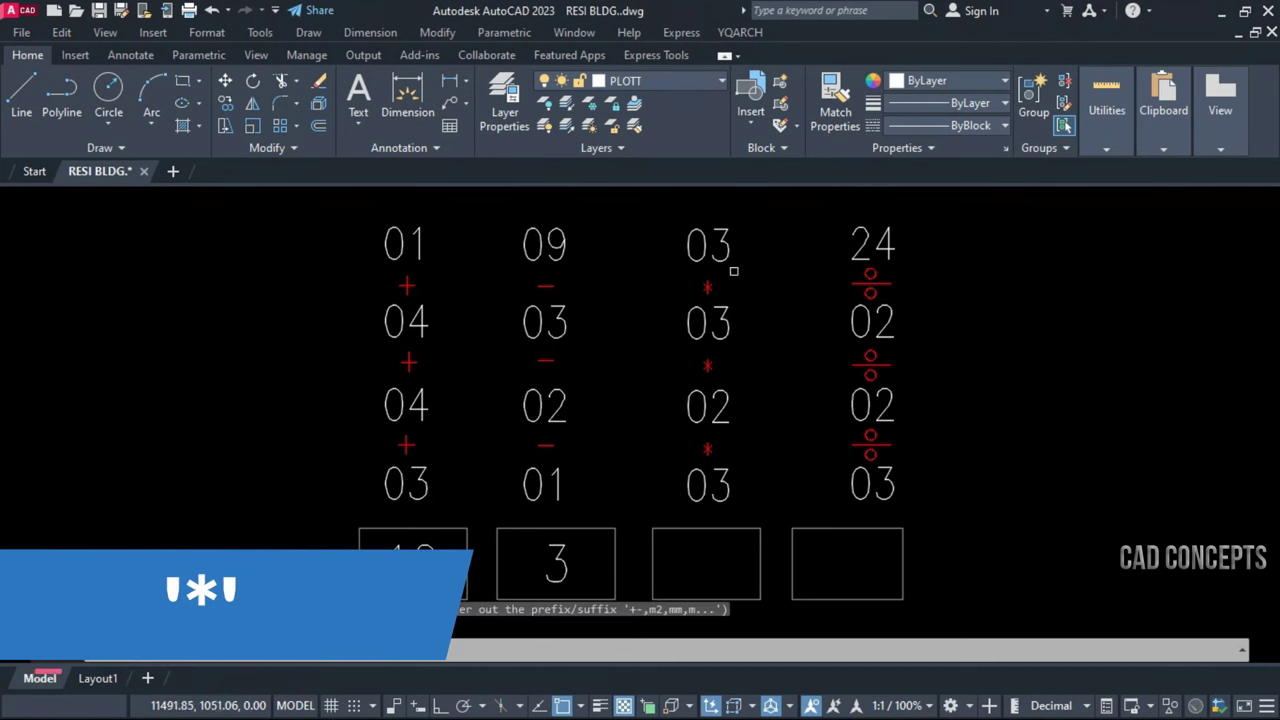
click(728, 255)
key(Return)
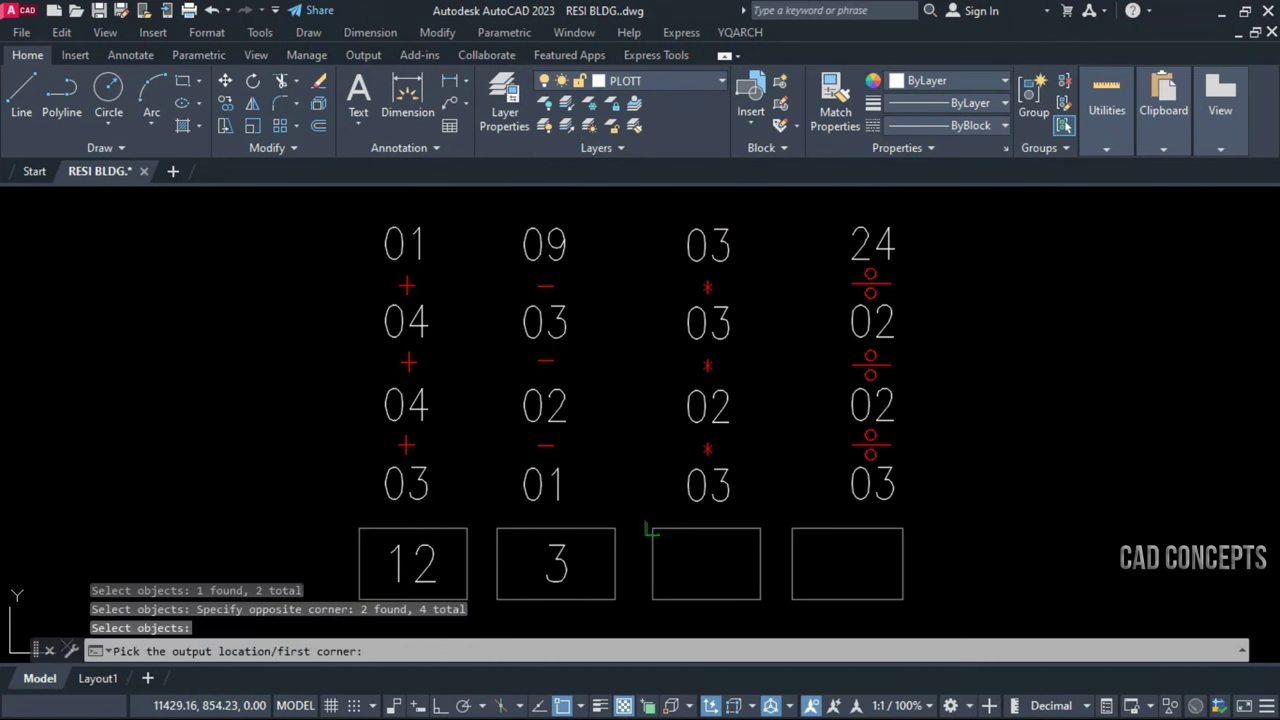
click(651, 531)
click(760, 598)
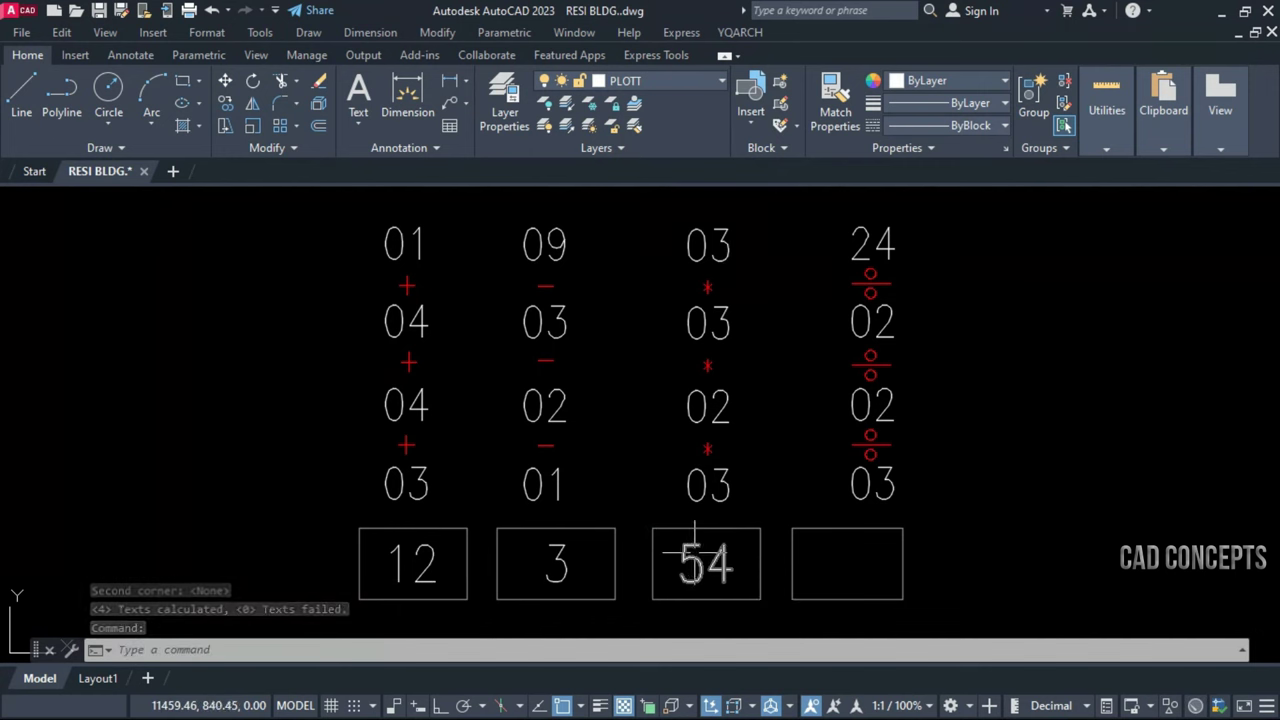
Divide 24 by 02, 02 and 03, placing 2.00 in the fourth box
text(/)
key(Return)
click(862, 245)
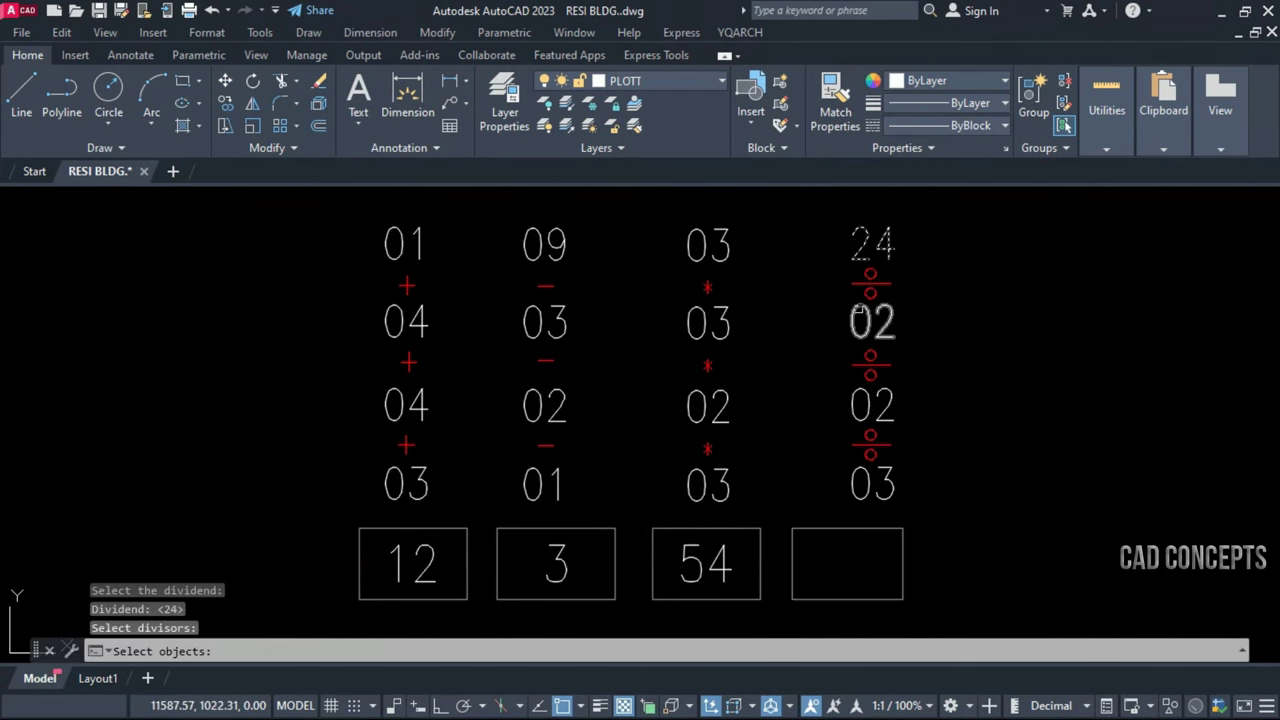
click(858, 310)
click(850, 400)
click(856, 478)
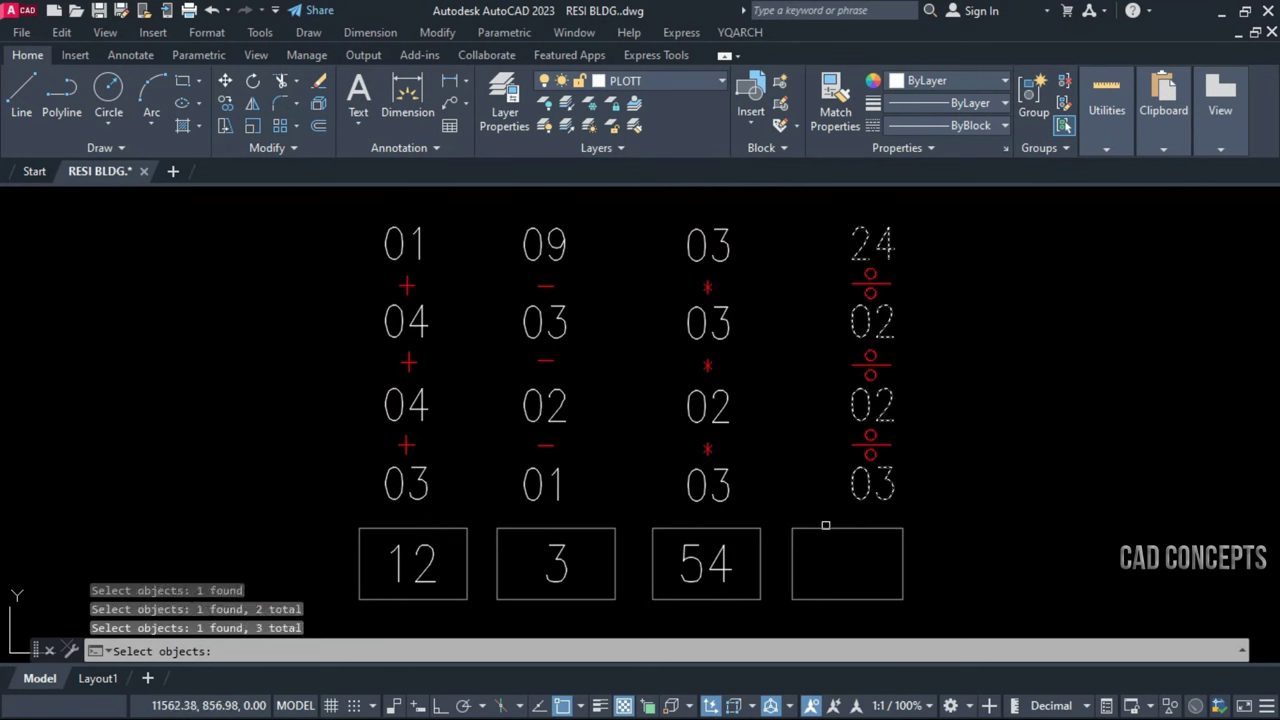
key(Return)
click(793, 530)
click(904, 598)
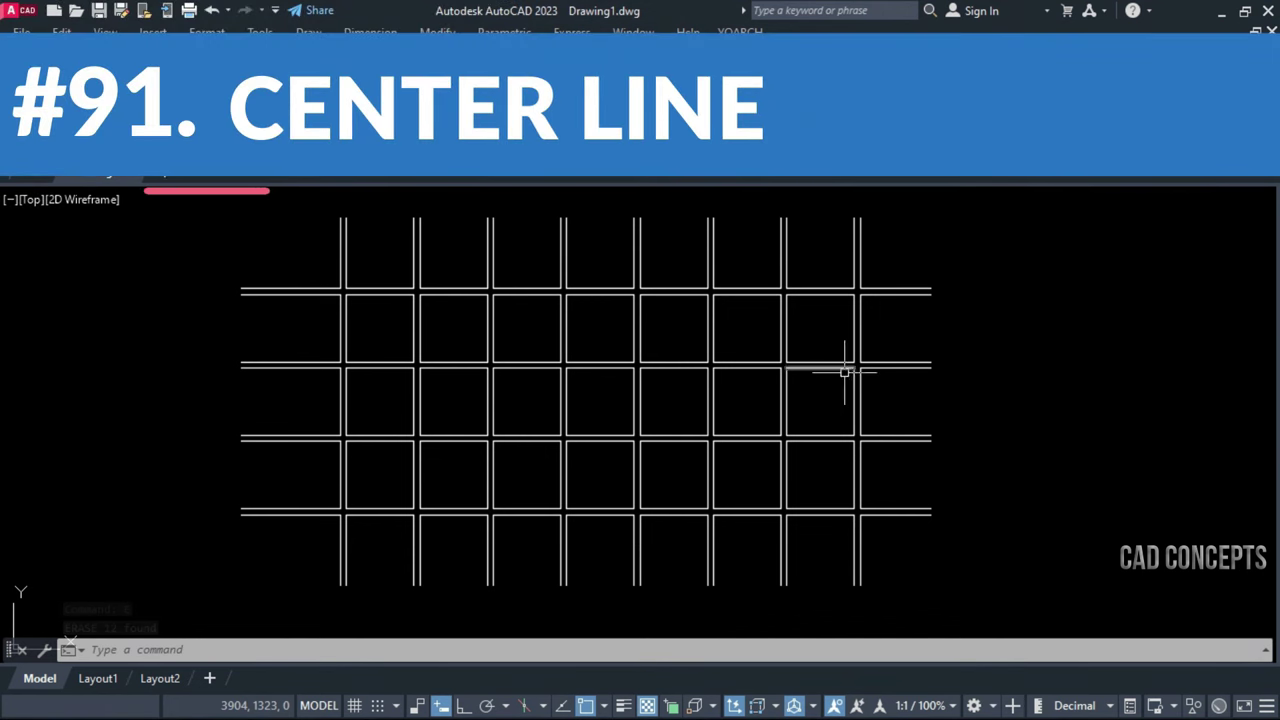
Window-select the wall grid to preview it, then clear the selection
click(883, 260)
click(240, 525)
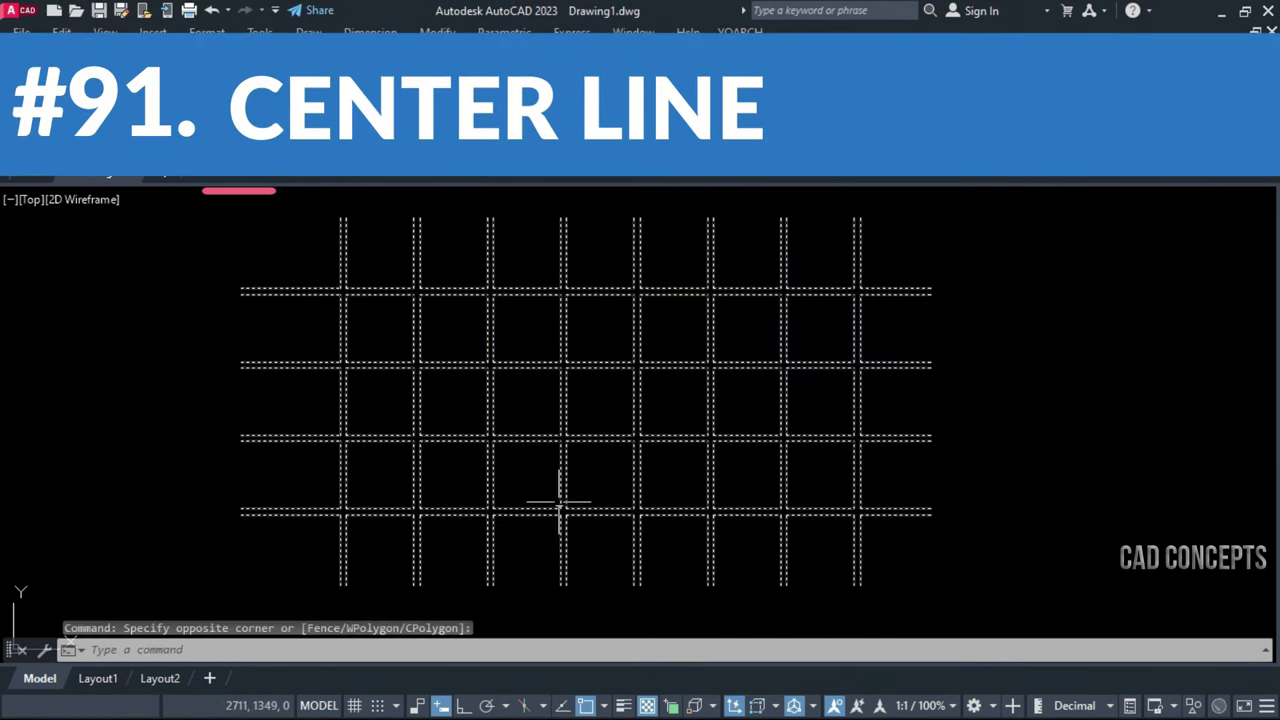
key(Escape)
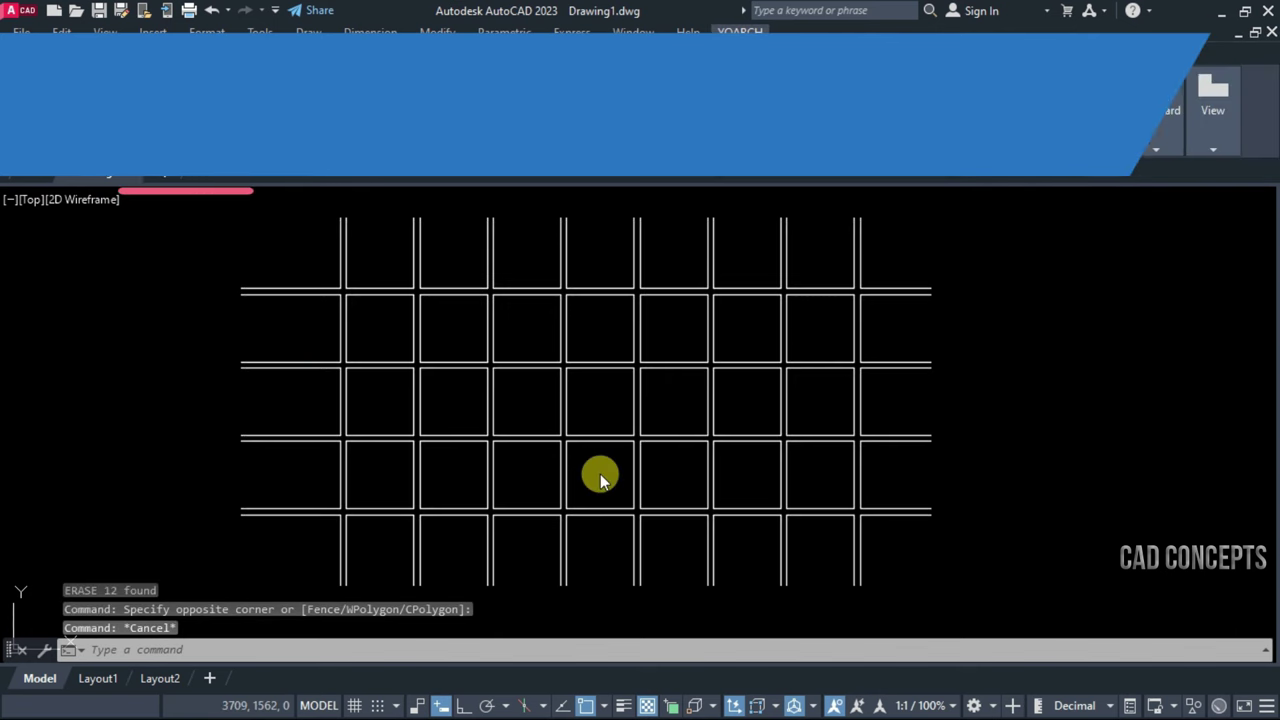
click(881, 547)
key(Escape)
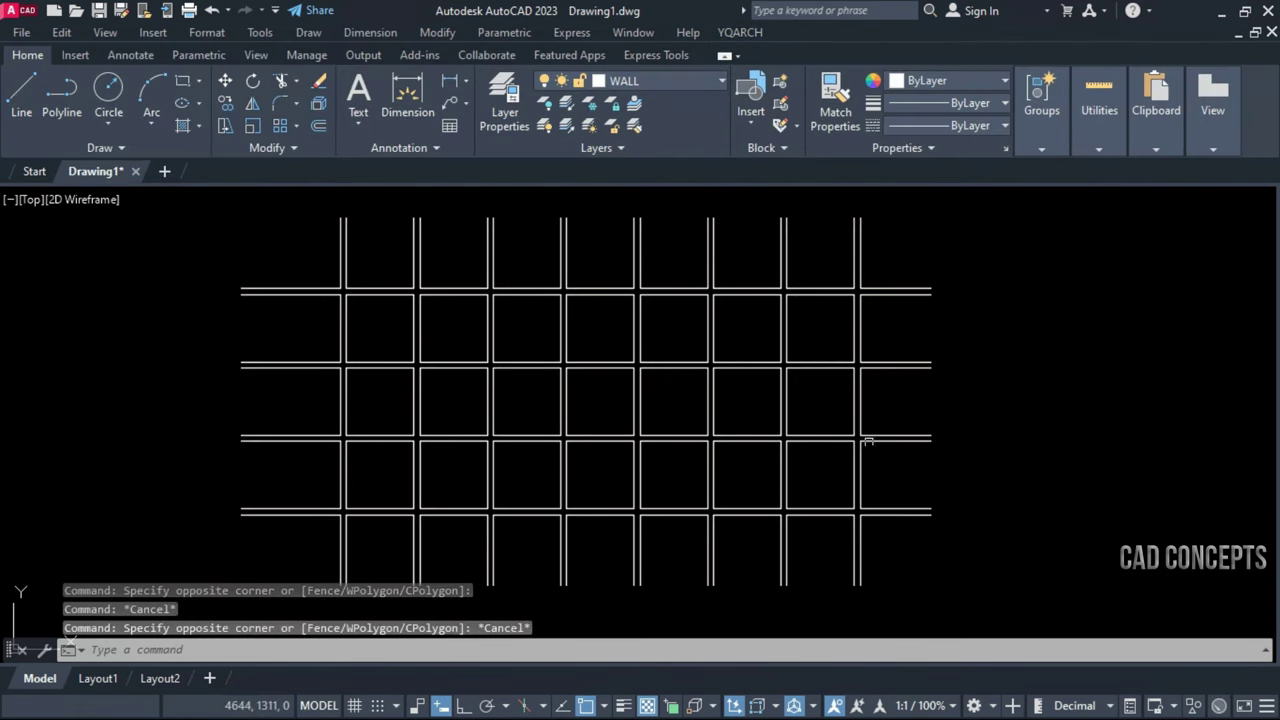
click(951, 580)
key(Escape)
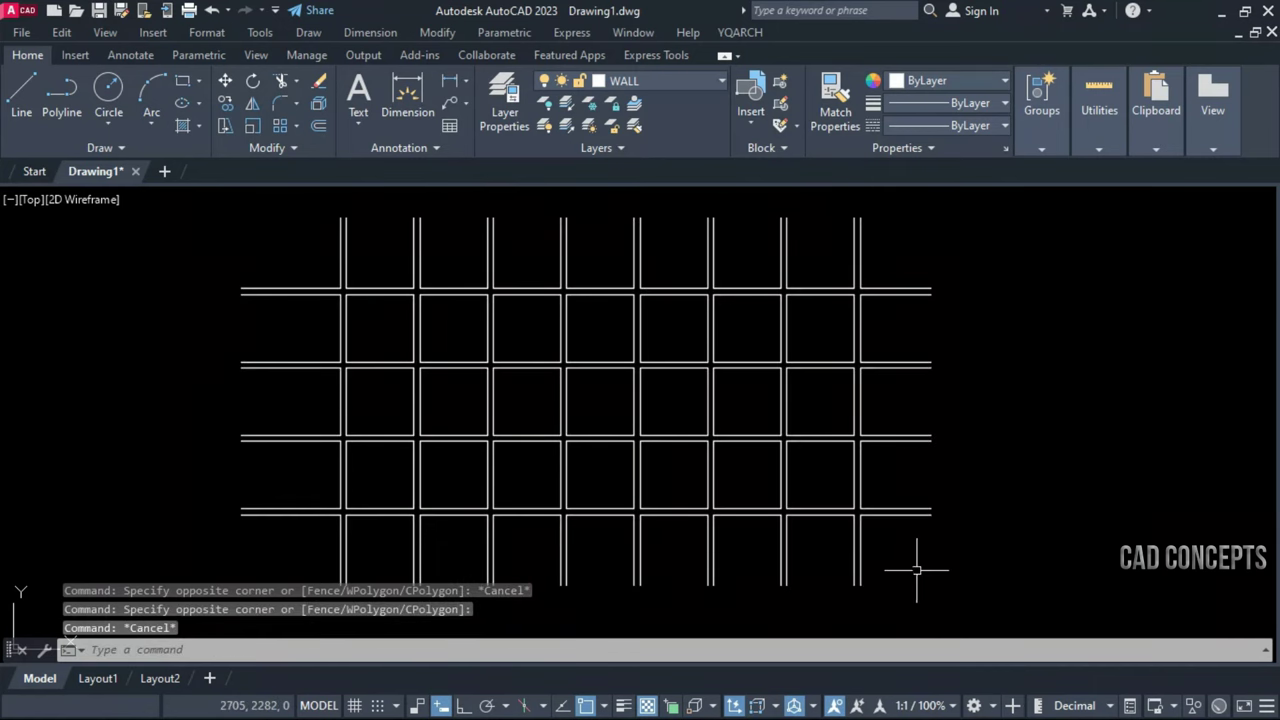
Run WWA and select all 152 walls to generate red axis lines
text(WWA)
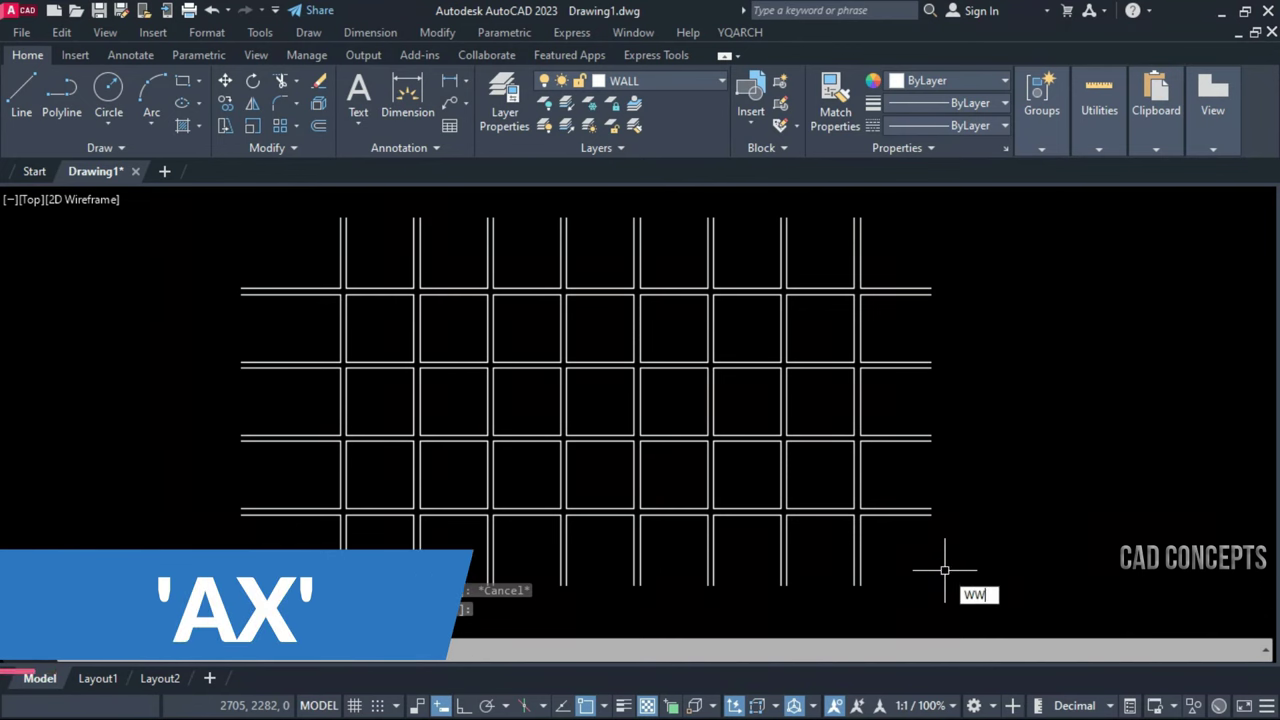
key(Return)
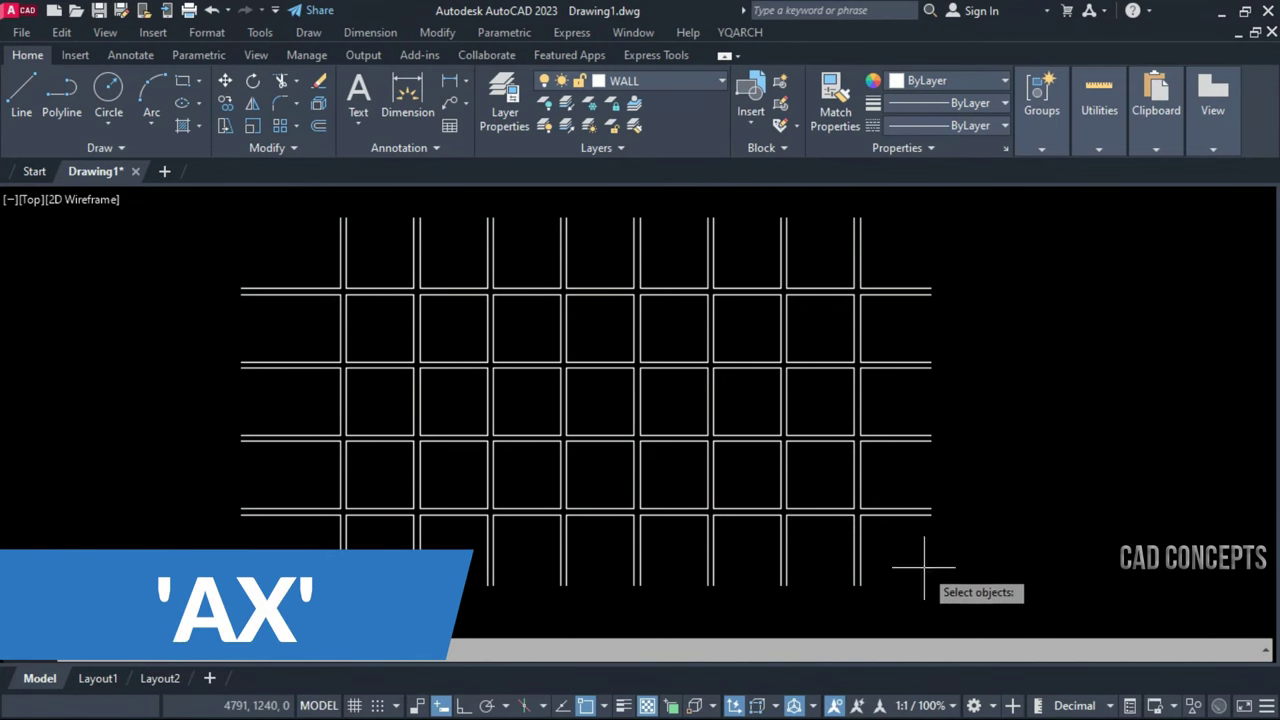
click(928, 590)
click(327, 259)
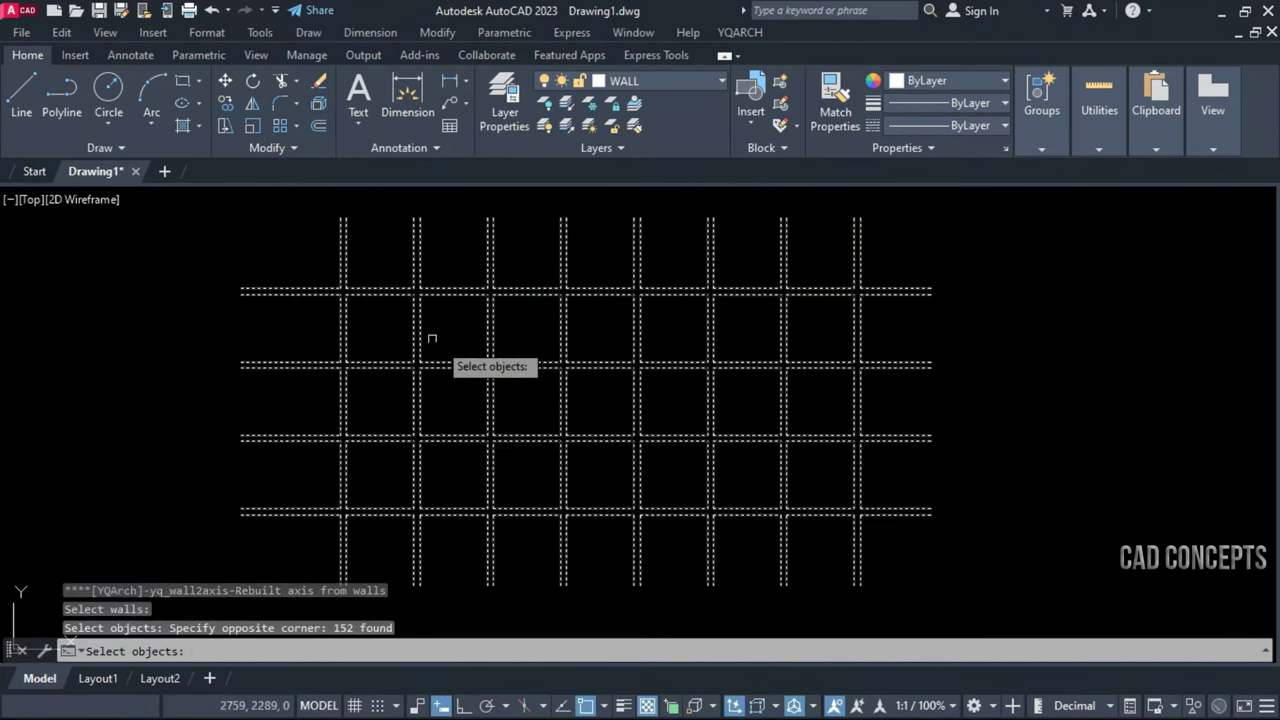
key(Return)
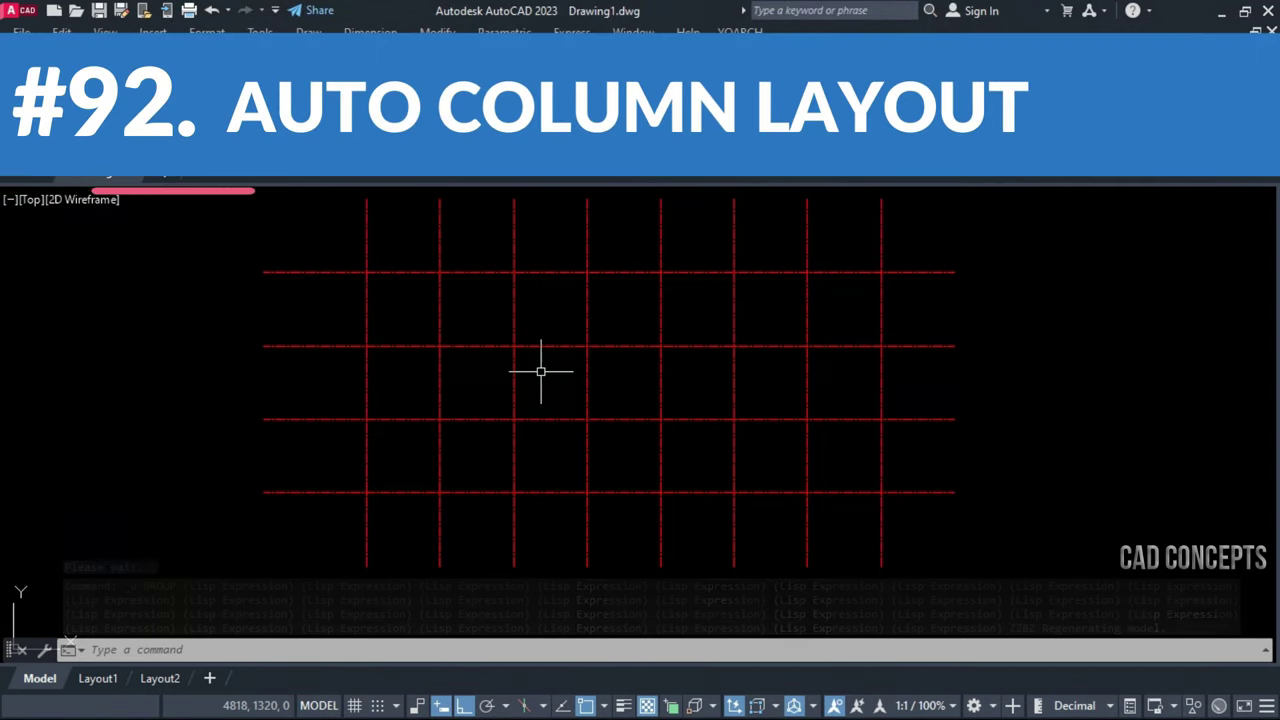
Window-select the red axis lines to check them, then clear the selection
click(912, 229)
click(355, 508)
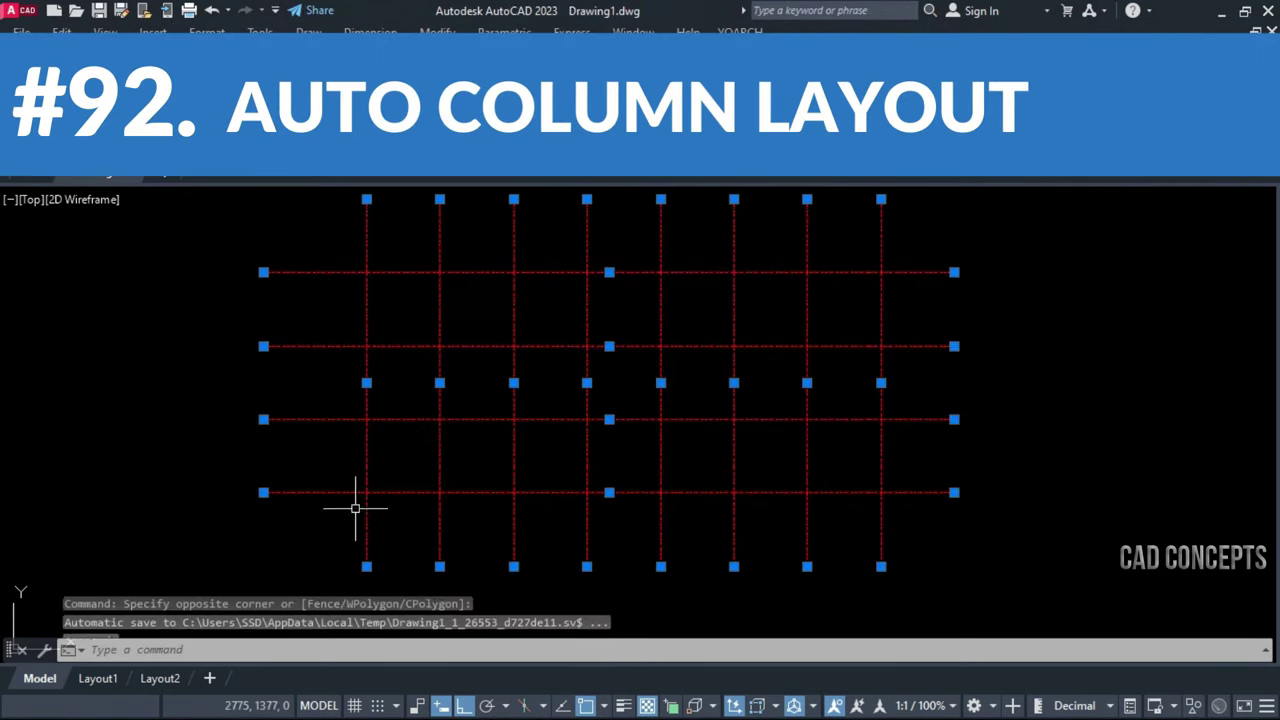
key(Escape)
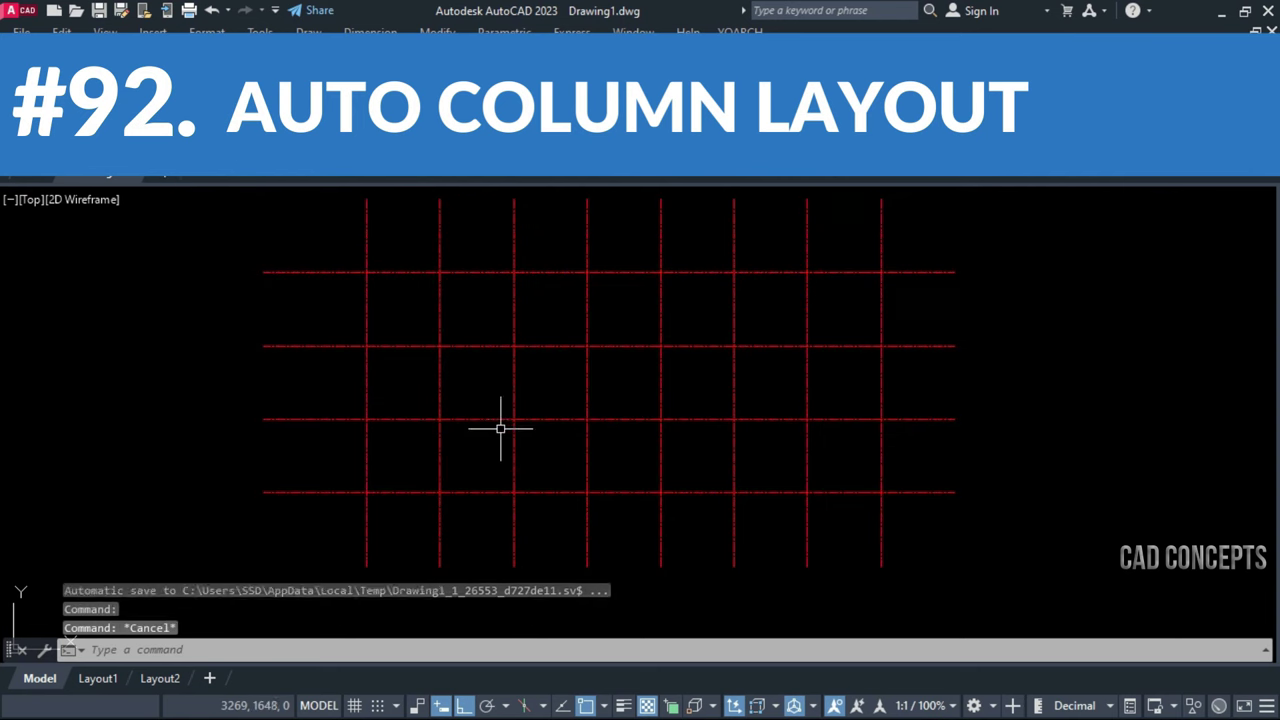
key(Escape)
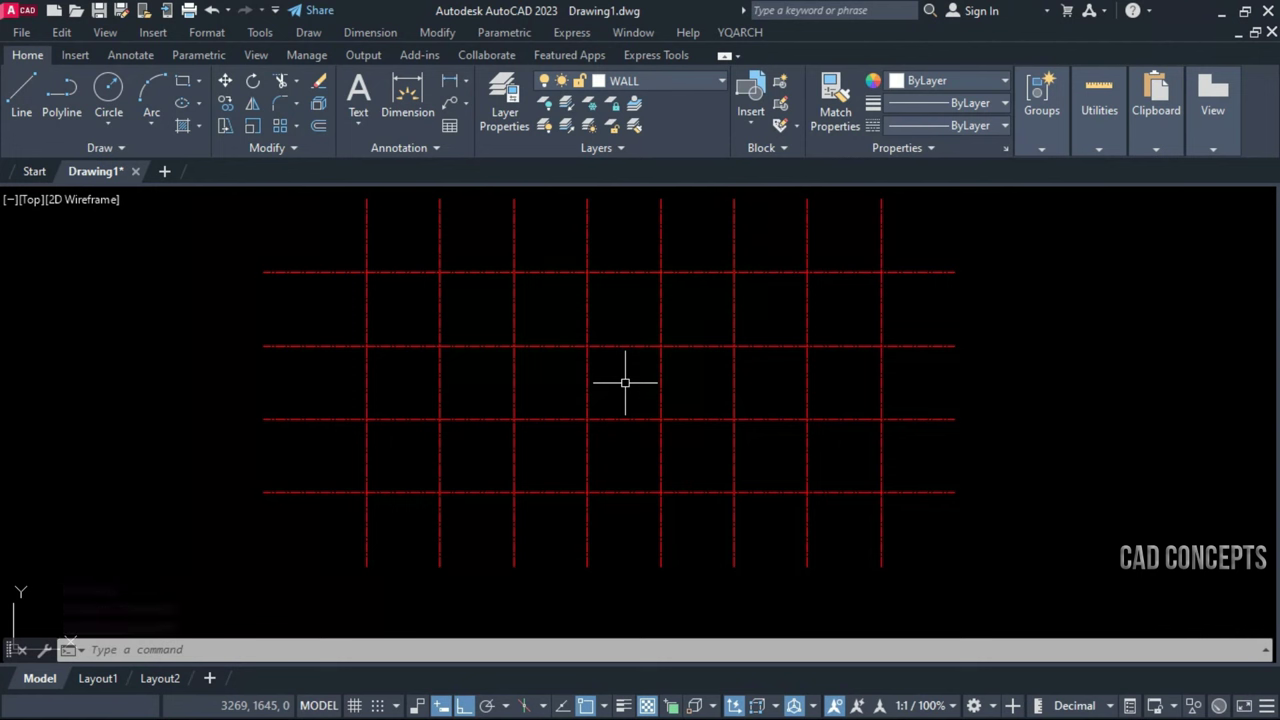
Run 'ZZBZ with 40×100 columns in fill-in mode, windowing the whole grid
text(Z'ZZBZ)
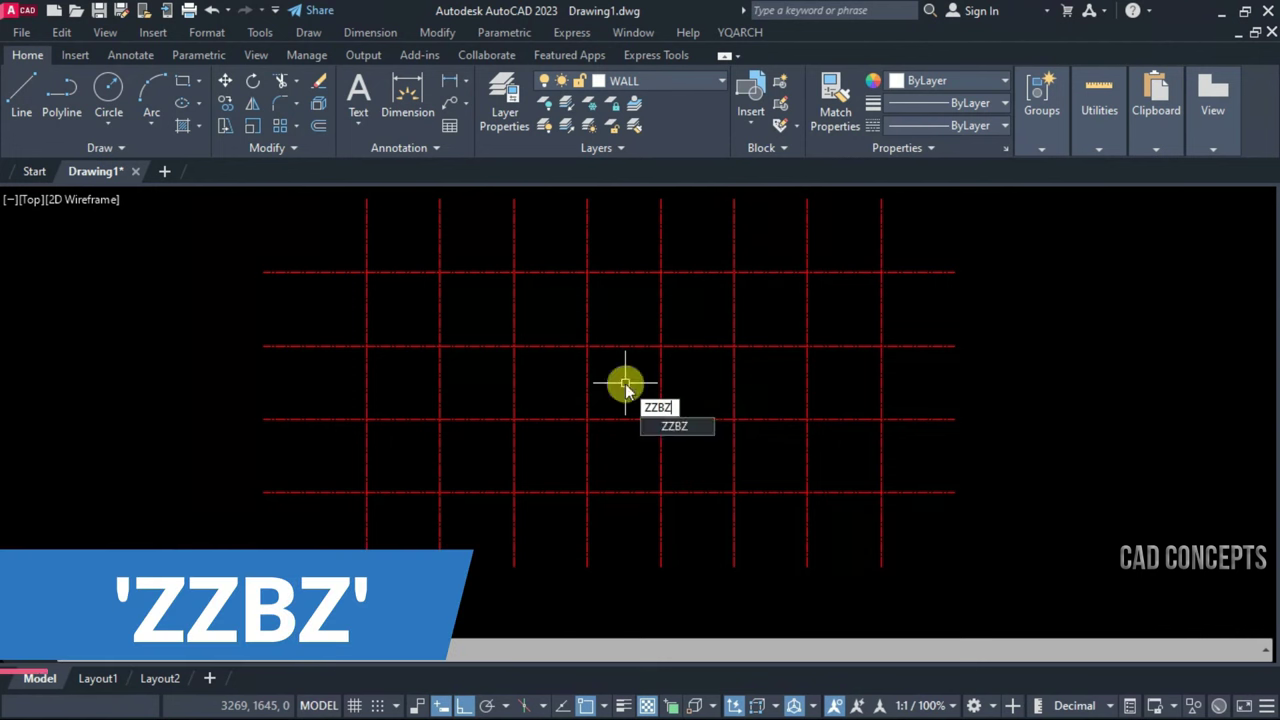
key(Return)
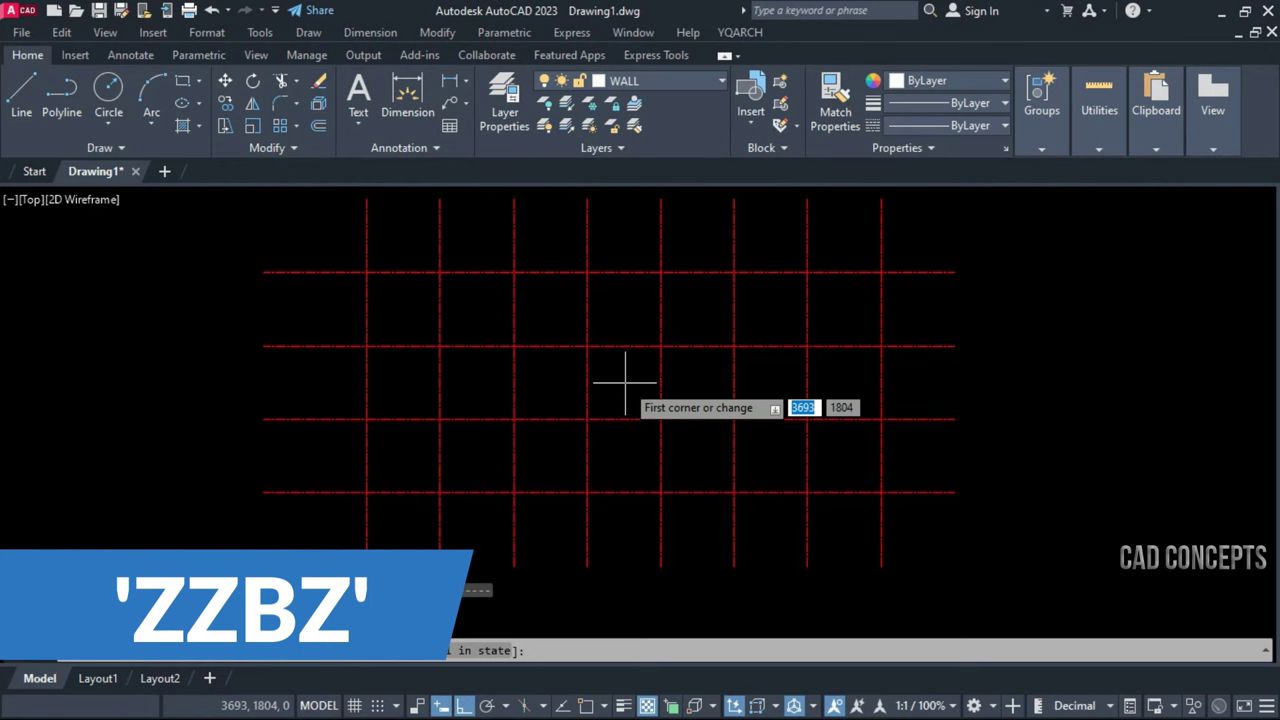
click(385, 651)
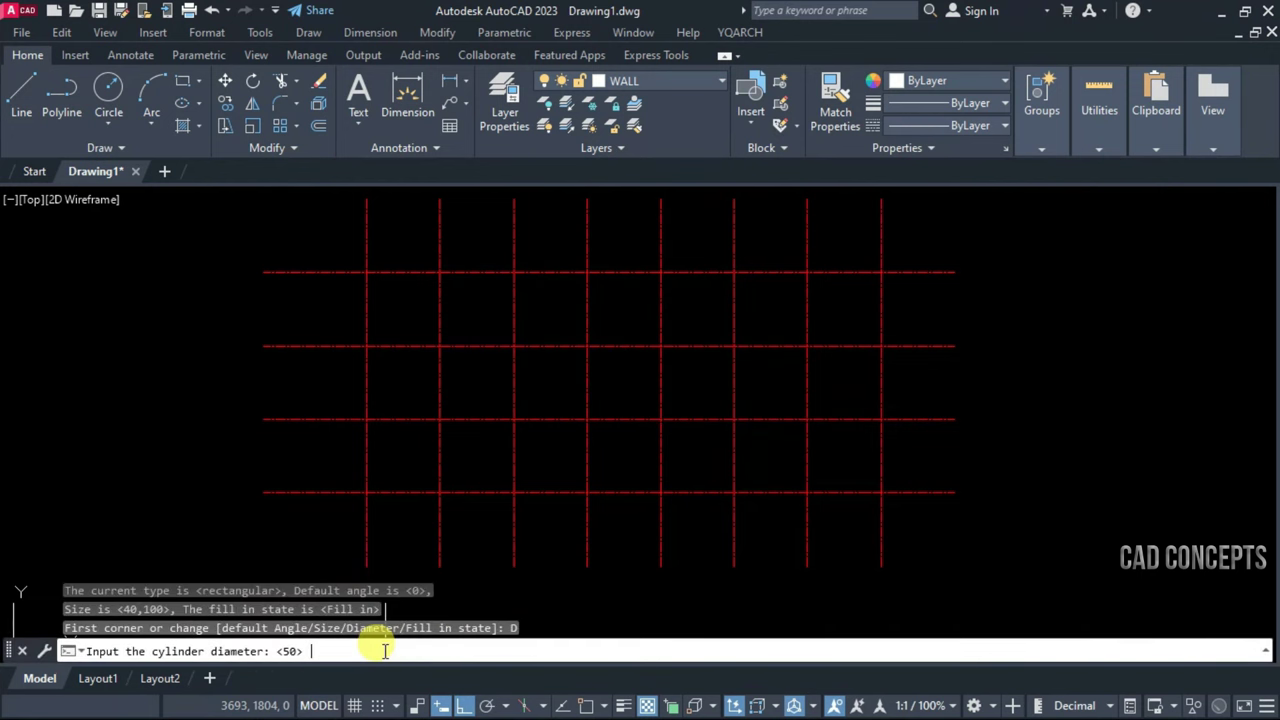
key(Return)
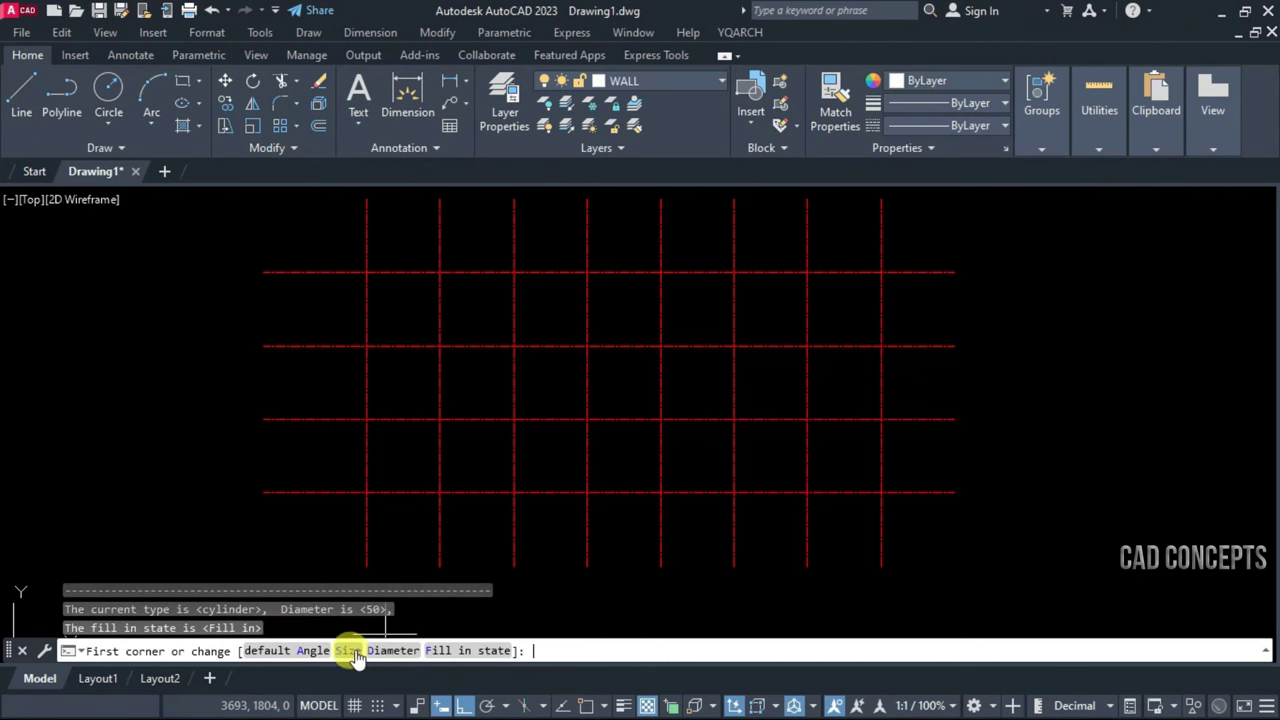
click(357, 651)
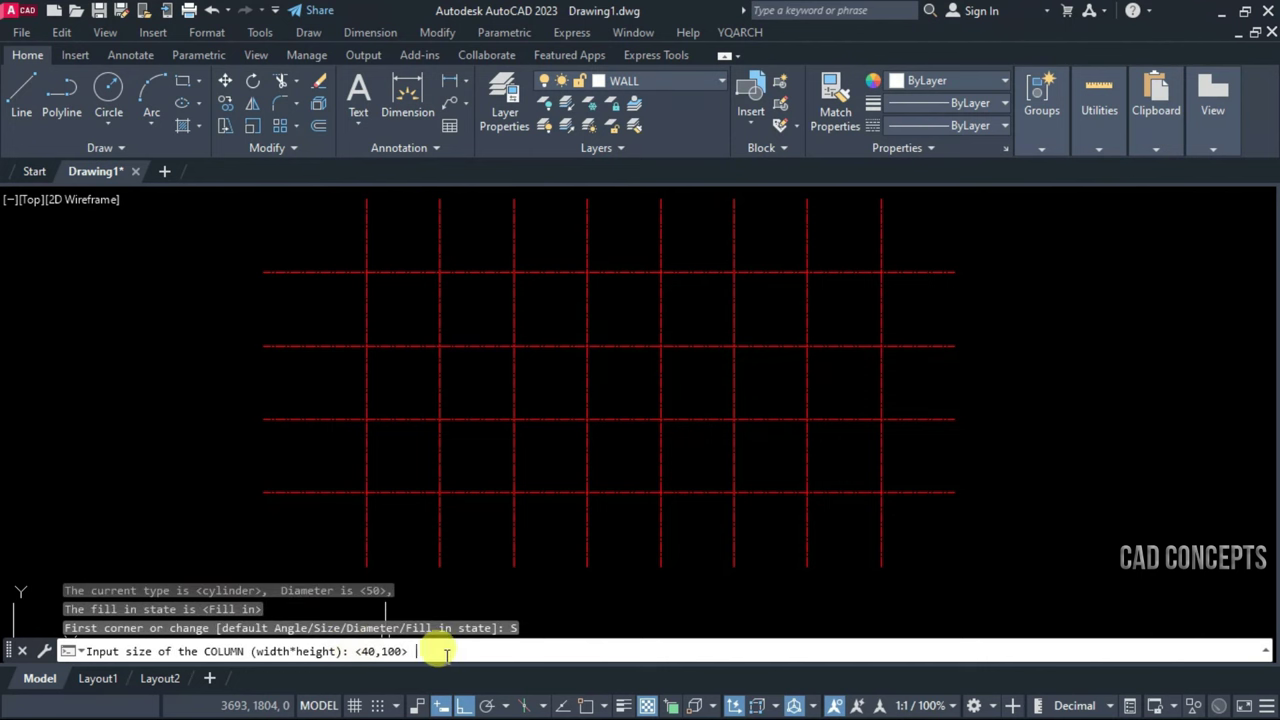
key(Return)
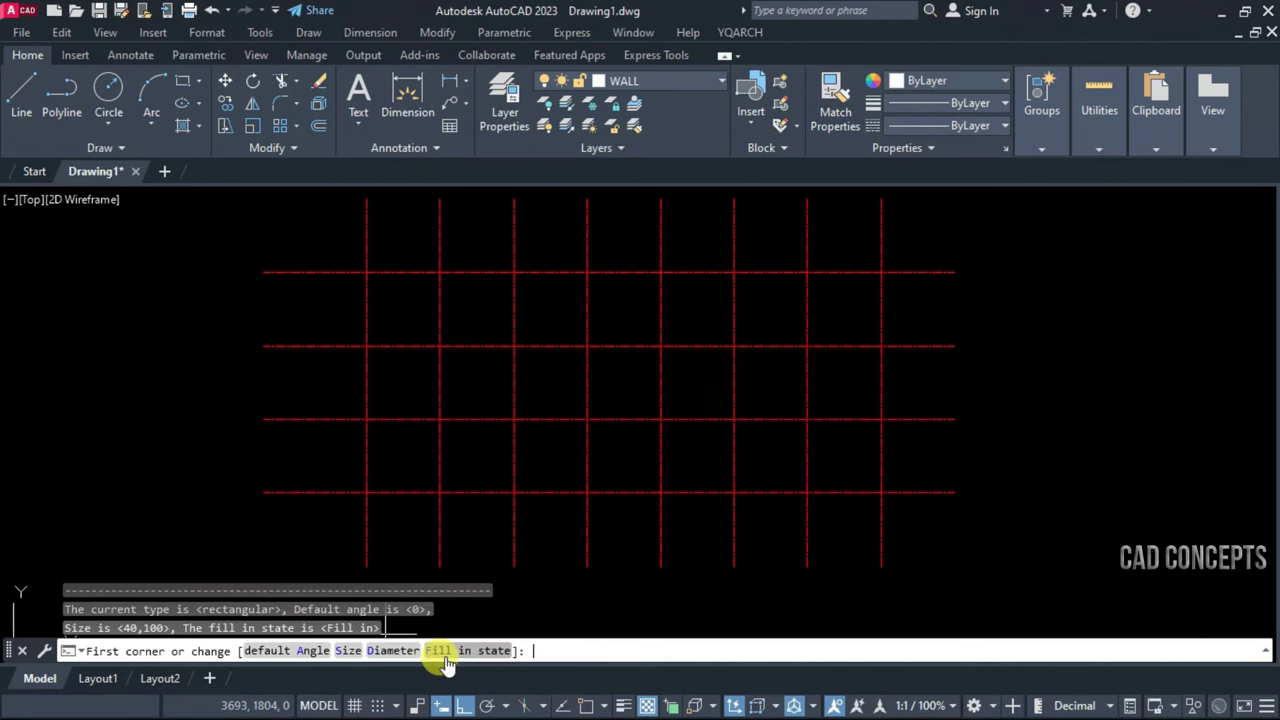
click(438, 651)
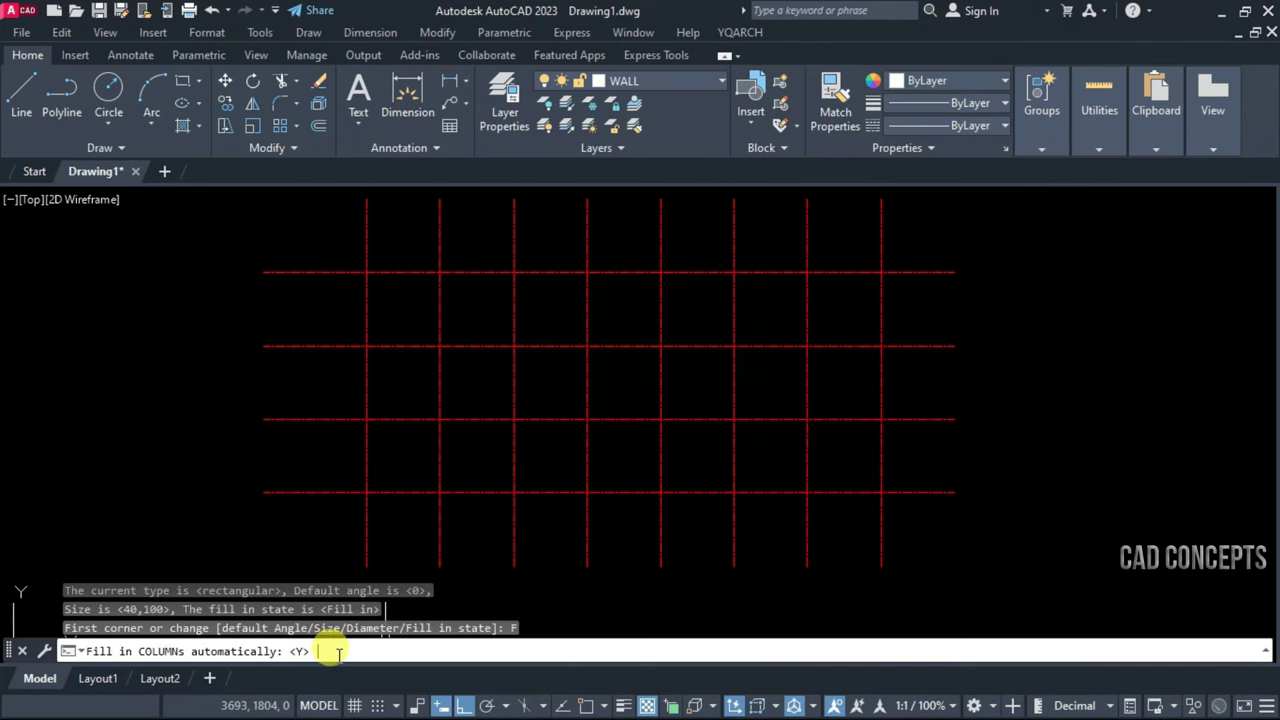
key(Return)
click(304, 546)
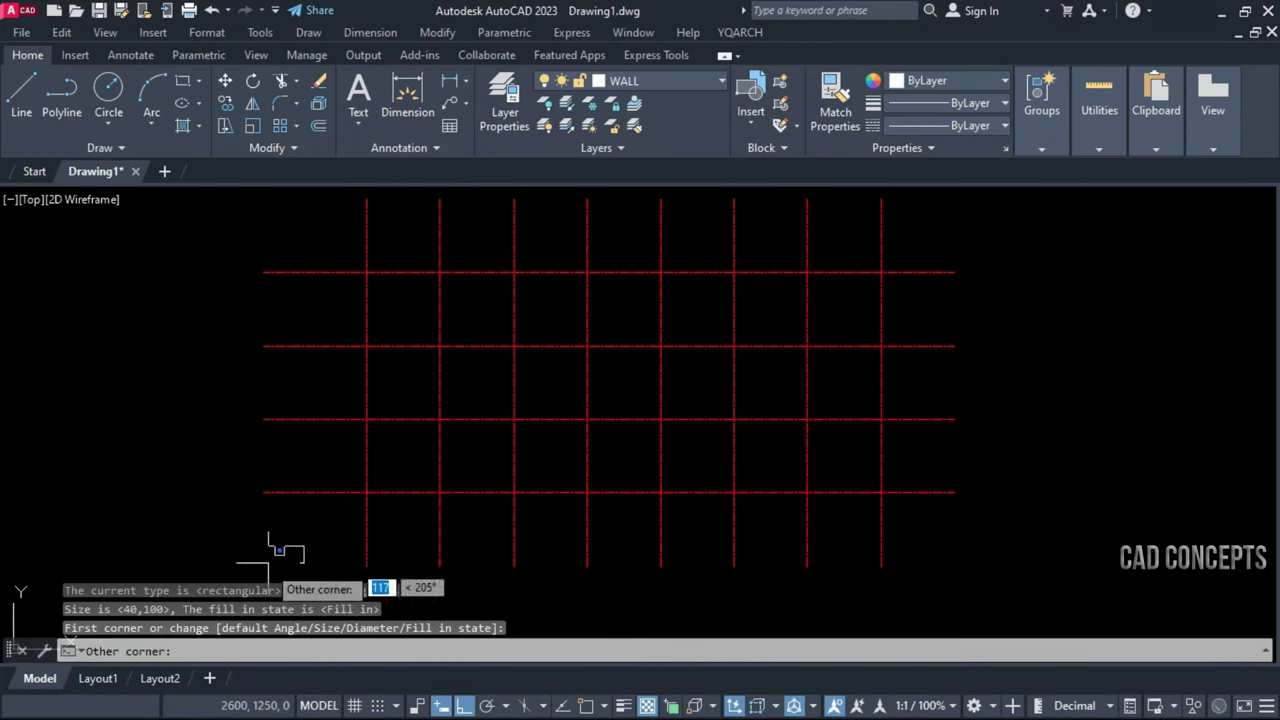
click(927, 224)
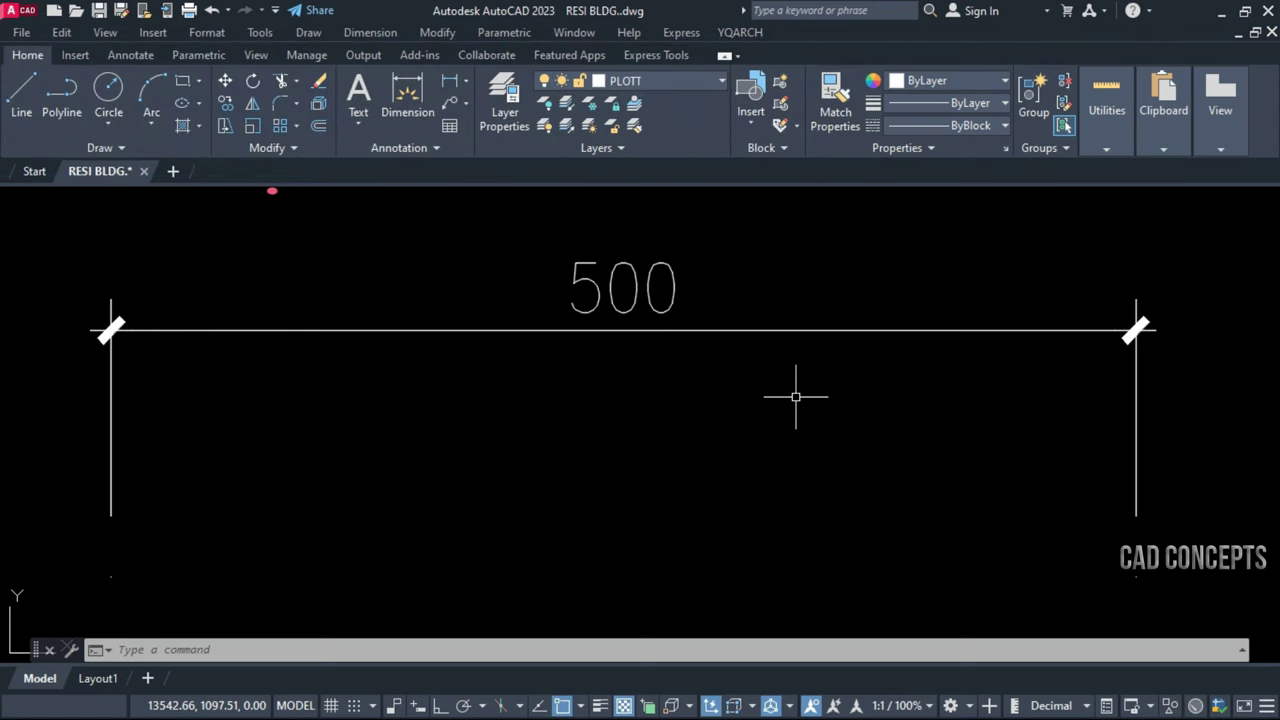
Run DD2 and keep No Auto Adjust and No Auto Link in its settings
text(DD2)
key(Return)
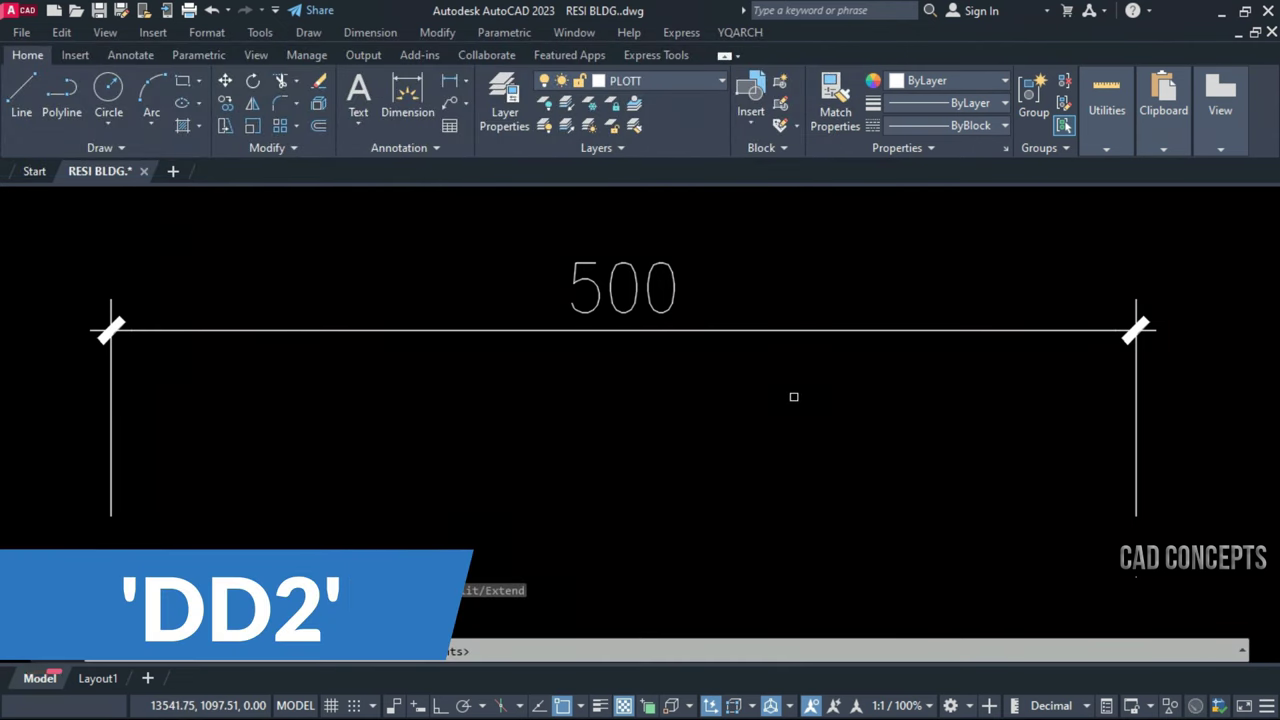
text(S)
key(Return)
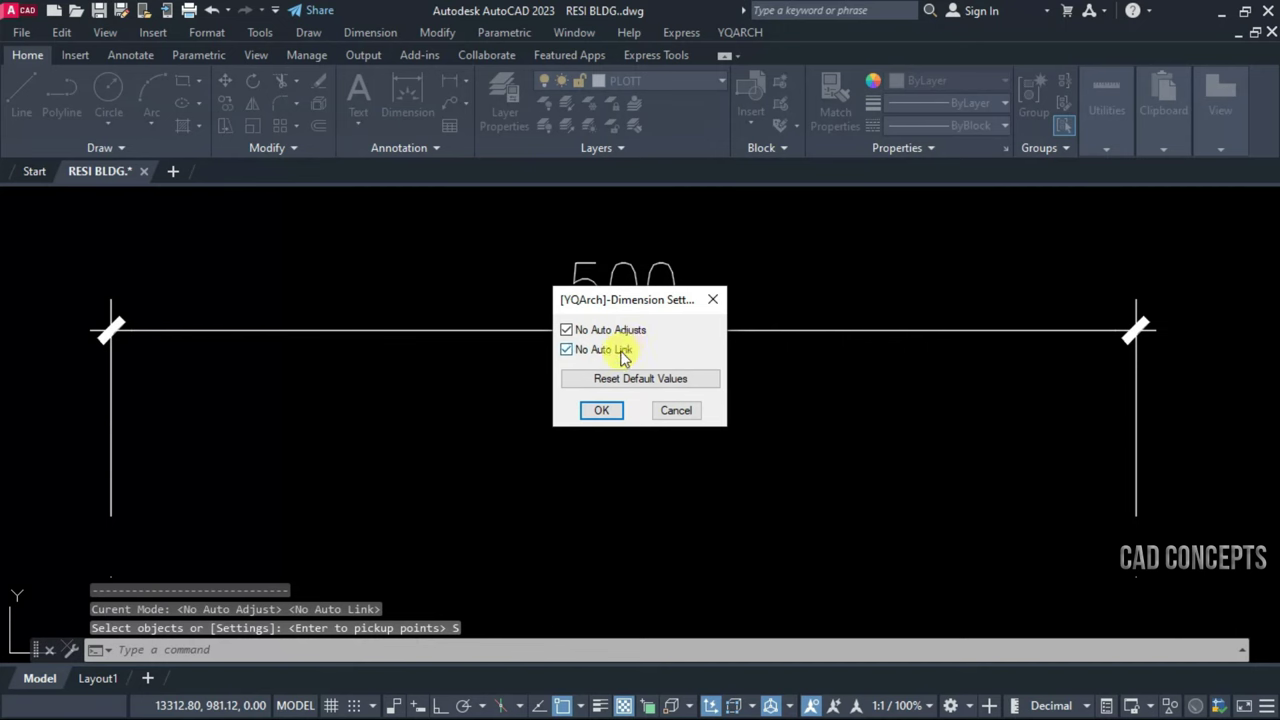
click(602, 410)
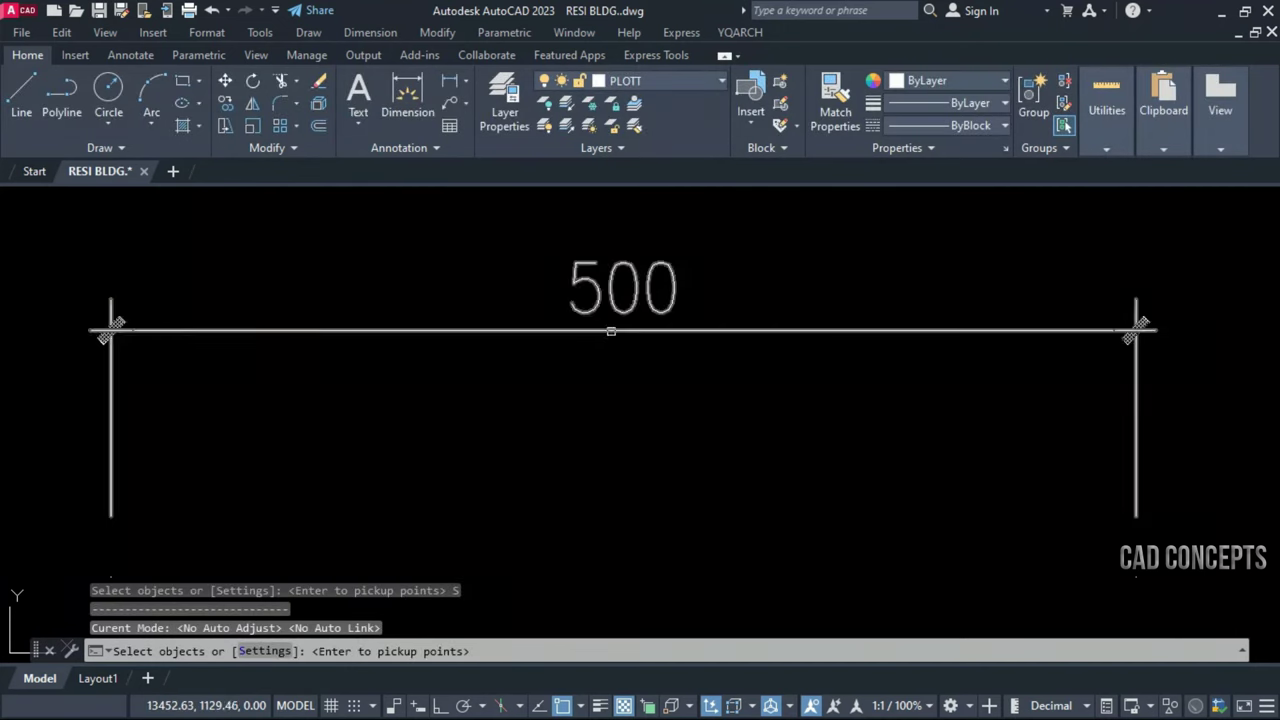
Split two 100 dimensions off the 500 dimension, leaving 300
click(606, 331)
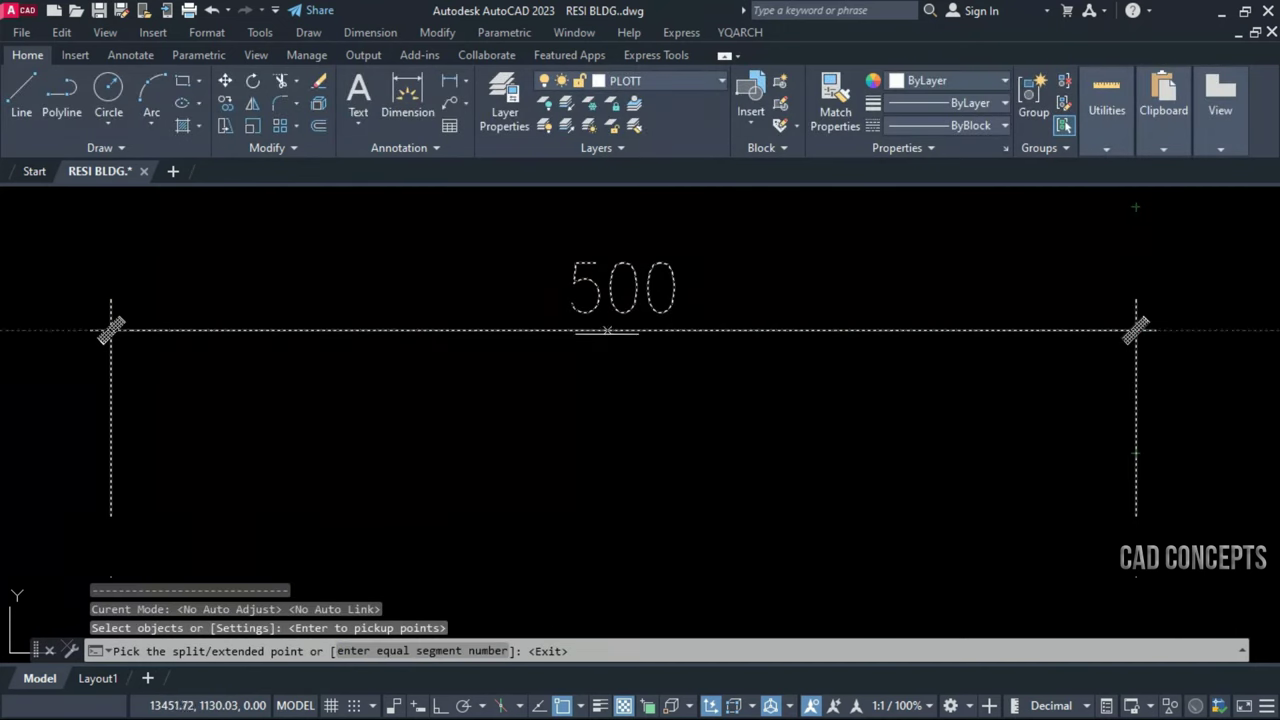
click(316, 330)
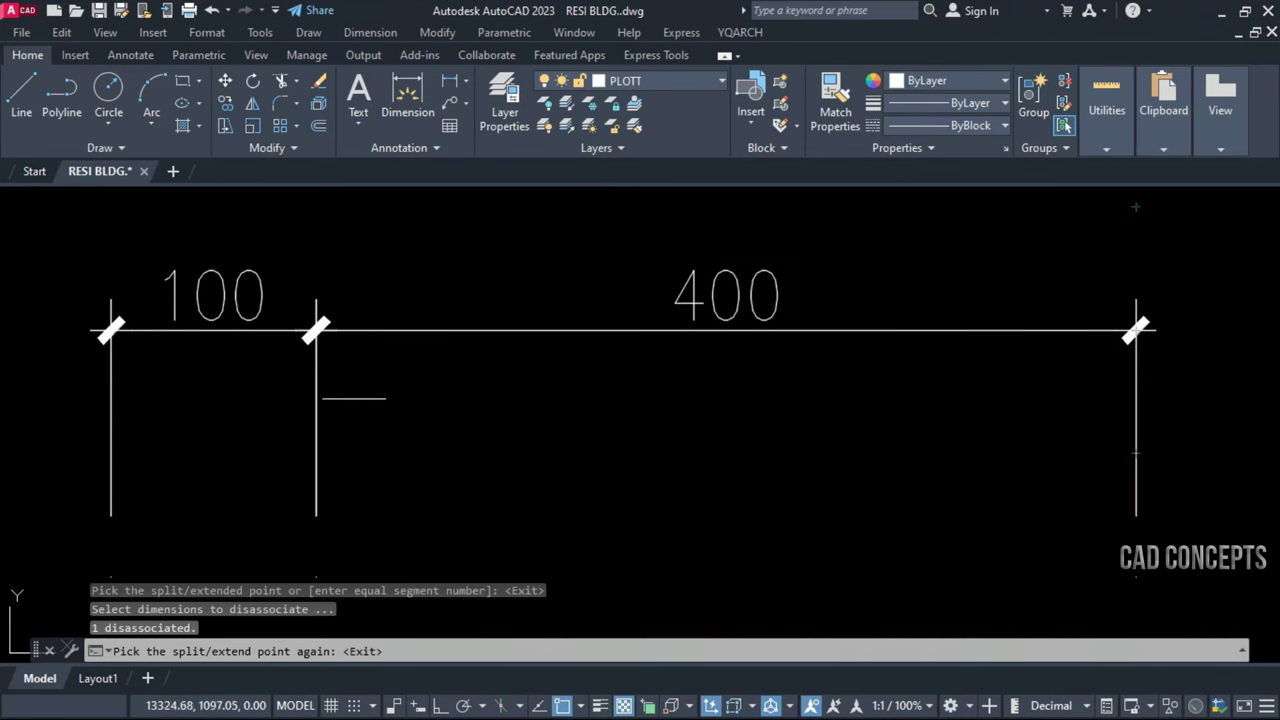
click(694, 340)
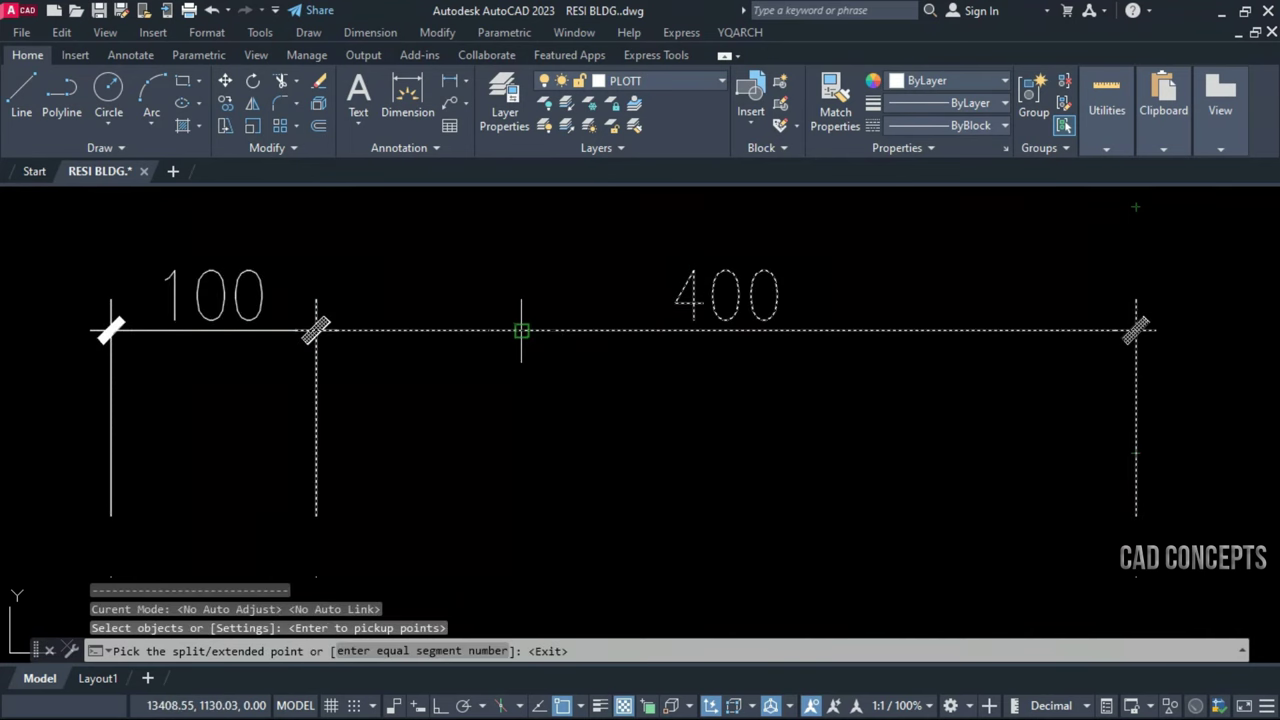
click(521, 330)
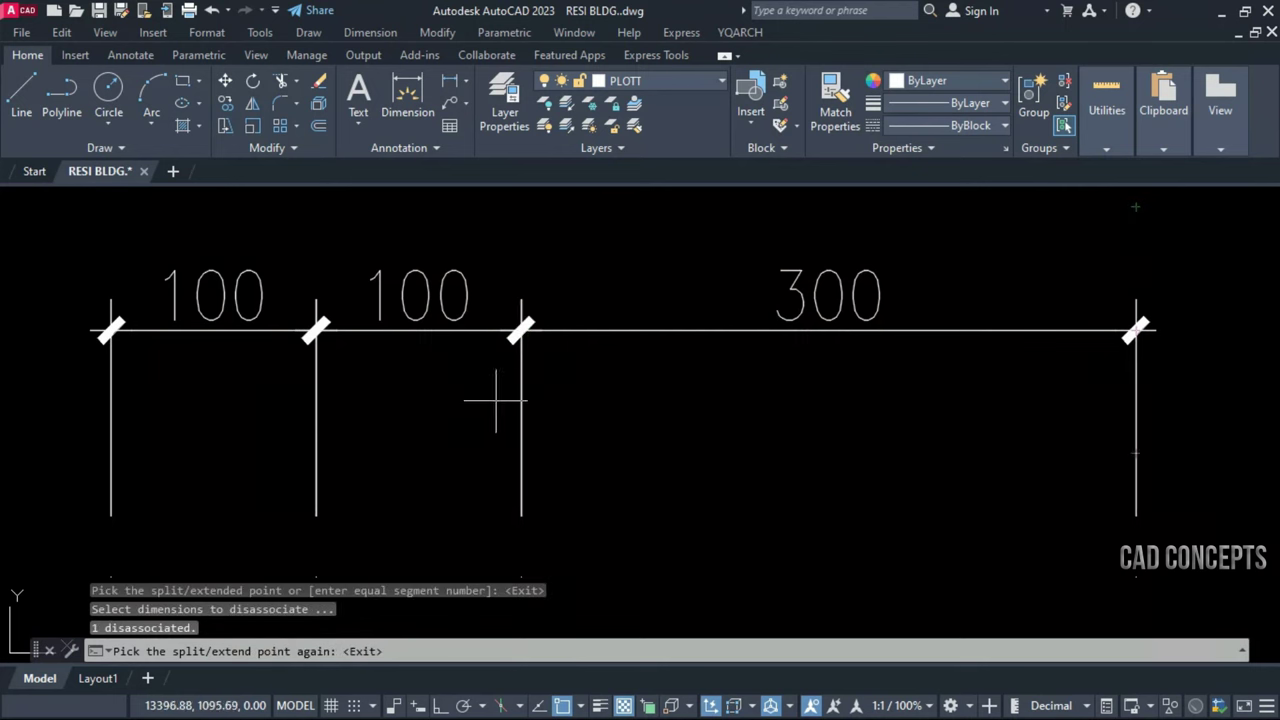
key(Escape)
Split the remaining 300 and 200 dimensions into 100 dimensions
click(769, 331)
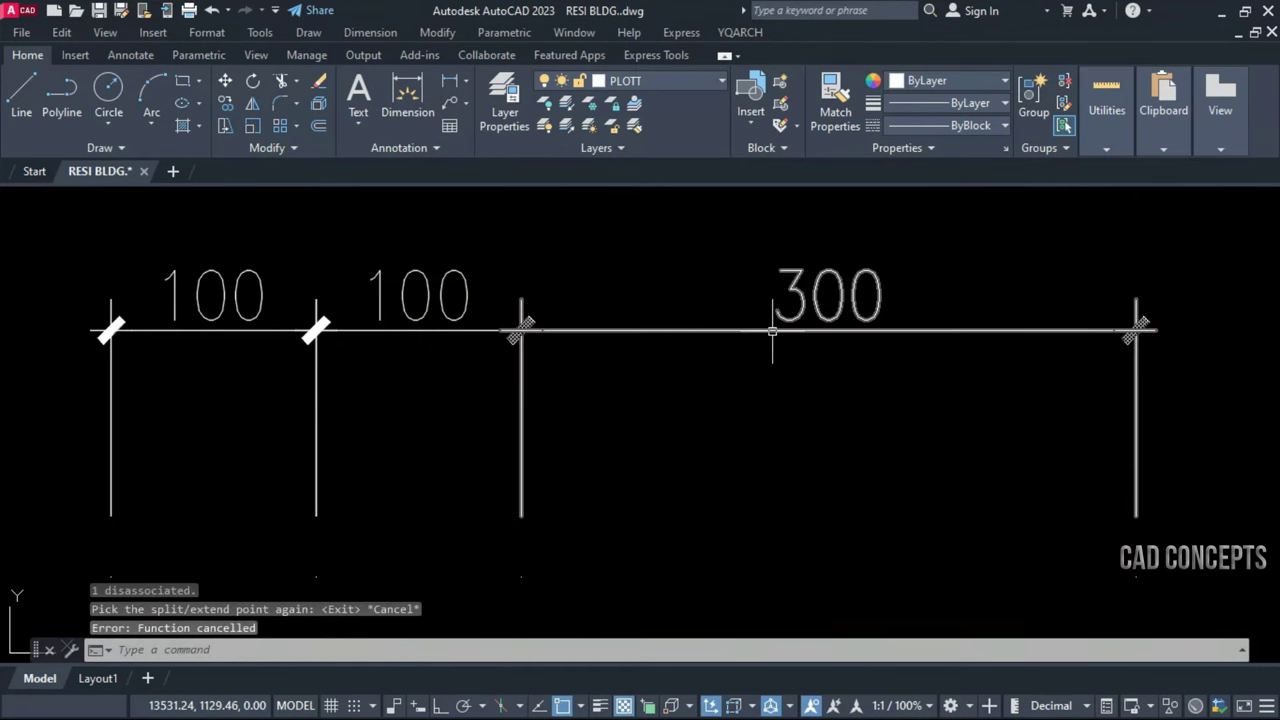
key(Return)
click(772, 330)
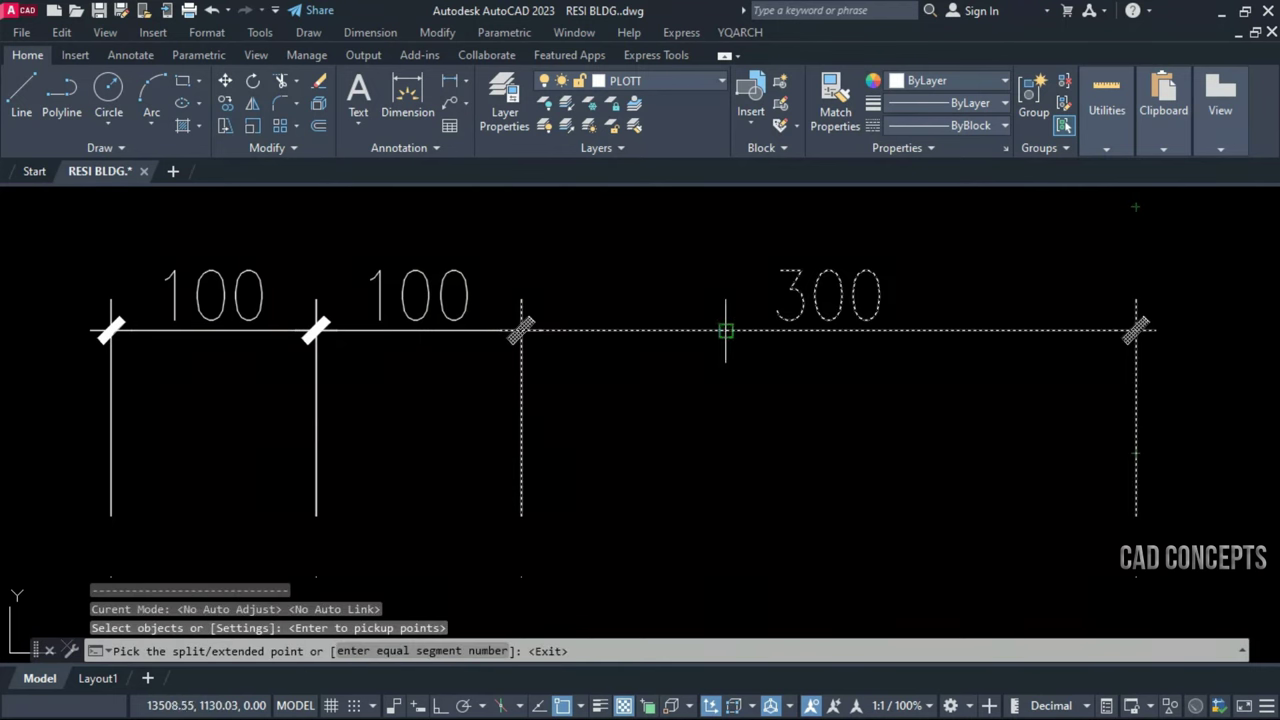
click(726, 331)
key(Escape)
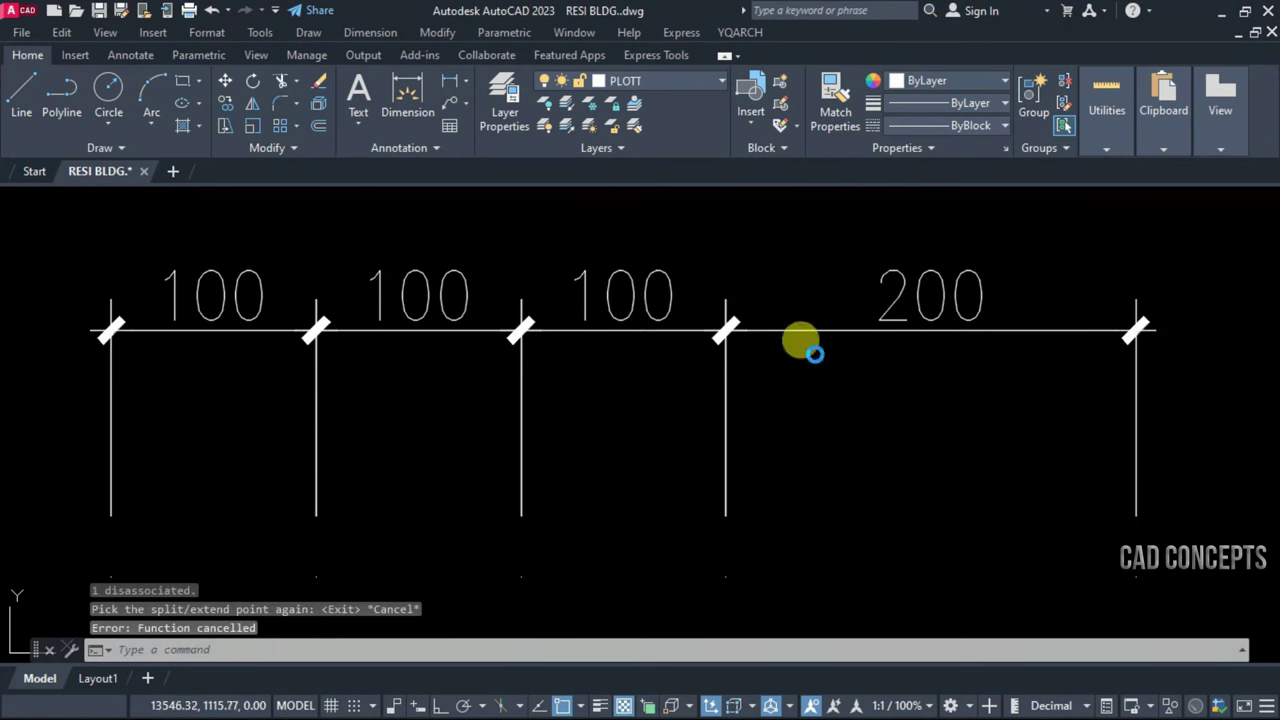
key(Return)
click(868, 331)
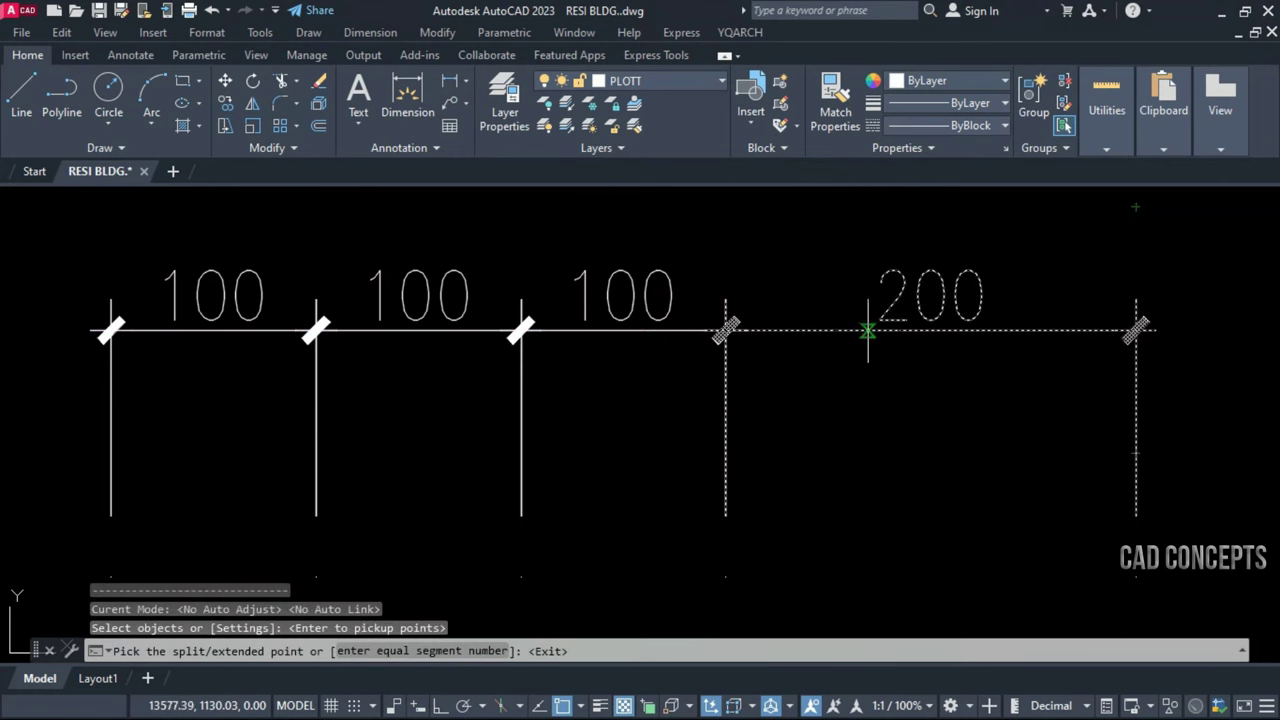
click(930, 330)
key(Escape)
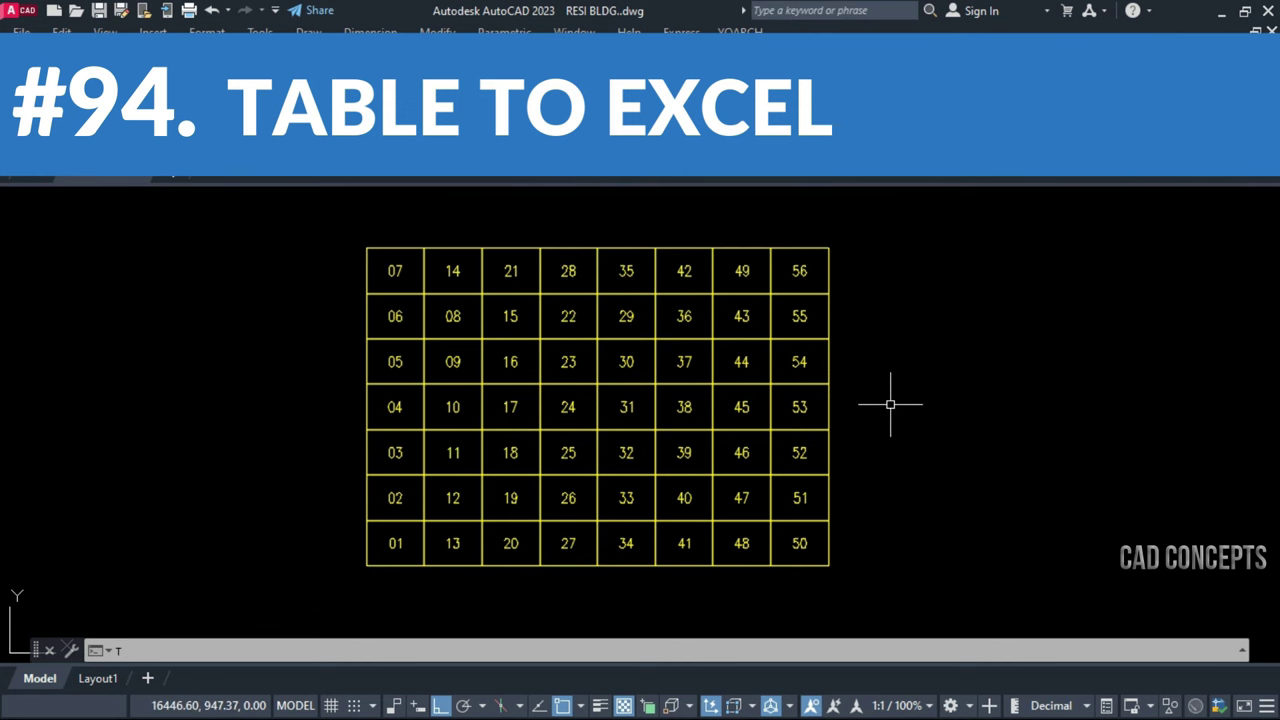
Export all the table's numbers 1 to 56 to Excel, filling cells A1 to H7
text(E)
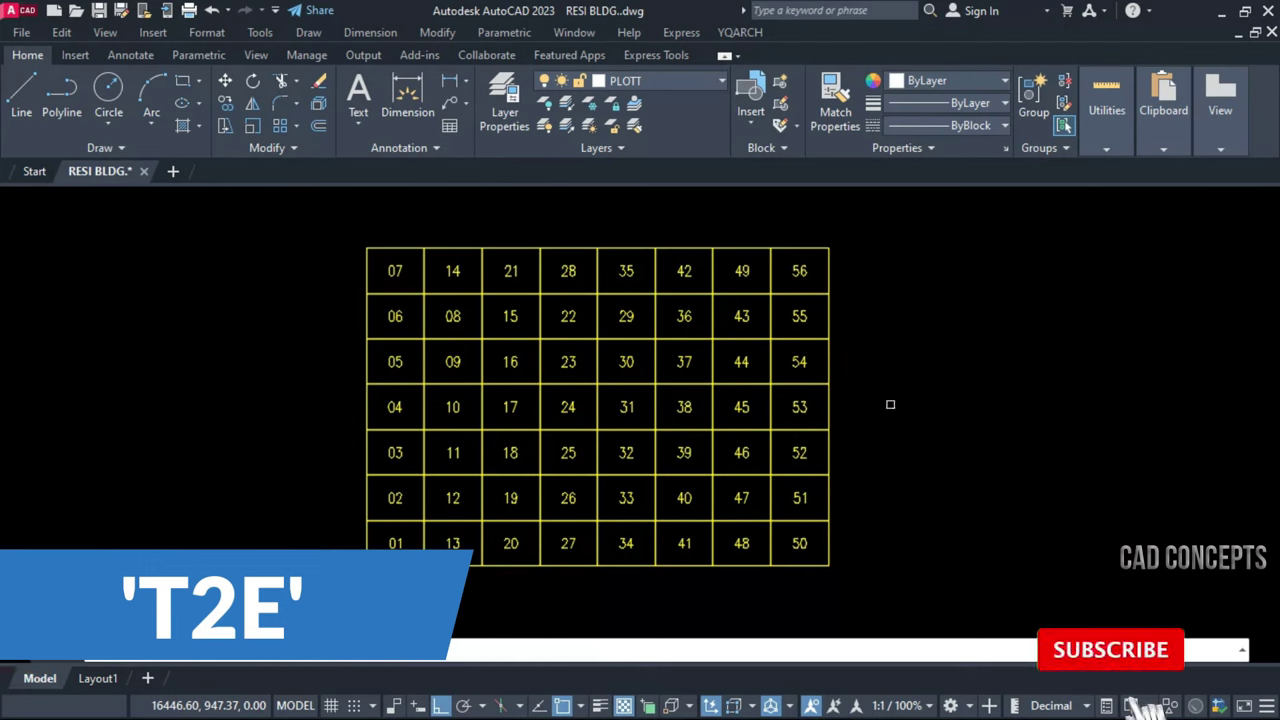
text(S)
key(Return)
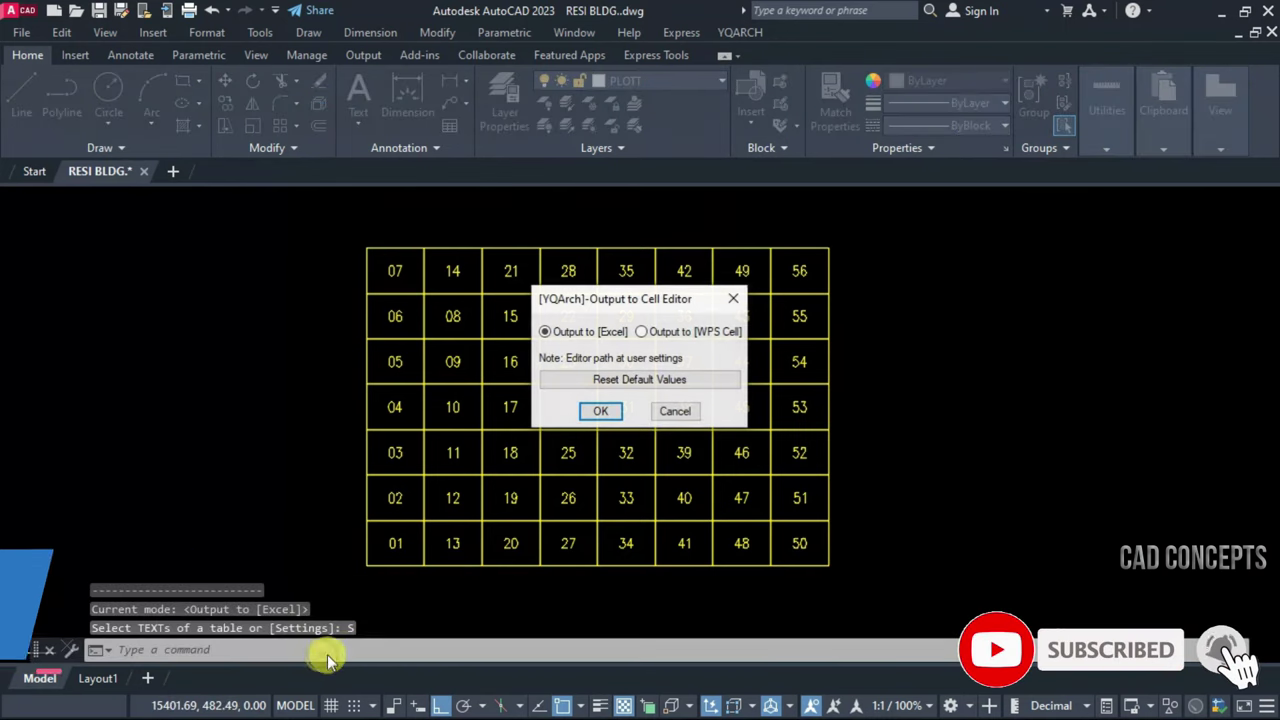
click(600, 411)
click(327, 211)
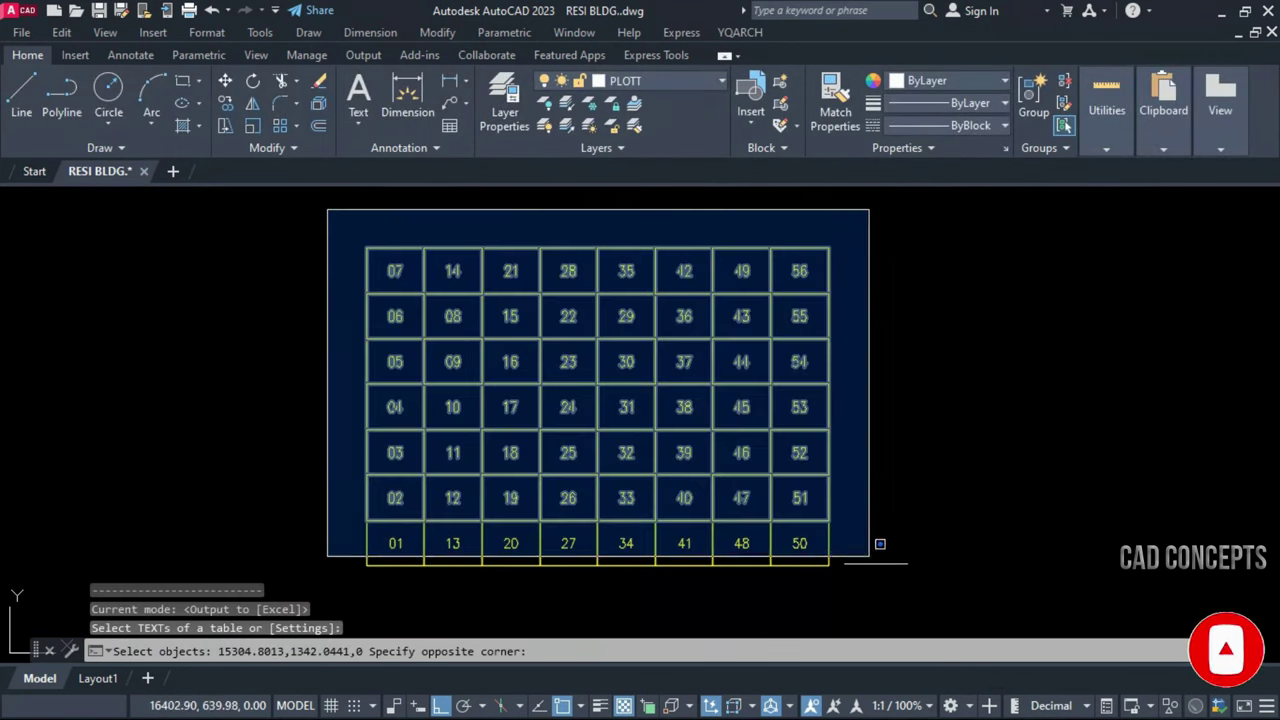
click(925, 618)
key(Return)
click(568, 444)
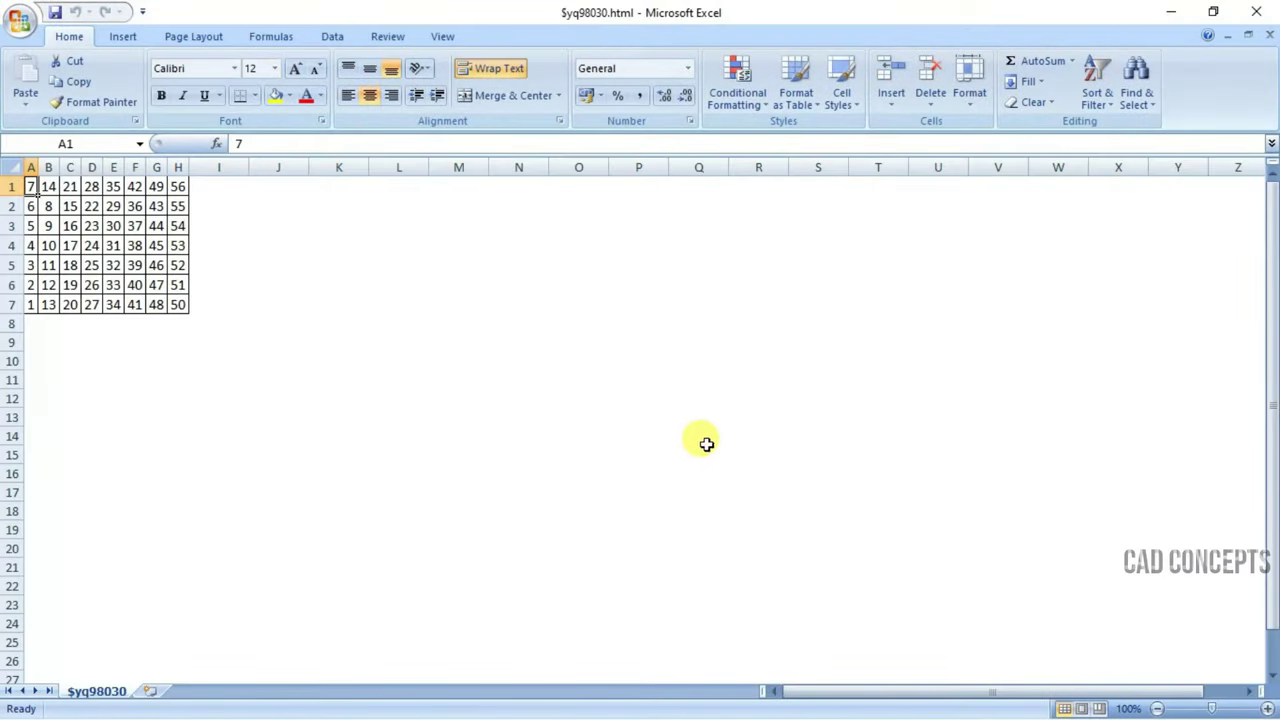
Zoom in on the exported sheet, then restore the Excel window down and move it beside AutoCAD
click(1267, 708)
click(1267, 708)
click(1267, 708)
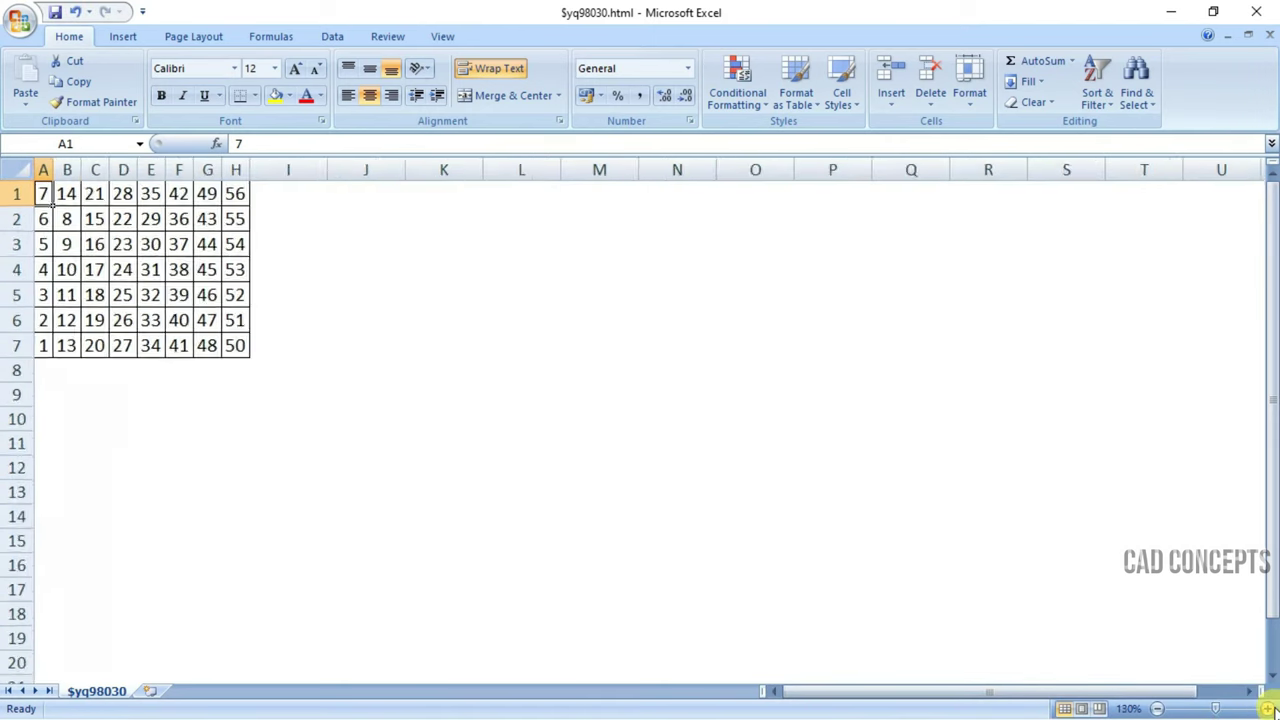
click(1267, 708)
click(1267, 708)
click(1267, 708)
click(1267, 708)
click(1267, 708)
click(1267, 708)
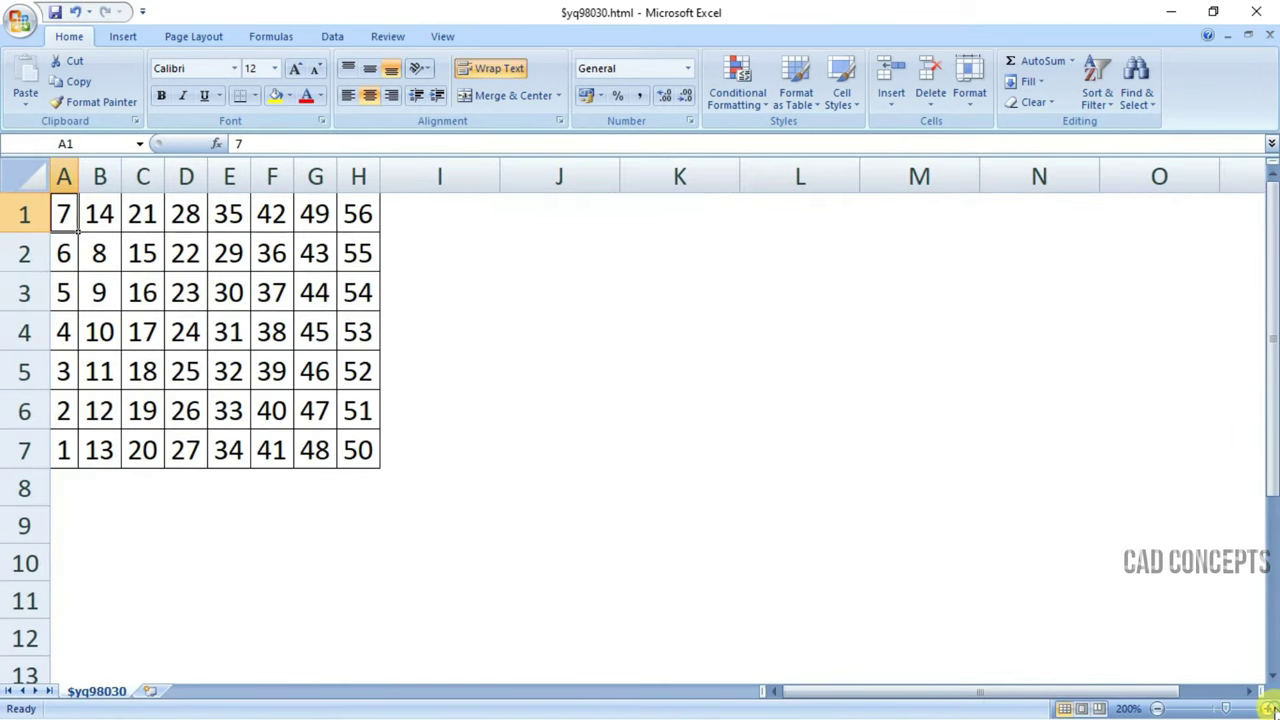
click(1267, 708)
click(1267, 708)
click(1267, 708)
click(1267, 708)
click(1267, 708)
click(1267, 708)
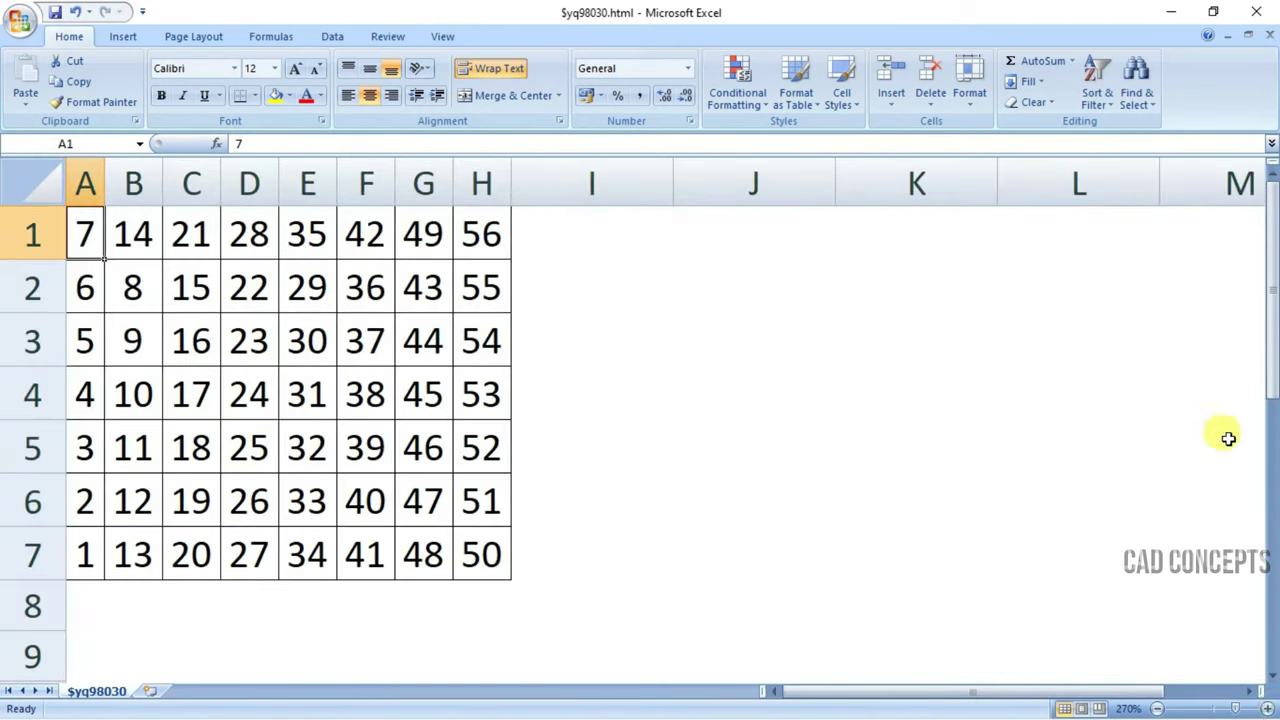
click(1211, 13)
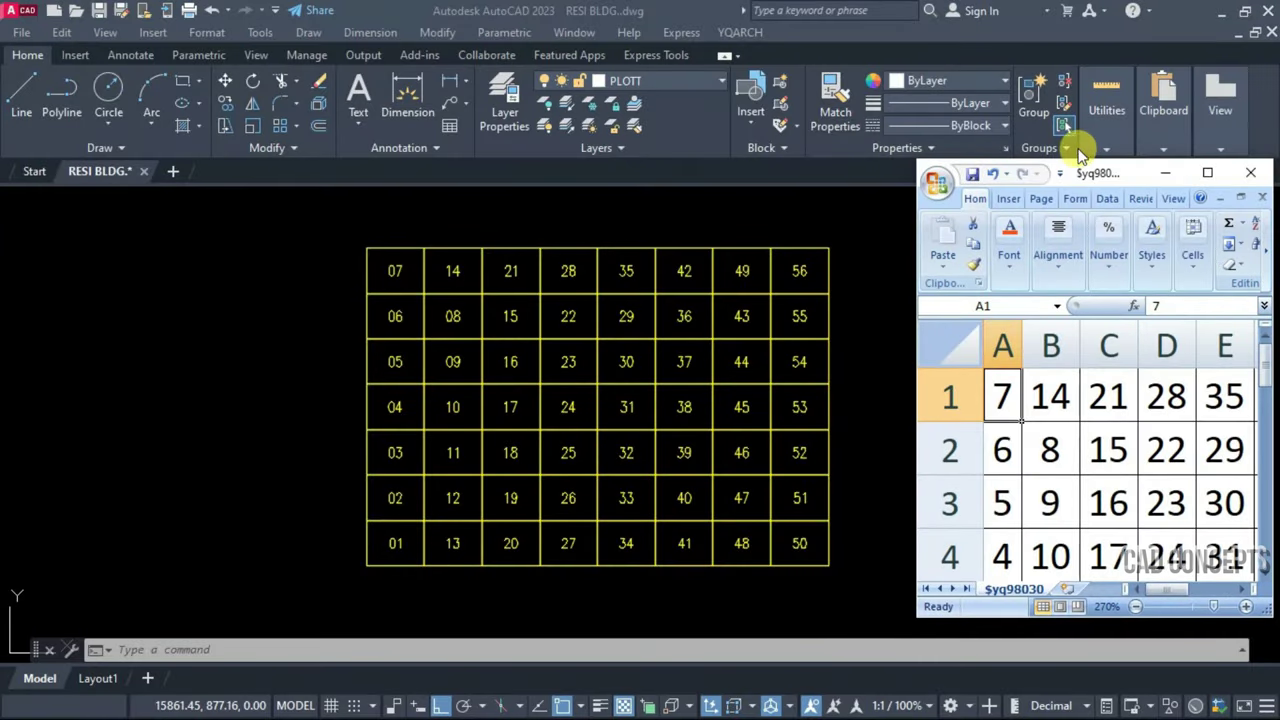
drag(1085, 173, 1027, 109)
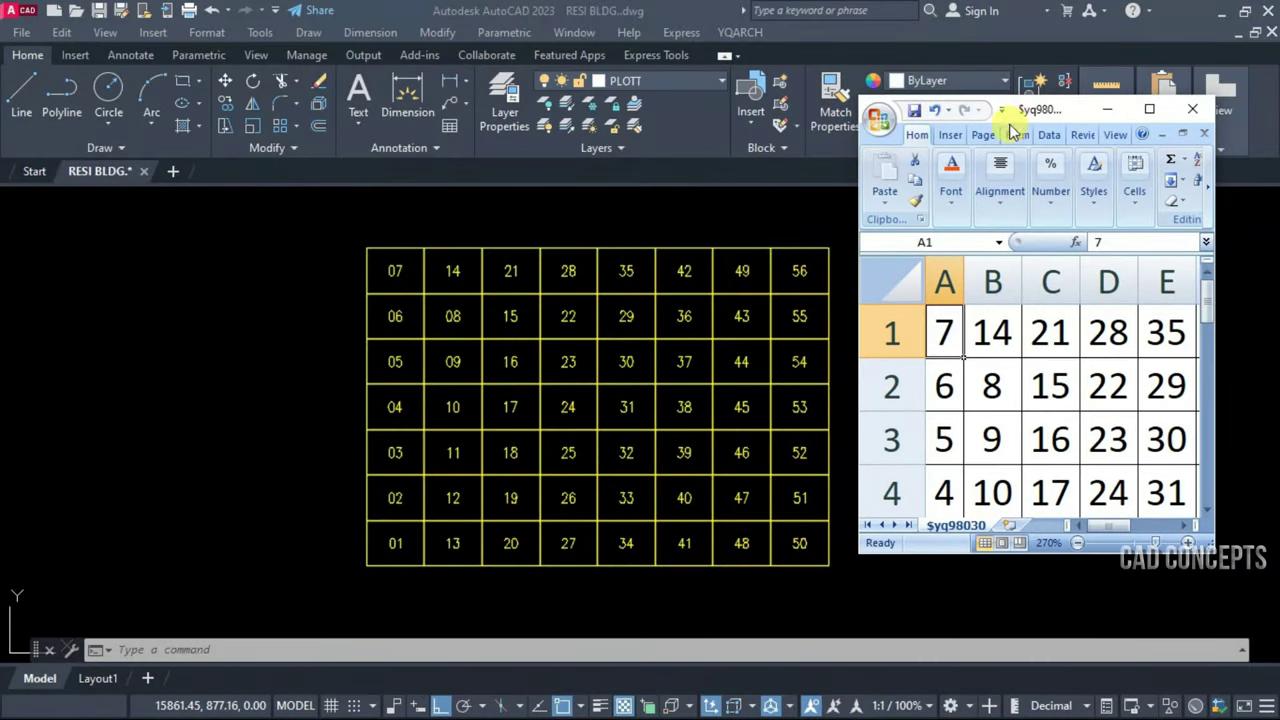
Zoom the sheet back out to 150% and nudge the Excel window into place
click(1079, 546)
click(1079, 546)
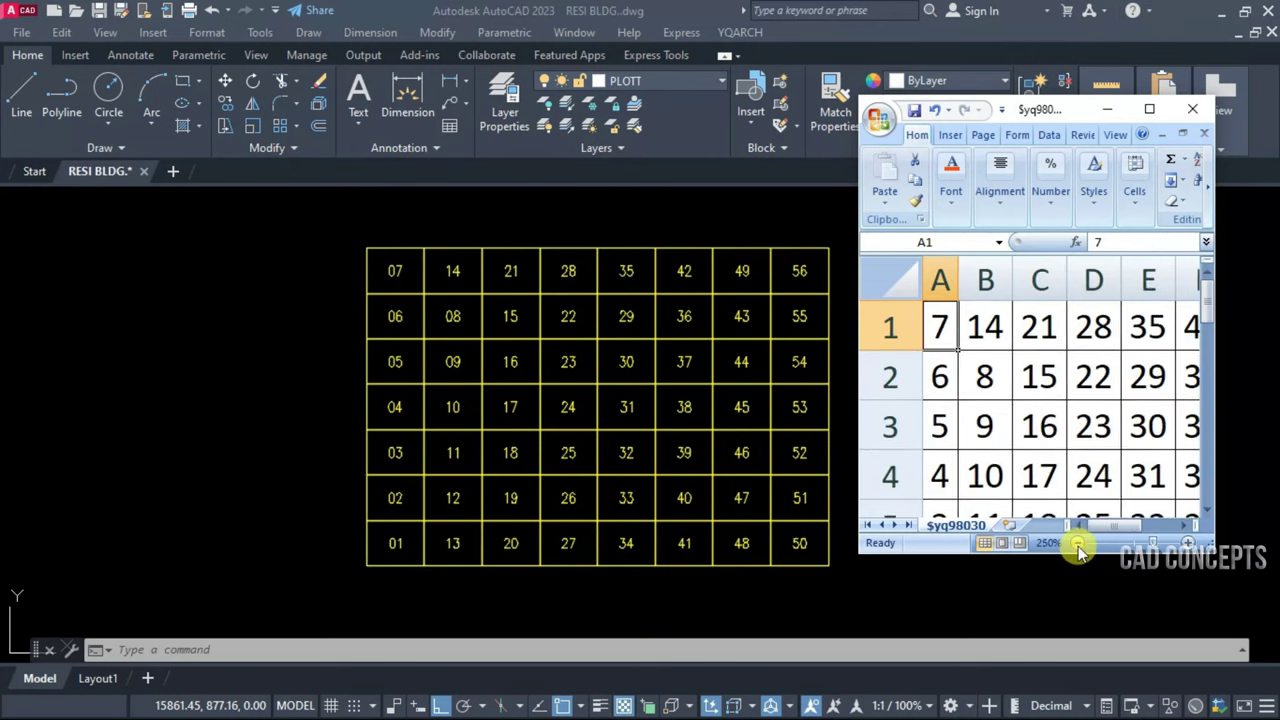
click(1079, 546)
click(1079, 546)
click(1079, 546)
click(1079, 546)
click(1079, 546)
click(1079, 546)
click(1079, 546)
click(1079, 546)
click(1079, 546)
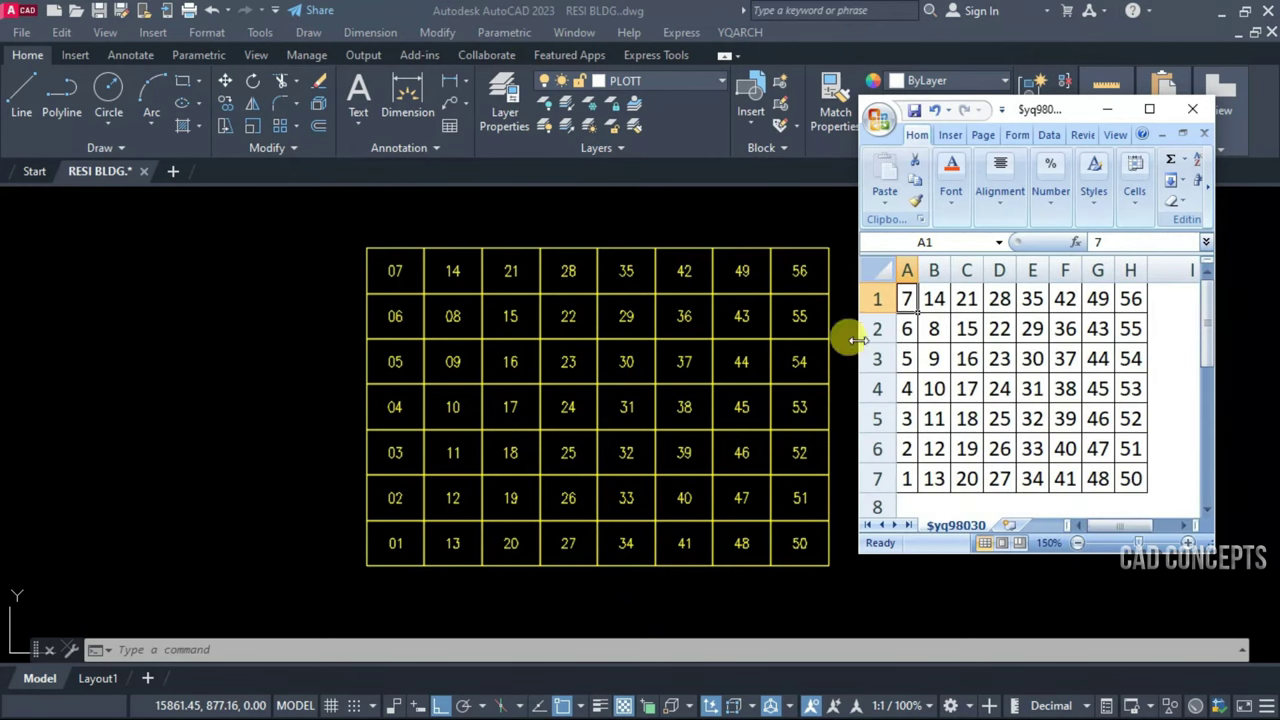
drag(1030, 110, 1069, 134)
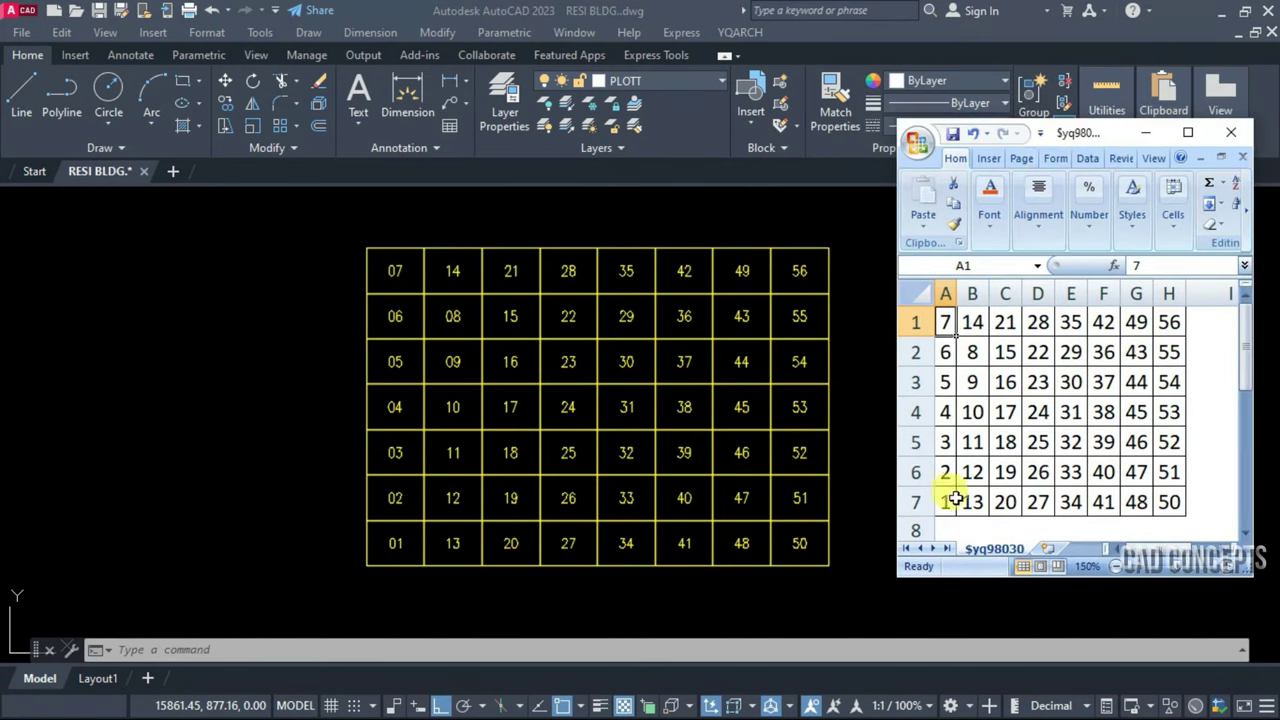
scroll(1017, 491, down, 1)
scroll(1017, 491, up, 1)
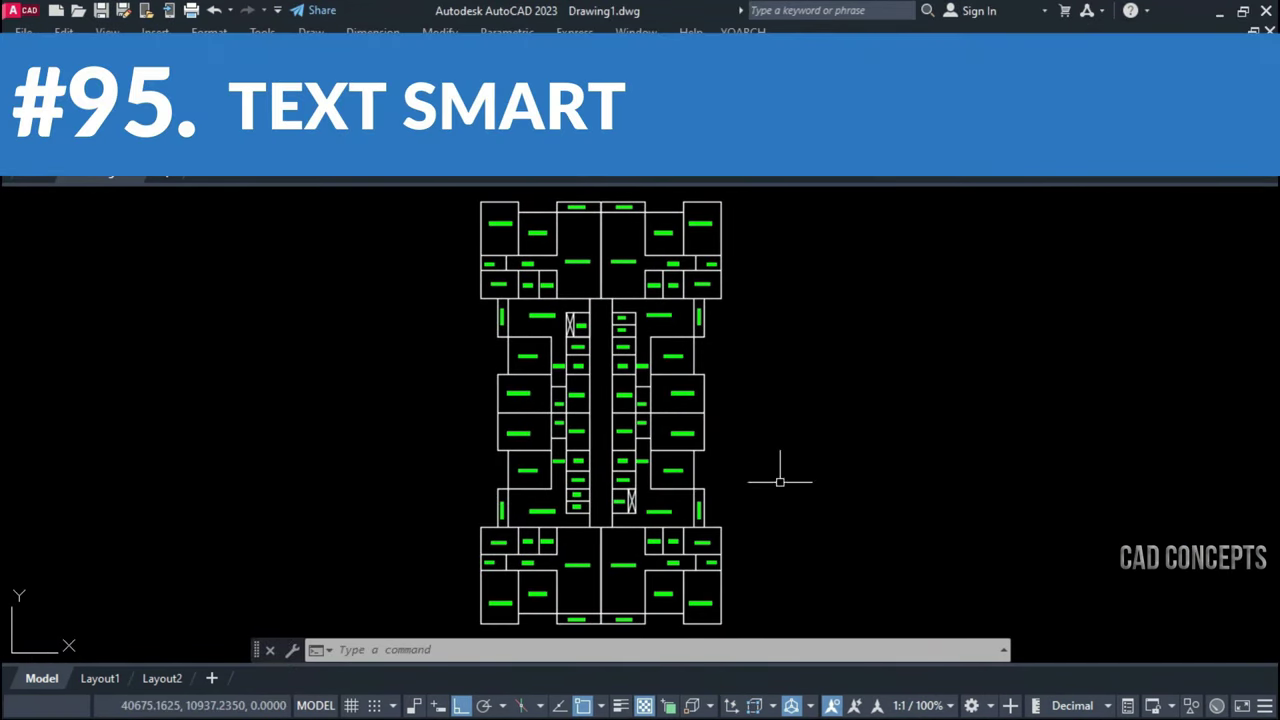
Search the whole floor plan for Full Match 'BEDROOM' labels using TTF
click(720, 629)
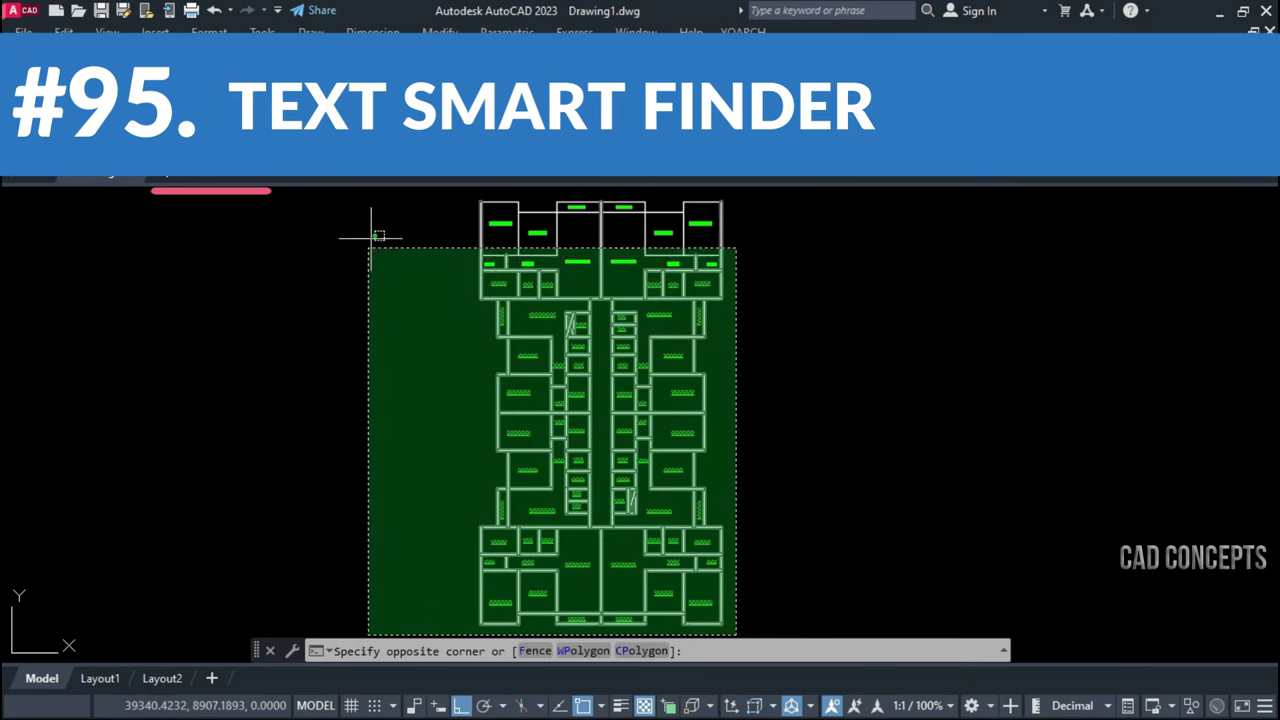
click(387, 192)
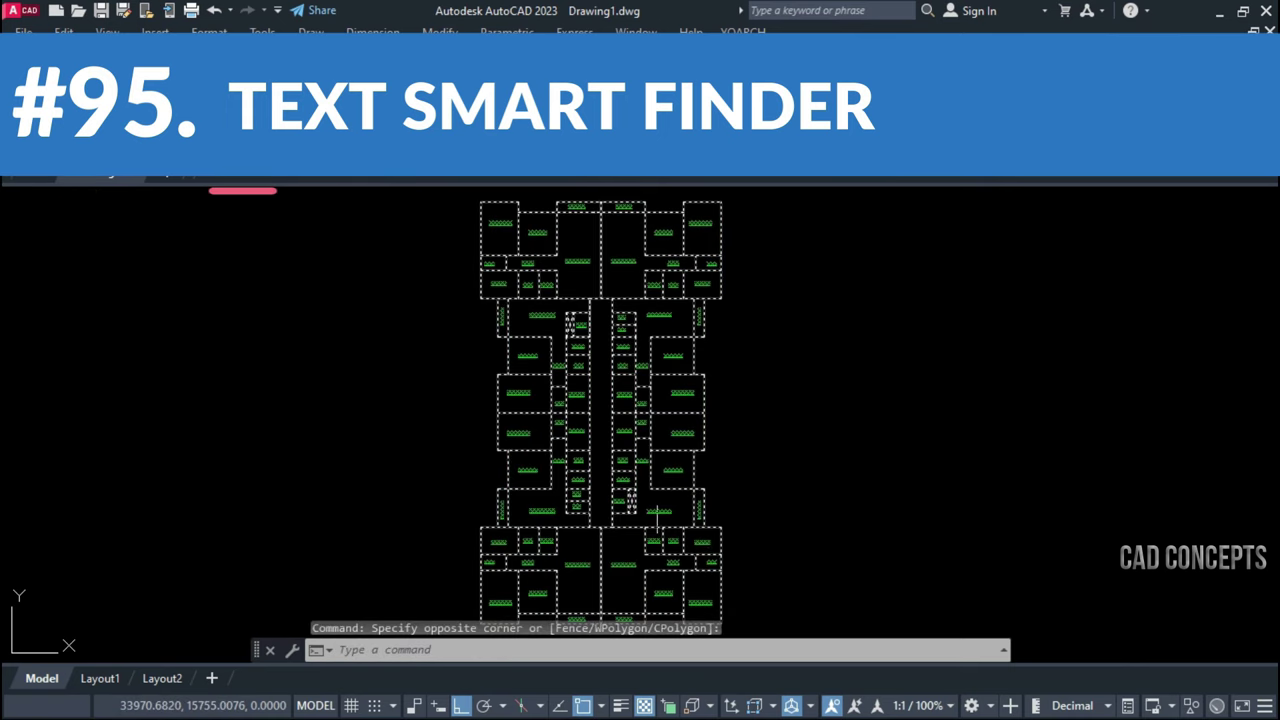
key(Escape)
key(Escape)
key(Escape)
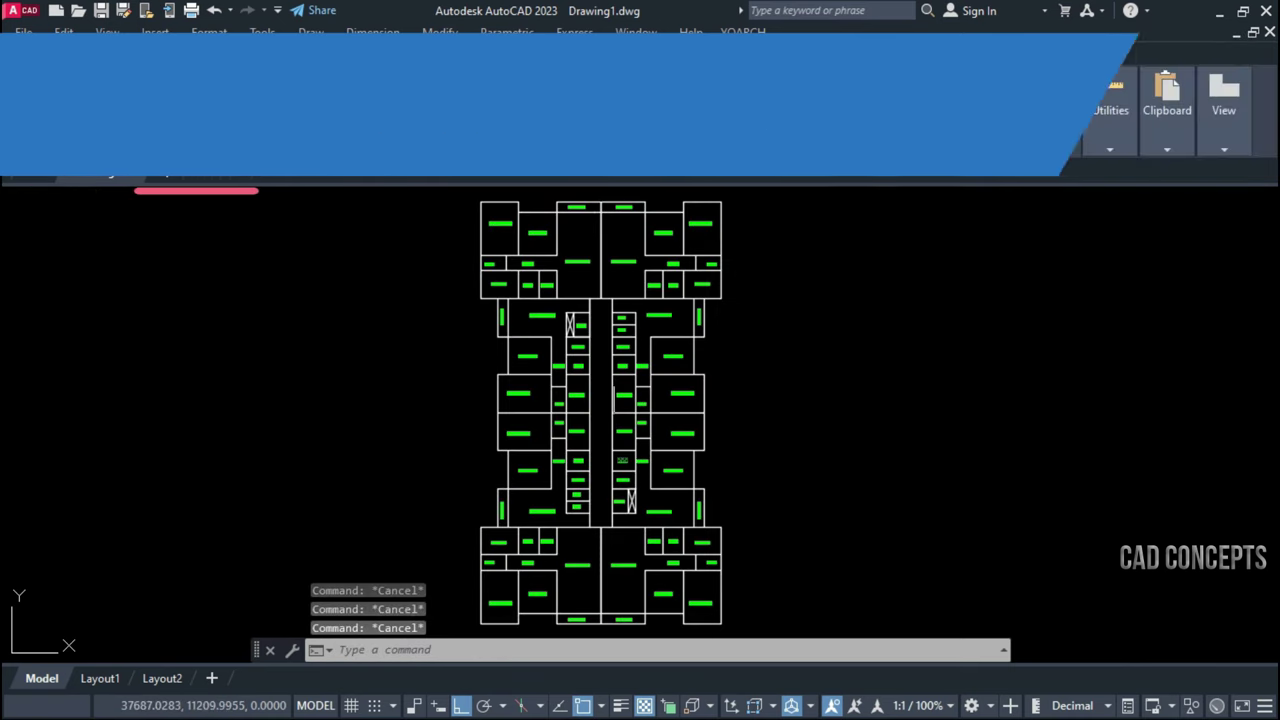
text(TTF)
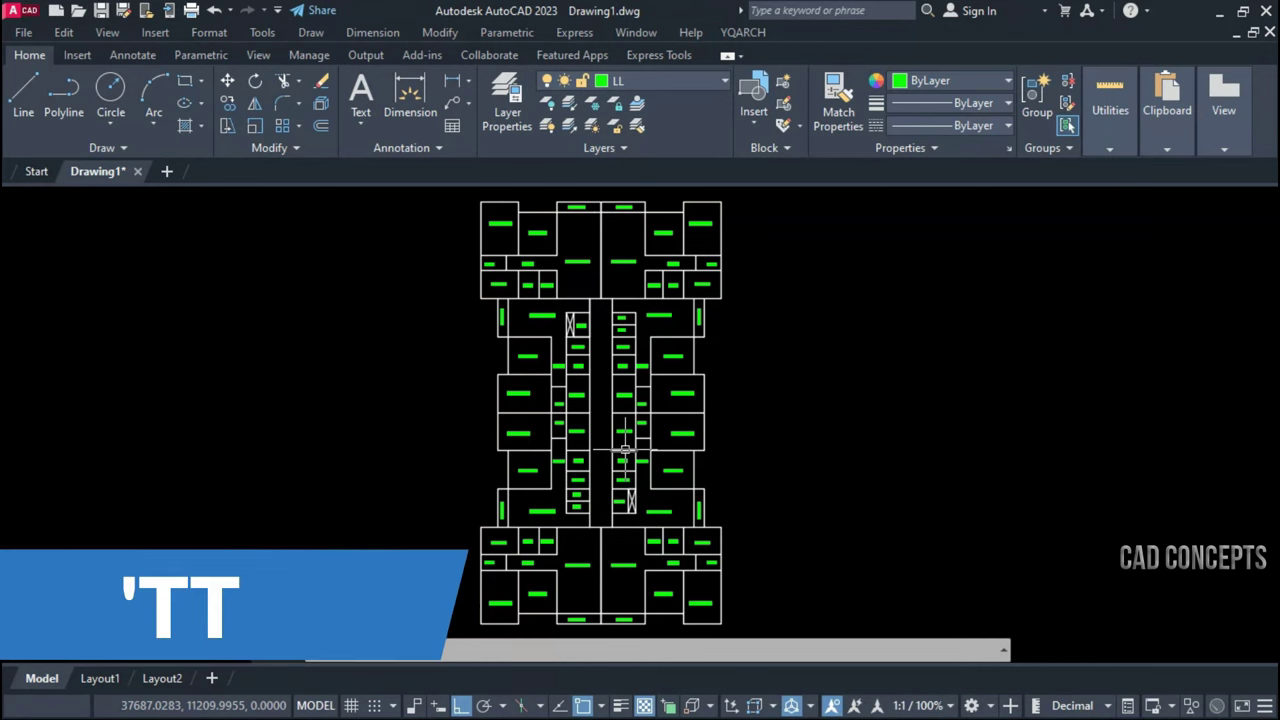
key(Return)
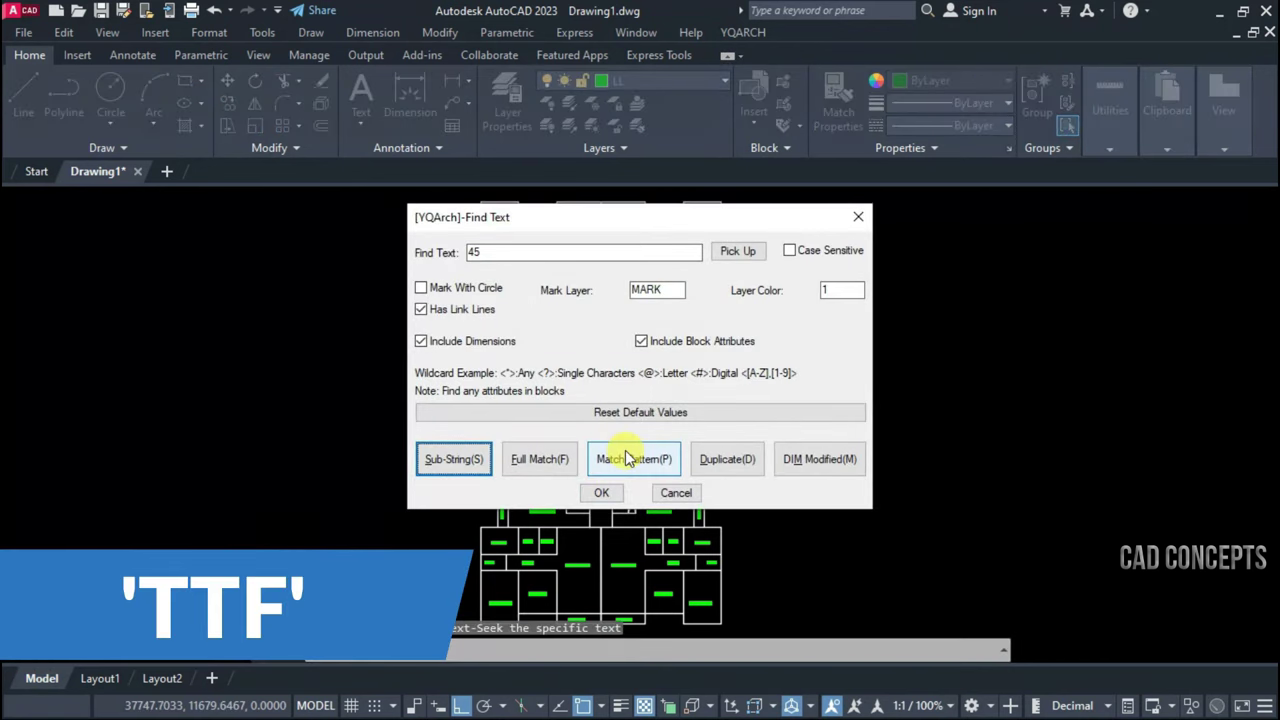
double_click(492, 252)
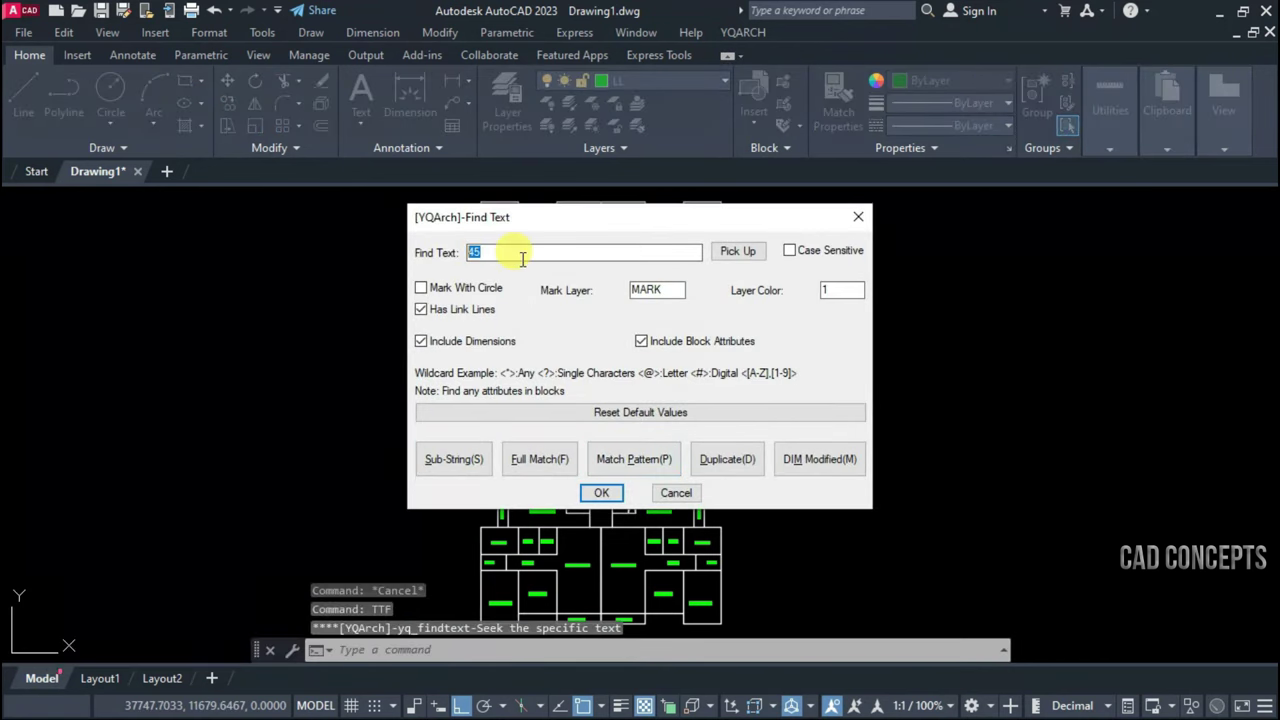
text(BEDR)
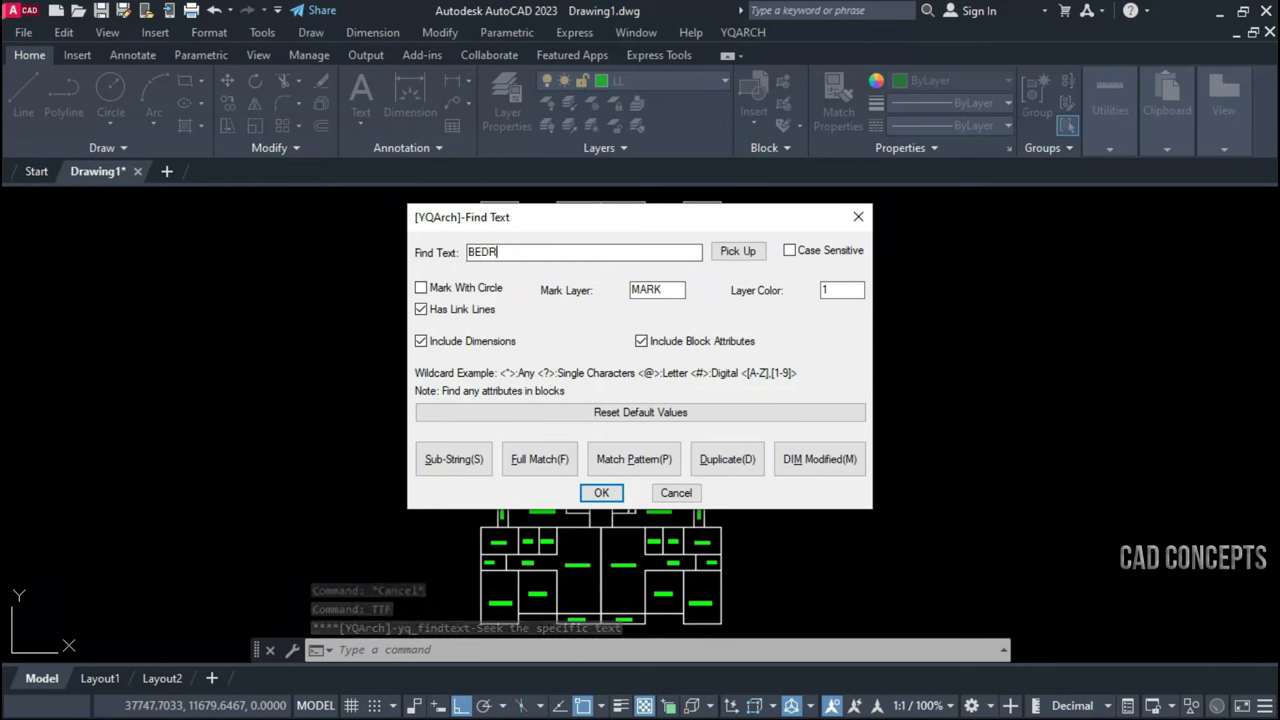
text(OOM)
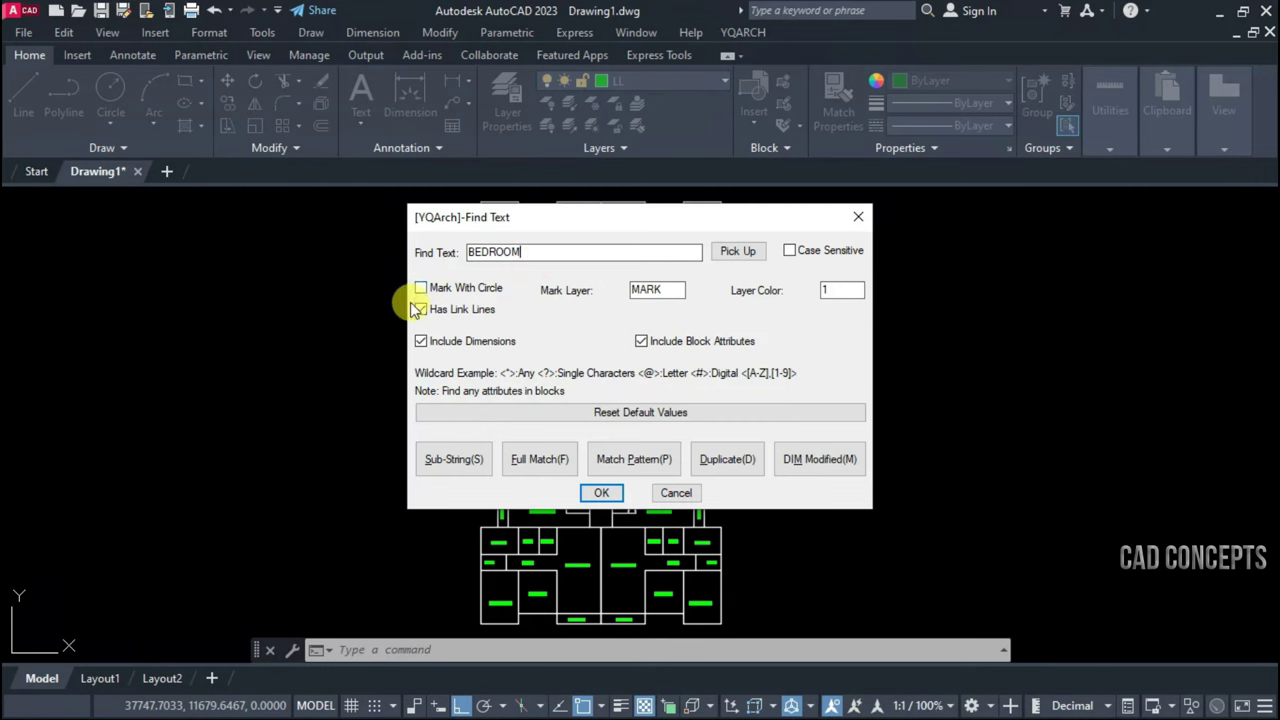
click(601, 493)
click(742, 193)
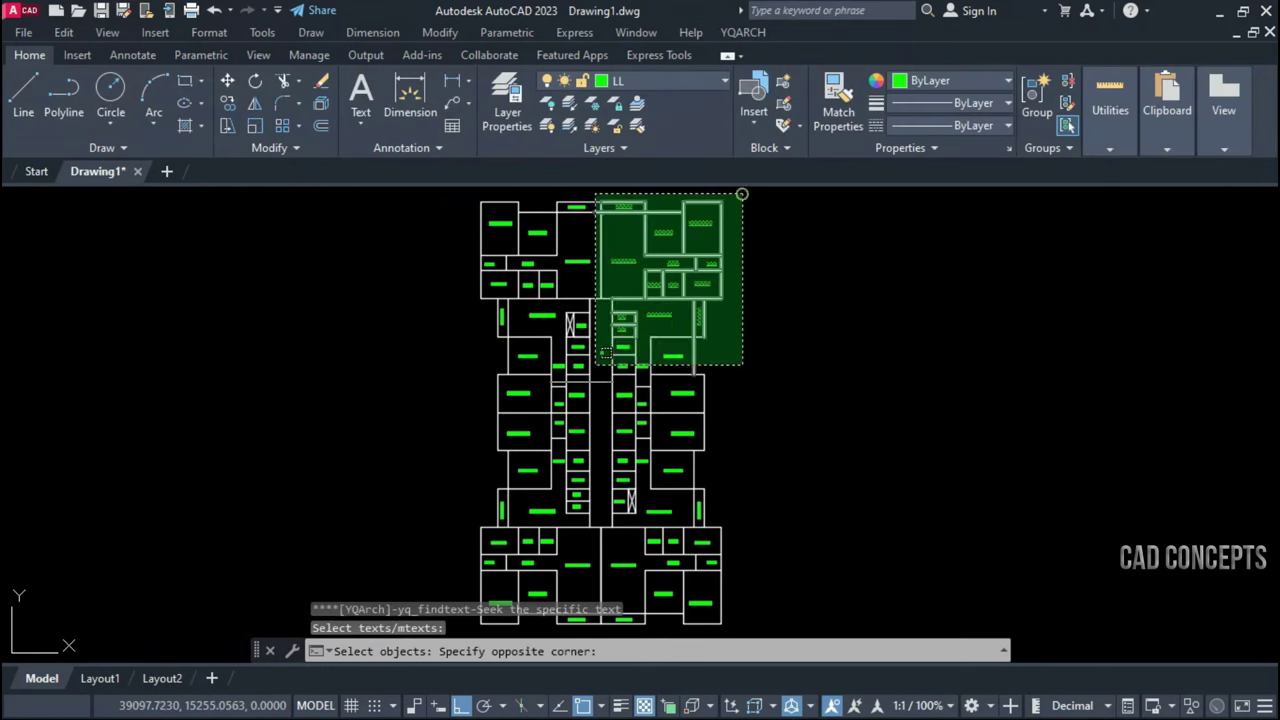
click(472, 628)
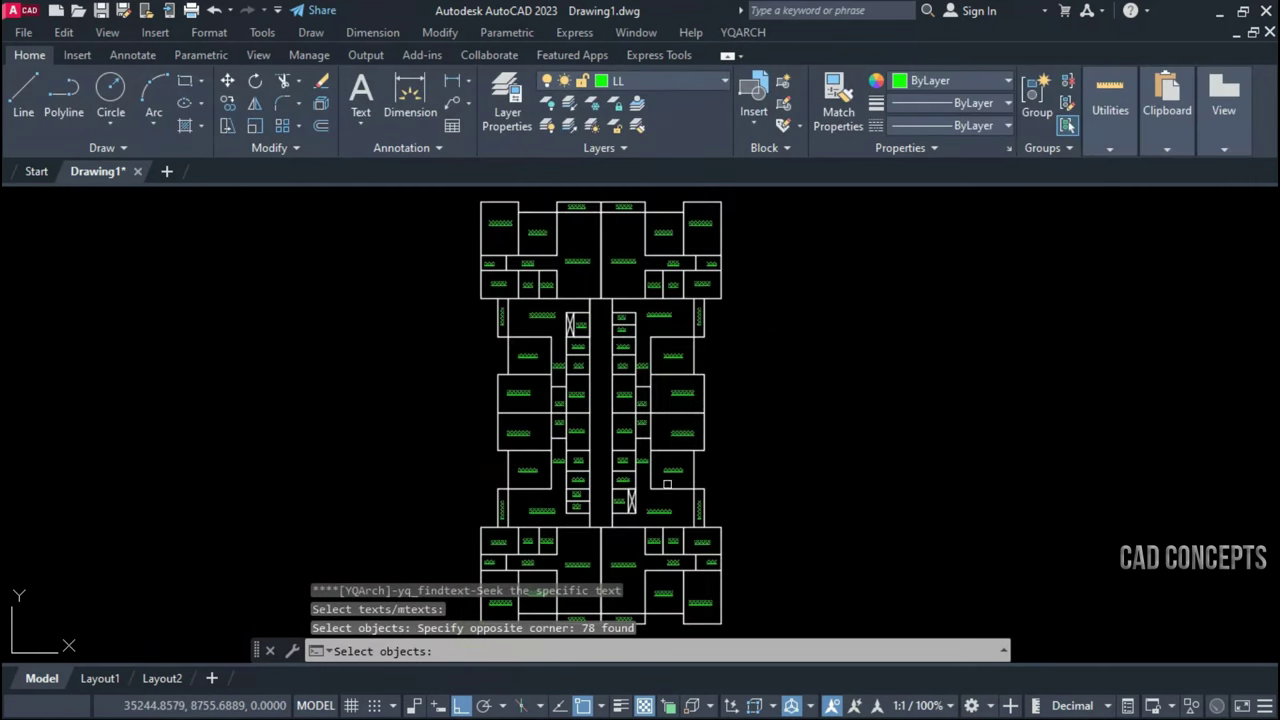
key(Return)
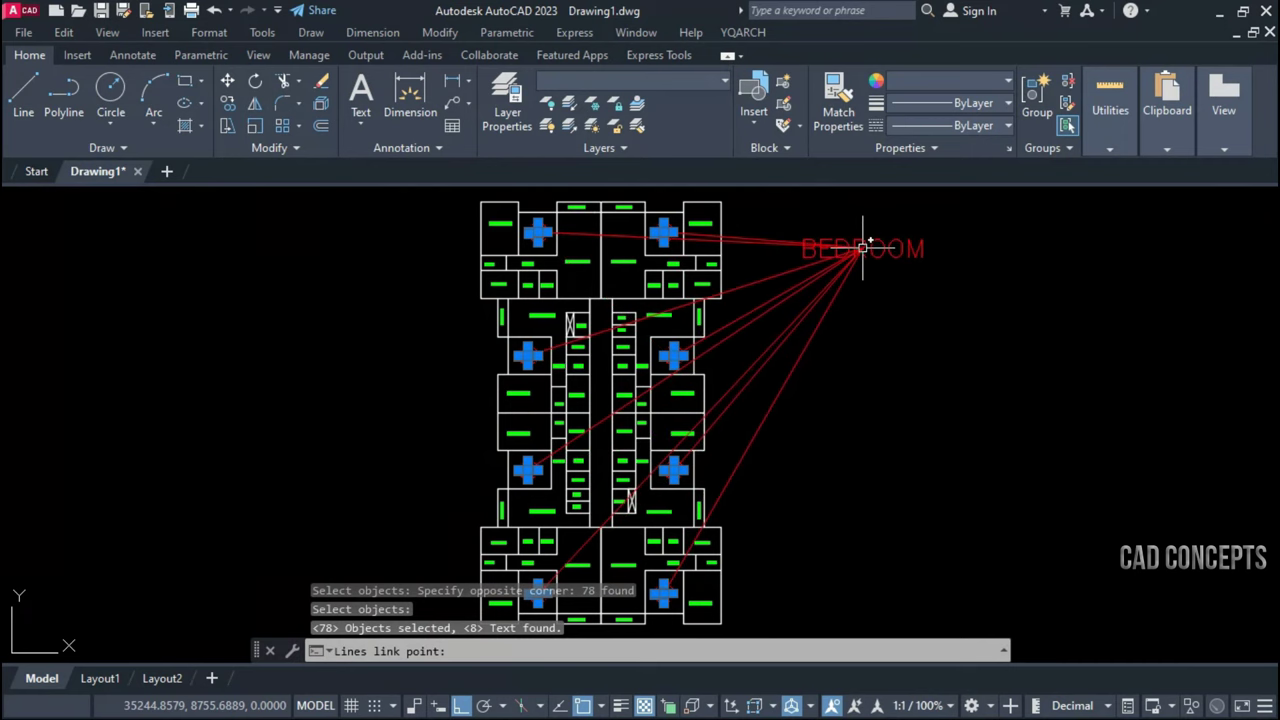
Place the BEDROOM tag left of the plan, circling and linking every BEDROOM label
click(870, 244)
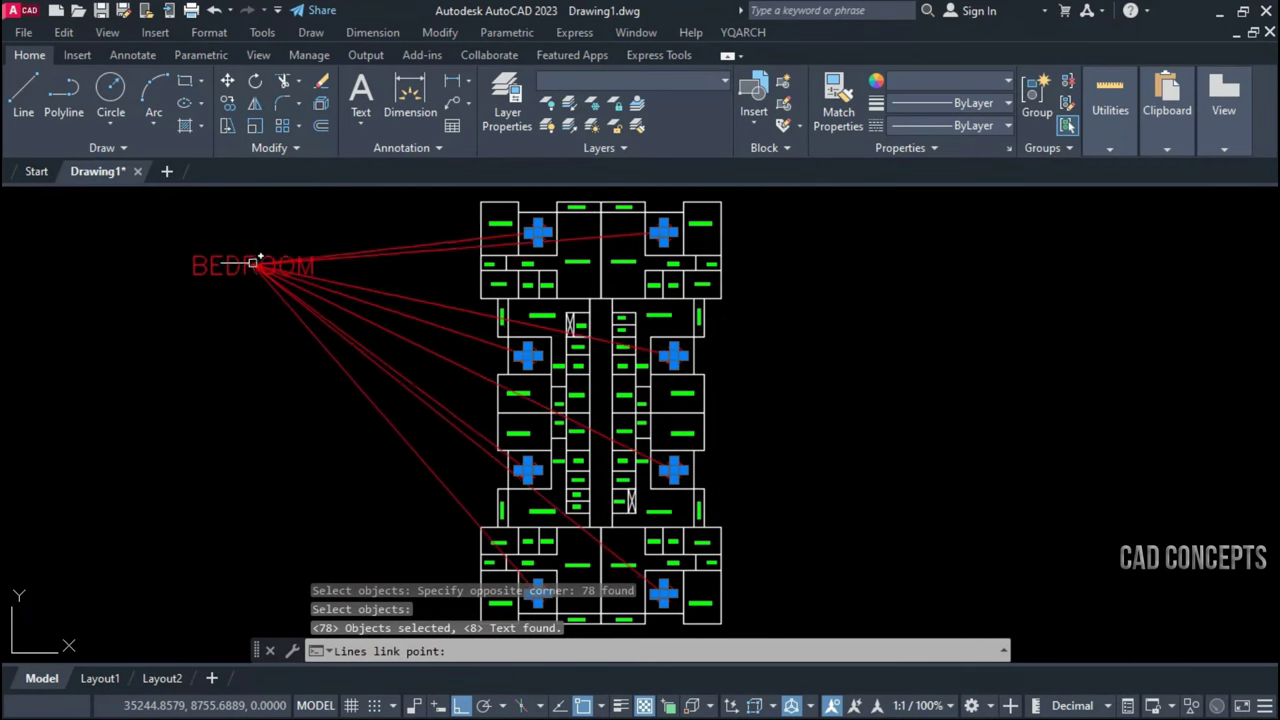
click(251, 246)
scroll(530, 232, up, 5)
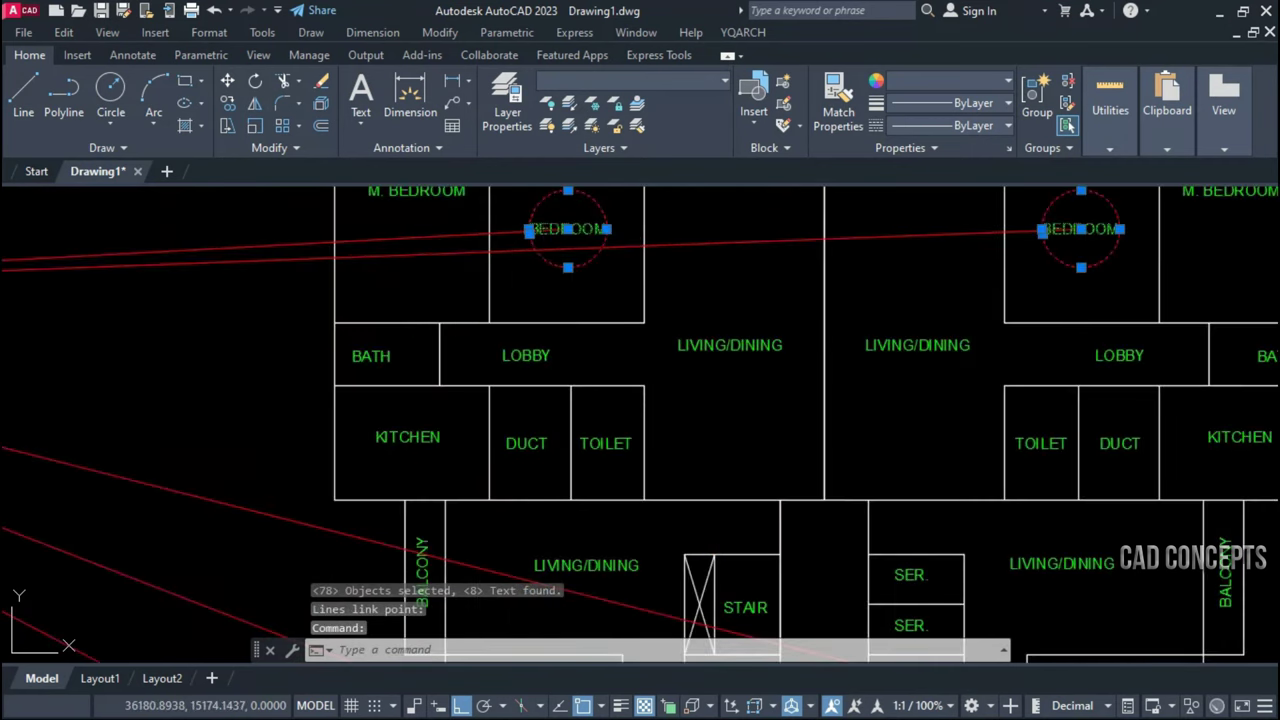
scroll(640, 425, down, 5)
scroll(903, 249, up, 5)
scroll(903, 249, down, 5)
scroll(761, 490, up, 5)
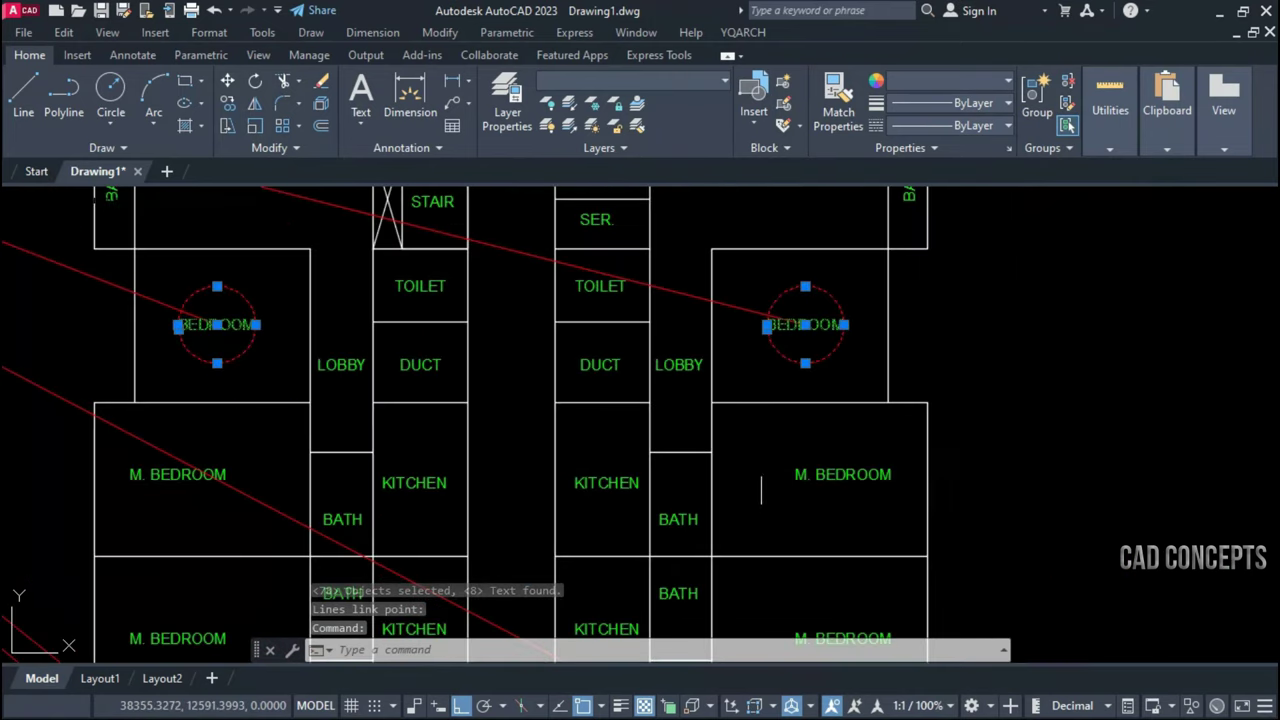
scroll(640, 370, down, 5)
scroll(523, 309, up, 5)
scroll(517, 303, down, 3)
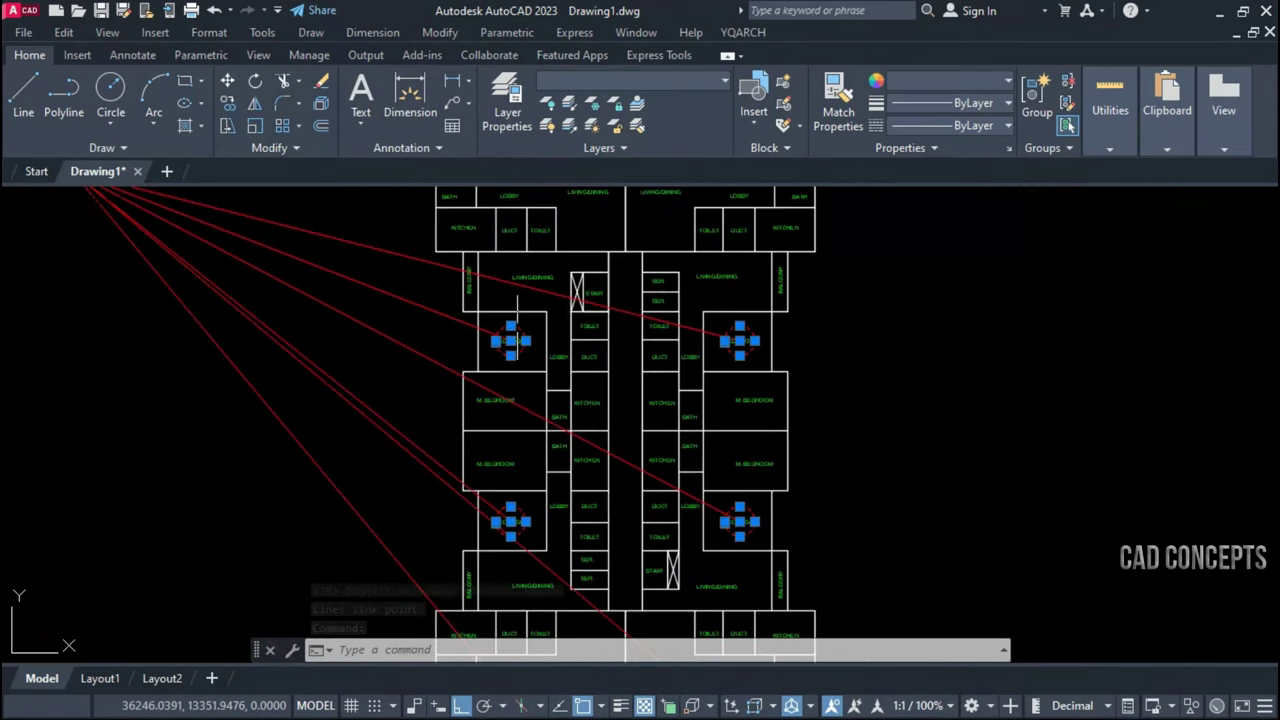
scroll(517, 385, down, 2)
Colour the BEDROOM tag and its link lines yellow
click(371, 289)
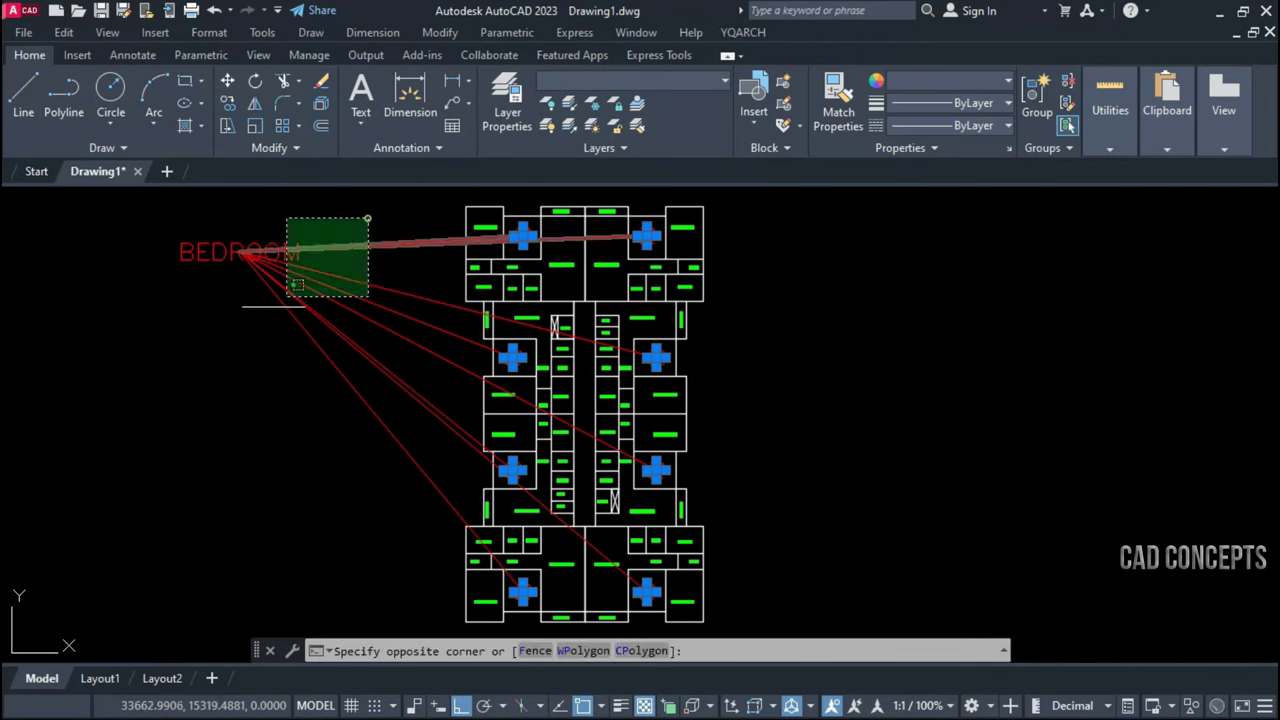
click(280, 213)
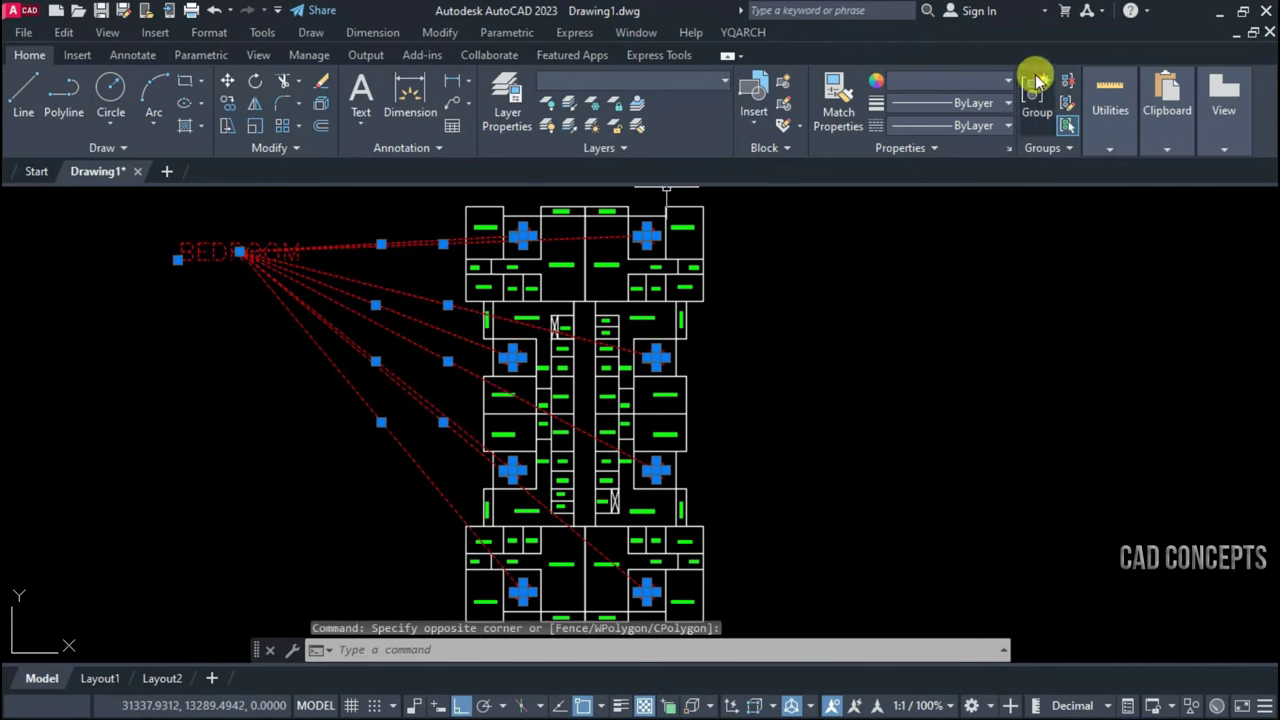
click(960, 79)
click(920, 149)
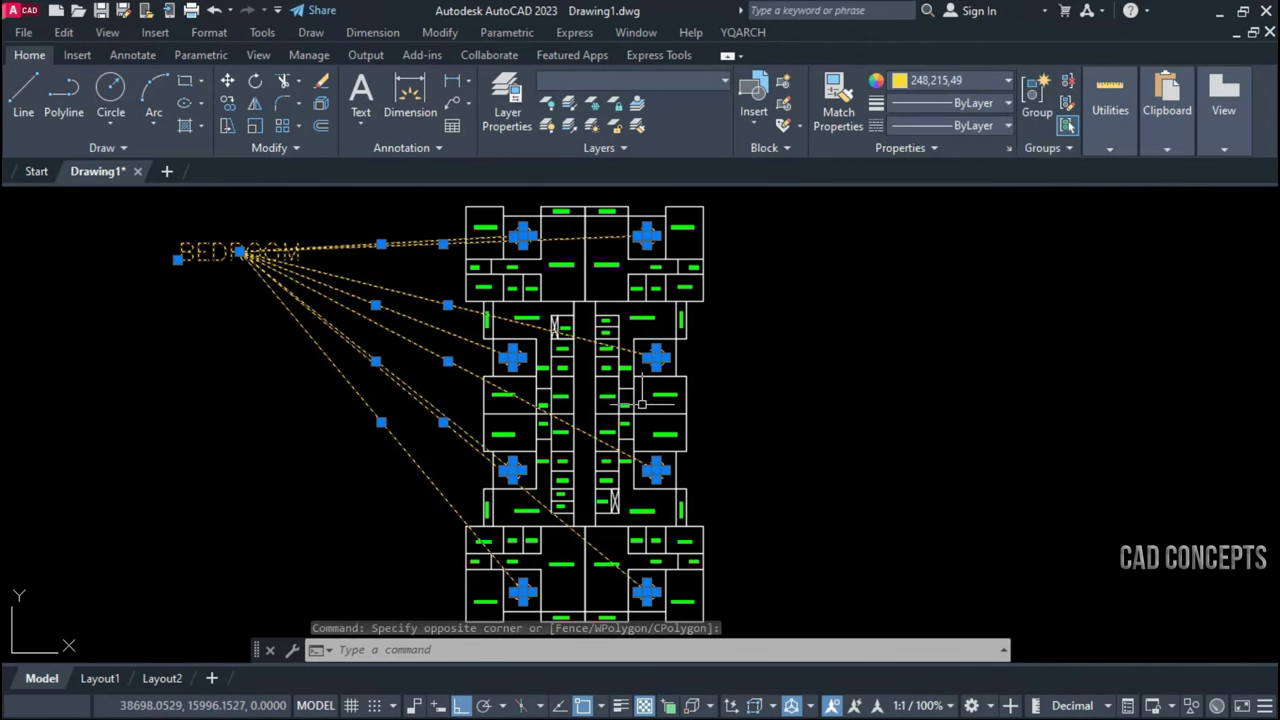
key(Escape)
scroll(500, 251, up, 5)
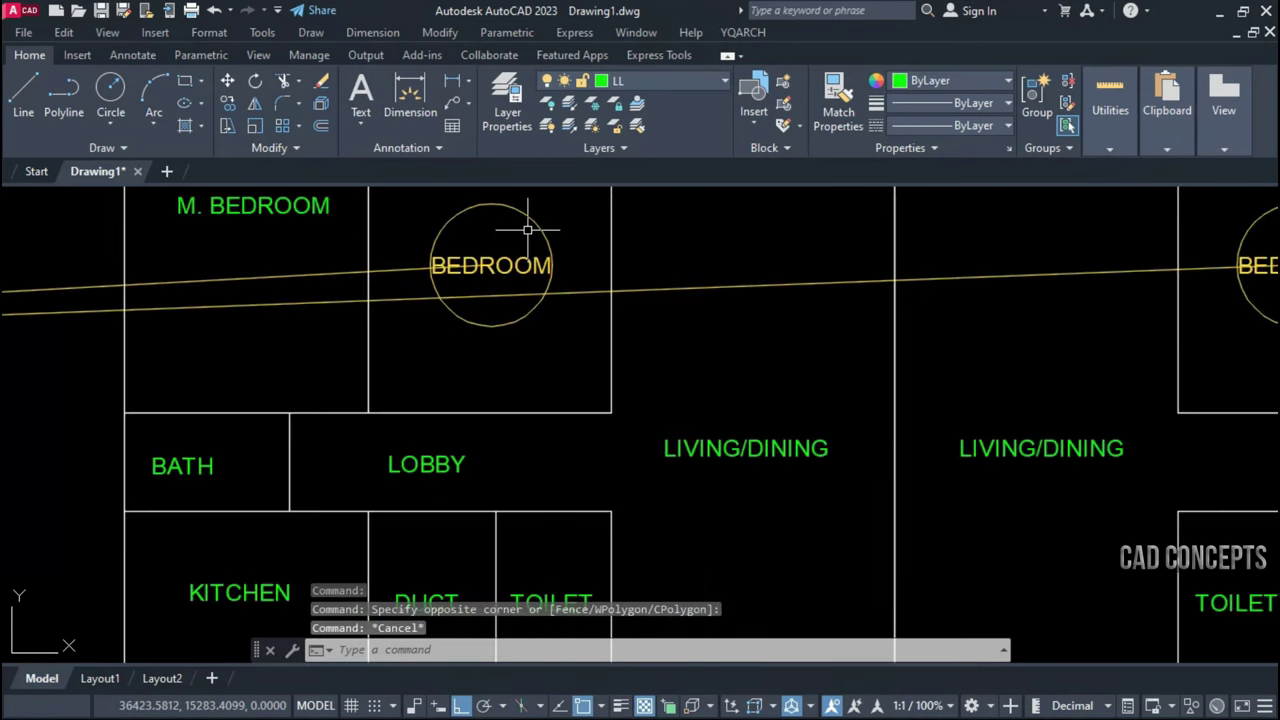
scroll(360, 323, down, 4)
click(286, 240)
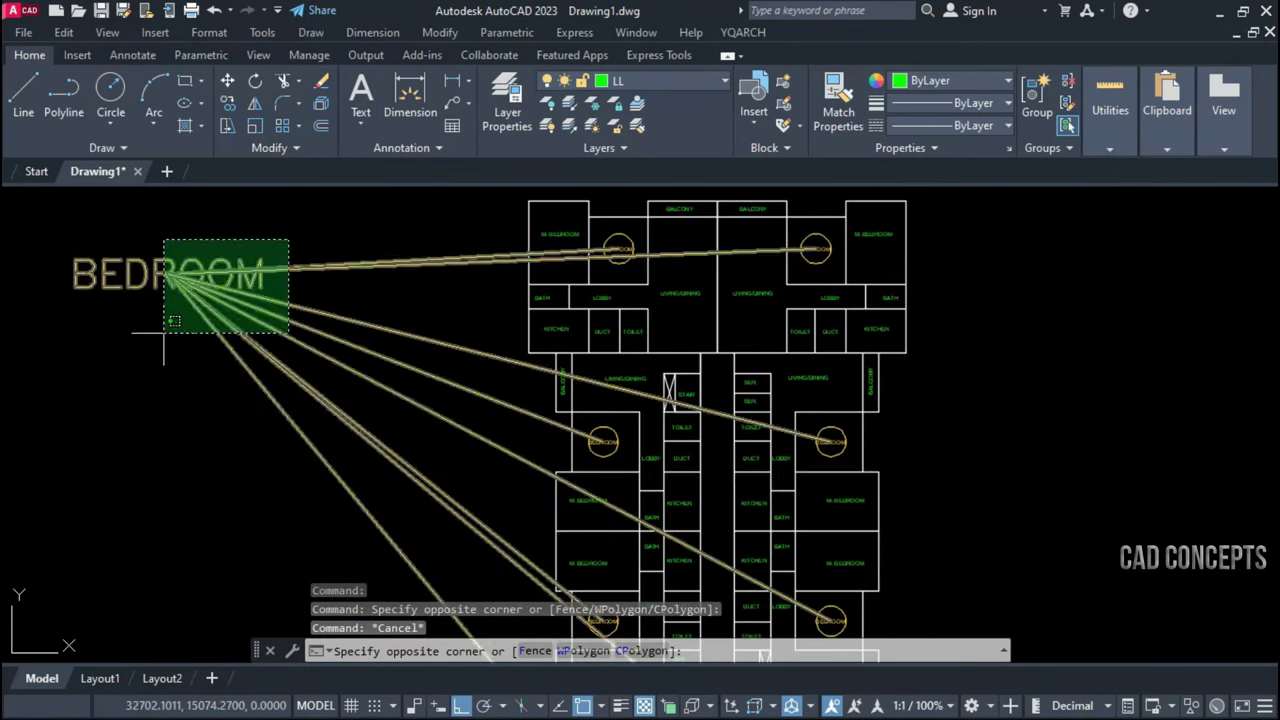
click(163, 333)
key(Escape)
text(TTF)
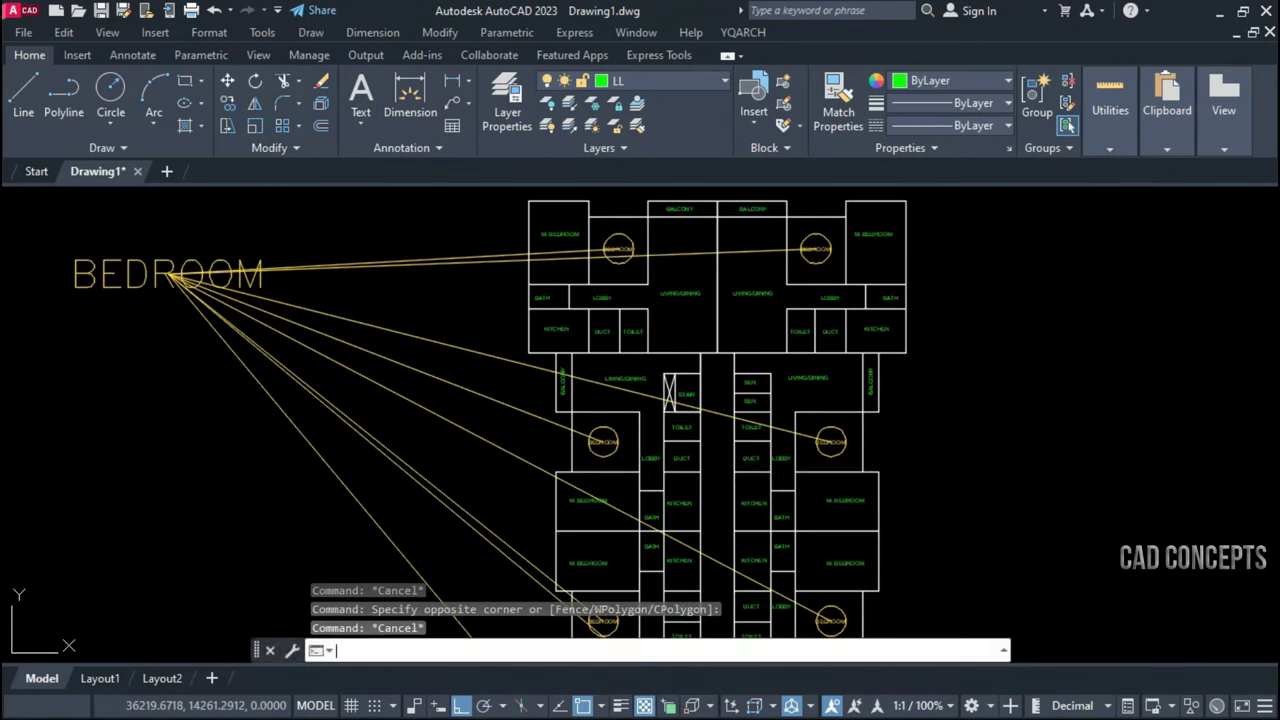
key(Return)
Find Full Match 'BALCONY' labels in the plan and place their tag right of it
double_click(489, 251)
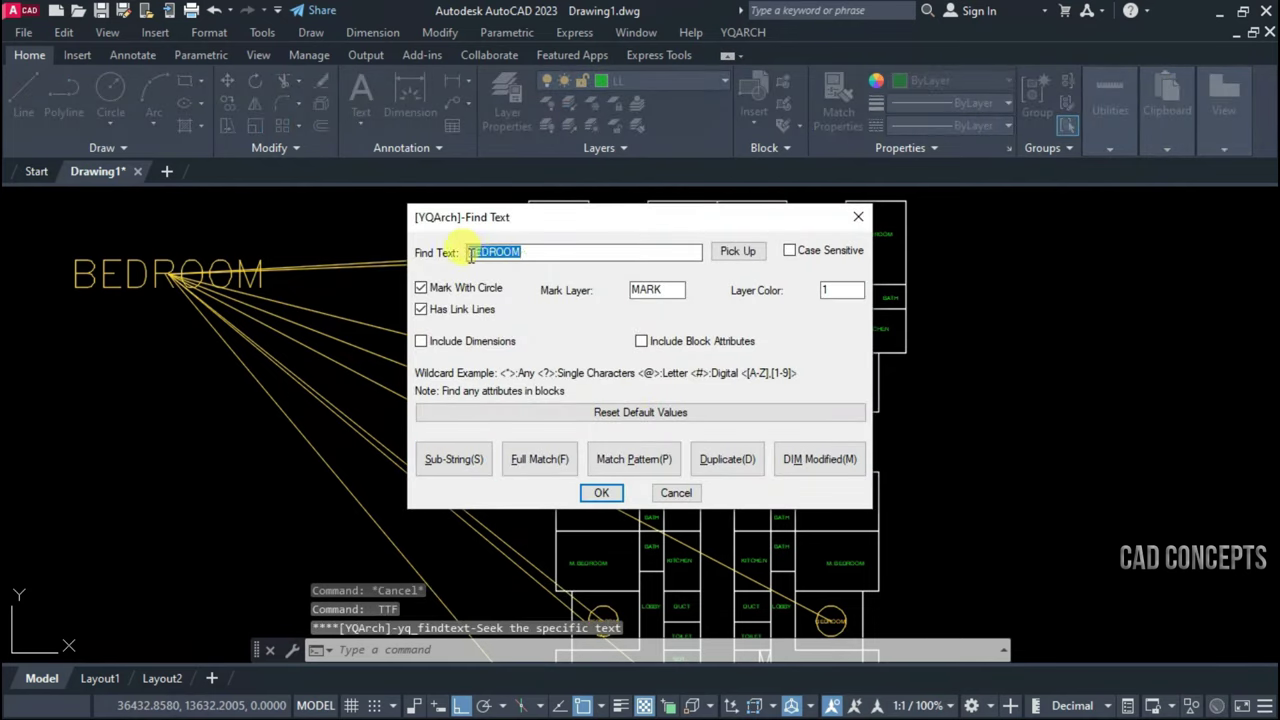
text(BAL)
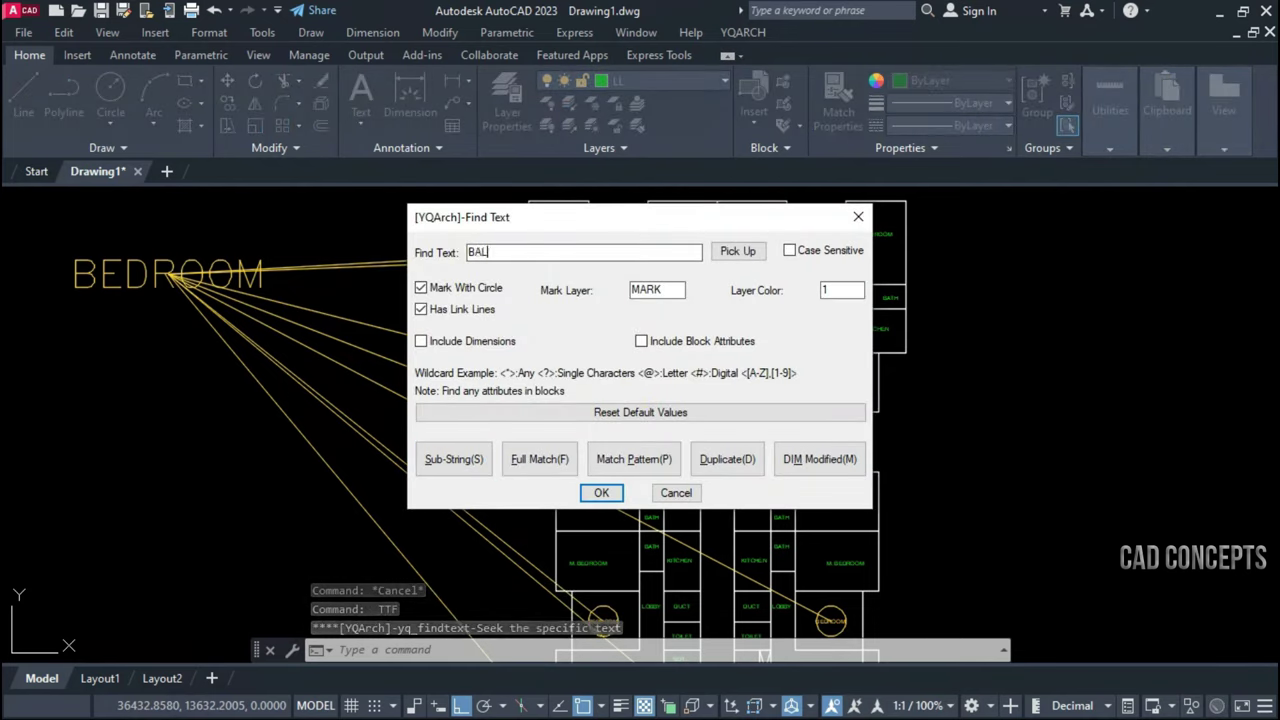
text(CONY)
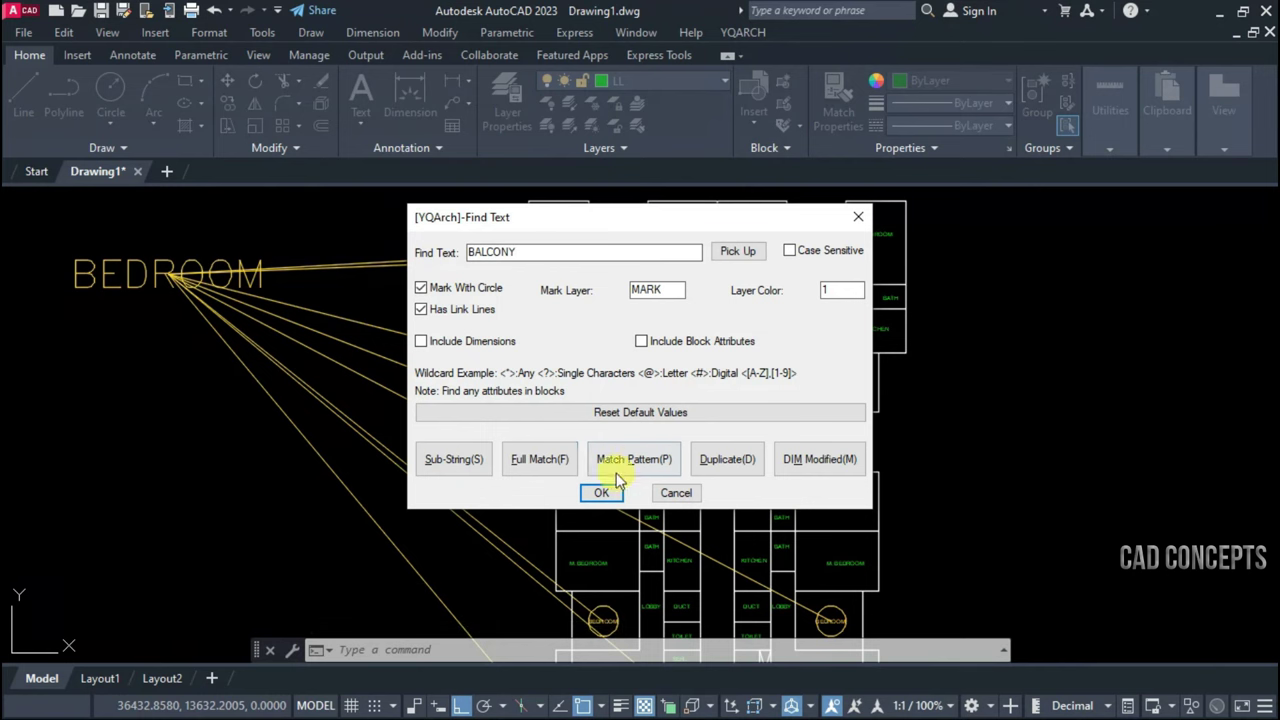
click(540, 459)
scroll(505, 222, down, 2)
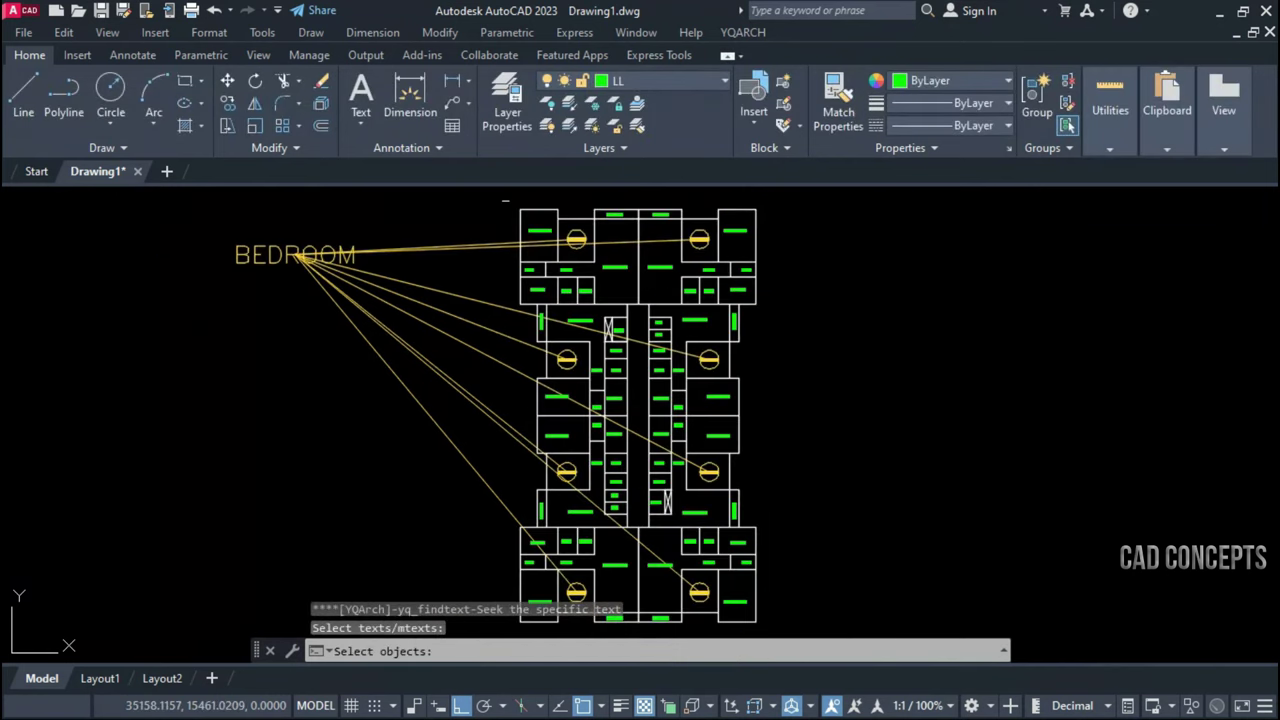
click(505, 196)
click(802, 628)
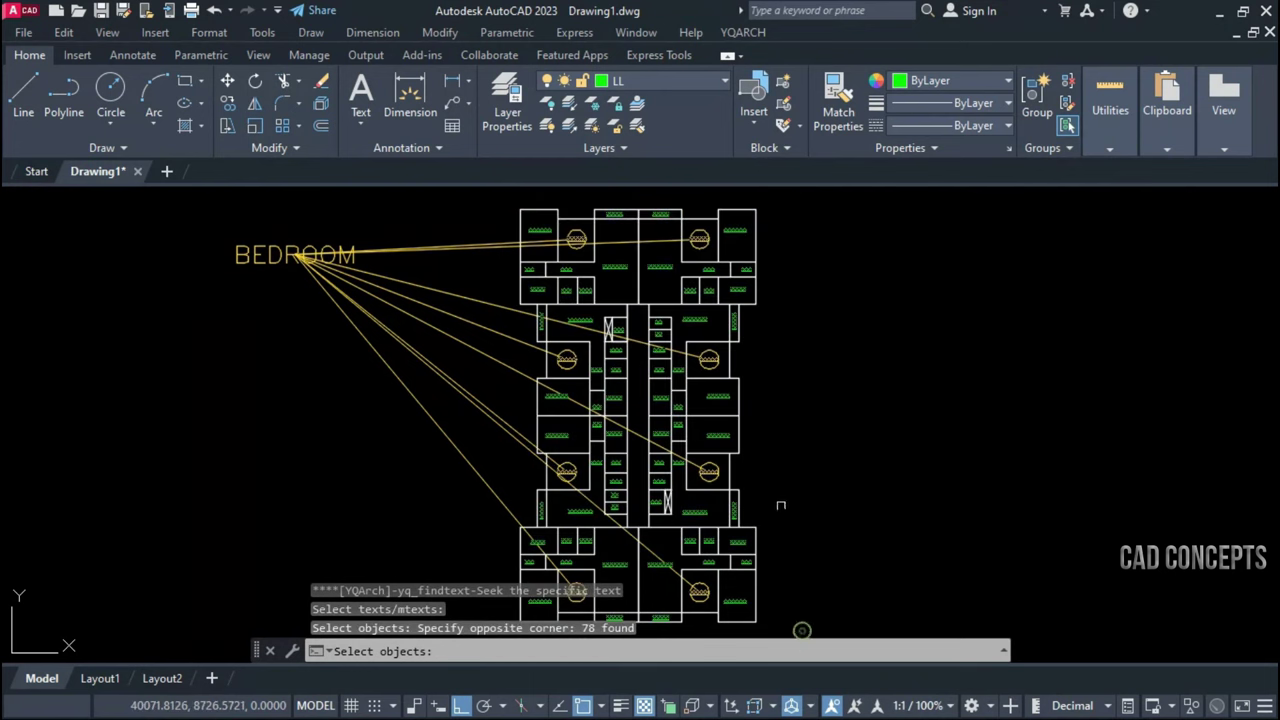
key(Return)
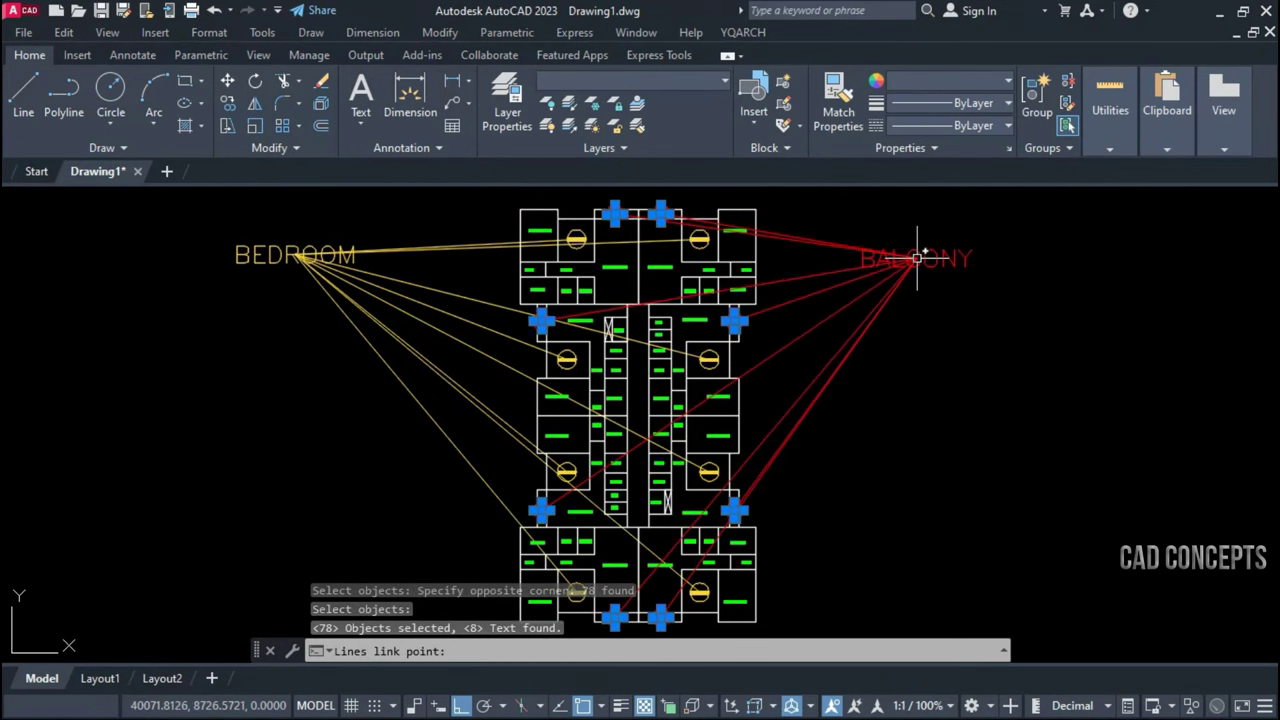
click(916, 258)
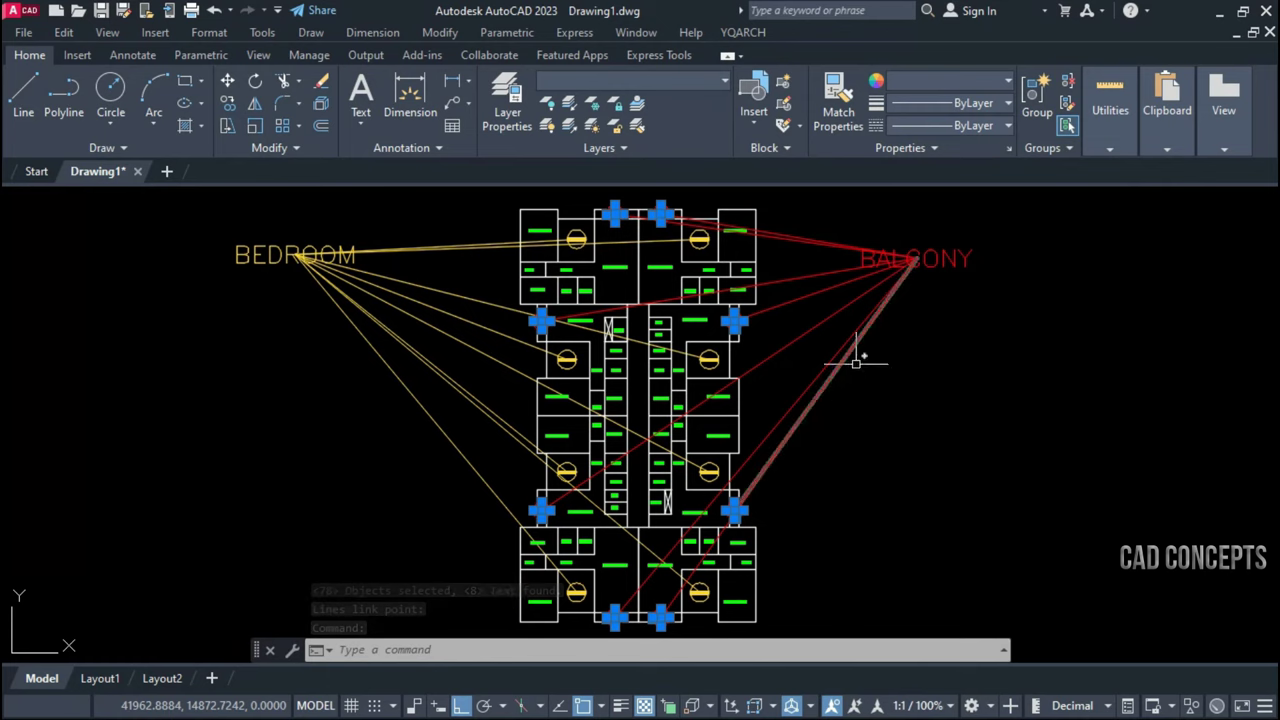
Colour the BALCONY marks and link lines blue
scroll(856, 362, up, 5)
click(951, 277)
scroll(766, 428, down, 4)
scroll(337, 362, up, 5)
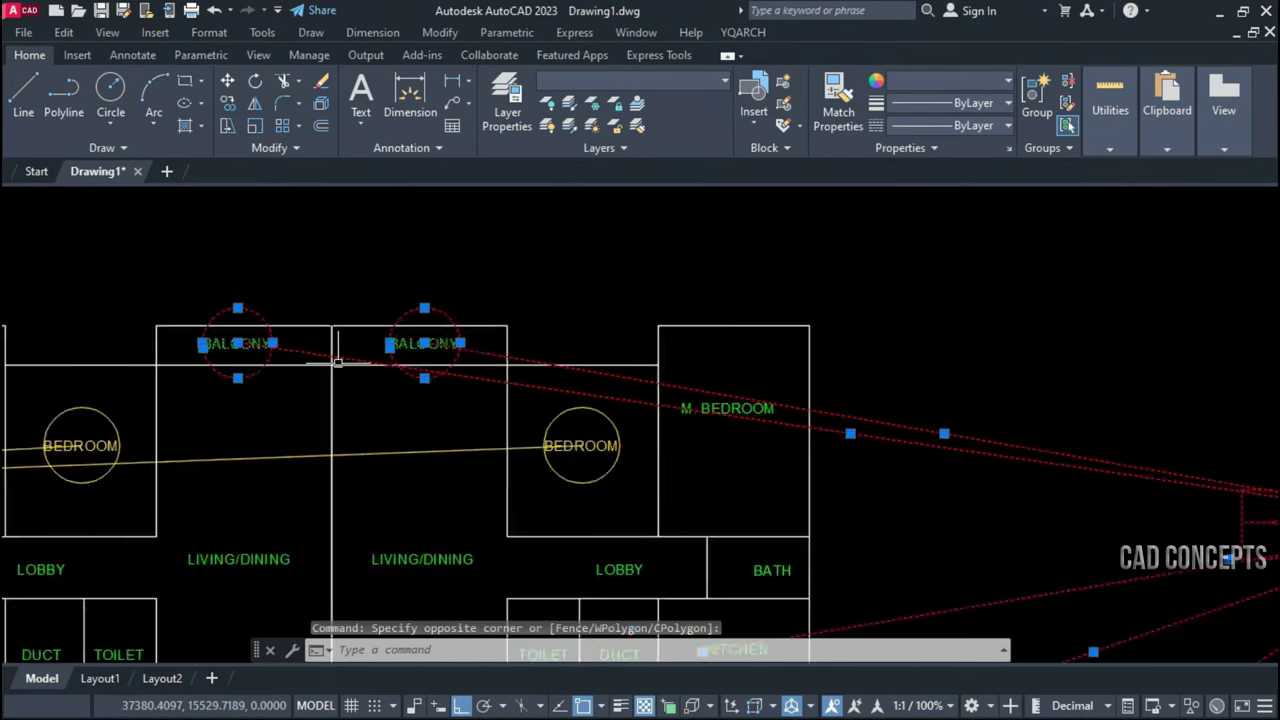
scroll(337, 362, up, 2)
click(910, 84)
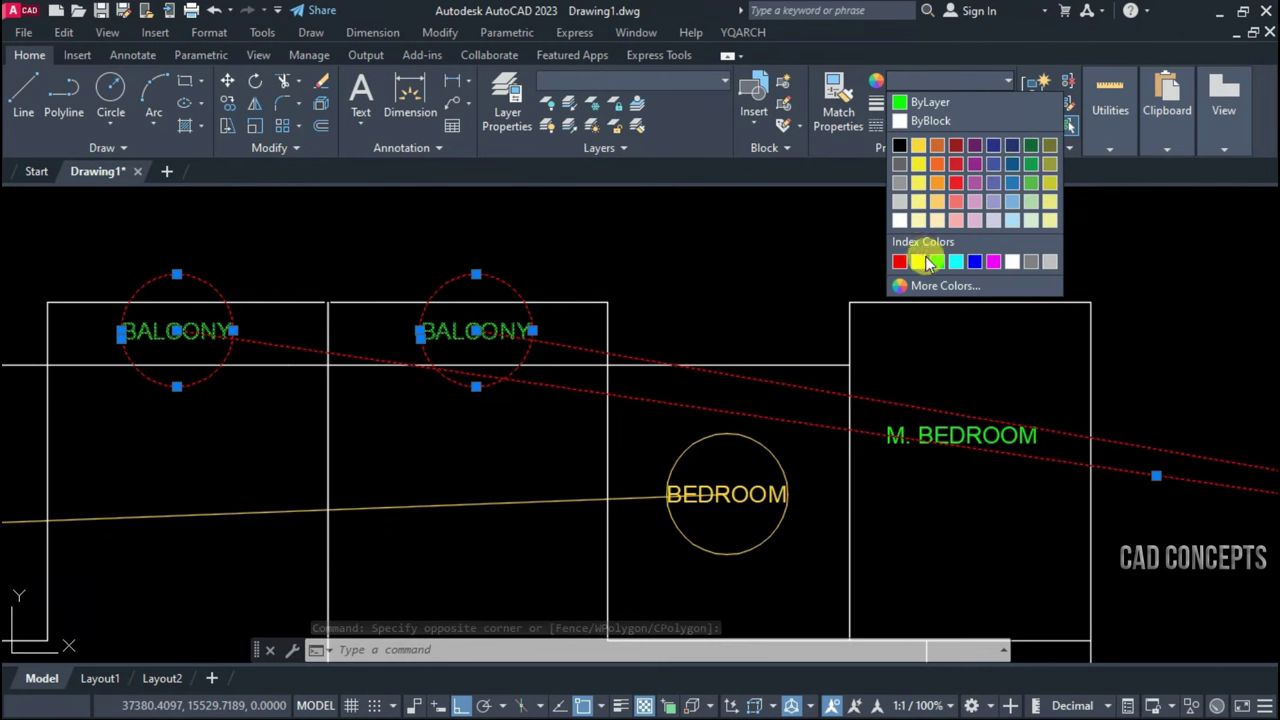
click(974, 262)
scroll(709, 271, down, 5)
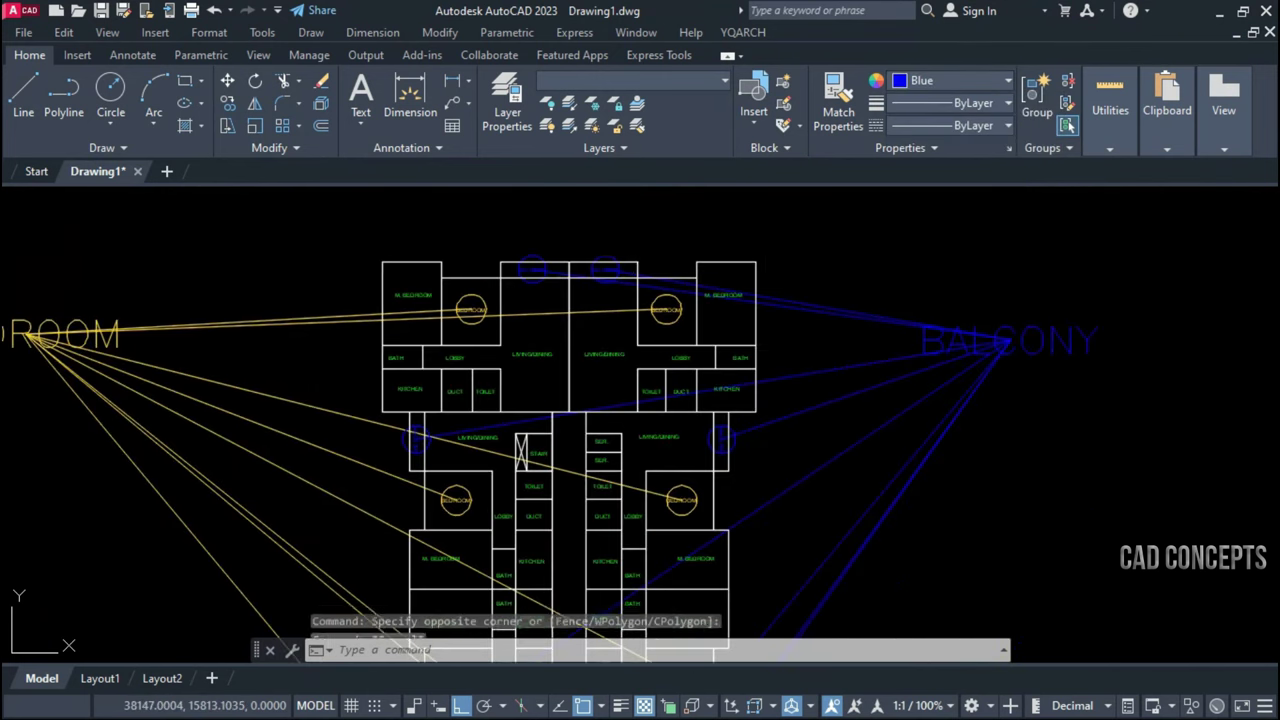
key(Escape)
drag(908, 251, 730, 396)
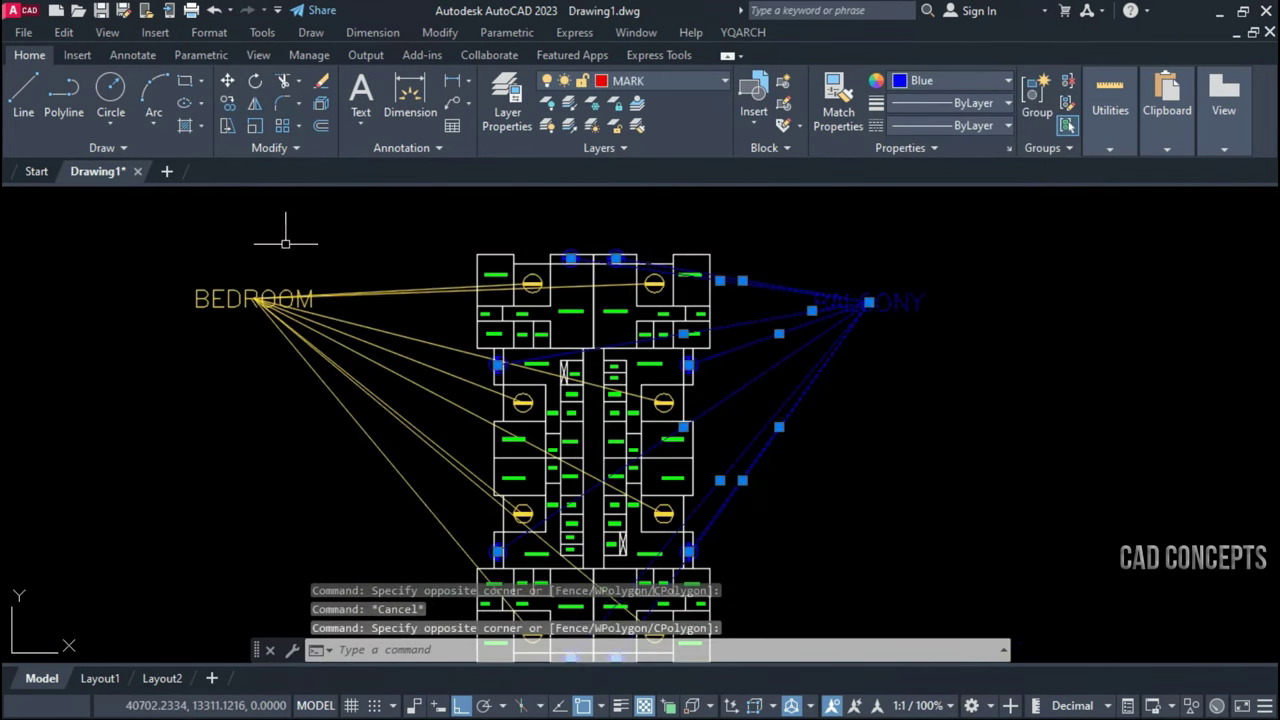
key(Escape)
middle_drag(285, 242, 382, 214)
Search the plan's labels with TTF and link them to the BATH heading
text(TTF)
key(Return)
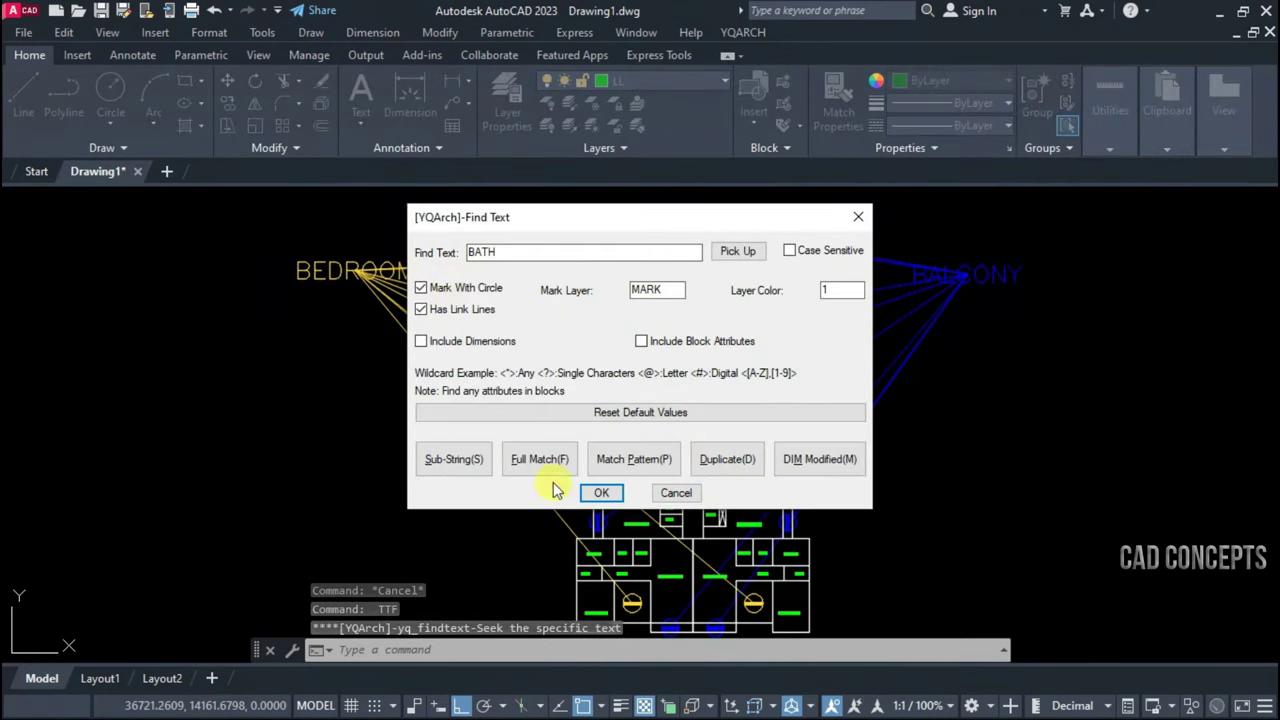
click(601, 492)
click(544, 210)
click(818, 582)
key(Return)
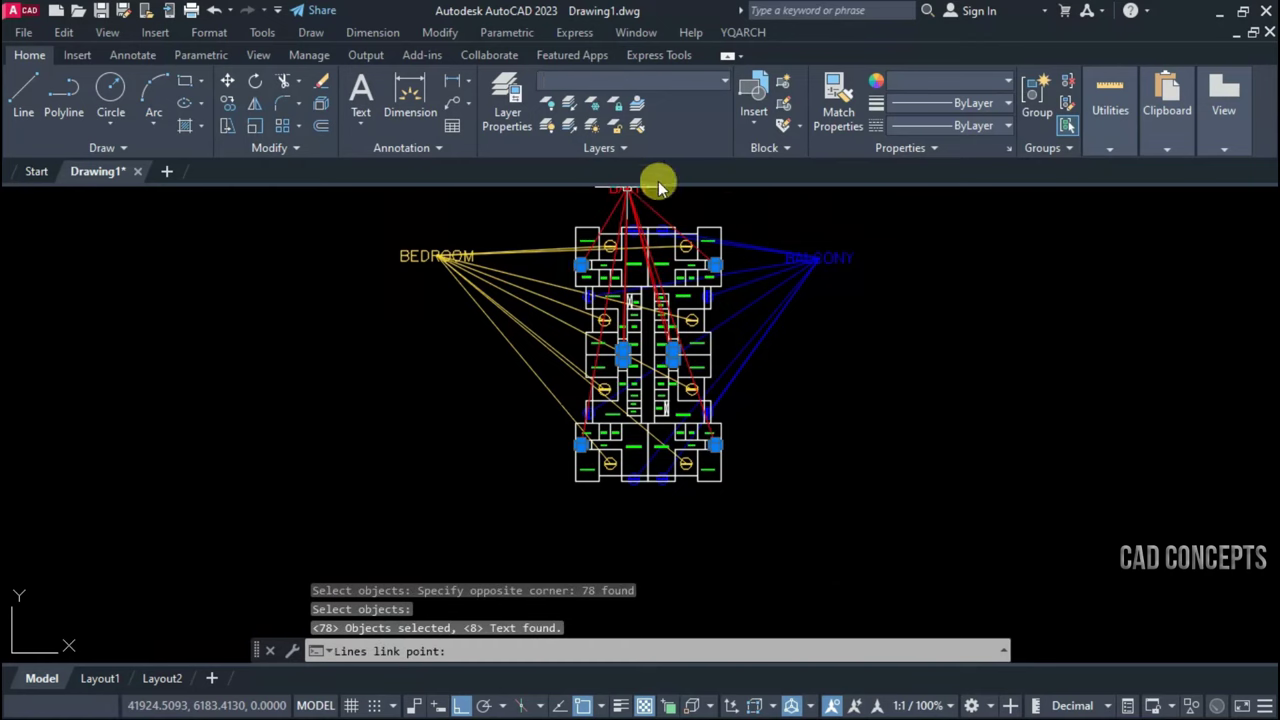
scroll(735, 205, up, 2)
scroll(766, 228, up, 4)
scroll(766, 228, down, 3)
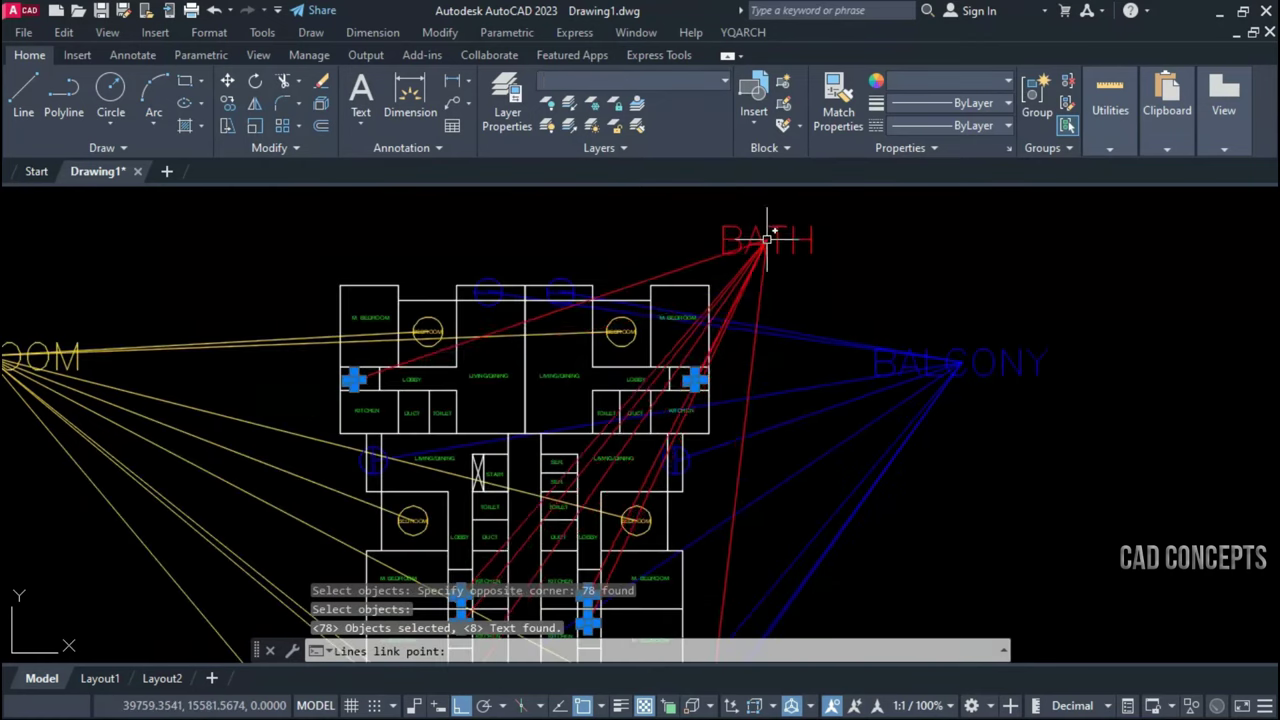
scroll(800, 215, up, 5)
scroll(804, 246, down, 2)
click(804, 246)
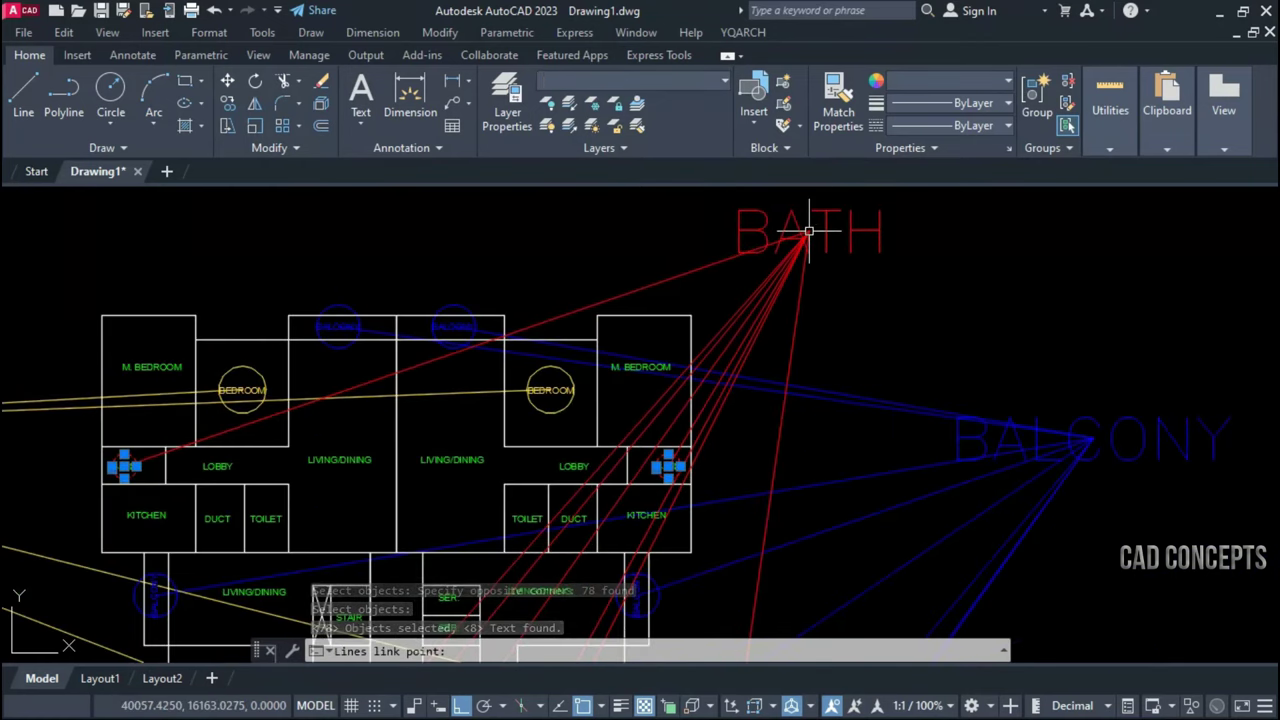
End the linking command and reselect the BATH, BALCONY and BEDROOM link lines
scroll(650, 250, down, 3)
scroll(420, 345, up, 3)
scroll(448, 340, down, 3)
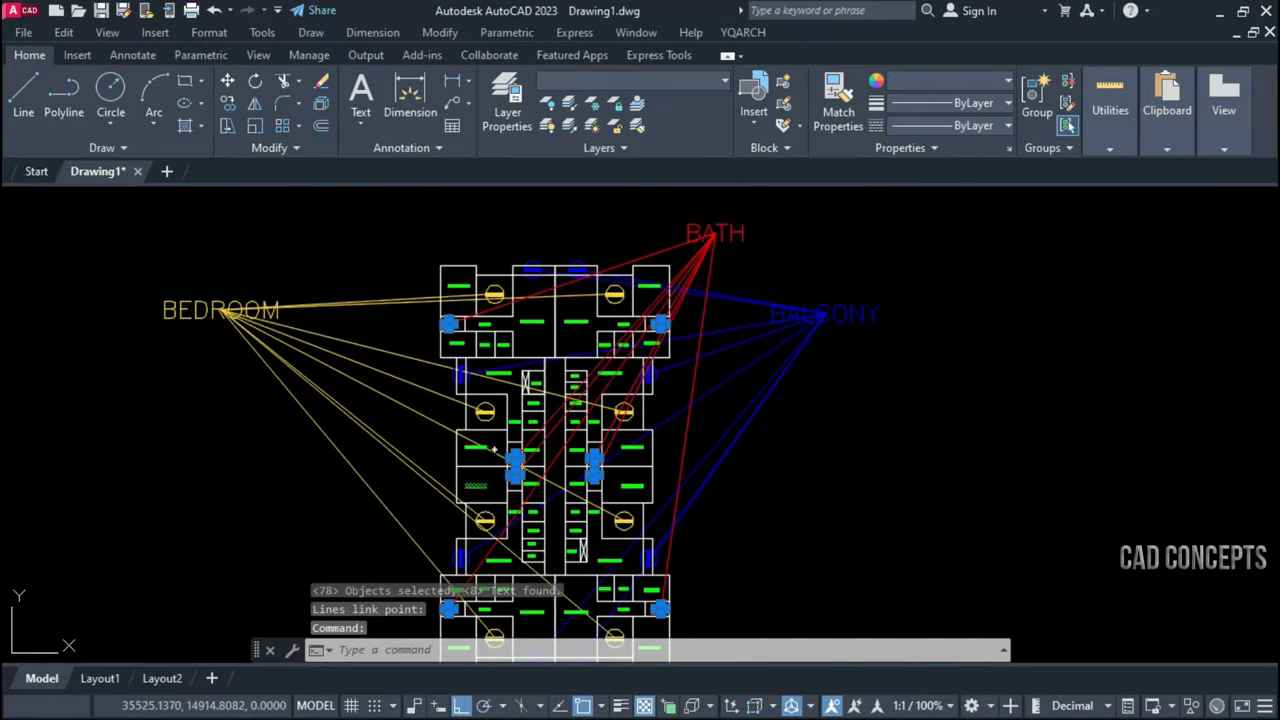
scroll(448, 340, down, 2)
key(Escape)
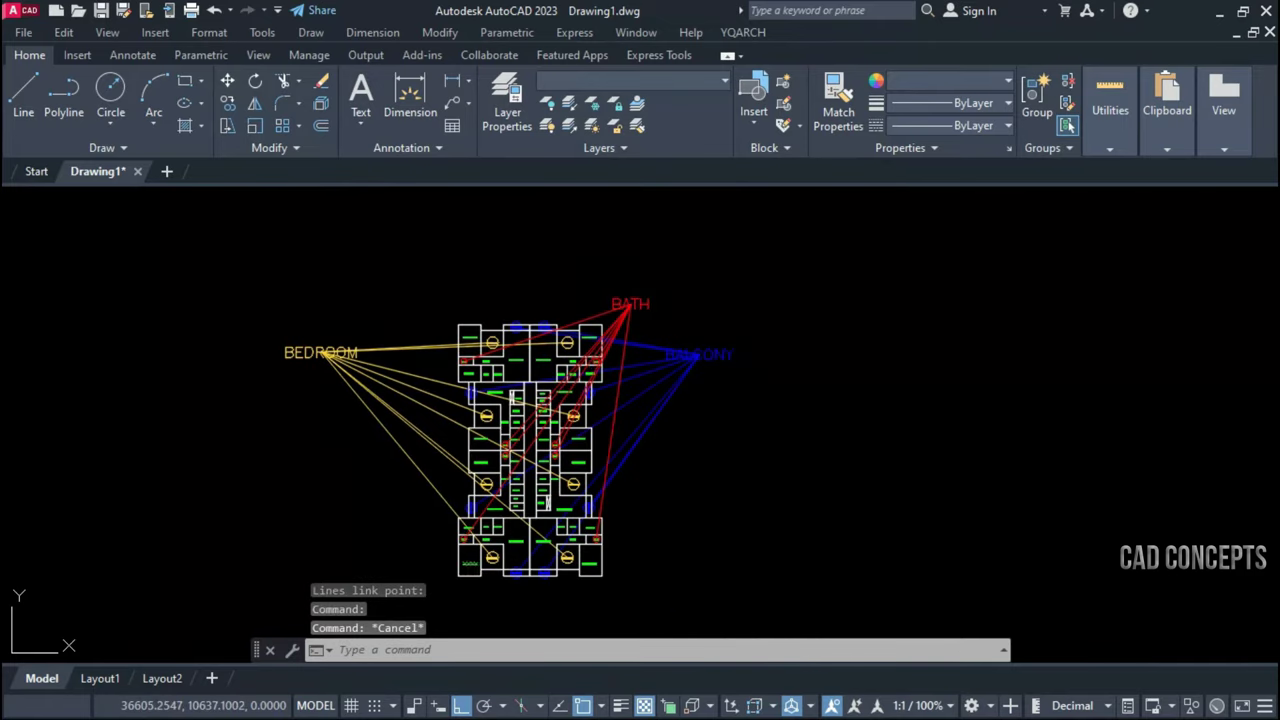
key(Escape)
scroll(567, 360, up, 2)
click(734, 239)
click(650, 277)
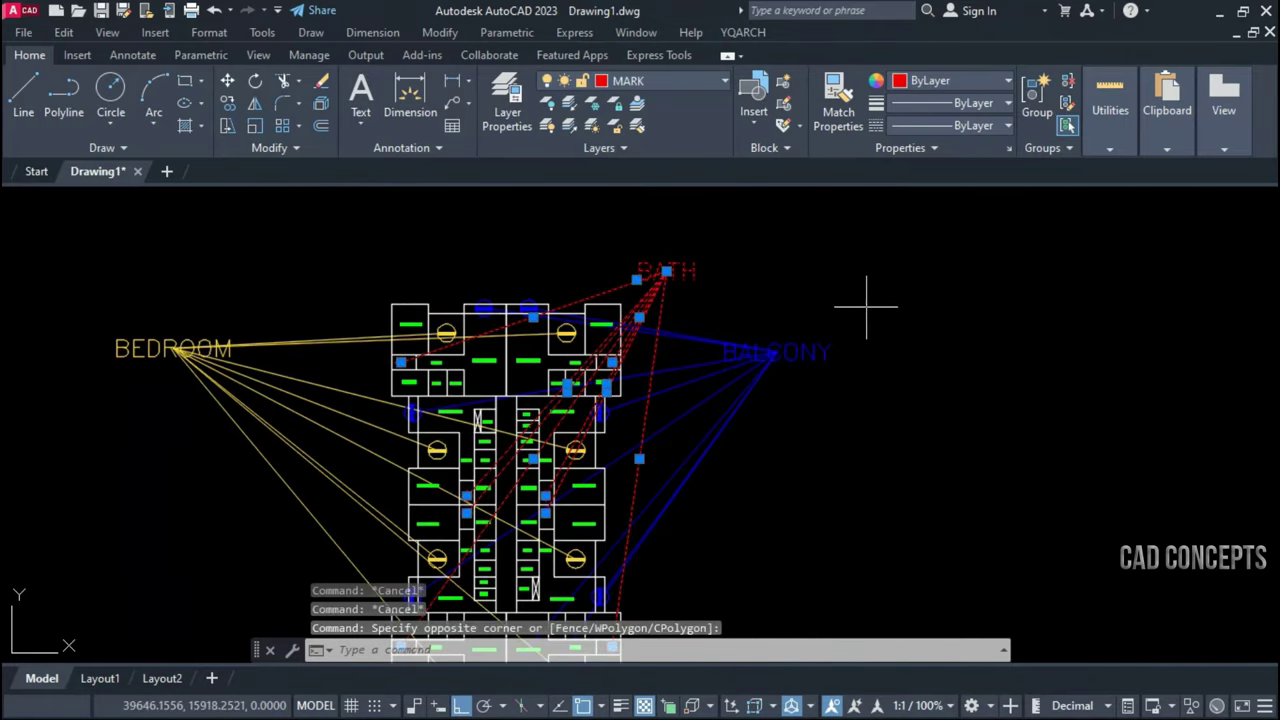
click(863, 294)
click(743, 449)
click(209, 305)
click(126, 443)
scroll(344, 413, up, 3)
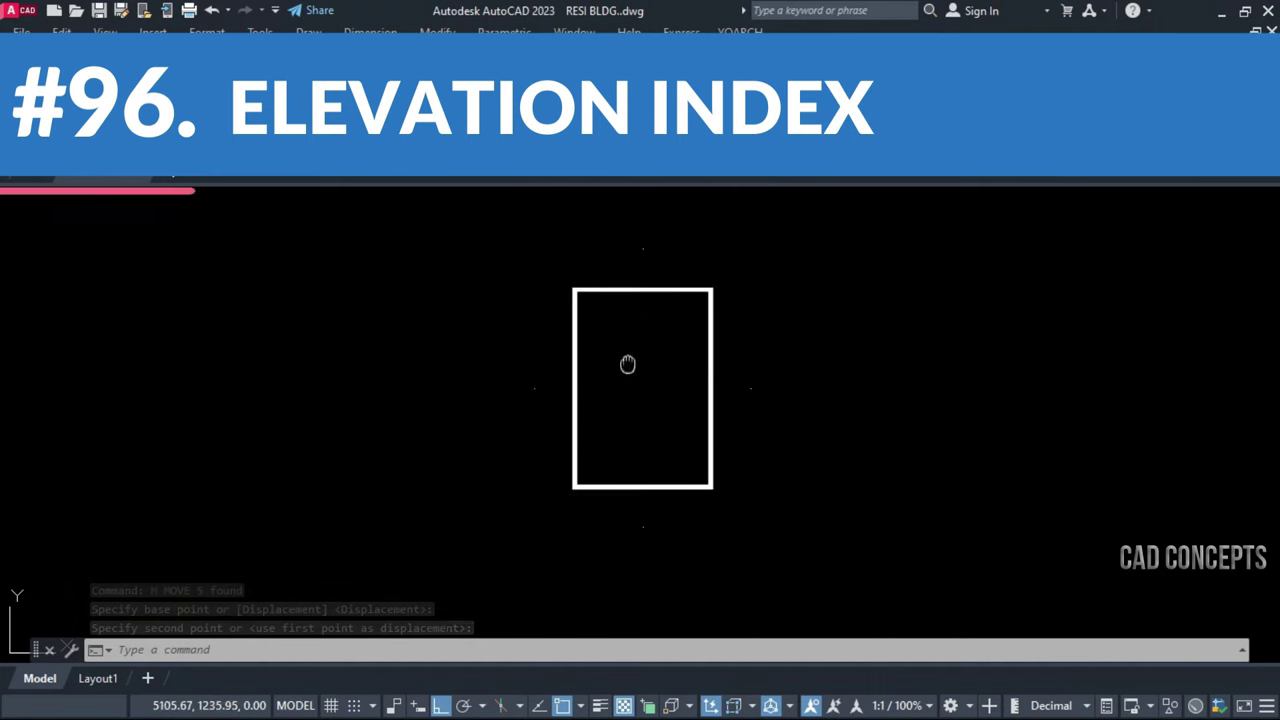
Set the symbol number to 1 and place elevation marker 1 below the rectangle
scroll(686, 380, up, 2)
middle_drag(686, 380, 686, 403)
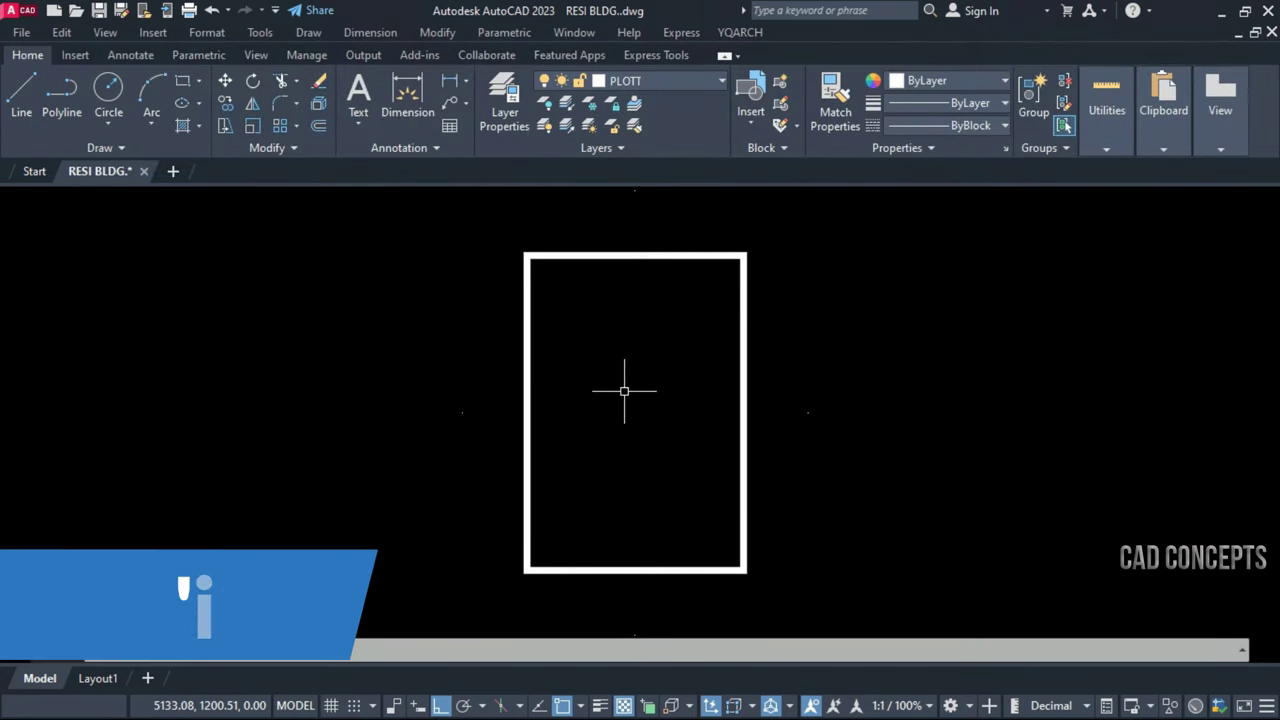
scroll(624, 391, down, 2)
text(I1)
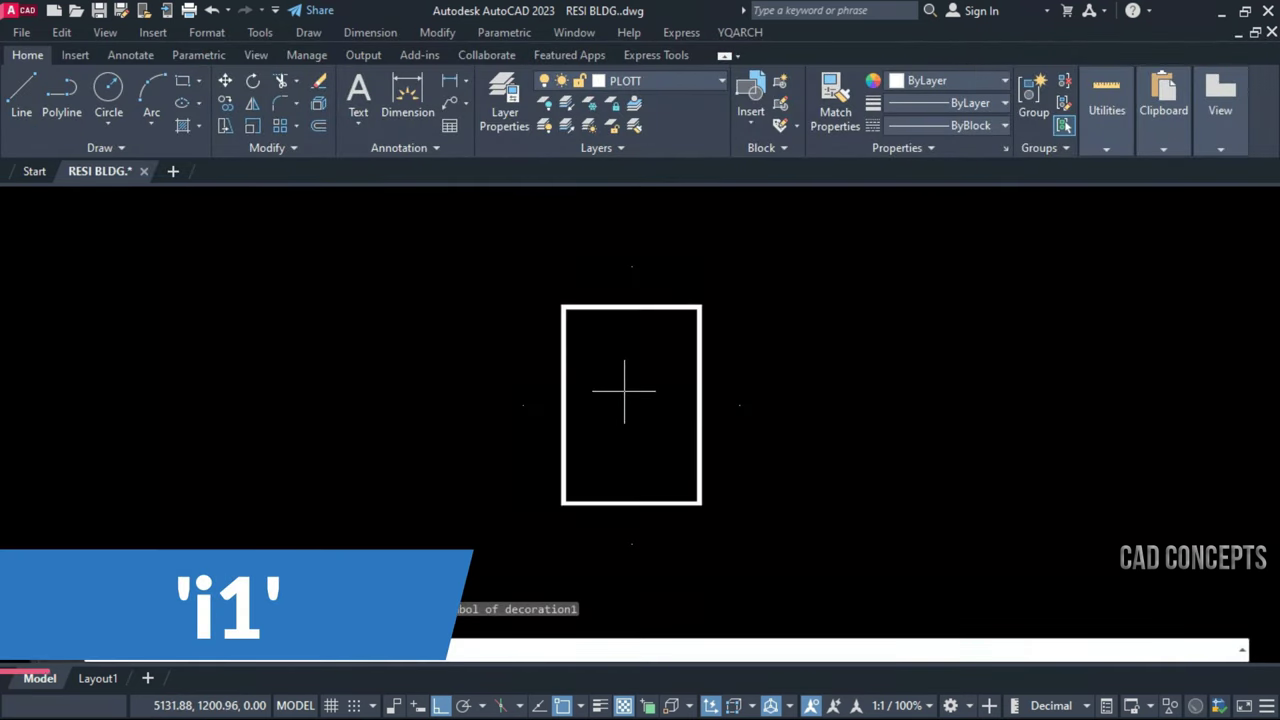
click(250, 651)
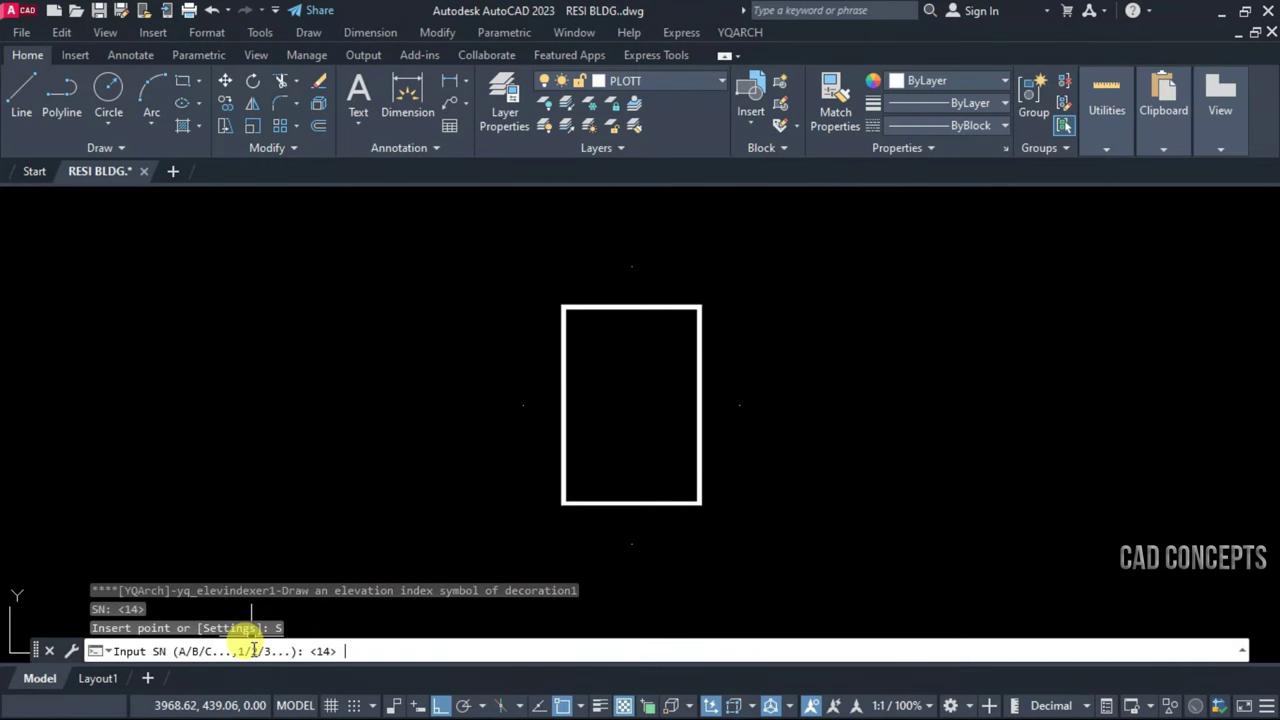
text(1)
key(Return)
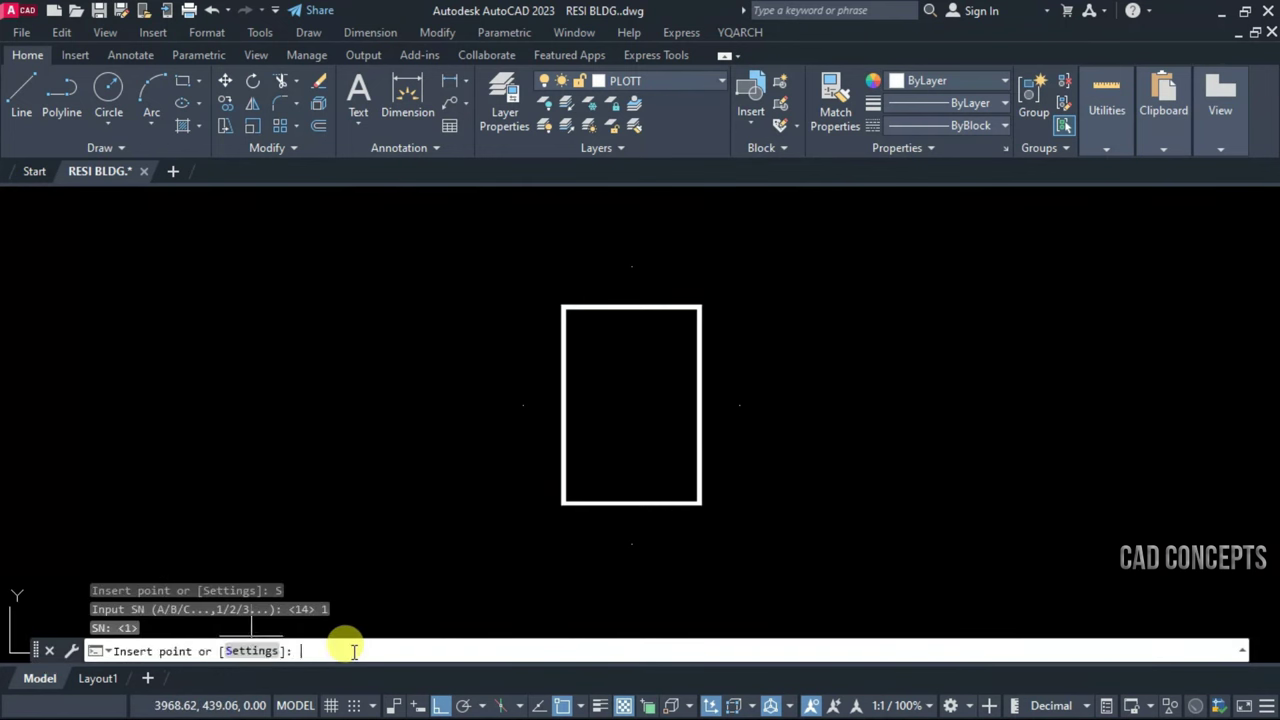
click(631, 545)
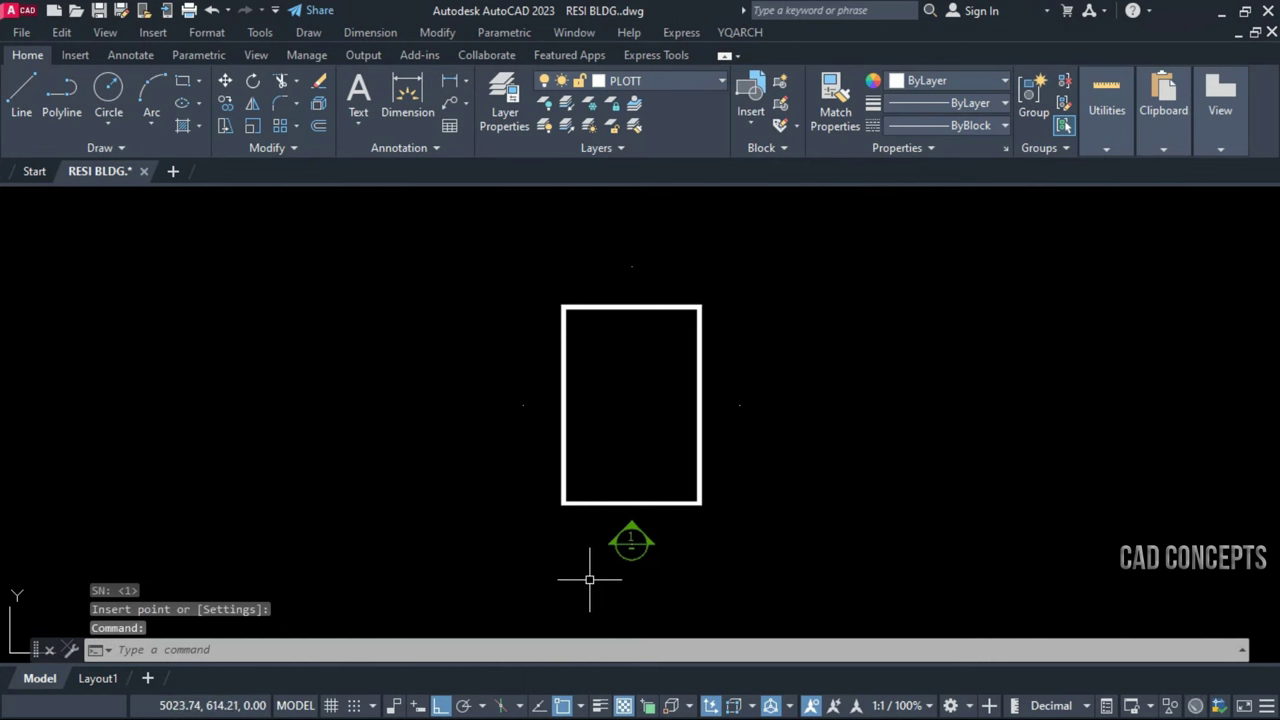
Place elevation markers 2, 3 and 4 above, right and left of the rectangle
text(ion2)
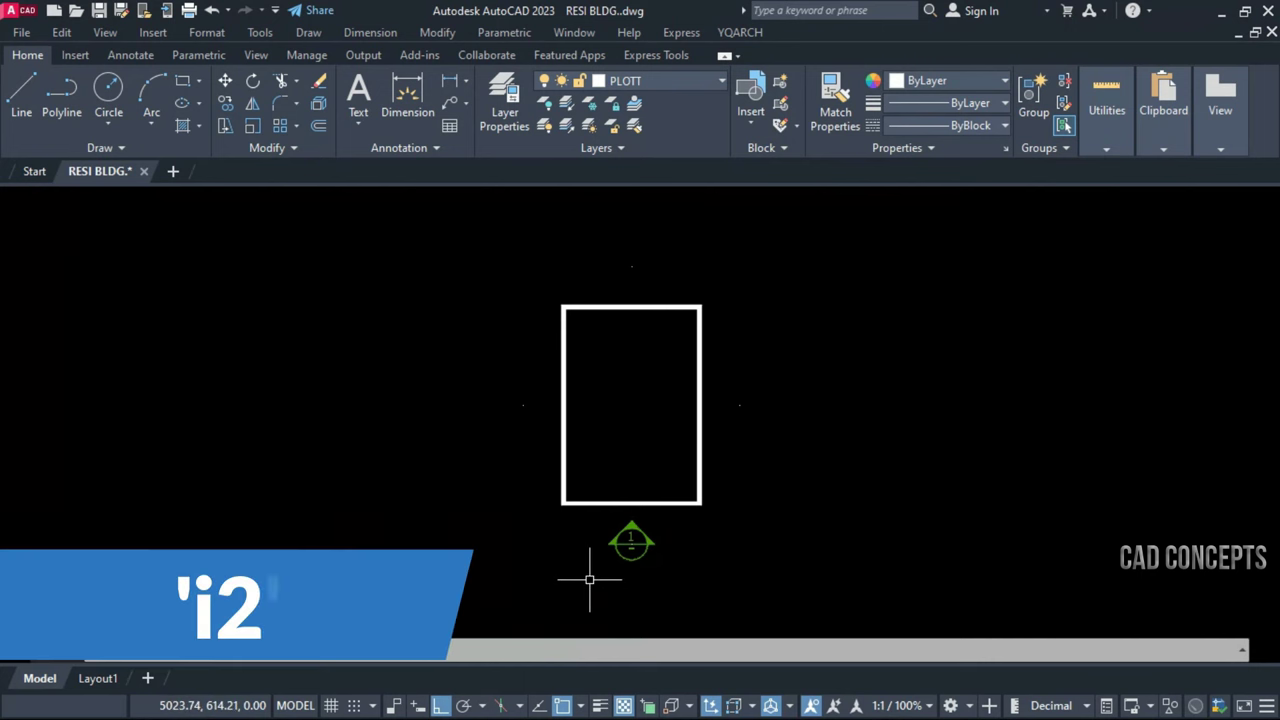
key(Return)
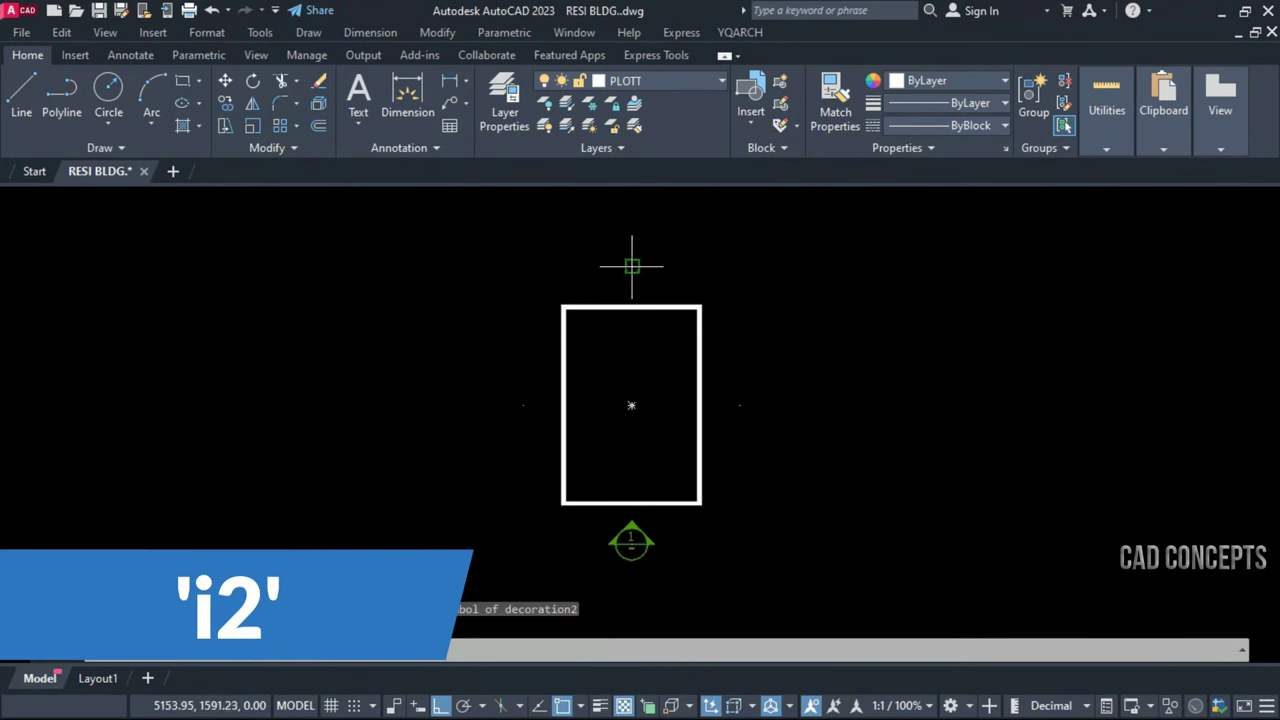
click(631, 266)
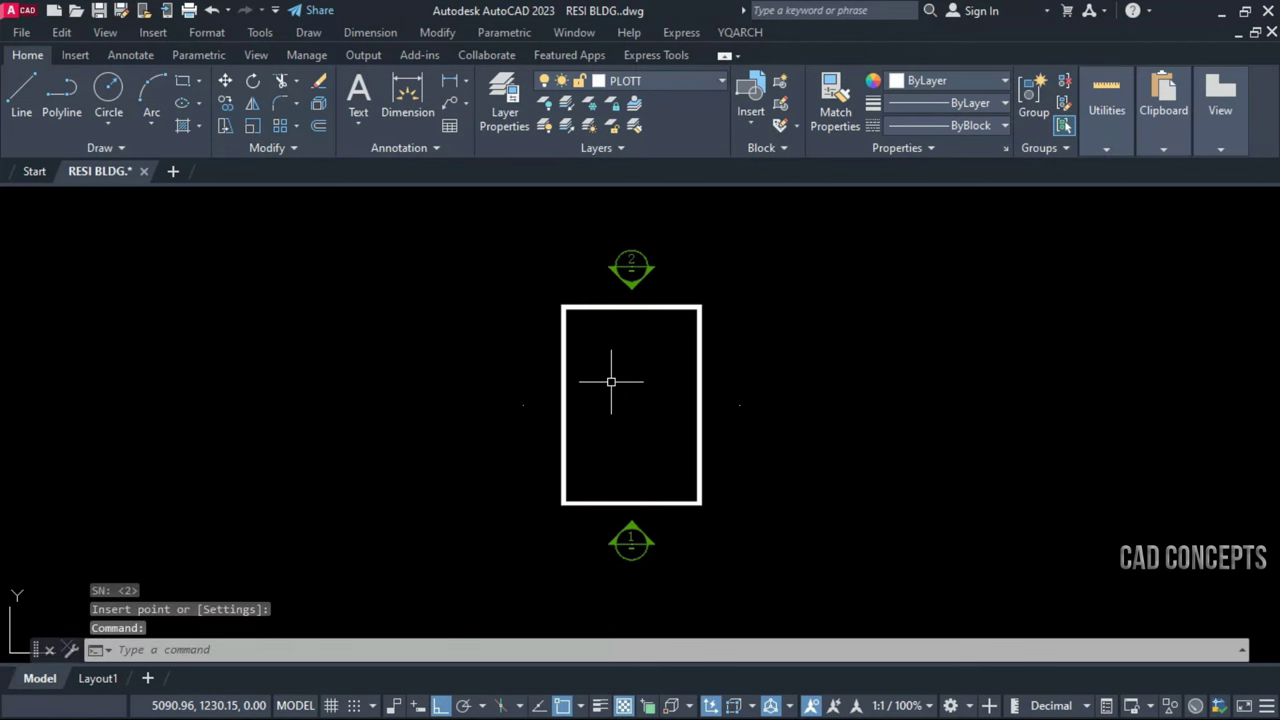
text(i3)
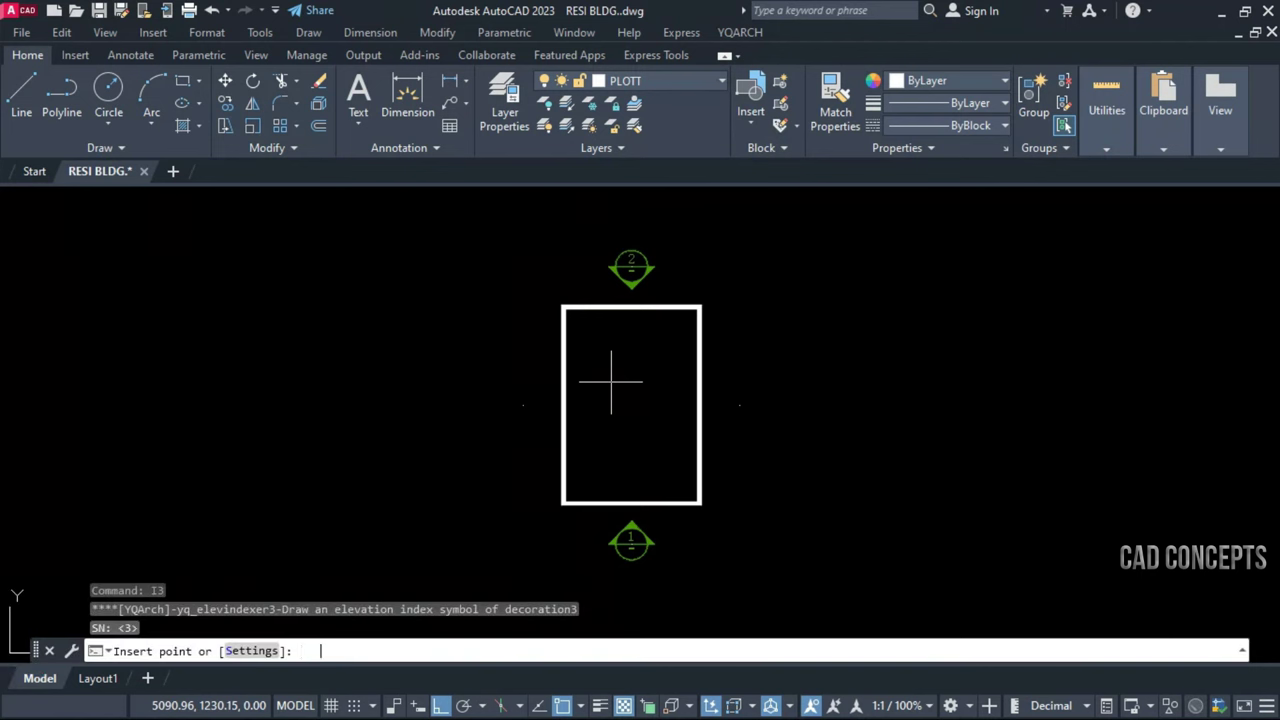
key(Return)
click(739, 405)
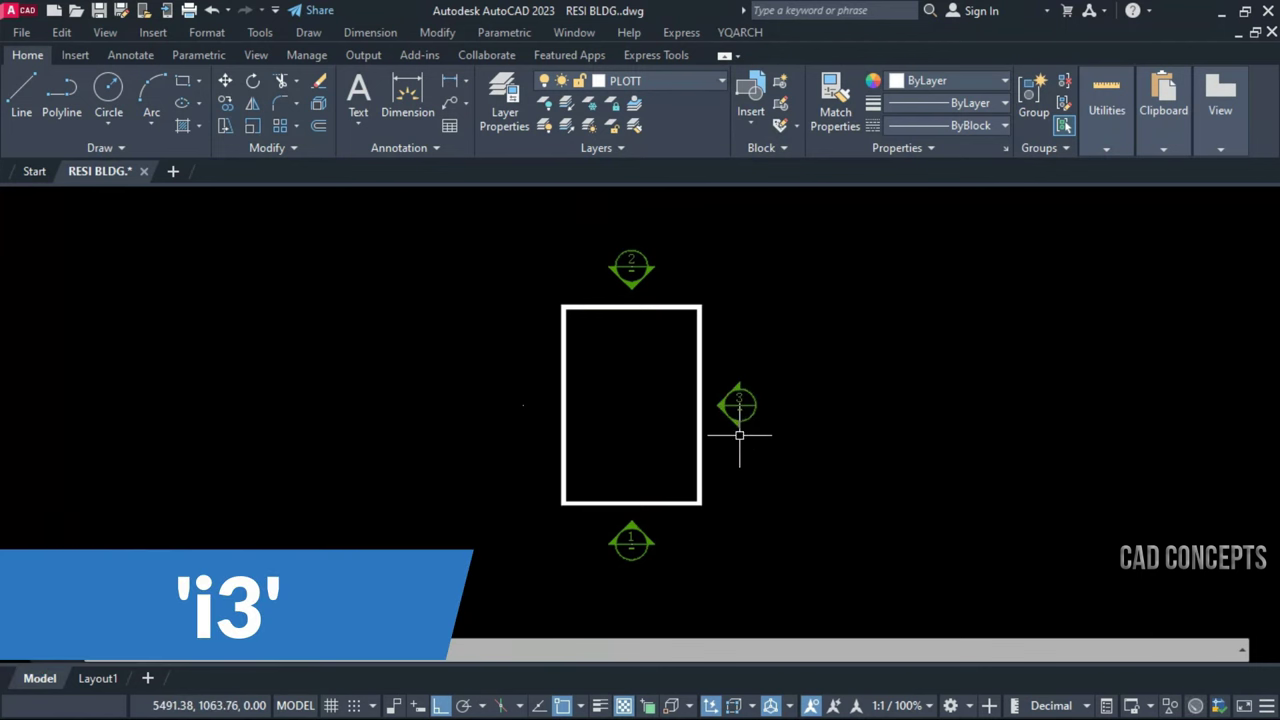
text(i4)
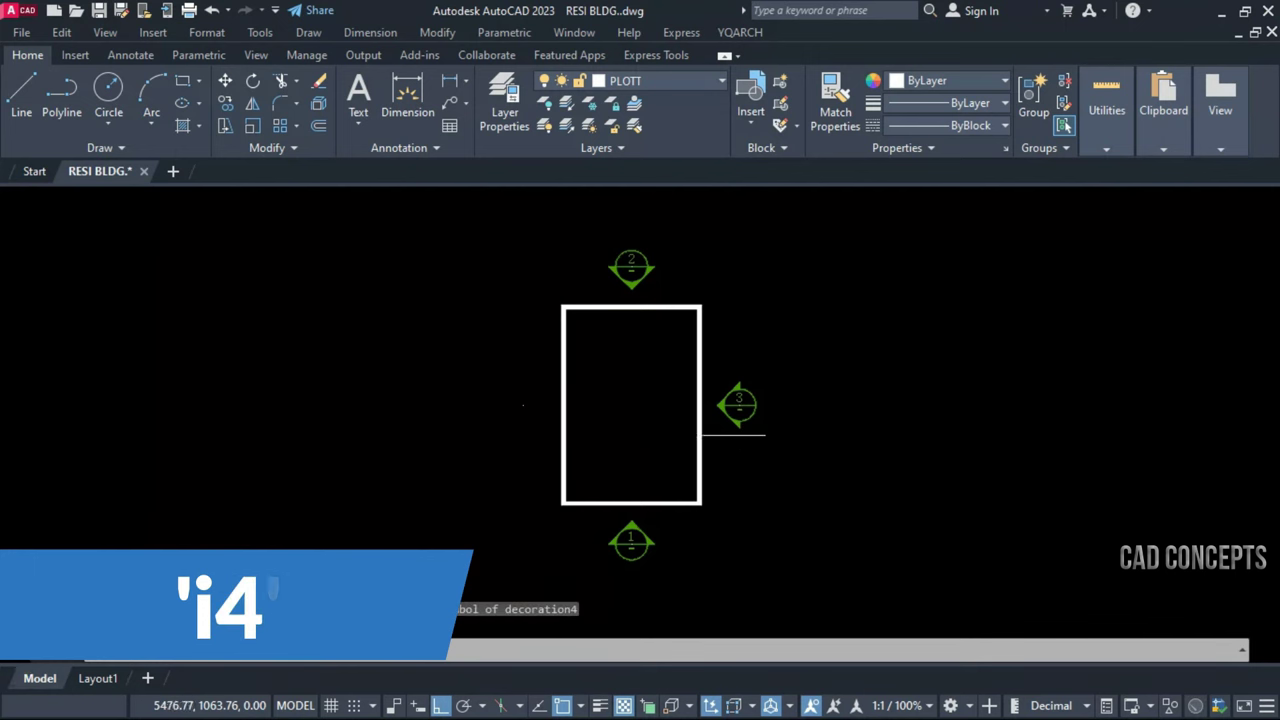
click(522, 405)
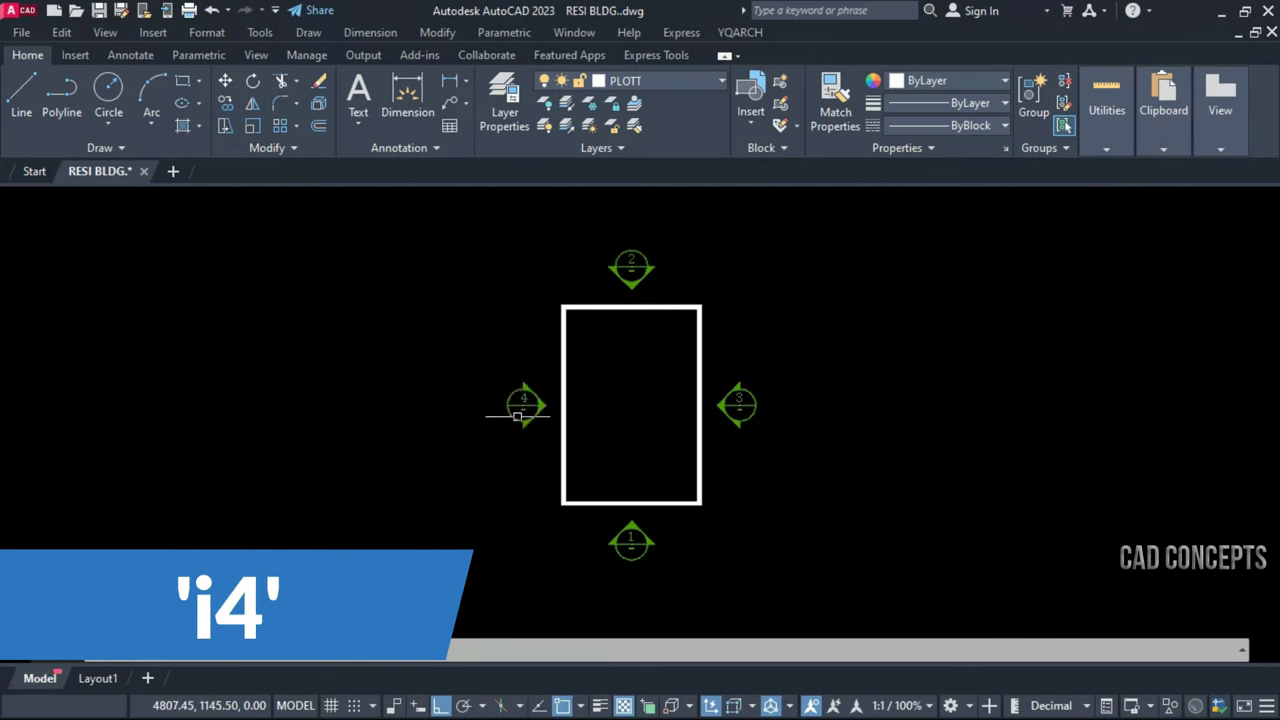
Select marker 4 and begin copying it, then cancel the copy
click(469, 384)
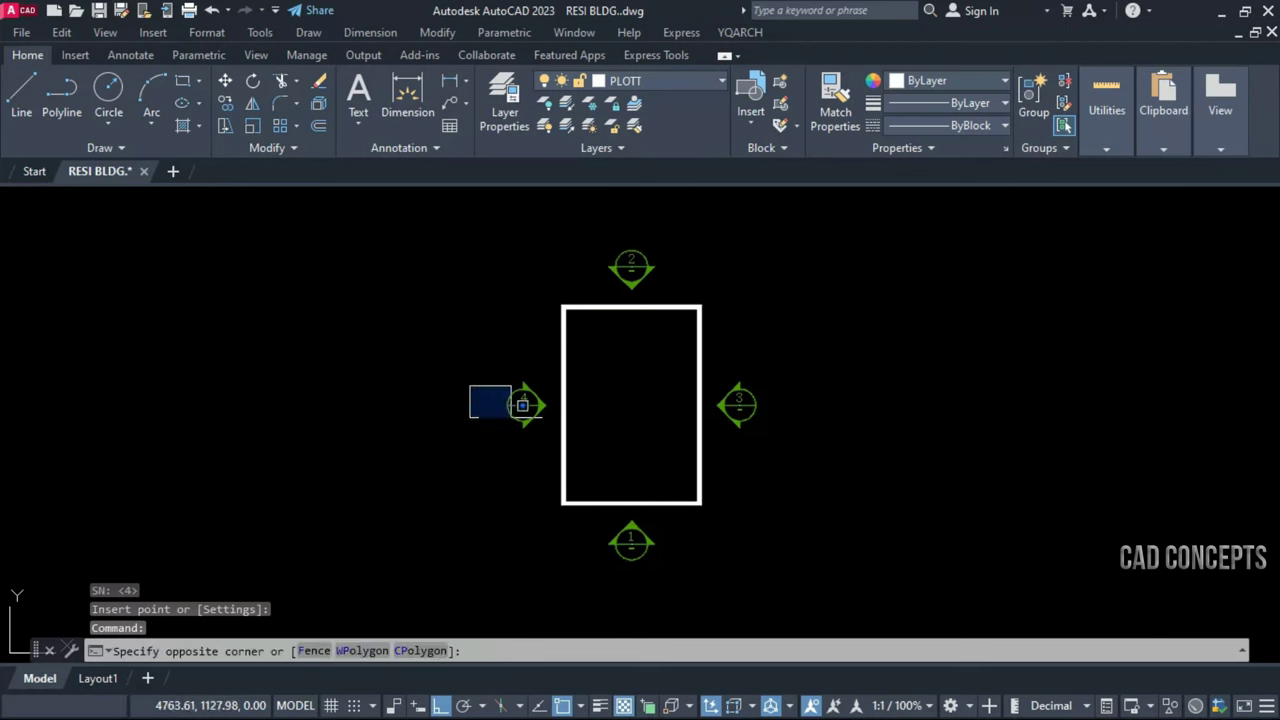
click(538, 442)
text(c)
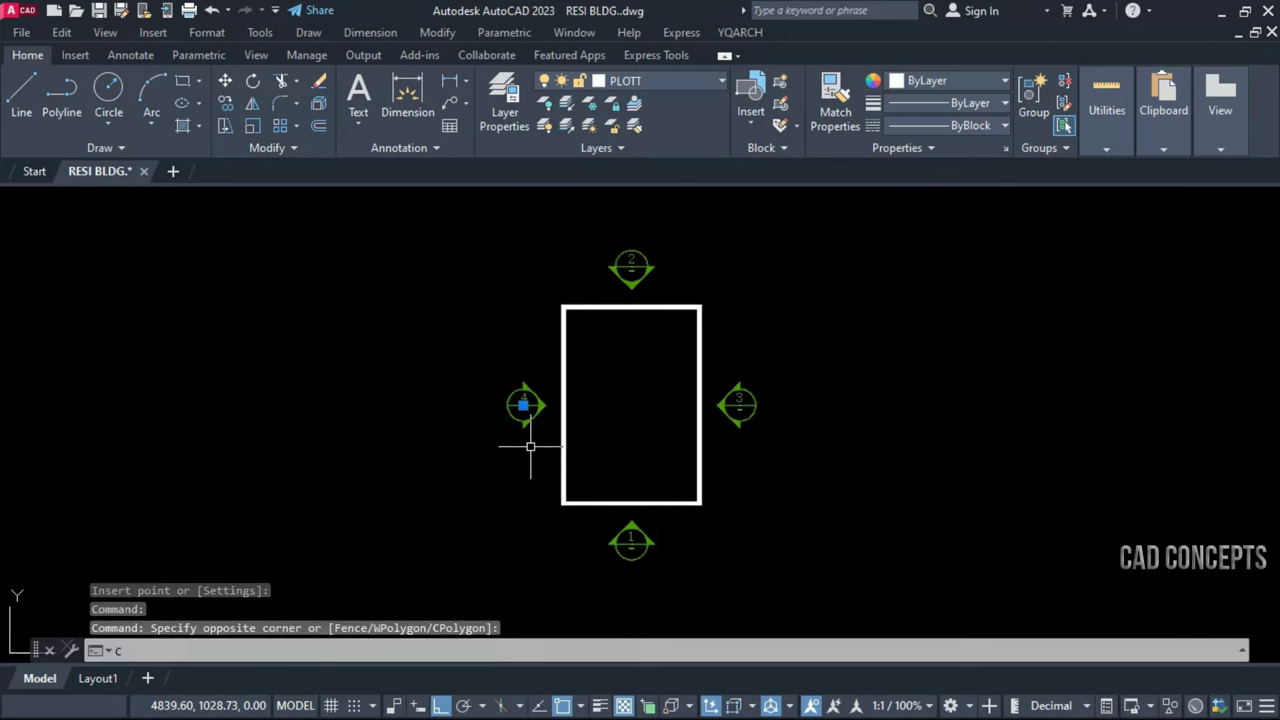
text(o)
key(Return)
click(522, 405)
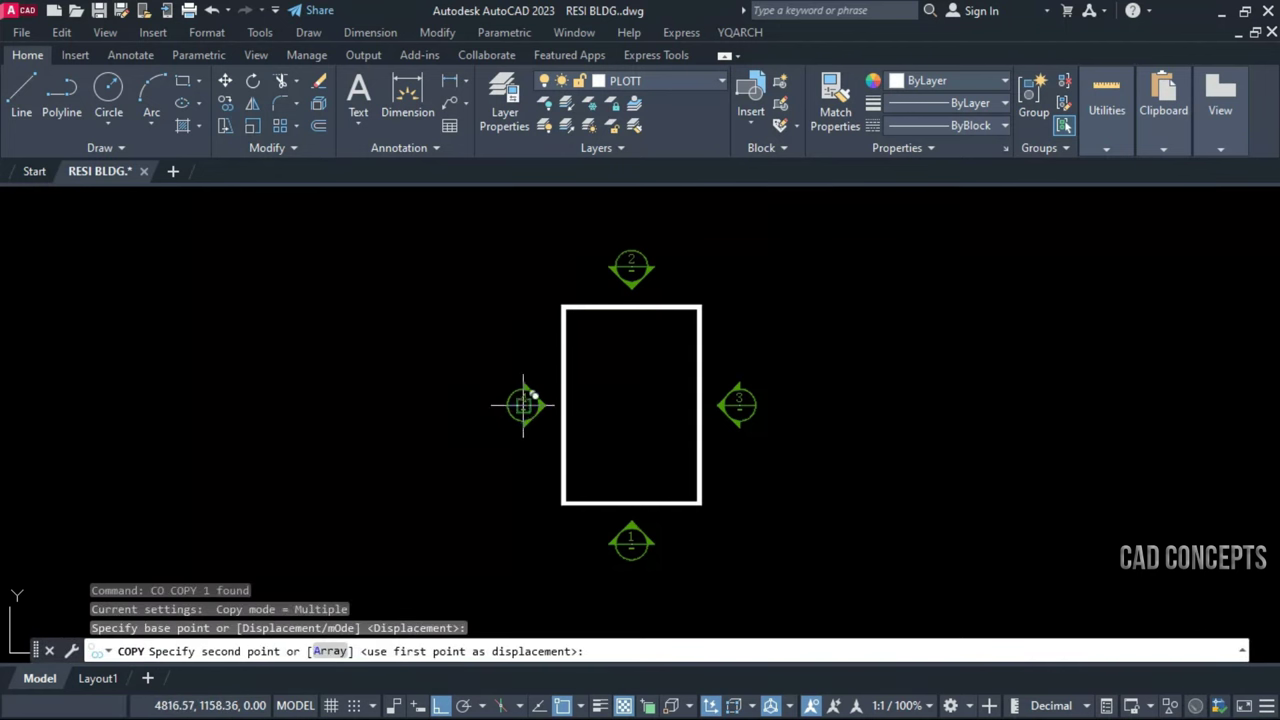
key(Escape)
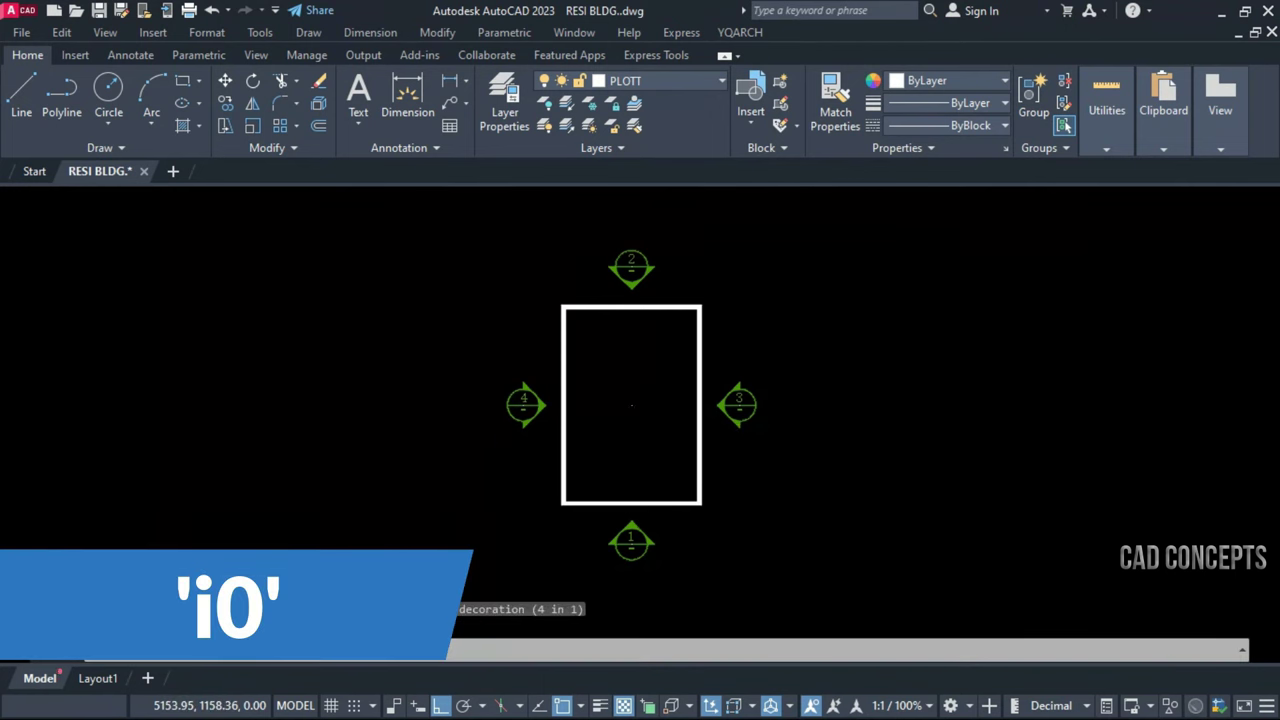
Insert the four-way 5–8 elevation index marker inside the rectangle
click(600, 450)
scroll(604, 463, up, 2)
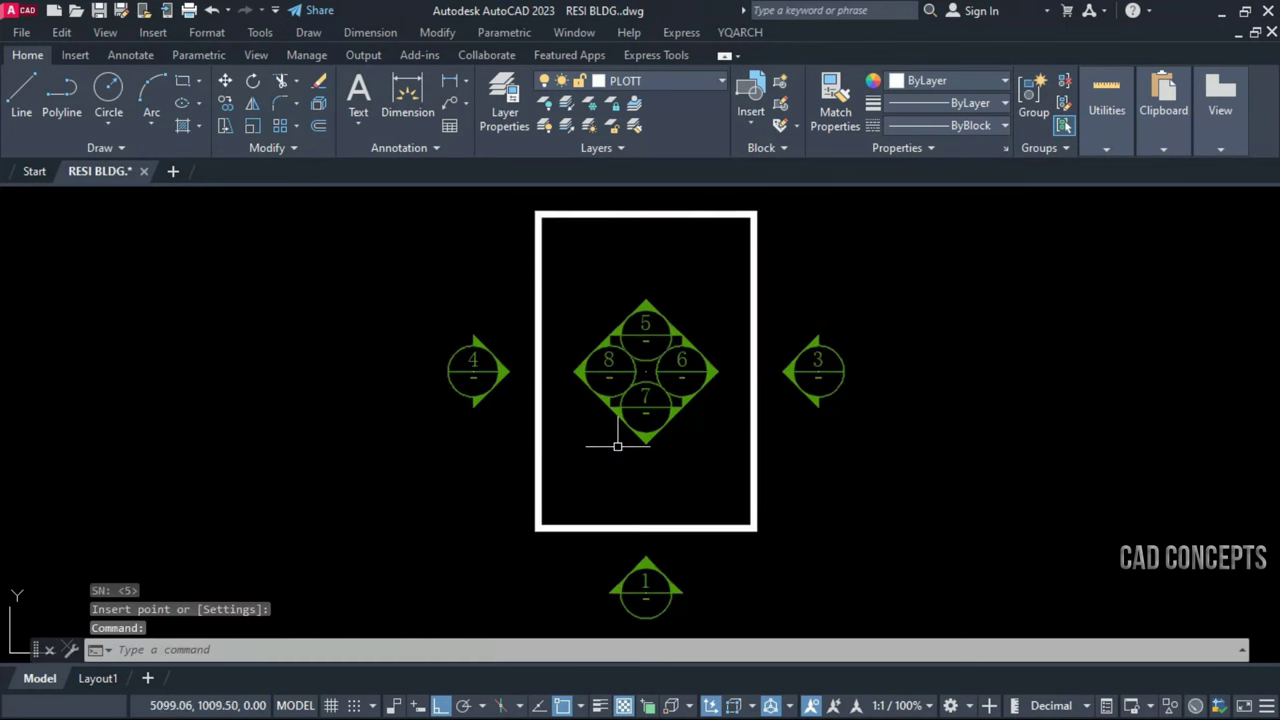
middle_drag(617, 446, 632, 531)
scroll(633, 354, up, 2)
scroll(630, 360, down, 2)
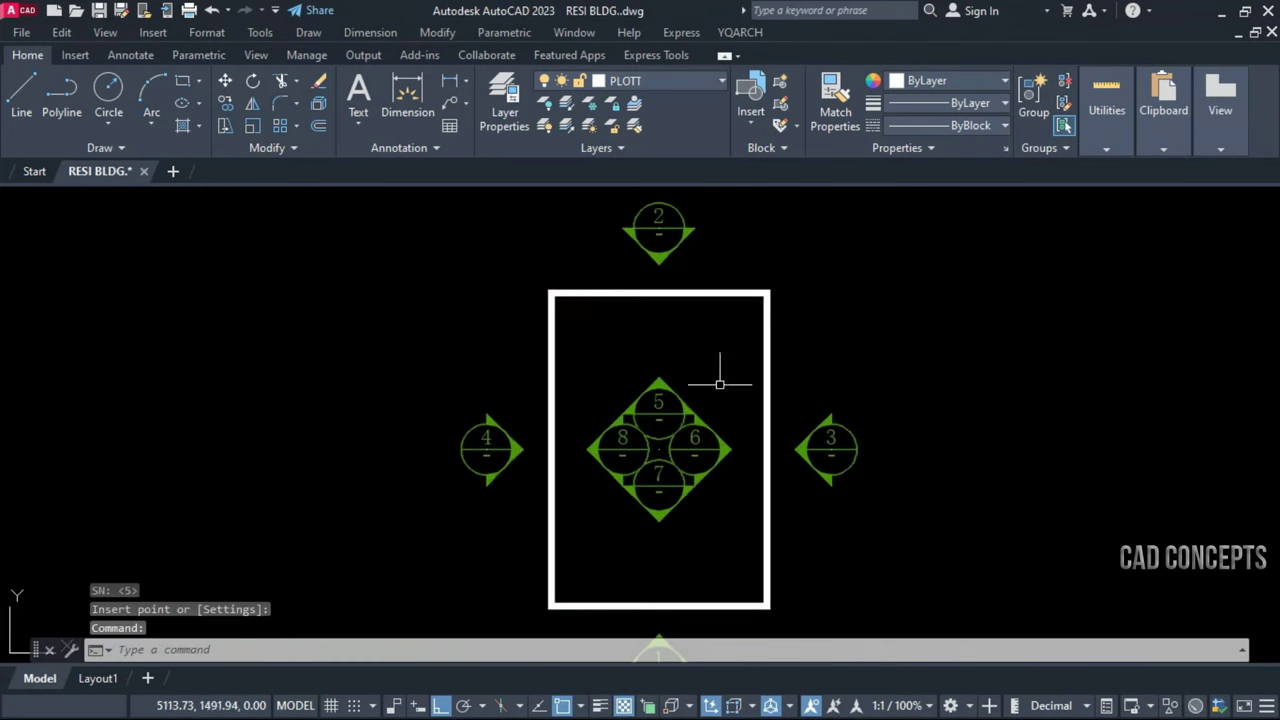
scroll(825, 428, up, 2)
scroll(700, 470, down, 4)
scroll(671, 479, up, 3)
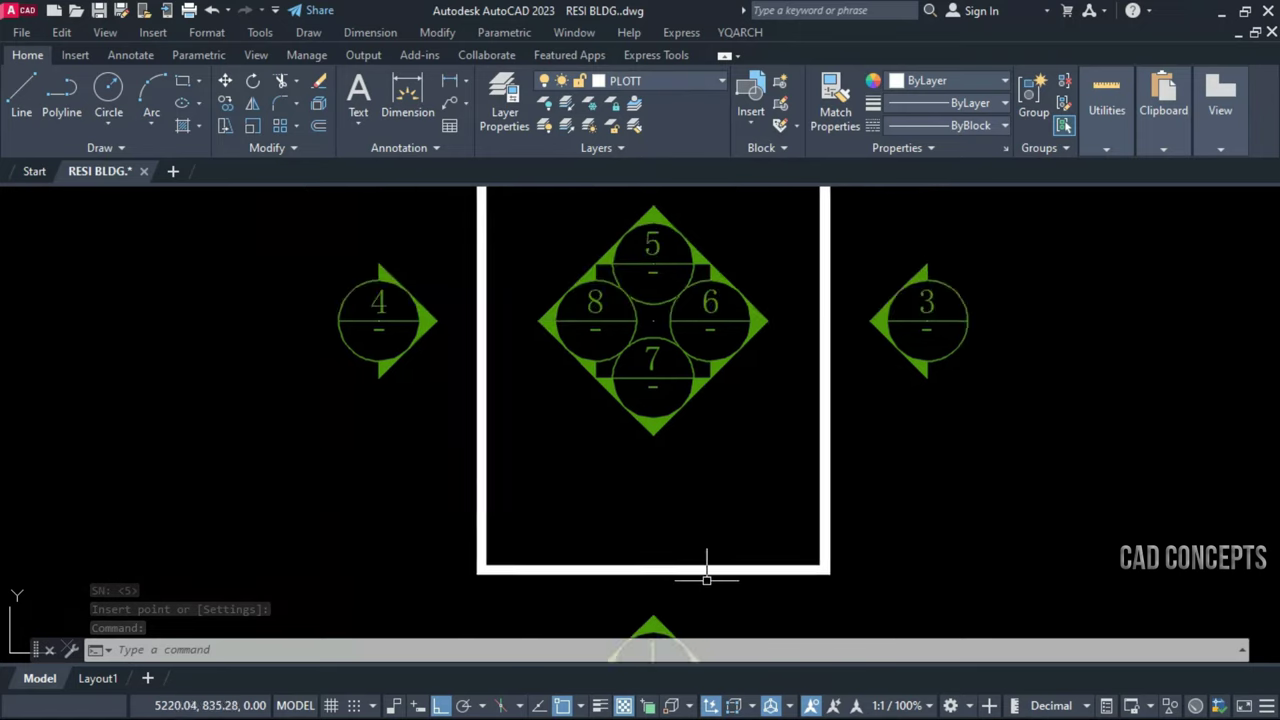
scroll(700, 500, down, 2)
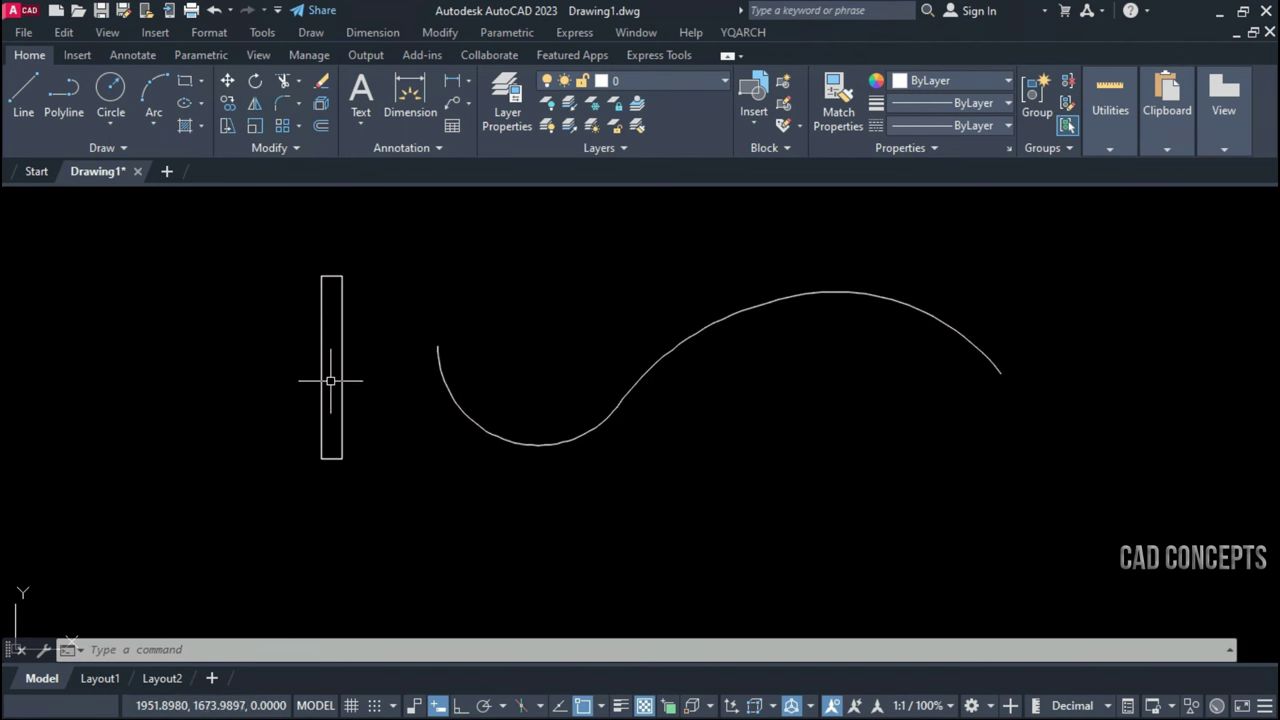
Copy the narrow rectangle 35 times along the S-curve with YQArch Objects to Curve at Auto precision
text(t)
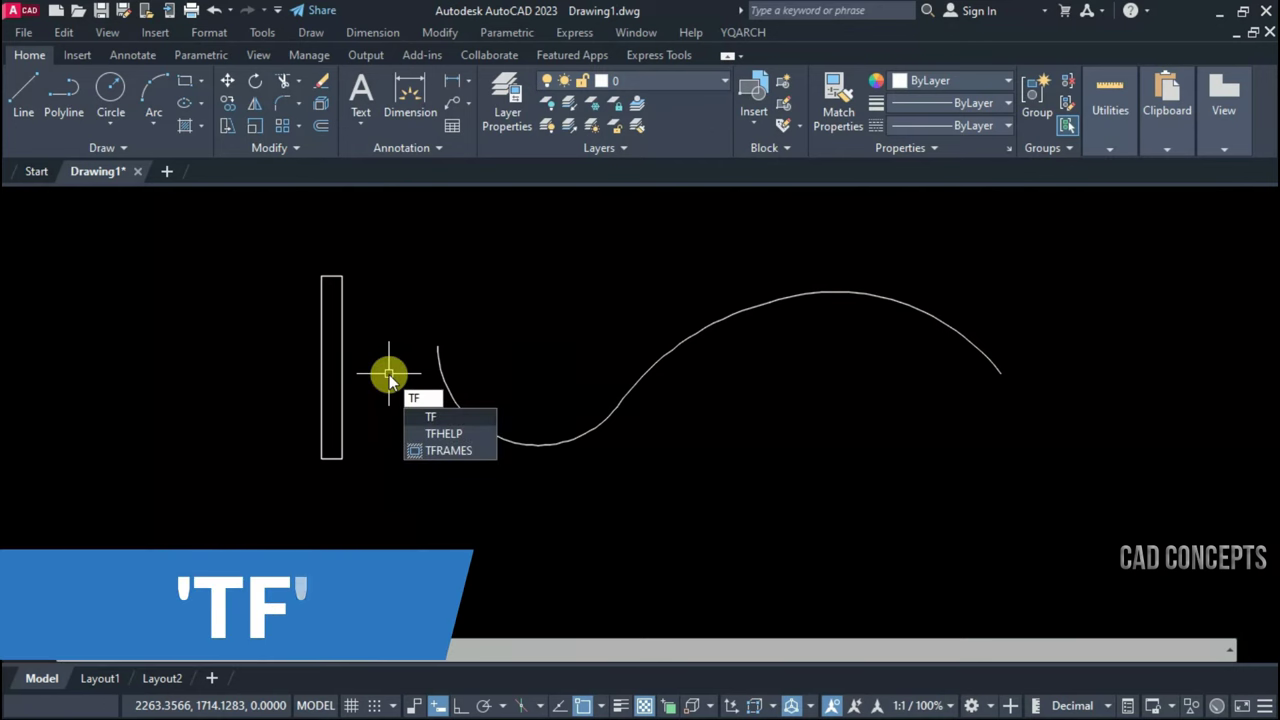
key(Return)
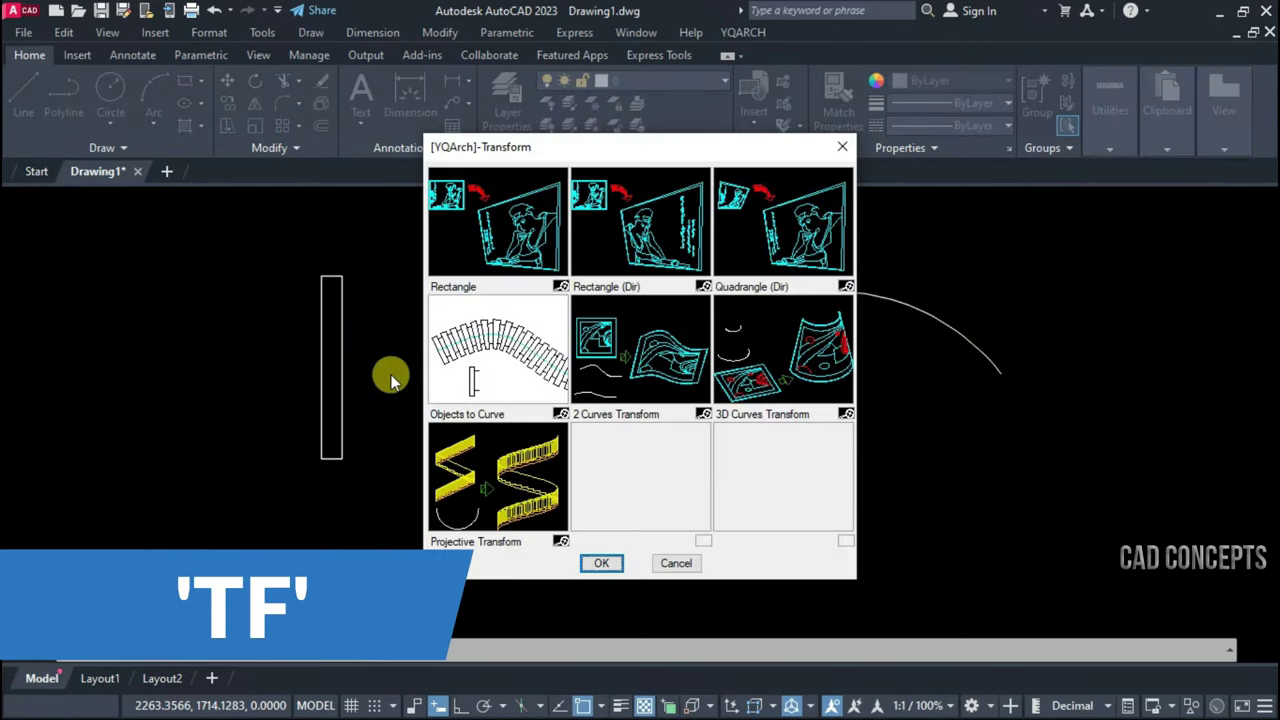
click(503, 377)
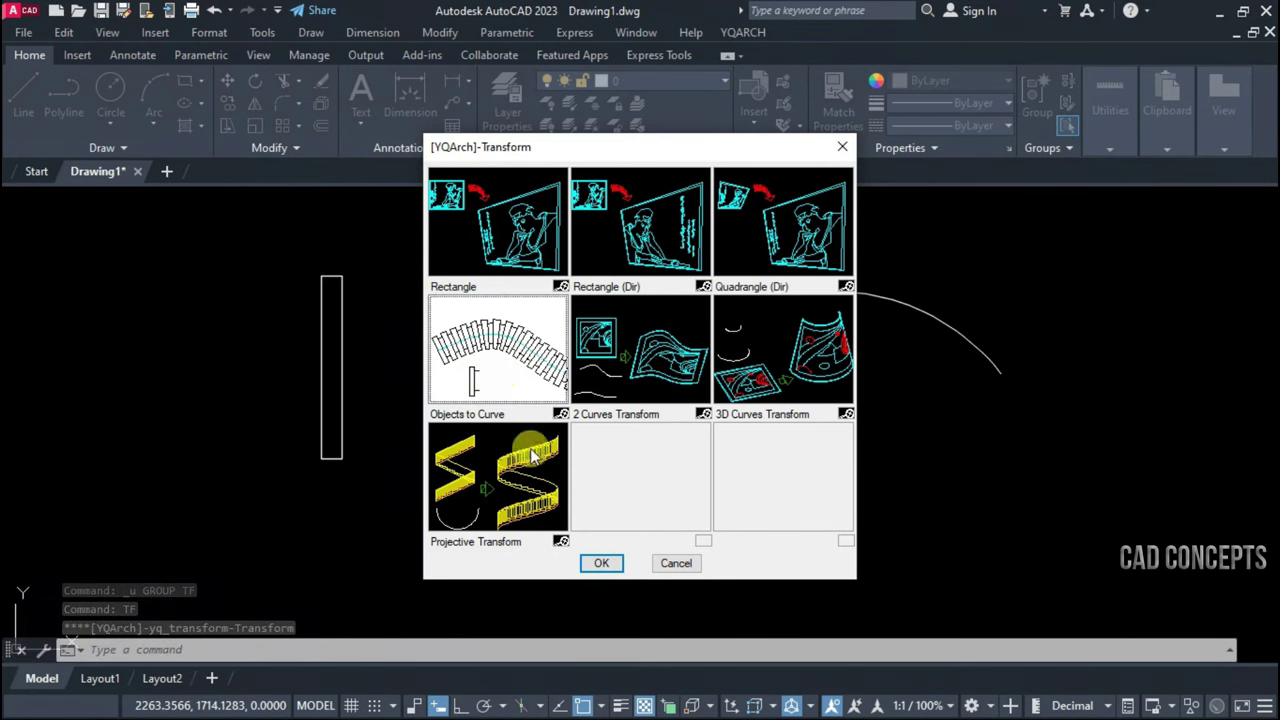
click(601, 564)
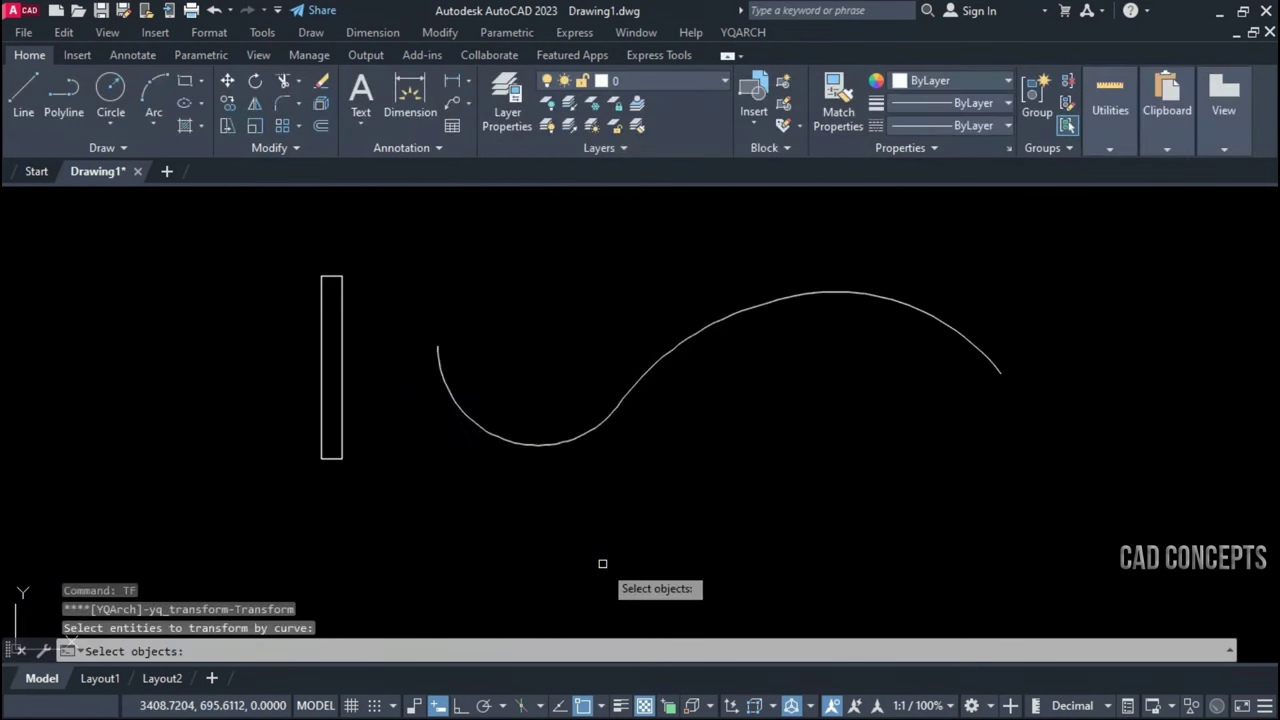
click(335, 369)
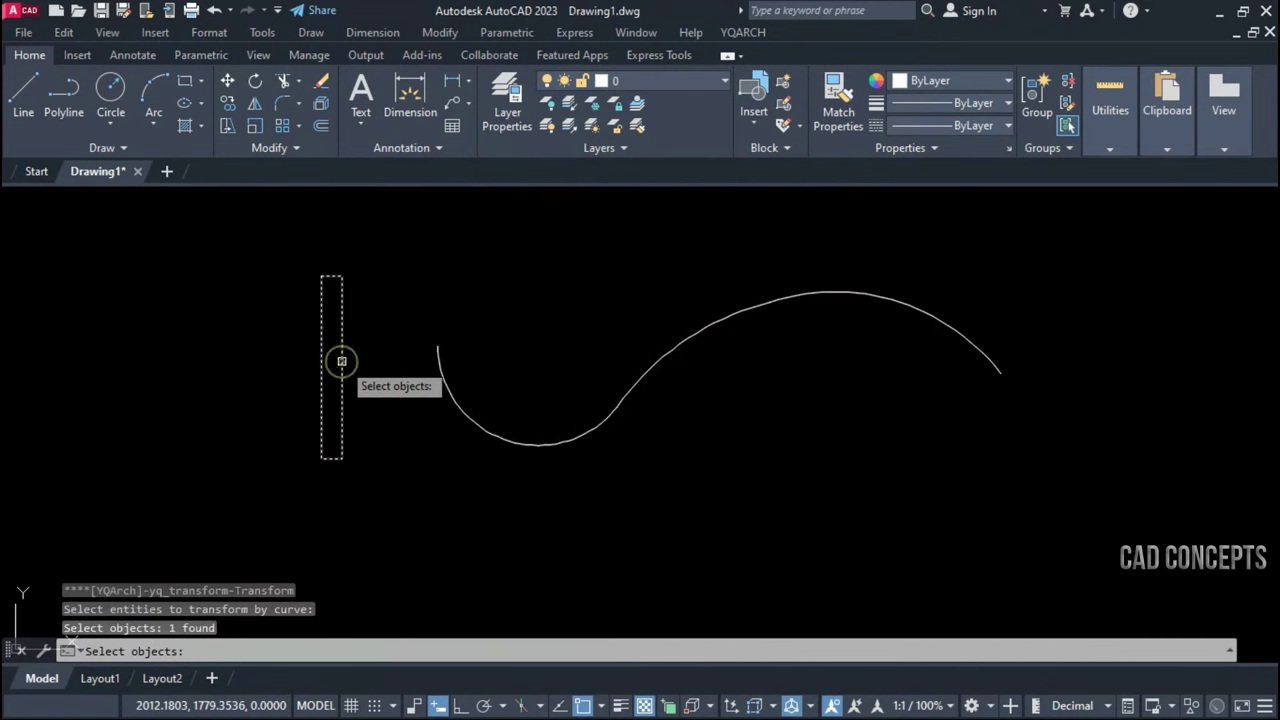
key(Return)
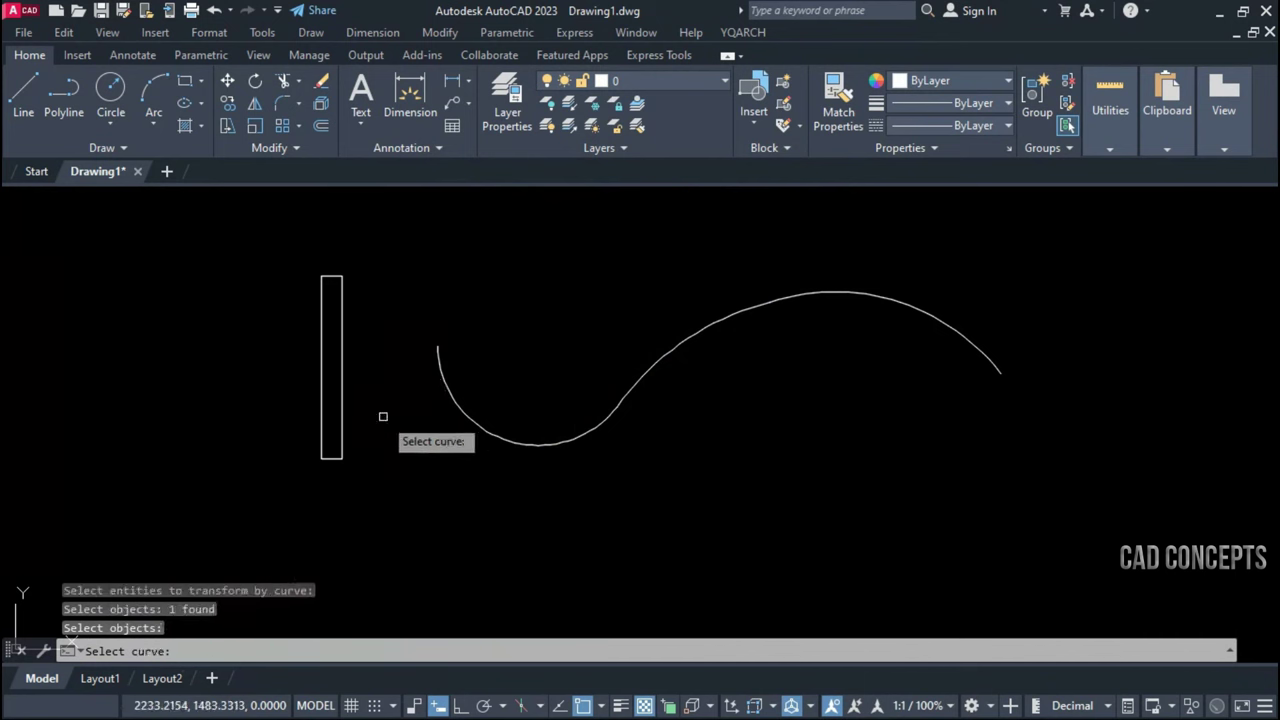
click(437, 348)
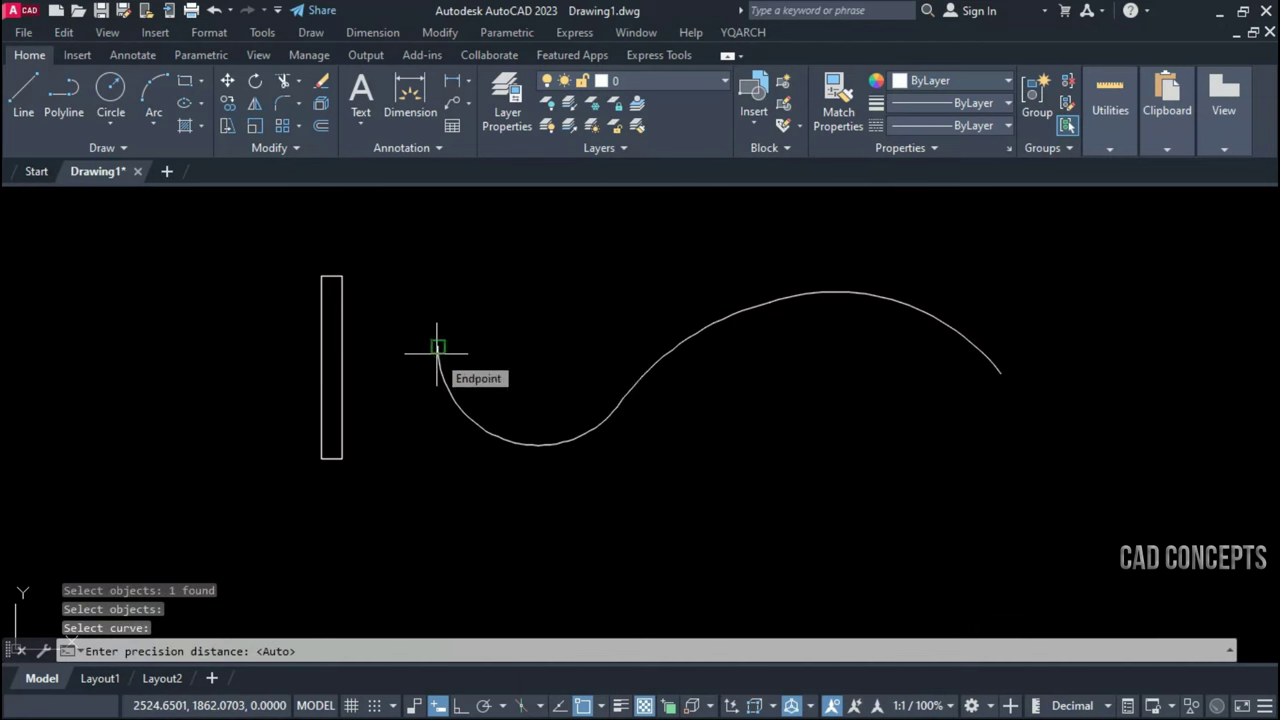
right_click(457, 348)
text(35)
key(Return)
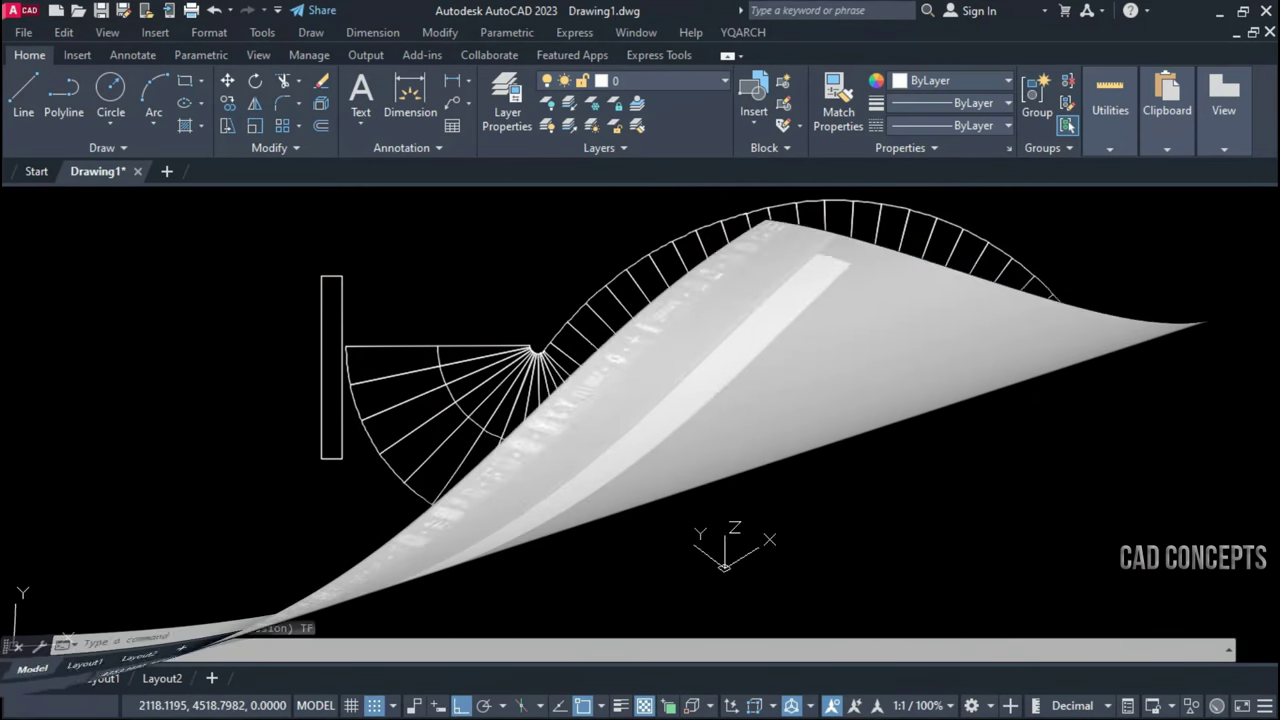
Frame the straight railing and the two arcs, test-selecting each and clearing the selection
scroll(622, 328, up, 2)
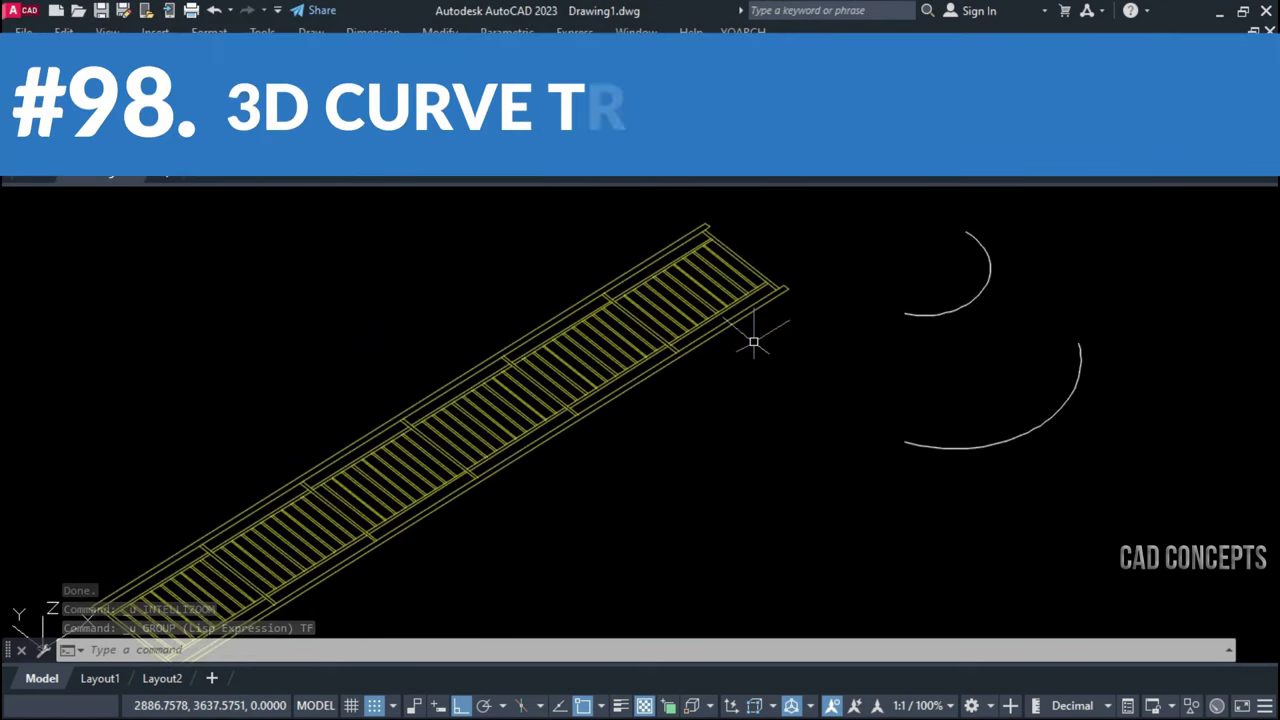
mouse_move(803, 330)
middle_down()
mouse_move(913, 341)
mouse_move(971, 317)
middle_up()
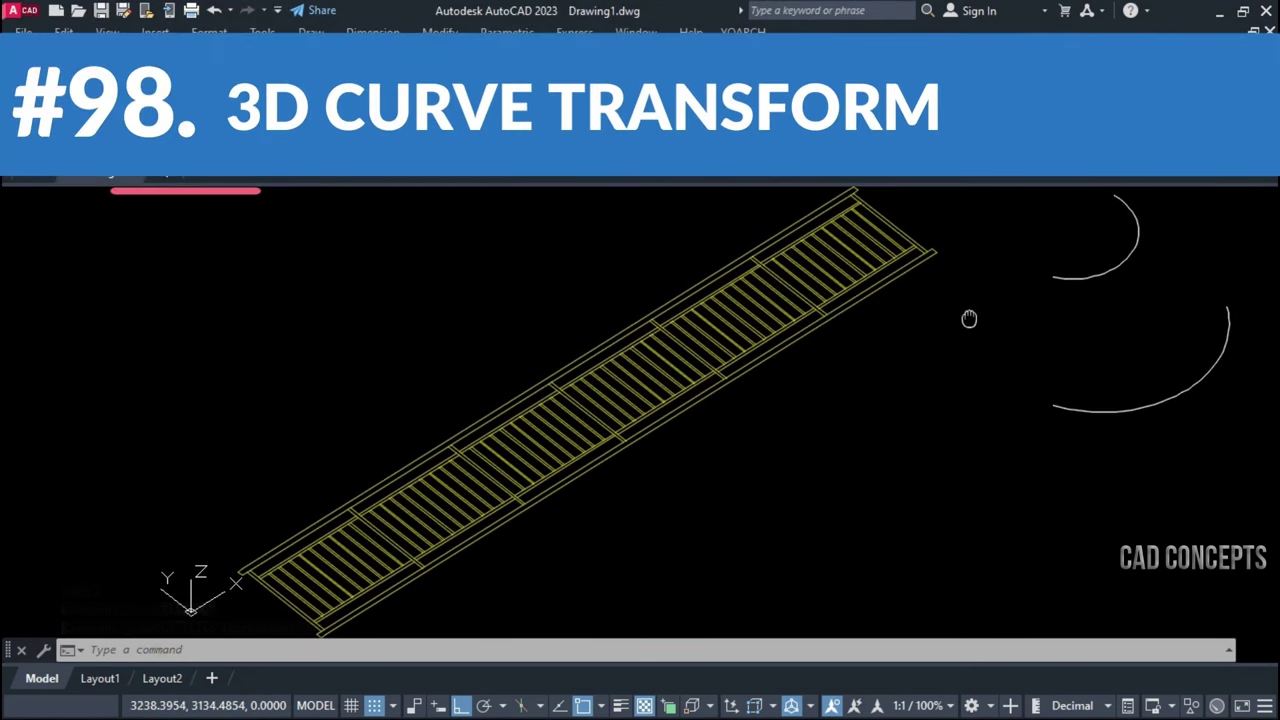
key(Escape)
click(1216, 241)
click(1057, 428)
key(Escape)
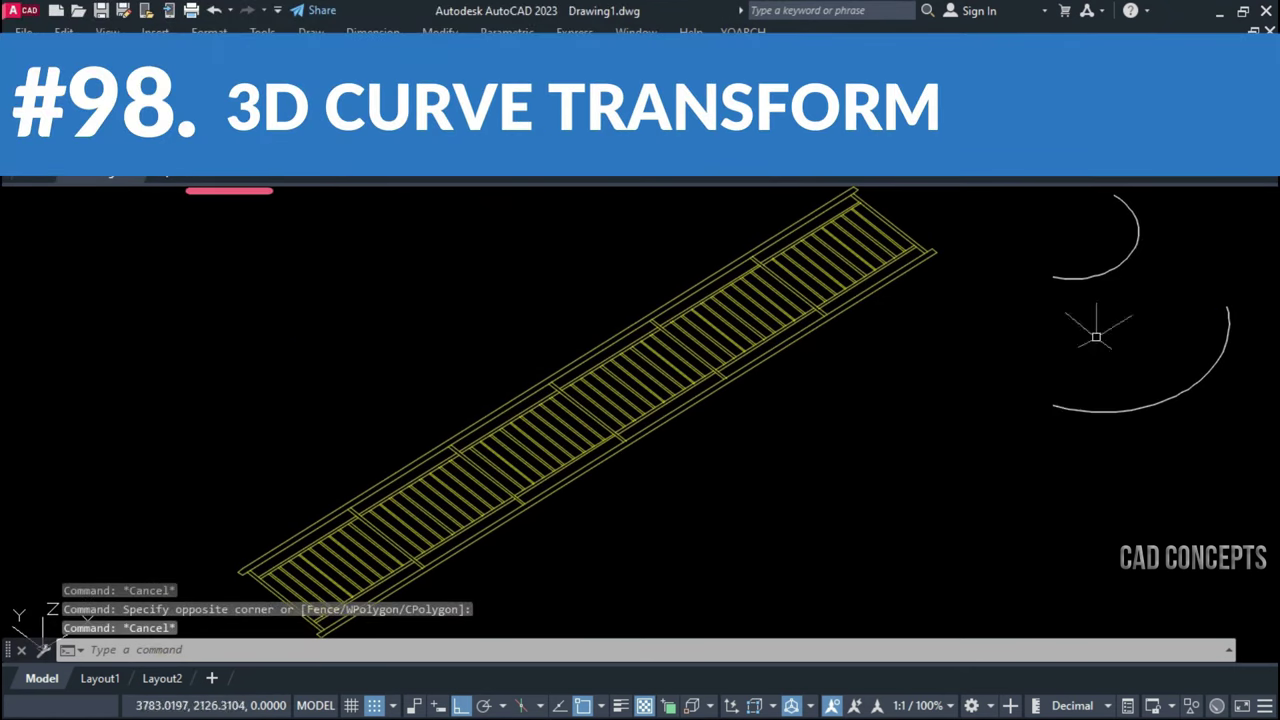
scroll(905, 356, down, 3)
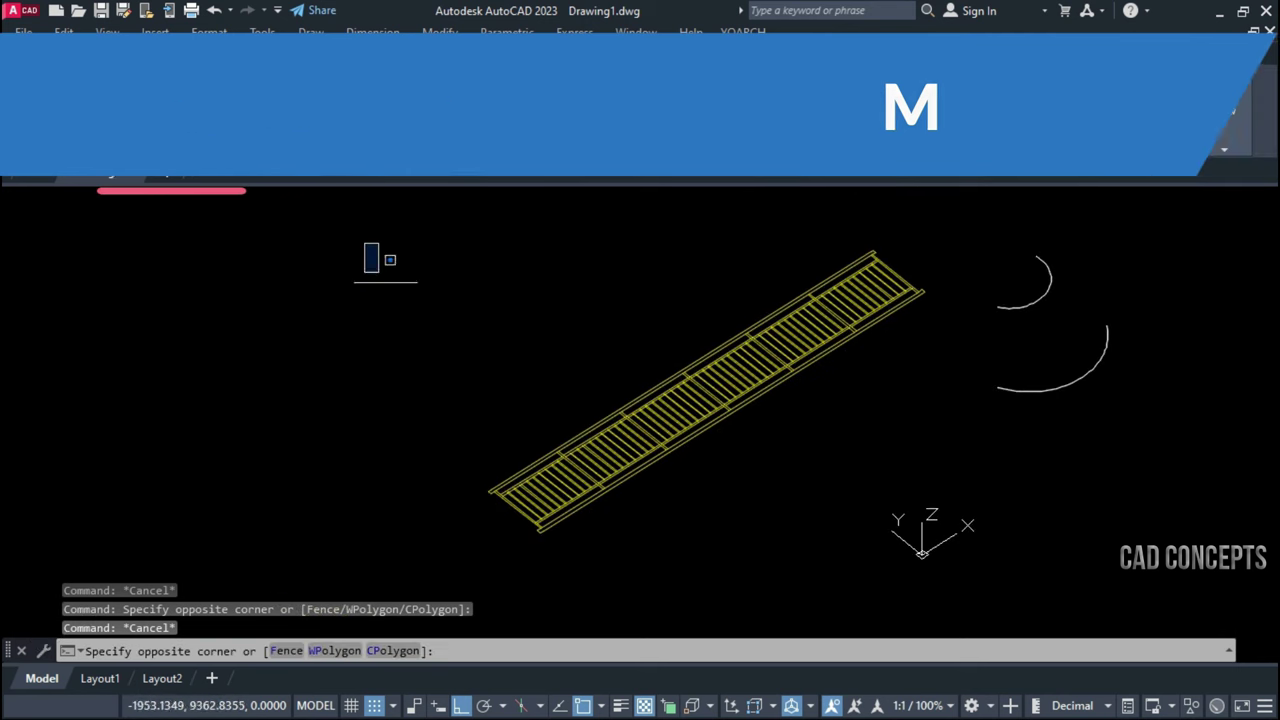
click(365, 243)
click(1022, 603)
key(Escape)
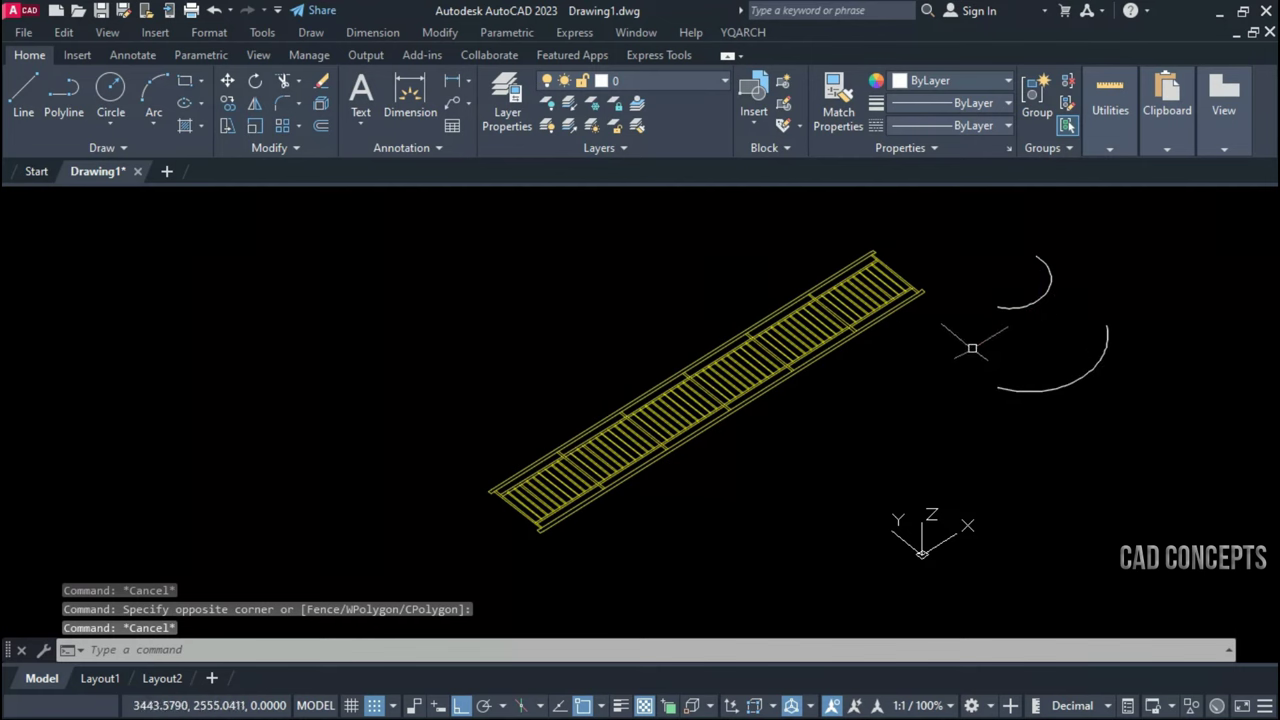
Bend the 148-object railing between the small and large arcs using TF 3D Curves Transform at Auto precision
text(tf)
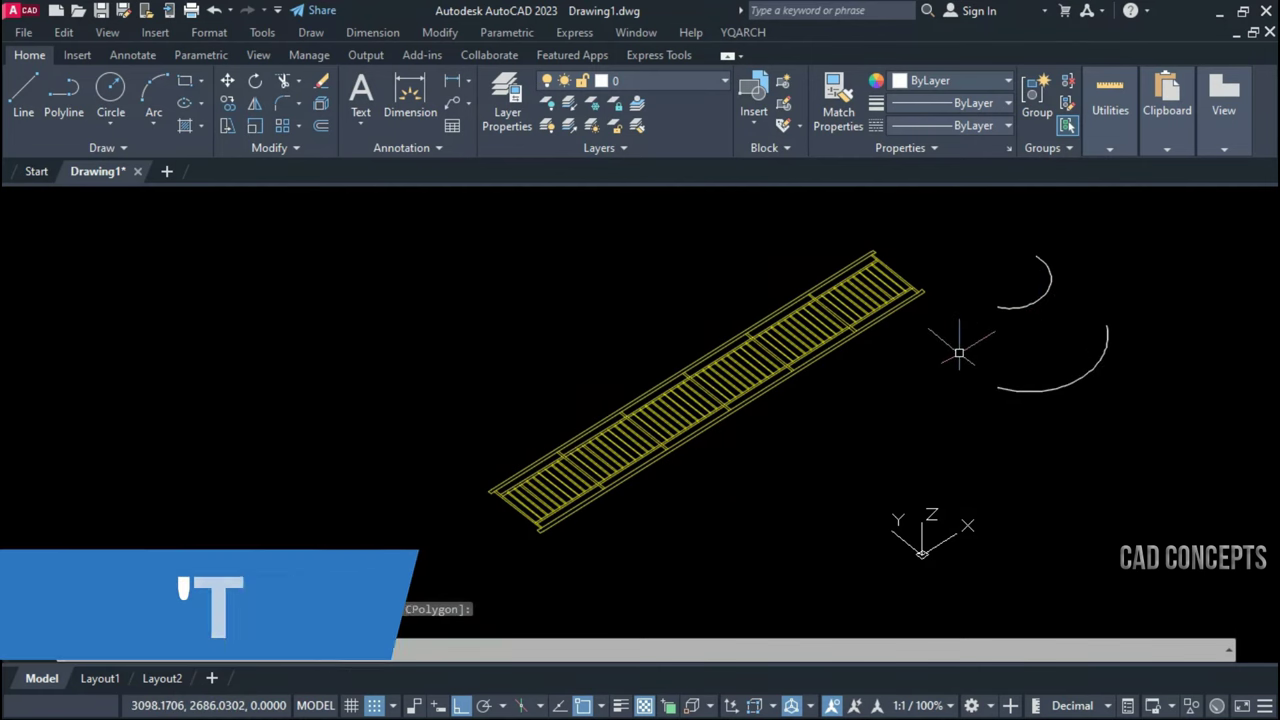
key(Return)
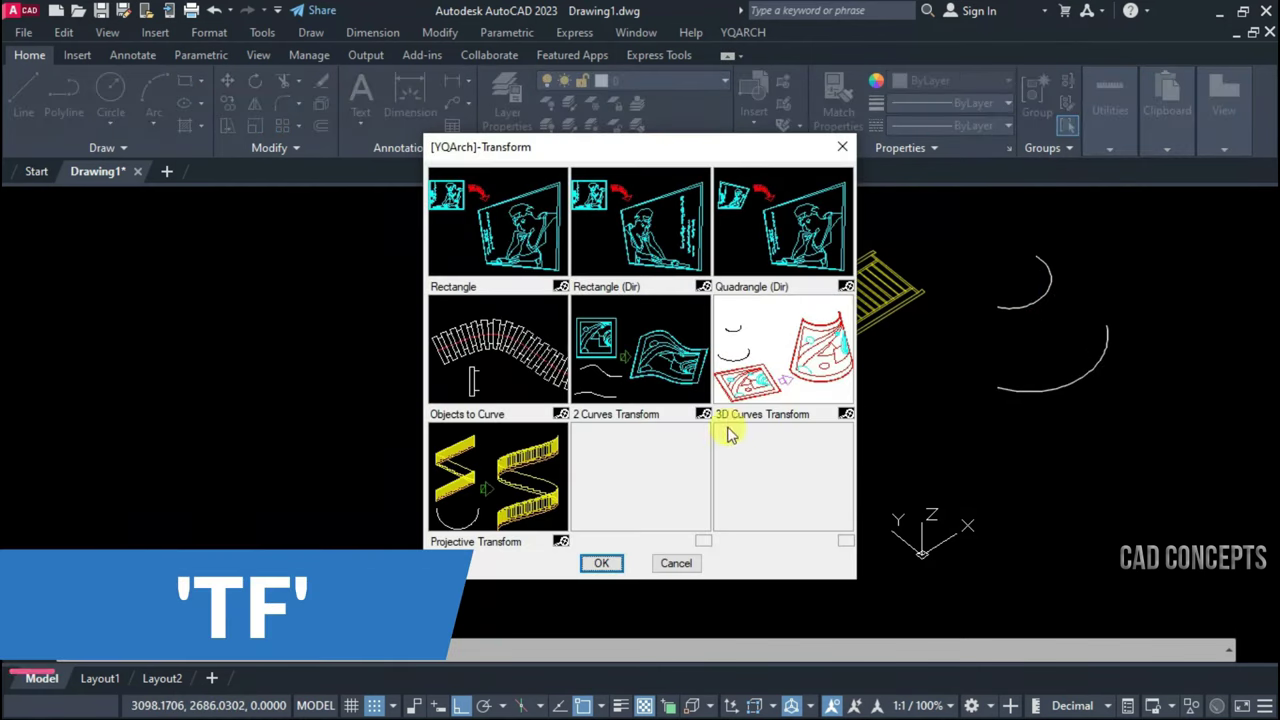
click(766, 360)
click(597, 564)
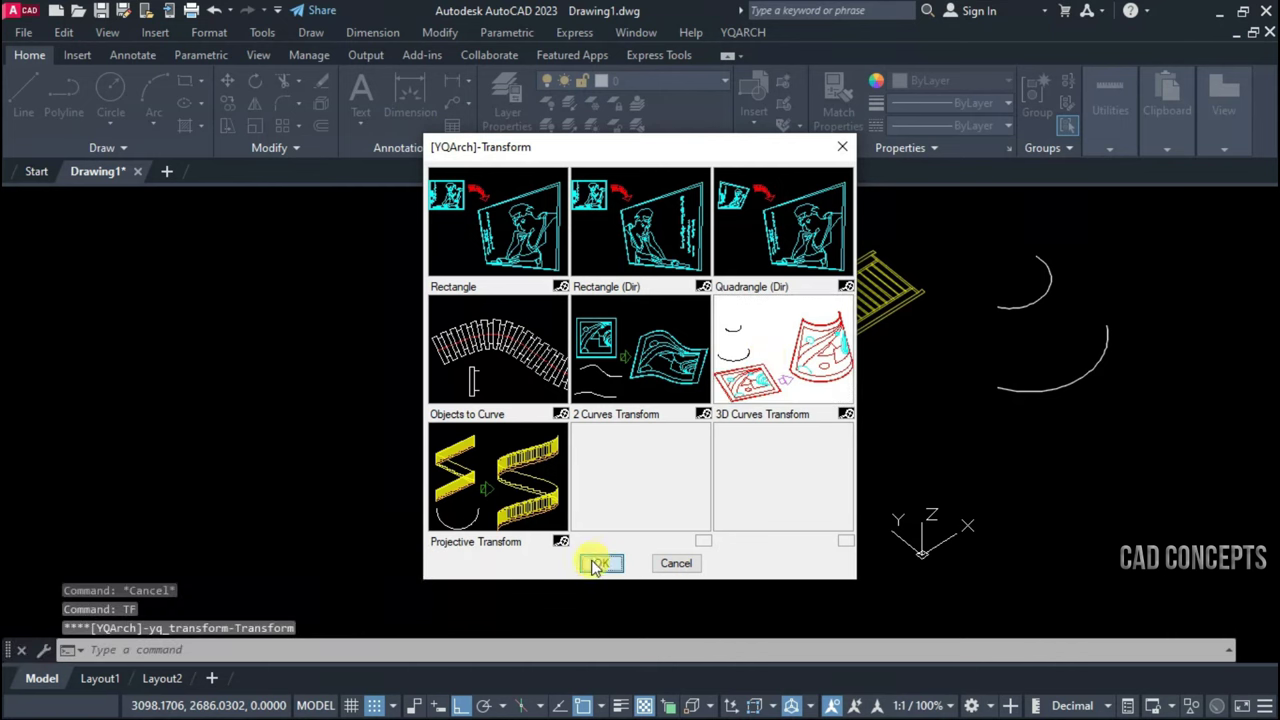
click(410, 591)
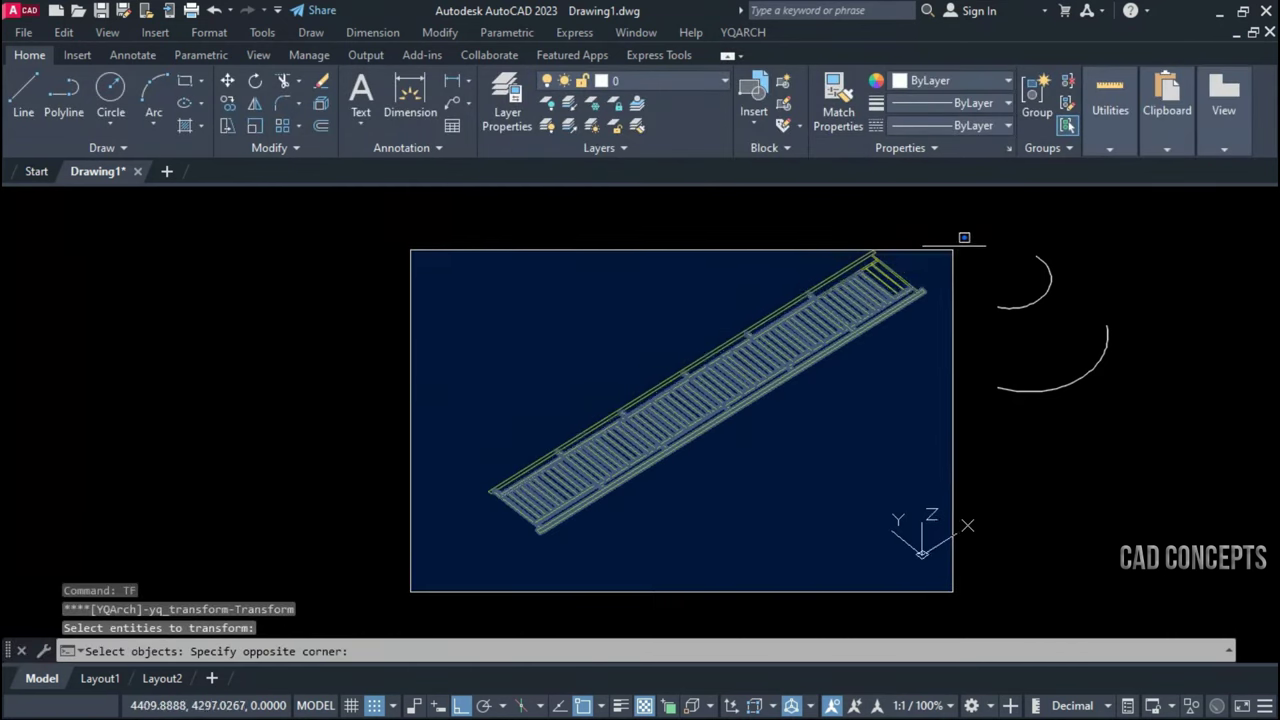
click(955, 237)
key(Return)
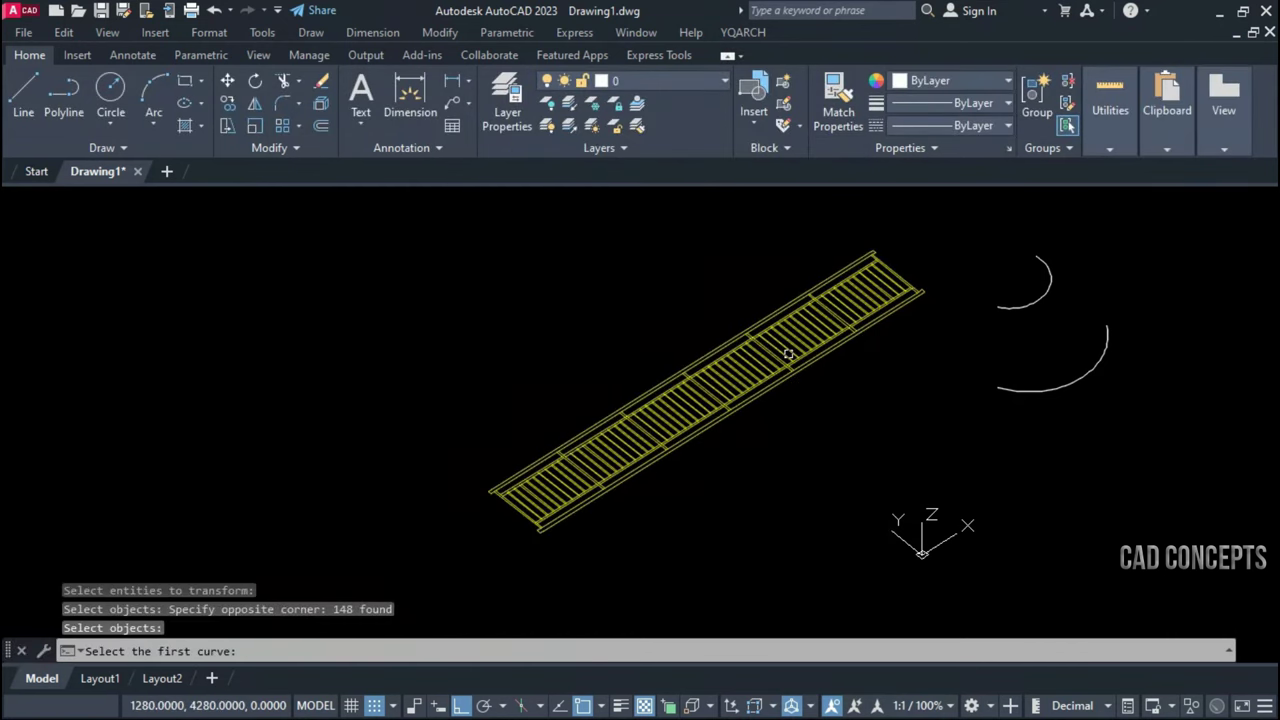
click(1032, 303)
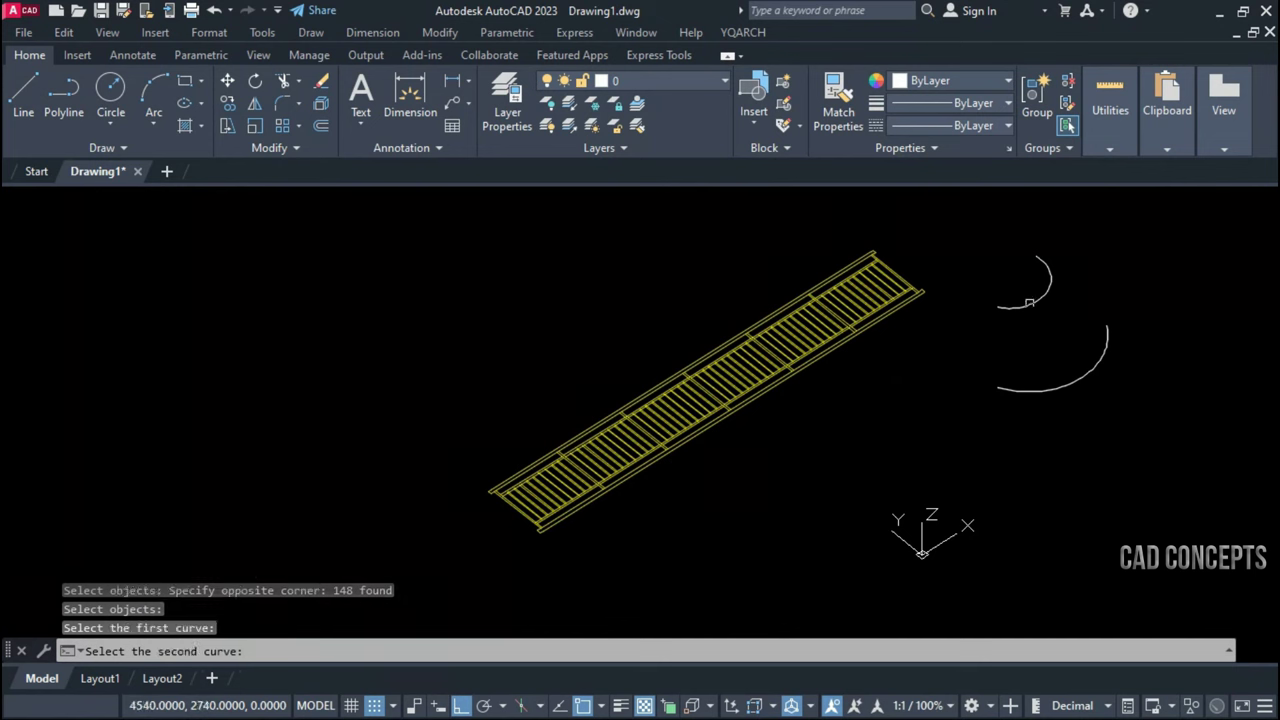
click(1061, 389)
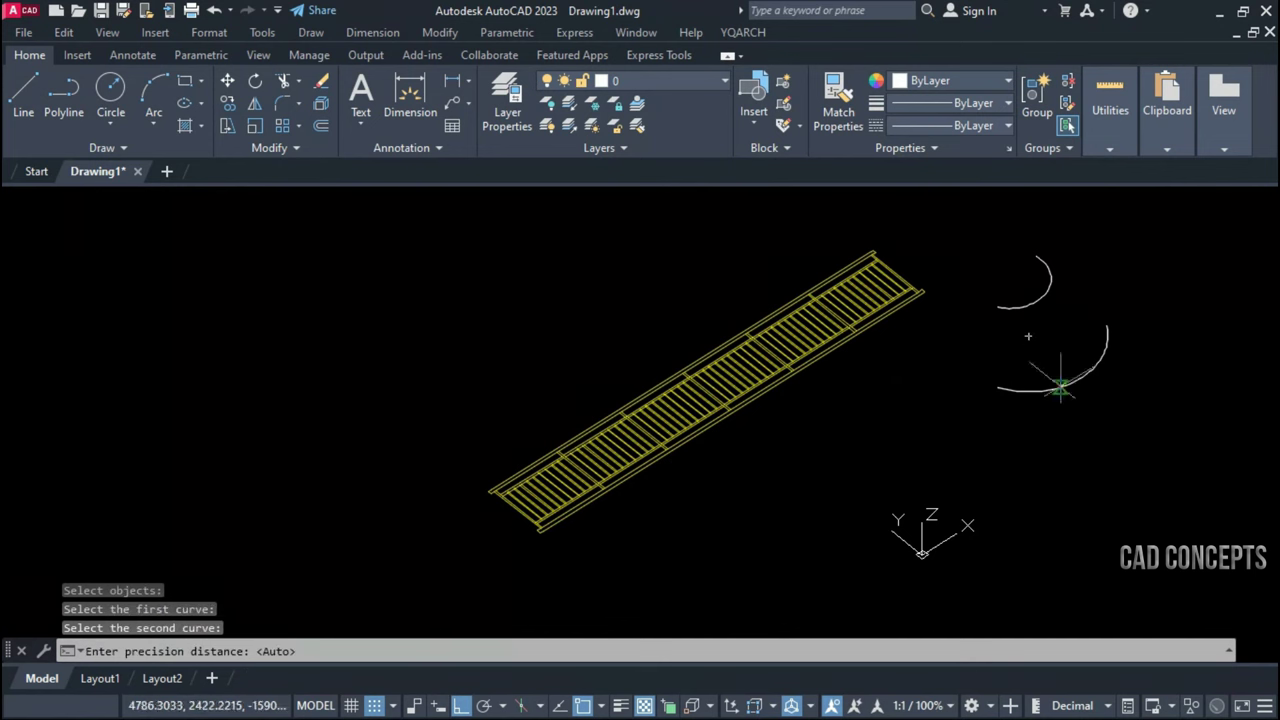
key(Return)
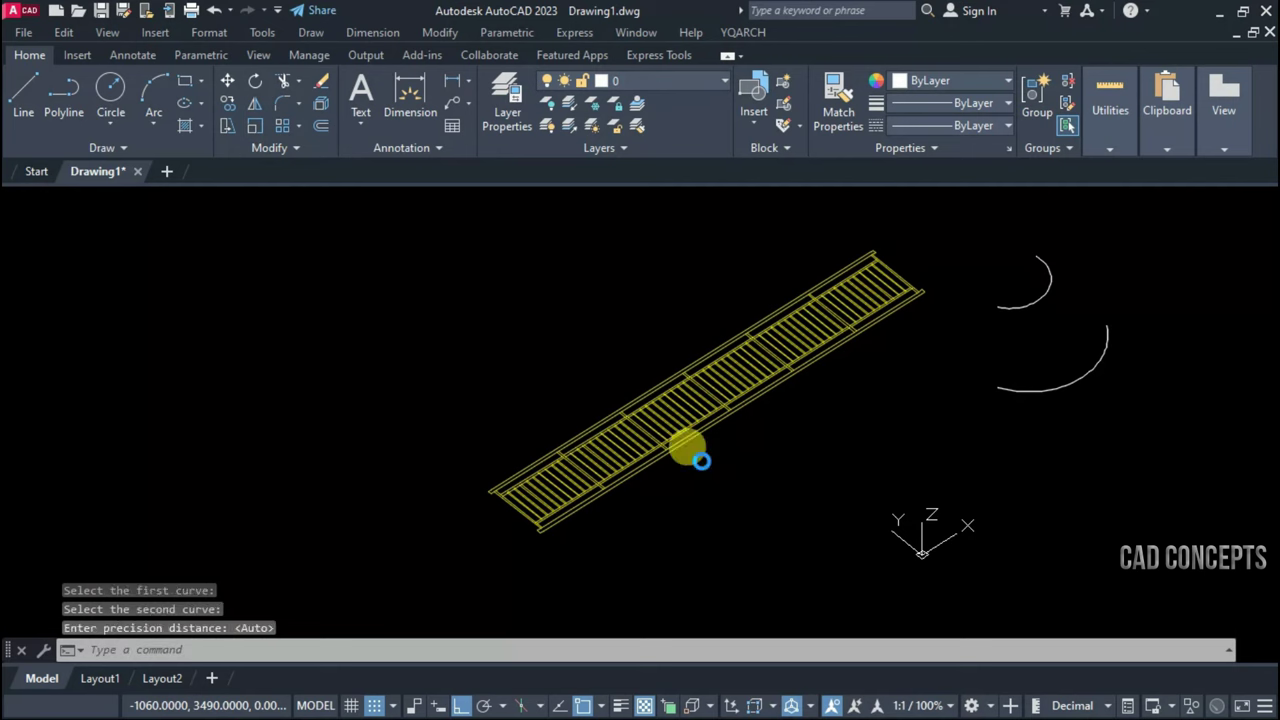
Turn on the drawing grid and orbit the view with 3DORBIT to inspect the curved railing
scroll(1110, 311, up, 4)
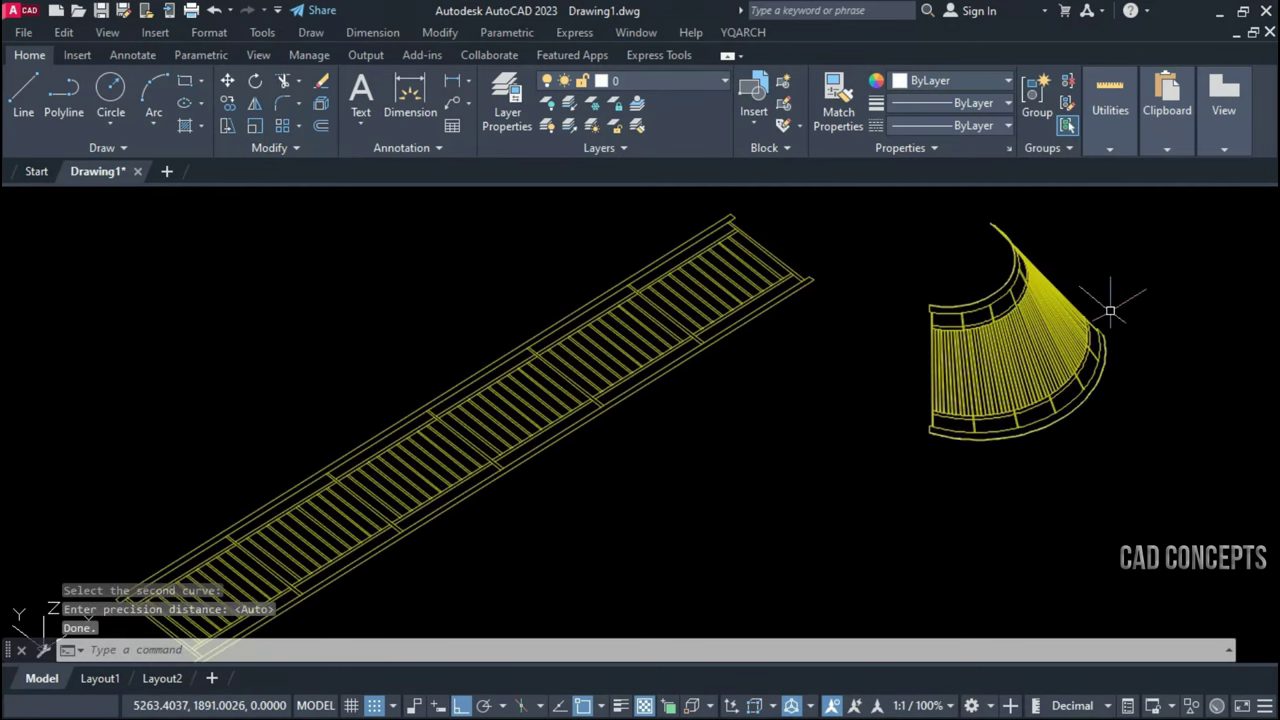
scroll(1043, 350, up, 1)
middle_drag(1022, 355, 872, 438)
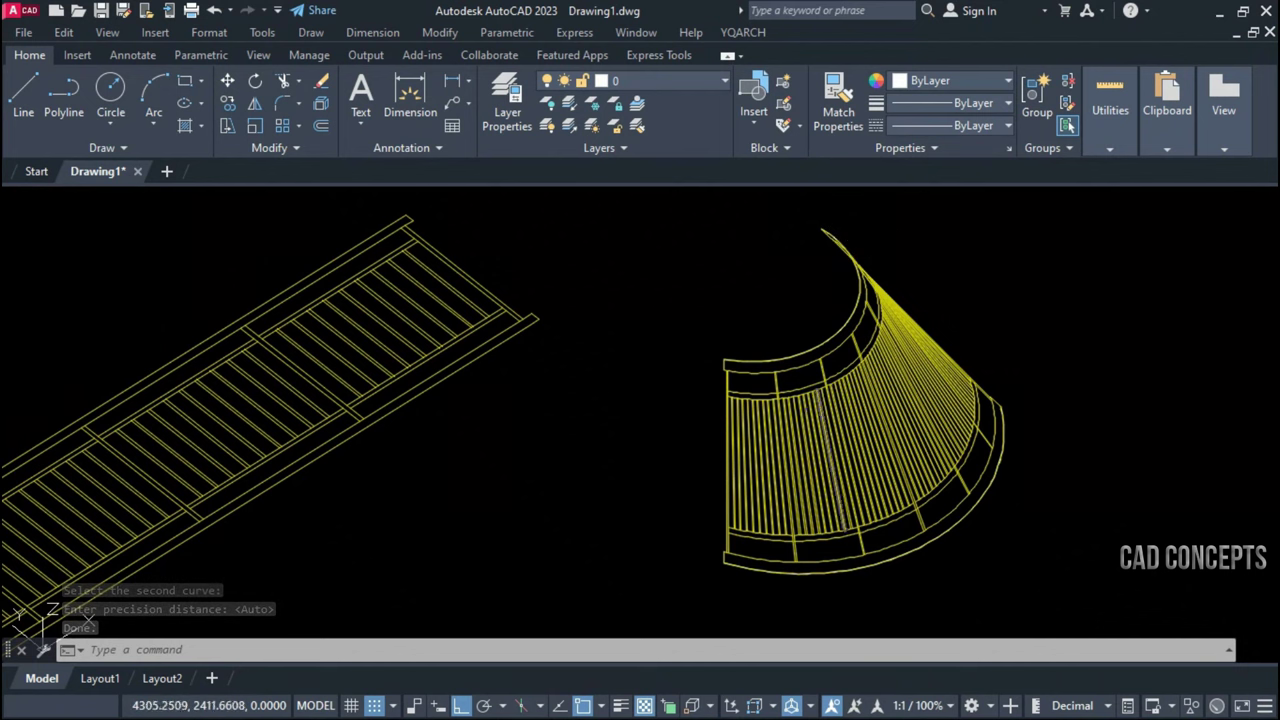
click(351, 705)
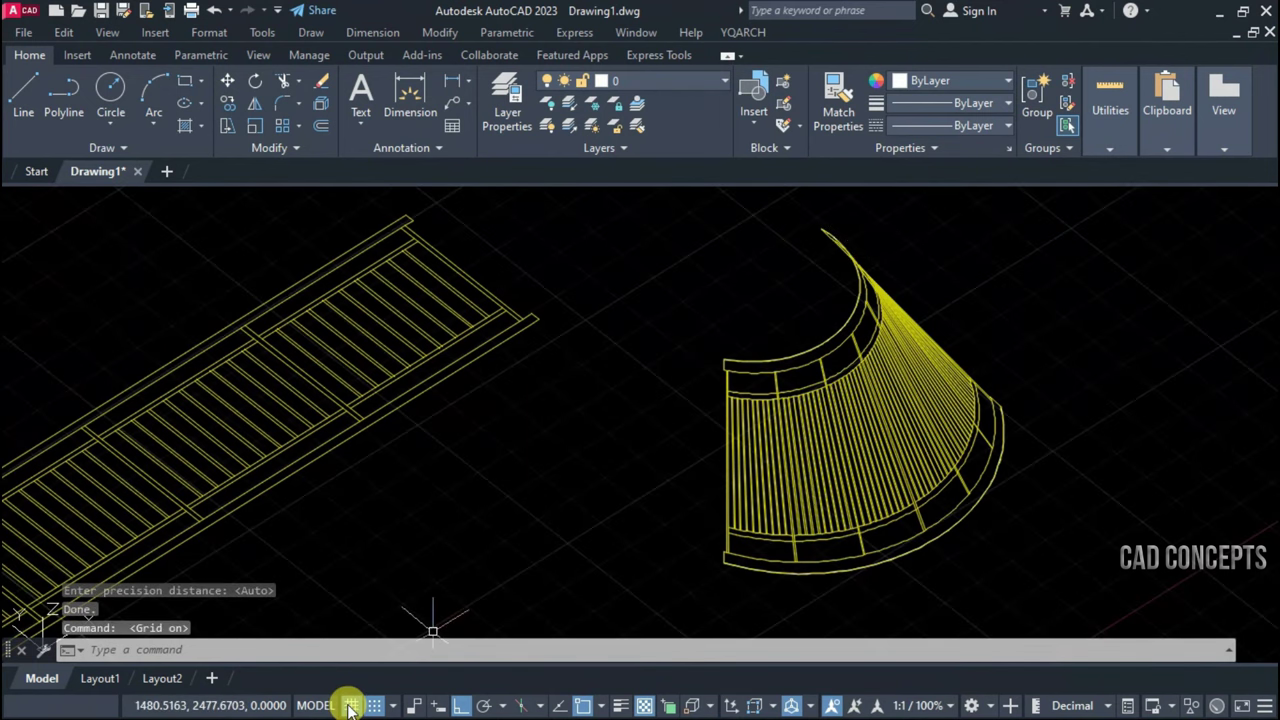
text(3do)
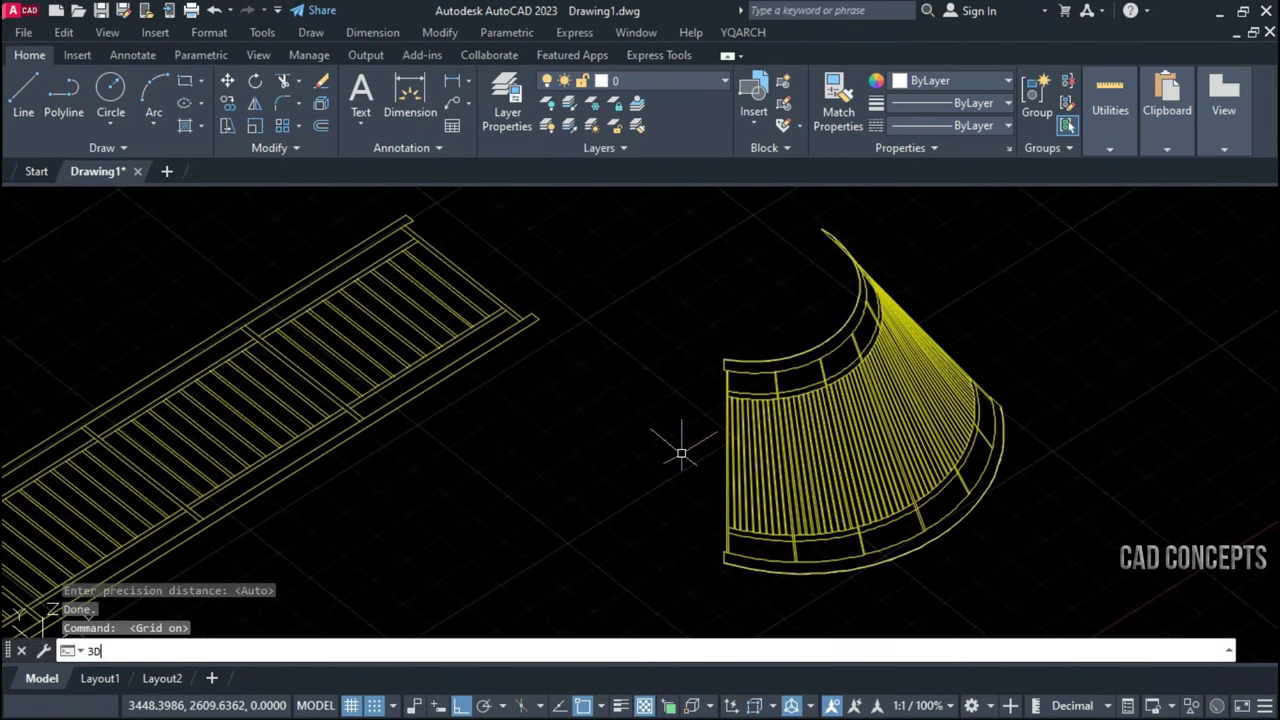
key(Return)
mouse_move(694, 451)
mouse_down()
mouse_move(713, 467)
mouse_move(807, 455)
mouse_move(852, 466)
mouse_move(880, 531)
mouse_move(840, 563)
mouse_move(740, 520)
mouse_move(691, 466)
mouse_move(686, 434)
mouse_move(700, 415)
mouse_move(686, 446)
mouse_up()
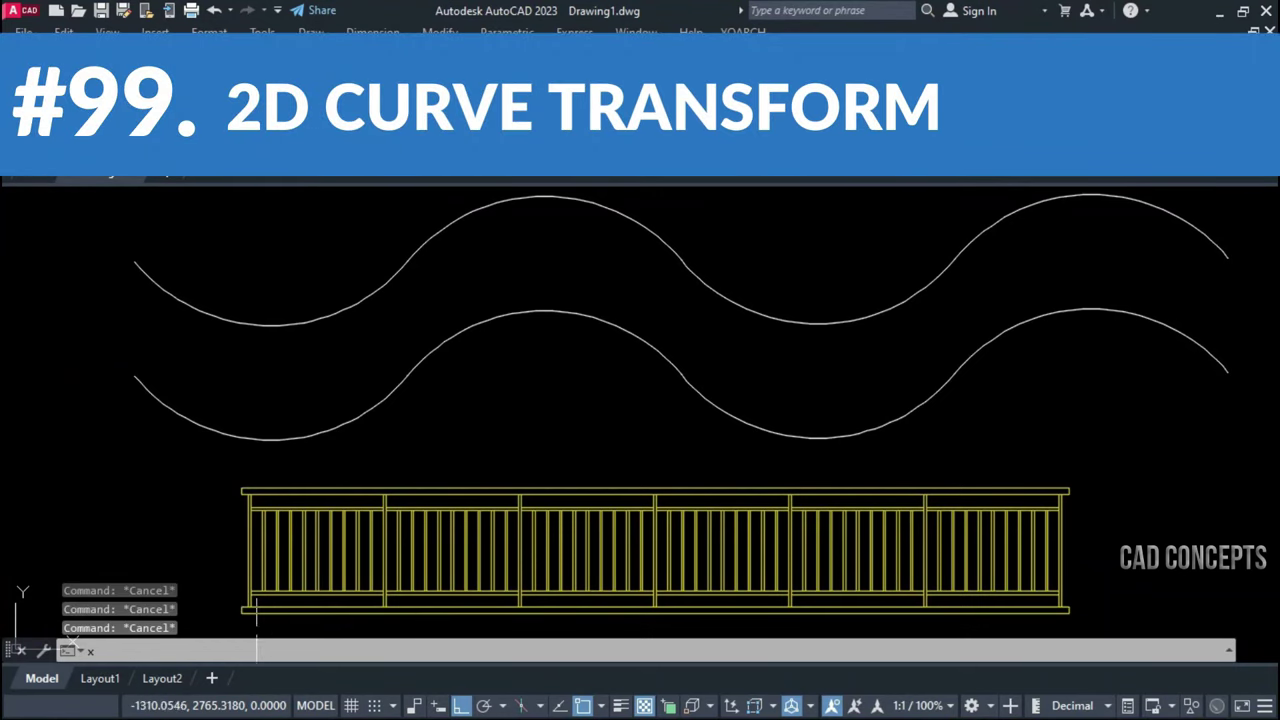
Clear the partial railing selection and reopen the YQArch Transform options dialog
click(210, 457)
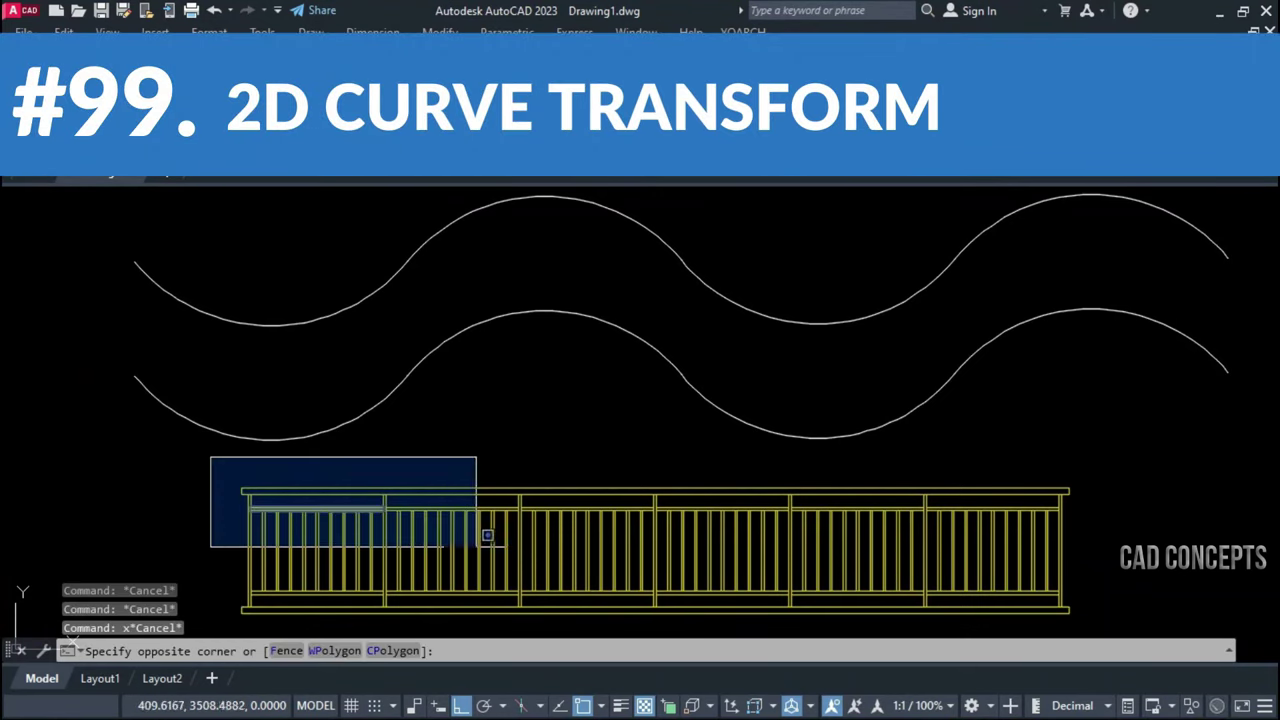
click(1172, 605)
key(Escape)
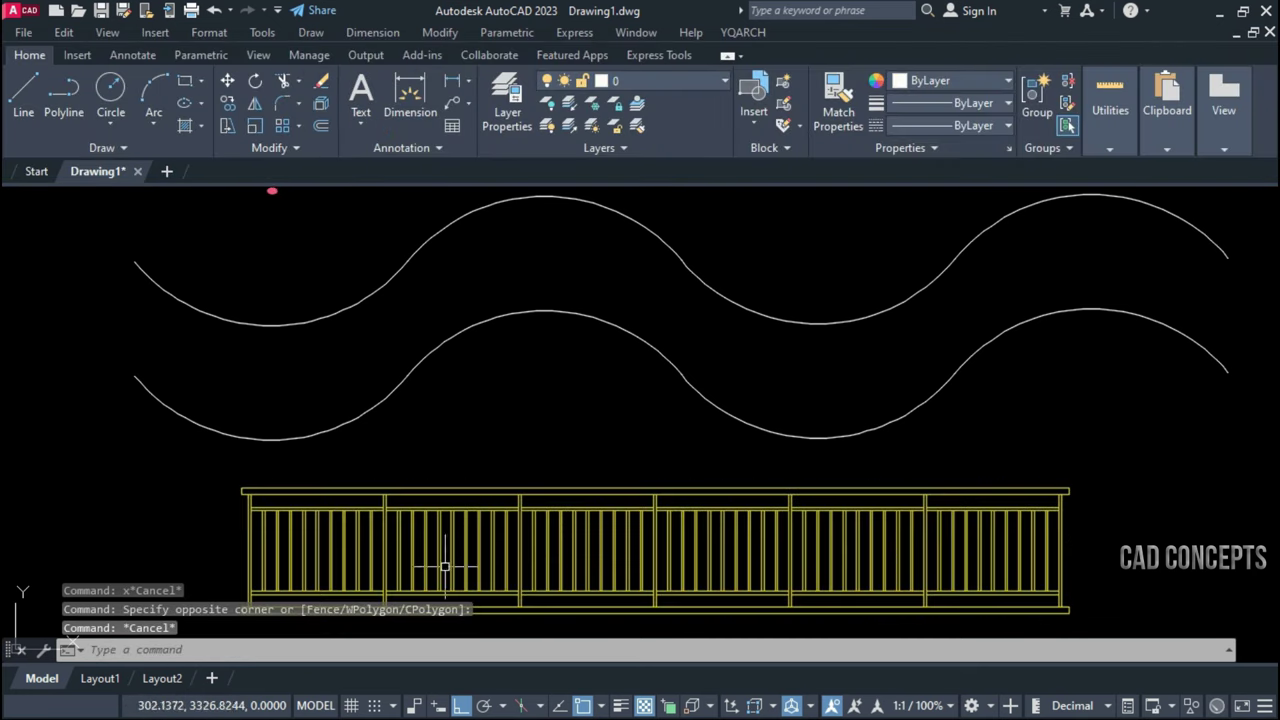
key(Escape)
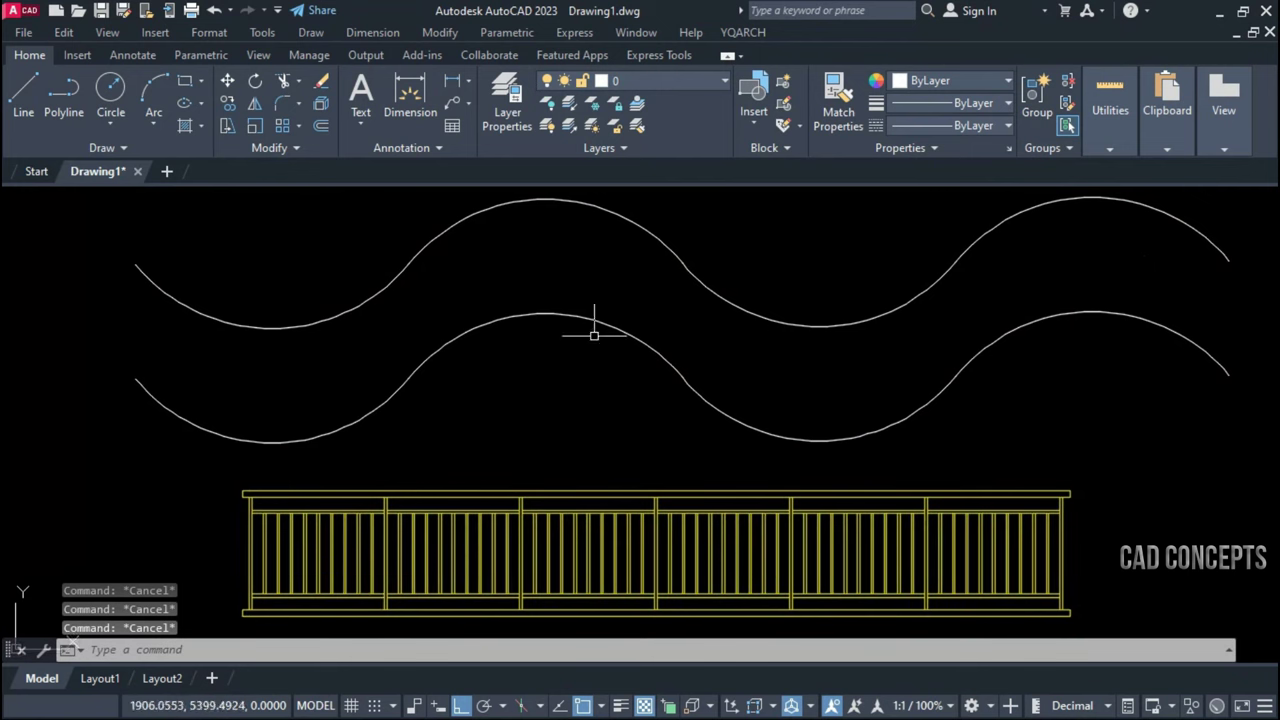
key(Return)
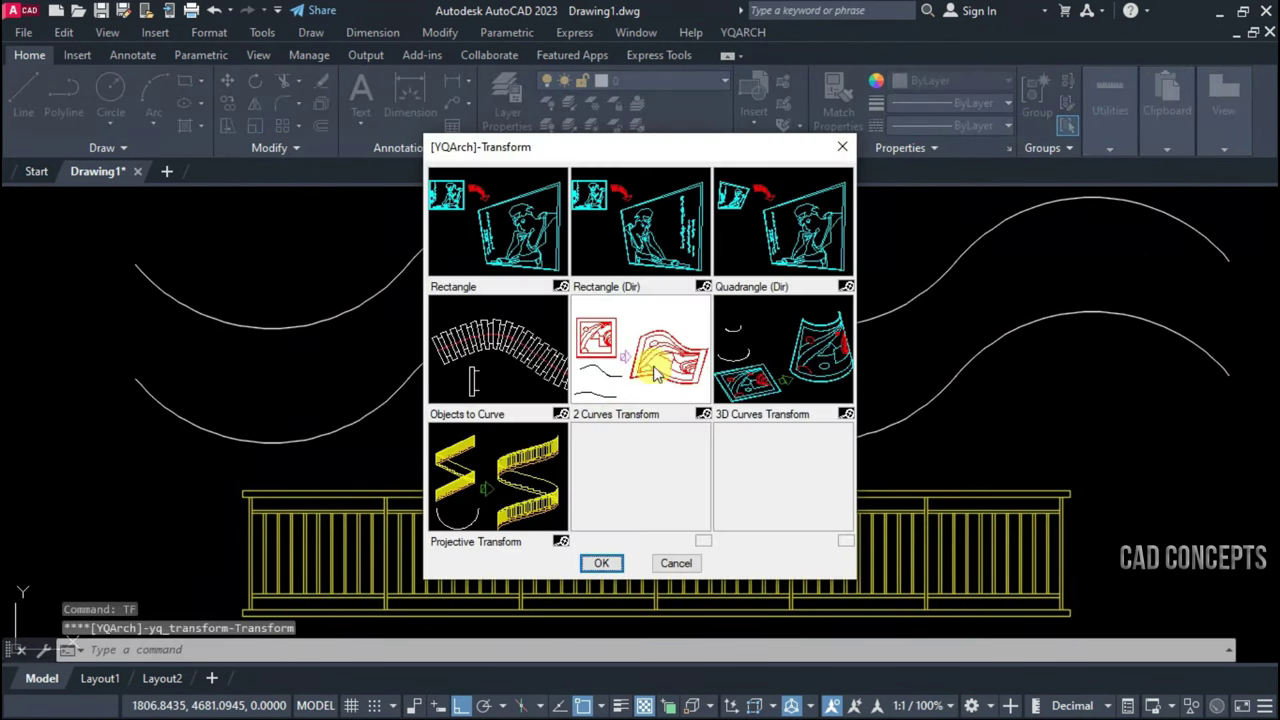
Apply 2 Curves Transform to the 148-object railing between the upper and lower wavy curves at Auto precision
click(603, 563)
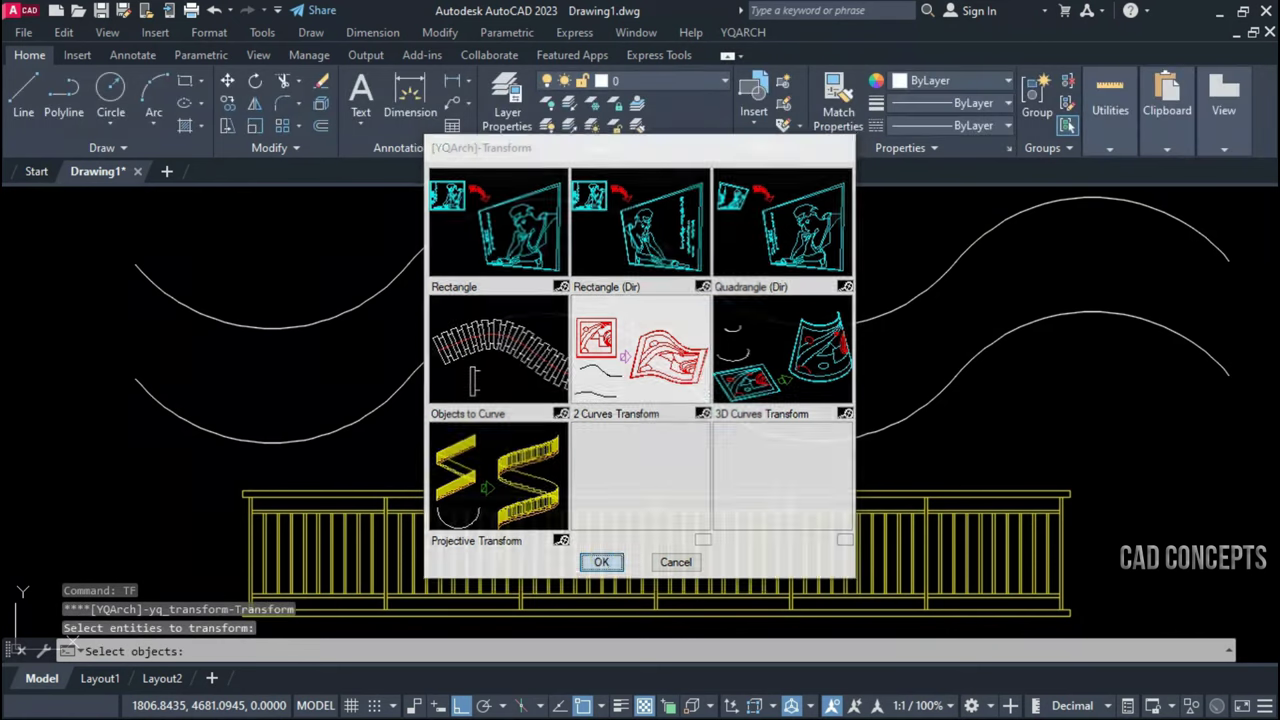
click(184, 467)
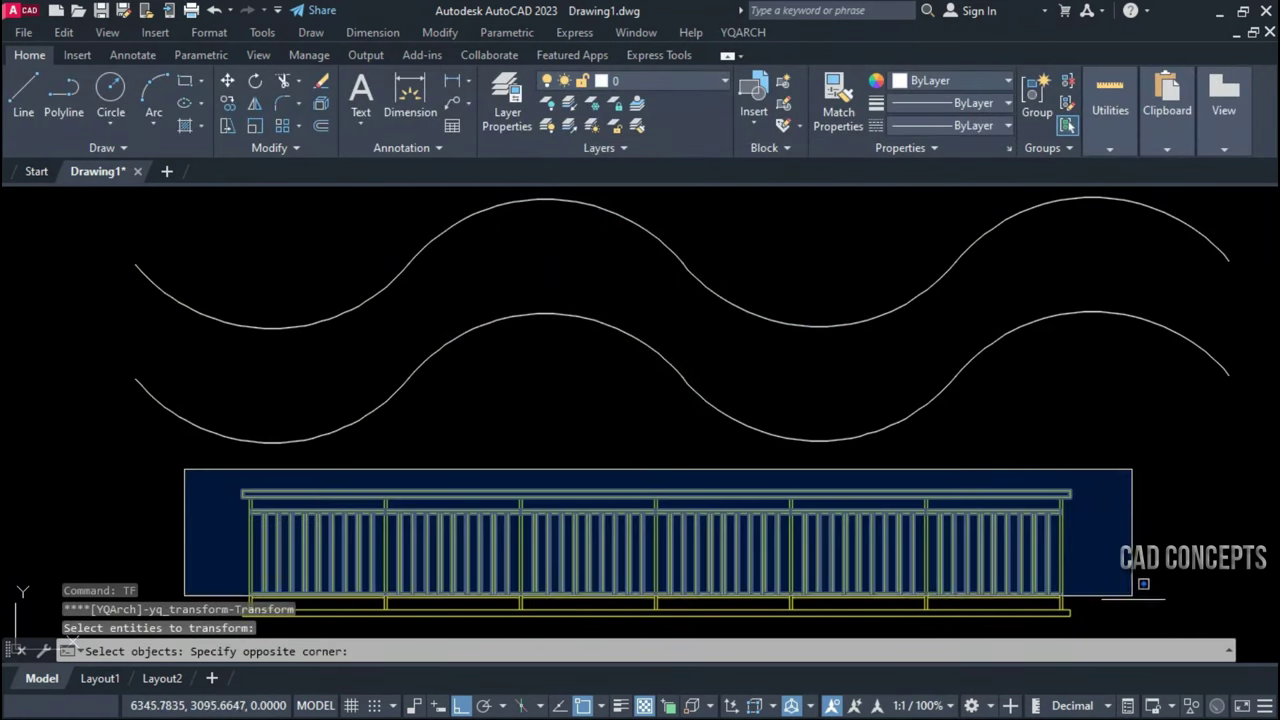
click(1168, 628)
key(Return)
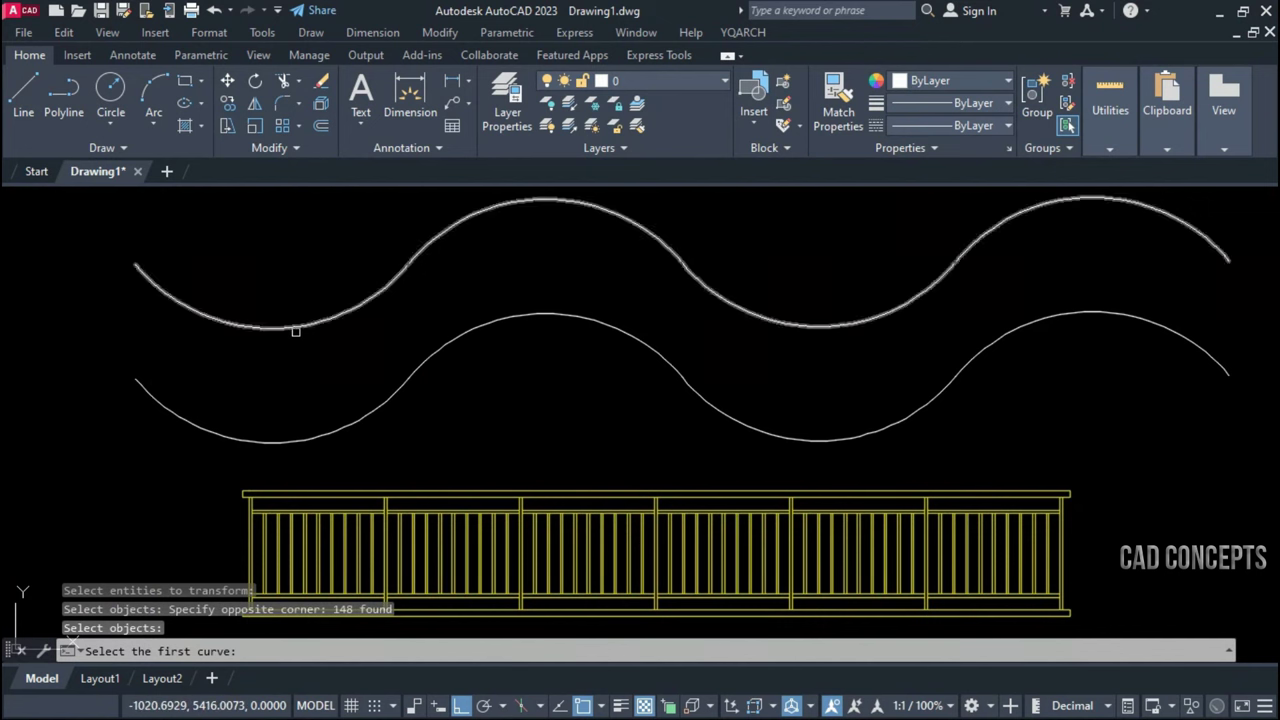
click(296, 328)
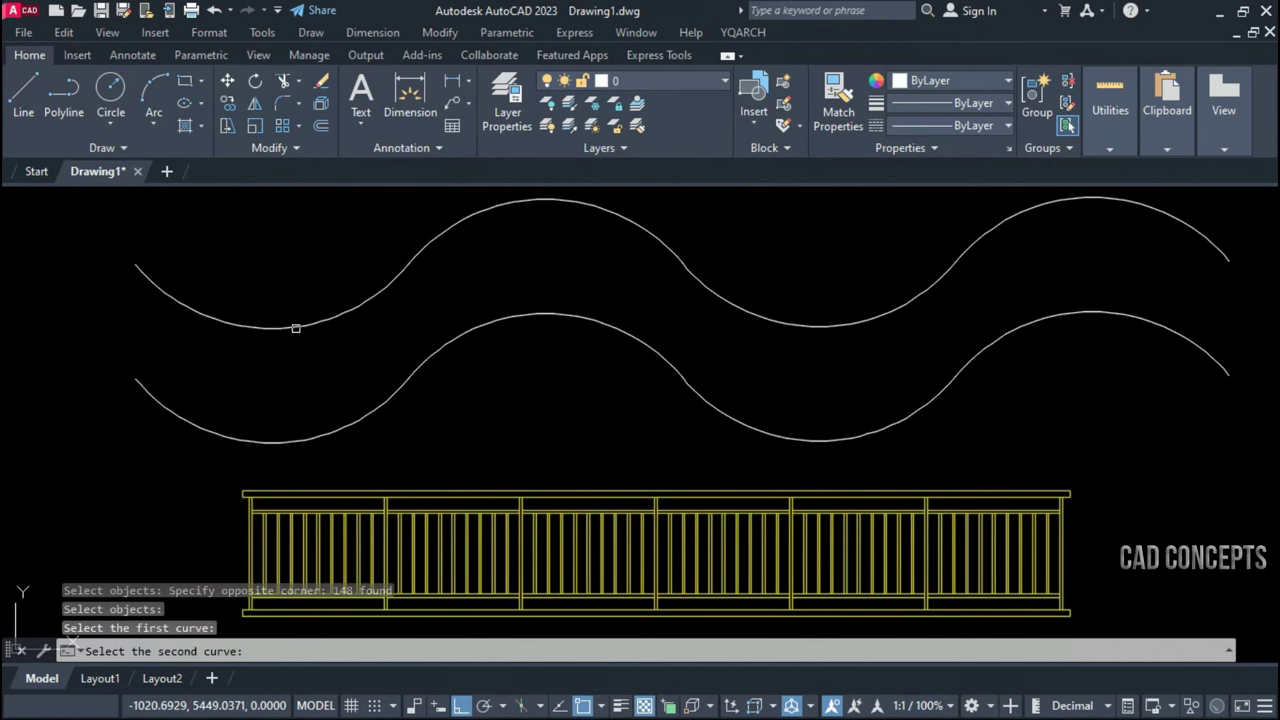
click(296, 441)
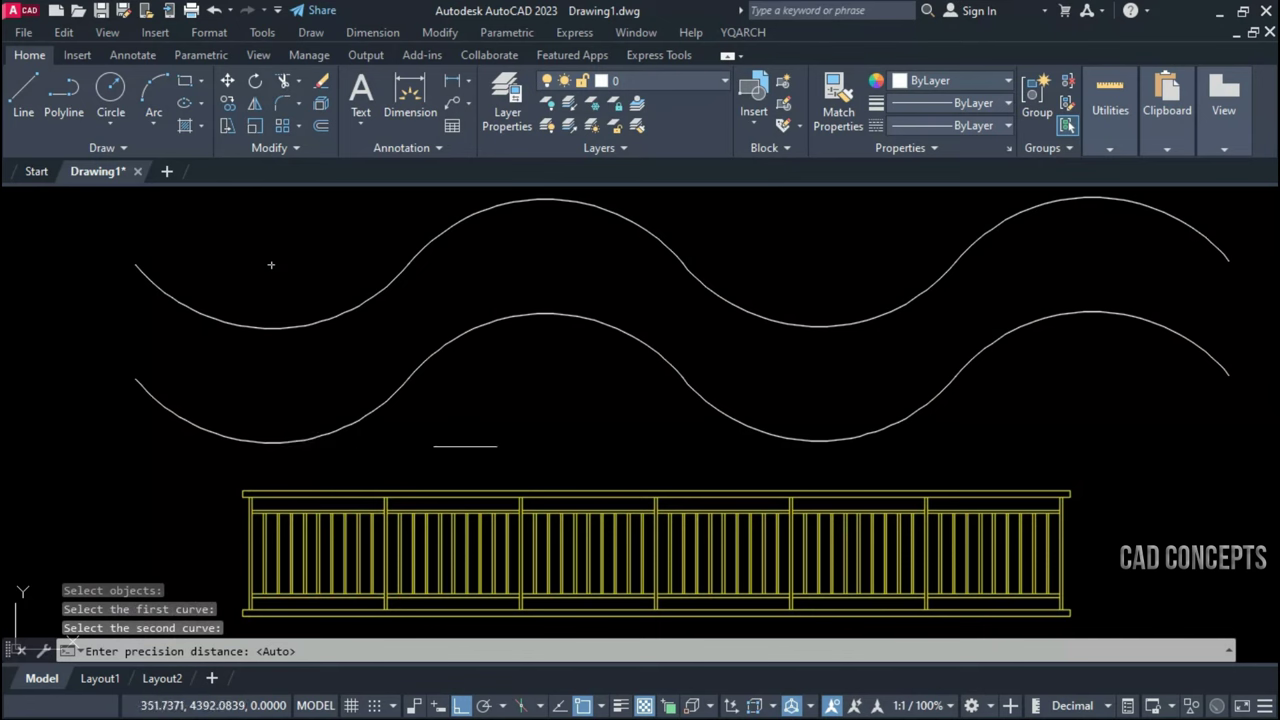
right_click(558, 407)
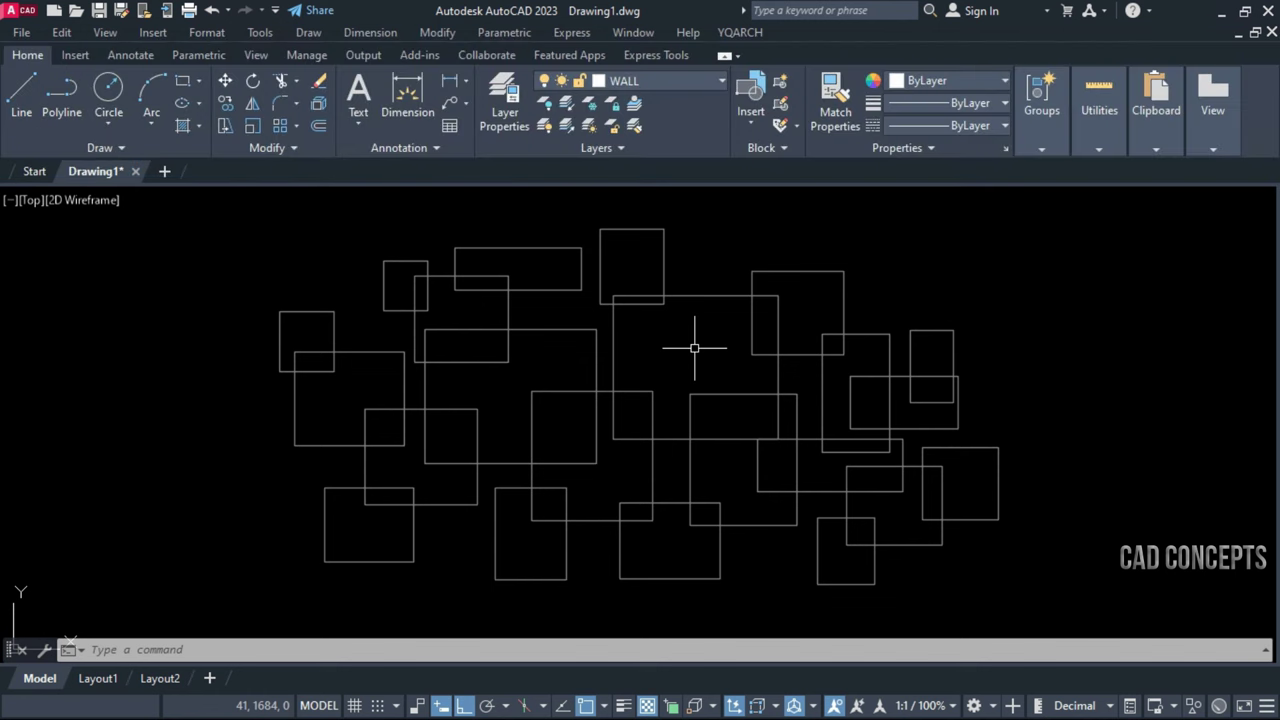
Draw one red border around all 22 overlapping rectangles with the LK outline command, then clear the selection
text(L)
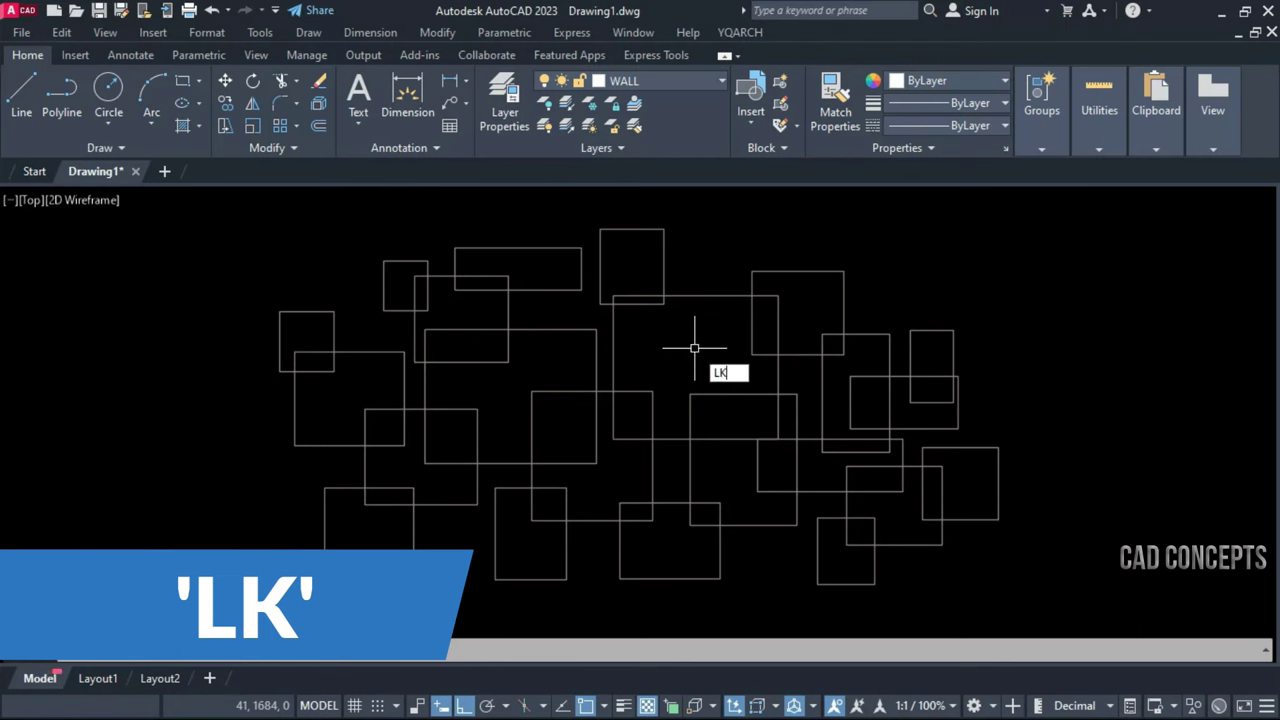
click(1174, 214)
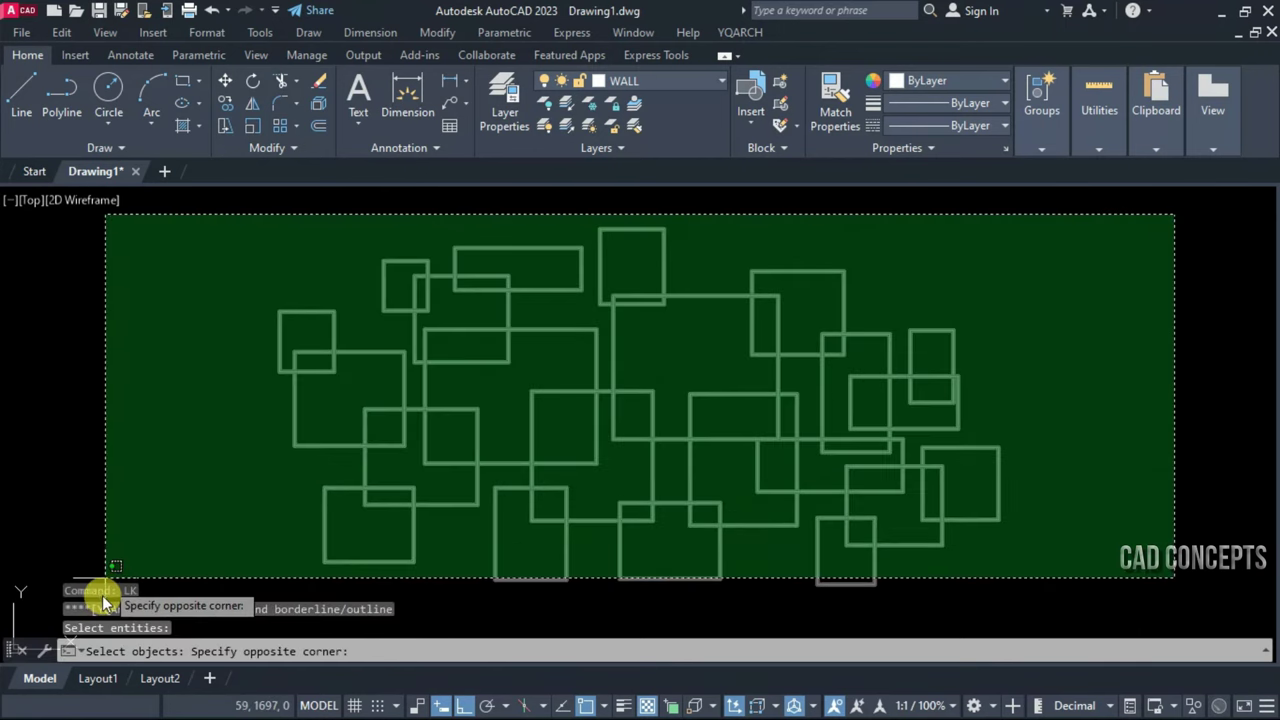
click(175, 572)
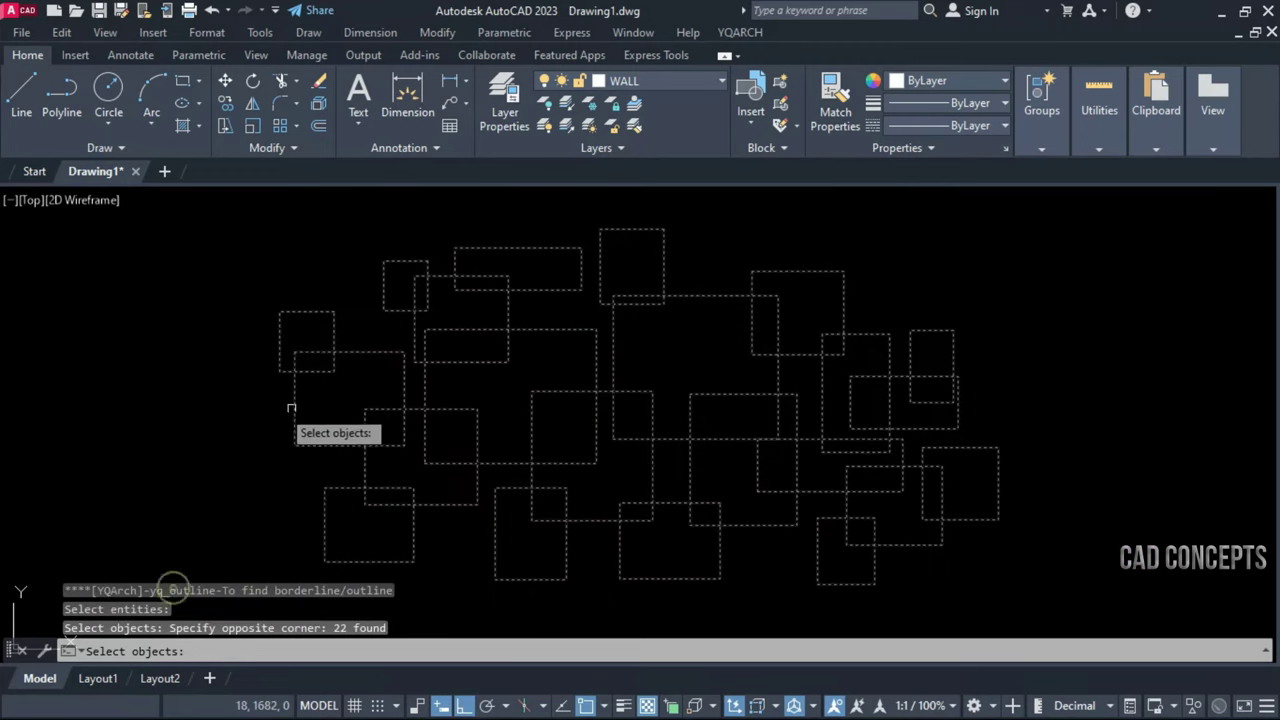
right_click(253, 485)
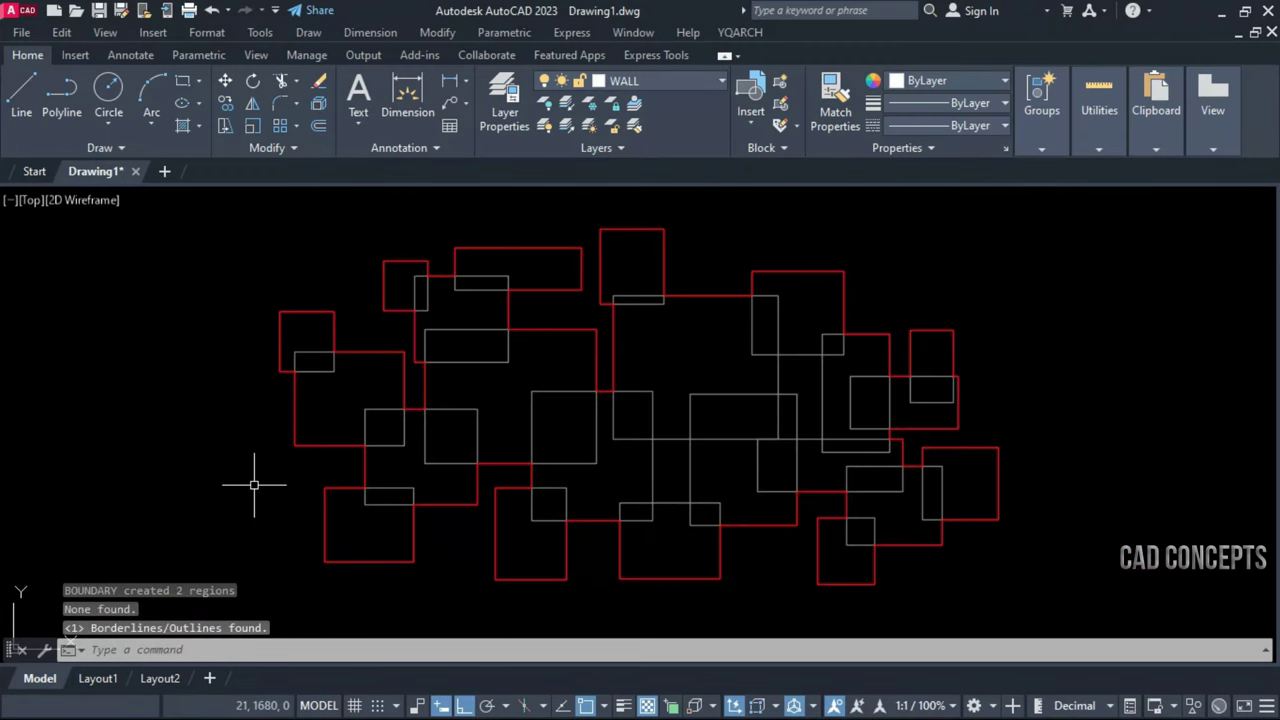
click(336, 446)
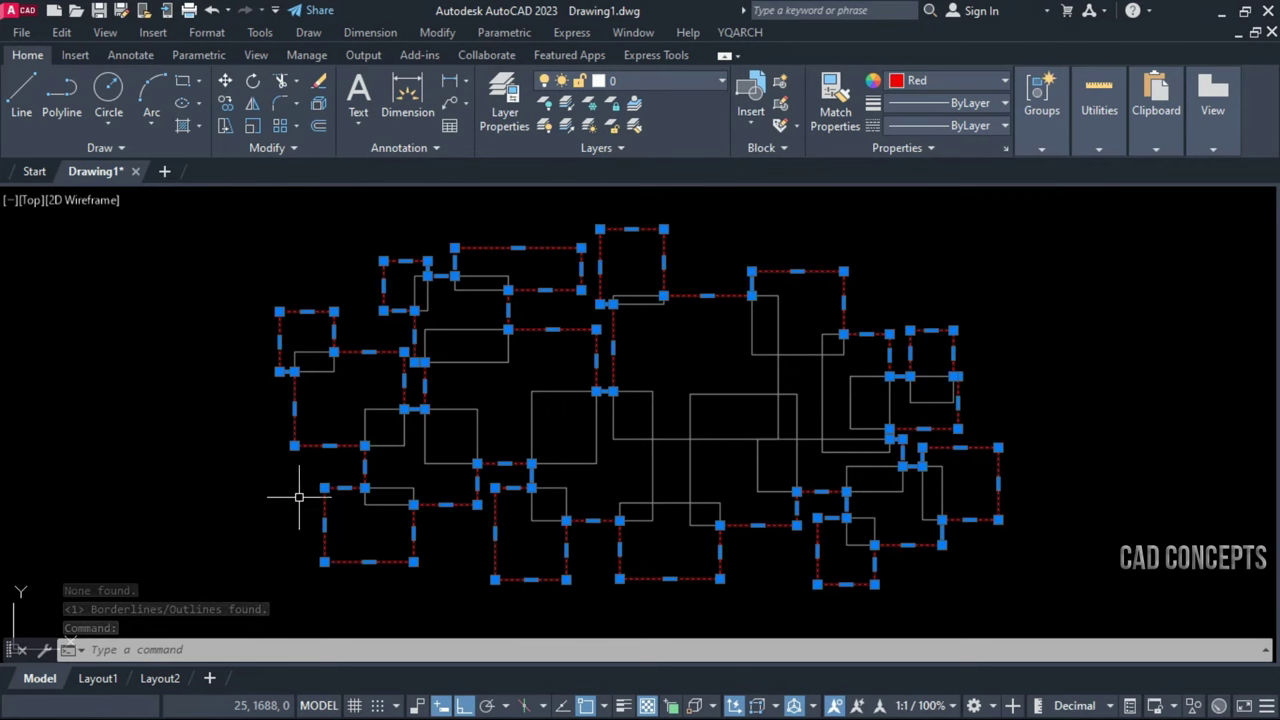
key(Escape)
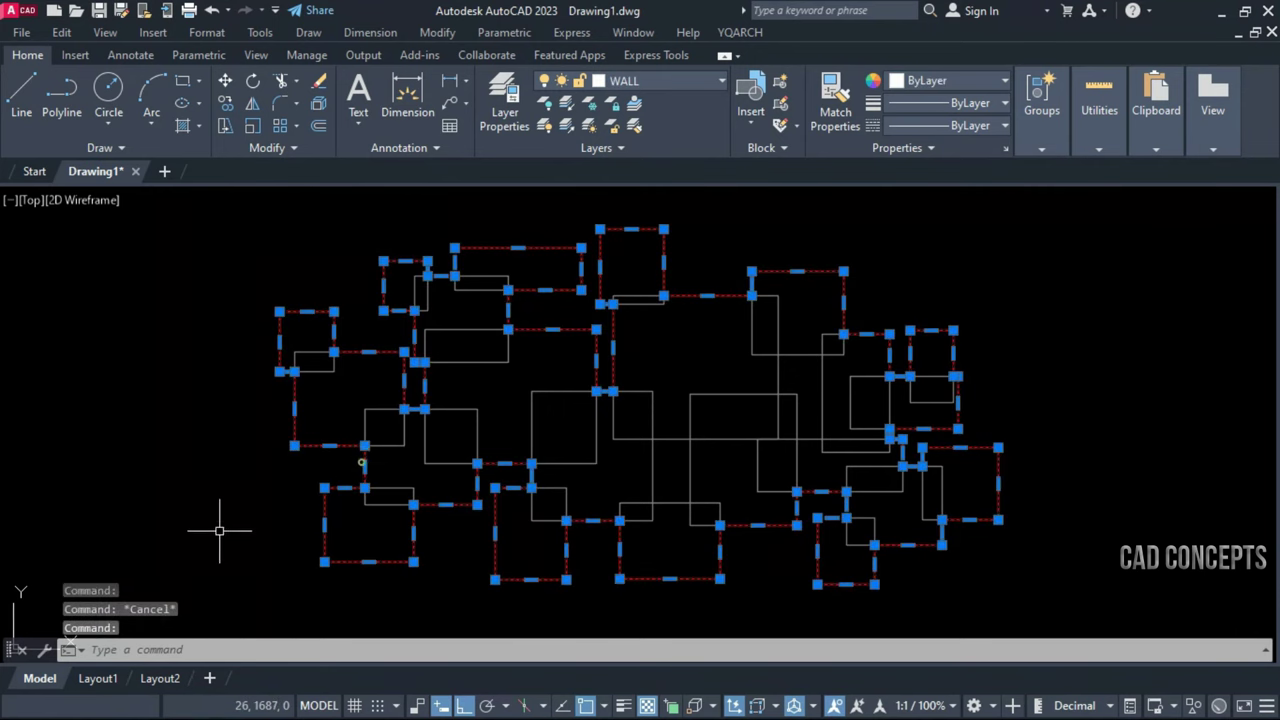
key(Escape)
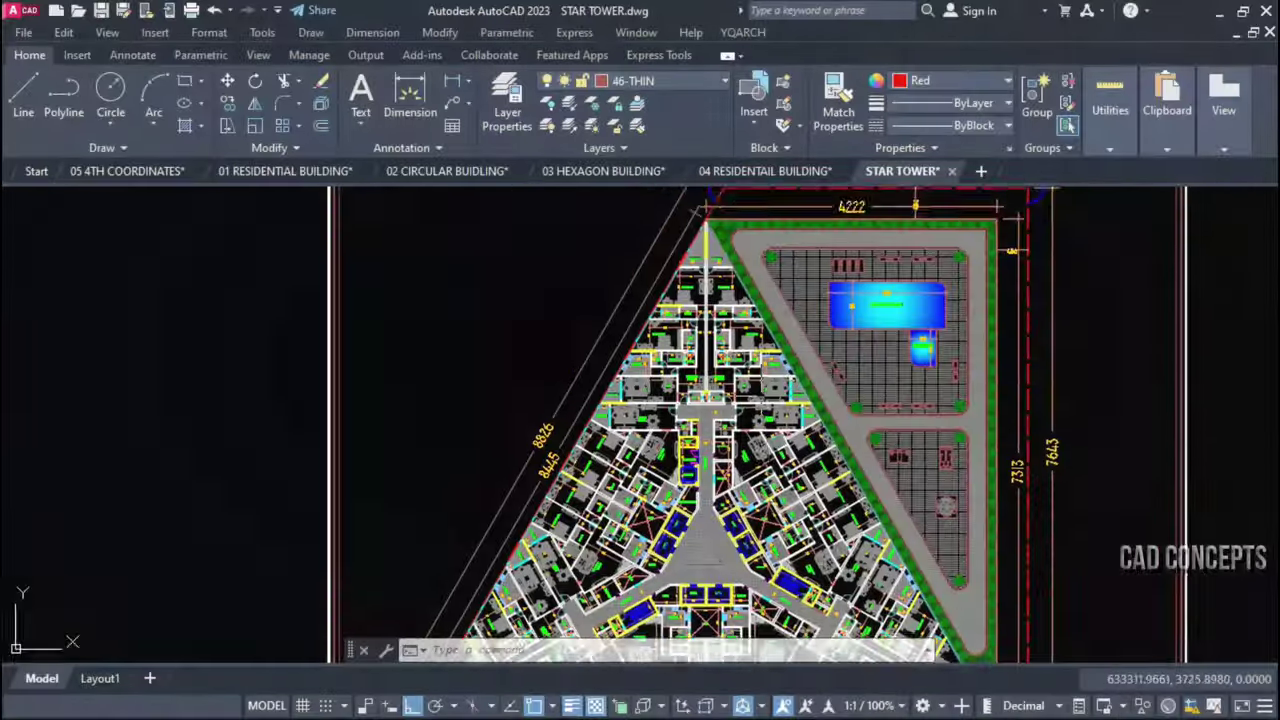
Zoom and pan around the STAR TOWER triangular site plan
scroll(880, 310, up, 5)
scroll(890, 485, down, 8)
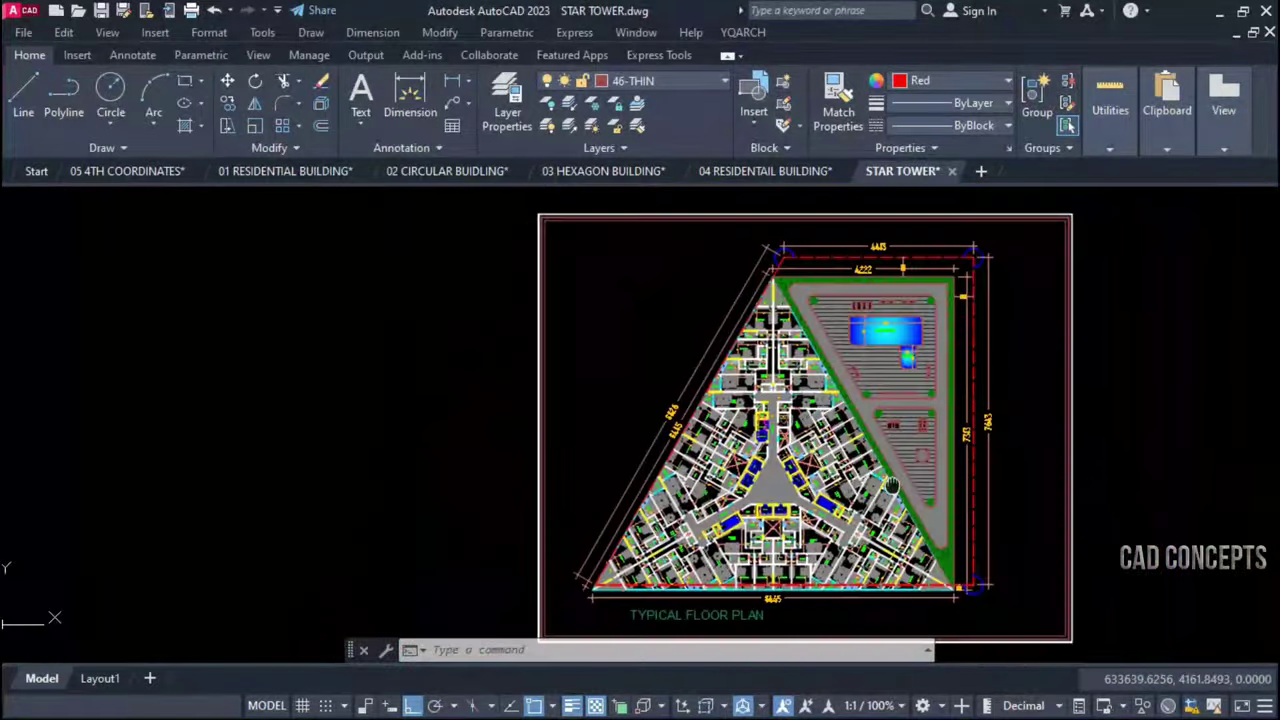
scroll(890, 485, up, 3)
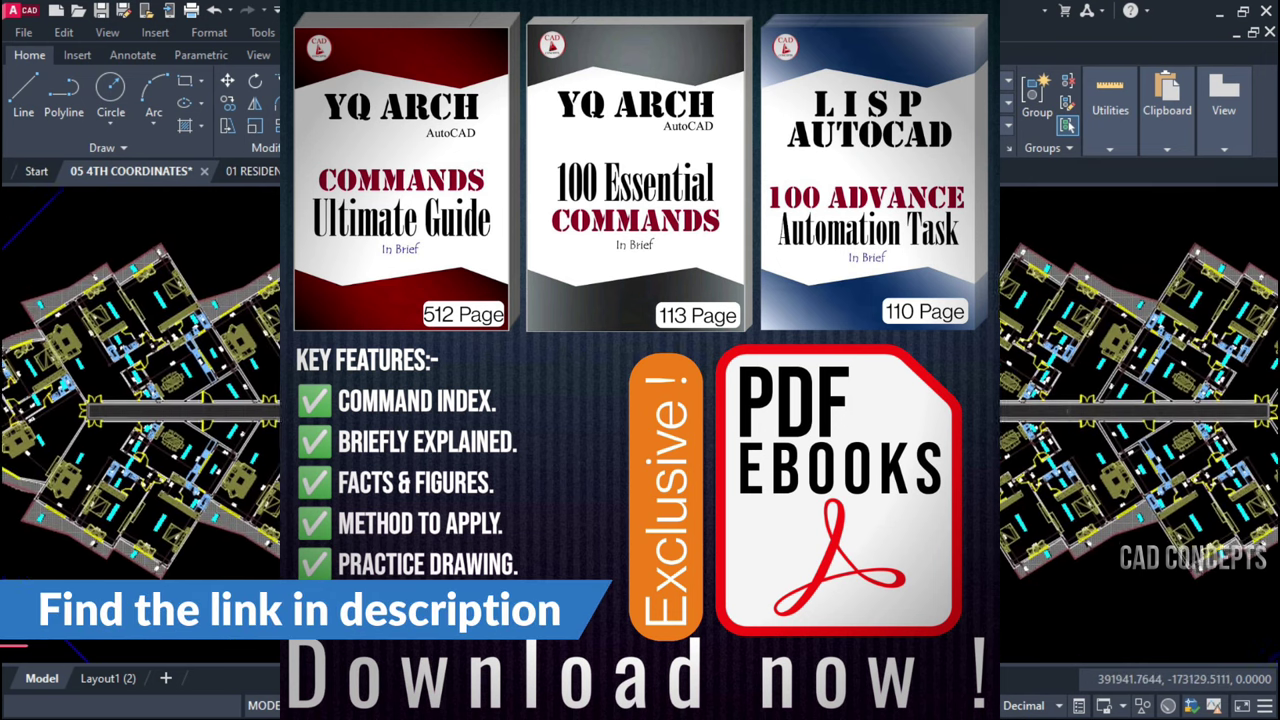
scroll(640, 420, down, 2)
middle_drag(16, 647, 43, 567)
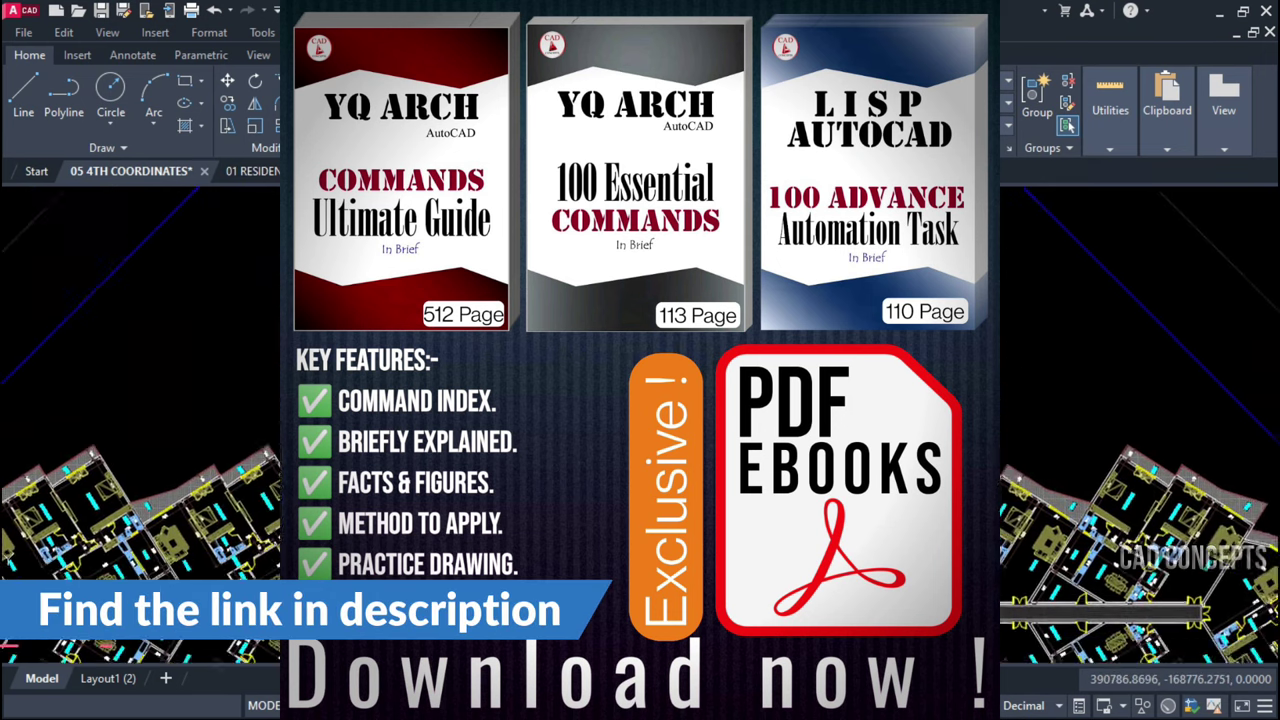
Switch to 01 RESIDENTIAL BUILDING, pan its plan, then move on to 02 CIRCULAR BUILDING
click(248, 171)
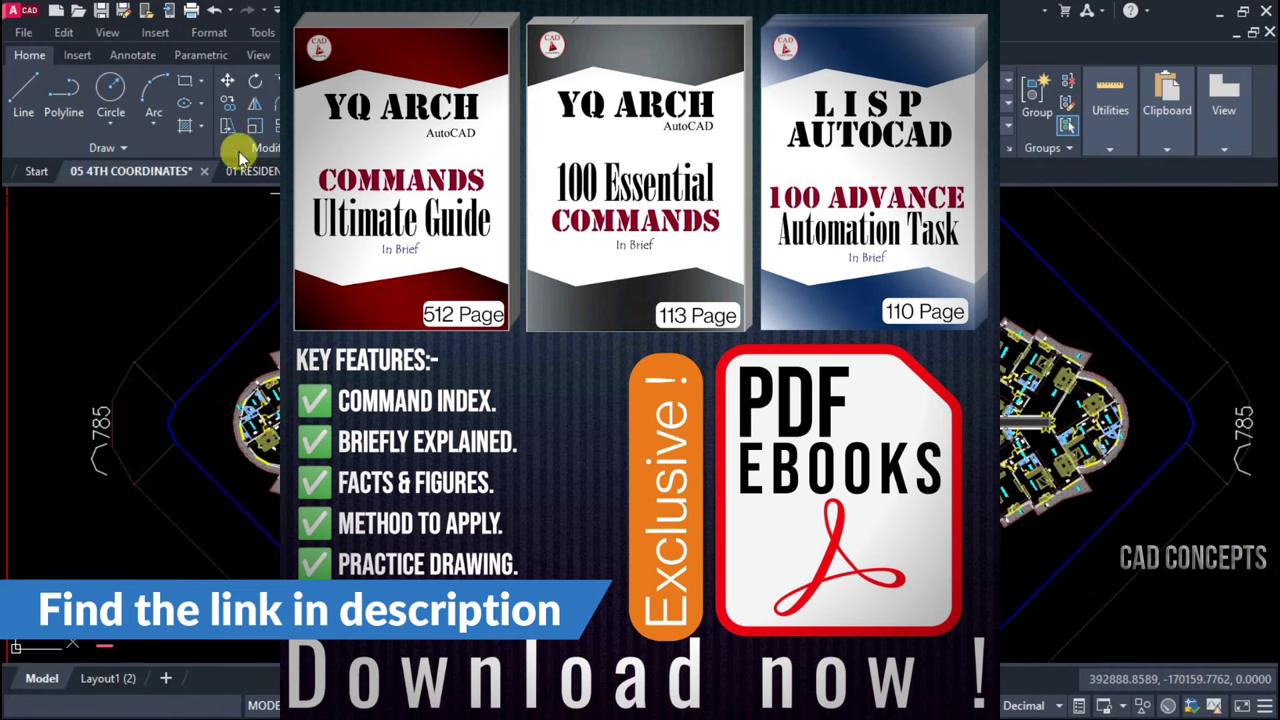
scroll(16, 647, down, 5)
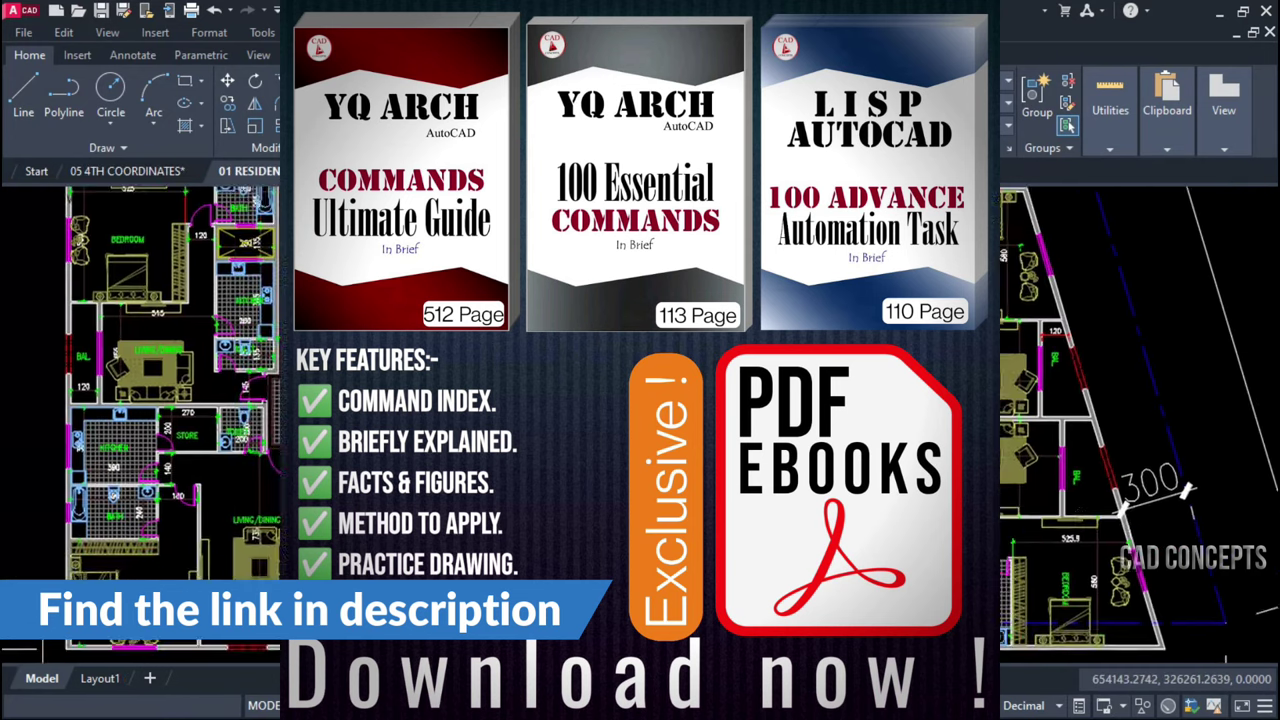
scroll(242, 228, up, 5)
middle_drag(242, 228, 240, 143)
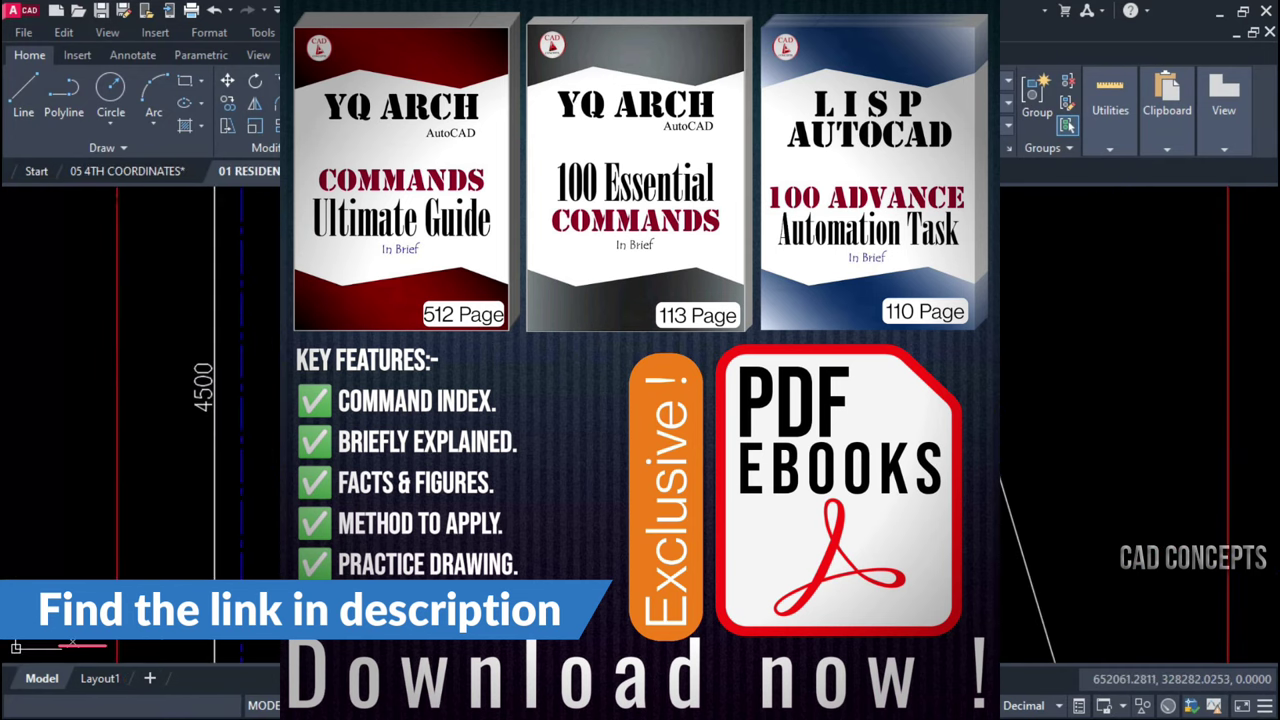
scroll(284, 182, up, 3)
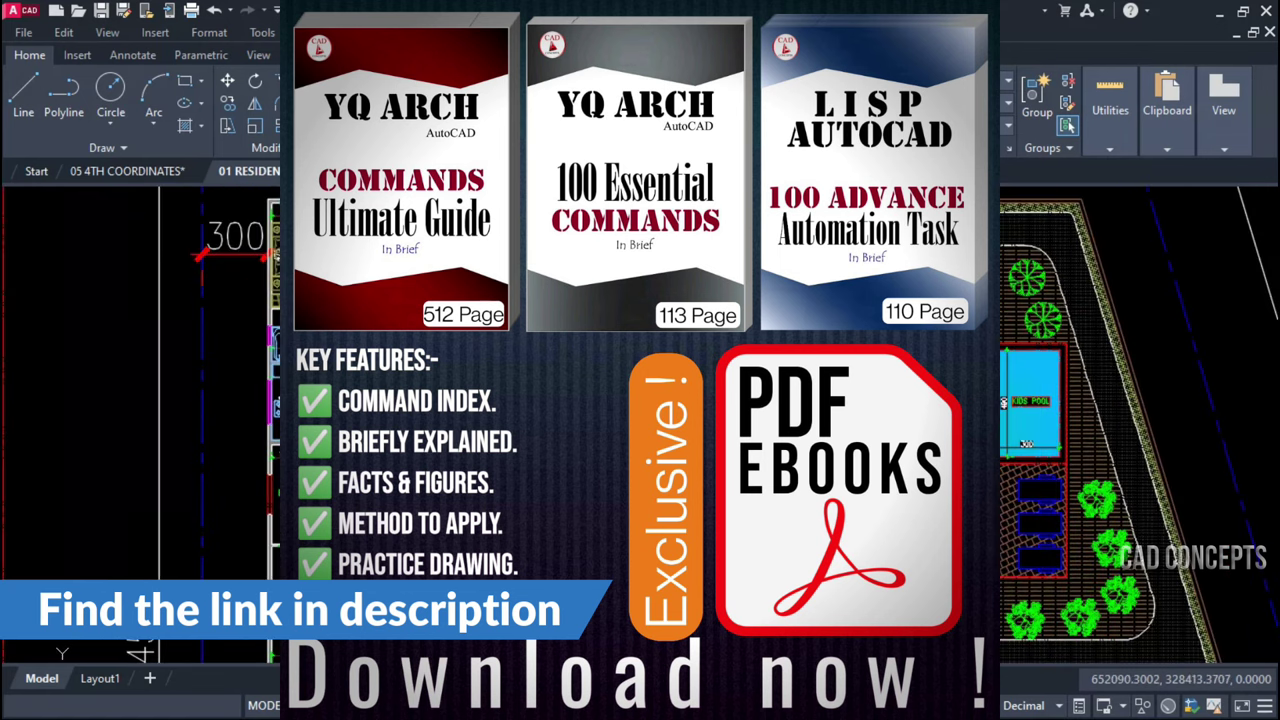
key(ctrl+Tab)
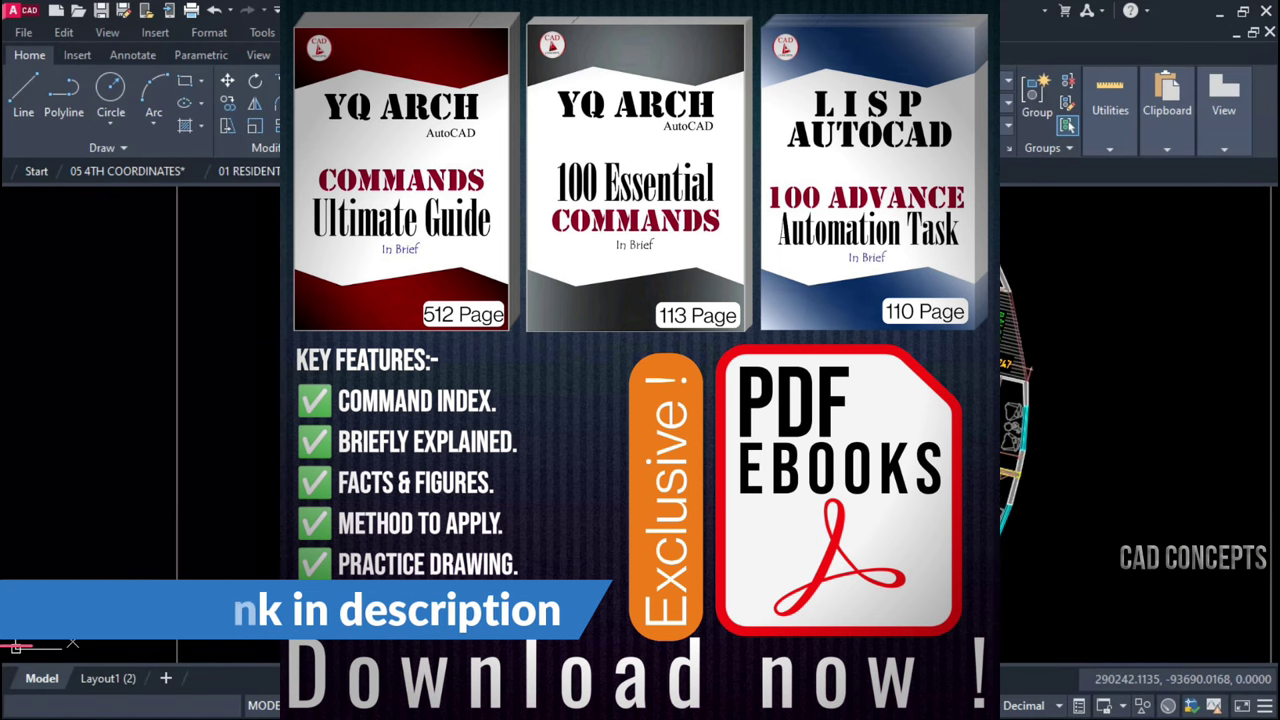
scroll(640, 400, up, 5)
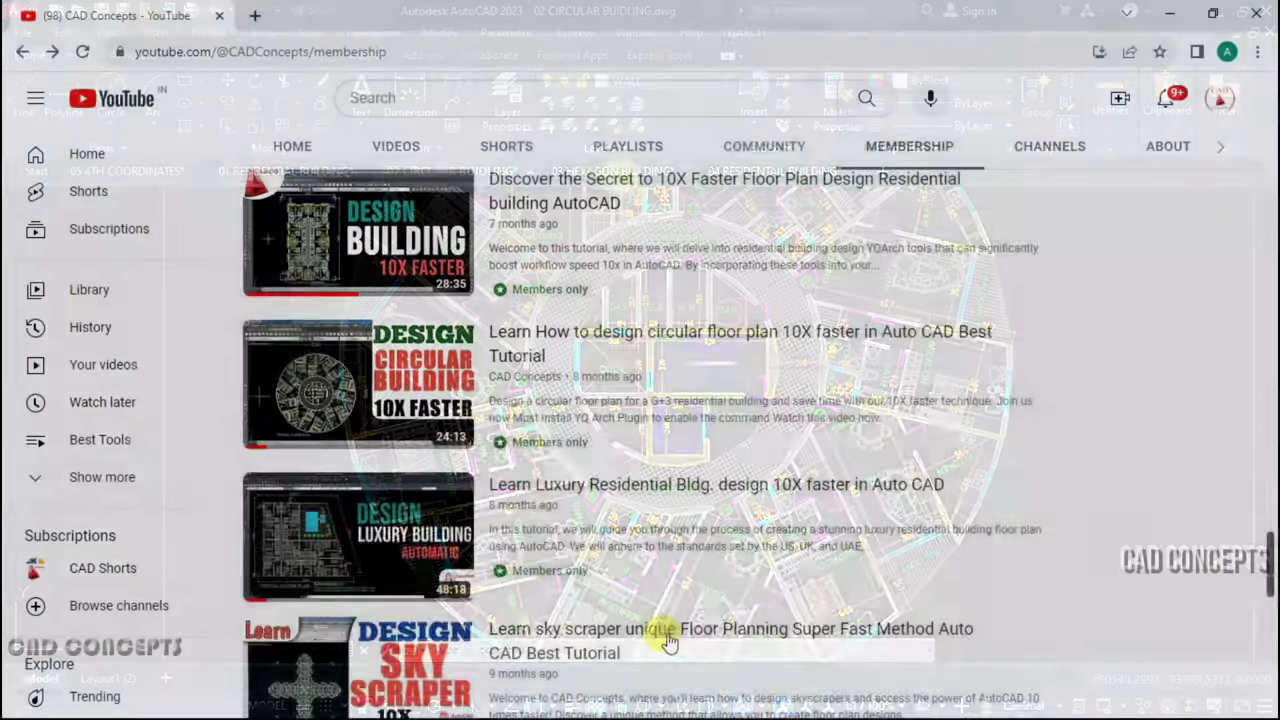
Scroll through the channel's Membership tab of members-only download posts and AutoCAD videos
scroll(668, 640, up, 2)
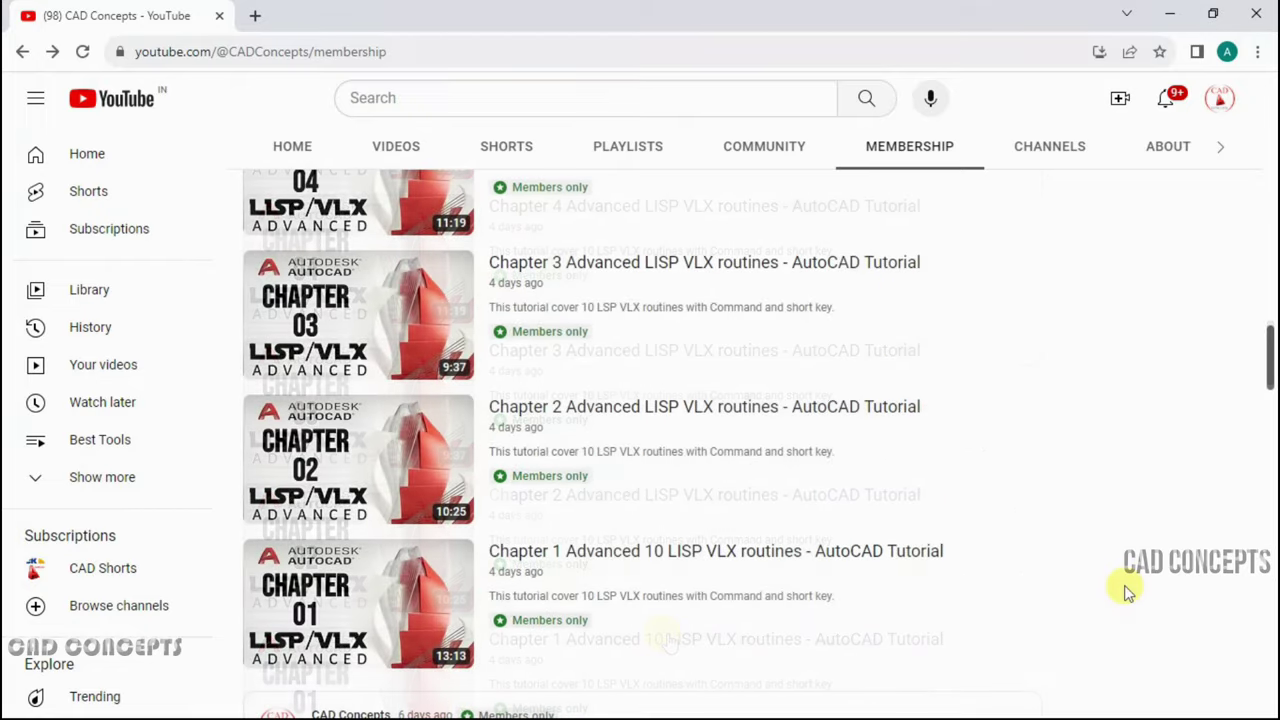
scroll(1127, 592, down, 3)
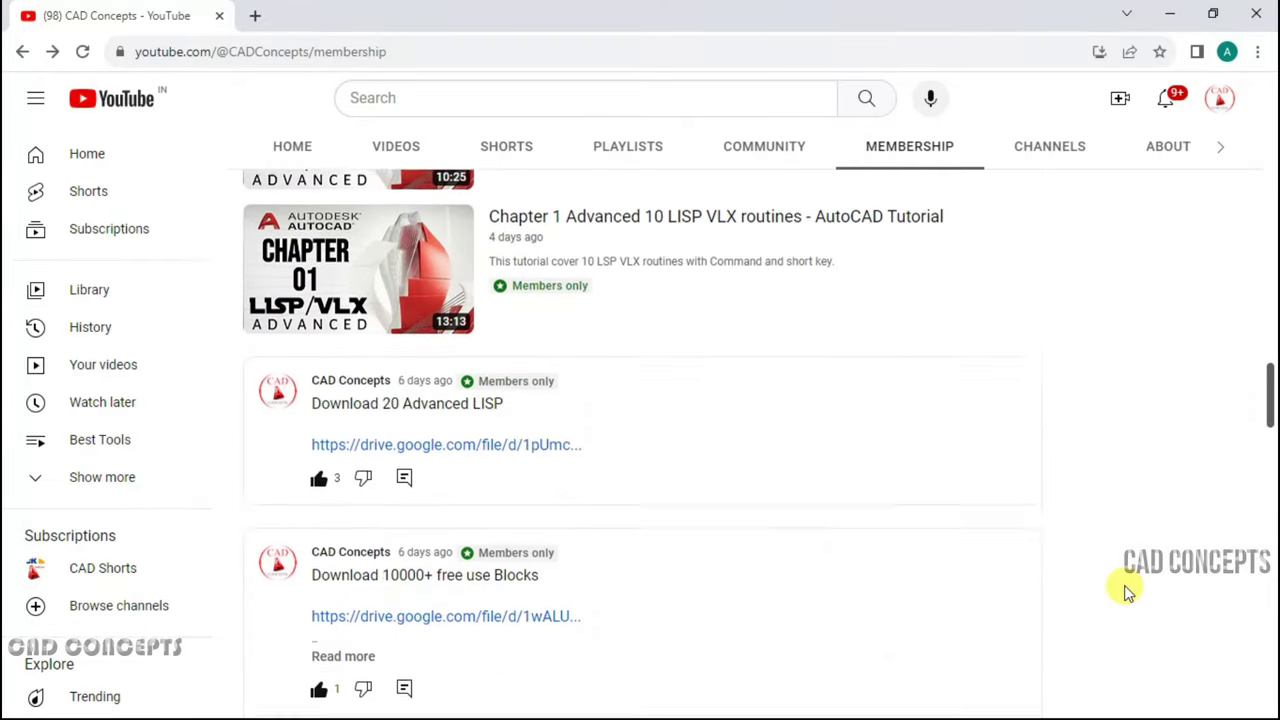
scroll(1127, 592, down, 2)
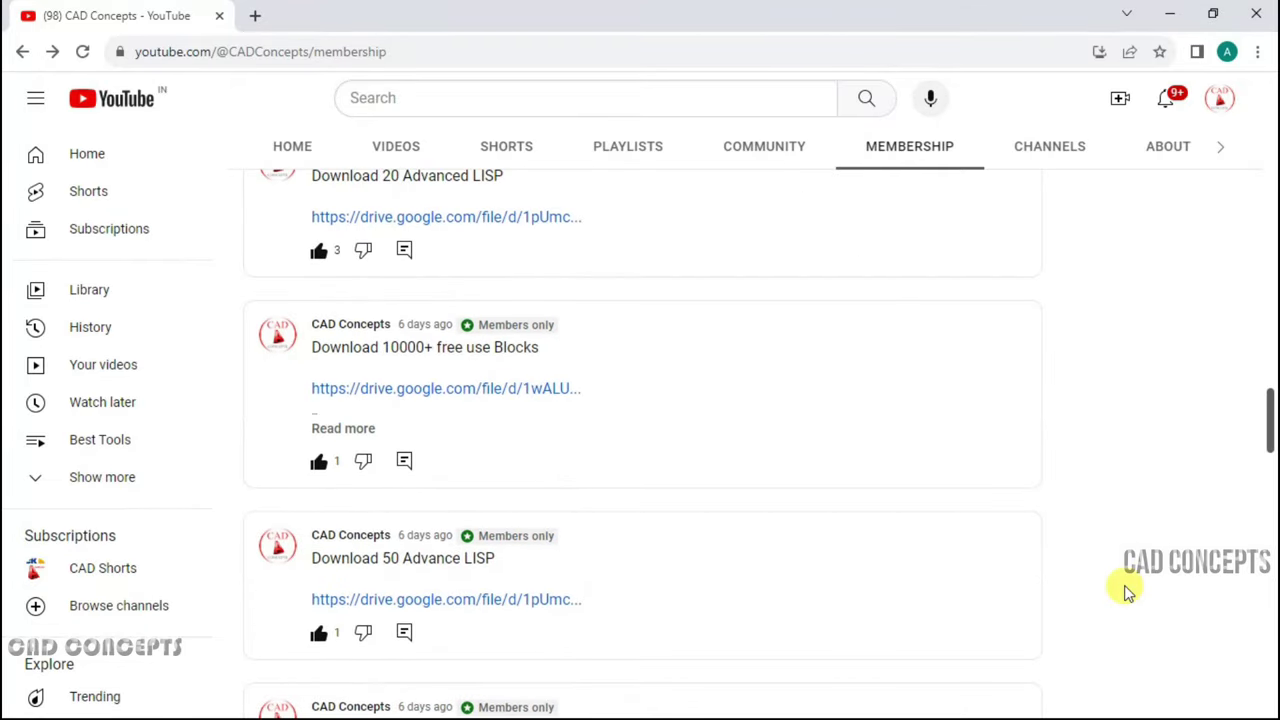
scroll(641, 562, down, 5)
scroll(641, 562, down, 5)
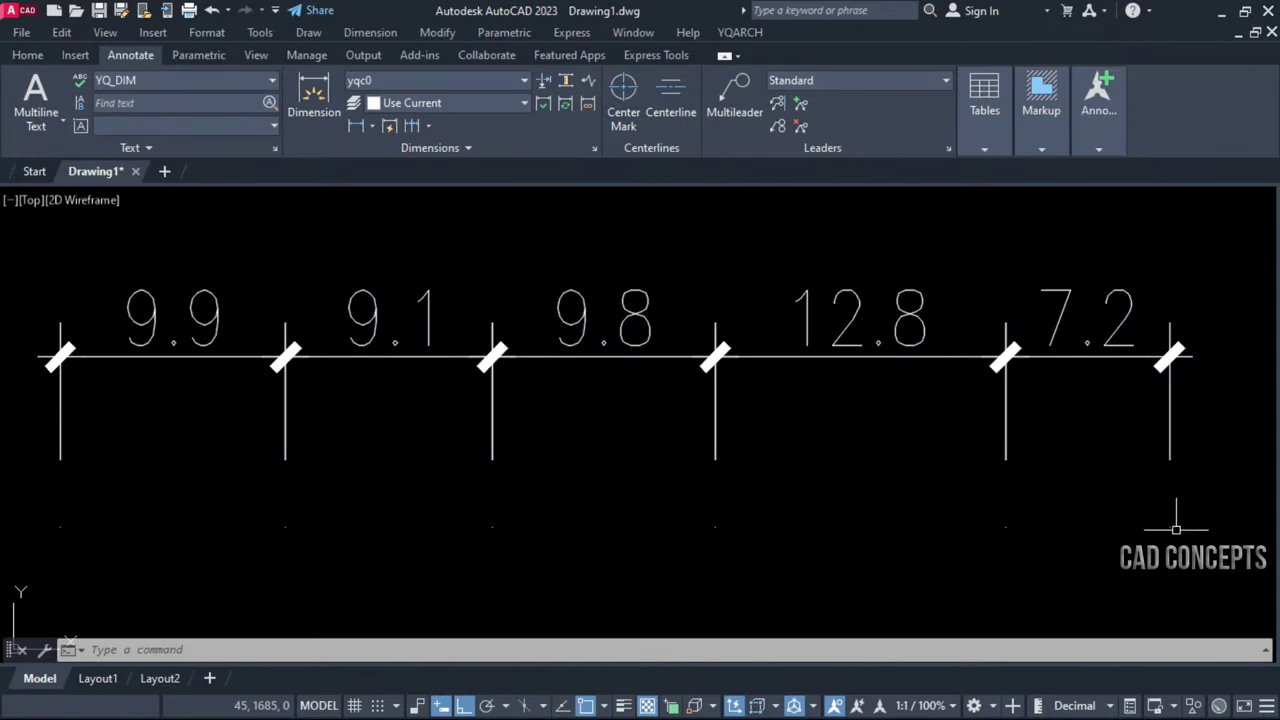
Merge the five chained dimensions into a single 48.8 dimension with DD1
click(1238, 462)
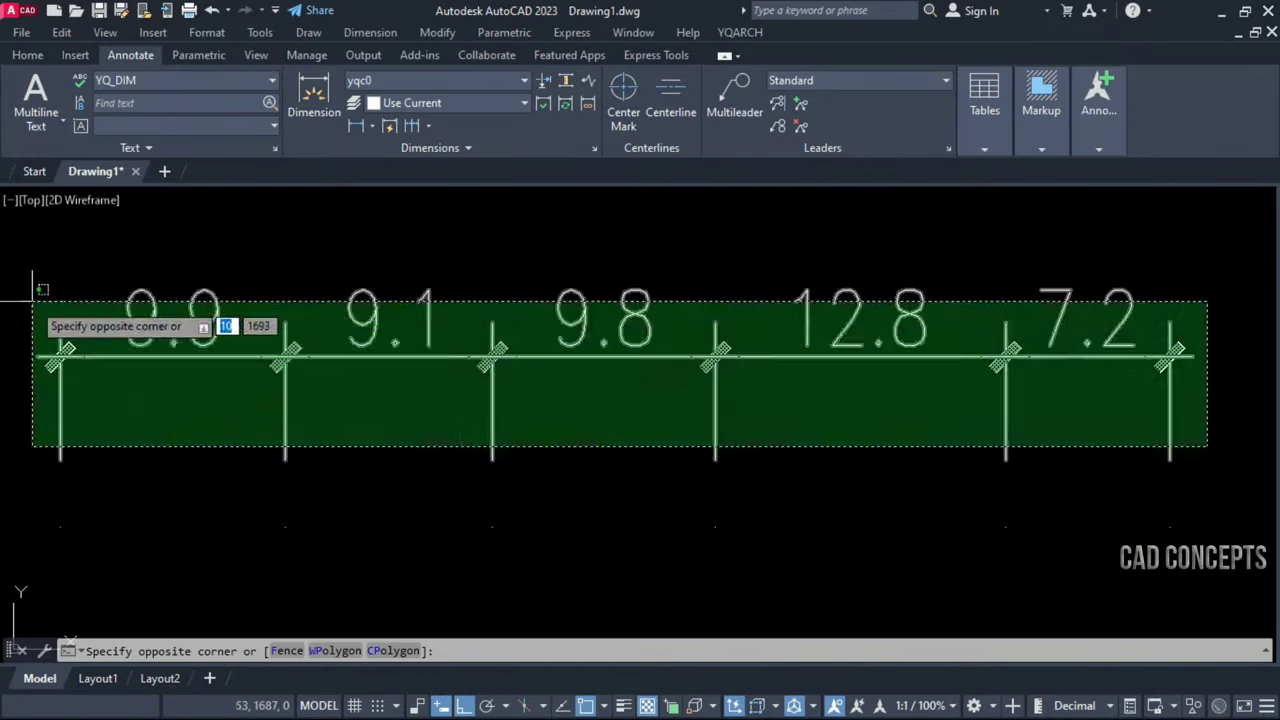
click(30, 280)
key(Escape)
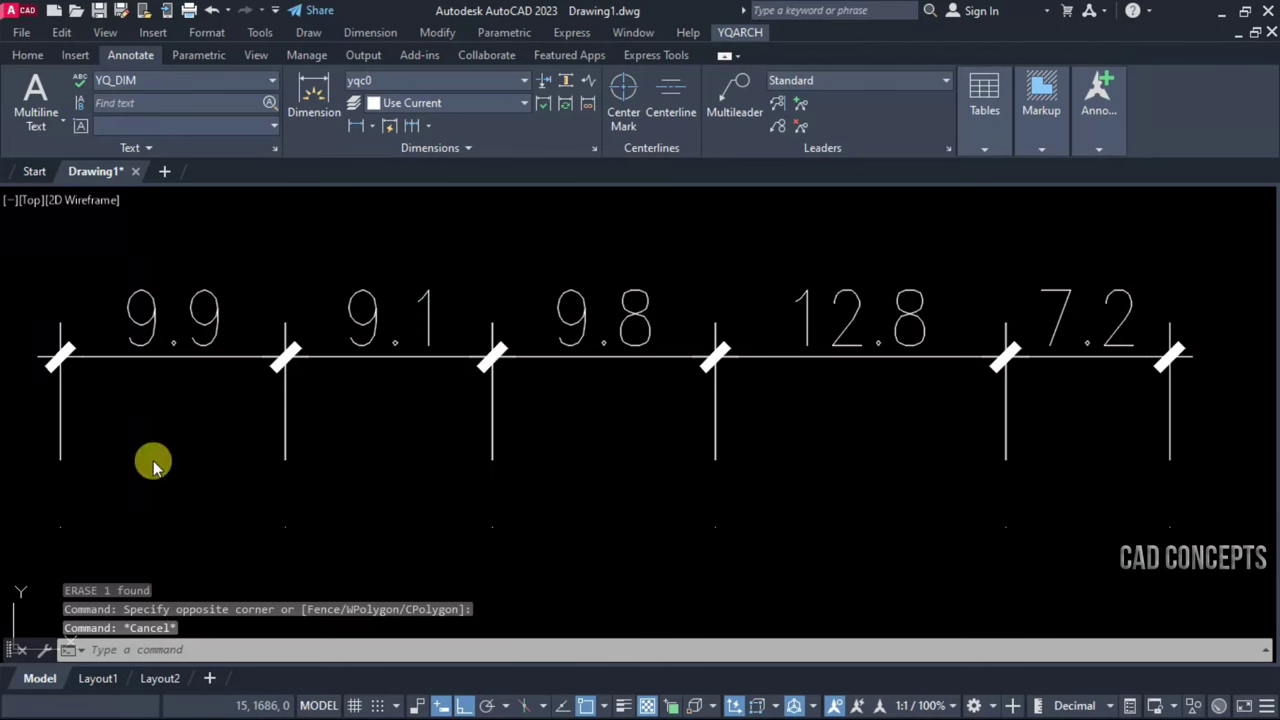
click(154, 467)
key(Return)
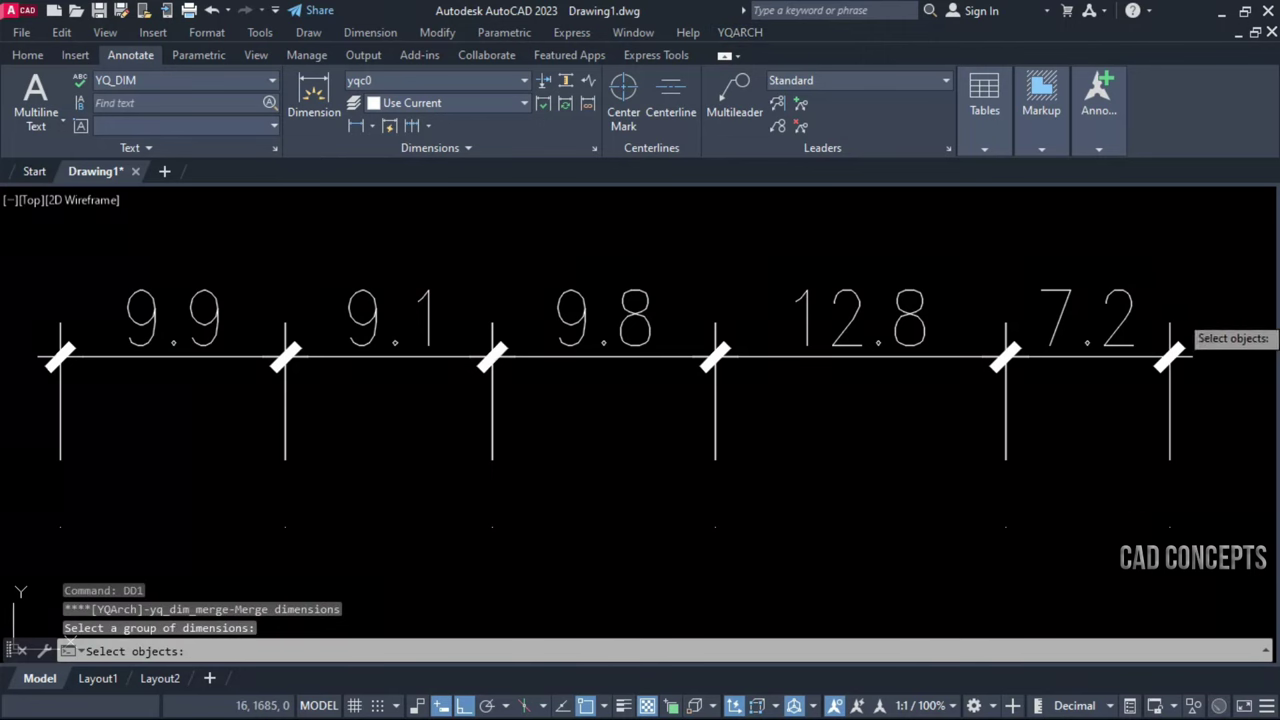
click(1204, 286)
click(10, 554)
key(Return)
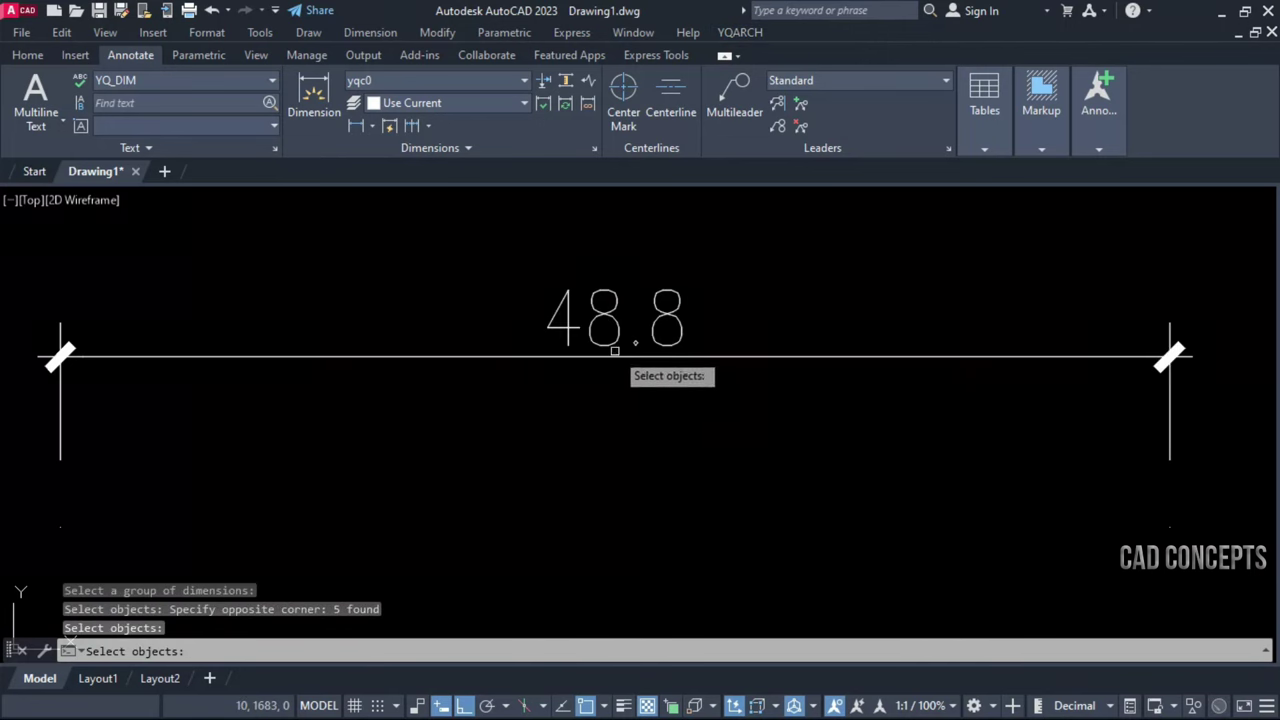
key(Escape)
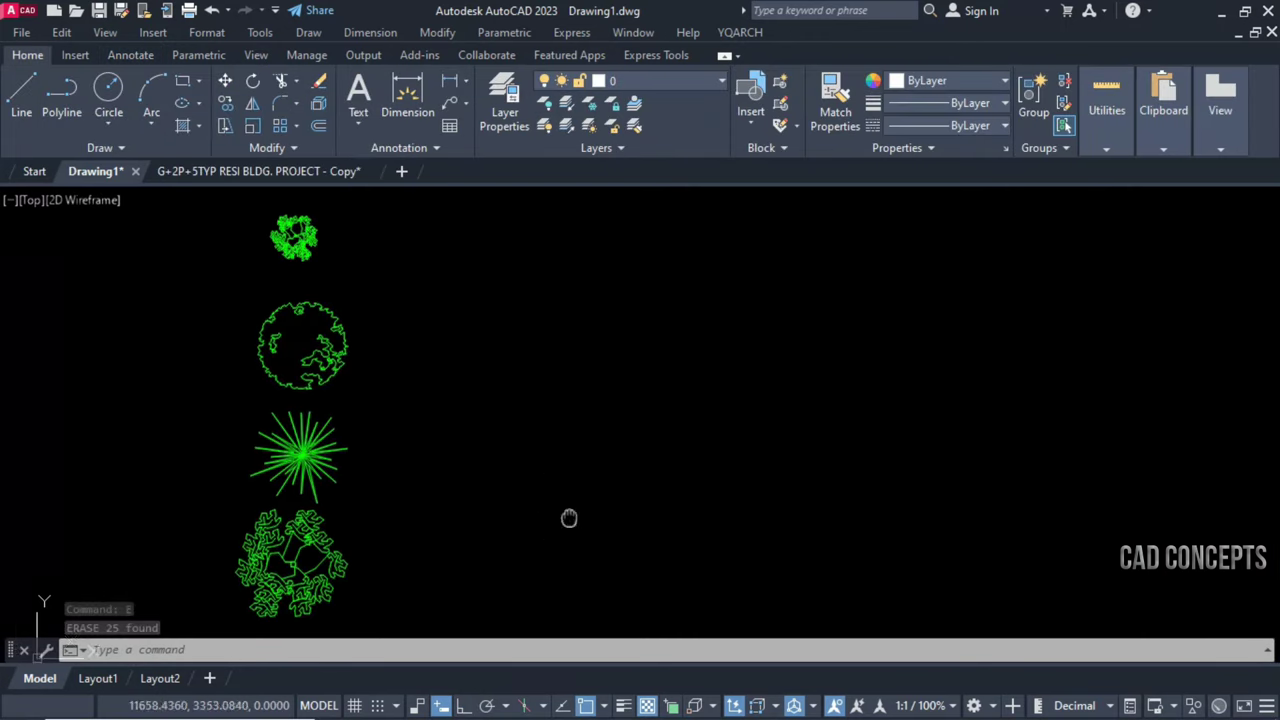
Count the four tree blocks with BCOUNT and place the count table in the drawing
text(bc)
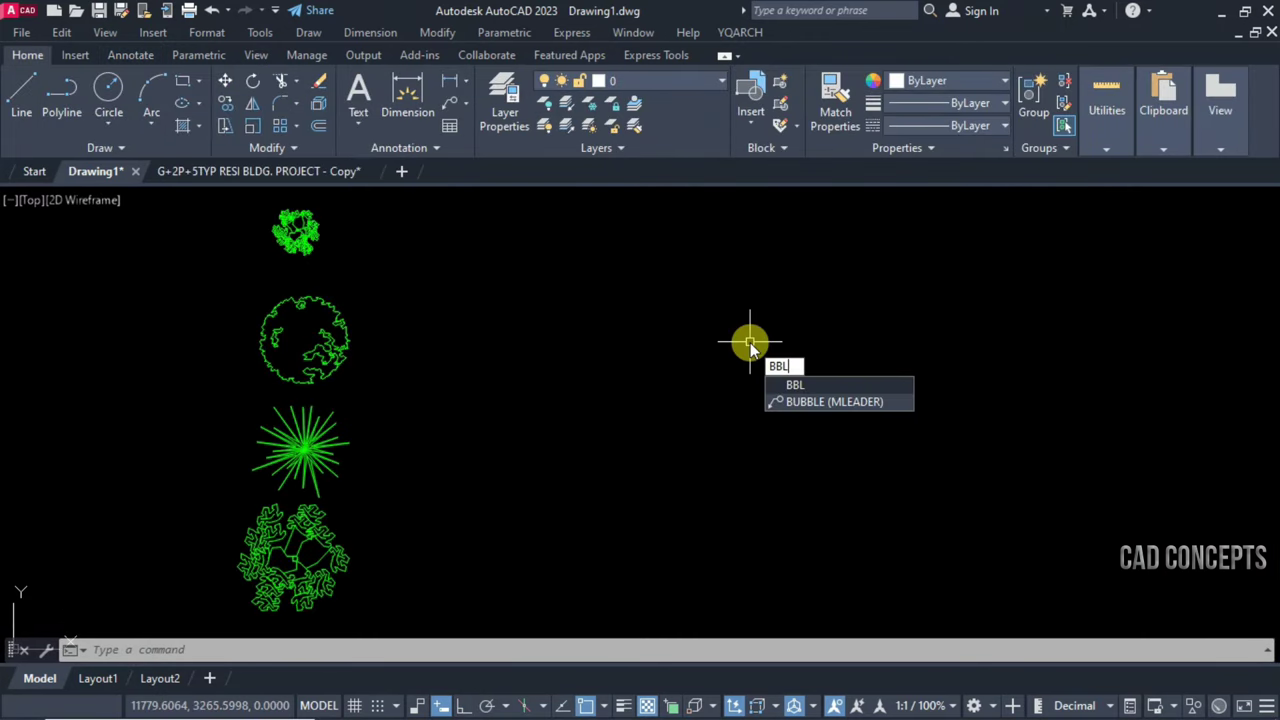
key(Return)
click(380, 205)
click(240, 523)
key(Return)
key(Return)
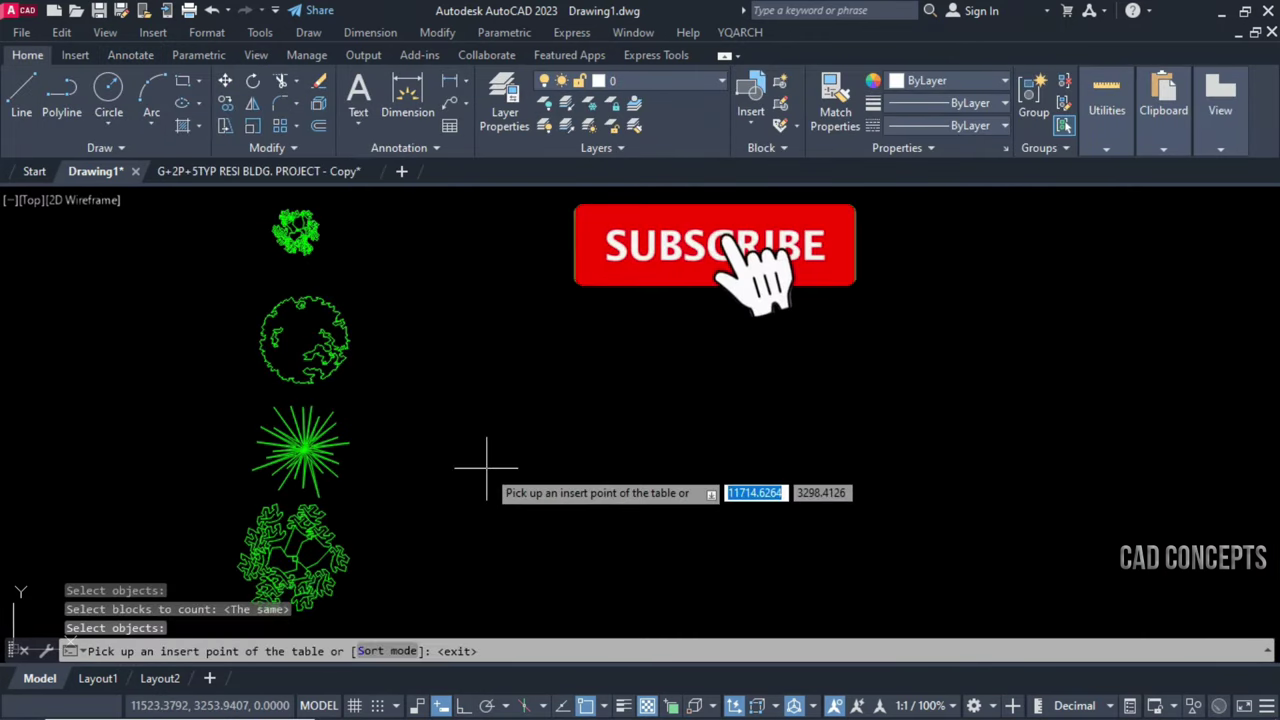
click(498, 218)
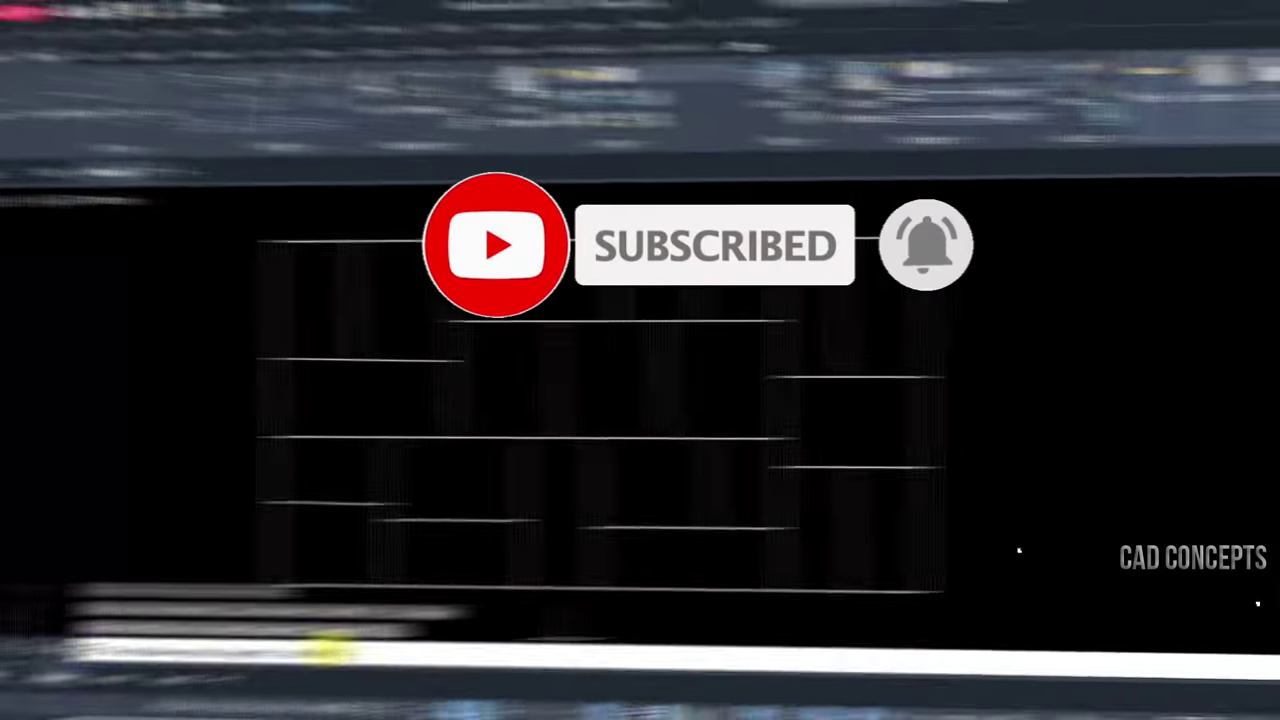
Mark the room layout's non-orthogonal lines in red, then begin drawing a new line
drag(290, 510, 951, 477)
key(Return)
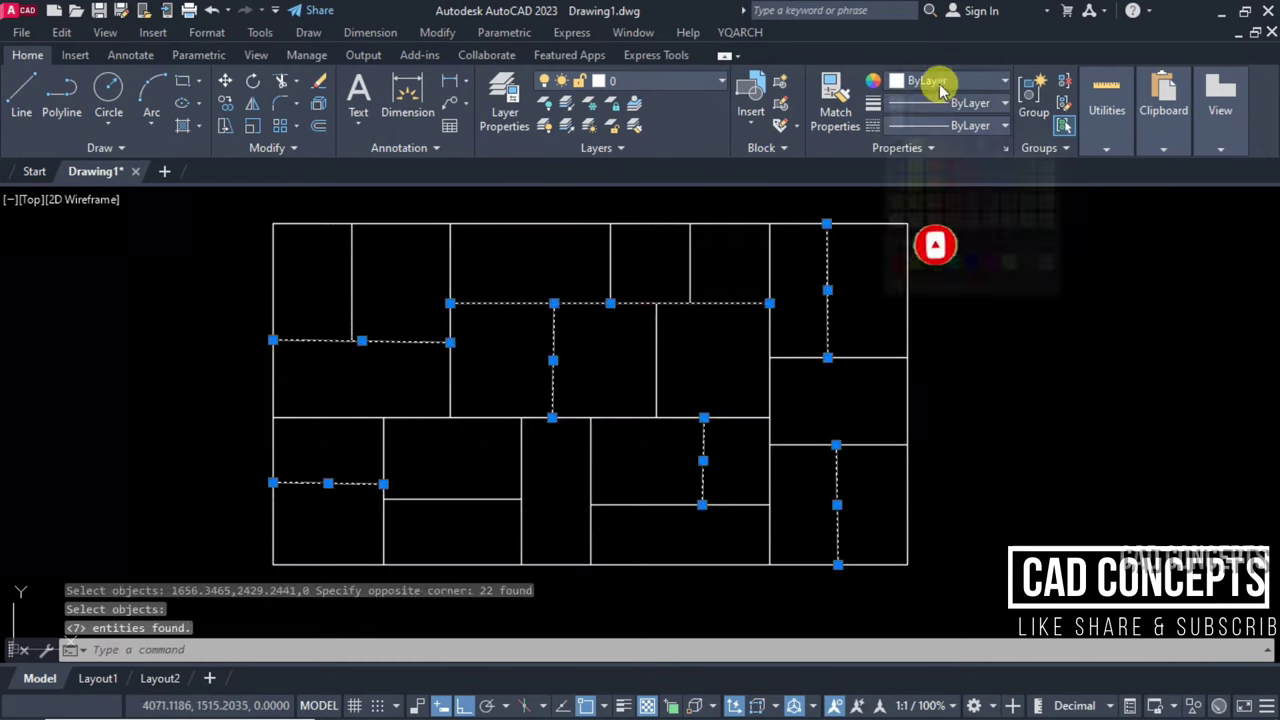
key(Escape)
key(Escape)
text(l)
key(Return)
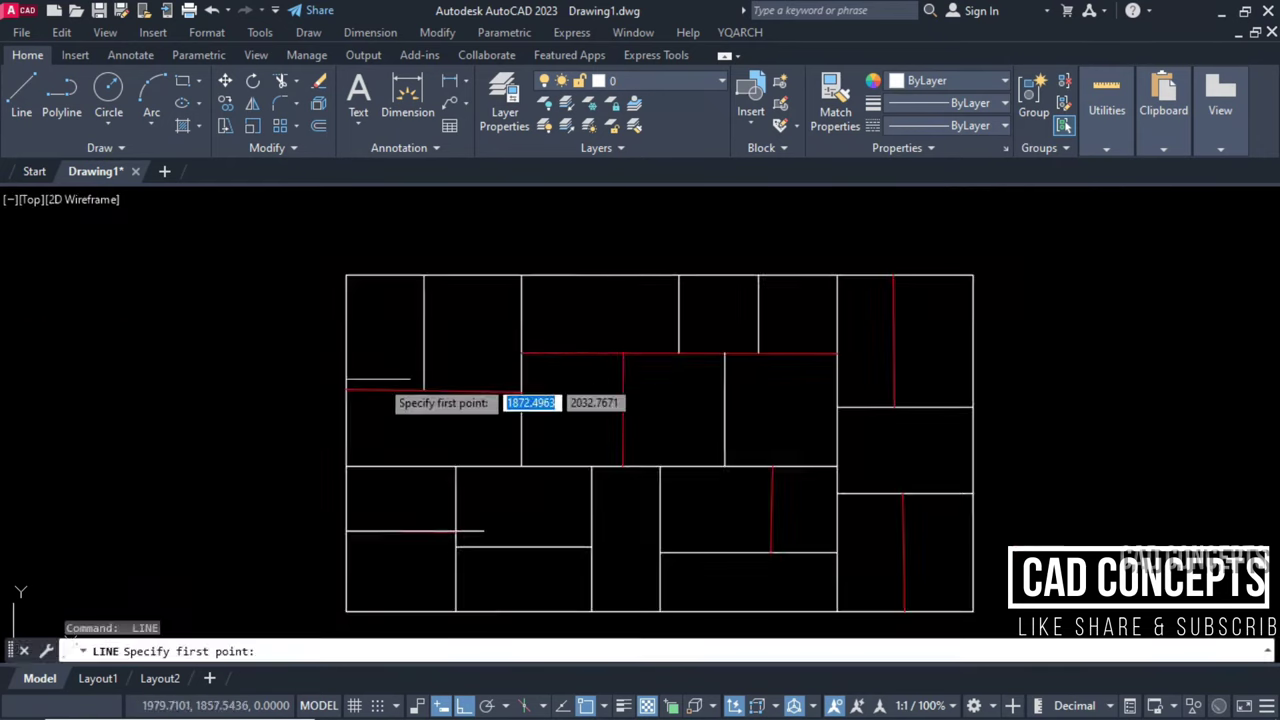
scroll(657, 523, up, 3)
scroll(440, 350, up, 2)
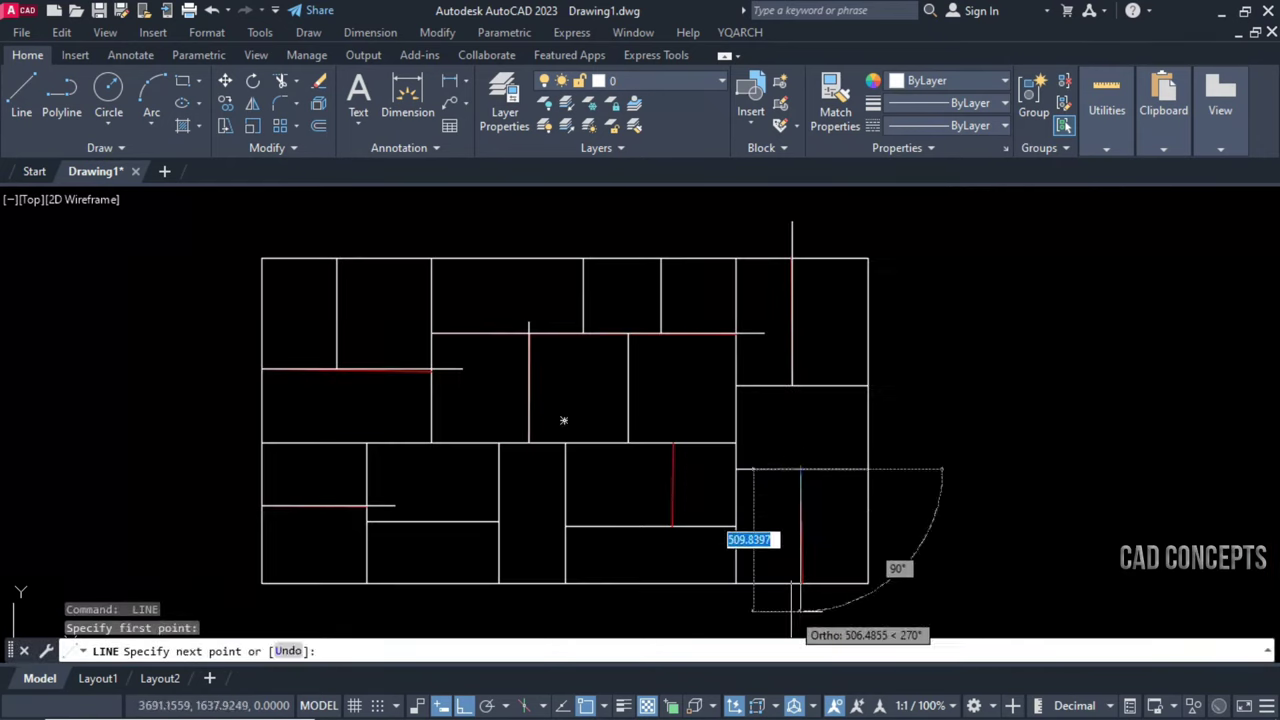